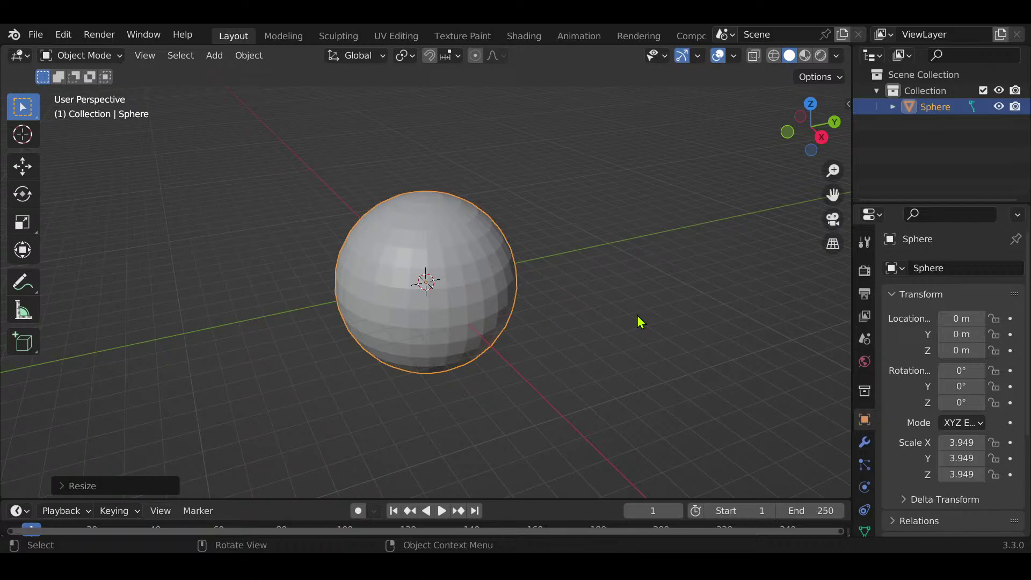
# Step: Scale the sphere down uniformly to about 0.377 on all axes
pyautogui.scroll(-2, 638, 317)
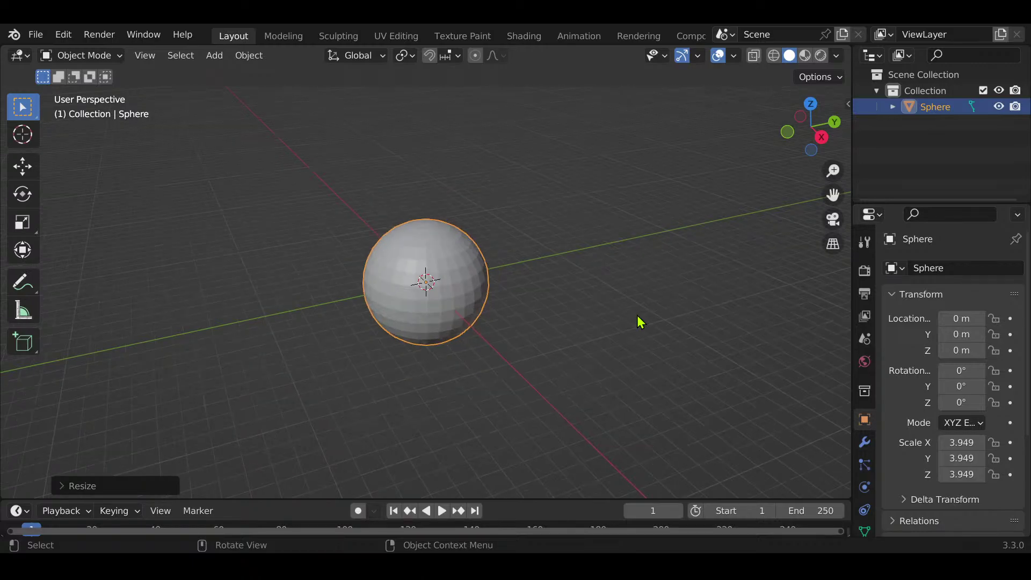
pyautogui.scroll(3, 637, 316)
pyautogui.press('s')
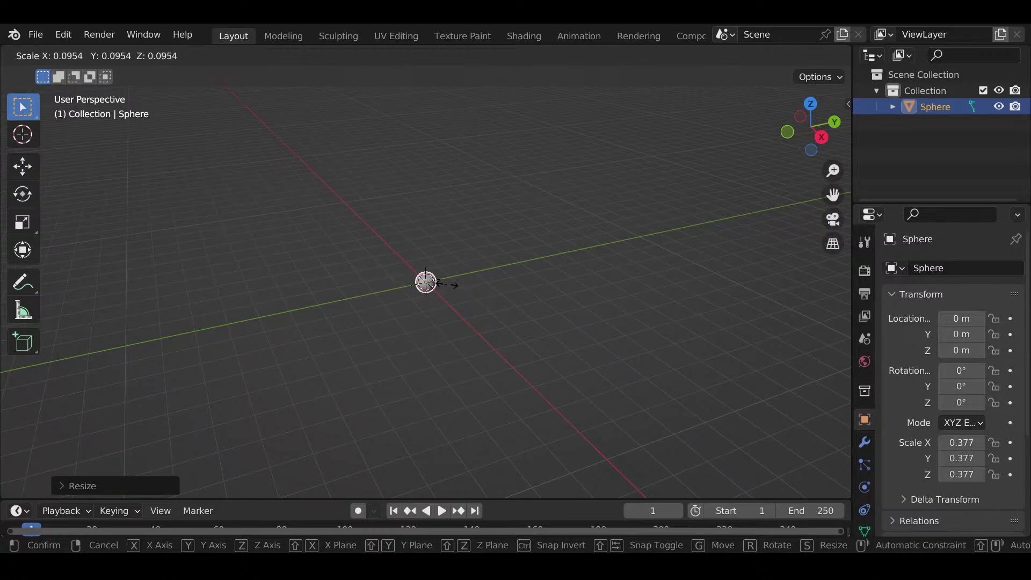
pyautogui.click(450, 292)
pyautogui.scroll(6, 438, 302)
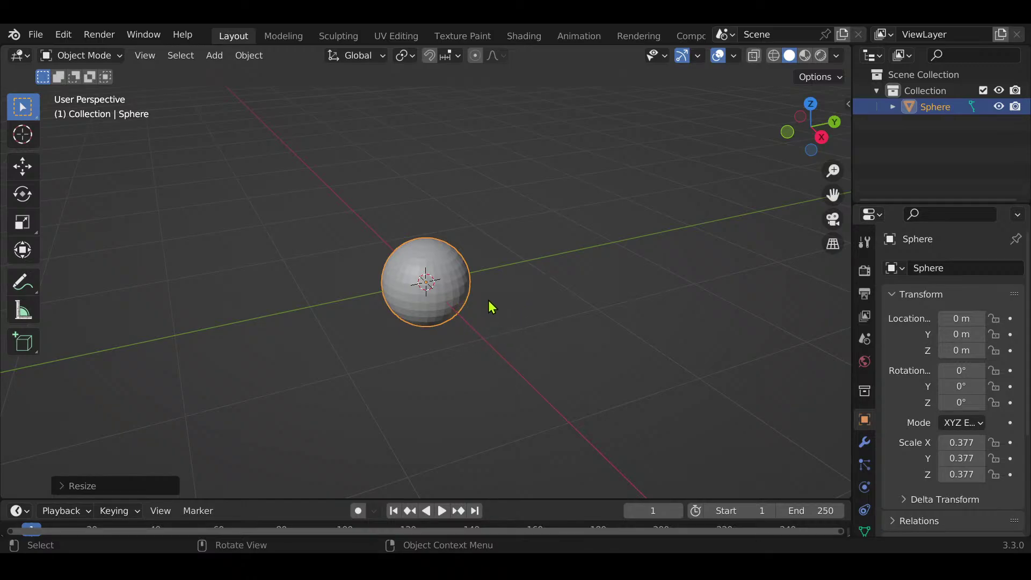
# Step: Switch the sphere to Sculpt Mode and enable Dyntopo with a detail size of 5 and X symmetry
pyautogui.hotkey('ctrl', 'Tab')
pyautogui.click(496, 386)
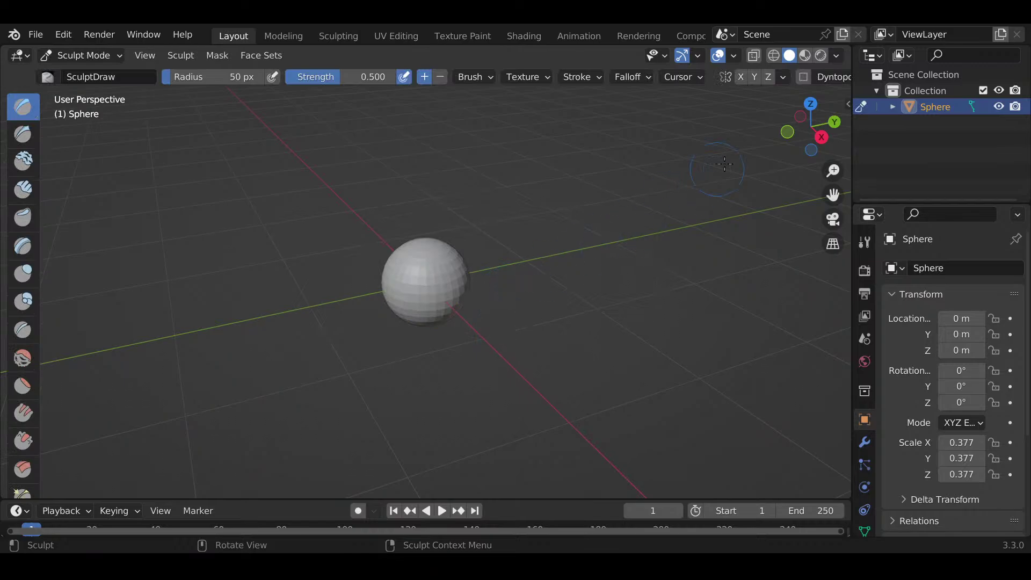
pyautogui.click(831, 77)
pyautogui.click(871, 108)
pyautogui.write('5')
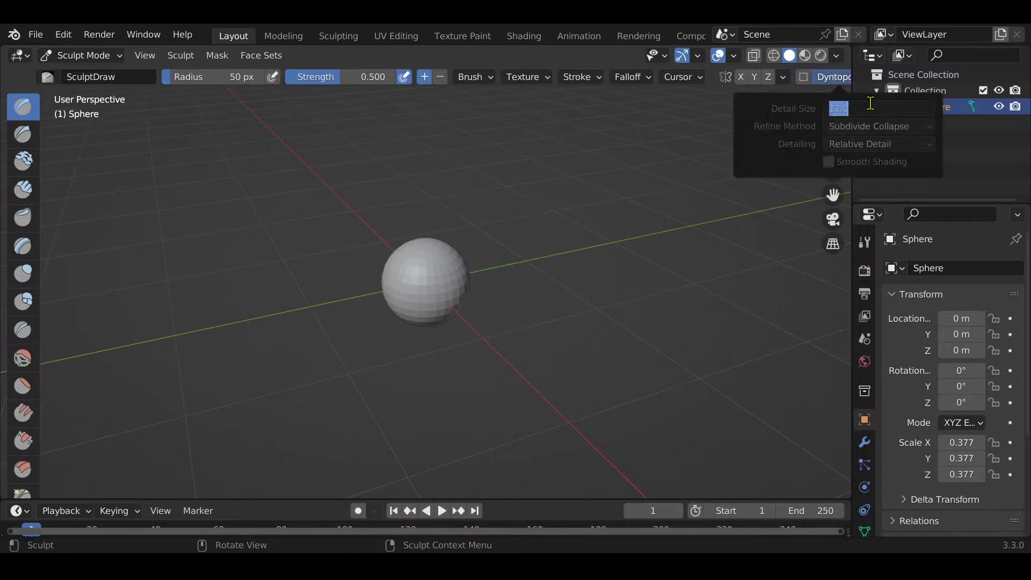
pyautogui.press('Return')
pyautogui.click(803, 77)
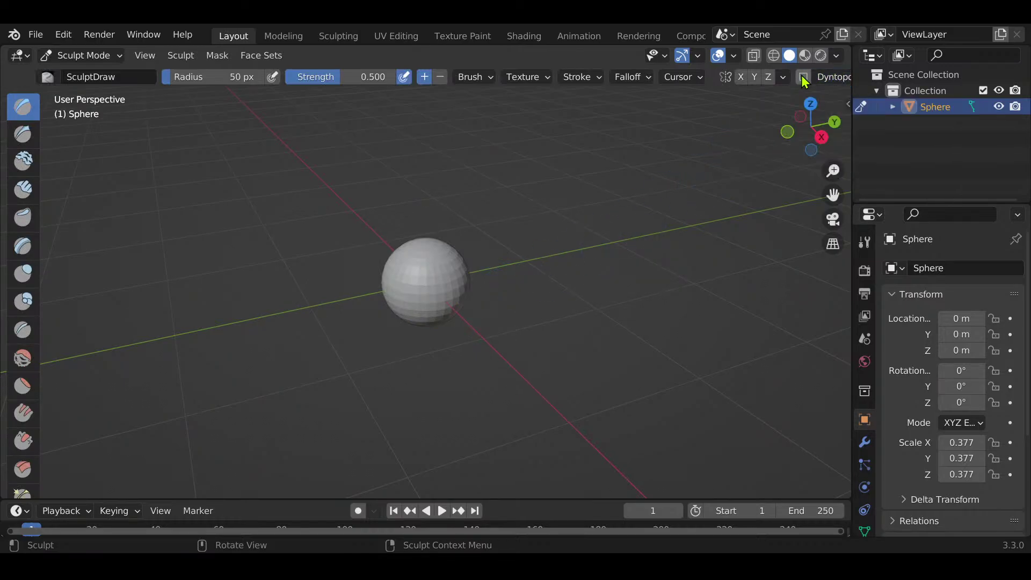
pyautogui.click(795, 114)
# Step: Set the brush radius to about 106 px, choose the Snake Hook brush and widen the brush list to two columns
pyautogui.press('f')
pyautogui.click(528, 364)
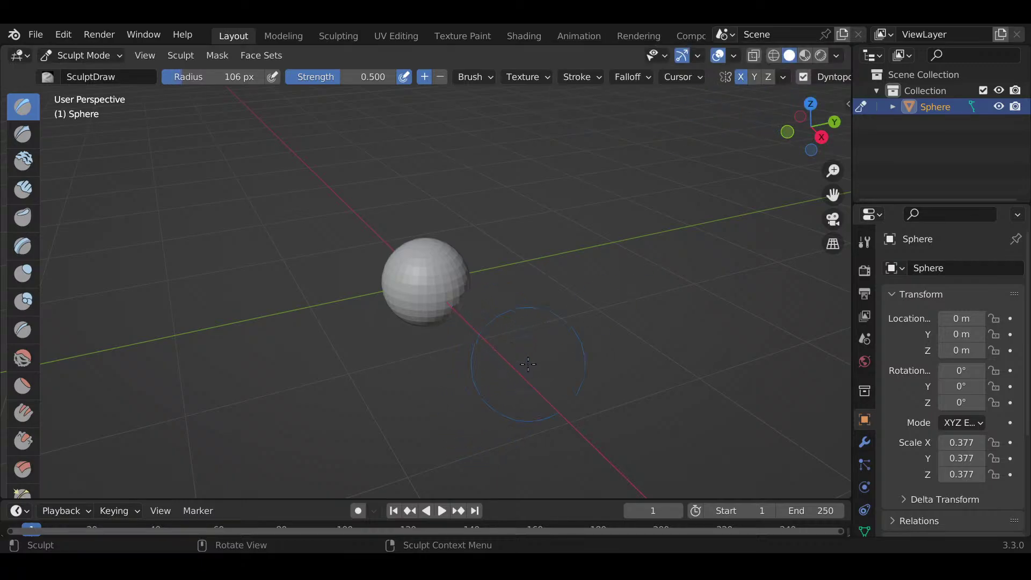
pyautogui.press('k')
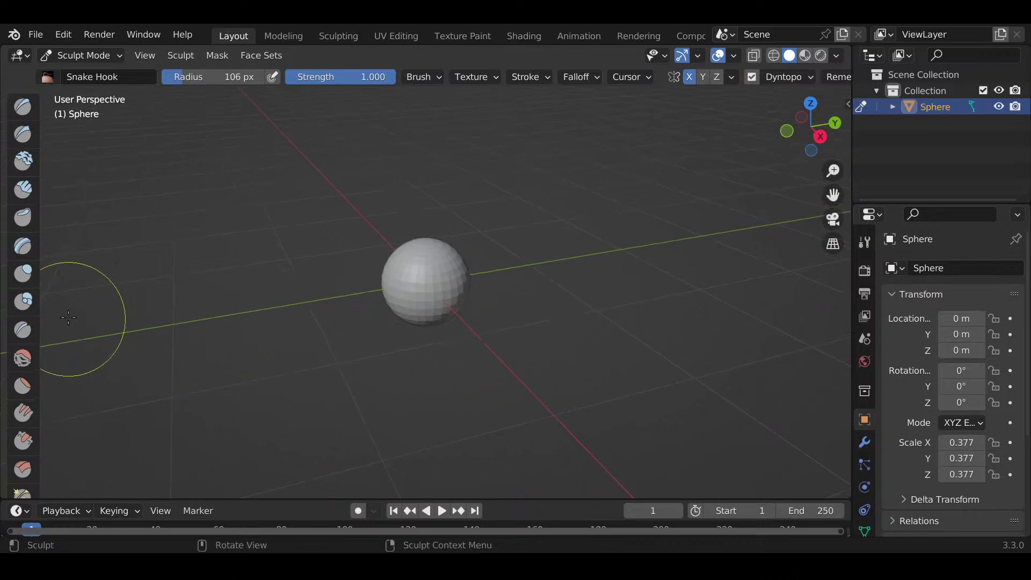
pyautogui.moveTo(38, 295)
pyautogui.mouseDown()
pyautogui.moveTo(123, 265)
pyautogui.moveTo(69, 272)
pyautogui.mouseUp()
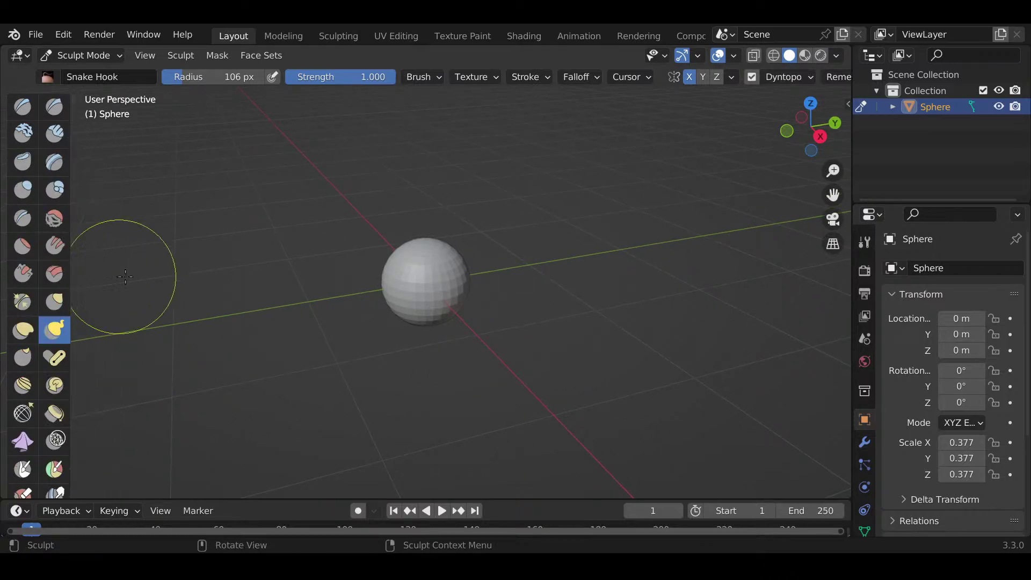
# Step: Start the Shortcut VUr add-on to display shortcuts in the viewport, and hide its settings again
pyautogui.press('n')
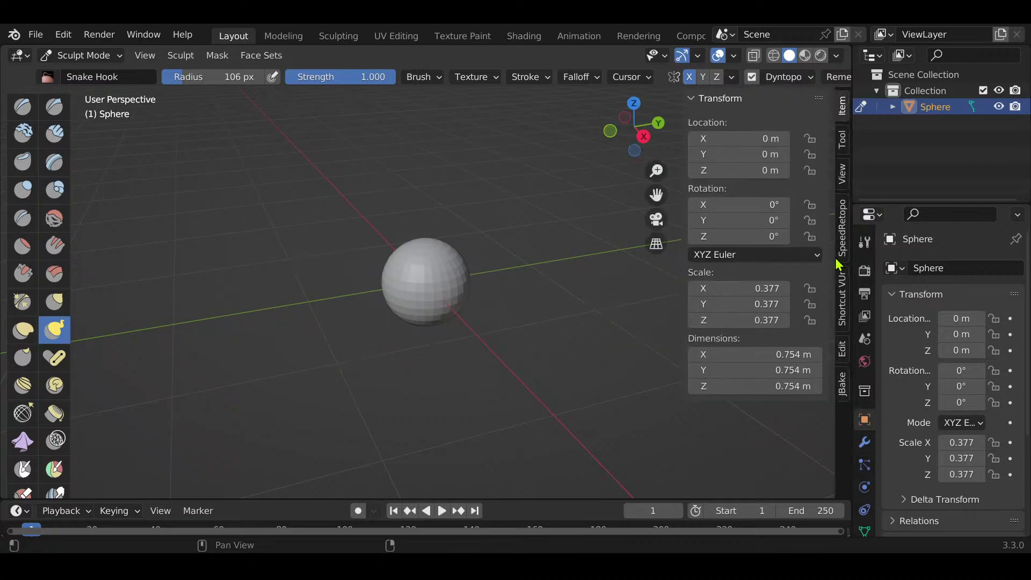
pyautogui.click(844, 284)
pyautogui.click(809, 124)
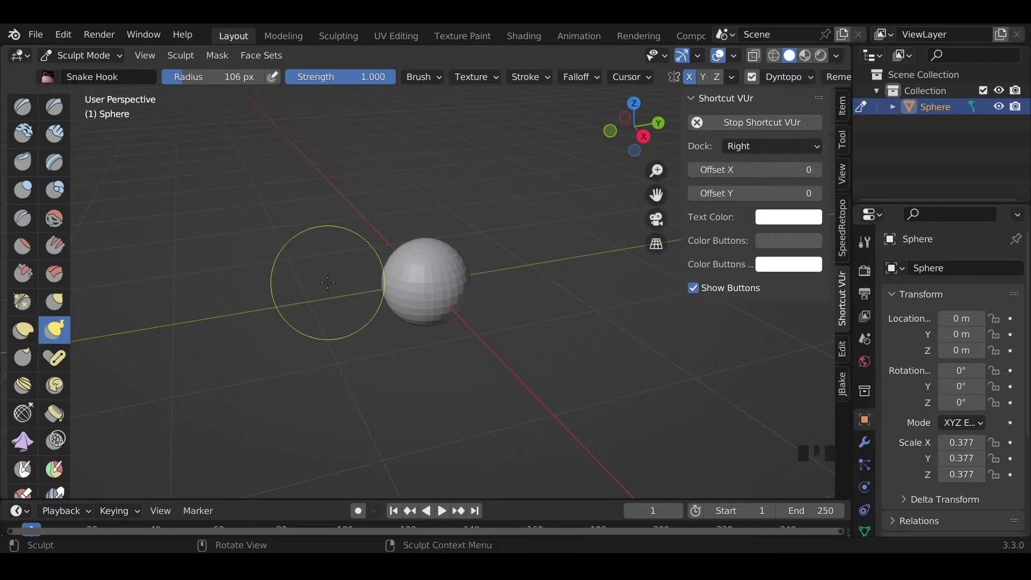
pyautogui.press('n')
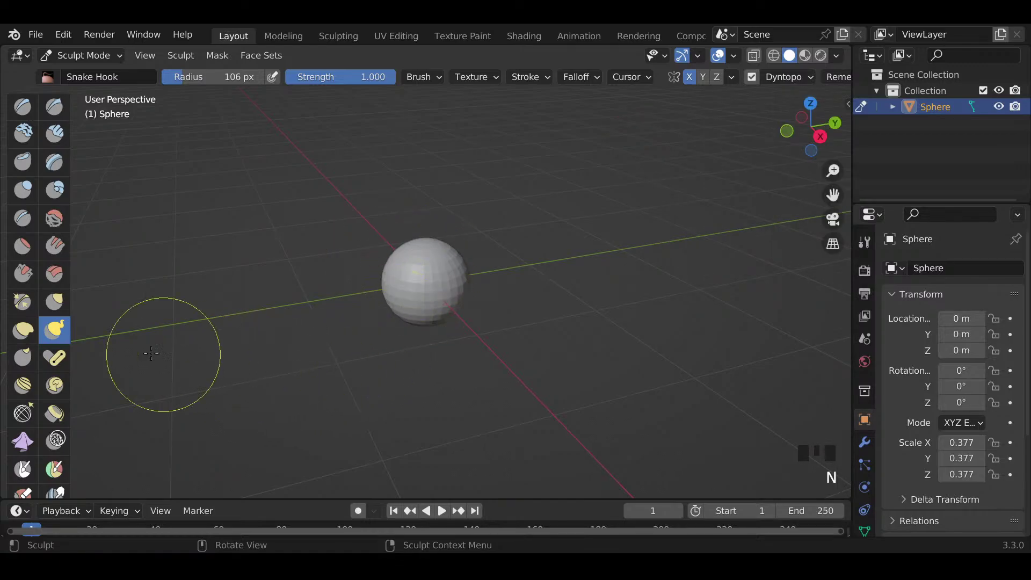
pyautogui.keyDown('shift'); pyautogui.scroll(-2, 23, 324); pyautogui.keyUp('shift')
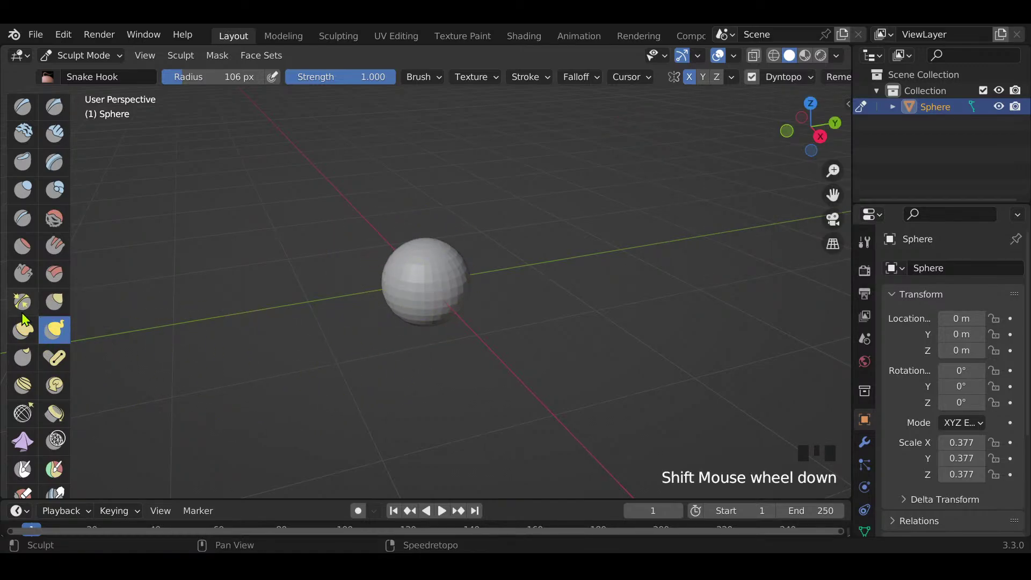
pyautogui.keyDown('shift'); pyautogui.scroll(3, 23, 317); pyautogui.keyUp('shift')
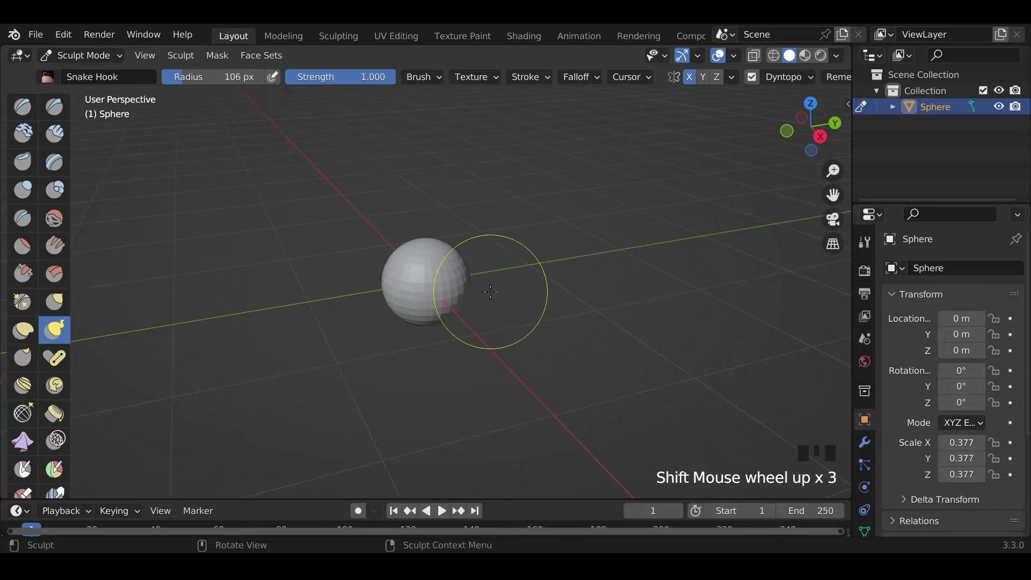
pyautogui.press('shift+KP_Subtract')
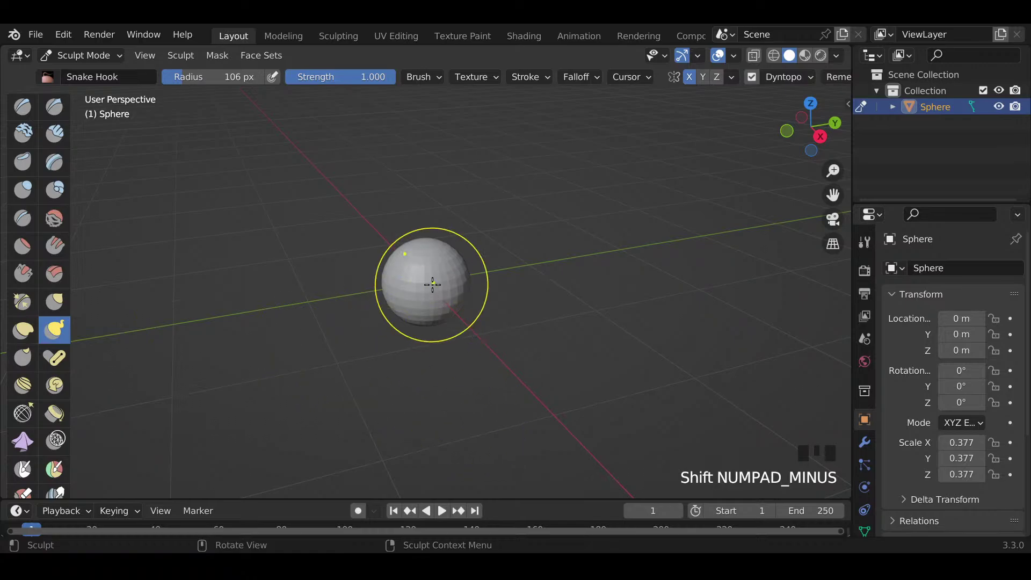
pyautogui.moveTo(440, 338); pyautogui.dragTo(450, 323, button='middle')
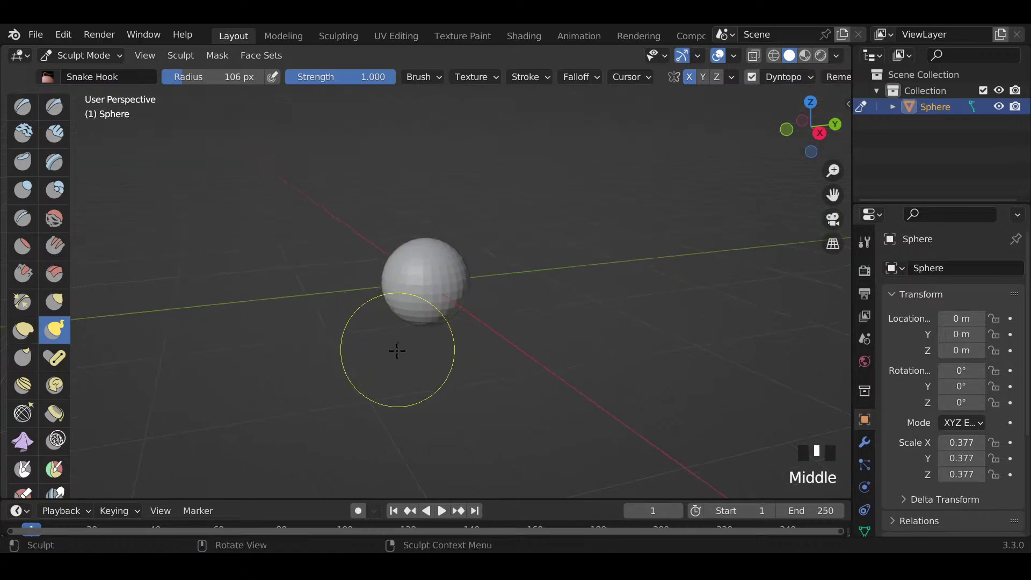
pyautogui.moveTo(392, 354); pyautogui.dragTo(438, 345, button='middle')
pyautogui.scroll(2, 438, 364)
pyautogui.scroll(-3, 439, 366)
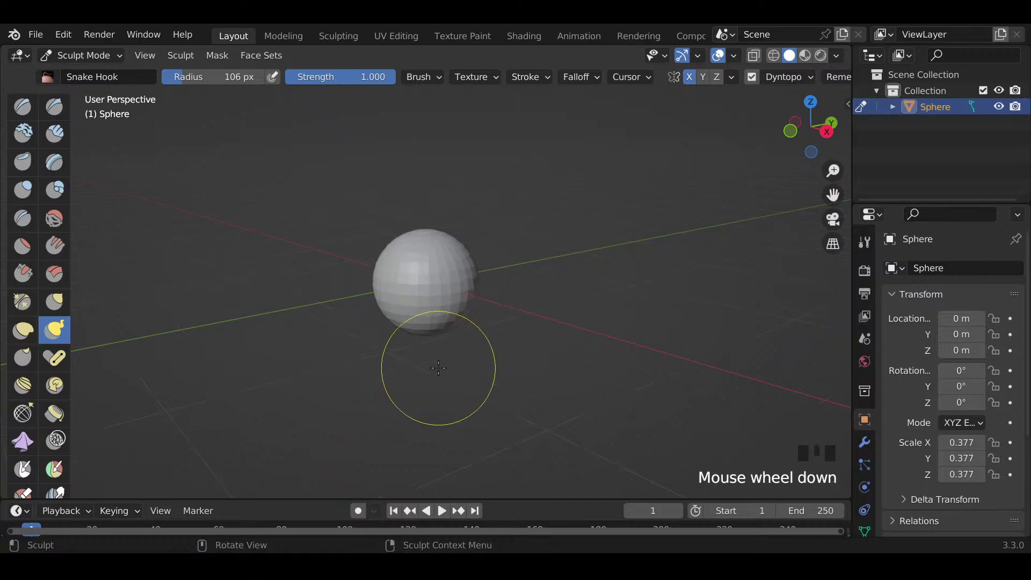
pyautogui.scroll(1, 443, 370)
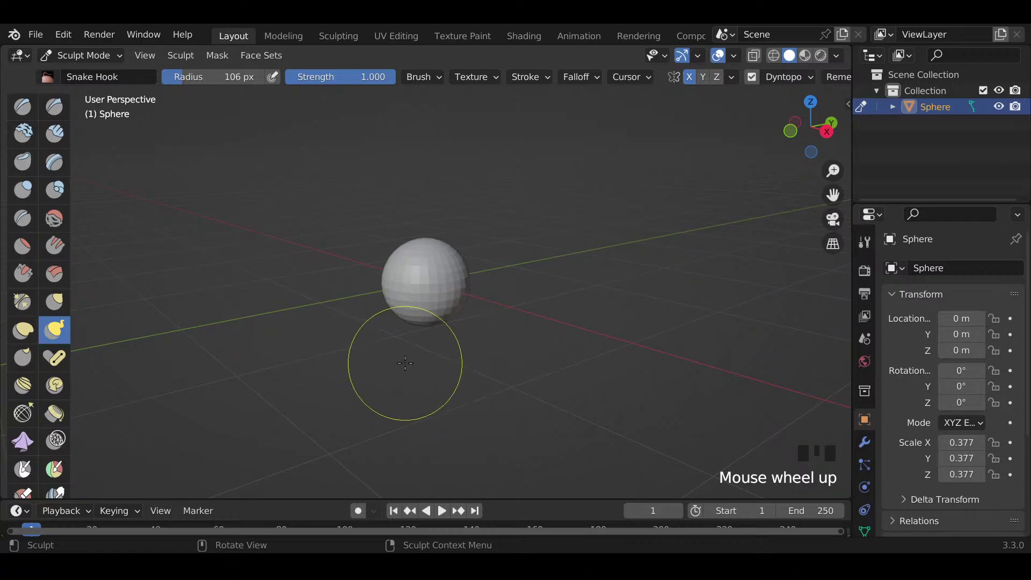
# Step: Set the Snake Hook radius to about 171 px and pull the sphere's underside and sides into a head shape with a narrower chin
pyautogui.press('f')
pyautogui.press('f')
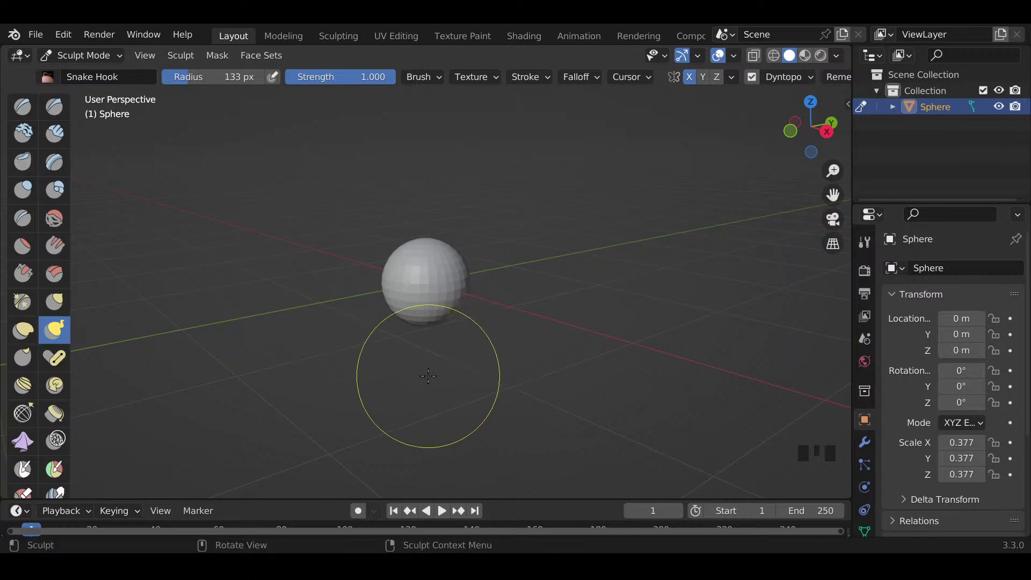
pyautogui.scroll(2, 472, 350)
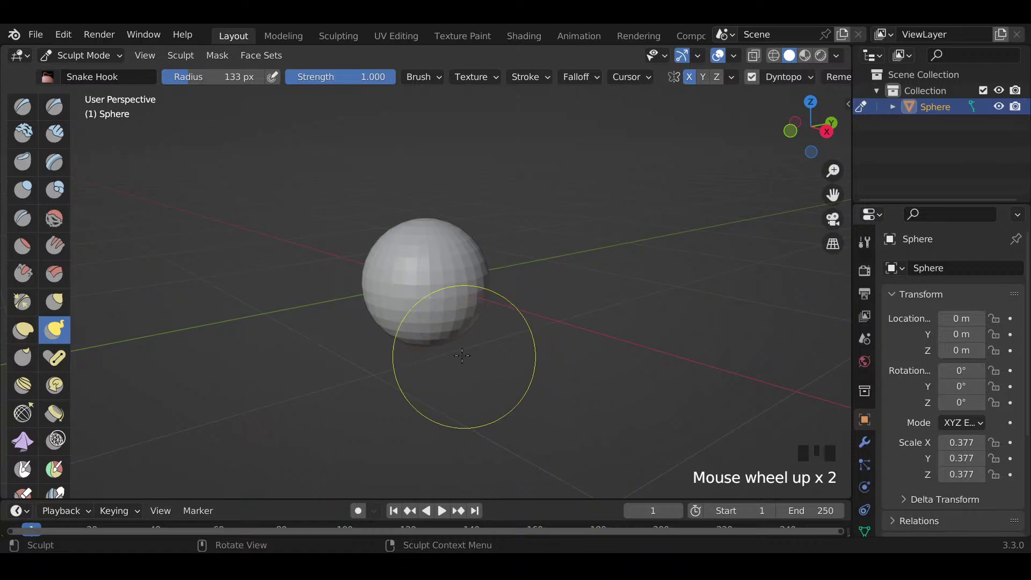
pyautogui.moveTo(462, 356); pyautogui.dragTo(472, 359, button='middle')
pyautogui.press('f')
pyautogui.click(480, 361)
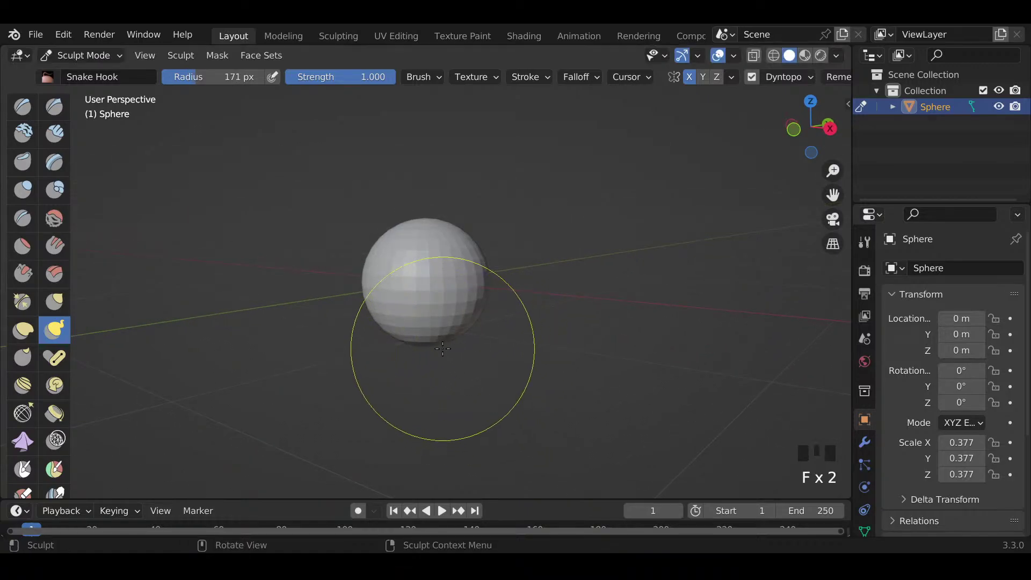
pyautogui.moveTo(441, 343); pyautogui.dragTo(414, 343)
pyautogui.moveTo(414, 342); pyautogui.dragTo(529, 328, button='middle')
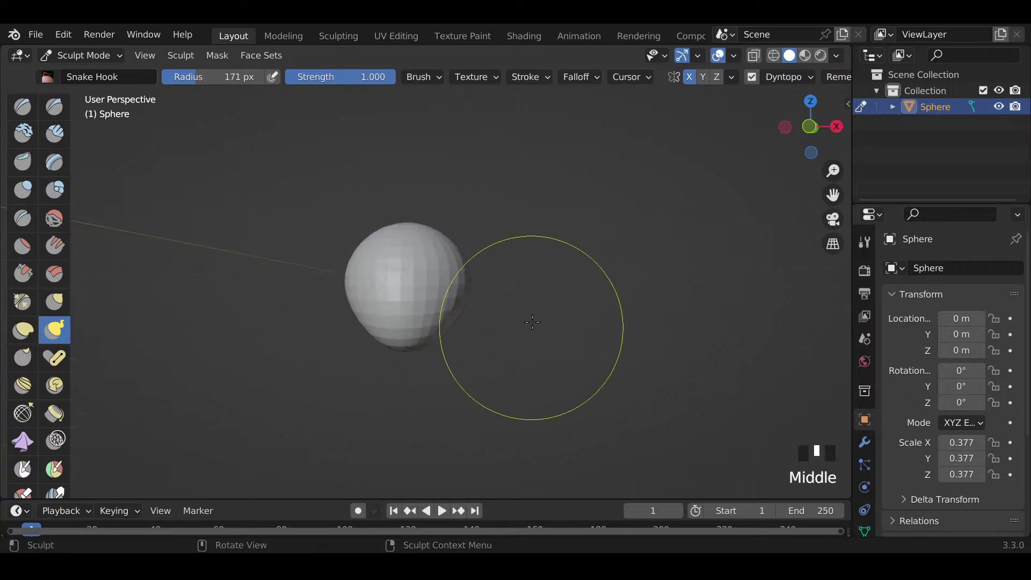
pyautogui.moveTo(482, 288); pyautogui.dragTo(447, 282)
# Step: Shape the head's profile with Snake Hook strokes on the crown, back and underside, and smooth its side
pyautogui.moveTo(528, 280); pyautogui.dragTo(324, 295, button='middle')
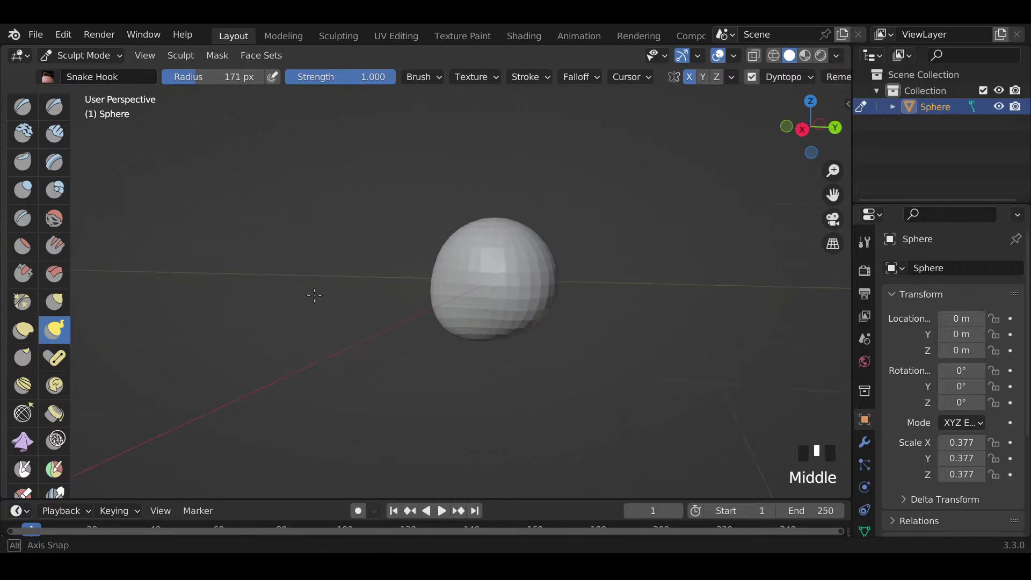
pyautogui.moveTo(590, 378)
pyautogui.mouseDown()
pyautogui.moveTo(545, 354)
pyautogui.moveTo(509, 298)
pyautogui.mouseUp()
pyautogui.moveTo(456, 218)
pyautogui.mouseDown()
pyautogui.moveTo(460, 231)
pyautogui.moveTo(495, 230)
pyautogui.mouseUp()
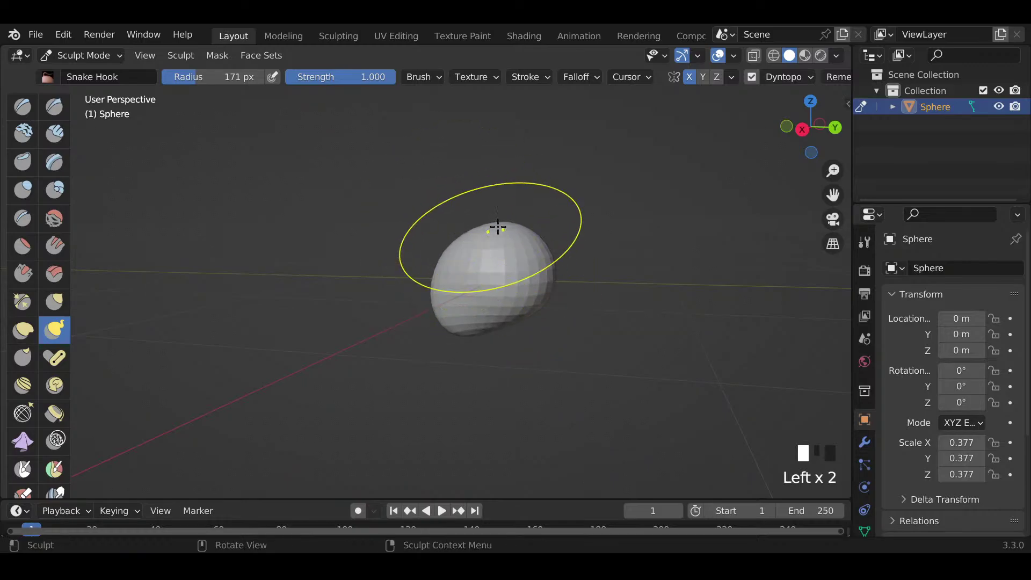
pyautogui.moveTo(548, 263); pyautogui.dragTo(537, 278)
pyautogui.keyDown('shift'); pyautogui.moveTo(532, 275); pyautogui.dragTo(508, 263); pyautogui.keyUp('shift')
pyautogui.keyDown('shift'); pyautogui.moveTo(484, 269); pyautogui.dragTo(463, 304); pyautogui.keyUp('shift')
pyautogui.moveTo(460, 318)
pyautogui.mouseDown(button='middle')
pyautogui.moveTo(619, 329)
pyautogui.moveTo(580, 353)
pyautogui.mouseUp(button='middle')
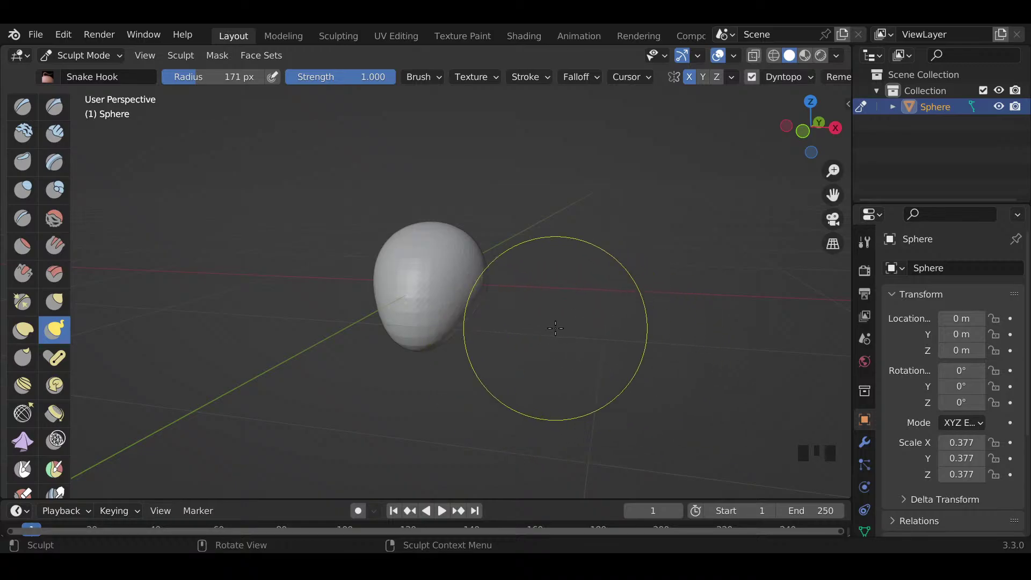
# Step: Flatten the front of the face with the Scrape/Peaks brush at a radius of about 139 px
pyautogui.scroll(2, 511, 358)
pyautogui.moveTo(502, 347)
pyautogui.mouseDown(button='middle')
pyautogui.moveTo(502, 379)
pyautogui.moveTo(559, 375)
pyautogui.mouseUp(button='middle')
pyautogui.press('f')
pyautogui.press('f')
pyautogui.press('f')
pyautogui.press('f')
pyautogui.scroll(1, 452, 374)
pyautogui.scroll(-1, 562, 373)
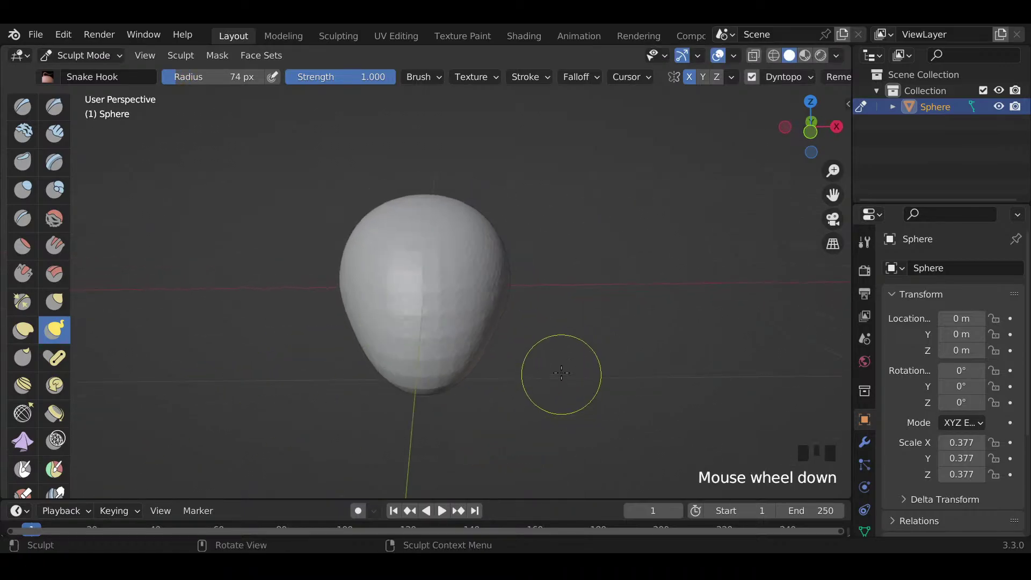
pyautogui.press('f')
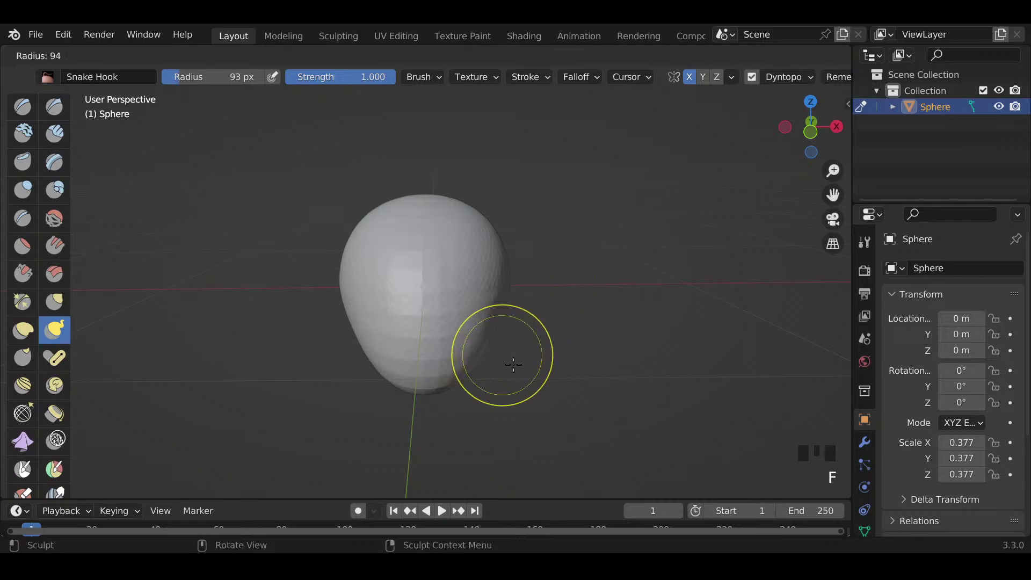
pyautogui.press('f')
pyautogui.press('KP_5')
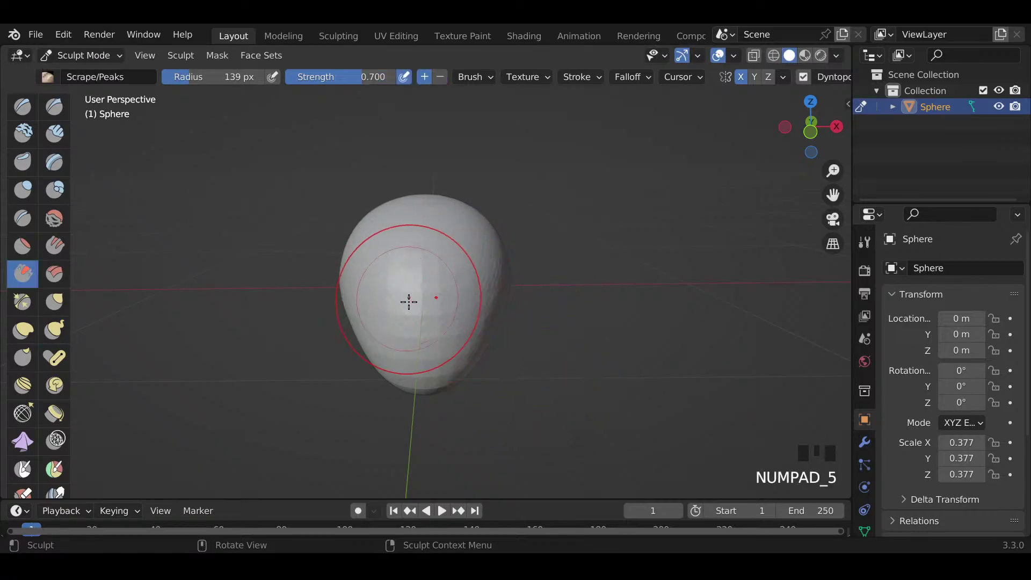
pyautogui.moveTo(409, 302)
pyautogui.mouseDown()
pyautogui.moveTo(397, 294)
pyautogui.moveTo(403, 320)
pyautogui.moveTo(422, 298)
pyautogui.mouseUp()
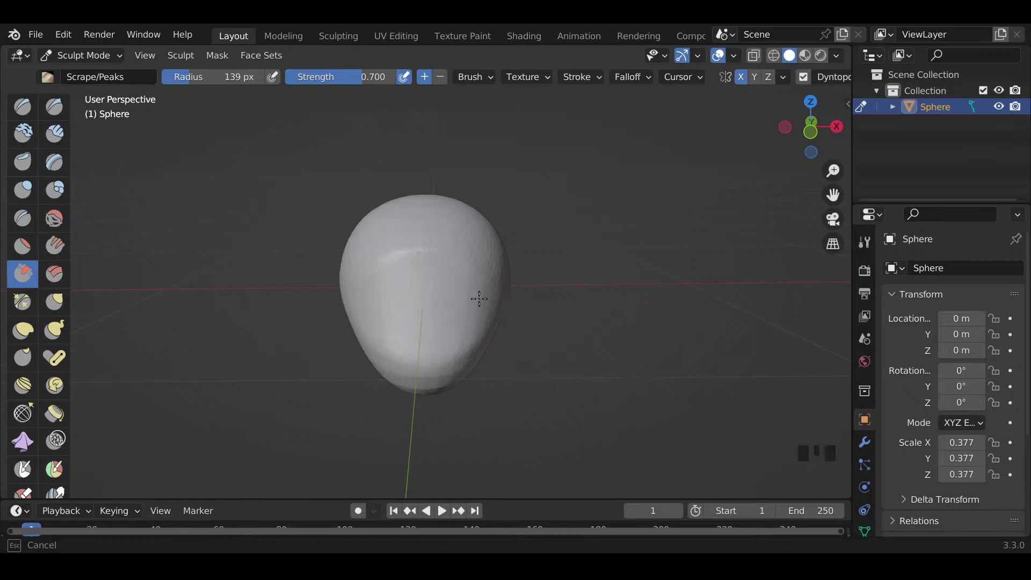
# Step: Smooth the edges of the flattened face and scrape its centre lightly once more
pyautogui.moveTo(479, 299); pyautogui.dragTo(532, 281, button='middle')
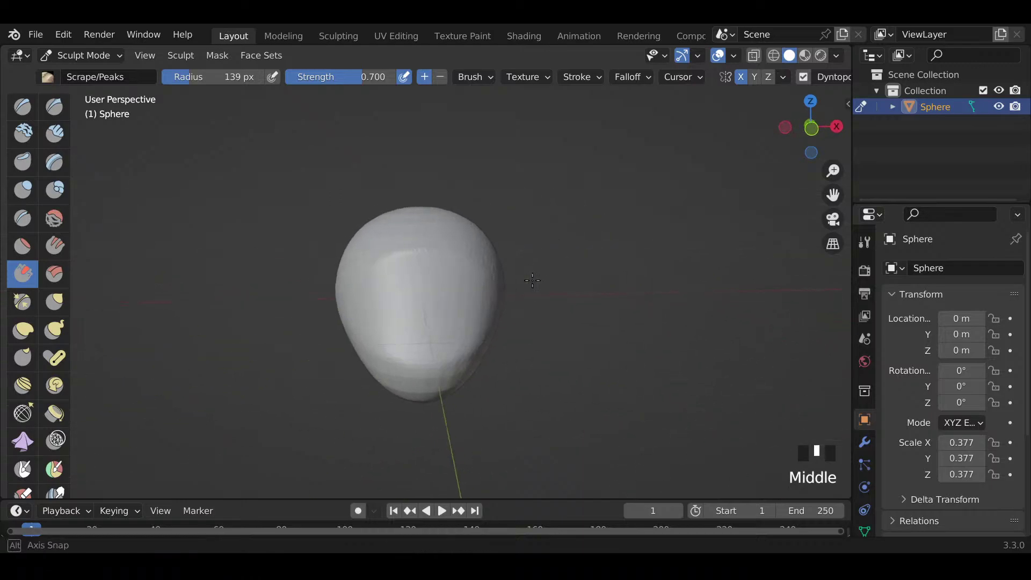
pyautogui.keyDown('shift'); pyautogui.click(417, 273); pyautogui.keyUp('shift')
pyautogui.keyDown('shift'); pyautogui.click(497, 329); pyautogui.keyUp('shift')
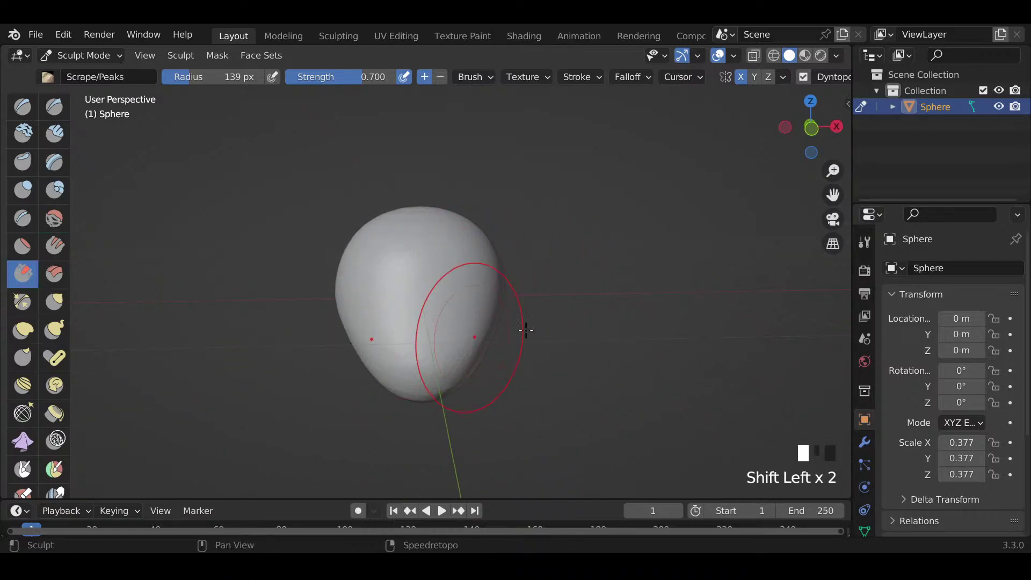
pyautogui.moveTo(526, 329); pyautogui.dragTo(432, 314, button='middle')
pyautogui.moveTo(421, 299)
pyautogui.mouseDown()
pyautogui.moveTo(435, 303)
pyautogui.moveTo(408, 311)
pyautogui.mouseUp()
# Step: Carve two symmetric eye sockets into the face with the SculptDraw brush in subtract mode at a radius of about 61 px
pyautogui.press('f')
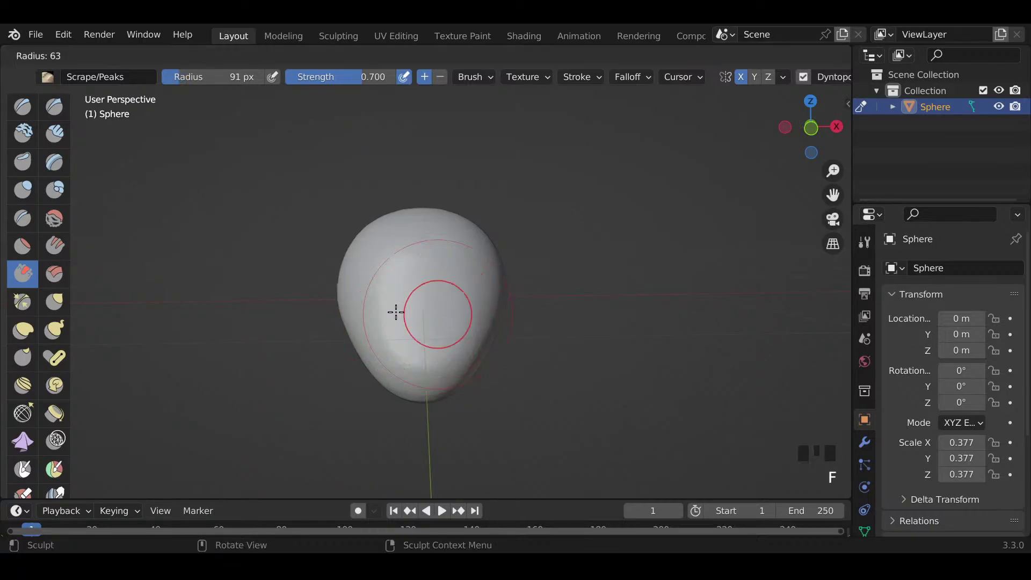
pyautogui.click(396, 311)
pyautogui.press('x')
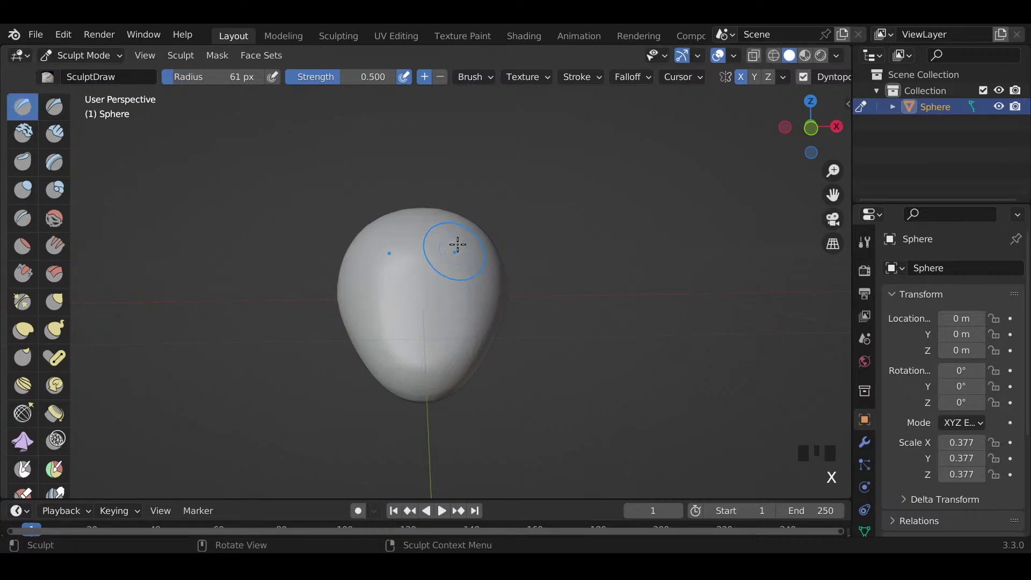
pyautogui.click(442, 78)
pyautogui.scroll(2, 510, 319)
pyautogui.moveTo(513, 321)
pyautogui.mouseDown(button='middle')
pyautogui.moveTo(491, 323)
pyautogui.moveTo(475, 287)
pyautogui.mouseUp(button='middle')
pyautogui.moveTo(474, 288)
pyautogui.mouseDown()
pyautogui.moveTo(450, 308)
pyautogui.moveTo(490, 317)
pyautogui.moveTo(465, 290)
pyautogui.moveTo(474, 302)
pyautogui.moveTo(460, 307)
pyautogui.moveTo(495, 306)
pyautogui.moveTo(461, 327)
pyautogui.moveTo(502, 299)
pyautogui.moveTo(474, 303)
pyautogui.moveTo(483, 333)
pyautogui.moveTo(490, 313)
pyautogui.mouseUp()
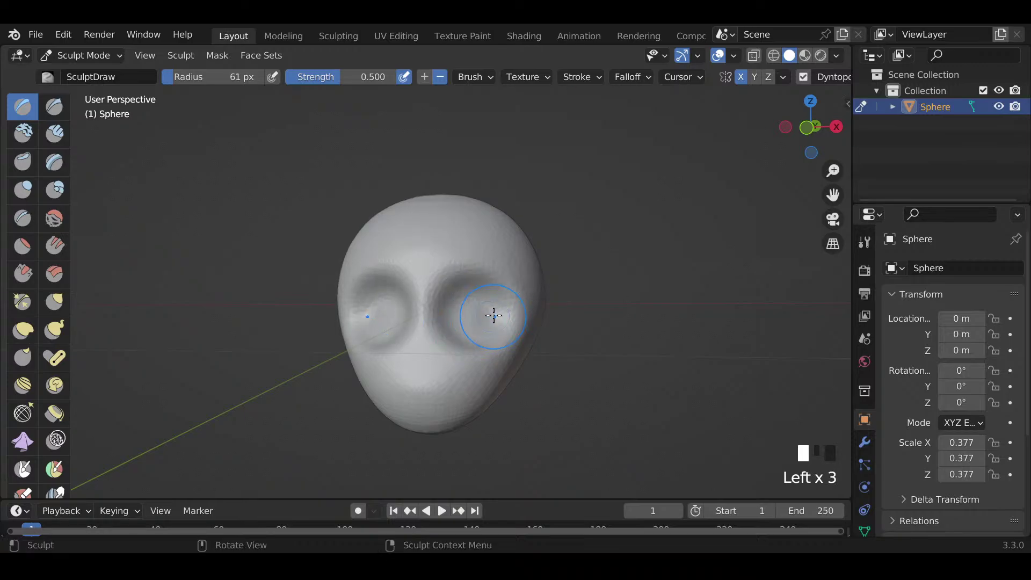
# Step: Smooth the eye sockets and deepen them with further subtracting SculptDraw strokes
pyautogui.moveTo(491, 313); pyautogui.dragTo(449, 321, button='middle')
pyautogui.moveTo(480, 304)
pyautogui.keyDown('shift'); pyautogui.mouseDown()
pyautogui.moveTo(484, 315)
pyautogui.moveTo(467, 315)
pyautogui.mouseUp(); pyautogui.keyUp('shift')
pyautogui.moveTo(467, 316)
pyautogui.mouseDown()
pyautogui.moveTo(456, 327)
pyautogui.moveTo(490, 315)
pyautogui.moveTo(476, 322)
pyautogui.mouseUp()
pyautogui.moveTo(462, 316)
pyautogui.mouseDown(button='middle')
pyautogui.moveTo(534, 311)
pyautogui.moveTo(510, 324)
pyautogui.mouseUp(button='middle')
pyautogui.scroll(2, 539, 322)
pyautogui.moveTo(510, 324)
pyautogui.mouseDown()
pyautogui.moveTo(490, 304)
pyautogui.moveTo(465, 304)
pyautogui.moveTo(483, 353)
pyautogui.moveTo(510, 309)
pyautogui.moveTo(488, 301)
pyautogui.moveTo(483, 345)
pyautogui.moveTo(506, 341)
pyautogui.moveTo(518, 323)
pyautogui.mouseUp()
pyautogui.moveTo(518, 323)
pyautogui.mouseDown(button='middle')
pyautogui.moveTo(449, 329)
pyautogui.moveTo(507, 330)
pyautogui.moveTo(537, 314)
pyautogui.moveTo(525, 304)
pyautogui.mouseUp(button='middle')
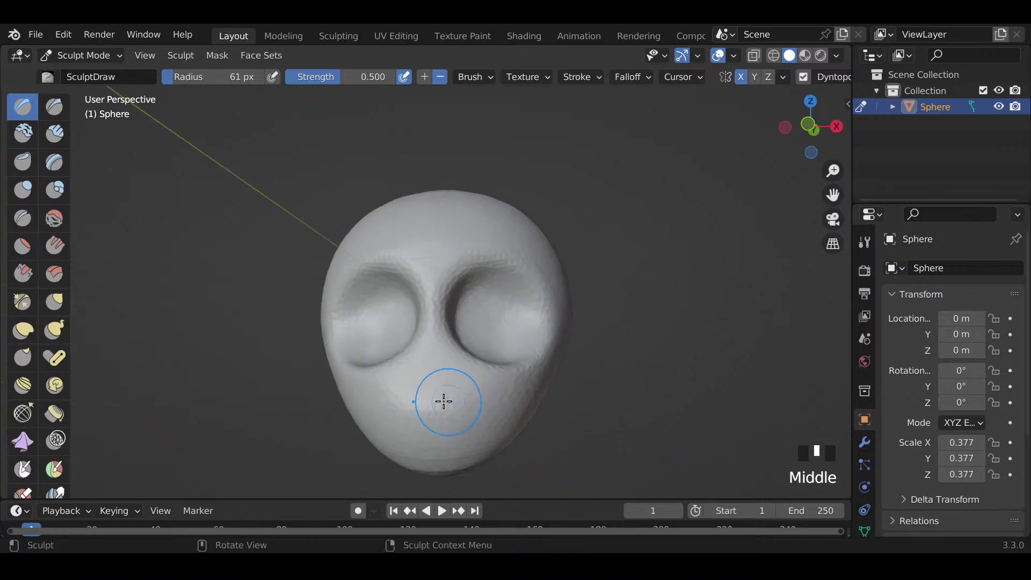
# Step: Build up the brow ridge above the eye sockets and the forehead with the SculptDraw brush in add mode at a 61 px radius
pyautogui.click(424, 76)
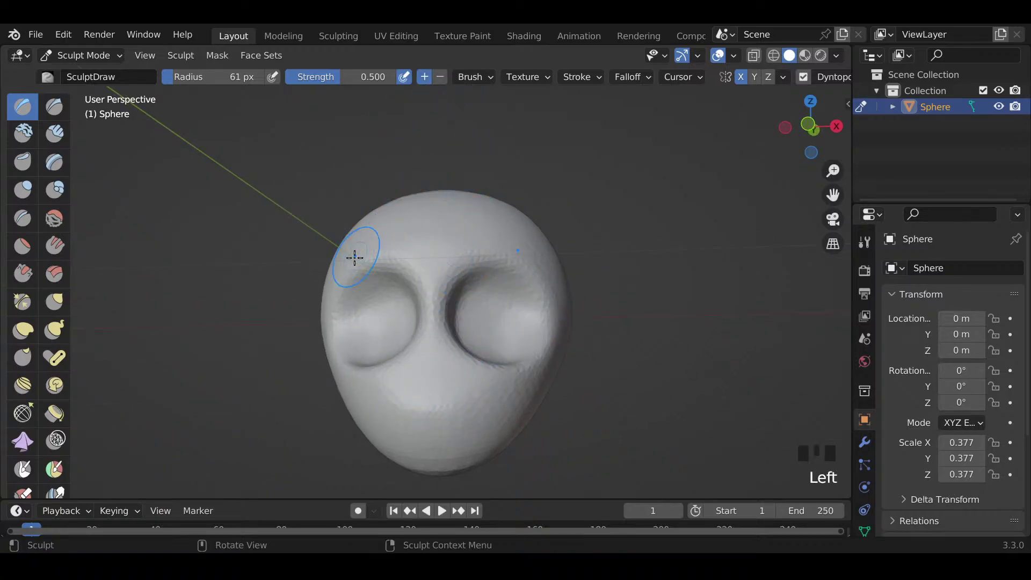
pyautogui.moveTo(354, 257)
pyautogui.mouseDown()
pyautogui.moveTo(347, 272)
pyautogui.moveTo(516, 269)
pyautogui.moveTo(534, 258)
pyautogui.mouseUp()
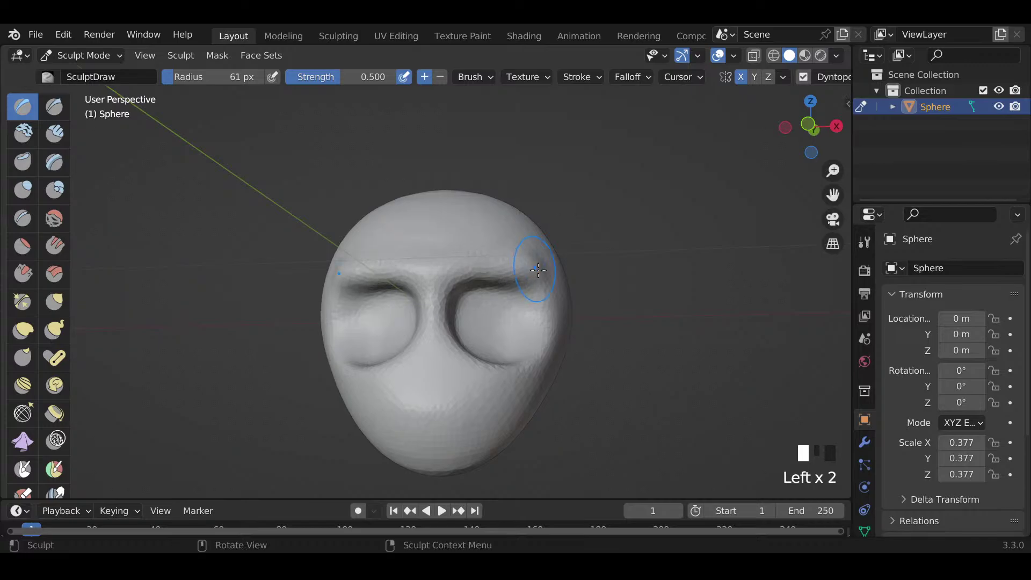
pyautogui.moveTo(534, 258)
pyautogui.mouseDown(button='middle')
pyautogui.moveTo(414, 289)
pyautogui.moveTo(472, 294)
pyautogui.mouseUp(button='middle')
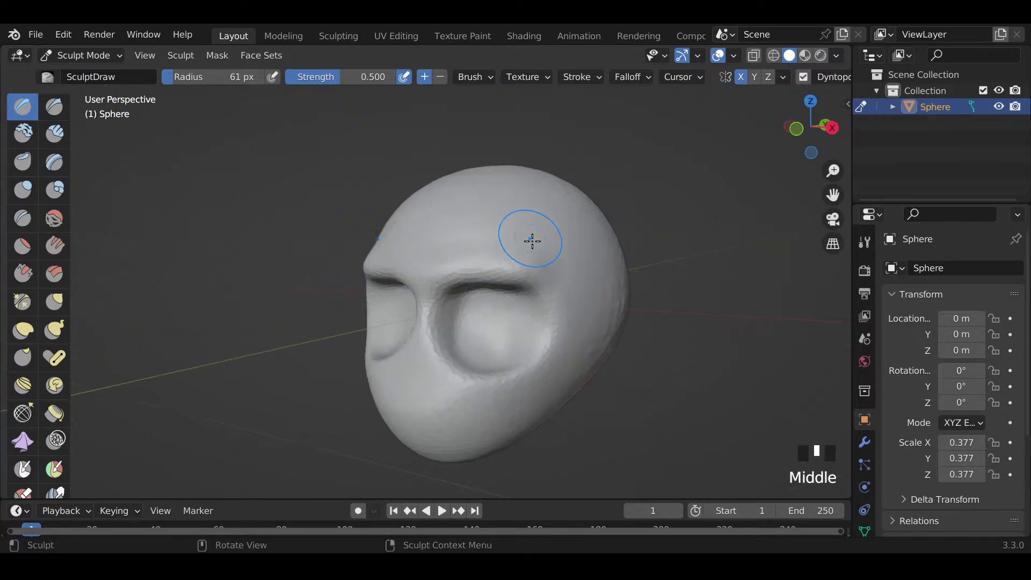
pyautogui.keyDown('shift'); pyautogui.moveTo(530, 240); pyautogui.dragTo(556, 280, button='middle'); pyautogui.keyUp('shift')
pyautogui.moveTo(552, 294); pyautogui.dragTo(534, 233)
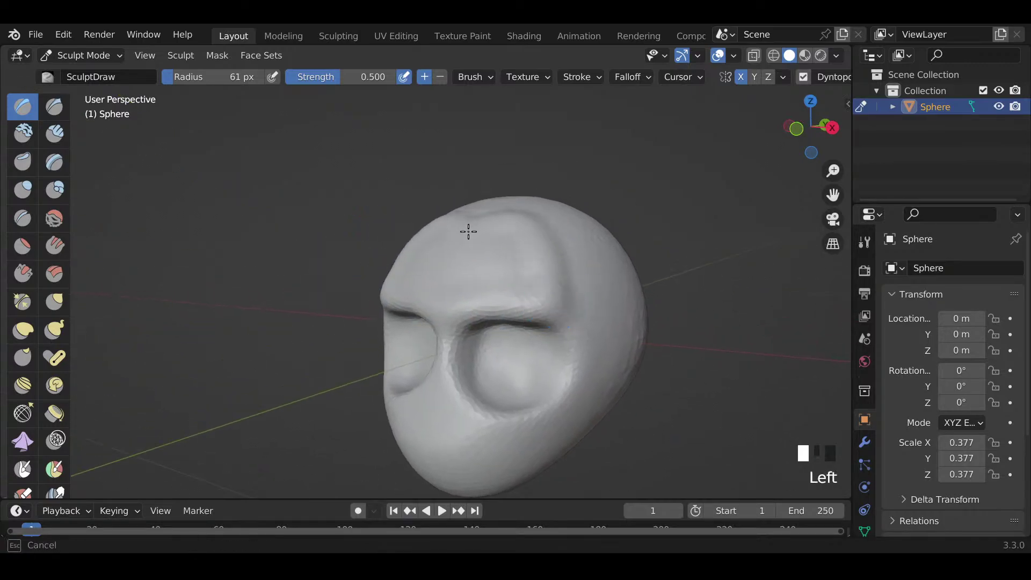
pyautogui.moveTo(462, 225)
pyautogui.mouseDown()
pyautogui.moveTo(516, 224)
pyautogui.moveTo(536, 288)
pyautogui.moveTo(453, 243)
pyautogui.moveTo(408, 283)
pyautogui.moveTo(488, 283)
pyautogui.moveTo(465, 267)
pyautogui.mouseUp()
# Step: Smooth the forehead and its side edges at a brush radius of about 107 px
pyautogui.press('f')
pyautogui.keyDown('shift'); pyautogui.moveTo(508, 268); pyautogui.dragTo(490, 258); pyautogui.keyUp('shift')
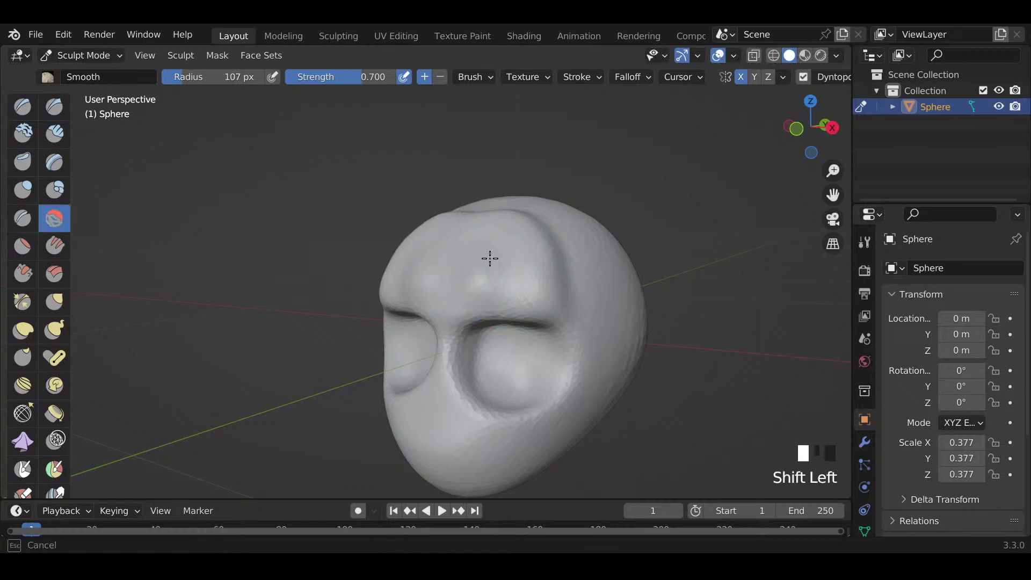
pyautogui.moveTo(511, 281); pyautogui.dragTo(407, 294, button='middle')
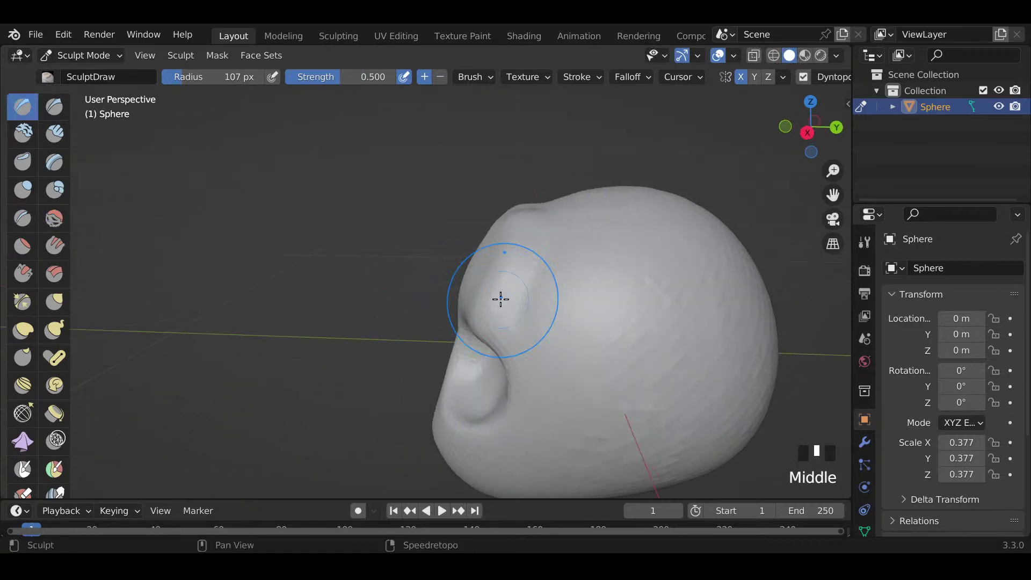
pyautogui.keyDown('shift'); pyautogui.moveTo(501, 299); pyautogui.dragTo(534, 211); pyautogui.keyUp('shift')
pyautogui.moveTo(534, 211)
pyautogui.mouseDown(button='middle')
pyautogui.moveTo(547, 267)
pyautogui.moveTo(516, 274)
pyautogui.mouseUp(button='middle')
pyautogui.keyDown('shift'); pyautogui.moveTo(516, 274); pyautogui.dragTo(440, 211); pyautogui.keyUp('shift')
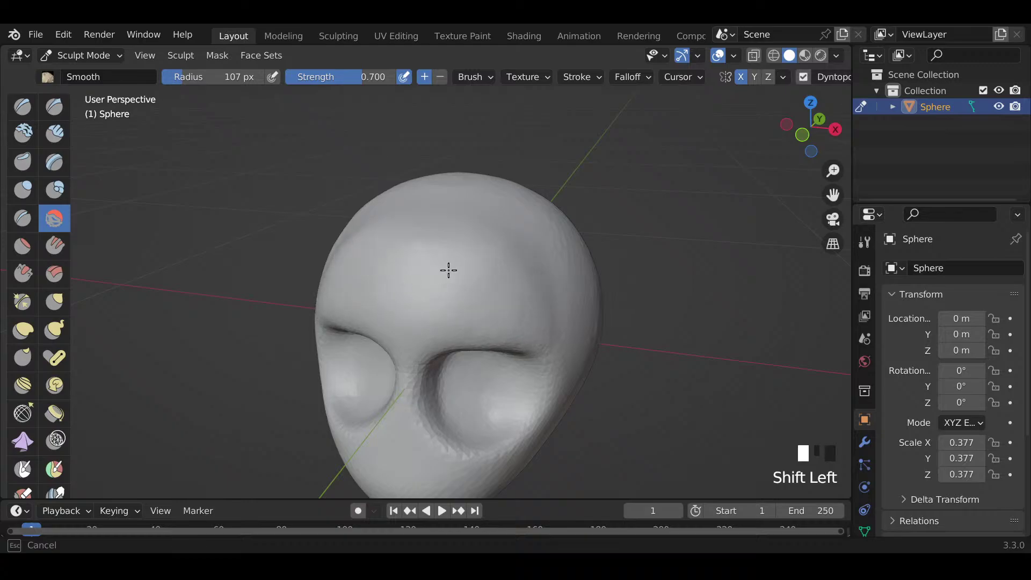
# Step: Build up a rounded nose below and between the eye sockets with the SculptDraw brush at a radius of about 80 px
pyautogui.moveTo(505, 240)
pyautogui.mouseDown(button='middle')
pyautogui.moveTo(529, 316)
pyautogui.moveTo(510, 323)
pyautogui.moveTo(520, 295)
pyautogui.mouseUp(button='middle')
pyautogui.press('f')
pyautogui.press('f')
pyautogui.press('f')
pyautogui.press('f')
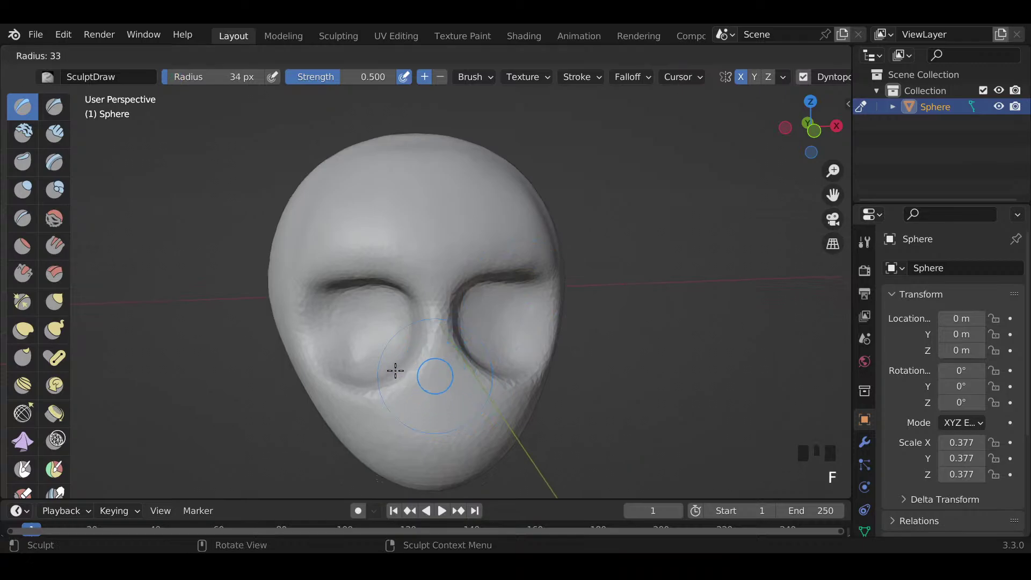
pyautogui.press('f')
pyautogui.press('f')
pyautogui.press('f')
pyautogui.press('f')
pyautogui.press('f')
pyautogui.press('f')
pyautogui.press('f')
pyautogui.press('f')
pyautogui.press('f')
pyautogui.press('f')
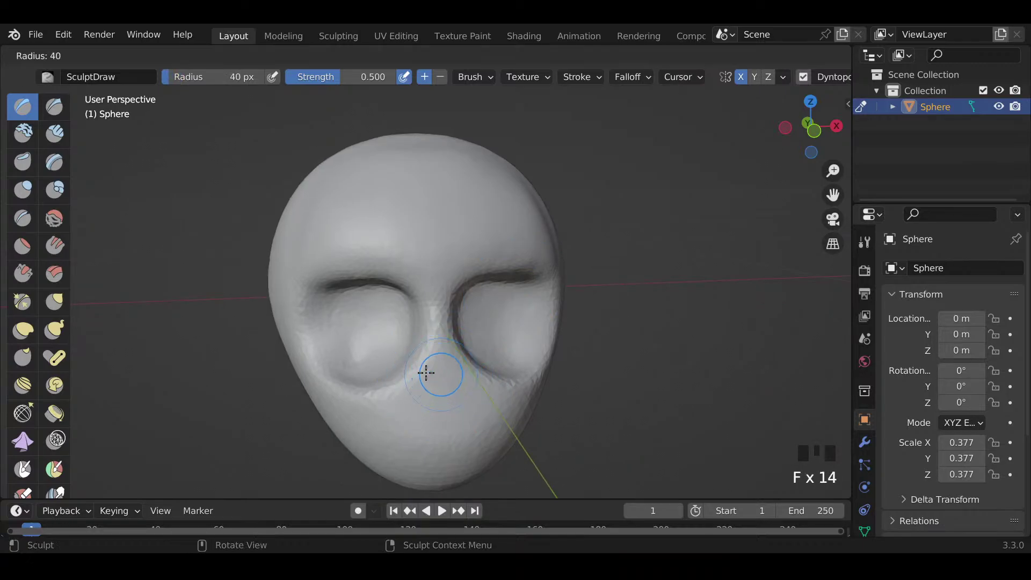
pyautogui.moveTo(428, 372); pyautogui.dragTo(451, 328, button='middle')
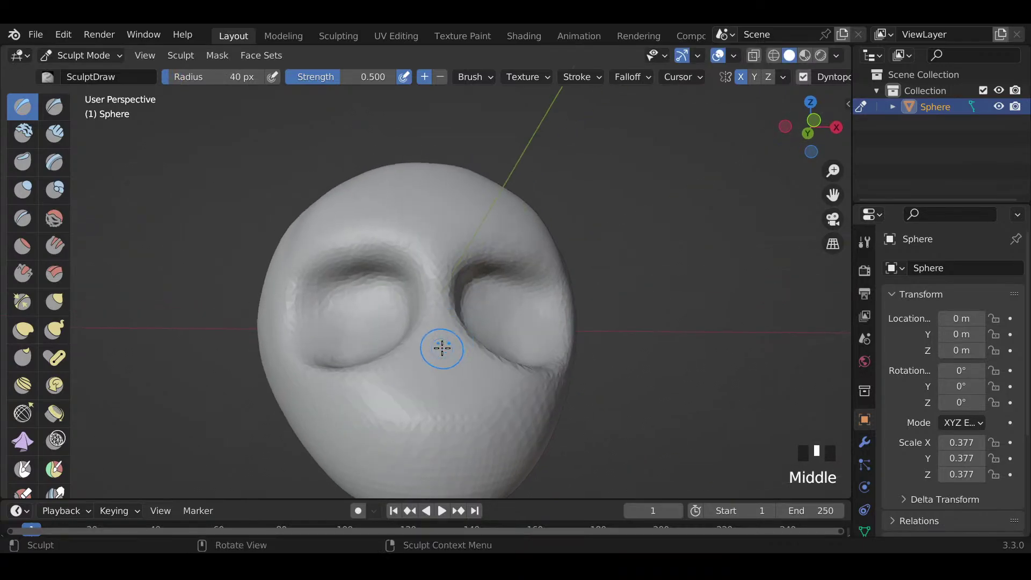
pyautogui.press('f')
pyautogui.press('f')
pyautogui.press('f')
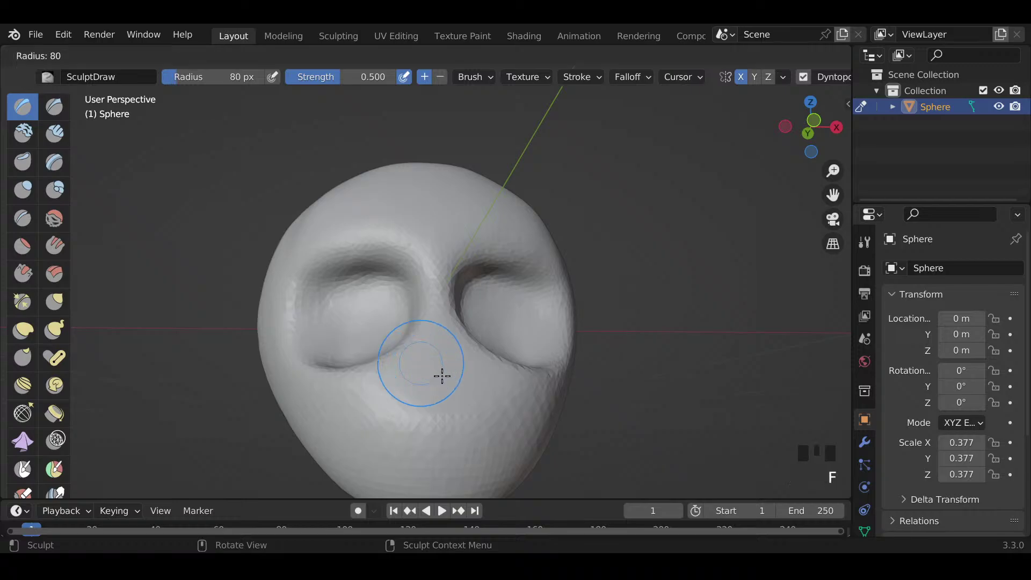
pyautogui.click(438, 341)
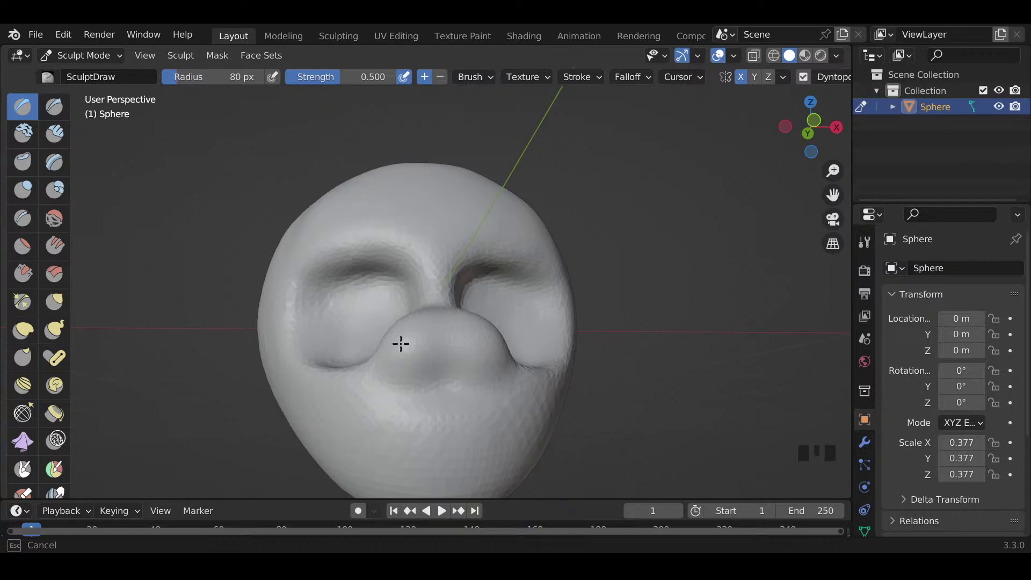
# Step: Build up the mouth and chin area beneath the nose with the SculptDraw brush at about 80 px and smooth the added volume
pyautogui.moveTo(411, 348); pyautogui.dragTo(457, 321, button='middle')
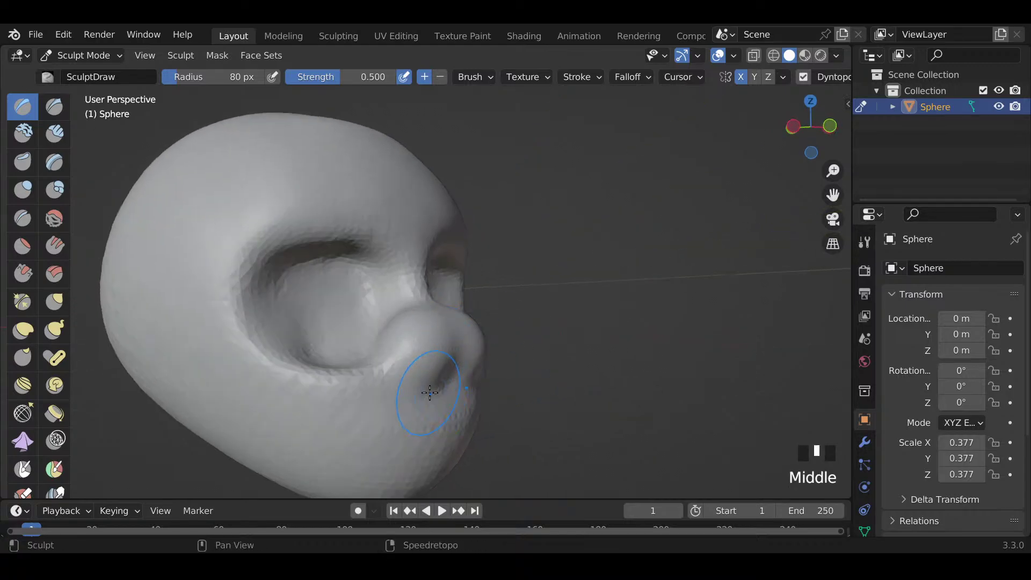
pyautogui.keyDown('shift'); pyautogui.moveTo(430, 392); pyautogui.dragTo(435, 271, button='middle'); pyautogui.keyUp('shift')
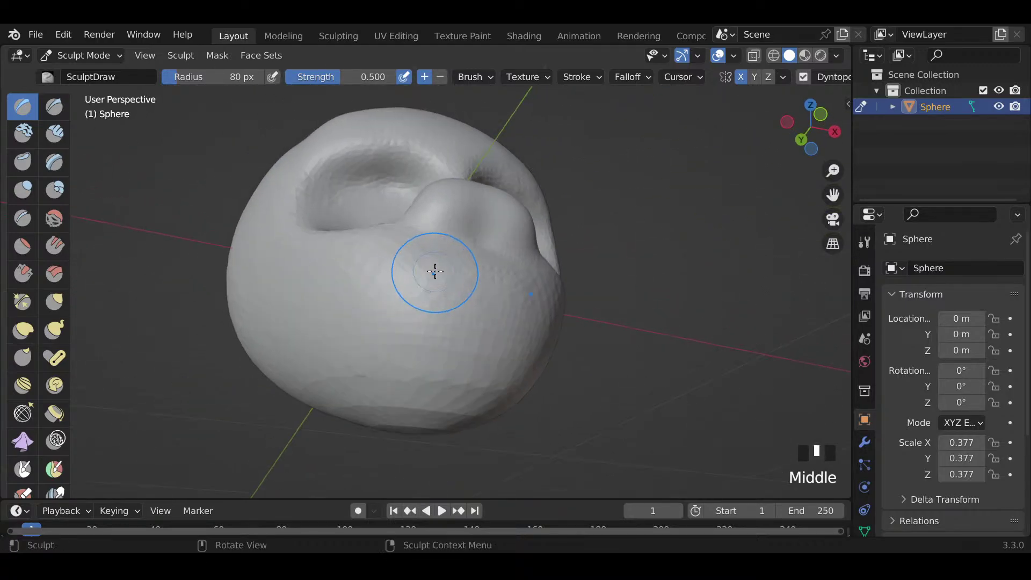
pyautogui.moveTo(440, 270)
pyautogui.mouseDown()
pyautogui.moveTo(424, 352)
pyautogui.moveTo(468, 301)
pyautogui.mouseUp()
pyautogui.moveTo(468, 301)
pyautogui.mouseDown(button='middle')
pyautogui.moveTo(398, 313)
pyautogui.moveTo(474, 320)
pyautogui.moveTo(404, 337)
pyautogui.mouseUp(button='middle')
pyautogui.scroll(-2, 402, 318)
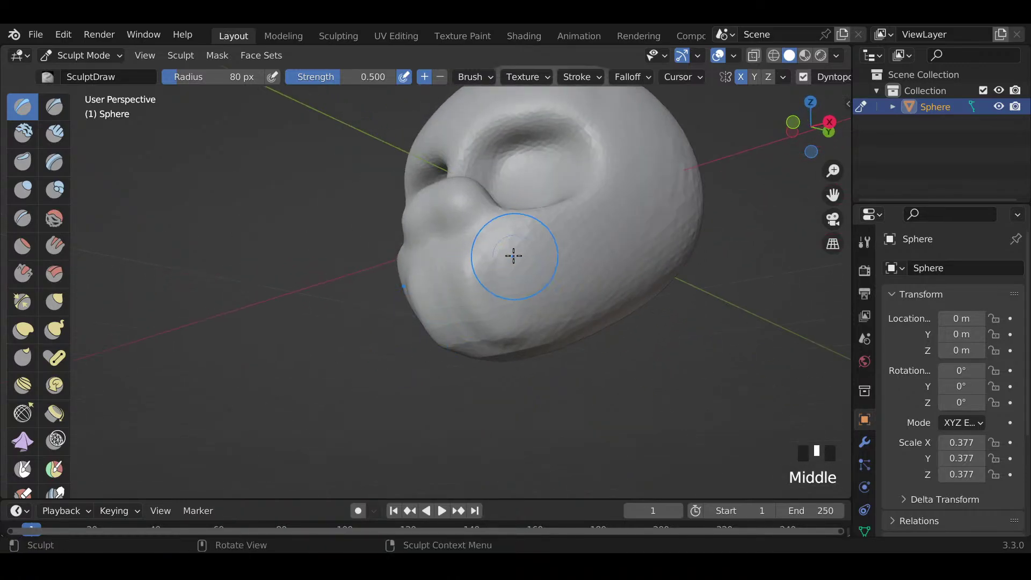
pyautogui.moveTo(514, 256); pyautogui.dragTo(514, 336)
pyautogui.moveTo(483, 317)
pyautogui.mouseDown(button='middle')
pyautogui.moveTo(534, 293)
pyautogui.moveTo(433, 270)
pyautogui.mouseUp(button='middle')
pyautogui.moveTo(433, 269)
pyautogui.mouseDown()
pyautogui.moveTo(433, 329)
pyautogui.moveTo(429, 302)
pyautogui.moveTo(449, 333)
pyautogui.mouseUp()
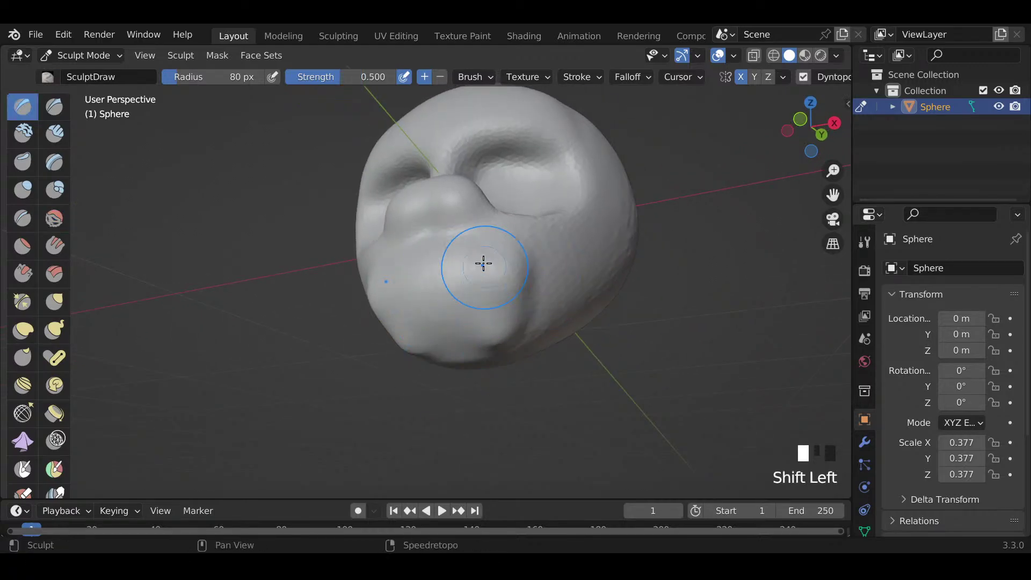
pyautogui.moveTo(486, 264)
pyautogui.keyDown('shift'); pyautogui.mouseDown()
pyautogui.moveTo(505, 311)
pyautogui.moveTo(497, 333)
pyautogui.mouseUp(); pyautogui.keyUp('shift')
pyautogui.moveTo(511, 279)
pyautogui.keyDown('shift'); pyautogui.mouseDown()
pyautogui.moveTo(509, 325)
pyautogui.moveTo(479, 340)
pyautogui.mouseUp(); pyautogui.keyUp('shift')
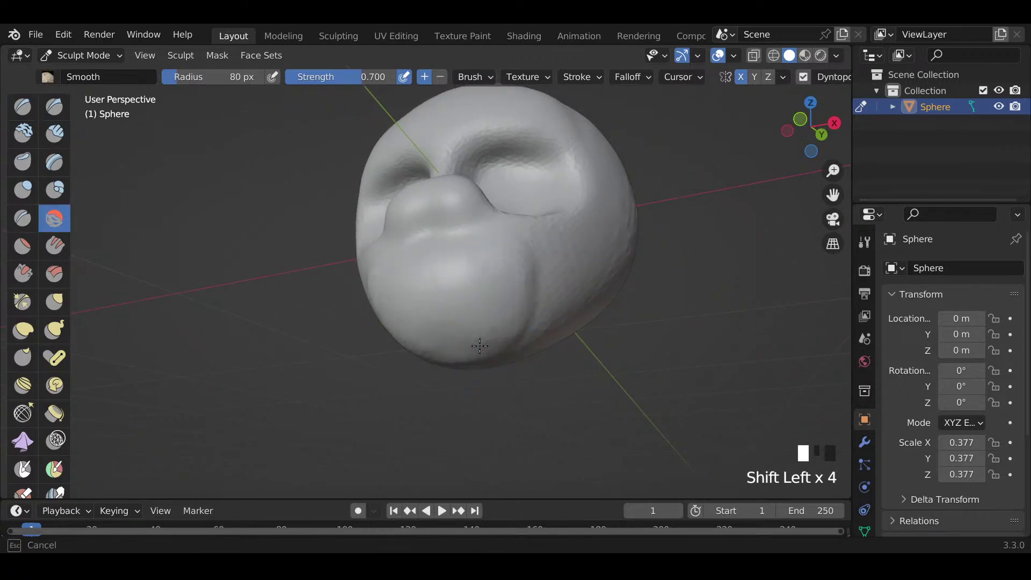
# Step: Push the underside of the nose upward symmetrically with the Grab brush at a radius of about 78 px
pyautogui.moveTo(479, 341)
pyautogui.mouseDown(button='middle')
pyautogui.moveTo(502, 276)
pyautogui.moveTo(521, 313)
pyautogui.moveTo(462, 290)
pyautogui.mouseUp(button='middle')
pyautogui.moveTo(424, 256); pyautogui.dragTo(484, 267, button='middle')
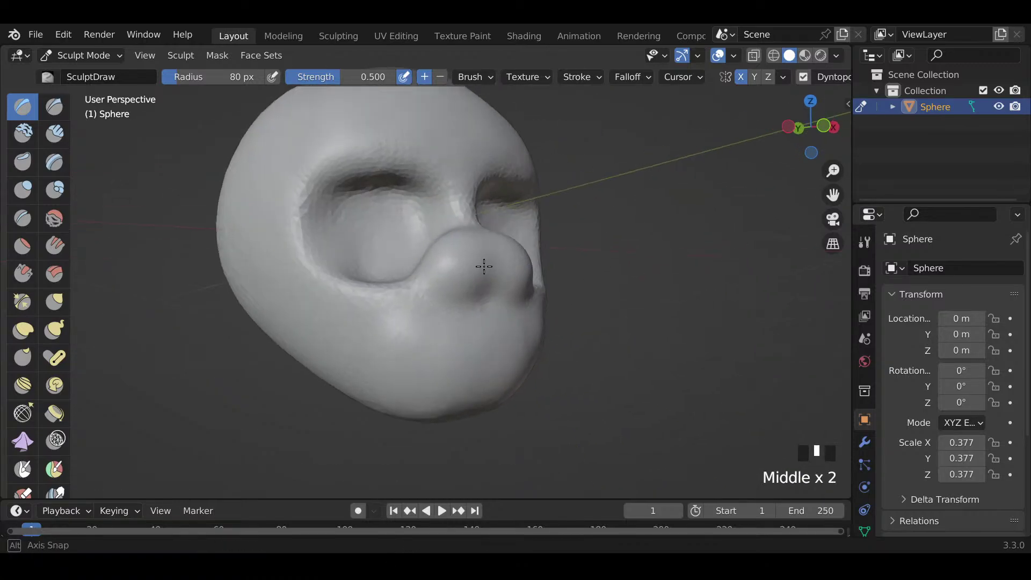
pyautogui.press('f')
pyautogui.click(459, 322)
pyautogui.press('f')
pyautogui.click(488, 326)
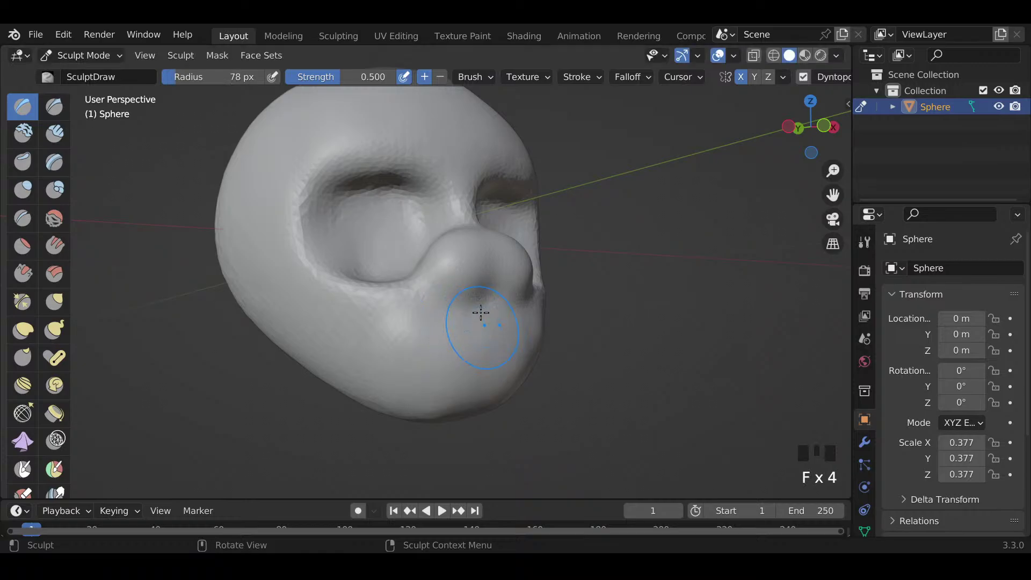
pyautogui.moveTo(482, 311)
pyautogui.mouseDown(button='middle')
pyautogui.moveTo(450, 298)
pyautogui.moveTo(439, 333)
pyautogui.moveTo(443, 299)
pyautogui.mouseUp(button='middle')
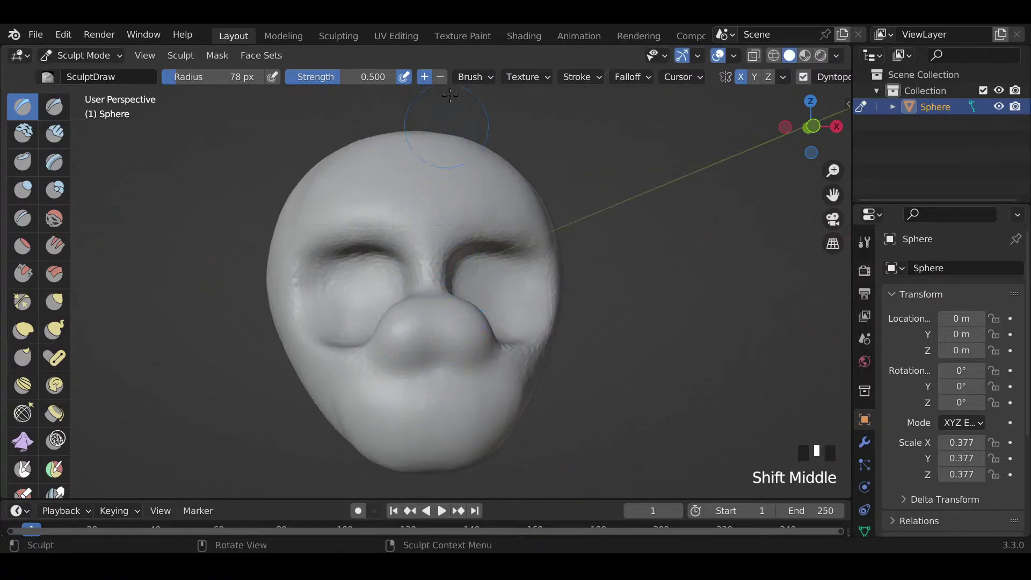
pyautogui.click(442, 77)
pyautogui.moveTo(385, 415)
pyautogui.mouseDown(button='middle')
pyautogui.moveTo(414, 407)
pyautogui.moveTo(403, 421)
pyautogui.mouseUp(button='middle')
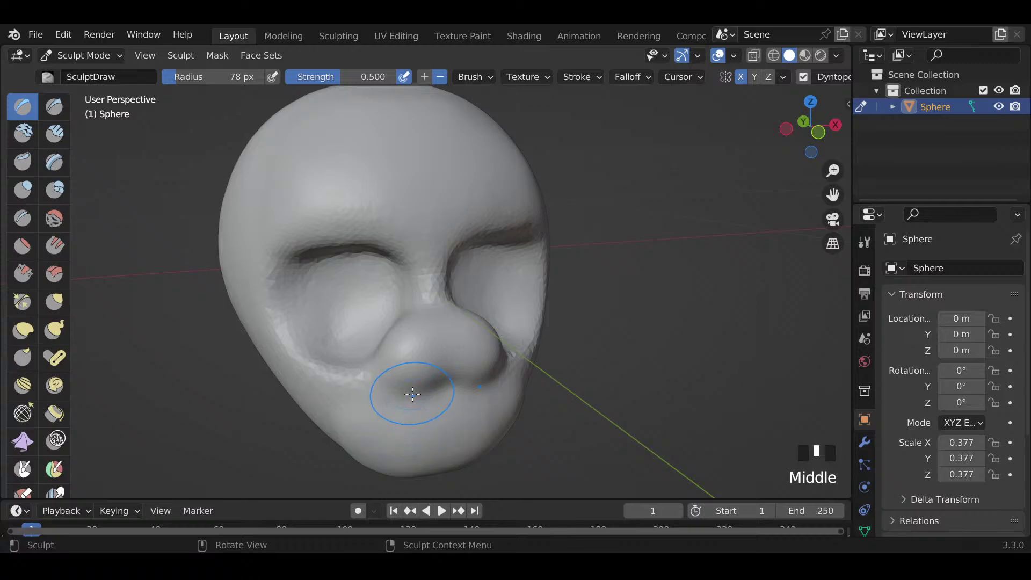
pyautogui.press('g')
pyautogui.moveTo(413, 395); pyautogui.dragTo(416, 365)
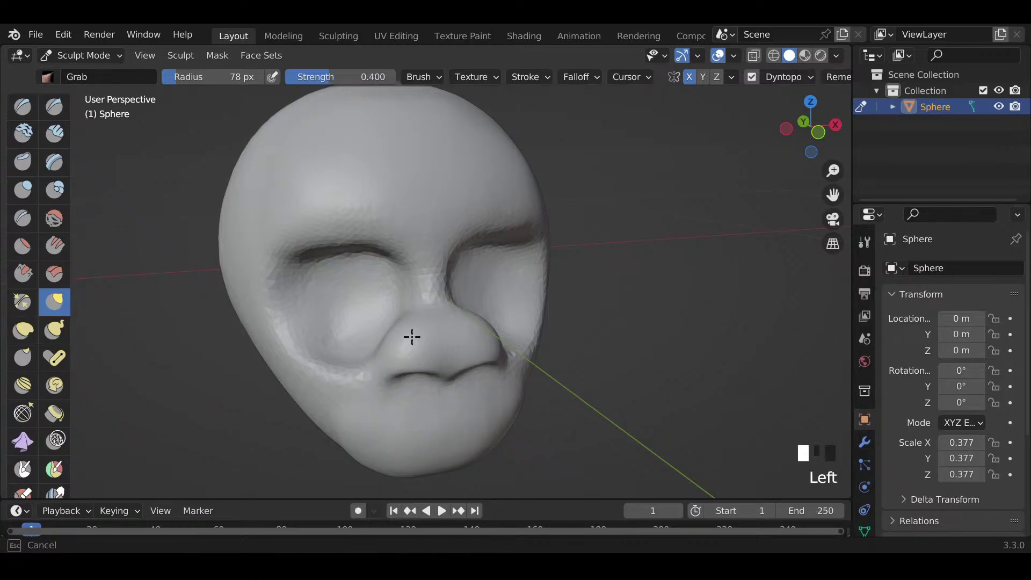
# Step: Reshape the nose tip and nostril wings with the Grab brush at a radius of about 125 px
pyautogui.press('f')
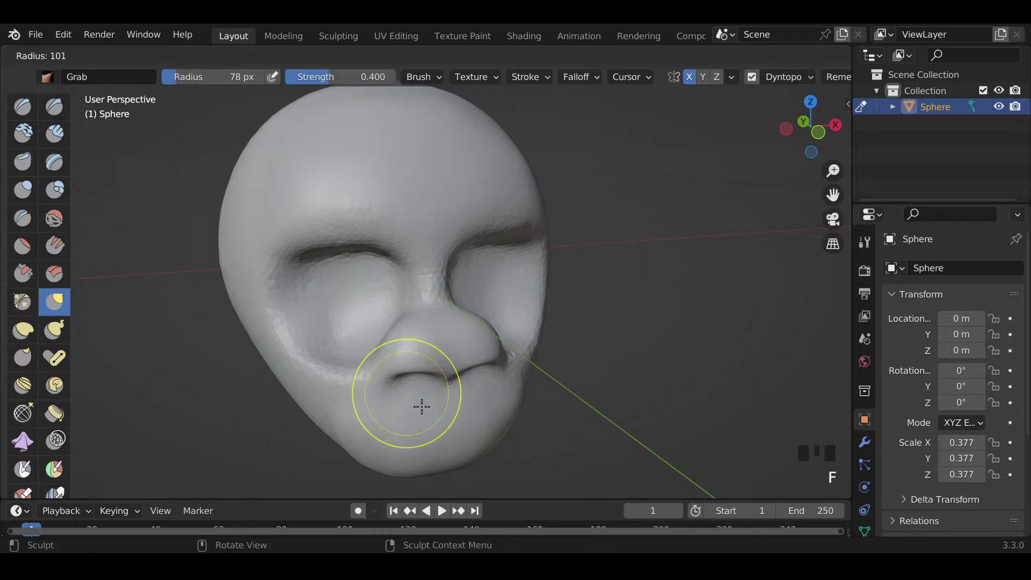
pyautogui.click(421, 405)
pyautogui.moveTo(376, 376); pyautogui.dragTo(407, 414)
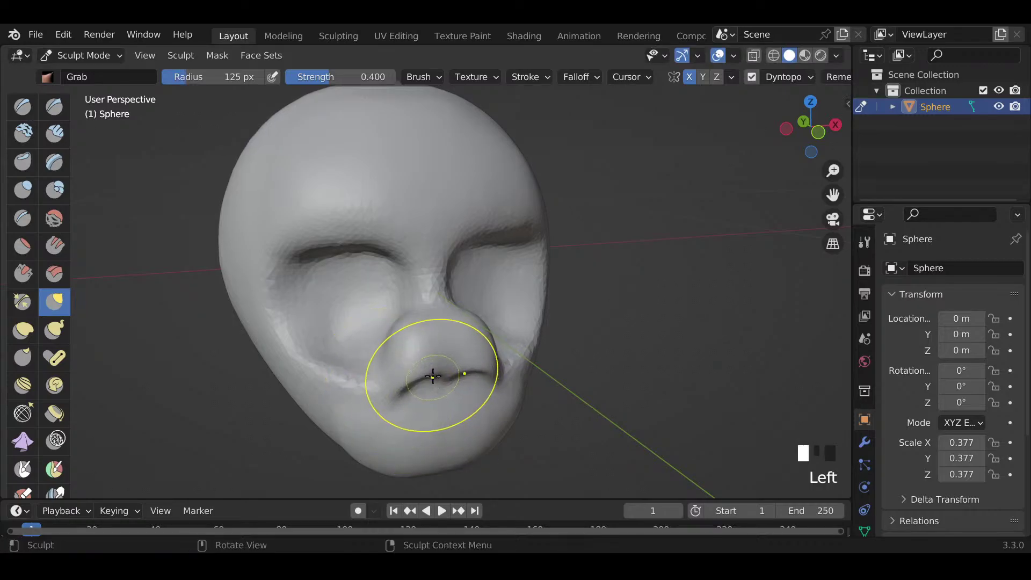
pyautogui.moveTo(432, 376); pyautogui.dragTo(437, 411)
pyautogui.moveTo(471, 409); pyautogui.dragTo(479, 292, button='middle')
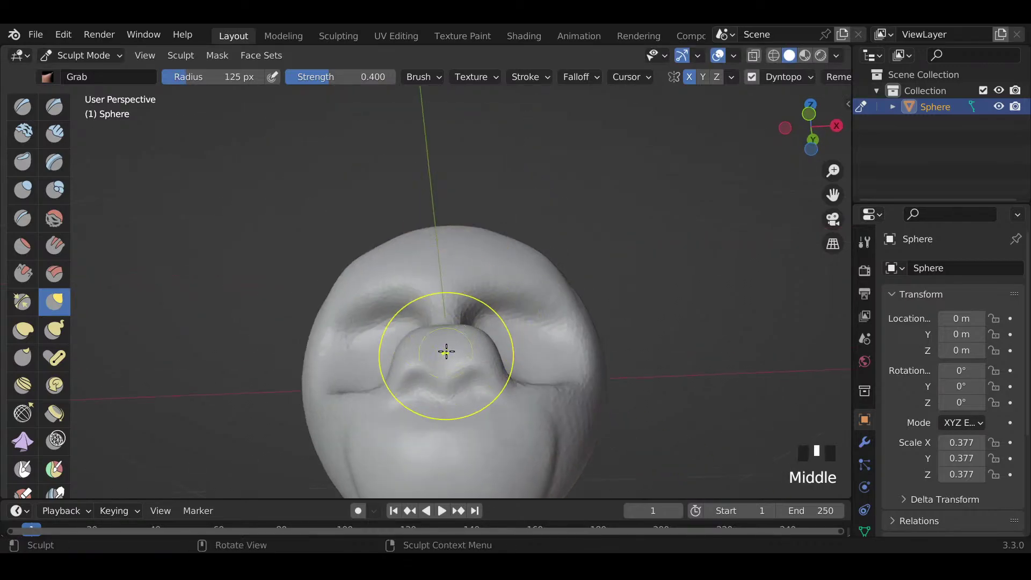
pyautogui.moveTo(444, 350); pyautogui.dragTo(483, 310)
pyautogui.moveTo(484, 311); pyautogui.dragTo(506, 441, button='middle')
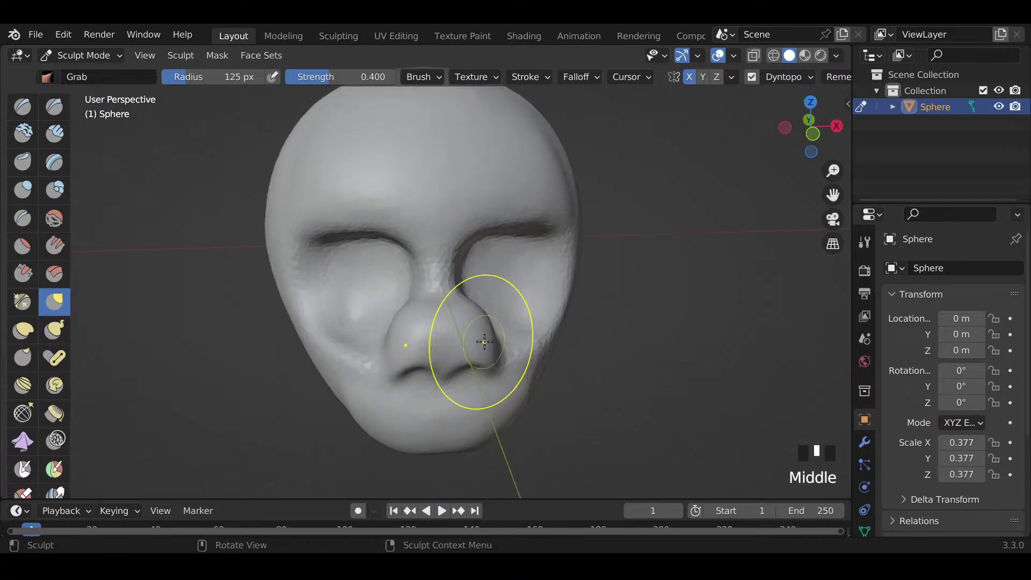
pyautogui.moveTo(472, 334); pyautogui.dragTo(485, 347)
# Step: Smooth the side of the jaw and puff out the cheeks with the Inflate/Deflate brush at a radius of about 177 px
pyautogui.moveTo(484, 346)
pyautogui.mouseDown(button='middle')
pyautogui.moveTo(505, 336)
pyautogui.moveTo(487, 323)
pyautogui.moveTo(553, 334)
pyautogui.moveTo(558, 349)
pyautogui.mouseUp(button='middle')
pyautogui.keyDown('shift'); pyautogui.moveTo(564, 437); pyautogui.dragTo(575, 473); pyautogui.keyUp('shift')
pyautogui.press('g')
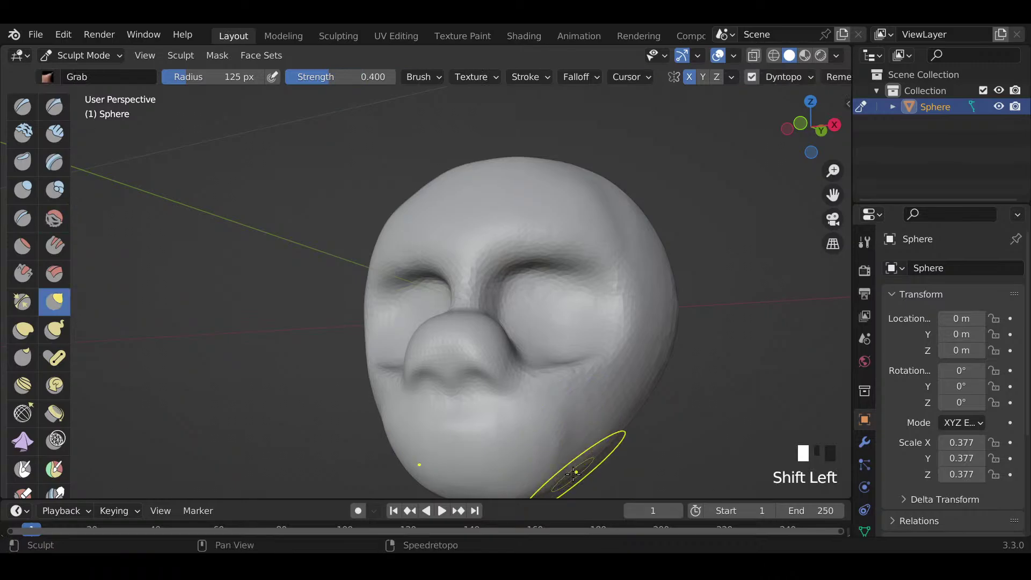
pyautogui.moveTo(576, 473)
pyautogui.keyDown('shift'); pyautogui.mouseDown(button='middle')
pyautogui.moveTo(559, 438)
pyautogui.moveTo(506, 403)
pyautogui.moveTo(574, 376)
pyautogui.mouseUp(button='middle'); pyautogui.keyUp('shift')
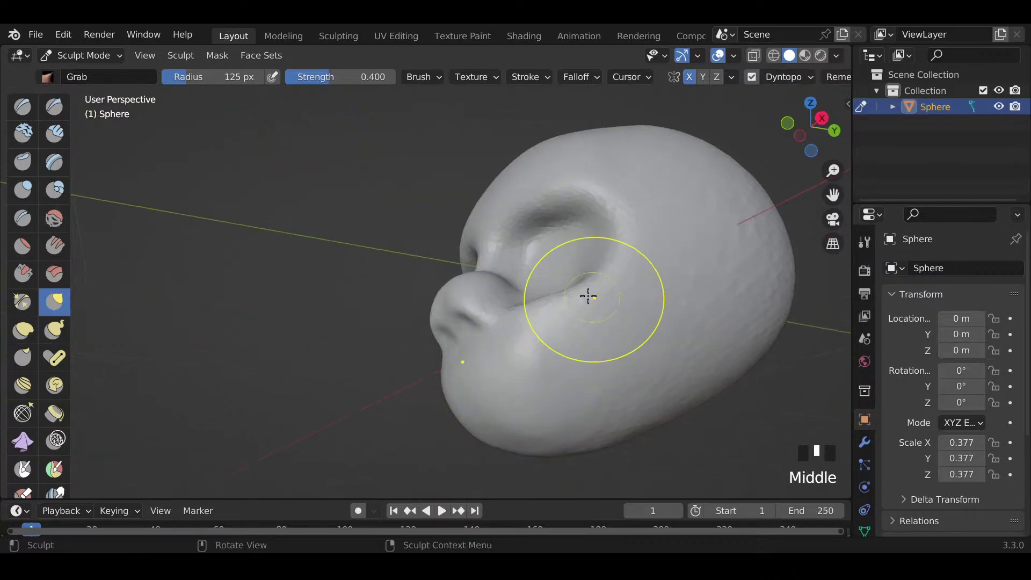
pyautogui.press('KP_2')
pyautogui.press('f')
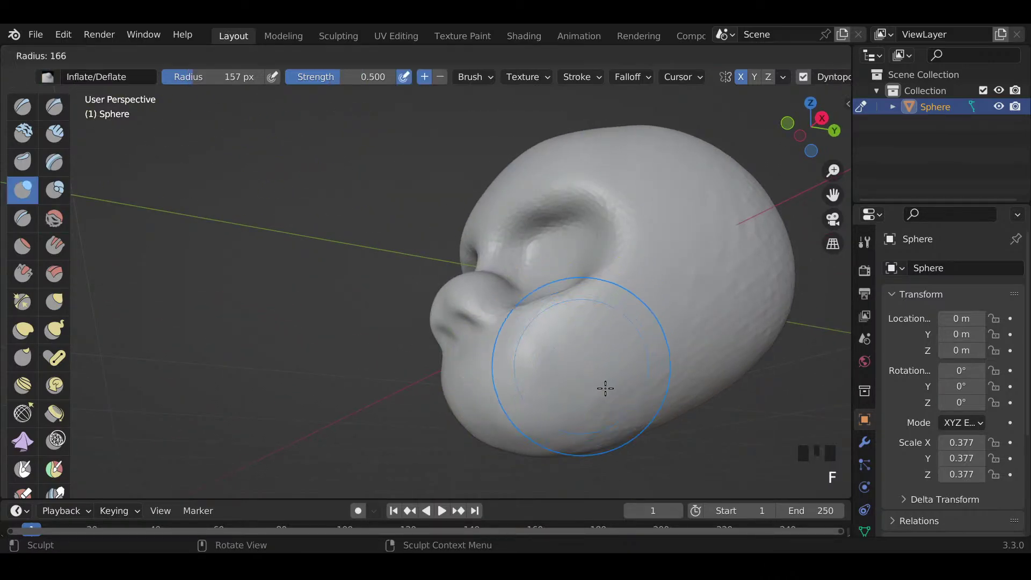
pyautogui.click(608, 386)
pyautogui.moveTo(591, 363); pyautogui.dragTo(629, 337)
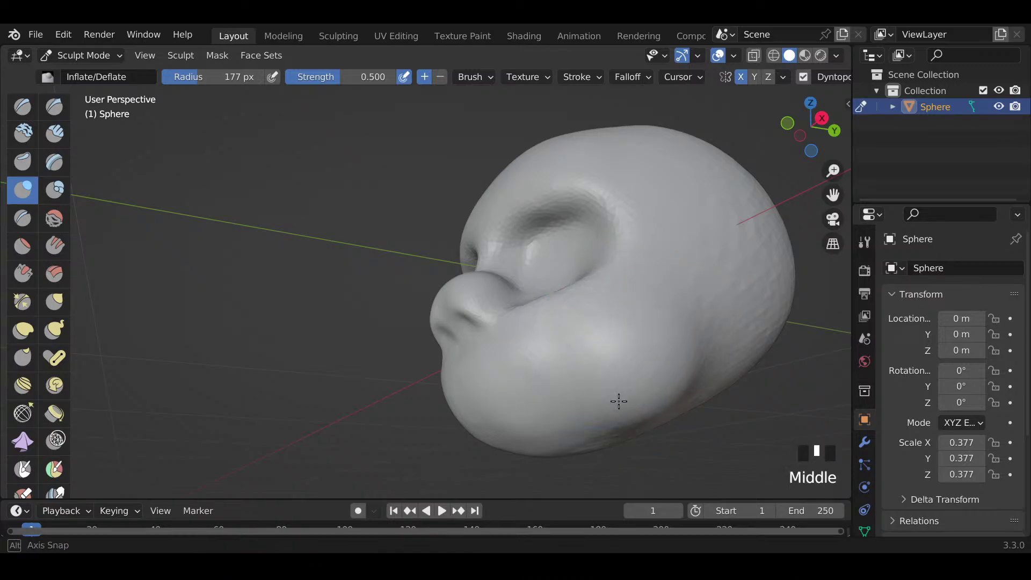
# Step: Build up the cheekbones and the side of the head behind the eye sockets with SculptDraw at about 67 px, and smooth them
pyautogui.moveTo(619, 402)
pyautogui.mouseDown(button='middle')
pyautogui.moveTo(652, 380)
pyautogui.moveTo(698, 424)
pyautogui.moveTo(479, 438)
pyautogui.mouseUp(button='middle')
pyautogui.press('f')
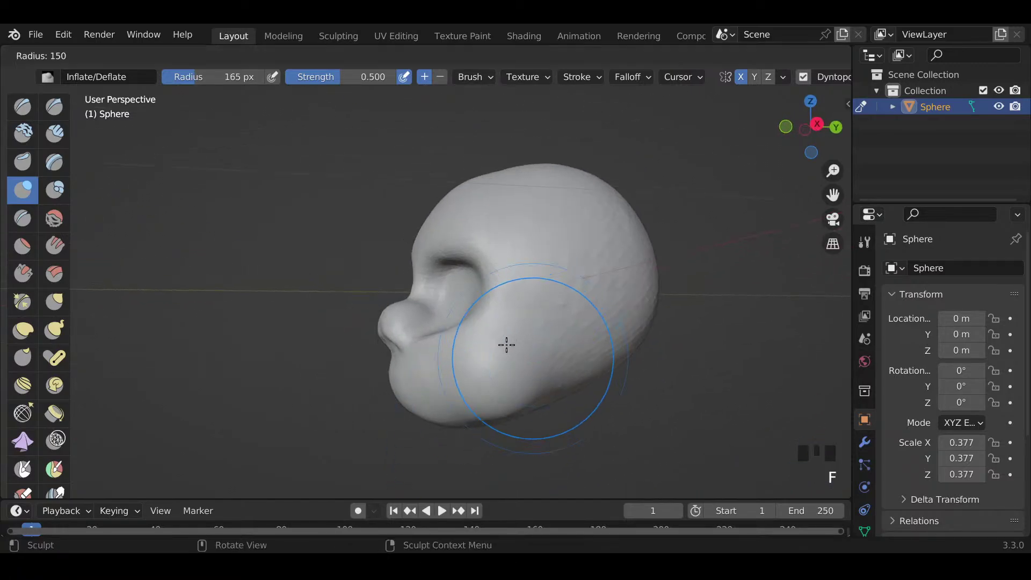
pyautogui.click(498, 342)
pyautogui.press('f')
pyautogui.click(504, 308)
pyautogui.press('x')
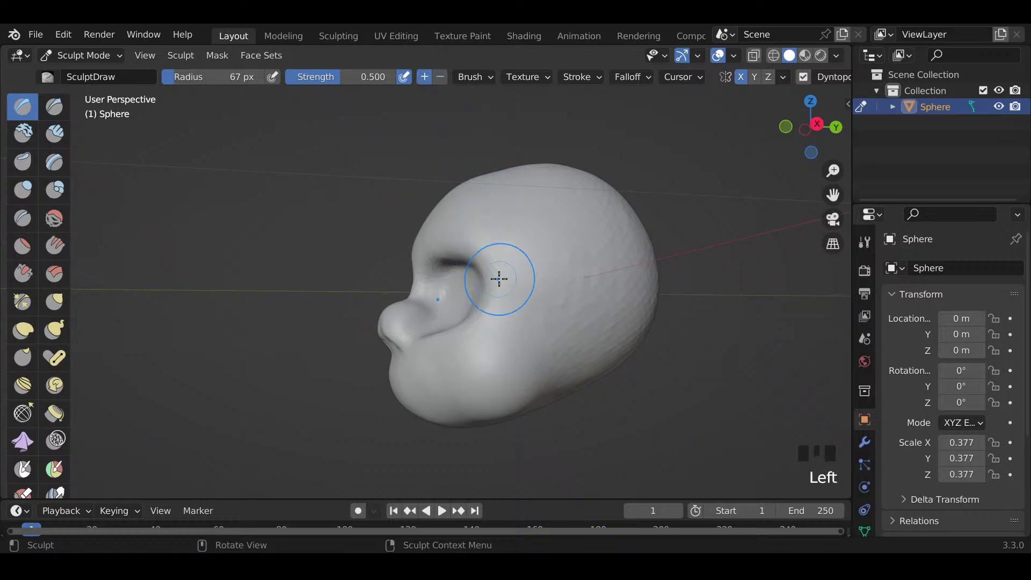
pyautogui.moveTo(499, 279); pyautogui.dragTo(497, 282)
pyautogui.moveTo(505, 319); pyautogui.dragTo(587, 329)
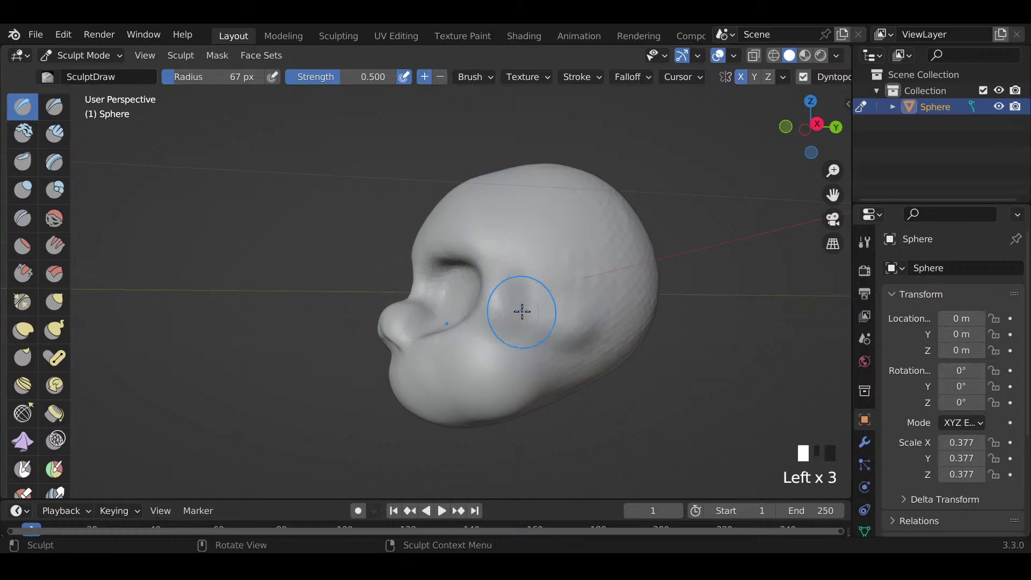
pyautogui.moveTo(523, 311); pyautogui.dragTo(562, 308)
pyautogui.moveTo(504, 261); pyautogui.dragTo(502, 272)
pyautogui.moveTo(518, 317)
pyautogui.keyDown('shift'); pyautogui.mouseDown()
pyautogui.moveTo(507, 327)
pyautogui.moveTo(527, 318)
pyautogui.moveTo(546, 276)
pyautogui.moveTo(527, 304)
pyautogui.moveTo(597, 308)
pyautogui.mouseUp(); pyautogui.keyUp('shift')
# Step: Build up the lower and outer rims of the eye sockets with the SculptDraw brush at a radius of about 53 px
pyautogui.moveTo(553, 357)
pyautogui.mouseDown(button='middle')
pyautogui.moveTo(678, 386)
pyautogui.moveTo(538, 401)
pyautogui.moveTo(492, 373)
pyautogui.moveTo(430, 305)
pyautogui.moveTo(415, 322)
pyautogui.mouseUp(button='middle')
pyautogui.press('f')
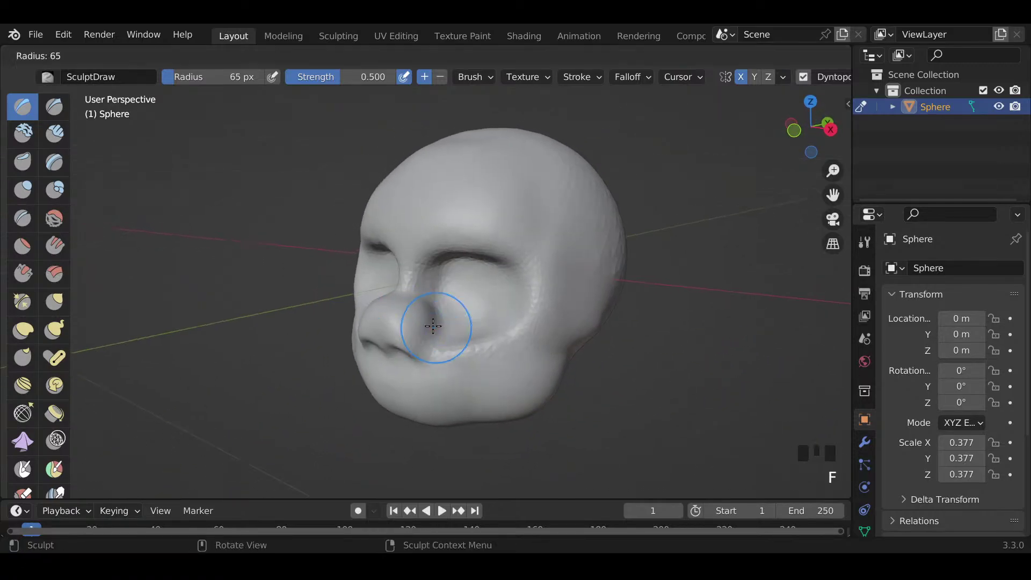
pyautogui.click(424, 326)
pyautogui.moveTo(425, 326)
pyautogui.mouseDown()
pyautogui.moveTo(432, 285)
pyautogui.moveTo(446, 336)
pyautogui.moveTo(438, 323)
pyautogui.moveTo(438, 334)
pyautogui.moveTo(481, 376)
pyautogui.moveTo(500, 363)
pyautogui.mouseUp()
pyautogui.moveTo(499, 364)
pyautogui.mouseDown(button='middle')
pyautogui.moveTo(490, 350)
pyautogui.moveTo(501, 305)
pyautogui.moveTo(488, 357)
pyautogui.moveTo(451, 372)
pyautogui.moveTo(508, 341)
pyautogui.mouseUp(button='middle')
pyautogui.moveTo(508, 341)
pyautogui.mouseDown()
pyautogui.moveTo(453, 385)
pyautogui.moveTo(396, 403)
pyautogui.mouseUp()
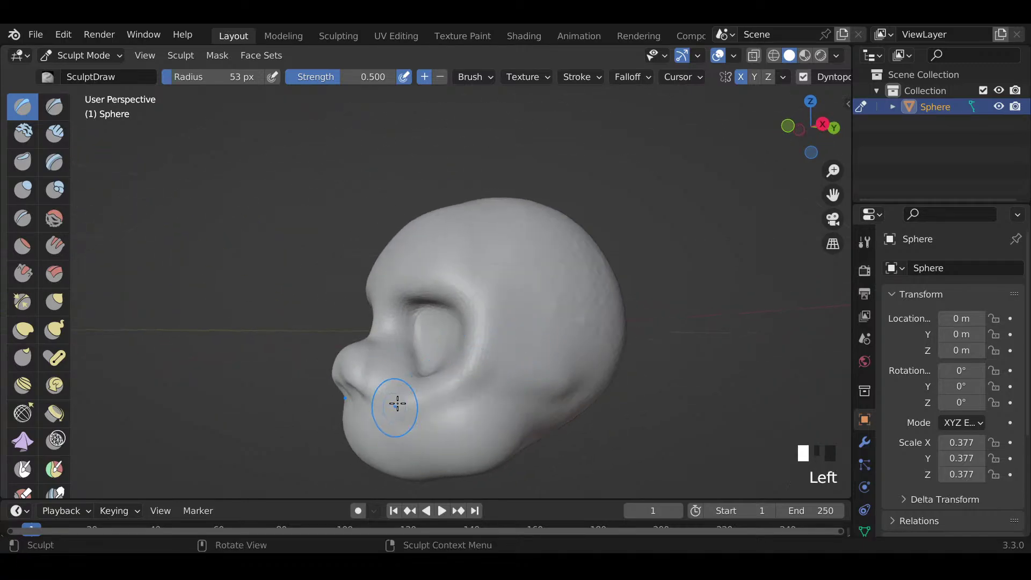
# Step: Build up the cheekbone below the outer eye socket with SculptDraw at a radius of 53 px, and smooth the cheek and side of the jaw
pyautogui.moveTo(396, 403)
pyautogui.mouseDown(button='middle')
pyautogui.moveTo(488, 362)
pyautogui.moveTo(371, 341)
pyautogui.moveTo(415, 348)
pyautogui.mouseUp(button='middle')
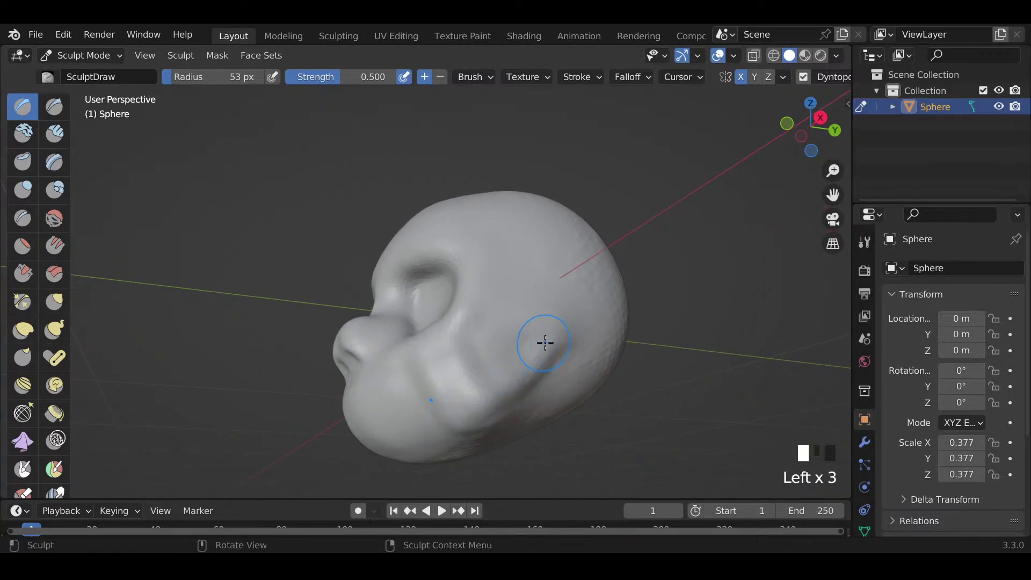
pyautogui.moveTo(483, 410)
pyautogui.keyDown('shift'); pyautogui.mouseDown()
pyautogui.moveTo(446, 347)
pyautogui.moveTo(534, 362)
pyautogui.moveTo(524, 401)
pyautogui.mouseUp(); pyautogui.keyUp('shift')
pyautogui.moveTo(483, 425); pyautogui.dragTo(490, 350, button='middle')
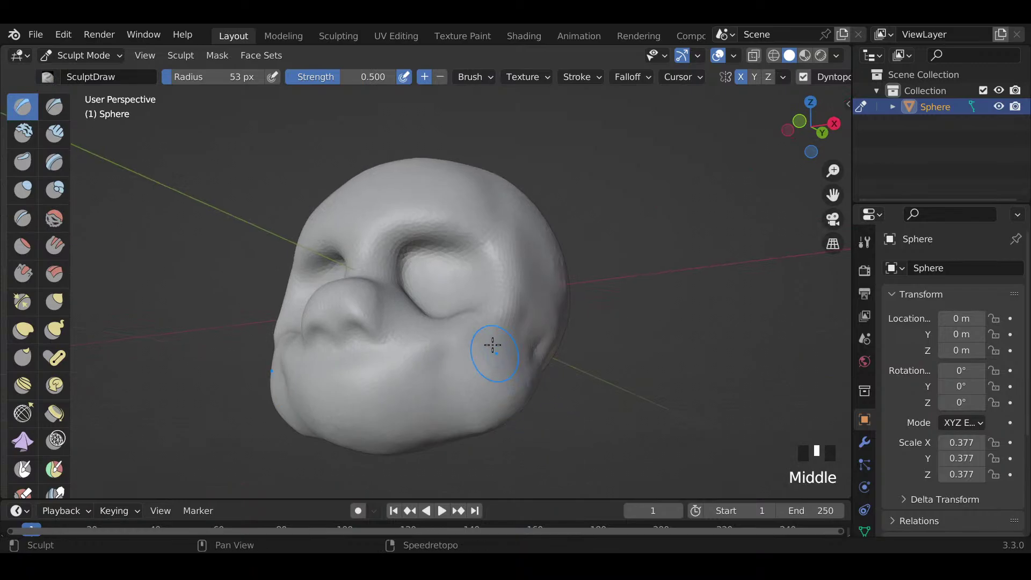
pyautogui.keyDown('shift'); pyautogui.moveTo(491, 350); pyautogui.dragTo(540, 390); pyautogui.keyUp('shift')
pyautogui.moveTo(540, 390); pyautogui.dragTo(470, 384, button='middle')
pyautogui.moveTo(513, 311); pyautogui.dragTo(471, 332)
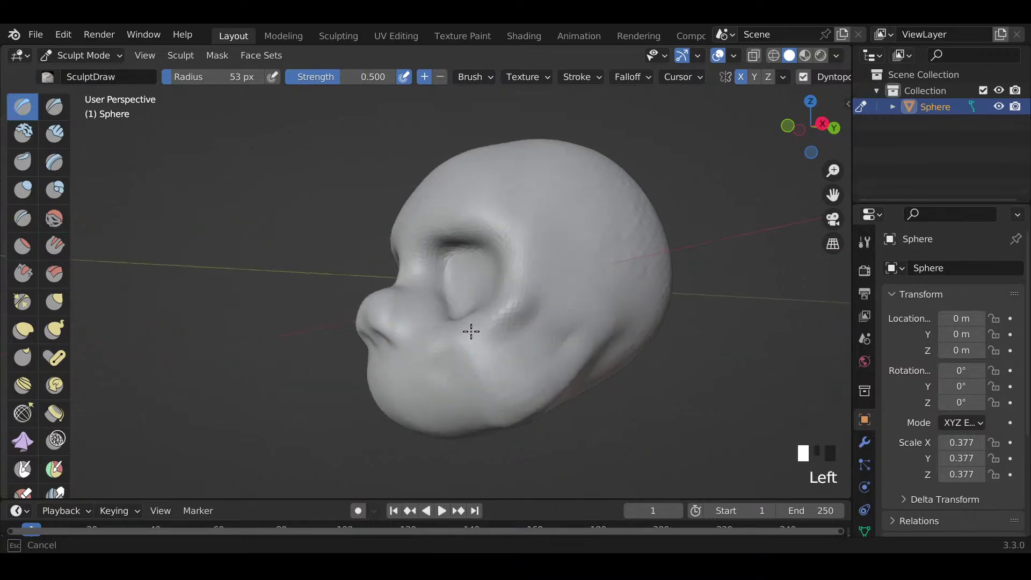
pyautogui.moveTo(529, 299)
pyautogui.keyDown('shift'); pyautogui.mouseDown()
pyautogui.moveTo(546, 299)
pyautogui.moveTo(503, 337)
pyautogui.mouseUp(); pyautogui.keyUp('shift')
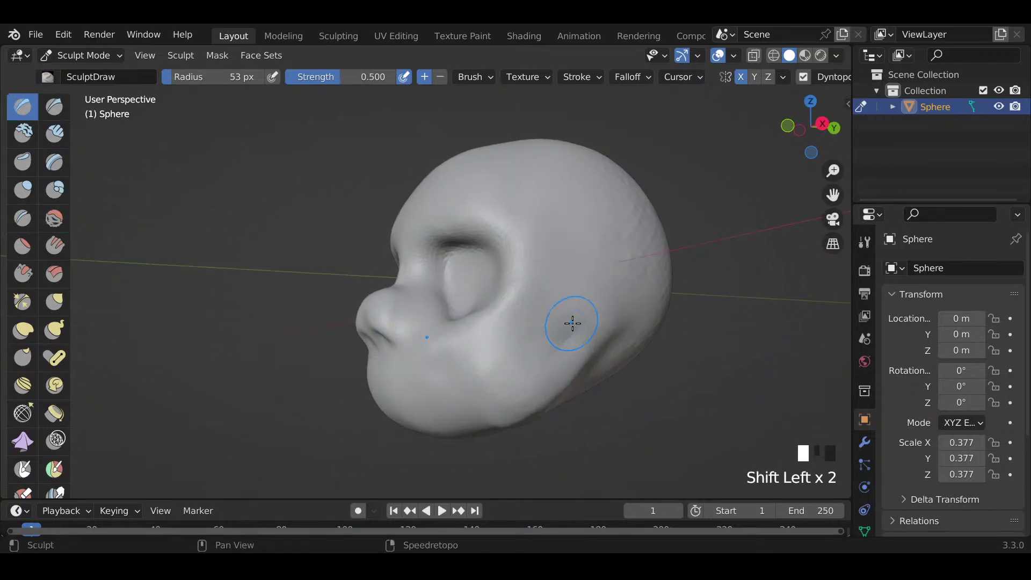
pyautogui.keyDown('shift'); pyautogui.moveTo(573, 323); pyautogui.dragTo(438, 389); pyautogui.keyUp('shift')
# Step: Fill out the underside of the chin and jaw with SculptDraw at a radius of about 115 px, and smooth it
pyautogui.moveTo(437, 389)
pyautogui.mouseDown(button='middle')
pyautogui.moveTo(551, 413)
pyautogui.moveTo(566, 395)
pyautogui.moveTo(562, 370)
pyautogui.mouseUp(button='middle')
pyautogui.moveTo(421, 352)
pyautogui.mouseDown(button='middle')
pyautogui.moveTo(448, 211)
pyautogui.moveTo(440, 290)
pyautogui.moveTo(384, 330)
pyautogui.moveTo(308, 302)
pyautogui.moveTo(541, 341)
pyautogui.moveTo(474, 324)
pyautogui.moveTo(521, 347)
pyautogui.moveTo(525, 292)
pyautogui.mouseUp(button='middle')
pyautogui.press('f')
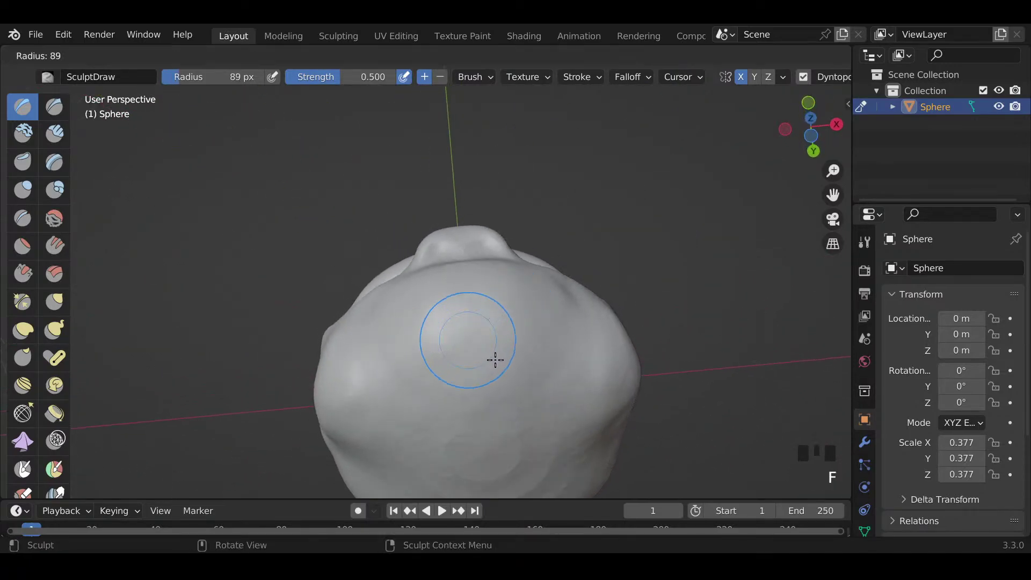
pyautogui.click(496, 356)
pyautogui.moveTo(485, 329)
pyautogui.mouseDown()
pyautogui.moveTo(417, 332)
pyautogui.moveTo(464, 353)
pyautogui.moveTo(515, 337)
pyautogui.mouseUp()
pyautogui.moveTo(516, 336)
pyautogui.mouseDown(button='middle')
pyautogui.moveTo(537, 290)
pyautogui.moveTo(533, 325)
pyautogui.mouseUp(button='middle')
pyautogui.moveTo(540, 344); pyautogui.dragTo(625, 402)
pyautogui.keyDown('shift'); pyautogui.moveTo(621, 400); pyautogui.dragTo(592, 401); pyautogui.keyUp('shift')
pyautogui.keyDown('shift'); pyautogui.moveTo(520, 358); pyautogui.dragTo(591, 359); pyautogui.keyUp('shift')
pyautogui.moveTo(592, 359); pyautogui.dragTo(563, 337, button='middle')
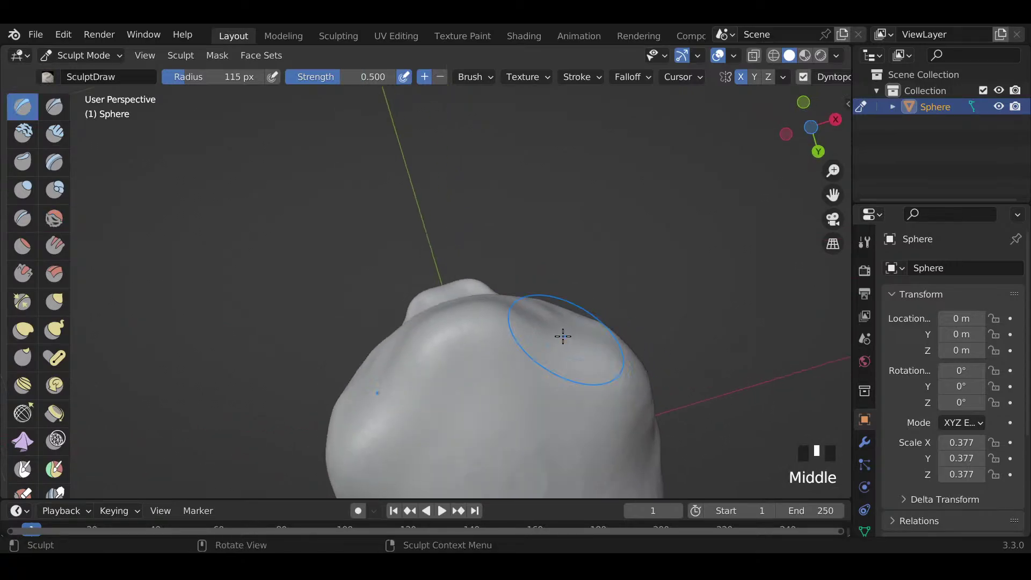
# Step: Reshape the underside of the chin and jaw with the Grab brush at a radius of 173 px
pyautogui.press('g')
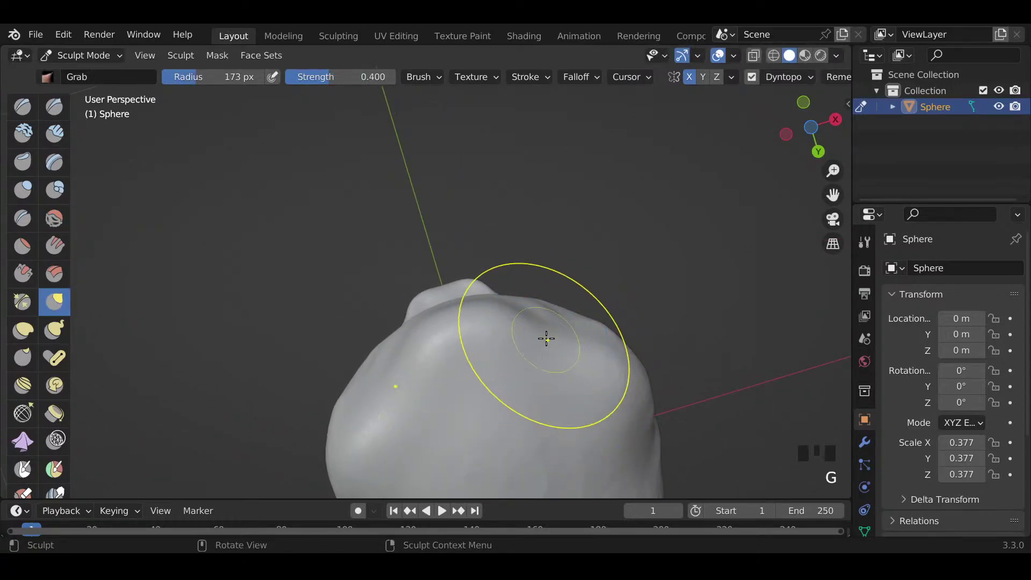
pyautogui.moveTo(546, 338); pyautogui.dragTo(558, 349)
pyautogui.moveTo(559, 350)
pyautogui.mouseDown(button='middle')
pyautogui.moveTo(581, 366)
pyautogui.moveTo(546, 438)
pyautogui.moveTo(525, 276)
pyautogui.moveTo(533, 312)
pyautogui.moveTo(470, 331)
pyautogui.moveTo(507, 292)
pyautogui.moveTo(553, 300)
pyautogui.mouseUp(button='middle')
pyautogui.moveTo(553, 300)
pyautogui.mouseDown()
pyautogui.moveTo(520, 247)
pyautogui.moveTo(553, 311)
pyautogui.mouseUp()
# Step: Refine the nose tip, its underside and the nostril wings with the Grab brush at a radius of 104 px
pyautogui.moveTo(554, 311); pyautogui.dragTo(577, 292, button='middle')
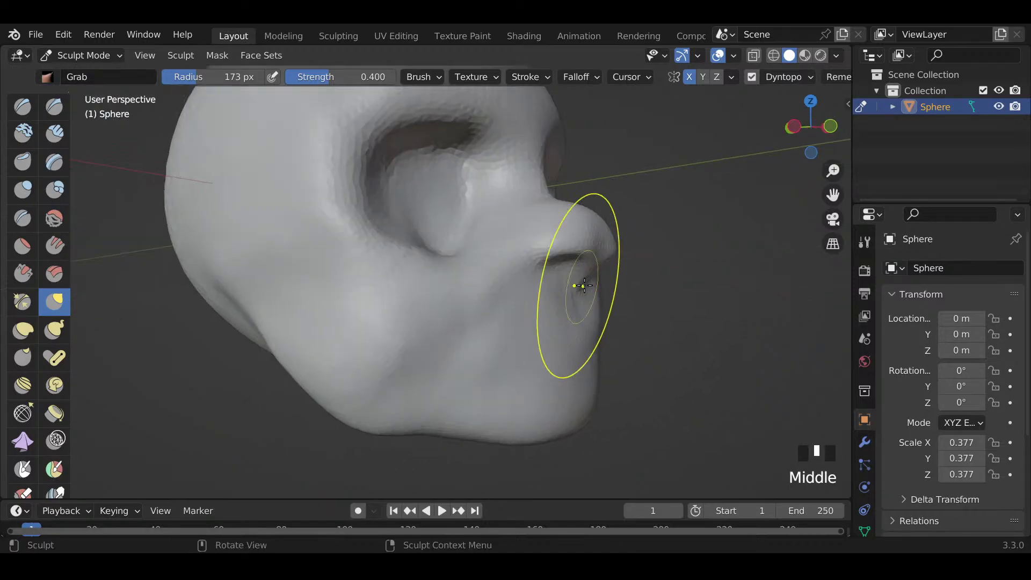
pyautogui.press('f')
pyautogui.press('f')
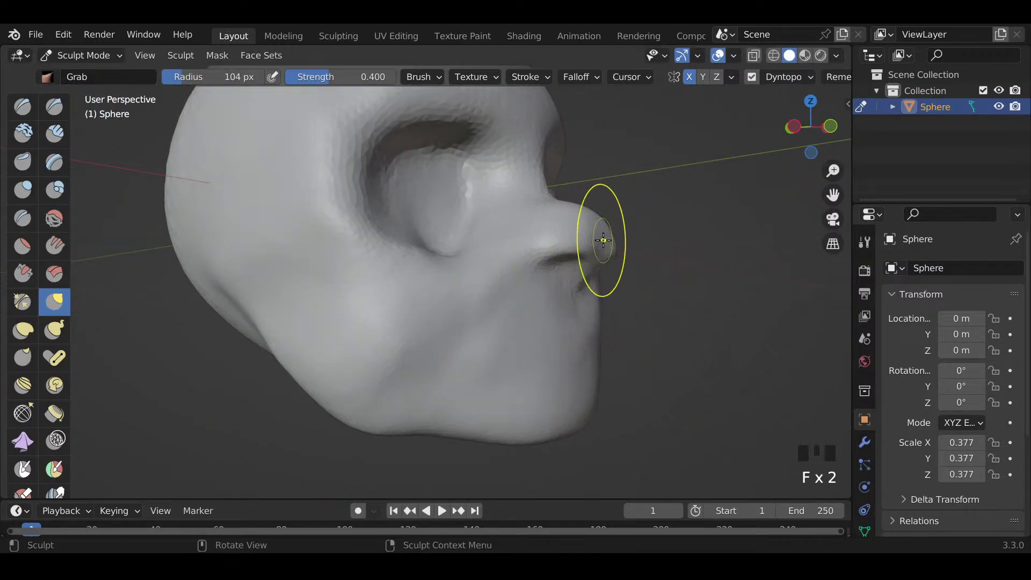
pyautogui.moveTo(604, 240); pyautogui.dragTo(623, 238)
pyautogui.moveTo(582, 290); pyautogui.dragTo(567, 273)
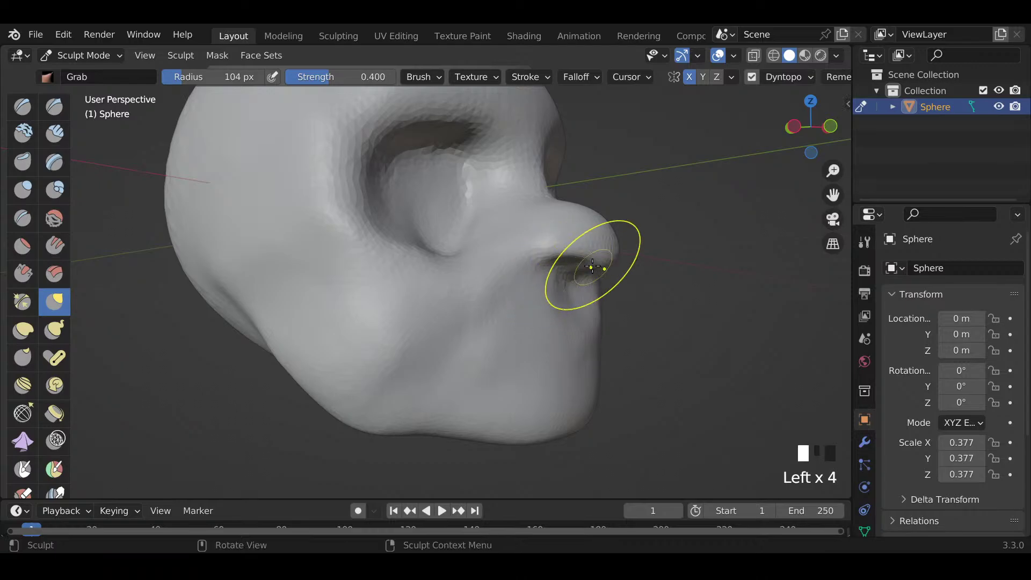
pyautogui.moveTo(711, 265); pyautogui.dragTo(642, 280, button='middle')
pyautogui.moveTo(643, 271)
pyautogui.mouseDown()
pyautogui.moveTo(628, 242)
pyautogui.moveTo(656, 240)
pyautogui.mouseUp()
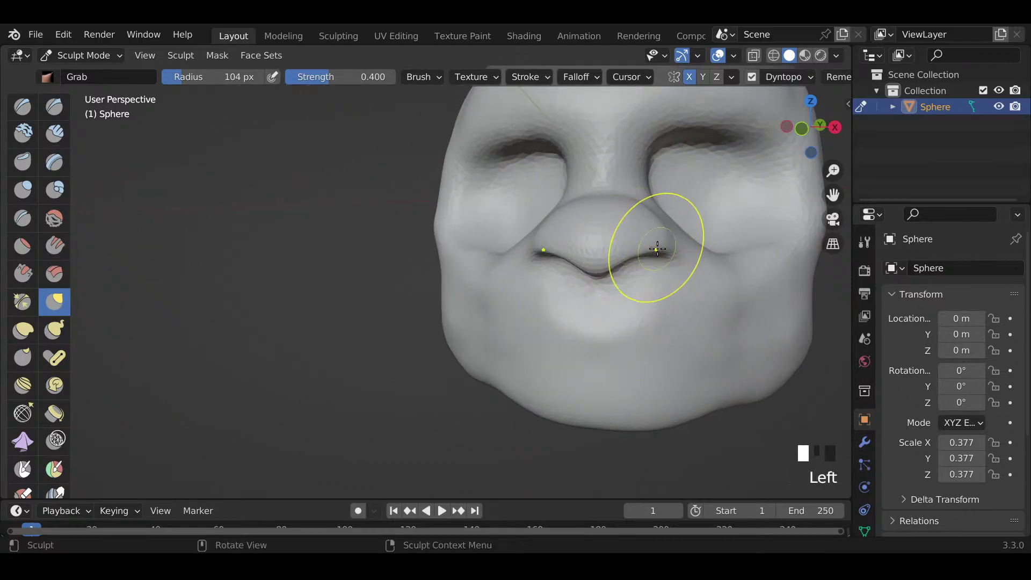
# Step: Carve the mouth line across the lower face with the Crease brush at a radius of 51 px and strength 0.250
pyautogui.moveTo(656, 239)
pyautogui.keyDown('shift'); pyautogui.mouseDown(button='middle')
pyautogui.moveTo(634, 290)
pyautogui.moveTo(665, 285)
pyautogui.moveTo(605, 237)
pyautogui.mouseUp(button='middle'); pyautogui.keyUp('shift')
pyautogui.press('f')
pyautogui.click(372, 350)
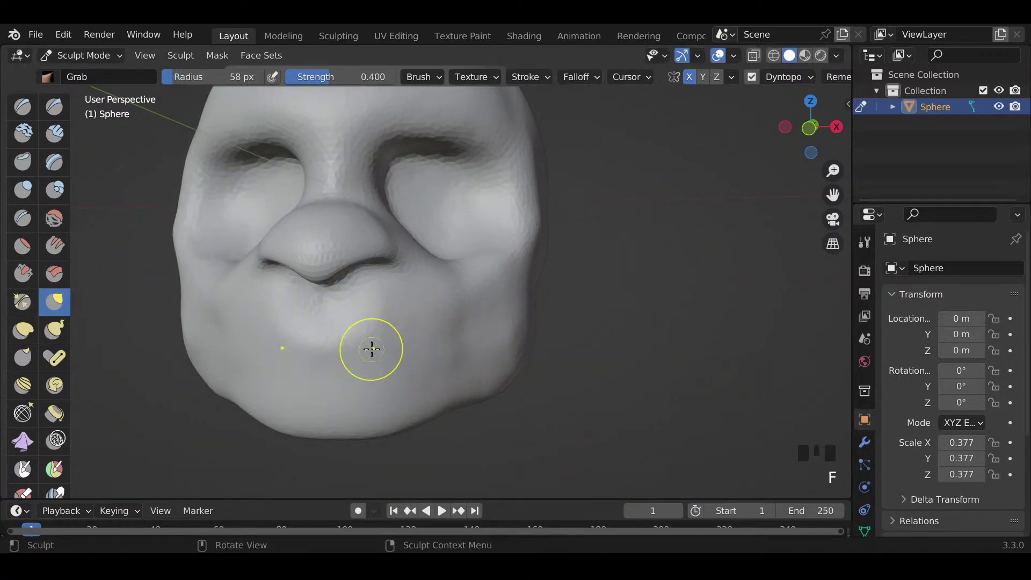
pyautogui.hotkey('shift', 'c')
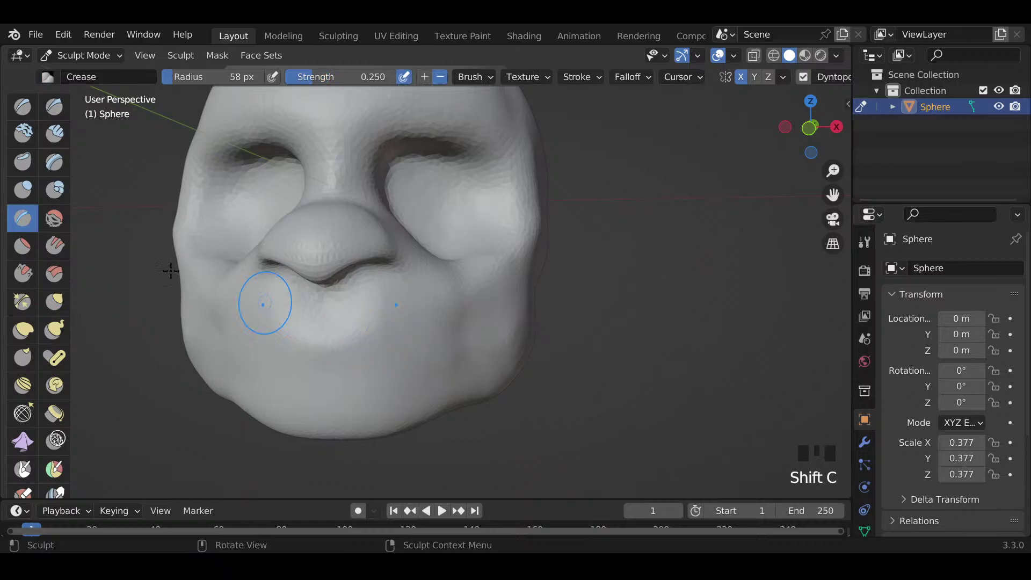
pyautogui.moveTo(438, 373)
pyautogui.keyDown('shift'); pyautogui.mouseDown(button='middle')
pyautogui.moveTo(501, 379)
pyautogui.moveTo(513, 368)
pyautogui.mouseUp(button='middle'); pyautogui.keyUp('shift')
pyautogui.press('f')
pyautogui.click(434, 355)
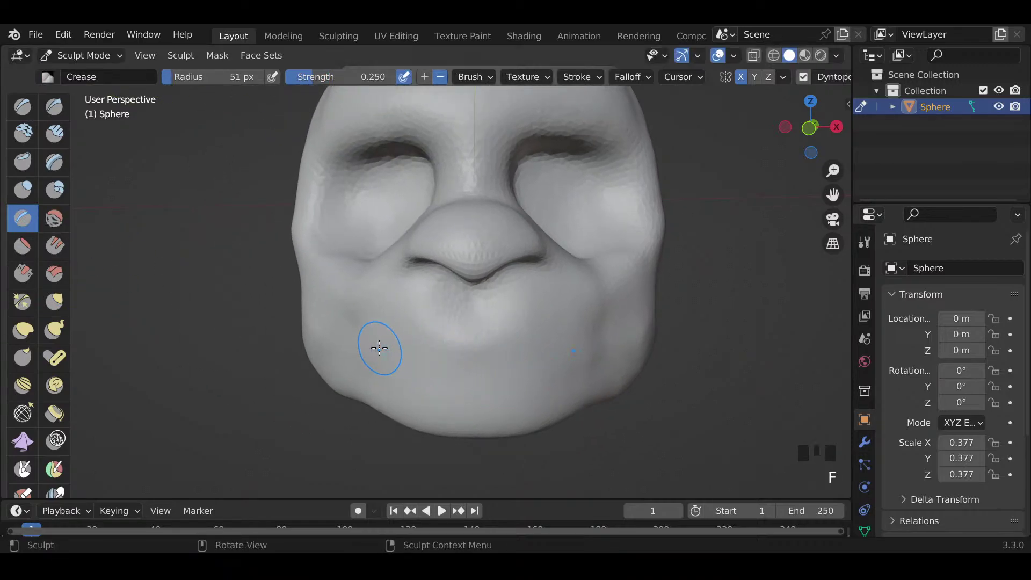
pyautogui.moveTo(369, 349); pyautogui.dragTo(369, 349)
pyautogui.click(361, 348)
pyautogui.click(352, 344)
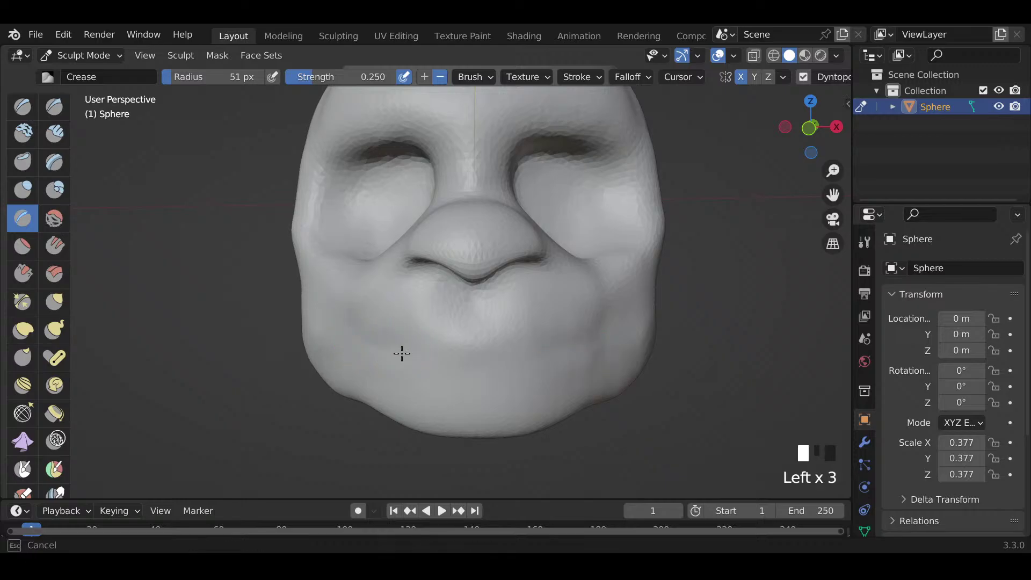
pyautogui.click(364, 341)
pyautogui.click(422, 354)
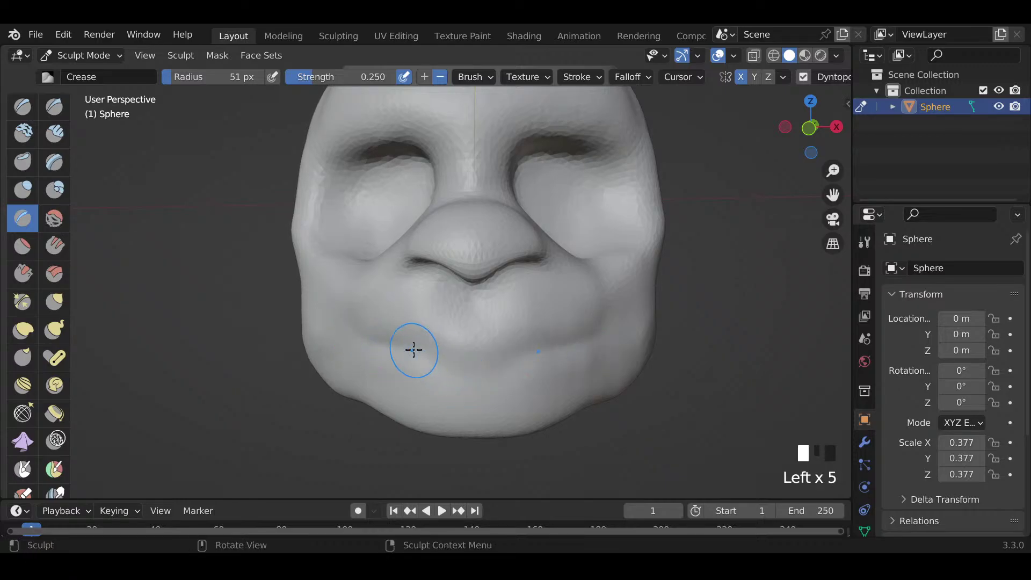
pyautogui.click(419, 357)
pyautogui.click(430, 356)
# Step: Deepen the mouth crease from the corner to the centre, dipping it in the middle, with the Crease brush
pyautogui.moveTo(430, 356); pyautogui.dragTo(408, 333, button='middle')
pyautogui.click(346, 344)
pyautogui.click(376, 357)
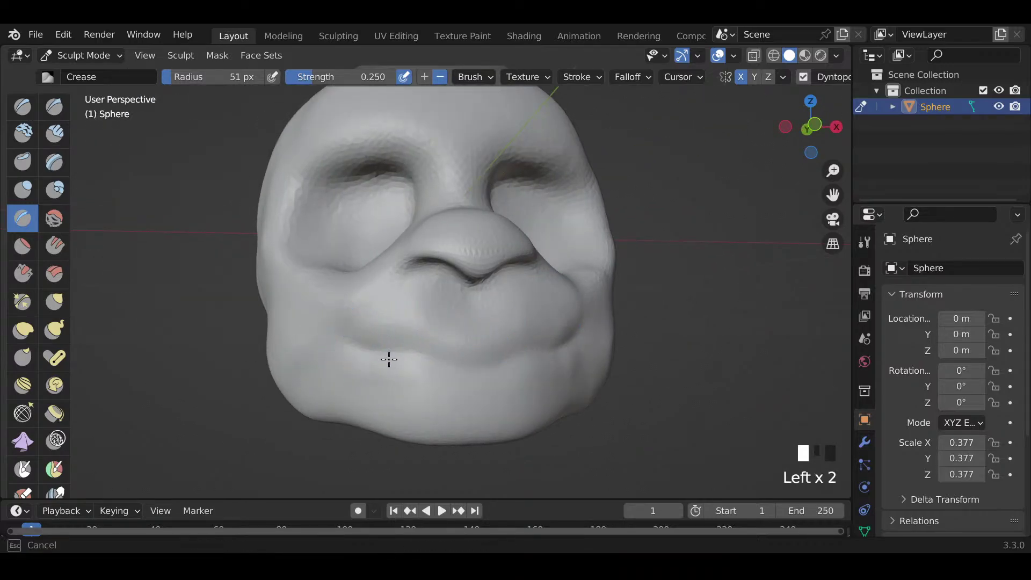
pyautogui.click(357, 348)
pyautogui.click(370, 345)
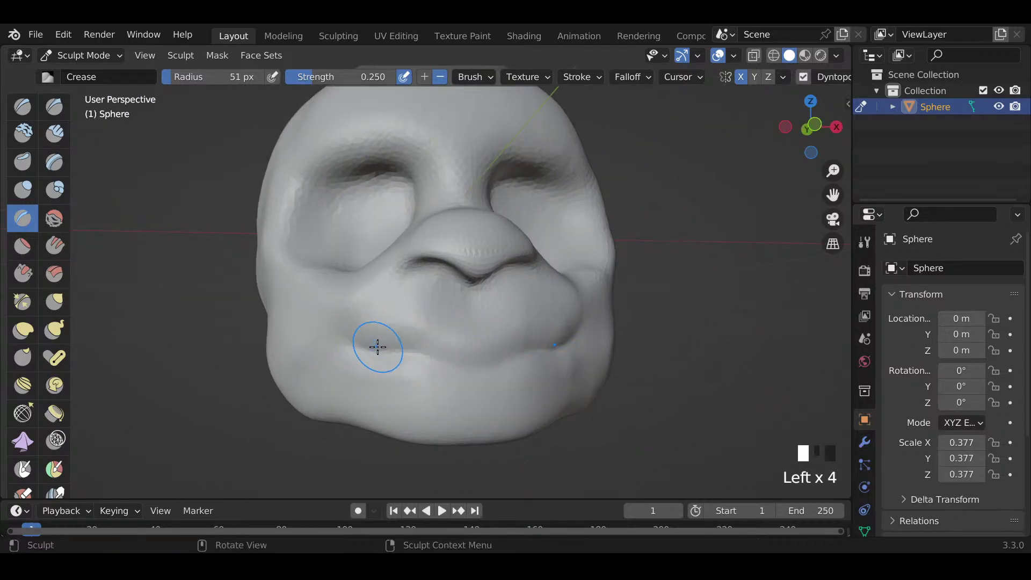
pyautogui.click(390, 349)
pyautogui.click(430, 363)
pyautogui.click(473, 377)
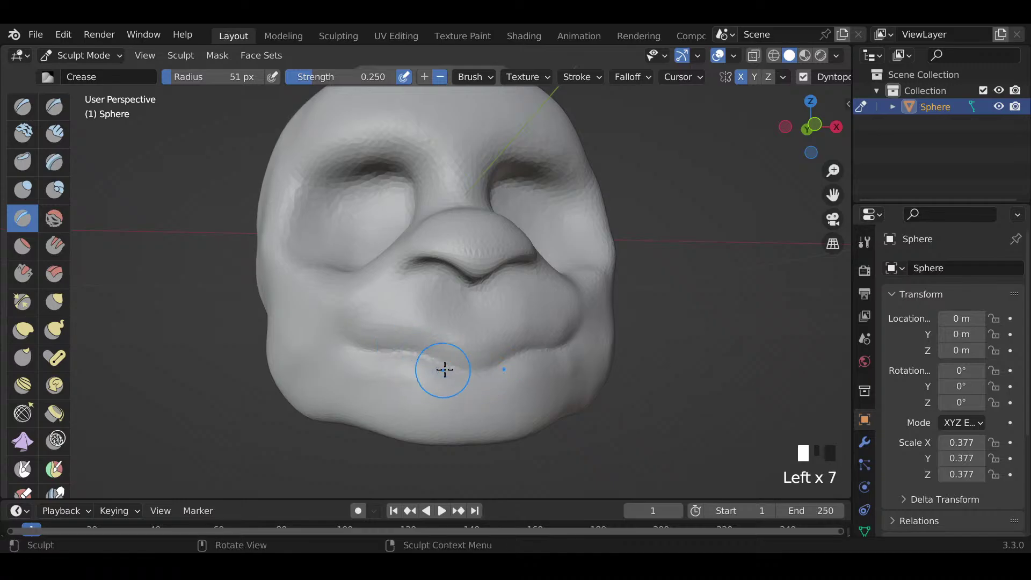
pyautogui.moveTo(445, 369); pyautogui.dragTo(473, 365)
# Step: Annotate a rectangle around the mouth area in side profile to mark the region for the lips
pyautogui.moveTo(542, 359); pyautogui.dragTo(595, 378, button='middle')
pyautogui.scroll(-3, 352, 350)
pyautogui.keyDown('shift'); pyautogui.moveTo(621, 339); pyautogui.dragTo(735, 354, button='middle'); pyautogui.keyUp('shift')
pyautogui.press('f')
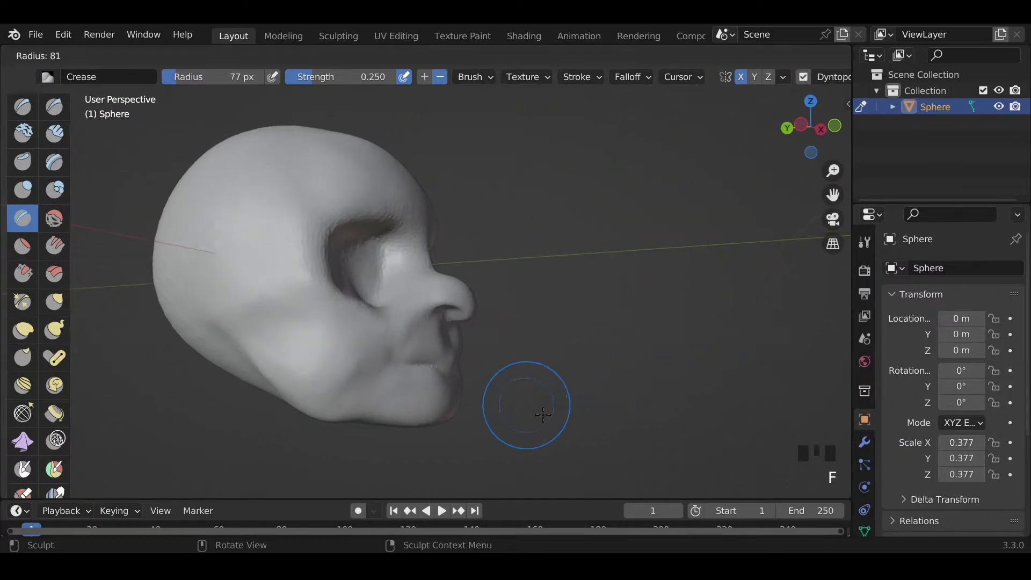
pyautogui.click(563, 434)
pyautogui.scroll(3, 552, 419)
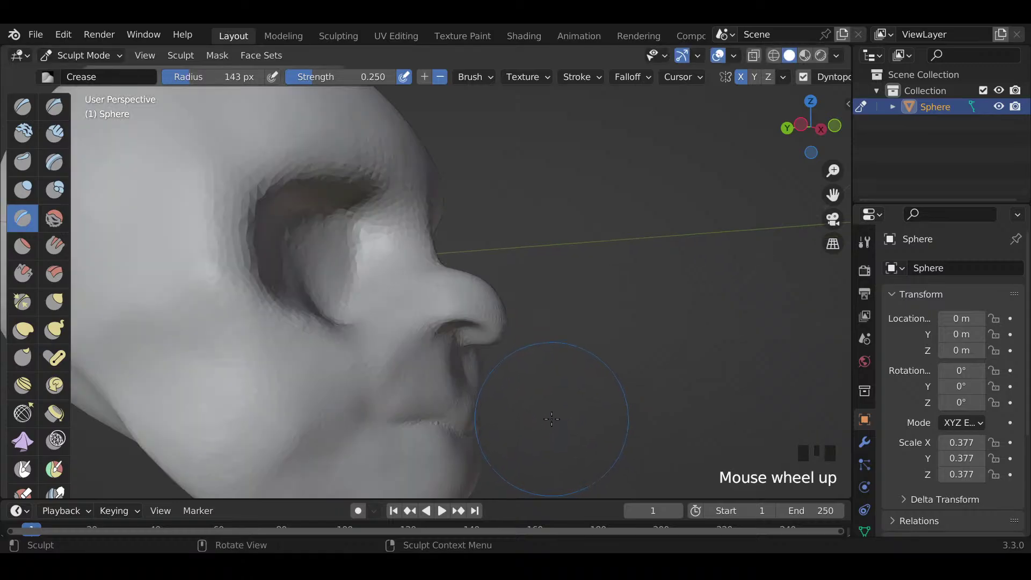
pyautogui.keyDown('shift'); pyautogui.moveTo(589, 436); pyautogui.dragTo(517, 378, button='middle'); pyautogui.keyUp('shift')
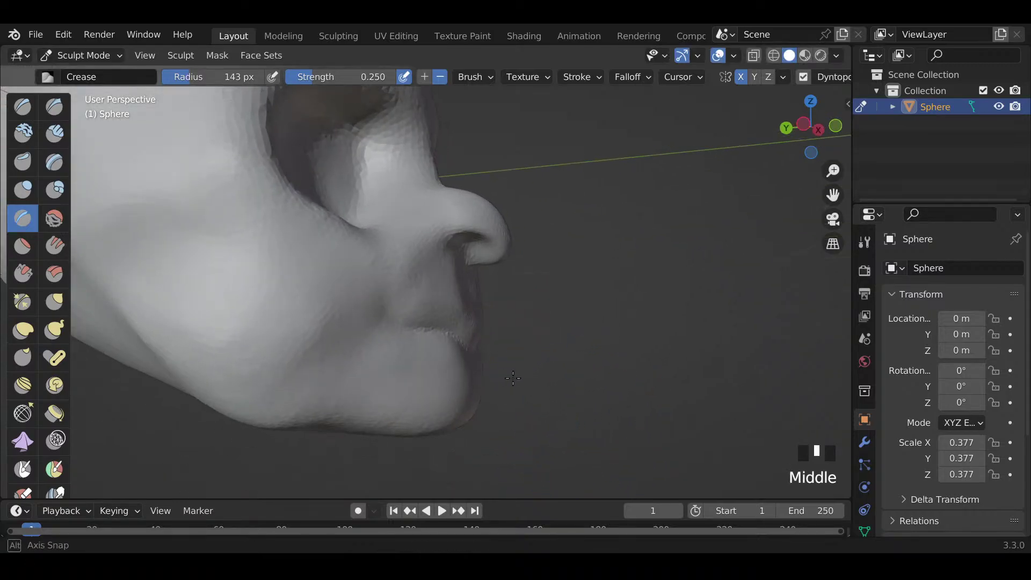
pyautogui.scroll(-2, 517, 378)
pyautogui.scroll(-7, 57, 375)
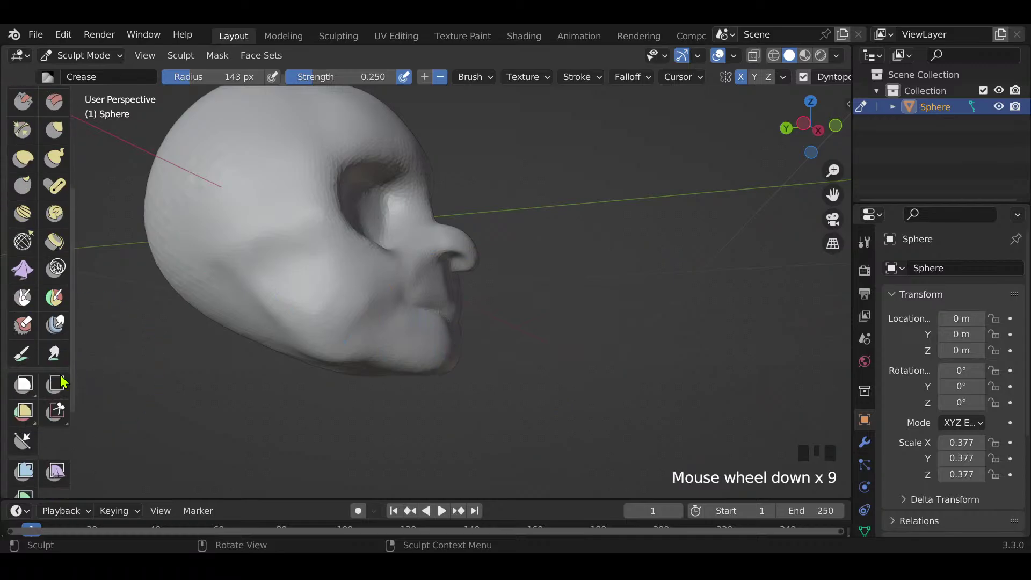
pyautogui.scroll(-3, 61, 431)
pyautogui.scroll(-3, 59, 438)
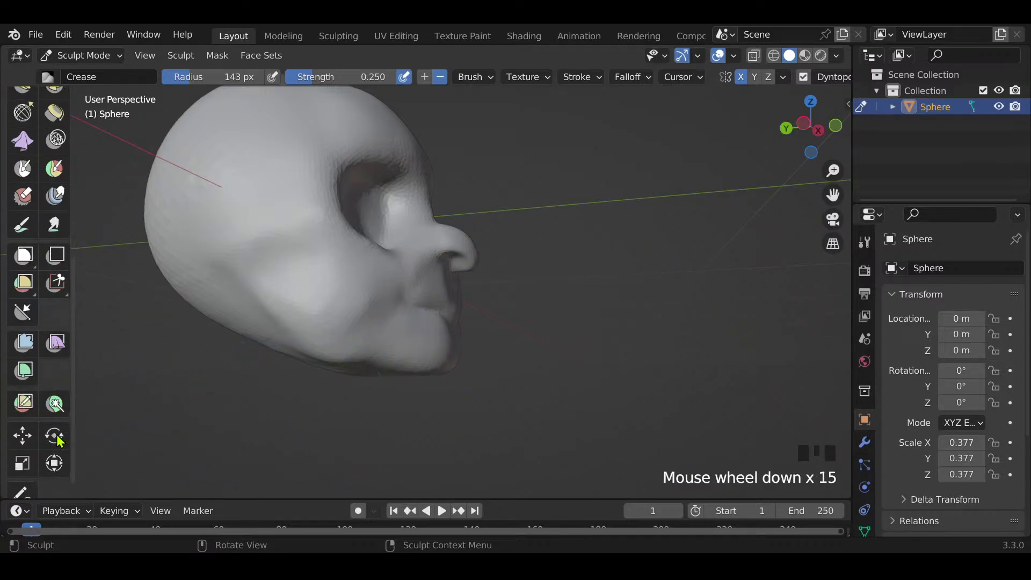
pyautogui.scroll(-5, 59, 437)
pyautogui.click(22, 478)
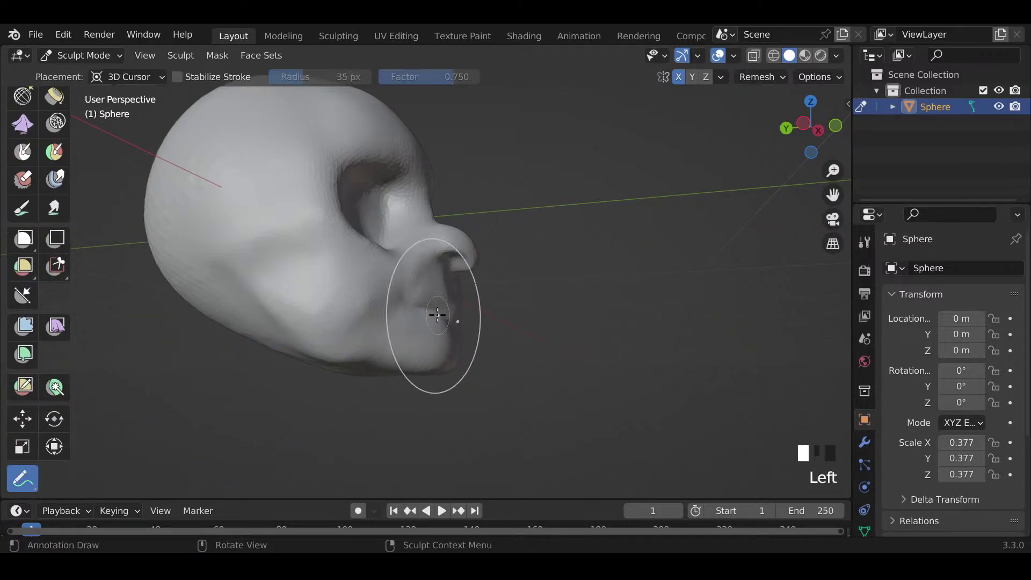
pyautogui.moveTo(267, 433); pyautogui.dragTo(457, 311, button='middle')
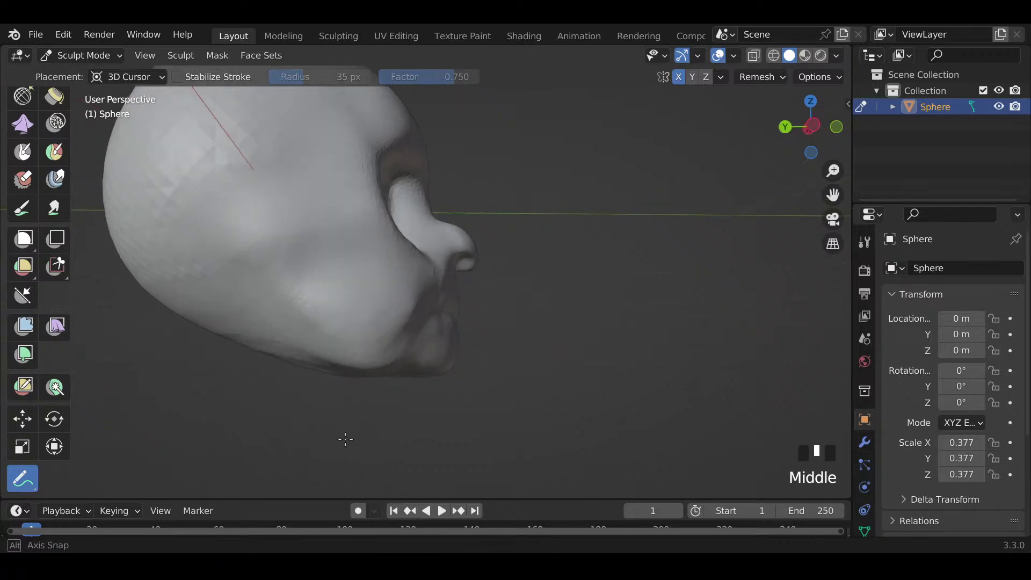
pyautogui.press('d')
pyautogui.moveTo(458, 279)
pyautogui.mouseDown()
pyautogui.moveTo(473, 327)
pyautogui.moveTo(470, 278)
pyautogui.mouseUp()
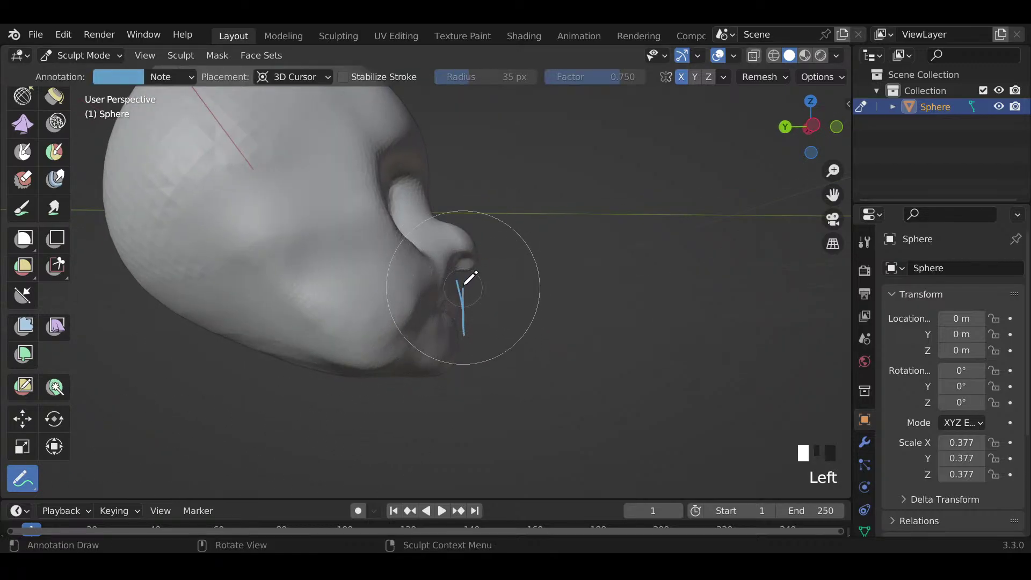
pyautogui.click(400, 282)
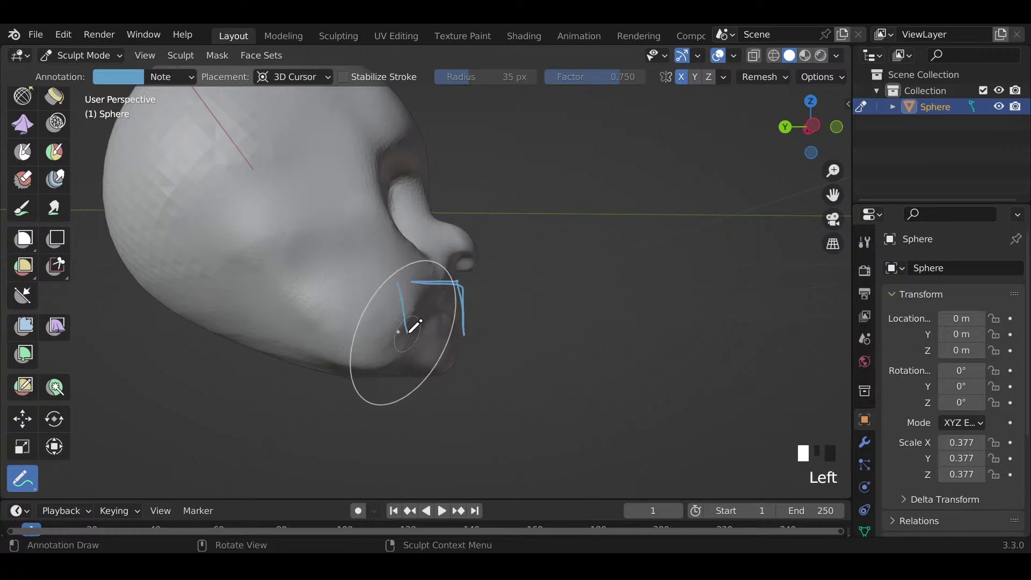
pyautogui.moveTo(449, 331); pyautogui.dragTo(448, 327)
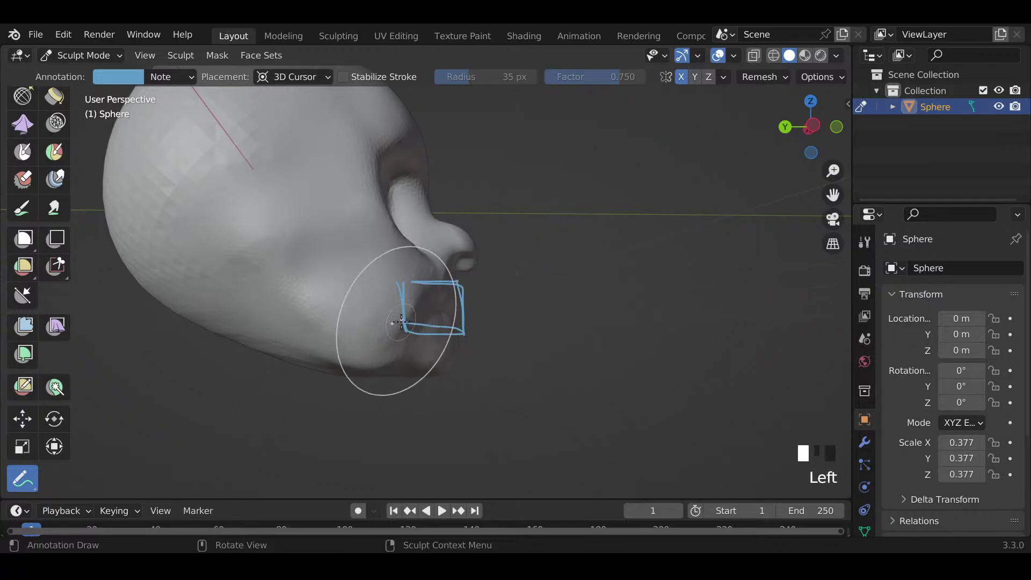
# Step: Erase the rectangular annotation around the mouth
pyautogui.press('d')
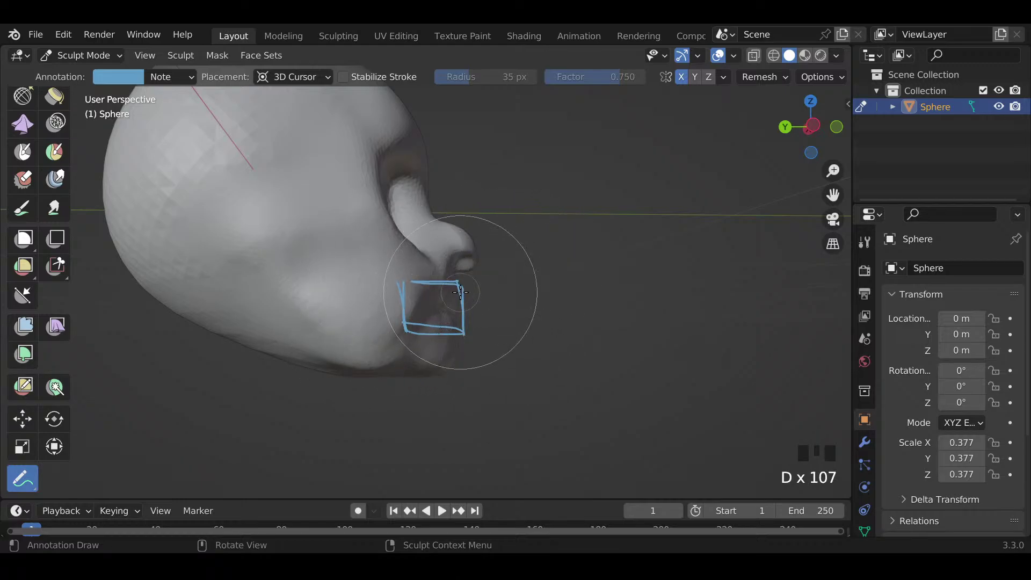
pyautogui.moveTo(461, 292)
pyautogui.mouseDown(button='right')
pyautogui.moveTo(437, 279)
pyautogui.moveTo(500, 301)
pyautogui.moveTo(500, 329)
pyautogui.mouseUp(button='right')
pyautogui.press('d')
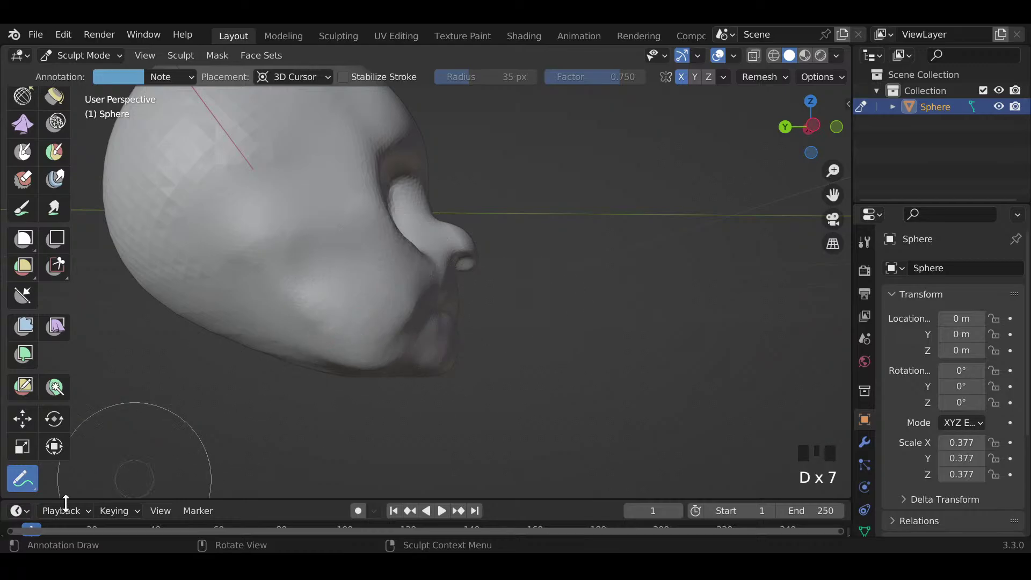
# Step: Adjust the lip profile from the side with an enlarged Grab brush at strength 0.400
pyautogui.scroll(18, 31, 449)
pyautogui.scroll(3, 102, 420)
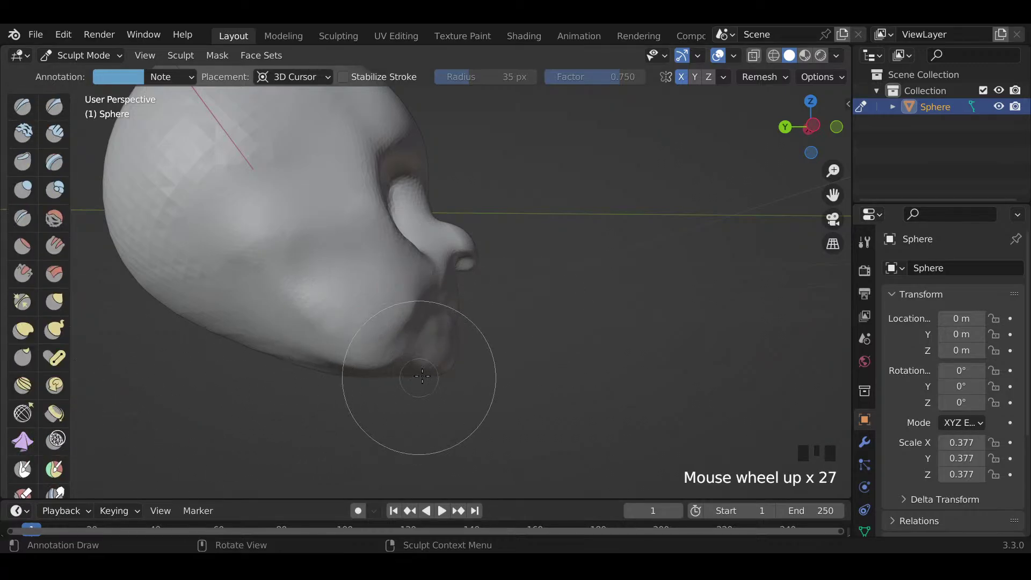
pyautogui.press('g')
pyautogui.scroll(2, 520, 343)
pyautogui.keyDown('shift'); pyautogui.scroll(1, 520, 343); pyautogui.keyUp('shift')
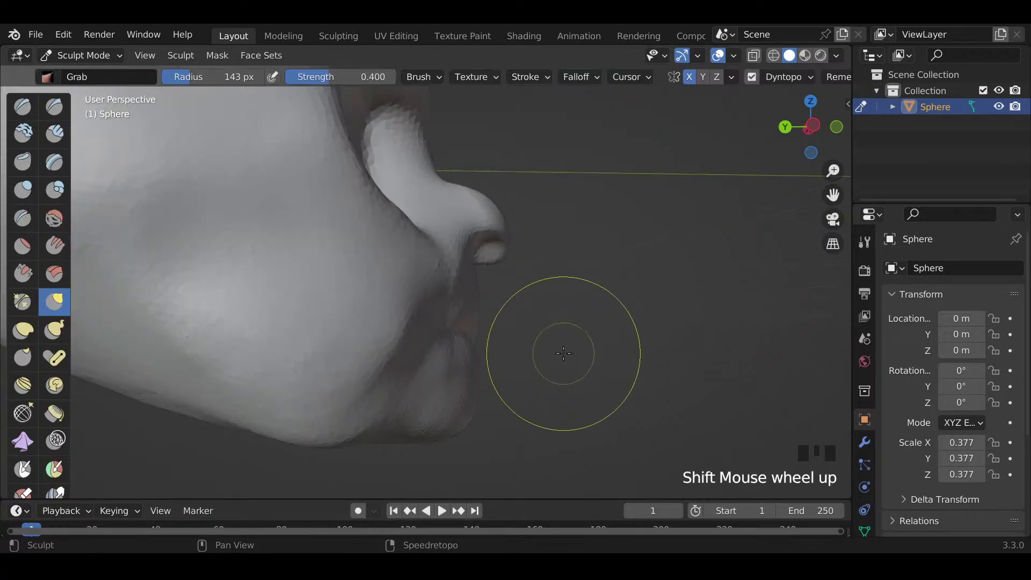
pyautogui.keyDown('shift'); pyautogui.moveTo(562, 350); pyautogui.dragTo(531, 362, button='middle'); pyautogui.keyUp('shift')
pyautogui.press('f')
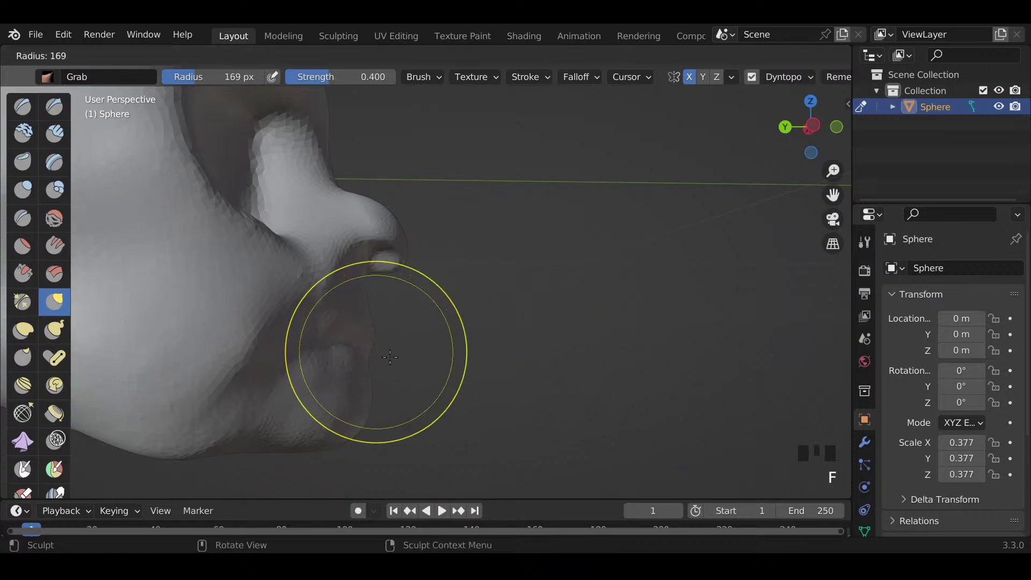
pyautogui.press('f')
pyautogui.press('f')
pyautogui.press('f')
pyautogui.press('f')
pyautogui.press('f')
pyautogui.press('f')
pyautogui.press('f')
pyautogui.press('f')
pyautogui.press('f')
pyautogui.moveTo(361, 346)
pyautogui.mouseDown()
pyautogui.moveTo(340, 345)
pyautogui.moveTo(362, 339)
pyautogui.mouseUp()
# Step: Shape the lips and pull the chin below them backwards with the Grab brush at a radius of about 172 px
pyautogui.press('f')
pyautogui.click(403, 353)
pyautogui.moveTo(361, 340)
pyautogui.mouseDown(button='middle')
pyautogui.moveTo(308, 356)
pyautogui.moveTo(281, 350)
pyautogui.moveTo(295, 346)
pyautogui.mouseUp(button='middle')
pyautogui.moveTo(353, 366); pyautogui.dragTo(338, 370)
pyautogui.moveTo(310, 371)
pyautogui.mouseDown(button='middle')
pyautogui.moveTo(367, 379)
pyautogui.moveTo(342, 396)
pyautogui.moveTo(396, 338)
pyautogui.mouseUp(button='middle')
pyautogui.moveTo(396, 339); pyautogui.dragTo(386, 339)
pyautogui.moveTo(365, 395); pyautogui.dragTo(359, 377, button='middle')
pyautogui.moveTo(378, 396); pyautogui.dragTo(423, 404)
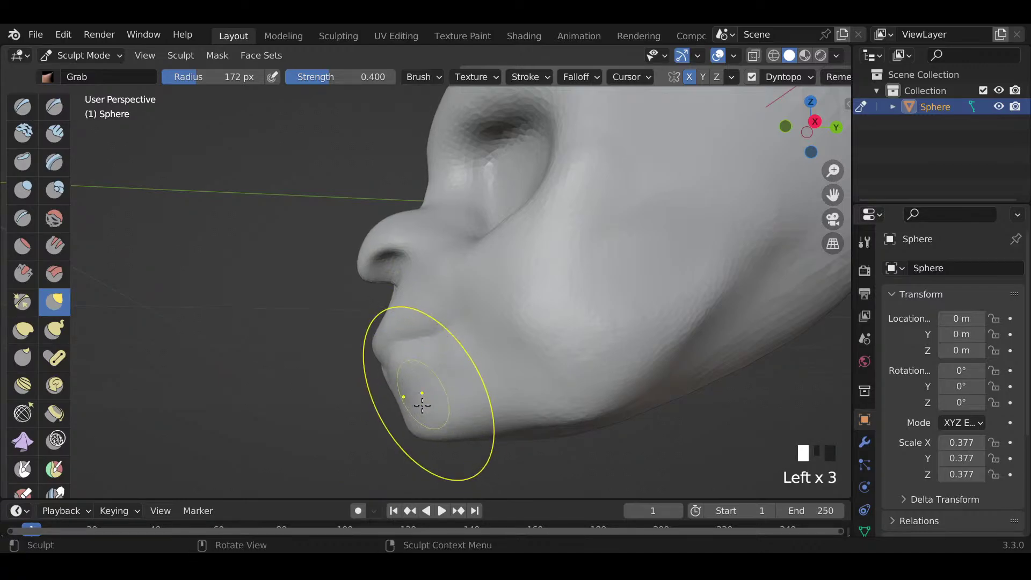
# Step: Reshape the chin below the lips with the Grab brush at strength 0.400, checking it from below and from the side
pyautogui.keyDown('shift'); pyautogui.moveTo(437, 446); pyautogui.dragTo(470, 395, button='middle'); pyautogui.keyUp('shift')
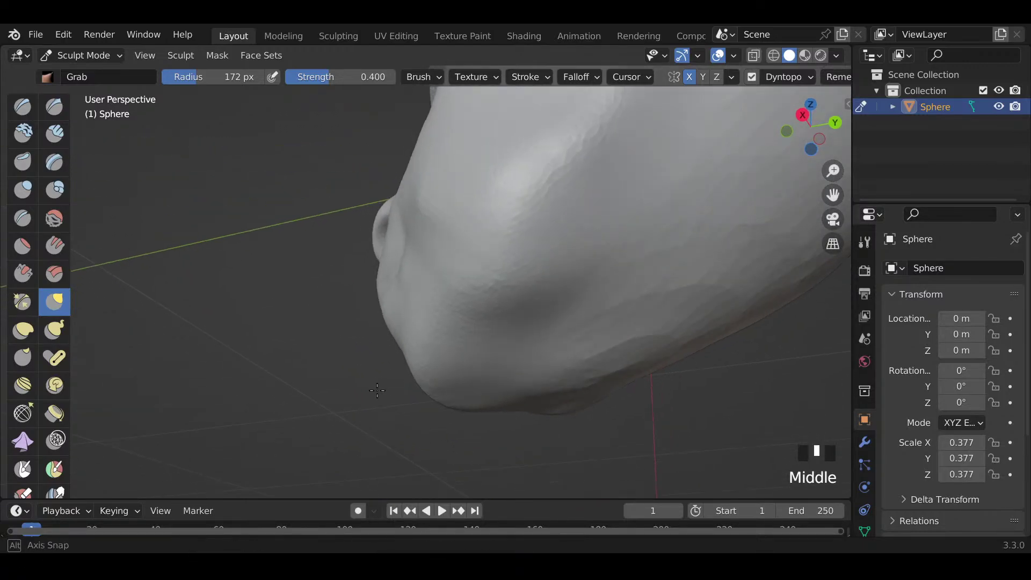
pyautogui.moveTo(470, 396); pyautogui.dragTo(449, 415)
pyautogui.moveTo(447, 418)
pyautogui.mouseDown(button='middle')
pyautogui.moveTo(557, 454)
pyautogui.moveTo(486, 454)
pyautogui.moveTo(472, 438)
pyautogui.moveTo(381, 410)
pyautogui.mouseUp(button='middle')
pyautogui.press('f')
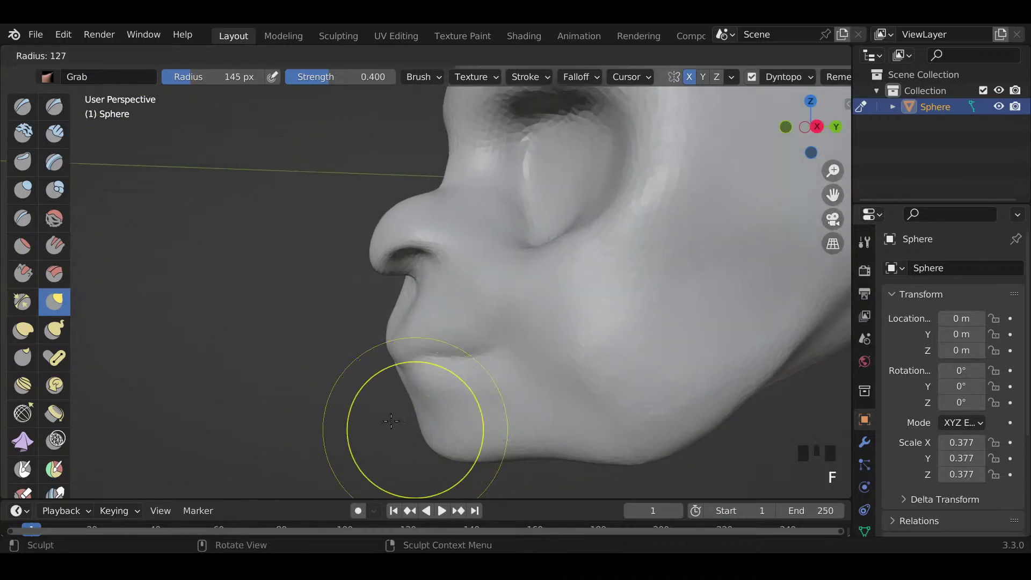
pyautogui.click(420, 419)
pyautogui.moveTo(421, 419)
pyautogui.mouseDown()
pyautogui.moveTo(444, 419)
pyautogui.moveTo(453, 401)
pyautogui.moveTo(418, 424)
pyautogui.mouseUp()
# Step: Define the upper lip's edge with the Crease brush in add mode at a radius of 44 px and strength 0.250
pyautogui.moveTo(419, 424); pyautogui.dragTo(591, 392, button='middle')
pyautogui.press('f')
pyautogui.click(419, 378)
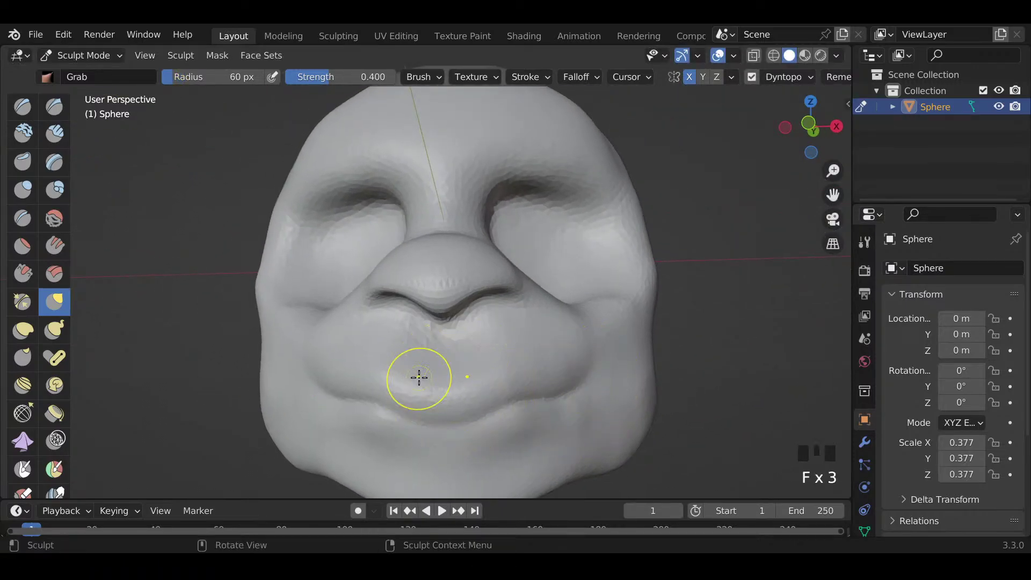
pyautogui.hotkey('shift', 'c')
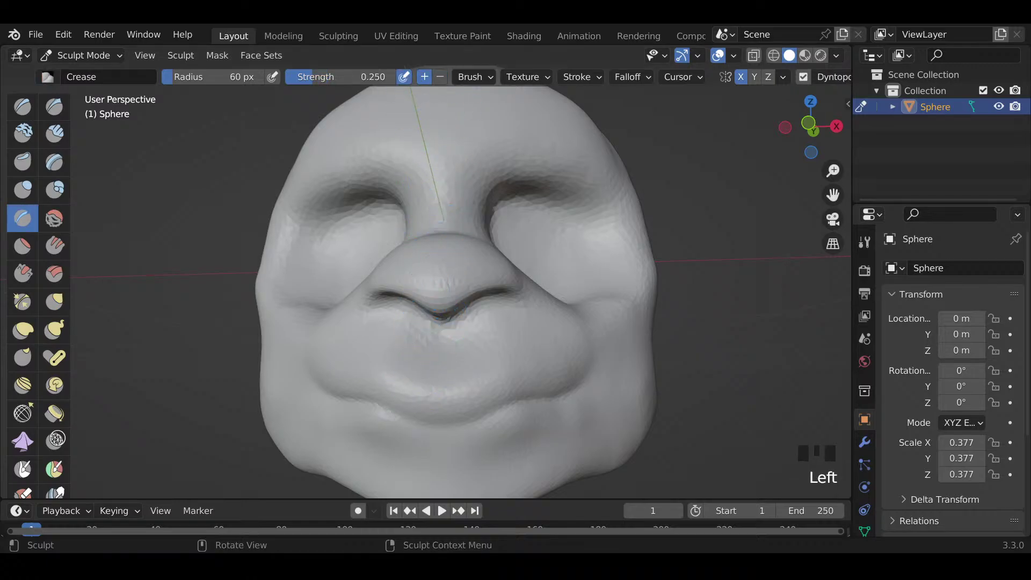
pyautogui.press('f')
pyautogui.click(407, 382)
pyautogui.moveTo(323, 375); pyautogui.dragTo(354, 381)
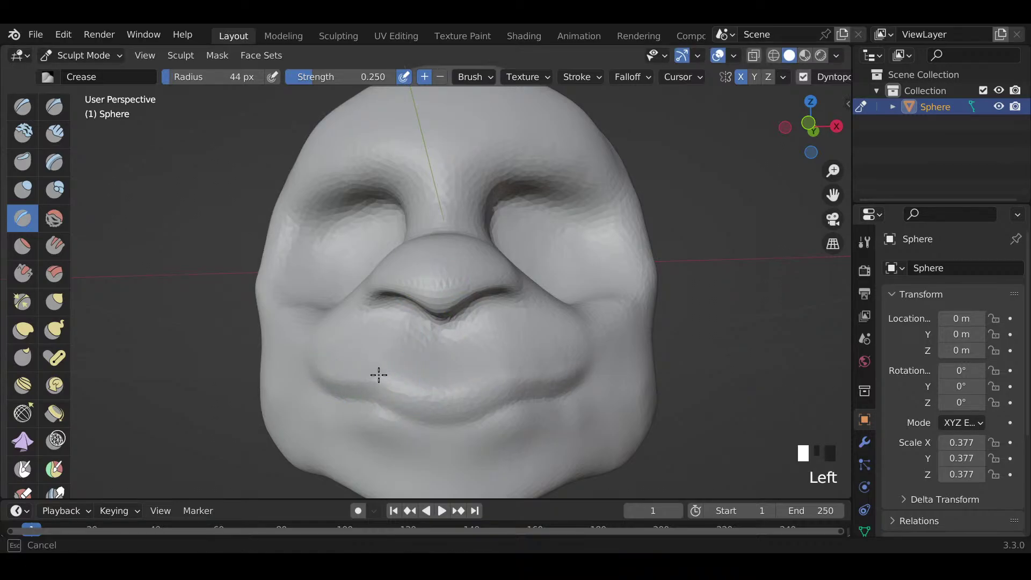
pyautogui.moveTo(392, 370)
pyautogui.mouseDown()
pyautogui.moveTo(425, 390)
pyautogui.moveTo(384, 375)
pyautogui.moveTo(371, 384)
pyautogui.mouseUp()
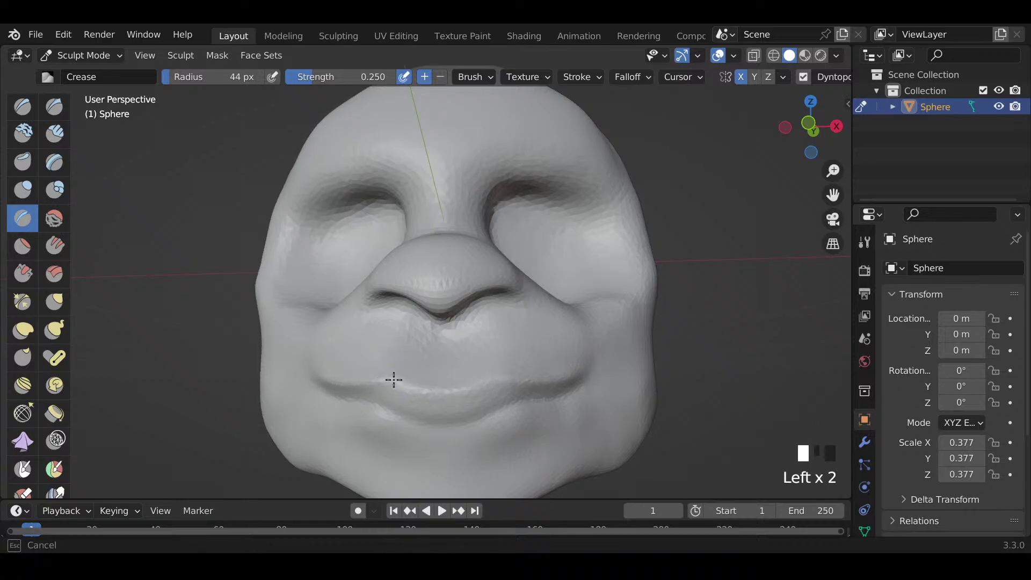
pyautogui.moveTo(508, 378); pyautogui.dragTo(590, 408)
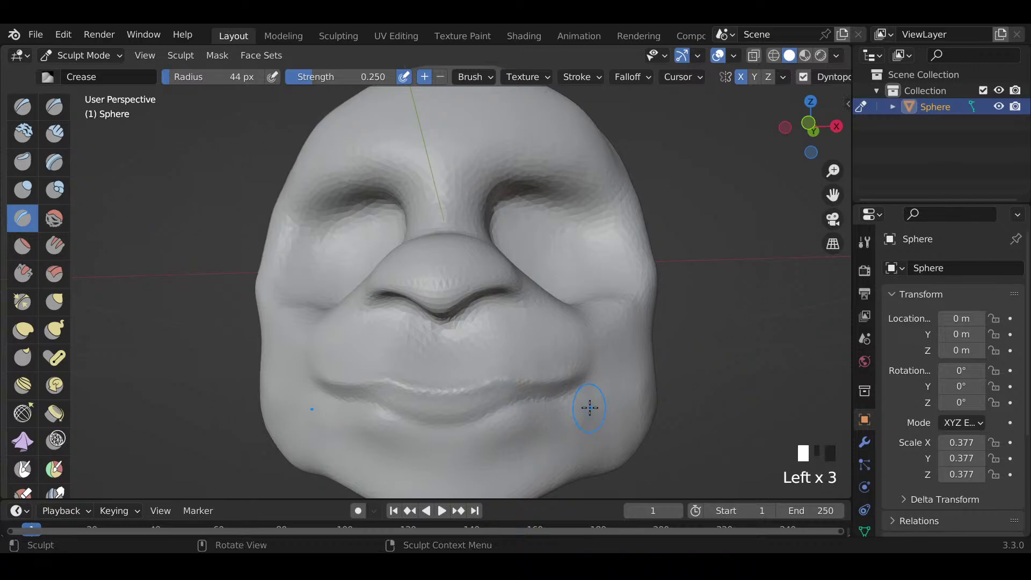
# Step: Define the lower lip's bottom edge with Crease brush strokes at a radius of 44 px from a three-quarter view
pyautogui.moveTo(590, 407)
pyautogui.mouseDown(button='middle')
pyautogui.moveTo(541, 415)
pyautogui.moveTo(626, 385)
pyautogui.mouseUp(button='middle')
pyautogui.moveTo(626, 384); pyautogui.dragTo(621, 388)
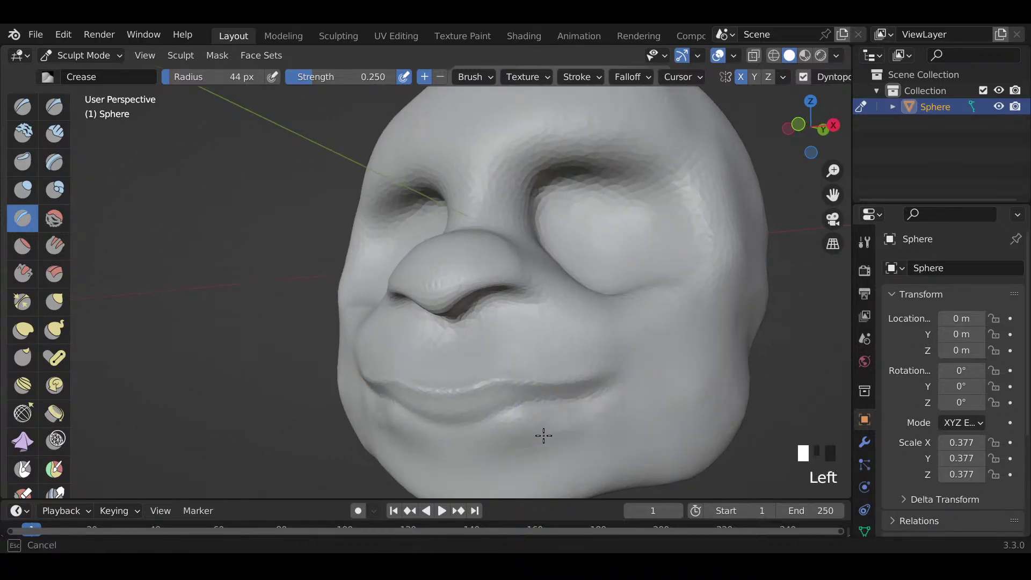
pyautogui.moveTo(442, 442)
pyautogui.mouseDown()
pyautogui.moveTo(410, 430)
pyautogui.moveTo(532, 435)
pyautogui.moveTo(560, 421)
pyautogui.mouseUp()
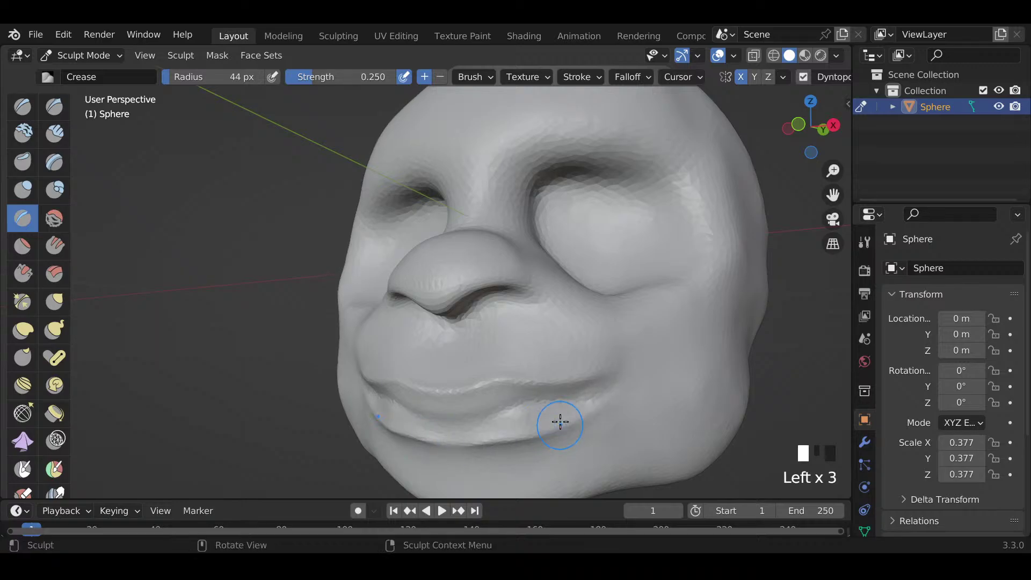
# Step: Adjust the lower lip's profile from the side with the Grab brush at a radius of 82 px
pyautogui.moveTo(559, 421)
pyautogui.mouseDown(button='middle')
pyautogui.moveTo(587, 344)
pyautogui.moveTo(543, 392)
pyautogui.moveTo(526, 460)
pyautogui.moveTo(477, 479)
pyautogui.moveTo(426, 433)
pyautogui.moveTo(444, 441)
pyautogui.mouseUp(button='middle')
pyautogui.press('f')
pyautogui.click(465, 449)
pyautogui.press('g')
pyautogui.moveTo(468, 443)
pyautogui.mouseDown()
pyautogui.moveTo(455, 433)
pyautogui.moveTo(475, 435)
pyautogui.mouseUp()
# Step: Carve the line between the lips with the Crease brush in subtract mode at a radius of 41 px and strength 0.250
pyautogui.moveTo(476, 435); pyautogui.dragTo(564, 435, button='middle')
pyautogui.hotkey('shift', 'c')
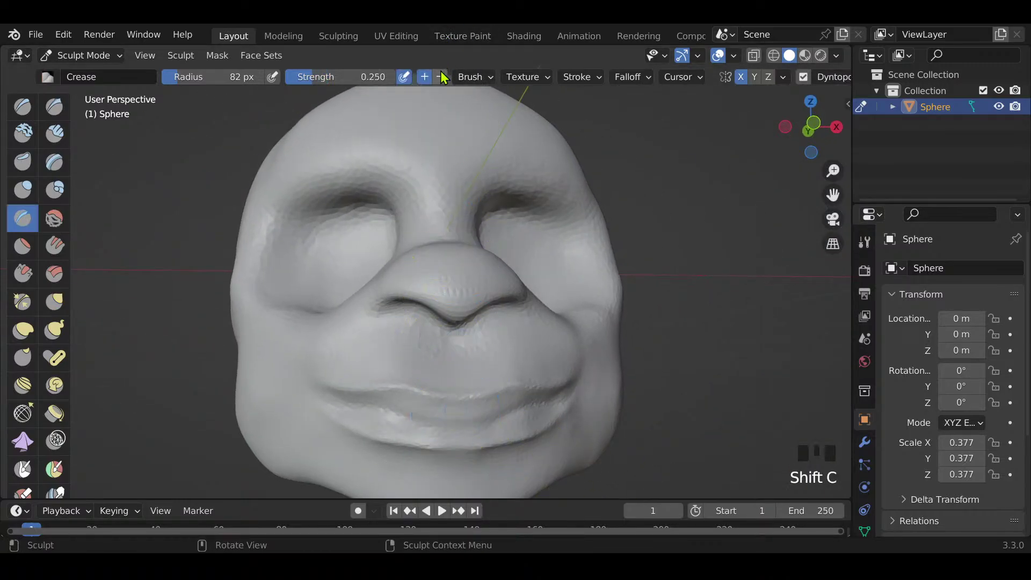
pyautogui.press('f')
pyautogui.press('f')
pyautogui.press('f')
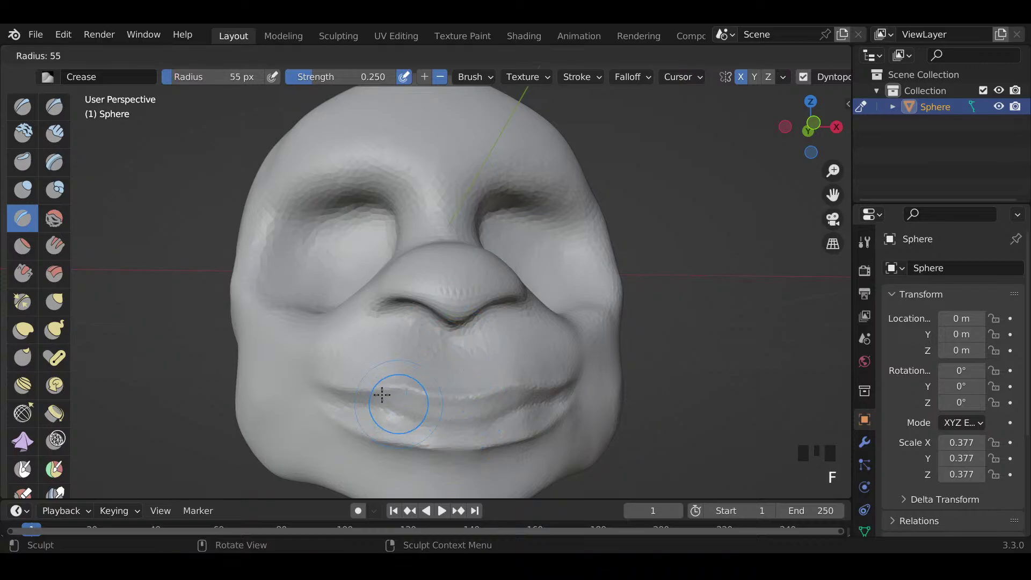
pyautogui.moveTo(306, 400); pyautogui.dragTo(326, 397)
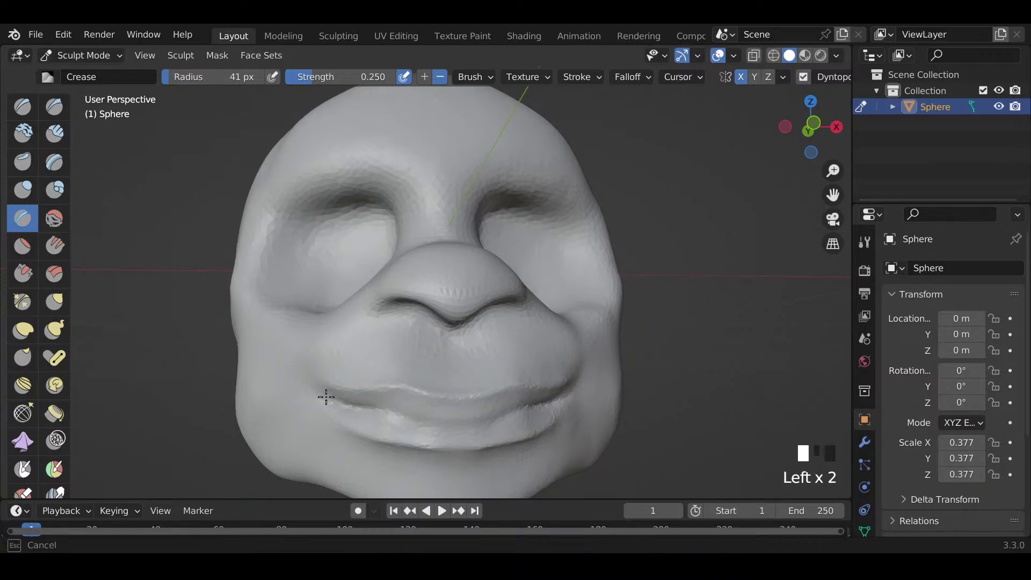
pyautogui.moveTo(389, 404); pyautogui.dragTo(404, 418)
pyautogui.moveTo(515, 428); pyautogui.dragTo(511, 414)
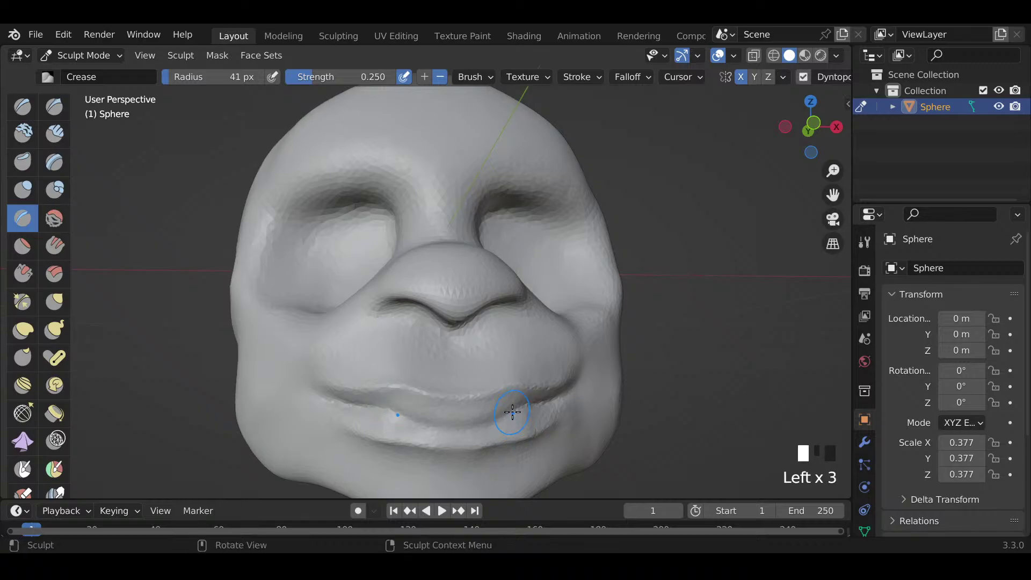
pyautogui.moveTo(412, 406)
pyautogui.mouseDown()
pyautogui.moveTo(391, 419)
pyautogui.moveTo(507, 420)
pyautogui.mouseUp()
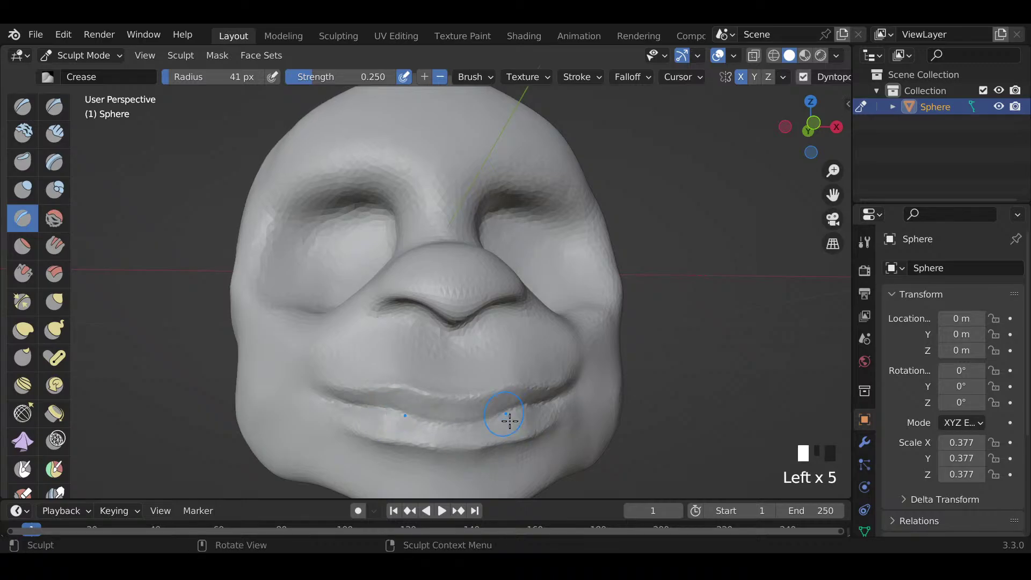
# Step: Deepen the mouth line towards the corner from a three-quarter view with the 41 px subtracting Crease brush
pyautogui.moveTo(506, 420)
pyautogui.mouseDown(button='middle')
pyautogui.moveTo(439, 415)
pyautogui.moveTo(538, 415)
pyautogui.mouseUp(button='middle')
pyautogui.scroll(-2, 439, 414)
pyautogui.scroll(3, 537, 415)
pyautogui.moveTo(512, 411); pyautogui.dragTo(452, 423)
pyautogui.moveTo(526, 409)
pyautogui.mouseDown()
pyautogui.moveTo(627, 387)
pyautogui.moveTo(589, 426)
pyautogui.mouseUp()
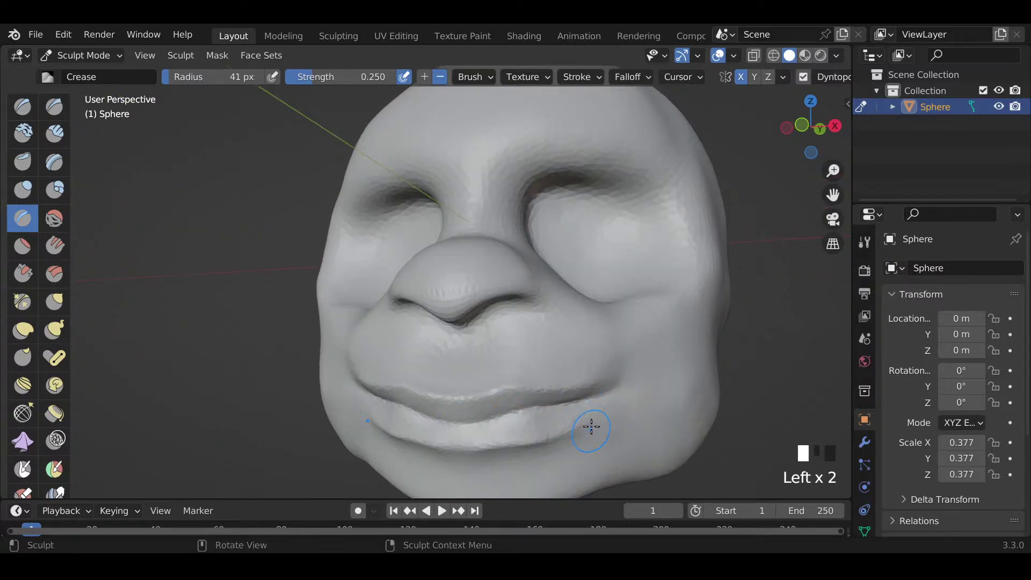
# Step: Examine the whole head's proportions and the lips from front and three-quarter views
pyautogui.moveTo(589, 426)
pyautogui.mouseDown(button='middle')
pyautogui.moveTo(546, 426)
pyautogui.moveTo(642, 424)
pyautogui.mouseUp(button='middle')
pyautogui.moveTo(641, 425); pyautogui.dragTo(615, 354, button='middle')
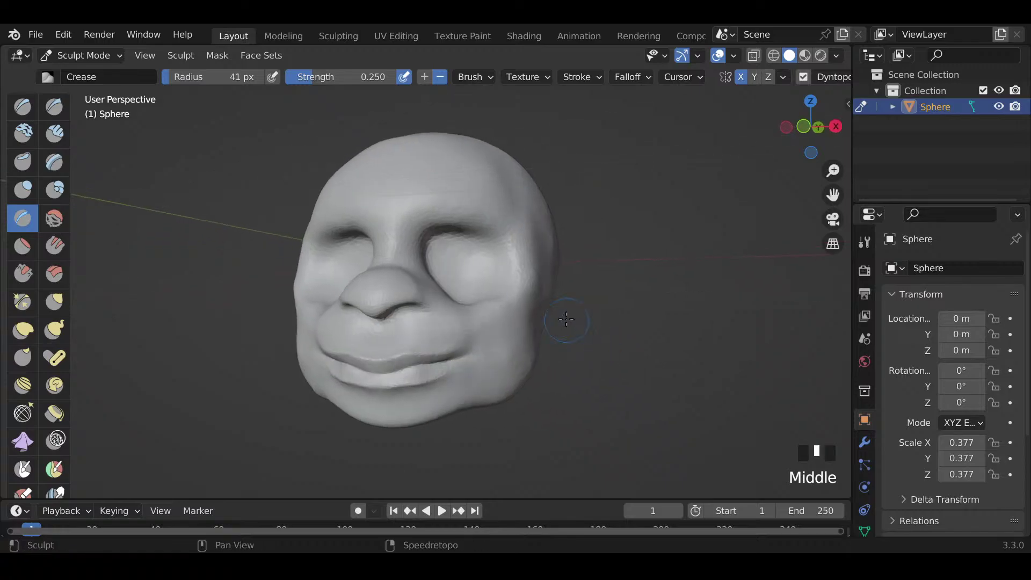
pyautogui.keyDown('shift'); pyautogui.moveTo(566, 320); pyautogui.dragTo(565, 343, button='middle'); pyautogui.keyUp('shift')
pyautogui.scroll(-1, 465, 295)
pyautogui.scroll(1, 471, 309)
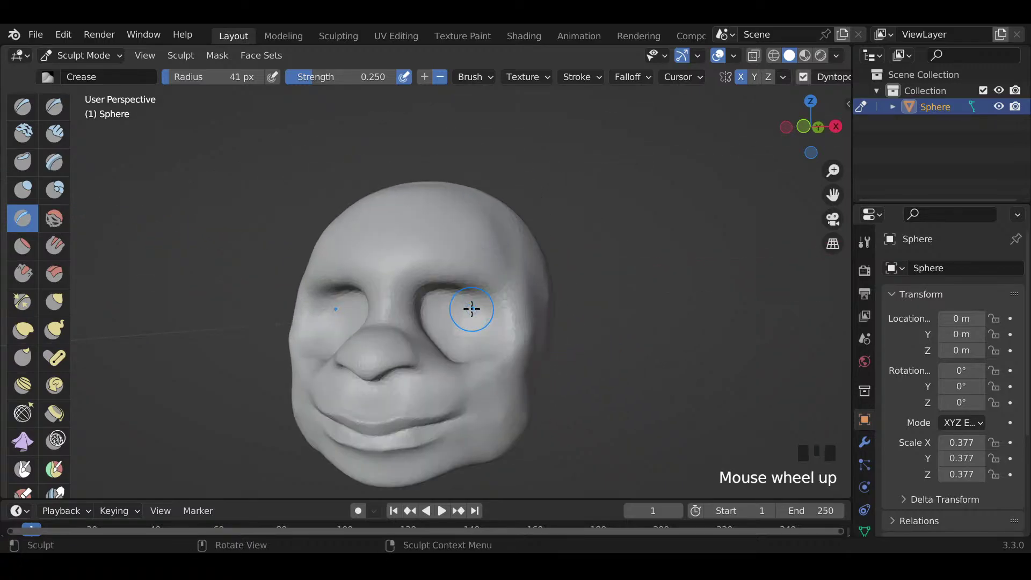
pyautogui.moveTo(469, 327); pyautogui.dragTo(509, 324, button='middle')
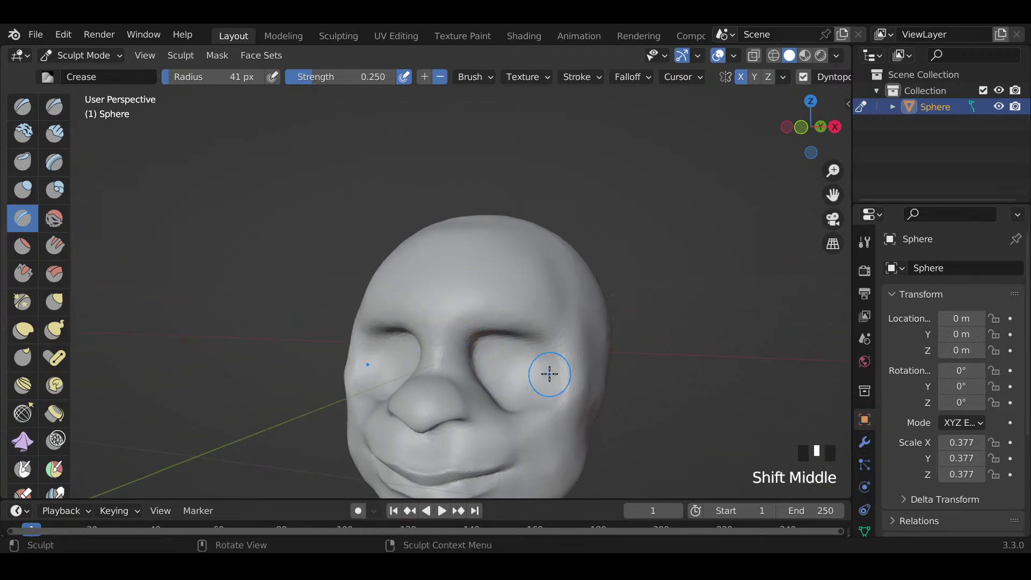
pyautogui.moveTo(627, 371)
pyautogui.mouseDown(button='middle')
pyautogui.moveTo(573, 373)
pyautogui.moveTo(588, 364)
pyautogui.mouseUp(button='middle')
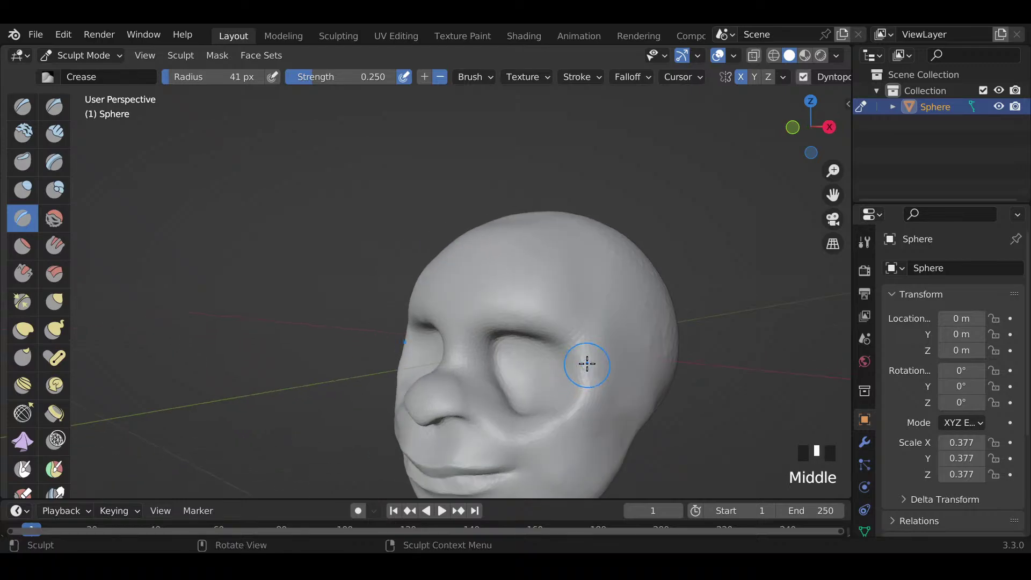
# Step: Carve a round recess in the middle of the forehead with the Draw brush in subtract mode, radius 63 px, strength 0.500
pyautogui.press('f')
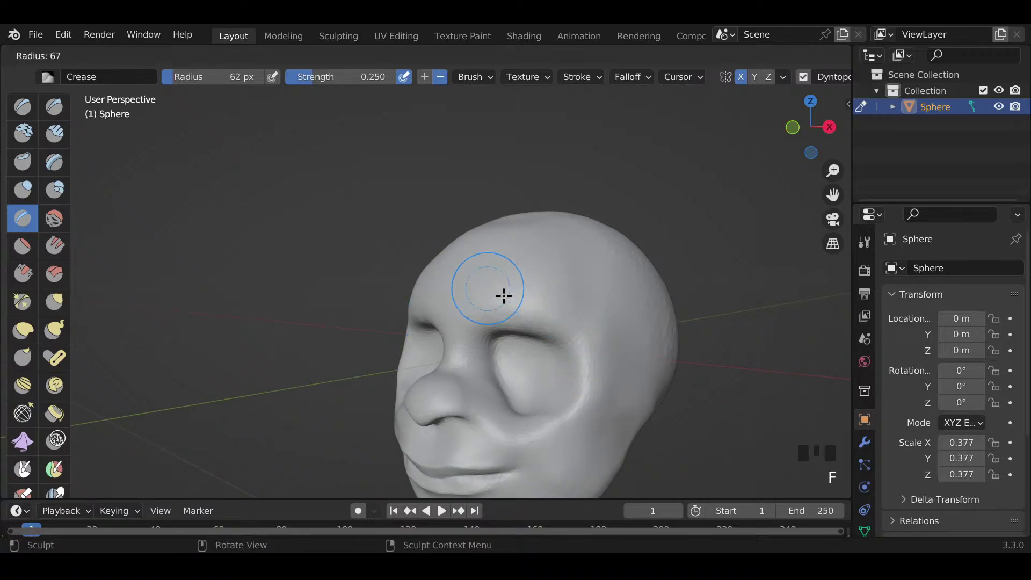
pyautogui.click(516, 302)
pyautogui.moveTo(517, 303)
pyautogui.mouseDown(button='middle')
pyautogui.moveTo(524, 274)
pyautogui.moveTo(516, 194)
pyautogui.mouseUp(button='middle')
pyautogui.press('x')
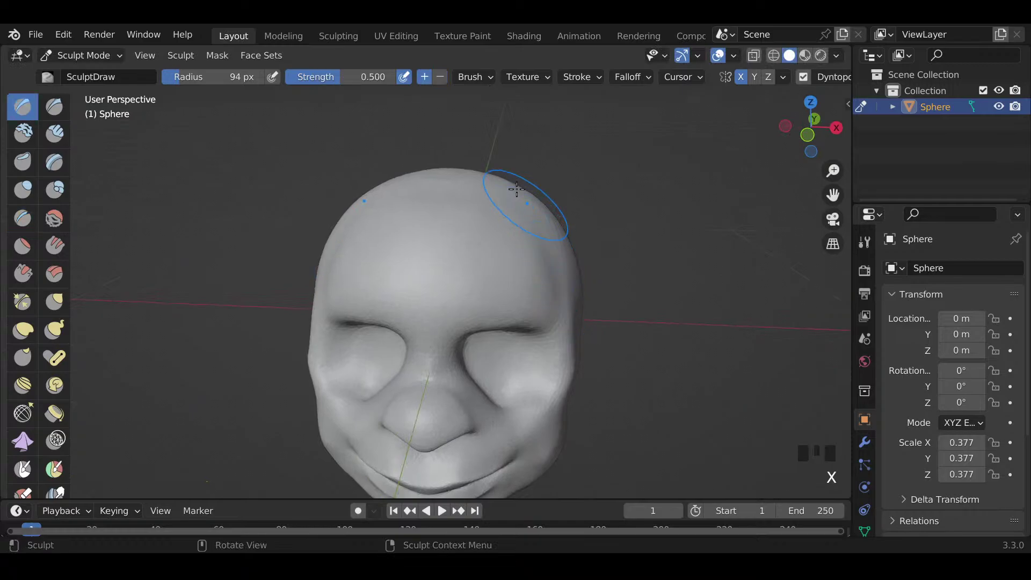
pyautogui.press('f')
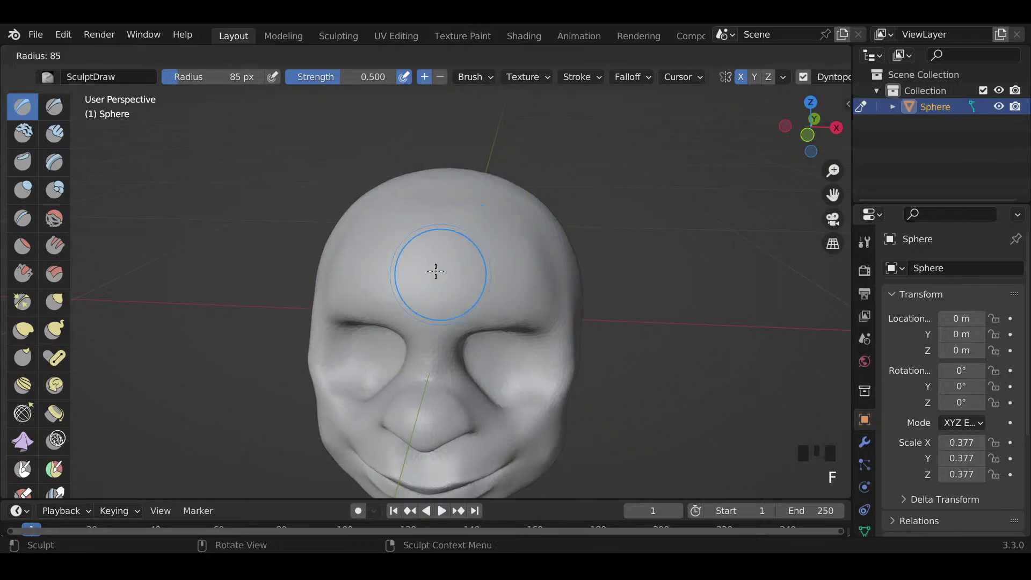
pyautogui.press('f')
pyautogui.press('f')
pyautogui.click(433, 261)
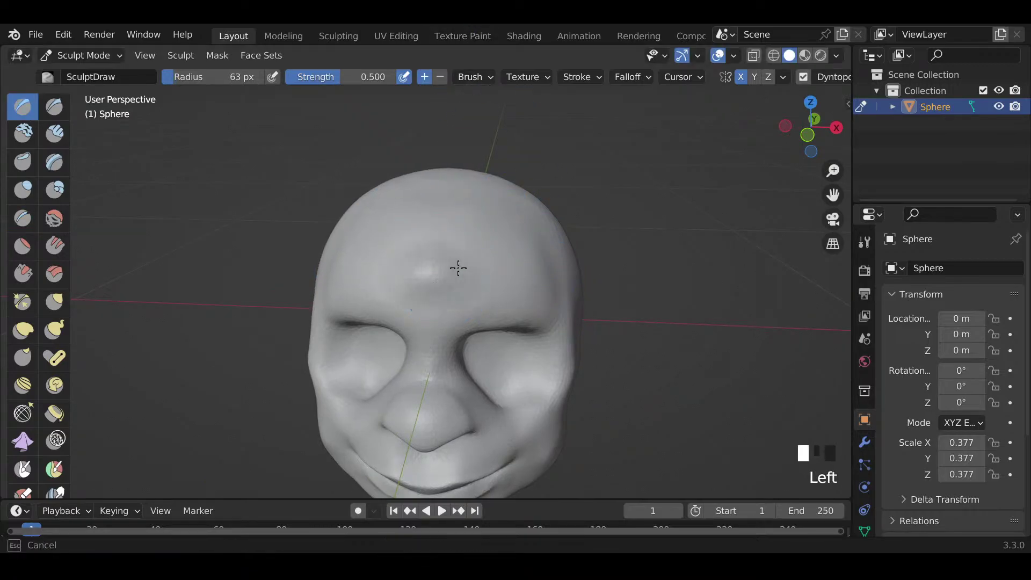
pyautogui.hotkey('ctrl', 'z')
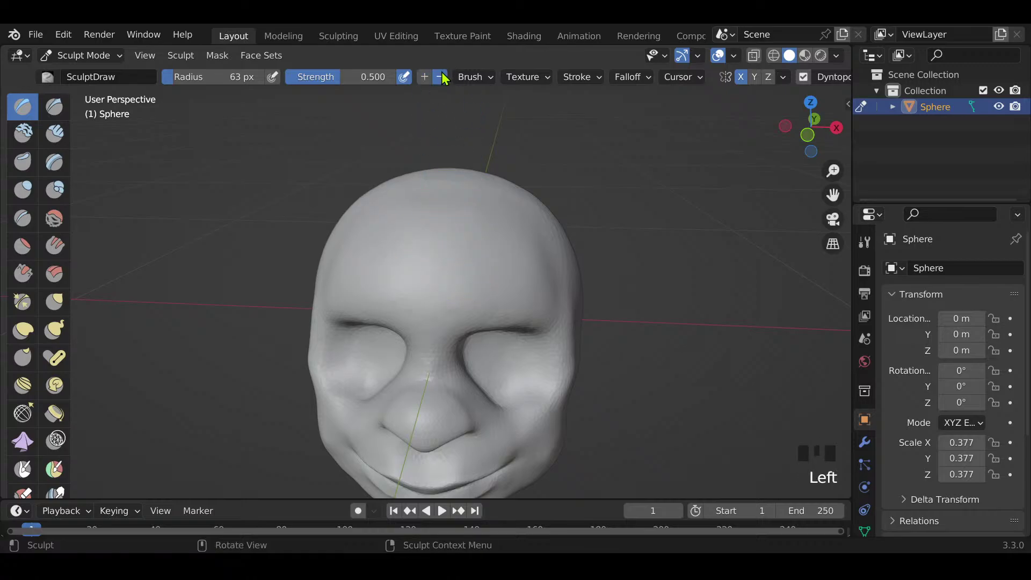
pyautogui.moveTo(448, 233)
pyautogui.mouseDown()
pyautogui.moveTo(444, 249)
pyautogui.moveTo(463, 272)
pyautogui.moveTo(438, 284)
pyautogui.moveTo(466, 257)
pyautogui.moveTo(463, 231)
pyautogui.mouseUp()
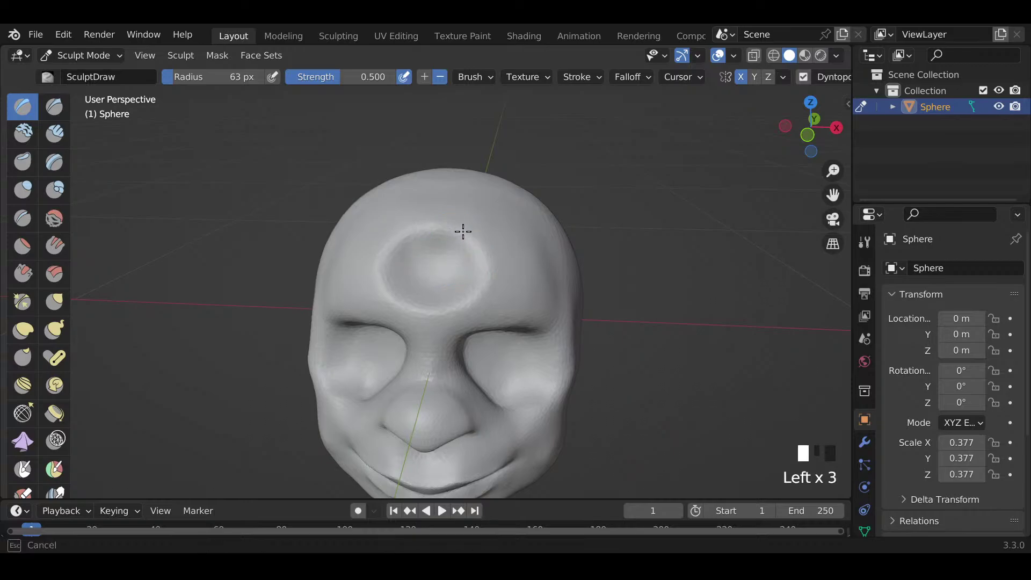
pyautogui.moveTo(462, 289)
pyautogui.mouseDown()
pyautogui.moveTo(412, 273)
pyautogui.moveTo(435, 279)
pyautogui.moveTo(439, 255)
pyautogui.mouseUp()
# Step: Round and widen the forehead recess's rim with the Grab brush at a radius of 133 px and strength 0.400
pyautogui.press('f')
pyautogui.click(455, 306)
pyautogui.hotkey('shift', 't')
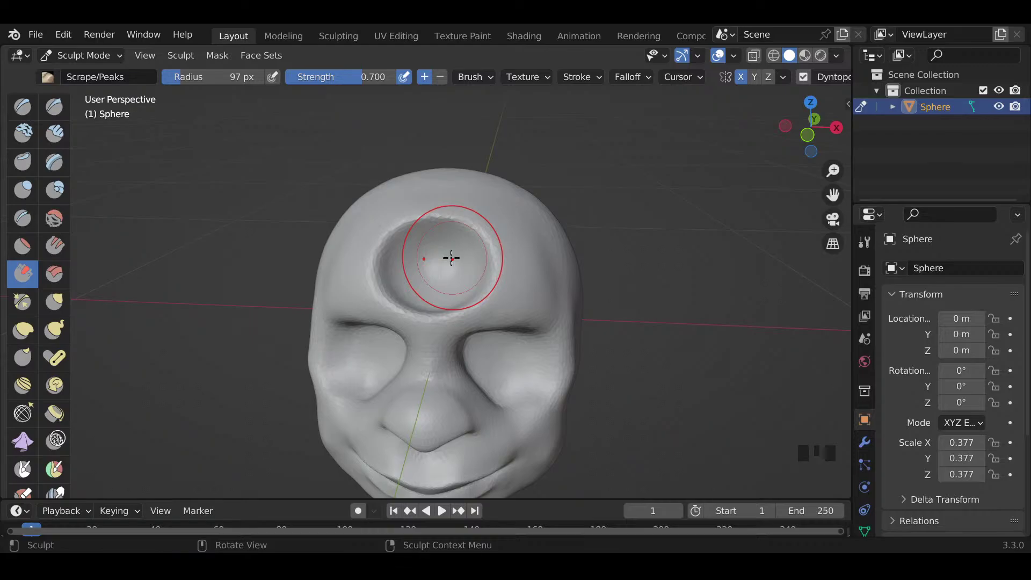
pyautogui.press('g')
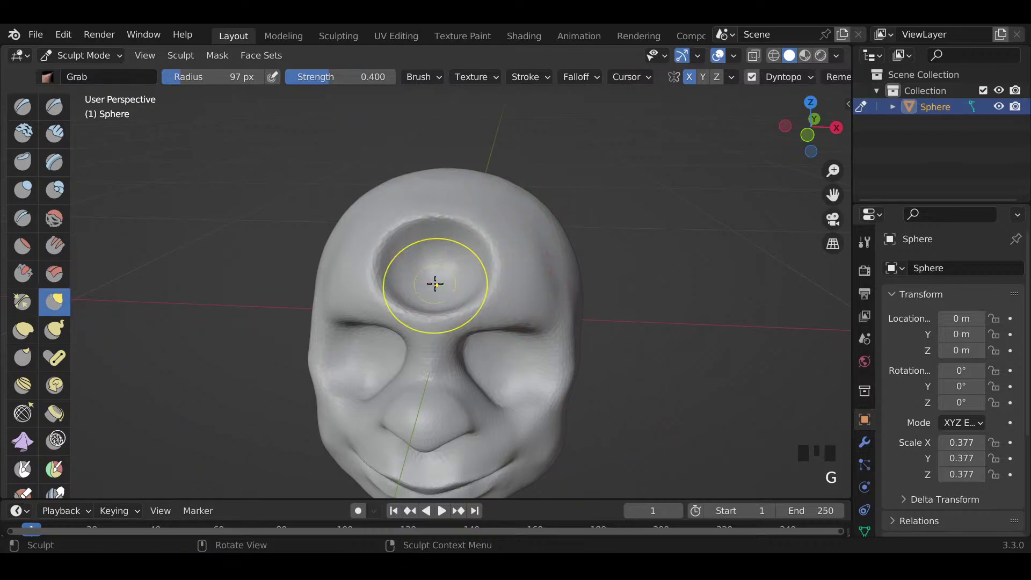
pyautogui.press('f')
pyautogui.click(457, 271)
pyautogui.moveTo(451, 284); pyautogui.dragTo(467, 314)
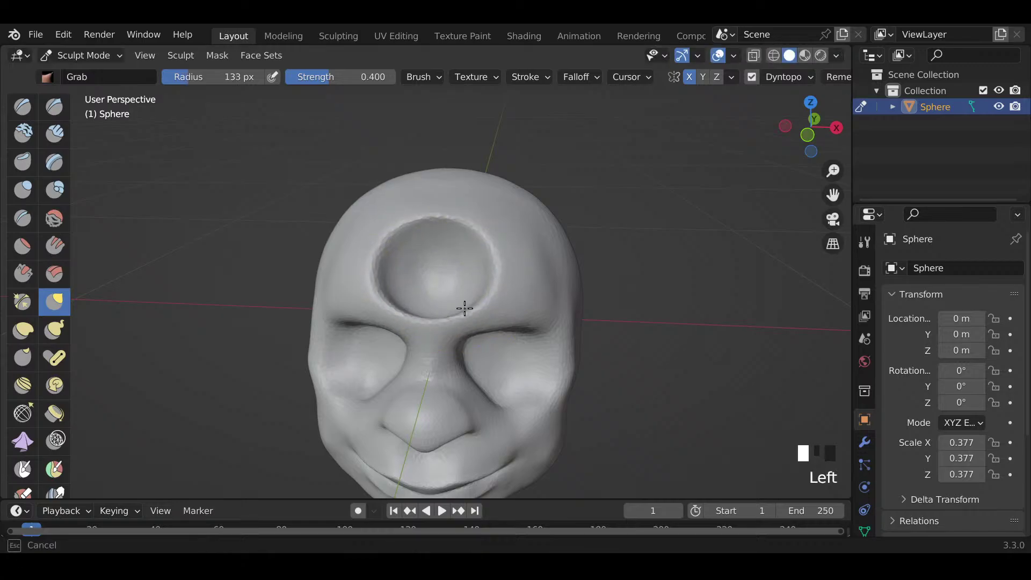
pyautogui.moveTo(449, 257)
pyautogui.mouseDown()
pyautogui.moveTo(460, 204)
pyautogui.moveTo(467, 253)
pyautogui.moveTo(478, 254)
pyautogui.mouseUp()
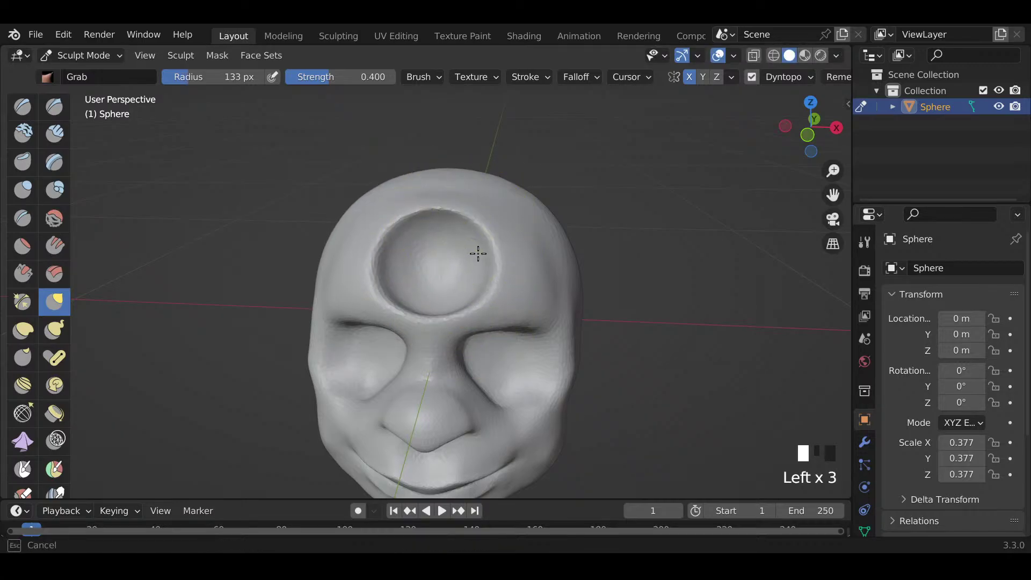
# Step: Pull the forehead recess's lower rim into shape between the brows with the 133 px Grab brush
pyautogui.moveTo(478, 253); pyautogui.dragTo(407, 258, button='middle')
pyautogui.scroll(-2, 407, 257)
pyautogui.moveTo(490, 260)
pyautogui.mouseDown(button='middle')
pyautogui.moveTo(587, 273)
pyautogui.moveTo(553, 244)
pyautogui.mouseUp(button='middle')
pyautogui.scroll(2, 543, 327)
pyautogui.scroll(-1, 534, 323)
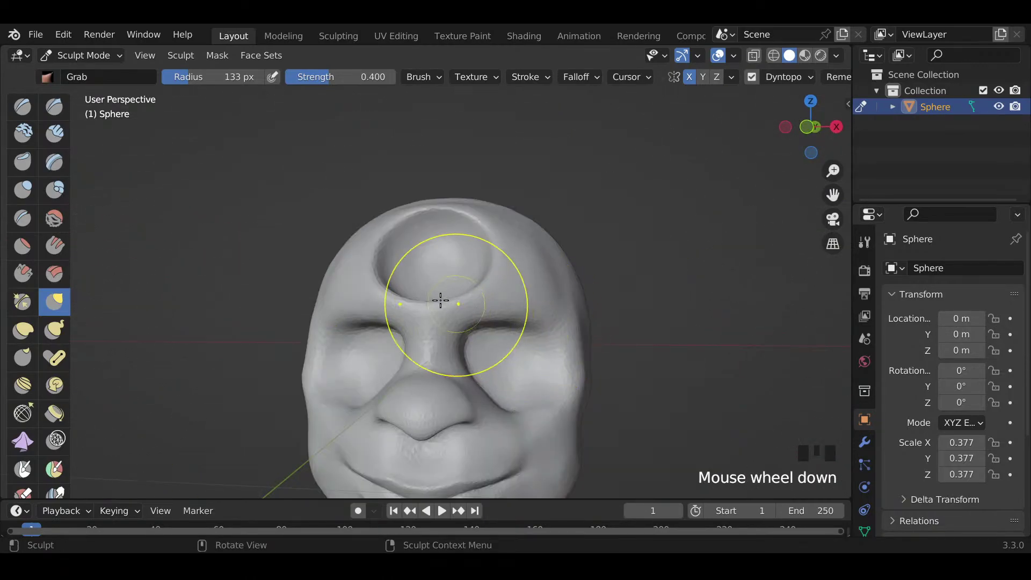
pyautogui.moveTo(441, 299)
pyautogui.mouseDown()
pyautogui.moveTo(446, 322)
pyautogui.moveTo(468, 286)
pyautogui.mouseUp()
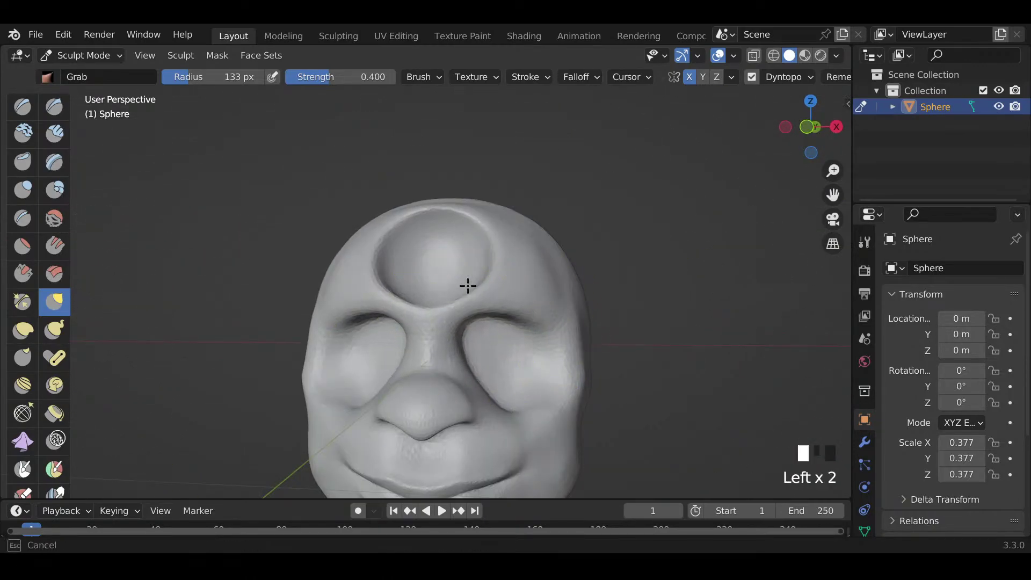
# Step: Raise the eye sockets' upper edges, widen their outer sides and adjust the brow area with the Grab brush
pyautogui.moveTo(530, 323); pyautogui.dragTo(543, 288)
pyautogui.moveTo(543, 343); pyautogui.dragTo(565, 352)
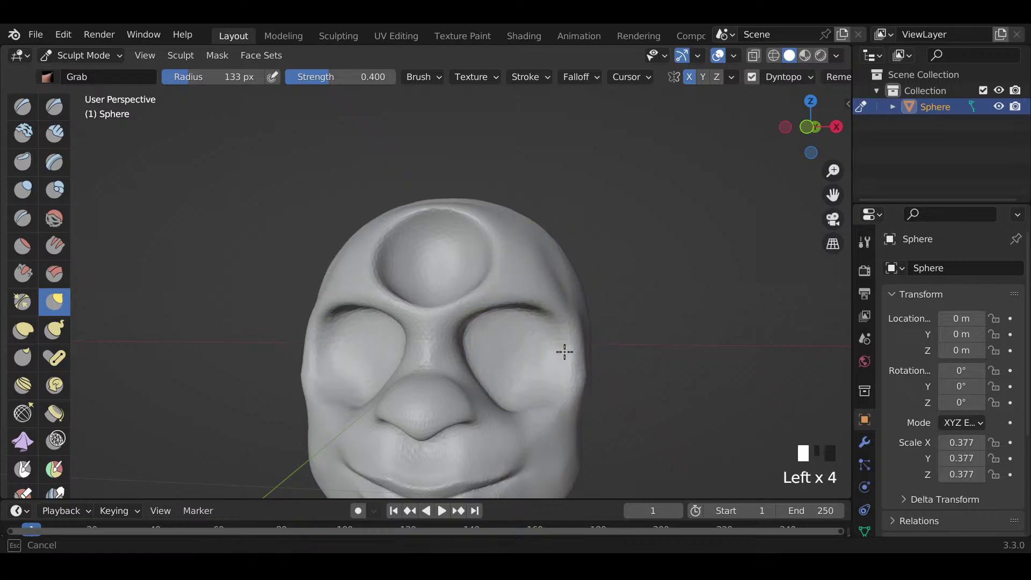
pyautogui.moveTo(565, 352); pyautogui.dragTo(483, 369, button='middle')
pyautogui.moveTo(484, 369)
pyautogui.mouseDown()
pyautogui.moveTo(475, 357)
pyautogui.moveTo(456, 391)
pyautogui.mouseUp()
pyautogui.moveTo(500, 267)
pyautogui.mouseDown()
pyautogui.moveTo(504, 237)
pyautogui.moveTo(483, 202)
pyautogui.moveTo(478, 215)
pyautogui.moveTo(463, 212)
pyautogui.mouseUp()
# Step: Build up the sides of the forehead behind the recess with the Draw brush at radius 82 px, strength 0.500
pyautogui.moveTo(463, 211)
pyautogui.mouseDown(button='middle')
pyautogui.moveTo(471, 226)
pyautogui.moveTo(453, 251)
pyautogui.moveTo(475, 290)
pyautogui.mouseUp(button='middle')
pyautogui.press('f')
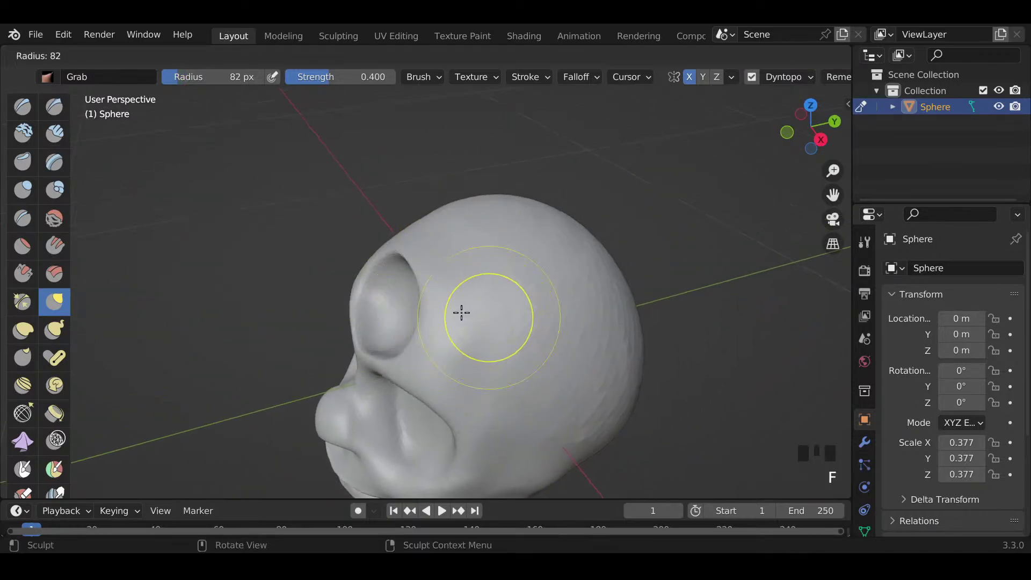
pyautogui.click(461, 311)
pyautogui.press('x')
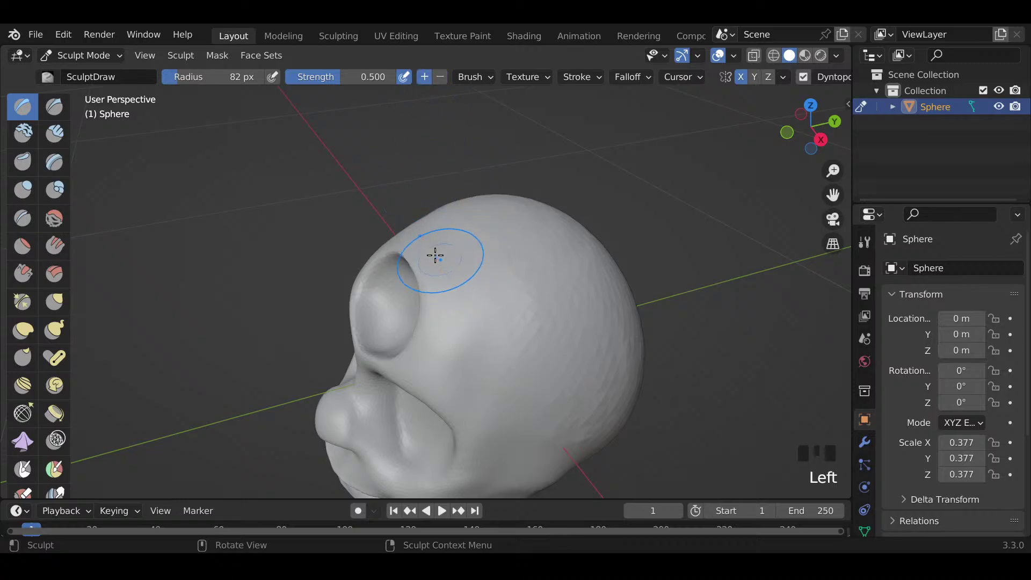
pyautogui.moveTo(437, 257); pyautogui.dragTo(458, 340)
pyautogui.moveTo(434, 235); pyautogui.dragTo(464, 322)
pyautogui.moveTo(474, 246); pyautogui.dragTo(488, 312)
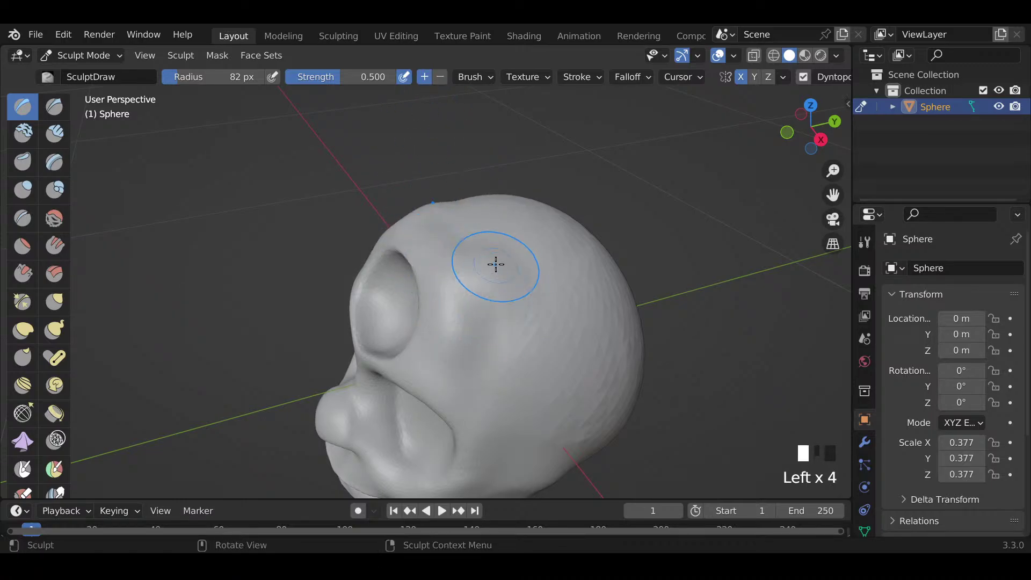
pyautogui.moveTo(457, 239)
pyautogui.mouseDown()
pyautogui.moveTo(490, 285)
pyautogui.moveTo(469, 367)
pyautogui.mouseUp()
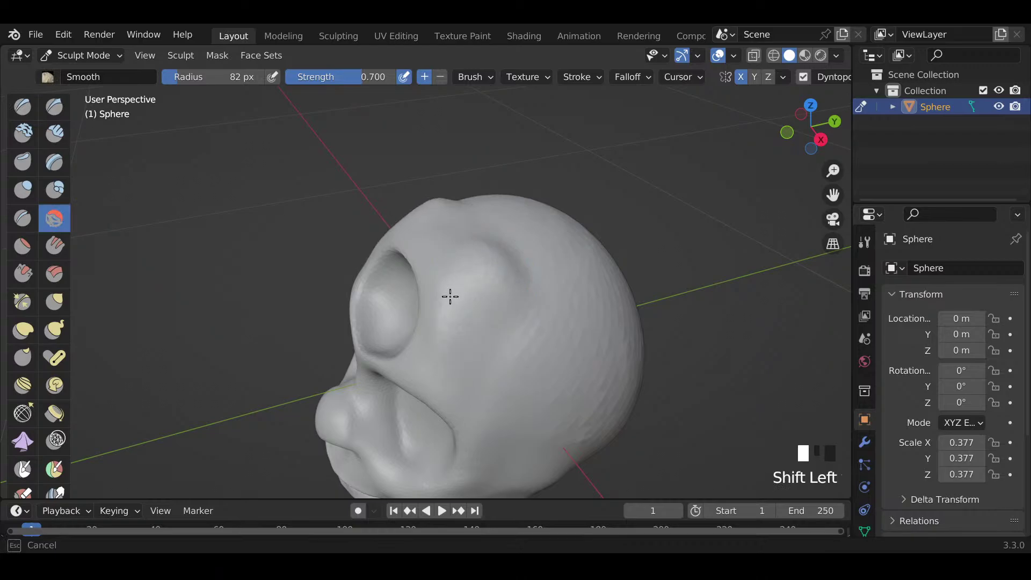
# Step: Smooth the raised ridges across the upper forehead and temples with the Smooth brush at strength 0.700
pyautogui.keyDown('shift'); pyautogui.moveTo(497, 241); pyautogui.dragTo(496, 240); pyautogui.keyUp('shift')
pyautogui.moveTo(497, 240)
pyautogui.mouseDown(button='middle')
pyautogui.moveTo(564, 260)
pyautogui.moveTo(468, 249)
pyautogui.mouseUp(button='middle')
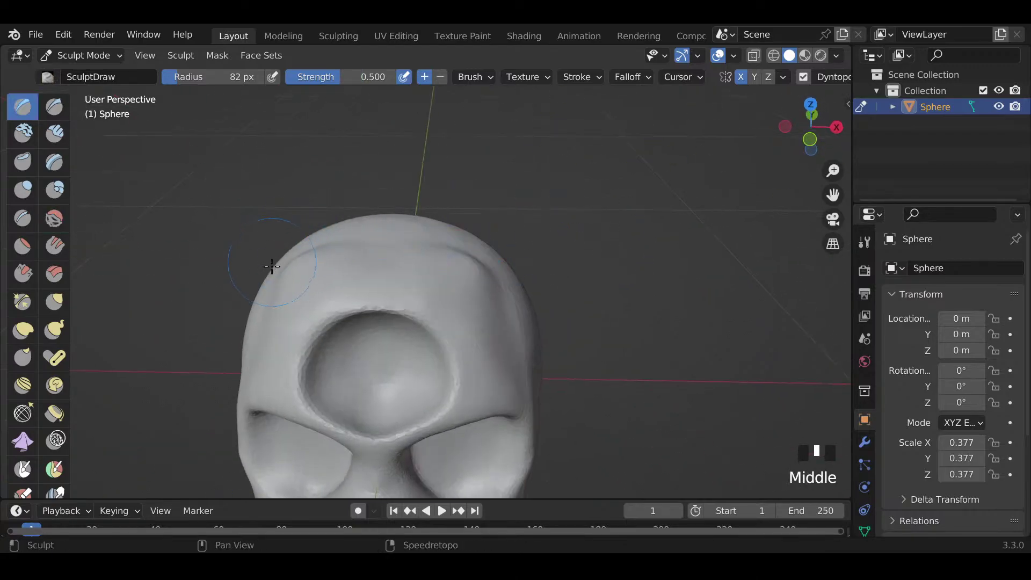
pyautogui.keyDown('shift'); pyautogui.moveTo(367, 255); pyautogui.dragTo(368, 255); pyautogui.keyUp('shift')
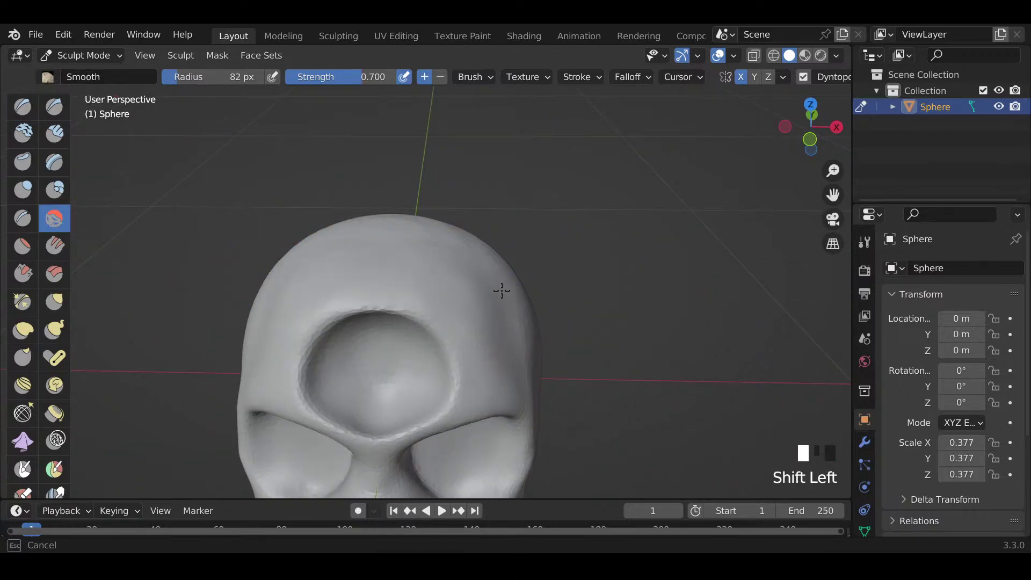
pyautogui.keyDown('shift'); pyautogui.moveTo(502, 290); pyautogui.dragTo(502, 291); pyautogui.keyUp('shift')
# Step: Fill out the side of the skull with the Draw brush at radius 116 px and smooth the surface
pyautogui.moveTo(502, 291)
pyautogui.mouseDown(button='middle')
pyautogui.moveTo(444, 260)
pyautogui.moveTo(451, 281)
pyautogui.moveTo(587, 300)
pyautogui.moveTo(463, 326)
pyautogui.mouseUp(button='middle')
pyautogui.scroll(-3, 451, 281)
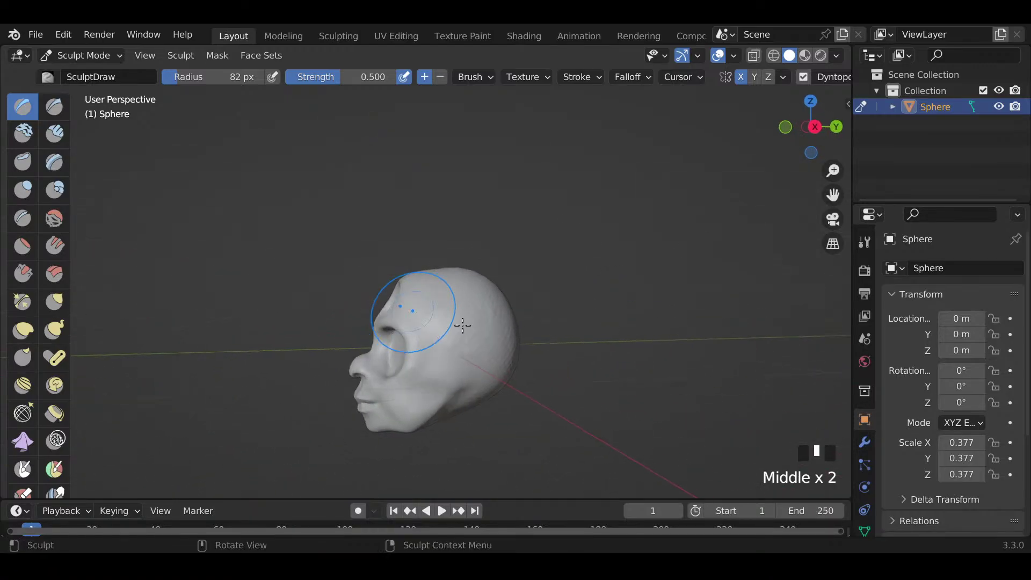
pyautogui.scroll(2, 508, 336)
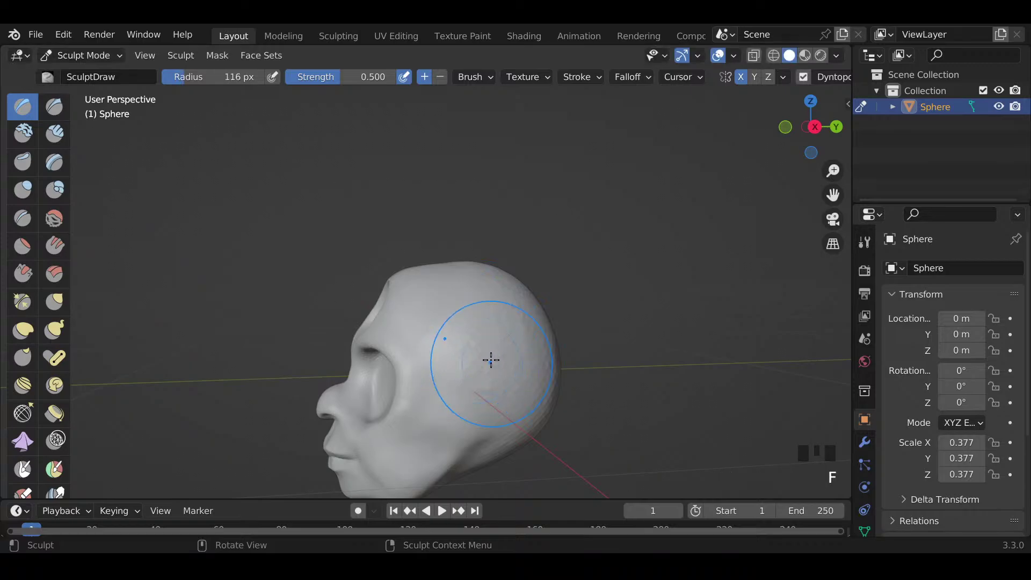
pyautogui.moveTo(491, 360)
pyautogui.mouseDown()
pyautogui.moveTo(472, 380)
pyautogui.moveTo(489, 325)
pyautogui.mouseUp()
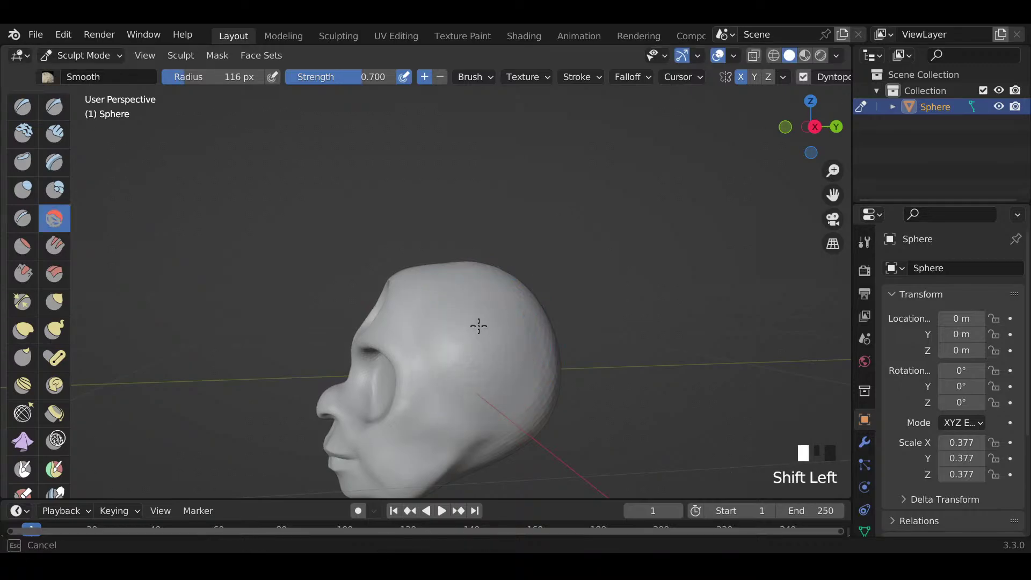
pyautogui.keyDown('shift'); pyautogui.moveTo(487, 384); pyautogui.dragTo(486, 382); pyautogui.keyUp('shift')
# Step: Reduce the brush radius and smooth the temple area beside the eye socket
pyautogui.moveTo(486, 383); pyautogui.dragTo(441, 345, button='middle')
pyautogui.press('f')
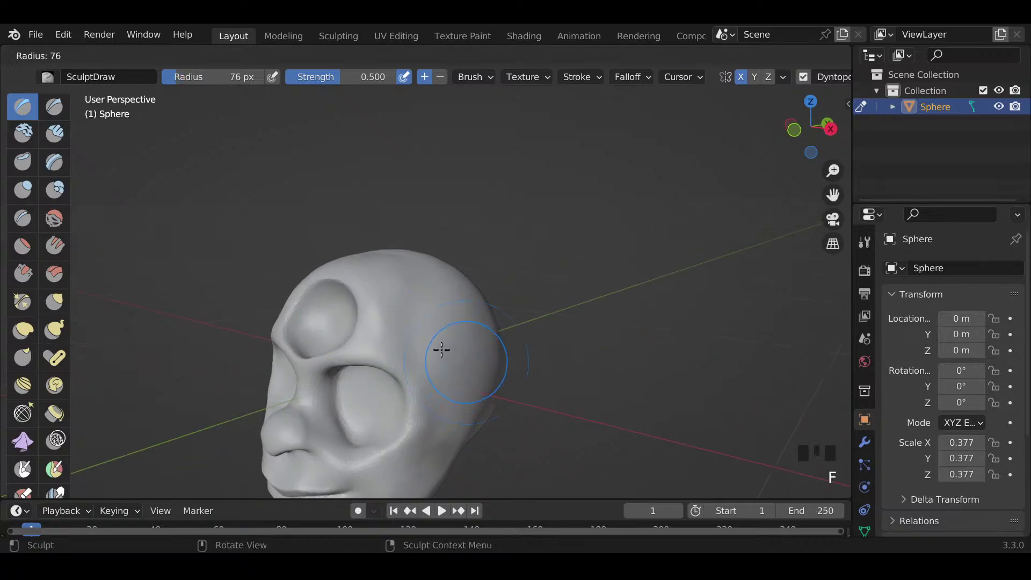
pyautogui.click(424, 304)
pyautogui.moveTo(419, 347)
pyautogui.keyDown('shift'); pyautogui.mouseDown()
pyautogui.moveTo(424, 335)
pyautogui.moveTo(477, 343)
pyautogui.mouseUp(); pyautogui.keyUp('shift')
pyautogui.moveTo(477, 344)
pyautogui.mouseDown(button='middle')
pyautogui.moveTo(615, 291)
pyautogui.moveTo(553, 296)
pyautogui.moveTo(599, 290)
pyautogui.moveTo(587, 299)
pyautogui.mouseUp(button='middle')
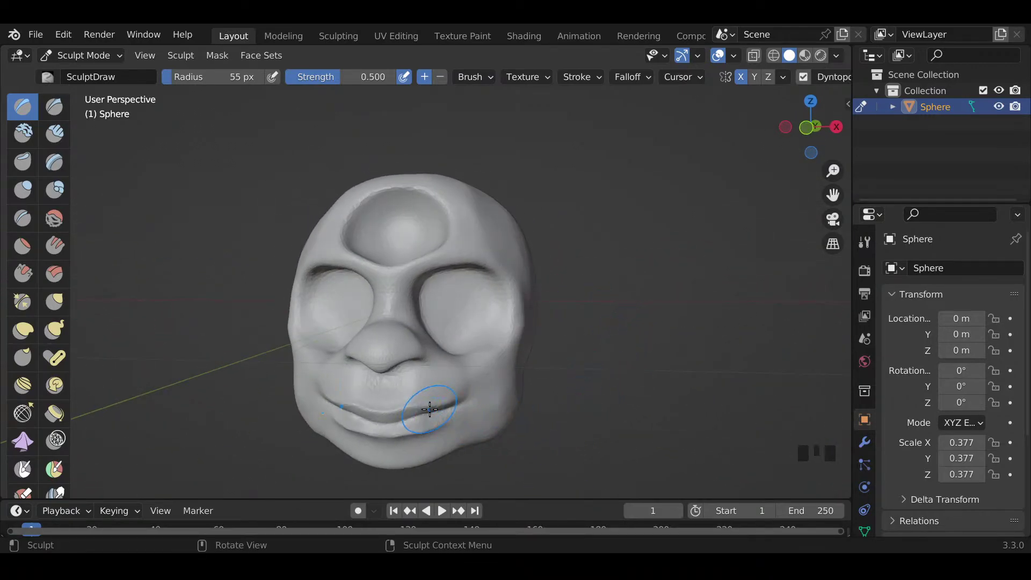
pyautogui.press('f')
pyautogui.click(454, 417)
pyautogui.press('g')
pyautogui.moveTo(464, 404); pyautogui.dragTo(403, 417)
pyautogui.moveTo(403, 417)
pyautogui.mouseDown()
pyautogui.moveTo(396, 436)
pyautogui.moveTo(397, 417)
pyautogui.mouseUp()
pyautogui.moveTo(414, 431)
pyautogui.mouseDown(button='middle')
pyautogui.moveTo(300, 410)
pyautogui.moveTo(431, 434)
pyautogui.moveTo(467, 414)
pyautogui.moveTo(461, 369)
pyautogui.moveTo(465, 385)
pyautogui.mouseUp(button='middle')
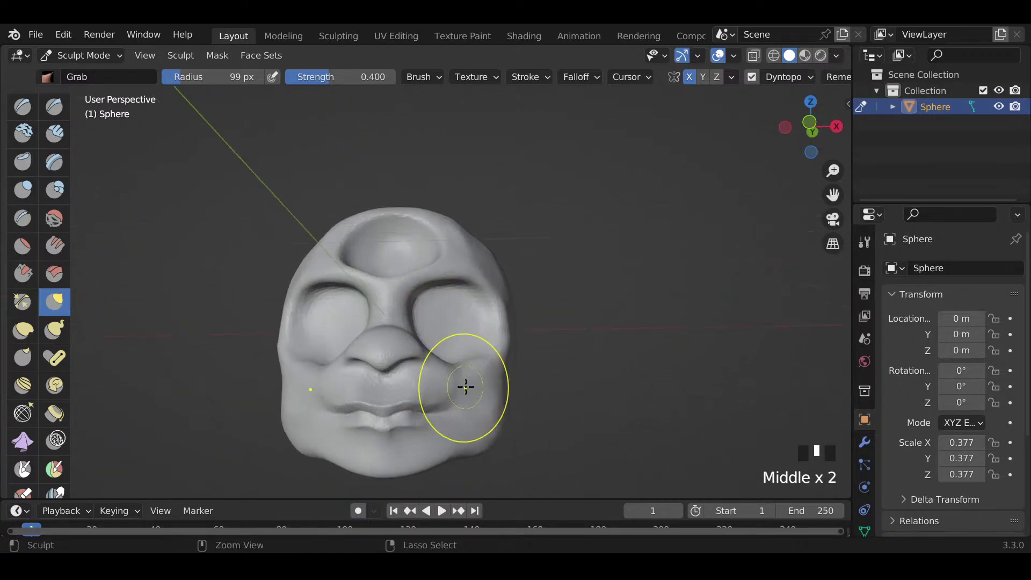
pyautogui.hotkey('ctrl', 'z')
pyautogui.hotkey('ctrl', 'z')
pyautogui.hotkey('ctrl', 'z')
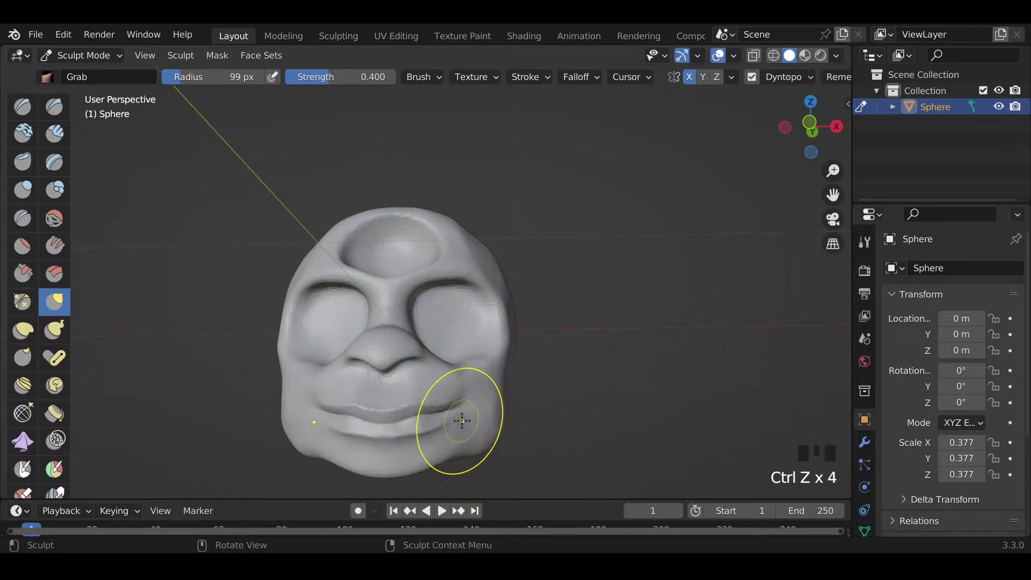
# Step: Narrow the mouth and push the lip area back with the Grab brush at radius 133 px, strength 0.400
pyautogui.press('f')
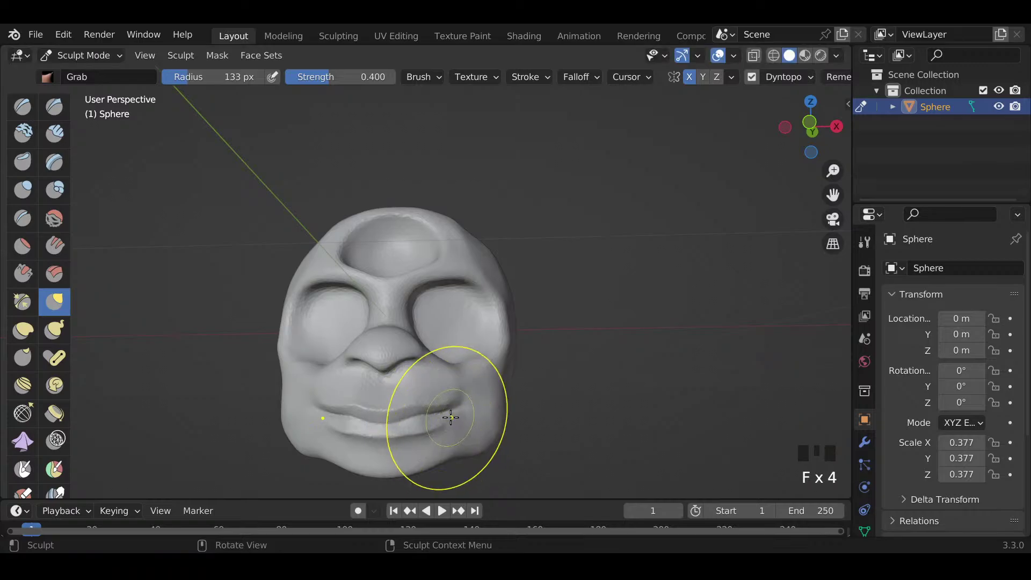
pyautogui.click(430, 425)
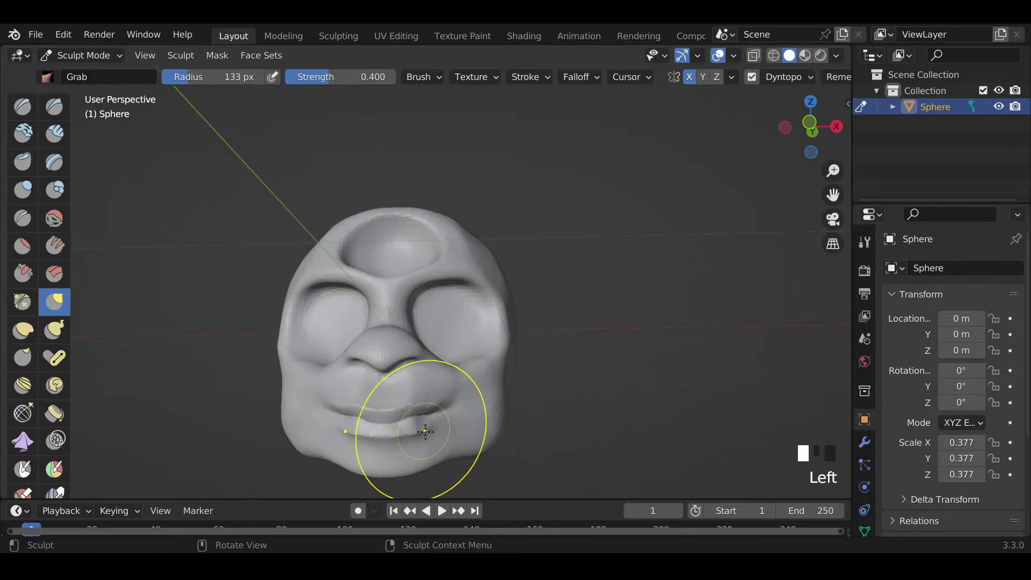
pyautogui.moveTo(426, 431)
pyautogui.mouseDown(button='middle')
pyautogui.moveTo(451, 446)
pyautogui.moveTo(420, 468)
pyautogui.mouseUp(button='middle')
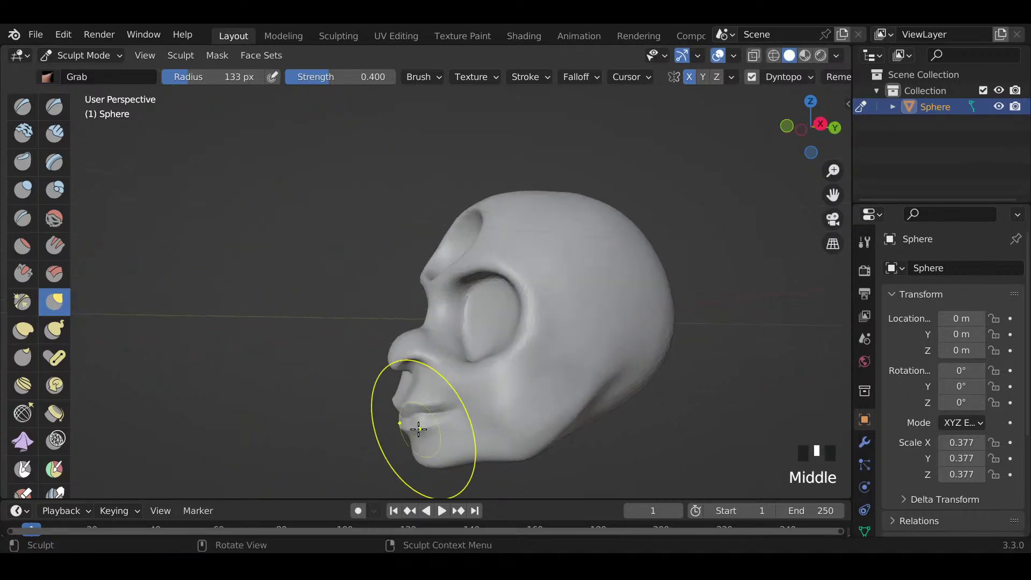
pyautogui.moveTo(418, 429)
pyautogui.mouseDown()
pyautogui.moveTo(419, 437)
pyautogui.moveTo(432, 393)
pyautogui.moveTo(437, 414)
pyautogui.mouseUp()
# Step: Adjust the mouth corners with the Grab brush at a radius of 69 px
pyautogui.press('f')
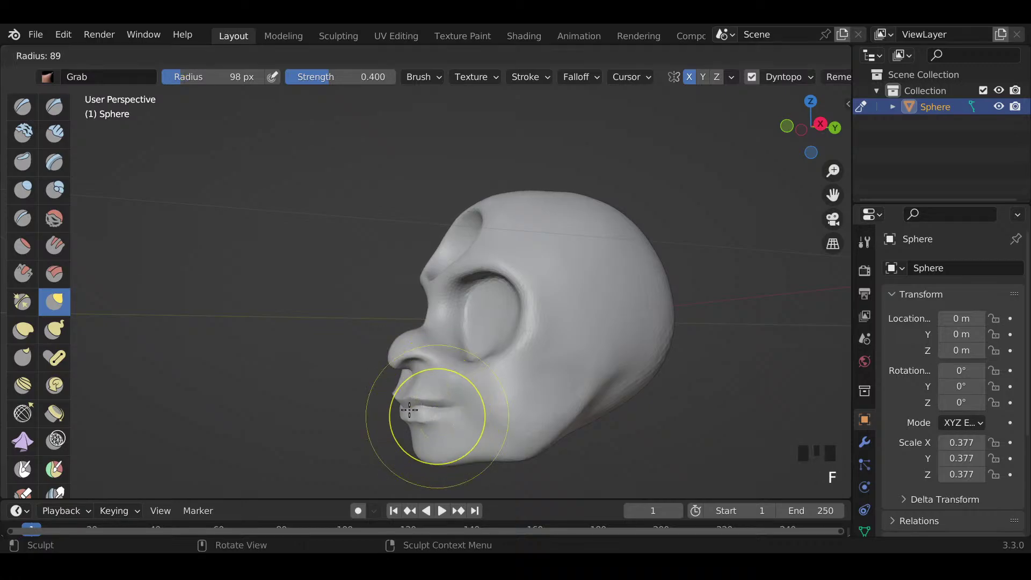
pyautogui.moveTo(426, 410)
pyautogui.mouseDown(button='middle')
pyautogui.moveTo(458, 431)
pyautogui.moveTo(450, 408)
pyautogui.mouseUp(button='middle')
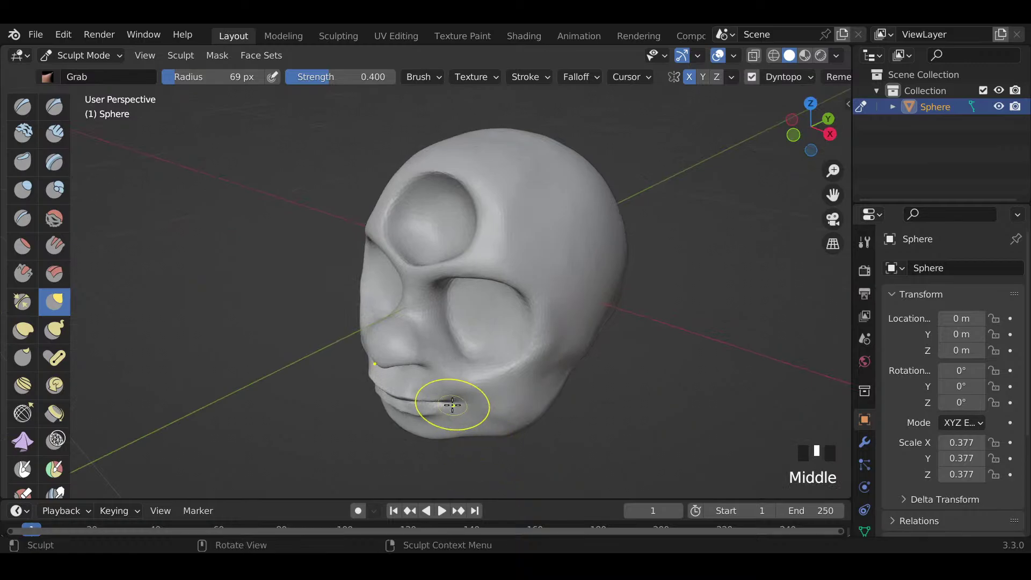
pyautogui.moveTo(450, 409); pyautogui.dragTo(466, 412)
# Step: Pull both sides of the jaw inward with the Grab brush at a radius of 224 px
pyautogui.moveTo(467, 412)
pyautogui.mouseDown(button='middle')
pyautogui.moveTo(560, 361)
pyautogui.moveTo(516, 341)
pyautogui.mouseUp(button='middle')
pyautogui.press('f')
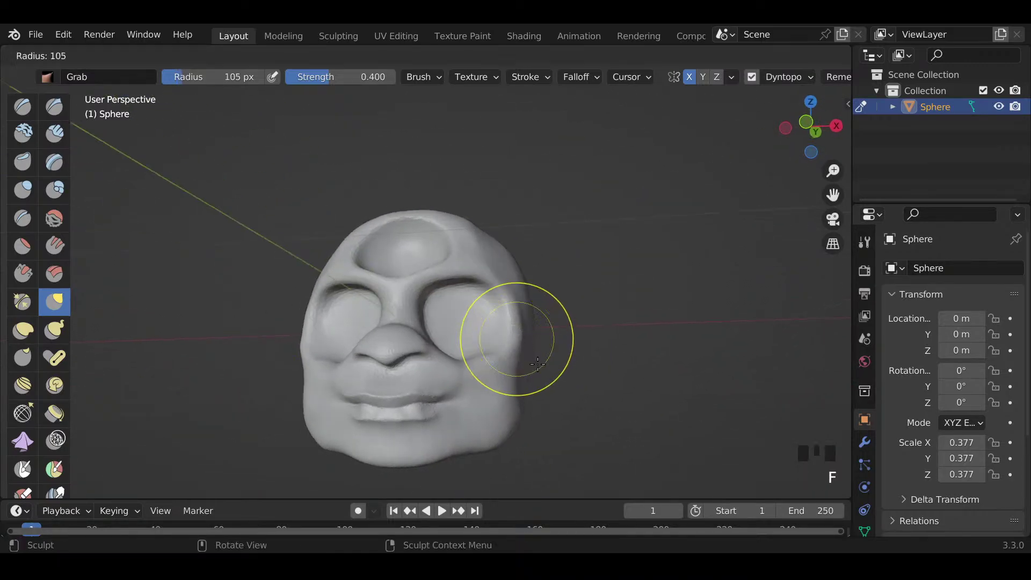
pyautogui.press('f')
pyautogui.press('f')
pyautogui.click(535, 442)
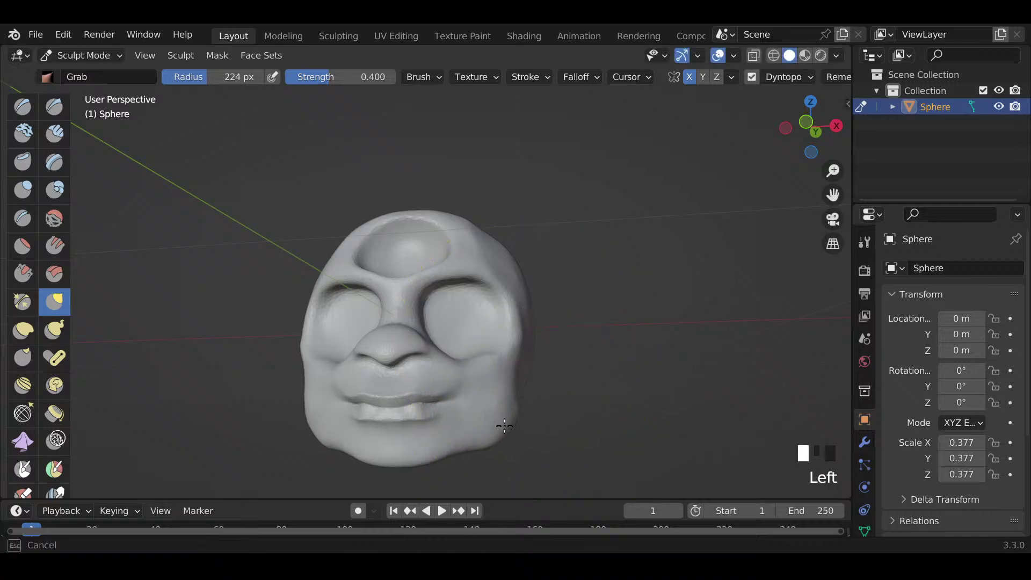
pyautogui.moveTo(495, 419); pyautogui.dragTo(490, 417)
# Step: Reshape the cheeks below the outer eye sockets with the Grab brush at a radius of 103 px
pyautogui.moveTo(490, 417); pyautogui.dragTo(557, 426, button='middle')
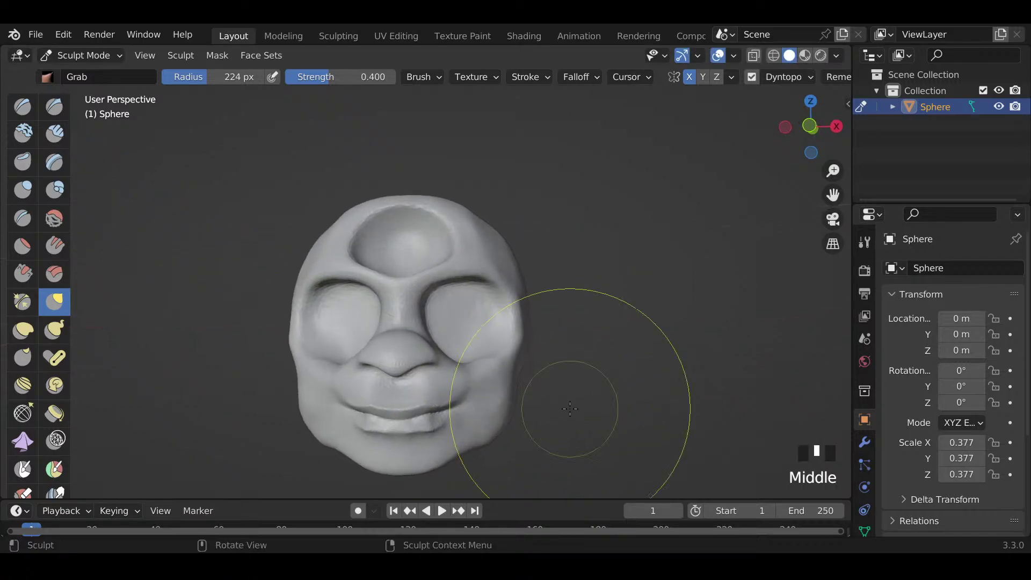
pyautogui.press('f')
pyautogui.click(640, 384)
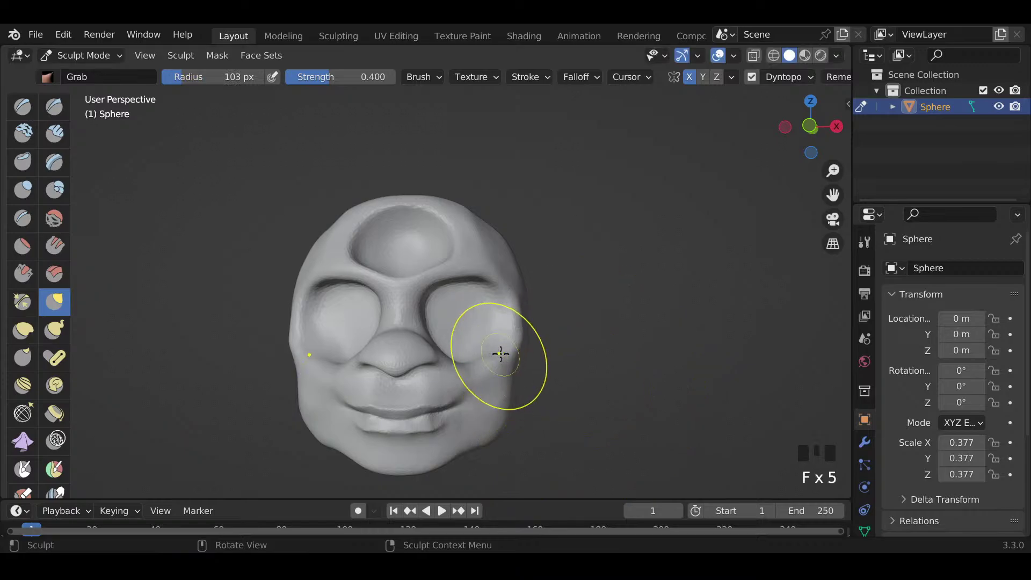
pyautogui.moveTo(494, 374)
pyautogui.mouseDown(button='middle')
pyautogui.moveTo(476, 373)
pyautogui.moveTo(509, 325)
pyautogui.moveTo(493, 294)
pyautogui.moveTo(484, 323)
pyautogui.moveTo(451, 329)
pyautogui.moveTo(443, 361)
pyautogui.mouseUp(button='middle')
pyautogui.click(485, 373)
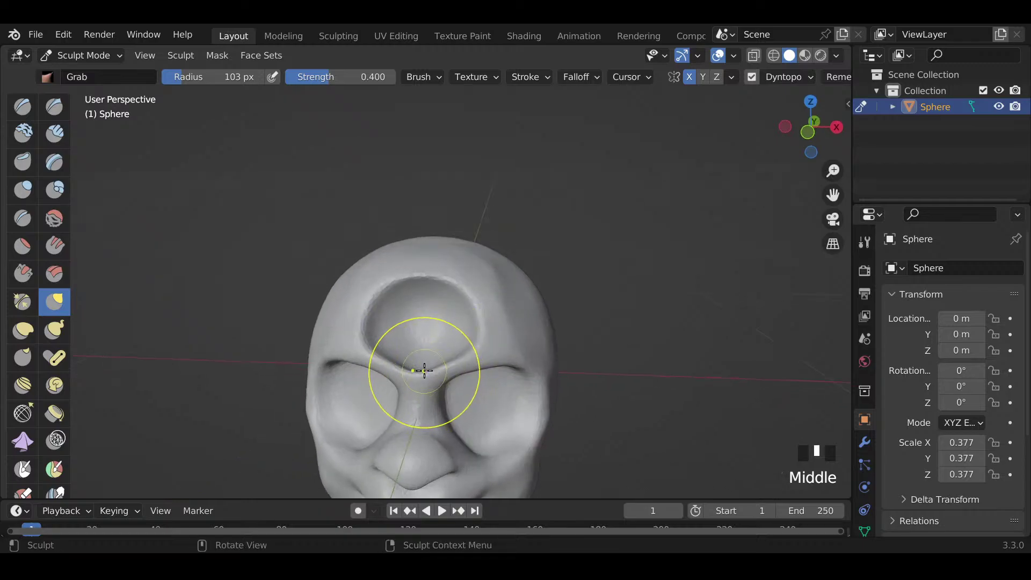
# Step: Pull the forehead recess's lower rim down and adjust its side rims with the 103 px Grab brush
pyautogui.moveTo(425, 371)
pyautogui.mouseDown()
pyautogui.moveTo(425, 392)
pyautogui.moveTo(454, 373)
pyautogui.mouseUp()
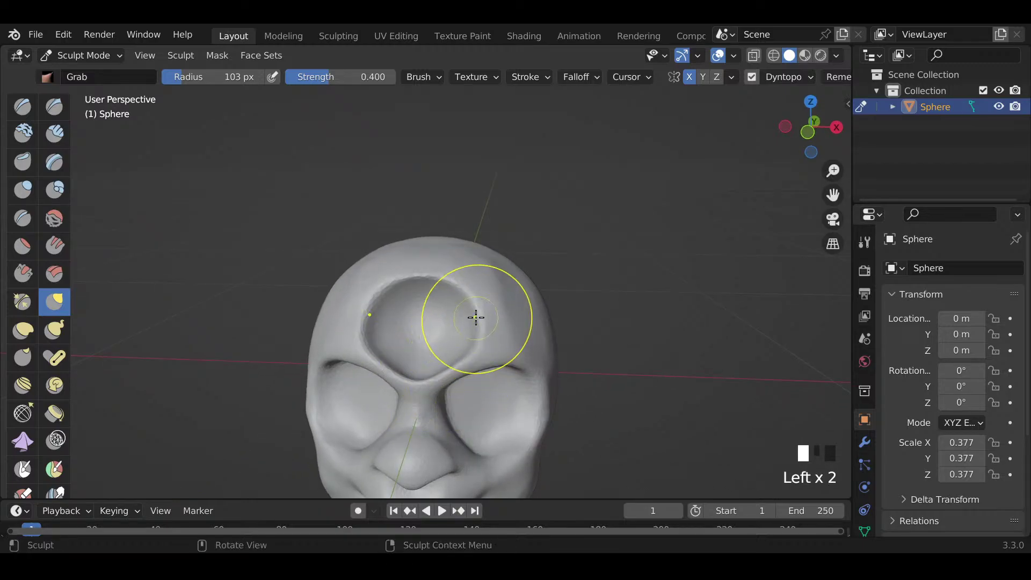
pyautogui.moveTo(476, 317); pyautogui.dragTo(470, 332)
pyautogui.moveTo(486, 272); pyautogui.dragTo(364, 270, button='middle')
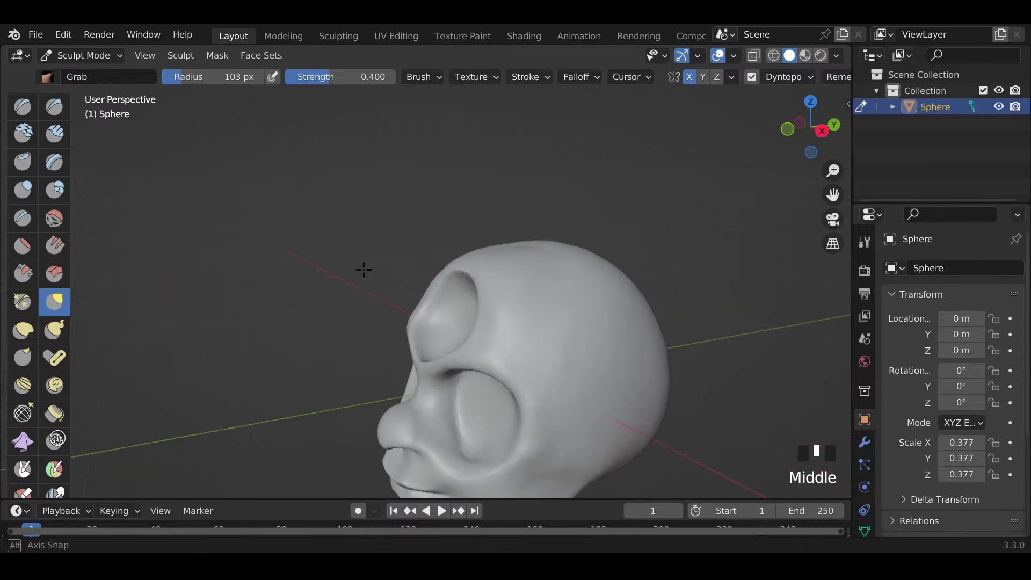
# Step: Reshape the lower lip with the Grab brush at a radius of 59 px
pyautogui.scroll(-2, 414, 203)
pyautogui.moveTo(414, 202); pyautogui.dragTo(529, 261, button='middle')
pyautogui.moveTo(538, 376)
pyautogui.mouseDown(button='middle')
pyautogui.moveTo(472, 396)
pyautogui.moveTo(468, 442)
pyautogui.moveTo(470, 391)
pyautogui.mouseUp(button='middle')
pyautogui.scroll(2, 467, 440)
pyautogui.press('f')
pyautogui.press('f')
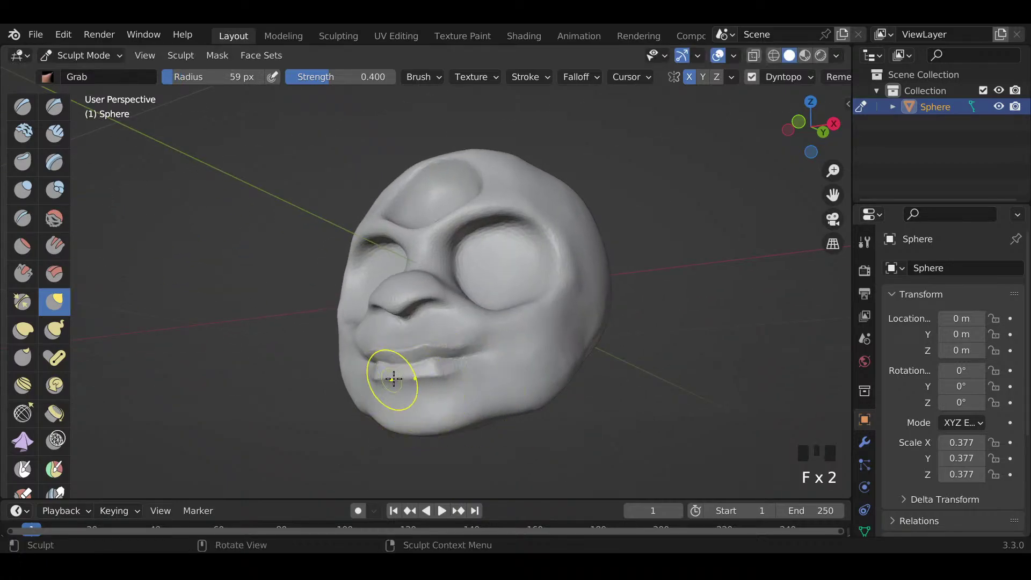
pyautogui.moveTo(394, 379)
pyautogui.mouseDown()
pyautogui.moveTo(423, 383)
pyautogui.moveTo(417, 376)
pyautogui.mouseUp()
# Step: Inflate rounded eyeballs in both eye sockets and the forehead recess with the Inflate/Deflate brush at radius 88 px, strength 0.500
pyautogui.moveTo(430, 378)
pyautogui.mouseDown(button='middle')
pyautogui.moveTo(534, 405)
pyautogui.moveTo(528, 387)
pyautogui.moveTo(460, 410)
pyautogui.moveTo(540, 334)
pyautogui.moveTo(525, 334)
pyautogui.mouseUp(button='middle')
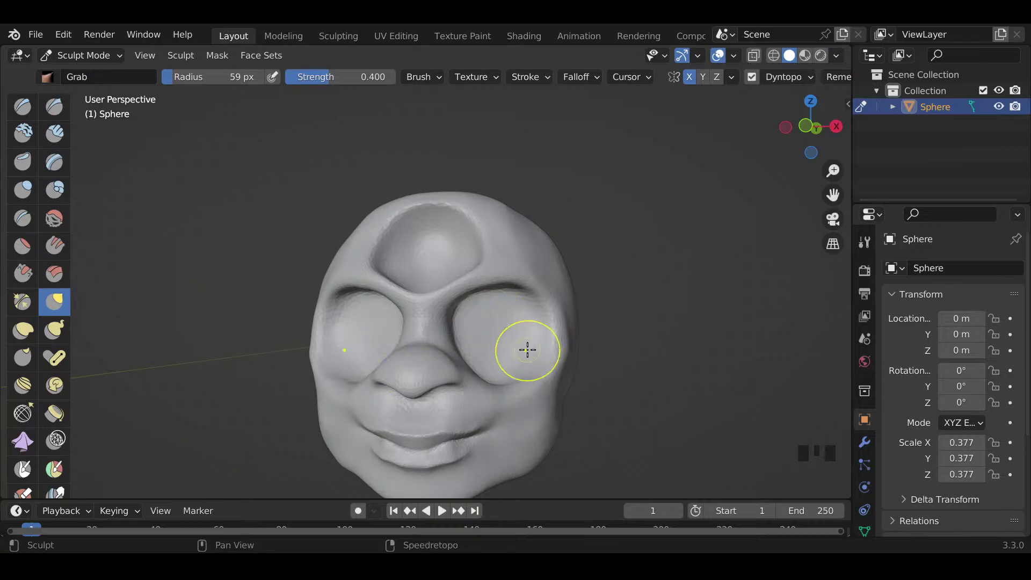
pyautogui.keyDown('shift'); pyautogui.moveTo(525, 349); pyautogui.dragTo(521, 366, button='middle'); pyautogui.keyUp('shift')
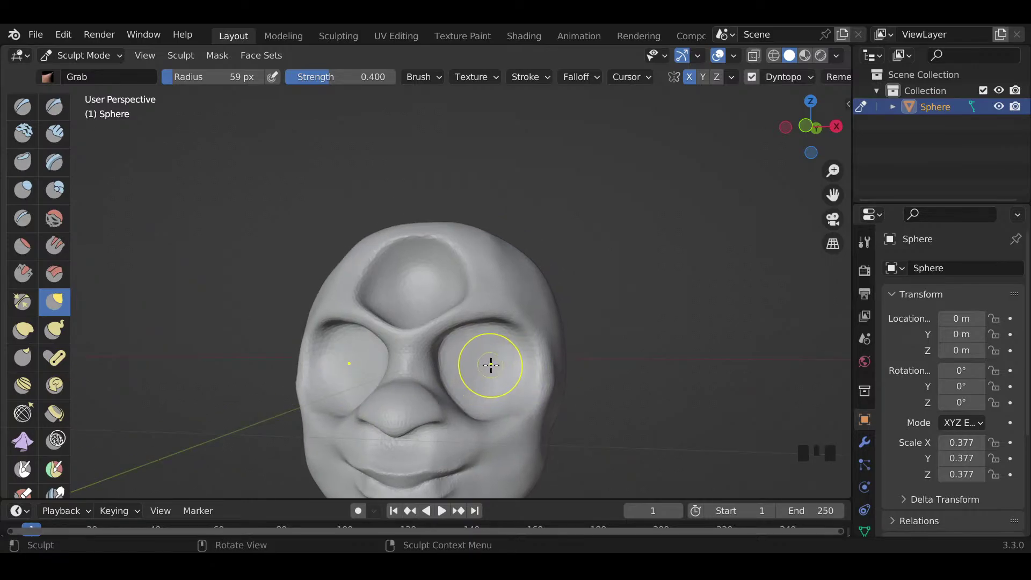
pyautogui.press('f')
pyautogui.click(501, 389)
pyautogui.press('KP_2')
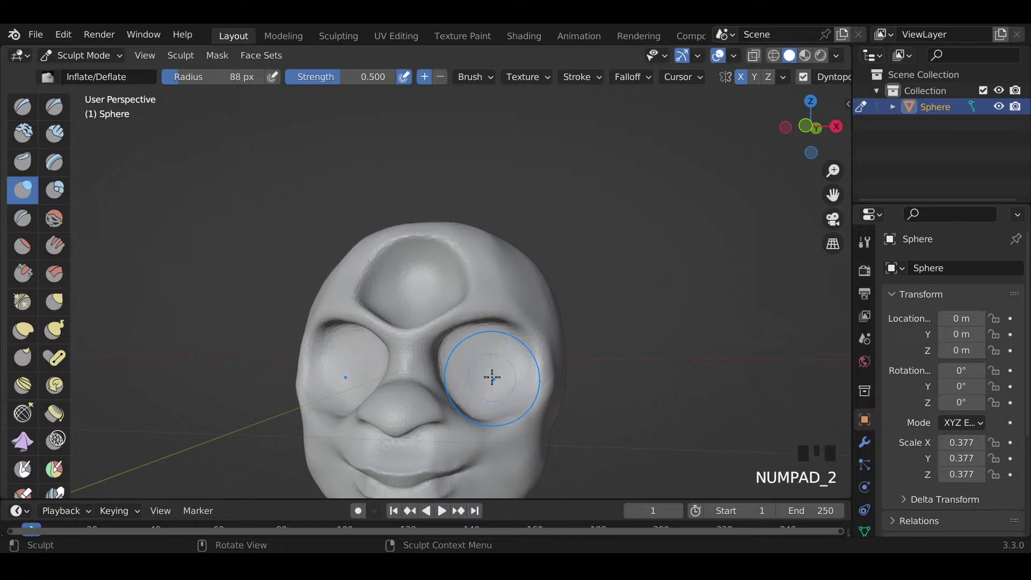
pyautogui.moveTo(479, 367); pyautogui.dragTo(487, 381)
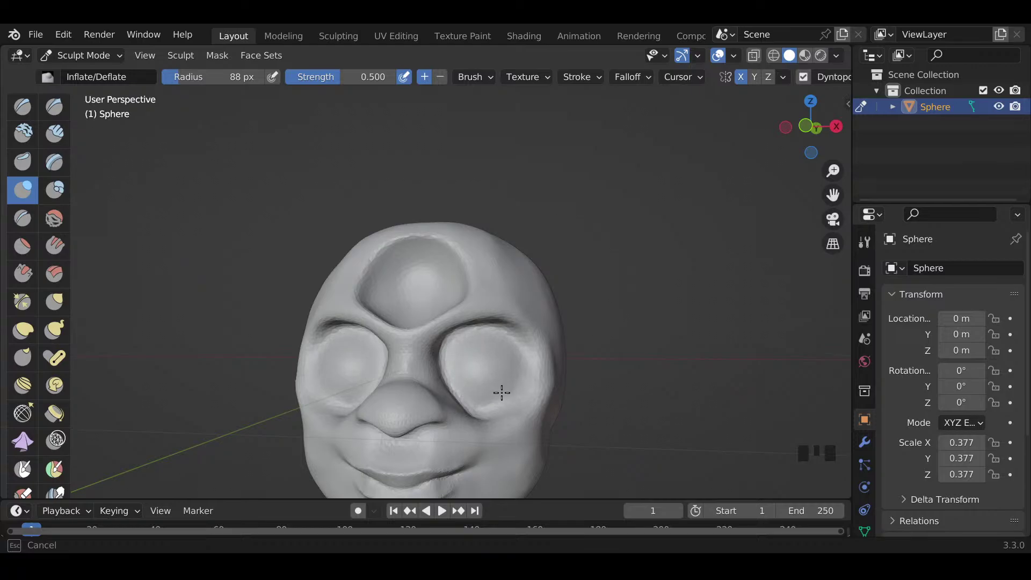
pyautogui.moveTo(502, 393); pyautogui.dragTo(509, 389)
pyautogui.moveTo(490, 348); pyautogui.dragTo(491, 350)
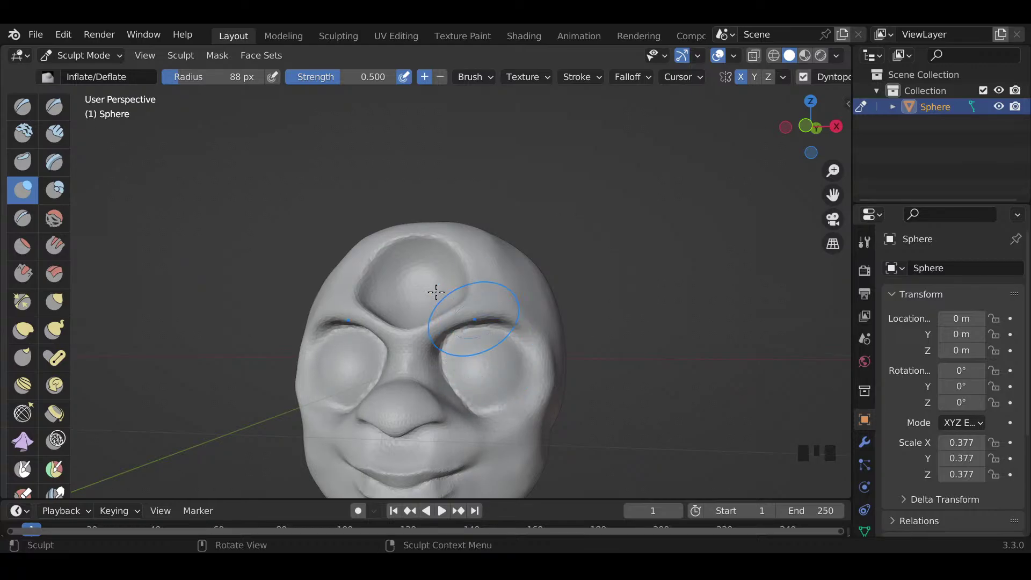
pyautogui.moveTo(435, 292)
pyautogui.mouseDown(button='middle')
pyautogui.moveTo(428, 322)
pyautogui.moveTo(402, 299)
pyautogui.mouseUp(button='middle')
pyautogui.moveTo(400, 296); pyautogui.dragTo(399, 294)
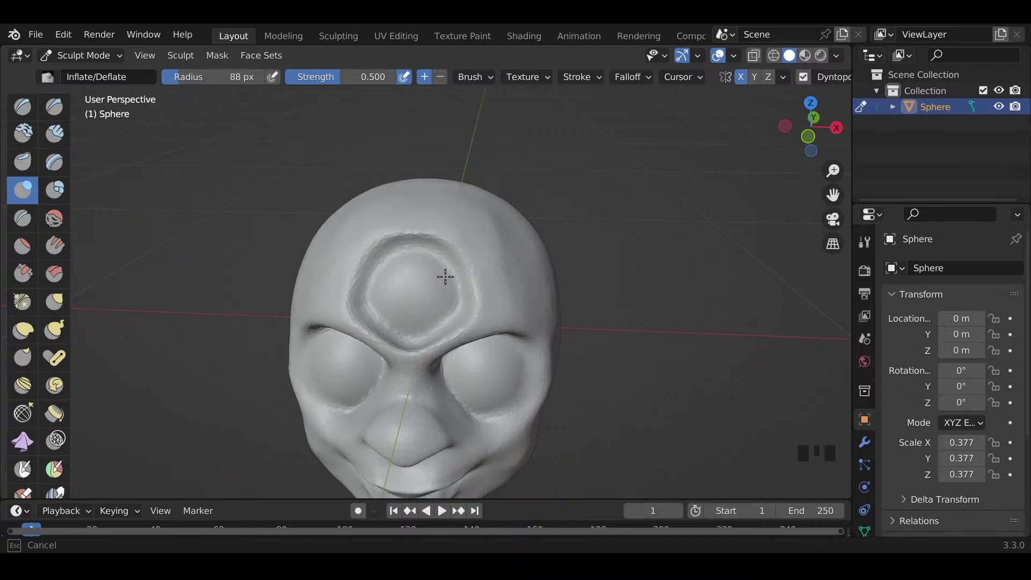
# Step: Carve almond-shaped openings into the two lower eyeballs with the Draw brush in subtract mode at radius 45 px, strength 0.875
pyautogui.moveTo(467, 362)
pyautogui.mouseDown(button='middle')
pyautogui.moveTo(417, 269)
pyautogui.moveTo(446, 301)
pyautogui.moveTo(511, 438)
pyautogui.moveTo(502, 426)
pyautogui.moveTo(530, 406)
pyautogui.moveTo(514, 356)
pyautogui.moveTo(502, 353)
pyautogui.mouseUp(button='middle')
pyautogui.press('f')
pyautogui.press('f')
pyautogui.press('f')
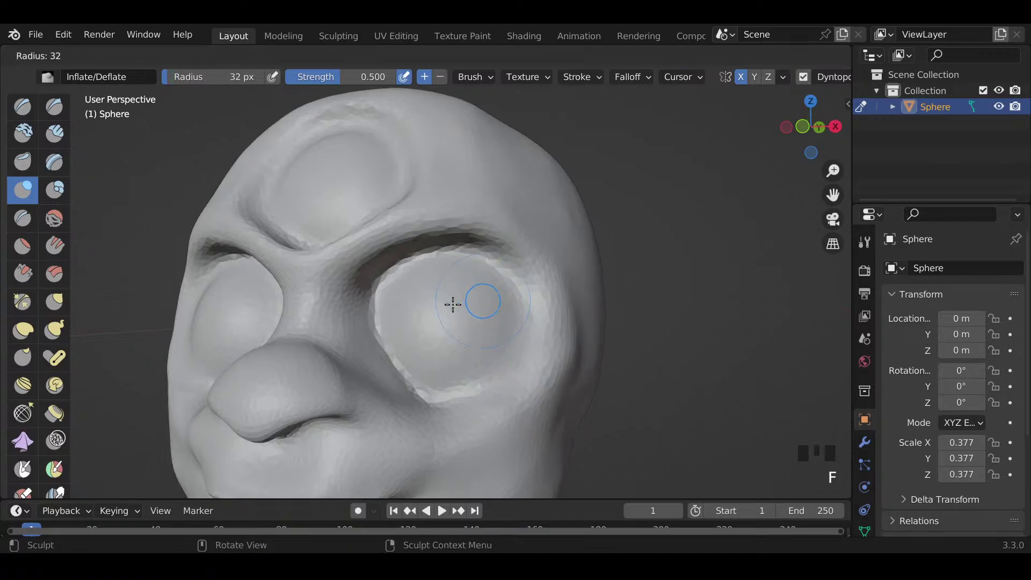
pyautogui.press('x')
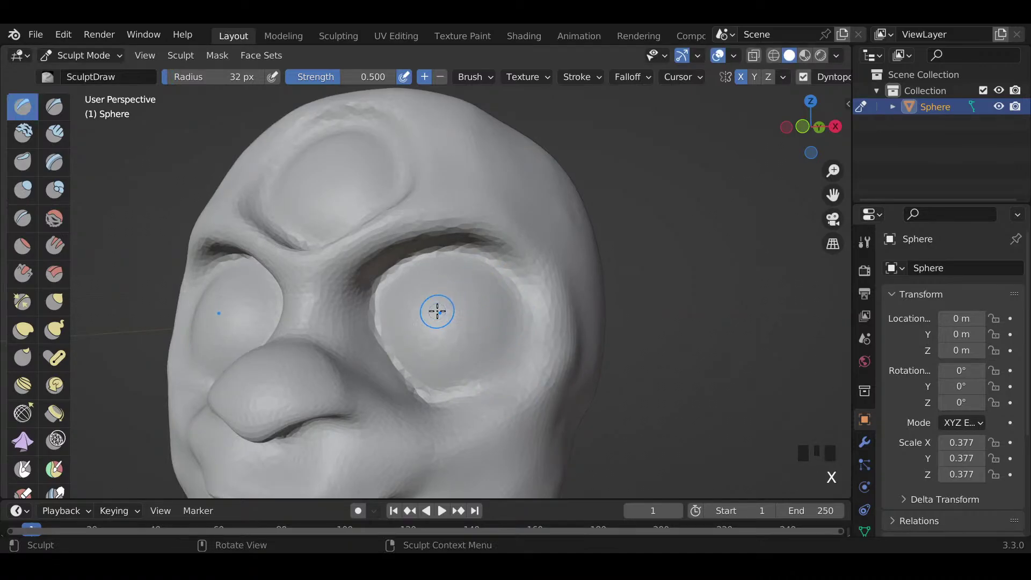
pyautogui.click(440, 77)
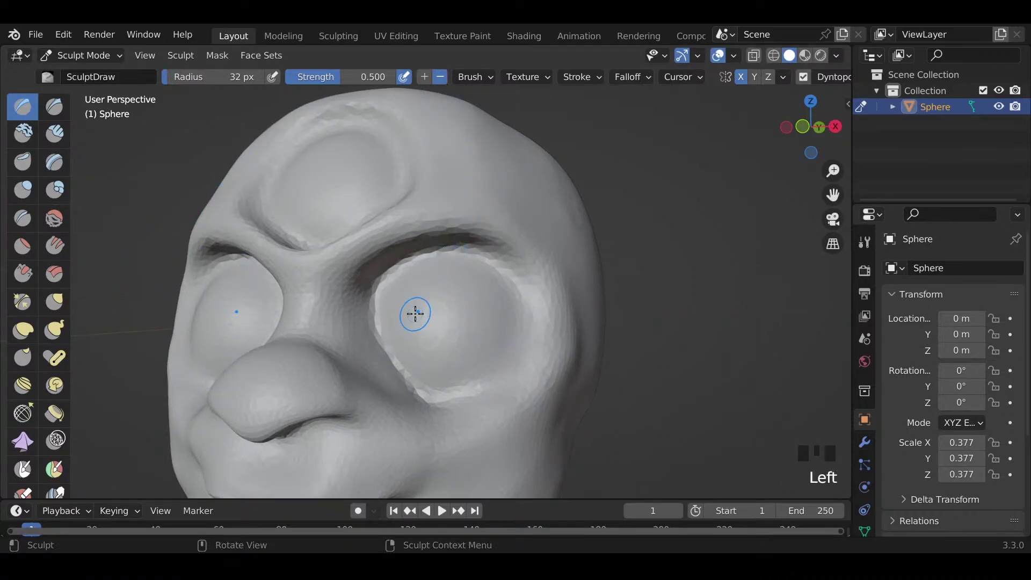
pyautogui.press('f')
pyautogui.click(397, 323)
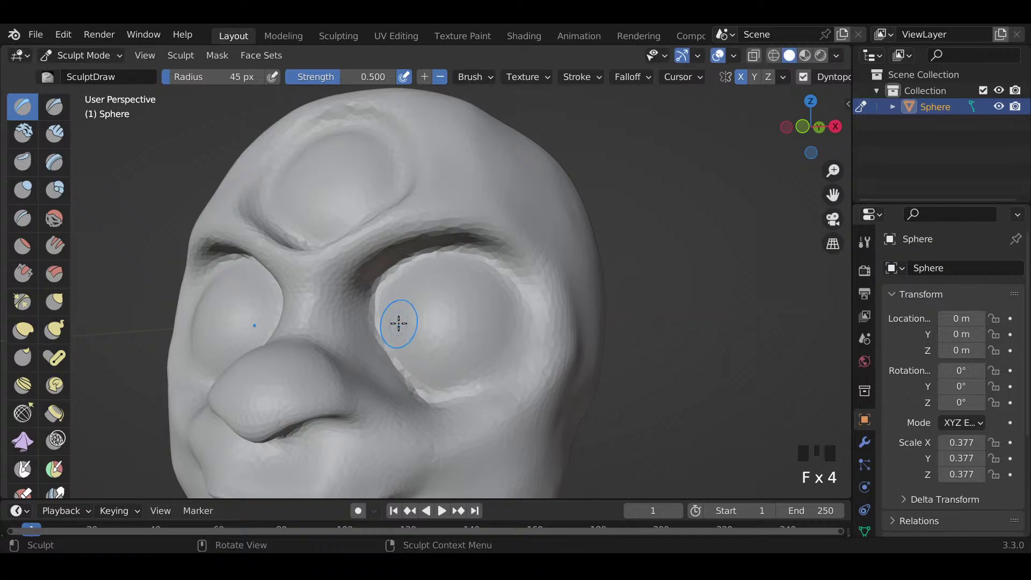
pyautogui.moveTo(397, 322)
pyautogui.mouseDown()
pyautogui.moveTo(396, 311)
pyautogui.moveTo(469, 300)
pyautogui.mouseUp()
pyautogui.hotkey('shift', 'f')
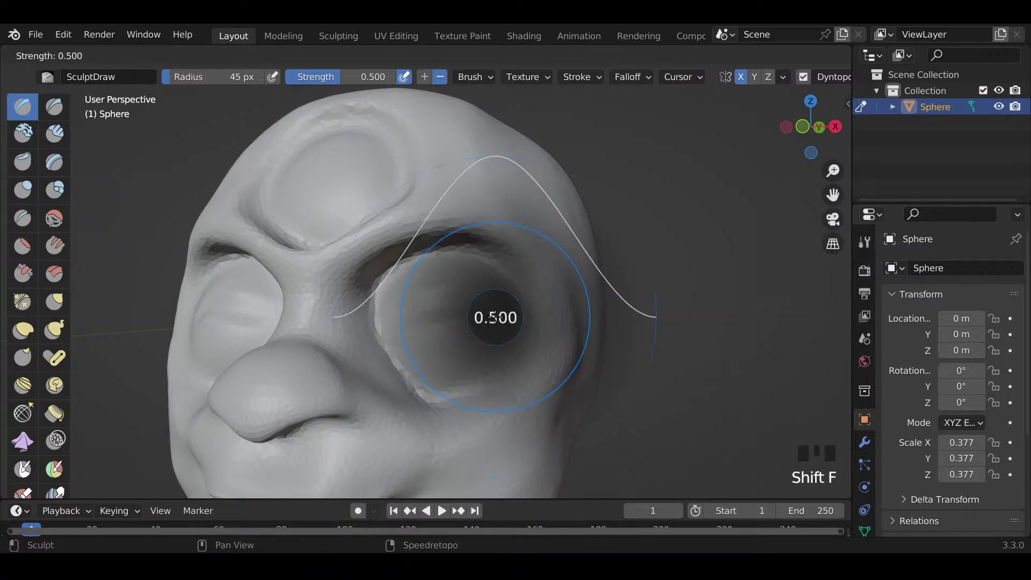
pyautogui.click(534, 336)
pyautogui.moveTo(400, 319)
pyautogui.mouseDown()
pyautogui.moveTo(433, 306)
pyautogui.moveTo(493, 310)
pyautogui.moveTo(437, 329)
pyautogui.moveTo(457, 338)
pyautogui.moveTo(433, 318)
pyautogui.moveTo(478, 326)
pyautogui.moveTo(419, 320)
pyautogui.moveTo(469, 302)
pyautogui.moveTo(423, 301)
pyautogui.moveTo(420, 315)
pyautogui.moveTo(492, 309)
pyautogui.moveTo(463, 336)
pyautogui.moveTo(444, 313)
pyautogui.moveTo(453, 315)
pyautogui.moveTo(434, 338)
pyautogui.moveTo(488, 321)
pyautogui.moveTo(449, 307)
pyautogui.moveTo(438, 325)
pyautogui.mouseUp()
pyautogui.moveTo(441, 322)
pyautogui.keyDown('shift'); pyautogui.mouseDown()
pyautogui.moveTo(486, 319)
pyautogui.moveTo(439, 306)
pyautogui.moveTo(479, 340)
pyautogui.moveTo(433, 332)
pyautogui.moveTo(446, 322)
pyautogui.mouseUp(); pyautogui.keyUp('shift')
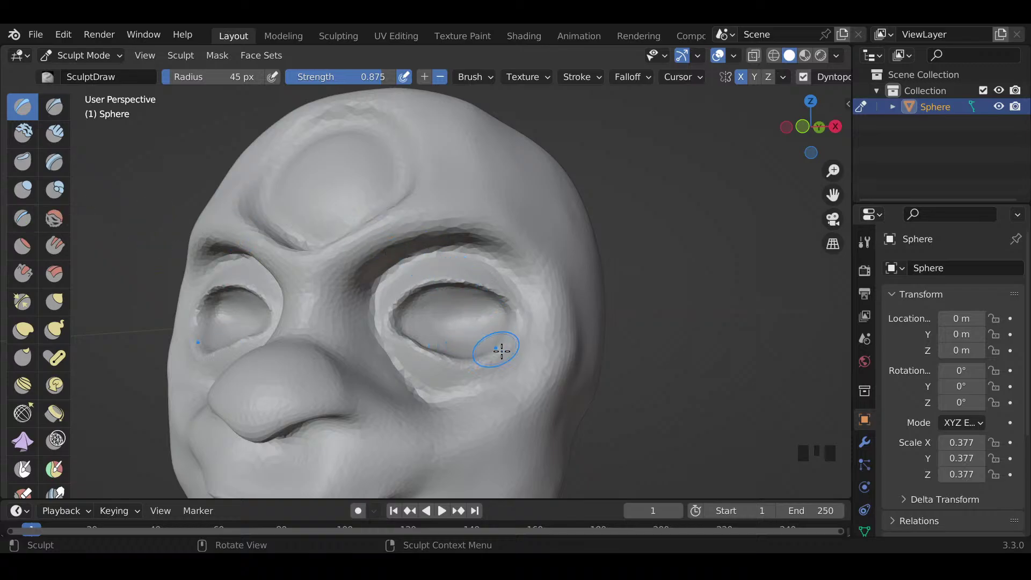
# Step: Build up the outer and lower eyelid rims with the additive Draw brush at radius 17 px, strength 0.875, and smooth them
pyautogui.moveTo(502, 351)
pyautogui.mouseDown(button='middle')
pyautogui.moveTo(472, 353)
pyautogui.moveTo(537, 352)
pyautogui.moveTo(472, 349)
pyautogui.mouseUp(button='middle')
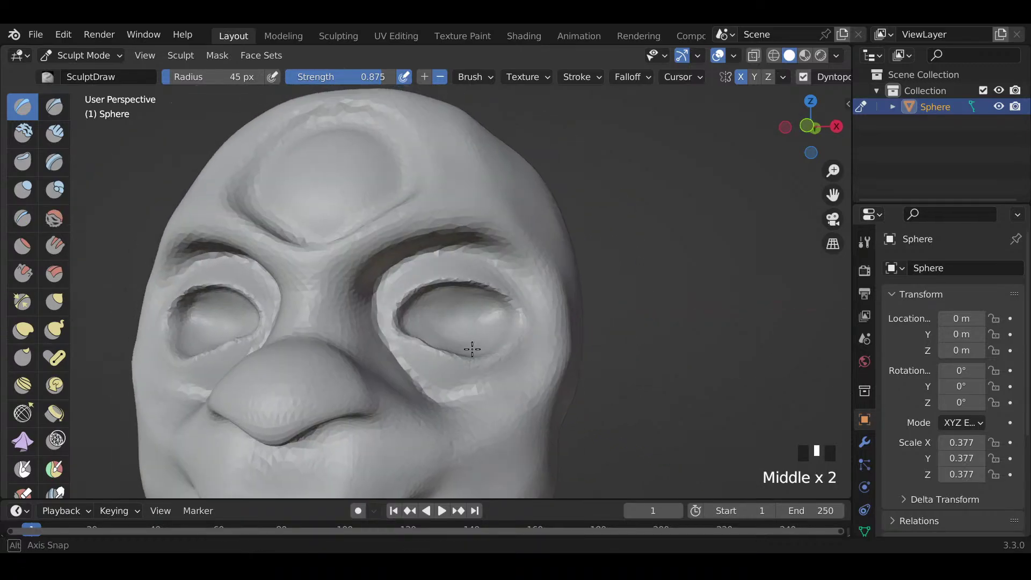
pyautogui.press('f')
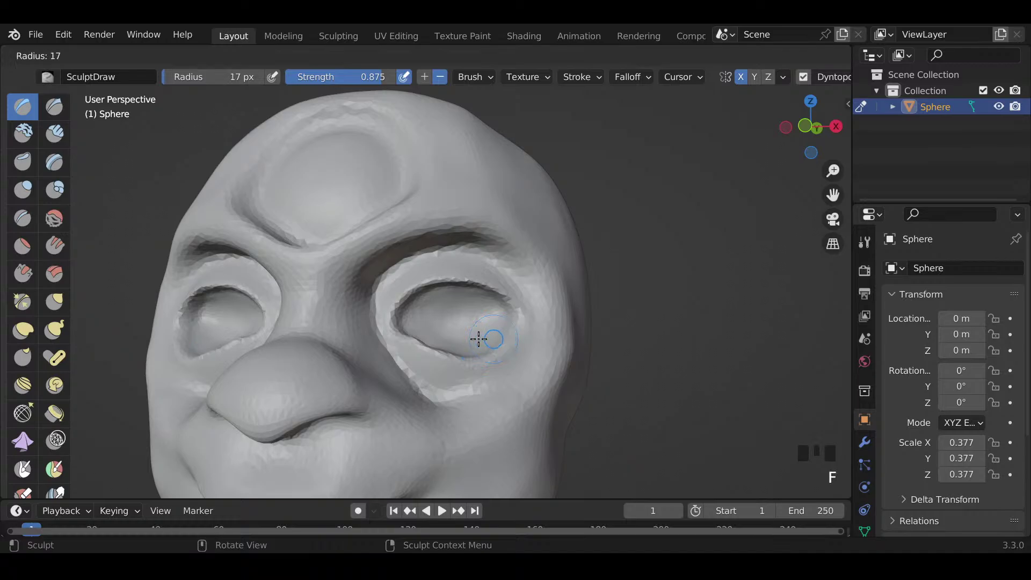
pyautogui.press('f')
pyautogui.press('f')
pyautogui.click(427, 82)
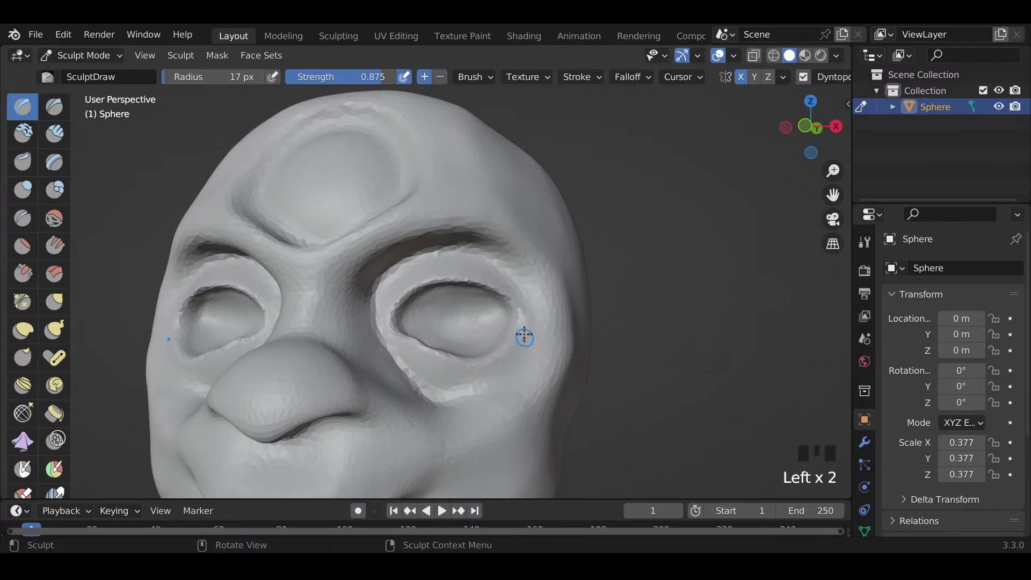
pyautogui.moveTo(518, 314)
pyautogui.mouseDown()
pyautogui.moveTo(506, 340)
pyautogui.moveTo(450, 363)
pyautogui.mouseUp()
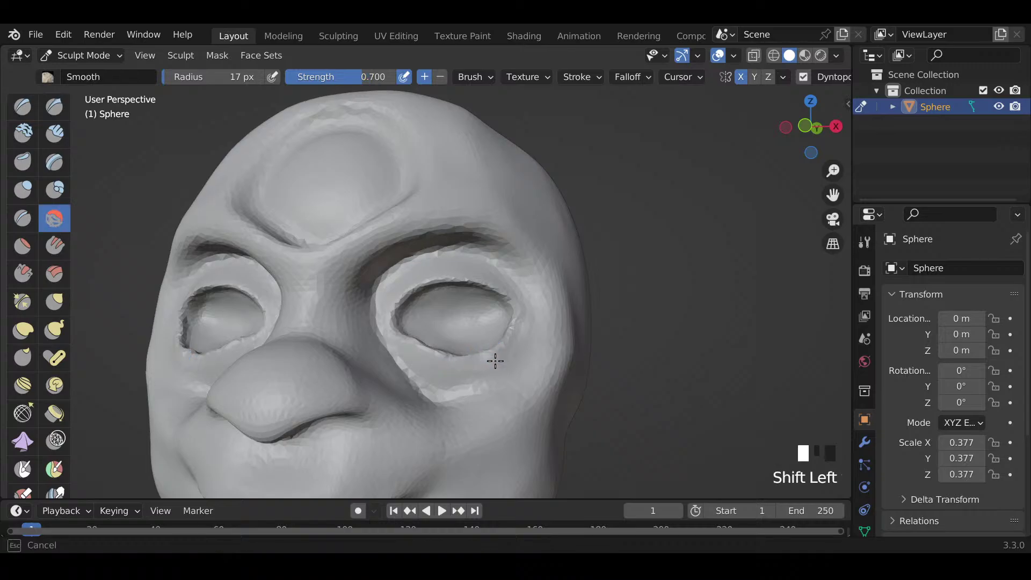
pyautogui.keyDown('shift'); pyautogui.moveTo(525, 317); pyautogui.dragTo(422, 278); pyautogui.keyUp('shift')
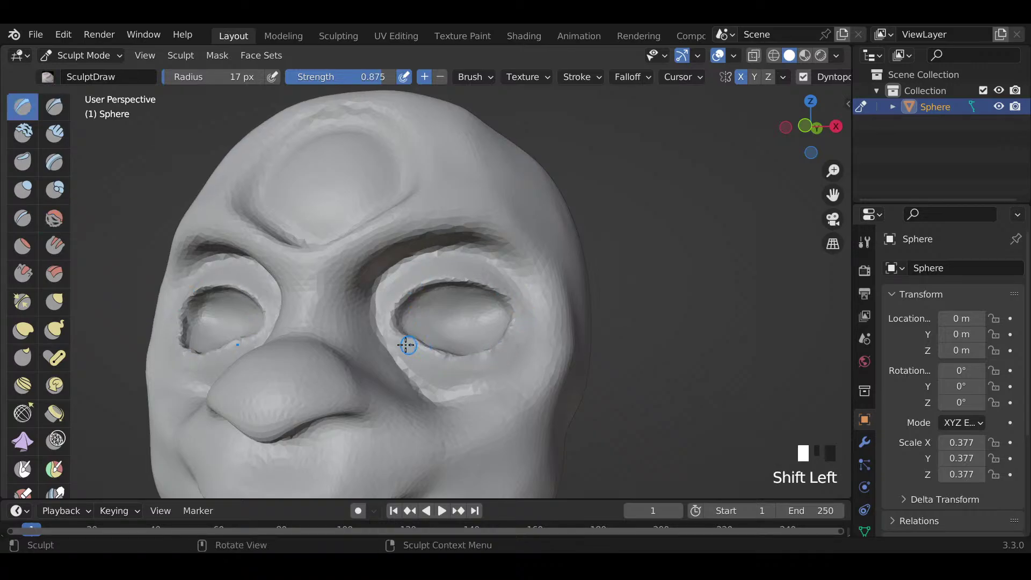
# Step: Raise the eyelid rims around the inner eye corners with the 17 px Draw brush and smooth the lower lids
pyautogui.moveTo(395, 335); pyautogui.dragTo(398, 323)
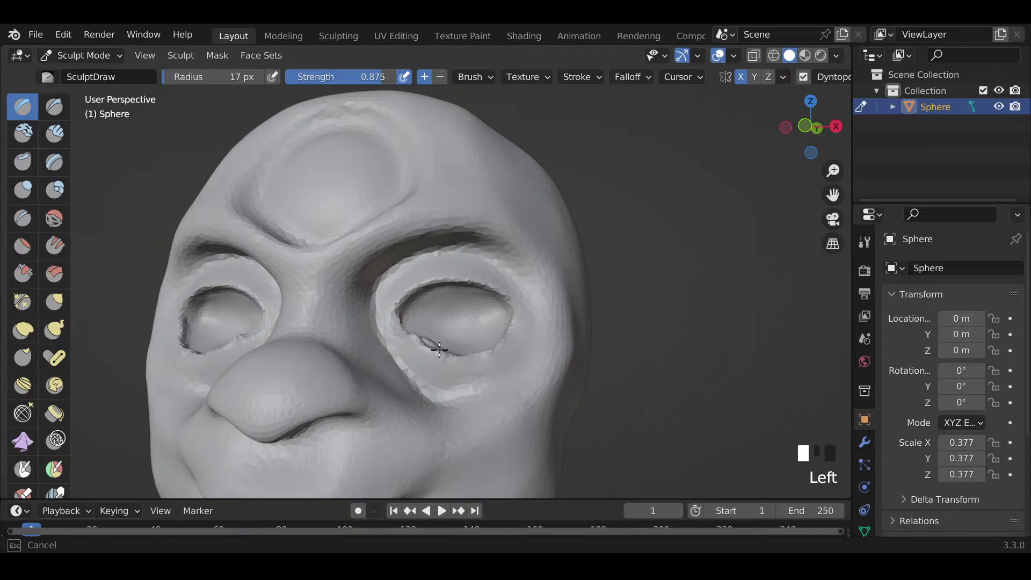
pyautogui.moveTo(440, 349); pyautogui.dragTo(460, 346)
pyautogui.moveTo(460, 345); pyautogui.dragTo(396, 363, button='middle')
pyautogui.moveTo(426, 334)
pyautogui.keyDown('shift'); pyautogui.mouseDown()
pyautogui.moveTo(442, 353)
pyautogui.moveTo(404, 329)
pyautogui.moveTo(451, 371)
pyautogui.mouseUp(); pyautogui.keyUp('shift')
pyautogui.moveTo(450, 371)
pyautogui.mouseDown(button='middle')
pyautogui.moveTo(497, 375)
pyautogui.moveTo(501, 350)
pyautogui.moveTo(470, 359)
pyautogui.moveTo(468, 405)
pyautogui.mouseUp(button='middle')
# Step: Even out the inner corners and lower eyelid edges with the Scrape/Peaks brush at radius 45 px, strength 0.700
pyautogui.press('f')
pyautogui.press('f')
pyautogui.press('KP_5')
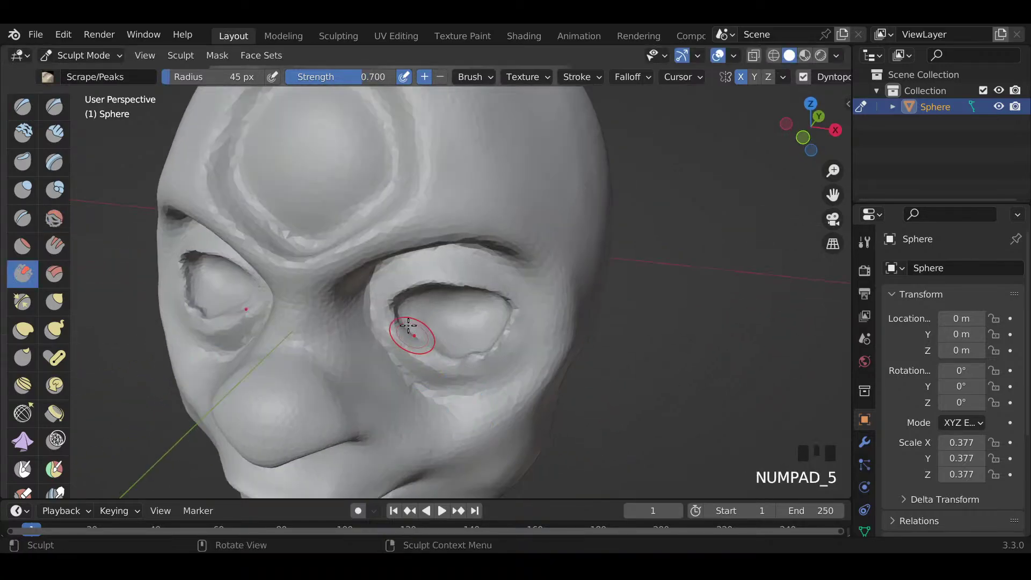
pyautogui.moveTo(397, 318); pyautogui.dragTo(421, 348)
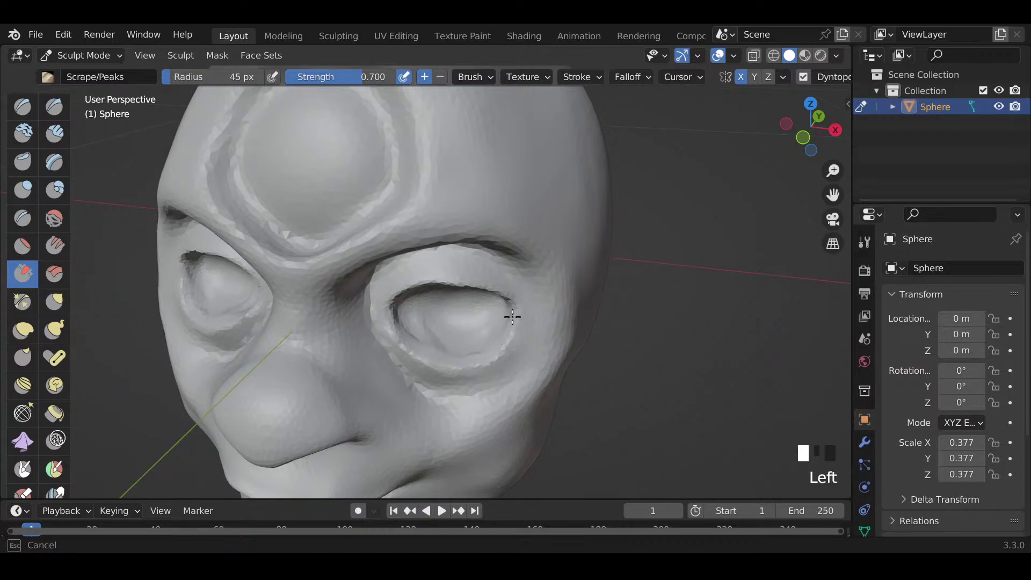
pyautogui.moveTo(513, 317); pyautogui.dragTo(497, 349)
pyautogui.moveTo(497, 349)
pyautogui.mouseDown(button='middle')
pyautogui.moveTo(486, 334)
pyautogui.moveTo(505, 274)
pyautogui.moveTo(523, 306)
pyautogui.moveTo(472, 337)
pyautogui.mouseUp(button='middle')
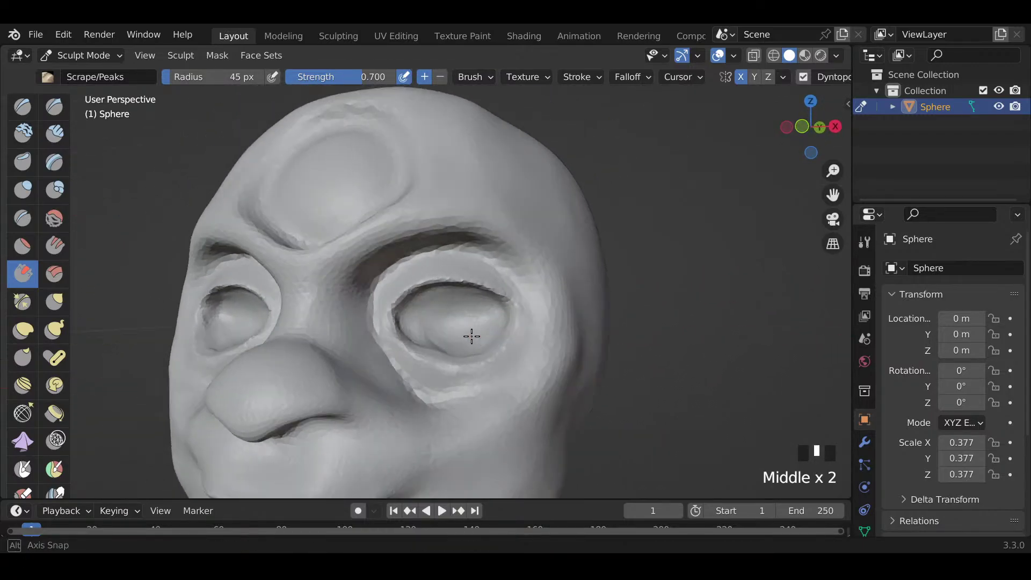
# Step: Crease the outlines around the upper and lower eyelids with the Crease brush at radius 51 px, strength 0.250
pyautogui.hotkey('shift', 'c')
pyautogui.press('f')
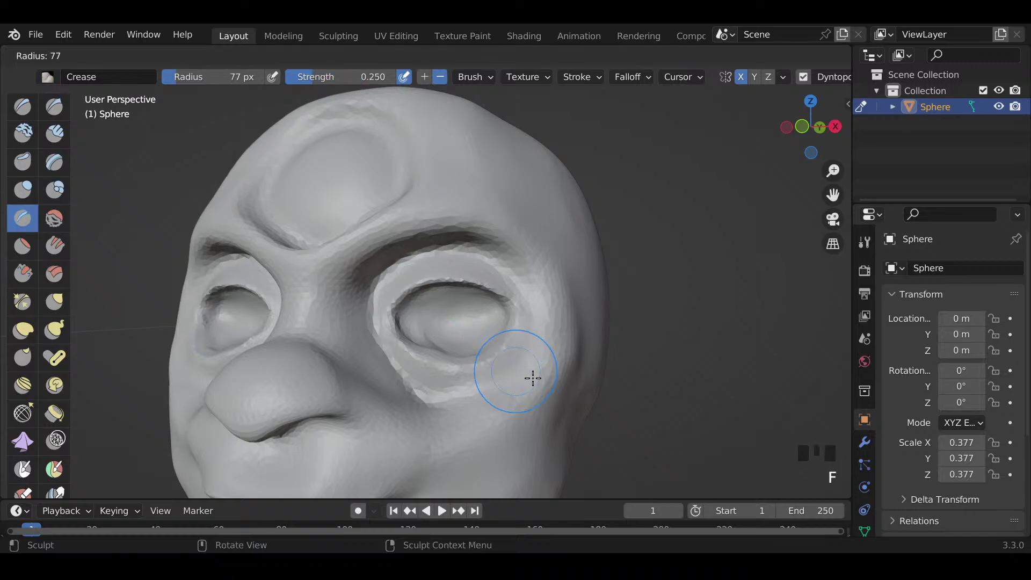
pyautogui.click(533, 378)
pyautogui.press('f')
pyautogui.click(510, 324)
pyautogui.moveTo(511, 325)
pyautogui.mouseDown()
pyautogui.moveTo(520, 350)
pyautogui.moveTo(399, 267)
pyautogui.moveTo(363, 311)
pyautogui.mouseUp()
pyautogui.moveTo(470, 244)
pyautogui.mouseDown()
pyautogui.moveTo(534, 290)
pyautogui.moveTo(473, 299)
pyautogui.mouseUp()
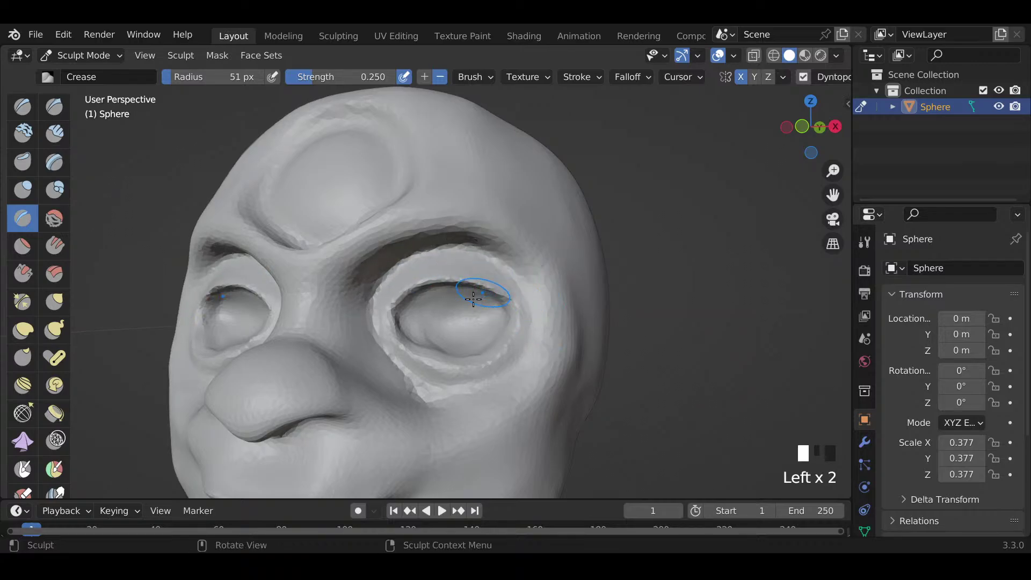
# Step: Adjust the inner eye corners and lower eyelids with the Grab brush at radius 66 px, strength 0.400
pyautogui.press('f')
pyautogui.click(408, 322)
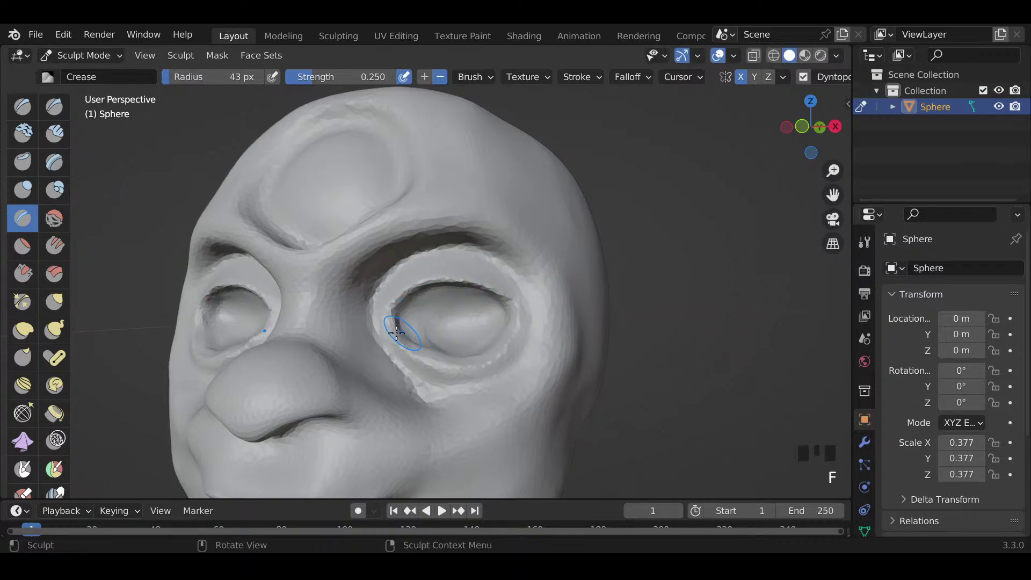
pyautogui.press('f')
pyautogui.press('g')
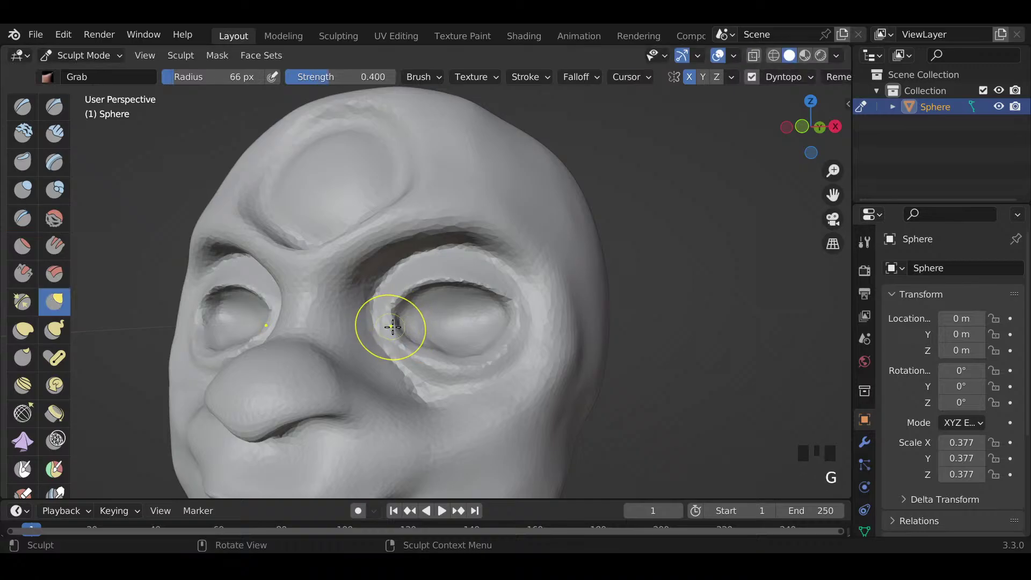
pyautogui.moveTo(391, 329)
pyautogui.mouseDown()
pyautogui.moveTo(374, 328)
pyautogui.moveTo(387, 318)
pyautogui.mouseUp()
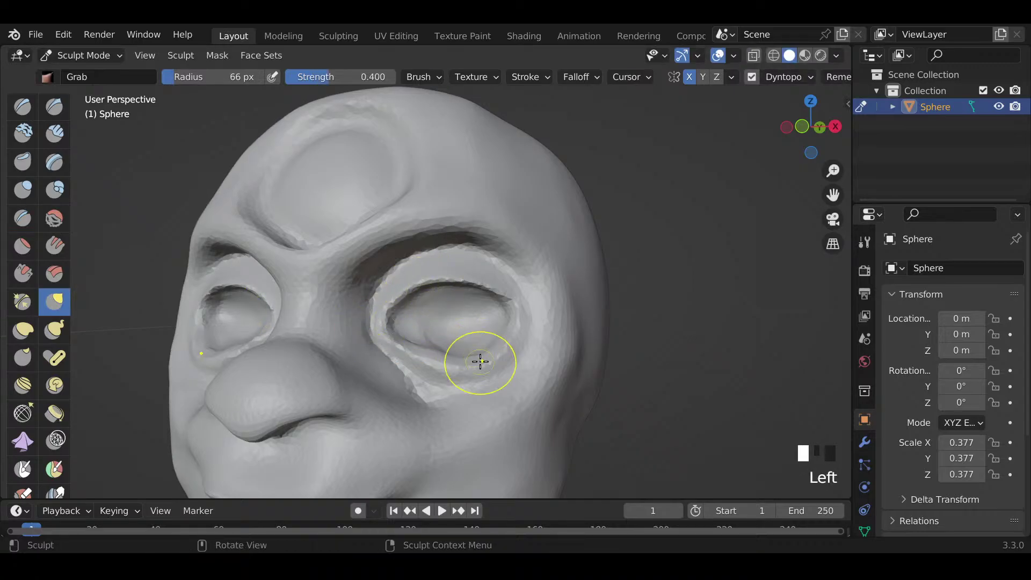
pyautogui.moveTo(479, 361)
pyautogui.mouseDown()
pyautogui.moveTo(459, 366)
pyautogui.moveTo(490, 350)
pyautogui.mouseUp()
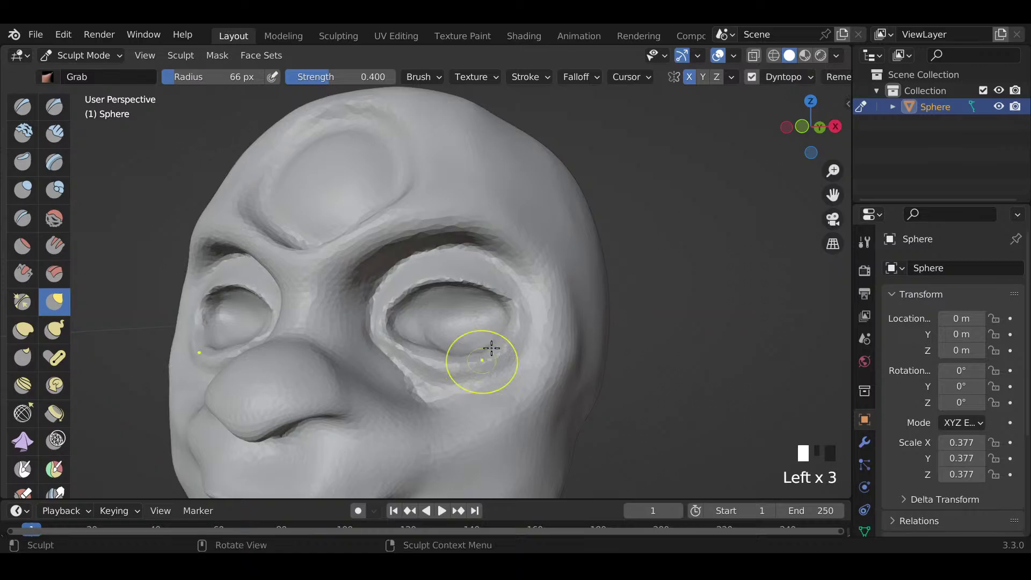
# Step: Thicken the outer corners and lower eyelids with the Draw brush at radius 40 px, strength 0.875, and smooth the eye openings
pyautogui.moveTo(490, 350)
pyautogui.mouseDown(button='middle')
pyautogui.moveTo(498, 286)
pyautogui.moveTo(558, 317)
pyautogui.moveTo(473, 334)
pyautogui.moveTo(503, 350)
pyautogui.mouseUp(button='middle')
pyautogui.press('f')
pyautogui.press('f')
pyautogui.press('x')
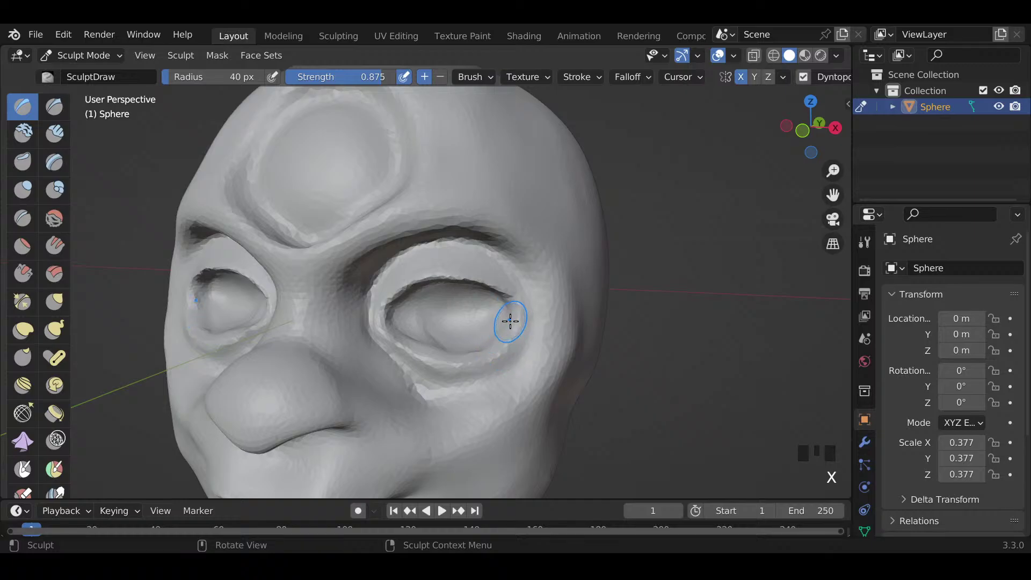
pyautogui.moveTo(511, 313); pyautogui.dragTo(513, 315)
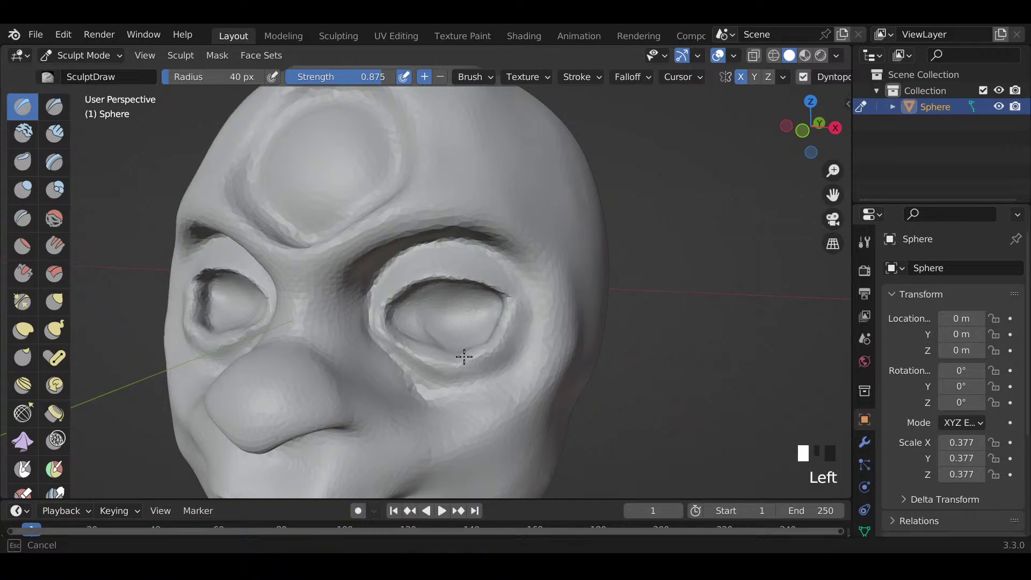
pyautogui.moveTo(404, 333); pyautogui.dragTo(390, 329)
pyautogui.moveTo(446, 324)
pyautogui.mouseDown(button='middle')
pyautogui.moveTo(403, 340)
pyautogui.moveTo(428, 307)
pyautogui.mouseUp(button='middle')
pyautogui.moveTo(428, 307)
pyautogui.keyDown('shift'); pyautogui.mouseDown()
pyautogui.moveTo(446, 337)
pyautogui.moveTo(484, 336)
pyautogui.mouseUp(); pyautogui.keyUp('shift')
# Step: Pull the lower eyelids and outer eye corners into shape with the Grab brush at radius 90 px, strength 0.400
pyautogui.moveTo(483, 336)
pyautogui.mouseDown(button='middle')
pyautogui.moveTo(550, 308)
pyautogui.moveTo(501, 293)
pyautogui.moveTo(472, 370)
pyautogui.moveTo(472, 361)
pyautogui.mouseUp(button='middle')
pyautogui.press('f')
pyautogui.press('f')
pyautogui.press('f')
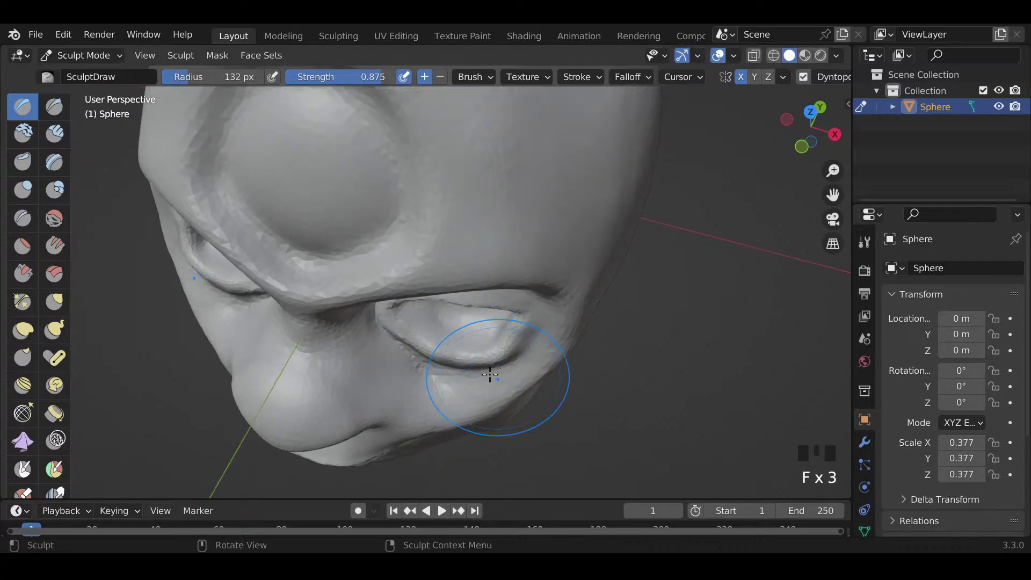
pyautogui.press('f')
pyautogui.press('f')
pyautogui.press('f')
pyautogui.press('f')
pyautogui.press('f')
pyautogui.press('f')
pyautogui.press('f')
pyautogui.press('g')
pyautogui.moveTo(459, 354)
pyautogui.mouseDown()
pyautogui.moveTo(448, 364)
pyautogui.moveTo(494, 350)
pyautogui.moveTo(456, 359)
pyautogui.mouseUp()
pyautogui.moveTo(521, 348); pyautogui.dragTo(519, 342)
# Step: Reshape the upper eyelid edges toward the inner corners with the 90 px Grab brush
pyautogui.moveTo(519, 341); pyautogui.dragTo(537, 153, button='middle')
pyautogui.moveTo(445, 304)
pyautogui.mouseDown()
pyautogui.moveTo(461, 311)
pyautogui.moveTo(421, 317)
pyautogui.mouseUp()
pyautogui.click(420, 317)
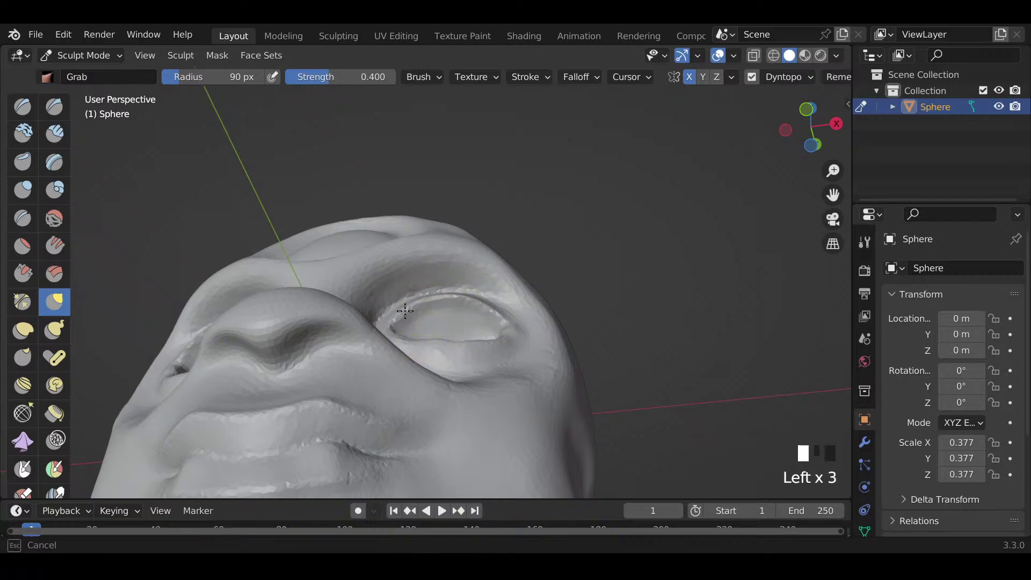
# Step: Flatten the ridges below the lower eyelids with the Scrape/Peaks brush at radius 44 px, strength 0.700, and smooth beside the nose
pyautogui.moveTo(420, 317)
pyautogui.mouseDown(button='middle')
pyautogui.moveTo(490, 384)
pyautogui.moveTo(458, 431)
pyautogui.moveTo(449, 410)
pyautogui.mouseUp(button='middle')
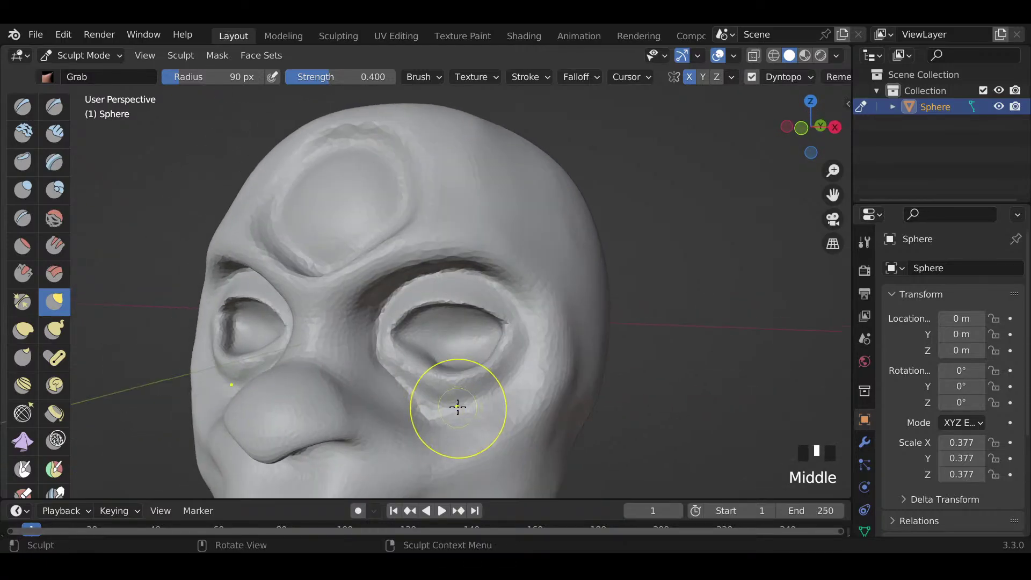
pyautogui.press('f')
pyautogui.press('KP_5')
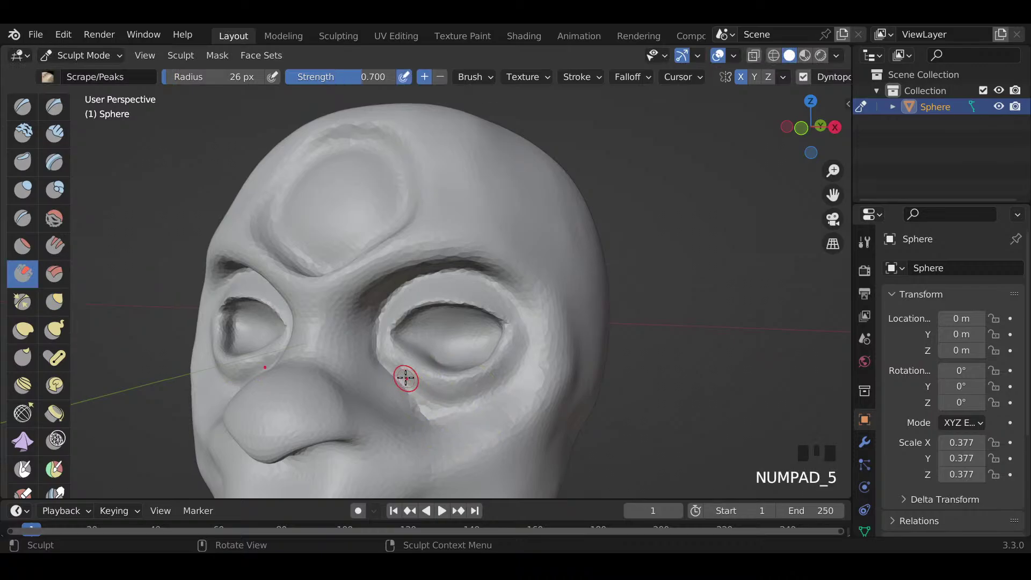
pyautogui.press('f')
pyautogui.click(423, 390)
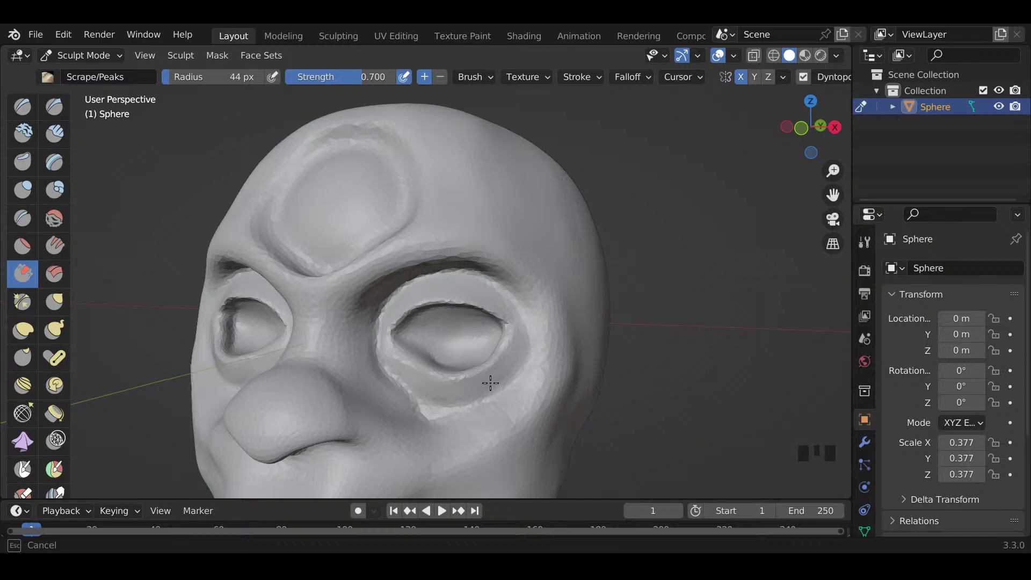
pyautogui.moveTo(375, 361)
pyautogui.keyDown('shift'); pyautogui.mouseDown()
pyautogui.moveTo(403, 396)
pyautogui.moveTo(384, 379)
pyautogui.mouseUp(); pyautogui.keyUp('shift')
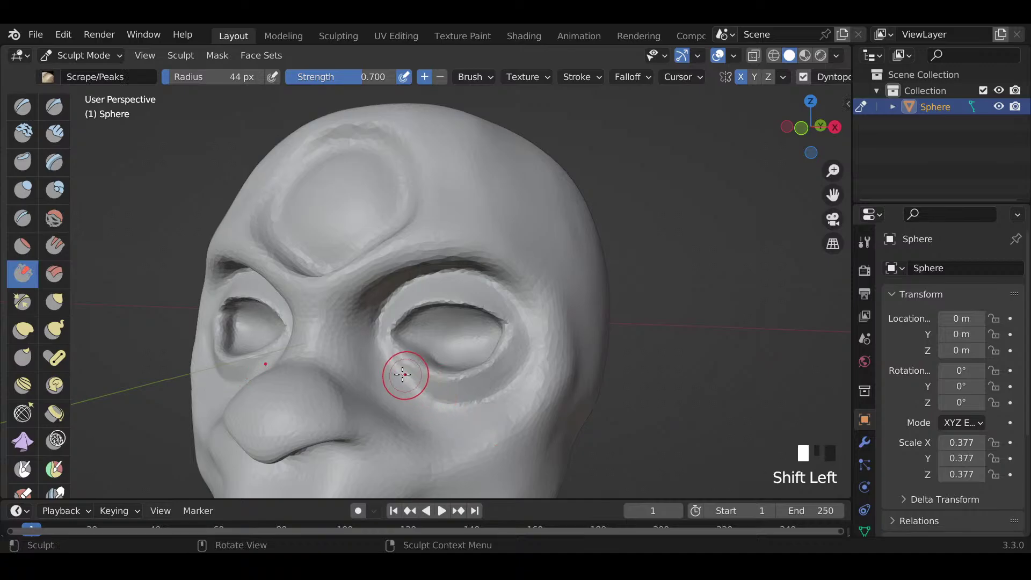
# Step: Reshape the inner part of the lower eyelids with the Grab brush at radius 107 px, strength 0.400
pyautogui.moveTo(403, 369)
pyautogui.mouseDown(button='middle')
pyautogui.moveTo(428, 392)
pyautogui.moveTo(403, 380)
pyautogui.mouseUp(button='middle')
pyautogui.press('f')
pyautogui.click(421, 368)
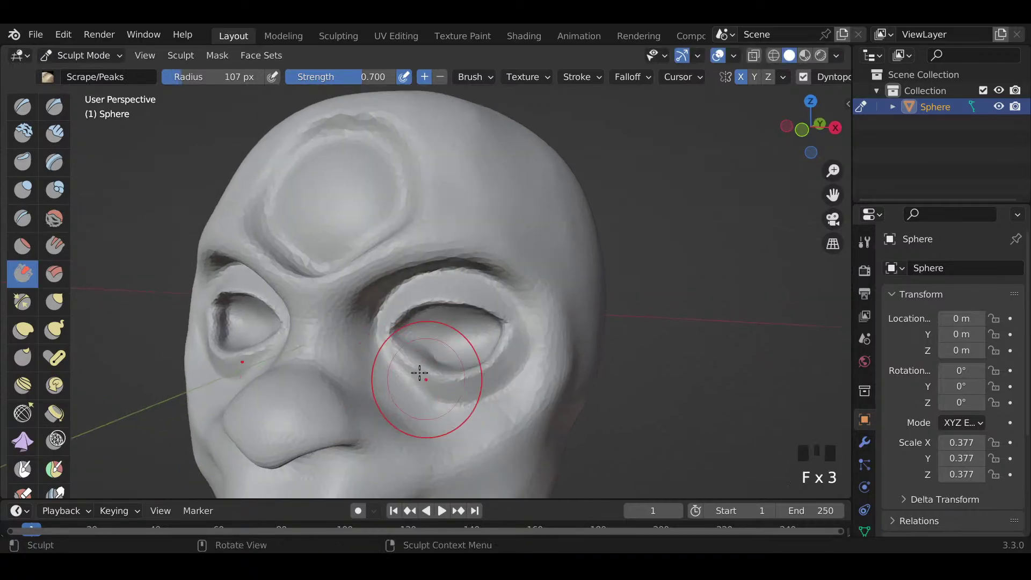
pyautogui.press('g')
pyautogui.moveTo(403, 369)
pyautogui.mouseDown()
pyautogui.moveTo(380, 374)
pyautogui.moveTo(430, 376)
pyautogui.mouseUp()
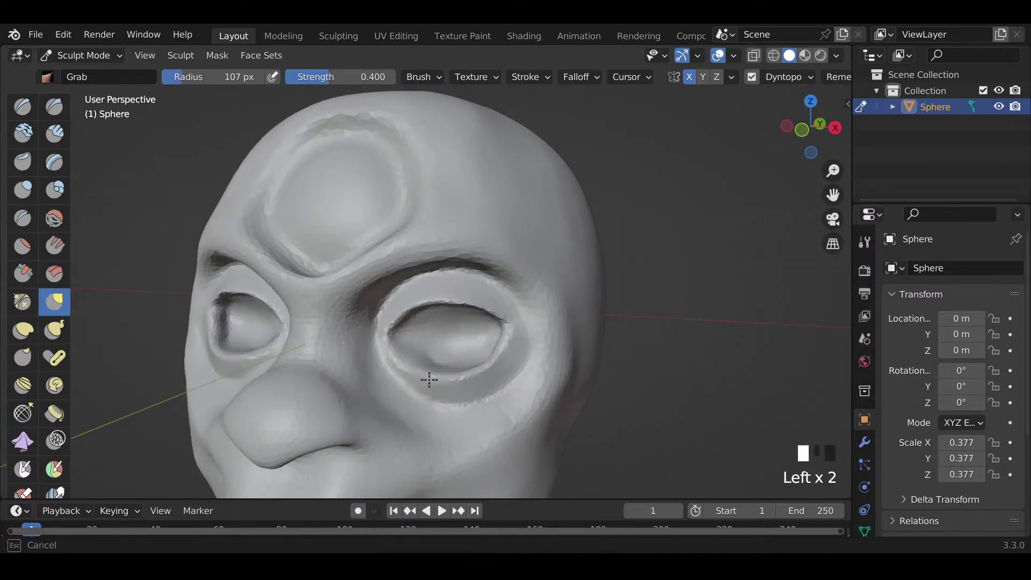
# Step: Reshape the areas beside and below the outer eye corners with the 107 px Grab brush
pyautogui.moveTo(435, 376); pyautogui.dragTo(527, 391, button='middle')
pyautogui.moveTo(527, 391)
pyautogui.mouseDown()
pyautogui.moveTo(509, 363)
pyautogui.moveTo(495, 403)
pyautogui.moveTo(481, 397)
pyautogui.mouseUp()
pyautogui.moveTo(481, 397); pyautogui.dragTo(473, 398)
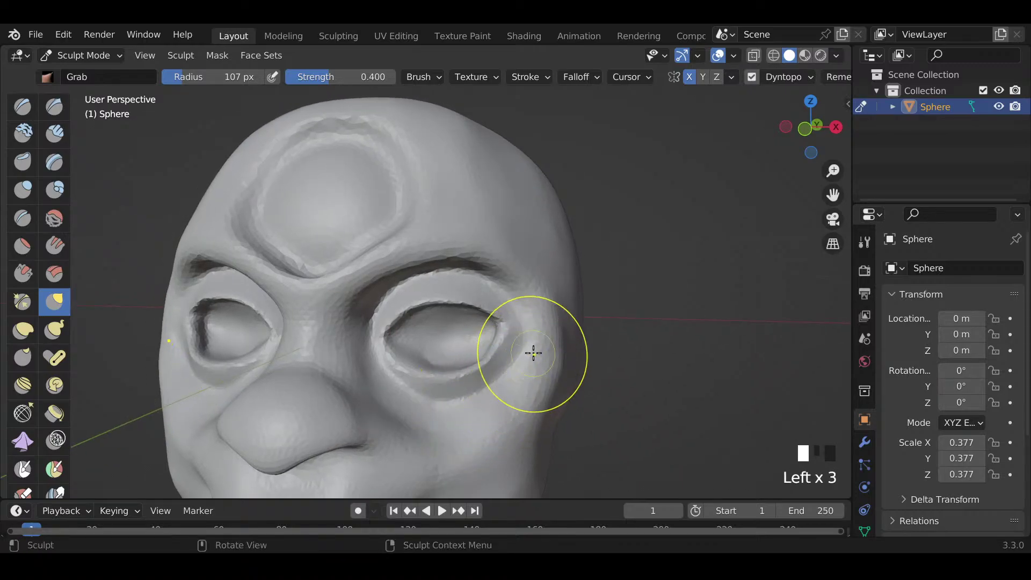
pyautogui.moveTo(532, 353)
pyautogui.mouseDown()
pyautogui.moveTo(504, 350)
pyautogui.moveTo(511, 360)
pyautogui.moveTo(481, 382)
pyautogui.moveTo(453, 385)
pyautogui.mouseUp()
# Step: Nudge the upper eyelid edges slightly upward with the Grab brush at radius 41 px, strength 0.400
pyautogui.press('f')
pyautogui.click(500, 346)
pyautogui.moveTo(401, 373); pyautogui.dragTo(3, 258, button='middle')
pyautogui.scroll(-2, 439, 353)
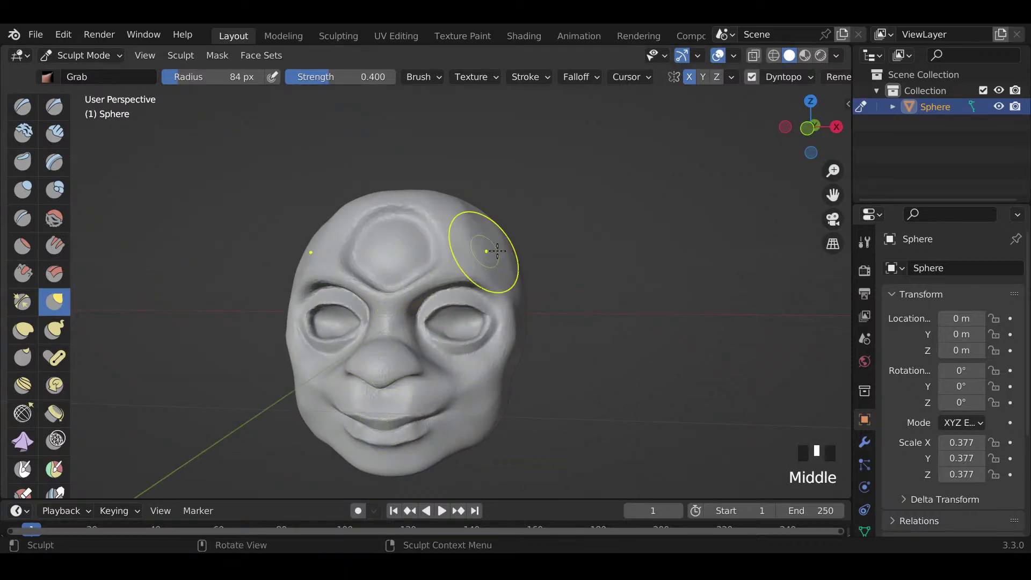
pyautogui.moveTo(598, 225)
pyautogui.mouseDown(button='middle')
pyautogui.moveTo(473, 257)
pyautogui.moveTo(605, 237)
pyautogui.mouseUp(button='middle')
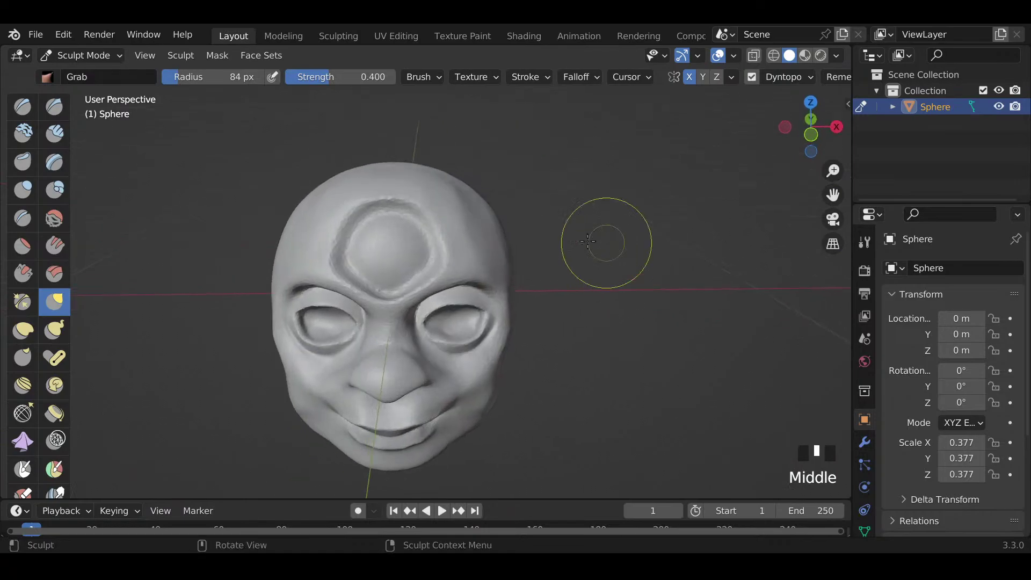
pyautogui.press('f')
pyautogui.press('f')
pyautogui.press('f')
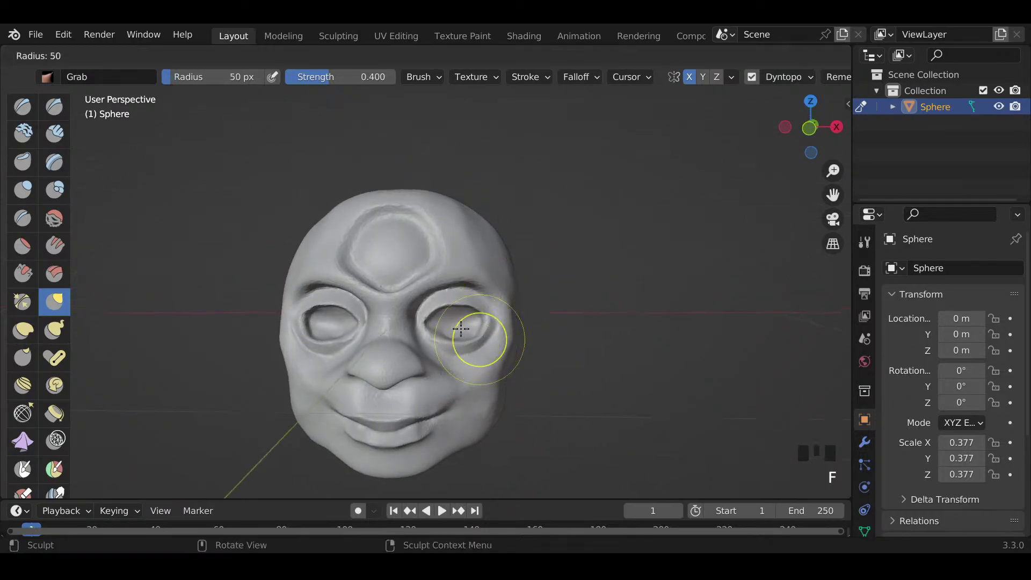
pyautogui.moveTo(464, 308); pyautogui.dragTo(464, 302)
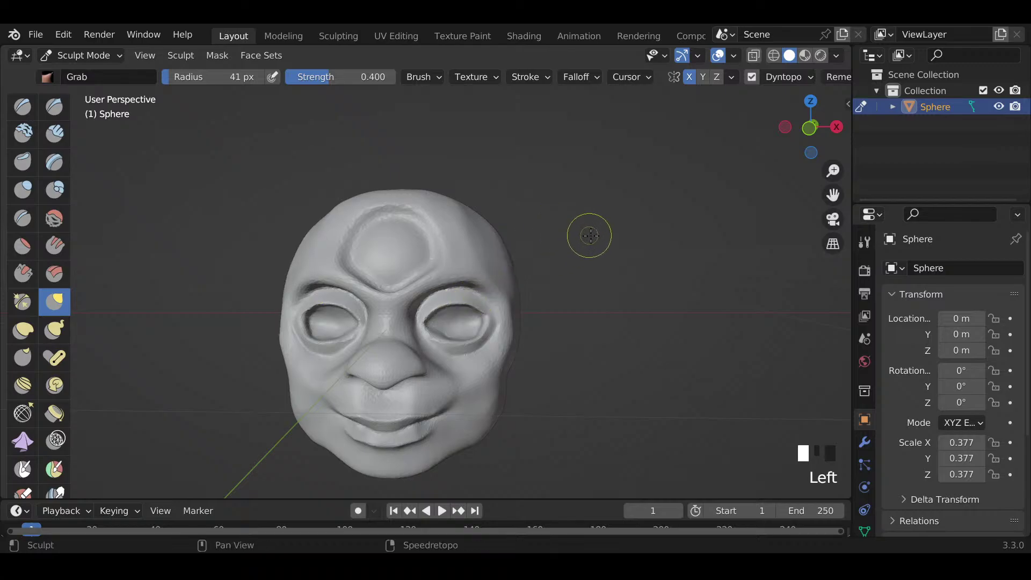
# Step: Examine the forehead eye up close and the shape of the skull from the front and side
pyautogui.keyDown('shift'); pyautogui.moveTo(589, 235); pyautogui.dragTo(611, 260, button='middle'); pyautogui.keyUp('shift')
pyautogui.scroll(2, 431, 294)
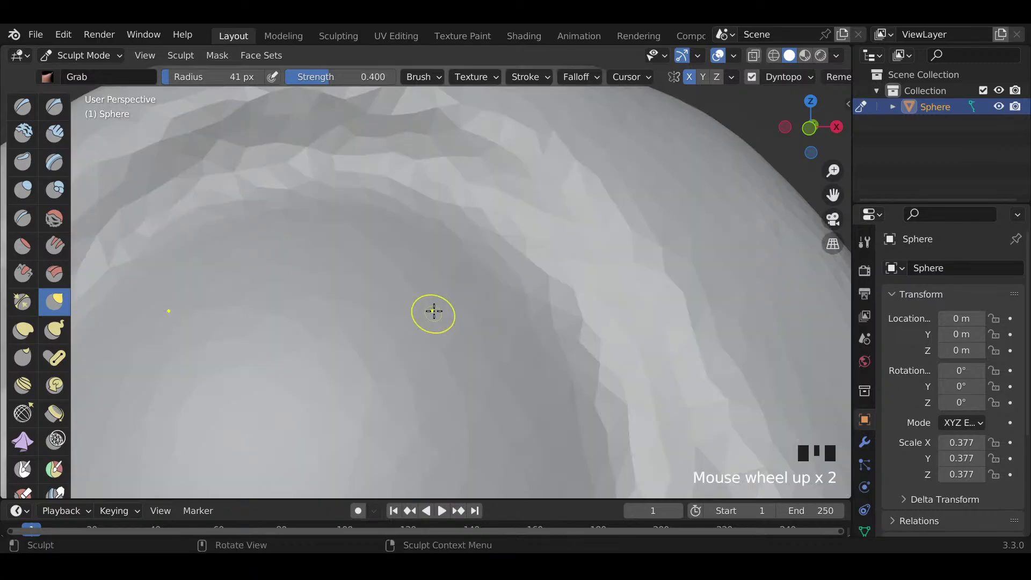
pyautogui.scroll(-1, 433, 312)
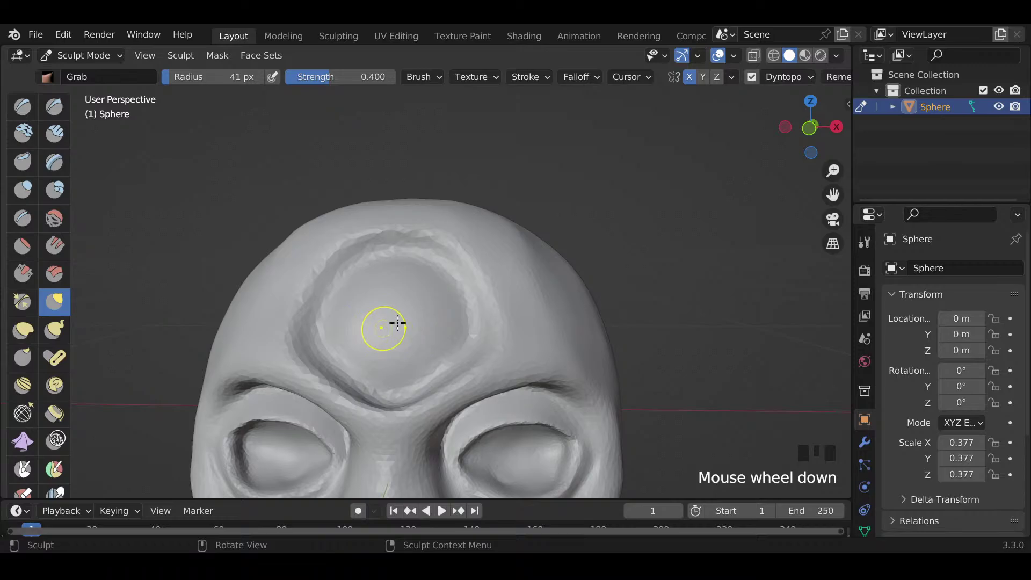
pyautogui.moveTo(398, 322); pyautogui.dragTo(449, 306, button='middle')
pyautogui.scroll(-3, 454, 288)
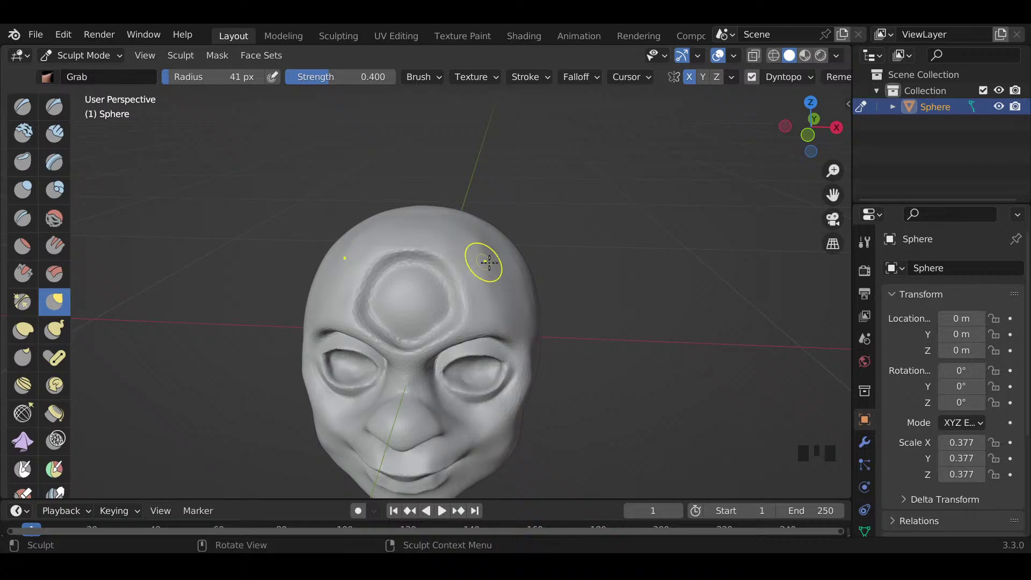
pyautogui.moveTo(489, 262); pyautogui.dragTo(406, 251, button='middle')
pyautogui.keyDown('shift'); pyautogui.moveTo(538, 297); pyautogui.dragTo(483, 311, button='middle'); pyautogui.keyUp('shift')
pyautogui.keyDown('shift'); pyautogui.moveTo(375, 322); pyautogui.dragTo(383, 324, button='middle'); pyautogui.keyUp('shift')
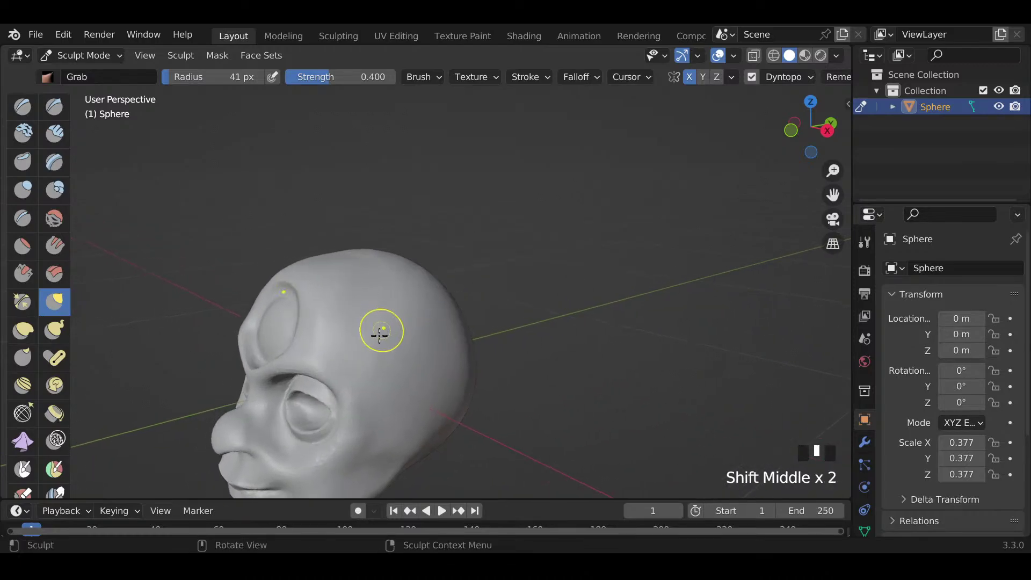
# Step: Build up the sides of the skull with the Draw brush at radius 81 px, strength 0.875, and smooth the strokes
pyautogui.press('x')
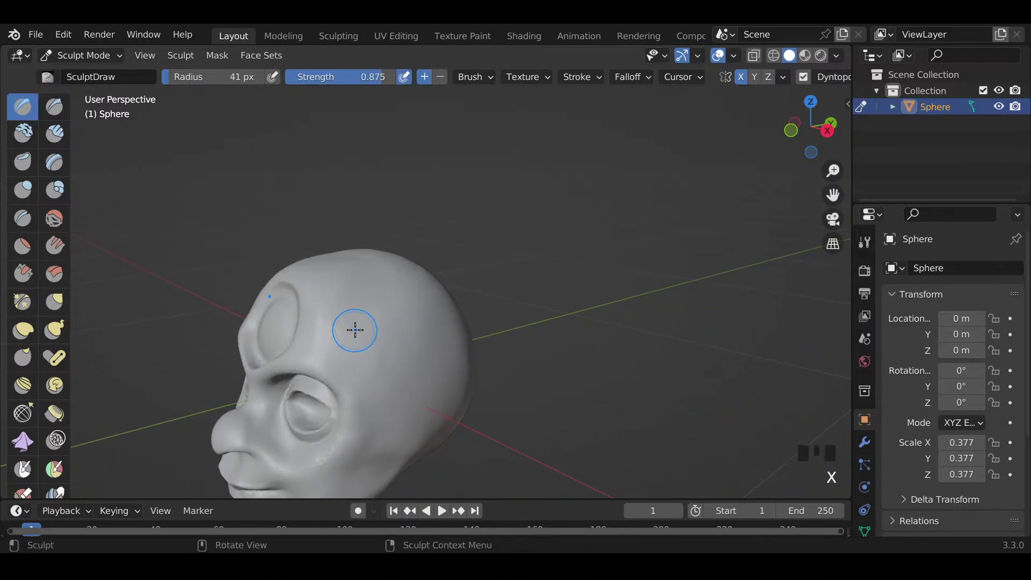
pyautogui.press('f')
pyautogui.click(376, 342)
pyautogui.moveTo(360, 321)
pyautogui.mouseDown()
pyautogui.moveTo(357, 339)
pyautogui.moveTo(390, 331)
pyautogui.moveTo(417, 380)
pyautogui.moveTo(379, 379)
pyautogui.mouseUp()
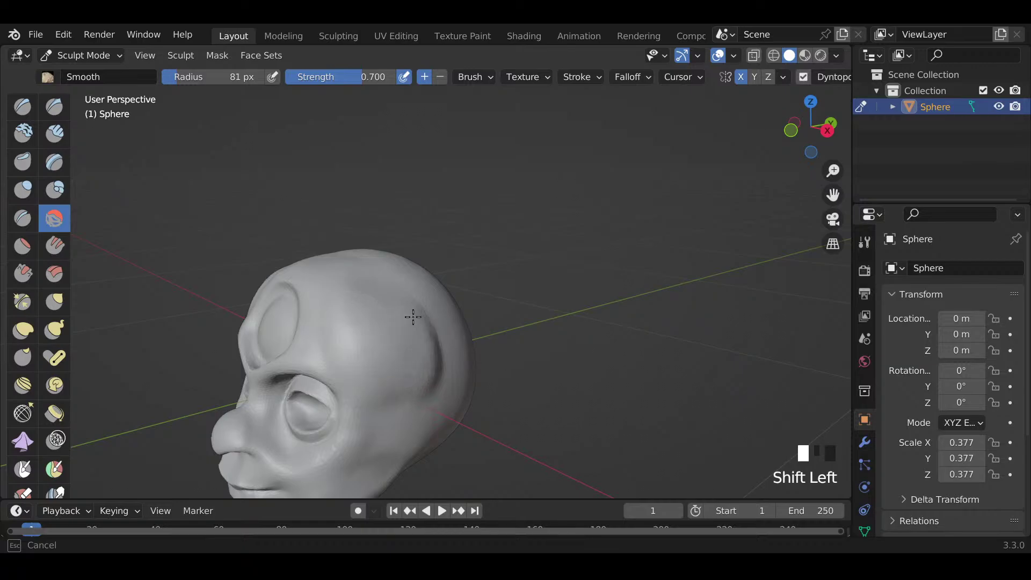
pyautogui.keyDown('shift'); pyautogui.moveTo(414, 317); pyautogui.dragTo(416, 382); pyautogui.keyUp('shift')
pyautogui.keyDown('shift'); pyautogui.moveTo(350, 324); pyautogui.dragTo(344, 332); pyautogui.keyUp('shift')
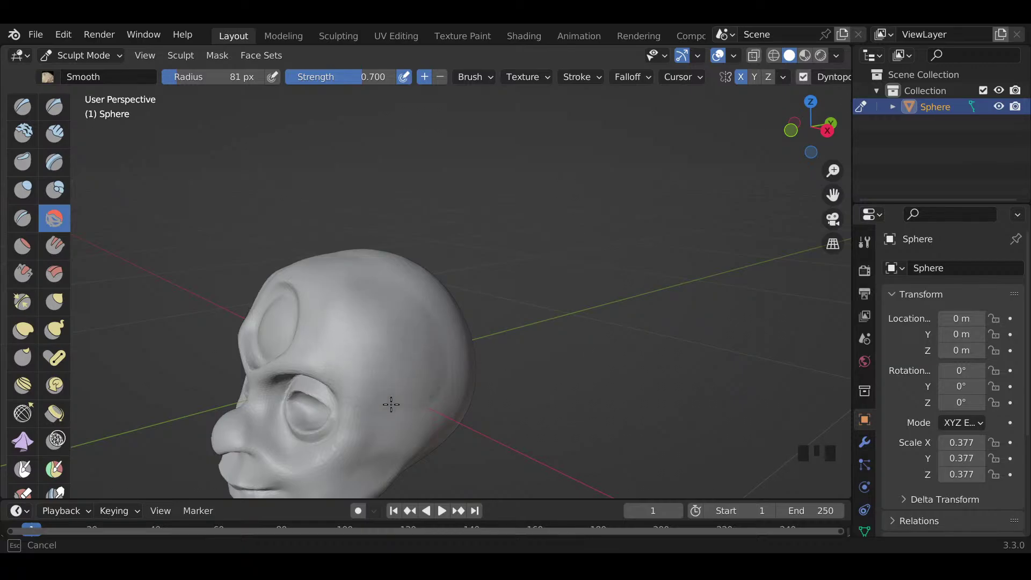
pyautogui.keyDown('shift'); pyautogui.moveTo(391, 404); pyautogui.dragTo(395, 411); pyautogui.keyUp('shift')
pyautogui.moveTo(410, 438)
pyautogui.mouseDown(button='middle')
pyautogui.moveTo(389, 352)
pyautogui.moveTo(420, 385)
pyautogui.moveTo(382, 304)
pyautogui.mouseUp(button='middle')
pyautogui.moveTo(382, 304)
pyautogui.keyDown('shift'); pyautogui.mouseDown()
pyautogui.moveTo(373, 341)
pyautogui.moveTo(396, 307)
pyautogui.mouseUp(); pyautogui.keyUp('shift')
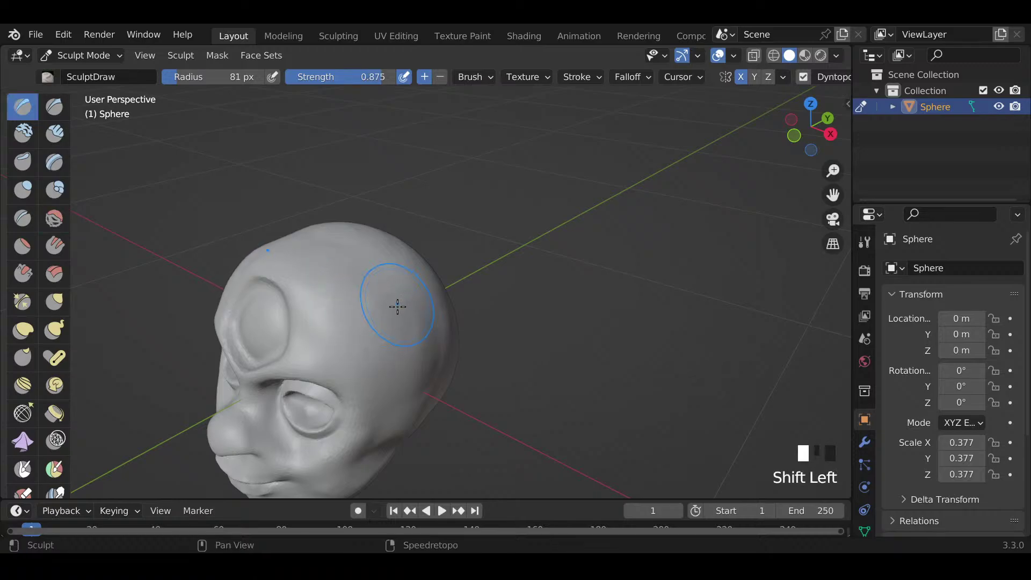
# Step: Carve a large round recess into each temple with the Draw brush set to subtract, radius 52 px, strength 0.875
pyautogui.moveTo(396, 306)
pyautogui.mouseDown(button='middle')
pyautogui.moveTo(356, 307)
pyautogui.moveTo(407, 366)
pyautogui.mouseUp(button='middle')
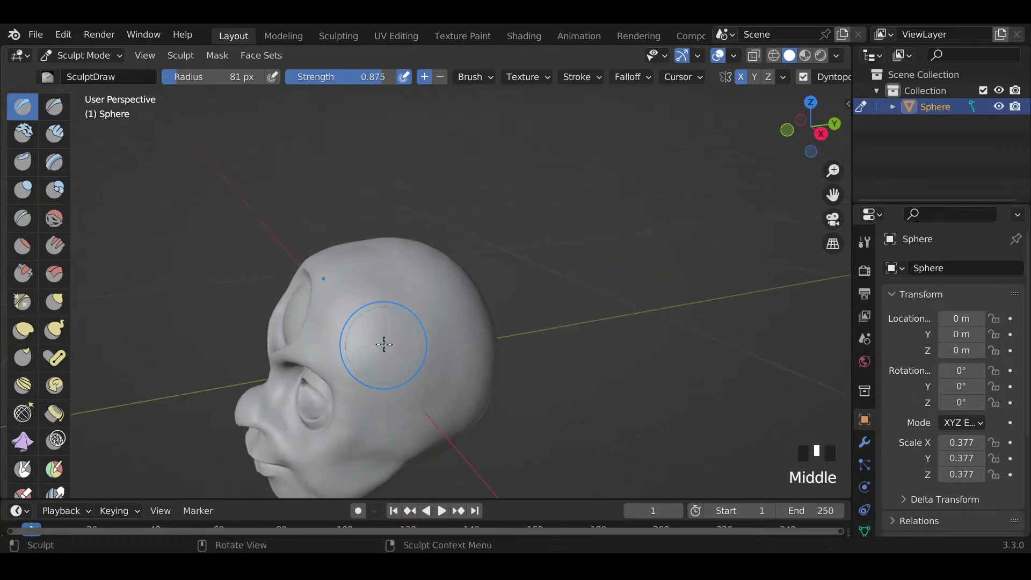
pyautogui.click(441, 77)
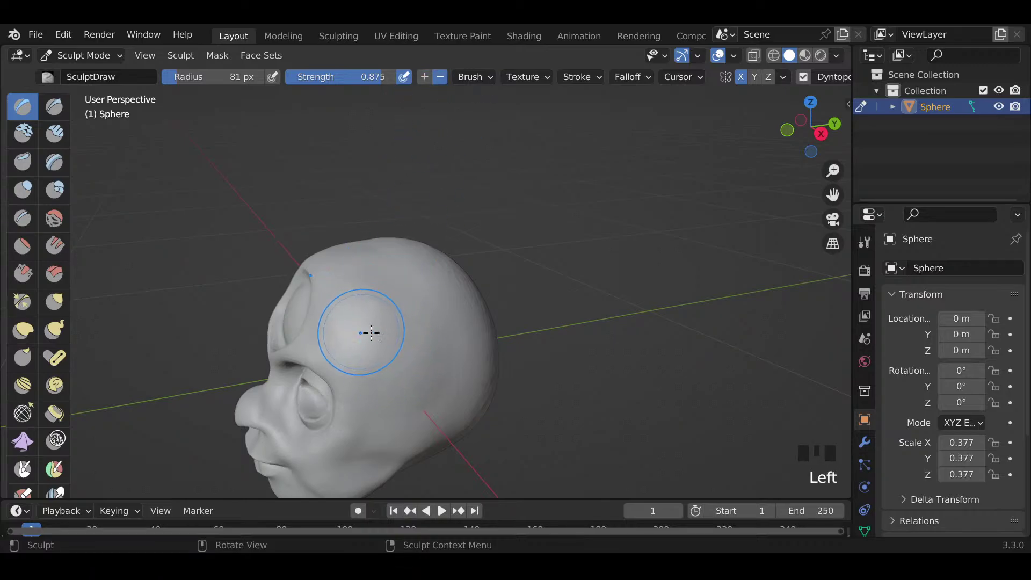
pyautogui.moveTo(369, 331); pyautogui.dragTo(419, 346, button='middle')
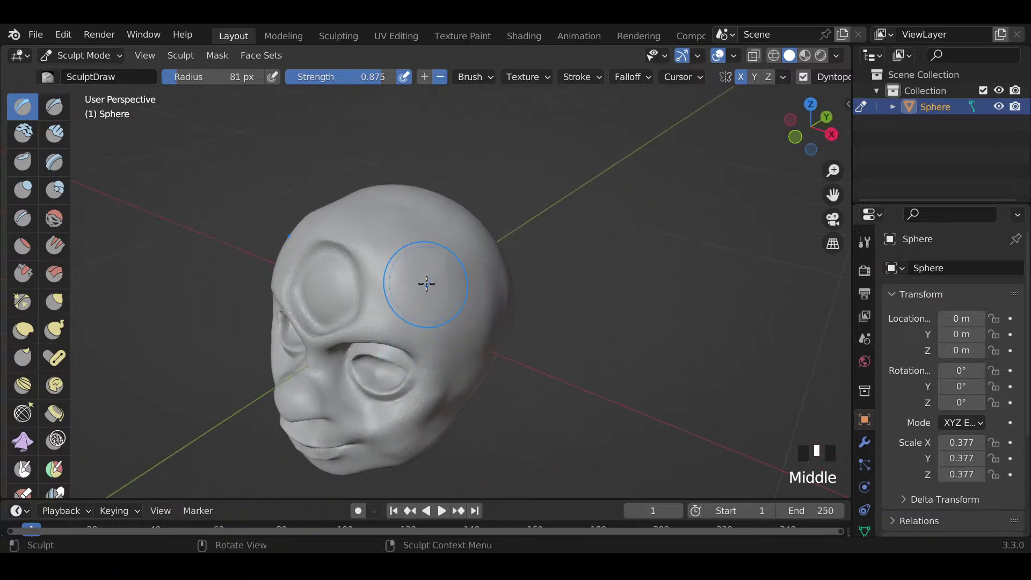
pyautogui.press('f')
pyautogui.click(410, 277)
pyautogui.moveTo(429, 272)
pyautogui.mouseDown()
pyautogui.moveTo(410, 293)
pyautogui.moveTo(465, 331)
pyautogui.mouseUp()
pyautogui.moveTo(465, 331); pyautogui.dragTo(415, 293, button='middle')
pyautogui.scroll(-2, 426, 274)
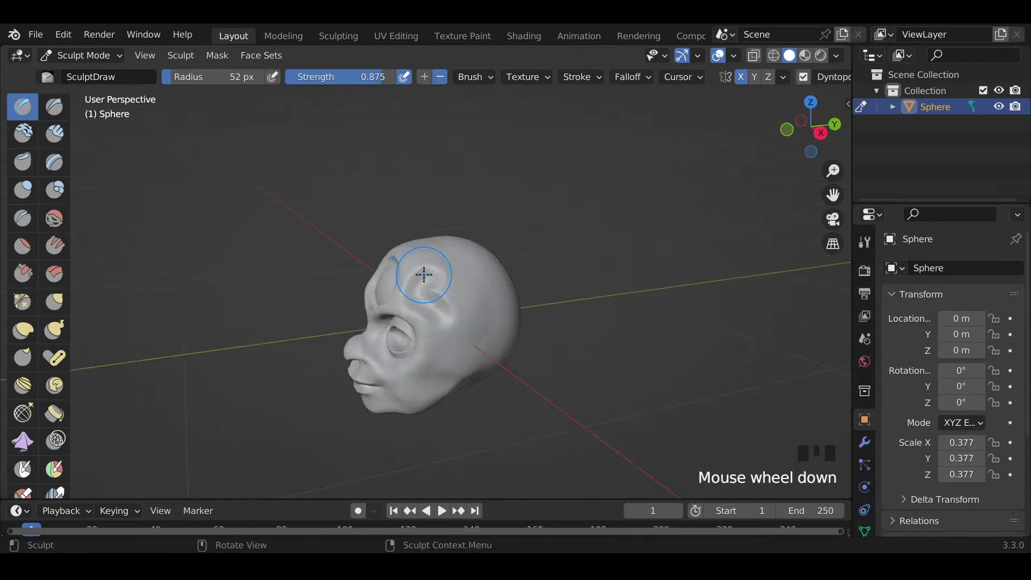
pyautogui.scroll(3, 429, 284)
pyautogui.moveTo(416, 279)
pyautogui.mouseDown()
pyautogui.moveTo(430, 268)
pyautogui.moveTo(474, 285)
pyautogui.moveTo(472, 323)
pyautogui.mouseUp()
# Step: Smooth the inside of the temple recesses at strength 0.700 and touch up their depth with the subtracting Draw brush
pyautogui.moveTo(446, 291)
pyautogui.keyDown('shift'); pyautogui.mouseDown()
pyautogui.moveTo(472, 309)
pyautogui.moveTo(421, 302)
pyautogui.moveTo(456, 292)
pyautogui.moveTo(456, 315)
pyautogui.mouseUp(); pyautogui.keyUp('shift')
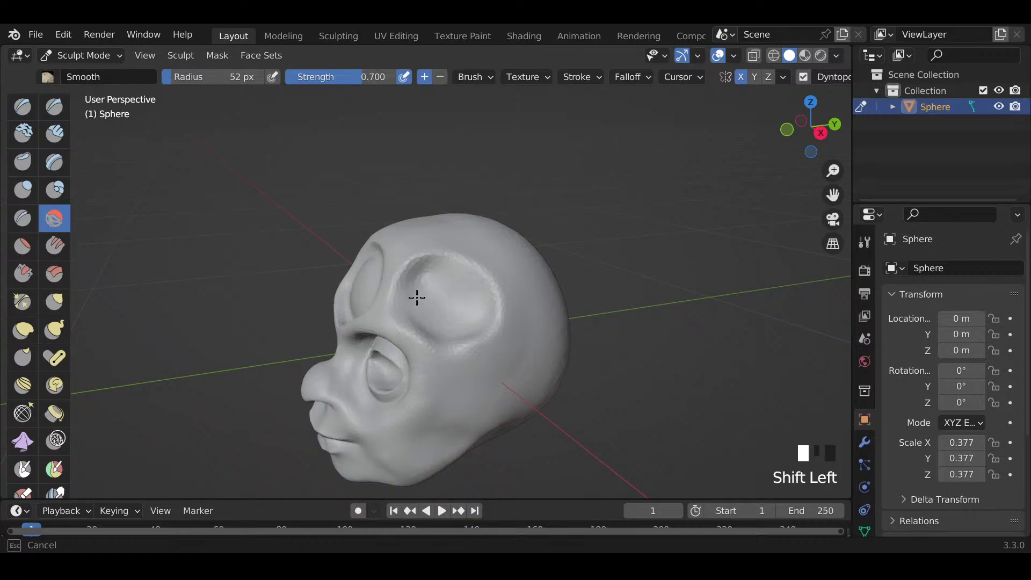
pyautogui.moveTo(432, 317)
pyautogui.keyDown('shift'); pyautogui.mouseDown()
pyautogui.moveTo(435, 293)
pyautogui.moveTo(477, 291)
pyautogui.moveTo(472, 299)
pyautogui.mouseUp(); pyautogui.keyUp('shift')
pyautogui.moveTo(456, 286)
pyautogui.keyDown('shift'); pyautogui.mouseDown()
pyautogui.moveTo(448, 280)
pyautogui.moveTo(426, 306)
pyautogui.mouseUp(); pyautogui.keyUp('shift')
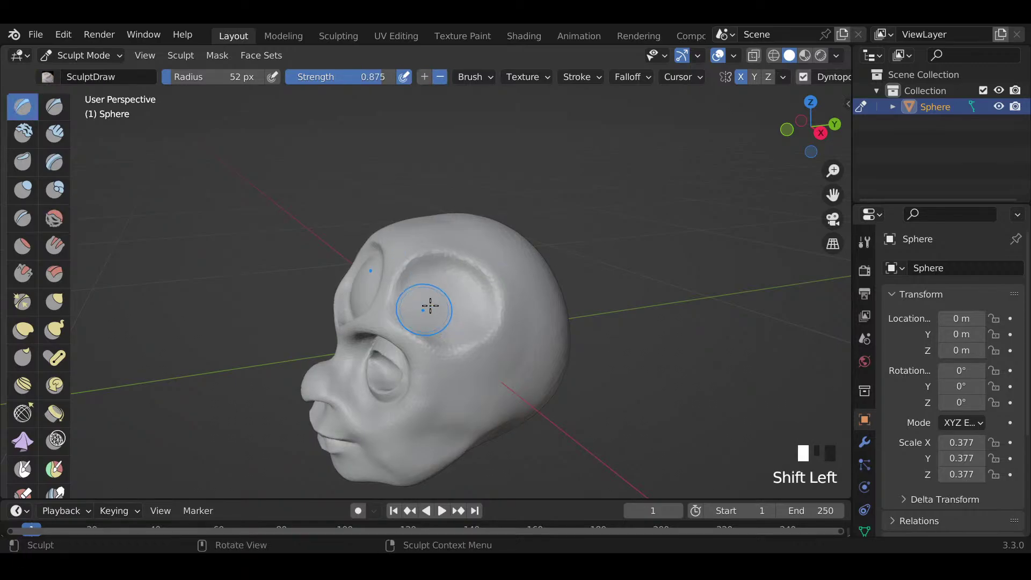
pyautogui.moveTo(426, 306)
pyautogui.mouseDown(button='middle')
pyautogui.moveTo(441, 306)
pyautogui.moveTo(423, 295)
pyautogui.mouseUp(button='middle')
pyautogui.moveTo(424, 294)
pyautogui.mouseDown()
pyautogui.moveTo(411, 312)
pyautogui.moveTo(428, 296)
pyautogui.mouseUp()
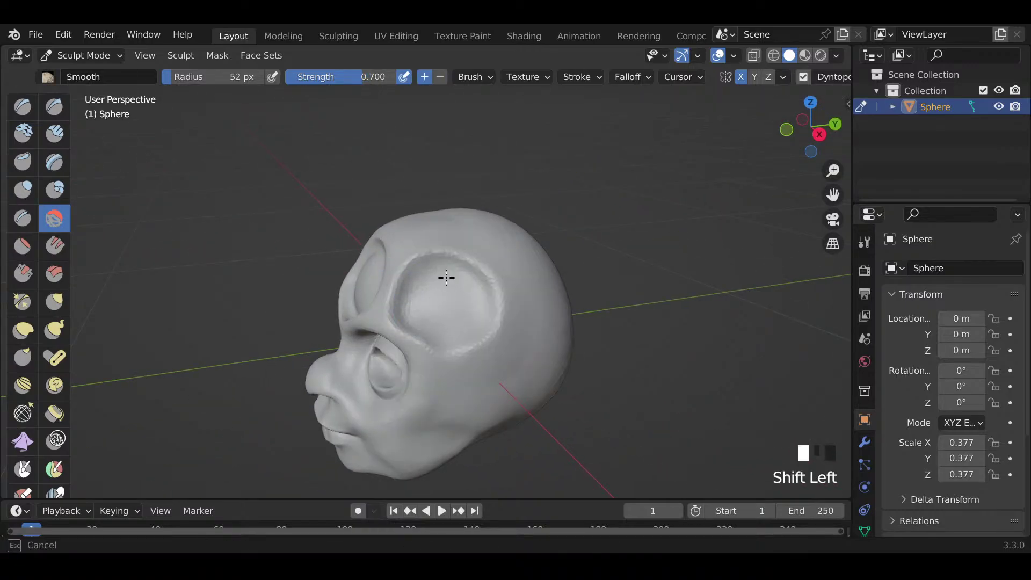
pyautogui.keyDown('shift'); pyautogui.moveTo(466, 296); pyautogui.dragTo(403, 295); pyautogui.keyUp('shift')
# Step: Bulge the centres of the temple recesses outward with the Inflate/Deflate brush at radius 86 px, strength 0.500
pyautogui.moveTo(403, 295)
pyautogui.mouseDown(button='middle')
pyautogui.moveTo(560, 305)
pyautogui.moveTo(421, 279)
pyautogui.moveTo(451, 307)
pyautogui.mouseUp(button='middle')
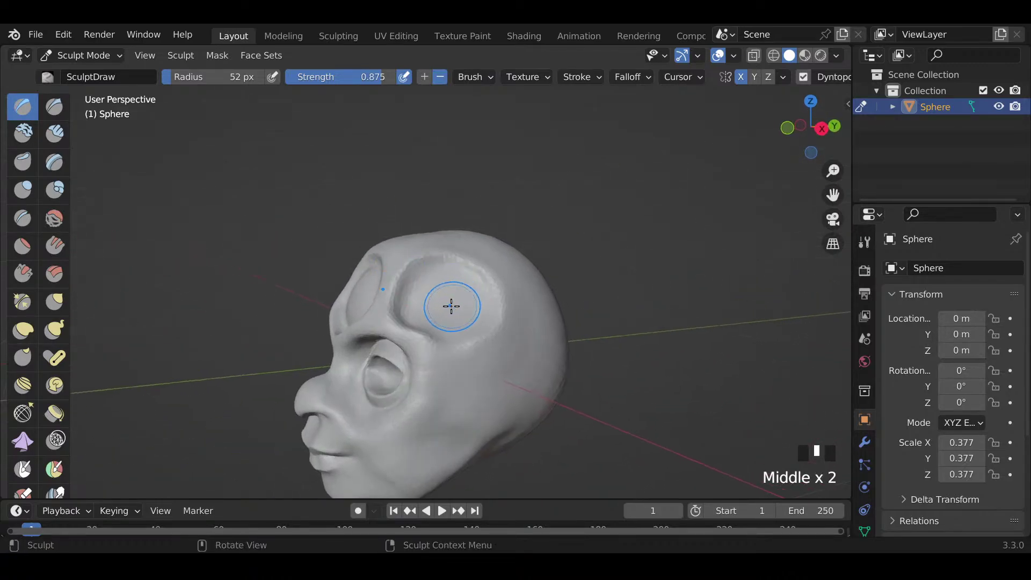
pyautogui.press('i')
pyautogui.press('f')
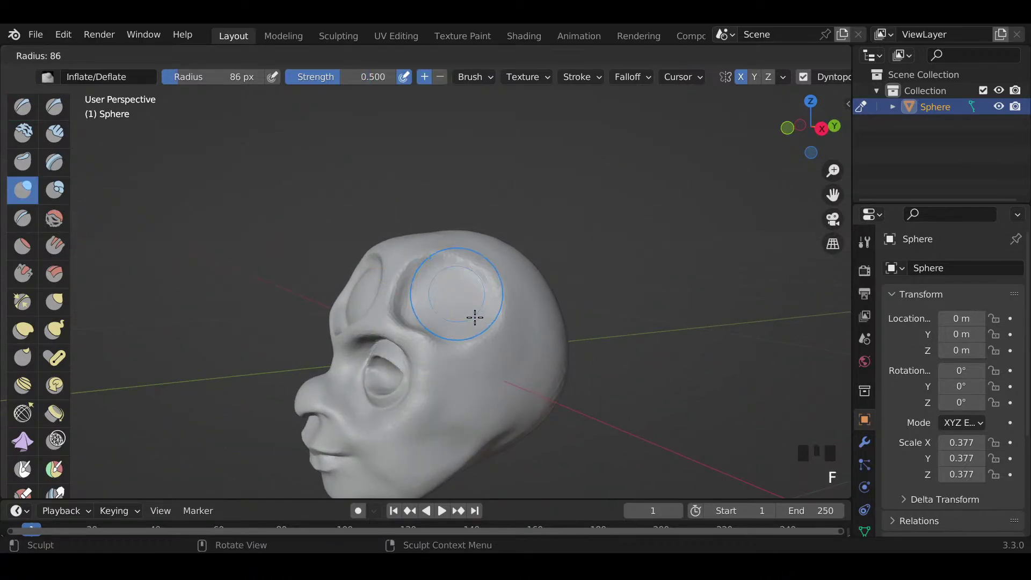
pyautogui.click(475, 317)
pyautogui.moveTo(463, 307); pyautogui.dragTo(452, 297)
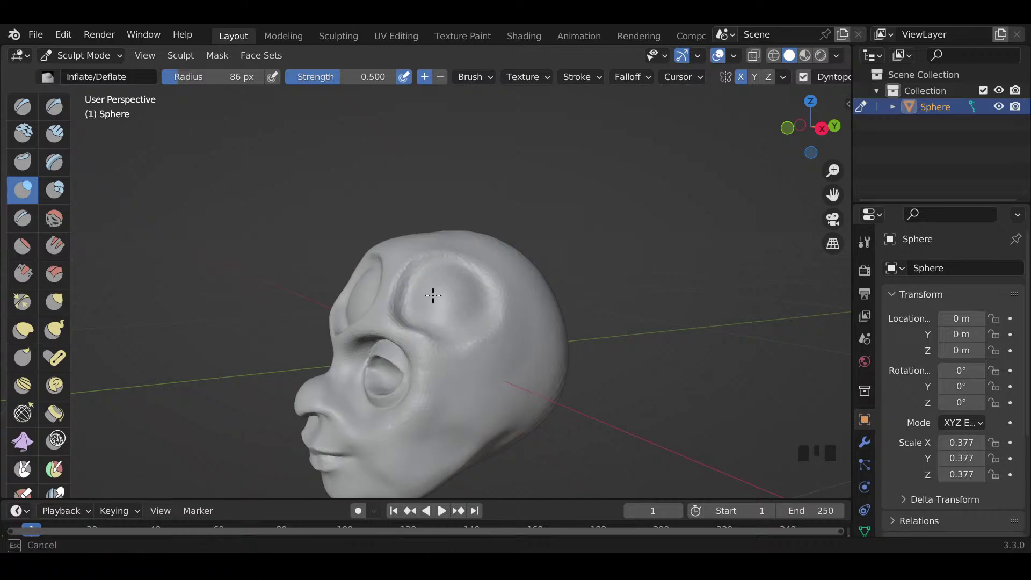
pyautogui.moveTo(439, 314); pyautogui.dragTo(461, 297)
# Step: Carve an almond-shaped eye opening into the forehead eyeball with the subtracting Draw brush at radius 44 px, strength 0.875
pyautogui.moveTo(461, 297)
pyautogui.mouseDown(button='middle')
pyautogui.moveTo(555, 318)
pyautogui.moveTo(567, 311)
pyautogui.moveTo(451, 298)
pyautogui.moveTo(563, 305)
pyautogui.moveTo(586, 274)
pyautogui.moveTo(637, 272)
pyautogui.mouseUp(button='middle')
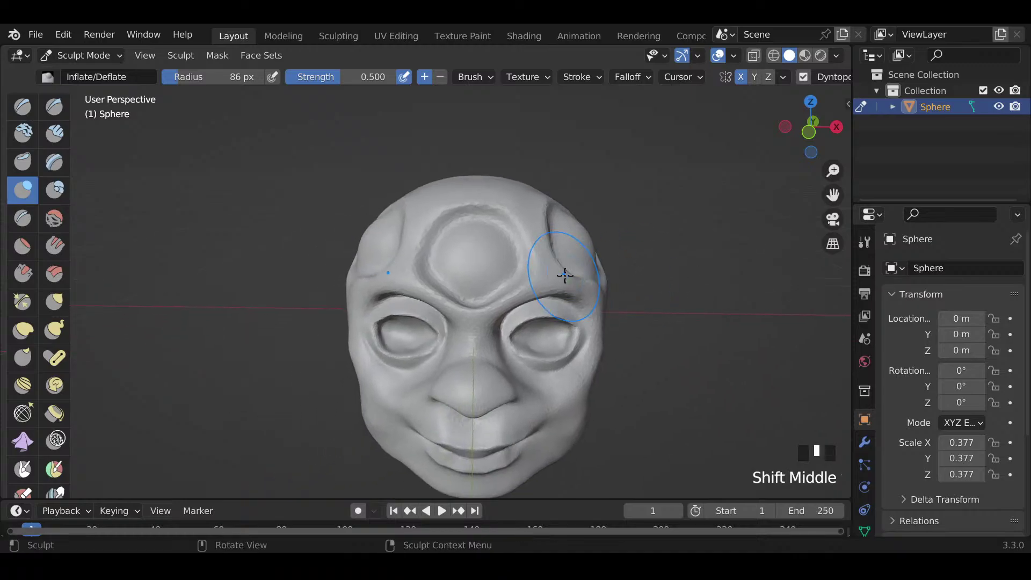
pyautogui.scroll(5, 565, 275)
pyautogui.moveTo(562, 274)
pyautogui.keyDown('ctrl'); pyautogui.mouseDown(button='middle')
pyautogui.moveTo(569, 281)
pyautogui.moveTo(561, 262)
pyautogui.moveTo(548, 285)
pyautogui.mouseUp(button='middle'); pyautogui.keyUp('ctrl')
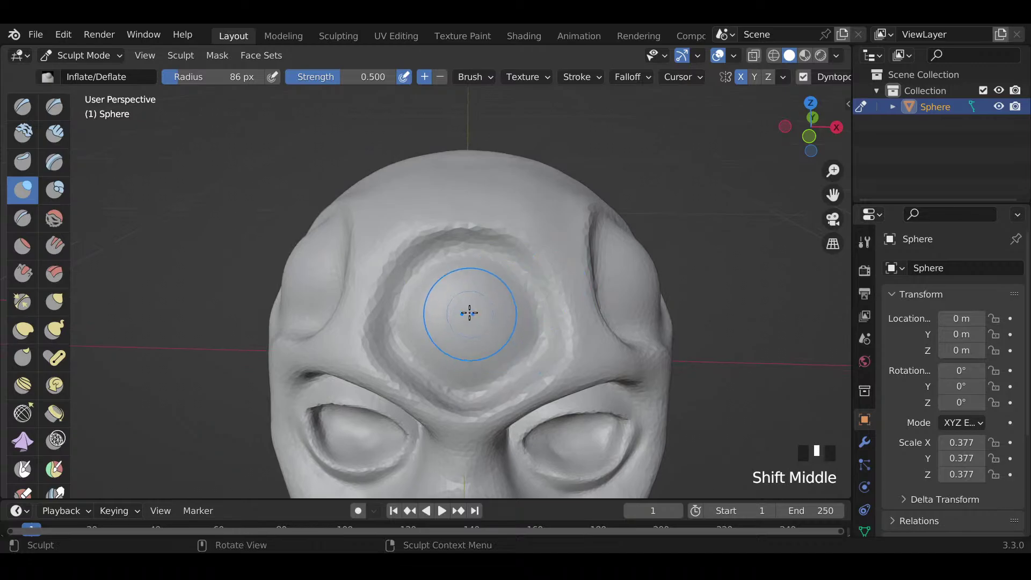
pyautogui.press('f')
pyautogui.press('f')
pyautogui.press('x')
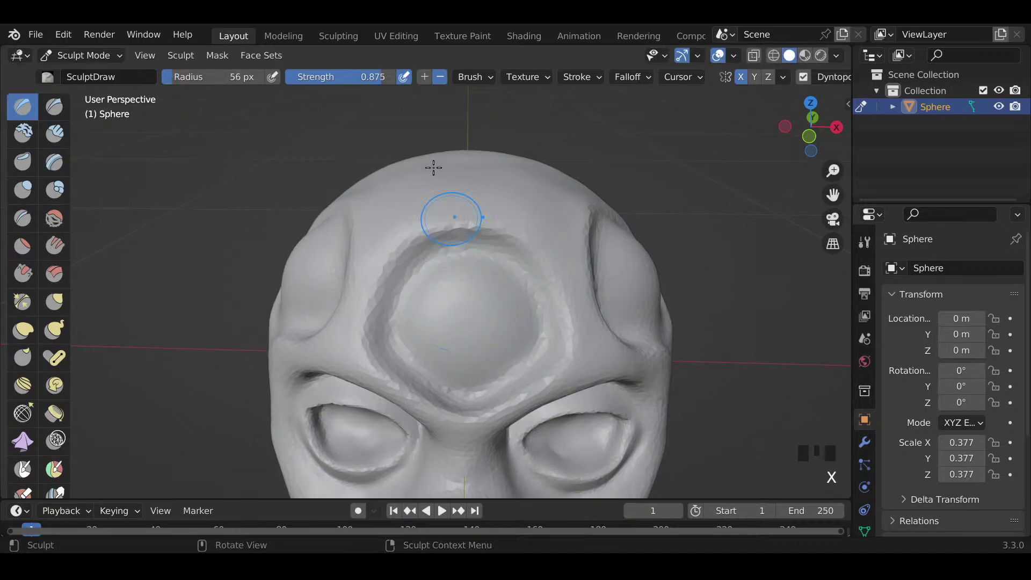
pyautogui.press('f')
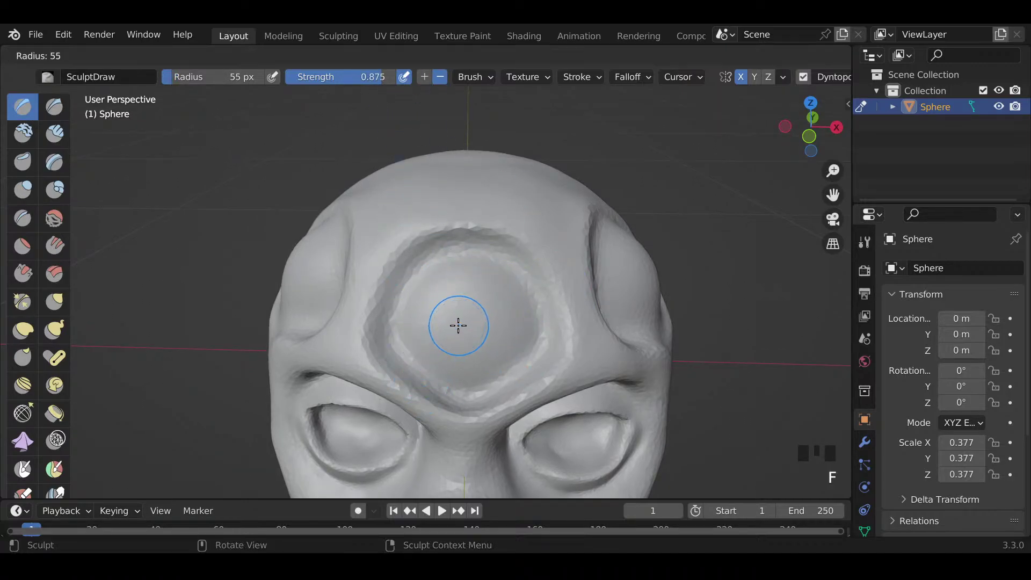
pyautogui.click(452, 325)
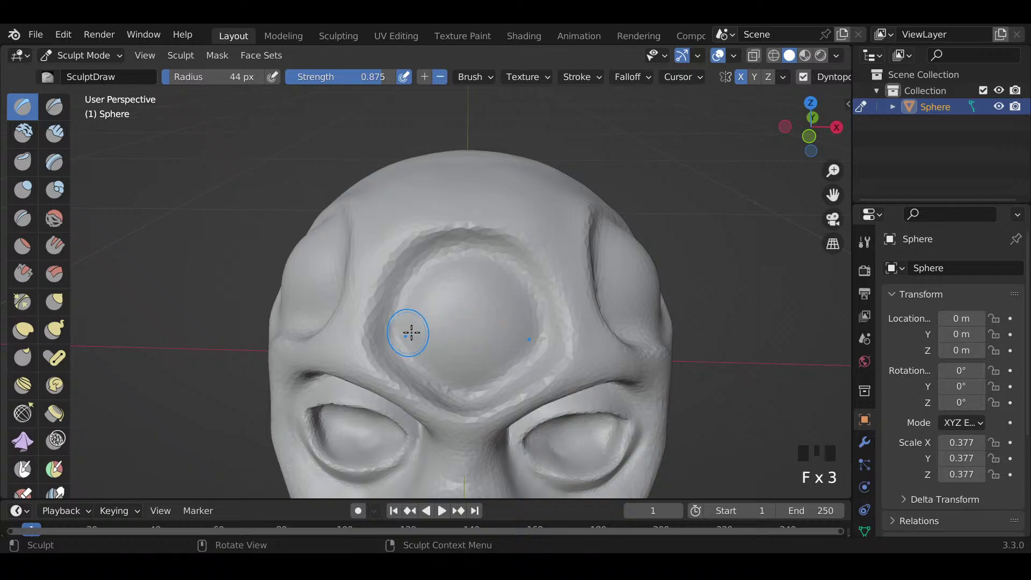
pyautogui.moveTo(410, 334)
pyautogui.mouseDown()
pyautogui.moveTo(450, 319)
pyautogui.moveTo(503, 322)
pyautogui.mouseUp()
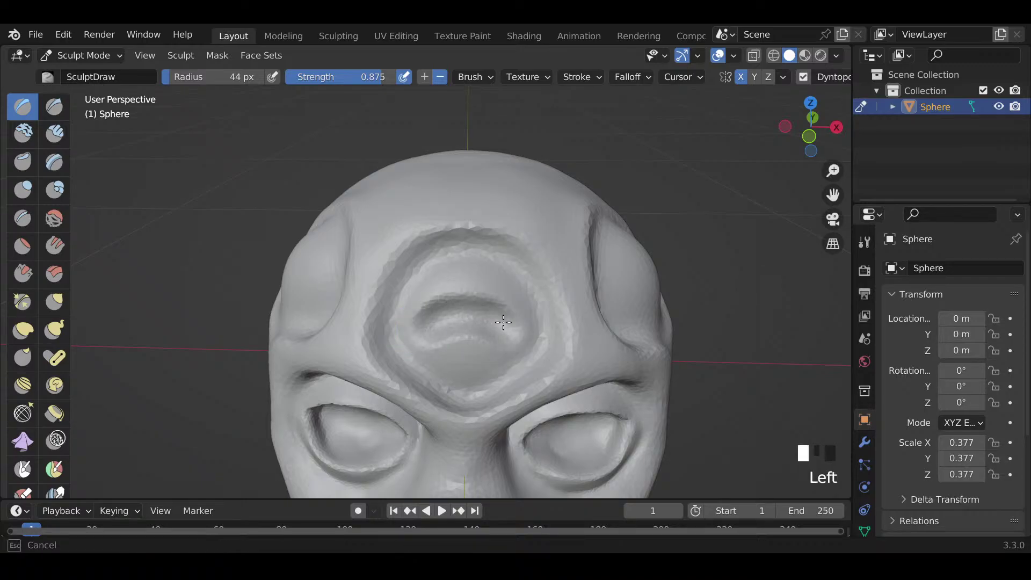
pyautogui.moveTo(441, 338)
pyautogui.mouseDown()
pyautogui.moveTo(482, 339)
pyautogui.moveTo(476, 323)
pyautogui.moveTo(443, 317)
pyautogui.moveTo(463, 329)
pyautogui.moveTo(494, 324)
pyautogui.mouseUp()
# Step: Raise an eyelid rim around the forehead eye opening with the Draw brush set to add, radius 22 px
pyautogui.press('f')
pyautogui.click(470, 333)
pyautogui.press('f')
pyautogui.click(470, 331)
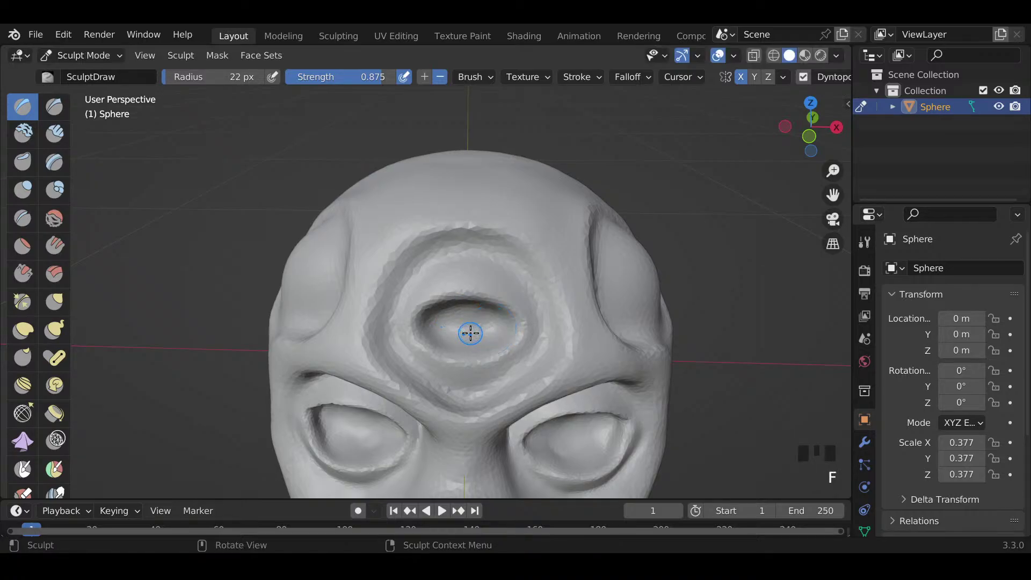
pyautogui.click(424, 77)
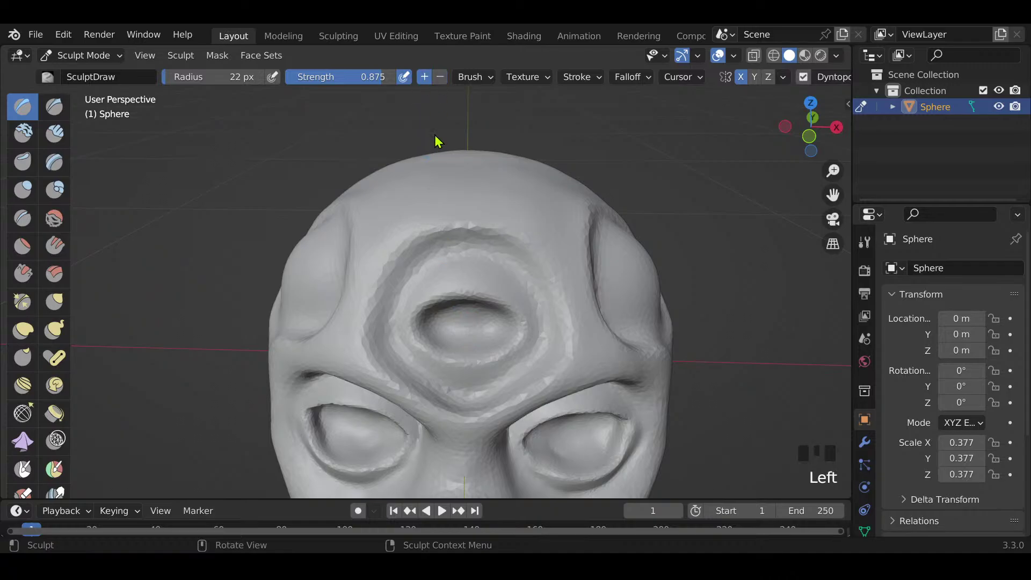
pyautogui.moveTo(408, 323)
pyautogui.mouseDown()
pyautogui.moveTo(457, 363)
pyautogui.moveTo(496, 363)
pyautogui.moveTo(531, 337)
pyautogui.moveTo(526, 328)
pyautogui.mouseUp()
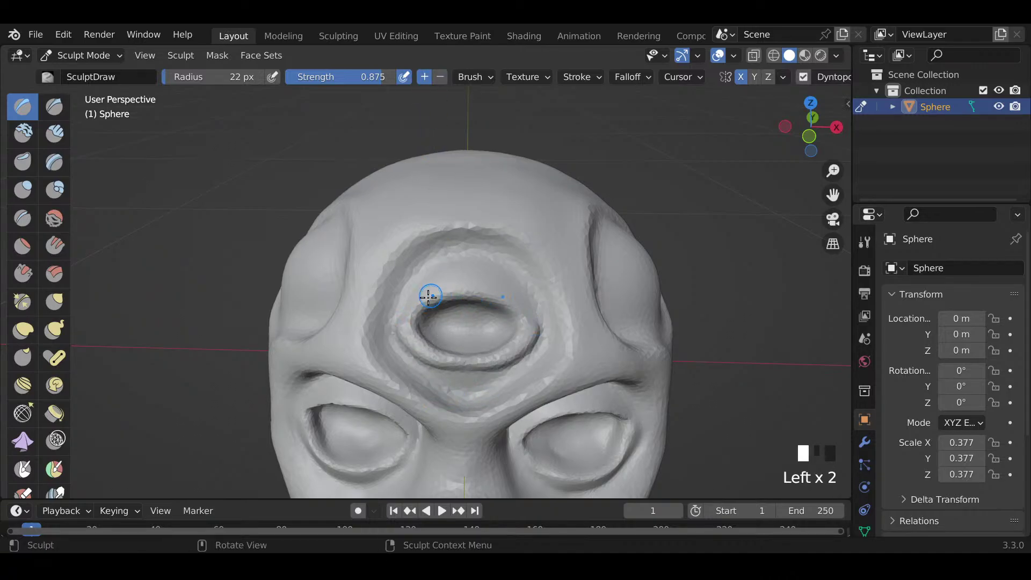
pyautogui.moveTo(405, 322)
pyautogui.mouseDown()
pyautogui.moveTo(472, 295)
pyautogui.moveTo(501, 306)
pyautogui.mouseUp()
# Step: Smooth the lower and upper eyelids of the forehead eye with a 42 px brush radius
pyautogui.moveTo(501, 306)
pyautogui.mouseDown(button='middle')
pyautogui.moveTo(417, 299)
pyautogui.moveTo(497, 295)
pyautogui.moveTo(478, 354)
pyautogui.mouseUp(button='middle')
pyautogui.press('f')
pyautogui.press('f')
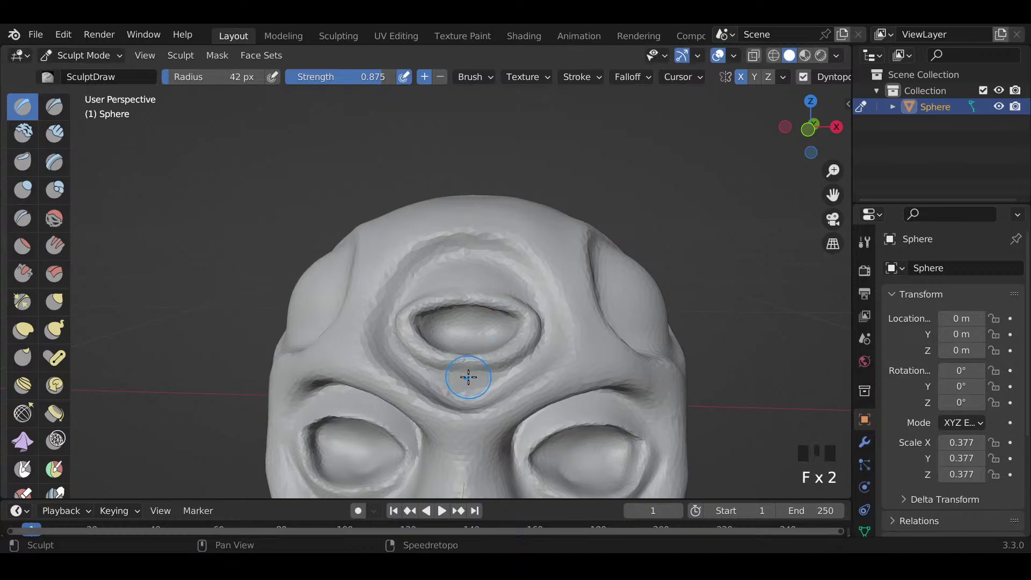
pyautogui.moveTo(467, 376)
pyautogui.keyDown('shift'); pyautogui.mouseDown()
pyautogui.moveTo(530, 349)
pyautogui.moveTo(523, 291)
pyautogui.mouseUp(); pyautogui.keyUp('shift')
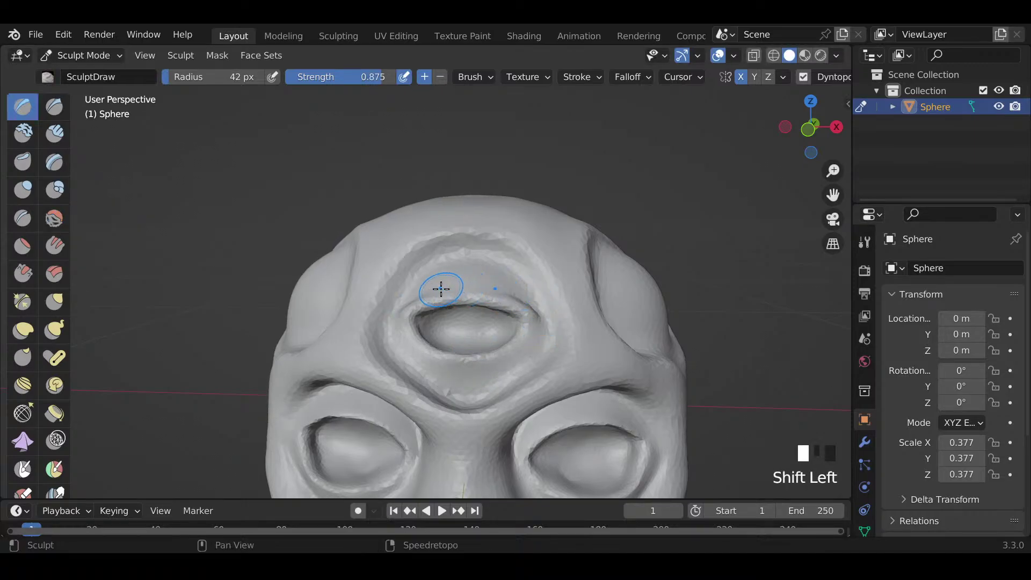
pyautogui.keyDown('shift'); pyautogui.moveTo(441, 289); pyautogui.dragTo(520, 297); pyautogui.keyUp('shift')
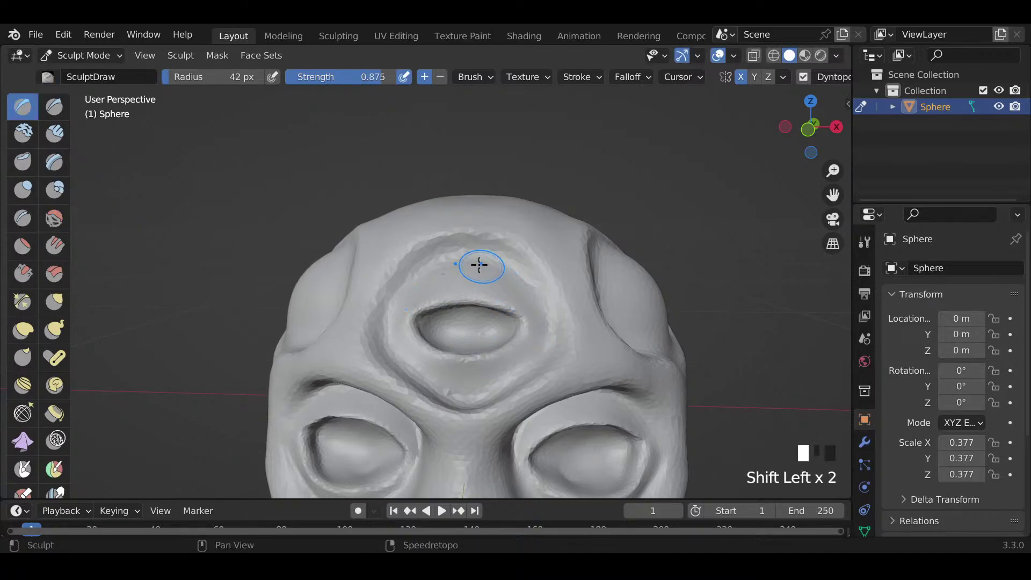
pyautogui.keyDown('shift'); pyautogui.moveTo(479, 265); pyautogui.dragTo(524, 302); pyautogui.keyUp('shift')
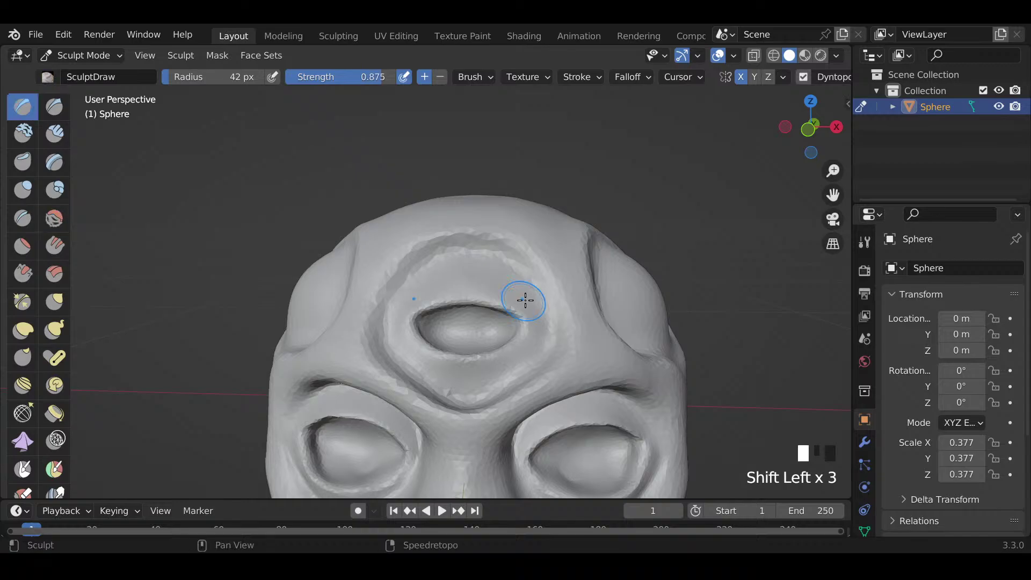
# Step: Widen the forehead eye opening by pulling its upper and lower lids apart with the Grab brush at radius 94 px, strength 0.400
pyautogui.press('g')
pyautogui.click(463, 288)
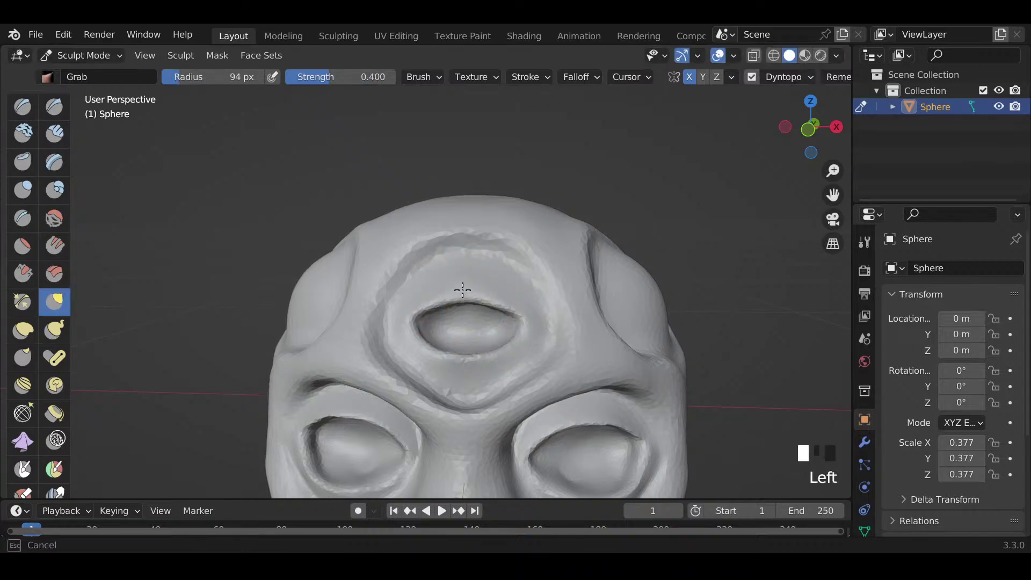
pyautogui.moveTo(497, 295)
pyautogui.mouseDown()
pyautogui.moveTo(495, 281)
pyautogui.moveTo(514, 281)
pyautogui.mouseUp()
pyautogui.moveTo(485, 350)
pyautogui.mouseDown()
pyautogui.moveTo(495, 364)
pyautogui.moveTo(500, 357)
pyautogui.moveTo(470, 375)
pyautogui.moveTo(523, 363)
pyautogui.mouseUp()
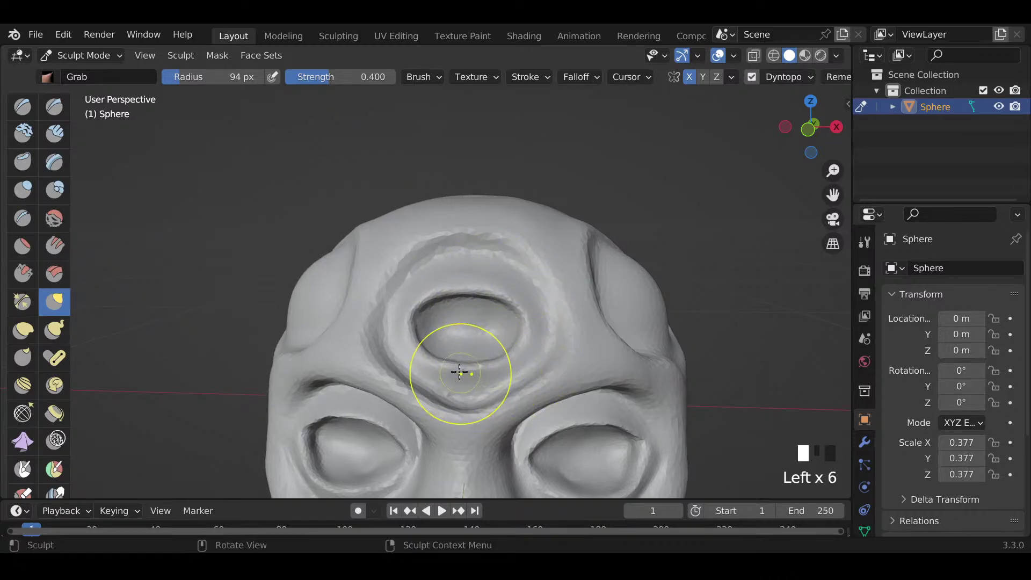
pyautogui.moveTo(459, 372); pyautogui.dragTo(460, 384)
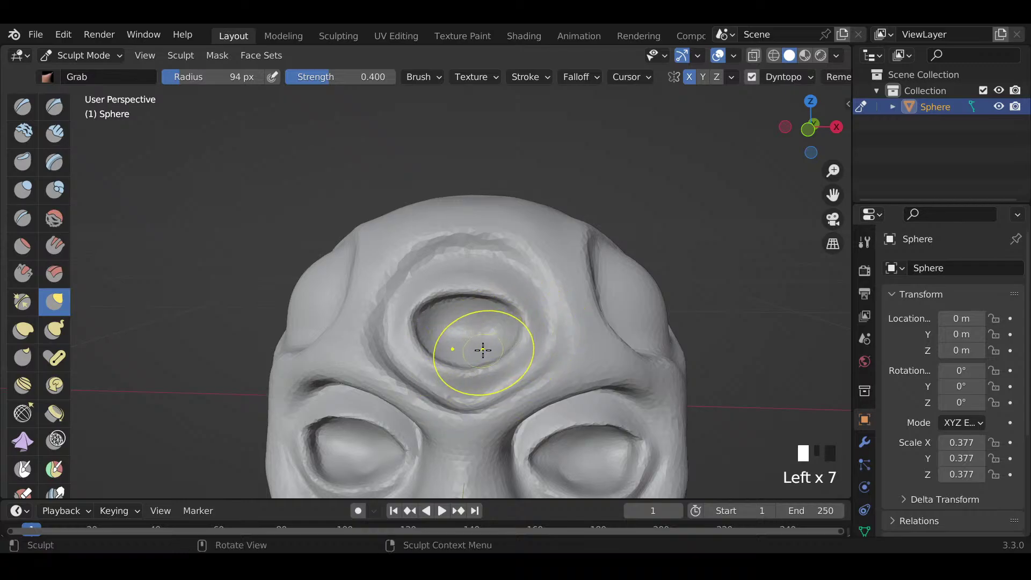
# Step: Crease the groove around the forehead eye's lids with the Crease brush at radius 72 px, strength 0.250
pyautogui.press('f')
pyautogui.press('f')
pyautogui.press('f')
pyautogui.hotkey('shift', 'c')
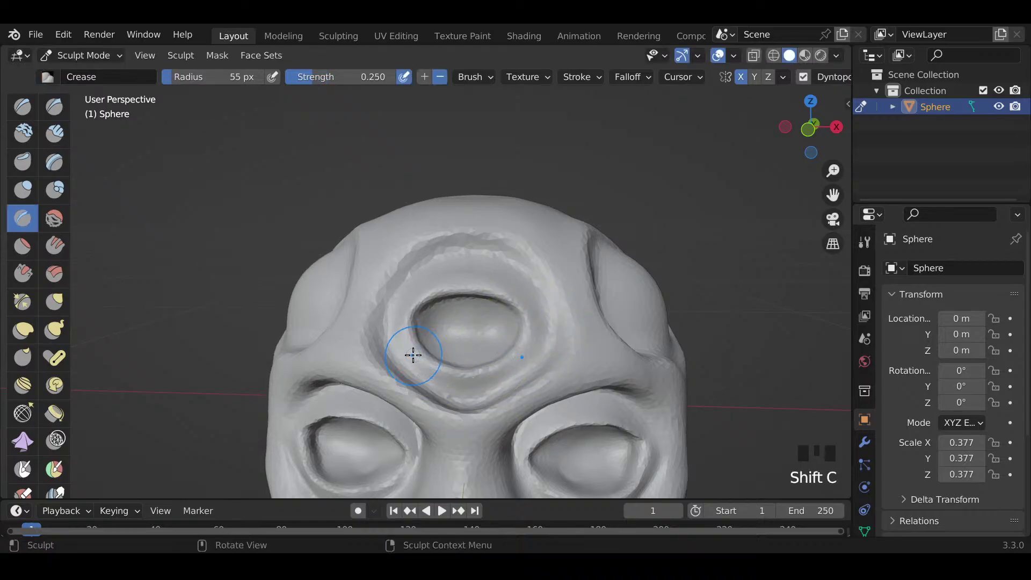
pyautogui.press('f')
pyautogui.press('f')
pyautogui.press('f')
pyautogui.moveTo(396, 325)
pyautogui.mouseDown()
pyautogui.moveTo(389, 341)
pyautogui.moveTo(401, 288)
pyautogui.mouseUp()
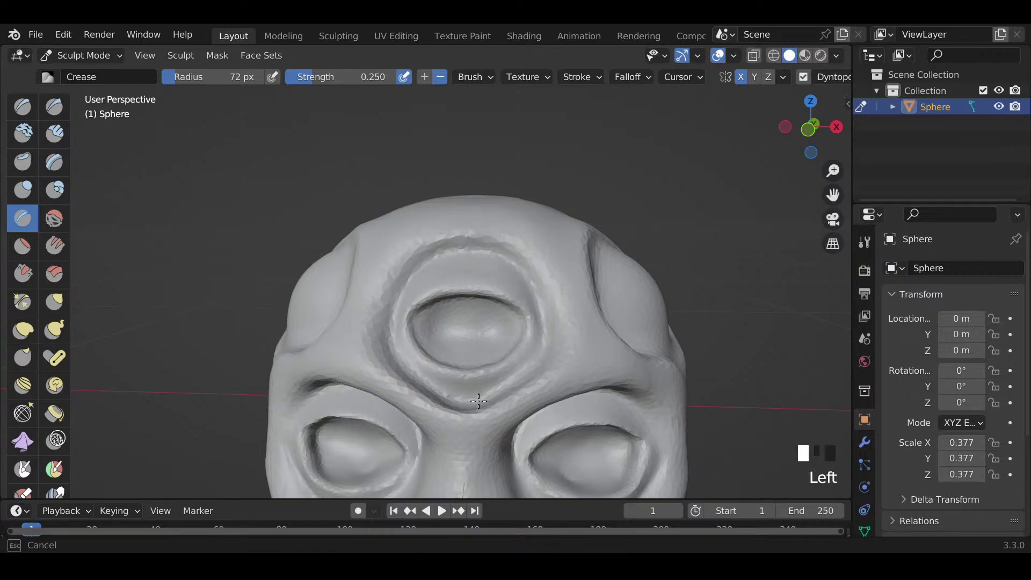
pyautogui.moveTo(478, 401)
pyautogui.mouseDown()
pyautogui.moveTo(535, 356)
pyautogui.moveTo(526, 373)
pyautogui.mouseUp()
# Step: Carve an almond-shaped eye opening into the temple bulge with the subtracting Draw brush at radius 40 px, strength 0.875
pyautogui.scroll(-3, 552, 357)
pyautogui.moveTo(526, 373)
pyautogui.mouseDown(button='middle')
pyautogui.moveTo(465, 376)
pyautogui.moveTo(546, 373)
pyautogui.moveTo(343, 344)
pyautogui.moveTo(429, 325)
pyautogui.moveTo(508, 368)
pyautogui.moveTo(495, 316)
pyautogui.mouseUp(button='middle')
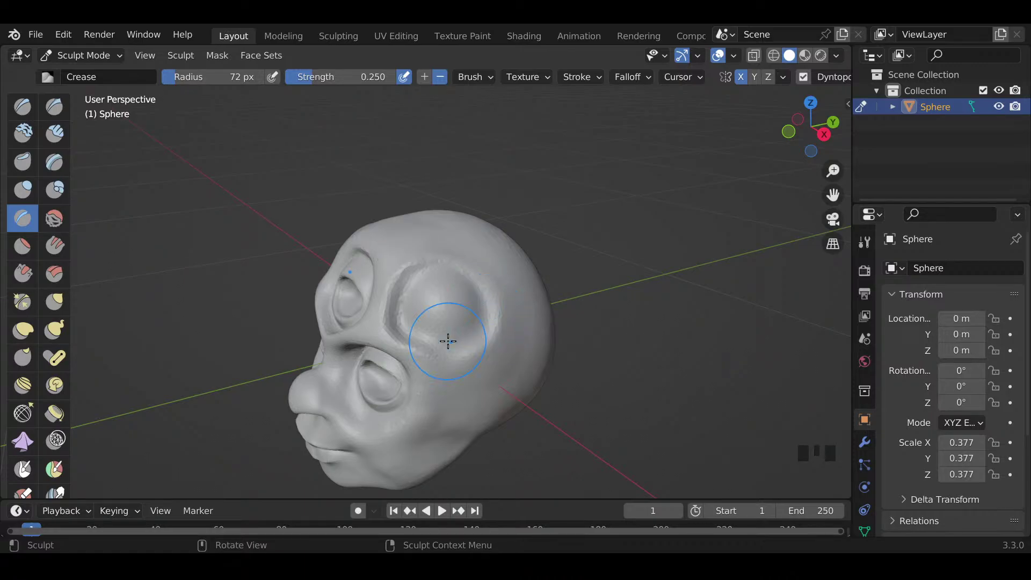
pyautogui.scroll(3, 437, 323)
pyautogui.moveTo(458, 324); pyautogui.dragTo(440, 325, button='middle')
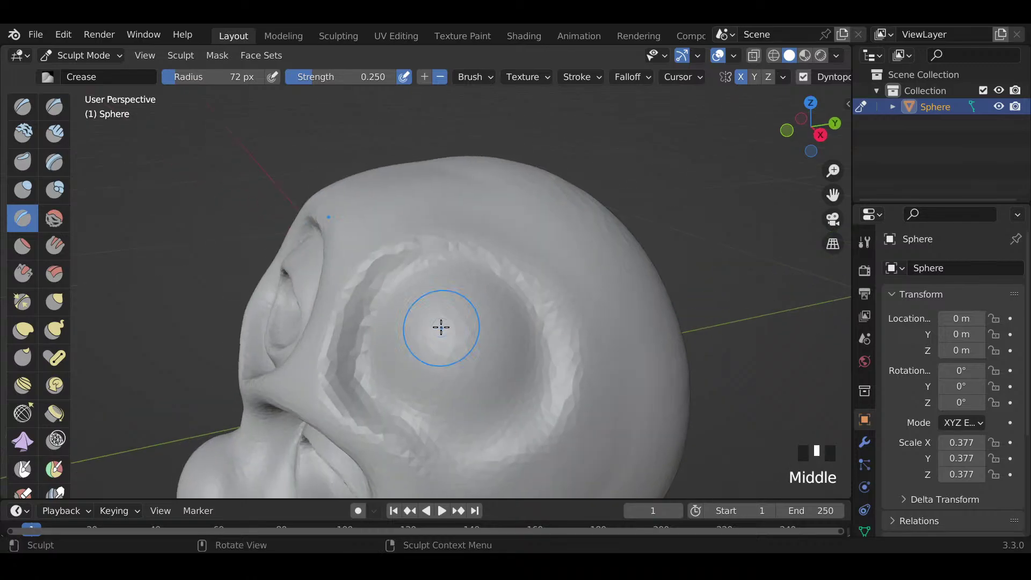
pyautogui.press('x')
pyautogui.click(441, 80)
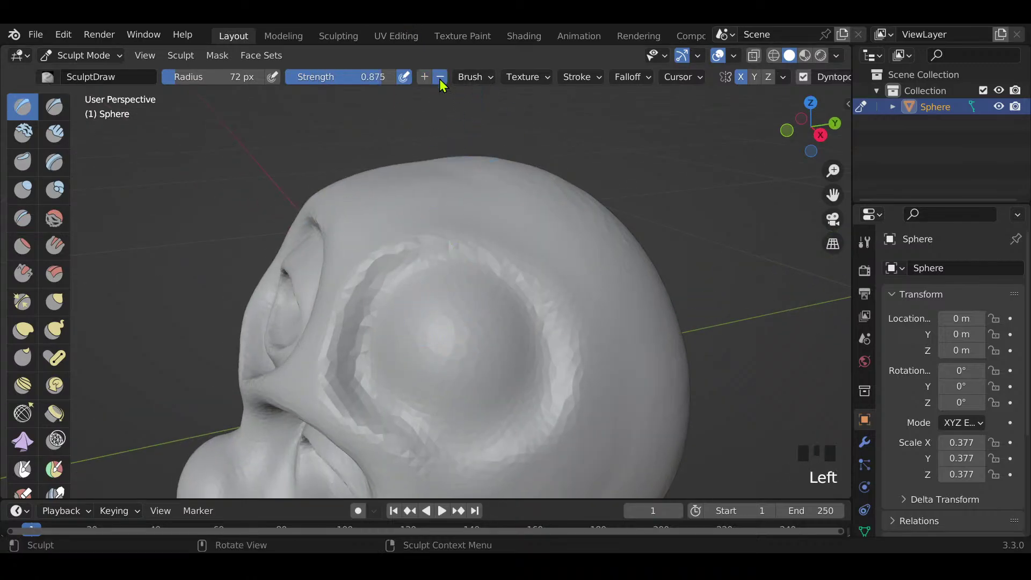
pyautogui.press('f')
pyautogui.press('f')
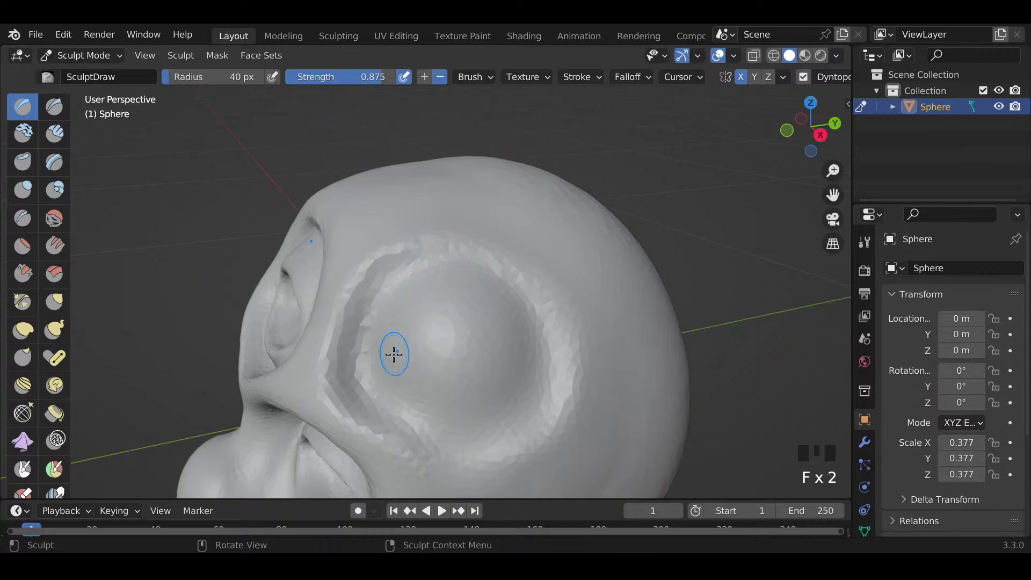
pyautogui.moveTo(395, 363)
pyautogui.mouseDown()
pyautogui.moveTo(438, 311)
pyautogui.moveTo(497, 309)
pyautogui.moveTo(513, 320)
pyautogui.mouseUp()
pyautogui.moveTo(395, 374)
pyautogui.mouseDown()
pyautogui.moveTo(484, 370)
pyautogui.moveTo(524, 324)
pyautogui.mouseUp()
pyautogui.moveTo(429, 343); pyautogui.dragTo(414, 362)
# Step: Deepen the inside of the temple eye opening with the subtracting Draw brush at radius 56 px
pyautogui.press('f')
pyautogui.click(478, 333)
pyautogui.moveTo(478, 333)
pyautogui.mouseDown()
pyautogui.moveTo(426, 359)
pyautogui.moveTo(491, 337)
pyautogui.moveTo(460, 327)
pyautogui.mouseUp()
pyautogui.moveTo(422, 356)
pyautogui.mouseDown()
pyautogui.moveTo(444, 327)
pyautogui.moveTo(499, 331)
pyautogui.mouseUp()
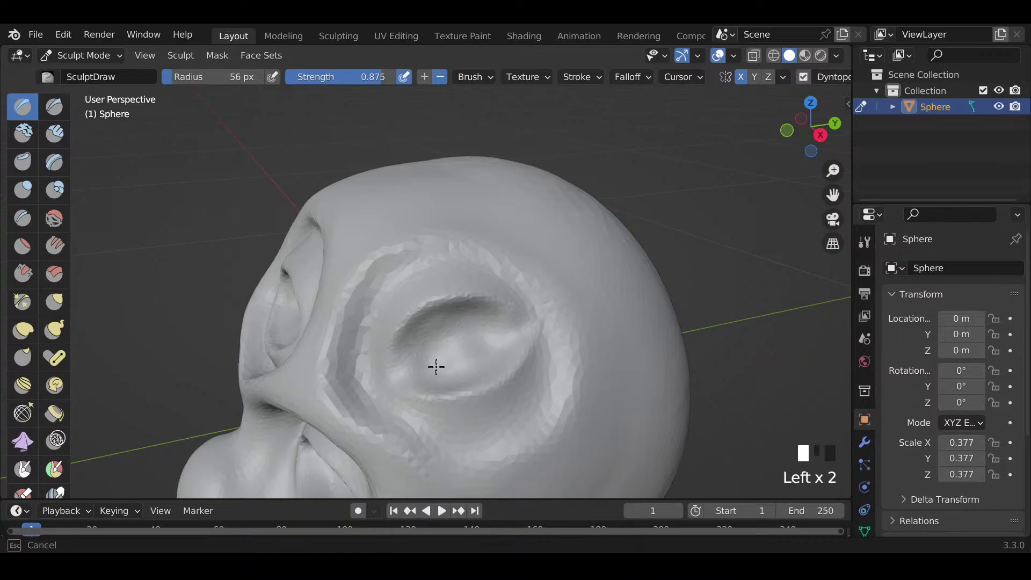
pyautogui.moveTo(406, 368)
pyautogui.mouseDown()
pyautogui.moveTo(467, 322)
pyautogui.moveTo(500, 349)
pyautogui.moveTo(452, 370)
pyautogui.moveTo(419, 354)
pyautogui.moveTo(472, 334)
pyautogui.moveTo(486, 362)
pyautogui.moveTo(428, 373)
pyautogui.moveTo(475, 350)
pyautogui.moveTo(472, 332)
pyautogui.moveTo(471, 344)
pyautogui.mouseUp()
# Step: Crease the groove around the temple eye's lids with the Crease brush at radius 82 px, strength 0.250
pyautogui.hotkey('shift', 'c')
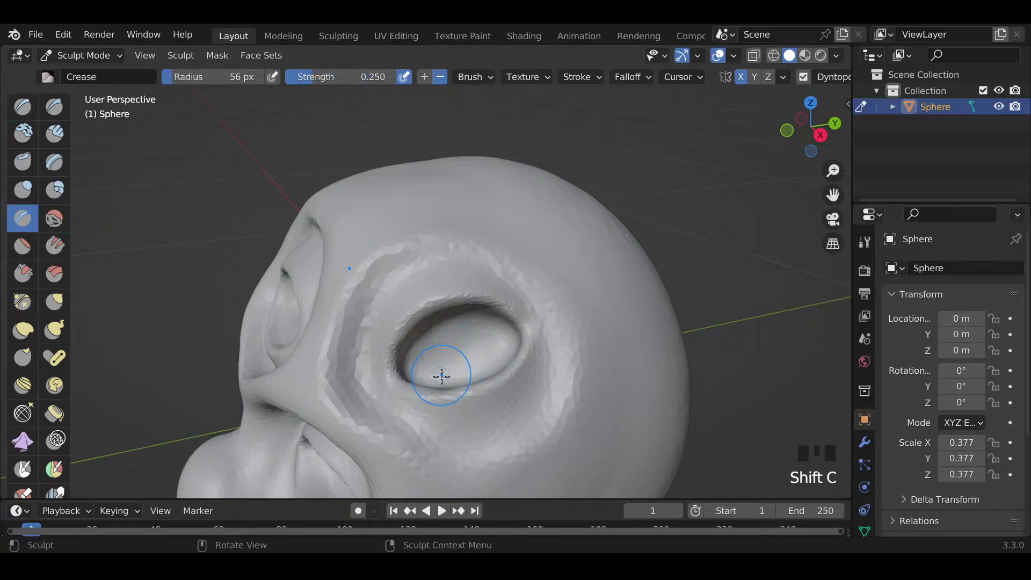
pyautogui.press('f')
pyautogui.moveTo(371, 383)
pyautogui.mouseDown()
pyautogui.moveTo(423, 434)
pyautogui.moveTo(460, 431)
pyautogui.moveTo(556, 331)
pyautogui.mouseUp()
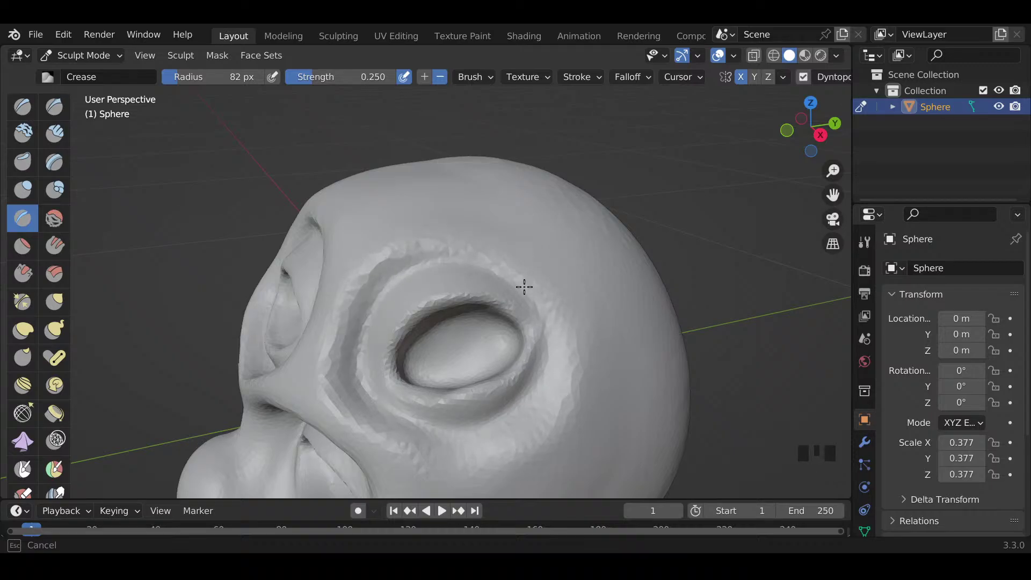
pyautogui.moveTo(524, 287); pyautogui.dragTo(519, 281)
# Step: Smooth the jagged socket rim all around the temple eye with an 82 px brush radius
pyautogui.keyDown('shift'); pyautogui.moveTo(405, 266); pyautogui.dragTo(396, 275); pyautogui.keyUp('shift')
pyautogui.keyDown('shift'); pyautogui.moveTo(397, 272); pyautogui.dragTo(367, 297); pyautogui.keyUp('shift')
pyautogui.keyDown('shift'); pyautogui.moveTo(365, 300); pyautogui.dragTo(347, 352); pyautogui.keyUp('shift')
pyautogui.keyDown('shift'); pyautogui.moveTo(345, 354); pyautogui.dragTo(354, 388); pyautogui.keyUp('shift')
pyautogui.keyDown('shift'); pyautogui.moveTo(359, 392); pyautogui.dragTo(421, 438); pyautogui.keyUp('shift')
pyautogui.keyDown('shift'); pyautogui.moveTo(430, 440); pyautogui.dragTo(465, 449); pyautogui.keyUp('shift')
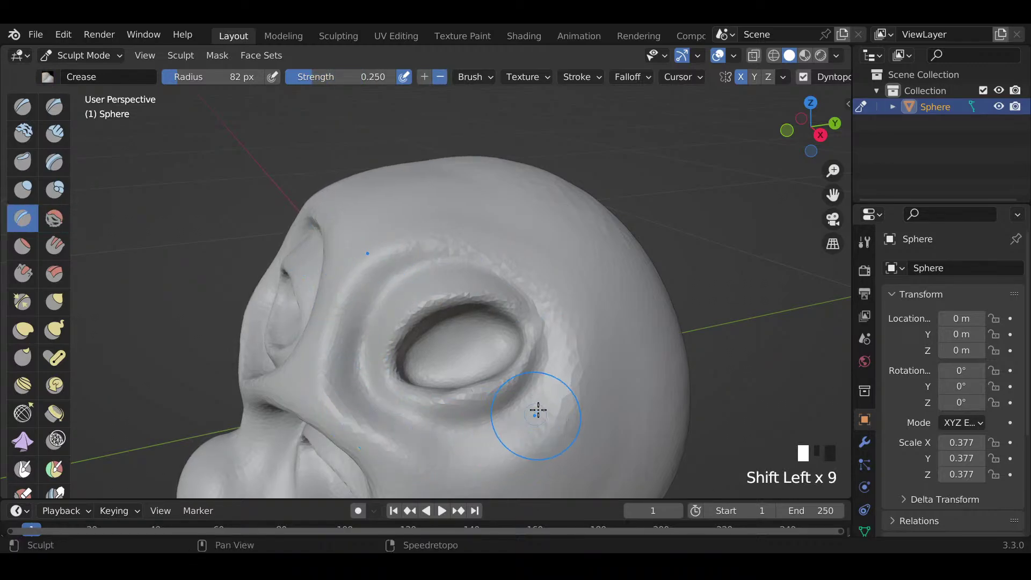
pyautogui.moveTo(538, 411)
pyautogui.keyDown('shift'); pyautogui.mouseDown()
pyautogui.moveTo(591, 336)
pyautogui.moveTo(490, 251)
pyautogui.moveTo(451, 241)
pyautogui.mouseUp(); pyautogui.keyUp('shift')
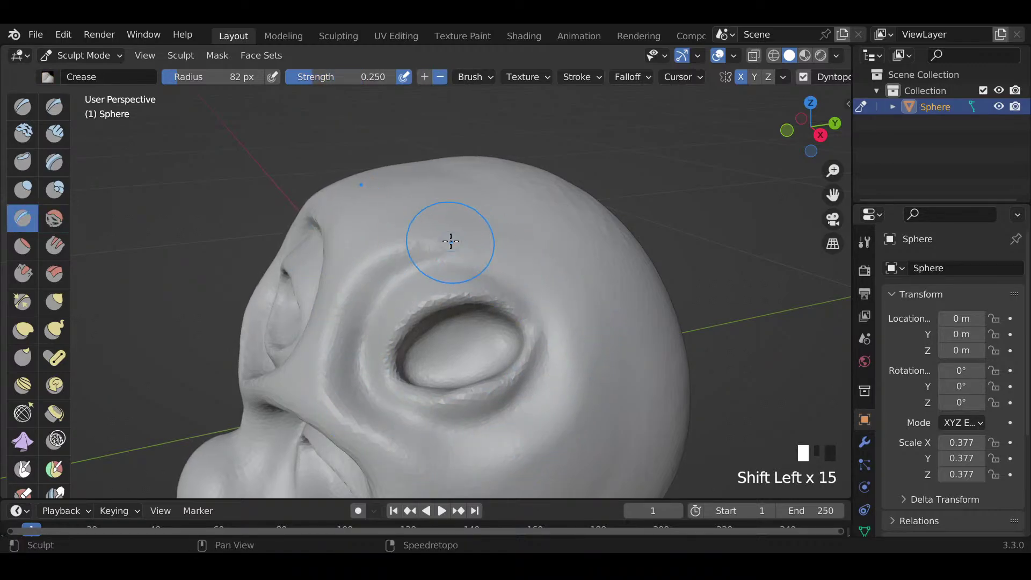
# Step: Sharpen the crease beneath the temple eye's lower lid with the Crease brush at radius 48 px
pyautogui.scroll(-2, 450, 241)
pyautogui.moveTo(453, 255); pyautogui.dragTo(462, 379, button='middle')
pyautogui.scroll(2, 530, 338)
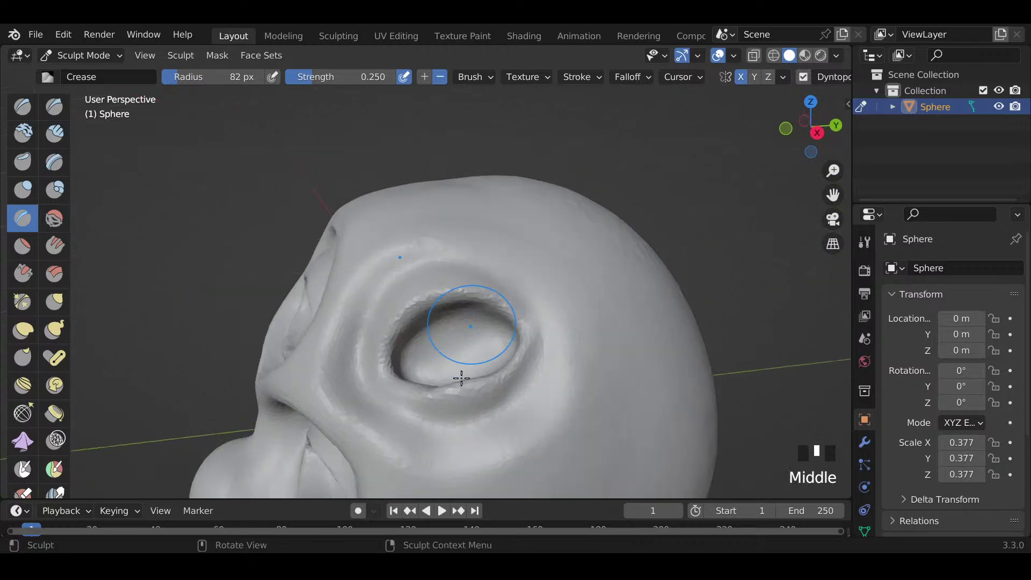
pyautogui.press('f')
pyautogui.click(393, 419)
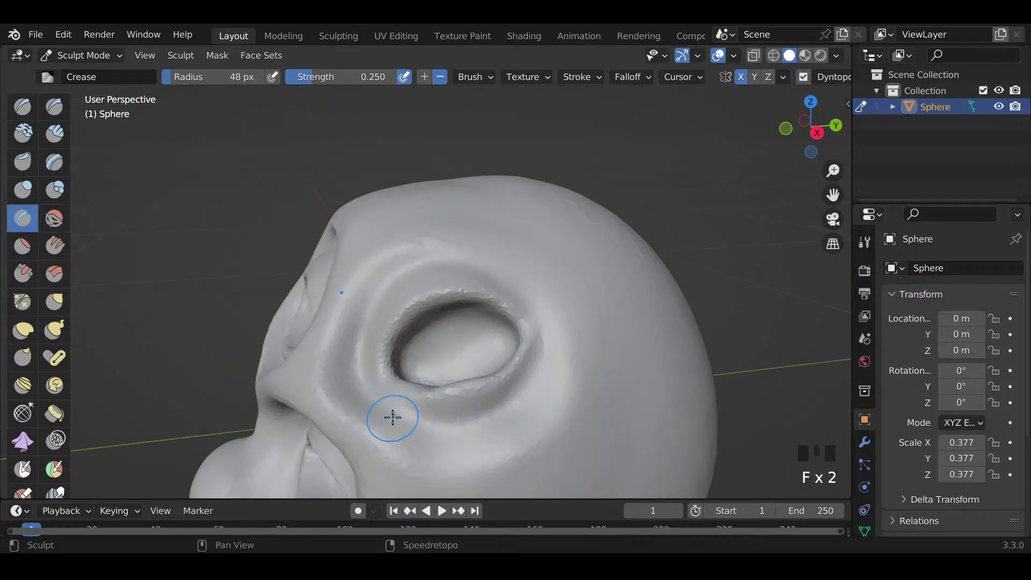
pyautogui.hotkey('shift', 'c')
pyautogui.moveTo(363, 385); pyautogui.dragTo(441, 438)
pyautogui.moveTo(369, 390); pyautogui.dragTo(424, 422)
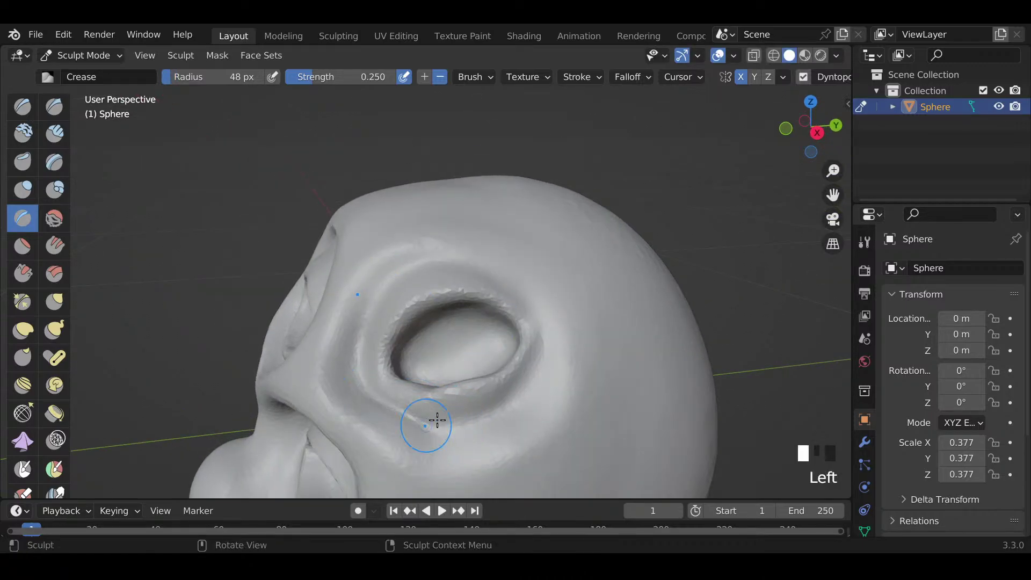
# Step: Reshape the lids and outer corner of the temple eye with the Grab brush at radius 103 px, strength 0.400
pyautogui.moveTo(423, 422)
pyautogui.mouseDown(button='middle')
pyautogui.moveTo(456, 387)
pyautogui.moveTo(420, 392)
pyautogui.mouseUp(button='middle')
pyautogui.press('f')
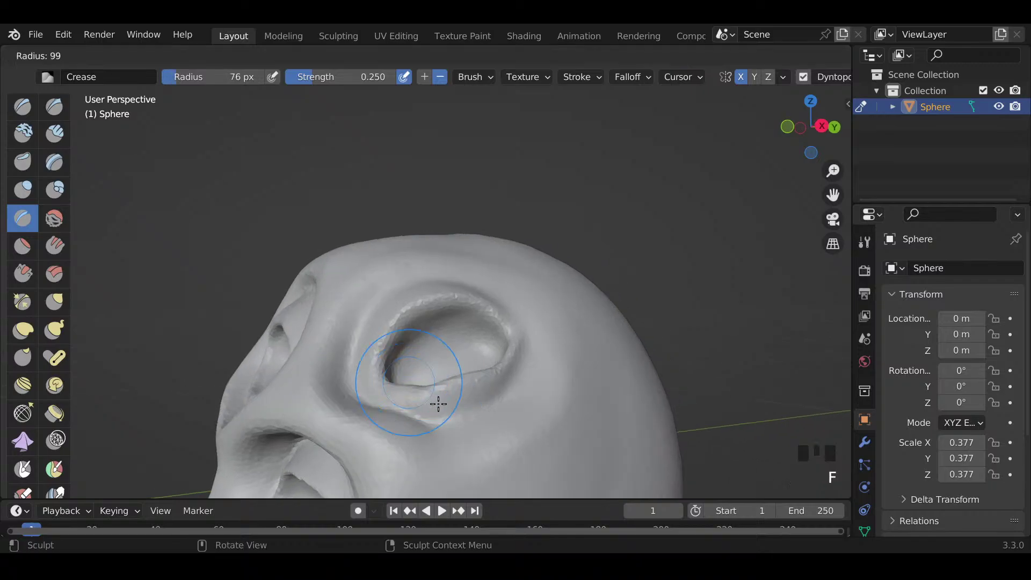
pyautogui.click(441, 404)
pyautogui.press('g')
pyautogui.moveTo(404, 392)
pyautogui.mouseDown()
pyautogui.moveTo(392, 375)
pyautogui.moveTo(415, 380)
pyautogui.mouseUp()
pyautogui.moveTo(415, 380); pyautogui.dragTo(548, 383, button='middle')
pyautogui.moveTo(548, 383); pyautogui.dragTo(538, 315)
pyautogui.moveTo(532, 373)
pyautogui.mouseDown()
pyautogui.moveTo(549, 374)
pyautogui.moveTo(557, 330)
pyautogui.moveTo(546, 339)
pyautogui.mouseUp()
pyautogui.moveTo(546, 338)
pyautogui.mouseDown(button='middle')
pyautogui.moveTo(623, 337)
pyautogui.moveTo(543, 297)
pyautogui.mouseUp(button='middle')
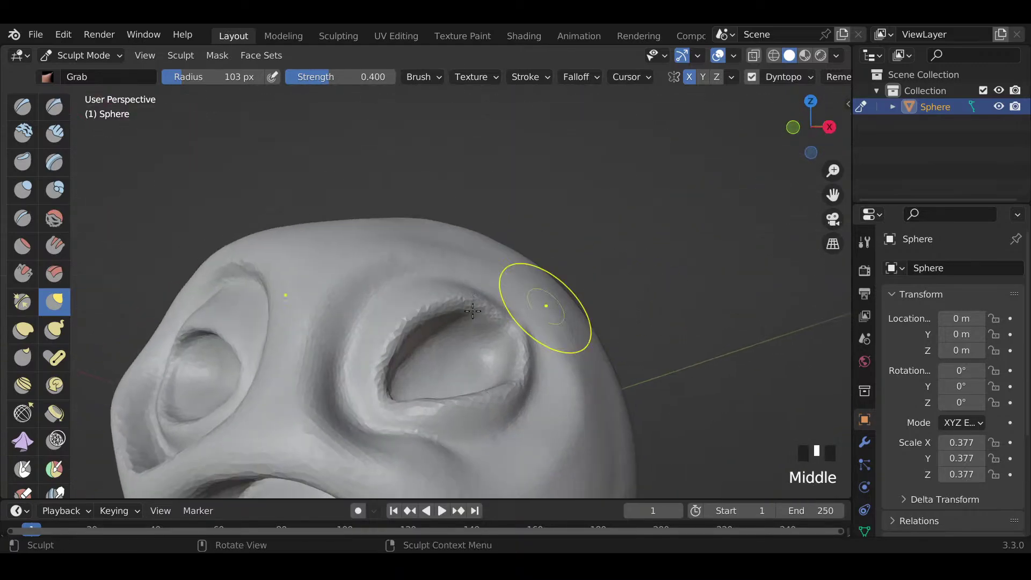
pyautogui.moveTo(472, 299); pyautogui.dragTo(498, 317)
pyautogui.click(503, 318)
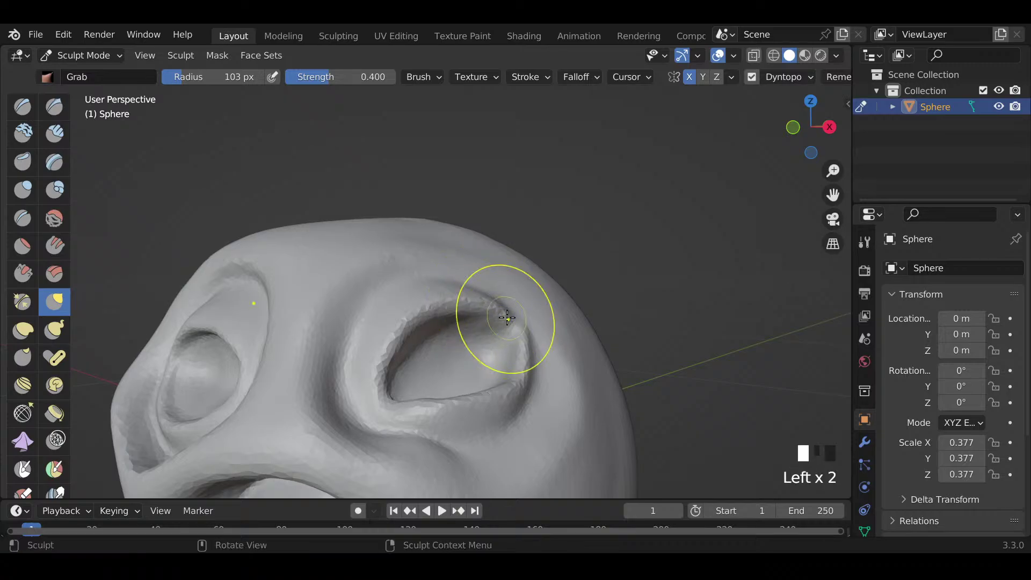
pyautogui.moveTo(439, 421)
pyautogui.mouseDown()
pyautogui.moveTo(433, 428)
pyautogui.moveTo(498, 438)
pyautogui.moveTo(481, 414)
pyautogui.moveTo(421, 414)
pyautogui.mouseUp()
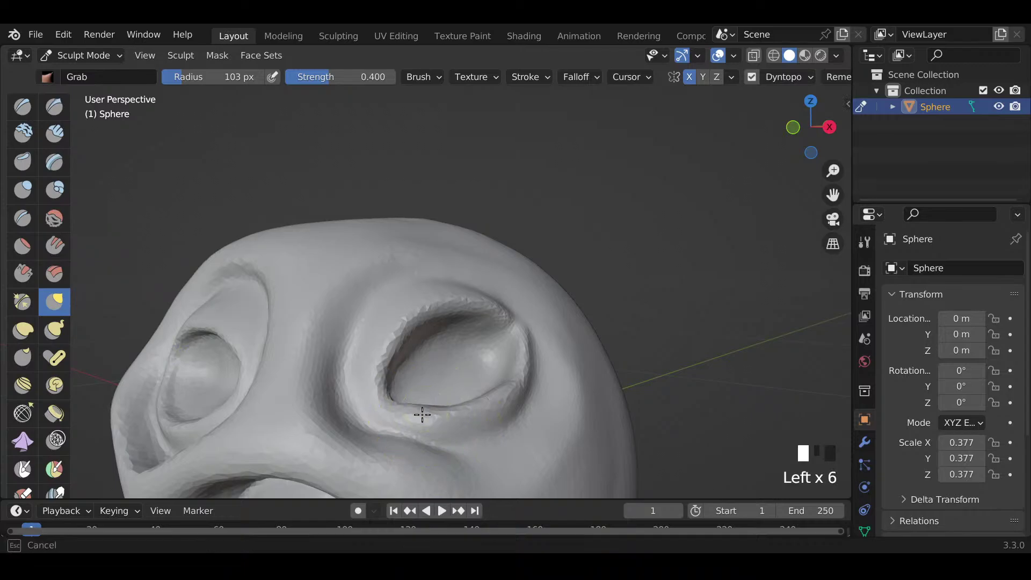
# Step: Check the whole head from the front and side, and save the file
pyautogui.scroll(-3, 497, 392)
pyautogui.moveTo(474, 419); pyautogui.dragTo(564, 398, button='middle')
pyautogui.scroll(-3, 525, 431)
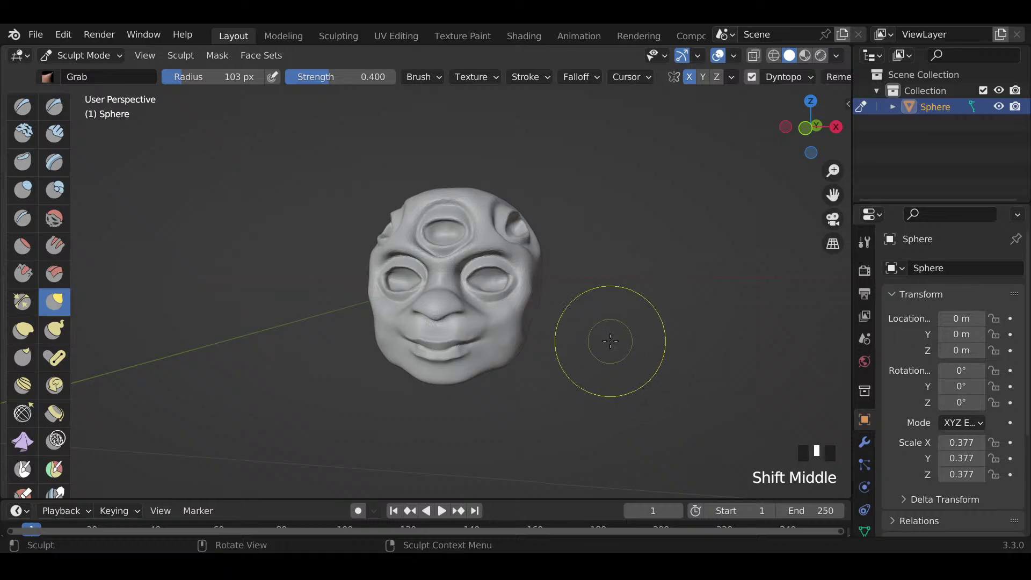
pyautogui.moveTo(668, 315)
pyautogui.mouseDown(button='middle')
pyautogui.moveTo(634, 328)
pyautogui.moveTo(657, 334)
pyautogui.moveTo(568, 327)
pyautogui.mouseUp(button='middle')
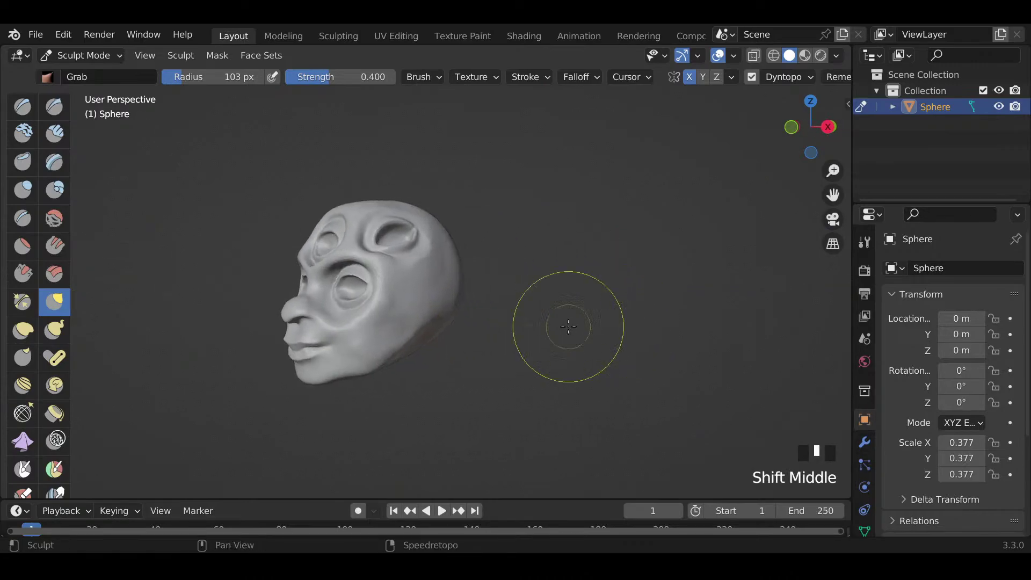
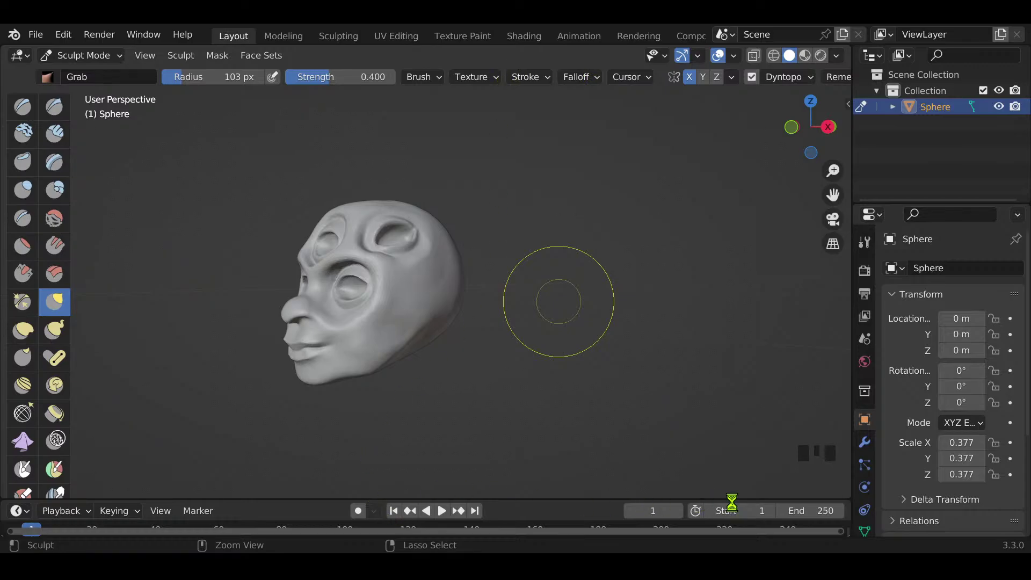
pyautogui.hotkey('ctrl', 's')
# Step: Mask the neck area under the back of the head with the Mask brush at radius 66 px, strength 1.000, and invert the mask
pyautogui.moveTo(525, 375)
pyautogui.mouseDown(button='middle')
pyautogui.moveTo(649, 375)
pyautogui.moveTo(564, 246)
pyautogui.moveTo(762, 371)
pyautogui.moveTo(628, 350)
pyautogui.moveTo(577, 403)
pyautogui.mouseUp(button='middle')
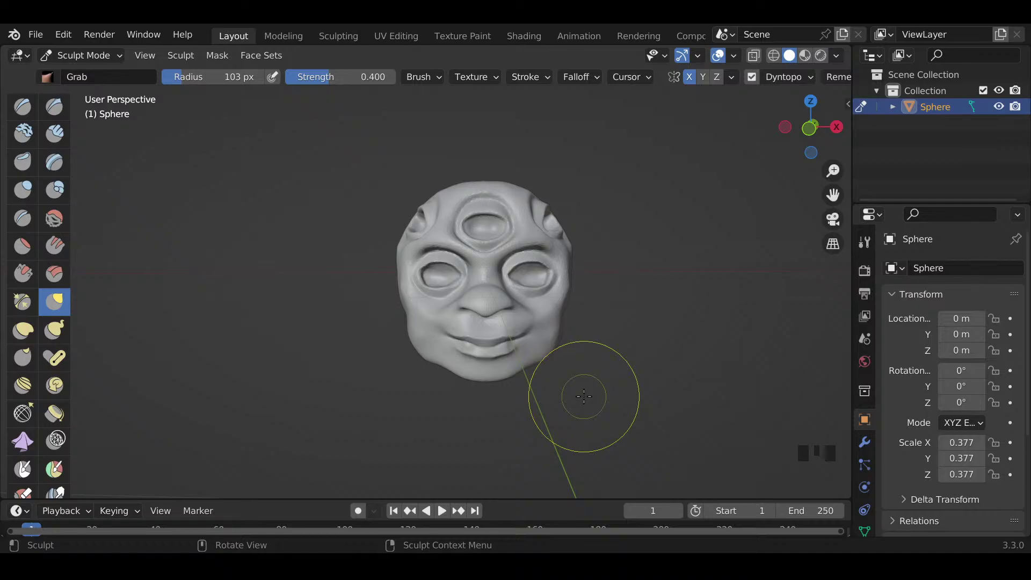
pyautogui.moveTo(626, 375)
pyautogui.mouseDown(button='middle')
pyautogui.moveTo(395, 374)
pyautogui.moveTo(438, 308)
pyautogui.moveTo(393, 346)
pyautogui.mouseUp(button='middle')
pyautogui.press('m')
pyautogui.moveTo(353, 77); pyautogui.dragTo(388, 84)
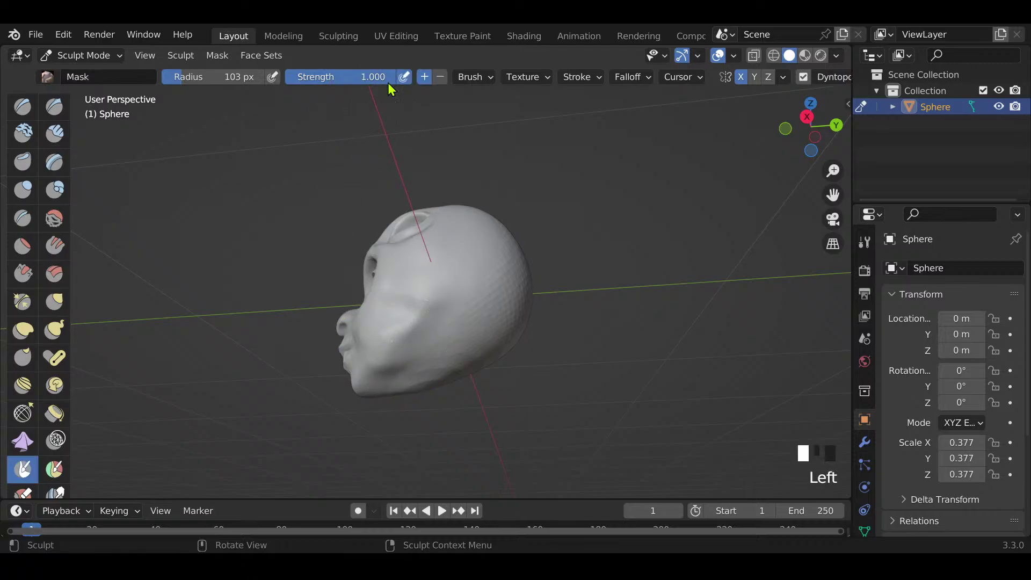
pyautogui.press('f')
pyautogui.press('f')
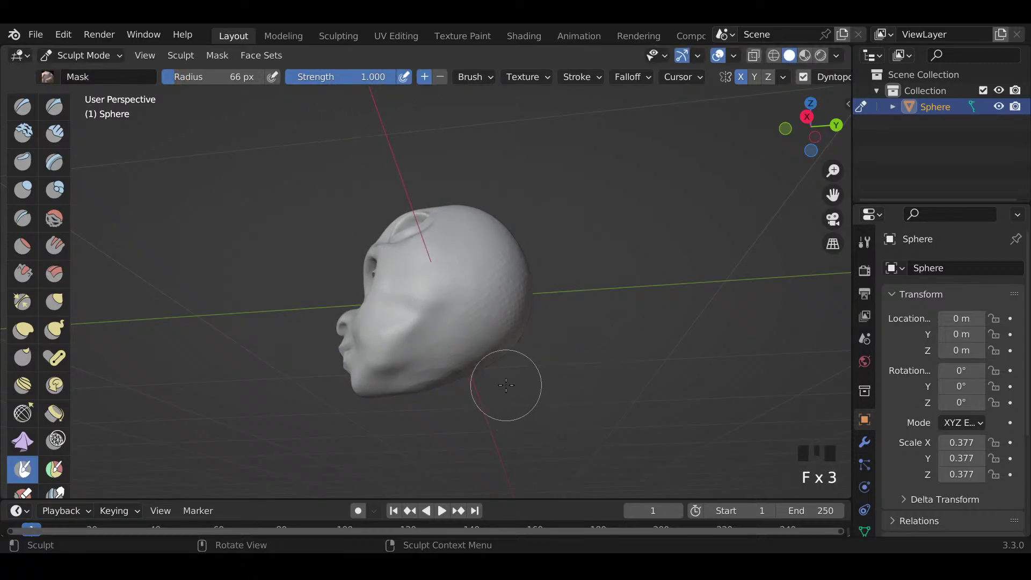
pyautogui.moveTo(505, 382); pyautogui.dragTo(496, 317, button='middle')
pyautogui.moveTo(493, 338)
pyautogui.mouseDown()
pyautogui.moveTo(463, 357)
pyautogui.moveTo(510, 344)
pyautogui.moveTo(515, 312)
pyautogui.mouseUp()
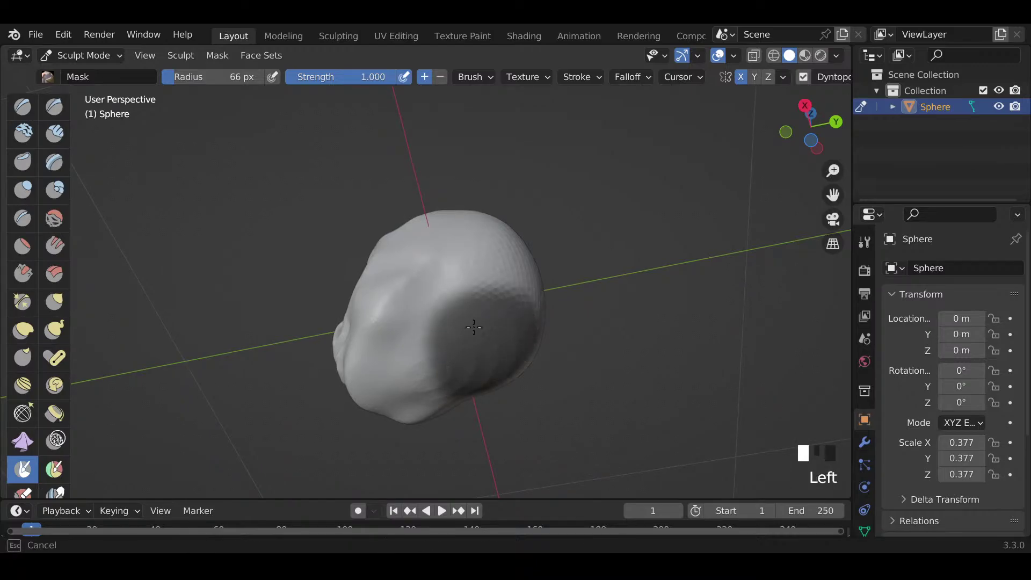
pyautogui.moveTo(478, 357); pyautogui.dragTo(548, 417, button='middle')
pyautogui.hotkey('ctrl', 'i')
# Step: Pull a long neck downward from the unmasked area with the Snake Hook brush at radius 148 px, strength 1.000
pyautogui.moveTo(571, 352); pyautogui.dragTo(530, 369, button='middle')
pyautogui.scroll(-2, 525, 353)
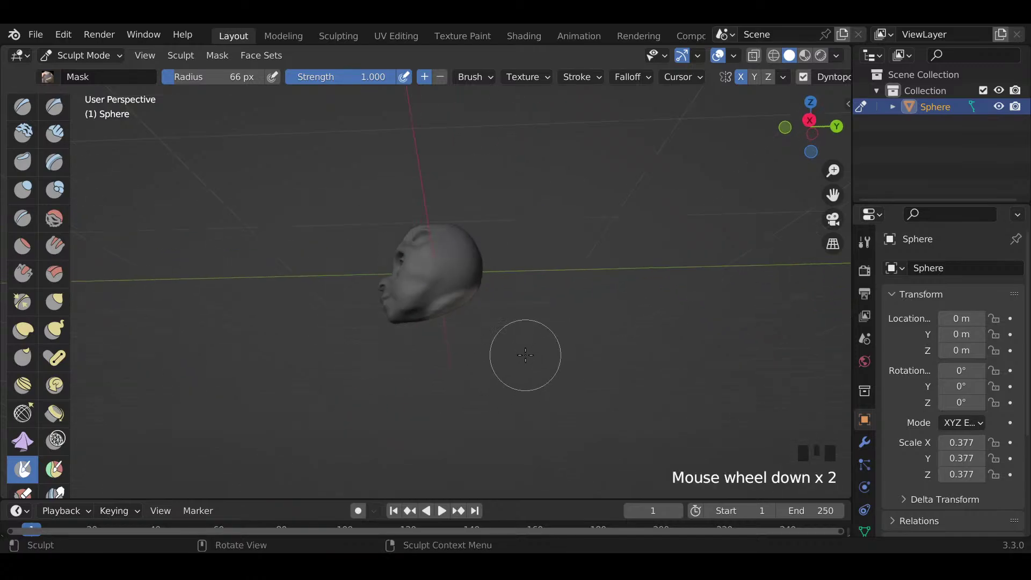
pyautogui.press('f')
pyautogui.press('f')
pyautogui.press('k')
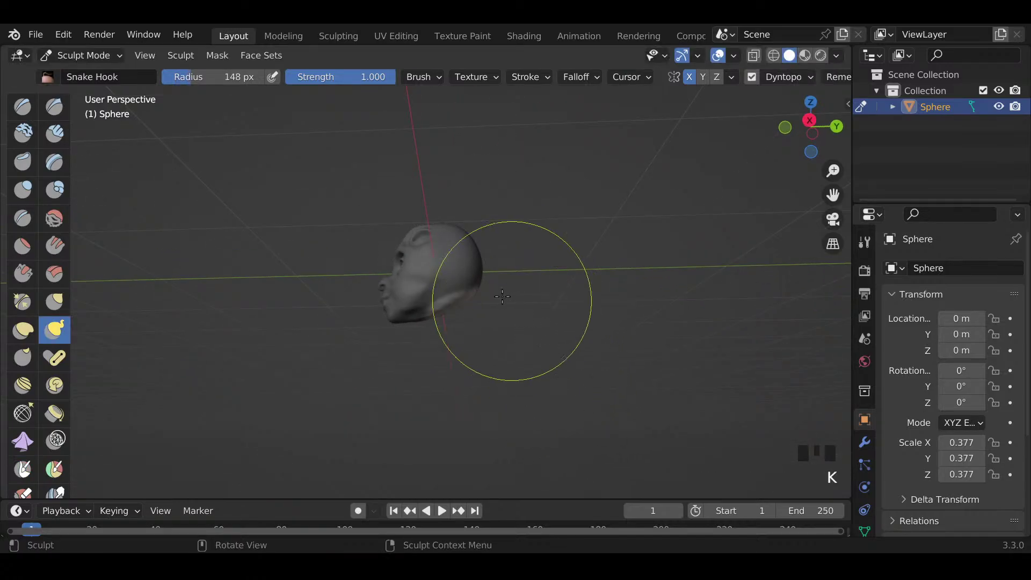
pyautogui.moveTo(457, 301); pyautogui.dragTo(457, 301)
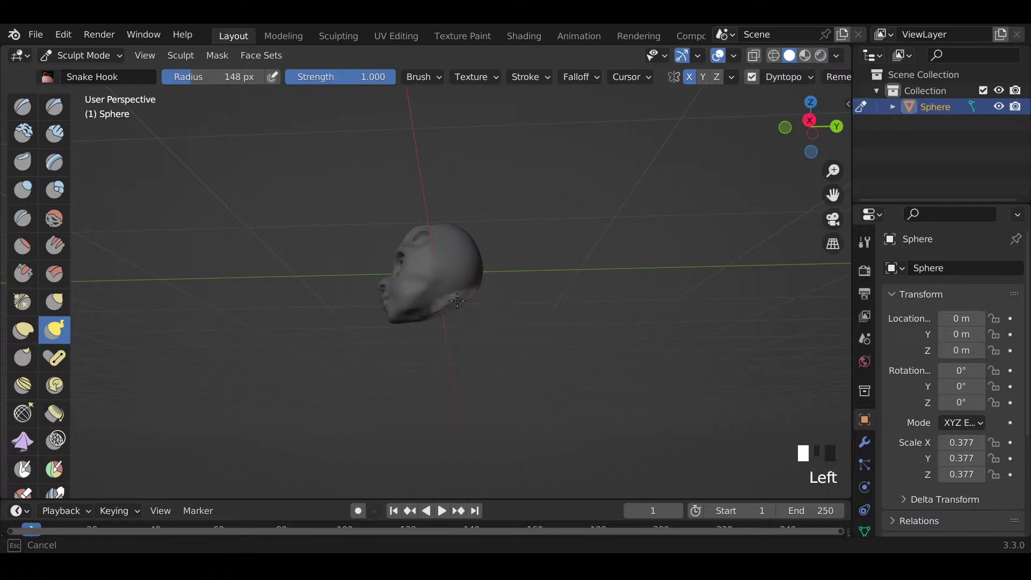
pyautogui.moveTo(471, 427); pyautogui.dragTo(430, 449)
# Step: Smooth the ridged front, side and back surfaces of the neck with a 148 px brush radius
pyautogui.moveTo(440, 440); pyautogui.dragTo(622, 398, button='middle')
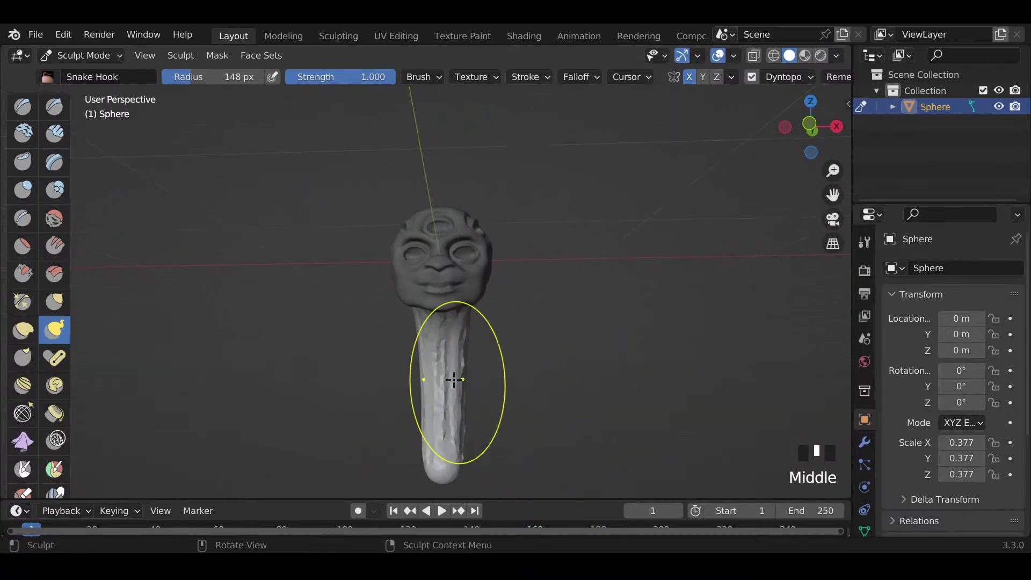
pyautogui.moveTo(449, 391)
pyautogui.keyDown('shift'); pyautogui.mouseDown()
pyautogui.moveTo(449, 369)
pyautogui.moveTo(443, 419)
pyautogui.mouseUp(); pyautogui.keyUp('shift')
pyautogui.keyDown('shift'); pyautogui.moveTo(443, 425); pyautogui.dragTo(443, 447); pyautogui.keyUp('shift')
pyautogui.moveTo(443, 447); pyautogui.dragTo(483, 339, button='middle')
pyautogui.keyDown('shift'); pyautogui.click(484, 338); pyautogui.keyUp('shift')
pyautogui.keyDown('shift'); pyautogui.moveTo(484, 339); pyautogui.dragTo(467, 410); pyautogui.keyUp('shift')
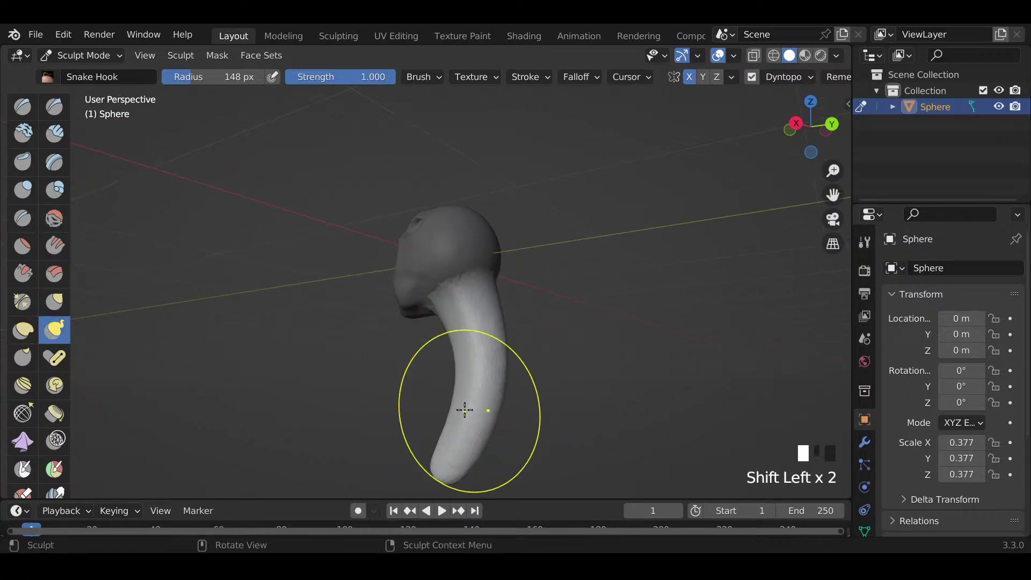
# Step: Pull symmetric shoulders outward from the lower neck with the Snake Hook brush at radius 148 px and smooth the chest
pyautogui.moveTo(467, 410)
pyautogui.mouseDown(button='middle')
pyautogui.moveTo(684, 426)
pyautogui.moveTo(563, 390)
pyautogui.mouseUp(button='middle')
pyautogui.scroll(-2, 684, 426)
pyautogui.moveTo(550, 371); pyautogui.dragTo(594, 387)
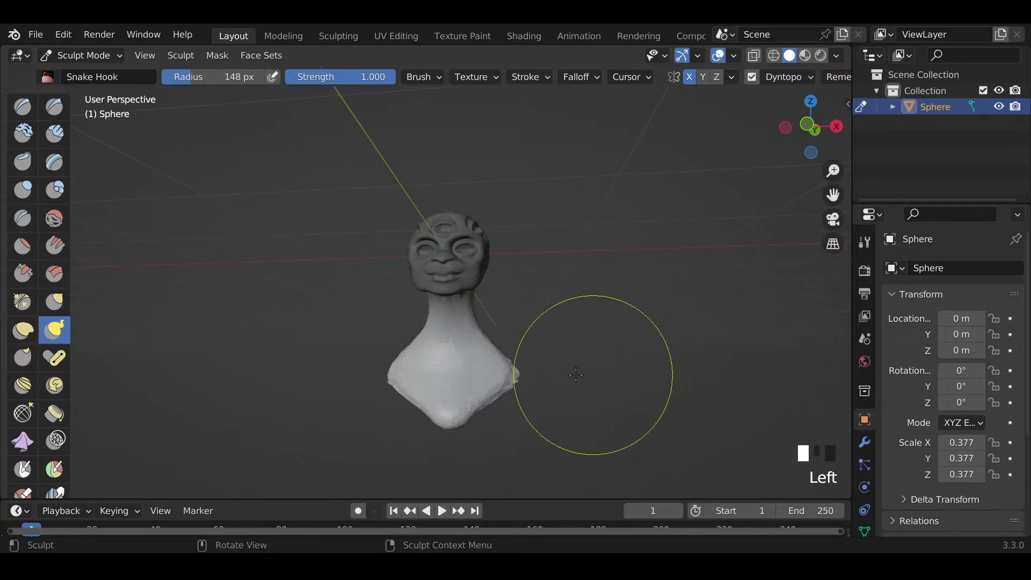
pyautogui.moveTo(481, 380)
pyautogui.mouseDown()
pyautogui.moveTo(529, 377)
pyautogui.moveTo(506, 375)
pyautogui.moveTo(467, 405)
pyautogui.mouseUp()
pyautogui.keyDown('shift'); pyautogui.click(467, 406); pyautogui.keyUp('shift')
pyautogui.moveTo(686, 340); pyautogui.dragTo(524, 379, button='middle')
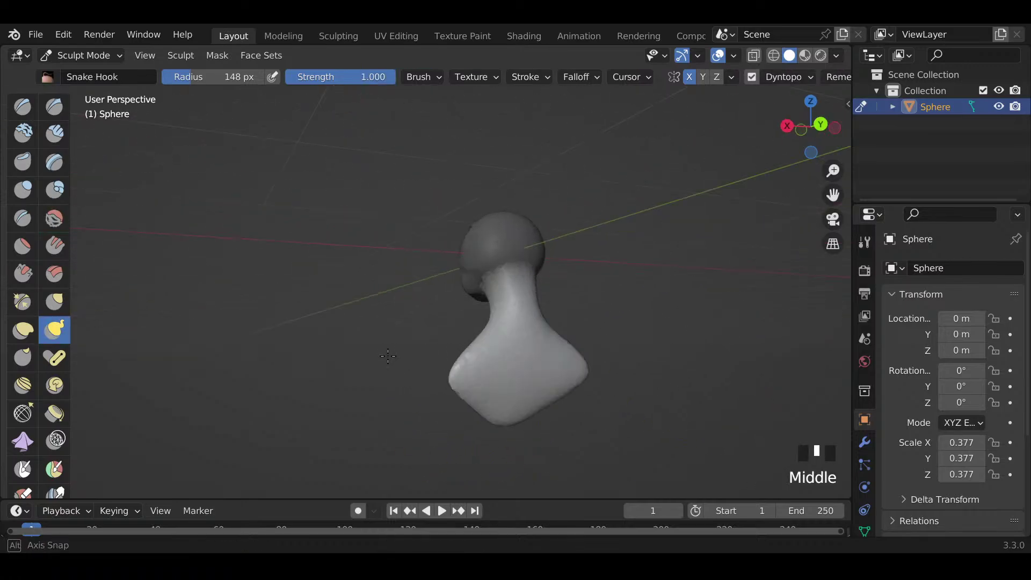
# Step: Thicken the shoulder and chest mass with the Inflate/Deflate brush at strength 0.500 and smooth its front and back
pyautogui.keyDown('shift'); pyautogui.moveTo(525, 380); pyautogui.dragTo(502, 379); pyautogui.keyUp('shift')
pyautogui.moveTo(502, 379); pyautogui.dragTo(529, 392, button='middle')
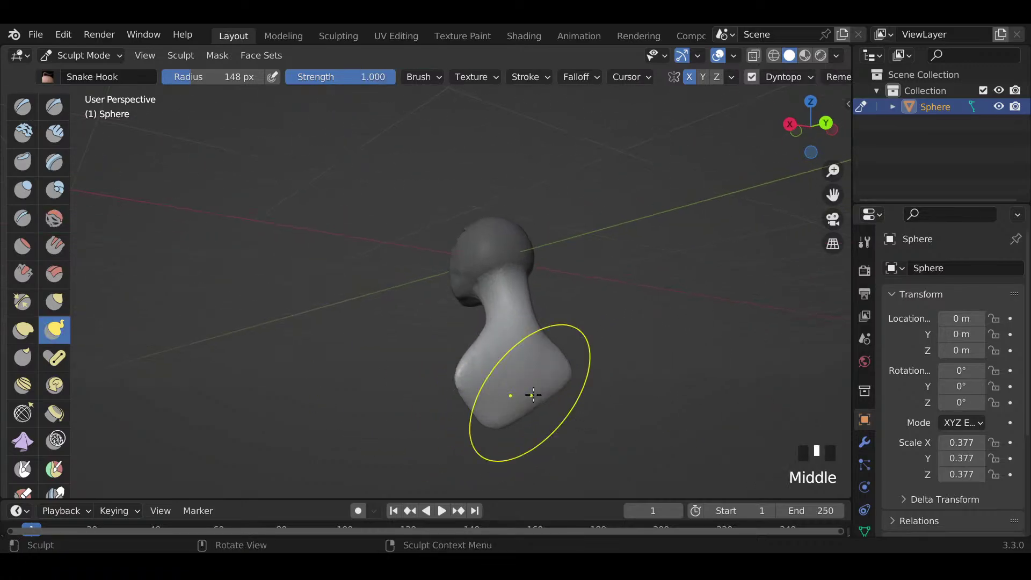
pyautogui.press('i')
pyautogui.moveTo(495, 369)
pyautogui.mouseDown()
pyautogui.moveTo(536, 366)
pyautogui.moveTo(483, 392)
pyautogui.moveTo(509, 373)
pyautogui.moveTo(516, 398)
pyautogui.mouseUp()
pyautogui.keyDown('shift'); pyautogui.moveTo(514, 353); pyautogui.dragTo(516, 389); pyautogui.keyUp('shift')
pyautogui.moveTo(515, 389); pyautogui.dragTo(498, 378, button='middle')
pyautogui.moveTo(498, 379)
pyautogui.keyDown('shift'); pyautogui.mouseDown()
pyautogui.moveTo(490, 357)
pyautogui.moveTo(452, 372)
pyautogui.moveTo(525, 382)
pyautogui.mouseUp(); pyautogui.keyUp('shift')
pyautogui.moveTo(525, 381)
pyautogui.mouseDown(button='middle')
pyautogui.moveTo(561, 386)
pyautogui.moveTo(493, 381)
pyautogui.mouseUp(button='middle')
# Step: Pull a torso downward from the underside of the chest with the Snake Hook brush at radius 100 px, strength 1.000
pyautogui.press('f')
pyautogui.press('f')
pyautogui.press('f')
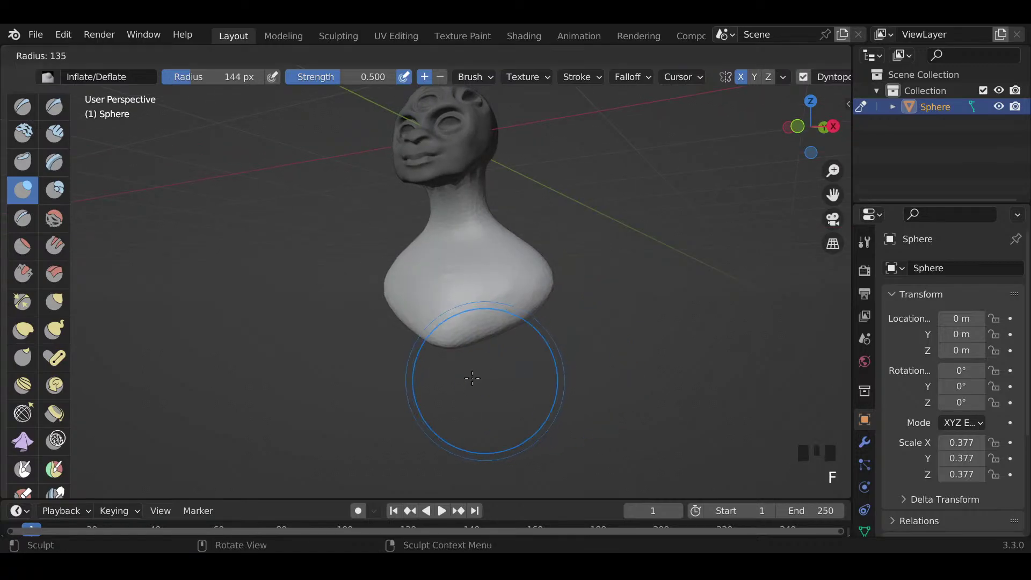
pyautogui.press('k')
pyautogui.moveTo(453, 340); pyautogui.dragTo(436, 411)
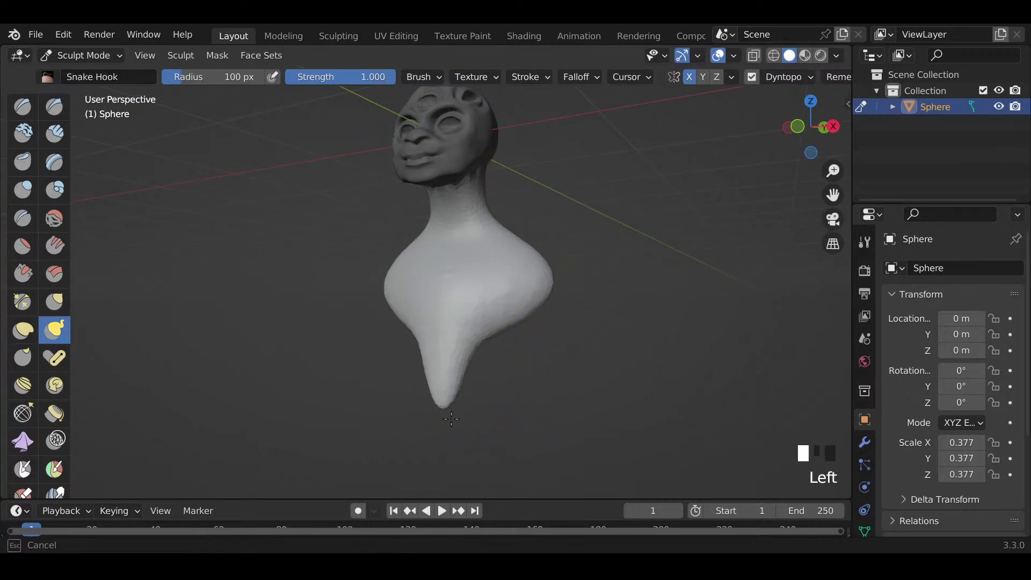
pyautogui.moveTo(467, 340); pyautogui.dragTo(454, 413)
pyautogui.moveTo(466, 379); pyautogui.dragTo(463, 438)
pyautogui.moveTo(463, 438); pyautogui.dragTo(355, 393, button='middle')
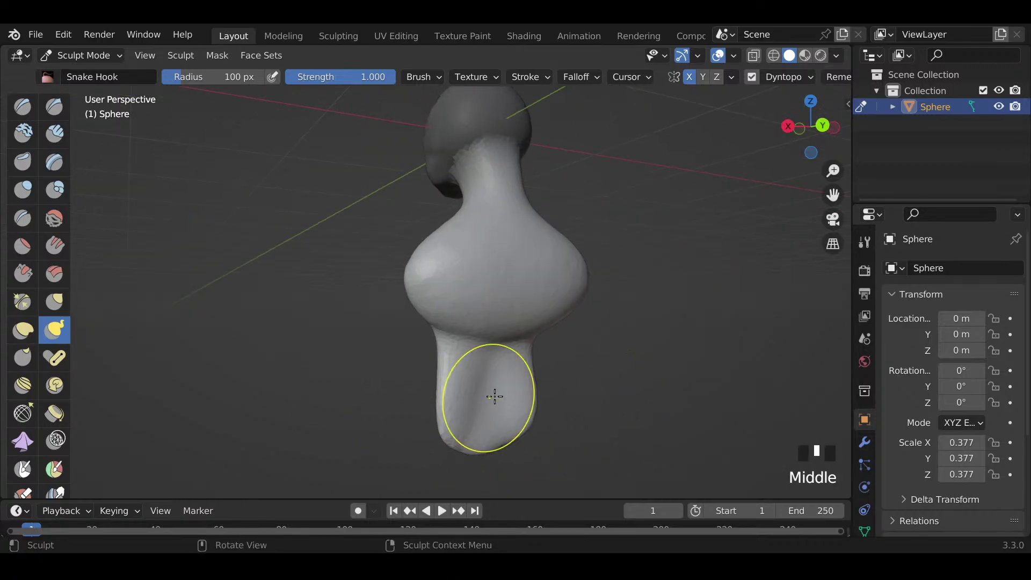
# Step: Fill out the new torso with the Inflate/Deflate brush at radius 100 and 131 px, strength 0.500, and smooth its lower end
pyautogui.press('i')
pyautogui.moveTo(502, 395)
pyautogui.mouseDown()
pyautogui.moveTo(503, 386)
pyautogui.moveTo(479, 405)
pyautogui.mouseUp()
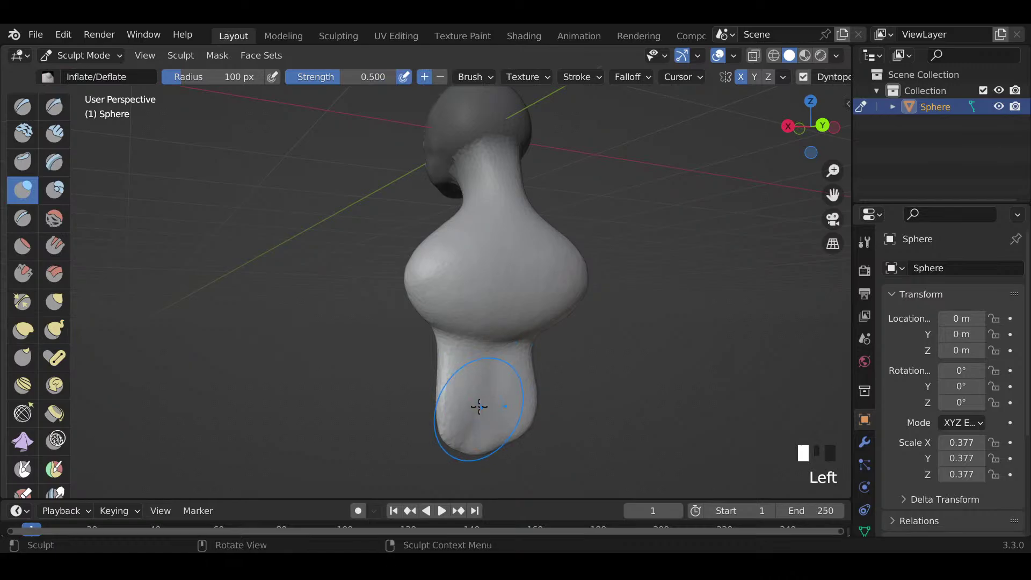
pyautogui.press('f')
pyautogui.click(470, 407)
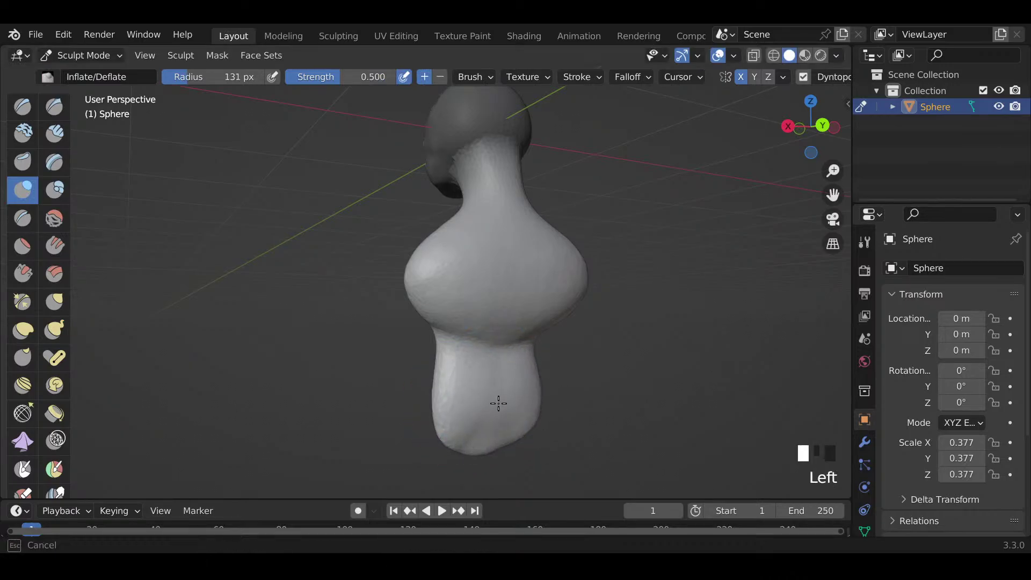
pyautogui.moveTo(498, 403); pyautogui.dragTo(451, 386, button='middle')
pyautogui.moveTo(451, 387)
pyautogui.mouseDown()
pyautogui.moveTo(479, 386)
pyautogui.moveTo(450, 450)
pyautogui.mouseUp()
pyautogui.moveTo(453, 428)
pyautogui.mouseDown(button='middle')
pyautogui.moveTo(534, 431)
pyautogui.moveTo(534, 457)
pyautogui.mouseUp(button='middle')
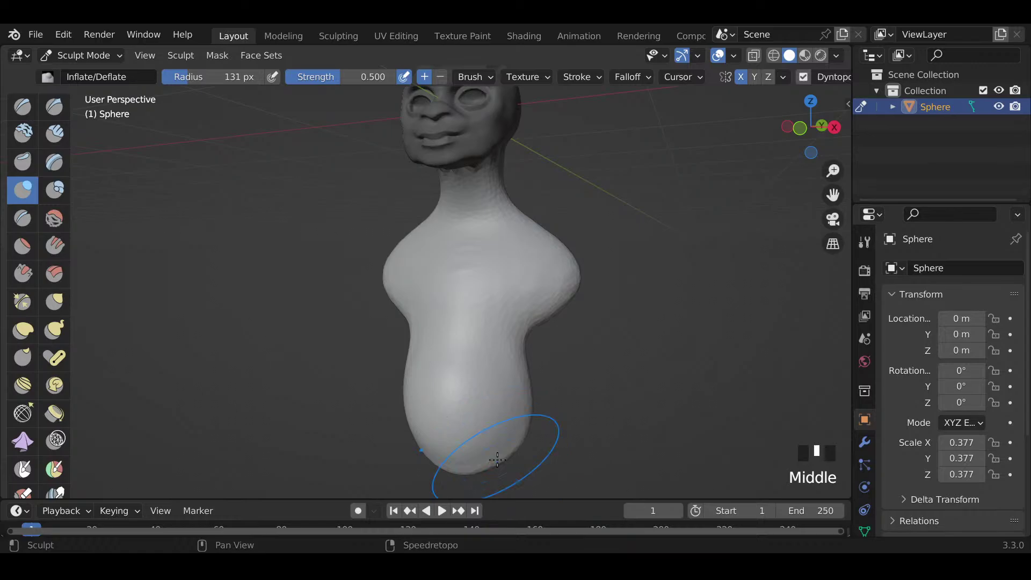
pyautogui.keyDown('shift'); pyautogui.moveTo(453, 432); pyautogui.dragTo(504, 462); pyautogui.keyUp('shift')
# Step: Pinch in a waist just below the shoulders with the Snake Hook brush at radius 79 px and smooth the crease
pyautogui.press('f')
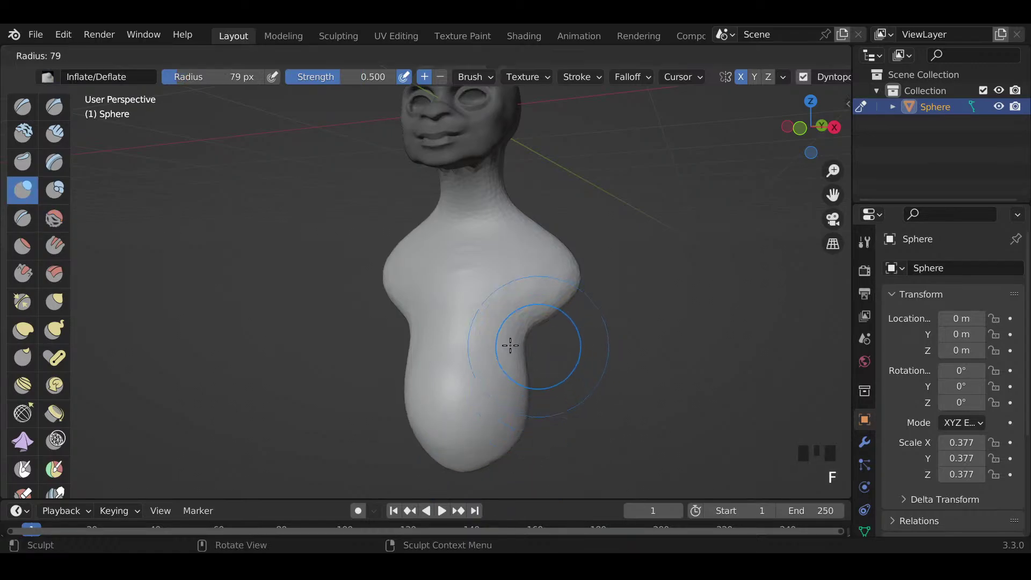
pyautogui.click(513, 343)
pyautogui.press('k')
pyautogui.moveTo(532, 341); pyautogui.dragTo(494, 329)
pyautogui.moveTo(479, 338); pyautogui.dragTo(329, 304, button='middle')
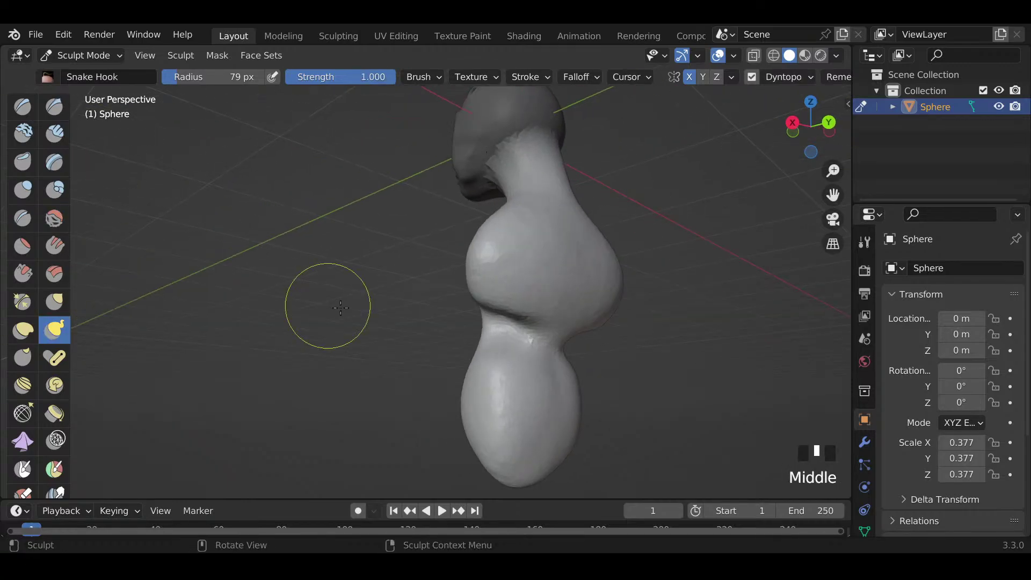
pyautogui.keyDown('shift'); pyautogui.moveTo(478, 329); pyautogui.dragTo(483, 329); pyautogui.keyUp('shift')
pyautogui.moveTo(575, 345); pyautogui.dragTo(744, 369, button='middle')
pyautogui.scroll(-3, 603, 345)
pyautogui.moveTo(603, 345); pyautogui.dragTo(589, 353, button='middle')
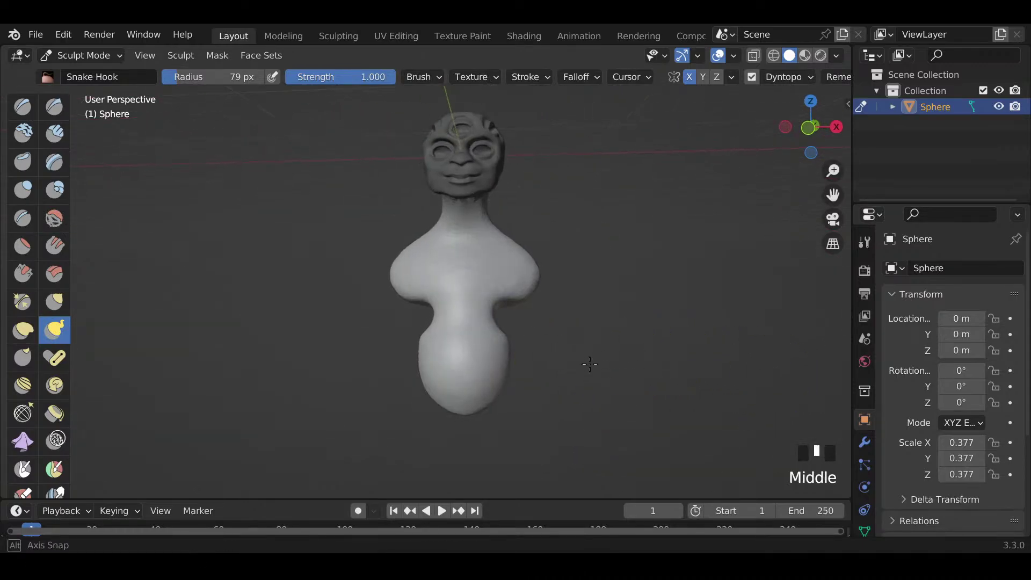
# Step: Extend the torso's lower end downward into another segment with the Snake Hook brush at radius 113 px
pyautogui.keyDown('shift'); pyautogui.moveTo(556, 404); pyautogui.dragTo(569, 334, button='middle'); pyautogui.keyUp('shift')
pyautogui.press('f')
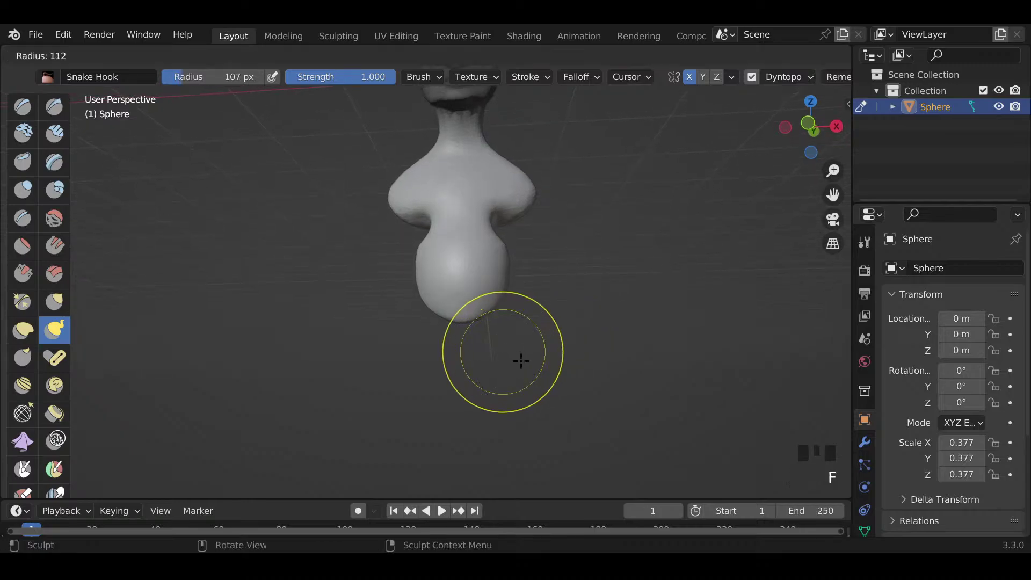
pyautogui.click(483, 345)
pyautogui.moveTo(458, 312); pyautogui.dragTo(460, 328)
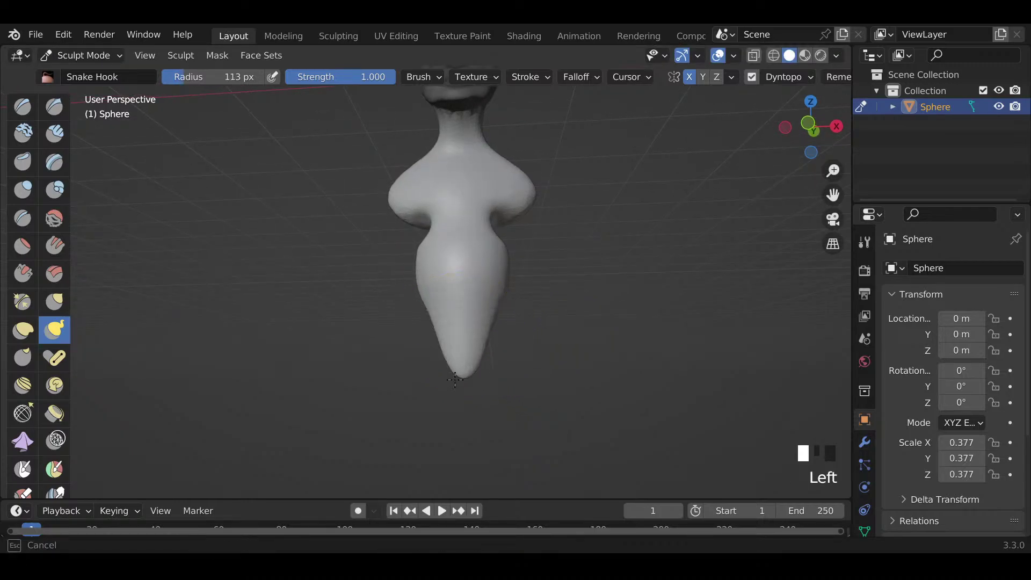
pyautogui.moveTo(455, 380); pyautogui.dragTo(464, 398)
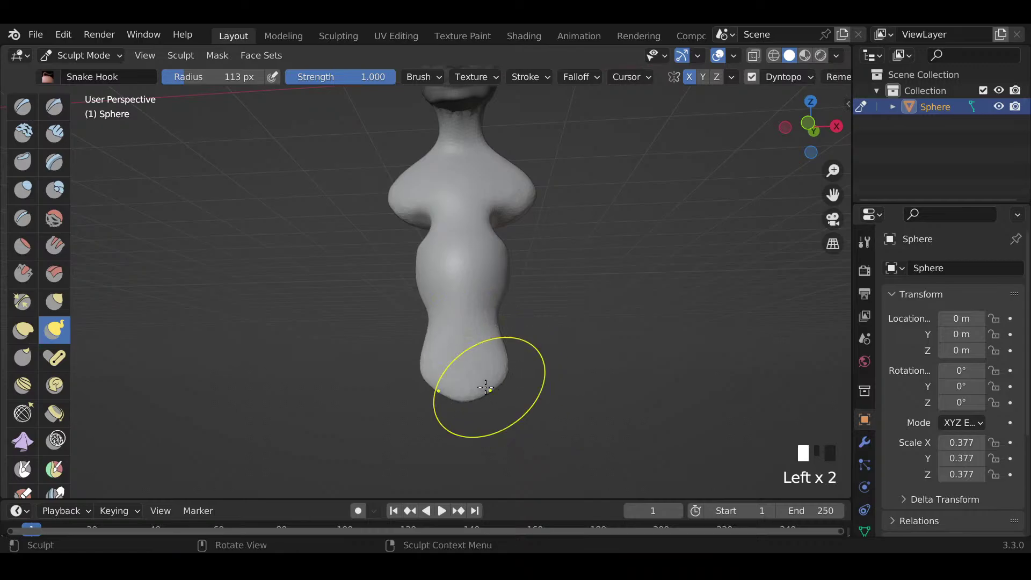
pyautogui.click(478, 405)
# Step: Round out the lowest body segment from all sides with the Inflate/Deflate brush at radius 113 px, strength 0.500
pyautogui.press('i')
pyautogui.click(451, 374)
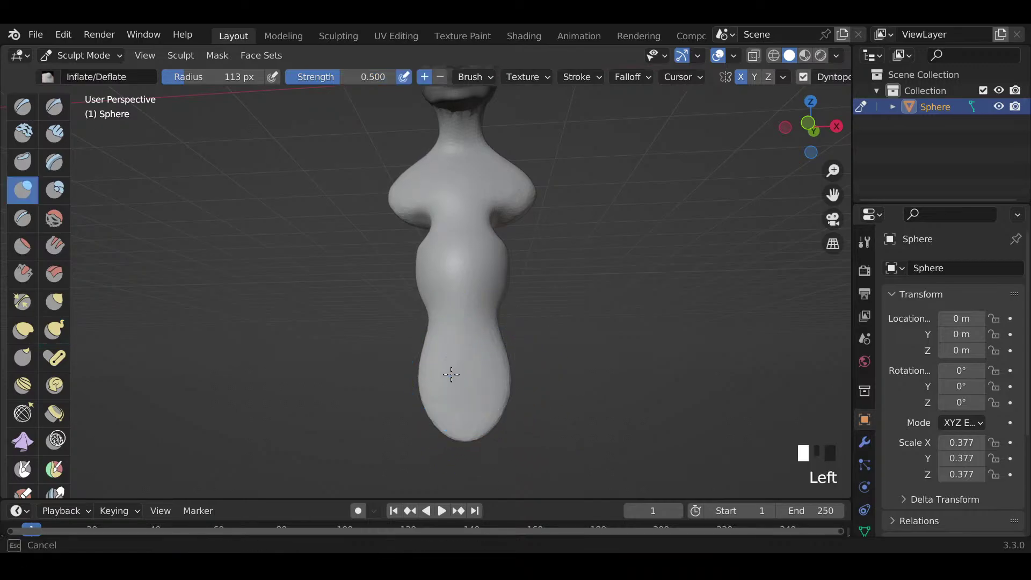
pyautogui.moveTo(484, 414)
pyautogui.mouseDown(button='middle')
pyautogui.moveTo(477, 363)
pyautogui.moveTo(461, 346)
pyautogui.moveTo(520, 369)
pyautogui.mouseUp(button='middle')
pyautogui.moveTo(521, 369)
pyautogui.mouseDown()
pyautogui.moveTo(508, 399)
pyautogui.moveTo(468, 376)
pyautogui.mouseUp()
pyautogui.moveTo(469, 376); pyautogui.dragTo(722, 391, button='middle')
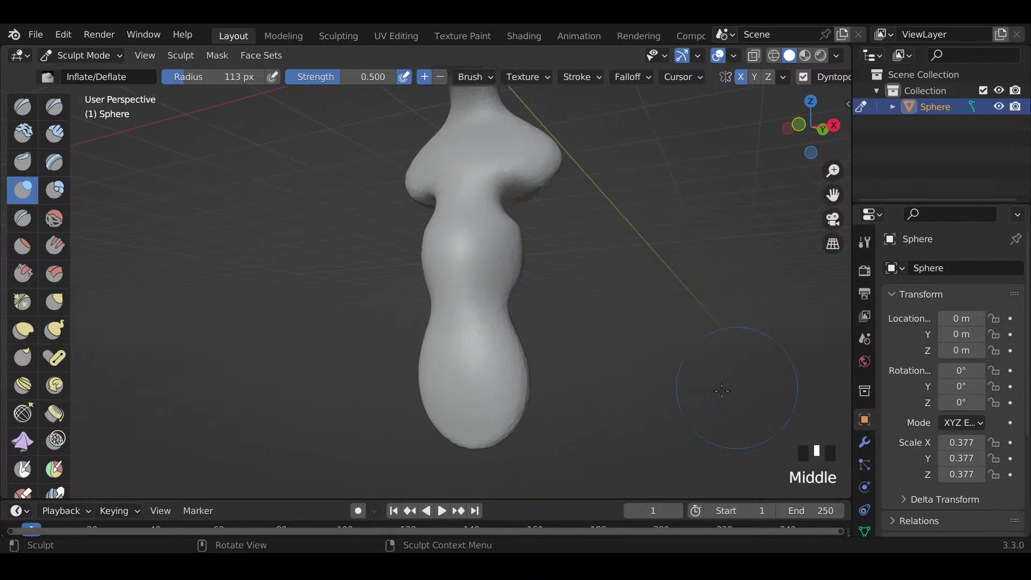
pyautogui.moveTo(440, 367); pyautogui.dragTo(487, 385)
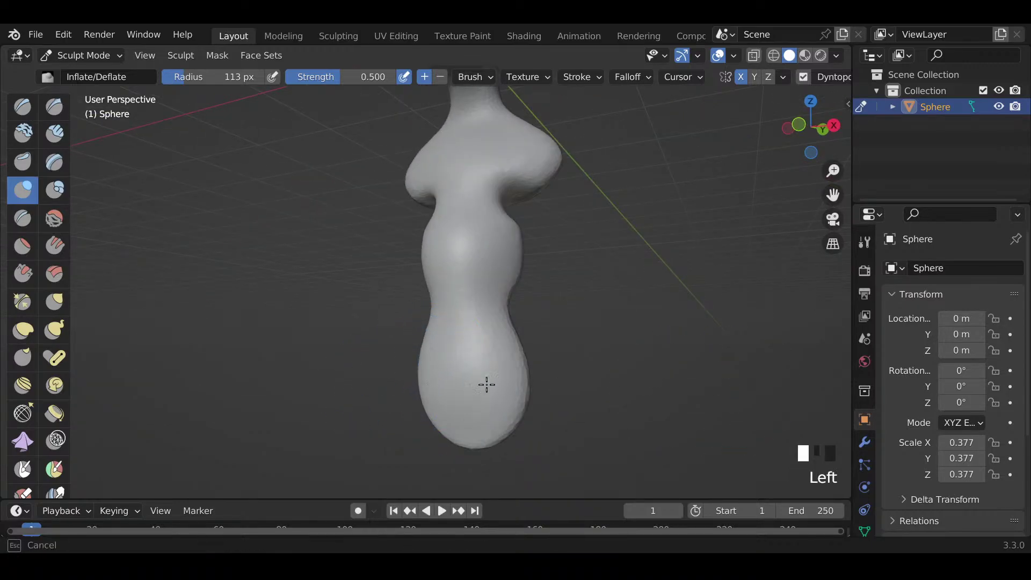
pyautogui.click(476, 438)
pyautogui.moveTo(472, 440); pyautogui.dragTo(468, 403)
pyautogui.moveTo(467, 403)
pyautogui.keyDown('shift'); pyautogui.mouseDown(button='middle')
pyautogui.moveTo(500, 401)
pyautogui.moveTo(446, 404)
pyautogui.moveTo(519, 336)
pyautogui.mouseUp(button='middle'); pyautogui.keyUp('shift')
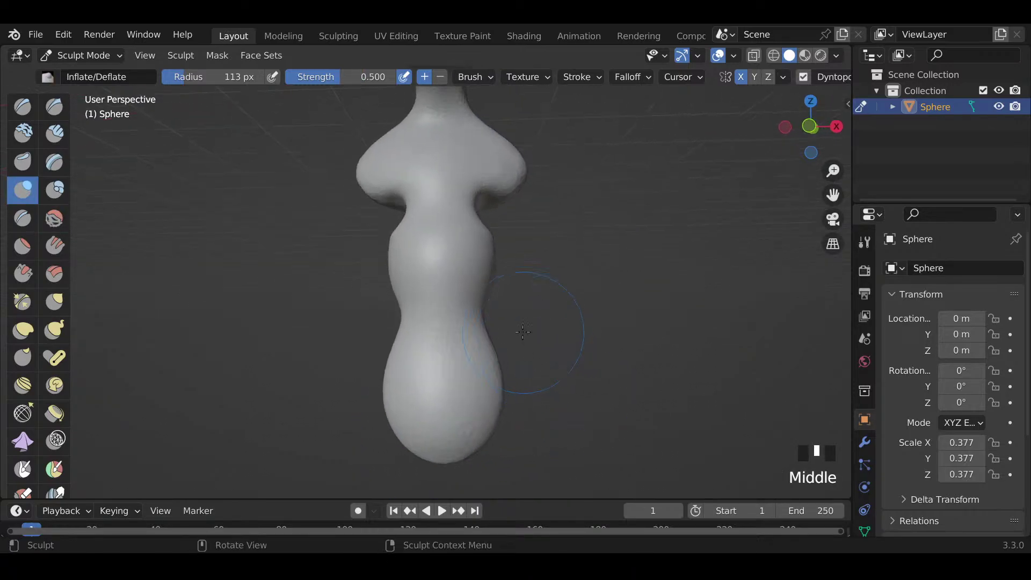
# Step: Pinch in the narrowing above the lowest segment and shape that segment's sides with the Snake Hook brush at radius 89 px
pyautogui.press('f')
pyautogui.click(506, 330)
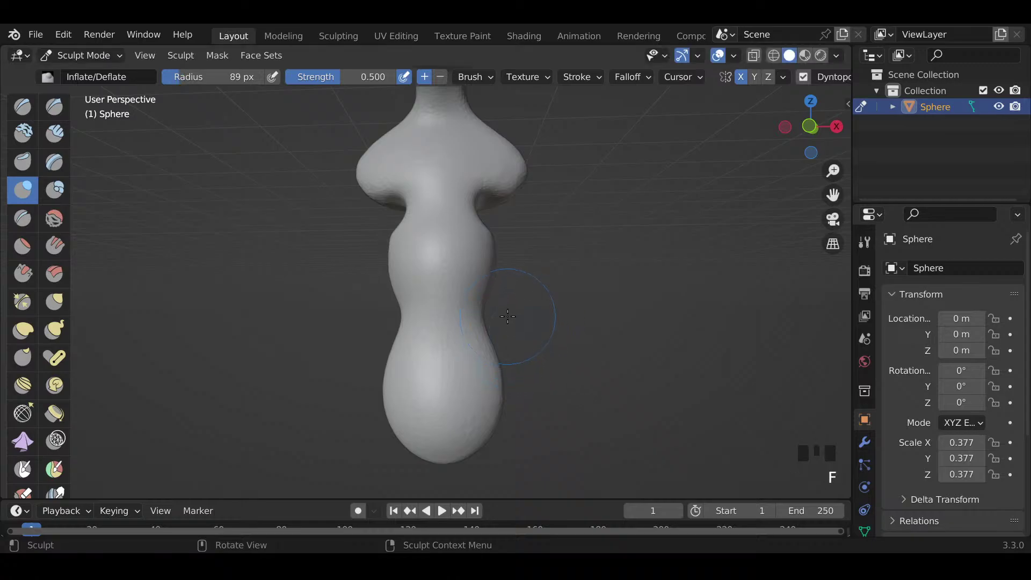
pyautogui.press('g')
pyautogui.moveTo(505, 315)
pyautogui.mouseDown()
pyautogui.moveTo(460, 312)
pyautogui.moveTo(487, 318)
pyautogui.moveTo(468, 317)
pyautogui.mouseUp()
pyautogui.press('k')
pyautogui.moveTo(467, 316); pyautogui.dragTo(349, 317, button='middle')
pyautogui.moveTo(466, 314); pyautogui.dragTo(483, 318)
pyautogui.moveTo(440, 405); pyautogui.dragTo(468, 420)
pyautogui.moveTo(469, 421); pyautogui.dragTo(641, 425, button='middle')
pyautogui.moveTo(509, 416)
pyautogui.mouseDown()
pyautogui.moveTo(454, 415)
pyautogui.moveTo(461, 427)
pyautogui.moveTo(442, 414)
pyautogui.mouseUp()
# Step: Smooth the sides of the lower body segments and the narrowing between them at radius 89 px, strength 0.700
pyautogui.moveTo(442, 414)
pyautogui.mouseDown(button='middle')
pyautogui.moveTo(472, 375)
pyautogui.moveTo(445, 334)
pyautogui.moveTo(350, 250)
pyautogui.moveTo(460, 288)
pyautogui.mouseUp(button='middle')
pyautogui.keyDown('shift'); pyautogui.moveTo(460, 288); pyautogui.dragTo(476, 295); pyautogui.keyUp('shift')
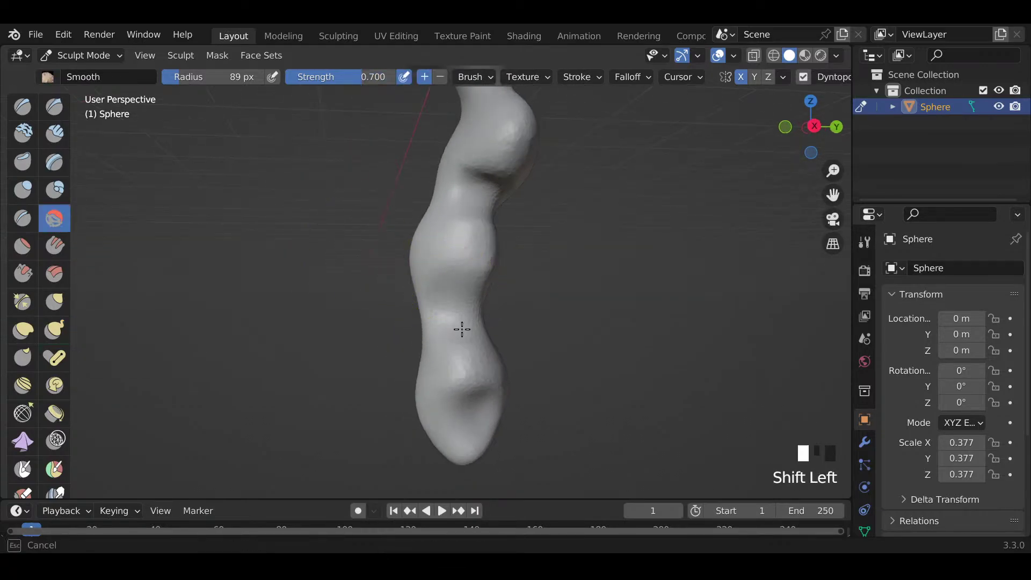
pyautogui.keyDown('shift'); pyautogui.moveTo(462, 329); pyautogui.dragTo(462, 329); pyautogui.keyUp('shift')
pyautogui.moveTo(462, 329)
pyautogui.mouseDown(button='middle')
pyautogui.moveTo(618, 317)
pyautogui.moveTo(591, 330)
pyautogui.moveTo(467, 329)
pyautogui.moveTo(479, 269)
pyautogui.mouseUp(button='middle')
pyautogui.keyDown('shift'); pyautogui.moveTo(479, 269); pyautogui.dragTo(467, 293); pyautogui.keyUp('shift')
pyautogui.scroll(-2, 462, 301)
pyautogui.moveTo(461, 306)
pyautogui.mouseDown(button='middle')
pyautogui.moveTo(589, 320)
pyautogui.moveTo(567, 276)
pyautogui.mouseUp(button='middle')
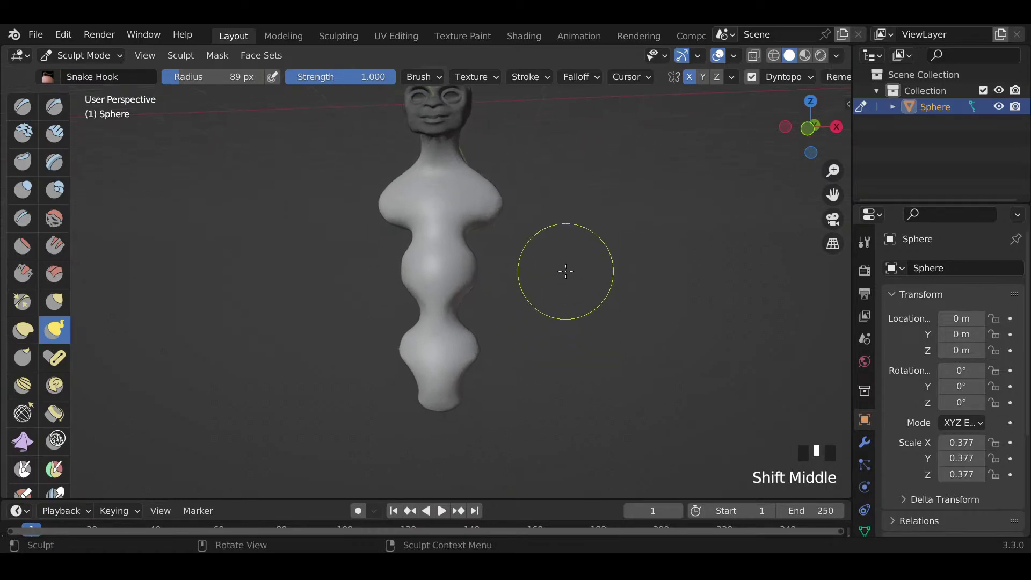
# Step: Widen and reshape the middle body segment symmetrically with the Grab brush at radius 126 px, strength 0.400
pyautogui.press('f')
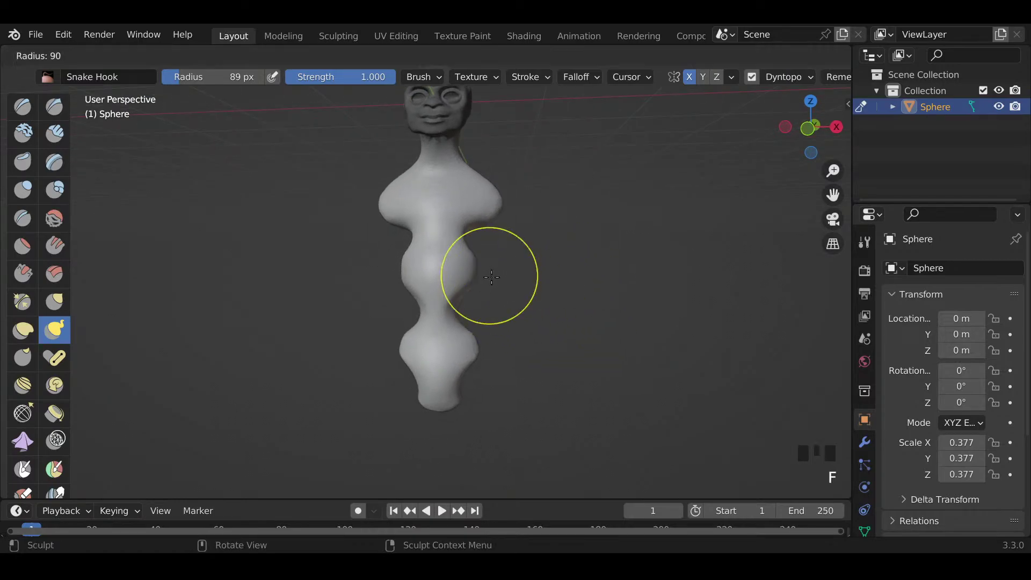
pyautogui.click(511, 289)
pyautogui.press('g')
pyautogui.moveTo(468, 273)
pyautogui.mouseDown()
pyautogui.moveTo(484, 273)
pyautogui.moveTo(469, 255)
pyautogui.mouseUp()
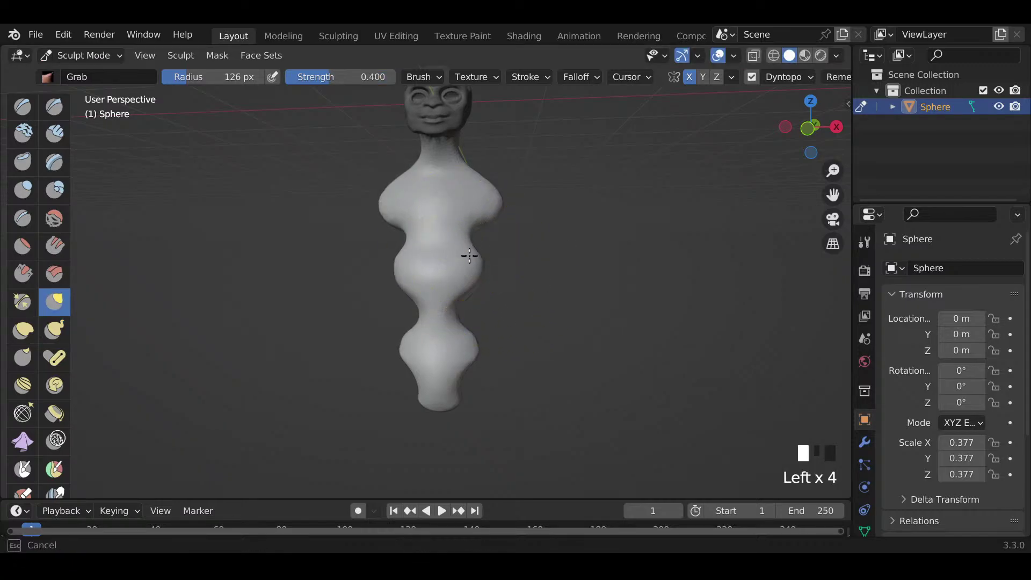
pyautogui.click(457, 292)
pyautogui.moveTo(456, 292); pyautogui.dragTo(360, 297, button='middle')
# Step: Adjust the sides of the lowest segment and the bulge above it with the Grab brush at radius 126 px
pyautogui.moveTo(441, 401); pyautogui.dragTo(775, 412, button='middle')
pyautogui.keyDown('shift'); pyautogui.moveTo(633, 406); pyautogui.dragTo(606, 344, button='middle'); pyautogui.keyUp('shift')
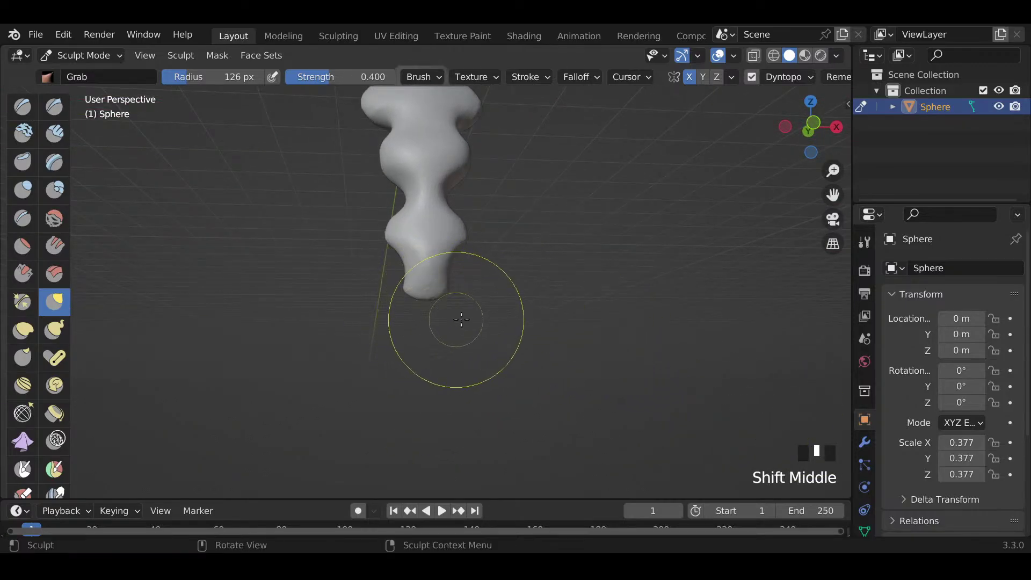
pyautogui.click(455, 233)
pyautogui.moveTo(455, 233); pyautogui.dragTo(451, 254)
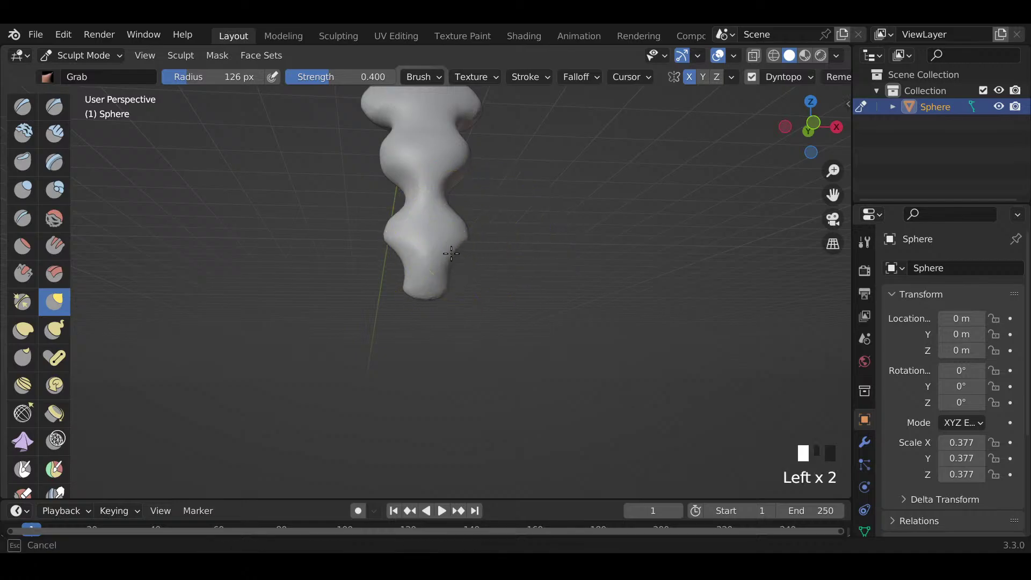
pyautogui.moveTo(462, 170); pyautogui.dragTo(465, 180)
pyautogui.moveTo(509, 155); pyautogui.dragTo(492, 177, button='middle')
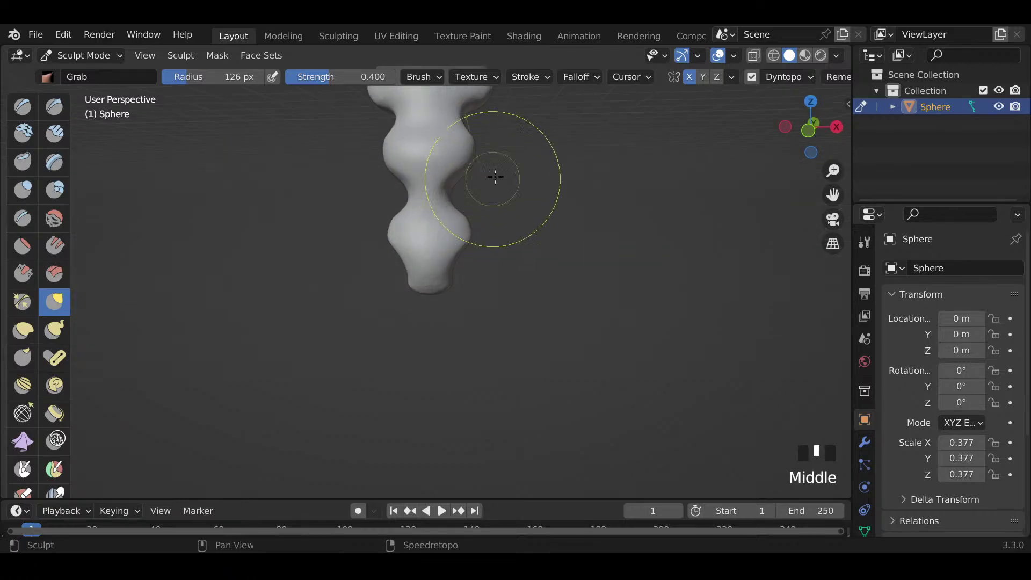
# Step: Shift the middle and lowest bulges slightly downward and reshape the shoulders with the Grab brush at radius 126 px
pyautogui.keyDown('shift'); pyautogui.moveTo(497, 130); pyautogui.dragTo(486, 242, button='middle'); pyautogui.keyUp('shift')
pyautogui.moveTo(474, 193); pyautogui.dragTo(471, 184)
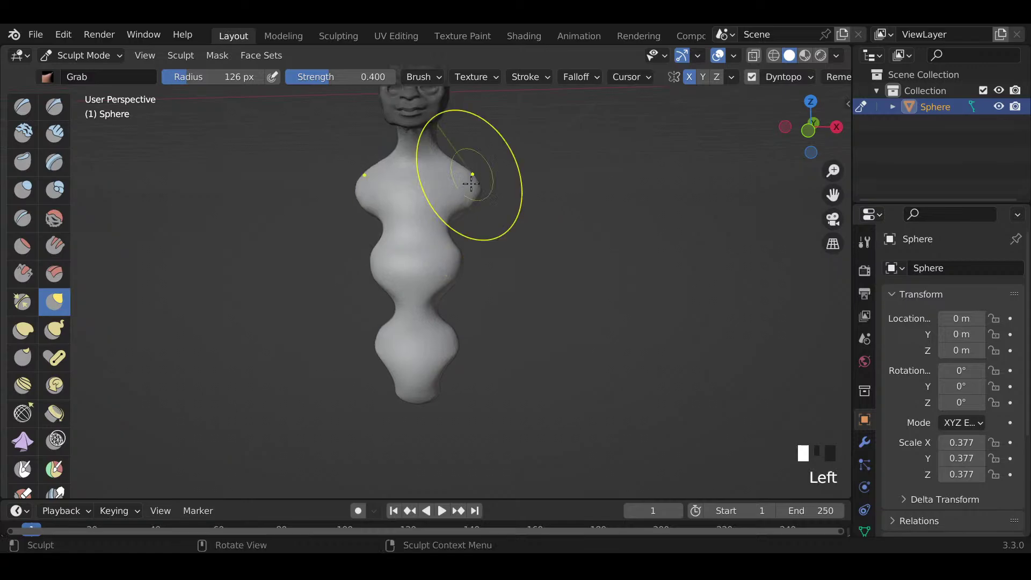
pyautogui.moveTo(452, 257); pyautogui.dragTo(453, 270)
pyautogui.moveTo(449, 342); pyautogui.dragTo(446, 358)
pyautogui.moveTo(455, 267); pyautogui.dragTo(449, 285)
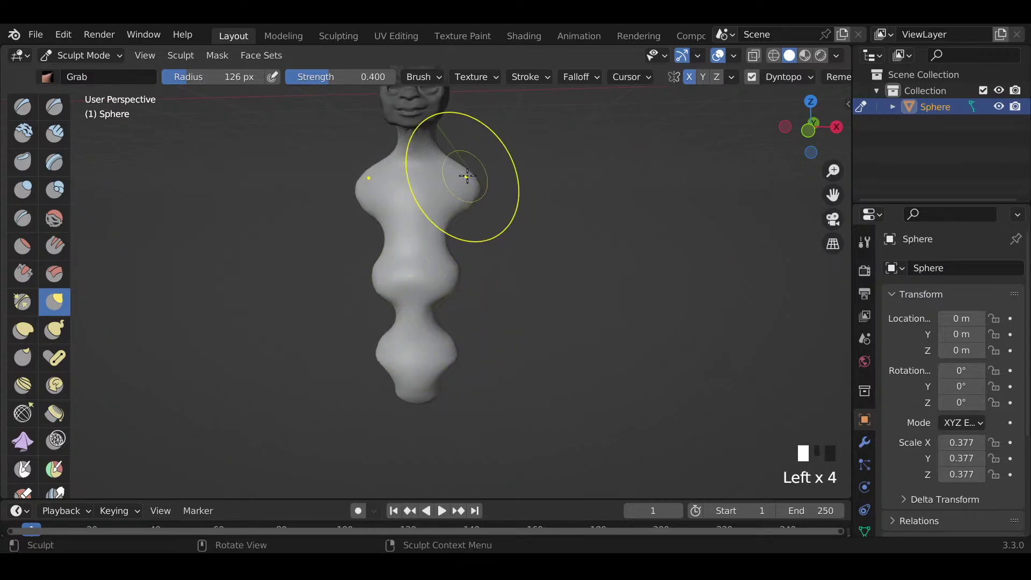
pyautogui.moveTo(467, 176); pyautogui.dragTo(474, 201)
pyautogui.moveTo(455, 167); pyautogui.dragTo(471, 140)
pyautogui.moveTo(433, 232); pyautogui.dragTo(440, 235)
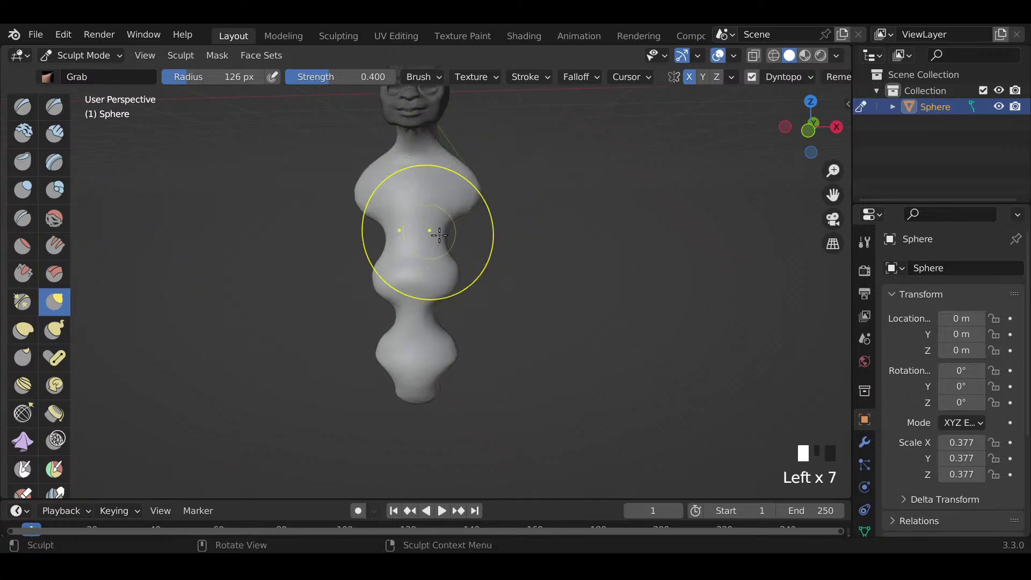
# Step: Draw in the waist beneath the shoulders with the Snake Hook brush at radius 65 px
pyautogui.press('f')
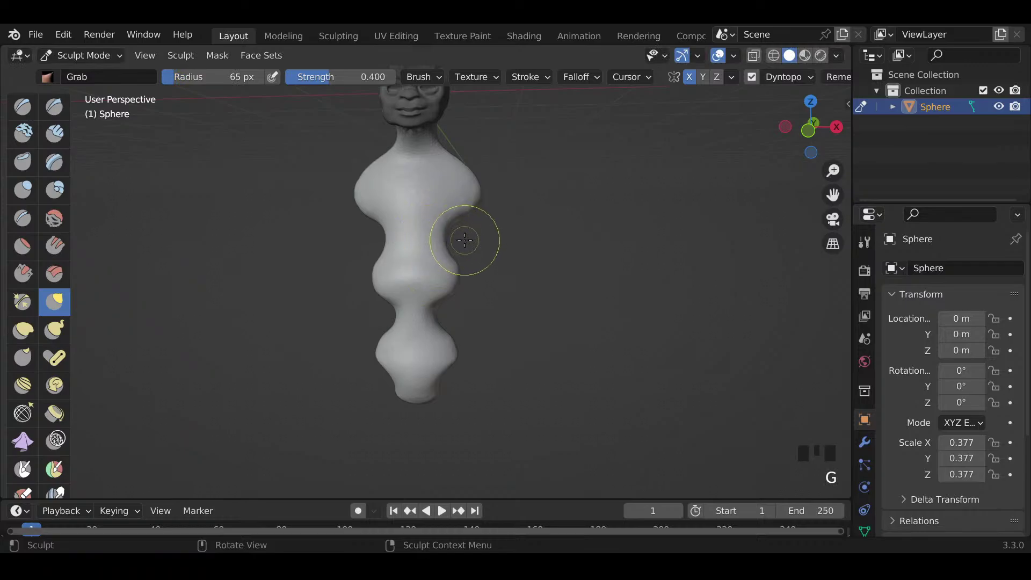
pyautogui.press('k')
pyautogui.moveTo(459, 234); pyautogui.dragTo(439, 232)
pyautogui.moveTo(514, 250); pyautogui.dragTo(490, 247, button='middle')
# Step: Reshape the side profile of the upper waist and middle segment with the Snake Hook brush at radius 103 px
pyautogui.press('f')
pyautogui.press('f')
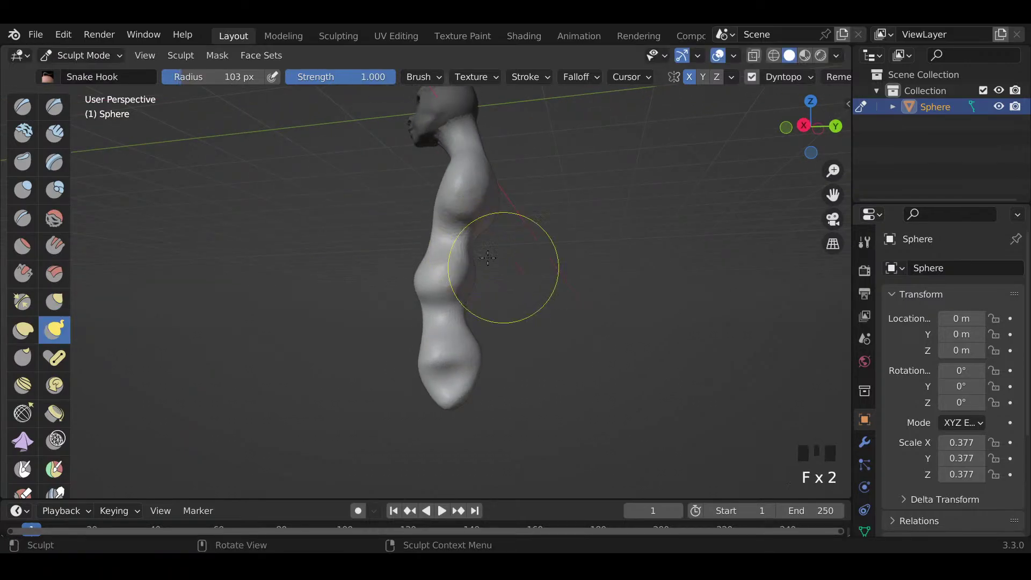
pyautogui.moveTo(435, 228); pyautogui.dragTo(428, 226)
pyautogui.moveTo(467, 254); pyautogui.dragTo(540, 287, button='middle')
pyautogui.moveTo(419, 295)
pyautogui.mouseDown()
pyautogui.moveTo(430, 260)
pyautogui.moveTo(415, 273)
pyautogui.mouseUp()
pyautogui.moveTo(414, 273); pyautogui.dragTo(452, 258, button='middle')
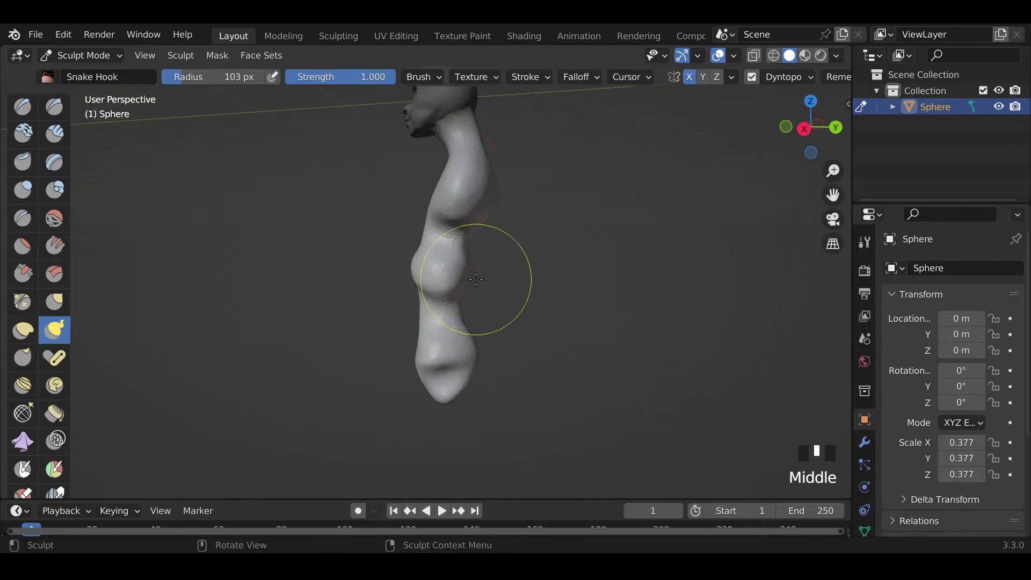
pyautogui.moveTo(471, 275); pyautogui.dragTo(468, 271)
pyautogui.moveTo(468, 272); pyautogui.dragTo(378, 266, button='middle')
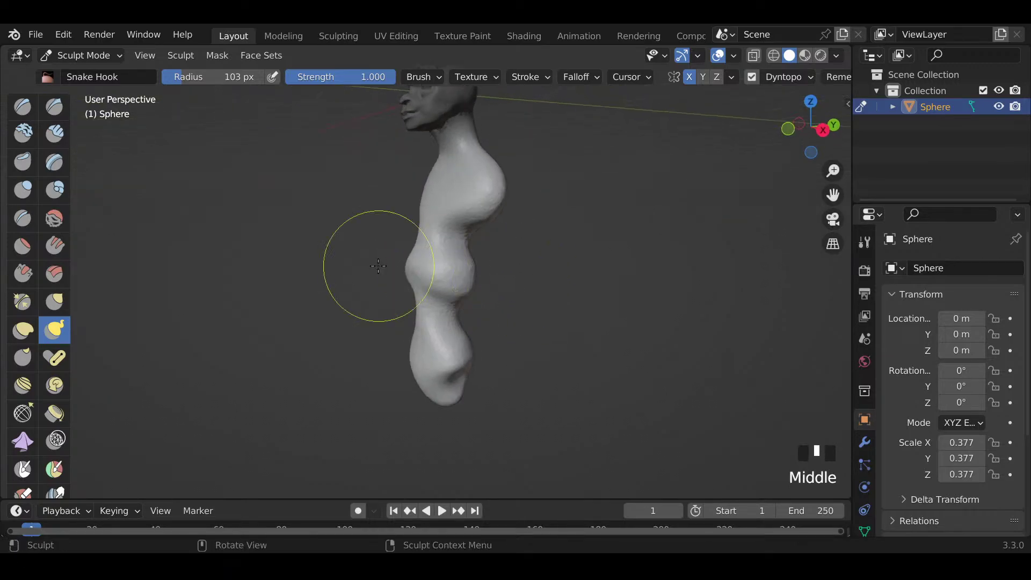
pyautogui.moveTo(421, 278); pyautogui.dragTo(414, 286)
# Step: Reshape the chest and shoulders with the Snake Hook brush at radius 103 px and smooth the reworked upper body
pyautogui.moveTo(405, 221)
pyautogui.mouseDown(button='middle')
pyautogui.moveTo(428, 189)
pyautogui.moveTo(444, 200)
pyautogui.mouseUp(button='middle')
pyautogui.moveTo(444, 201)
pyautogui.mouseDown()
pyautogui.moveTo(438, 191)
pyautogui.moveTo(450, 178)
pyautogui.mouseUp()
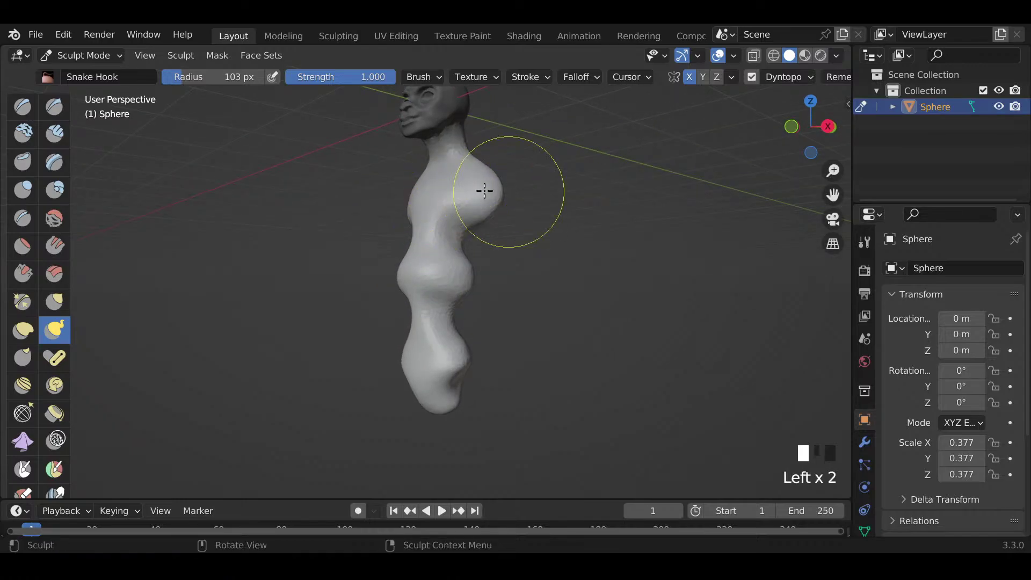
pyautogui.moveTo(484, 191)
pyautogui.mouseDown(button='middle')
pyautogui.moveTo(473, 194)
pyautogui.moveTo(497, 197)
pyautogui.mouseUp(button='middle')
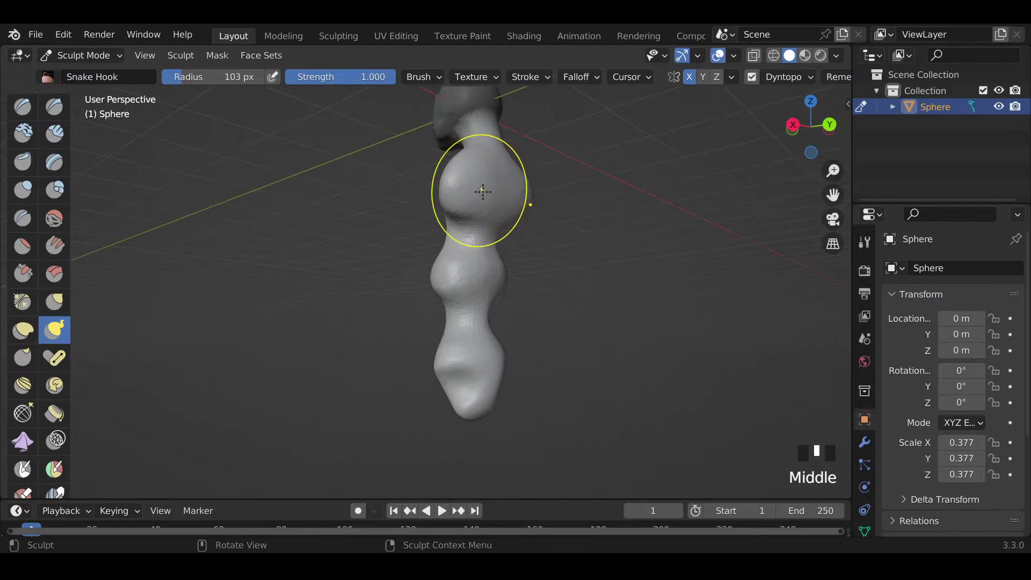
pyautogui.moveTo(483, 192)
pyautogui.mouseDown()
pyautogui.moveTo(513, 194)
pyautogui.moveTo(473, 195)
pyautogui.mouseUp()
pyautogui.moveTo(472, 195); pyautogui.dragTo(579, 209, button='middle')
pyautogui.moveTo(451, 169); pyautogui.dragTo(441, 171)
pyautogui.keyDown('shift'); pyautogui.moveTo(441, 167); pyautogui.dragTo(448, 164); pyautogui.keyUp('shift')
pyautogui.keyDown('shift'); pyautogui.moveTo(450, 163); pyautogui.dragTo(447, 214); pyautogui.keyUp('shift')
pyautogui.moveTo(492, 216); pyautogui.dragTo(601, 221, button='middle')
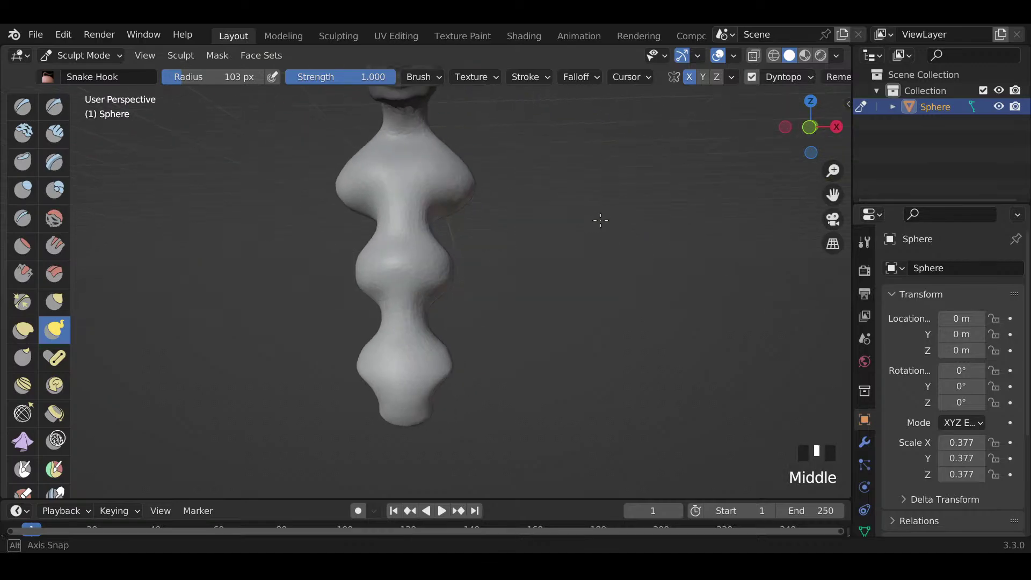
# Step: Reshape and smooth the sides of the lowest bulge with the Snake Hook brush at radius 103 px
pyautogui.middleClick(600, 220)
pyautogui.moveTo(507, 317); pyautogui.dragTo(381, 340, button='middle')
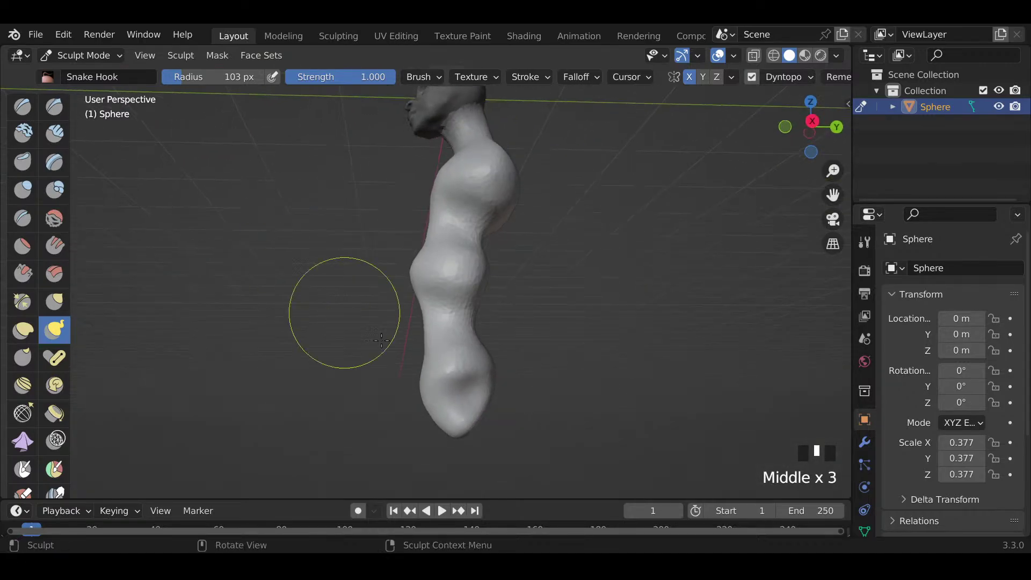
pyautogui.moveTo(426, 387)
pyautogui.mouseDown()
pyautogui.moveTo(421, 379)
pyautogui.moveTo(427, 398)
pyautogui.moveTo(428, 356)
pyautogui.moveTo(423, 375)
pyautogui.mouseUp()
pyautogui.keyDown('shift'); pyautogui.moveTo(424, 378); pyautogui.dragTo(430, 381); pyautogui.keyUp('shift')
pyautogui.keyDown('shift'); pyautogui.moveTo(440, 376); pyautogui.dragTo(478, 373); pyautogui.keyUp('shift')
pyautogui.moveTo(479, 373); pyautogui.dragTo(472, 380, button='middle')
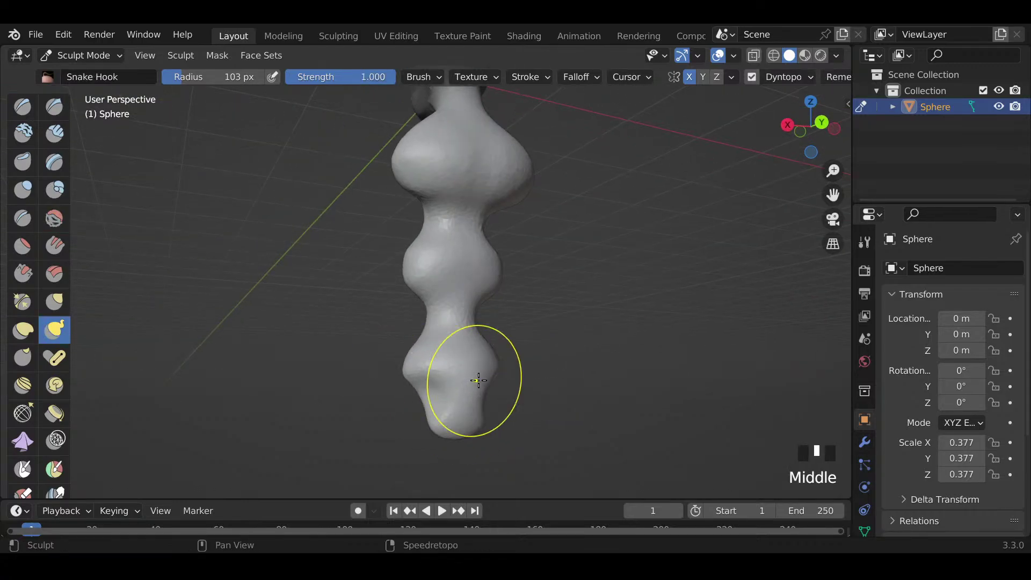
pyautogui.click(471, 387)
pyautogui.moveTo(472, 385); pyautogui.dragTo(468, 363)
# Step: Pull the shoulders slightly inward and reshape their underside with the Grab brush at radius 103 px
pyautogui.moveTo(468, 363)
pyautogui.mouseDown(button='middle')
pyautogui.moveTo(569, 346)
pyautogui.moveTo(644, 357)
pyautogui.moveTo(618, 300)
pyautogui.moveTo(640, 290)
pyautogui.mouseUp(button='middle')
pyautogui.scroll(-2, 582, 346)
pyautogui.scroll(-1, 644, 339)
pyautogui.scroll(2, 640, 290)
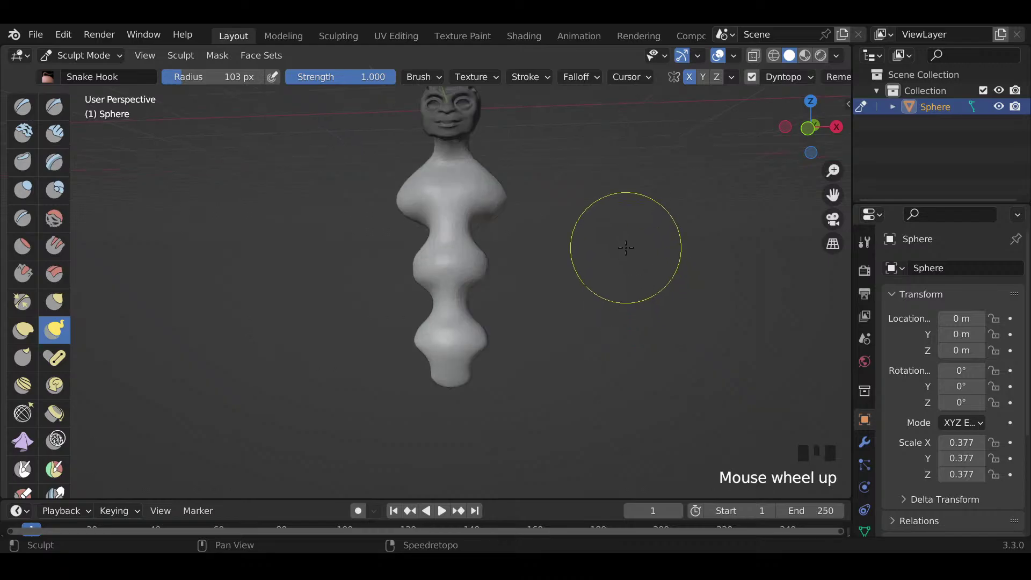
pyautogui.keyDown('shift'); pyautogui.moveTo(624, 247); pyautogui.dragTo(578, 291, button='middle'); pyautogui.keyUp('shift')
pyautogui.press('g')
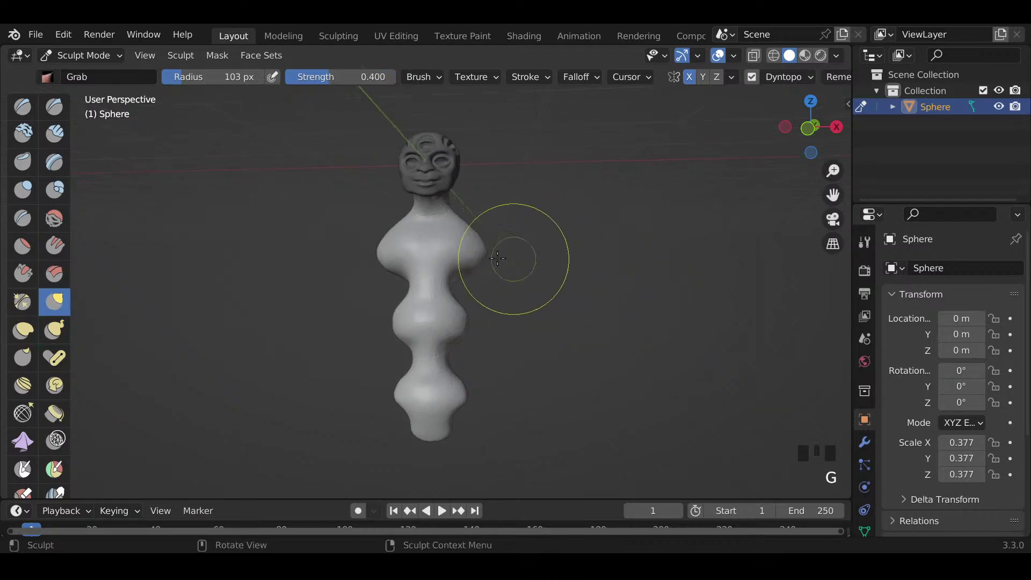
pyautogui.moveTo(480, 265)
pyautogui.mouseDown()
pyautogui.moveTo(481, 240)
pyautogui.moveTo(473, 248)
pyautogui.moveTo(506, 237)
pyautogui.mouseUp()
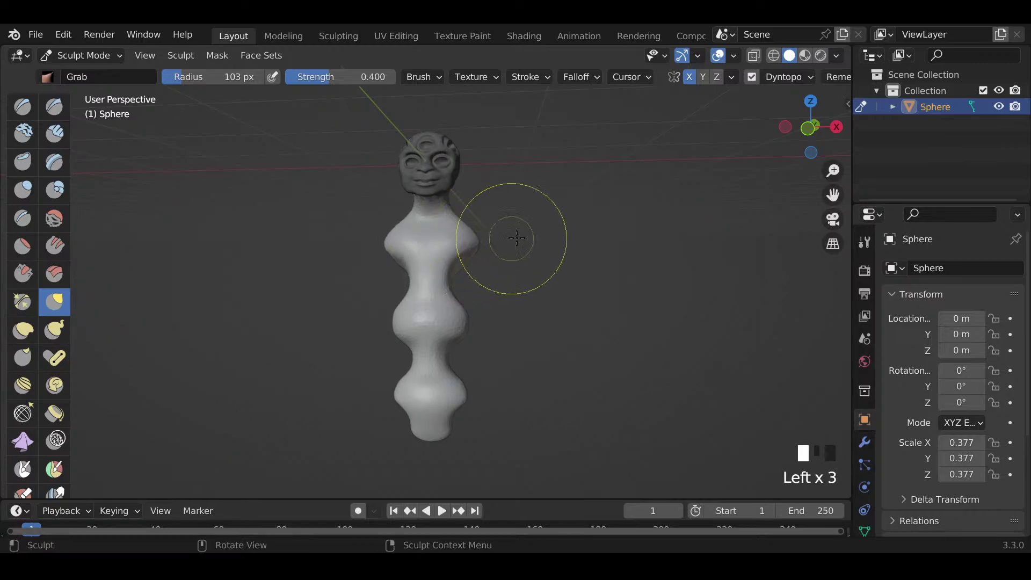
pyautogui.moveTo(507, 237); pyautogui.dragTo(650, 309, button='middle')
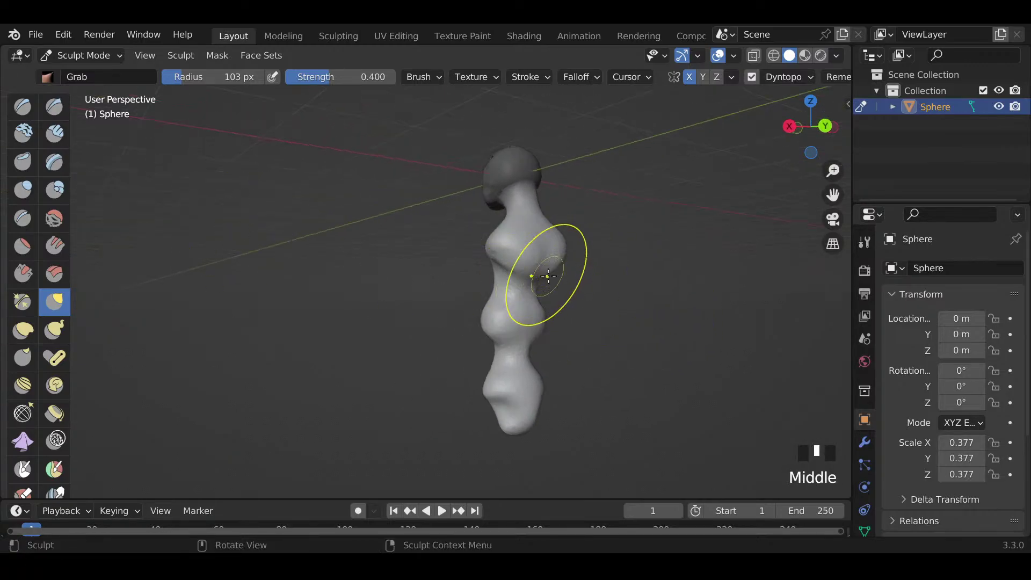
pyautogui.moveTo(541, 272)
pyautogui.mouseDown()
pyautogui.moveTo(506, 269)
pyautogui.moveTo(513, 264)
pyautogui.mouseUp()
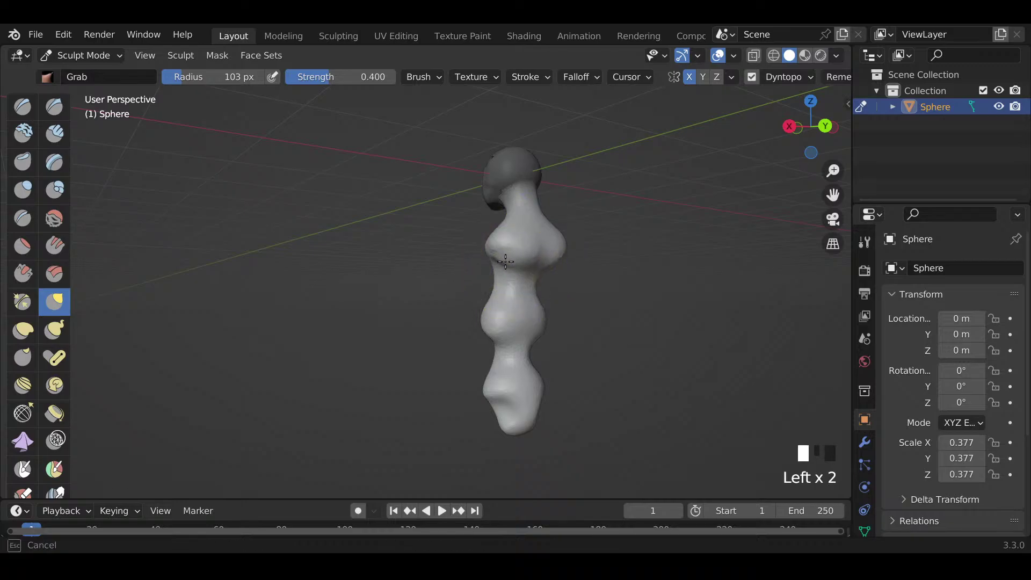
# Step: Adjust the side profile of the bulge below the shoulders with the Grab brush at radius 67 px
pyautogui.moveTo(537, 264)
pyautogui.mouseDown(button='middle')
pyautogui.moveTo(603, 285)
pyautogui.moveTo(546, 328)
pyautogui.mouseUp(button='middle')
pyautogui.press('f')
pyautogui.press('f')
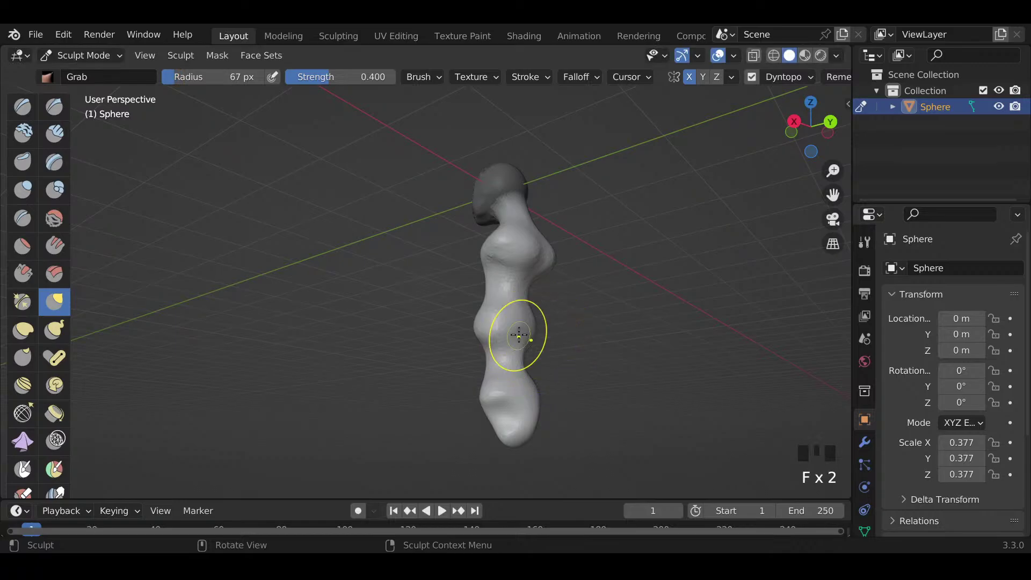
pyautogui.moveTo(518, 339); pyautogui.dragTo(521, 328)
pyautogui.click(516, 331)
pyautogui.moveTo(516, 331); pyautogui.dragTo(743, 380, button='middle')
# Step: Pull the lower end of the body downward into an additional segment with the Snake Hook brush at radius 92 px
pyautogui.moveTo(601, 382)
pyautogui.keyDown('shift'); pyautogui.mouseDown(button='middle')
pyautogui.moveTo(603, 279)
pyautogui.moveTo(574, 295)
pyautogui.mouseUp(button='middle'); pyautogui.keyUp('shift')
pyautogui.press('k')
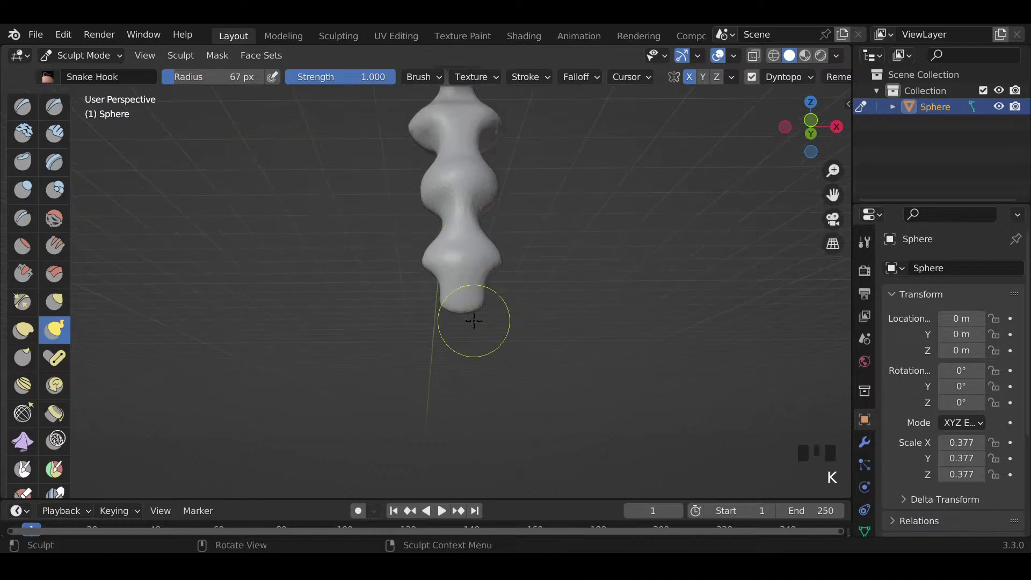
pyautogui.press('f')
pyautogui.press('f')
pyautogui.moveTo(480, 323)
pyautogui.mouseDown()
pyautogui.moveTo(466, 320)
pyautogui.moveTo(502, 322)
pyautogui.moveTo(480, 295)
pyautogui.moveTo(479, 351)
pyautogui.mouseUp()
pyautogui.click(479, 318)
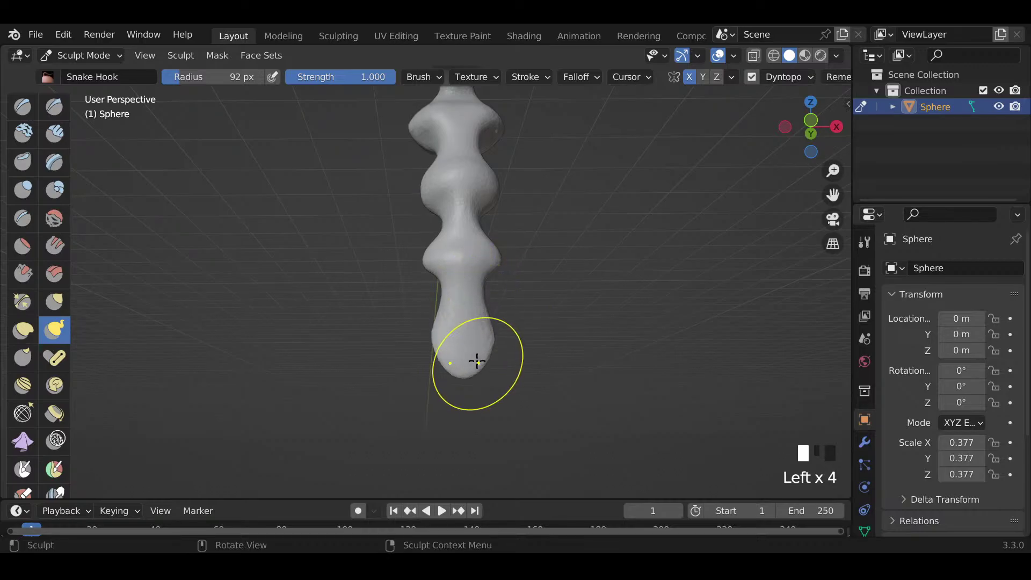
# Step: Shape the new lowest segment into a pointed bulge from the side and front with the Snake Hook brush at radius 92 px
pyautogui.moveTo(477, 361); pyautogui.dragTo(419, 350, button='middle')
pyautogui.moveTo(493, 351); pyautogui.dragTo(473, 346)
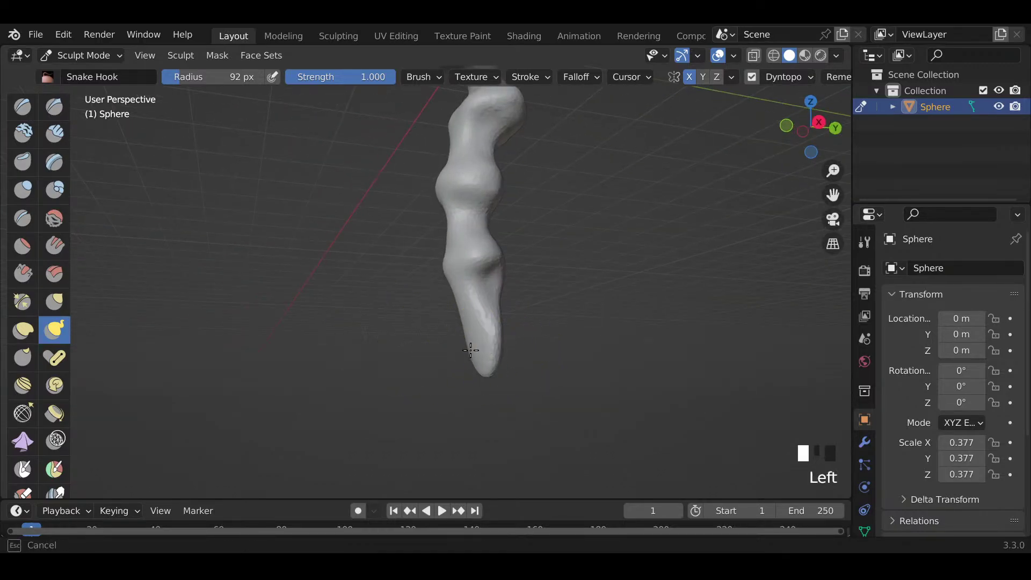
pyautogui.moveTo(575, 336); pyautogui.dragTo(486, 337, button='middle')
pyautogui.moveTo(485, 336)
pyautogui.mouseDown()
pyautogui.moveTo(501, 339)
pyautogui.moveTo(496, 357)
pyautogui.mouseUp()
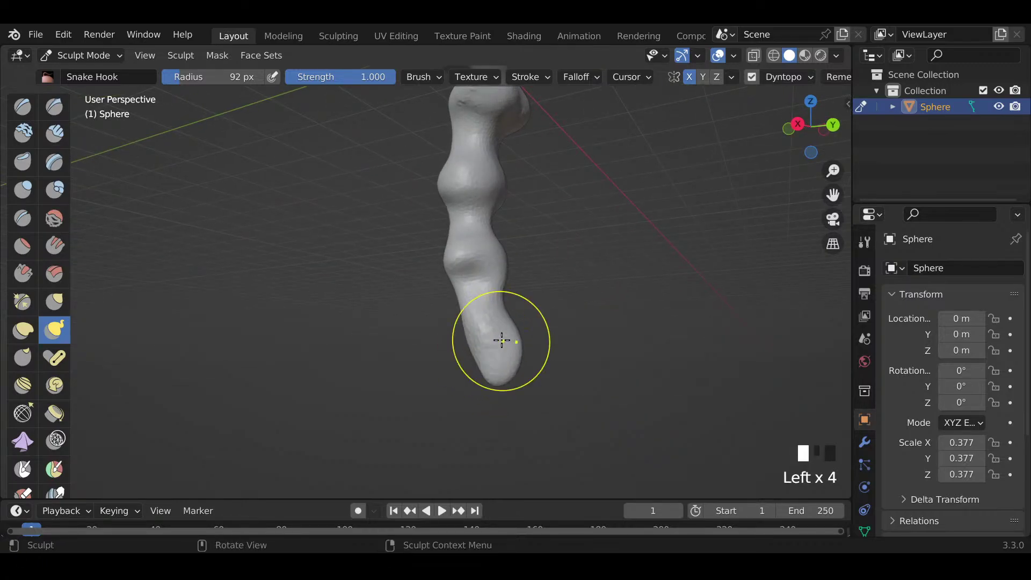
pyautogui.moveTo(502, 340); pyautogui.dragTo(739, 325, button='middle')
pyautogui.moveTo(493, 338); pyautogui.dragTo(502, 331)
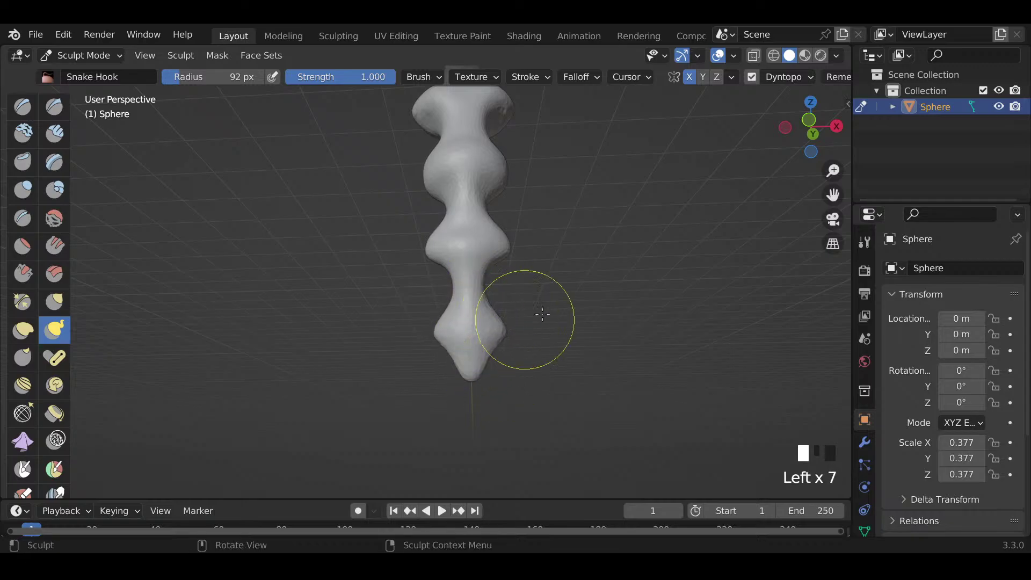
# Step: Smooth the lowest segment and the outer edges of the shoulders
pyautogui.moveTo(543, 314); pyautogui.dragTo(470, 334, button='middle')
pyautogui.keyDown('shift'); pyautogui.moveTo(550, 321); pyautogui.dragTo(502, 379, button='middle'); pyautogui.keyUp('shift')
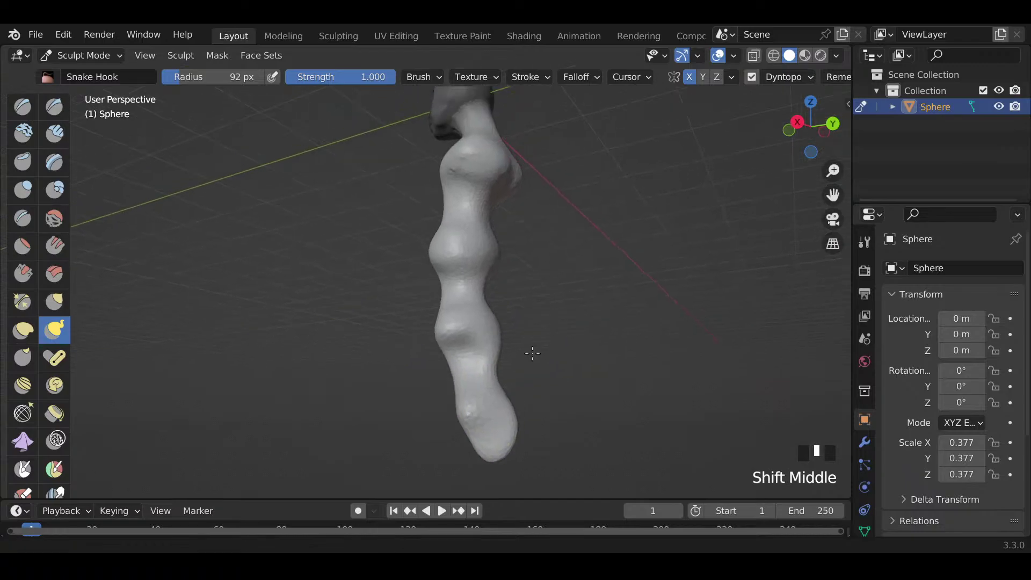
pyautogui.moveTo(540, 350); pyautogui.dragTo(707, 340, button='middle')
pyautogui.moveTo(441, 428)
pyautogui.keyDown('shift'); pyautogui.mouseDown()
pyautogui.moveTo(437, 414)
pyautogui.moveTo(462, 431)
pyautogui.moveTo(460, 418)
pyautogui.mouseUp(); pyautogui.keyUp('shift')
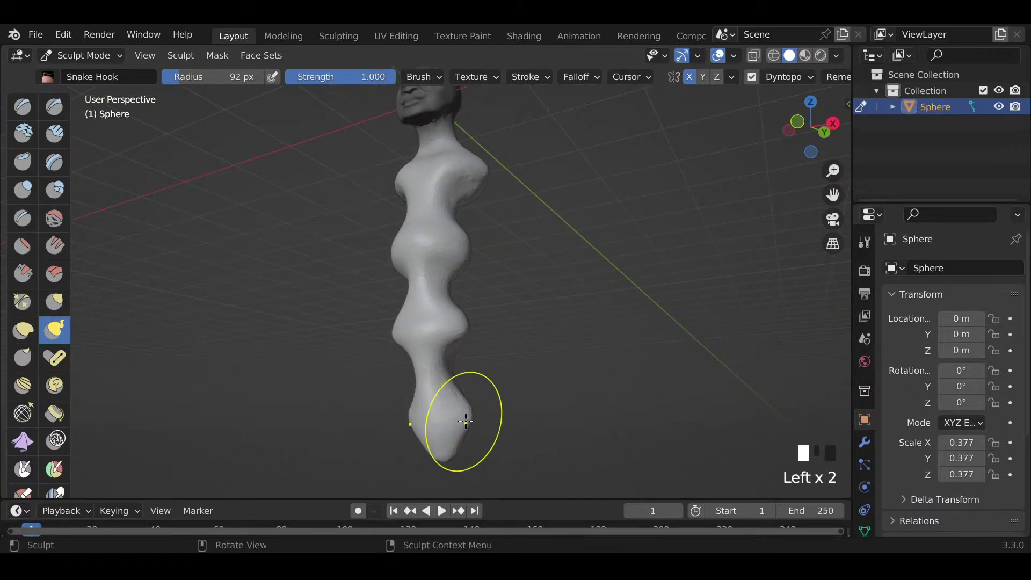
pyautogui.moveTo(461, 418)
pyautogui.mouseDown(button='middle')
pyautogui.moveTo(518, 403)
pyautogui.moveTo(528, 349)
pyautogui.moveTo(518, 364)
pyautogui.mouseUp(button='middle')
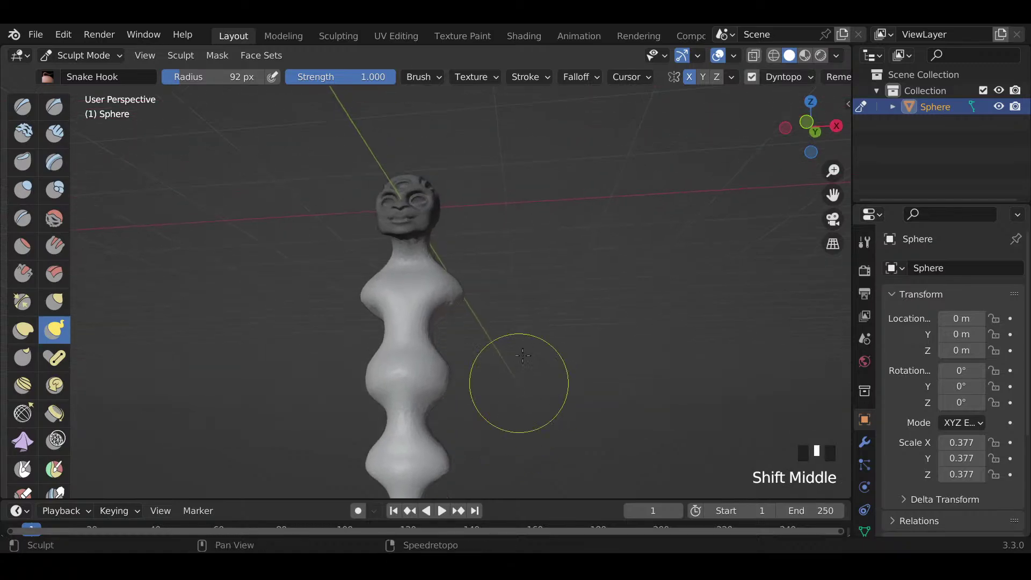
pyautogui.keyDown('shift'); pyautogui.moveTo(449, 317); pyautogui.dragTo(486, 273); pyautogui.keyUp('shift')
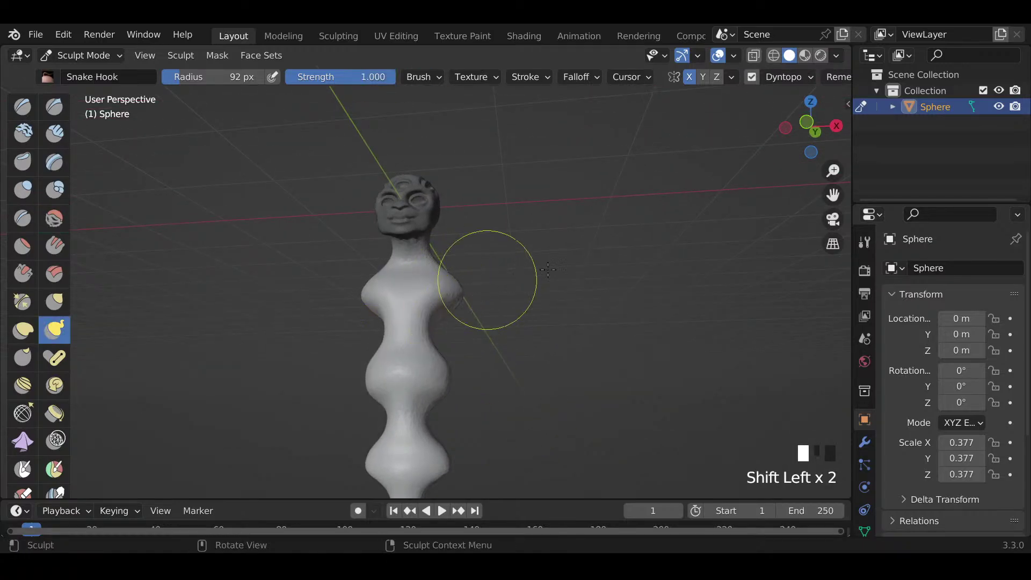
pyautogui.moveTo(486, 273)
pyautogui.mouseDown(button='middle')
pyautogui.moveTo(410, 285)
pyautogui.moveTo(577, 311)
pyautogui.moveTo(615, 302)
pyautogui.moveTo(587, 299)
pyautogui.mouseUp(button='middle')
# Step: Flatten the outer sides of the shoulders with the Scrape brush at radius 92 px
pyautogui.scroll(-2, 433, 295)
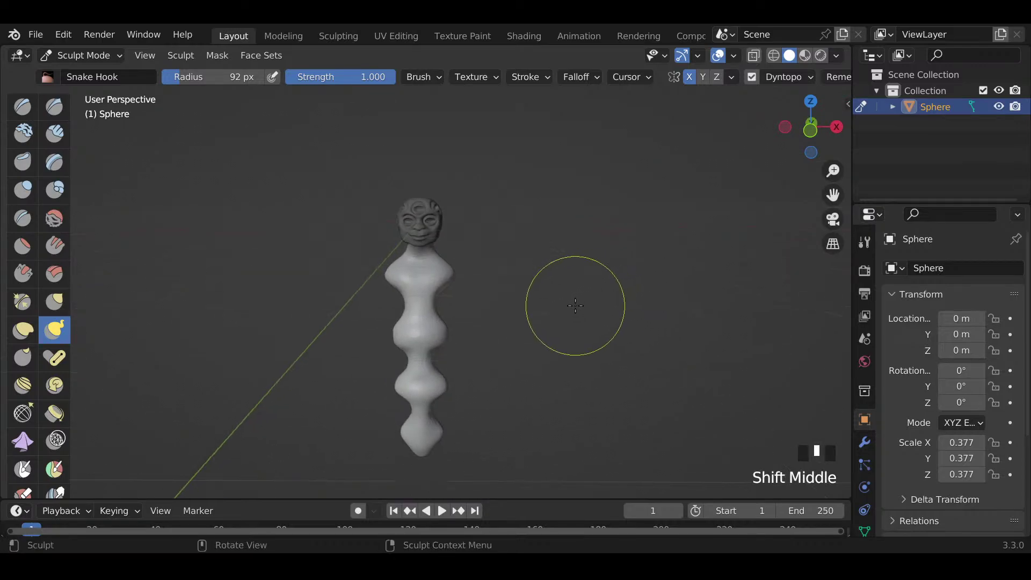
pyautogui.scroll(2, 570, 306)
pyautogui.moveTo(486, 314)
pyautogui.mouseDown()
pyautogui.moveTo(448, 313)
pyautogui.moveTo(473, 322)
pyautogui.mouseUp()
pyautogui.moveTo(472, 322); pyautogui.dragTo(511, 272, button='middle')
pyautogui.scroll(2, 518, 282)
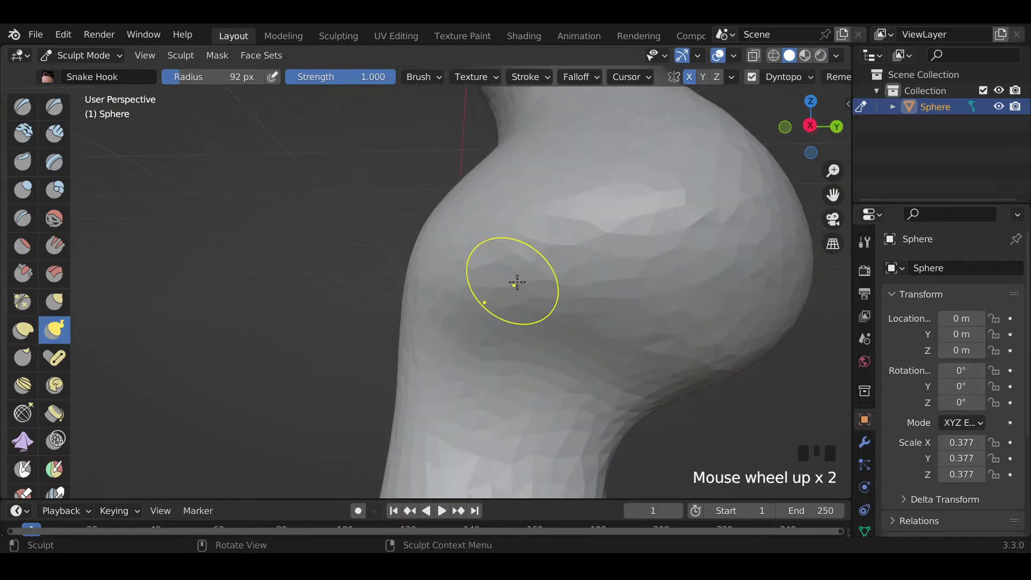
pyautogui.scroll(-4, 517, 282)
pyautogui.scroll(1, 520, 282)
pyautogui.scroll(1, 496, 276)
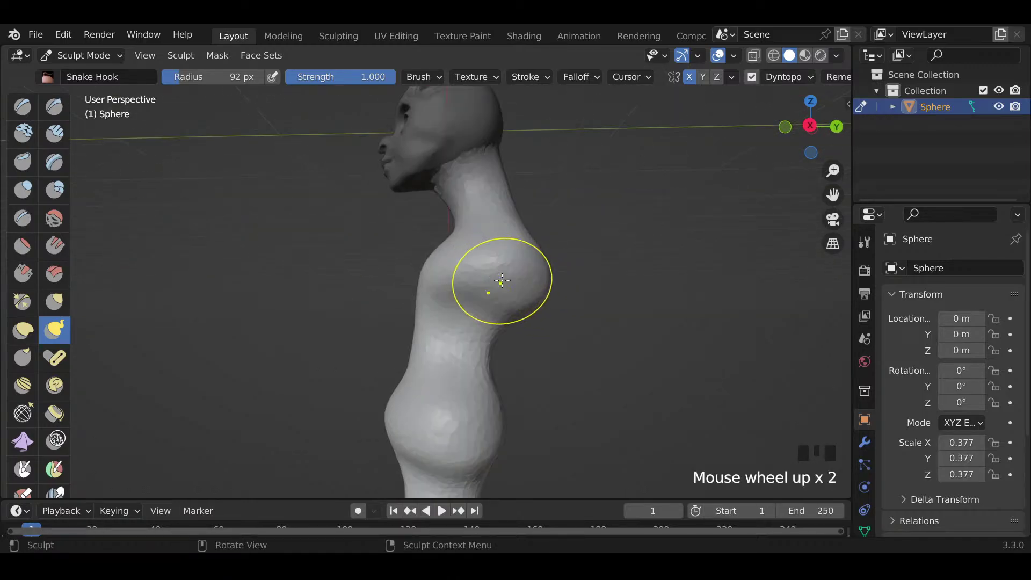
pyautogui.hotkey('shift', 't')
pyautogui.moveTo(503, 262); pyautogui.dragTo(507, 280)
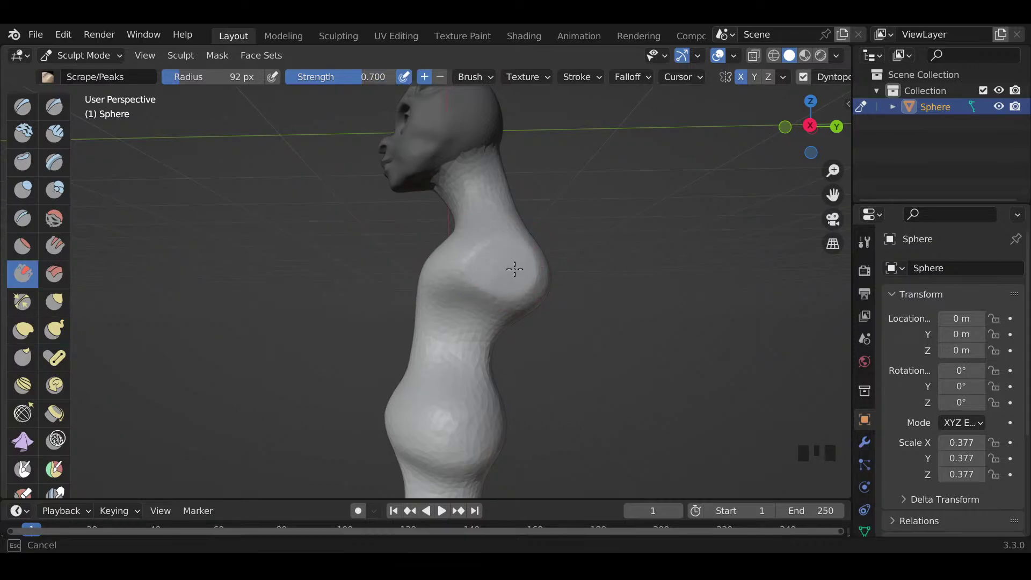
# Step: Flatten the outer sides of the two bulges beneath the shoulders with the Scrape brush at radius 92 px
pyautogui.moveTo(513, 264)
pyautogui.keyDown('shift'); pyautogui.mouseDown(button='middle')
pyautogui.moveTo(508, 188)
pyautogui.moveTo(473, 253)
pyautogui.mouseUp(button='middle'); pyautogui.keyUp('shift')
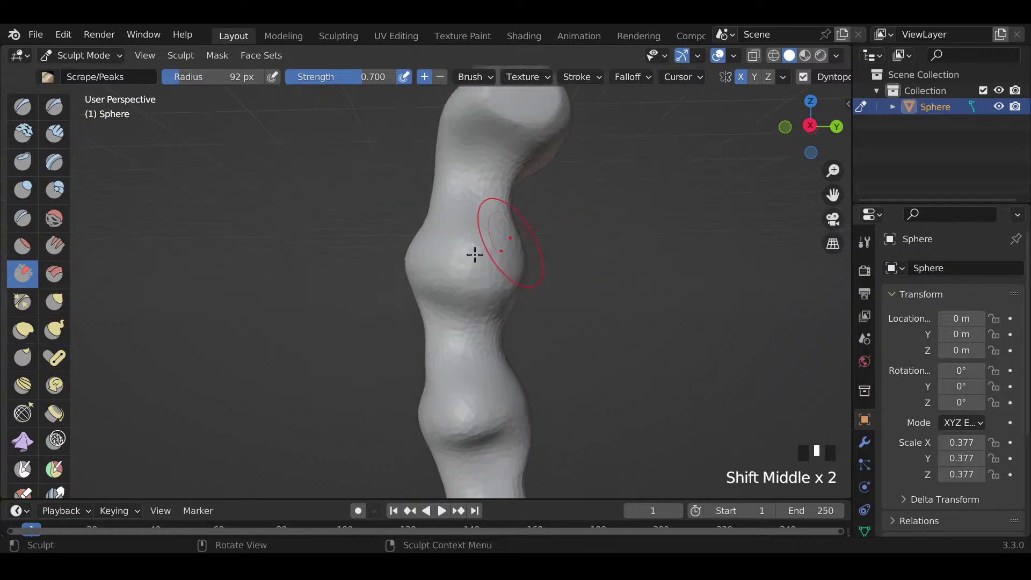
pyautogui.moveTo(472, 253); pyautogui.dragTo(475, 260)
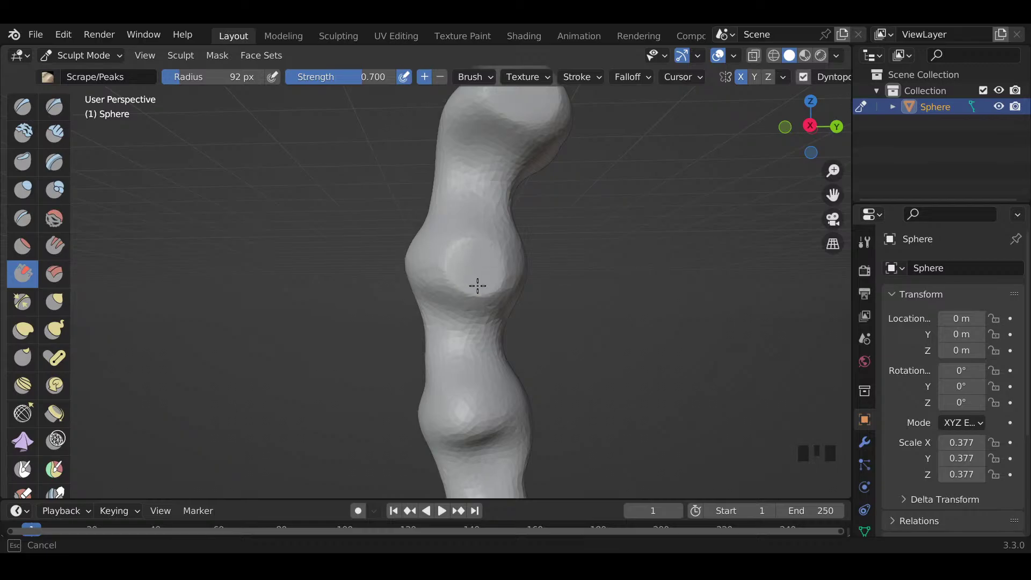
pyautogui.keyDown('shift'); pyautogui.moveTo(486, 347); pyautogui.dragTo(482, 215, button='middle'); pyautogui.keyUp('shift')
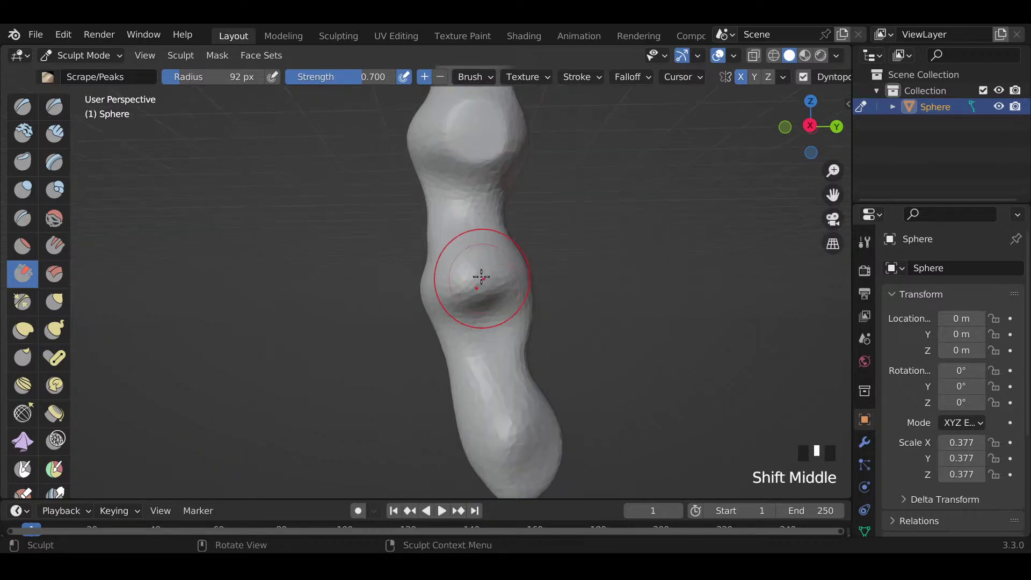
pyautogui.moveTo(478, 276); pyautogui.dragTo(480, 278)
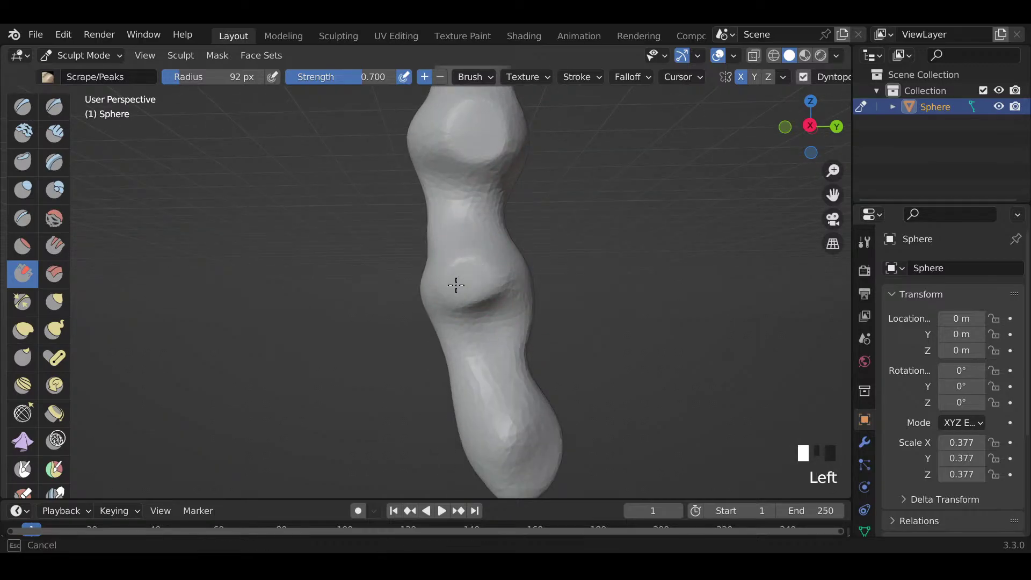
# Step: Flatten the outer sides of the lowest segment with the Scrape brush, enlarging its radius to 116 px
pyautogui.moveTo(481, 429)
pyautogui.keyDown('shift'); pyautogui.mouseDown(button='middle')
pyautogui.moveTo(493, 327)
pyautogui.moveTo(515, 316)
pyautogui.mouseUp(button='middle'); pyautogui.keyUp('shift')
pyautogui.click(516, 316)
pyautogui.press('f')
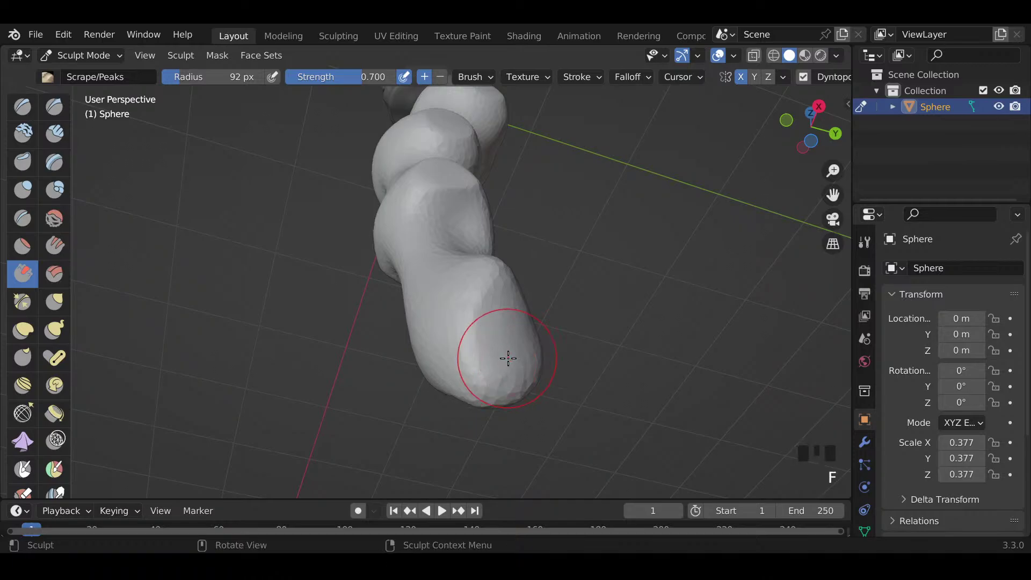
pyautogui.click(511, 338)
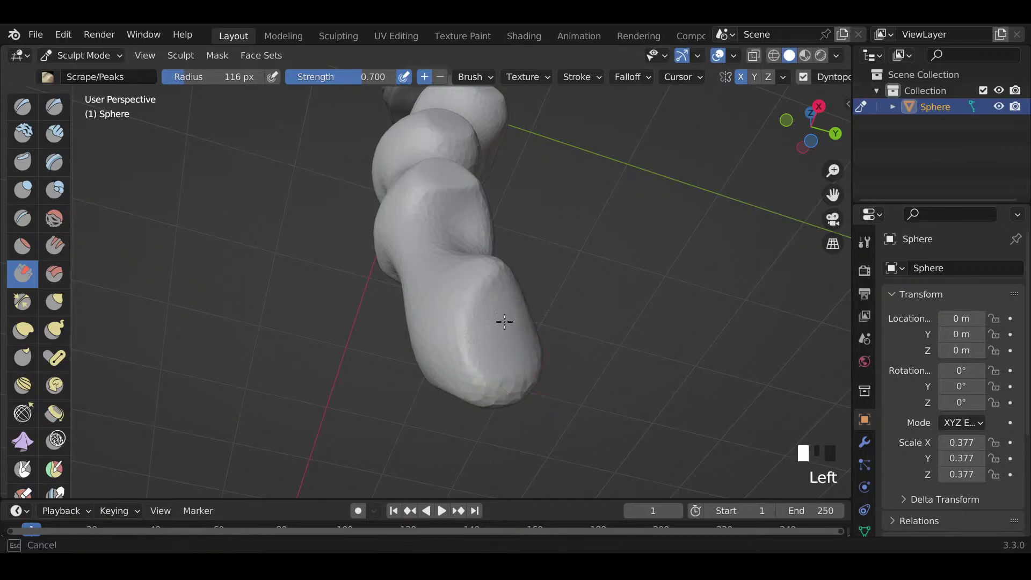
# Step: Pull the sides of the lowest segment outward with the Grab brush at radius 178 px
pyautogui.moveTo(516, 312)
pyautogui.mouseDown(button='middle')
pyautogui.moveTo(279, 424)
pyautogui.moveTo(432, 348)
pyautogui.mouseUp(button='middle')
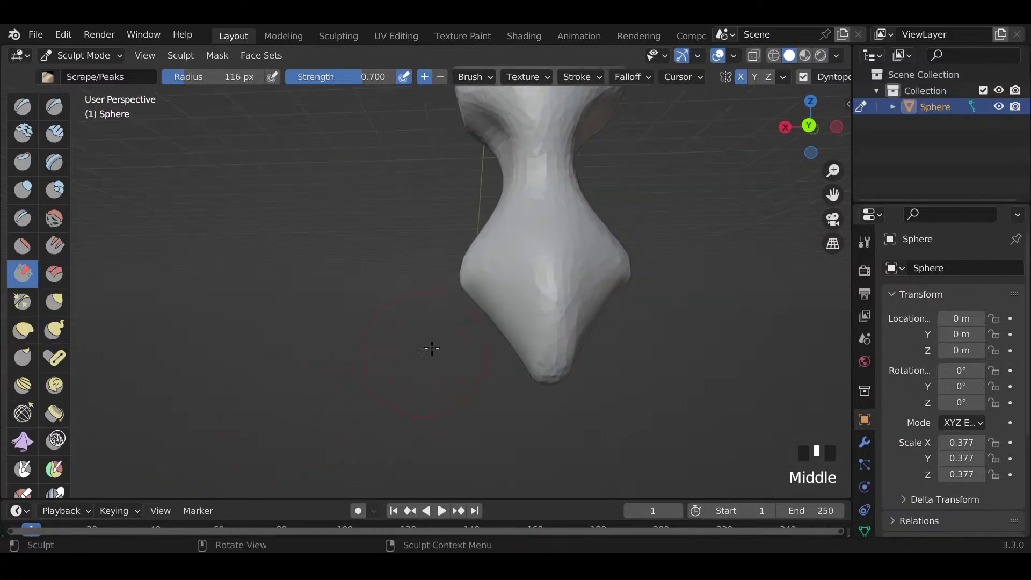
pyautogui.press('f')
pyautogui.click(473, 301)
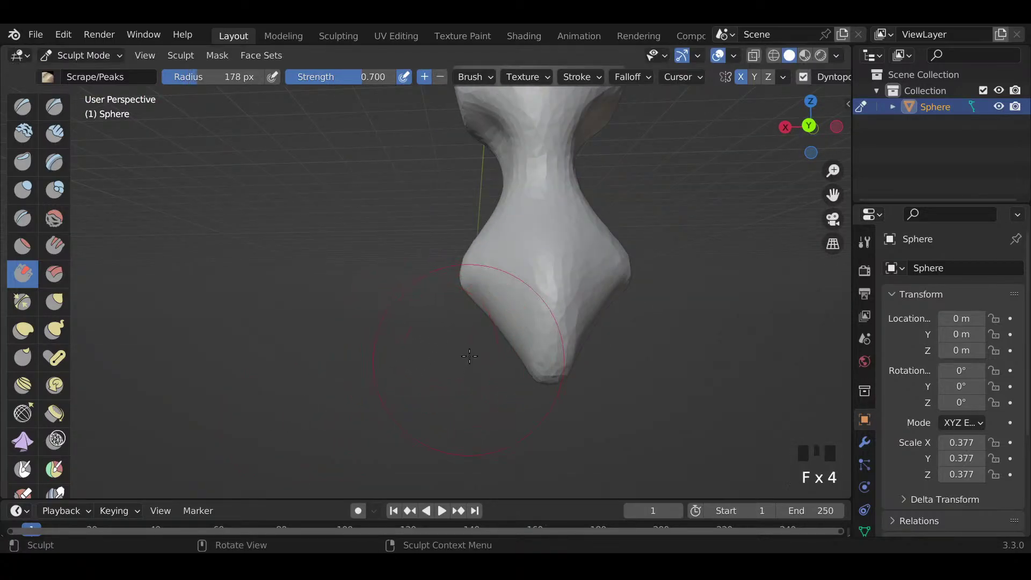
pyautogui.press('g')
pyautogui.moveTo(467, 287)
pyautogui.mouseDown()
pyautogui.moveTo(431, 306)
pyautogui.moveTo(476, 327)
pyautogui.moveTo(509, 310)
pyautogui.moveTo(462, 279)
pyautogui.mouseUp()
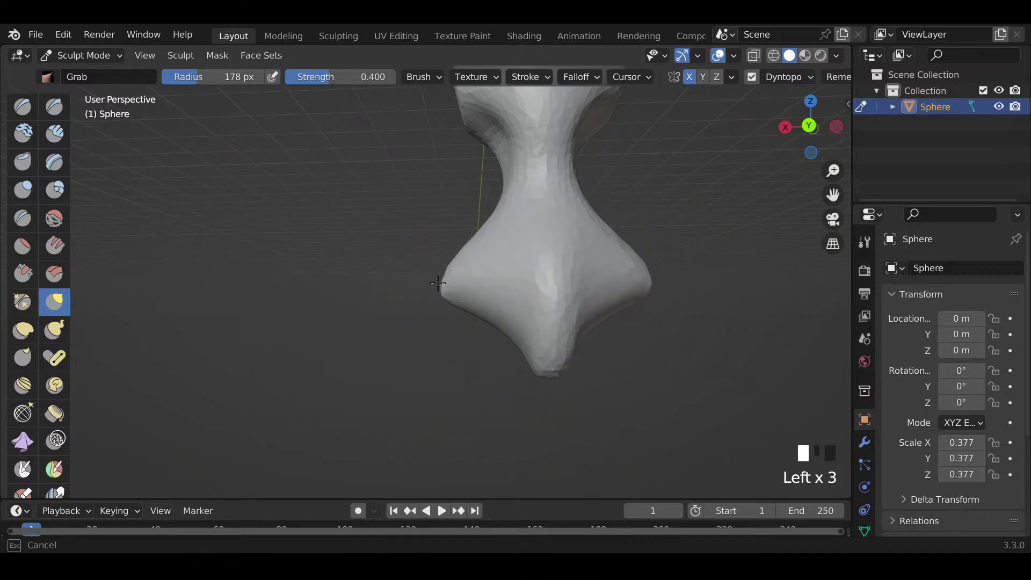
# Step: Inspect the segmented body from several sides, from the lowest segment up to the back of the head
pyautogui.moveTo(414, 253)
pyautogui.mouseDown(button='middle')
pyautogui.moveTo(648, 303)
pyautogui.moveTo(748, 230)
pyautogui.mouseUp(button='middle')
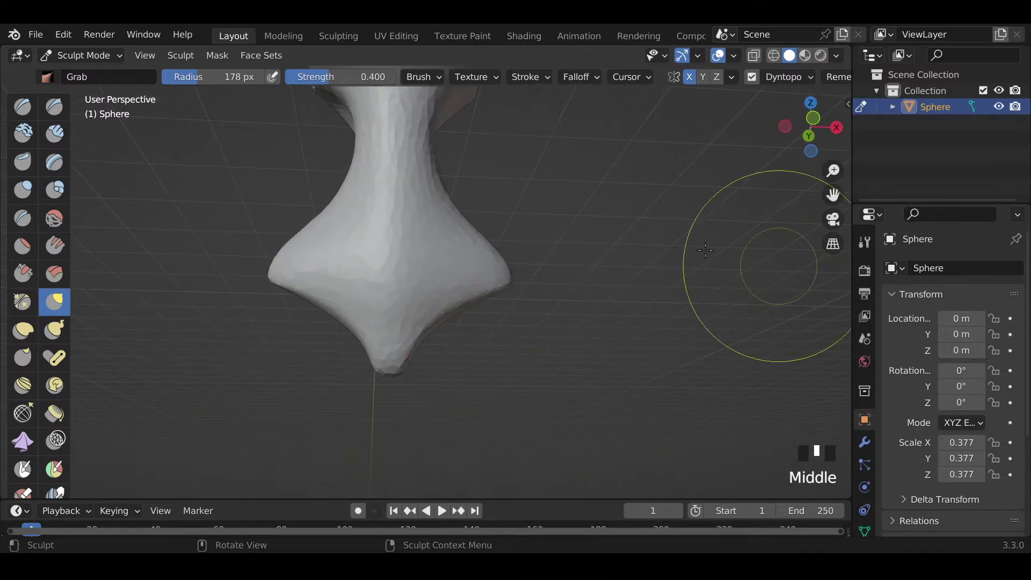
pyautogui.keyDown('shift'); pyautogui.moveTo(671, 161); pyautogui.dragTo(287, 282, button='middle'); pyautogui.keyUp('shift')
pyautogui.scroll(-3, 589, 271)
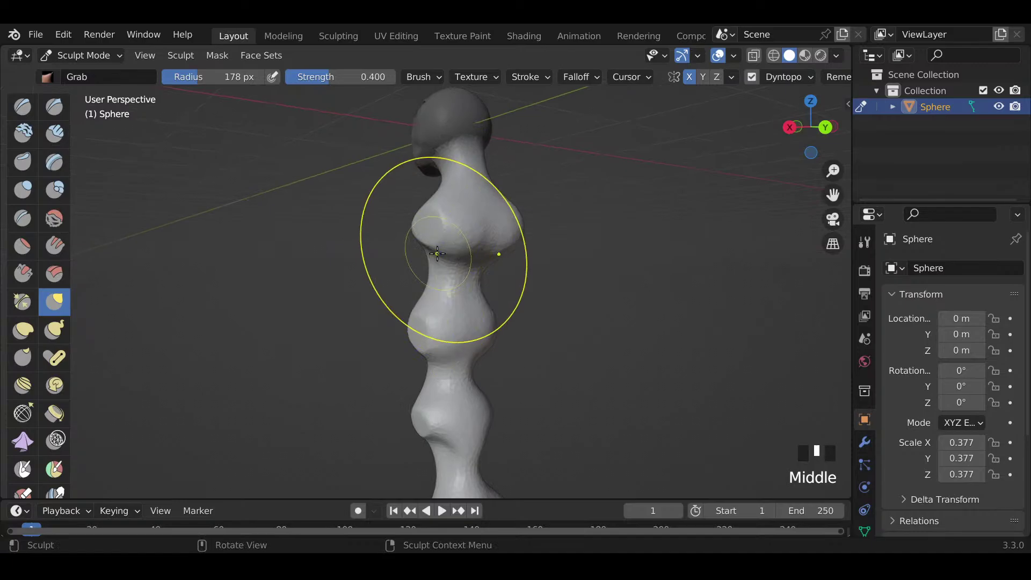
pyautogui.scroll(2, 631, 238)
pyautogui.scroll(-2, 629, 237)
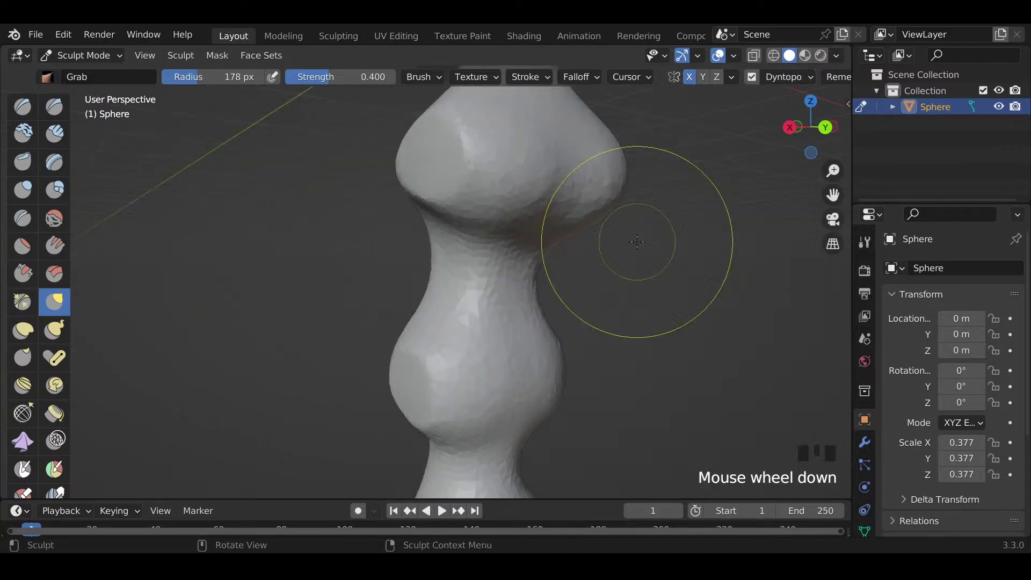
pyautogui.scroll(2, 618, 236)
pyautogui.moveTo(615, 232)
pyautogui.keyDown('shift'); pyautogui.mouseDown(button='middle')
pyautogui.moveTo(585, 298)
pyautogui.moveTo(511, 304)
pyautogui.mouseUp(button='middle'); pyautogui.keyUp('shift')
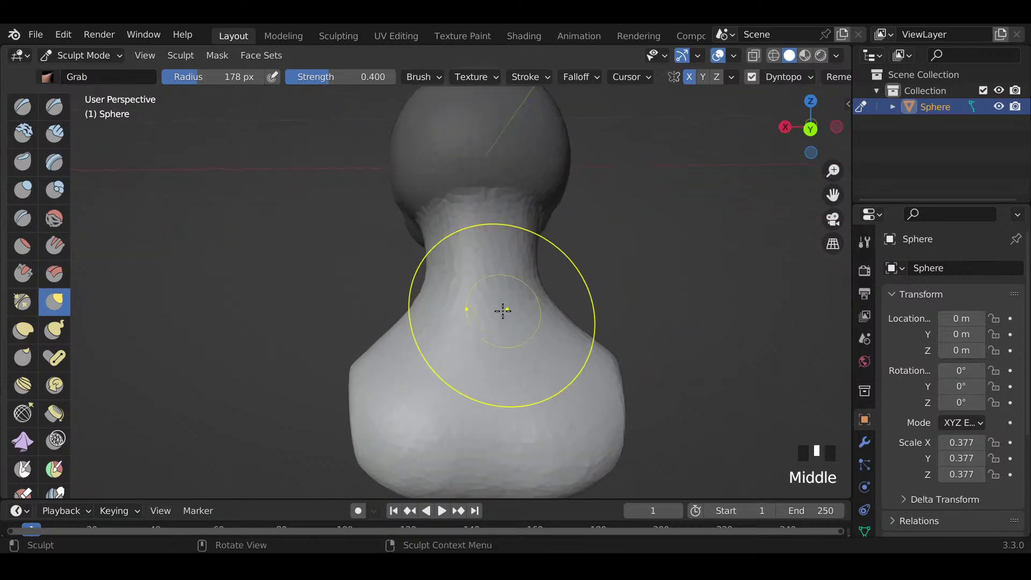
# Step: Build a raised spine ridge down the middle of the shoulders' back with the Draw brush at radius 34 px
pyautogui.press('f')
pyautogui.click(446, 309)
pyautogui.press('x')
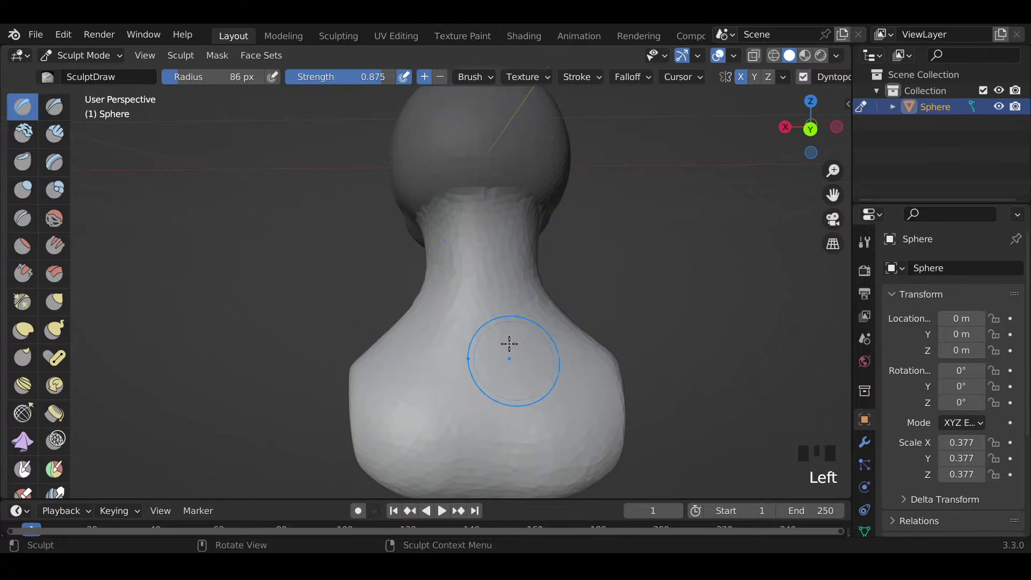
pyautogui.press('f')
pyautogui.click(479, 311)
pyautogui.moveTo(502, 311)
pyautogui.keyDown('ctrl'); pyautogui.mouseDown(button='middle')
pyautogui.moveTo(534, 329)
pyautogui.moveTo(513, 251)
pyautogui.mouseUp(button='middle'); pyautogui.keyUp('ctrl')
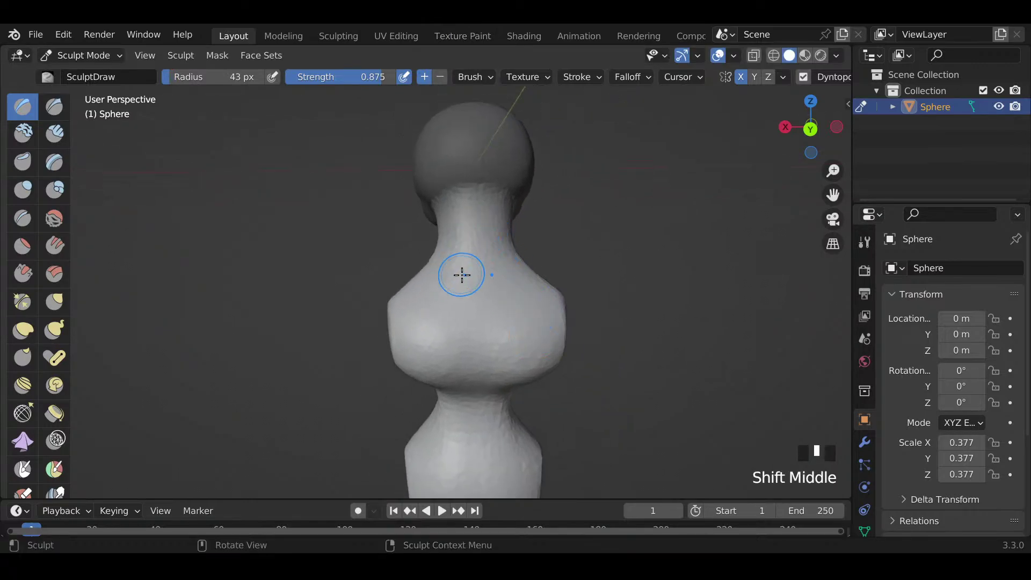
pyautogui.press('f')
pyautogui.click(468, 267)
pyautogui.moveTo(478, 231); pyautogui.dragTo(473, 339)
# Step: Extend the raised spine ridge down the back of the torso to the lowest segment with the Draw brush
pyautogui.keyDown('shift'); pyautogui.moveTo(487, 421); pyautogui.dragTo(497, 378, button='middle'); pyautogui.keyUp('shift')
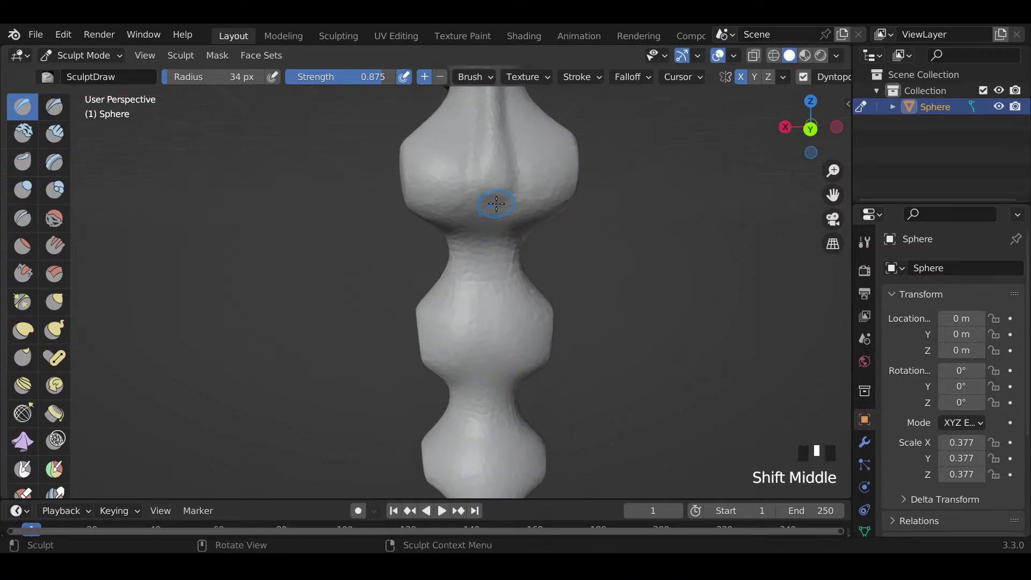
pyautogui.moveTo(496, 203); pyautogui.dragTo(490, 338)
pyautogui.keyDown('shift'); pyautogui.moveTo(490, 339); pyautogui.dragTo(500, 290, button='middle'); pyautogui.keyUp('shift')
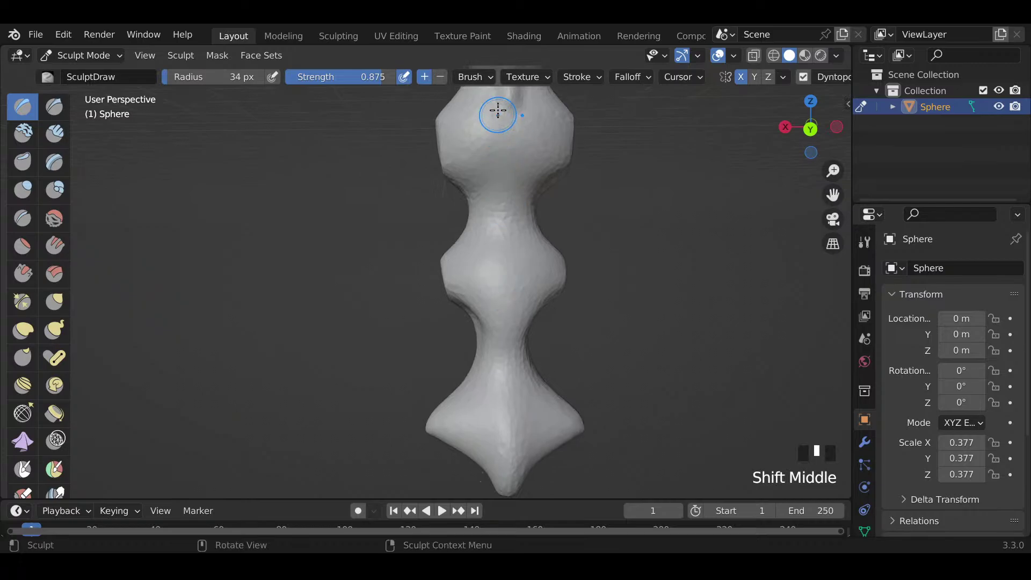
pyautogui.moveTo(504, 112); pyautogui.dragTo(508, 108)
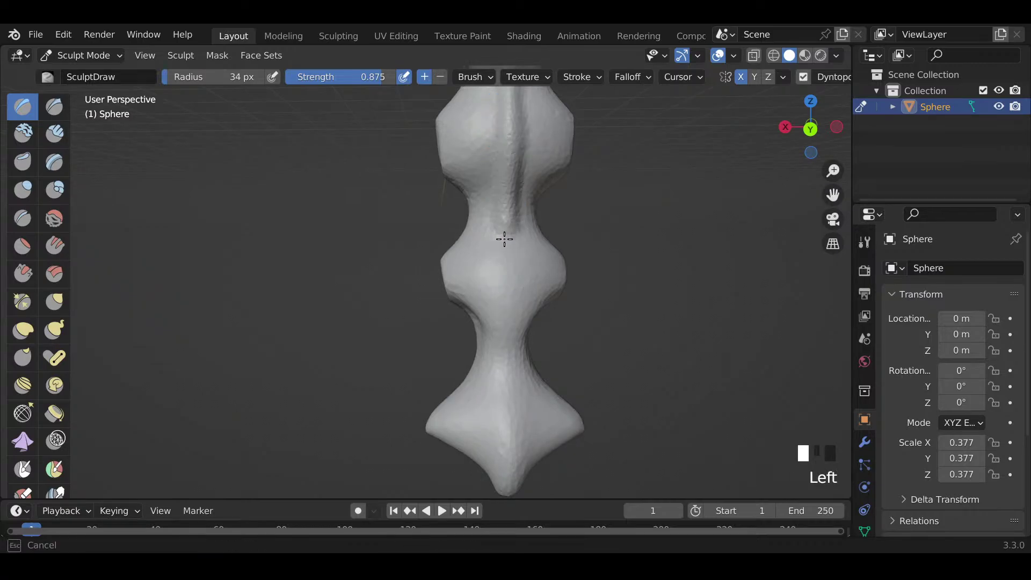
pyautogui.moveTo(501, 415)
pyautogui.mouseDown()
pyautogui.moveTo(523, 402)
pyautogui.moveTo(524, 411)
pyautogui.mouseUp()
# Step: Smooth the spine ridge along the lower torso and between the shoulders
pyautogui.keyDown('shift'); pyautogui.moveTo(518, 357); pyautogui.dragTo(519, 349); pyautogui.keyUp('shift')
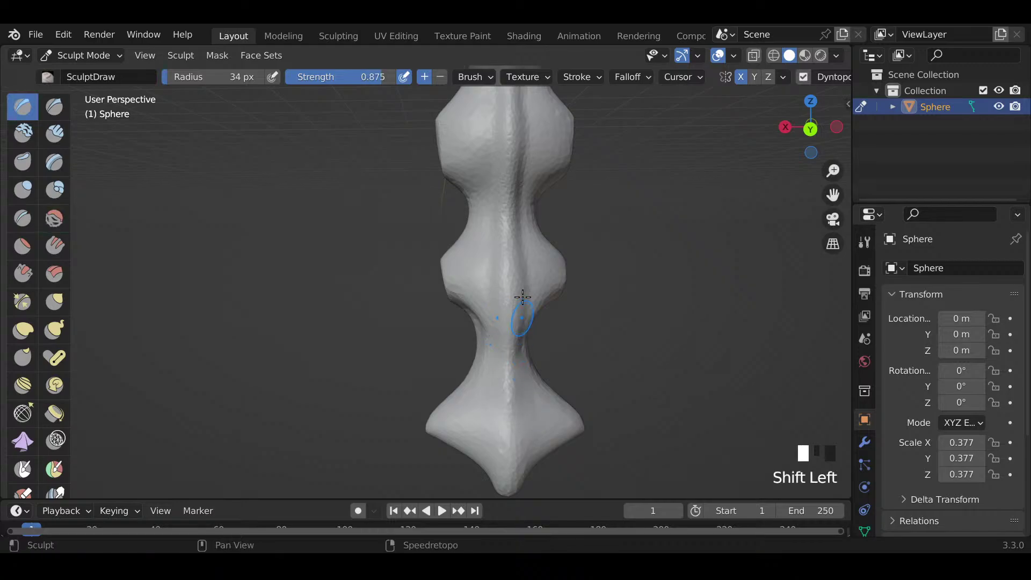
pyautogui.keyDown('shift'); pyautogui.moveTo(518, 322); pyautogui.dragTo(498, 197, button='middle'); pyautogui.keyUp('shift')
pyautogui.keyDown('shift'); pyautogui.moveTo(474, 99); pyautogui.dragTo(484, 206); pyautogui.keyUp('shift')
# Step: Add separate vertebra bumps on the spine ridge between the shoulders and just beneath them with the Draw brush
pyautogui.moveTo(467, 163); pyautogui.dragTo(468, 190)
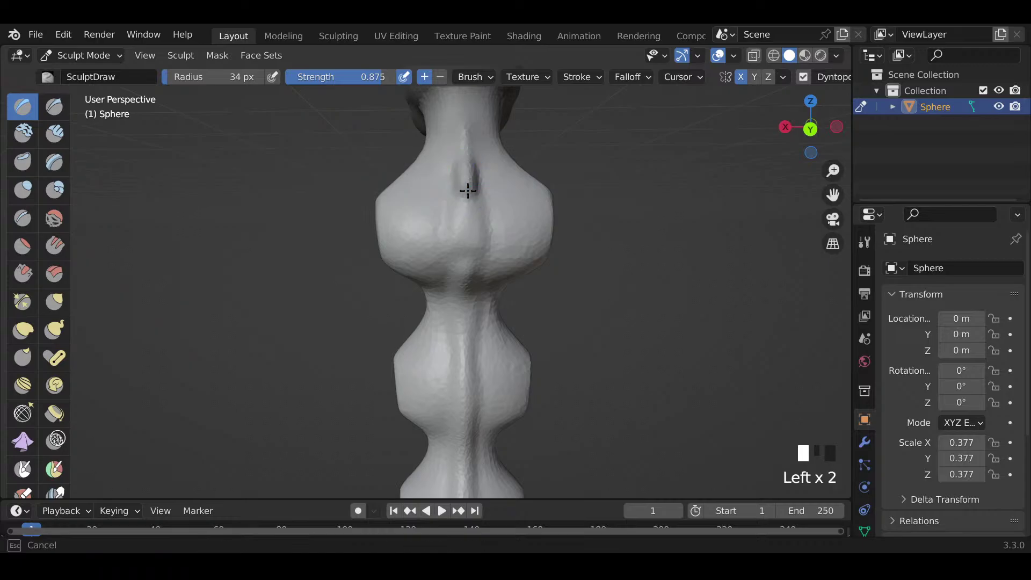
pyautogui.moveTo(471, 227); pyautogui.dragTo(474, 266)
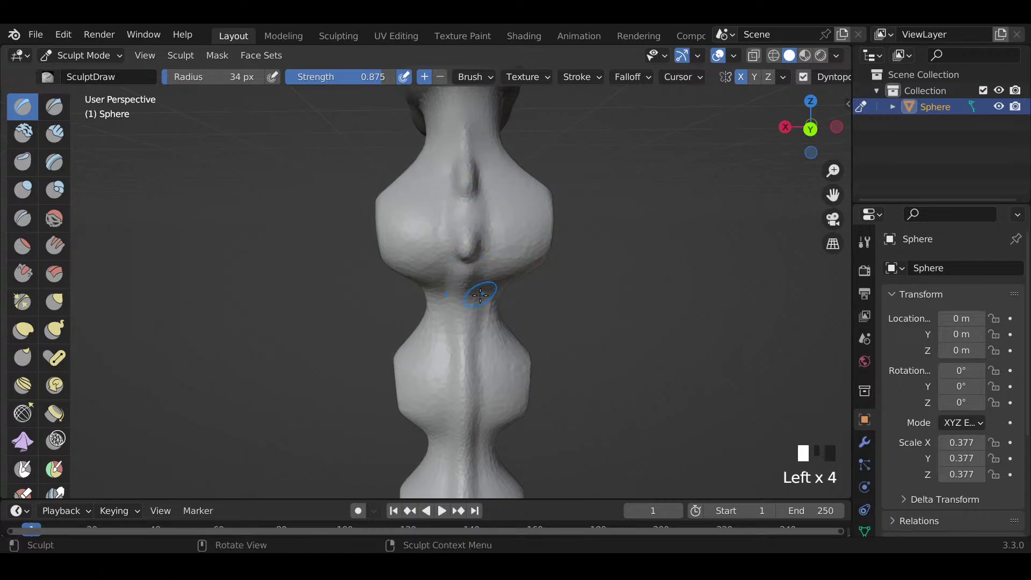
pyautogui.keyDown('shift'); pyautogui.moveTo(477, 287); pyautogui.dragTo(484, 265, button='middle'); pyautogui.keyUp('shift')
pyautogui.moveTo(481, 232); pyautogui.dragTo(474, 256)
pyautogui.keyDown('shift'); pyautogui.moveTo(481, 277); pyautogui.dragTo(482, 258, button='middle'); pyautogui.keyUp('shift')
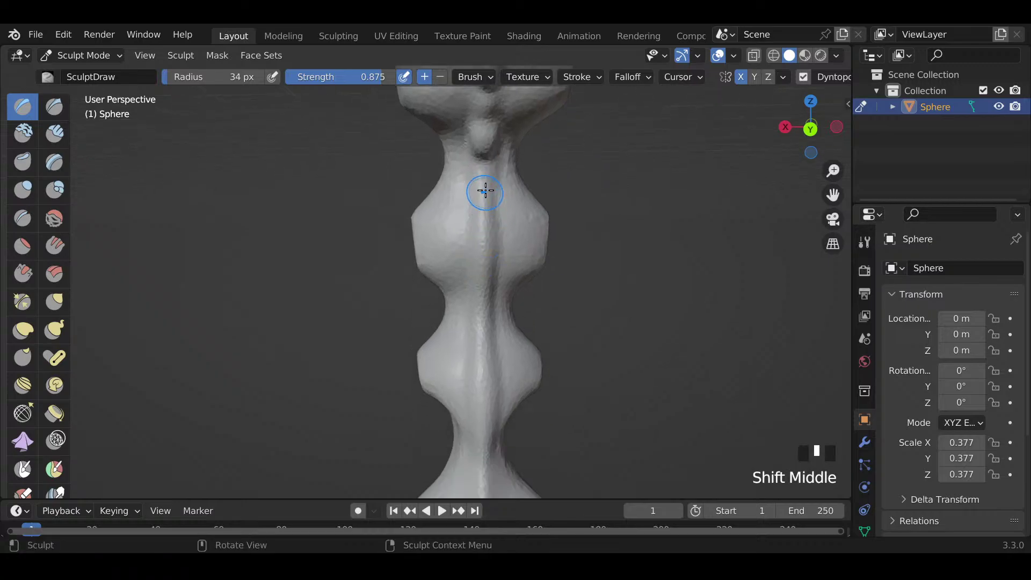
# Step: Continue the row of vertebra bumps down the torso bulges to the lowest segment with the Draw brush
pyautogui.moveTo(485, 191); pyautogui.dragTo(485, 259)
pyautogui.keyDown('shift'); pyautogui.moveTo(482, 299); pyautogui.dragTo(483, 276, button='middle'); pyautogui.keyUp('shift')
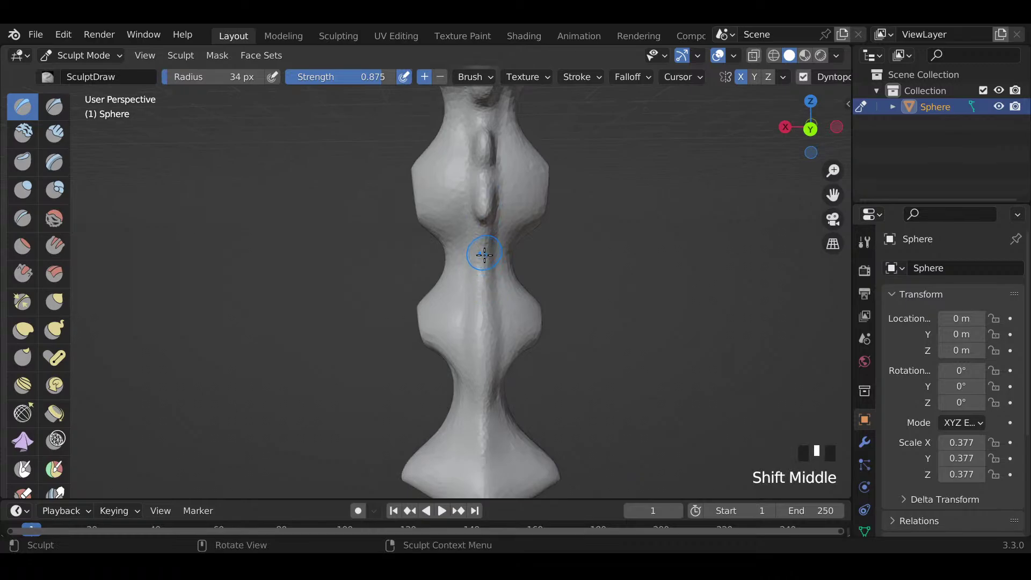
pyautogui.moveTo(485, 253); pyautogui.dragTo(482, 302)
pyautogui.keyDown('shift'); pyautogui.moveTo(481, 301); pyautogui.dragTo(485, 278, button='middle'); pyautogui.keyUp('shift')
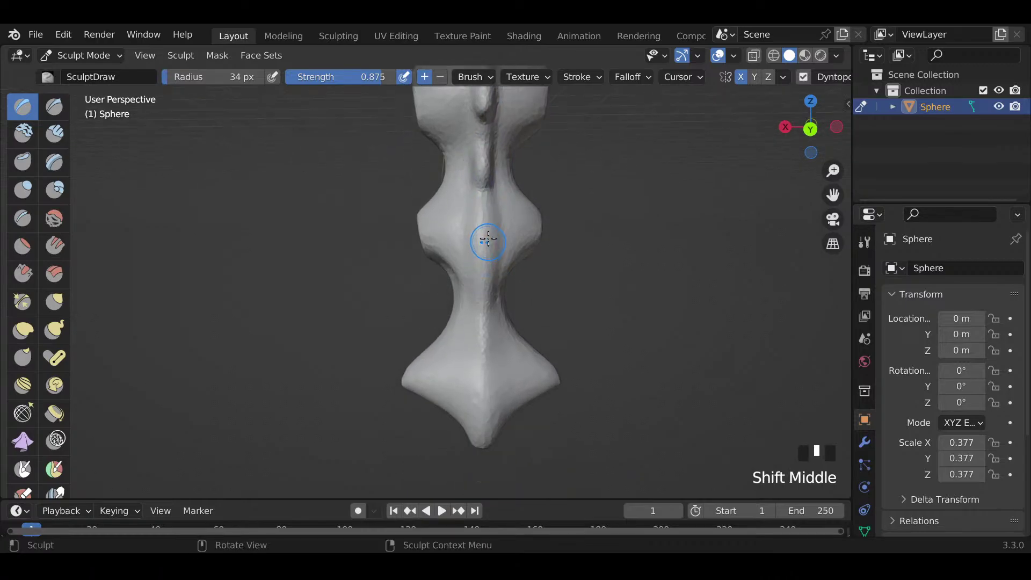
pyautogui.moveTo(488, 240)
pyautogui.mouseDown()
pyautogui.moveTo(478, 249)
pyautogui.moveTo(482, 234)
pyautogui.mouseUp()
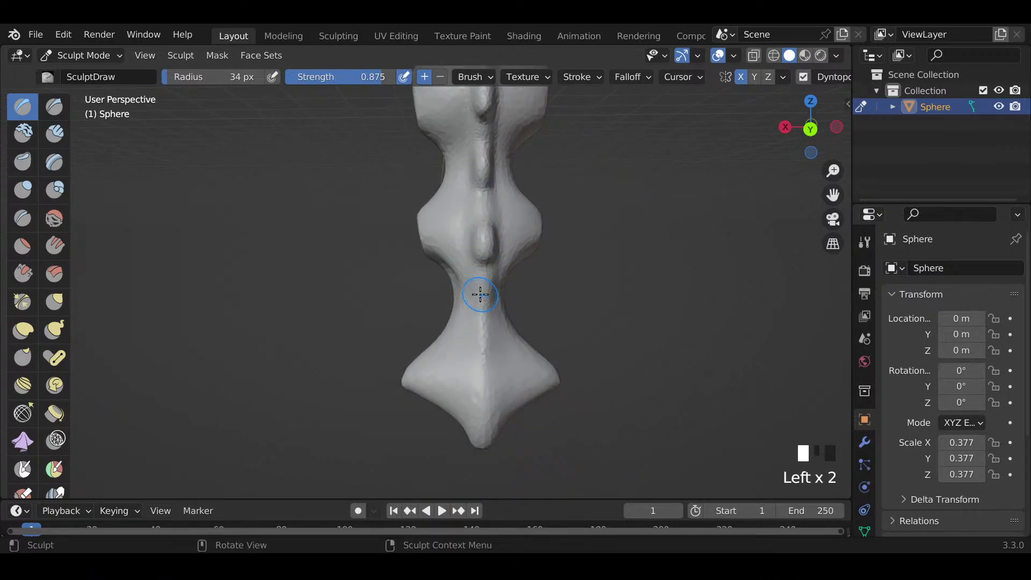
pyautogui.moveTo(480, 294); pyautogui.dragTo(485, 371)
pyautogui.keyDown('shift'); pyautogui.moveTo(549, 339); pyautogui.dragTo(483, 331, button='middle'); pyautogui.keyUp('shift')
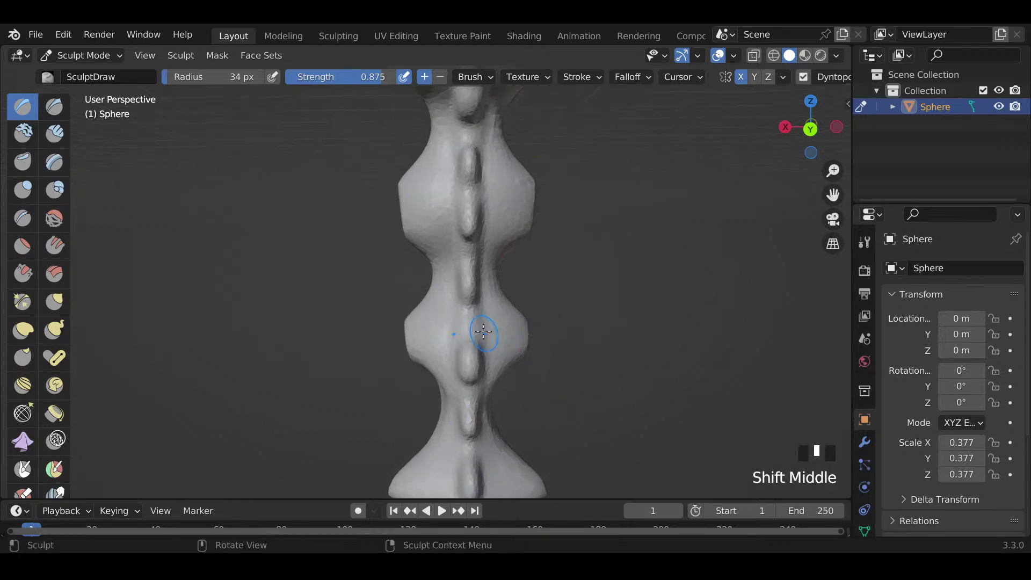
# Step: Fill the gaps in the spine with extra bumps on the second bulge beneath the shoulders, between the shoulders and below the neck
pyautogui.moveTo(468, 321); pyautogui.dragTo(476, 324)
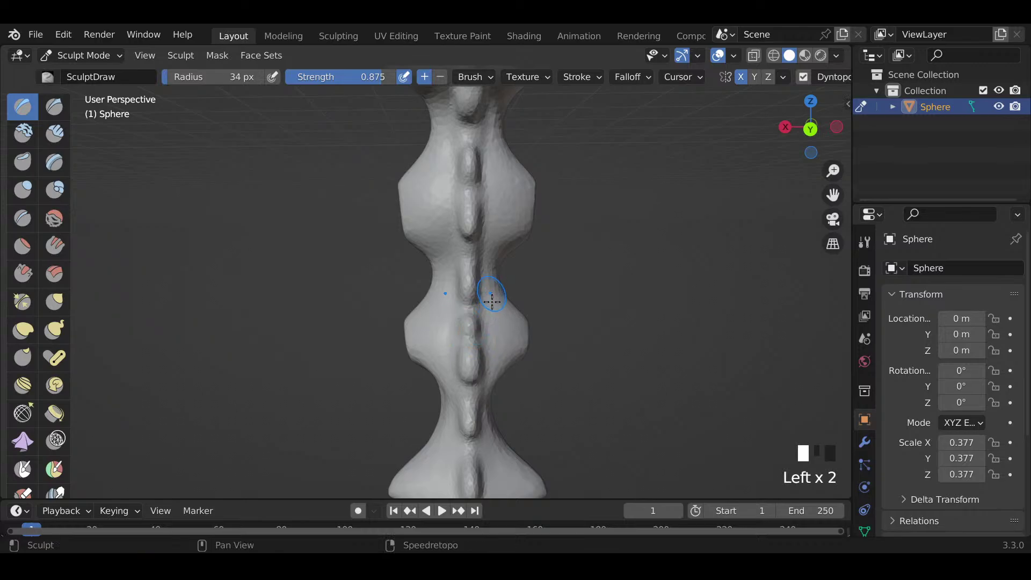
pyautogui.keyDown('shift'); pyautogui.moveTo(492, 302); pyautogui.dragTo(490, 336, button='middle'); pyautogui.keyUp('shift')
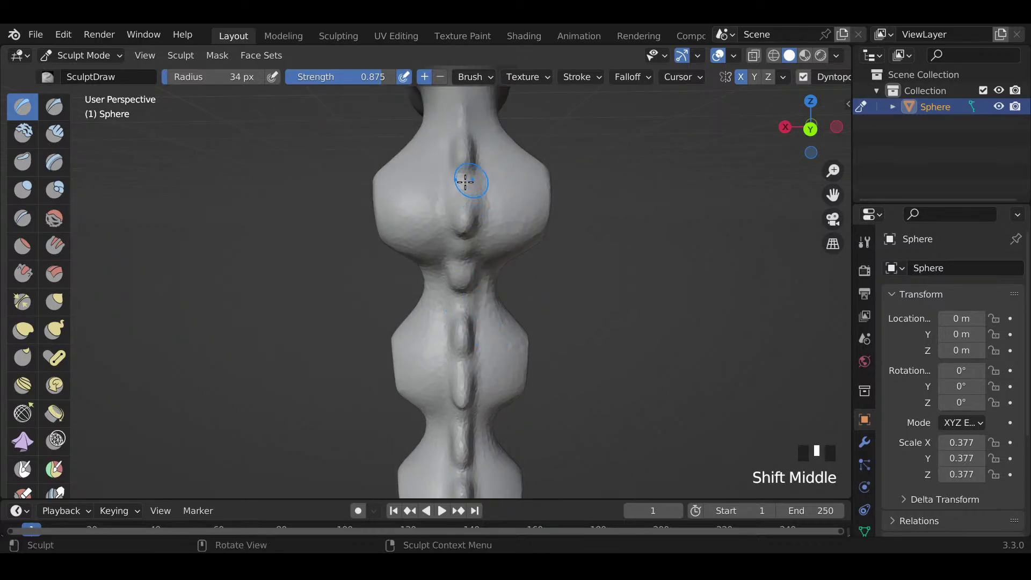
pyautogui.moveTo(464, 182); pyautogui.dragTo(466, 182)
pyautogui.keyDown('shift'); pyautogui.moveTo(468, 197); pyautogui.dragTo(465, 235, button='middle'); pyautogui.keyUp('shift')
pyautogui.moveTo(459, 250); pyautogui.dragTo(451, 285)
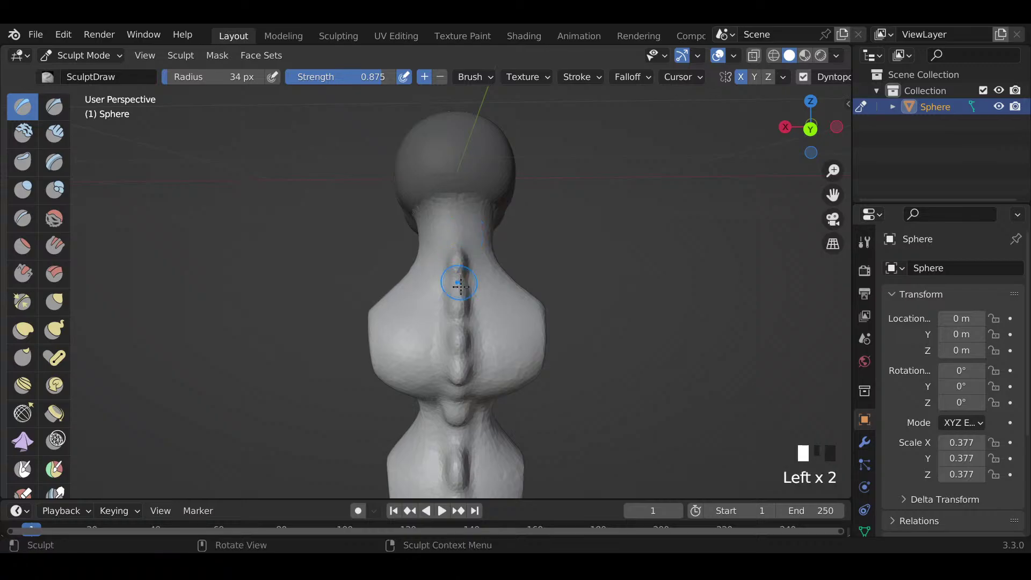
# Step: Reshape the vertebra bumps behind the neck and shoulders into pointed spikes with the Grab brush at radius 59 px
pyautogui.scroll(-3, 468, 293)
pyautogui.moveTo(466, 297); pyautogui.dragTo(649, 292, button='middle')
pyautogui.scroll(1, 647, 297)
pyautogui.scroll(2, 647, 296)
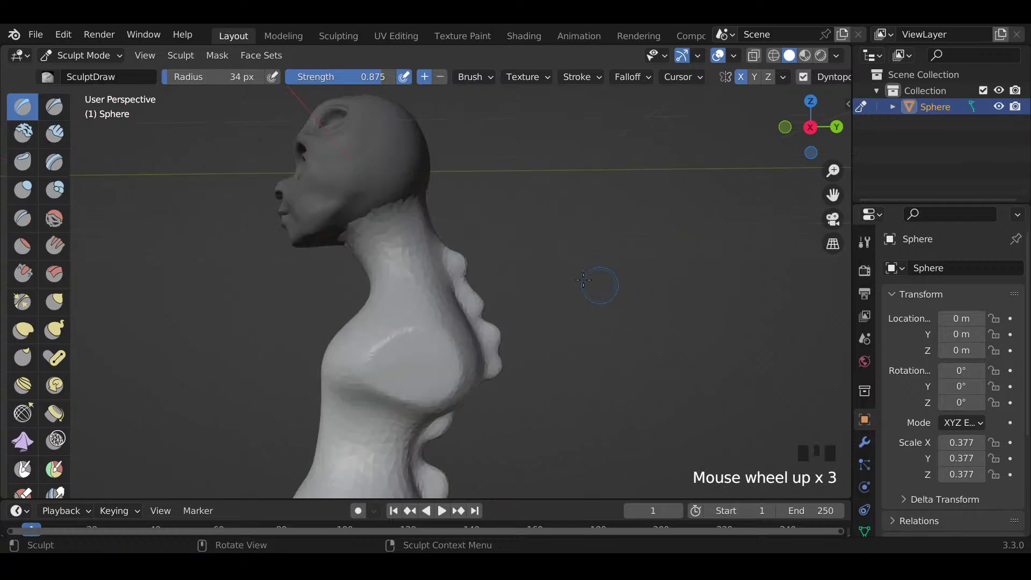
pyautogui.scroll(1, 505, 265)
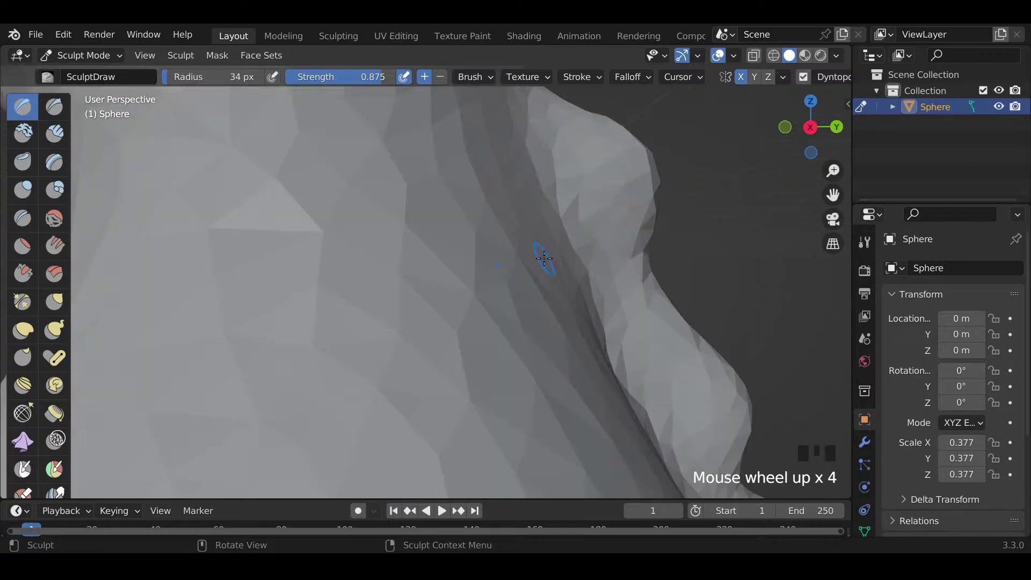
pyautogui.keyDown('ctrl'); pyautogui.moveTo(544, 259); pyautogui.dragTo(531, 277, button='middle'); pyautogui.keyUp('ctrl')
pyautogui.click(557, 282)
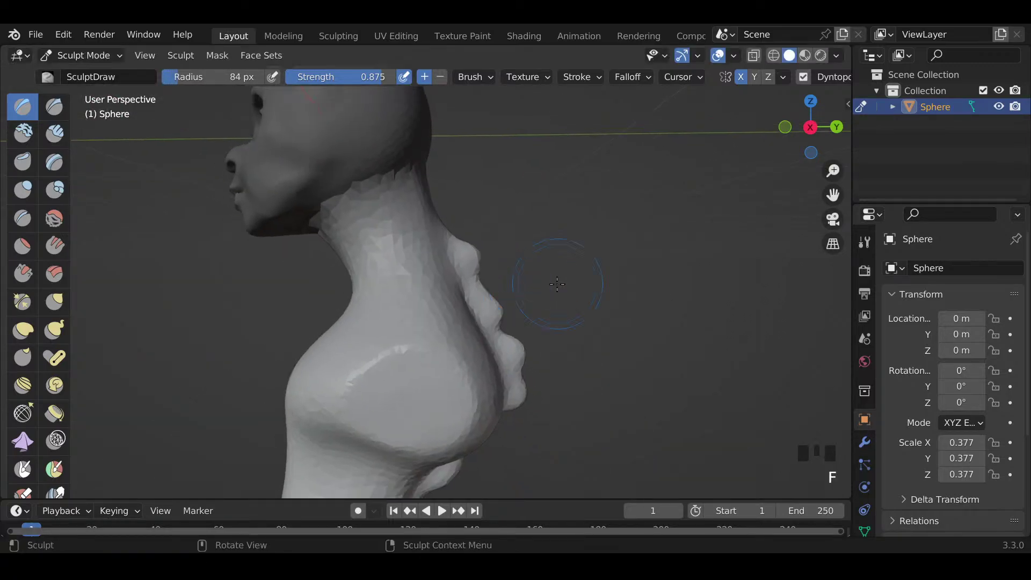
pyautogui.press('f')
pyautogui.click(538, 282)
pyautogui.press('g')
pyautogui.moveTo(497, 275); pyautogui.dragTo(494, 273)
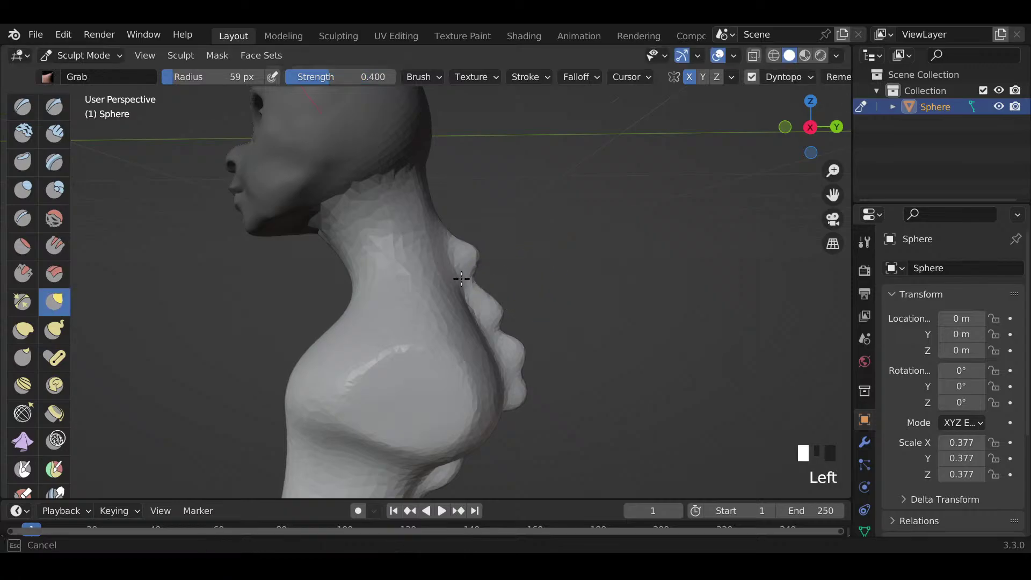
pyautogui.click(487, 330)
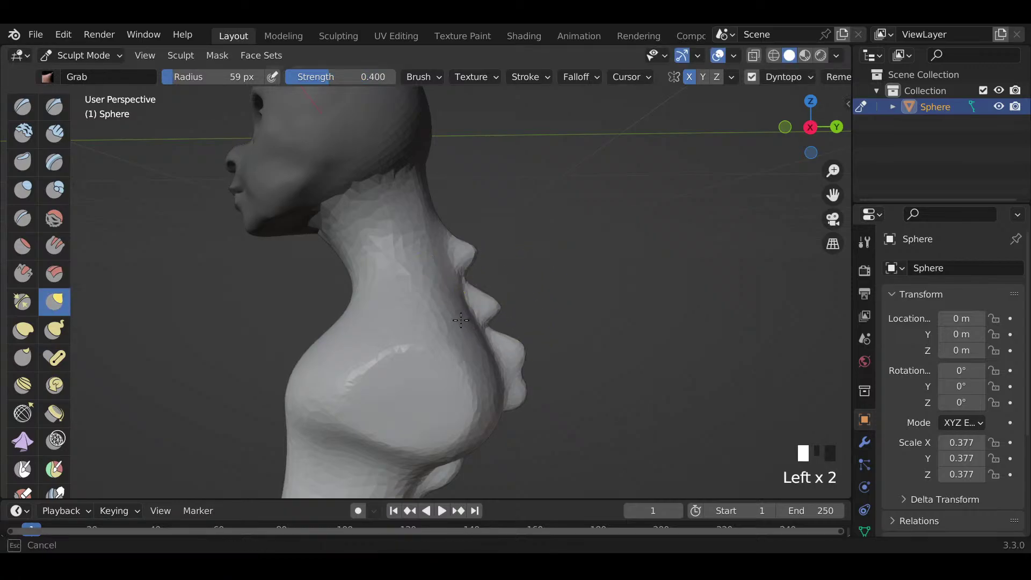
pyautogui.click(514, 371)
# Step: Pull the vertebra bump just beneath the shoulders into a pointed spike with the Grab brush and adjust its sides from behind
pyautogui.moveTo(479, 368)
pyautogui.keyDown('shift'); pyautogui.mouseDown(button='middle')
pyautogui.moveTo(553, 347)
pyautogui.moveTo(502, 300)
pyautogui.mouseUp(button='middle'); pyautogui.keyUp('shift')
pyautogui.moveTo(338, 287)
pyautogui.mouseDown()
pyautogui.moveTo(323, 279)
pyautogui.moveTo(341, 260)
pyautogui.moveTo(363, 290)
pyautogui.moveTo(362, 235)
pyautogui.moveTo(376, 203)
pyautogui.moveTo(395, 257)
pyautogui.mouseUp()
pyautogui.moveTo(393, 192); pyautogui.dragTo(364, 199, button='middle')
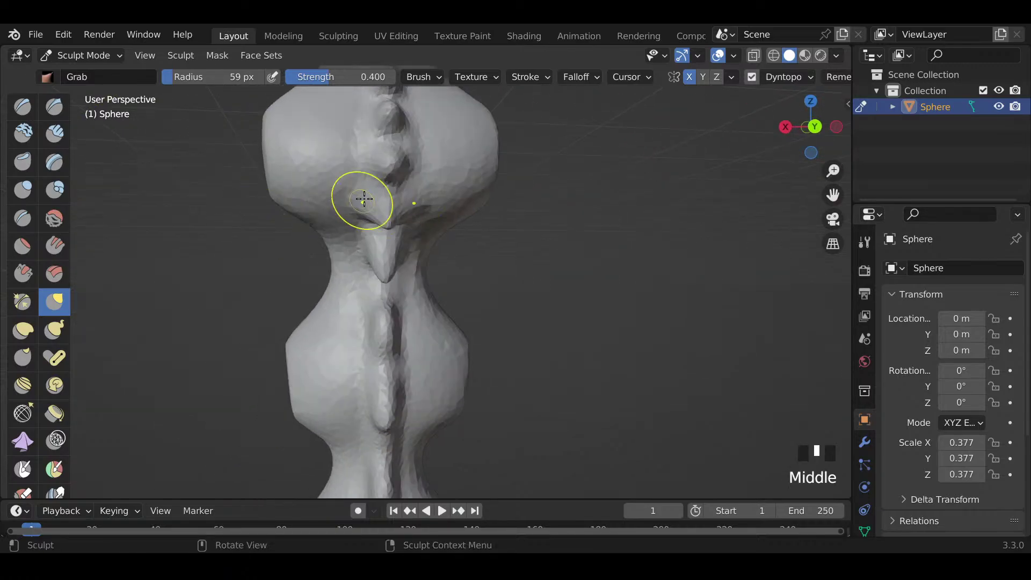
pyautogui.moveTo(348, 207); pyautogui.dragTo(376, 208)
# Step: Shape the vertebra bumps along the first bulge beneath the shoulders into pointed spikes with the Grab brush
pyautogui.moveTo(376, 209); pyautogui.dragTo(480, 258, button='middle')
pyautogui.moveTo(347, 352)
pyautogui.mouseDown()
pyautogui.moveTo(338, 355)
pyautogui.moveTo(319, 305)
pyautogui.moveTo(358, 344)
pyautogui.mouseUp()
pyautogui.keyDown('shift'); pyautogui.moveTo(357, 343); pyautogui.dragTo(382, 302, button='middle'); pyautogui.keyUp('shift')
pyautogui.moveTo(376, 293); pyautogui.dragTo(362, 281)
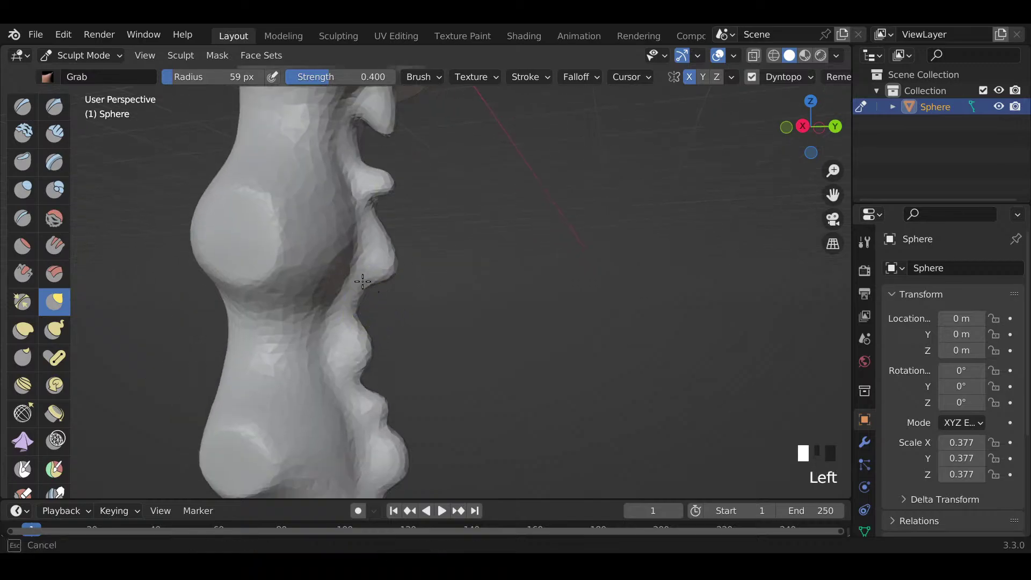
pyautogui.moveTo(380, 222); pyautogui.dragTo(378, 241)
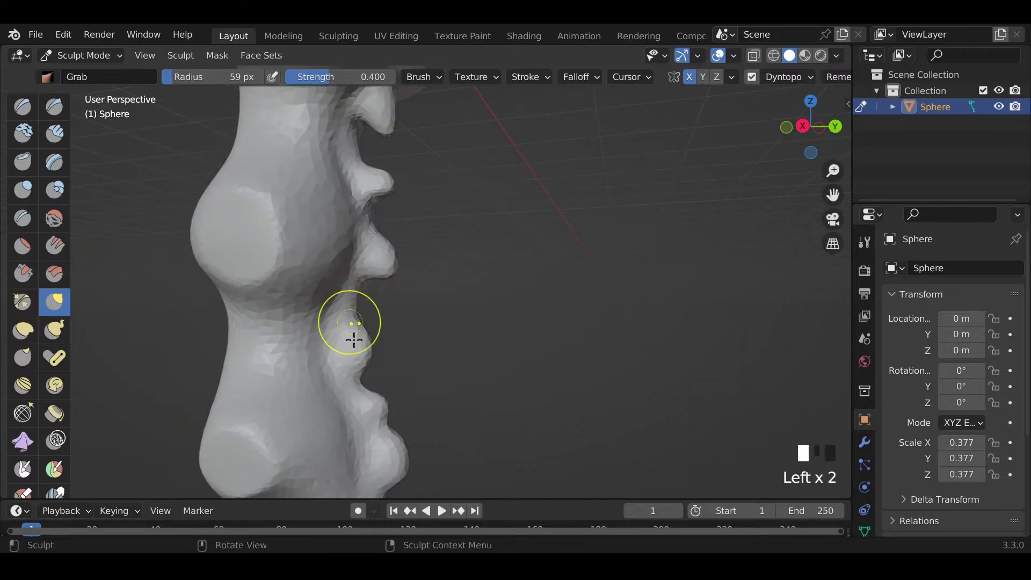
pyautogui.moveTo(357, 308); pyautogui.dragTo(346, 312)
pyautogui.moveTo(362, 356)
pyautogui.mouseDown()
pyautogui.moveTo(341, 368)
pyautogui.moveTo(372, 347)
pyautogui.mouseUp()
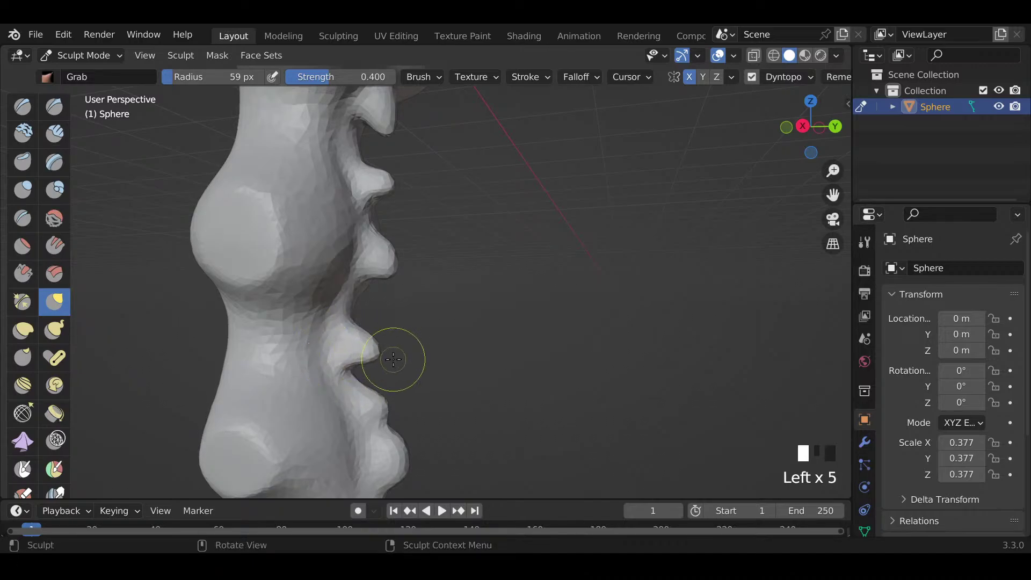
# Step: Shape the two vertebra bumps behind the second bulge beneath the shoulders into sharp spikes with the Grab brush
pyautogui.keyDown('shift'); pyautogui.moveTo(402, 373); pyautogui.dragTo(404, 345, button='middle'); pyautogui.keyUp('shift')
pyautogui.moveTo(408, 221); pyautogui.dragTo(357, 241)
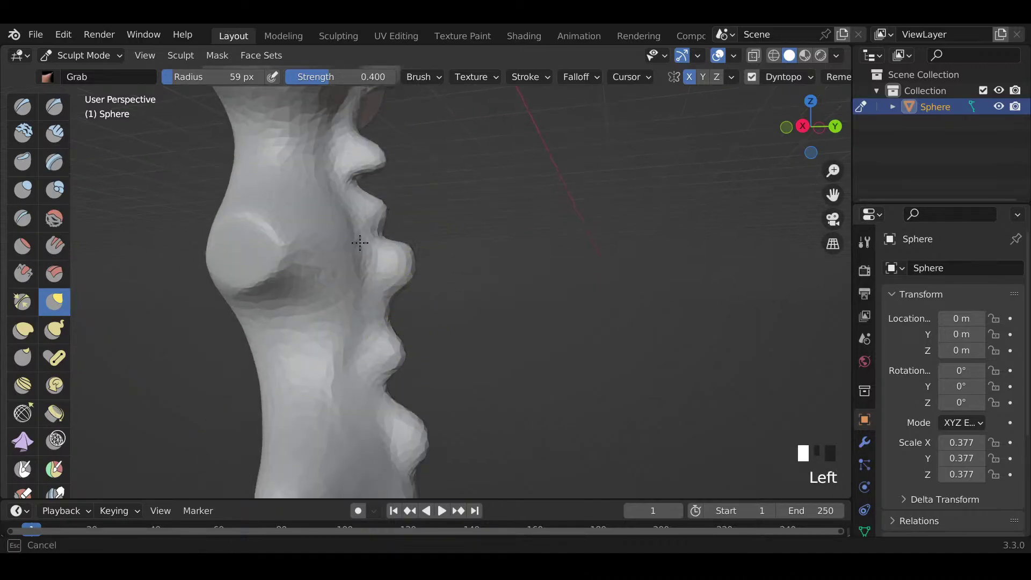
pyautogui.moveTo(391, 195)
pyautogui.mouseDown()
pyautogui.moveTo(368, 237)
pyautogui.moveTo(368, 201)
pyautogui.moveTo(376, 210)
pyautogui.mouseUp()
pyautogui.moveTo(417, 281)
pyautogui.mouseDown()
pyautogui.moveTo(382, 276)
pyautogui.moveTo(405, 269)
pyautogui.moveTo(410, 251)
pyautogui.mouseUp()
pyautogui.moveTo(426, 291); pyautogui.dragTo(422, 295)
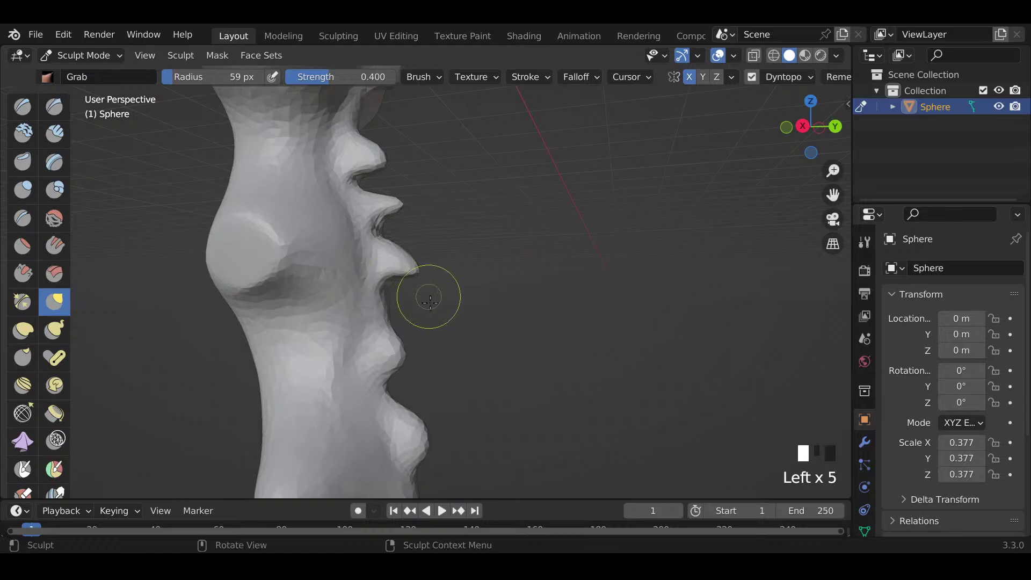
# Step: Pull the two lowest spikes on the back of the body outward with the Grab brush
pyautogui.keyDown('shift'); pyautogui.moveTo(421, 295); pyautogui.dragTo(455, 247, button='middle'); pyautogui.keyUp('shift')
pyautogui.moveTo(393, 251)
pyautogui.mouseDown()
pyautogui.moveTo(404, 200)
pyautogui.moveTo(412, 227)
pyautogui.moveTo(427, 226)
pyautogui.mouseUp()
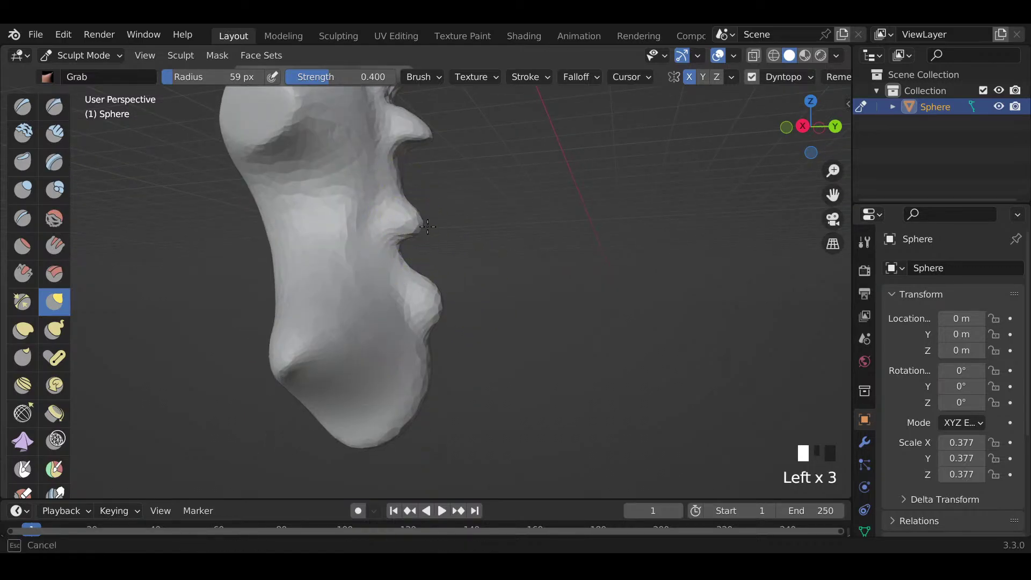
pyautogui.moveTo(454, 310)
pyautogui.mouseDown()
pyautogui.moveTo(417, 322)
pyautogui.moveTo(446, 299)
pyautogui.moveTo(466, 301)
pyautogui.mouseUp()
pyautogui.scroll(-2, 455, 285)
pyautogui.scroll(-1, 456, 286)
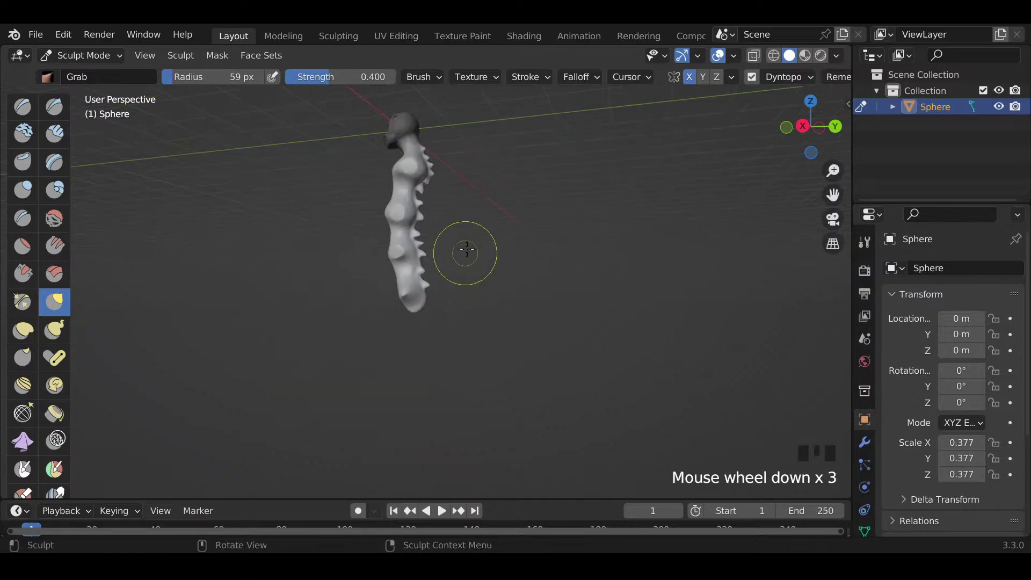
# Step: Raise a diagonal ridge from the shoulder across the side of the chest with the Draw brush at a 42 px radius
pyautogui.moveTo(465, 247)
pyautogui.mouseDown(button='middle')
pyautogui.moveTo(346, 270)
pyautogui.moveTo(553, 283)
pyautogui.moveTo(801, 279)
pyautogui.moveTo(187, 283)
pyautogui.mouseUp(button='middle')
pyautogui.scroll(2, 285, 273)
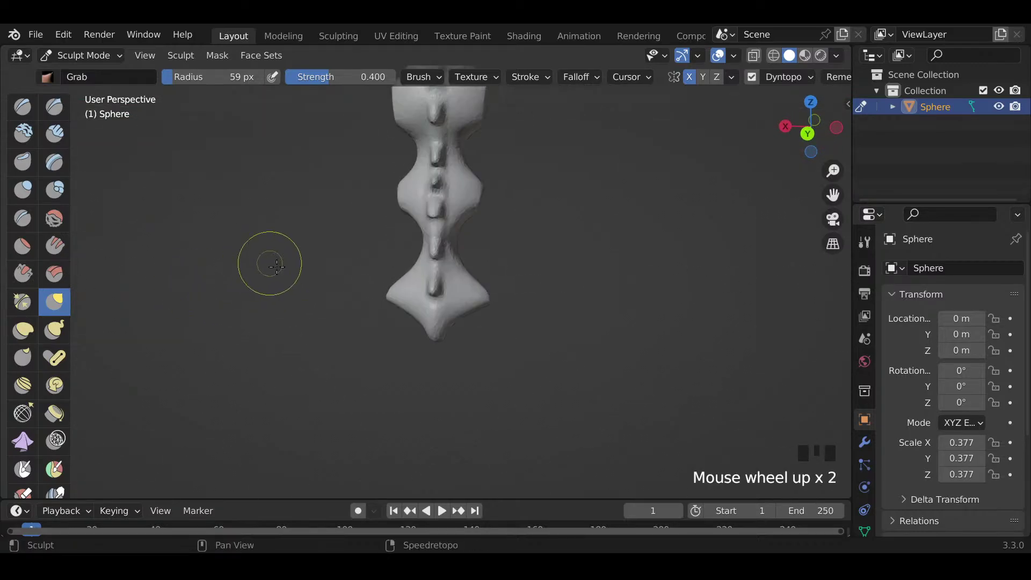
pyautogui.keyDown('shift'); pyautogui.moveTo(270, 260); pyautogui.dragTo(274, 342, button='middle'); pyautogui.keyUp('shift')
pyautogui.moveTo(432, 243)
pyautogui.mouseDown(button='middle')
pyautogui.moveTo(325, 247)
pyautogui.moveTo(469, 216)
pyautogui.moveTo(469, 275)
pyautogui.mouseUp(button='middle')
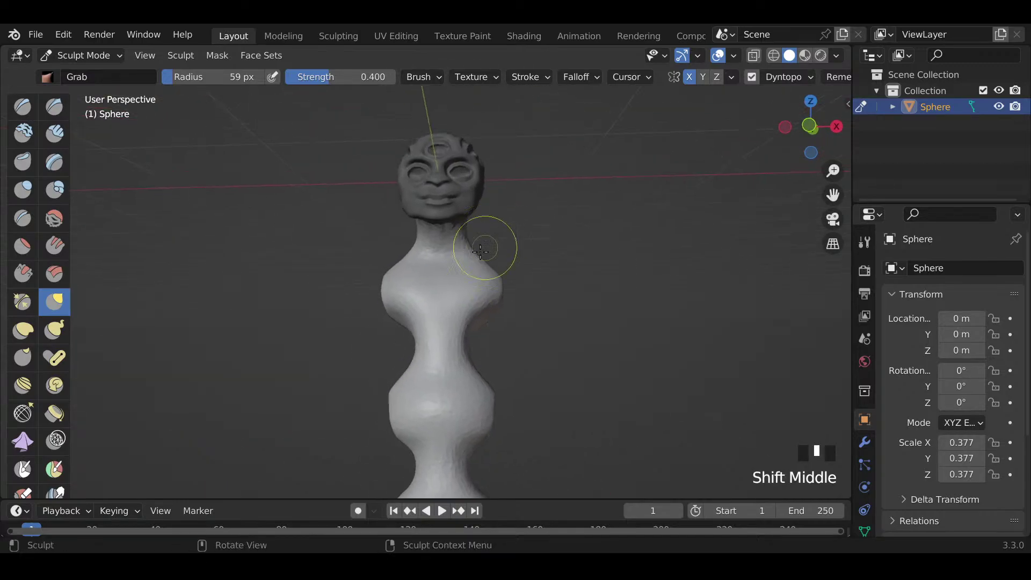
pyautogui.keyDown('ctrl'); pyautogui.moveTo(498, 240); pyautogui.dragTo(468, 252, button='middle'); pyautogui.keyUp('ctrl')
pyautogui.moveTo(550, 280)
pyautogui.mouseDown(button='middle')
pyautogui.moveTo(476, 315)
pyautogui.moveTo(511, 281)
pyautogui.moveTo(421, 303)
pyautogui.moveTo(461, 339)
pyautogui.moveTo(481, 332)
pyautogui.mouseUp(button='middle')
pyautogui.press('f')
pyautogui.click(459, 325)
pyautogui.press('x')
pyautogui.moveTo(449, 322); pyautogui.dragTo(387, 357)
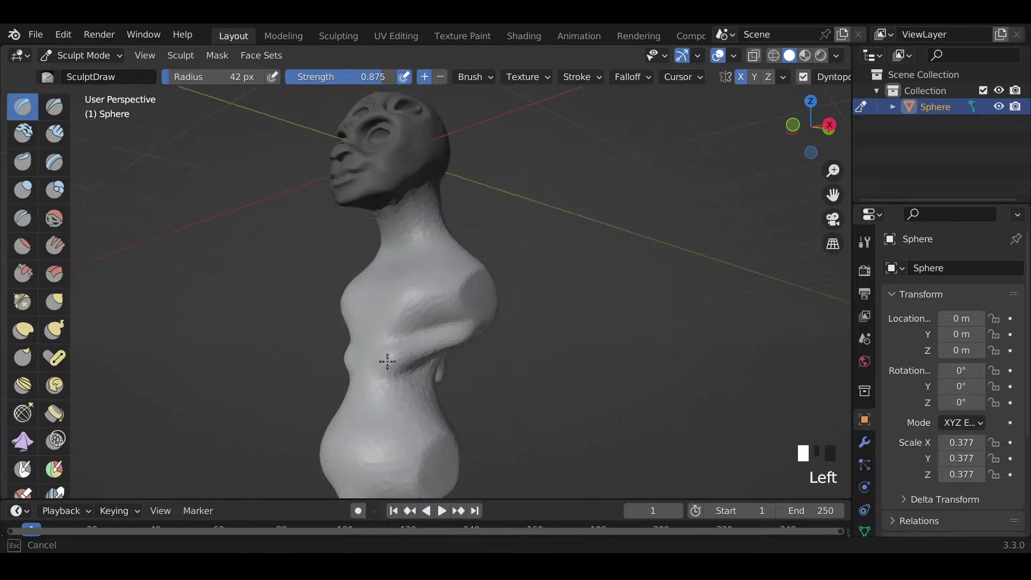
# Step: Build up the front of the torso with Draw strokes down the middle and along the collarbone
pyautogui.moveTo(387, 357)
pyautogui.mouseDown(button='middle')
pyautogui.moveTo(500, 385)
pyautogui.moveTo(483, 376)
pyautogui.mouseUp(button='middle')
pyautogui.moveTo(378, 328); pyautogui.dragTo(404, 384)
pyautogui.moveTo(462, 272); pyautogui.dragTo(380, 299)
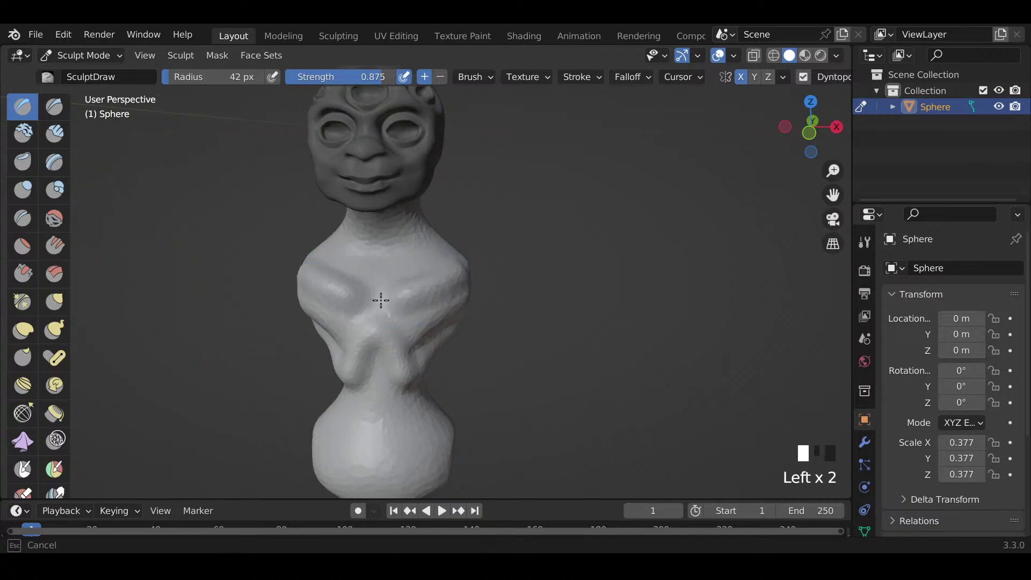
pyautogui.moveTo(408, 306)
pyautogui.mouseDown(button='middle')
pyautogui.moveTo(356, 288)
pyautogui.moveTo(384, 306)
pyautogui.mouseUp(button='middle')
pyautogui.moveTo(384, 306); pyautogui.dragTo(403, 358)
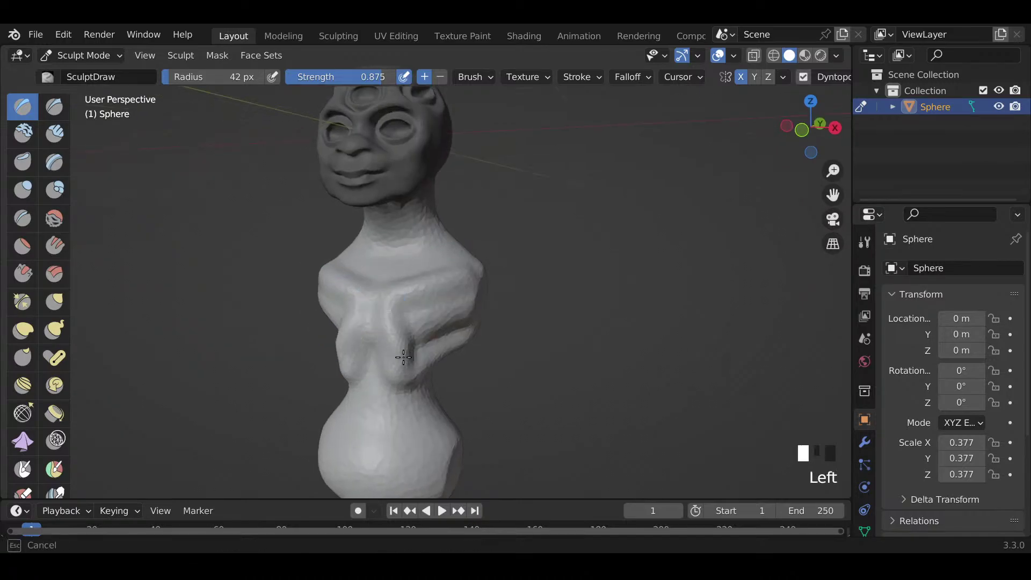
# Step: Fill out the side of the chest and smooth its ridges with a 50 px brush radius
pyautogui.moveTo(407, 314)
pyautogui.keyDown('shift'); pyautogui.mouseDown()
pyautogui.moveTo(412, 307)
pyautogui.moveTo(418, 342)
pyautogui.moveTo(473, 299)
pyautogui.mouseUp(); pyautogui.keyUp('shift')
pyautogui.moveTo(472, 299); pyautogui.dragTo(417, 288, button='middle')
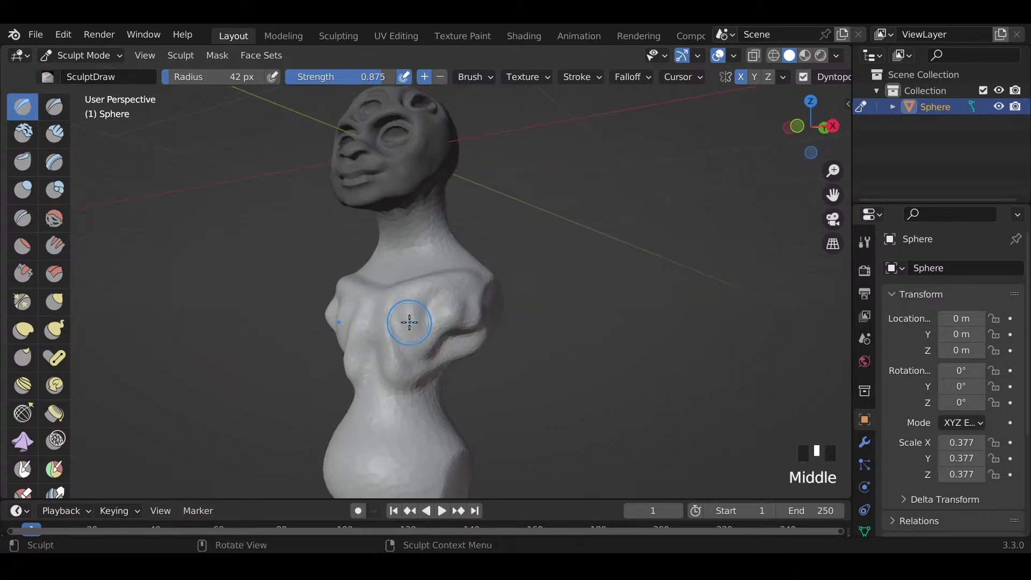
pyautogui.press('f')
pyautogui.moveTo(414, 320)
pyautogui.keyDown('shift'); pyautogui.mouseDown()
pyautogui.moveTo(401, 355)
pyautogui.moveTo(442, 332)
pyautogui.mouseUp(); pyautogui.keyUp('shift')
pyautogui.moveTo(471, 328); pyautogui.dragTo(433, 351)
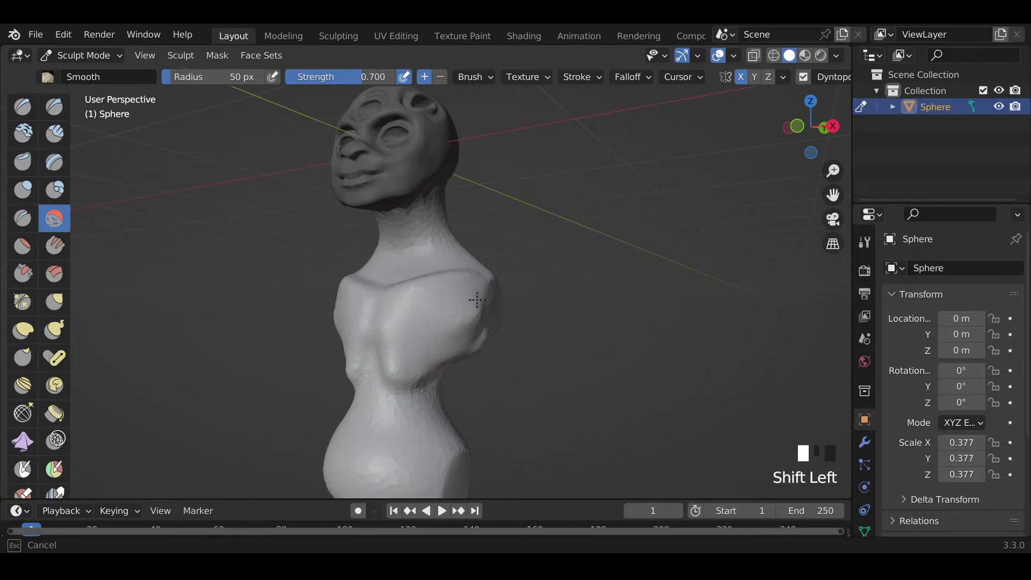
pyautogui.moveTo(477, 299)
pyautogui.keyDown('shift'); pyautogui.mouseDown()
pyautogui.moveTo(438, 345)
pyautogui.moveTo(462, 336)
pyautogui.mouseUp(); pyautogui.keyUp('shift')
pyautogui.keyDown('shift'); pyautogui.moveTo(462, 336); pyautogui.dragTo(476, 329); pyautogui.keyUp('shift')
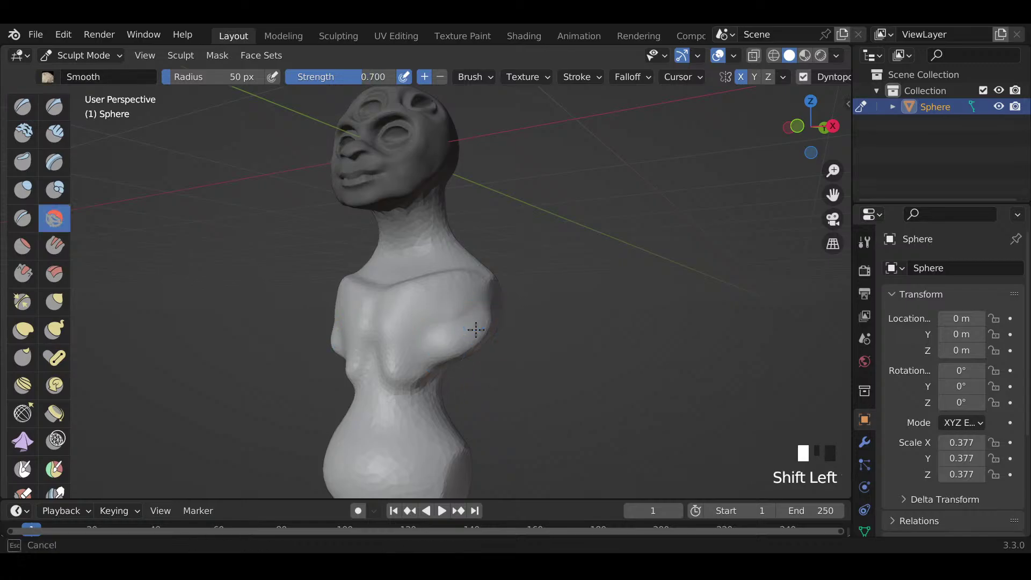
# Step: Smooth the side of the shoulder and the collarbone area on the front of the chest
pyautogui.moveTo(478, 322); pyautogui.dragTo(467, 325, button='middle')
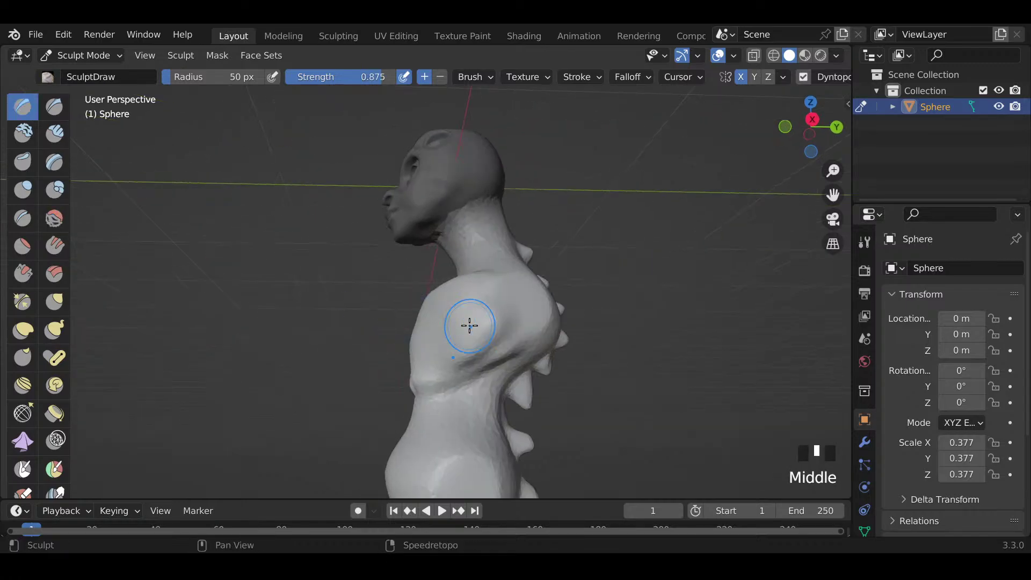
pyautogui.keyDown('shift'); pyautogui.moveTo(467, 325); pyautogui.dragTo(451, 346); pyautogui.keyUp('shift')
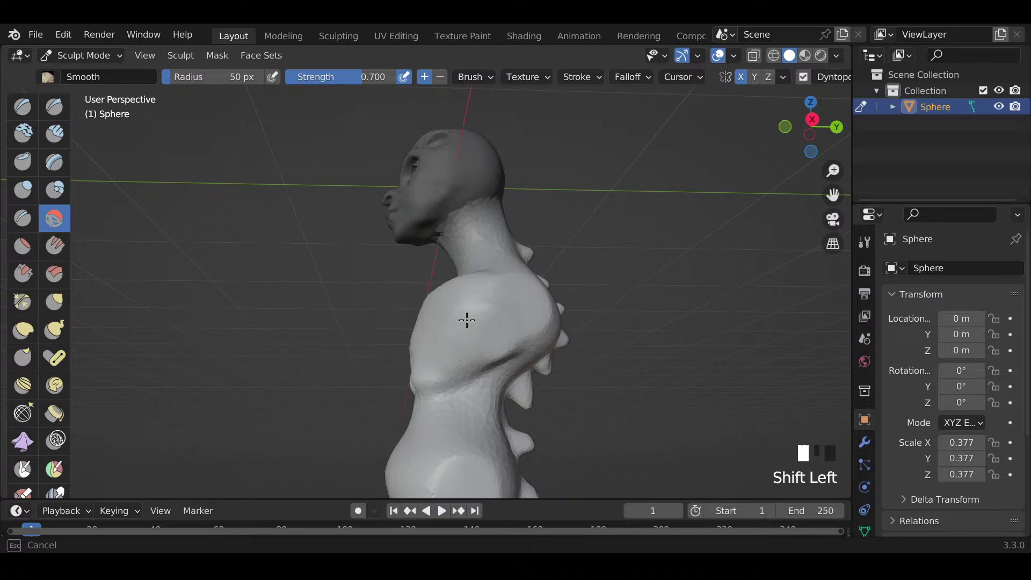
pyautogui.keyDown('shift'); pyautogui.moveTo(477, 309); pyautogui.dragTo(456, 306); pyautogui.keyUp('shift')
pyautogui.moveTo(456, 306); pyautogui.dragTo(387, 344, button='middle')
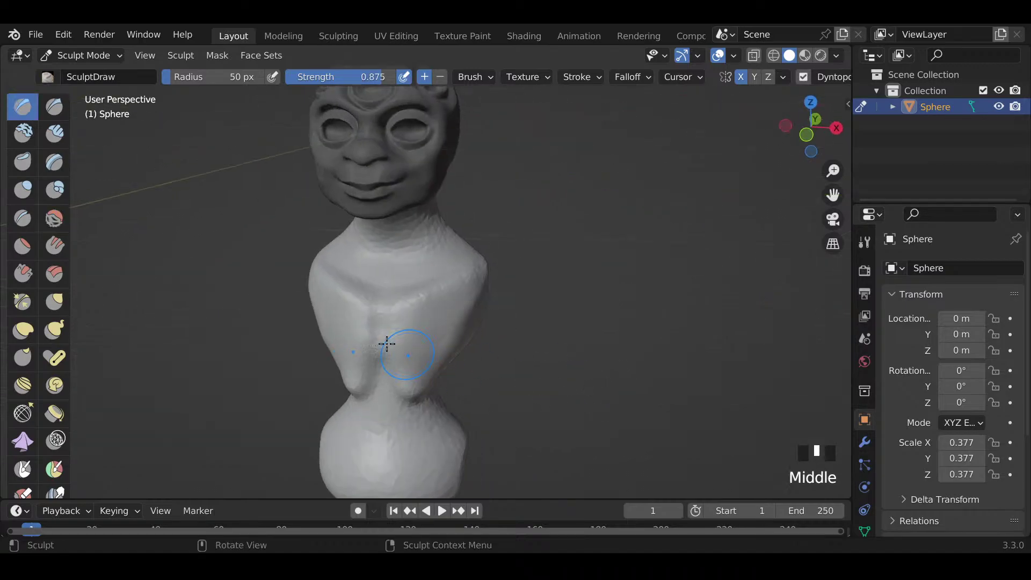
pyautogui.keyDown('shift'); pyautogui.moveTo(417, 289); pyautogui.dragTo(391, 326); pyautogui.keyUp('shift')
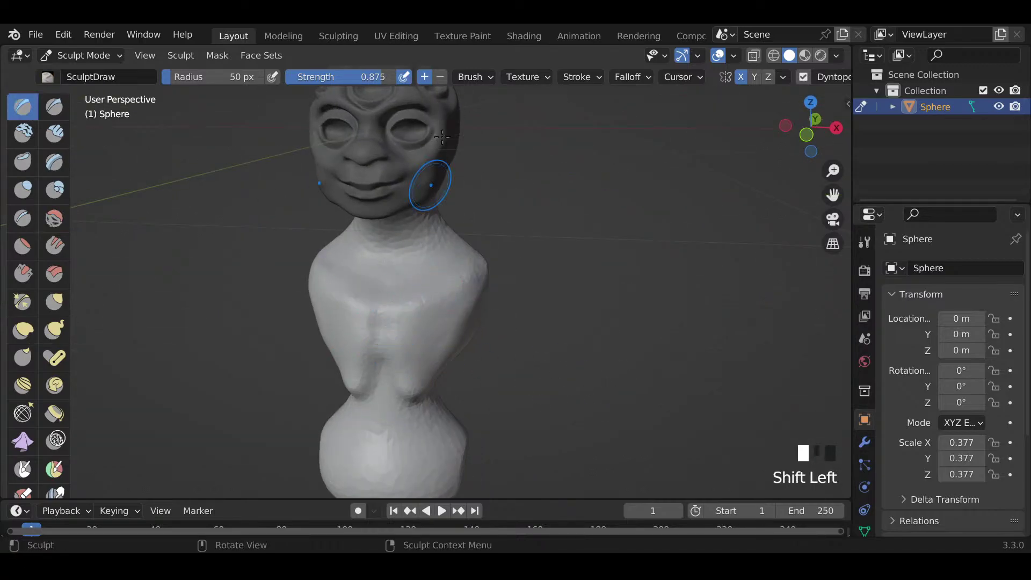
# Step: Switch the Draw brush to subtract and carve into the lower centre of the chest
pyautogui.click(443, 87)
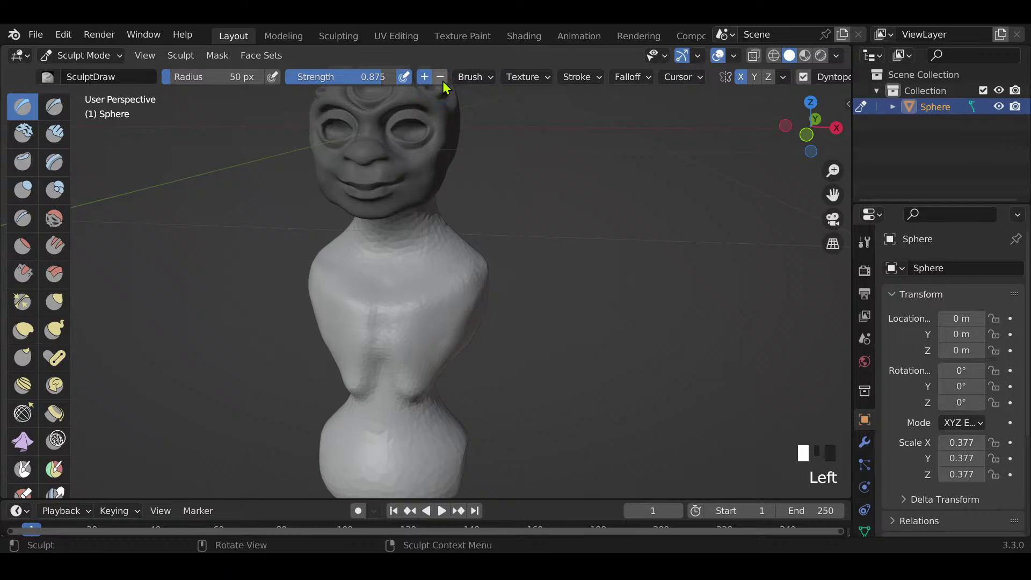
pyautogui.press('f')
pyautogui.click(376, 357)
pyautogui.moveTo(378, 357)
pyautogui.mouseDown()
pyautogui.moveTo(390, 304)
pyautogui.moveTo(380, 341)
pyautogui.moveTo(371, 317)
pyautogui.moveTo(364, 391)
pyautogui.moveTo(371, 384)
pyautogui.mouseUp()
pyautogui.moveTo(449, 346)
pyautogui.mouseDown(button='middle')
pyautogui.moveTo(439, 336)
pyautogui.moveTo(421, 340)
pyautogui.mouseUp(button='middle')
# Step: Set the brush radius to 57 px and smooth the side and lower edge of the chest
pyautogui.press('f')
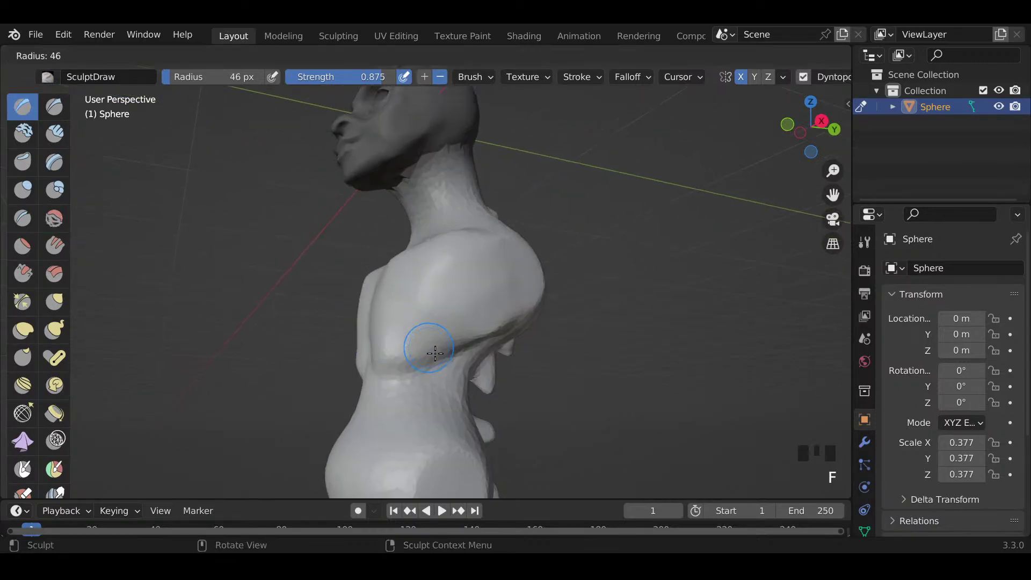
pyautogui.click(436, 352)
pyautogui.keyDown('shift'); pyautogui.moveTo(427, 344); pyautogui.dragTo(418, 302); pyautogui.keyUp('shift')
pyautogui.moveTo(494, 285)
pyautogui.keyDown('shift'); pyautogui.mouseDown()
pyautogui.moveTo(500, 292)
pyautogui.moveTo(470, 257)
pyautogui.moveTo(478, 295)
pyautogui.mouseUp(); pyautogui.keyUp('shift')
pyautogui.moveTo(479, 295)
pyautogui.mouseDown(button='middle')
pyautogui.moveTo(648, 335)
pyautogui.moveTo(446, 322)
pyautogui.mouseUp(button='middle')
pyautogui.moveTo(446, 323)
pyautogui.keyDown('shift'); pyautogui.mouseDown()
pyautogui.moveTo(484, 341)
pyautogui.moveTo(424, 363)
pyautogui.mouseUp(); pyautogui.keyUp('shift')
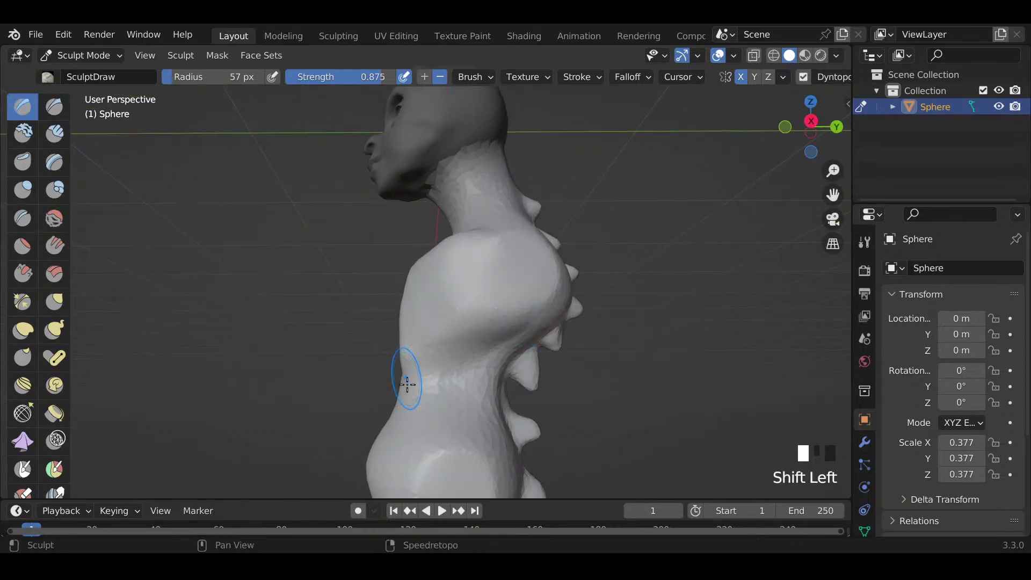
# Step: Carve a vertical groove down the middle of the chest with a 39 px radius and smooth it
pyautogui.moveTo(402, 369)
pyautogui.mouseDown(button='middle')
pyautogui.moveTo(573, 411)
pyautogui.moveTo(578, 430)
pyautogui.mouseUp(button='middle')
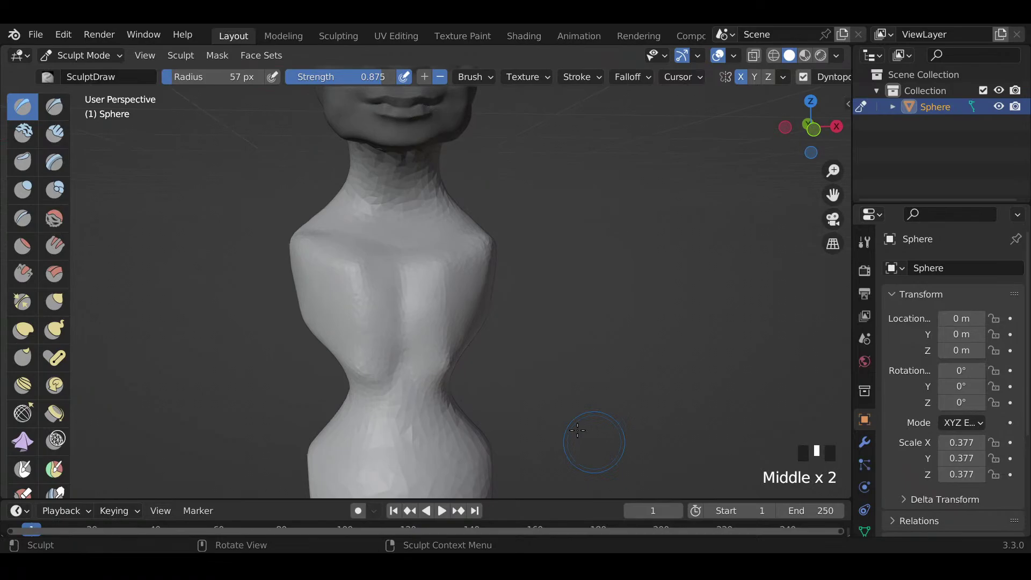
pyautogui.press('f')
pyautogui.click(402, 360)
pyautogui.moveTo(401, 363); pyautogui.dragTo(409, 331)
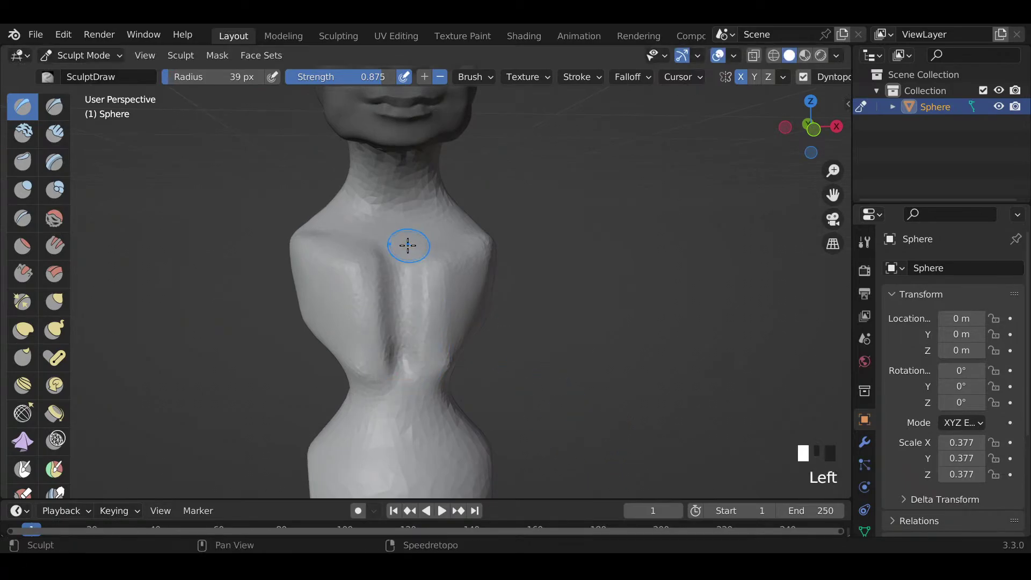
pyautogui.keyDown('shift'); pyautogui.moveTo(405, 244); pyautogui.dragTo(394, 356); pyautogui.keyUp('shift')
pyautogui.keyDown('shift'); pyautogui.moveTo(368, 234); pyautogui.dragTo(390, 392); pyautogui.keyUp('shift')
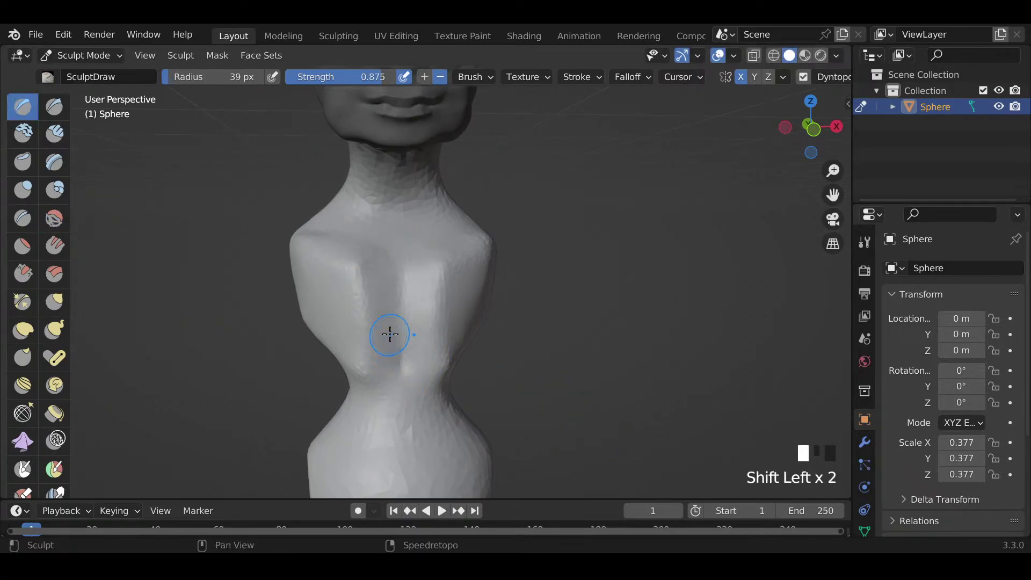
# Step: Carve two curved grooves along the lower side of the chest to form a rib
pyautogui.moveTo(392, 333)
pyautogui.mouseDown(button='middle')
pyautogui.moveTo(316, 340)
pyautogui.moveTo(462, 372)
pyautogui.moveTo(345, 329)
pyautogui.mouseUp(button='middle')
pyautogui.scroll(-2, 316, 341)
pyautogui.scroll(2, 416, 346)
pyautogui.scroll(2, 416, 346)
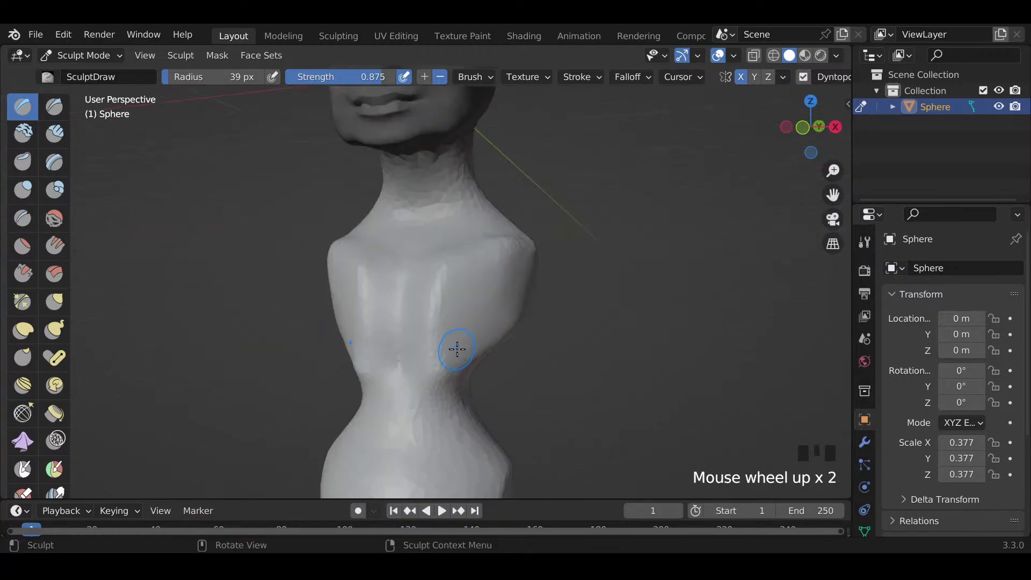
pyautogui.moveTo(456, 350); pyautogui.dragTo(434, 340, button='middle')
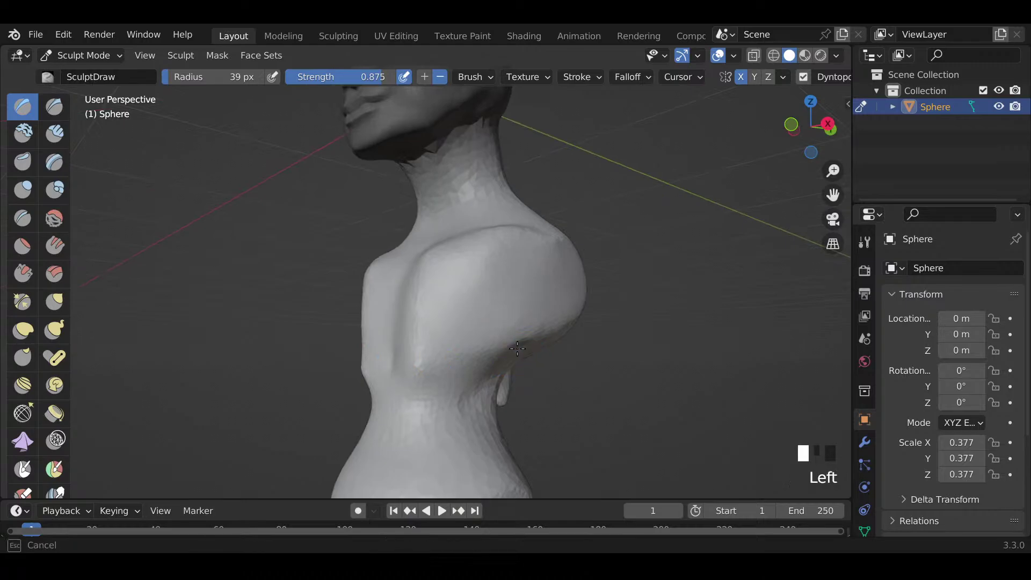
pyautogui.moveTo(518, 349); pyautogui.dragTo(427, 355)
pyautogui.moveTo(400, 350); pyautogui.dragTo(484, 385, button='middle')
pyautogui.moveTo(510, 382)
pyautogui.mouseDown()
pyautogui.moveTo(461, 371)
pyautogui.moveTo(419, 376)
pyautogui.mouseUp()
# Step: Carve into the waist below the rib and smooth the lower rib groove
pyautogui.moveTo(499, 410); pyautogui.dragTo(559, 418, button='middle')
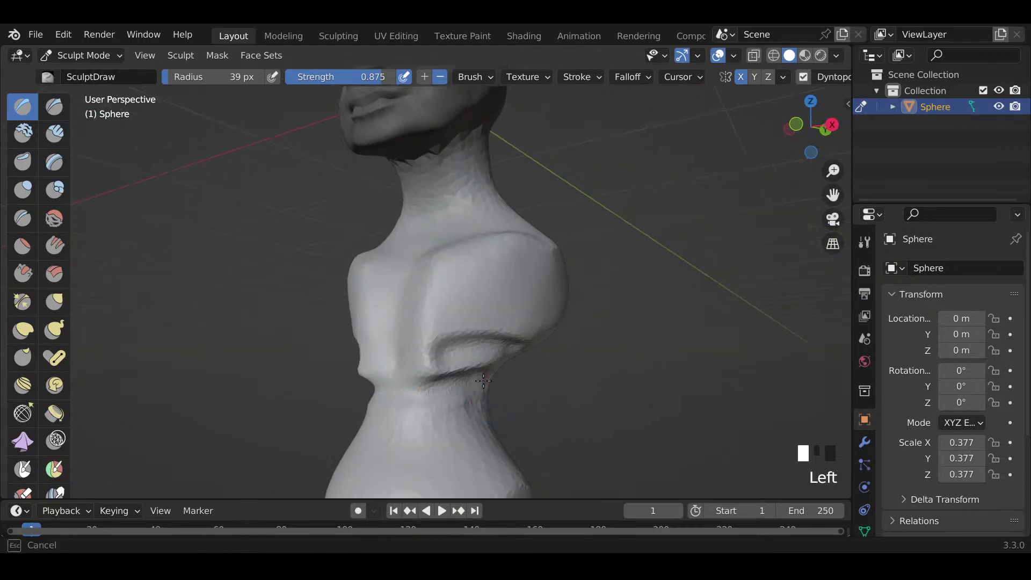
pyautogui.moveTo(483, 381); pyautogui.dragTo(463, 427)
pyautogui.moveTo(483, 383)
pyautogui.keyDown('shift'); pyautogui.mouseDown()
pyautogui.moveTo(455, 370)
pyautogui.moveTo(458, 359)
pyautogui.moveTo(394, 374)
pyautogui.mouseUp(); pyautogui.keyUp('shift')
pyautogui.moveTo(394, 374); pyautogui.dragTo(395, 382, button='middle')
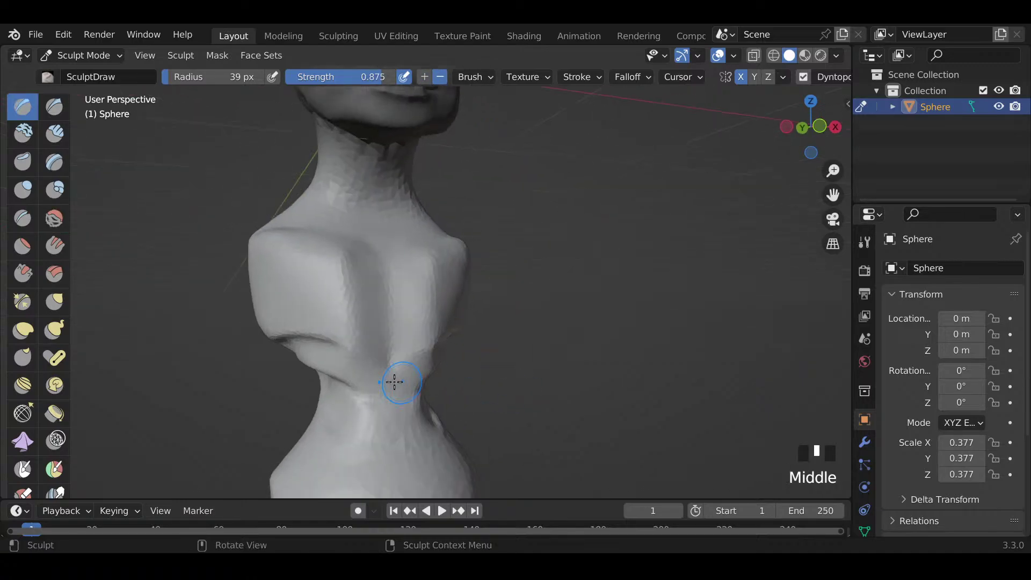
pyautogui.moveTo(353, 376)
pyautogui.mouseDown()
pyautogui.moveTo(382, 369)
pyautogui.moveTo(355, 397)
pyautogui.mouseUp()
# Step: Carve a hollow into the side of the waist towards the back and smooth the area around the rib
pyautogui.moveTo(355, 397); pyautogui.dragTo(461, 351, button='middle')
pyautogui.moveTo(269, 280); pyautogui.dragTo(230, 322)
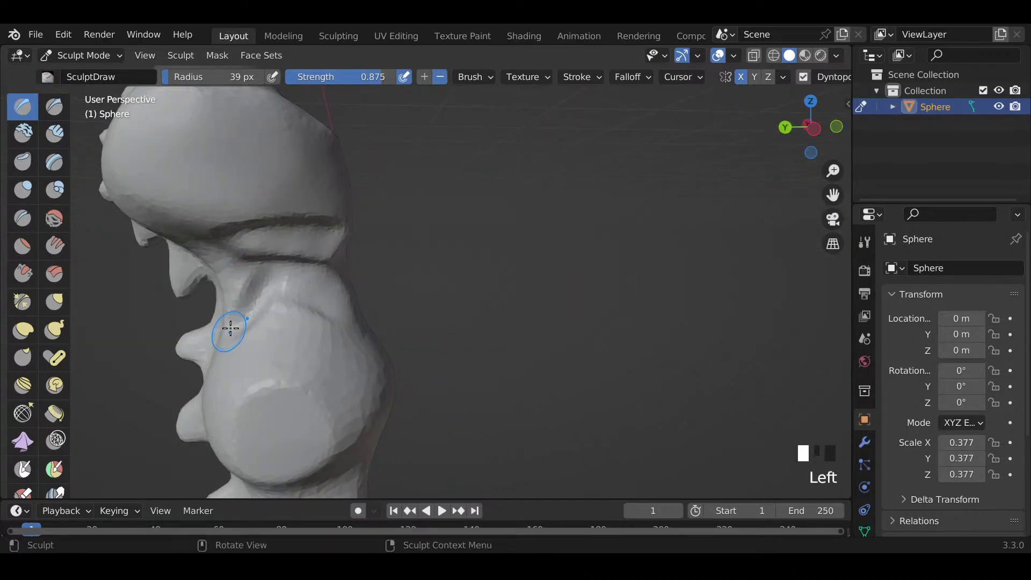
pyautogui.moveTo(231, 322); pyautogui.dragTo(269, 281, button='middle')
pyautogui.moveTo(270, 281)
pyautogui.keyDown('shift'); pyautogui.mouseDown()
pyautogui.moveTo(224, 330)
pyautogui.moveTo(259, 278)
pyautogui.moveTo(230, 281)
pyautogui.moveTo(261, 240)
pyautogui.mouseUp(); pyautogui.keyUp('shift')
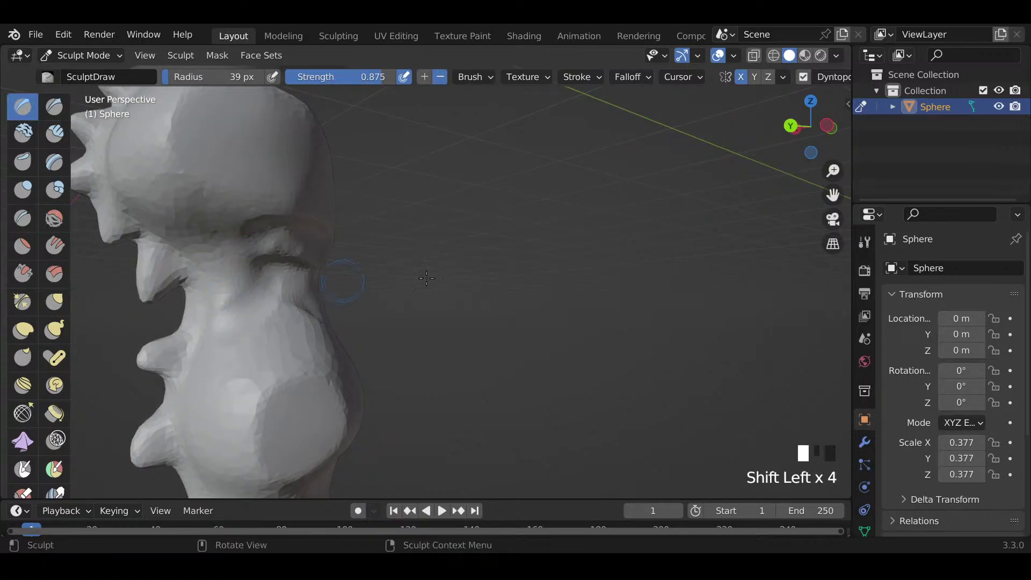
# Step: Carve the rib line from the centre of the torso down along the bottom edge of the chest
pyautogui.moveTo(261, 239)
pyautogui.mouseDown(button='middle')
pyautogui.moveTo(213, 320)
pyautogui.moveTo(322, 329)
pyautogui.mouseUp(button='middle')
pyautogui.scroll(-3, 252, 270)
pyautogui.scroll(4, 253, 316)
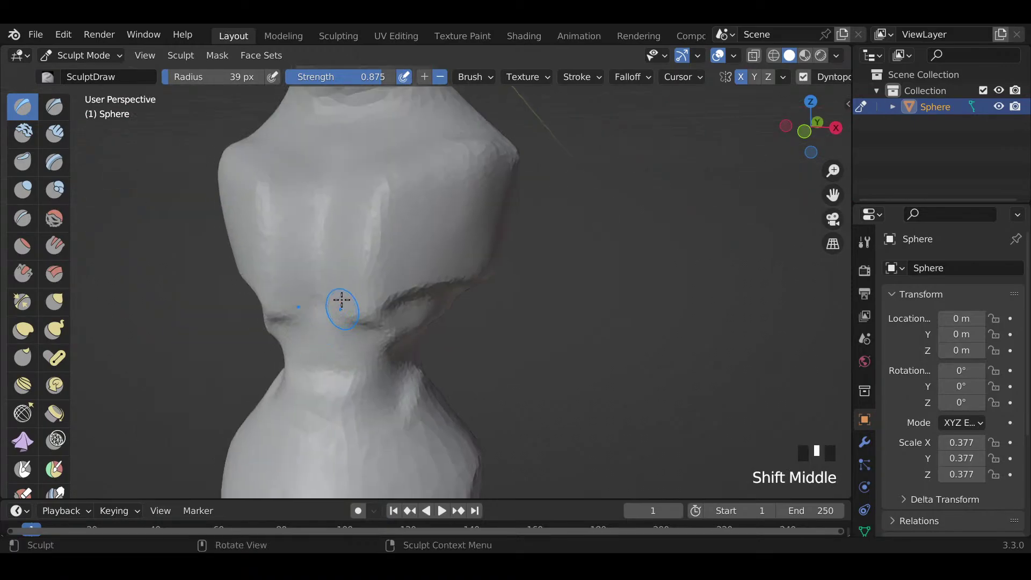
pyautogui.moveTo(341, 300); pyautogui.dragTo(375, 328)
# Step: Carve diagonal grooves running into the centre of the upper chest and smooth them down to the ribs
pyautogui.moveTo(372, 286)
pyautogui.mouseDown(button='middle')
pyautogui.moveTo(357, 288)
pyautogui.moveTo(357, 311)
pyautogui.mouseUp(button='middle')
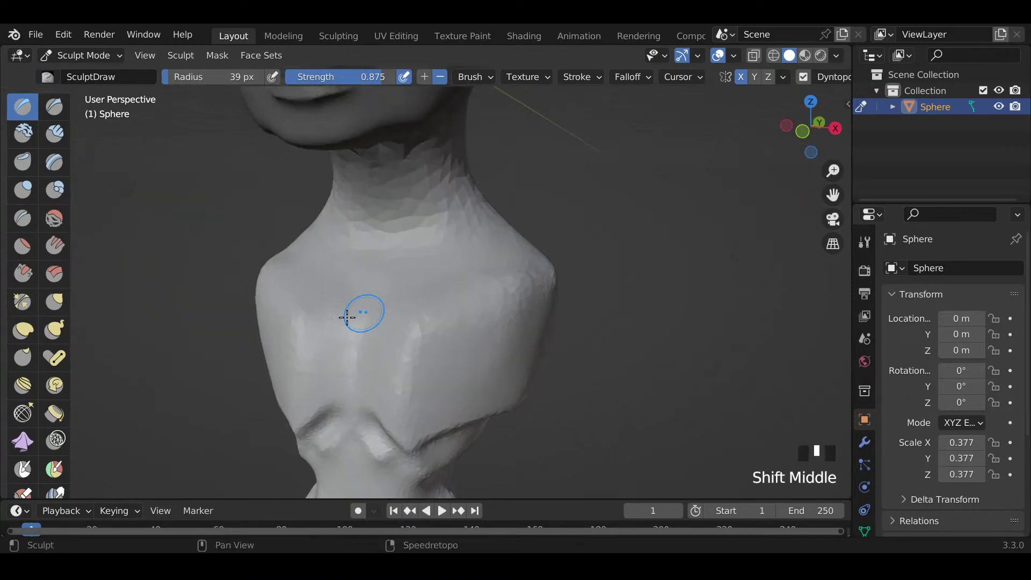
pyautogui.moveTo(329, 297)
pyautogui.mouseDown()
pyautogui.moveTo(340, 329)
pyautogui.moveTo(368, 333)
pyautogui.mouseUp()
pyautogui.moveTo(403, 297)
pyautogui.keyDown('shift'); pyautogui.mouseDown()
pyautogui.moveTo(350, 379)
pyautogui.moveTo(364, 345)
pyautogui.moveTo(360, 414)
pyautogui.moveTo(367, 366)
pyautogui.moveTo(373, 429)
pyautogui.mouseUp(); pyautogui.keyUp('shift')
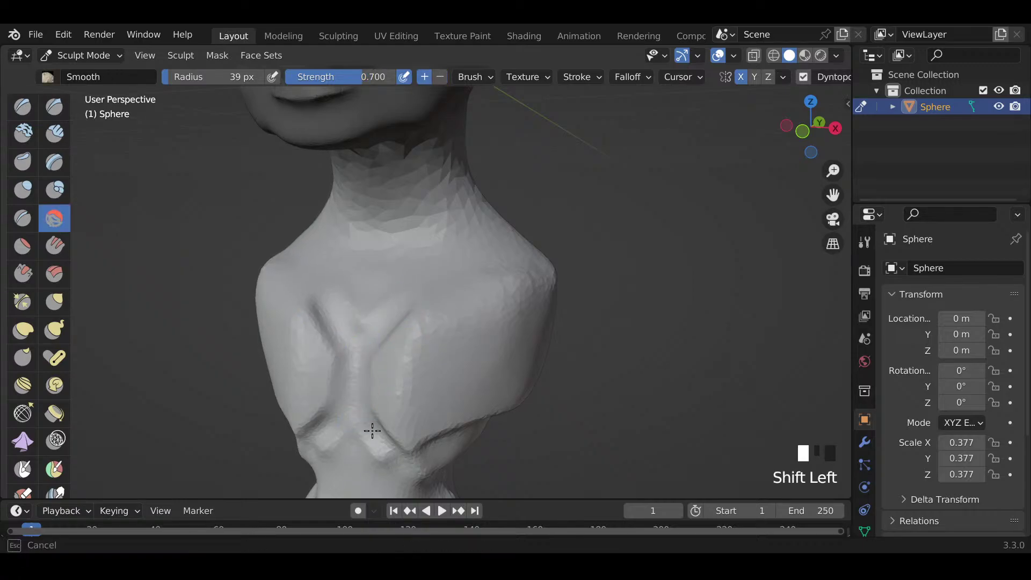
pyautogui.moveTo(376, 344)
pyautogui.keyDown('shift'); pyautogui.mouseDown()
pyautogui.moveTo(353, 387)
pyautogui.moveTo(379, 453)
pyautogui.mouseUp(); pyautogui.keyUp('shift')
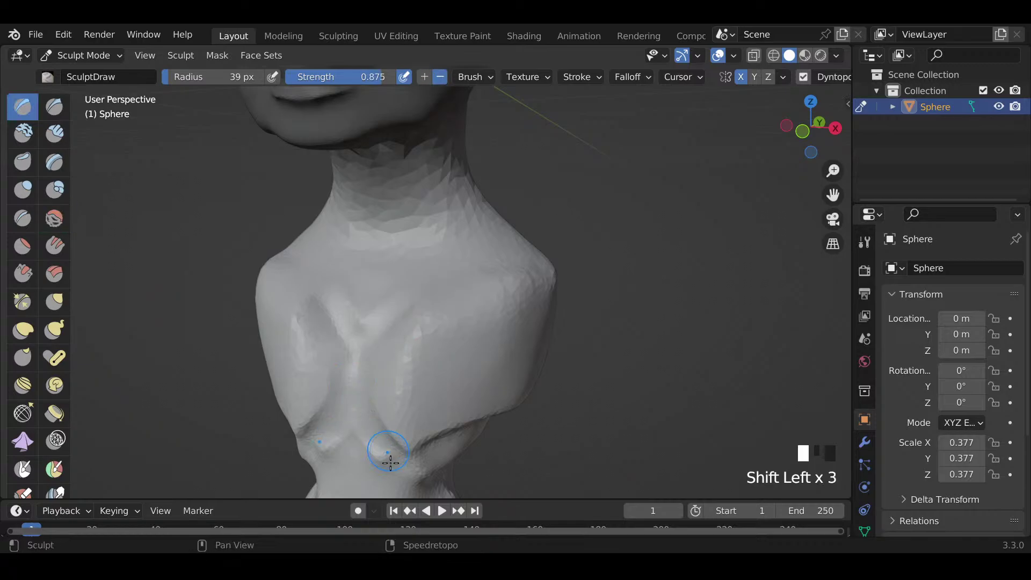
# Step: Smooth the lower front of the chest and carve a small hollow at the top of the sternum
pyautogui.moveTo(380, 453); pyautogui.dragTo(357, 392, button='middle')
pyautogui.moveTo(371, 433)
pyautogui.keyDown('shift'); pyautogui.mouseDown()
pyautogui.moveTo(383, 454)
pyautogui.moveTo(392, 424)
pyautogui.mouseUp(); pyautogui.keyUp('shift')
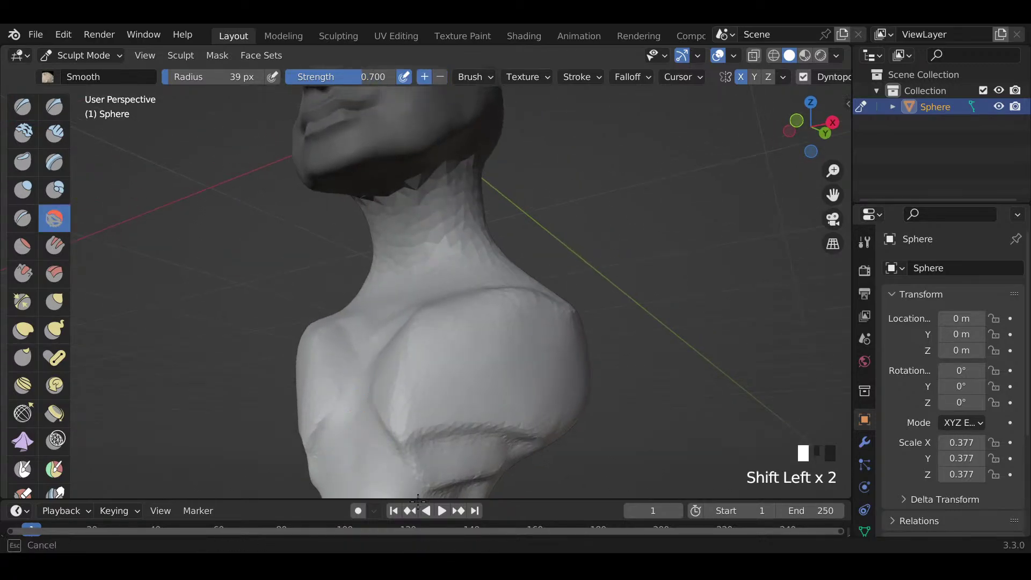
pyautogui.moveTo(392, 425)
pyautogui.mouseDown(button='middle')
pyautogui.moveTo(399, 401)
pyautogui.moveTo(466, 429)
pyautogui.mouseUp(button='middle')
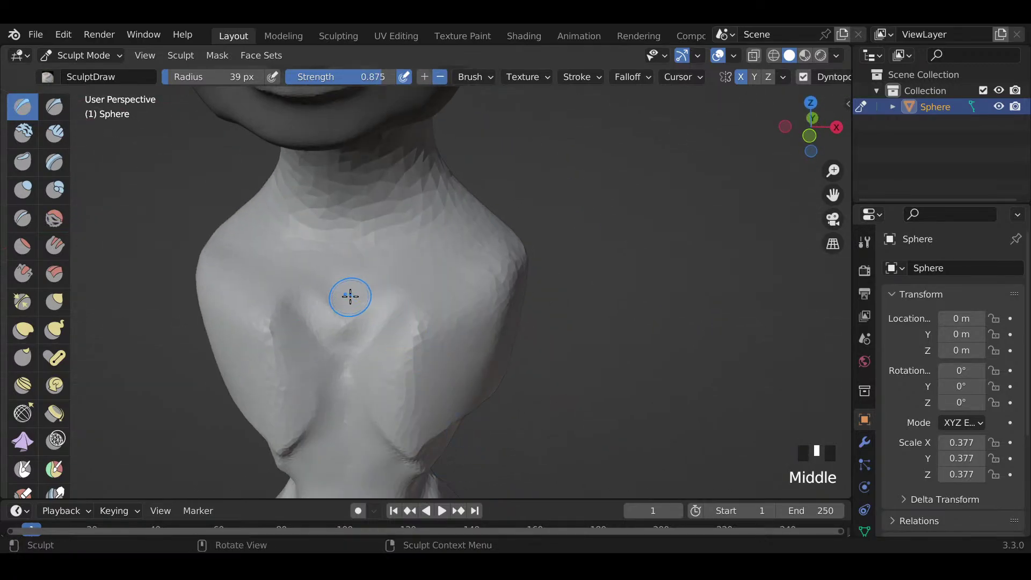
pyautogui.moveTo(350, 301); pyautogui.dragTo(367, 313)
# Step: Set the brush radius to 63 px and smooth the rib grooves below the side of the chest
pyautogui.scroll(-4, 410, 284)
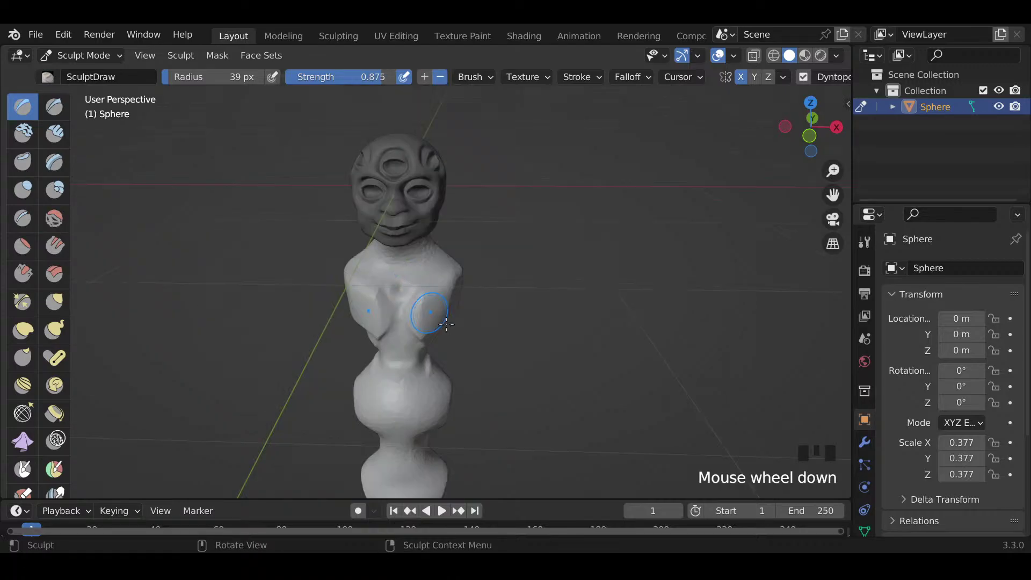
pyautogui.moveTo(427, 304)
pyautogui.mouseDown(button='middle')
pyautogui.moveTo(479, 268)
pyautogui.moveTo(428, 300)
pyautogui.moveTo(438, 295)
pyautogui.mouseUp(button='middle')
pyautogui.press('f')
pyautogui.click(462, 290)
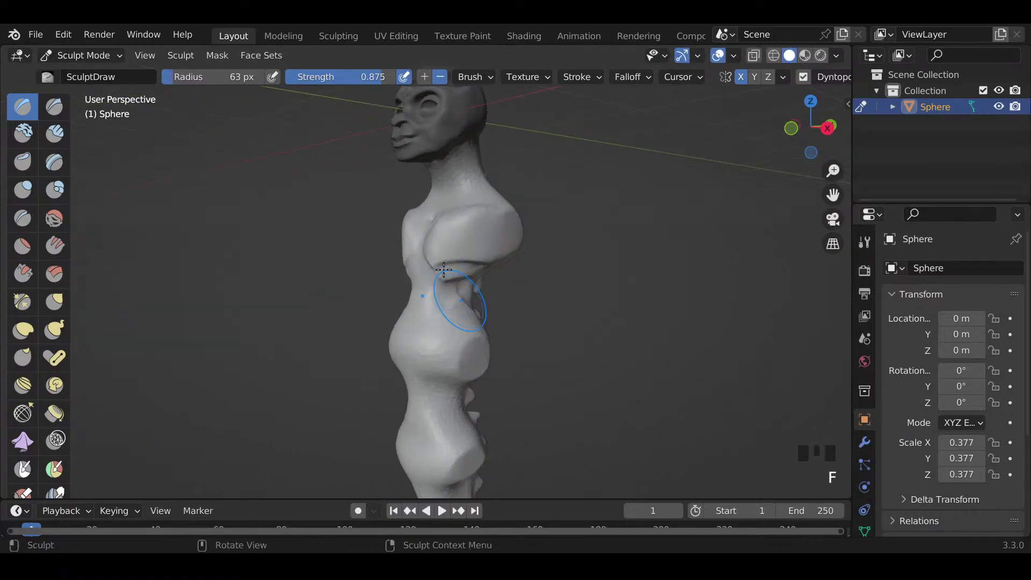
pyautogui.moveTo(448, 279)
pyautogui.keyDown('shift'); pyautogui.mouseDown()
pyautogui.moveTo(440, 272)
pyautogui.moveTo(450, 269)
pyautogui.mouseUp(); pyautogui.keyUp('shift')
pyautogui.keyDown('shift'); pyautogui.moveTo(446, 271); pyautogui.dragTo(457, 267); pyautogui.keyUp('shift')
pyautogui.keyDown('shift'); pyautogui.moveTo(451, 268); pyautogui.dragTo(470, 267); pyautogui.keyUp('shift')
pyautogui.keyDown('shift'); pyautogui.moveTo(465, 267); pyautogui.dragTo(475, 265); pyautogui.keyUp('shift')
pyautogui.keyDown('shift'); pyautogui.moveTo(471, 267); pyautogui.dragTo(481, 266); pyautogui.keyUp('shift')
pyautogui.moveTo(480, 265); pyautogui.dragTo(494, 241, button='middle')
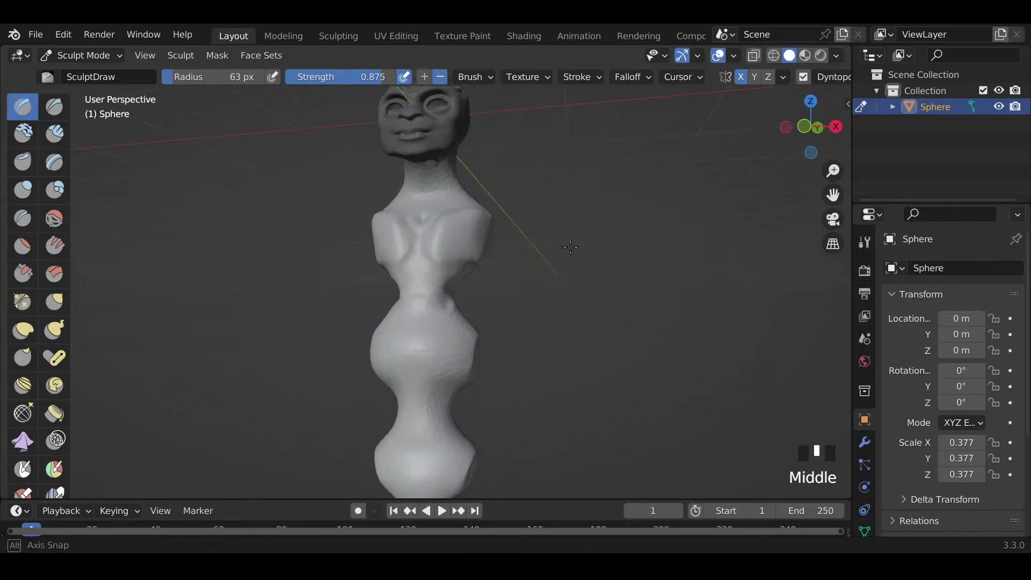
# Step: Smooth the side of the chest and its lower edge around the ribs
pyautogui.keyDown('shift'); pyautogui.moveTo(472, 236); pyautogui.dragTo(454, 225); pyautogui.keyUp('shift')
pyautogui.moveTo(452, 221)
pyautogui.keyDown('shift'); pyautogui.mouseDown()
pyautogui.moveTo(446, 216)
pyautogui.moveTo(458, 214)
pyautogui.mouseUp(); pyautogui.keyUp('shift')
pyautogui.moveTo(456, 214)
pyautogui.keyDown('shift'); pyautogui.mouseDown()
pyautogui.moveTo(469, 209)
pyautogui.moveTo(469, 223)
pyautogui.mouseUp(); pyautogui.keyUp('shift')
pyautogui.keyDown('shift'); pyautogui.moveTo(468, 224); pyautogui.dragTo(467, 237); pyautogui.keyUp('shift')
pyautogui.moveTo(468, 237); pyautogui.dragTo(459, 252, button='middle')
pyautogui.keyDown('shift'); pyautogui.moveTo(460, 257); pyautogui.dragTo(473, 262); pyautogui.keyUp('shift')
pyautogui.keyDown('shift'); pyautogui.moveTo(473, 262); pyautogui.dragTo(463, 260); pyautogui.keyUp('shift')
pyautogui.keyDown('shift'); pyautogui.moveTo(463, 260); pyautogui.dragTo(443, 267); pyautogui.keyUp('shift')
pyautogui.keyDown('shift'); pyautogui.moveTo(438, 268); pyautogui.dragTo(431, 258); pyautogui.keyUp('shift')
pyautogui.keyDown('shift'); pyautogui.moveTo(433, 250); pyautogui.dragTo(437, 236); pyautogui.keyUp('shift')
# Step: Smooth out the hollow at the sternum and the grooves down the centre of the chest
pyautogui.moveTo(468, 221)
pyautogui.mouseDown(button='middle')
pyautogui.moveTo(623, 233)
pyautogui.moveTo(603, 231)
pyautogui.mouseUp(button='middle')
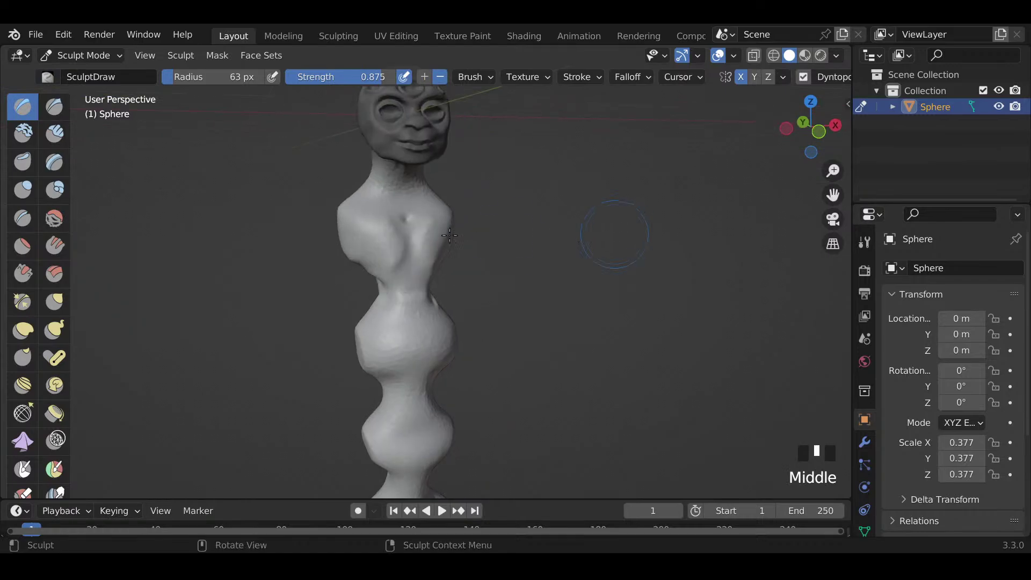
pyautogui.keyDown('shift'); pyautogui.moveTo(404, 219); pyautogui.dragTo(401, 215); pyautogui.keyUp('shift')
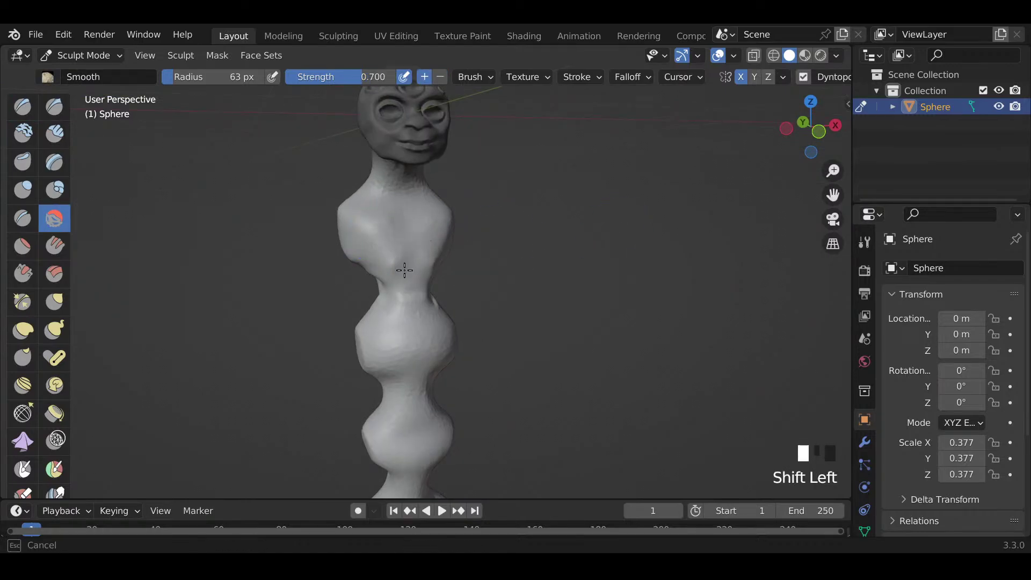
pyautogui.keyDown('shift'); pyautogui.moveTo(422, 254); pyautogui.dragTo(422, 255); pyautogui.keyUp('shift')
pyautogui.moveTo(422, 256)
pyautogui.mouseDown(button='middle')
pyautogui.moveTo(427, 268)
pyautogui.moveTo(513, 270)
pyautogui.mouseUp(button='middle')
# Step: Carve an arched rib line at the base of the chest and a shallow curved hollow in the upper chest, smoothing both
pyautogui.scroll(3, 430, 274)
pyautogui.moveTo(452, 287)
pyautogui.mouseDown()
pyautogui.moveTo(410, 338)
pyautogui.moveTo(458, 323)
pyautogui.moveTo(431, 351)
pyautogui.mouseUp()
pyautogui.moveTo(452, 301)
pyautogui.keyDown('shift'); pyautogui.mouseDown(button='middle')
pyautogui.moveTo(391, 340)
pyautogui.moveTo(448, 318)
pyautogui.mouseUp(button='middle'); pyautogui.keyUp('shift')
pyautogui.moveTo(422, 281)
pyautogui.mouseDown()
pyautogui.moveTo(497, 269)
pyautogui.moveTo(432, 269)
pyautogui.mouseUp()
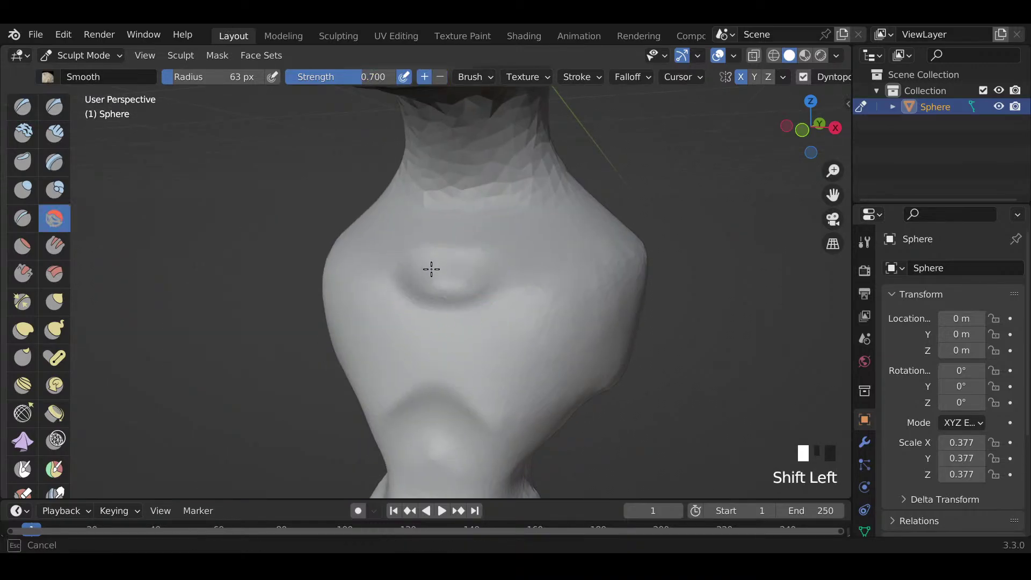
pyautogui.keyDown('shift'); pyautogui.moveTo(460, 269); pyautogui.dragTo(473, 299, button='middle'); pyautogui.keyUp('shift')
pyautogui.keyDown('shift'); pyautogui.moveTo(472, 299); pyautogui.dragTo(411, 262); pyautogui.keyUp('shift')
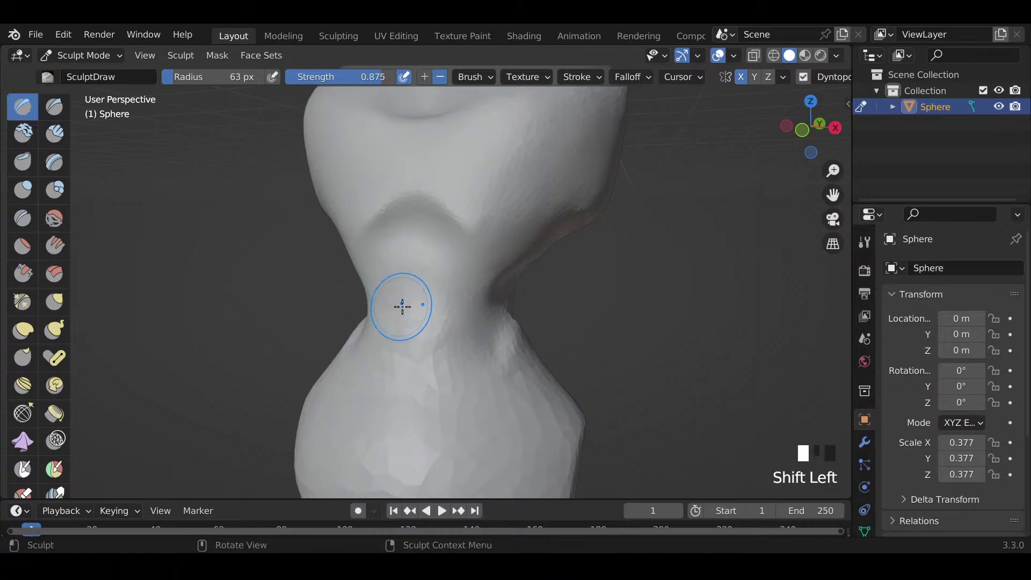
# Step: Set the brush radius to 42 px and carve a diagonal rib groove above the arched rib line, smoothing it
pyautogui.moveTo(403, 306)
pyautogui.mouseDown(button='middle')
pyautogui.moveTo(579, 310)
pyautogui.moveTo(489, 313)
pyautogui.moveTo(440, 301)
pyautogui.mouseUp(button='middle')
pyautogui.scroll(-3, 483, 306)
pyautogui.scroll(3, 502, 310)
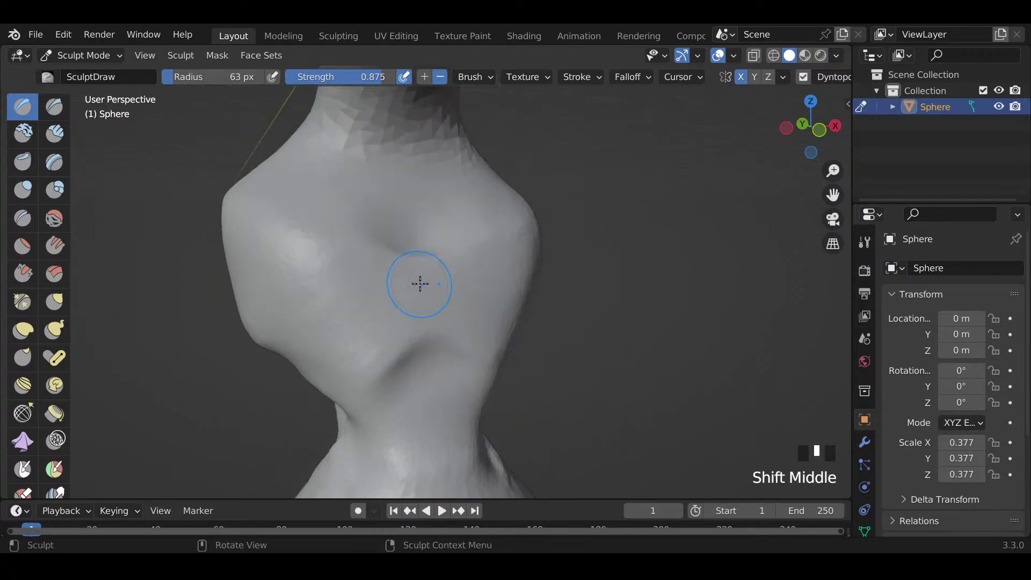
pyautogui.press('f')
pyautogui.moveTo(414, 313)
pyautogui.mouseDown()
pyautogui.moveTo(369, 346)
pyautogui.moveTo(386, 344)
pyautogui.moveTo(347, 380)
pyautogui.mouseUp()
pyautogui.keyDown('shift'); pyautogui.moveTo(411, 329); pyautogui.dragTo(343, 391); pyautogui.keyUp('shift')
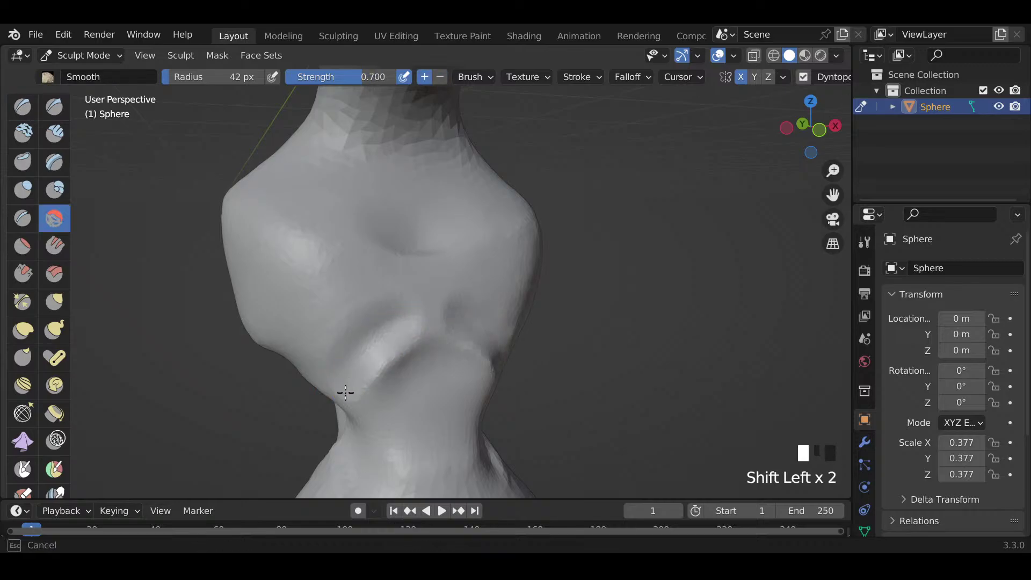
# Step: Carve a short groove along the side of the ribcage and smooth the ribs at the front of the chest
pyautogui.moveTo(346, 330); pyautogui.dragTo(321, 344, button='middle')
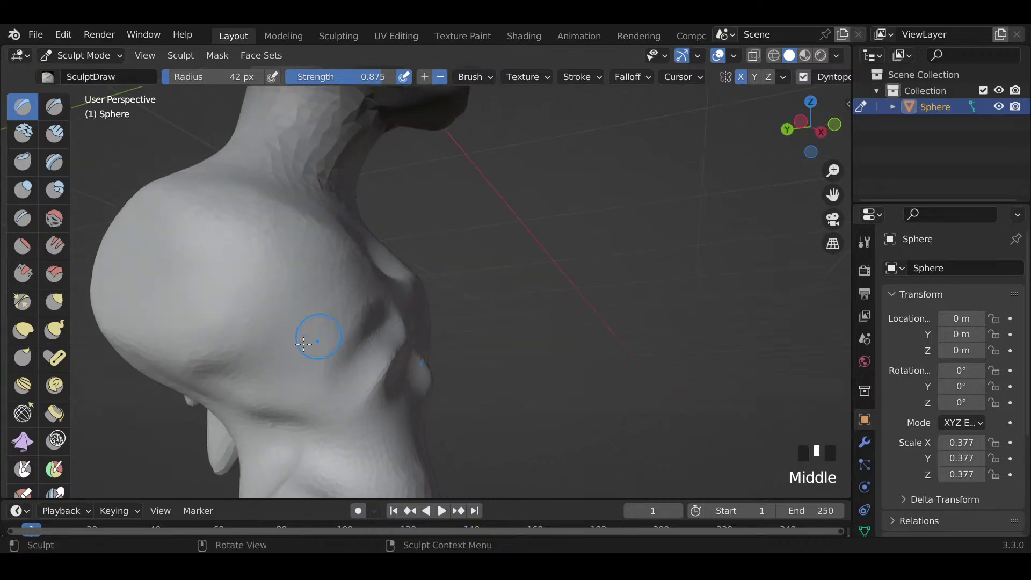
pyautogui.moveTo(304, 344)
pyautogui.mouseDown()
pyautogui.moveTo(247, 376)
pyautogui.moveTo(314, 334)
pyautogui.moveTo(267, 379)
pyautogui.mouseUp()
pyautogui.moveTo(276, 370)
pyautogui.mouseDown(button='middle')
pyautogui.moveTo(170, 376)
pyautogui.moveTo(208, 420)
pyautogui.mouseUp(button='middle')
pyautogui.scroll(4, 336, 397)
pyautogui.moveTo(392, 339)
pyautogui.keyDown('shift'); pyautogui.mouseDown()
pyautogui.moveTo(346, 312)
pyautogui.moveTo(405, 321)
pyautogui.moveTo(369, 338)
pyautogui.mouseUp(); pyautogui.keyUp('shift')
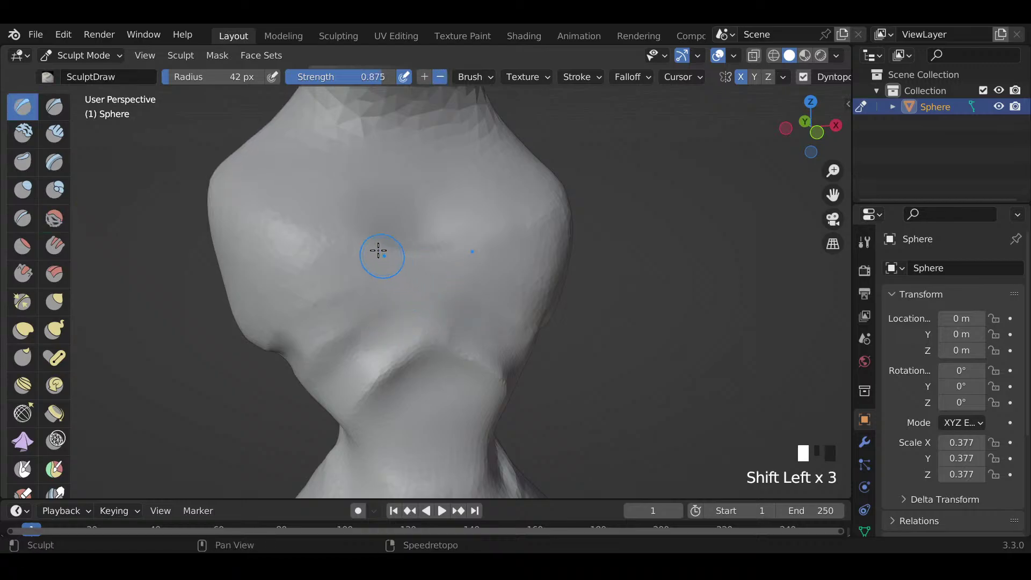
# Step: Switch the brush to adding and build up the front centre of the waist below the ribs, smoothing the result
pyautogui.scroll(-2, 409, 250)
pyautogui.moveTo(382, 276); pyautogui.dragTo(315, 314, button='middle')
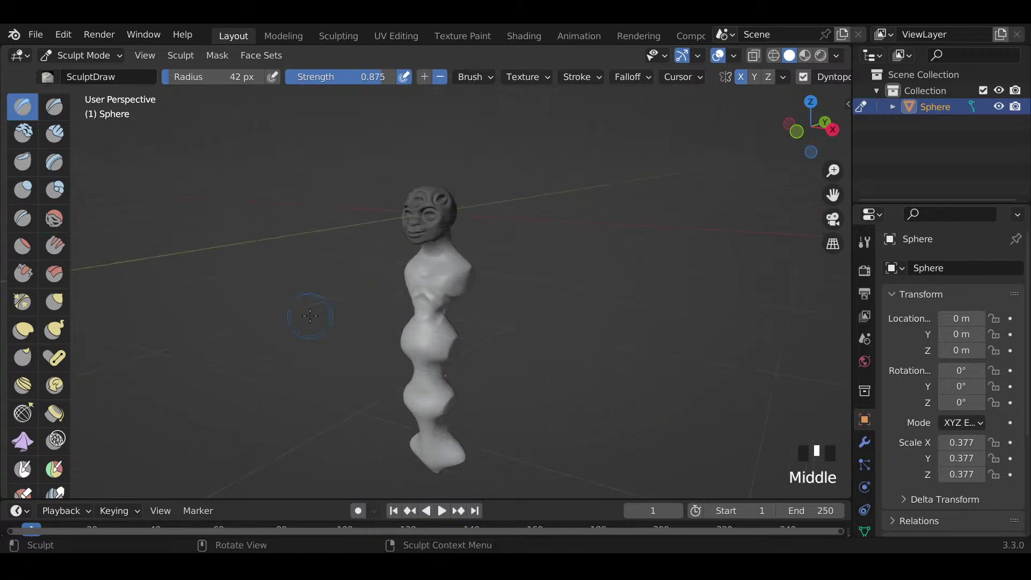
pyautogui.scroll(1, 318, 313)
pyautogui.scroll(1, 449, 306)
pyautogui.scroll(-1, 460, 288)
pyautogui.moveTo(460, 288)
pyautogui.mouseDown(button='middle')
pyautogui.moveTo(461, 297)
pyautogui.moveTo(529, 276)
pyautogui.mouseUp(button='middle')
pyautogui.scroll(5, 484, 348)
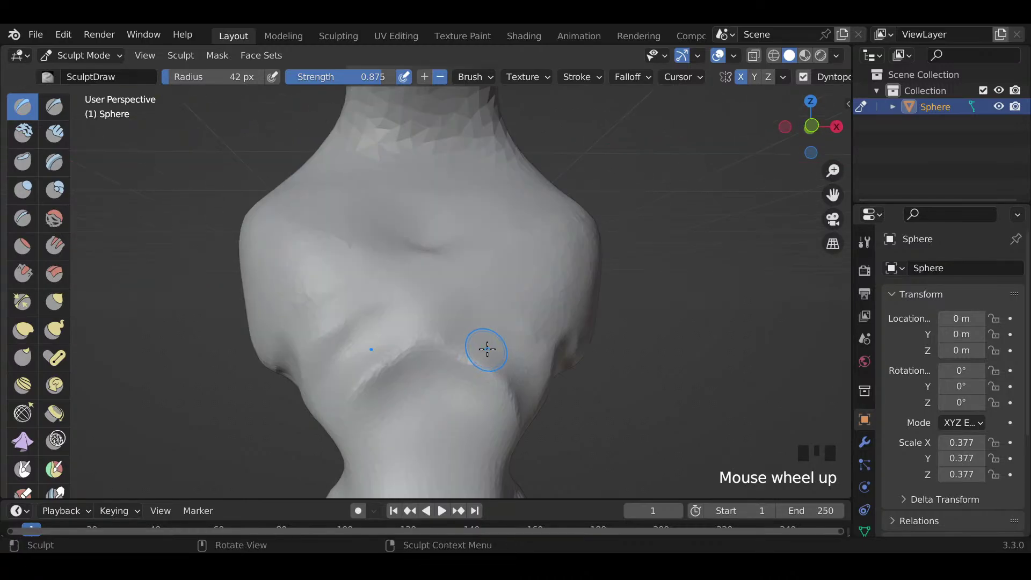
pyautogui.keyDown('shift'); pyautogui.moveTo(486, 348); pyautogui.dragTo(492, 330, button='middle'); pyautogui.keyUp('shift')
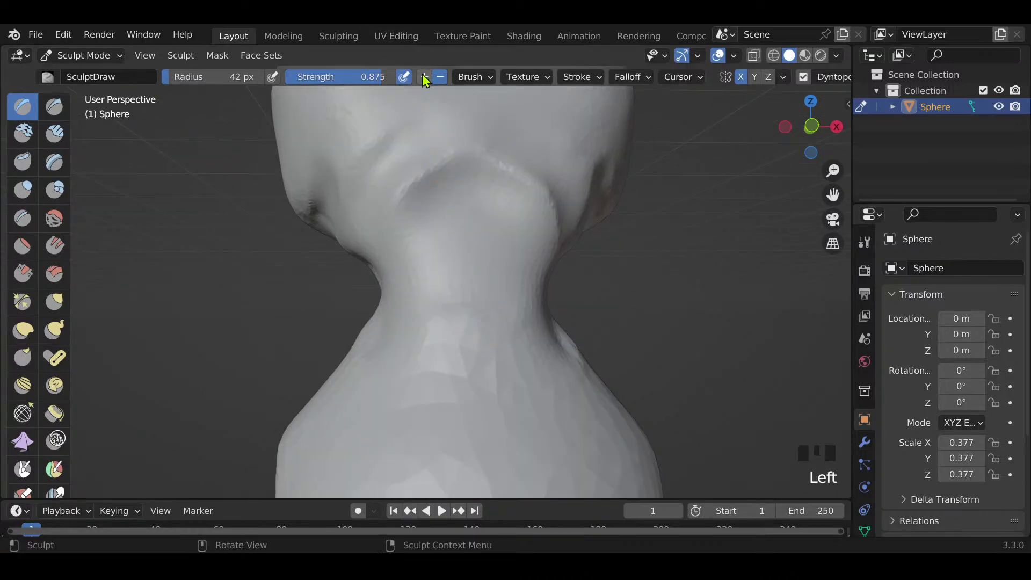
pyautogui.moveTo(439, 144)
pyautogui.keyDown('ctrl'); pyautogui.mouseDown(button='middle')
pyautogui.moveTo(449, 214)
pyautogui.moveTo(442, 210)
pyautogui.moveTo(410, 310)
pyautogui.mouseUp(button='middle'); pyautogui.keyUp('ctrl')
pyautogui.moveTo(435, 287); pyautogui.dragTo(450, 320)
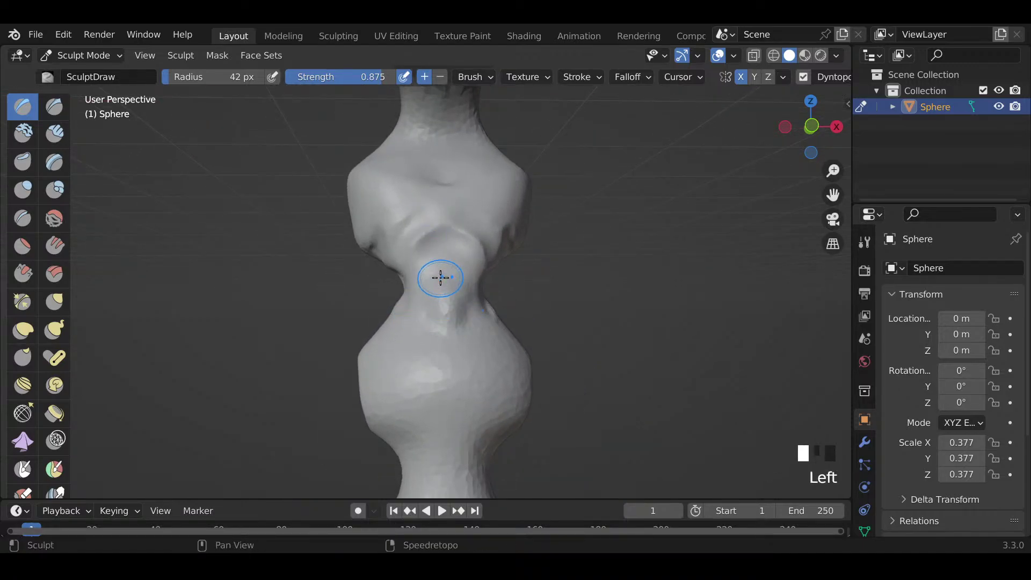
pyautogui.keyDown('shift'); pyautogui.moveTo(440, 277); pyautogui.dragTo(454, 299); pyautogui.keyUp('shift')
# Step: Build up vertical muscle forms along both sides of the waist's front and blend them smoothly into the abdomen
pyautogui.moveTo(454, 299); pyautogui.dragTo(434, 288, button='middle')
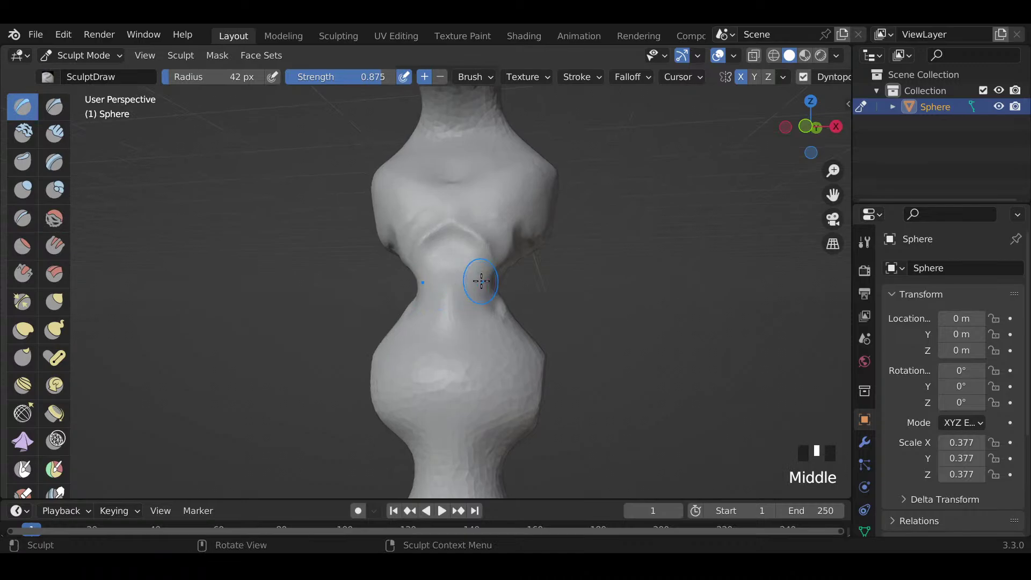
pyautogui.moveTo(482, 281)
pyautogui.mouseDown()
pyautogui.moveTo(467, 288)
pyautogui.moveTo(467, 317)
pyautogui.mouseUp()
pyautogui.moveTo(492, 286)
pyautogui.mouseDown(button='middle')
pyautogui.moveTo(430, 288)
pyautogui.moveTo(467, 285)
pyautogui.mouseUp(button='middle')
pyautogui.moveTo(483, 276)
pyautogui.keyDown('shift'); pyautogui.mouseDown()
pyautogui.moveTo(472, 264)
pyautogui.moveTo(463, 302)
pyautogui.mouseUp(); pyautogui.keyUp('shift')
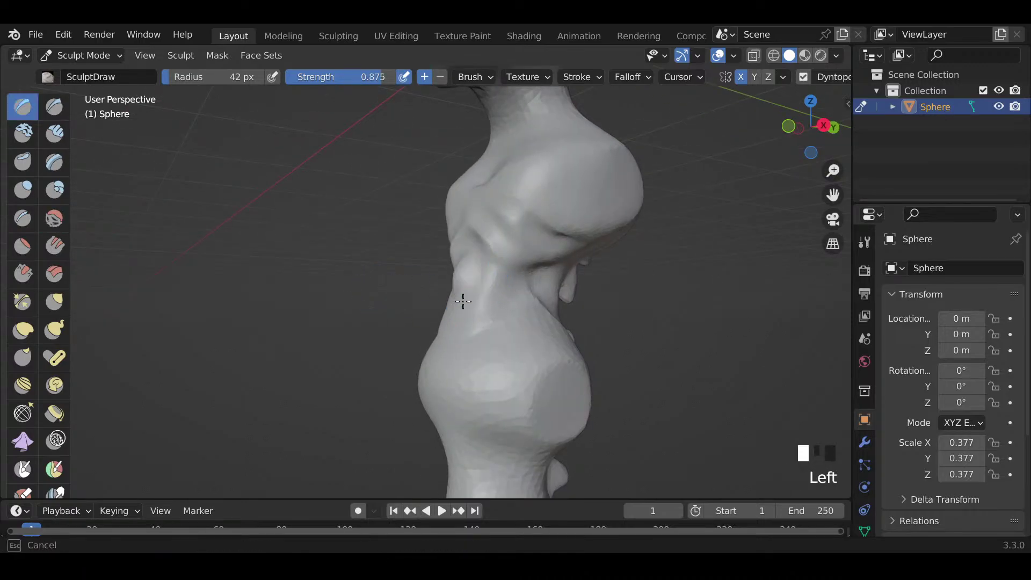
pyautogui.moveTo(472, 262); pyautogui.dragTo(472, 302)
pyautogui.moveTo(473, 301); pyautogui.dragTo(593, 304, button='middle')
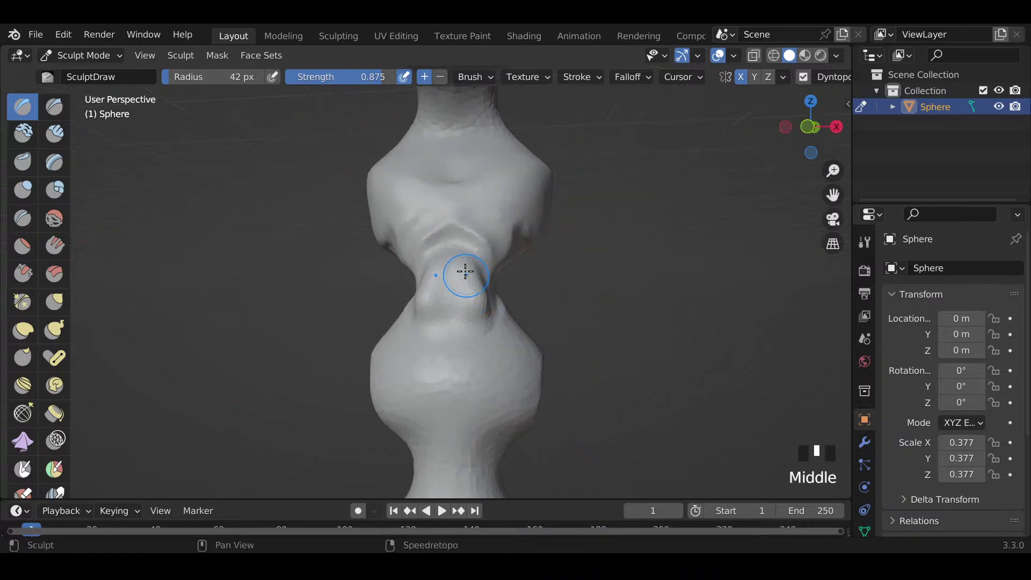
pyautogui.keyDown('shift'); pyautogui.moveTo(466, 271); pyautogui.dragTo(469, 278); pyautogui.keyUp('shift')
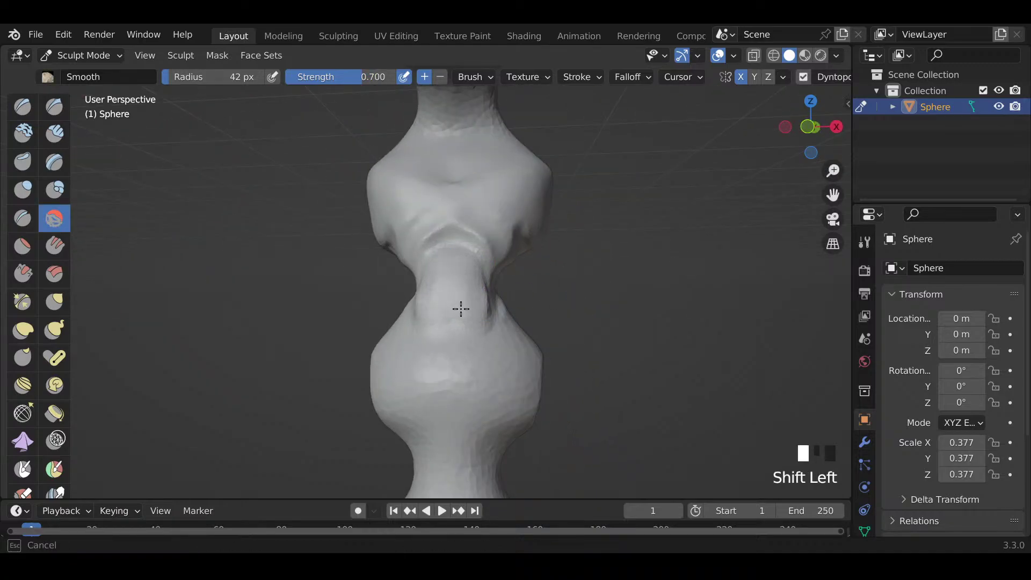
pyautogui.keyDown('shift'); pyautogui.moveTo(481, 314); pyautogui.dragTo(490, 299); pyautogui.keyUp('shift')
pyautogui.moveTo(490, 299)
pyautogui.mouseDown(button='middle')
pyautogui.moveTo(540, 301)
pyautogui.moveTo(498, 301)
pyautogui.moveTo(511, 300)
pyautogui.moveTo(451, 263)
pyautogui.mouseUp(button='middle')
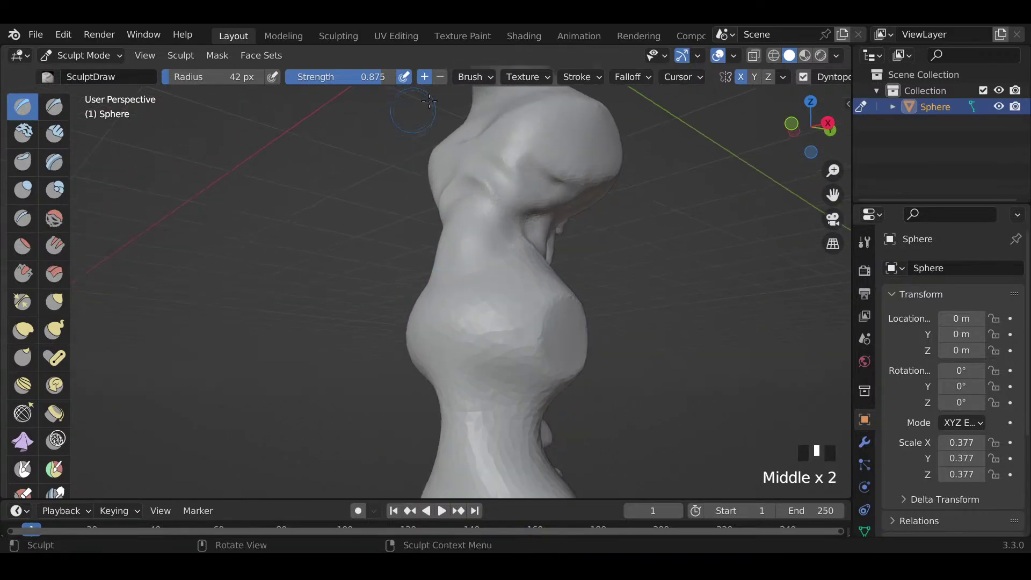
# Step: Build raised ridges along the lower and upper edges of the second body segment, running in to its front centre
pyautogui.moveTo(550, 381); pyautogui.dragTo(477, 437)
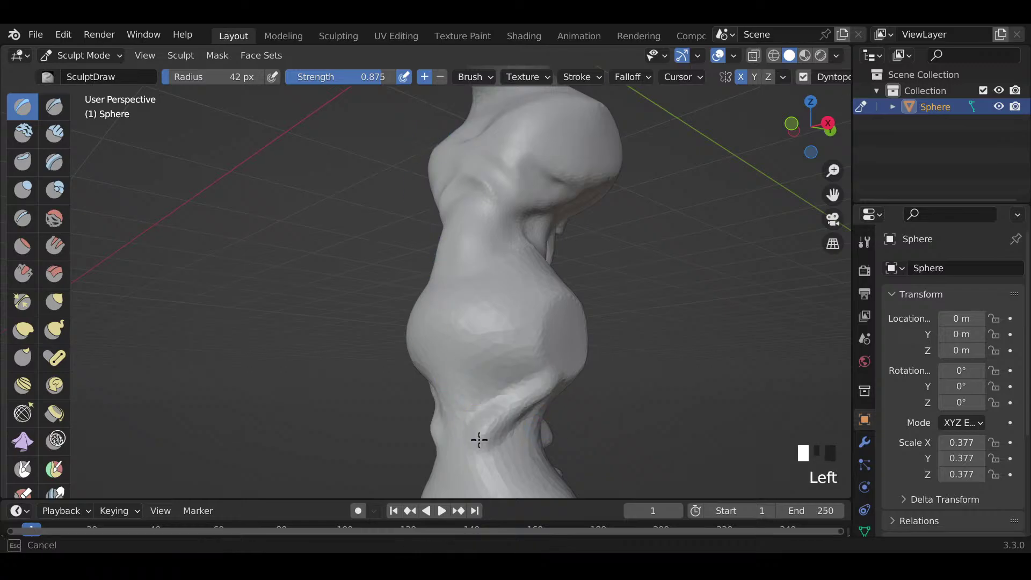
pyautogui.moveTo(476, 437); pyautogui.dragTo(433, 428, button='middle')
pyautogui.moveTo(433, 428); pyautogui.dragTo(461, 379)
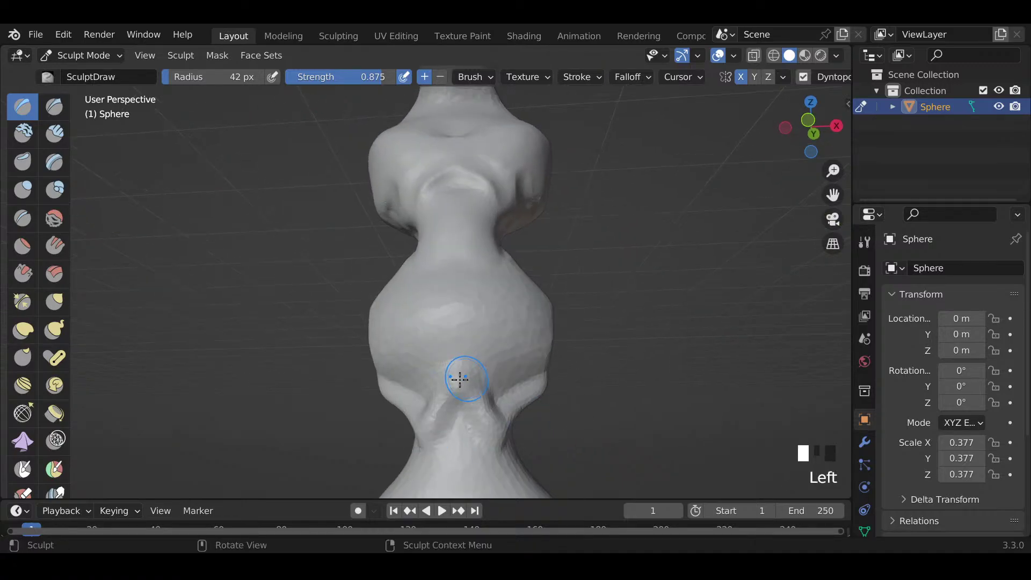
pyautogui.moveTo(414, 312)
pyautogui.mouseDown(button='middle')
pyautogui.moveTo(458, 350)
pyautogui.moveTo(357, 310)
pyautogui.mouseUp(button='middle')
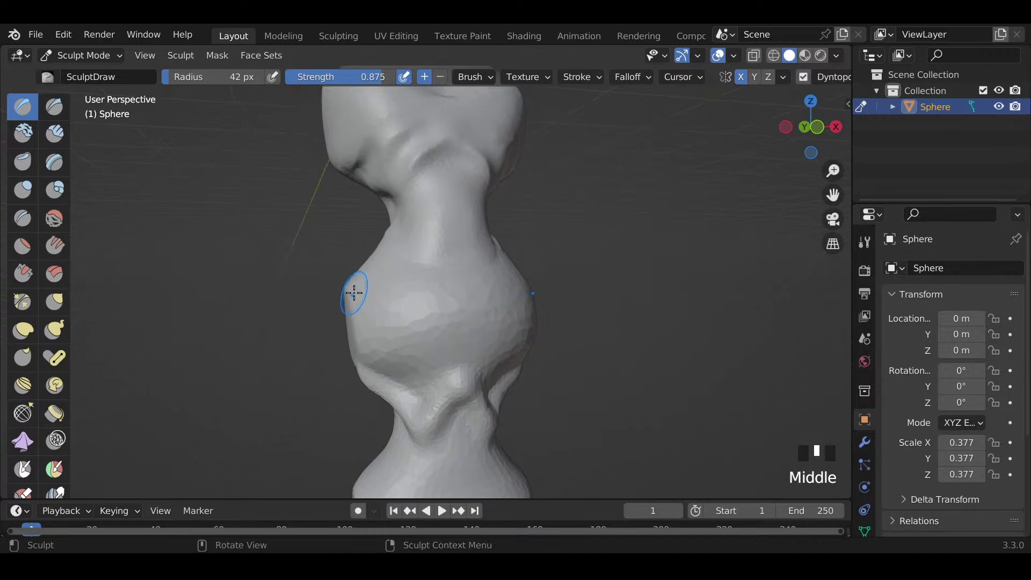
pyautogui.moveTo(354, 293)
pyautogui.mouseDown()
pyautogui.moveTo(436, 283)
pyautogui.moveTo(421, 286)
pyautogui.moveTo(456, 344)
pyautogui.moveTo(448, 372)
pyautogui.mouseUp()
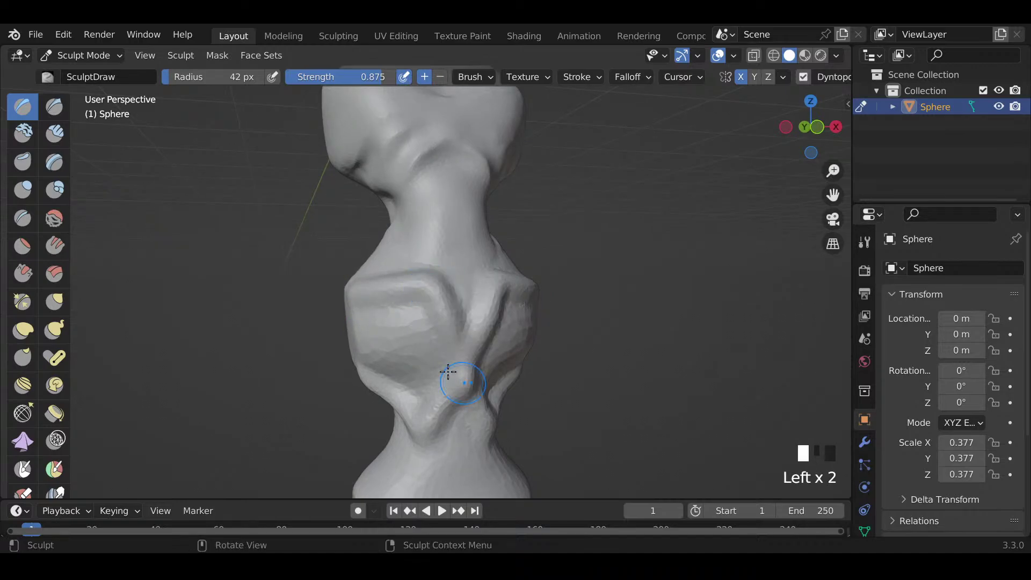
# Step: Set the brush radius to 67 px and fill out the area between the second segment's ridges, smoothing the new volume
pyautogui.moveTo(448, 372)
pyautogui.mouseDown(button='middle')
pyautogui.moveTo(449, 318)
pyautogui.moveTo(380, 338)
pyautogui.mouseUp(button='middle')
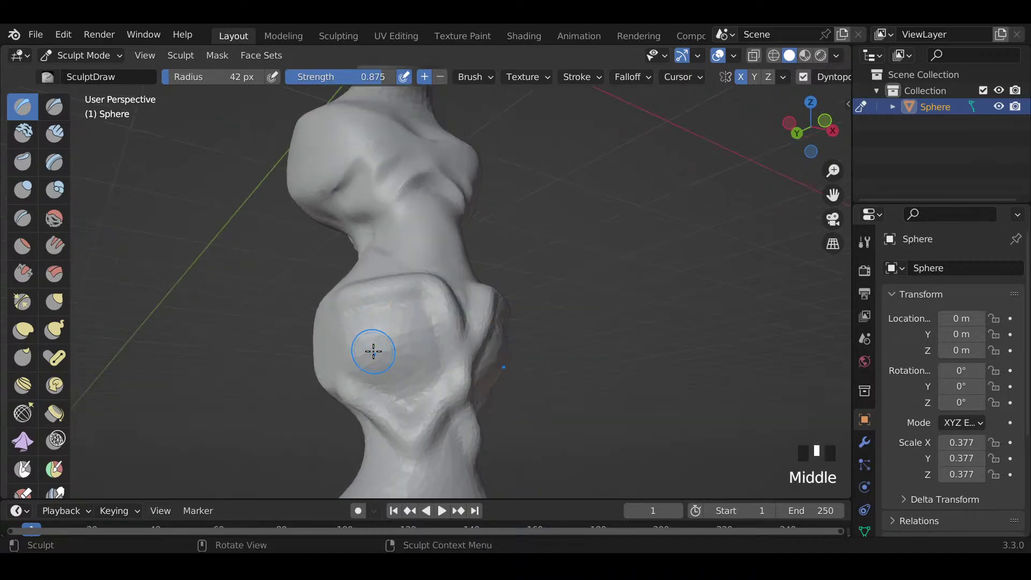
pyautogui.press('f')
pyautogui.click(375, 312)
pyautogui.moveTo(376, 311)
pyautogui.mouseDown()
pyautogui.moveTo(352, 316)
pyautogui.moveTo(362, 361)
pyautogui.moveTo(417, 299)
pyautogui.moveTo(437, 385)
pyautogui.moveTo(405, 408)
pyautogui.moveTo(345, 375)
pyautogui.moveTo(428, 384)
pyautogui.moveTo(405, 364)
pyautogui.moveTo(368, 381)
pyautogui.mouseUp()
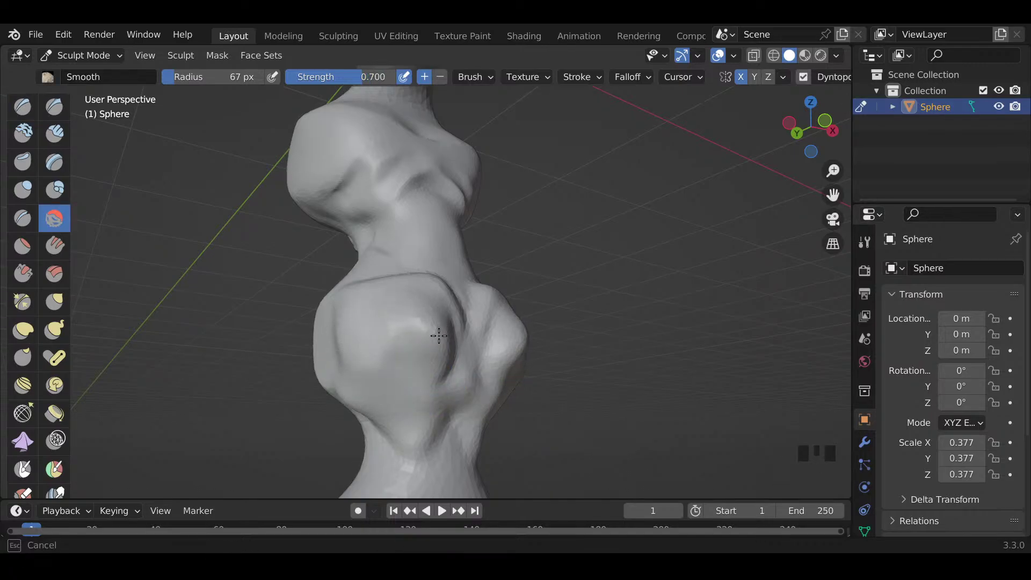
pyautogui.keyDown('shift'); pyautogui.moveTo(439, 336); pyautogui.dragTo(437, 322); pyautogui.keyUp('shift')
# Step: Smooth the two rounded lobes on the front and sides of the second body segment
pyautogui.moveTo(437, 322); pyautogui.dragTo(389, 335, button='middle')
pyautogui.keyDown('shift'); pyautogui.moveTo(421, 276); pyautogui.dragTo(432, 386); pyautogui.keyUp('shift')
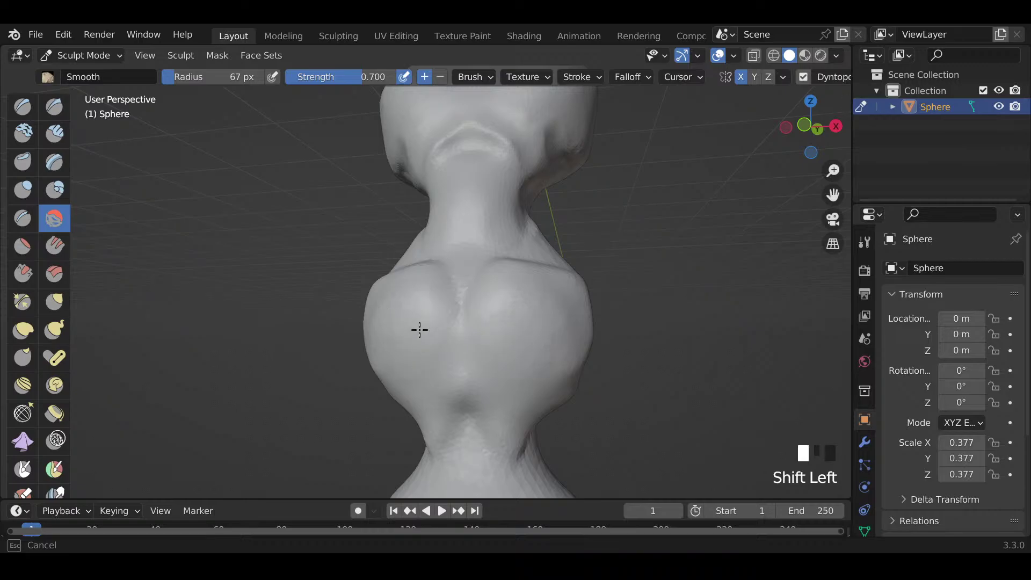
pyautogui.keyDown('shift'); pyautogui.moveTo(418, 298); pyautogui.dragTo(398, 329); pyautogui.keyUp('shift')
pyautogui.moveTo(398, 329); pyautogui.dragTo(414, 340, button='middle')
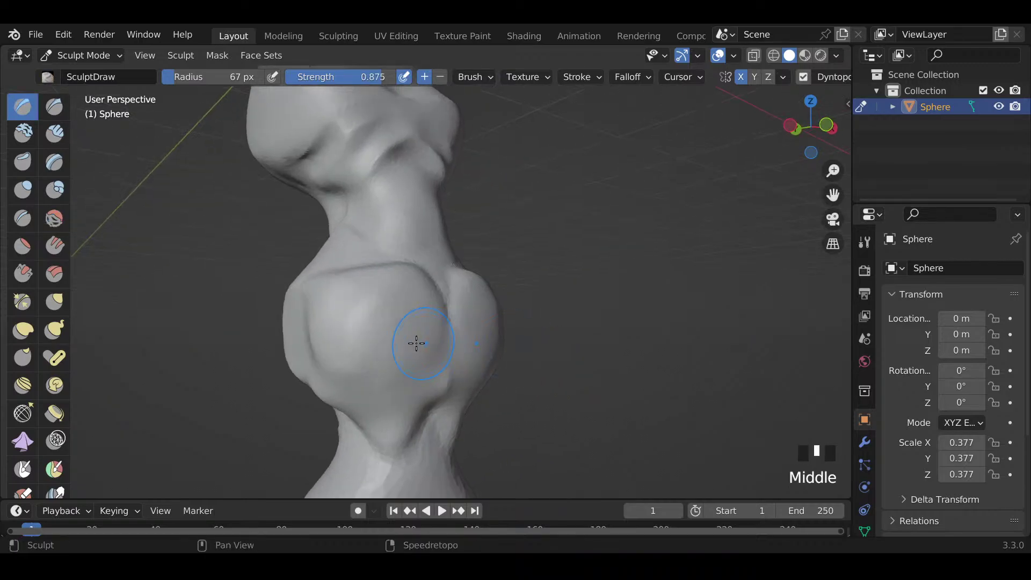
pyautogui.keyDown('shift'); pyautogui.moveTo(365, 317); pyautogui.dragTo(360, 341); pyautogui.keyUp('shift')
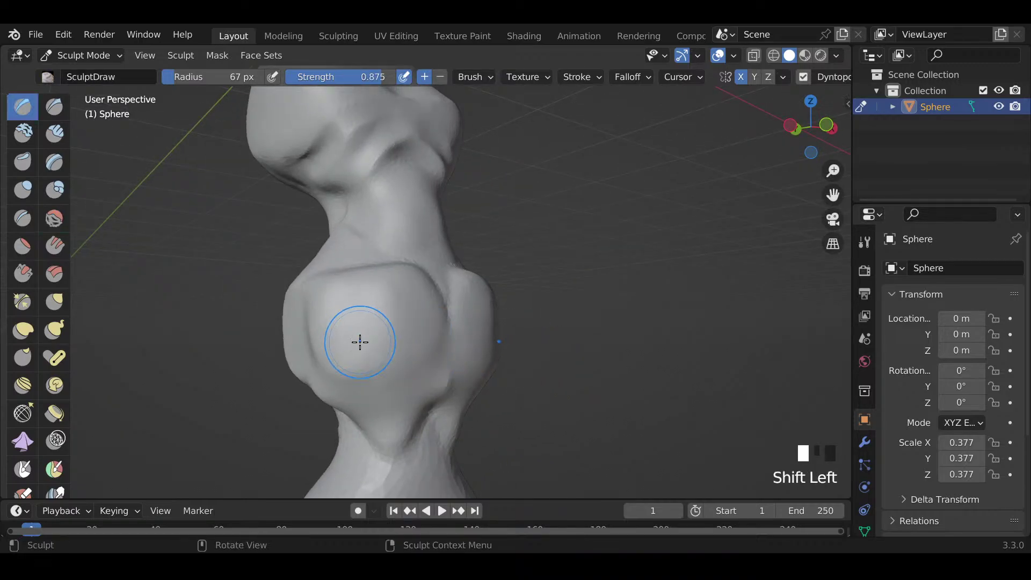
# Step: Even out the second segment's front lobes and smooth away the ridge where the segment narrows below them
pyautogui.scroll(-2, 357, 355)
pyautogui.moveTo(357, 376)
pyautogui.mouseDown(button='middle')
pyautogui.moveTo(291, 402)
pyautogui.moveTo(277, 346)
pyautogui.mouseUp(button='middle')
pyautogui.scroll(3, 279, 349)
pyautogui.scroll(-2, 287, 355)
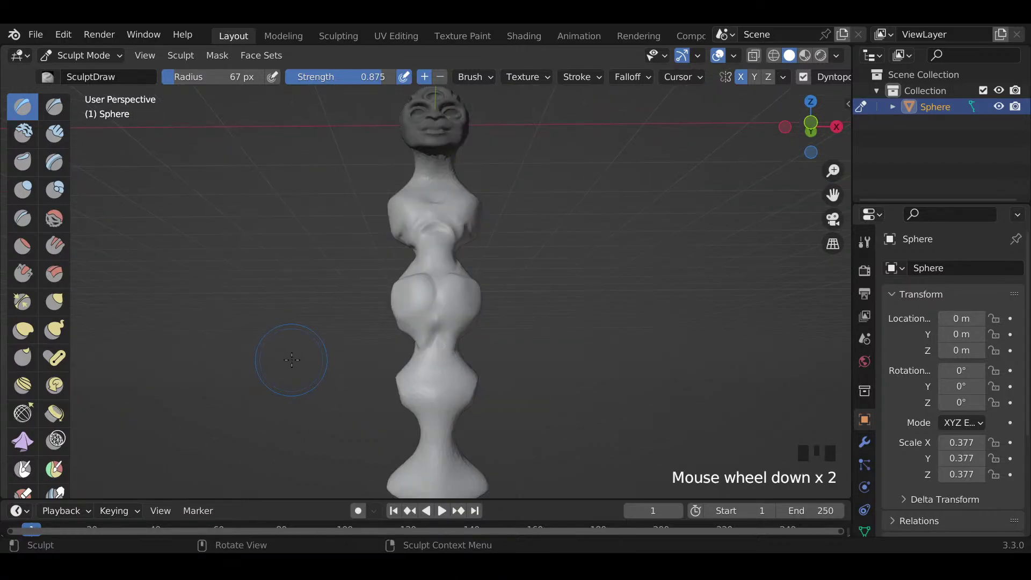
pyautogui.scroll(1, 299, 357)
pyautogui.keyDown('shift'); pyautogui.moveTo(365, 339); pyautogui.dragTo(396, 295); pyautogui.keyUp('shift')
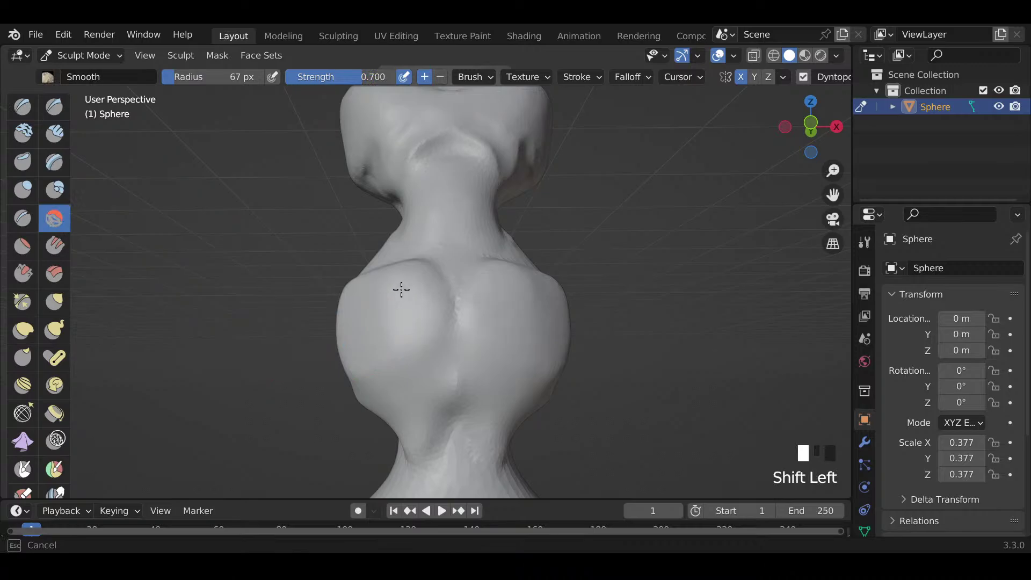
pyautogui.keyDown('shift'); pyautogui.moveTo(366, 356); pyautogui.dragTo(367, 355); pyautogui.keyUp('shift')
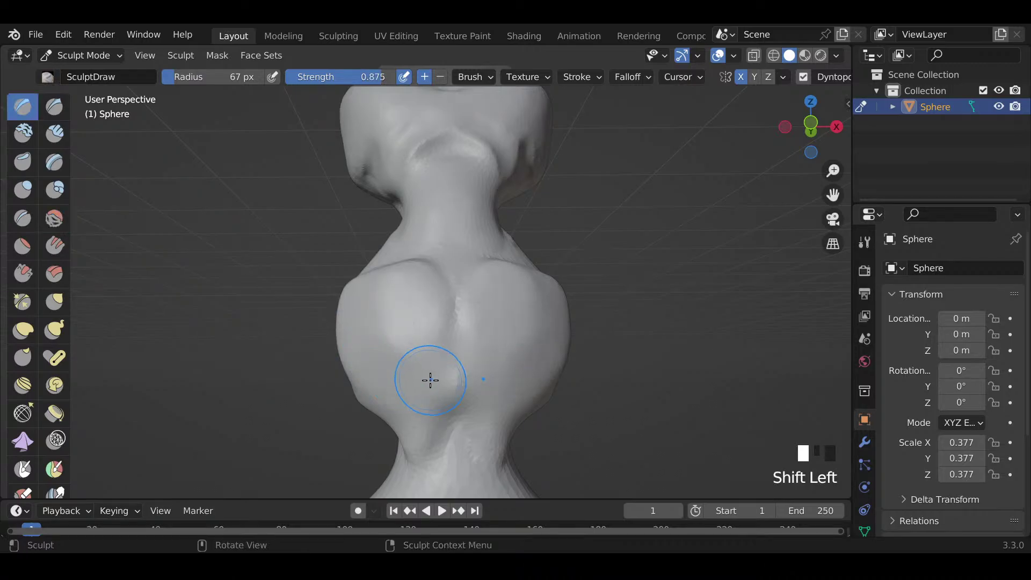
pyautogui.moveTo(430, 380)
pyautogui.mouseDown(button='middle')
pyautogui.moveTo(472, 360)
pyautogui.moveTo(444, 432)
pyautogui.mouseUp(button='middle')
pyautogui.moveTo(440, 439)
pyautogui.keyDown('shift'); pyautogui.mouseDown()
pyautogui.moveTo(383, 443)
pyautogui.moveTo(396, 442)
pyautogui.mouseUp(); pyautogui.keyUp('shift')
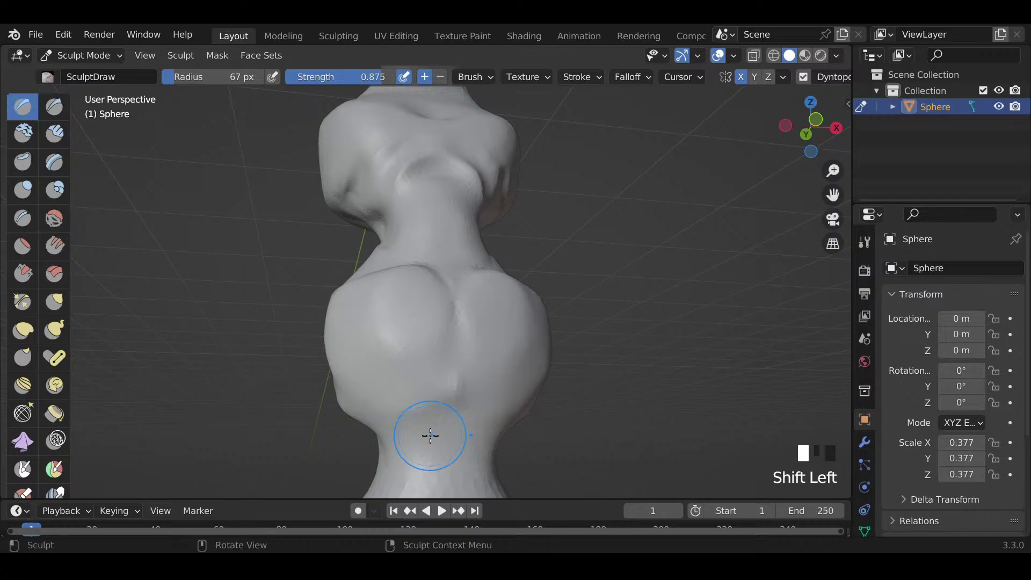
# Step: Set the brush radius to 32 px, switch it to subtracting and carve a crease under the second segment's lower edge
pyautogui.press('f')
pyautogui.click(408, 433)
pyautogui.click(446, 77)
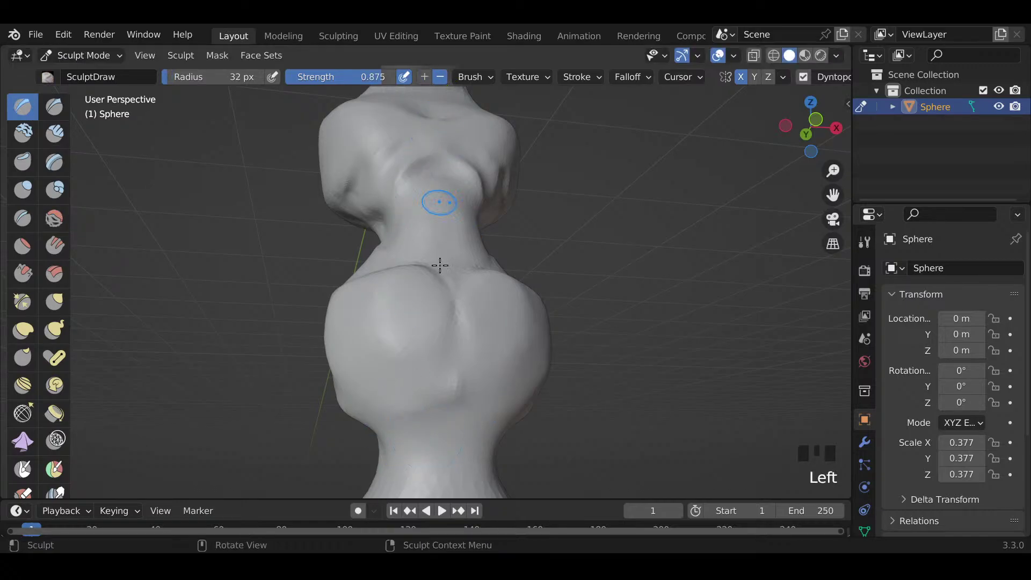
pyautogui.moveTo(380, 434)
pyautogui.mouseDown()
pyautogui.moveTo(414, 454)
pyautogui.moveTo(449, 419)
pyautogui.moveTo(405, 460)
pyautogui.moveTo(426, 433)
pyautogui.mouseUp()
pyautogui.keyDown('shift'); pyautogui.moveTo(426, 433); pyautogui.dragTo(426, 425, button='middle'); pyautogui.keyUp('shift')
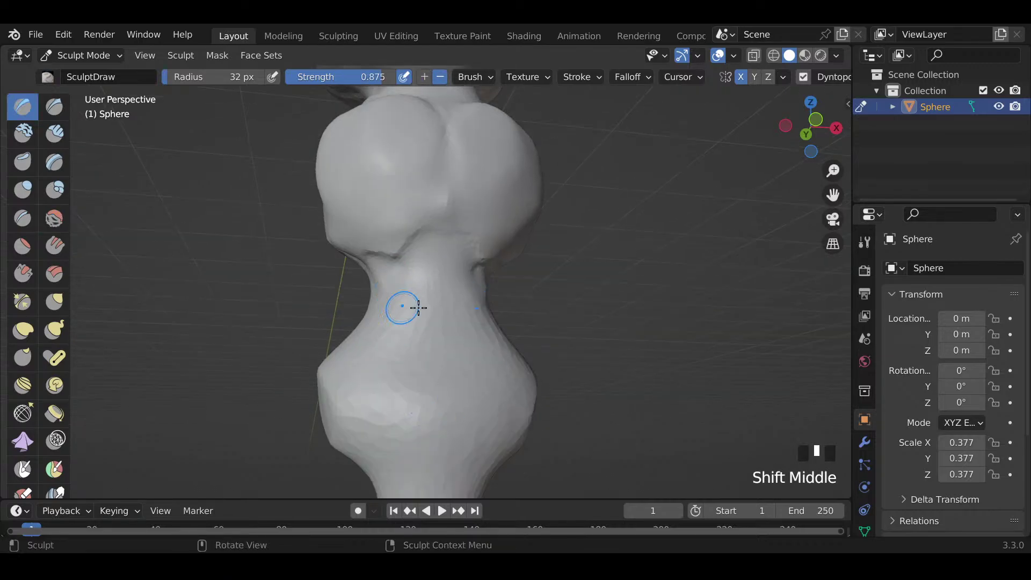
# Step: Smooth the crease around the side of the second segment's lower edge
pyautogui.moveTo(419, 308); pyautogui.dragTo(434, 285, button='middle')
pyautogui.keyDown('shift'); pyautogui.moveTo(522, 241); pyautogui.dragTo(465, 277); pyautogui.keyUp('shift')
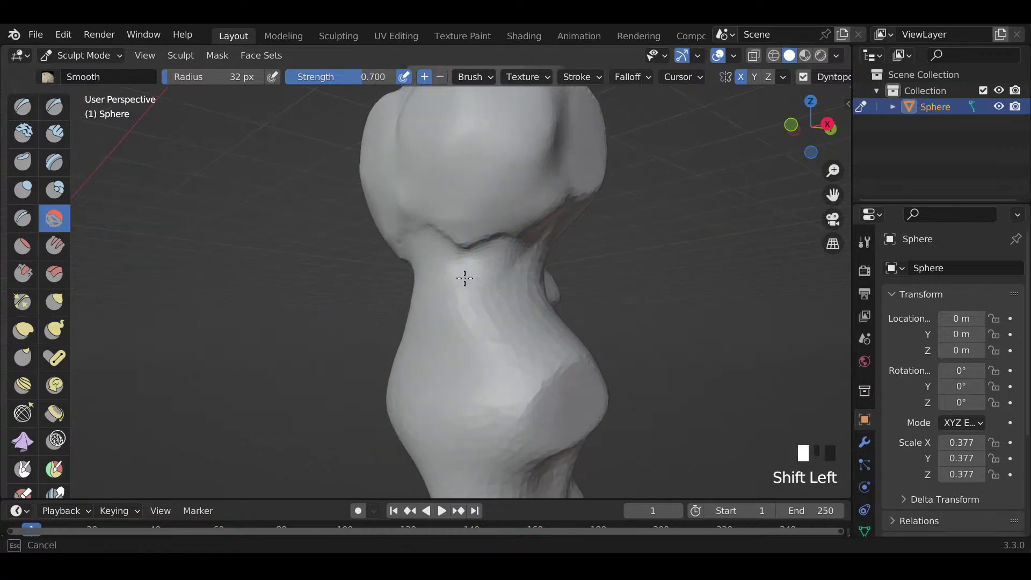
pyautogui.moveTo(534, 231)
pyautogui.keyDown('shift'); pyautogui.mouseDown()
pyautogui.moveTo(519, 234)
pyautogui.moveTo(537, 228)
pyautogui.mouseUp(); pyautogui.keyUp('shift')
# Step: Smooth the upper edge of the second segment's front lobe from near the centre out to the side
pyautogui.moveTo(537, 229)
pyautogui.mouseDown(button='middle')
pyautogui.moveTo(573, 285)
pyautogui.moveTo(541, 281)
pyautogui.moveTo(501, 304)
pyautogui.mouseUp(button='middle')
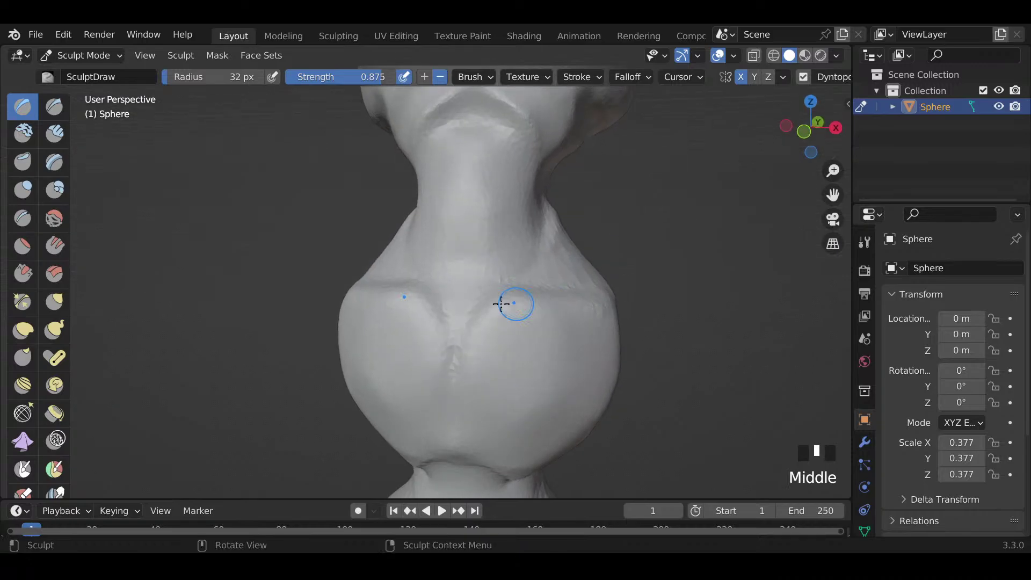
pyautogui.moveTo(511, 315)
pyautogui.keyDown('shift'); pyautogui.mouseDown()
pyautogui.moveTo(456, 370)
pyautogui.moveTo(489, 295)
pyautogui.moveTo(586, 298)
pyautogui.mouseUp(); pyautogui.keyUp('shift')
pyautogui.moveTo(594, 295)
pyautogui.mouseDown(button='middle')
pyautogui.moveTo(490, 281)
pyautogui.moveTo(521, 290)
pyautogui.moveTo(564, 124)
pyautogui.mouseUp(button='middle')
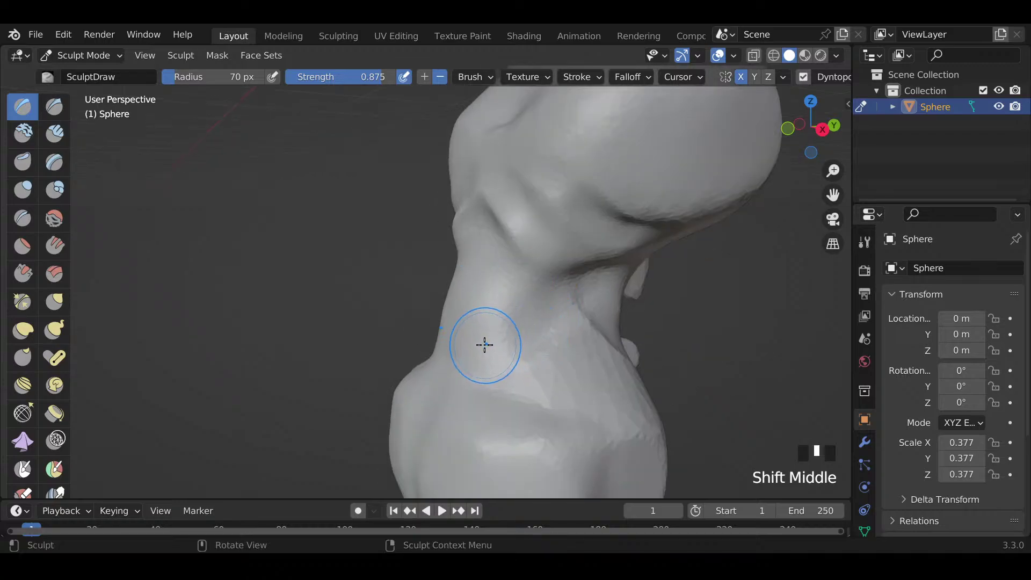
# Step: Set the brush radius to 33 px and carve two mirrored vertical grooves down the front of the waist below the chest
pyautogui.moveTo(479, 341); pyautogui.dragTo(515, 330, button='middle')
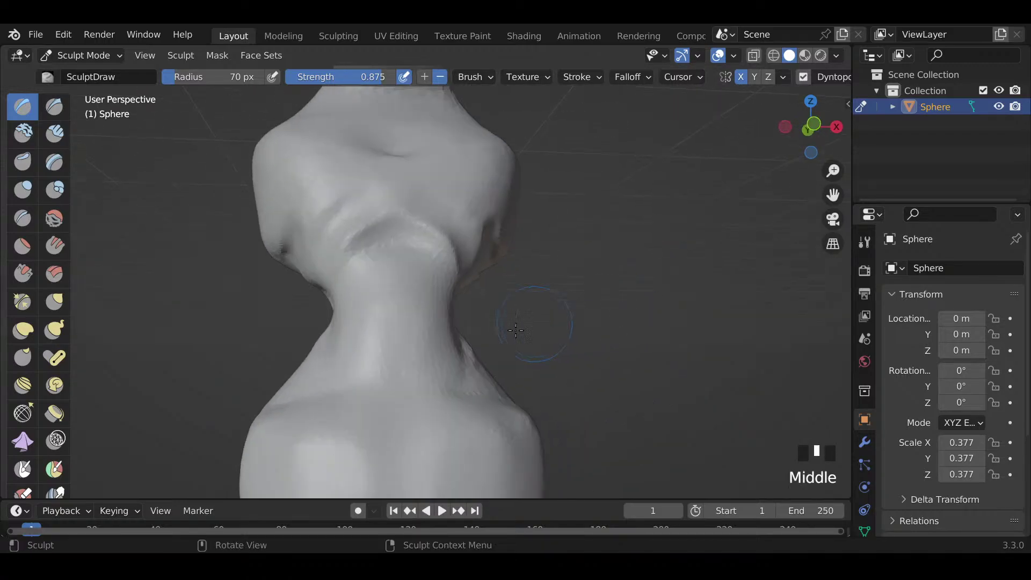
pyautogui.press('f')
pyautogui.press('f')
pyautogui.press('f')
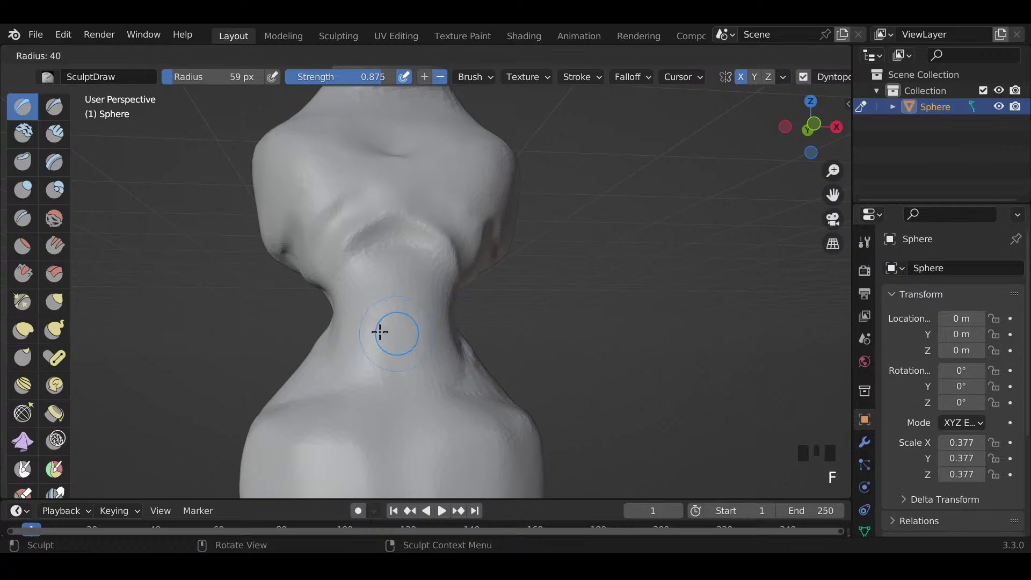
pyautogui.moveTo(370, 243); pyautogui.dragTo(388, 380)
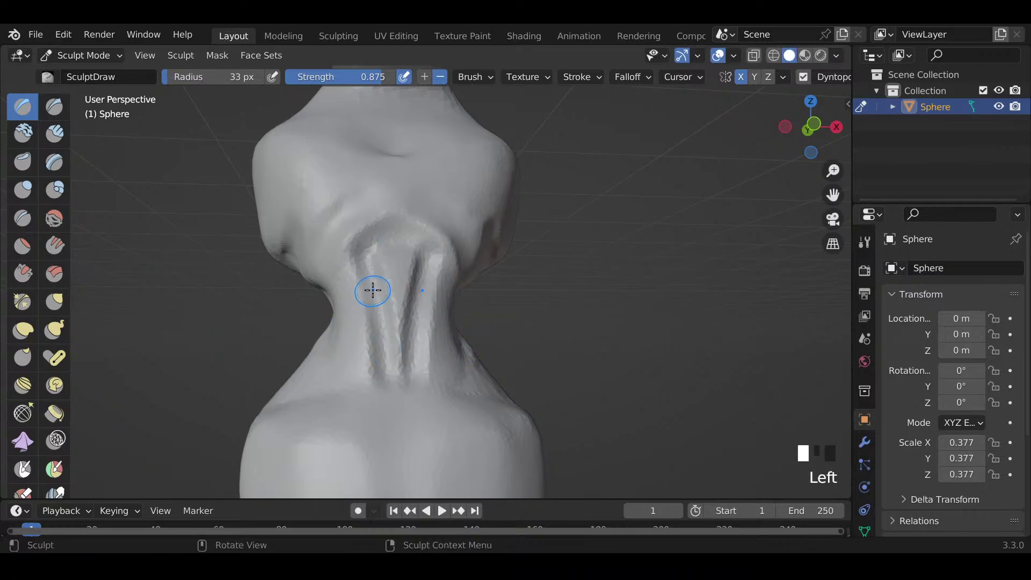
# Step: Enlarge the brush to 60 px and smooth the two grooves on the waist's front along their full length
pyautogui.press('f')
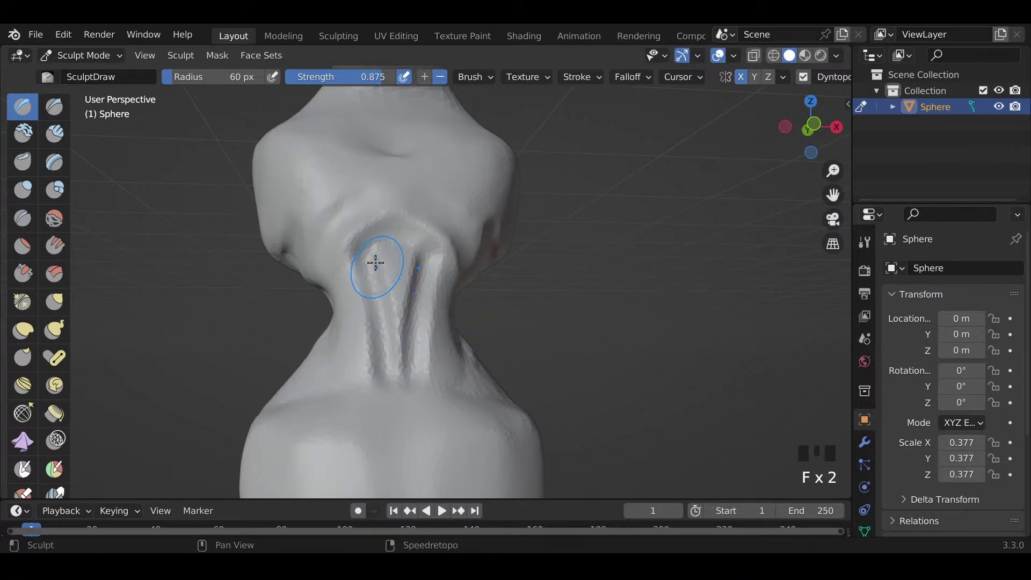
pyautogui.keyDown('shift'); pyautogui.moveTo(375, 265); pyautogui.dragTo(383, 365); pyautogui.keyUp('shift')
pyautogui.moveTo(374, 268)
pyautogui.keyDown('shift'); pyautogui.mouseDown()
pyautogui.moveTo(379, 283)
pyautogui.moveTo(389, 246)
pyautogui.mouseUp(); pyautogui.keyUp('shift')
pyautogui.keyDown('shift'); pyautogui.moveTo(383, 323); pyautogui.dragTo(398, 370); pyautogui.keyUp('shift')
# Step: Reduce the brush radius to 37 px, carve deeper grooves beside the waist's front centre line and soften them
pyautogui.moveTo(430, 369)
pyautogui.mouseDown(button='middle')
pyautogui.moveTo(414, 311)
pyautogui.moveTo(524, 334)
pyautogui.mouseUp(button='middle')
pyautogui.press('f')
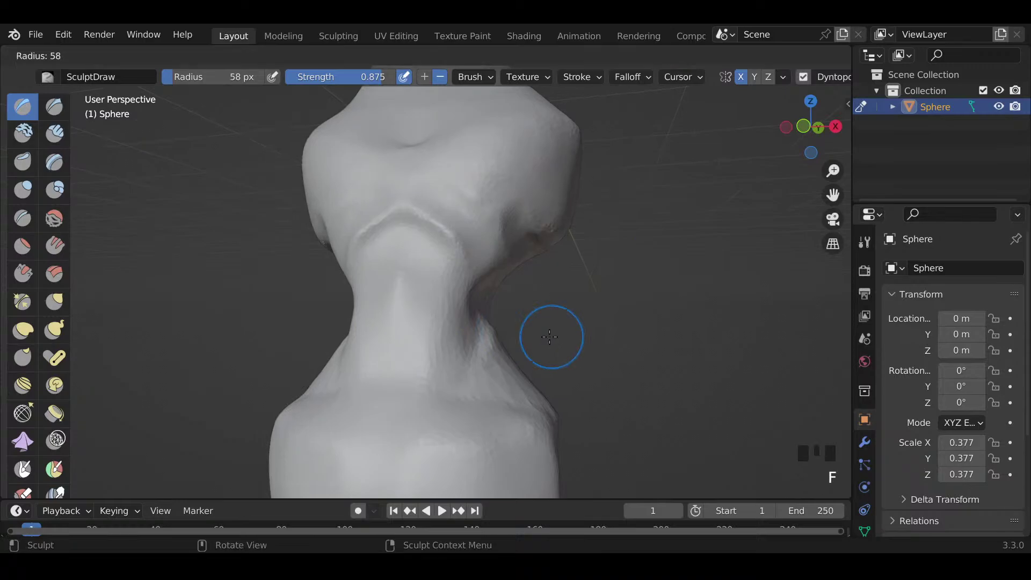
pyautogui.click(537, 333)
pyautogui.moveTo(433, 255)
pyautogui.mouseDown()
pyautogui.moveTo(414, 373)
pyautogui.moveTo(421, 249)
pyautogui.moveTo(415, 335)
pyautogui.mouseUp()
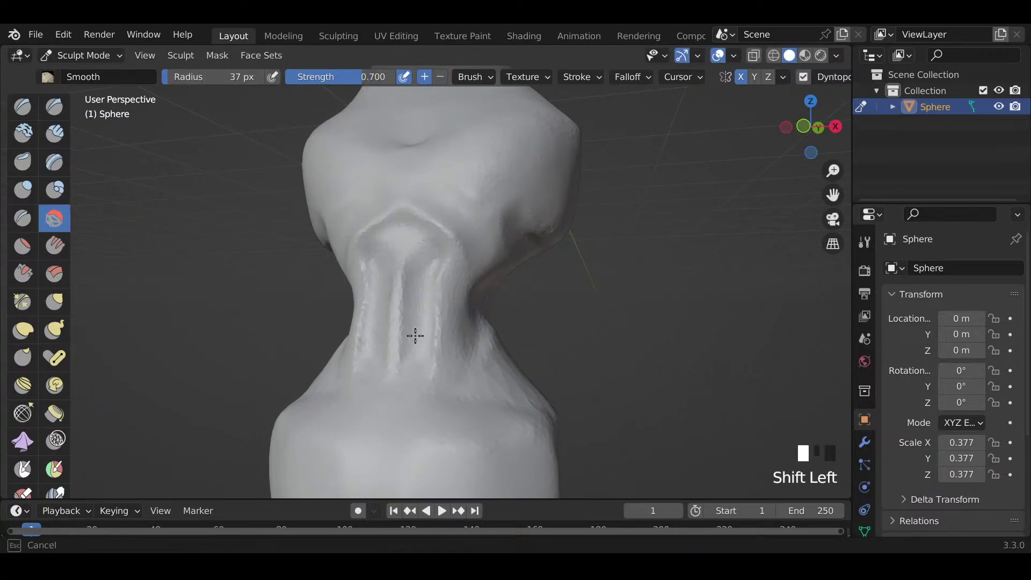
pyautogui.keyDown('shift'); pyautogui.moveTo(416, 247); pyautogui.dragTo(415, 255); pyautogui.keyUp('shift')
pyautogui.keyDown('shift'); pyautogui.moveTo(412, 259); pyautogui.dragTo(417, 341); pyautogui.keyUp('shift')
pyautogui.keyDown('shift'); pyautogui.moveTo(425, 238); pyautogui.dragTo(427, 273); pyautogui.keyUp('shift')
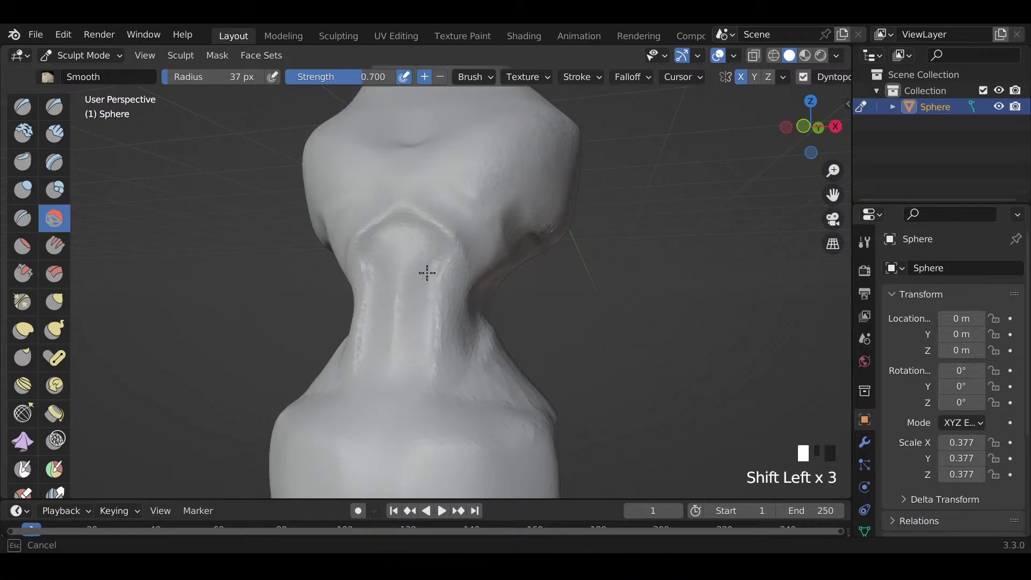
# Step: Carve a groove down the side of the waist from under the chest and smooth its upper part
pyautogui.moveTo(421, 381)
pyautogui.mouseDown(button='middle')
pyautogui.moveTo(389, 341)
pyautogui.moveTo(461, 336)
pyautogui.mouseUp(button='middle')
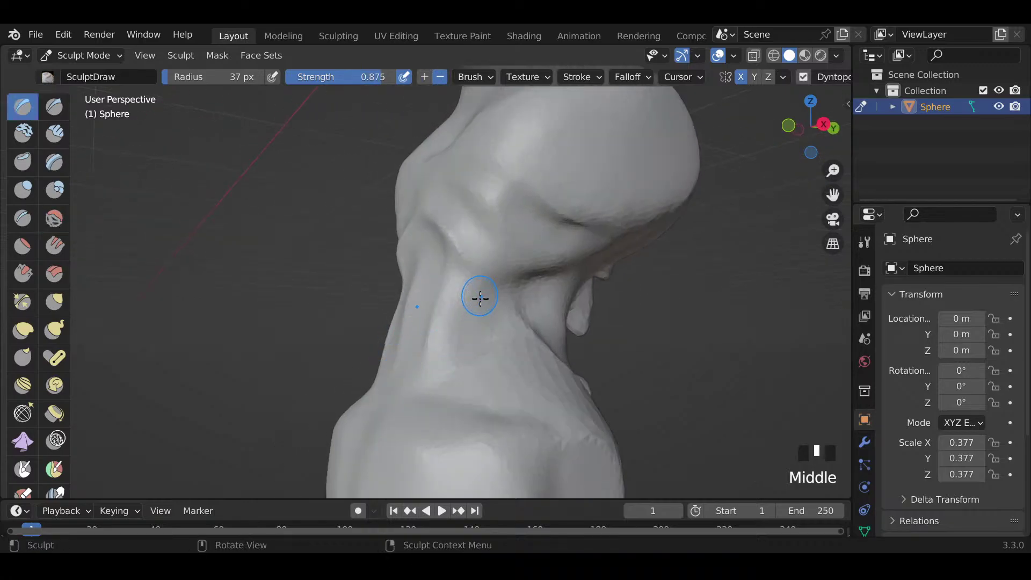
pyautogui.moveTo(480, 297)
pyautogui.mouseDown()
pyautogui.moveTo(476, 353)
pyautogui.moveTo(502, 399)
pyautogui.mouseUp()
pyautogui.moveTo(471, 328)
pyautogui.keyDown('shift'); pyautogui.mouseDown()
pyautogui.moveTo(488, 396)
pyautogui.moveTo(473, 299)
pyautogui.mouseUp(); pyautogui.keyUp('shift')
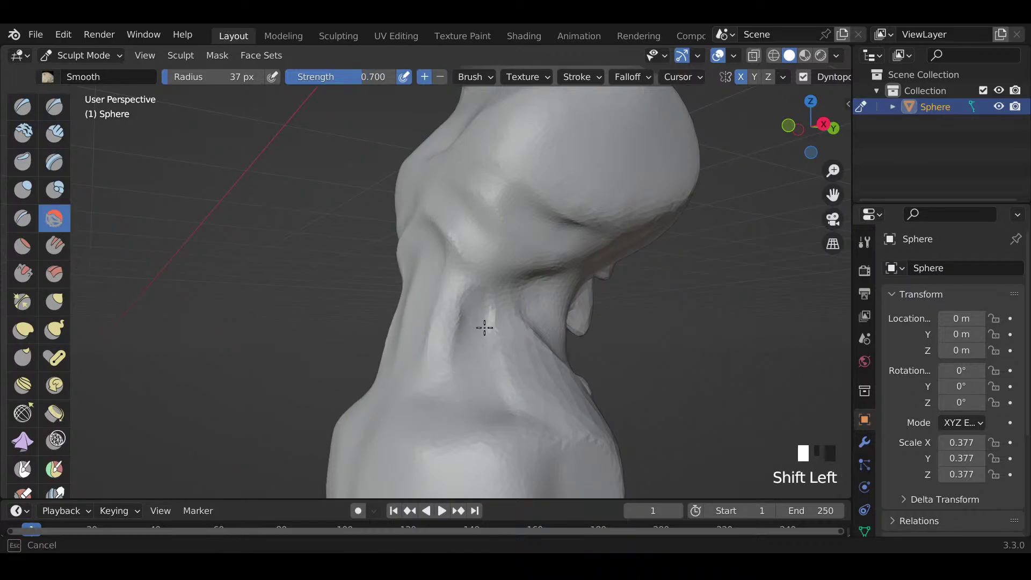
# Step: Switch the brush to adding at 50 px radius, raise a vertical ridge down the waist's front centre and smooth it
pyautogui.moveTo(470, 411); pyautogui.dragTo(600, 398, button='middle')
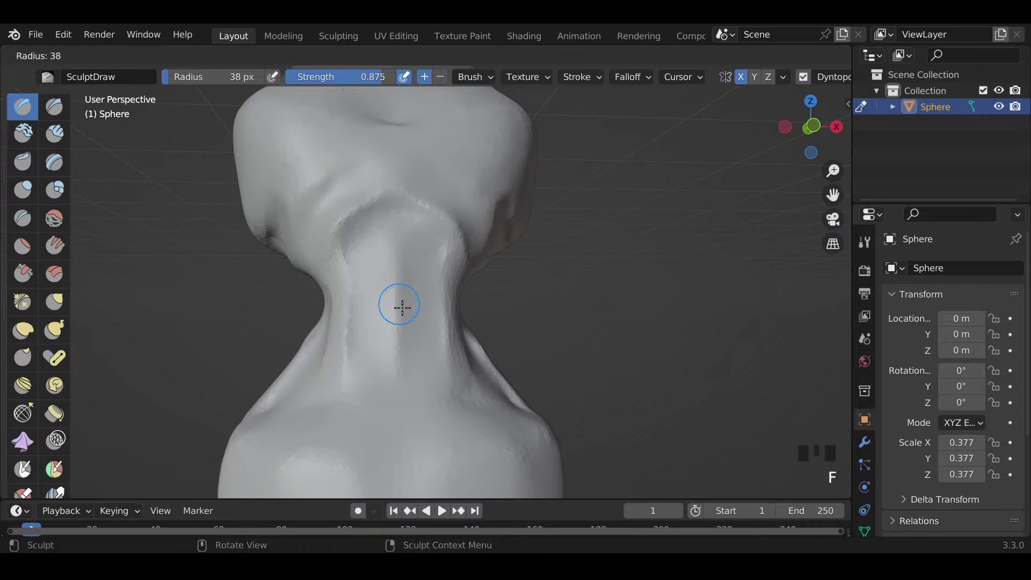
pyautogui.moveTo(398, 283)
pyautogui.mouseDown()
pyautogui.moveTo(396, 340)
pyautogui.moveTo(402, 312)
pyautogui.mouseUp()
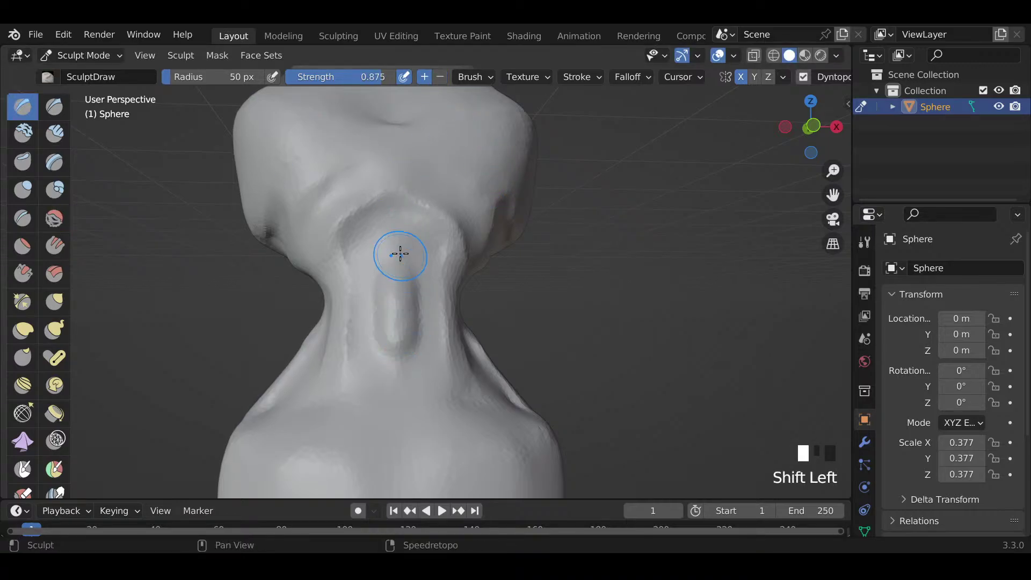
pyautogui.moveTo(401, 253)
pyautogui.keyDown('shift'); pyautogui.mouseDown()
pyautogui.moveTo(385, 285)
pyautogui.moveTo(413, 322)
pyautogui.mouseUp(); pyautogui.keyUp('shift')
pyautogui.moveTo(437, 350)
pyautogui.mouseDown(button='middle')
pyautogui.moveTo(420, 337)
pyautogui.moveTo(451, 300)
pyautogui.mouseUp(button='middle')
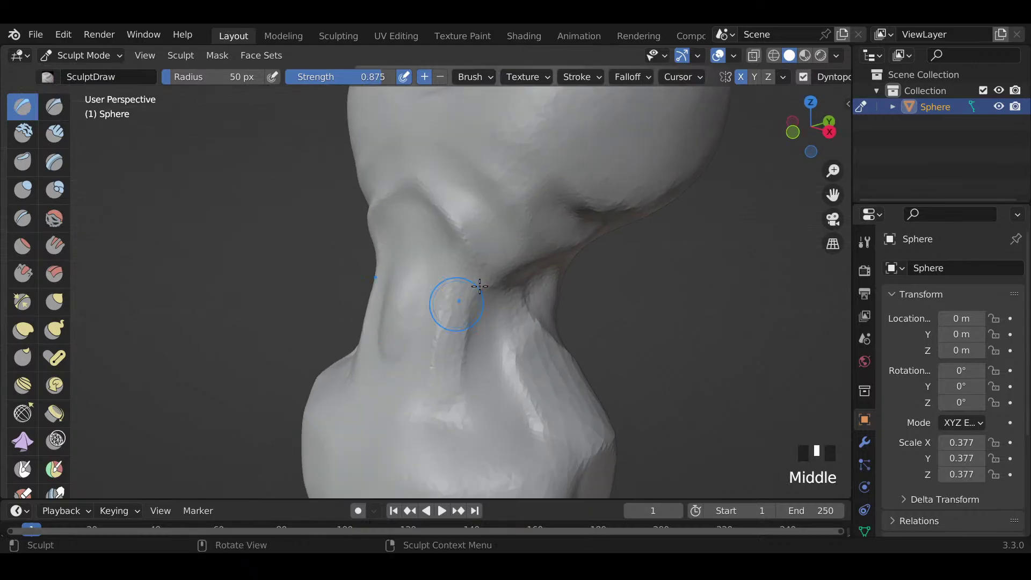
pyautogui.moveTo(459, 277); pyautogui.dragTo(456, 438)
pyautogui.moveTo(457, 370); pyautogui.dragTo(527, 353, button='middle')
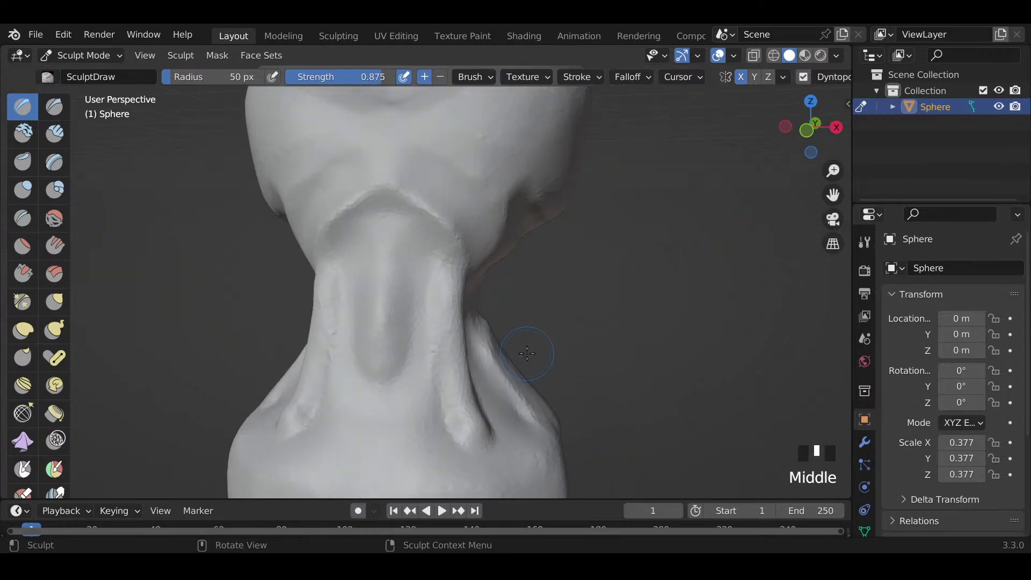
pyautogui.hotkey('ctrl', 'z')
# Step: Raise a long ridge down each side of the waist's front, build up its lower end and soften it
pyautogui.moveTo(451, 258); pyautogui.dragTo(417, 448)
pyautogui.moveTo(450, 266)
pyautogui.mouseDown(button='middle')
pyautogui.moveTo(412, 341)
pyautogui.moveTo(475, 417)
pyautogui.mouseUp(button='middle')
pyautogui.moveTo(474, 409)
pyautogui.mouseDown()
pyautogui.moveTo(474, 376)
pyautogui.moveTo(485, 415)
pyautogui.mouseUp()
pyautogui.moveTo(469, 285)
pyautogui.keyDown('shift'); pyautogui.mouseDown()
pyautogui.moveTo(467, 270)
pyautogui.moveTo(418, 415)
pyautogui.moveTo(458, 281)
pyautogui.mouseUp(); pyautogui.keyUp('shift')
# Step: Even out the side of the waist and smooth the side ridges' lower ends and the top of the centre ridge
pyautogui.moveTo(458, 281)
pyautogui.mouseDown(button='middle')
pyautogui.moveTo(431, 324)
pyautogui.moveTo(469, 331)
pyautogui.moveTo(398, 337)
pyautogui.moveTo(505, 323)
pyautogui.moveTo(493, 310)
pyautogui.mouseUp(button='middle')
pyautogui.scroll(2, 398, 337)
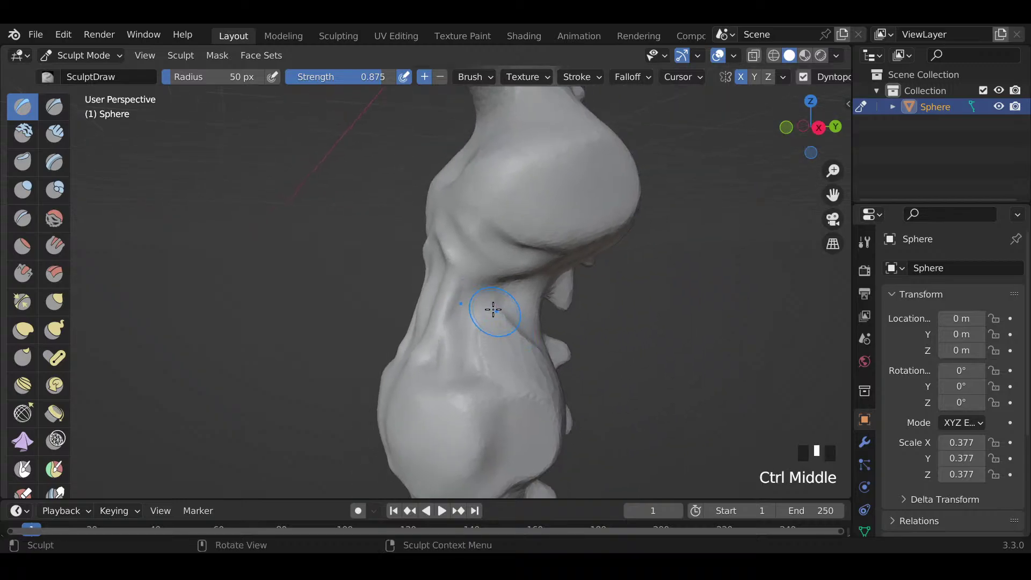
pyautogui.moveTo(494, 310)
pyautogui.mouseDown()
pyautogui.moveTo(511, 356)
pyautogui.moveTo(483, 299)
pyautogui.moveTo(512, 356)
pyautogui.moveTo(499, 379)
pyautogui.mouseUp()
pyautogui.moveTo(498, 379); pyautogui.dragTo(505, 377, button='middle')
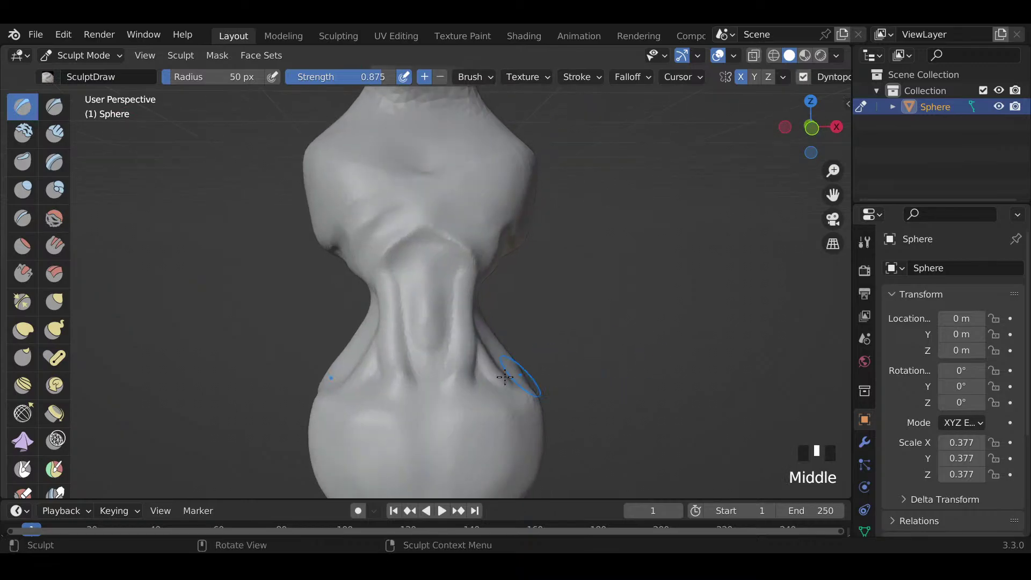
pyautogui.moveTo(480, 369)
pyautogui.keyDown('shift'); pyautogui.mouseDown()
pyautogui.moveTo(464, 392)
pyautogui.moveTo(452, 356)
pyautogui.moveTo(437, 387)
pyautogui.mouseUp(); pyautogui.keyUp('shift')
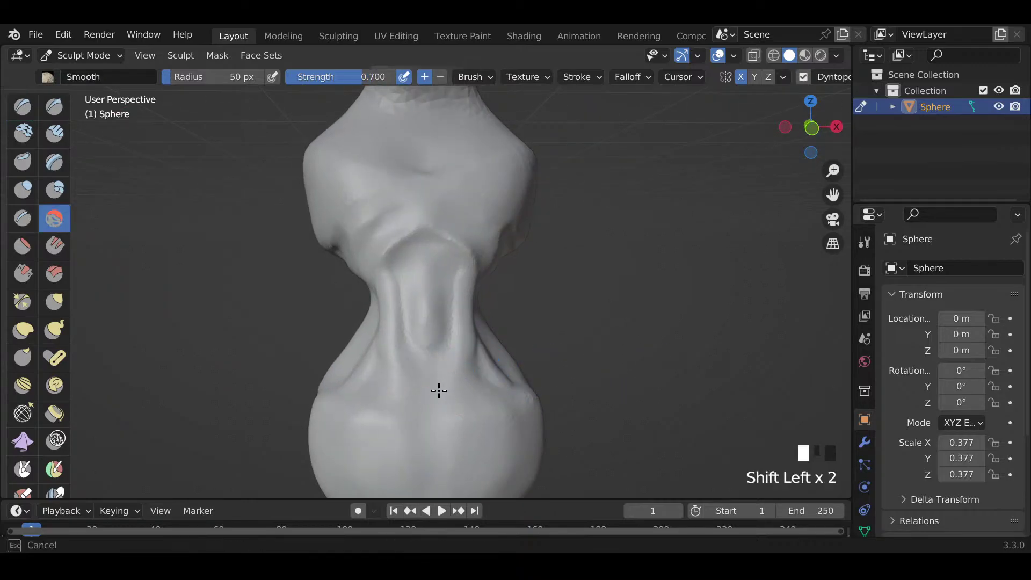
pyautogui.keyDown('shift'); pyautogui.moveTo(444, 261); pyautogui.dragTo(431, 295); pyautogui.keyUp('shift')
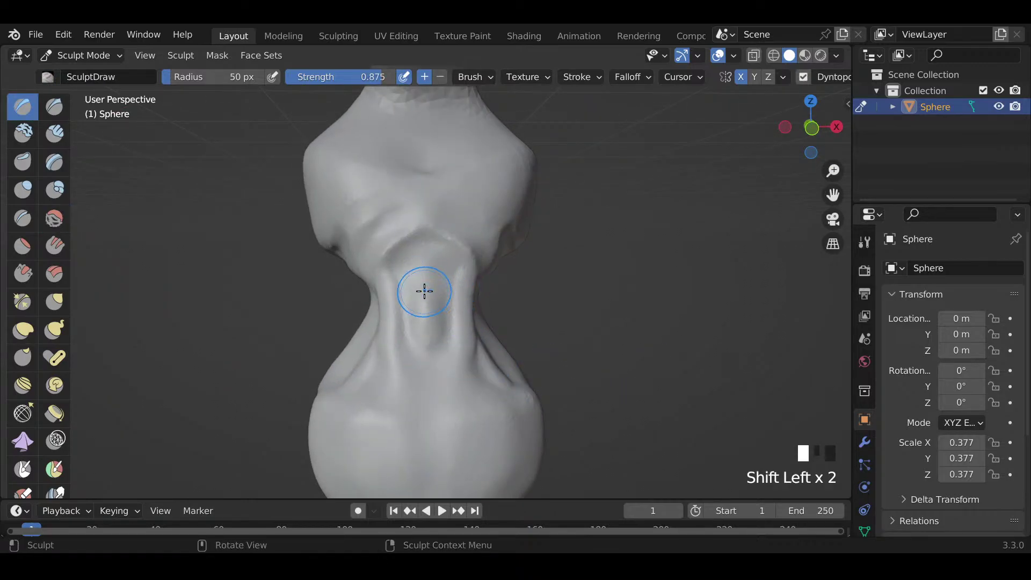
# Step: Build up rounded bulges on both sides of the lower chest, just above the waist's arched upper edge
pyautogui.scroll(-3, 425, 292)
pyautogui.moveTo(426, 288); pyautogui.dragTo(484, 311, button='middle')
pyautogui.scroll(4, 478, 325)
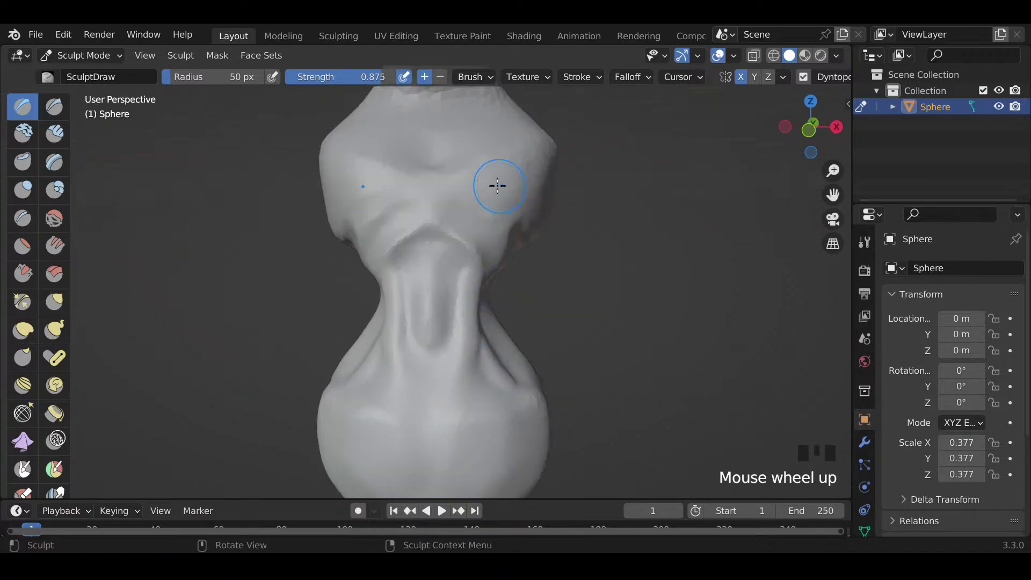
pyautogui.moveTo(458, 187)
pyautogui.mouseDown()
pyautogui.moveTo(468, 212)
pyautogui.moveTo(494, 230)
pyautogui.mouseUp()
pyautogui.moveTo(495, 230); pyautogui.dragTo(426, 224, button='middle')
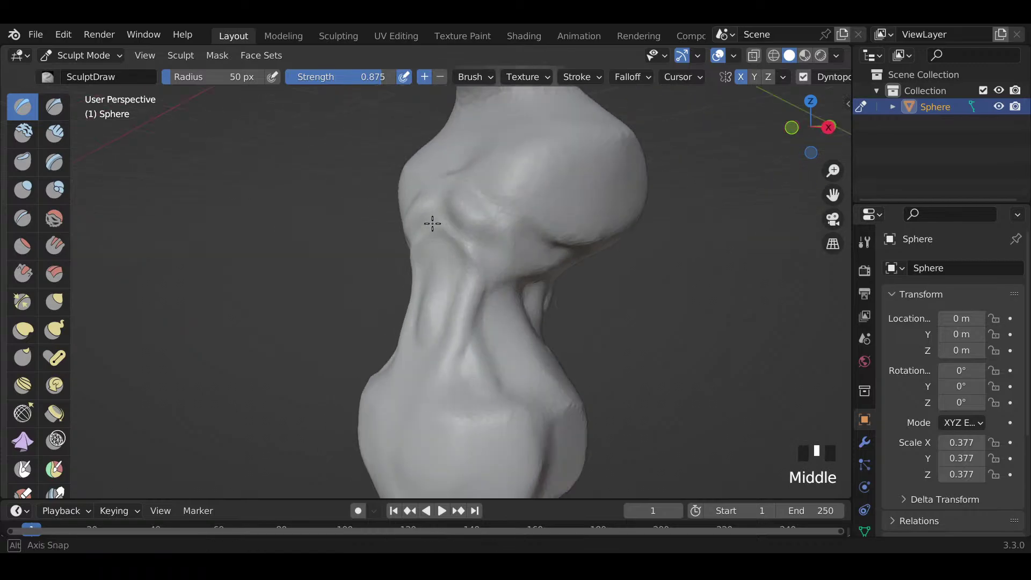
pyautogui.moveTo(472, 185)
pyautogui.mouseDown()
pyautogui.moveTo(507, 218)
pyautogui.moveTo(454, 168)
pyautogui.mouseUp()
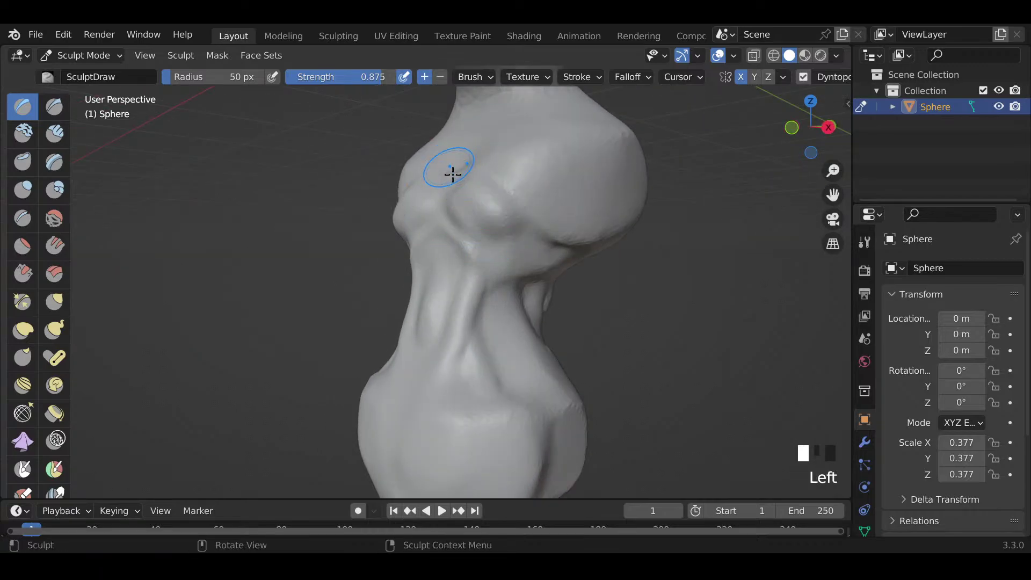
# Step: Raise two pectoral masses across the chest from the centre outward and smooth their surface
pyautogui.moveTo(454, 169)
pyautogui.mouseDown(button='middle')
pyautogui.moveTo(525, 177)
pyautogui.moveTo(522, 199)
pyautogui.mouseUp(button='middle')
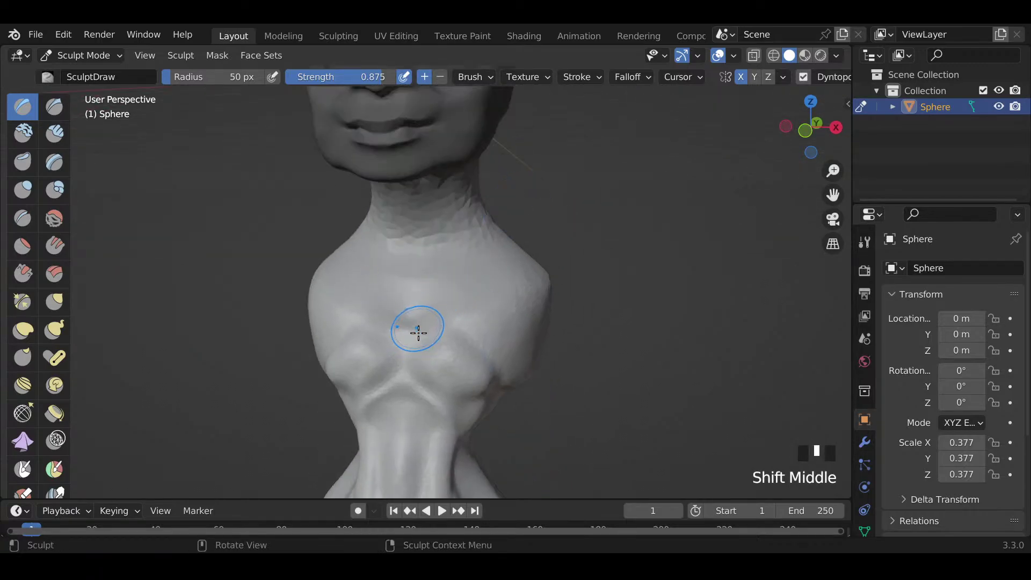
pyautogui.moveTo(417, 337)
pyautogui.mouseDown()
pyautogui.moveTo(476, 304)
pyautogui.moveTo(512, 352)
pyautogui.mouseUp()
pyautogui.keyDown('shift'); pyautogui.moveTo(483, 317); pyautogui.dragTo(420, 322); pyautogui.keyUp('shift')
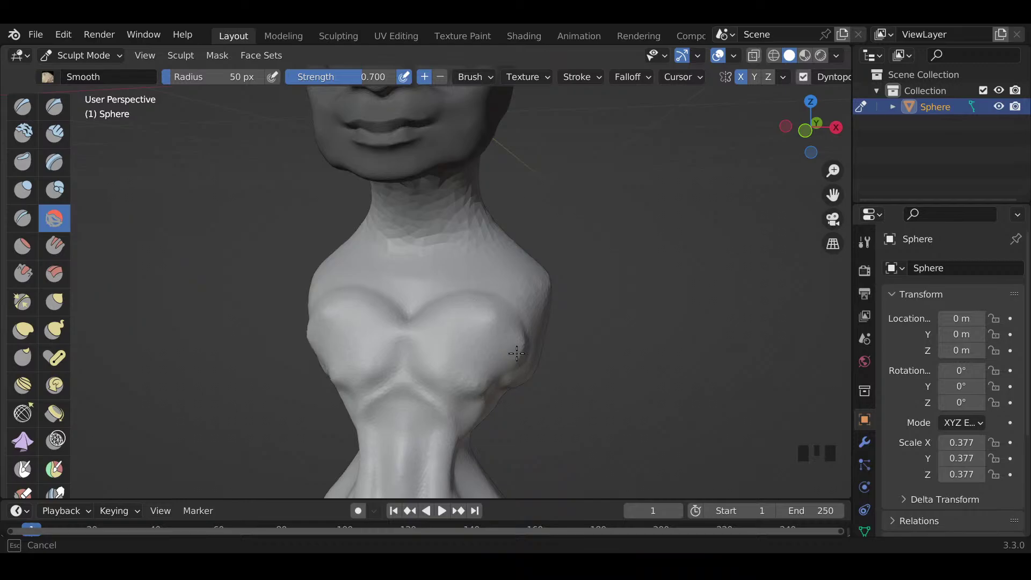
# Step: Smooth the outer edge and underside of the pectoral masses into the side of the chest
pyautogui.moveTo(477, 380); pyautogui.dragTo(452, 350, button='middle')
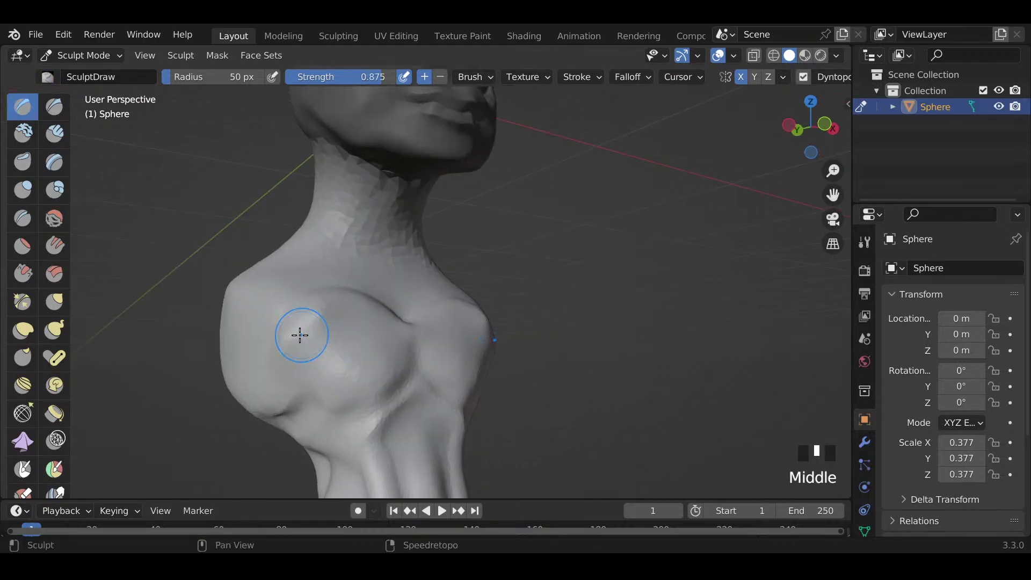
pyautogui.keyDown('shift'); pyautogui.moveTo(300, 336); pyautogui.dragTo(328, 393); pyautogui.keyUp('shift')
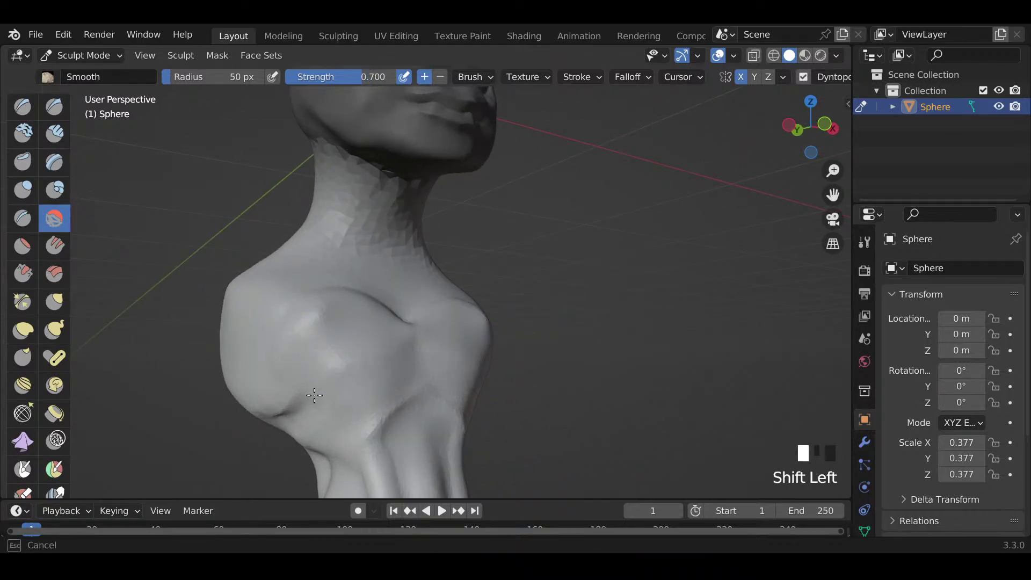
pyautogui.keyDown('shift'); pyautogui.moveTo(299, 324); pyautogui.dragTo(336, 304); pyautogui.keyUp('shift')
pyautogui.moveTo(337, 304); pyautogui.dragTo(198, 330, button='middle')
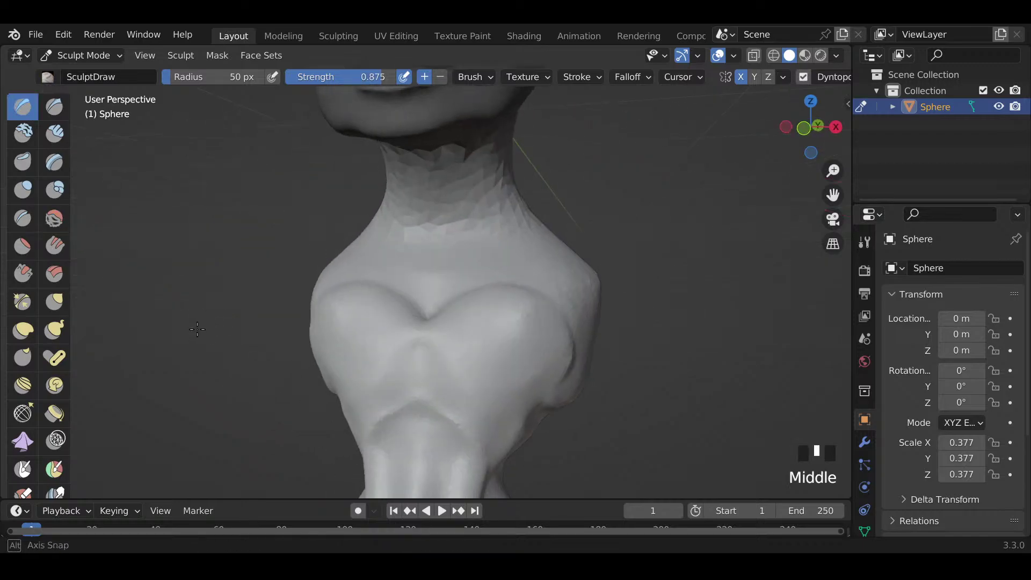
# Step: Soften the pectorals' upper edge and the cleft between them down to the lower chest
pyautogui.keyDown('shift'); pyautogui.moveTo(343, 282); pyautogui.dragTo(425, 325); pyautogui.keyUp('shift')
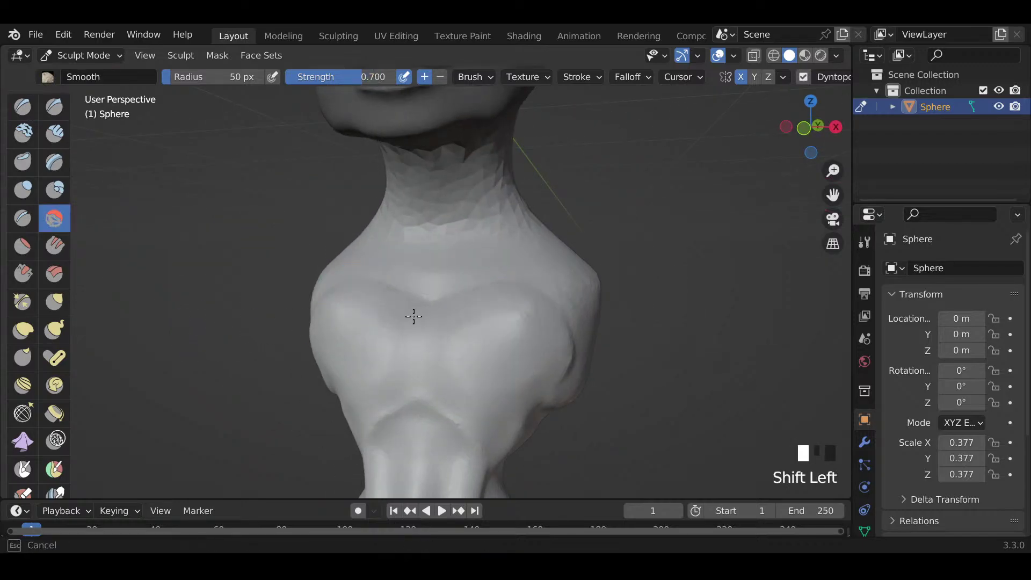
pyautogui.keyDown('shift'); pyautogui.moveTo(394, 372); pyautogui.dragTo(387, 331); pyautogui.keyUp('shift')
# Step: Set the brush radius to 114 px and smooth the outer part of the pectorals near the shoulders
pyautogui.scroll(-4, 387, 332)
pyautogui.moveTo(387, 332)
pyautogui.mouseDown(button='middle')
pyautogui.moveTo(528, 338)
pyautogui.moveTo(431, 352)
pyautogui.mouseUp(button='middle')
pyautogui.scroll(5, 429, 342)
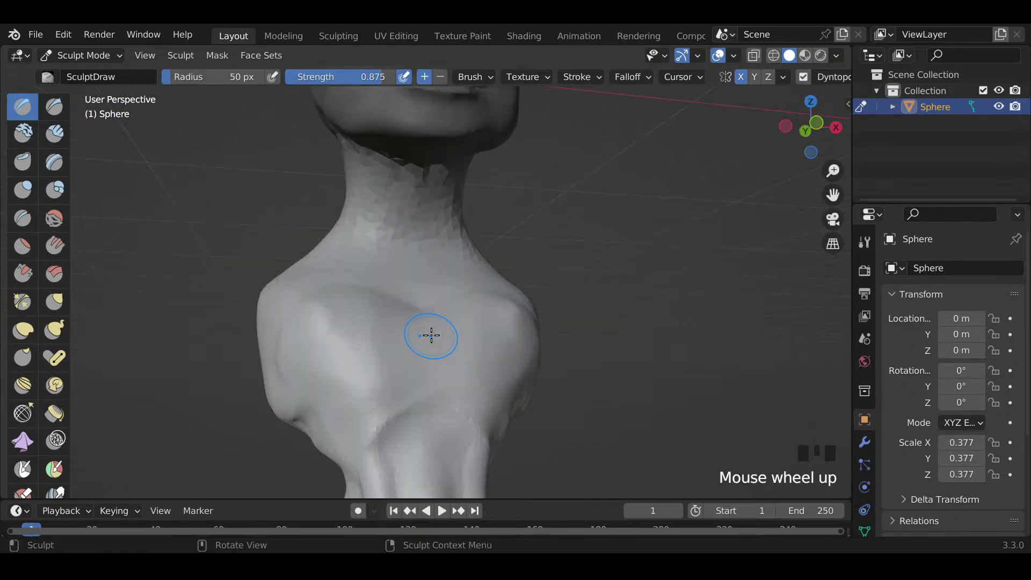
pyautogui.moveTo(482, 330); pyautogui.dragTo(410, 339, button='middle')
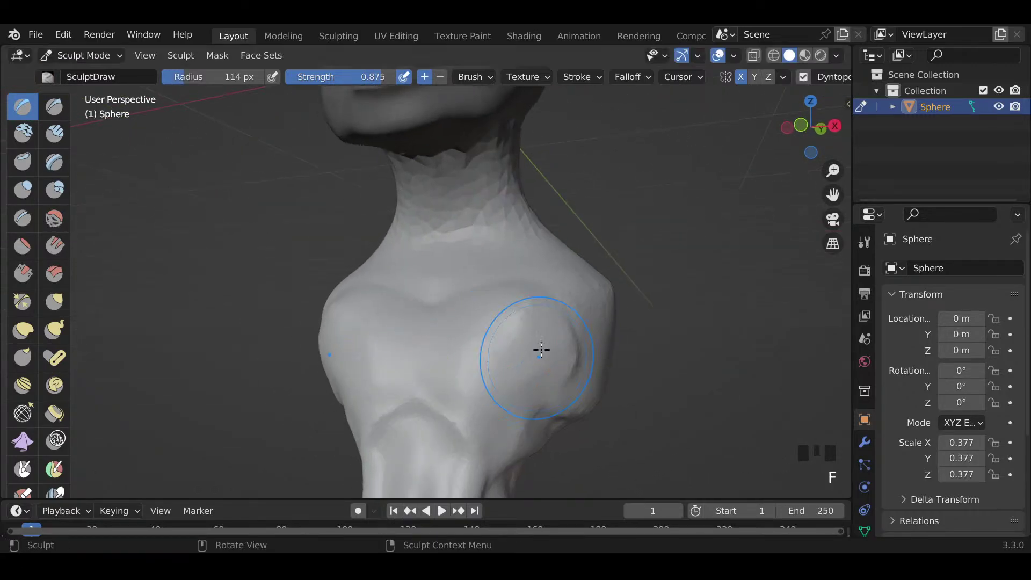
pyautogui.keyDown('shift'); pyautogui.moveTo(539, 350); pyautogui.dragTo(519, 307); pyautogui.keyUp('shift')
# Step: Set the brush radius to 53 px and smooth the lower end of the waist's side ridge
pyautogui.moveTo(483, 345)
pyautogui.mouseDown(button='middle')
pyautogui.moveTo(534, 341)
pyautogui.moveTo(513, 357)
pyautogui.moveTo(518, 347)
pyautogui.mouseUp(button='middle')
pyautogui.scroll(-5, 510, 367)
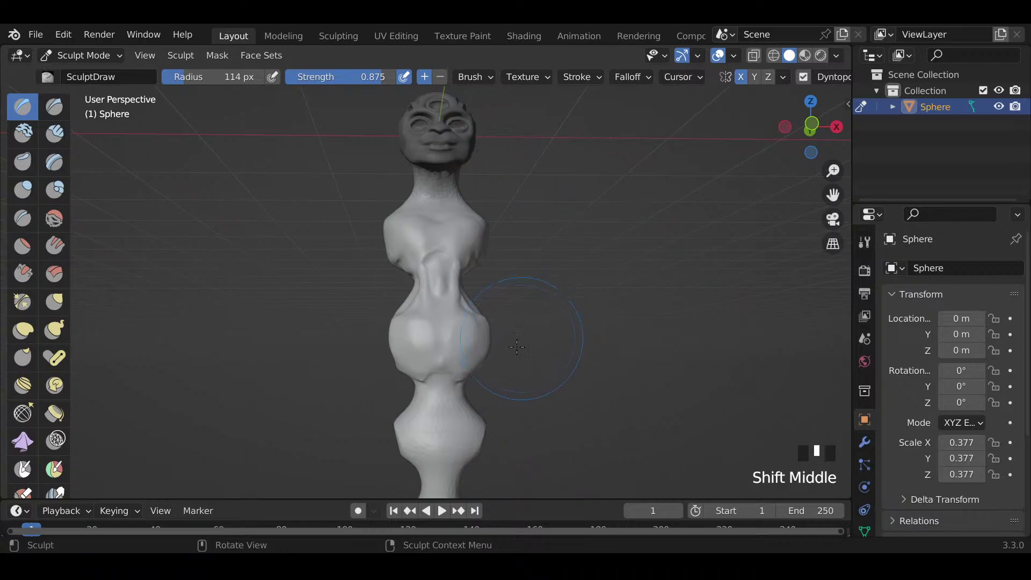
pyautogui.keyDown('shift'); pyautogui.moveTo(502, 381); pyautogui.dragTo(460, 368, button='middle'); pyautogui.keyUp('shift')
pyautogui.scroll(5, 507, 362)
pyautogui.press('f')
pyautogui.click(495, 390)
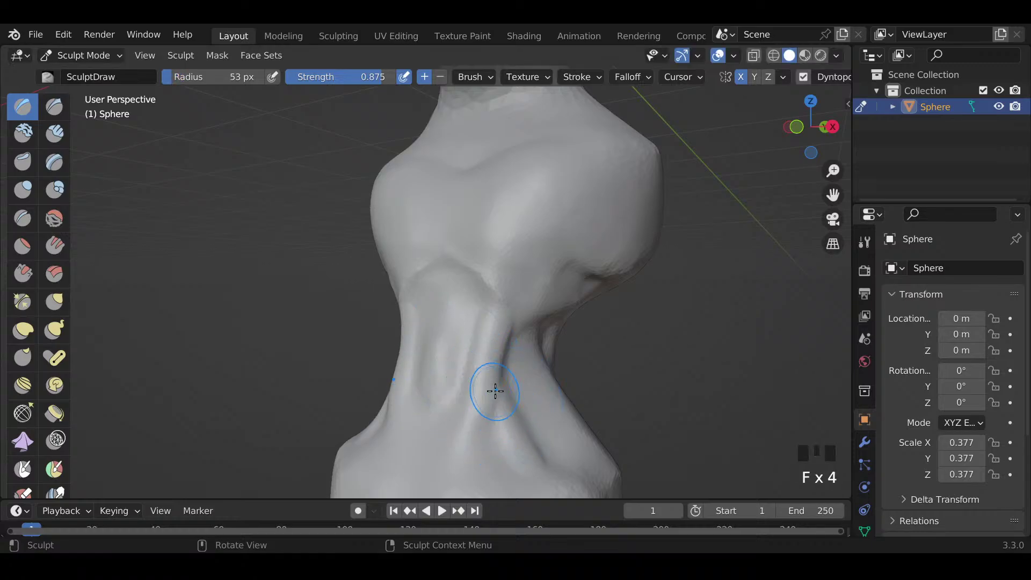
pyautogui.keyDown('shift'); pyautogui.moveTo(499, 378); pyautogui.dragTo(483, 421); pyautogui.keyUp('shift')
# Step: Move to the narrow waist below the second segment and set the Draw brush radius to 50 px
pyautogui.scroll(-5, 483, 421)
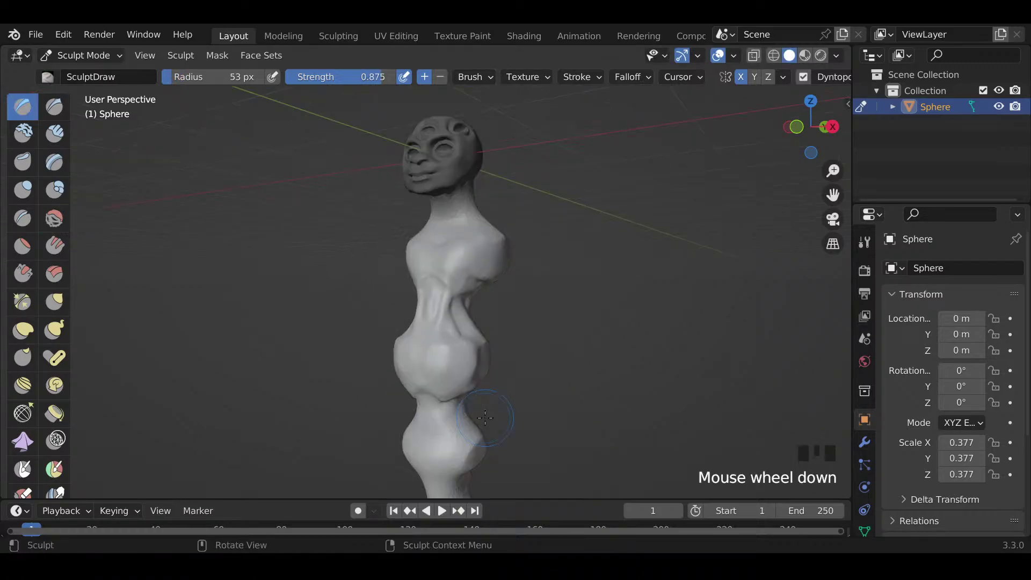
pyautogui.moveTo(483, 422)
pyautogui.keyDown('shift'); pyautogui.mouseDown(button='middle')
pyautogui.moveTo(522, 382)
pyautogui.moveTo(437, 365)
pyautogui.mouseUp(button='middle'); pyautogui.keyUp('shift')
pyautogui.scroll(4, 525, 382)
pyautogui.press('f')
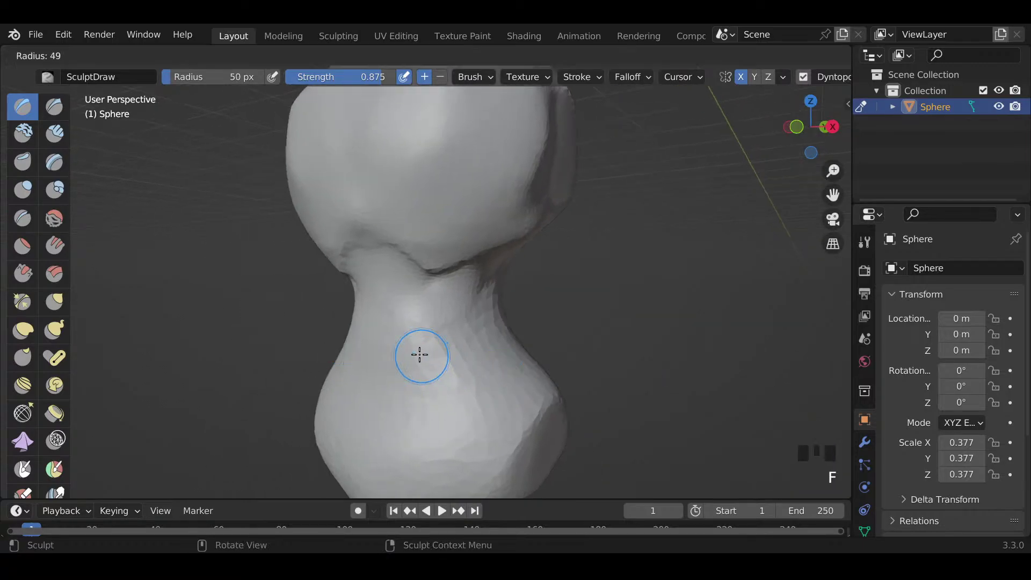
pyautogui.click(426, 368)
pyautogui.press('x')
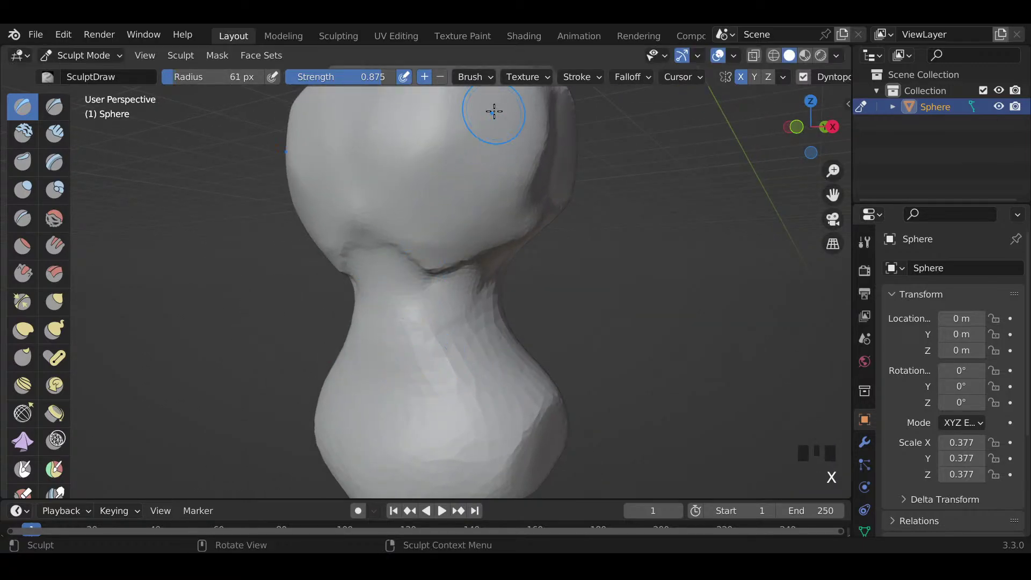
pyautogui.press('f')
pyautogui.click(433, 323)
pyautogui.moveTo(432, 275); pyautogui.dragTo(425, 385)
pyautogui.moveTo(425, 384); pyautogui.dragTo(416, 367, button='middle')
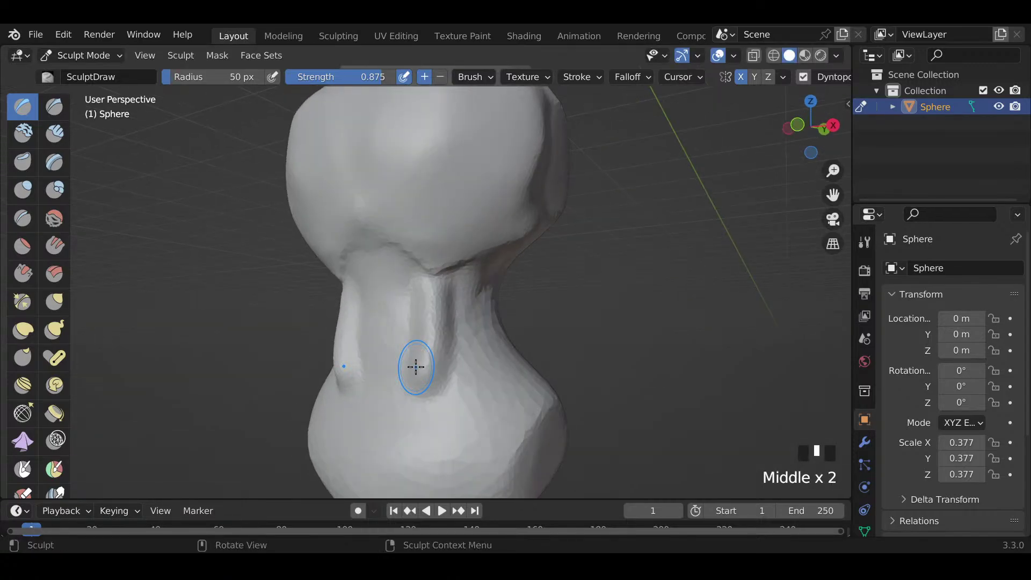
pyautogui.hotkey('ctrl', 'z')
# Step: Raise mirrored ridges on the second waist's front, slanting inward from the crease down to the third segment
pyautogui.moveTo(437, 276); pyautogui.dragTo(405, 405)
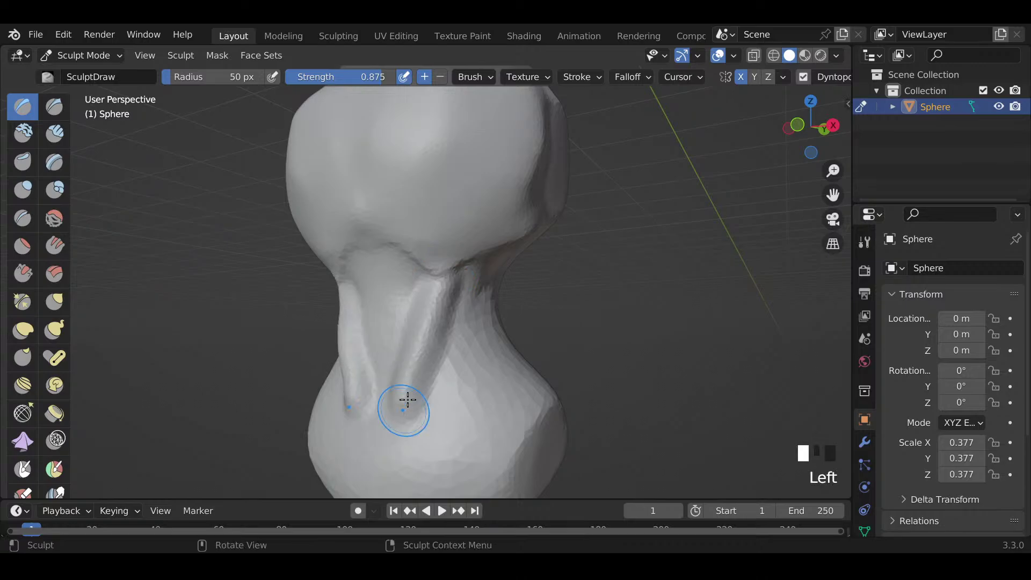
# Step: Raise mirrored ridges along the sides of the second waist, with a short diagonal branch off the lower end of each front ridge
pyautogui.moveTo(405, 405)
pyautogui.mouseDown(button='middle')
pyautogui.moveTo(334, 372)
pyautogui.moveTo(471, 271)
pyautogui.mouseUp(button='middle')
pyautogui.moveTo(470, 267); pyautogui.dragTo(503, 403)
pyautogui.moveTo(425, 378); pyautogui.dragTo(455, 415)
pyautogui.moveTo(483, 384)
pyautogui.mouseDown(button='middle')
pyautogui.moveTo(461, 336)
pyautogui.moveTo(551, 206)
pyautogui.mouseUp(button='middle')
pyautogui.moveTo(542, 194)
pyautogui.mouseDown()
pyautogui.moveTo(504, 412)
pyautogui.moveTo(545, 292)
pyautogui.mouseUp()
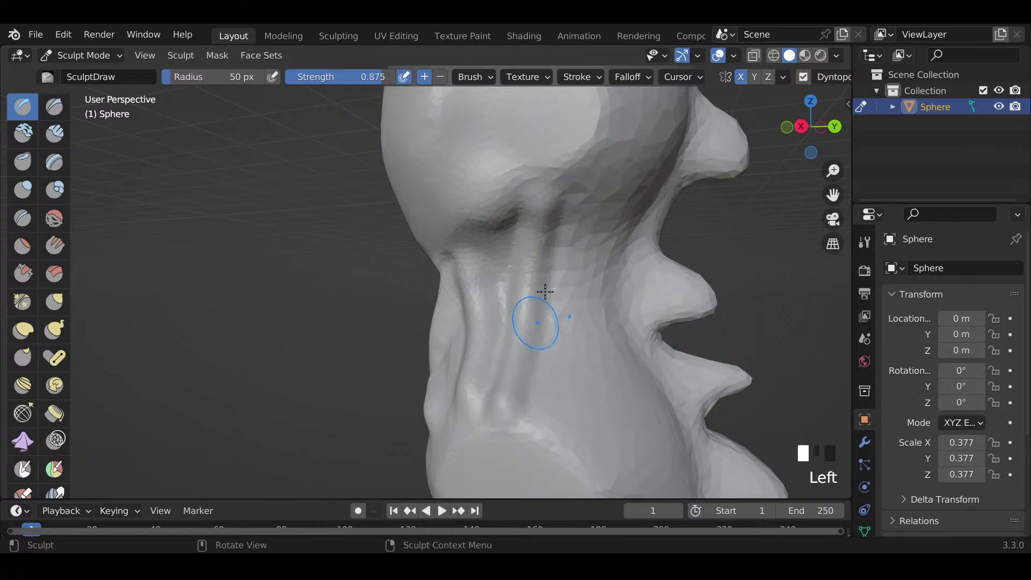
pyautogui.moveTo(531, 261); pyautogui.dragTo(666, 244, button='middle')
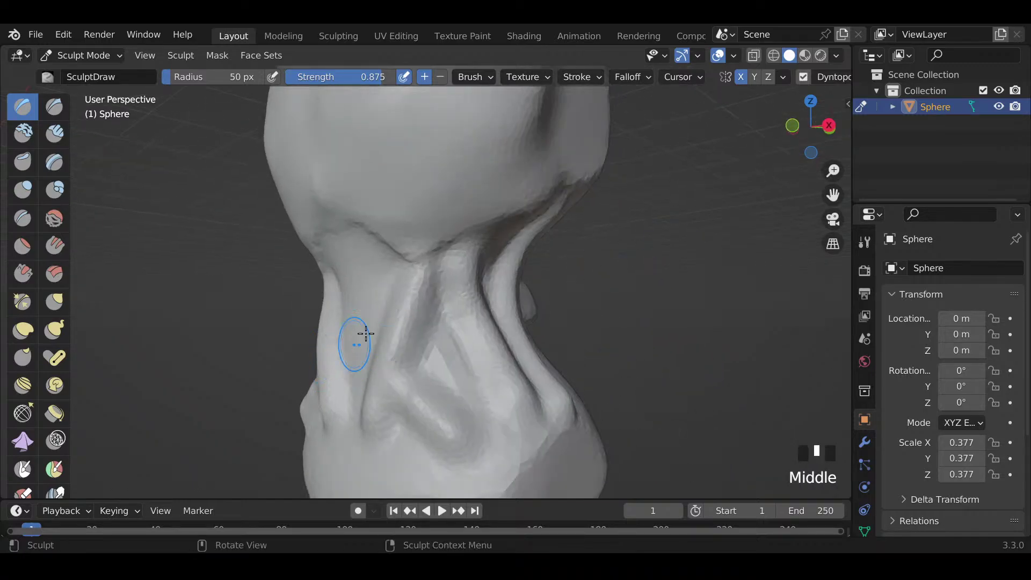
# Step: Add a small central bump between the second waist's front ridges, and smooth the front and side ridges with a 68 px radius
pyautogui.moveTo(366, 333); pyautogui.dragTo(403, 330, button='middle')
pyautogui.moveTo(353, 298)
pyautogui.mouseDown()
pyautogui.moveTo(365, 315)
pyautogui.moveTo(377, 287)
pyautogui.mouseUp()
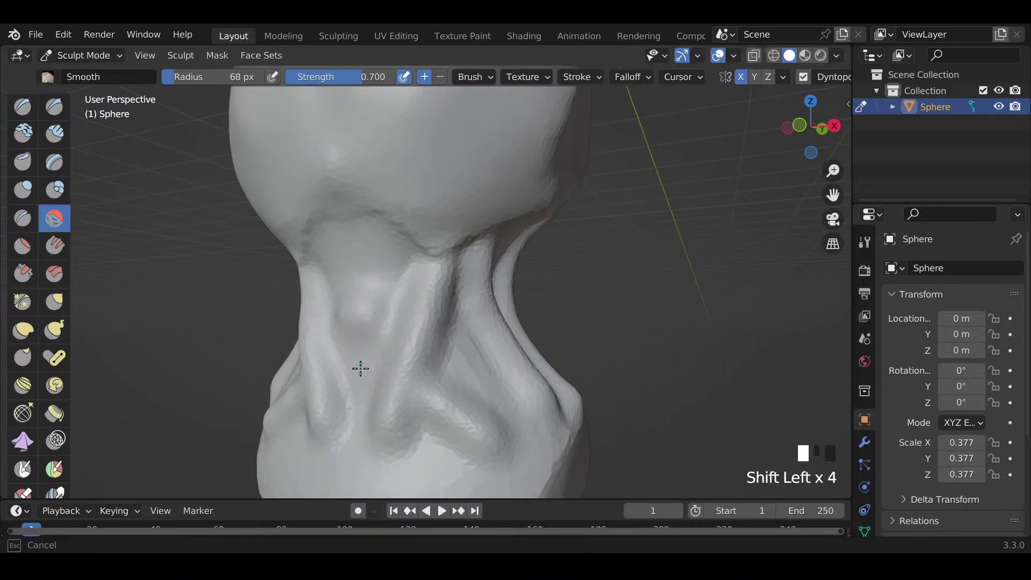
pyautogui.moveTo(361, 368)
pyautogui.keyDown('shift'); pyautogui.mouseDown()
pyautogui.moveTo(438, 266)
pyautogui.moveTo(400, 422)
pyautogui.mouseUp(); pyautogui.keyUp('shift')
pyautogui.moveTo(426, 288)
pyautogui.keyDown('shift'); pyautogui.mouseDown()
pyautogui.moveTo(395, 413)
pyautogui.moveTo(437, 410)
pyautogui.moveTo(481, 449)
pyautogui.mouseUp(); pyautogui.keyUp('shift')
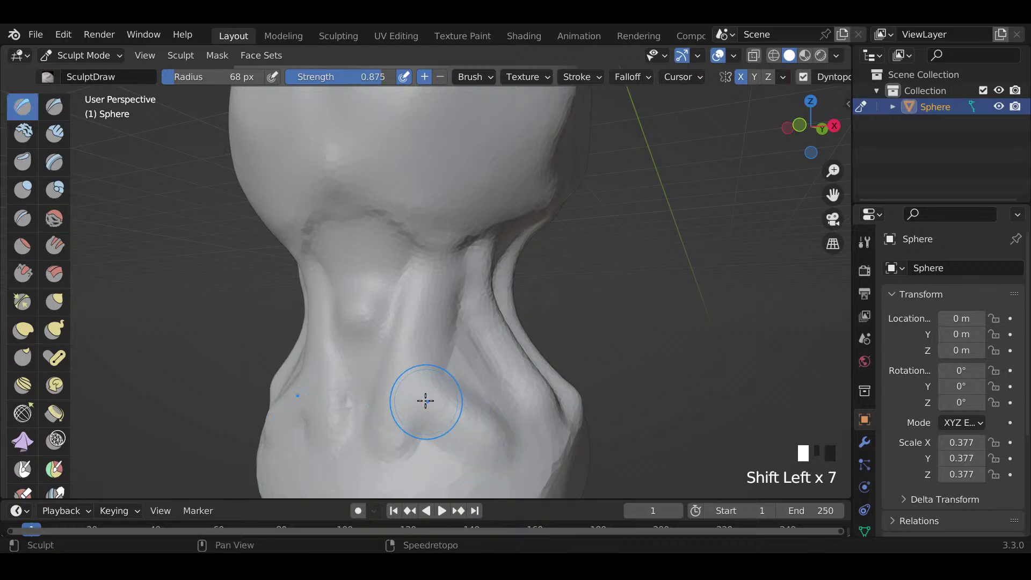
pyautogui.keyDown('shift'); pyautogui.moveTo(425, 401); pyautogui.dragTo(467, 430); pyautogui.keyUp('shift')
pyautogui.moveTo(511, 369); pyautogui.dragTo(485, 349, button='middle')
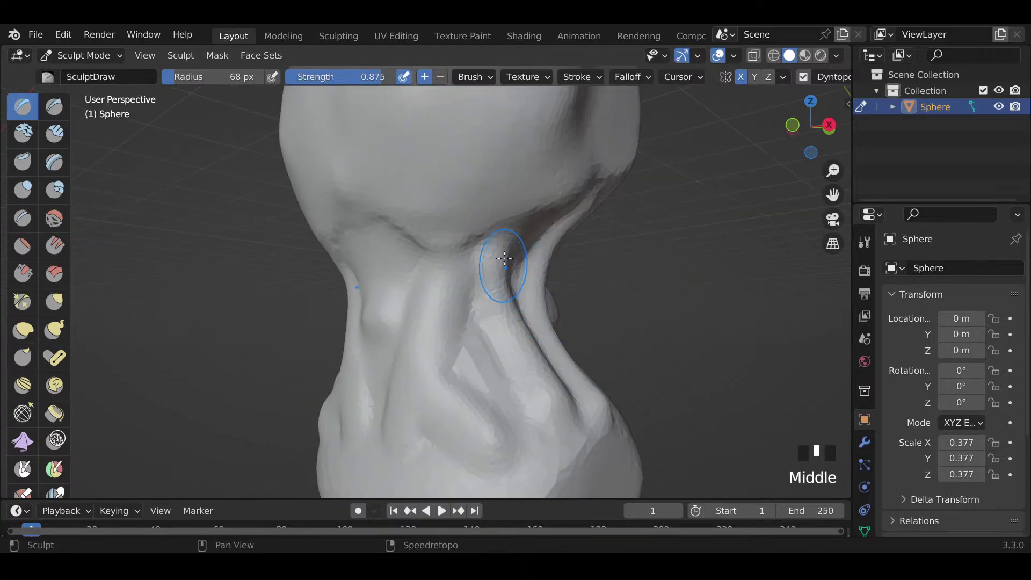
pyautogui.moveTo(505, 258)
pyautogui.keyDown('shift'); pyautogui.mouseDown()
pyautogui.moveTo(518, 350)
pyautogui.moveTo(554, 413)
pyautogui.mouseUp(); pyautogui.keyUp('shift')
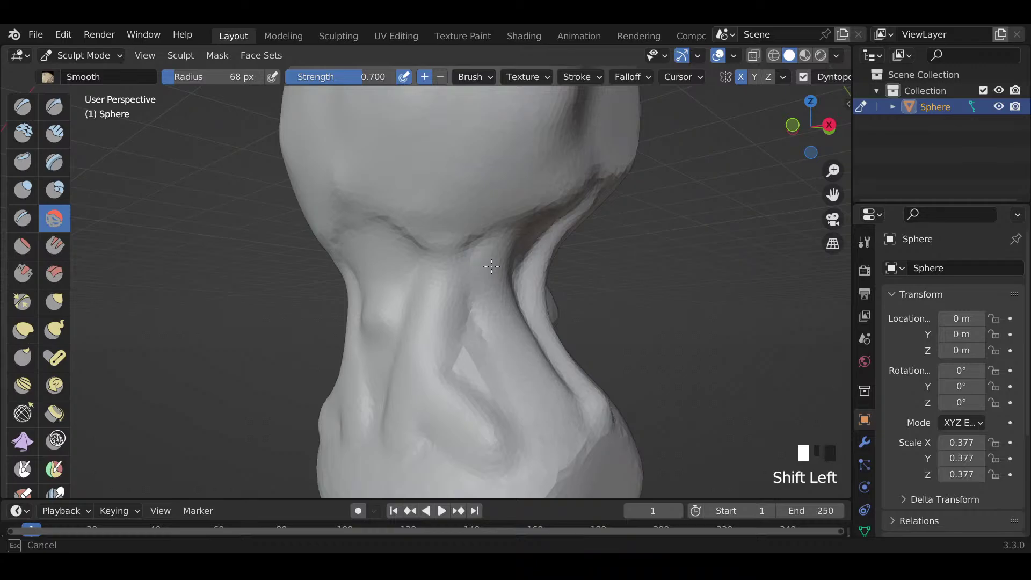
# Step: Set the Draw brush radius to 46 px and raise mirrored ridges across the upper edge and down the front of the third segment
pyautogui.scroll(-6, 492, 267)
pyautogui.moveTo(491, 266); pyautogui.dragTo(621, 366, button='middle')
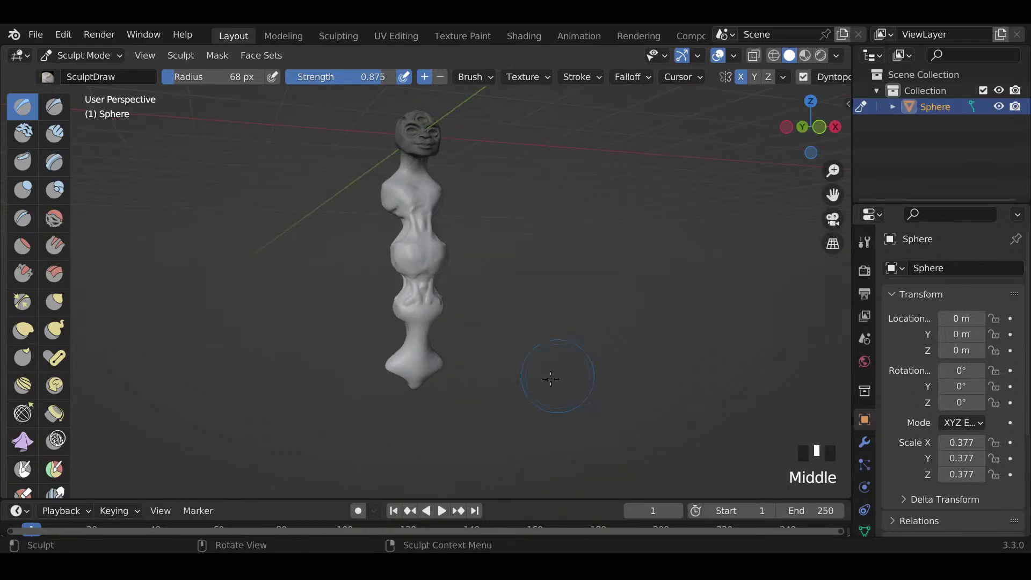
pyautogui.scroll(2, 551, 378)
pyautogui.moveTo(525, 405)
pyautogui.keyDown('ctrl'); pyautogui.mouseDown(button='middle')
pyautogui.moveTo(516, 370)
pyautogui.moveTo(453, 362)
pyautogui.moveTo(449, 380)
pyautogui.moveTo(456, 362)
pyautogui.moveTo(453, 376)
pyautogui.moveTo(389, 389)
pyautogui.mouseUp(button='middle'); pyautogui.keyUp('ctrl')
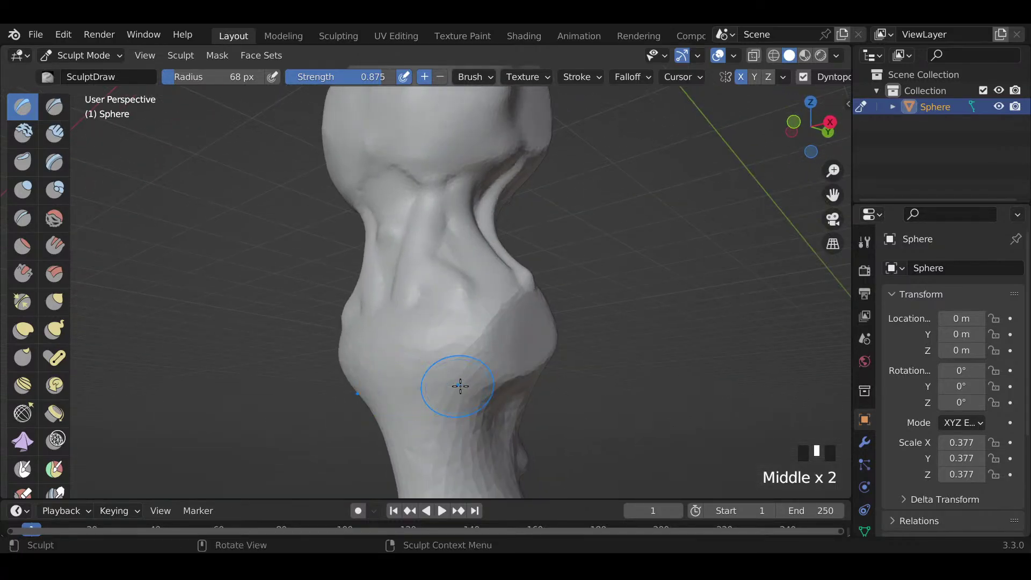
pyautogui.press('f')
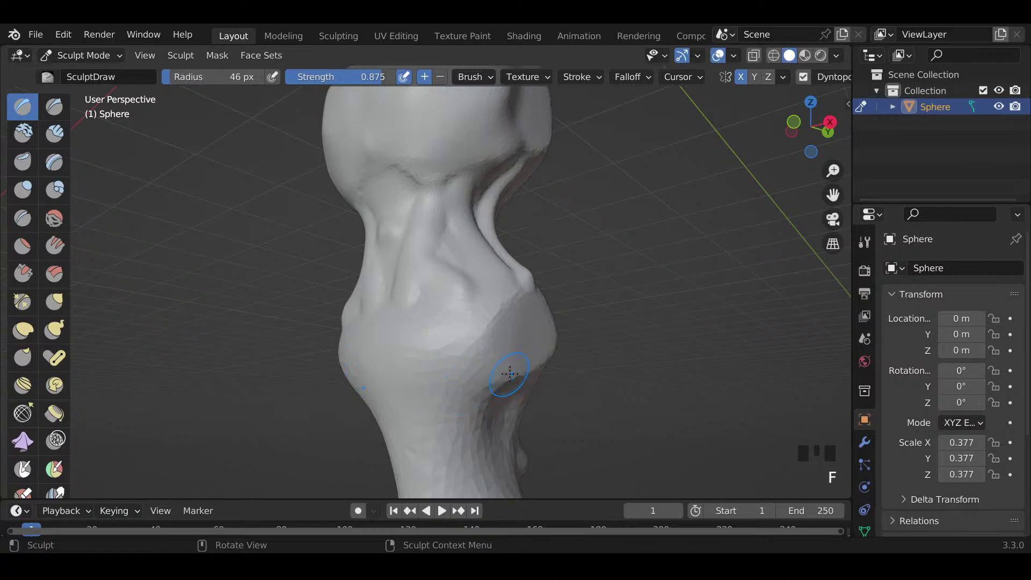
pyautogui.moveTo(510, 374)
pyautogui.mouseDown()
pyautogui.moveTo(478, 410)
pyautogui.moveTo(438, 417)
pyautogui.mouseUp()
pyautogui.moveTo(437, 417)
pyautogui.mouseDown(button='middle')
pyautogui.moveTo(529, 397)
pyautogui.moveTo(496, 363)
pyautogui.mouseUp(button='middle')
pyautogui.moveTo(418, 304)
pyautogui.mouseDown()
pyautogui.moveTo(513, 314)
pyautogui.moveTo(482, 327)
pyautogui.moveTo(428, 391)
pyautogui.moveTo(428, 433)
pyautogui.mouseUp()
pyautogui.moveTo(414, 327); pyautogui.dragTo(409, 433)
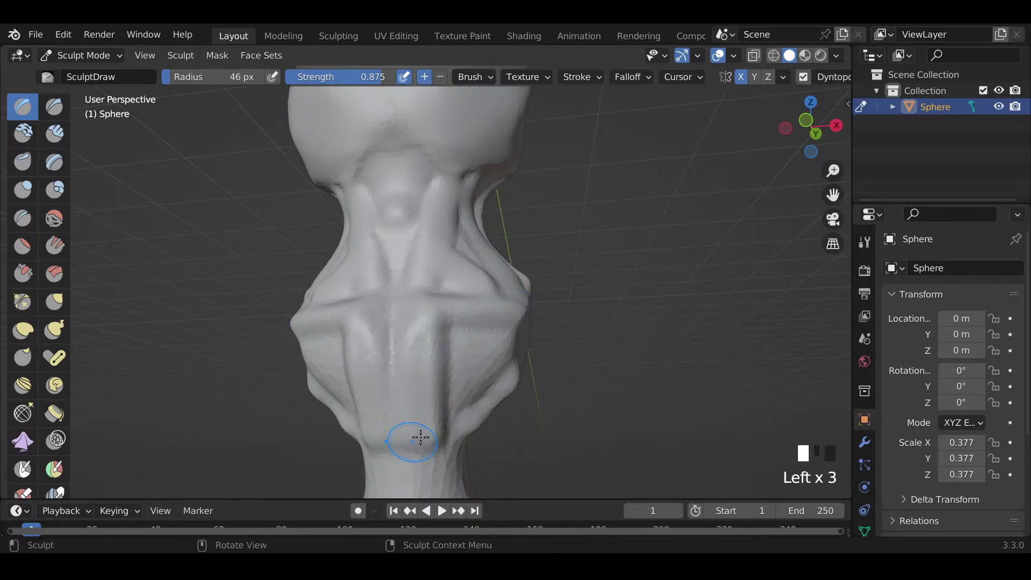
# Step: Extend the raised outline along the lower and rear edges of the third segment's side panels to enclose them
pyautogui.moveTo(410, 433)
pyautogui.mouseDown(button='middle')
pyautogui.moveTo(437, 349)
pyautogui.moveTo(439, 387)
pyautogui.mouseUp(button='middle')
pyautogui.moveTo(456, 419); pyautogui.dragTo(516, 412)
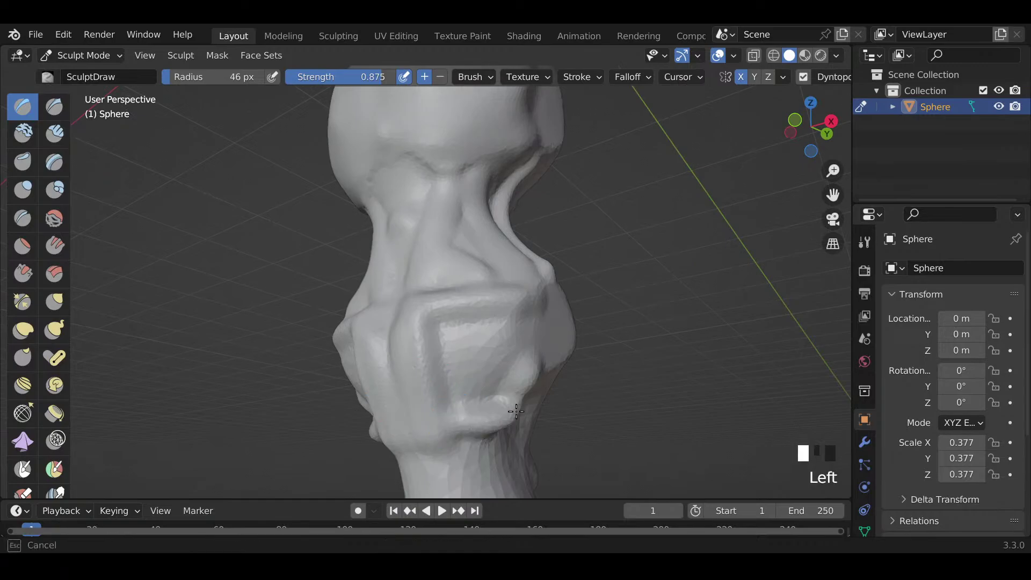
pyautogui.moveTo(545, 325); pyautogui.dragTo(474, 313, button='middle')
pyautogui.click(524, 299)
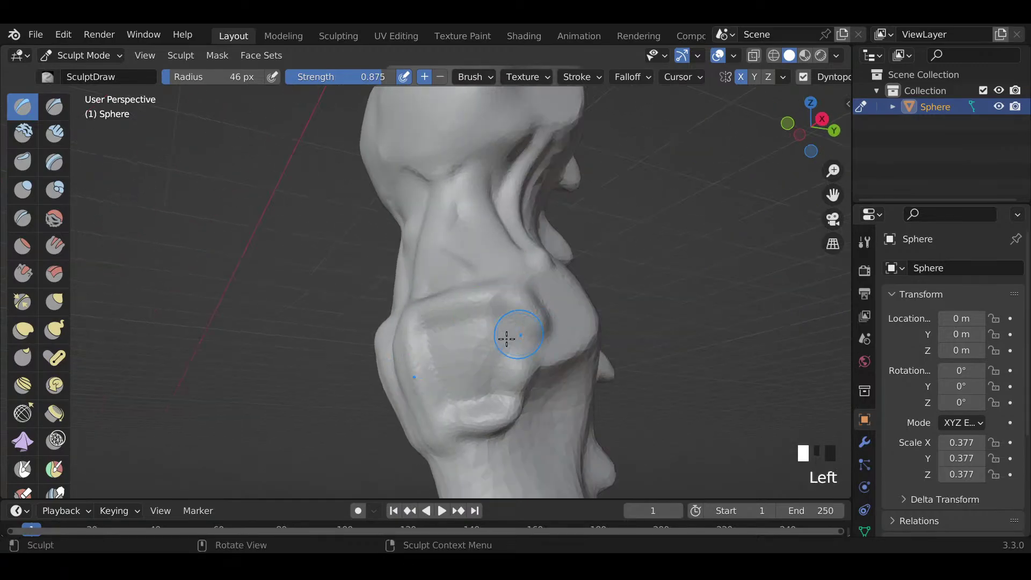
pyautogui.moveTo(531, 331); pyautogui.dragTo(486, 389)
# Step: Set the brush radius to 73 px and build up the inside of the outlined panels on the third segment
pyautogui.press('f')
pyautogui.press('f')
pyautogui.press('f')
pyautogui.press('f')
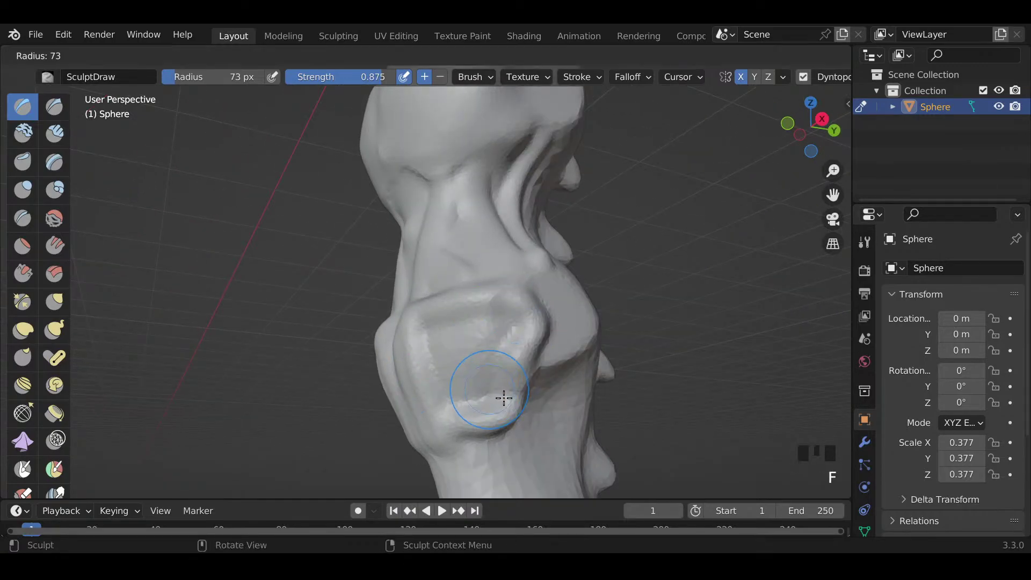
pyautogui.moveTo(441, 336)
pyautogui.mouseDown()
pyautogui.moveTo(469, 375)
pyautogui.moveTo(499, 336)
pyautogui.moveTo(444, 340)
pyautogui.moveTo(503, 350)
pyautogui.mouseUp()
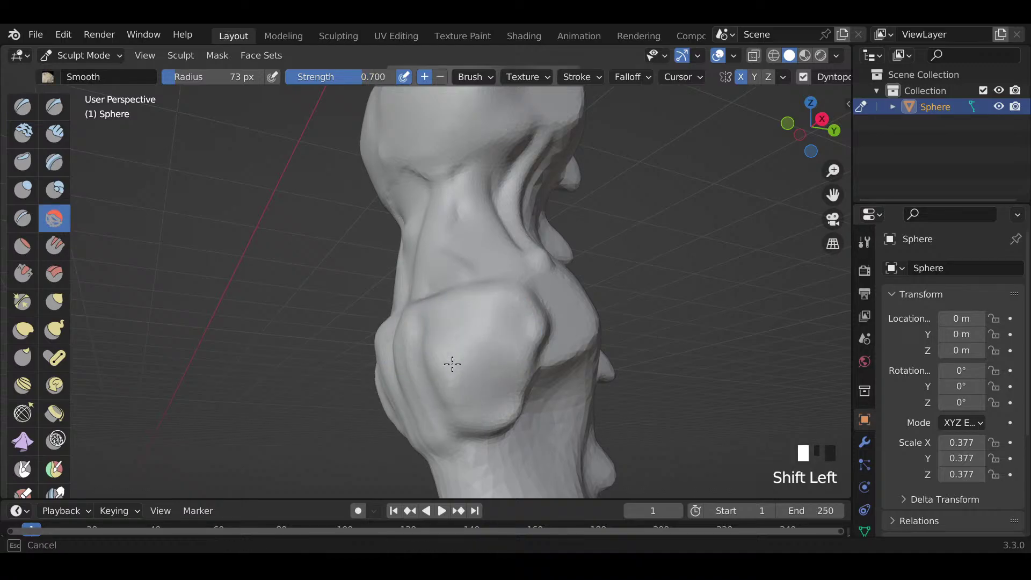
# Step: Smooth the filled panels and their raised borders into the front and sides of the third segment
pyautogui.moveTo(428, 332)
pyautogui.keyDown('shift'); pyautogui.mouseDown()
pyautogui.moveTo(447, 420)
pyautogui.moveTo(502, 417)
pyautogui.moveTo(492, 413)
pyautogui.mouseUp(); pyautogui.keyUp('shift')
pyautogui.keyDown('shift'); pyautogui.moveTo(525, 322); pyautogui.dragTo(538, 343); pyautogui.keyUp('shift')
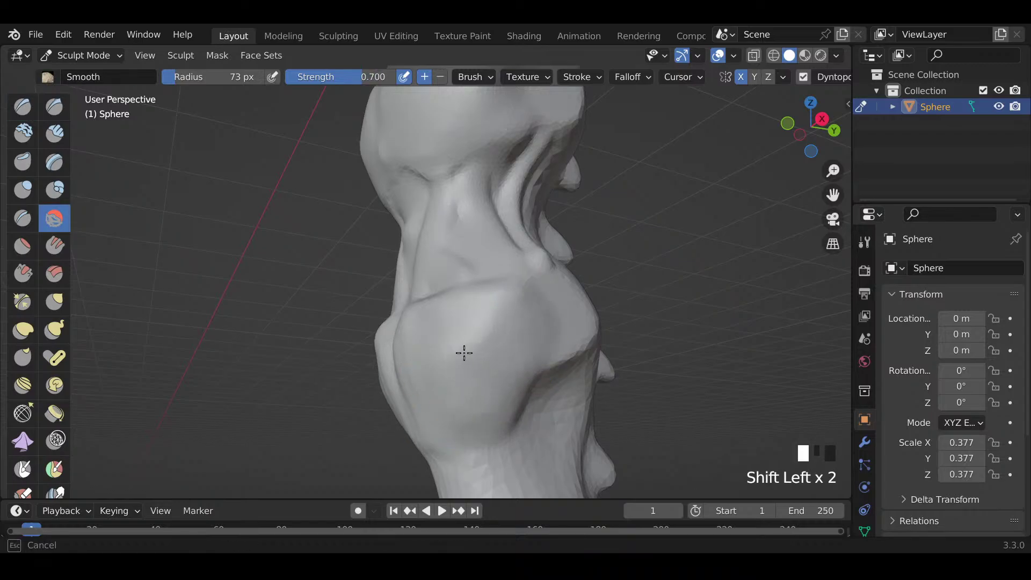
pyautogui.moveTo(464, 353); pyautogui.dragTo(427, 340, button='middle')
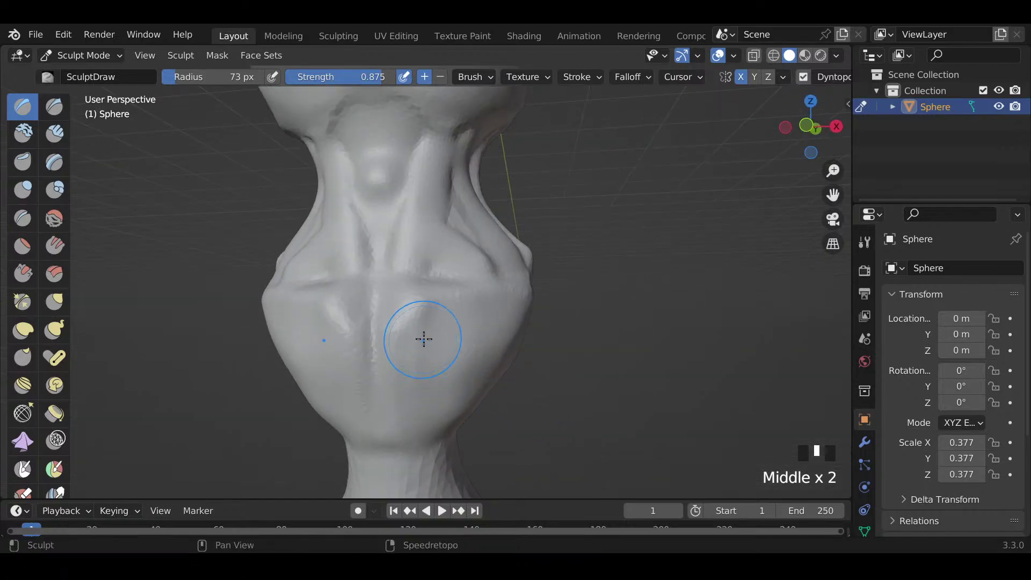
pyautogui.keyDown('shift'); pyautogui.moveTo(424, 339); pyautogui.dragTo(430, 376); pyautogui.keyUp('shift')
# Step: Build up the lower outer part of the third segment and smooth it into the surrounding surface
pyautogui.moveTo(431, 391)
pyautogui.keyDown('shift'); pyautogui.mouseDown(button='middle')
pyautogui.moveTo(645, 323)
pyautogui.moveTo(376, 392)
pyautogui.mouseUp(button='middle'); pyautogui.keyUp('shift')
pyautogui.moveTo(359, 238); pyautogui.dragTo(426, 322)
pyautogui.moveTo(406, 249); pyautogui.dragTo(459, 311)
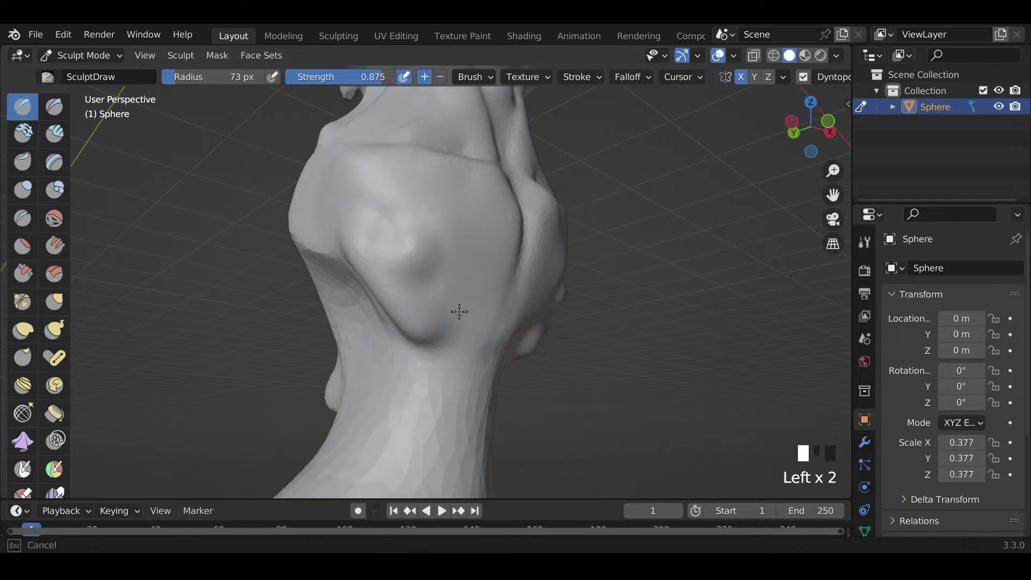
pyautogui.keyDown('shift'); pyautogui.moveTo(408, 243); pyautogui.dragTo(404, 232); pyautogui.keyUp('shift')
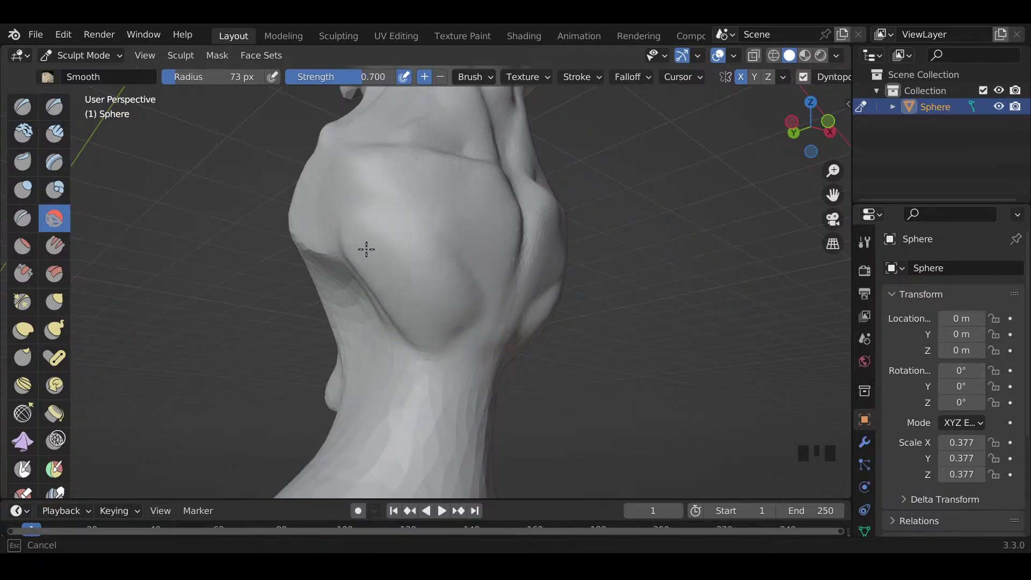
pyautogui.moveTo(405, 284)
pyautogui.mouseDown(button='middle')
pyautogui.moveTo(330, 284)
pyautogui.moveTo(381, 299)
pyautogui.mouseUp(button='middle')
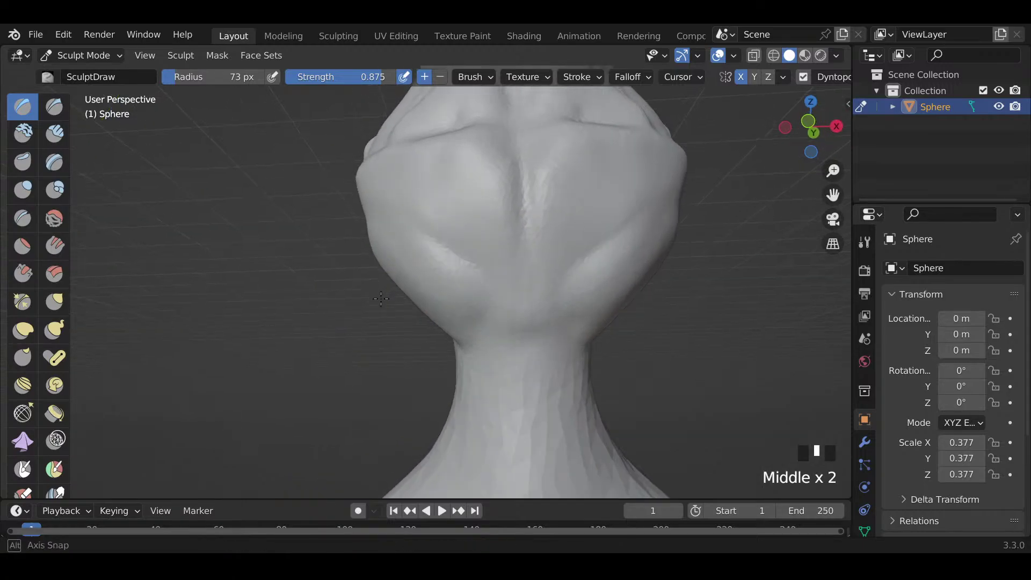
pyautogui.keyDown('shift'); pyautogui.moveTo(409, 223); pyautogui.dragTo(485, 312); pyautogui.keyUp('shift')
pyautogui.keyDown('shift'); pyautogui.moveTo(435, 258); pyautogui.dragTo(460, 311); pyautogui.keyUp('shift')
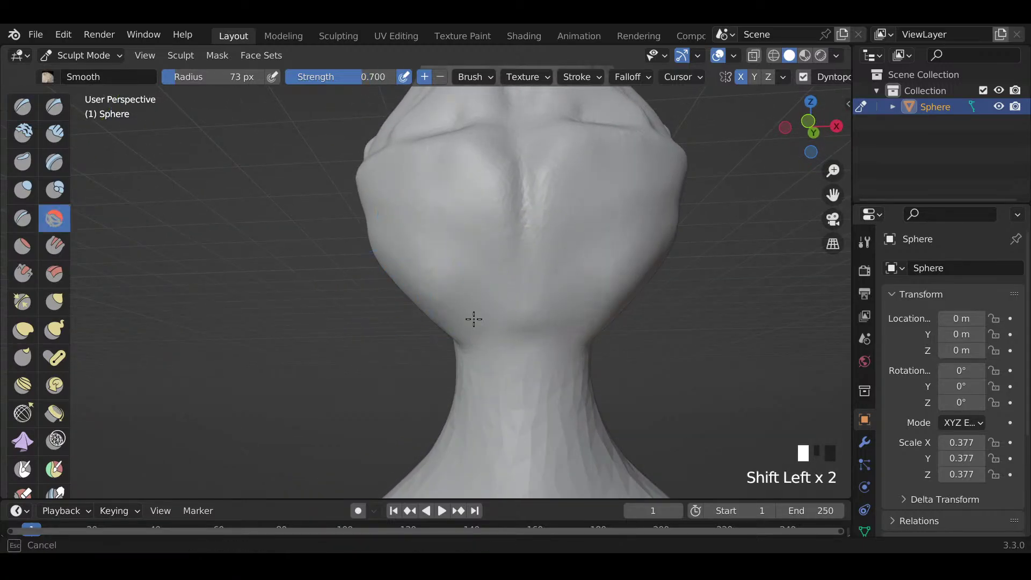
# Step: Thicken the mirrored V-shaped ridges on the second waist's front, from below the upper crease down to the third segment
pyautogui.moveTo(473, 319)
pyautogui.mouseDown(button='middle')
pyautogui.moveTo(541, 223)
pyautogui.moveTo(438, 345)
pyautogui.moveTo(516, 322)
pyautogui.moveTo(517, 300)
pyautogui.moveTo(501, 327)
pyautogui.mouseUp(button='middle')
pyautogui.scroll(-2, 448, 337)
pyautogui.scroll(2, 517, 322)
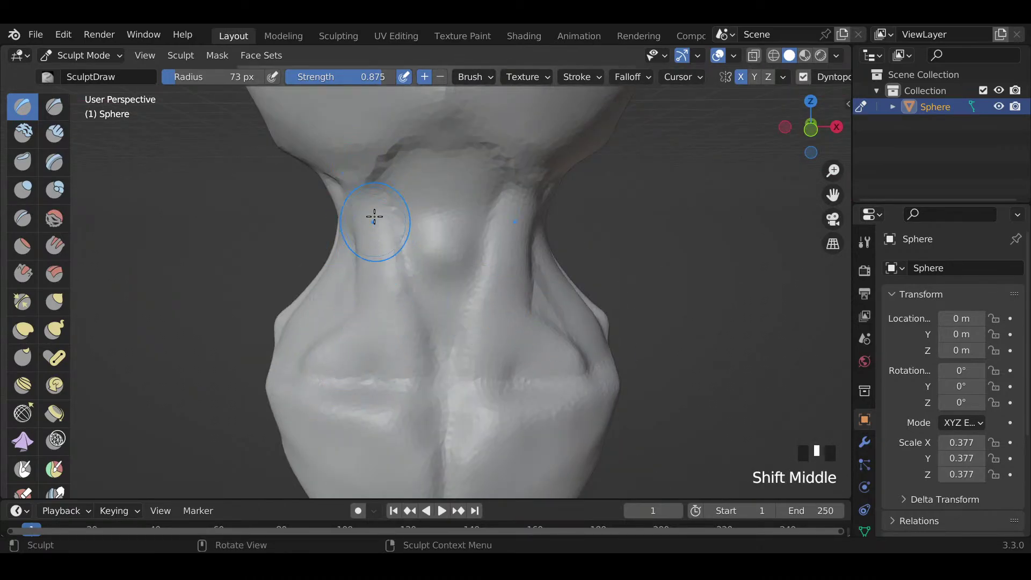
pyautogui.moveTo(375, 217); pyautogui.dragTo(410, 339)
pyautogui.moveTo(382, 226)
pyautogui.keyDown('shift'); pyautogui.mouseDown()
pyautogui.moveTo(423, 366)
pyautogui.moveTo(502, 268)
pyautogui.moveTo(419, 394)
pyautogui.moveTo(423, 361)
pyautogui.mouseUp(); pyautogui.keyUp('shift')
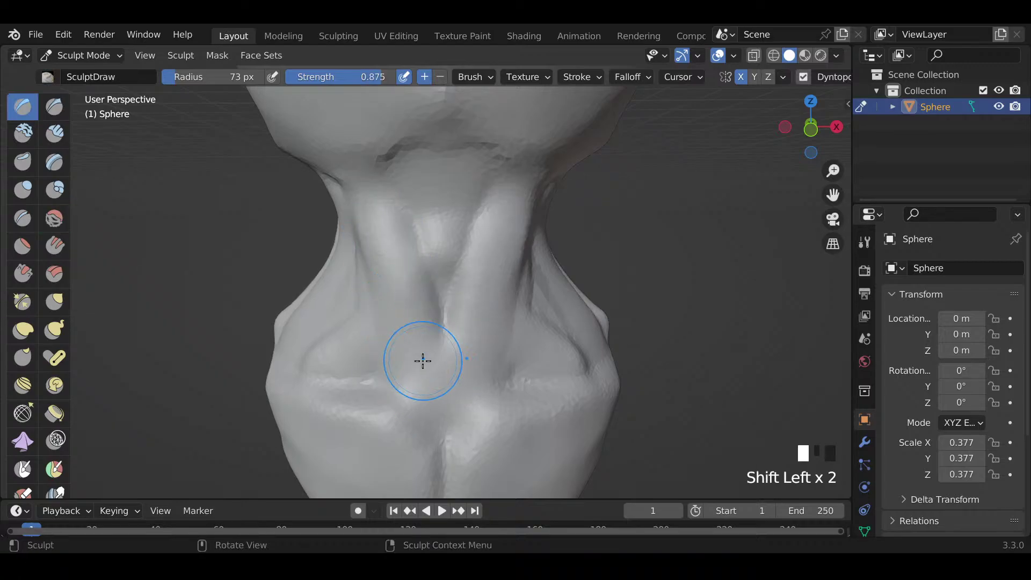
pyautogui.scroll(-6, 423, 361)
pyautogui.moveTo(422, 361)
pyautogui.mouseDown(button='middle')
pyautogui.moveTo(371, 343)
pyautogui.moveTo(444, 342)
pyautogui.mouseUp(button='middle')
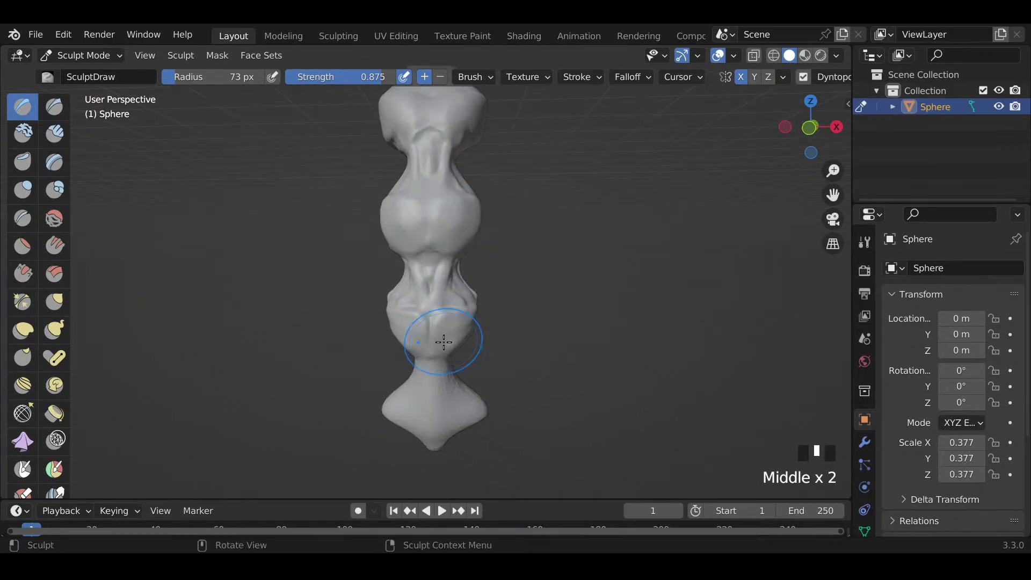
pyautogui.hotkey('ctrl', 'z')
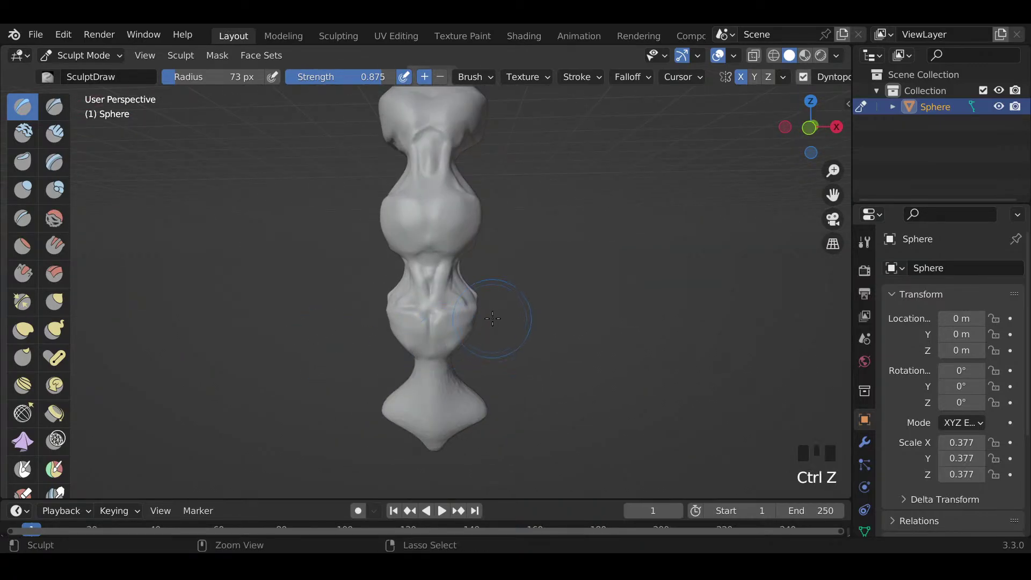
pyautogui.hotkey('ctrl', 'z')
# Step: Smooth the upper and lower ends of the waist's V-shaped ridges and the horizontal crease beneath them
pyautogui.keyDown('ctrl'); pyautogui.moveTo(536, 322); pyautogui.dragTo(543, 280, button='middle'); pyautogui.keyUp('ctrl')
pyautogui.moveTo(541, 202)
pyautogui.keyDown('shift'); pyautogui.mouseDown()
pyautogui.moveTo(471, 384)
pyautogui.moveTo(544, 197)
pyautogui.mouseUp(); pyautogui.keyUp('shift')
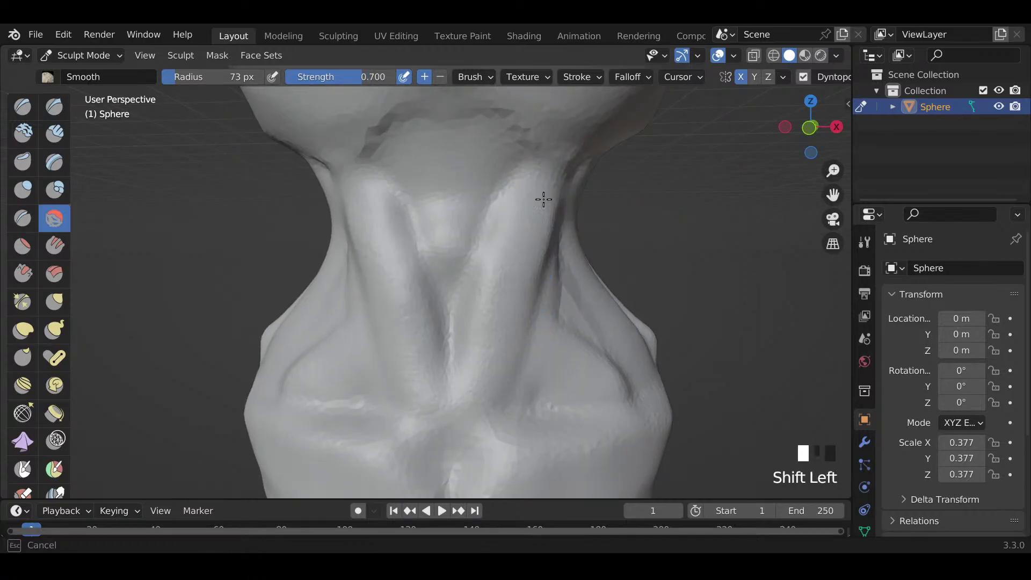
pyautogui.keyDown('shift'); pyautogui.moveTo(479, 398); pyautogui.dragTo(436, 413); pyautogui.keyUp('shift')
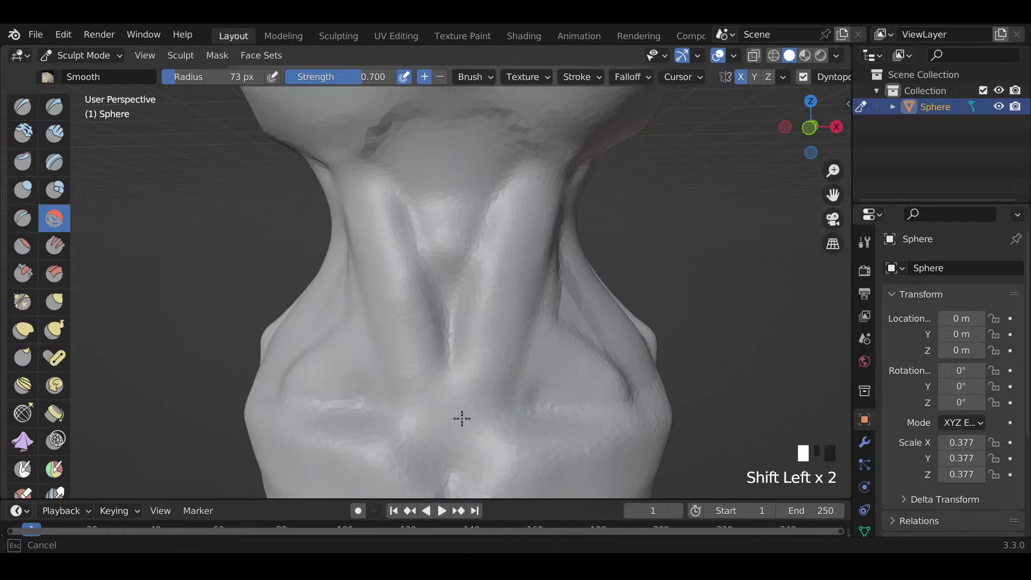
pyautogui.moveTo(506, 423)
pyautogui.keyDown('shift'); pyautogui.mouseDown()
pyautogui.moveTo(585, 417)
pyautogui.moveTo(528, 412)
pyautogui.mouseUp(); pyautogui.keyUp('shift')
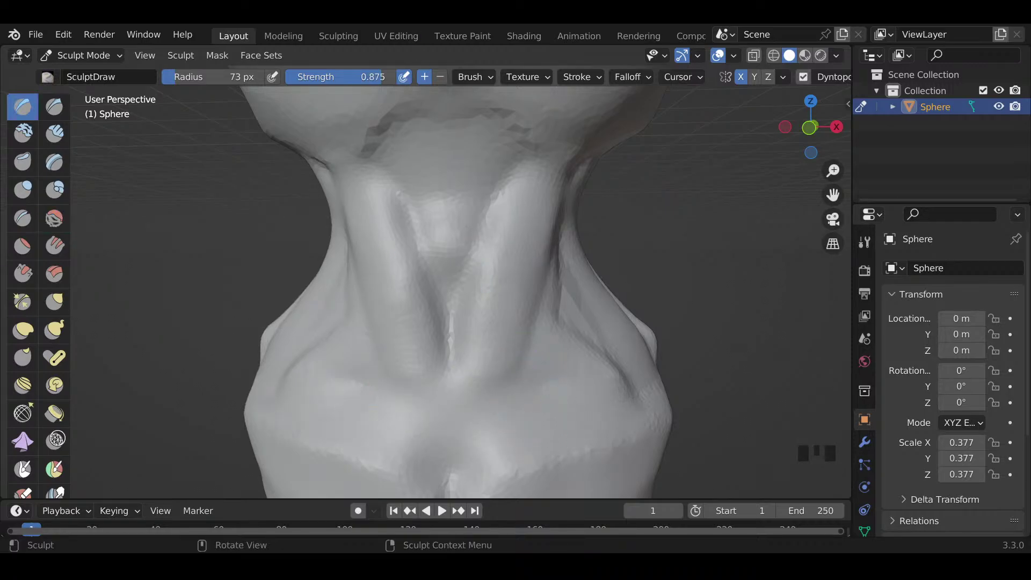
# Step: Switch the Draw brush to Subtract and set its strength to 0.232 and radius to 50 px
pyautogui.click(435, 81)
pyautogui.hotkey('shift', 'f')
pyautogui.hotkey('shift', 'f')
pyautogui.hotkey('shift', 'f')
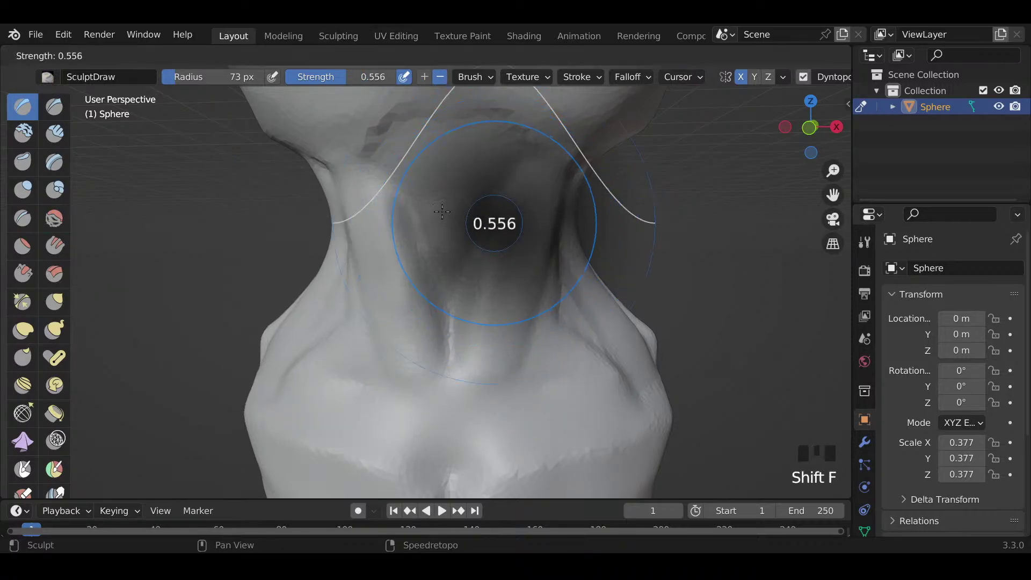
pyautogui.press('f')
pyautogui.click(546, 369)
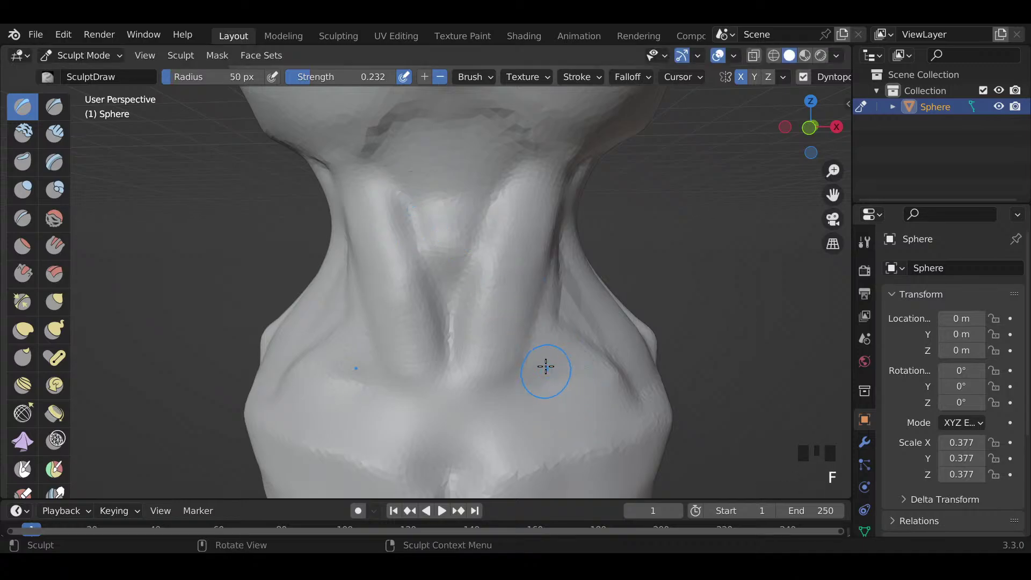
pyautogui.click(543, 384)
# Step: Set the brush strength to 0.491, carve small mirrored hollows beside the lower ends of the V-shaped ridges, and smooth around them
pyautogui.hotkey('shift', 'f')
pyautogui.hotkey('shift', 'f')
pyautogui.hotkey('shift', 'f')
pyautogui.hotkey('shift', 'f')
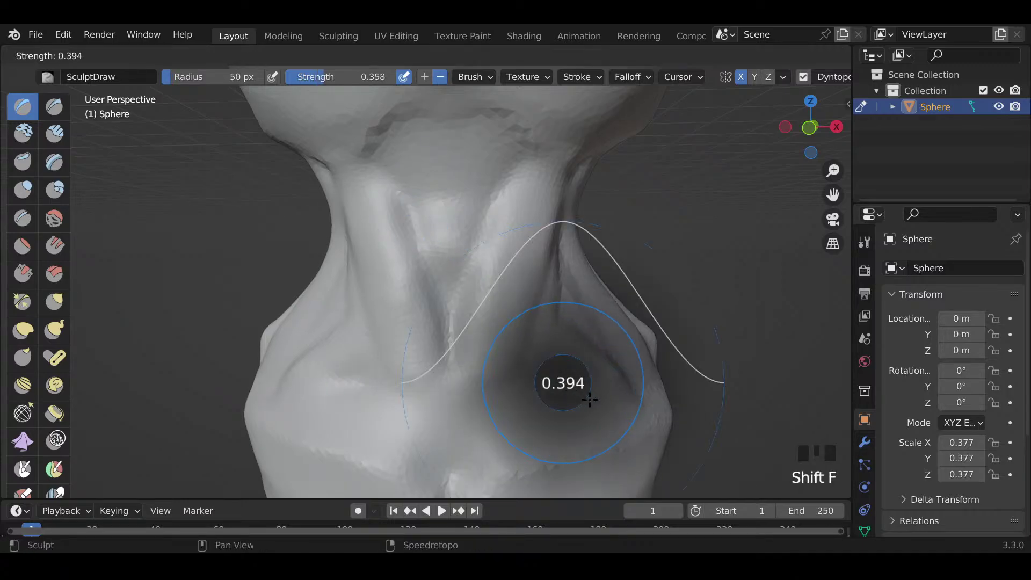
pyautogui.moveTo(560, 361)
pyautogui.mouseDown()
pyautogui.moveTo(534, 400)
pyautogui.moveTo(579, 390)
pyautogui.mouseUp()
pyautogui.keyDown('shift'); pyautogui.moveTo(571, 384); pyautogui.dragTo(520, 409); pyautogui.keyUp('shift')
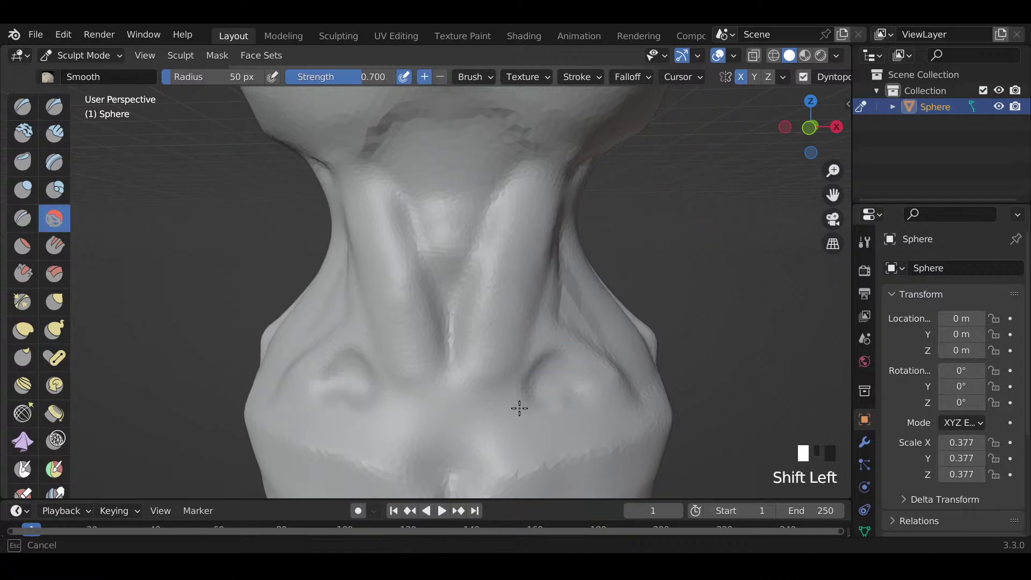
pyautogui.keyDown('shift'); pyautogui.moveTo(569, 387); pyautogui.dragTo(460, 387); pyautogui.keyUp('shift')
# Step: Carve grooves along the inner and outer edges of the second waist's V-shaped ridges and smooth them
pyautogui.moveTo(394, 185); pyautogui.dragTo(431, 454)
pyautogui.keyDown('shift'); pyautogui.moveTo(392, 208); pyautogui.dragTo(442, 426); pyautogui.keyUp('shift')
pyautogui.scroll(-4, 453, 396)
pyautogui.moveTo(454, 395); pyautogui.dragTo(509, 311, button='middle')
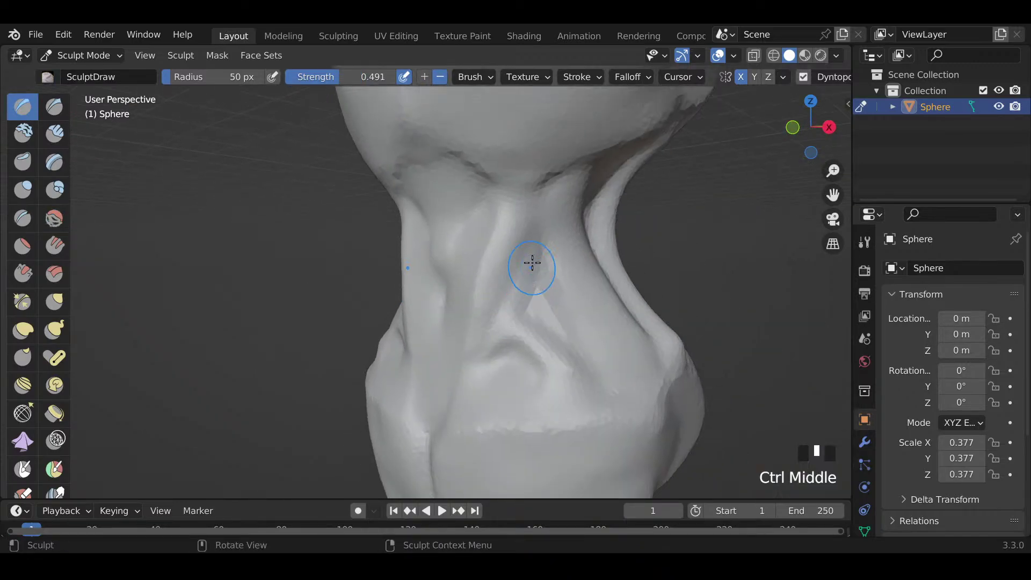
pyautogui.moveTo(532, 260); pyautogui.dragTo(519, 306)
pyautogui.keyDown('shift'); pyautogui.moveTo(539, 242); pyautogui.dragTo(569, 336); pyautogui.keyUp('shift')
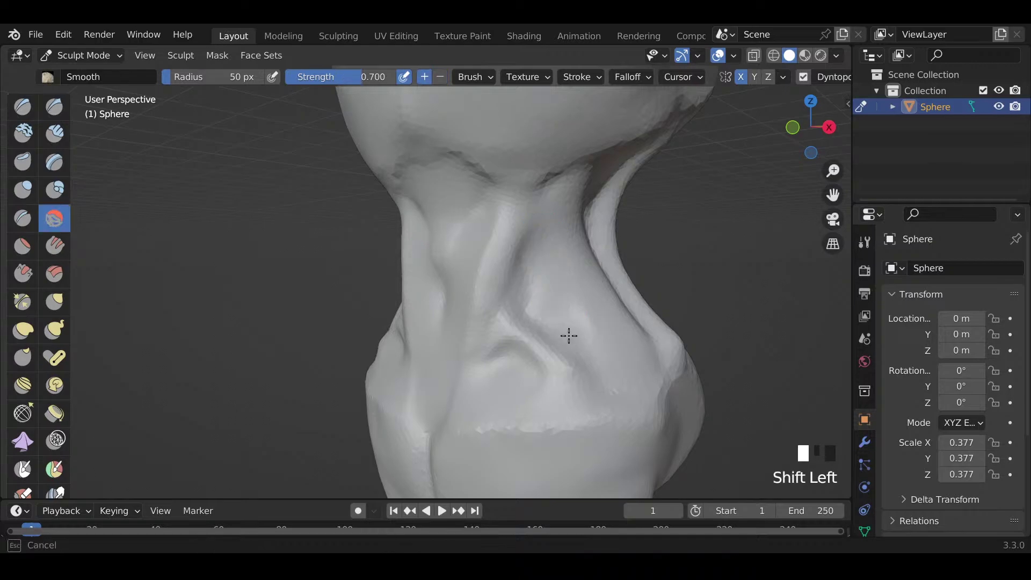
pyautogui.keyDown('shift'); pyautogui.moveTo(527, 306); pyautogui.dragTo(523, 292); pyautogui.keyUp('shift')
# Step: Carve vertical grooves between the ridges on the second waist's sides below the second segment, and smooth them
pyautogui.moveTo(521, 287); pyautogui.dragTo(574, 238, button='middle')
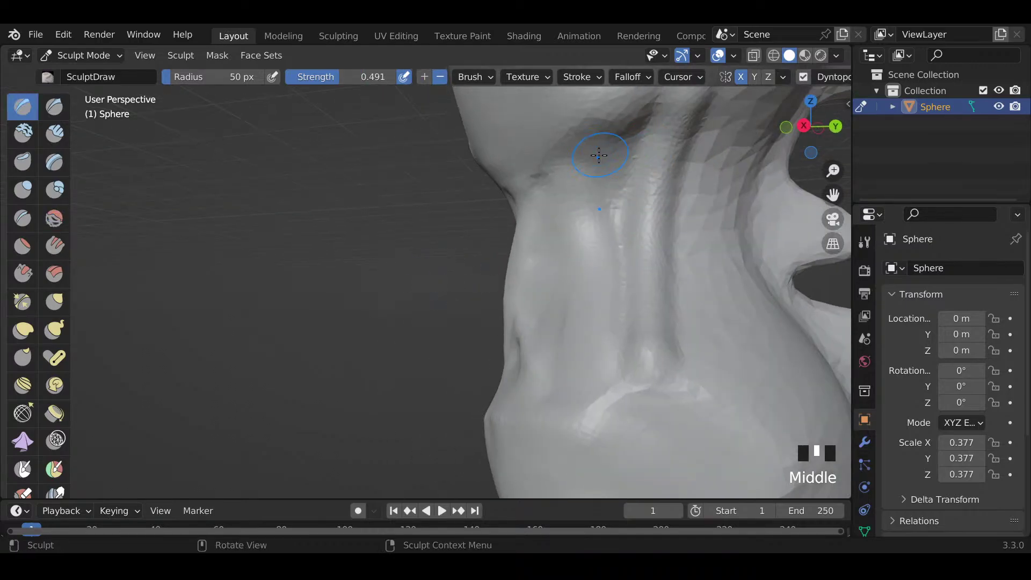
pyautogui.moveTo(600, 155); pyautogui.dragTo(618, 292)
pyautogui.moveTo(616, 365); pyautogui.dragTo(612, 333)
pyautogui.moveTo(607, 200)
pyautogui.keyDown('shift'); pyautogui.mouseDown()
pyautogui.moveTo(617, 360)
pyautogui.moveTo(597, 358)
pyautogui.mouseUp(); pyautogui.keyUp('shift')
pyautogui.scroll(-6, 597, 357)
pyautogui.scroll(-1, 596, 357)
pyautogui.moveTo(597, 357); pyautogui.dragTo(665, 358, button='middle')
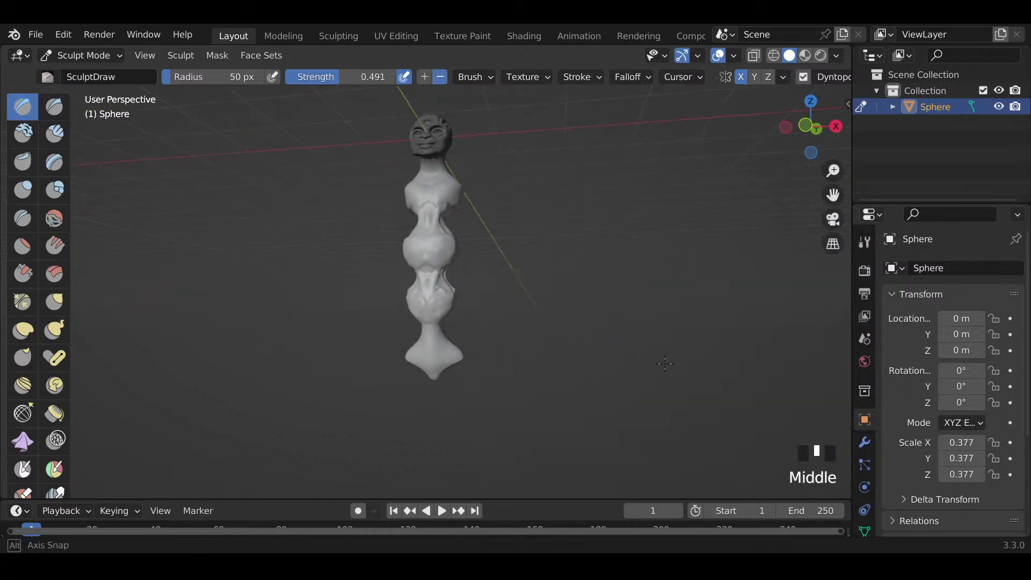
# Step: Smooth the surface between the ridges on the side of the second waist
pyautogui.scroll(2, 665, 359)
pyautogui.moveTo(641, 297)
pyautogui.mouseDown(button='middle')
pyautogui.moveTo(527, 307)
pyautogui.moveTo(548, 343)
pyautogui.mouseUp(button='middle')
pyautogui.scroll(5, 549, 342)
pyautogui.scroll(-3, 548, 342)
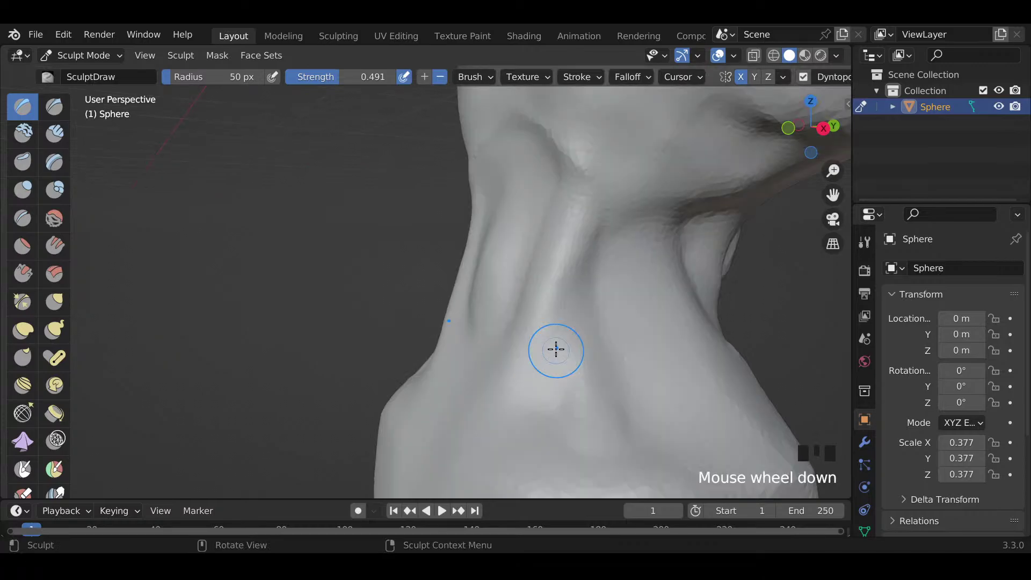
pyautogui.keyDown('shift'); pyautogui.moveTo(473, 341); pyautogui.dragTo(491, 341); pyautogui.keyUp('shift')
pyautogui.press('g')
pyautogui.moveTo(491, 341); pyautogui.dragTo(647, 313, button='middle')
pyautogui.scroll(-2, 594, 322)
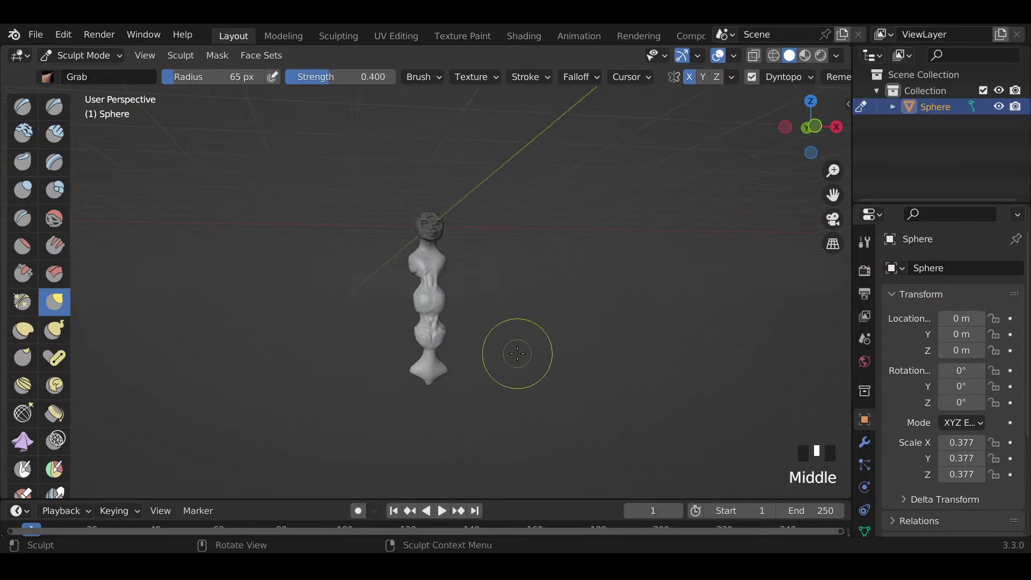
pyautogui.scroll(5, 516, 361)
pyautogui.moveTo(586, 293); pyautogui.dragTo(579, 294, button='middle')
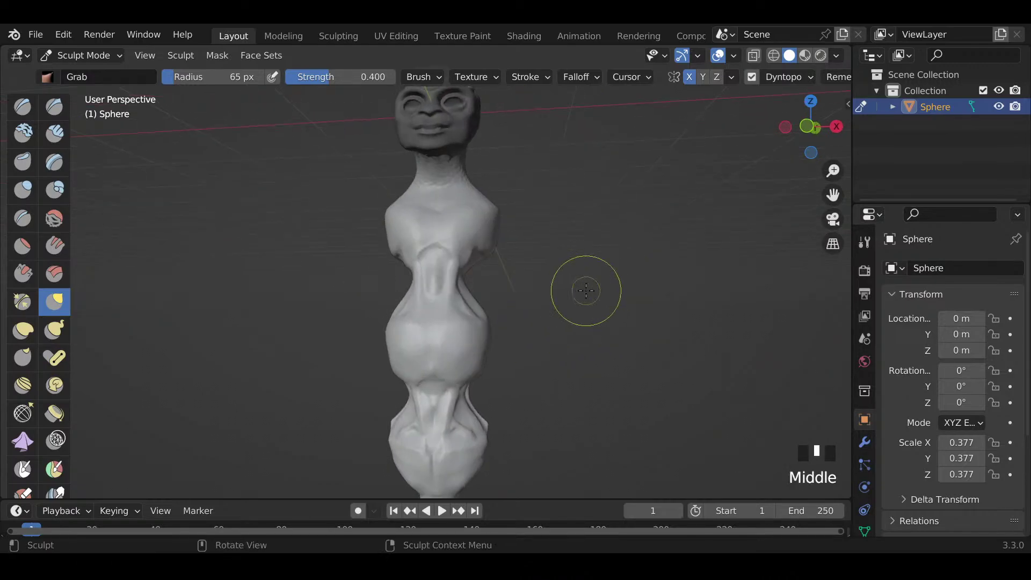
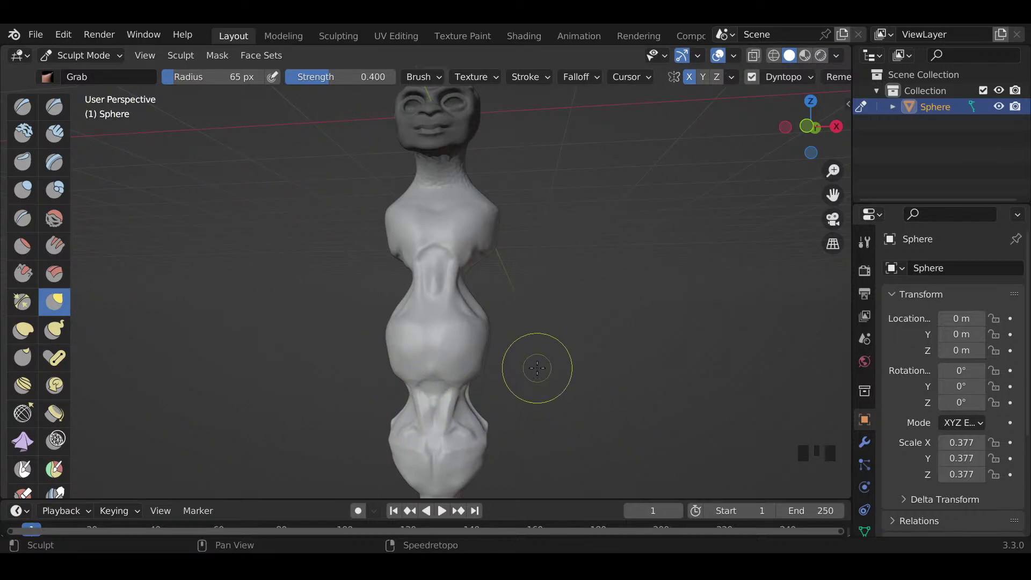
pyautogui.keyDown('shift'); pyautogui.moveTo(536, 366); pyautogui.dragTo(534, 333, button='middle'); pyautogui.keyUp('shift')
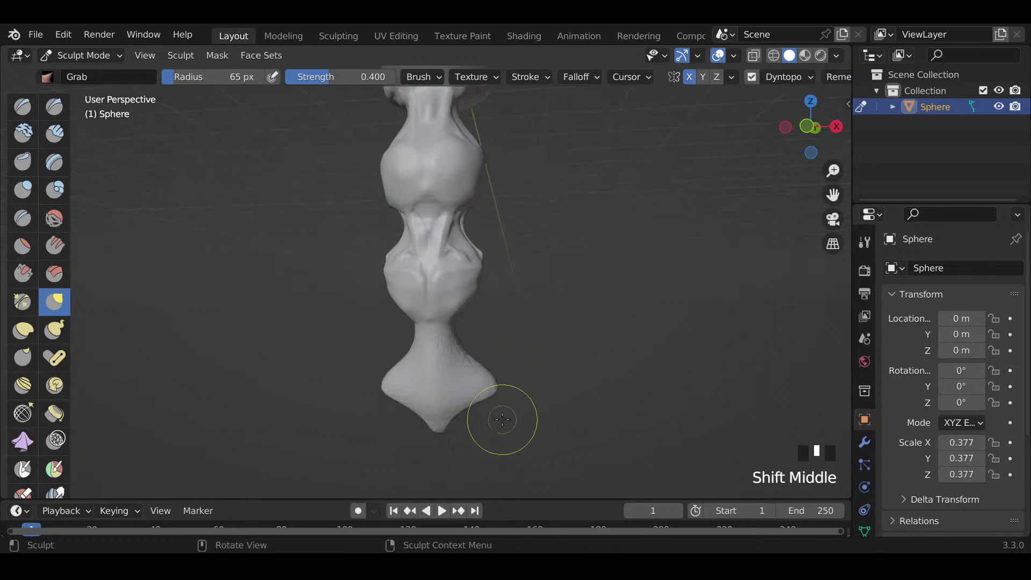
pyautogui.press('f')
pyautogui.press('f')
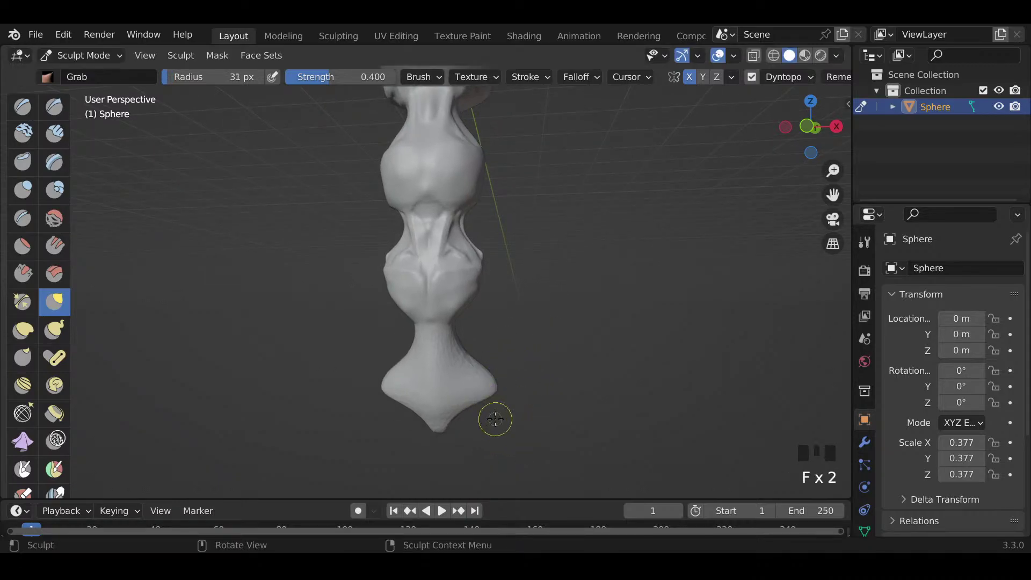
pyautogui.moveTo(493, 417)
pyautogui.mouseDown(button='middle')
pyautogui.moveTo(452, 399)
pyautogui.moveTo(458, 340)
pyautogui.mouseUp(button='middle')
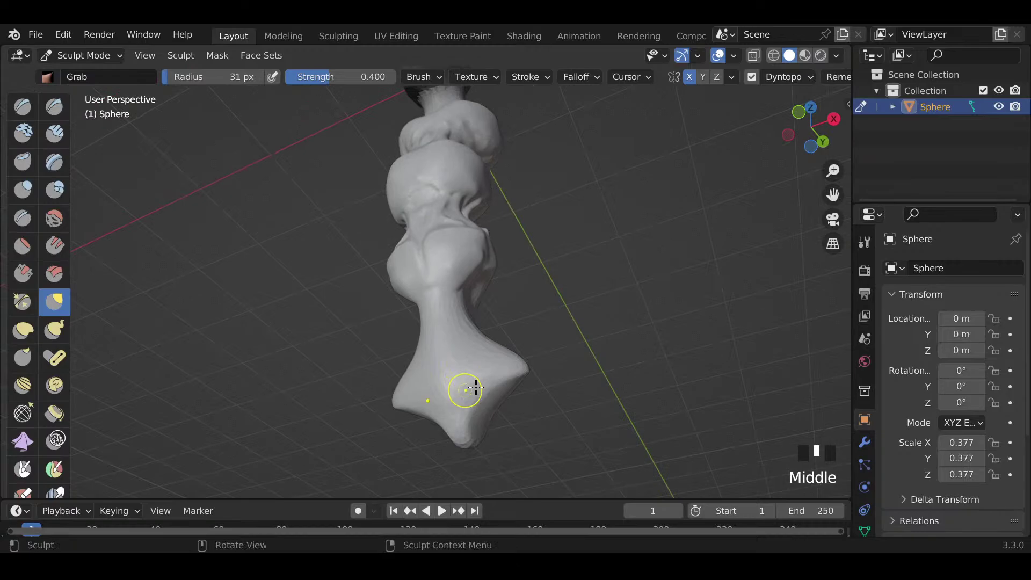
pyautogui.moveTo(476, 388); pyautogui.dragTo(508, 429, button='middle')
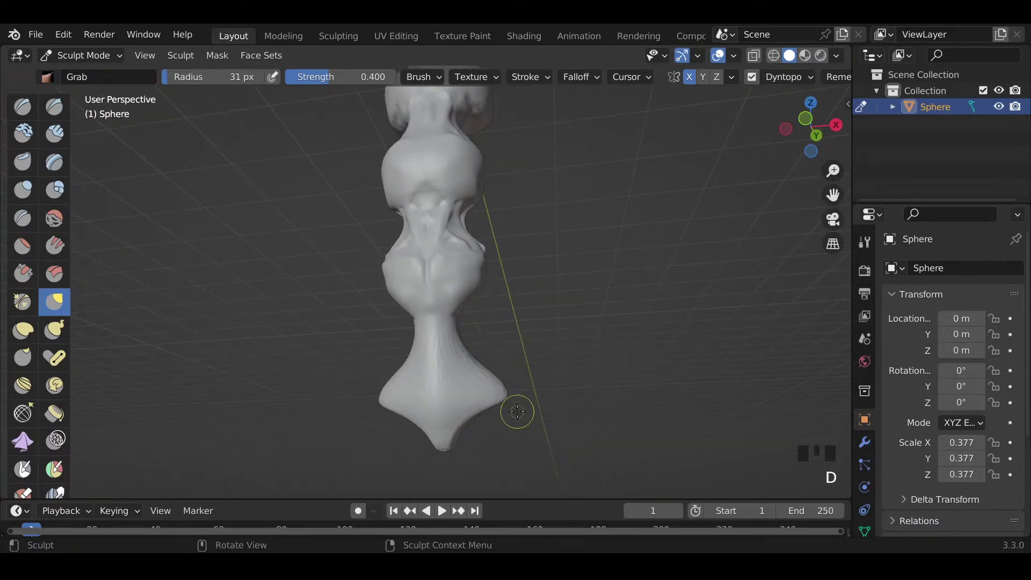
pyautogui.click(518, 412)
pyautogui.press('f')
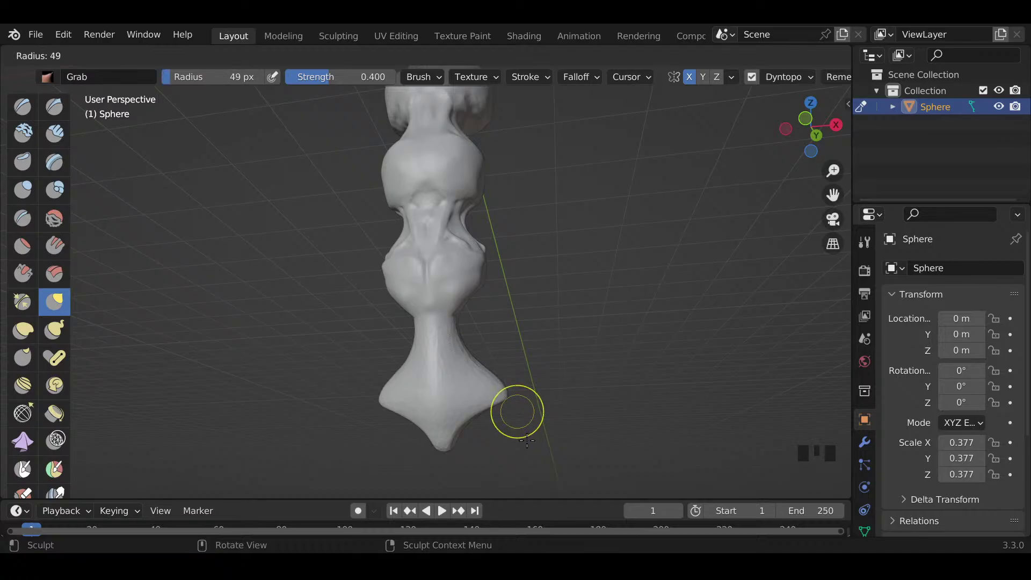
pyautogui.click(505, 423)
# Step: Set the Draw brush's radius to 41 px, try a groove down the front of the third waist, and set the direction to Add
pyautogui.press('x')
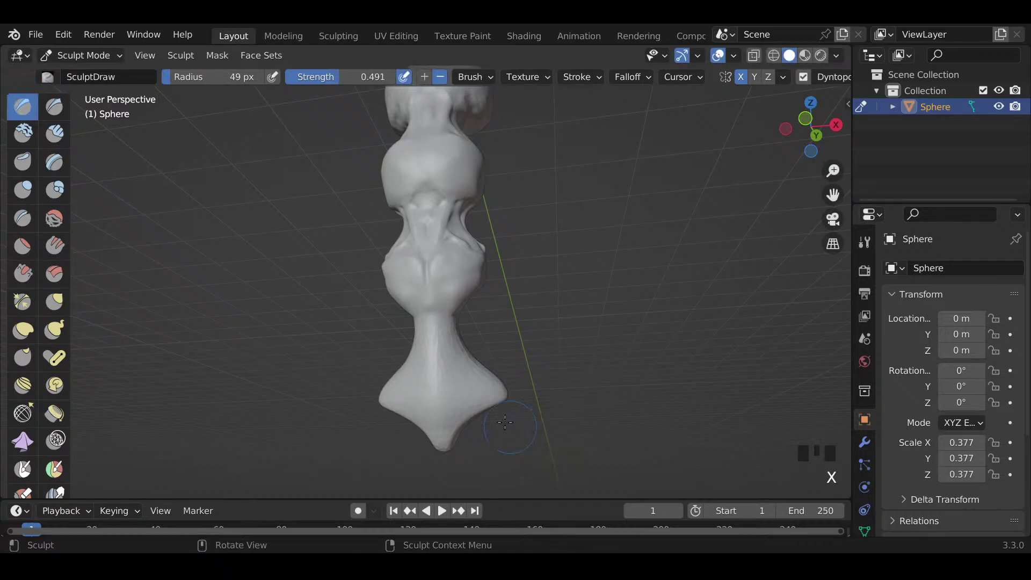
pyautogui.press('f')
pyautogui.click(436, 384)
pyautogui.moveTo(422, 324); pyautogui.dragTo(435, 389)
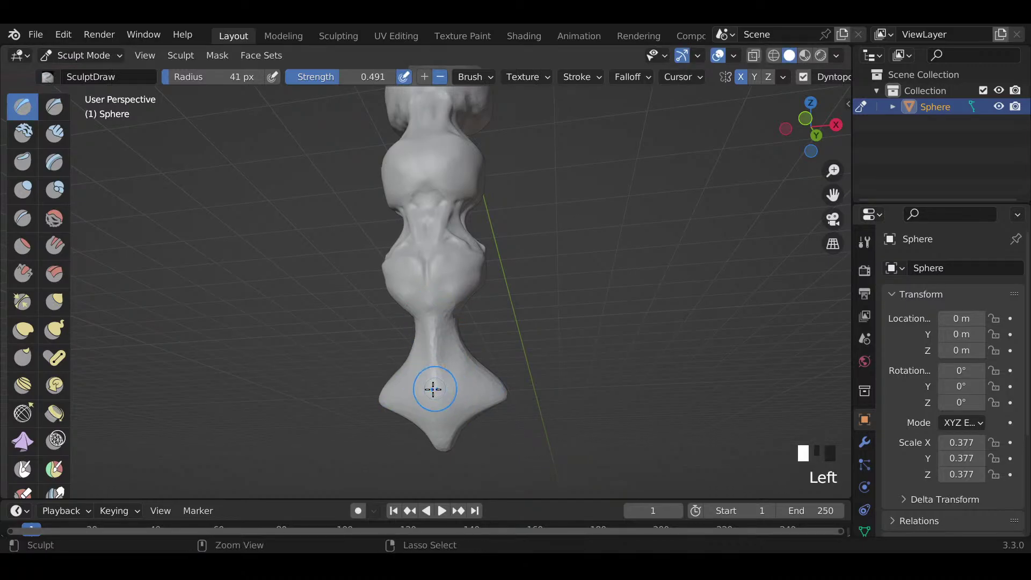
pyautogui.press('x')
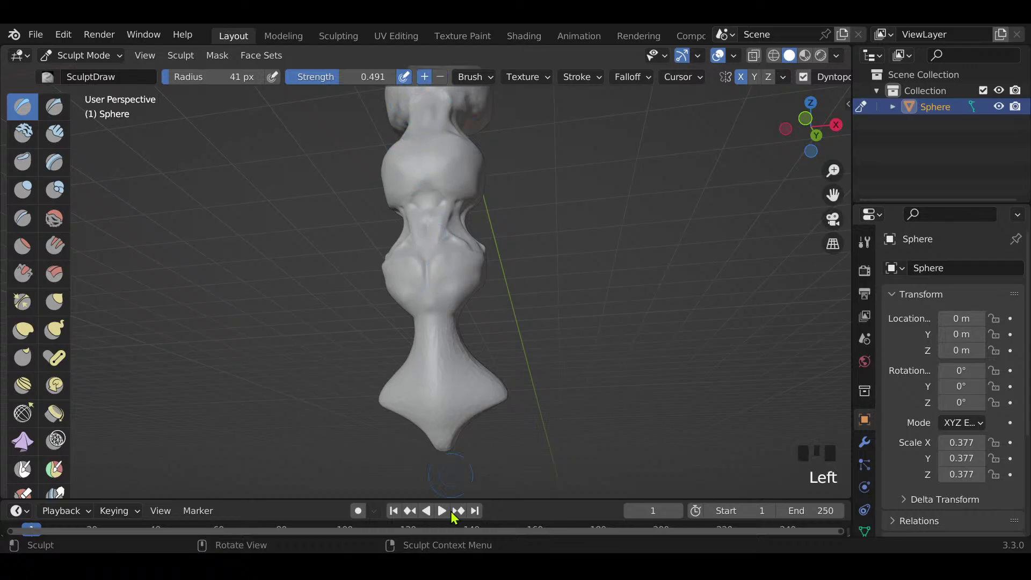
# Step: Build up mirrored volume on the sides of the third waist, just beneath the third segment
pyautogui.moveTo(457, 358); pyautogui.dragTo(467, 343, button='middle')
pyautogui.moveTo(469, 297); pyautogui.dragTo(441, 352)
pyautogui.moveTo(442, 352)
pyautogui.mouseDown(button='middle')
pyautogui.moveTo(508, 347)
pyautogui.moveTo(333, 339)
pyautogui.mouseUp(button='middle')
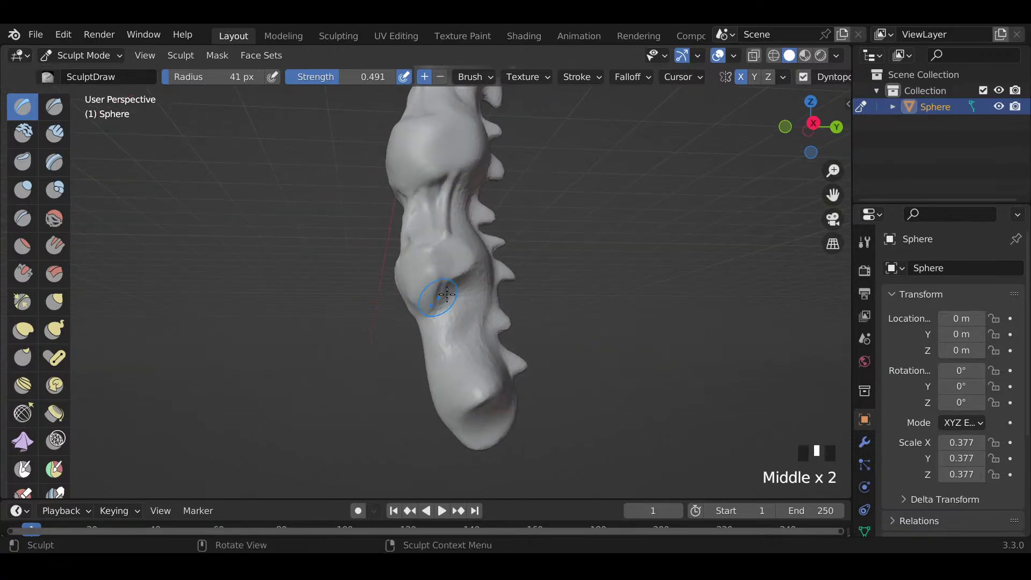
pyautogui.moveTo(467, 291)
pyautogui.mouseDown()
pyautogui.moveTo(439, 332)
pyautogui.moveTo(461, 329)
pyautogui.moveTo(429, 357)
pyautogui.mouseUp()
pyautogui.moveTo(428, 357); pyautogui.dragTo(442, 331, button='middle')
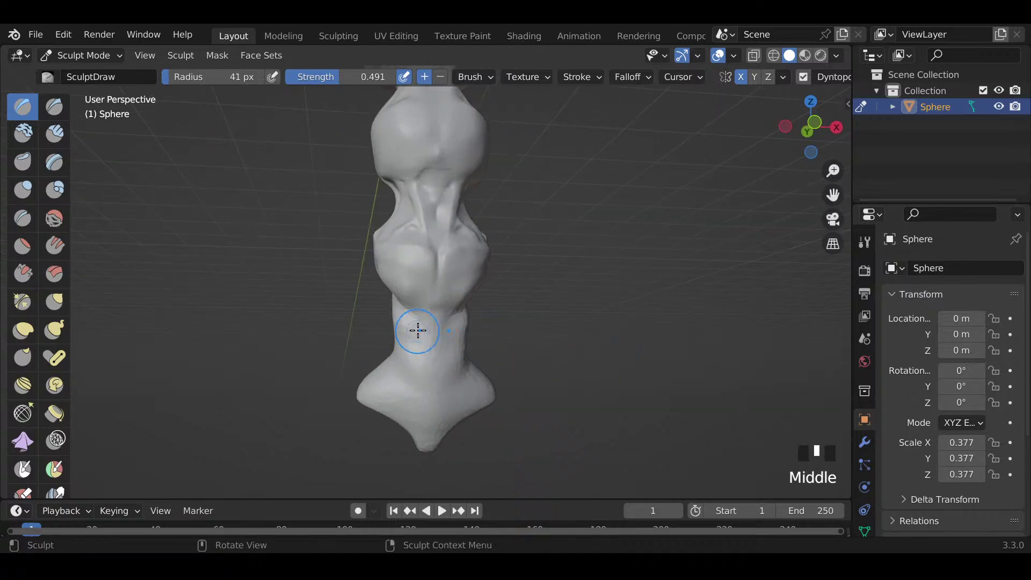
# Step: Add mass down the front of the third waist into the lowest segment and smooth it
pyautogui.moveTo(418, 331); pyautogui.dragTo(411, 399)
pyautogui.moveTo(411, 397); pyautogui.dragTo(403, 371, button='middle')
pyautogui.moveTo(413, 391)
pyautogui.mouseDown()
pyautogui.moveTo(423, 426)
pyautogui.moveTo(415, 407)
pyautogui.mouseUp()
pyautogui.keyDown('shift'); pyautogui.moveTo(429, 324); pyautogui.dragTo(424, 417); pyautogui.keyUp('shift')
pyautogui.keyDown('shift'); pyautogui.moveTo(444, 341); pyautogui.dragTo(455, 408); pyautogui.keyUp('shift')
pyautogui.moveTo(455, 408); pyautogui.dragTo(481, 369, button='middle')
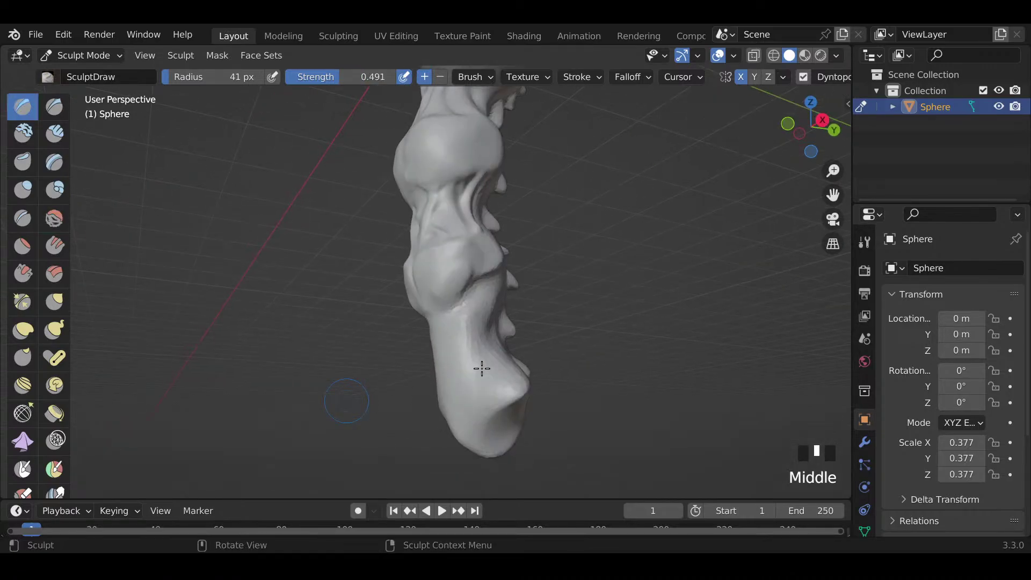
# Step: Raise mirrored shoulder-like ridges across the upper sides of the lowest segment, above its side points
pyautogui.moveTo(495, 347); pyautogui.dragTo(467, 421)
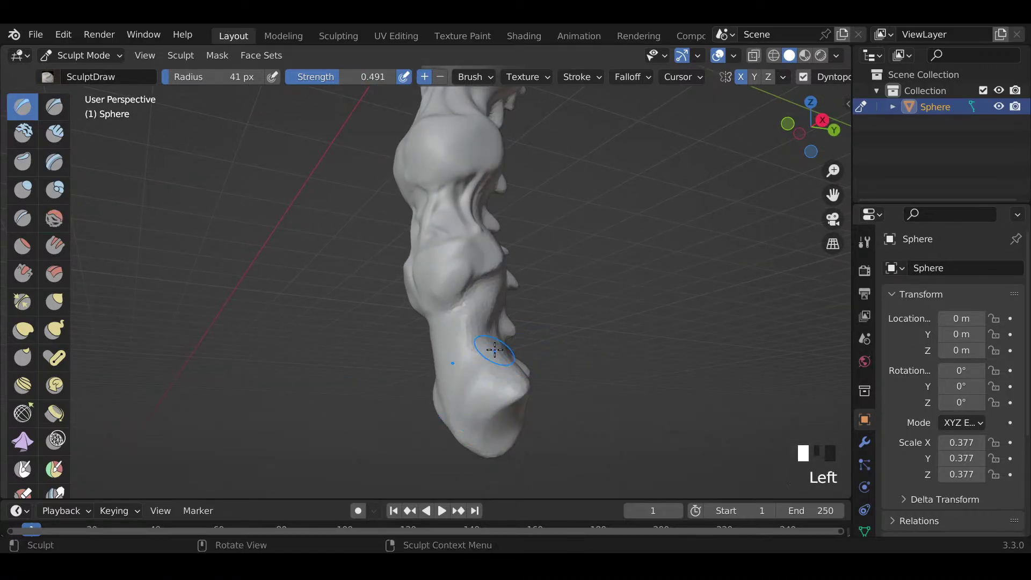
pyautogui.moveTo(483, 346); pyautogui.dragTo(491, 358)
pyautogui.moveTo(492, 357); pyautogui.dragTo(472, 383, button='middle')
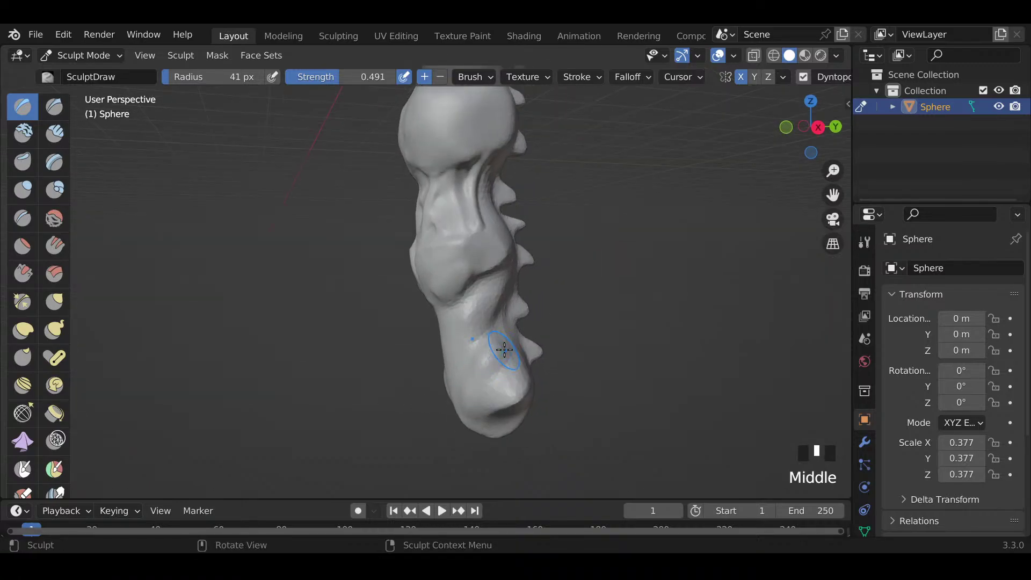
pyautogui.moveTo(473, 383); pyautogui.dragTo(468, 386)
pyautogui.moveTo(499, 351); pyautogui.dragTo(497, 357)
pyautogui.moveTo(497, 356); pyautogui.dragTo(488, 401, button='middle')
pyautogui.moveTo(472, 390); pyautogui.dragTo(460, 426)
# Step: Extend the raised ridges around the sides of the lowest segment towards the back spikes and the side points
pyautogui.moveTo(461, 426)
pyautogui.mouseDown(button='middle')
pyautogui.moveTo(491, 391)
pyautogui.moveTo(491, 367)
pyautogui.moveTo(467, 359)
pyautogui.mouseUp(button='middle')
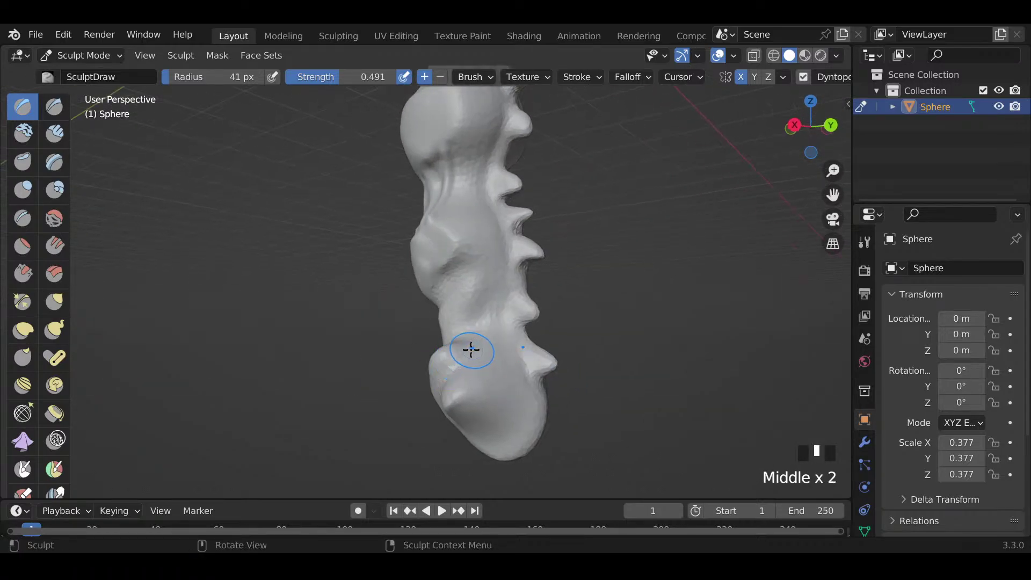
pyautogui.moveTo(471, 350)
pyautogui.mouseDown()
pyautogui.moveTo(516, 370)
pyautogui.moveTo(457, 355)
pyautogui.moveTo(475, 355)
pyautogui.mouseUp()
pyautogui.moveTo(475, 355); pyautogui.dragTo(536, 381, button='middle')
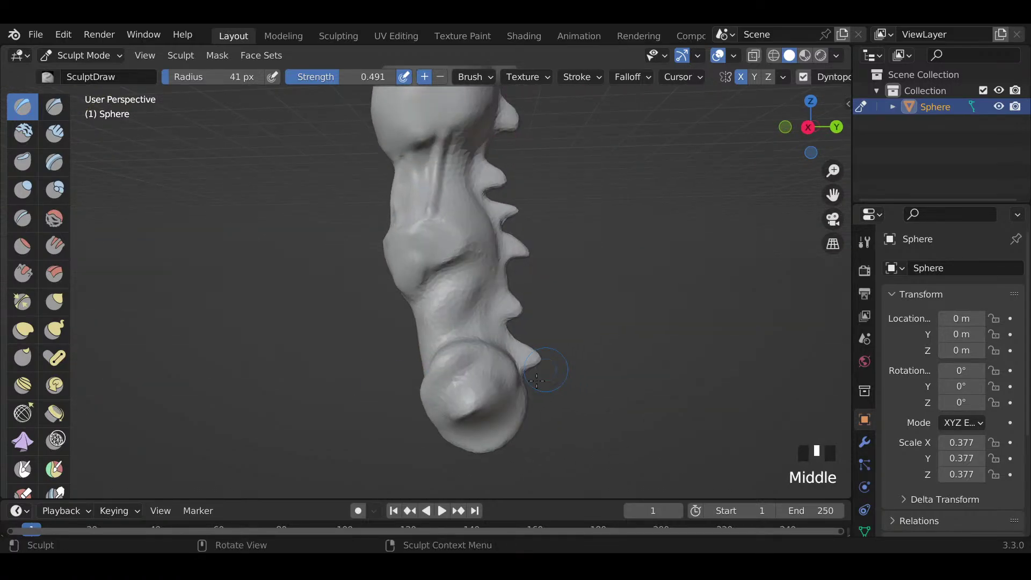
pyautogui.moveTo(537, 381); pyautogui.dragTo(501, 377)
pyautogui.moveTo(447, 418); pyautogui.dragTo(446, 421)
pyautogui.moveTo(585, 322); pyautogui.dragTo(658, 277, button='middle')
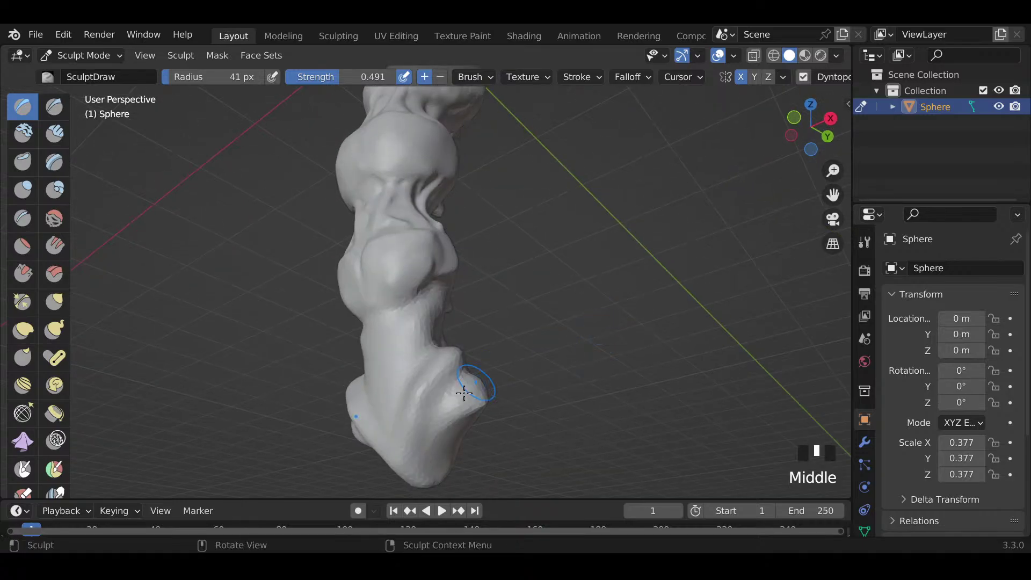
# Step: Build ridges from the side points towards the lowest segment's tip, and smooth the tip and the bulges above the points
pyautogui.moveTo(468, 391)
pyautogui.mouseDown()
pyautogui.moveTo(438, 456)
pyautogui.moveTo(445, 424)
pyautogui.moveTo(400, 435)
pyautogui.moveTo(405, 459)
pyautogui.mouseUp()
pyautogui.moveTo(405, 458); pyautogui.dragTo(457, 408, button='middle')
pyautogui.keyDown('shift'); pyautogui.moveTo(380, 447); pyautogui.dragTo(387, 432); pyautogui.keyUp('shift')
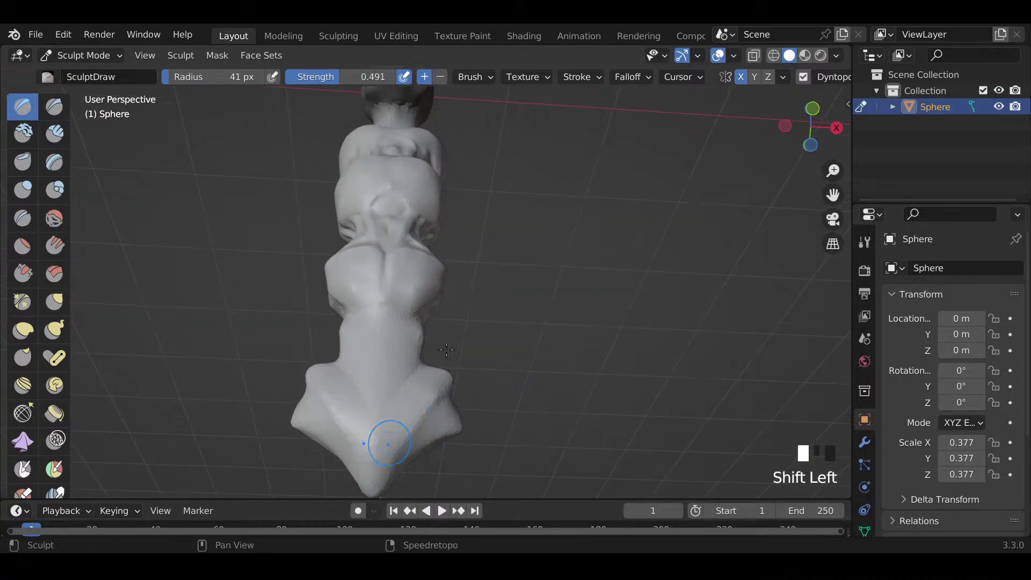
pyautogui.moveTo(387, 432)
pyautogui.mouseDown(button='middle')
pyautogui.moveTo(360, 410)
pyautogui.moveTo(356, 445)
pyautogui.moveTo(337, 426)
pyautogui.mouseUp(button='middle')
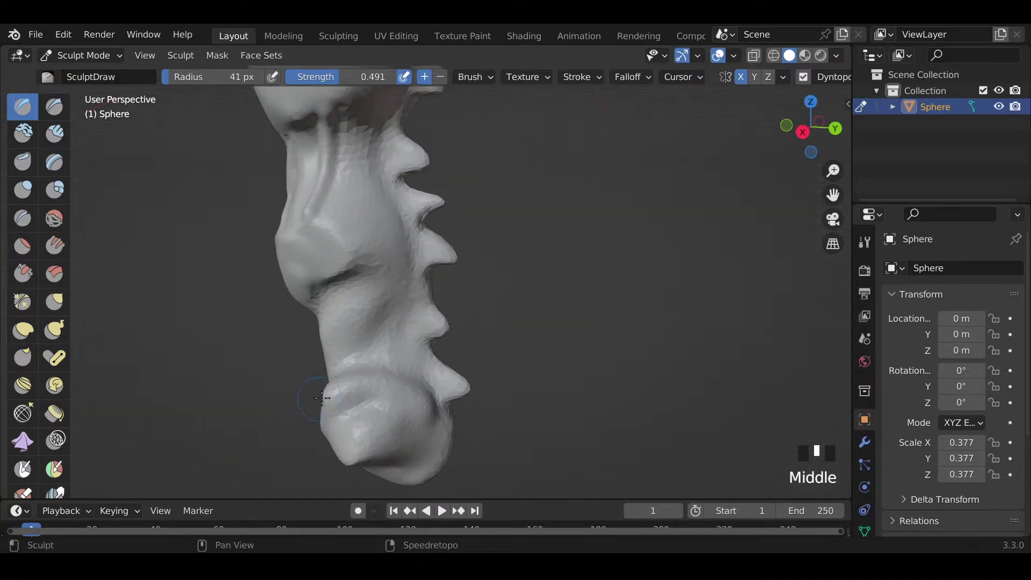
pyautogui.keyDown('shift'); pyautogui.moveTo(322, 398); pyautogui.dragTo(378, 385); pyautogui.keyUp('shift')
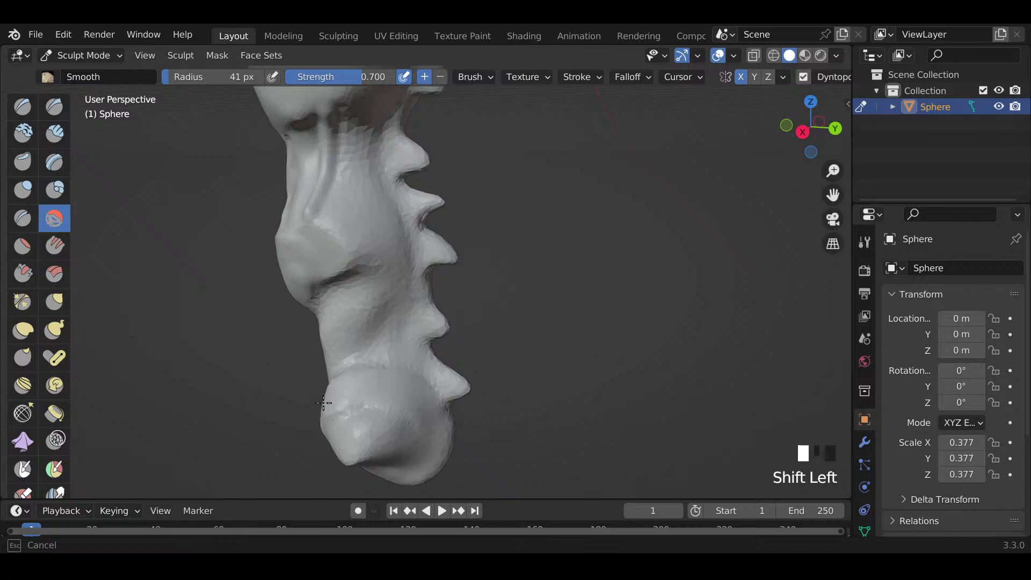
pyautogui.keyDown('shift'); pyautogui.moveTo(323, 403); pyautogui.dragTo(325, 400); pyautogui.keyUp('shift')
pyautogui.moveTo(325, 400); pyautogui.dragTo(355, 319, button='middle')
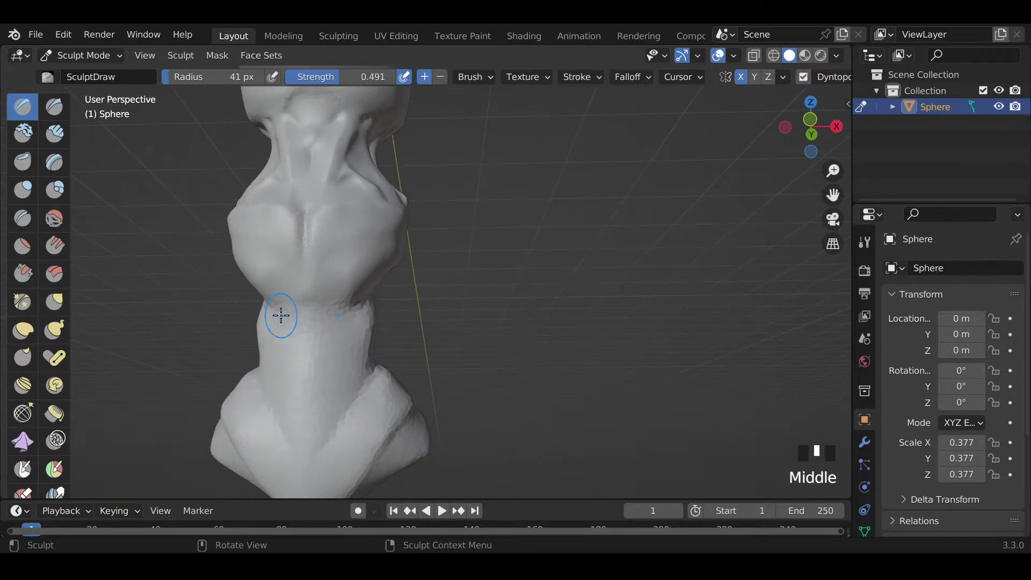
# Step: Build up the front of the third waist, set the brush radius to 101 px, and smooth the waist
pyautogui.moveTo(286, 312)
pyautogui.mouseDown()
pyautogui.moveTo(263, 345)
pyautogui.moveTo(272, 318)
pyautogui.moveTo(276, 373)
pyautogui.moveTo(272, 318)
pyautogui.moveTo(295, 334)
pyautogui.moveTo(280, 344)
pyautogui.moveTo(292, 361)
pyautogui.moveTo(269, 385)
pyautogui.moveTo(291, 388)
pyautogui.moveTo(262, 438)
pyautogui.moveTo(290, 428)
pyautogui.moveTo(286, 414)
pyautogui.moveTo(265, 456)
pyautogui.moveTo(319, 398)
pyautogui.mouseUp()
pyautogui.press('f')
pyautogui.click(323, 447)
pyautogui.moveTo(319, 399)
pyautogui.keyDown('shift'); pyautogui.mouseDown()
pyautogui.moveTo(336, 369)
pyautogui.moveTo(334, 339)
pyautogui.moveTo(313, 368)
pyautogui.moveTo(311, 440)
pyautogui.moveTo(354, 361)
pyautogui.mouseUp(); pyautogui.keyUp('shift')
pyautogui.scroll(-2, 357, 376)
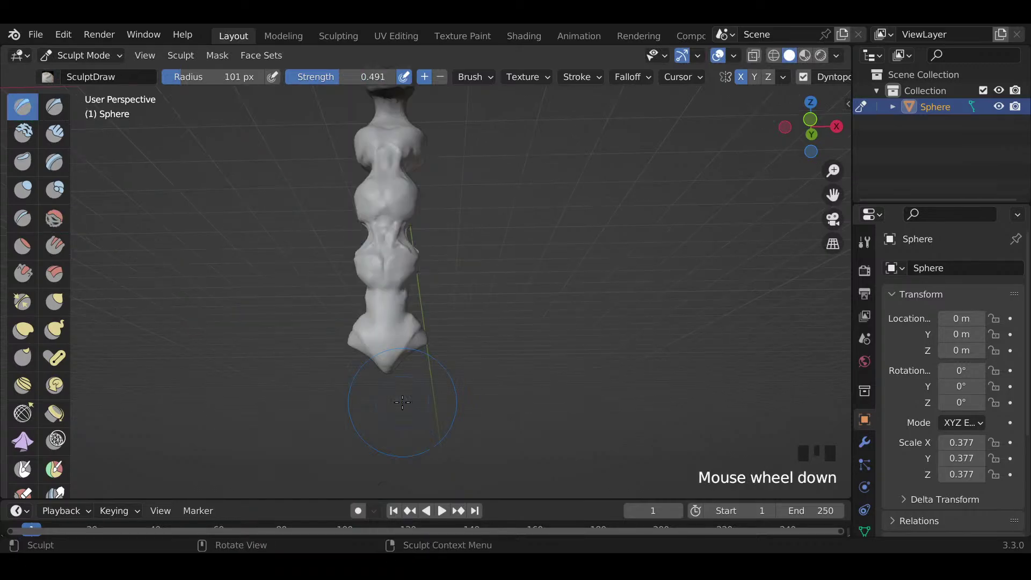
# Step: Set the Draw brush to Subtract with a 25 px radius and deepen the groove down the third segment's front centre
pyautogui.moveTo(365, 387)
pyautogui.mouseDown(button='middle')
pyautogui.moveTo(499, 411)
pyautogui.moveTo(350, 380)
pyautogui.moveTo(373, 391)
pyautogui.moveTo(361, 332)
pyautogui.moveTo(391, 403)
pyautogui.mouseUp(button='middle')
pyautogui.scroll(2, 527, 416)
pyautogui.scroll(-2, 369, 353)
pyautogui.press('f')
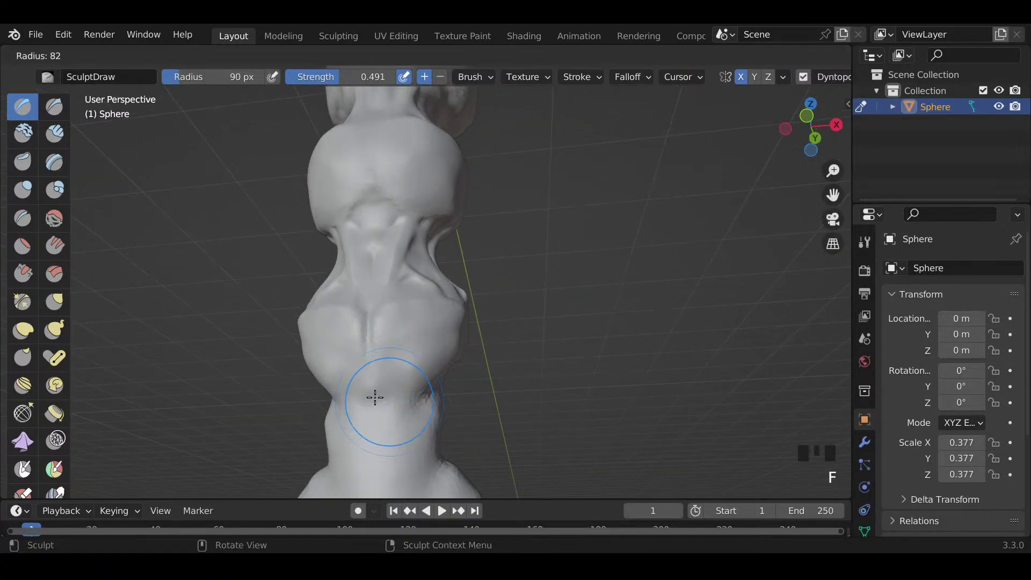
pyautogui.click(371, 400)
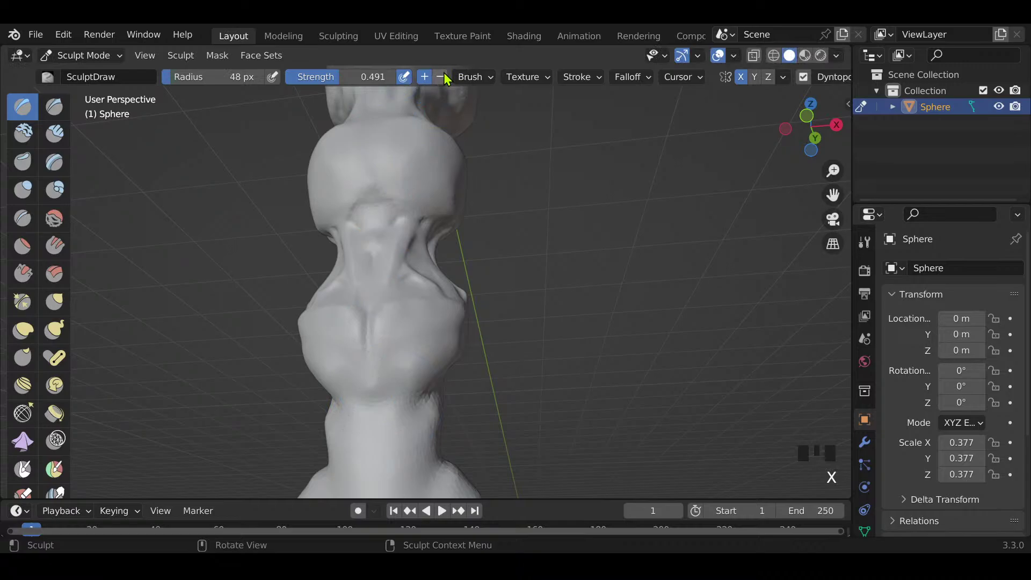
pyautogui.press('f')
pyautogui.click(406, 311)
pyautogui.press('f')
pyautogui.click(374, 341)
pyautogui.moveTo(367, 340); pyautogui.dragTo(366, 370)
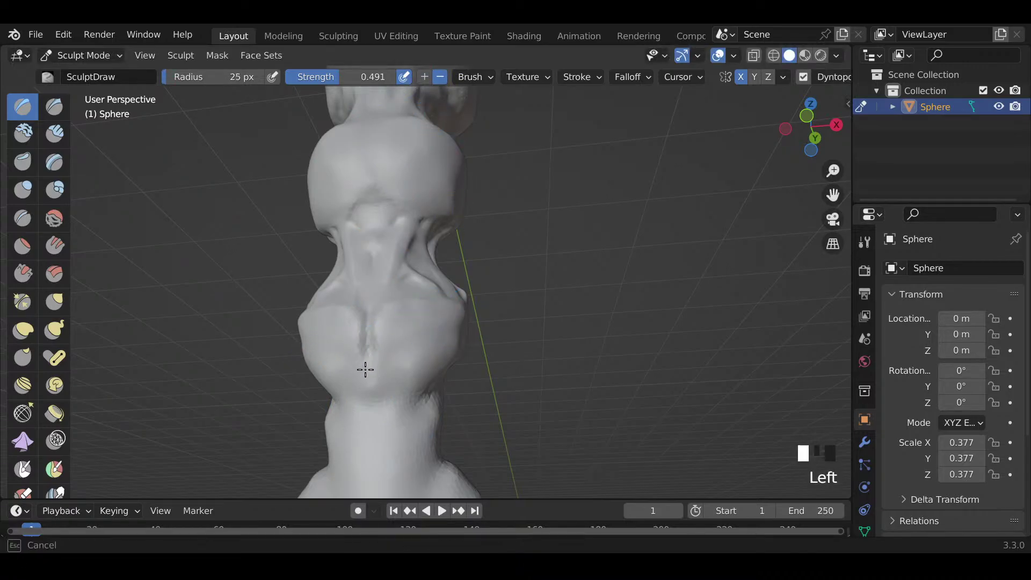
pyautogui.moveTo(366, 409); pyautogui.dragTo(365, 408)
# Step: Carve along the lower edge of the third segment and extend its centre groove down to the third waist
pyautogui.moveTo(366, 409); pyautogui.dragTo(349, 385, button='middle')
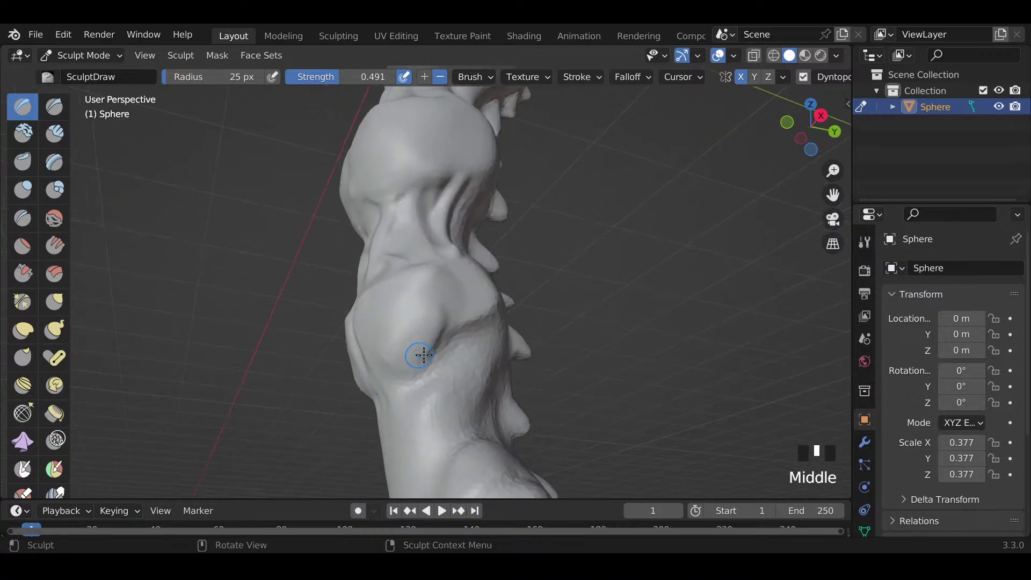
pyautogui.moveTo(424, 355)
pyautogui.mouseDown()
pyautogui.moveTo(413, 376)
pyautogui.moveTo(384, 388)
pyautogui.mouseUp()
pyautogui.moveTo(384, 387)
pyautogui.mouseDown(button='middle')
pyautogui.moveTo(385, 371)
pyautogui.moveTo(373, 375)
pyautogui.moveTo(422, 272)
pyautogui.mouseUp(button='middle')
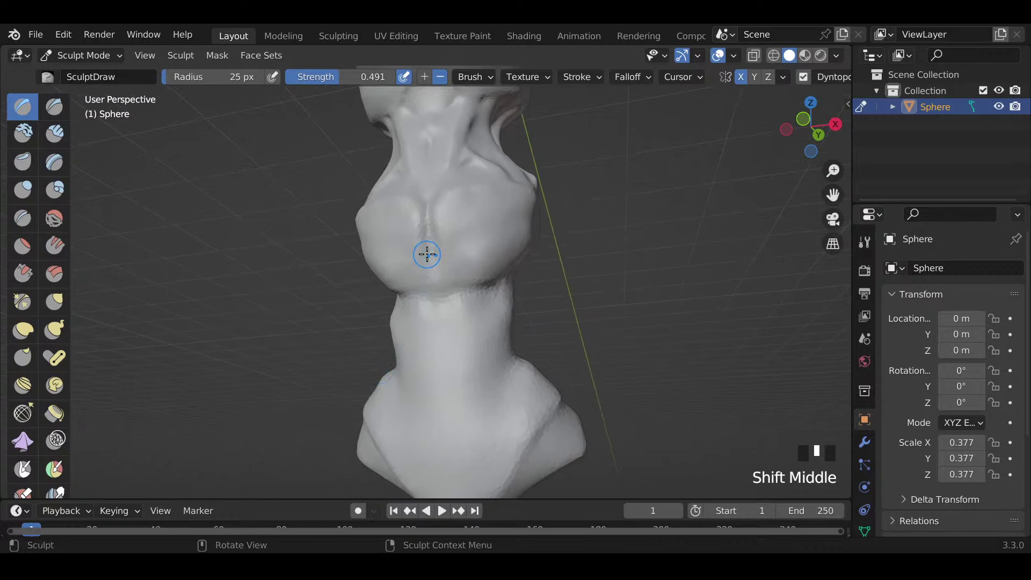
pyautogui.moveTo(427, 254); pyautogui.dragTo(429, 301)
pyautogui.moveTo(429, 301)
pyautogui.mouseDown(button='middle')
pyautogui.moveTo(453, 295)
pyautogui.moveTo(428, 306)
pyautogui.mouseUp(button='middle')
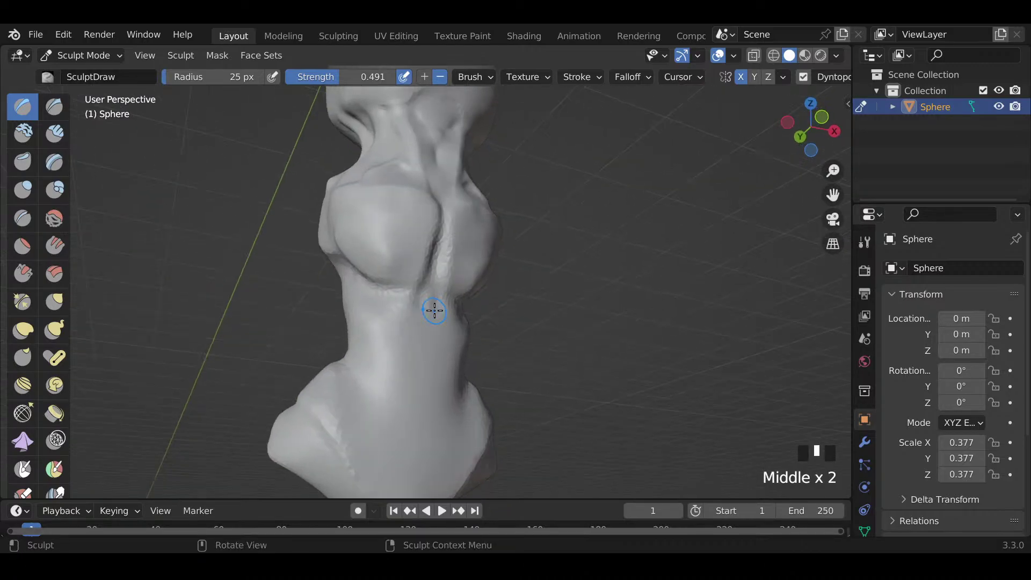
# Step: Set the brush radius to 39 px, carve horizontal creases across the third waist, and smooth them
pyautogui.press('f')
pyautogui.press('f')
pyautogui.press('f')
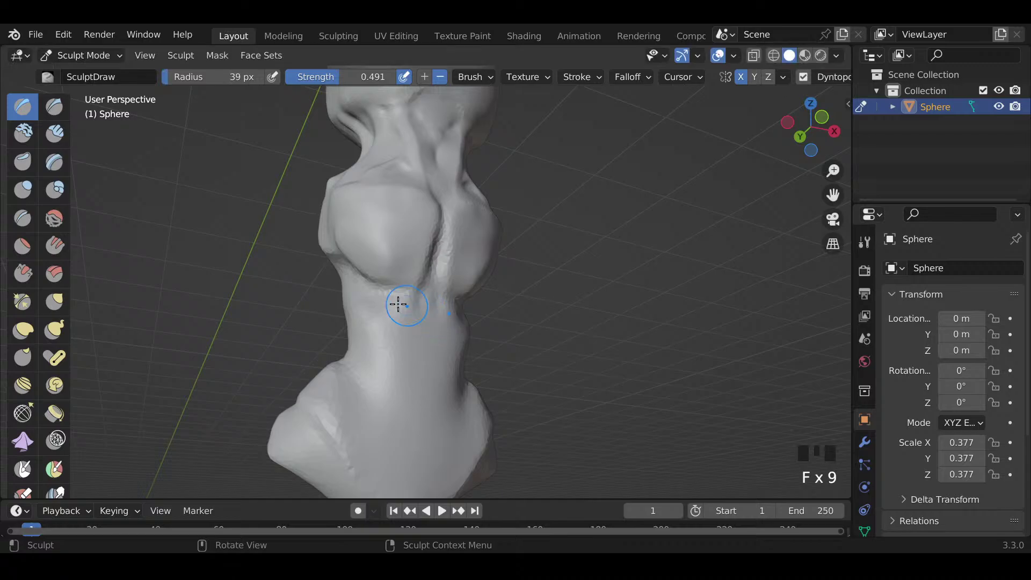
pyautogui.moveTo(354, 302); pyautogui.dragTo(385, 359)
pyautogui.moveTo(346, 288); pyautogui.dragTo(396, 344)
pyautogui.moveTo(396, 344)
pyautogui.mouseDown(button='middle')
pyautogui.moveTo(368, 304)
pyautogui.moveTo(401, 339)
pyautogui.mouseUp(button='middle')
pyautogui.moveTo(387, 337)
pyautogui.mouseDown()
pyautogui.moveTo(406, 330)
pyautogui.moveTo(430, 360)
pyautogui.moveTo(380, 387)
pyautogui.moveTo(437, 377)
pyautogui.moveTo(474, 390)
pyautogui.moveTo(433, 363)
pyautogui.moveTo(397, 376)
pyautogui.moveTo(417, 396)
pyautogui.moveTo(469, 386)
pyautogui.mouseUp()
pyautogui.moveTo(467, 312)
pyautogui.keyDown('shift'); pyautogui.mouseDown()
pyautogui.moveTo(393, 329)
pyautogui.moveTo(396, 338)
pyautogui.moveTo(467, 329)
pyautogui.moveTo(465, 271)
pyautogui.mouseUp(); pyautogui.keyUp('shift')
pyautogui.keyDown('shift'); pyautogui.moveTo(393, 285); pyautogui.dragTo(470, 288); pyautogui.keyUp('shift')
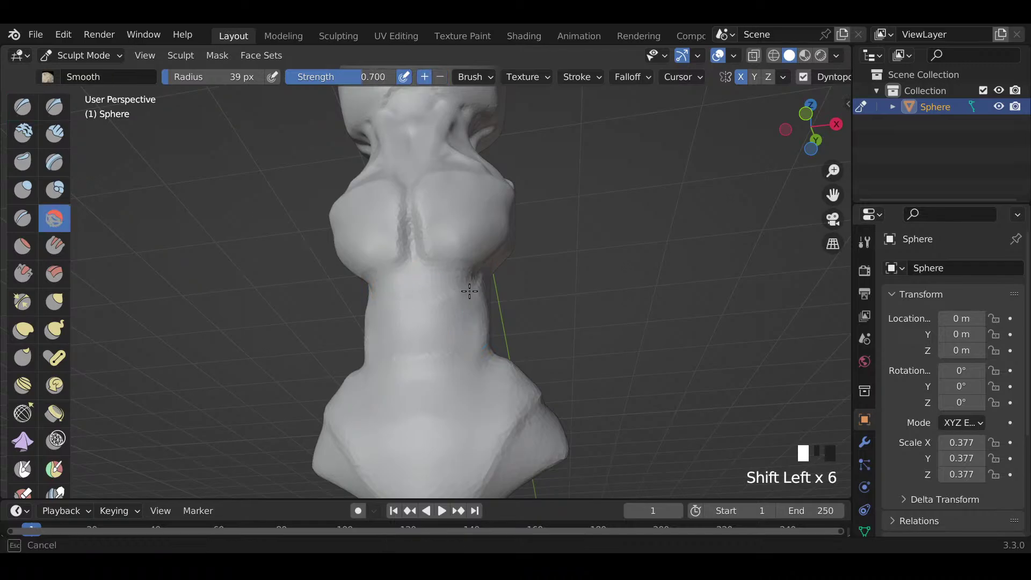
pyautogui.moveTo(488, 271); pyautogui.dragTo(407, 327, button='middle')
pyautogui.keyDown('shift'); pyautogui.moveTo(370, 304); pyautogui.dragTo(387, 364); pyautogui.keyUp('shift')
# Step: Build up ridges along the side of the third waist with the Draw brush set to Add, and smooth them
pyautogui.moveTo(387, 364); pyautogui.dragTo(380, 346, button='middle')
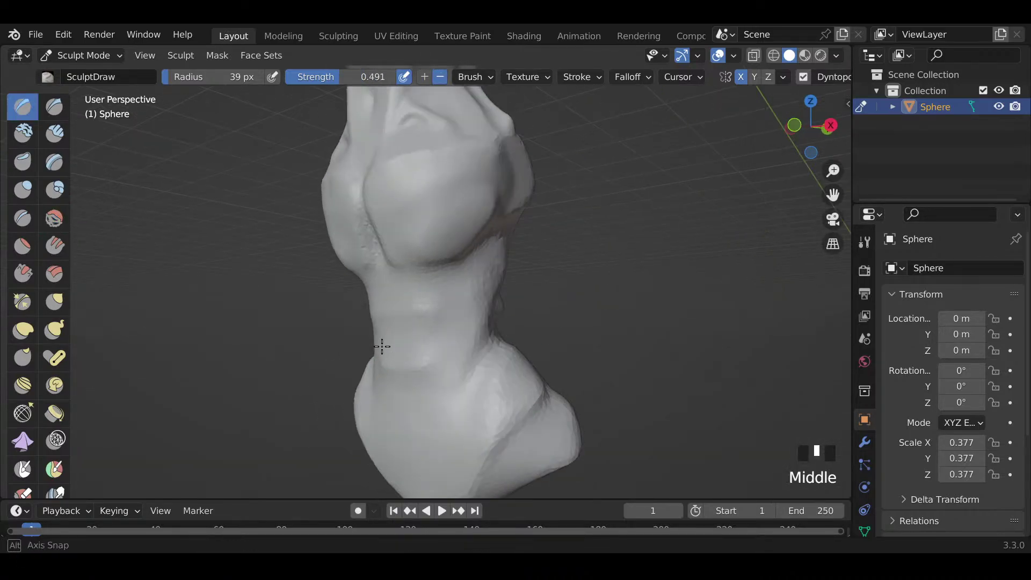
pyautogui.moveTo(463, 136)
pyautogui.mouseDown()
pyautogui.moveTo(505, 248)
pyautogui.moveTo(442, 375)
pyautogui.mouseUp()
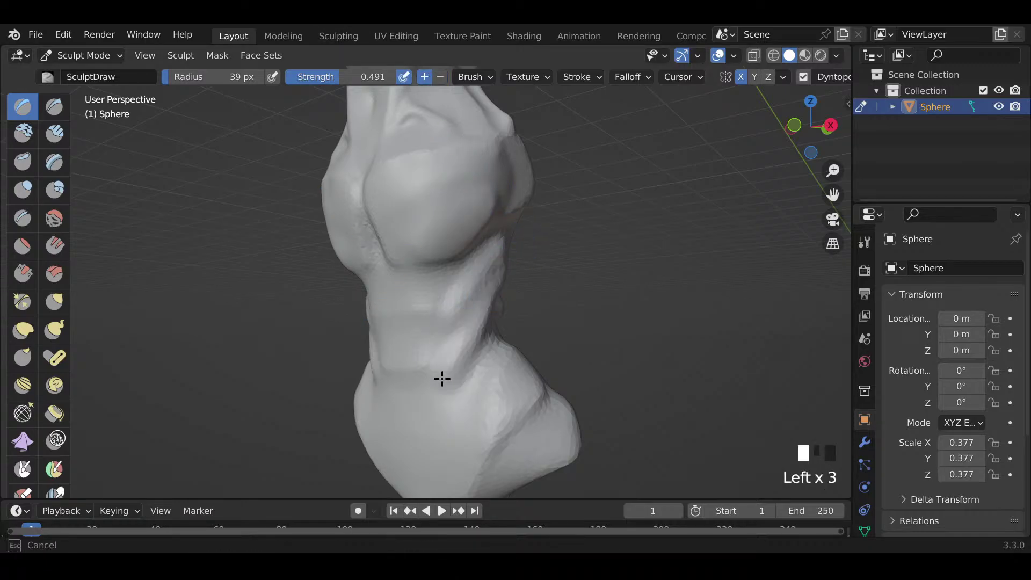
pyautogui.keyDown('shift'); pyautogui.moveTo(488, 265); pyautogui.dragTo(431, 362); pyautogui.keyUp('shift')
pyautogui.keyDown('shift'); pyautogui.moveTo(494, 306); pyautogui.dragTo(456, 378); pyautogui.keyUp('shift')
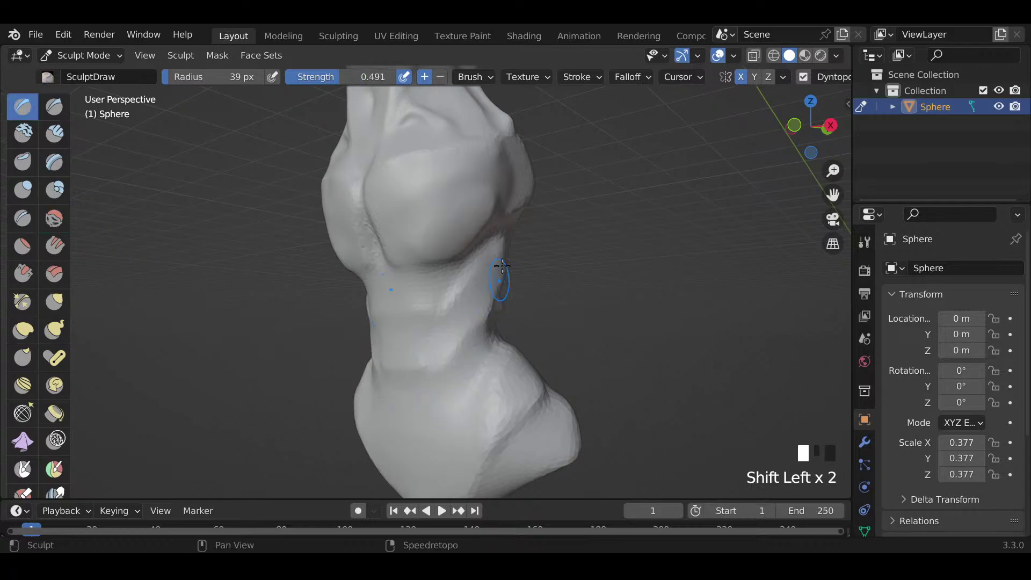
pyautogui.keyDown('shift'); pyautogui.moveTo(495, 276); pyautogui.dragTo(483, 267); pyautogui.keyUp('shift')
# Step: Build up rounded muscle bulges on the front of the third waist and smooth the upper ones
pyautogui.moveTo(430, 311); pyautogui.dragTo(477, 313, button='middle')
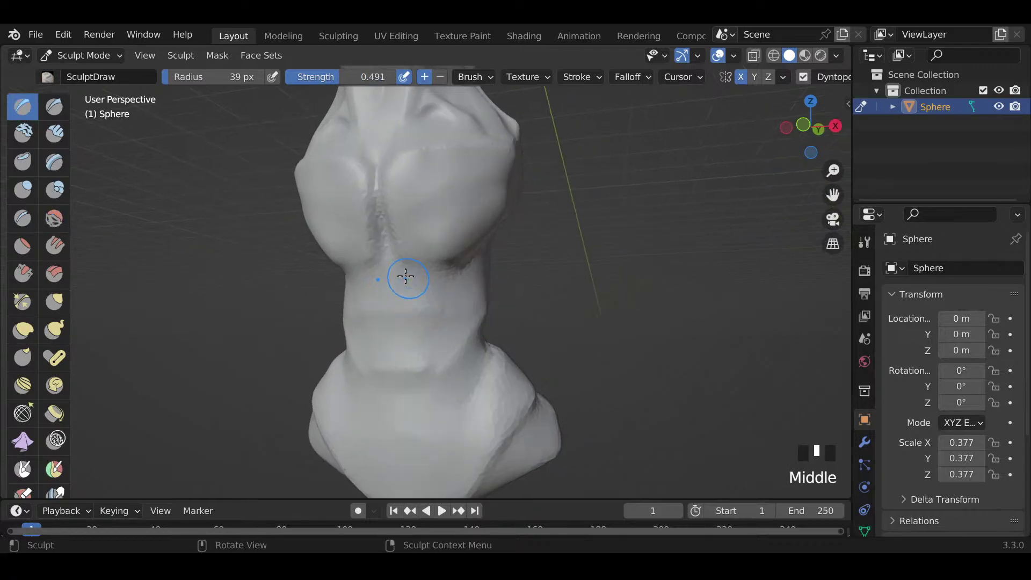
pyautogui.moveTo(406, 276); pyautogui.dragTo(437, 302)
pyautogui.moveTo(371, 301); pyautogui.dragTo(432, 313)
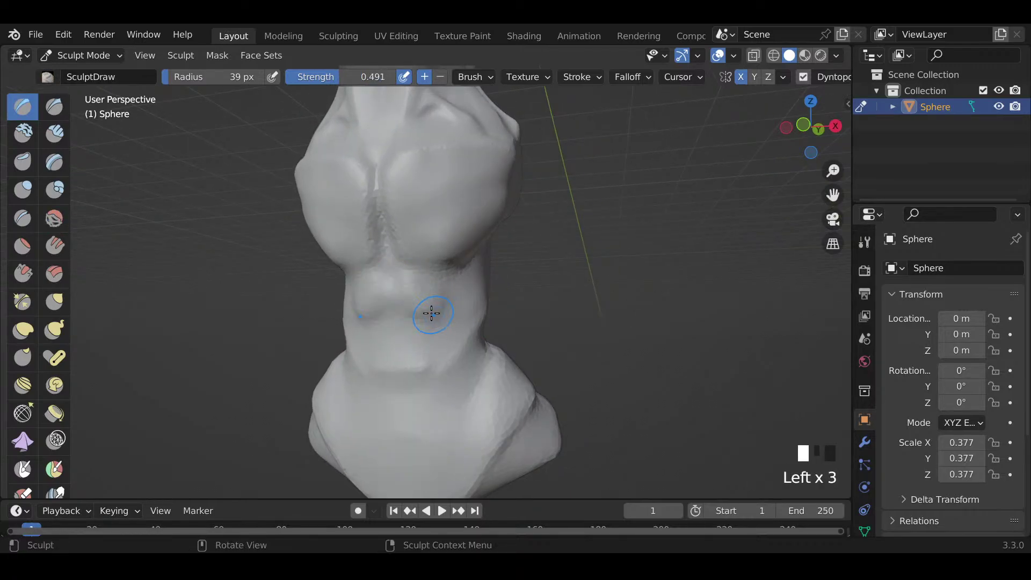
pyautogui.moveTo(382, 342); pyautogui.dragTo(371, 369)
pyautogui.keyDown('shift'); pyautogui.moveTo(390, 281); pyautogui.dragTo(356, 322); pyautogui.keyUp('shift')
pyautogui.moveTo(357, 323); pyautogui.dragTo(405, 343, button='middle')
pyautogui.scroll(-2, 405, 343)
pyautogui.scroll(2, 414, 342)
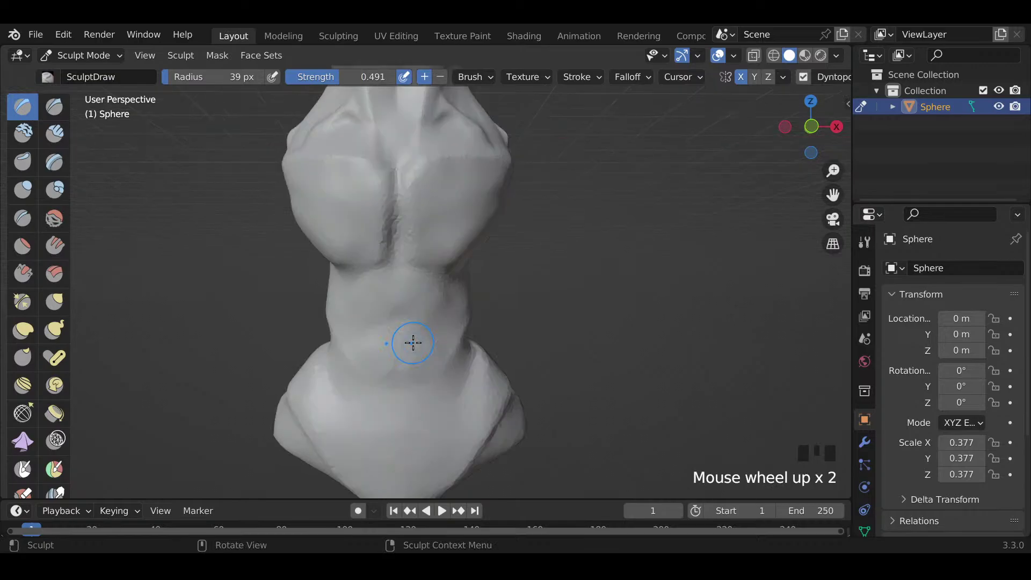
# Step: Set the Draw brush radius to 87 px and build up the front of the lowest segment
pyautogui.press('f')
pyautogui.press('f')
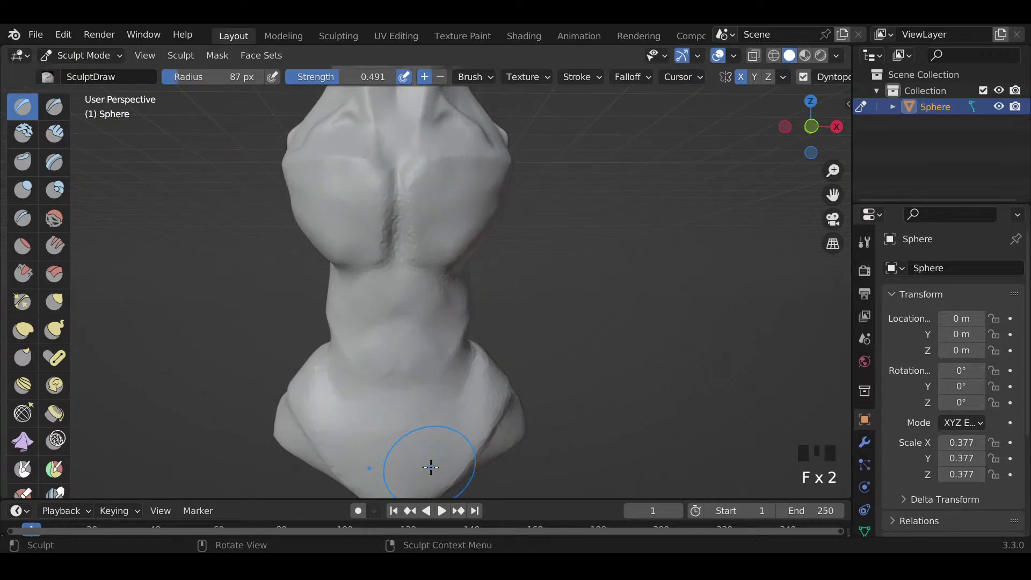
pyautogui.click(400, 419)
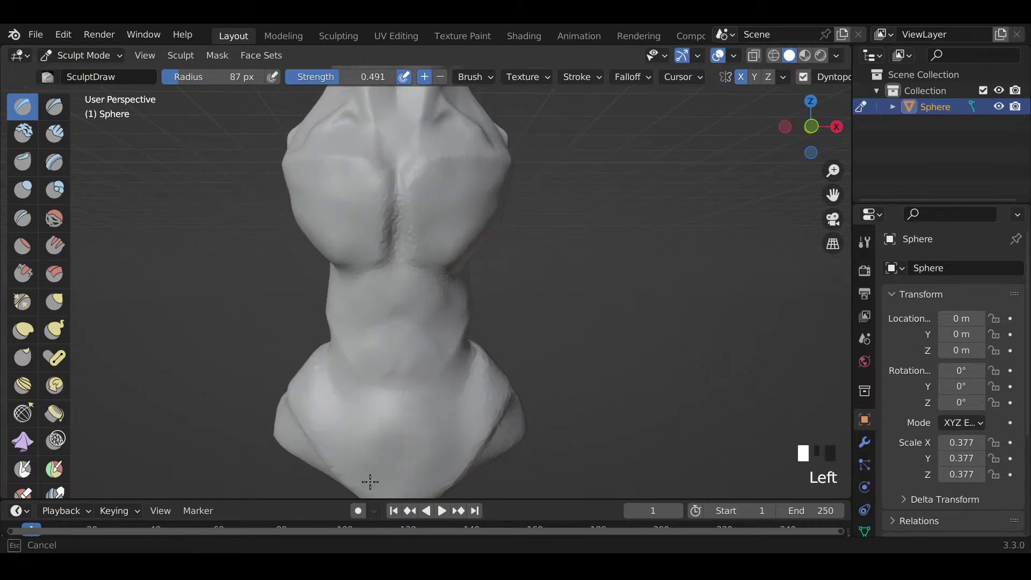
pyautogui.moveTo(368, 483)
pyautogui.mouseDown()
pyautogui.moveTo(398, 464)
pyautogui.moveTo(403, 437)
pyautogui.moveTo(388, 469)
pyautogui.moveTo(393, 425)
pyautogui.mouseUp()
# Step: Set the brush radius to 80 px and smooth the front bulges of the third segment
pyautogui.moveTo(387, 438)
pyautogui.keyDown('shift'); pyautogui.mouseDown(button='middle')
pyautogui.moveTo(531, 403)
pyautogui.moveTo(490, 382)
pyautogui.moveTo(449, 334)
pyautogui.mouseUp(button='middle'); pyautogui.keyUp('shift')
pyautogui.scroll(-3, 473, 411)
pyautogui.scroll(4, 538, 398)
pyautogui.press('f')
pyautogui.click(446, 342)
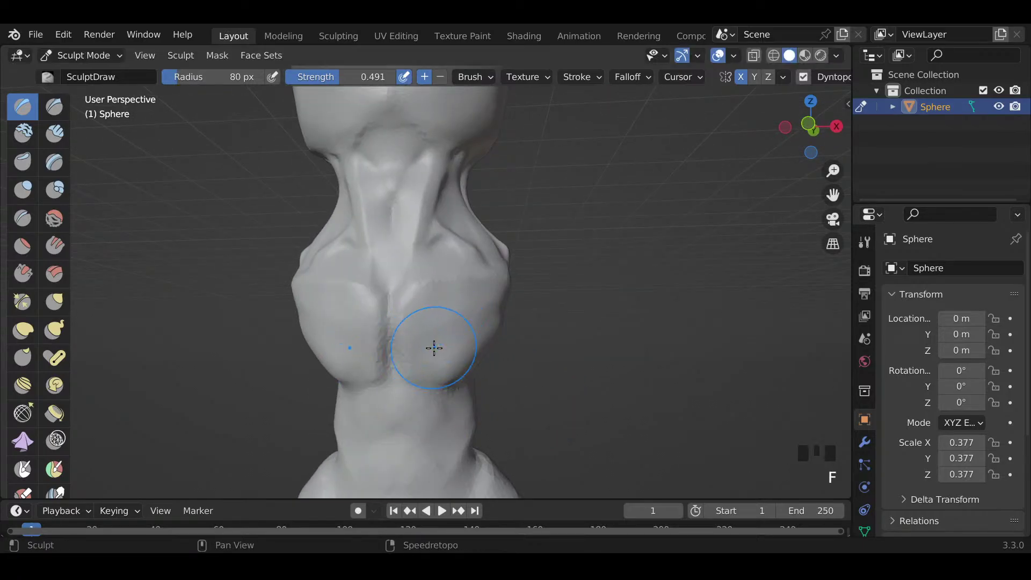
pyautogui.moveTo(435, 348)
pyautogui.keyDown('shift'); pyautogui.mouseDown()
pyautogui.moveTo(478, 316)
pyautogui.moveTo(467, 349)
pyautogui.moveTo(477, 339)
pyautogui.mouseUp(); pyautogui.keyUp('shift')
pyautogui.moveTo(489, 320); pyautogui.dragTo(458, 332, button='middle')
# Step: Switch to the Crease brush with a 74 px radius and sharpen the third segment's front centre groove
pyautogui.hotkey('shift', 'c')
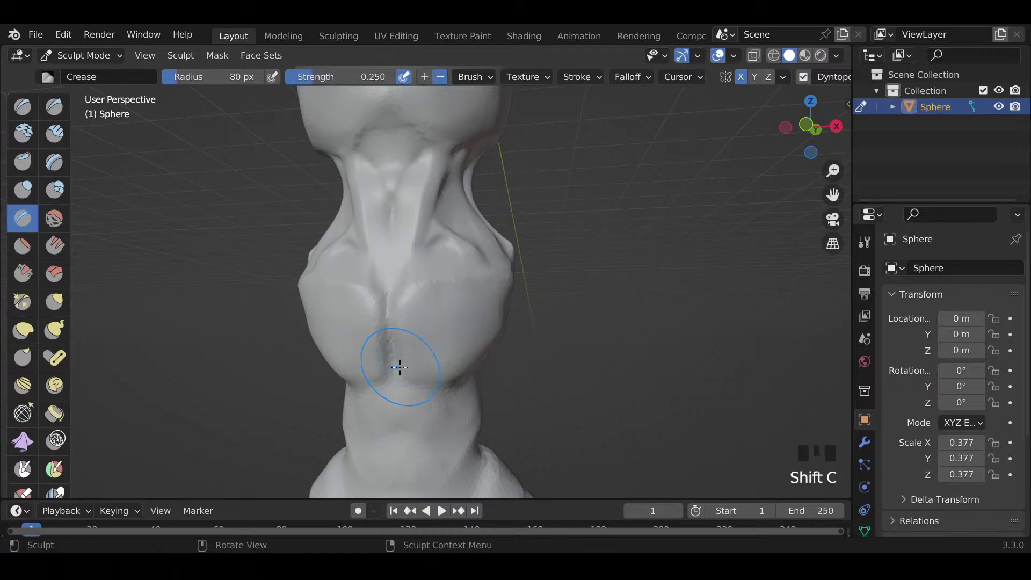
pyautogui.press('f')
pyautogui.click(391, 370)
pyautogui.moveTo(393, 371); pyautogui.dragTo(392, 316)
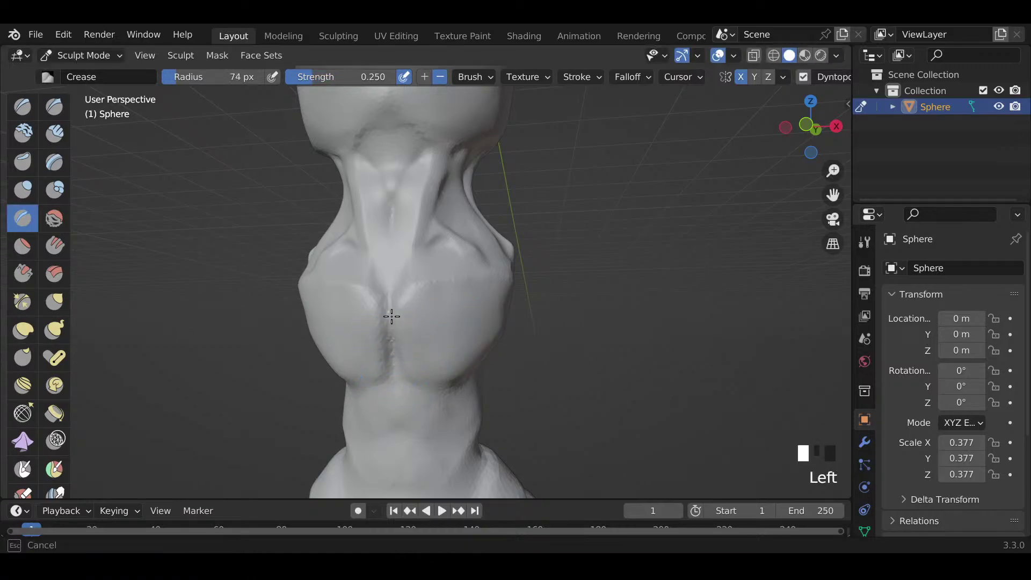
pyautogui.moveTo(384, 360); pyautogui.dragTo(390, 325)
# Step: Crease the second segment's front centre groove and along the segment's upper front edge
pyautogui.moveTo(438, 365); pyautogui.dragTo(426, 293, button='middle')
pyautogui.moveTo(377, 185); pyautogui.dragTo(380, 281)
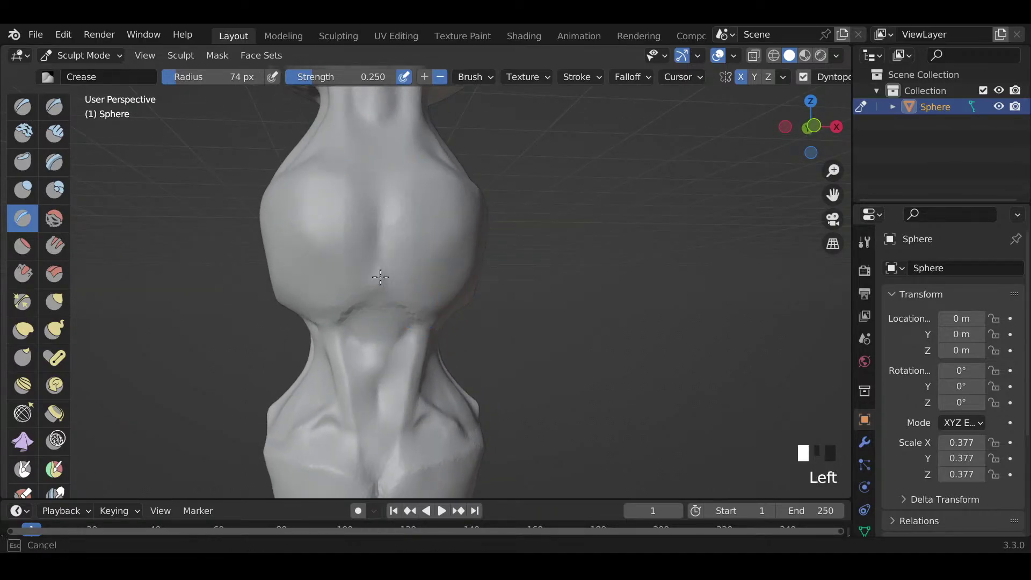
pyautogui.moveTo(386, 238); pyautogui.dragTo(396, 244)
pyautogui.moveTo(396, 244)
pyautogui.mouseDown(button='middle')
pyautogui.moveTo(324, 248)
pyautogui.moveTo(329, 272)
pyautogui.moveTo(362, 240)
pyautogui.mouseUp(button='middle')
pyautogui.moveTo(420, 211)
pyautogui.mouseDown()
pyautogui.moveTo(436, 220)
pyautogui.moveTo(459, 201)
pyautogui.moveTo(476, 220)
pyautogui.mouseUp()
pyautogui.moveTo(436, 271)
pyautogui.mouseDown(button='middle')
pyautogui.moveTo(423, 288)
pyautogui.moveTo(471, 293)
pyautogui.mouseUp(button='middle')
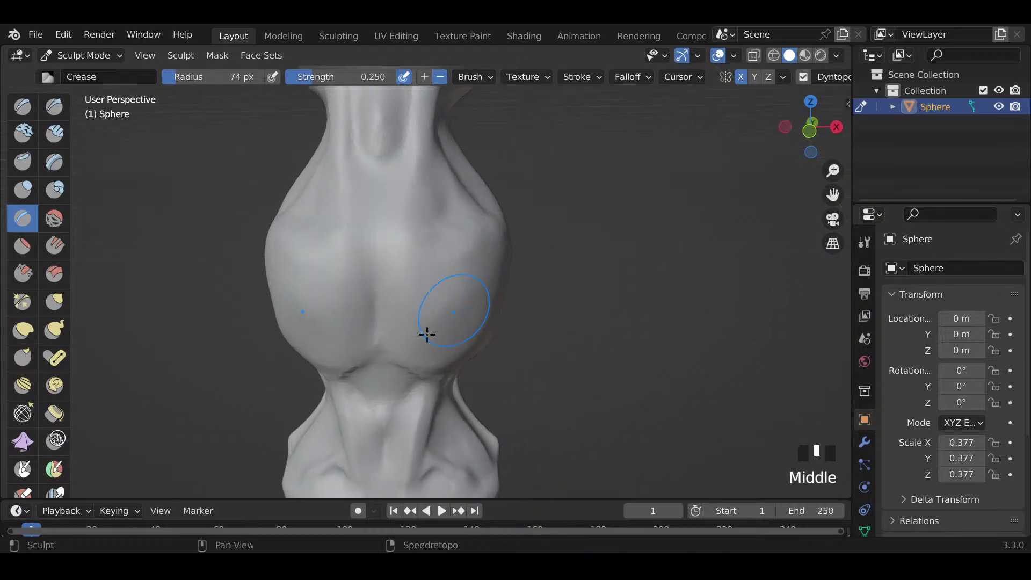
# Step: Switch to the Draw brush with a 41 px radius and rework the lower end of the second segment's centre groove
pyautogui.moveTo(380, 346)
pyautogui.mouseDown(button='middle')
pyautogui.moveTo(382, 295)
pyautogui.moveTo(380, 311)
pyautogui.mouseUp(button='middle')
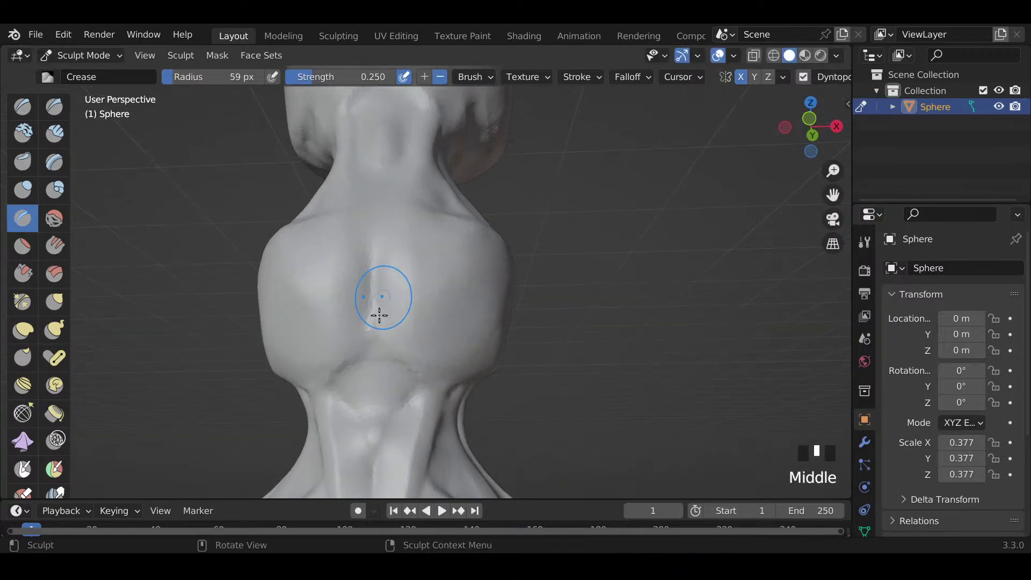
pyautogui.press('x')
pyautogui.press('f')
pyautogui.press('f')
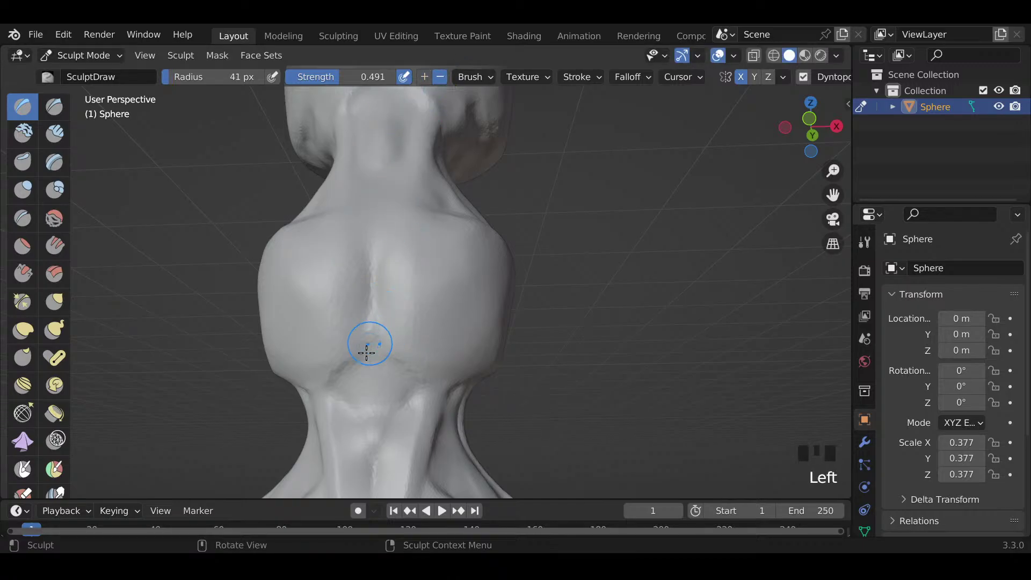
pyautogui.moveTo(367, 353)
pyautogui.mouseDown()
pyautogui.moveTo(383, 310)
pyautogui.moveTo(372, 343)
pyautogui.mouseUp()
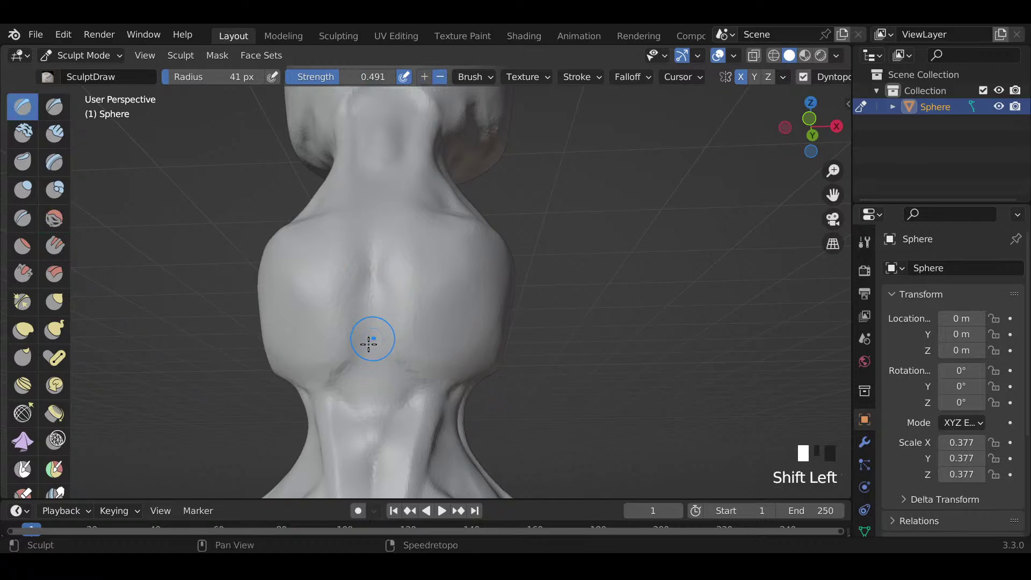
# Step: Carve a diagonal groove along the lower side of the second segment and smooth it into a bevelled edge
pyautogui.moveTo(369, 343)
pyautogui.mouseDown(button='middle')
pyautogui.moveTo(384, 373)
pyautogui.moveTo(328, 349)
pyautogui.mouseUp(button='middle')
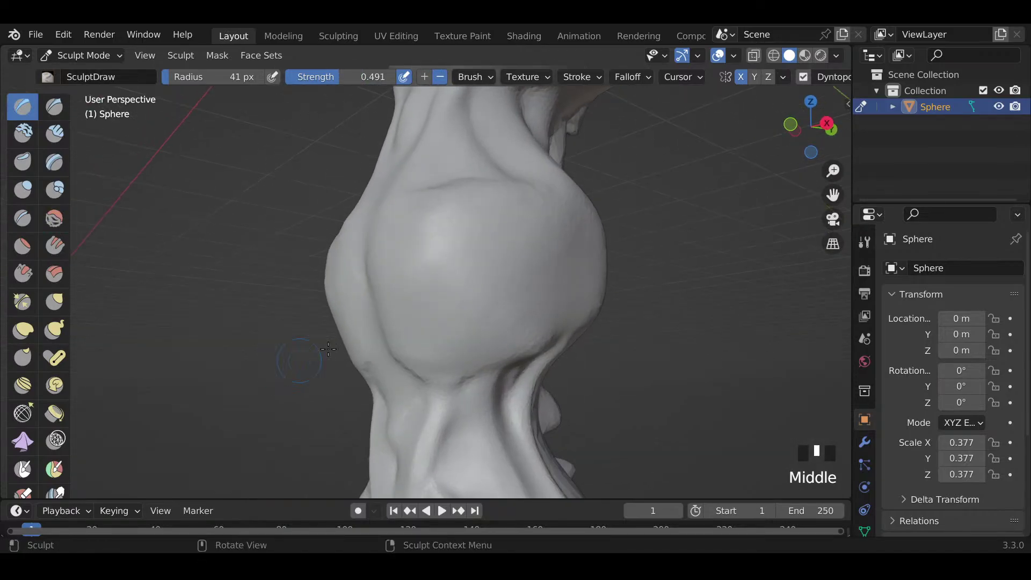
pyautogui.moveTo(581, 284)
pyautogui.mouseDown()
pyautogui.moveTo(521, 339)
pyautogui.moveTo(468, 352)
pyautogui.mouseUp()
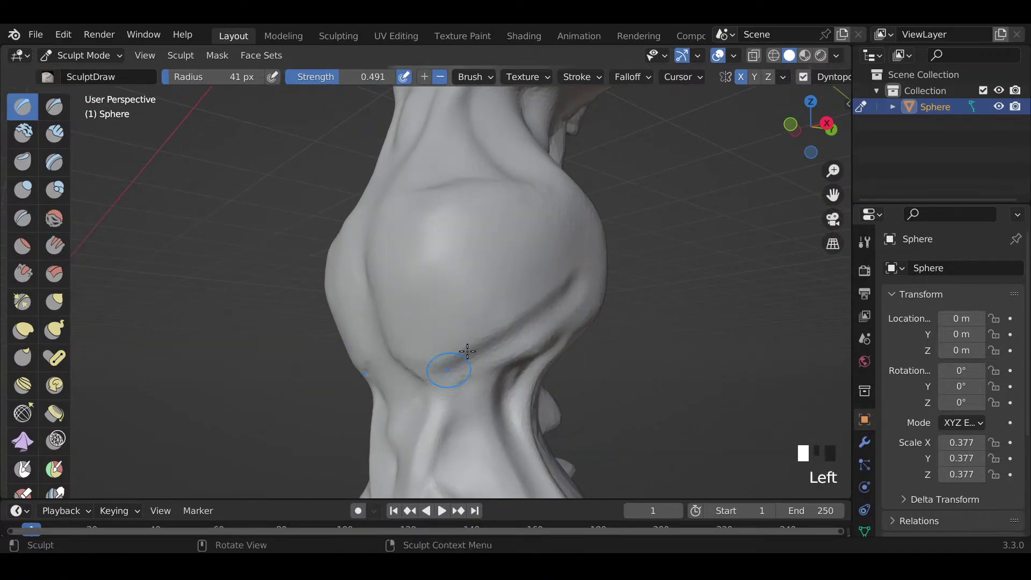
pyautogui.keyDown('shift'); pyautogui.moveTo(591, 278); pyautogui.dragTo(459, 348); pyautogui.keyUp('shift')
pyautogui.keyDown('shift'); pyautogui.moveTo(550, 305); pyautogui.dragTo(534, 299); pyautogui.keyUp('shift')
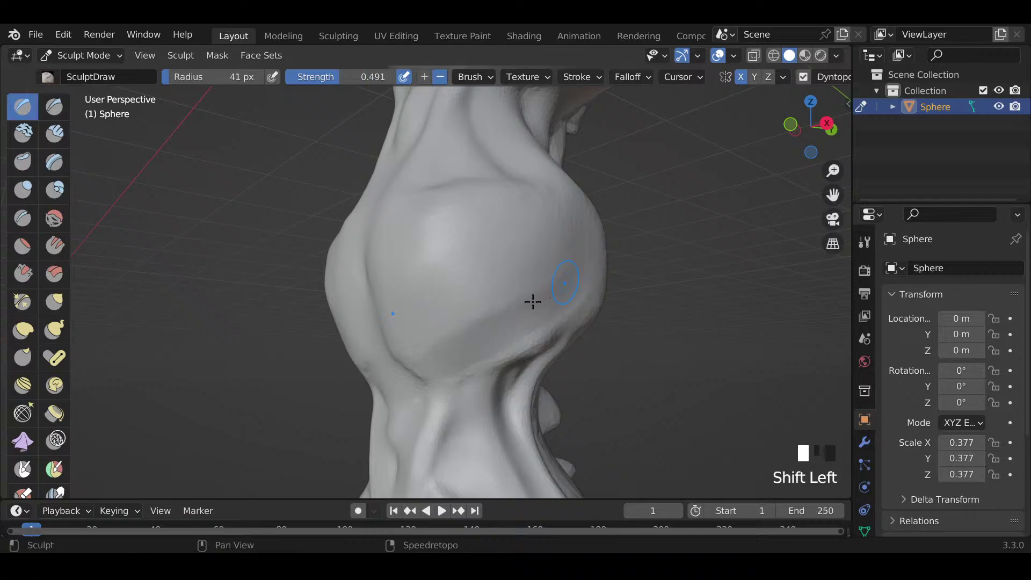
# Step: Carve along the second segment's upper edge and smooth it with an 81 px brush radius
pyautogui.moveTo(534, 299); pyautogui.dragTo(410, 216, button='middle')
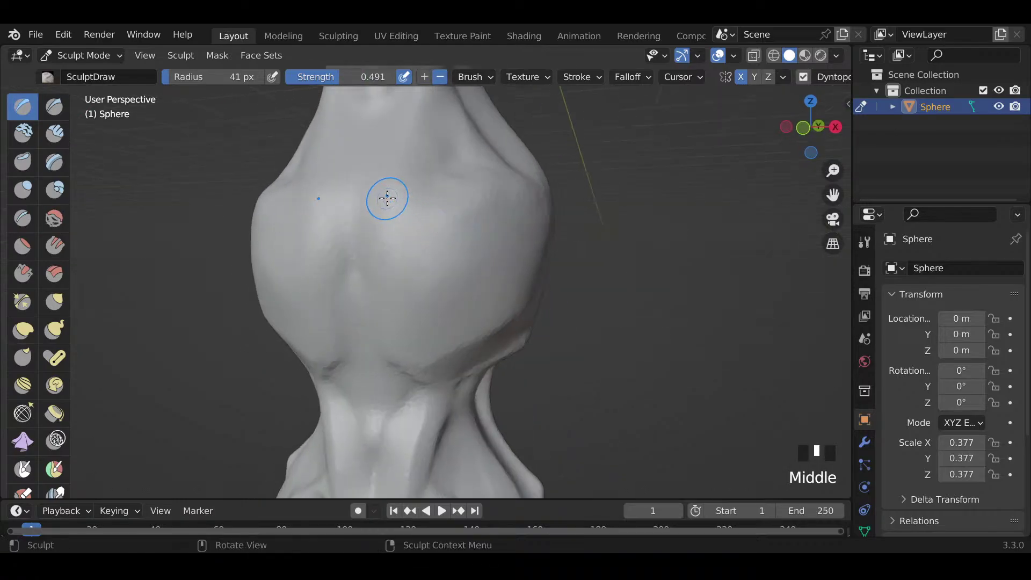
pyautogui.moveTo(387, 199); pyautogui.dragTo(424, 204)
pyautogui.moveTo(425, 204)
pyautogui.mouseDown(button='middle')
pyautogui.moveTo(456, 224)
pyautogui.moveTo(492, 201)
pyautogui.moveTo(433, 207)
pyautogui.mouseUp(button='middle')
pyautogui.keyDown('shift'); pyautogui.moveTo(440, 225); pyautogui.dragTo(400, 208); pyautogui.keyUp('shift')
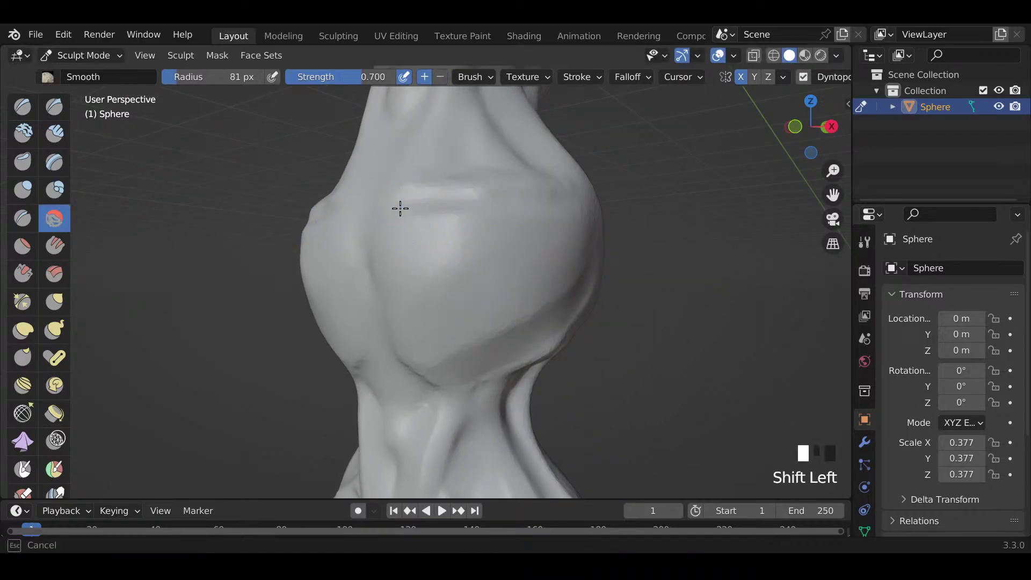
pyautogui.keyDown('shift'); pyautogui.moveTo(551, 206); pyautogui.dragTo(575, 209); pyautogui.keyUp('shift')
# Step: Set the Draw brush radius to 45 px, deepen the second segment's front centre groove, and smooth it
pyautogui.scroll(-4, 564, 226)
pyautogui.moveTo(564, 226)
pyautogui.mouseDown(button='middle')
pyautogui.moveTo(607, 269)
pyautogui.moveTo(646, 284)
pyautogui.moveTo(486, 277)
pyautogui.moveTo(490, 301)
pyautogui.moveTo(336, 285)
pyautogui.moveTo(342, 297)
pyautogui.moveTo(352, 287)
pyautogui.mouseUp(button='middle')
pyautogui.scroll(4, 486, 277)
pyautogui.scroll(-2, 491, 303)
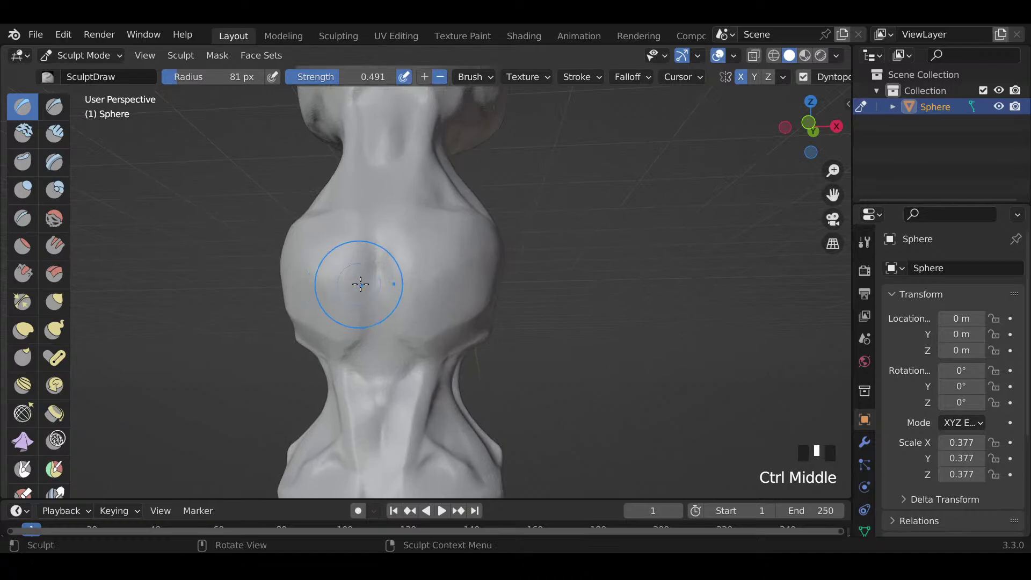
pyautogui.press('f')
pyautogui.click(393, 270)
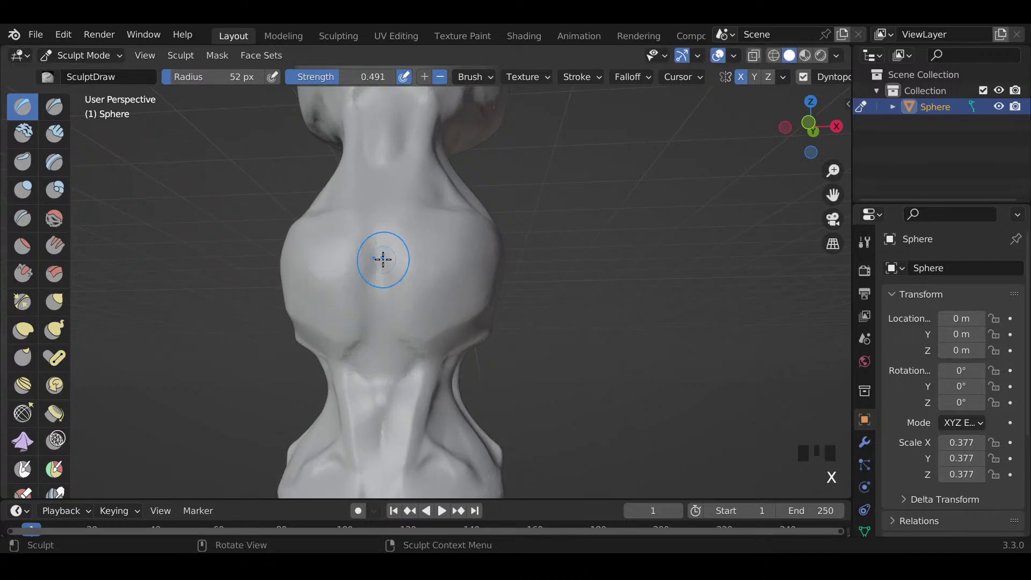
pyautogui.press('f')
pyautogui.press('f')
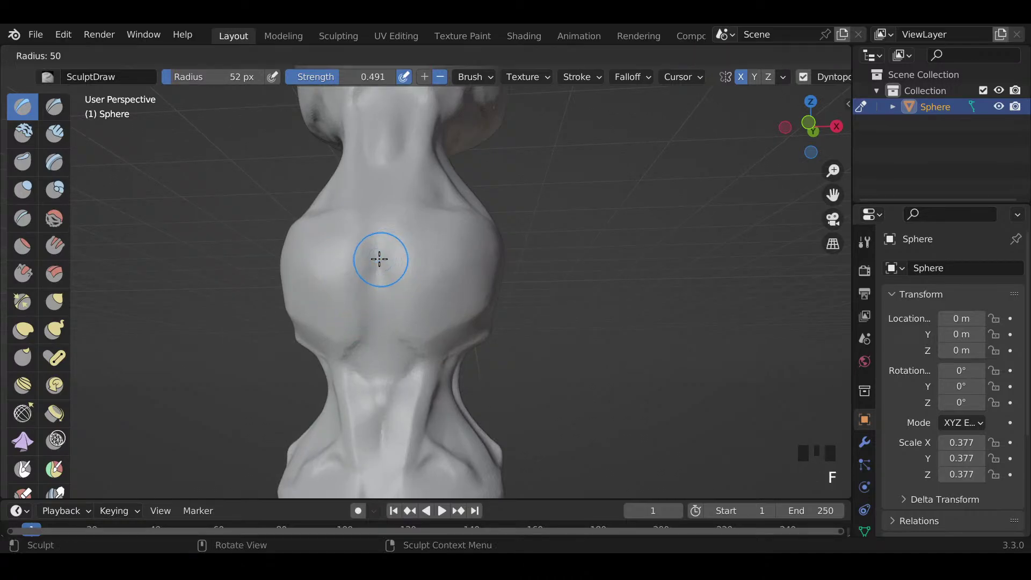
pyautogui.click(383, 219)
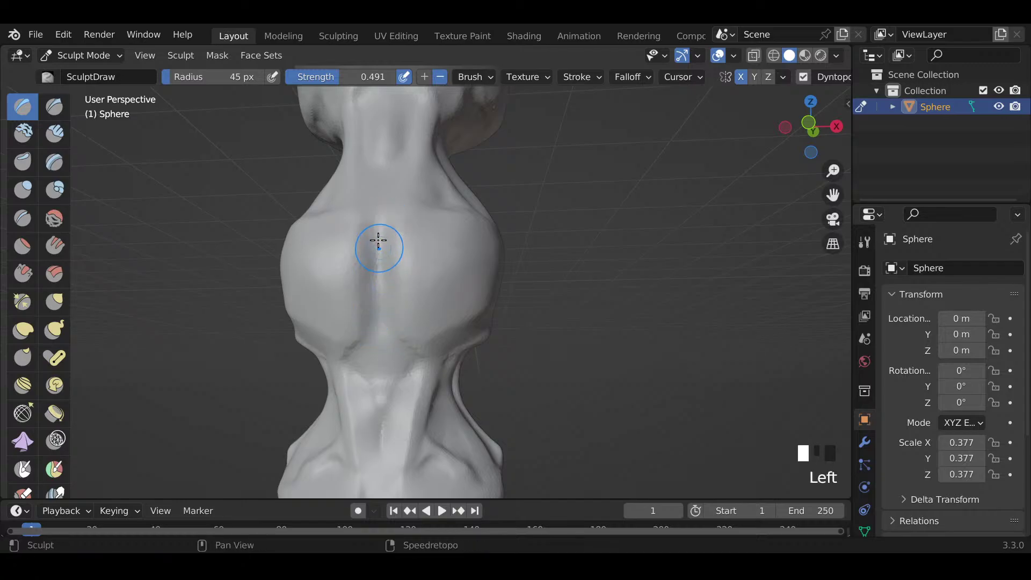
pyautogui.keyDown('shift'); pyautogui.moveTo(378, 242); pyautogui.dragTo(377, 281); pyautogui.keyUp('shift')
# Step: Set the brush radius to 32 px, carve the outline of the first waist's central panel, and smooth its sides
pyautogui.keyDown('shift'); pyautogui.moveTo(382, 258); pyautogui.dragTo(382, 270, button='middle'); pyautogui.keyUp('shift')
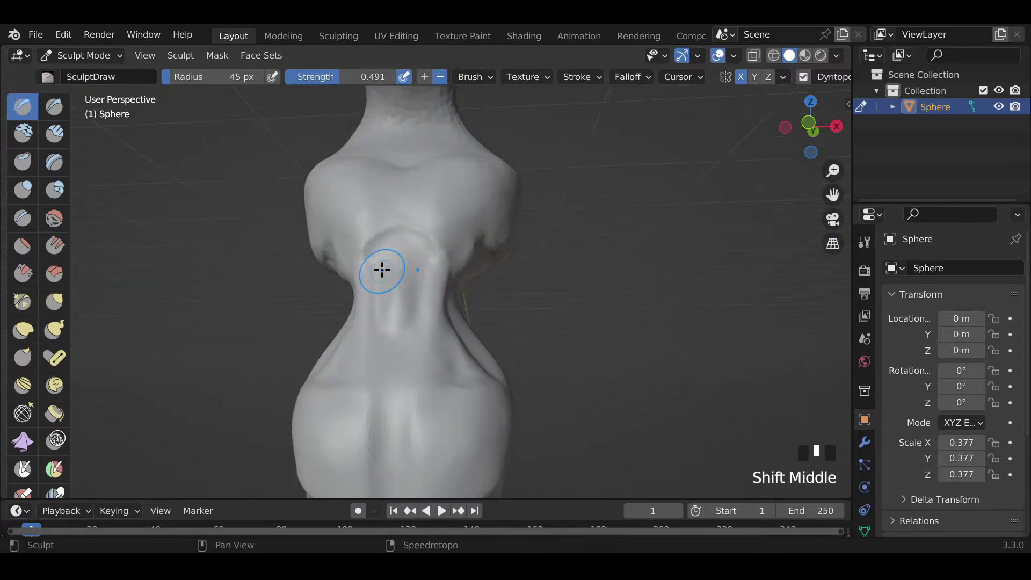
pyautogui.press('f')
pyautogui.click(371, 269)
pyautogui.moveTo(391, 235); pyautogui.dragTo(371, 318)
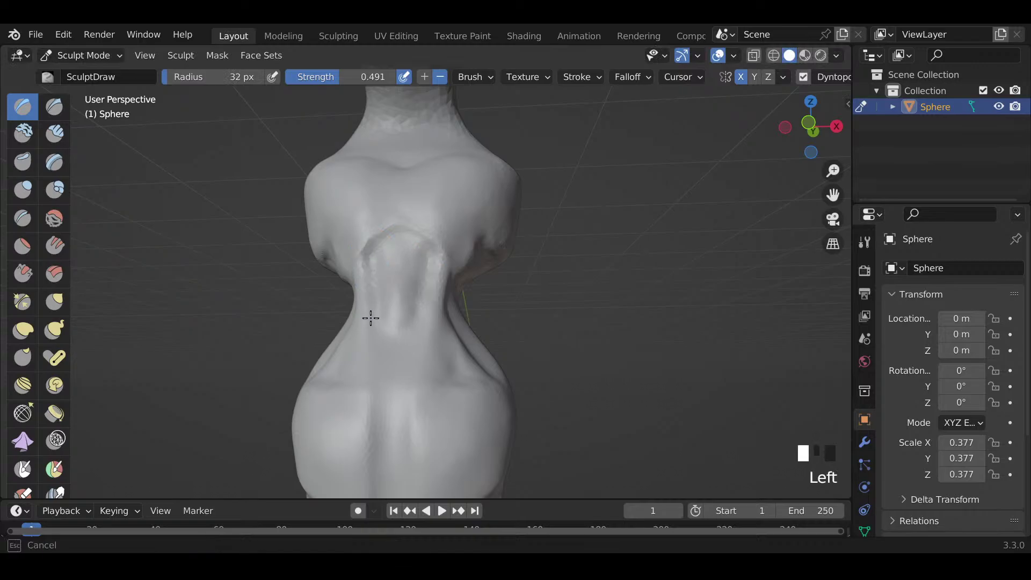
pyautogui.moveTo(370, 263)
pyautogui.keyDown('shift'); pyautogui.mouseDown()
pyautogui.moveTo(380, 317)
pyautogui.moveTo(371, 297)
pyautogui.mouseUp(); pyautogui.keyUp('shift')
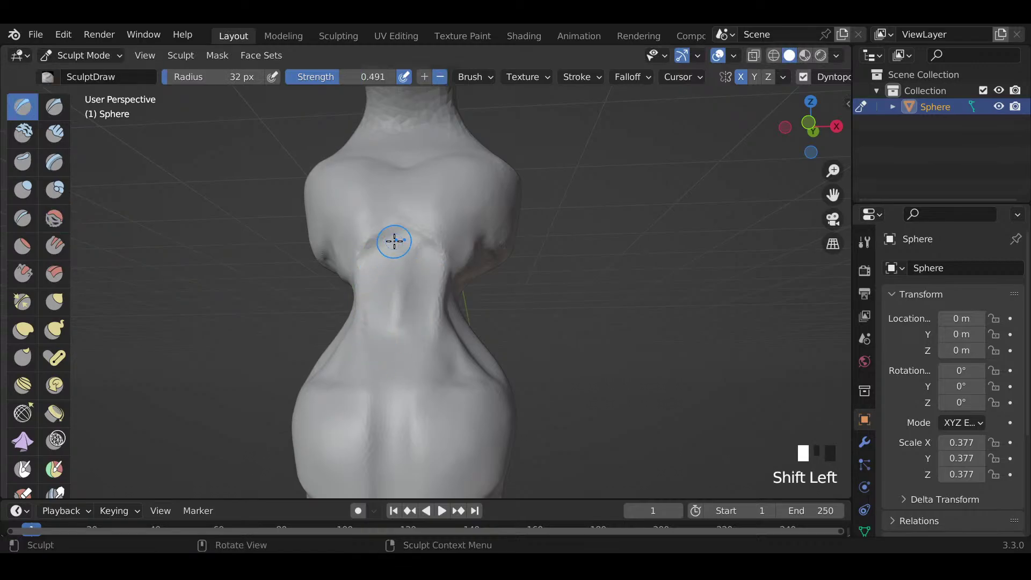
pyautogui.moveTo(394, 239); pyautogui.dragTo(370, 262)
# Step: Carve a centre groove down the front of the first segment and along its upper edge, smoothing the carving
pyautogui.moveTo(428, 258); pyautogui.dragTo(466, 295, button='middle')
pyautogui.moveTo(431, 301)
pyautogui.mouseDown()
pyautogui.moveTo(444, 410)
pyautogui.moveTo(431, 327)
pyautogui.moveTo(449, 398)
pyautogui.moveTo(441, 321)
pyautogui.moveTo(445, 401)
pyautogui.mouseUp()
pyautogui.moveTo(451, 311); pyautogui.dragTo(393, 317, button='middle')
pyautogui.moveTo(392, 305)
pyautogui.mouseDown()
pyautogui.moveTo(454, 311)
pyautogui.moveTo(441, 325)
pyautogui.mouseUp()
pyautogui.moveTo(448, 318)
pyautogui.keyDown('shift'); pyautogui.mouseDown()
pyautogui.moveTo(477, 304)
pyautogui.moveTo(445, 327)
pyautogui.mouseUp(); pyautogui.keyUp('shift')
pyautogui.moveTo(473, 316); pyautogui.dragTo(456, 267, button='middle')
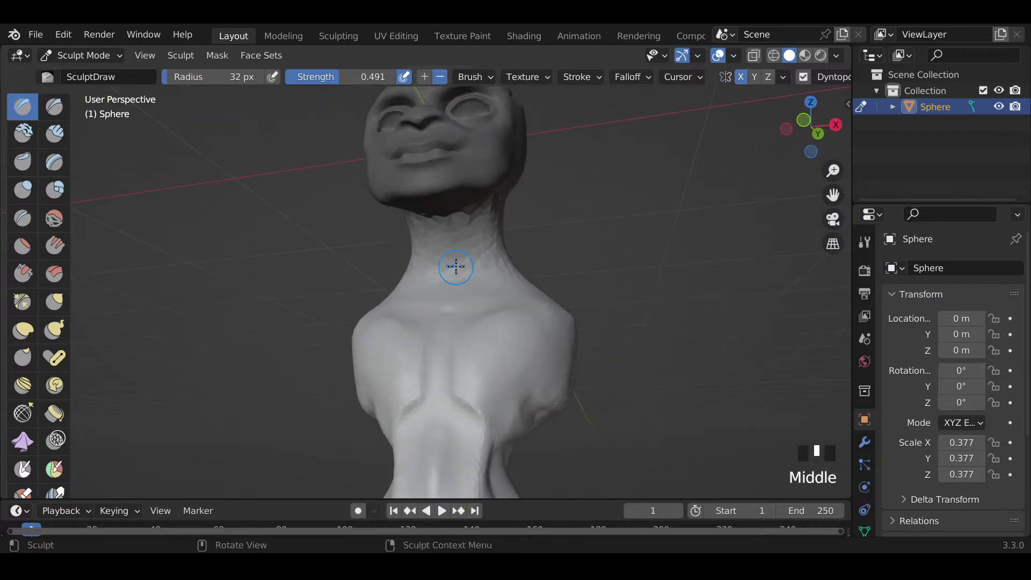
# Step: Set the Draw brush to Add, enlarge its radius to 47 px, and build up tendons down the side of the neck
pyautogui.moveTo(516, 247); pyautogui.dragTo(500, 230, button='middle')
pyautogui.press('f')
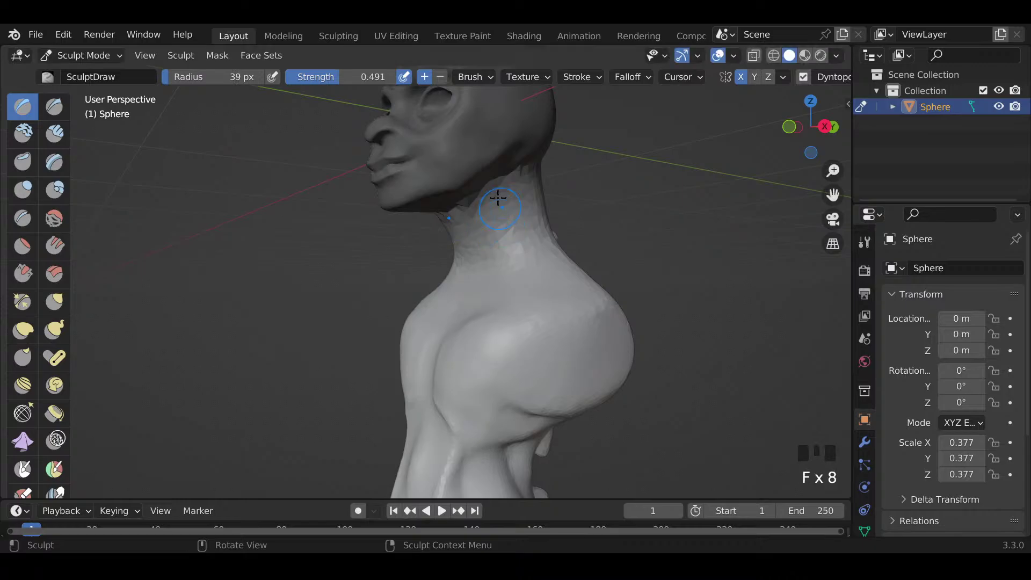
pyautogui.click(480, 289)
pyautogui.moveTo(505, 204); pyautogui.dragTo(508, 221)
pyautogui.moveTo(520, 245); pyautogui.dragTo(499, 293, button='middle')
pyautogui.moveTo(519, 207)
pyautogui.mouseDown()
pyautogui.moveTo(546, 318)
pyautogui.moveTo(539, 311)
pyautogui.mouseUp()
pyautogui.moveTo(528, 196); pyautogui.dragTo(564, 233, button='middle')
pyautogui.moveTo(564, 233); pyautogui.dragTo(588, 306)
# Step: Set the brush radius to 79 px and smooth the neck down into the shoulders
pyautogui.press('f')
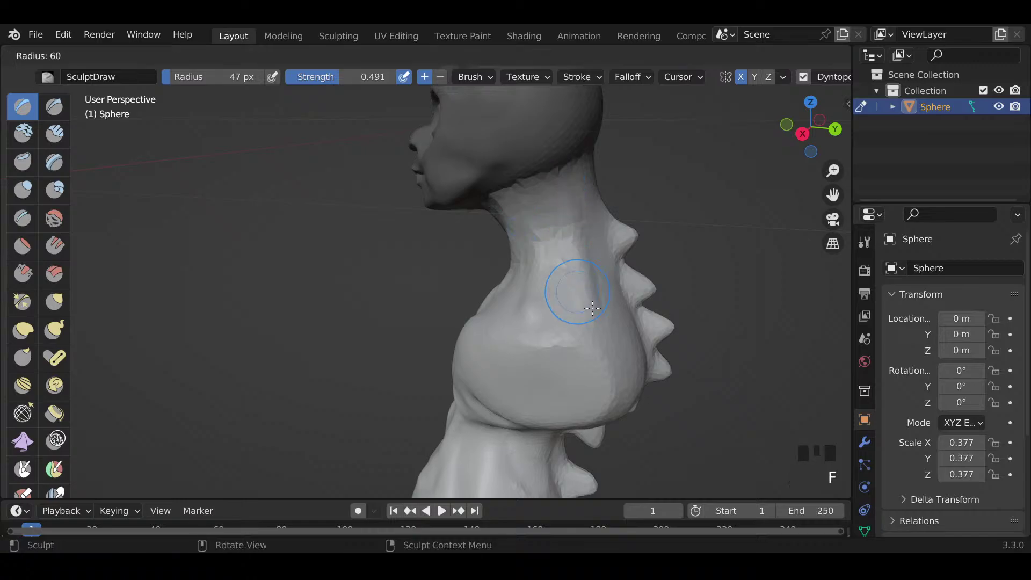
pyautogui.click(600, 316)
pyautogui.moveTo(573, 214)
pyautogui.keyDown('shift'); pyautogui.mouseDown()
pyautogui.moveTo(591, 302)
pyautogui.moveTo(584, 312)
pyautogui.mouseUp(); pyautogui.keyUp('shift')
pyautogui.keyDown('shift'); pyautogui.moveTo(513, 209); pyautogui.dragTo(525, 288); pyautogui.keyUp('shift')
pyautogui.moveTo(525, 288); pyautogui.dragTo(506, 238, button='middle')
pyautogui.keyDown('shift'); pyautogui.moveTo(506, 238); pyautogui.dragTo(481, 283); pyautogui.keyUp('shift')
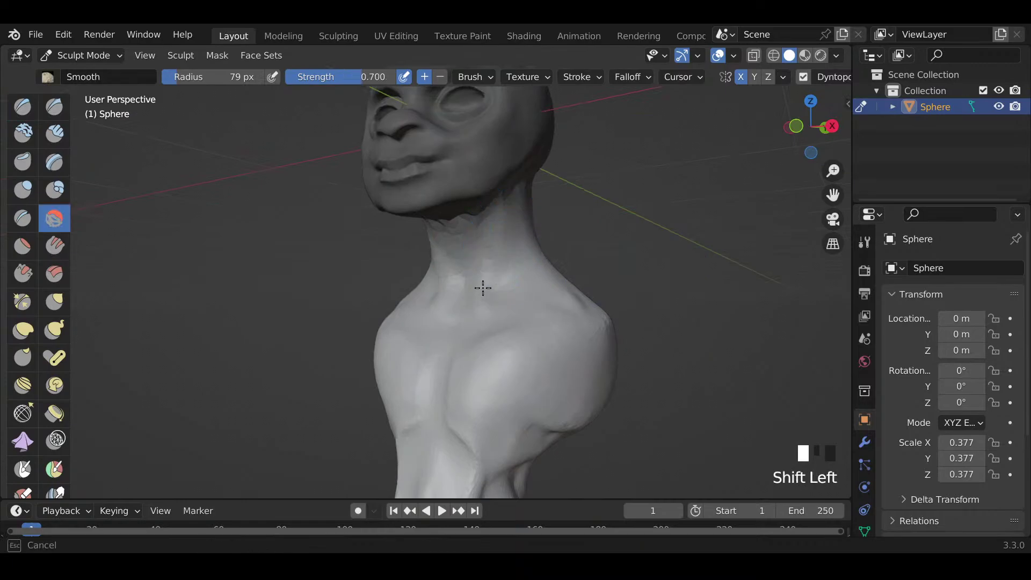
pyautogui.moveTo(546, 279)
pyautogui.keyDown('shift'); pyautogui.mouseDown()
pyautogui.moveTo(571, 306)
pyautogui.moveTo(506, 294)
pyautogui.mouseUp(); pyautogui.keyUp('shift')
pyautogui.moveTo(506, 293); pyautogui.dragTo(530, 295, button='middle')
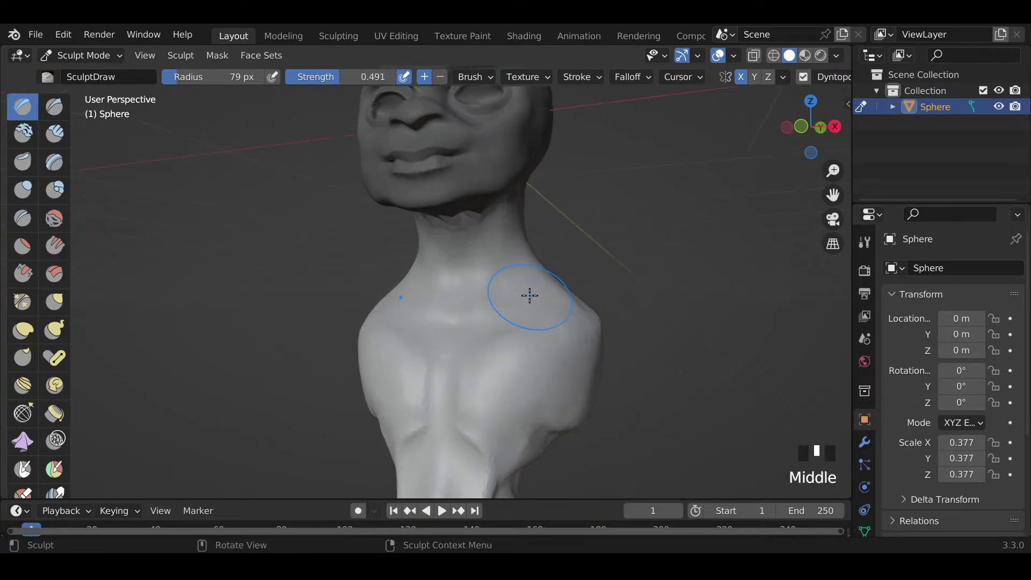
# Step: Set the Draw brush radius to 42 px, build up tendons down the front of the neck, and smooth them
pyautogui.press('f')
pyautogui.click(476, 319)
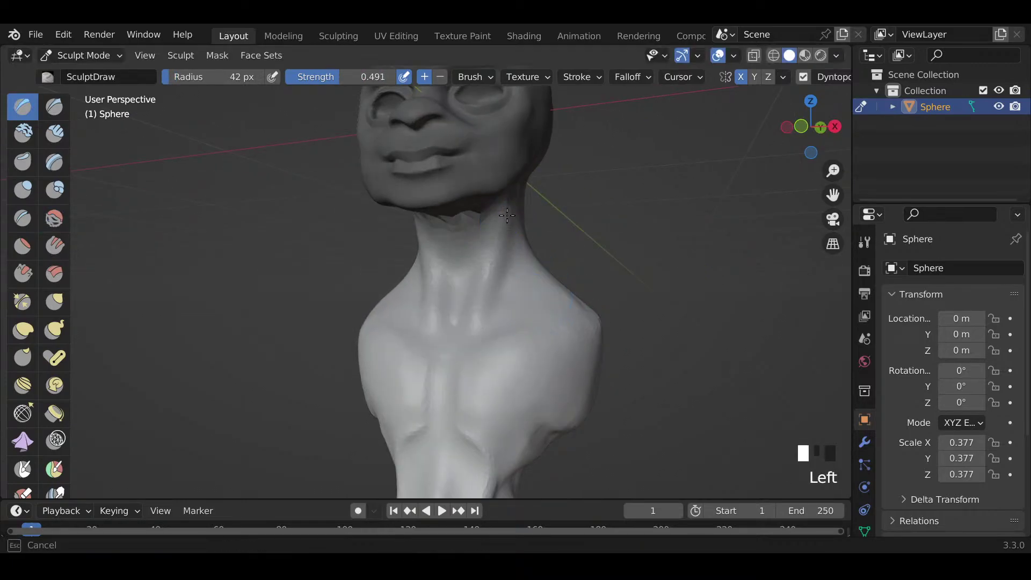
pyautogui.moveTo(507, 215)
pyautogui.mouseDown()
pyautogui.moveTo(459, 253)
pyautogui.moveTo(498, 237)
pyautogui.moveTo(499, 285)
pyautogui.moveTo(530, 309)
pyautogui.mouseUp()
pyautogui.moveTo(499, 259)
pyautogui.keyDown('shift'); pyautogui.mouseDown()
pyautogui.moveTo(502, 285)
pyautogui.moveTo(479, 327)
pyautogui.mouseUp(); pyautogui.keyUp('shift')
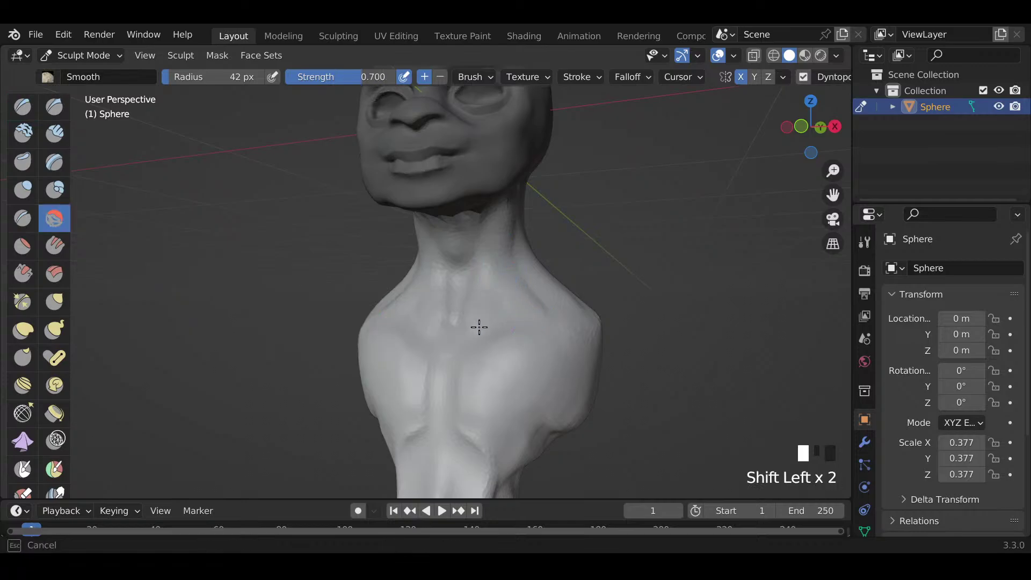
pyautogui.keyDown('shift'); pyautogui.moveTo(485, 214); pyautogui.dragTo(472, 316); pyautogui.keyUp('shift')
pyautogui.moveTo(495, 219); pyautogui.dragTo(471, 334)
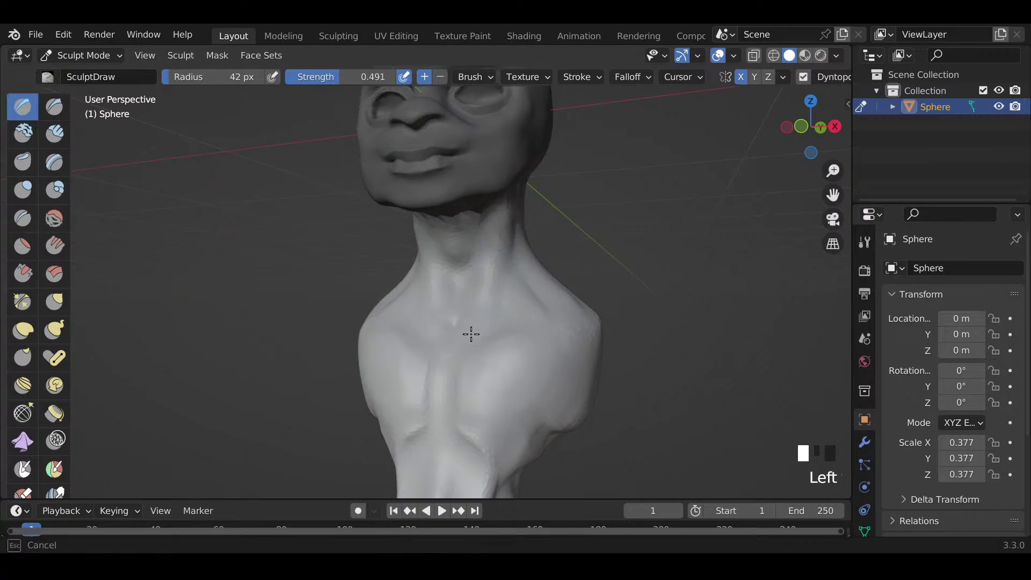
pyautogui.keyDown('shift'); pyautogui.moveTo(496, 239); pyautogui.dragTo(458, 336); pyautogui.keyUp('shift')
# Step: Build up a muscle ridge down the side of the neck onto the shoulder and smooth it
pyautogui.moveTo(465, 301); pyautogui.dragTo(441, 278, button='middle')
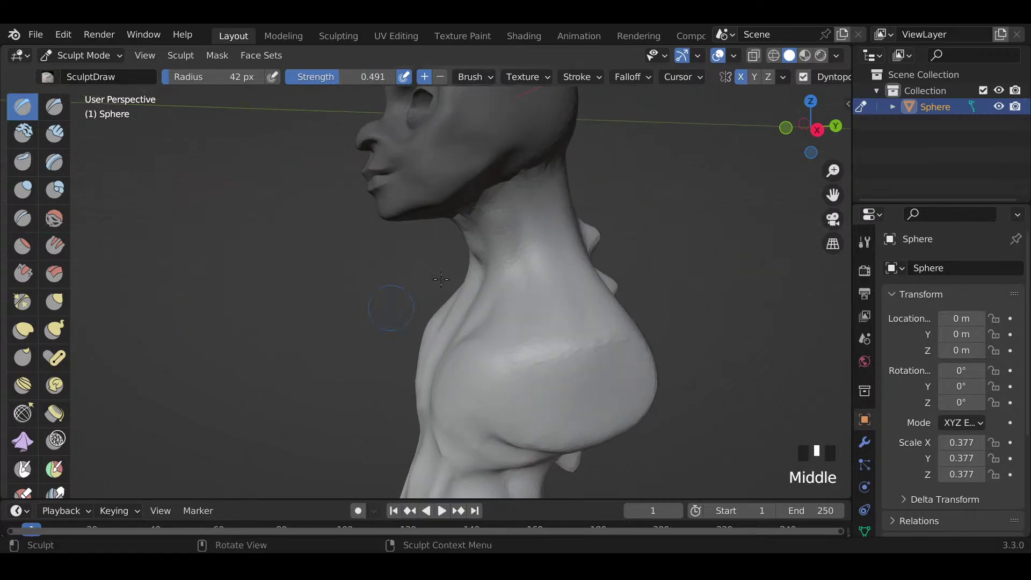
pyautogui.moveTo(518, 187); pyautogui.dragTo(555, 341)
pyautogui.keyDown('shift'); pyautogui.moveTo(526, 218); pyautogui.dragTo(562, 329); pyautogui.keyUp('shift')
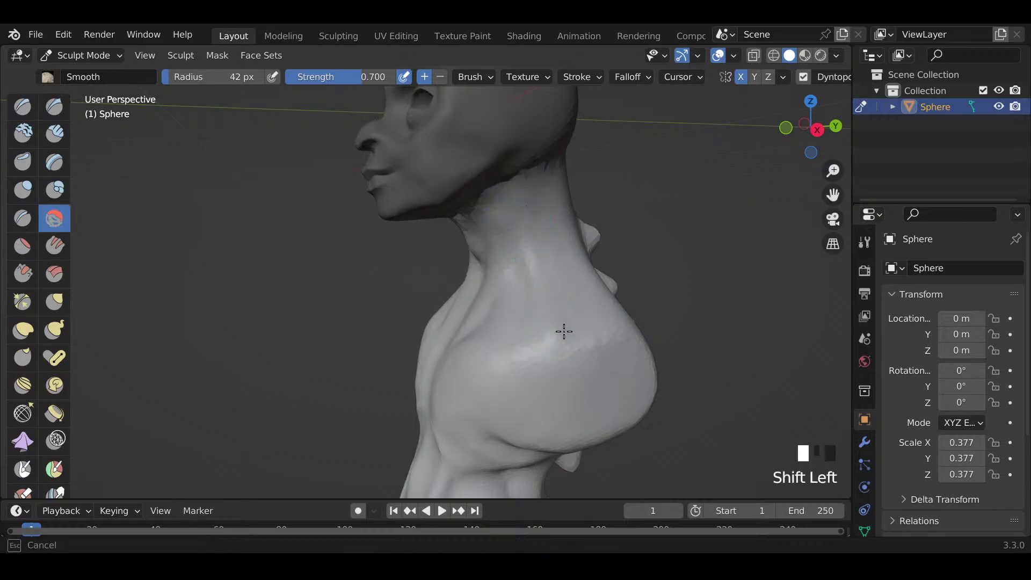
pyautogui.keyDown('shift'); pyautogui.moveTo(533, 265); pyautogui.dragTo(550, 347); pyautogui.keyUp('shift')
# Step: Enlarge the brush and build up a rounded vertical bulge in the middle of the first waist's front panel
pyautogui.scroll(-2, 550, 347)
pyautogui.moveTo(550, 348); pyautogui.dragTo(649, 365, button='middle')
pyautogui.scroll(3, 535, 399)
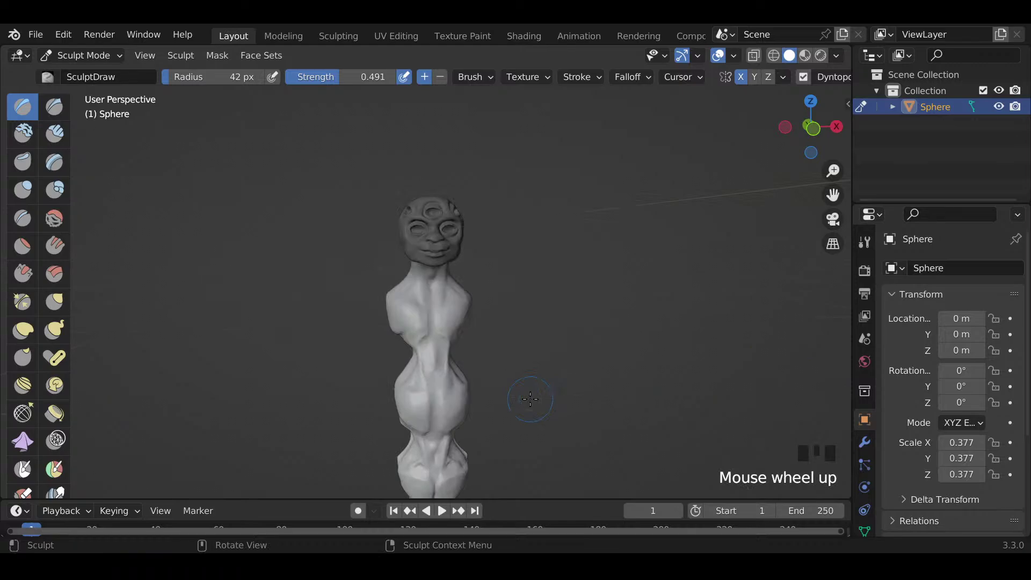
pyautogui.scroll(2, 530, 399)
pyautogui.scroll(-3, 515, 409)
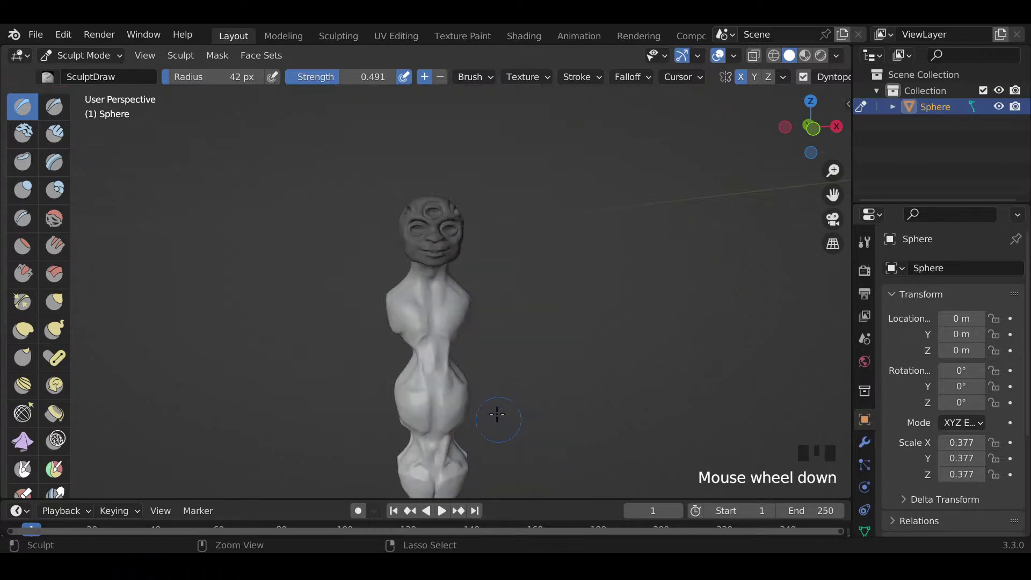
pyautogui.keyDown('ctrl'); pyautogui.moveTo(498, 413); pyautogui.dragTo(433, 415, button='middle'); pyautogui.keyUp('ctrl')
pyautogui.moveTo(432, 395)
pyautogui.mouseDown()
pyautogui.moveTo(435, 431)
pyautogui.moveTo(447, 412)
pyautogui.mouseUp()
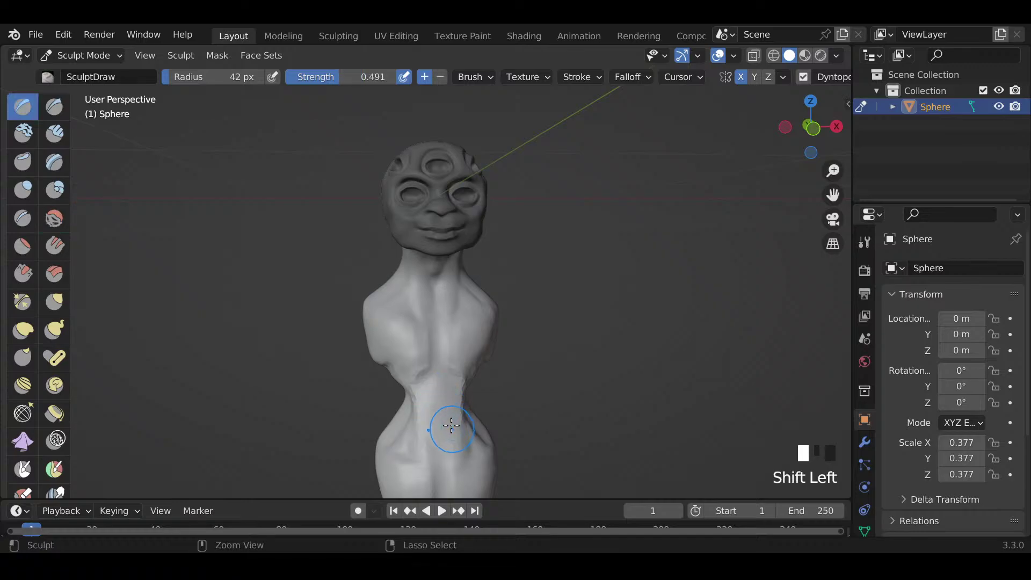
pyautogui.keyDown('ctrl'); pyautogui.moveTo(452, 426); pyautogui.dragTo(455, 397, button='middle'); pyautogui.keyUp('ctrl')
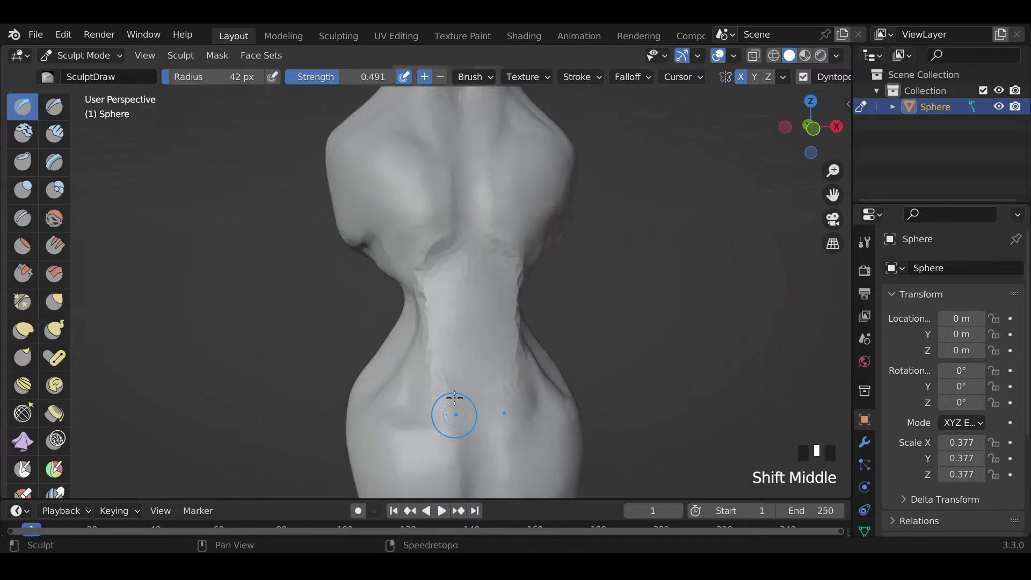
pyautogui.moveTo(470, 283); pyautogui.dragTo(470, 359)
pyautogui.press('f')
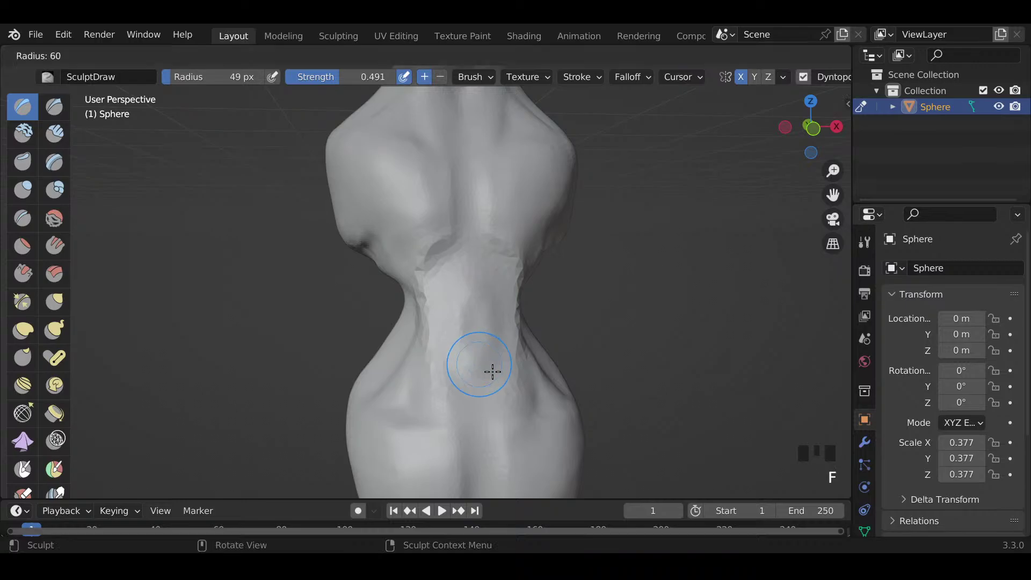
pyautogui.click(498, 375)
pyautogui.moveTo(472, 295); pyautogui.dragTo(472, 362)
pyautogui.moveTo(470, 291)
pyautogui.mouseDown()
pyautogui.moveTo(446, 323)
pyautogui.moveTo(467, 329)
pyautogui.moveTo(475, 376)
pyautogui.mouseUp()
# Step: Set the brush radius to 38 px, build up the side edge of the first waist's panel, and smooth it
pyautogui.moveTo(491, 365)
pyautogui.mouseDown(button='middle')
pyautogui.moveTo(511, 370)
pyautogui.moveTo(472, 363)
pyautogui.moveTo(538, 400)
pyautogui.moveTo(498, 379)
pyautogui.moveTo(512, 357)
pyautogui.mouseUp(button='middle')
pyautogui.press('f')
pyautogui.click(520, 396)
pyautogui.moveTo(553, 305)
pyautogui.mouseDown()
pyautogui.moveTo(500, 424)
pyautogui.moveTo(502, 414)
pyautogui.mouseUp()
pyautogui.keyDown('shift'); pyautogui.moveTo(531, 335); pyautogui.dragTo(499, 416); pyautogui.keyUp('shift')
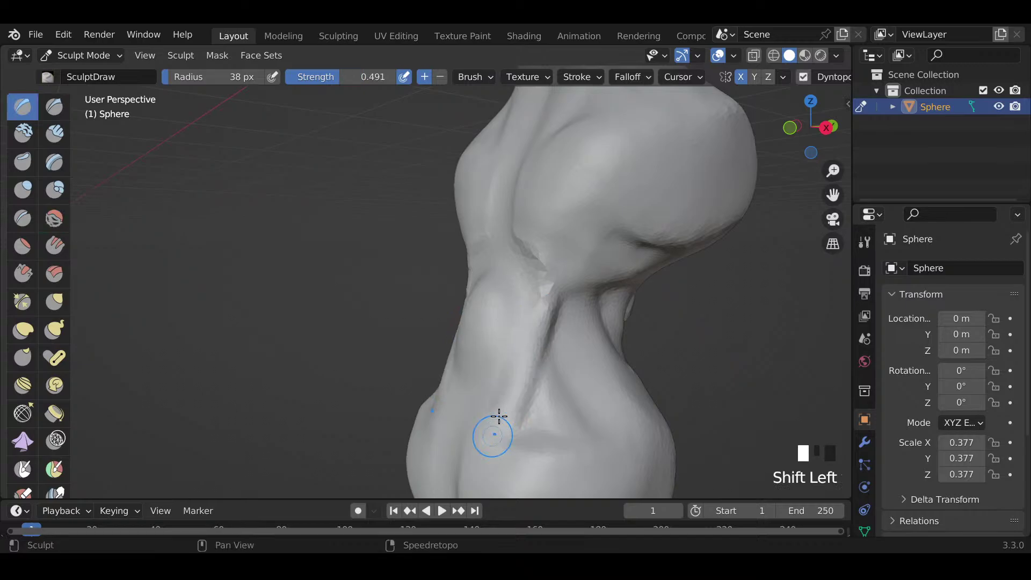
pyautogui.keyDown('shift'); pyautogui.moveTo(541, 306); pyautogui.dragTo(510, 329); pyautogui.keyUp('shift')
# Step: Smooth the upper edge of the first waist's panel and the dents at the second segment's lower front edge
pyautogui.moveTo(594, 324); pyautogui.dragTo(541, 272, button='middle')
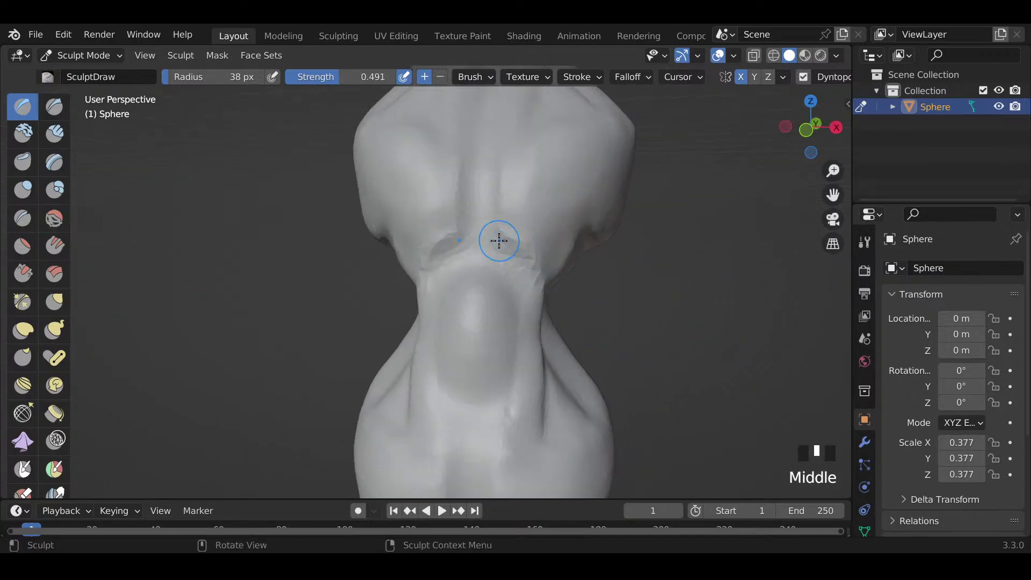
pyautogui.moveTo(499, 241)
pyautogui.mouseDown()
pyautogui.moveTo(539, 281)
pyautogui.moveTo(505, 231)
pyautogui.moveTo(545, 288)
pyautogui.mouseUp()
pyautogui.scroll(-4, 547, 303)
pyautogui.keyDown('shift'); pyautogui.moveTo(540, 355); pyautogui.dragTo(531, 236, button='middle'); pyautogui.keyUp('shift')
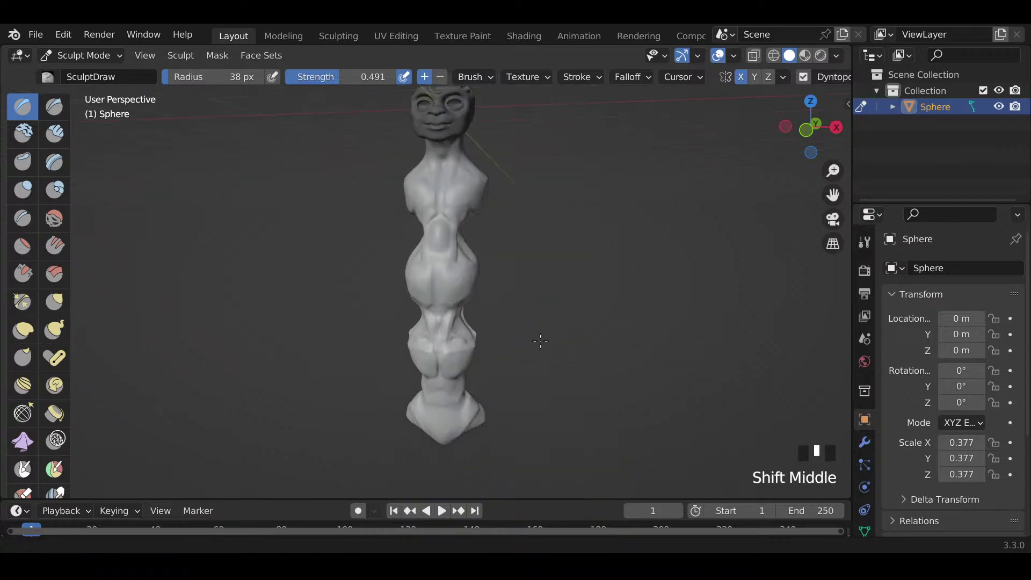
pyautogui.scroll(4, 430, 400)
pyautogui.moveTo(440, 404)
pyautogui.mouseDown(button='middle')
pyautogui.moveTo(463, 395)
pyautogui.moveTo(444, 375)
pyautogui.mouseUp(button='middle')
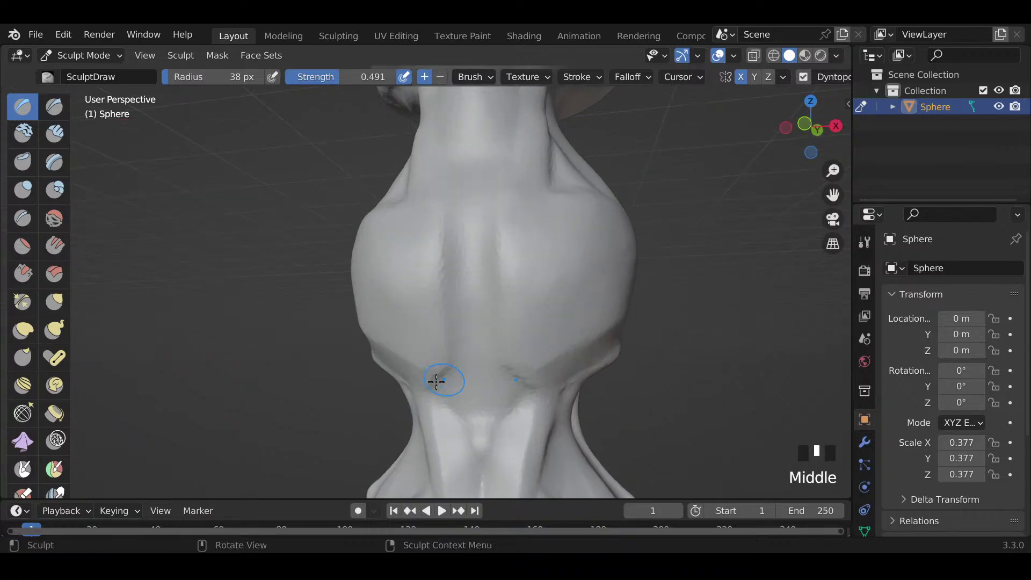
pyautogui.moveTo(444, 375)
pyautogui.mouseDown()
pyautogui.moveTo(437, 369)
pyautogui.moveTo(449, 375)
pyautogui.moveTo(428, 408)
pyautogui.mouseUp()
# Step: Set the brush radius to 65 px and smooth the centre of the second waist's front panel
pyautogui.scroll(-5, 444, 402)
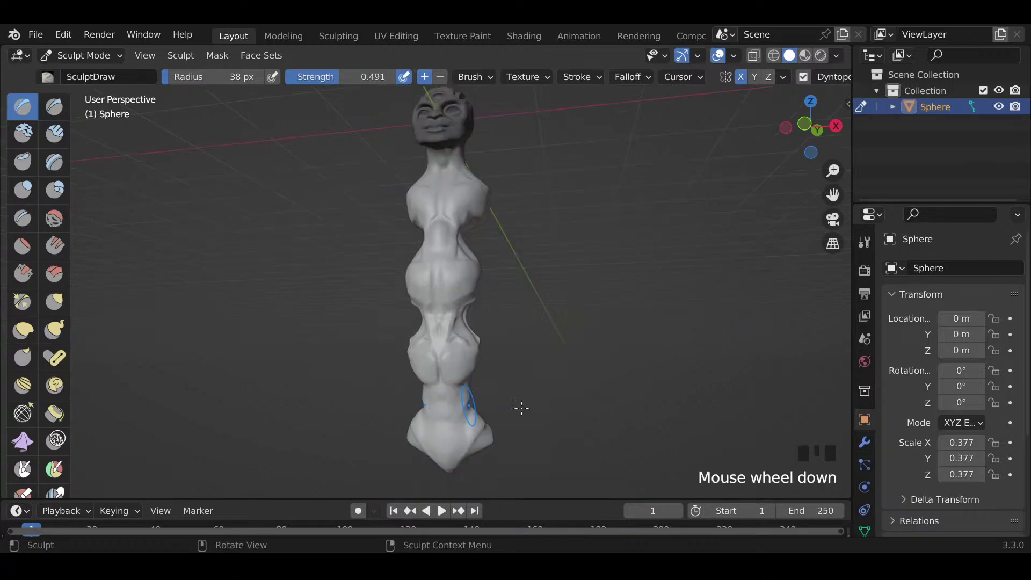
pyautogui.scroll(6, 568, 407)
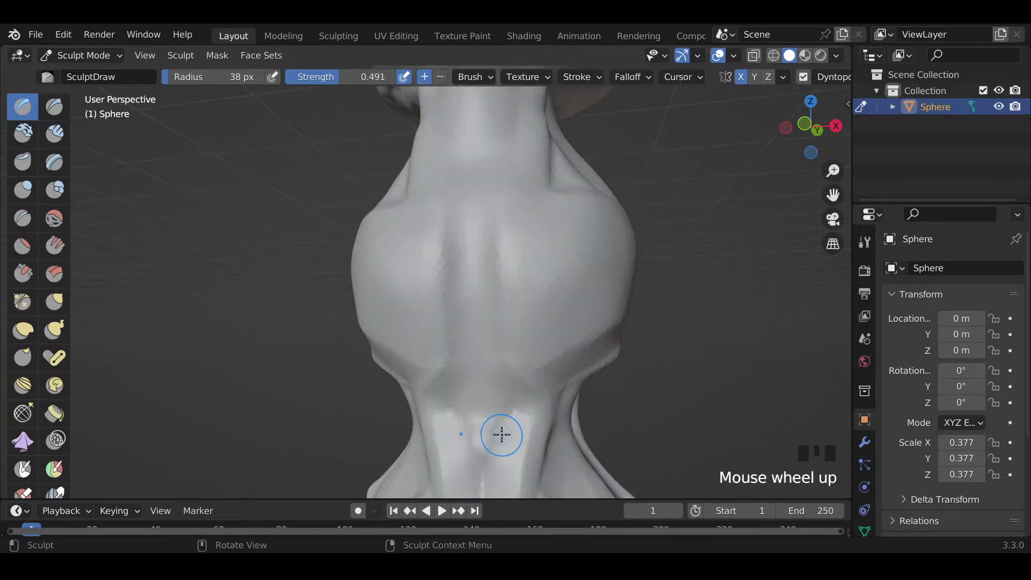
pyautogui.moveTo(502, 436)
pyautogui.keyDown('shift'); pyautogui.mouseDown(button='middle')
pyautogui.moveTo(514, 426)
pyautogui.moveTo(449, 248)
pyautogui.mouseUp(button='middle'); pyautogui.keyUp('shift')
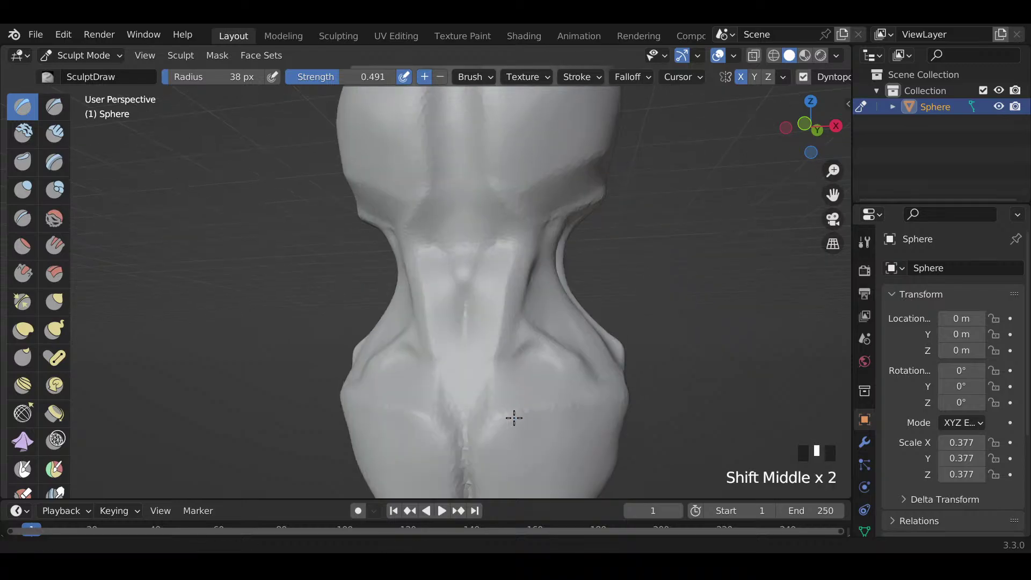
pyautogui.press('f')
pyautogui.click(472, 276)
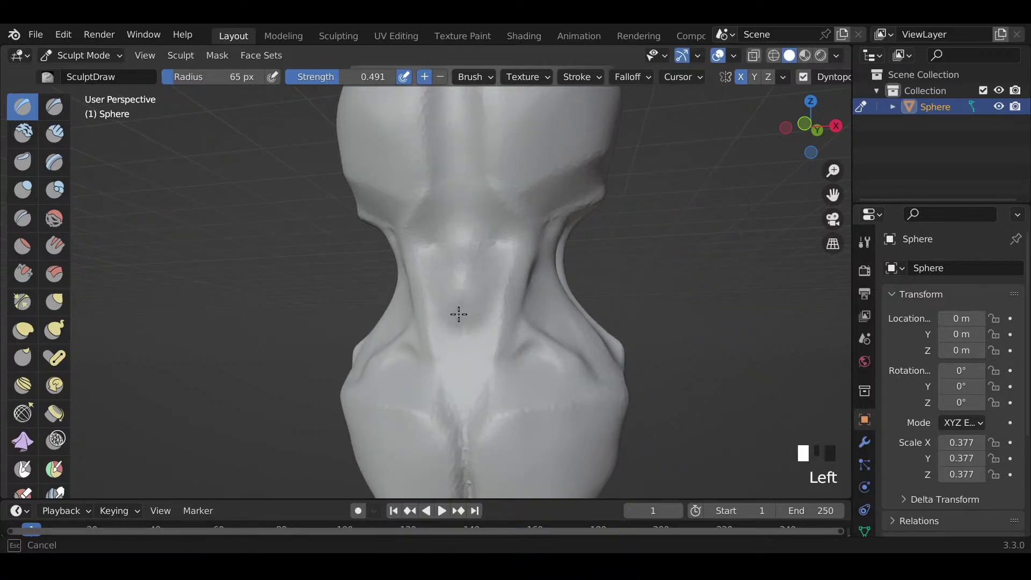
pyautogui.moveTo(458, 315)
pyautogui.keyDown('shift'); pyautogui.mouseDown()
pyautogui.moveTo(465, 292)
pyautogui.moveTo(463, 313)
pyautogui.mouseUp(); pyautogui.keyUp('shift')
# Step: Smooth the bulge on the first waist's front panel up to its top edge
pyautogui.scroll(-5, 484, 328)
pyautogui.moveTo(487, 330)
pyautogui.mouseDown(button='middle')
pyautogui.moveTo(502, 323)
pyautogui.moveTo(560, 337)
pyautogui.moveTo(495, 313)
pyautogui.mouseUp(button='middle')
pyautogui.scroll(5, 559, 328)
pyautogui.moveTo(496, 313)
pyautogui.keyDown('shift'); pyautogui.mouseDown()
pyautogui.moveTo(466, 281)
pyautogui.moveTo(477, 182)
pyautogui.mouseUp(); pyautogui.keyUp('shift')
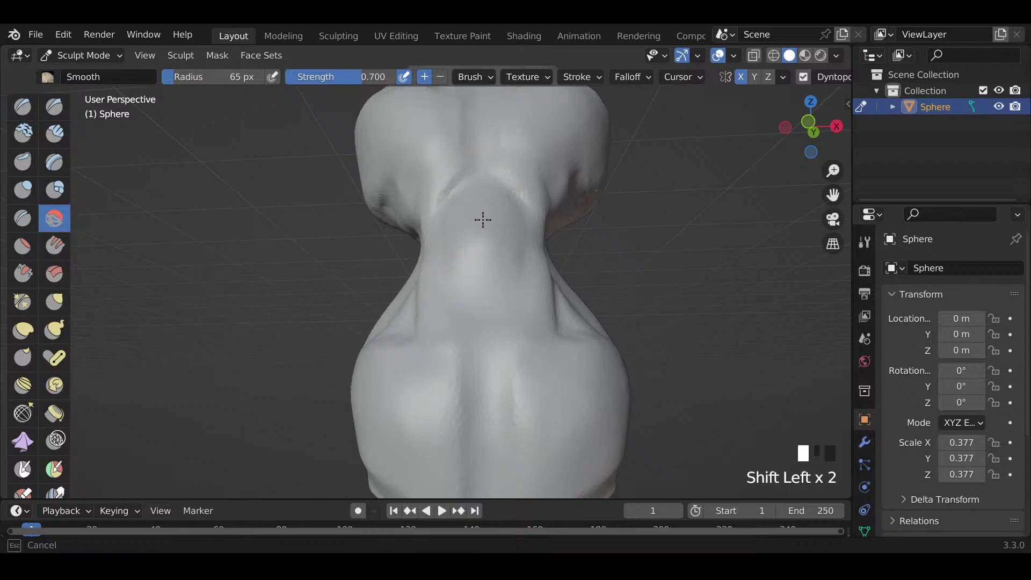
pyautogui.keyDown('shift'); pyautogui.moveTo(483, 220); pyautogui.dragTo(499, 234); pyautogui.keyUp('shift')
# Step: Set the Draw brush to Subtract, carve a hollow down the centre of the first waist's panel, and smooth it
pyautogui.moveTo(499, 234)
pyautogui.mouseDown(button='middle')
pyautogui.moveTo(543, 236)
pyautogui.moveTo(459, 253)
pyautogui.moveTo(493, 237)
pyautogui.mouseUp(button='middle')
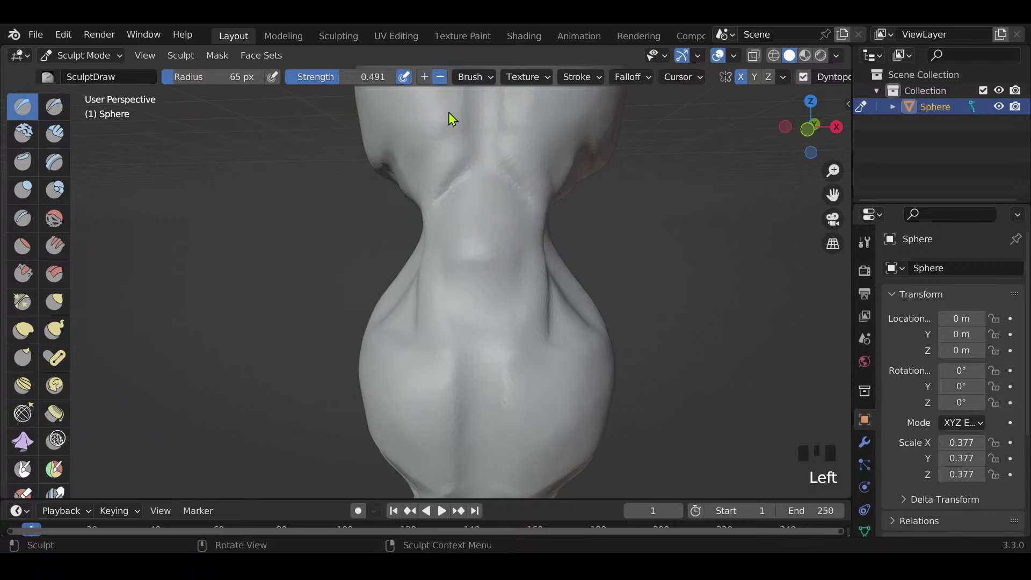
pyautogui.moveTo(466, 187)
pyautogui.mouseDown()
pyautogui.moveTo(463, 240)
pyautogui.moveTo(477, 286)
pyautogui.mouseUp()
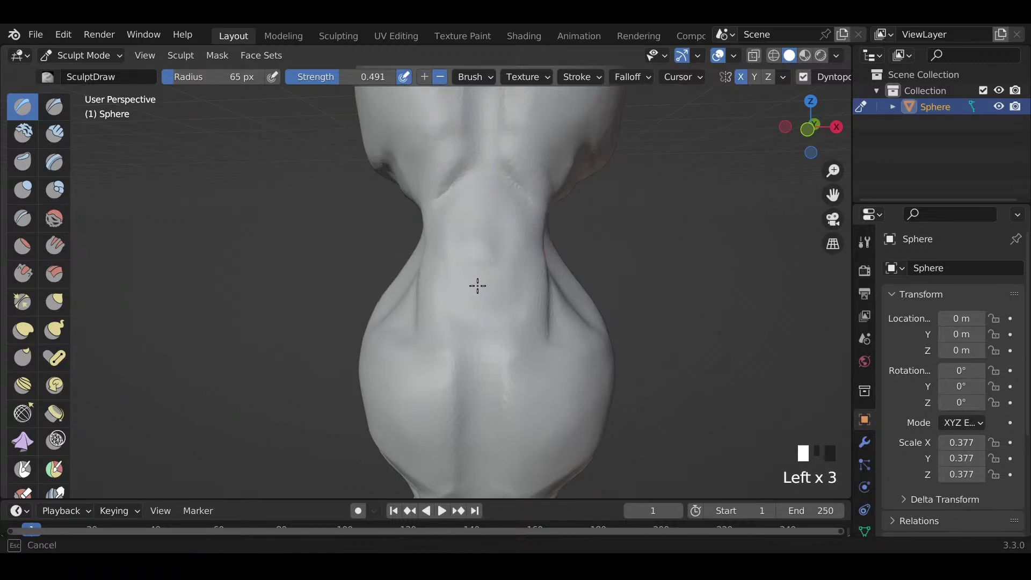
pyautogui.moveTo(480, 215)
pyautogui.keyDown('shift'); pyautogui.mouseDown()
pyautogui.moveTo(462, 253)
pyautogui.moveTo(467, 216)
pyautogui.moveTo(476, 283)
pyautogui.moveTo(467, 295)
pyautogui.moveTo(467, 221)
pyautogui.mouseUp(); pyautogui.keyUp('shift')
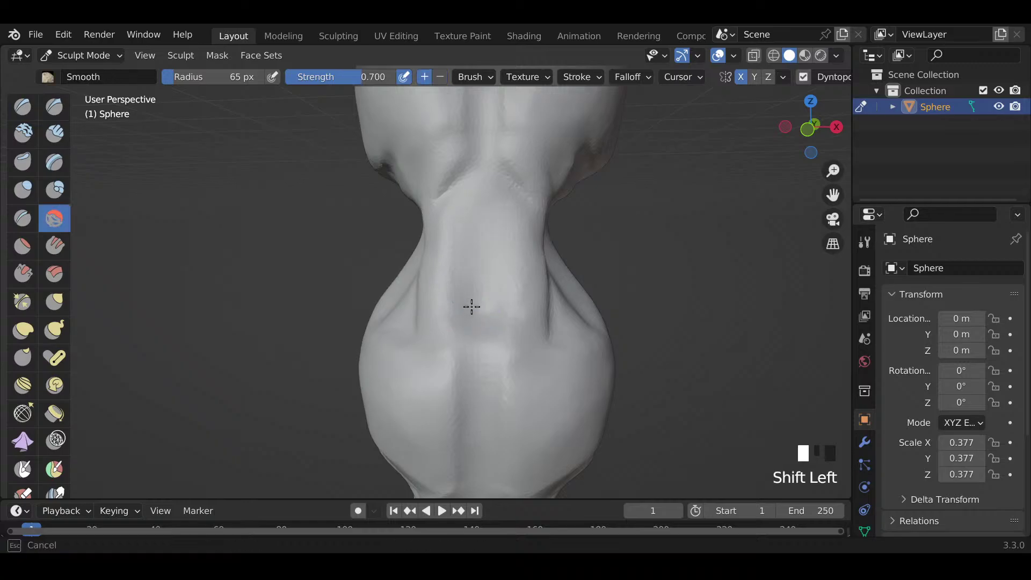
pyautogui.keyDown('shift'); pyautogui.moveTo(471, 306); pyautogui.dragTo(469, 314); pyautogui.keyUp('shift')
pyautogui.moveTo(470, 212); pyautogui.dragTo(478, 299)
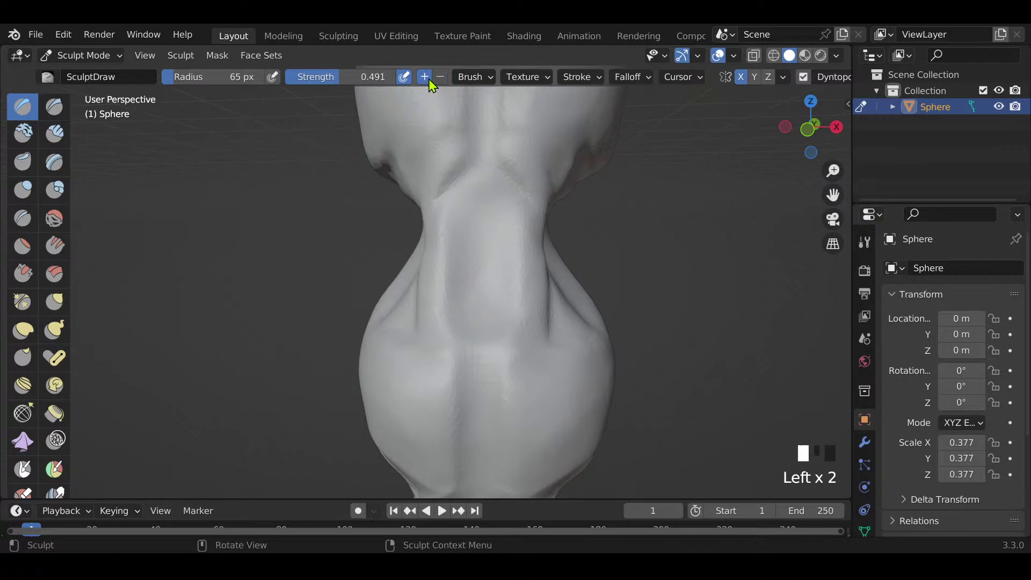
# Step: Set the Draw brush to Add with a 46 px radius and raise a round bump inside the first waist's hollow
pyautogui.press('f')
pyautogui.click(467, 223)
pyautogui.moveTo(478, 256)
pyautogui.mouseDown()
pyautogui.moveTo(478, 277)
pyautogui.moveTo(504, 301)
pyautogui.mouseUp()
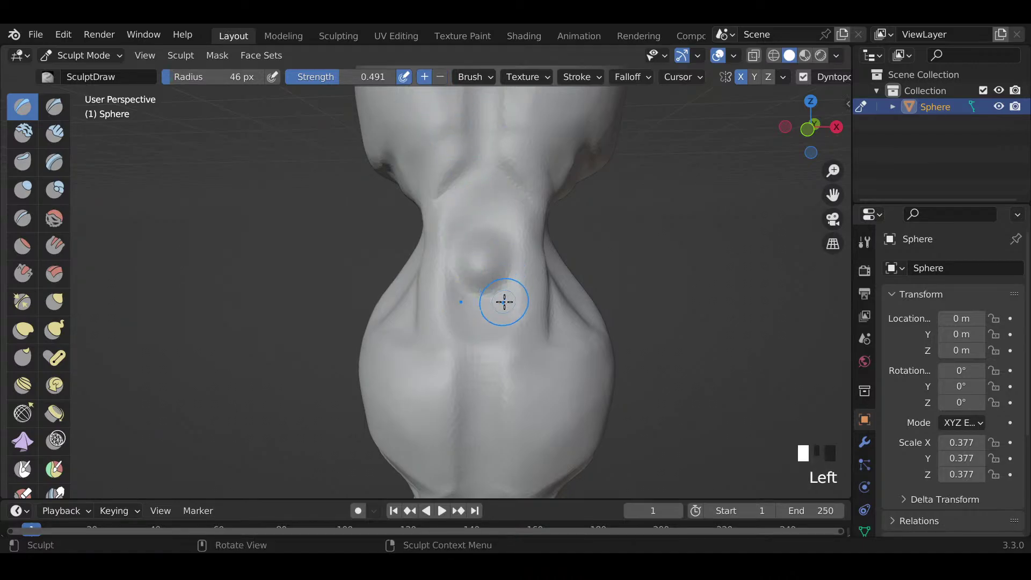
# Step: Set the Draw brush to Subtract and carve a hollow into the second waist's front panel
pyautogui.scroll(-5, 504, 301)
pyautogui.keyDown('shift'); pyautogui.moveTo(508, 371); pyautogui.dragTo(486, 320, button='middle'); pyautogui.keyUp('shift')
pyautogui.scroll(2, 485, 320)
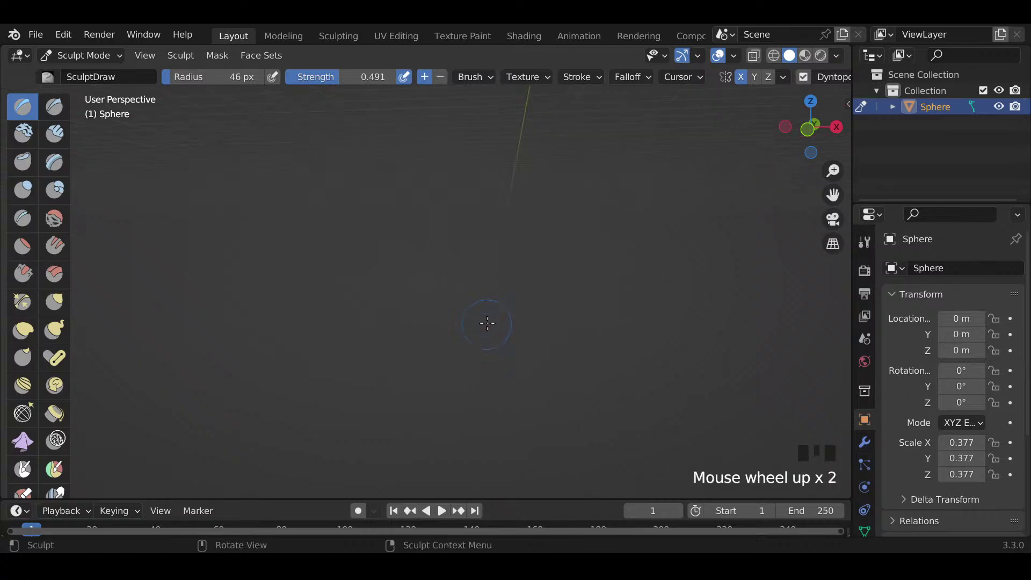
pyautogui.scroll(-1, 487, 309)
pyautogui.click(438, 76)
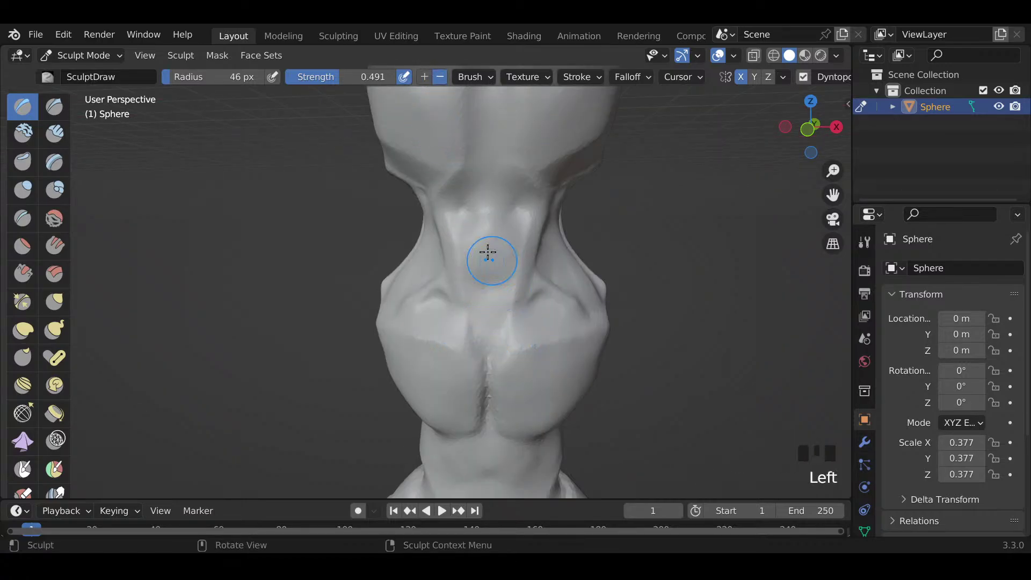
pyautogui.moveTo(467, 218)
pyautogui.mouseDown()
pyautogui.moveTo(483, 297)
pyautogui.moveTo(476, 219)
pyautogui.moveTo(490, 222)
pyautogui.moveTo(480, 253)
pyautogui.moveTo(500, 274)
pyautogui.mouseUp()
# Step: Set the Draw brush to Add with a 77 px radius and build up the lower side of the first segment
pyautogui.scroll(-2, 508, 296)
pyautogui.moveTo(511, 298)
pyautogui.mouseDown(button='middle')
pyautogui.moveTo(548, 315)
pyautogui.moveTo(538, 326)
pyautogui.moveTo(574, 368)
pyautogui.mouseUp(button='middle')
pyautogui.scroll(2, 531, 302)
pyautogui.scroll(3, 537, 327)
pyautogui.press('f')
pyautogui.press('f')
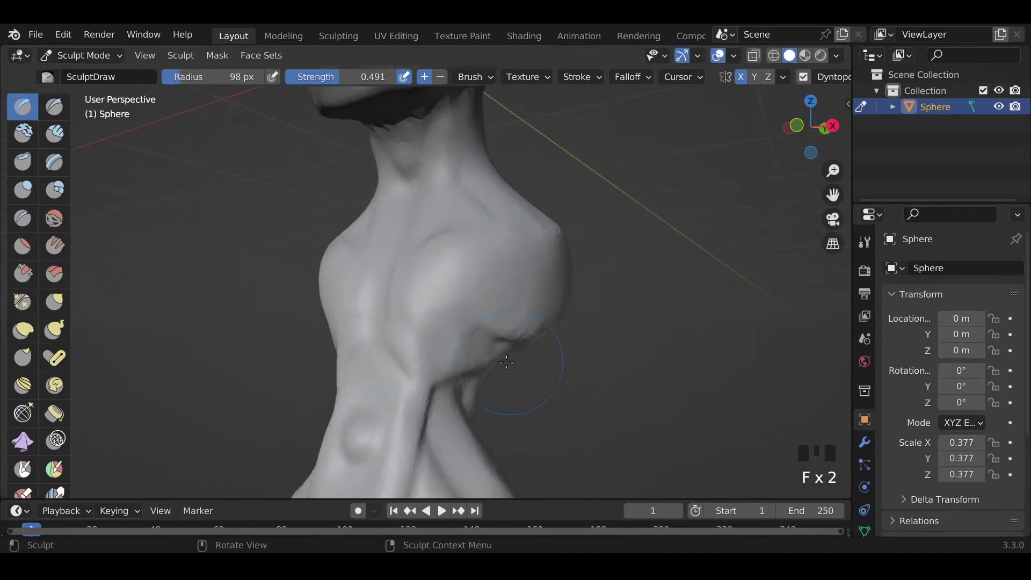
pyautogui.press('f')
pyautogui.click(437, 359)
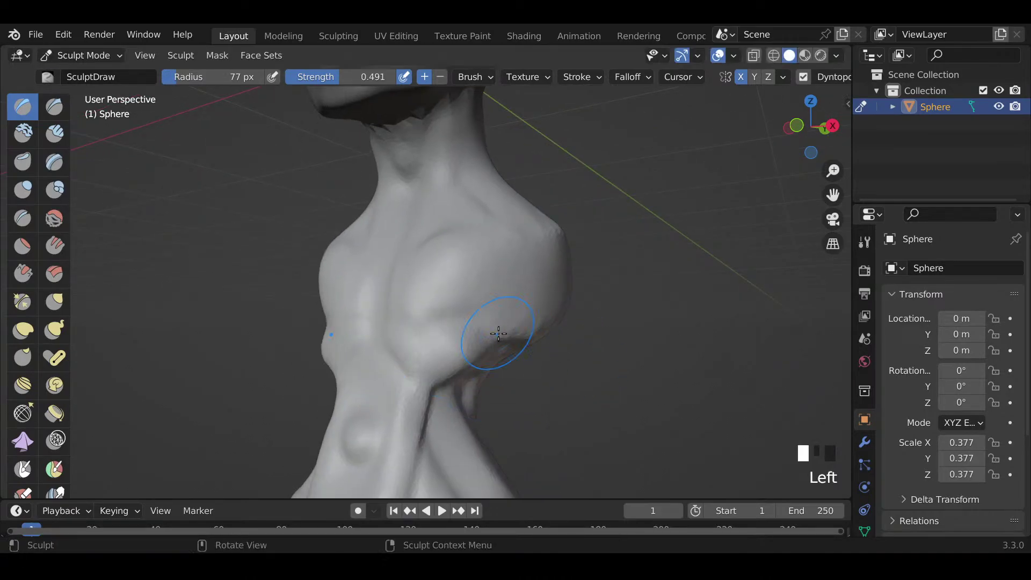
# Step: Build up the muscle bulges at the first segment's lower front and smooth them toward its outer sides
pyautogui.moveTo(491, 338); pyautogui.dragTo(420, 343, button='middle')
pyautogui.moveTo(442, 352)
pyautogui.mouseDown()
pyautogui.moveTo(535, 307)
pyautogui.moveTo(462, 336)
pyautogui.moveTo(414, 332)
pyautogui.moveTo(433, 365)
pyautogui.mouseUp()
pyautogui.moveTo(433, 364); pyautogui.dragTo(421, 338, button='middle')
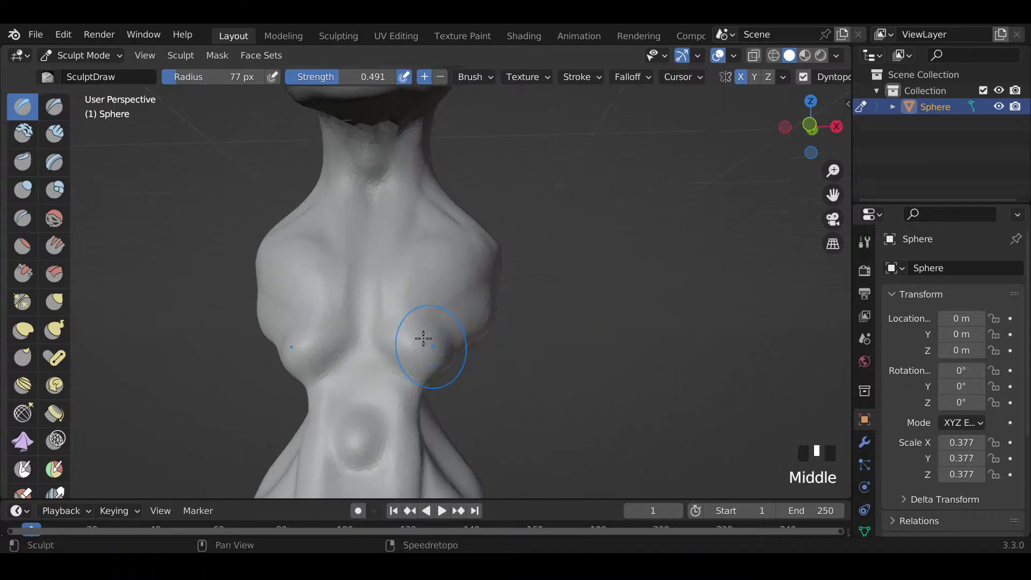
pyautogui.moveTo(421, 339)
pyautogui.keyDown('shift'); pyautogui.mouseDown()
pyautogui.moveTo(437, 356)
pyautogui.moveTo(442, 332)
pyautogui.moveTo(481, 302)
pyautogui.moveTo(481, 310)
pyautogui.mouseUp(); pyautogui.keyUp('shift')
pyautogui.moveTo(480, 313); pyautogui.dragTo(421, 327, button='middle')
pyautogui.moveTo(437, 327)
pyautogui.mouseDown()
pyautogui.moveTo(502, 311)
pyautogui.moveTo(503, 264)
pyautogui.mouseUp()
pyautogui.moveTo(435, 309)
pyautogui.keyDown('shift'); pyautogui.mouseDown()
pyautogui.moveTo(522, 260)
pyautogui.moveTo(495, 315)
pyautogui.moveTo(421, 290)
pyautogui.moveTo(497, 253)
pyautogui.mouseUp(); pyautogui.keyUp('shift')
# Step: Set the brush radius to 50 px and build up a ridge from the back of the neck to the shoulder beside the spikes
pyautogui.moveTo(497, 253)
pyautogui.mouseDown(button='middle')
pyautogui.moveTo(607, 344)
pyautogui.moveTo(589, 391)
pyautogui.mouseUp(button='middle')
pyautogui.scroll(-3, 607, 343)
pyautogui.moveTo(590, 390)
pyautogui.mouseDown(button='middle')
pyautogui.moveTo(258, 399)
pyautogui.moveTo(387, 393)
pyautogui.mouseUp(button='middle')
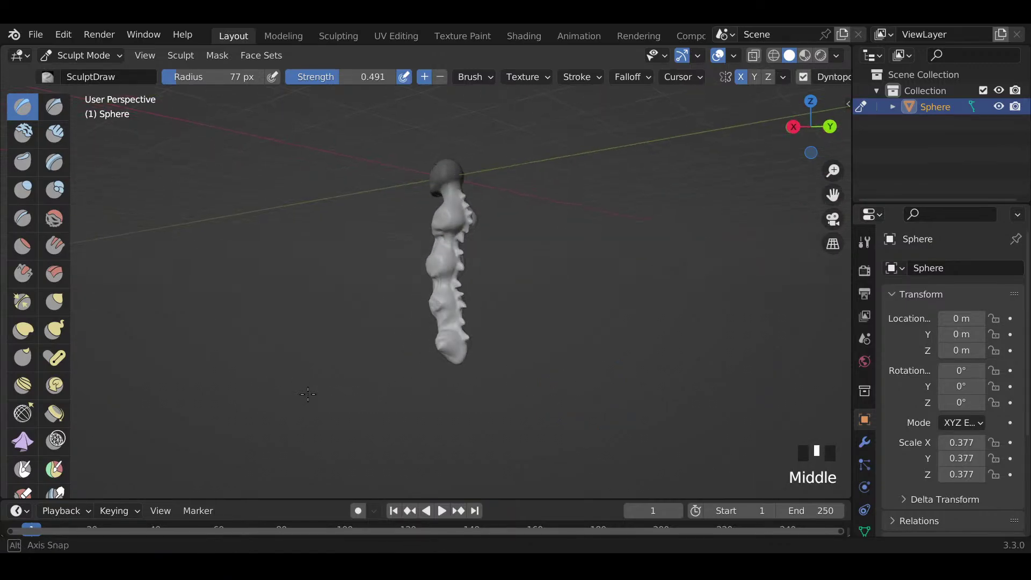
pyautogui.scroll(3, 461, 402)
pyautogui.moveTo(460, 403); pyautogui.dragTo(513, 377, button='middle')
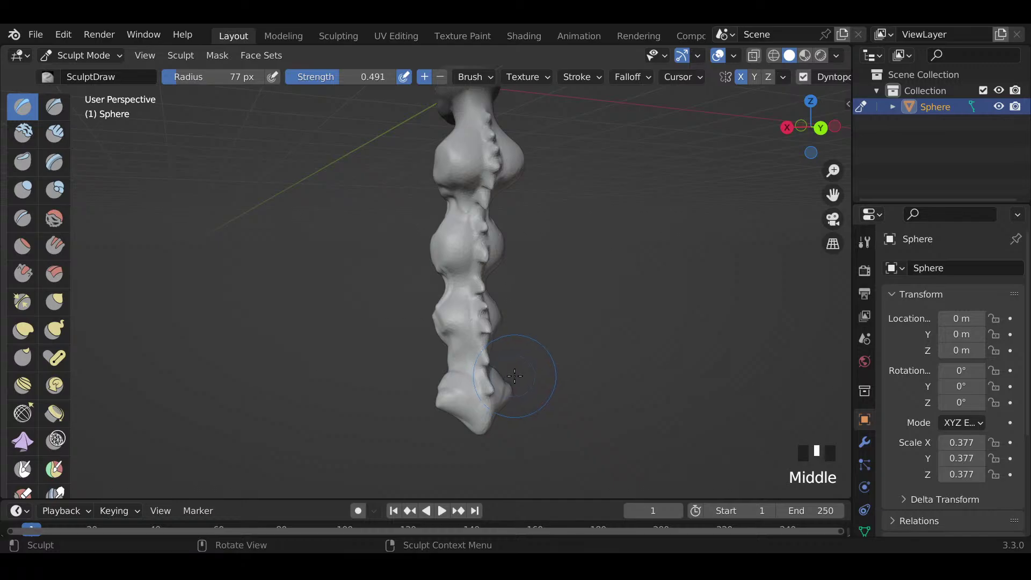
pyautogui.scroll(4, 514, 377)
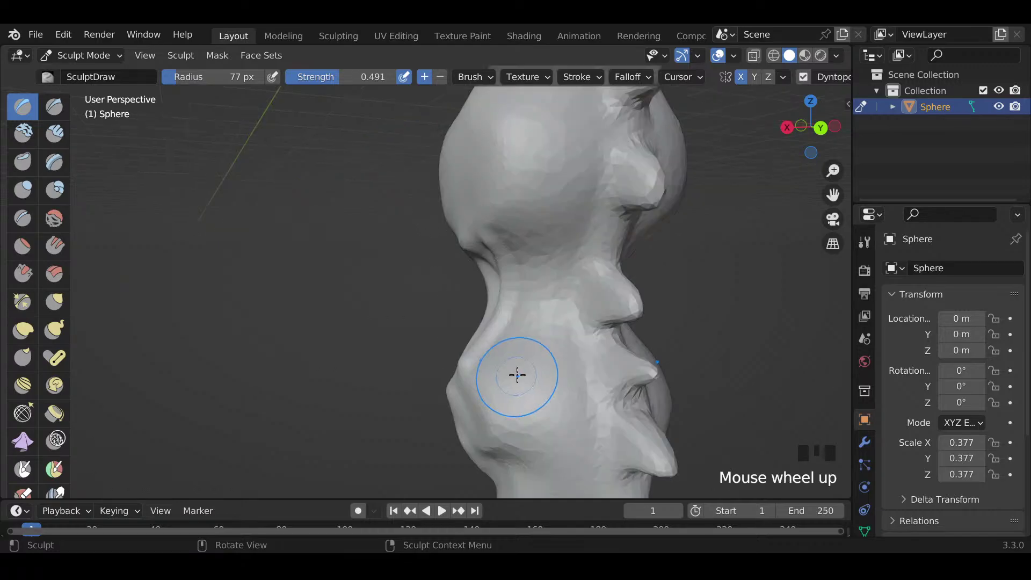
pyautogui.moveTo(517, 376)
pyautogui.keyDown('shift'); pyautogui.mouseDown(button='middle')
pyautogui.moveTo(494, 392)
pyautogui.moveTo(498, 413)
pyautogui.mouseUp(button='middle'); pyautogui.keyUp('shift')
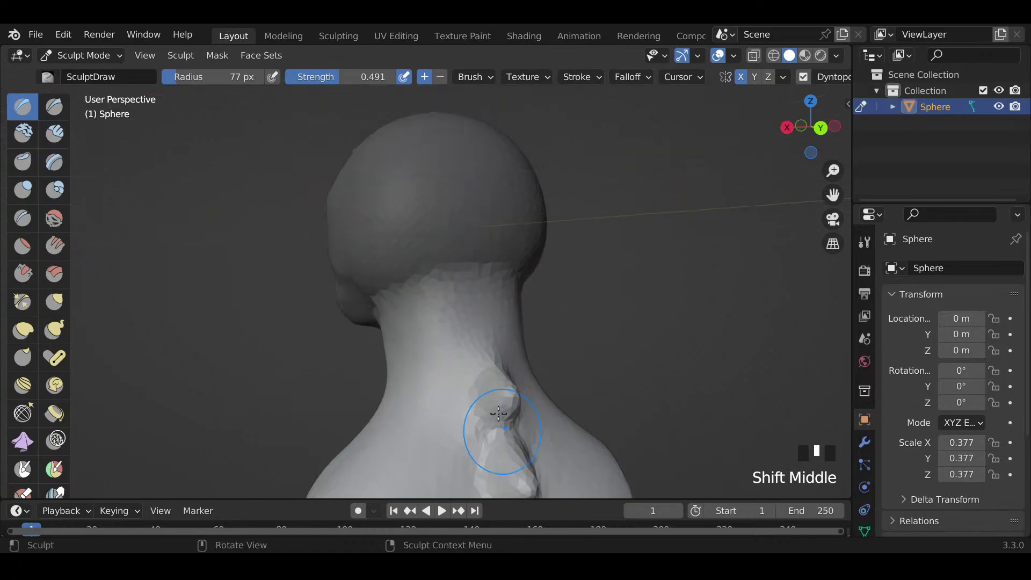
pyautogui.keyDown('shift'); pyautogui.moveTo(474, 373); pyautogui.dragTo(477, 368, button='middle'); pyautogui.keyUp('shift')
pyautogui.press('f')
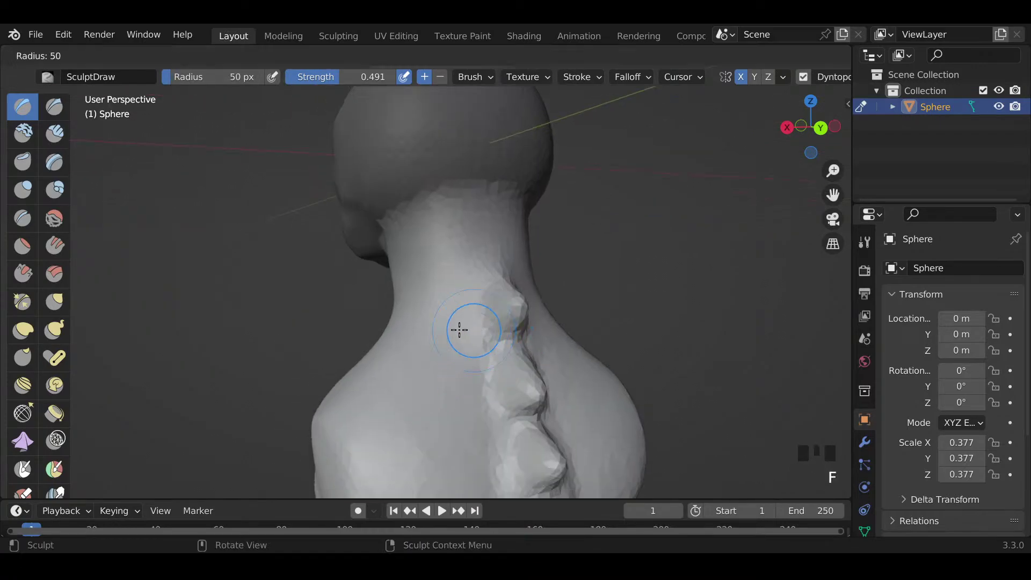
pyautogui.press('f')
pyautogui.press('f')
pyautogui.moveTo(449, 196)
pyautogui.mouseDown()
pyautogui.moveTo(433, 369)
pyautogui.moveTo(417, 419)
pyautogui.mouseUp()
pyautogui.moveTo(417, 419)
pyautogui.keyDown('shift'); pyautogui.mouseDown(button='middle')
pyautogui.moveTo(437, 419)
pyautogui.moveTo(424, 344)
pyautogui.mouseUp(button='middle'); pyautogui.keyUp('shift')
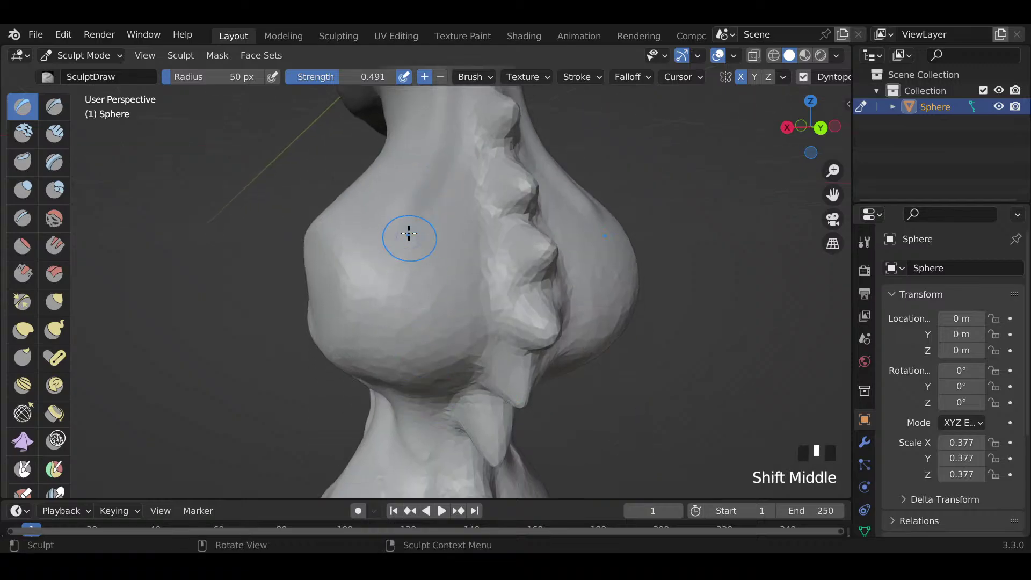
# Step: Build up a vertical ridge down the back of the first segment beside the spikes
pyautogui.moveTo(411, 222)
pyautogui.mouseDown()
pyautogui.moveTo(449, 239)
pyautogui.moveTo(442, 329)
pyautogui.moveTo(438, 321)
pyautogui.mouseUp()
pyautogui.moveTo(449, 236); pyautogui.dragTo(442, 368)
pyautogui.moveTo(449, 429)
pyautogui.keyDown('shift'); pyautogui.mouseDown(button='middle')
pyautogui.moveTo(361, 280)
pyautogui.moveTo(432, 331)
pyautogui.mouseUp(button='middle'); pyautogui.keyUp('shift')
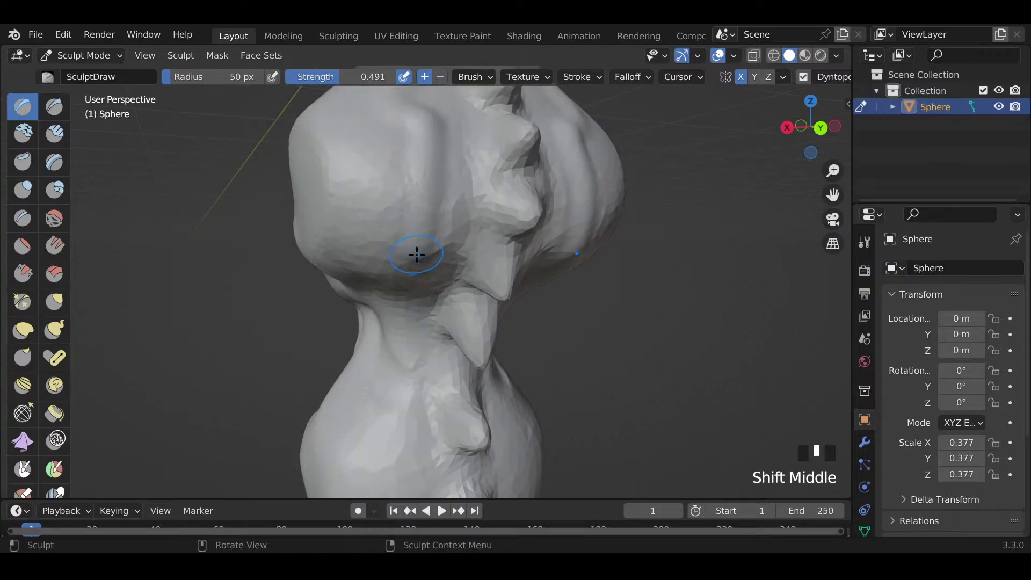
pyautogui.moveTo(417, 254); pyautogui.dragTo(416, 291)
# Step: Build up the ridge beside the spikes from the first waist down the back of the second segment
pyautogui.moveTo(406, 396); pyautogui.dragTo(400, 437)
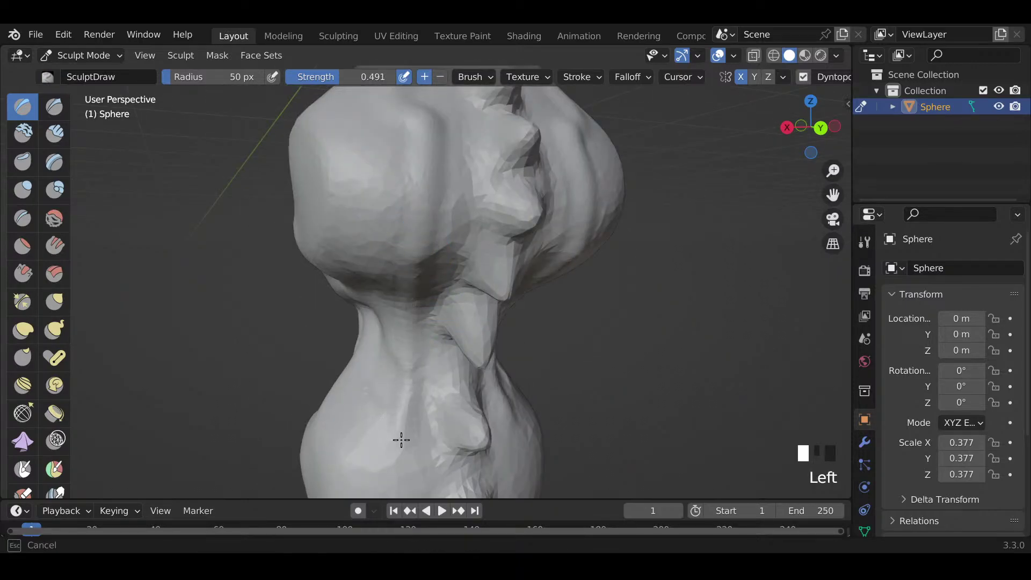
pyautogui.keyDown('shift'); pyautogui.moveTo(401, 437); pyautogui.dragTo(400, 320, button='middle'); pyautogui.keyUp('shift')
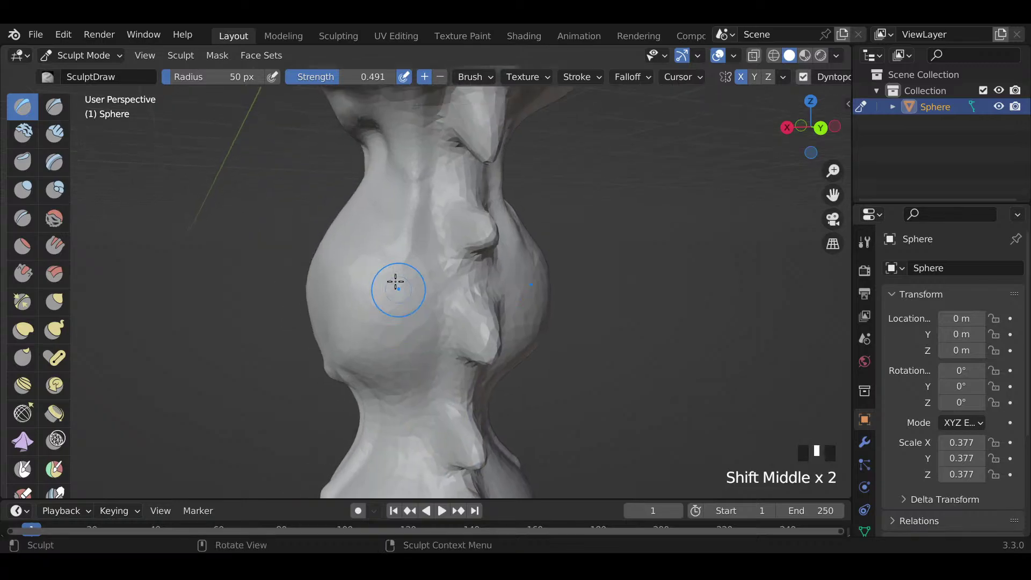
pyautogui.moveTo(396, 280)
pyautogui.mouseDown()
pyautogui.moveTo(405, 280)
pyautogui.moveTo(414, 340)
pyautogui.mouseUp()
pyautogui.keyDown('shift'); pyautogui.moveTo(415, 341); pyautogui.dragTo(418, 318, button='middle'); pyautogui.keyUp('shift')
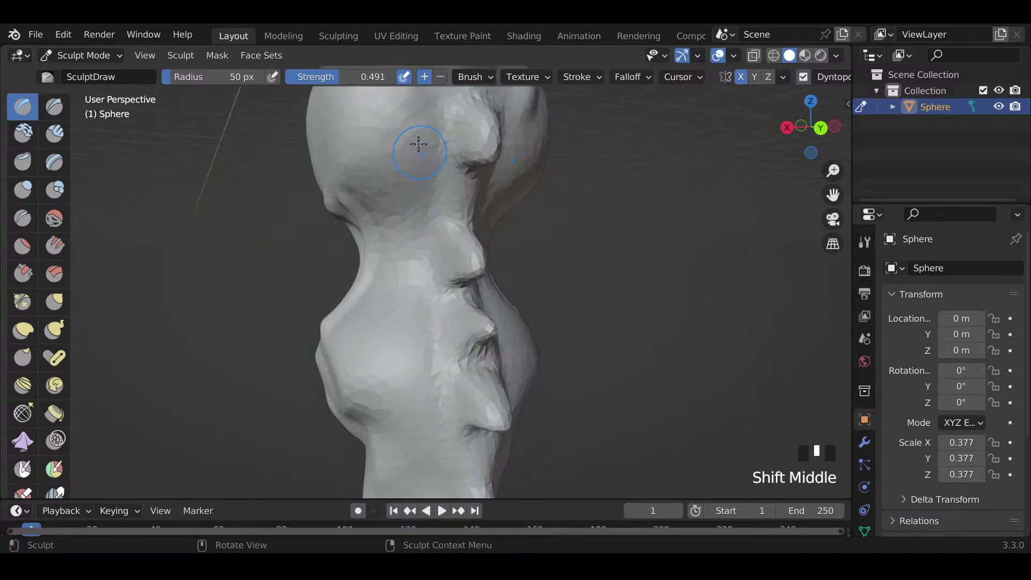
# Step: Extend the ridge beside the spikes from the lower second segment down through the third segment and the waist below it
pyautogui.moveTo(414, 113)
pyautogui.mouseDown()
pyautogui.moveTo(410, 320)
pyautogui.moveTo(385, 356)
pyautogui.moveTo(412, 382)
pyautogui.moveTo(424, 373)
pyautogui.mouseUp()
pyautogui.keyDown('shift'); pyautogui.moveTo(424, 372); pyautogui.dragTo(421, 363, button='middle'); pyautogui.keyUp('shift')
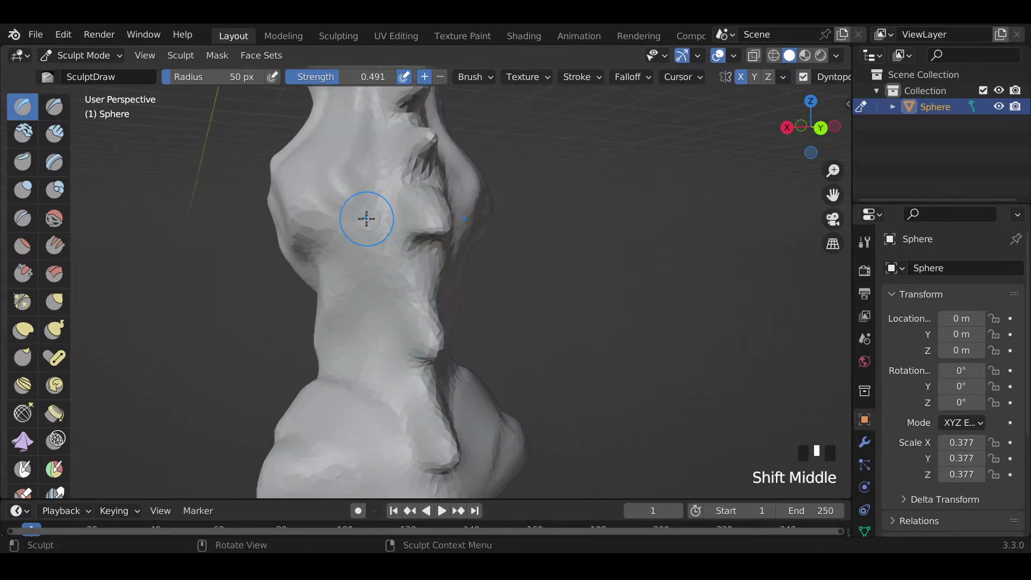
pyautogui.moveTo(359, 207); pyautogui.dragTo(372, 329)
pyautogui.moveTo(371, 370); pyautogui.dragTo(369, 367)
# Step: Set the brush radius to 88 px, thicken the back of the neck and smooth it down to the shoulder
pyautogui.moveTo(370, 366)
pyautogui.keyDown('shift'); pyautogui.mouseDown(button='middle')
pyautogui.moveTo(403, 218)
pyautogui.moveTo(407, 271)
pyautogui.mouseUp(button='middle'); pyautogui.keyUp('shift')
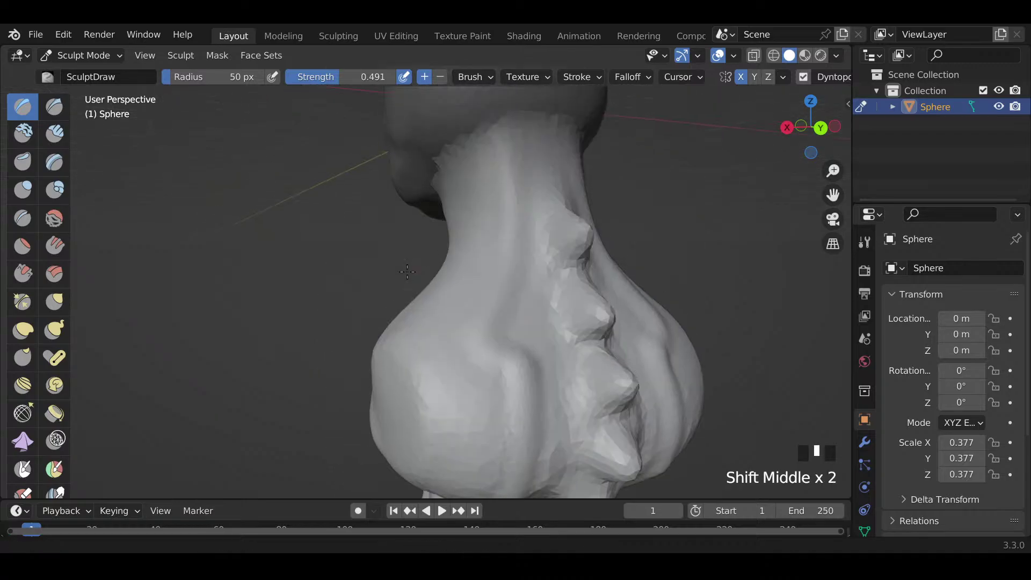
pyautogui.press('f')
pyautogui.click(483, 246)
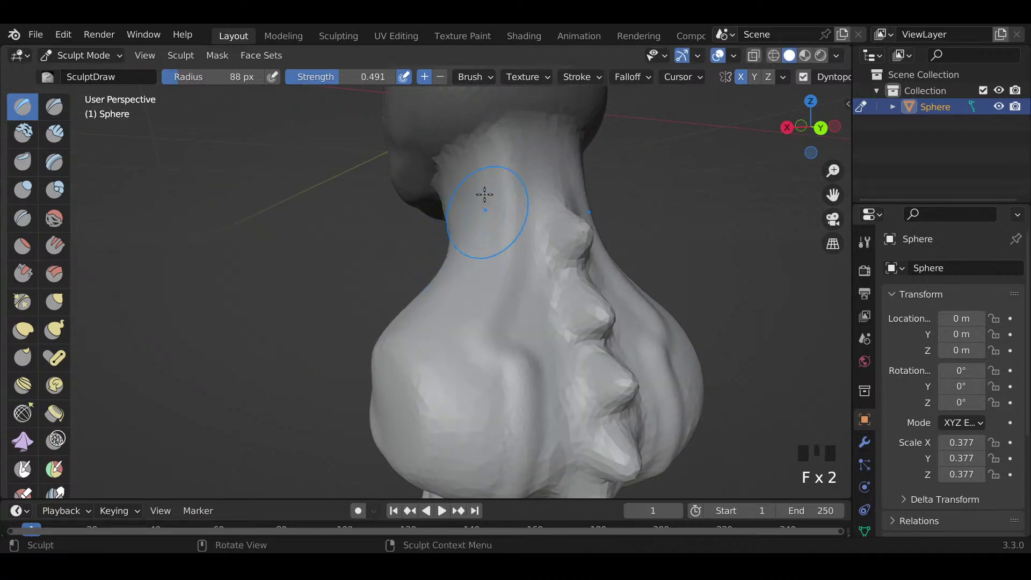
pyautogui.moveTo(480, 134)
pyautogui.mouseDown()
pyautogui.moveTo(449, 313)
pyautogui.moveTo(467, 231)
pyautogui.mouseUp()
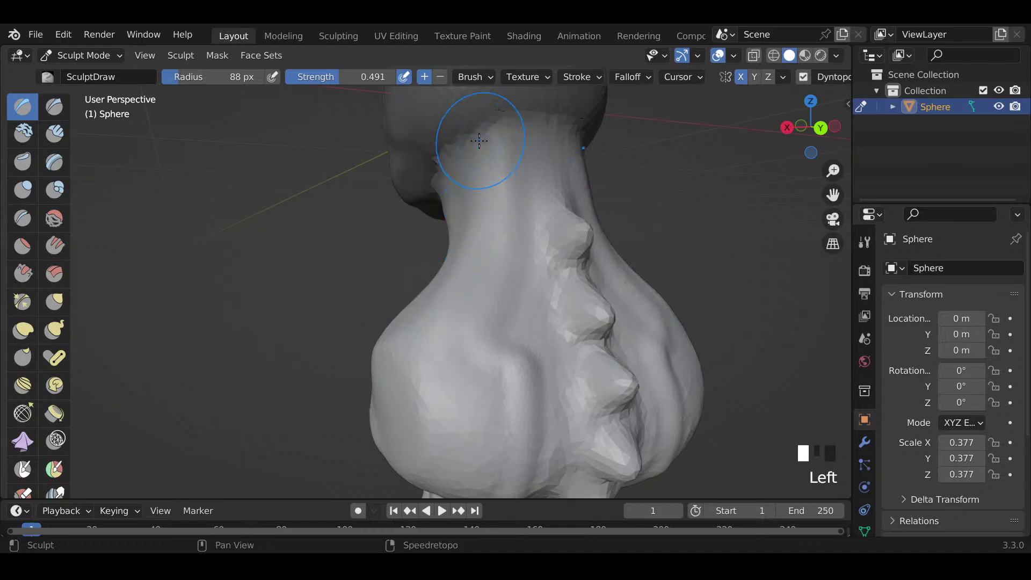
pyautogui.moveTo(479, 140)
pyautogui.keyDown('shift'); pyautogui.mouseDown()
pyautogui.moveTo(473, 304)
pyautogui.moveTo(442, 349)
pyautogui.mouseUp(); pyautogui.keyUp('shift')
# Step: Smooth the ridge on the first segment's back into a rounded muscle bulge beside the spikes
pyautogui.keyDown('shift'); pyautogui.moveTo(443, 349); pyautogui.dragTo(449, 341, button='middle'); pyautogui.keyUp('shift')
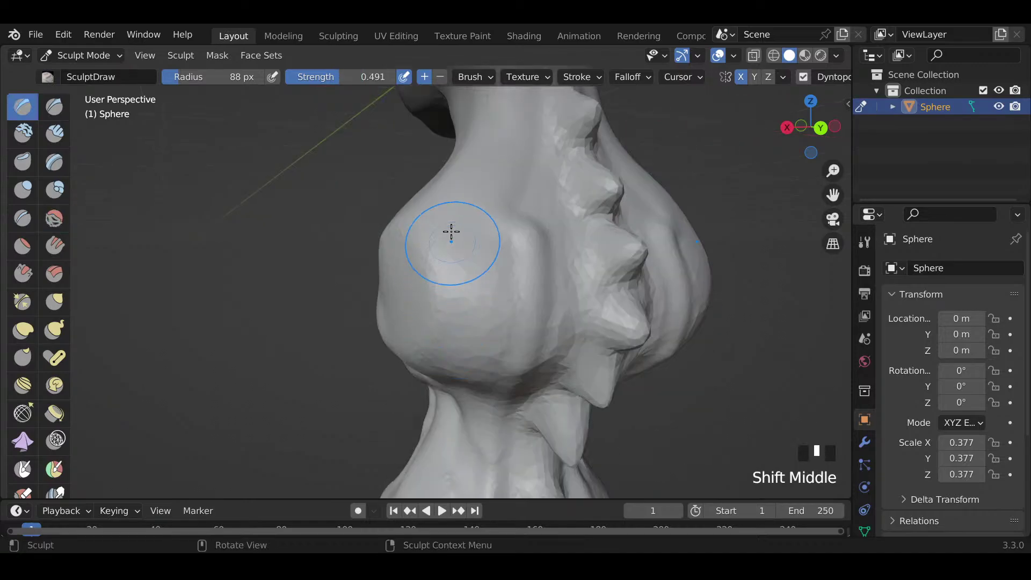
pyautogui.moveTo(451, 231)
pyautogui.keyDown('shift'); pyautogui.mouseDown()
pyautogui.moveTo(491, 320)
pyautogui.moveTo(487, 365)
pyautogui.mouseUp(); pyautogui.keyUp('shift')
pyautogui.keyDown('shift'); pyautogui.moveTo(483, 223); pyautogui.dragTo(493, 370); pyautogui.keyUp('shift')
pyautogui.moveTo(486, 242)
pyautogui.keyDown('shift'); pyautogui.mouseDown()
pyautogui.moveTo(479, 367)
pyautogui.moveTo(485, 226)
pyautogui.moveTo(492, 323)
pyautogui.moveTo(484, 256)
pyautogui.mouseUp(); pyautogui.keyUp('shift')
pyautogui.keyDown('shift'); pyautogui.moveTo(491, 333); pyautogui.dragTo(490, 357); pyautogui.keyUp('shift')
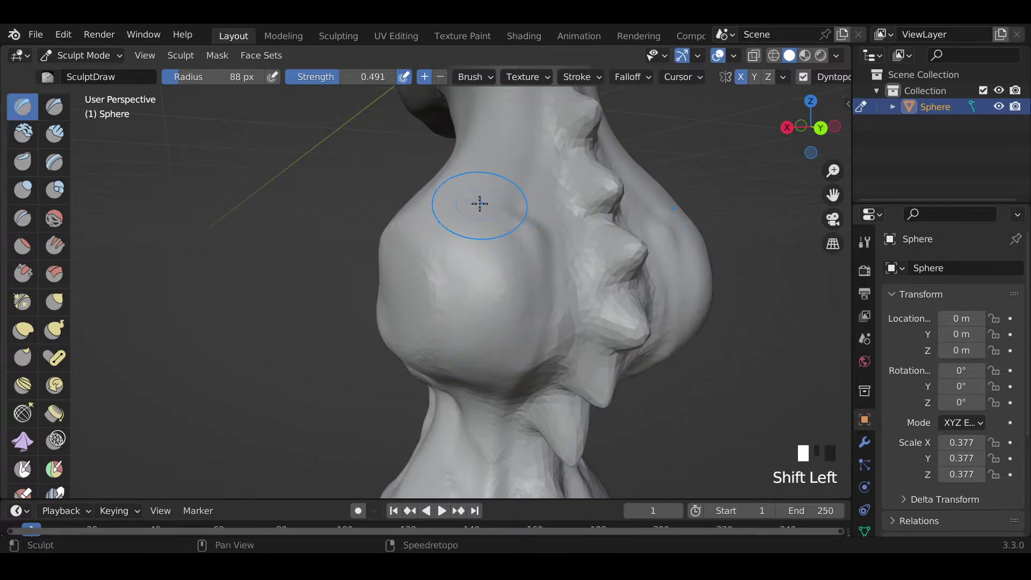
pyautogui.keyDown('shift'); pyautogui.moveTo(480, 215); pyautogui.dragTo(498, 365); pyautogui.keyUp('shift')
pyautogui.keyDown('shift'); pyautogui.moveTo(488, 267); pyautogui.dragTo(487, 367); pyautogui.keyUp('shift')
# Step: Build up the back of the first waist into the second segment's upper side and smooth it
pyautogui.middleClick(488, 411)
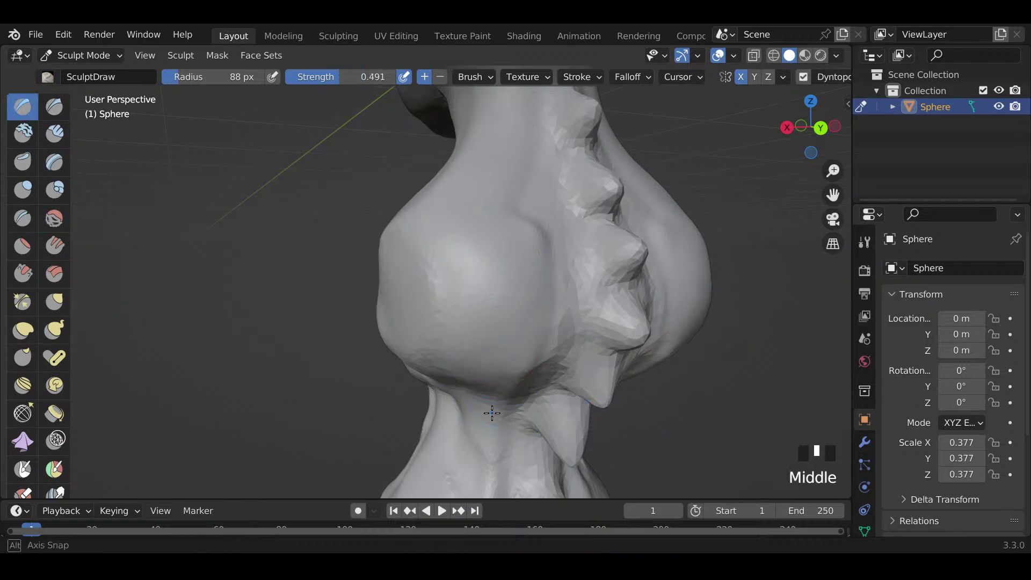
pyautogui.keyDown('shift'); pyautogui.moveTo(490, 410); pyautogui.dragTo(492, 402, button='middle'); pyautogui.keyUp('shift')
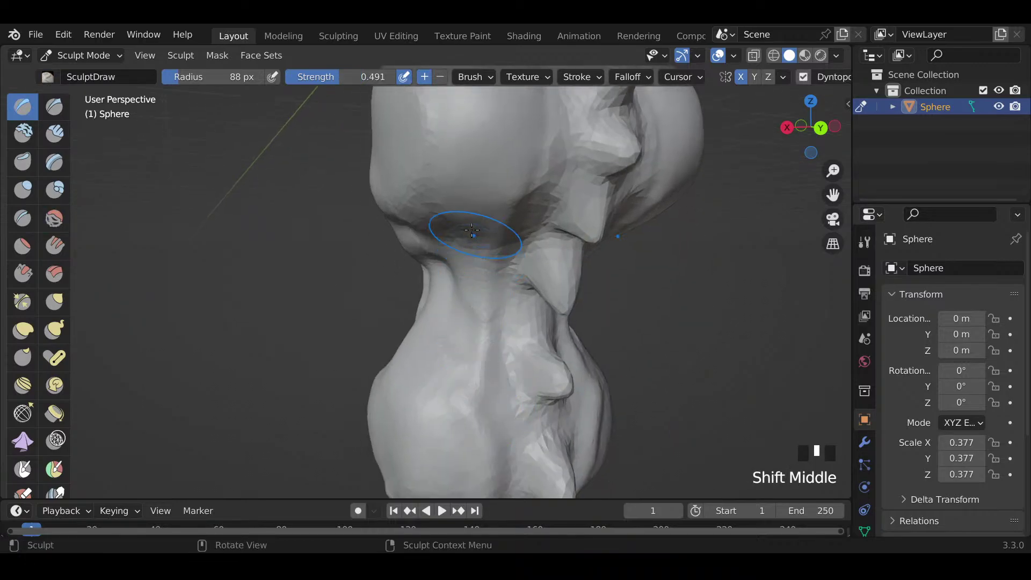
pyautogui.moveTo(454, 258); pyautogui.dragTo(447, 357)
pyautogui.moveTo(456, 277); pyautogui.dragTo(417, 405)
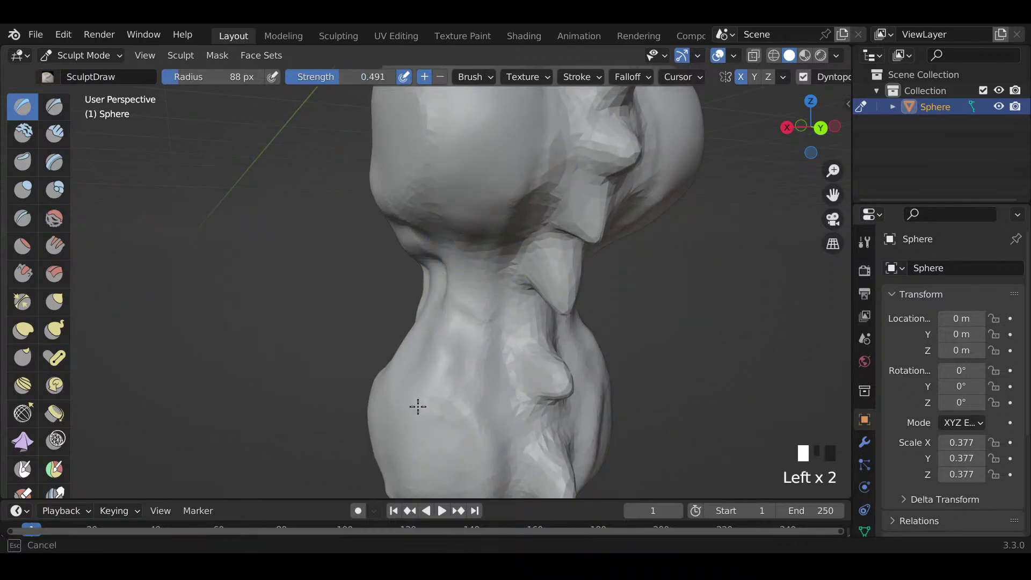
pyautogui.moveTo(461, 272)
pyautogui.keyDown('shift'); pyautogui.mouseDown()
pyautogui.moveTo(433, 382)
pyautogui.moveTo(466, 278)
pyautogui.mouseUp(); pyautogui.keyUp('shift')
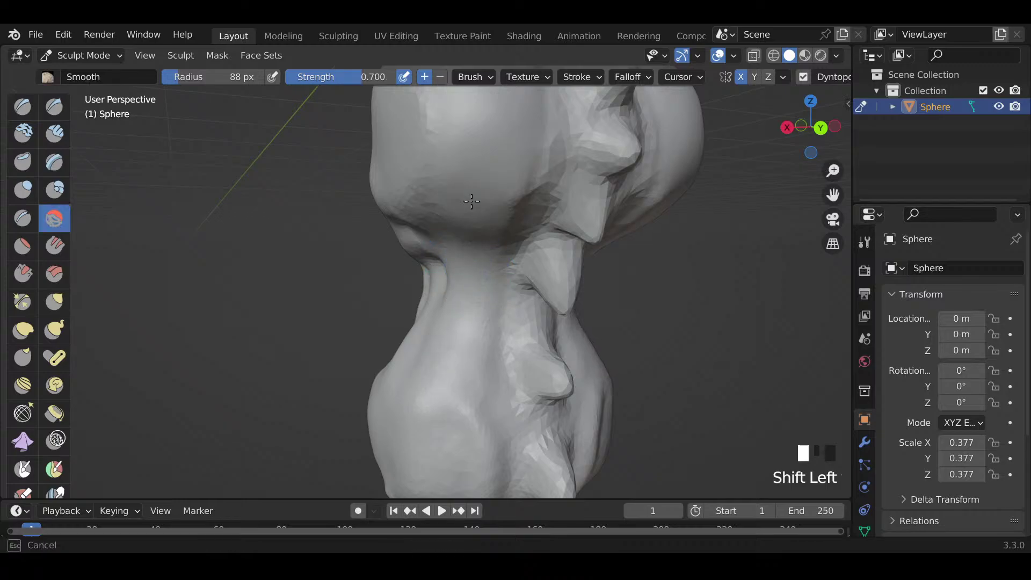
pyautogui.keyDown('shift'); pyautogui.moveTo(471, 202); pyautogui.dragTo(471, 211); pyautogui.keyUp('shift')
# Step: Thicken and smooth the back from the second segment through the second waist to the upper third segment
pyautogui.keyDown('shift'); pyautogui.moveTo(453, 448); pyautogui.dragTo(454, 417, button='middle'); pyautogui.keyUp('shift')
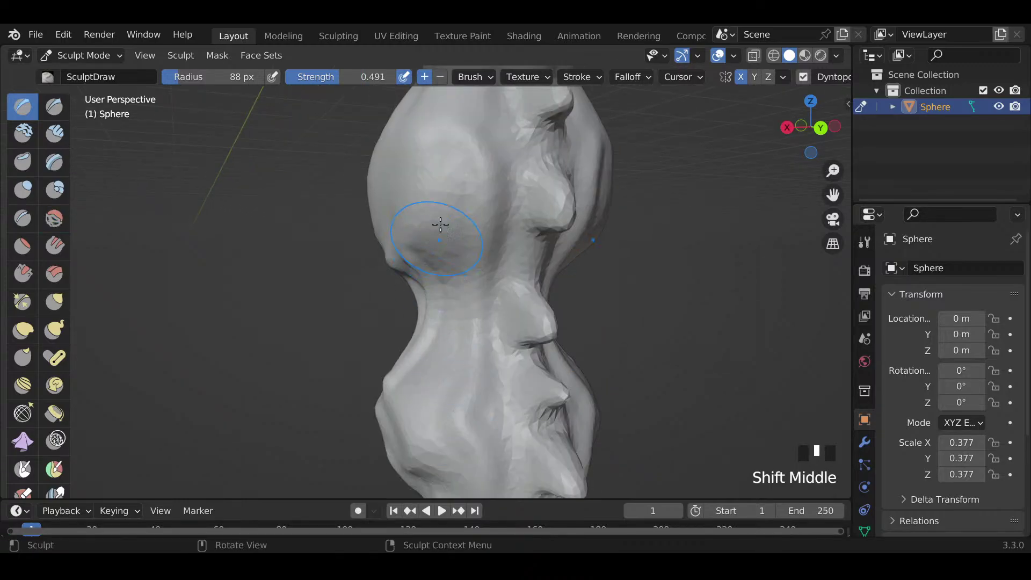
pyautogui.moveTo(442, 132); pyautogui.dragTo(456, 320)
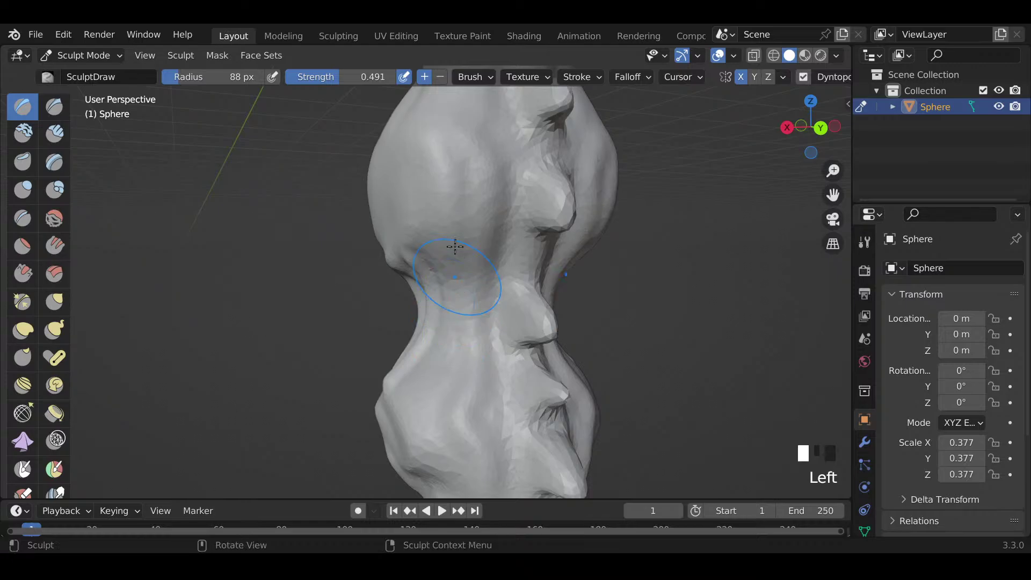
pyautogui.keyDown('shift'); pyautogui.moveTo(445, 137); pyautogui.dragTo(452, 170); pyautogui.keyUp('shift')
pyautogui.keyDown('shift'); pyautogui.moveTo(453, 379); pyautogui.dragTo(438, 405); pyautogui.keyUp('shift')
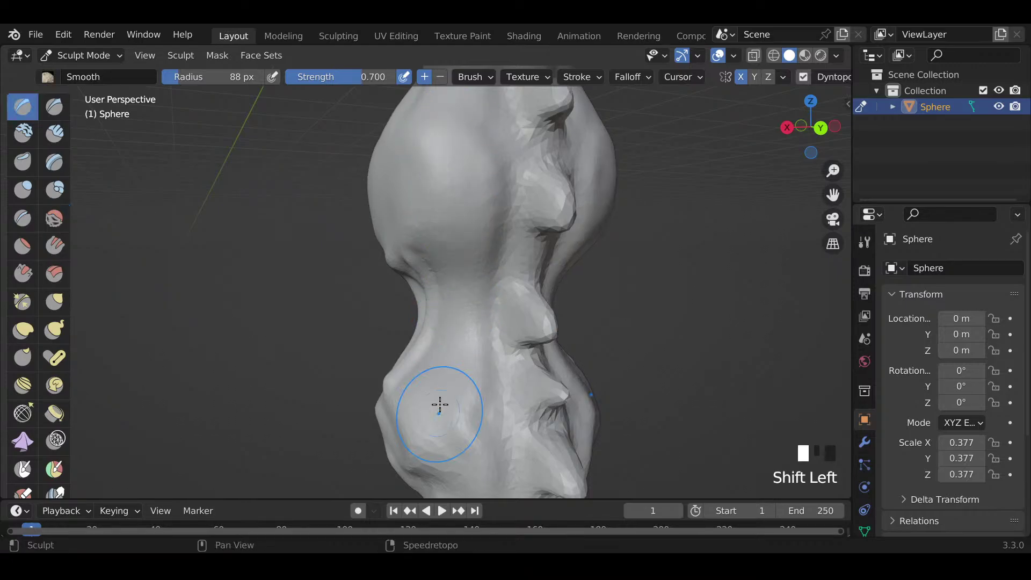
pyautogui.moveTo(453, 335)
pyautogui.mouseDown()
pyautogui.moveTo(421, 421)
pyautogui.moveTo(433, 422)
pyautogui.mouseUp()
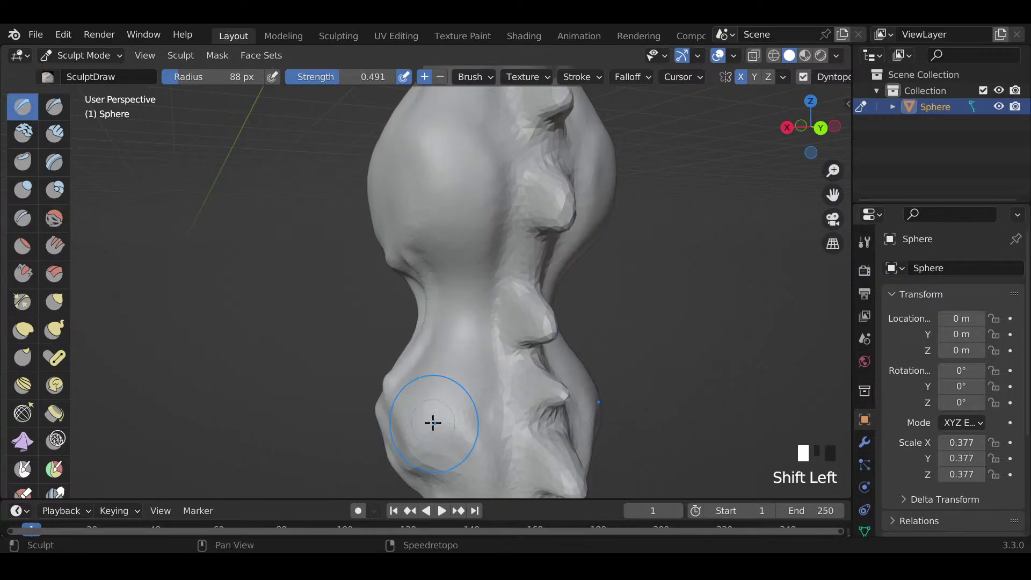
# Step: Build up the back from the third segment down to the waist below it and smooth the transition
pyautogui.keyDown('shift'); pyautogui.moveTo(433, 421); pyautogui.dragTo(522, 255, button='middle'); pyautogui.keyUp('shift')
pyautogui.moveTo(509, 239); pyautogui.dragTo(529, 379)
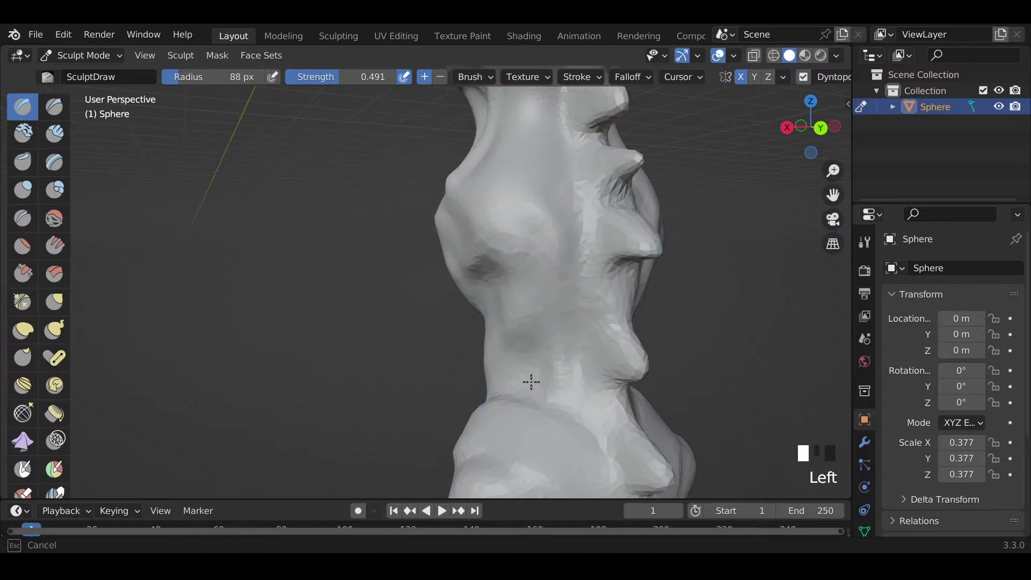
pyautogui.keyDown('shift'); pyautogui.moveTo(530, 295); pyautogui.dragTo(529, 302); pyautogui.keyUp('shift')
pyautogui.keyDown('shift'); pyautogui.moveTo(524, 395); pyautogui.dragTo(525, 366); pyautogui.keyUp('shift')
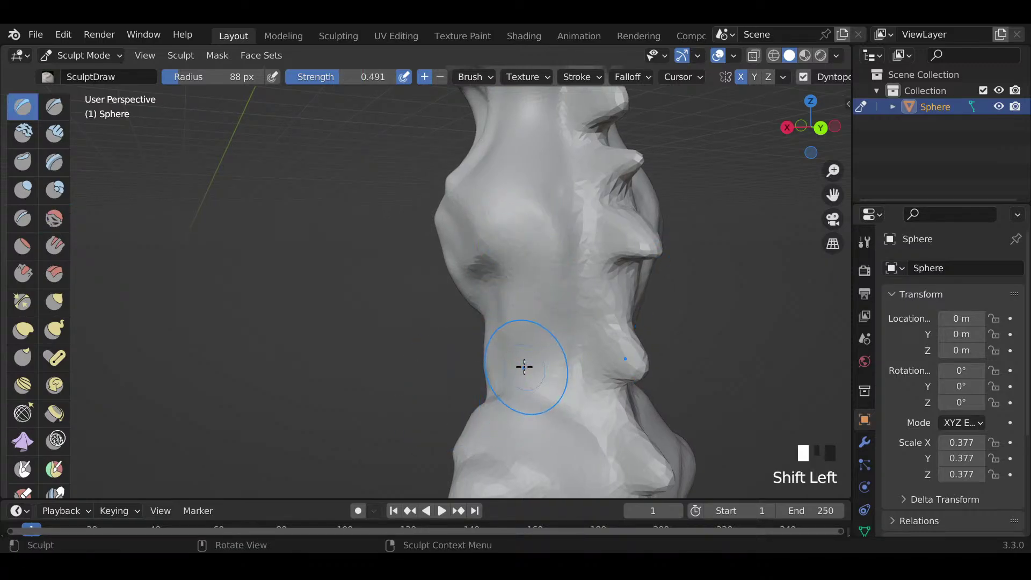
# Step: Set the brush radius to 68 px and smooth the side of the second waist next to its vertical grooves
pyautogui.scroll(-3, 525, 365)
pyautogui.moveTo(525, 366)
pyautogui.mouseDown(button='middle')
pyautogui.moveTo(590, 392)
pyautogui.moveTo(531, 385)
pyautogui.moveTo(532, 362)
pyautogui.moveTo(599, 352)
pyautogui.mouseUp(button='middle')
pyautogui.scroll(4, 499, 373)
pyautogui.press('f')
pyautogui.press('f')
pyautogui.press('f')
pyautogui.press('f')
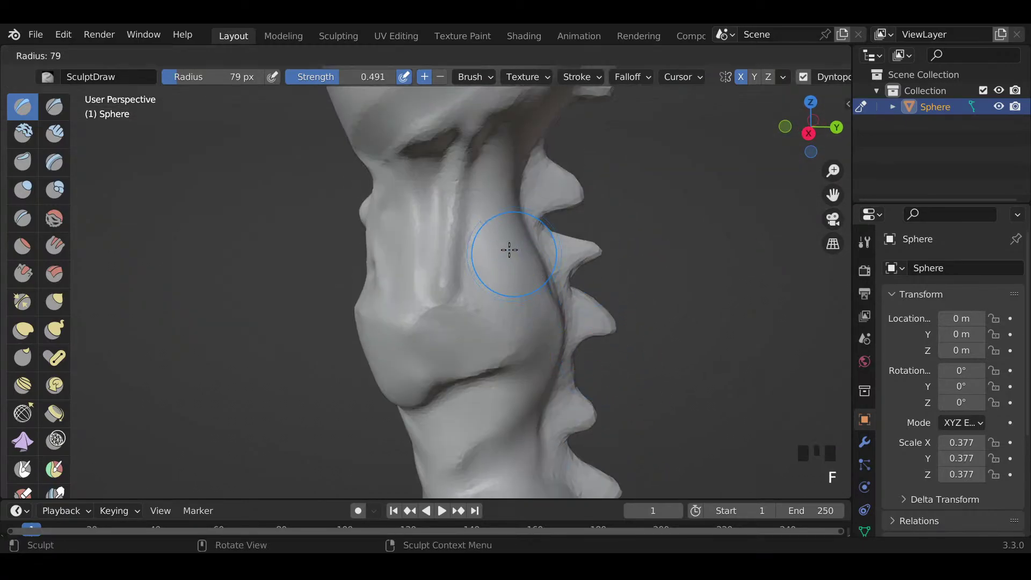
pyautogui.moveTo(491, 148)
pyautogui.keyDown('shift'); pyautogui.mouseDown()
pyautogui.moveTo(475, 156)
pyautogui.moveTo(469, 258)
pyautogui.mouseUp(); pyautogui.keyUp('shift')
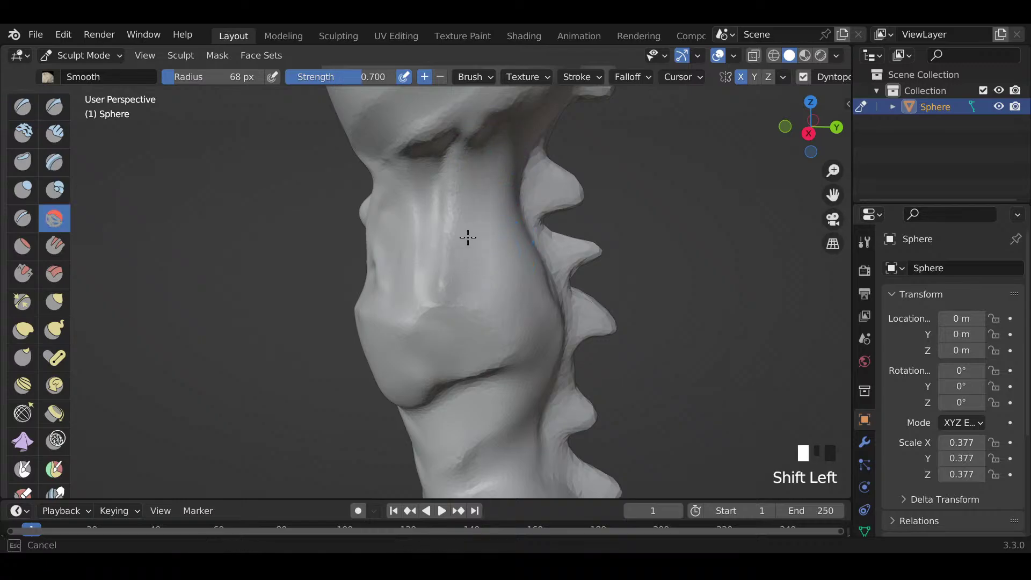
pyautogui.keyDown('shift'); pyautogui.moveTo(484, 144); pyautogui.dragTo(495, 184); pyautogui.keyUp('shift')
# Step: Smooth the lower side of the second waist where it widens into the third segment
pyautogui.moveTo(495, 184)
pyautogui.keyDown('shift'); pyautogui.mouseDown(button='middle')
pyautogui.moveTo(506, 261)
pyautogui.moveTo(500, 245)
pyautogui.mouseUp(button='middle'); pyautogui.keyUp('shift')
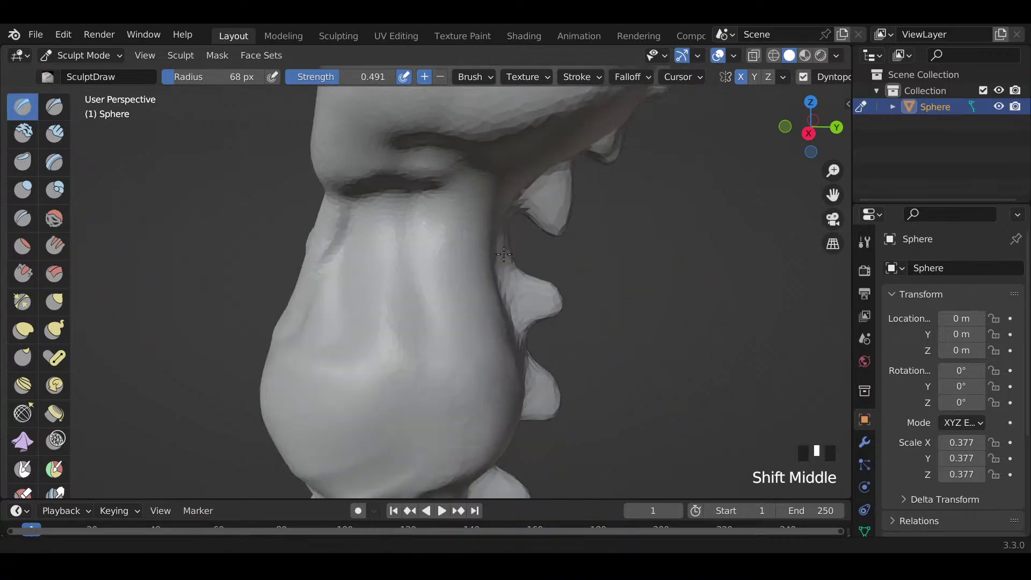
pyautogui.scroll(-5, 407, 321)
pyautogui.moveTo(407, 322)
pyautogui.mouseDown(button='middle')
pyautogui.moveTo(432, 398)
pyautogui.moveTo(435, 385)
pyautogui.mouseUp(button='middle')
pyautogui.scroll(4, 429, 399)
pyautogui.keyDown('shift'); pyautogui.moveTo(419, 394); pyautogui.dragTo(407, 400); pyautogui.keyUp('shift')
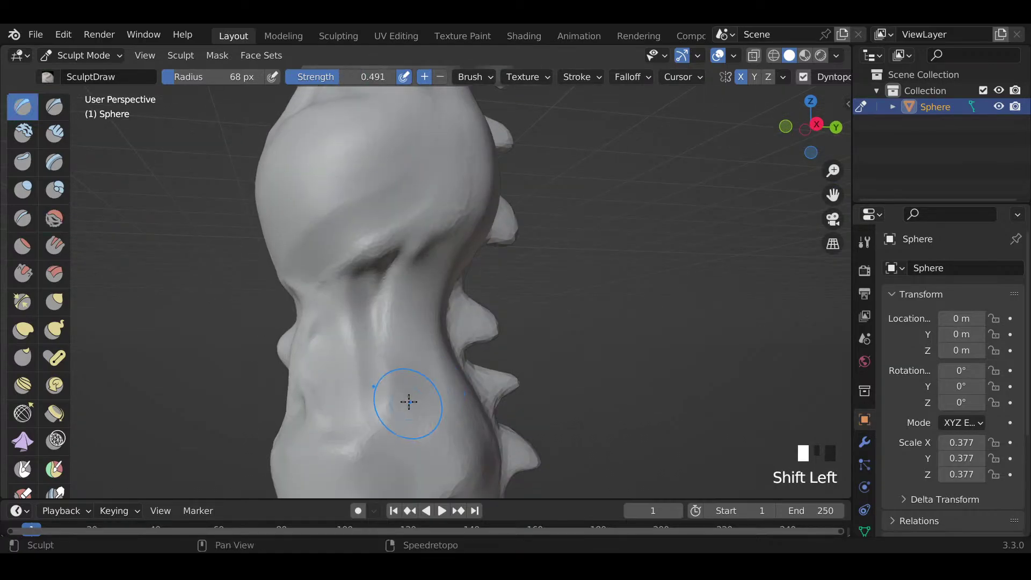
# Step: Set the brush radius to 117 px, raise a round bulge on the third segment's side and smooth it
pyautogui.scroll(-4, 426, 398)
pyautogui.moveTo(432, 440)
pyautogui.mouseDown(button='middle')
pyautogui.moveTo(490, 369)
pyautogui.moveTo(629, 353)
pyautogui.moveTo(528, 344)
pyautogui.mouseUp(button='middle')
pyautogui.scroll(5, 478, 337)
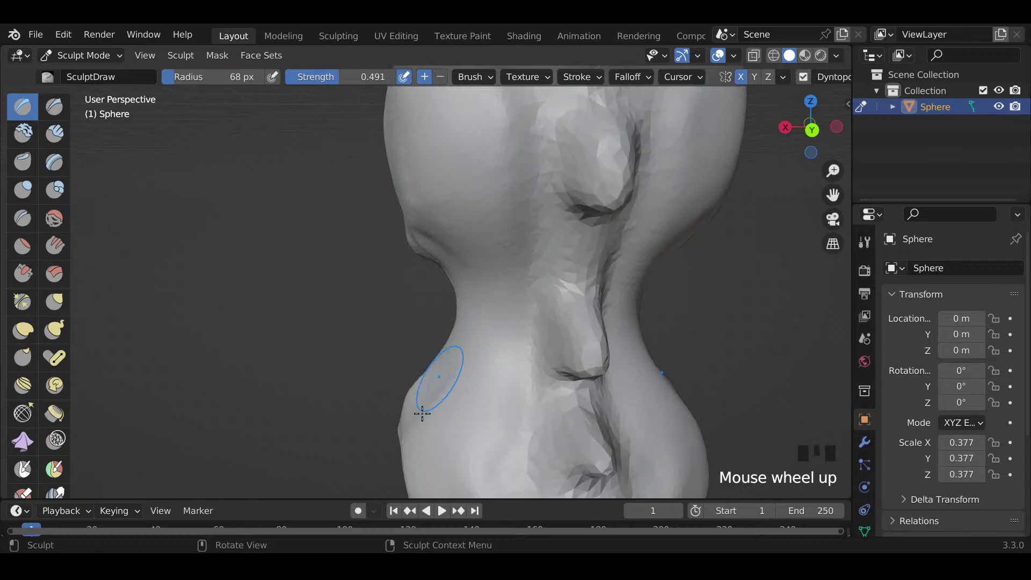
pyautogui.keyDown('shift'); pyautogui.moveTo(423, 414); pyautogui.dragTo(420, 417, button='middle'); pyautogui.keyUp('shift')
pyautogui.moveTo(401, 316); pyautogui.dragTo(483, 314, button='middle')
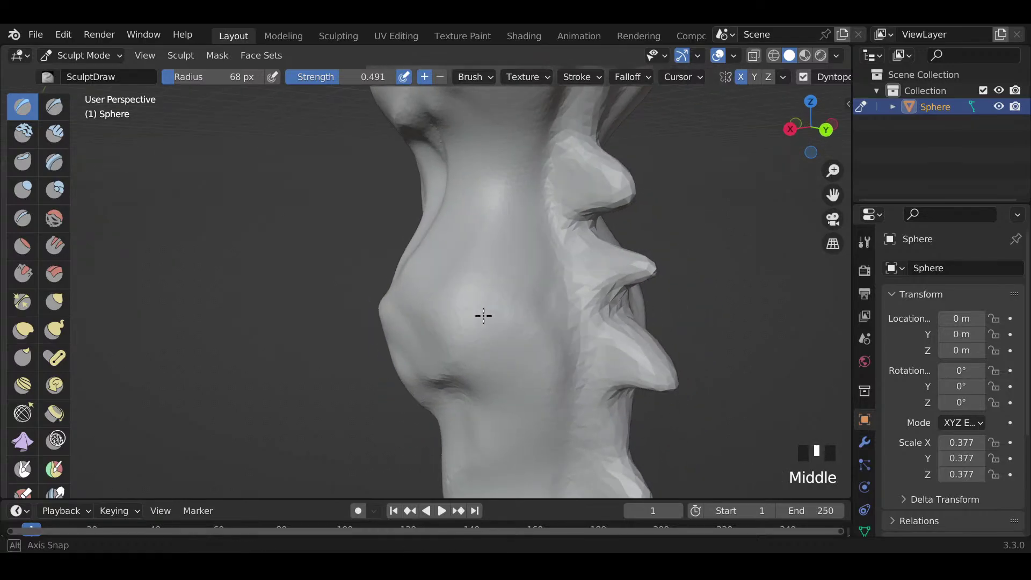
pyautogui.press('f')
pyautogui.press('f')
pyautogui.click(462, 305)
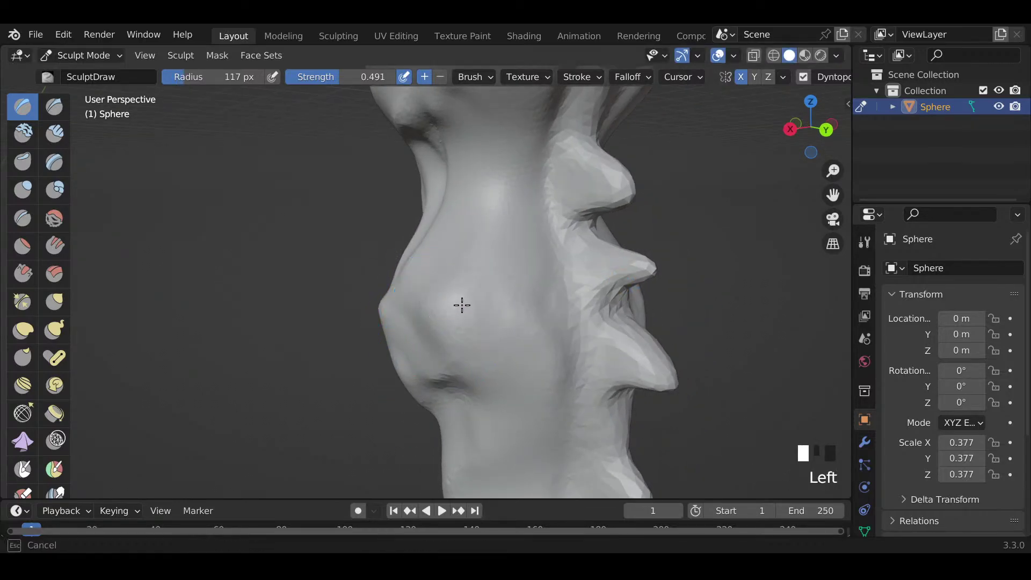
pyautogui.moveTo(463, 312); pyautogui.dragTo(524, 290, button='middle')
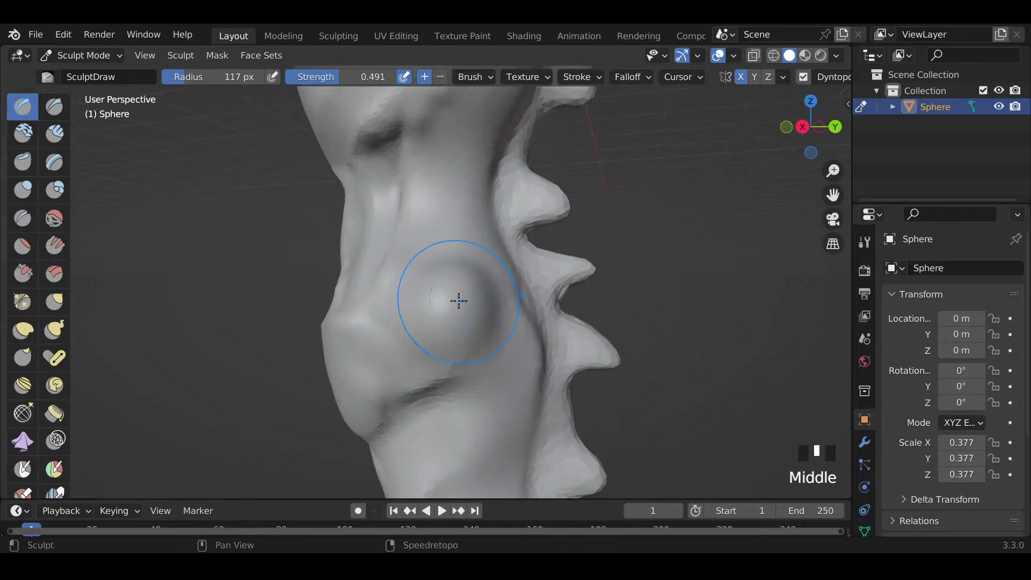
pyautogui.keyDown('shift'); pyautogui.moveTo(458, 300); pyautogui.dragTo(450, 311); pyautogui.keyUp('shift')
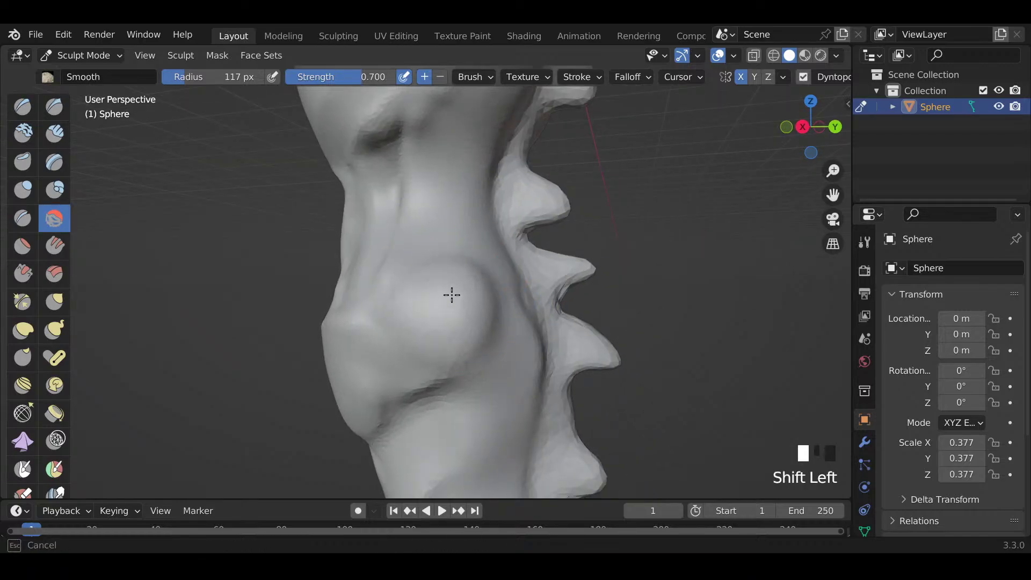
# Step: Raise a matching round bulge on the second segment's side and smooth its surface
pyautogui.moveTo(452, 295); pyautogui.dragTo(392, 309, button='middle')
pyautogui.moveTo(472, 295); pyautogui.dragTo(461, 341)
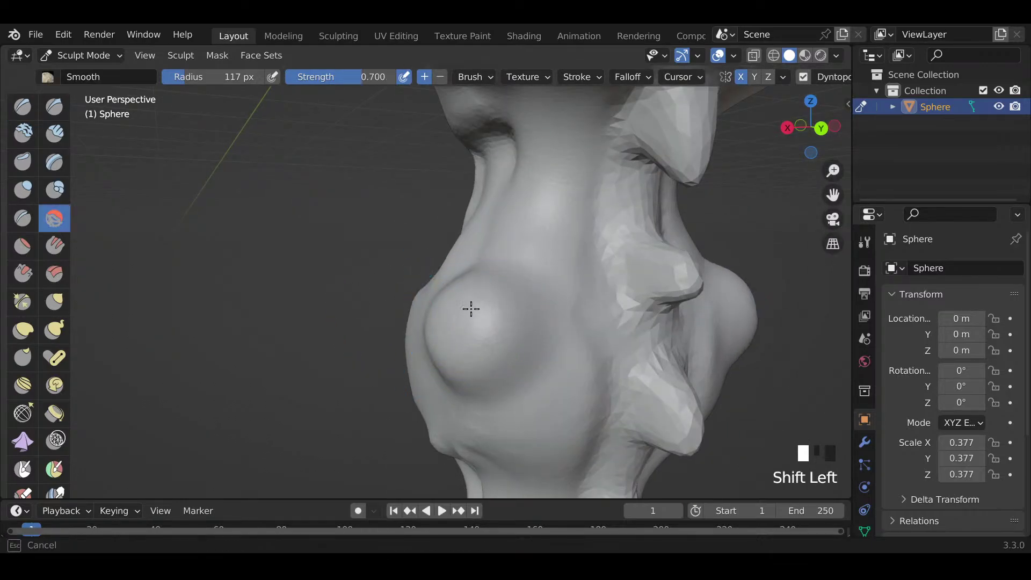
pyautogui.moveTo(446, 321)
pyautogui.mouseDown(button='middle')
pyautogui.moveTo(522, 307)
pyautogui.moveTo(437, 304)
pyautogui.mouseUp(button='middle')
pyautogui.keyDown('shift'); pyautogui.moveTo(435, 350); pyautogui.dragTo(430, 362); pyautogui.keyUp('shift')
# Step: Examine the side bulges and the body's silhouette from the side and back, up to the first segment
pyautogui.moveTo(430, 362)
pyautogui.mouseDown(button='middle')
pyautogui.moveTo(376, 371)
pyautogui.moveTo(332, 415)
pyautogui.moveTo(345, 413)
pyautogui.mouseUp(button='middle')
pyautogui.scroll(-3, 354, 387)
pyautogui.scroll(2, 387, 444)
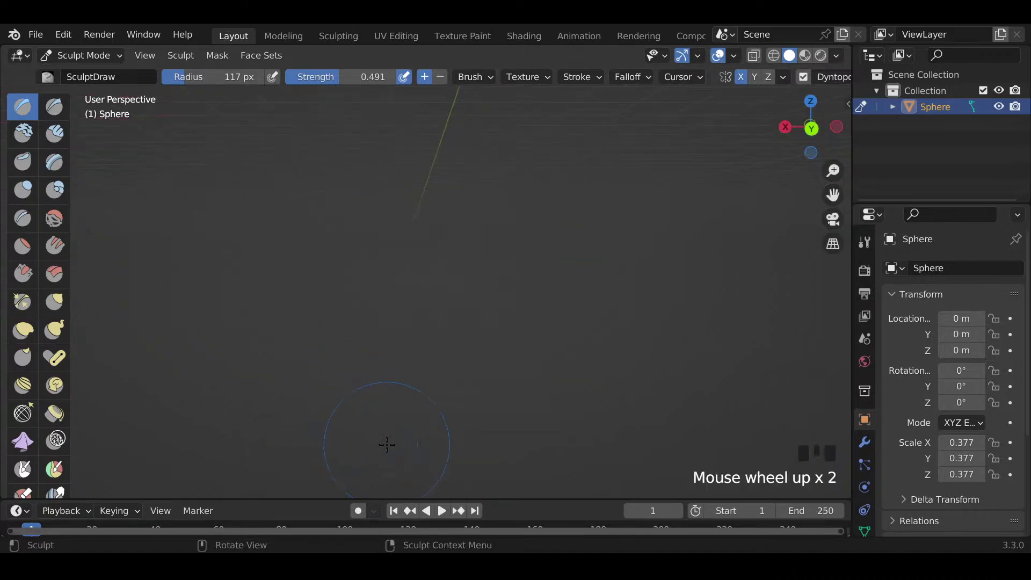
pyautogui.scroll(-1, 412, 451)
pyautogui.keyDown('shift'); pyautogui.moveTo(489, 404); pyautogui.dragTo(610, 395, button='middle'); pyautogui.keyUp('shift')
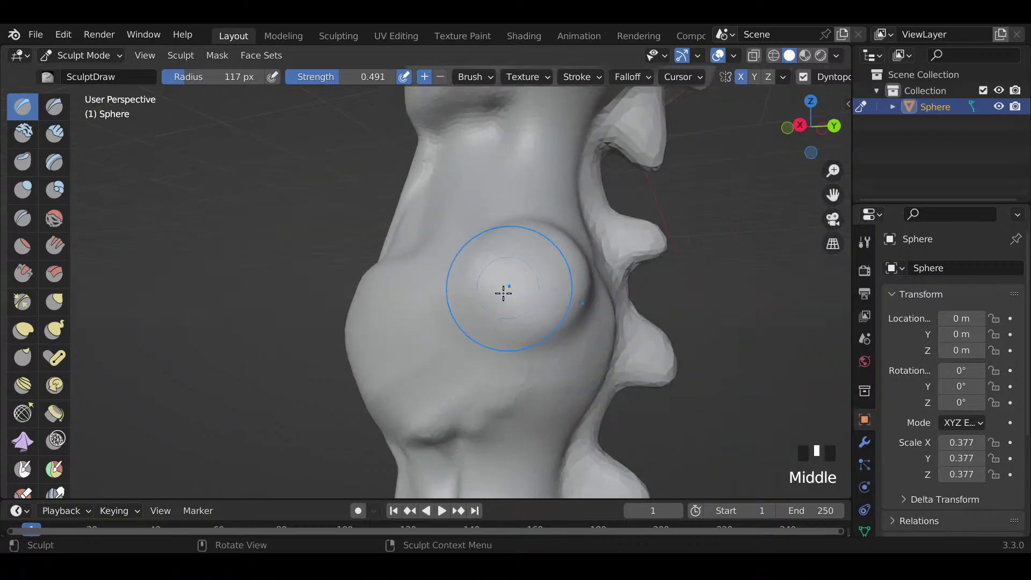
pyautogui.moveTo(502, 240); pyautogui.dragTo(356, 343, button='middle')
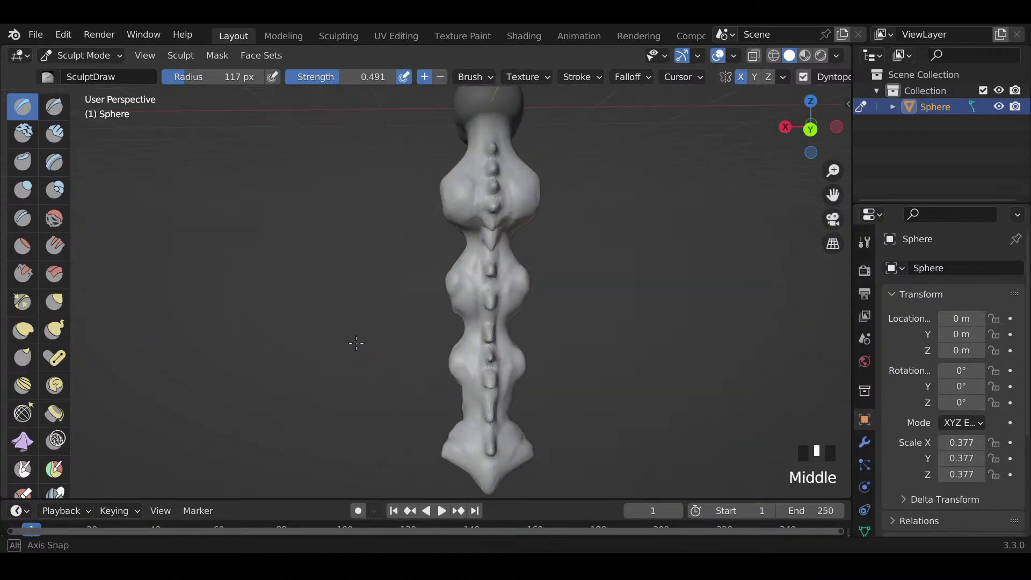
pyautogui.scroll(5, 357, 343)
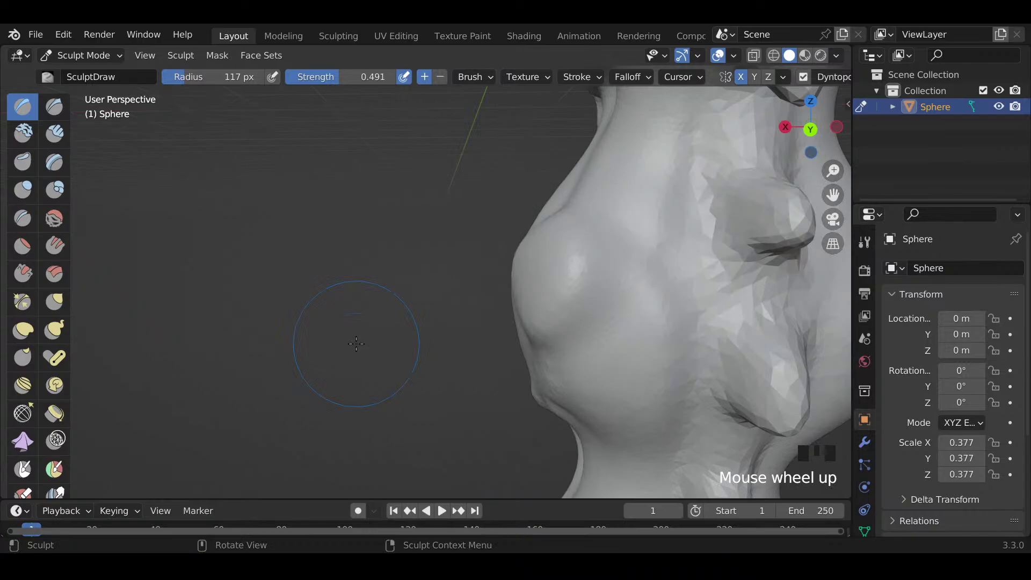
pyautogui.scroll(-5, 356, 344)
pyautogui.keyDown('shift'); pyautogui.moveTo(356, 344); pyautogui.dragTo(371, 376, button='middle'); pyautogui.keyUp('shift')
pyautogui.scroll(5, 376, 330)
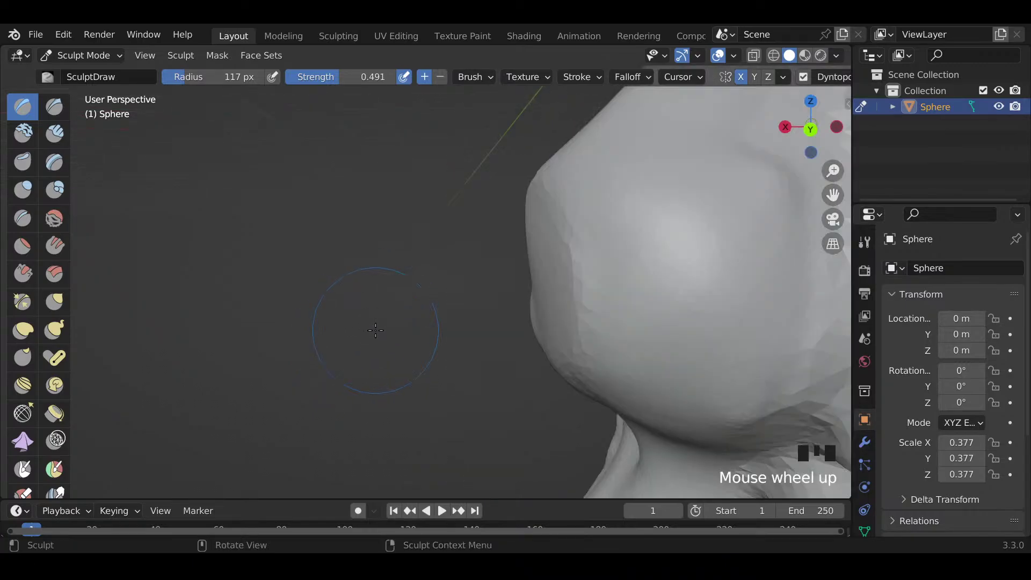
# Step: Build up and round the bulge on the first segment's rear side, then level it with the Scrape brush at 107 px
pyautogui.keyDown('ctrl'); pyautogui.moveTo(460, 336); pyautogui.dragTo(473, 303, button='middle'); pyautogui.keyUp('ctrl')
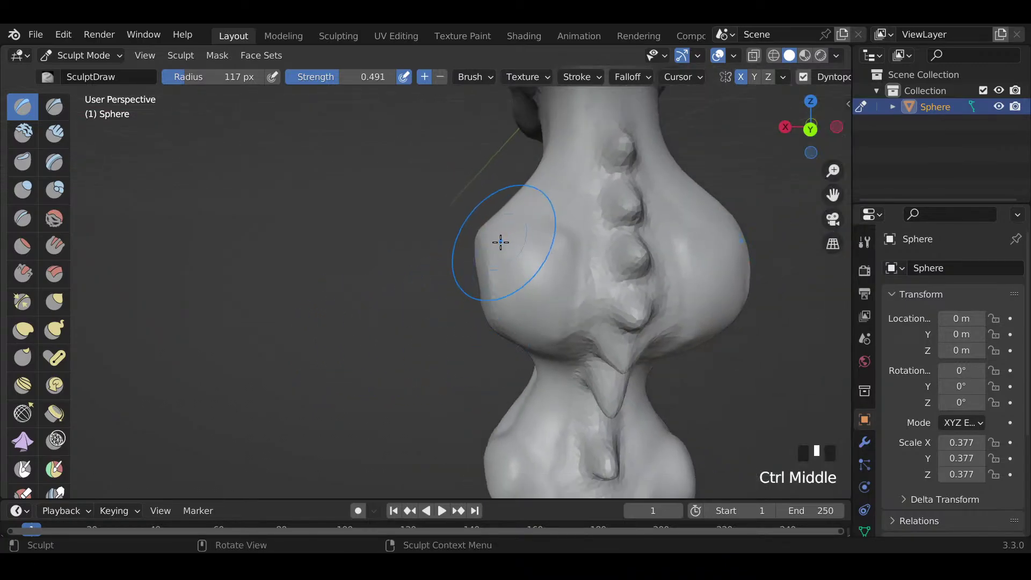
pyautogui.moveTo(488, 249)
pyautogui.mouseDown()
pyautogui.moveTo(485, 266)
pyautogui.moveTo(490, 248)
pyautogui.mouseUp()
pyautogui.moveTo(491, 249)
pyautogui.mouseDown(button='middle')
pyautogui.moveTo(587, 223)
pyautogui.moveTo(477, 246)
pyautogui.mouseUp(button='middle')
pyautogui.moveTo(477, 246)
pyautogui.mouseDown()
pyautogui.moveTo(502, 270)
pyautogui.moveTo(476, 250)
pyautogui.moveTo(486, 260)
pyautogui.moveTo(493, 232)
pyautogui.moveTo(470, 241)
pyautogui.moveTo(486, 261)
pyautogui.mouseUp()
pyautogui.moveTo(486, 260)
pyautogui.mouseDown(button='middle')
pyautogui.moveTo(425, 263)
pyautogui.moveTo(462, 253)
pyautogui.moveTo(483, 224)
pyautogui.moveTo(437, 215)
pyautogui.moveTo(470, 282)
pyautogui.moveTo(458, 334)
pyautogui.moveTo(183, 322)
pyautogui.mouseUp(button='middle')
pyautogui.press('KP_5')
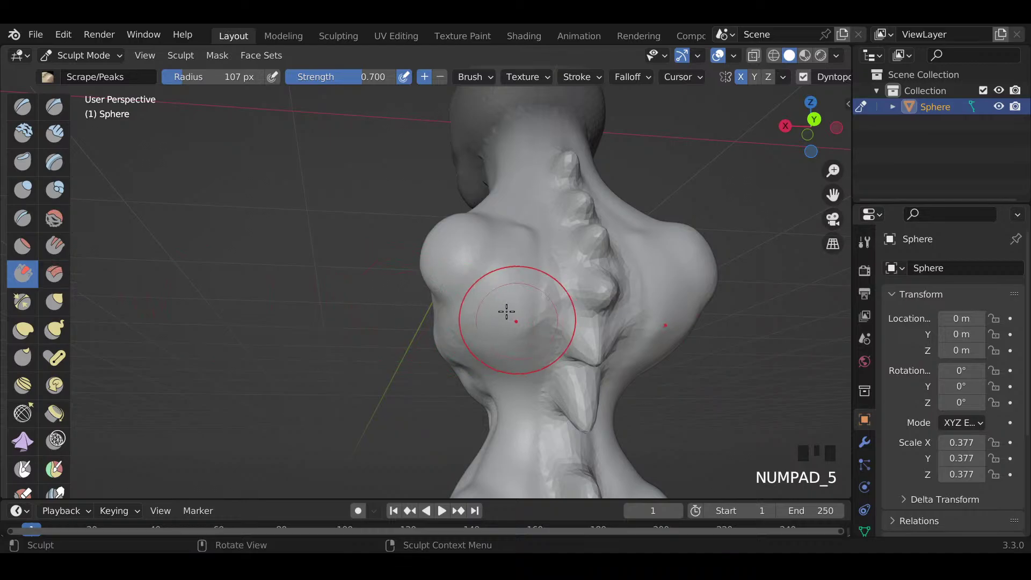
# Step: Set the Draw brush radius to 96 px and add volume to the round bulge on the third segment's side
pyautogui.scroll(-2, 506, 312)
pyautogui.moveTo(509, 328)
pyautogui.mouseDown(button='middle')
pyautogui.moveTo(527, 372)
pyautogui.moveTo(502, 362)
pyautogui.moveTo(450, 371)
pyautogui.moveTo(489, 349)
pyautogui.moveTo(476, 322)
pyautogui.mouseUp(button='middle')
pyautogui.scroll(-6, 521, 364)
pyautogui.scroll(5, 487, 374)
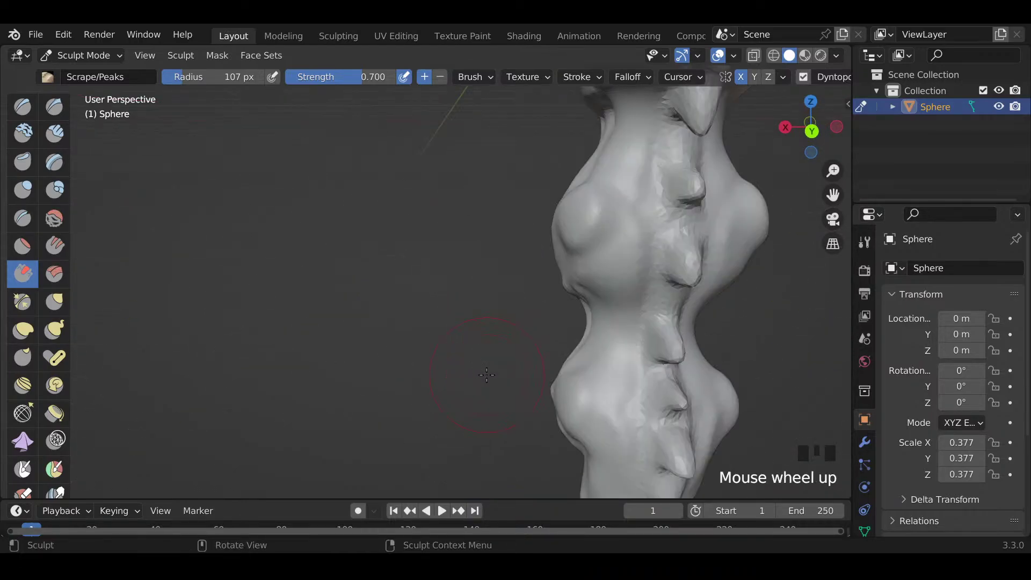
pyautogui.moveTo(536, 401)
pyautogui.keyDown('shift'); pyautogui.mouseDown(button='middle')
pyautogui.moveTo(469, 363)
pyautogui.moveTo(489, 357)
pyautogui.moveTo(488, 381)
pyautogui.mouseUp(button='middle'); pyautogui.keyUp('shift')
pyautogui.press('x')
pyautogui.scroll(3, 473, 380)
pyautogui.scroll(-3, 472, 384)
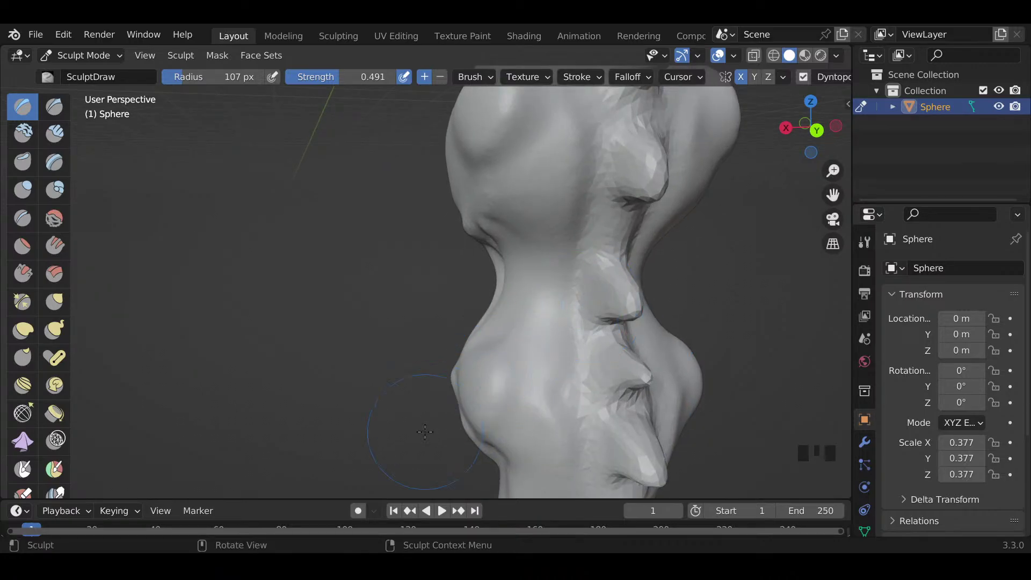
pyautogui.press('f')
pyautogui.click(453, 384)
pyautogui.moveTo(453, 384); pyautogui.dragTo(533, 382, button='middle')
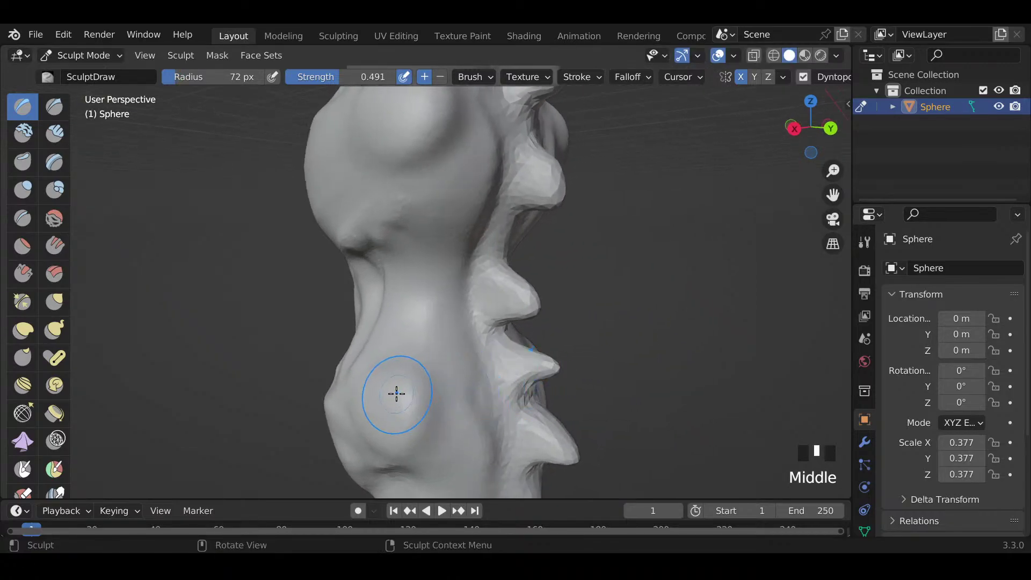
pyautogui.press('f')
pyautogui.click(405, 376)
pyautogui.moveTo(405, 376)
pyautogui.mouseDown()
pyautogui.moveTo(410, 369)
pyautogui.moveTo(395, 387)
pyautogui.moveTo(428, 396)
pyautogui.moveTo(396, 387)
pyautogui.moveTo(387, 411)
pyautogui.mouseUp()
pyautogui.moveTo(387, 411)
pyautogui.mouseDown(button='middle')
pyautogui.moveTo(372, 411)
pyautogui.moveTo(460, 415)
pyautogui.moveTo(543, 363)
pyautogui.moveTo(529, 408)
pyautogui.moveTo(420, 392)
pyautogui.moveTo(613, 366)
pyautogui.moveTo(565, 358)
pyautogui.mouseUp(button='middle')
pyautogui.scroll(-2, 378, 411)
pyautogui.scroll(3, 390, 405)
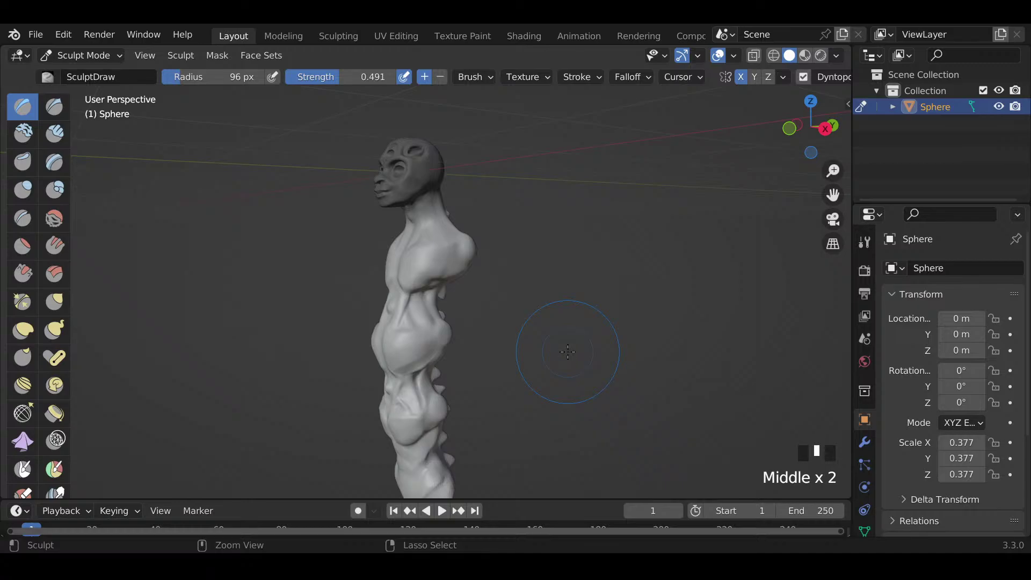
# Step: Save the creature file and switch the body from sculpting to Object Mode
pyautogui.hotkey('ctrl', 's')
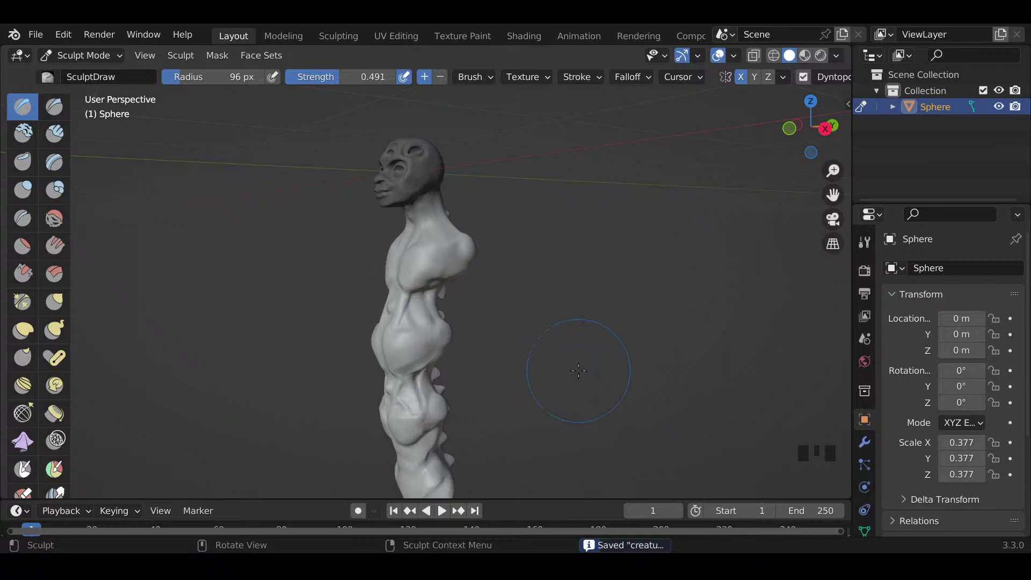
pyautogui.moveTo(564, 368)
pyautogui.keyDown('shift'); pyautogui.mouseDown(button='middle')
pyautogui.moveTo(575, 316)
pyautogui.moveTo(626, 305)
pyautogui.moveTo(619, 346)
pyautogui.mouseUp(button='middle'); pyautogui.keyUp('shift')
pyautogui.press('Tab')
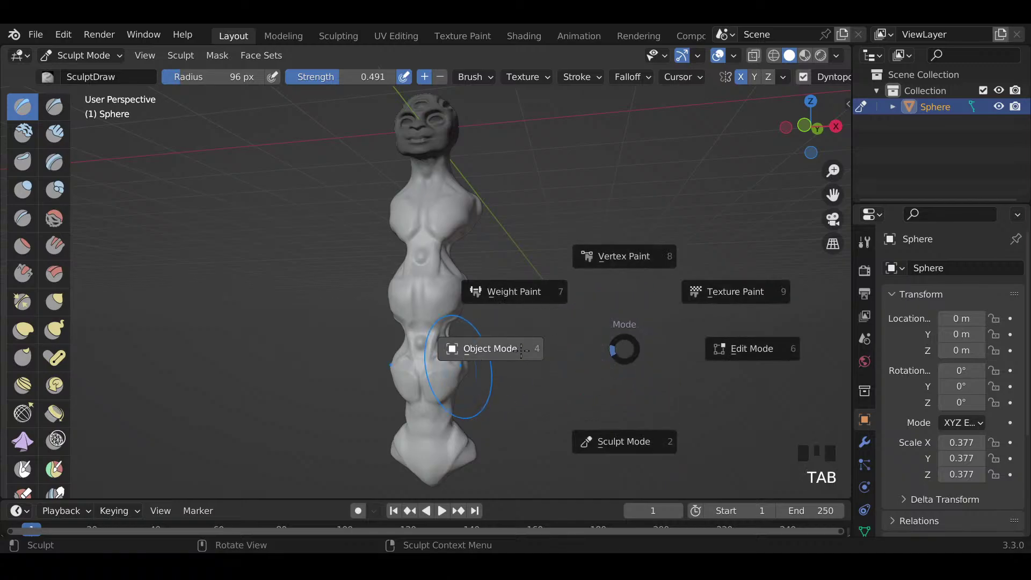
pyautogui.click(595, 349)
pyautogui.moveTo(594, 352); pyautogui.dragTo(620, 395, button='middle')
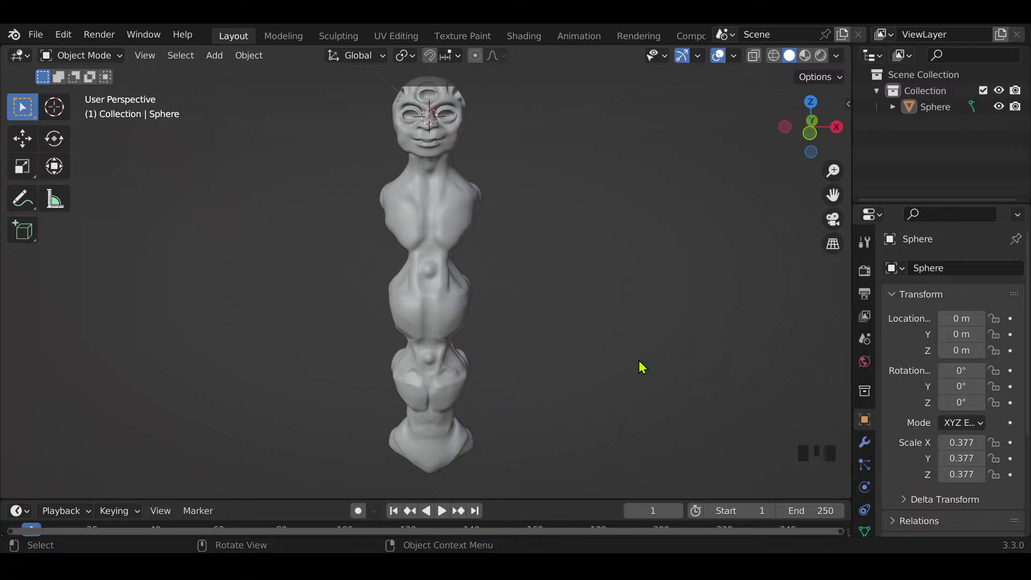
# Step: Add a UV sphere and scale it down uniformly to about 0.247
pyautogui.press('shift')
pyautogui.hotkey('shift', 'a')
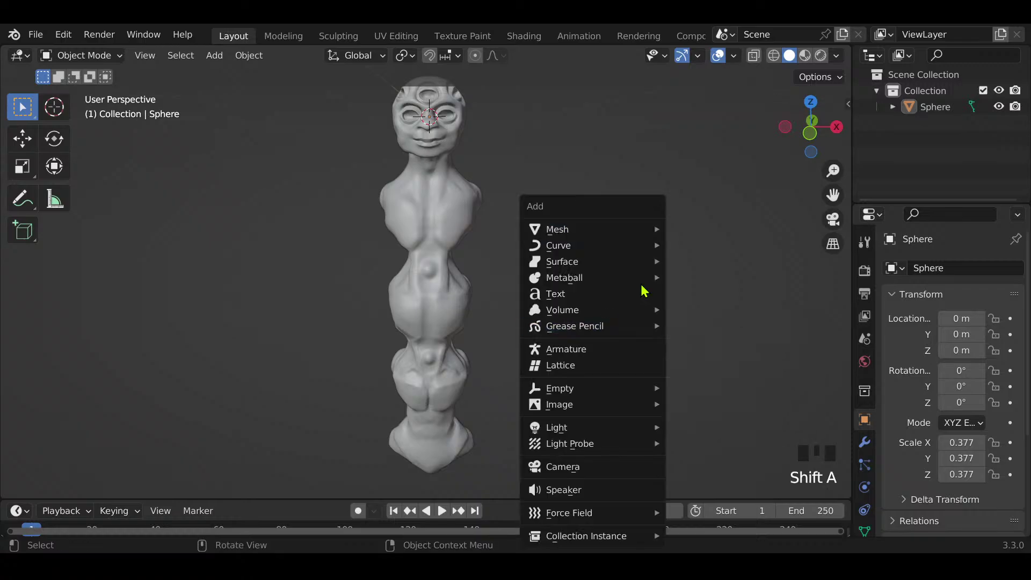
pyautogui.moveTo(639, 228)
pyautogui.click(710, 277)
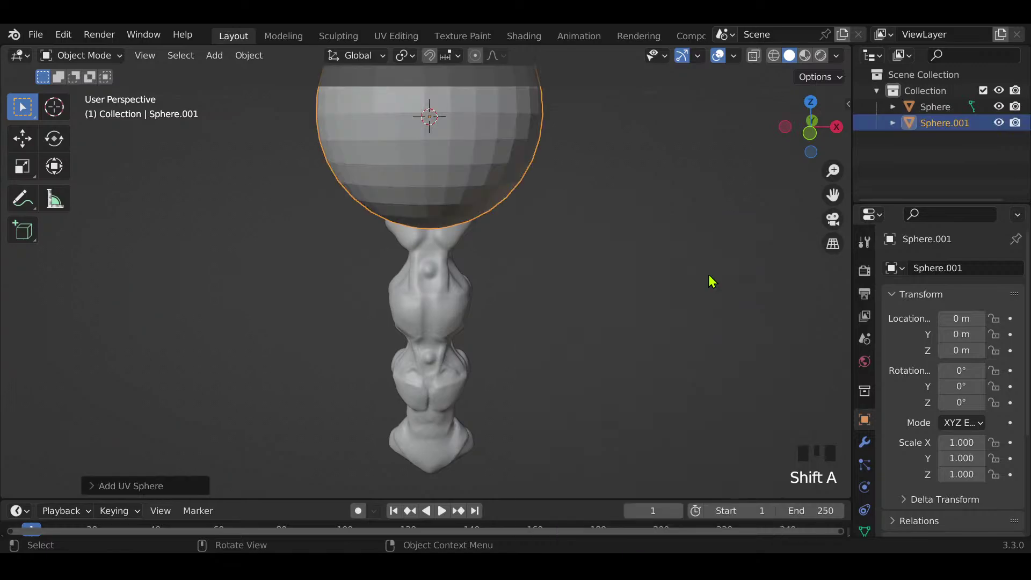
pyautogui.press('s')
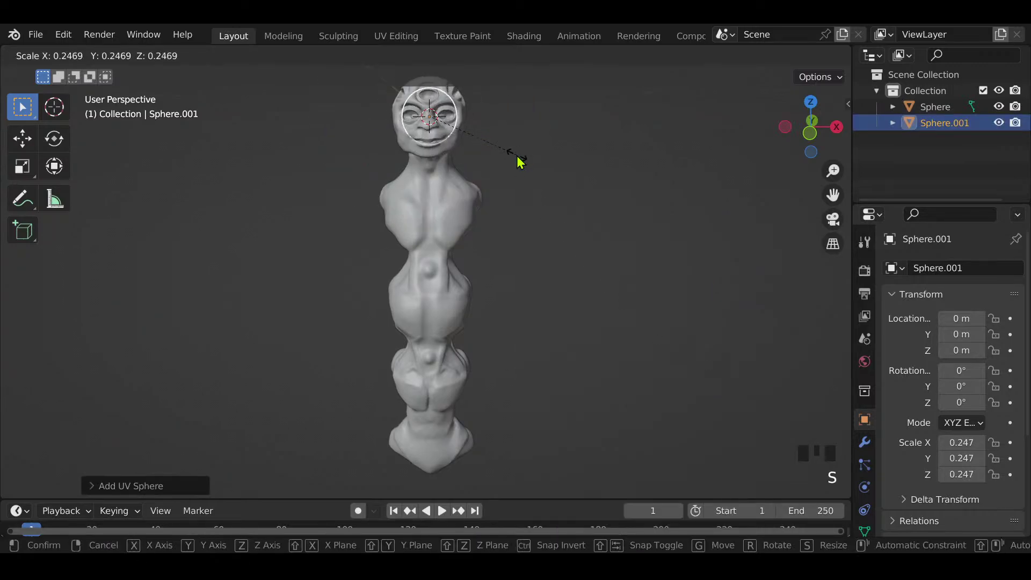
pyautogui.click(521, 161)
# Step: Move the sphere down to a Z location of about -0.679 m and back to about 0.312 m in Y
pyautogui.press('g')
pyautogui.press('z')
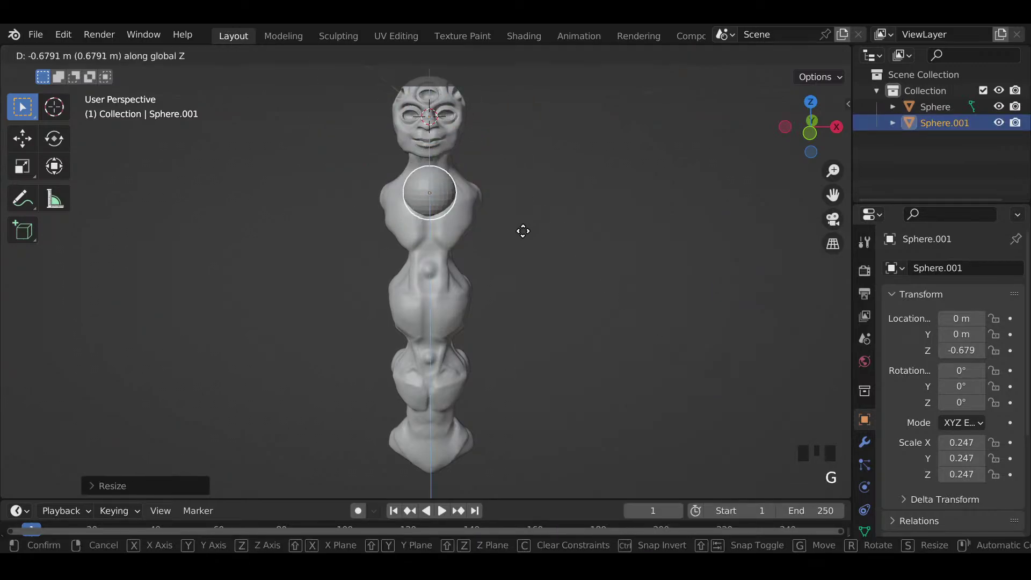
pyautogui.click(524, 230)
pyautogui.moveTo(551, 222); pyautogui.dragTo(485, 234, button='middle')
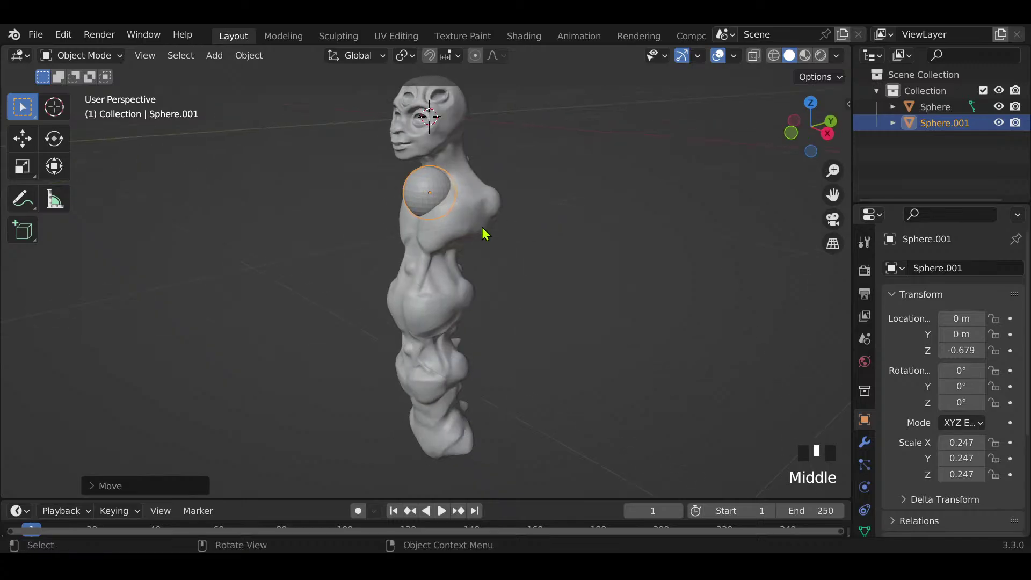
pyautogui.press('g')
pyautogui.press('y')
pyautogui.click(509, 233)
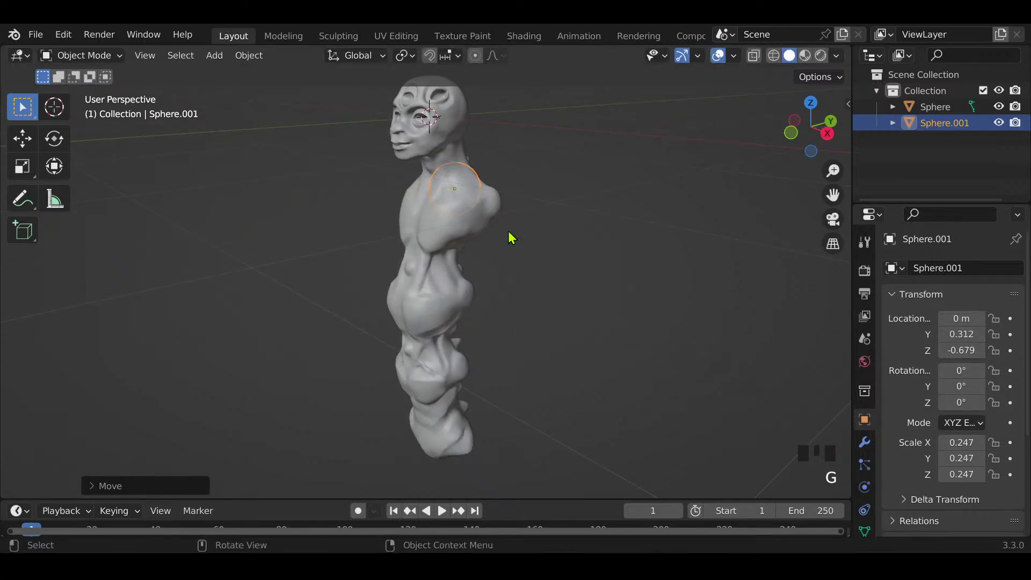
# Step: Place the sphere at the first segment's shoulder, at about X 0.333 m and Z -0.796 m
pyautogui.press('g')
pyautogui.press('z')
pyautogui.click(511, 255)
pyautogui.press('g')
pyautogui.press('x')
pyautogui.click(533, 283)
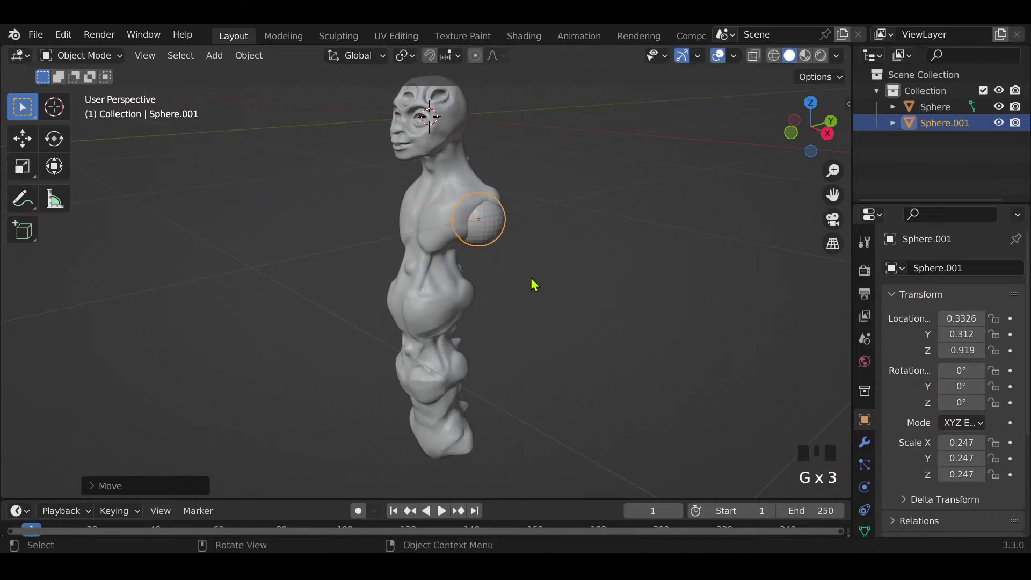
pyautogui.press('g')
pyautogui.press('z')
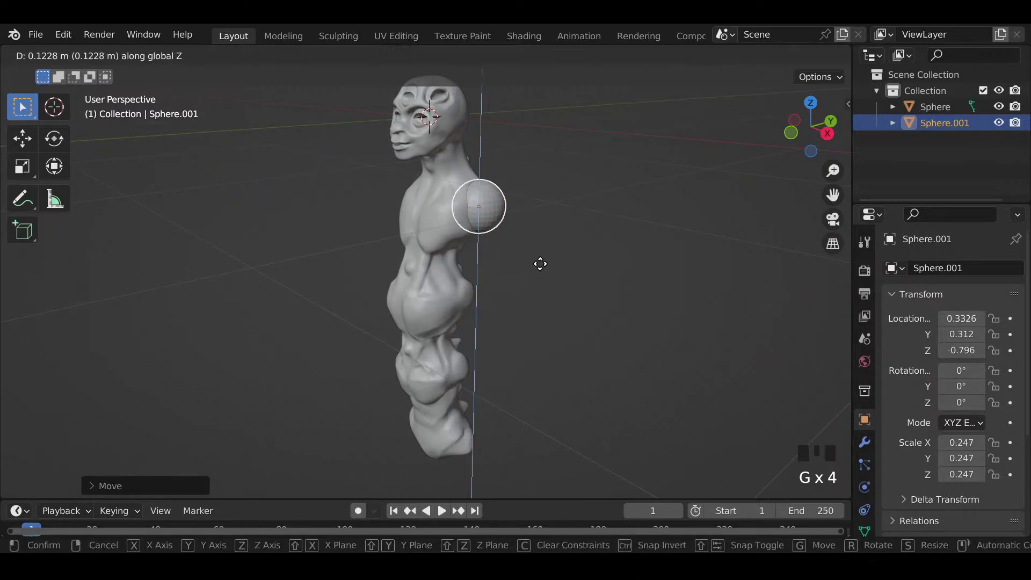
pyautogui.click(540, 264)
# Step: Scale the shoulder sphere down to about 0.189 and move it outward to about X 0.473 m
pyautogui.press('s')
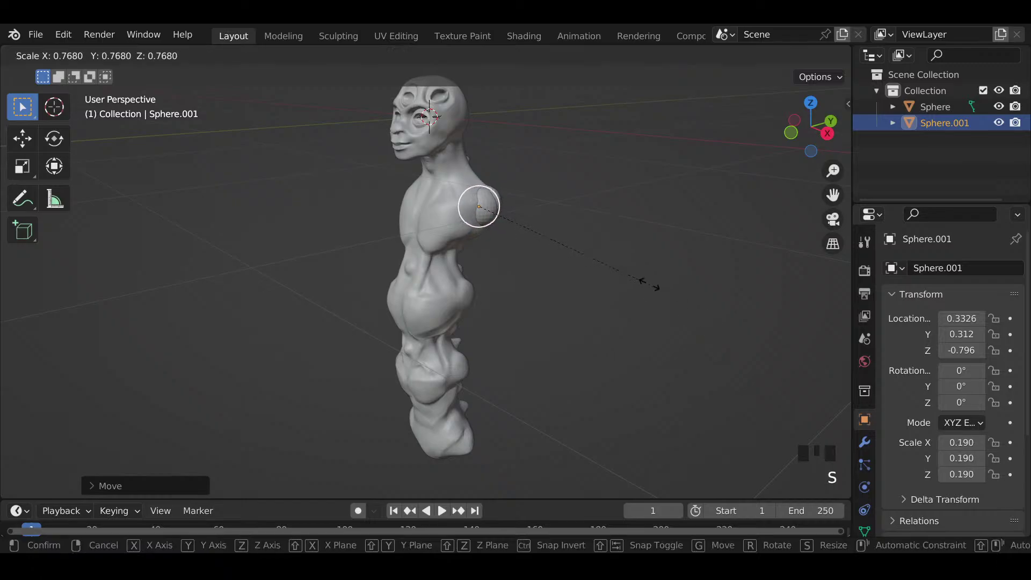
pyautogui.click(649, 292)
pyautogui.press('g')
pyautogui.press('x')
pyautogui.click(656, 288)
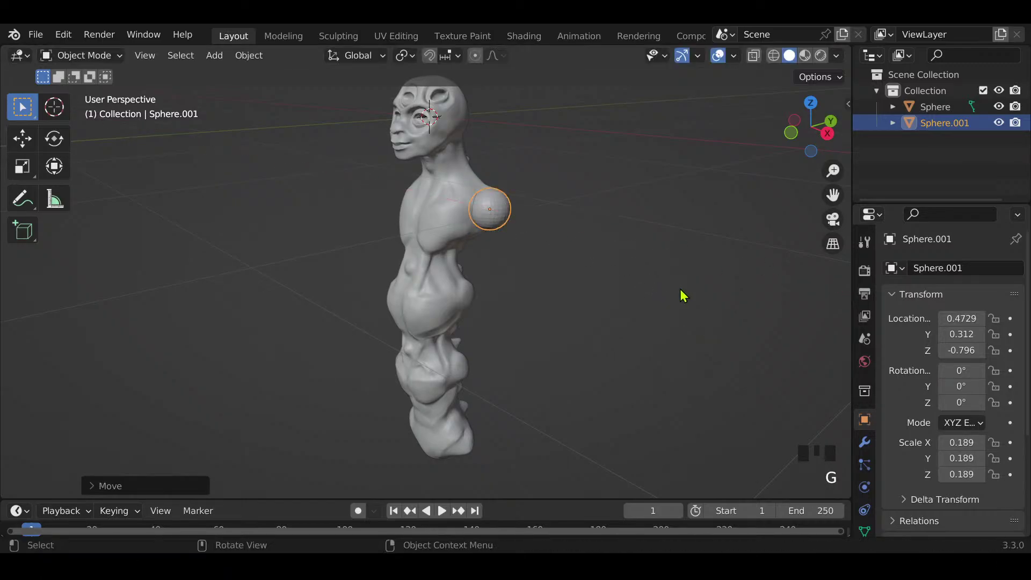
# Step: Move the shoulder sphere slightly forward along Y to about 0.277 m
pyautogui.moveTo(682, 295)
pyautogui.mouseDown(button='middle')
pyautogui.moveTo(573, 228)
pyautogui.moveTo(623, 273)
pyautogui.moveTo(716, 239)
pyautogui.moveTo(628, 263)
pyautogui.moveTo(627, 248)
pyautogui.mouseUp(button='middle')
pyautogui.press('g')
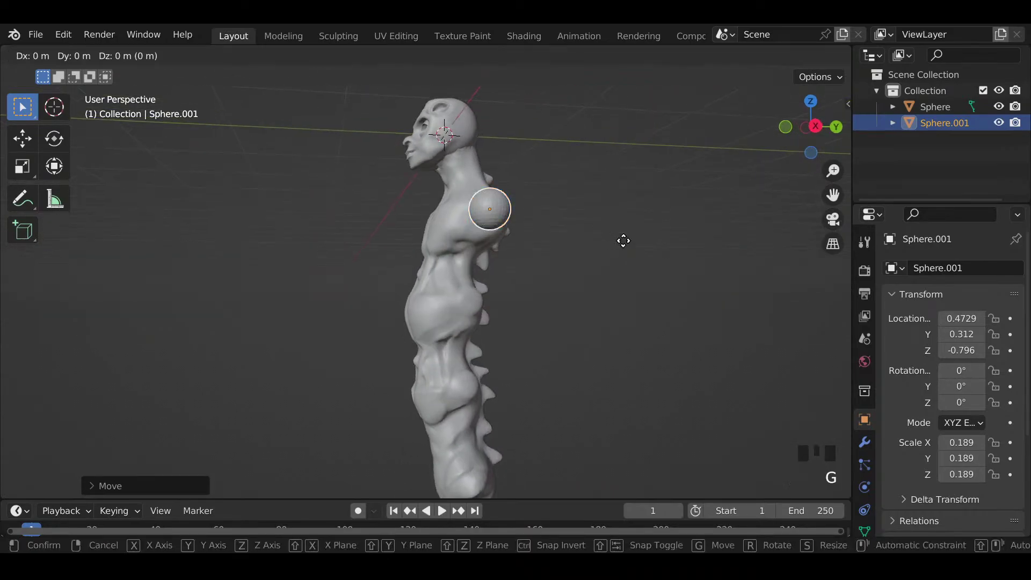
pyautogui.press('x')
pyautogui.press('y')
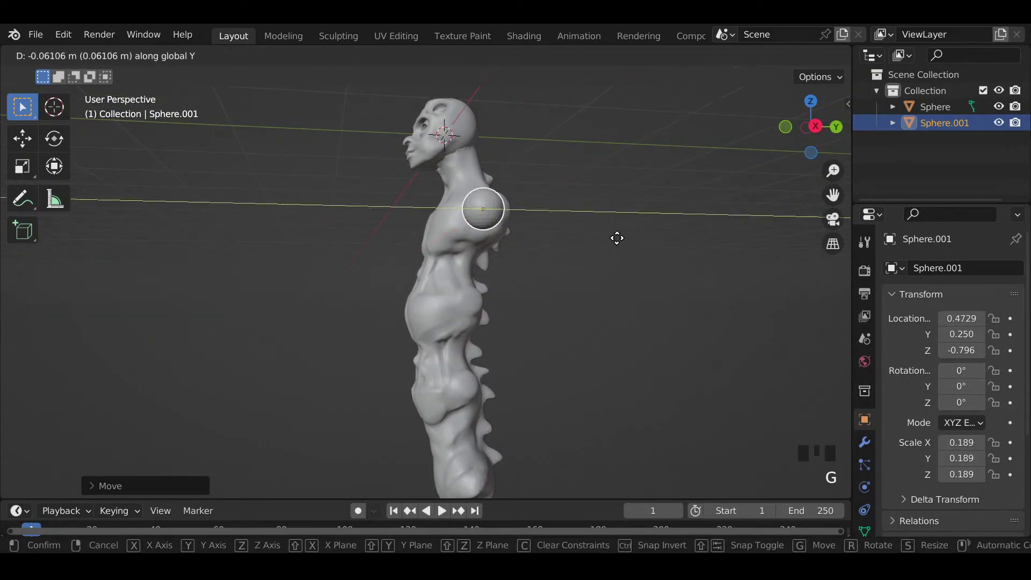
pyautogui.click(620, 246)
# Step: Duplicate the shoulder sphere straight down to the second segment, at about Z -1.746 m
pyautogui.moveTo(621, 248); pyautogui.dragTo(571, 186, button='middle')
pyautogui.moveTo(543, 224); pyautogui.dragTo(574, 207, button='middle')
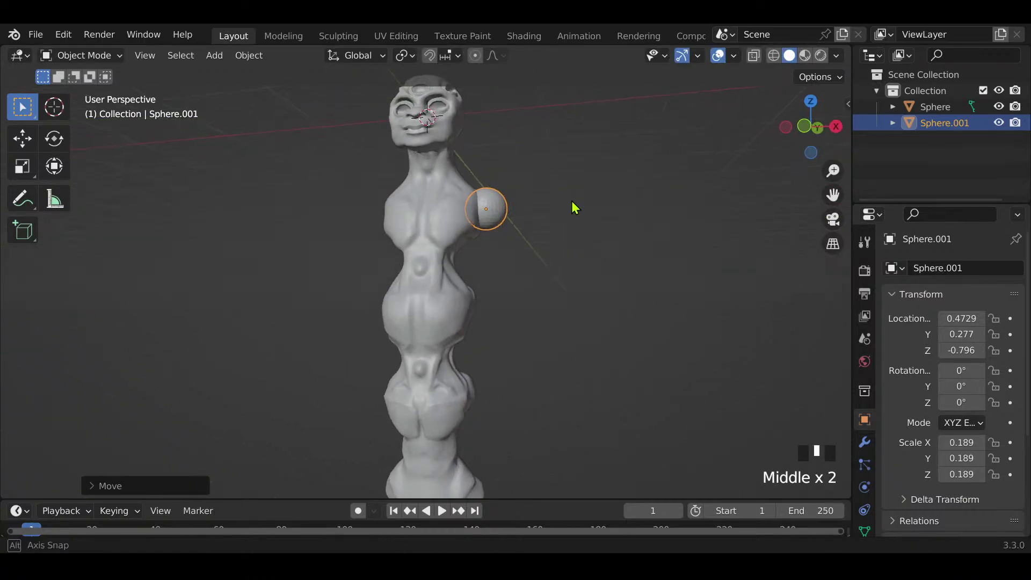
pyautogui.moveTo(553, 265)
pyautogui.mouseDown(button='middle')
pyautogui.moveTo(591, 251)
pyautogui.moveTo(564, 253)
pyautogui.mouseUp(button='middle')
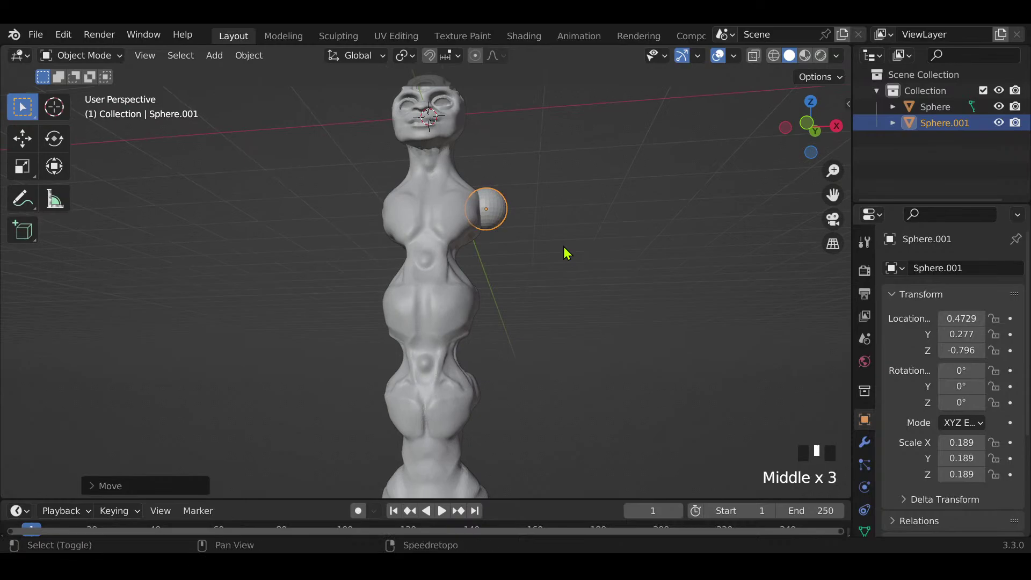
pyautogui.hotkey('shift', 'd')
pyautogui.press('z')
pyautogui.click(585, 337)
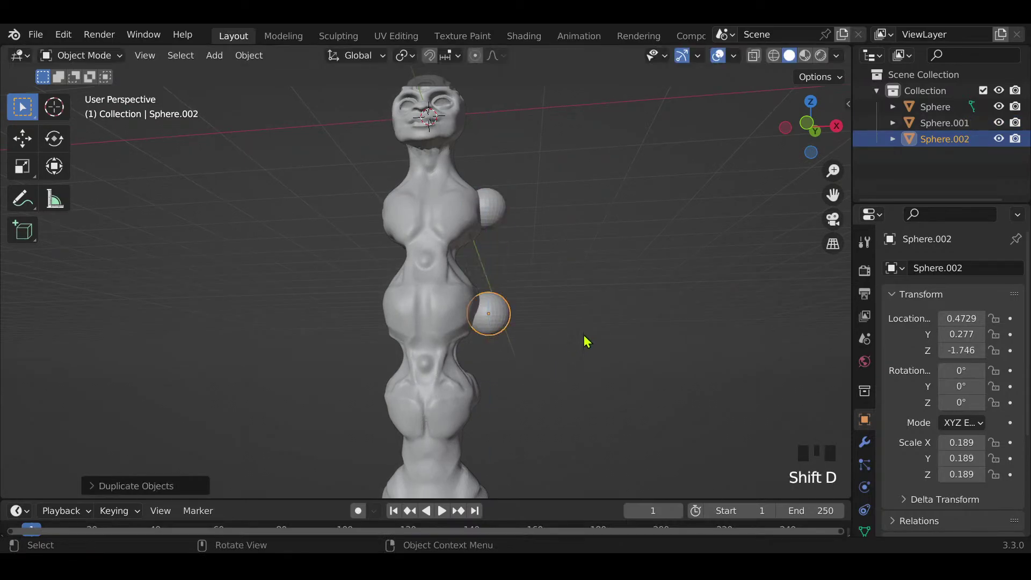
# Step: Fit the duplicate against the second segment's side by moving it to about Y 0.052 m and X 0.416 m
pyautogui.moveTo(586, 341); pyautogui.dragTo(466, 320, button='middle')
pyautogui.press('g')
pyautogui.press('y')
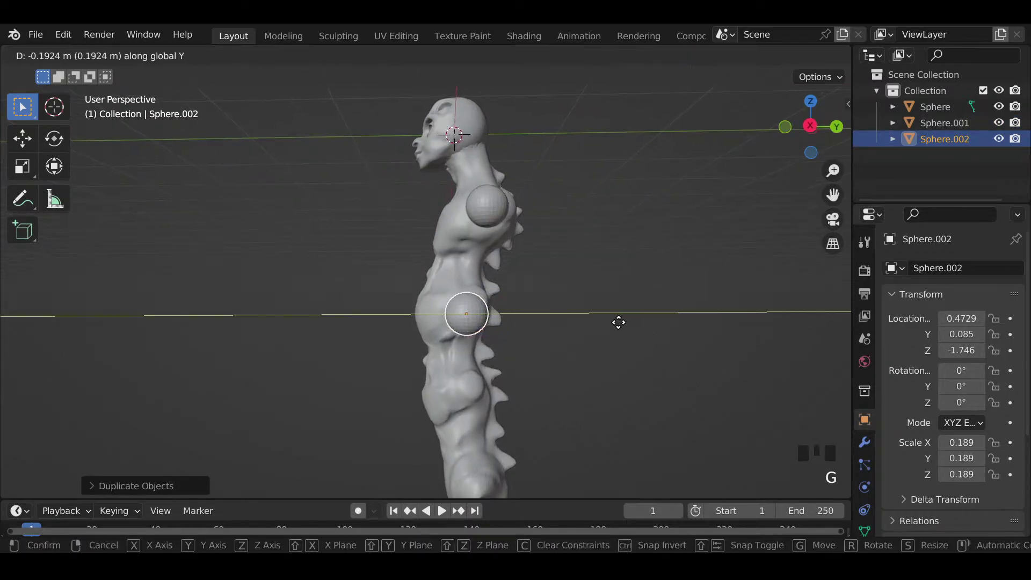
pyautogui.click(618, 324)
pyautogui.moveTo(618, 324); pyautogui.dragTo(658, 309, button='middle')
pyautogui.press('g')
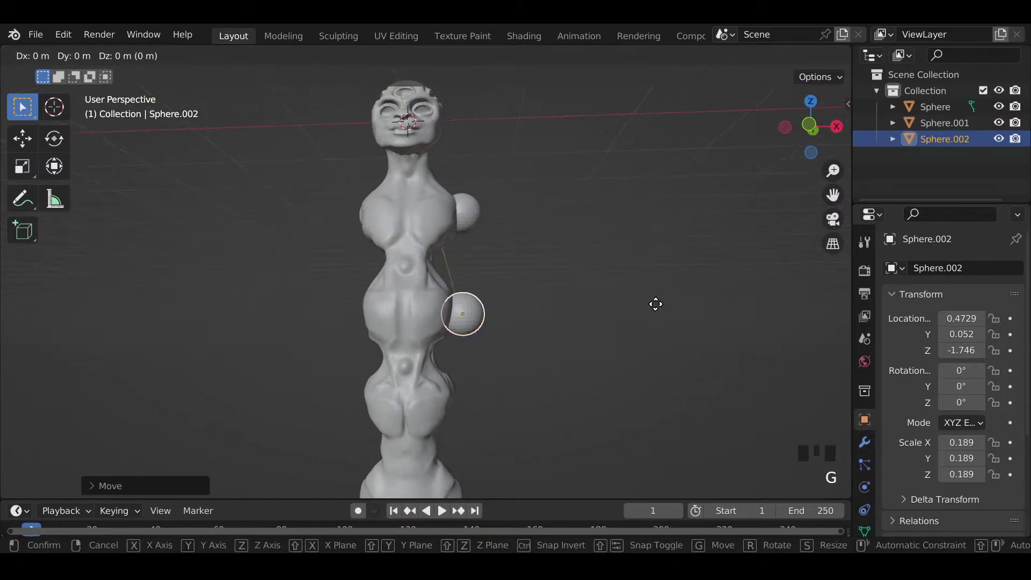
pyautogui.press('x')
pyautogui.click(650, 305)
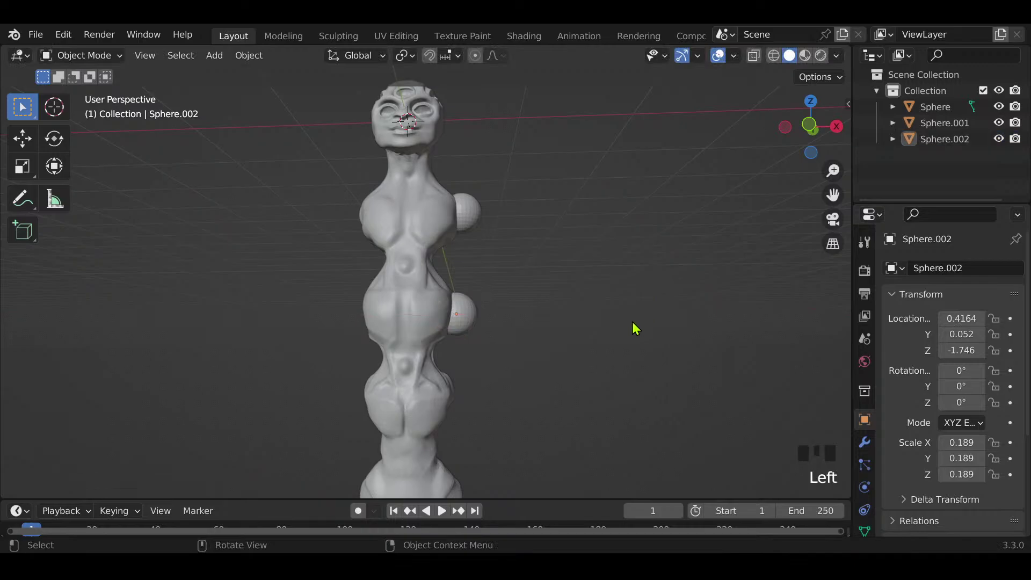
# Step: Duplicate the second segment's sphere straight down to the third segment, at about Z -2.503 m
pyautogui.click(478, 324)
pyautogui.hotkey('shift', 'd')
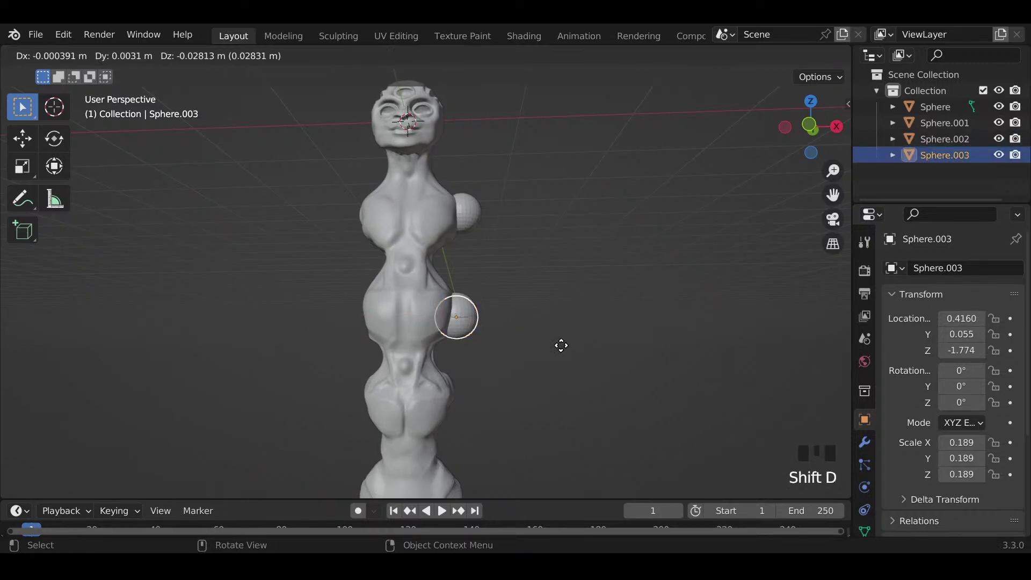
pyautogui.press('z')
pyautogui.click(571, 428)
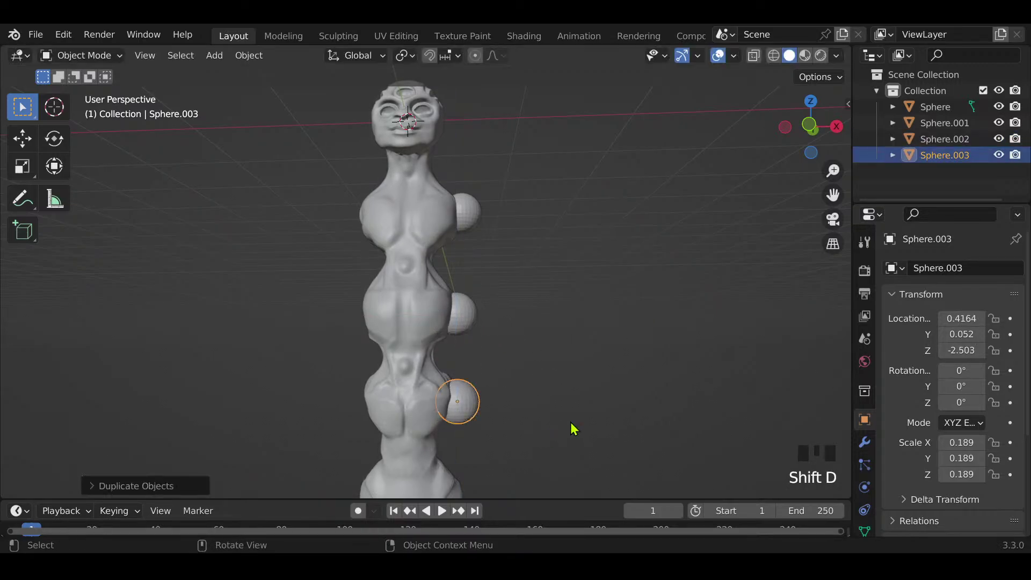
# Step: Scale the third segment's sphere down to about 0.162 and move it forward to about Y -0.003 m
pyautogui.moveTo(570, 428); pyautogui.dragTo(401, 404, button='middle')
pyautogui.press('s')
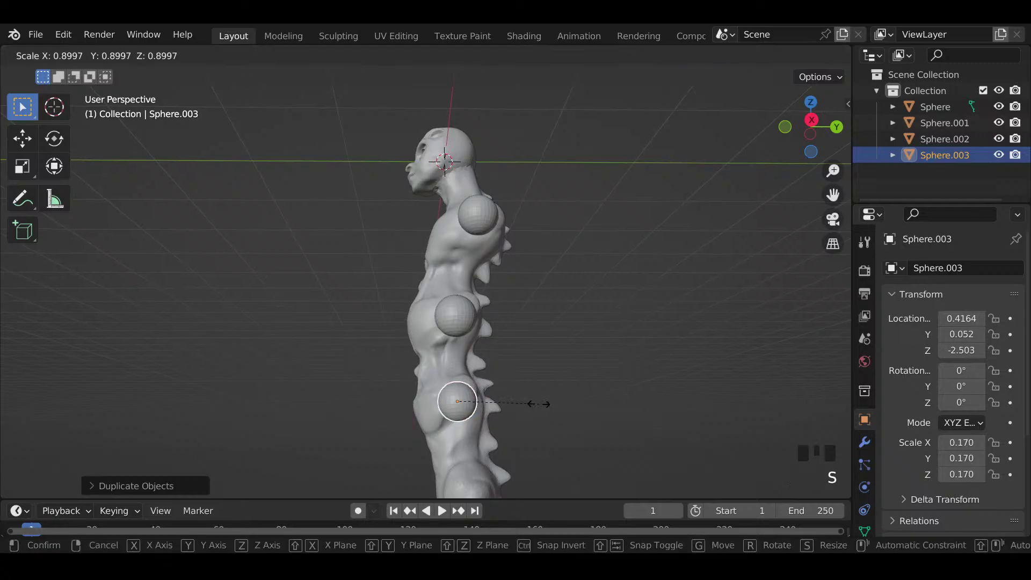
pyautogui.click(537, 411)
pyautogui.press('g')
pyautogui.press('y')
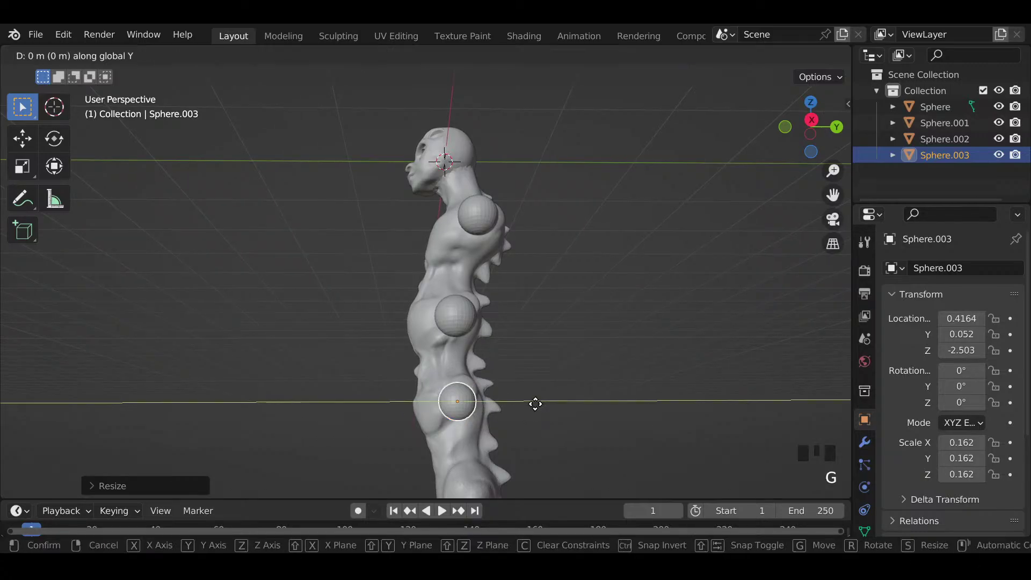
pyautogui.click(532, 411)
pyautogui.moveTo(529, 414); pyautogui.dragTo(478, 431, button='middle')
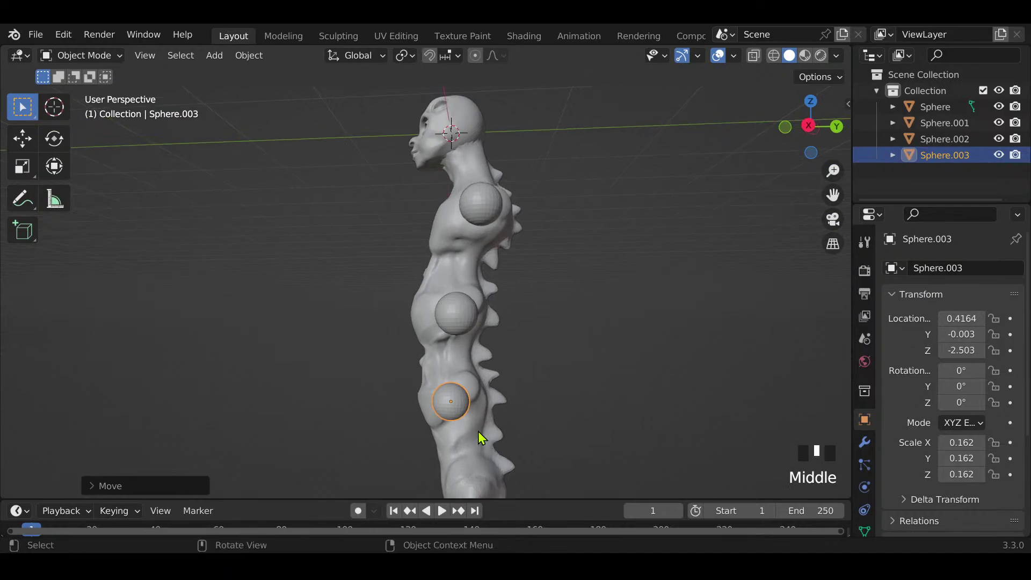
# Step: Raise the second segment's sphere to about Z -1.667 m and move it forward to about Y -0.031 m
pyautogui.click(466, 311)
pyautogui.press('g')
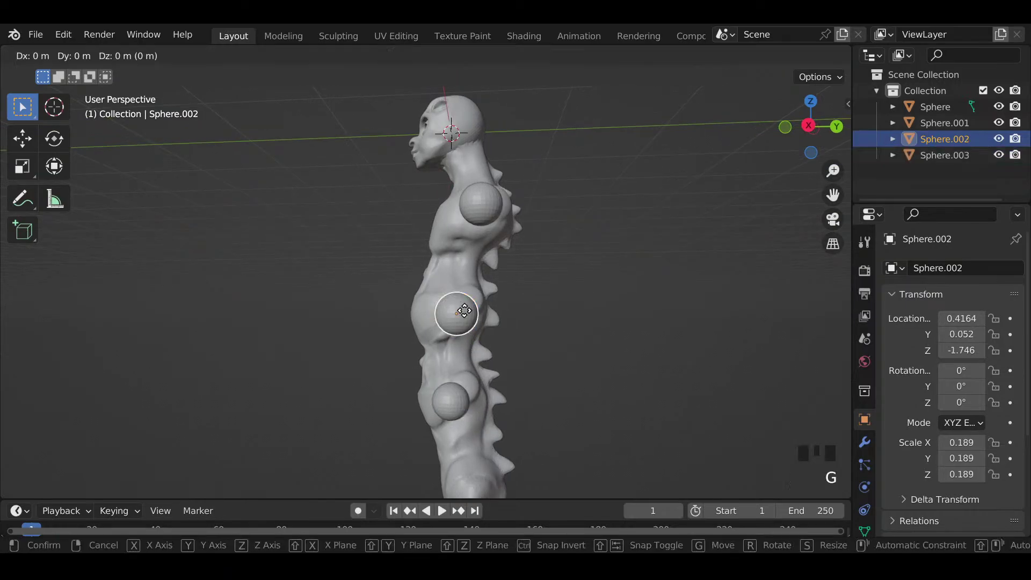
pyautogui.press('x')
pyautogui.press('z')
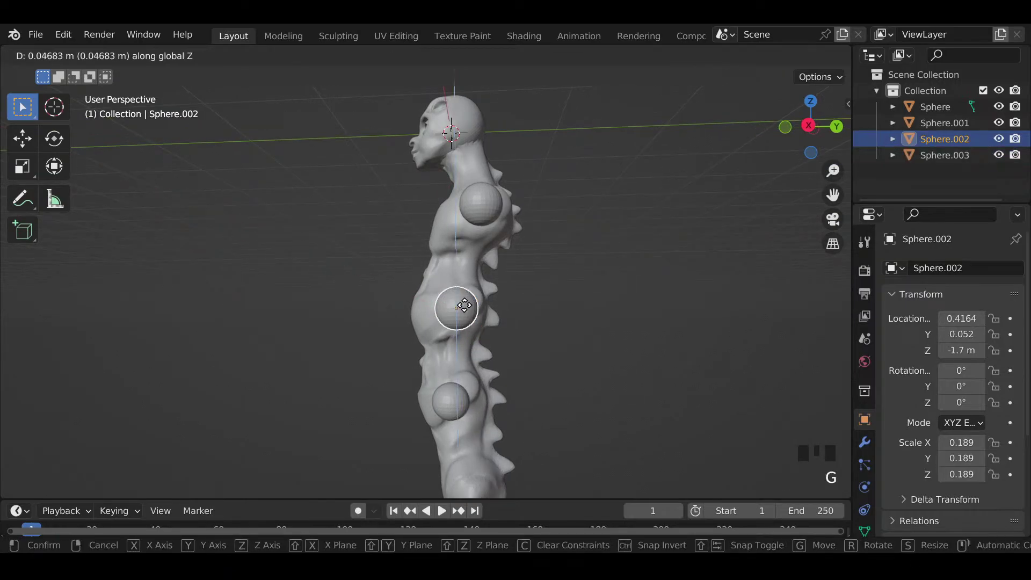
pyautogui.click(465, 302)
pyautogui.press('g')
pyautogui.press('x')
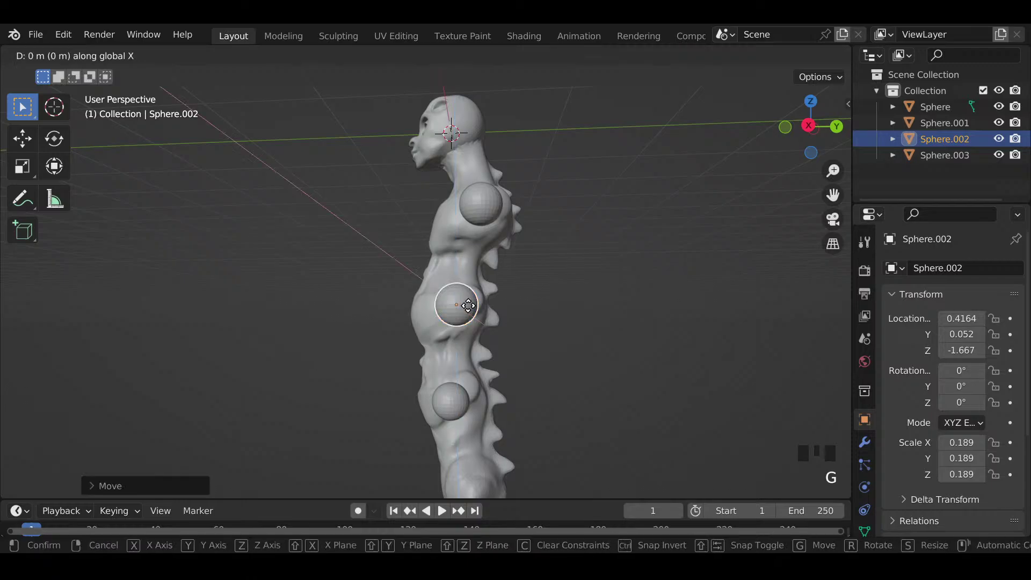
pyautogui.press('y')
pyautogui.click(461, 305)
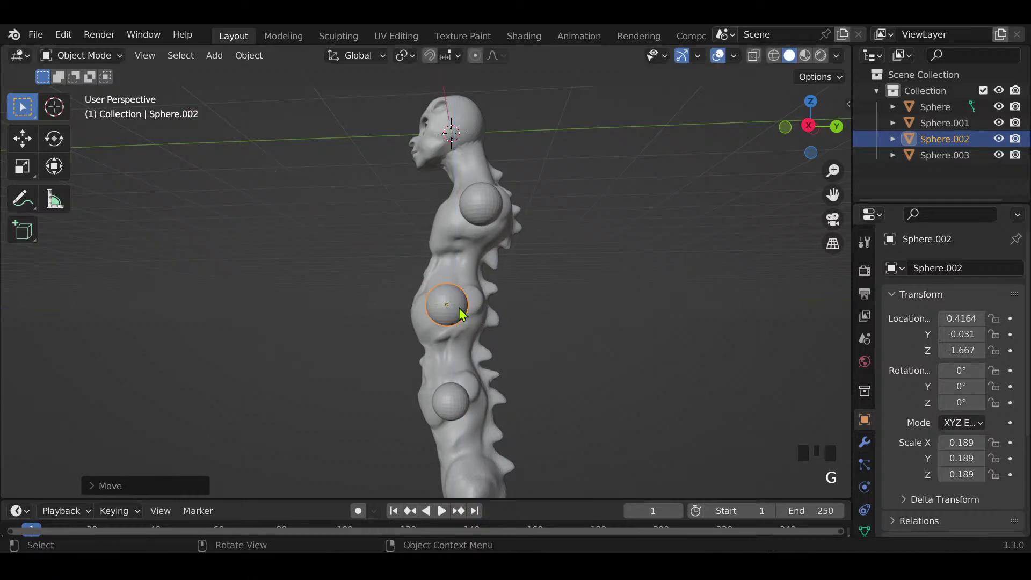
# Step: Sink the second segment's sphere into the body's side at about X 0.335 m, Y 0.055 m and Z -1.719 m
pyautogui.moveTo(461, 305)
pyautogui.mouseDown(button='middle')
pyautogui.moveTo(524, 350)
pyautogui.moveTo(576, 367)
pyautogui.mouseUp(button='middle')
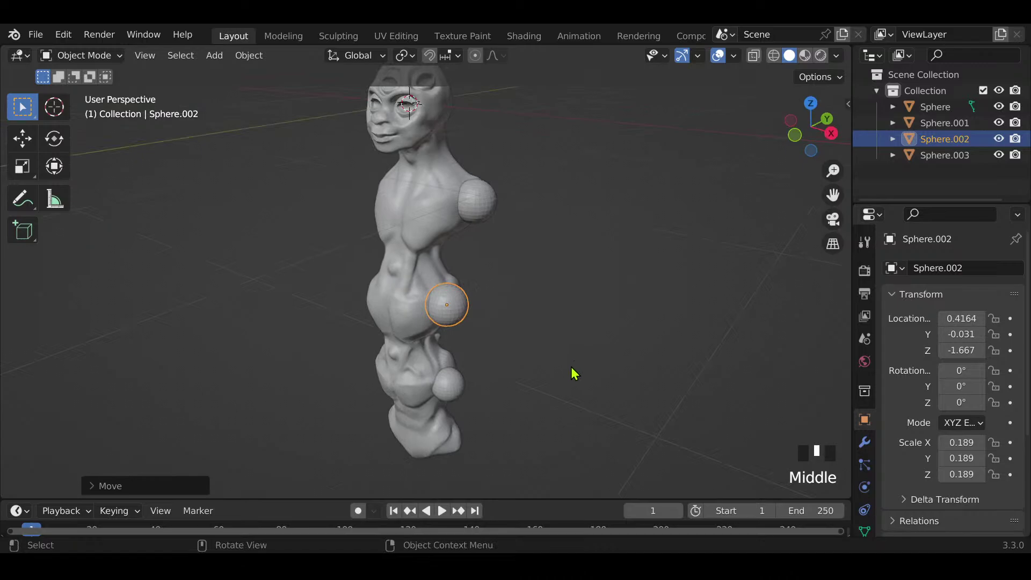
pyautogui.press('g')
pyautogui.press('y')
pyautogui.press('x')
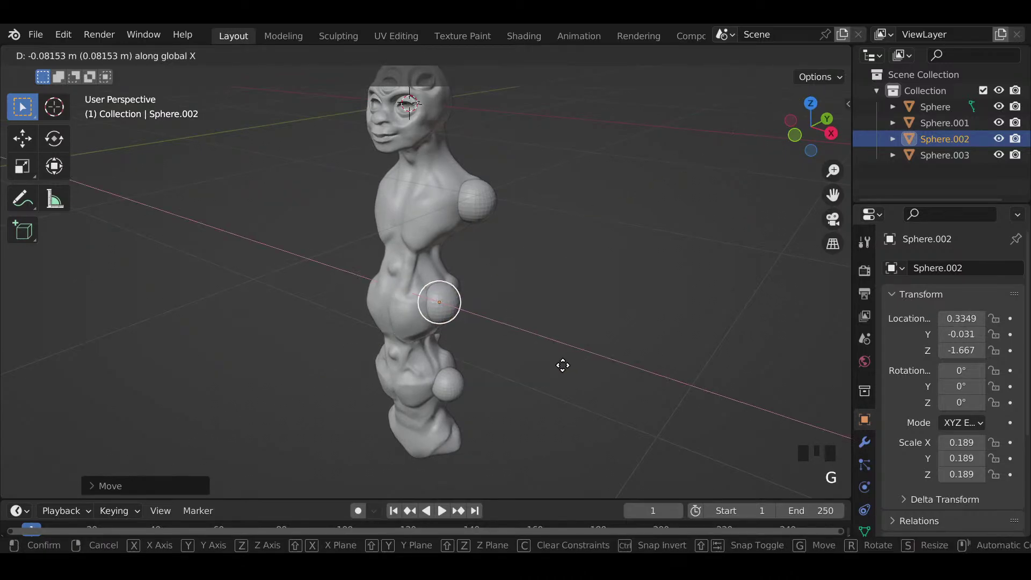
pyautogui.click(563, 366)
pyautogui.press('g')
pyautogui.press('z')
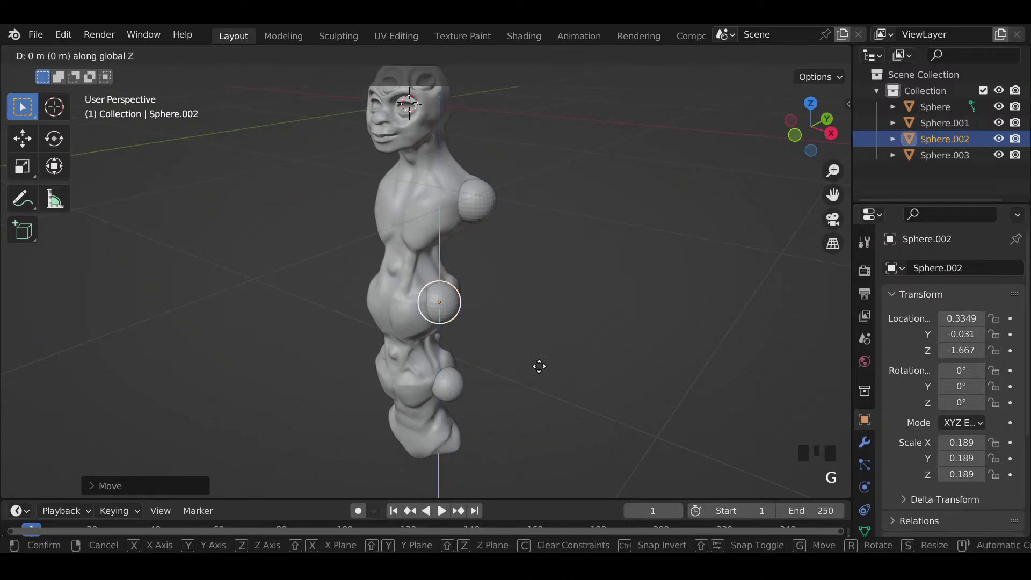
pyautogui.click(544, 379)
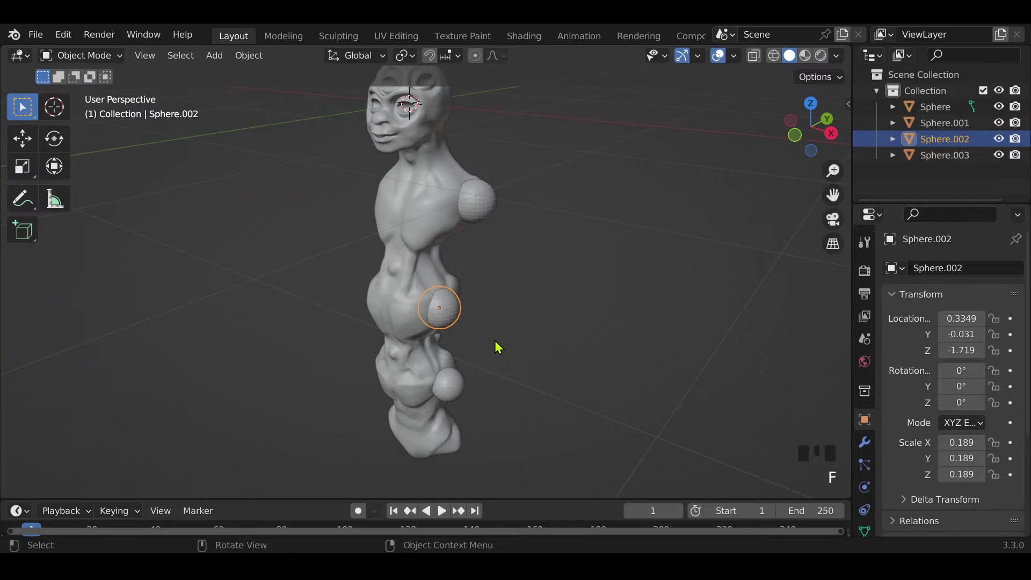
pyautogui.press('g')
pyautogui.press('y')
pyautogui.click(523, 368)
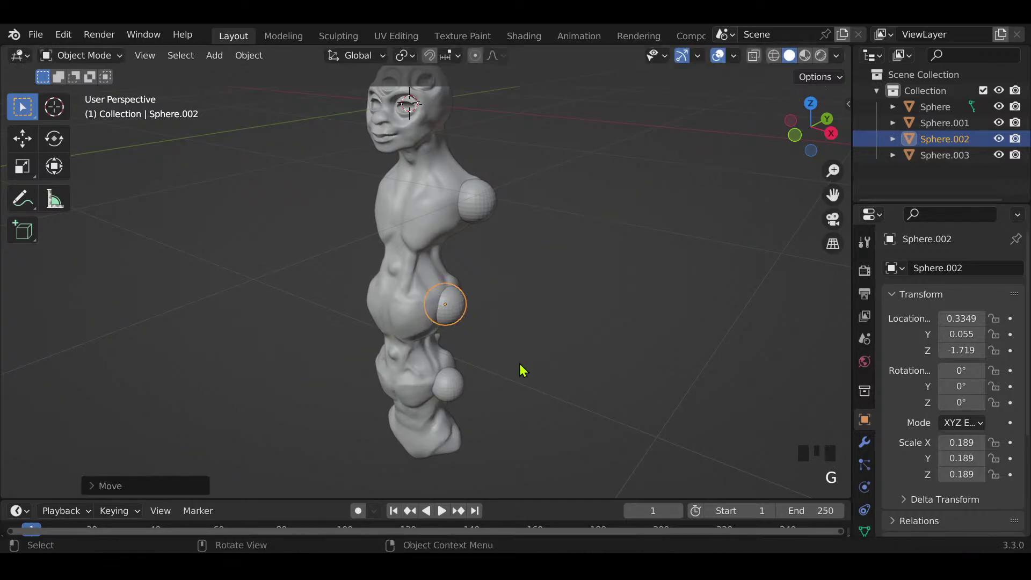
pyautogui.click(531, 378)
# Step: Move the third segment's sphere inward along X to about 0.363 m so it sinks into the body
pyautogui.moveTo(532, 378); pyautogui.dragTo(486, 334, button='middle')
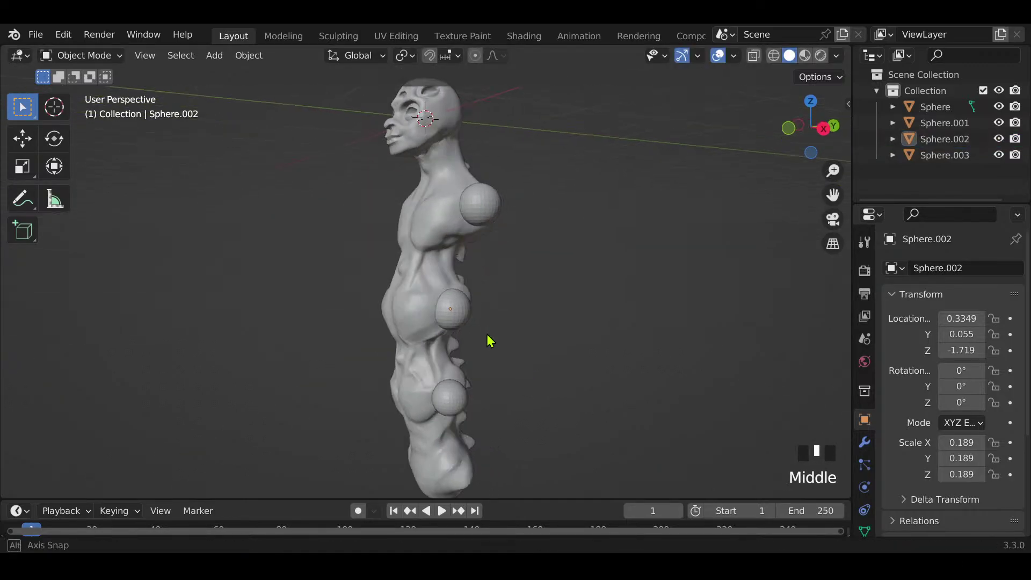
pyautogui.click(455, 404)
pyautogui.moveTo(455, 405); pyautogui.dragTo(591, 379, button='middle')
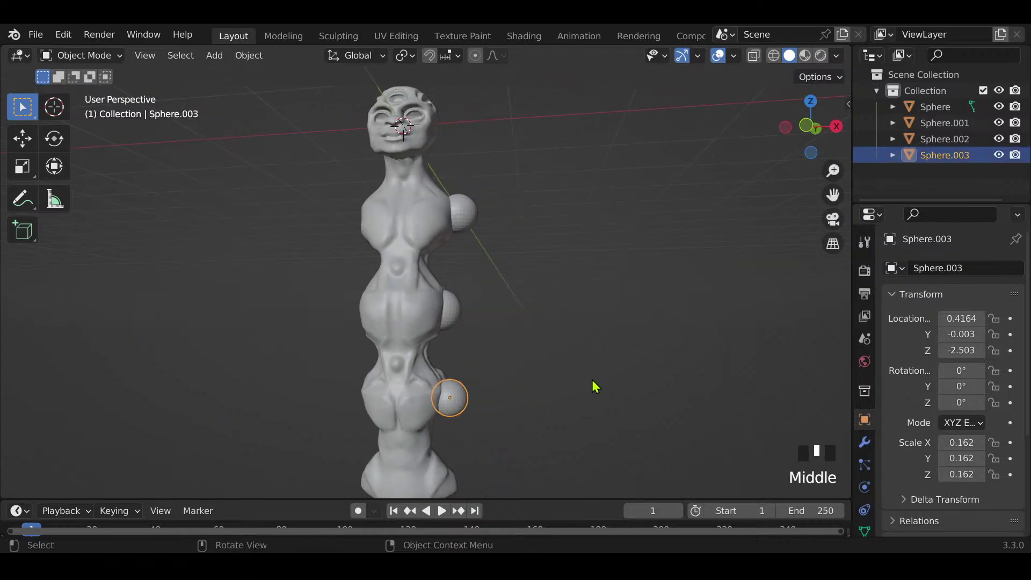
pyautogui.press('g')
pyautogui.press('x')
pyautogui.click(585, 377)
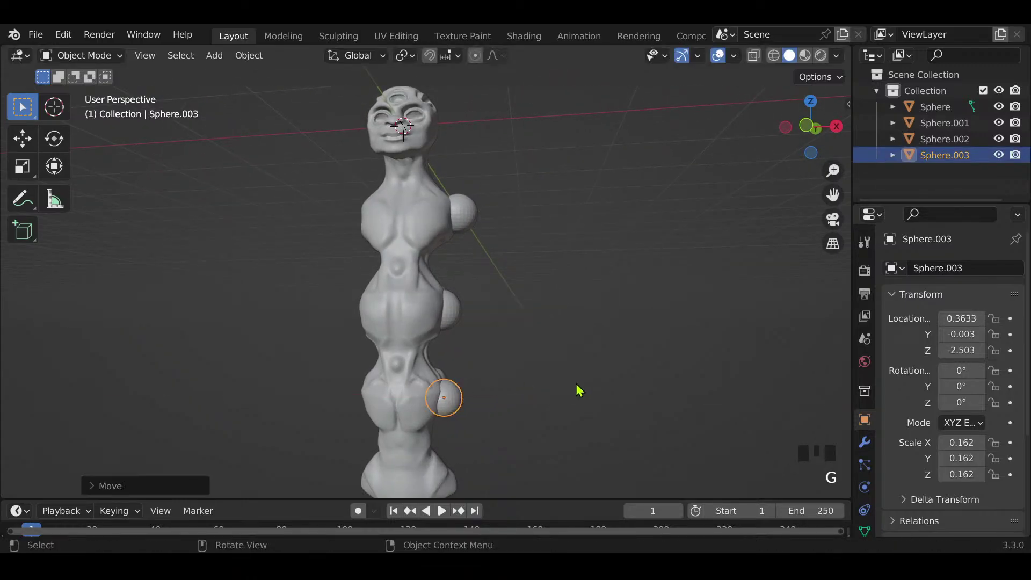
# Step: Move the third segment's sphere back to about Y 0.049 m and up to about Z -2.464 m
pyautogui.moveTo(578, 392); pyautogui.dragTo(414, 407, button='middle')
pyautogui.press('g')
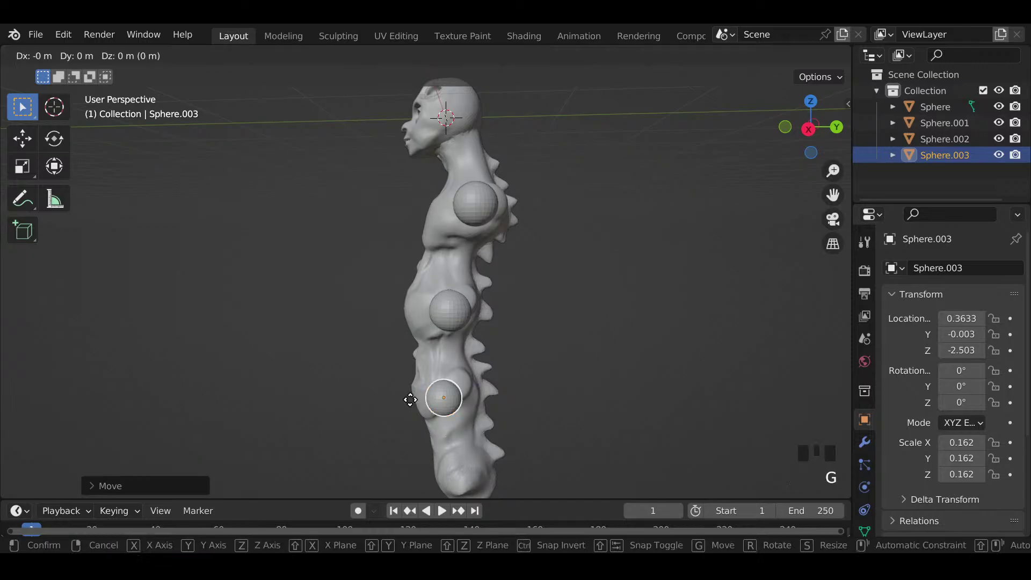
pyautogui.press('y')
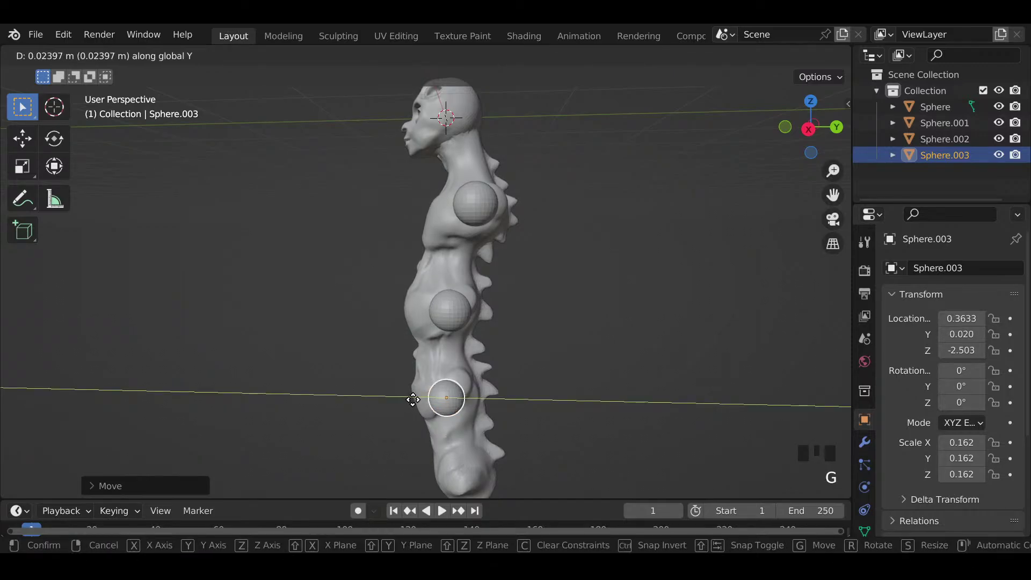
pyautogui.click(420, 408)
pyautogui.press('g')
pyautogui.press('z')
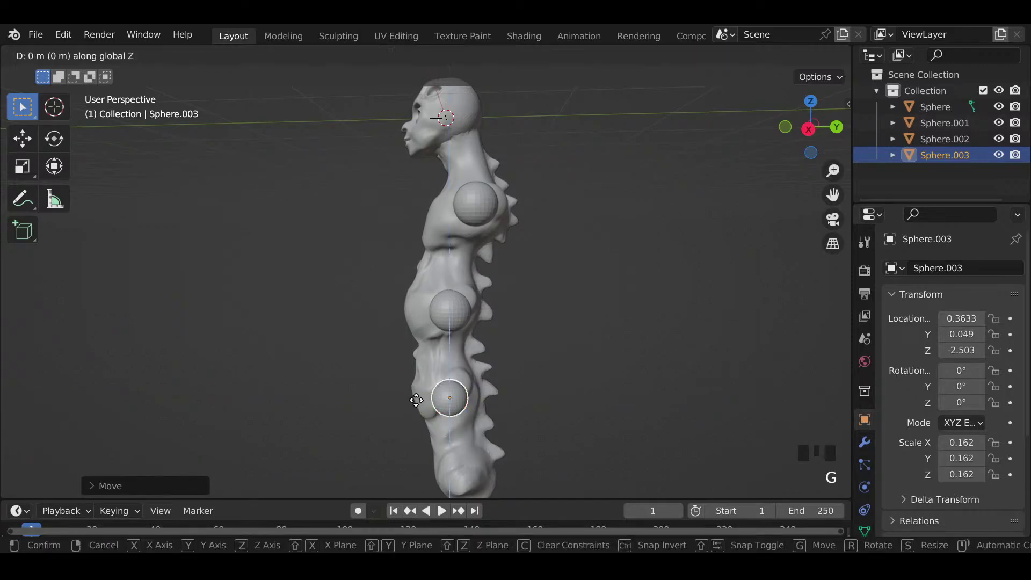
pyautogui.click(427, 393)
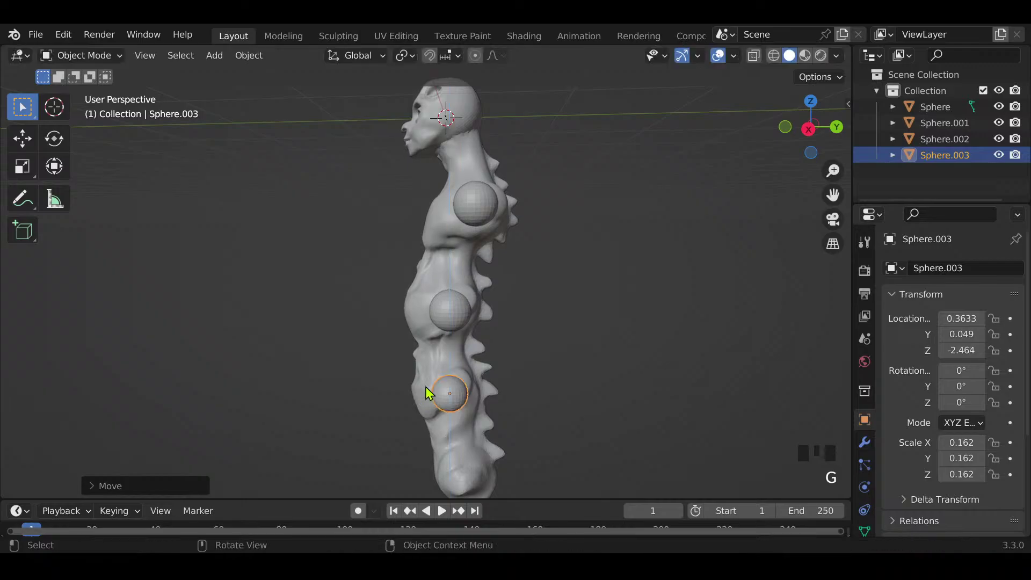
# Step: Raise the second segment's sphere to about Z -1.657 m and scale it down to about 0.168
pyautogui.click(460, 313)
pyautogui.press('g')
pyautogui.press('x')
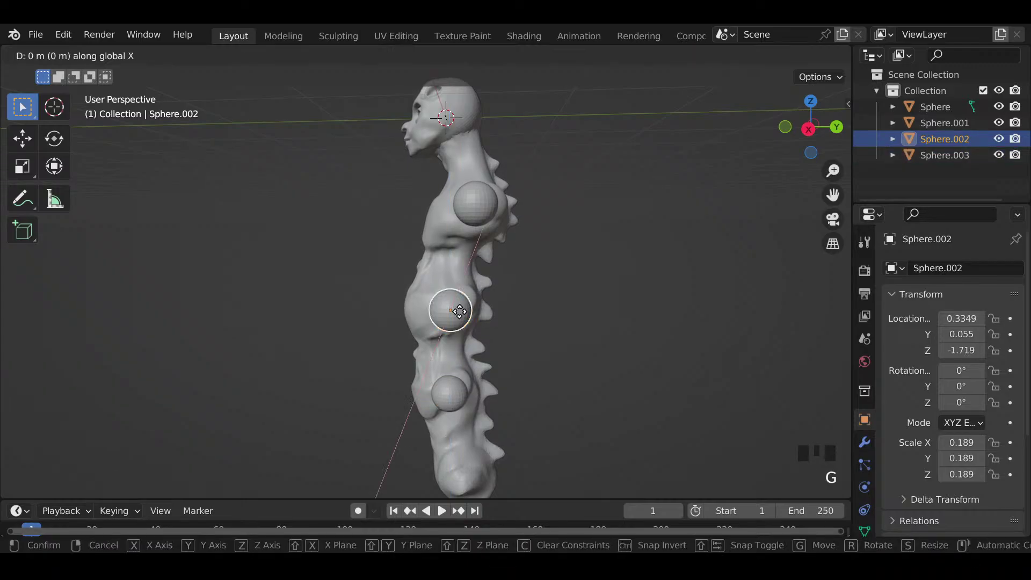
pyautogui.press('z')
pyautogui.click(452, 301)
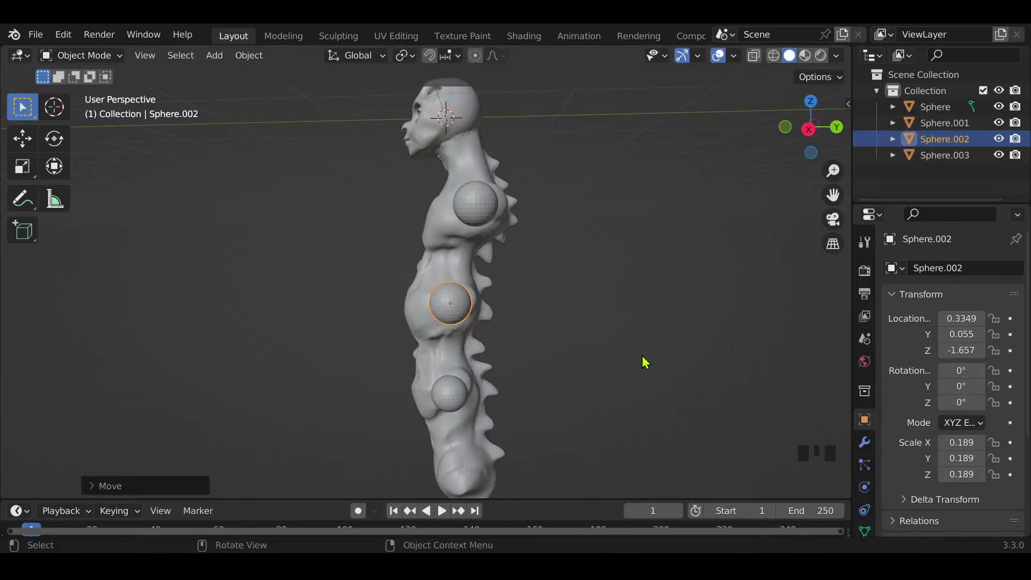
pyautogui.press('s')
pyautogui.click(632, 352)
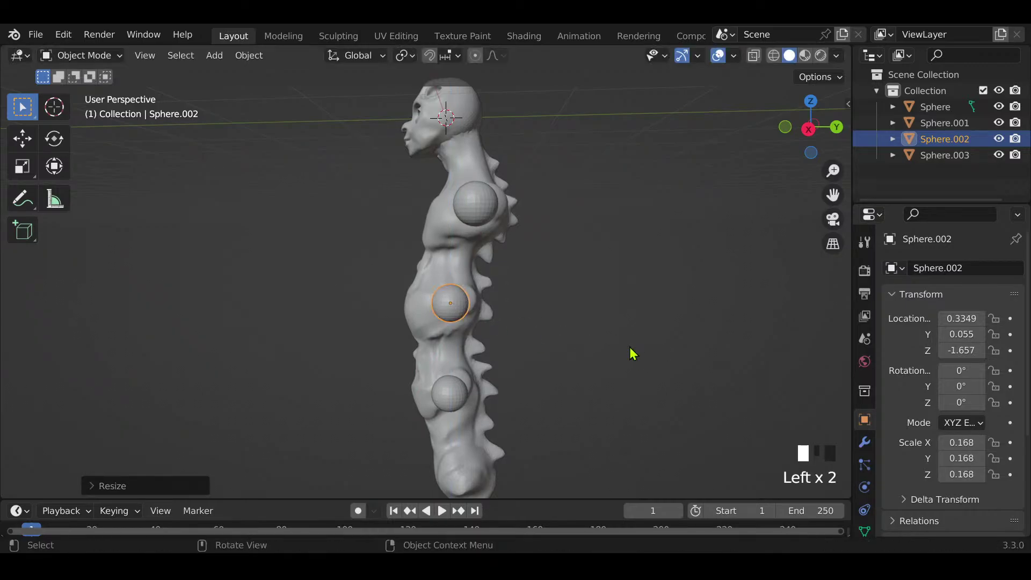
pyautogui.click(474, 198)
pyautogui.click(645, 347)
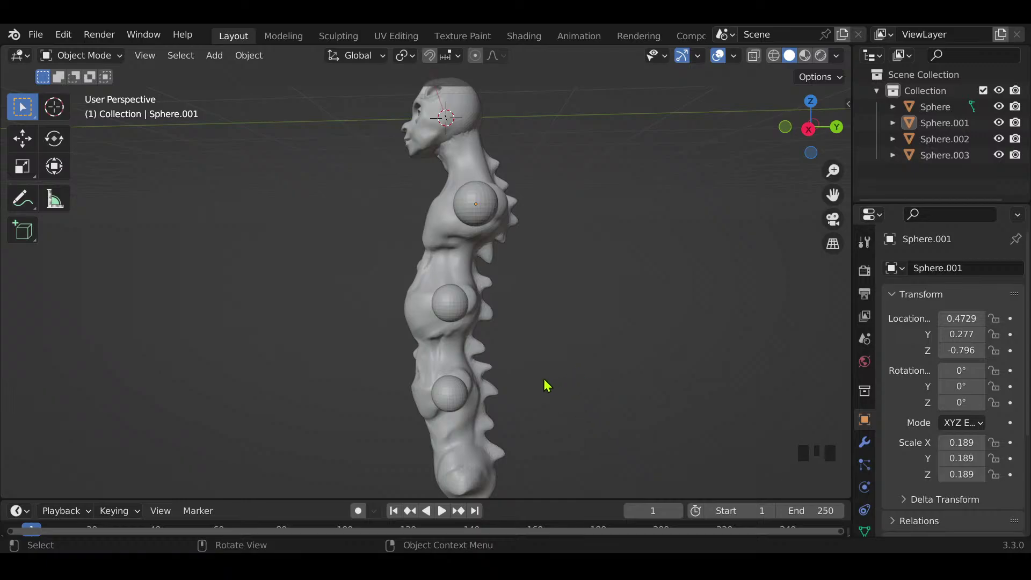
# Step: Duplicate the third segment's sphere straight down to the hips, at about Z -3.650 m, and enlarge it to about 0.259
pyautogui.moveTo(543, 379); pyautogui.dragTo(766, 369, button='middle')
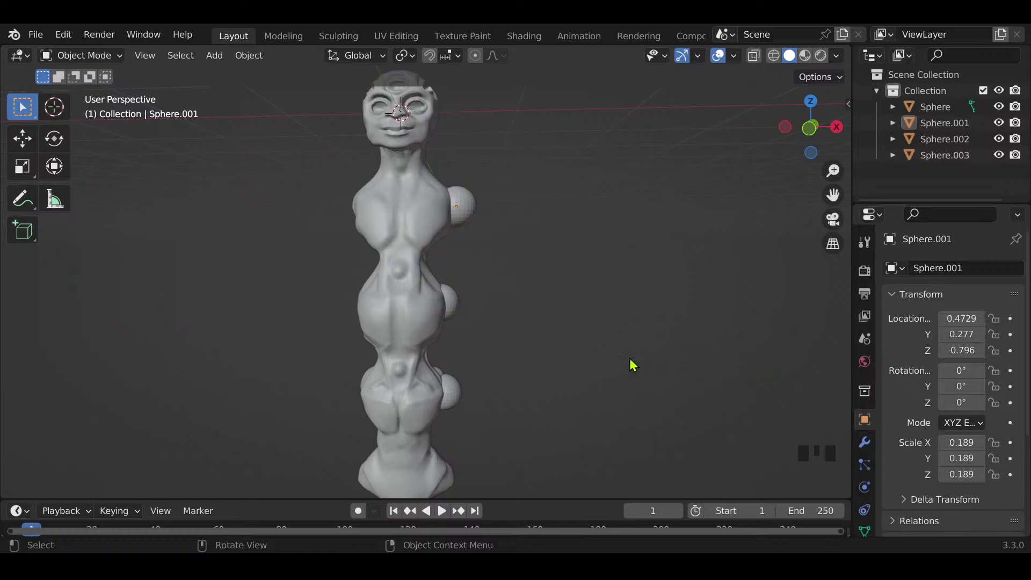
pyautogui.moveTo(633, 362)
pyautogui.keyDown('shift'); pyautogui.mouseDown(button='middle')
pyautogui.moveTo(546, 379)
pyautogui.moveTo(528, 345)
pyautogui.mouseUp(button='middle'); pyautogui.keyUp('shift')
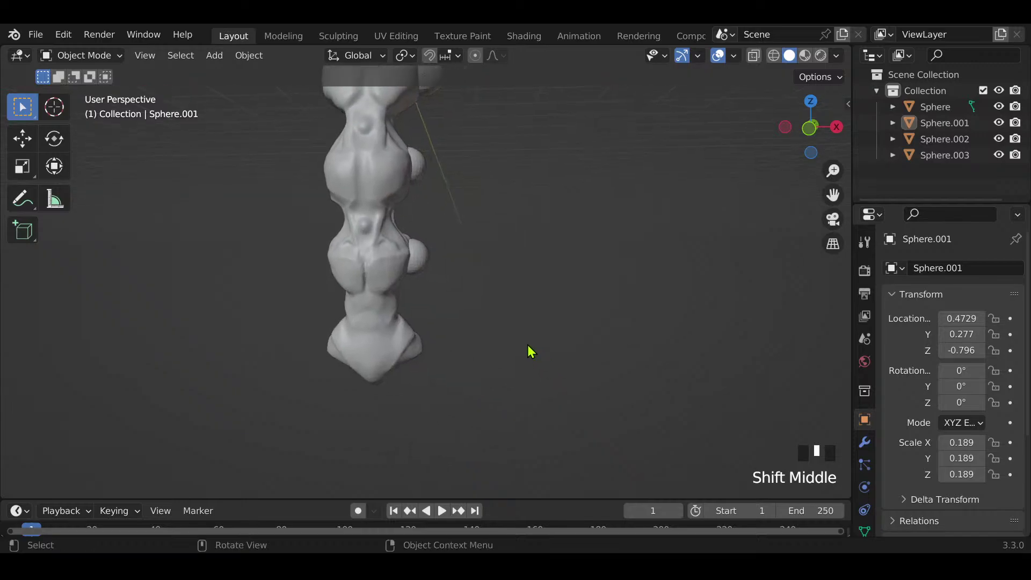
pyautogui.click(421, 250)
pyautogui.hotkey('shift', 'd')
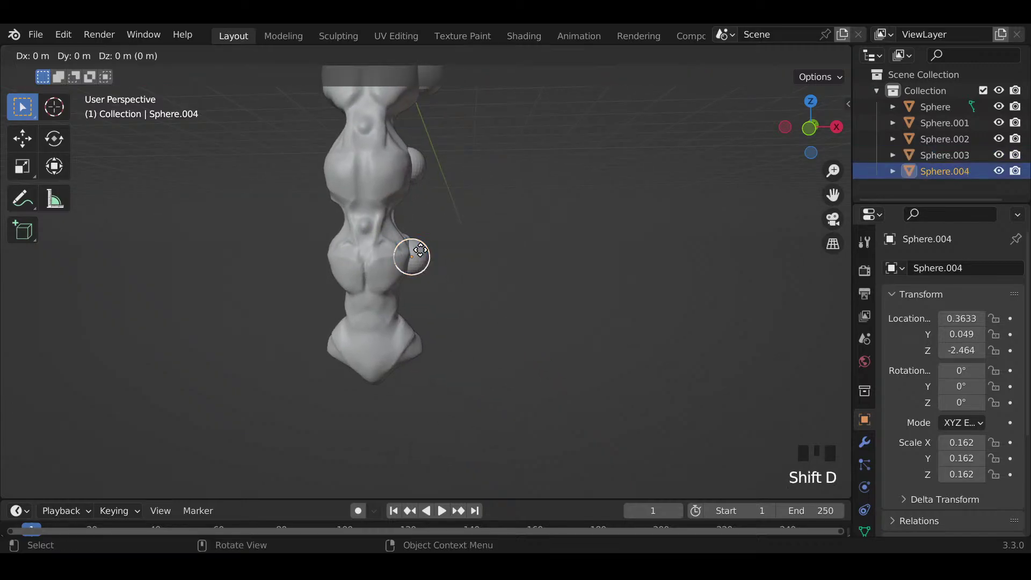
pyautogui.press('z')
pyautogui.click(425, 384)
pyautogui.press('s')
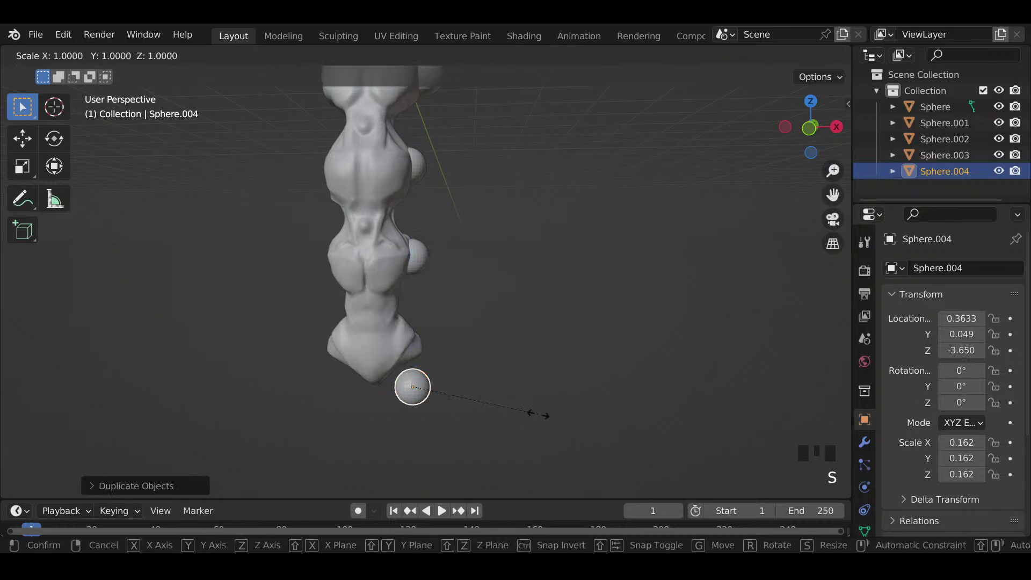
pyautogui.click(615, 435)
# Step: Move the hip sphere back to about Y 0.234 m and up to about Z -3.605 m
pyautogui.moveTo(615, 436); pyautogui.dragTo(378, 445, button='middle')
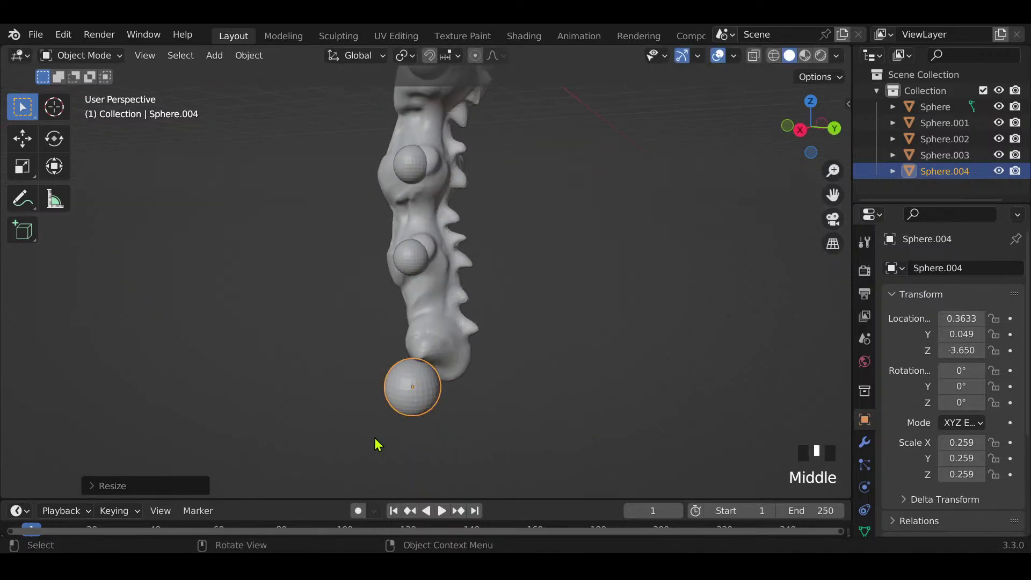
pyautogui.press('g')
pyautogui.press('y')
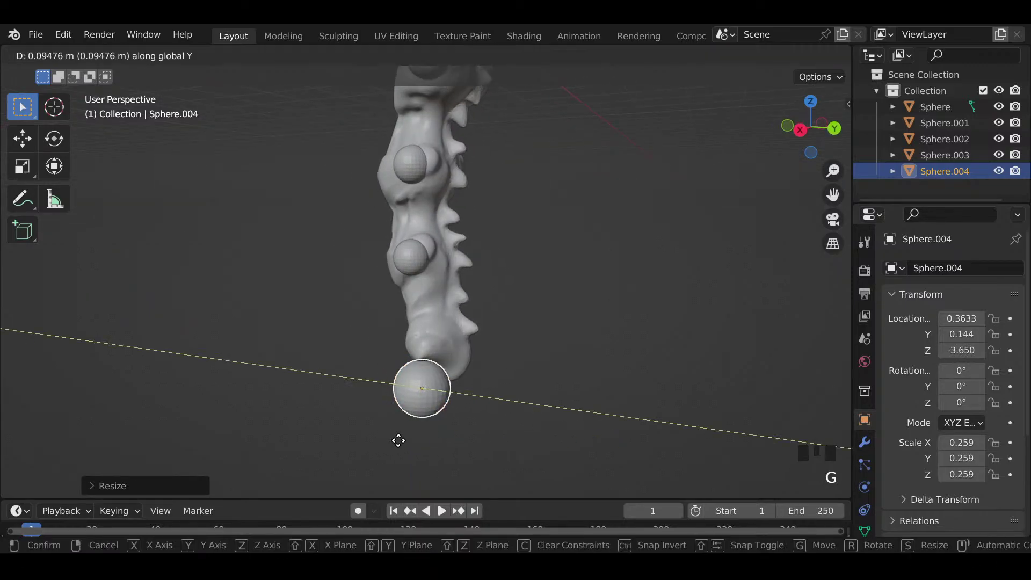
pyautogui.click(405, 445)
pyautogui.press('g')
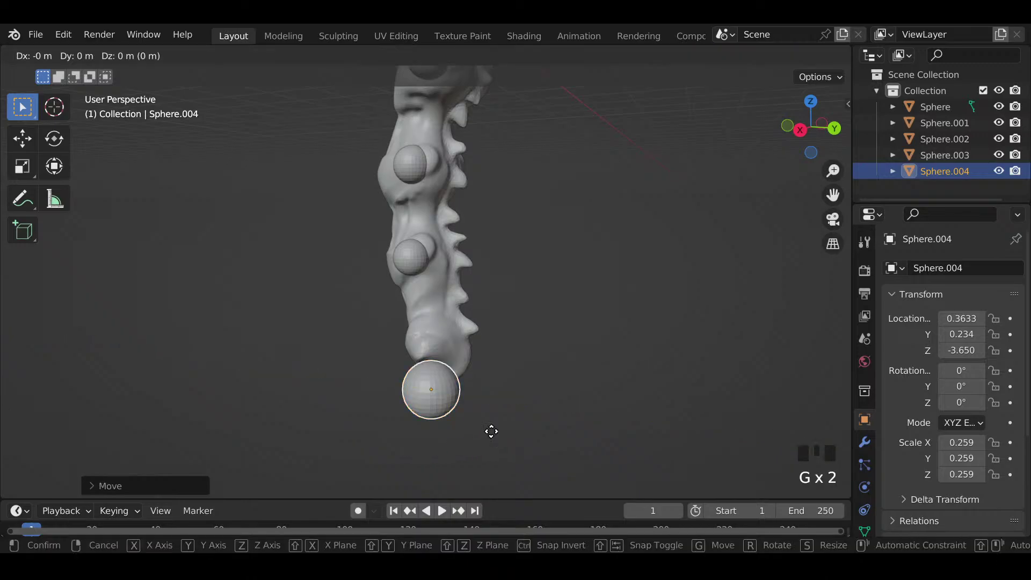
pyautogui.press('z')
pyautogui.click(492, 431)
# Step: Scale the hip sphere down to about 0.238 and move it inward to about X 0.261 m
pyautogui.moveTo(424, 453); pyautogui.dragTo(638, 417, button='middle')
pyautogui.press('g')
pyautogui.press('x')
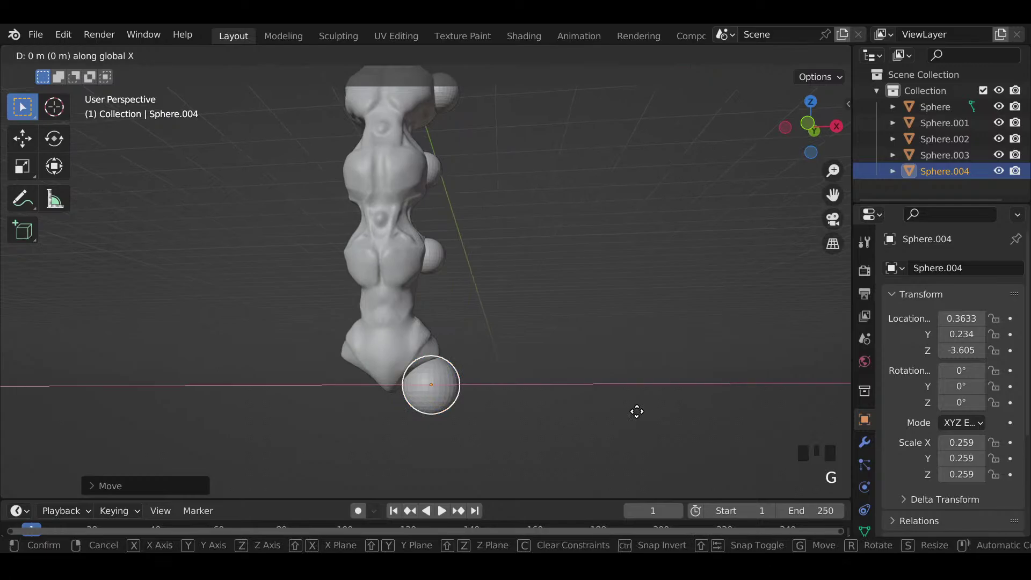
pyautogui.click(630, 413)
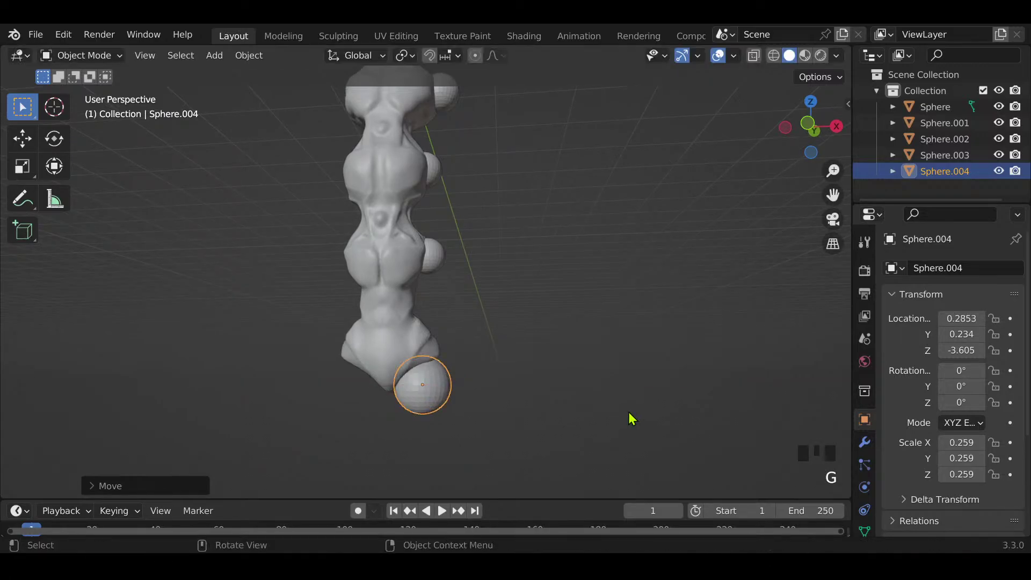
pyautogui.press('s')
pyautogui.click(613, 419)
pyautogui.press('g')
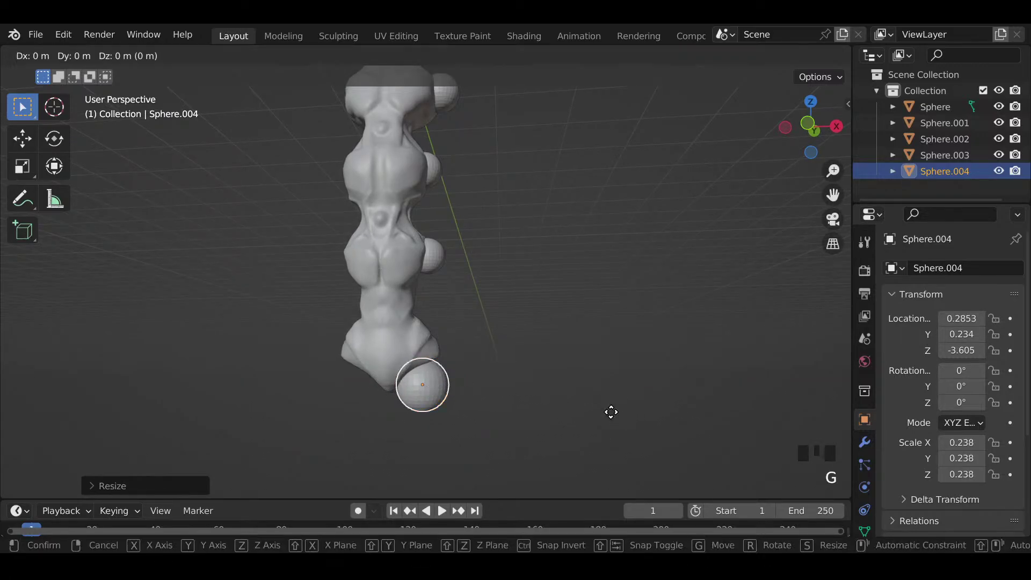
pyautogui.press('x')
pyautogui.click(611, 418)
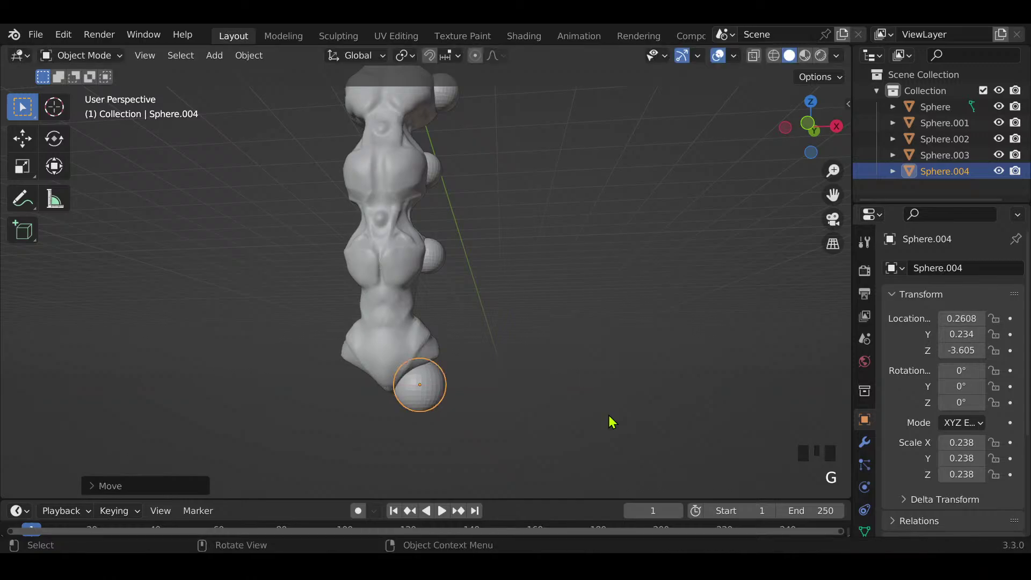
# Step: Fit the hip sphere into the pelvis by moving it to about Z -3.529 m and X 0.246 m, and deselect it
pyautogui.press('g')
pyautogui.press('z')
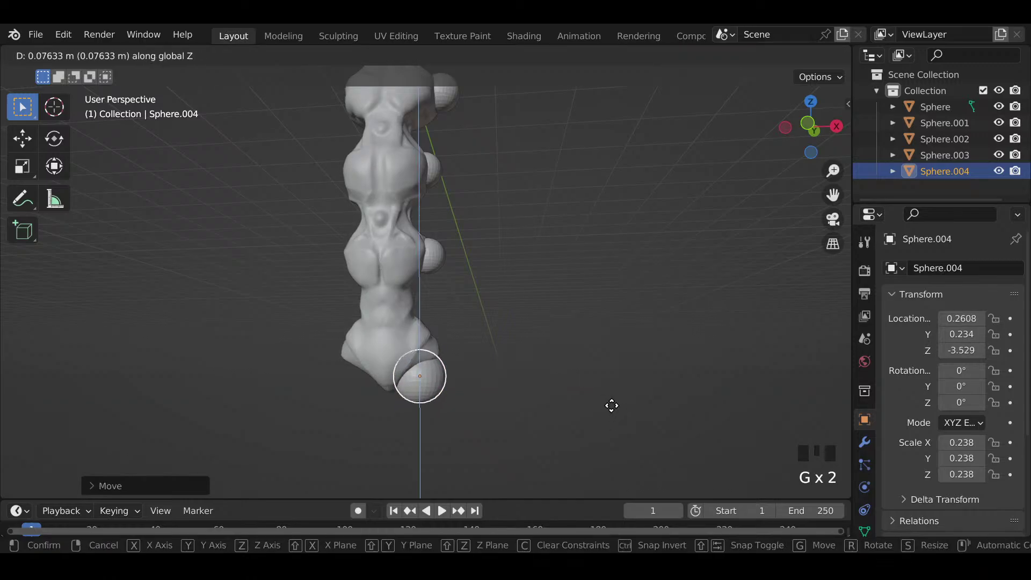
pyautogui.click(612, 406)
pyautogui.press('g')
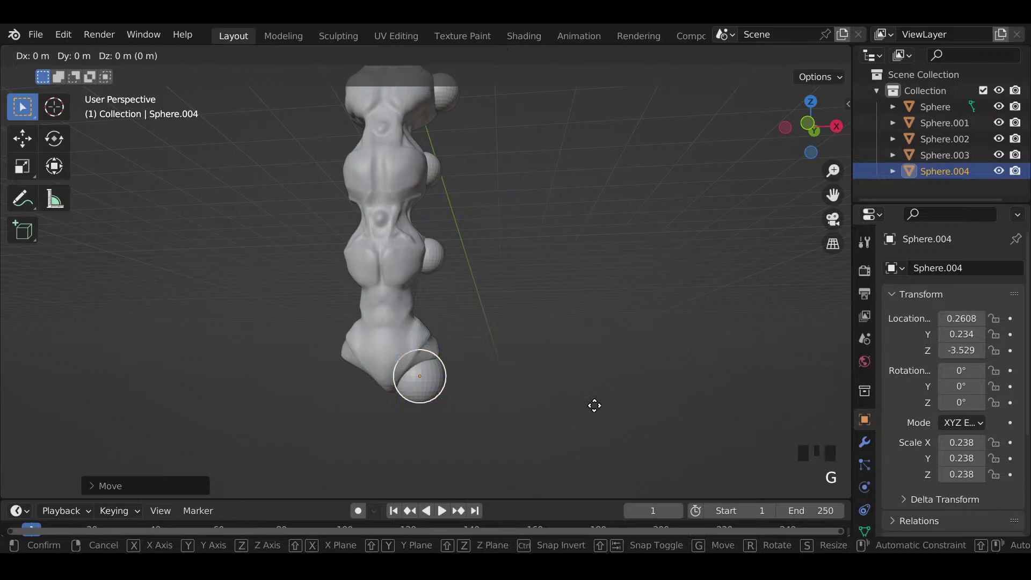
pyautogui.press('x')
pyautogui.click(593, 407)
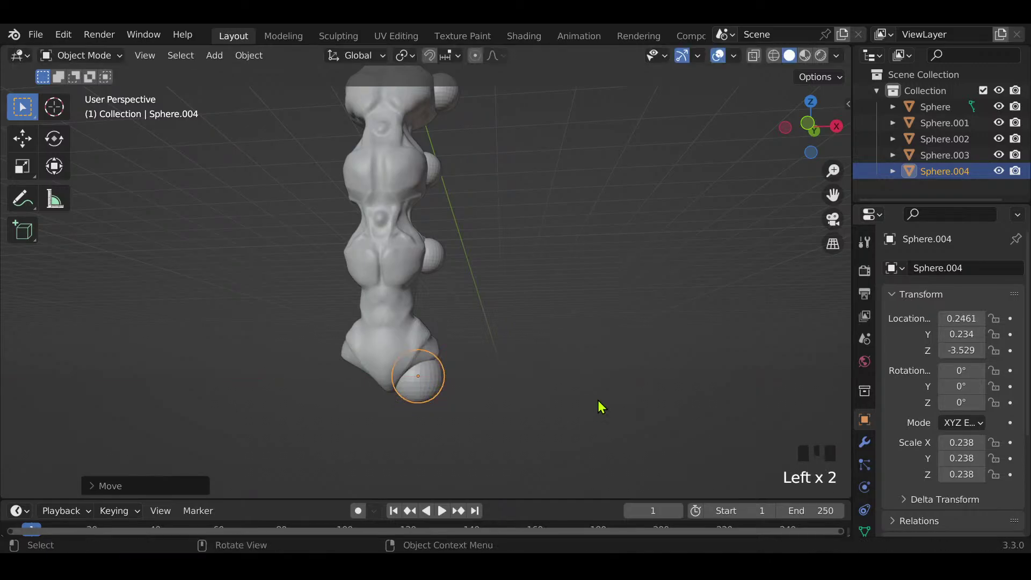
pyautogui.click(600, 397)
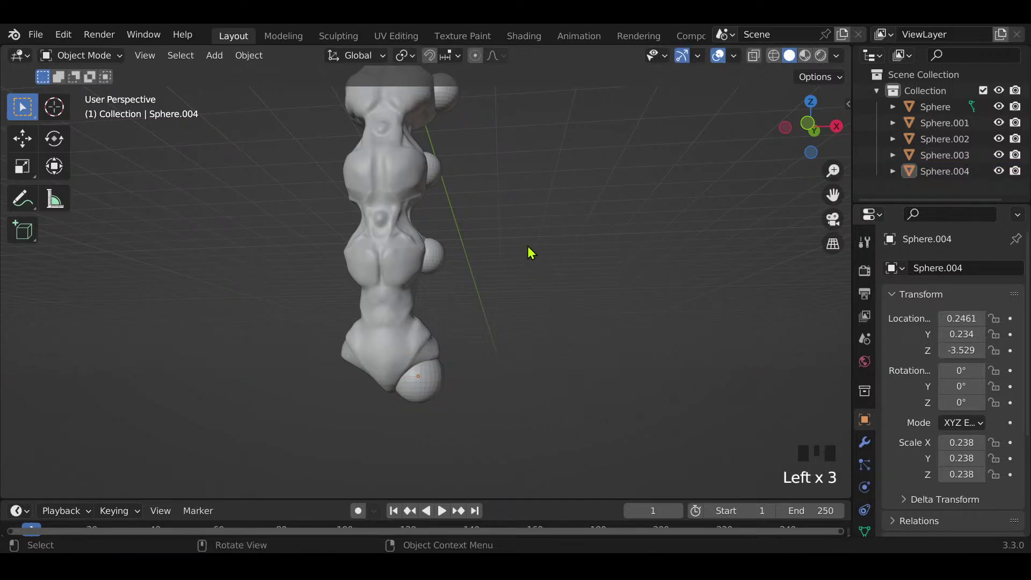
# Step: Put the hip sphere into Sculpt Mode and enable dynamic topology for it
pyautogui.keyDown('shift'); pyautogui.moveTo(528, 246); pyautogui.dragTo(541, 302, button='middle'); pyautogui.keyUp('shift')
pyautogui.scroll(-2, 537, 288)
pyautogui.scroll(1, 540, 289)
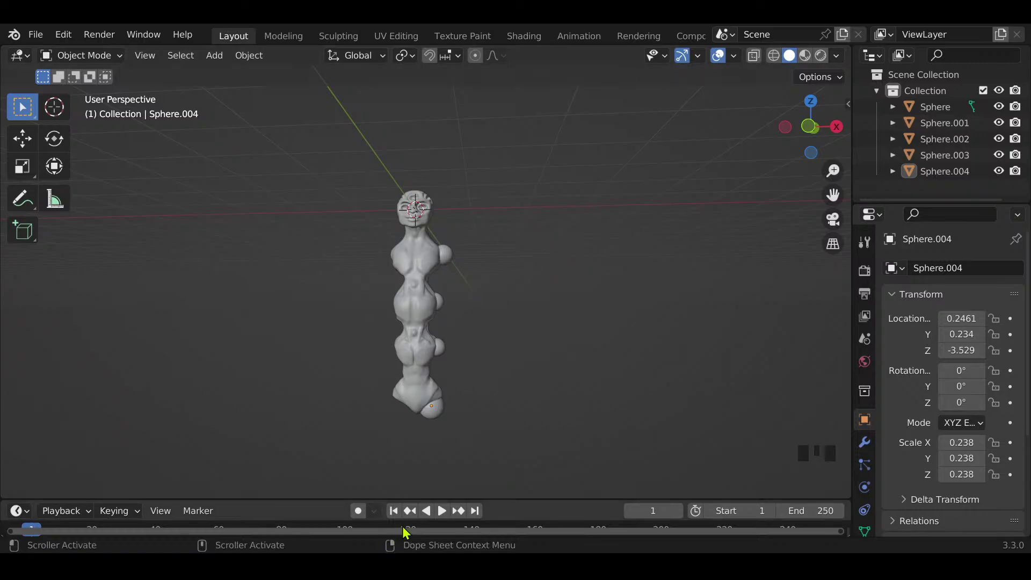
pyautogui.click(434, 422)
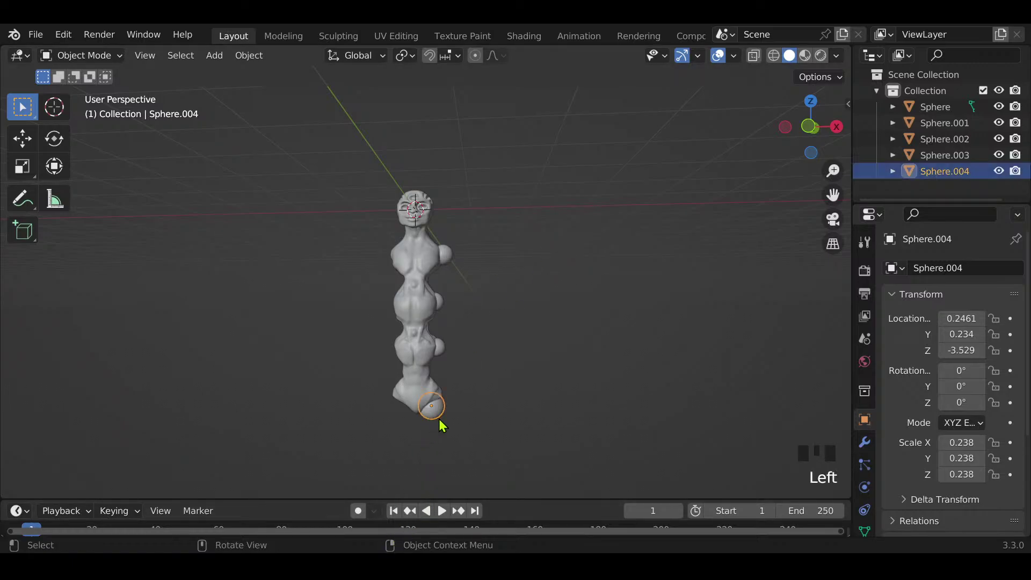
pyautogui.press('Tab')
pyautogui.scroll(2, 491, 446)
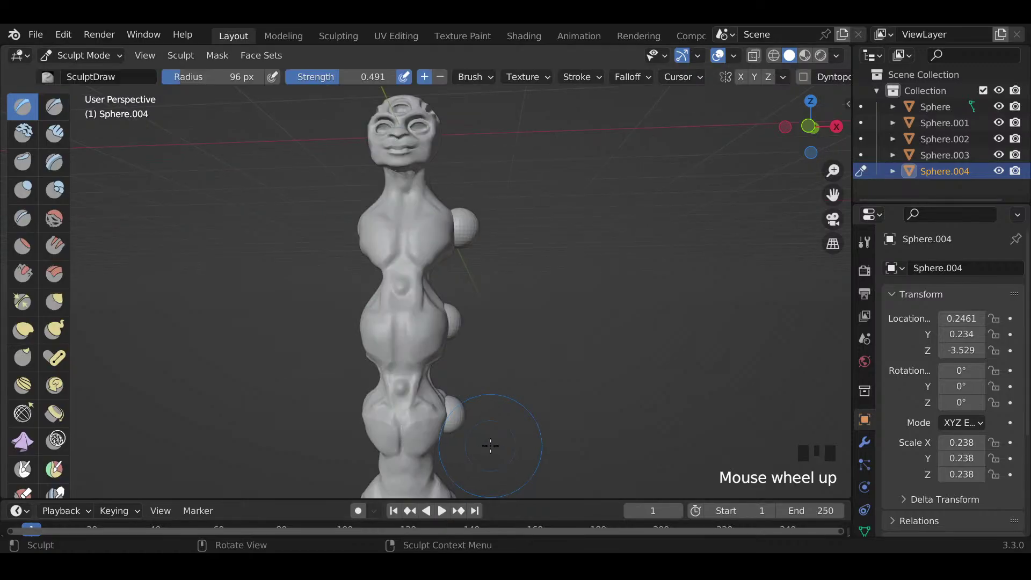
pyautogui.moveTo(490, 446)
pyautogui.keyDown('shift'); pyautogui.mouseDown(button='middle')
pyautogui.moveTo(428, 239)
pyautogui.moveTo(416, 274)
pyautogui.moveTo(423, 306)
pyautogui.mouseUp(button='middle'); pyautogui.keyUp('shift')
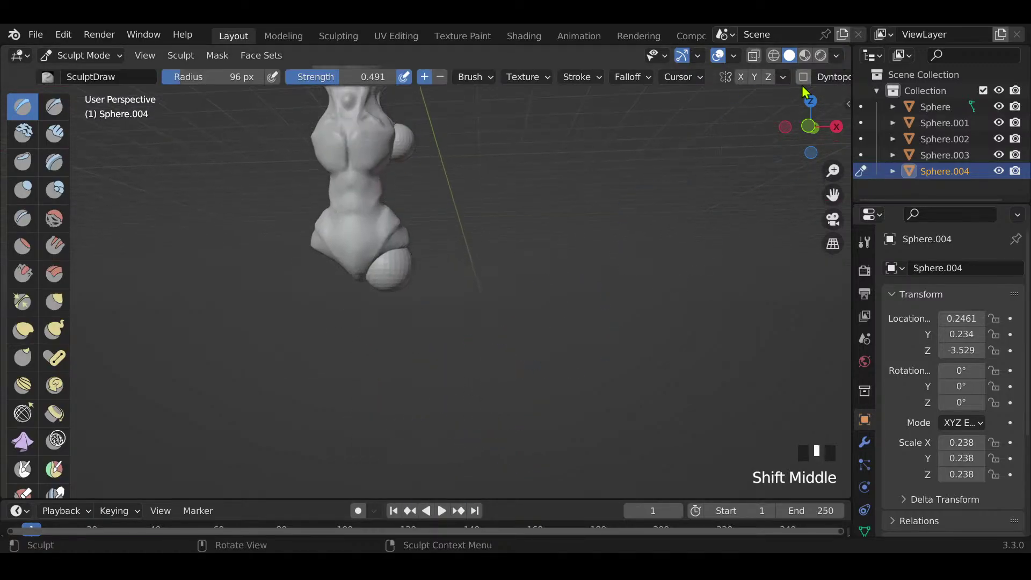
pyautogui.click(804, 78)
pyautogui.click(808, 106)
pyautogui.click(741, 78)
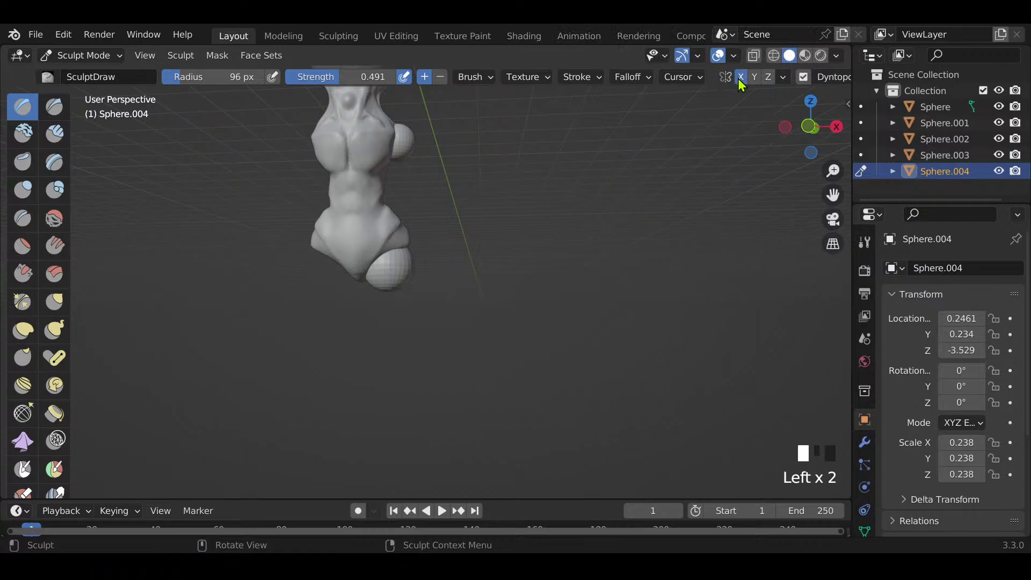
pyautogui.click(742, 78)
# Step: Pull the hip sphere down into a long, bent leg using Snake Hook with a 73 px radius
pyautogui.press('k')
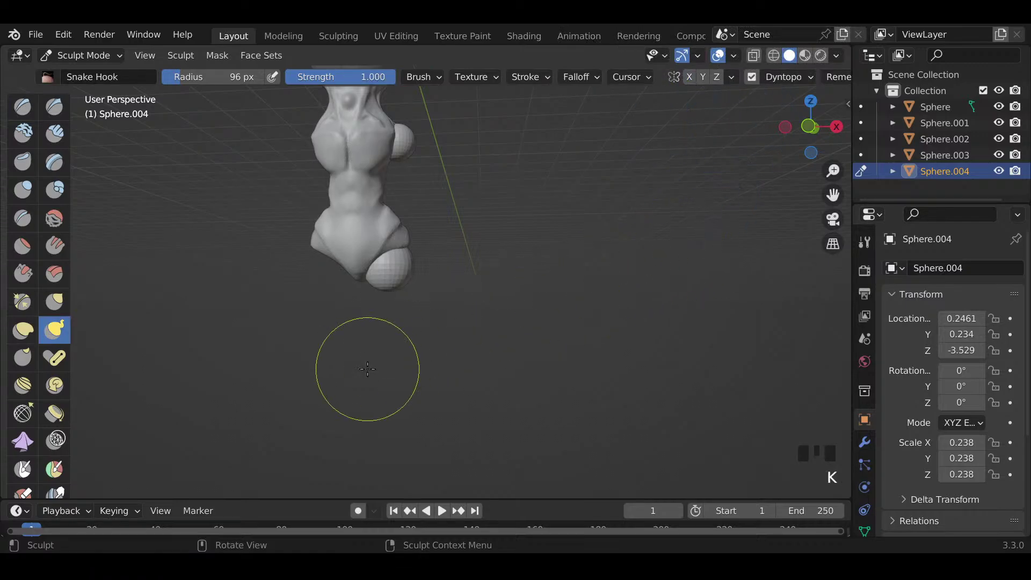
pyautogui.moveTo(369, 369)
pyautogui.mouseDown(button='middle')
pyautogui.moveTo(368, 346)
pyautogui.moveTo(356, 341)
pyautogui.moveTo(397, 344)
pyautogui.moveTo(444, 373)
pyautogui.moveTo(448, 395)
pyautogui.moveTo(467, 386)
pyautogui.moveTo(472, 402)
pyautogui.moveTo(462, 382)
pyautogui.mouseUp(button='middle')
pyautogui.scroll(-2, 467, 369)
pyautogui.keyDown('shift'); pyautogui.moveTo(518, 410); pyautogui.dragTo(517, 376, button='middle'); pyautogui.keyUp('shift')
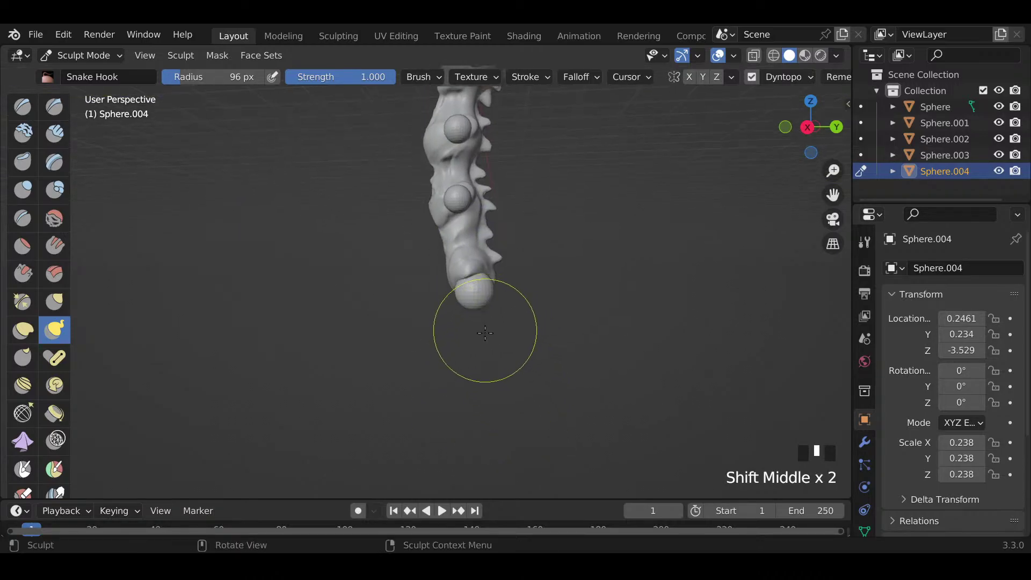
pyautogui.press('f')
pyautogui.click(480, 309)
pyautogui.moveTo(480, 309); pyautogui.dragTo(495, 395)
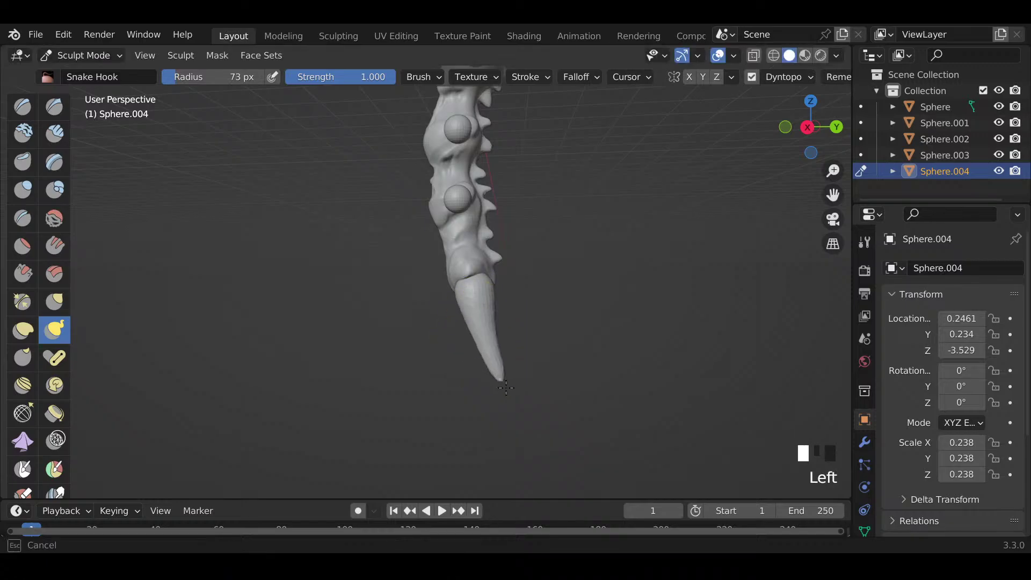
pyautogui.moveTo(482, 323)
pyautogui.mouseDown()
pyautogui.moveTo(511, 405)
pyautogui.moveTo(494, 446)
pyautogui.moveTo(495, 432)
pyautogui.mouseUp()
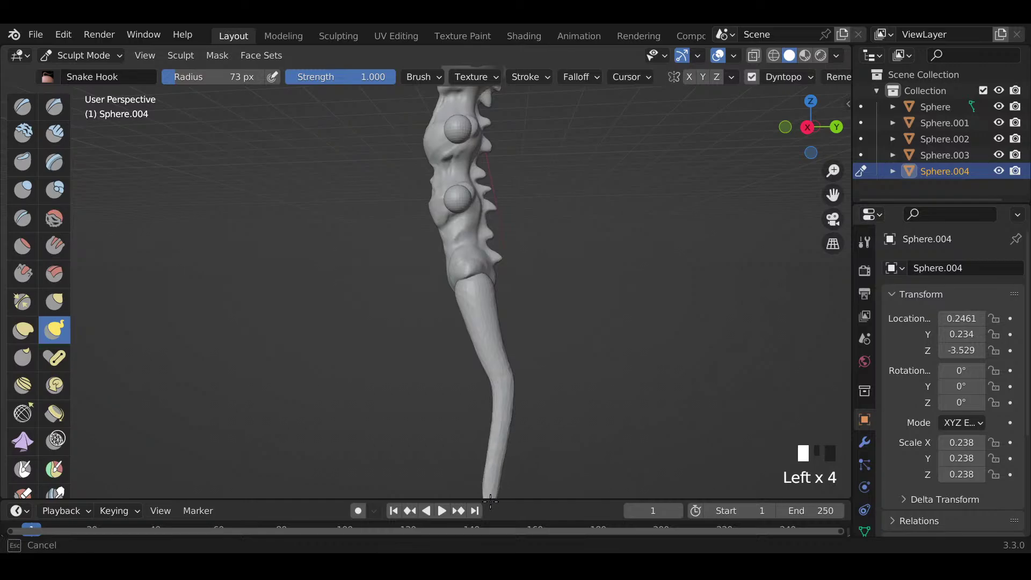
# Step: Extend the leg's lower end into a forked foot with a curled front prong and a rear prong, reducing the Snake Hook radius to 50 px
pyautogui.keyDown('shift'); pyautogui.moveTo(511, 426); pyautogui.dragTo(516, 380, button='middle'); pyautogui.keyUp('shift')
pyautogui.click(512, 381)
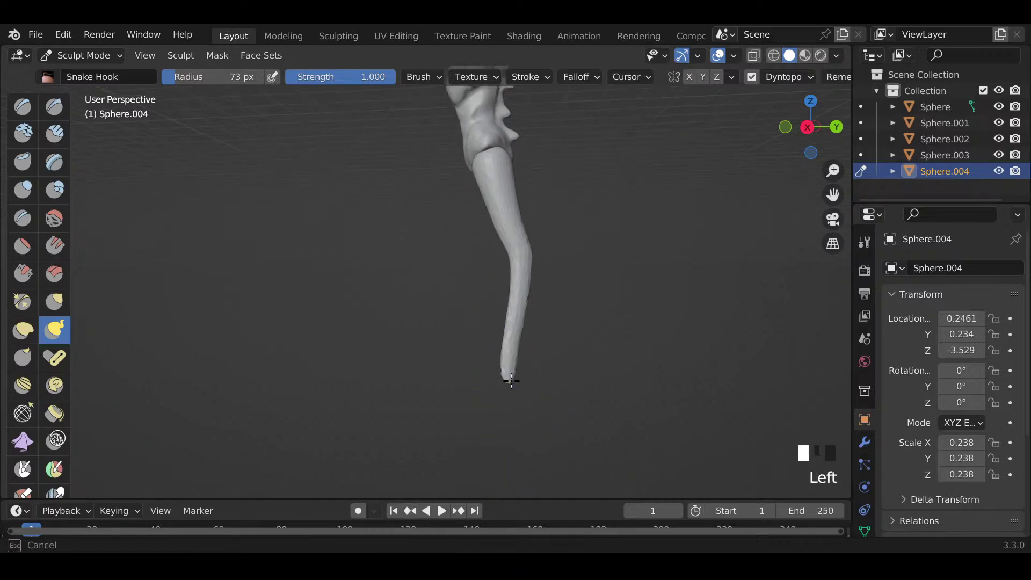
pyautogui.moveTo(533, 415)
pyautogui.mouseDown()
pyautogui.moveTo(529, 427)
pyautogui.moveTo(521, 422)
pyautogui.mouseUp()
pyautogui.press('f')
pyautogui.click(522, 427)
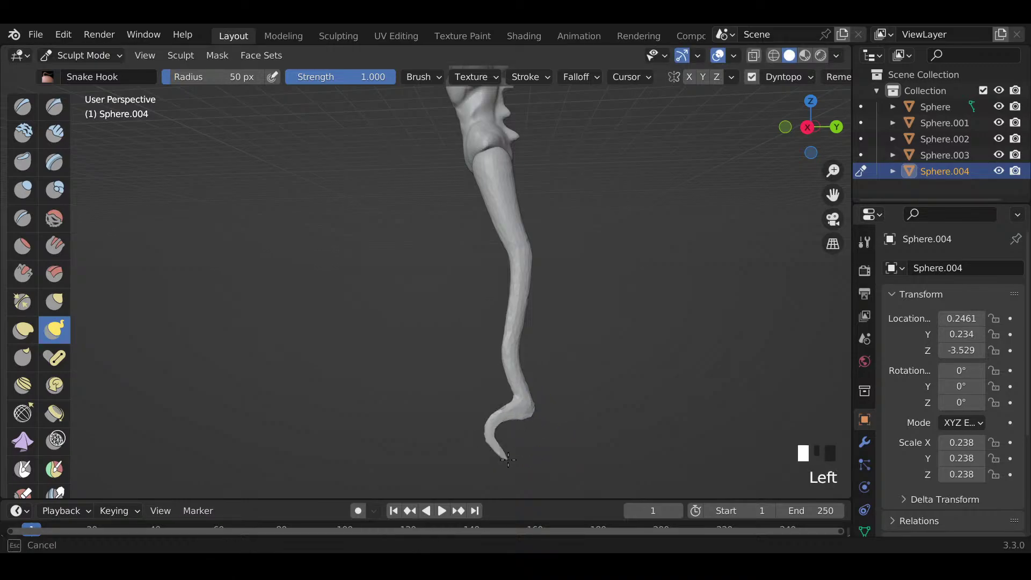
pyautogui.moveTo(508, 459)
pyautogui.mouseDown()
pyautogui.moveTo(493, 444)
pyautogui.moveTo(508, 452)
pyautogui.mouseUp()
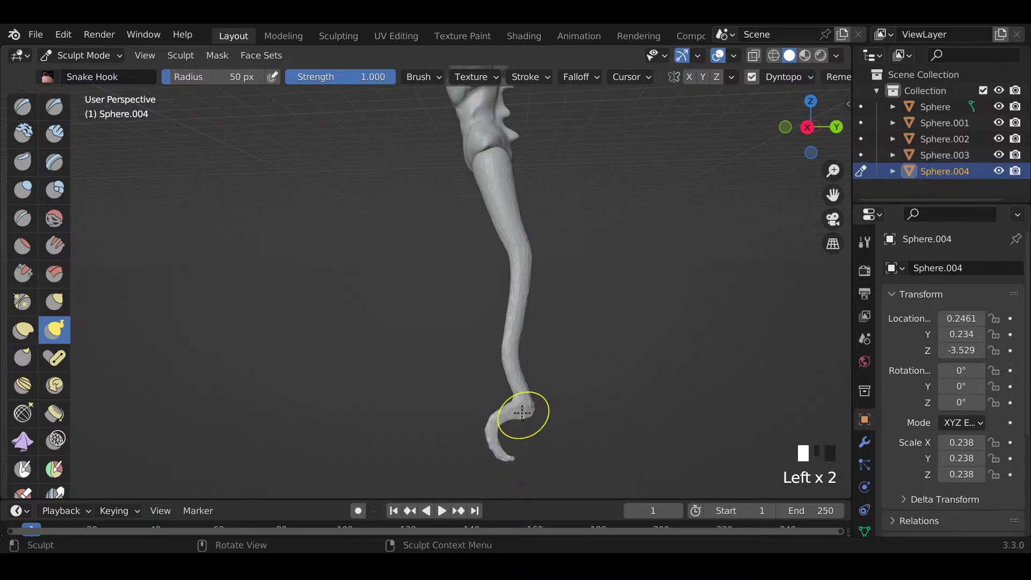
pyautogui.moveTo(525, 417)
pyautogui.mouseDown()
pyautogui.moveTo(538, 423)
pyautogui.moveTo(541, 449)
pyautogui.mouseUp()
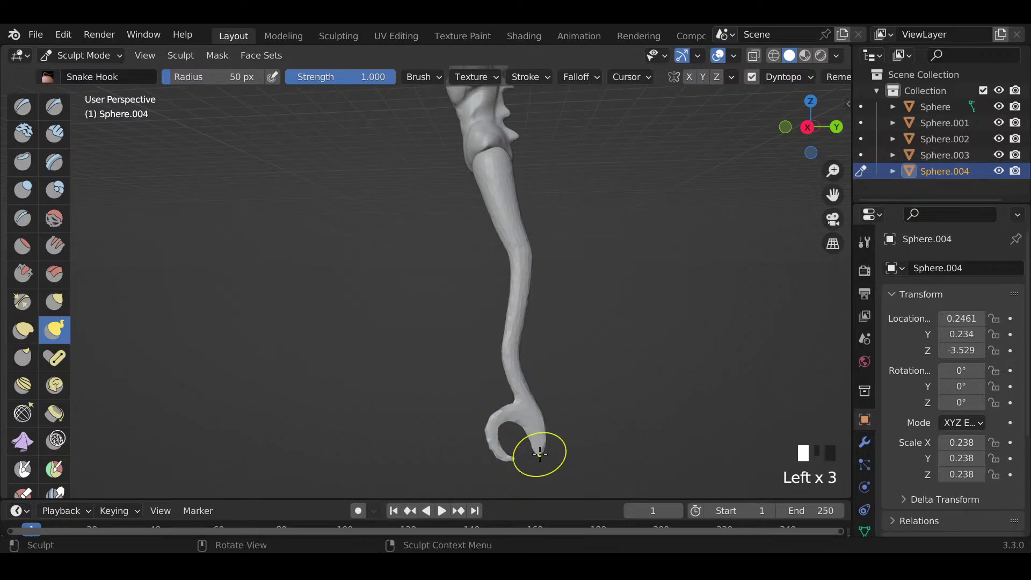
pyautogui.keyDown('shift'); pyautogui.moveTo(541, 449); pyautogui.dragTo(544, 381, button='middle'); pyautogui.keyUp('shift')
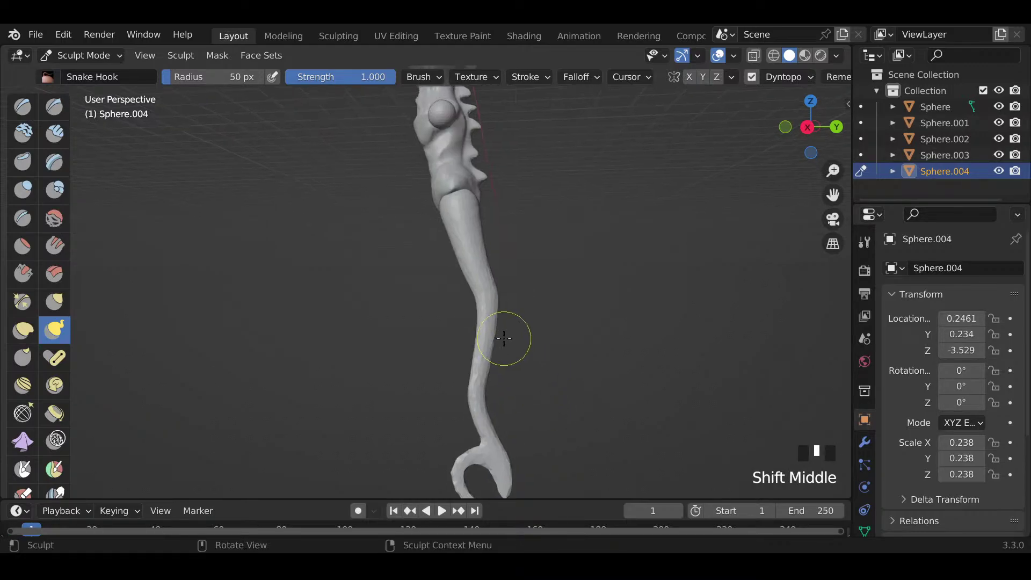
# Step: Thicken the leg from the thigh down to the foot using Inflate with a 91 px radius
pyautogui.press('f')
pyautogui.press('KP_2')
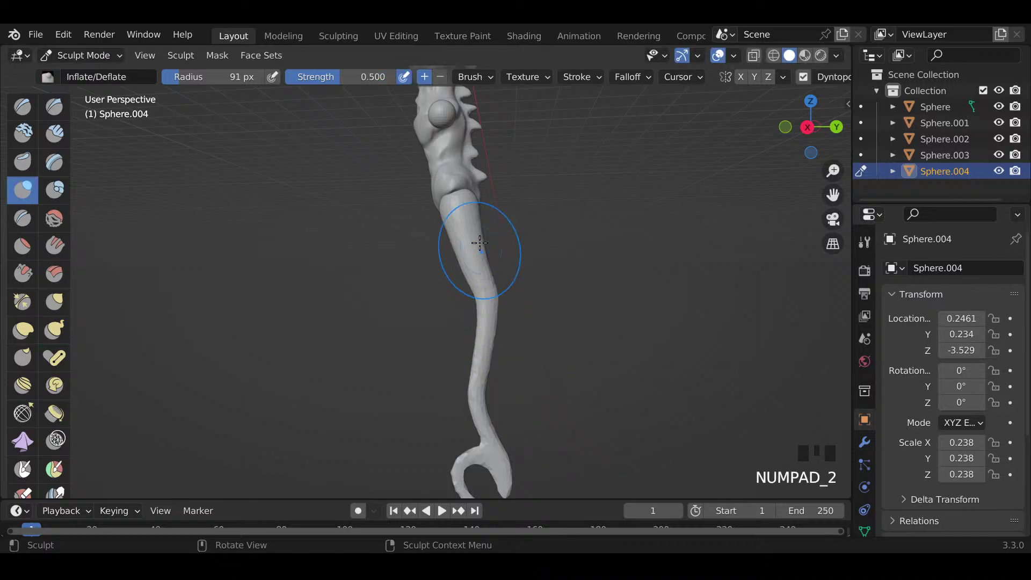
pyautogui.moveTo(462, 202); pyautogui.dragTo(485, 301)
pyautogui.moveTo(458, 212)
pyautogui.mouseDown()
pyautogui.moveTo(488, 306)
pyautogui.moveTo(481, 398)
pyautogui.mouseUp()
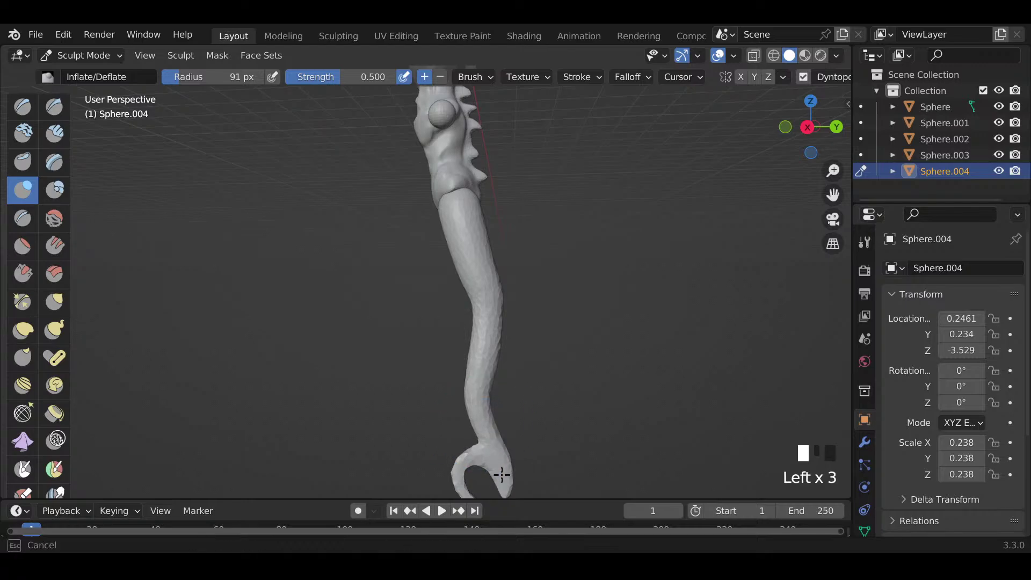
pyautogui.moveTo(449, 472); pyautogui.dragTo(485, 467)
# Step: Inflate the foot's two prongs and smooth the foot, ankle and lower leg into a narrow ankle
pyautogui.keyDown('shift'); pyautogui.moveTo(486, 468); pyautogui.dragTo(487, 427, button='middle'); pyautogui.keyUp('shift')
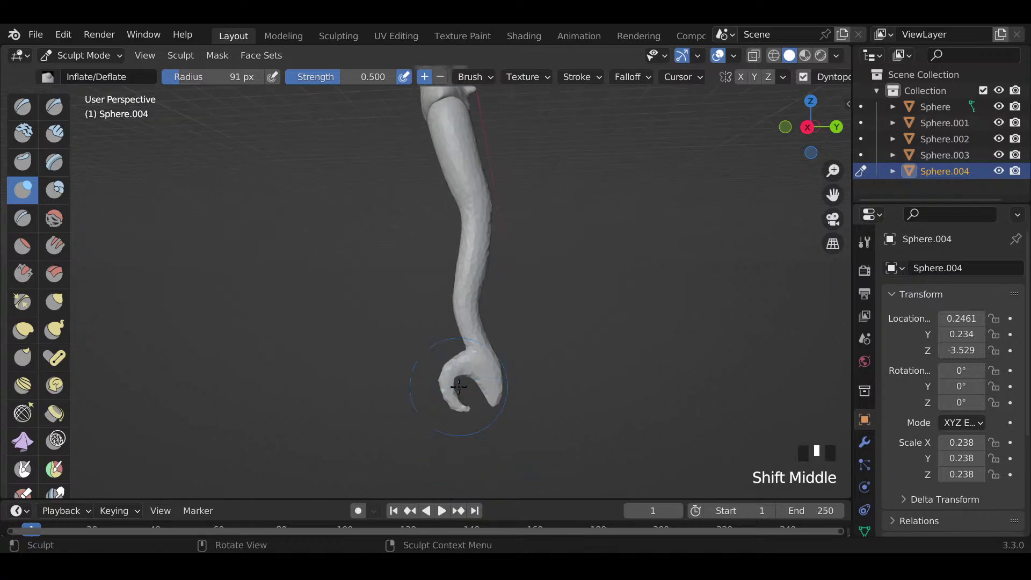
pyautogui.moveTo(459, 387); pyautogui.dragTo(442, 371)
pyautogui.moveTo(493, 391); pyautogui.dragTo(490, 384)
pyautogui.moveTo(490, 384)
pyautogui.keyDown('shift'); pyautogui.mouseDown()
pyautogui.moveTo(483, 365)
pyautogui.moveTo(446, 396)
pyautogui.mouseUp(); pyautogui.keyUp('shift')
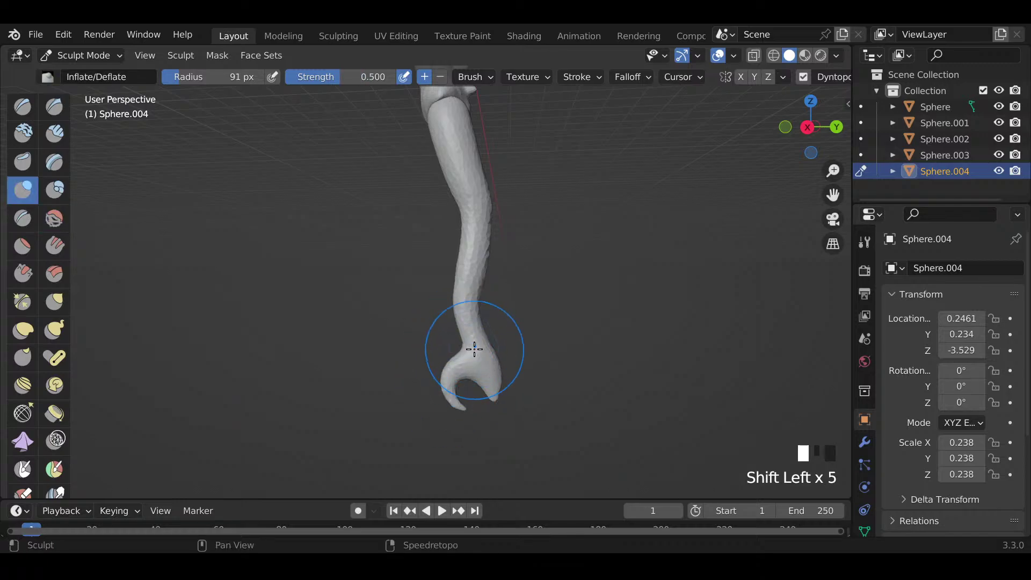
pyautogui.keyDown('shift'); pyautogui.moveTo(474, 349); pyautogui.dragTo(468, 289); pyautogui.keyUp('shift')
pyautogui.keyDown('shift'); pyautogui.moveTo(465, 327); pyautogui.dragTo(479, 355); pyautogui.keyUp('shift')
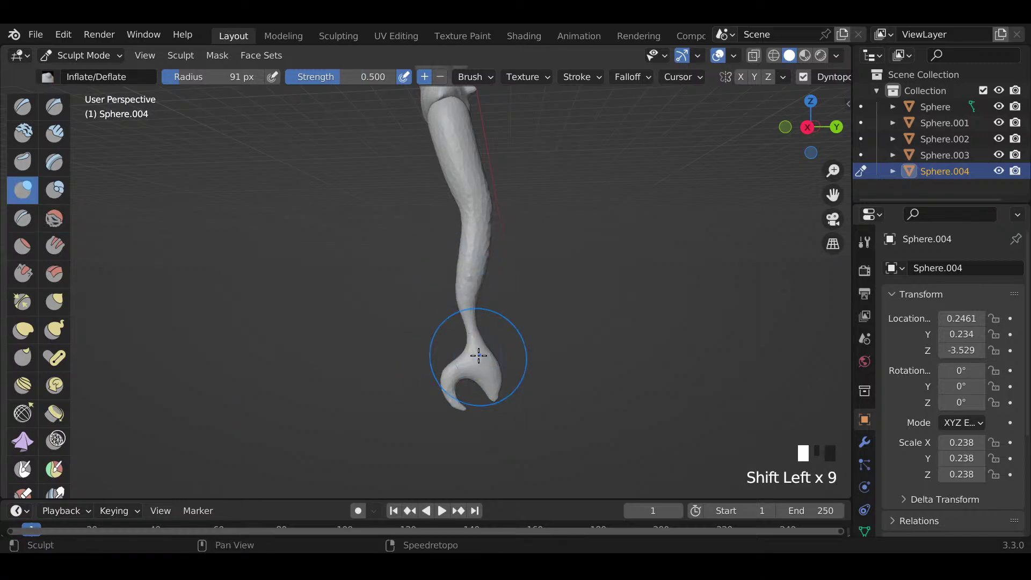
pyautogui.keyDown('shift'); pyautogui.moveTo(474, 309); pyautogui.dragTo(476, 273); pyautogui.keyUp('shift')
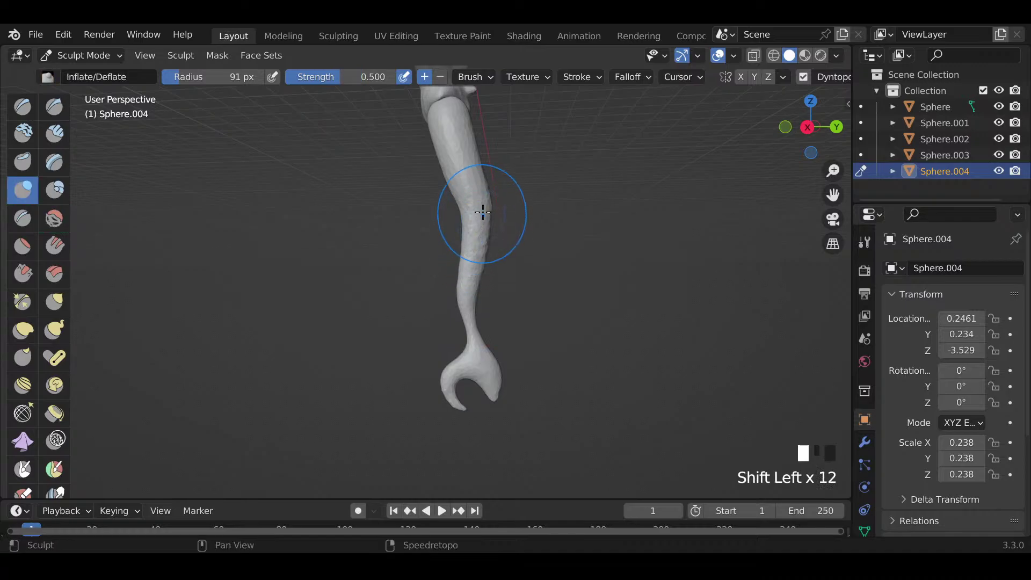
# Step: Fill out the upper thigh with Inflate and reshape its front with the Grab brush at a 127 px radius
pyautogui.keyDown('shift'); pyautogui.moveTo(483, 207); pyautogui.dragTo(502, 288, button='middle'); pyautogui.keyUp('shift')
pyautogui.moveTo(491, 210)
pyautogui.mouseDown()
pyautogui.moveTo(475, 237)
pyautogui.moveTo(447, 253)
pyautogui.moveTo(483, 225)
pyautogui.moveTo(451, 211)
pyautogui.moveTo(462, 204)
pyautogui.moveTo(488, 198)
pyautogui.moveTo(505, 221)
pyautogui.moveTo(490, 230)
pyautogui.mouseUp()
pyautogui.press('f')
pyautogui.click(461, 242)
pyautogui.press('g')
pyautogui.click(438, 209)
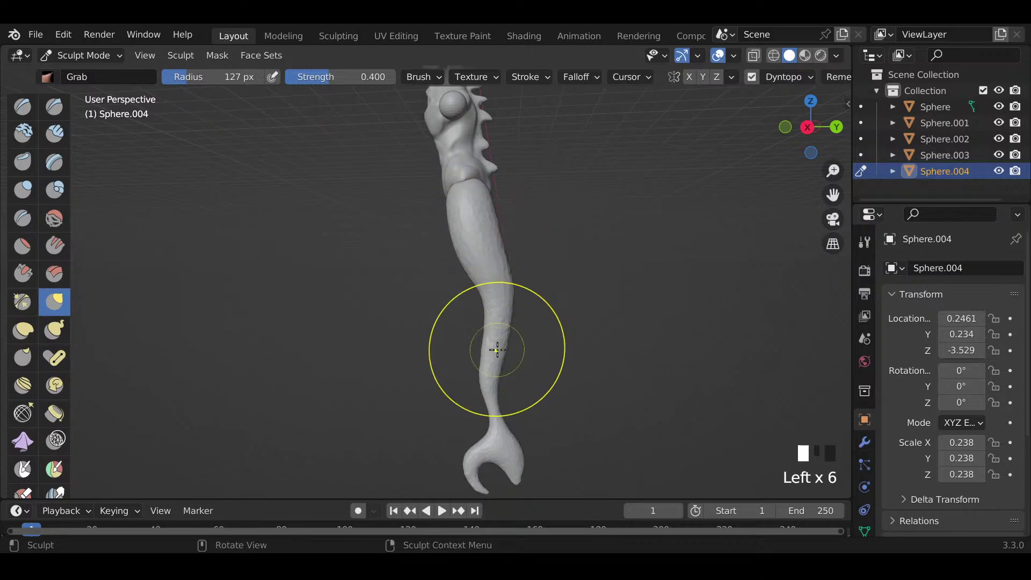
# Step: Pull the middle of the leg backward into a pronounced bend with Grab, adjust the ankle and smooth the foot
pyautogui.moveTo(499, 346); pyautogui.dragTo(517, 345)
pyautogui.moveTo(508, 337); pyautogui.dragTo(483, 334)
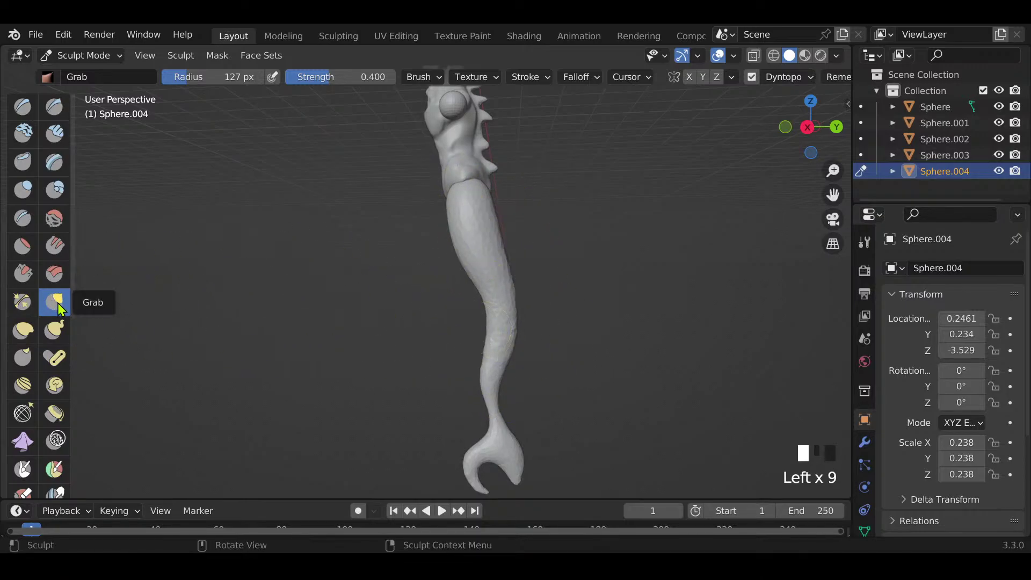
pyautogui.moveTo(506, 323)
pyautogui.mouseDown()
pyautogui.moveTo(518, 315)
pyautogui.moveTo(512, 322)
pyautogui.mouseUp()
pyautogui.moveTo(514, 280); pyautogui.dragTo(508, 286)
pyautogui.moveTo(522, 342); pyautogui.dragTo(513, 340)
pyautogui.moveTo(498, 425); pyautogui.dragTo(493, 441)
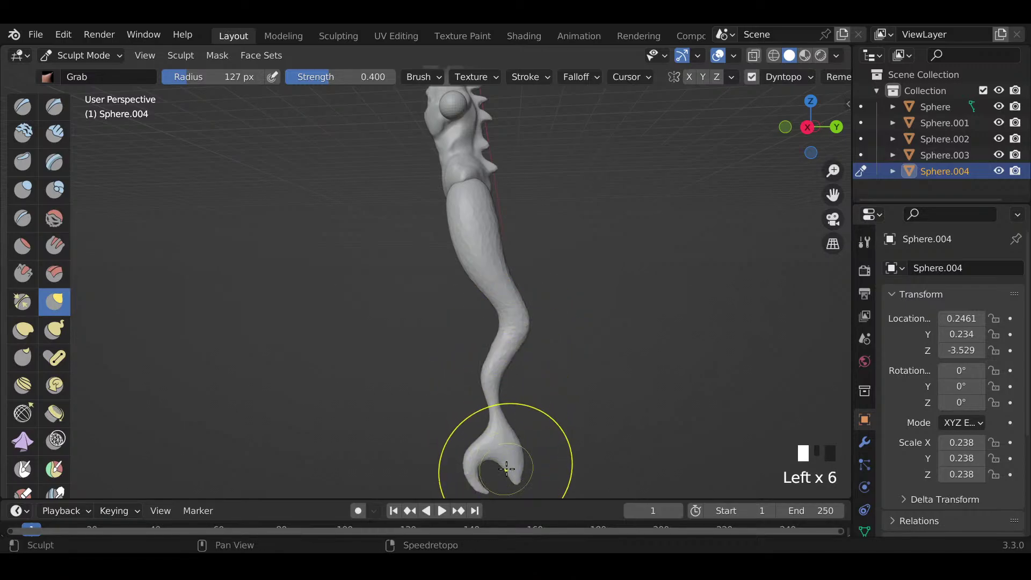
pyautogui.keyDown('shift'); pyautogui.moveTo(491, 460); pyautogui.dragTo(501, 468, button='middle'); pyautogui.keyUp('shift')
pyautogui.keyDown('shift'); pyautogui.moveTo(501, 468); pyautogui.dragTo(491, 430); pyautogui.keyUp('shift')
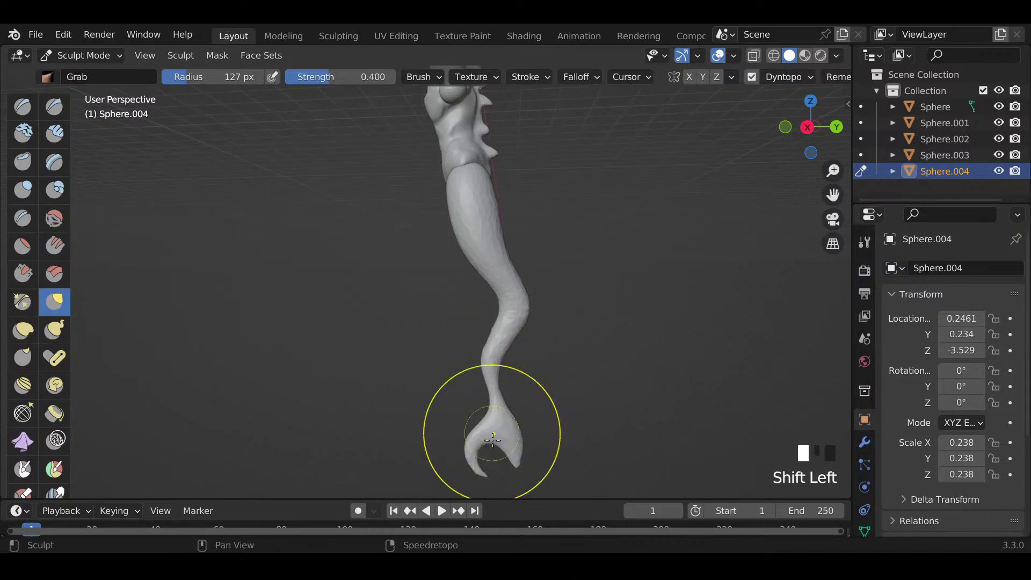
# Step: Thicken the forked foot at the end of the leg with repeated Inflate/Deflate dabs at 127 px radius and 0.500 strength
pyautogui.moveTo(492, 429)
pyautogui.mouseDown(button='middle')
pyautogui.moveTo(682, 424)
pyautogui.moveTo(656, 430)
pyautogui.moveTo(587, 414)
pyautogui.moveTo(578, 428)
pyautogui.mouseUp(button='middle')
pyautogui.press('i')
pyautogui.click(484, 433)
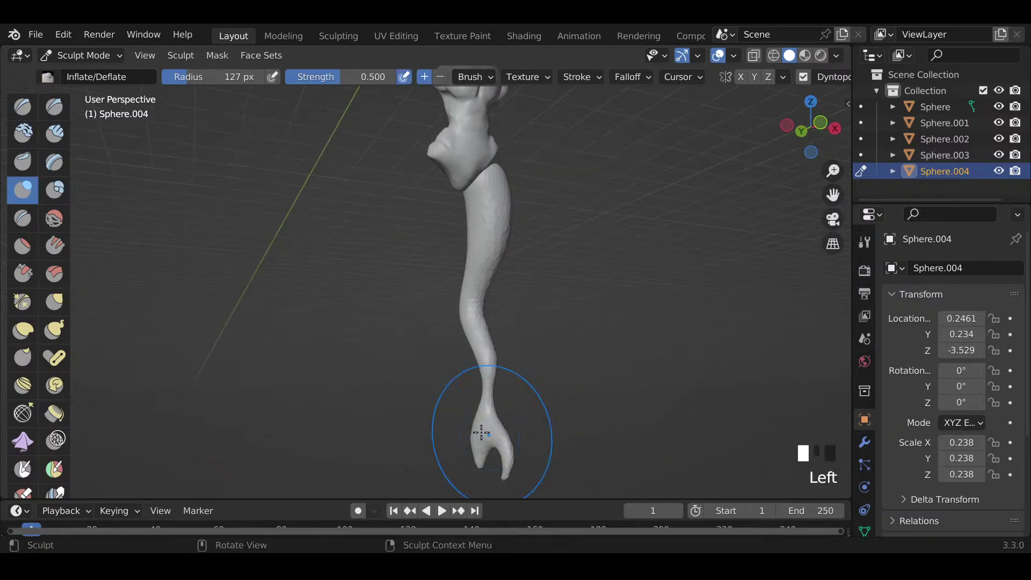
pyautogui.click(487, 436)
pyautogui.click(490, 440)
pyautogui.click(489, 440)
pyautogui.click(489, 440)
pyautogui.click(489, 441)
pyautogui.click(488, 440)
pyautogui.click(489, 439)
pyautogui.click(488, 438)
pyautogui.click(488, 437)
pyautogui.click(487, 439)
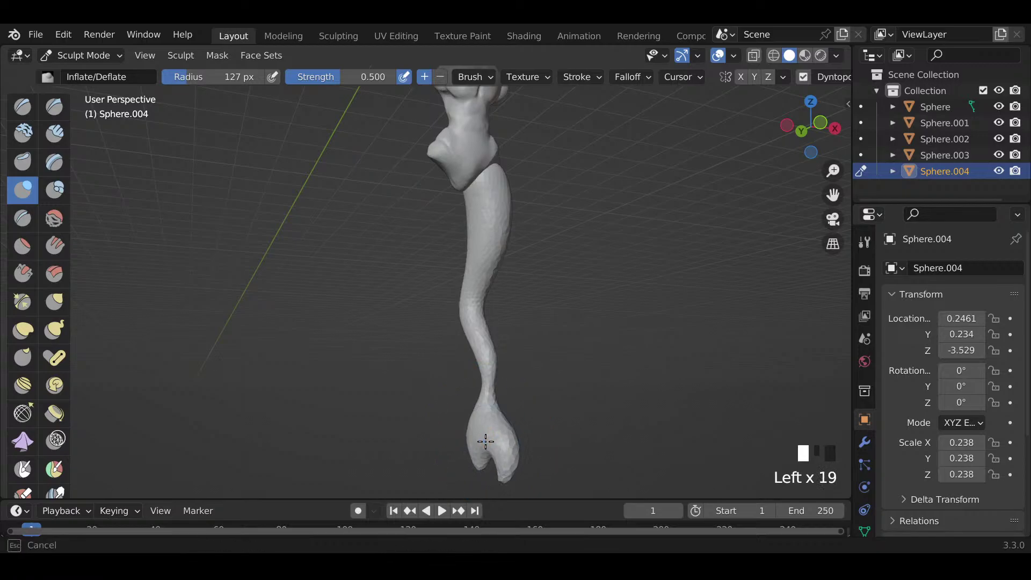
pyautogui.click(486, 443)
pyautogui.click(486, 445)
pyautogui.click(485, 443)
pyautogui.click(483, 443)
pyautogui.click(482, 442)
pyautogui.click(478, 438)
pyautogui.click(475, 433)
# Step: Smooth the front and back lobes of the inflated foot
pyautogui.moveTo(474, 433)
pyautogui.mouseDown(button='middle')
pyautogui.moveTo(491, 421)
pyautogui.moveTo(446, 429)
pyautogui.moveTo(371, 411)
pyautogui.mouseUp(button='middle')
pyautogui.keyDown('shift'); pyautogui.click(504, 437); pyautogui.keyUp('shift')
pyautogui.keyDown('shift'); pyautogui.click(505, 441); pyautogui.keyUp('shift')
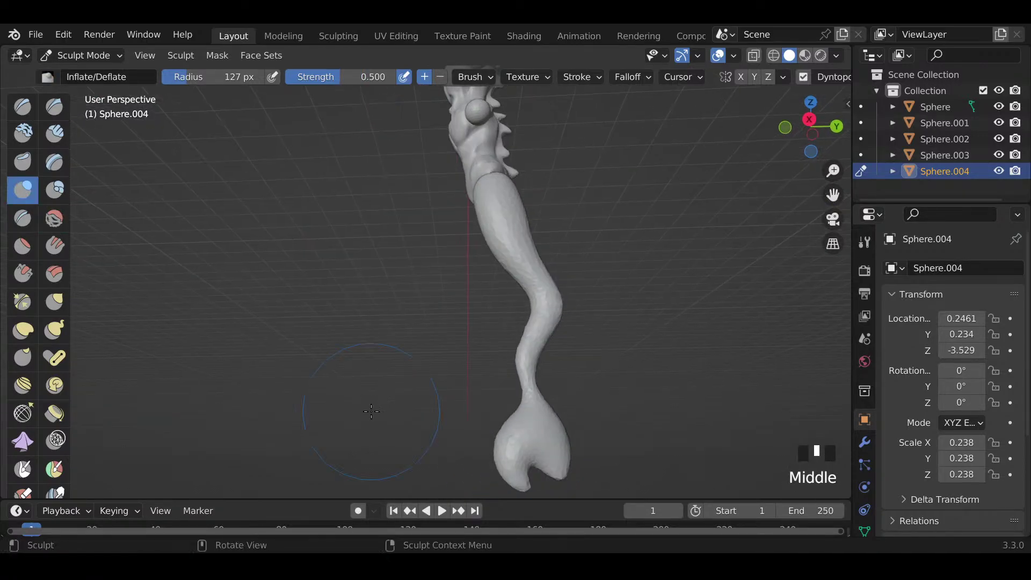
pyautogui.keyDown('shift'); pyautogui.click(557, 442); pyautogui.keyUp('shift')
pyautogui.keyDown('shift'); pyautogui.click(557, 443); pyautogui.keyUp('shift')
pyautogui.moveTo(557, 442); pyautogui.dragTo(530, 421, button='middle')
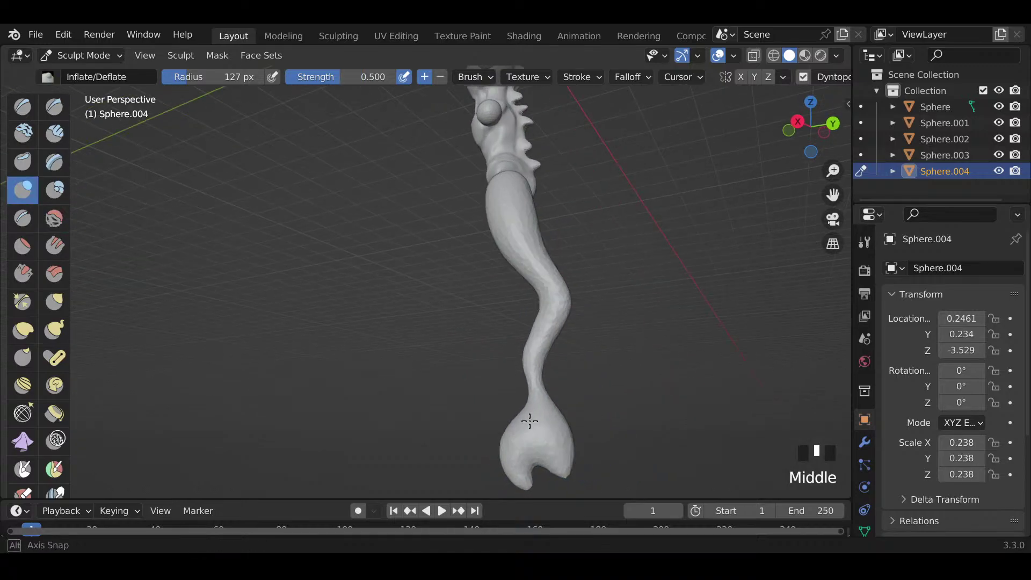
# Step: Reduce the brush radius to 71 px and push the notch between the foot's two prongs upward with Grab
pyautogui.press('f')
pyautogui.press('f')
pyautogui.press('f')
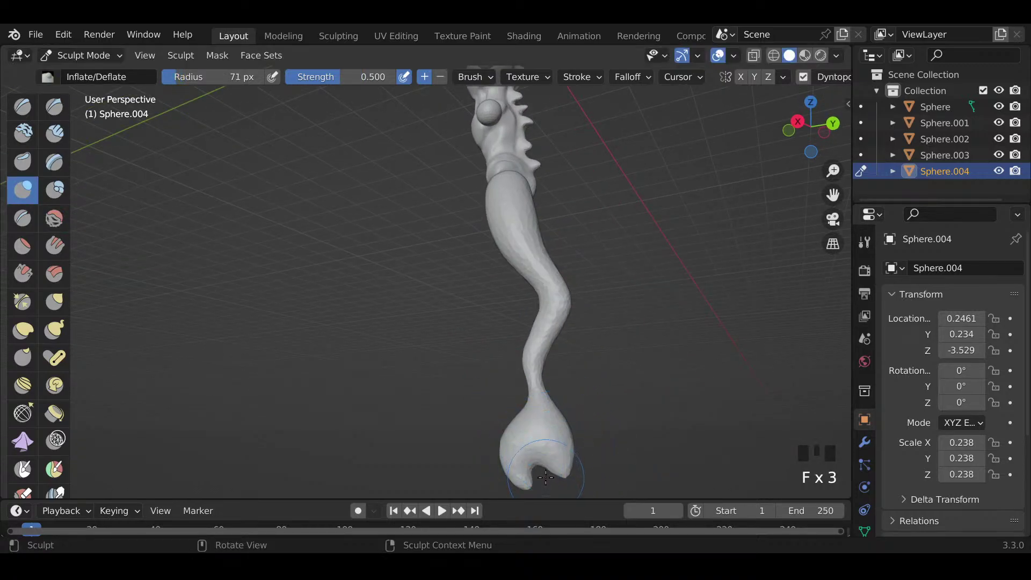
pyautogui.press('g')
pyautogui.moveTo(545, 477); pyautogui.dragTo(541, 452)
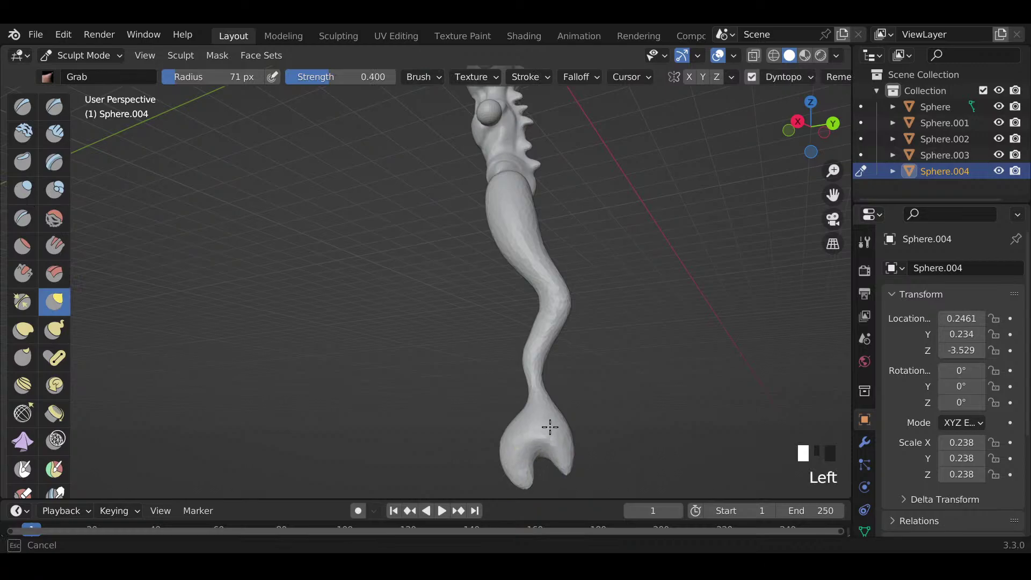
pyautogui.moveTo(550, 427); pyautogui.dragTo(603, 430, button='middle')
# Step: Pull a third lobe out of the back of the foot with Snake Hook, and fill it out with Inflate/Deflate and smoothing
pyautogui.press('k')
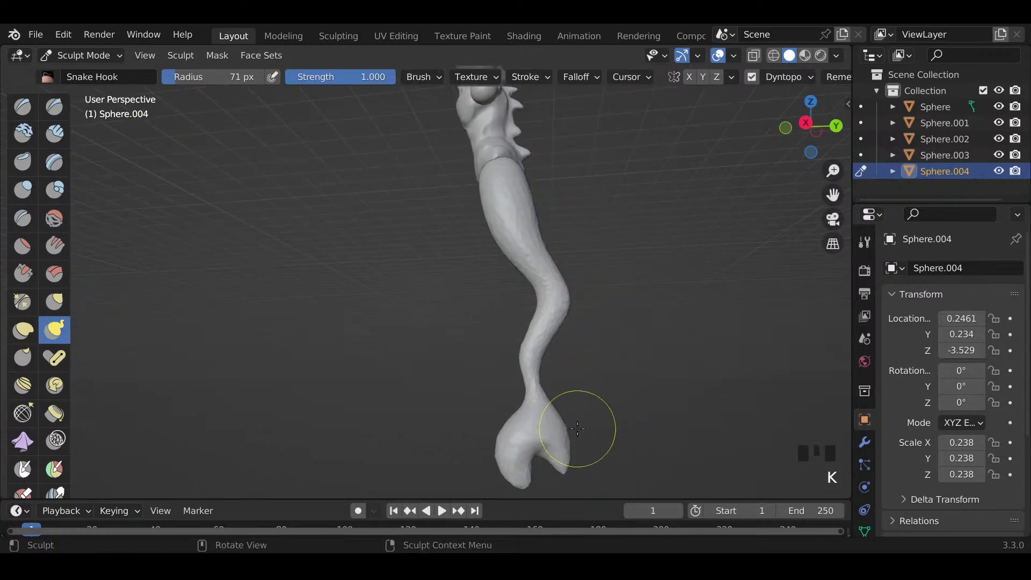
pyautogui.moveTo(556, 410); pyautogui.dragTo(557, 412)
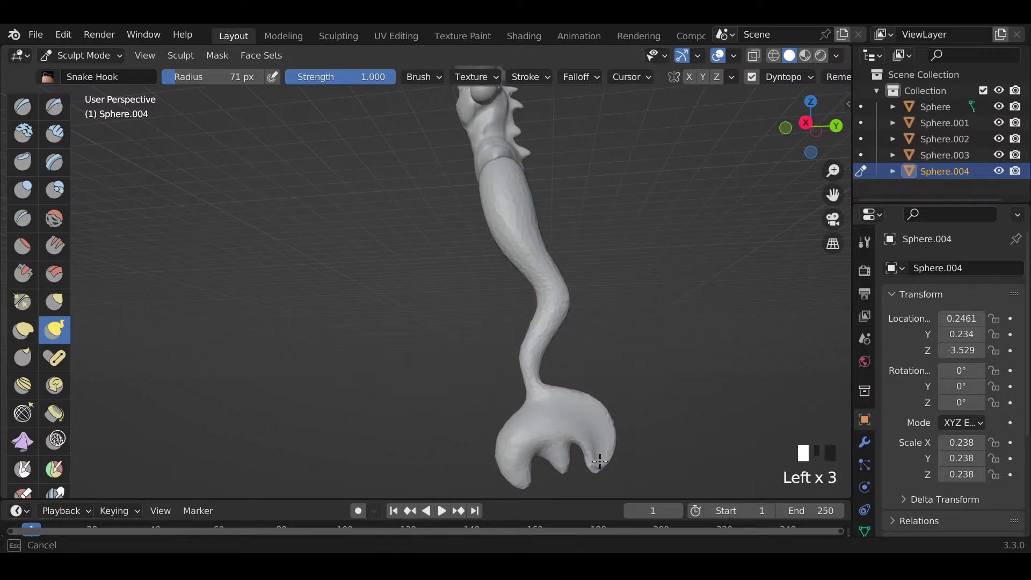
pyautogui.keyDown('shift'); pyautogui.moveTo(599, 450); pyautogui.dragTo(592, 438); pyautogui.keyUp('shift')
pyautogui.moveTo(594, 448)
pyautogui.keyDown('shift'); pyautogui.mouseDown()
pyautogui.moveTo(591, 421)
pyautogui.moveTo(599, 456)
pyautogui.mouseUp(); pyautogui.keyUp('shift')
pyautogui.press('KP_2')
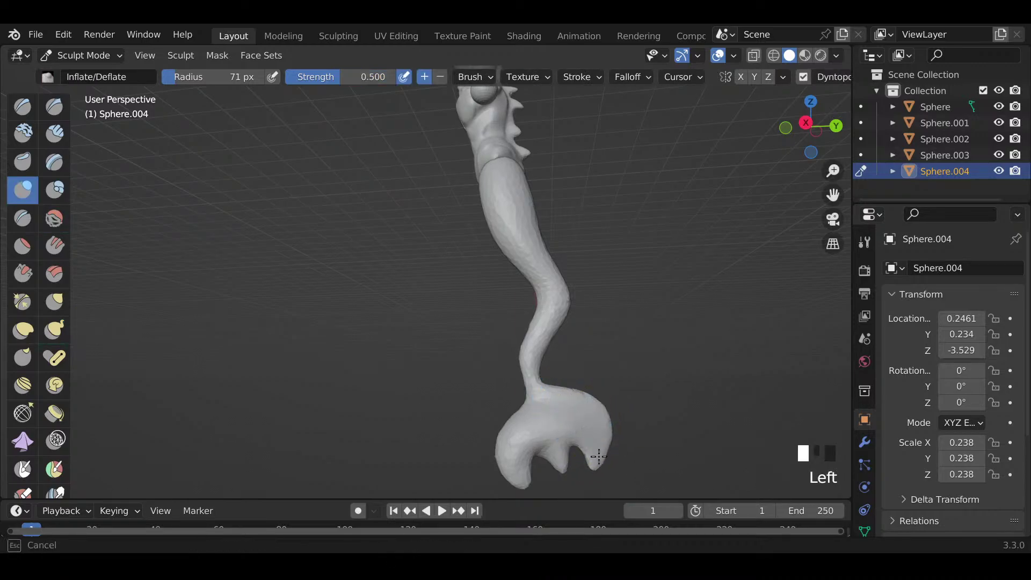
pyautogui.moveTo(588, 411)
pyautogui.keyDown('shift'); pyautogui.mouseDown()
pyautogui.moveTo(596, 447)
pyautogui.moveTo(592, 422)
pyautogui.mouseUp(); pyautogui.keyUp('shift')
# Step: Refine the thin lower leg and ankle above the lobed foot with sculpting and smoothing strokes
pyautogui.moveTo(525, 339); pyautogui.dragTo(537, 384)
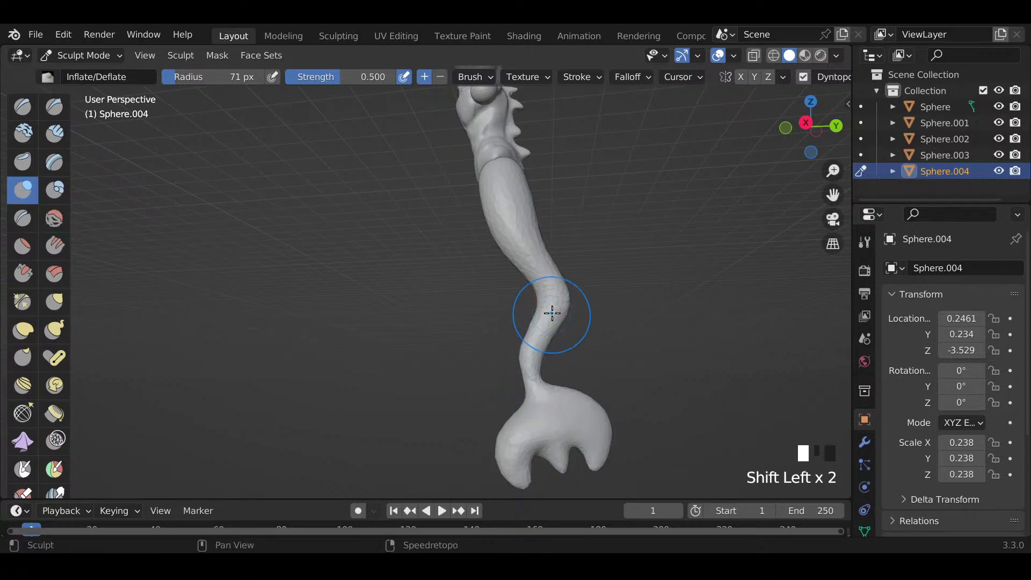
pyautogui.moveTo(552, 313)
pyautogui.mouseDown(button='middle')
pyautogui.moveTo(546, 333)
pyautogui.moveTo(585, 361)
pyautogui.moveTo(534, 364)
pyautogui.mouseUp(button='middle')
pyautogui.moveTo(544, 397); pyautogui.dragTo(549, 405)
pyautogui.moveTo(536, 371)
pyautogui.mouseDown()
pyautogui.moveTo(534, 403)
pyautogui.moveTo(530, 361)
pyautogui.moveTo(536, 380)
pyautogui.mouseUp()
pyautogui.moveTo(567, 308)
pyautogui.mouseDown()
pyautogui.moveTo(530, 331)
pyautogui.moveTo(541, 319)
pyautogui.mouseUp()
# Step: Enlarge the brush radius to 145 px and reshape the front and back contour of the upper leg with Grab
pyautogui.keyDown('shift'); pyautogui.moveTo(557, 305); pyautogui.dragTo(597, 293, button='middle'); pyautogui.keyUp('shift')
pyautogui.press('f')
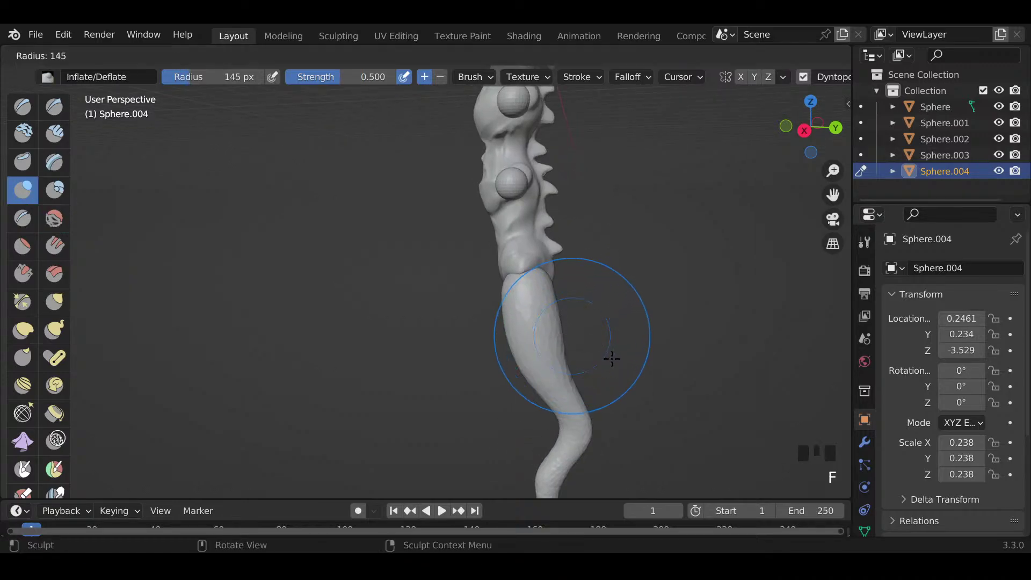
pyautogui.click(612, 358)
pyautogui.press('g')
pyautogui.moveTo(539, 380)
pyautogui.mouseDown()
pyautogui.moveTo(526, 373)
pyautogui.moveTo(557, 367)
pyautogui.moveTo(548, 406)
pyautogui.mouseUp()
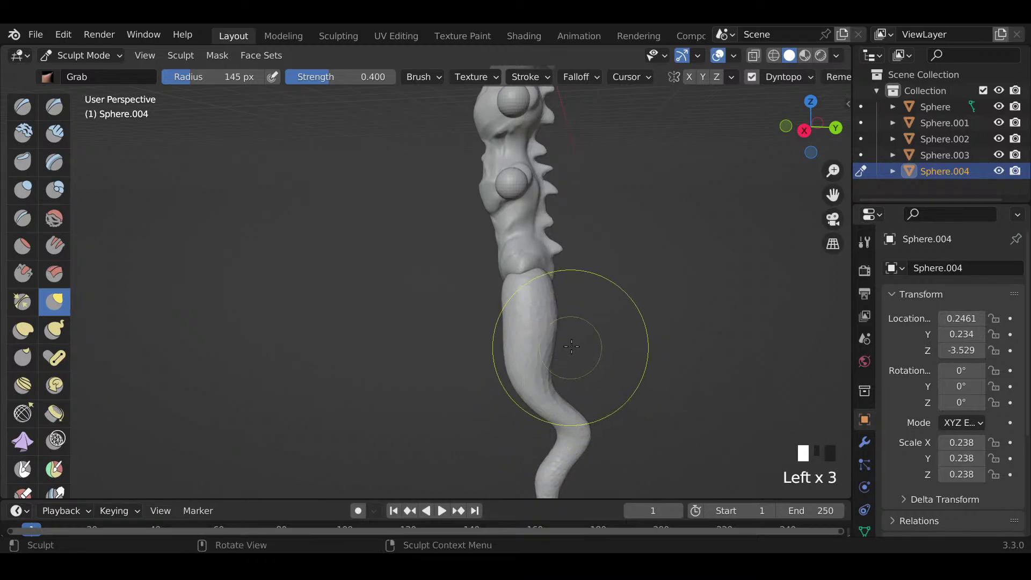
pyautogui.moveTo(572, 339); pyautogui.dragTo(532, 339)
# Step: Wear away the lobed foot and the lower leg with broad strokes at 145 px radius, leaving a short stump
pyautogui.moveTo(574, 449)
pyautogui.keyDown('shift'); pyautogui.mouseDown(button='middle')
pyautogui.moveTo(581, 401)
pyautogui.moveTo(736, 396)
pyautogui.moveTo(803, 381)
pyautogui.mouseUp(button='middle'); pyautogui.keyUp('shift')
pyautogui.scroll(-3, 585, 403)
pyautogui.moveTo(553, 385); pyautogui.dragTo(493, 380, button='middle')
pyautogui.moveTo(495, 336)
pyautogui.keyDown('shift'); pyautogui.mouseDown(button='middle')
pyautogui.moveTo(501, 402)
pyautogui.moveTo(562, 405)
pyautogui.moveTo(357, 372)
pyautogui.mouseUp(button='middle'); pyautogui.keyUp('shift')
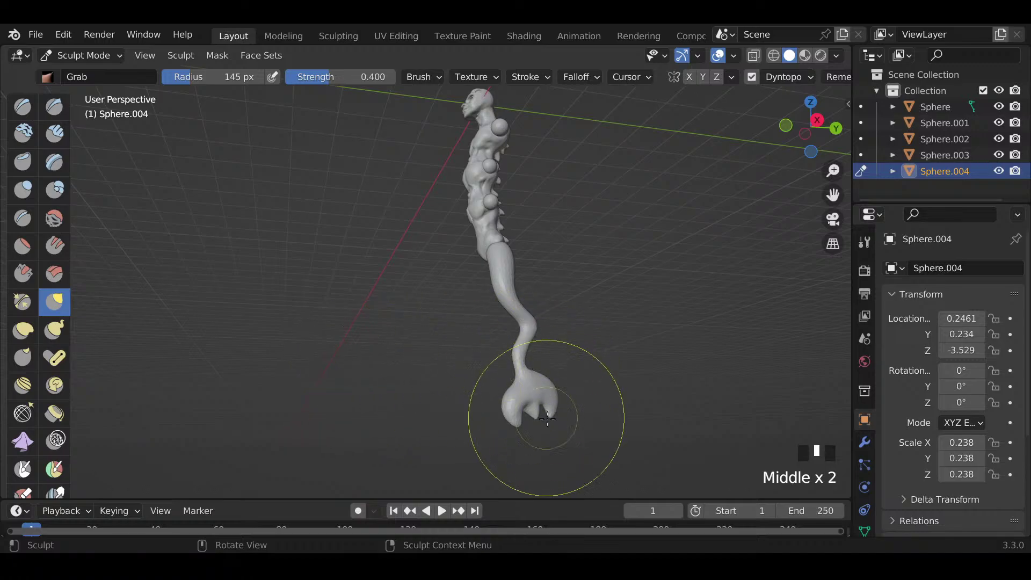
pyautogui.keyDown('shift'); pyautogui.moveTo(544, 412); pyautogui.dragTo(484, 409); pyautogui.keyUp('shift')
pyautogui.press('k')
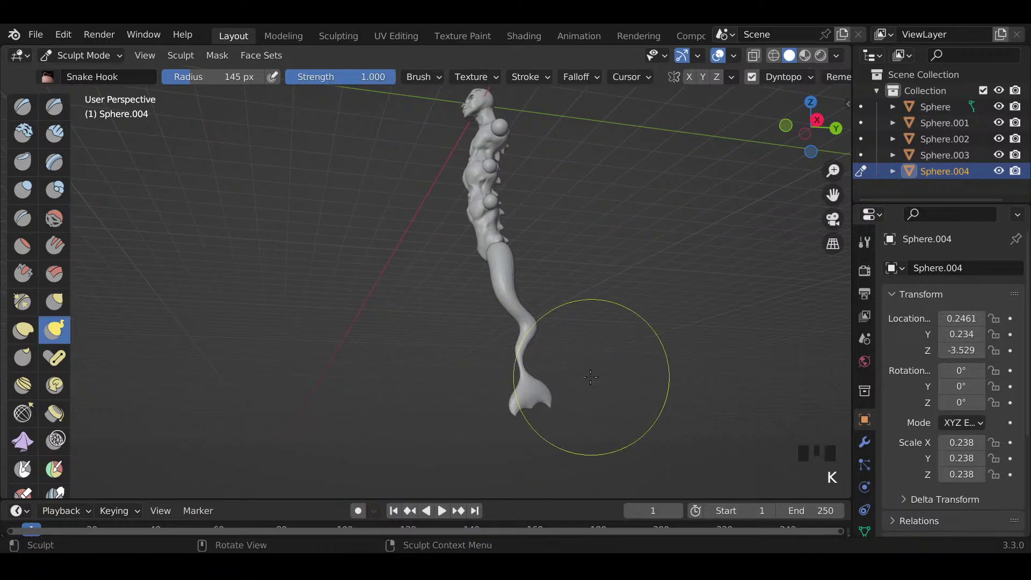
pyautogui.moveTo(587, 380)
pyautogui.mouseDown()
pyautogui.moveTo(516, 399)
pyautogui.moveTo(534, 399)
pyautogui.mouseUp()
pyautogui.moveTo(533, 399)
pyautogui.mouseDown()
pyautogui.moveTo(537, 407)
pyautogui.moveTo(498, 371)
pyautogui.moveTo(522, 361)
pyautogui.moveTo(486, 355)
pyautogui.moveTo(507, 363)
pyautogui.moveTo(539, 354)
pyautogui.mouseUp()
pyautogui.scroll(4, 545, 368)
pyautogui.moveTo(651, 424)
pyautogui.mouseDown()
pyautogui.moveTo(490, 371)
pyautogui.moveTo(638, 343)
pyautogui.moveTo(605, 353)
pyautogui.moveTo(573, 343)
pyautogui.moveTo(559, 355)
pyautogui.moveTo(604, 345)
pyautogui.mouseUp()
pyautogui.moveTo(603, 345); pyautogui.dragTo(658, 359, button='middle')
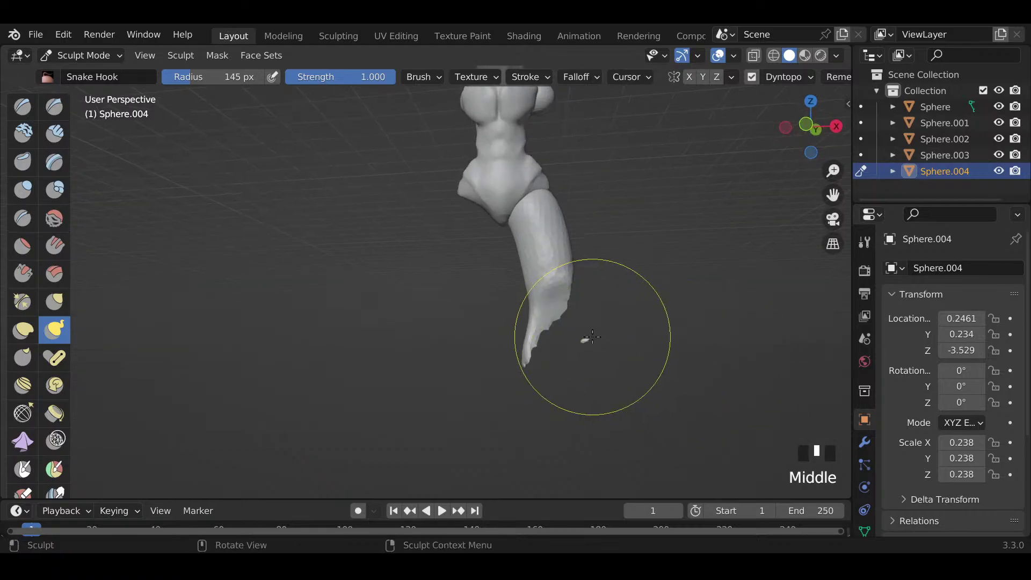
# Step: Smooth the ragged end of the leg stump from the front and side into a clean taper
pyautogui.keyDown('shift'); pyautogui.moveTo(592, 354); pyautogui.dragTo(586, 355); pyautogui.keyUp('shift')
pyautogui.keyDown('shift'); pyautogui.moveTo(585, 355); pyautogui.dragTo(548, 338); pyautogui.keyUp('shift')
pyautogui.keyDown('shift'); pyautogui.moveTo(548, 338); pyautogui.dragTo(520, 317); pyautogui.keyUp('shift')
pyautogui.moveTo(556, 305)
pyautogui.mouseDown(button='middle')
pyautogui.moveTo(597, 311)
pyautogui.moveTo(580, 330)
pyautogui.moveTo(528, 283)
pyautogui.moveTo(442, 357)
pyautogui.mouseUp(button='middle')
pyautogui.keyDown('shift'); pyautogui.moveTo(534, 421); pyautogui.dragTo(540, 422); pyautogui.keyUp('shift')
pyautogui.keyDown('shift'); pyautogui.moveTo(540, 422); pyautogui.dragTo(543, 423); pyautogui.keyUp('shift')
pyautogui.moveTo(542, 423)
pyautogui.keyDown('shift'); pyautogui.mouseDown()
pyautogui.moveTo(546, 442)
pyautogui.moveTo(525, 410)
pyautogui.mouseUp(); pyautogui.keyUp('shift')
pyautogui.moveTo(525, 409)
pyautogui.mouseDown(button='middle')
pyautogui.moveTo(547, 412)
pyautogui.moveTo(550, 396)
pyautogui.mouseUp(button='middle')
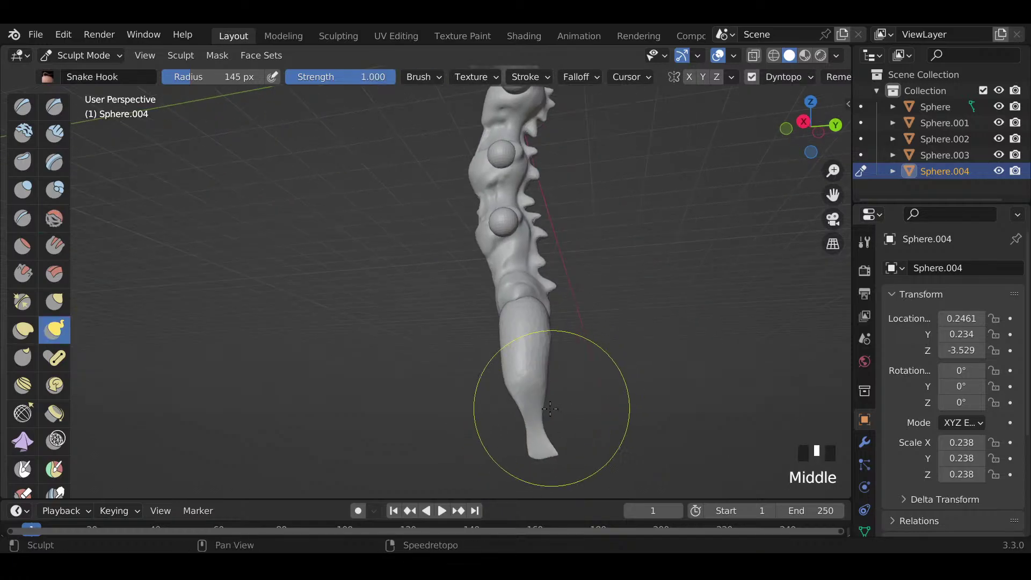
# Step: Inflate the lower part of the stump into a thick rounded cylinder and smooth its surface
pyautogui.press('KP_2')
pyautogui.moveTo(537, 432)
pyautogui.mouseDown()
pyautogui.moveTo(525, 429)
pyautogui.moveTo(546, 442)
pyautogui.mouseUp()
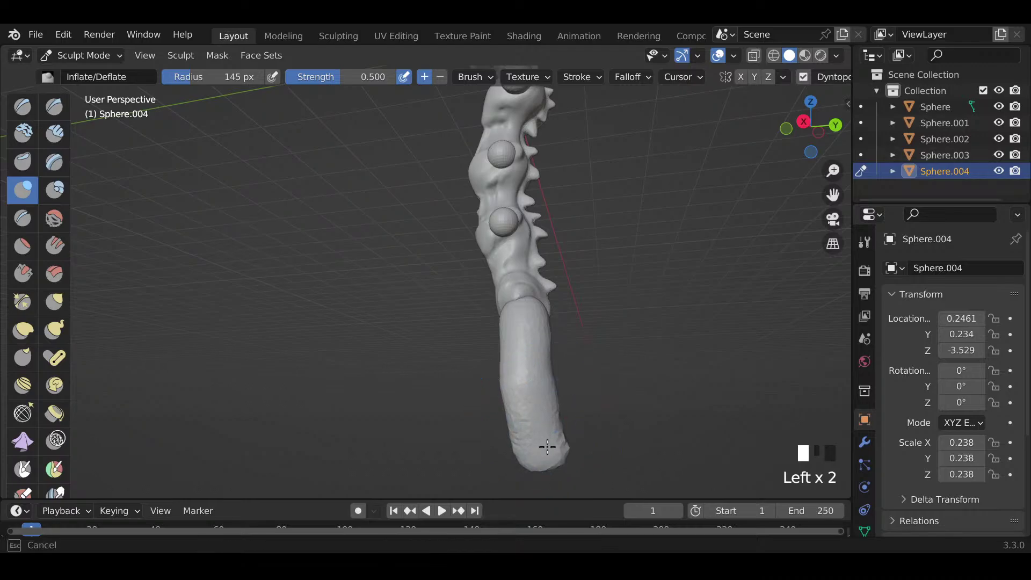
pyautogui.moveTo(546, 442)
pyautogui.keyDown('shift'); pyautogui.mouseDown(button='middle')
pyautogui.moveTo(534, 453)
pyautogui.moveTo(521, 441)
pyautogui.mouseUp(button='middle'); pyautogui.keyUp('shift')
pyautogui.keyDown('shift'); pyautogui.moveTo(527, 334); pyautogui.dragTo(528, 352); pyautogui.keyUp('shift')
pyautogui.moveTo(528, 351)
pyautogui.keyDown('shift'); pyautogui.mouseDown()
pyautogui.moveTo(527, 368)
pyautogui.moveTo(543, 340)
pyautogui.moveTo(526, 319)
pyautogui.moveTo(534, 375)
pyautogui.mouseUp(); pyautogui.keyUp('shift')
pyautogui.moveTo(534, 375)
pyautogui.mouseDown(button='middle')
pyautogui.moveTo(574, 371)
pyautogui.moveTo(588, 412)
pyautogui.mouseUp(button='middle')
pyautogui.scroll(-2, 574, 371)
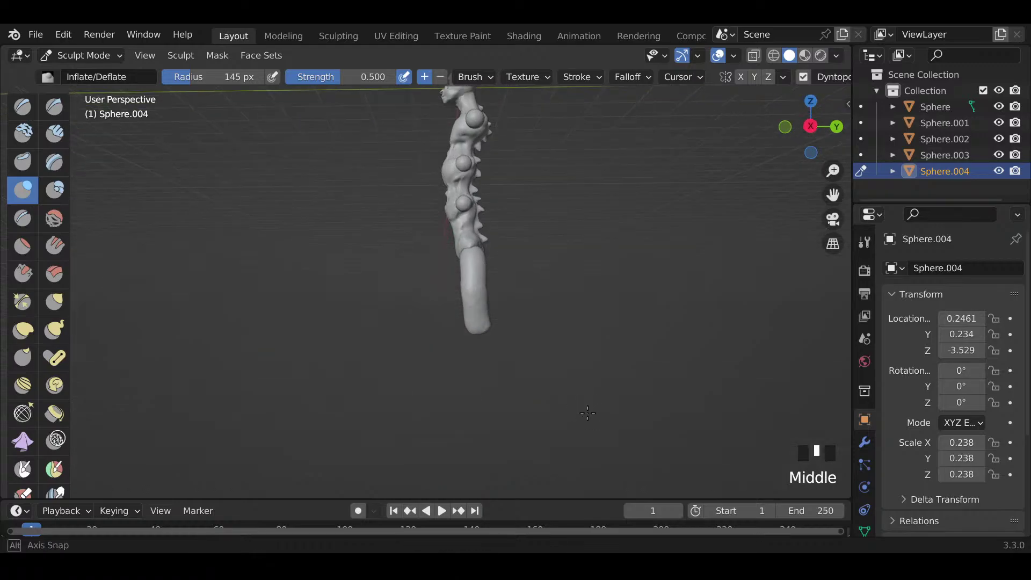
pyautogui.scroll(2, 558, 410)
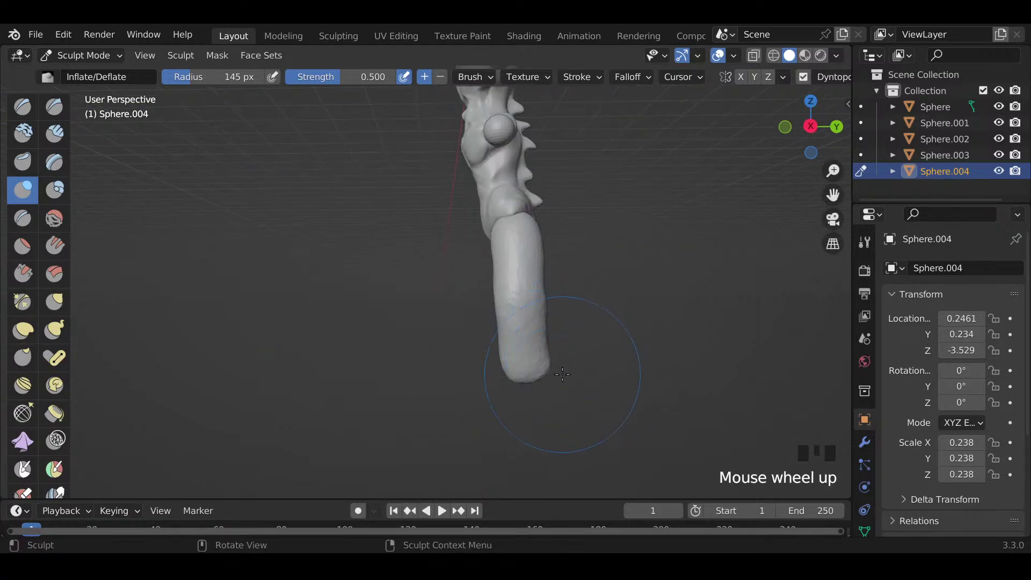
# Step: Slim the stump with Grab by pushing its back edge forward, giving the lower end a slight curve
pyautogui.press('g')
pyautogui.moveTo(545, 371); pyautogui.dragTo(512, 369)
pyautogui.moveTo(537, 330); pyautogui.dragTo(511, 306)
pyautogui.moveTo(518, 376)
pyautogui.mouseDown()
pyautogui.moveTo(497, 424)
pyautogui.moveTo(537, 287)
pyautogui.moveTo(520, 325)
pyautogui.mouseUp()
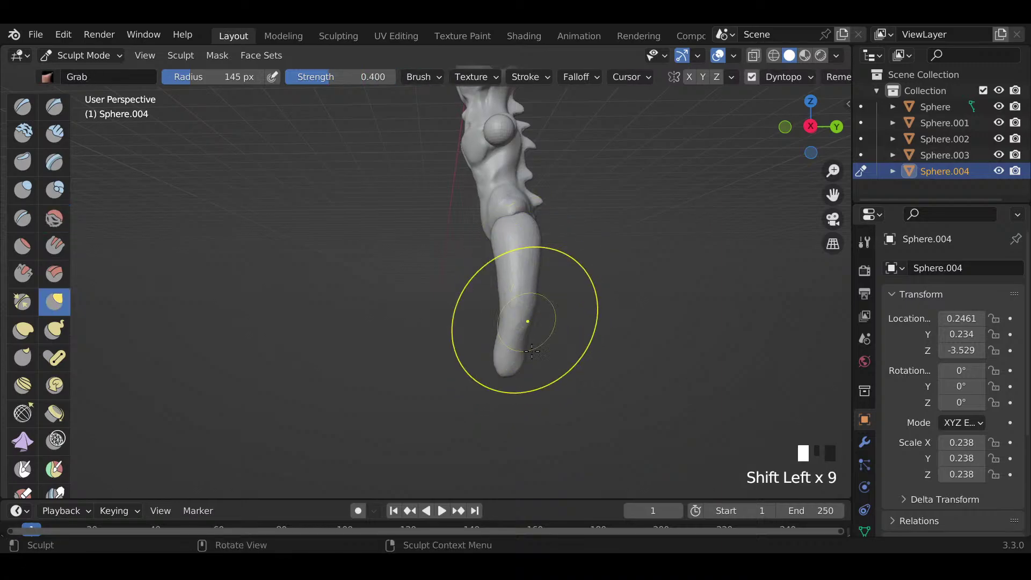
# Step: Set the brush radius to 114 px and extend the leg downward into a long tapered tip with Snake Hook
pyautogui.moveTo(520, 324); pyautogui.dragTo(518, 350, button='middle')
pyautogui.press('f')
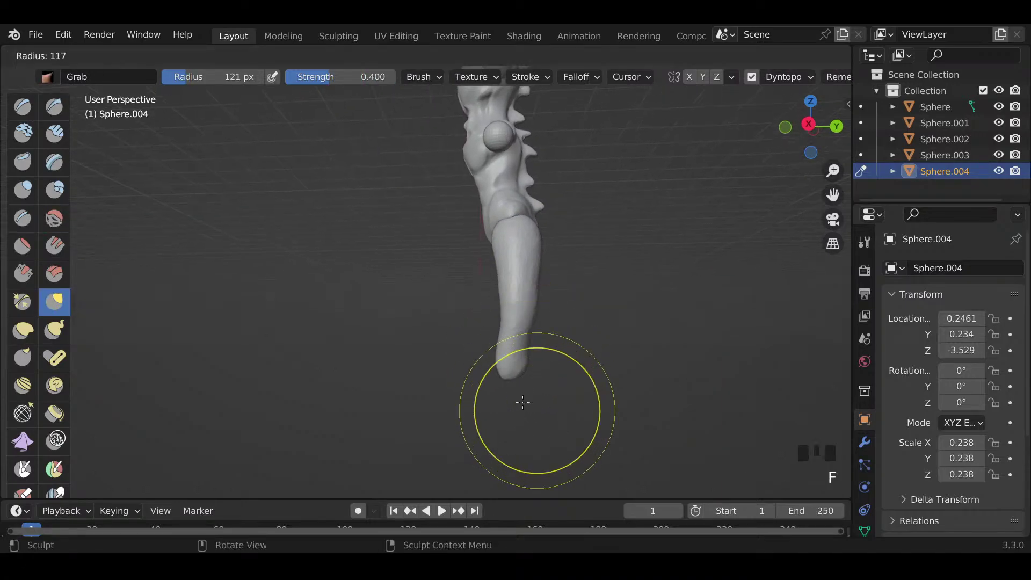
pyautogui.click(520, 406)
pyautogui.press('k')
pyautogui.moveTo(516, 367); pyautogui.dragTo(531, 383)
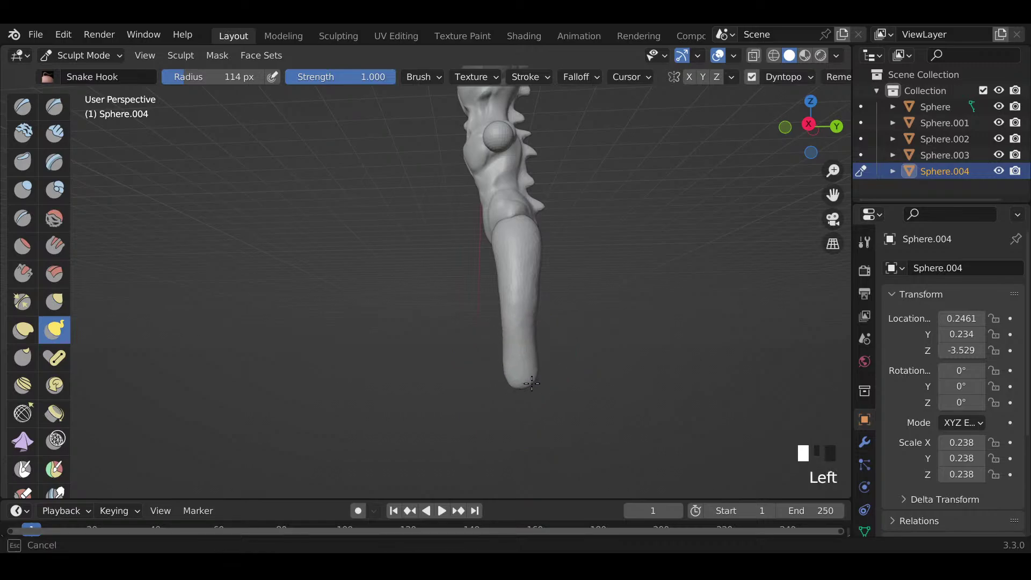
pyautogui.moveTo(524, 474); pyautogui.dragTo(524, 475)
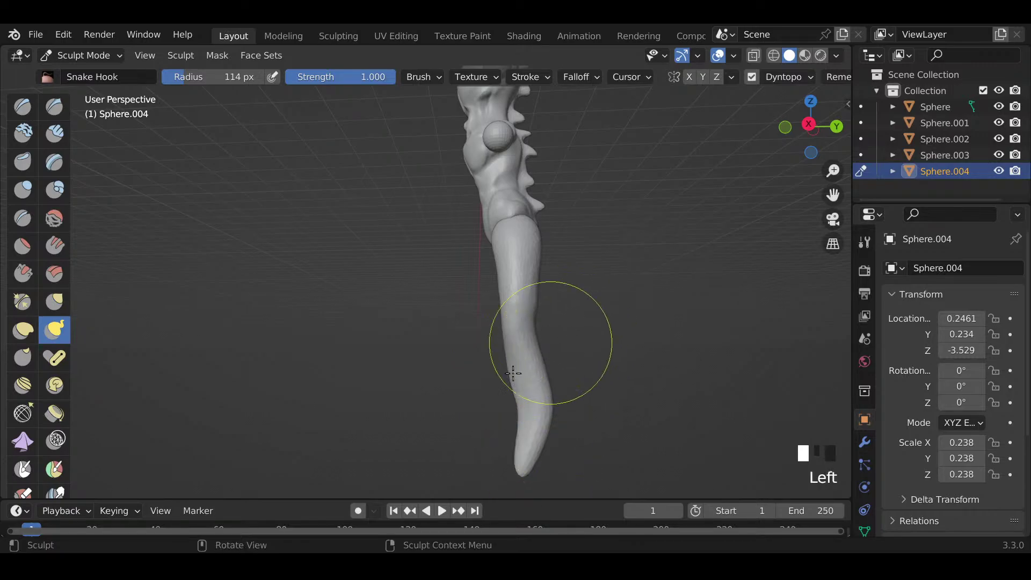
# Step: Pull the middle of the leg forward as a knee and bulge the back of the thigh outward with Snake Hook
pyautogui.moveTo(499, 359)
pyautogui.mouseDown()
pyautogui.moveTo(509, 352)
pyautogui.moveTo(494, 366)
pyautogui.moveTo(522, 405)
pyautogui.moveTo(522, 338)
pyautogui.mouseUp()
pyautogui.moveTo(522, 339)
pyautogui.keyDown('shift'); pyautogui.mouseDown()
pyautogui.moveTo(521, 321)
pyautogui.moveTo(537, 347)
pyautogui.mouseUp(); pyautogui.keyUp('shift')
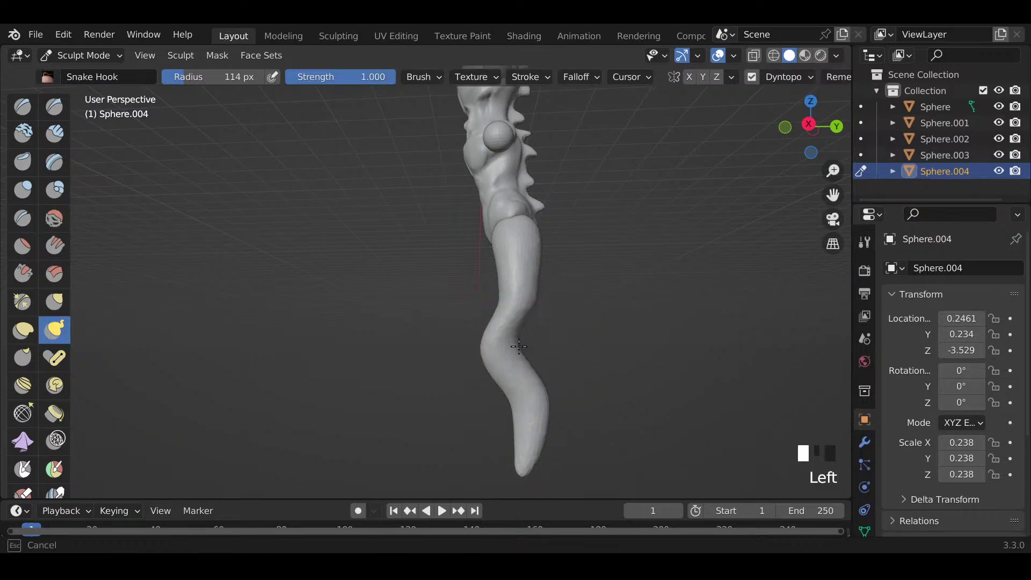
pyautogui.moveTo(530, 305); pyautogui.dragTo(536, 307)
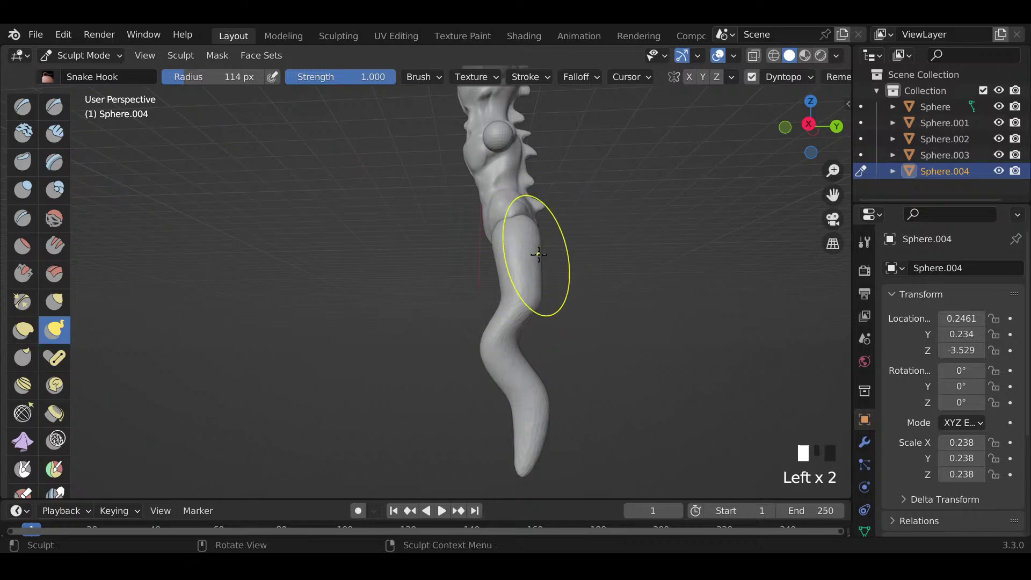
pyautogui.moveTo(539, 255)
pyautogui.mouseDown()
pyautogui.moveTo(529, 272)
pyautogui.moveTo(546, 278)
pyautogui.mouseUp()
pyautogui.moveTo(489, 340); pyautogui.dragTo(482, 353)
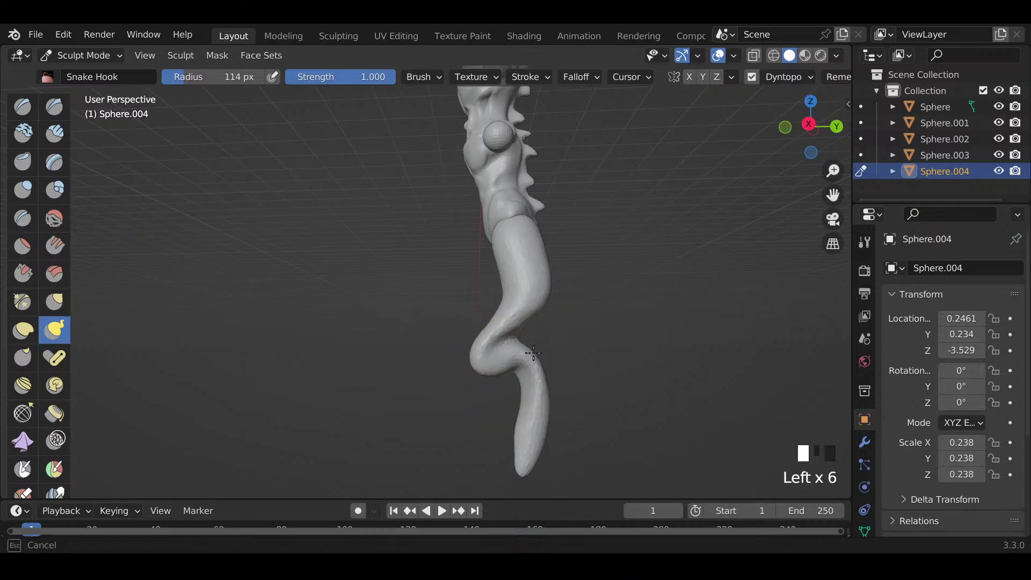
# Step: Fill out the leg section below the knee with Snake Hook and Inflate/Deflate, and smooth it down to the tip
pyautogui.moveTo(535, 384); pyautogui.dragTo(556, 375, button='middle')
pyautogui.moveTo(530, 383)
pyautogui.mouseDown()
pyautogui.moveTo(550, 368)
pyautogui.moveTo(530, 366)
pyautogui.moveTo(523, 437)
pyautogui.mouseUp()
pyautogui.press('i')
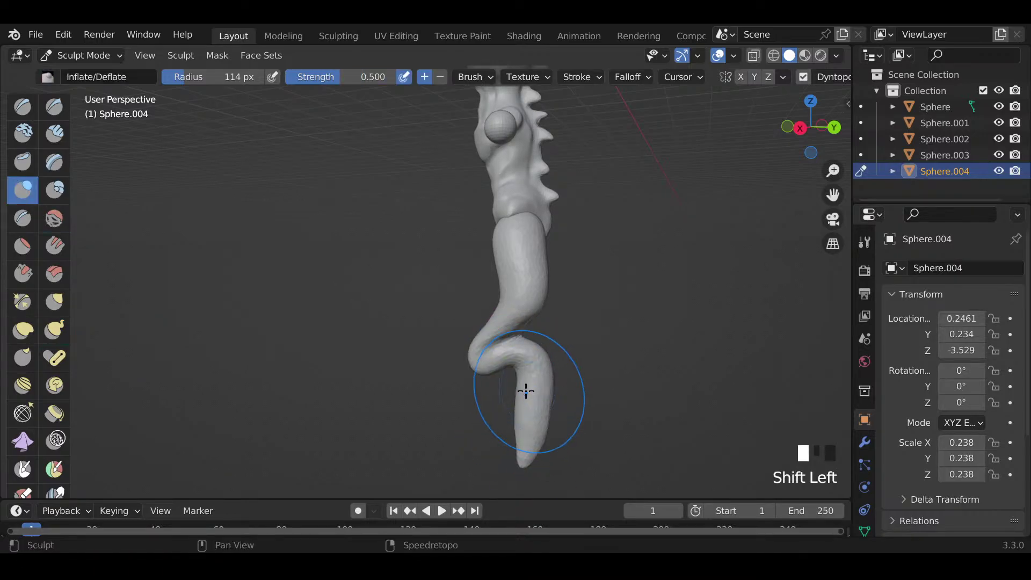
pyautogui.keyDown('shift'); pyautogui.moveTo(525, 392); pyautogui.dragTo(524, 445); pyautogui.keyUp('shift')
pyautogui.moveTo(533, 419); pyautogui.dragTo(585, 369, button='middle')
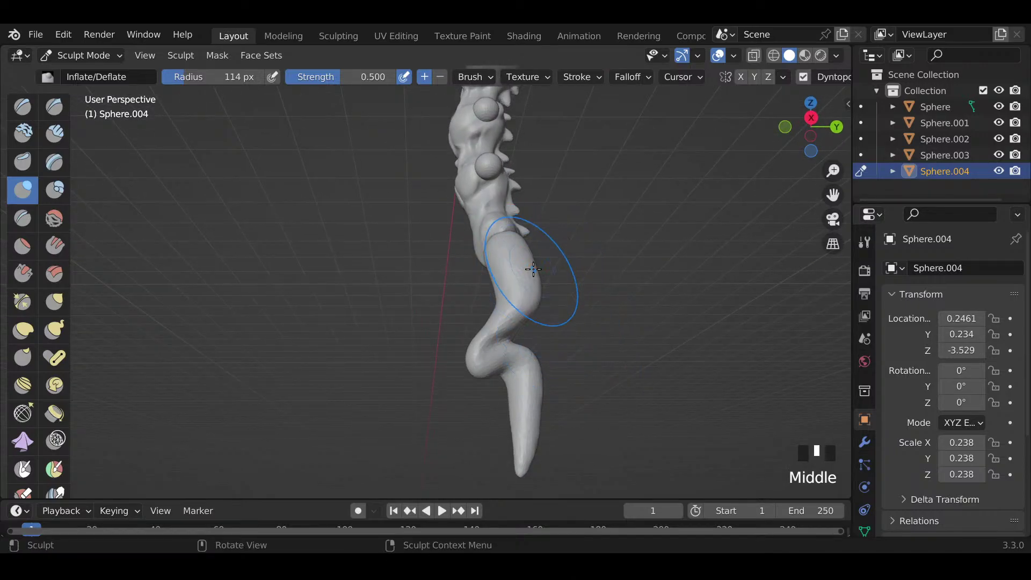
# Step: Adjust the back of the thigh with Grab and smooth the creases around the knee bend
pyautogui.press('g')
pyautogui.moveTo(533, 268); pyautogui.dragTo(537, 263)
pyautogui.moveTo(538, 260); pyautogui.dragTo(537, 264)
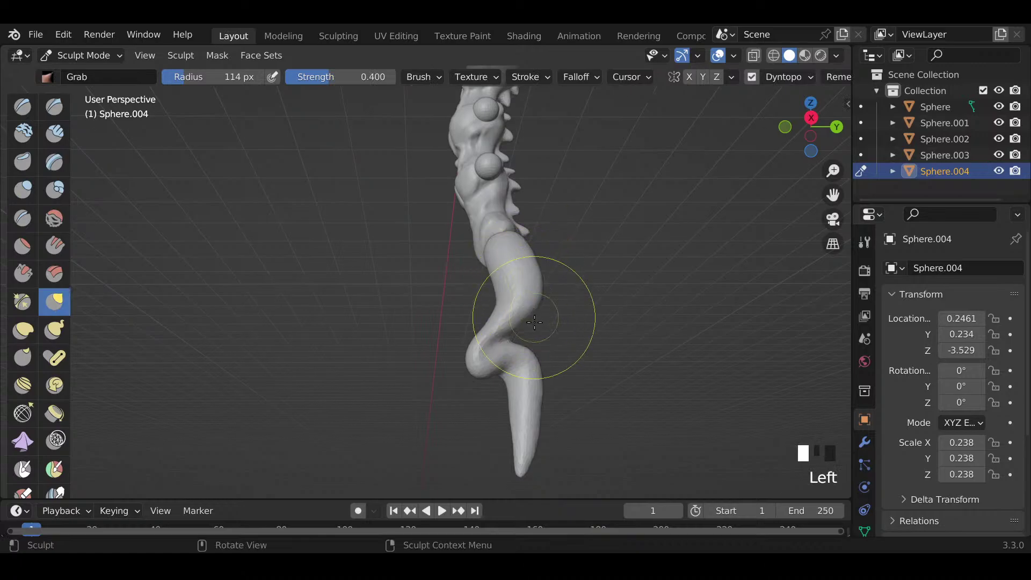
pyautogui.moveTo(500, 346)
pyautogui.keyDown('shift'); pyautogui.mouseDown()
pyautogui.moveTo(491, 360)
pyautogui.moveTo(503, 381)
pyautogui.mouseUp(); pyautogui.keyUp('shift')
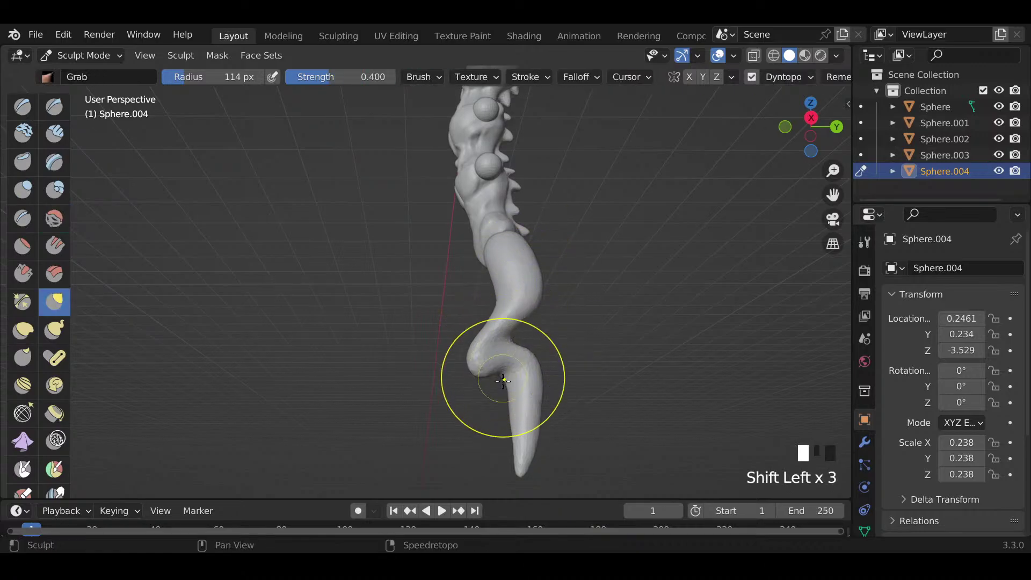
# Step: Shape the lower leg with Grab, moving its tip forward, bulging the calf backward and widening it from the front
pyautogui.moveTo(522, 444); pyautogui.dragTo(520, 468)
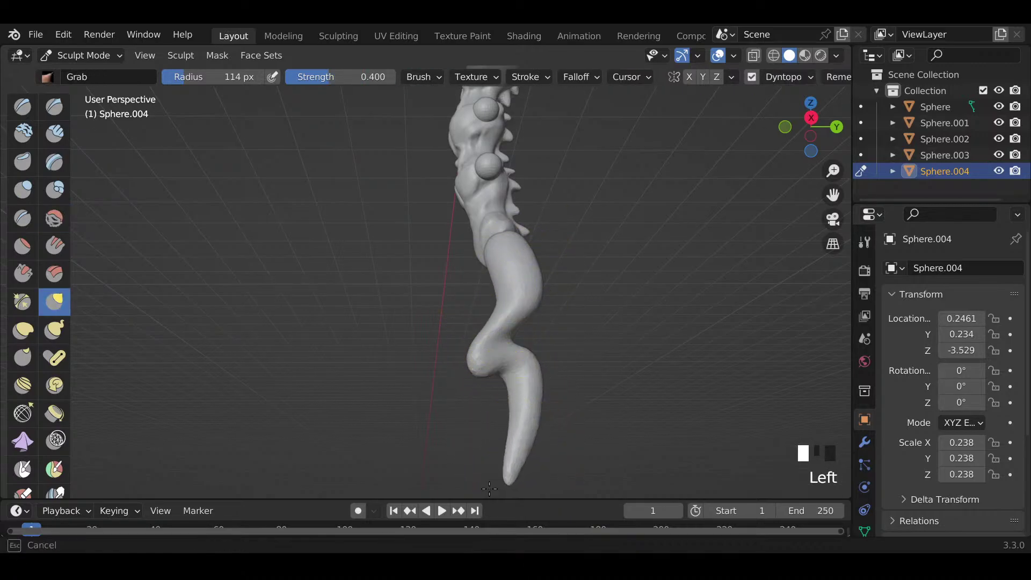
pyautogui.moveTo(539, 380); pyautogui.dragTo(554, 378)
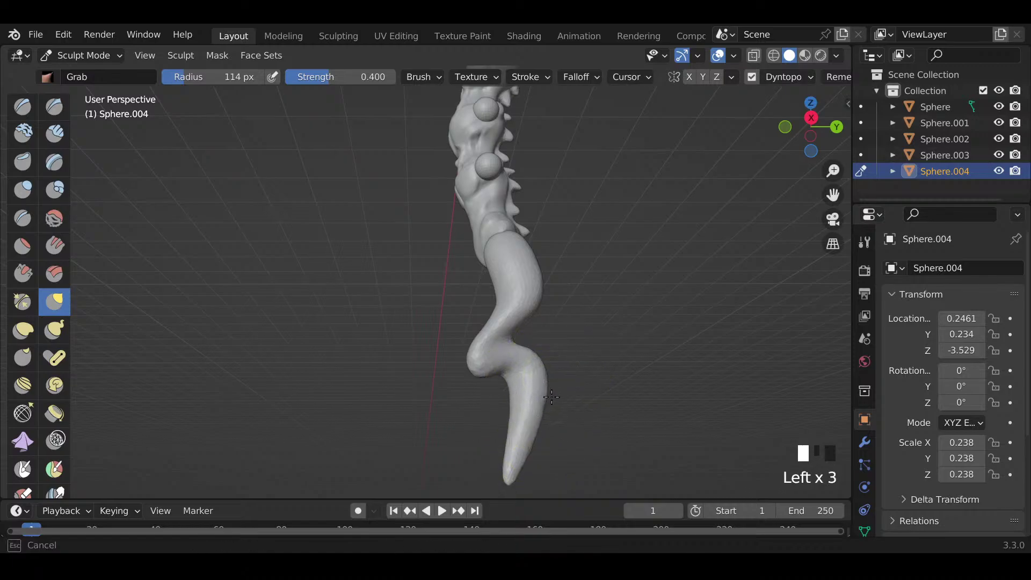
pyautogui.moveTo(535, 399)
pyautogui.mouseDown(button='middle')
pyautogui.moveTo(665, 428)
pyautogui.moveTo(537, 404)
pyautogui.mouseUp(button='middle')
pyautogui.moveTo(521, 396)
pyautogui.mouseDown()
pyautogui.moveTo(505, 396)
pyautogui.moveTo(571, 390)
pyautogui.mouseUp()
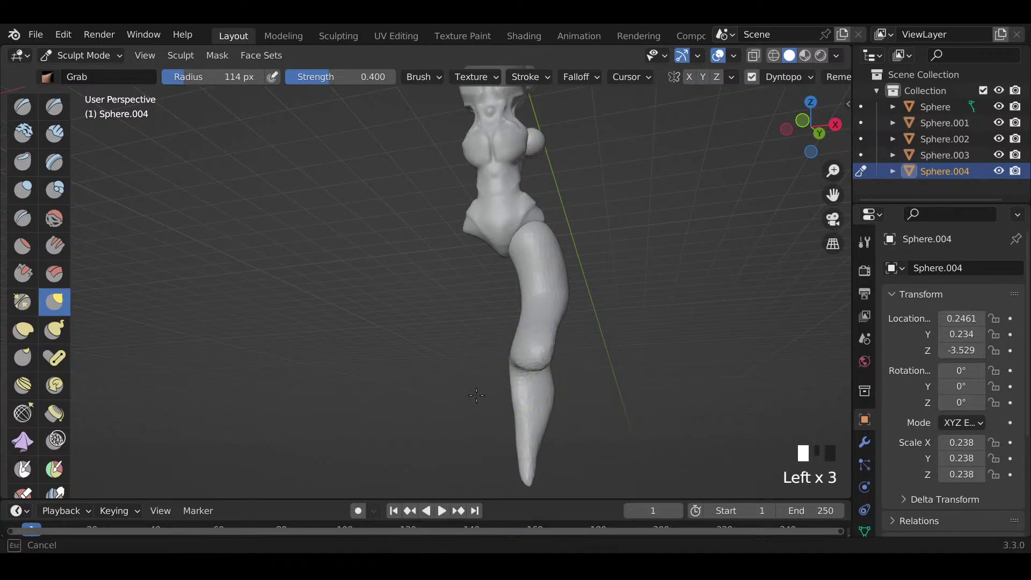
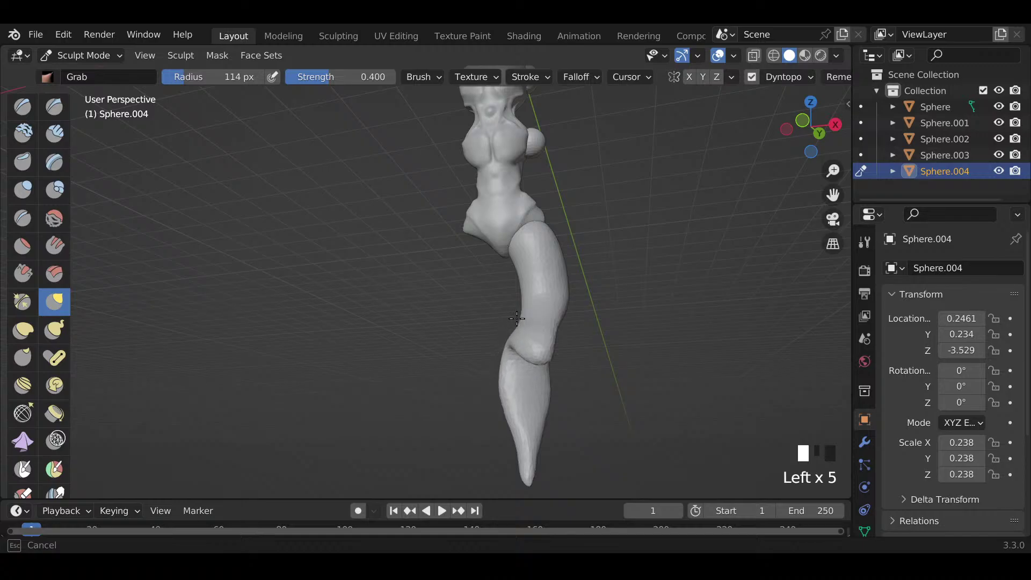
pyautogui.moveTo(561, 317)
pyautogui.mouseDown(button='middle')
pyautogui.moveTo(536, 376)
pyautogui.moveTo(439, 323)
pyautogui.moveTo(479, 359)
pyautogui.mouseUp(button='middle')
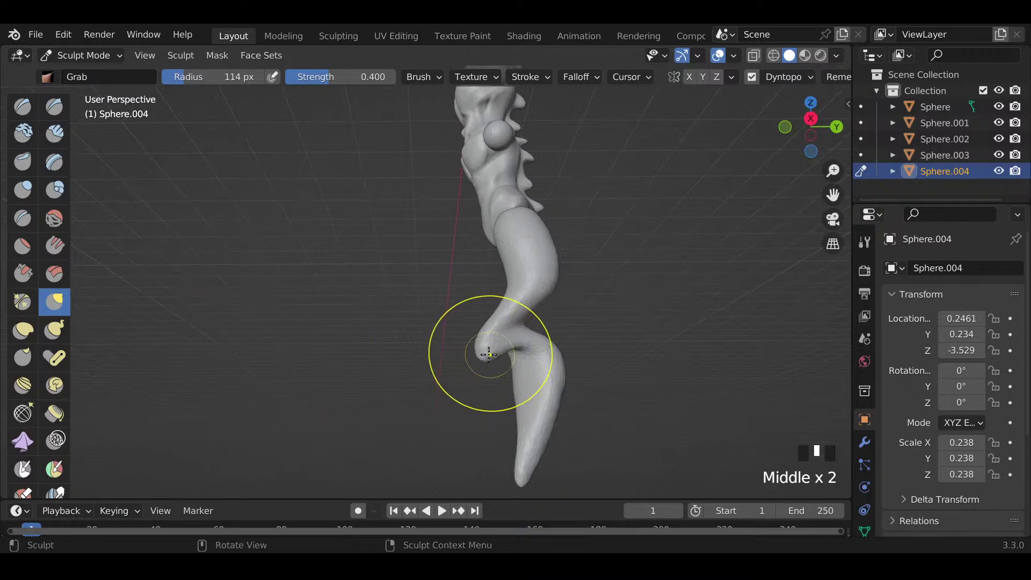
# Step: Push the protruding knee back over the lower leg with Grab and adjust the lower thigh above it
pyautogui.moveTo(489, 354)
pyautogui.mouseDown()
pyautogui.moveTo(532, 351)
pyautogui.moveTo(516, 349)
pyautogui.mouseUp()
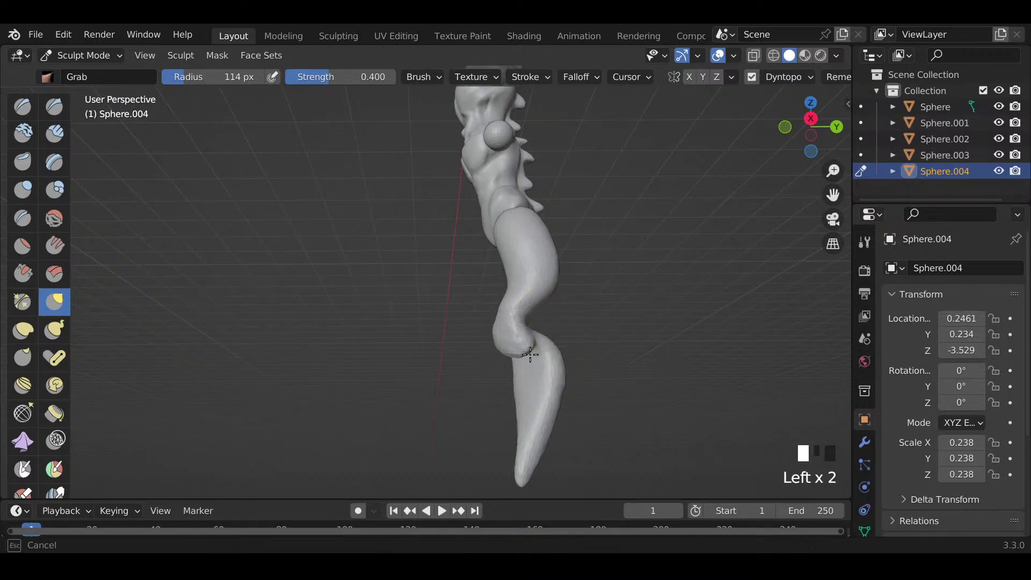
pyautogui.moveTo(516, 349); pyautogui.dragTo(657, 321, button='middle')
pyautogui.moveTo(511, 325); pyautogui.dragTo(537, 353, button='middle')
pyautogui.moveTo(485, 296); pyautogui.dragTo(502, 299)
pyautogui.moveTo(502, 300); pyautogui.dragTo(344, 306, button='middle')
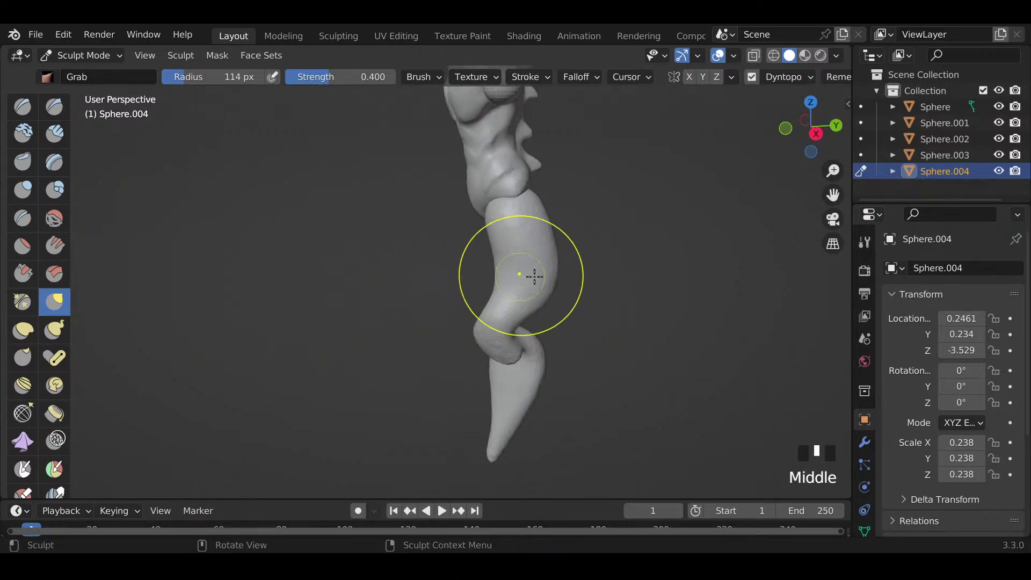
pyautogui.moveTo(535, 277); pyautogui.dragTo(464, 297, button='middle')
pyautogui.moveTo(505, 301); pyautogui.dragTo(495, 299)
# Step: Push the outer side of the knee joint inward with Grab where the thigh meets the lower leg
pyautogui.moveTo(495, 299); pyautogui.dragTo(557, 392, button='middle')
pyautogui.scroll(-2, 556, 392)
pyautogui.scroll(3, 553, 395)
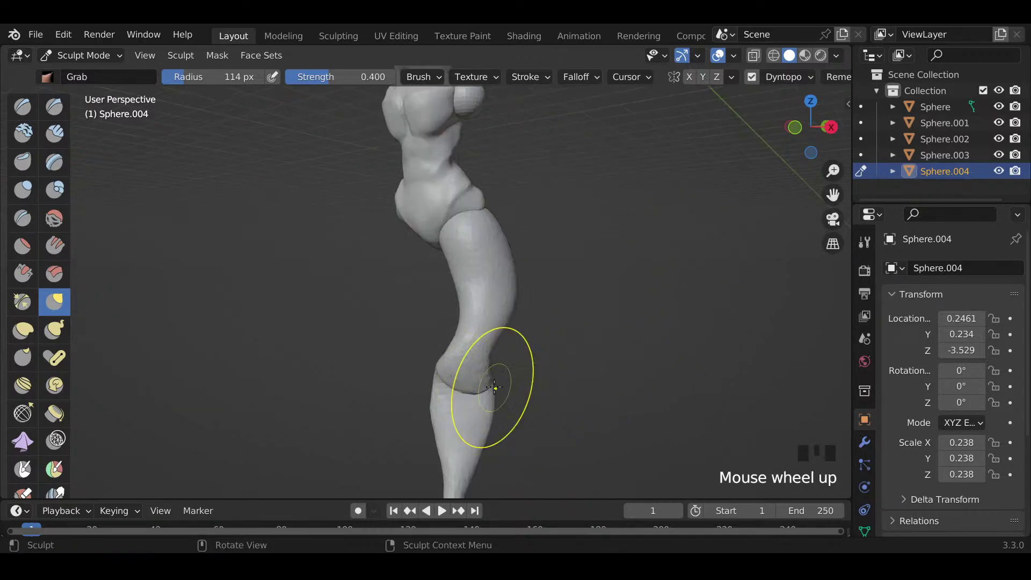
pyautogui.moveTo(494, 387); pyautogui.dragTo(471, 377)
pyautogui.moveTo(466, 374)
pyautogui.mouseDown(button='middle')
pyautogui.moveTo(400, 359)
pyautogui.moveTo(478, 379)
pyautogui.moveTo(602, 379)
pyautogui.mouseUp(button='middle')
pyautogui.scroll(-2, 412, 378)
pyautogui.scroll(2, 491, 401)
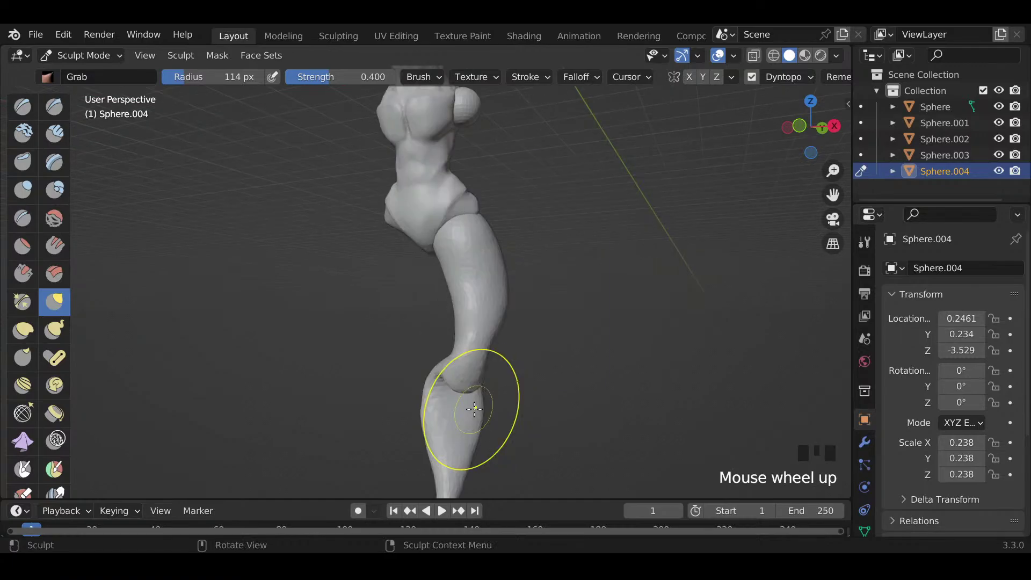
# Step: Switch the leg to Object Mode and rotate it about the global Z axis to 310° so the knee faces forward
pyautogui.keyDown('shift'); pyautogui.moveTo(473, 410); pyautogui.dragTo(560, 415, button='middle'); pyautogui.keyUp('shift')
pyautogui.press('`')
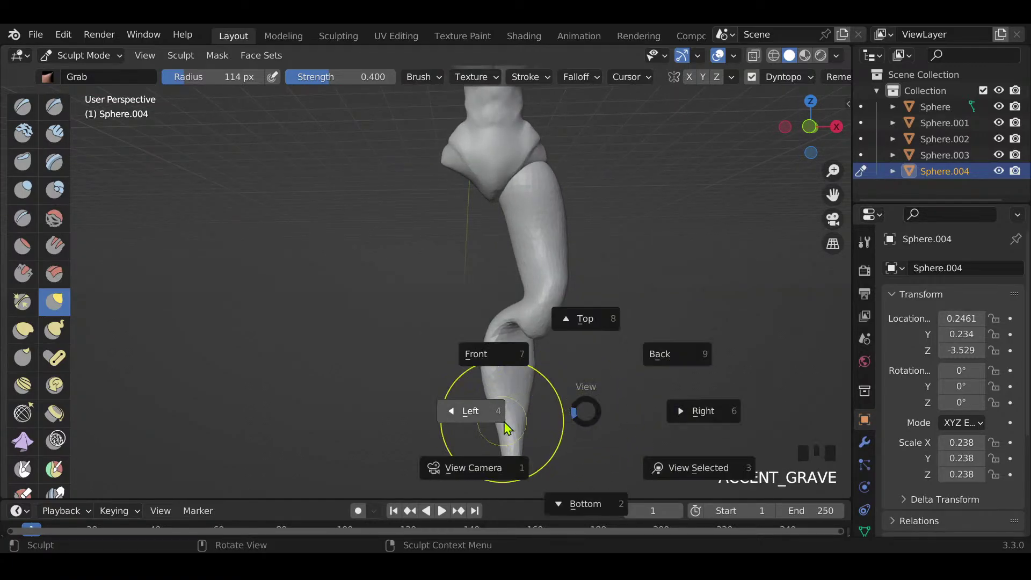
pyautogui.click(472, 411)
pyautogui.moveTo(571, 333); pyautogui.dragTo(598, 394, button='middle')
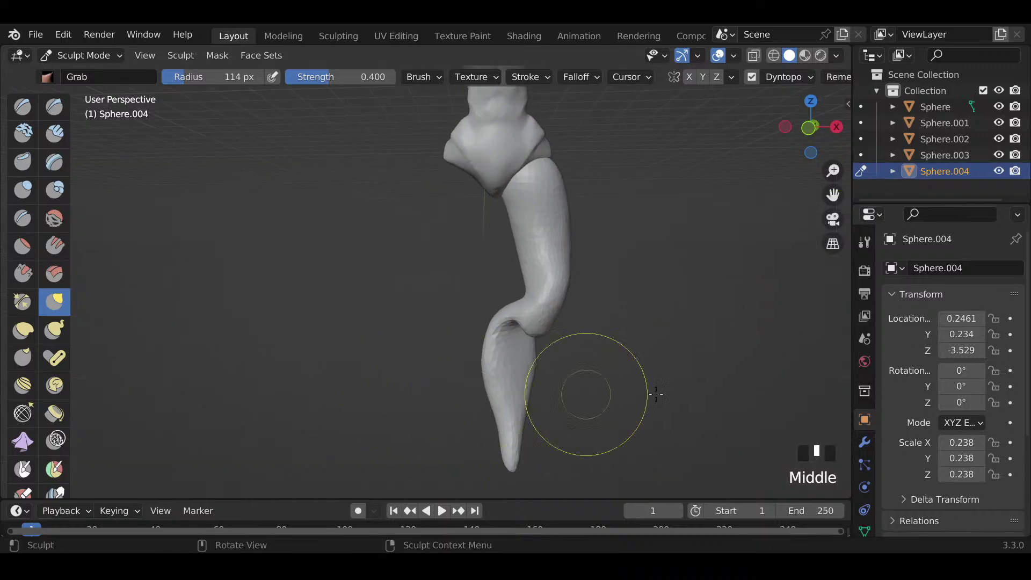
pyautogui.press('Tab')
pyautogui.click(580, 396)
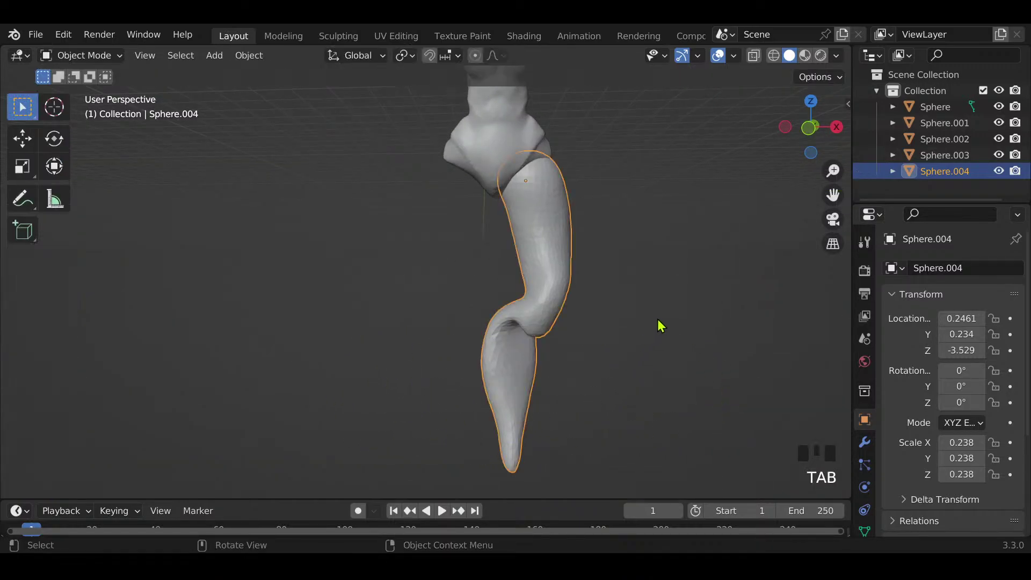
pyautogui.press('r')
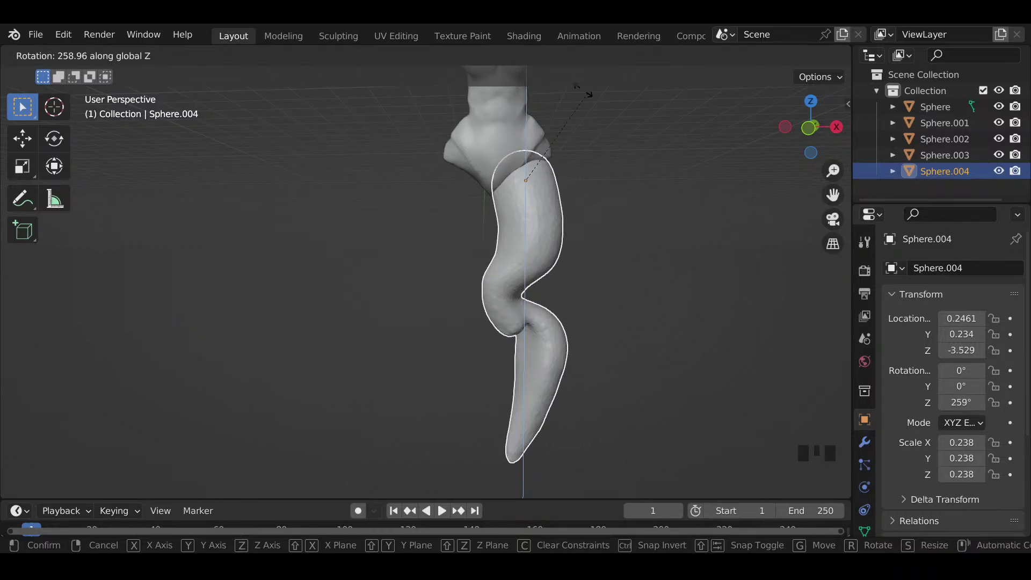
pyautogui.click(581, 178)
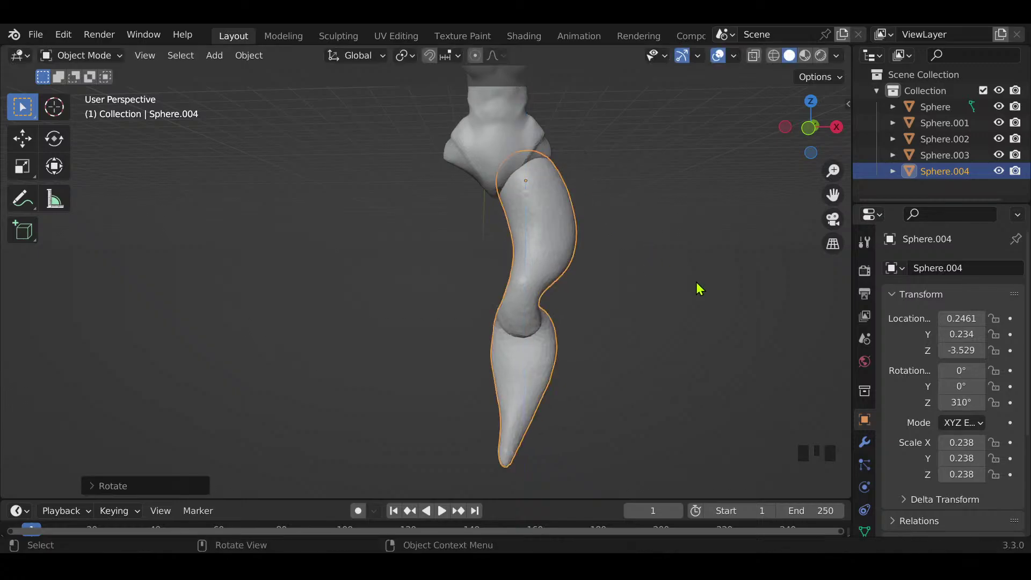
# Step: Tilt the leg outward from the hip about the global Y axis, ending at rotation X 5.4°, Y -4.44°, Z 309°
pyautogui.press('r')
pyautogui.press('y')
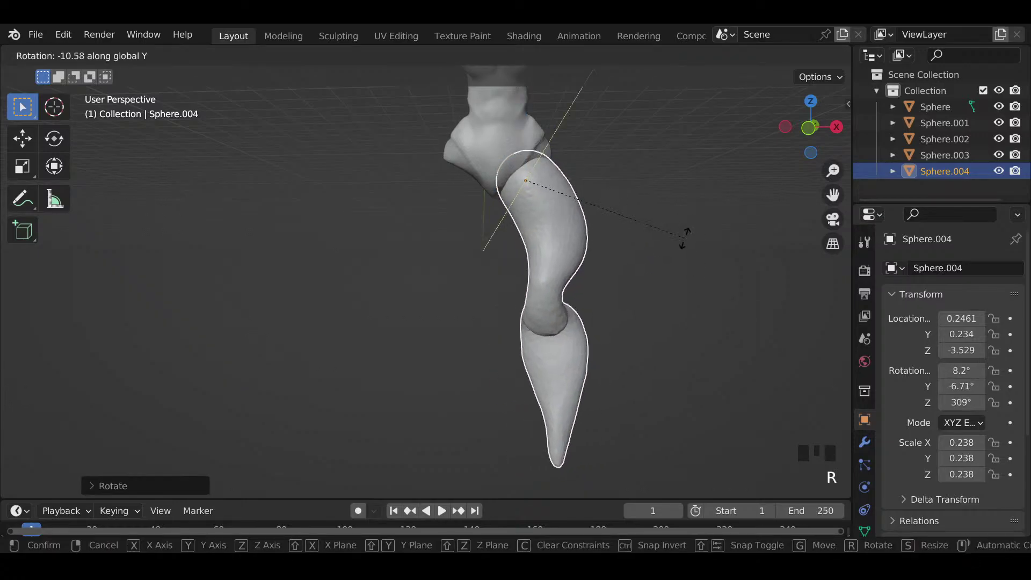
pyautogui.click(686, 242)
pyautogui.press('r')
pyautogui.press('y')
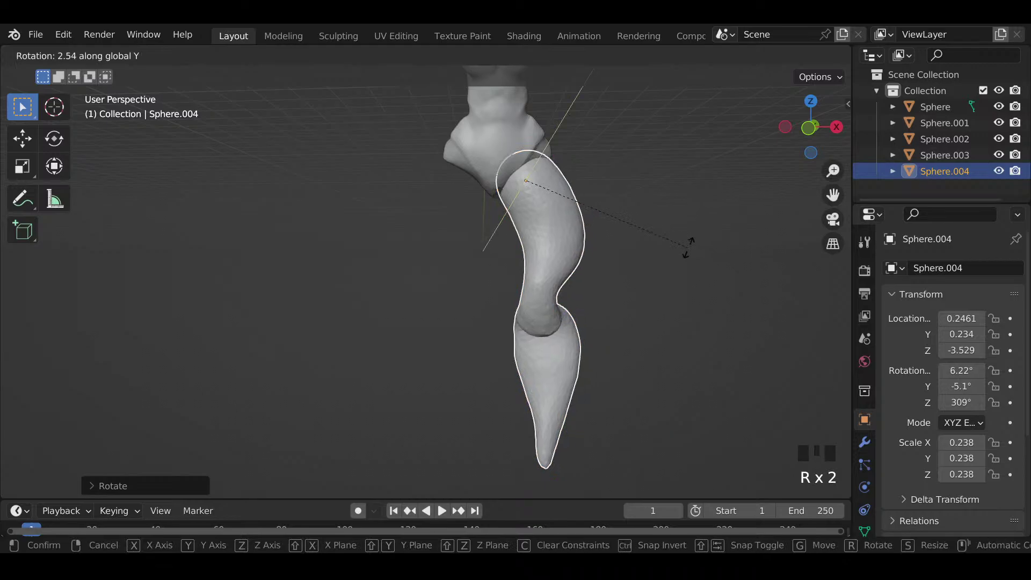
pyautogui.click(690, 258)
pyautogui.click(692, 260)
# Step: Return the leg to Sculpt Mode, choose the Draw brush and enable Dyntopo
pyautogui.moveTo(692, 259); pyautogui.dragTo(428, 330, button='middle')
pyautogui.moveTo(505, 305); pyautogui.dragTo(473, 307, button='middle')
pyautogui.click(525, 280)
pyautogui.hotkey('ctrl', 'Tab')
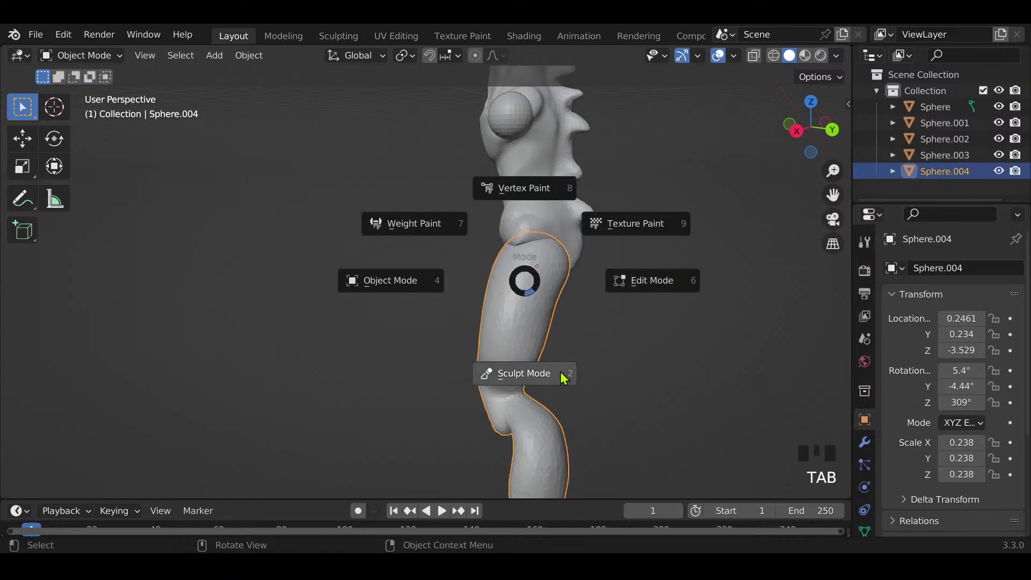
pyautogui.click(562, 374)
pyautogui.moveTo(569, 313); pyautogui.dragTo(537, 260, button='middle')
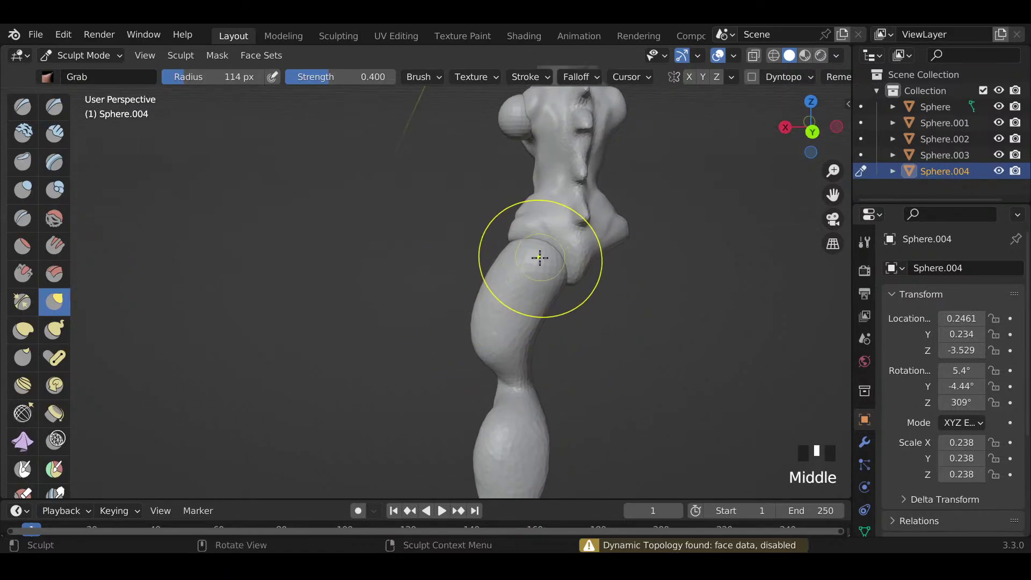
pyautogui.press('x')
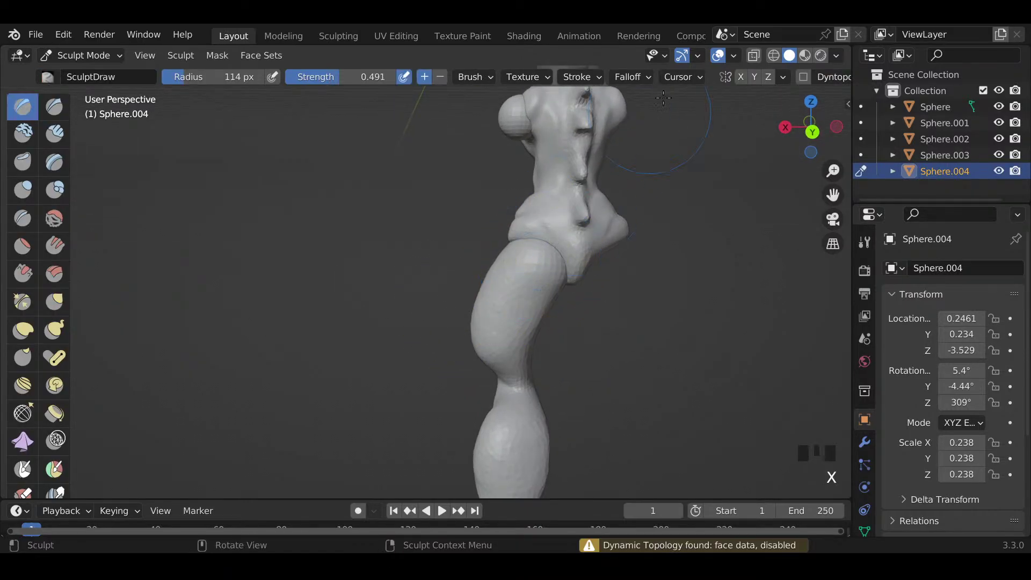
pyautogui.click(802, 80)
pyautogui.click(801, 102)
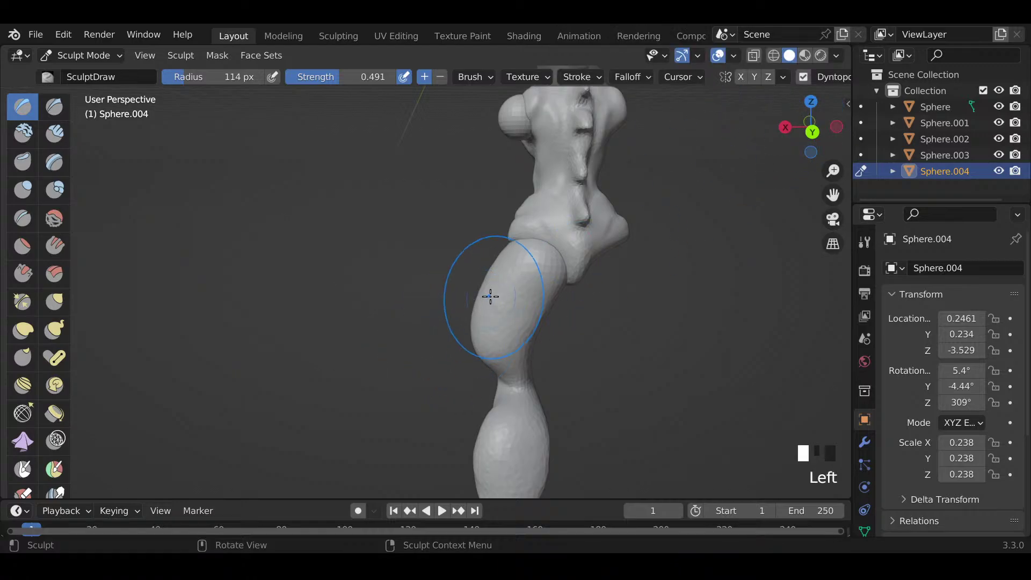
# Step: Build up a rounded buttock at the upper back of the thigh with a 57 px Draw brush and smooth it
pyautogui.press('f')
pyautogui.press('f')
pyautogui.press('f')
pyautogui.moveTo(551, 241)
pyautogui.mouseDown()
pyautogui.moveTo(553, 258)
pyautogui.moveTo(553, 246)
pyautogui.moveTo(538, 248)
pyautogui.mouseUp()
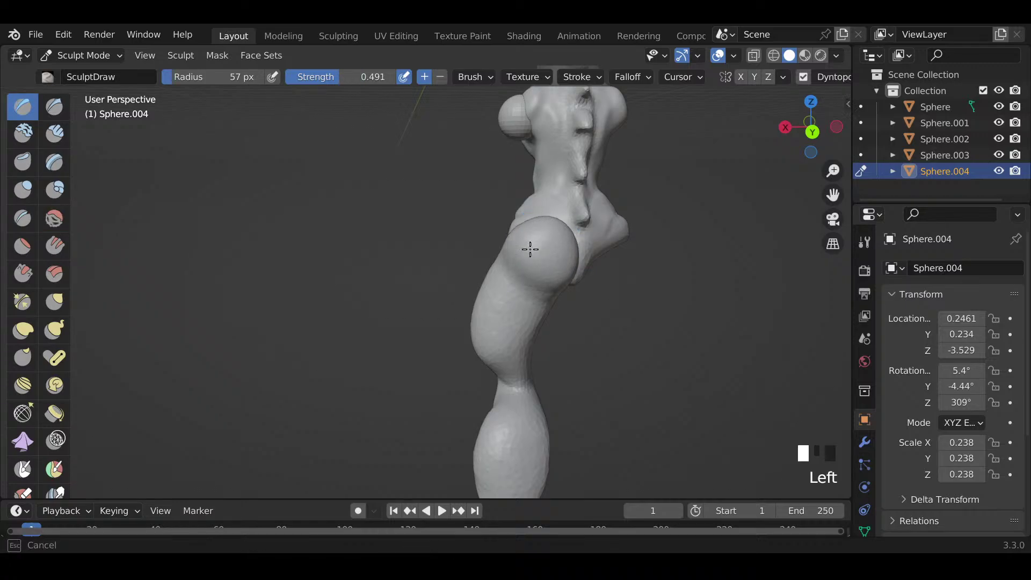
pyautogui.moveTo(555, 243)
pyautogui.keyDown('shift'); pyautogui.mouseDown()
pyautogui.moveTo(543, 253)
pyautogui.moveTo(553, 248)
pyautogui.mouseUp(); pyautogui.keyUp('shift')
# Step: Shape the buttock with a 113 px Grab brush, adjusting its upper edge against the hip and its outer side
pyautogui.moveTo(553, 249)
pyautogui.mouseDown(button='middle')
pyautogui.moveTo(627, 256)
pyautogui.moveTo(610, 266)
pyautogui.moveTo(759, 306)
pyautogui.mouseUp(button='middle')
pyautogui.press('f')
pyautogui.click(664, 269)
pyautogui.press('g')
pyautogui.click(521, 250)
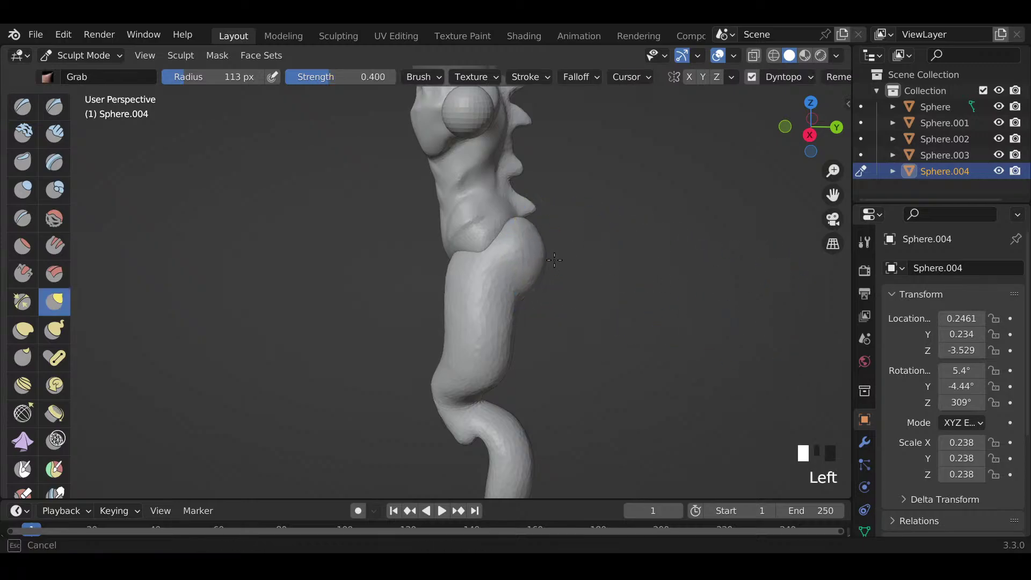
pyautogui.moveTo(519, 248); pyautogui.dragTo(516, 246)
pyautogui.moveTo(555, 248); pyautogui.dragTo(404, 255, button='middle')
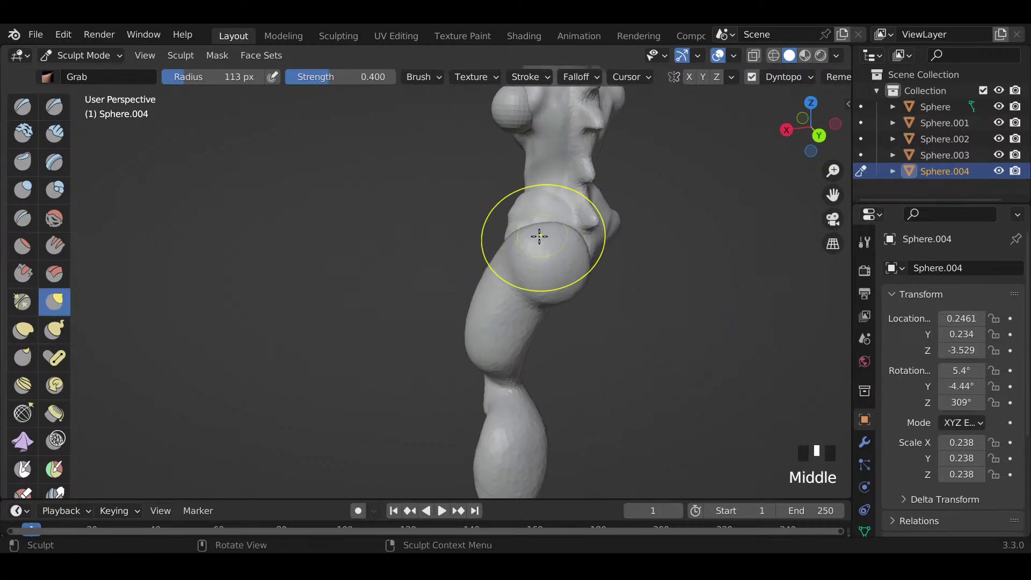
pyautogui.moveTo(540, 237); pyautogui.dragTo(543, 229)
pyautogui.moveTo(559, 253); pyautogui.dragTo(503, 251, button='middle')
pyautogui.moveTo(520, 273); pyautogui.dragTo(513, 271)
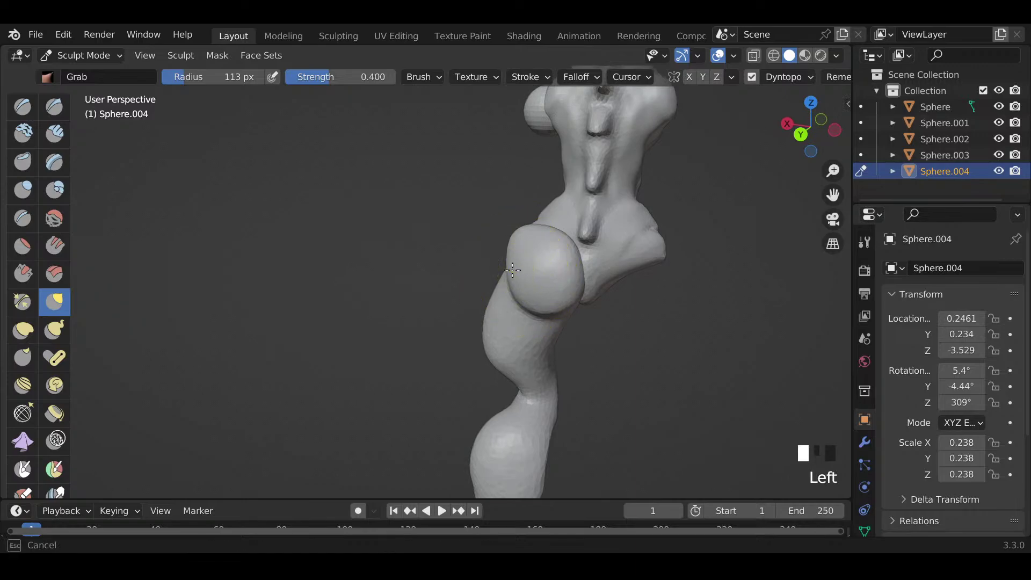
pyautogui.click(546, 283)
# Step: Refine the buttock with Grab, raising its top against the lower back and rounding its lower and outer edges
pyautogui.moveTo(548, 284); pyautogui.dragTo(771, 300, button='middle')
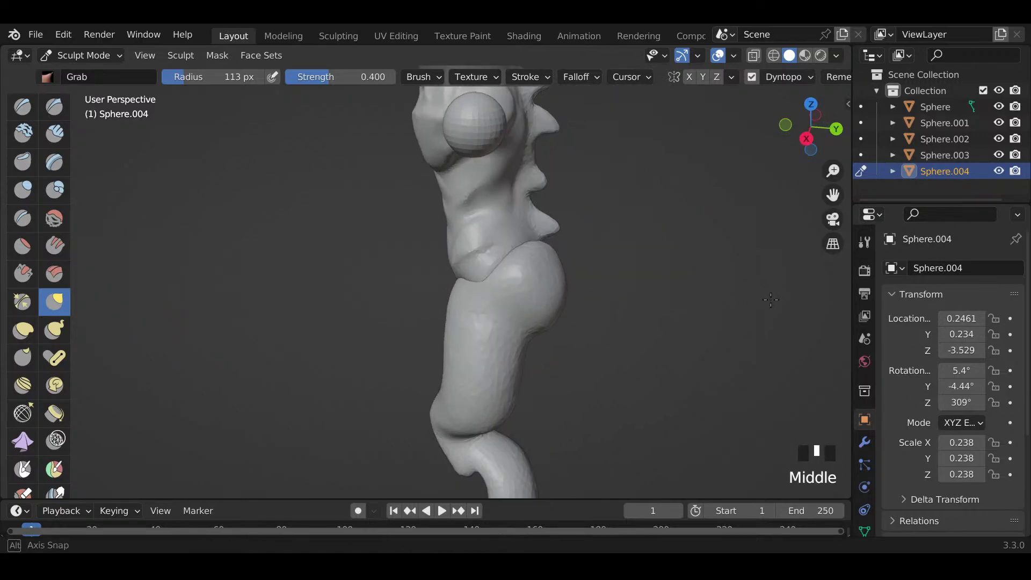
pyautogui.moveTo(533, 244); pyautogui.dragTo(530, 240)
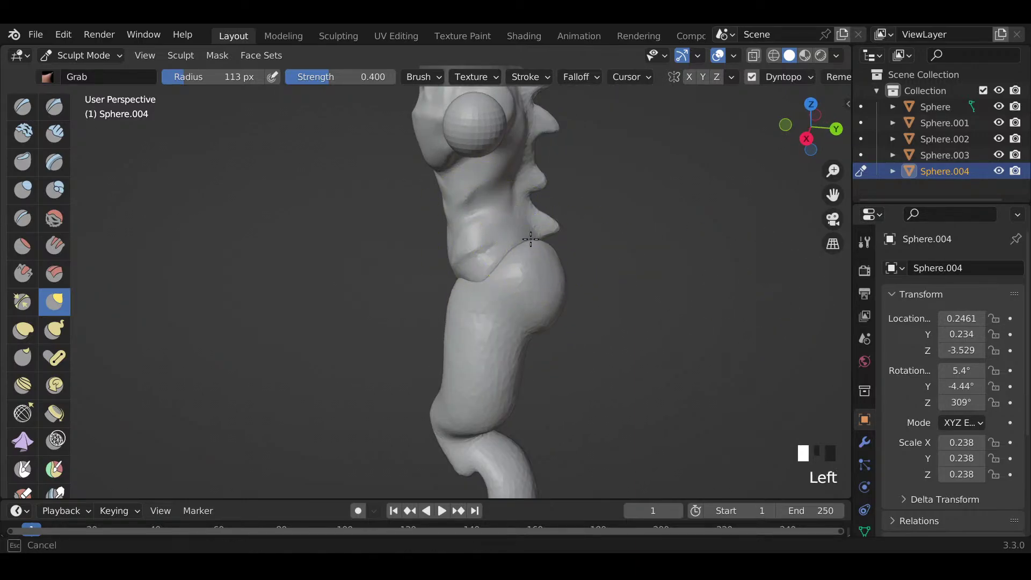
pyautogui.click(508, 291)
pyautogui.moveTo(507, 290); pyautogui.dragTo(585, 273, button='middle')
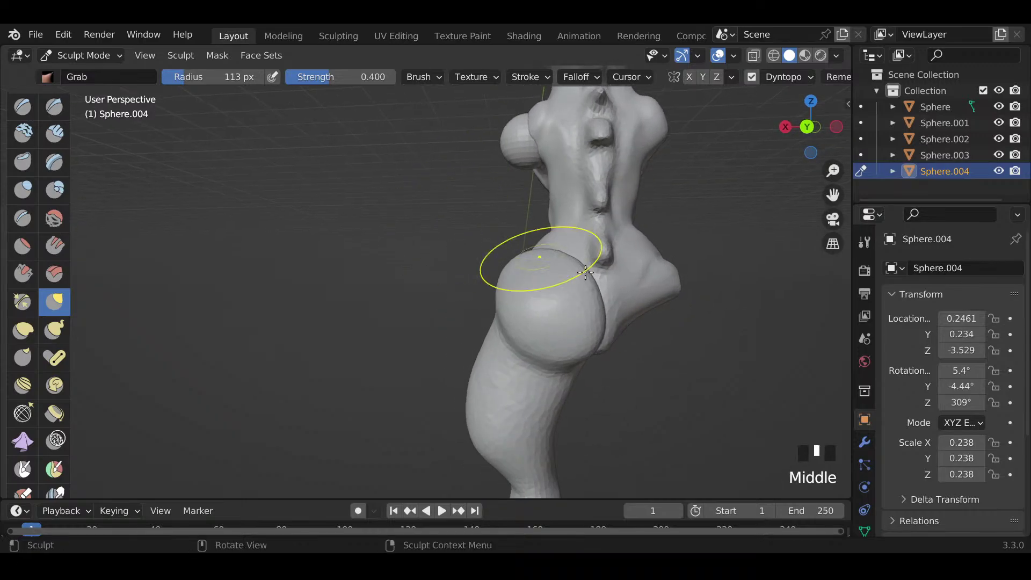
pyautogui.moveTo(552, 264)
pyautogui.mouseDown()
pyautogui.moveTo(550, 241)
pyautogui.moveTo(530, 260)
pyautogui.mouseUp()
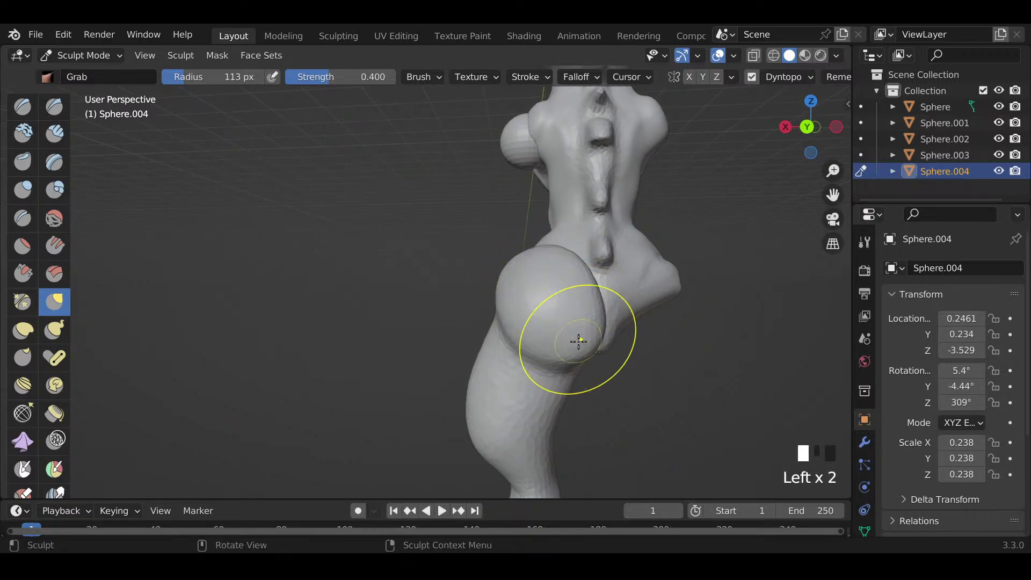
pyautogui.moveTo(579, 342)
pyautogui.mouseDown()
pyautogui.moveTo(581, 332)
pyautogui.moveTo(584, 361)
pyautogui.moveTo(569, 356)
pyautogui.mouseUp()
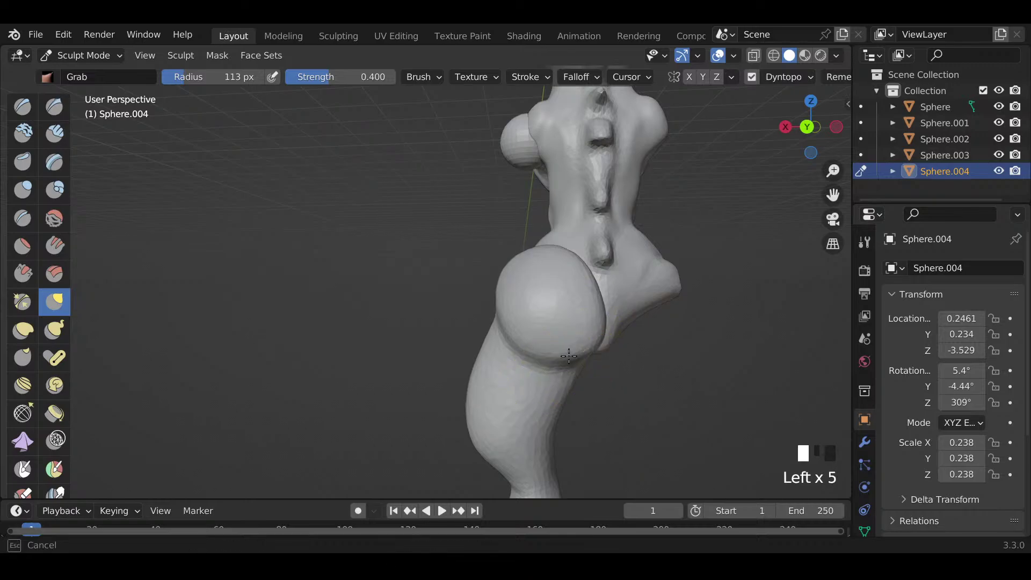
pyautogui.moveTo(505, 319); pyautogui.dragTo(529, 305)
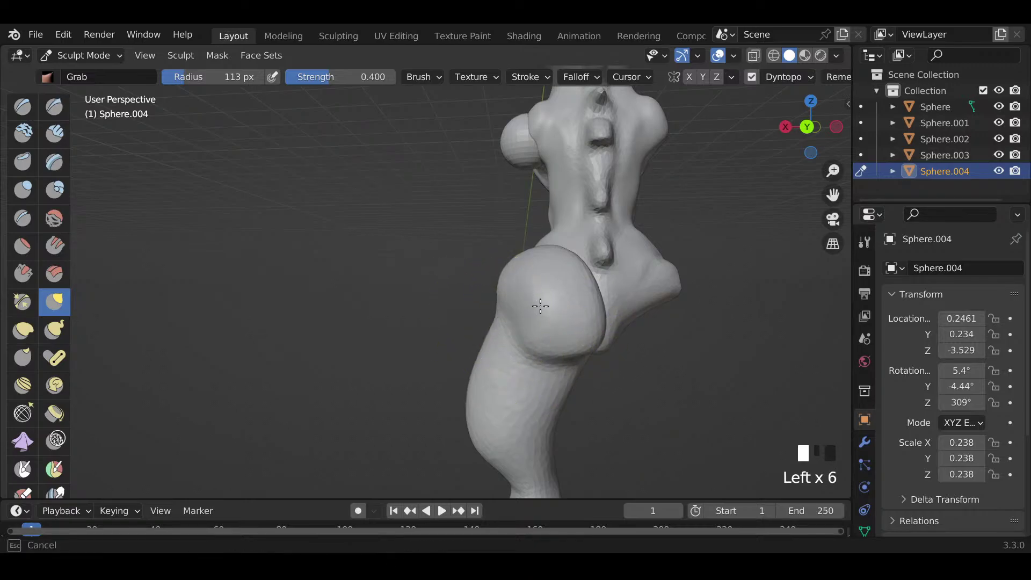
# Step: Adjust the back of the calf with a 171 px Snake Hook brush and smooth the lower leg down to its tip
pyautogui.moveTo(529, 296); pyautogui.dragTo(679, 329, button='middle')
pyautogui.scroll(-3, 592, 364)
pyautogui.moveTo(591, 364)
pyautogui.mouseDown(button='middle')
pyautogui.moveTo(788, 375)
pyautogui.moveTo(810, 345)
pyautogui.mouseUp(button='middle')
pyautogui.moveTo(357, 403)
pyautogui.mouseDown(button='middle')
pyautogui.moveTo(233, 411)
pyautogui.moveTo(849, 412)
pyautogui.mouseUp(button='middle')
pyautogui.scroll(3, 548, 443)
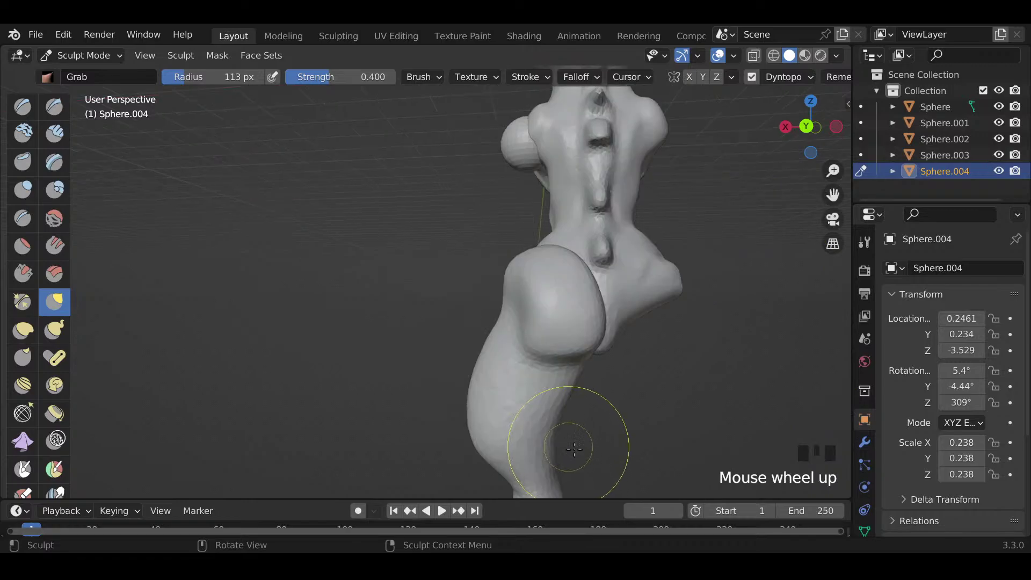
pyautogui.keyDown('shift'); pyautogui.moveTo(548, 443); pyautogui.dragTo(613, 344, button='middle'); pyautogui.keyUp('shift')
pyautogui.press('f')
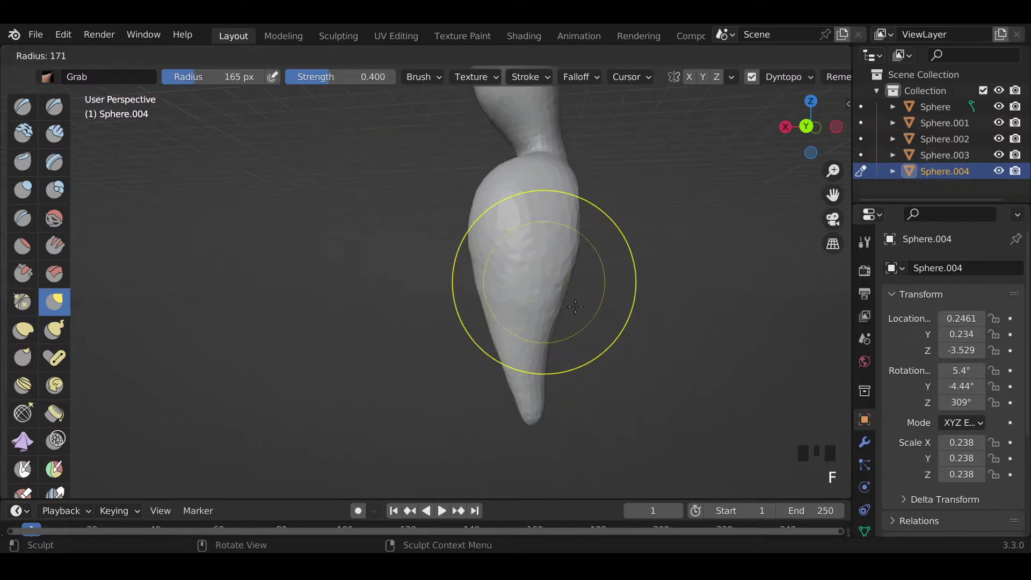
pyautogui.click(574, 305)
pyautogui.press('k')
pyautogui.moveTo(540, 231)
pyautogui.mouseDown()
pyautogui.moveTo(518, 224)
pyautogui.moveTo(516, 236)
pyautogui.mouseUp()
pyautogui.moveTo(515, 236)
pyautogui.keyDown('shift'); pyautogui.mouseDown()
pyautogui.moveTo(534, 288)
pyautogui.moveTo(564, 222)
pyautogui.moveTo(571, 253)
pyautogui.moveTo(511, 357)
pyautogui.mouseUp(); pyautogui.keyUp('shift')
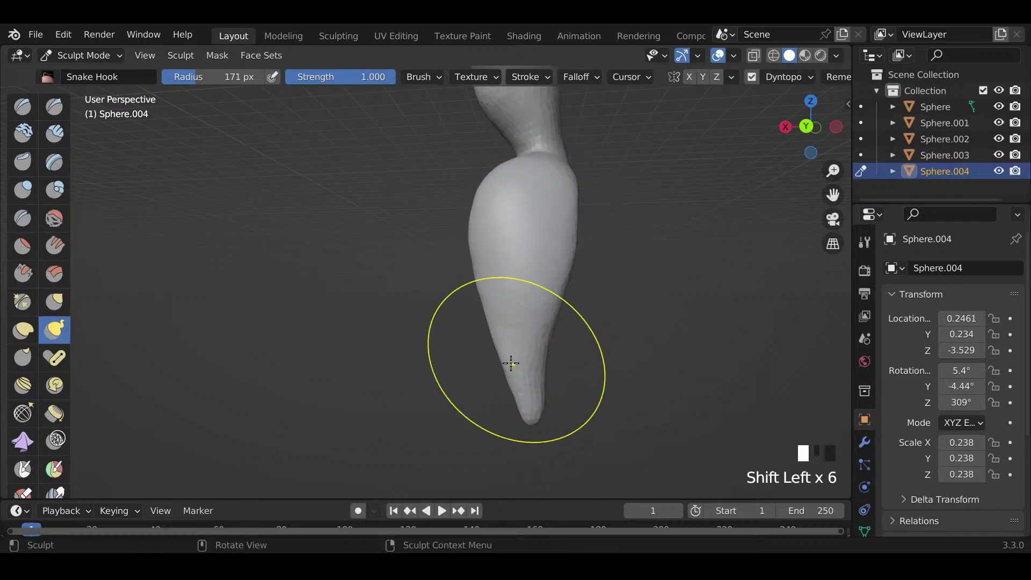
pyautogui.moveTo(511, 357); pyautogui.dragTo(618, 333, button='middle')
pyautogui.moveTo(484, 333)
pyautogui.mouseDown(button='middle')
pyautogui.moveTo(525, 322)
pyautogui.moveTo(525, 364)
pyautogui.moveTo(575, 363)
pyautogui.moveTo(563, 360)
pyautogui.mouseUp(button='middle')
pyautogui.scroll(-4, 525, 361)
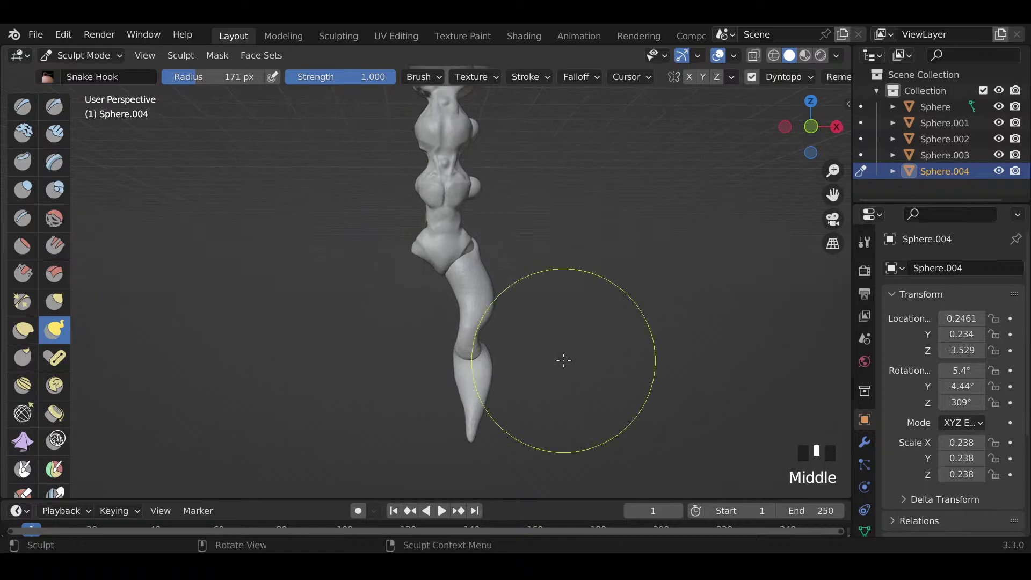
pyautogui.click(509, 333)
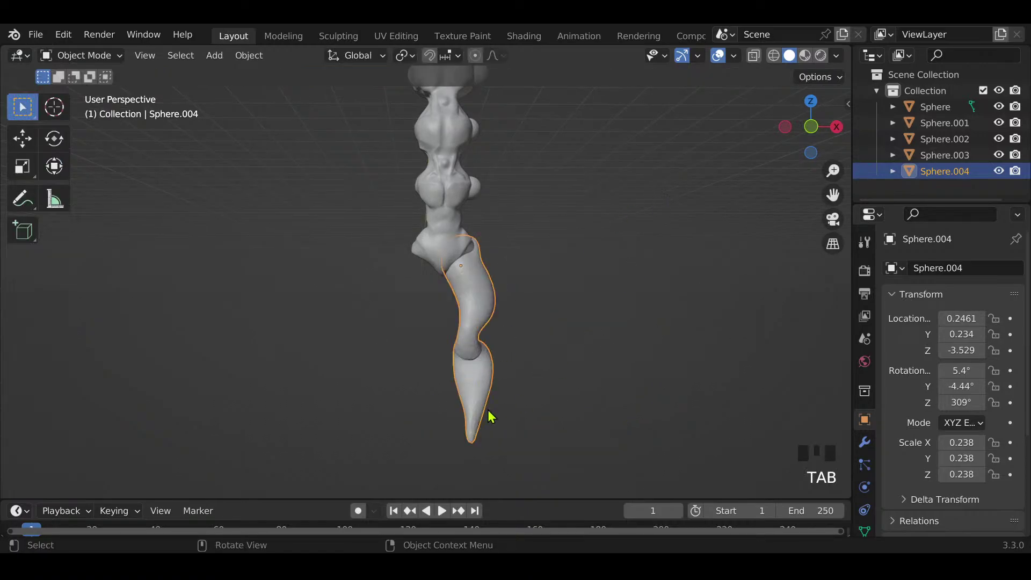
pyautogui.press('Tab')
pyautogui.click(480, 505)
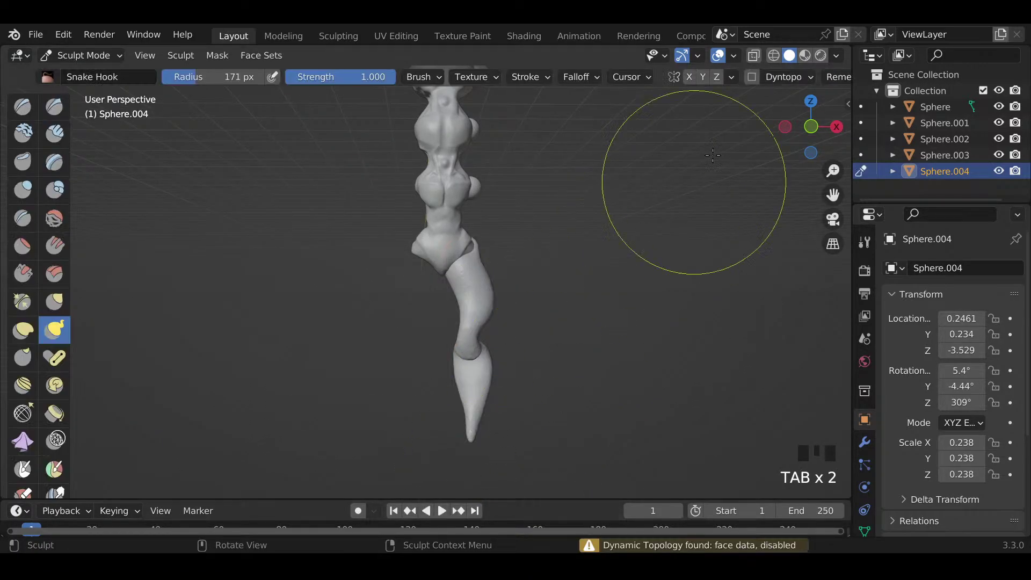
pyautogui.click(752, 78)
pyautogui.click(749, 91)
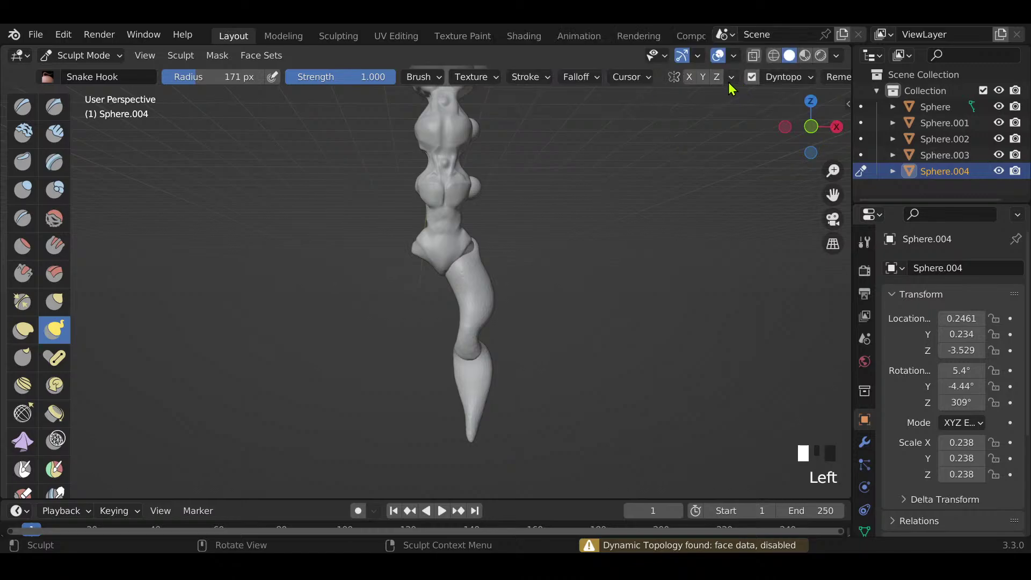
# Step: Set the symmetry direction to +X to -X and symmetrize the leg
pyautogui.click(731, 78)
pyautogui.click(753, 302)
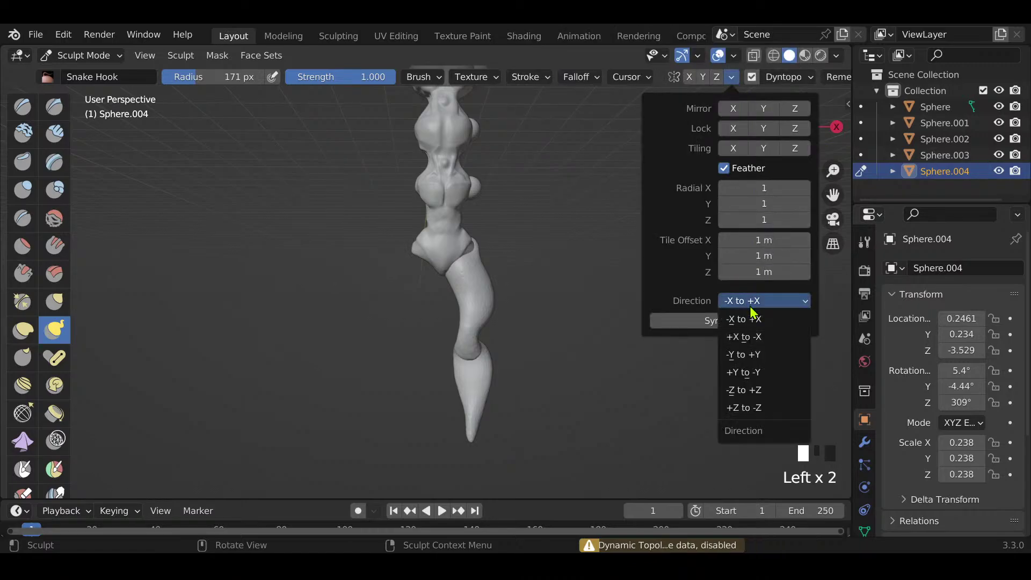
pyautogui.click(753, 337)
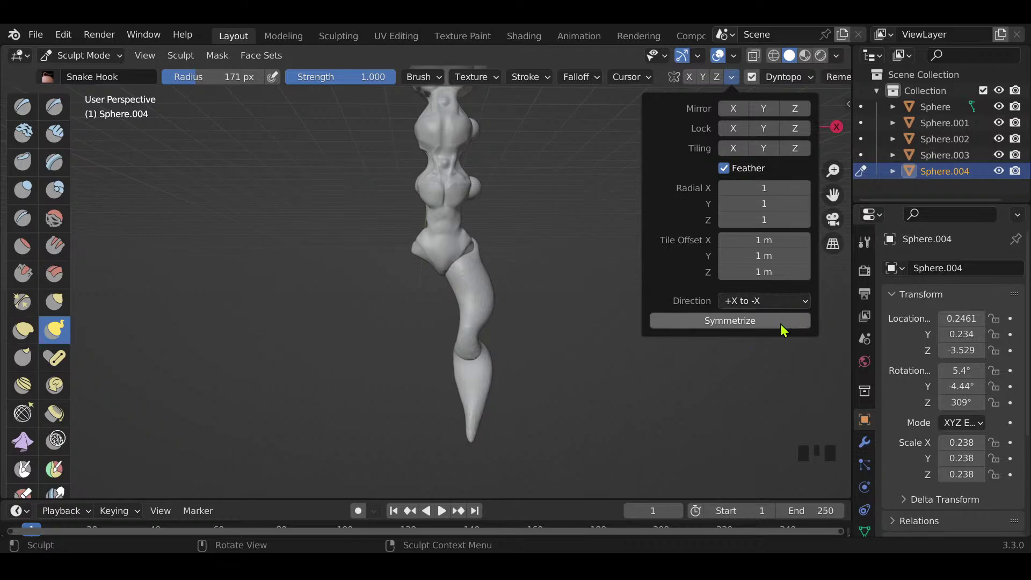
pyautogui.click(781, 322)
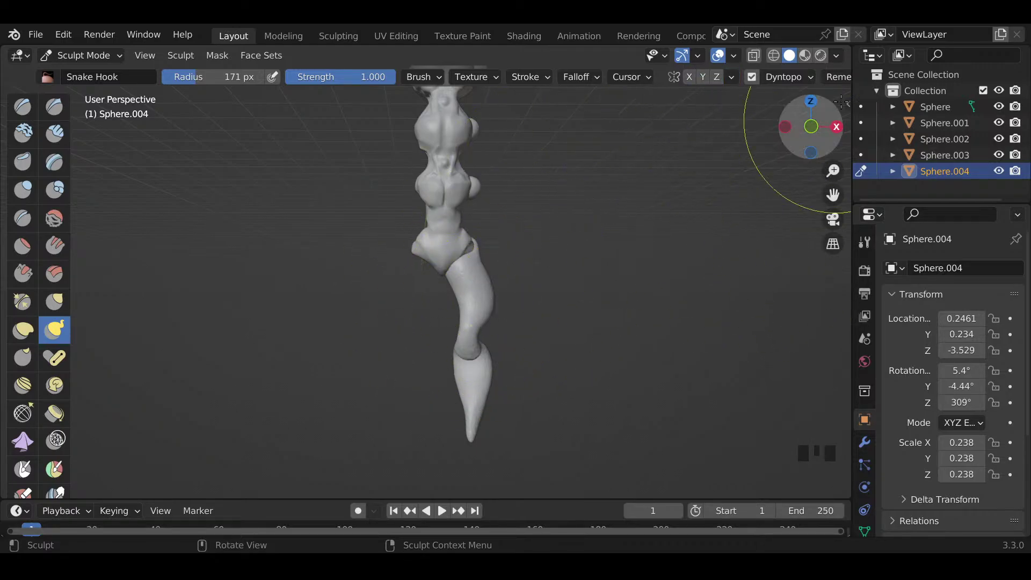
# Step: Try to symmetrize the leg from +X to -X and undo the result
pyautogui.click(732, 79)
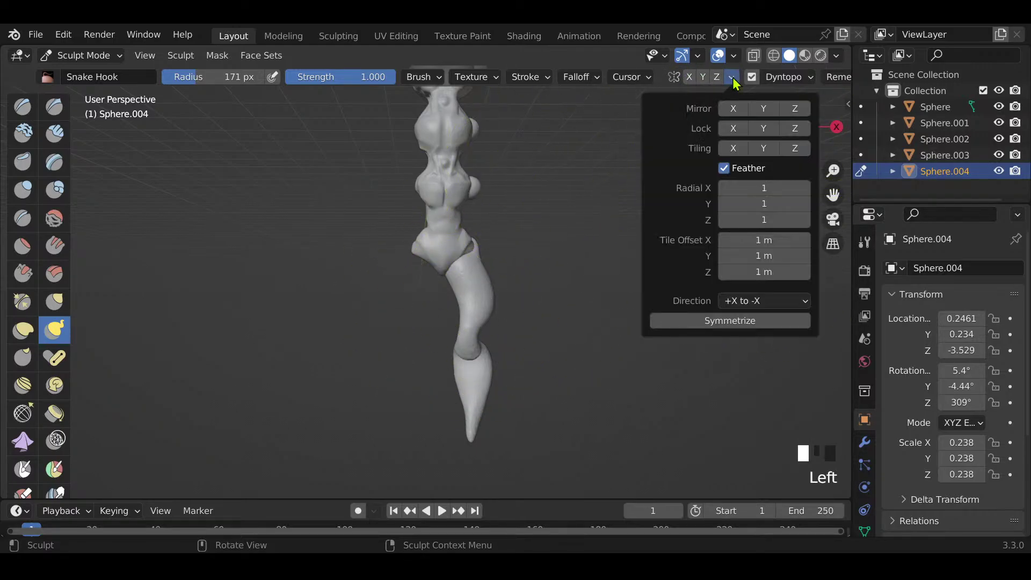
pyautogui.click(732, 78)
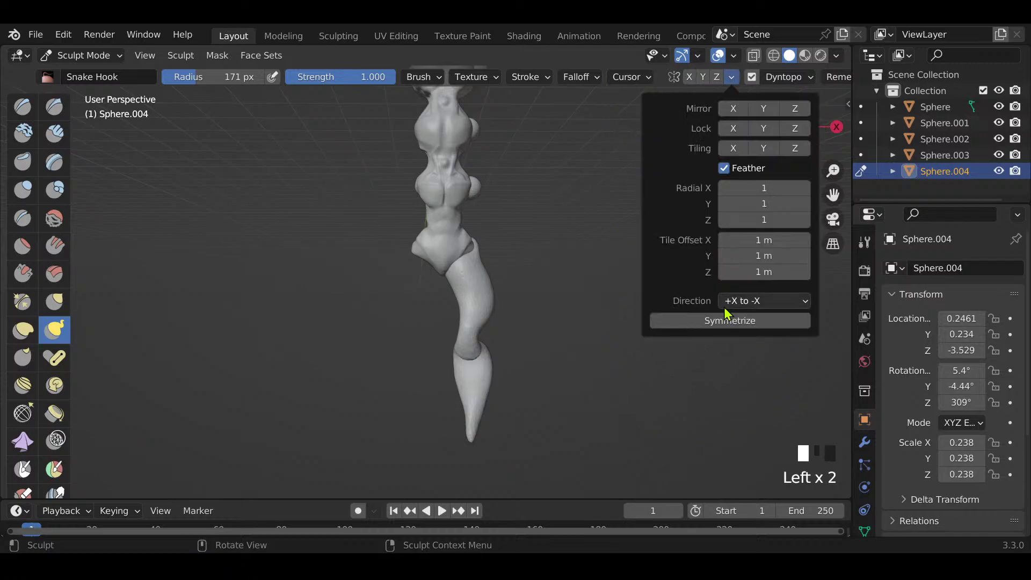
pyautogui.click(728, 322)
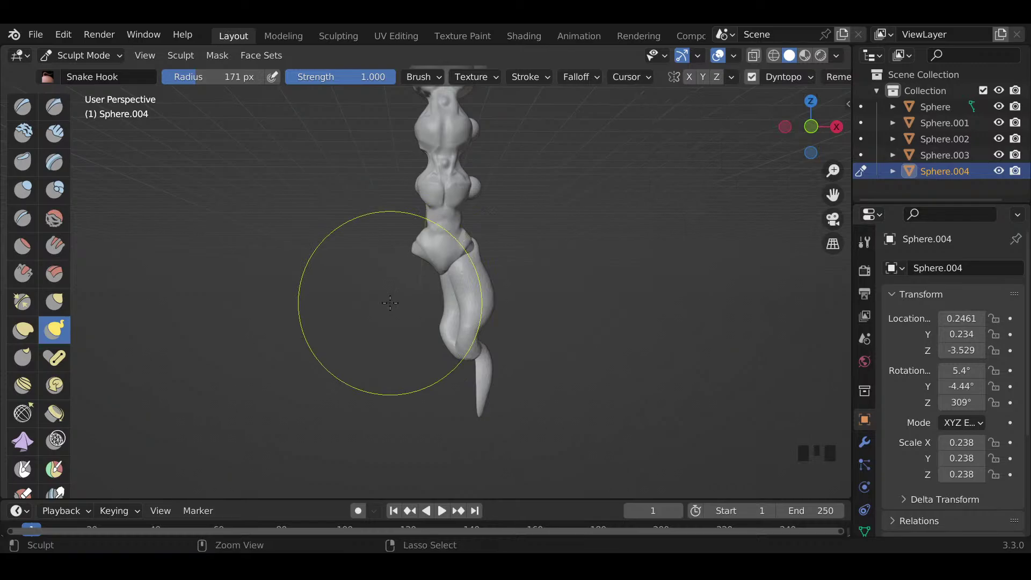
pyautogui.hotkey('ctrl', 'z')
# Step: Switch the leg to Object Mode and apply all of its transforms
pyautogui.press('Tab')
pyautogui.press('Tab')
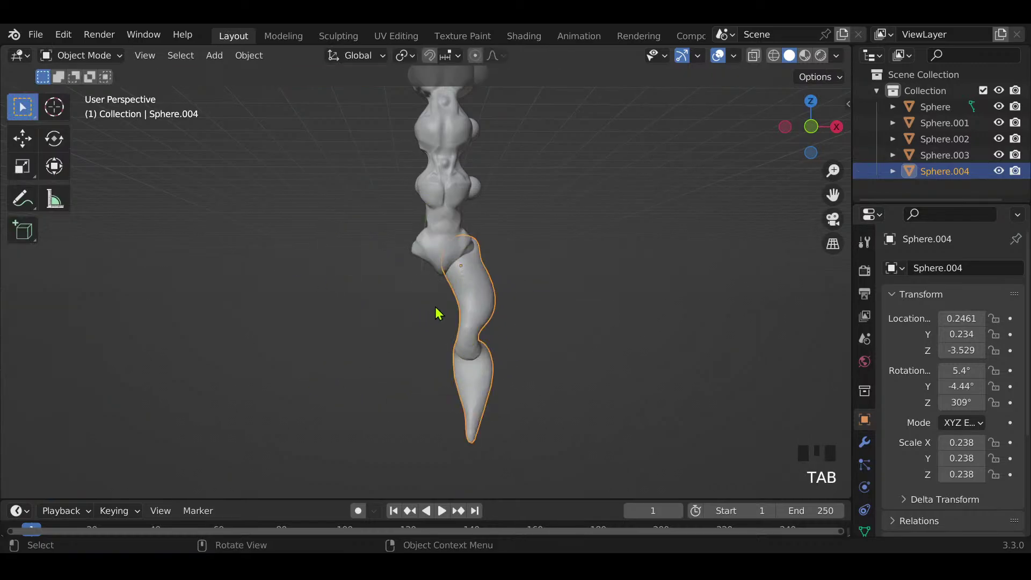
pyautogui.hotkey('ctrl', 'a')
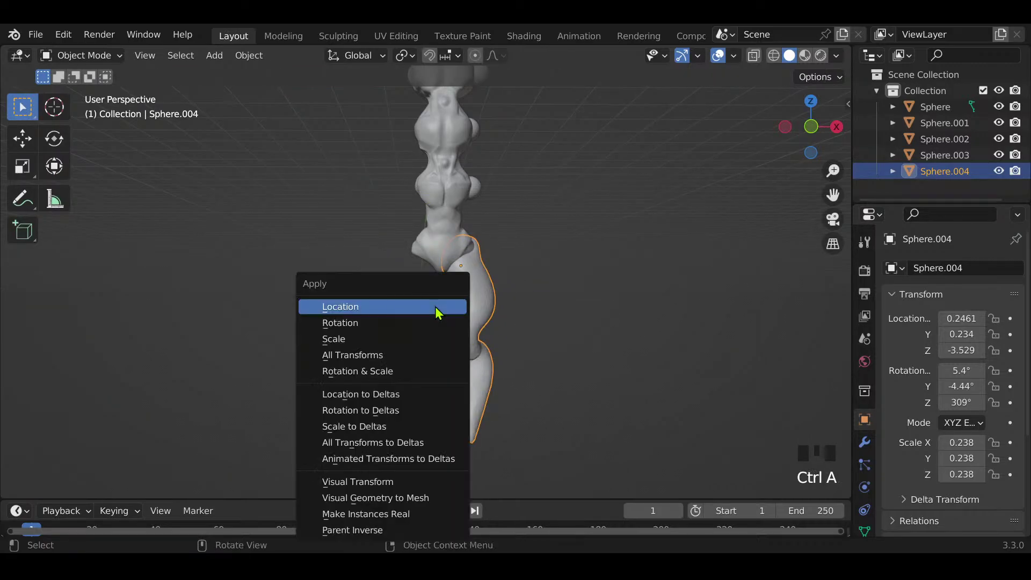
pyautogui.click(420, 357)
# Step: Return the leg to Sculpt Mode and symmetrize it from +X to -X
pyautogui.press('Tab')
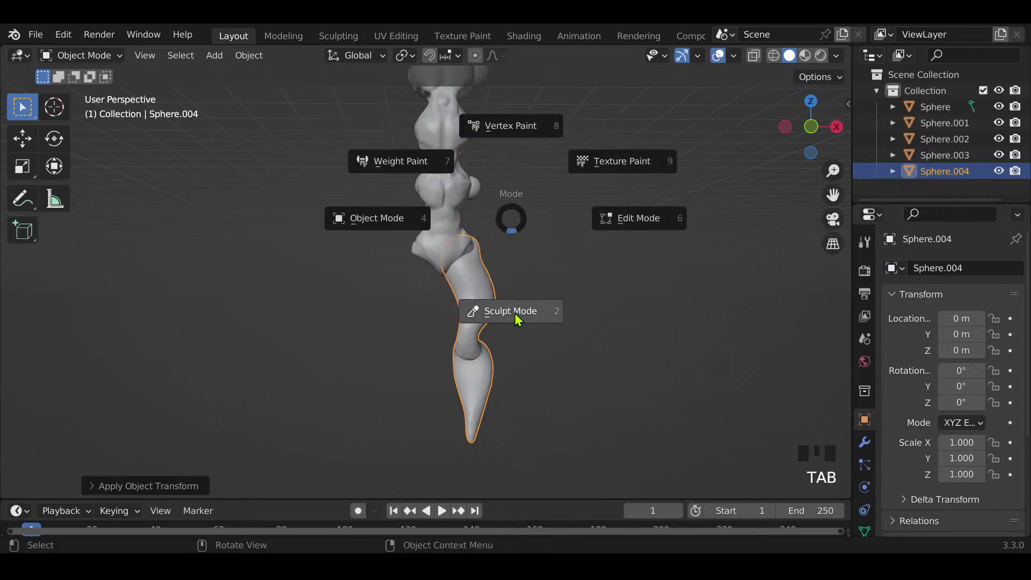
pyautogui.click(515, 317)
pyautogui.click(733, 78)
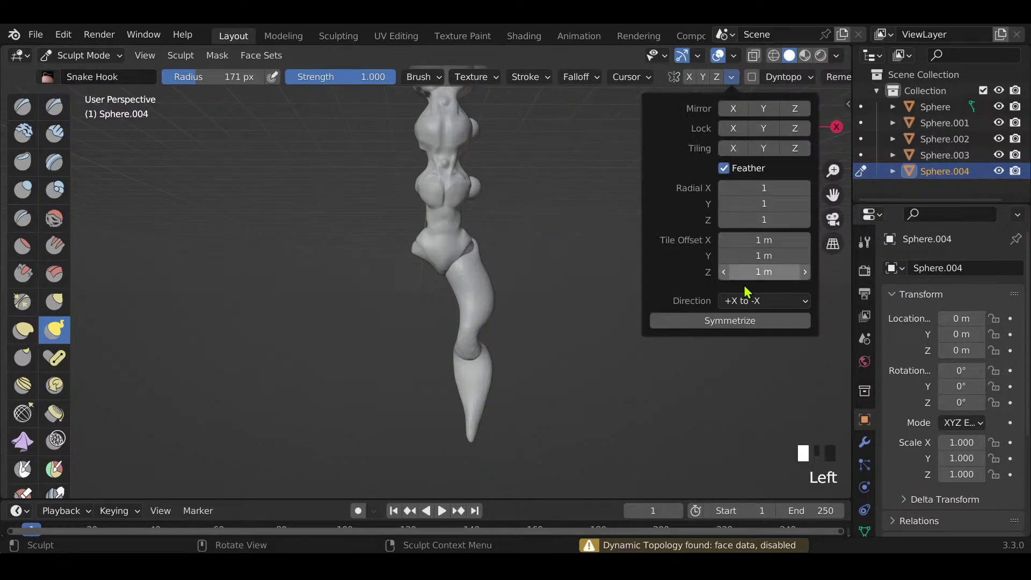
pyautogui.click(748, 321)
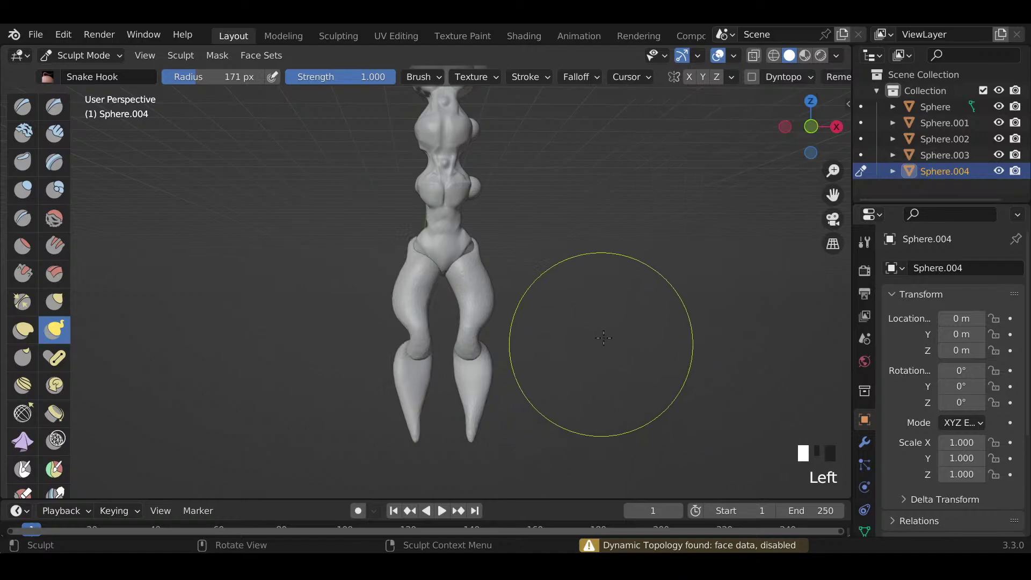
# Step: Turn on X mirror symmetry and Dyntopo for sculpting both legs, accepting the vertex data warning
pyautogui.moveTo(603, 338)
pyautogui.mouseDown(button='middle')
pyautogui.moveTo(472, 276)
pyautogui.moveTo(311, 305)
pyautogui.moveTo(605, 310)
pyautogui.moveTo(610, 299)
pyautogui.moveTo(594, 311)
pyautogui.mouseUp(button='middle')
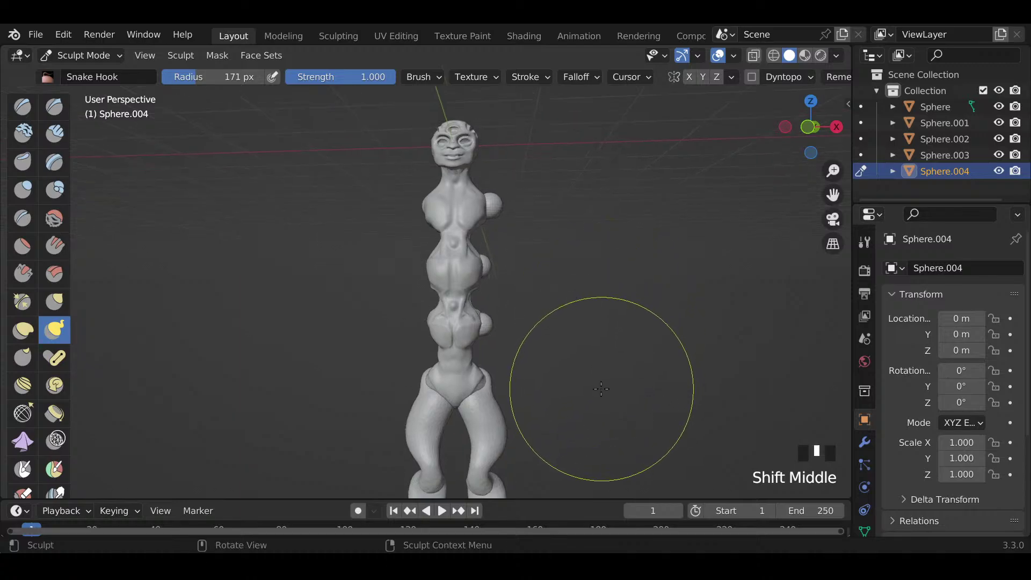
pyautogui.keyDown('ctrl'); pyautogui.moveTo(601, 389); pyautogui.dragTo(603, 441, button='middle'); pyautogui.keyUp('ctrl')
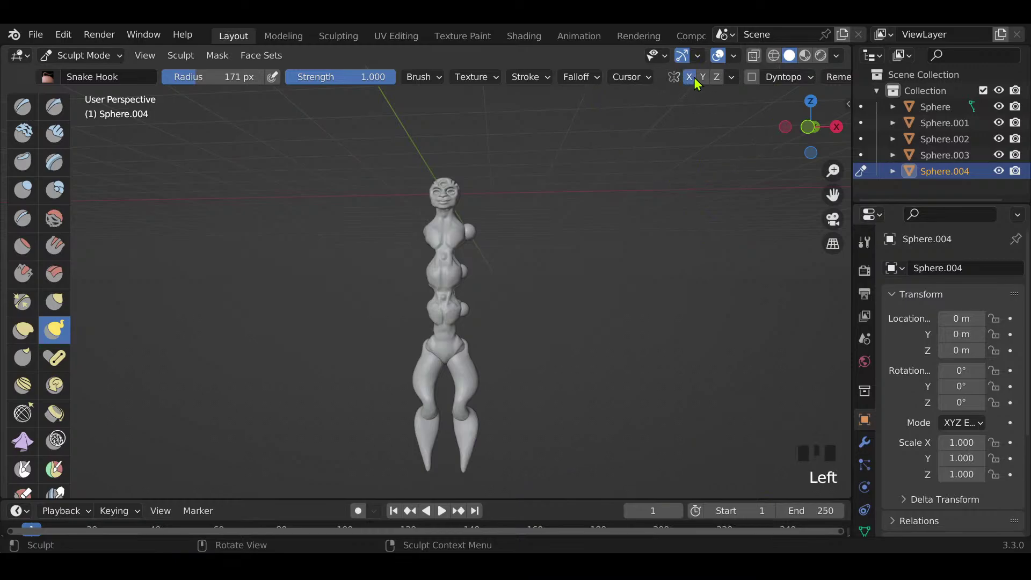
pyautogui.click(753, 79)
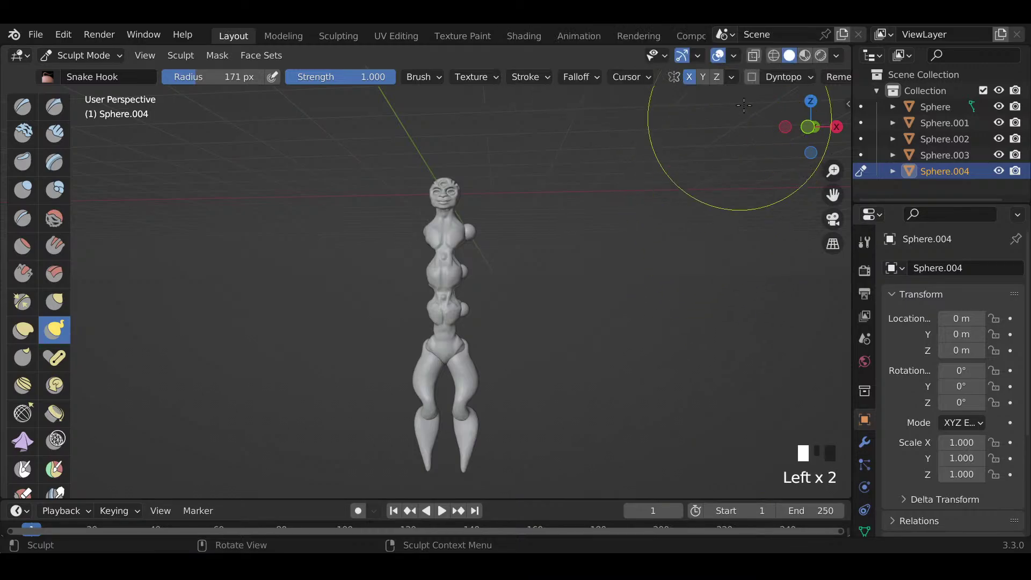
pyautogui.click(758, 104)
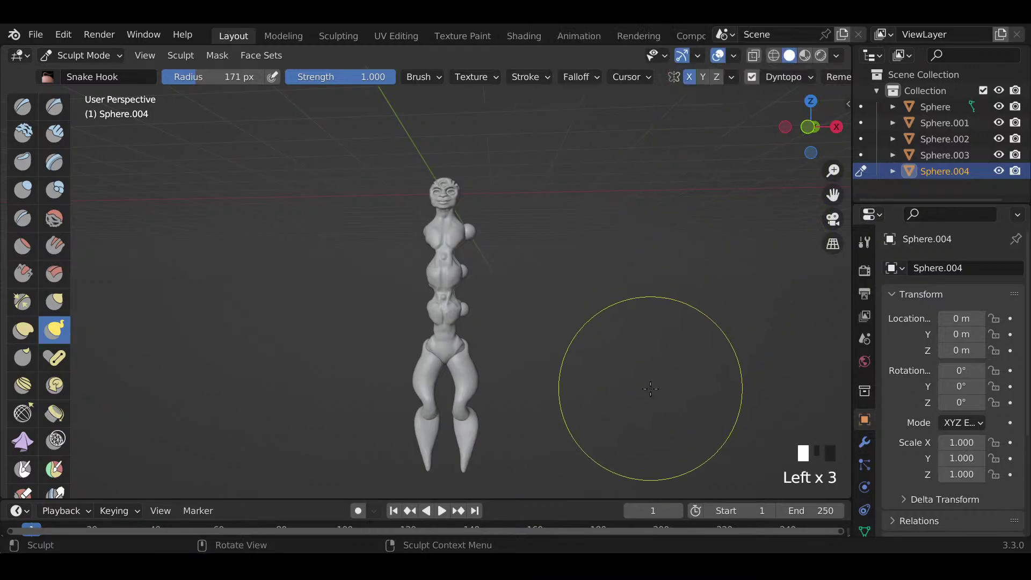
# Step: Pull the outer sides of both lower legs and thighs inward with a 132 px Grab brush
pyautogui.keyDown('shift'); pyautogui.moveTo(679, 350); pyautogui.dragTo(644, 362, button='middle'); pyautogui.keyUp('shift')
pyautogui.keyDown('ctrl'); pyautogui.moveTo(604, 437); pyautogui.dragTo(610, 412, button='middle'); pyautogui.keyUp('ctrl')
pyautogui.keyDown('shift'); pyautogui.moveTo(610, 449); pyautogui.dragTo(600, 336, button='middle'); pyautogui.keyUp('shift')
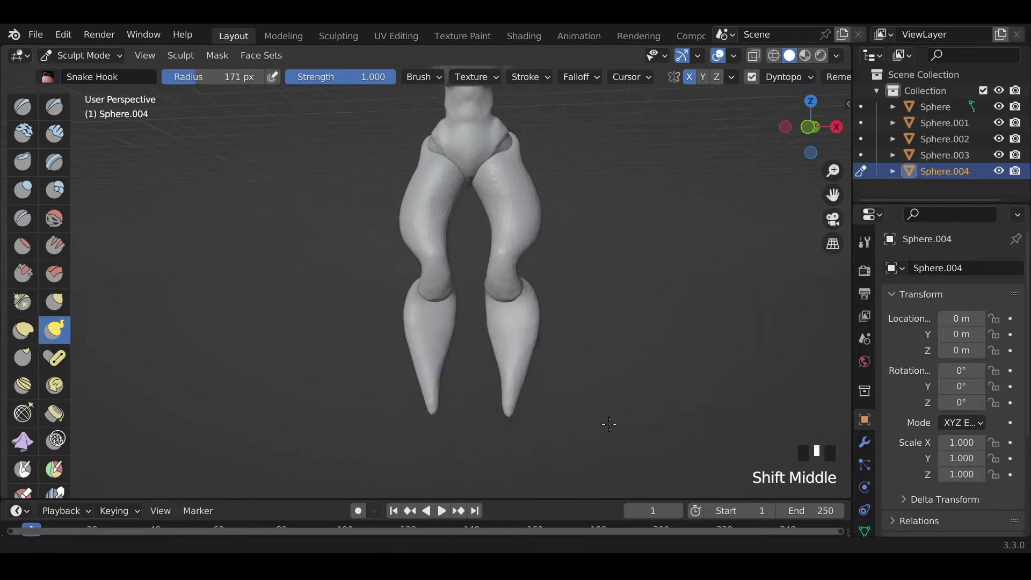
pyautogui.press('f')
pyautogui.click(538, 402)
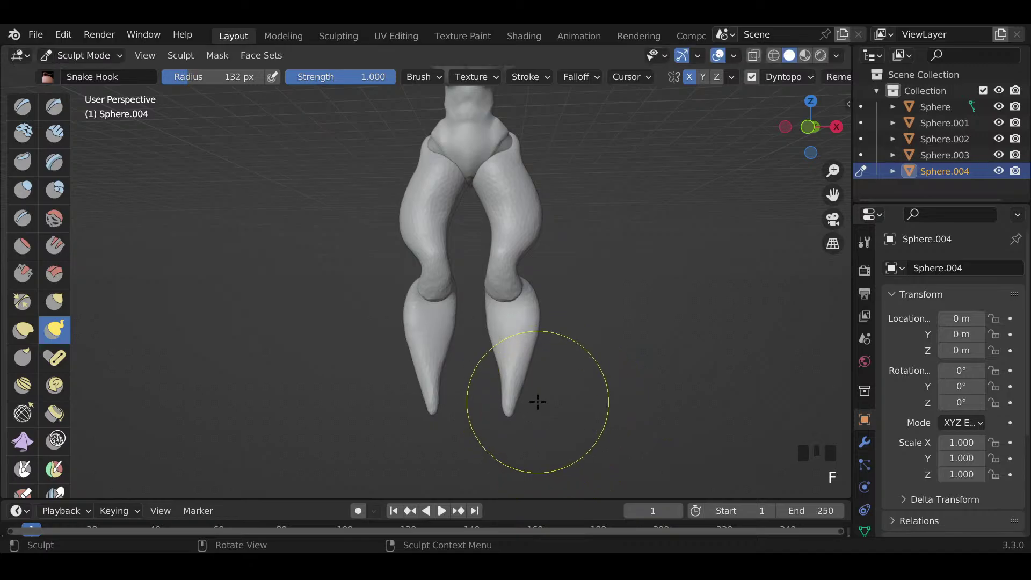
pyautogui.press('g')
pyautogui.moveTo(551, 308)
pyautogui.mouseDown()
pyautogui.moveTo(525, 326)
pyautogui.moveTo(519, 385)
pyautogui.moveTo(505, 395)
pyautogui.moveTo(518, 369)
pyautogui.moveTo(505, 365)
pyautogui.mouseUp()
pyautogui.moveTo(504, 365); pyautogui.dragTo(503, 415)
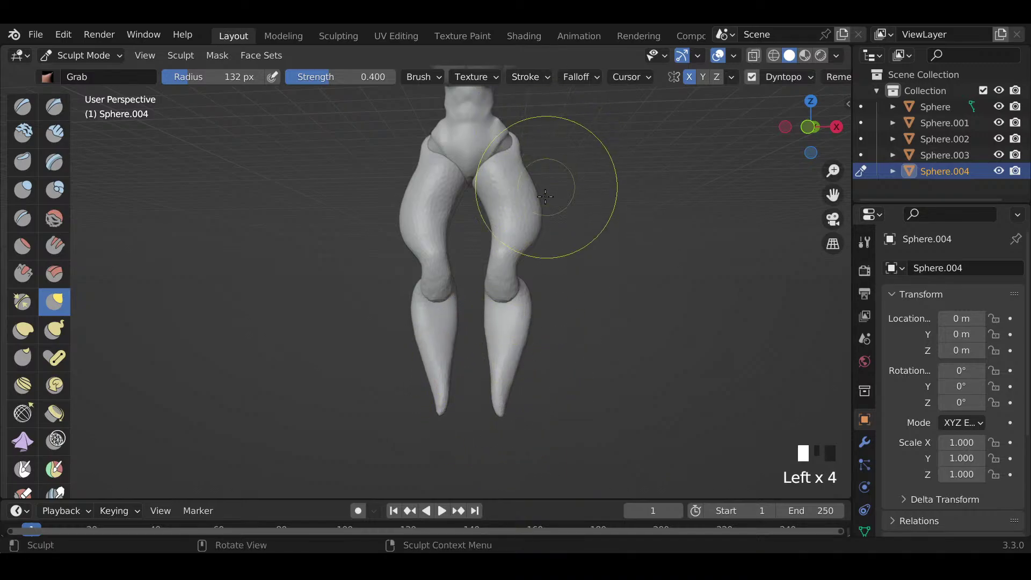
pyautogui.moveTo(546, 196)
pyautogui.mouseDown()
pyautogui.moveTo(527, 218)
pyautogui.moveTo(509, 209)
pyautogui.moveTo(438, 230)
pyautogui.moveTo(478, 220)
pyautogui.moveTo(400, 209)
pyautogui.mouseUp()
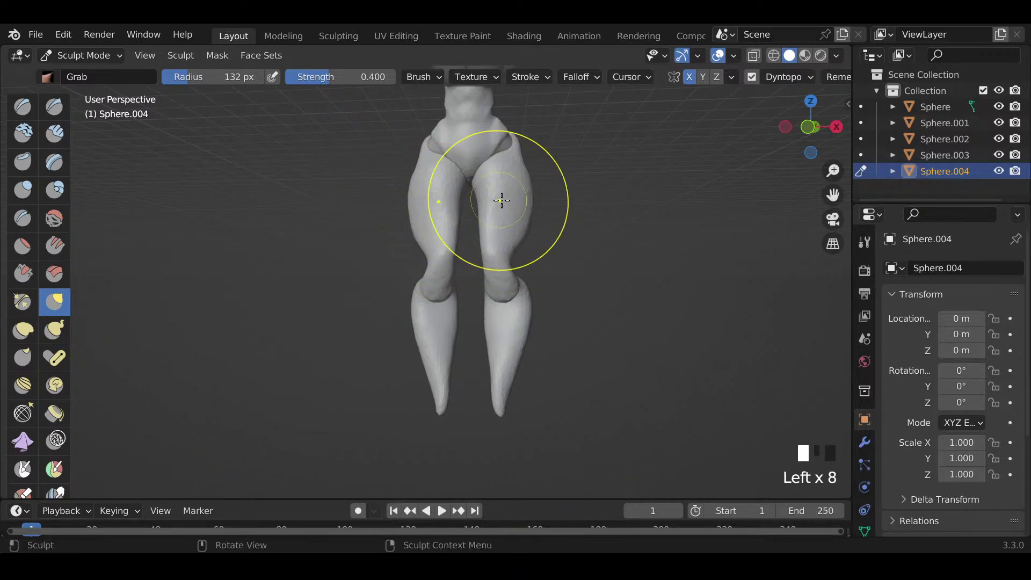
# Step: Adjust the front of the thighs with a 132 px Snake Hook brush and smooth them
pyautogui.press('k')
pyautogui.moveTo(509, 202)
pyautogui.mouseDown()
pyautogui.moveTo(520, 189)
pyautogui.moveTo(514, 204)
pyautogui.mouseUp()
pyautogui.keyDown('shift'); pyautogui.moveTo(515, 204); pyautogui.dragTo(511, 219); pyautogui.keyUp('shift')
# Step: Smooth the lower legs along the calves and the area around the knees
pyautogui.moveTo(595, 292); pyautogui.dragTo(448, 308, button='middle')
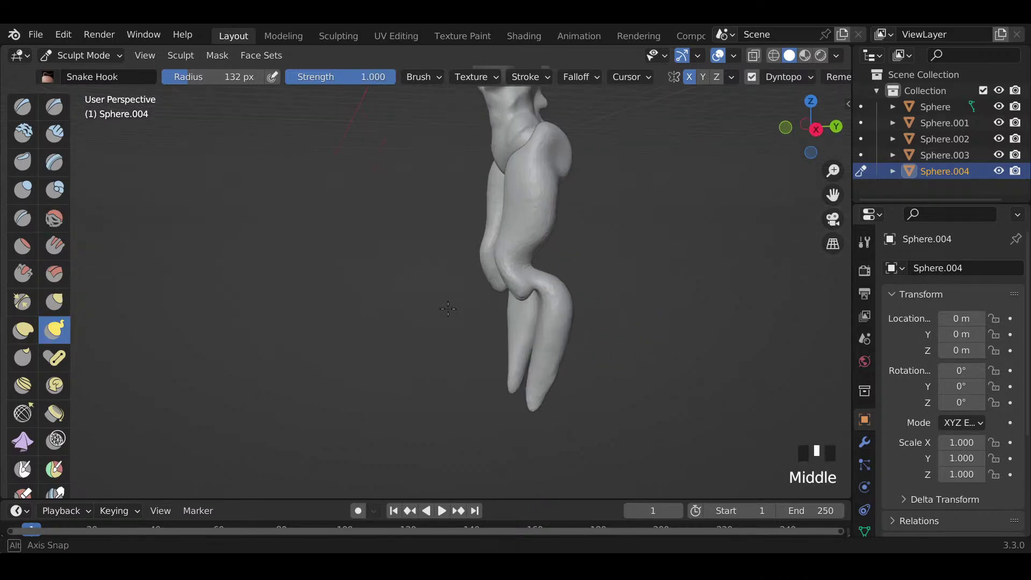
pyautogui.keyDown('shift'); pyautogui.moveTo(523, 288); pyautogui.dragTo(482, 311, button='middle'); pyautogui.keyUp('shift')
pyautogui.moveTo(480, 315)
pyautogui.mouseDown(button='middle')
pyautogui.moveTo(441, 299)
pyautogui.moveTo(476, 338)
pyautogui.mouseUp(button='middle')
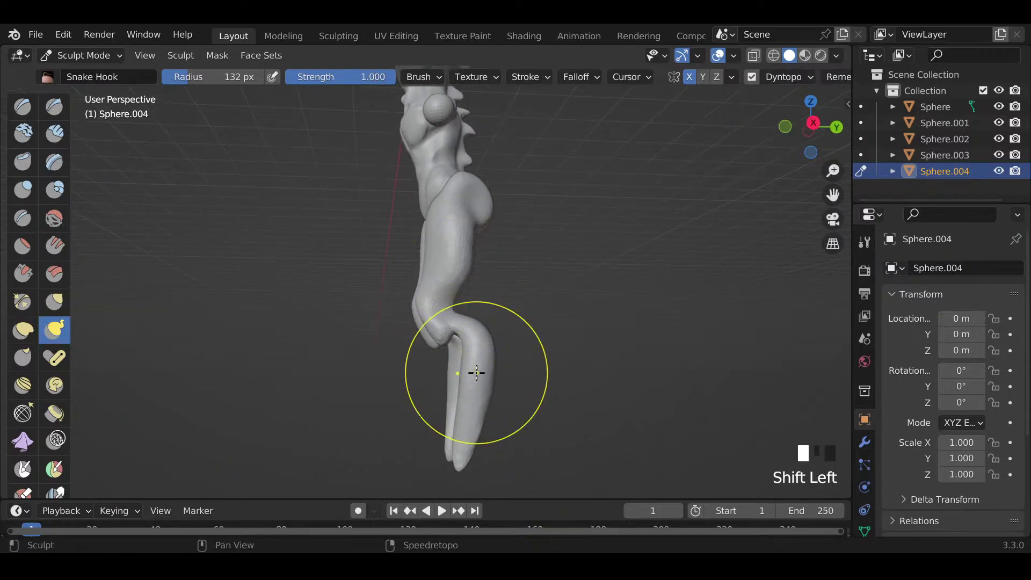
pyautogui.keyDown('shift'); pyautogui.moveTo(480, 414); pyautogui.dragTo(483, 425); pyautogui.keyUp('shift')
pyautogui.keyDown('shift'); pyautogui.moveTo(481, 408); pyautogui.dragTo(487, 430); pyautogui.keyUp('shift')
pyautogui.moveTo(483, 413)
pyautogui.mouseDown(button='middle')
pyautogui.moveTo(741, 340)
pyautogui.moveTo(416, 345)
pyautogui.moveTo(341, 386)
pyautogui.mouseUp(button='middle')
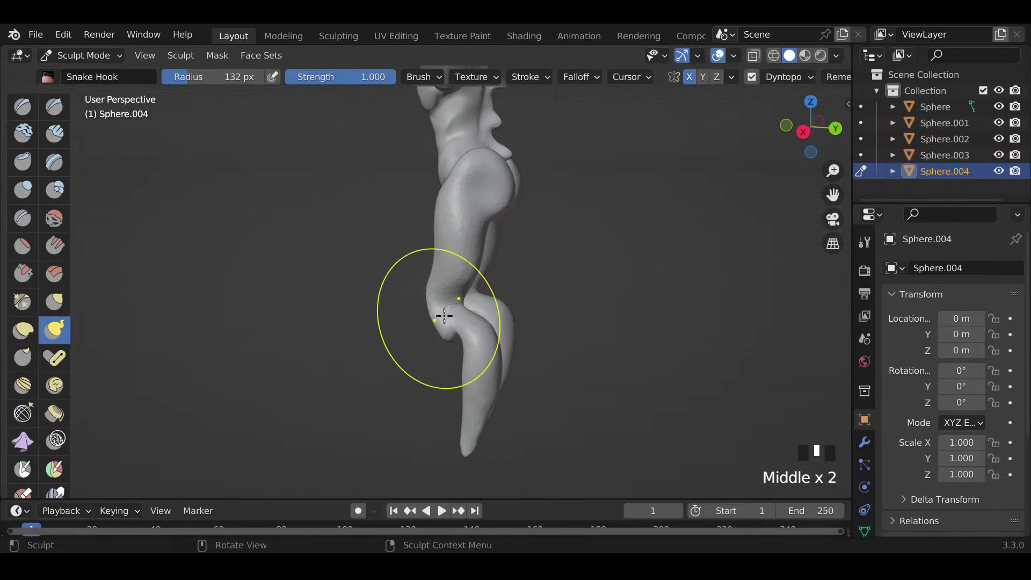
pyautogui.keyDown('shift'); pyautogui.moveTo(447, 317); pyautogui.dragTo(454, 297); pyautogui.keyUp('shift')
# Step: Add volume to the lower legs with a 132 px Inflate/Deflate brush
pyautogui.moveTo(659, 296)
pyautogui.mouseDown(button='middle')
pyautogui.moveTo(443, 290)
pyautogui.moveTo(467, 261)
pyautogui.mouseUp(button='middle')
pyautogui.press('KP_2')
pyautogui.moveTo(460, 340)
pyautogui.mouseDown()
pyautogui.moveTo(459, 403)
pyautogui.moveTo(477, 450)
pyautogui.mouseUp()
pyautogui.moveTo(444, 395)
pyautogui.mouseDown()
pyautogui.moveTo(537, 424)
pyautogui.moveTo(458, 421)
pyautogui.moveTo(454, 449)
pyautogui.moveTo(454, 389)
pyautogui.mouseUp()
# Step: Build up the kneecaps with the Inflate/Deflate brush at radii of 27 px and 42 px
pyautogui.moveTo(454, 388)
pyautogui.mouseDown(button='middle')
pyautogui.moveTo(97, 371)
pyautogui.moveTo(2, 314)
pyautogui.mouseUp(button='middle')
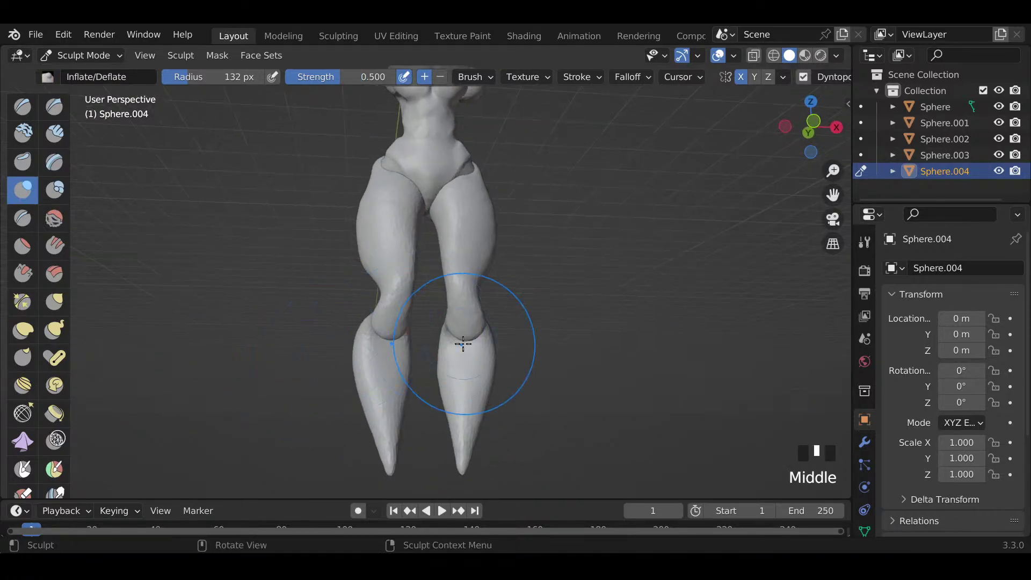
pyautogui.press('f')
pyautogui.press('f')
pyautogui.press('f')
pyautogui.moveTo(460, 325); pyautogui.dragTo(469, 333)
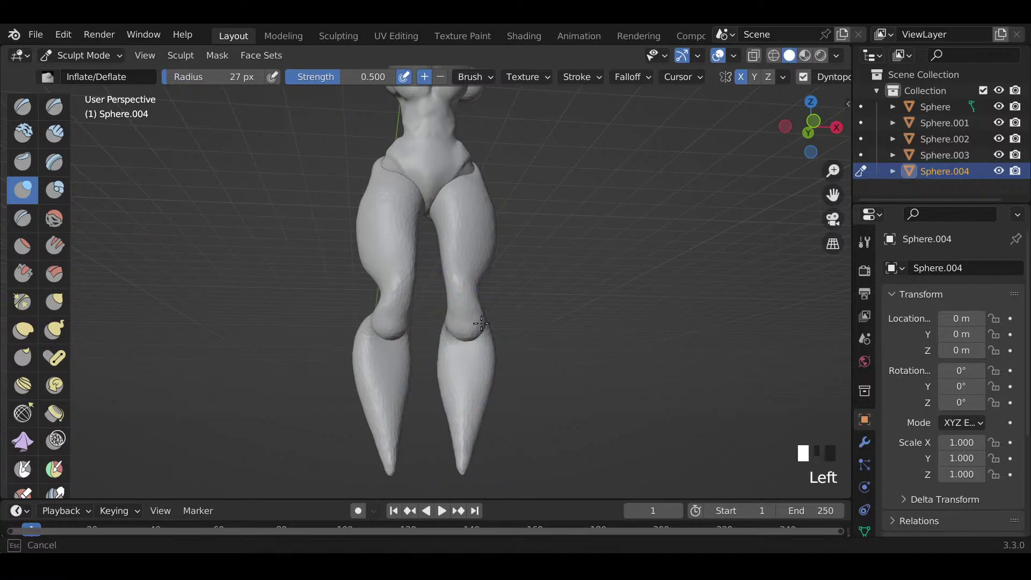
pyautogui.moveTo(460, 293); pyautogui.dragTo(464, 325)
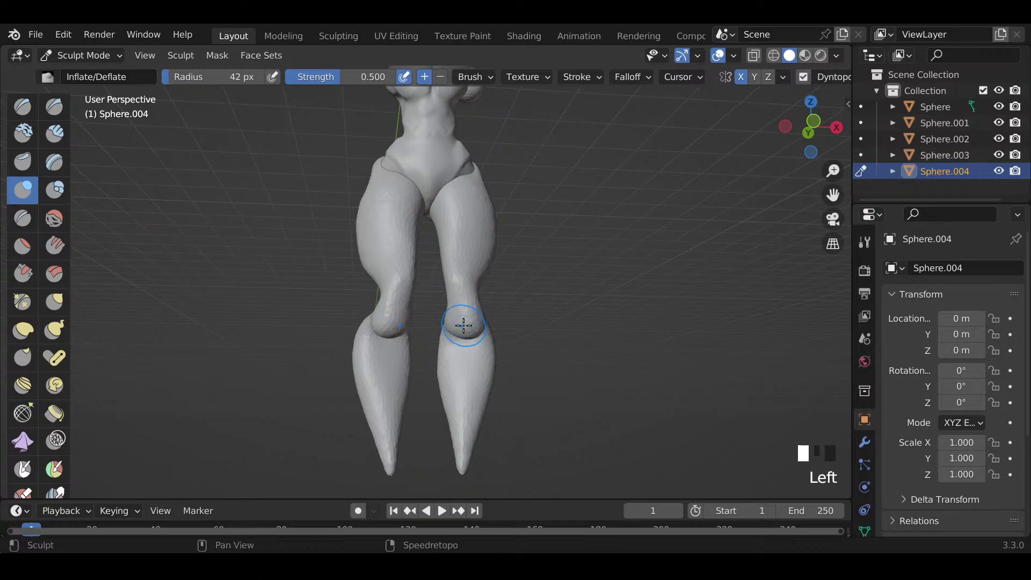
# Step: Fill out the outer thighs down to the knees with a 51 px Inflate/Deflate brush and smooth them
pyautogui.moveTo(452, 324)
pyautogui.mouseDown(button='middle')
pyautogui.moveTo(410, 341)
pyautogui.moveTo(435, 295)
pyautogui.moveTo(431, 339)
pyautogui.mouseUp(button='middle')
pyautogui.press('f')
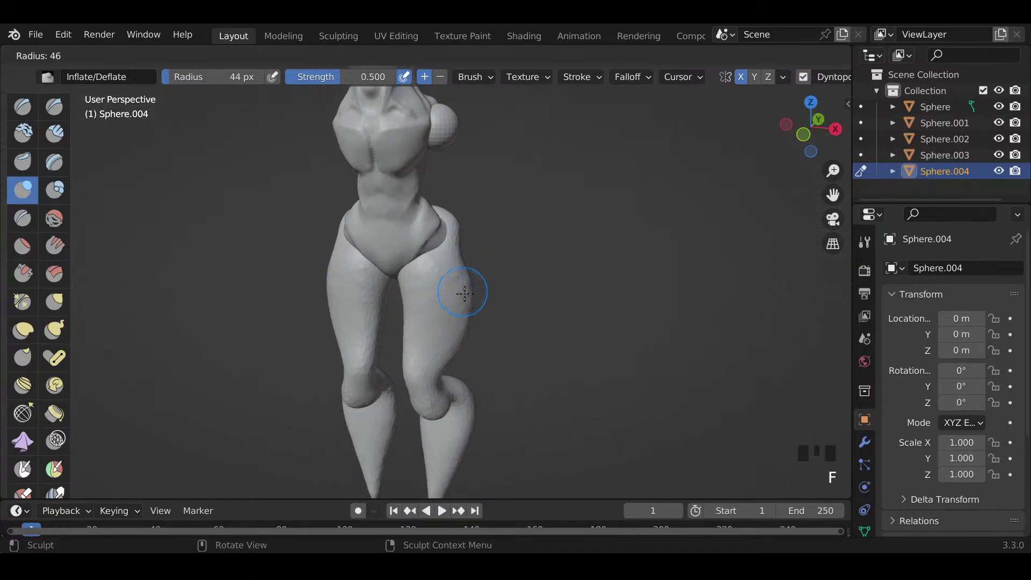
pyautogui.click(465, 288)
pyautogui.moveTo(465, 288); pyautogui.dragTo(434, 357)
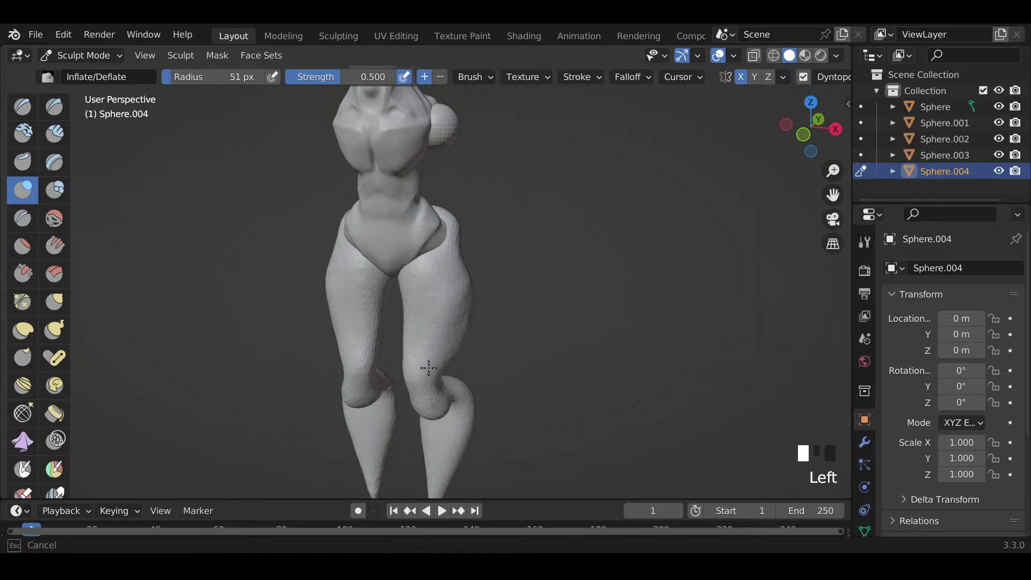
pyautogui.moveTo(458, 278); pyautogui.dragTo(418, 383)
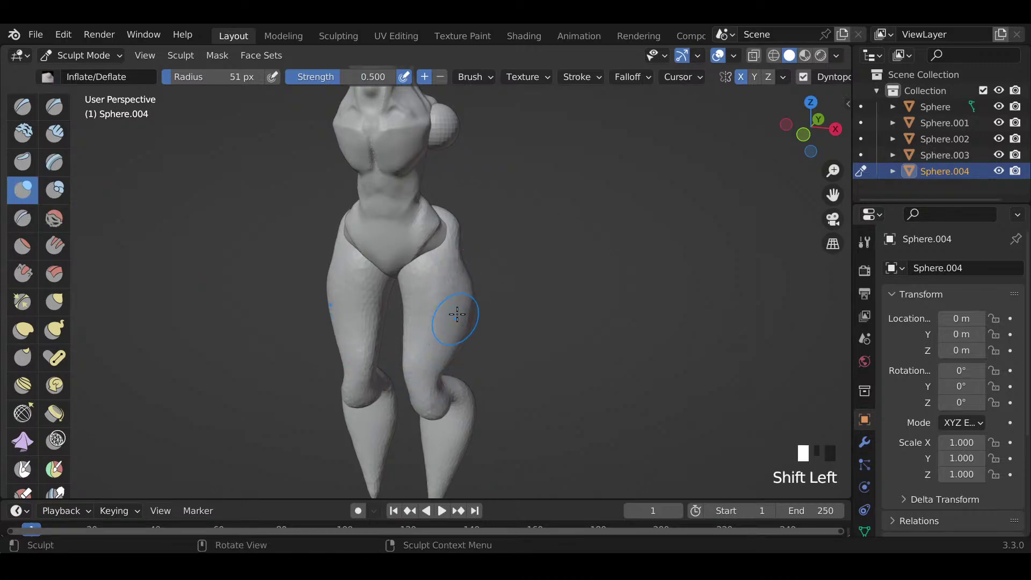
pyautogui.moveTo(456, 301); pyautogui.dragTo(425, 380)
pyautogui.moveTo(456, 281); pyautogui.dragTo(458, 275)
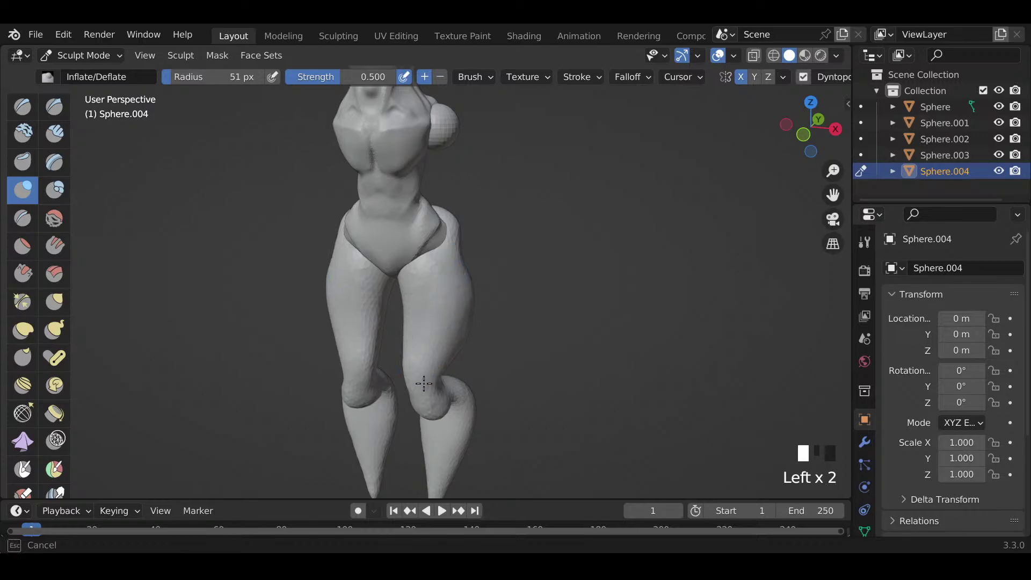
pyautogui.moveTo(424, 383); pyautogui.dragTo(425, 382)
pyautogui.moveTo(453, 311); pyautogui.dragTo(421, 374)
pyautogui.moveTo(421, 374); pyautogui.dragTo(460, 295, button='middle')
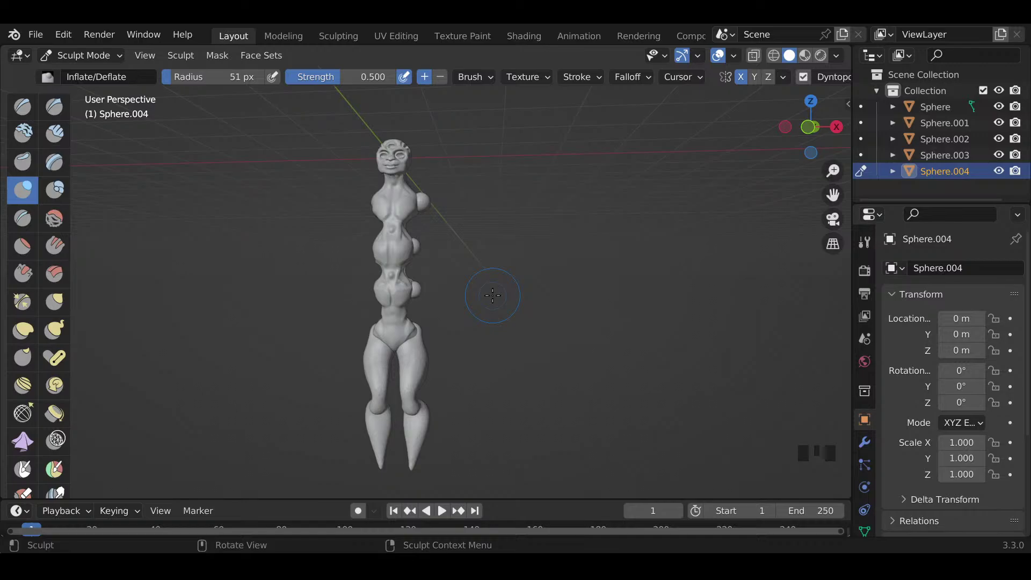
# Step: Leave sculpting of the legs, select the uppermost shoulder sphere (Sphere.001) and enter Sculpt Mode on it
pyautogui.press('Tab')
pyautogui.click(410, 304)
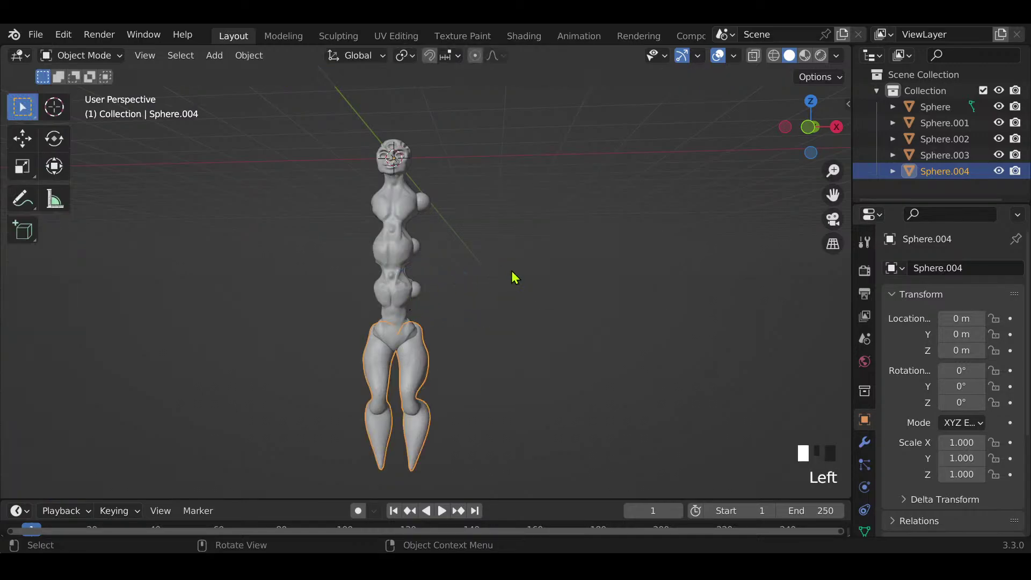
pyautogui.click(513, 273)
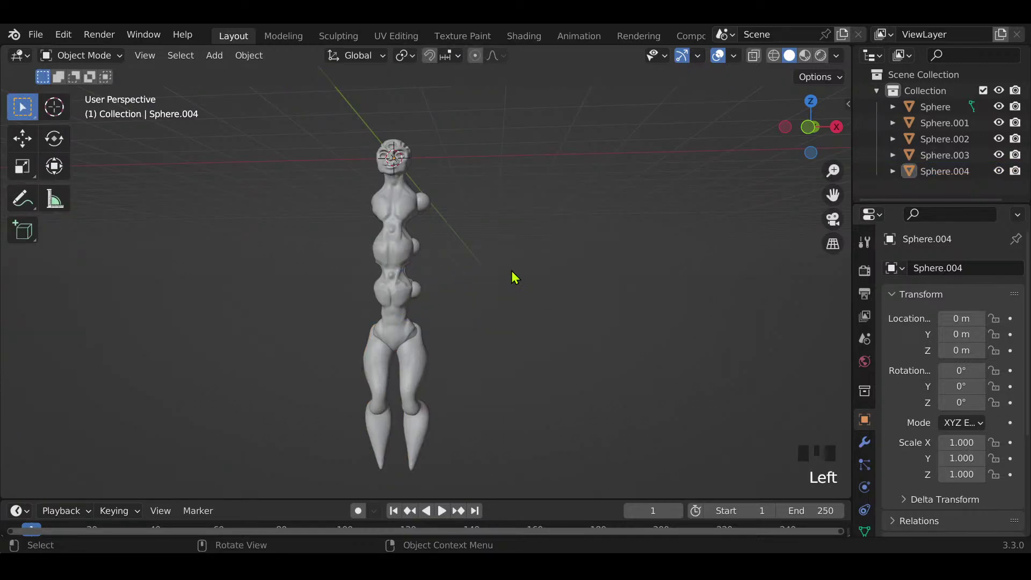
pyautogui.scroll(3, 511, 271)
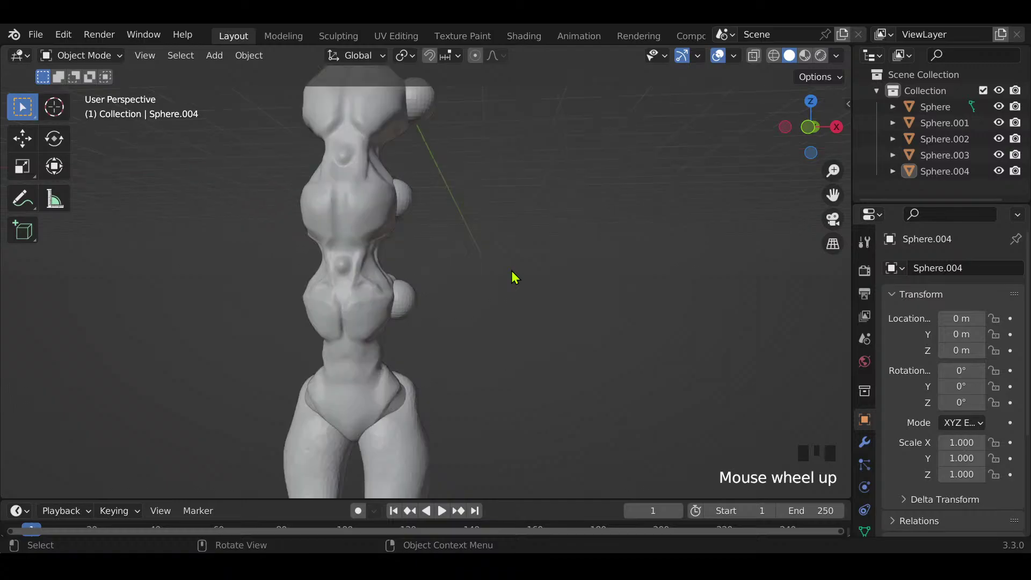
pyautogui.keyDown('shift'); pyautogui.moveTo(511, 271); pyautogui.dragTo(531, 241, button='middle'); pyautogui.keyUp('shift')
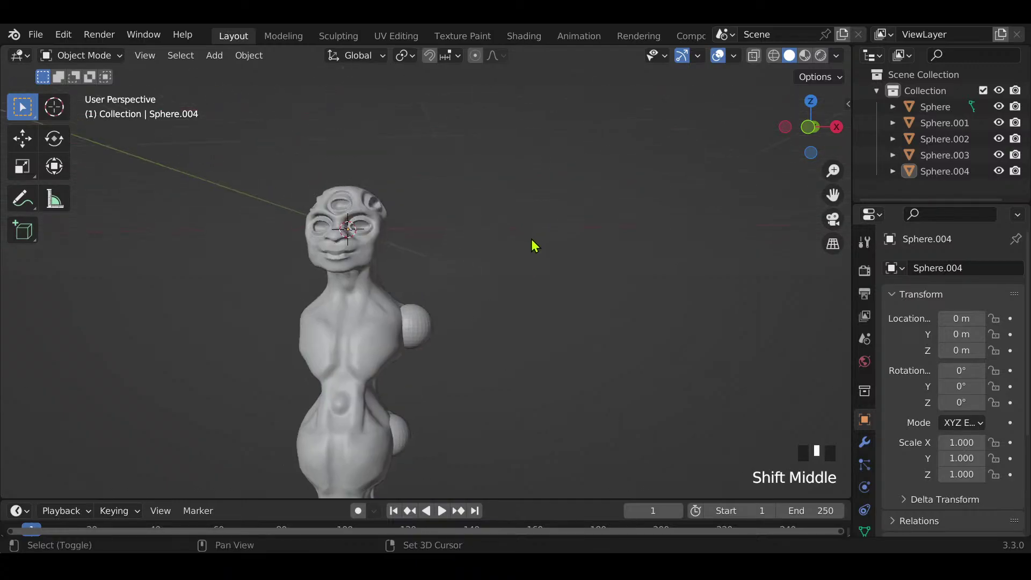
pyautogui.click(408, 321)
pyautogui.press('Tab')
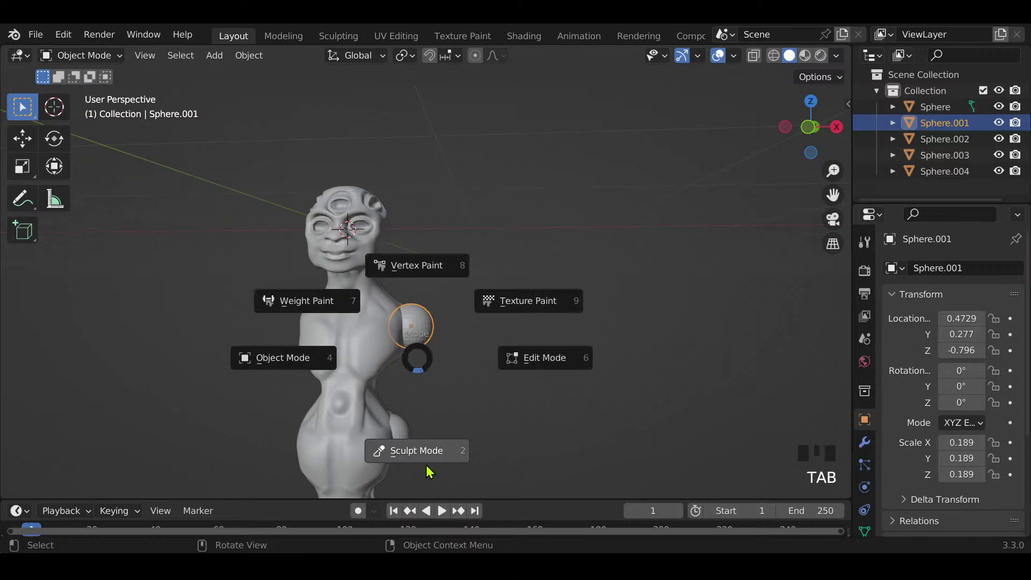
pyautogui.click(430, 471)
# Step: Enable Dyntopo on Sphere.001 and pull a long tapered arm outward from the shoulder sphere with a 100 px Snake Hook brush
pyautogui.click(804, 78)
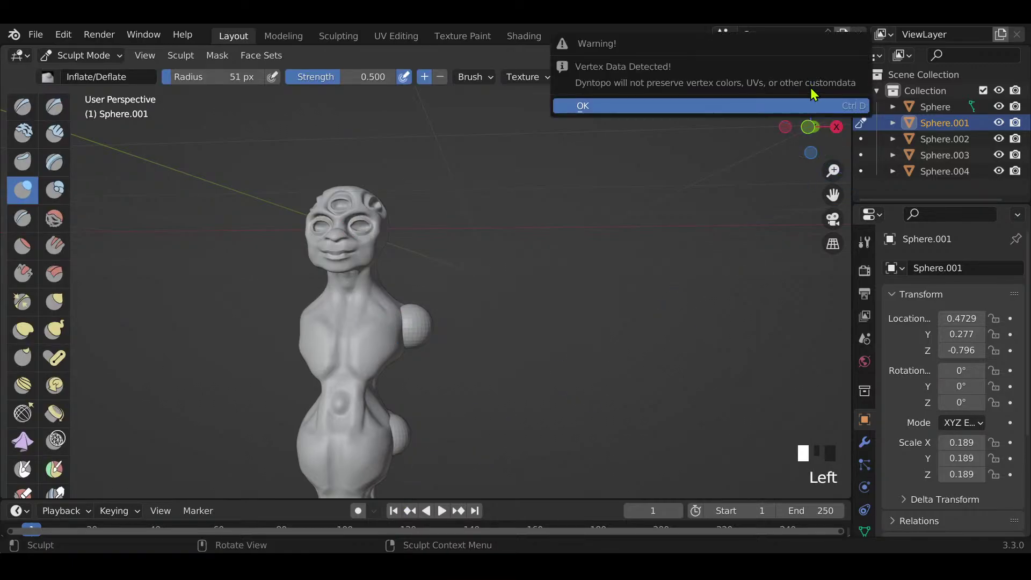
pyautogui.click(814, 107)
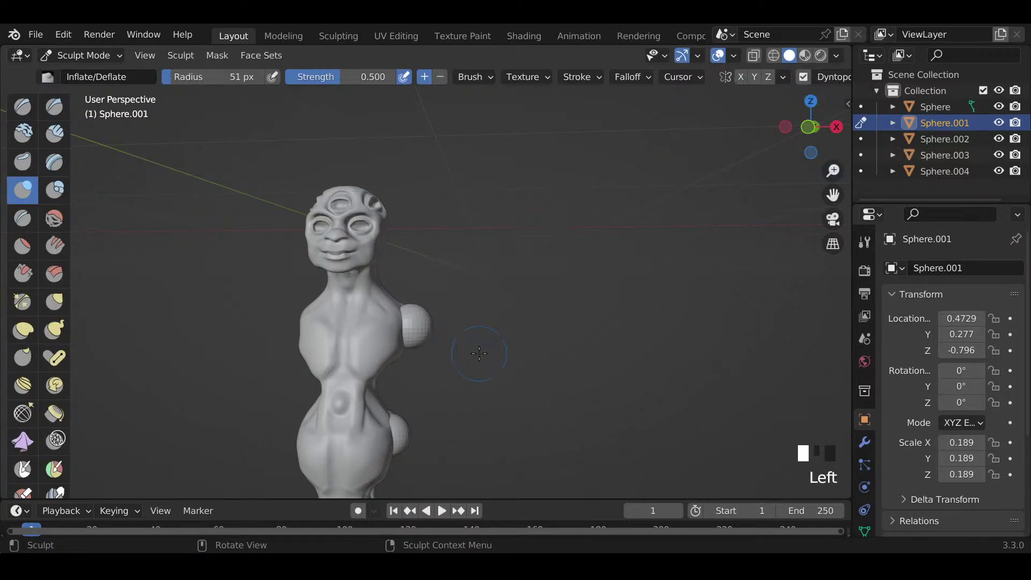
pyautogui.press('f')
pyautogui.click(507, 370)
pyautogui.press('k')
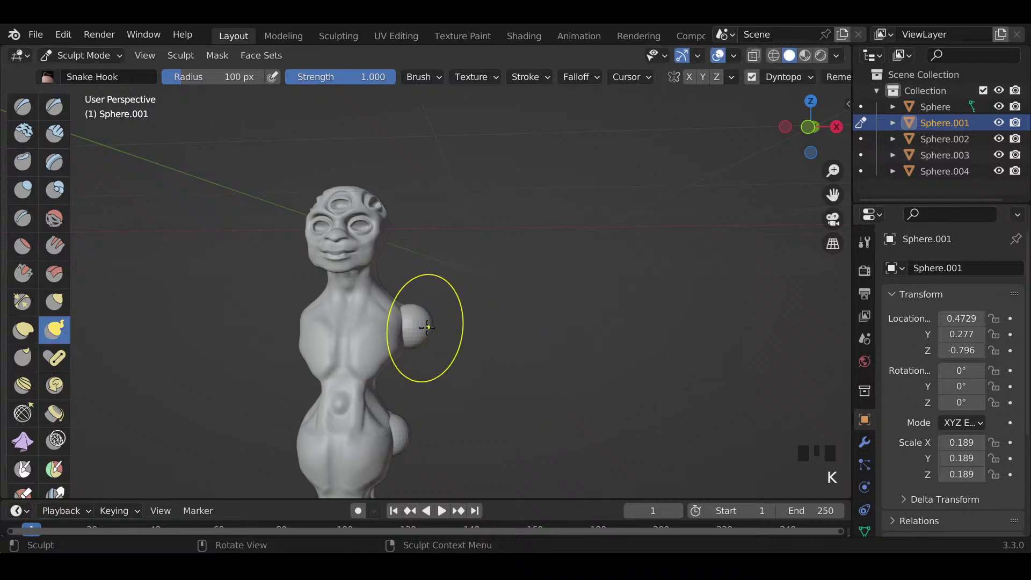
pyautogui.moveTo(427, 327); pyautogui.dragTo(514, 326)
pyautogui.moveTo(514, 326); pyautogui.dragTo(460, 472, button='middle')
pyautogui.moveTo(517, 314)
pyautogui.mouseDown()
pyautogui.moveTo(523, 329)
pyautogui.moveTo(554, 291)
pyautogui.moveTo(554, 361)
pyautogui.mouseUp()
pyautogui.moveTo(554, 361); pyautogui.dragTo(596, 376)
# Step: Fill out and smooth the arm from shoulder to tip with the Inflate/Deflate brush at 100 px
pyautogui.moveTo(537, 329); pyautogui.dragTo(527, 175, button='middle')
pyautogui.moveTo(525, 362)
pyautogui.keyDown('shift'); pyautogui.mouseDown()
pyautogui.moveTo(603, 371)
pyautogui.moveTo(424, 359)
pyautogui.moveTo(491, 367)
pyautogui.mouseUp(); pyautogui.keyUp('shift')
pyautogui.keyDown('shift'); pyautogui.moveTo(491, 366); pyautogui.dragTo(495, 365); pyautogui.keyUp('shift')
pyautogui.keyDown('shift'); pyautogui.moveTo(496, 365); pyautogui.dragTo(410, 356); pyautogui.keyUp('shift')
pyautogui.moveTo(410, 357)
pyautogui.mouseDown(button='middle')
pyautogui.moveTo(528, 388)
pyautogui.moveTo(460, 357)
pyautogui.moveTo(470, 359)
pyautogui.mouseUp(button='middle')
pyautogui.keyDown('shift'); pyautogui.moveTo(534, 372); pyautogui.dragTo(576, 368); pyautogui.keyUp('shift')
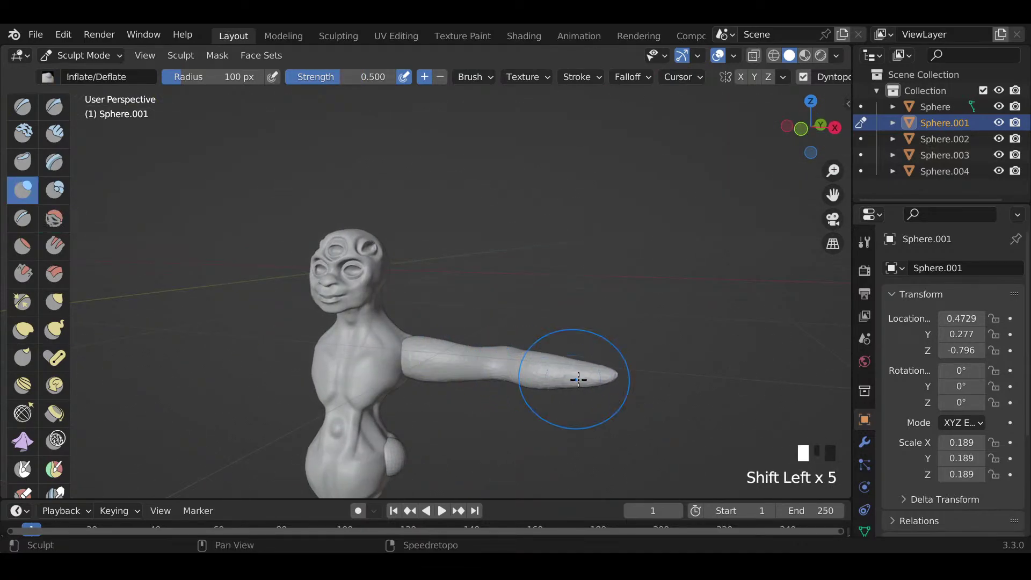
pyautogui.moveTo(580, 371)
pyautogui.mouseDown(button='middle')
pyautogui.moveTo(594, 373)
pyautogui.moveTo(294, 347)
pyautogui.mouseUp(button='middle')
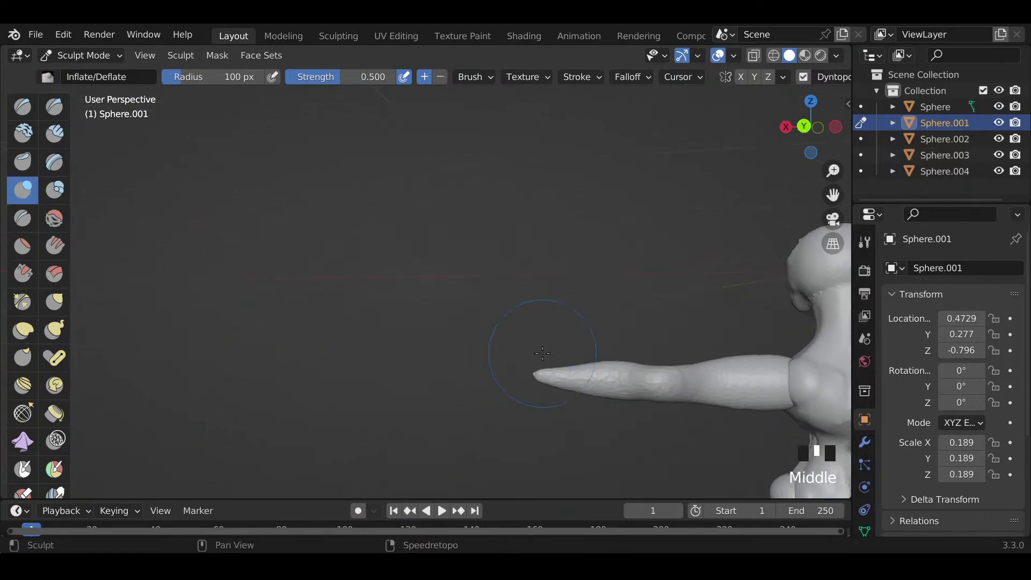
# Step: Pull the arm's upper end into the back of the shoulder with a 100 px Snake Hook brush
pyautogui.moveTo(543, 351)
pyautogui.keyDown('shift'); pyautogui.mouseDown(button='middle')
pyautogui.moveTo(352, 353)
pyautogui.moveTo(559, 409)
pyautogui.mouseUp(button='middle'); pyautogui.keyUp('shift')
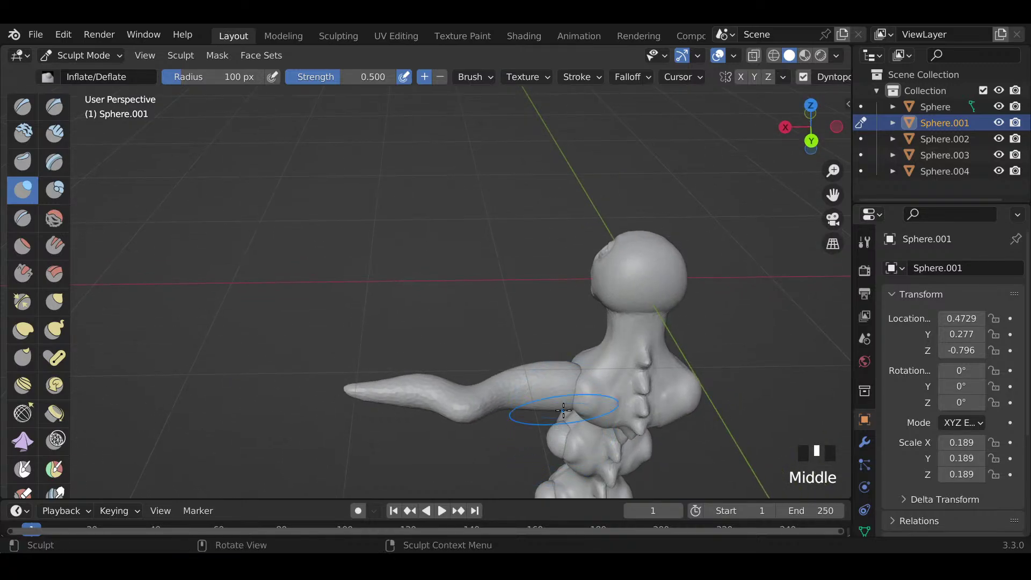
pyautogui.press('k')
pyautogui.moveTo(564, 400); pyautogui.dragTo(576, 403)
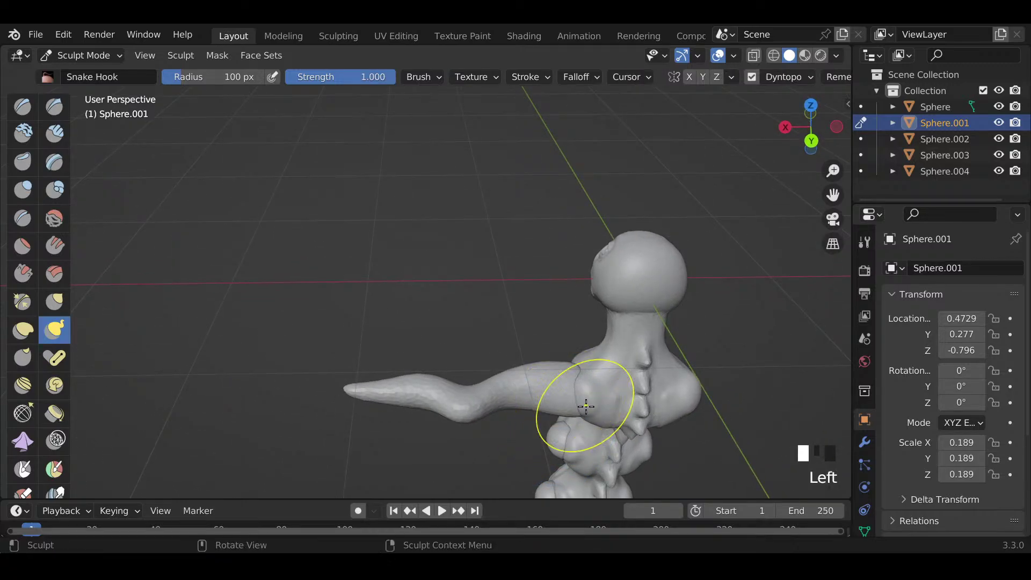
pyautogui.moveTo(575, 403); pyautogui.dragTo(571, 398, button='middle')
pyautogui.moveTo(559, 403); pyautogui.dragTo(570, 368)
pyautogui.moveTo(571, 368); pyautogui.dragTo(505, 265, button='middle')
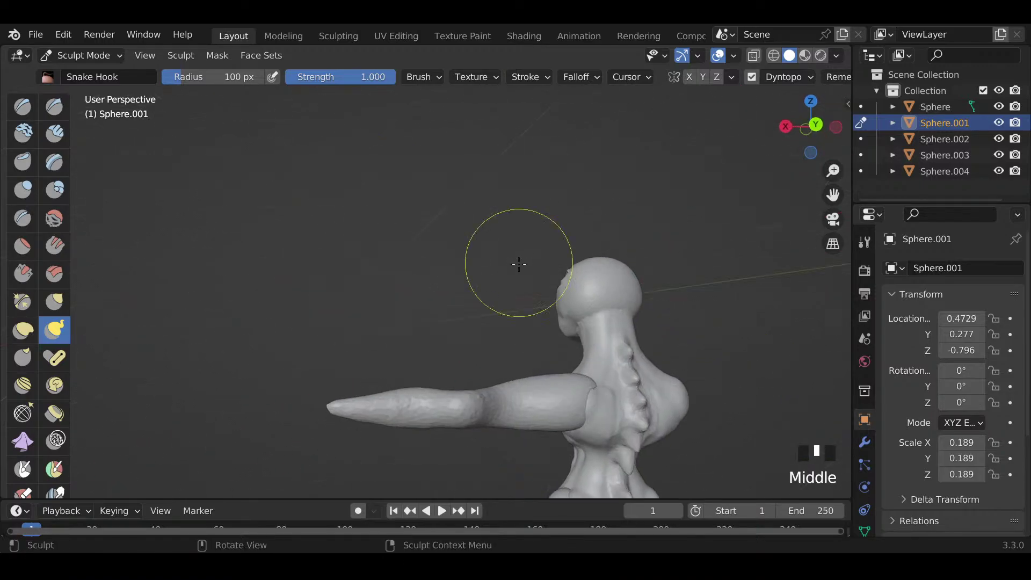
pyautogui.moveTo(571, 392)
pyautogui.mouseDown()
pyautogui.moveTo(591, 402)
pyautogui.moveTo(588, 415)
pyautogui.mouseUp()
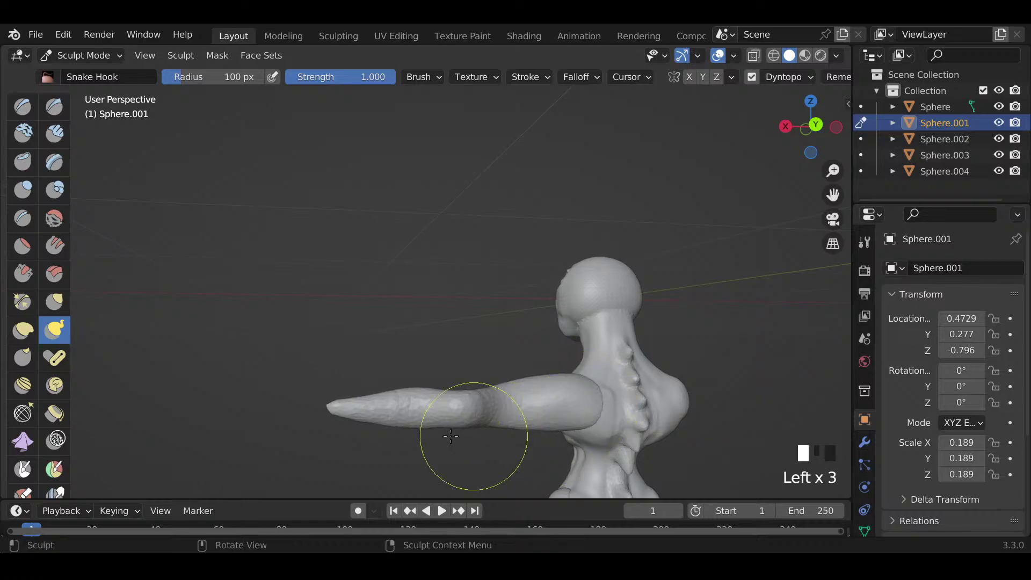
# Step: Shape the back of the elbow by pulling the upper forearm toward the upper arm with the 100 px Snake Hook brush
pyautogui.moveTo(454, 413); pyautogui.dragTo(455, 411)
pyautogui.moveTo(454, 411); pyautogui.dragTo(454, 394, button='middle')
pyautogui.moveTo(457, 390); pyautogui.dragTo(472, 433)
pyautogui.moveTo(467, 430); pyautogui.dragTo(463, 422, button='middle')
pyautogui.moveTo(463, 423); pyautogui.dragTo(468, 434)
pyautogui.moveTo(445, 165); pyautogui.dragTo(462, 247, button='middle')
pyautogui.moveTo(460, 403); pyautogui.dragTo(511, 361)
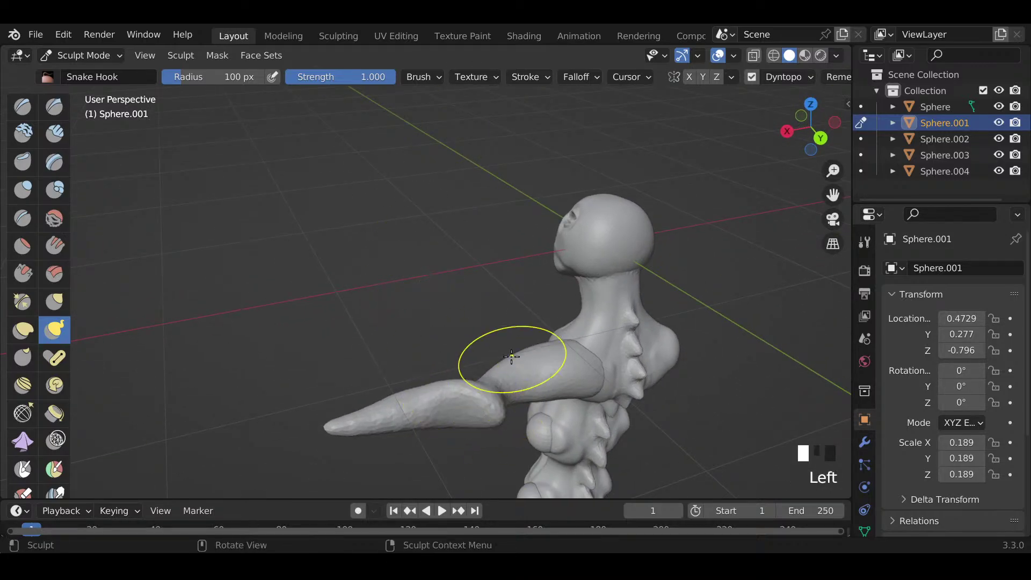
# Step: Refine the elbow bend with the Snake Hook brush, reducing its radius to 98 px, and smooth the elbow and upper arm
pyautogui.moveTo(511, 362); pyautogui.dragTo(474, 442, button='middle')
pyautogui.moveTo(454, 426)
pyautogui.mouseDown()
pyautogui.moveTo(494, 422)
pyautogui.moveTo(513, 402)
pyautogui.mouseUp()
pyautogui.moveTo(421, 359); pyautogui.dragTo(472, 383)
pyautogui.press('f')
pyautogui.click(451, 365)
pyautogui.moveTo(472, 373); pyautogui.dragTo(386, 370)
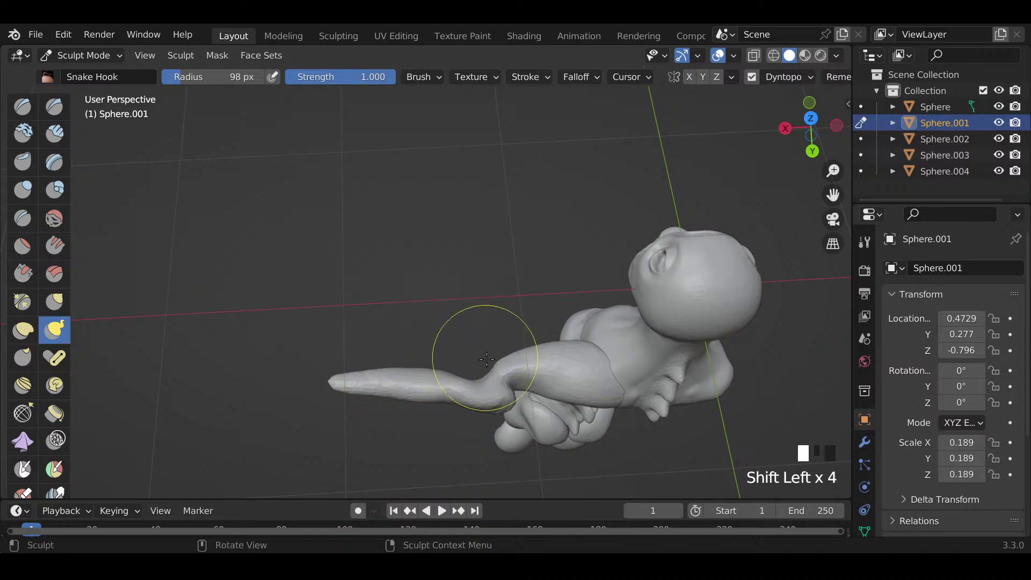
pyautogui.keyDown('shift'); pyautogui.moveTo(495, 358); pyautogui.dragTo(502, 363); pyautogui.keyUp('shift')
pyautogui.keyDown('shift'); pyautogui.moveTo(555, 345); pyautogui.dragTo(597, 361); pyautogui.keyUp('shift')
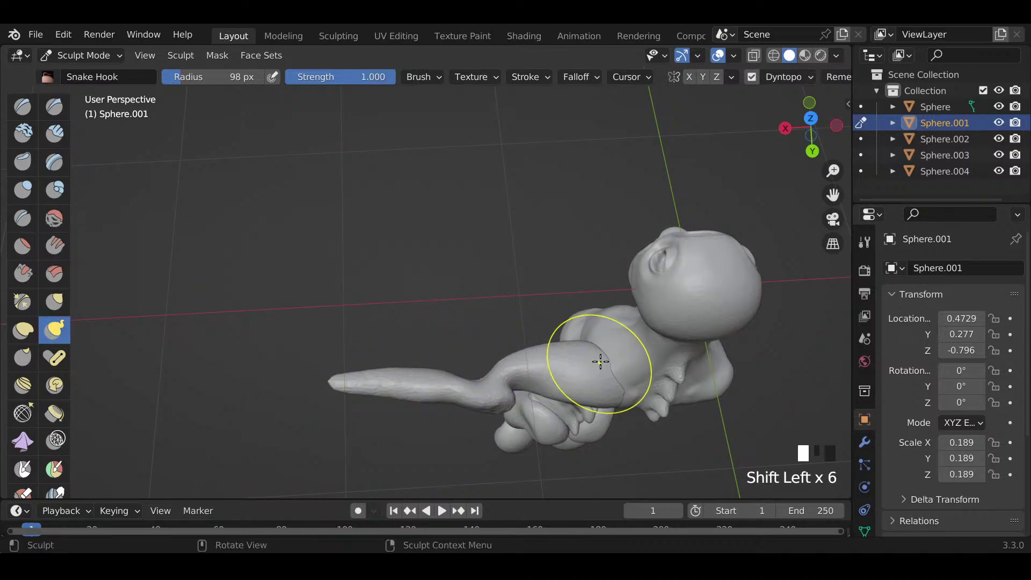
# Step: Reshape the forearm from behind with the 98 px Snake Hook brush and smooth it from the elbow toward the wrist
pyautogui.moveTo(596, 361); pyautogui.dragTo(589, 212, button='middle')
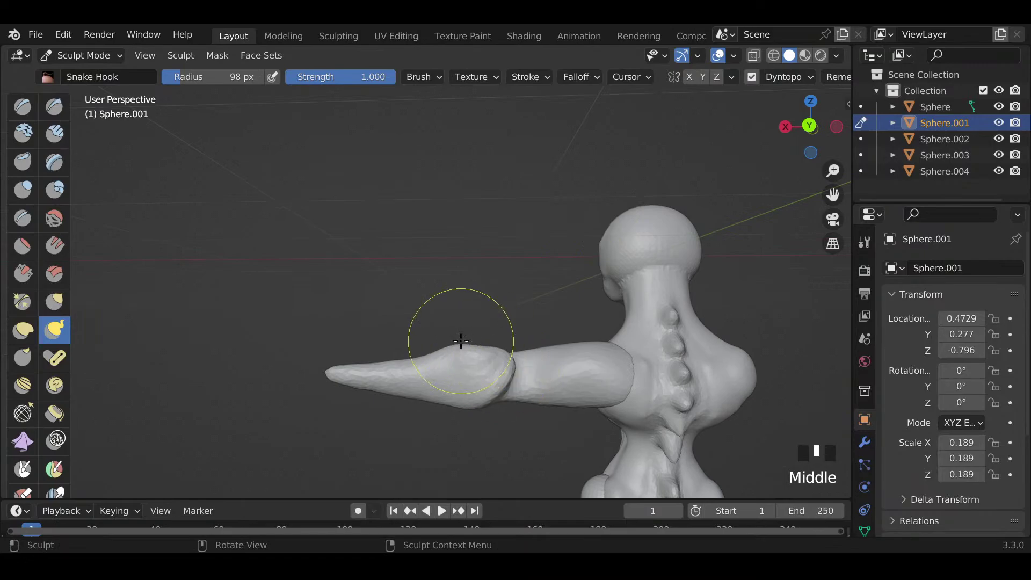
pyautogui.moveTo(461, 341)
pyautogui.mouseDown()
pyautogui.moveTo(455, 358)
pyautogui.moveTo(486, 358)
pyautogui.mouseUp()
pyautogui.keyDown('shift'); pyautogui.click(479, 362); pyautogui.keyUp('shift')
pyautogui.keyDown('shift'); pyautogui.click(481, 361); pyautogui.keyUp('shift')
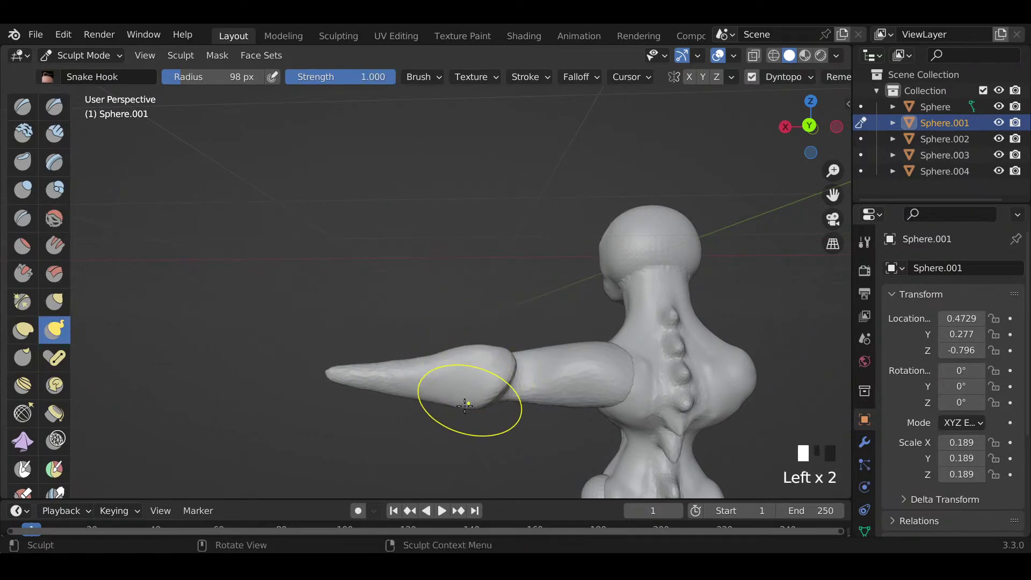
pyautogui.moveTo(466, 405)
pyautogui.mouseDown()
pyautogui.moveTo(433, 398)
pyautogui.moveTo(412, 377)
pyautogui.mouseUp()
pyautogui.keyDown('shift'); pyautogui.moveTo(411, 375); pyautogui.dragTo(406, 375); pyautogui.keyUp('shift')
pyautogui.moveTo(404, 374)
pyautogui.keyDown('shift'); pyautogui.mouseDown()
pyautogui.moveTo(327, 371)
pyautogui.moveTo(357, 373)
pyautogui.mouseUp(); pyautogui.keyUp('shift')
# Step: Build up the back of the elbow with a 59 px SculptDraw brush and smooth the lower forearm
pyautogui.press('f')
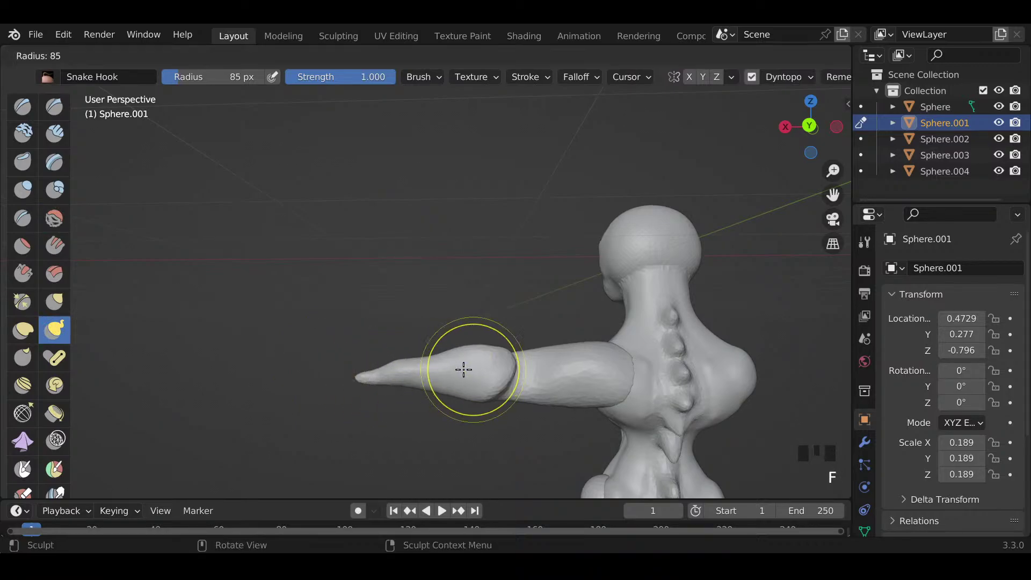
pyautogui.click(470, 375)
pyautogui.press('x')
pyautogui.moveTo(487, 374); pyautogui.dragTo(458, 376)
pyautogui.moveTo(416, 372); pyautogui.dragTo(546, 470, button='middle')
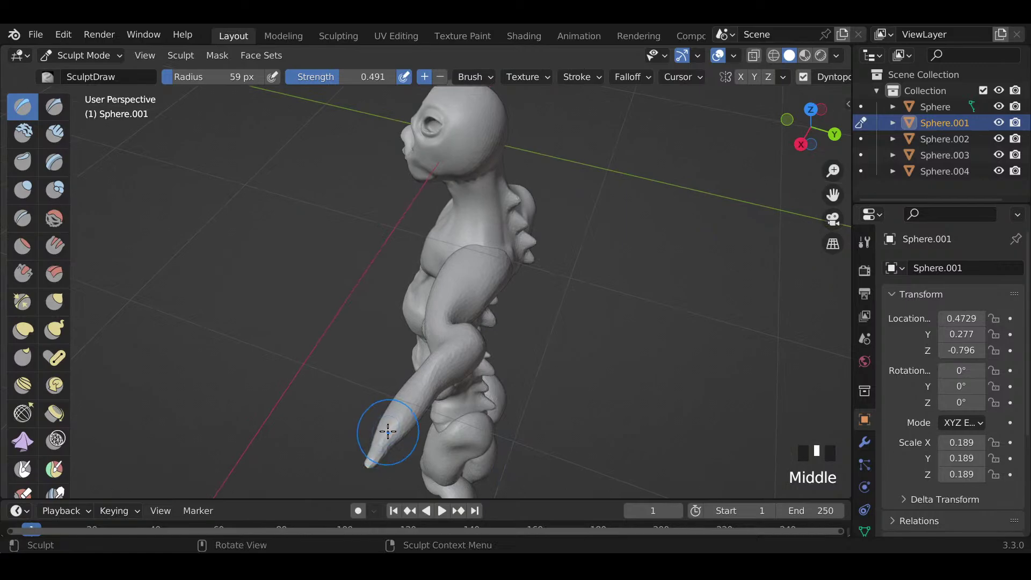
pyautogui.moveTo(388, 431)
pyautogui.keyDown('shift'); pyautogui.mouseDown()
pyautogui.moveTo(368, 460)
pyautogui.moveTo(396, 403)
pyautogui.moveTo(405, 410)
pyautogui.moveTo(420, 397)
pyautogui.moveTo(400, 410)
pyautogui.mouseUp(); pyautogui.keyUp('shift')
# Step: Thicken the thin forearm with a 128 px Inflate/Deflate brush
pyautogui.moveTo(405, 403)
pyautogui.mouseDown(button='middle')
pyautogui.moveTo(392, 425)
pyautogui.moveTo(420, 376)
pyautogui.moveTo(431, 397)
pyautogui.moveTo(595, 337)
pyautogui.moveTo(553, 344)
pyautogui.mouseUp(button='middle')
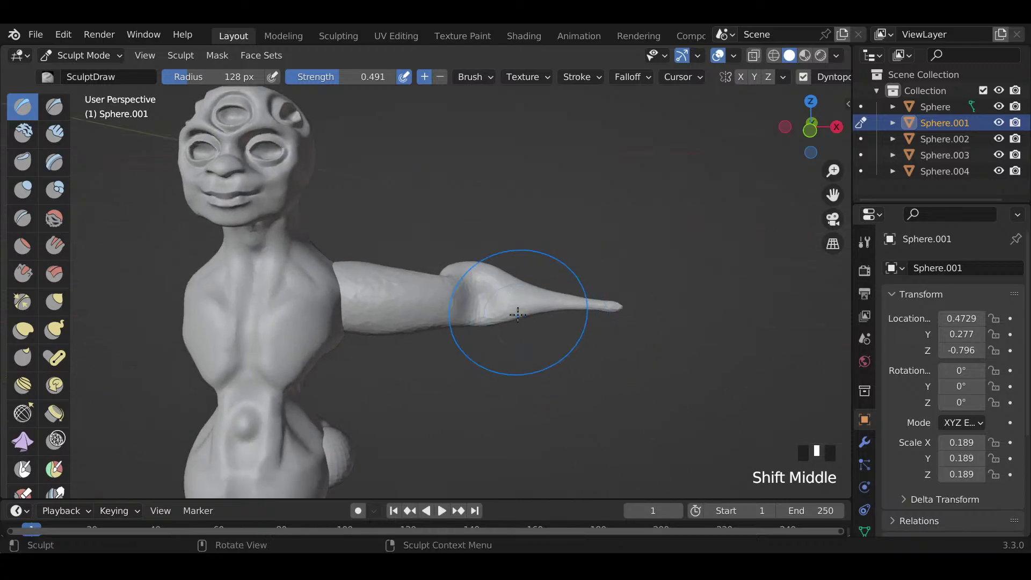
pyautogui.press('i')
pyautogui.moveTo(517, 308)
pyautogui.mouseDown()
pyautogui.moveTo(540, 305)
pyautogui.moveTo(511, 301)
pyautogui.moveTo(580, 301)
pyautogui.moveTo(516, 301)
pyautogui.mouseUp()
pyautogui.moveTo(516, 301); pyautogui.dragTo(497, 260, button='middle')
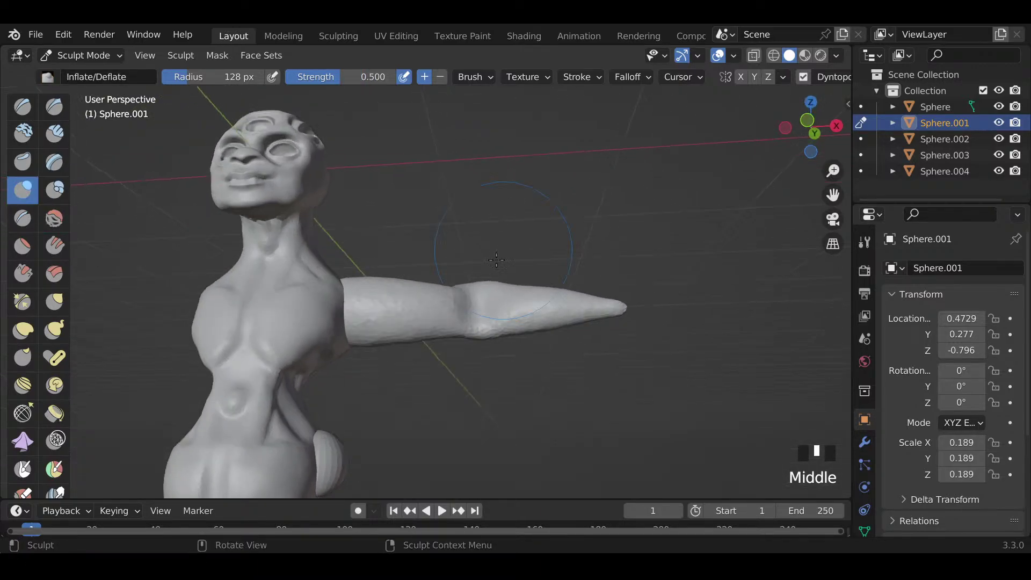
# Step: Adjust the inner and outer elbow with a 100 px Snake Hook brush and smooth the back of the elbow
pyautogui.press('k')
pyautogui.press('f')
pyautogui.click(479, 334)
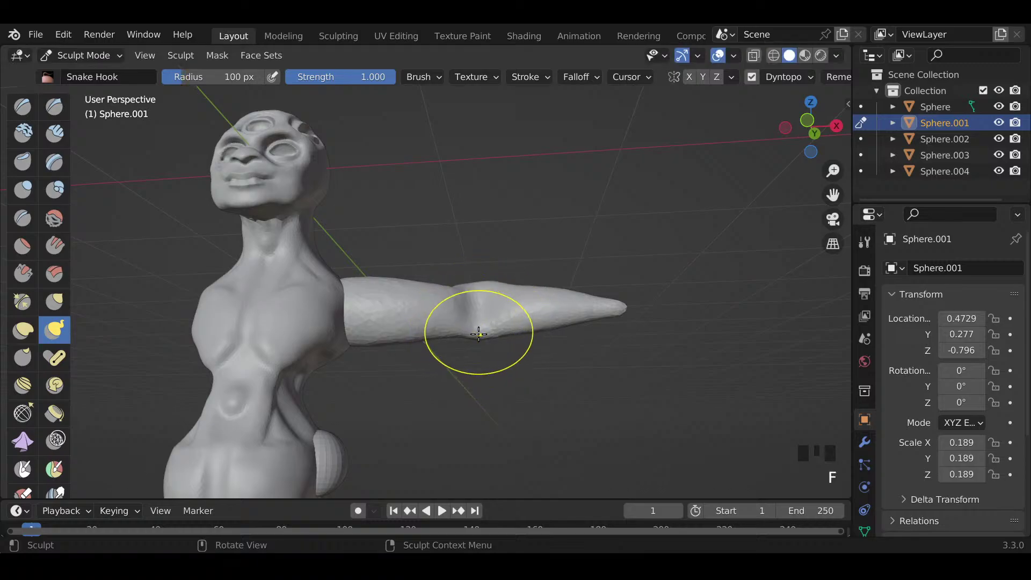
pyautogui.moveTo(478, 334); pyautogui.dragTo(485, 366, button='middle')
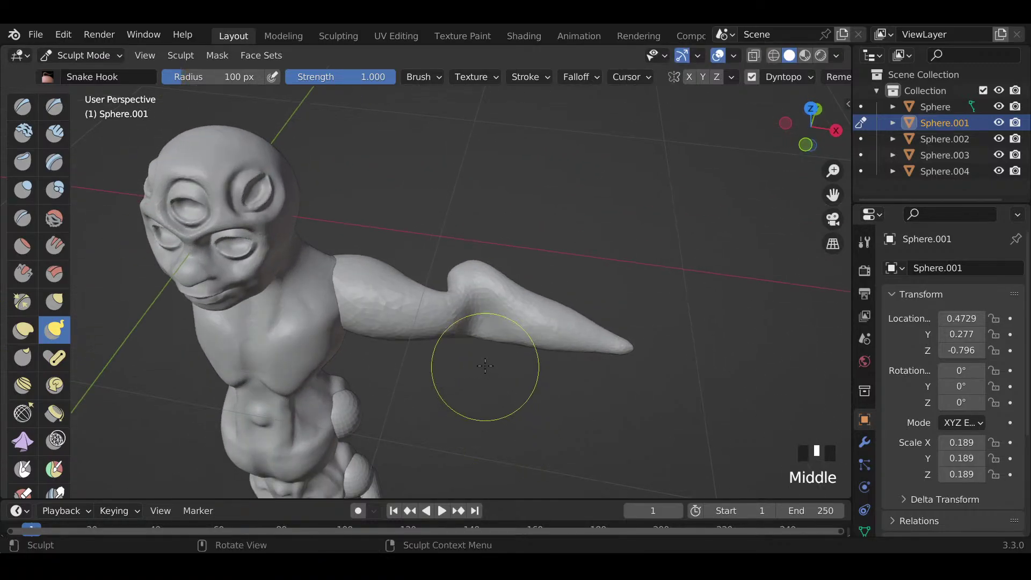
pyautogui.moveTo(485, 366); pyautogui.dragTo(508, 330)
pyautogui.moveTo(525, 321)
pyautogui.mouseDown(button='middle')
pyautogui.moveTo(268, 288)
pyautogui.moveTo(197, 236)
pyautogui.mouseUp(button='middle')
pyautogui.moveTo(485, 325)
pyautogui.mouseDown()
pyautogui.moveTo(502, 323)
pyautogui.moveTo(511, 276)
pyautogui.moveTo(455, 283)
pyautogui.moveTo(503, 279)
pyautogui.mouseUp()
pyautogui.keyDown('shift'); pyautogui.moveTo(506, 280); pyautogui.dragTo(517, 282); pyautogui.keyUp('shift')
pyautogui.keyDown('shift'); pyautogui.moveTo(518, 281); pyautogui.dragTo(521, 279); pyautogui.keyUp('shift')
pyautogui.keyDown('shift'); pyautogui.moveTo(522, 278); pyautogui.dragTo(513, 327); pyautogui.keyUp('shift')
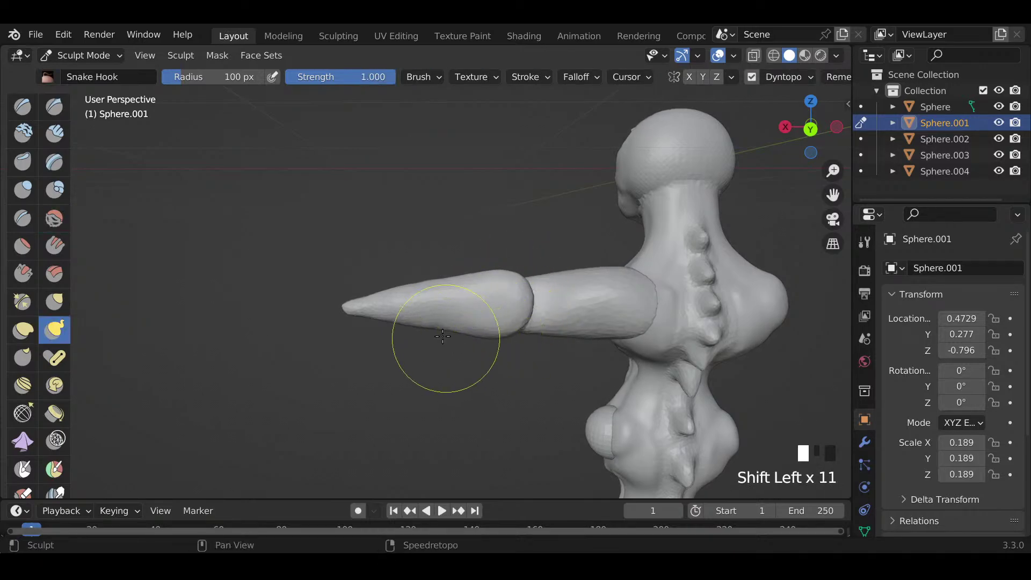
# Step: Pull the inner forearm forward into a muscle bulge below the elbow with a 141 px Snake Hook brush
pyautogui.moveTo(392, 322)
pyautogui.mouseDown(button='middle')
pyautogui.moveTo(729, 315)
pyautogui.moveTo(568, 312)
pyautogui.moveTo(539, 412)
pyautogui.mouseUp(button='middle')
pyautogui.press('f')
pyautogui.click(529, 436)
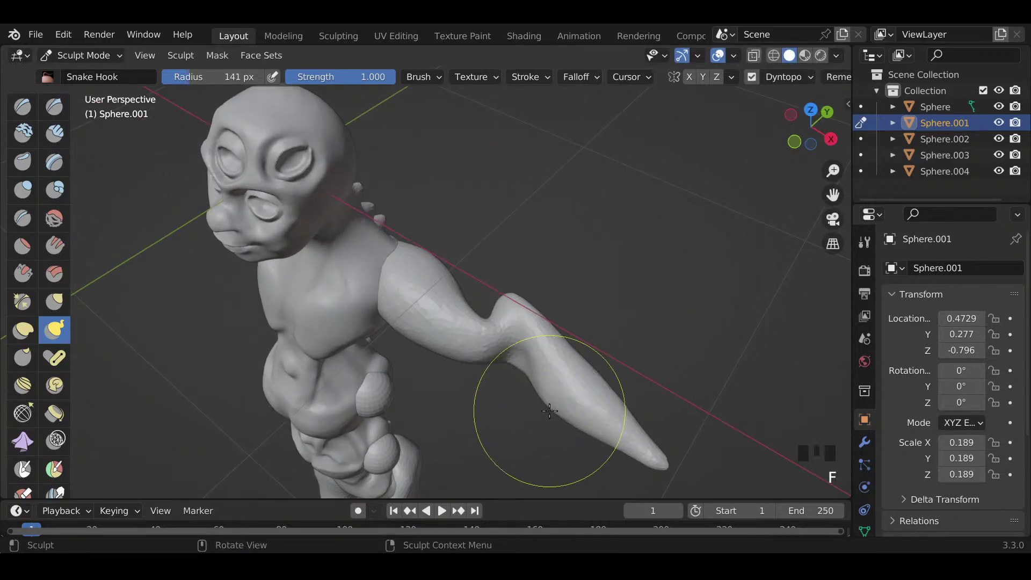
pyautogui.moveTo(530, 435); pyautogui.dragTo(552, 404)
pyautogui.moveTo(536, 398)
pyautogui.mouseDown()
pyautogui.moveTo(583, 368)
pyautogui.moveTo(546, 384)
pyautogui.moveTo(595, 419)
pyautogui.moveTo(628, 411)
pyautogui.moveTo(585, 425)
pyautogui.mouseUp()
pyautogui.moveTo(585, 424); pyautogui.dragTo(622, 270, button='middle')
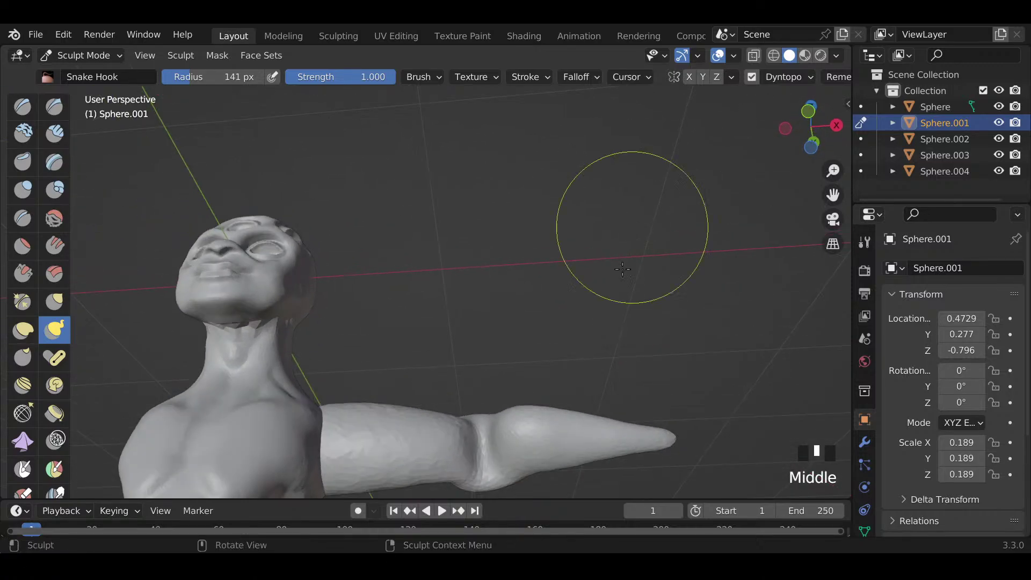
# Step: Add volume to the forearm from elbow to tip with a 141 px Inflate/Deflate brush and smooth it
pyautogui.press('i')
pyautogui.moveTo(547, 436); pyautogui.dragTo(538, 438)
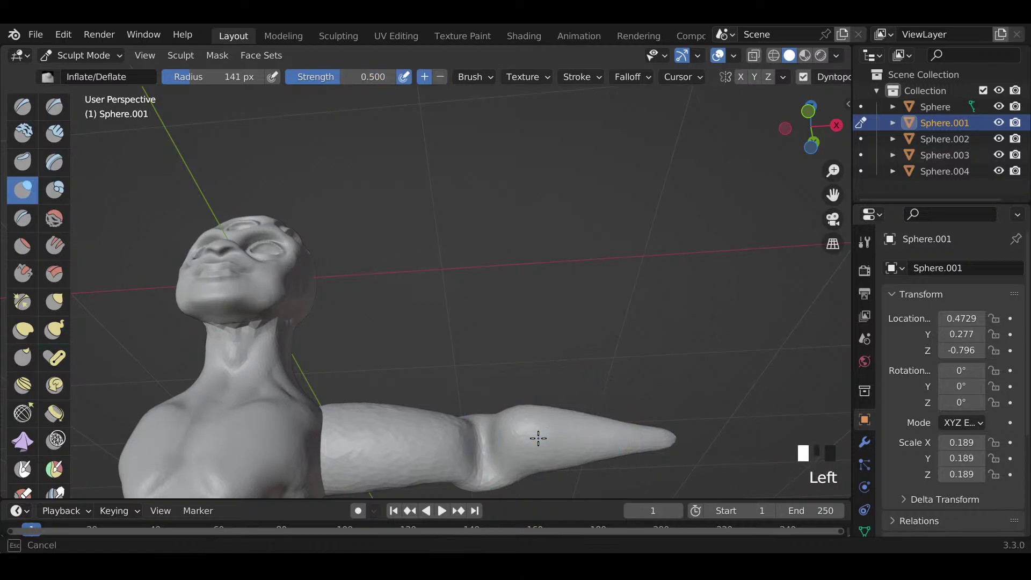
pyautogui.moveTo(636, 438)
pyautogui.mouseDown()
pyautogui.moveTo(654, 436)
pyautogui.moveTo(538, 434)
pyautogui.mouseUp()
pyautogui.moveTo(648, 428)
pyautogui.mouseDown()
pyautogui.moveTo(595, 439)
pyautogui.moveTo(637, 437)
pyautogui.moveTo(537, 433)
pyautogui.mouseUp()
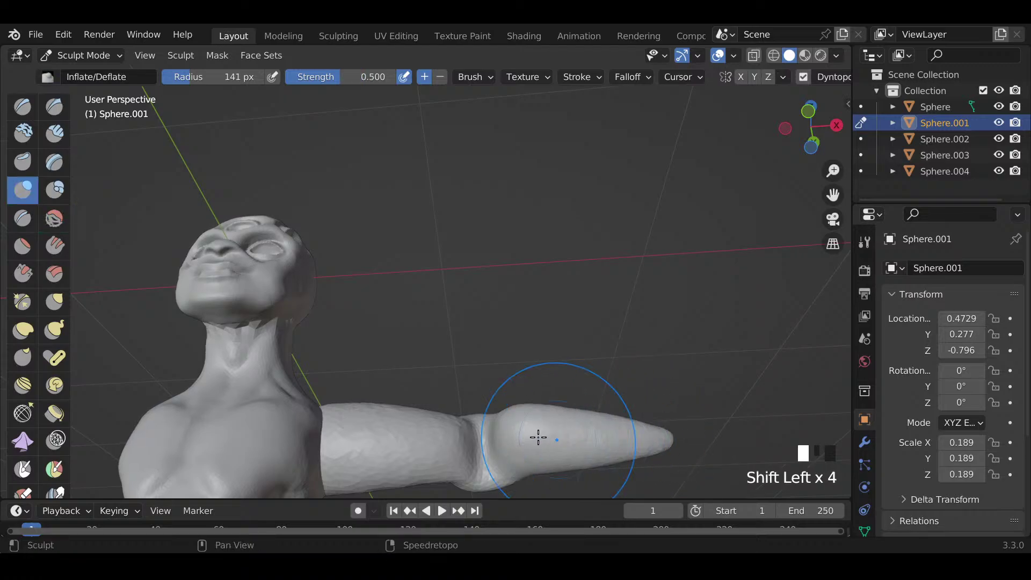
pyautogui.moveTo(538, 400); pyautogui.dragTo(581, 204, button='middle')
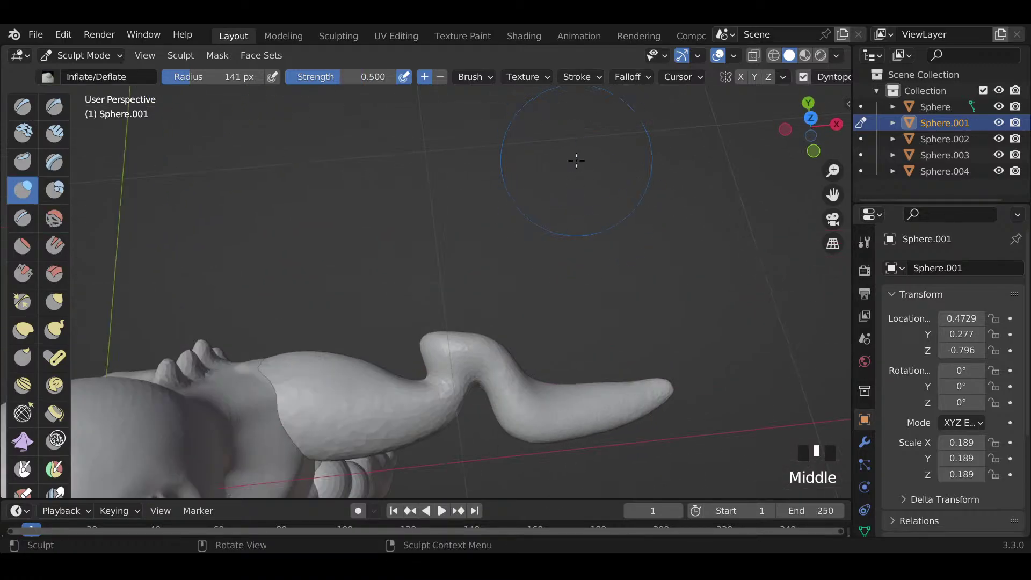
pyautogui.moveTo(576, 160); pyautogui.dragTo(562, 410, button='middle')
pyautogui.moveTo(562, 409); pyautogui.dragTo(570, 409)
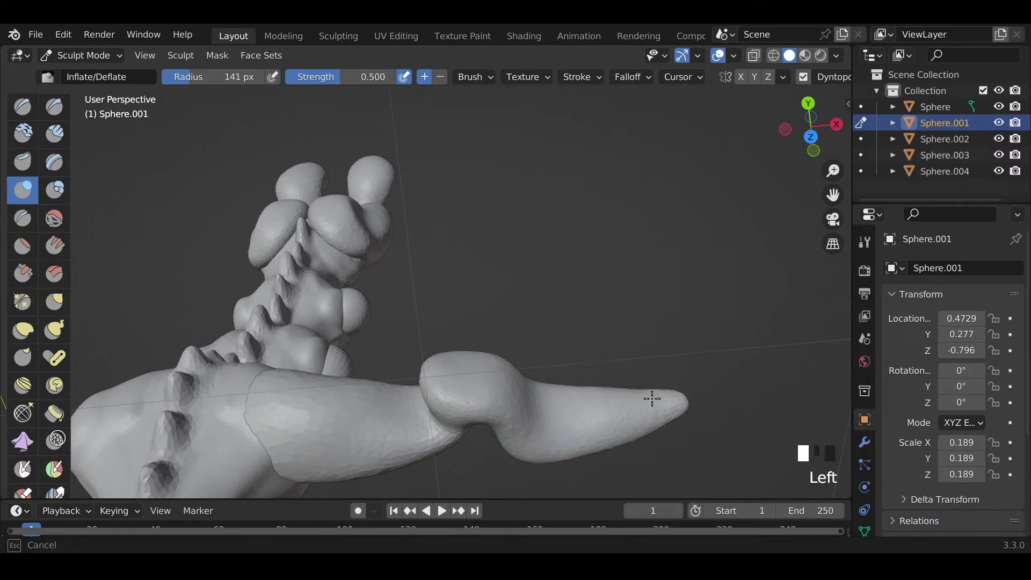
pyautogui.moveTo(653, 399); pyautogui.dragTo(630, 411)
pyautogui.keyDown('shift'); pyautogui.moveTo(623, 411); pyautogui.dragTo(596, 415); pyautogui.keyUp('shift')
pyautogui.keyDown('shift'); pyautogui.moveTo(613, 415); pyautogui.dragTo(554, 405); pyautogui.keyUp('shift')
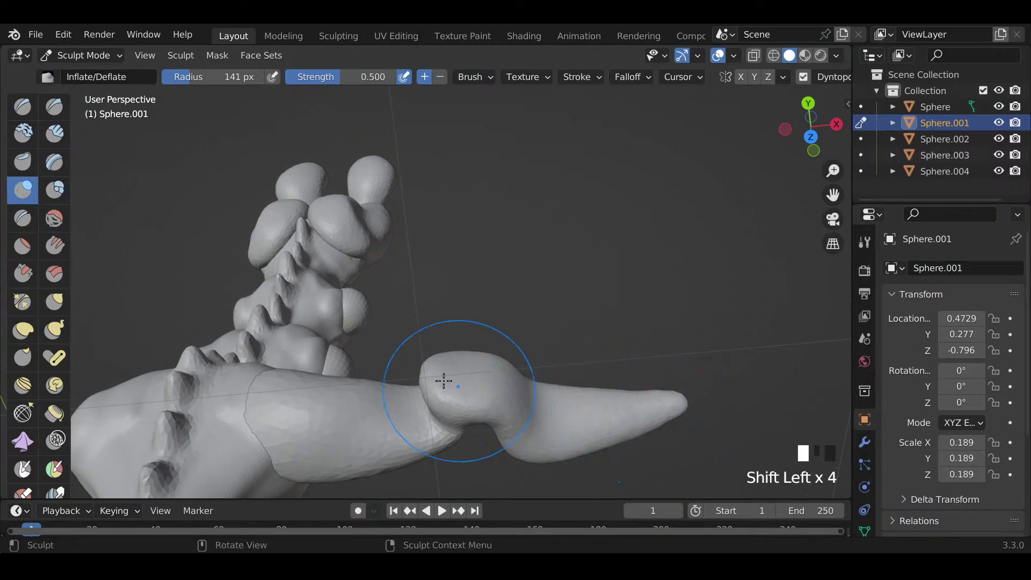
# Step: Round out the elbow knob with the Inflate/Deflate brush at 90 px
pyautogui.press('f')
pyautogui.press('f')
pyautogui.moveTo(476, 362)
pyautogui.mouseDown()
pyautogui.moveTo(465, 357)
pyautogui.moveTo(447, 375)
pyautogui.mouseUp()
# Step: Examine the arm's proportions against the whole body from above, the front and an angle
pyautogui.scroll(-5, 447, 375)
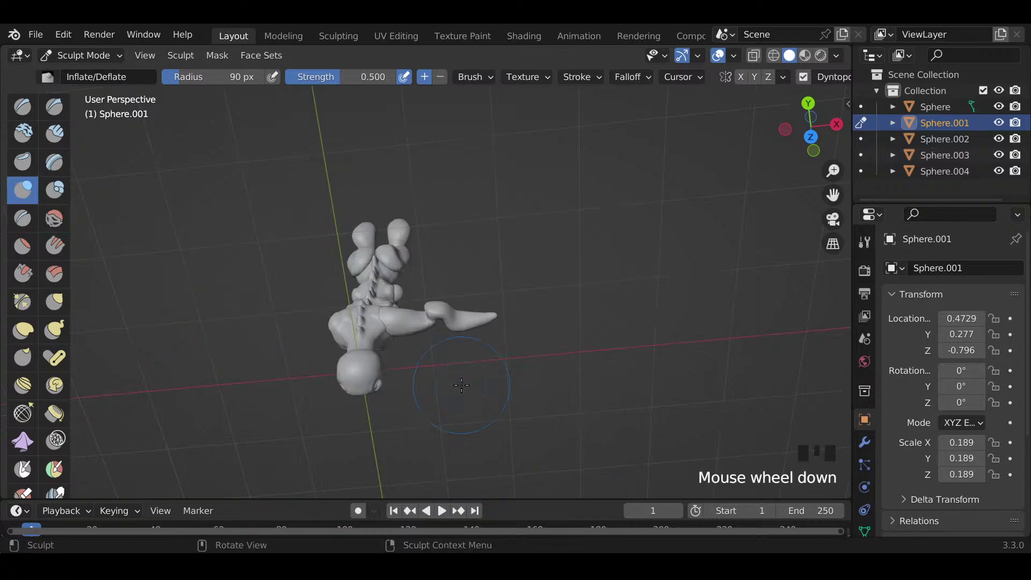
pyautogui.moveTo(454, 376)
pyautogui.mouseDown(button='middle')
pyautogui.moveTo(471, 407)
pyautogui.moveTo(491, 359)
pyautogui.mouseUp(button='middle')
pyautogui.moveTo(492, 359); pyautogui.dragTo(504, 329, button='middle')
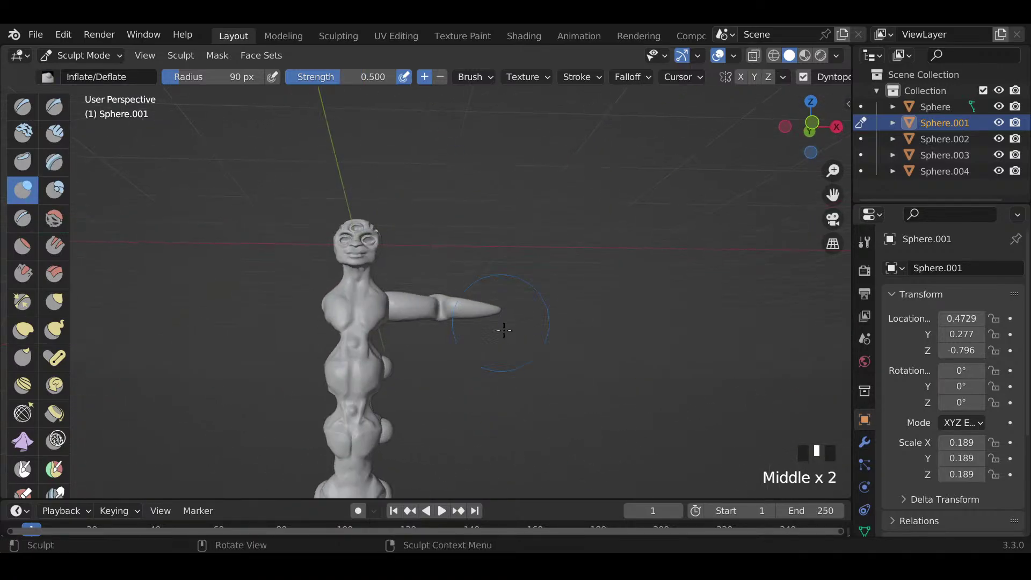
pyautogui.scroll(-2, 542, 405)
pyautogui.moveTo(543, 405); pyautogui.dragTo(495, 400, button='middle')
pyautogui.scroll(2, 495, 400)
pyautogui.scroll(1, 494, 400)
pyautogui.scroll(-2, 491, 395)
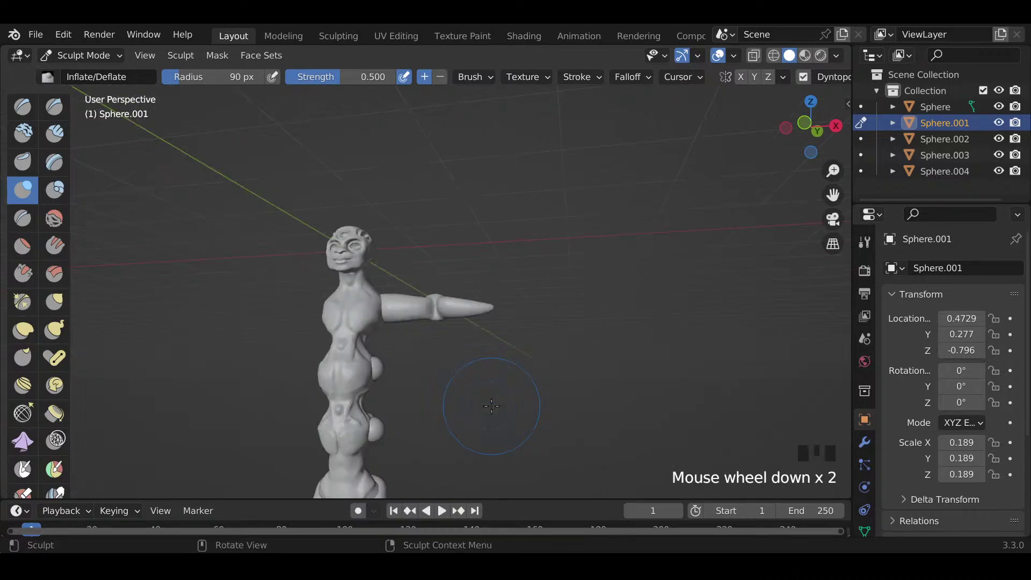
pyautogui.scroll(1, 485, 408)
# Step: Narrow the upper arm toward the elbow and push the elbow's upper edge down with a 156 px Grab brush
pyautogui.press('f')
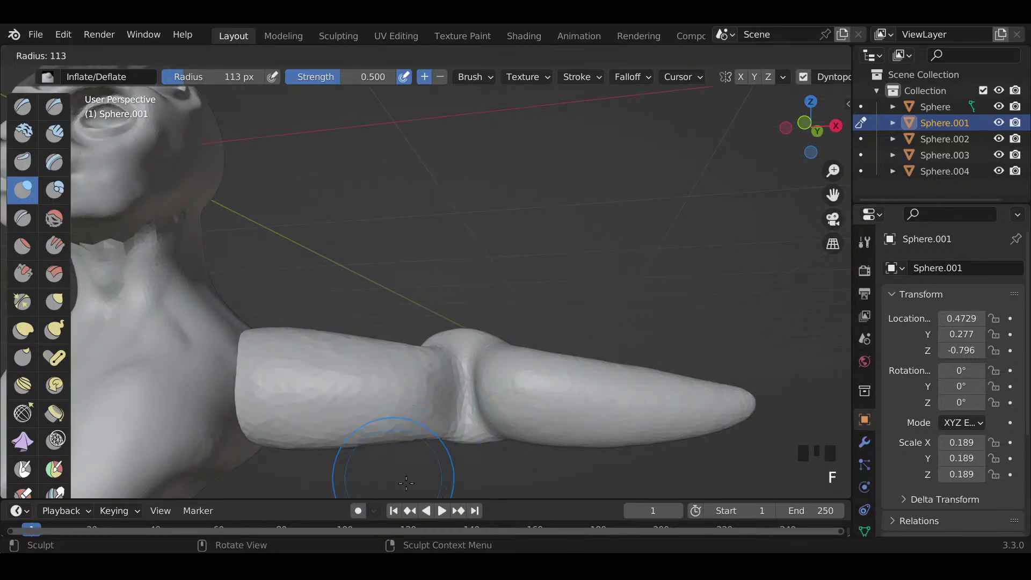
pyautogui.click(428, 486)
pyautogui.press('g')
pyautogui.moveTo(419, 376)
pyautogui.mouseDown()
pyautogui.moveTo(417, 366)
pyautogui.moveTo(419, 386)
pyautogui.mouseUp()
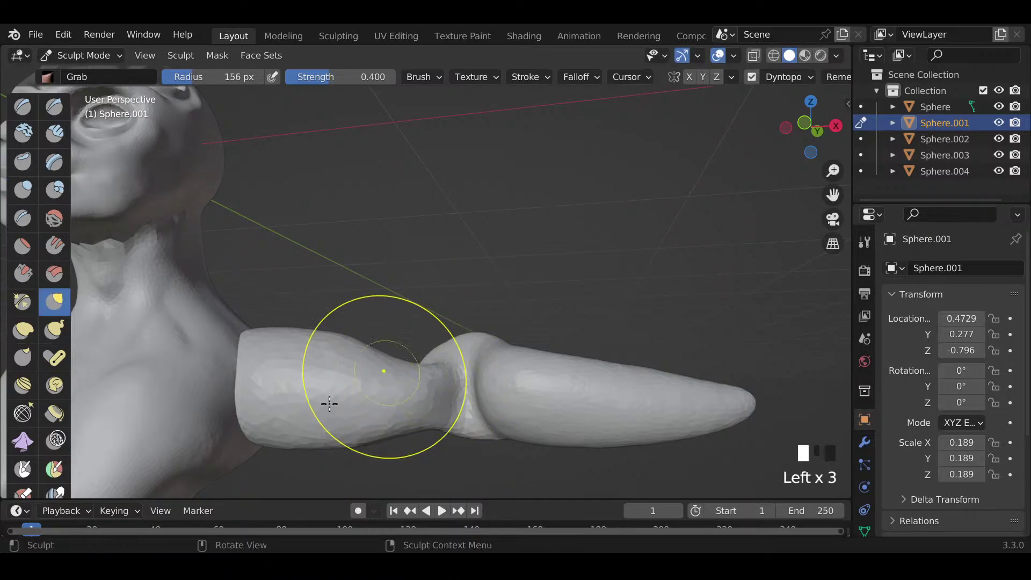
pyautogui.moveTo(326, 461); pyautogui.dragTo(363, 429)
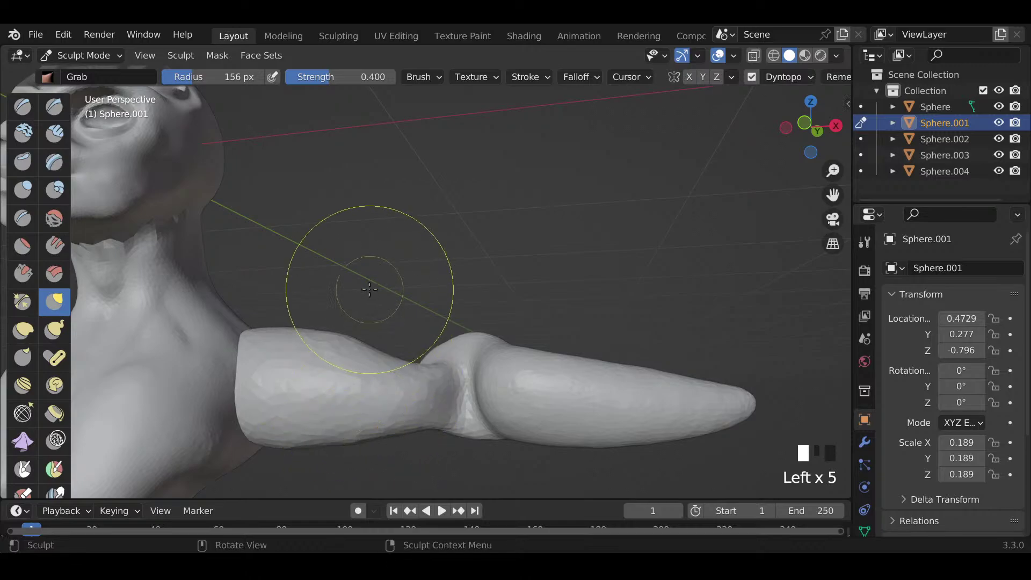
pyautogui.moveTo(352, 342); pyautogui.dragTo(351, 354)
pyautogui.moveTo(376, 319)
pyautogui.mouseDown()
pyautogui.moveTo(361, 322)
pyautogui.moveTo(350, 352)
pyautogui.mouseUp()
pyautogui.moveTo(460, 332); pyautogui.dragTo(460, 345)
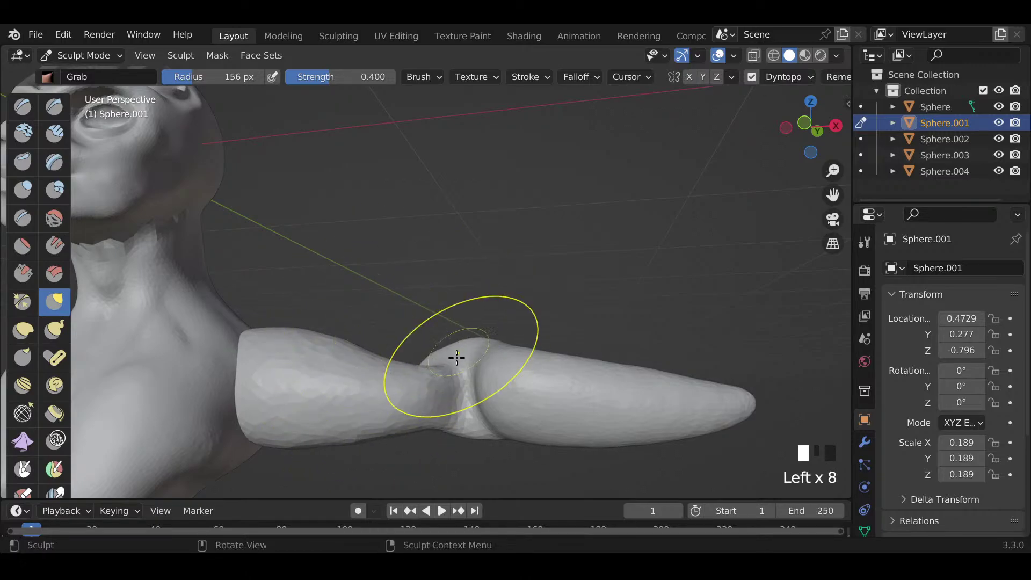
# Step: Adjust the forearm's shape beside the elbow and fill out its underside with a 105 px Grab brush
pyautogui.scroll(-4, 453, 436)
pyautogui.keyDown('shift'); pyautogui.moveTo(442, 465); pyautogui.dragTo(508, 379, button='middle'); pyautogui.keyUp('shift')
pyautogui.press('f')
pyautogui.press('f')
pyautogui.press('f')
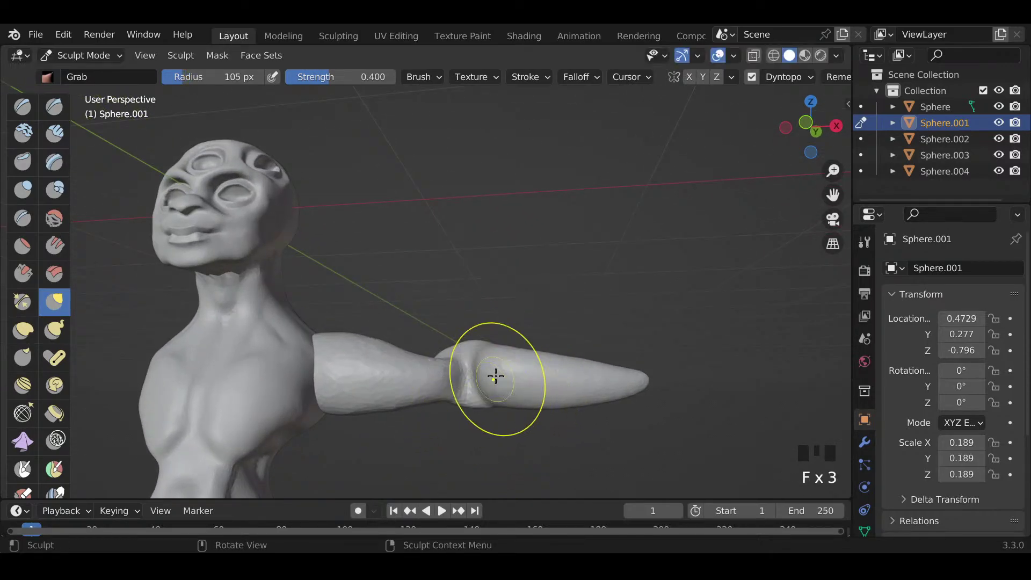
pyautogui.moveTo(484, 351); pyautogui.dragTo(491, 355)
pyautogui.moveTo(503, 407); pyautogui.dragTo(527, 400)
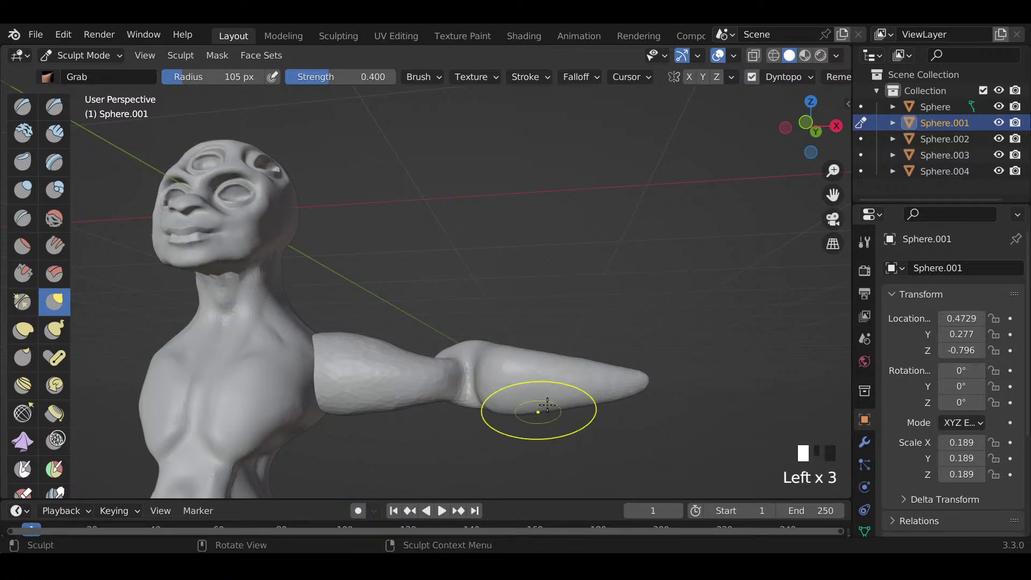
# Step: Slim the forearm's upper edge toward the tip and pull the tip outward, enlarging the Grab brush to 138 px
pyautogui.click(618, 365)
pyautogui.moveTo(617, 365); pyautogui.dragTo(618, 371)
pyautogui.moveTo(607, 360); pyautogui.dragTo(582, 369)
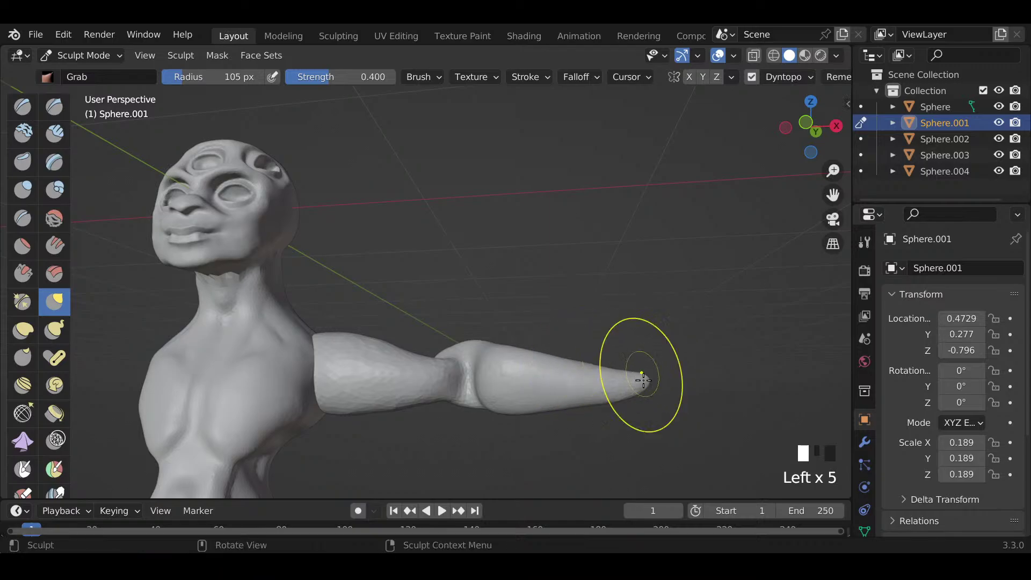
pyautogui.moveTo(642, 378)
pyautogui.mouseDown()
pyautogui.moveTo(647, 390)
pyautogui.moveTo(669, 386)
pyautogui.mouseUp()
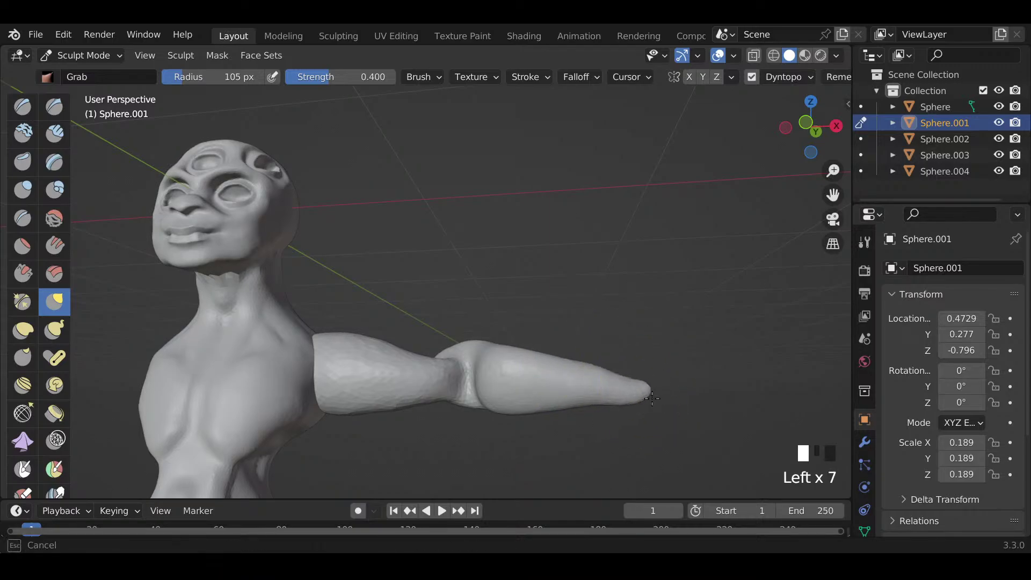
pyautogui.press('f')
pyautogui.press('f')
pyautogui.press('f')
pyautogui.press('f')
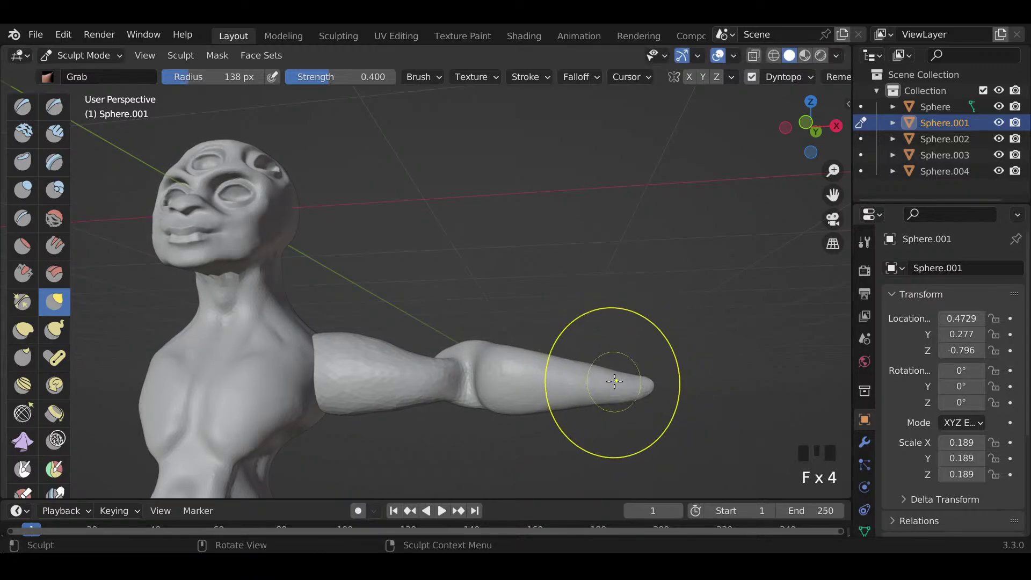
pyautogui.click(616, 374)
pyautogui.moveTo(616, 374); pyautogui.dragTo(633, 380)
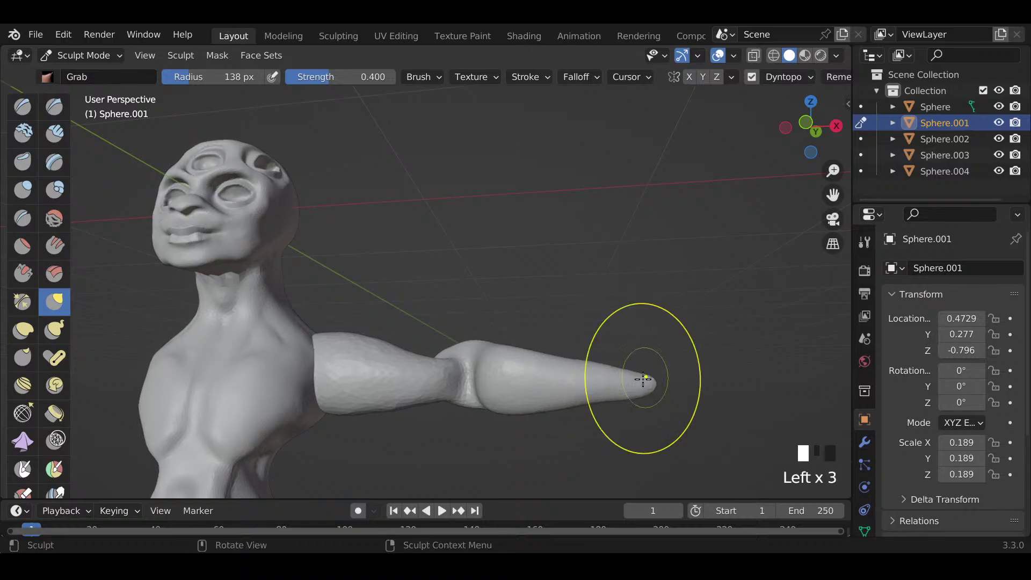
# Step: Bend the forearm's tapered end into a curve from behind with the 138 px Grab brush
pyautogui.moveTo(633, 380)
pyautogui.mouseDown(button='middle')
pyautogui.moveTo(379, 427)
pyautogui.moveTo(274, 425)
pyautogui.mouseUp(button='middle')
pyautogui.moveTo(752, 438)
pyautogui.keyDown('shift'); pyautogui.mouseDown(button='middle')
pyautogui.moveTo(486, 396)
pyautogui.moveTo(518, 482)
pyautogui.moveTo(460, 438)
pyautogui.mouseUp(button='middle'); pyautogui.keyUp('shift')
pyautogui.moveTo(442, 318); pyautogui.dragTo(357, 334)
pyautogui.click(357, 334)
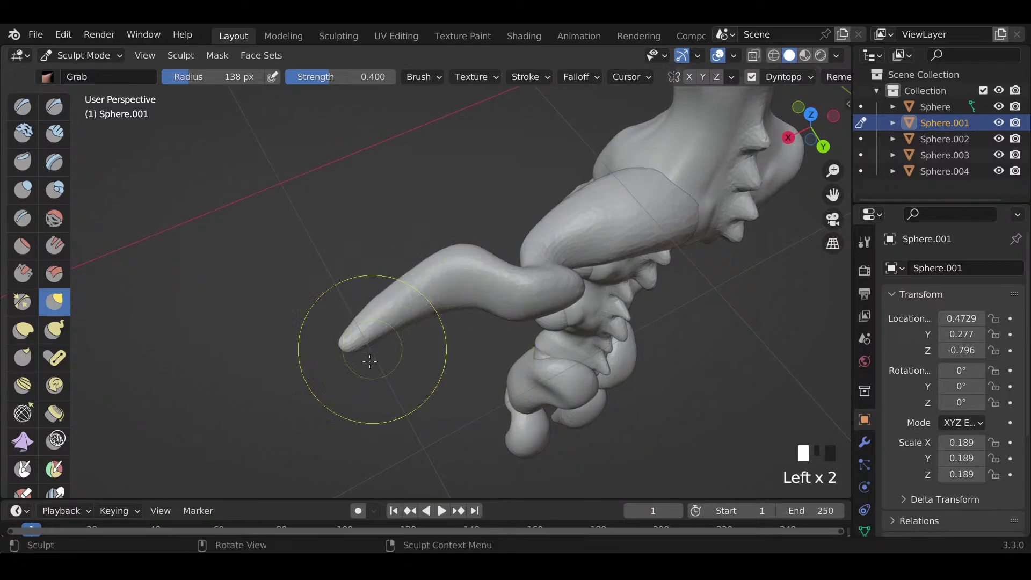
# Step: Switch to Object Mode and delete the placeholder spheres at the second and third torsos' shoulders
pyautogui.moveTo(357, 334)
pyautogui.mouseDown(button='middle')
pyautogui.moveTo(555, 314)
pyautogui.moveTo(640, 277)
pyautogui.mouseUp(button='middle')
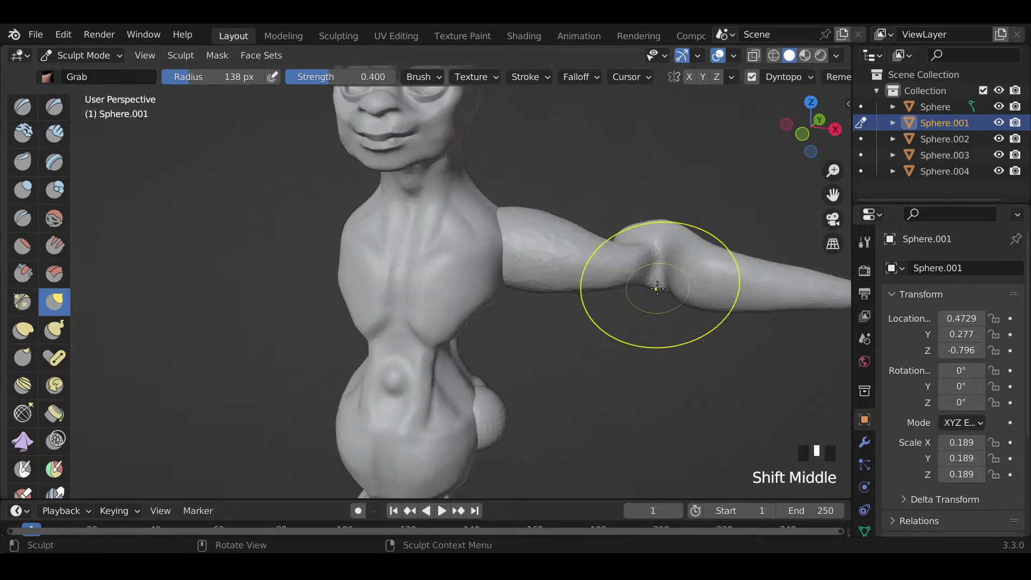
pyautogui.keyDown('ctrl'); pyautogui.moveTo(647, 314); pyautogui.dragTo(626, 324, button='middle'); pyautogui.keyUp('ctrl')
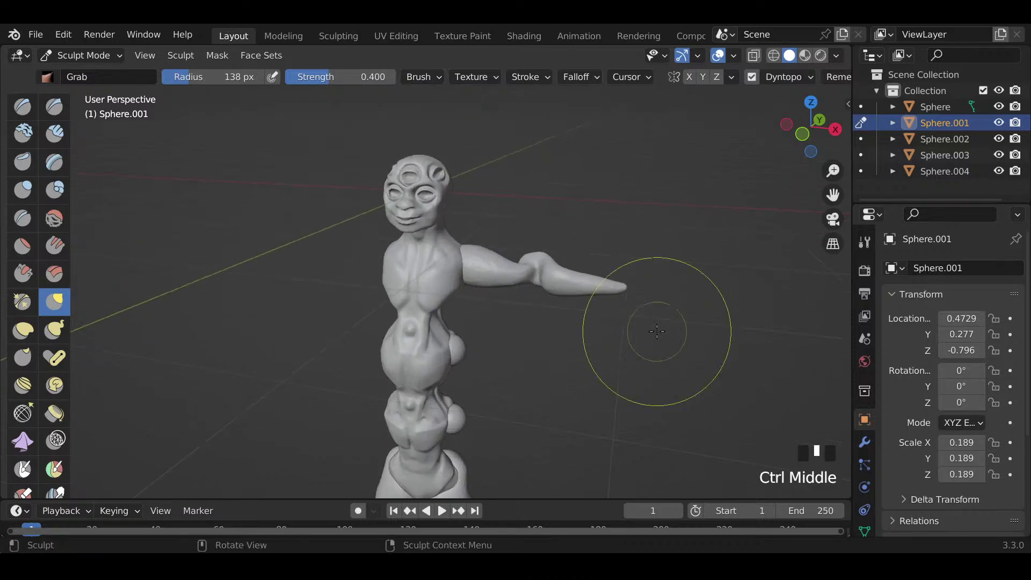
pyautogui.press('Tab')
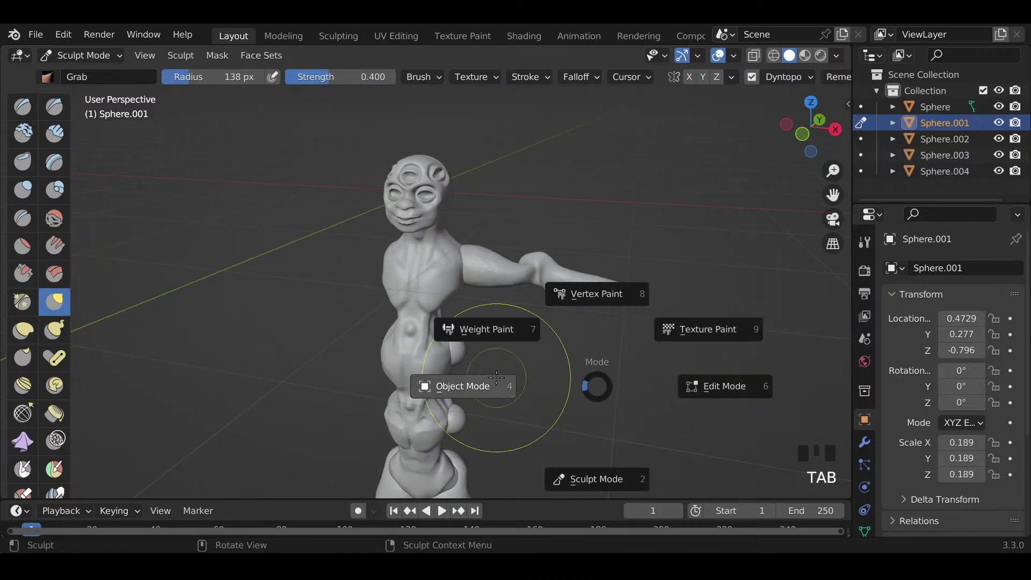
pyautogui.click(456, 355)
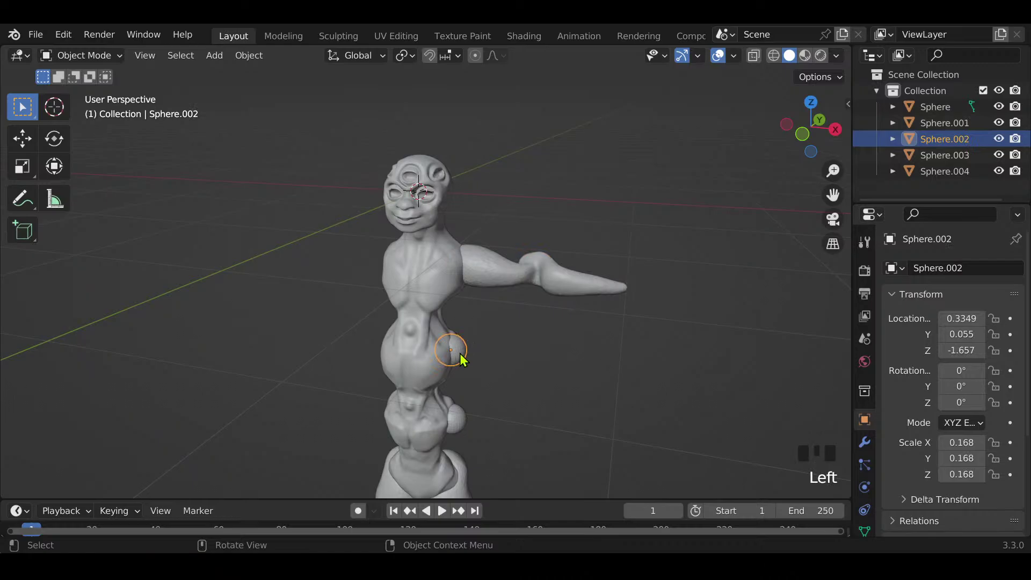
pyautogui.press('Delete')
pyautogui.click(457, 419)
pyautogui.press('Delete')
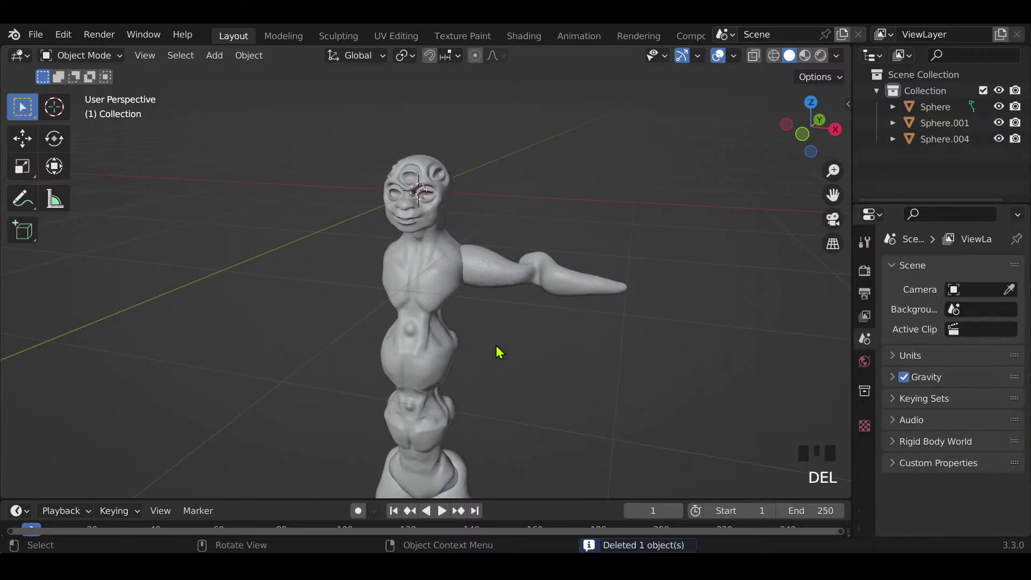
# Step: Duplicate the uppermost arm down to the second torso and move the copy forward along Y to 0.037 m
pyautogui.click(512, 289)
pyautogui.hotkey('shift', 'd')
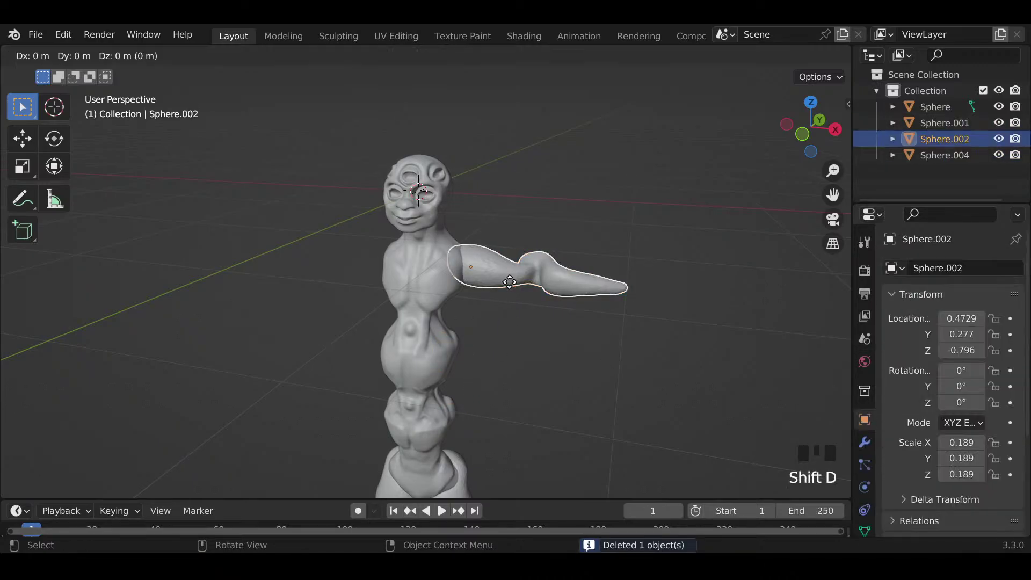
pyautogui.click(494, 380)
pyautogui.moveTo(495, 380); pyautogui.dragTo(457, 331, button='middle')
pyautogui.press('g')
pyautogui.press('y')
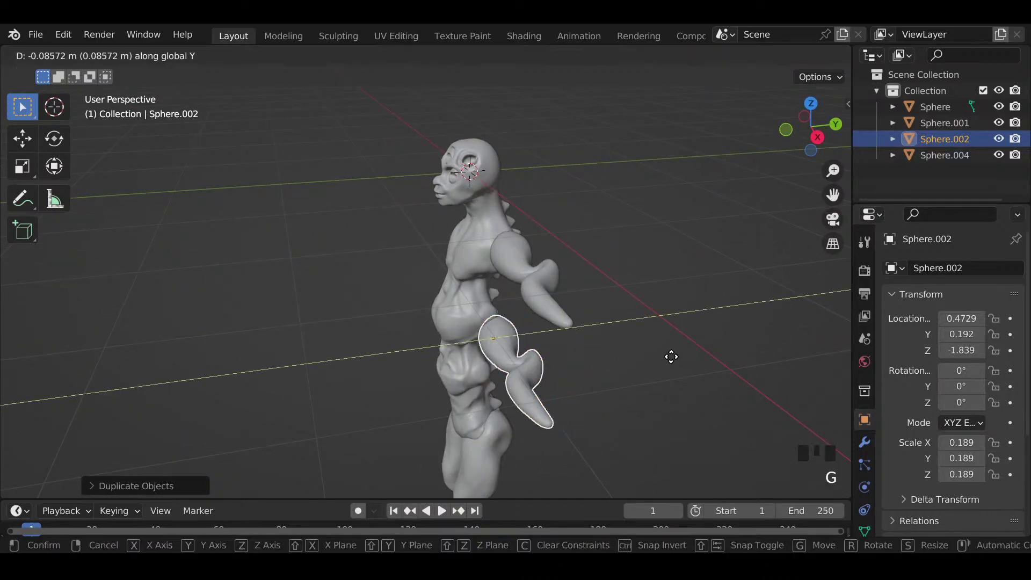
pyautogui.click(664, 378)
# Step: Scale the second torso's arm down to 0.161 and raise it along Z to -1.724 m
pyautogui.press('s')
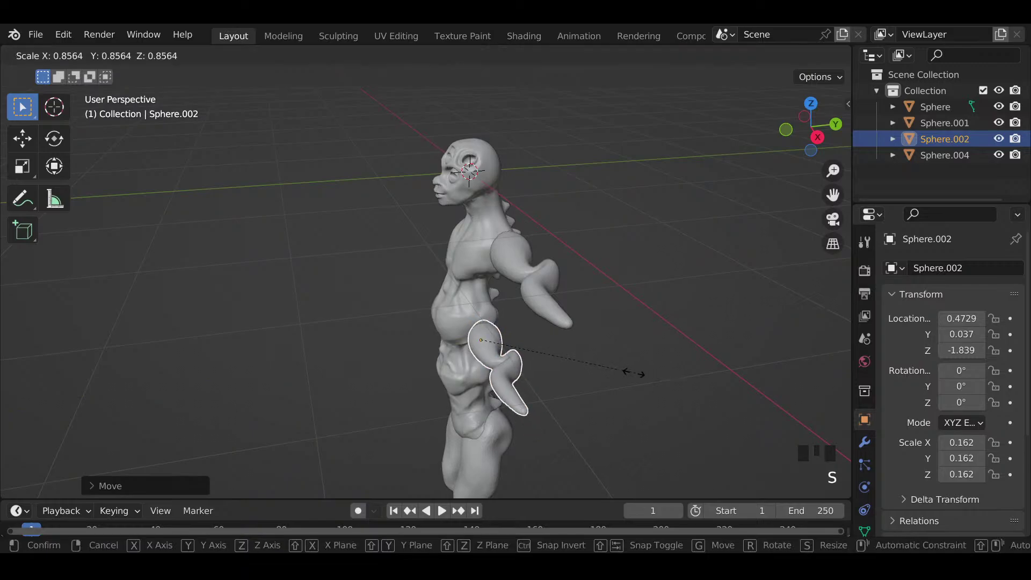
pyautogui.click(632, 375)
pyautogui.press('g')
pyautogui.press('z')
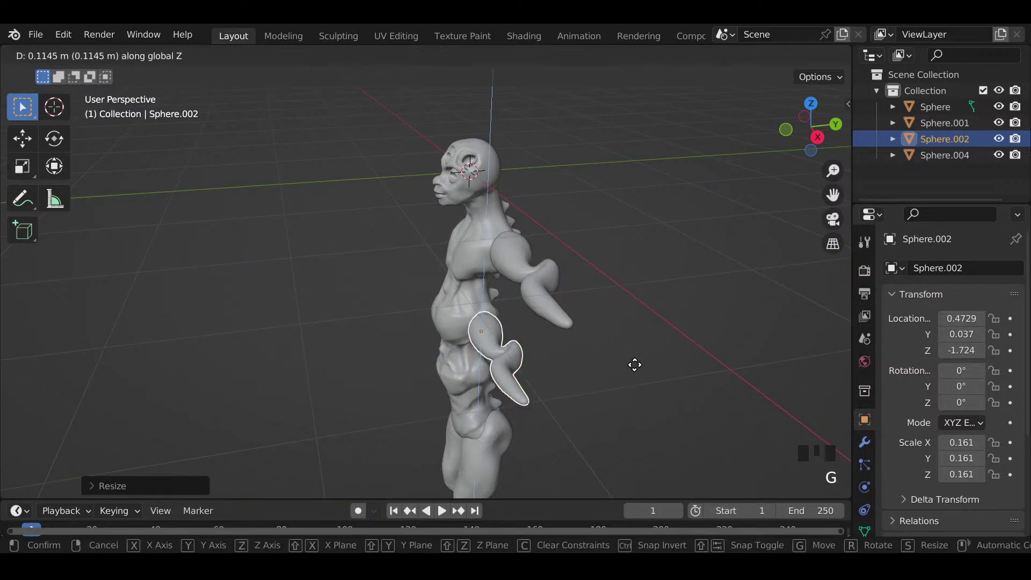
pyautogui.click(635, 366)
# Step: Duplicate the second arm straight down to the third torso at Z -2.516 m and scale the copy to 0.123
pyautogui.moveTo(635, 366); pyautogui.dragTo(717, 331, button='middle')
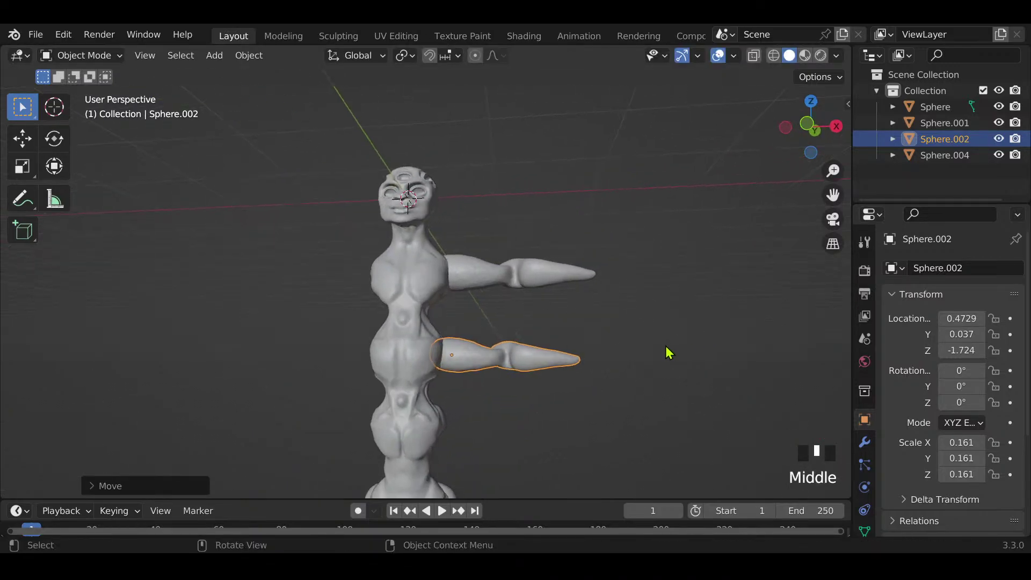
pyautogui.hotkey('shift', 'd')
pyautogui.press('z')
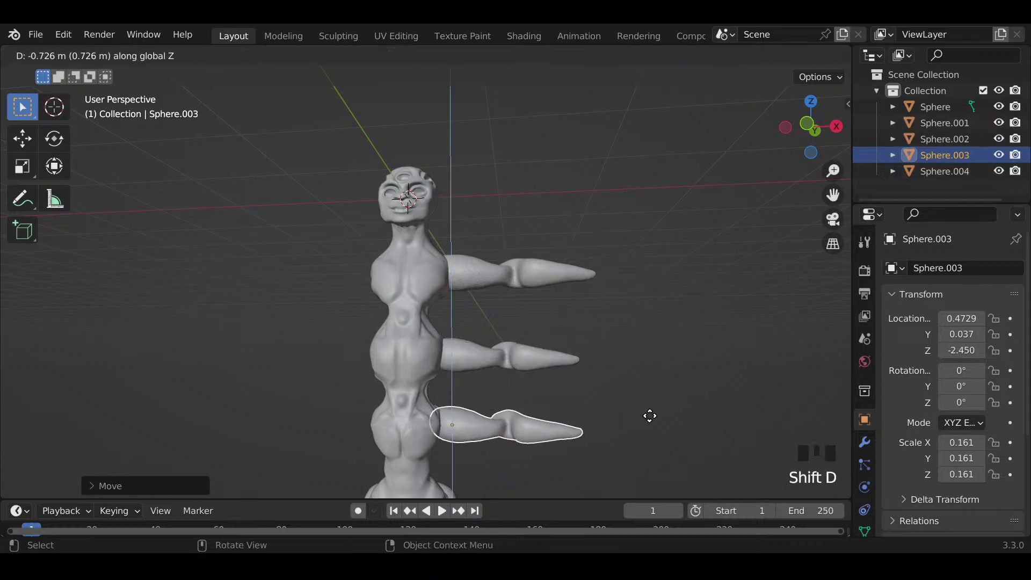
pyautogui.click(651, 421)
pyautogui.press('s')
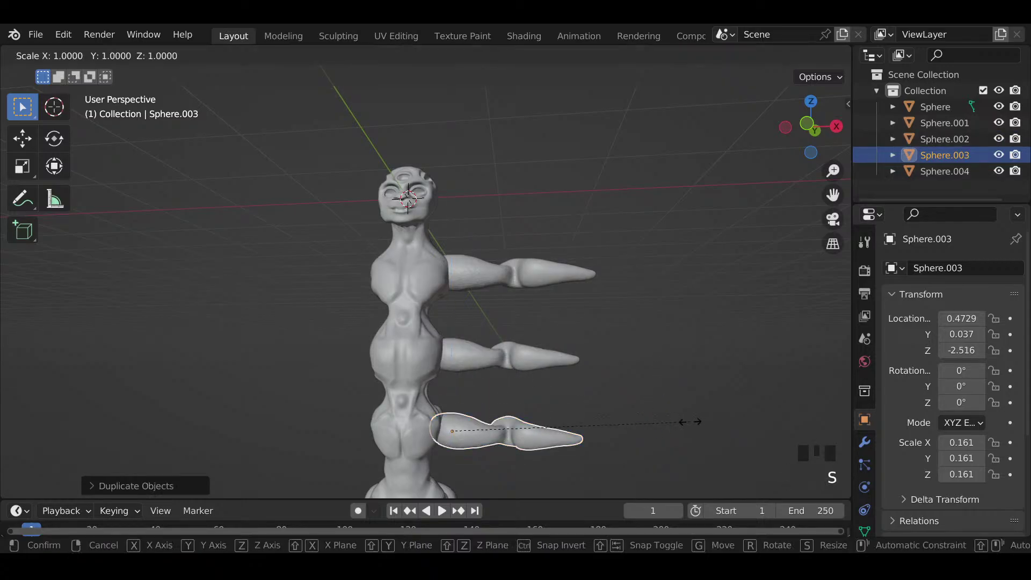
pyautogui.click(638, 421)
# Step: Raise the lowest arm to Z -2.459 m and move it inward along X to 0.4018 m
pyautogui.moveTo(637, 421); pyautogui.dragTo(475, 460, button='middle')
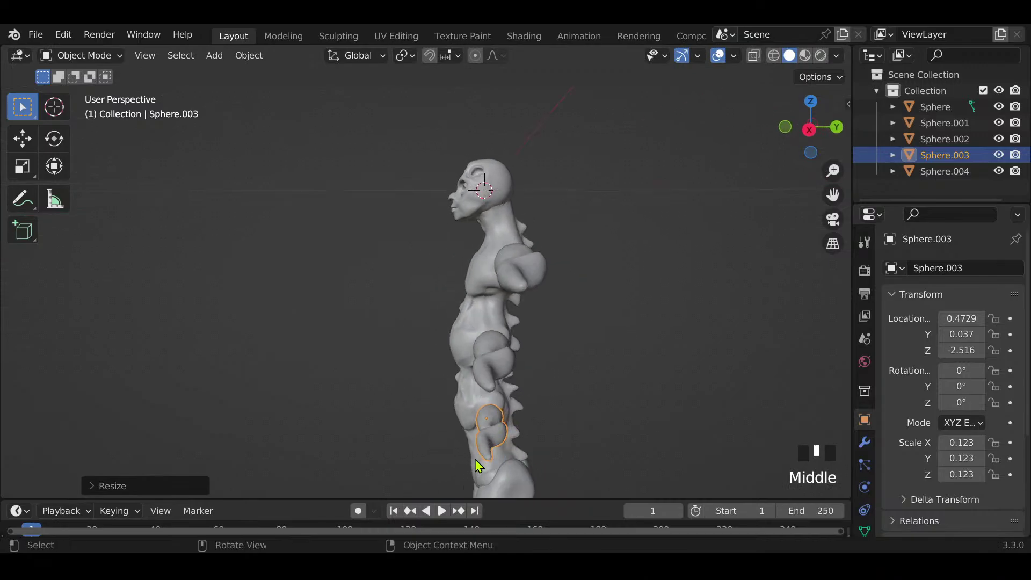
pyautogui.press('g')
pyautogui.press('z')
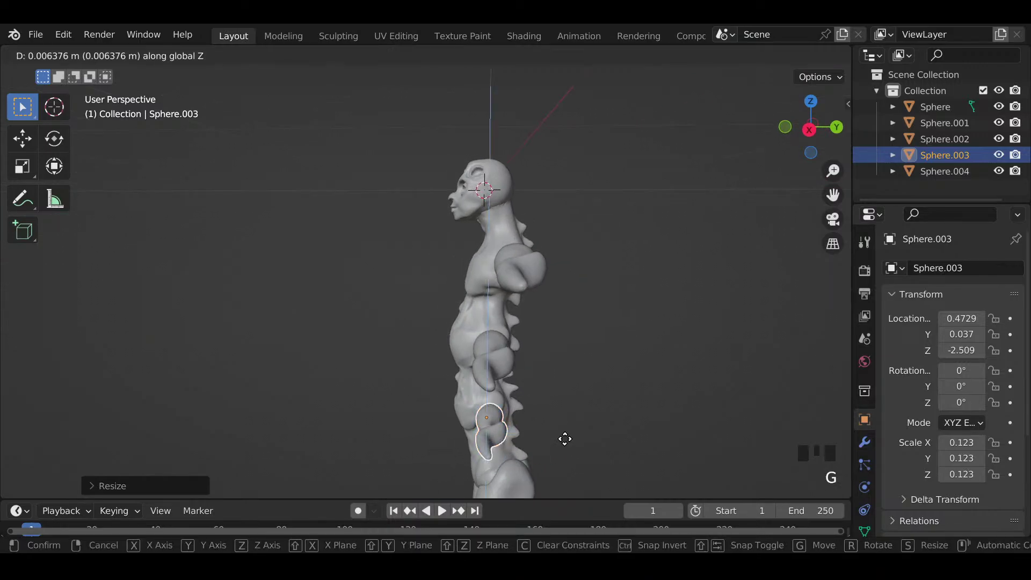
pyautogui.click(597, 432)
pyautogui.moveTo(600, 431); pyautogui.dragTo(708, 430, button='middle')
pyautogui.press('g')
pyautogui.press('y')
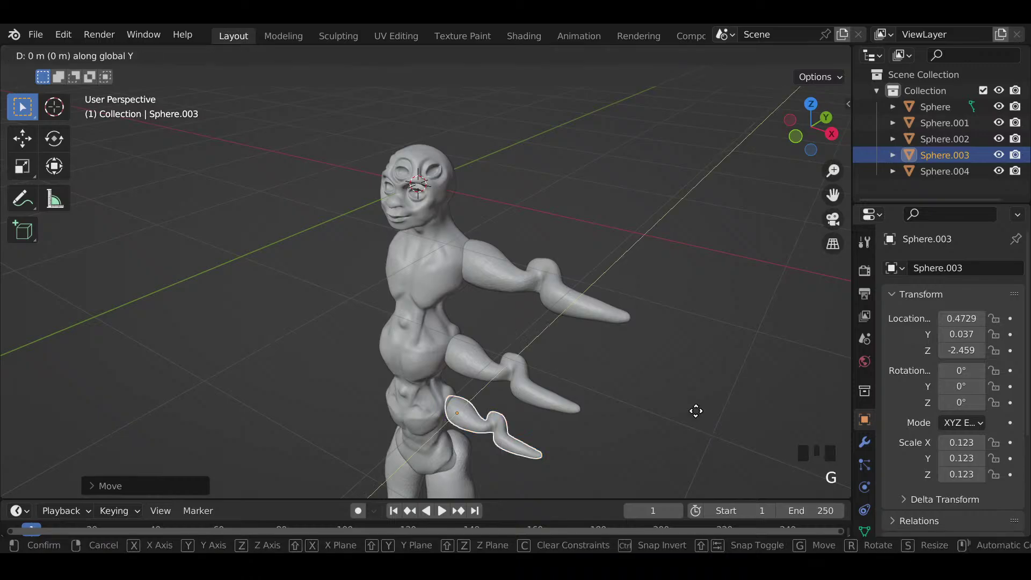
pyautogui.press('x')
pyautogui.click(688, 410)
# Step: Move the lowest arm forward along Y to -0.043 m
pyautogui.moveTo(686, 396); pyautogui.dragTo(638, 326, button='middle')
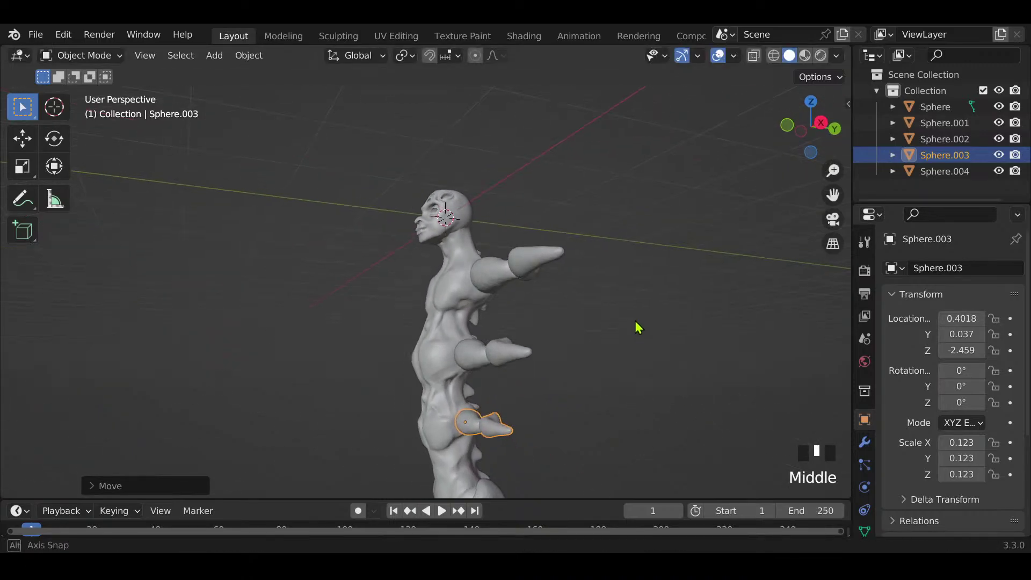
pyautogui.moveTo(654, 372); pyautogui.dragTo(505, 341, button='middle')
pyautogui.press('g')
pyautogui.press('y')
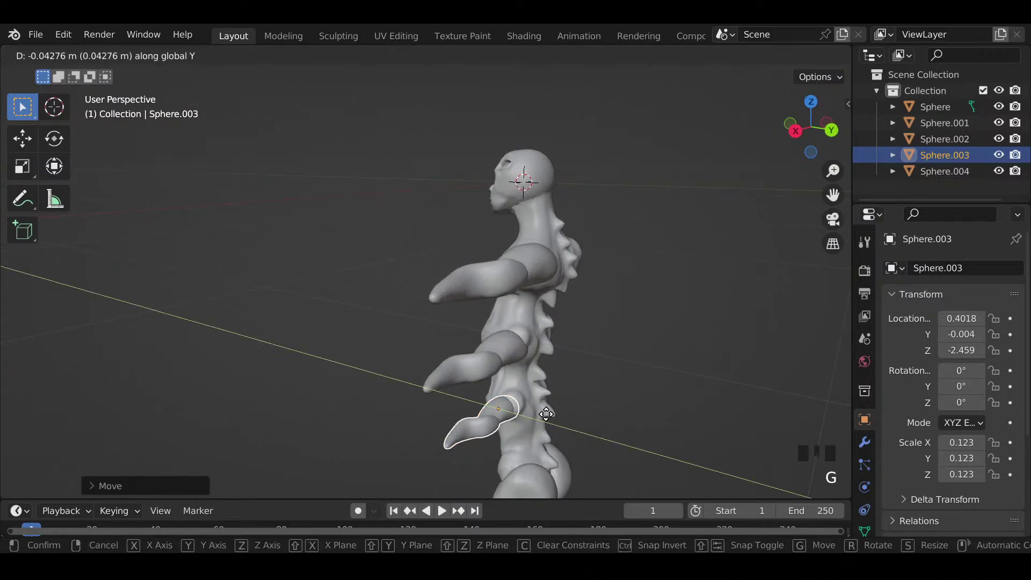
pyautogui.click(545, 422)
# Step: Move the middle arm forward along Y to -0.091 m
pyautogui.click(536, 359)
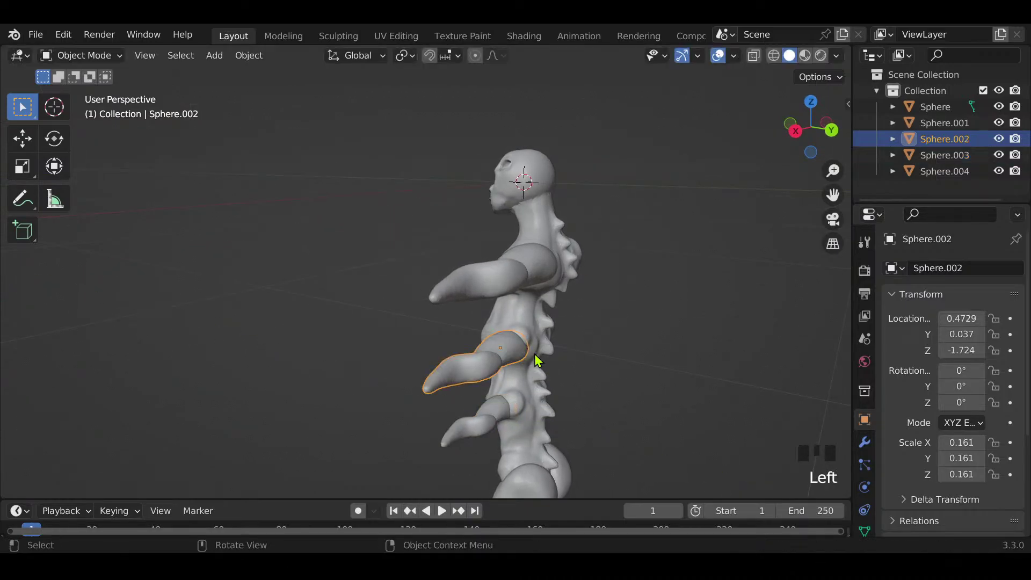
pyautogui.press('g')
pyautogui.press('y')
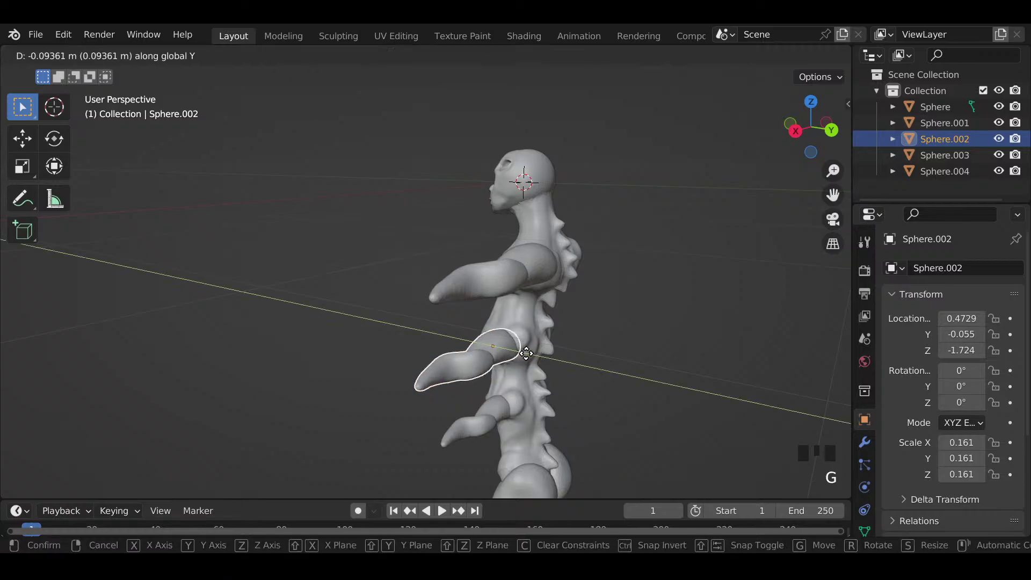
pyautogui.click(540, 297)
# Step: Shift the uppermost arm forward along Y to 0.209 m and scale it down to 0.174
pyautogui.click(529, 274)
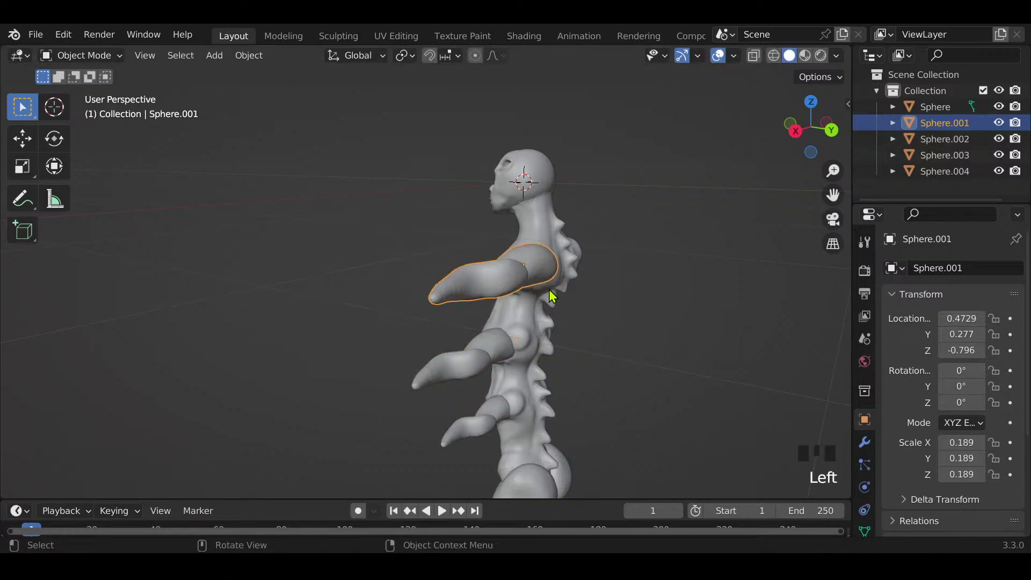
pyautogui.press('g')
pyautogui.press('y')
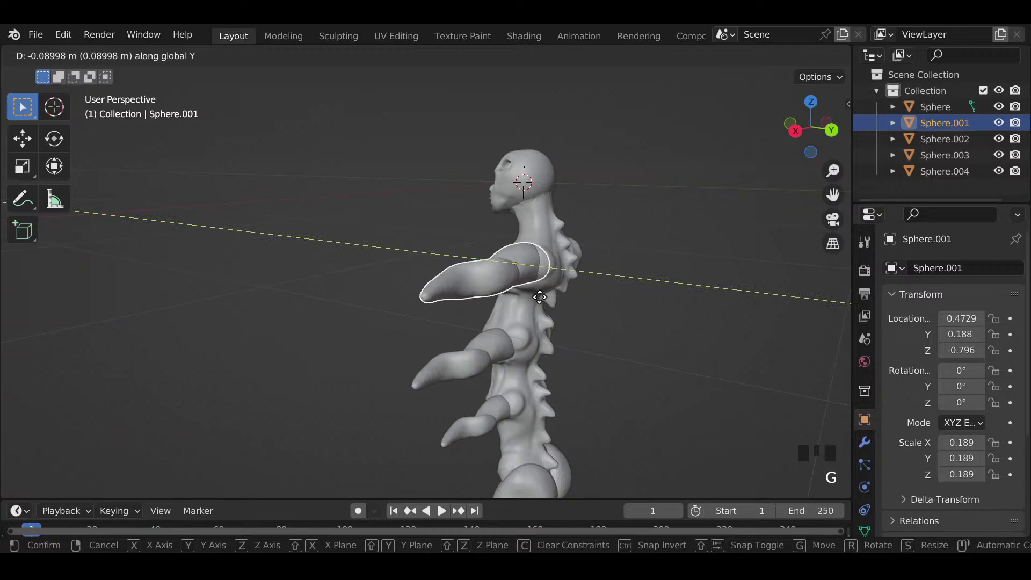
pyautogui.click(541, 301)
pyautogui.press('s')
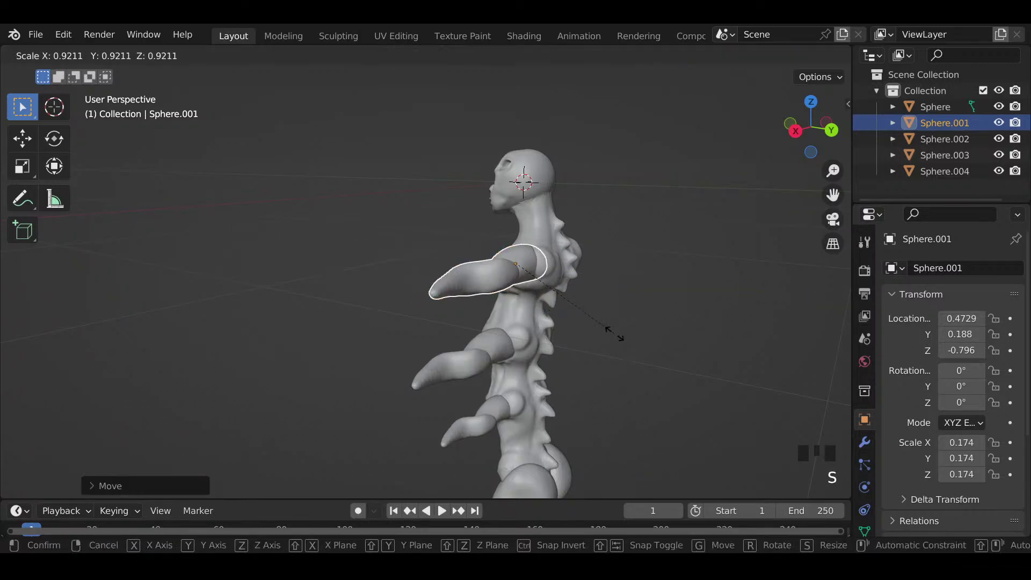
pyautogui.click(615, 337)
pyautogui.press('g')
pyautogui.press('y')
pyautogui.click(617, 341)
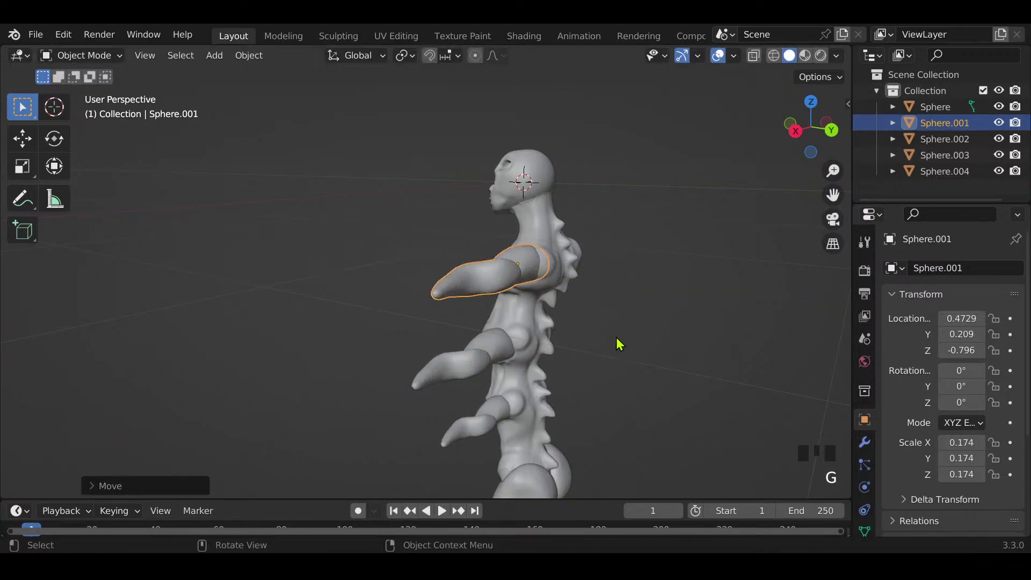
# Step: Move the middle arm back along Y to -0.049 m so it lines up with its shoulder
pyautogui.moveTo(617, 350); pyautogui.dragTo(402, 380, button='middle')
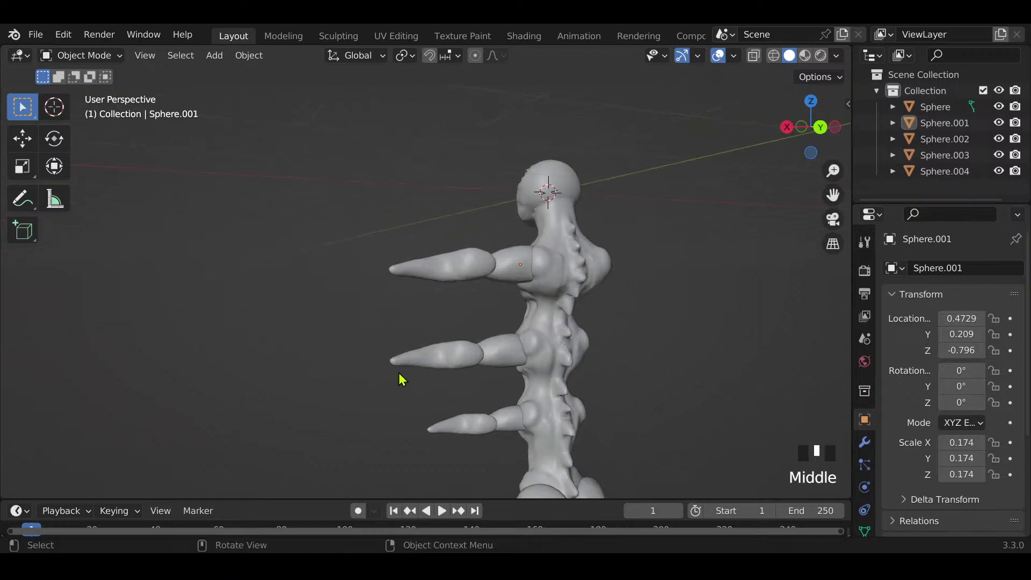
pyautogui.click(508, 353)
pyautogui.moveTo(508, 354); pyautogui.dragTo(599, 398, button='middle')
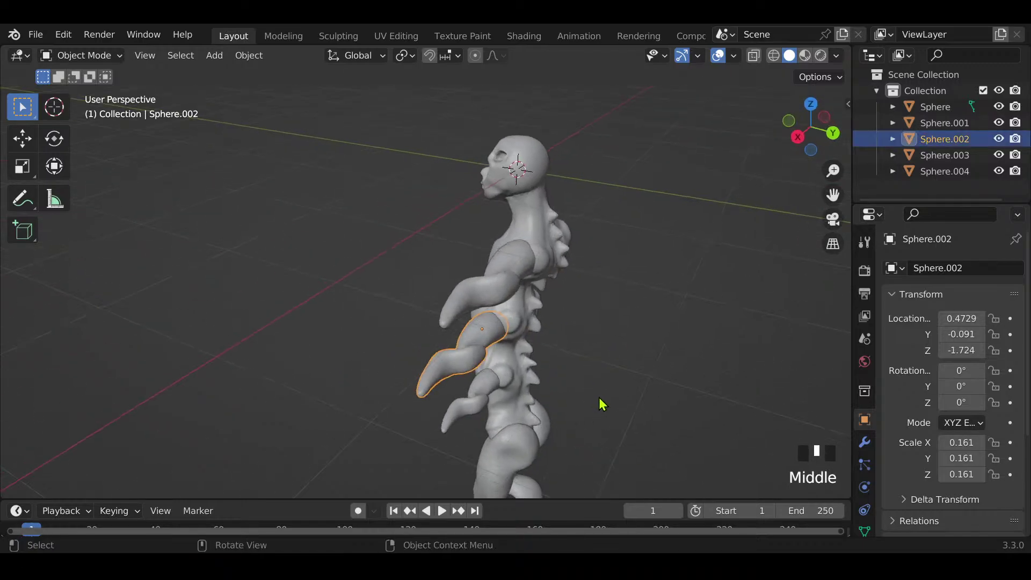
pyautogui.press('g')
pyautogui.click(599, 398)
pyautogui.press('g')
pyautogui.press('y')
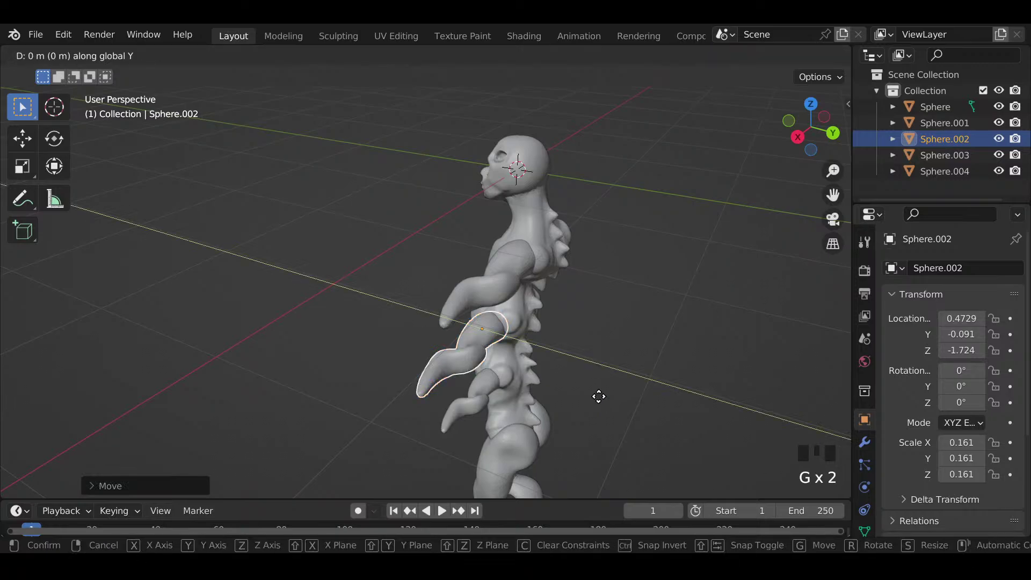
pyautogui.click(601, 400)
# Step: Move the lowest arm back along Y to -0.001 m so it lines up with its shoulder
pyautogui.moveTo(605, 407); pyautogui.dragTo(510, 417, button='middle')
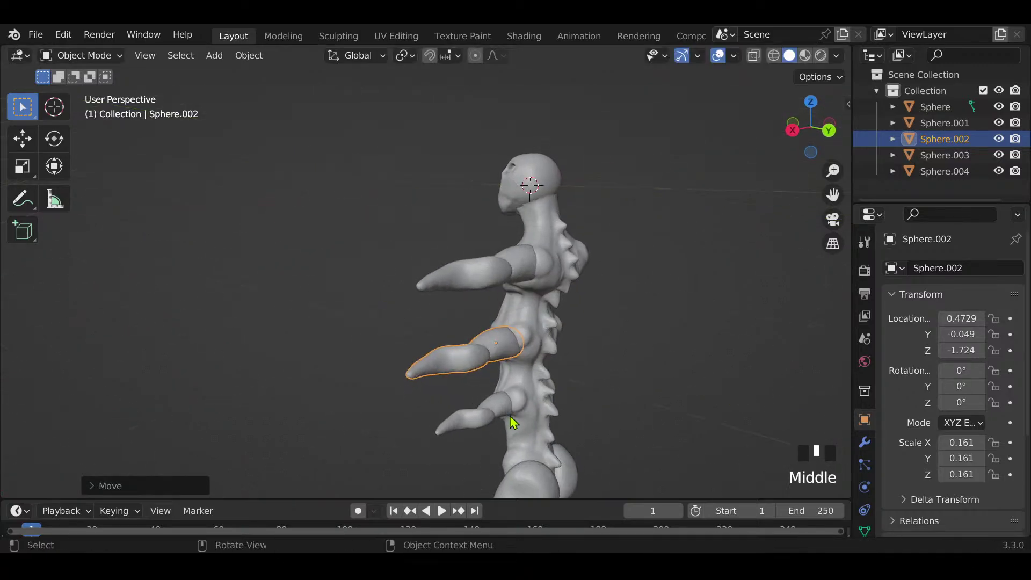
pyautogui.click(496, 407)
pyautogui.press('g')
pyautogui.press('y')
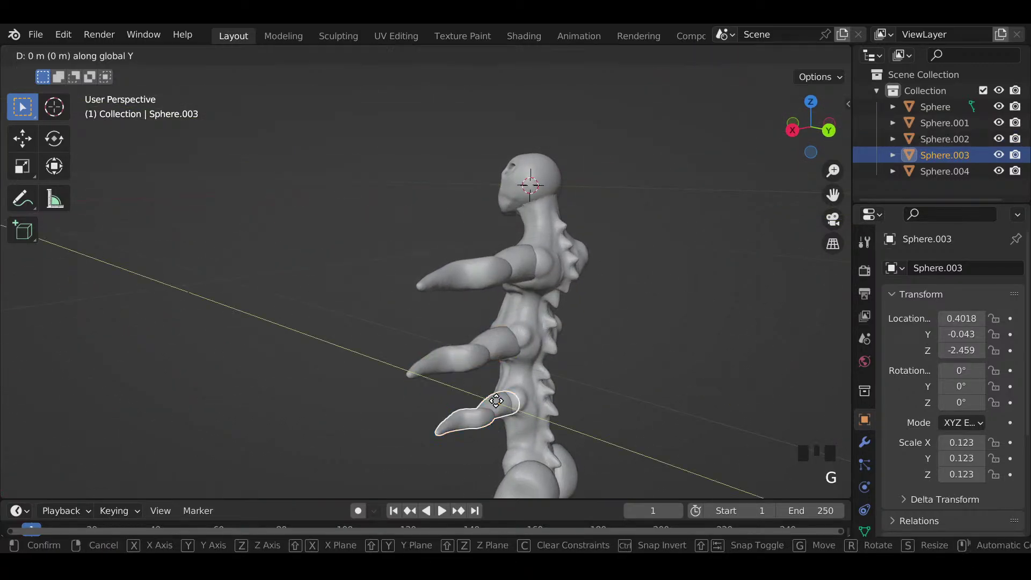
pyautogui.click(499, 403)
pyautogui.click(708, 379)
# Step: Add a Mirror modifier on the X axis to the uppermost arm, using the creature's body as the mirror object
pyautogui.moveTo(708, 379); pyautogui.dragTo(601, 363, button='middle')
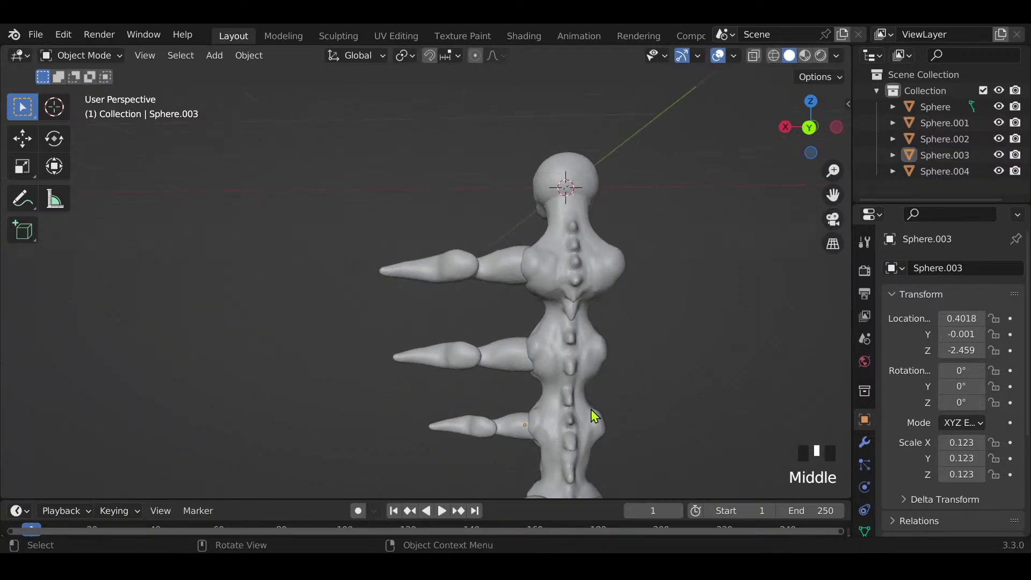
pyautogui.keyDown('shift'); pyautogui.moveTo(591, 456); pyautogui.dragTo(288, 382, button='middle'); pyautogui.keyUp('shift')
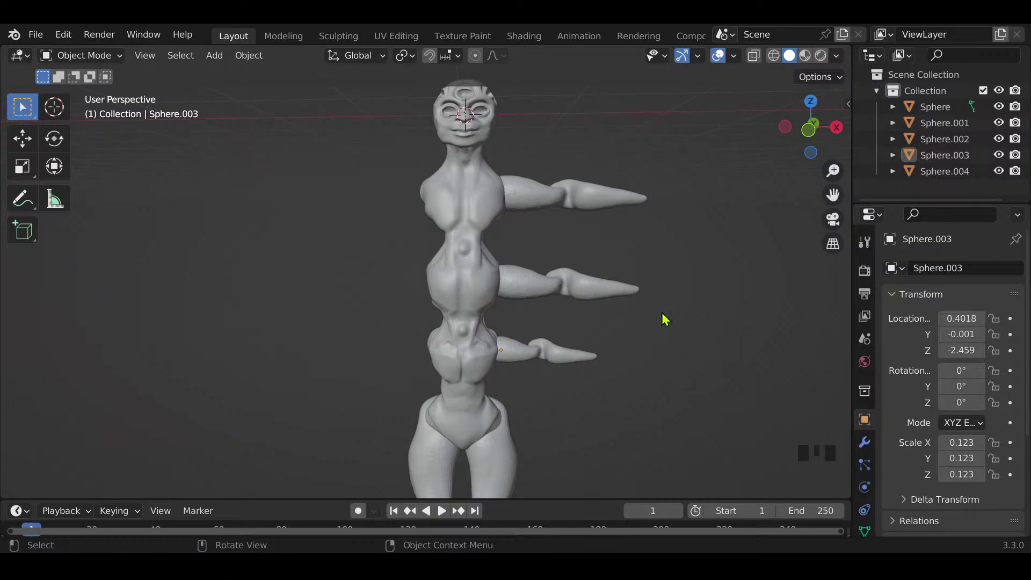
pyautogui.click(603, 203)
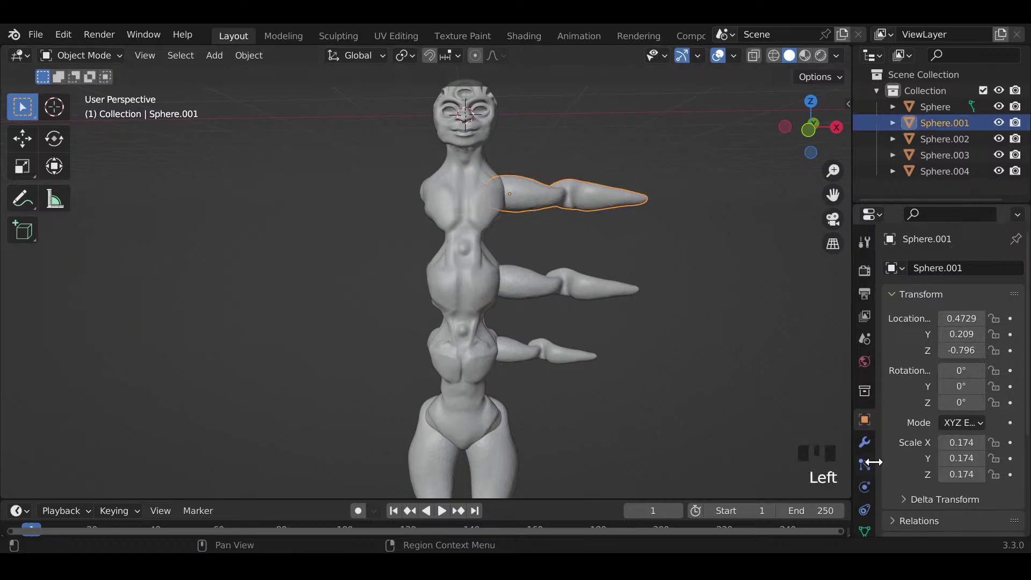
pyautogui.click(866, 443)
pyautogui.click(925, 272)
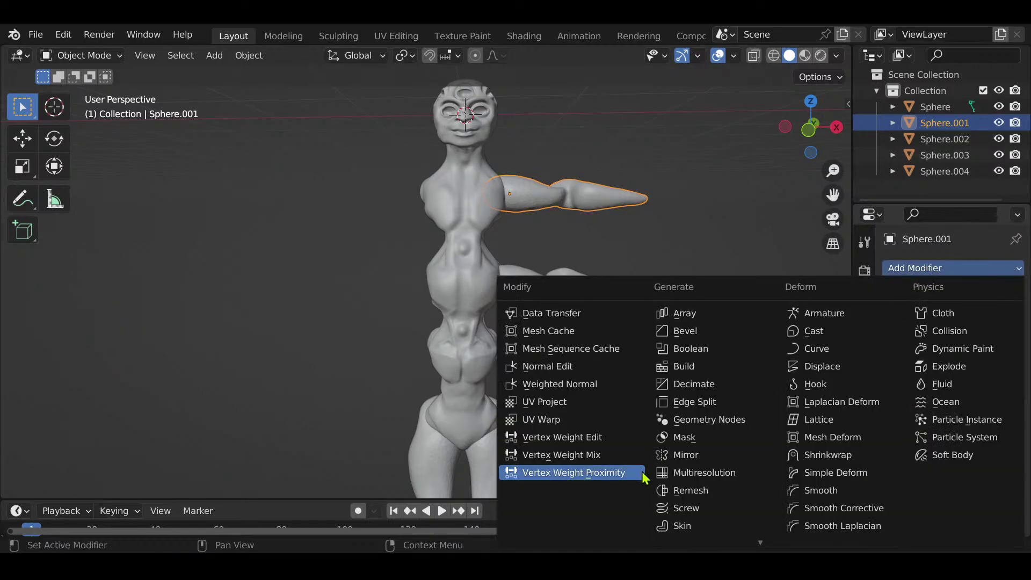
pyautogui.click(708, 455)
pyautogui.click(993, 379)
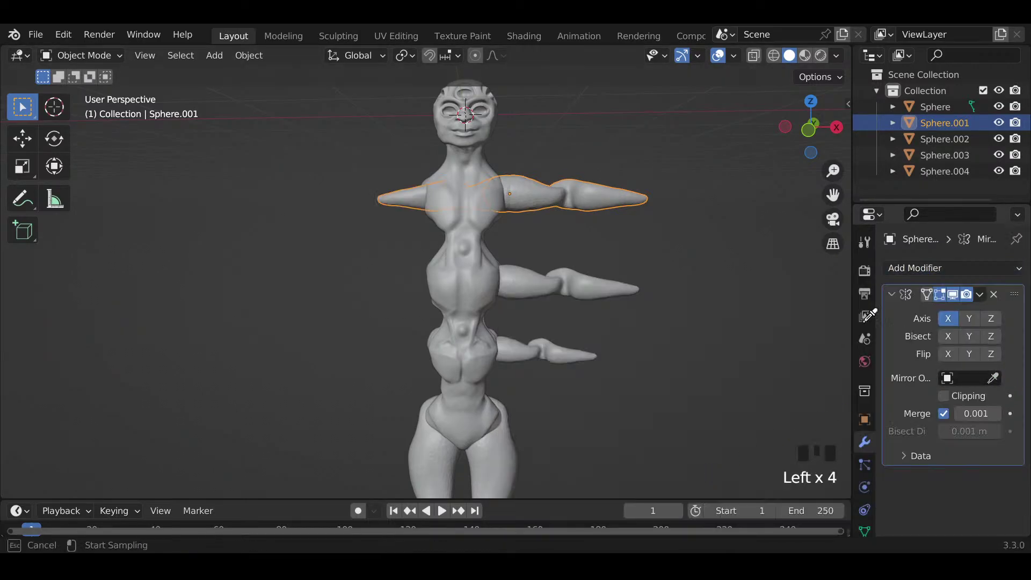
pyautogui.click(452, 267)
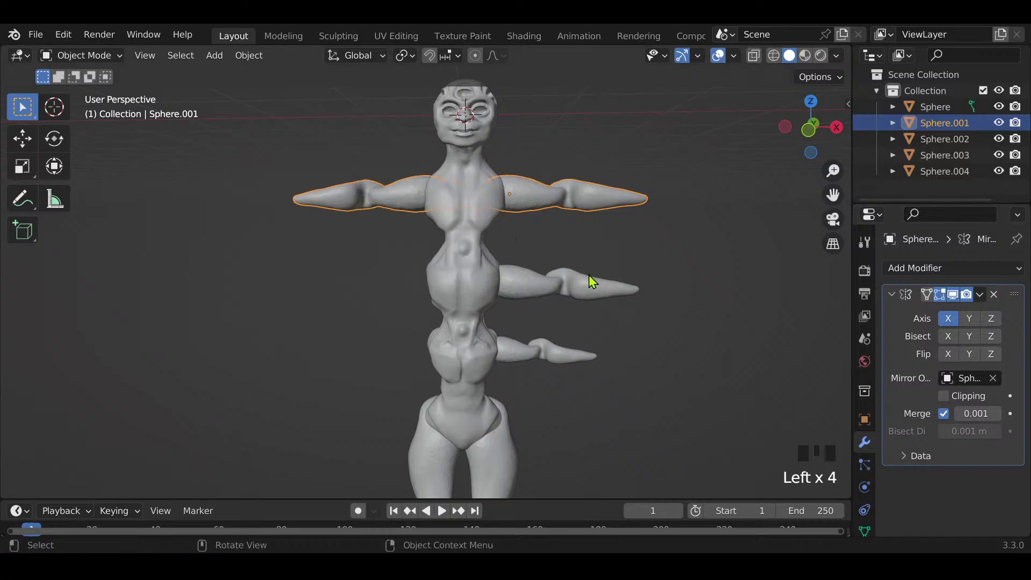
# Step: Copy the uppermost arm's Mirror modifier to the middle and lowest arms
pyautogui.click(549, 347)
pyautogui.keyDown('shift'); pyautogui.click(559, 274); pyautogui.keyUp('shift')
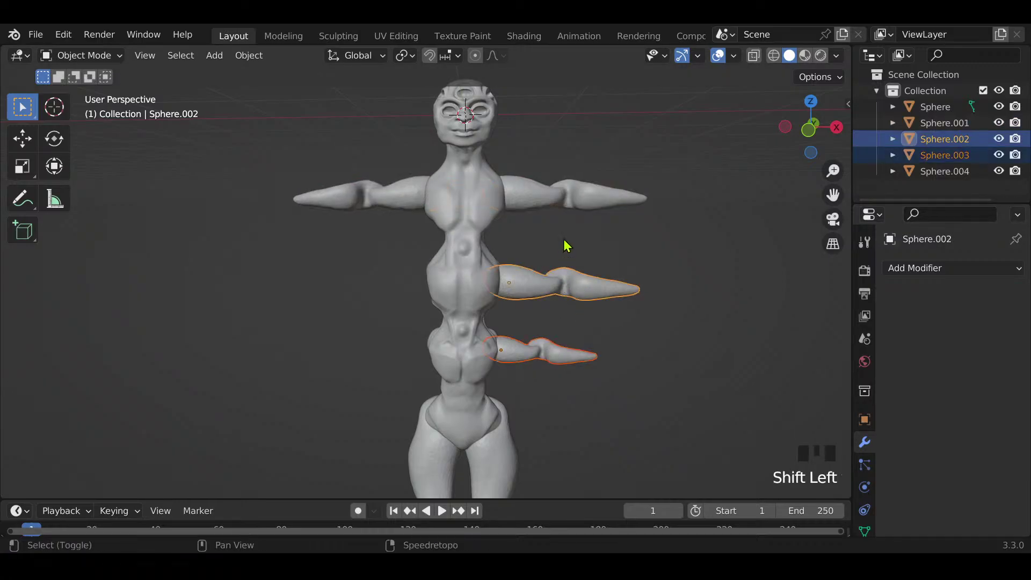
pyautogui.keyDown('shift'); pyautogui.click(573, 205); pyautogui.keyUp('shift')
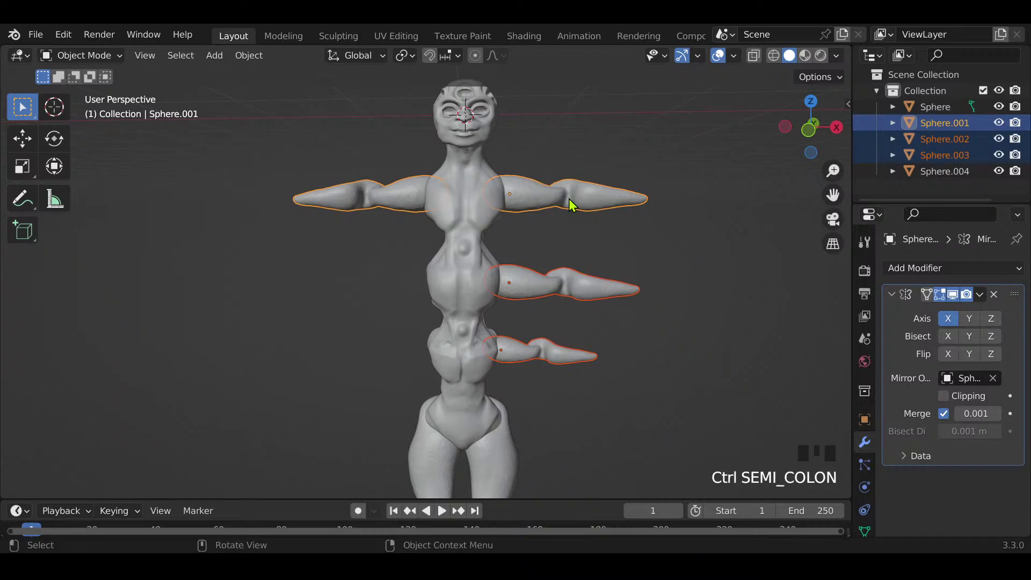
pyautogui.hotkey('ctrl', 'l')
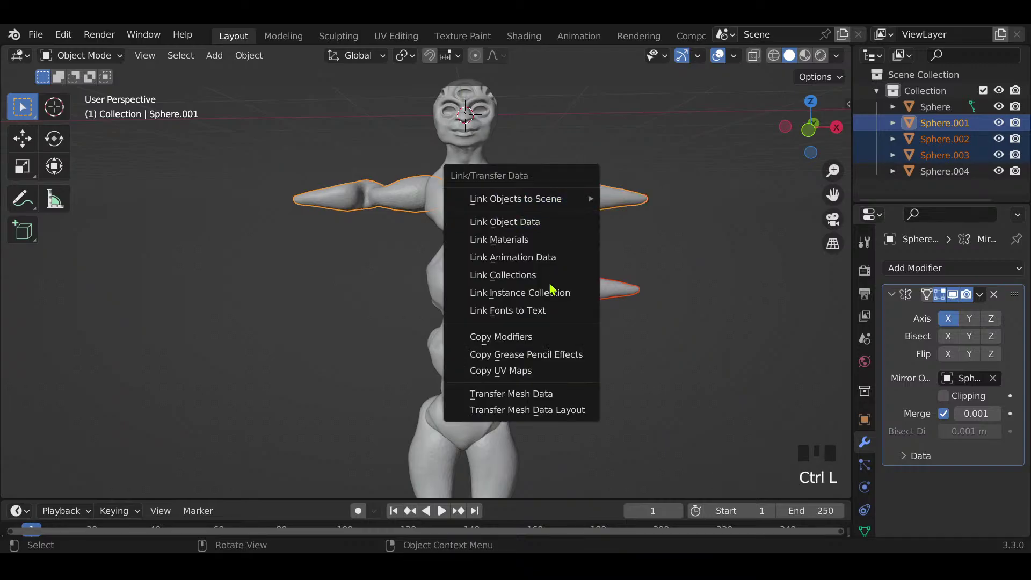
pyautogui.click(526, 337)
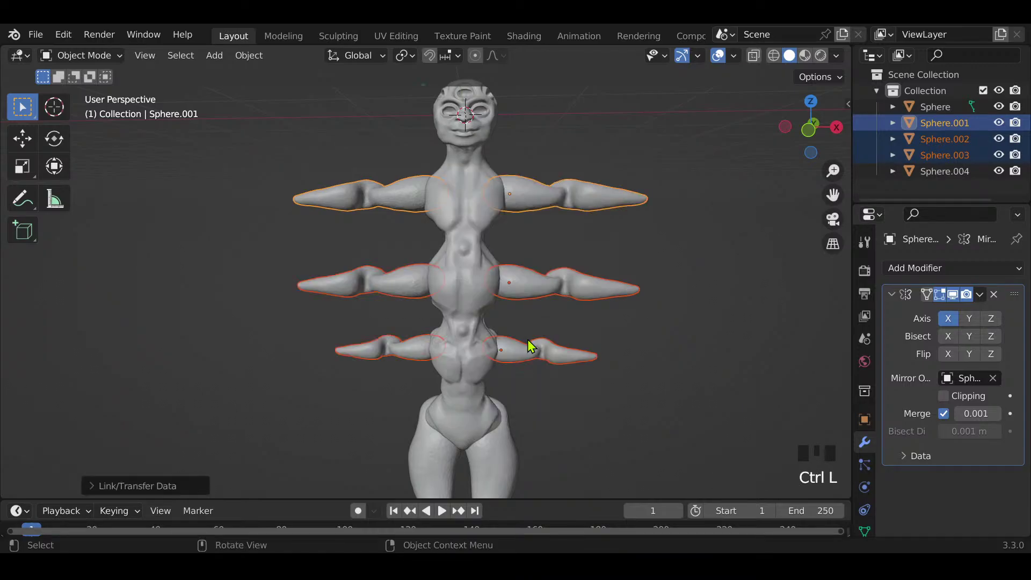
pyautogui.click(675, 349)
# Step: Examine the mirrored arm pairs on the whole creature from the front and back
pyautogui.moveTo(676, 350); pyautogui.dragTo(675, 329, button='middle')
pyautogui.scroll(2, 675, 330)
pyautogui.scroll(-1, 670, 329)
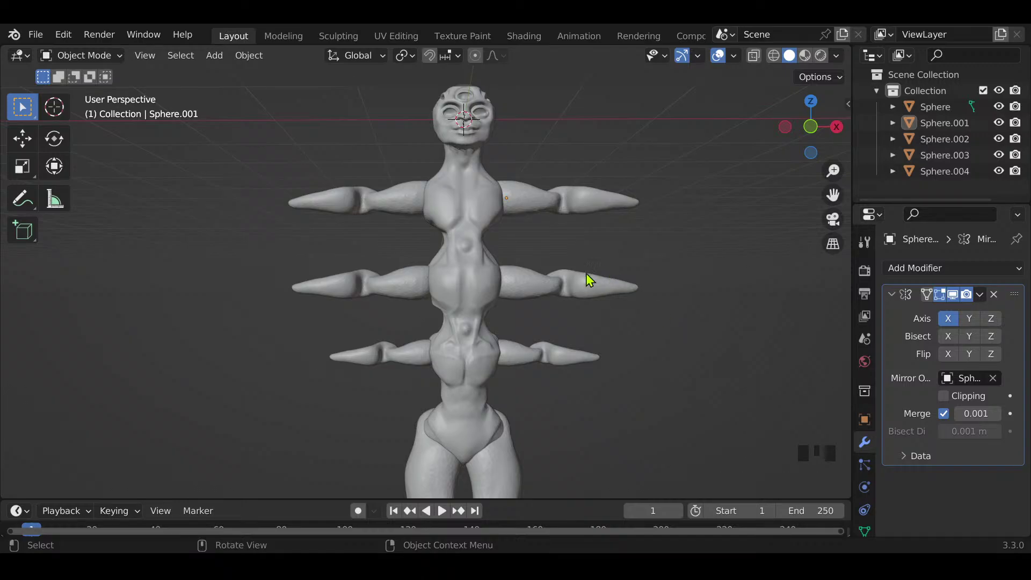
pyautogui.keyDown('shift'); pyautogui.moveTo(518, 350); pyautogui.dragTo(182, 348, button='middle'); pyautogui.keyUp('shift')
pyautogui.scroll(-3, 517, 326)
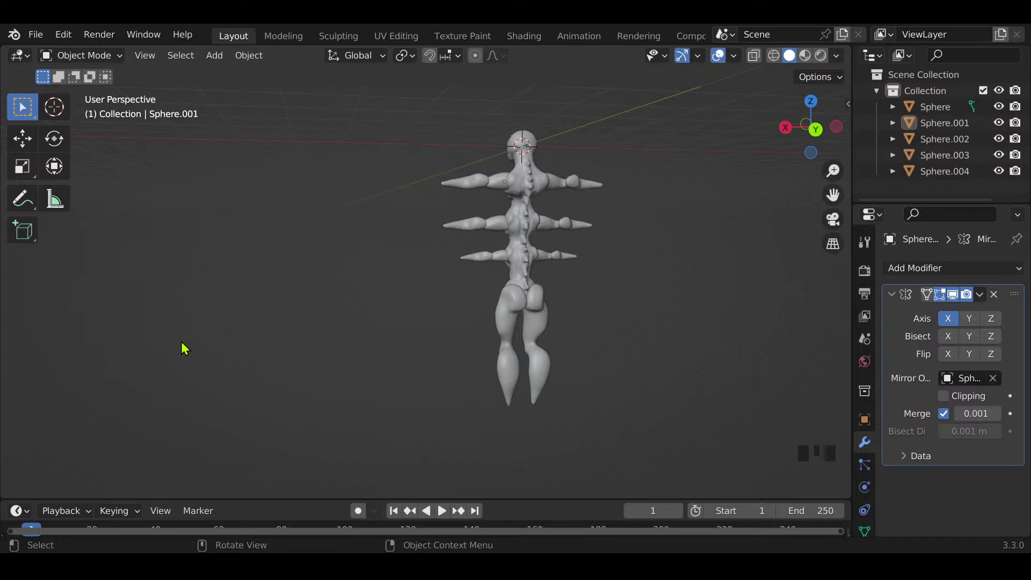
pyautogui.moveTo(184, 349); pyautogui.dragTo(512, 368, button='middle')
pyautogui.keyDown('shift'); pyautogui.moveTo(521, 304); pyautogui.dragTo(521, 315, button='middle'); pyautogui.keyUp('shift')
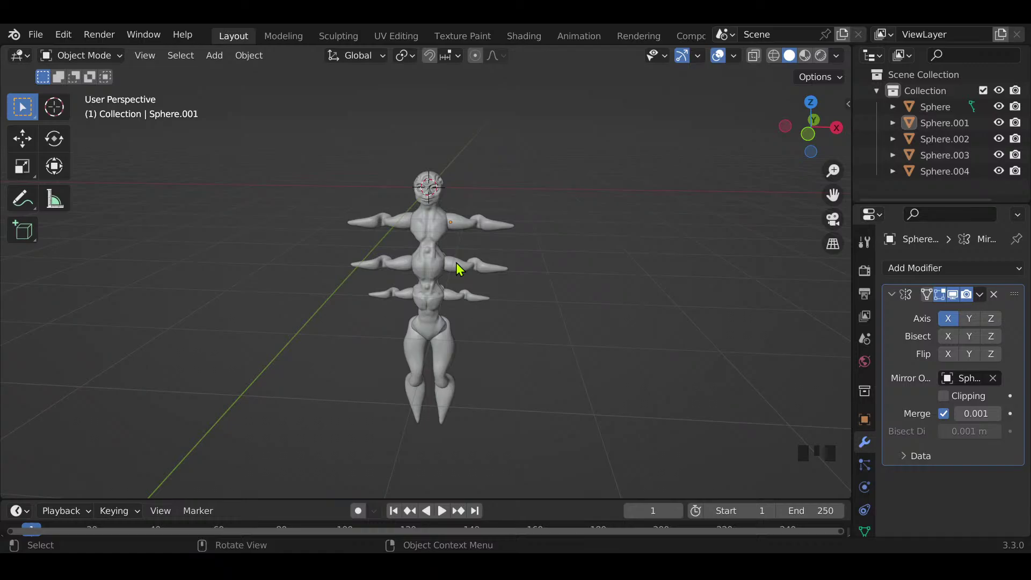
# Step: Shorten all three pairs of arms together by scaling them along X to about 0.74
pyautogui.click(475, 221)
pyautogui.keyDown('shift'); pyautogui.click(467, 263); pyautogui.keyUp('shift')
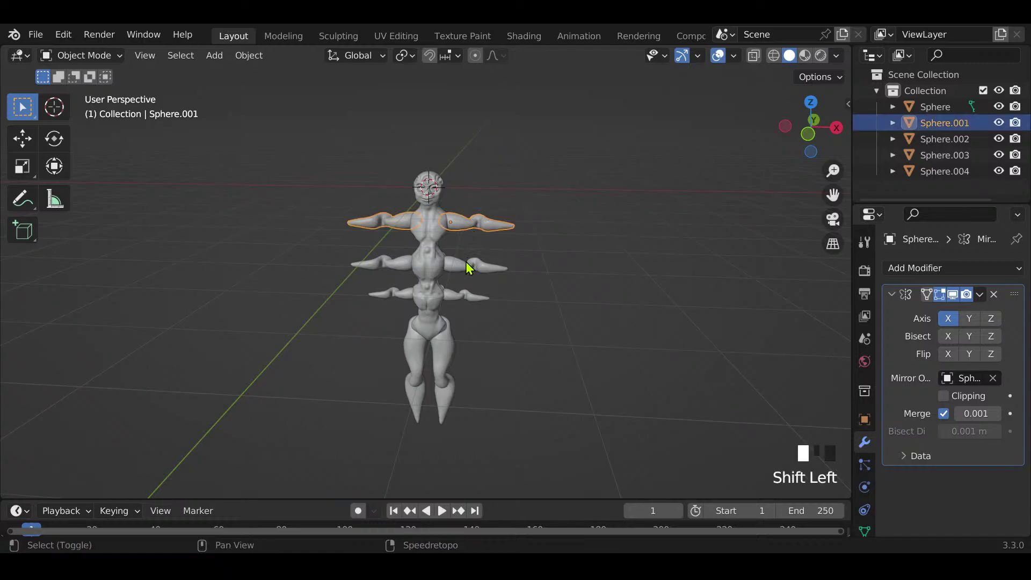
pyautogui.keyDown('shift'); pyautogui.click(475, 299); pyautogui.keyUp('shift')
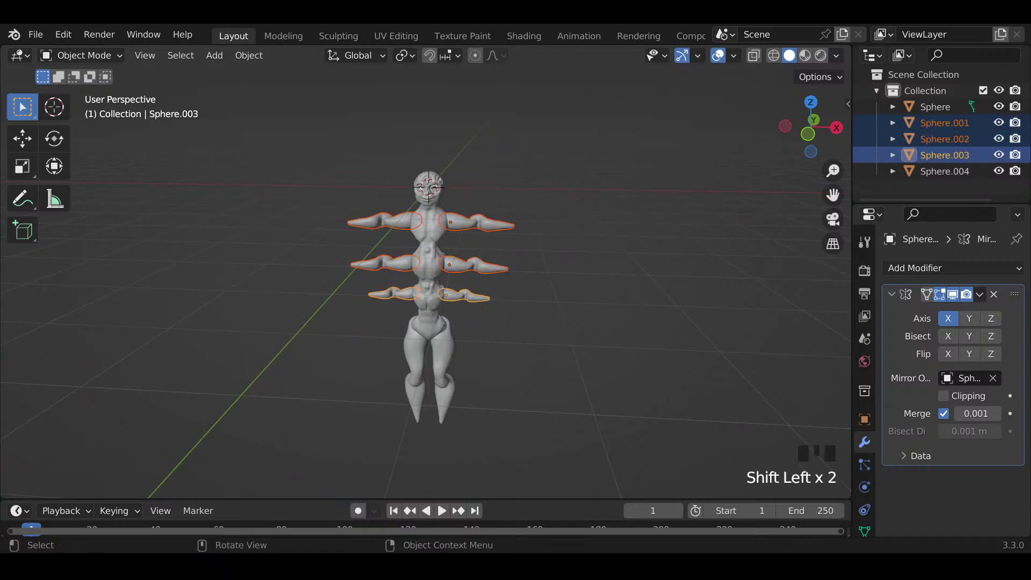
pyautogui.press('s')
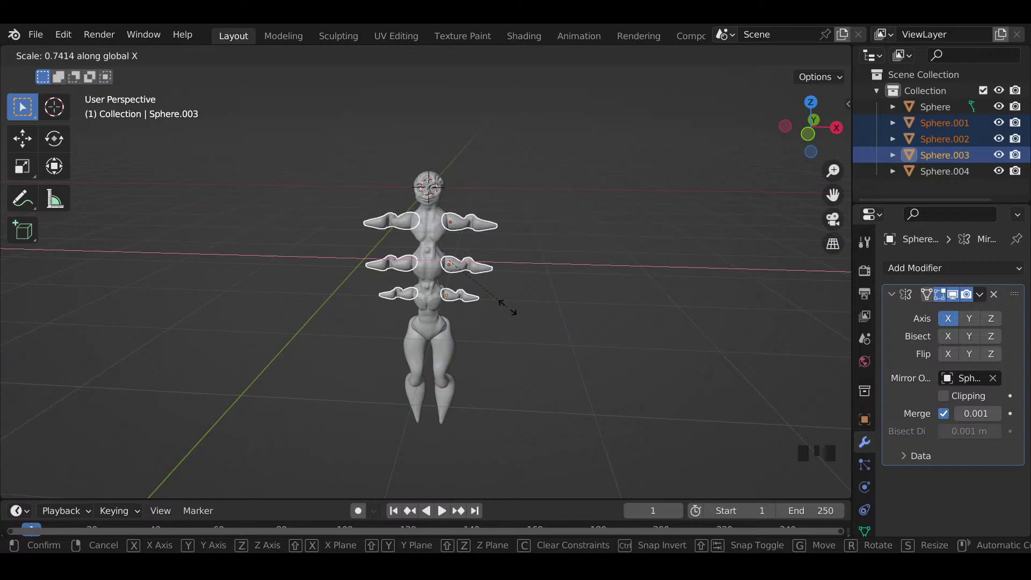
pyautogui.click(507, 308)
pyautogui.click(507, 308)
# Step: Move the middle arms inward along X by about 0.073 m, closer to the torso
pyautogui.moveTo(507, 308)
pyautogui.mouseDown(button='middle')
pyautogui.moveTo(515, 316)
pyautogui.moveTo(513, 303)
pyautogui.mouseUp(button='middle')
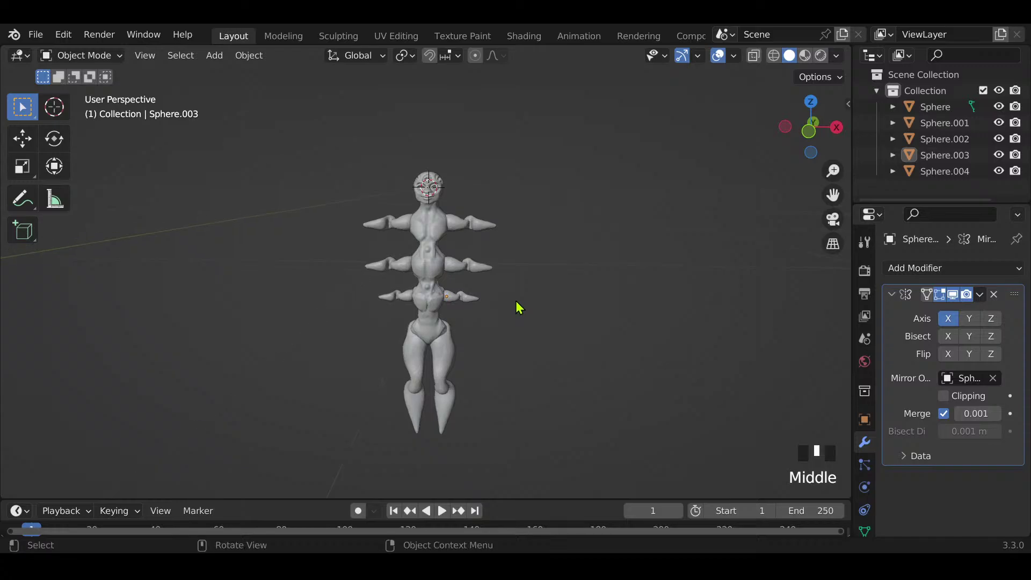
pyautogui.click(469, 261)
pyautogui.press('g')
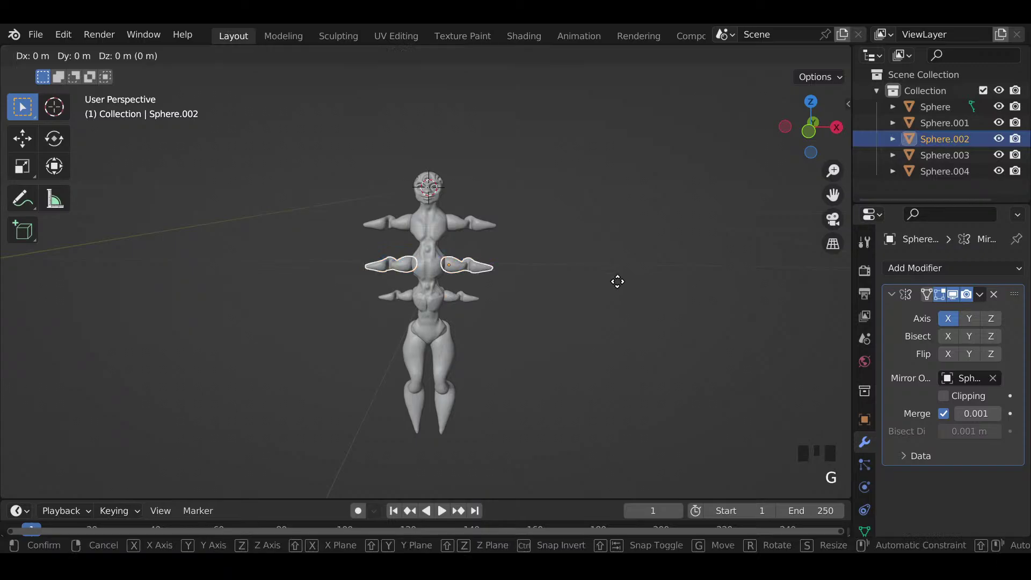
pyautogui.press('x')
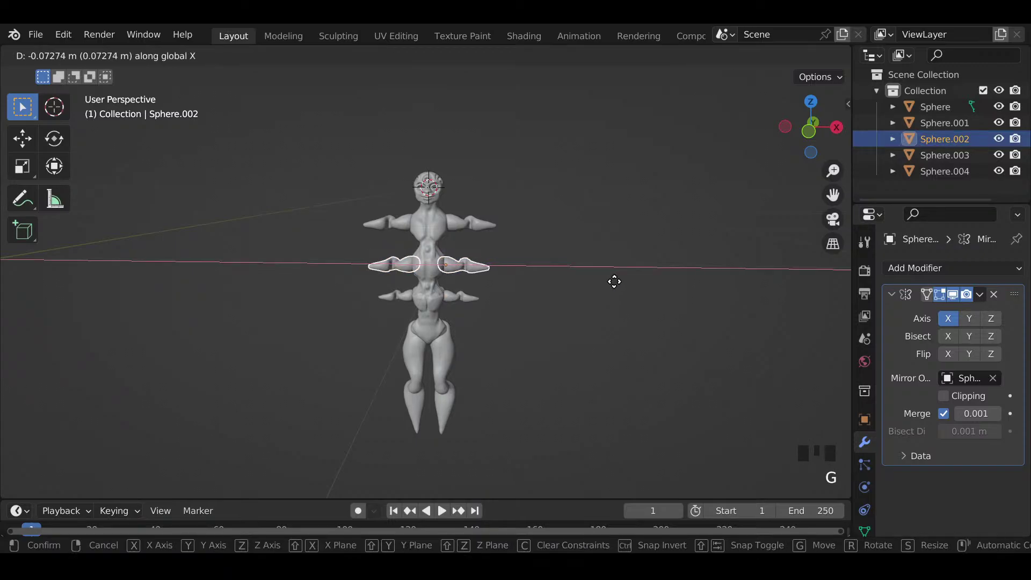
pyautogui.click(614, 282)
pyautogui.click(615, 280)
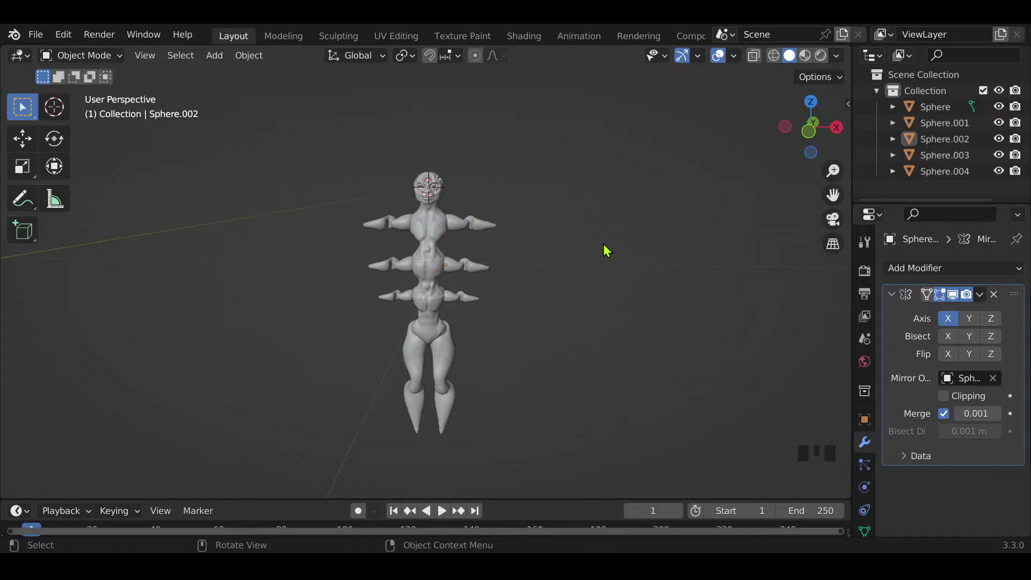
# Step: Add a cube and move it down along Z by about 6.29 m to the feet end of the legs
pyautogui.scroll(3, 559, 215)
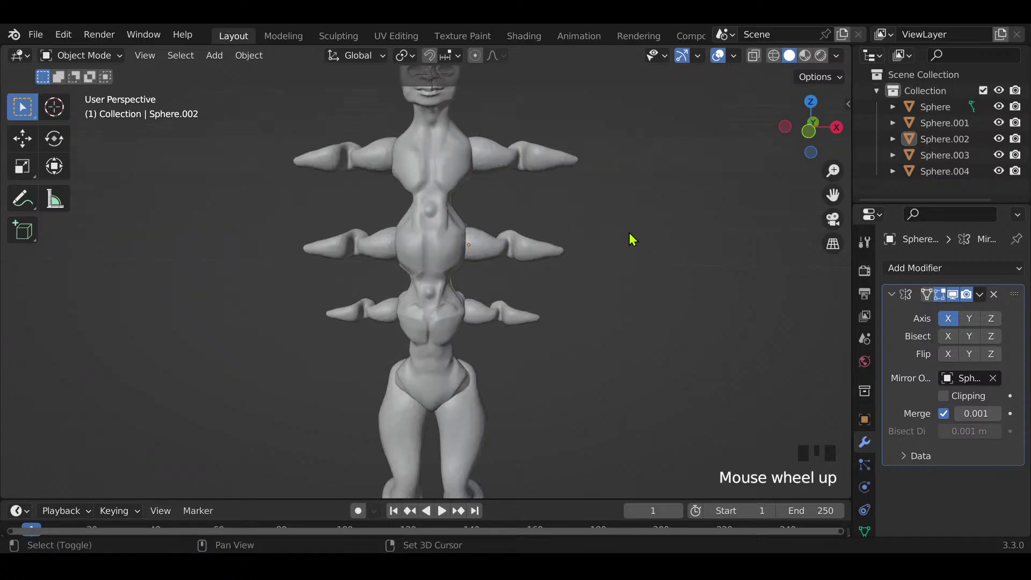
pyautogui.keyDown('shift'); pyautogui.moveTo(631, 239); pyautogui.dragTo(604, 215, button='middle'); pyautogui.keyUp('shift')
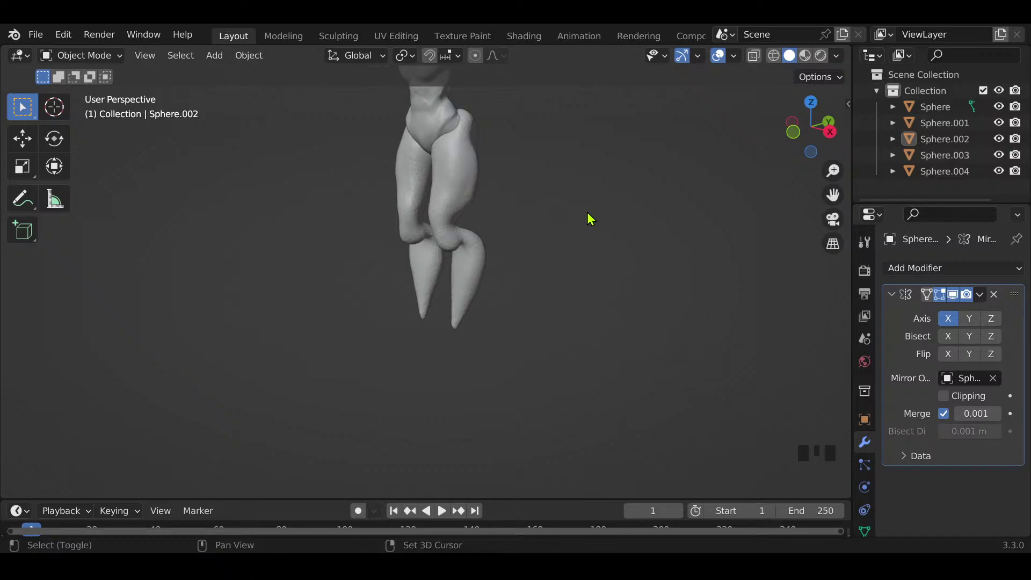
pyautogui.hotkey('shift', 'a')
pyautogui.moveTo(557, 215)
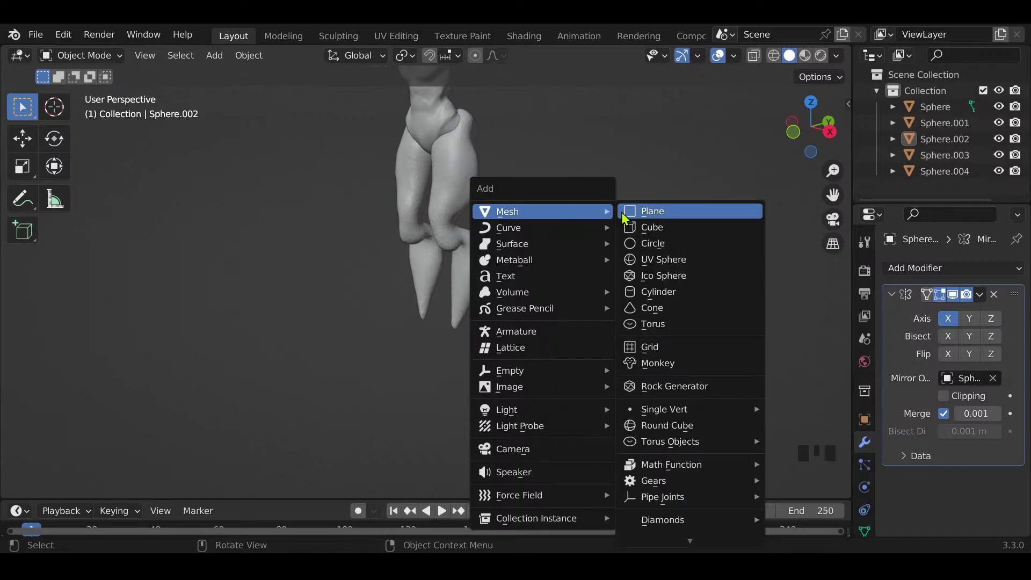
pyautogui.click(644, 228)
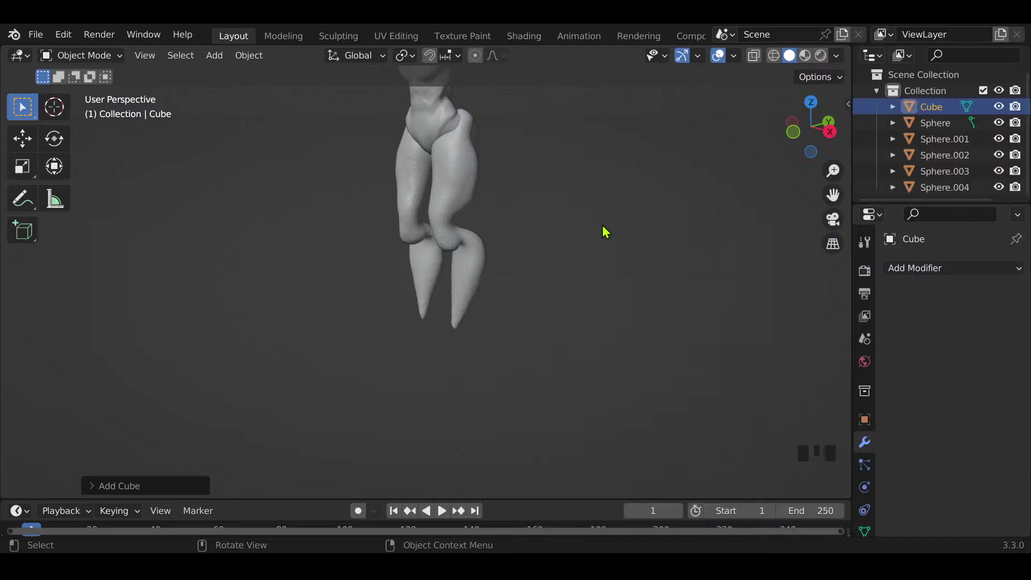
pyautogui.press('g')
pyautogui.press('z')
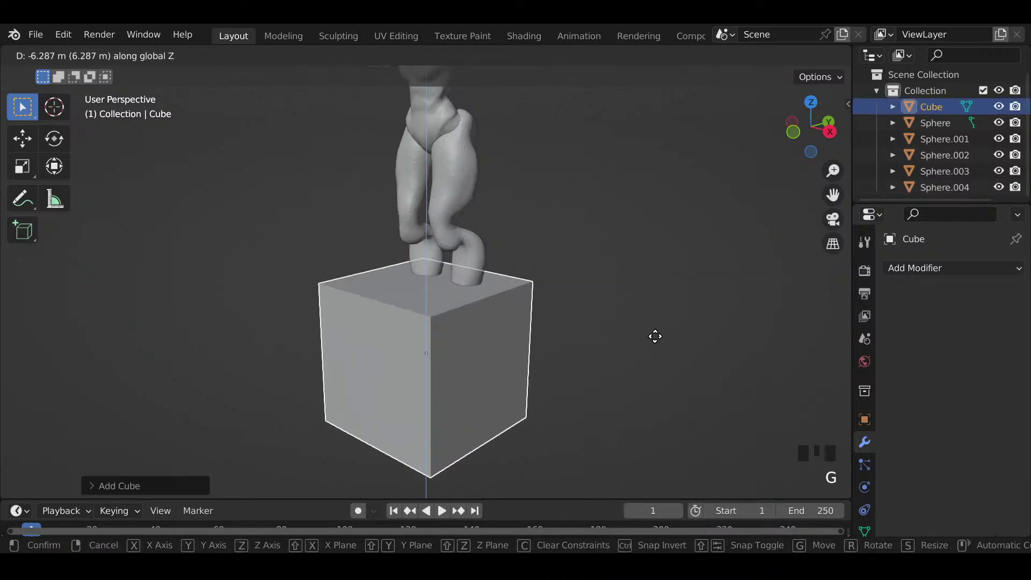
pyautogui.click(654, 338)
# Step: Scale the cube down to foot size and shift it along Y and X to sit beneath one leg
pyautogui.press('s')
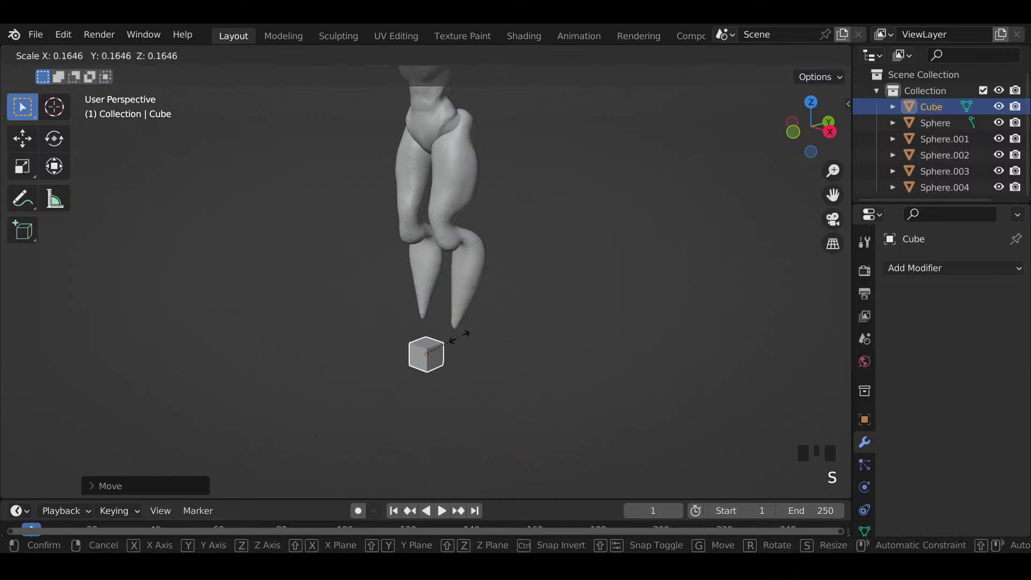
pyautogui.click(482, 350)
pyautogui.press('g')
pyautogui.press('y')
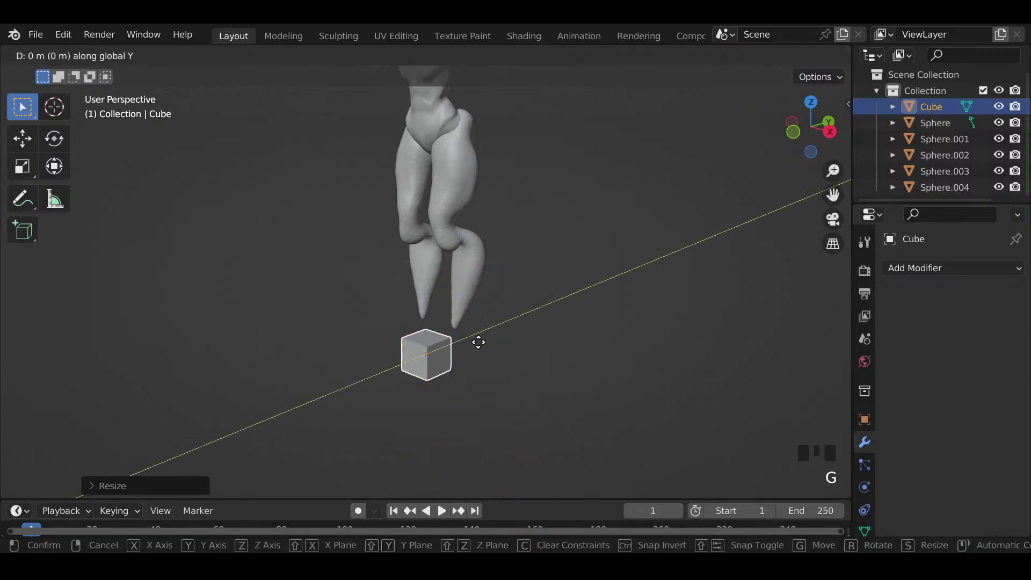
pyautogui.click(495, 340)
pyautogui.moveTo(495, 341); pyautogui.dragTo(454, 335, button='middle')
pyautogui.press('g')
pyautogui.press('x')
pyautogui.click(626, 357)
# Step: Raise the cube along Z onto the leg's lower tip and shift it slightly forward along Y
pyautogui.press('g')
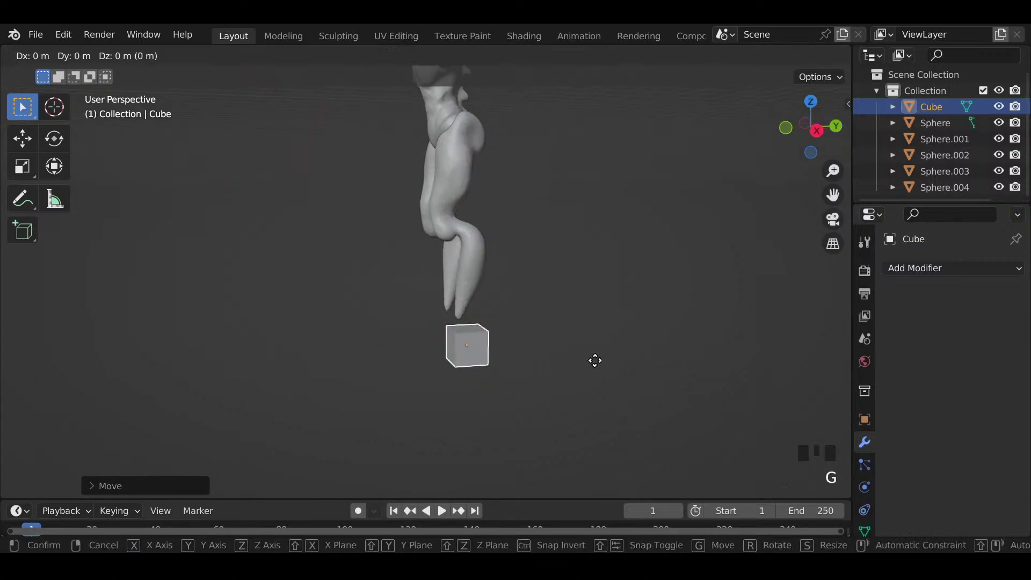
pyautogui.press('z')
pyautogui.click(615, 341)
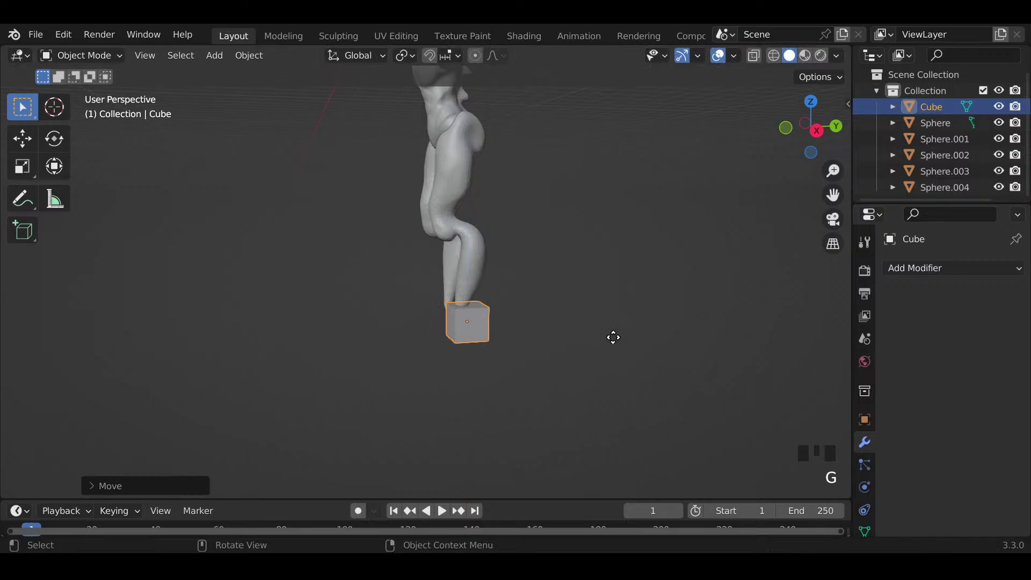
pyautogui.press('g')
pyautogui.press('y')
pyautogui.click(606, 346)
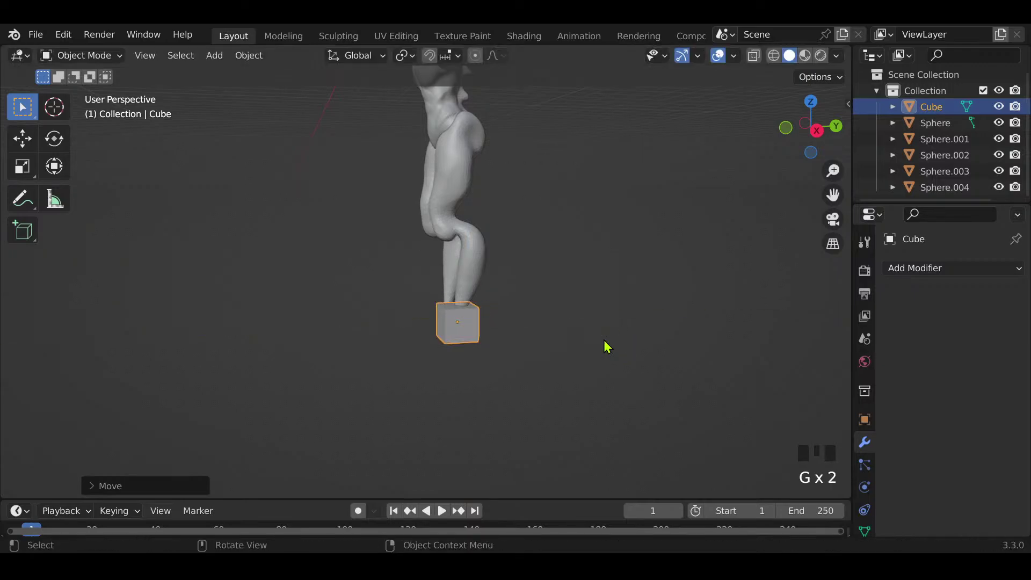
# Step: Stretch the cube along Y to about twice its length and move it forward to form a foot block
pyautogui.press('s')
pyautogui.press('y')
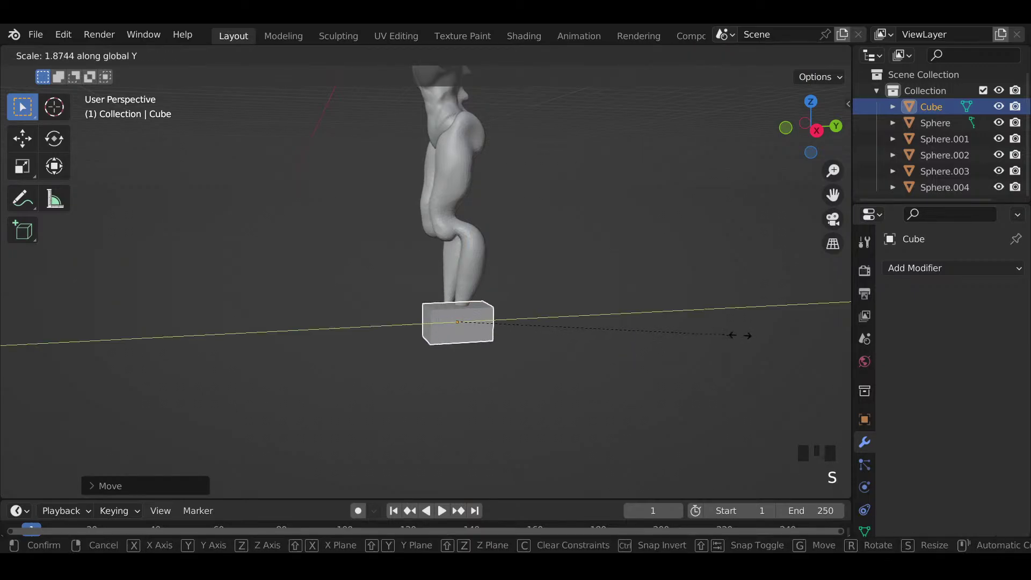
pyautogui.click(752, 338)
pyautogui.press('g')
pyautogui.press('y')
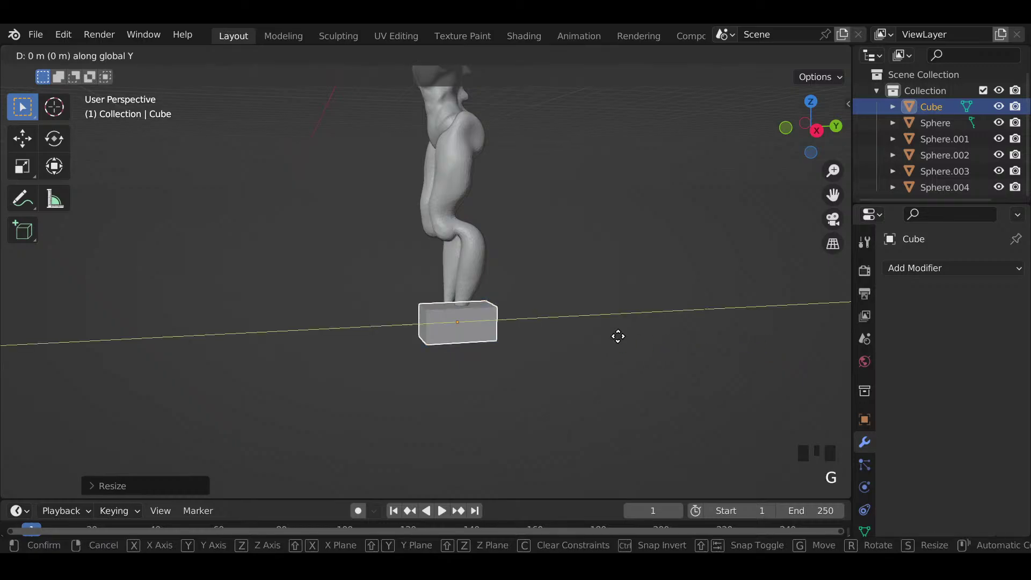
pyautogui.click(608, 334)
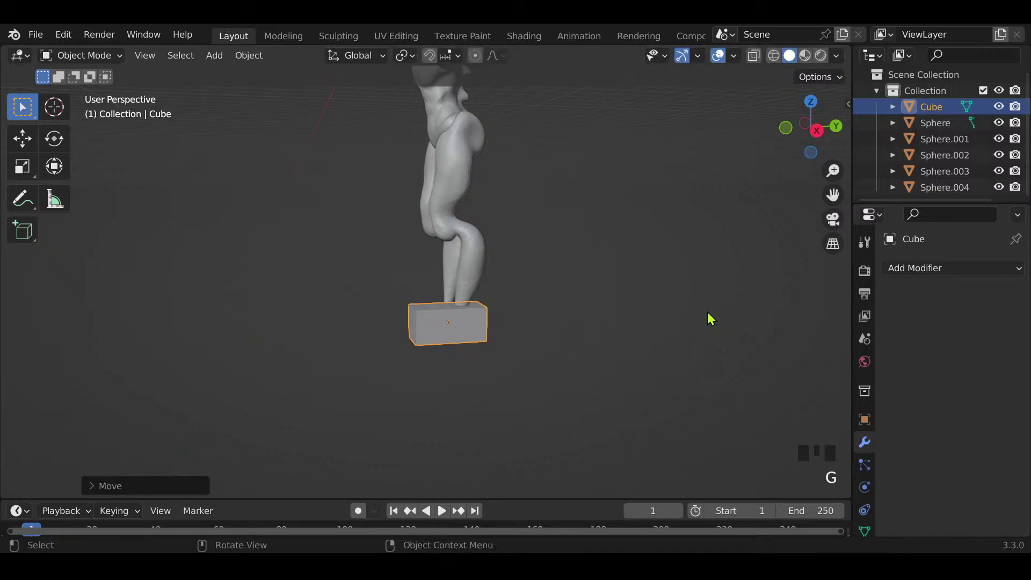
# Step: Add a Subdivision Surface modifier to the foot block
pyautogui.click(955, 270)
pyautogui.scroll(-2, 749, 519)
pyautogui.scroll(-2, 750, 518)
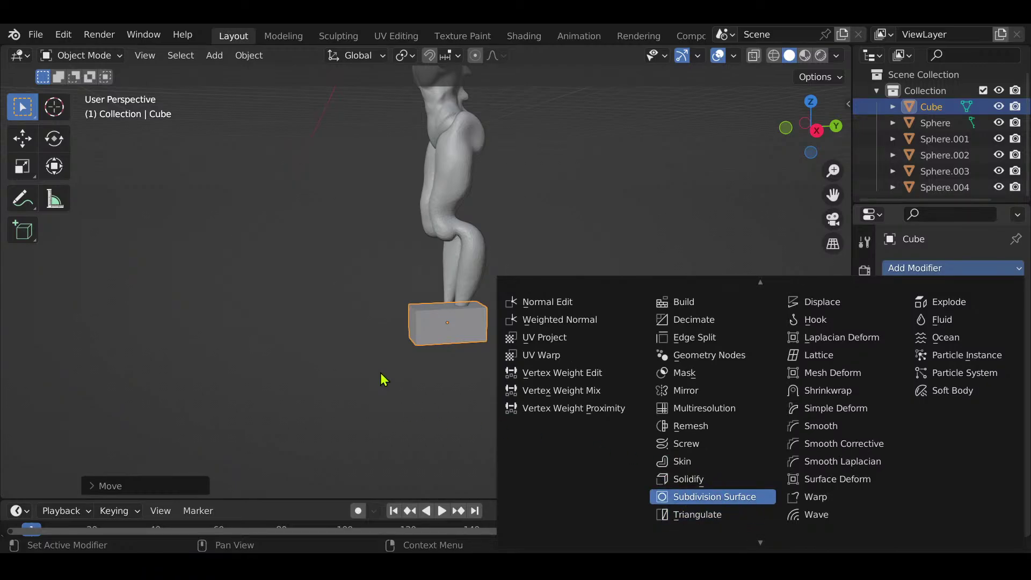
pyautogui.press('Return')
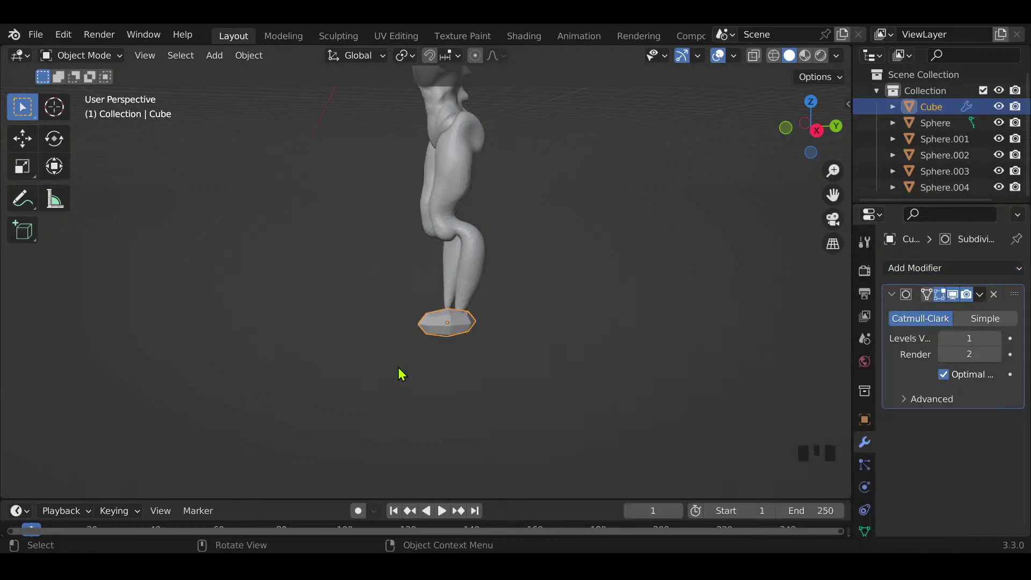
# Step: In Edit Mode, add three loop cuts to the foot block: one near the heel, one near the sole and one across the middle
pyautogui.press('Tab')
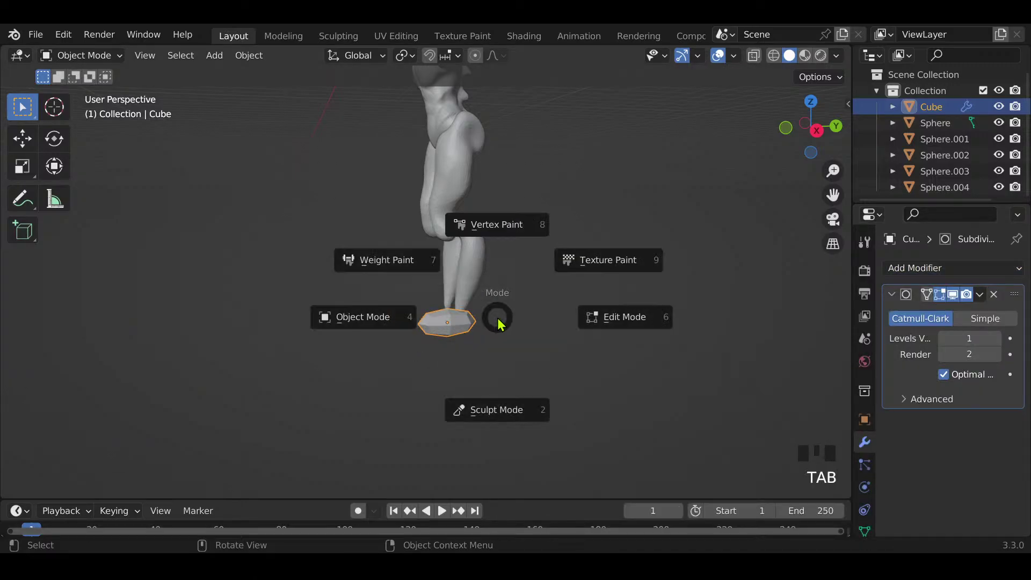
pyautogui.click(595, 323)
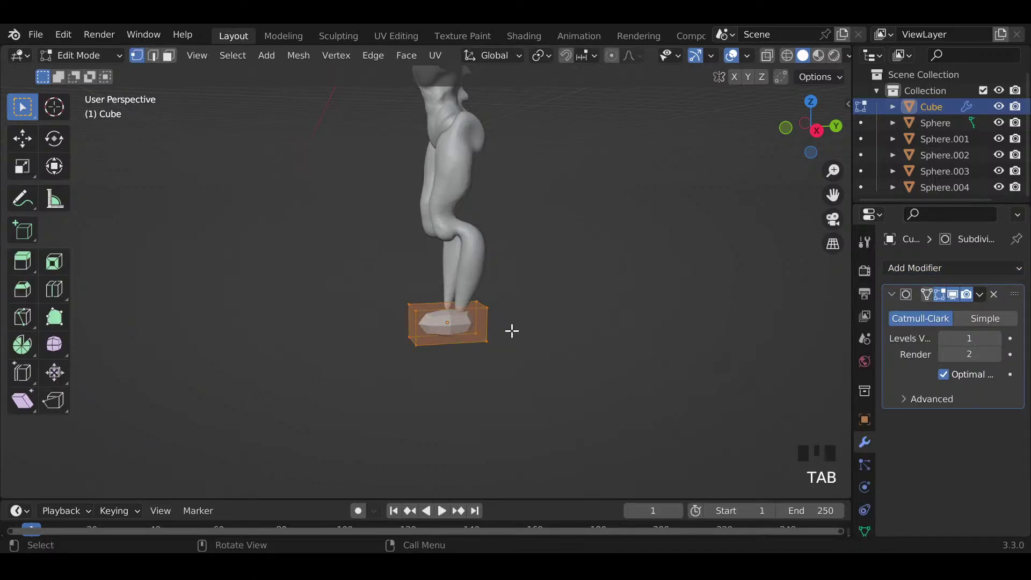
pyautogui.hotkey('ctrl', 'r')
pyautogui.click(448, 323)
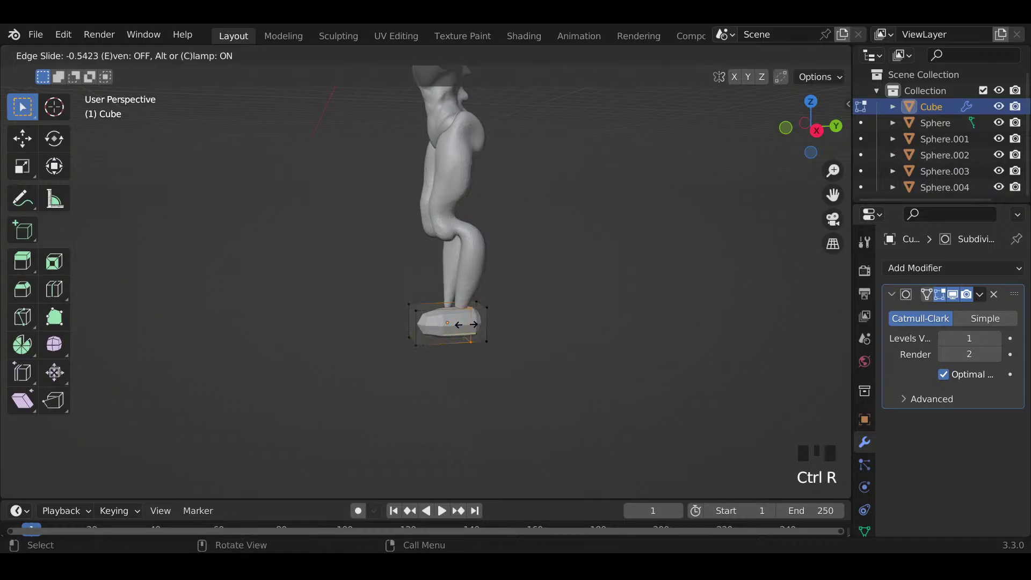
pyautogui.click(465, 322)
pyautogui.hotkey('ctrl', 'r')
pyautogui.click(467, 322)
pyautogui.click(467, 328)
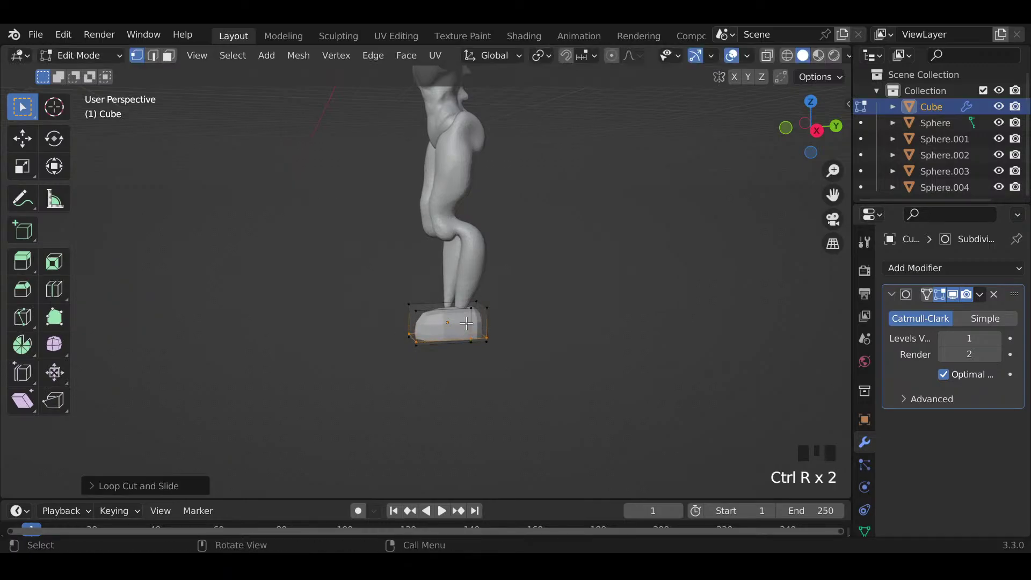
pyautogui.hotkey('ctrl', 'r')
pyautogui.click(452, 325)
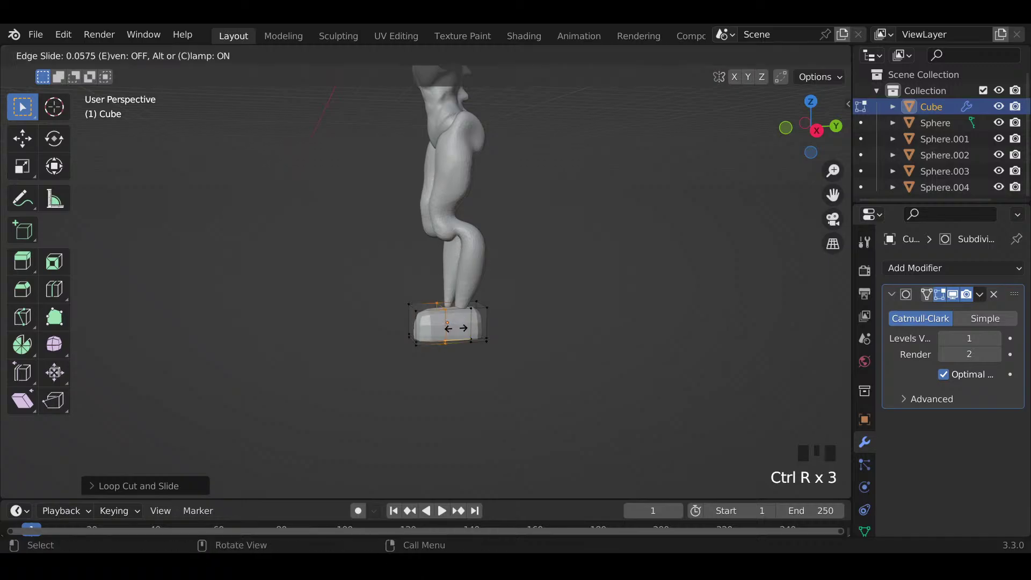
pyautogui.click(456, 328)
# Step: Extrude the two rear top faces of the foot upward about 0.36 m along Z to form the ankle
pyautogui.click(170, 56)
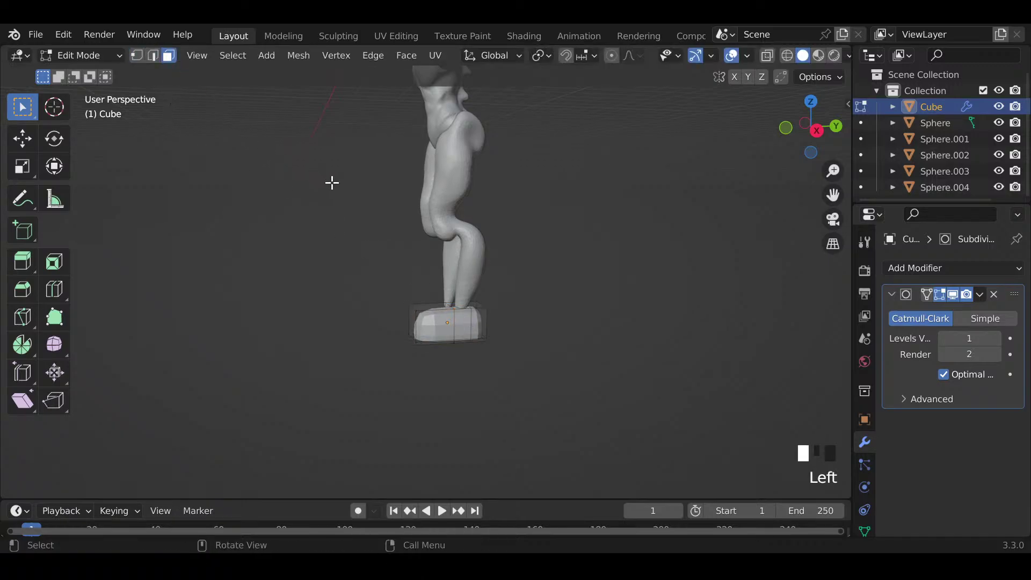
pyautogui.click(455, 305)
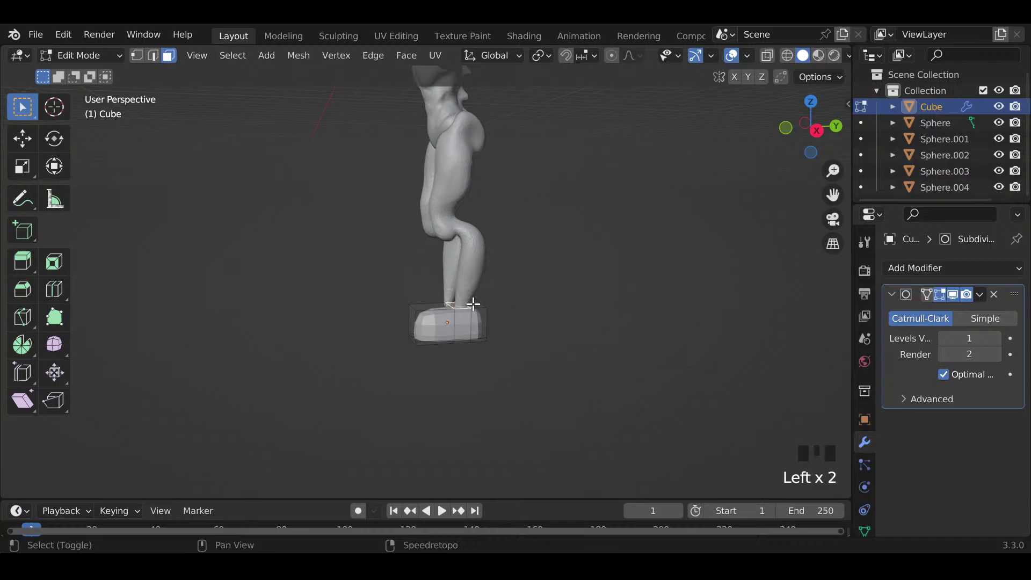
pyautogui.keyDown('shift'); pyautogui.click(473, 301); pyautogui.keyUp('shift')
pyautogui.press('e')
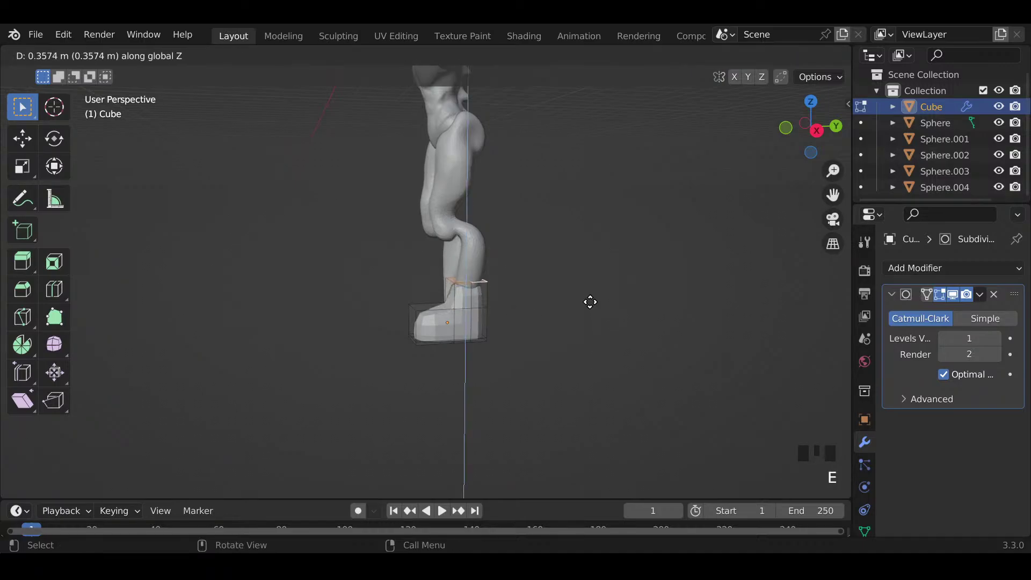
pyautogui.click(590, 302)
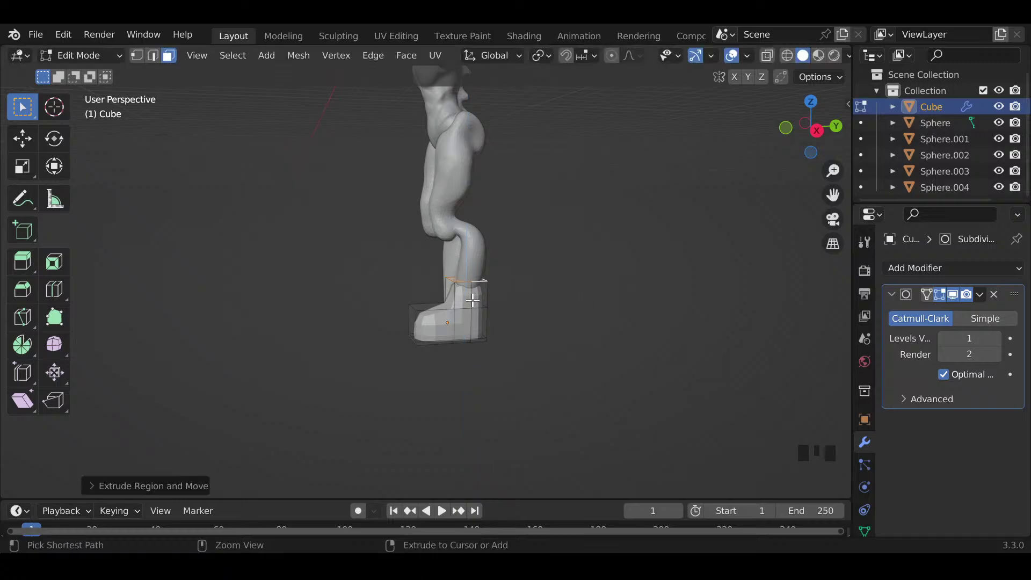
# Step: Add a loop cut low around the ankle extrusion and another around the lower half of the foot
pyautogui.hotkey('ctrl', 'r')
pyautogui.click(473, 300)
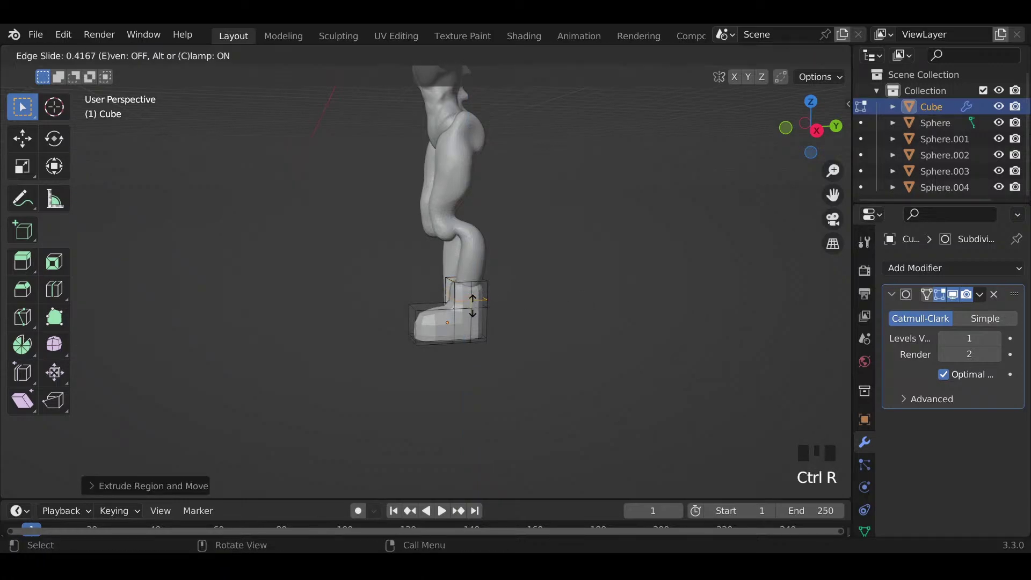
pyautogui.click(472, 305)
pyautogui.hotkey('ctrl', 'r')
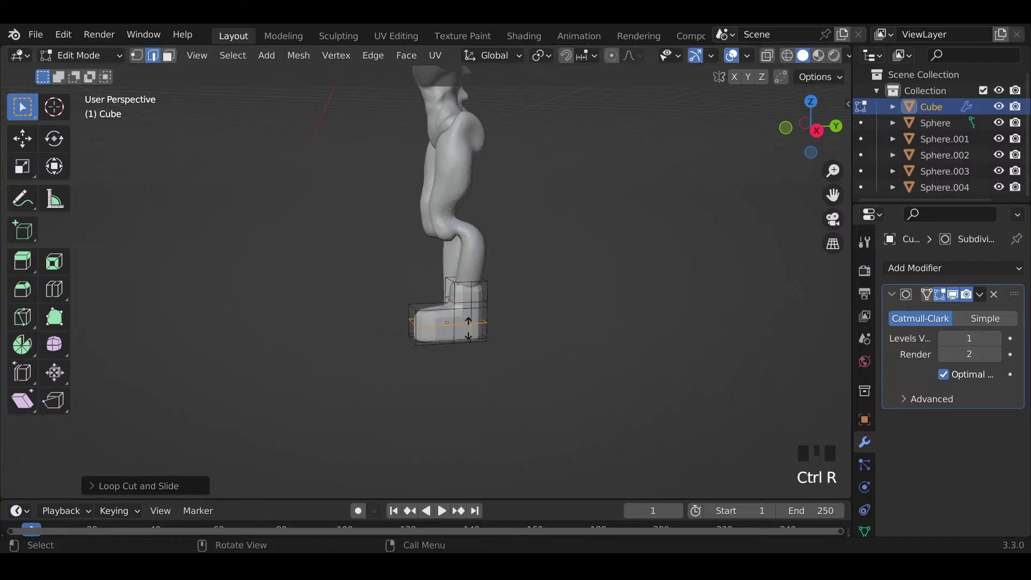
pyautogui.click(469, 325)
pyautogui.click(468, 334)
# Step: Slide the lower horizontal edge loop of the foot down closer to the sole
pyautogui.scroll(6, 533, 368)
pyautogui.keyDown('shift'); pyautogui.moveTo(528, 384); pyautogui.dragTo(528, 384, button='middle'); pyautogui.keyUp('shift')
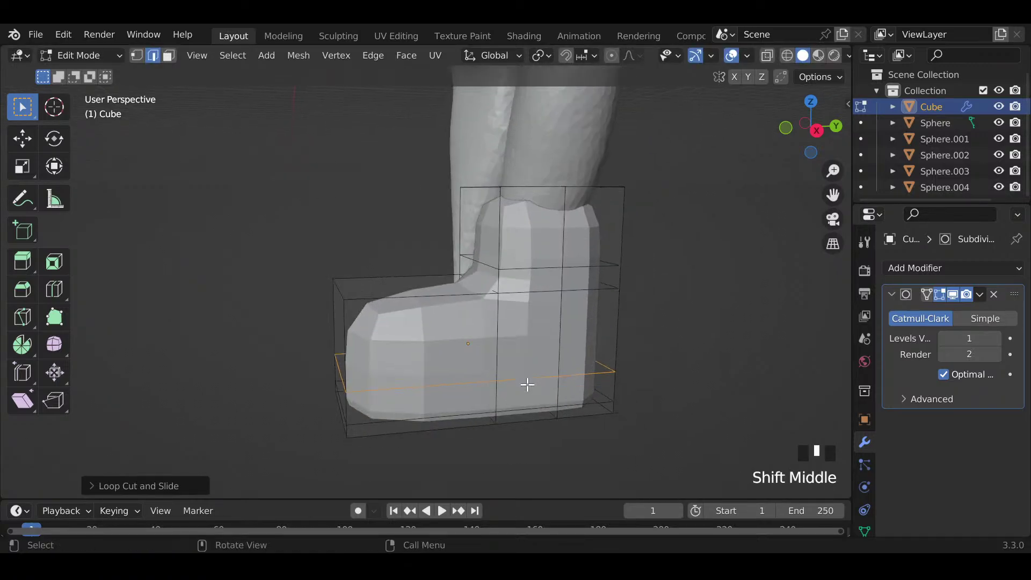
pyautogui.press('g')
pyautogui.press('g')
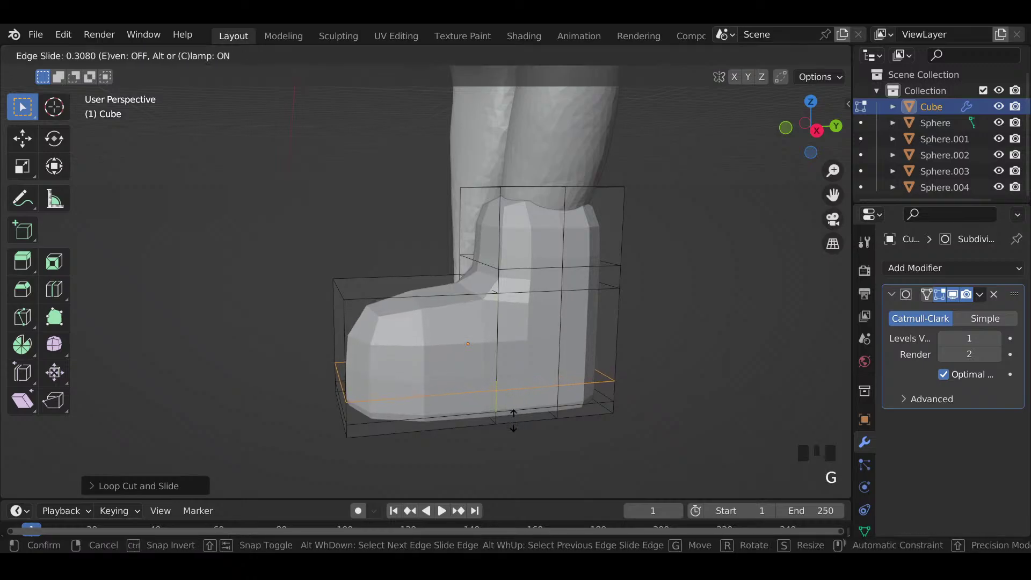
pyautogui.click(514, 430)
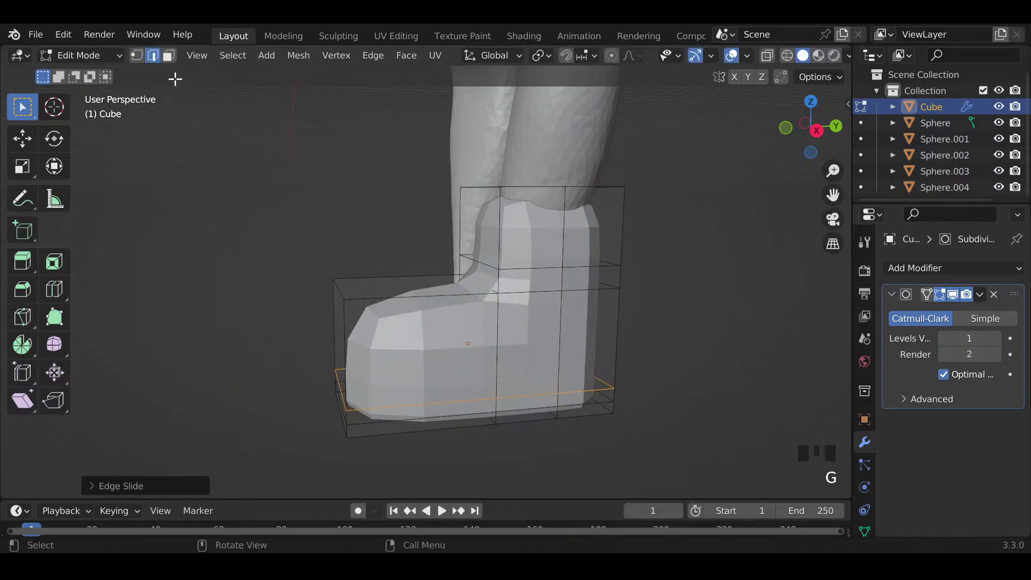
# Step: Extrude the narrow face loop around the sole in place and fatten it slightly outward into a rim
pyautogui.click(168, 55)
pyautogui.doubleClick(499, 419)
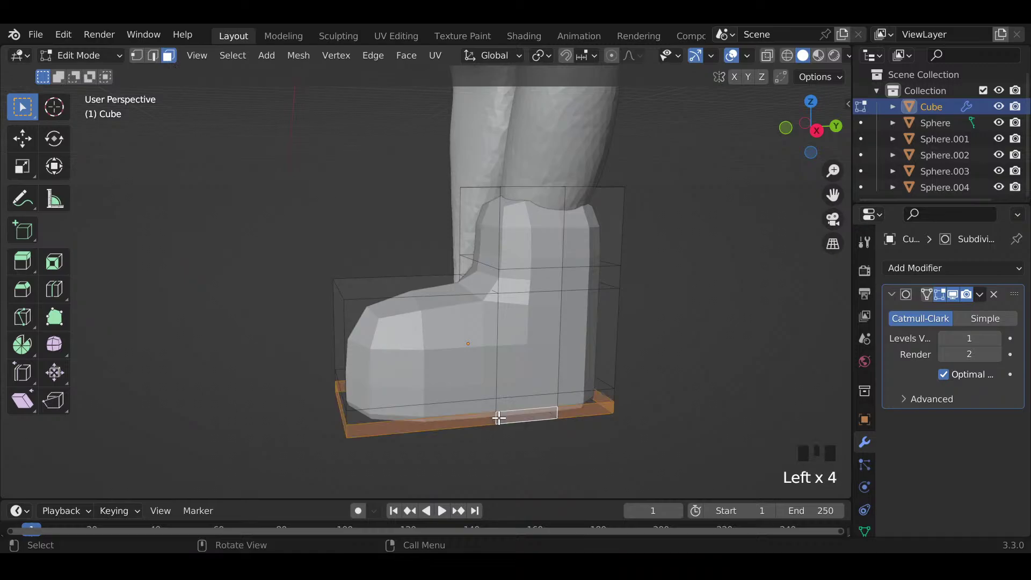
pyautogui.press('e')
pyautogui.rightClick(527, 439)
pyautogui.hotkey('alt', 's')
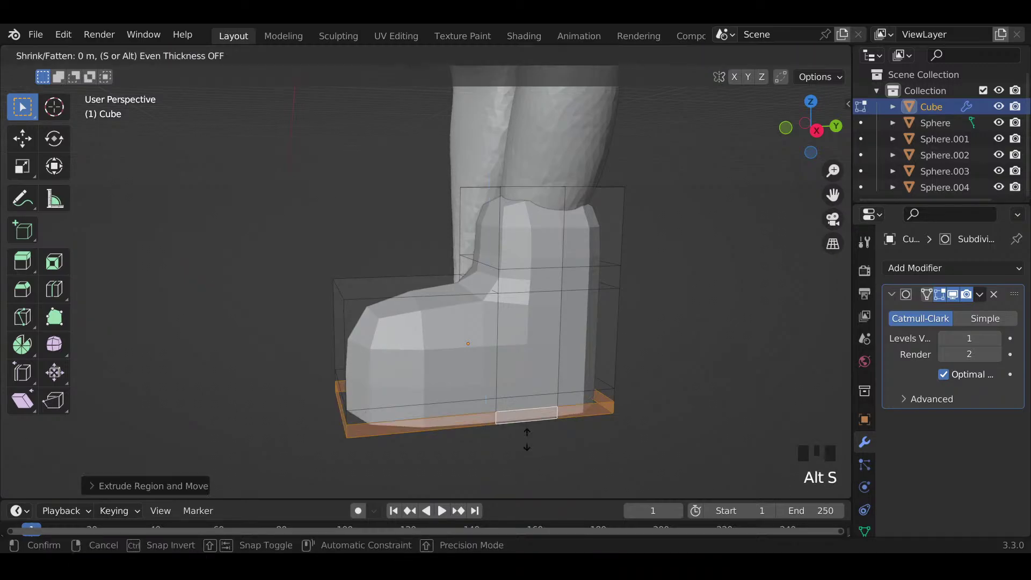
pyautogui.click(472, 406)
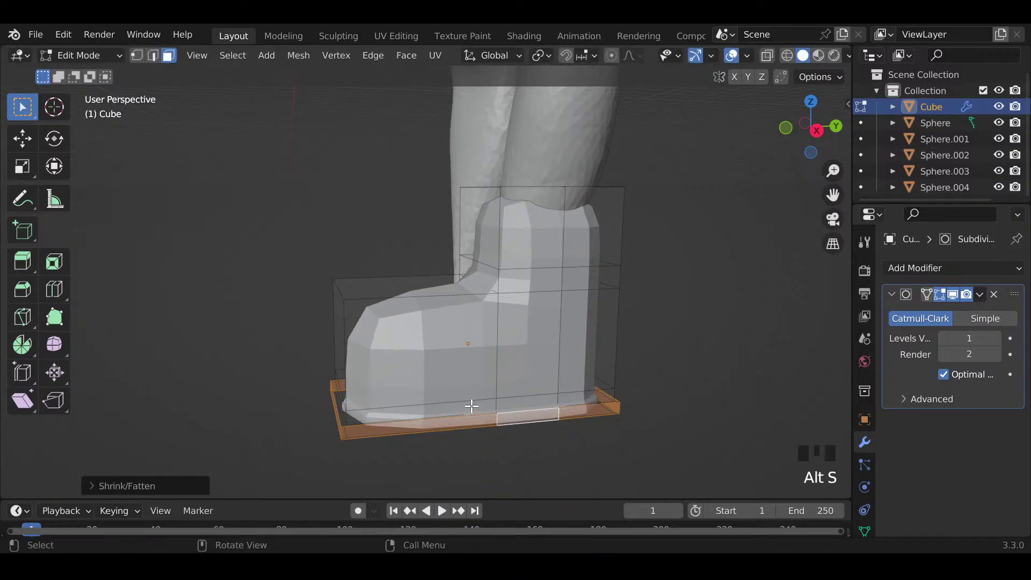
# Step: Select the edge loop just above the sole rim and slide it down close to the rim
pyautogui.tripleClick(481, 402)
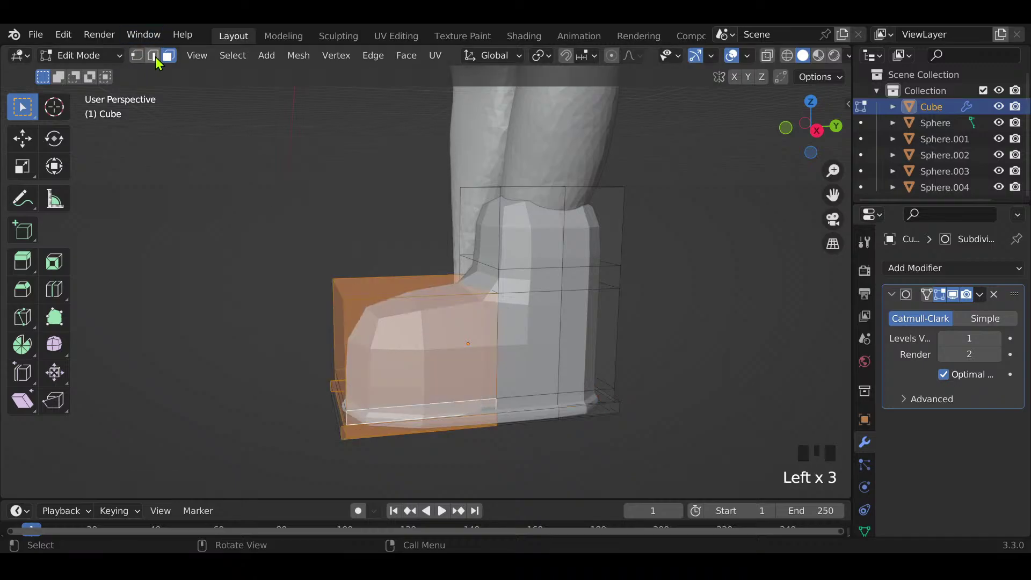
pyautogui.click(153, 56)
pyautogui.tripleClick(488, 397)
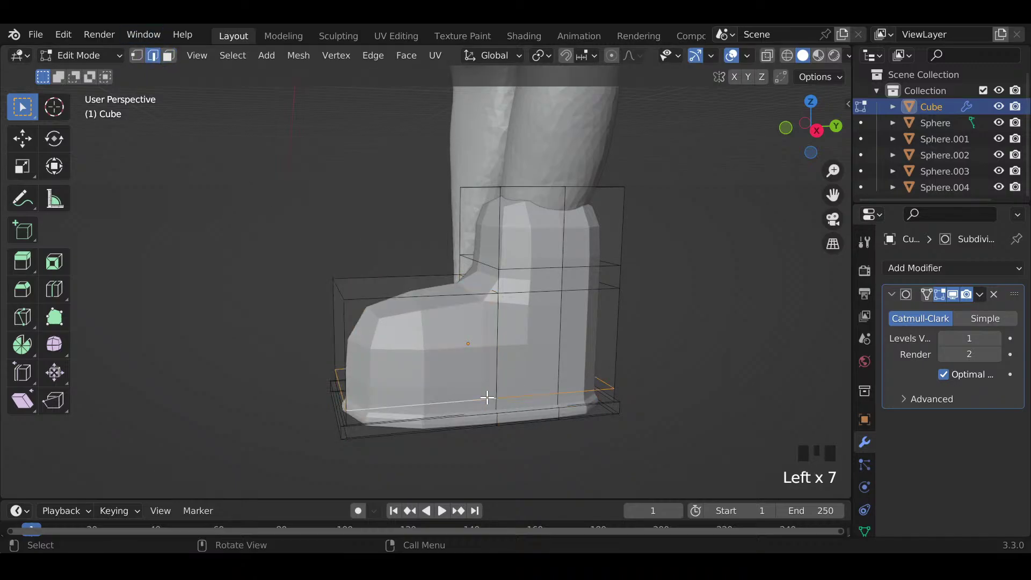
pyautogui.press('g')
pyautogui.press('g')
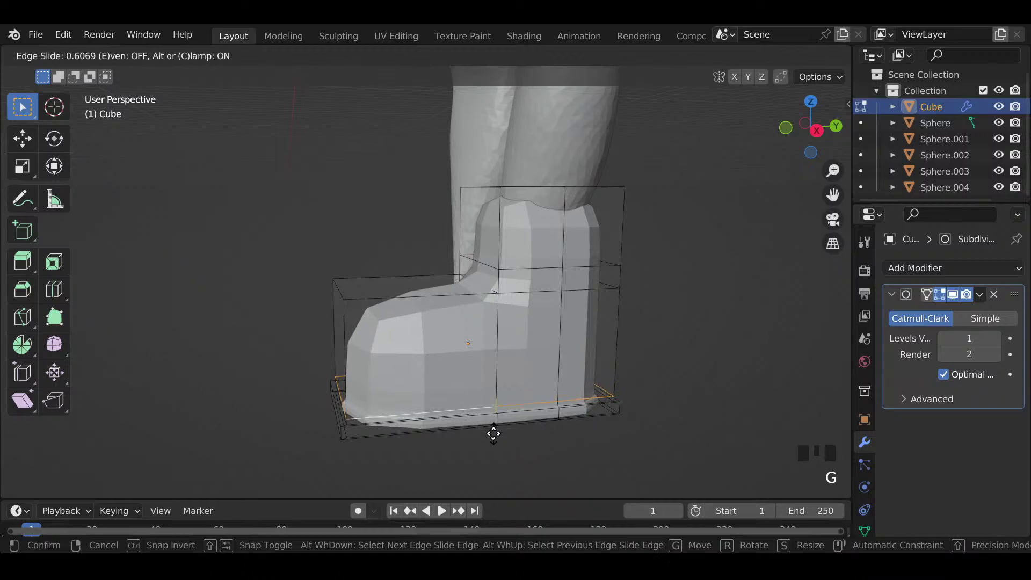
pyautogui.click(493, 433)
# Step: Select the two top faces around the leg at the ankle and inset them slightly
pyautogui.keyDown('shift'); pyautogui.moveTo(521, 385); pyautogui.dragTo(491, 437, button='middle'); pyautogui.keyUp('shift')
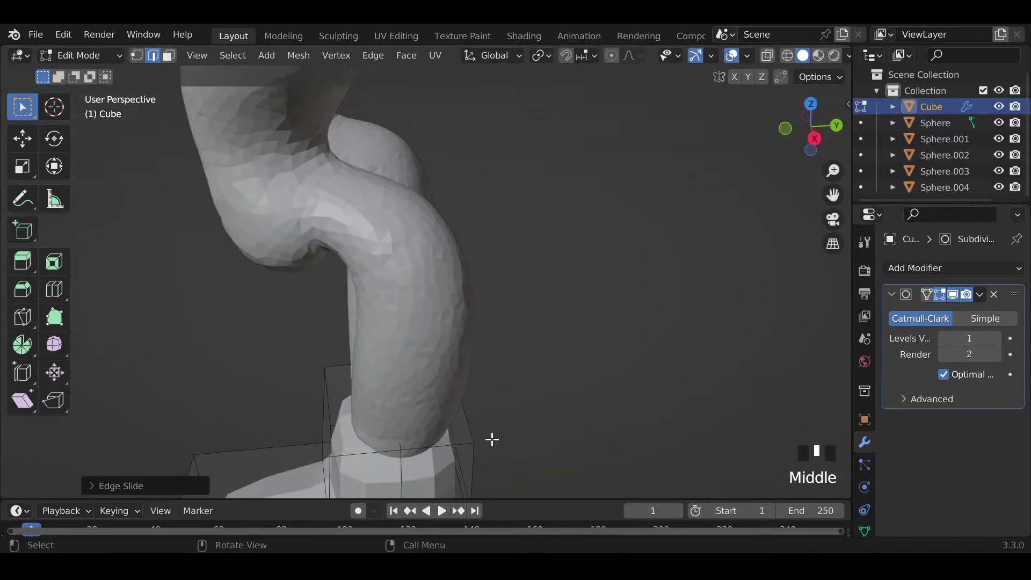
pyautogui.click(169, 56)
pyautogui.click(357, 415)
pyautogui.keyDown('shift'); pyautogui.click(440, 424); pyautogui.keyUp('shift')
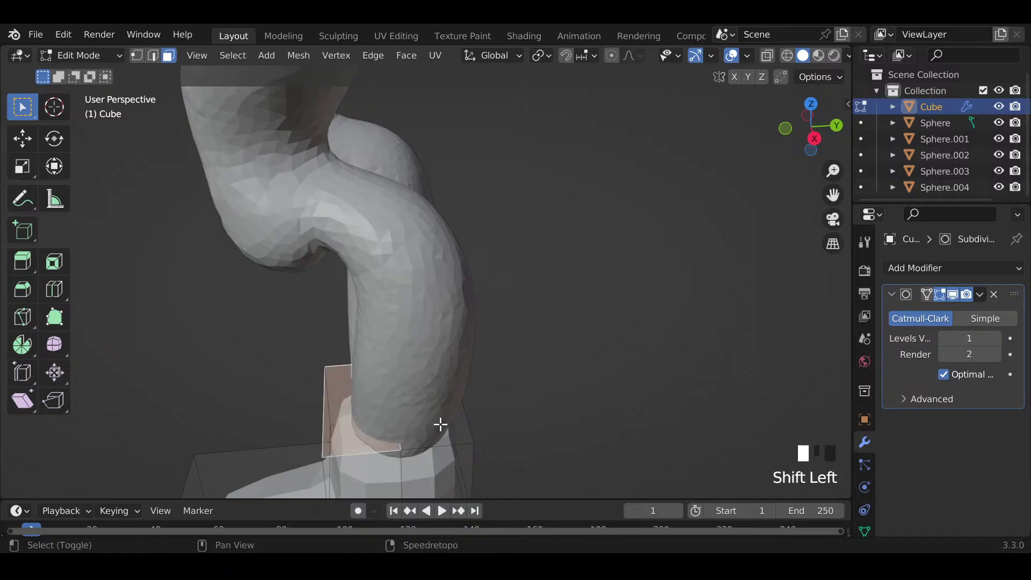
pyautogui.press('i')
pyautogui.click(569, 447)
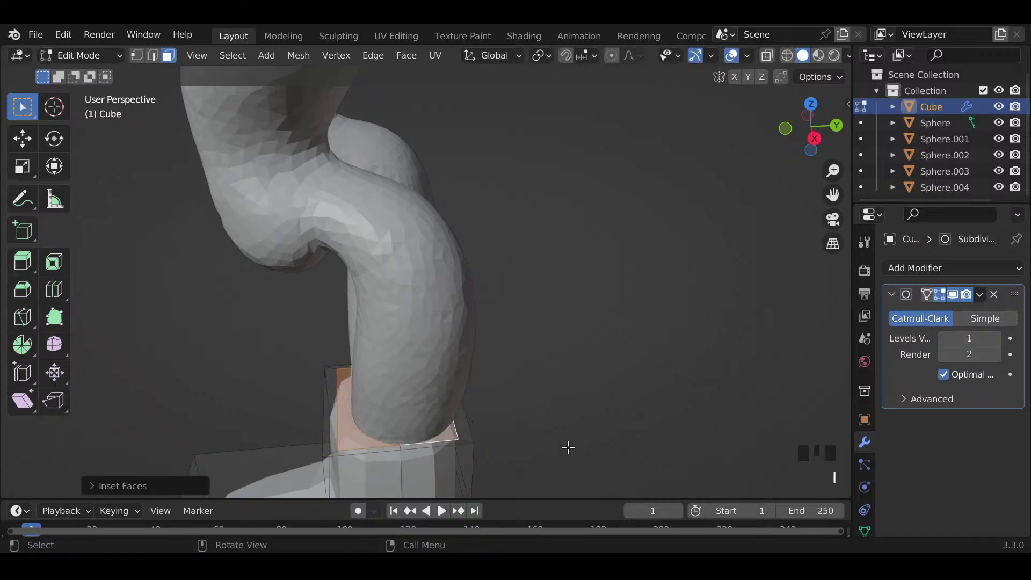
# Step: Extrude the inset ankle faces down into the boot to hollow its opening, and scale them slightly smaller
pyautogui.press('e')
pyautogui.moveTo(569, 448); pyautogui.dragTo(608, 412, button='middle')
pyautogui.click(562, 471)
pyautogui.press('s')
pyautogui.click(515, 456)
# Step: Narrow the whole boot mesh along X to about 0.8 and return to Object Mode
pyautogui.scroll(-5, 575, 407)
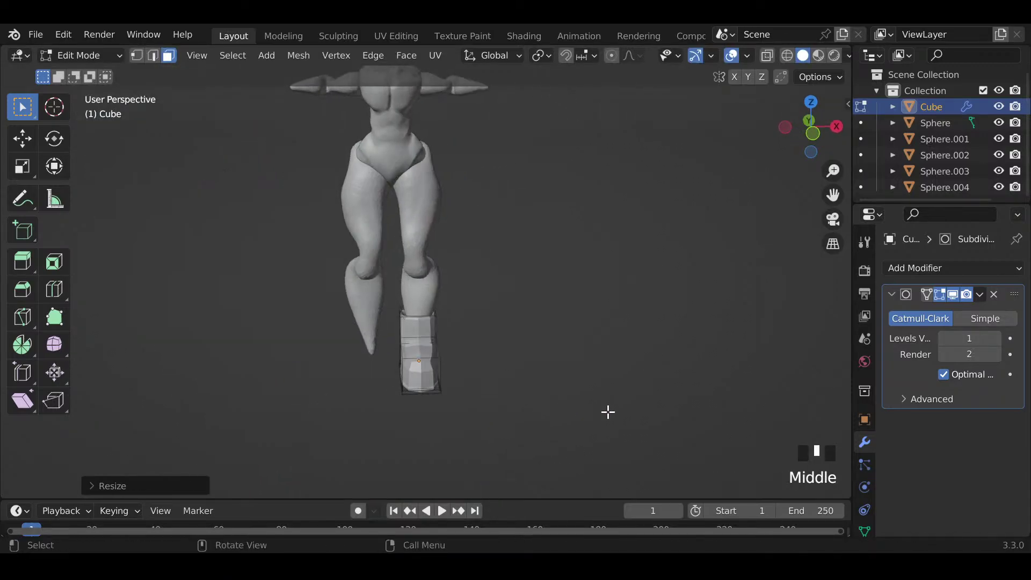
pyautogui.press('a')
pyautogui.press('s')
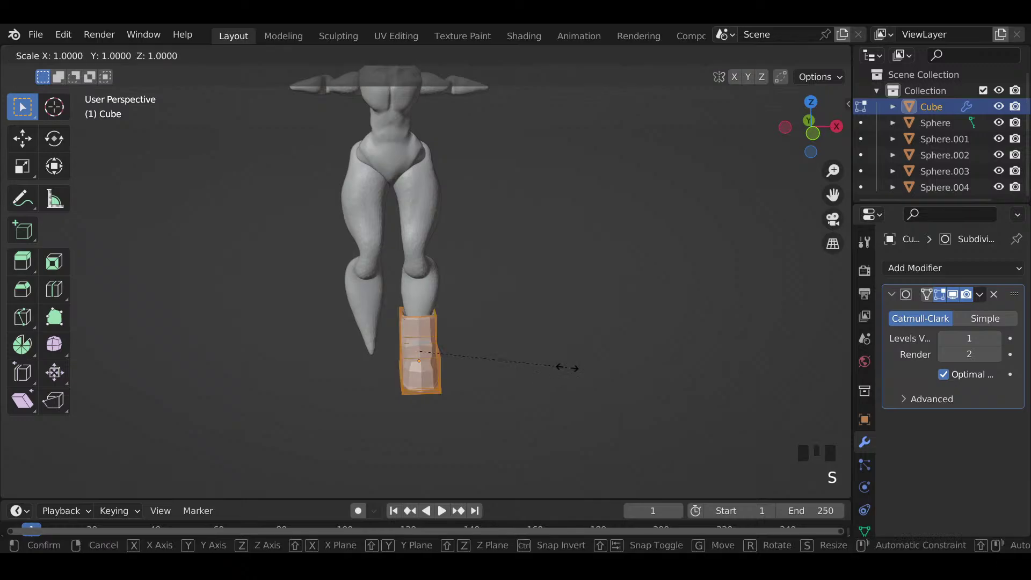
pyautogui.press('x')
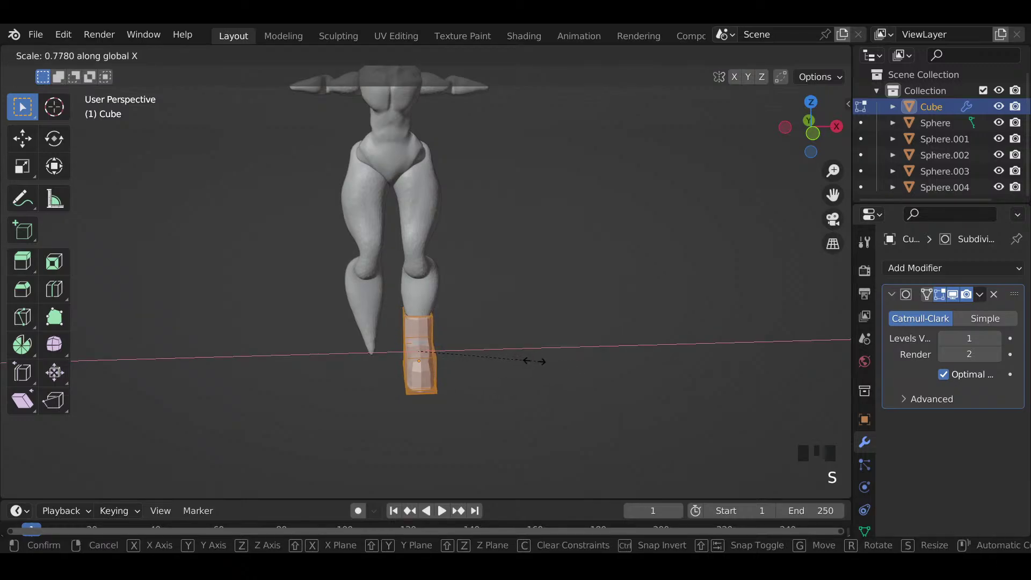
pyautogui.click(541, 364)
pyautogui.press('Tab')
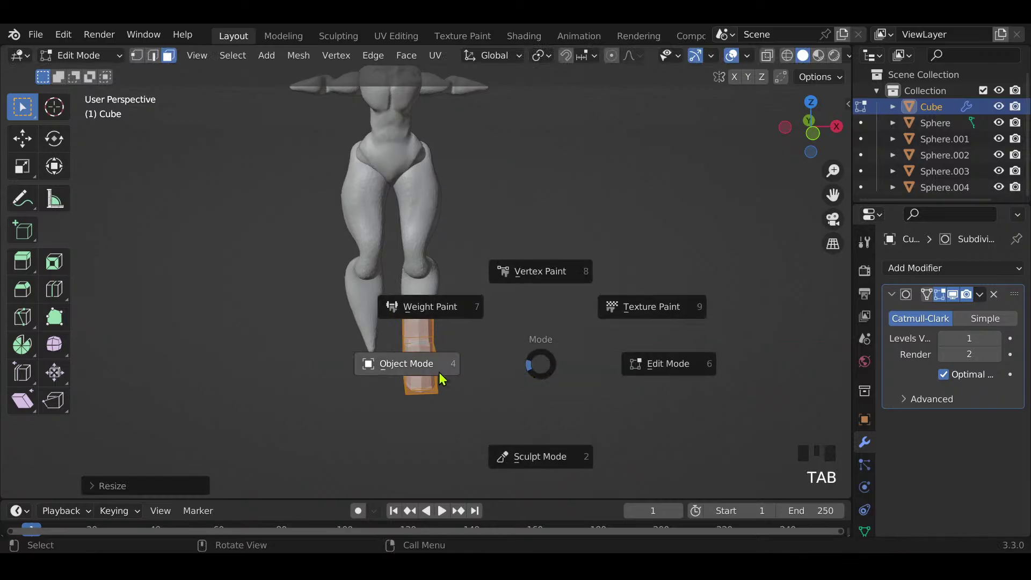
pyautogui.click(436, 373)
# Step: Add a Mirror modifier on the X axis to the boot, using the lower torso as the mirror object
pyautogui.click(936, 270)
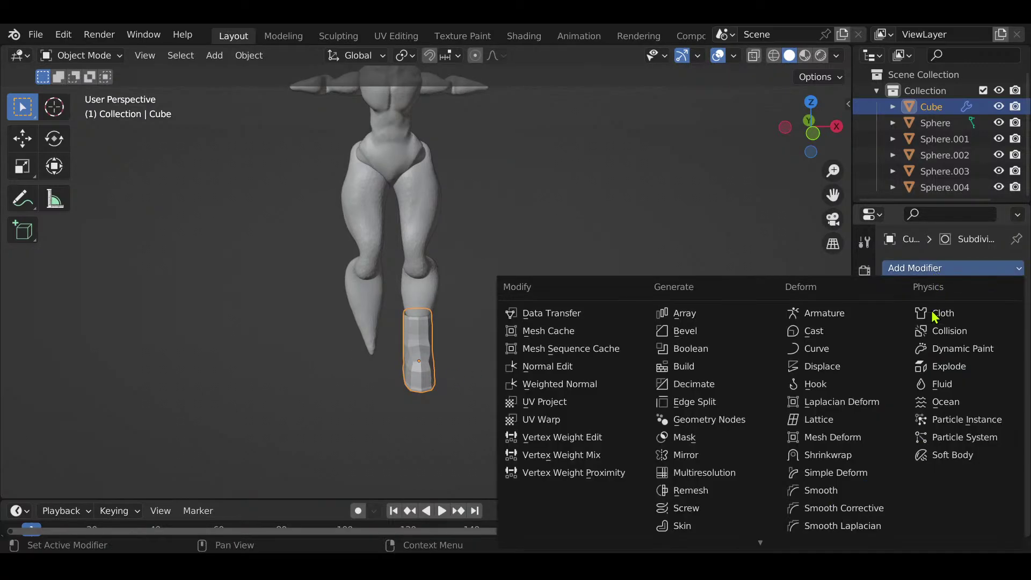
pyautogui.click(721, 456)
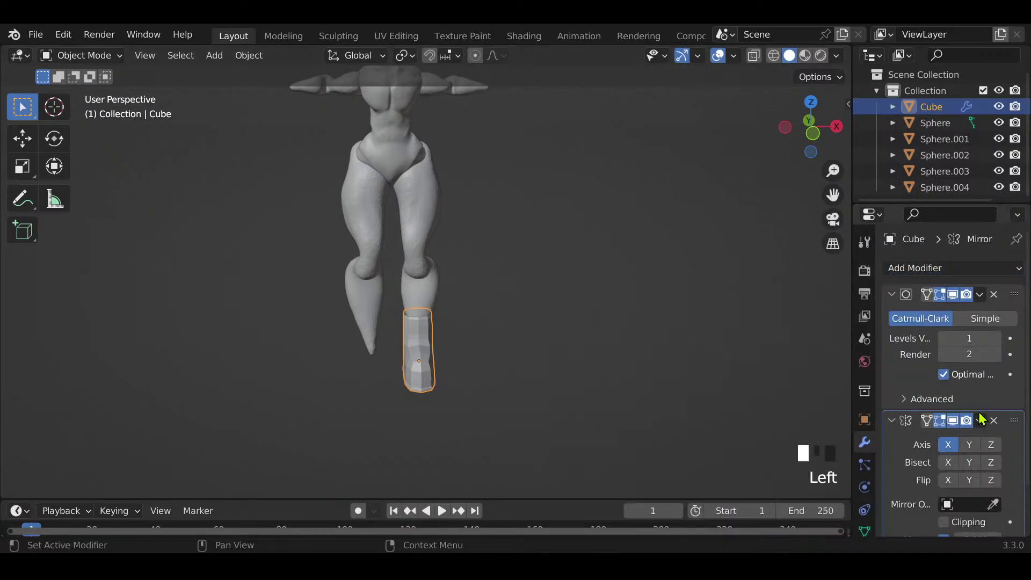
pyautogui.click(993, 505)
pyautogui.click(398, 150)
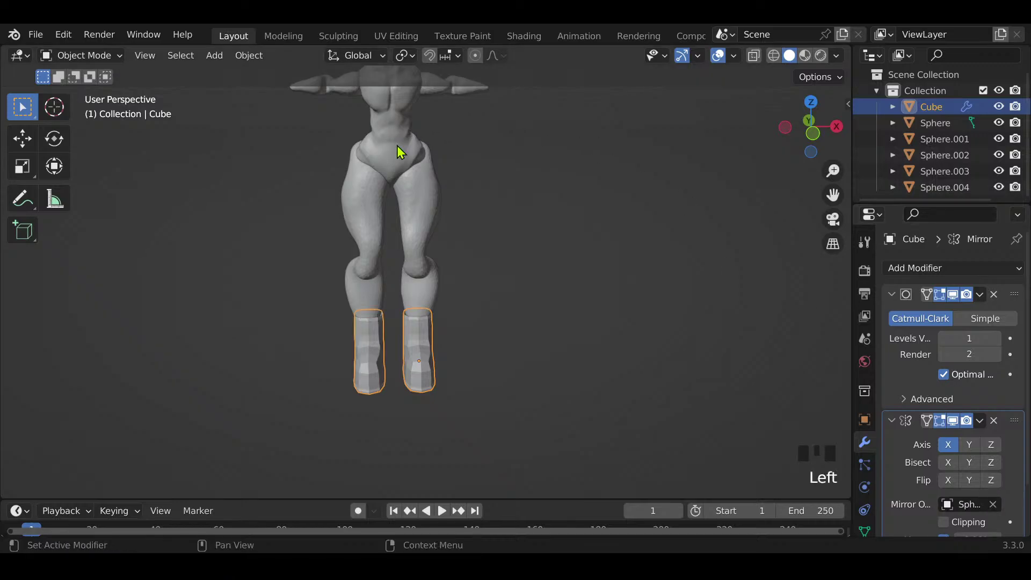
# Step: Lower the mirrored boots slightly along Z beneath the legs
pyautogui.moveTo(583, 232); pyautogui.dragTo(417, 336, button='middle')
pyautogui.click(422, 344)
pyautogui.press('g')
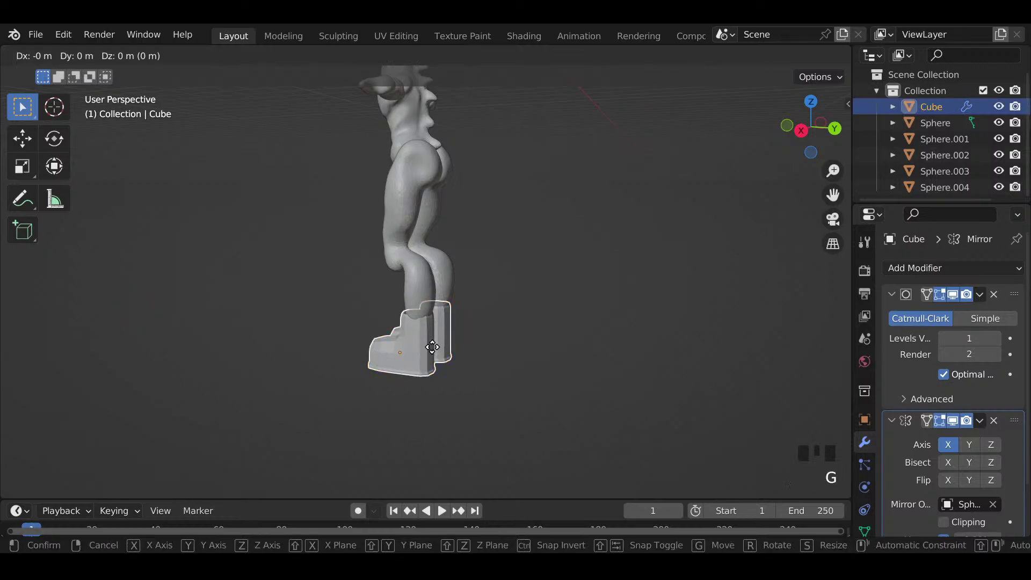
pyautogui.press('z')
pyautogui.click(541, 365)
pyautogui.click(541, 365)
# Step: Confirm the boots' placement, then cut an edge loop across the front of the boot mesh and slide it toward the toe
pyautogui.moveTo(541, 365); pyautogui.dragTo(590, 258, button='middle')
pyautogui.click(450, 386)
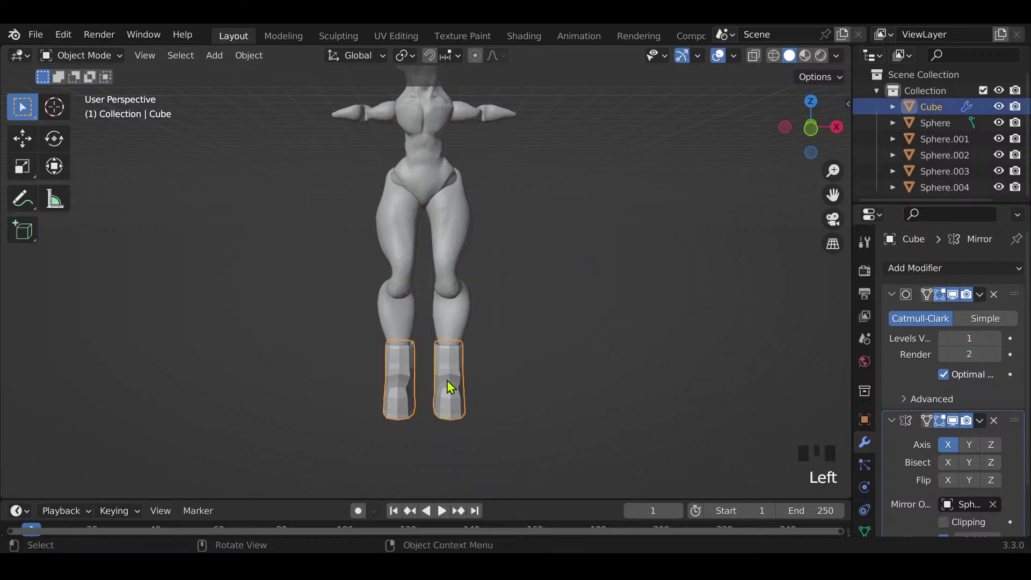
pyautogui.press('Tab')
pyautogui.moveTo(603, 387); pyautogui.dragTo(504, 471, button='middle')
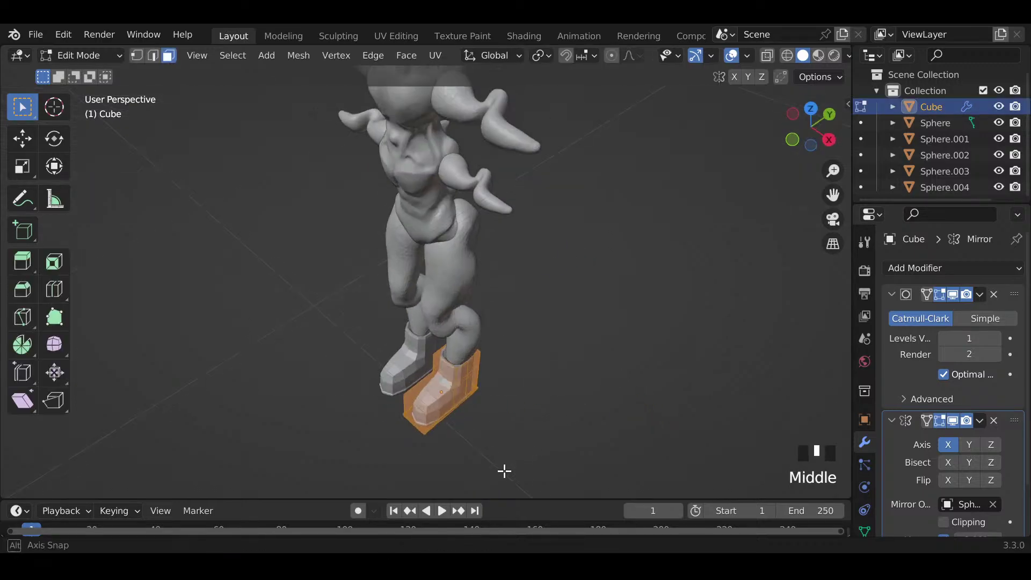
pyautogui.hotkey('ctrl', 'r')
pyautogui.click(430, 401)
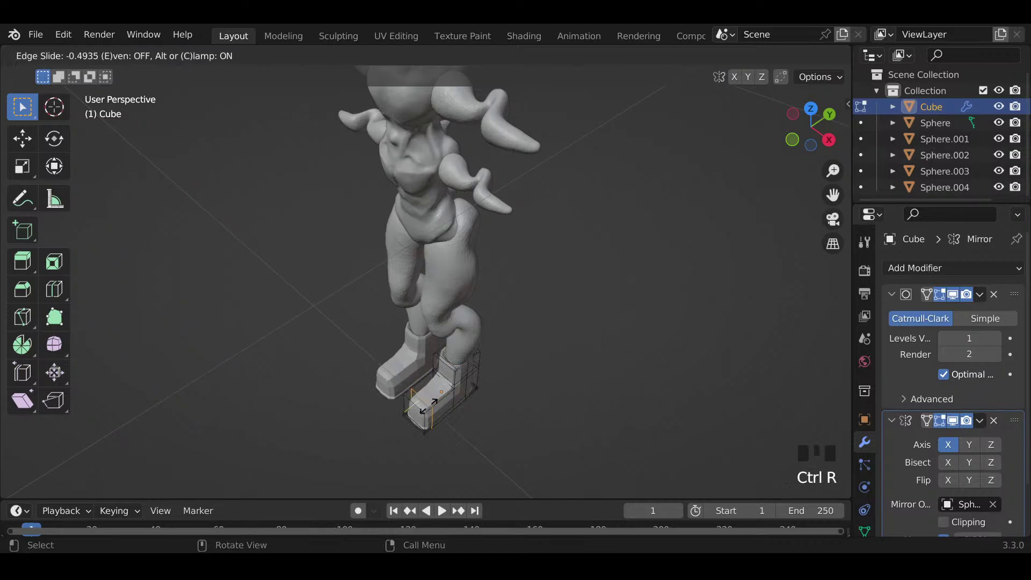
pyautogui.click(428, 407)
pyautogui.moveTo(426, 414); pyautogui.dragTo(521, 348, button='middle')
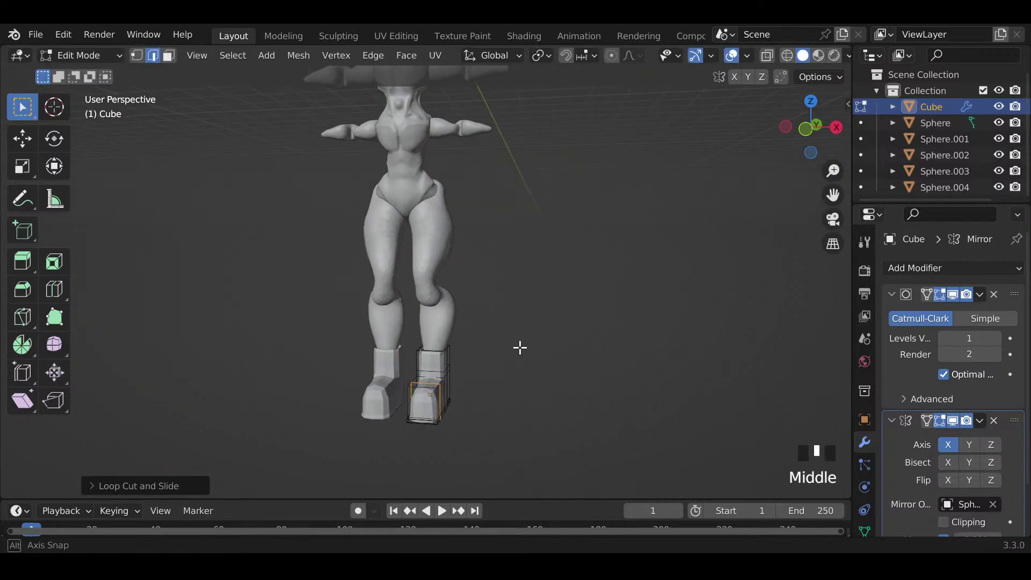
# Step: Select the boot's front toe faces, grow the selection and scale it slightly larger in X and Y only, then return to Object Mode
pyautogui.click(168, 55)
pyautogui.click(419, 400)
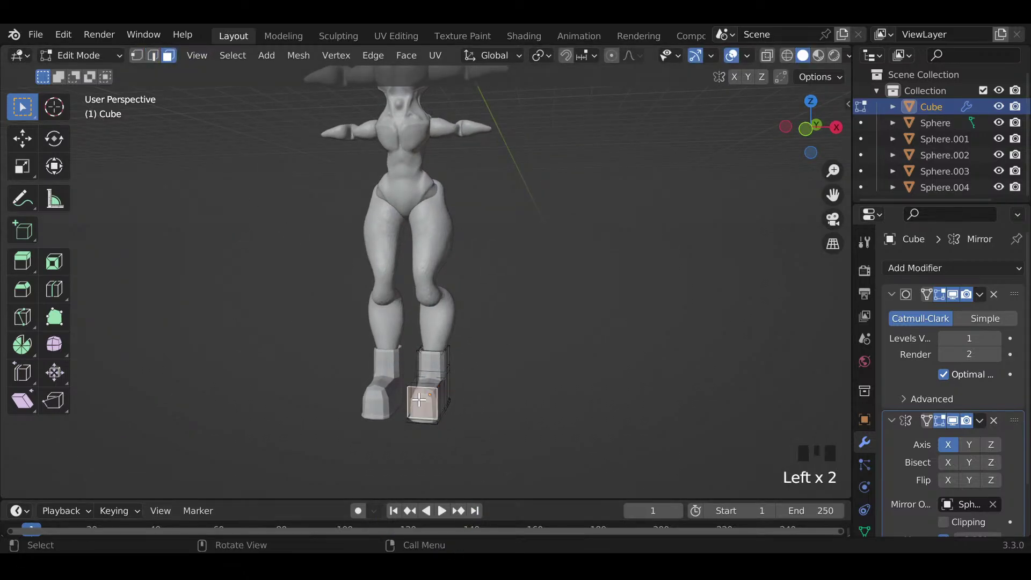
pyautogui.keyDown('shift'); pyautogui.click(427, 421); pyautogui.keyUp('shift')
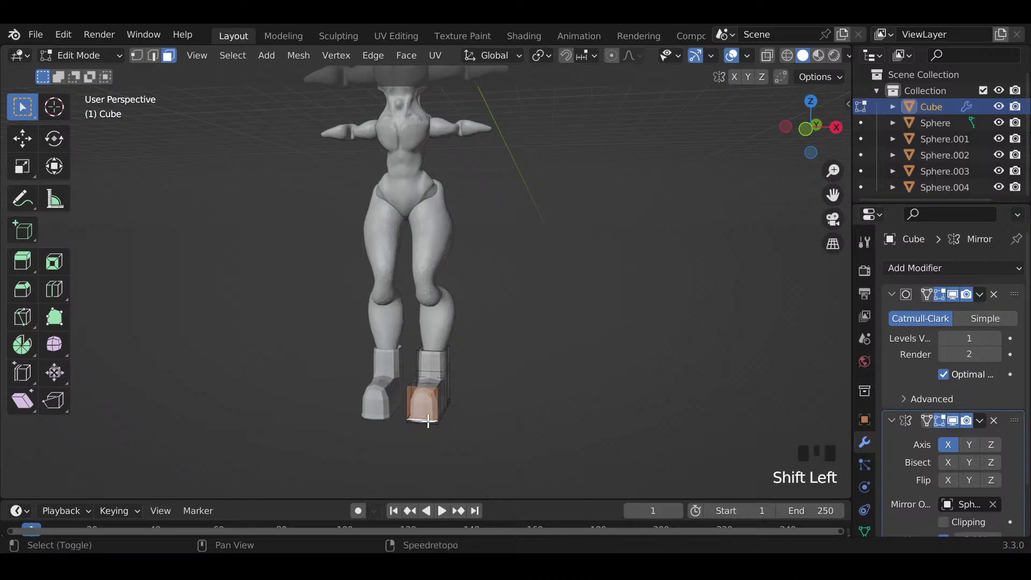
pyautogui.keyDown('shift'); pyautogui.click(428, 423); pyautogui.keyUp('shift')
pyautogui.scroll(5, 438, 433)
pyautogui.keyDown('shift'); pyautogui.moveTo(453, 444); pyautogui.dragTo(460, 402, button='middle'); pyautogui.keyUp('shift')
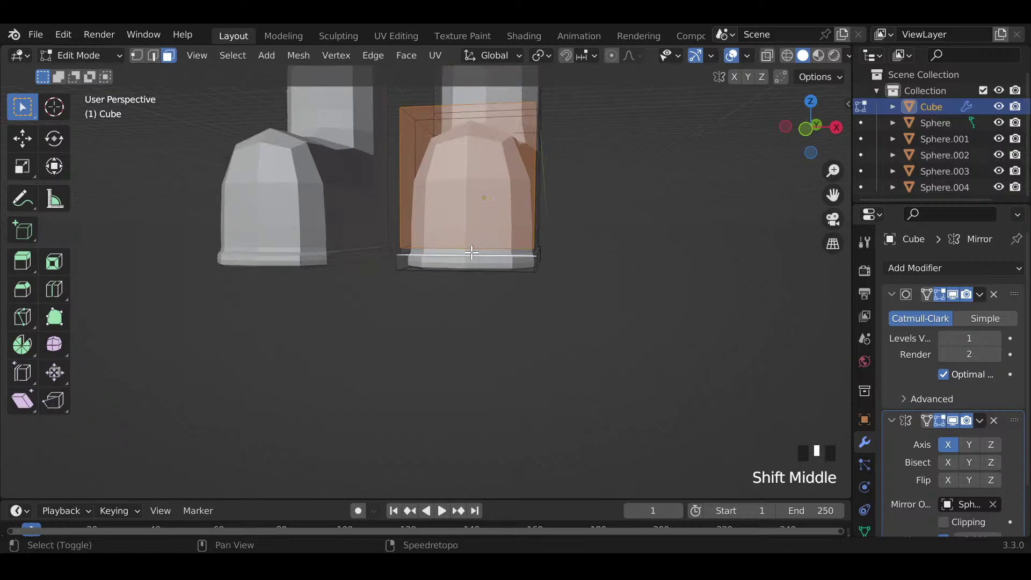
pyautogui.keyDown('shift'); pyautogui.click(470, 266); pyautogui.keyUp('shift')
pyautogui.keyDown('shift'); pyautogui.click(472, 265); pyautogui.keyUp('shift')
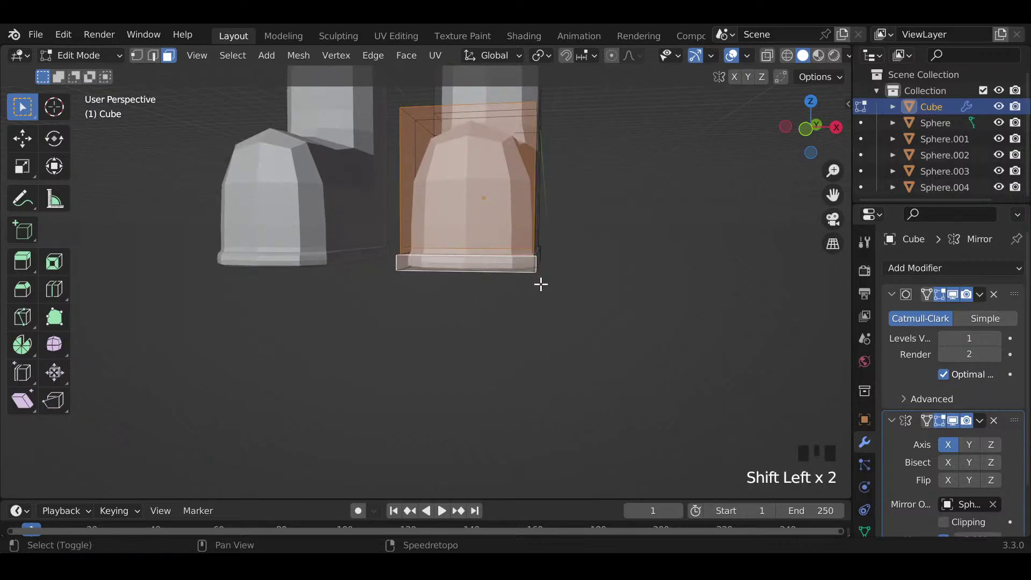
pyautogui.moveTo(596, 283); pyautogui.dragTo(597, 298, button='middle')
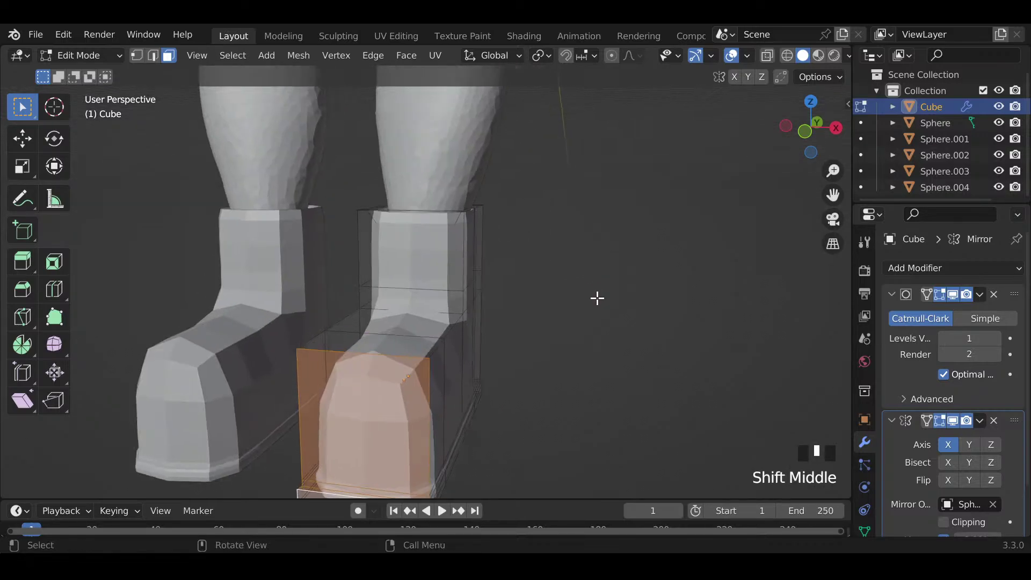
pyautogui.press('ctrl+KP_Add')
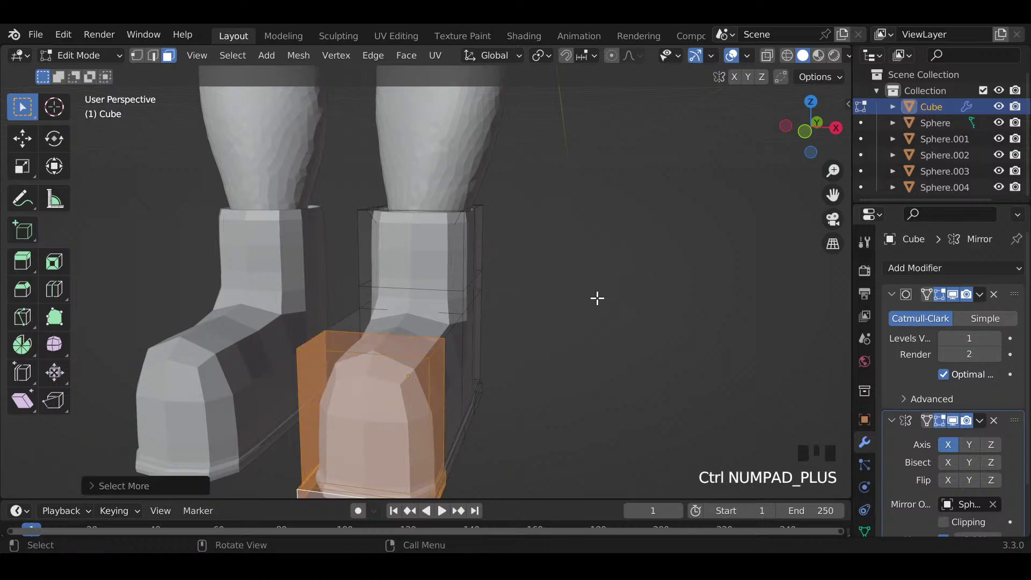
pyautogui.press('s')
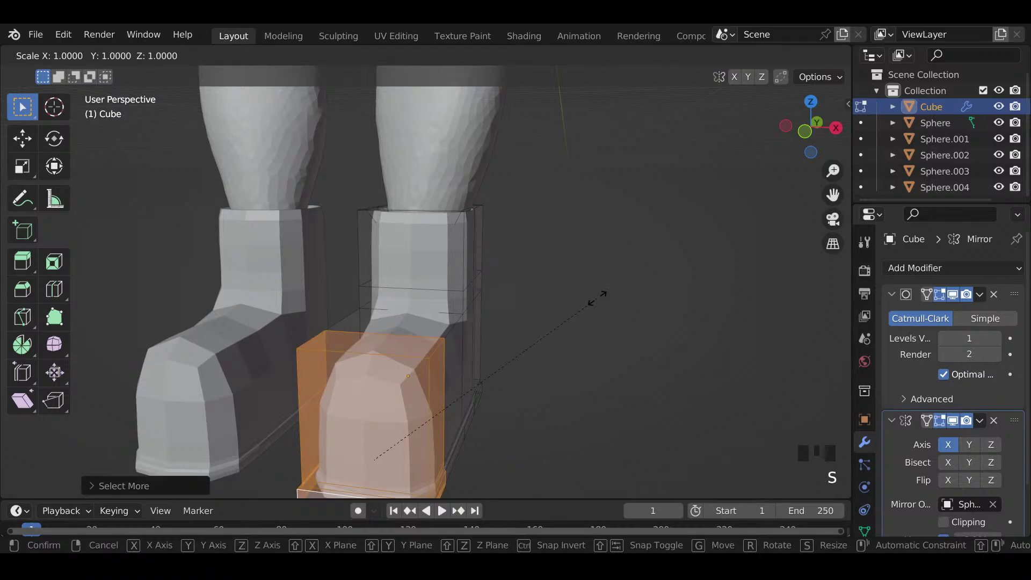
pyautogui.hotkey('shift', 'z')
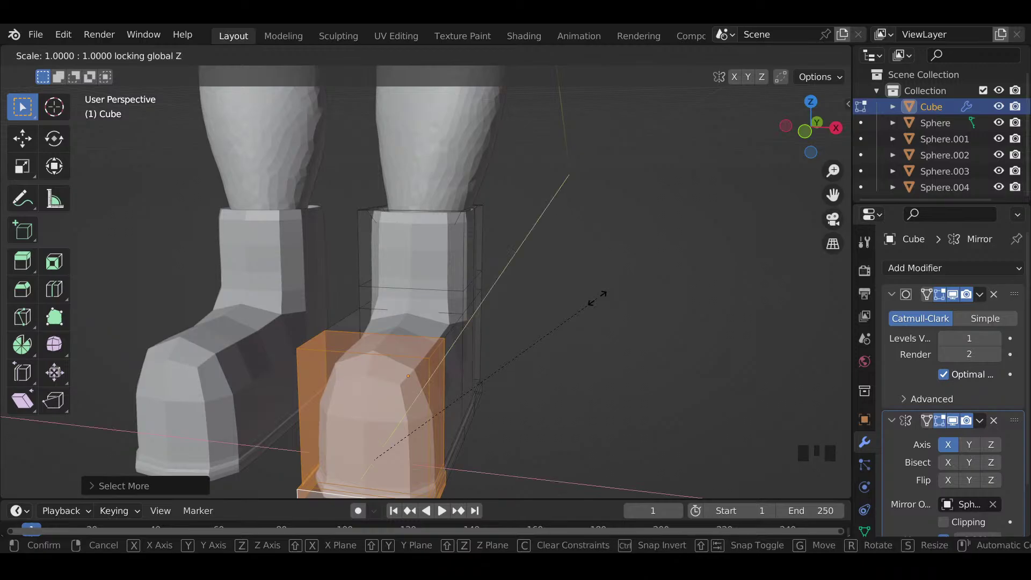
pyautogui.click(664, 312)
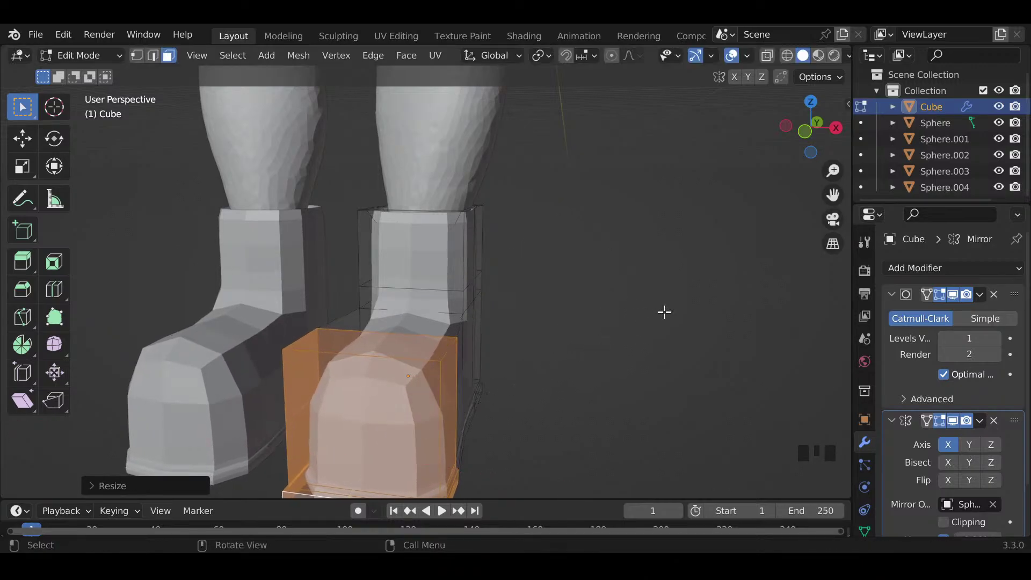
pyautogui.scroll(-5, 565, 325)
pyautogui.keyDown('shift'); pyautogui.moveTo(531, 310); pyautogui.dragTo(594, 337, button='middle'); pyautogui.keyUp('shift')
pyautogui.press('Tab')
pyautogui.click(511, 338)
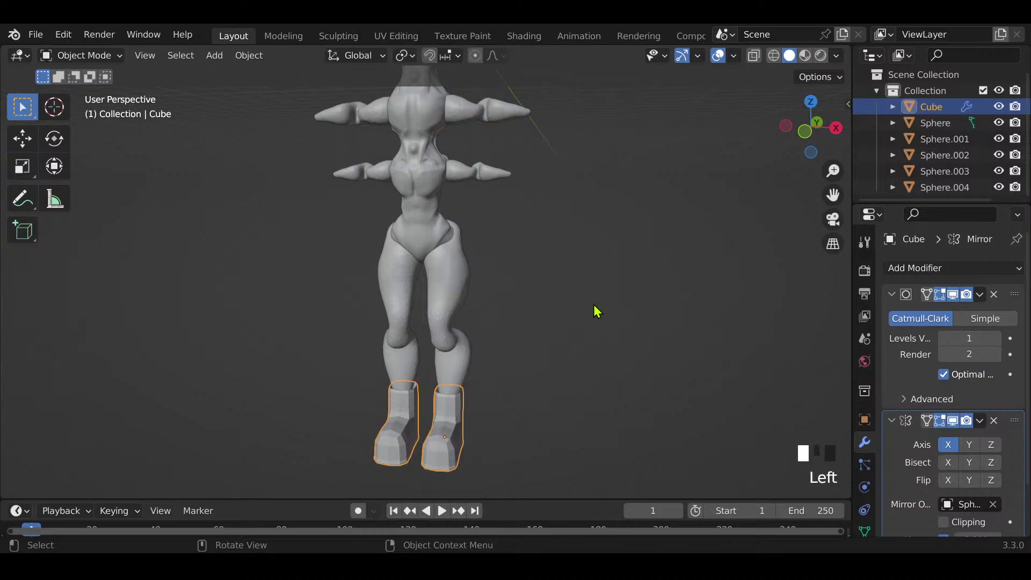
pyautogui.click(594, 309)
# Step: Add a UV sphere and scale it down to about 0.11 as the base for a hand
pyautogui.keyDown('shift'); pyautogui.moveTo(571, 276); pyautogui.dragTo(562, 311, button='middle'); pyautogui.keyUp('shift')
pyautogui.moveTo(648, 345); pyautogui.dragTo(626, 282, button='middle')
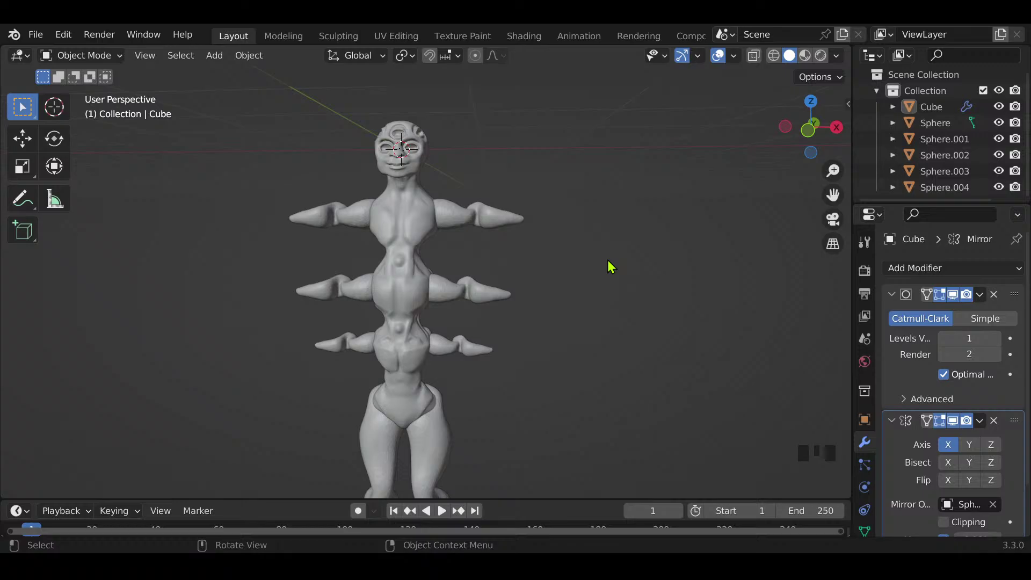
pyautogui.hotkey('shift', 'a')
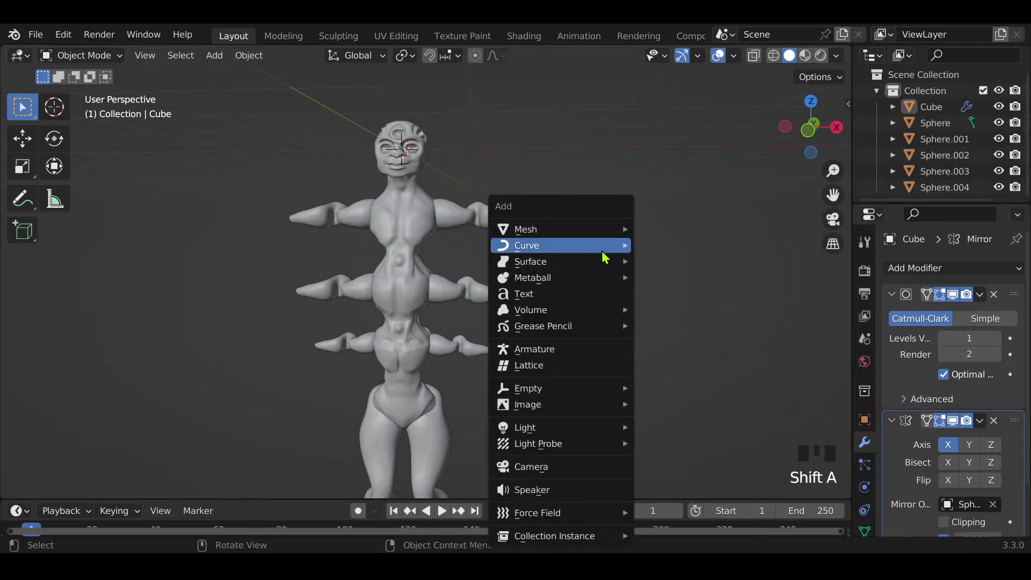
pyautogui.moveTo(600, 237)
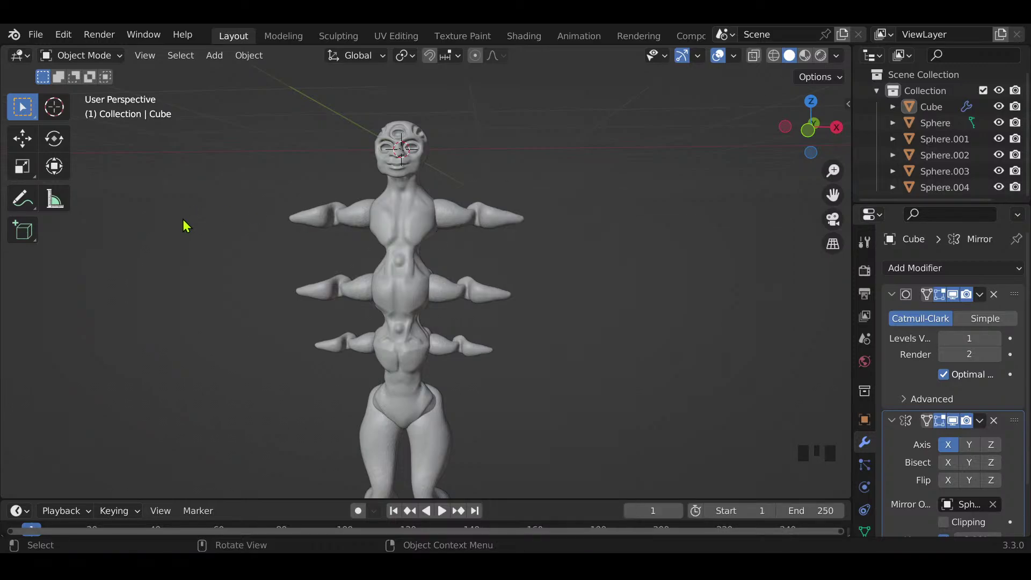
pyautogui.click(517, 227)
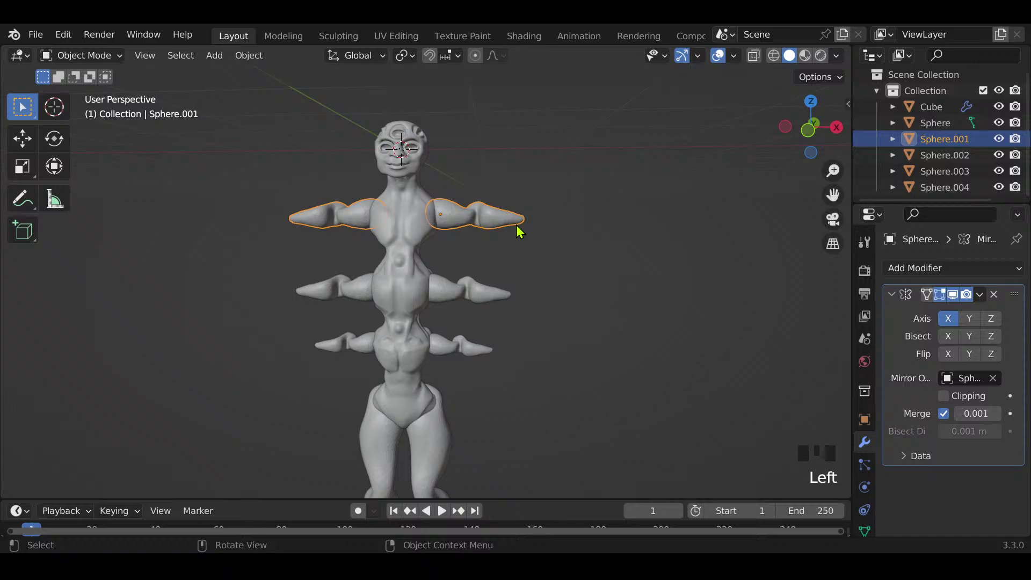
pyautogui.hotkey('shift', 'a')
pyautogui.moveTo(525, 223)
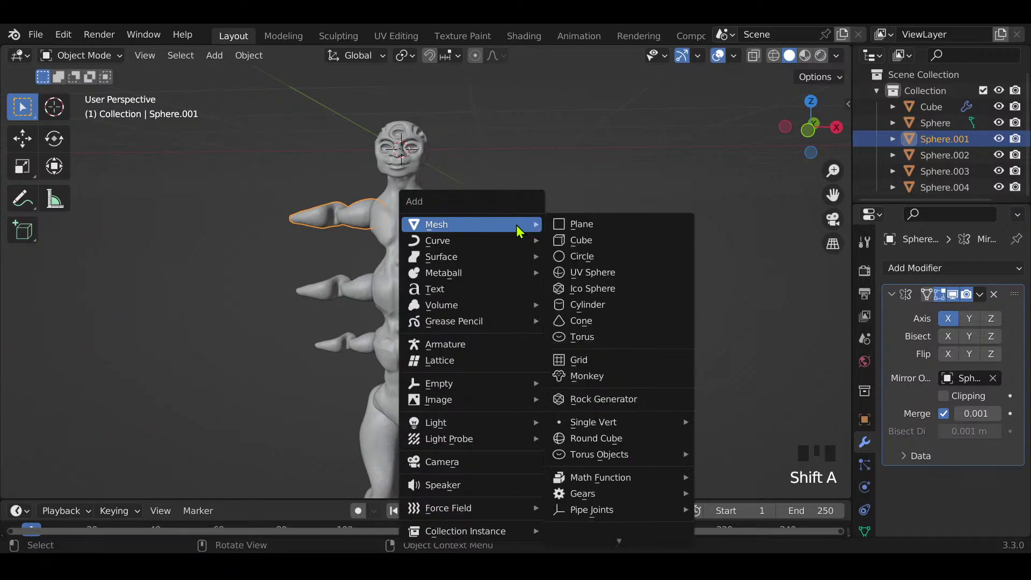
pyautogui.click(637, 273)
pyautogui.press('s')
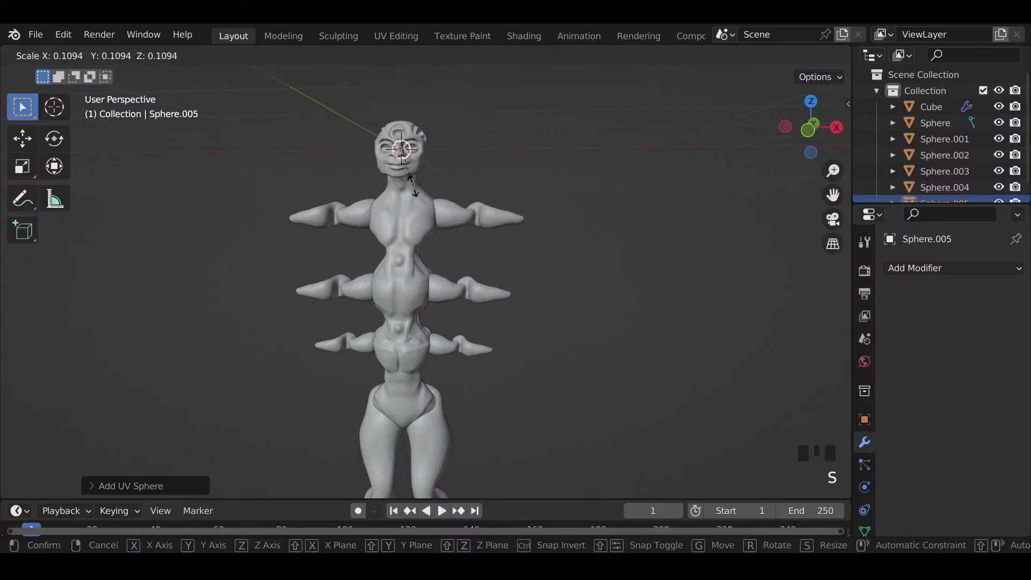
pyautogui.click(429, 199)
# Step: Lower the sphere along Z to the uppermost arms' height and move it about 1.5 m along X to the arm's tip
pyautogui.press('g')
pyautogui.press('x')
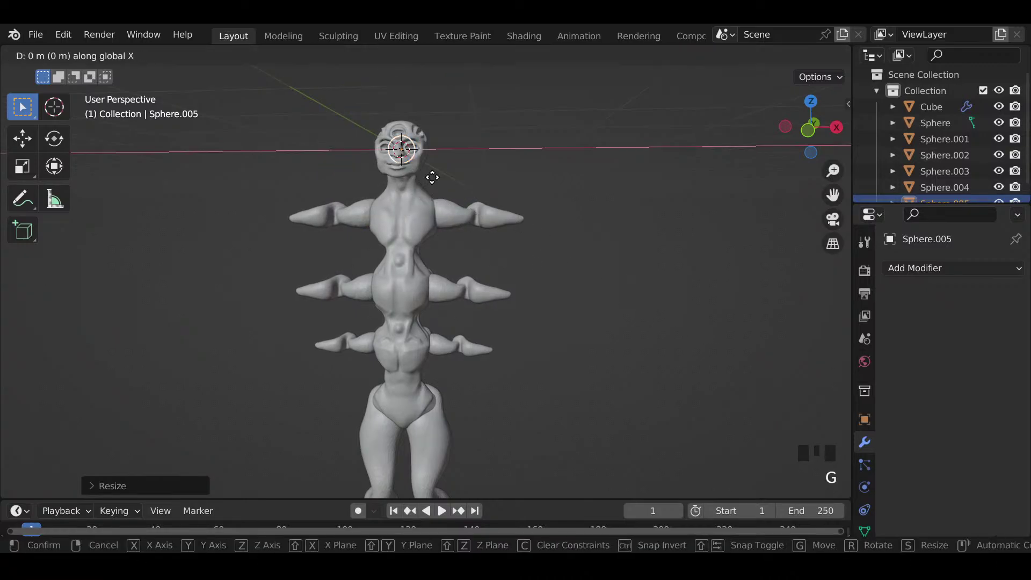
pyautogui.press('z')
pyautogui.click(427, 239)
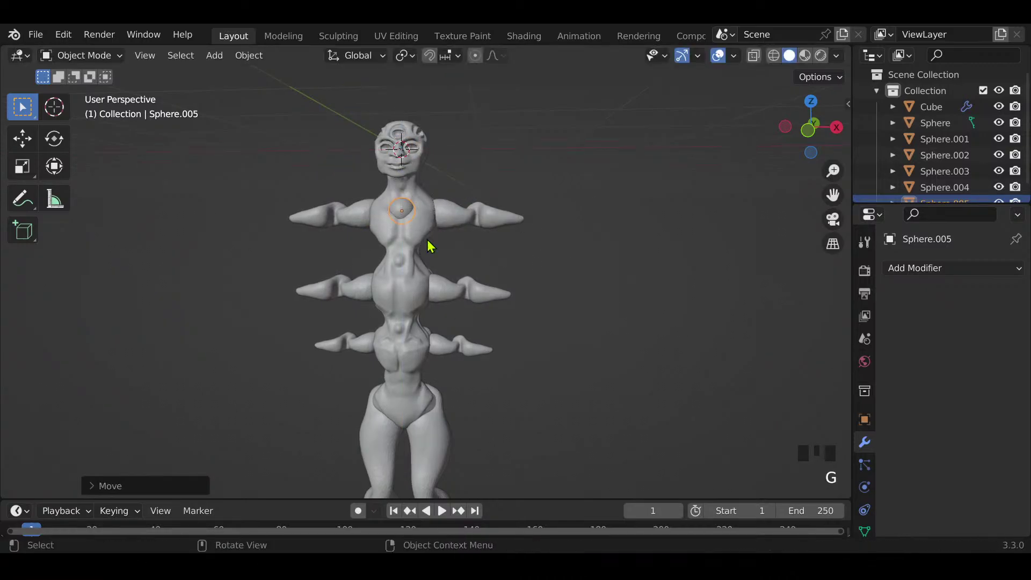
pyautogui.press('g')
pyautogui.press('x')
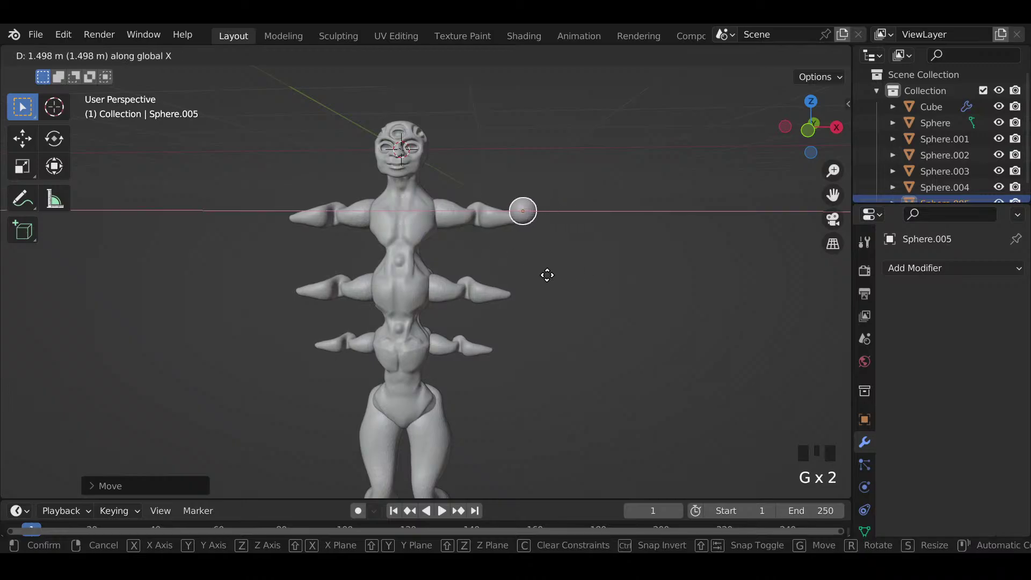
pyautogui.click(548, 274)
# Step: Align the sphere with the end of the upper forearm by shifting it slightly along Y and Z
pyautogui.moveTo(548, 274); pyautogui.dragTo(491, 297, button='middle')
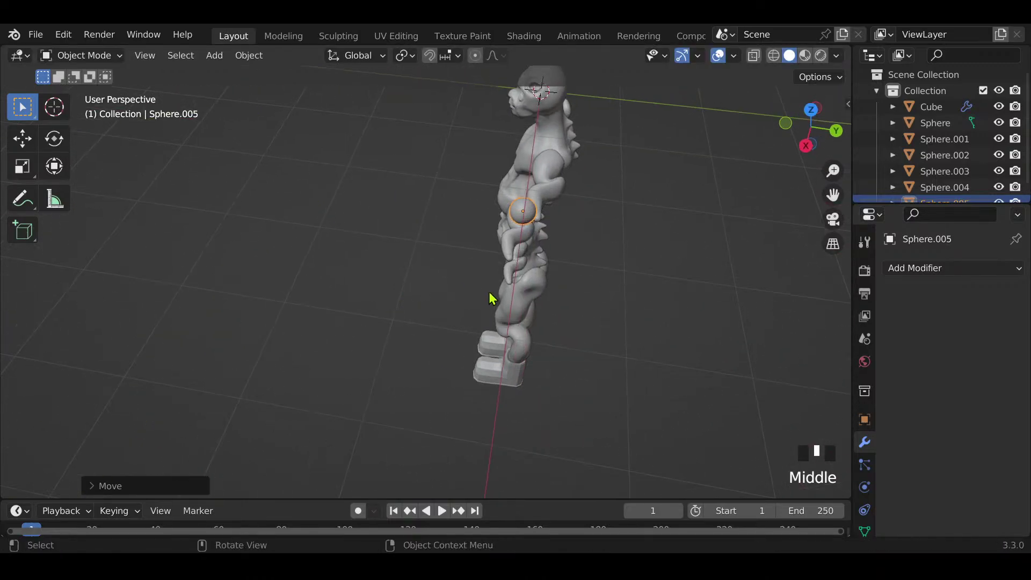
pyautogui.press('g')
pyautogui.press('y')
pyautogui.click(498, 298)
pyautogui.press('g')
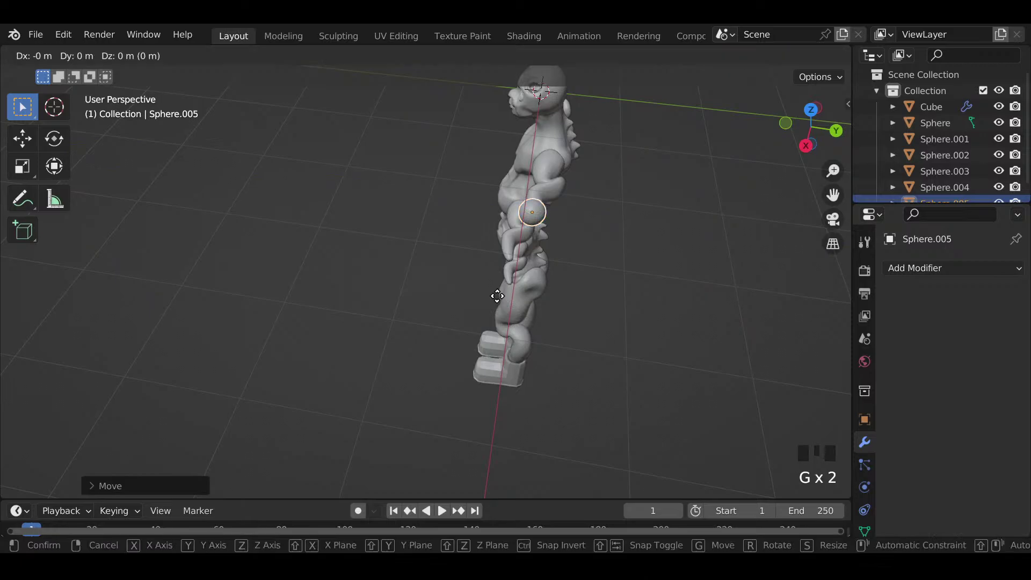
pyautogui.press('z')
pyautogui.click(497, 304)
pyautogui.moveTo(497, 304); pyautogui.dragTo(436, 338, button='middle')
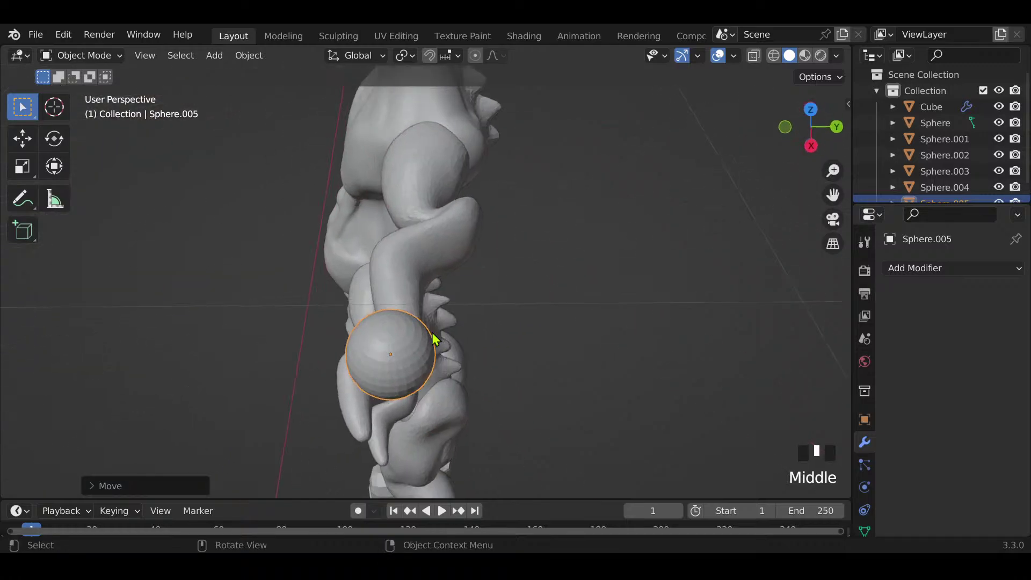
pyautogui.press('g')
pyautogui.press('x')
pyautogui.press('y')
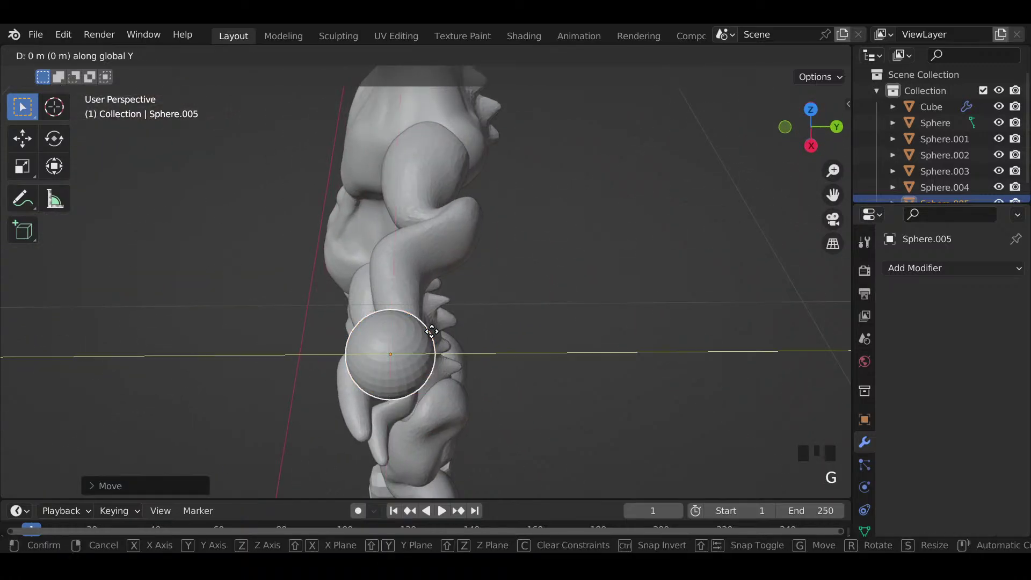
pyautogui.click(449, 344)
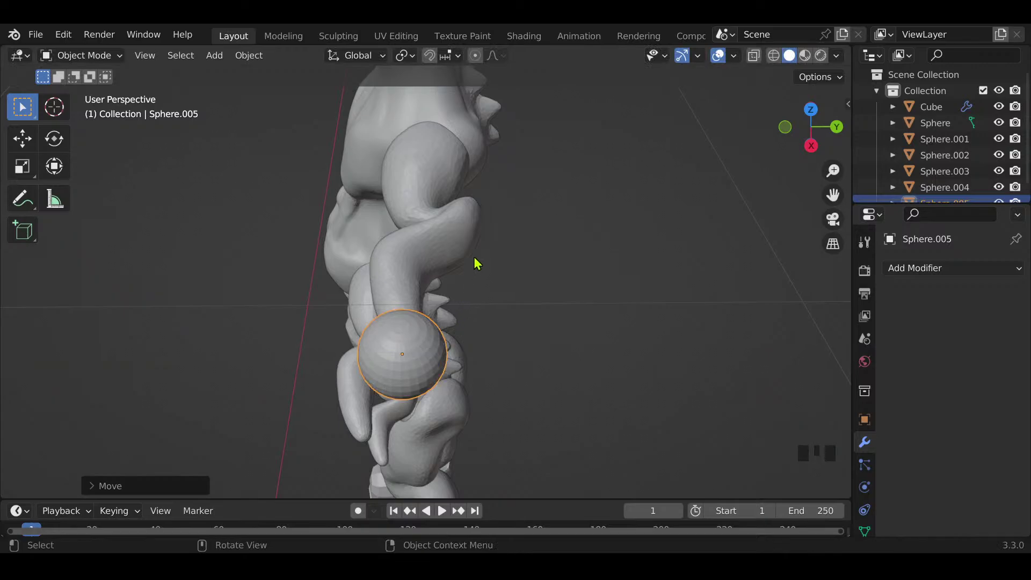
# Step: Flatten the hand sphere along Z to about 0.57
pyautogui.press('s')
pyautogui.press('z')
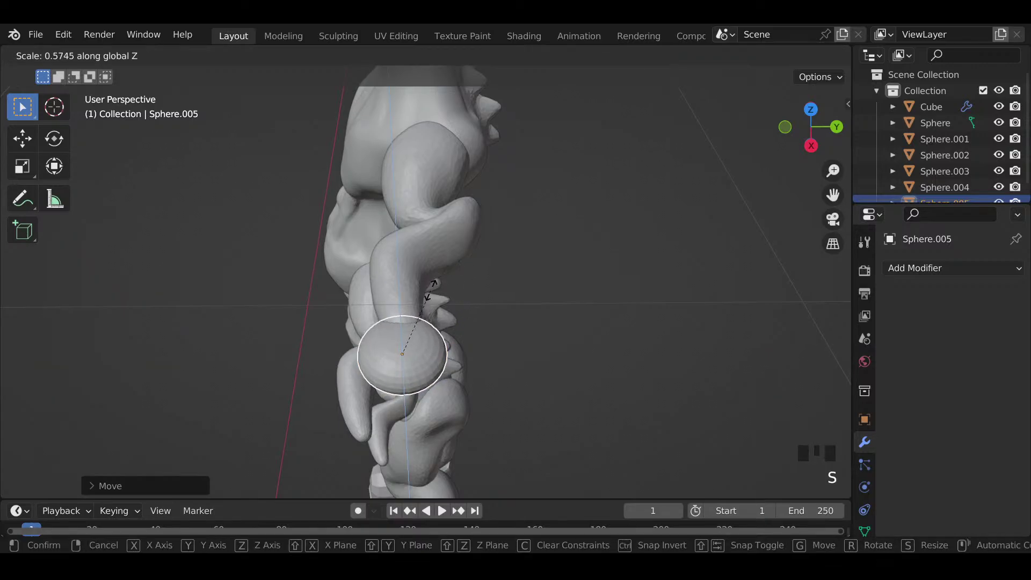
pyautogui.click(434, 282)
# Step: Switch the hand sphere to Sculpt Mode and enable Dyntopo and X symmetry
pyautogui.hotkey('ctrl', 'Tab')
pyautogui.click(435, 379)
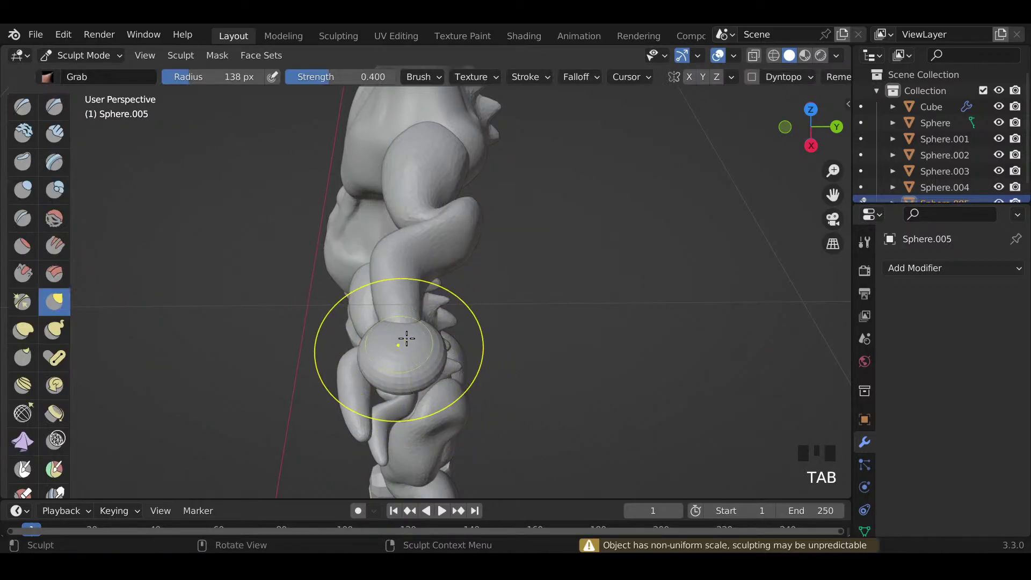
pyautogui.click(752, 78)
pyautogui.click(699, 104)
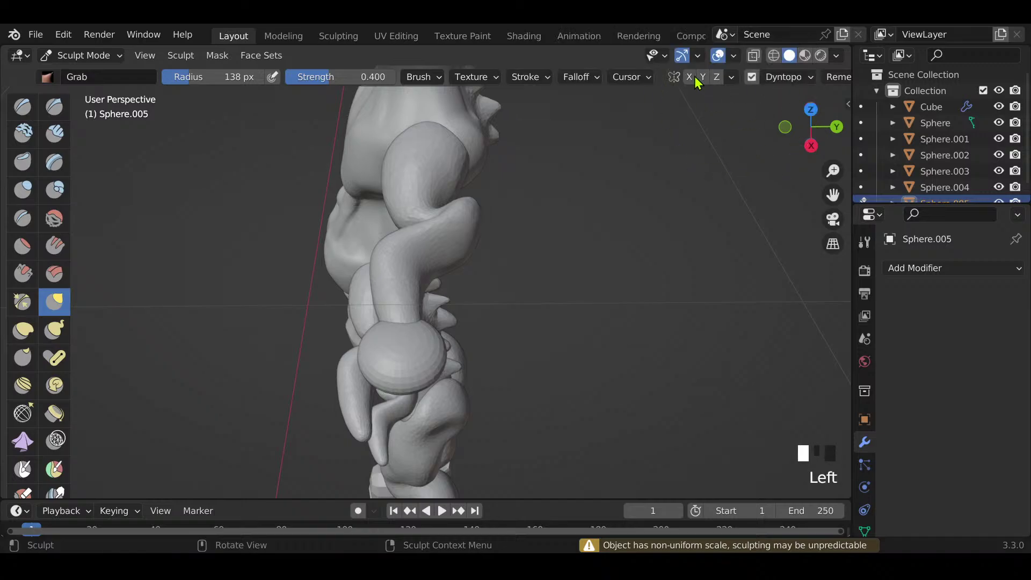
# Step: Inflate the flattened hand sphere from both sides with the Inflate/Deflate brush and smooth its surface
pyautogui.press('i')
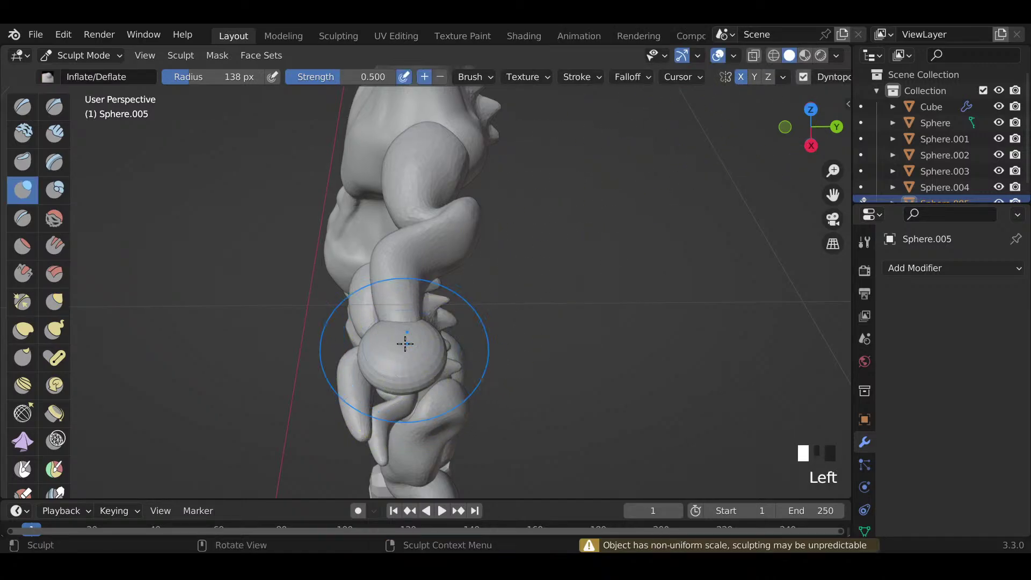
pyautogui.click(405, 344)
pyautogui.click(405, 343)
pyautogui.click(405, 344)
pyautogui.click(405, 344)
pyautogui.click(405, 344)
pyautogui.moveTo(394, 365)
pyautogui.mouseDown(button='middle')
pyautogui.moveTo(398, 281)
pyautogui.moveTo(392, 368)
pyautogui.mouseUp(button='middle')
pyautogui.click(391, 370)
pyautogui.click(391, 371)
pyautogui.click(392, 371)
pyautogui.keyDown('shift'); pyautogui.click(394, 362); pyautogui.keyUp('shift')
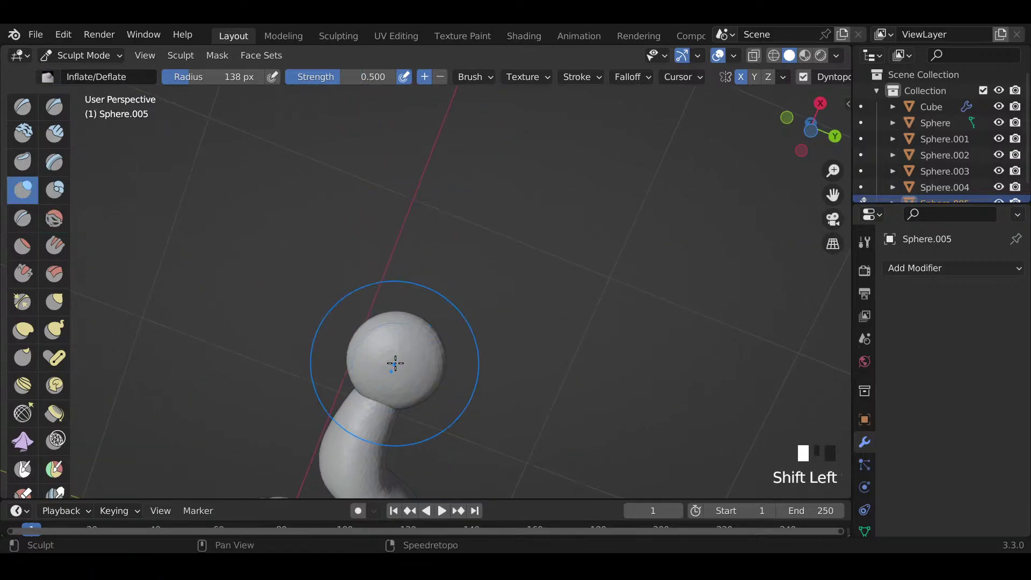
pyautogui.keyDown('shift'); pyautogui.click(393, 340); pyautogui.keyUp('shift')
# Step: With X symmetry off, pull the rim of the hand sphere into star-like finger stubs using Snake Hook at 98 px radius
pyautogui.press('f')
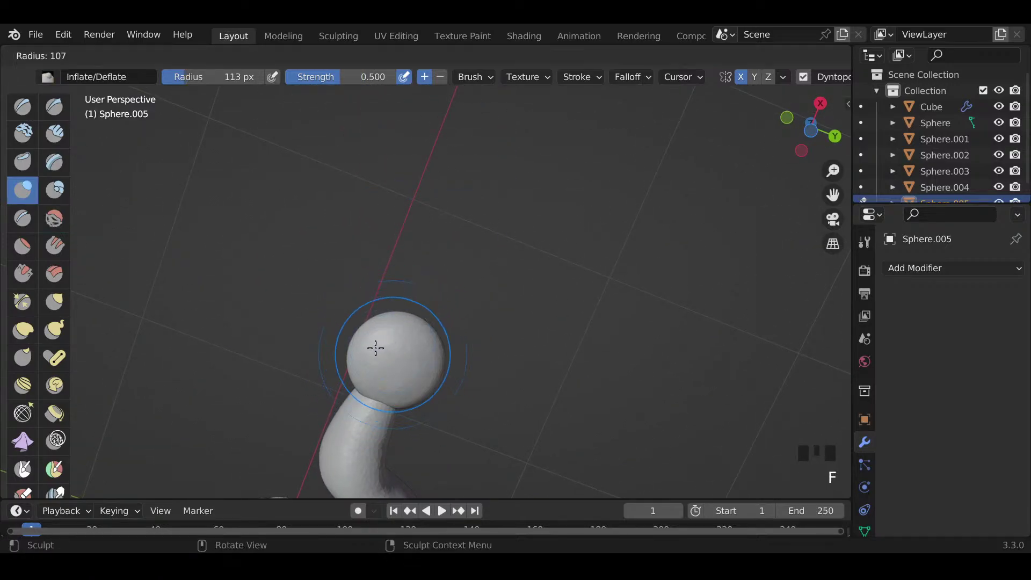
pyautogui.press('f')
pyautogui.press('k')
pyautogui.click(359, 336)
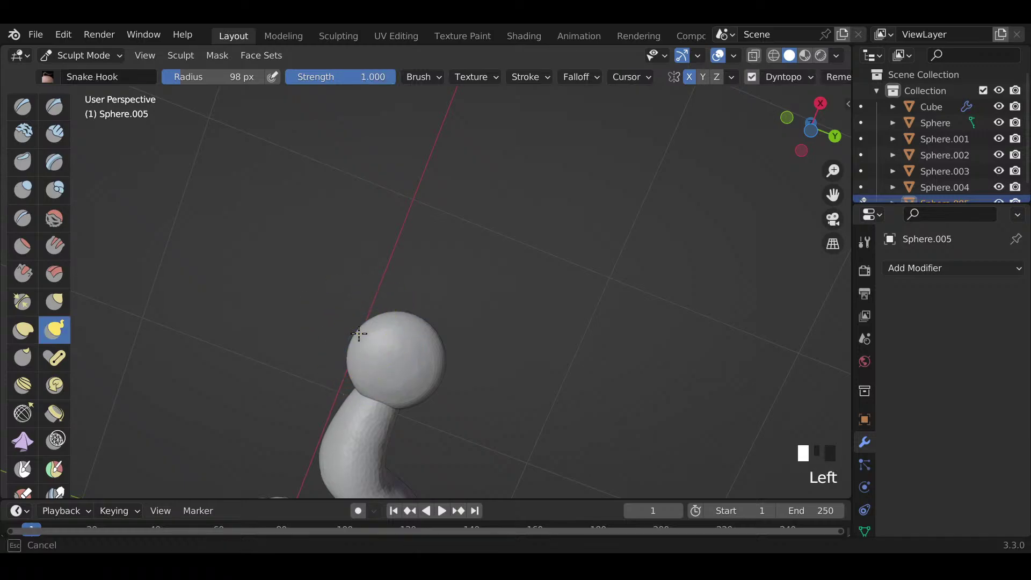
pyautogui.click(688, 79)
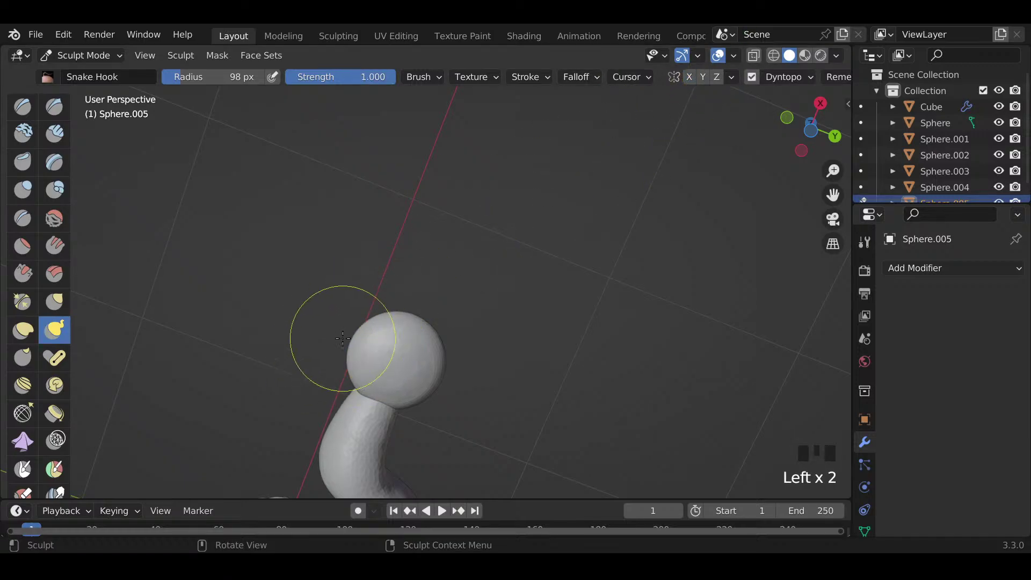
pyautogui.moveTo(359, 340)
pyautogui.mouseDown()
pyautogui.moveTo(359, 323)
pyautogui.moveTo(390, 324)
pyautogui.moveTo(416, 302)
pyautogui.mouseUp()
pyautogui.moveTo(444, 341)
pyautogui.mouseDown()
pyautogui.moveTo(433, 379)
pyautogui.moveTo(454, 375)
pyautogui.moveTo(410, 376)
pyautogui.moveTo(414, 414)
pyautogui.mouseUp()
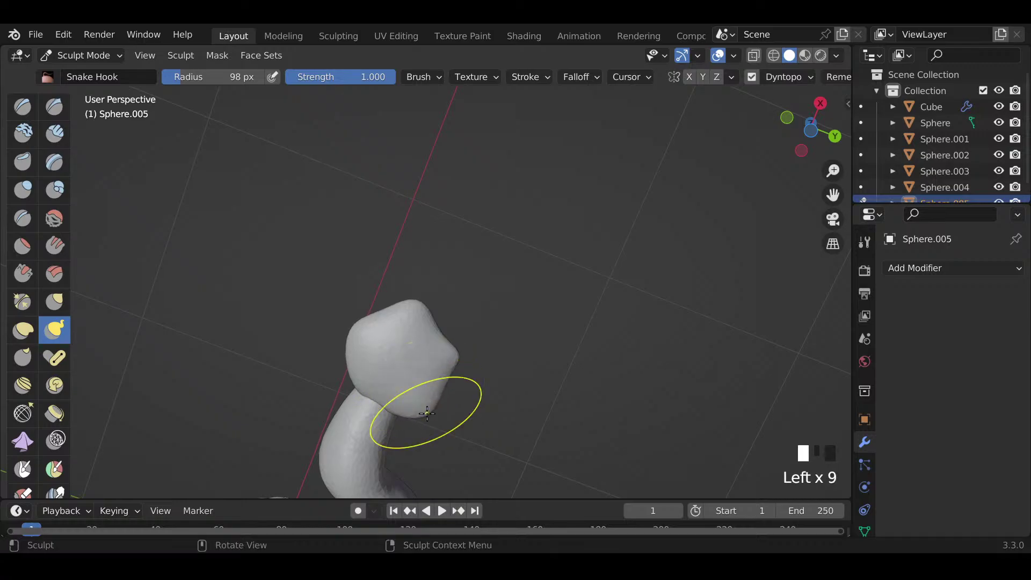
pyautogui.moveTo(367, 376)
pyautogui.mouseDown()
pyautogui.moveTo(341, 358)
pyautogui.moveTo(361, 346)
pyautogui.moveTo(359, 323)
pyautogui.mouseUp()
# Step: Pull up the back of the hand with Snake Hook at 113 px radius and smooth it near the wrist
pyautogui.press('f')
pyautogui.press('f')
pyautogui.press('f')
pyautogui.press('f')
pyautogui.moveTo(394, 358); pyautogui.dragTo(407, 170, button='middle')
pyautogui.moveTo(407, 170)
pyautogui.mouseDown()
pyautogui.moveTo(389, 274)
pyautogui.moveTo(410, 269)
pyautogui.moveTo(381, 285)
pyautogui.moveTo(415, 282)
pyautogui.mouseUp()
pyautogui.keyDown('shift'); pyautogui.moveTo(414, 281); pyautogui.dragTo(412, 279); pyautogui.keyUp('shift')
pyautogui.keyDown('shift'); pyautogui.moveTo(412, 279); pyautogui.dragTo(410, 277); pyautogui.keyUp('shift')
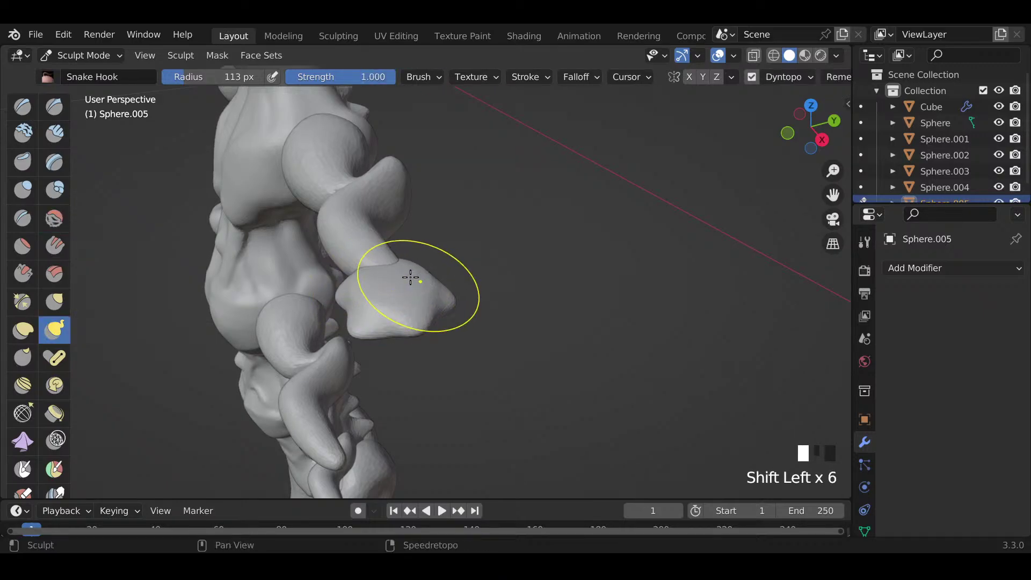
# Step: Adjust the hand's side profile with Snake Hook at 153 px radius
pyautogui.moveTo(383, 278); pyautogui.dragTo(489, 180, button='middle')
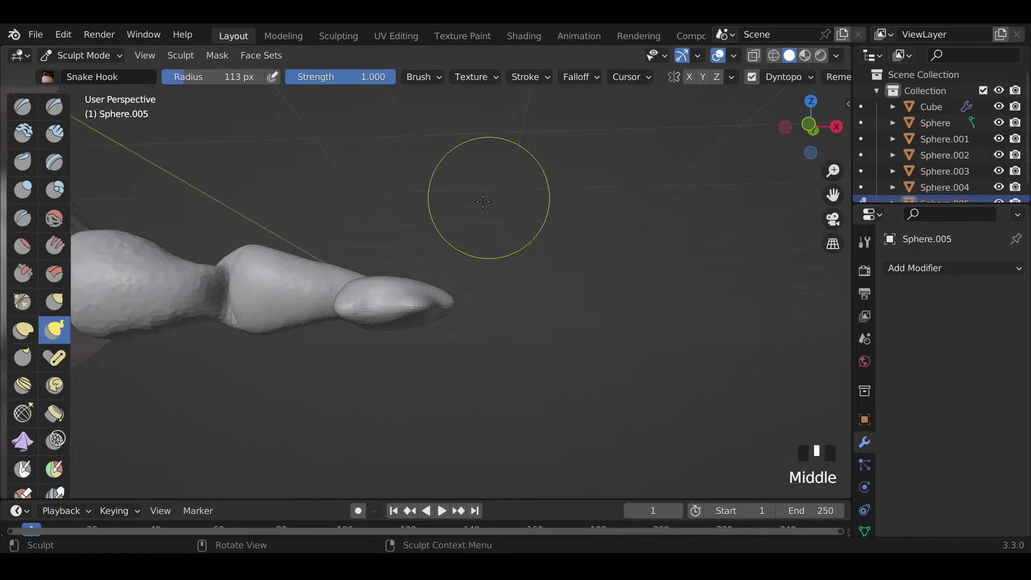
pyautogui.press('f')
pyautogui.click(377, 285)
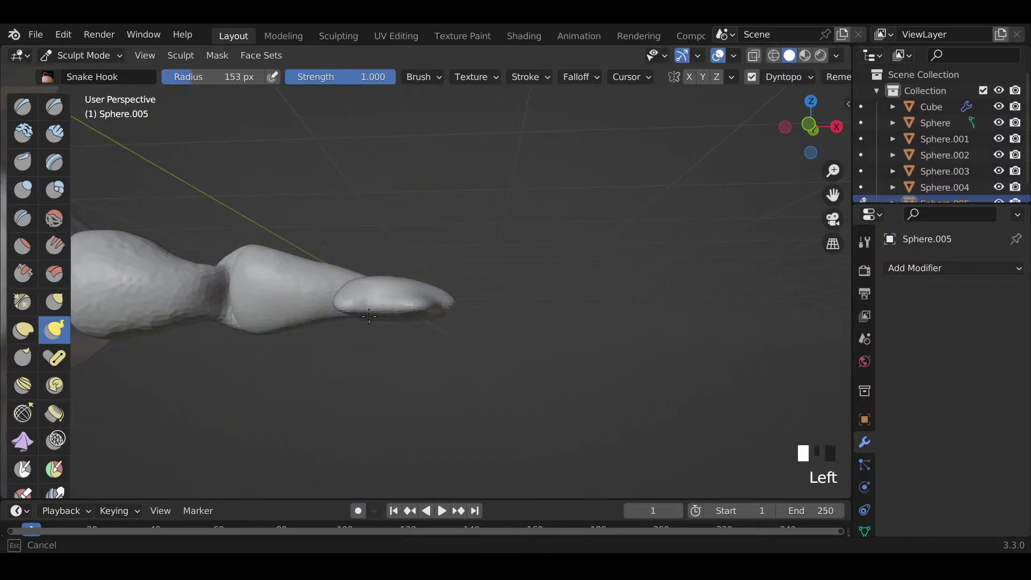
pyautogui.click(377, 285)
pyautogui.moveTo(375, 283)
pyautogui.mouseDown(button='middle')
pyautogui.moveTo(372, 319)
pyautogui.moveTo(185, 309)
pyautogui.moveTo(387, 295)
pyautogui.mouseUp(button='middle')
pyautogui.click(372, 319)
# Step: Push in the wrist edge and the gaps between the finger stubs with Snake Hook at 84 px radius
pyautogui.press('f')
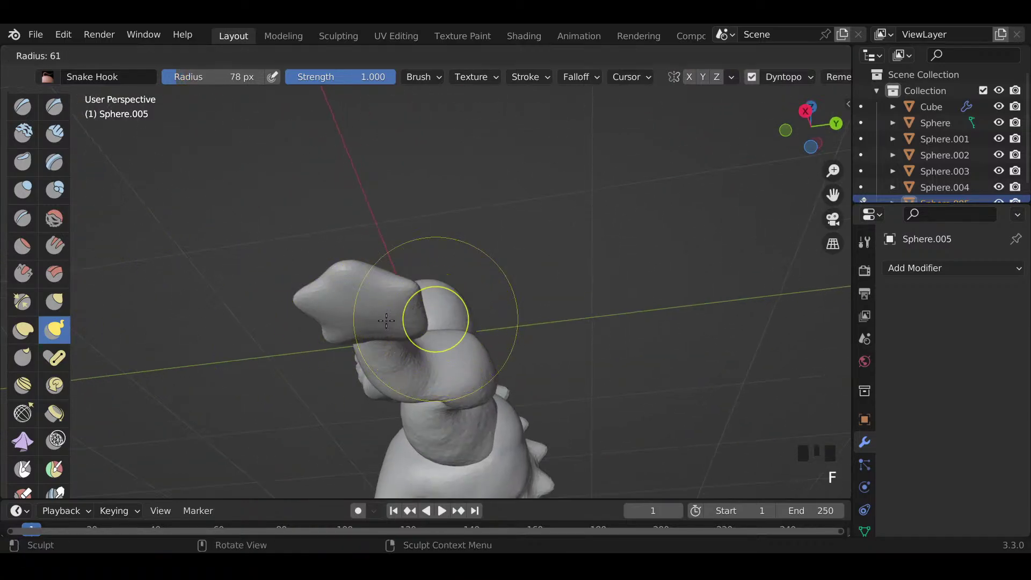
pyautogui.press('f')
pyautogui.moveTo(445, 306); pyautogui.dragTo(410, 306)
pyautogui.press('f')
pyautogui.click(432, 305)
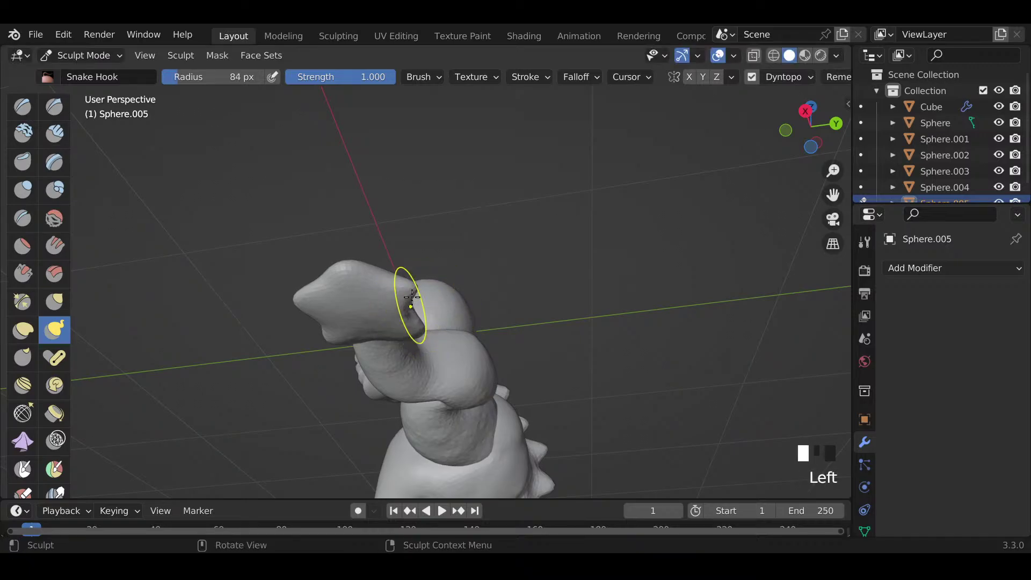
pyautogui.moveTo(382, 269); pyautogui.dragTo(375, 284)
pyautogui.moveTo(372, 290); pyautogui.dragTo(412, 187, button='middle')
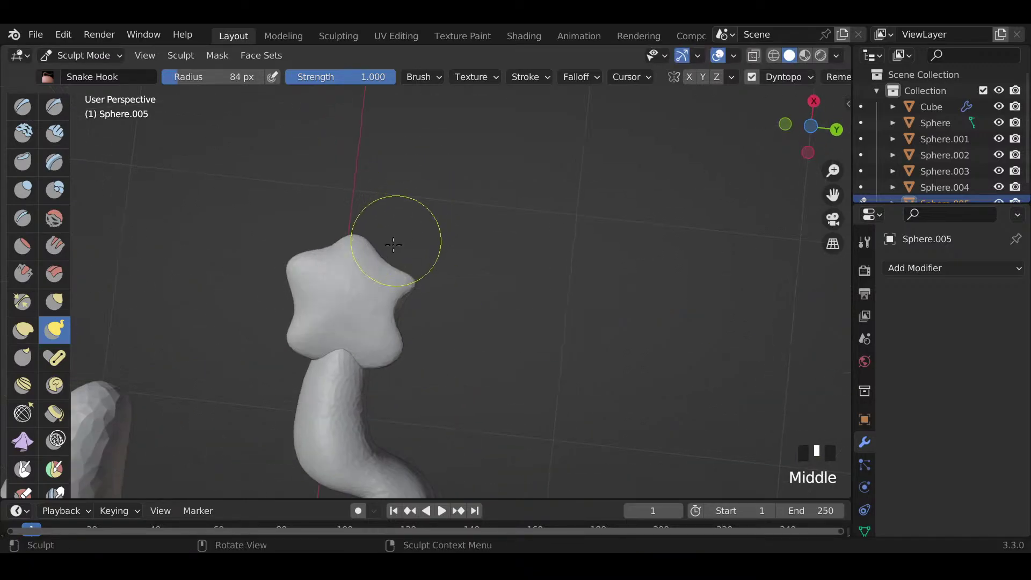
pyautogui.moveTo(392, 252)
pyautogui.mouseDown()
pyautogui.moveTo(380, 266)
pyautogui.moveTo(338, 240)
pyautogui.moveTo(299, 296)
pyautogui.moveTo(309, 301)
pyautogui.mouseUp()
pyautogui.moveTo(387, 328); pyautogui.dragTo(398, 322)
# Step: Raise the back of the hand with Snake Hook at 119 px radius and smooth the surface
pyautogui.moveTo(364, 303); pyautogui.dragTo(403, 455, button='middle')
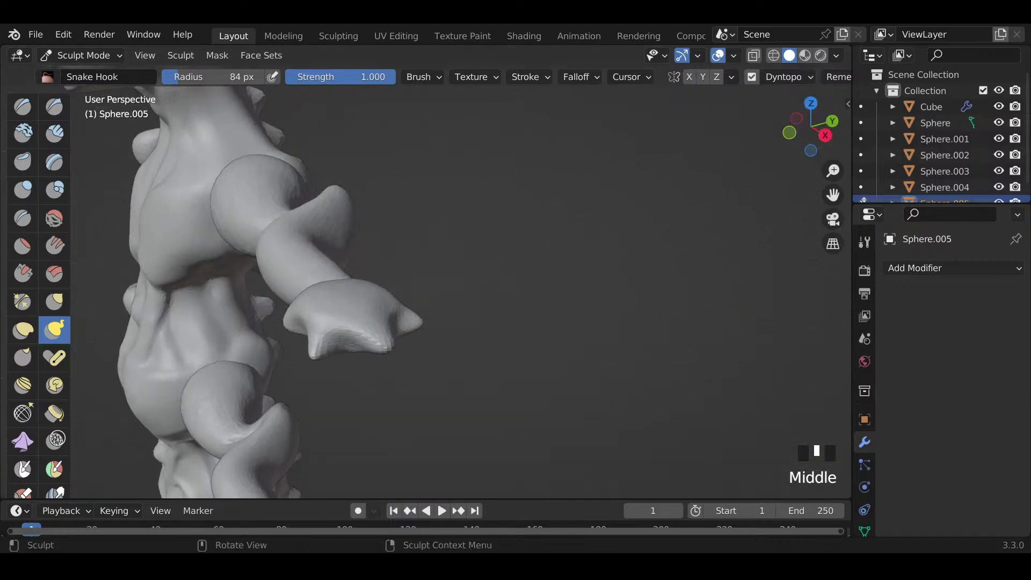
pyautogui.press('f')
pyautogui.click(355, 296)
pyautogui.moveTo(349, 294); pyautogui.dragTo(342, 288)
pyautogui.keyDown('shift'); pyautogui.click(357, 299); pyautogui.keyUp('shift')
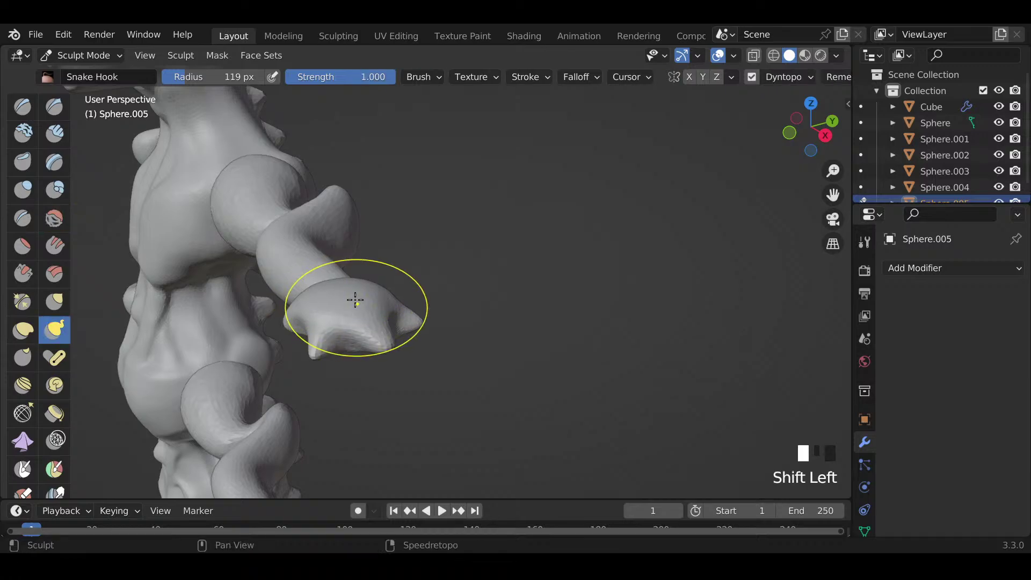
pyautogui.keyDown('shift'); pyautogui.click(364, 297); pyautogui.keyUp('shift')
# Step: Thicken the finger stubs along the hand's front and outer edges with Inflate/Deflate at 0.500 strength and smooth the outermost one
pyautogui.press('KP_2')
pyautogui.click(367, 325)
pyautogui.click(363, 325)
pyautogui.click(360, 325)
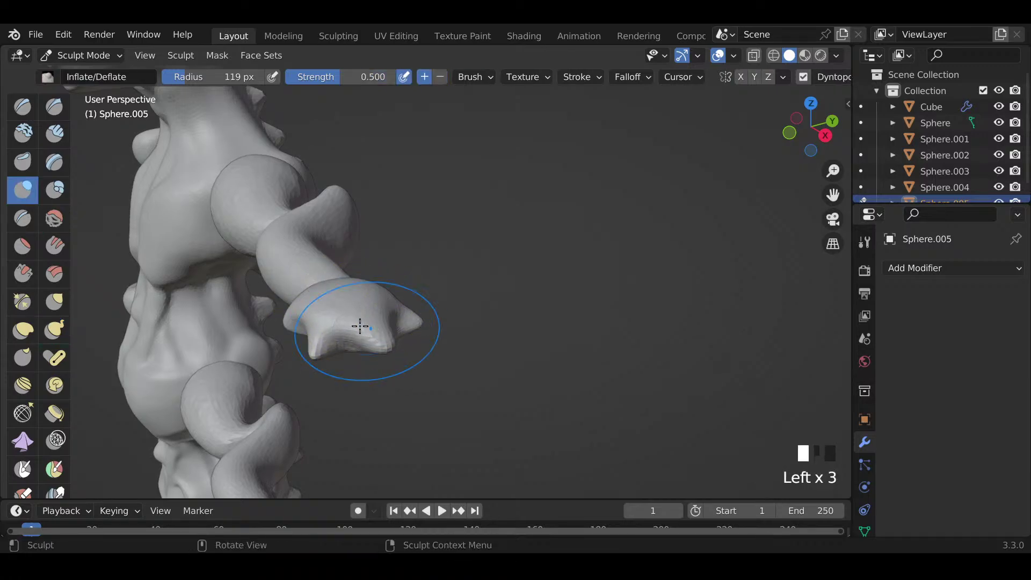
pyautogui.click(349, 325)
pyautogui.doubleClick(326, 330)
pyautogui.click(325, 333)
pyautogui.click(325, 335)
pyautogui.click(324, 338)
pyautogui.click(322, 340)
pyautogui.click(314, 331)
pyautogui.click(302, 317)
pyautogui.click(292, 315)
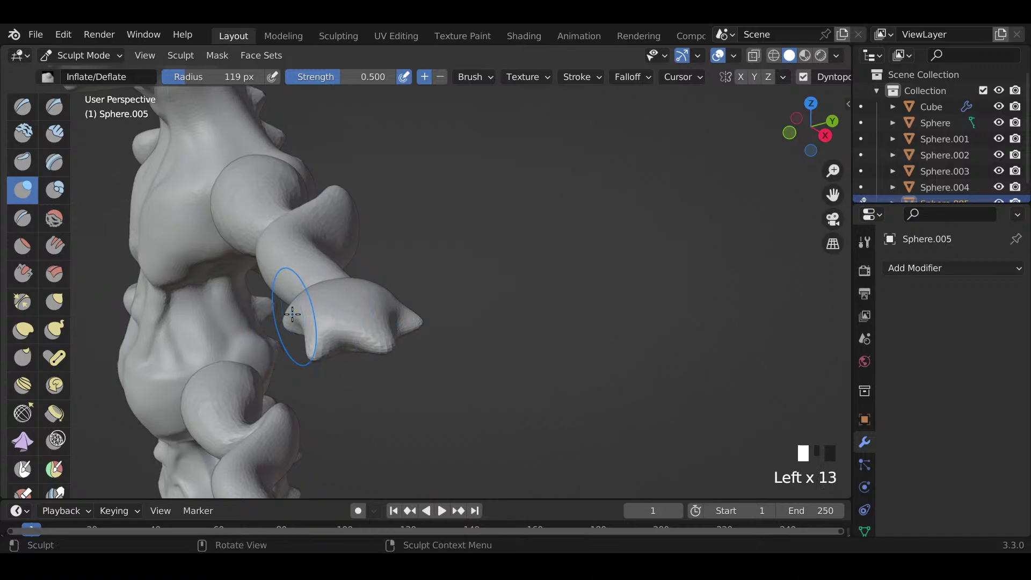
pyautogui.doubleClick(400, 317)
pyautogui.click(398, 320)
pyautogui.doubleClick(403, 321)
pyautogui.doubleClick(405, 322)
pyautogui.keyDown('shift'); pyautogui.click(398, 311); pyautogui.keyUp('shift')
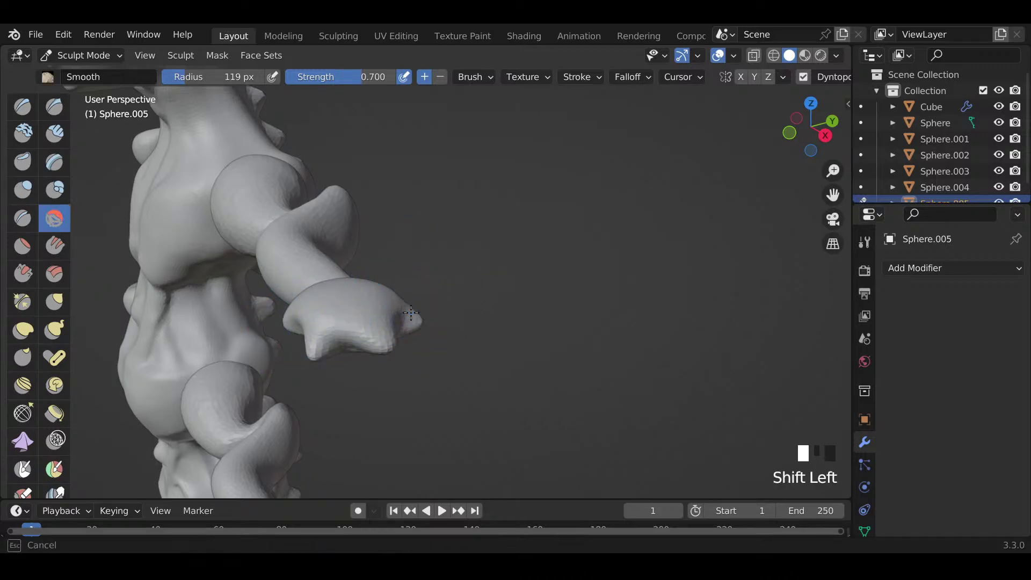
pyautogui.keyDown('shift'); pyautogui.click(392, 301); pyautogui.keyUp('shift')
# Step: Inflate the stub on the hand's far side beside the wrist and smooth its transition into the back of the hand
pyautogui.moveTo(392, 301)
pyautogui.mouseDown(button='middle')
pyautogui.moveTo(345, 288)
pyautogui.moveTo(437, 285)
pyautogui.mouseUp(button='middle')
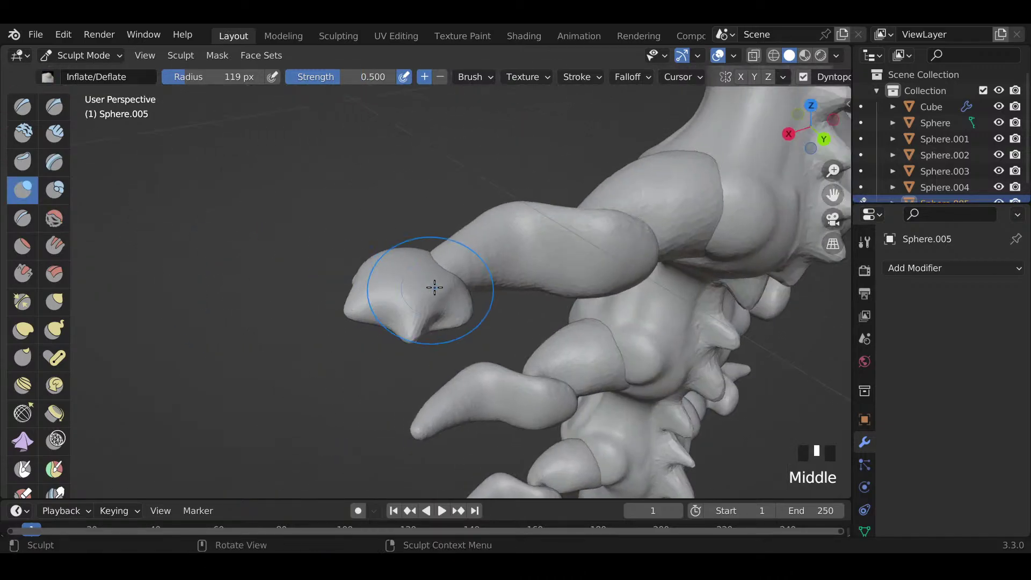
pyautogui.doubleClick(444, 293)
pyautogui.click(452, 296)
pyautogui.doubleClick(460, 299)
pyautogui.doubleClick(467, 298)
pyautogui.click(465, 298)
pyautogui.keyDown('shift'); pyautogui.click(450, 292); pyautogui.keyUp('shift')
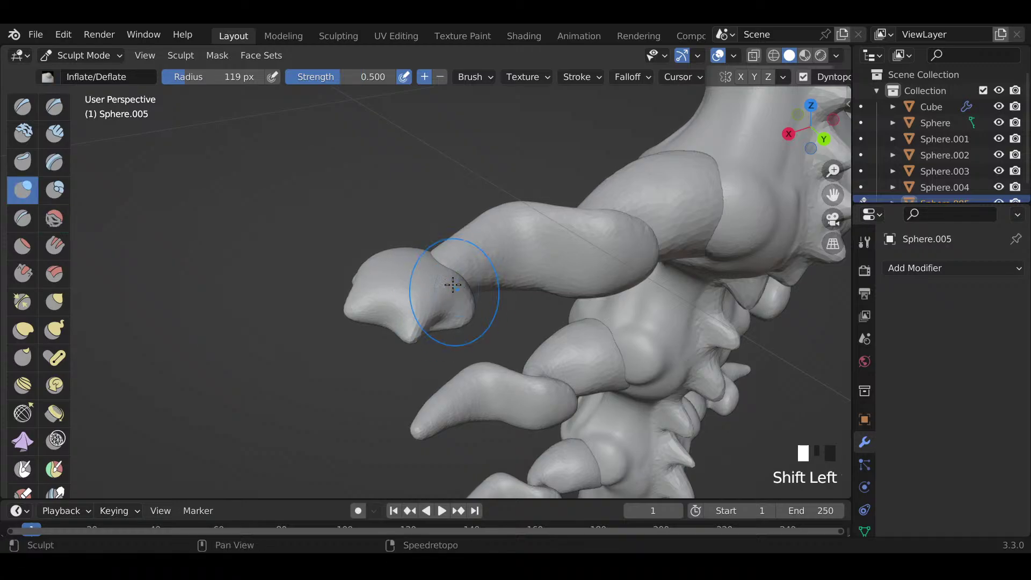
pyautogui.keyDown('shift'); pyautogui.doubleClick(436, 269); pyautogui.keyUp('shift')
# Step: Smooth the centre of the palm on the underside of the hand
pyautogui.moveTo(434, 265)
pyautogui.mouseDown(button='middle')
pyautogui.moveTo(384, 276)
pyautogui.moveTo(487, 198)
pyautogui.moveTo(414, 333)
pyautogui.mouseUp(button='middle')
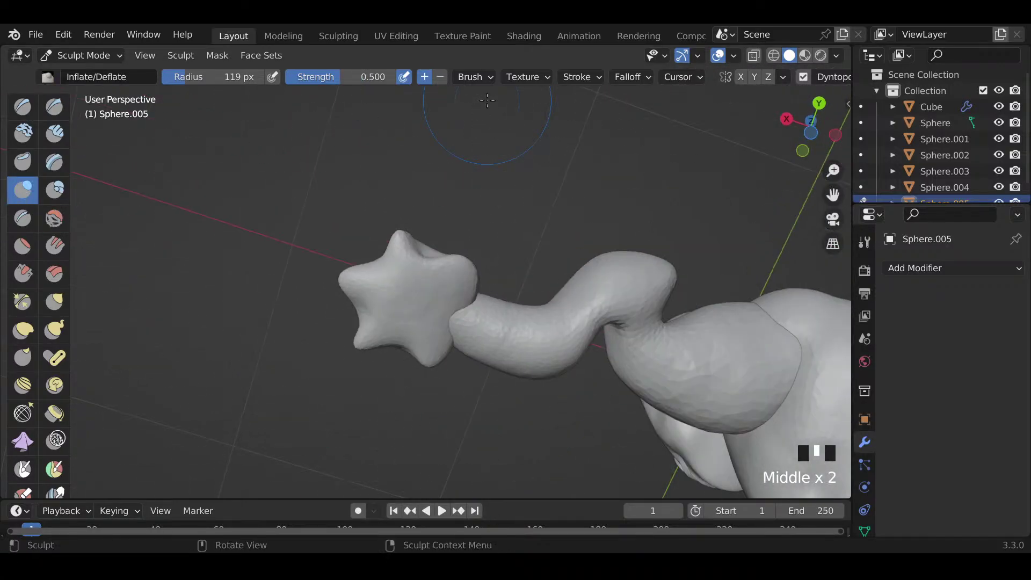
pyautogui.keyDown('shift'); pyautogui.click(413, 291); pyautogui.keyUp('shift')
pyautogui.keyDown('shift'); pyautogui.click(412, 297); pyautogui.keyUp('shift')
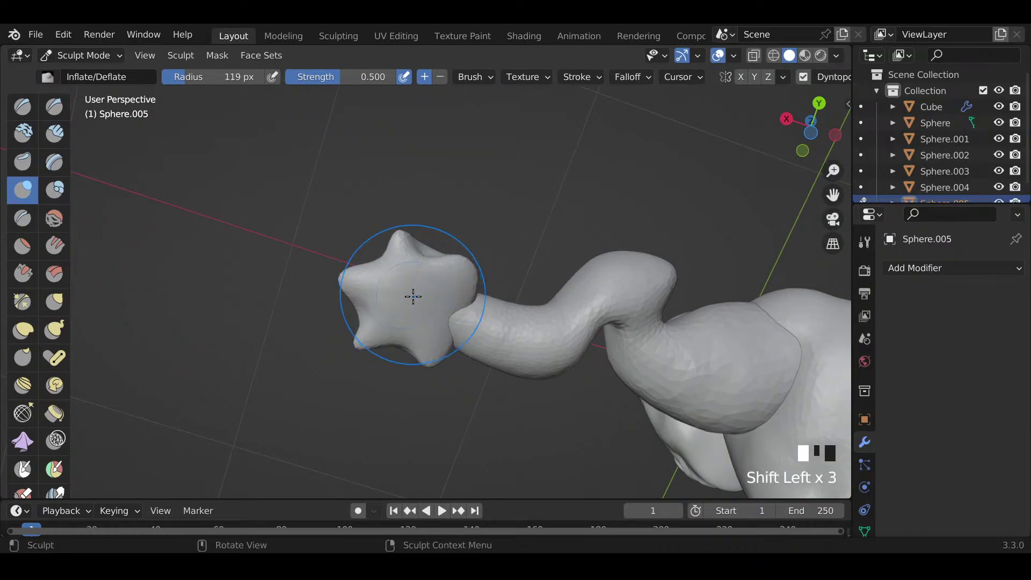
# Step: Inflate the palm and the underside of each finger stub into soft pads with the brush radius at 39 px
pyautogui.press('f')
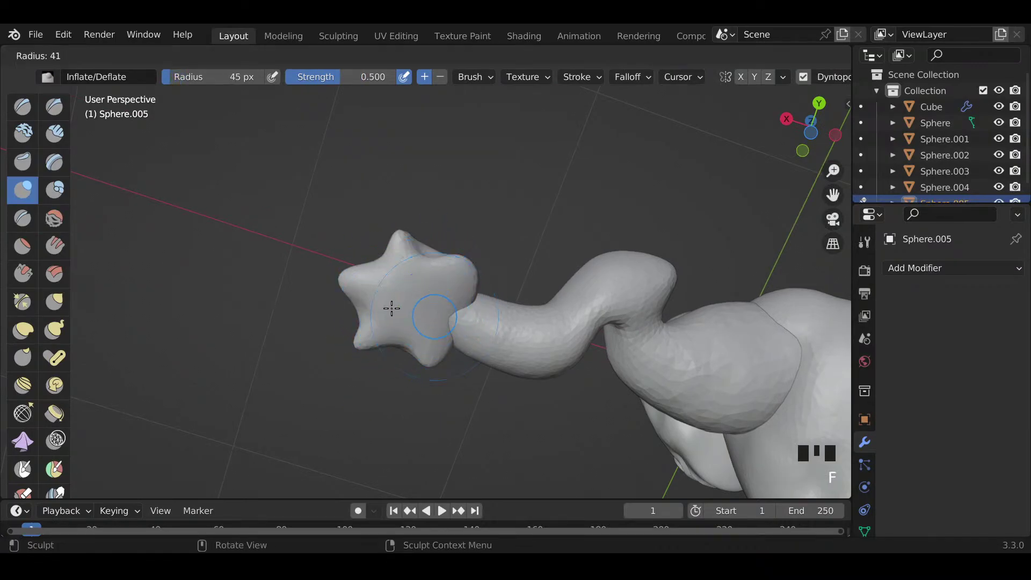
pyautogui.click(395, 309)
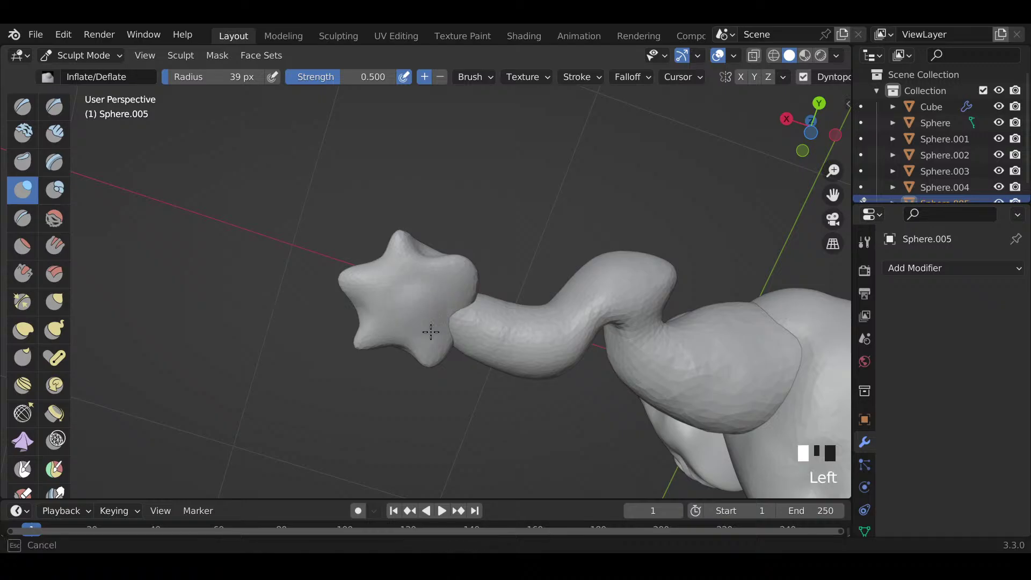
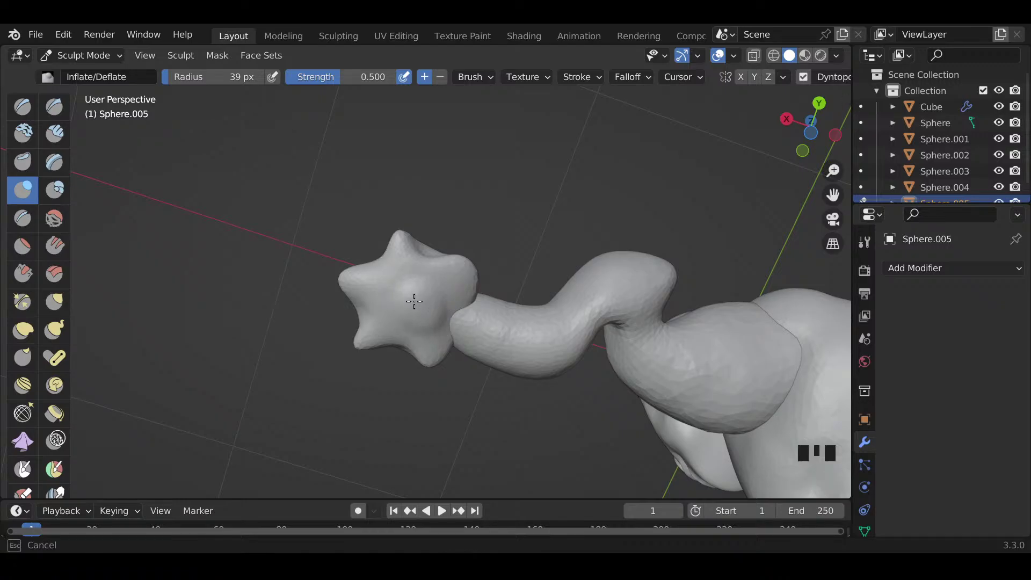
pyautogui.moveTo(452, 280); pyautogui.dragTo(459, 276)
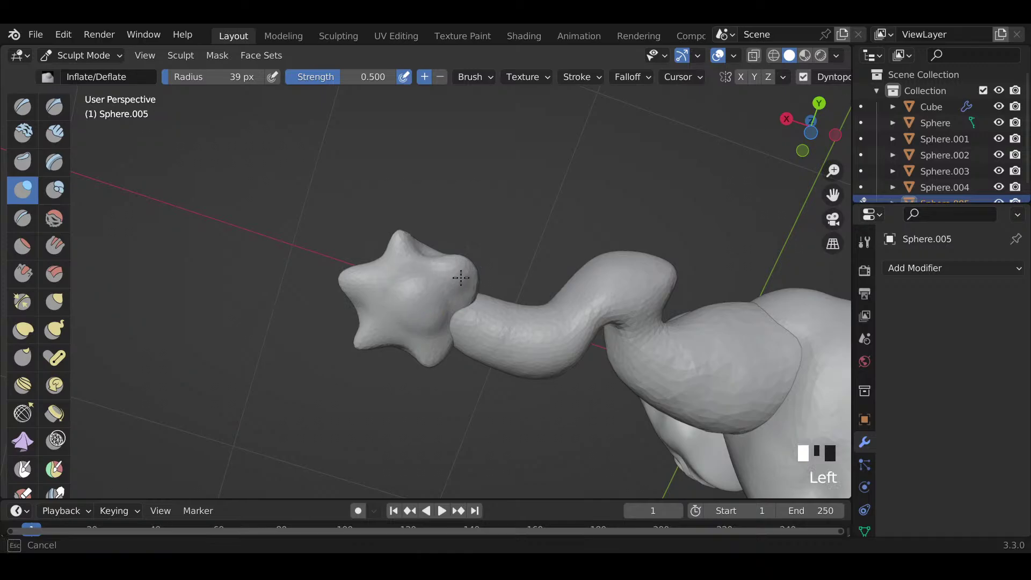
pyautogui.click(406, 252)
pyautogui.moveTo(406, 248); pyautogui.dragTo(377, 270)
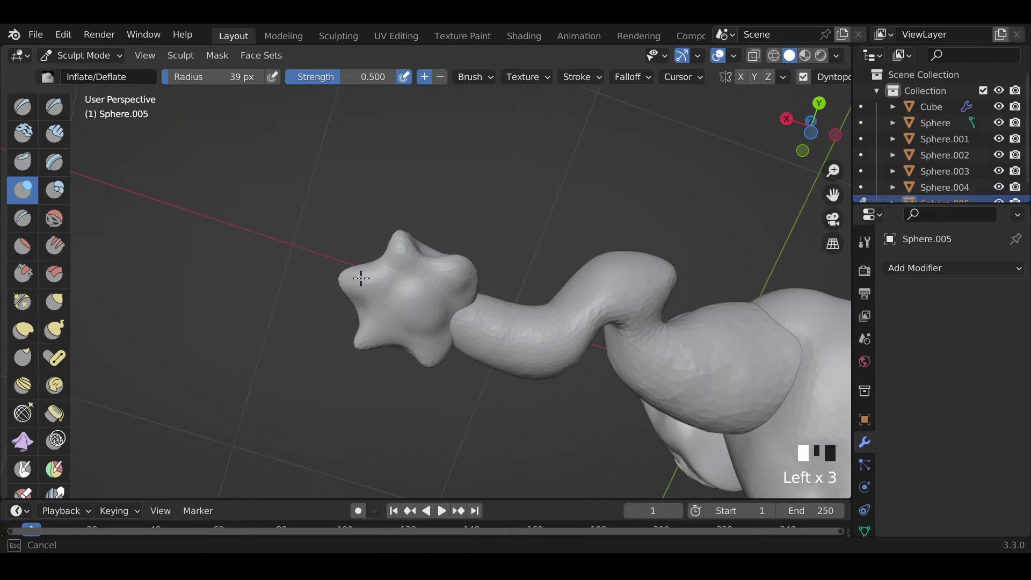
pyautogui.click(368, 324)
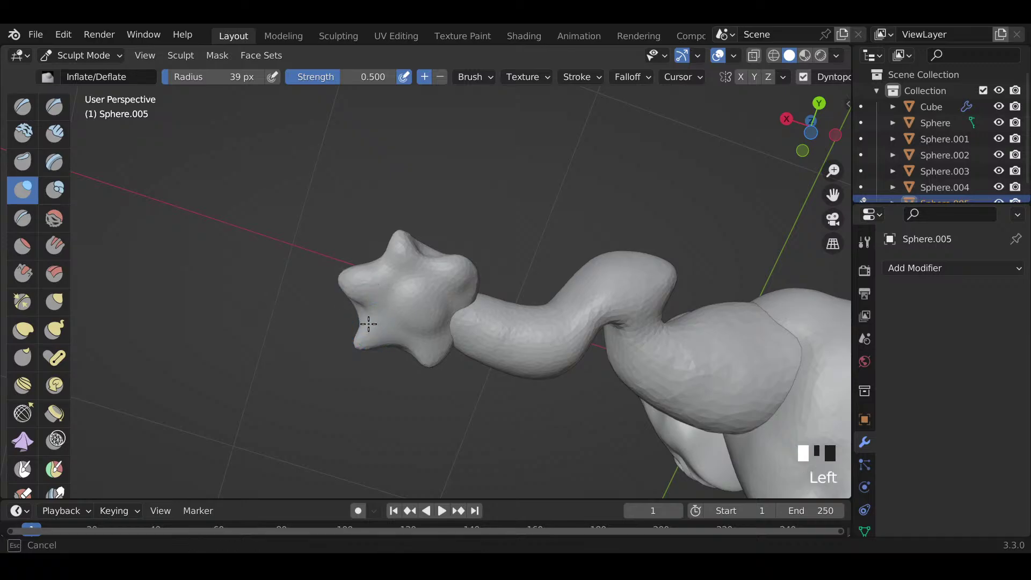
pyautogui.click(432, 345)
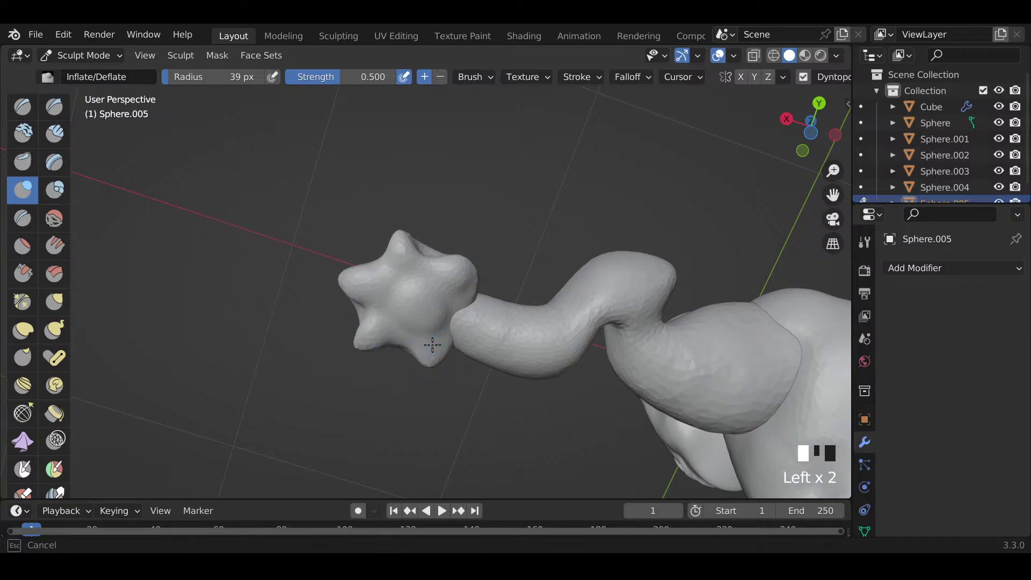
pyautogui.moveTo(423, 359)
pyautogui.mouseDown()
pyautogui.moveTo(370, 338)
pyautogui.moveTo(351, 346)
pyautogui.moveTo(368, 339)
pyautogui.moveTo(346, 324)
pyautogui.moveTo(362, 284)
pyautogui.moveTo(384, 260)
pyautogui.moveTo(389, 271)
pyautogui.mouseUp()
# Step: Reposition the finger stubs from below using the Grab brush at 84 px radius
pyautogui.press('f')
pyautogui.click(457, 381)
pyautogui.press('g')
pyautogui.moveTo(385, 267)
pyautogui.mouseDown()
pyautogui.moveTo(403, 246)
pyautogui.moveTo(424, 254)
pyautogui.mouseUp()
# Step: Smooth the back of the hand, then soften the palm and finger pads on its underside
pyautogui.moveTo(424, 255); pyautogui.dragTo(436, 422, button='middle')
pyautogui.keyDown('shift'); pyautogui.moveTo(445, 253); pyautogui.dragTo(360, 230); pyautogui.keyUp('shift')
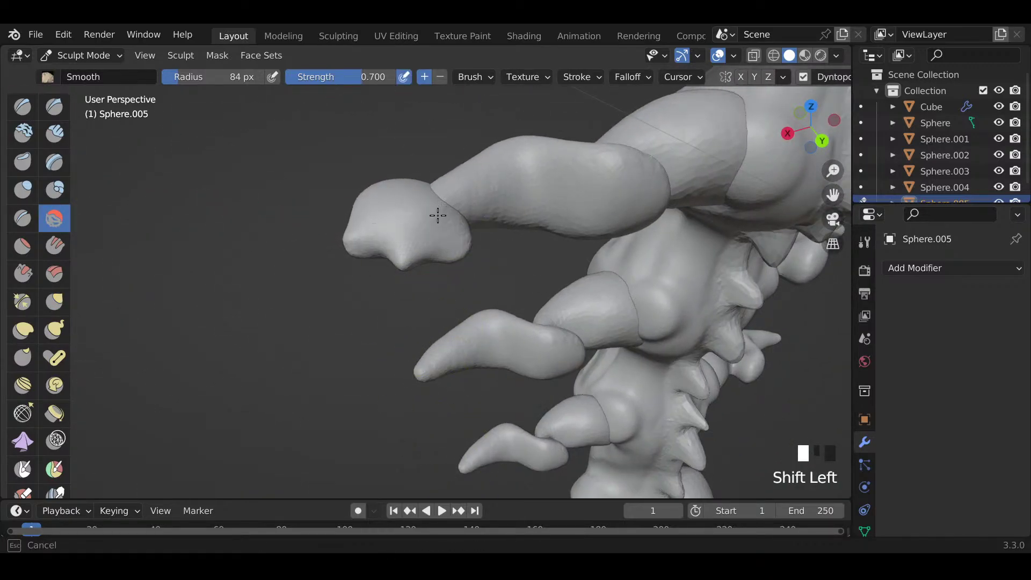
pyautogui.keyDown('shift'); pyautogui.moveTo(438, 215); pyautogui.dragTo(392, 204); pyautogui.keyUp('shift')
pyautogui.moveTo(392, 204); pyautogui.dragTo(431, 209, button='middle')
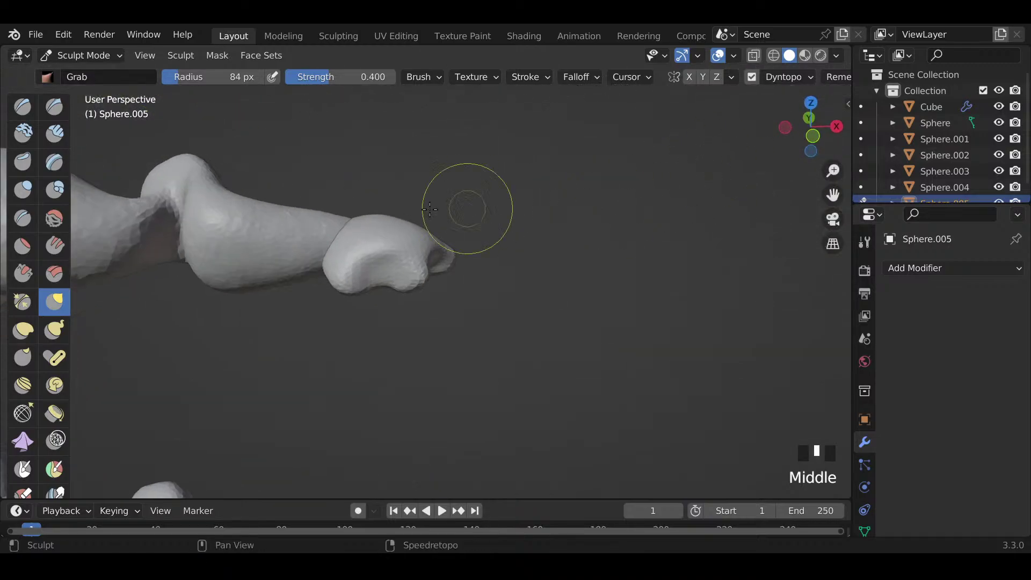
pyautogui.moveTo(430, 209)
pyautogui.keyDown('shift'); pyautogui.mouseDown()
pyautogui.moveTo(350, 249)
pyautogui.moveTo(381, 230)
pyautogui.moveTo(401, 237)
pyautogui.mouseUp(); pyautogui.keyUp('shift')
pyautogui.moveTo(419, 241)
pyautogui.mouseDown(button='middle')
pyautogui.moveTo(251, 106)
pyautogui.moveTo(391, 380)
pyautogui.moveTo(417, 363)
pyautogui.moveTo(423, 400)
pyautogui.mouseUp(button='middle')
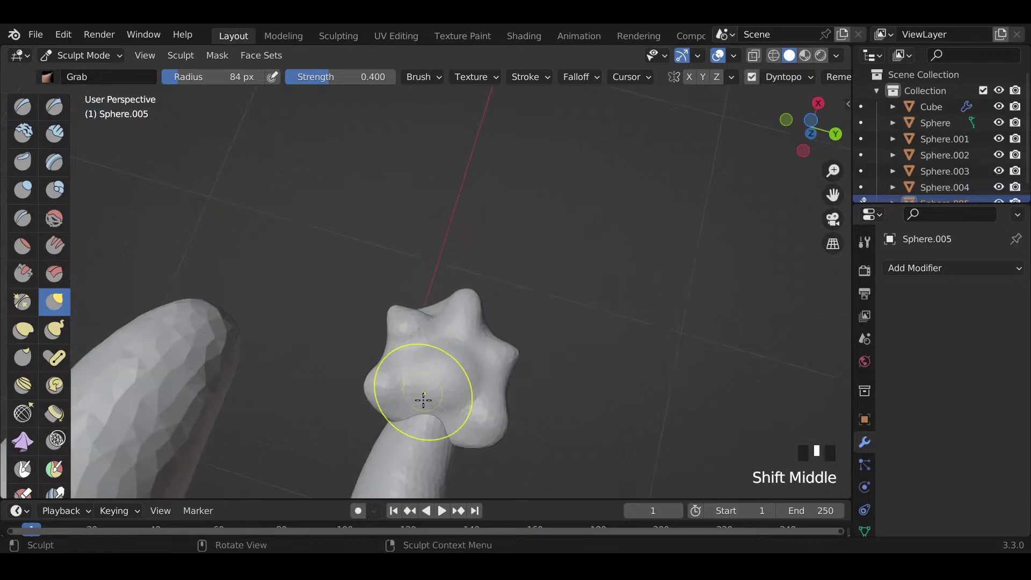
pyautogui.moveTo(424, 400)
pyautogui.keyDown('shift'); pyautogui.mouseDown()
pyautogui.moveTo(433, 430)
pyautogui.moveTo(456, 352)
pyautogui.moveTo(405, 353)
pyautogui.mouseUp(); pyautogui.keyUp('shift')
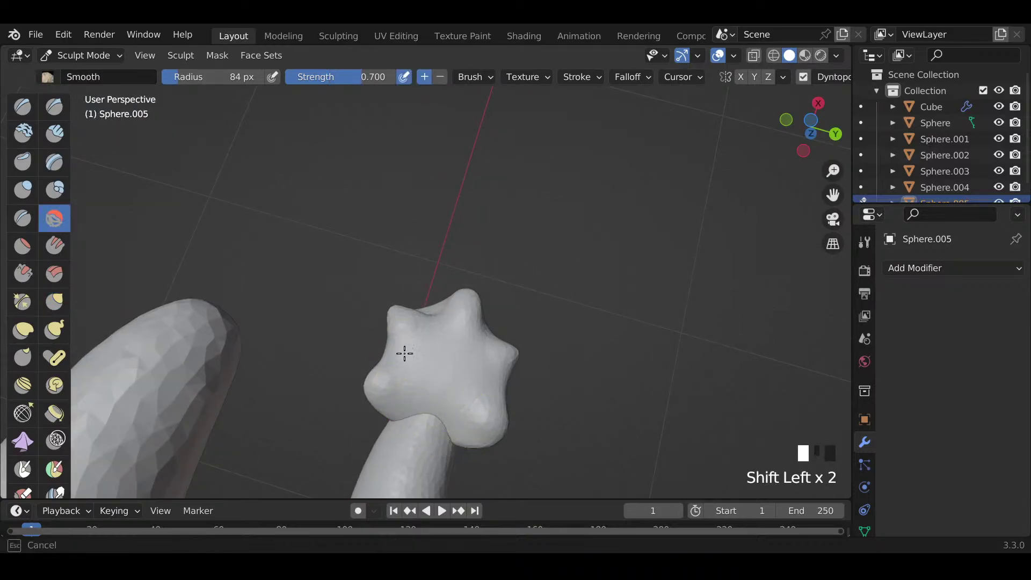
pyautogui.moveTo(468, 318)
pyautogui.keyDown('shift'); pyautogui.mouseDown()
pyautogui.moveTo(467, 405)
pyautogui.moveTo(455, 380)
pyautogui.moveTo(422, 385)
pyautogui.moveTo(482, 357)
pyautogui.mouseUp(); pyautogui.keyUp('shift')
# Step: Narrow the hand at the wrist and reshape its side and finger outline with the Grab brush
pyautogui.moveTo(481, 357)
pyautogui.mouseDown(button='middle')
pyautogui.moveTo(697, 220)
pyautogui.moveTo(720, 311)
pyautogui.mouseUp(button='middle')
pyautogui.scroll(-3, 613, 316)
pyautogui.moveTo(613, 317)
pyautogui.mouseDown(button='middle')
pyautogui.moveTo(672, 242)
pyautogui.moveTo(750, 193)
pyautogui.moveTo(671, 301)
pyautogui.moveTo(591, 376)
pyautogui.moveTo(584, 477)
pyautogui.mouseUp(button='middle')
pyautogui.keyDown('ctrl'); pyautogui.moveTo(553, 433); pyautogui.dragTo(555, 393, button='middle'); pyautogui.keyUp('ctrl')
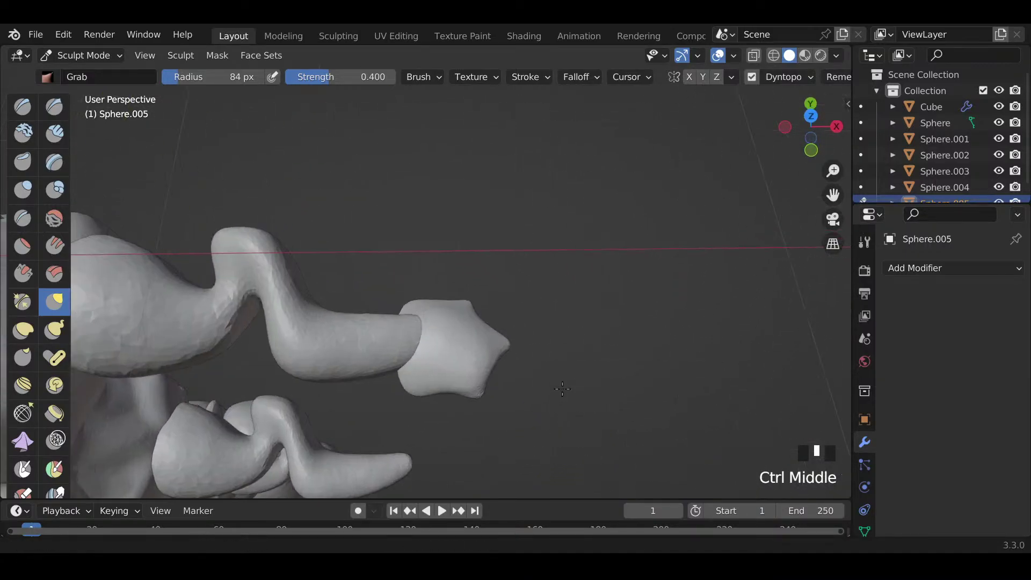
pyautogui.moveTo(415, 391)
pyautogui.mouseDown()
pyautogui.moveTo(403, 333)
pyautogui.moveTo(379, 302)
pyautogui.moveTo(417, 310)
pyautogui.moveTo(419, 320)
pyautogui.mouseUp()
pyautogui.moveTo(447, 329); pyautogui.dragTo(490, 406, button='middle')
pyautogui.moveTo(483, 305); pyautogui.dragTo(471, 321)
pyautogui.moveTo(403, 305); pyautogui.dragTo(410, 345)
pyautogui.moveTo(445, 370); pyautogui.dragTo(503, 293, button='middle')
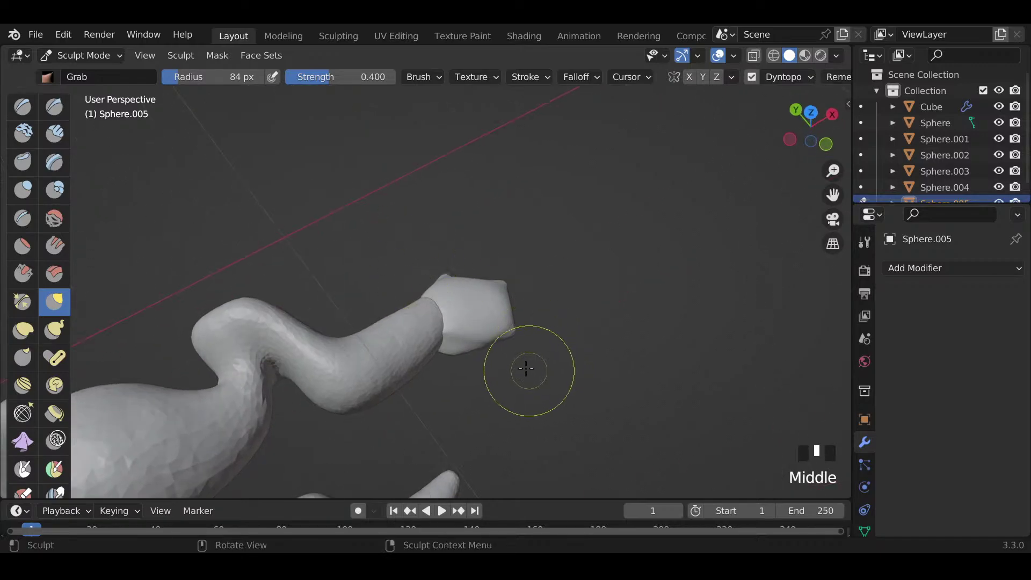
pyautogui.moveTo(490, 360); pyautogui.dragTo(466, 341)
pyautogui.moveTo(526, 306); pyautogui.dragTo(502, 311)
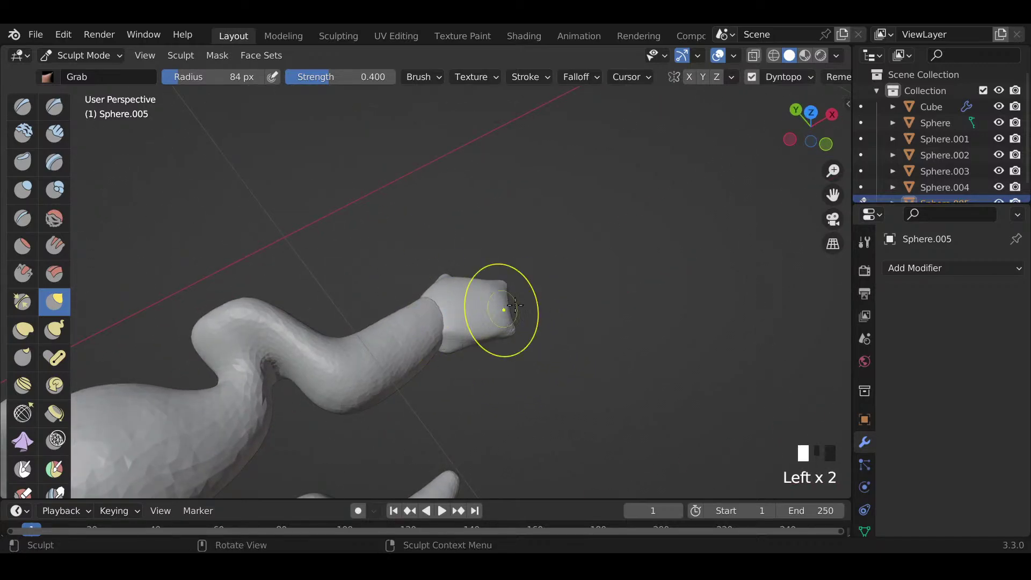
# Step: Refine the gaps between the finger stubs using the Grab brush at 55 px radius
pyautogui.moveTo(512, 321); pyautogui.dragTo(529, 370, button='middle')
pyautogui.press('f')
pyautogui.click(502, 301)
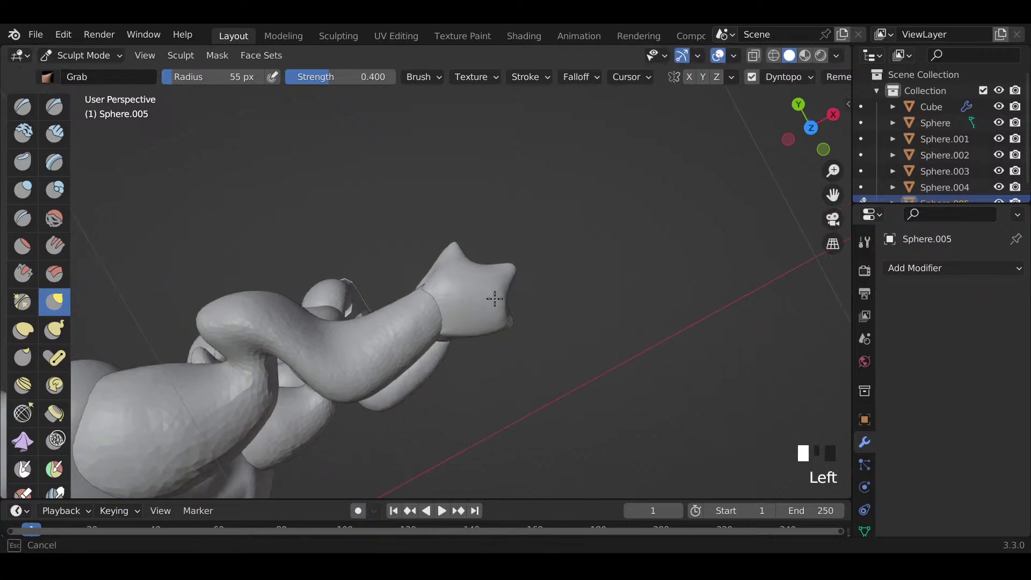
pyautogui.moveTo(467, 234)
pyautogui.mouseDown()
pyautogui.moveTo(464, 261)
pyautogui.moveTo(473, 263)
pyautogui.mouseUp()
pyautogui.moveTo(485, 257)
pyautogui.mouseDown(button='middle')
pyautogui.moveTo(312, 212)
pyautogui.moveTo(201, 198)
pyautogui.moveTo(393, 493)
pyautogui.mouseUp(button='middle')
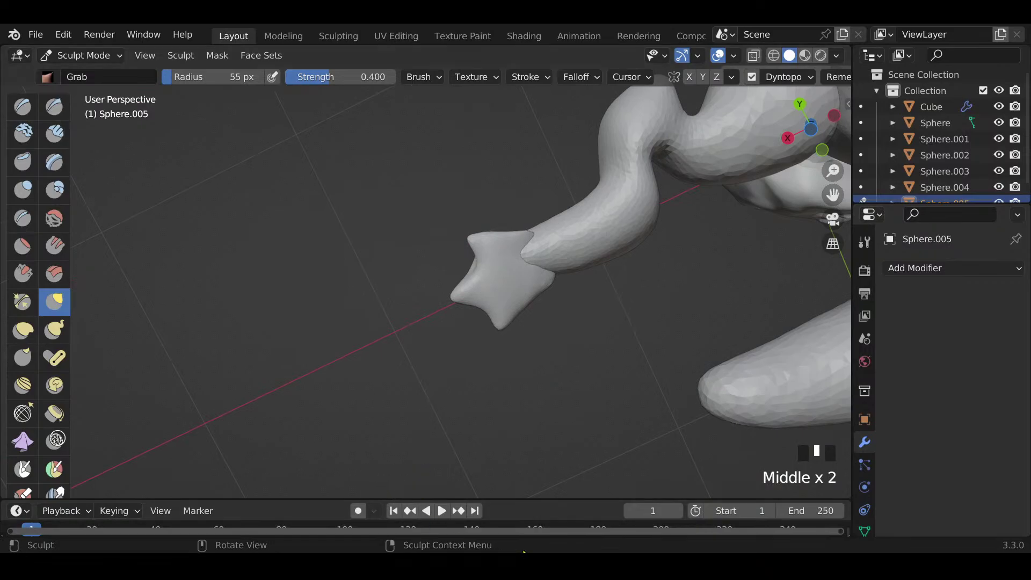
# Step: Build up the surface of the hand near the wrist using the Draw brush at 38 px radius
pyautogui.press('x')
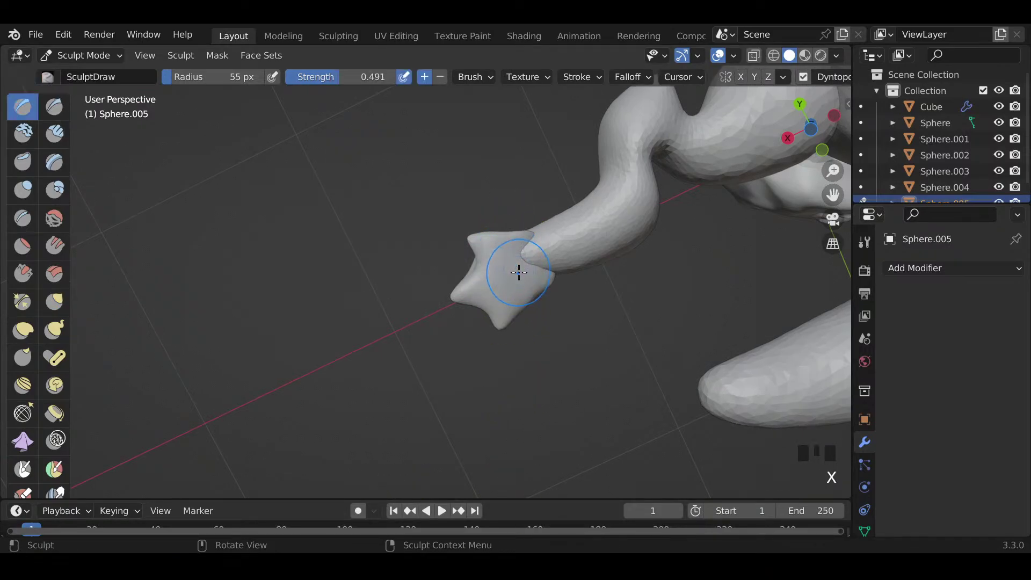
pyautogui.press('f')
pyautogui.click(523, 260)
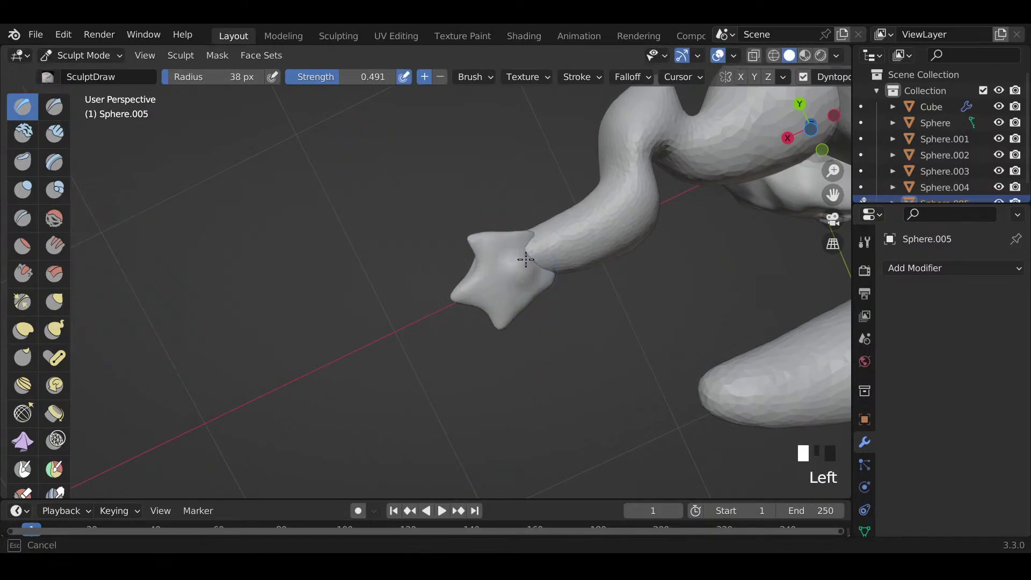
pyautogui.moveTo(529, 262)
pyautogui.mouseDown()
pyautogui.moveTo(522, 272)
pyautogui.moveTo(520, 263)
pyautogui.mouseUp()
pyautogui.moveTo(521, 263); pyautogui.dragTo(525, 269)
# Step: Add volume to the hand with the Draw brush at 31 px radius and smooth the area across the finger bases
pyautogui.moveTo(526, 268)
pyautogui.mouseDown(button='middle')
pyautogui.moveTo(559, 312)
pyautogui.moveTo(675, 403)
pyautogui.moveTo(591, 343)
pyautogui.moveTo(506, 261)
pyautogui.mouseUp(button='middle')
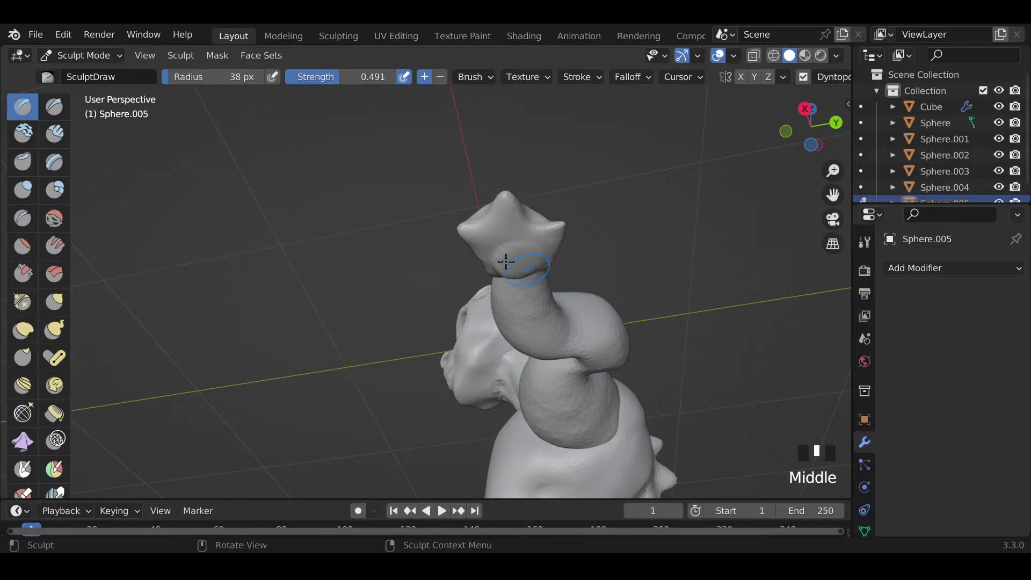
pyautogui.press('f')
pyautogui.click(481, 240)
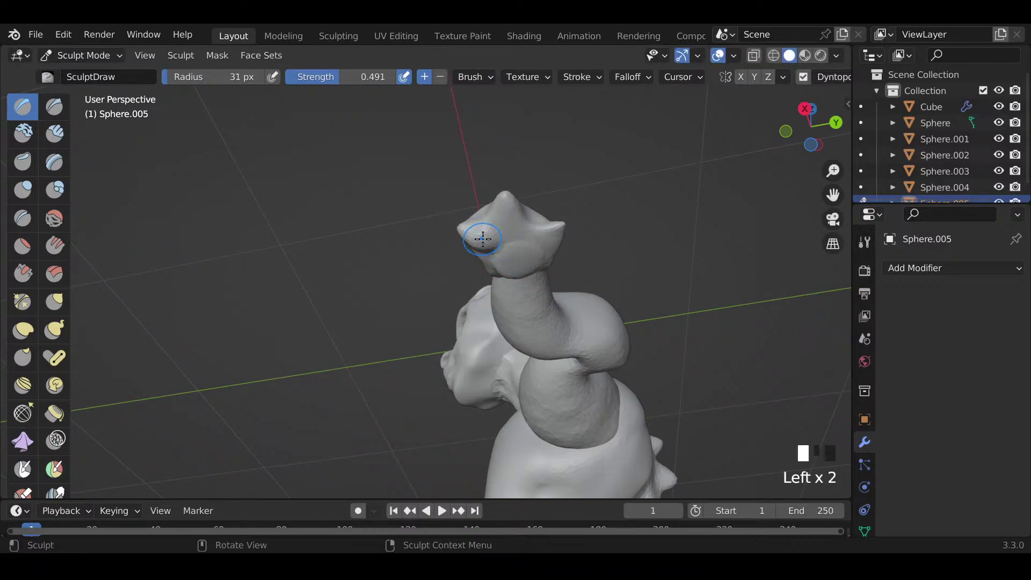
pyautogui.moveTo(473, 231)
pyautogui.keyDown('shift'); pyautogui.mouseDown()
pyautogui.moveTo(506, 213)
pyautogui.moveTo(547, 241)
pyautogui.mouseUp(); pyautogui.keyUp('shift')
pyautogui.keyDown('shift'); pyautogui.moveTo(505, 216); pyautogui.dragTo(506, 213); pyautogui.keyUp('shift')
# Step: Return to Object Mode and add an X-axis Mirror modifier to the hand, using the creature's body as the mirror object
pyautogui.moveTo(506, 215); pyautogui.dragTo(672, 351, button='middle')
pyautogui.scroll(-7, 493, 341)
pyautogui.moveTo(459, 301); pyautogui.dragTo(472, 367, button='middle')
pyautogui.hotkey('ctrl', 'Tab')
pyautogui.click(349, 317)
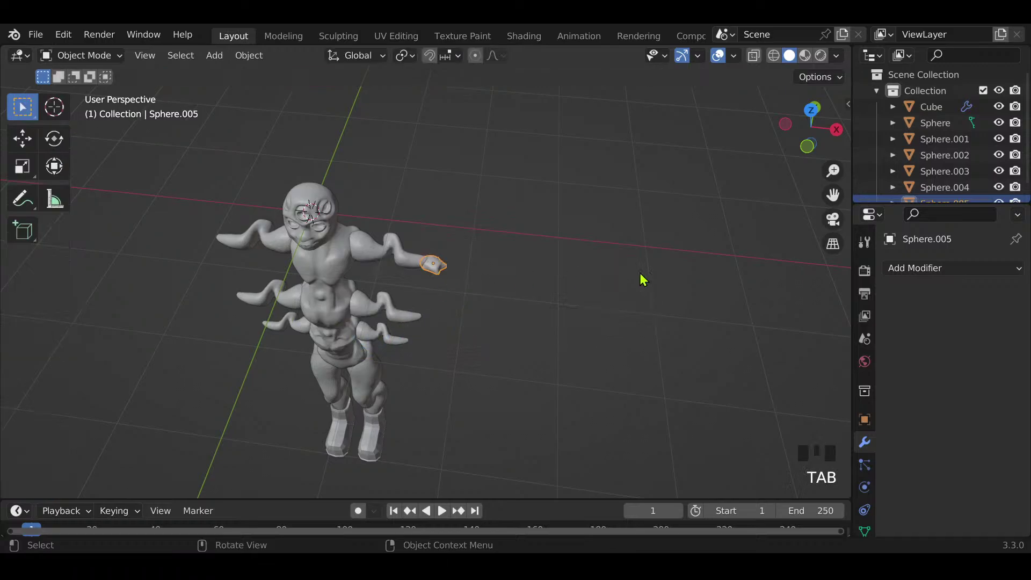
pyautogui.click(892, 270)
pyautogui.click(733, 454)
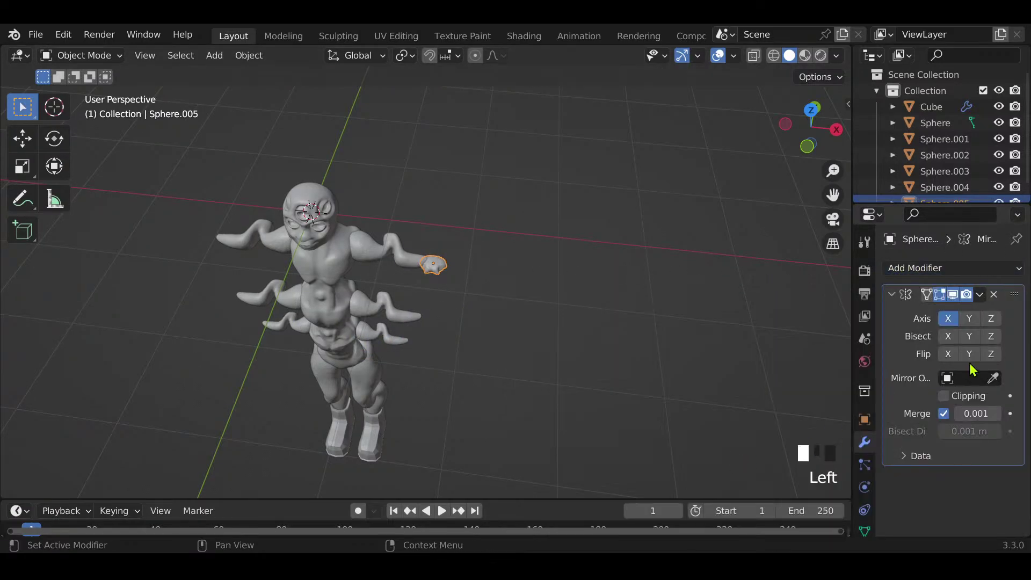
pyautogui.click(994, 380)
pyautogui.click(366, 276)
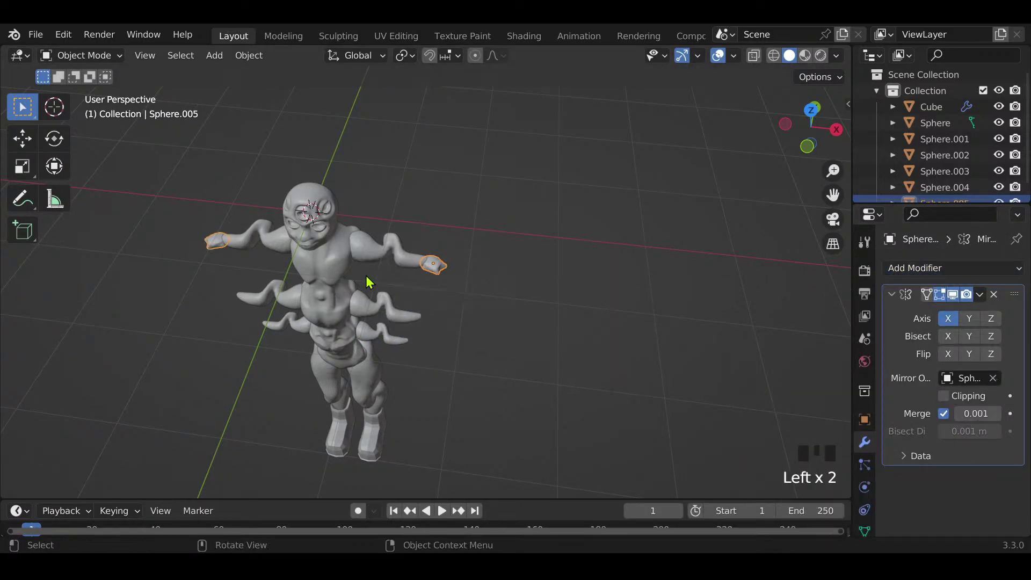
# Step: Duplicate the mirrored hand and lower the copy along Z toward the middle pair of arms
pyautogui.hotkey('shift', 'd')
pyautogui.press('z')
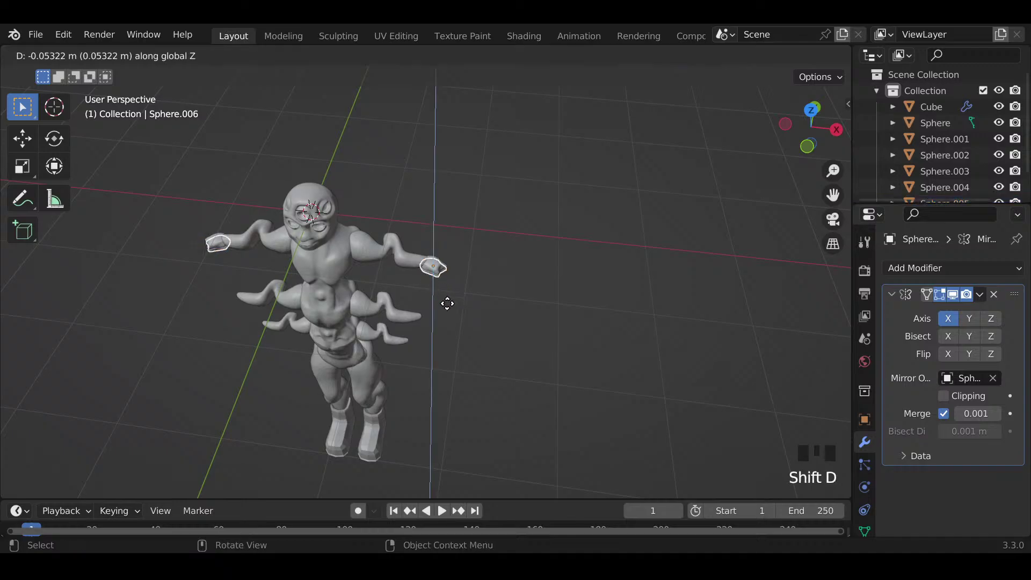
pyautogui.click(454, 337)
# Step: Scale the duplicated hand down and move it along X toward the middle arm's tip
pyautogui.scroll(5, 473, 356)
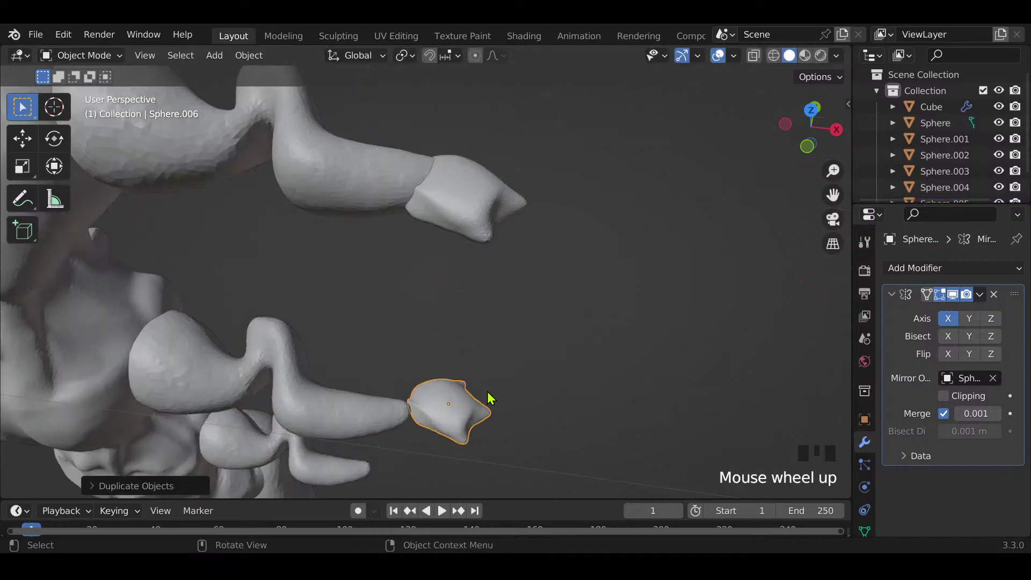
pyautogui.press('s')
pyautogui.click(532, 411)
pyautogui.press('g')
pyautogui.press('x')
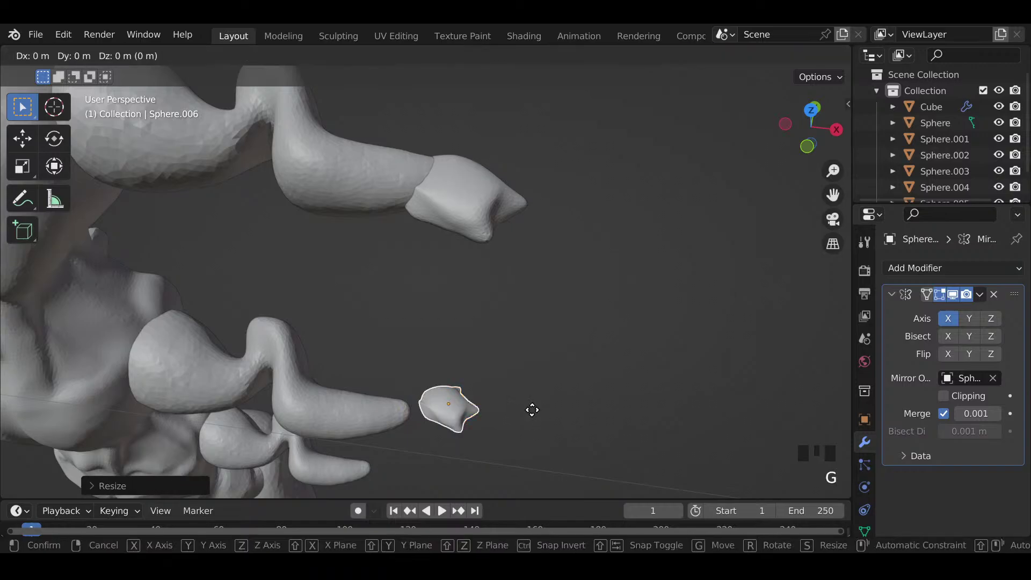
pyautogui.click(504, 416)
# Step: Raise the middle hand along Z and slide it along Y until it sits on the middle arm's tip
pyautogui.moveTo(507, 419)
pyautogui.mouseDown(button='middle')
pyautogui.moveTo(369, 311)
pyautogui.moveTo(391, 325)
pyautogui.moveTo(438, 313)
pyautogui.moveTo(412, 325)
pyautogui.mouseUp(button='middle')
pyautogui.press('g')
pyautogui.press('z')
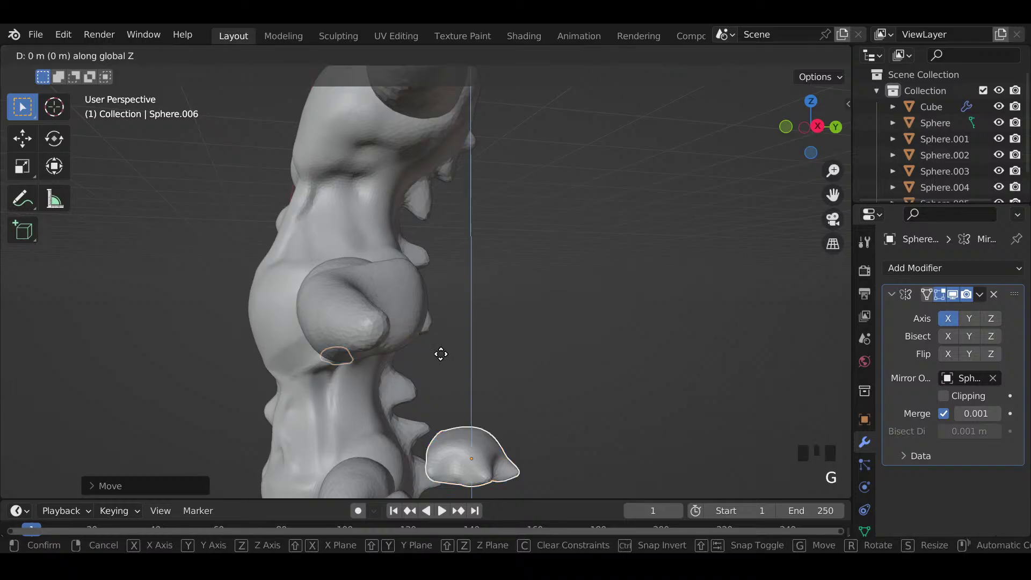
pyautogui.click(457, 225)
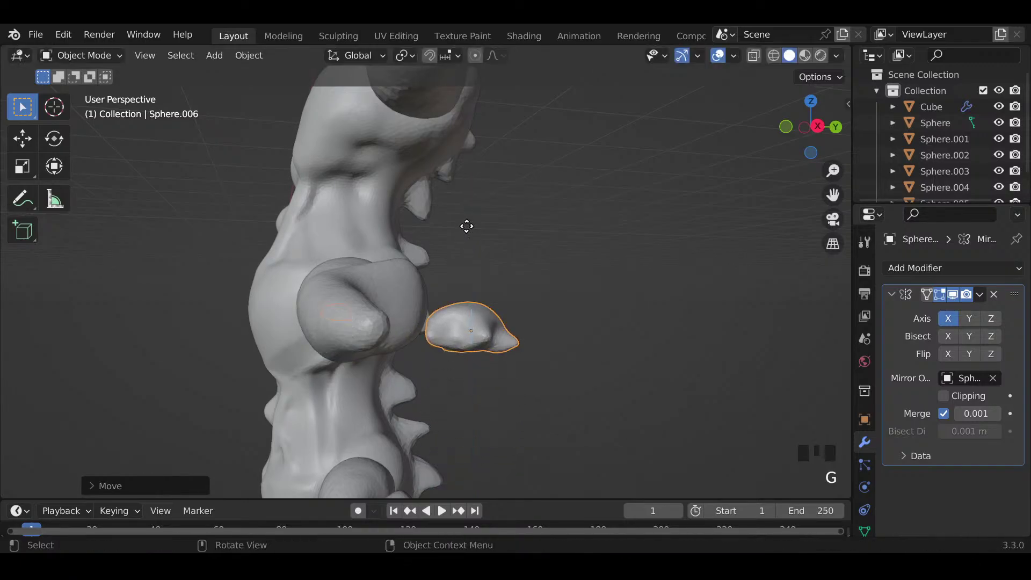
pyautogui.press('g')
pyautogui.press('y')
pyautogui.click(398, 218)
pyautogui.moveTo(398, 219); pyautogui.dragTo(475, 337, button='middle')
pyautogui.press('g')
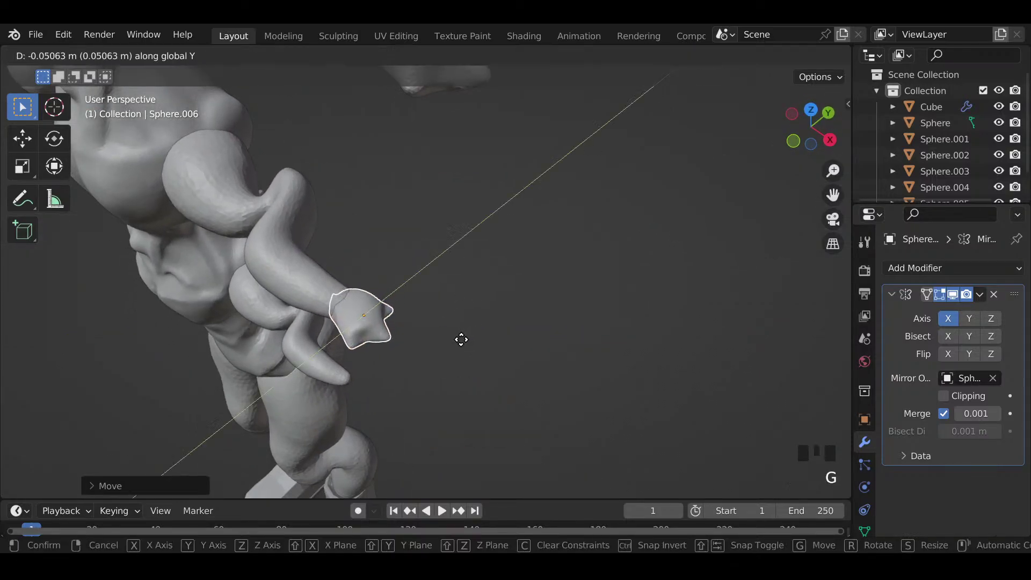
pyautogui.click(465, 352)
# Step: Duplicate the middle hand and lower the copy along Z toward the lowest pair of arms
pyautogui.moveTo(466, 352); pyautogui.dragTo(543, 244, button='middle')
pyautogui.hotkey('shift', 'd')
pyautogui.press('z')
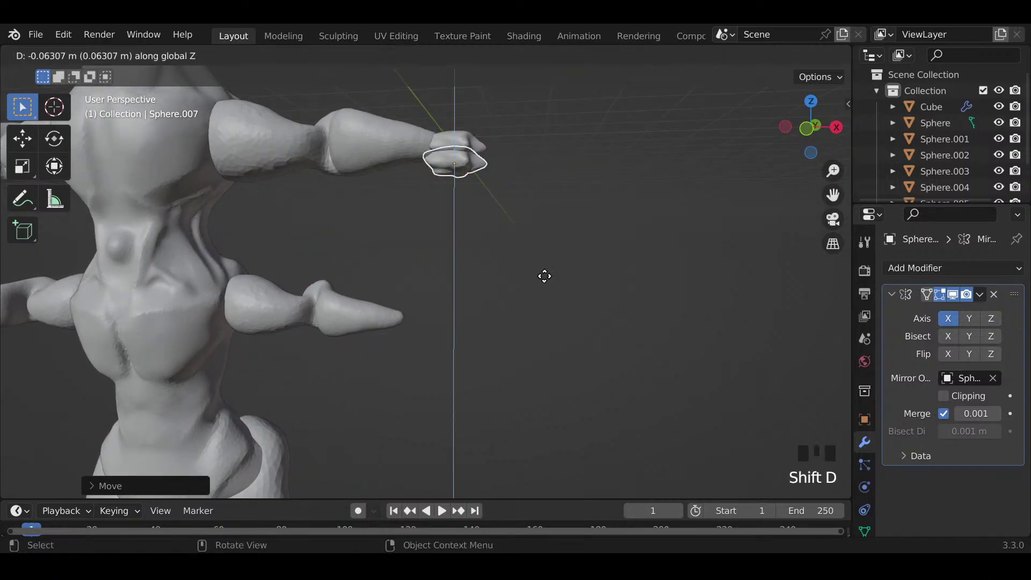
pyautogui.click(537, 401)
# Step: Move the new hand inward along X to the lowest arm's tip and align it along Y
pyautogui.moveTo(538, 401); pyautogui.dragTo(509, 426, button='middle')
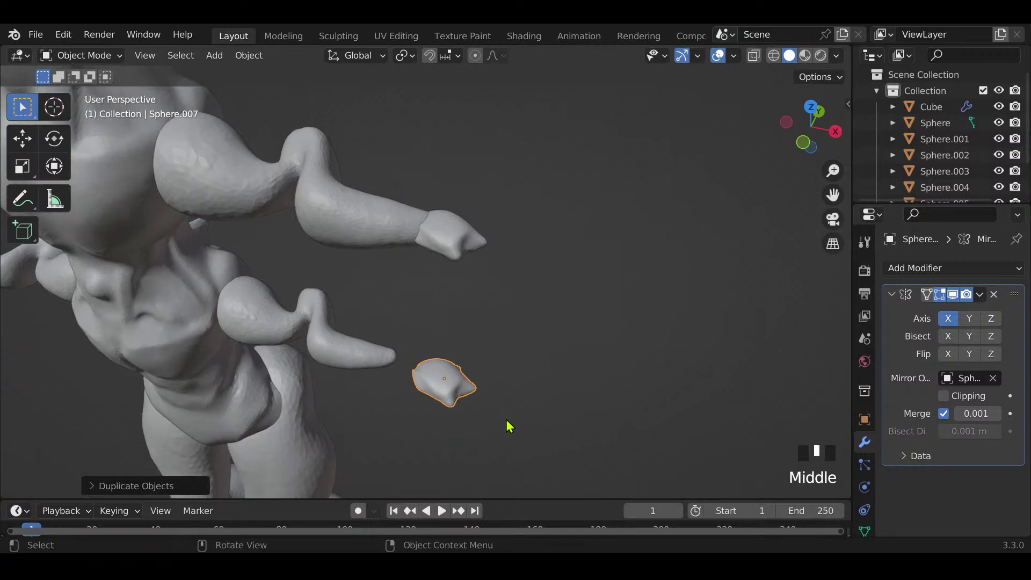
pyautogui.press('g')
pyautogui.press('x')
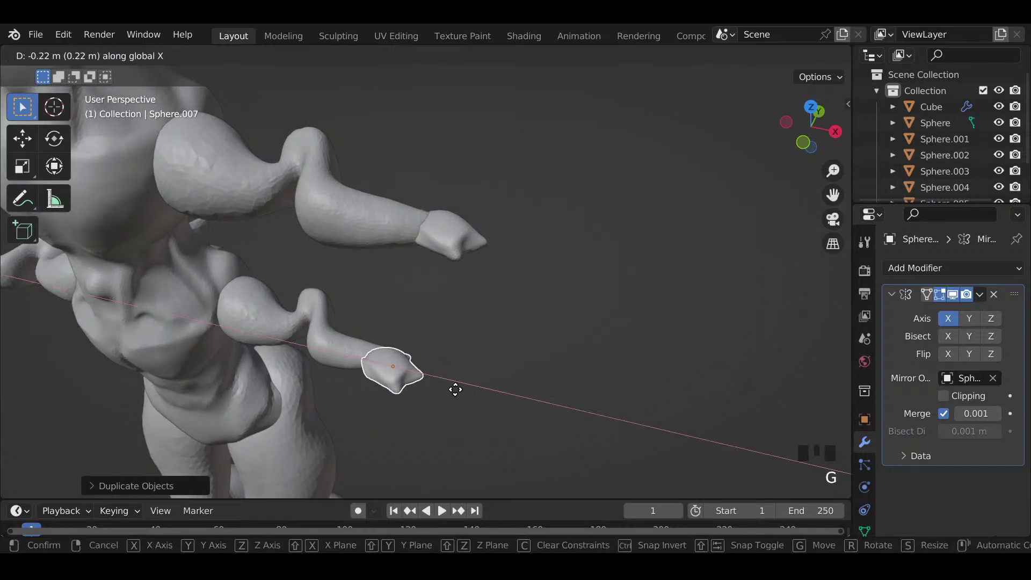
pyautogui.click(460, 390)
pyautogui.press('g')
pyautogui.press('y')
pyautogui.click(466, 378)
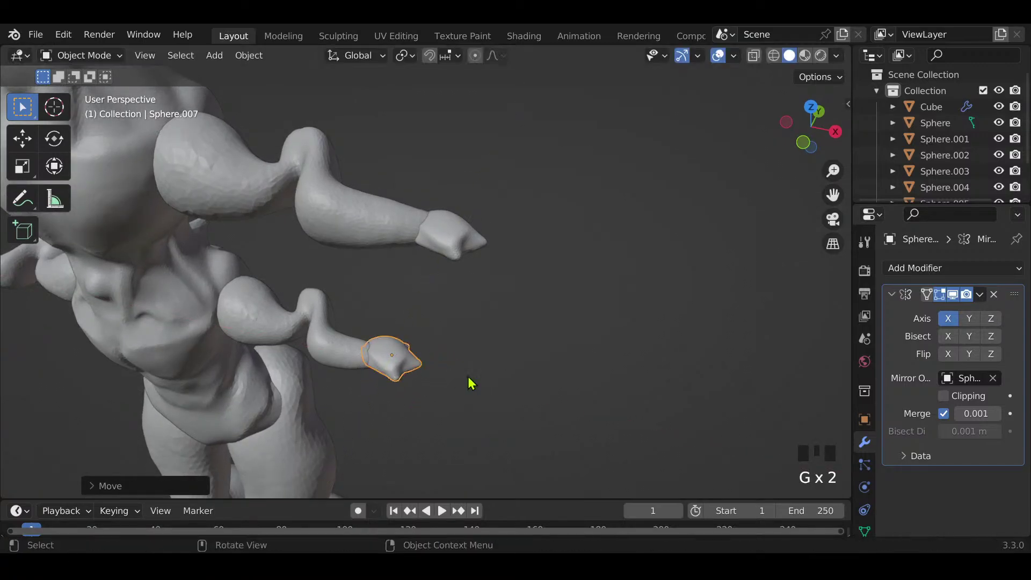
# Step: Fine-tune the lowest hand's height along Z to line up with the forearm
pyautogui.press('g')
pyautogui.press('z')
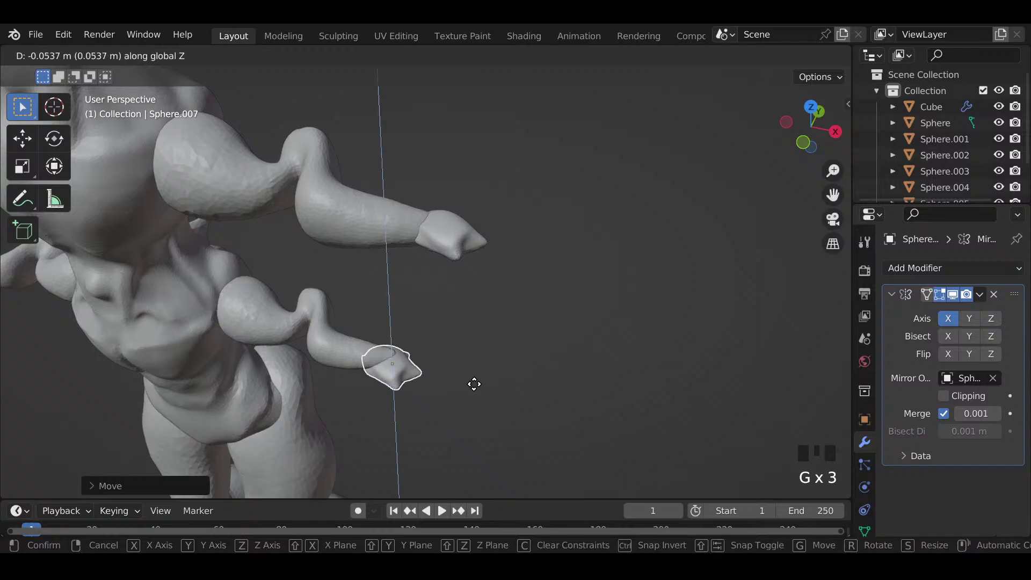
pyautogui.click(472, 383)
pyautogui.press('g')
pyautogui.press('z')
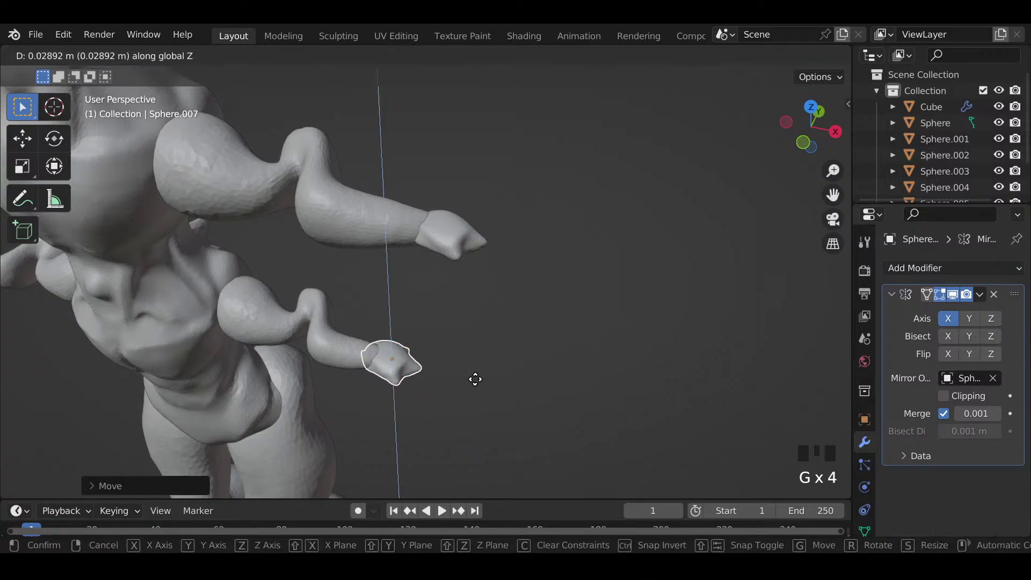
pyautogui.click(475, 380)
# Step: Rotate the lowest hand about Z and scale it down to fit the thinner wrist
pyautogui.press('r')
pyautogui.press('z')
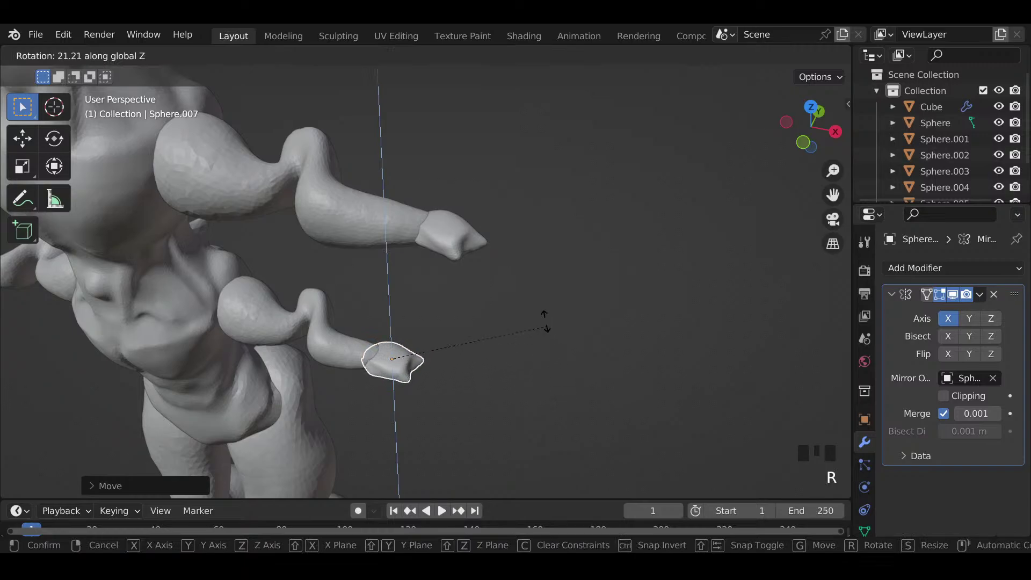
pyautogui.click(495, 377)
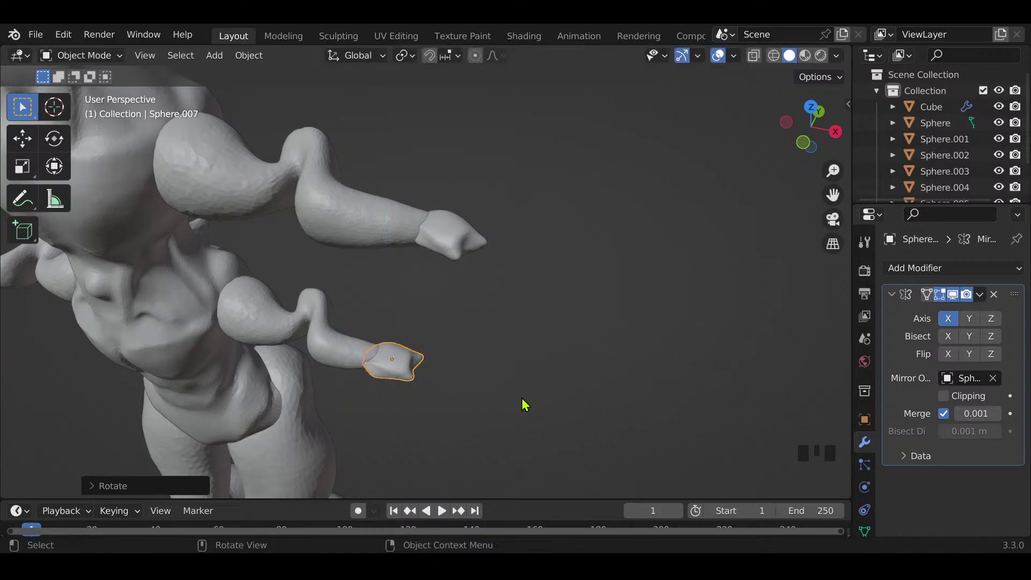
pyautogui.press('s')
pyautogui.click(488, 406)
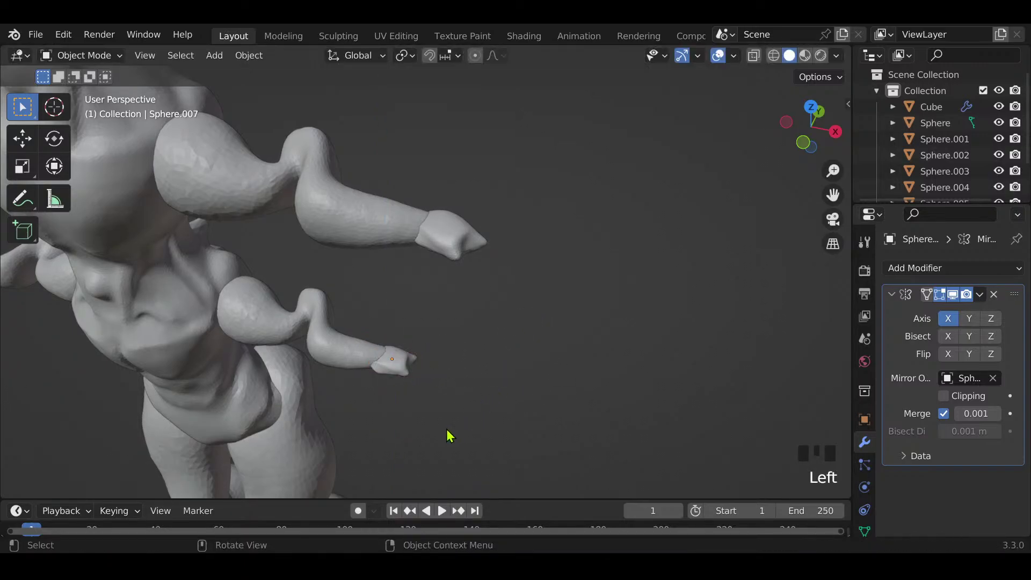
# Step: Shift the lowest hand outward along X in two small moves so its base meets the arm's tip
pyautogui.moveTo(450, 436); pyautogui.dragTo(488, 306, button='middle')
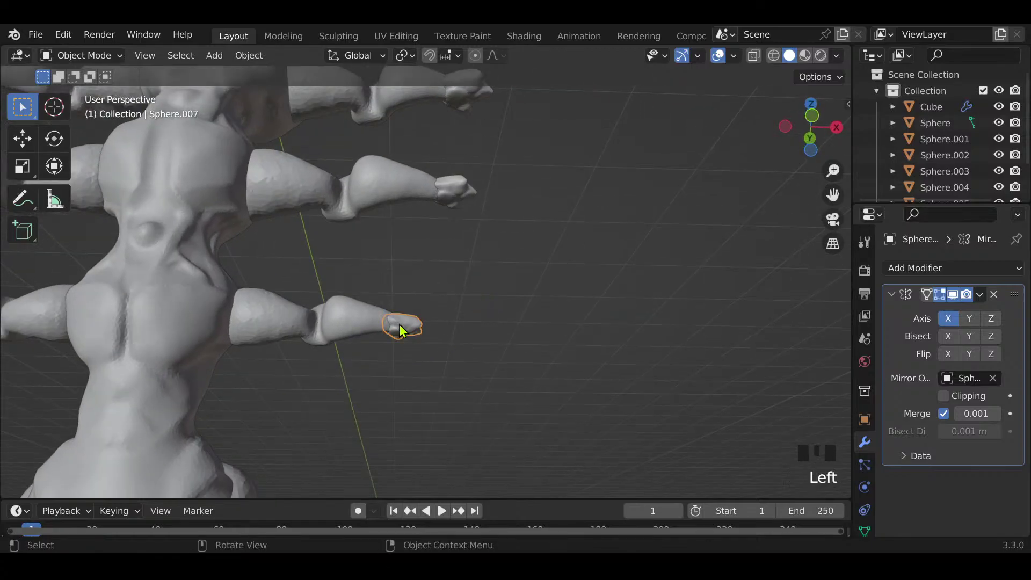
pyautogui.press('g')
pyautogui.press('x')
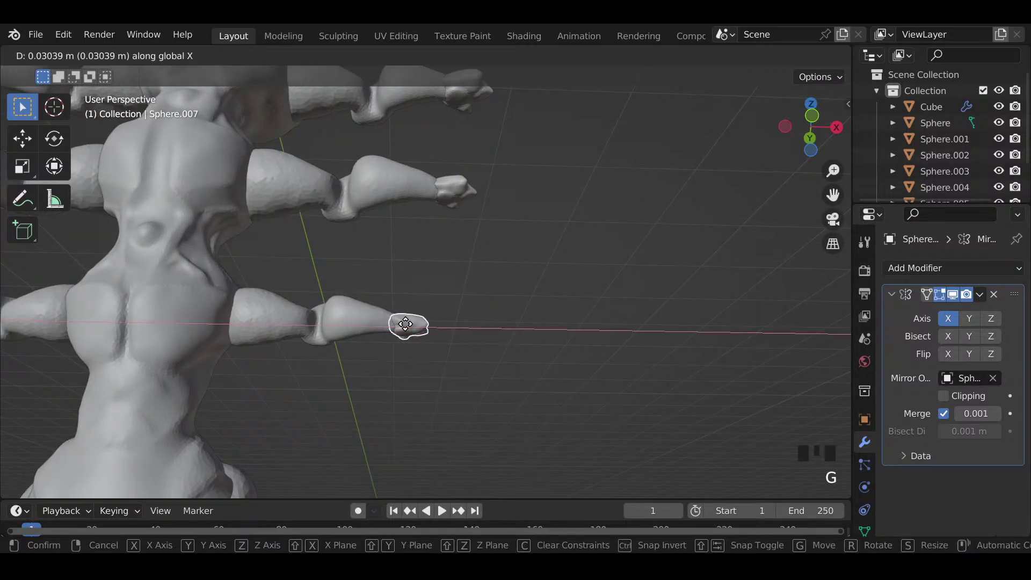
pyautogui.click(407, 328)
pyautogui.moveTo(408, 329); pyautogui.dragTo(430, 461, button='middle')
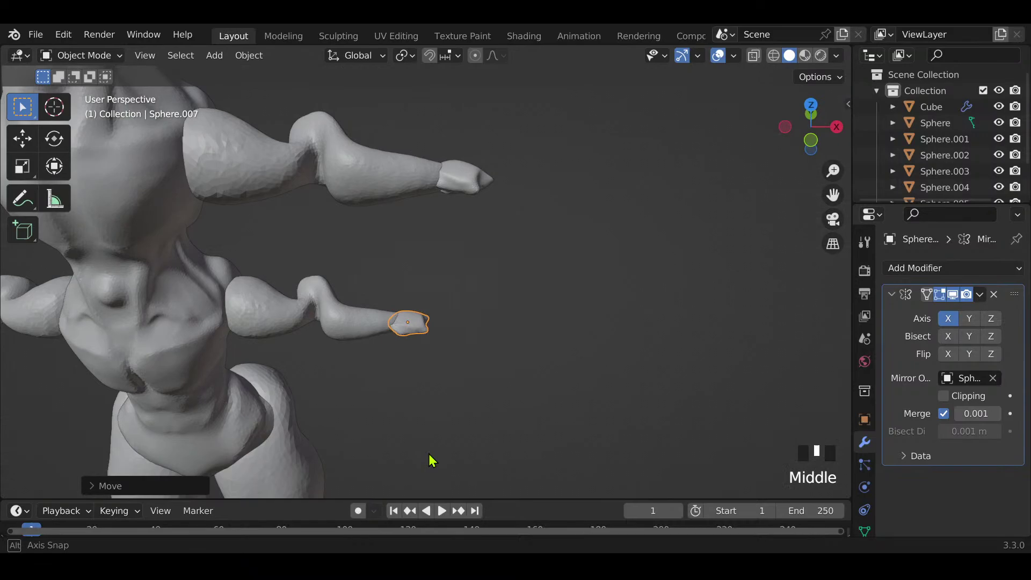
pyautogui.press('g')
pyautogui.press('x')
pyautogui.click(438, 350)
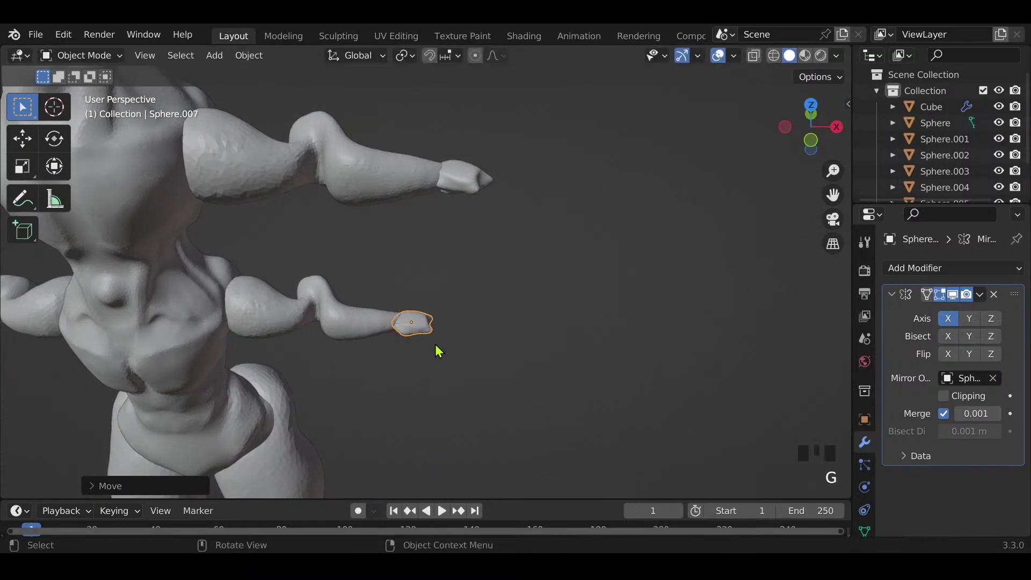
# Step: Center the lowest hand on the wrist along Y and turn it about Z to about 10.4°
pyautogui.moveTo(439, 350); pyautogui.dragTo(428, 382, button='middle')
pyautogui.press('g')
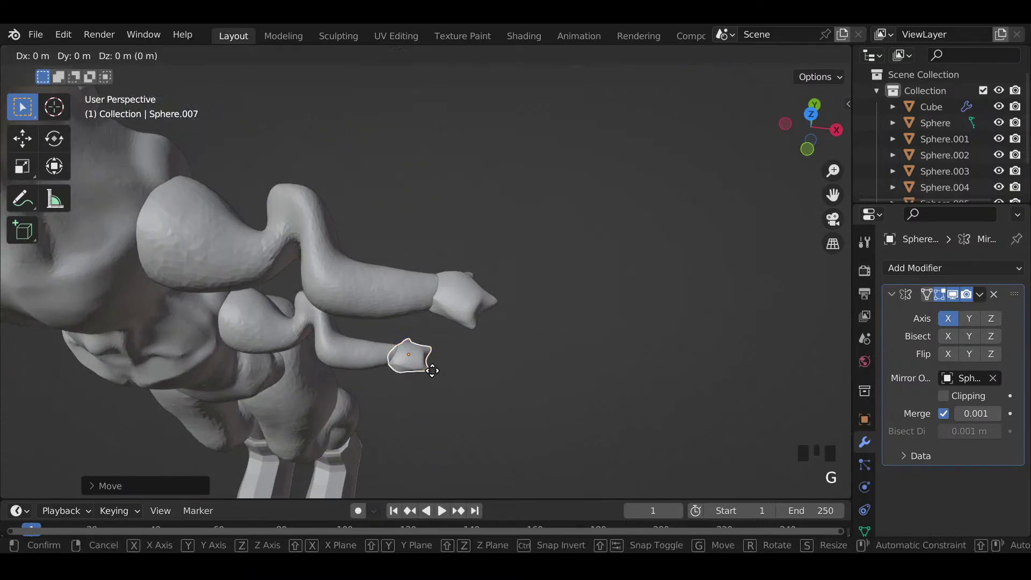
pyautogui.press('y')
pyautogui.click(438, 375)
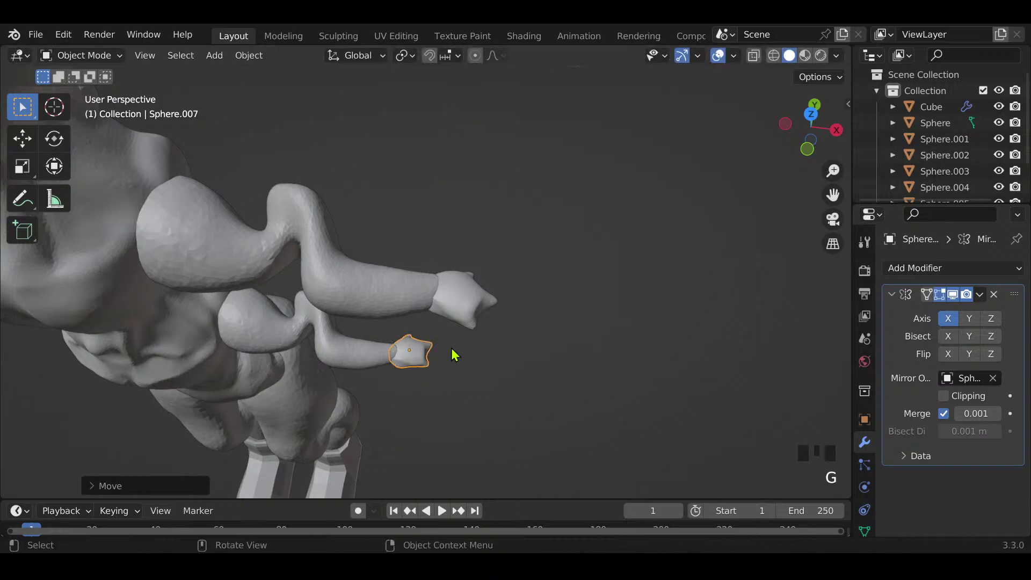
pyautogui.press('r')
pyautogui.press('z')
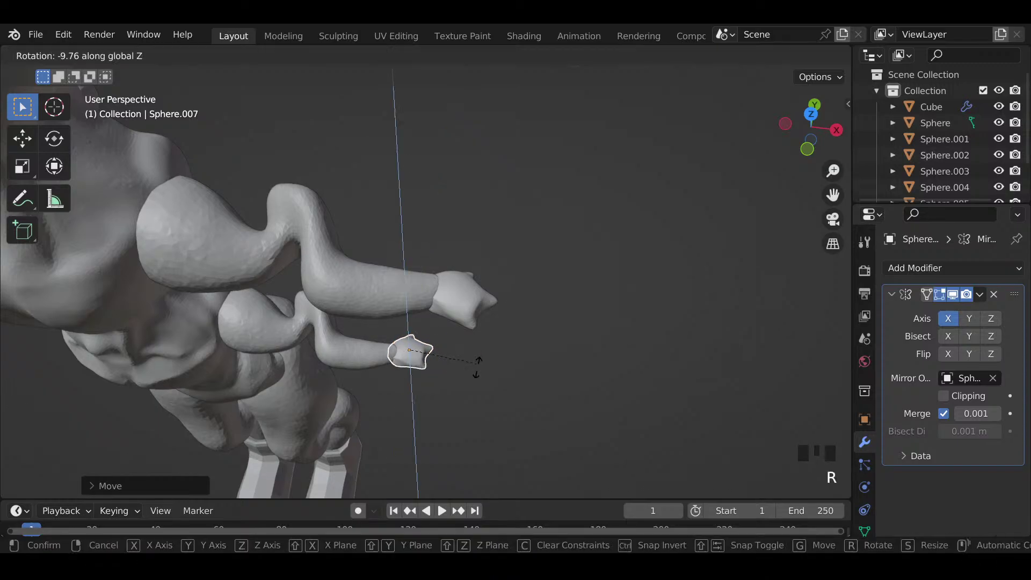
pyautogui.click(480, 384)
pyautogui.press('g')
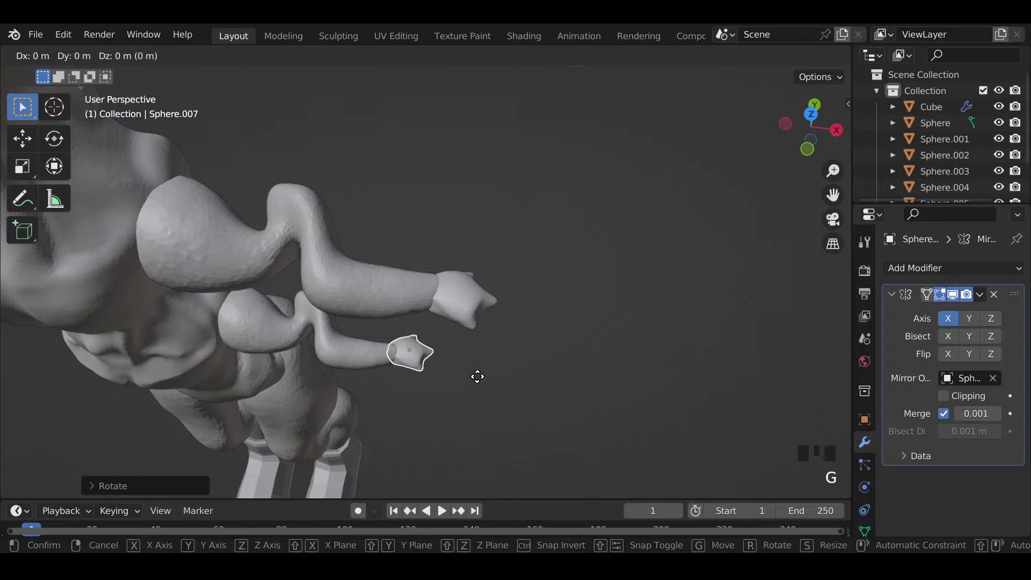
pyautogui.press('y')
pyautogui.click(483, 388)
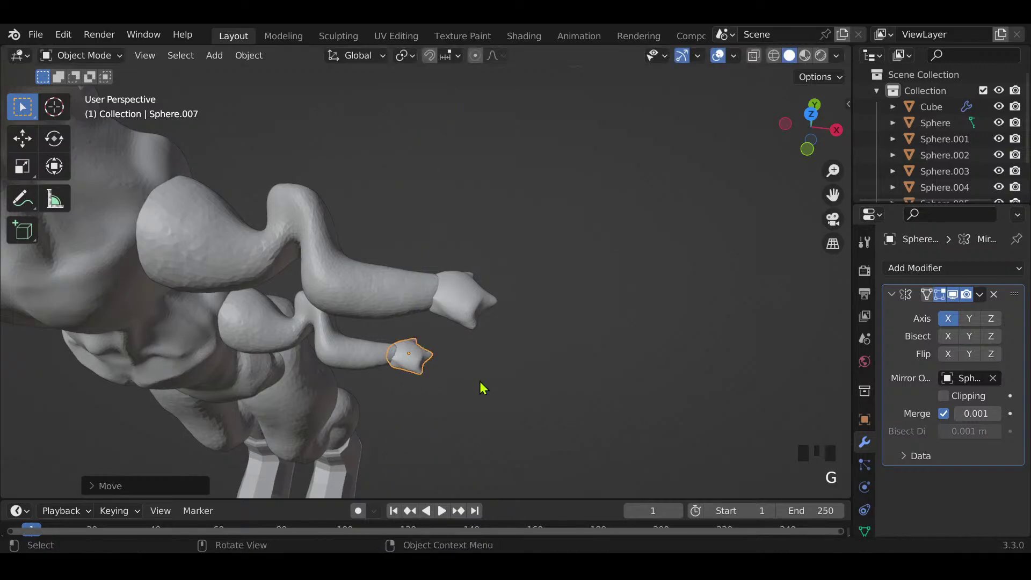
# Step: Set the lowest hand's X location to -1.18591 so its original sits on the opposite side of the body
pyautogui.moveTo(445, 415); pyautogui.dragTo(451, 369, button='middle')
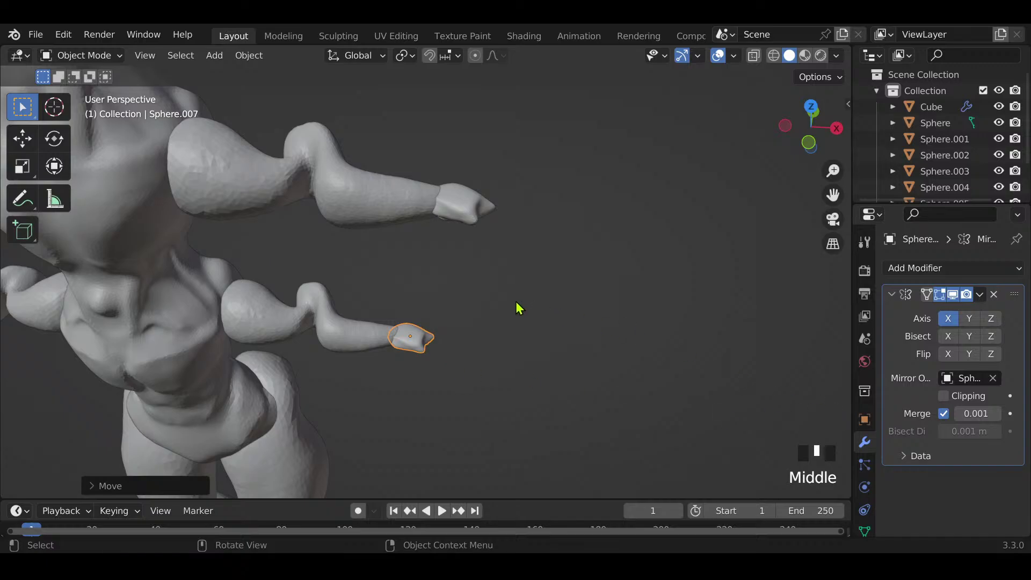
pyautogui.click(865, 422)
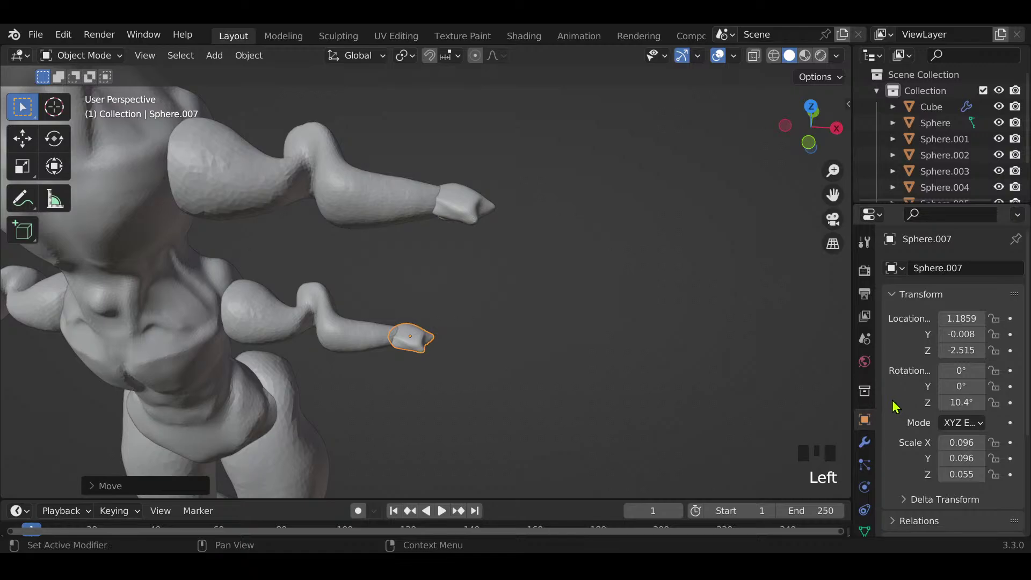
pyautogui.click(947, 319)
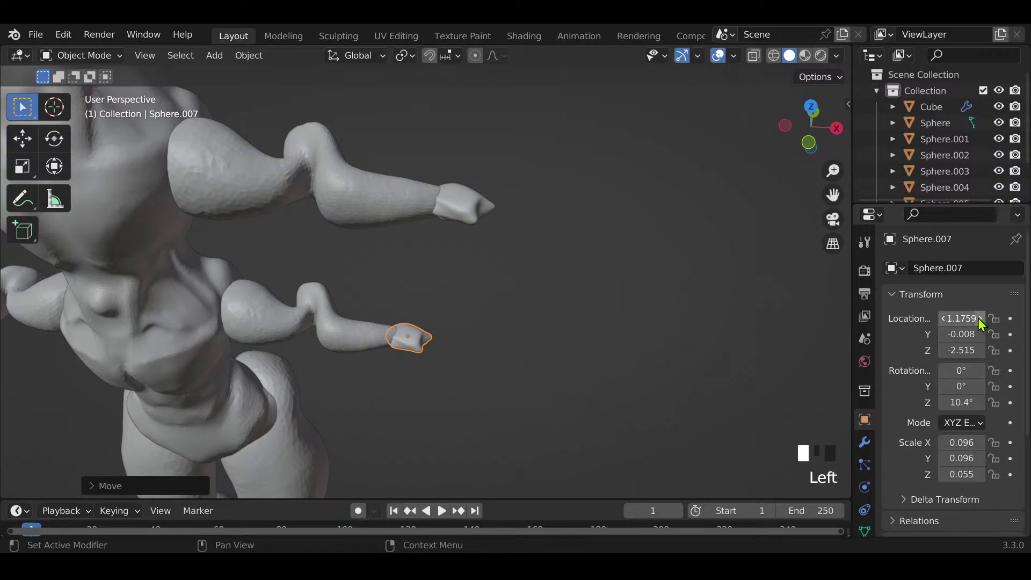
pyautogui.click(980, 319)
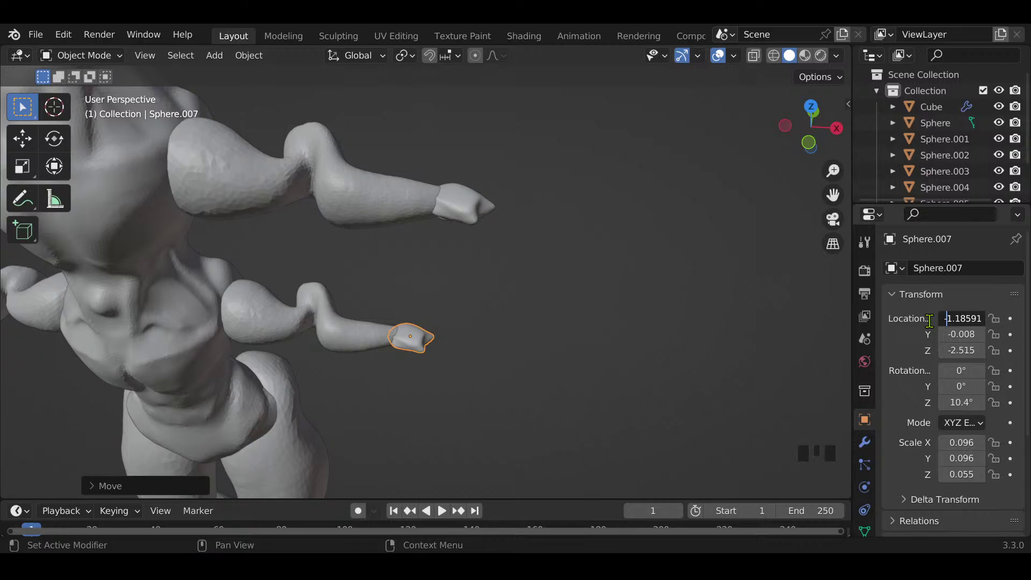
pyautogui.press('Return')
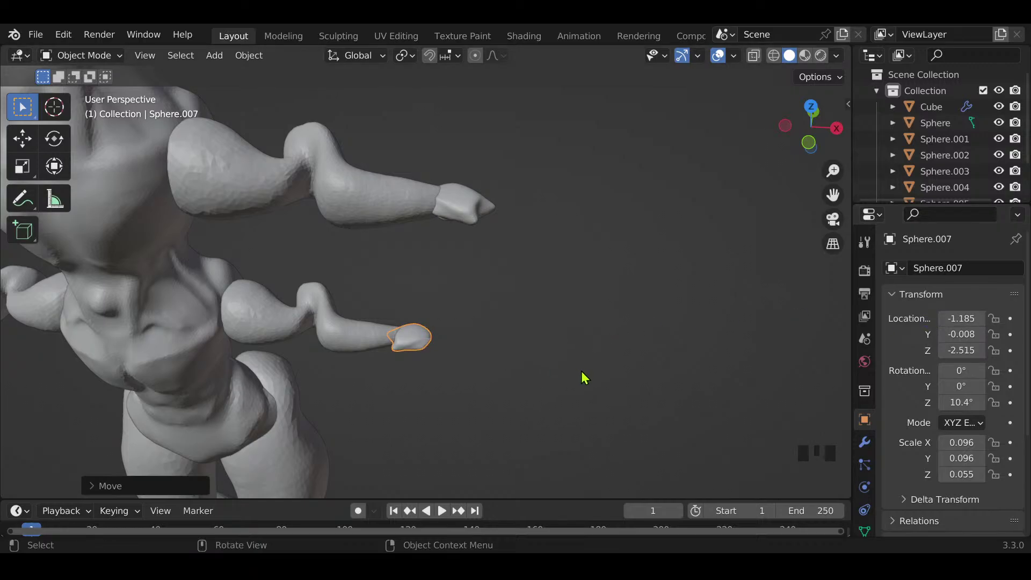
# Step: Rotate the lowest hand about global Z to about 187° so its fingers point outward from the wrist
pyautogui.press('r')
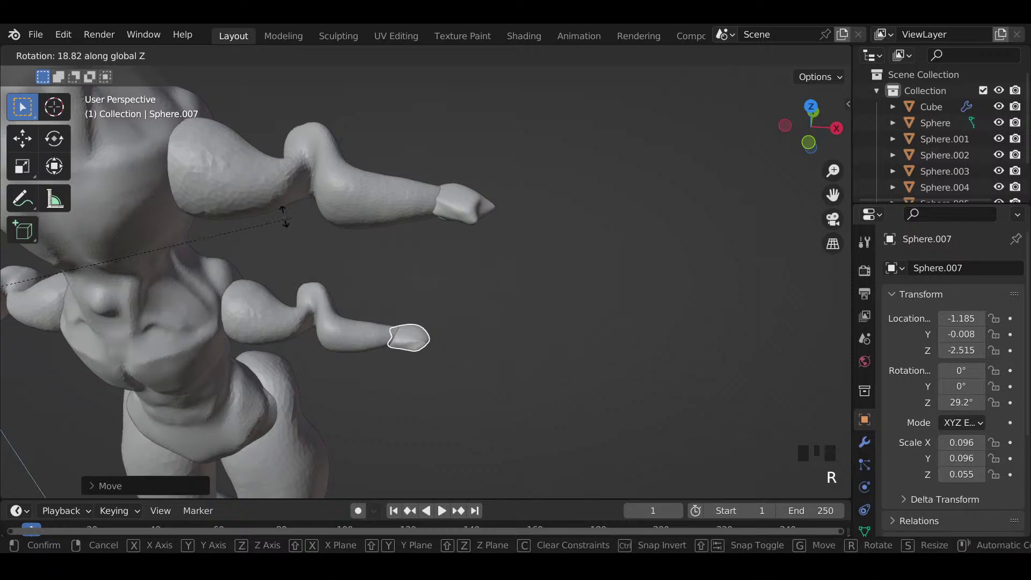
pyautogui.click(510, 227)
pyautogui.moveTo(562, 244); pyautogui.dragTo(569, 299, button='middle')
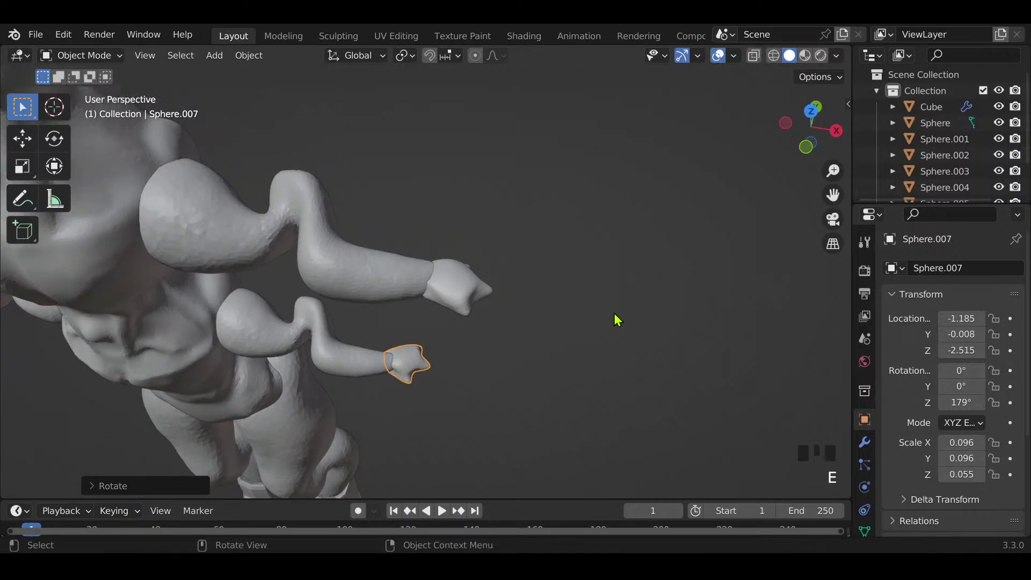
pyautogui.press('z')
pyautogui.press('r')
pyautogui.press('z')
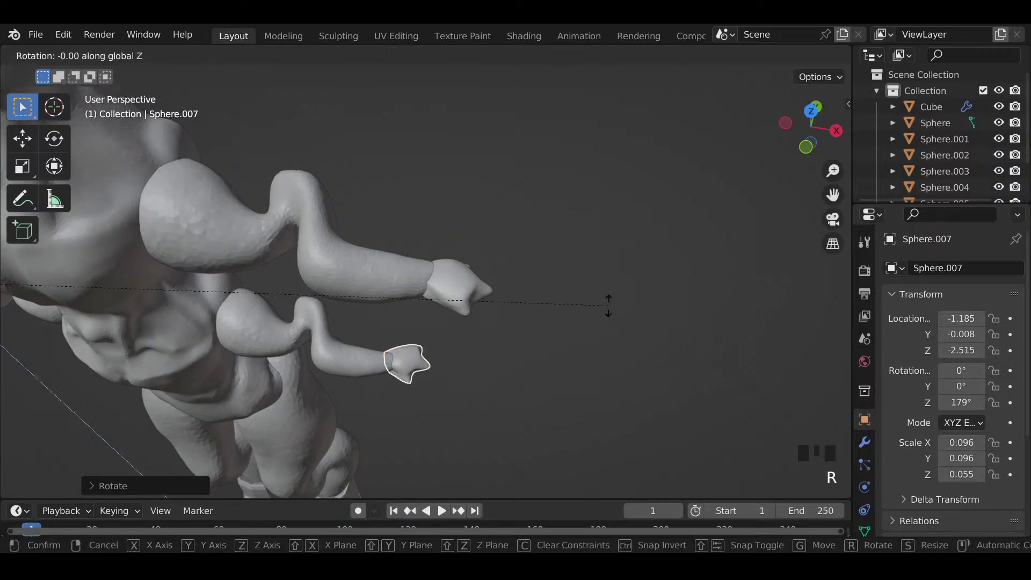
pyautogui.click(492, 228)
# Step: Move the lowest hand about 0.02 m along negative Y to align its base with the wrist
pyautogui.press('g')
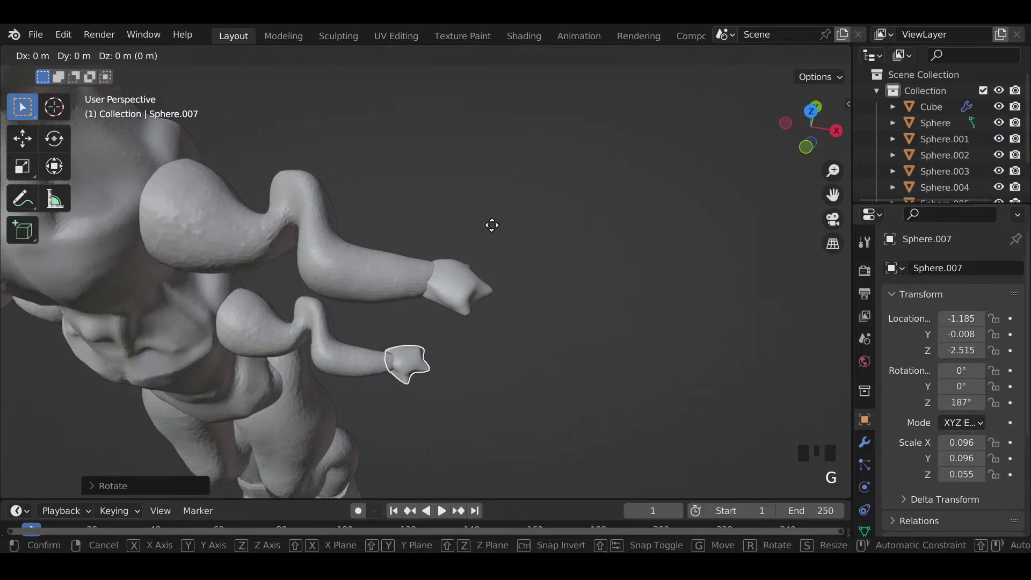
pyautogui.press('y')
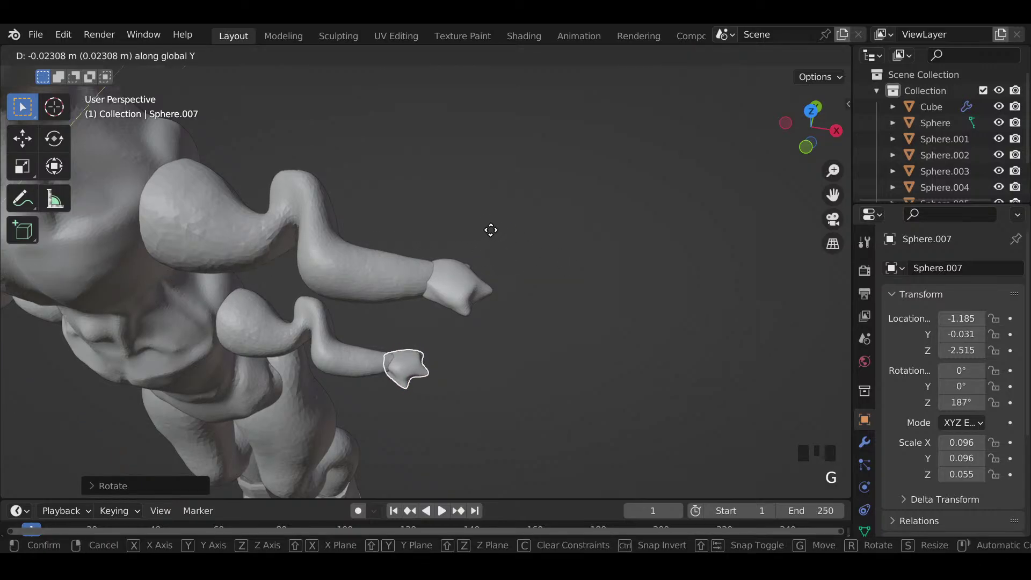
pyautogui.click(490, 232)
# Step: Set the middle hand's X location to -1.38481 and its Z rotation to 180°
pyautogui.click(490, 269)
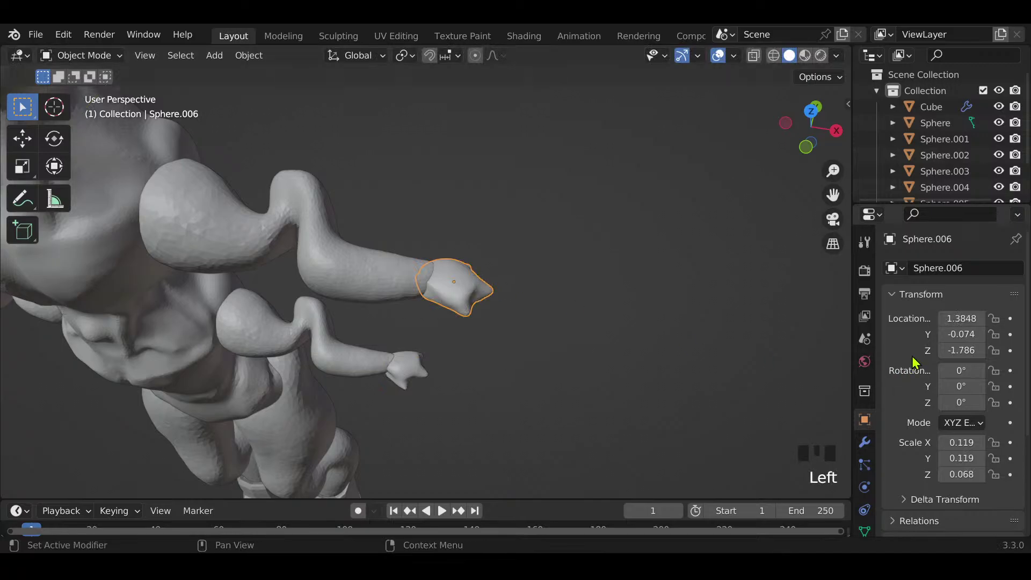
pyautogui.click(954, 317)
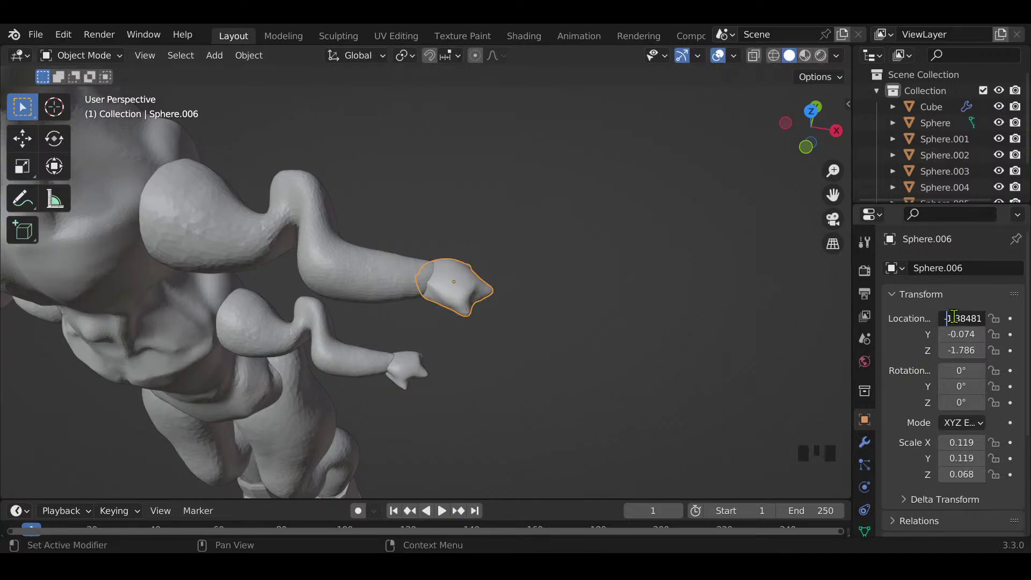
pyautogui.press('Return')
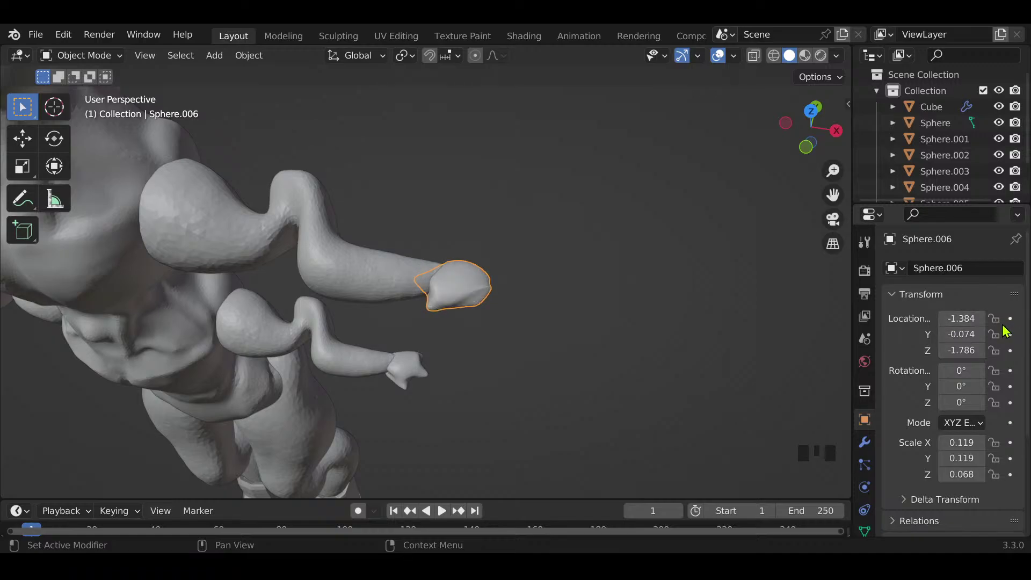
pyautogui.click(956, 365)
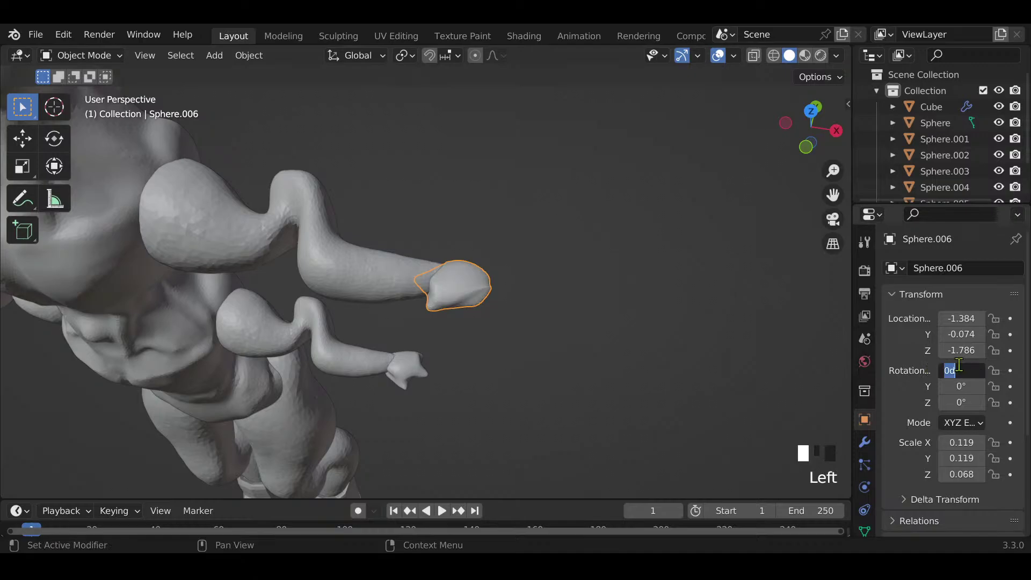
pyautogui.click(964, 402)
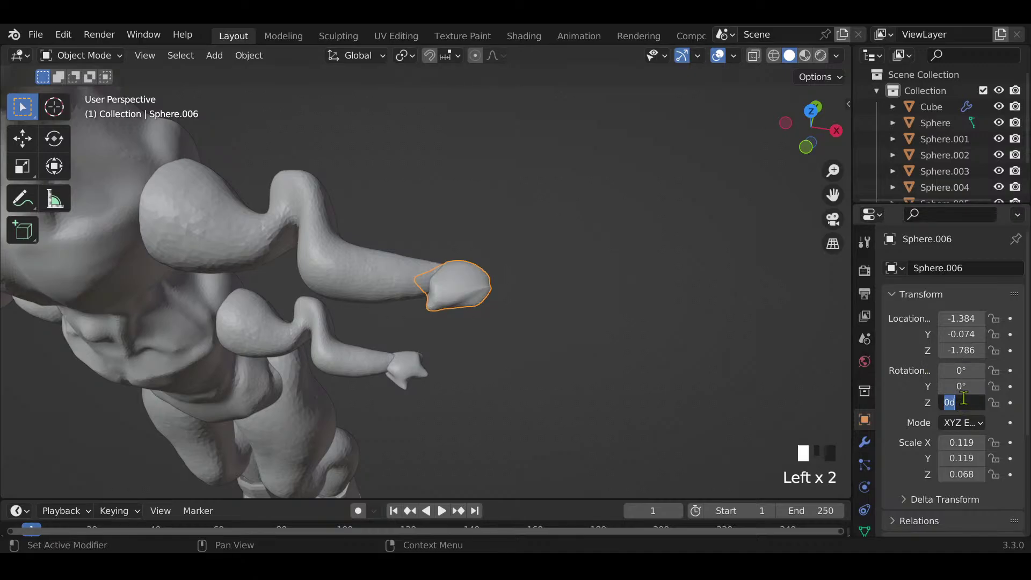
pyautogui.write('180')
pyautogui.press('Return')
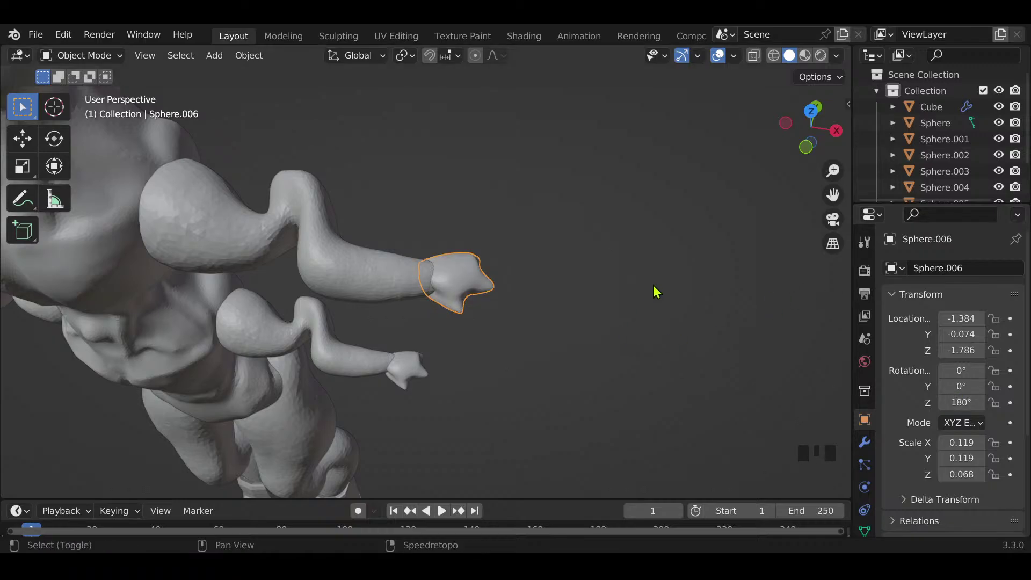
# Step: Set the uppermost hand's X location to -1.49794 and its Z rotation to 180°
pyautogui.keyDown('shift'); pyautogui.moveTo(656, 290); pyautogui.dragTo(652, 312, button='middle'); pyautogui.keyUp('shift')
pyautogui.click(424, 395)
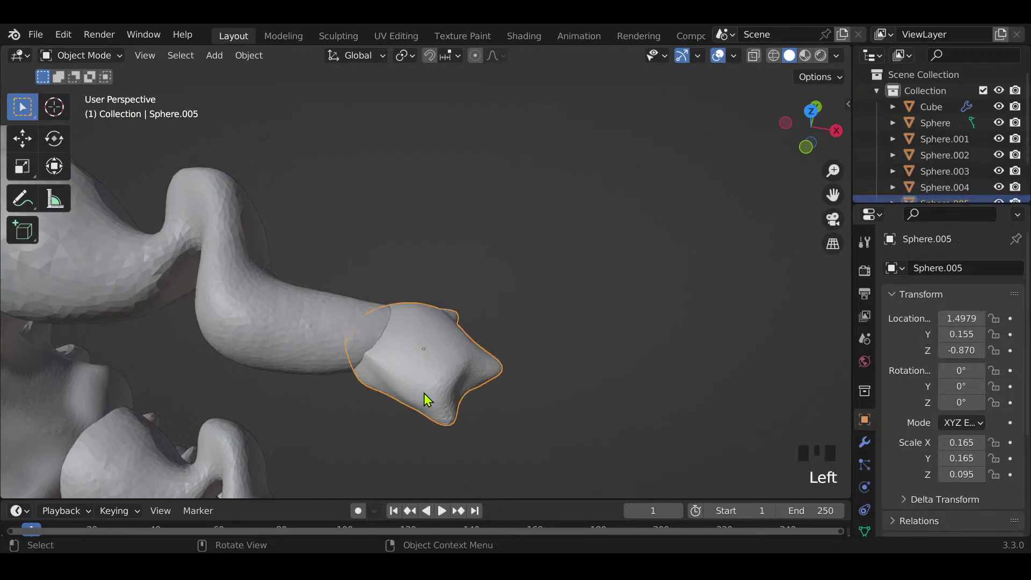
pyautogui.doubleClick(952, 315)
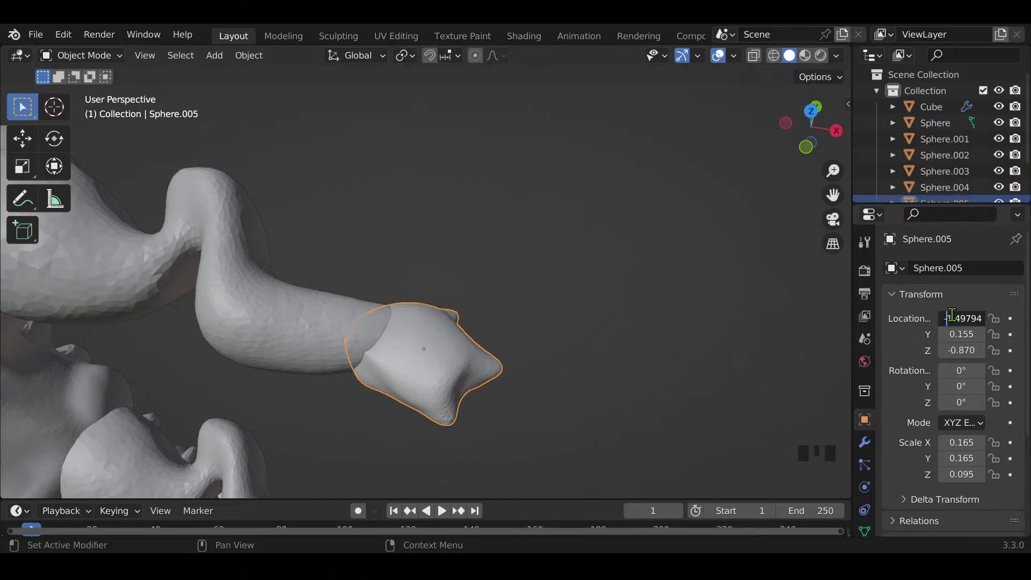
pyautogui.press('Return')
pyautogui.doubleClick(960, 402)
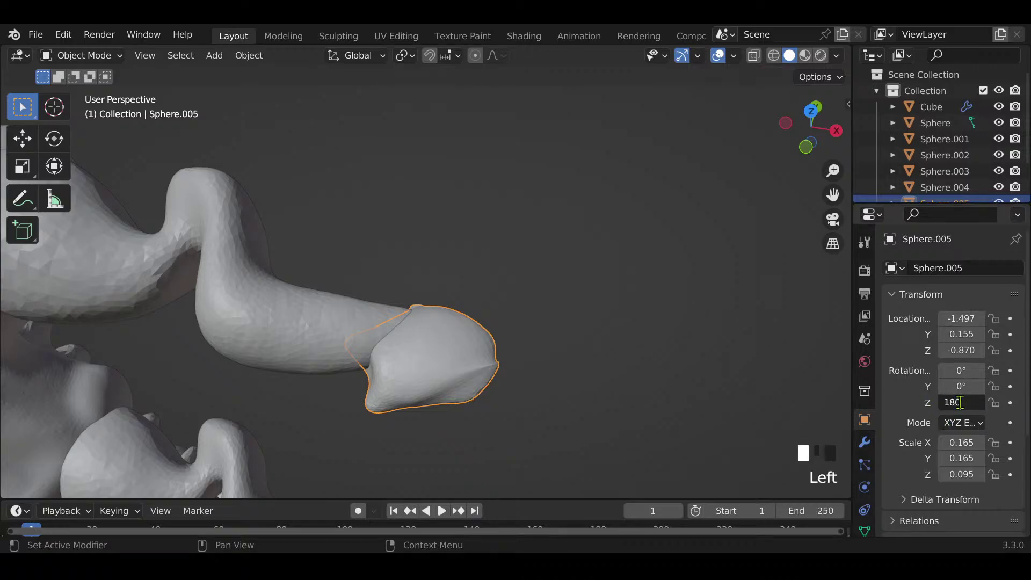
pyautogui.press('Return')
# Step: Add a UV sphere for an eyeball at the head and scale it uniformly to about 0.253
pyautogui.scroll(-2, 590, 414)
pyautogui.moveTo(590, 414); pyautogui.dragTo(608, 308, button='middle')
pyautogui.click(564, 341)
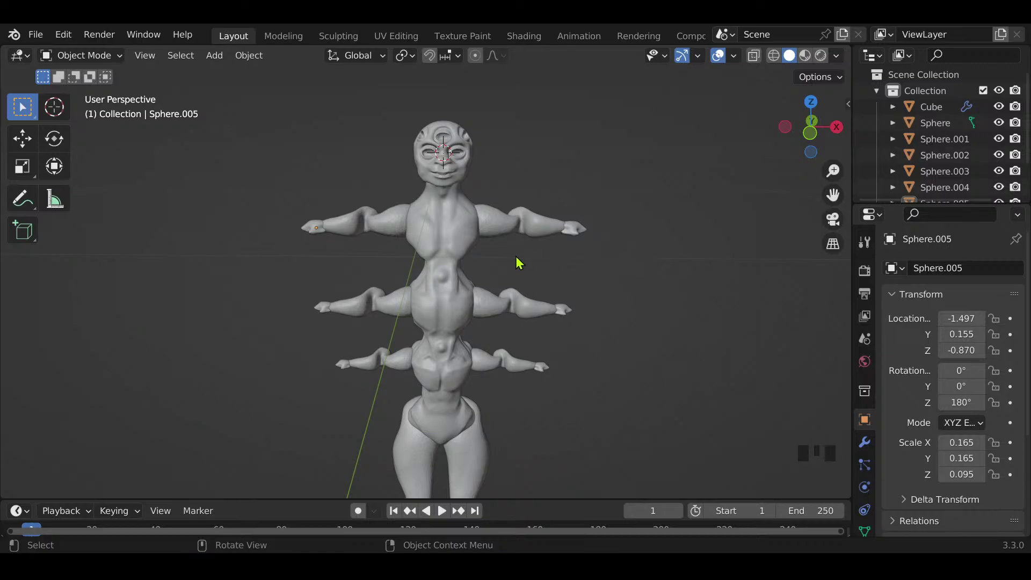
pyautogui.hotkey('shift', 'a')
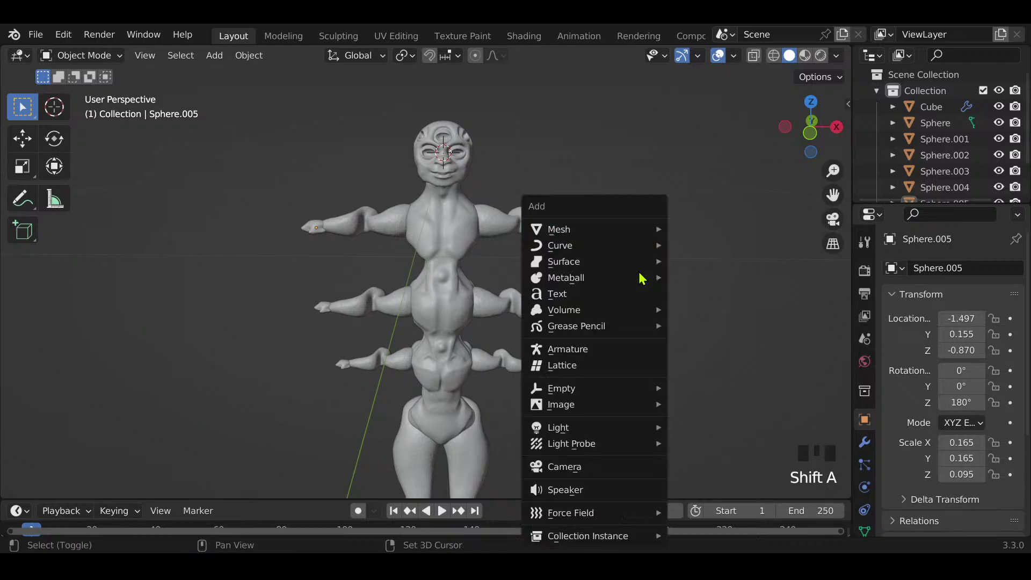
pyautogui.moveTo(613, 231)
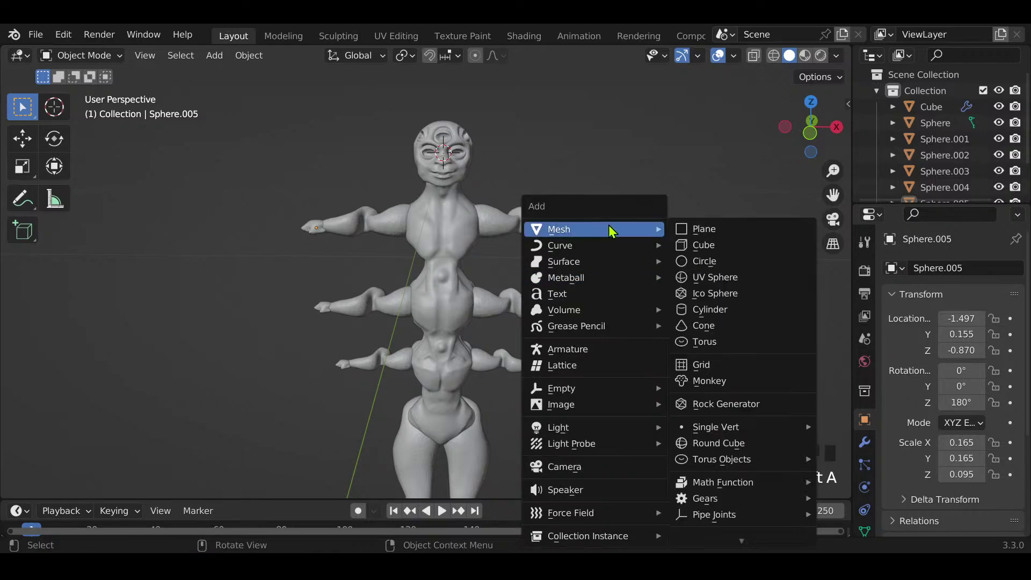
pyautogui.click(719, 277)
pyautogui.press('s')
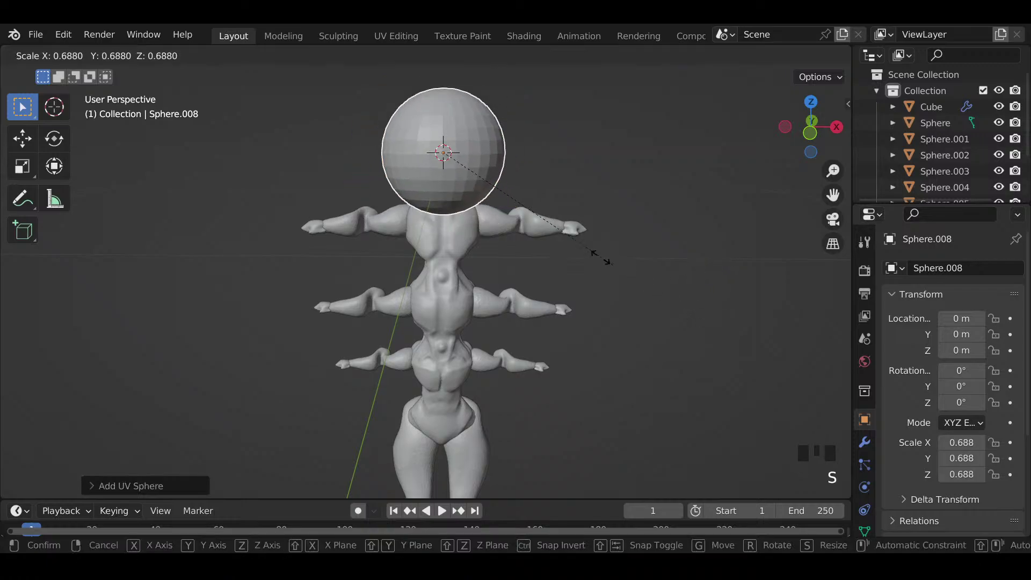
pyautogui.click(513, 205)
# Step: Shrink the eyeball sphere to a scale of about 0.096 and move it forward along Y to about -0.194 m
pyautogui.scroll(5, 518, 209)
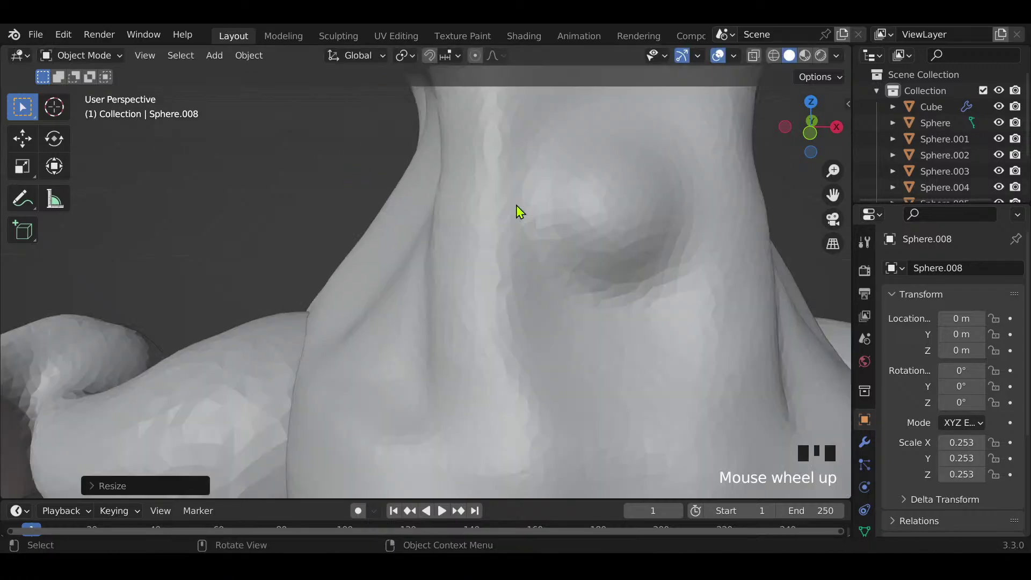
pyautogui.moveTo(517, 212)
pyautogui.keyDown('shift'); pyautogui.mouseDown(button='middle')
pyautogui.moveTo(518, 237)
pyautogui.moveTo(571, 285)
pyautogui.mouseUp(button='middle'); pyautogui.keyUp('shift')
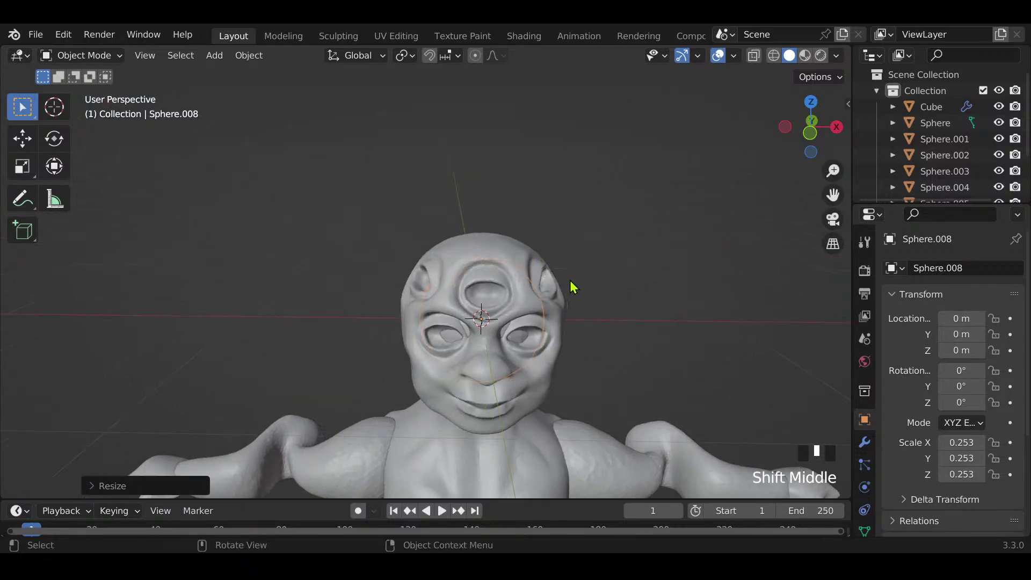
pyautogui.press('s')
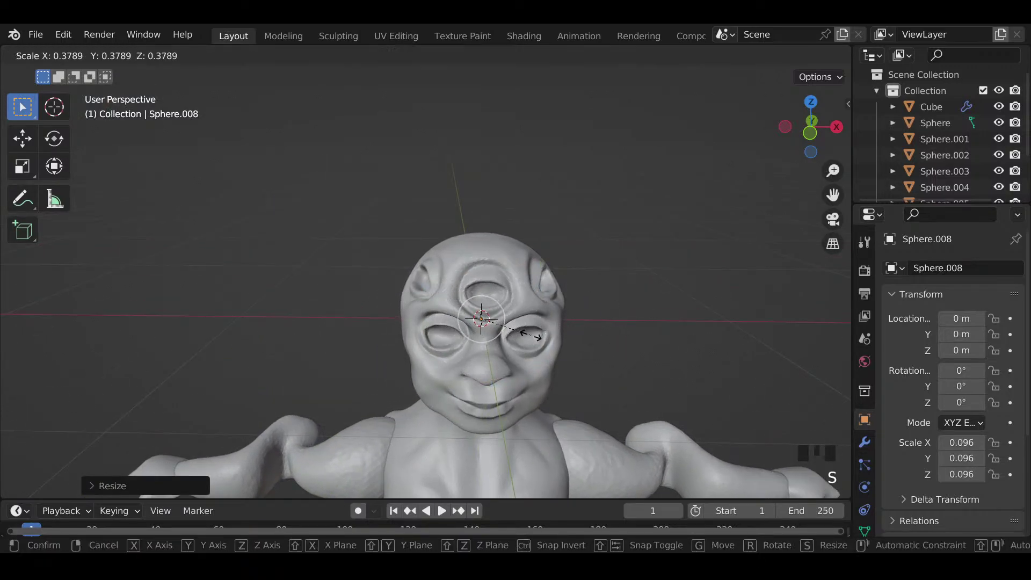
pyautogui.press('g')
pyautogui.press('y')
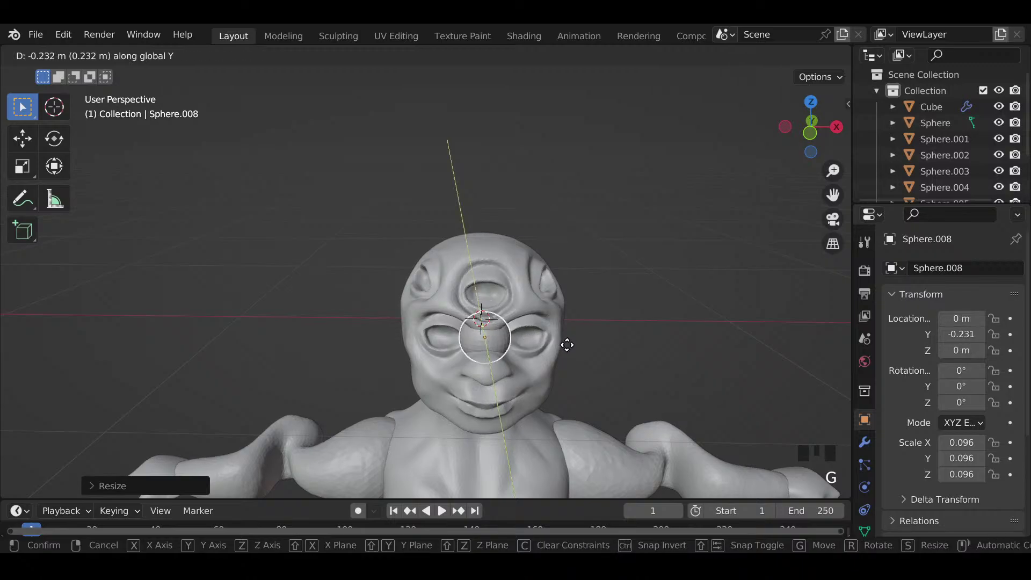
pyautogui.click(570, 344)
# Step: Move the eyeball sphere along X to about -0.162 m over the lower eye socket and slightly reduce its scale
pyautogui.press('g')
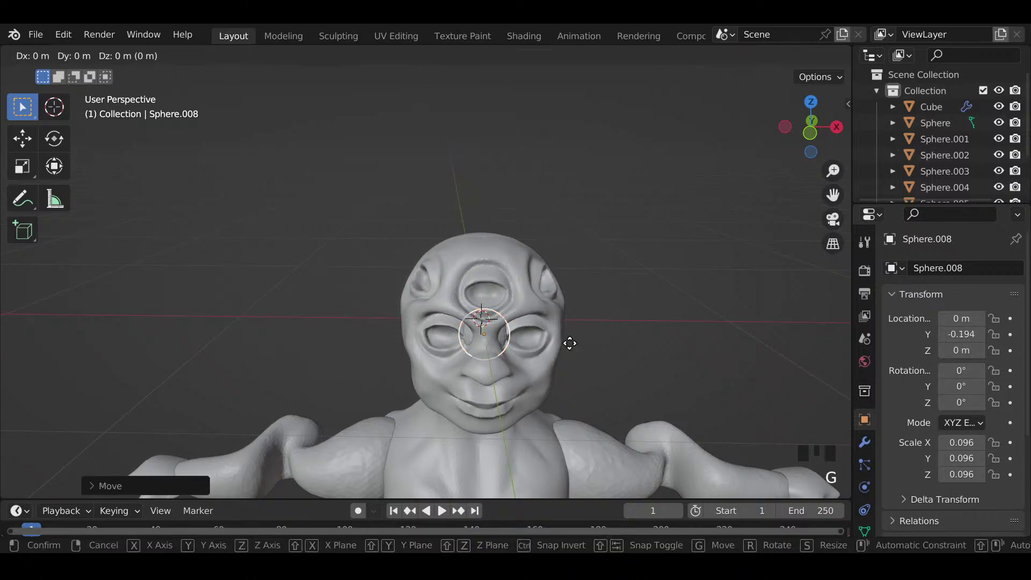
pyautogui.press('x')
pyautogui.click(527, 339)
pyautogui.press('s')
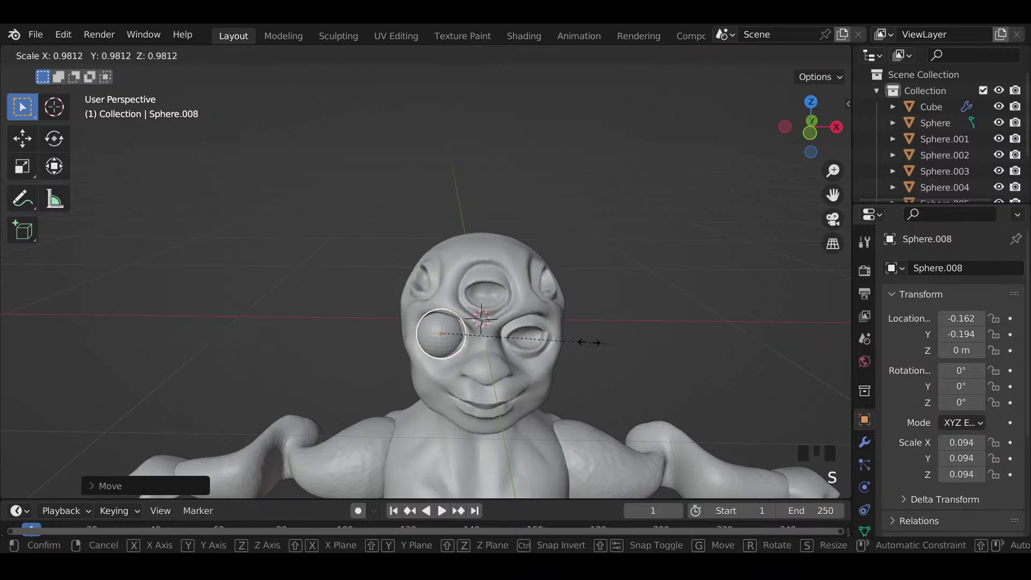
# Step: Resize the eyeball sphere to a scale of about 0.078 and shift it along X to about -0.149 m
pyautogui.click(546, 349)
pyautogui.moveTo(546, 349)
pyautogui.mouseDown(button='middle')
pyautogui.moveTo(593, 348)
pyautogui.moveTo(670, 320)
pyautogui.moveTo(555, 338)
pyautogui.mouseUp(button='middle')
pyautogui.press('s')
pyautogui.click(691, 317)
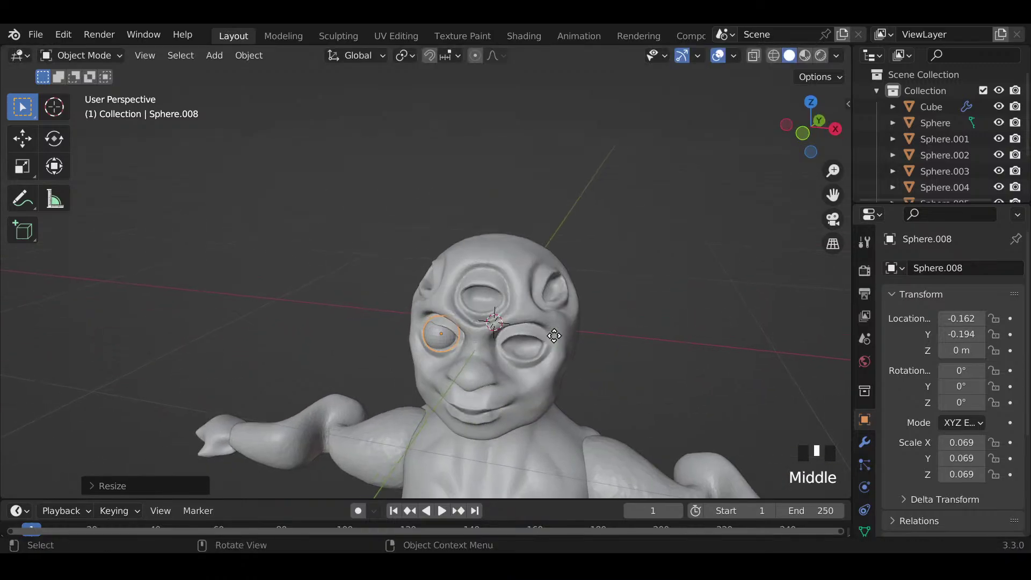
pyautogui.press('g')
pyautogui.press('y')
pyautogui.press('x')
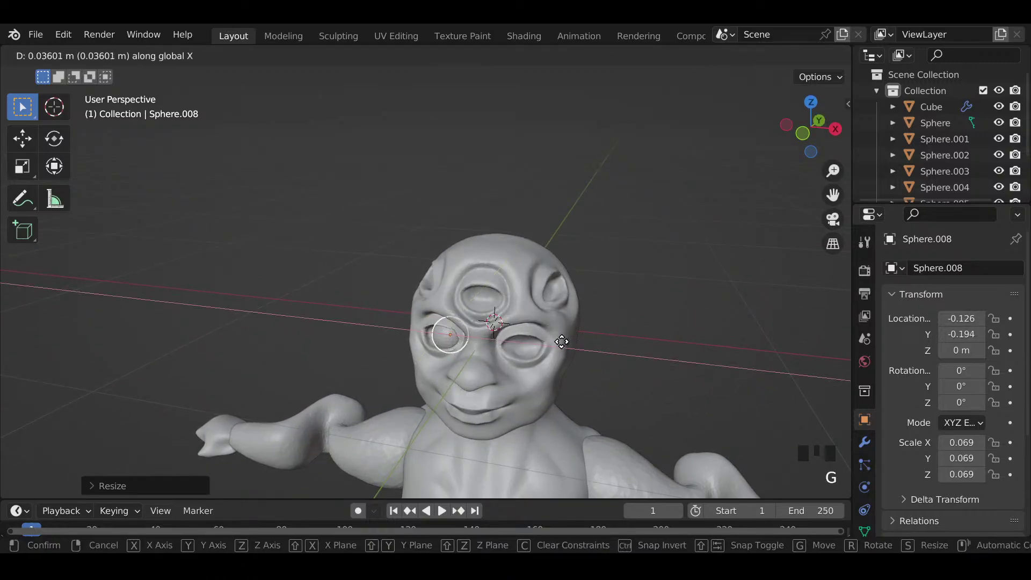
pyautogui.click(557, 344)
pyautogui.press('s')
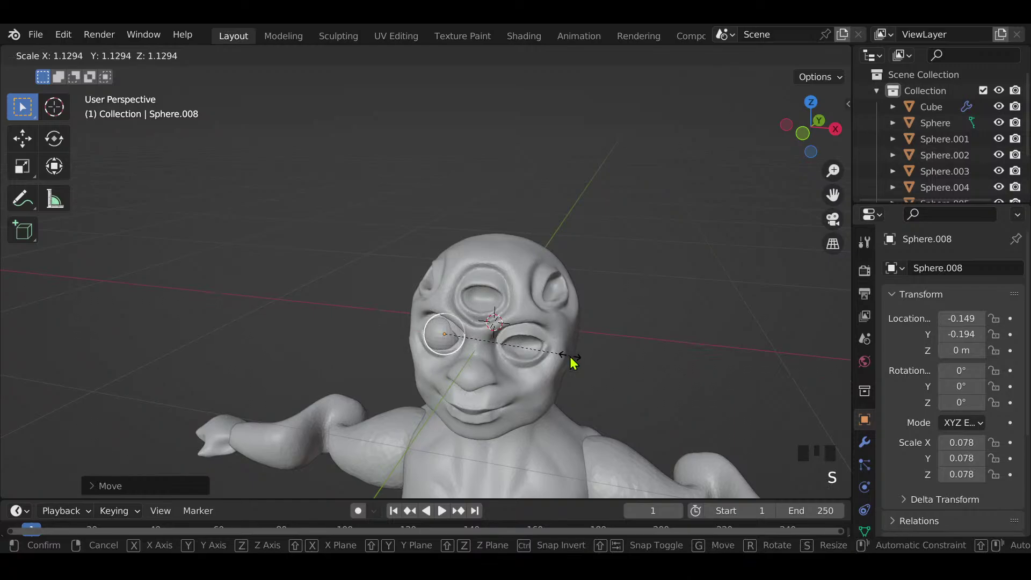
pyautogui.click(571, 359)
# Step: Fit the eyeball in its socket at about Z -0.019 m and Y -0.151 m, enlarged to a scale of about 0.101
pyautogui.press('g')
pyautogui.press('z')
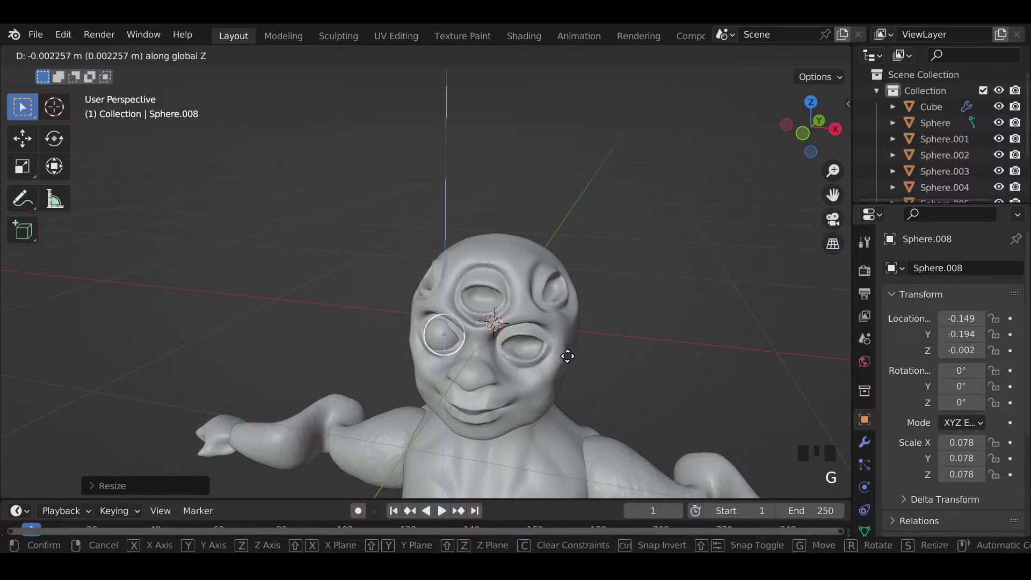
pyautogui.click(569, 360)
pyautogui.press('g')
pyautogui.press('y')
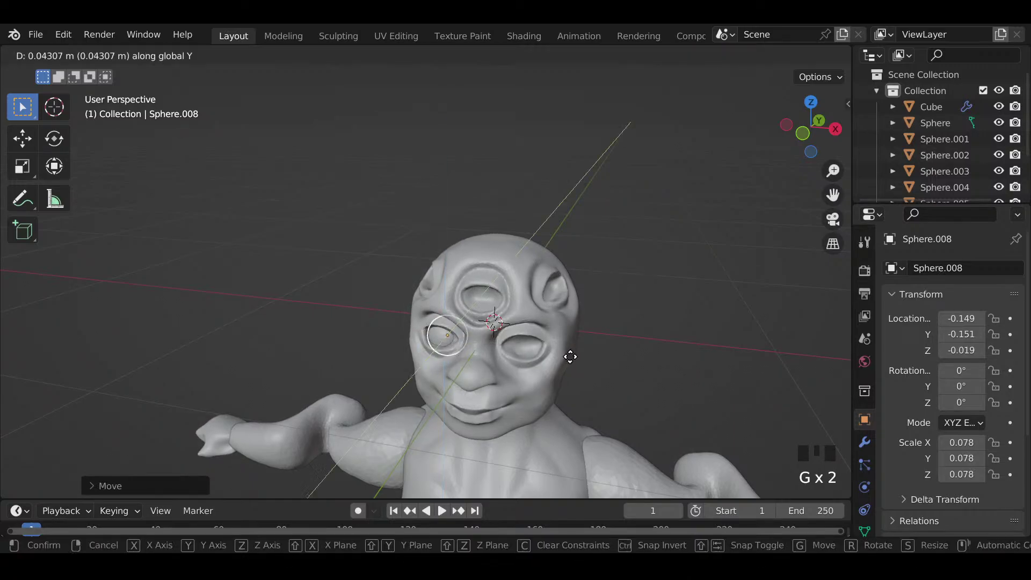
pyautogui.click(571, 359)
pyautogui.press('s')
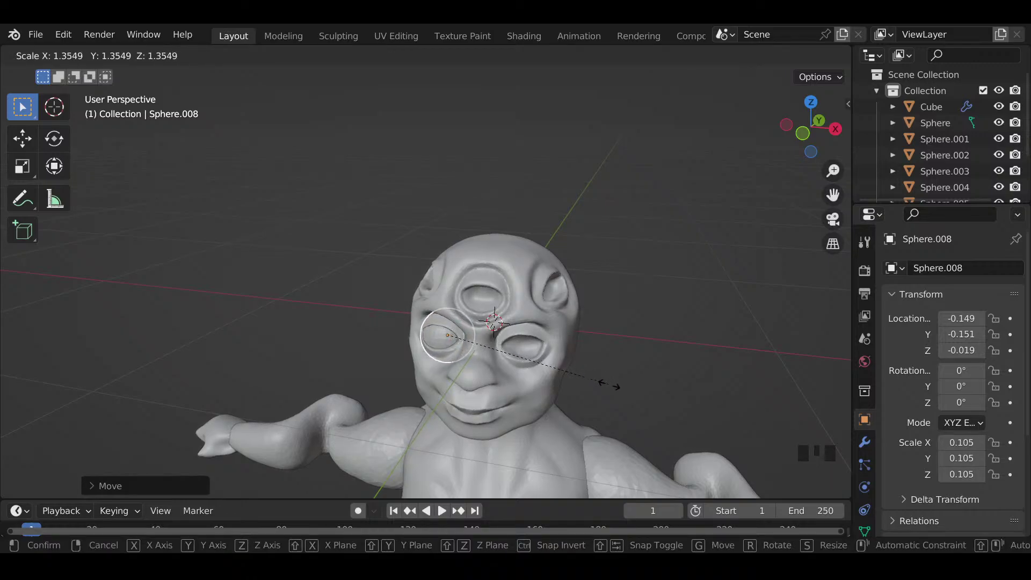
pyautogui.click(602, 386)
# Step: Add a Mirror modifier on X to the eyeball, using the head as the mirror object
pyautogui.moveTo(437, 387); pyautogui.dragTo(474, 373, button='middle')
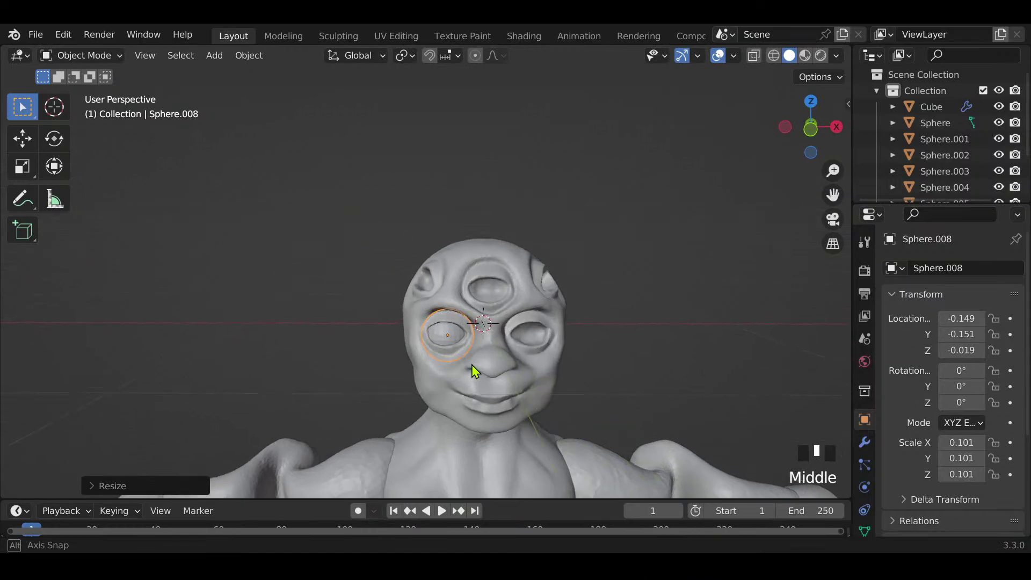
pyautogui.click(865, 442)
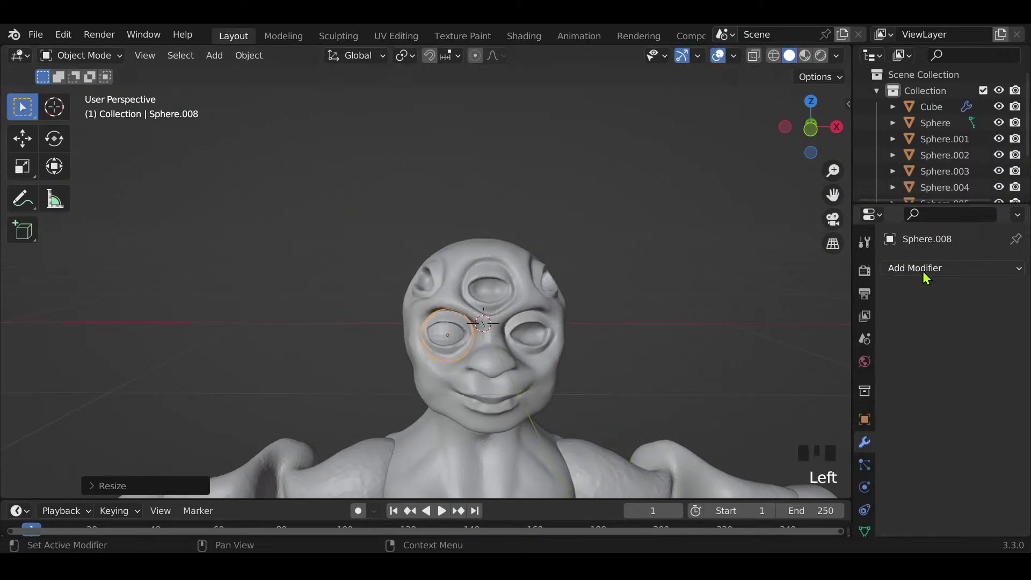
pyautogui.click(923, 269)
pyautogui.click(739, 457)
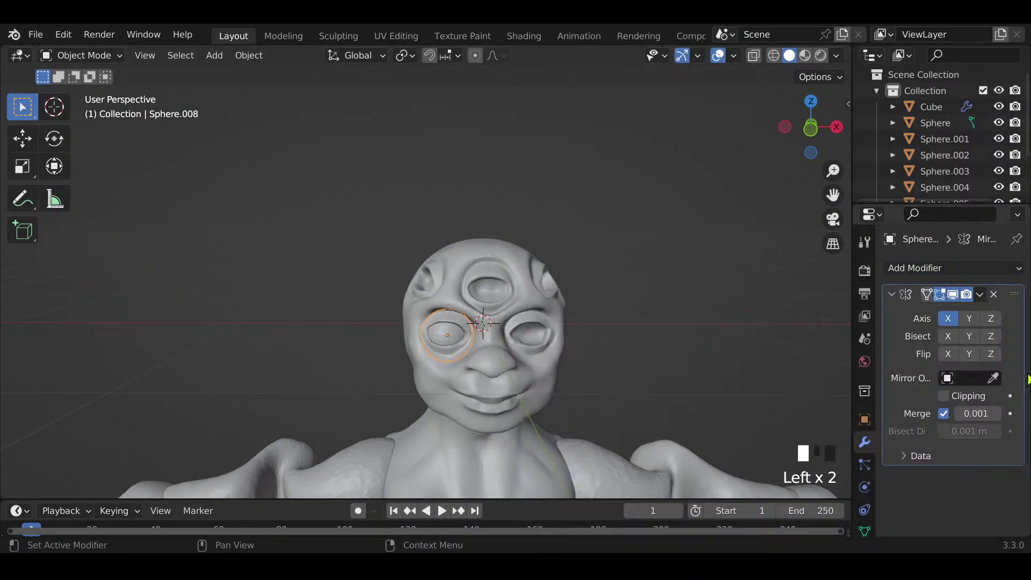
pyautogui.click(993, 378)
pyautogui.click(511, 402)
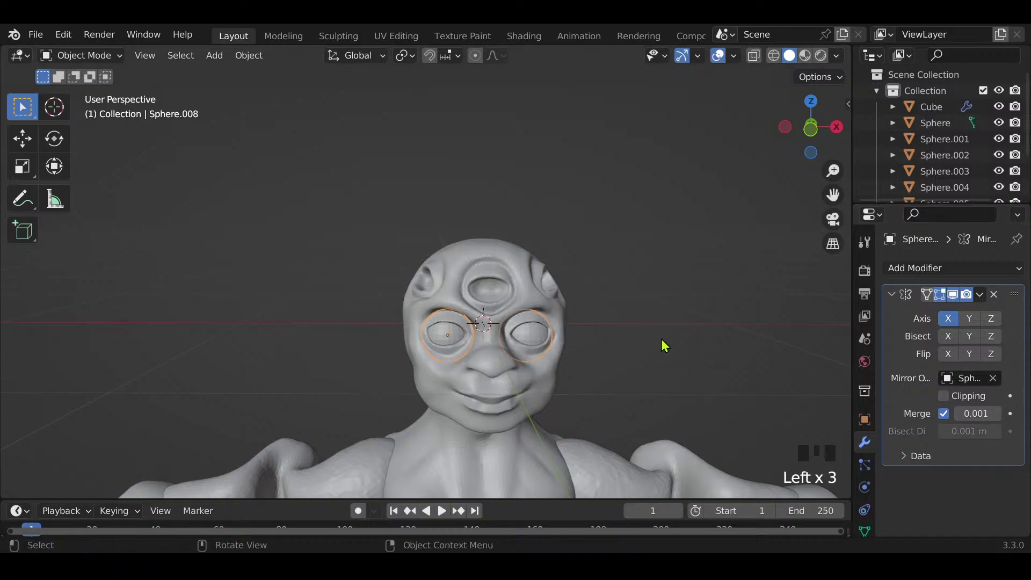
# Step: Duplicate the mirrored eyeballs toward the upper side sockets and shift the copy about 0.05 m back along Y
pyautogui.moveTo(662, 340); pyautogui.dragTo(577, 398, button='middle')
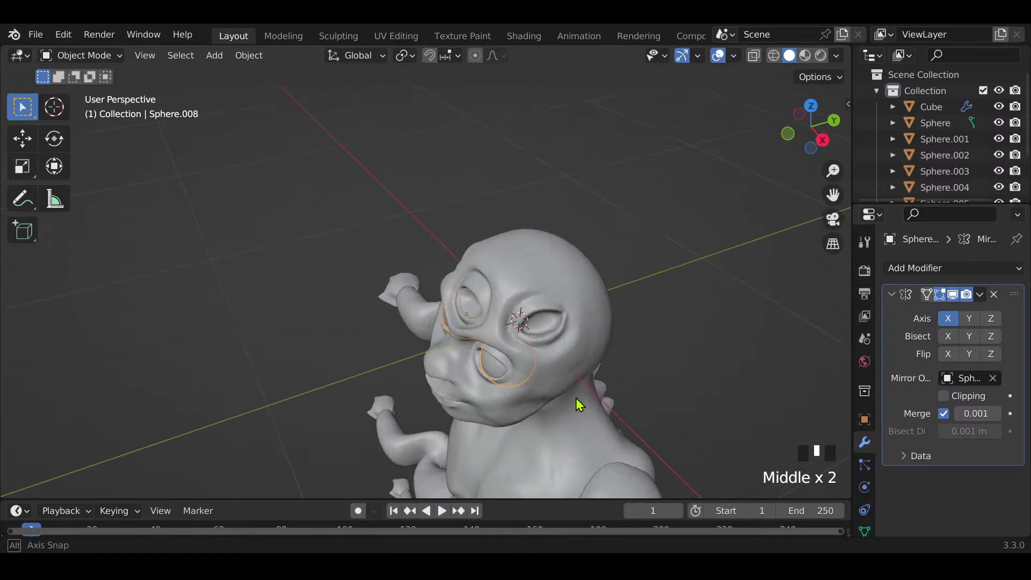
pyautogui.hotkey('shift', 's')
pyautogui.hotkey('shift', 'd')
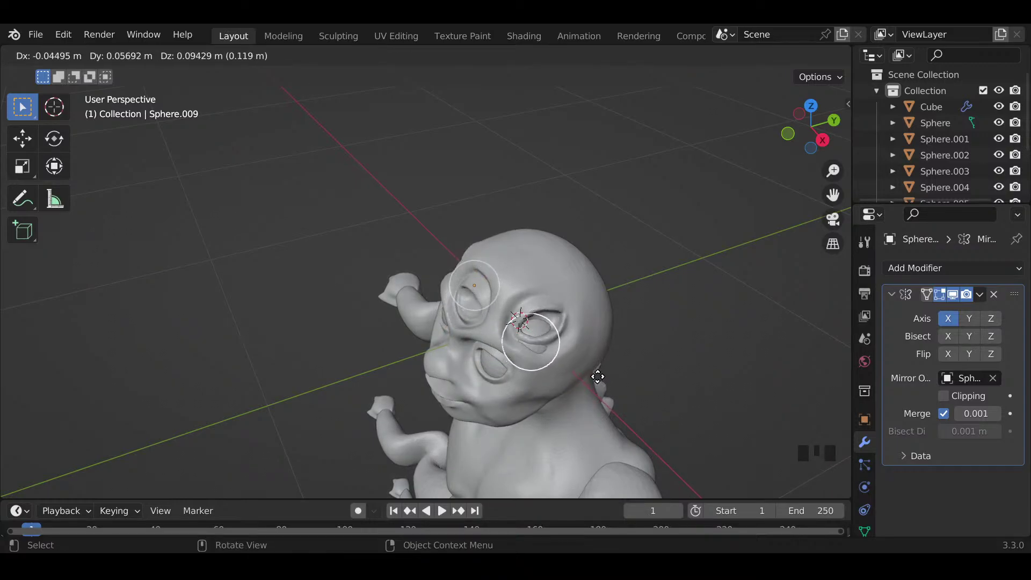
pyautogui.click(598, 376)
pyautogui.press('g')
pyautogui.press('y')
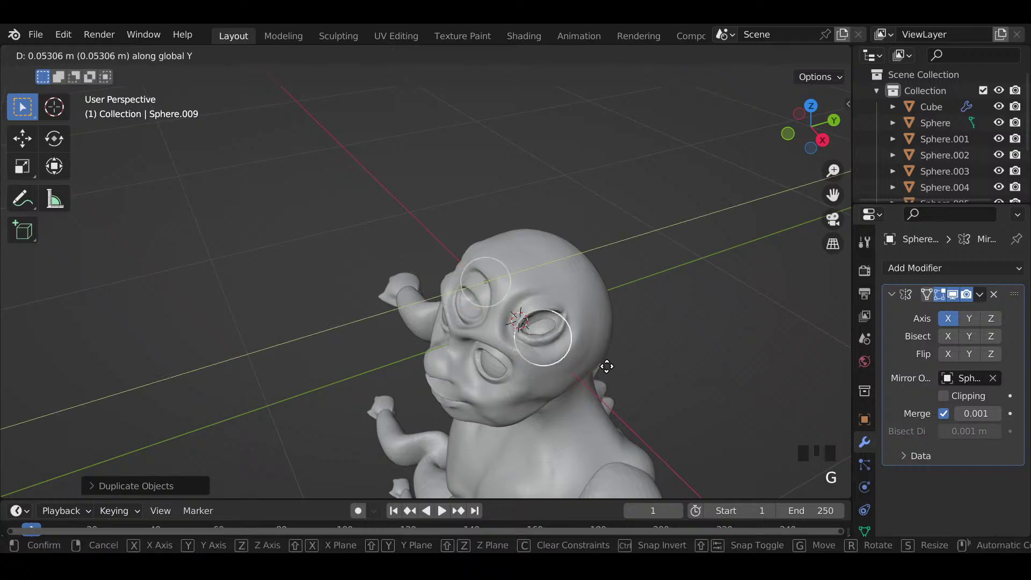
pyautogui.click(608, 367)
# Step: Shift the duplicated eyeballs along X and Z to bring them closer to the upper side sockets
pyautogui.press('g')
pyautogui.press('x')
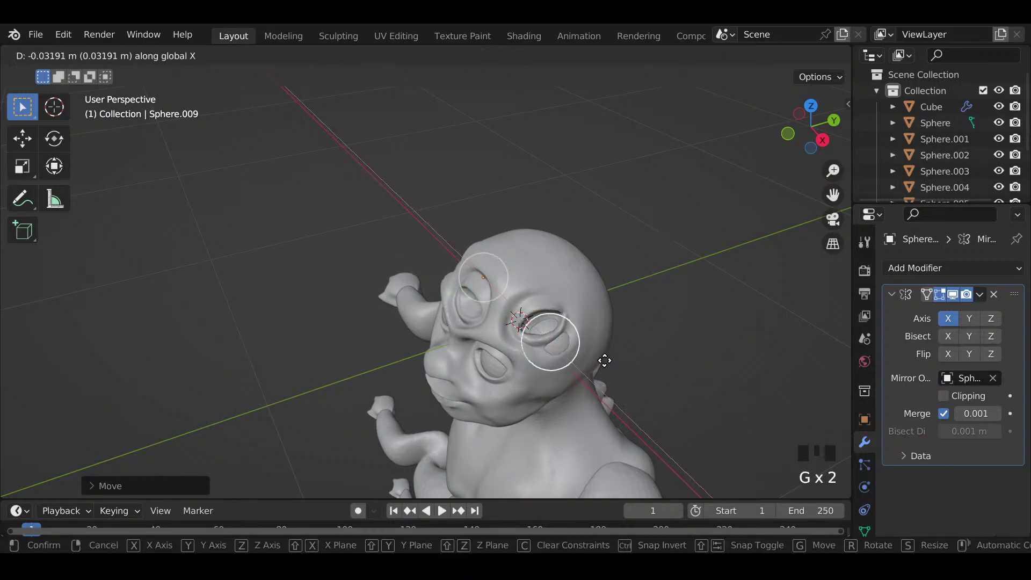
pyautogui.click(604, 375)
pyautogui.press('g')
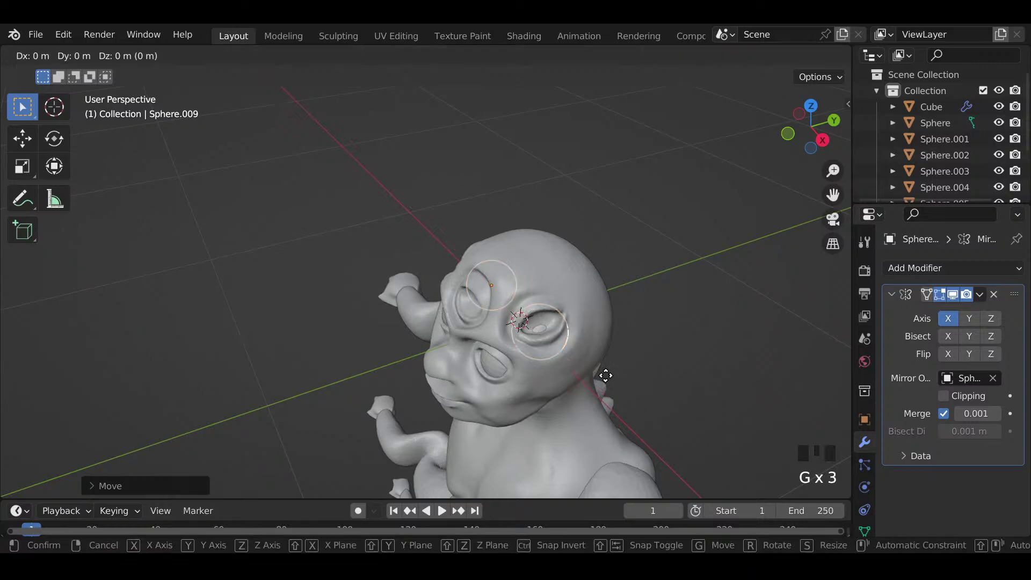
pyautogui.press('z')
pyautogui.click(606, 366)
# Step: Raise the duplicated eyeballs about 0.044 m along Z and adjust them along Y to fill the upper side sockets
pyautogui.moveTo(606, 366); pyautogui.dragTo(588, 306, button='middle')
pyautogui.press('g')
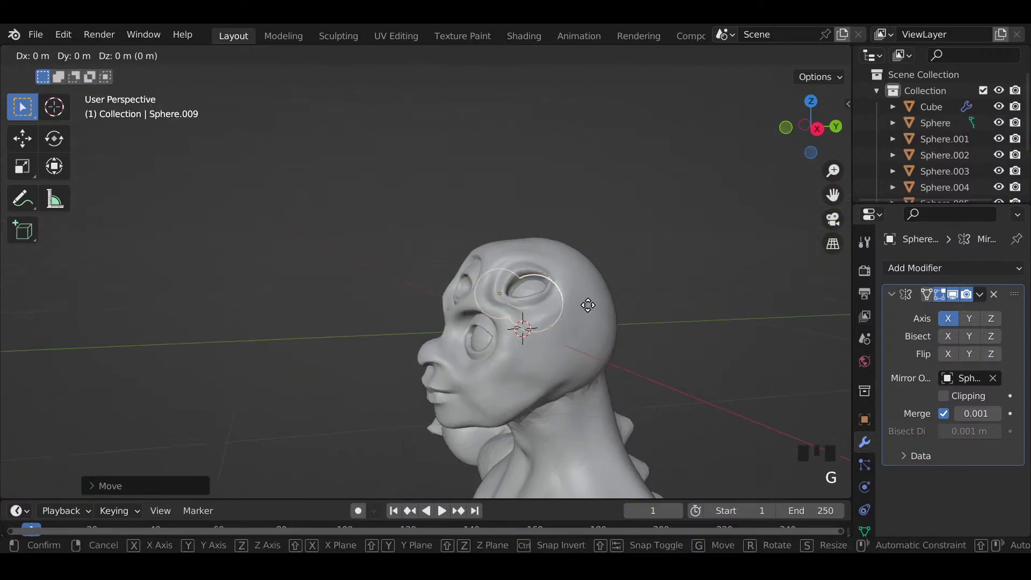
pyautogui.press('z')
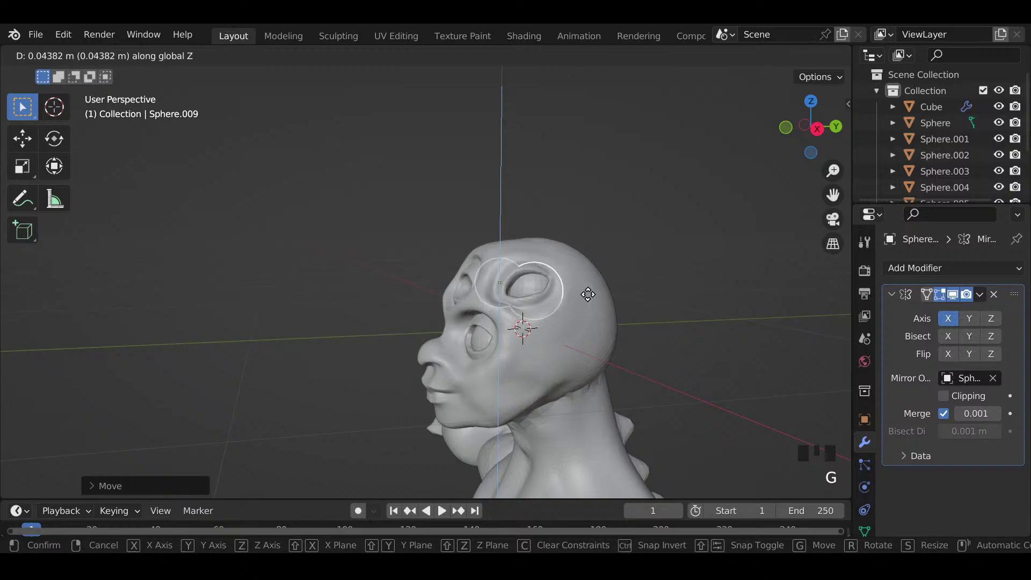
pyautogui.click(588, 294)
pyautogui.press('g')
pyautogui.press('y')
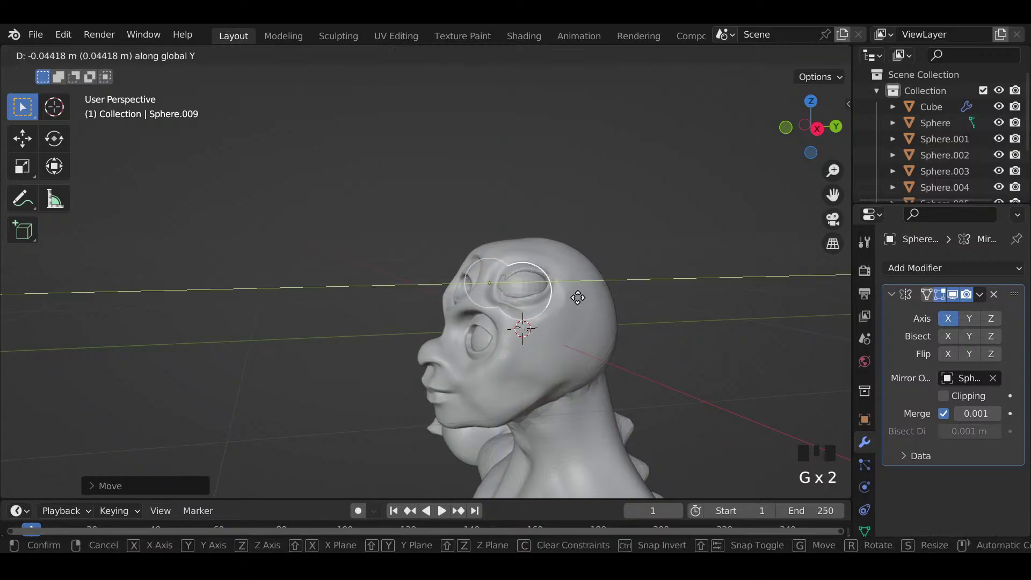
pyautogui.click(591, 301)
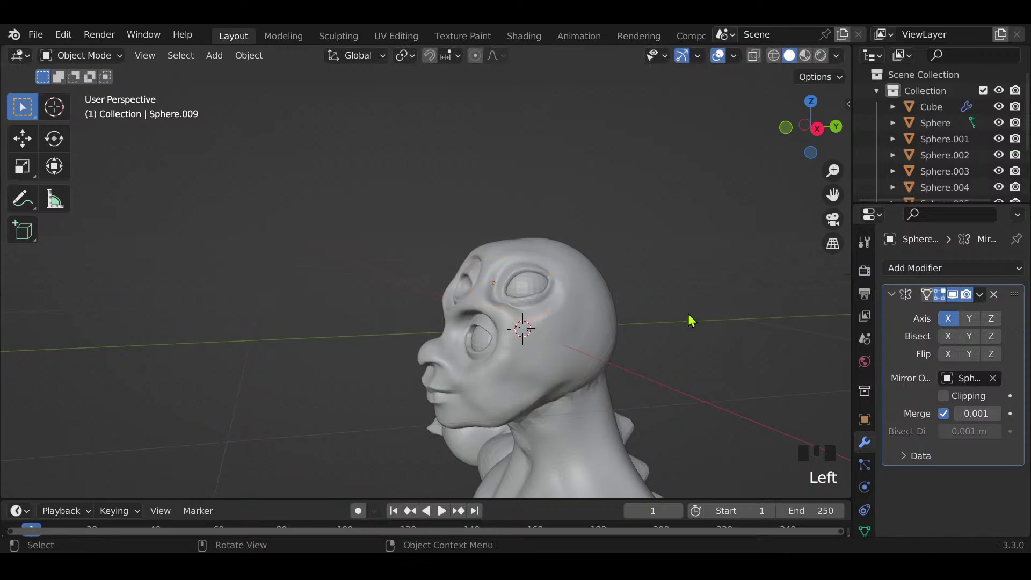
# Step: Add a UV sphere for the forehead eye and scale it to about 0.22
pyautogui.moveTo(691, 320); pyautogui.dragTo(768, 369, button='middle')
pyautogui.moveTo(634, 356); pyautogui.dragTo(590, 290, button='middle')
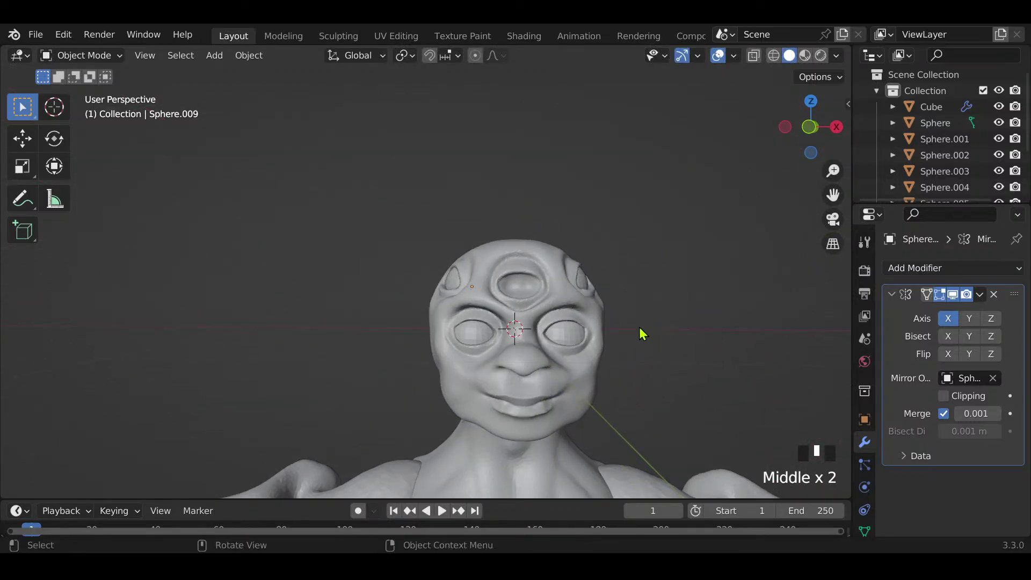
pyautogui.hotkey('shift', 'a')
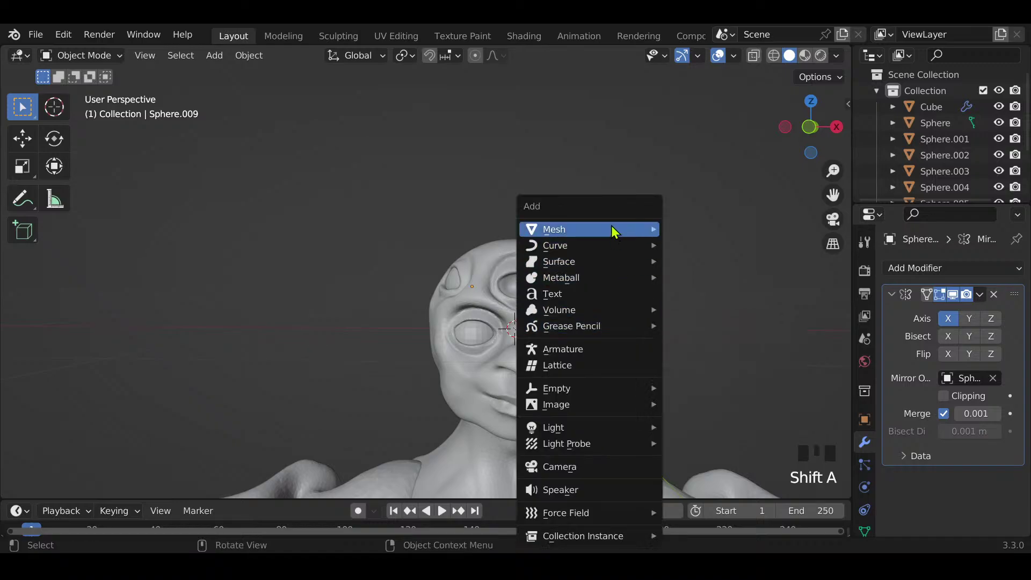
pyautogui.moveTo(615, 230)
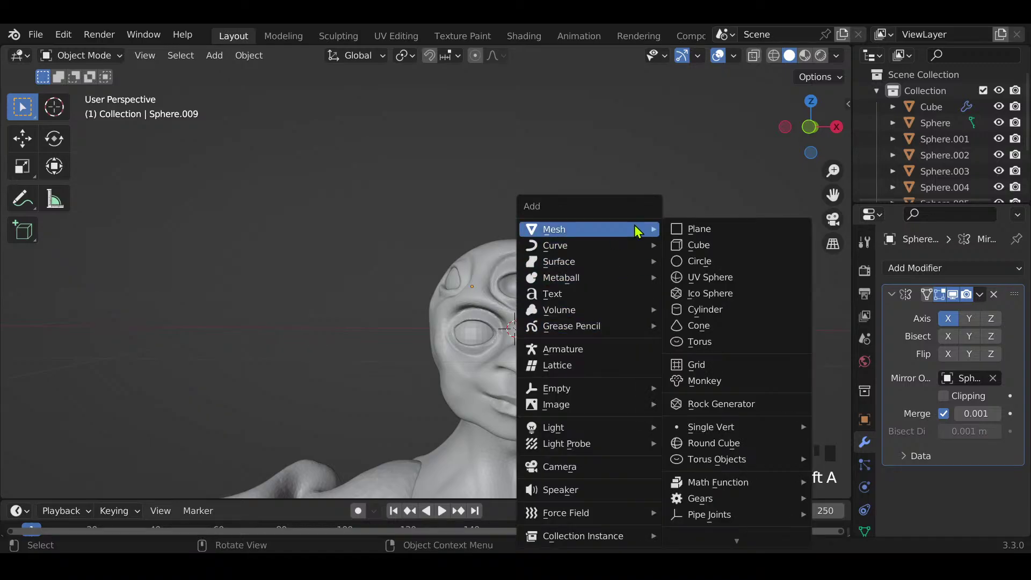
pyautogui.click(701, 278)
pyautogui.press('s')
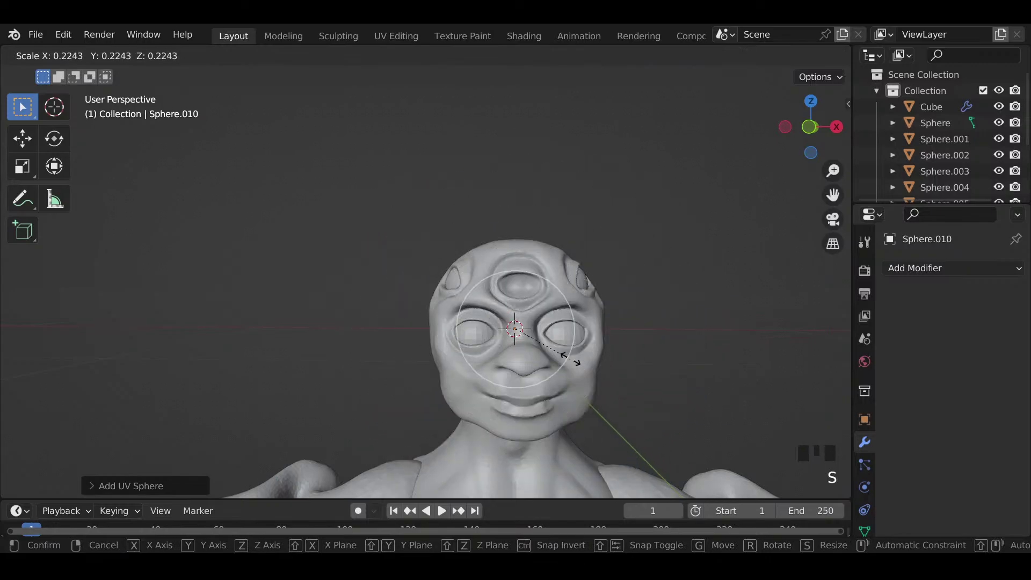
pyautogui.click(570, 359)
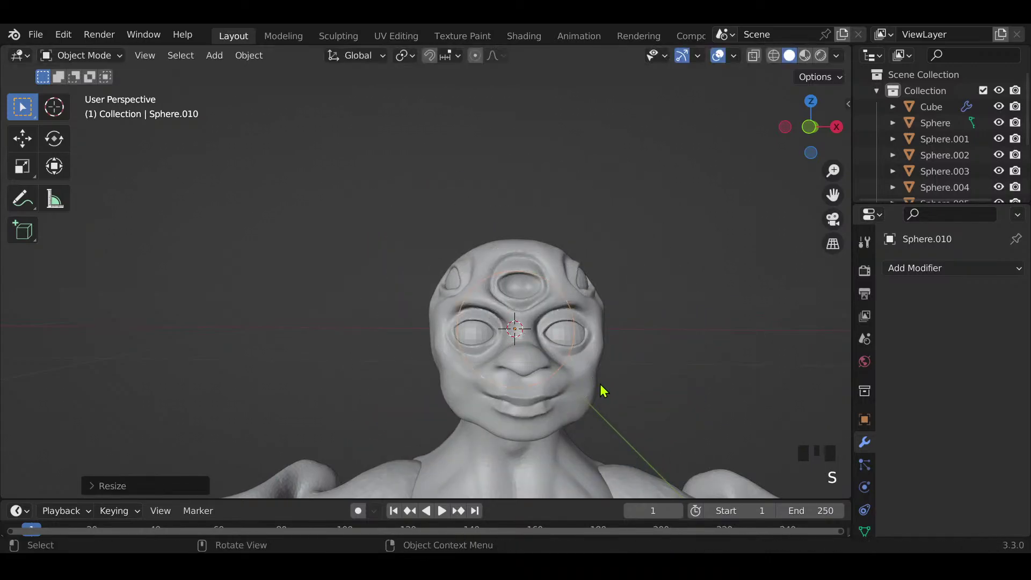
# Step: Scale the new sphere down further to roughly the size of the forehead eye socket
pyautogui.press('s')
pyautogui.click(562, 366)
pyautogui.press('s')
pyautogui.click(583, 375)
pyautogui.press('s')
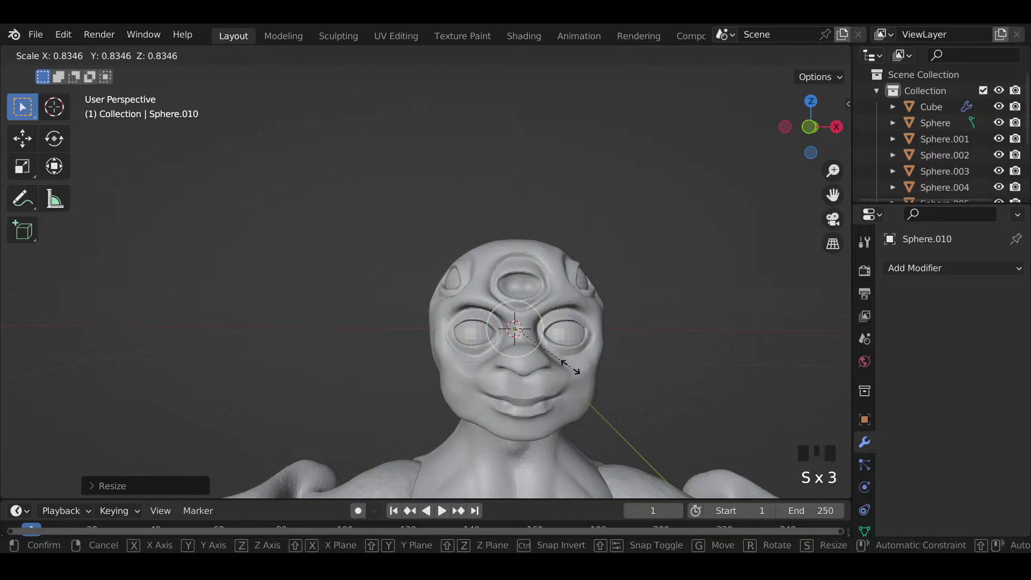
pyautogui.click(571, 369)
# Step: Raise the new sphere along Z to the forehead socket and pull it about 0.15 m forward along Y
pyautogui.press('g')
pyautogui.press('z')
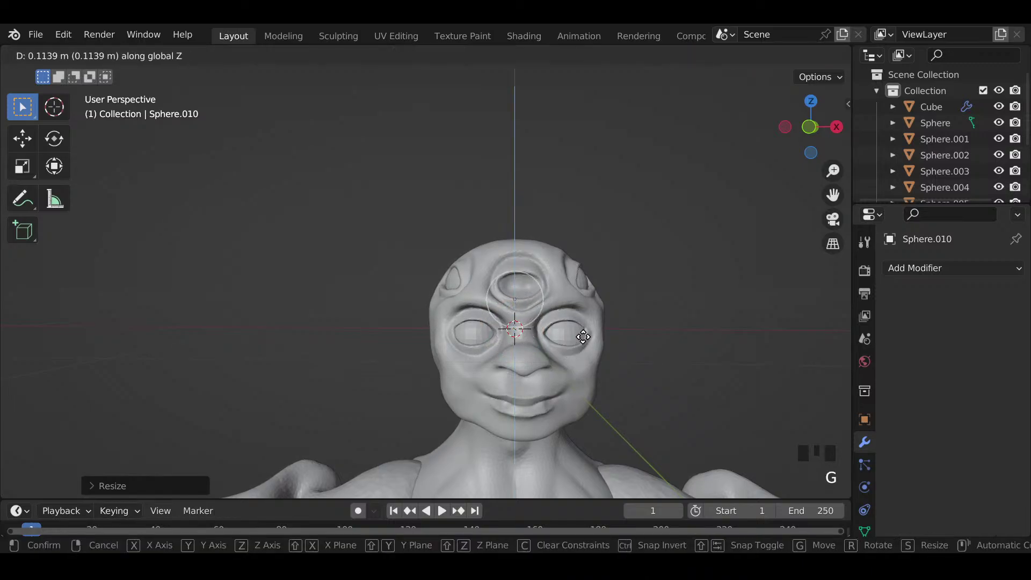
pyautogui.click(588, 326)
pyautogui.moveTo(521, 334); pyautogui.dragTo(537, 362, button='middle')
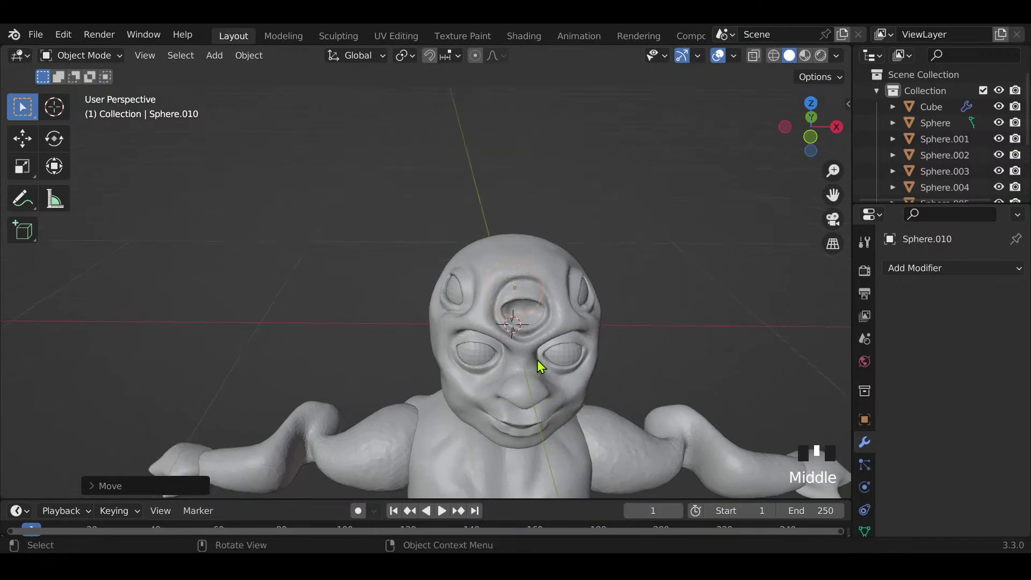
pyautogui.press('g')
pyautogui.press('y')
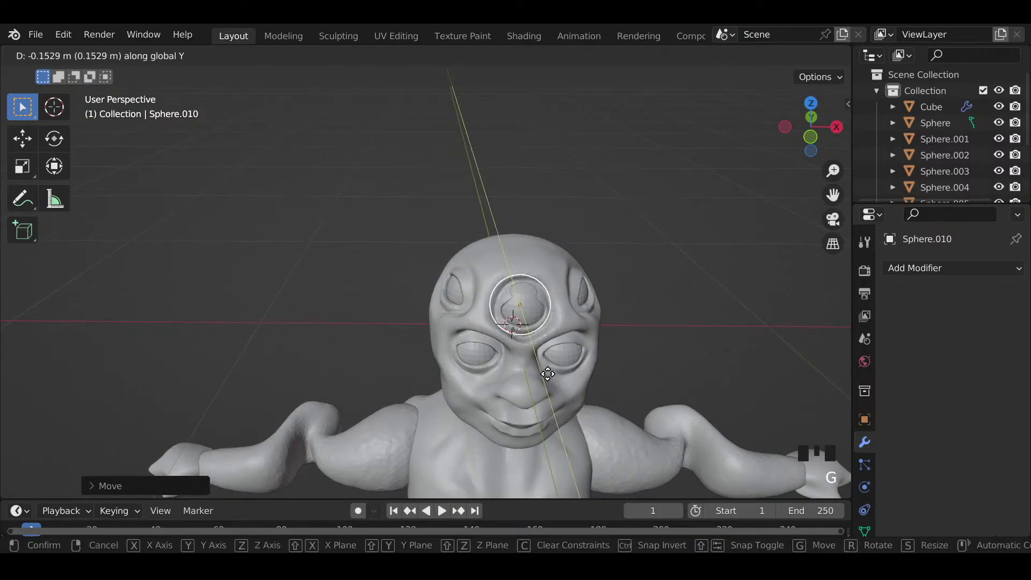
pyautogui.click(549, 373)
# Step: Lower the forehead eyeball slightly along Z and adjust its depth along Y to seat it in the socket
pyautogui.press('g')
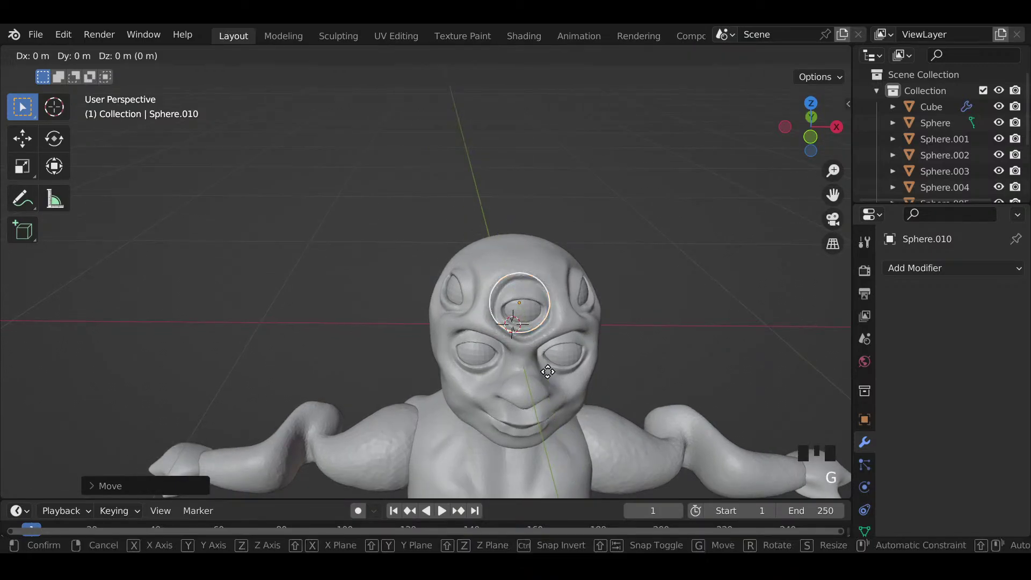
pyautogui.press('z')
pyautogui.click(550, 382)
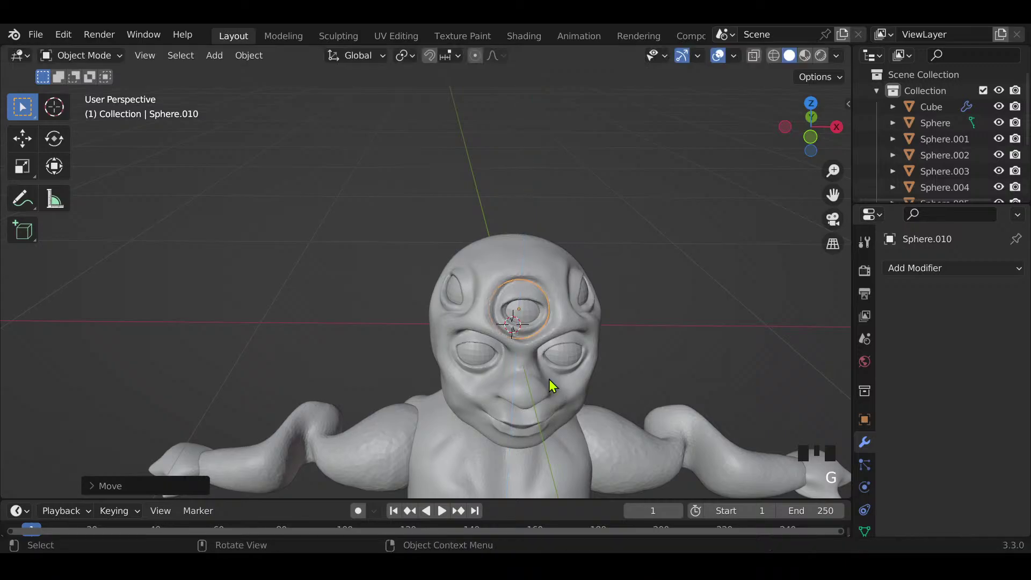
pyautogui.press('g')
pyautogui.press('y')
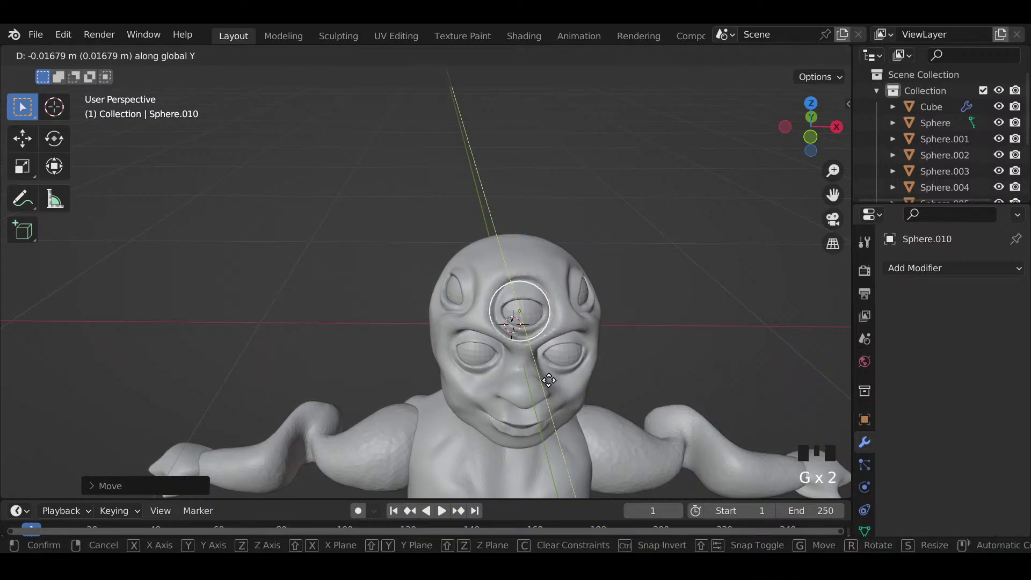
pyautogui.click(543, 375)
# Step: Select the forehead eyeball and apply smooth shading to it
pyautogui.moveTo(698, 350); pyautogui.dragTo(666, 321, button='middle')
pyautogui.click(514, 285)
pyautogui.click(515, 286)
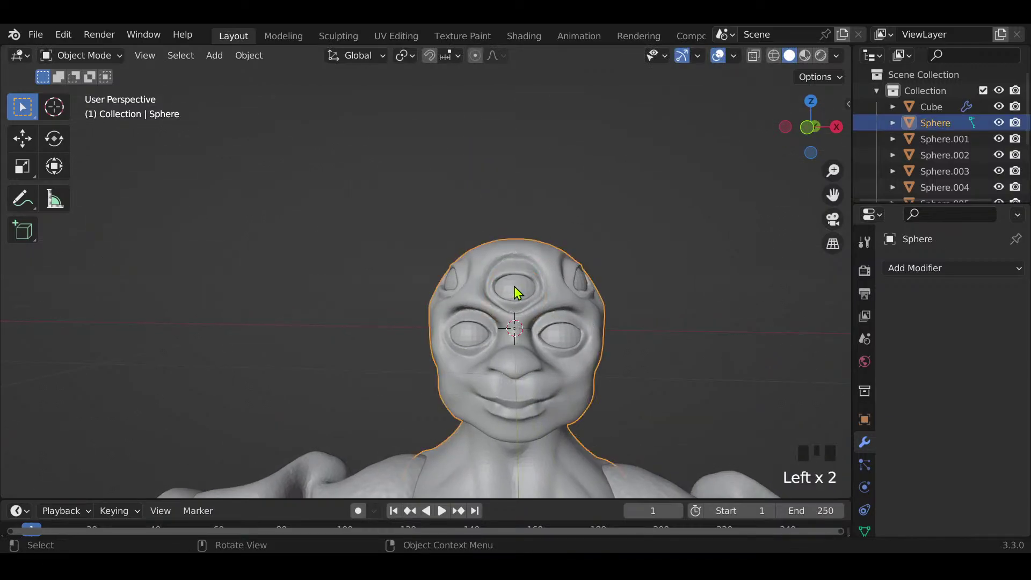
pyautogui.click(514, 286)
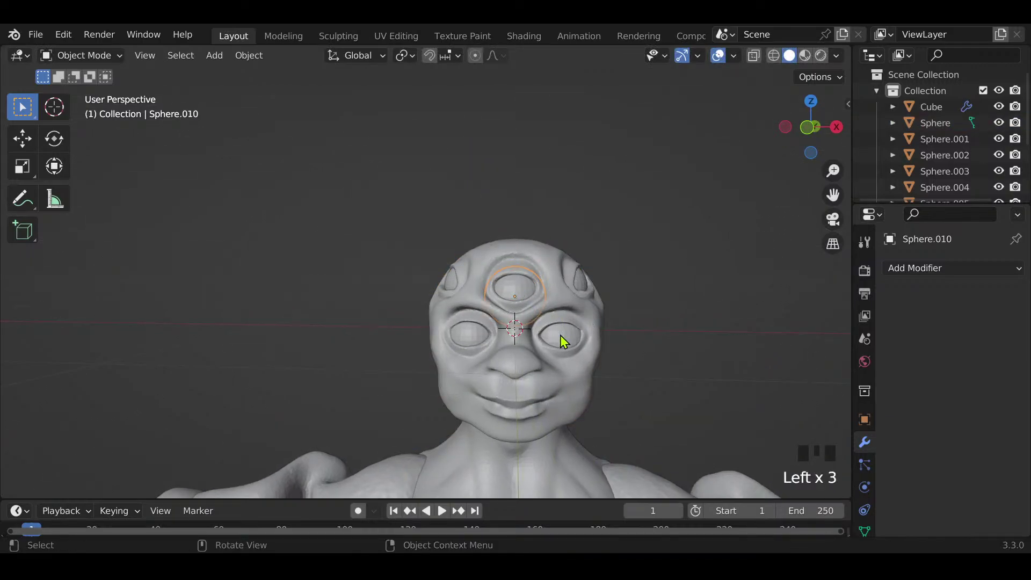
pyautogui.rightClick(522, 304)
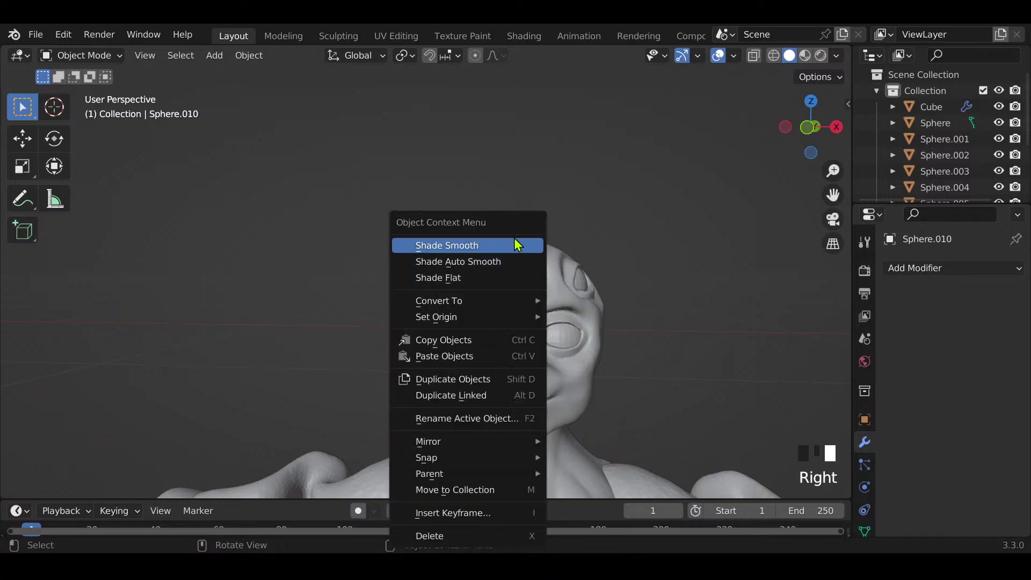
pyautogui.click(516, 243)
# Step: Apply smooth shading to the two main eyeballs and to the mirrored outer eyeballs on the upper head
pyautogui.click(557, 329)
pyautogui.rightClick(558, 328)
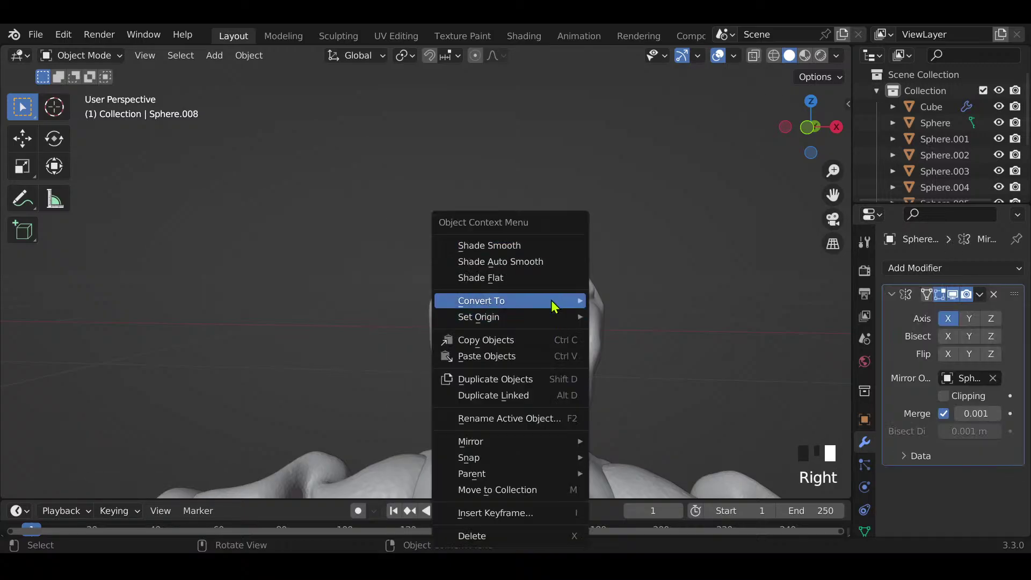
pyautogui.click(533, 249)
pyautogui.click(578, 280)
pyautogui.rightClick(579, 281)
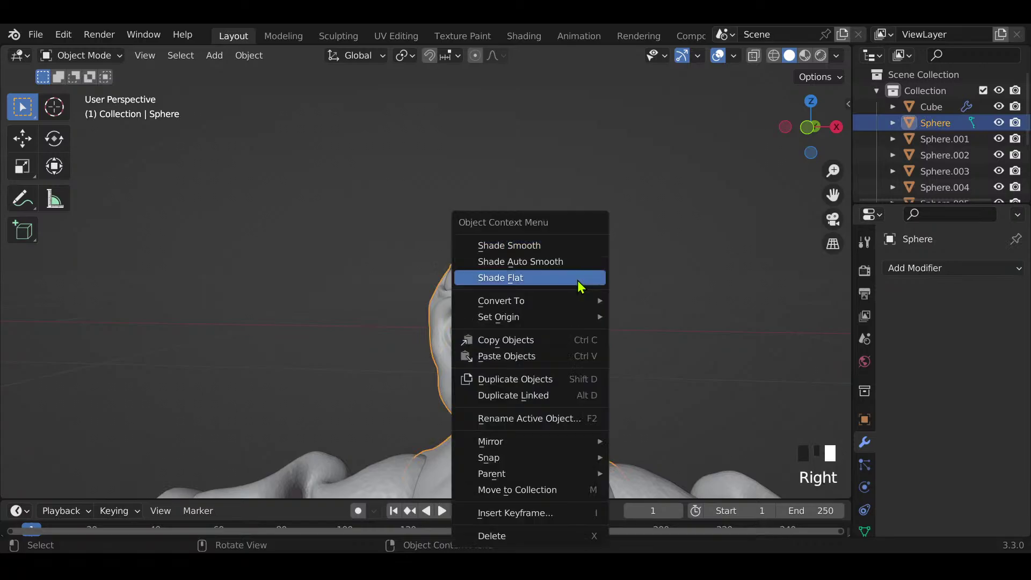
pyautogui.click(699, 288)
pyautogui.click(581, 285)
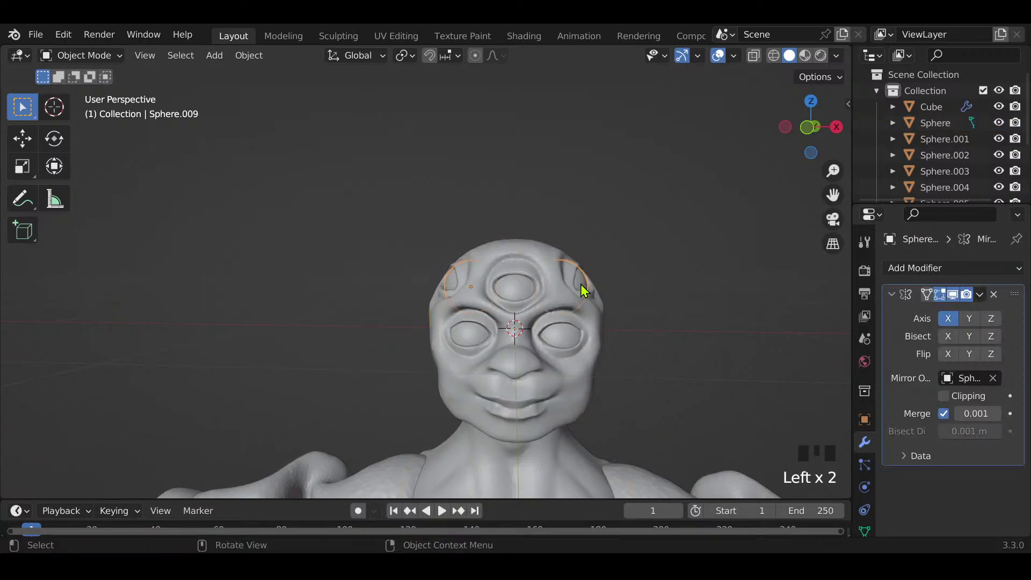
pyautogui.rightClick(582, 284)
pyautogui.click(596, 246)
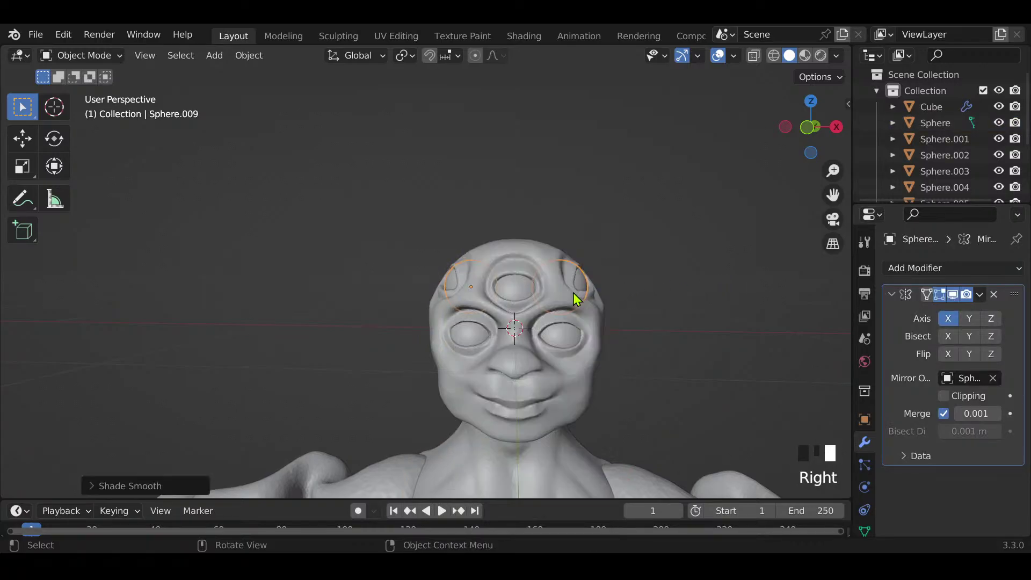
# Step: Join the outer, forehead and main eyeballs into a single object
pyautogui.keyDown('shift'); pyautogui.click(527, 293); pyautogui.keyUp('shift')
pyautogui.keyDown('shift'); pyautogui.click(565, 338); pyautogui.keyUp('shift')
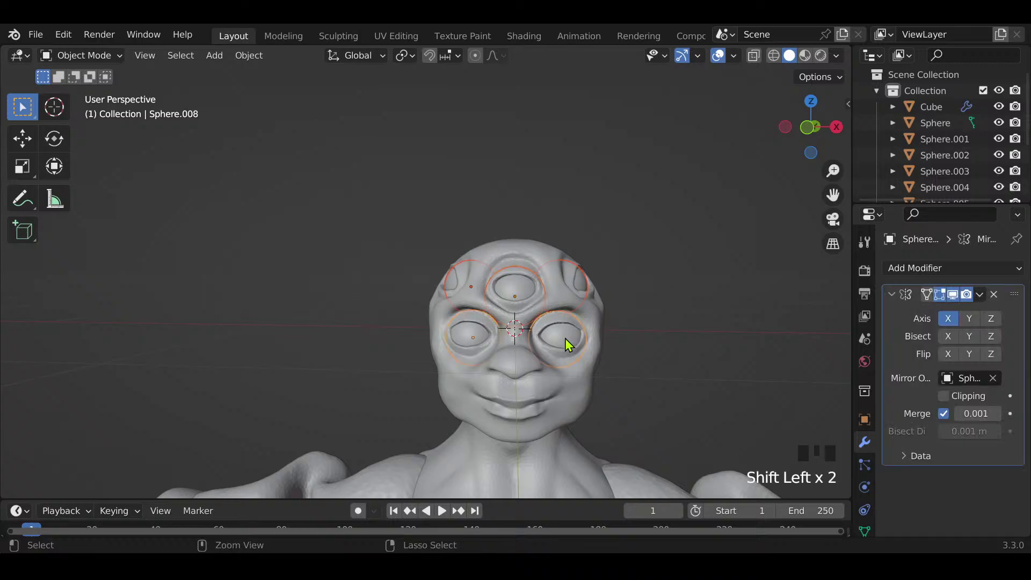
pyautogui.hotkey('ctrl', 'j')
# Step: Select the arms and hands of all three pairs and join them into one object
pyautogui.keyDown('shift'); pyautogui.moveTo(569, 356); pyautogui.dragTo(597, 404, button='middle'); pyautogui.keyUp('shift')
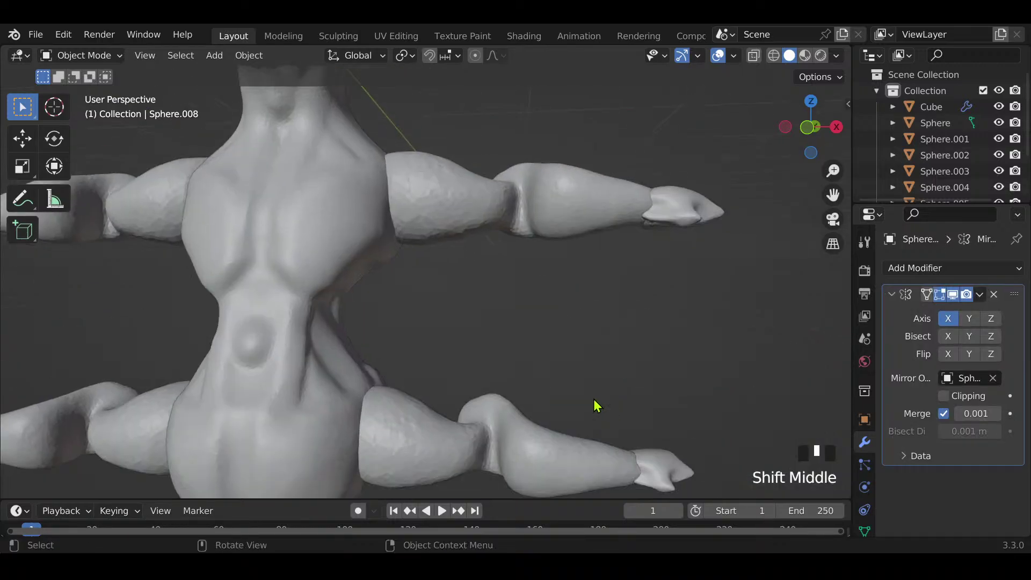
pyautogui.click(573, 240)
pyautogui.keyDown('shift'); pyautogui.click(688, 217); pyautogui.keyUp('shift')
pyautogui.scroll(-5, 647, 341)
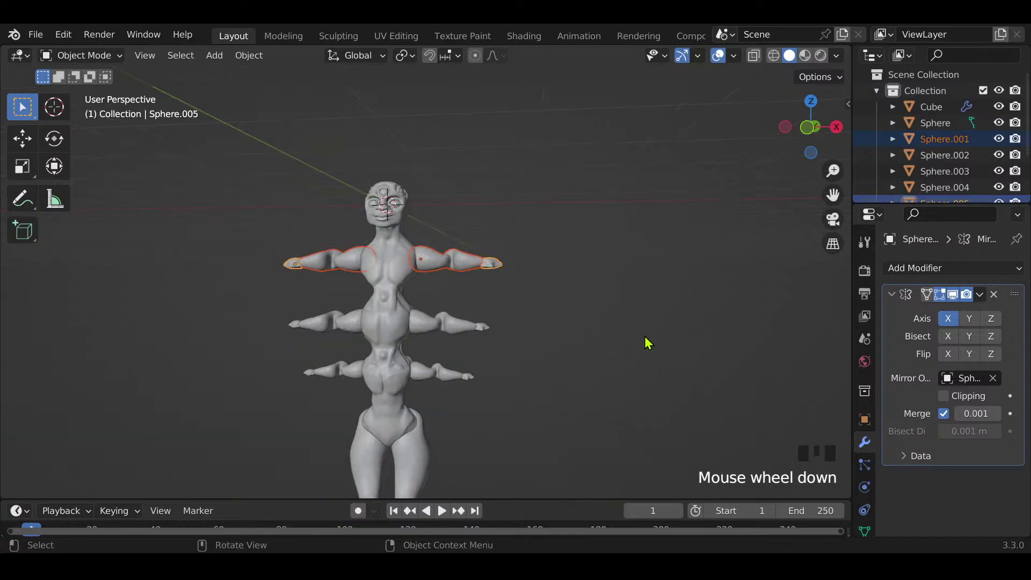
pyautogui.keyDown('shift'); pyautogui.click(466, 328); pyautogui.keyUp('shift')
pyautogui.keyDown('shift'); pyautogui.click(486, 332); pyautogui.keyUp('shift')
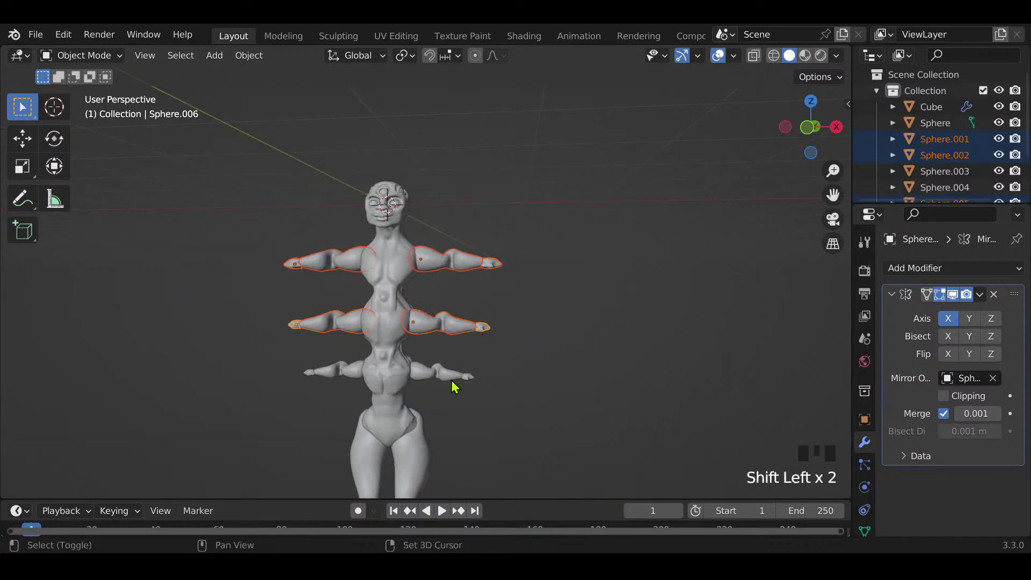
pyautogui.keyDown('shift'); pyautogui.click(435, 375); pyautogui.keyUp('shift')
pyautogui.keyDown('shift'); pyautogui.click(468, 375); pyautogui.keyUp('shift')
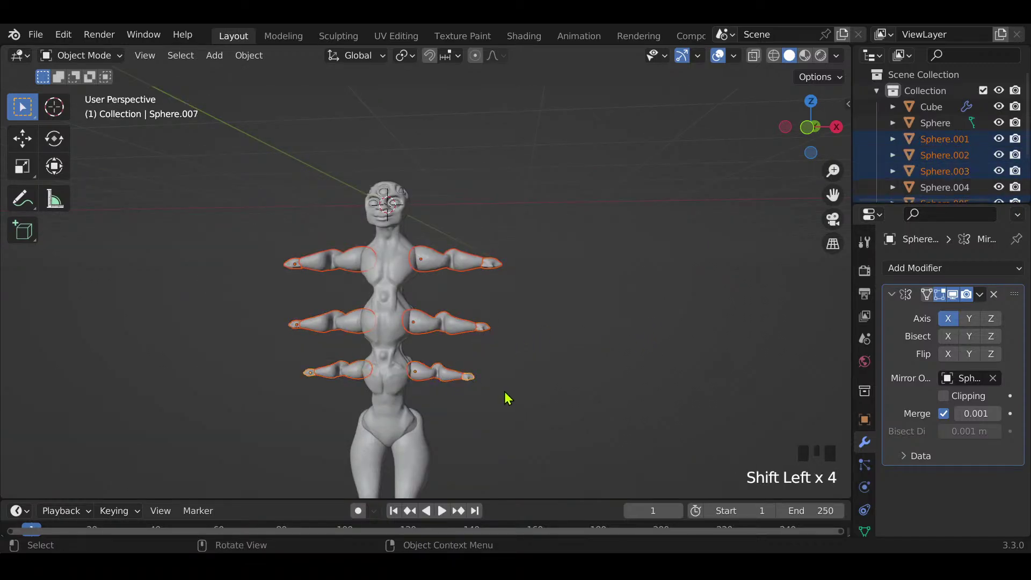
pyautogui.hotkey('ctrl', 'j')
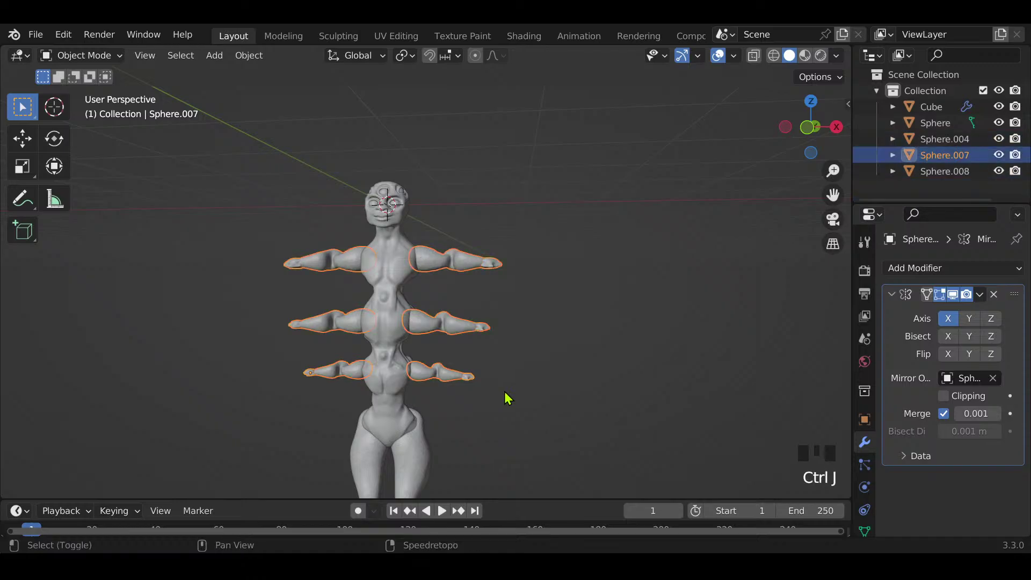
pyautogui.keyDown('shift'); pyautogui.moveTo(505, 394); pyautogui.dragTo(579, 327, button='middle'); pyautogui.keyUp('shift')
pyautogui.click(576, 323)
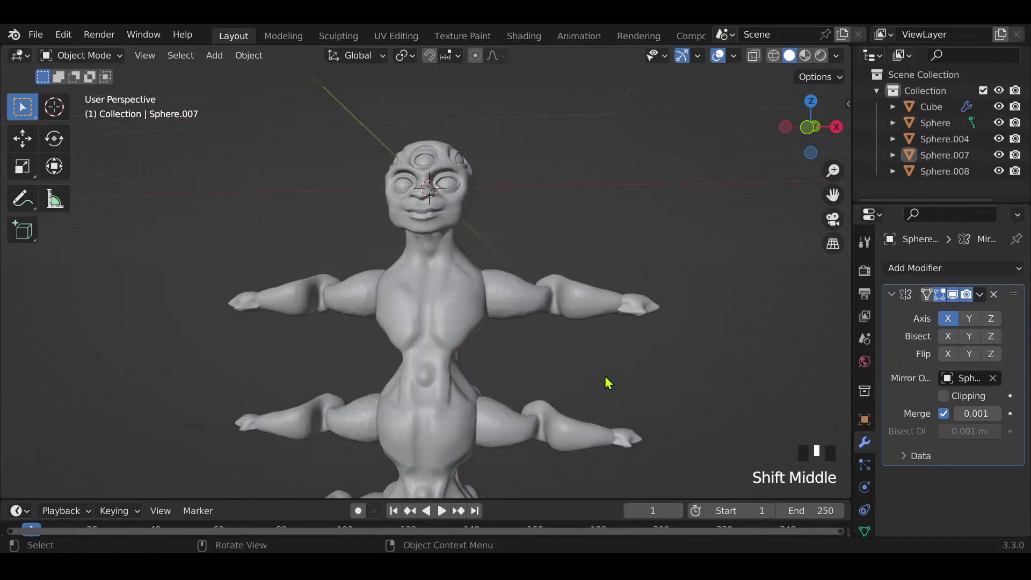
pyautogui.keyDown('ctrl'); pyautogui.moveTo(610, 395); pyautogui.dragTo(605, 343, button='middle'); pyautogui.keyUp('ctrl')
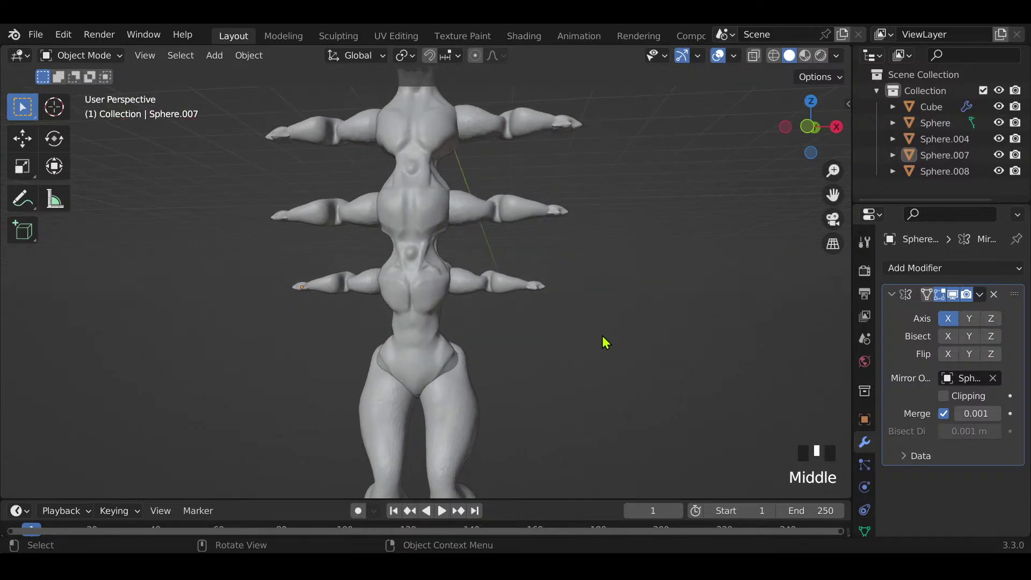
pyautogui.scroll(-5, 598, 336)
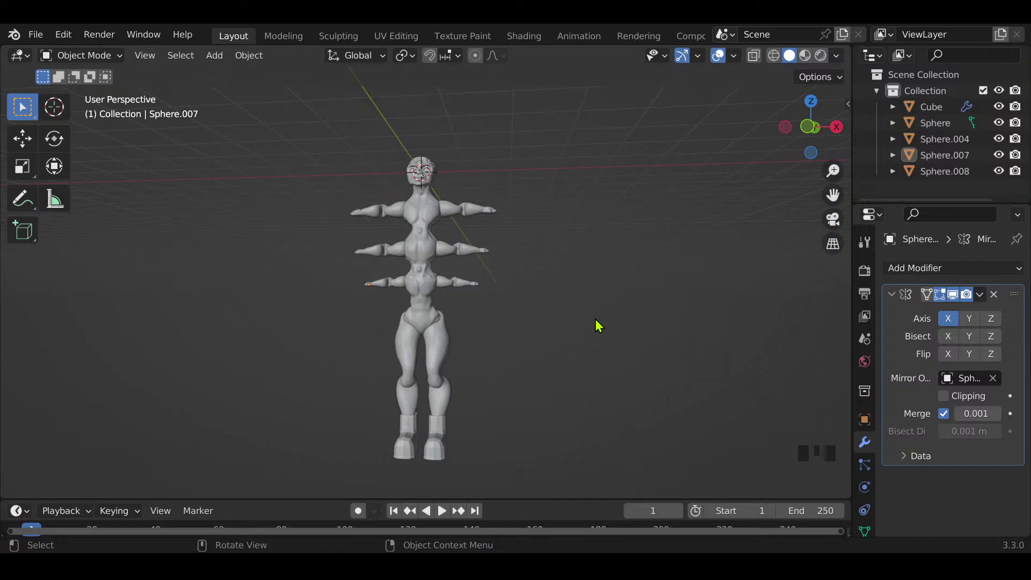
pyautogui.scroll(3, 535, 356)
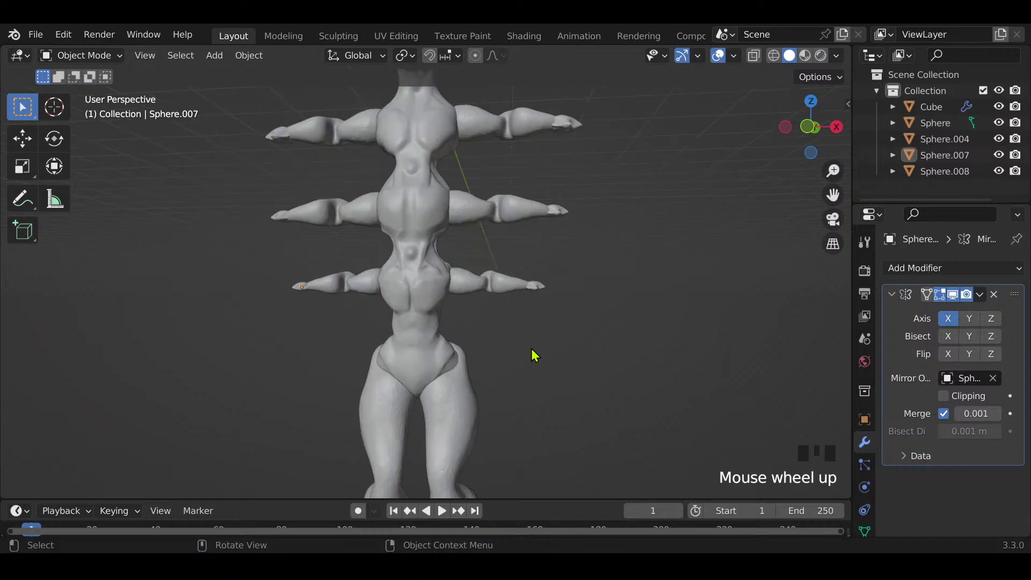
# Step: Add a plane mesh and rotate it 90 degrees about the X axis so it stands upright
pyautogui.moveTo(530, 353); pyautogui.dragTo(558, 391, button='middle')
pyautogui.moveTo(682, 387); pyautogui.dragTo(634, 378, button='middle')
pyautogui.hotkey('shift', 'a')
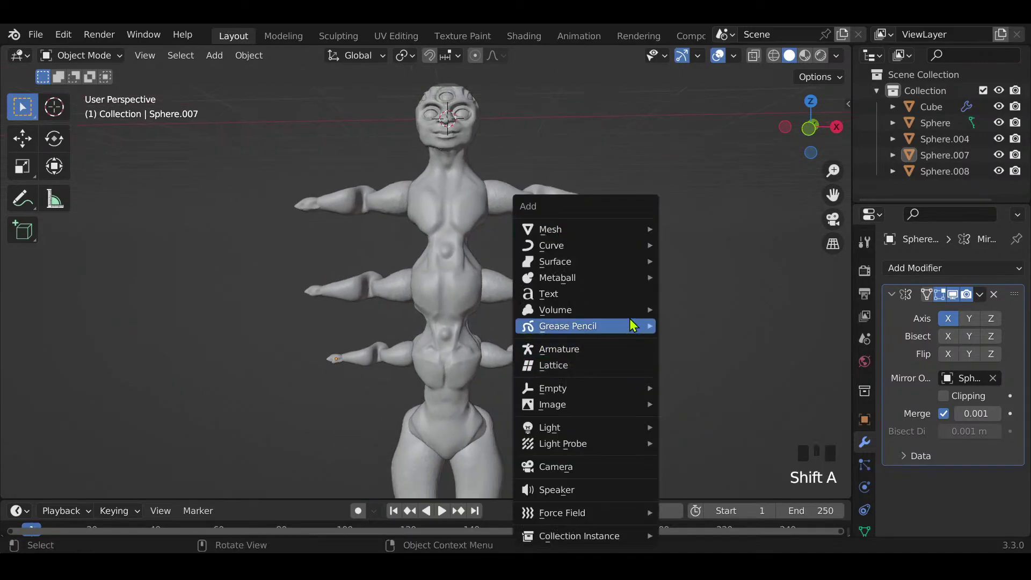
pyautogui.moveTo(629, 228)
pyautogui.click(698, 229)
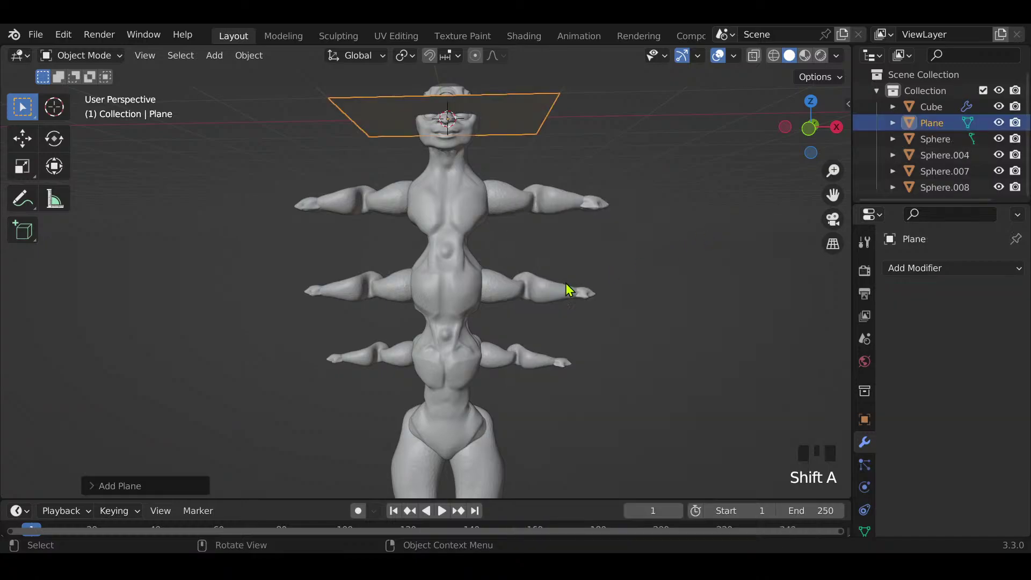
pyautogui.write('rx90')
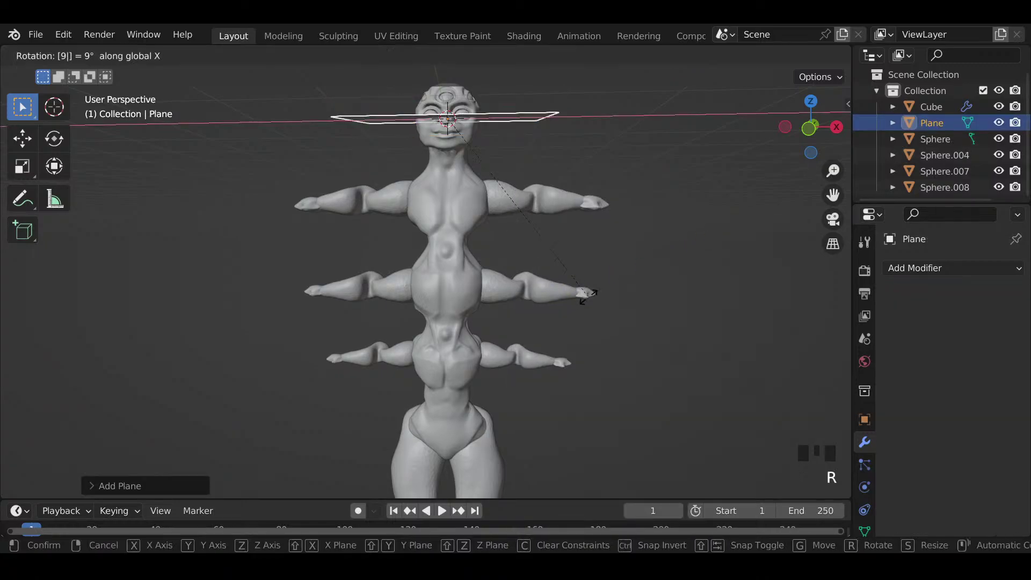
pyautogui.press('Return')
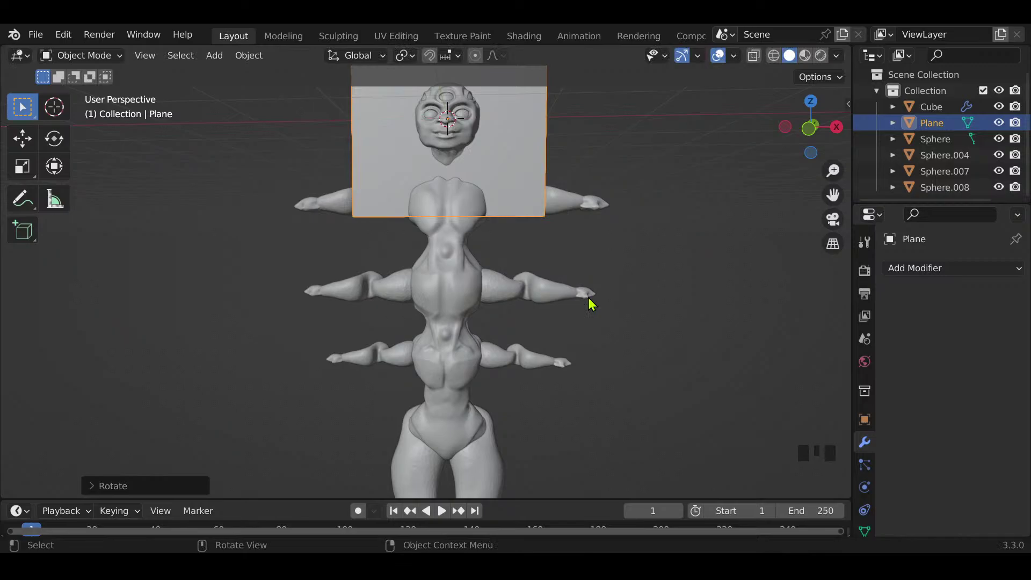
# Step: Scale the plane down to about the width of the head and move it down to the pelvis
pyautogui.press('s')
pyautogui.click(428, 187)
pyautogui.press('g')
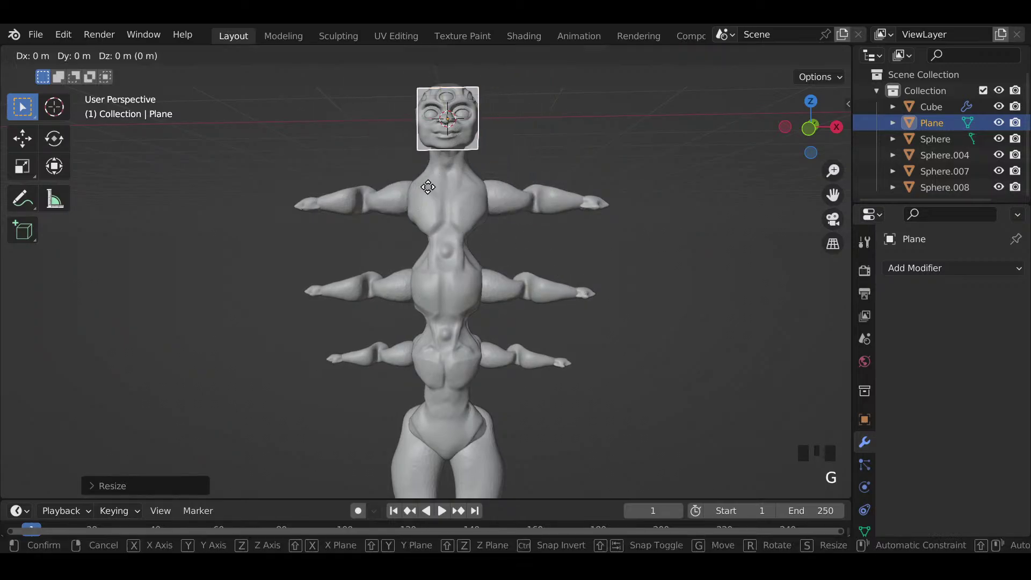
pyautogui.click(440, 89)
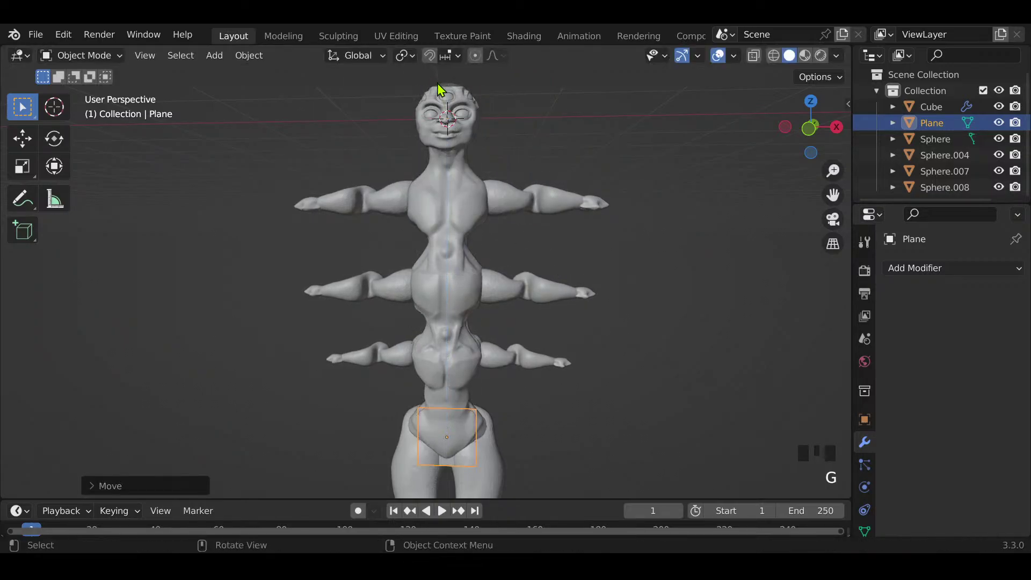
# Step: Bring the plane forward along Y in front of the pelvis and lower it slightly along Z
pyautogui.keyDown('shift'); pyautogui.moveTo(649, 349); pyautogui.dragTo(692, 350, button='middle'); pyautogui.keyUp('shift')
pyautogui.press('g')
pyautogui.press('y')
pyautogui.click(541, 374)
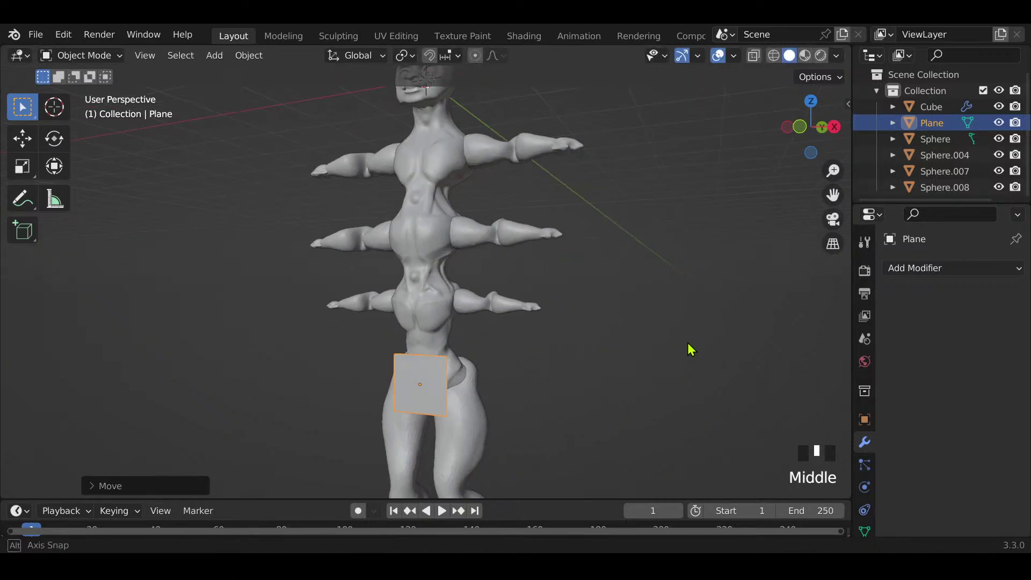
pyautogui.press('g')
pyautogui.press('z')
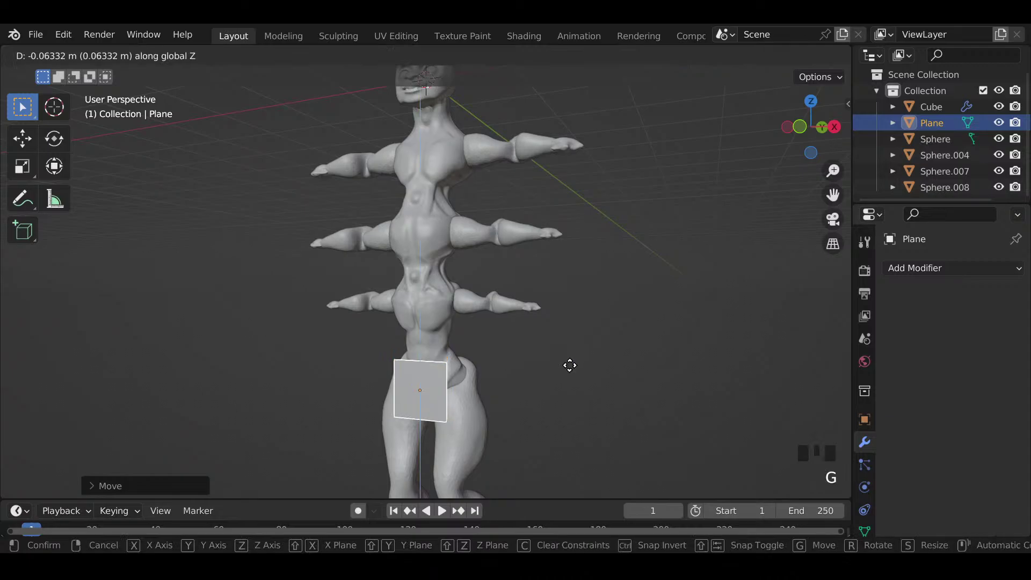
pyautogui.click(574, 372)
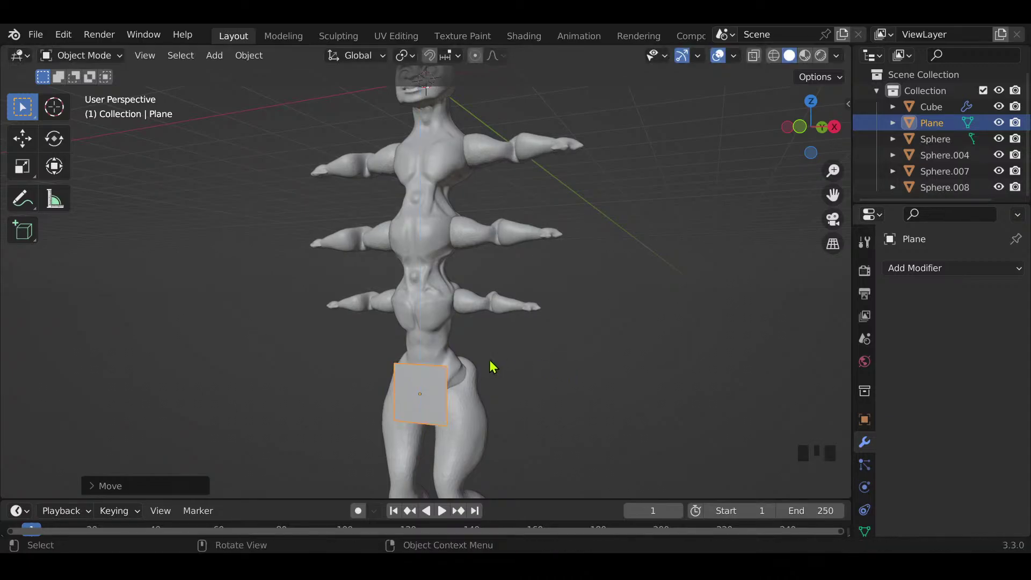
# Step: Add a Subdivision Surface modifier and a Solidify modifier to the plane
pyautogui.click(930, 270)
pyautogui.scroll(-4, 744, 484)
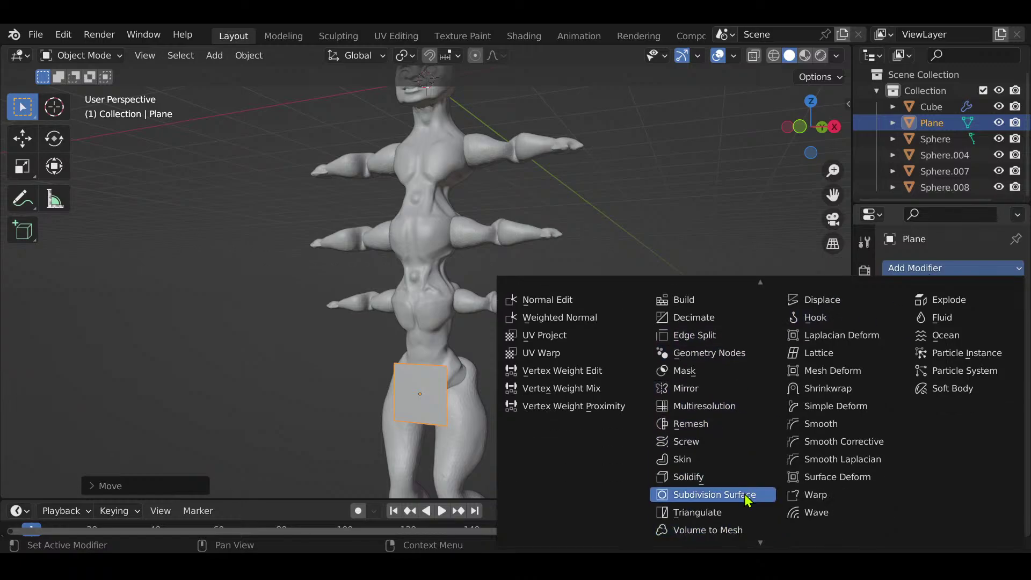
pyautogui.click(747, 495)
pyautogui.click(972, 269)
pyautogui.scroll(-3, 693, 528)
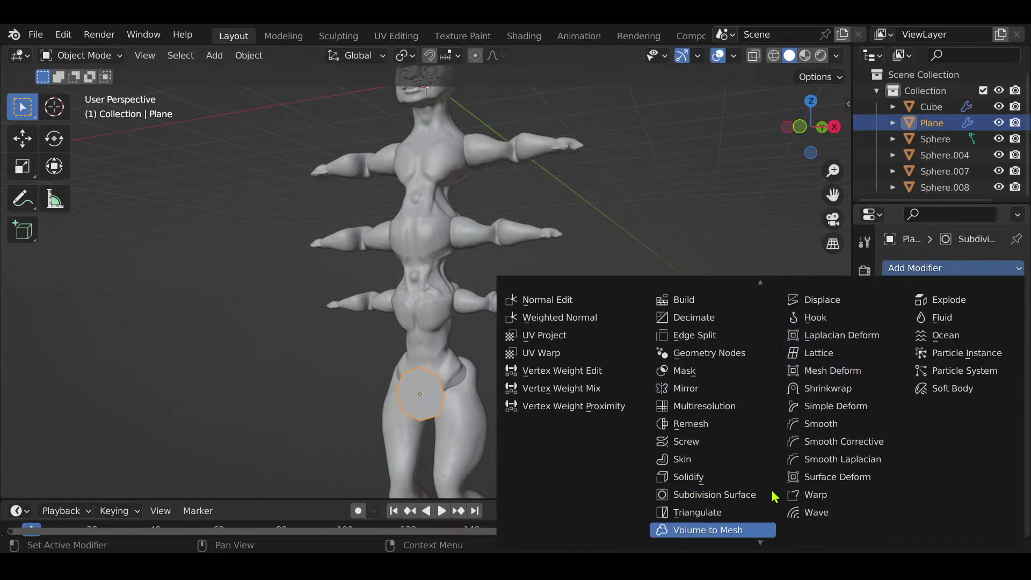
pyautogui.click(746, 477)
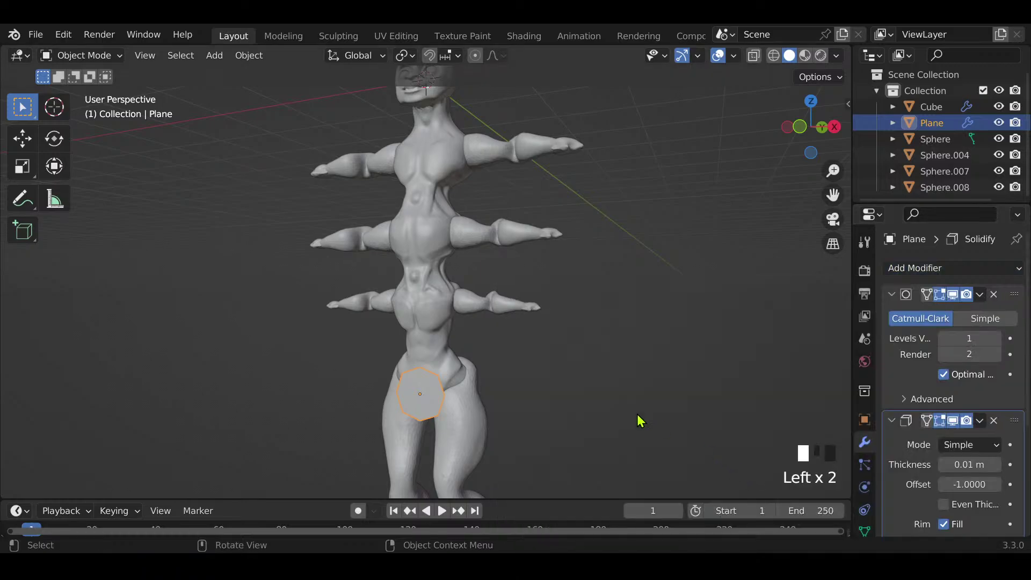
# Step: Set the plane's Solidify thickness to 0.04 m
pyautogui.click(997, 465)
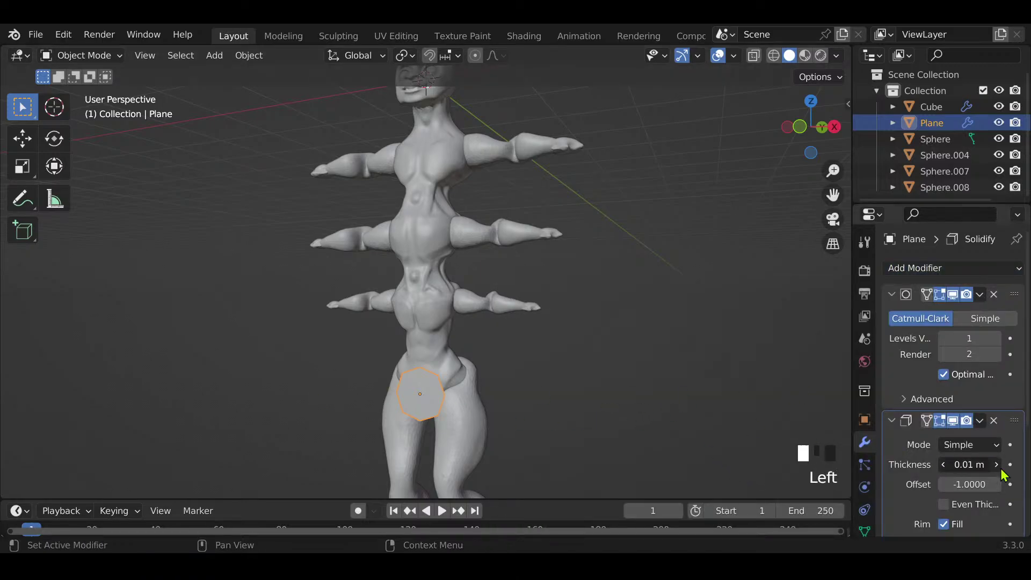
pyautogui.click(997, 465)
pyautogui.click(998, 465)
pyautogui.click(998, 465)
# Step: In Edit Mode, cut a horizontal edge loop across the plane and slide it close to the upper edge
pyautogui.moveTo(569, 408); pyautogui.dragTo(500, 386, button='middle')
pyautogui.scroll(2, 490, 412)
pyautogui.scroll(-1, 494, 417)
pyautogui.press('Tab')
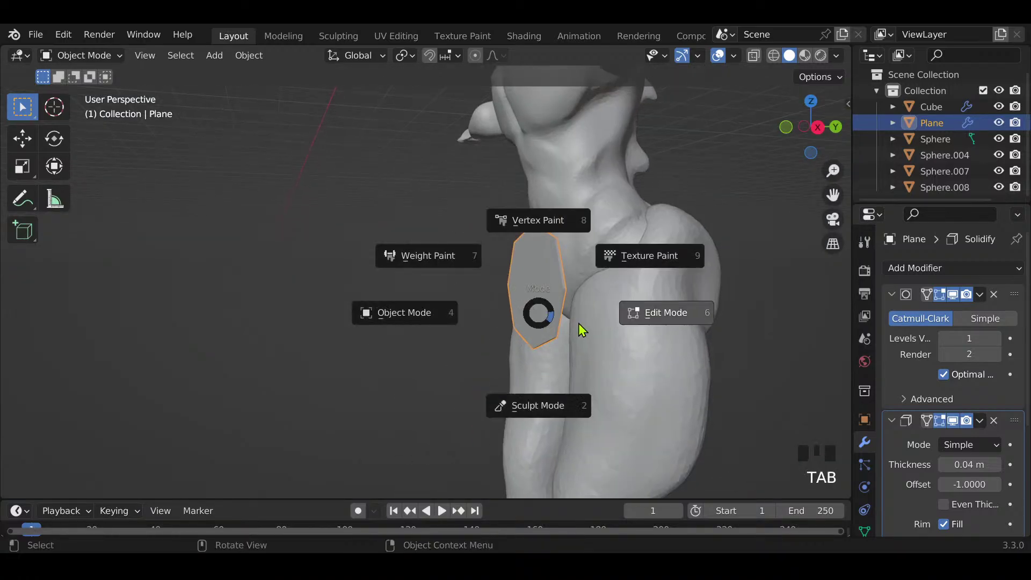
pyautogui.hotkey('ctrl', 'r')
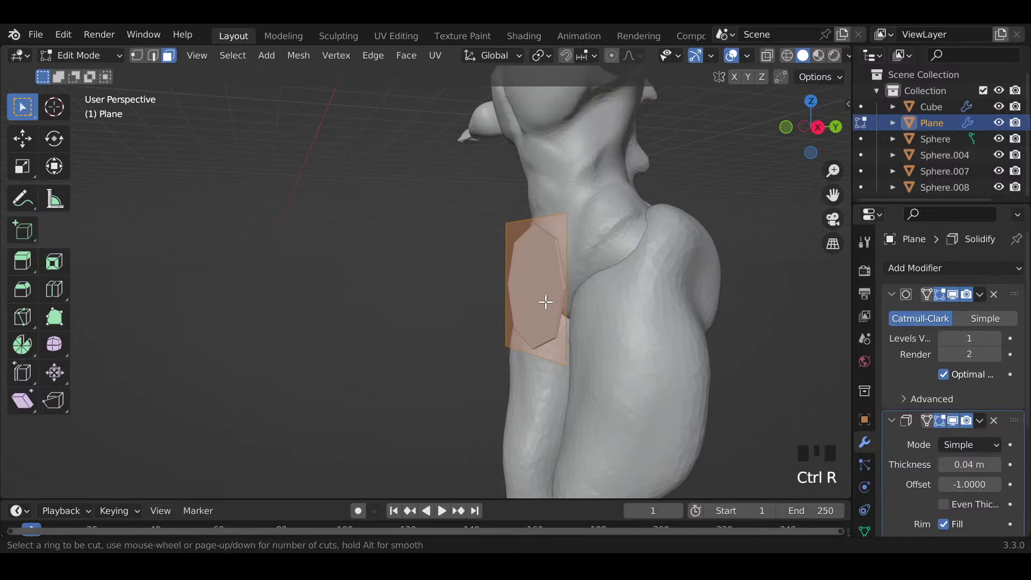
pyautogui.click(547, 268)
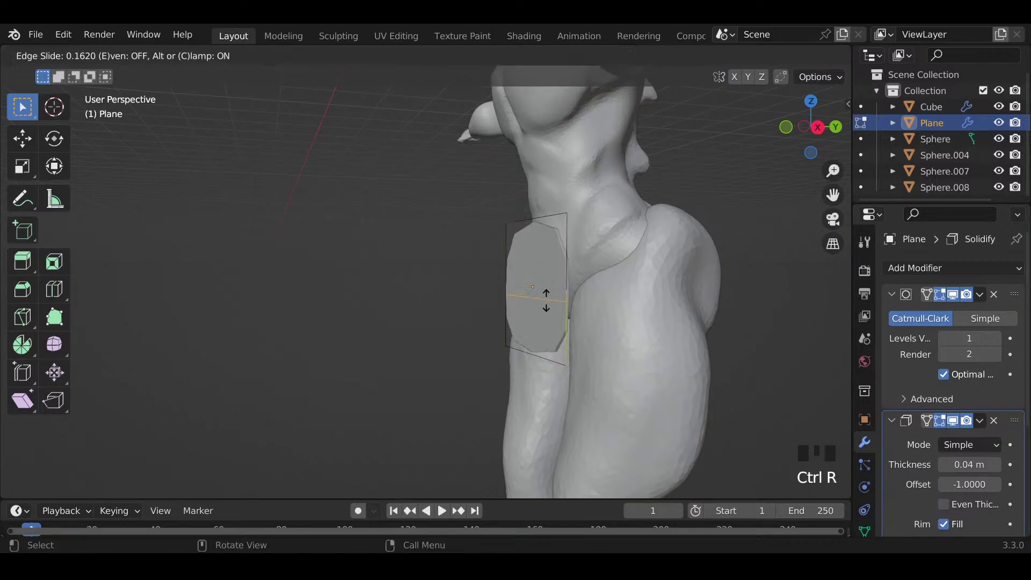
pyautogui.click(569, 231)
# Step: Cut a vertical edge loop down the middle of the plane
pyautogui.moveTo(559, 306); pyautogui.dragTo(723, 350, button='middle')
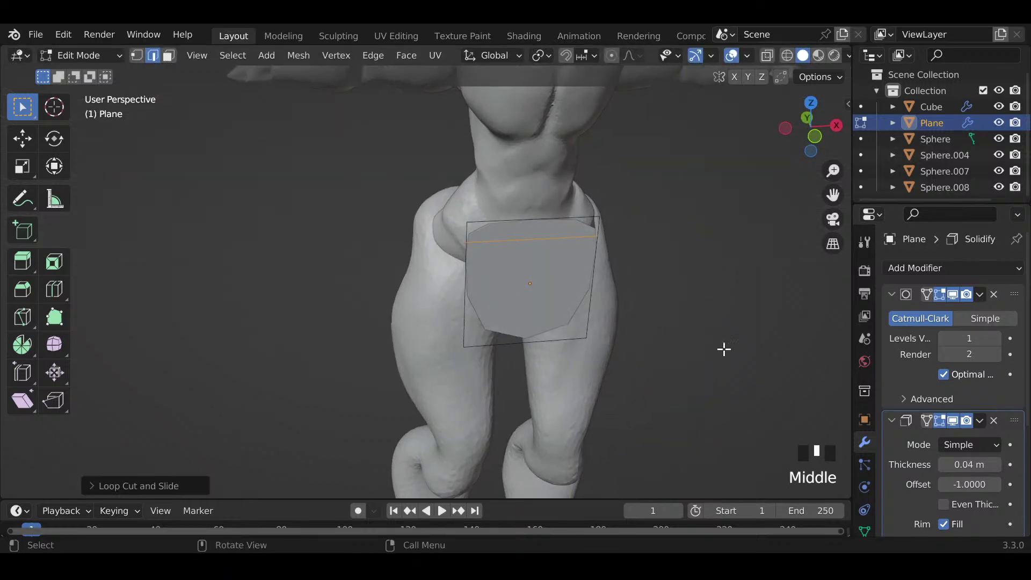
pyautogui.hotkey('ctrl', 'r')
pyautogui.click(534, 238)
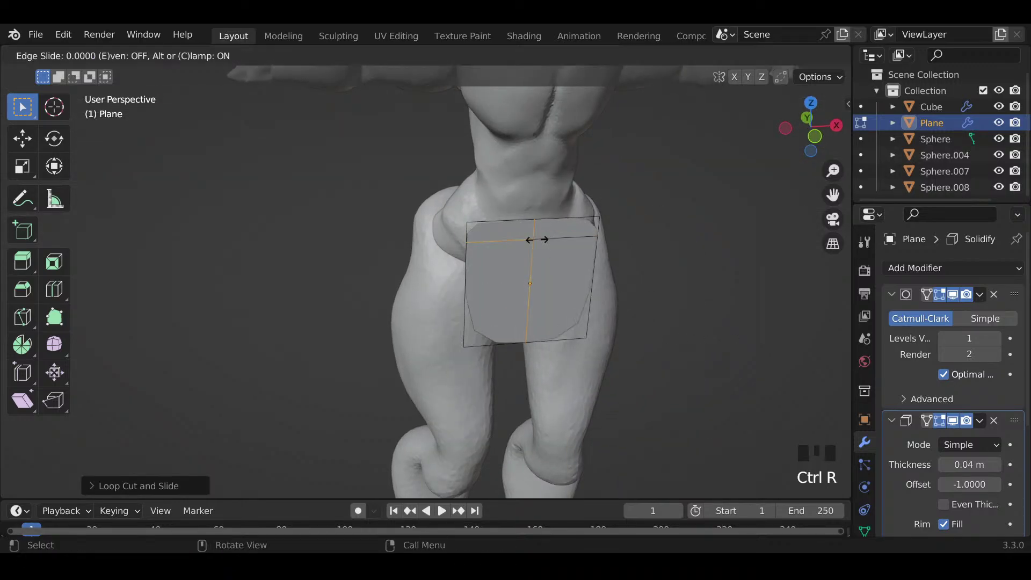
pyautogui.click(539, 253)
# Step: Pull the vertical centre loop forward along Y so the plane bulges away from the body
pyautogui.moveTo(538, 253); pyautogui.dragTo(361, 295, button='middle')
pyautogui.press('g')
pyautogui.press('y')
pyautogui.click(647, 308)
# Step: Select the plane's whole mesh and move it about 0.05 m along Y toward the body
pyautogui.press('a')
pyautogui.press('g')
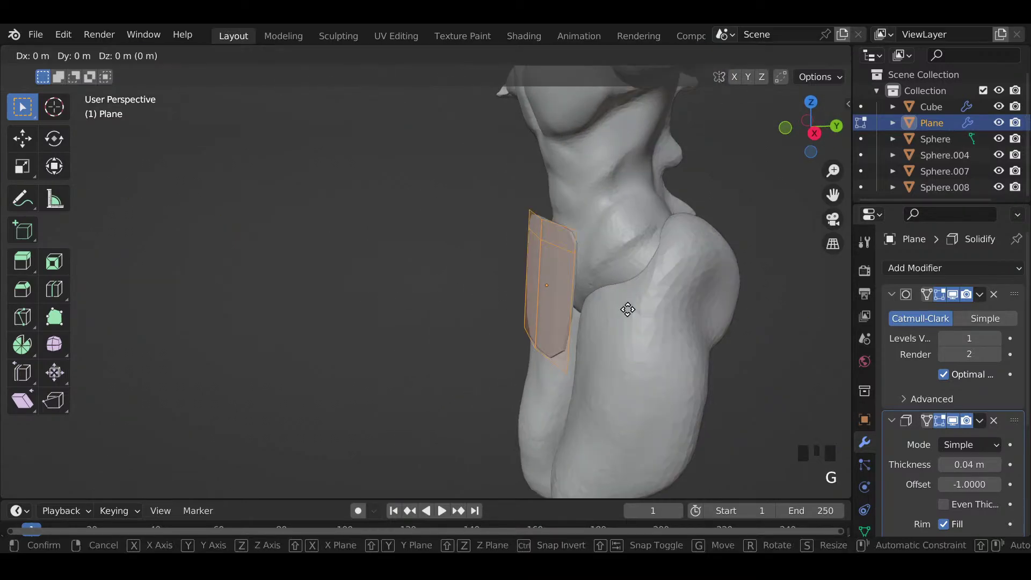
pyautogui.press('y')
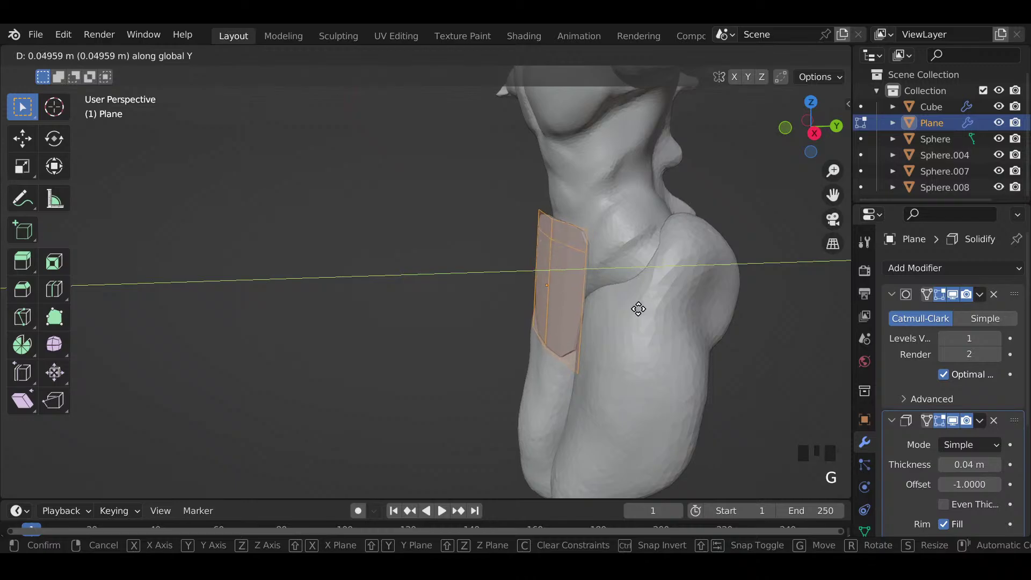
pyautogui.click(635, 307)
# Step: Rotate the whole panel mesh slightly about the X axis in two passes so it follows the slope of the pelvis
pyautogui.moveTo(635, 307); pyautogui.dragTo(790, 299, button='middle')
pyautogui.press('r')
pyautogui.press('x')
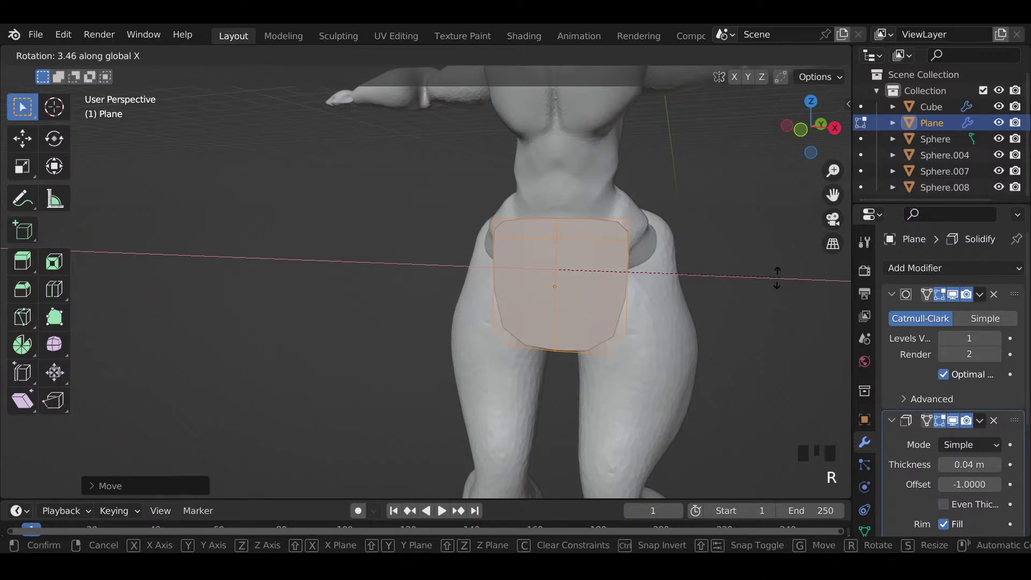
pyautogui.click(757, 287)
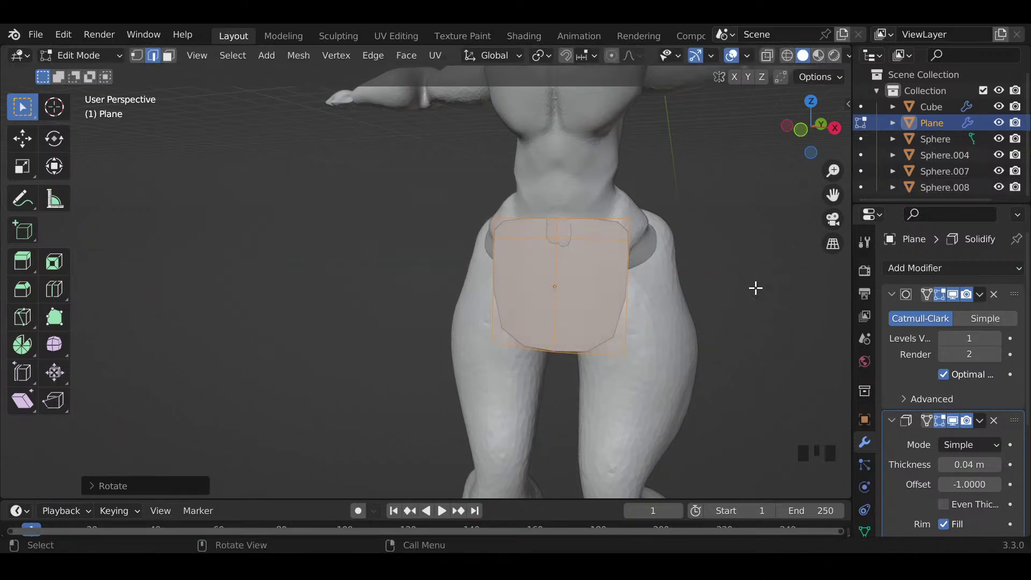
pyautogui.press('r')
pyautogui.press('x')
pyautogui.click(757, 281)
# Step: Extrude the short side edge at one upper corner of the panel three times, wrapping a waistband strip around the hip toward the back
pyautogui.moveTo(758, 281)
pyautogui.keyDown('shift'); pyautogui.mouseDown(button='middle')
pyautogui.moveTo(750, 291)
pyautogui.moveTo(725, 274)
pyautogui.moveTo(592, 253)
pyautogui.moveTo(612, 269)
pyautogui.mouseUp(button='middle'); pyautogui.keyUp('shift')
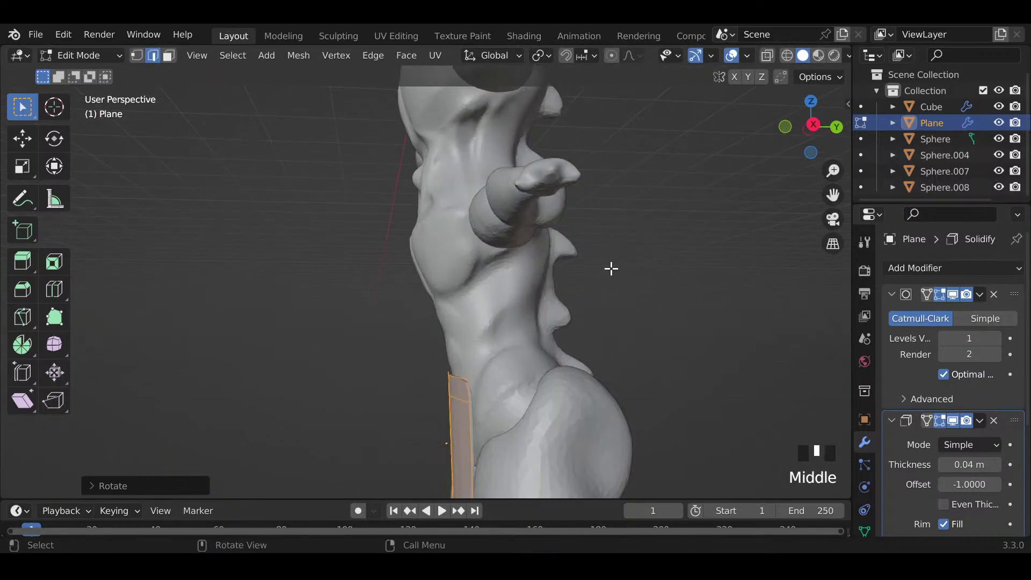
pyautogui.click(470, 385)
pyautogui.moveTo(470, 386); pyautogui.dragTo(587, 389, button='middle')
pyautogui.press('e')
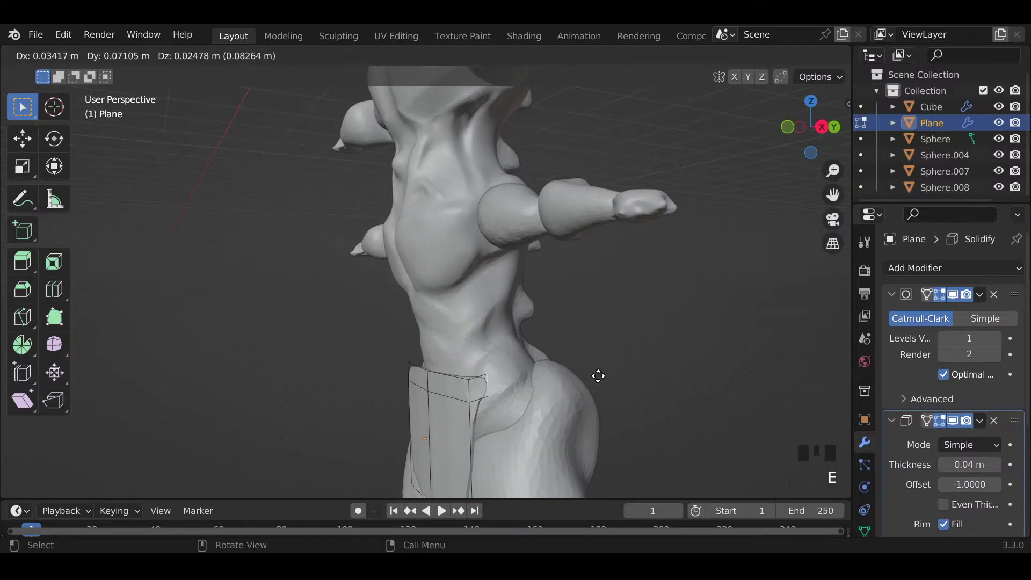
pyautogui.click(625, 357)
pyautogui.moveTo(624, 357); pyautogui.dragTo(599, 364, button='middle')
pyautogui.press('e')
pyautogui.click(649, 348)
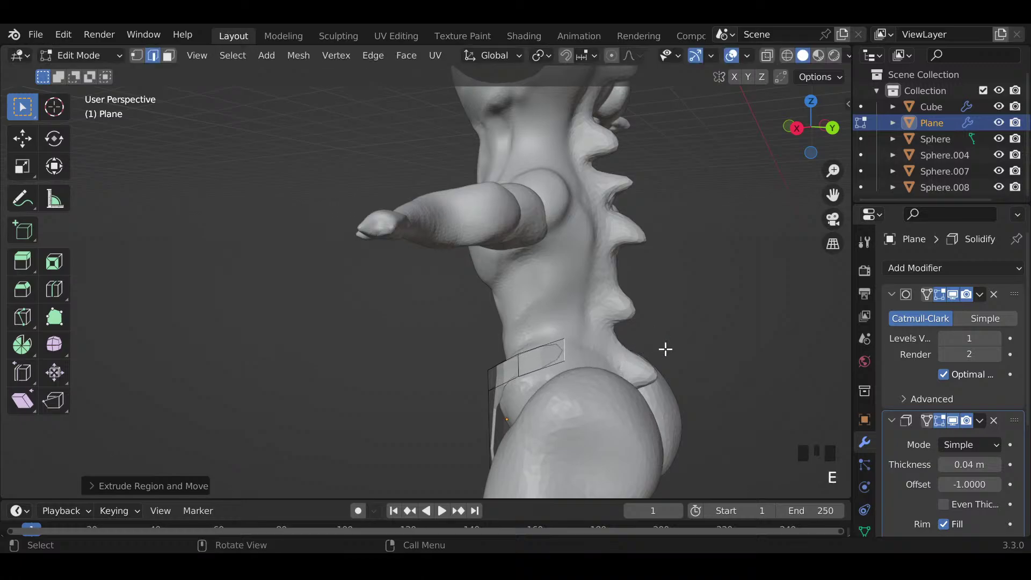
pyautogui.moveTo(665, 350); pyautogui.dragTo(615, 364, button='middle')
pyautogui.press('e')
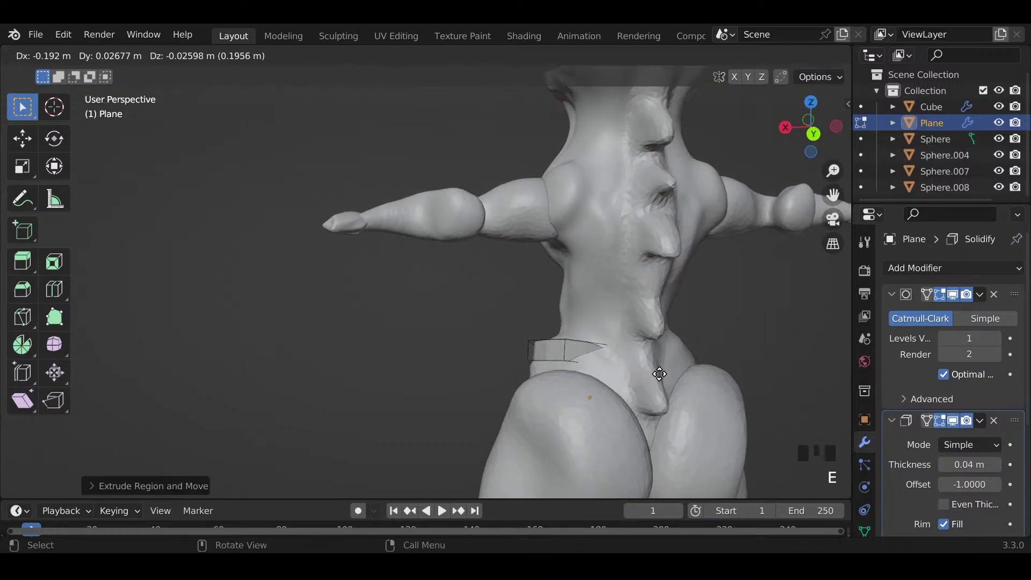
pyautogui.click(653, 369)
# Step: Move the waistband strip's end edge closer to the spine, against the lower back
pyautogui.moveTo(633, 357); pyautogui.dragTo(651, 346, button='middle')
pyautogui.press('g')
pyautogui.click(685, 405)
pyautogui.press('g')
pyautogui.click(686, 313)
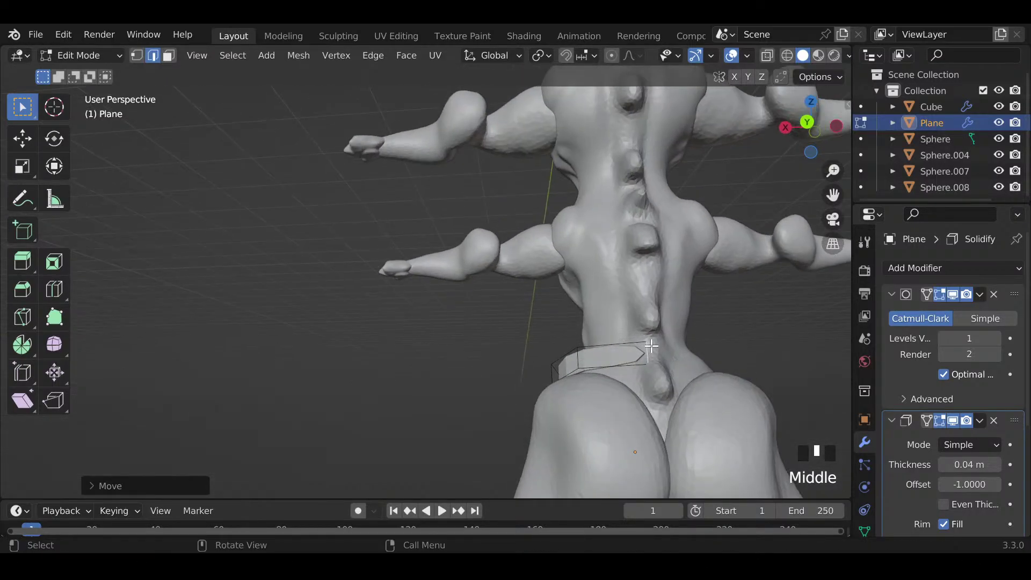
pyautogui.click(926, 267)
# Step: With X-ray on, select the outer vertices of the panel half without the waistband strip and delete them
pyautogui.moveTo(288, 364); pyautogui.dragTo(617, 378, button='middle')
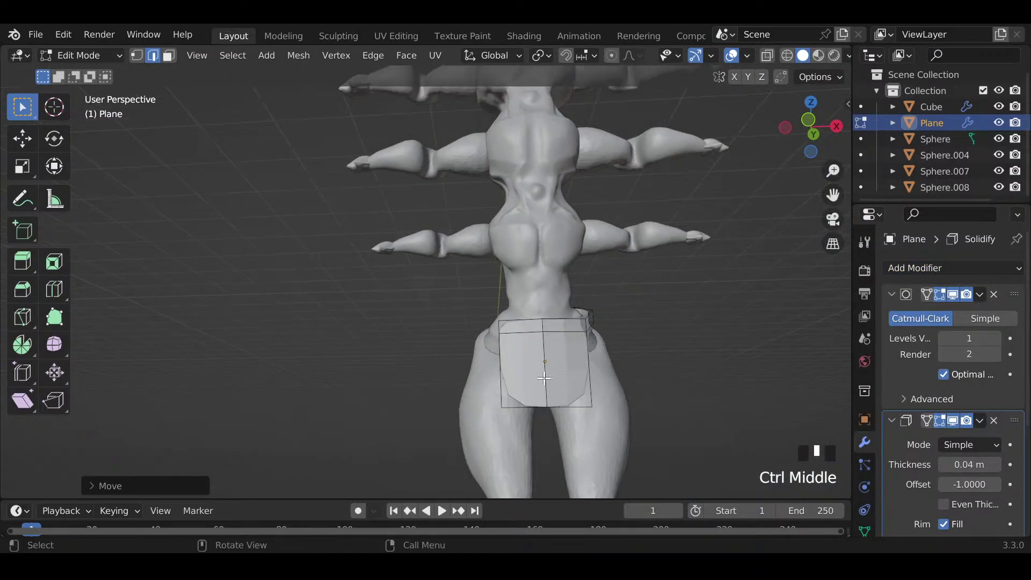
pyautogui.hotkey('alt', 'z')
pyautogui.moveTo(483, 309); pyautogui.dragTo(503, 318)
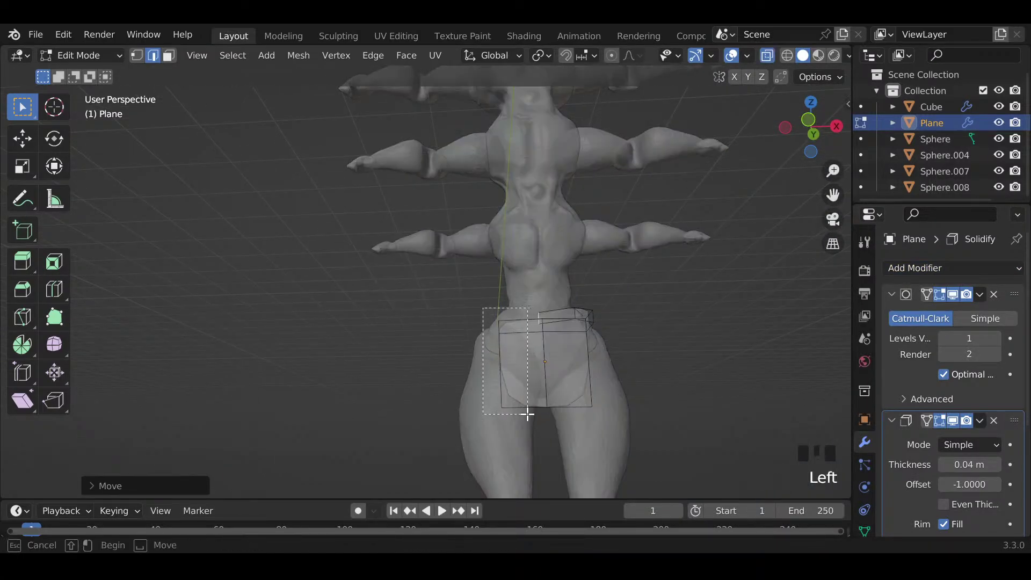
pyautogui.moveTo(528, 413); pyautogui.dragTo(526, 427)
pyautogui.click(137, 67)
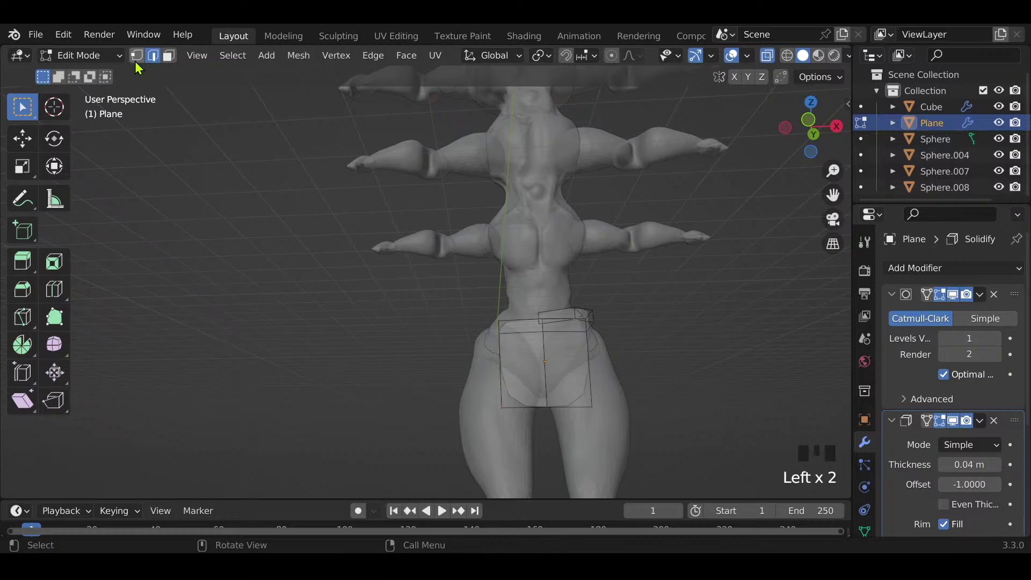
pyautogui.click(136, 59)
pyautogui.moveTo(409, 289); pyautogui.dragTo(520, 438)
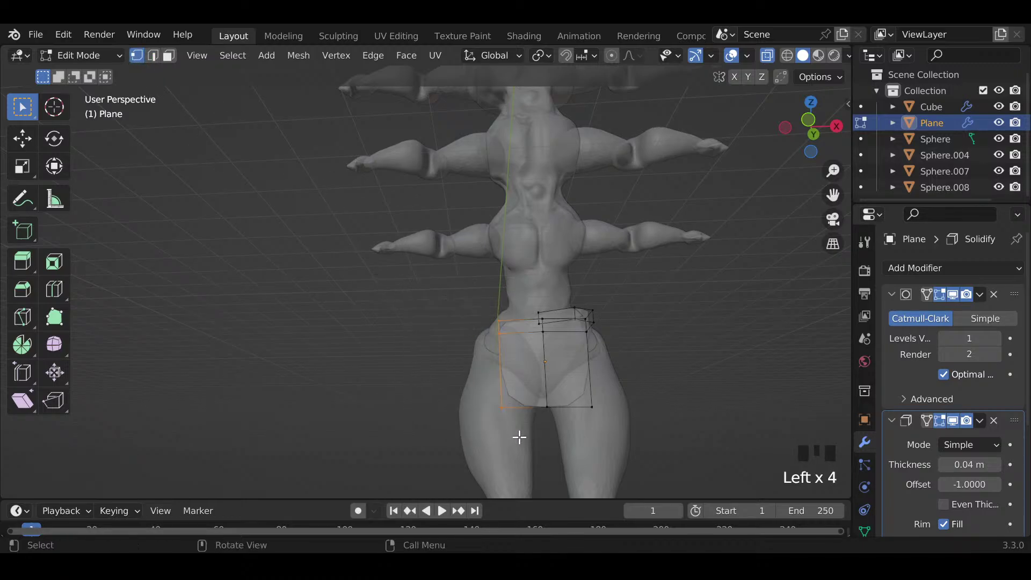
pyautogui.press('x')
pyautogui.click(499, 350)
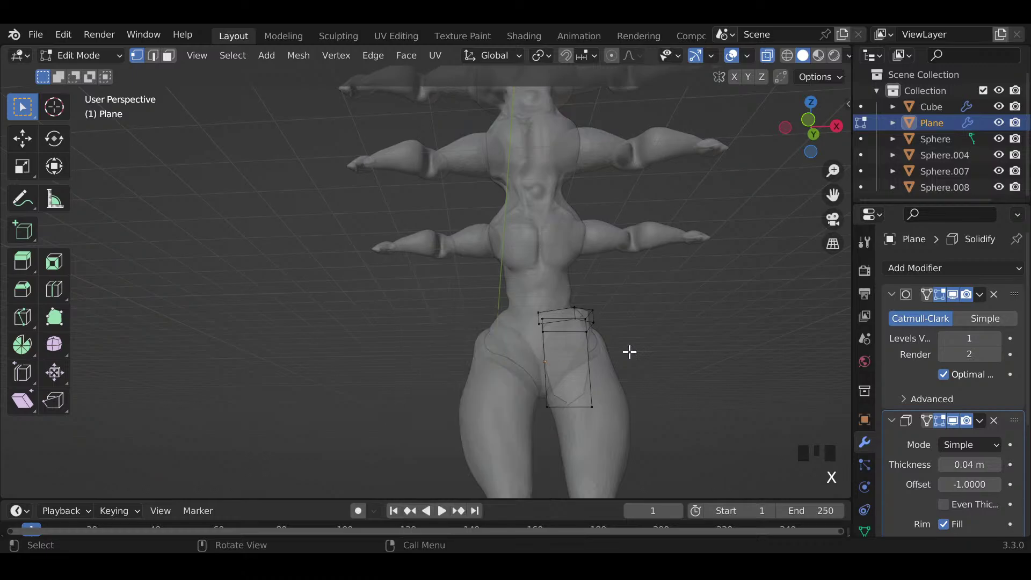
# Step: Add a Mirror modifier on the X axis to the plane, place it first in the modifier stack and enable Clipping
pyautogui.click(919, 268)
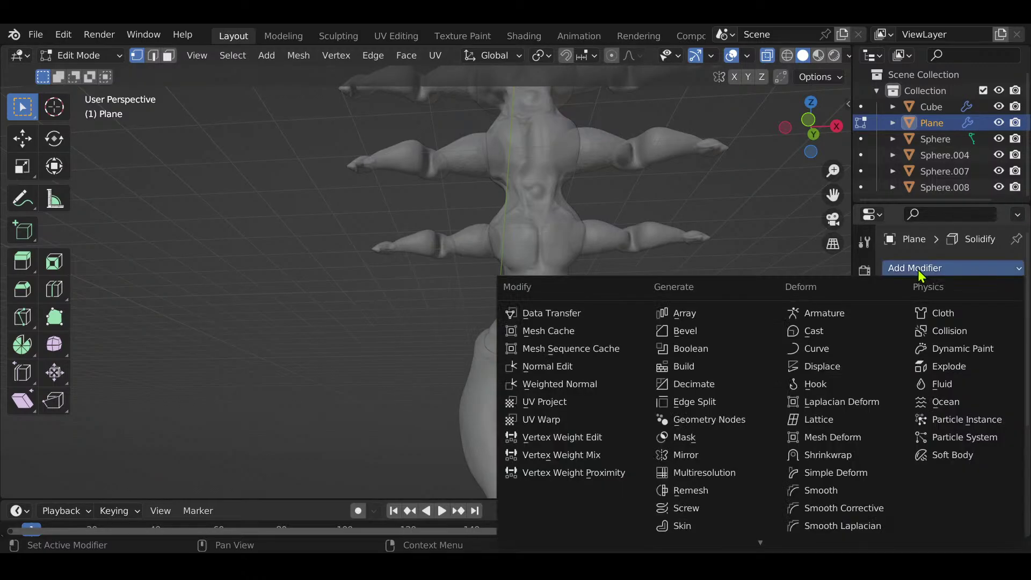
pyautogui.click(723, 460)
pyautogui.scroll(-14, 1013, 441)
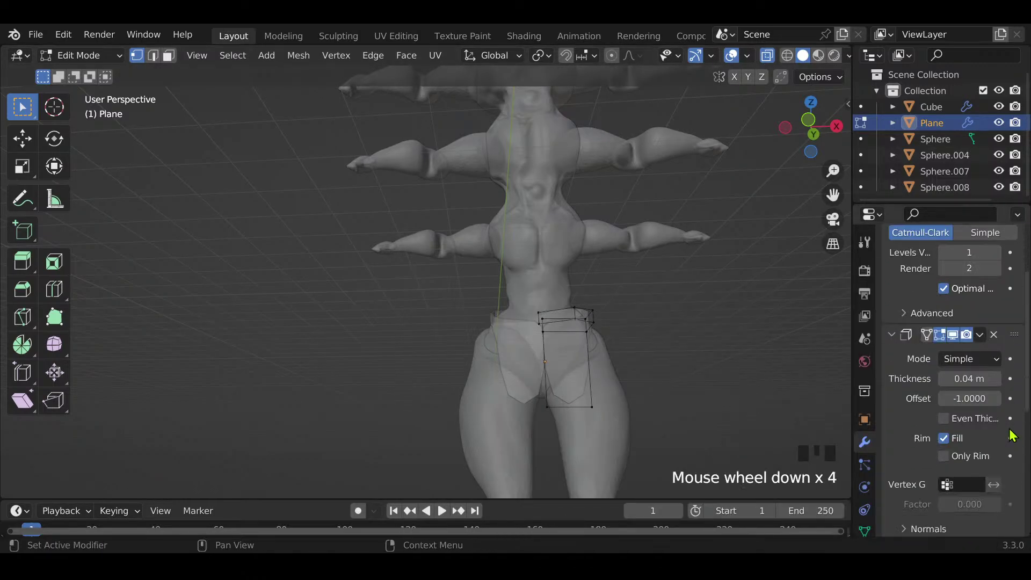
pyautogui.moveTo(1015, 416); pyautogui.dragTo(1013, 161)
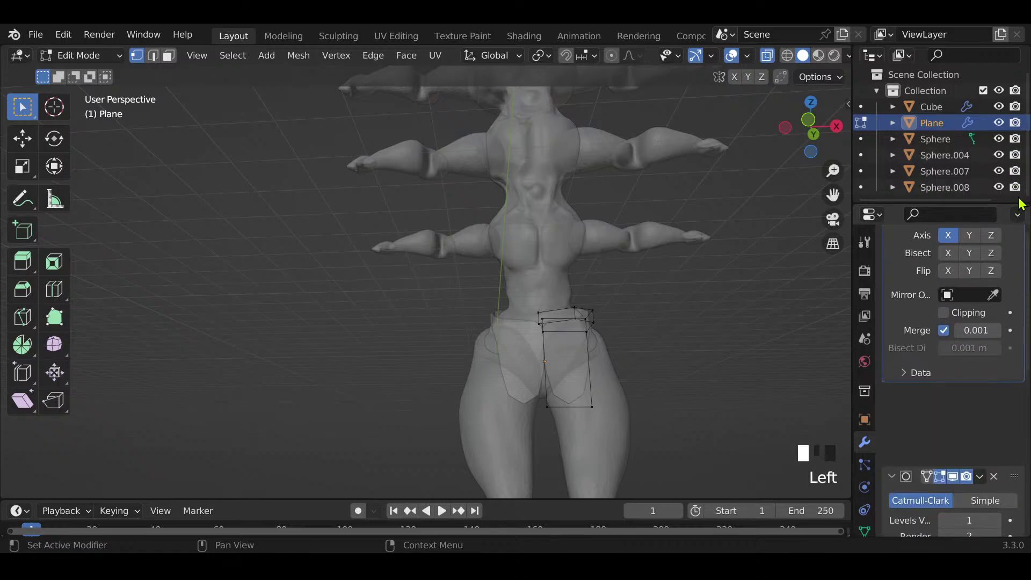
pyautogui.moveTo(1021, 204); pyautogui.dragTo(1020, 206)
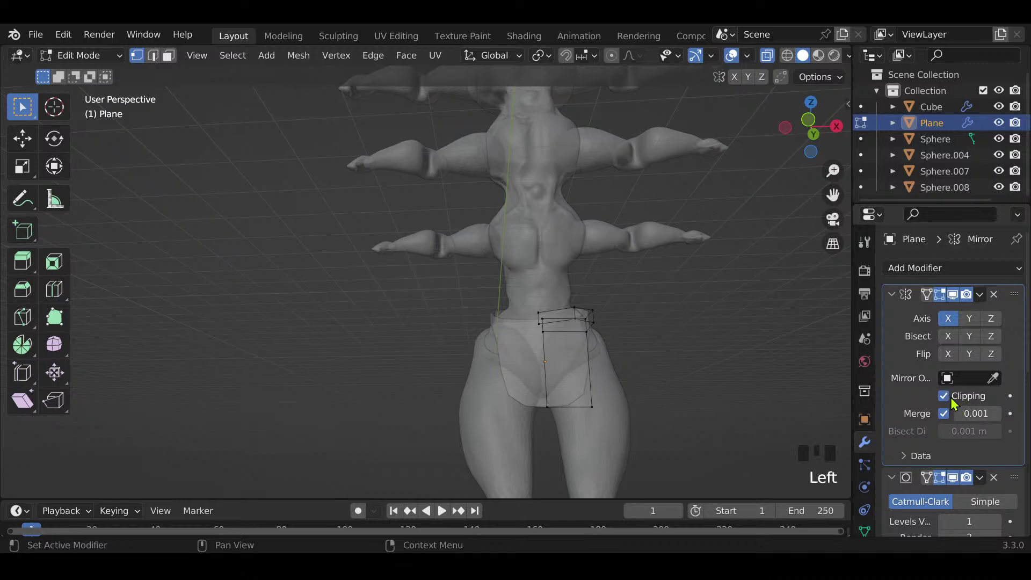
# Step: Turn X-ray off, then extrude the waistband's end edge onto the mirror centre line behind the back and lower it slightly
pyautogui.hotkey('alt', 'z')
pyautogui.moveTo(767, 378); pyautogui.dragTo(425, 428, button='middle')
pyautogui.keyDown('ctrl'); pyautogui.moveTo(581, 401); pyautogui.dragTo(666, 368, button='middle'); pyautogui.keyUp('ctrl')
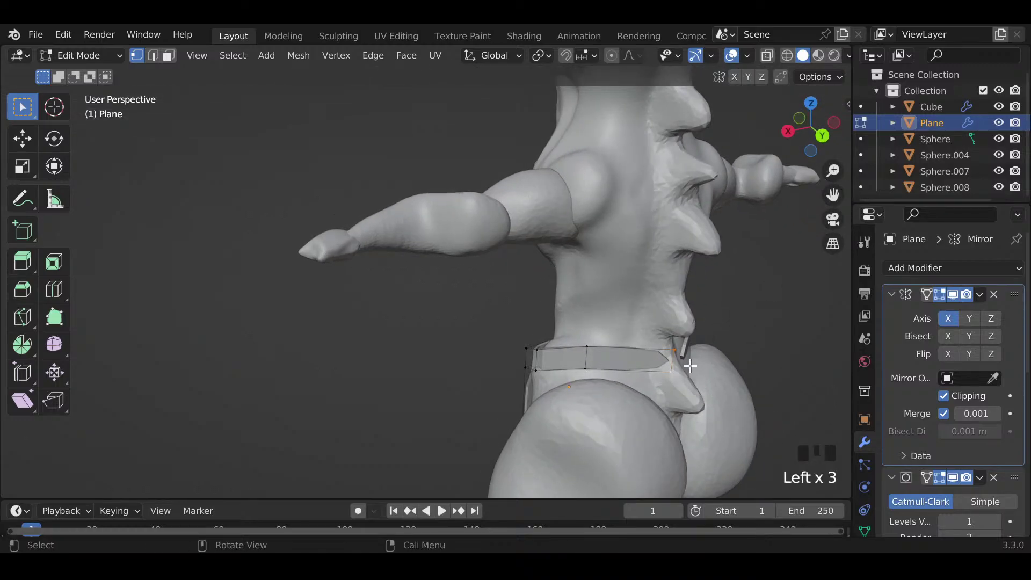
pyautogui.press('e')
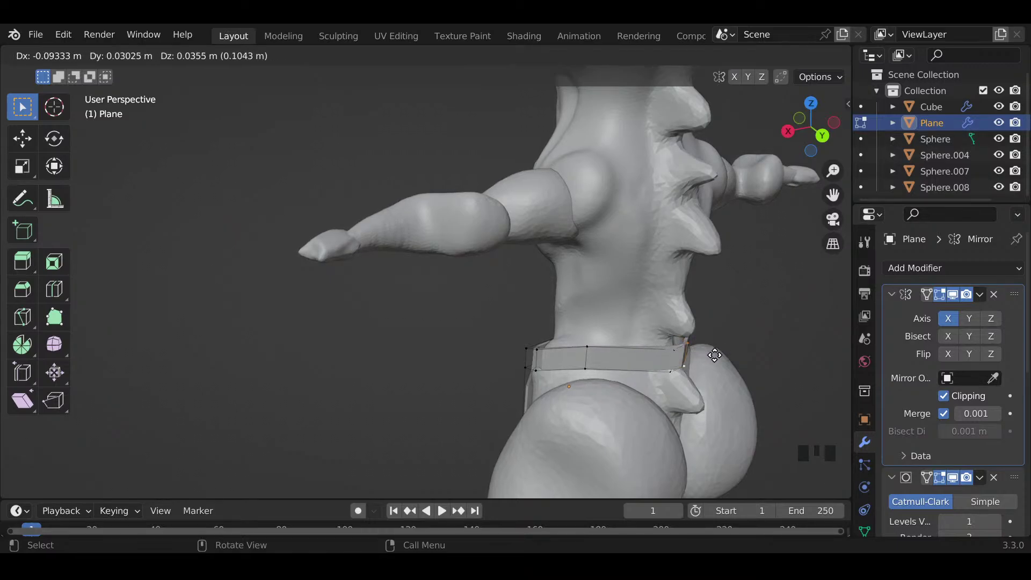
pyautogui.click(714, 353)
pyautogui.moveTo(714, 353); pyautogui.dragTo(747, 367, button='middle')
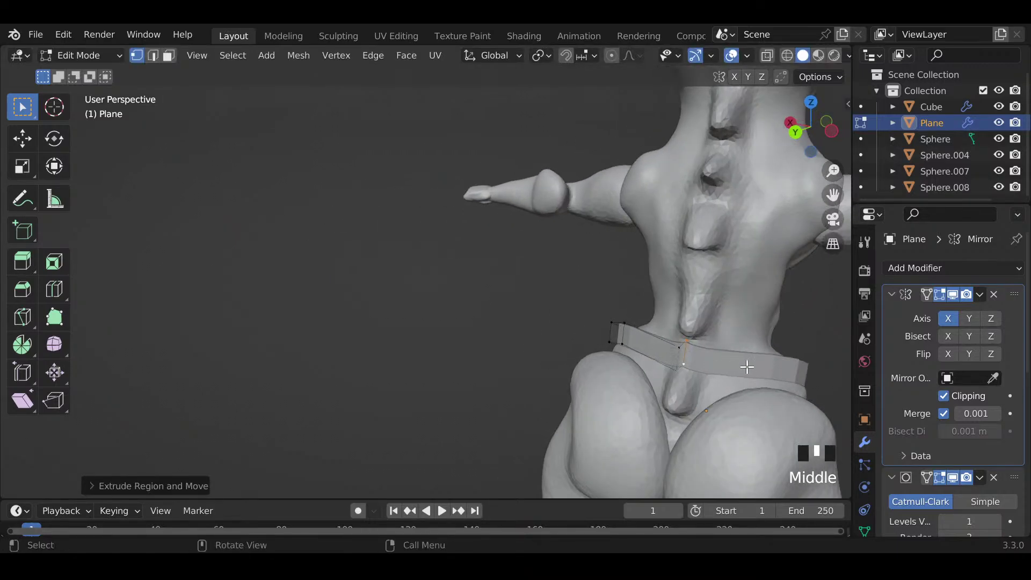
pyautogui.press('g')
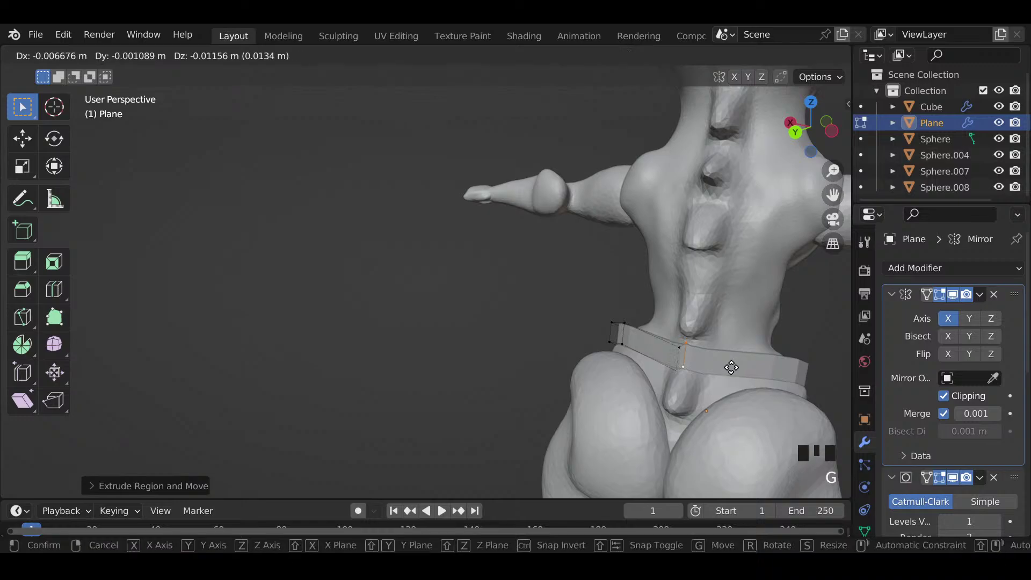
pyautogui.click(661, 364)
pyautogui.moveTo(660, 363); pyautogui.dragTo(691, 371, button='middle')
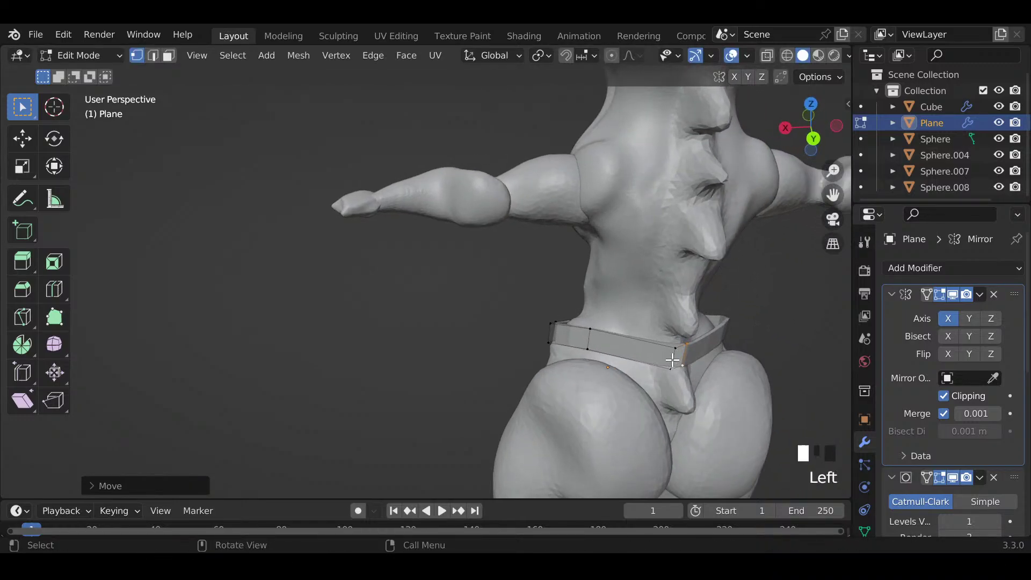
# Step: Move the waistband's next-to-last back edge away from the spine and adjust the centre-back edge to sit against the body
pyautogui.click(672, 361)
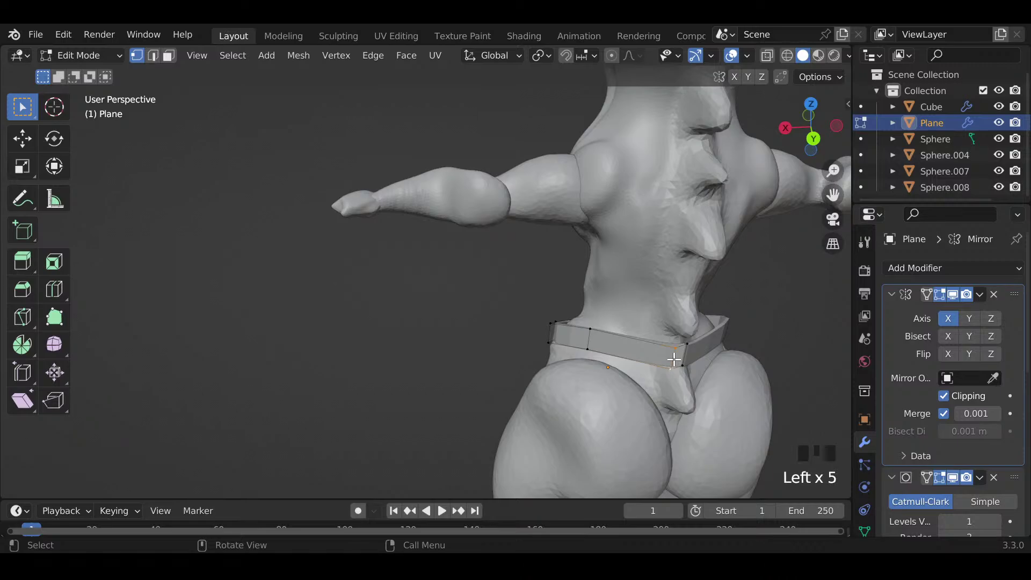
pyautogui.press('g')
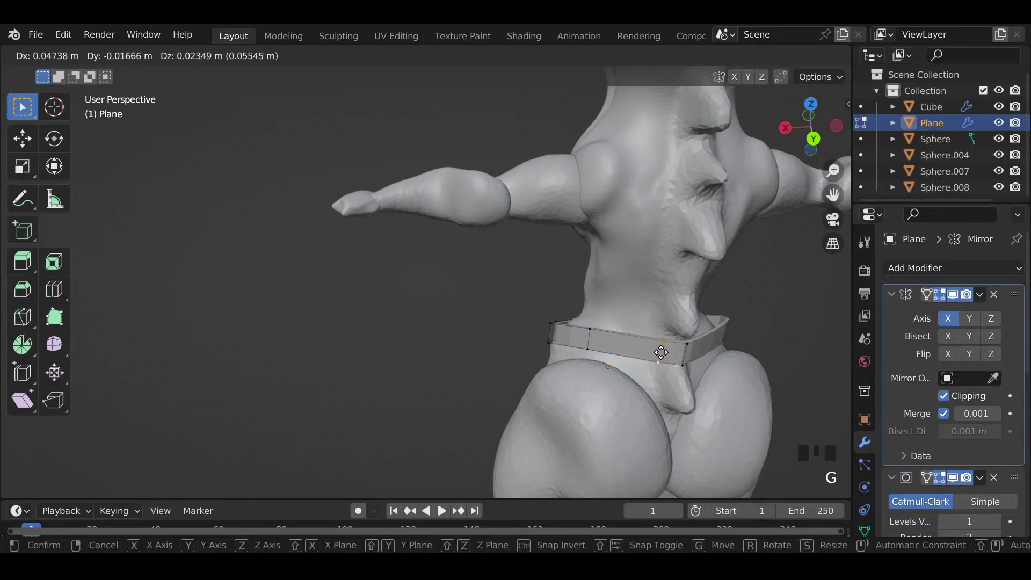
pyautogui.click(671, 353)
pyautogui.click(683, 358)
pyautogui.press('g')
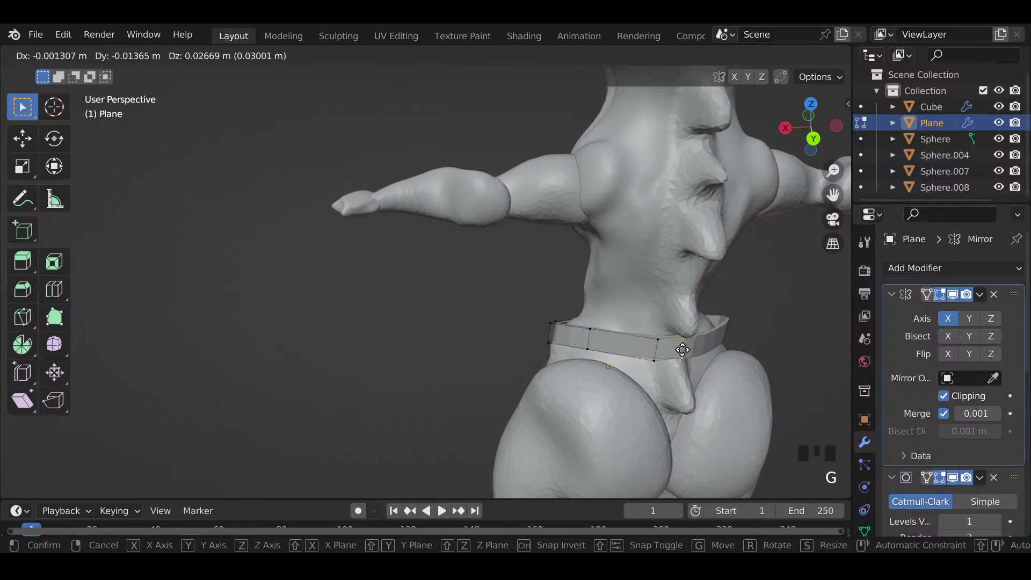
pyautogui.click(682, 356)
pyautogui.moveTo(682, 355); pyautogui.dragTo(769, 361, button='middle')
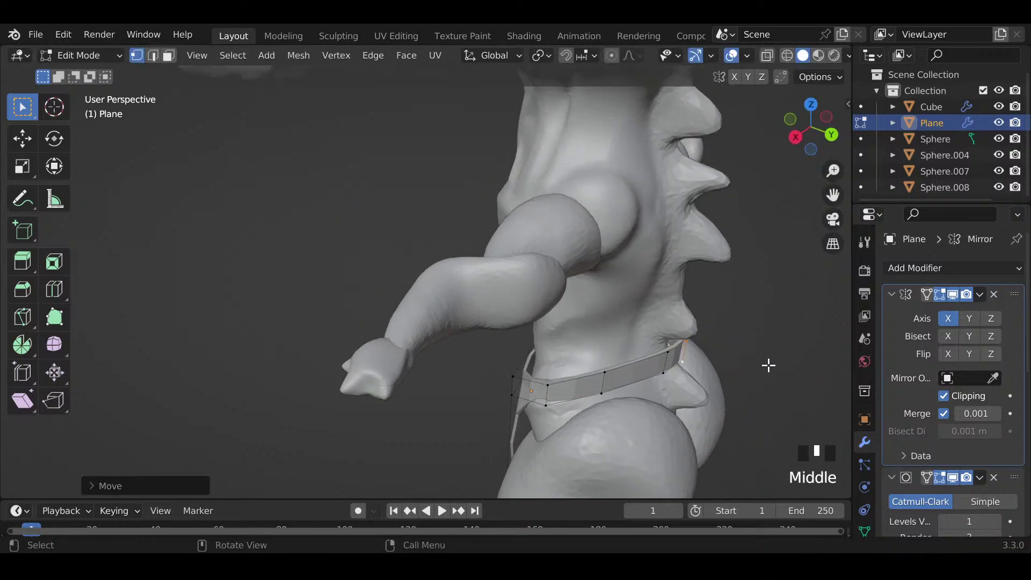
pyautogui.press('g')
pyautogui.click(676, 372)
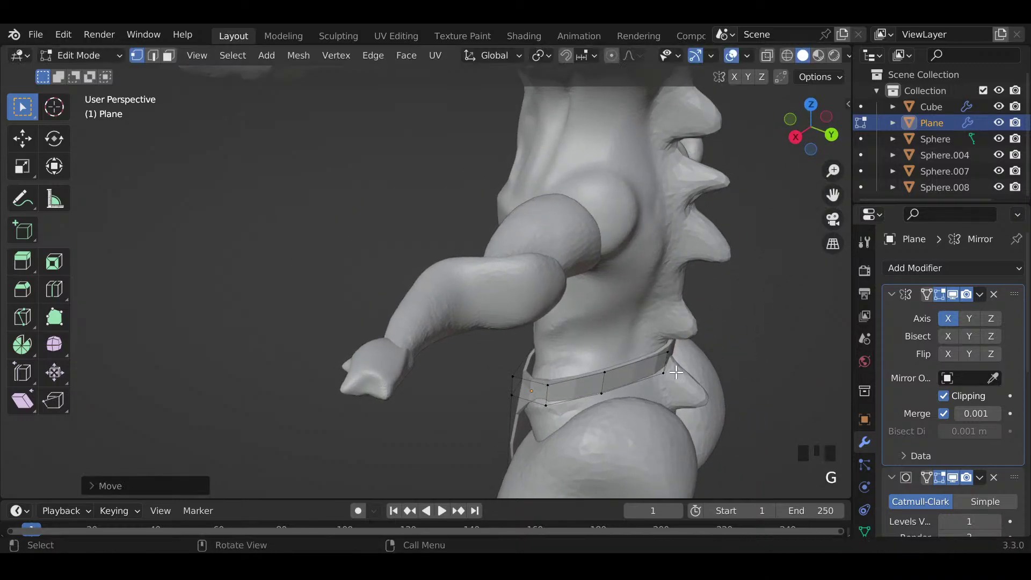
# Step: Nudge the waistband edge beside the spine and slide the side-hip edge along the band toward the back
pyautogui.click(662, 367)
pyautogui.press('g')
pyautogui.click(659, 365)
pyautogui.click(599, 388)
pyautogui.press('g')
pyautogui.press('g')
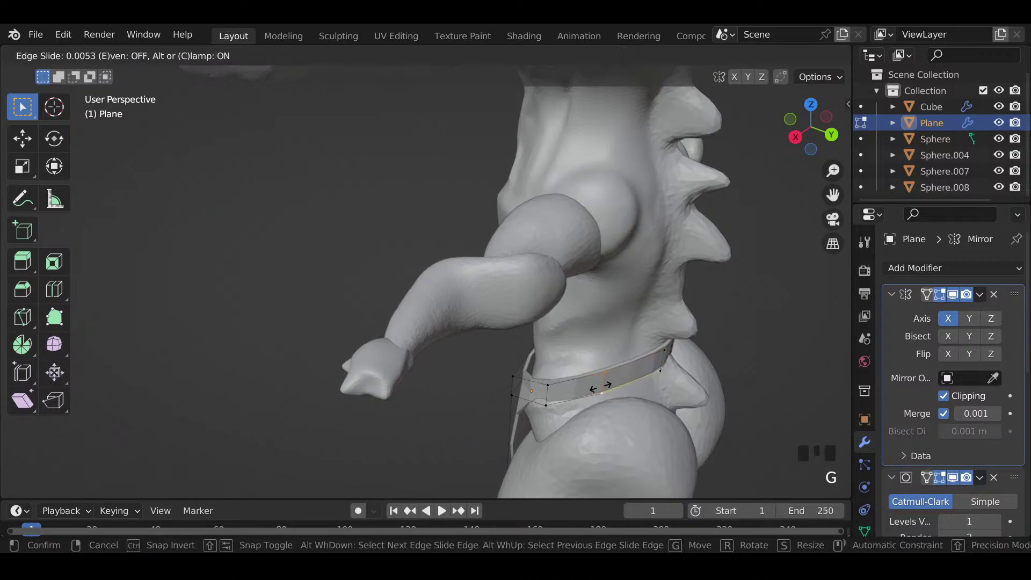
pyautogui.click(617, 382)
# Step: Raise the waistband's front hip edge, next to the panel corner, to straighten the band along the side
pyautogui.click(547, 397)
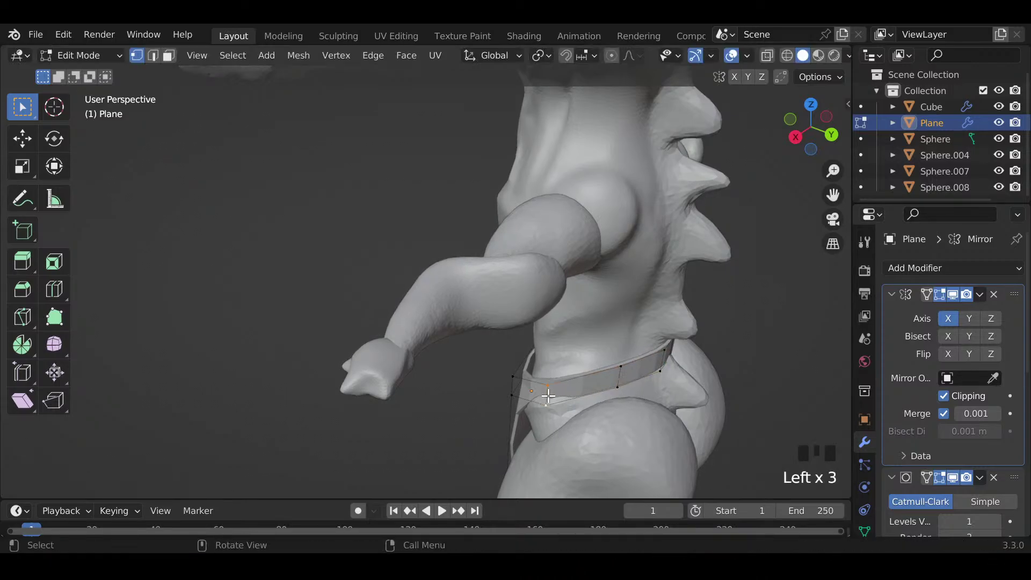
pyautogui.press('g')
pyautogui.click(551, 376)
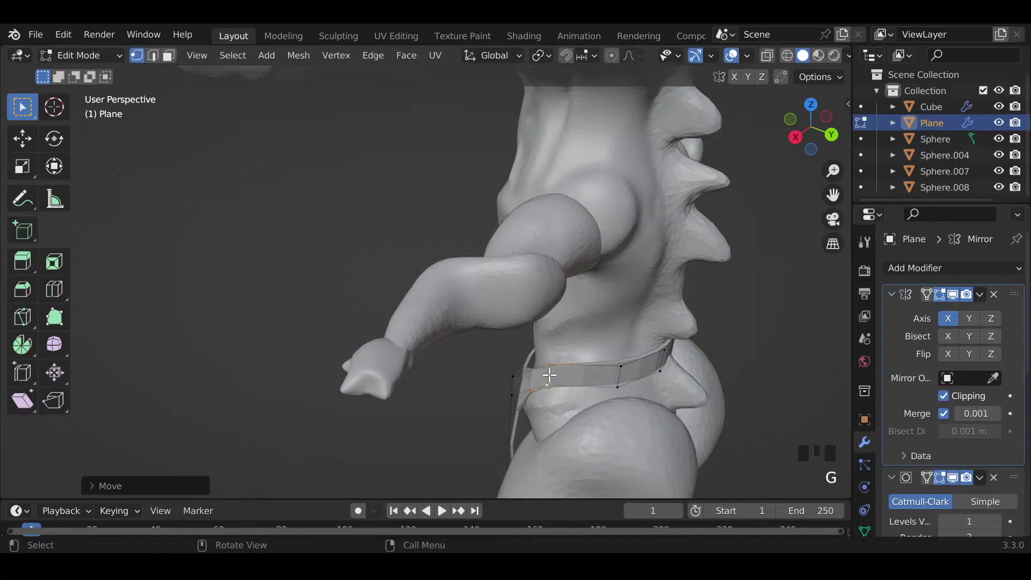
# Step: From the front, rotate the front hip edge of the waistband and move it down and inward to fit the hip's slope
pyautogui.moveTo(553, 376); pyautogui.dragTo(777, 354, button='middle')
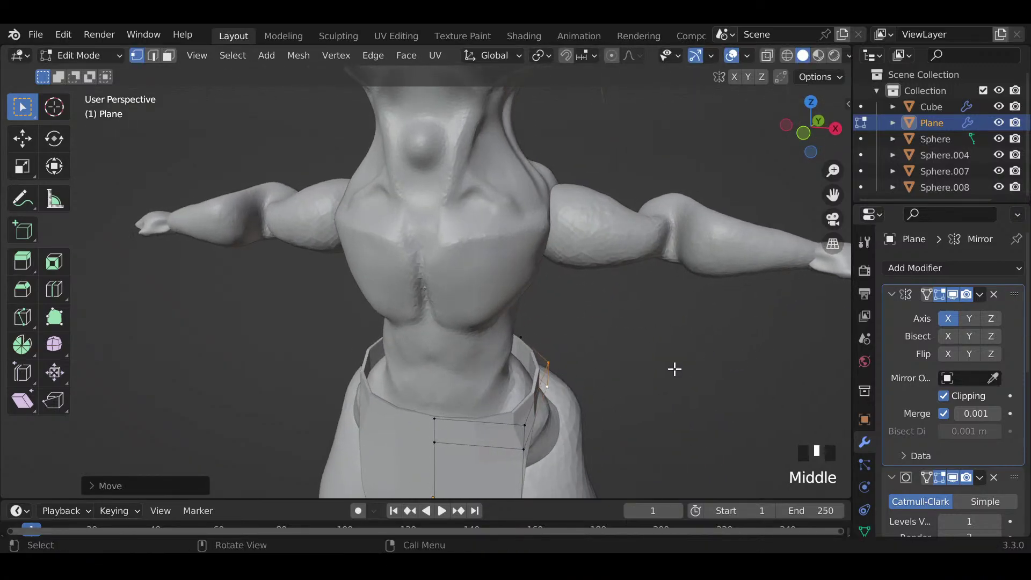
pyautogui.press('r')
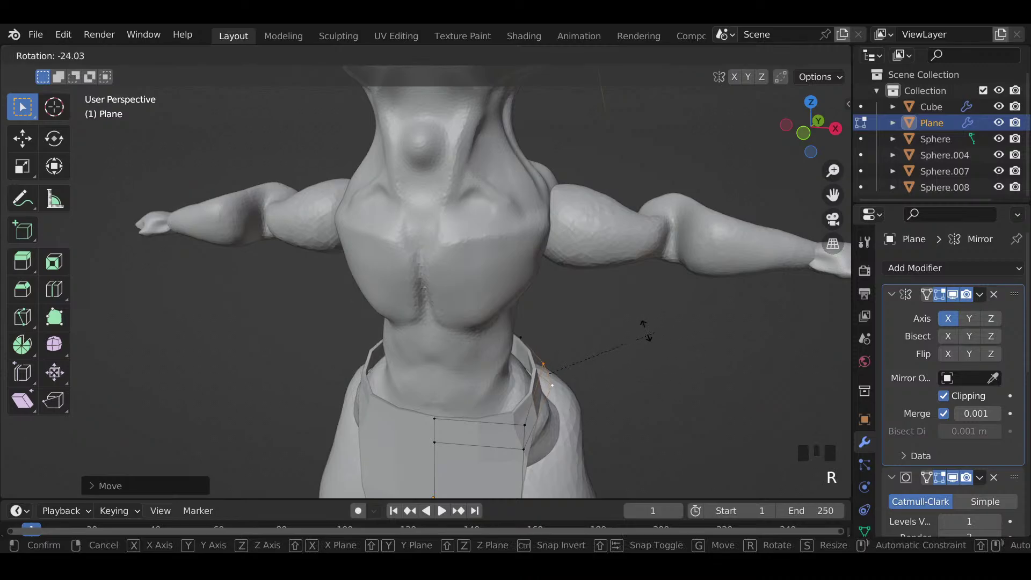
pyautogui.click(632, 369)
pyautogui.press('g')
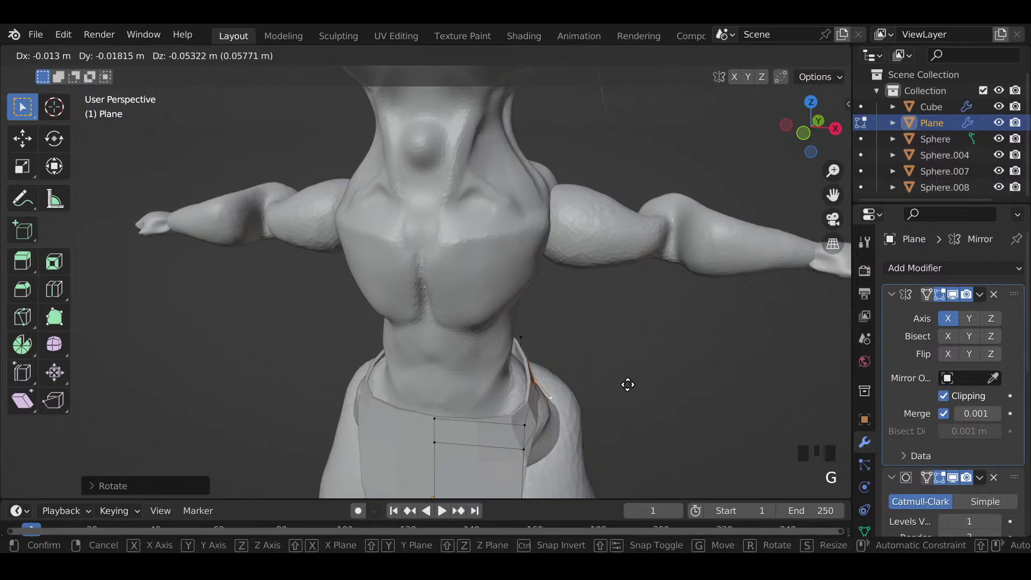
pyautogui.click(628, 385)
pyautogui.press('r')
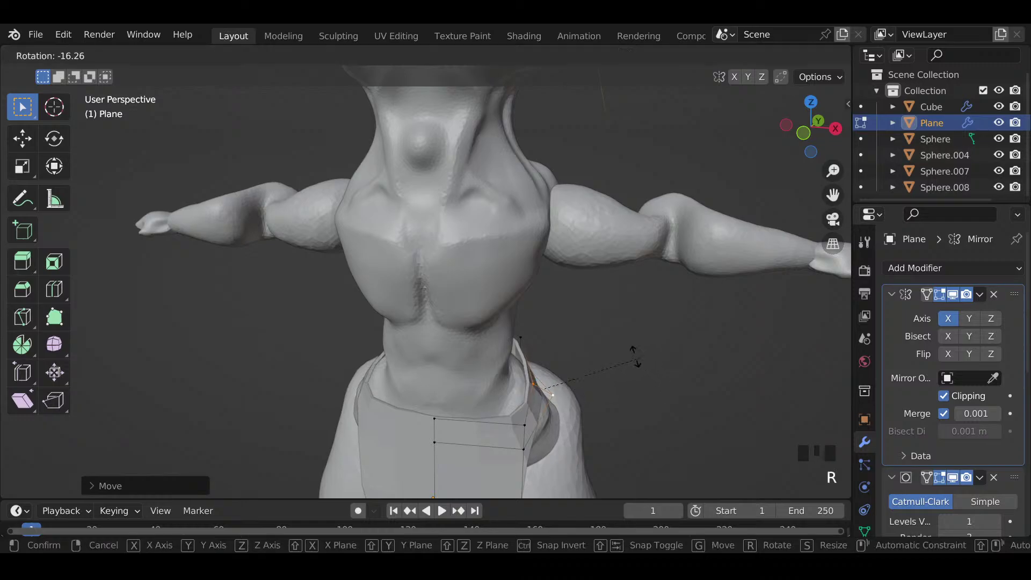
pyautogui.click(663, 364)
# Step: Rotate the waistband's side-hip edge from the side and again from the front so the band follows the hip
pyautogui.moveTo(663, 364)
pyautogui.mouseDown(button='middle')
pyautogui.moveTo(560, 379)
pyautogui.moveTo(430, 370)
pyautogui.moveTo(410, 403)
pyautogui.moveTo(587, 396)
pyautogui.mouseUp(button='middle')
pyautogui.doubleClick(620, 395)
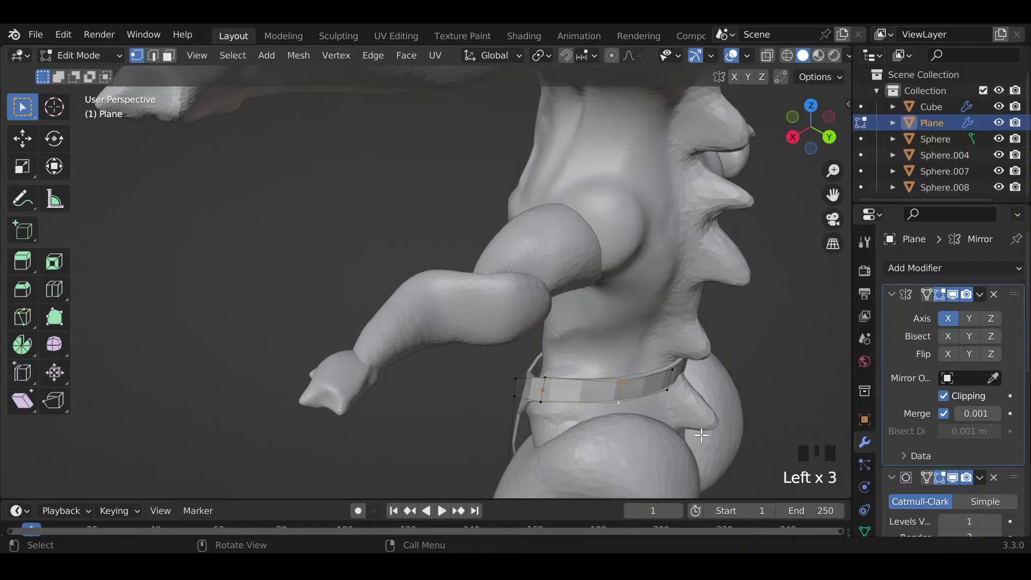
pyautogui.press('r')
pyautogui.click(692, 417)
pyautogui.moveTo(688, 428); pyautogui.dragTo(815, 393, button='middle')
pyautogui.press('r')
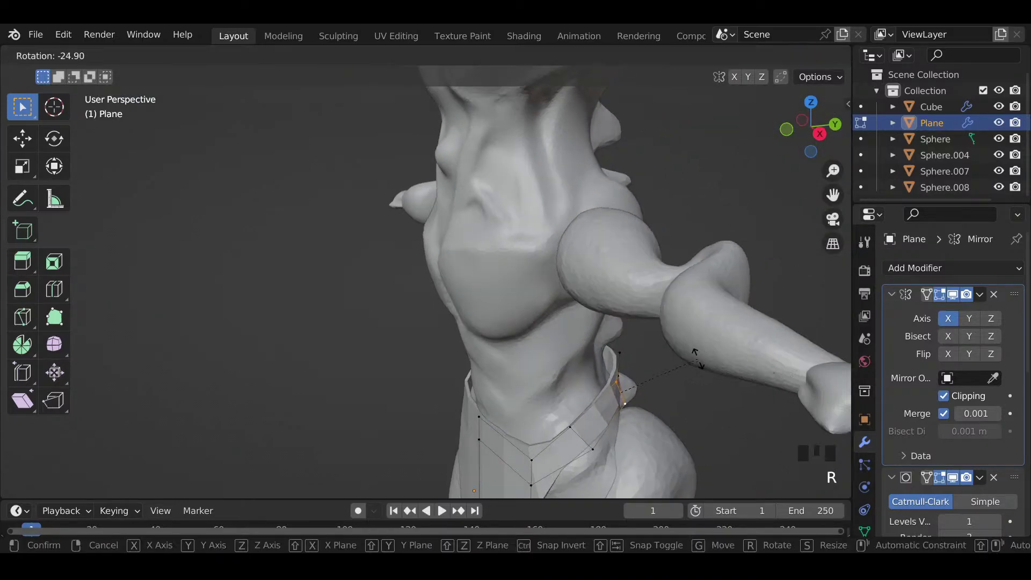
pyautogui.click(698, 359)
# Step: Rotate the waistband's next-to-last back edge and the centre-back edge to align the band around the back
pyautogui.moveTo(649, 371); pyautogui.dragTo(540, 350, button='middle')
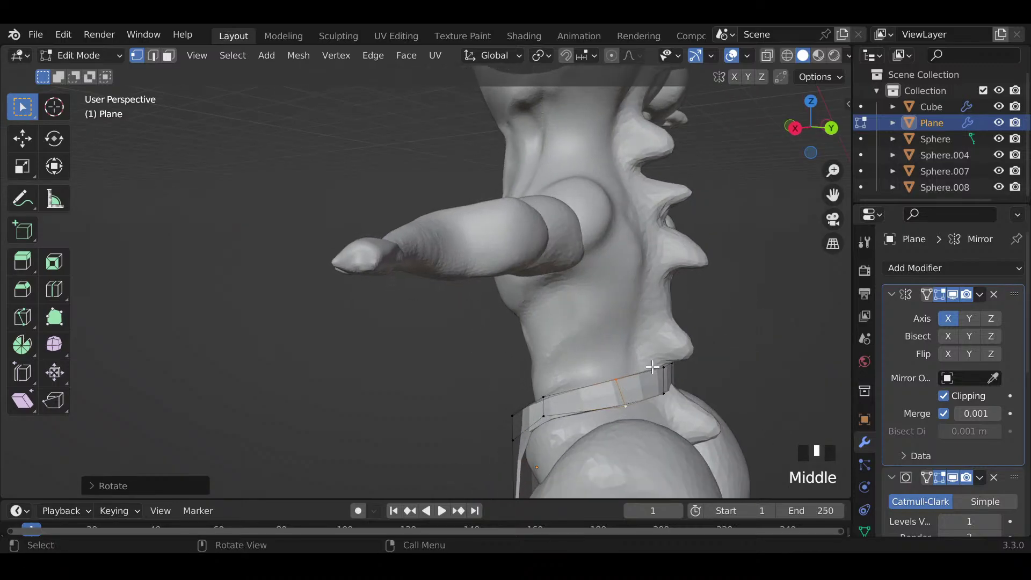
pyautogui.keyDown('shift'); pyautogui.click(664, 389); pyautogui.keyUp('shift')
pyautogui.press('r')
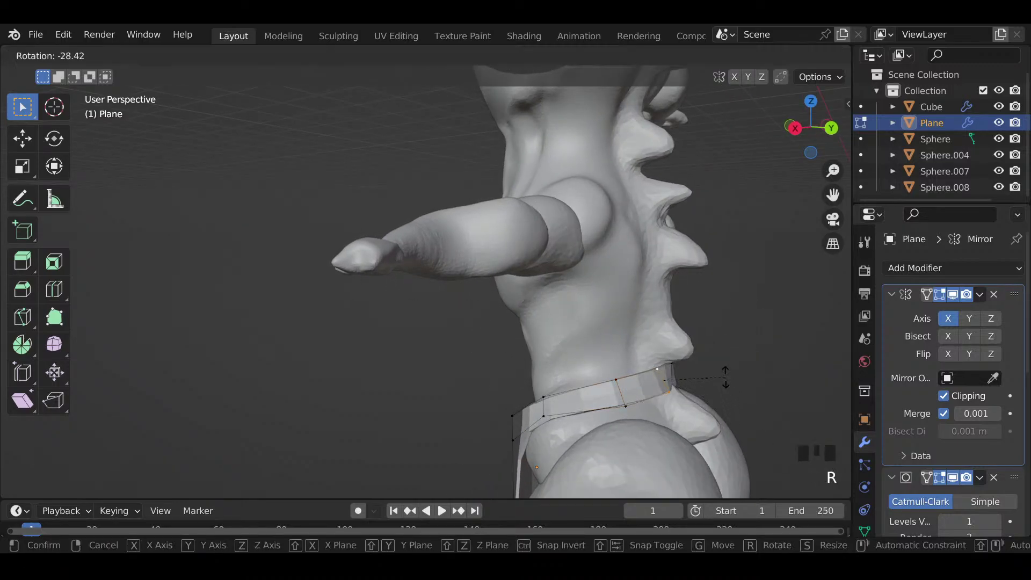
pyautogui.click(724, 382)
pyautogui.moveTo(723, 384); pyautogui.dragTo(687, 379, button='middle')
pyautogui.tripleClick(701, 378)
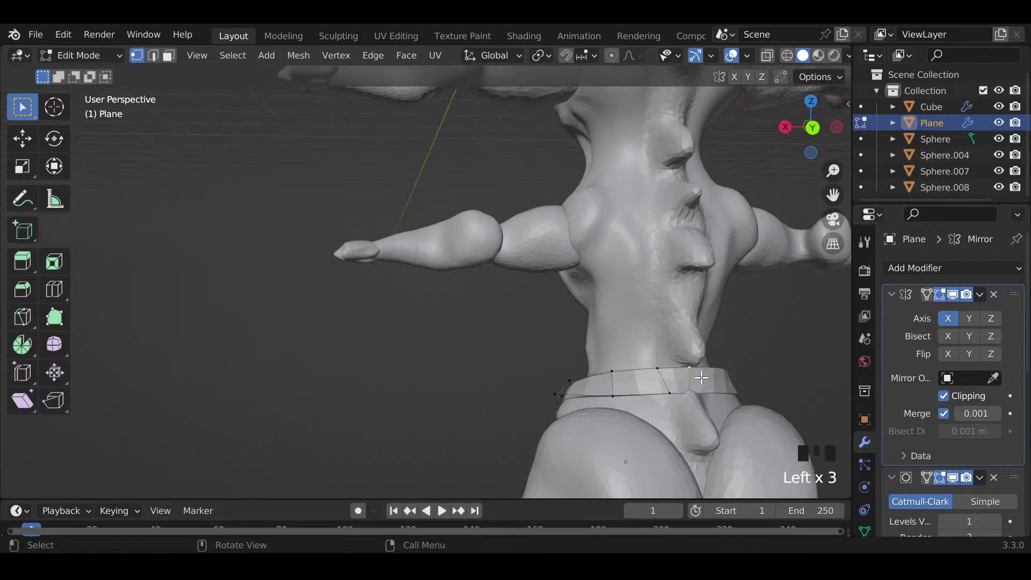
pyautogui.press('r')
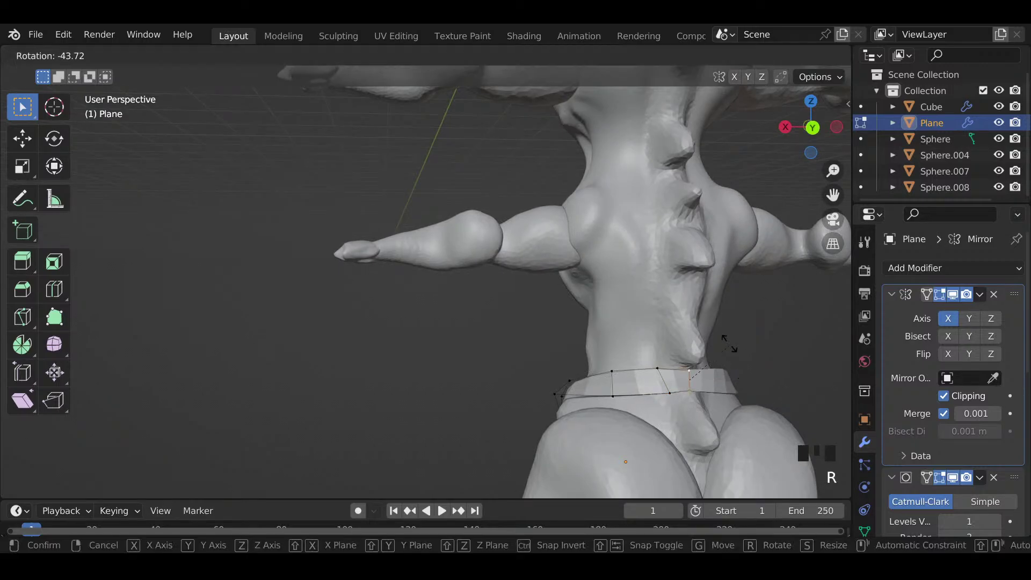
pyautogui.click(724, 334)
# Step: Add a vertical loop cut through the mirrored half of the front panel, slightly outward from its middle
pyautogui.moveTo(724, 334); pyautogui.dragTo(698, 428, button='middle')
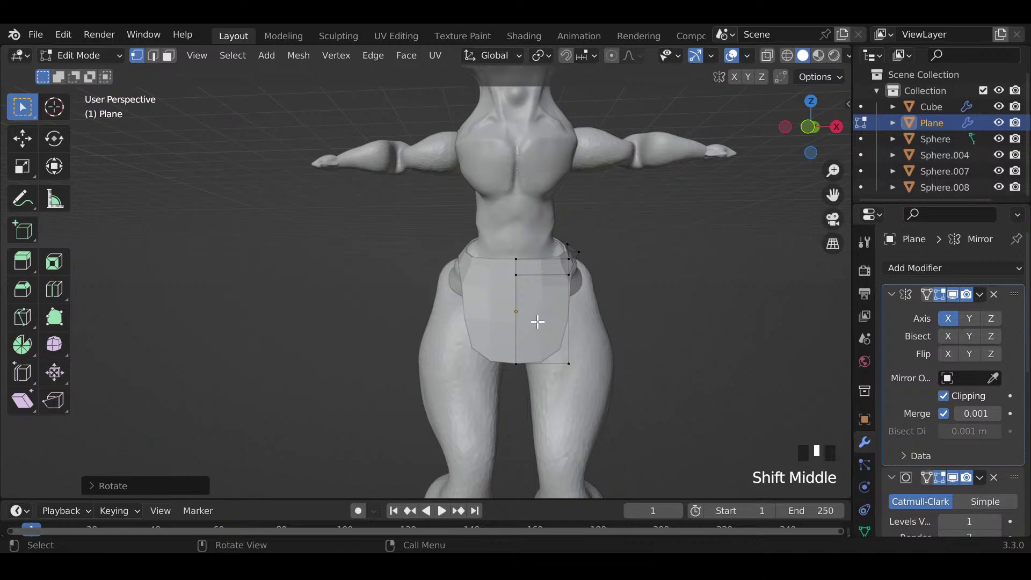
pyautogui.hotkey('ctrl', 'r')
pyautogui.click(554, 271)
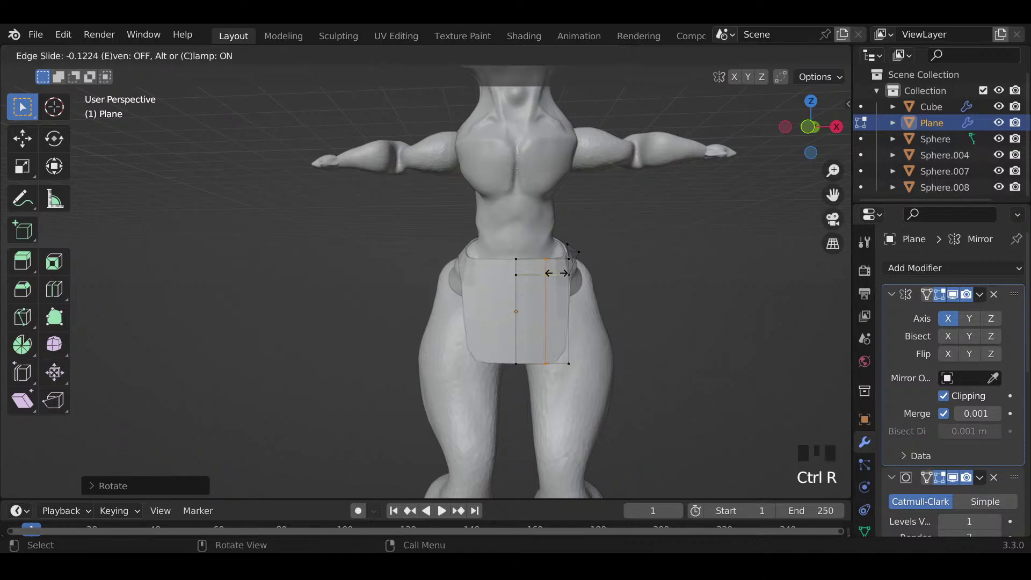
pyautogui.click(558, 274)
# Step: Move the front panel's bottom centre vertex down along Z to give the lower edge a slight point
pyautogui.moveTo(564, 280); pyautogui.dragTo(562, 318, button='middle')
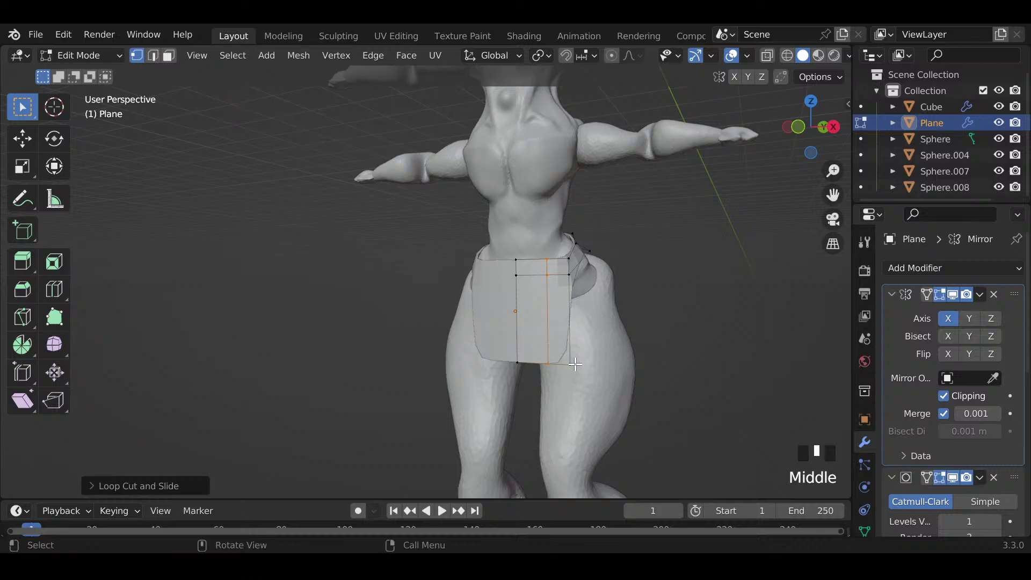
pyautogui.click(519, 355)
pyautogui.press('g')
pyautogui.press('z')
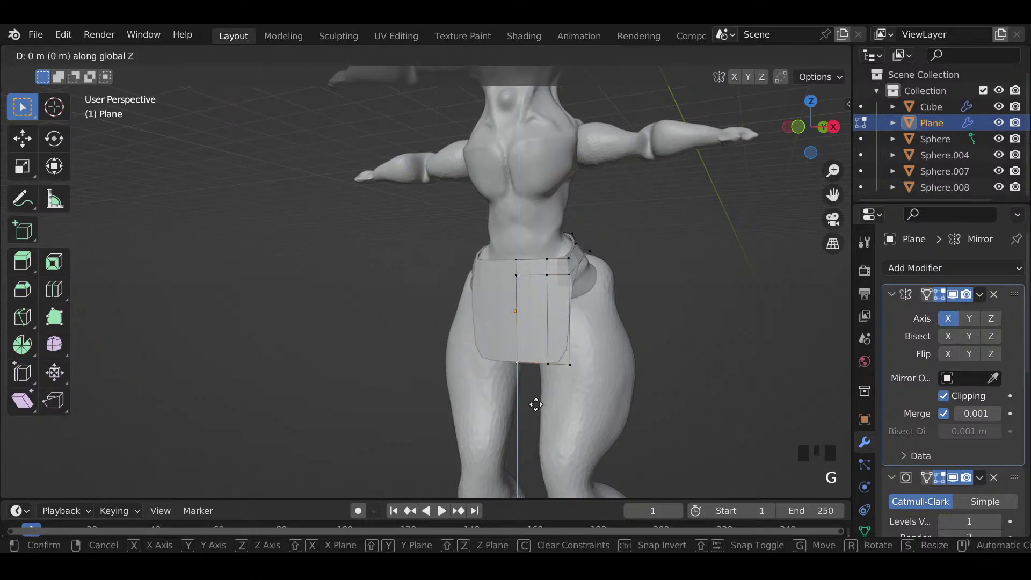
pyautogui.click(537, 418)
# Step: Add a horizontal loop cut across the front panel, midway between the waistband and the lower edge
pyautogui.moveTo(539, 415); pyautogui.dragTo(534, 340, button='middle')
pyautogui.hotkey('ctrl', 'r')
pyautogui.click(534, 333)
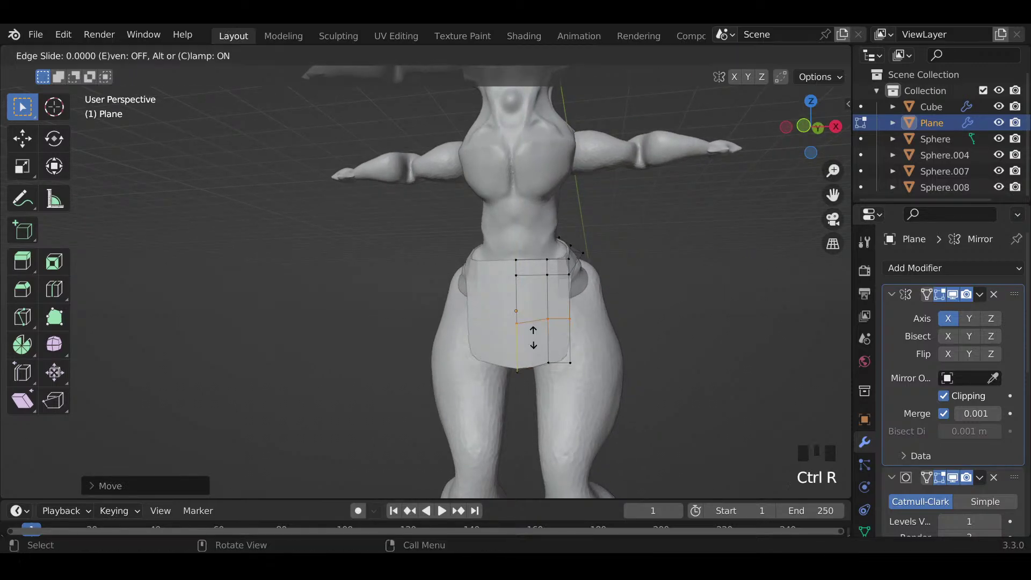
pyautogui.click(534, 329)
# Step: Inset the front panel's centre face below the waistband by about 0.021 m with Boundary turned off
pyautogui.click(169, 56)
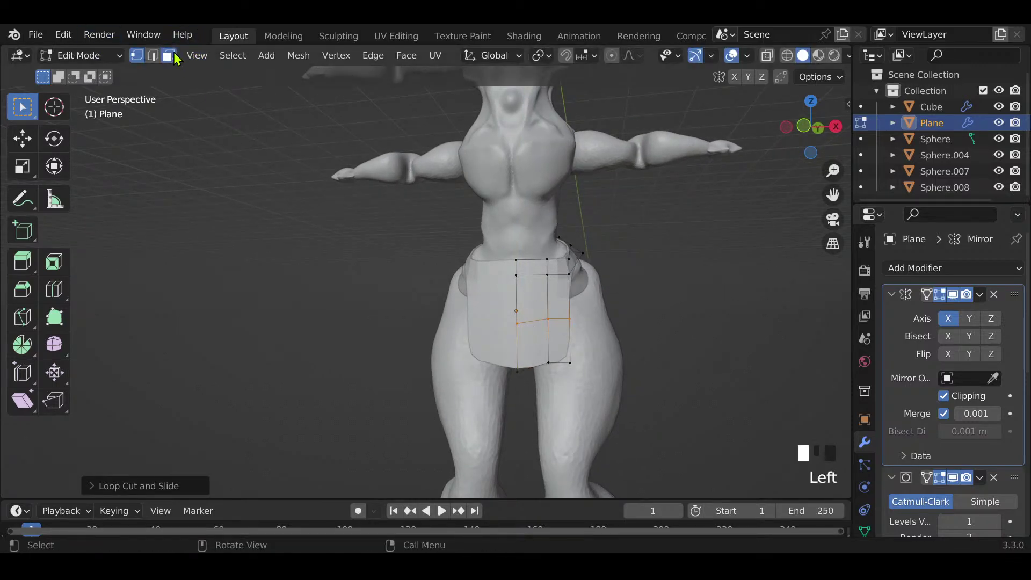
pyautogui.click(535, 306)
pyautogui.press('i')
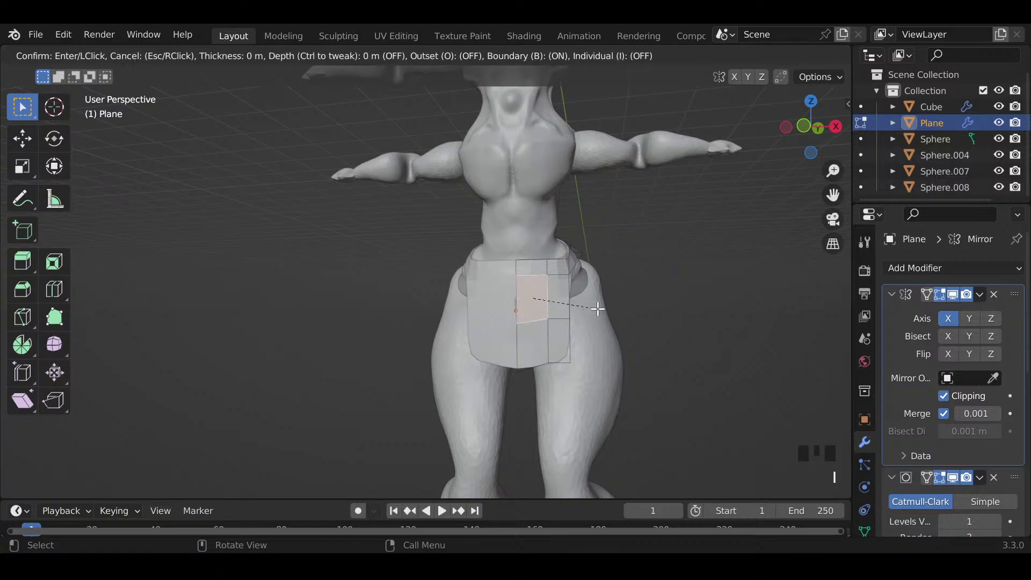
pyautogui.click(597, 309)
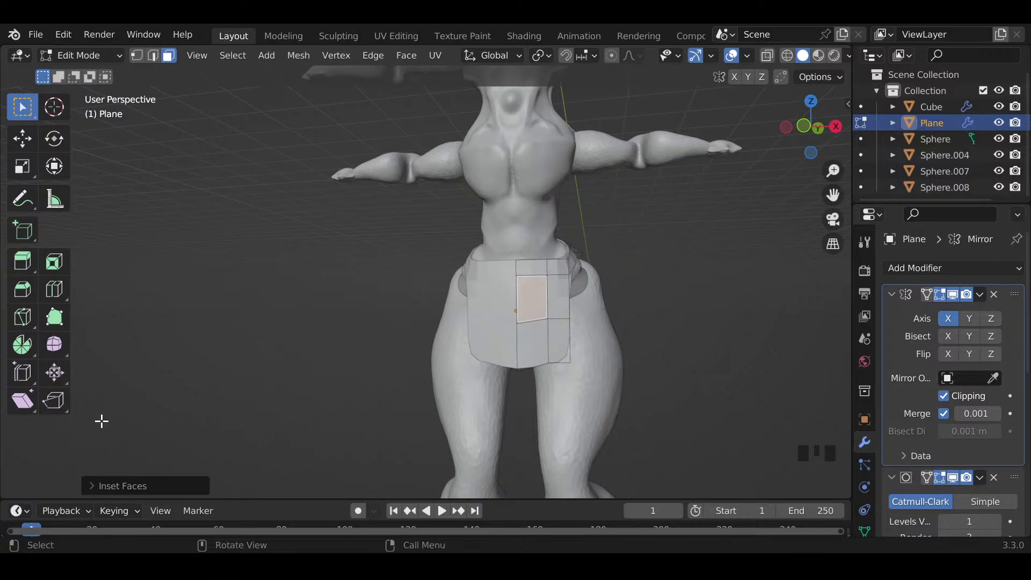
pyautogui.click(132, 487)
pyautogui.click(219, 322)
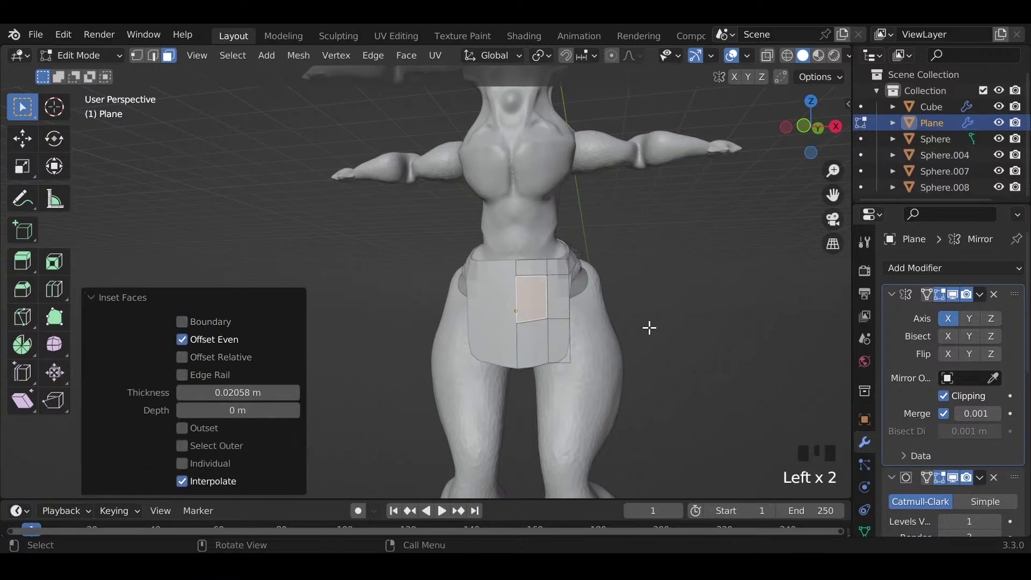
# Step: Extrude the inset panel face outward about 0.029 m and inset its front by about 0.042 m without boundary
pyautogui.moveTo(643, 326); pyautogui.dragTo(590, 324, button='middle')
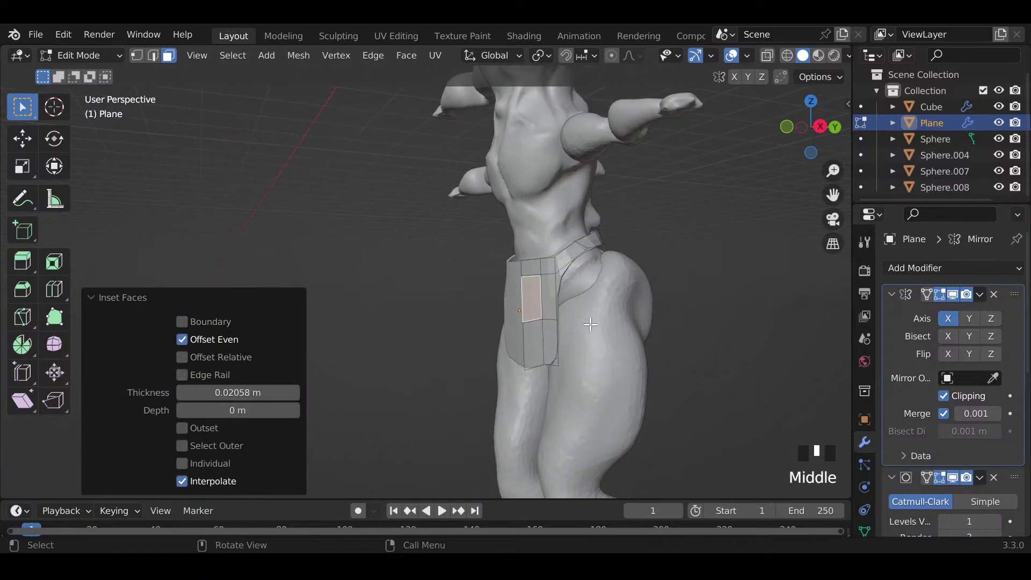
pyautogui.press('e')
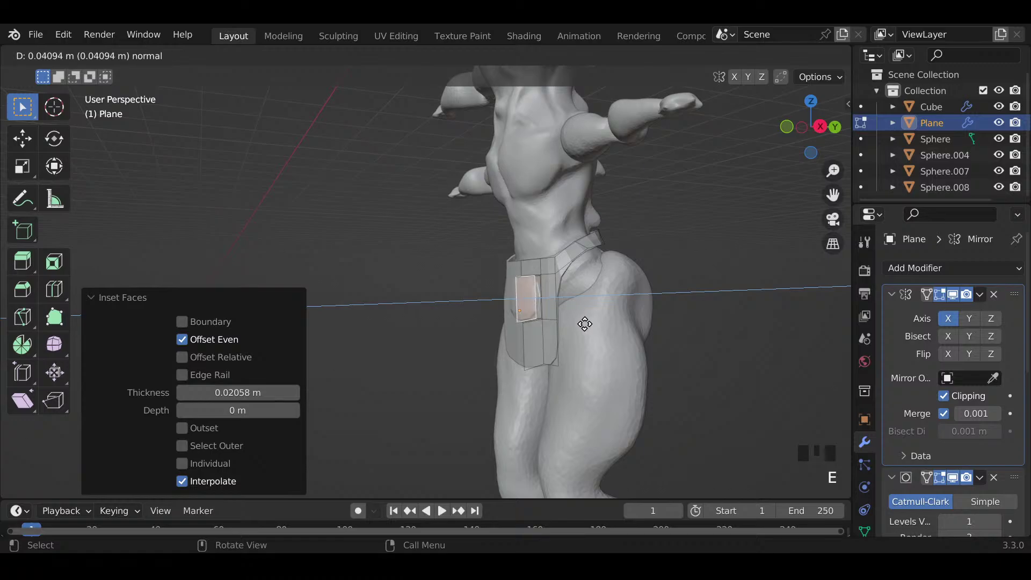
pyautogui.click(586, 324)
pyautogui.keyDown('ctrl'); pyautogui.moveTo(581, 328); pyautogui.dragTo(719, 328, button='middle'); pyautogui.keyUp('ctrl')
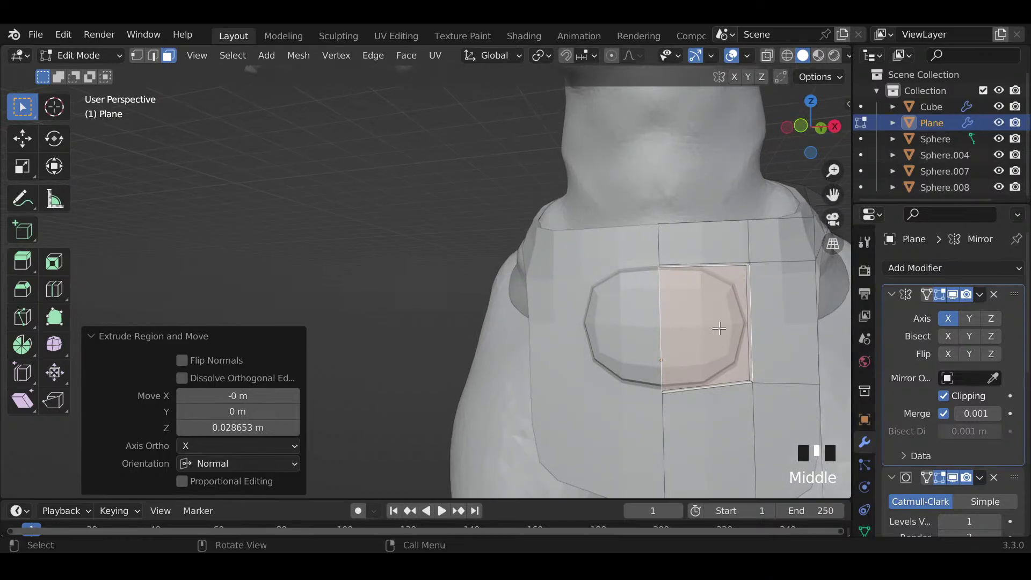
pyautogui.press('i')
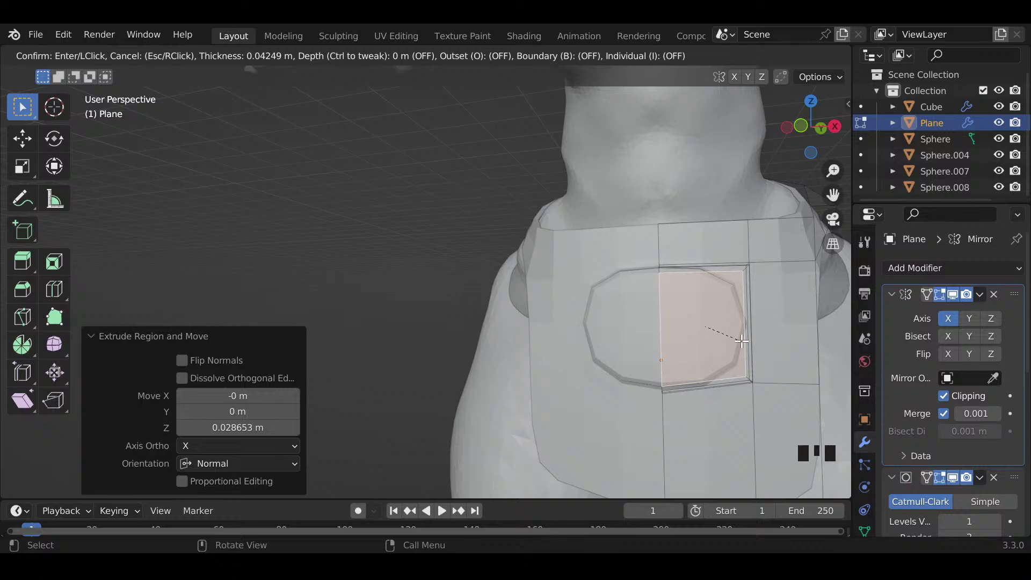
pyautogui.click(742, 341)
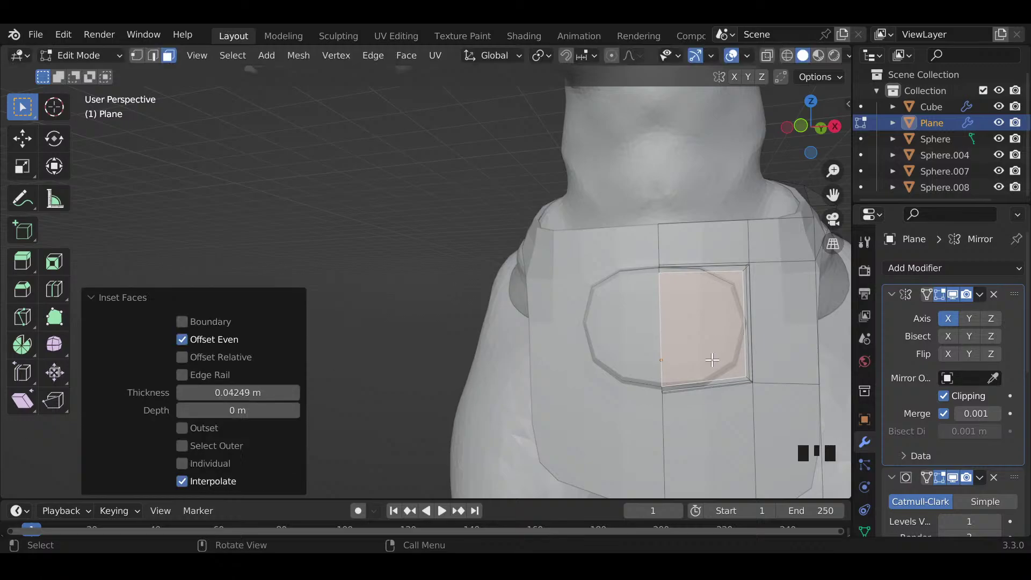
# Step: Add a horizontal loop cut through the raised panel detail and slide it close to its upper edge, factor about -0.845
pyautogui.hotkey('ctrl', 'r')
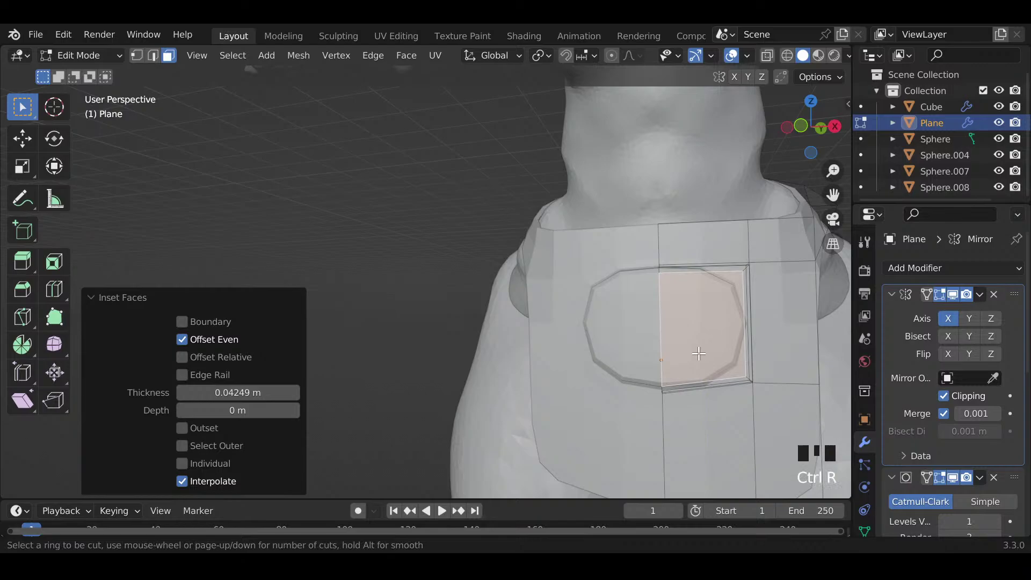
pyautogui.click(731, 333)
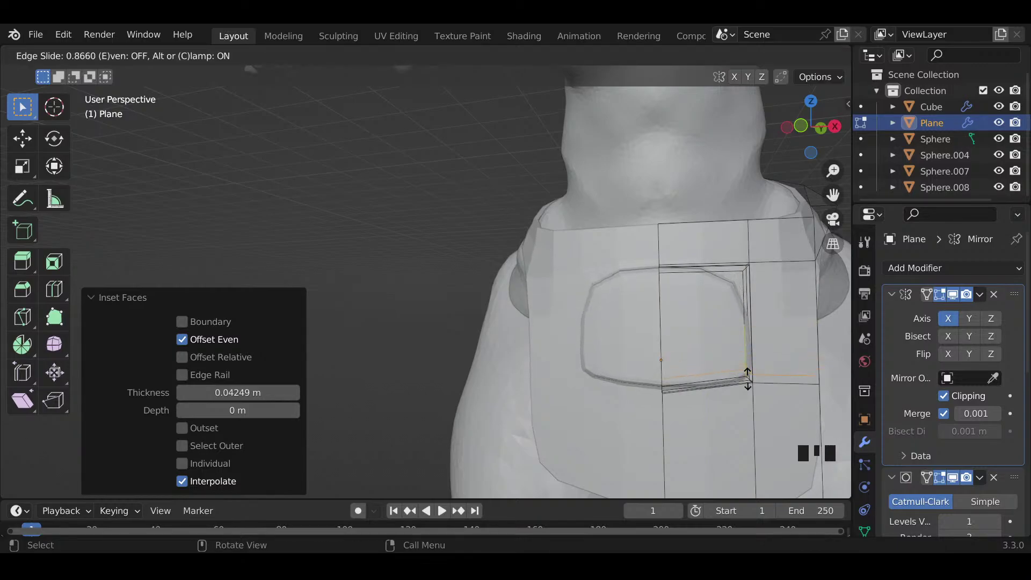
pyautogui.click(749, 288)
# Step: Select the waistband's ring of faces, extrude it in place and fatten it outward along the normals by about 0.0555 m
pyautogui.keyDown('ctrl'); pyautogui.moveTo(749, 288); pyautogui.dragTo(604, 346, button='middle'); pyautogui.keyUp('ctrl')
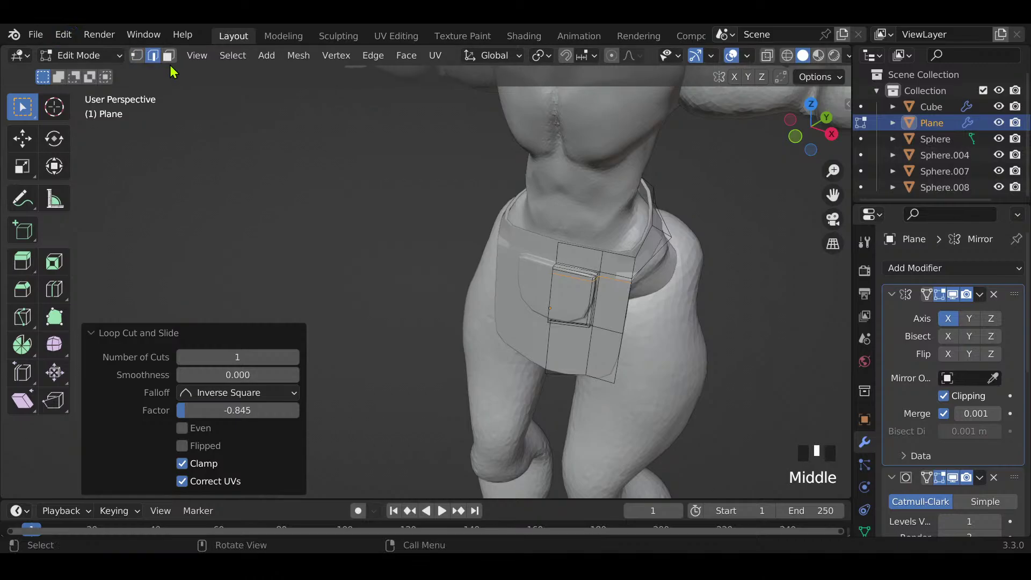
pyautogui.click(168, 55)
pyautogui.click(561, 251)
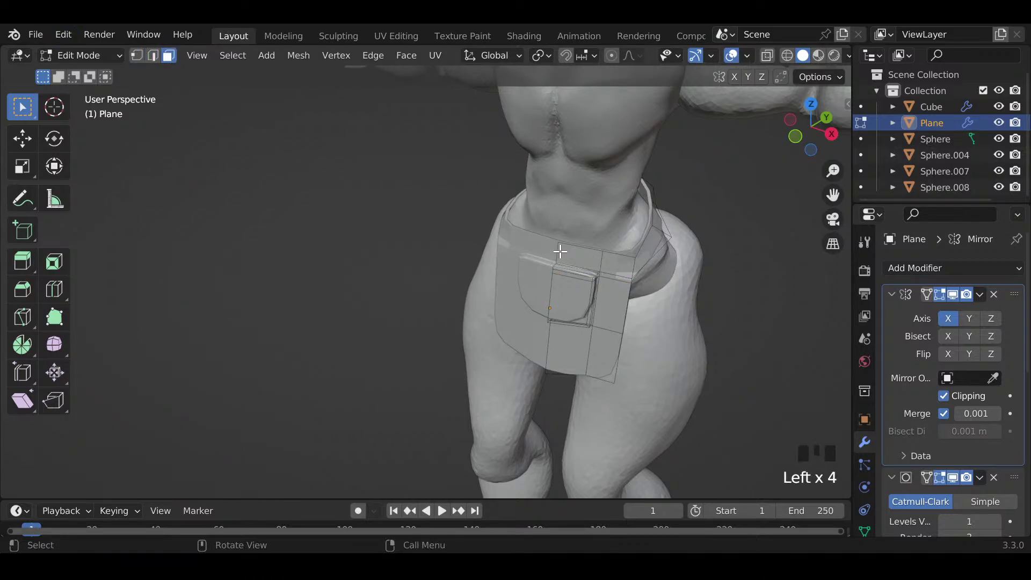
pyautogui.tripleClick(558, 248)
pyautogui.click(610, 259)
pyautogui.doubleClick(603, 257)
pyautogui.tripleClick(600, 258)
pyautogui.moveTo(632, 254); pyautogui.dragTo(661, 224, button='middle')
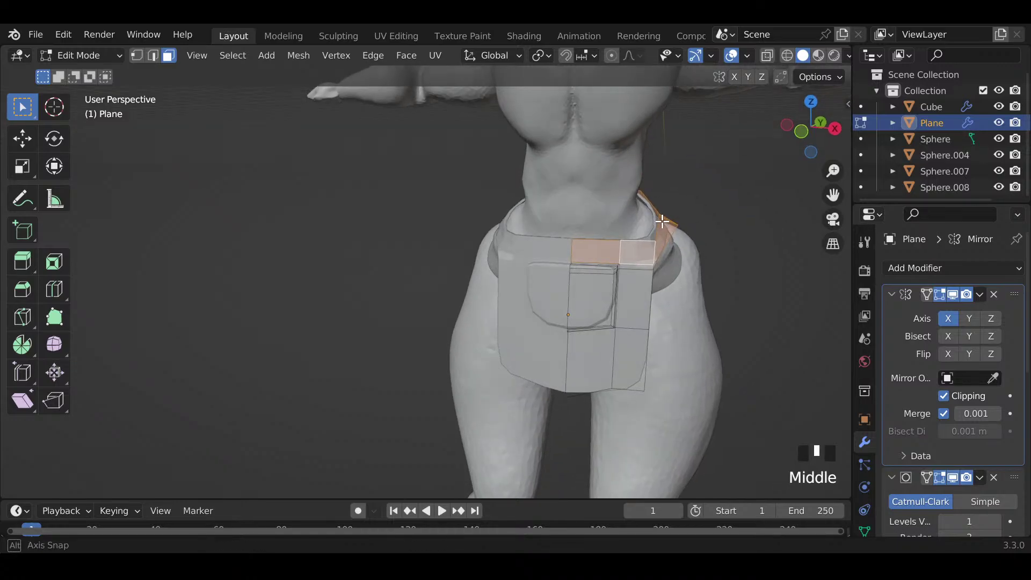
pyautogui.press('e')
pyautogui.rightClick(664, 227)
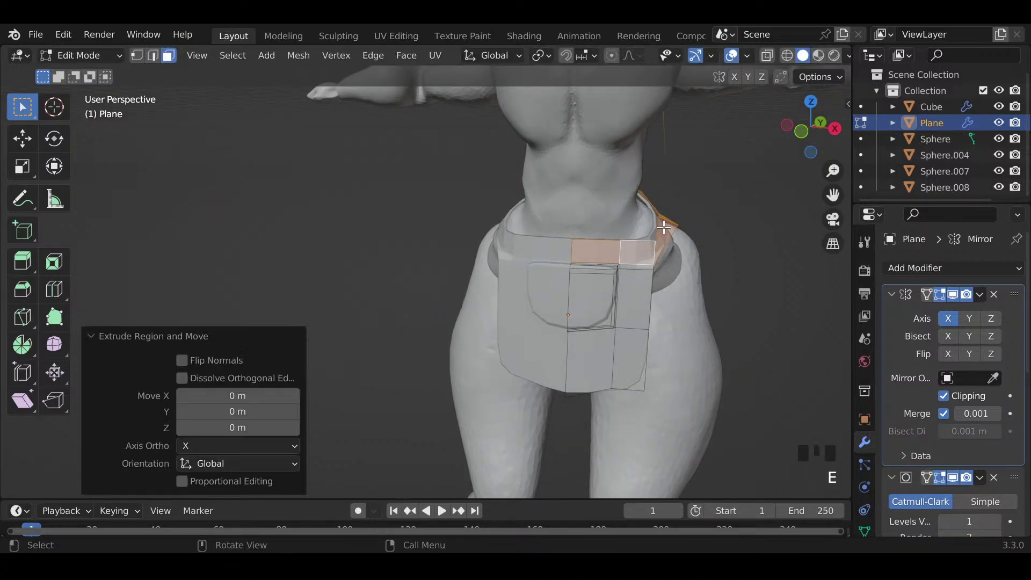
pyautogui.hotkey('alt', 's')
pyautogui.click(673, 275)
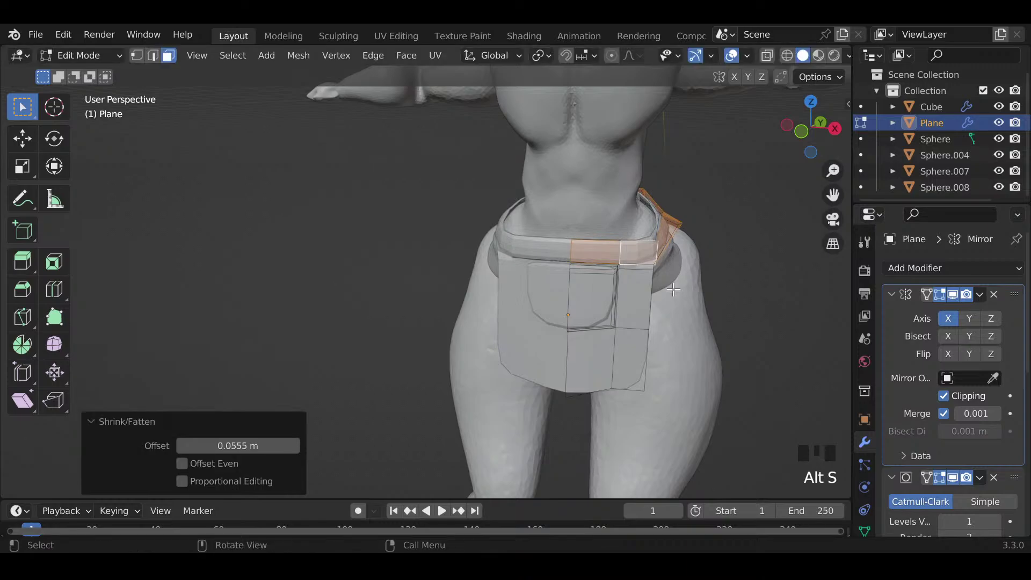
# Step: Finish editing the loincloth mesh and return to Object Mode with the whole creature in view
pyautogui.moveTo(682, 268); pyautogui.dragTo(674, 290, button='middle')
pyautogui.scroll(-5, 637, 316)
pyautogui.press('Tab')
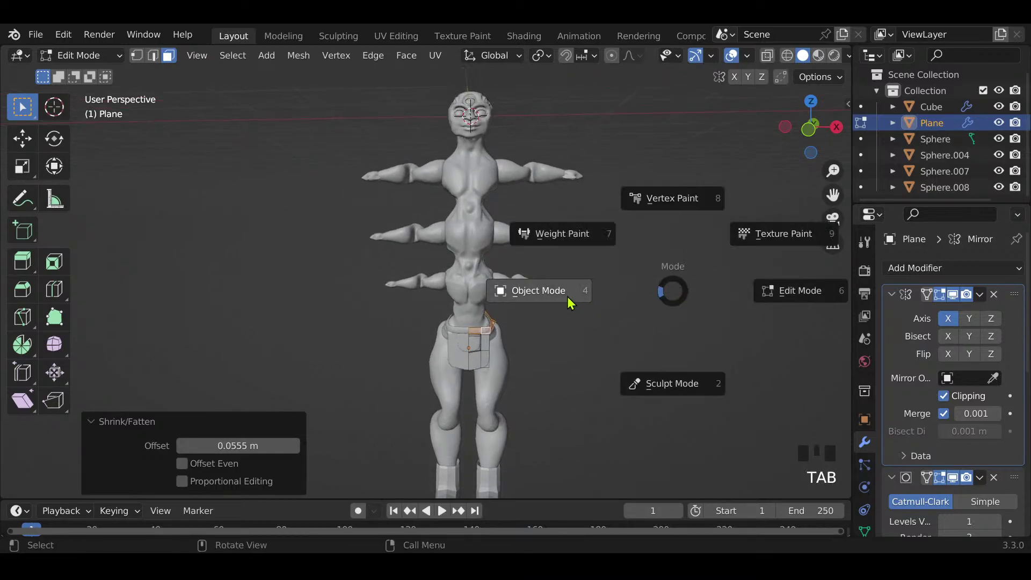
pyautogui.click(570, 302)
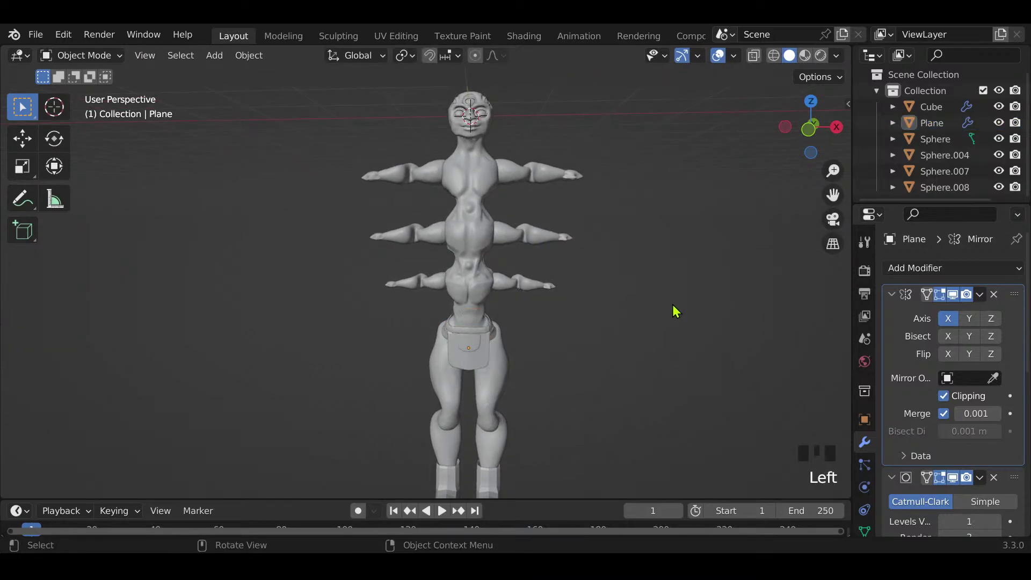
# Step: Try smooth shading on the loincloth and set it back to flat shading
pyautogui.scroll(5, 625, 378)
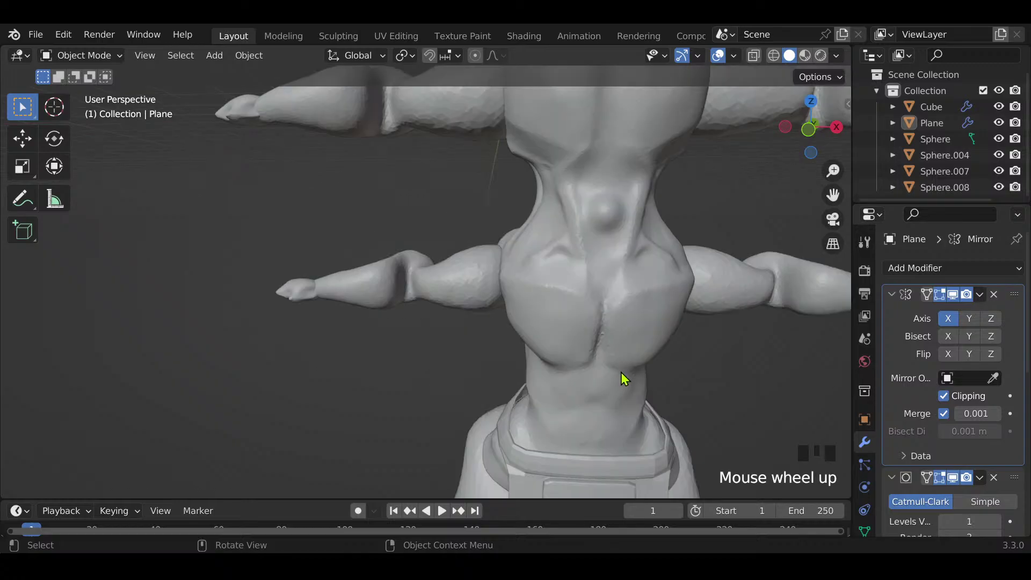
pyautogui.keyDown('shift'); pyautogui.moveTo(639, 414); pyautogui.dragTo(692, 344, button='middle'); pyautogui.keyUp('shift')
pyautogui.click(592, 275)
pyautogui.rightClick(594, 275)
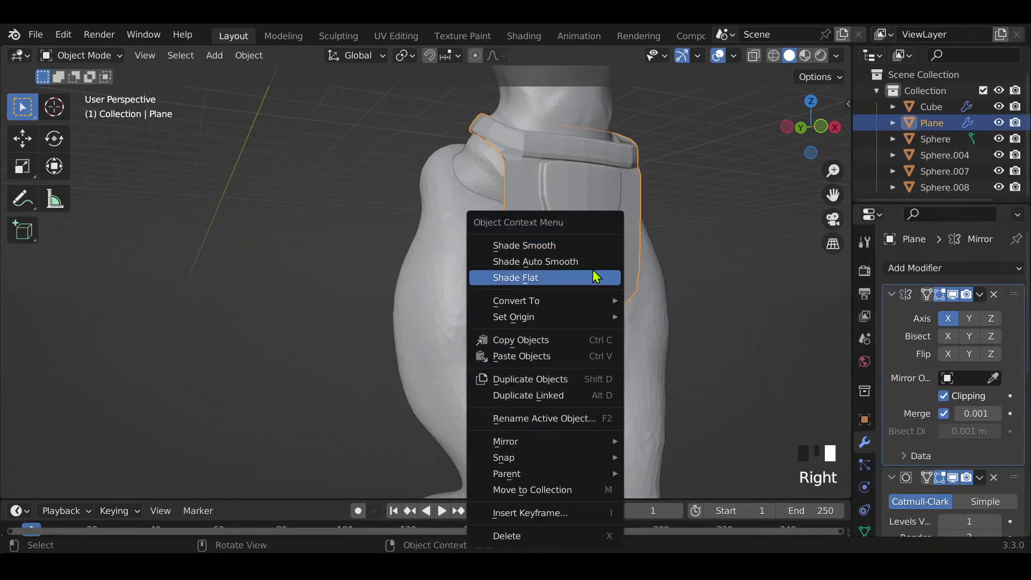
pyautogui.click(583, 243)
pyautogui.click(570, 289)
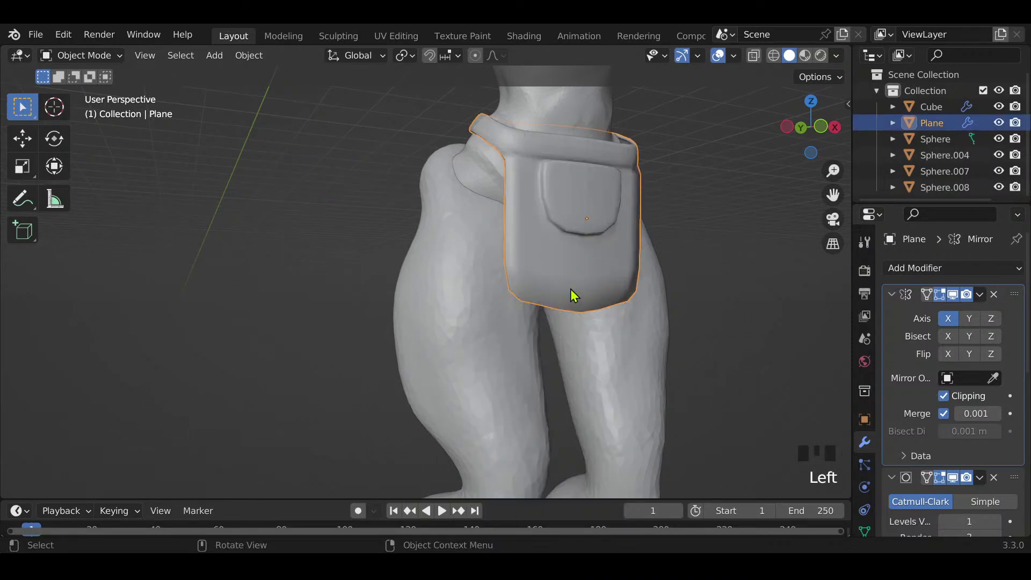
pyautogui.rightClick(570, 289)
pyautogui.click(552, 278)
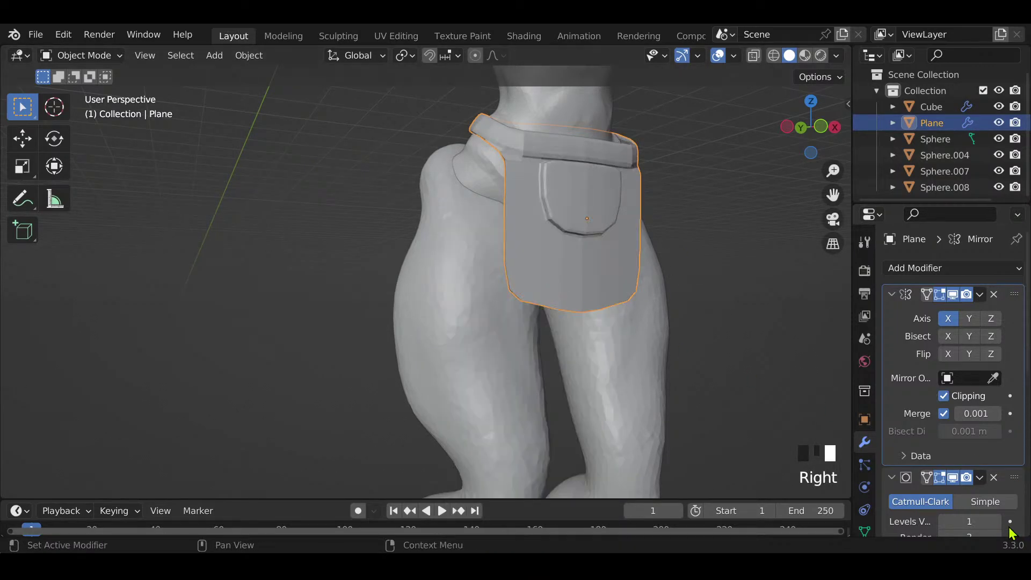
# Step: Set the loincloth's Catmull-Clark subdivision viewport level to 2 and deselect the object
pyautogui.click(995, 521)
pyautogui.moveTo(741, 333); pyautogui.dragTo(679, 330, button='middle')
pyautogui.click(583, 285)
pyautogui.moveTo(583, 285); pyautogui.dragTo(545, 252, button='middle')
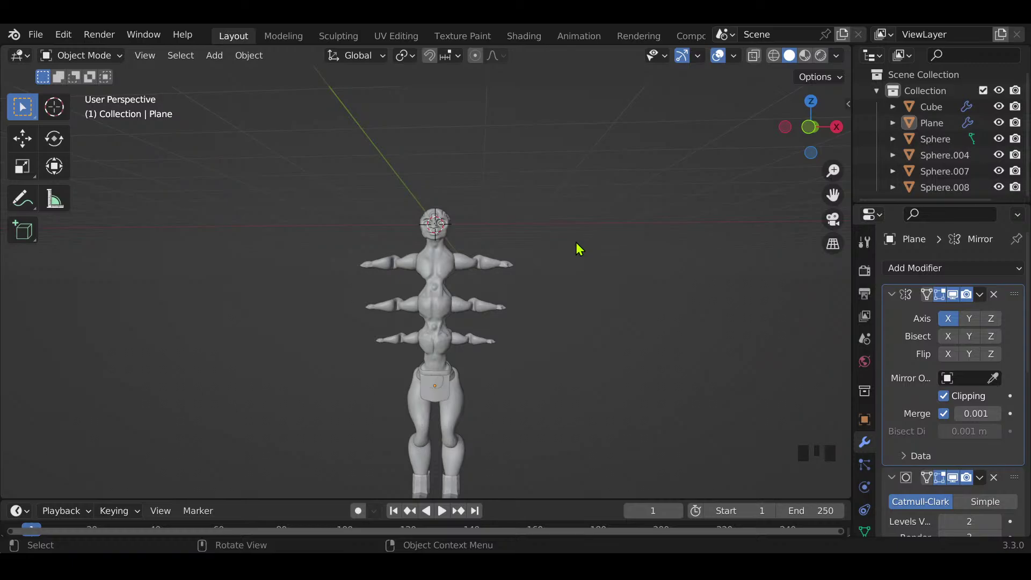
pyautogui.moveTo(593, 224); pyautogui.dragTo(577, 209, button='middle')
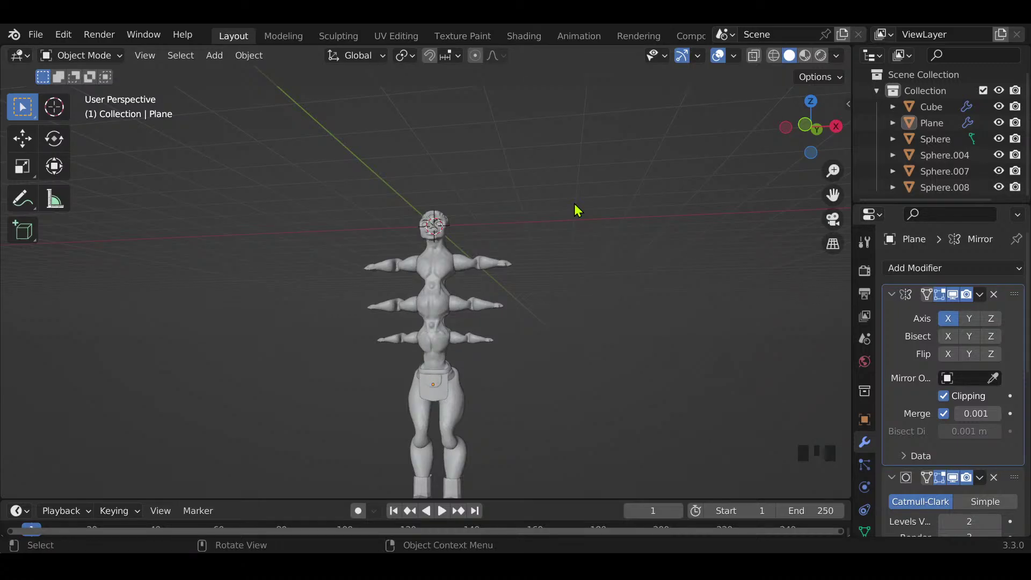
# Step: Add a cylinder mesh, scale it to about 0.452 along Z, and scale it uniformly to about 0.396
pyautogui.keyDown('ctrl'); pyautogui.moveTo(575, 203); pyautogui.dragTo(463, 230, button='middle'); pyautogui.keyUp('ctrl')
pyautogui.hotkey('shift', 'a')
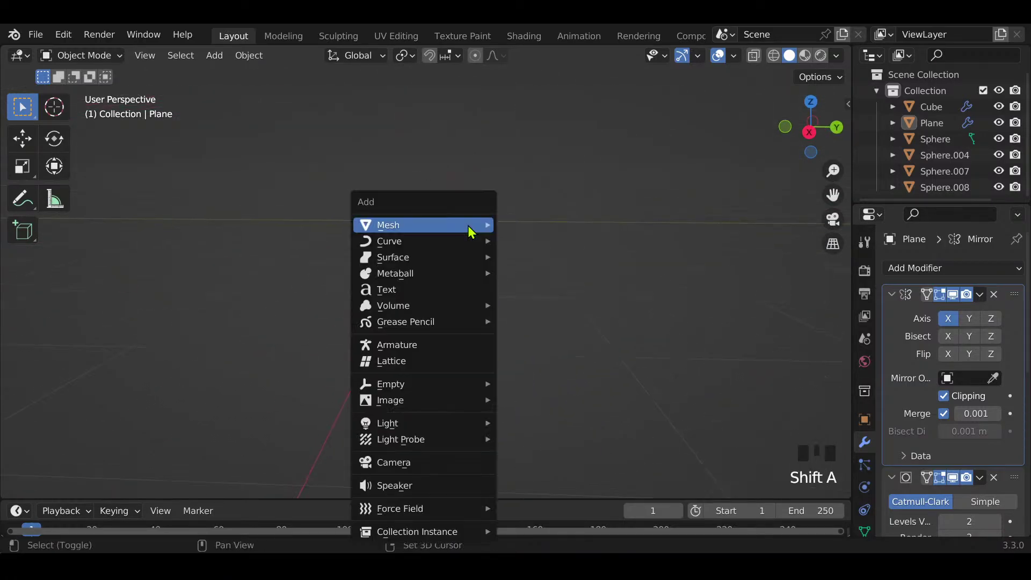
pyautogui.moveTo(467, 228)
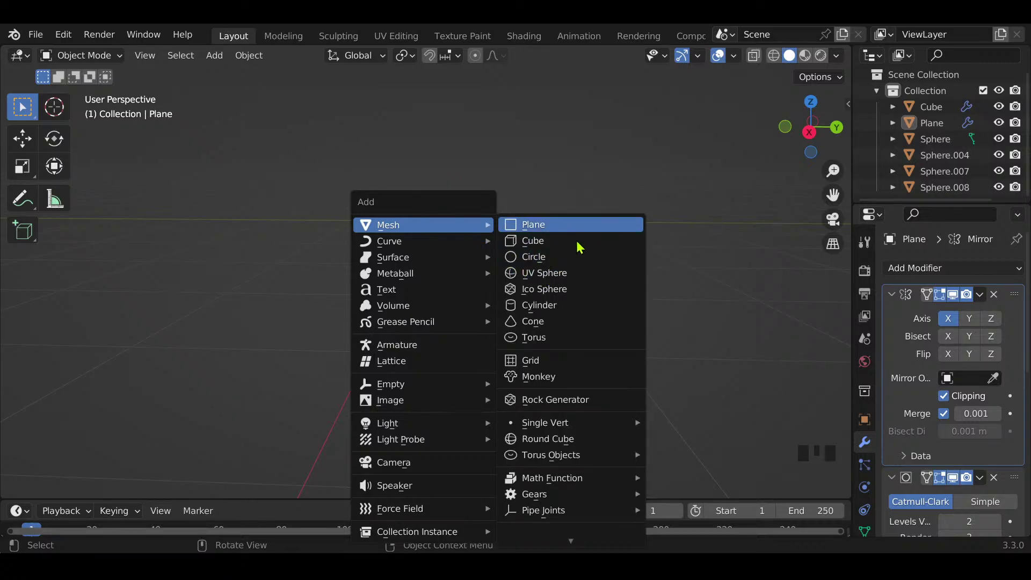
pyautogui.click(575, 305)
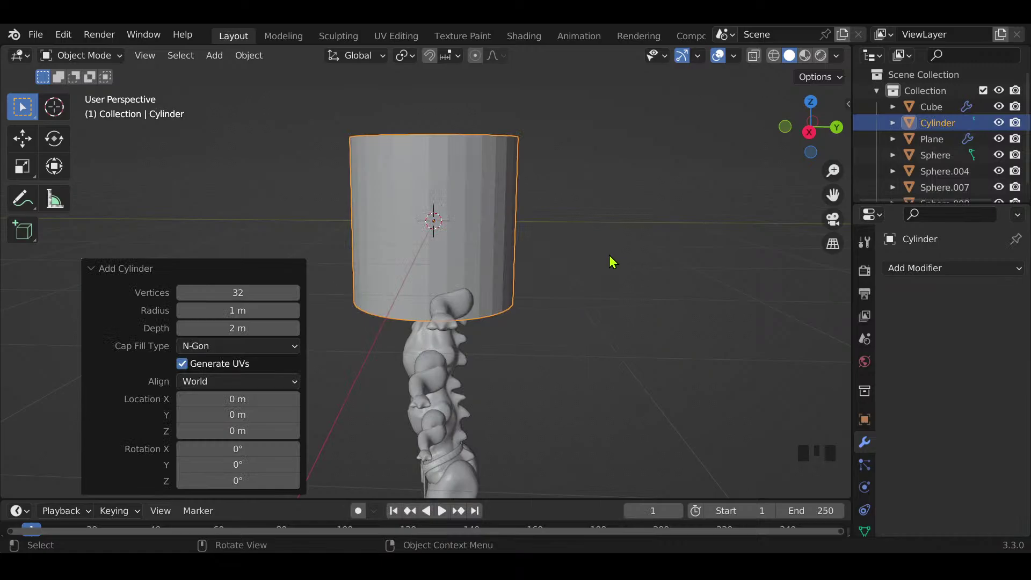
pyautogui.press('s')
pyautogui.press('z')
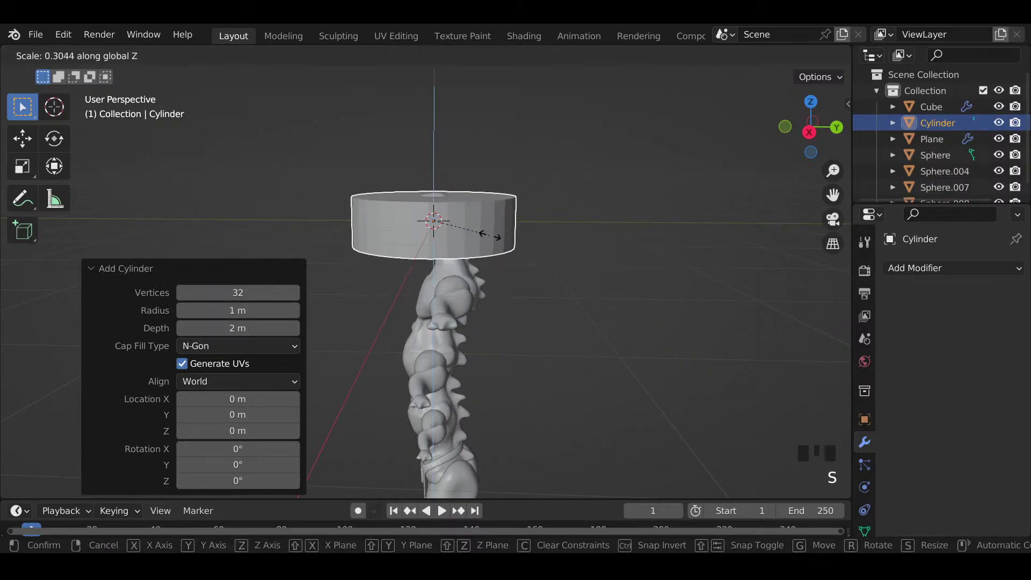
pyautogui.click(519, 258)
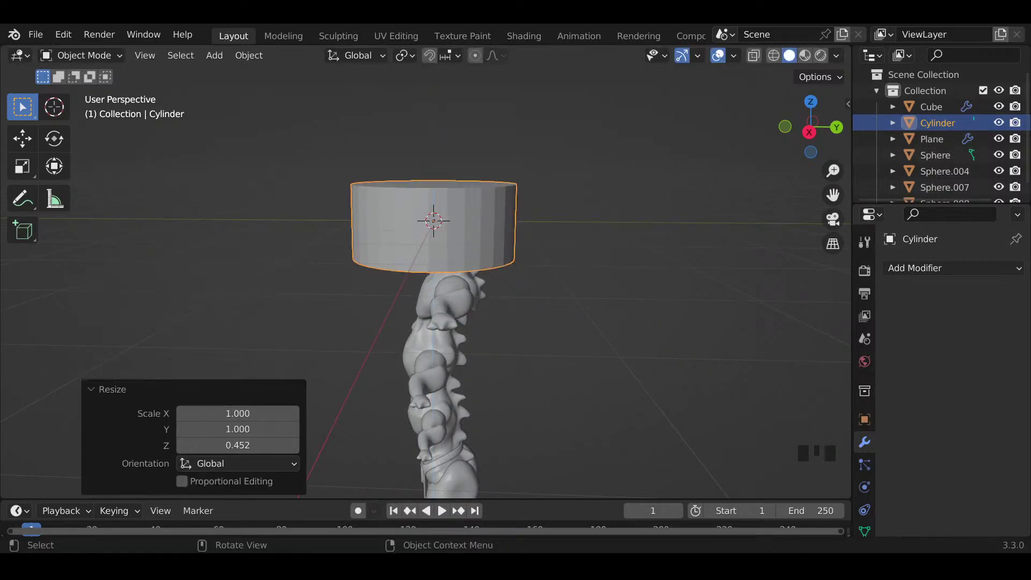
pyautogui.press('s')
pyautogui.click(526, 271)
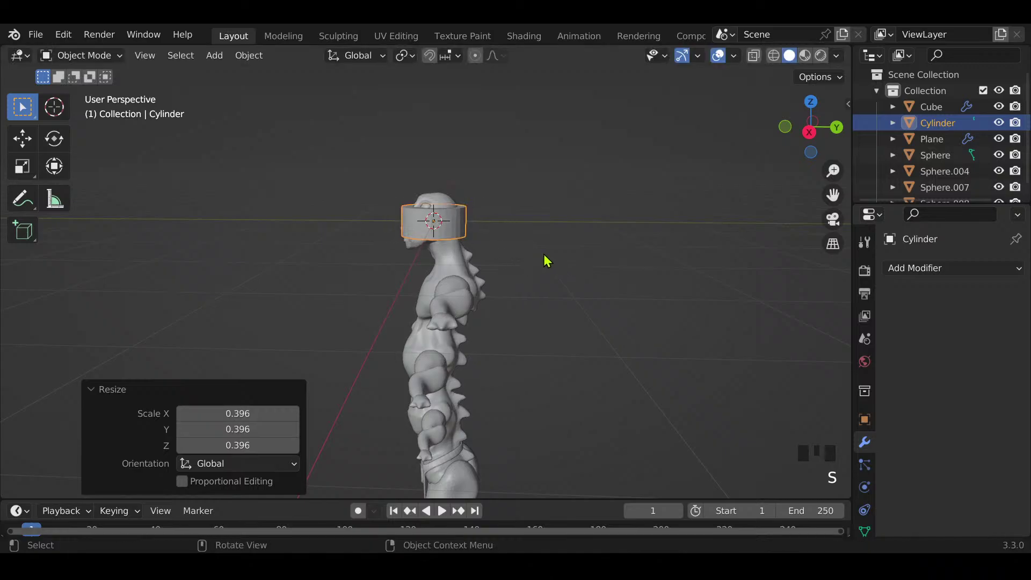
# Step: Raise the cylinder about 0.373 m onto the head and rotate it about -30.5° around the global X axis
pyautogui.press('g')
pyautogui.press('z')
pyautogui.click(547, 224)
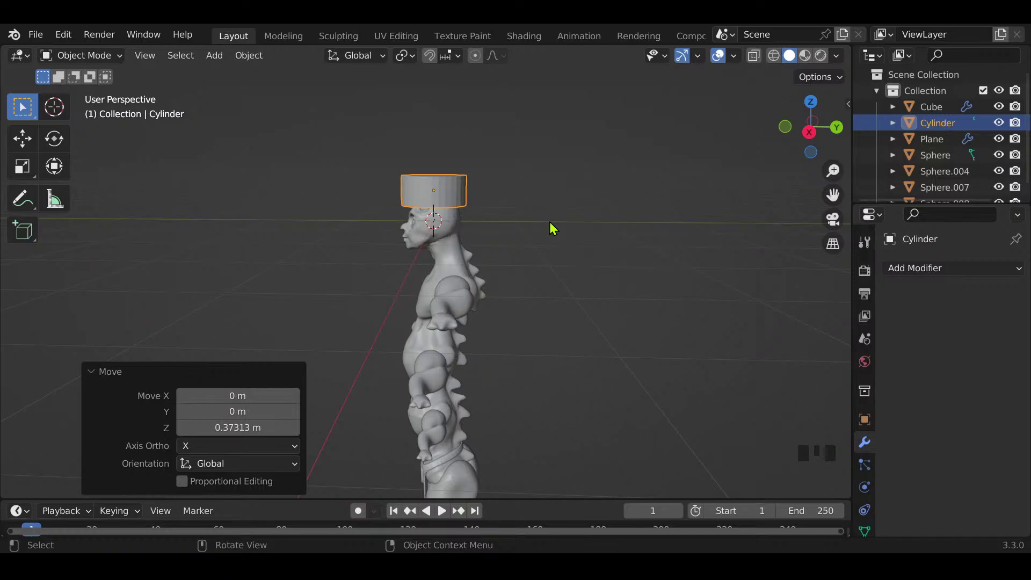
pyautogui.press('r')
pyautogui.press('x')
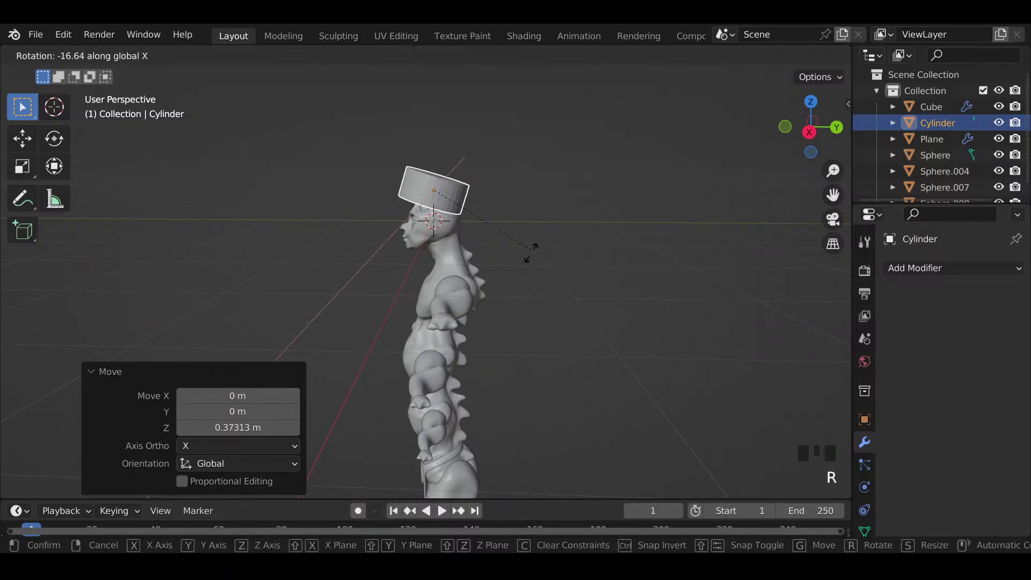
pyautogui.click(515, 275)
# Step: Move the cylinder about 0.249 m along global Y and about -0.089 m along its local Z toward the head
pyautogui.press('g')
pyautogui.press('y')
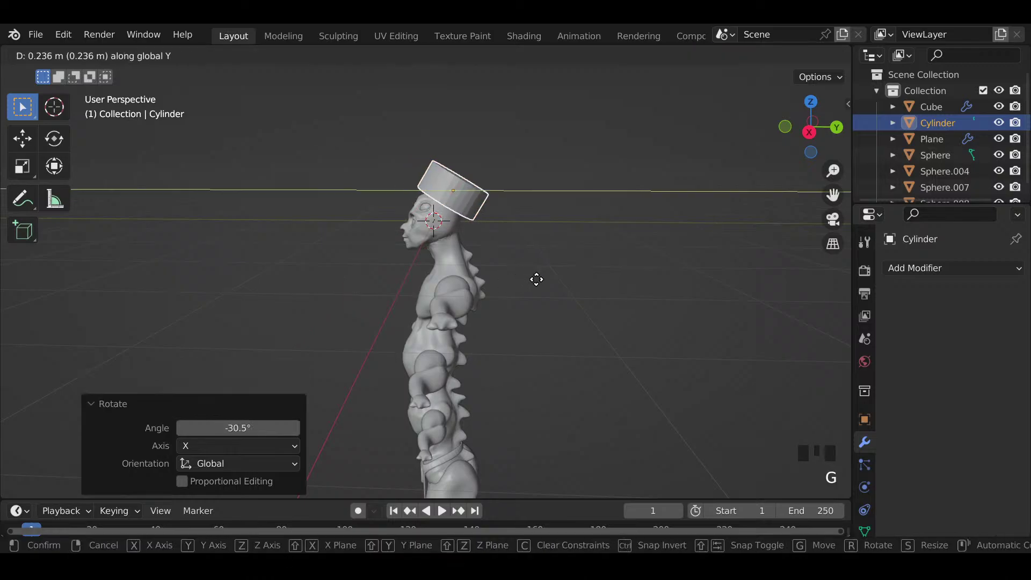
pyautogui.click(540, 288)
pyautogui.press('g')
pyautogui.press('z')
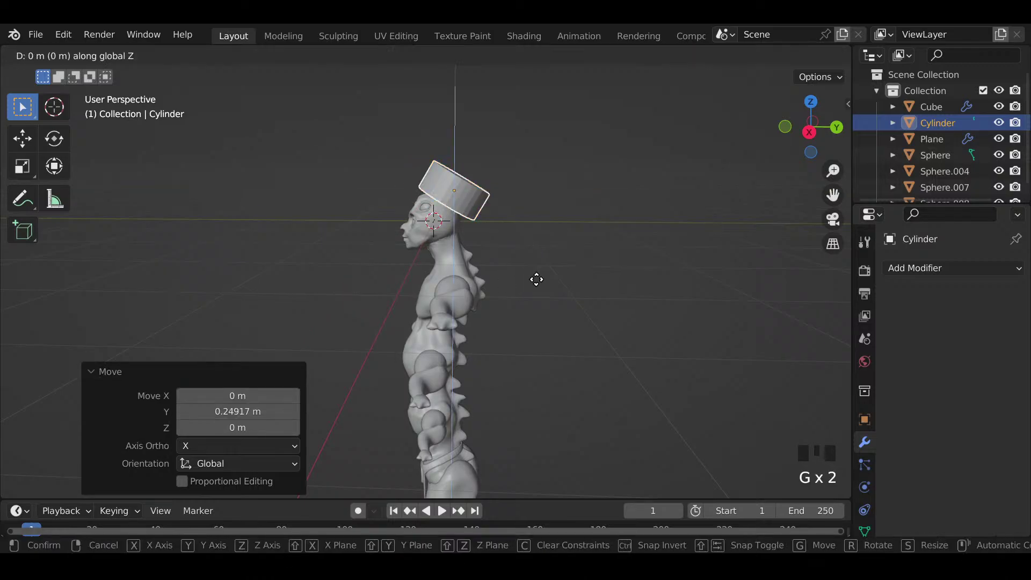
pyautogui.press('z')
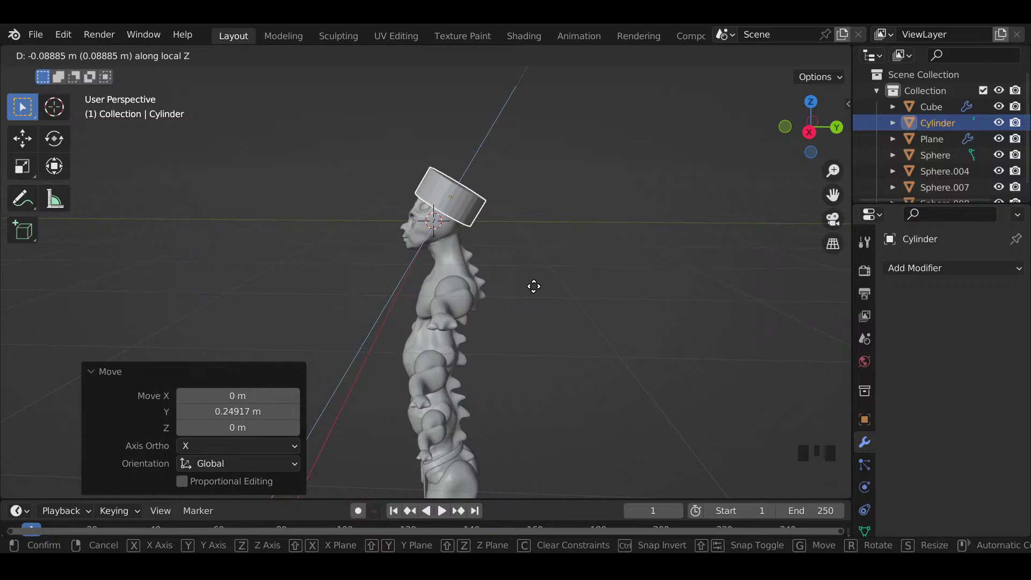
pyautogui.click(534, 286)
pyautogui.press('r')
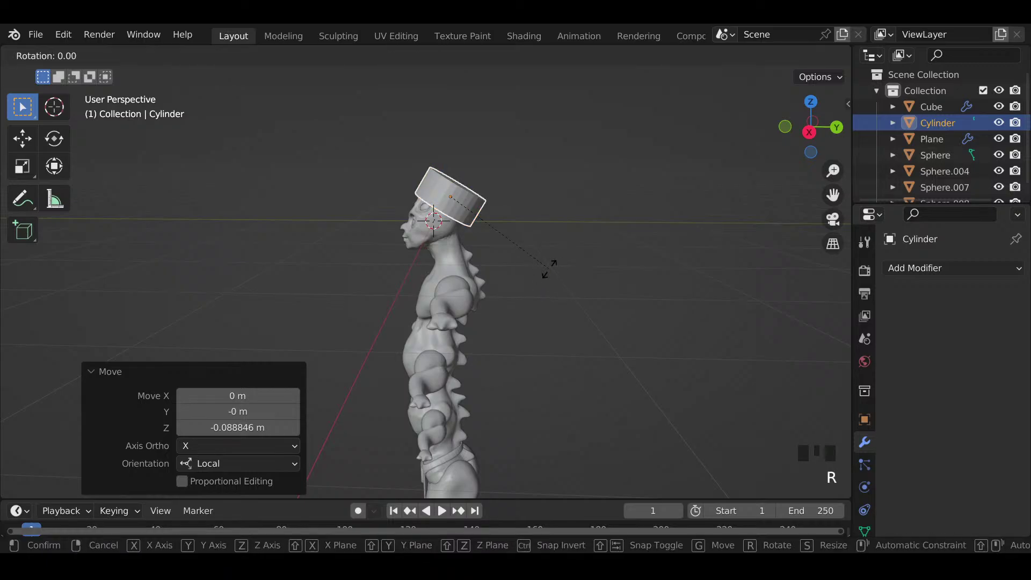
pyautogui.press('y')
pyautogui.press('y')
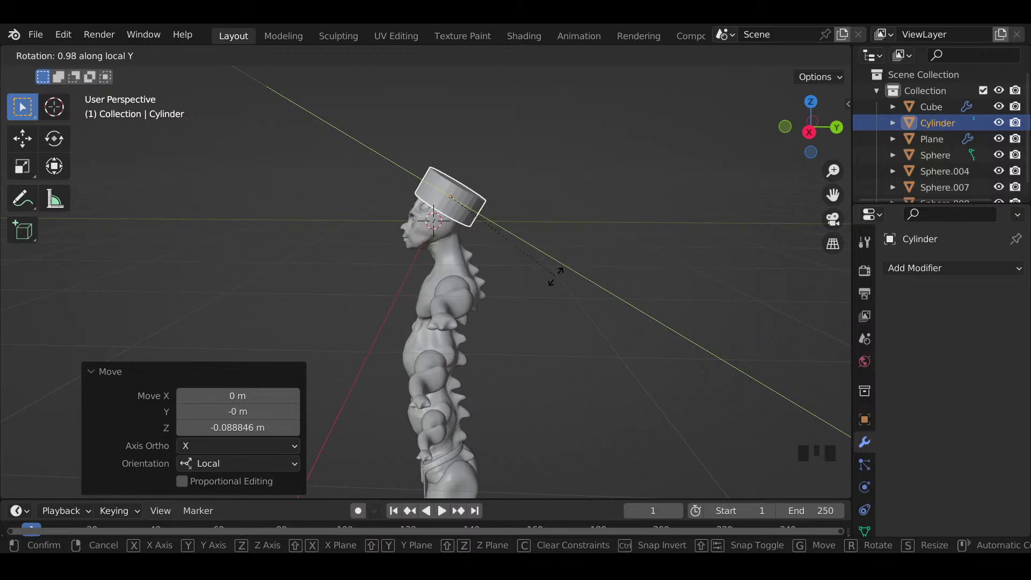
pyautogui.click(557, 280)
# Step: Slide the cylinder about 0.076 m along its local Y axis toward the back of the head
pyautogui.press('g')
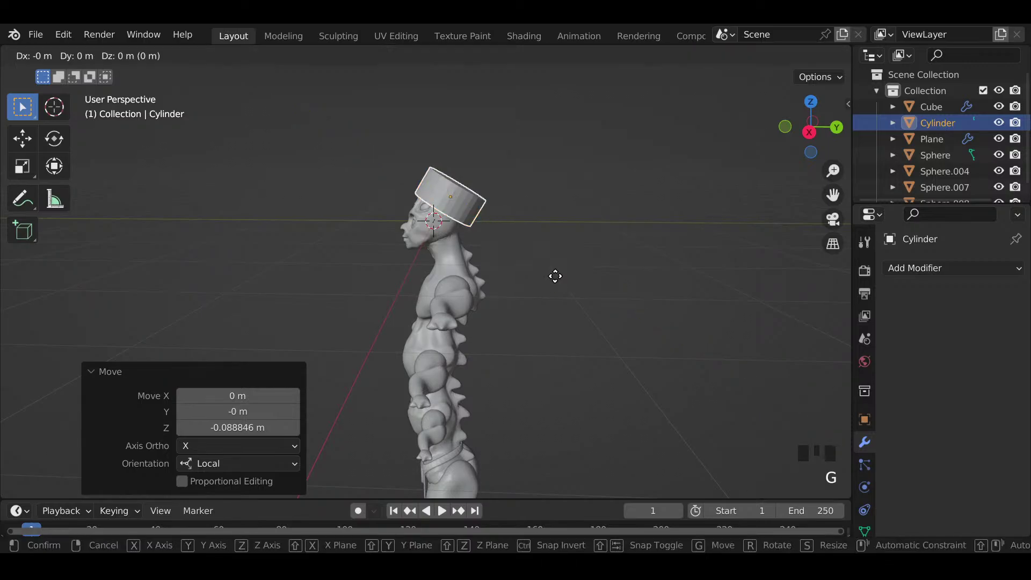
pyautogui.press('y')
pyautogui.press('y')
pyautogui.click(561, 279)
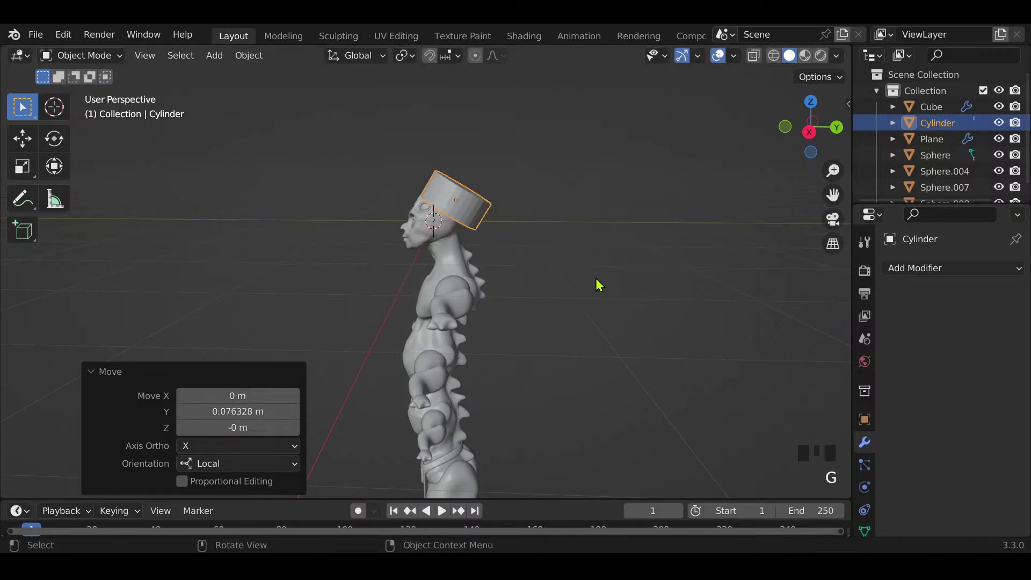
# Step: Rotate the cylinder a further -24° around global X and lower it about 0.072 m against the back of the head
pyautogui.press('r')
pyautogui.press('x')
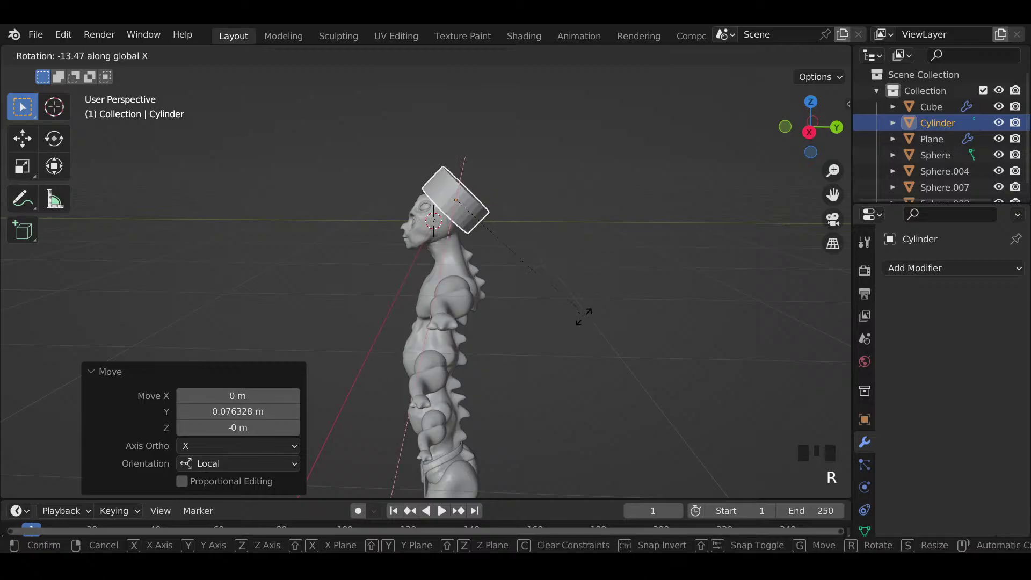
pyautogui.click(556, 333)
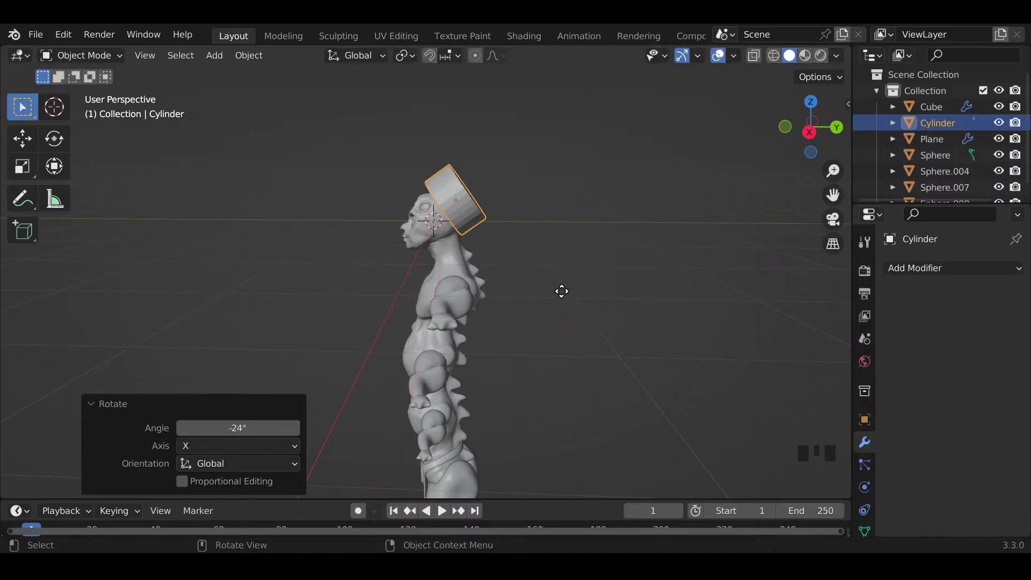
pyautogui.press('g')
pyautogui.press('z')
pyautogui.click(564, 299)
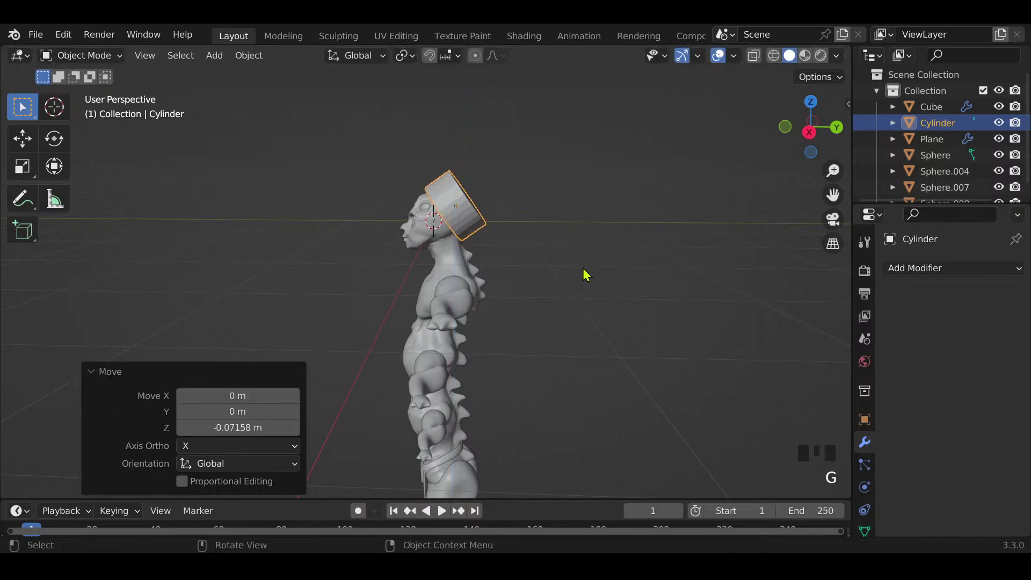
# Step: Add a Catmull-Clark Subdivision Surface modifier to the cylinder with a viewport level of 2
pyautogui.moveTo(585, 275); pyautogui.dragTo(613, 265, button='middle')
pyautogui.click(925, 268)
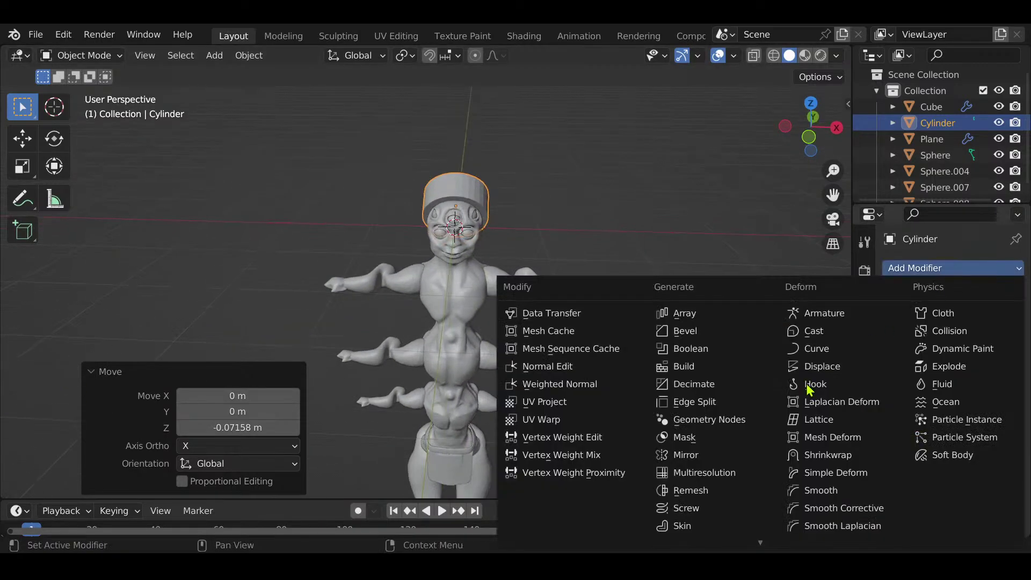
pyautogui.scroll(-4, 715, 525)
pyautogui.click(703, 491)
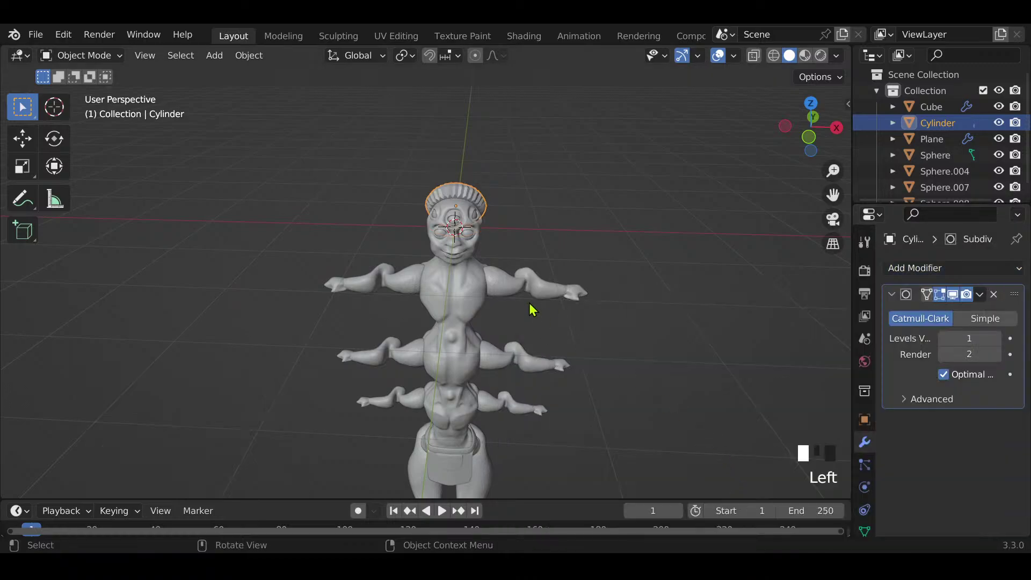
pyautogui.moveTo(530, 303); pyautogui.dragTo(365, 223, button='middle')
pyautogui.keyDown('ctrl'); pyautogui.moveTo(495, 242); pyautogui.dragTo(552, 253, button='middle'); pyautogui.keyUp('ctrl')
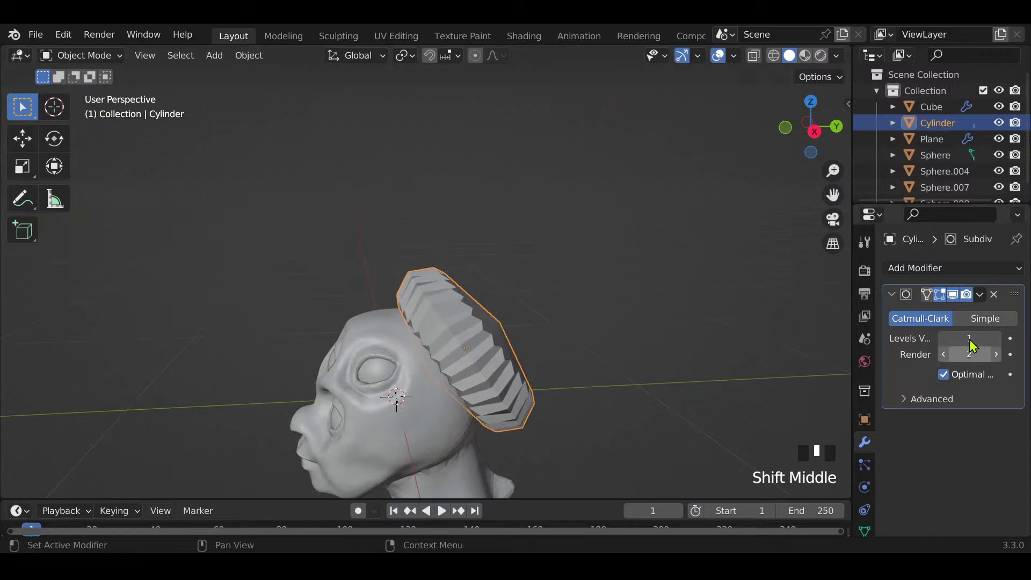
pyautogui.click(997, 339)
# Step: In Edit Mode, add one loop cut around the cylinder's side, slid toward the head with a factor of about 0.537
pyautogui.press('Tab')
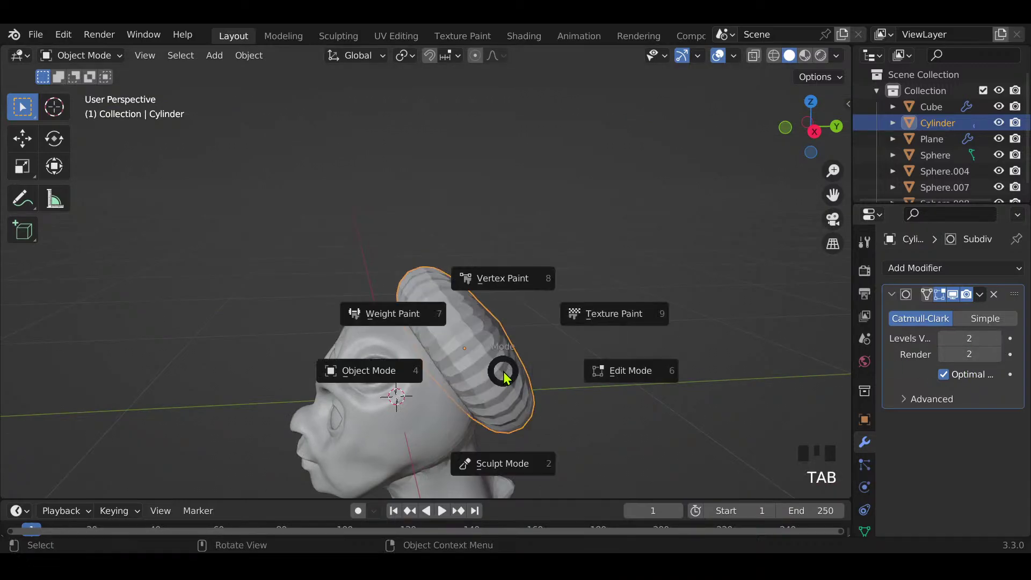
pyautogui.click(599, 388)
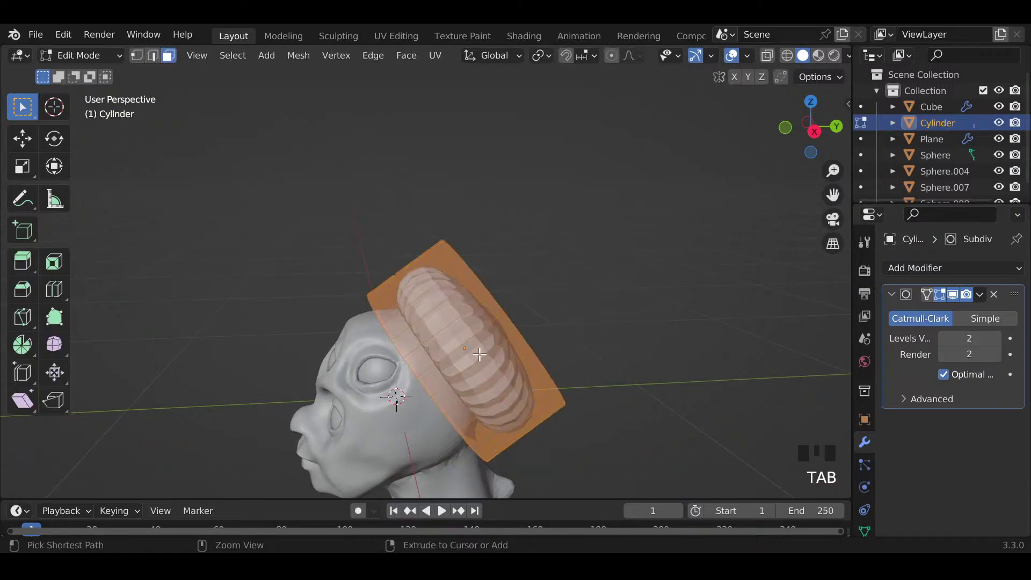
pyautogui.hotkey('ctrl', 'r')
pyautogui.click(473, 360)
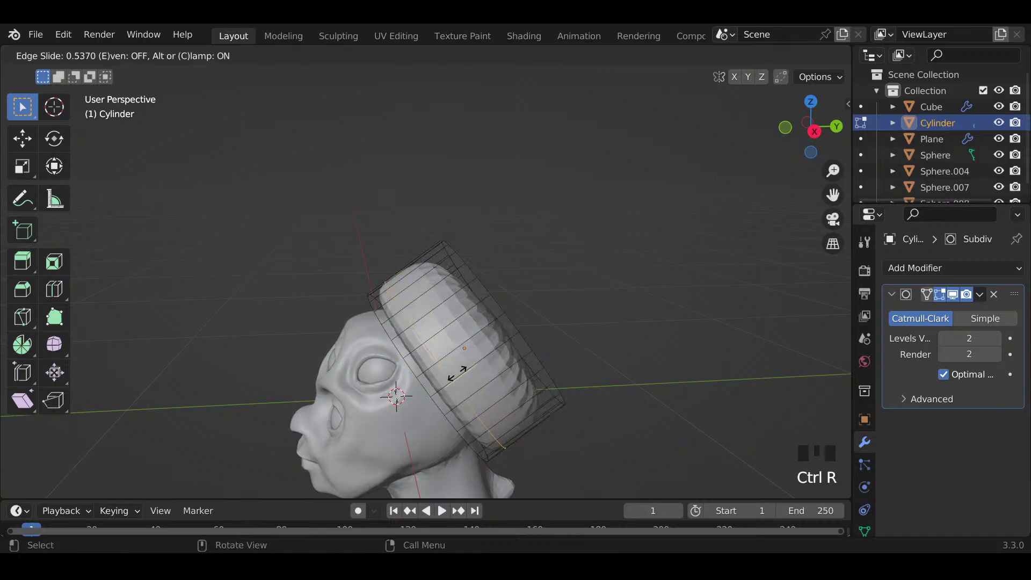
pyautogui.click(470, 365)
# Step: Select the cylinder's end face pointing away from the head and inset it by about 0.504 m
pyautogui.moveTo(470, 365); pyautogui.dragTo(479, 314, button='middle')
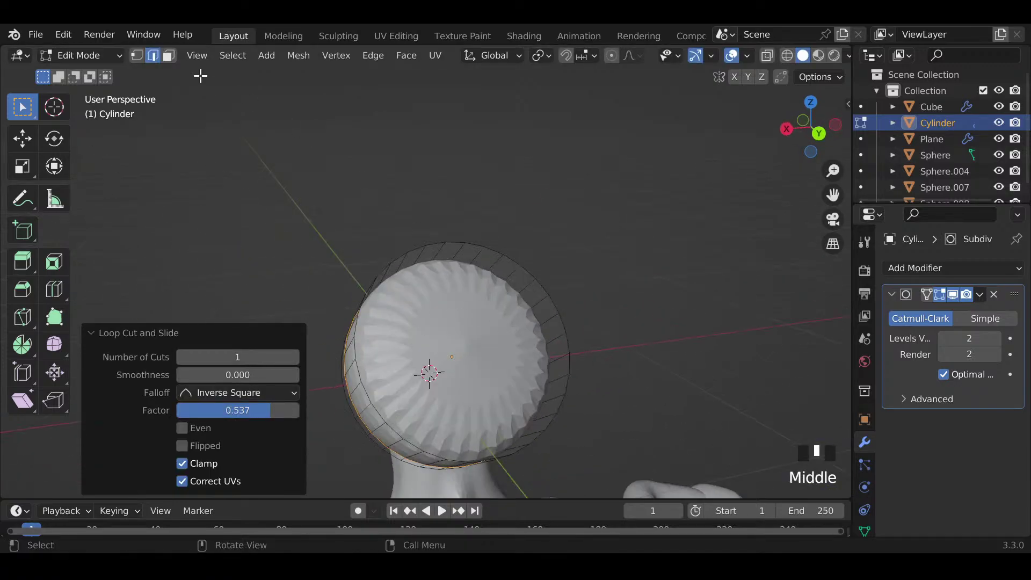
pyautogui.doubleClick(169, 55)
pyautogui.click(445, 357)
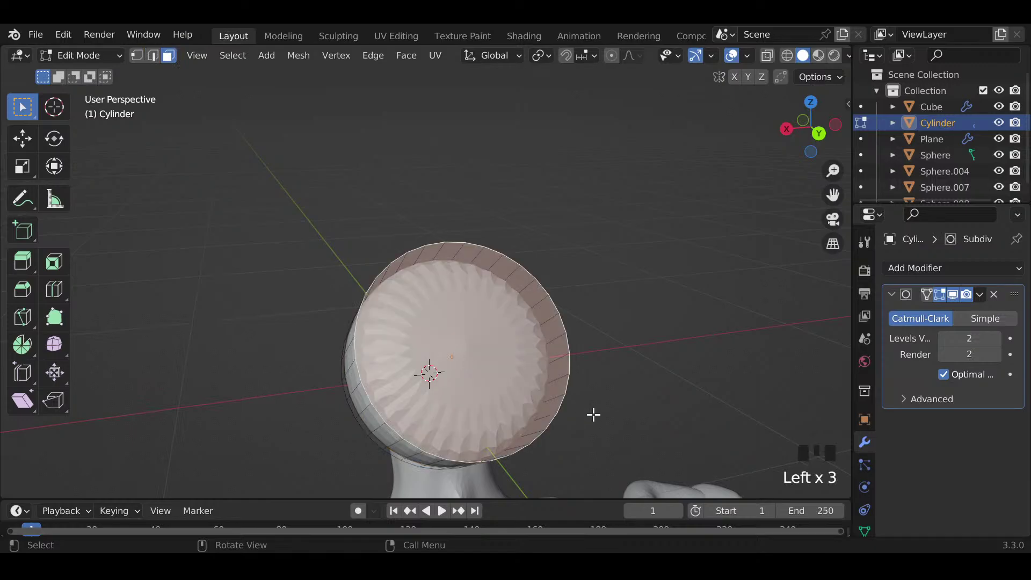
pyautogui.press('i')
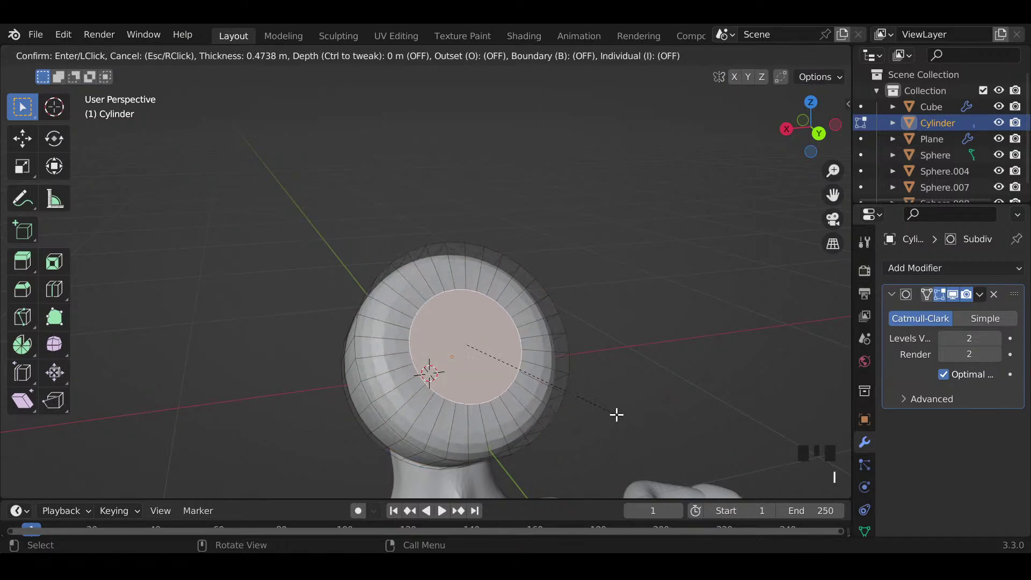
pyautogui.click(616, 414)
# Step: Sink the inset face about 0.098 m into the cylinder along local Z and scale it to about 0.379
pyautogui.moveTo(650, 426); pyautogui.dragTo(733, 364, button='middle')
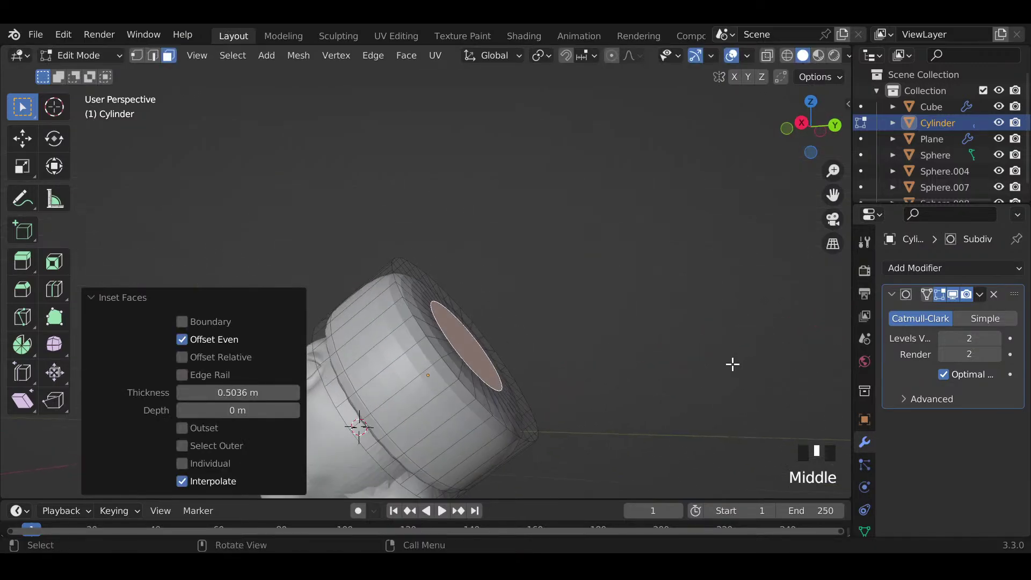
pyautogui.press('g')
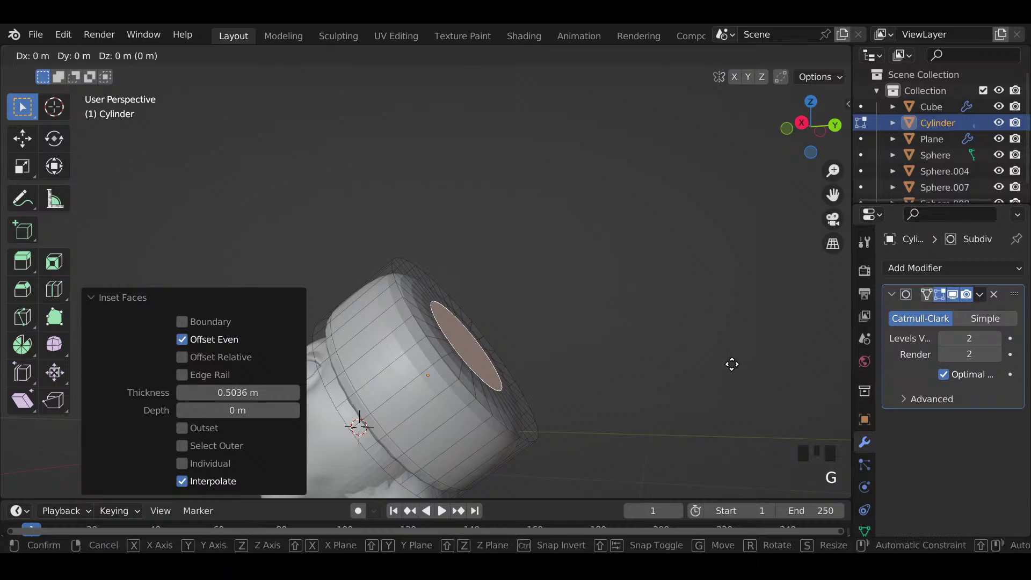
pyautogui.press('y')
pyautogui.press('y')
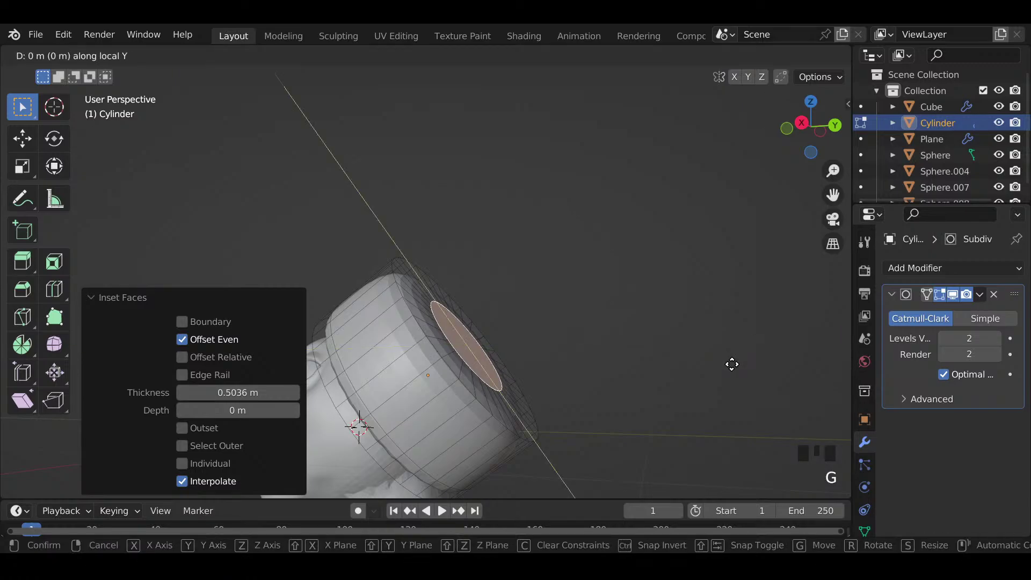
pyautogui.press('g')
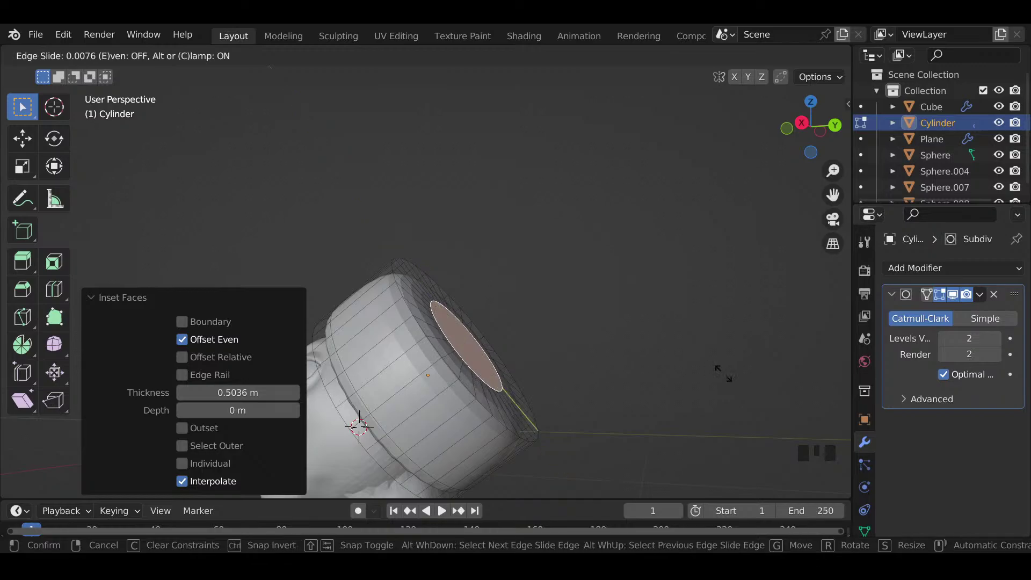
pyautogui.press('g')
pyautogui.press('z')
pyautogui.press('z')
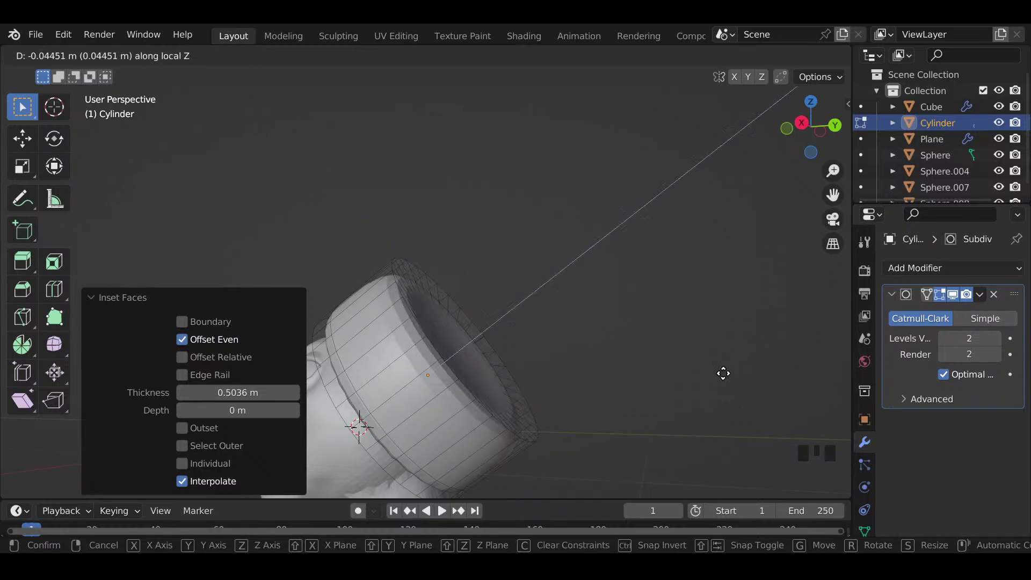
pyautogui.click(708, 377)
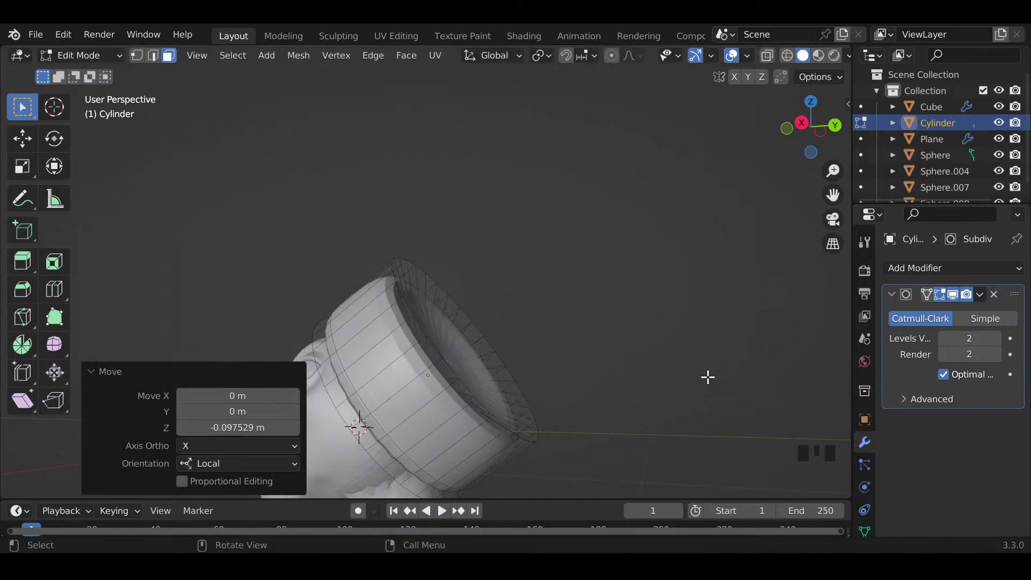
pyautogui.press('s')
pyautogui.click(559, 365)
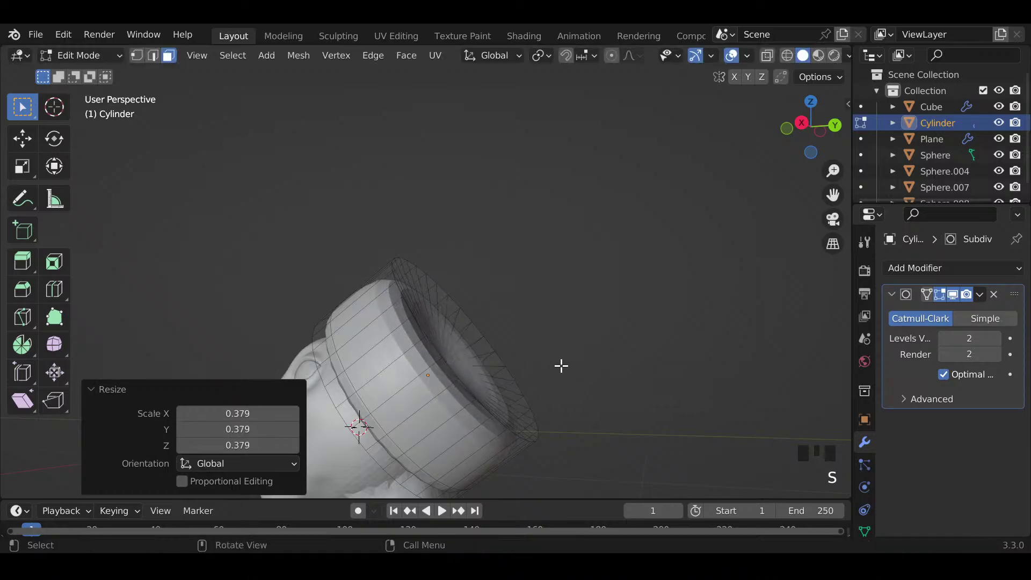
pyautogui.moveTo(559, 364); pyautogui.dragTo(453, 427, button='middle')
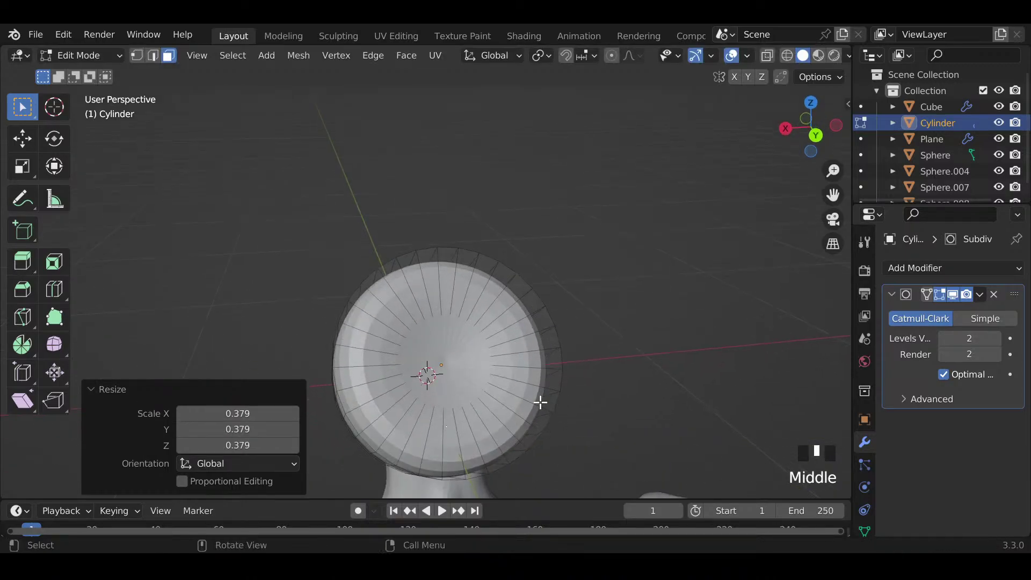
# Step: Undo the inset face's last resize and move, and inset it again by about 0.116 m
pyautogui.hotkey('ctrl', 'z')
pyautogui.hotkey('ctrl', 'z')
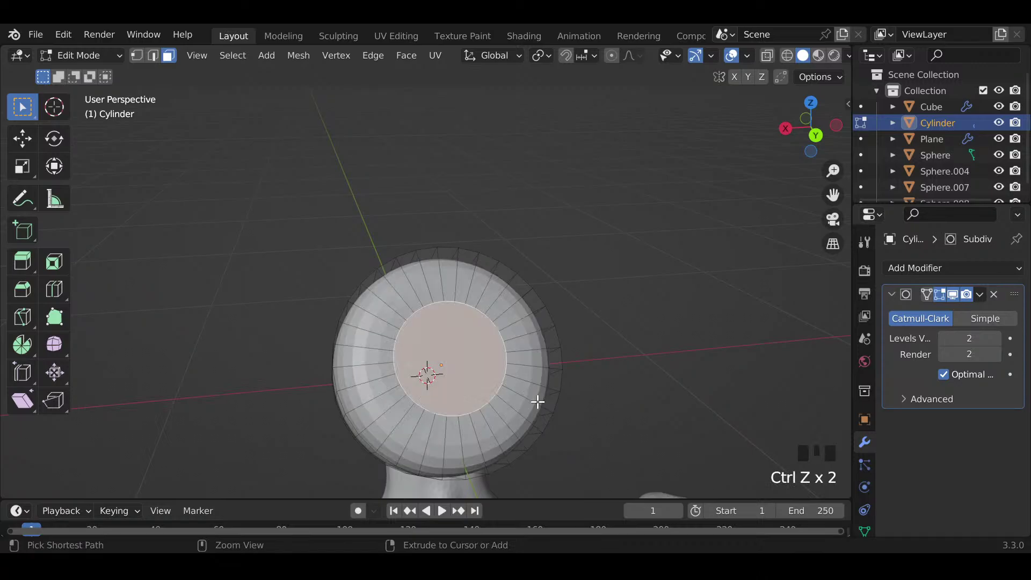
pyautogui.press('i')
pyautogui.click(582, 405)
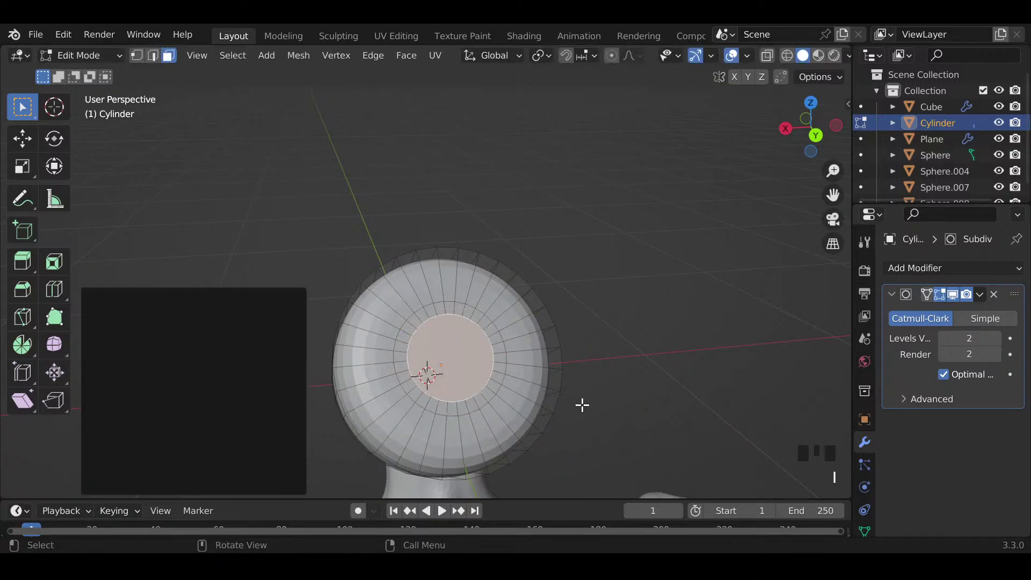
# Step: Sink the inner inset face about 0.032 m into the cylinder along local Z and scale it to about 0.819
pyautogui.moveTo(582, 405); pyautogui.dragTo(722, 360, button='middle')
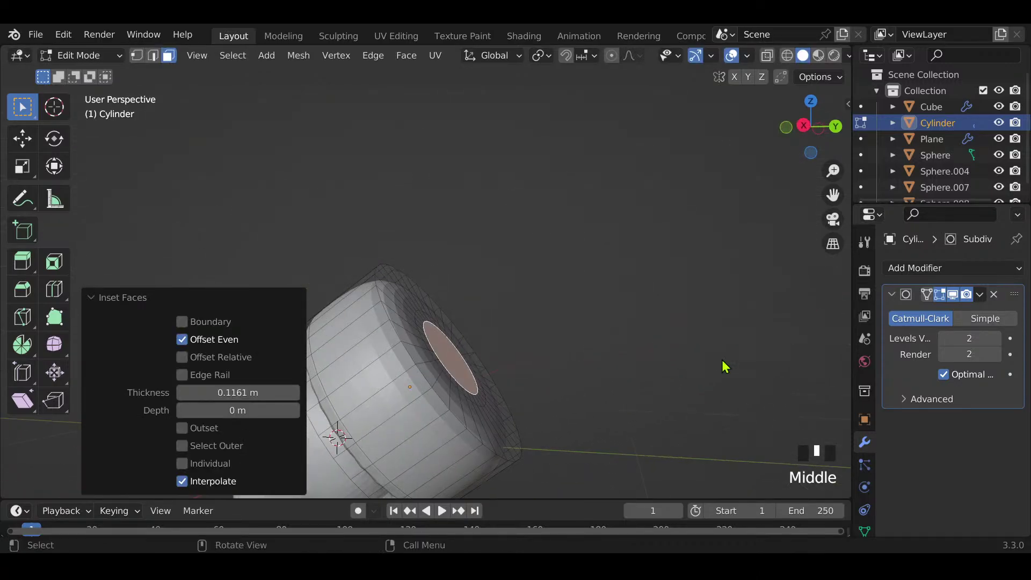
pyautogui.press('z')
pyautogui.press('g')
pyautogui.press('z')
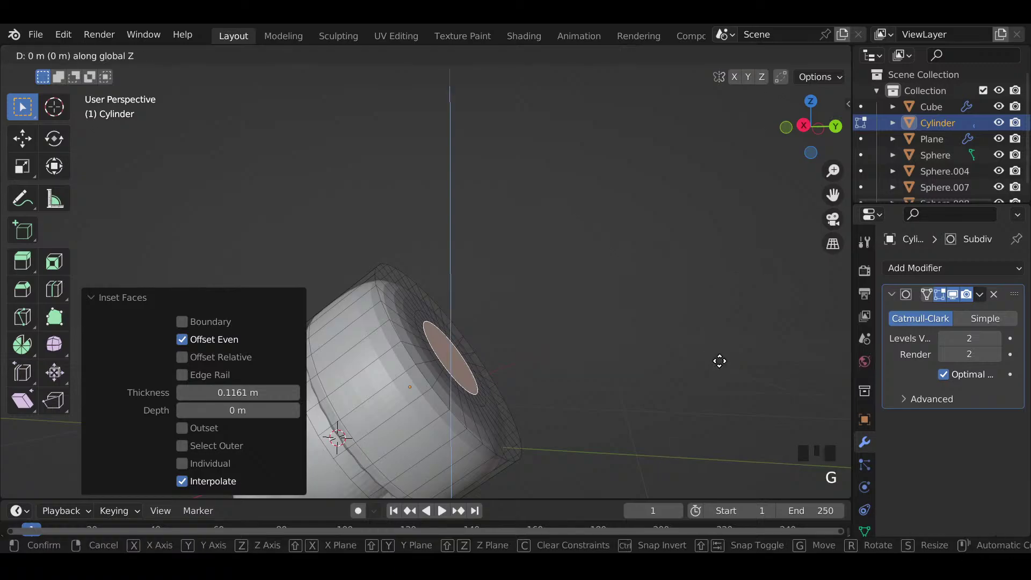
pyautogui.press('z')
pyautogui.click(708, 365)
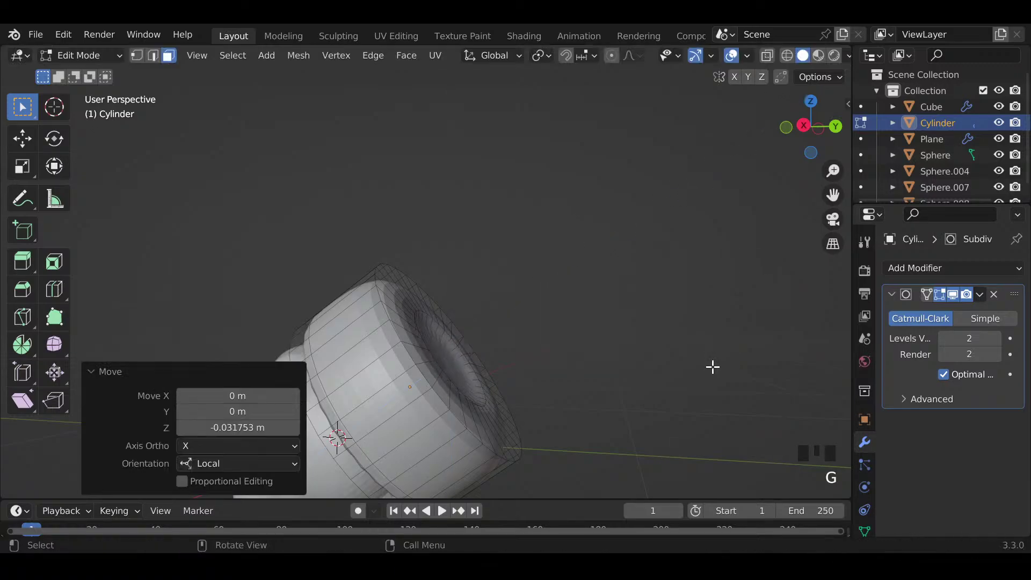
pyautogui.press('s')
pyautogui.click(667, 370)
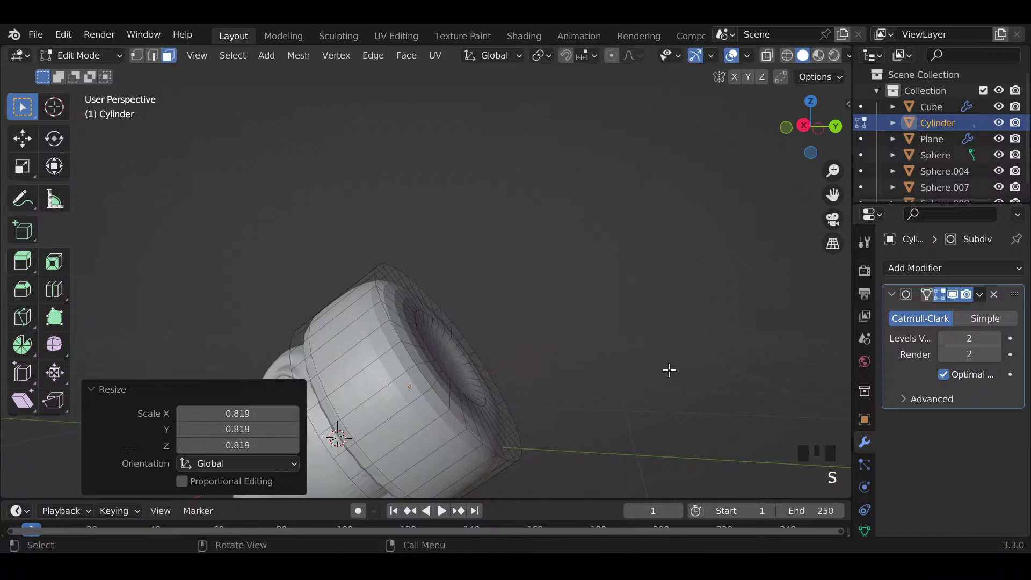
# Step: Inset the face at the bottom of the recess by about 0.091 m and extrude it outward about 0.056 m
pyautogui.press('i')
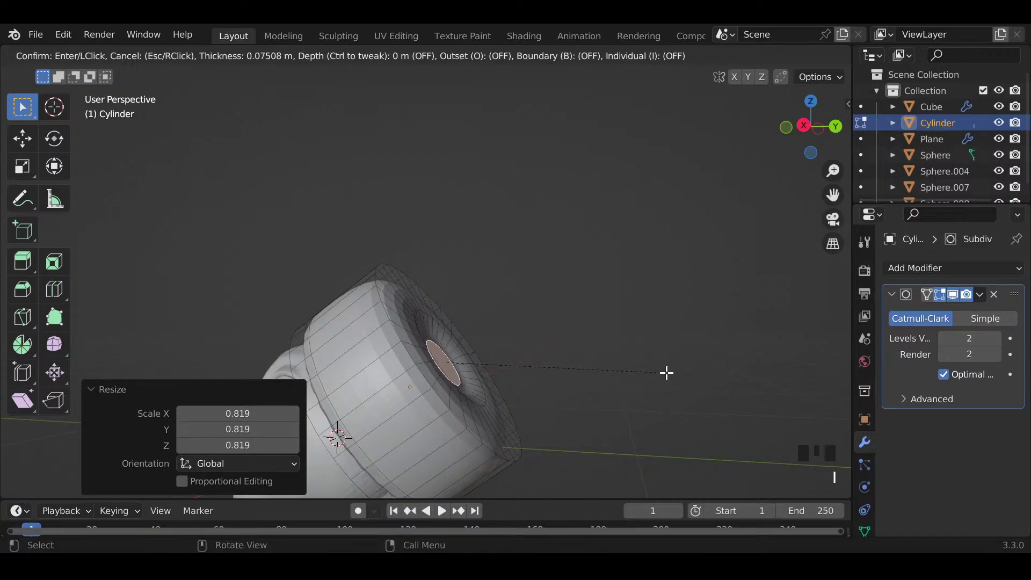
pyautogui.click(665, 373)
pyautogui.press('e')
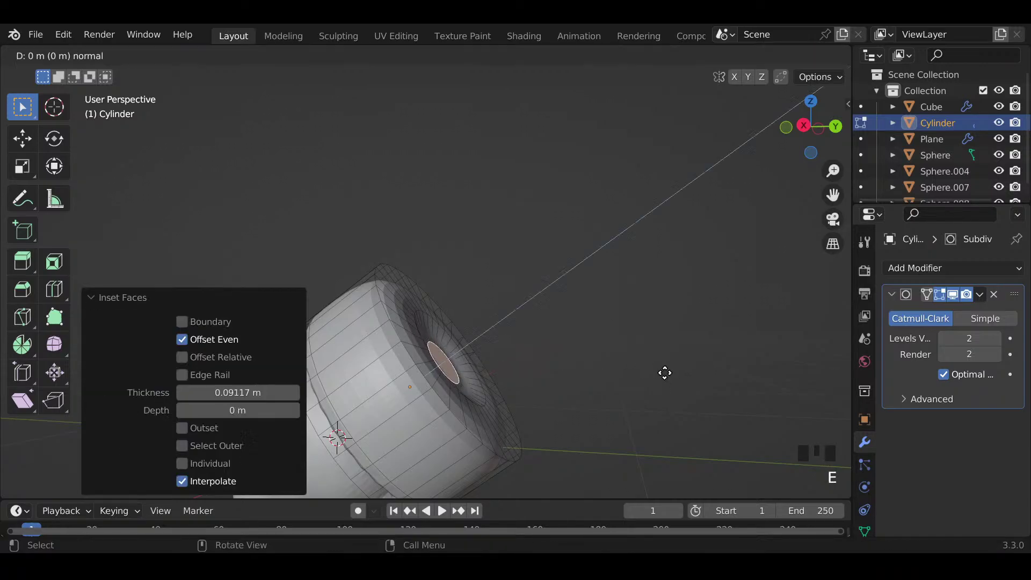
pyautogui.click(679, 372)
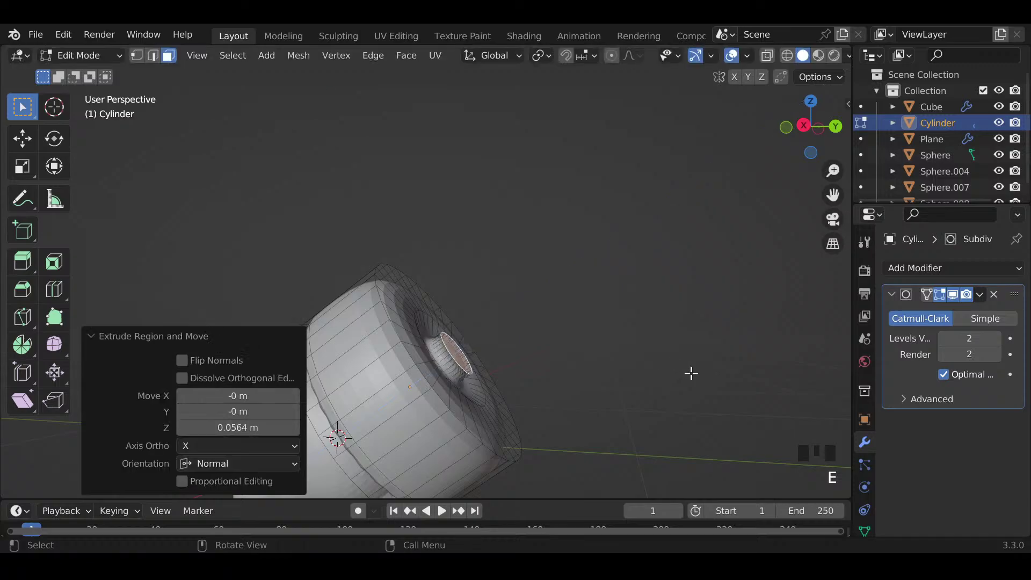
# Step: Shape a knob by scaling the extruded face to about 1.277, extruding it another 0.06 m and scaling that end to about 0.734
pyautogui.press('s')
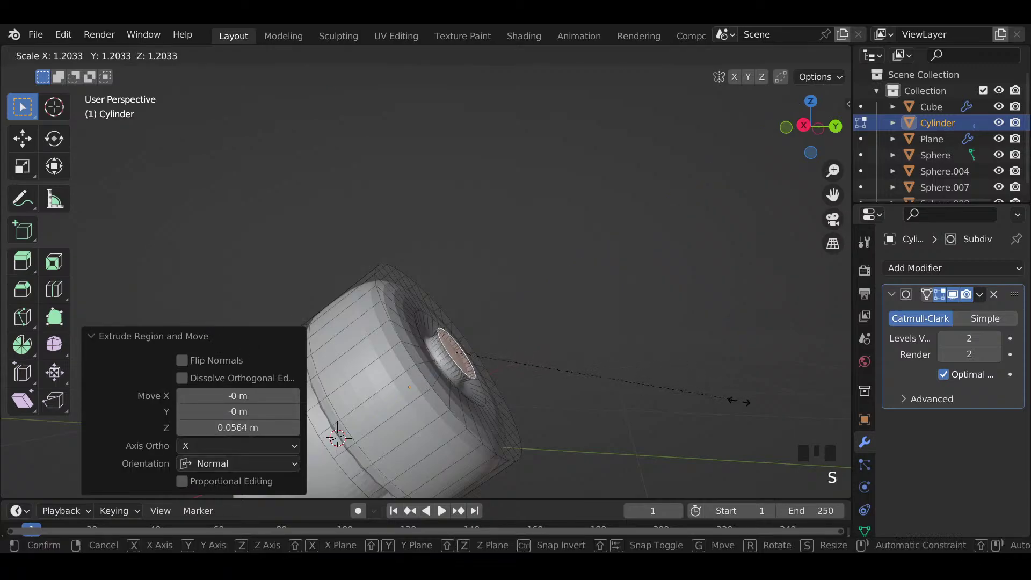
pyautogui.click(753, 412)
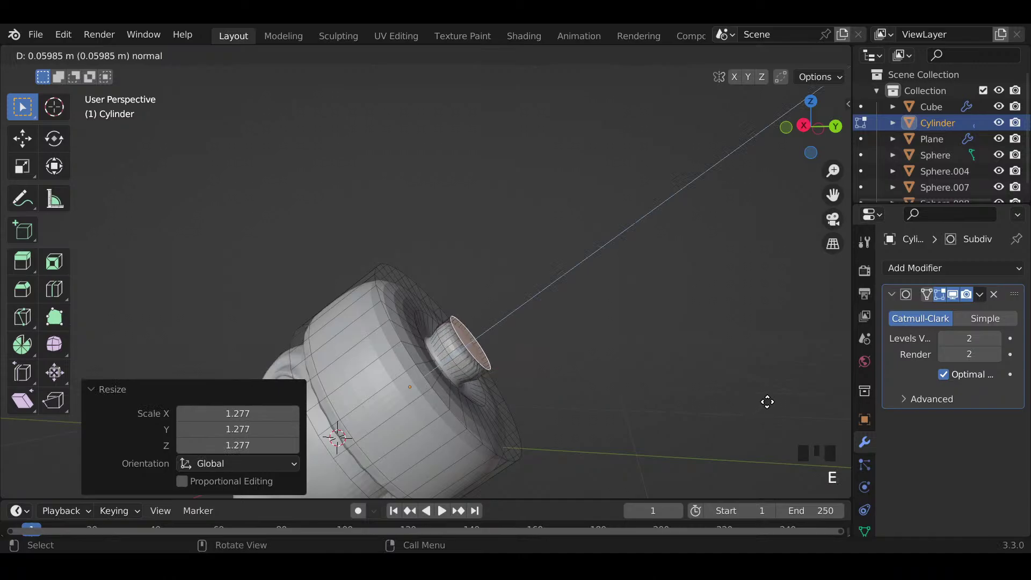
pyautogui.click(766, 403)
pyautogui.press('s')
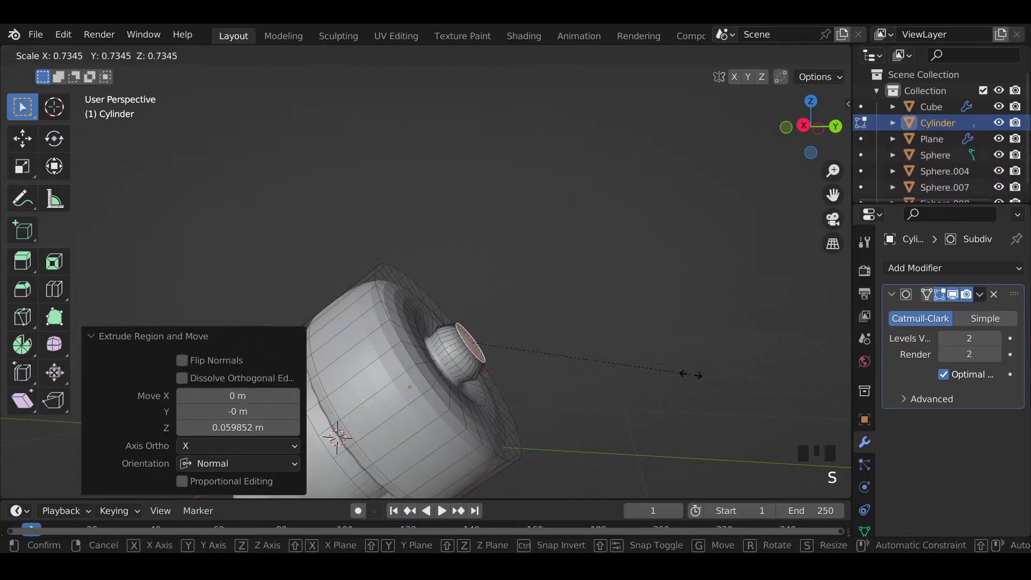
pyautogui.click(691, 376)
# Step: Select the ring of side faces nearest the head, extrude it in place and fatten it outward by about 0.078 m
pyautogui.moveTo(669, 378)
pyautogui.mouseDown(button='middle')
pyautogui.moveTo(515, 390)
pyautogui.moveTo(670, 389)
pyautogui.moveTo(755, 403)
pyautogui.moveTo(585, 458)
pyautogui.moveTo(682, 362)
pyautogui.moveTo(590, 346)
pyautogui.moveTo(451, 444)
pyautogui.moveTo(539, 391)
pyautogui.moveTo(682, 373)
pyautogui.mouseUp(button='middle')
pyautogui.scroll(-3, 515, 390)
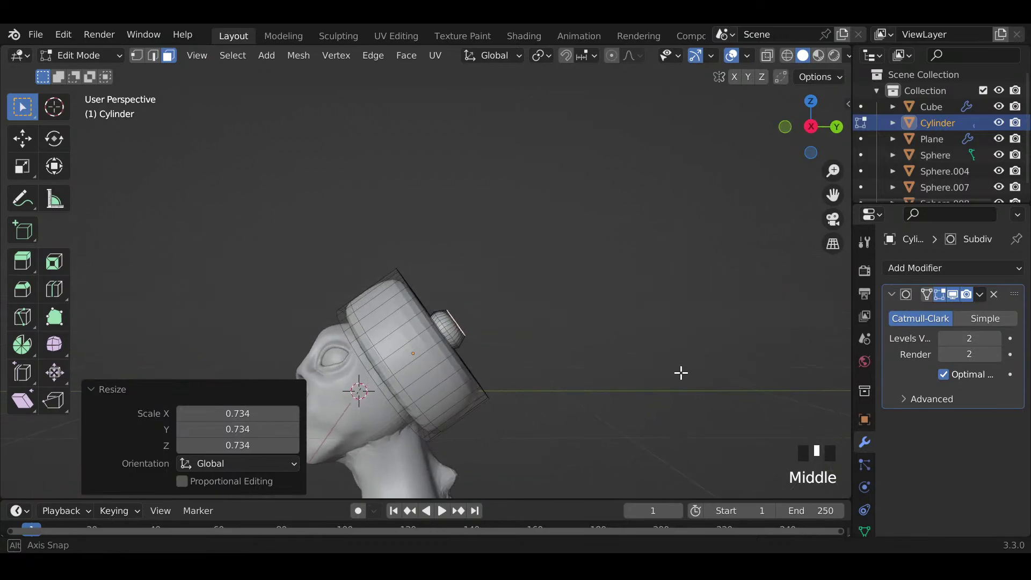
pyautogui.keyDown('ctrl'); pyautogui.moveTo(628, 396); pyautogui.dragTo(567, 365, button='middle'); pyautogui.keyUp('ctrl')
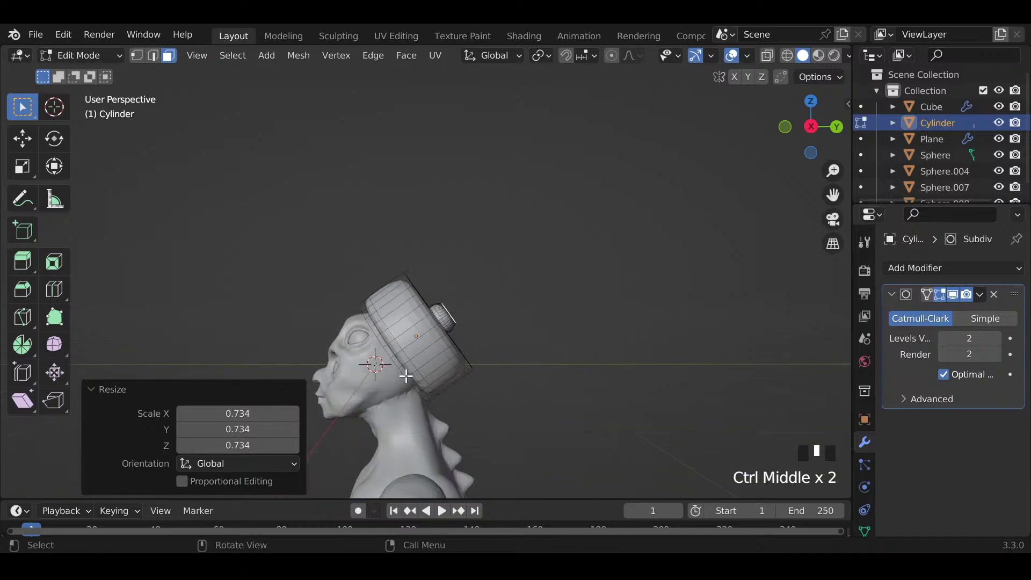
pyautogui.tripleClick(391, 341)
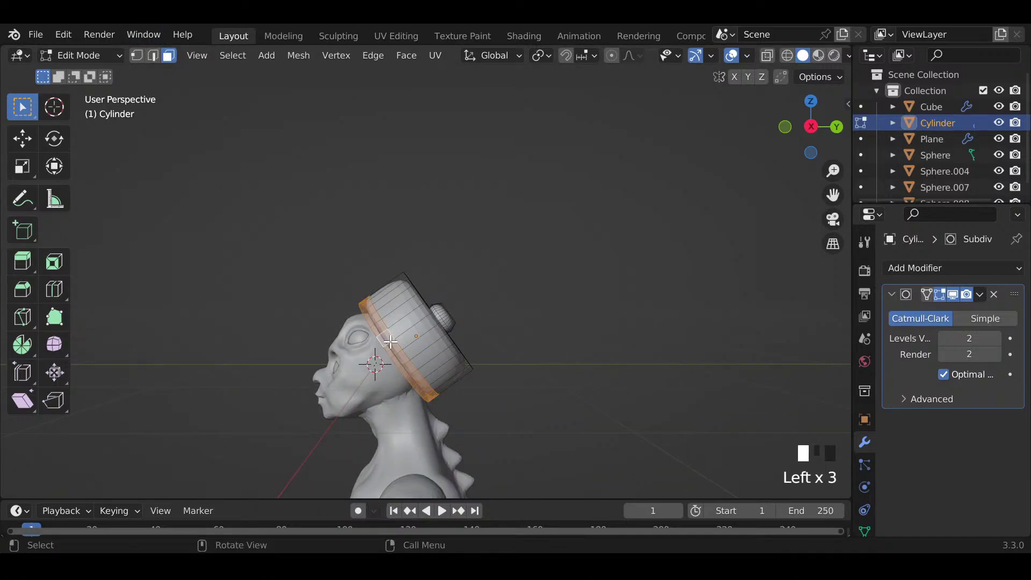
pyautogui.press('e')
pyautogui.rightClick(500, 415)
pyautogui.hotkey('alt', 's')
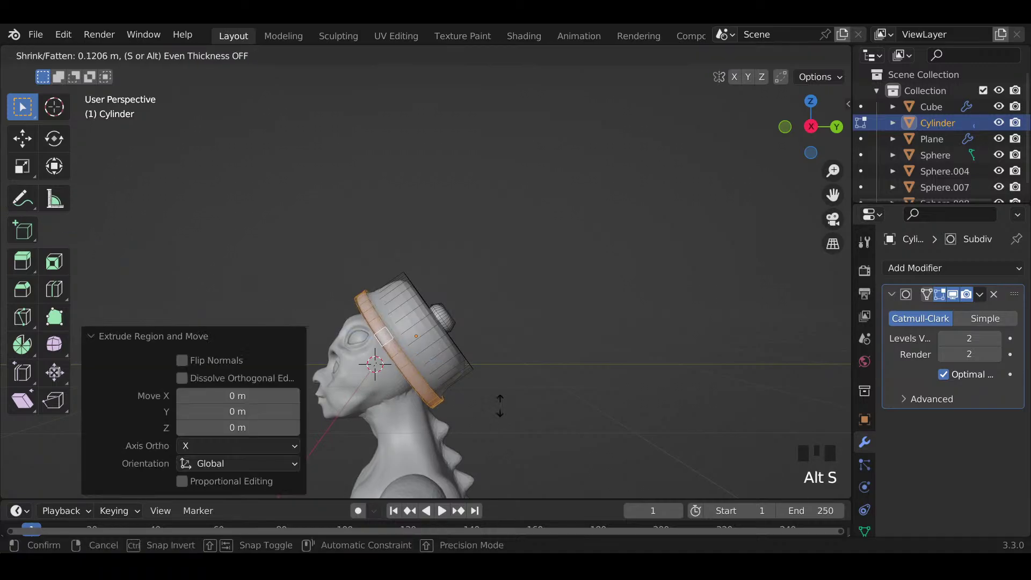
pyautogui.click(413, 356)
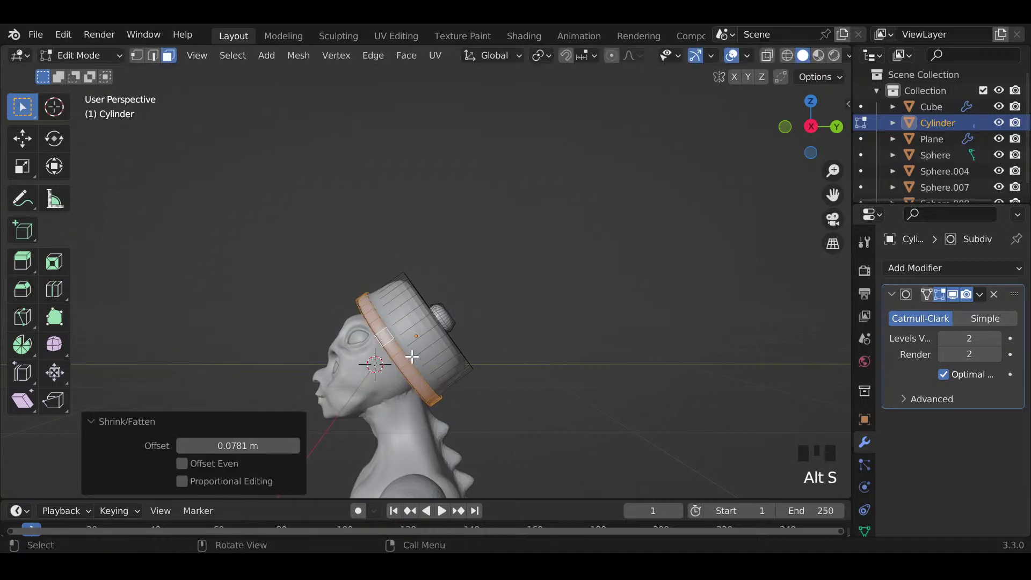
# Step: Add one loop cut around the cylinder's side, slid toward the raised rim with a factor of about 0.811, and leave Edit Mode
pyautogui.hotkey('ctrl', 'r')
pyautogui.click(411, 341)
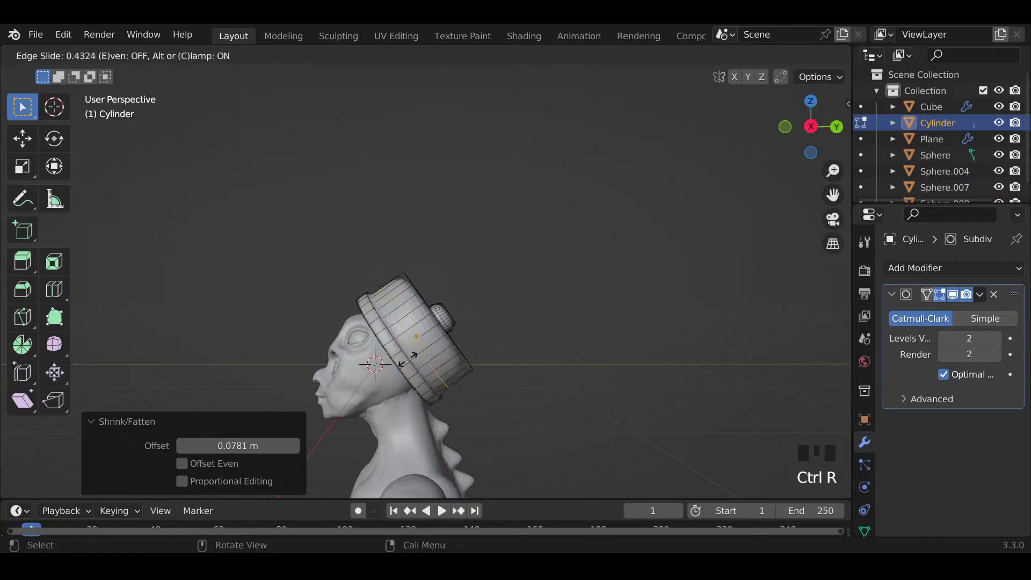
pyautogui.click(401, 367)
pyautogui.moveTo(402, 368); pyautogui.dragTo(571, 364, button='middle')
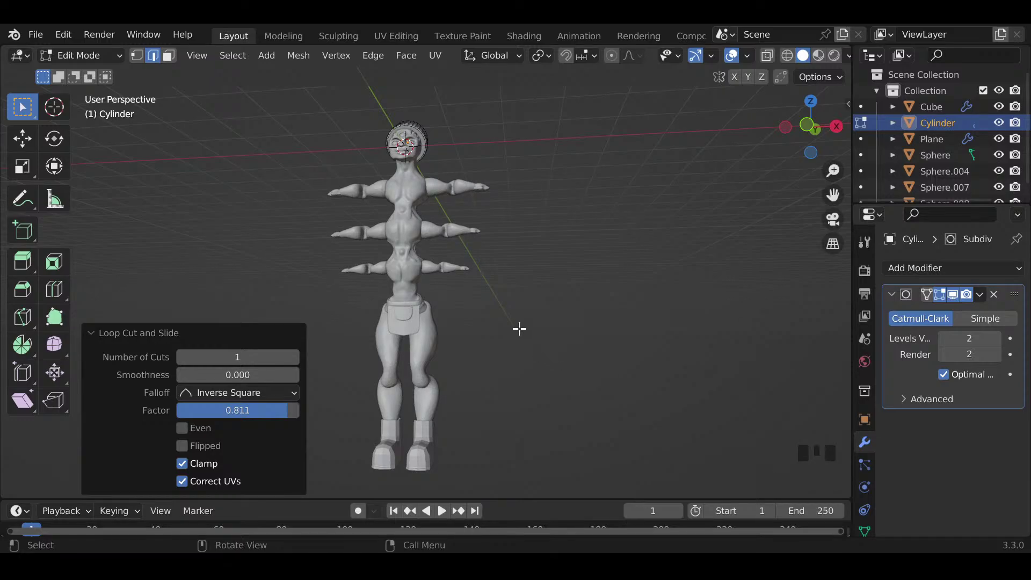
pyautogui.press('Tab')
# Step: Select all objects of the character and move them to a new collection named creature
pyautogui.click(429, 318)
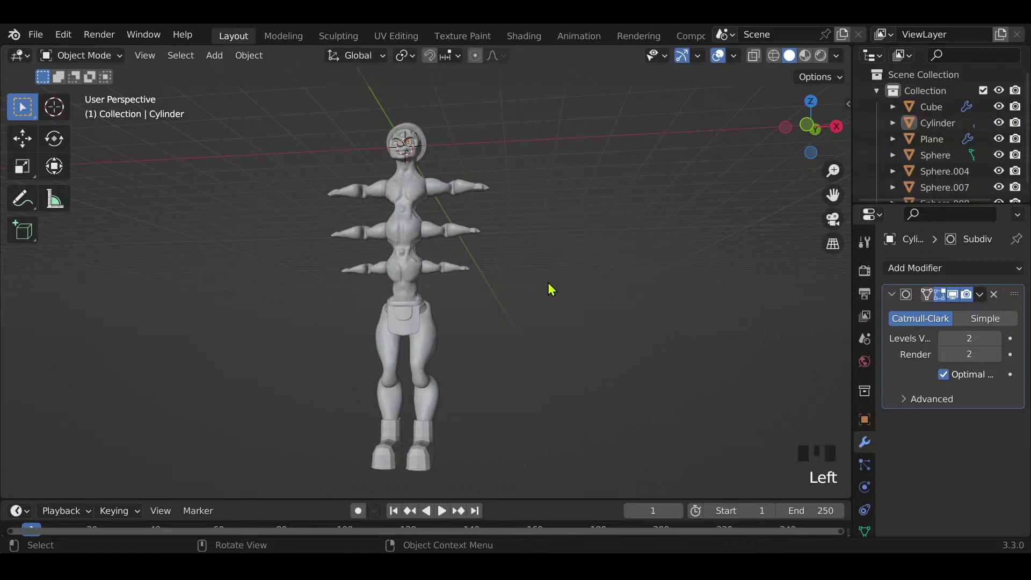
pyautogui.press('a')
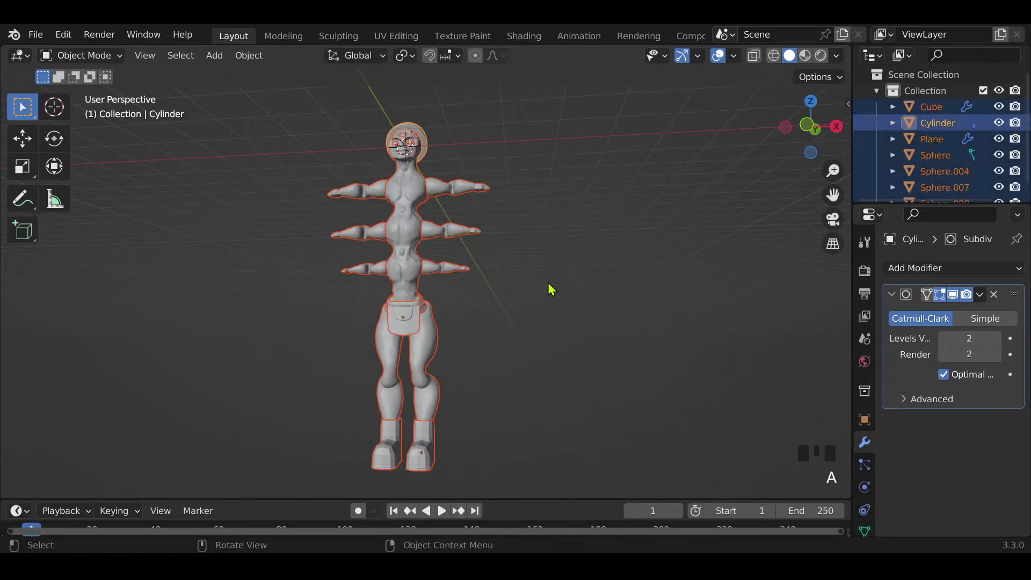
pyautogui.press('m')
pyautogui.click(551, 289)
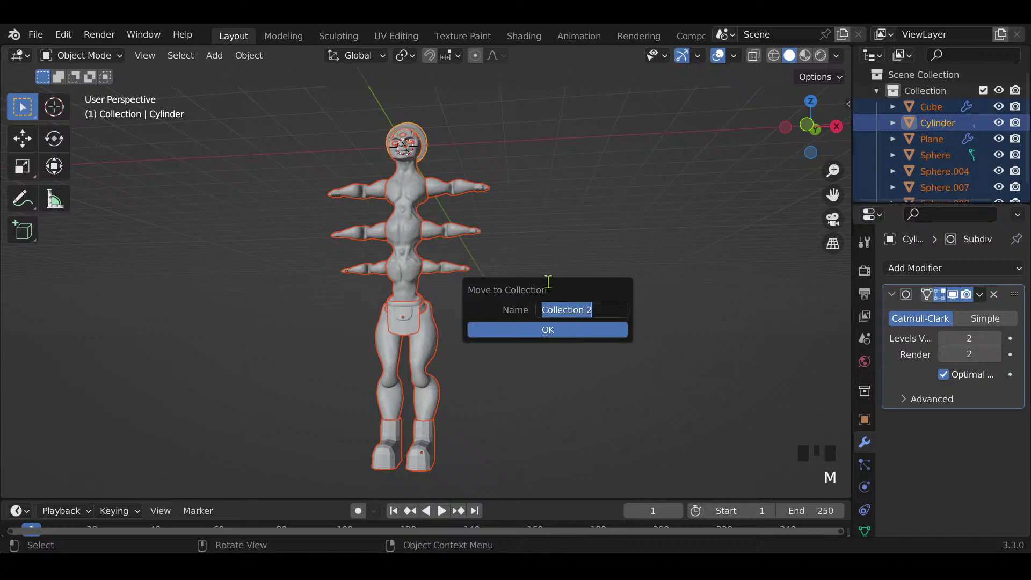
pyautogui.write('creature')
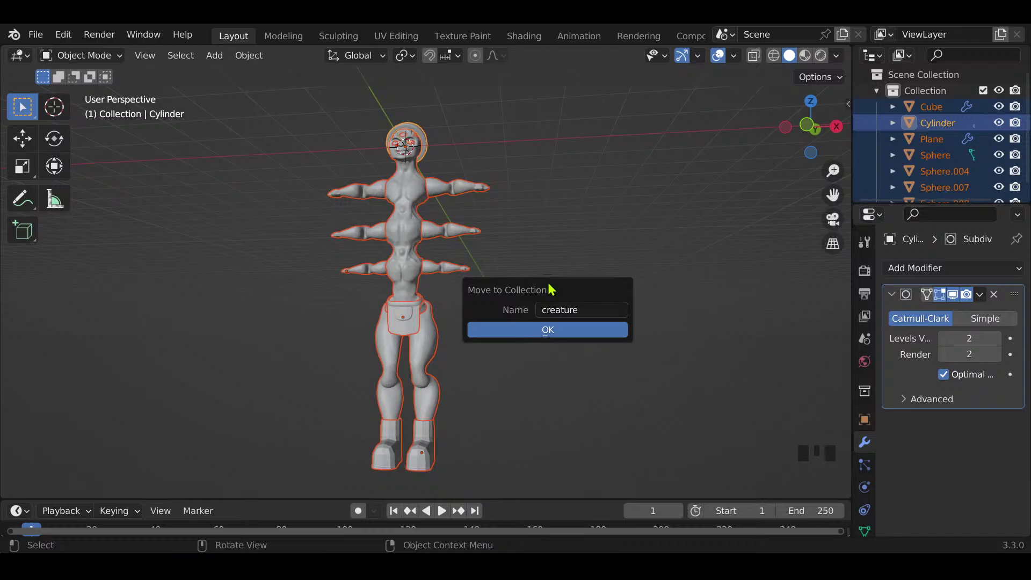
pyautogui.press('Return')
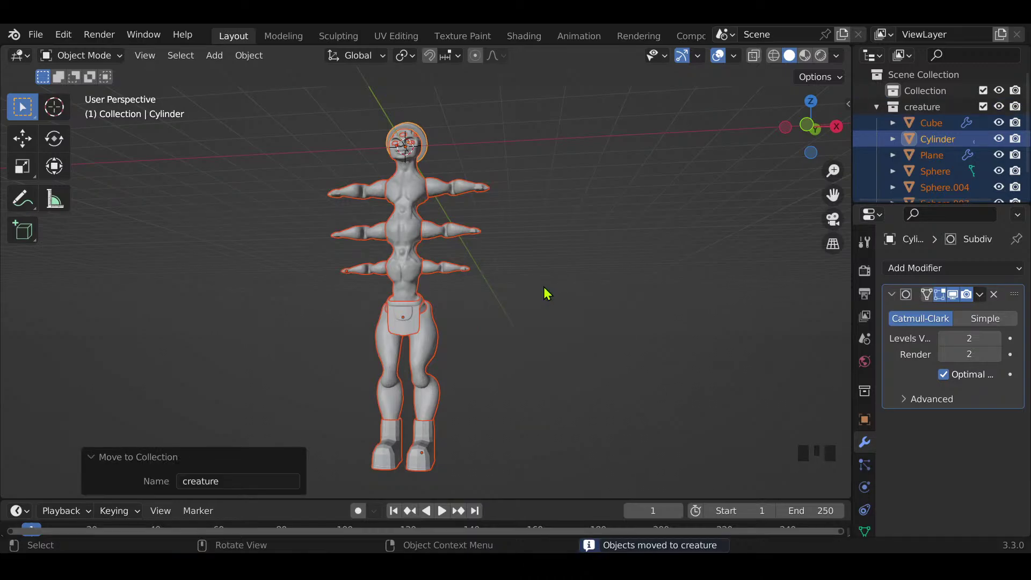
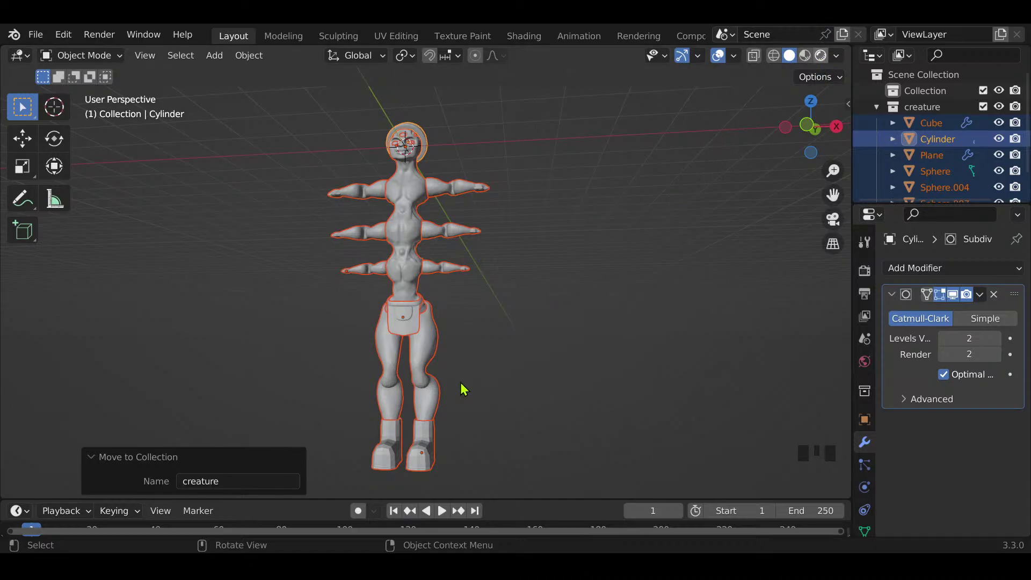
# Step: Switch the viewport to Rendered shading and view the creature from its side
pyautogui.press('z')
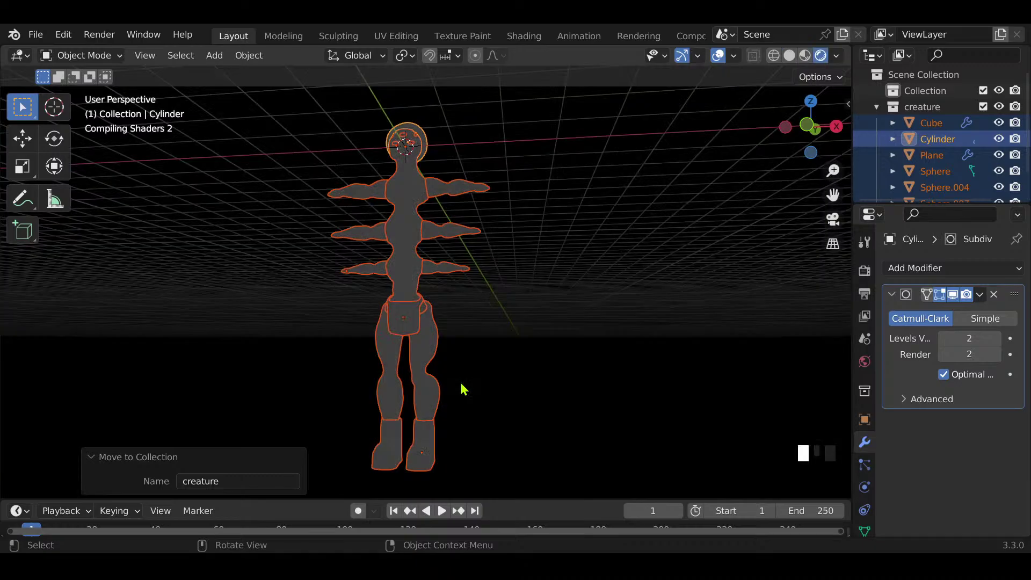
pyautogui.moveTo(463, 389)
pyautogui.mouseDown(button='middle')
pyautogui.moveTo(536, 345)
pyautogui.moveTo(440, 358)
pyautogui.mouseUp(button='middle')
pyautogui.scroll(-3, 469, 339)
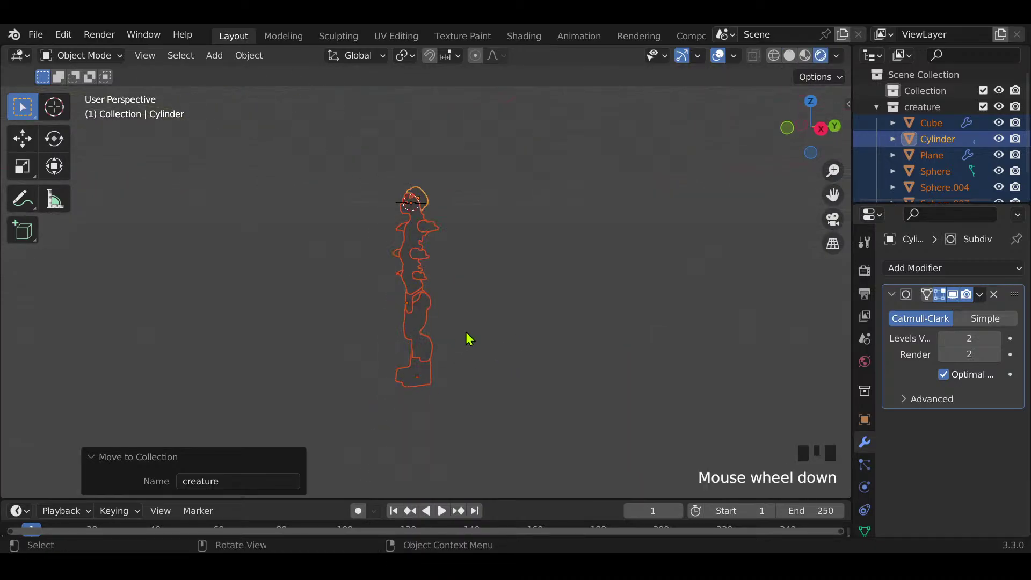
pyautogui.scroll(3, 471, 337)
# Step: Add a 2 m plane at the world origin and rotate it 90° about the X axis
pyautogui.hotkey('shift', 'a')
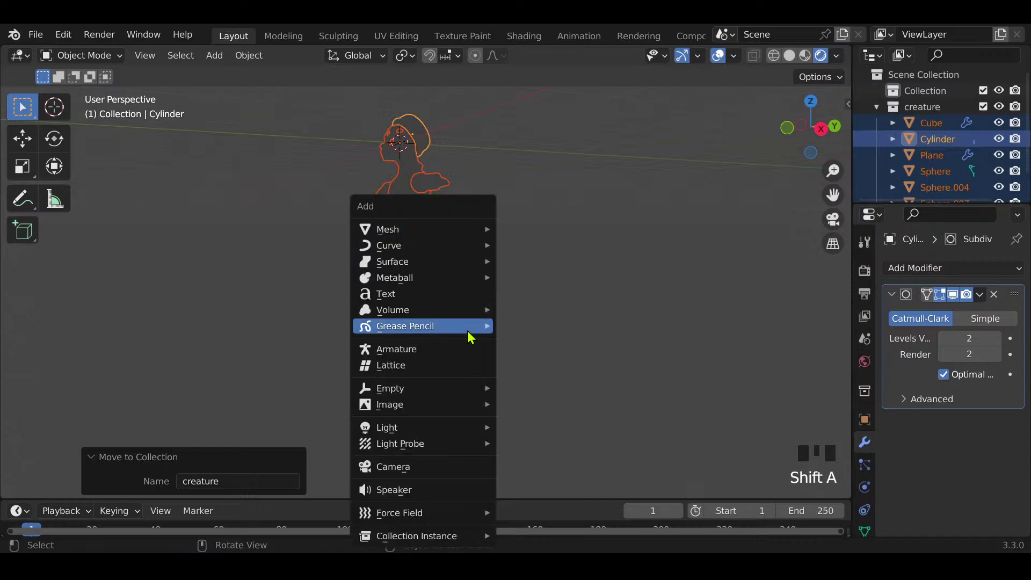
pyautogui.moveTo(481, 230)
pyautogui.click(547, 237)
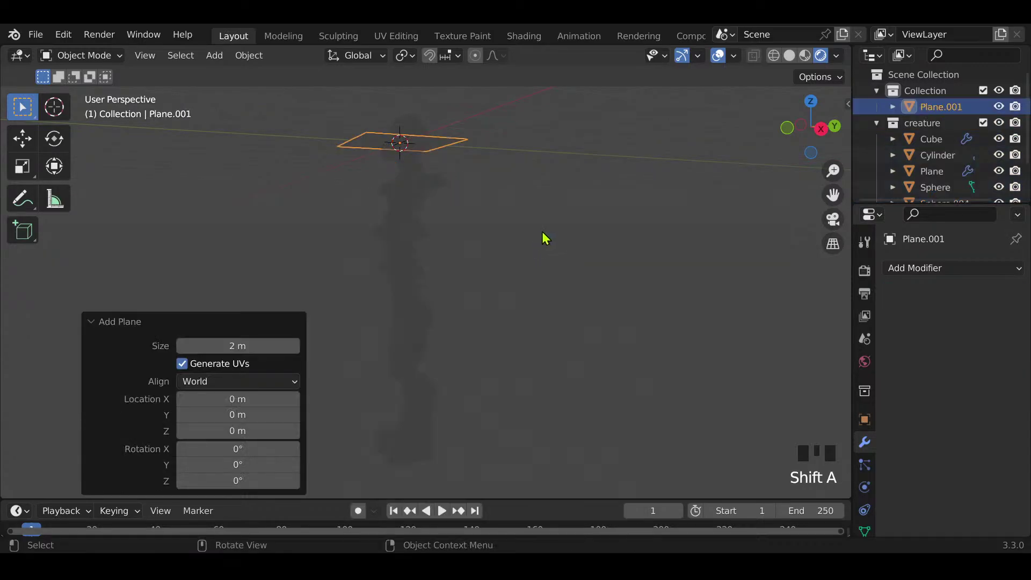
pyautogui.write('rx90')
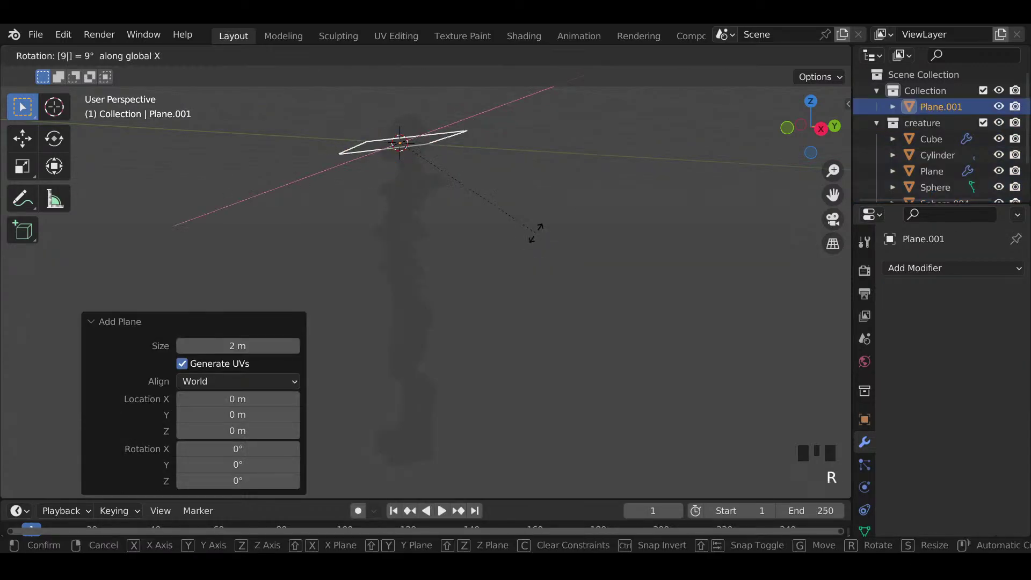
pyautogui.press('Return')
# Step: Scale the upright plane to about 6.923 and move it about 8.24 m along Y behind the creature
pyautogui.scroll(-3, 539, 240)
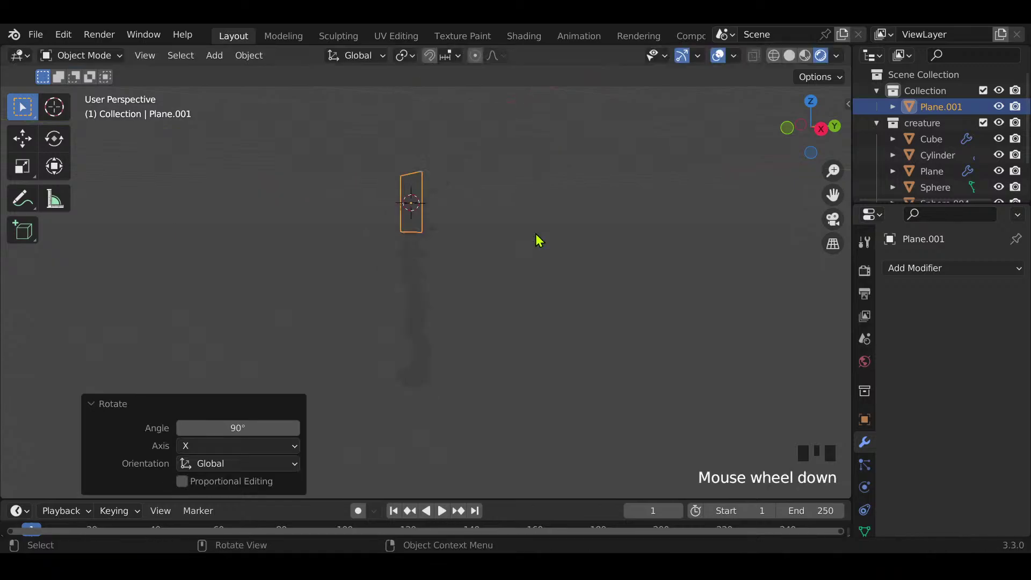
pyautogui.press('s')
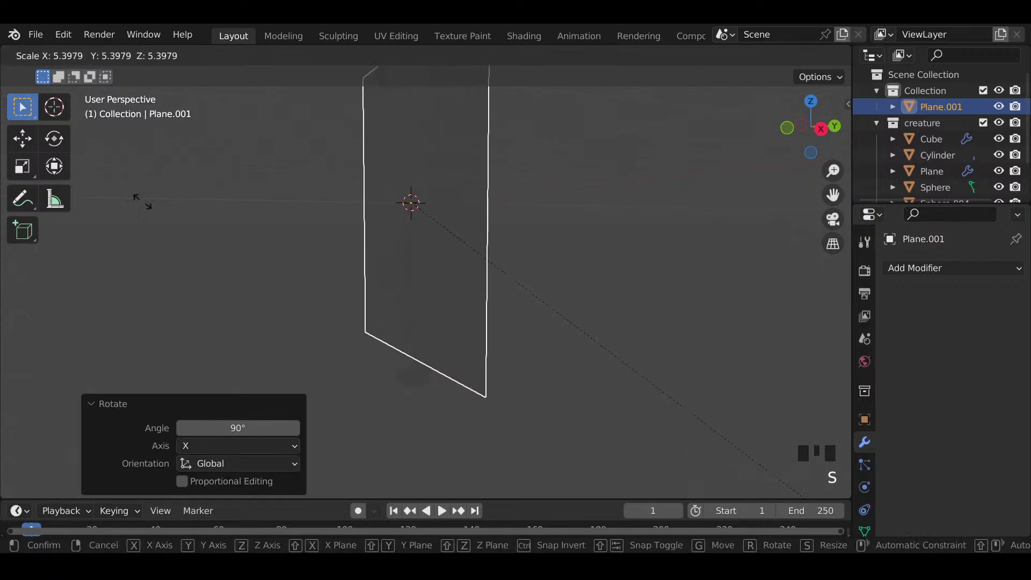
pyautogui.click(287, 271)
pyautogui.press('g')
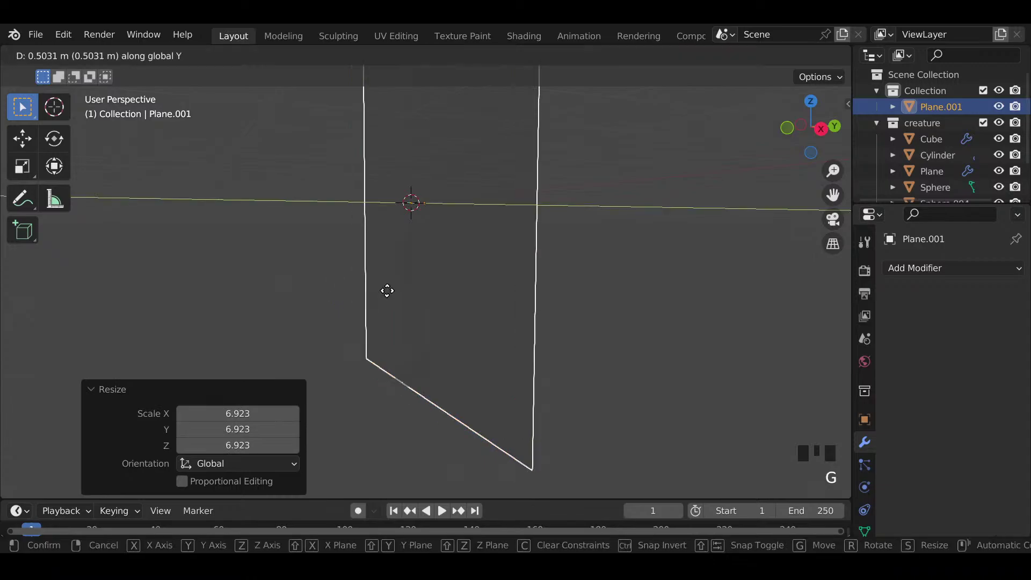
pyautogui.click(667, 327)
# Step: Move the upright backdrop plane about 4.59 m further along Y and enlarge it about 2.2 times
pyautogui.press('g')
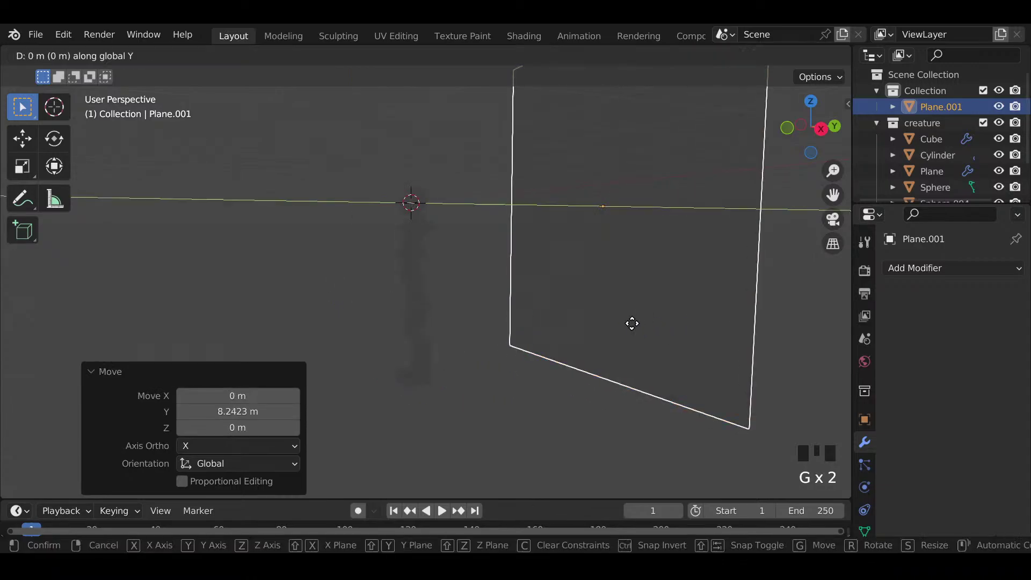
pyautogui.click(719, 307)
pyautogui.press('s')
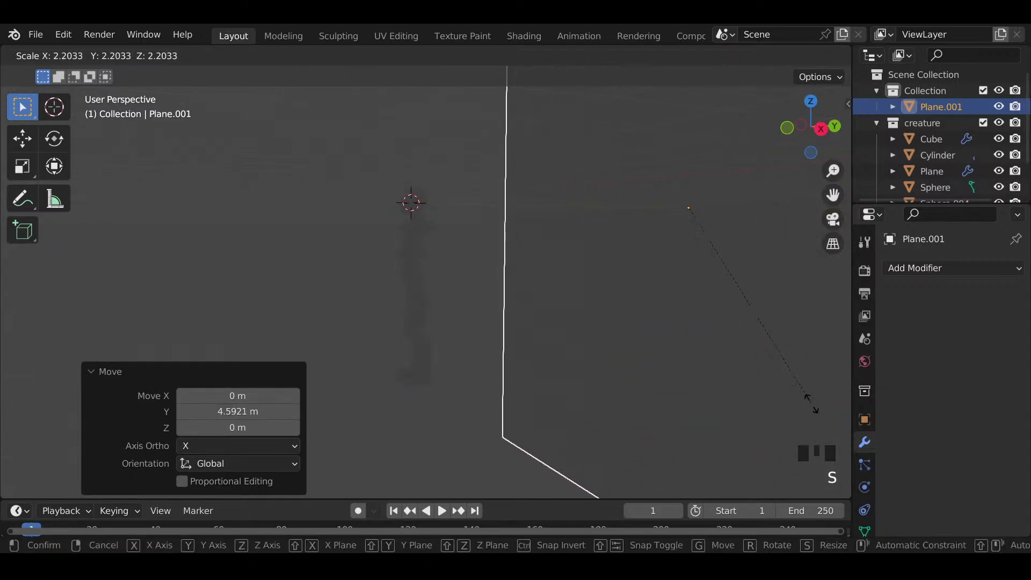
pyautogui.click(725, 394)
# Step: Push the enlarged backdrop plane further back along Y, first by about 5.97 m and again by about 6.01 m
pyautogui.press('g')
pyautogui.press('y')
pyautogui.click(645, 355)
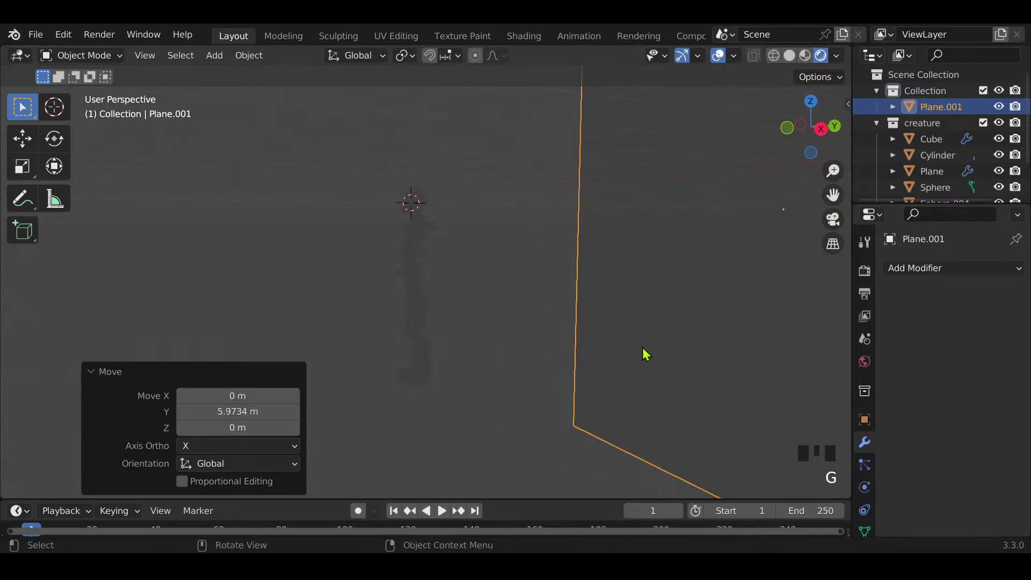
pyautogui.scroll(-2, 433, 315)
pyautogui.moveTo(433, 315); pyautogui.dragTo(477, 380, button='middle')
pyautogui.press('g')
pyautogui.press('y')
pyautogui.click(562, 359)
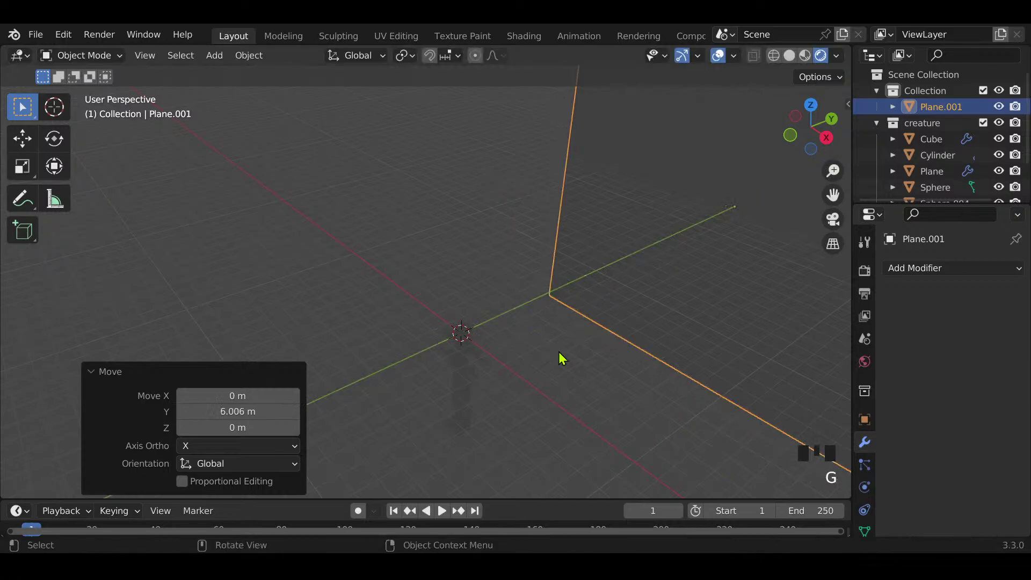
# Step: Add a camera at the world origin and set its X rotation to 90°
pyautogui.keyDown('shift'); pyautogui.moveTo(562, 359); pyautogui.dragTo(509, 315, button='middle'); pyautogui.keyUp('shift')
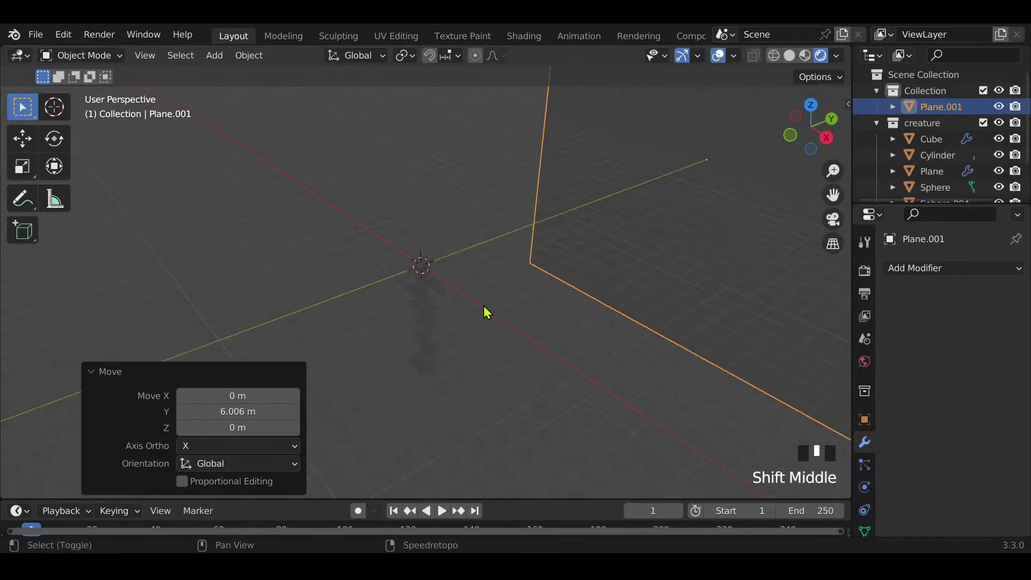
pyautogui.hotkey('shift', 'a')
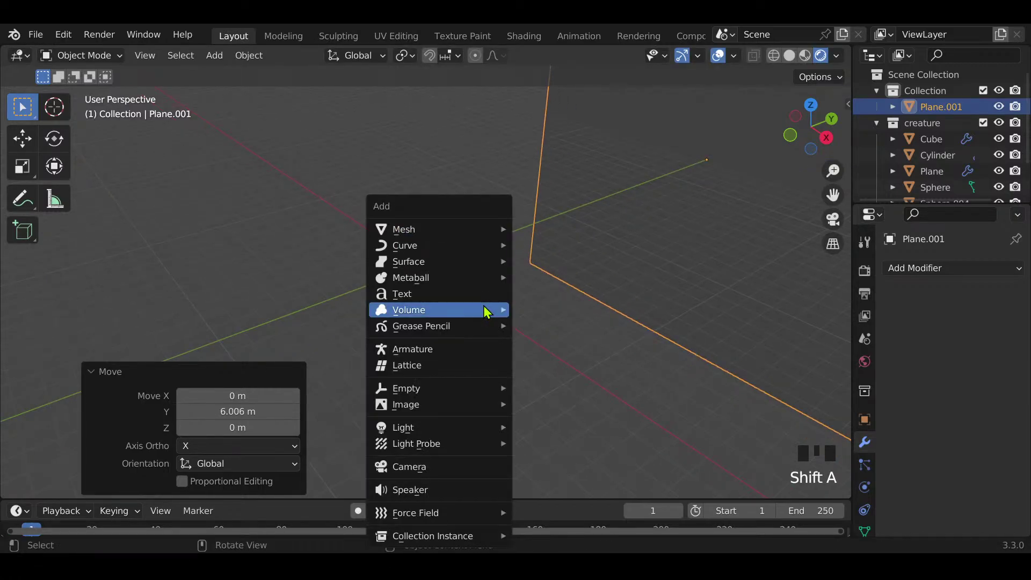
pyautogui.click(465, 468)
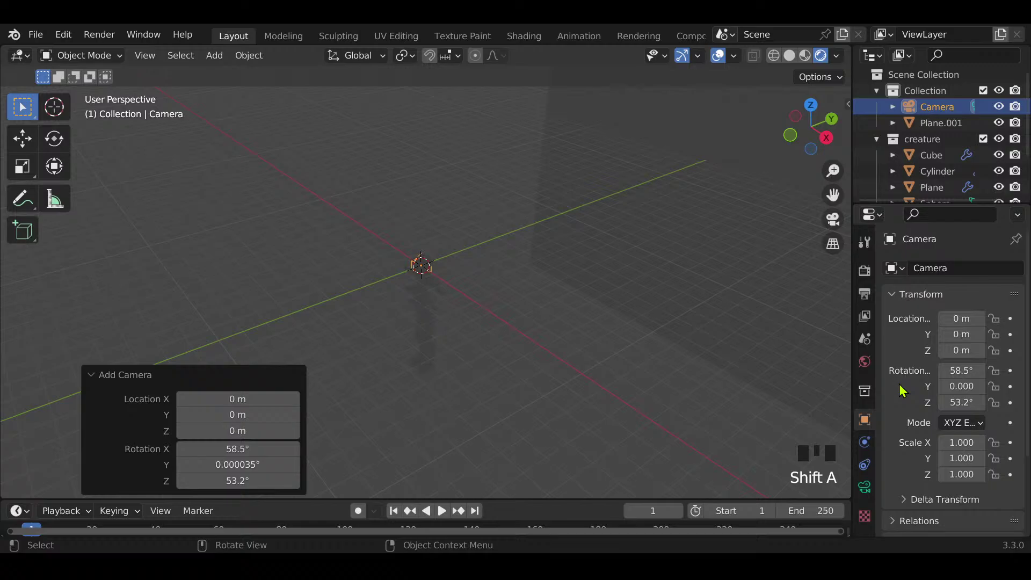
pyautogui.click(965, 371)
pyautogui.write('89')
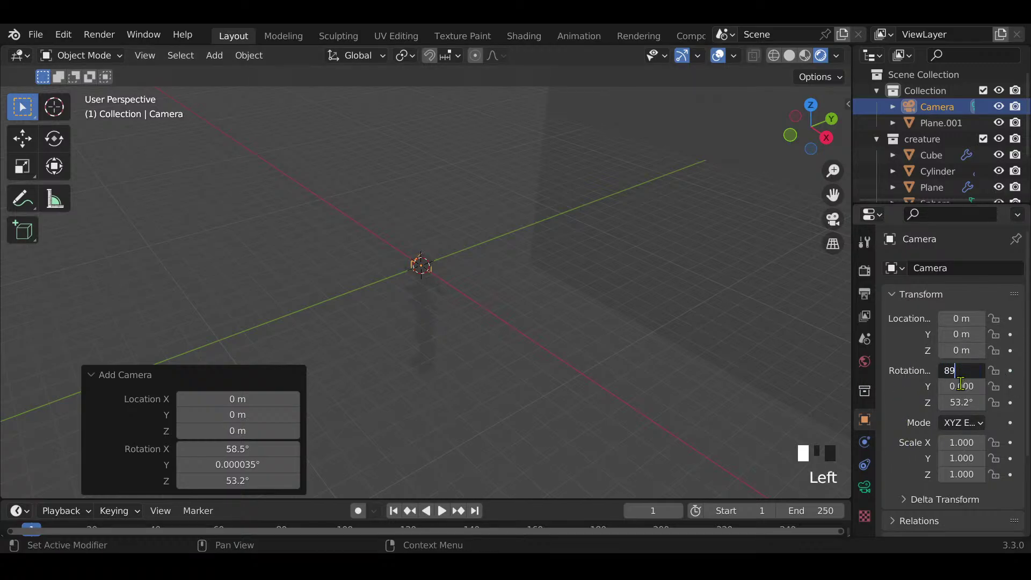
pyautogui.press('BackSpace')
pyautogui.press('BackSpace')
pyautogui.write('9')
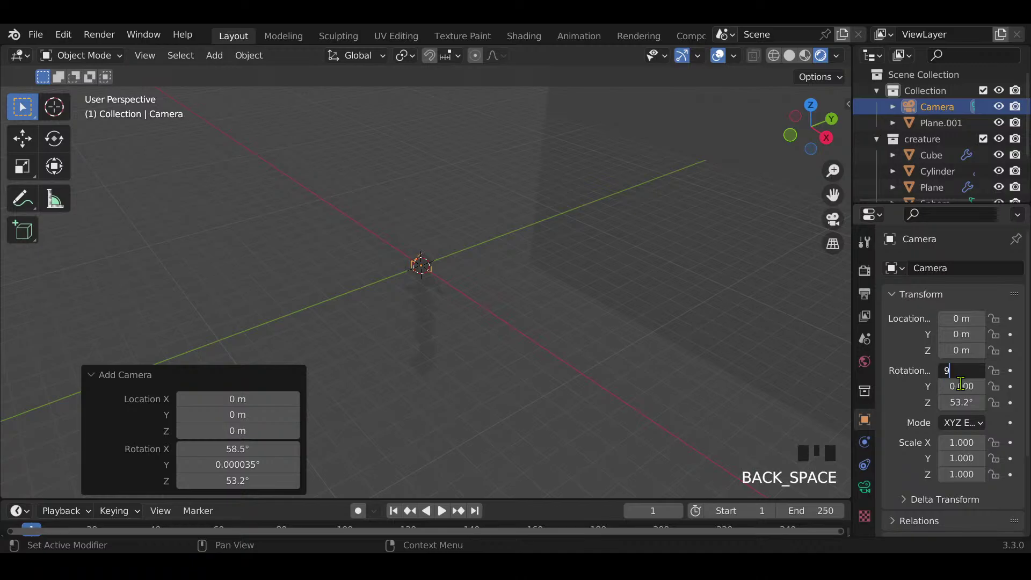
pyautogui.write('0')
pyautogui.press('Return')
# Step: Set the camera's Y and Z rotation to 0° and its Y location to about -7.19 m, looking through the camera
pyautogui.click(961, 387)
pyautogui.write('0')
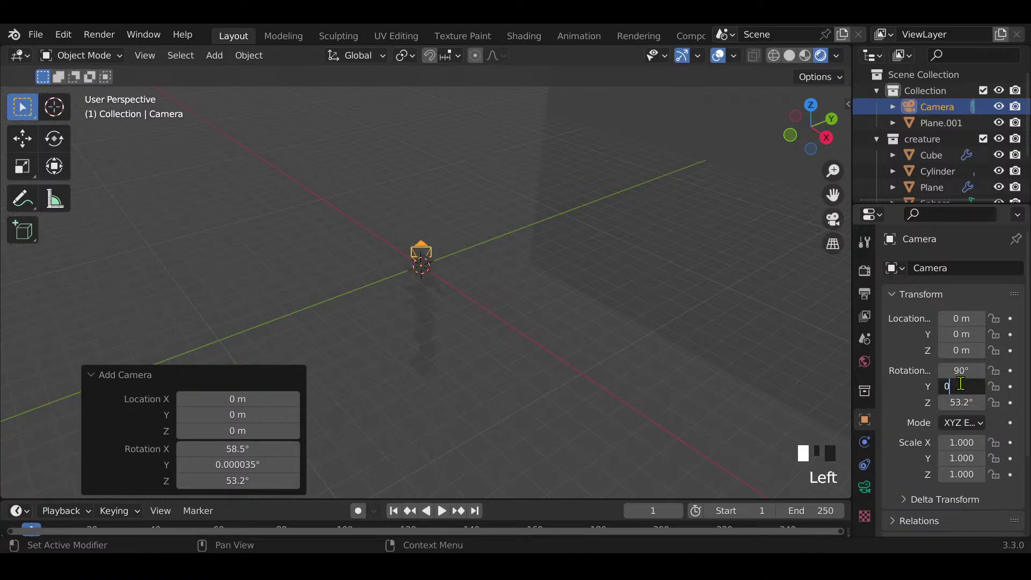
pyautogui.click(961, 397)
pyautogui.click(962, 400)
pyautogui.write('0')
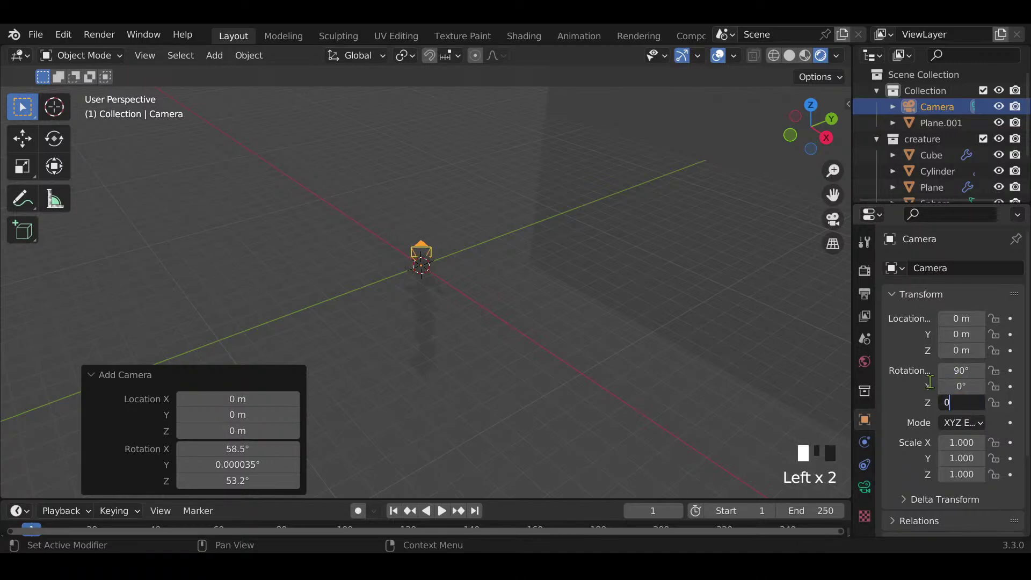
pyautogui.press('Return')
pyautogui.moveTo(961, 334)
pyautogui.mouseDown()
pyautogui.moveTo(908, 334)
pyautogui.moveTo(961, 334)
pyautogui.mouseUp()
pyautogui.press('KP_0')
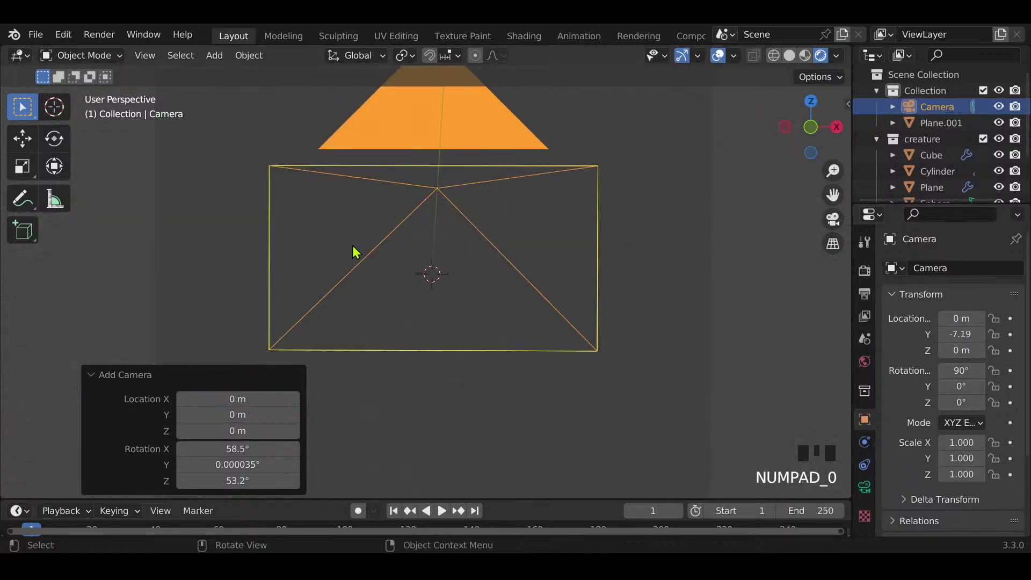
# Step: Set the output resolution to a portrait format of 1080 px in X by 1920 px in Y
pyautogui.click(864, 293)
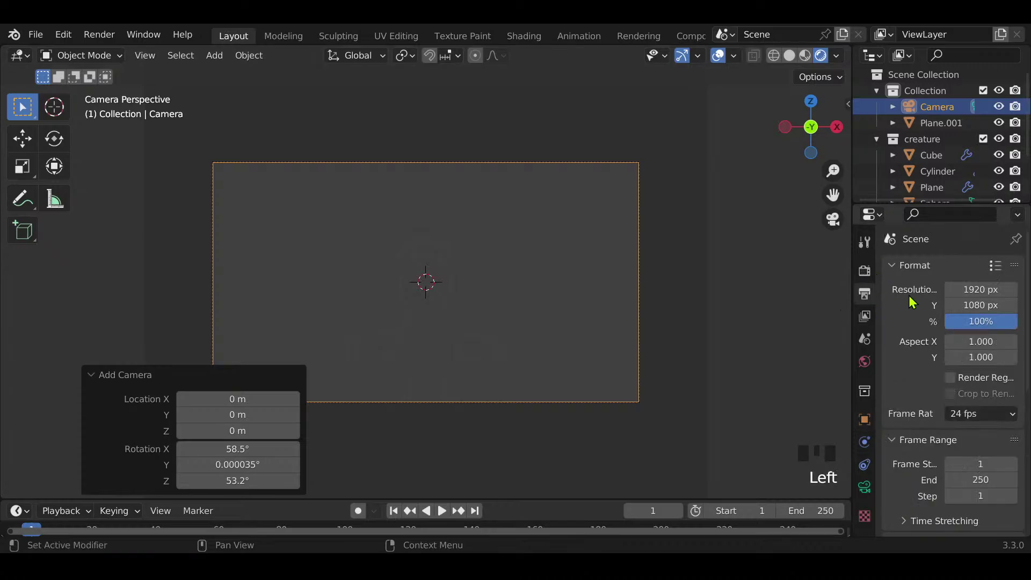
pyautogui.click(975, 304)
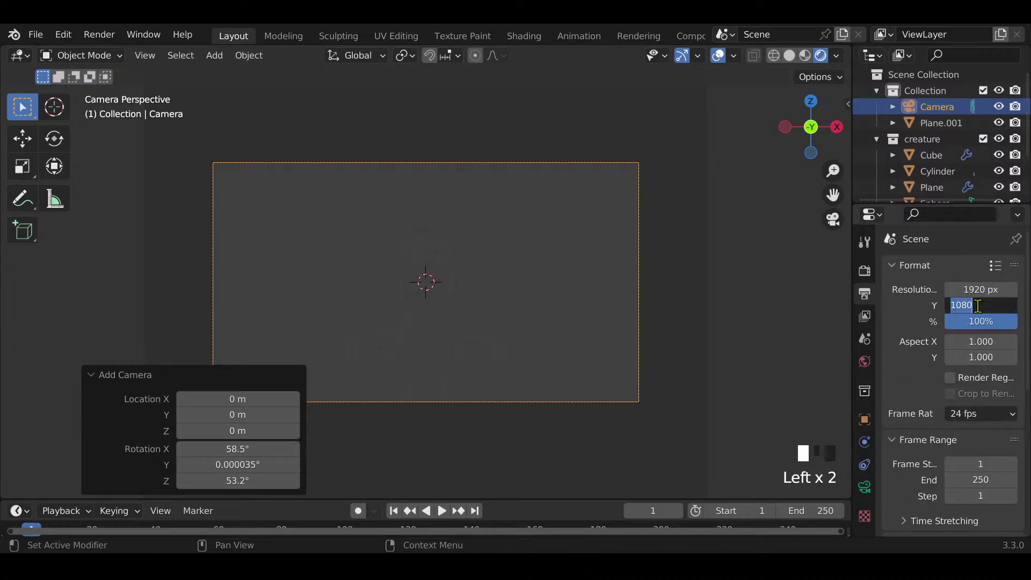
pyautogui.write('192')
pyautogui.press('Return')
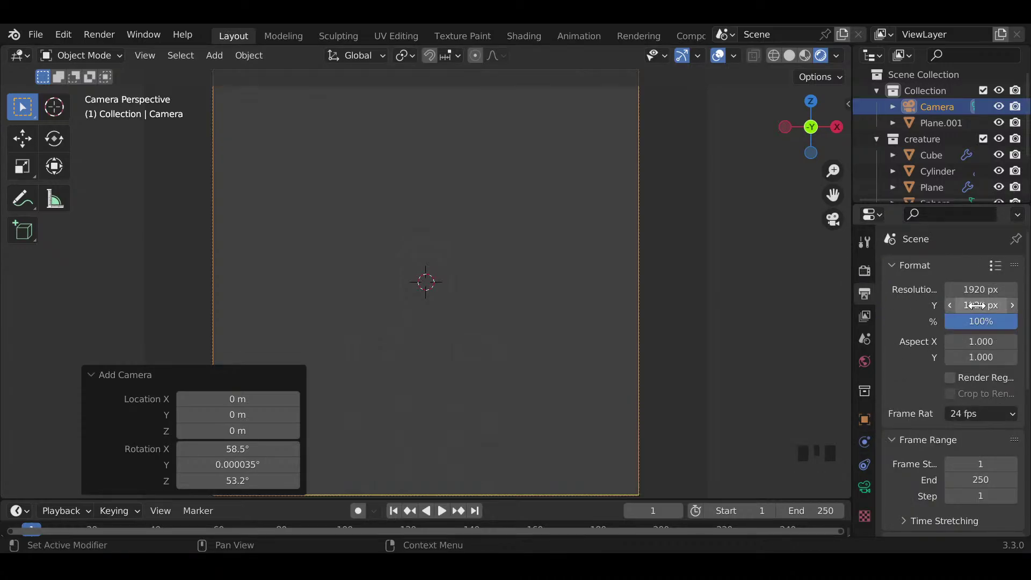
pyautogui.click(988, 289)
pyautogui.write('1')
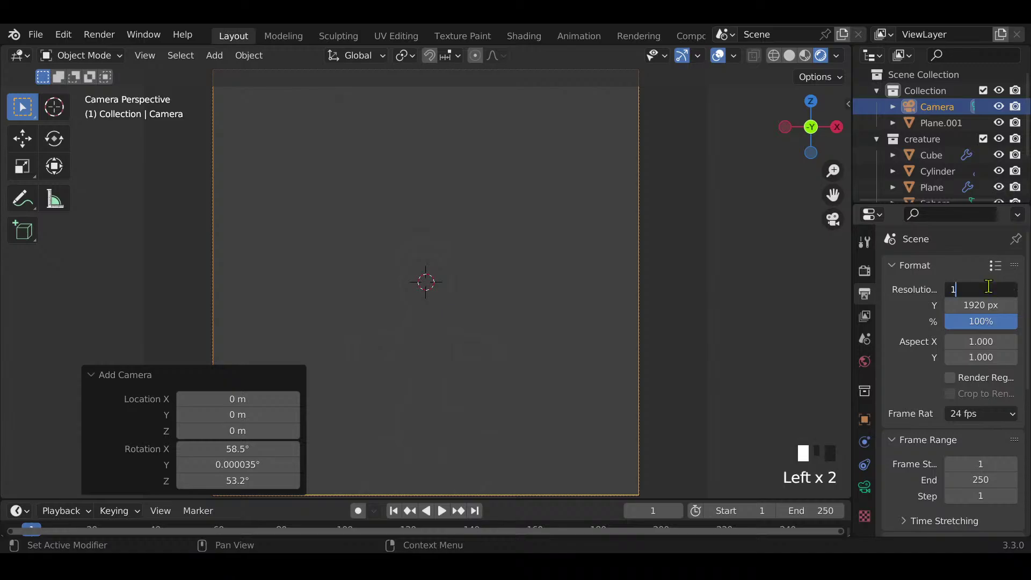
pyautogui.write('080')
pyautogui.press('Return')
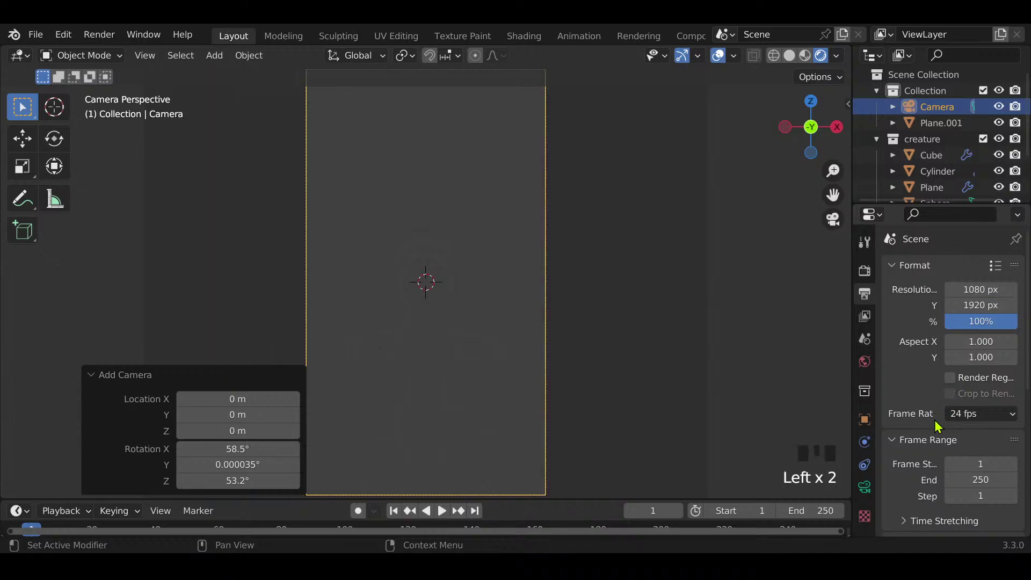
# Step: Set the render output's file format to FFmpeg Video
pyautogui.scroll(-8, 955, 406)
pyautogui.click(1011, 417)
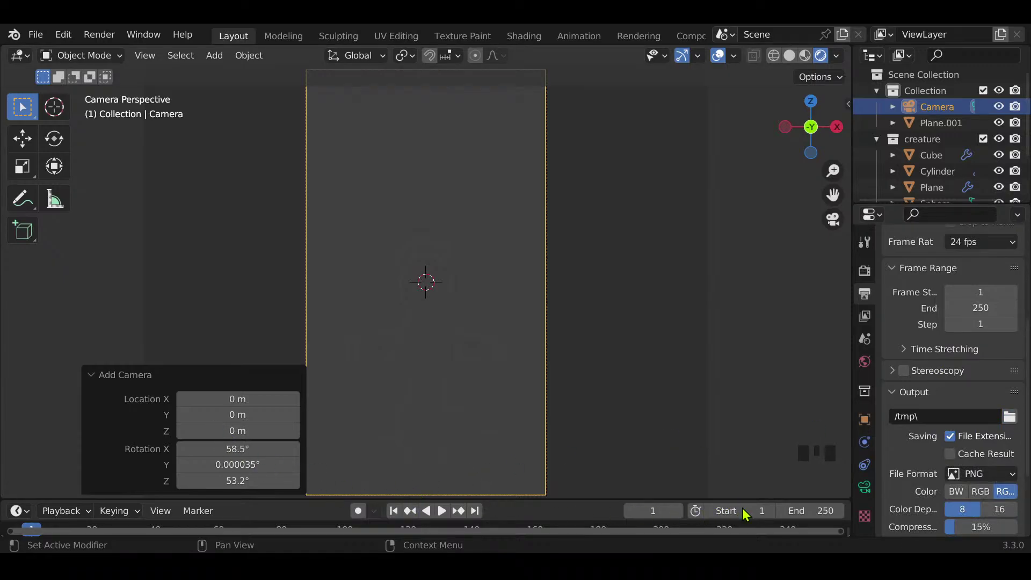
pyautogui.click(976, 480)
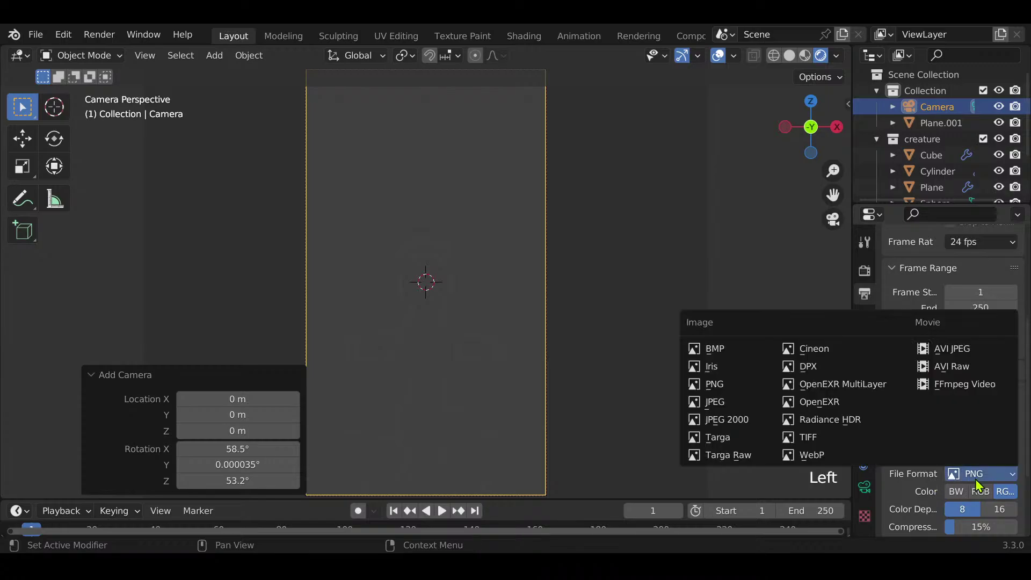
pyautogui.click(987, 385)
pyautogui.scroll(16, 976, 395)
# Step: In Material Preview shading, frame the whole creature with the camera at Y -11.75 m, Z -0.64 m and X rotation 80.2°
pyautogui.click(865, 420)
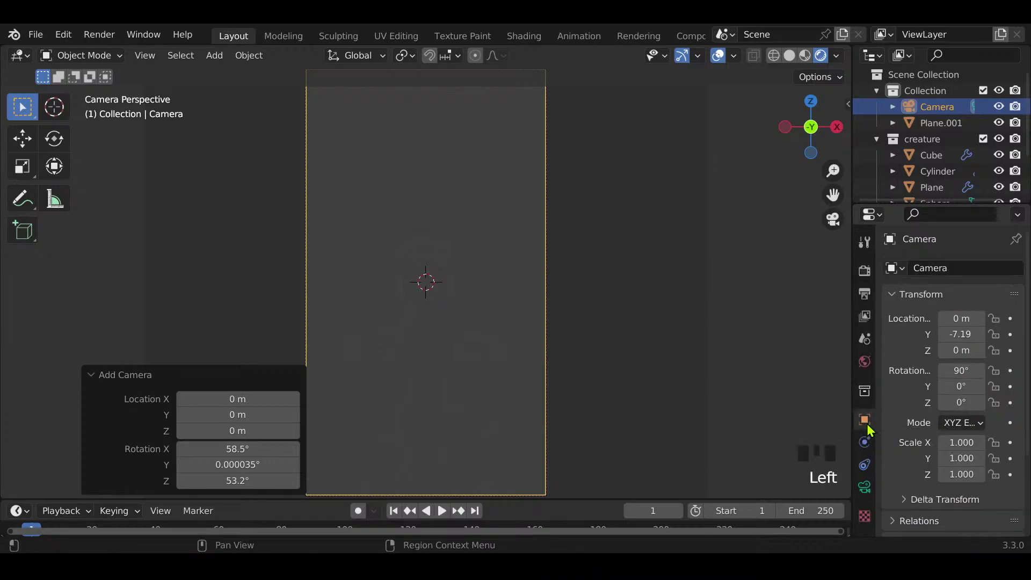
pyautogui.scroll(-4, 631, 369)
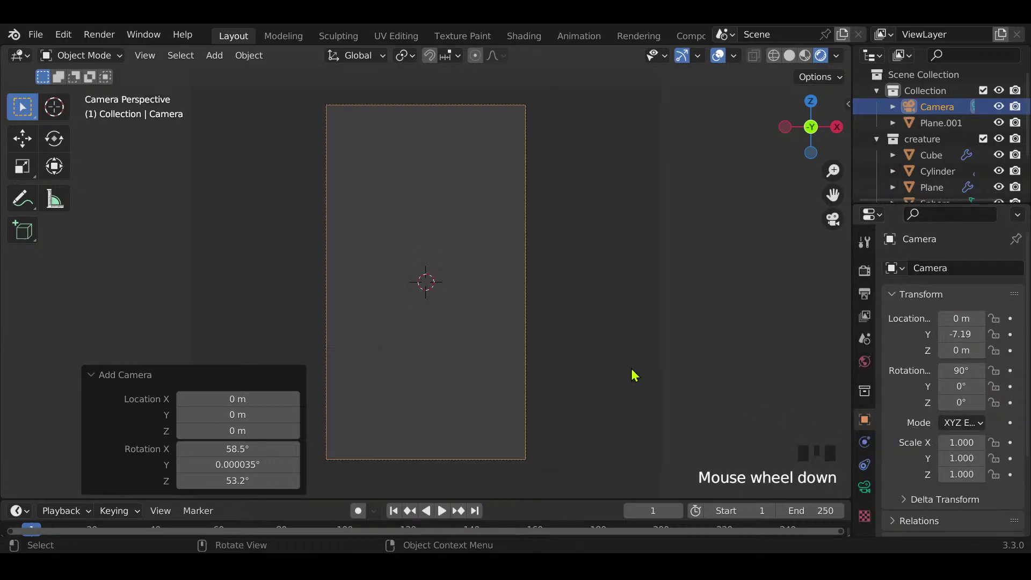
pyautogui.click(806, 56)
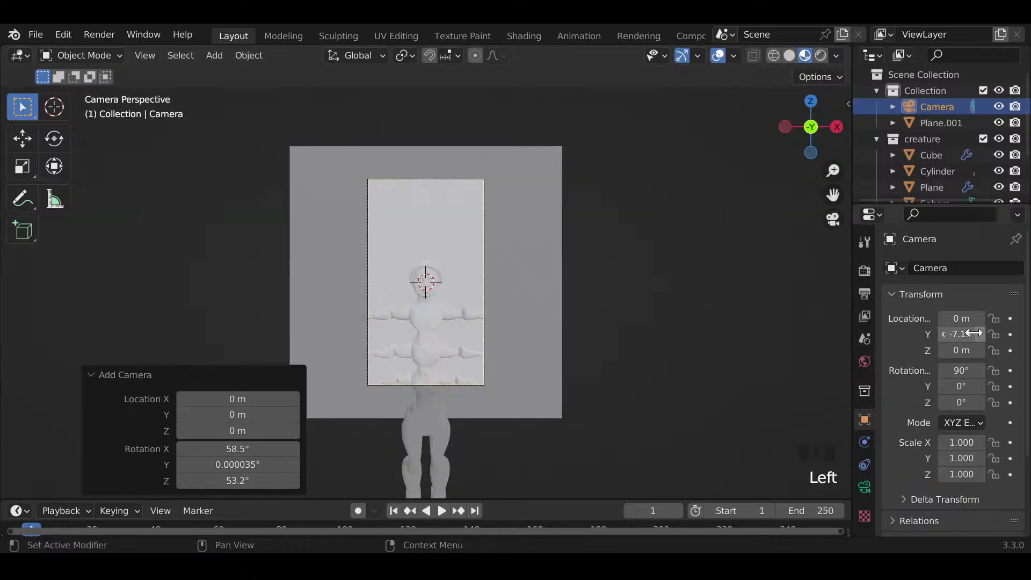
pyautogui.moveTo(975, 334); pyautogui.dragTo(935, 350)
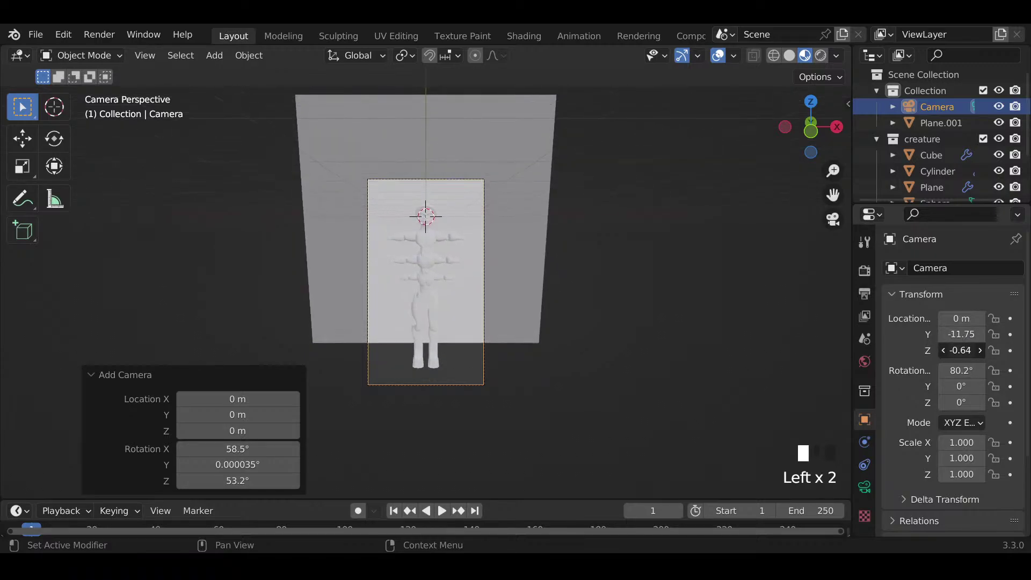
# Step: Lower the backdrop plane about 7.78 m along Z and scale it about 1.564 times to fill the camera frame
pyautogui.click(543, 308)
pyautogui.press('g')
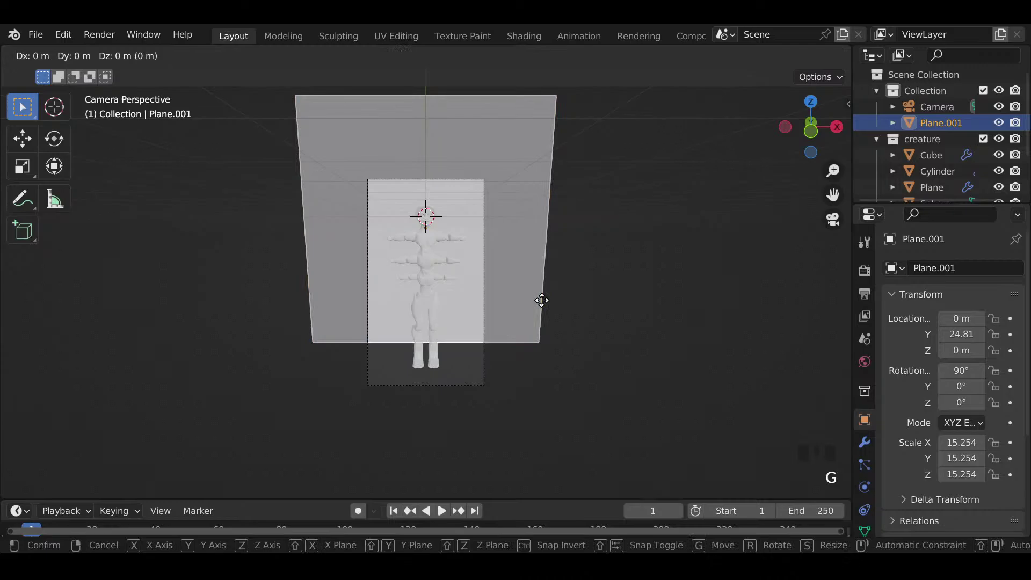
pyautogui.press('z')
pyautogui.click(533, 368)
pyautogui.press('s')
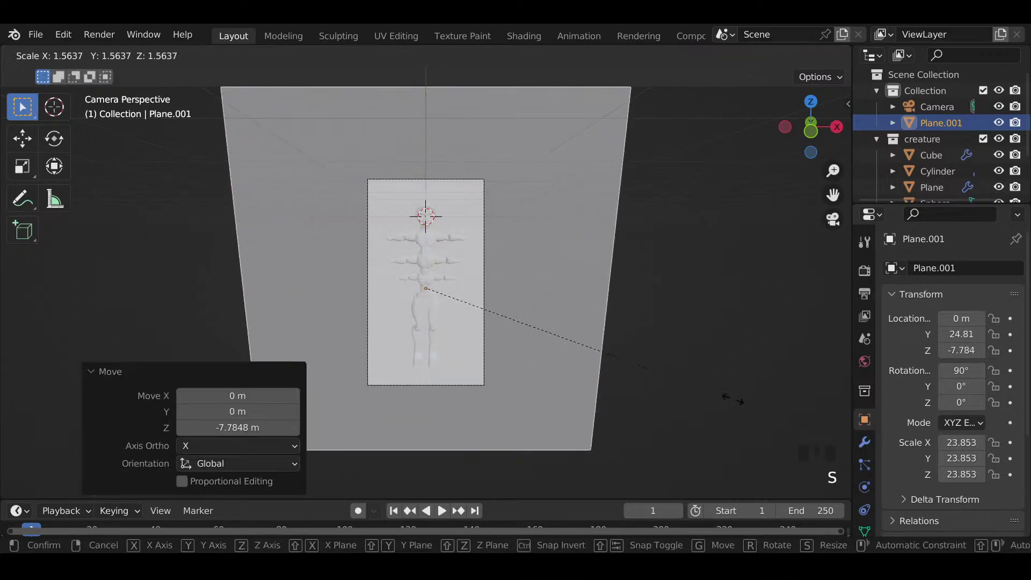
pyautogui.click(621, 375)
# Step: Return the viewport to Rendered shading and add a spot light at the world origin
pyautogui.click(821, 55)
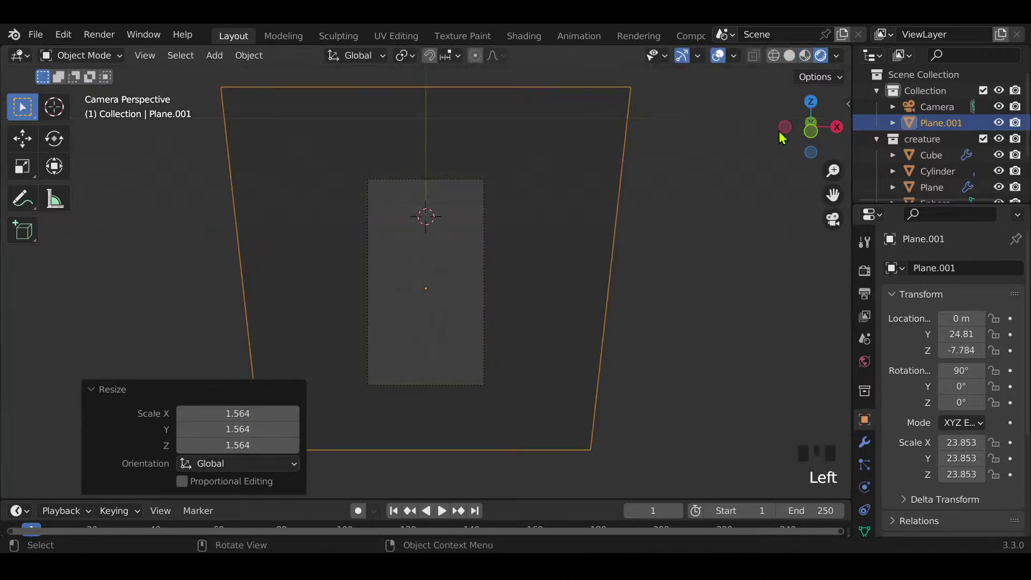
pyautogui.click(698, 283)
pyautogui.moveTo(697, 275); pyautogui.dragTo(622, 279, button='middle')
pyautogui.scroll(-3, 610, 283)
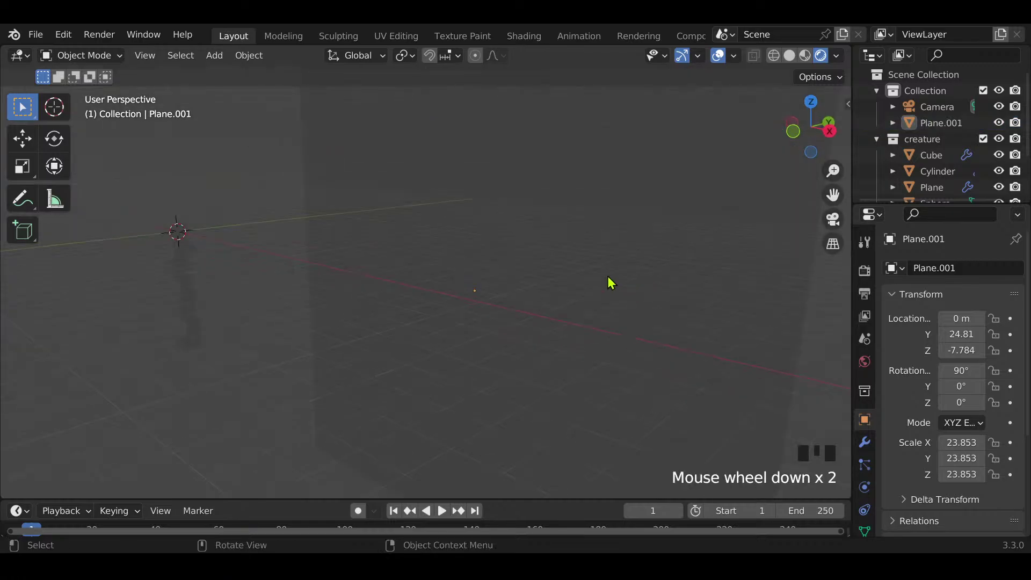
pyautogui.keyDown('shift'); pyautogui.moveTo(541, 288); pyautogui.dragTo(736, 271, button='middle'); pyautogui.keyUp('shift')
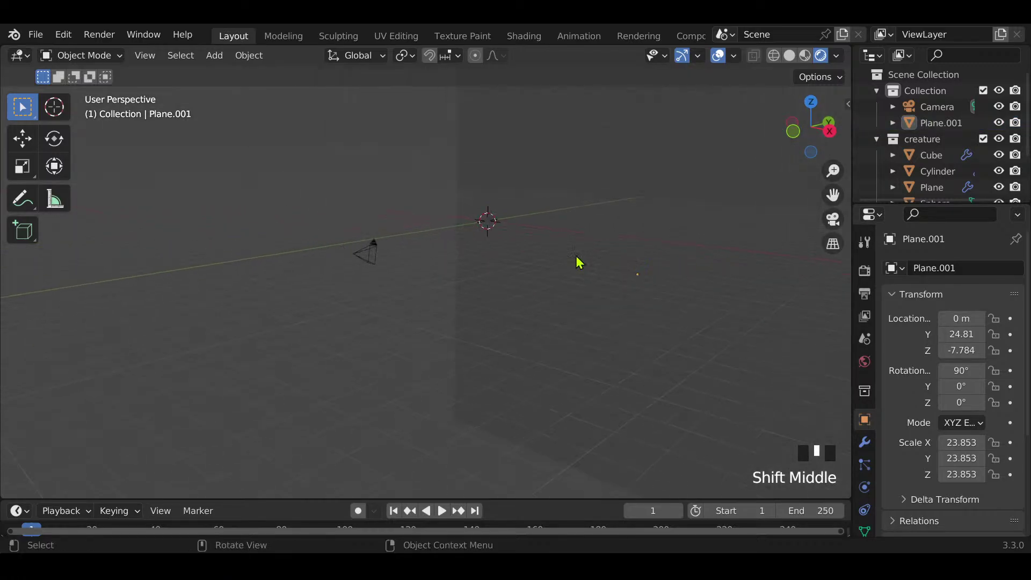
pyautogui.hotkey('shift', 'a')
pyautogui.moveTo(543, 271)
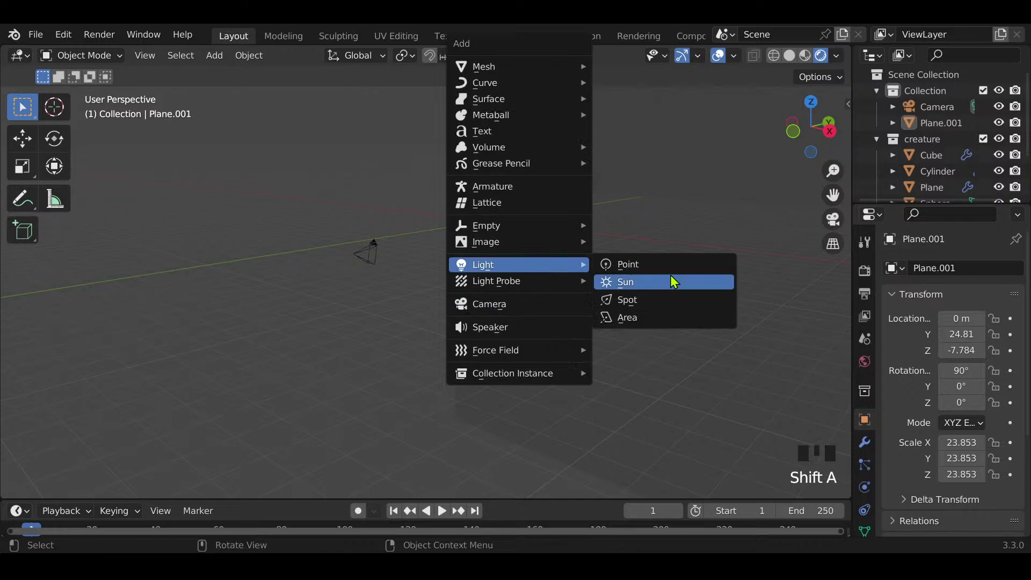
pyautogui.click(657, 305)
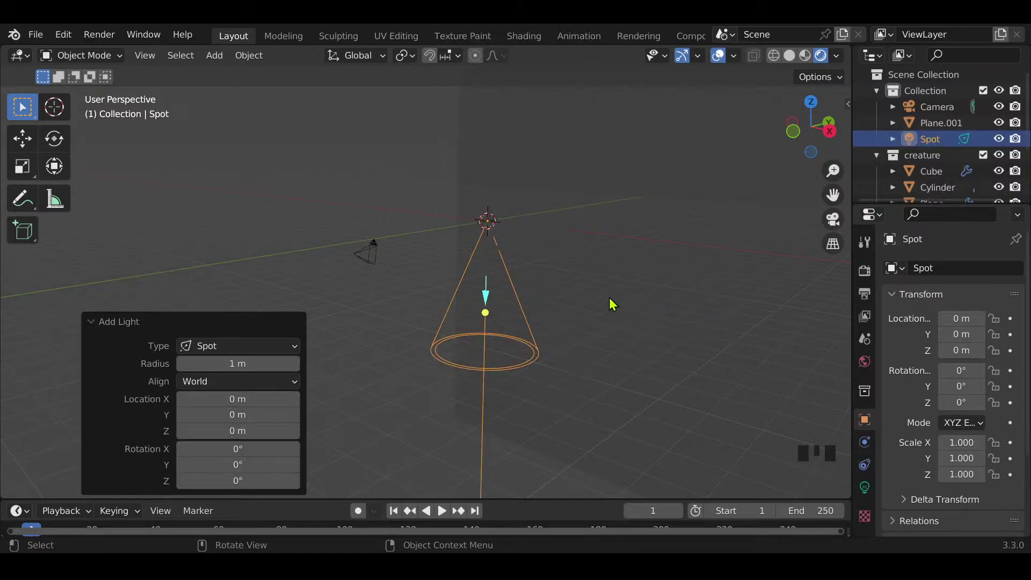
# Step: Raise the spot light 4.61 m along Z above the creature
pyautogui.press('g')
pyautogui.press('z')
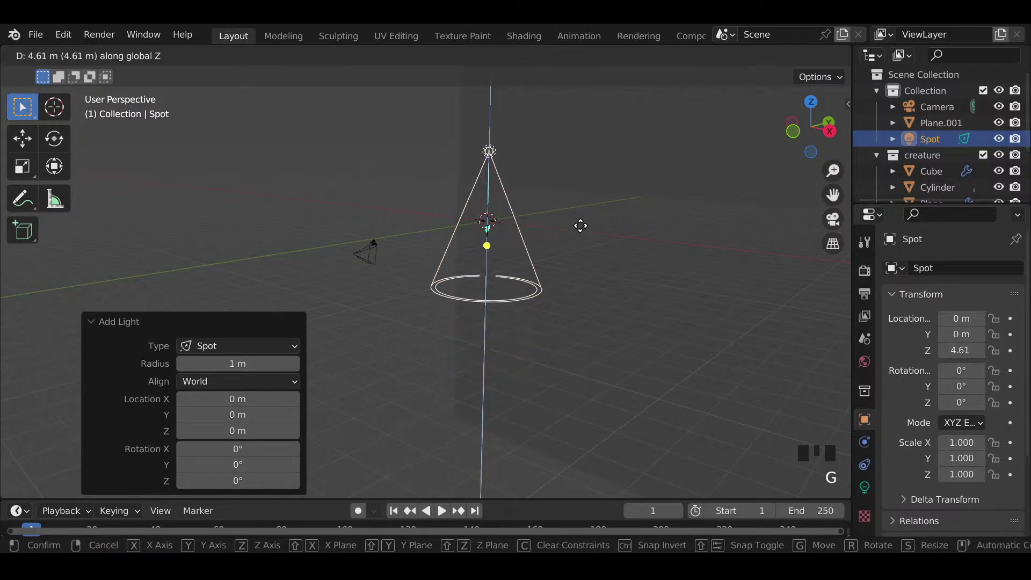
pyautogui.click(582, 228)
pyautogui.press('g')
pyautogui.press('Escape')
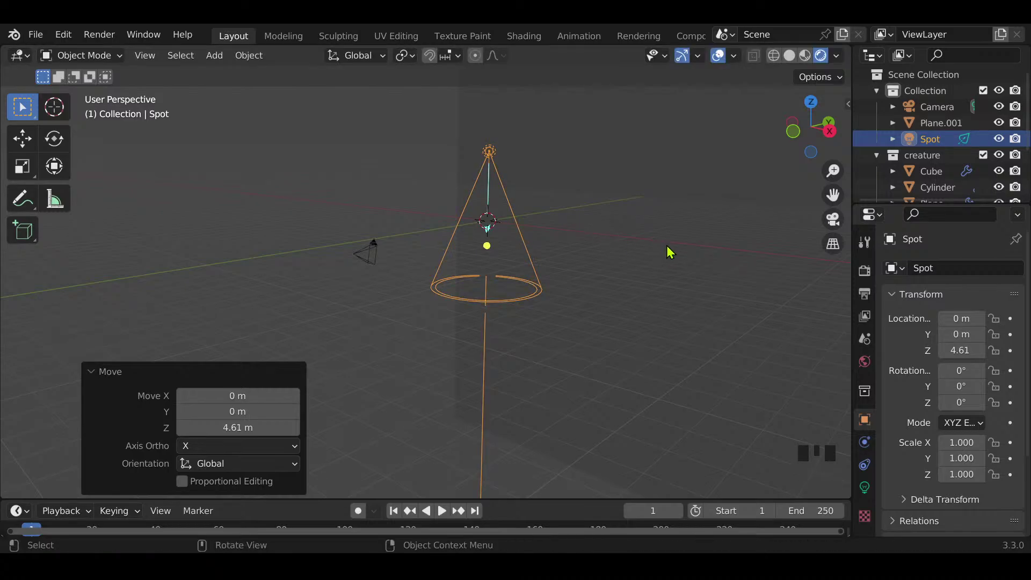
# Step: Rotate the spot light about 30.5° around X and move it about -3.48 m along Y in front of the creature
pyautogui.press('r')
pyautogui.press('x')
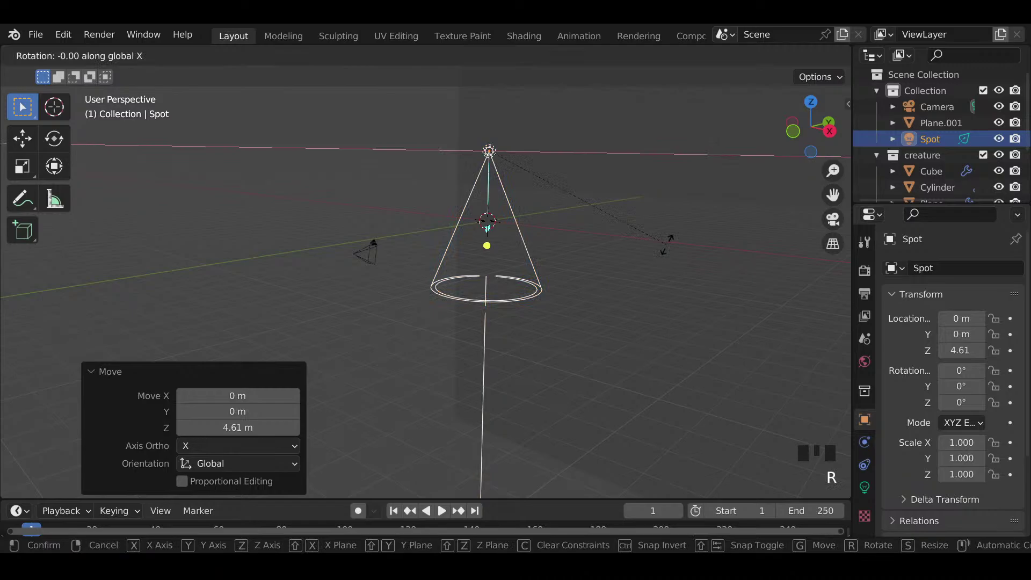
pyautogui.click(729, 143)
pyautogui.press('g')
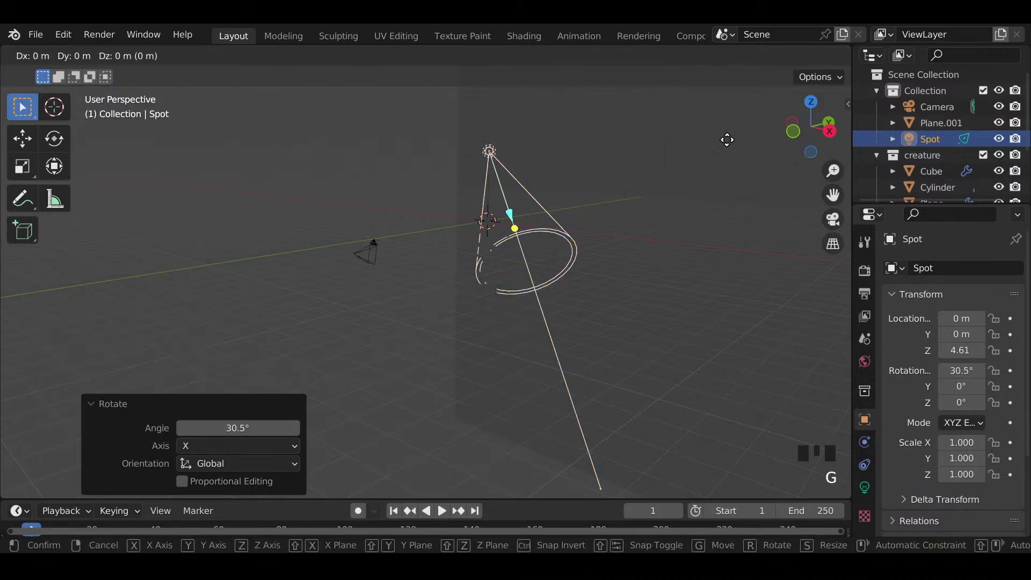
pyautogui.press('y')
pyautogui.click(690, 159)
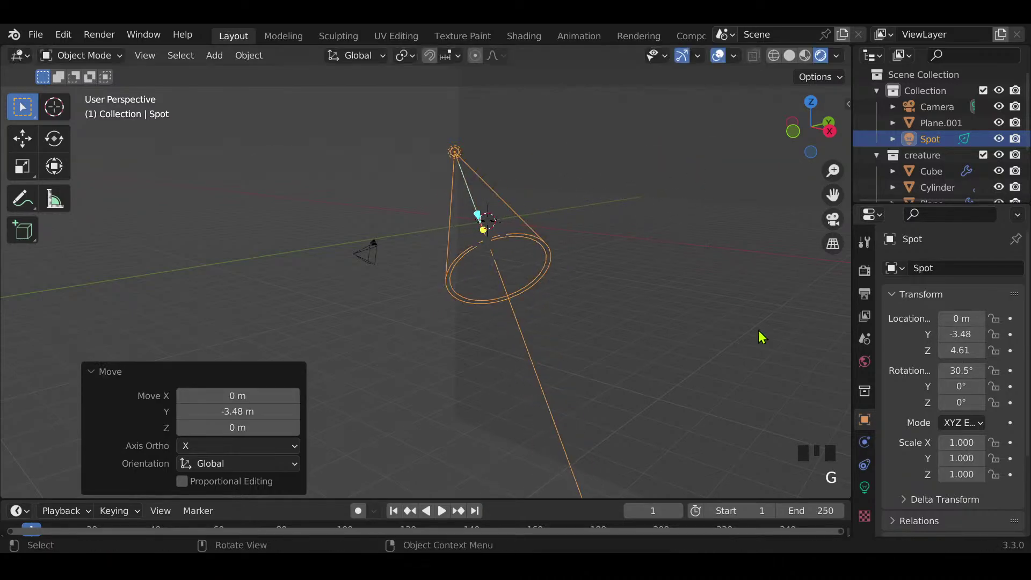
# Step: Increase the spot light's power, trying 50 W and 100 W before settling on 200 W
pyautogui.click(865, 487)
pyautogui.click(981, 377)
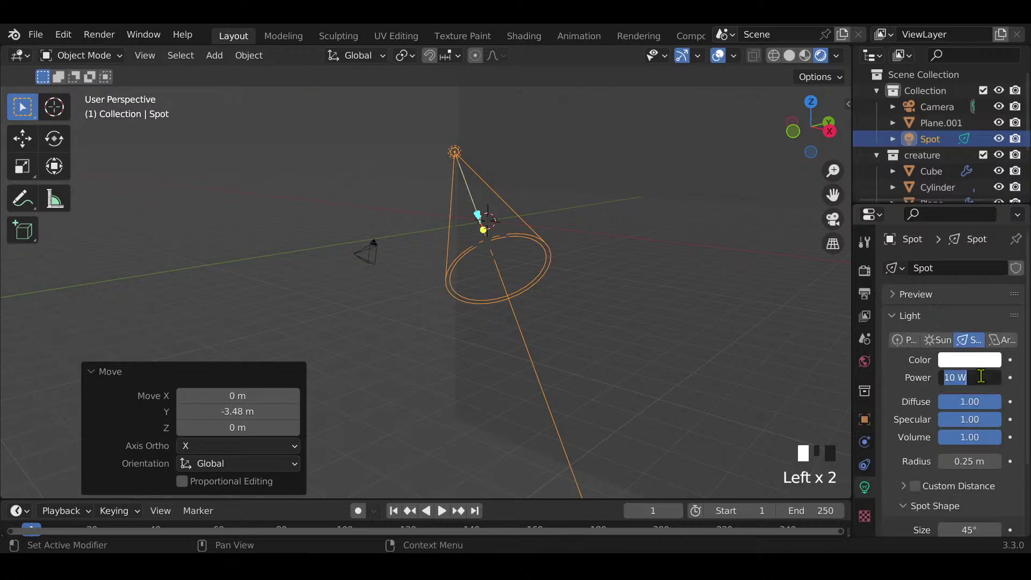
pyautogui.write('50')
pyautogui.press('Return')
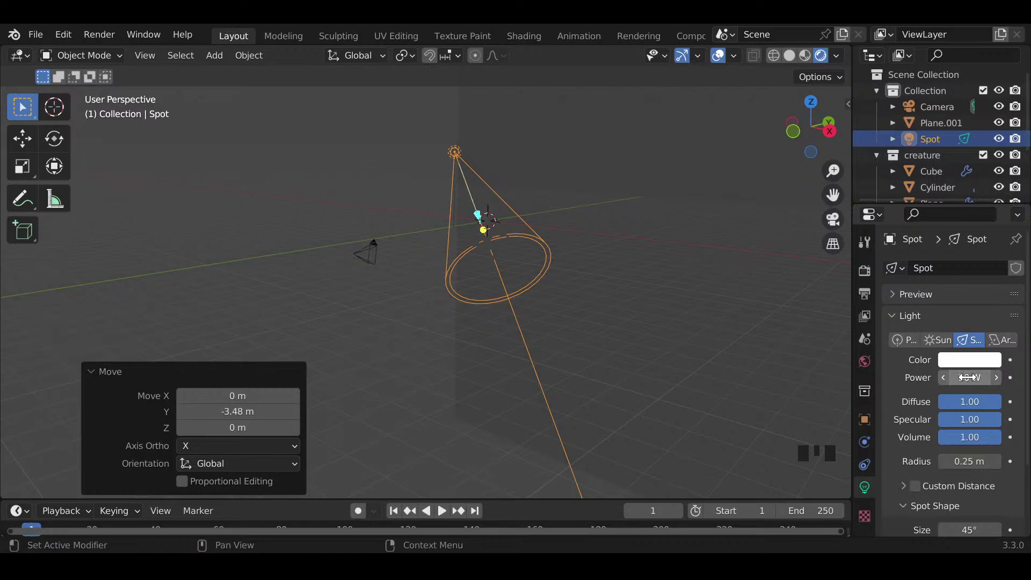
pyautogui.click(968, 377)
pyautogui.write('100')
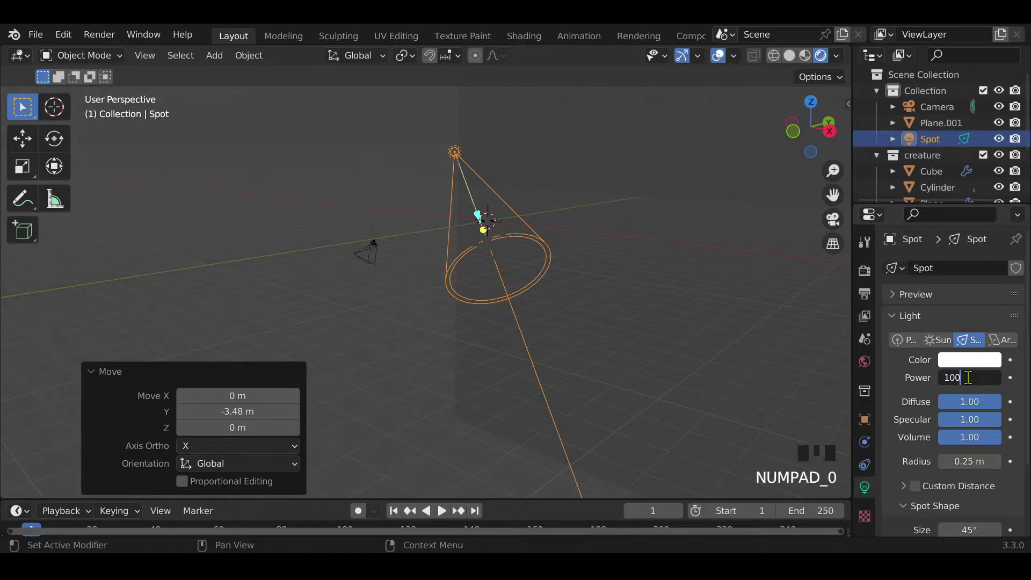
pyautogui.press('Return')
pyautogui.click(968, 378)
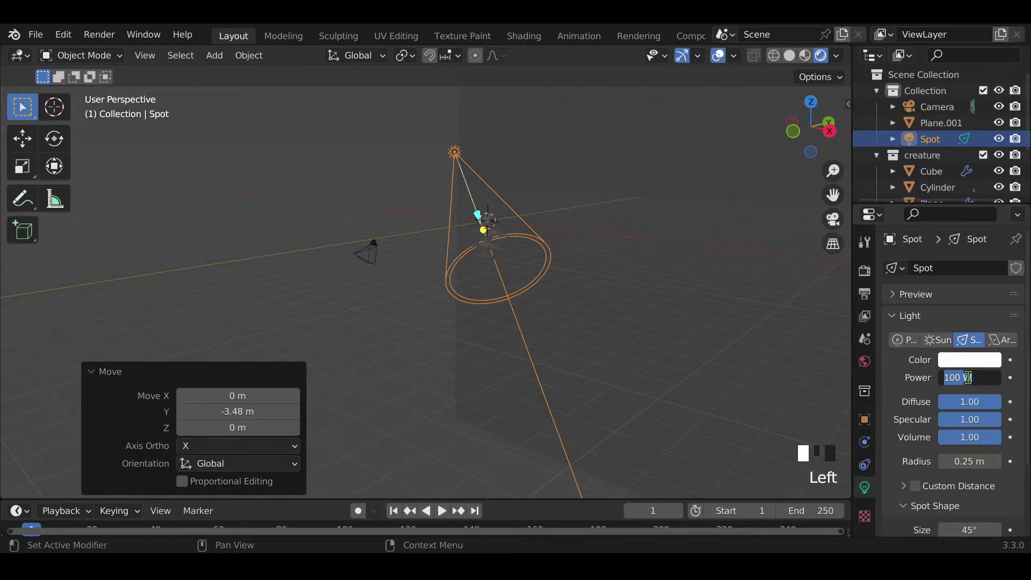
pyautogui.write('200')
pyautogui.press('Return')
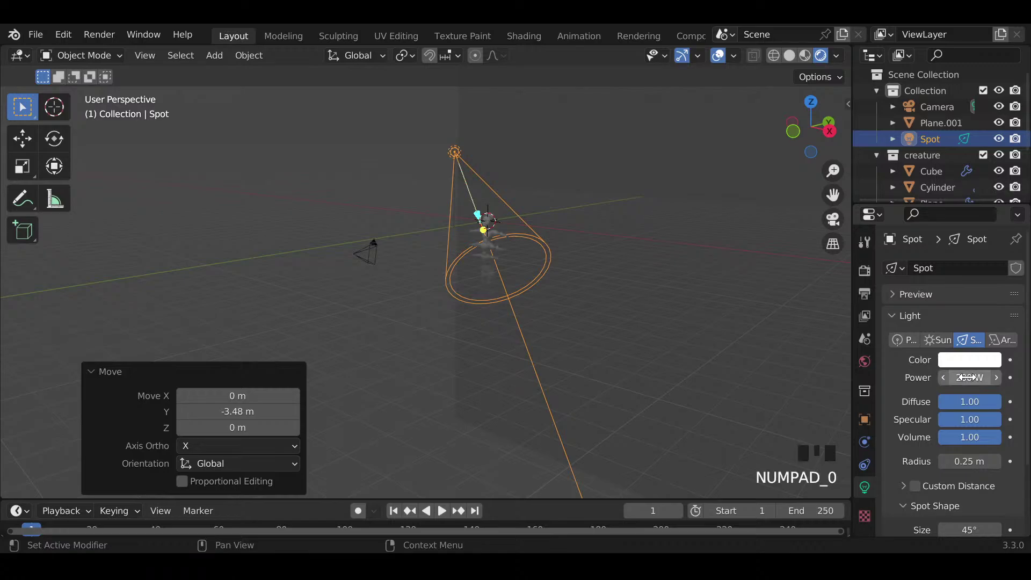
# Step: Switch the viewport to Material Preview shading and hide the camera, the backdrop plane and the spot light
pyautogui.scroll(4, 546, 310)
pyautogui.keyDown('shift'); pyautogui.moveTo(553, 345); pyautogui.dragTo(481, 346, button='middle'); pyautogui.keyUp('shift')
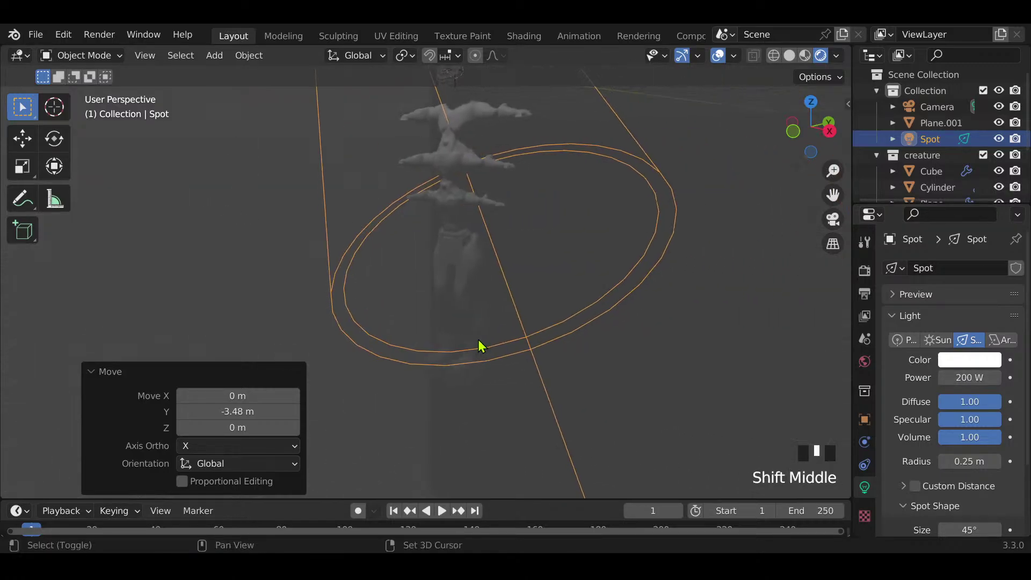
pyautogui.moveTo(511, 300)
pyautogui.keyDown('shift'); pyautogui.mouseDown(button='middle')
pyautogui.moveTo(513, 320)
pyautogui.moveTo(524, 313)
pyautogui.mouseUp(button='middle'); pyautogui.keyUp('shift')
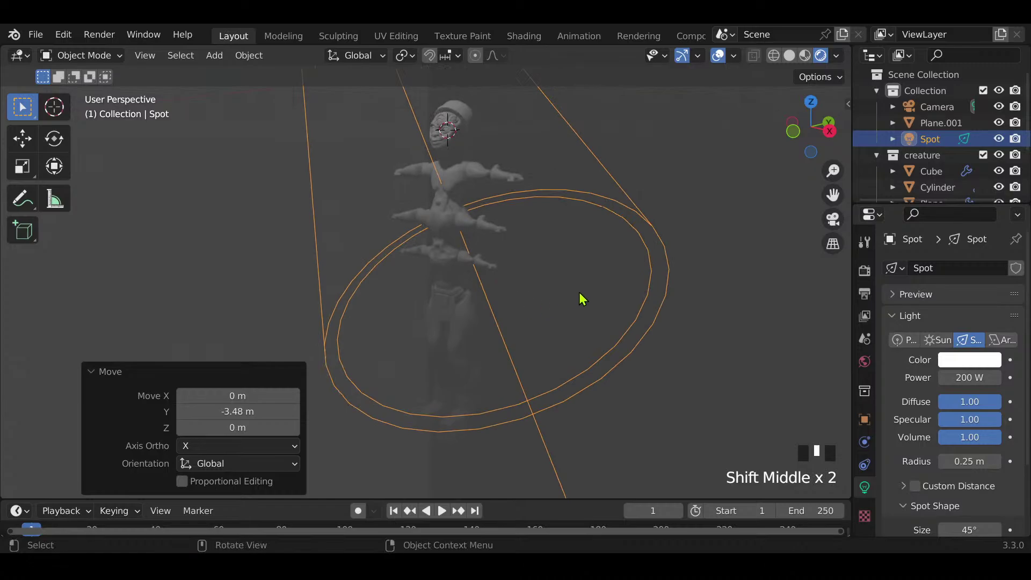
pyautogui.click(805, 56)
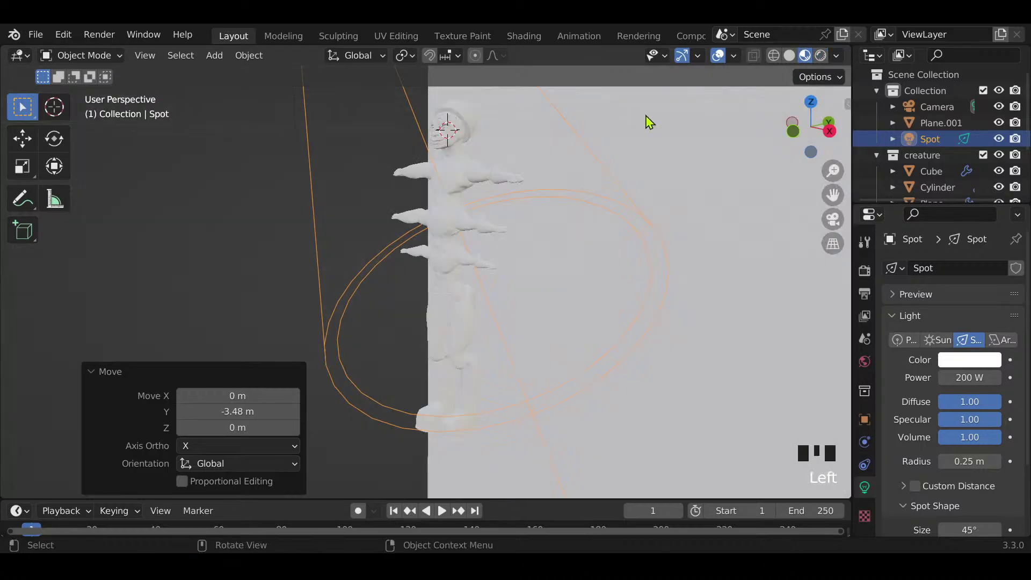
pyautogui.moveTo(382, 226); pyautogui.dragTo(444, 237, button='middle')
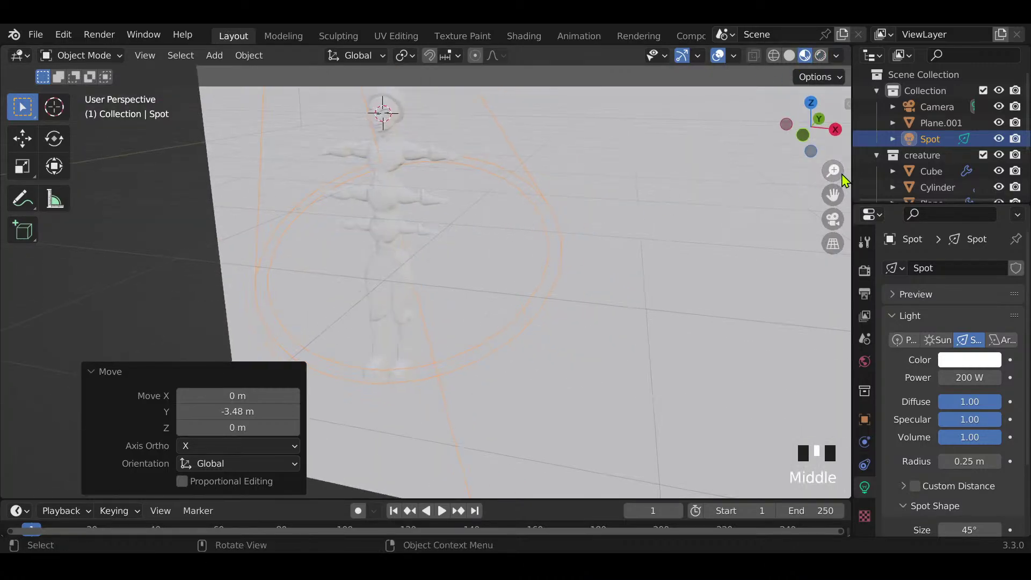
pyautogui.click(999, 106)
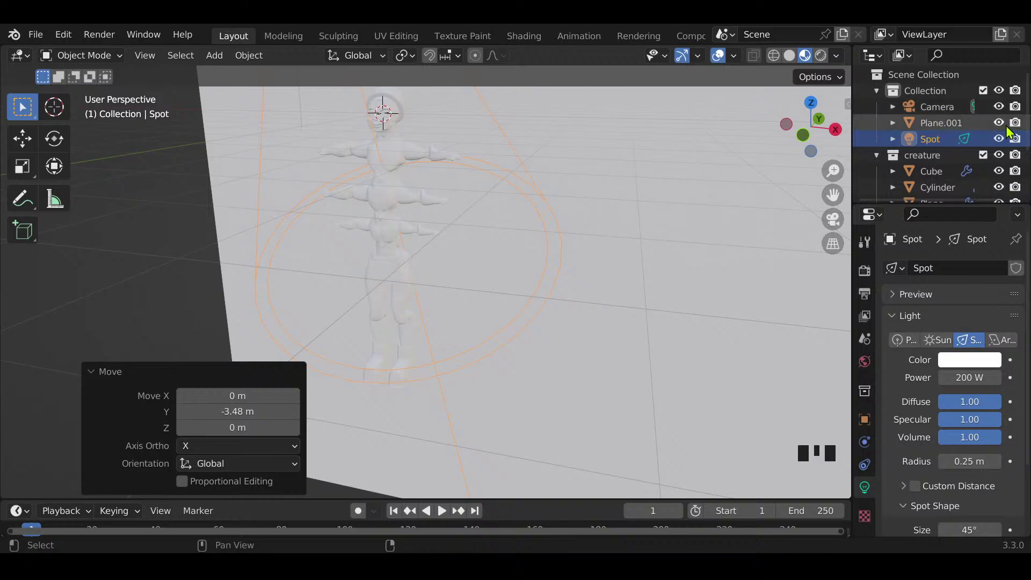
pyautogui.click(999, 123)
pyautogui.click(999, 138)
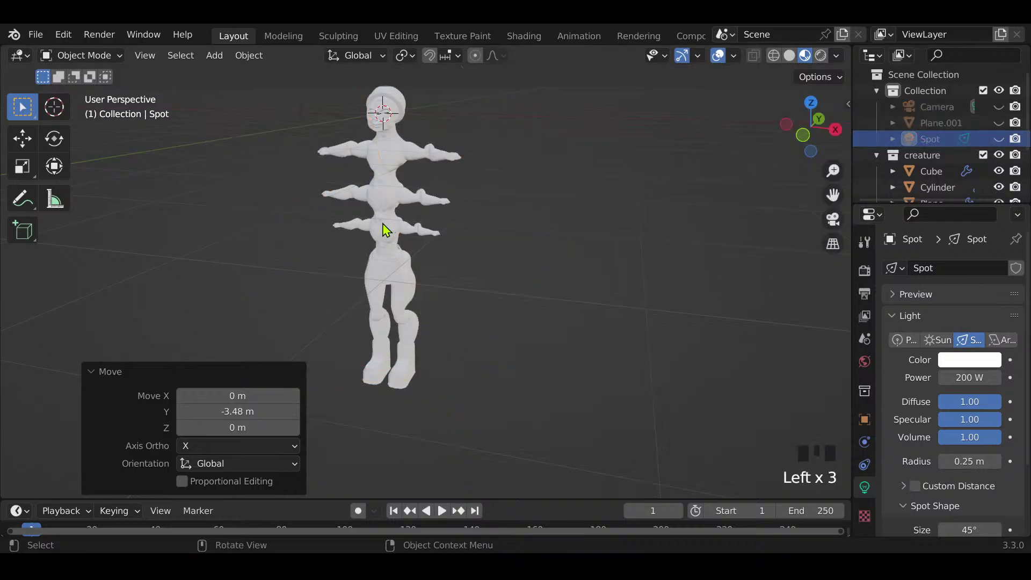
# Step: Select the cap on the creature's head and create a new material for it in the Shading workspace
pyautogui.keyDown('shift'); pyautogui.moveTo(387, 230); pyautogui.dragTo(466, 189, button='middle'); pyautogui.keyUp('shift')
pyautogui.click(463, 150)
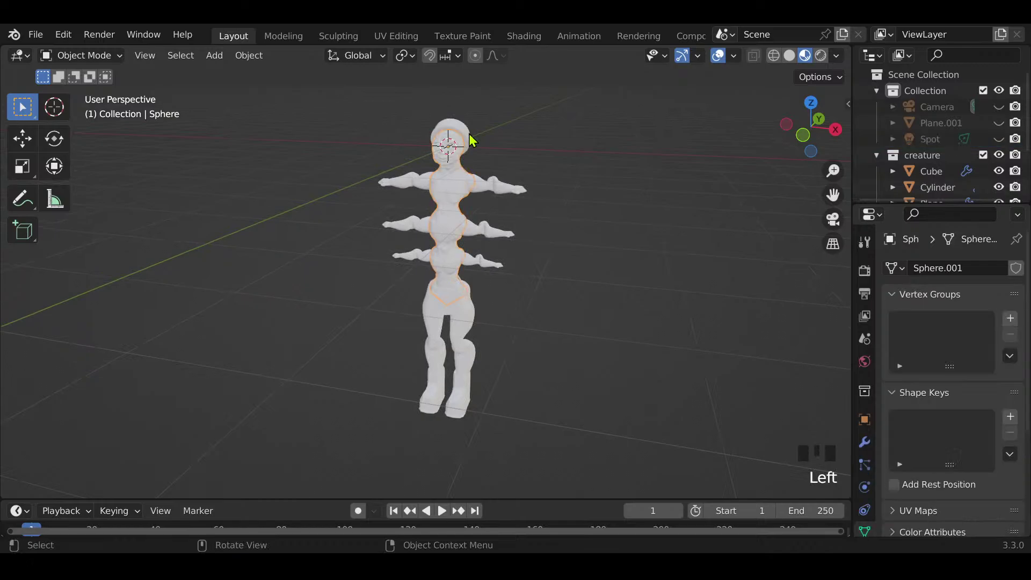
pyautogui.click(469, 143)
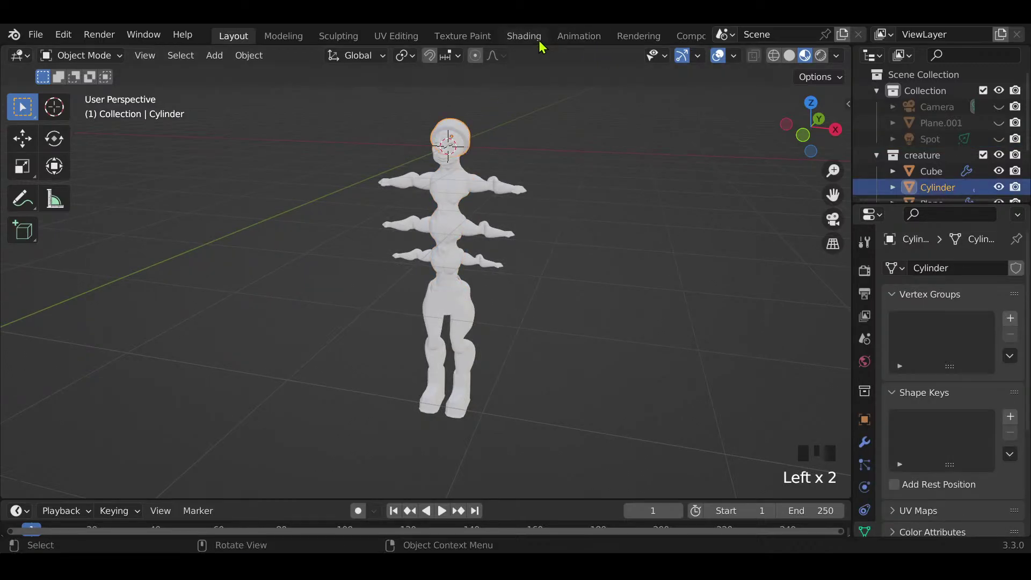
pyautogui.click(524, 37)
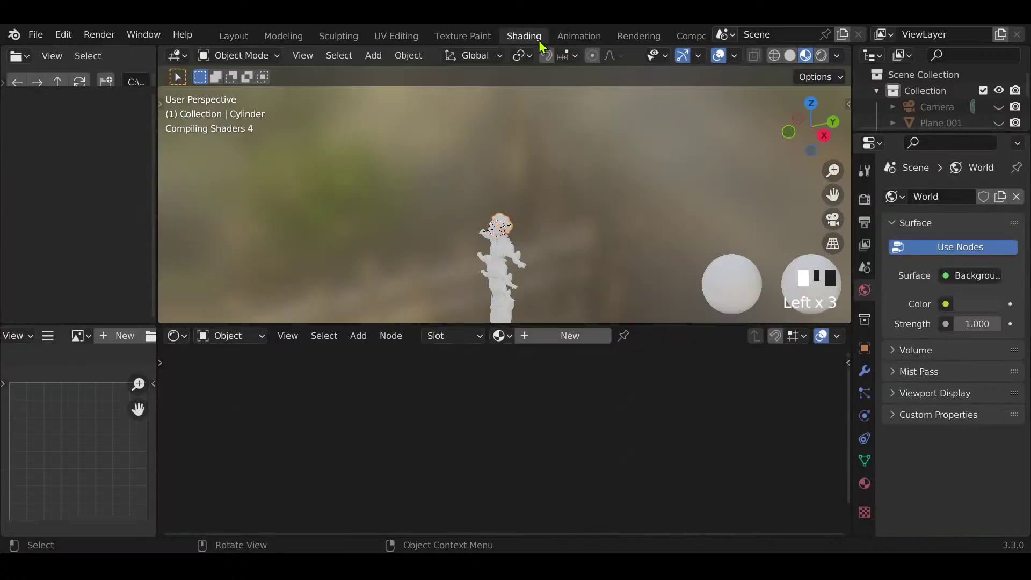
pyautogui.click(591, 345)
# Step: Add a Color Attribute node to the cap's material and connect its Color output to the Principled BSDF's Base Color
pyautogui.scroll(3, 484, 462)
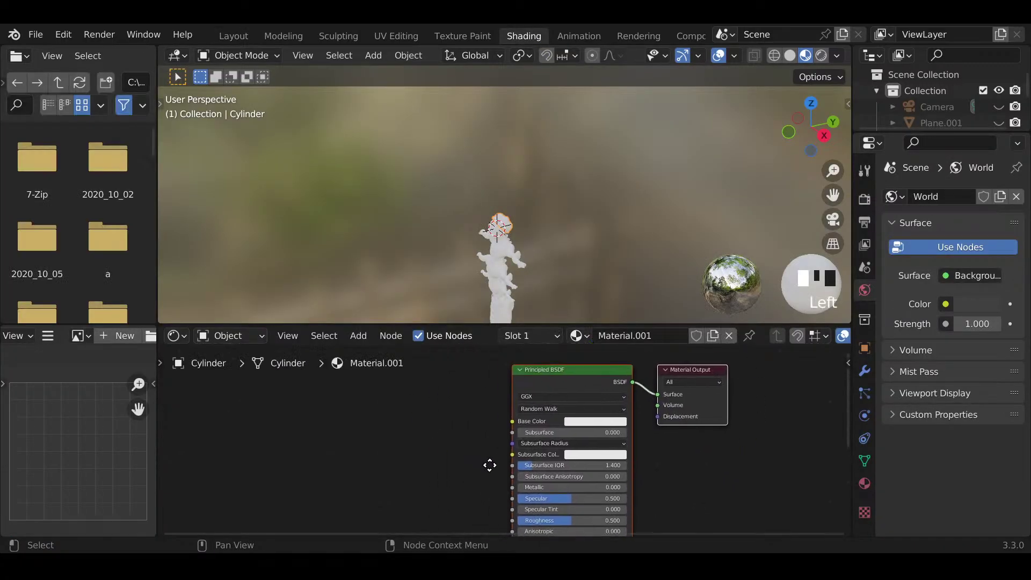
pyautogui.hotkey('shift', 'a')
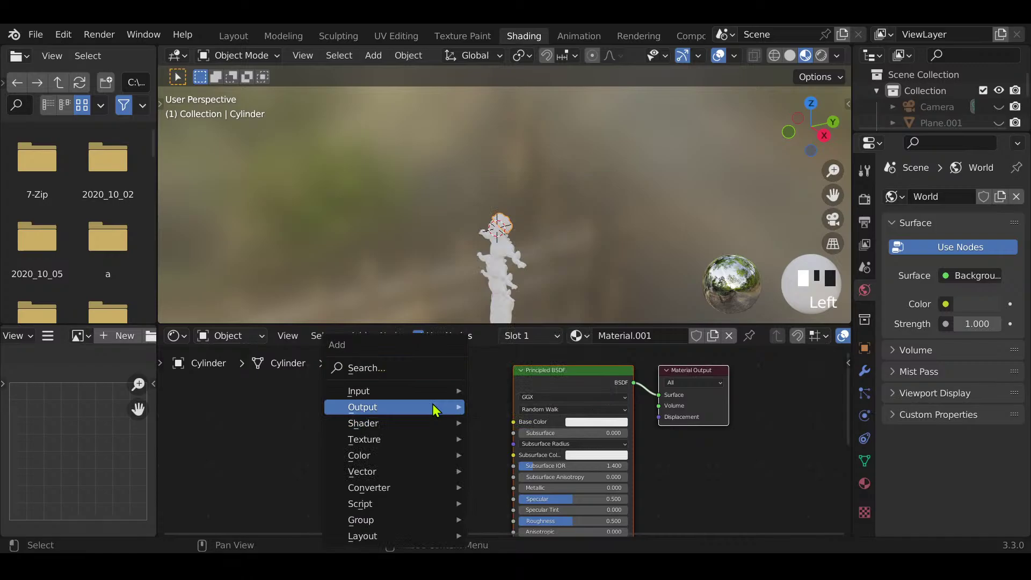
pyautogui.click(428, 364)
pyautogui.write('=')
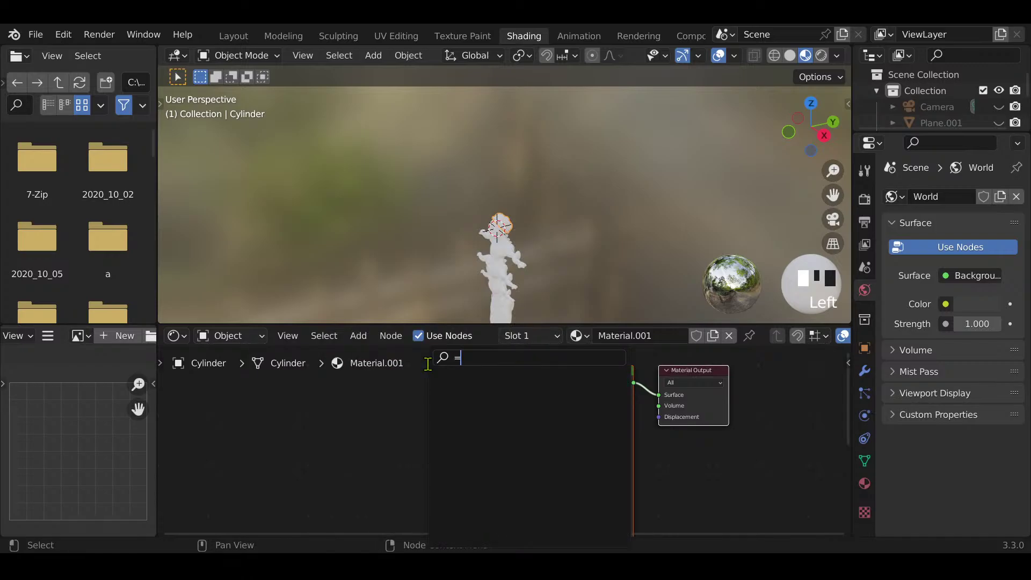
pyautogui.press('BackSpace')
pyautogui.write('colo')
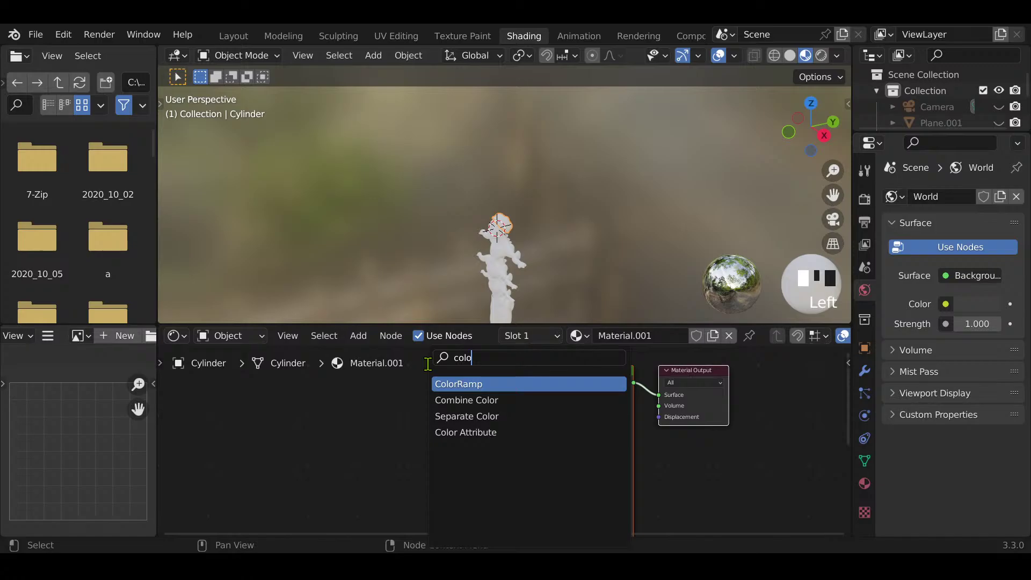
pyautogui.click(495, 432)
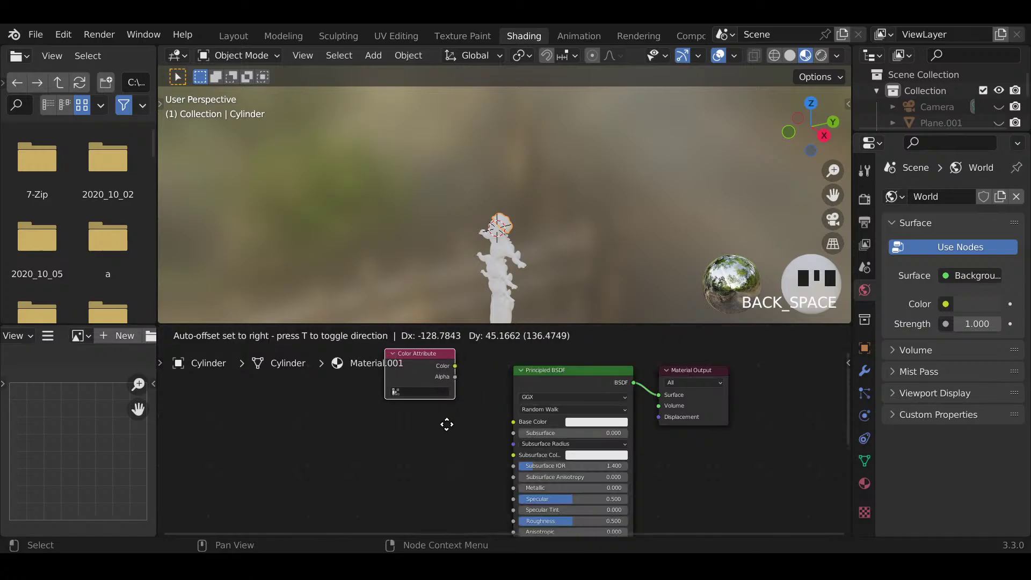
pyautogui.click(482, 489)
pyautogui.moveTo(485, 424); pyautogui.dragTo(515, 425)
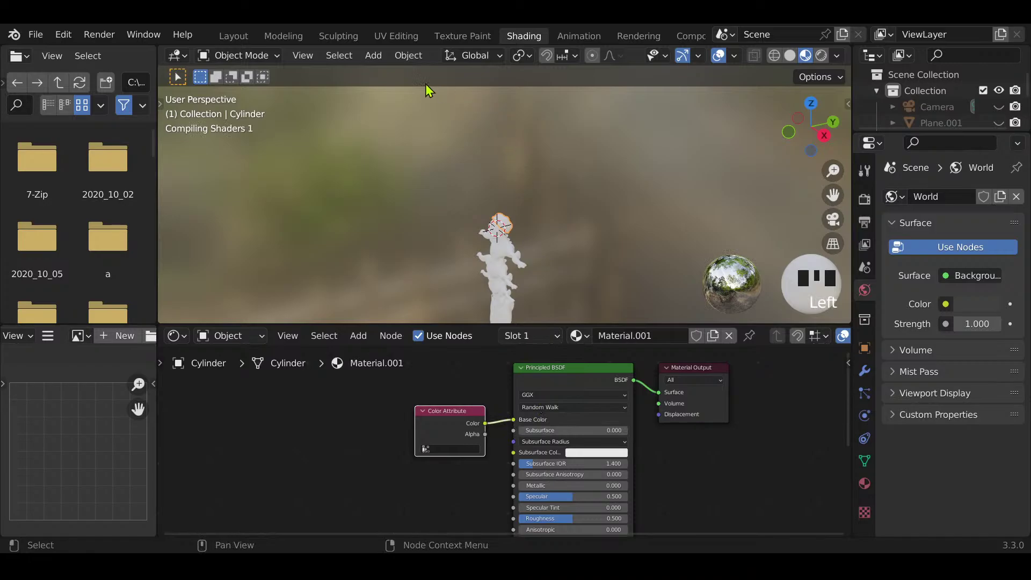
# Step: Return to the Layout workspace, select all the creature's parts and link the cap's material to them
pyautogui.click(233, 37)
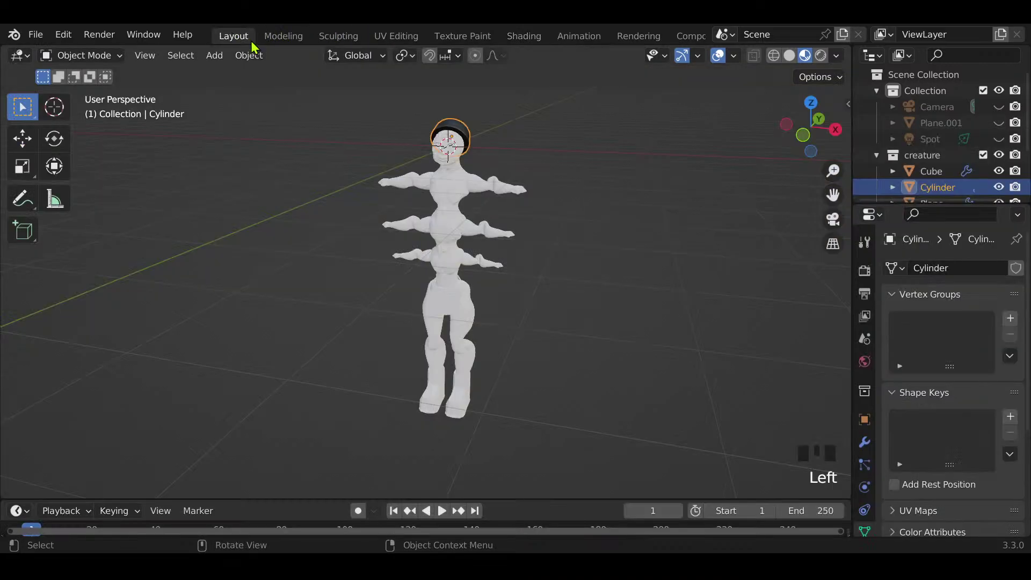
pyautogui.press('a')
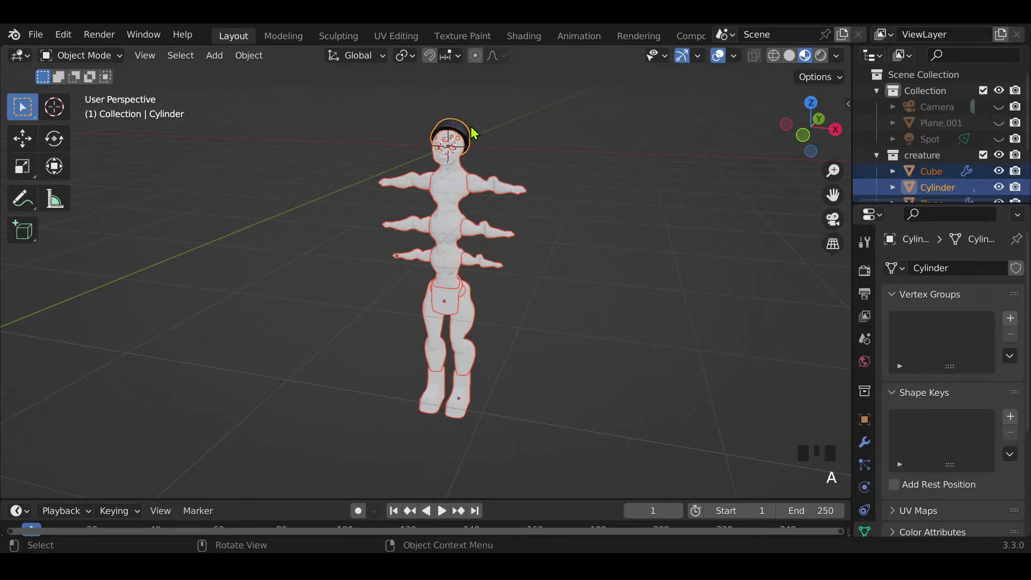
pyautogui.press('Left')
pyautogui.hotkey('ctrl', 'l')
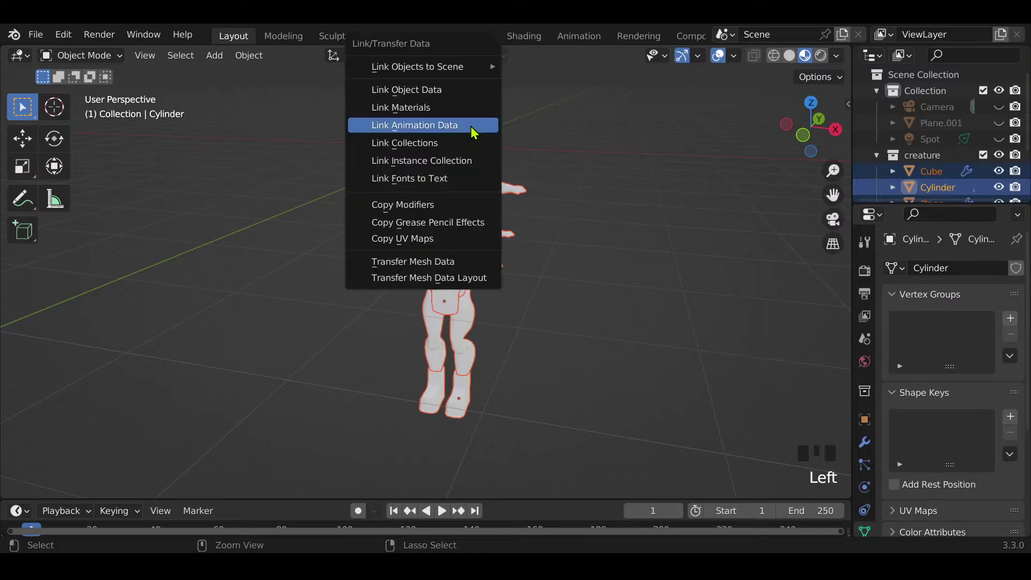
pyautogui.click(455, 110)
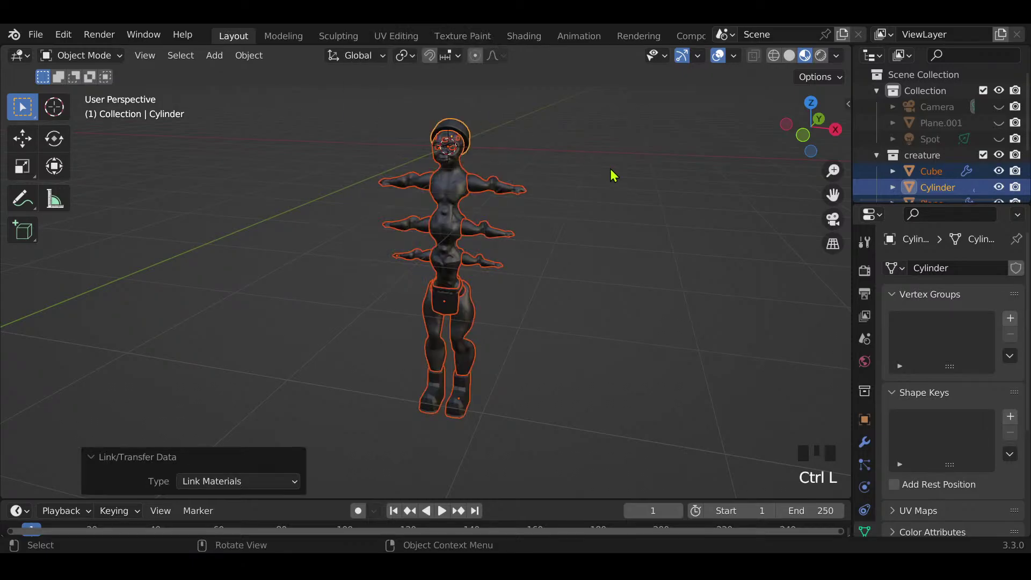
pyautogui.scroll(-6, 865, 456)
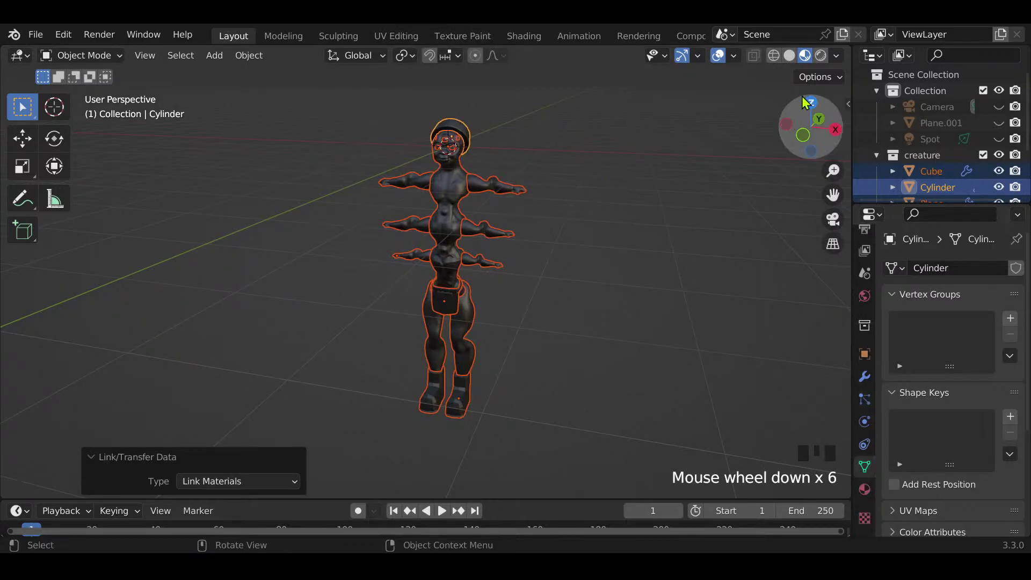
# Step: Enter Sculpt Mode with the Paint brush, make the torso the active object and set the brush radius to 102 px
pyautogui.hotkey('ctrl', 'Tab')
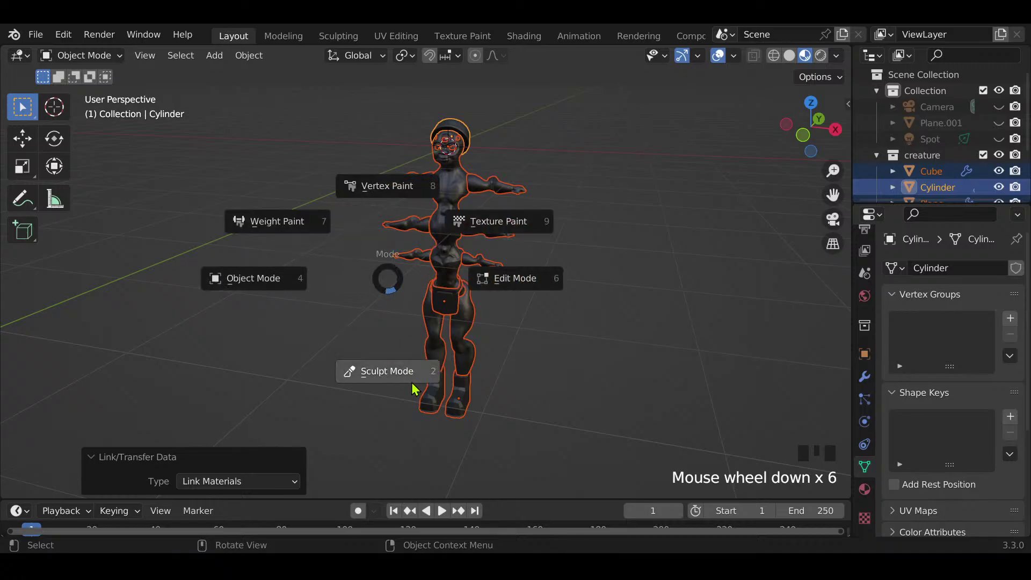
pyautogui.press('Tab')
pyautogui.scroll(-7, 41, 398)
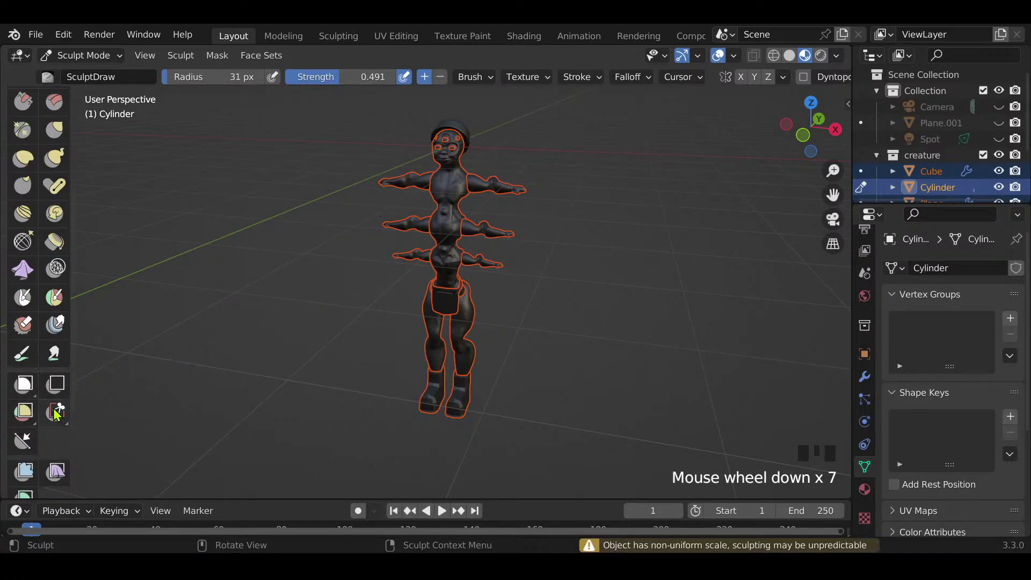
pyautogui.click(26, 356)
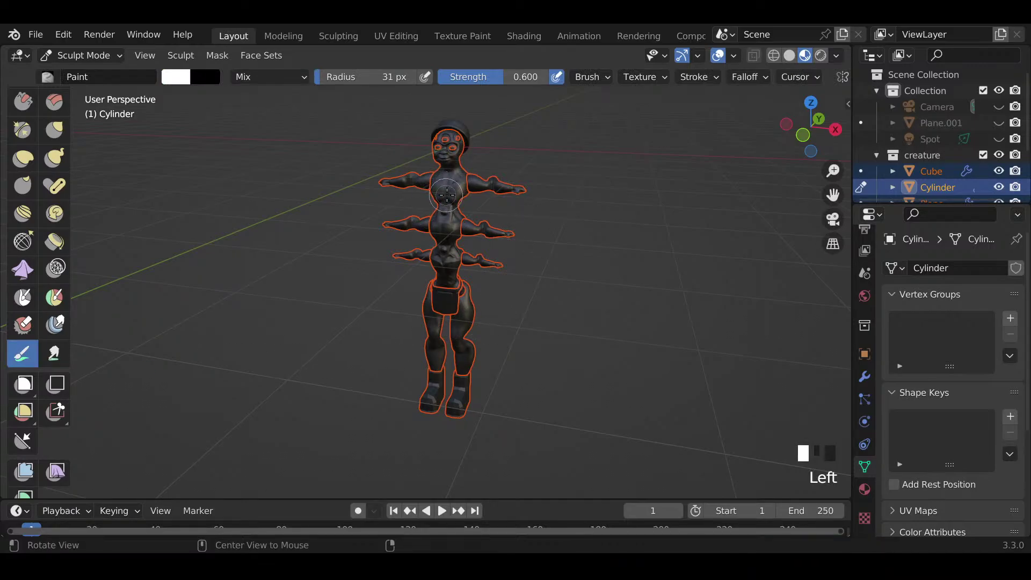
pyautogui.hotkey('alt', 'q')
pyautogui.press('f')
pyautogui.press('f')
pyautogui.press('f')
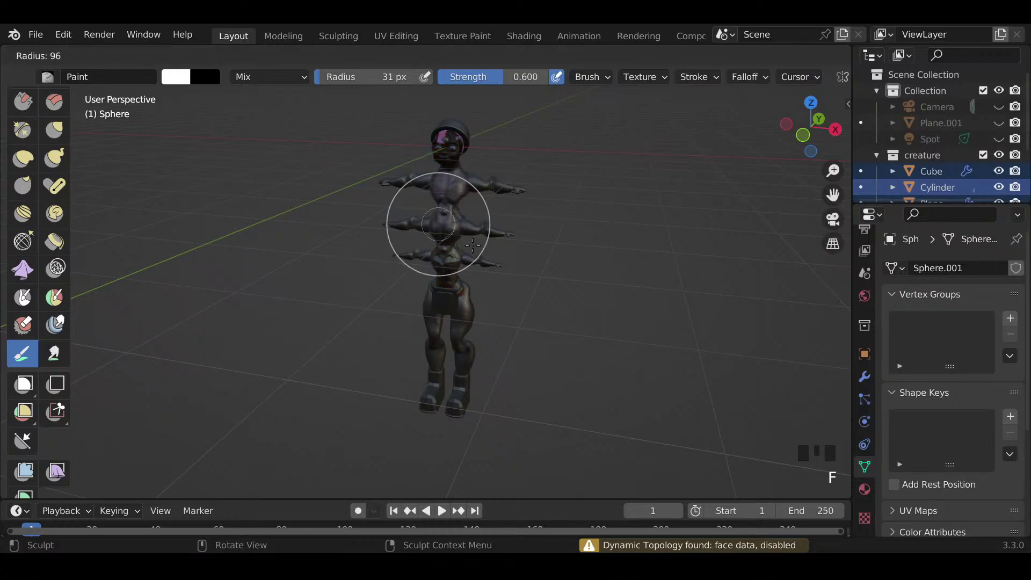
# Step: Paint the creature's head and torso white, clearing the sculpt mask to cover the rest of the face
pyautogui.scroll(2, 544, 239)
pyautogui.keyDown('shift'); pyautogui.moveTo(543, 239); pyautogui.dragTo(518, 230, button='middle'); pyautogui.keyUp('shift')
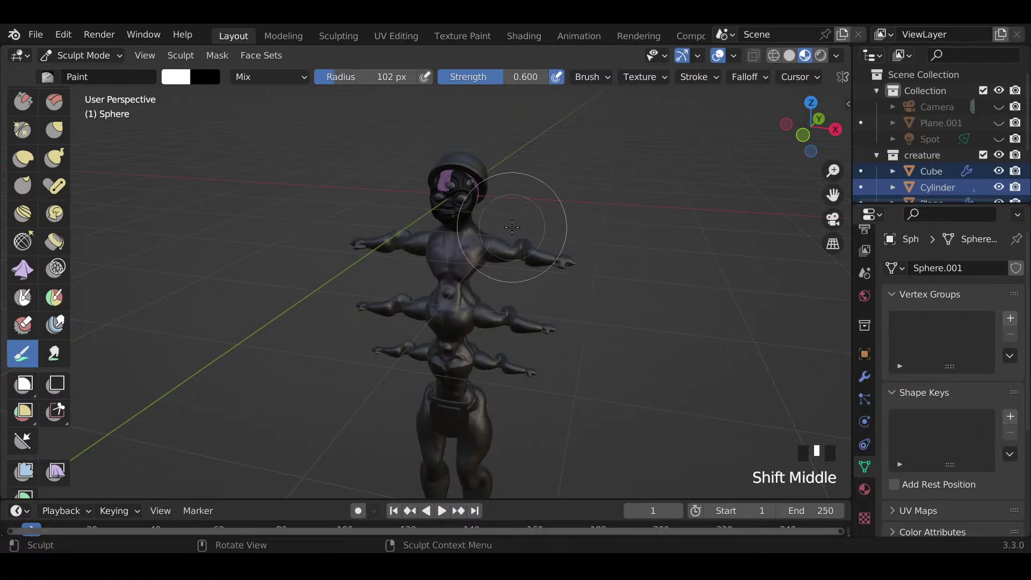
pyautogui.moveTo(524, 214); pyautogui.dragTo(536, 203, button='middle')
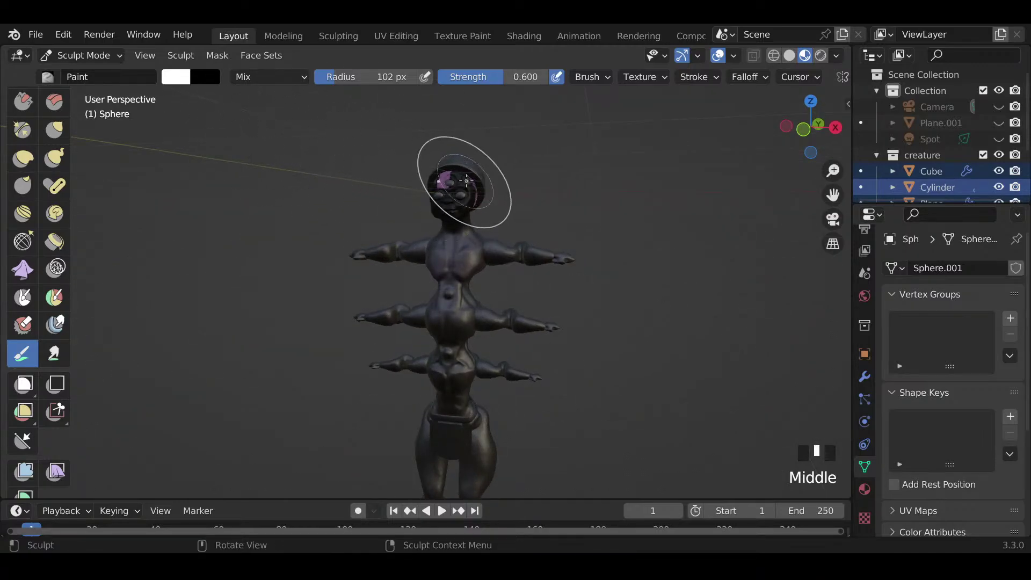
pyautogui.moveTo(500, 185); pyautogui.dragTo(440, 309)
pyautogui.moveTo(440, 308)
pyautogui.mouseDown(button='middle')
pyautogui.moveTo(483, 269)
pyautogui.moveTo(460, 259)
pyautogui.moveTo(597, 256)
pyautogui.mouseUp(button='middle')
pyautogui.press('a')
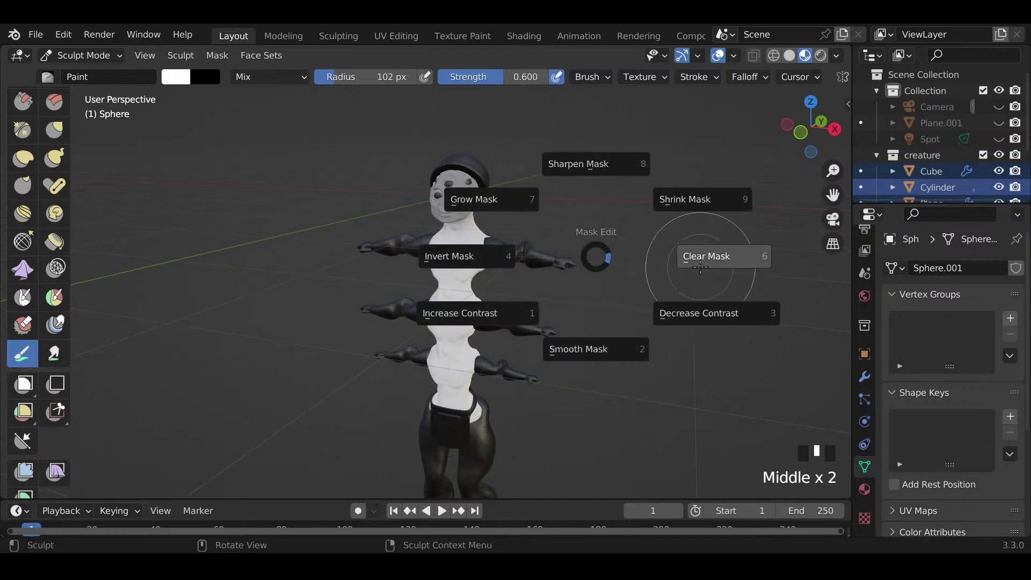
pyautogui.click(691, 256)
pyautogui.moveTo(486, 214); pyautogui.dragTo(483, 218)
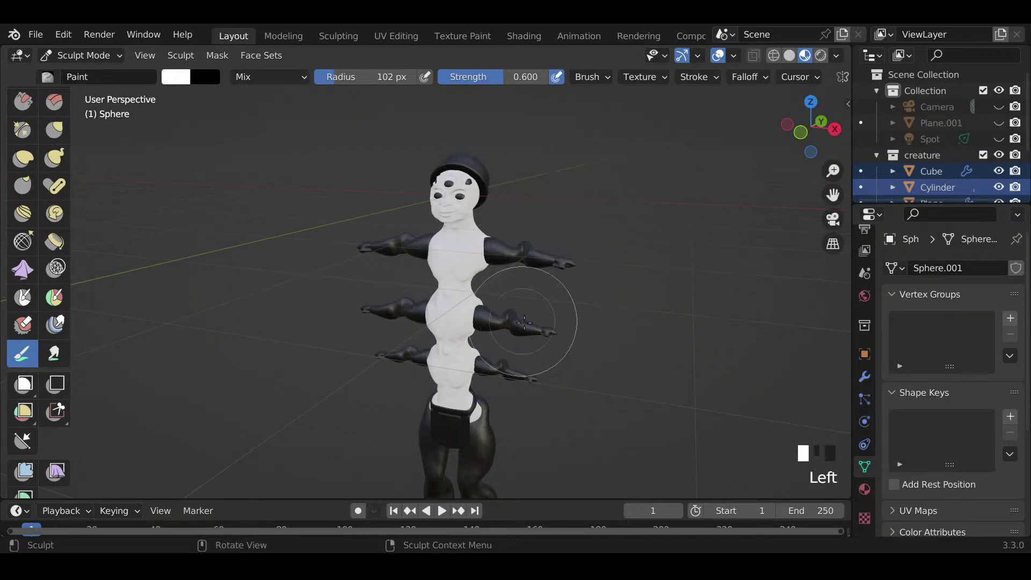
# Step: Switch sculpting to the creature's legs and paint both of them white down to the boots
pyautogui.keyDown('shift'); pyautogui.moveTo(518, 341); pyautogui.dragTo(546, 258, button='middle'); pyautogui.keyUp('shift')
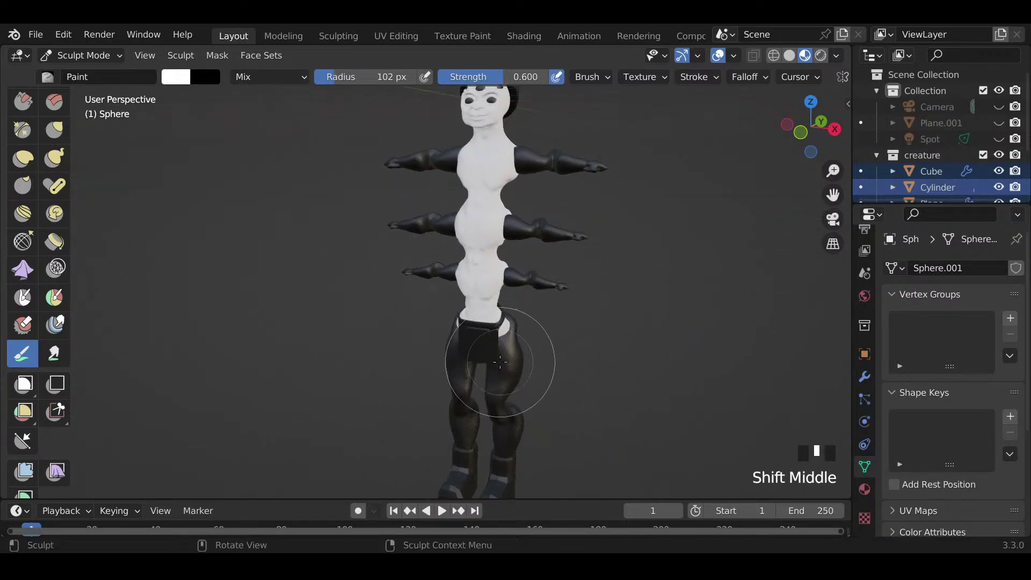
pyautogui.hotkey('alt', 'q')
pyautogui.moveTo(517, 340); pyautogui.dragTo(483, 405)
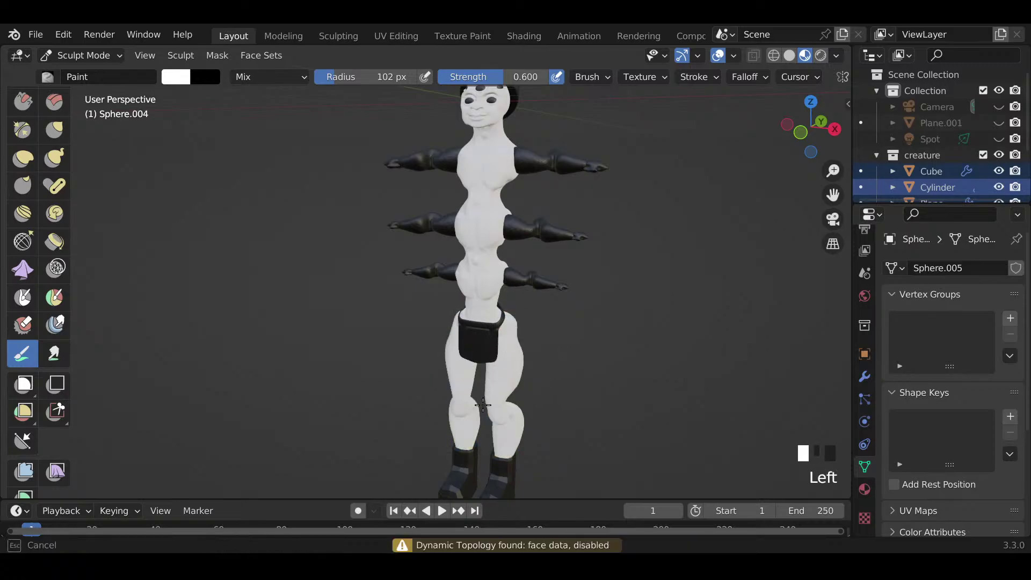
# Step: Switch sculpting to the creature's boots and paint them white
pyautogui.hotkey('alt', 'q')
pyautogui.moveTo(508, 472); pyautogui.dragTo(509, 479)
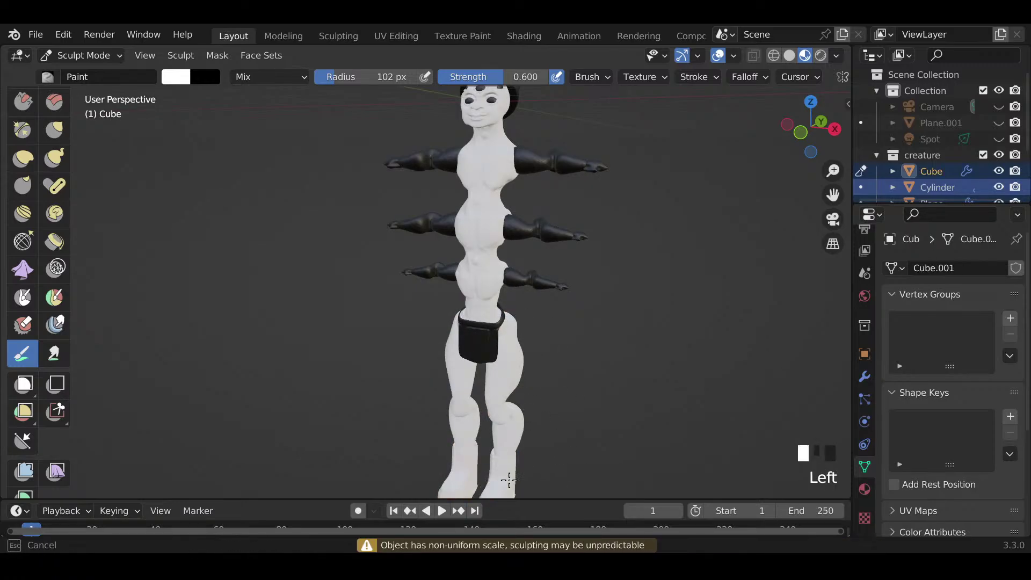
# Step: Try to switch sculpting from the boots directly to the creature's arms
pyautogui.hotkey('alt', 'q')
pyautogui.hotkey('alt', 'q')
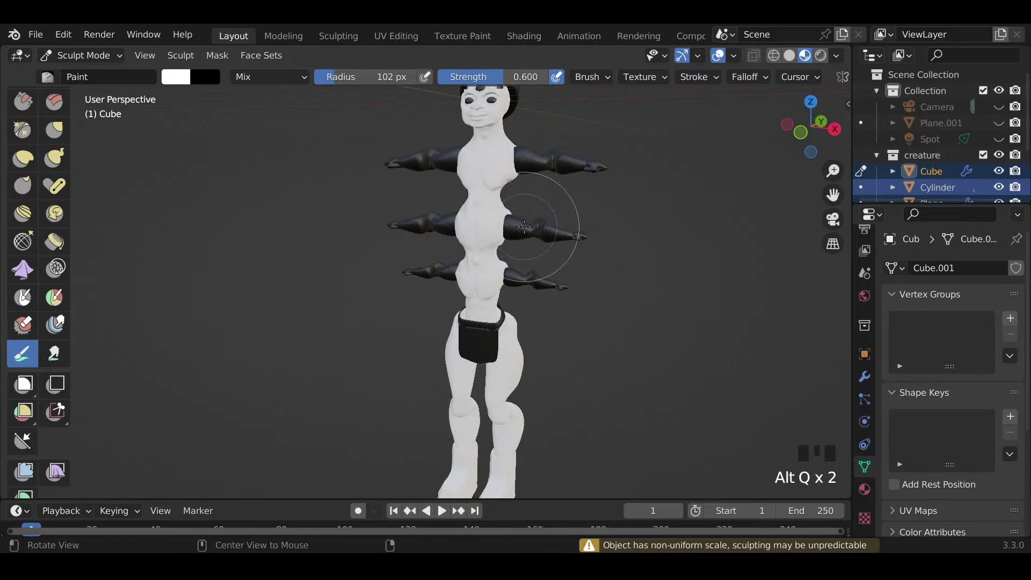
pyautogui.hotkey('alt', 'q')
pyautogui.hotkey('alt', 'q')
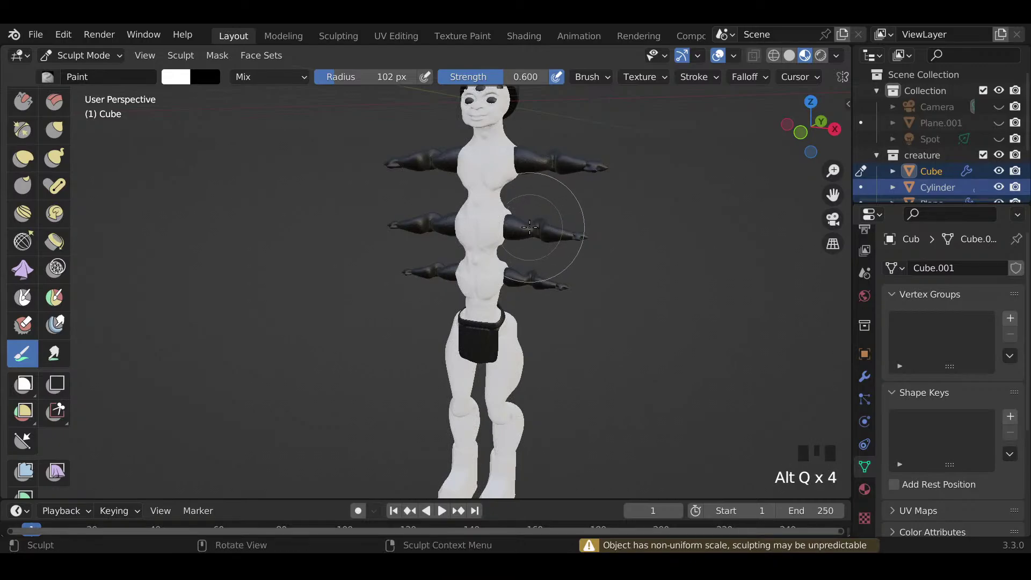
pyautogui.moveTo(530, 243); pyautogui.dragTo(526, 231)
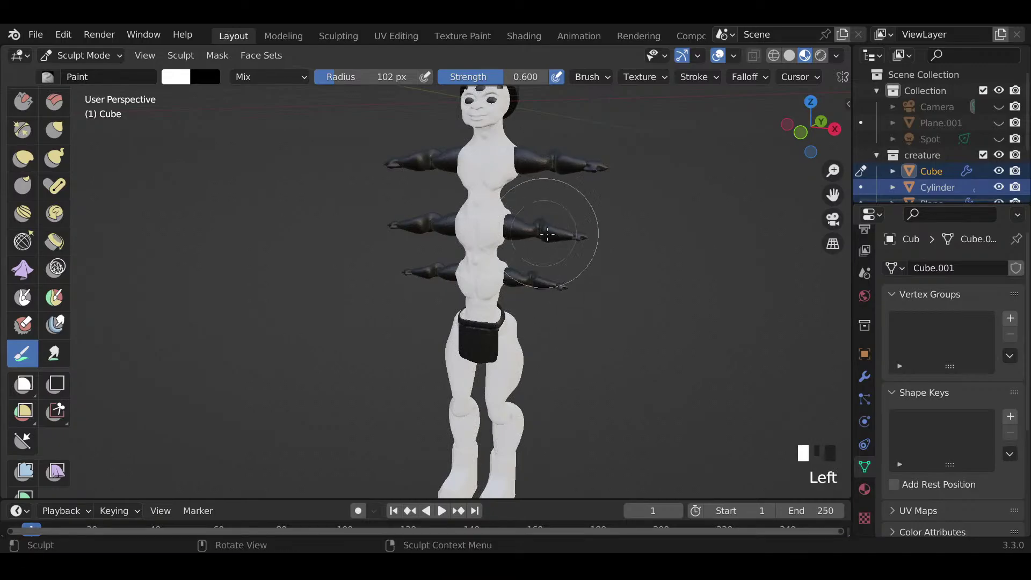
pyautogui.hotkey('alt', 'q')
pyautogui.hotkey('alt', 'q')
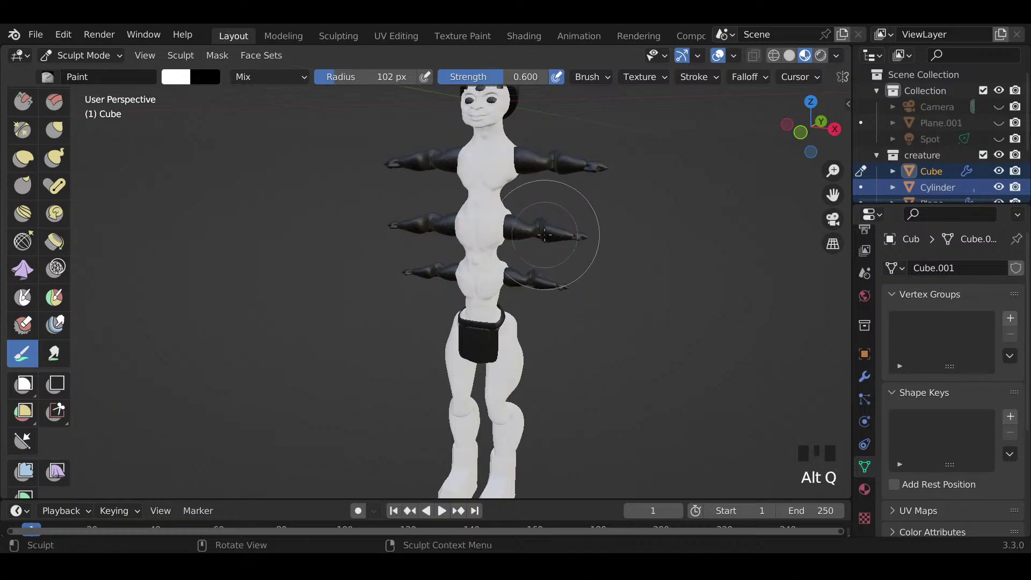
pyautogui.hotkey('alt', 'q')
# Step: Return to Object Mode, select the arms object Sphere.007 and enter Sculpt Mode on it
pyautogui.press('Tab')
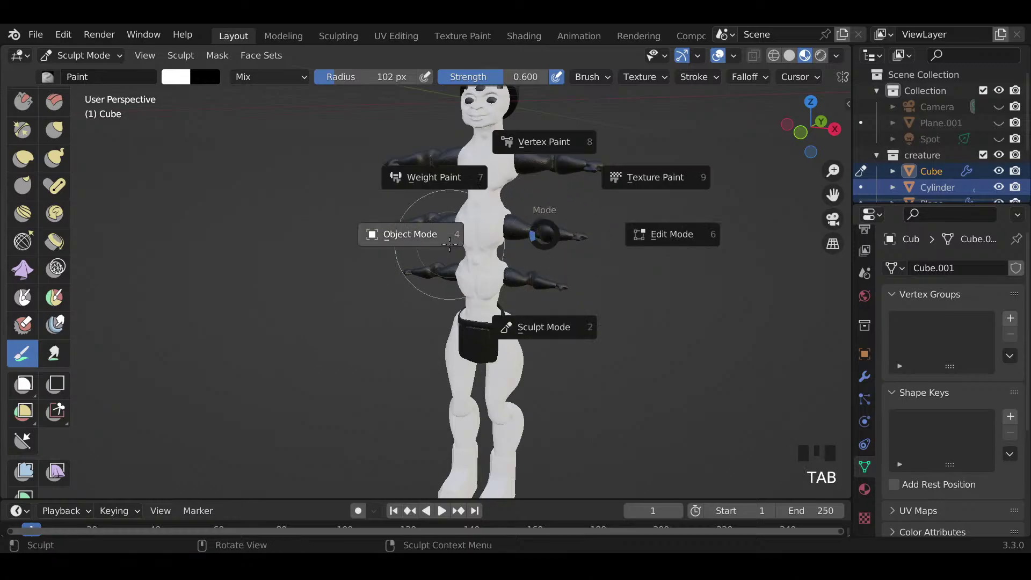
pyautogui.click(531, 238)
pyautogui.click(528, 232)
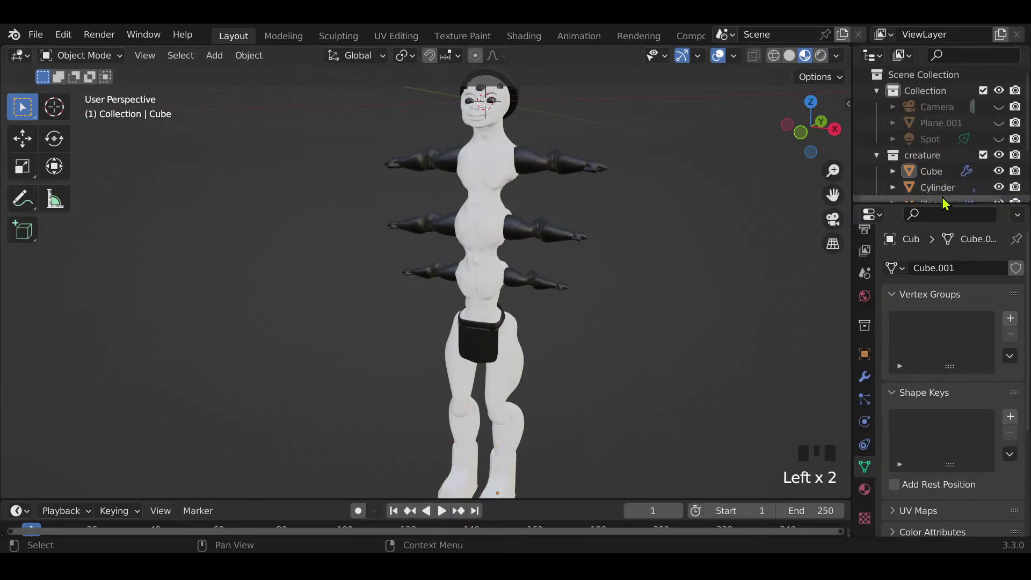
pyautogui.scroll(-5, 946, 161)
pyautogui.click(948, 156)
pyautogui.click(951, 171)
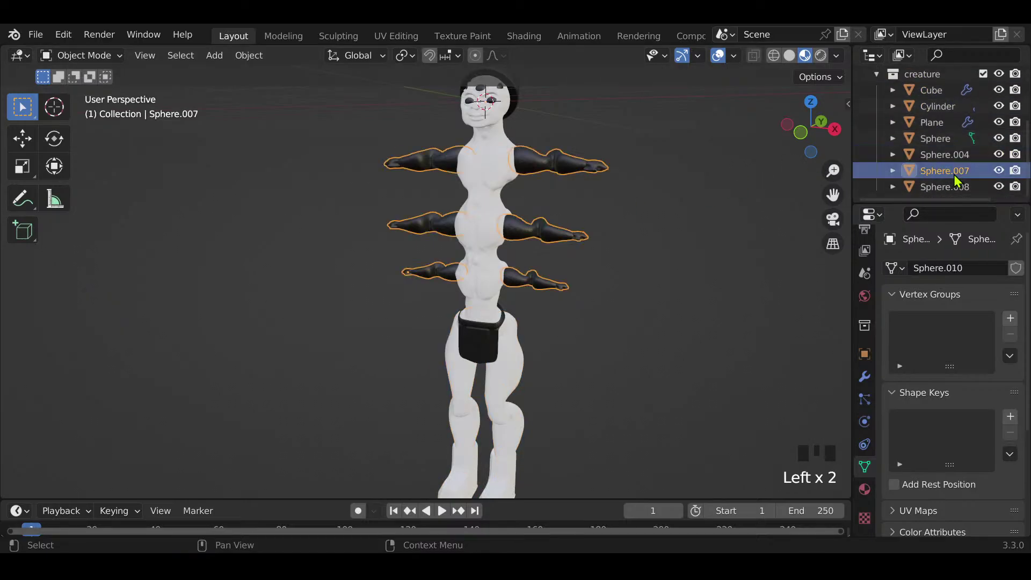
pyautogui.press('Tab')
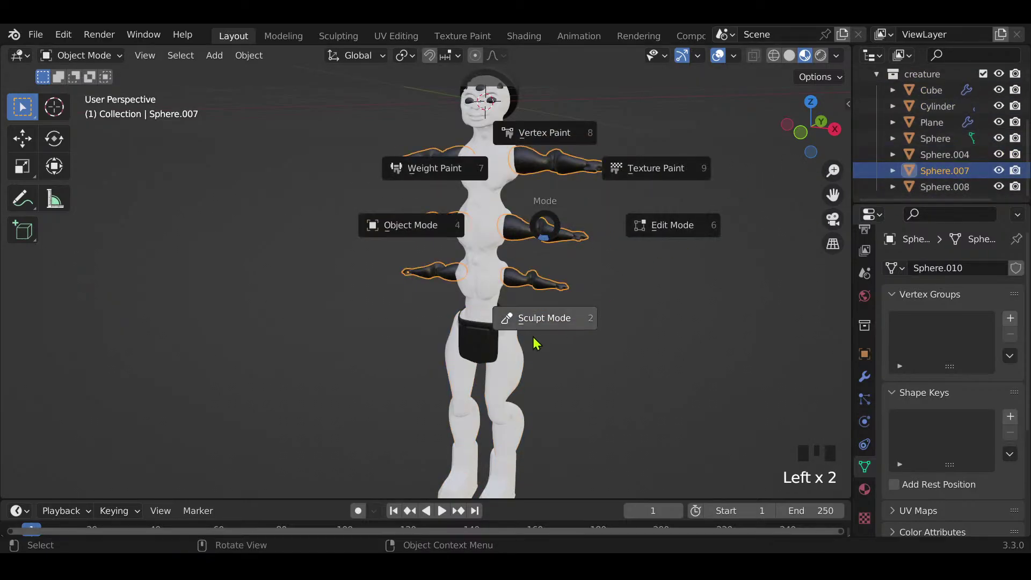
pyautogui.press('Tab')
# Step: Create a single face set from the visible arm geometry and paint all six arms white
pyautogui.click(257, 55)
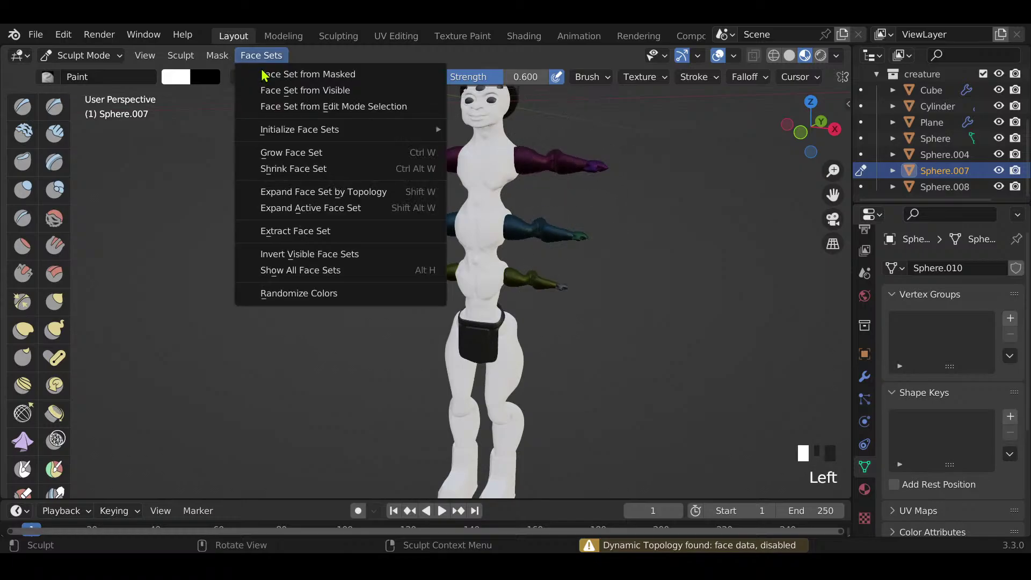
pyautogui.click(313, 90)
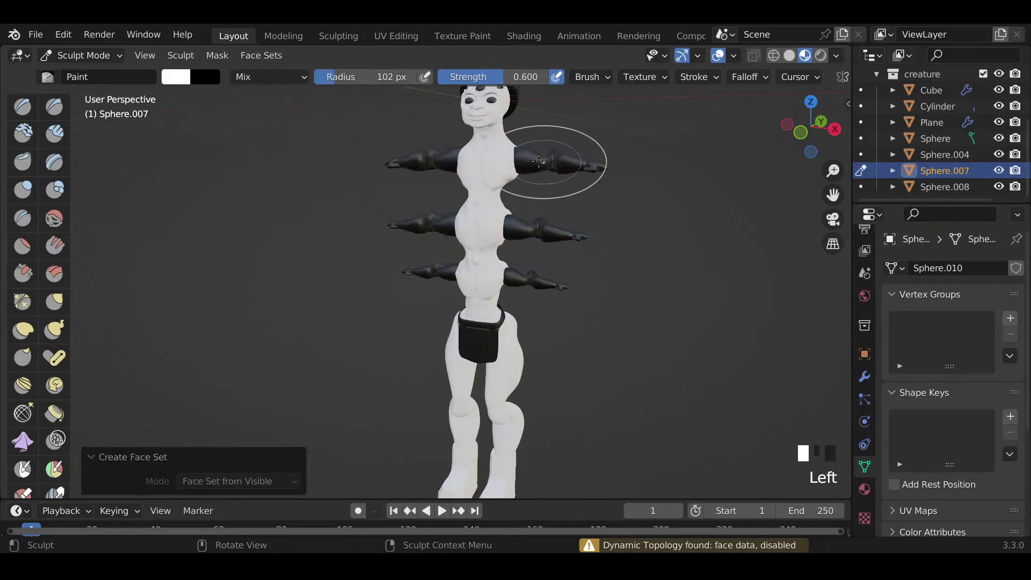
pyautogui.doubleClick(516, 163)
pyautogui.click(603, 168)
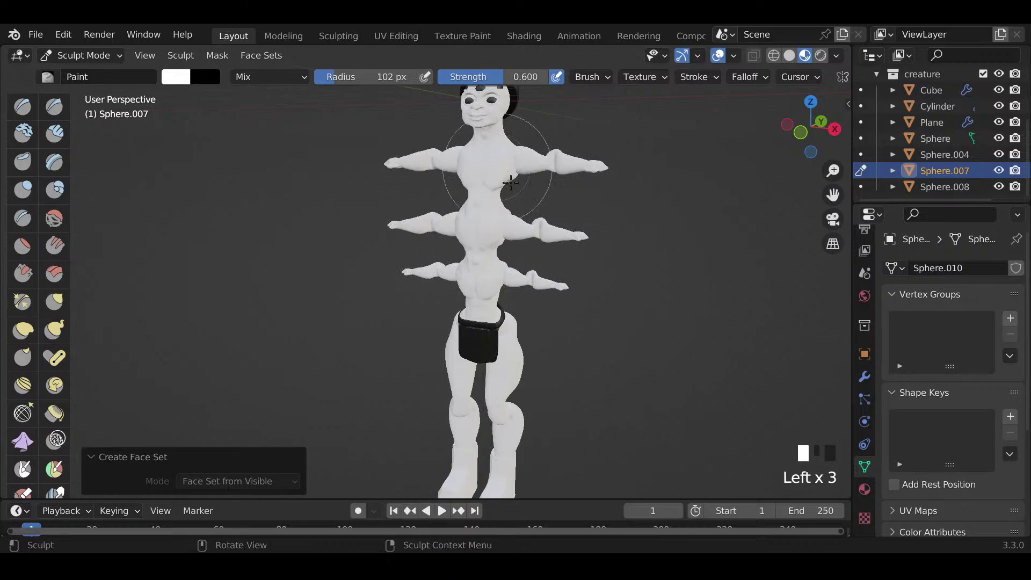
# Step: Switch sculpting to the creature's cap and paint it white
pyautogui.moveTo(580, 242); pyautogui.dragTo(559, 204, button='middle')
pyautogui.keyDown('shift'); pyautogui.moveTo(558, 204); pyautogui.dragTo(544, 265, button='middle'); pyautogui.keyUp('shift')
pyautogui.moveTo(500, 204); pyautogui.dragTo(516, 233, button='middle')
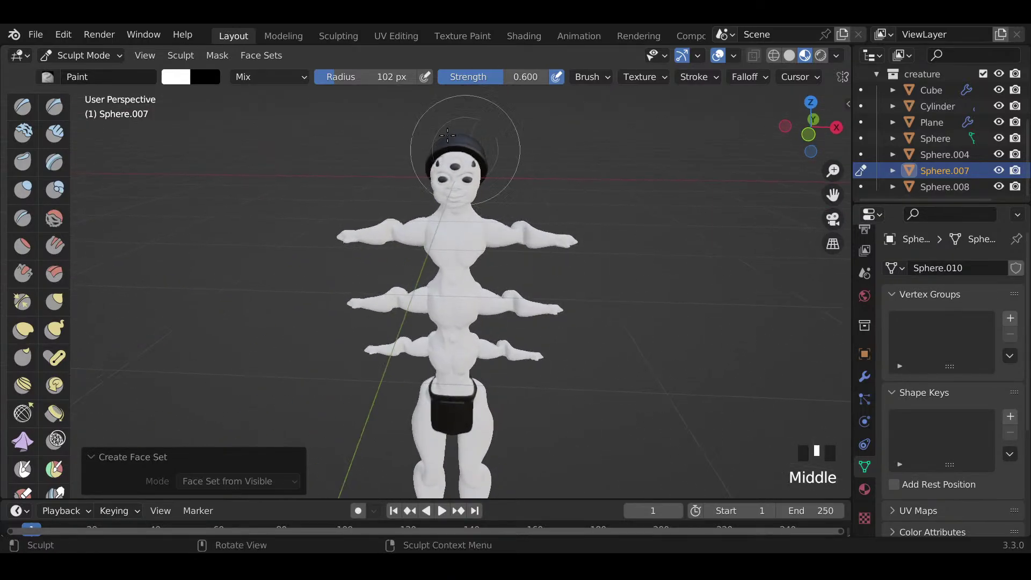
pyautogui.hotkey('alt', 'q')
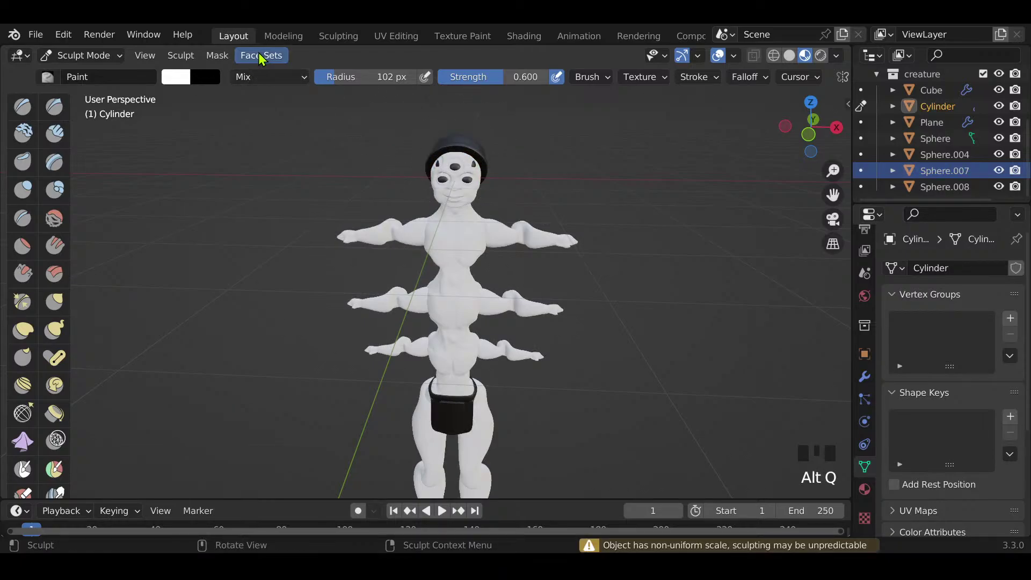
pyautogui.moveTo(495, 98); pyautogui.dragTo(473, 105, button='middle')
pyautogui.moveTo(490, 168)
pyautogui.mouseDown()
pyautogui.moveTo(520, 142)
pyautogui.moveTo(501, 153)
pyautogui.mouseUp()
pyautogui.moveTo(500, 154); pyautogui.dragTo(591, 180, button='middle')
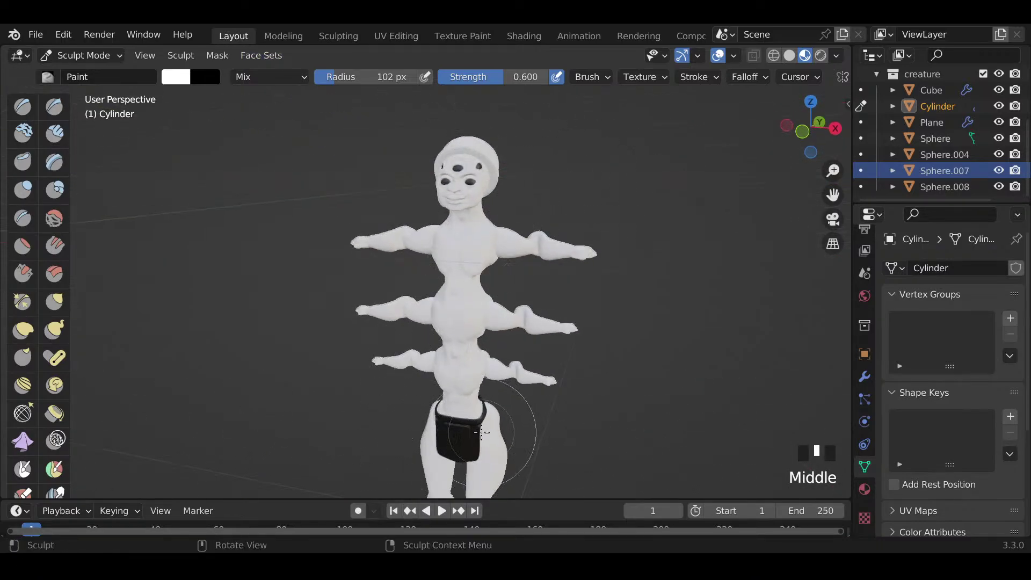
# Step: Switch sculpting to the loincloth at the creature's hips and paint it white
pyautogui.hotkey('alt', 'q')
pyautogui.moveTo(471, 425); pyautogui.dragTo(485, 400)
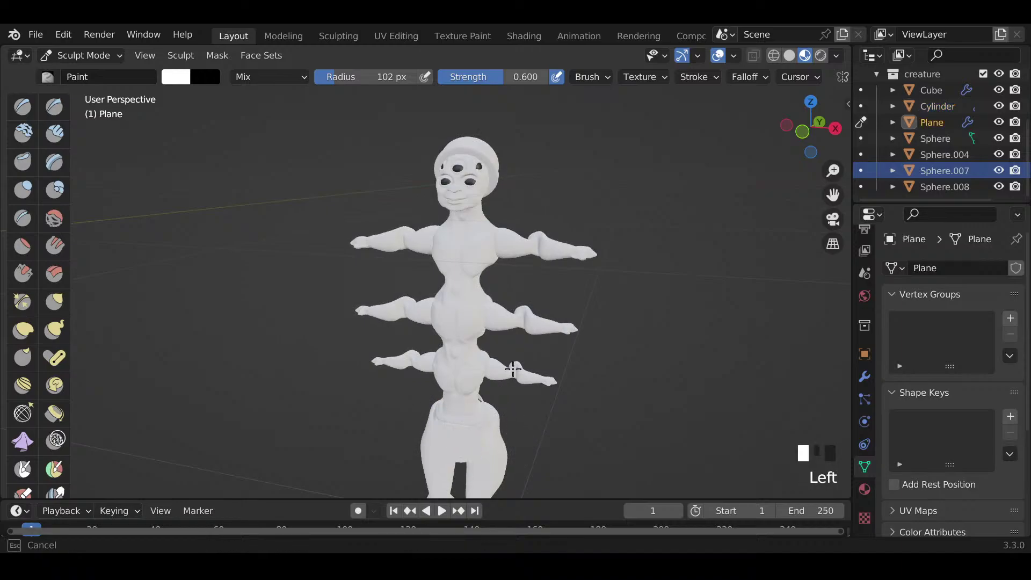
pyautogui.moveTo(513, 368); pyautogui.dragTo(508, 354)
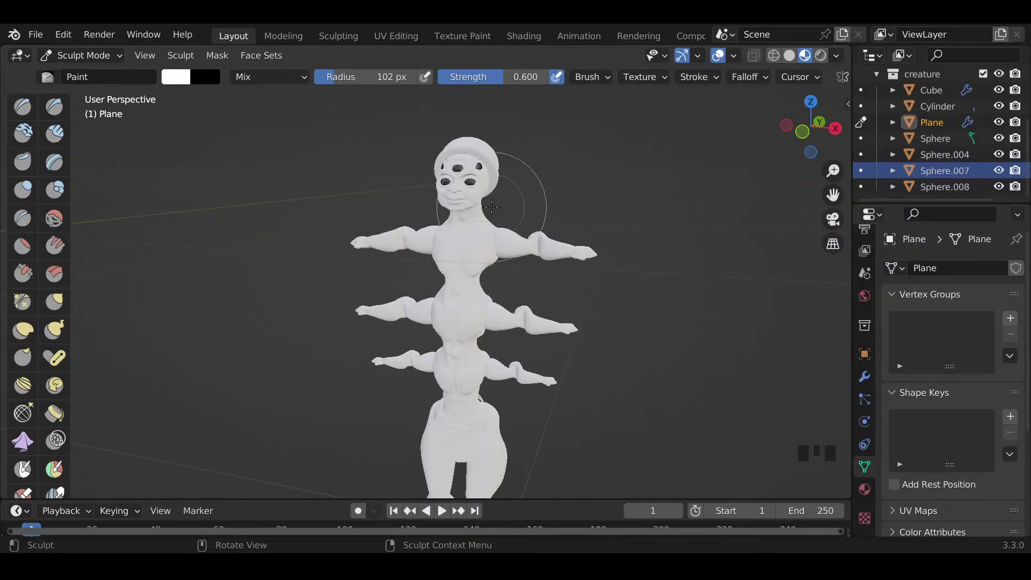
# Step: Switch sculpting back to the head and torso and change the brush color to blue-violet
pyautogui.hotkey('alt', 'q')
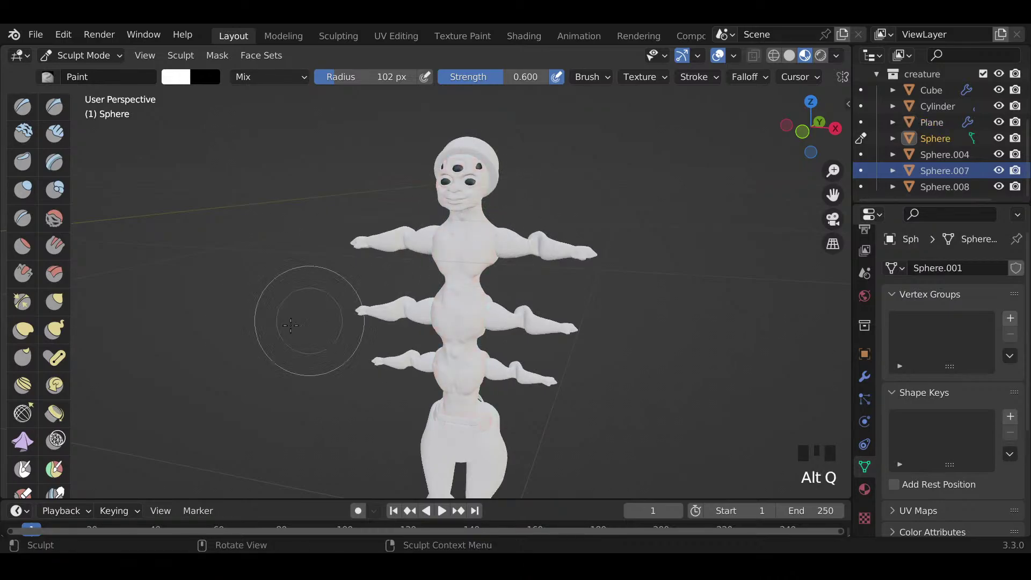
pyautogui.click(183, 77)
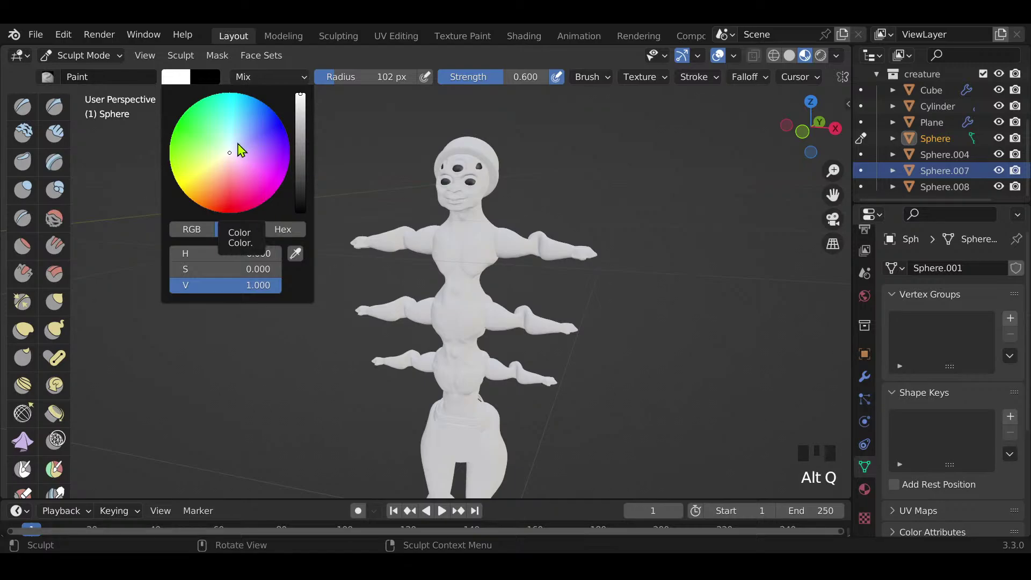
pyautogui.moveTo(260, 139)
pyautogui.mouseDown()
pyautogui.moveTo(268, 131)
pyautogui.moveTo(259, 139)
pyautogui.mouseUp()
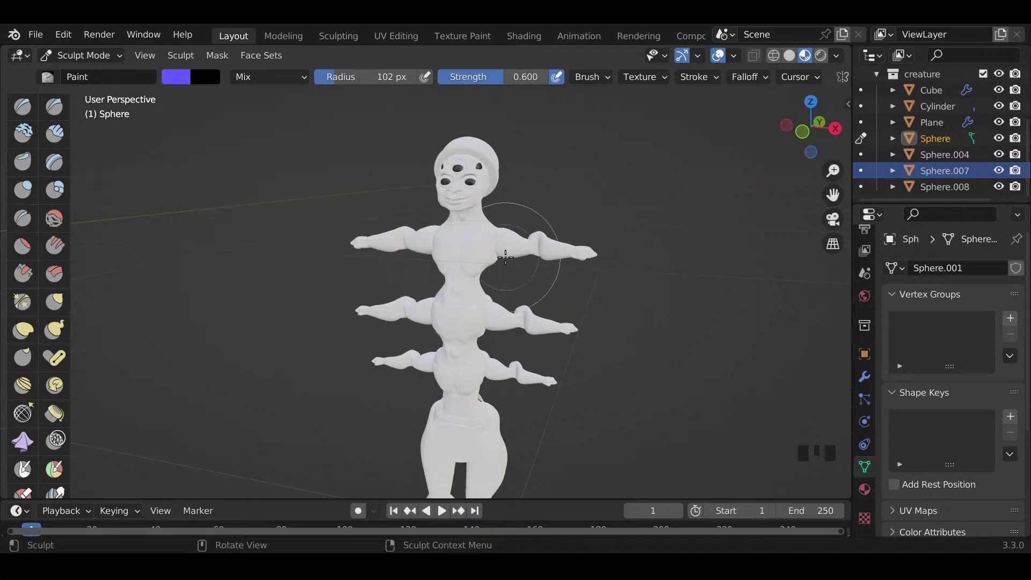
# Step: Set the brush radius to 47 px and paint blue-violet shading around the two lower eyes
pyautogui.press('f')
pyautogui.click(475, 246)
pyautogui.scroll(3, 474, 246)
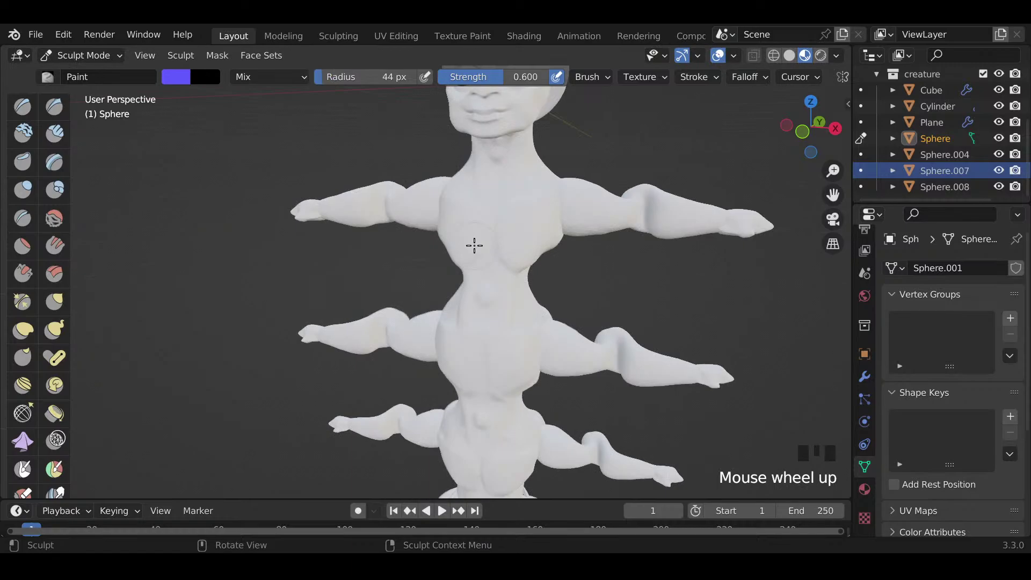
pyautogui.keyDown('ctrl'); pyautogui.moveTo(490, 246); pyautogui.dragTo(495, 246, button='middle'); pyautogui.keyUp('ctrl')
pyautogui.keyDown('shift'); pyautogui.moveTo(566, 223); pyautogui.dragTo(525, 325, button='middle'); pyautogui.keyUp('shift')
pyautogui.moveTo(542, 237); pyautogui.dragTo(447, 247, button='middle')
pyautogui.press('f')
pyautogui.click(459, 243)
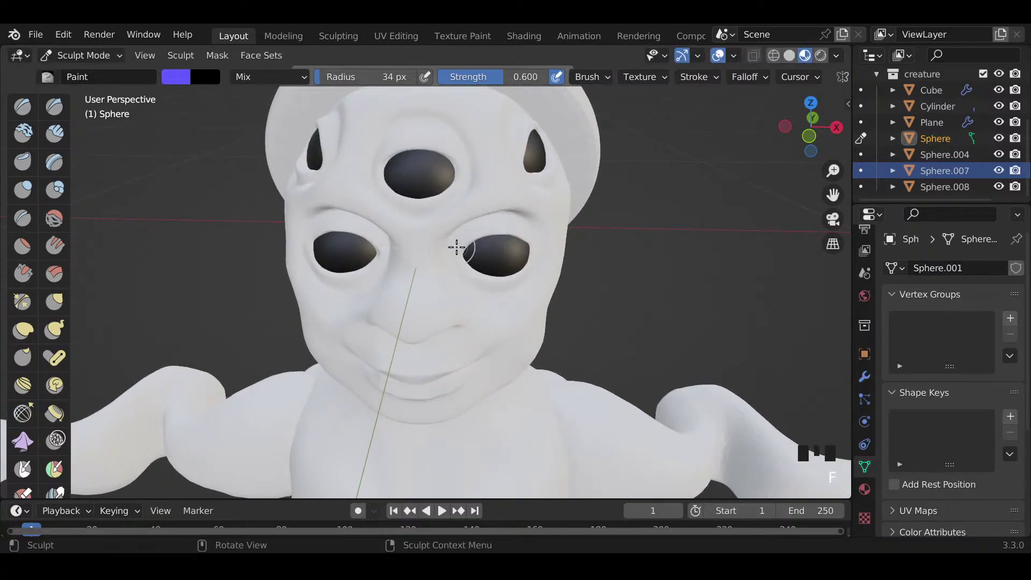
pyautogui.press('f')
pyautogui.click(457, 243)
pyautogui.moveTo(456, 243)
pyautogui.mouseDown()
pyautogui.moveTo(490, 224)
pyautogui.moveTo(527, 228)
pyautogui.moveTo(538, 242)
pyautogui.mouseUp()
pyautogui.moveTo(463, 246)
pyautogui.mouseDown()
pyautogui.moveTo(472, 269)
pyautogui.moveTo(527, 272)
pyautogui.moveTo(526, 260)
pyautogui.mouseUp()
pyautogui.moveTo(462, 251)
pyautogui.mouseDown()
pyautogui.moveTo(532, 221)
pyautogui.moveTo(499, 226)
pyautogui.moveTo(539, 244)
pyautogui.mouseUp()
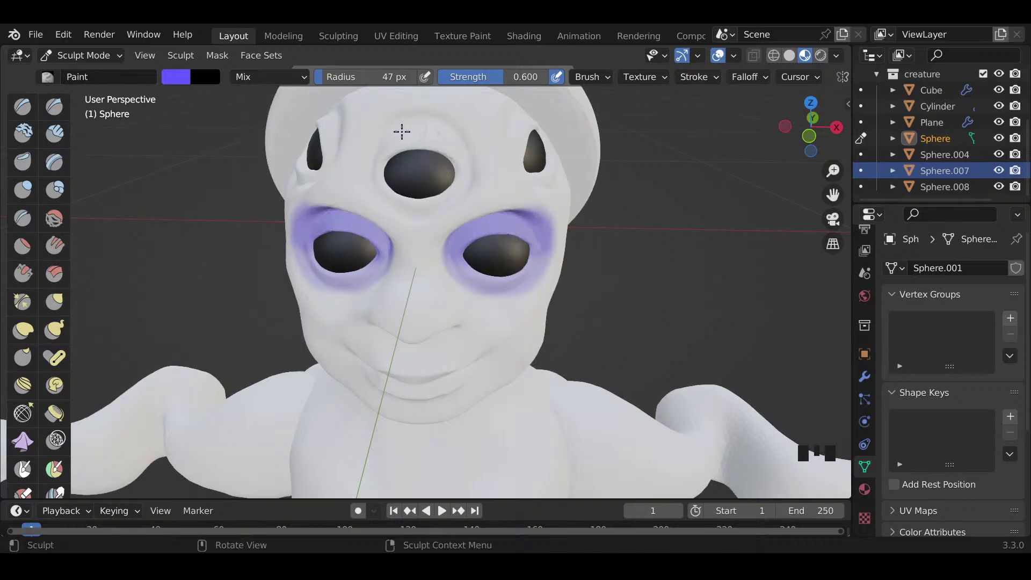
# Step: Paint blue-violet rings around the central forehead eye and the upper side eyes, enlarging the brush for the side eyes
pyautogui.moveTo(402, 131)
pyautogui.mouseDown()
pyautogui.moveTo(376, 180)
pyautogui.moveTo(413, 127)
pyautogui.mouseUp()
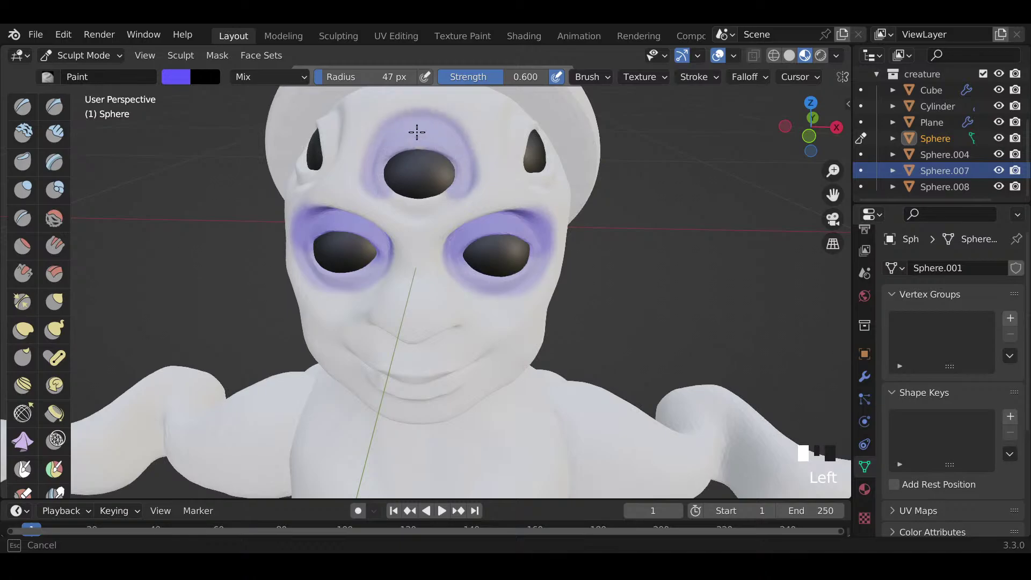
pyautogui.moveTo(383, 179)
pyautogui.mouseDown()
pyautogui.moveTo(449, 200)
pyautogui.moveTo(449, 138)
pyautogui.moveTo(390, 141)
pyautogui.moveTo(400, 196)
pyautogui.mouseUp()
pyautogui.moveTo(451, 188)
pyautogui.keyDown('shift'); pyautogui.mouseDown(button='middle')
pyautogui.moveTo(413, 185)
pyautogui.moveTo(511, 169)
pyautogui.mouseUp(button='middle'); pyautogui.keyUp('shift')
pyautogui.press('f')
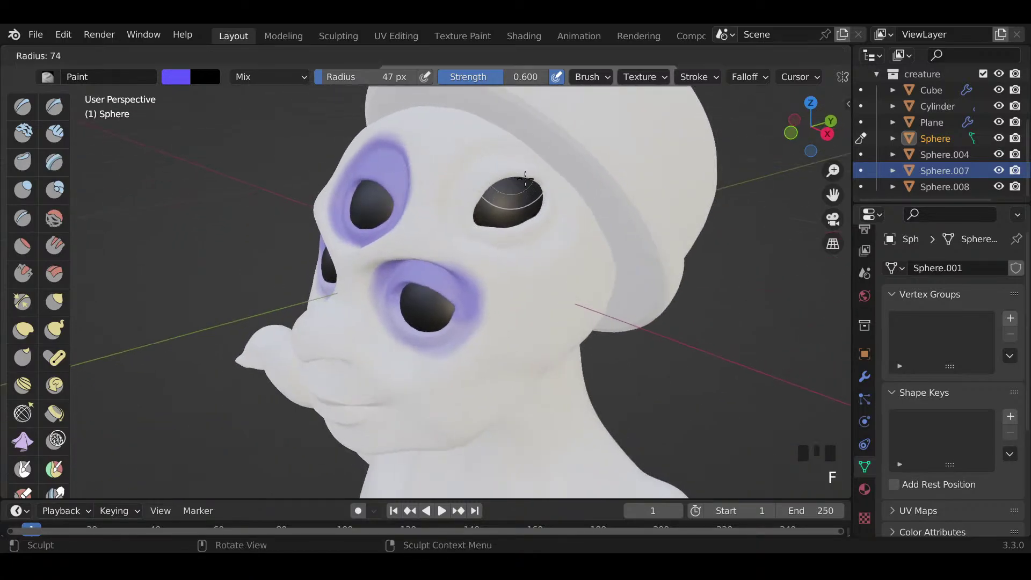
pyautogui.click(529, 184)
pyautogui.moveTo(516, 177)
pyautogui.mouseDown()
pyautogui.moveTo(508, 169)
pyautogui.moveTo(472, 191)
pyautogui.moveTo(478, 220)
pyautogui.moveTo(553, 199)
pyautogui.moveTo(524, 233)
pyautogui.moveTo(462, 203)
pyautogui.moveTo(534, 190)
pyautogui.moveTo(510, 162)
pyautogui.moveTo(472, 204)
pyautogui.moveTo(521, 224)
pyautogui.moveTo(490, 195)
pyautogui.mouseUp()
# Step: Set the brush radius to 97 px and paint blue-violet along the forehead edge beneath the cap's brim
pyautogui.moveTo(491, 195)
pyautogui.mouseDown(button='middle')
pyautogui.moveTo(594, 184)
pyautogui.moveTo(557, 199)
pyautogui.mouseUp(button='middle')
pyautogui.press('f')
pyautogui.click(389, 171)
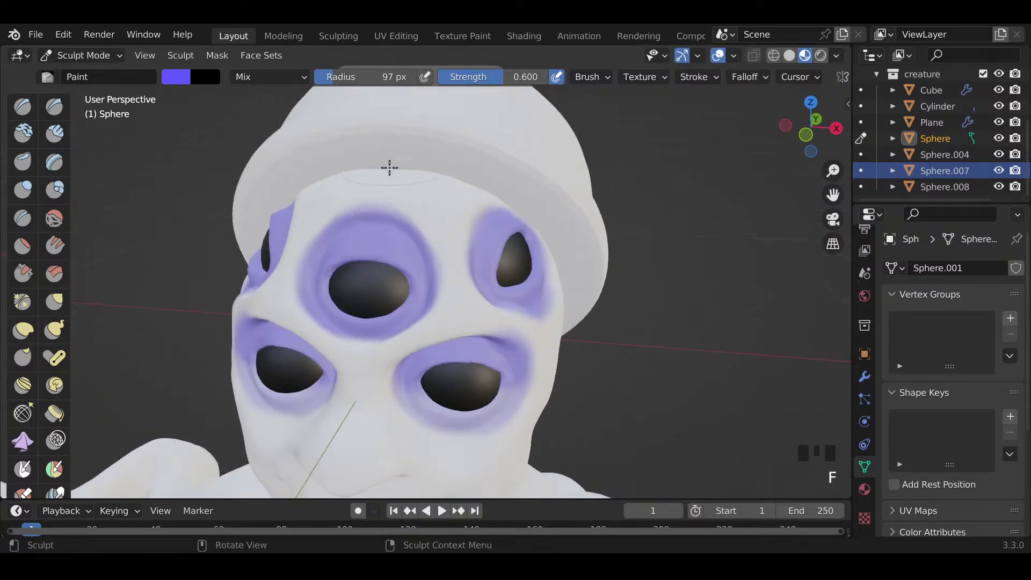
pyautogui.moveTo(389, 166); pyautogui.dragTo(548, 226)
pyautogui.moveTo(548, 226)
pyautogui.mouseDown(button='middle')
pyautogui.moveTo(410, 182)
pyautogui.moveTo(450, 172)
pyautogui.mouseUp(button='middle')
pyautogui.moveTo(488, 113)
pyautogui.mouseDown()
pyautogui.moveTo(538, 131)
pyautogui.moveTo(601, 258)
pyautogui.moveTo(605, 295)
pyautogui.moveTo(563, 341)
pyautogui.mouseUp()
pyautogui.moveTo(563, 341); pyautogui.dragTo(550, 410, button='middle')
# Step: Set the brush radius to 36 px, paint blue-violet under the nose and down to the upper lip, and smooth the area
pyautogui.keyDown('ctrl'); pyautogui.moveTo(476, 401); pyautogui.dragTo(490, 407, button='middle'); pyautogui.keyUp('ctrl')
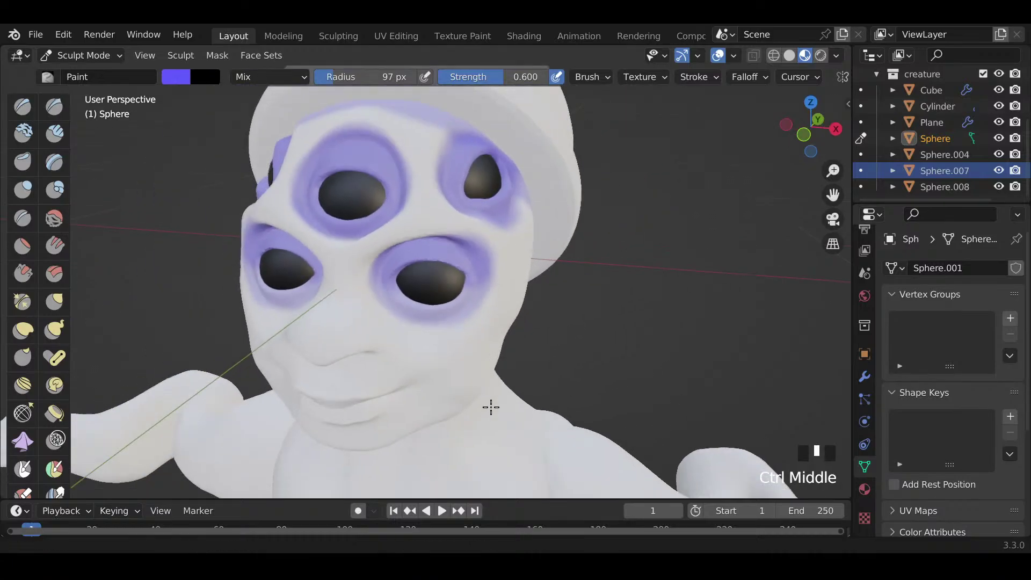
pyautogui.press('f')
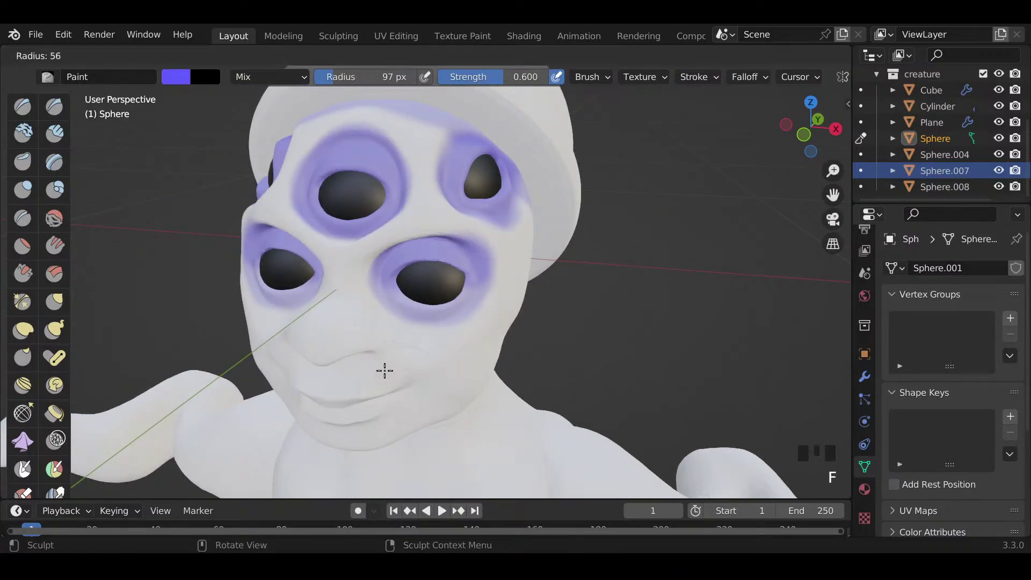
pyautogui.press('f')
pyautogui.press('f')
pyautogui.press('f')
pyautogui.press('f')
pyautogui.click(368, 351)
pyautogui.moveTo(368, 351); pyautogui.dragTo(362, 310, button='middle')
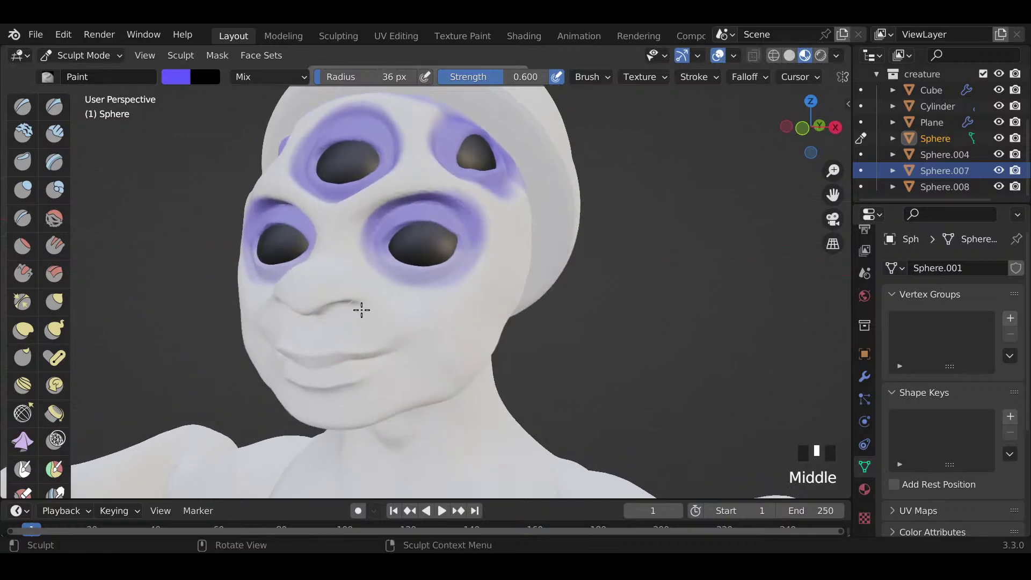
pyautogui.moveTo(356, 291); pyautogui.dragTo(332, 308)
pyautogui.moveTo(332, 309)
pyautogui.mouseDown(button='middle')
pyautogui.moveTo(362, 288)
pyautogui.moveTo(354, 299)
pyautogui.mouseUp(button='middle')
pyautogui.moveTo(339, 307); pyautogui.dragTo(317, 327)
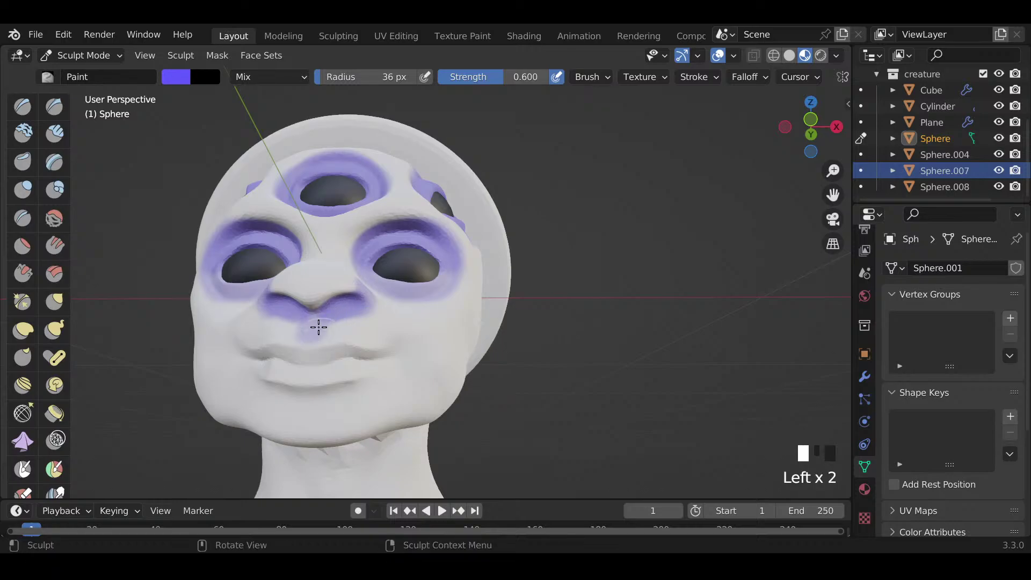
pyautogui.moveTo(317, 326)
pyautogui.mouseDown(button='middle')
pyautogui.moveTo(325, 350)
pyautogui.moveTo(329, 330)
pyautogui.mouseUp(button='middle')
pyautogui.moveTo(329, 329)
pyautogui.keyDown('shift'); pyautogui.mouseDown()
pyautogui.moveTo(336, 320)
pyautogui.moveTo(316, 316)
pyautogui.moveTo(376, 303)
pyautogui.mouseUp(); pyautogui.keyUp('shift')
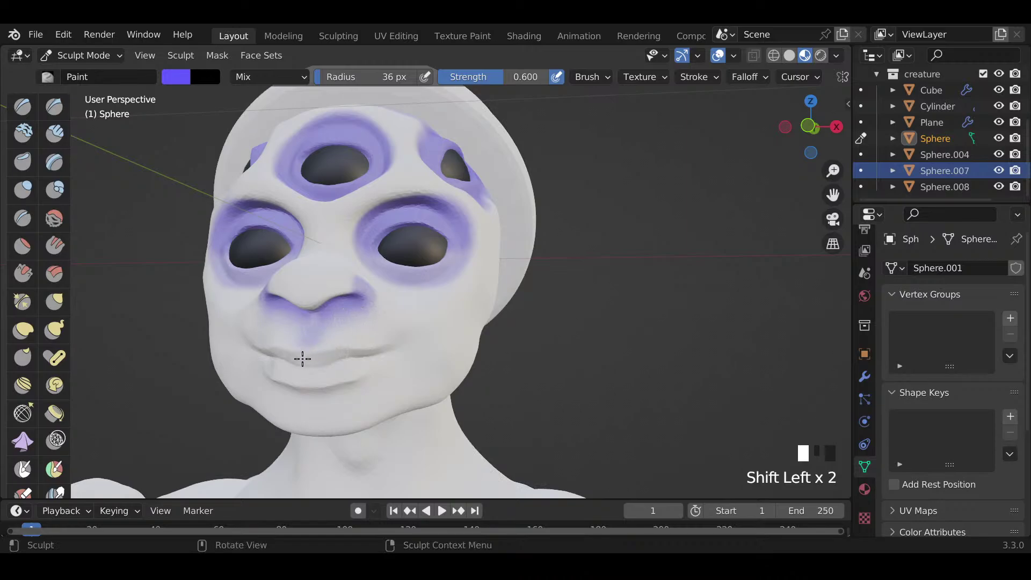
# Step: Paint the creature's lips blue-violet and smooth the painted edges around the mouth
pyautogui.moveTo(279, 364)
pyautogui.mouseDown()
pyautogui.moveTo(368, 360)
pyautogui.moveTo(308, 376)
pyautogui.moveTo(356, 366)
pyautogui.mouseUp()
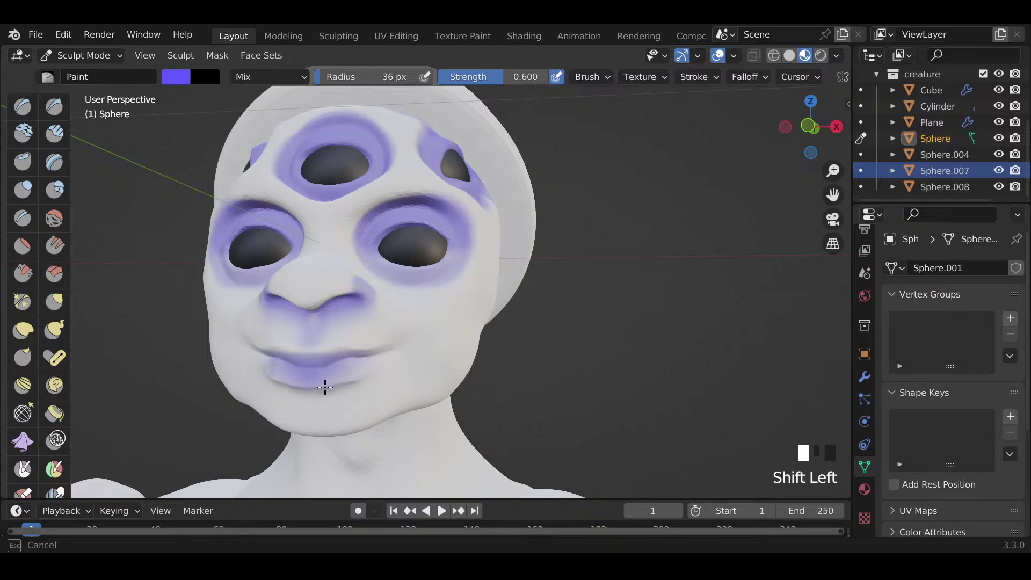
pyautogui.moveTo(325, 387)
pyautogui.keyDown('shift'); pyautogui.mouseDown()
pyautogui.moveTo(270, 375)
pyautogui.moveTo(281, 361)
pyautogui.moveTo(330, 367)
pyautogui.mouseUp(); pyautogui.keyUp('shift')
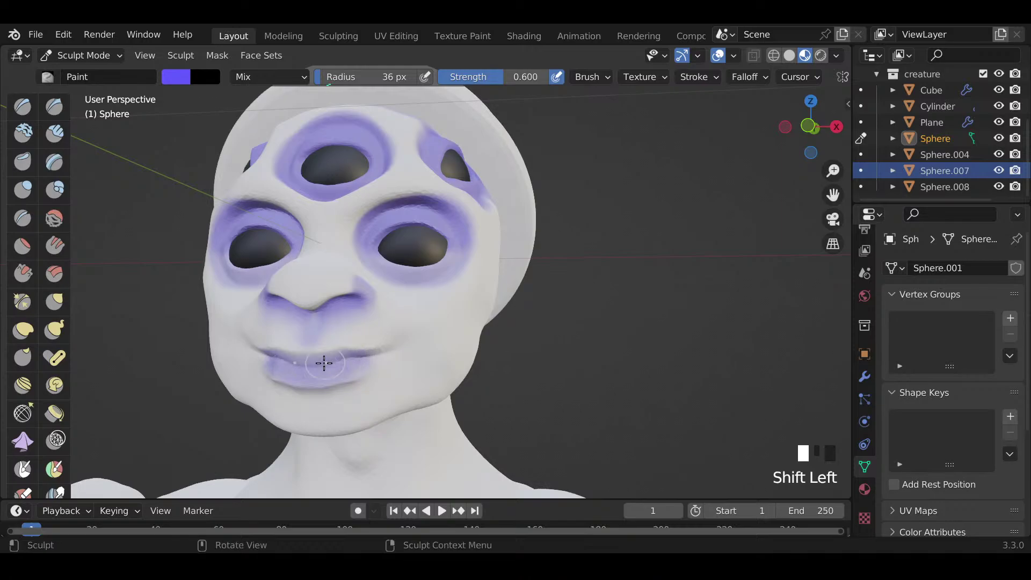
pyautogui.moveTo(323, 363)
pyautogui.mouseDown()
pyautogui.moveTo(369, 363)
pyautogui.moveTo(317, 383)
pyautogui.moveTo(369, 365)
pyautogui.mouseUp()
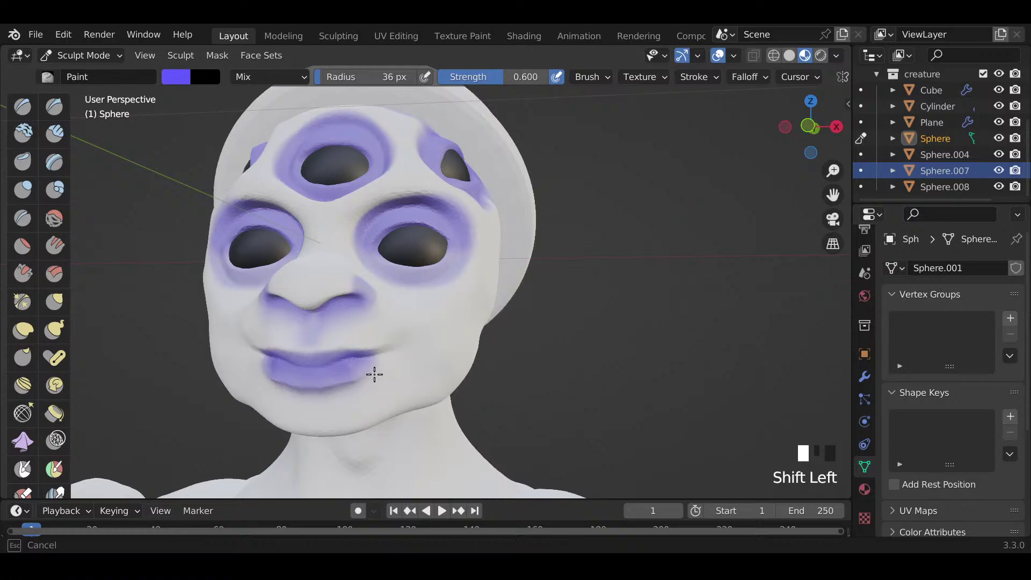
pyautogui.moveTo(336, 390)
pyautogui.mouseDown(button='middle')
pyautogui.moveTo(359, 329)
pyautogui.moveTo(311, 392)
pyautogui.mouseUp(button='middle')
pyautogui.keyDown('shift'); pyautogui.moveTo(311, 391); pyautogui.dragTo(382, 384); pyautogui.keyUp('shift')
# Step: Set the brush radius to 33 px, extend the blue-violet to the corners of the mouth and smooth the lower lip's edge
pyautogui.moveTo(382, 383); pyautogui.dragTo(352, 373, button='middle')
pyautogui.press('f')
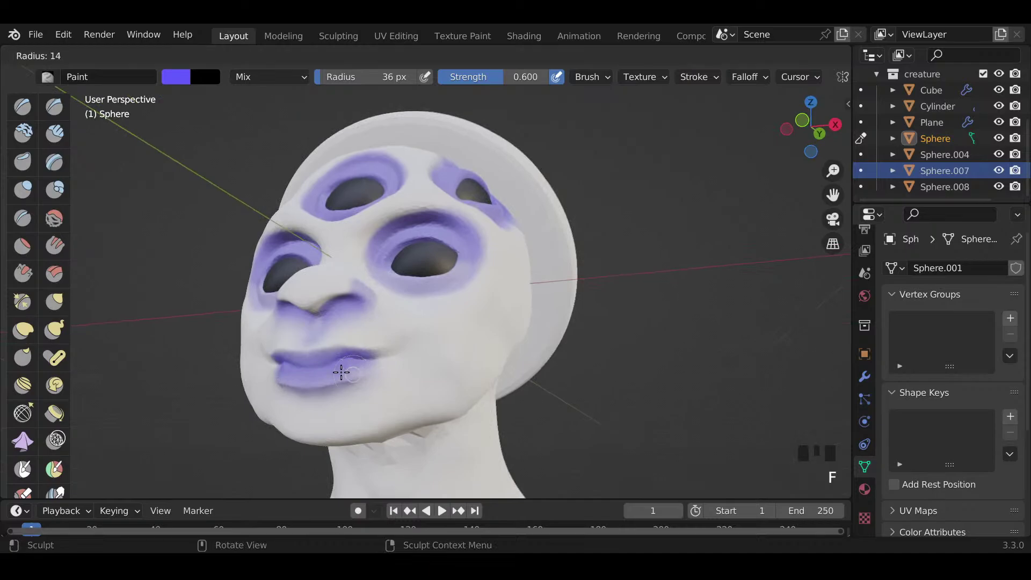
pyautogui.click(374, 353)
pyautogui.press('f')
pyautogui.click(362, 361)
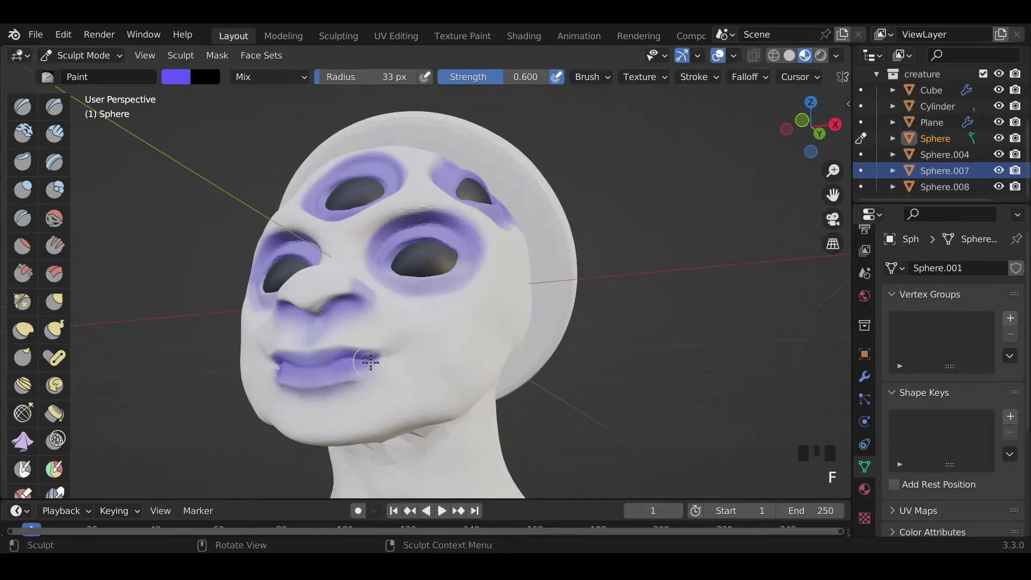
pyautogui.moveTo(361, 361); pyautogui.dragTo(324, 392)
pyautogui.moveTo(325, 392); pyautogui.dragTo(369, 393, button='middle')
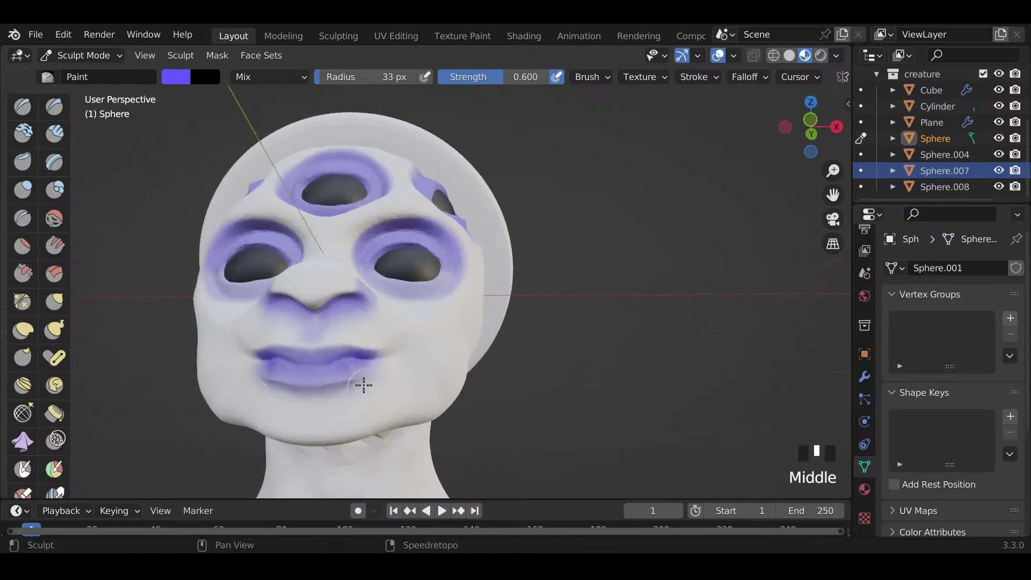
pyautogui.keyDown('shift'); pyautogui.moveTo(362, 385); pyautogui.dragTo(333, 400); pyautogui.keyUp('shift')
# Step: Set the brush radius to 49 px and paint blue-violet on the upper throat where the neck meets the chin
pyautogui.scroll(-5, 361, 405)
pyautogui.moveTo(362, 405)
pyautogui.mouseDown(button='middle')
pyautogui.moveTo(376, 472)
pyautogui.moveTo(412, 385)
pyautogui.moveTo(417, 338)
pyautogui.moveTo(430, 327)
pyautogui.moveTo(436, 345)
pyautogui.mouseUp(button='middle')
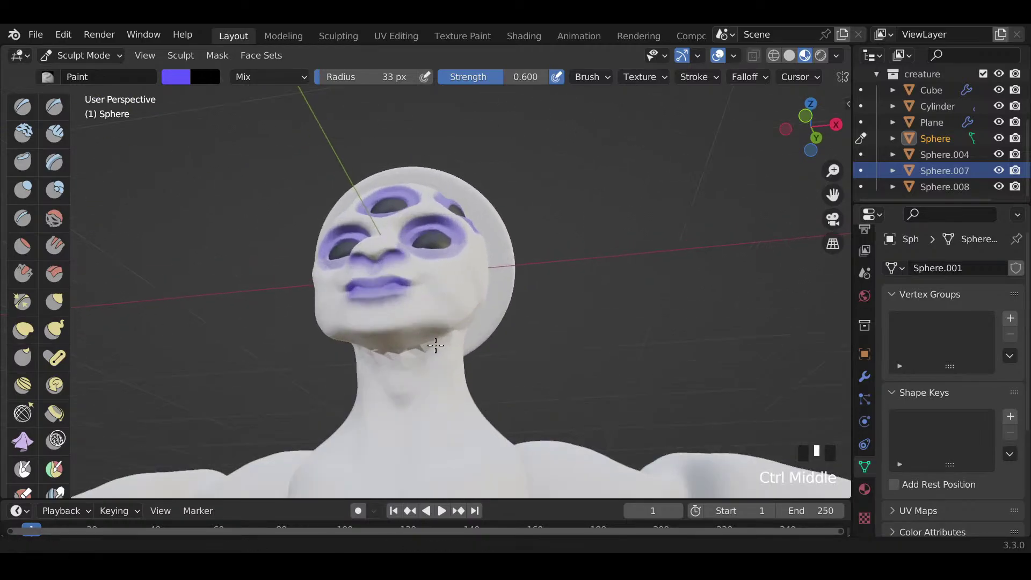
pyautogui.keyDown('shift'); pyautogui.moveTo(441, 390); pyautogui.dragTo(440, 377, button='middle'); pyautogui.keyUp('shift')
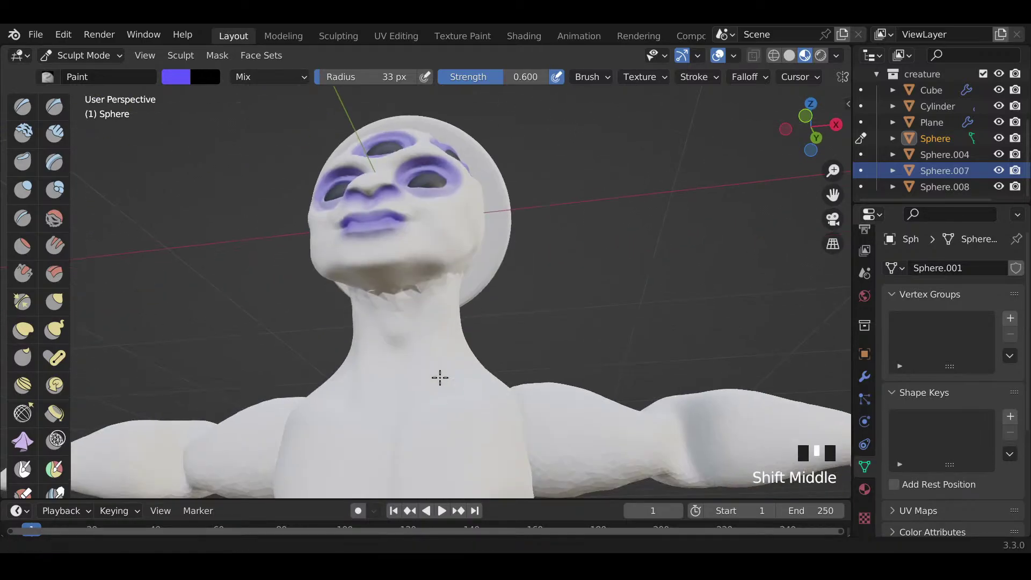
pyautogui.press('f')
pyautogui.click(419, 349)
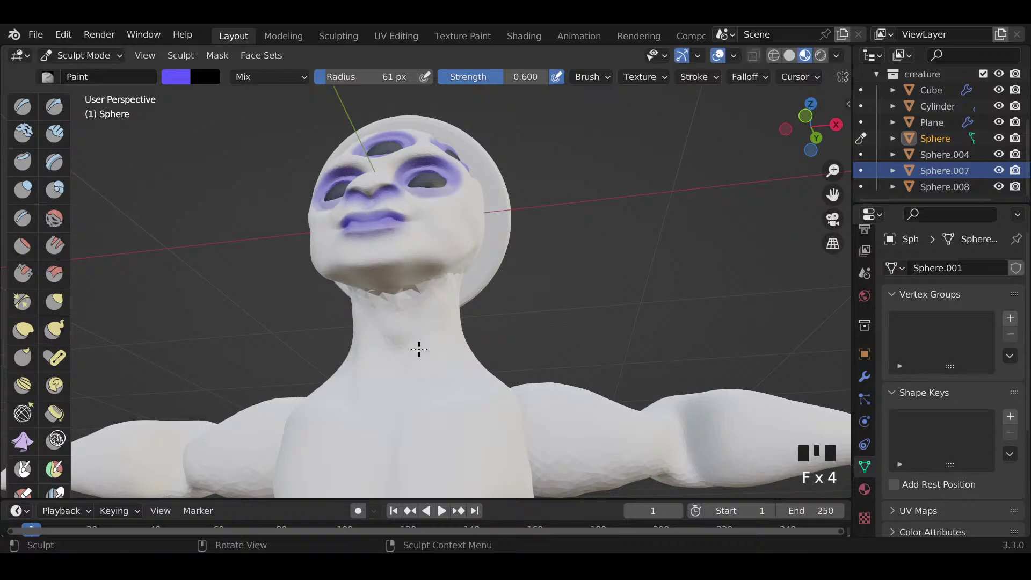
pyautogui.press('f')
pyautogui.click(396, 295)
pyautogui.moveTo(396, 295)
pyautogui.mouseDown()
pyautogui.moveTo(412, 293)
pyautogui.moveTo(412, 311)
pyautogui.mouseUp()
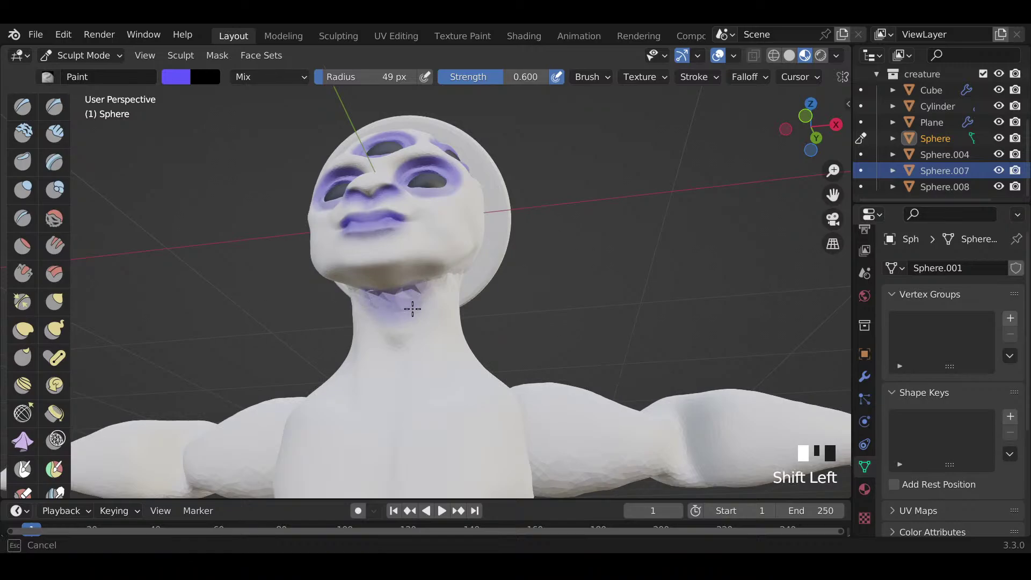
# Step: Paint the underside of the chin blue-violet, blend its edges and extend the color down the front of the neck
pyautogui.moveTo(413, 309); pyautogui.dragTo(380, 290, button='middle')
pyautogui.click(376, 296)
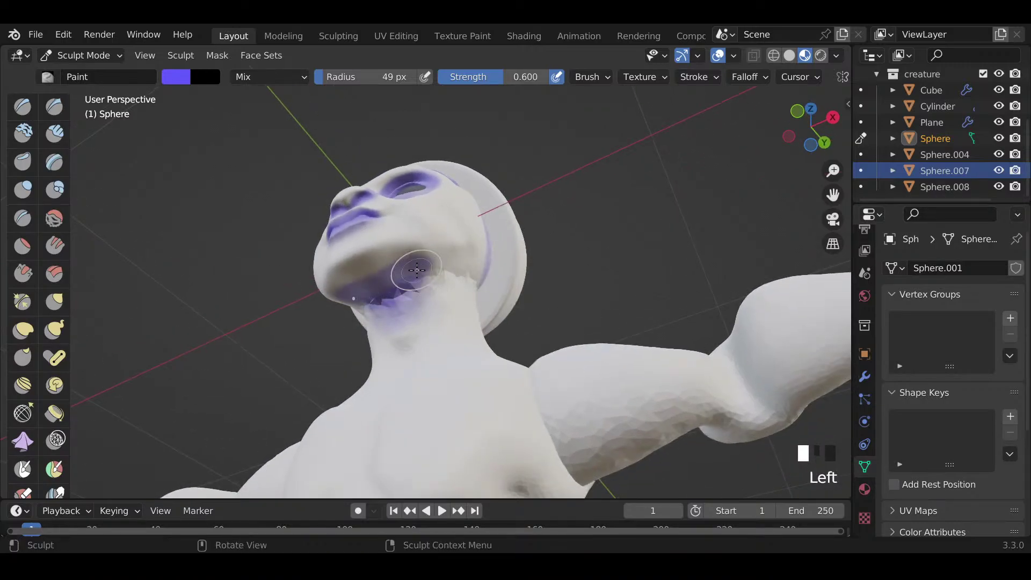
pyautogui.moveTo(404, 278)
pyautogui.mouseDown()
pyautogui.moveTo(341, 285)
pyautogui.moveTo(365, 274)
pyautogui.mouseUp()
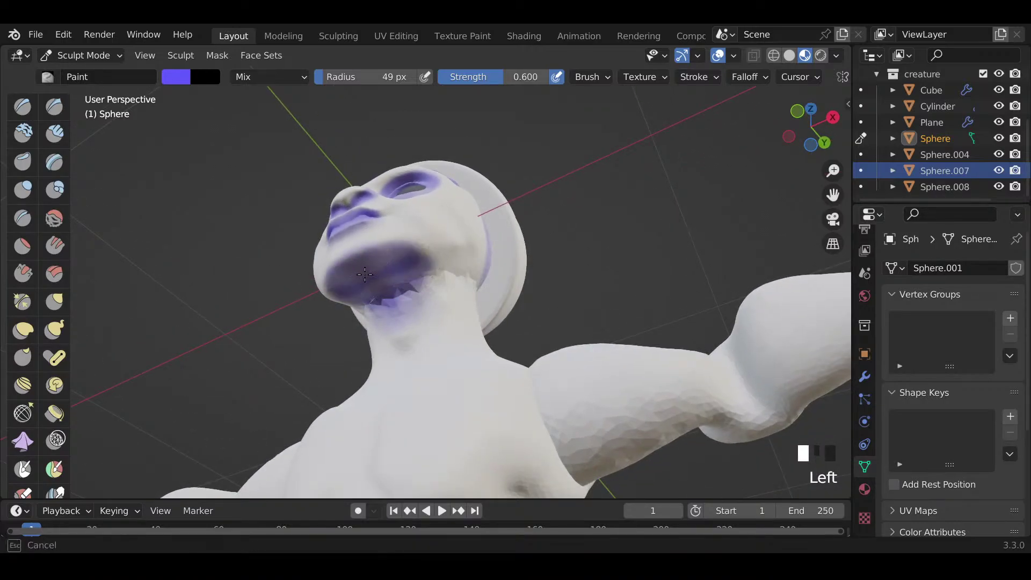
pyautogui.keyDown('shift'); pyautogui.moveTo(402, 306); pyautogui.dragTo(373, 277); pyautogui.keyUp('shift')
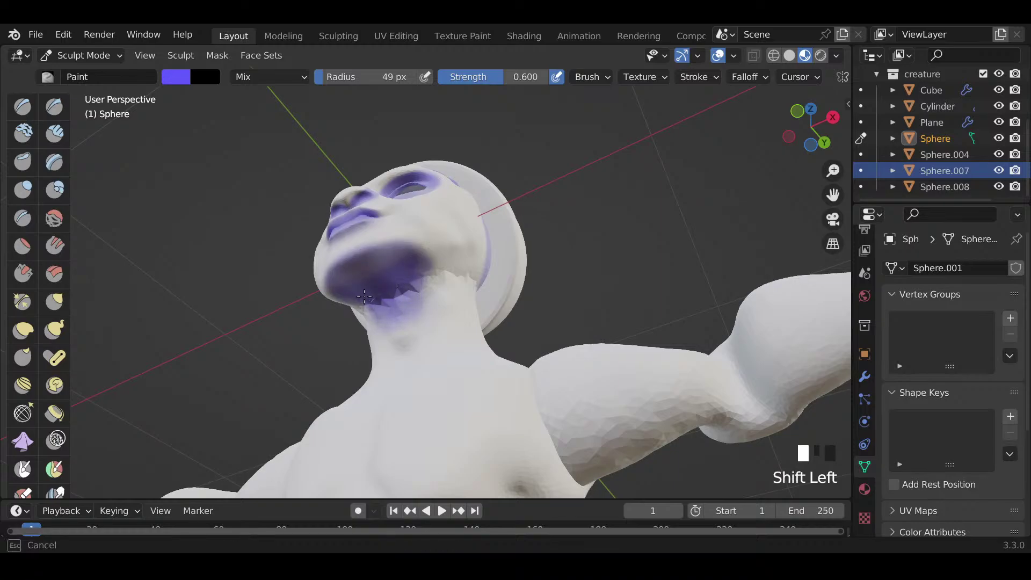
pyautogui.moveTo(365, 297)
pyautogui.mouseDown(button='middle')
pyautogui.moveTo(426, 322)
pyautogui.moveTo(444, 352)
pyautogui.mouseUp(button='middle')
pyautogui.moveTo(416, 333)
pyautogui.mouseDown()
pyautogui.moveTo(409, 354)
pyautogui.moveTo(414, 297)
pyautogui.mouseUp()
# Step: Paint blue-violet along the jawline and around the nape beneath the cap, smoothing the edges
pyautogui.moveTo(445, 337); pyautogui.dragTo(283, 356, button='middle')
pyautogui.moveTo(467, 239); pyautogui.dragTo(378, 279)
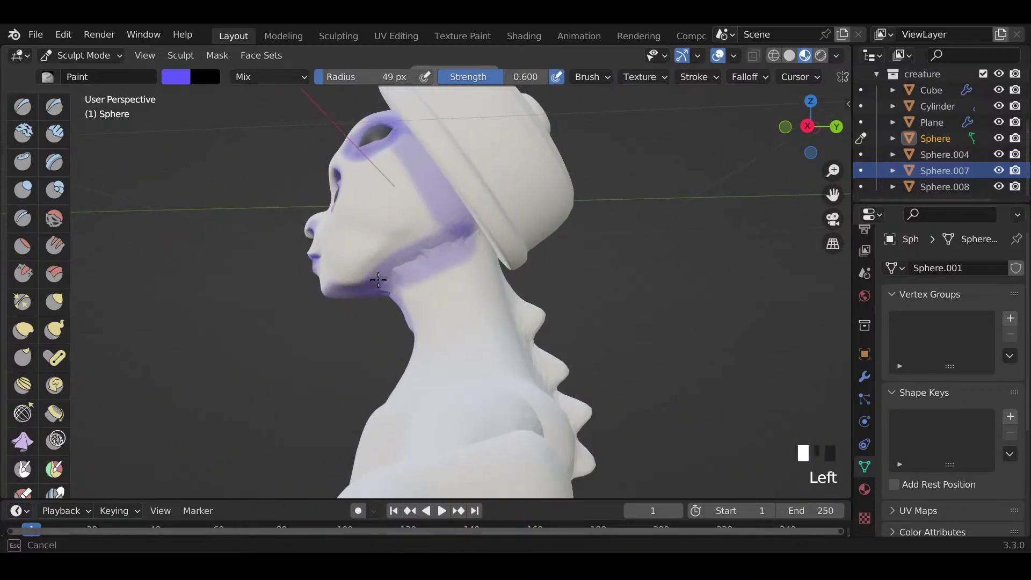
pyautogui.keyDown('shift'); pyautogui.moveTo(458, 232); pyautogui.dragTo(414, 235); pyautogui.keyUp('shift')
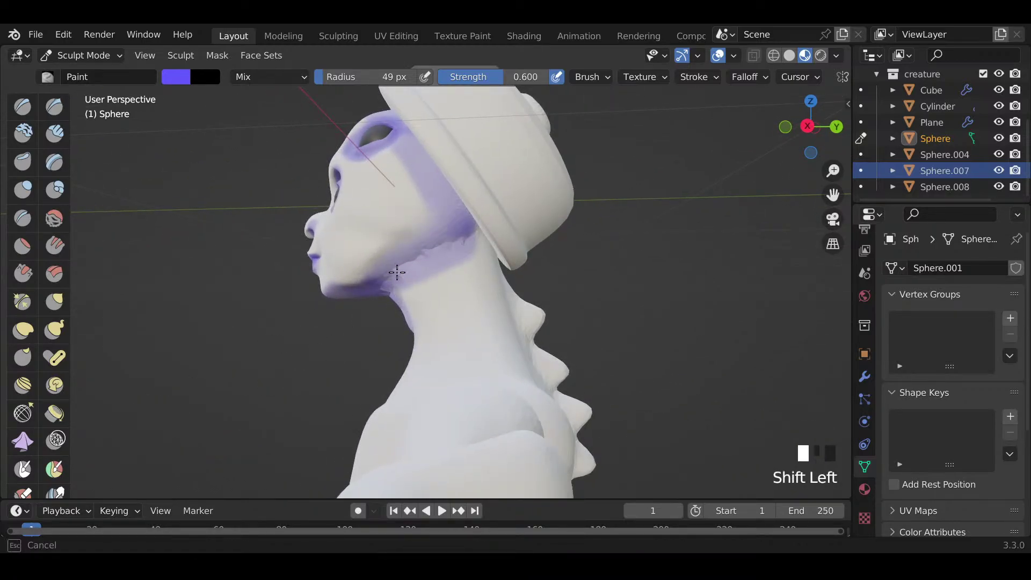
pyautogui.keyDown('shift'); pyautogui.moveTo(482, 247); pyautogui.dragTo(432, 271); pyautogui.keyUp('shift')
pyautogui.moveTo(432, 272); pyautogui.dragTo(473, 235, button='middle')
pyautogui.moveTo(473, 234); pyautogui.dragTo(508, 262)
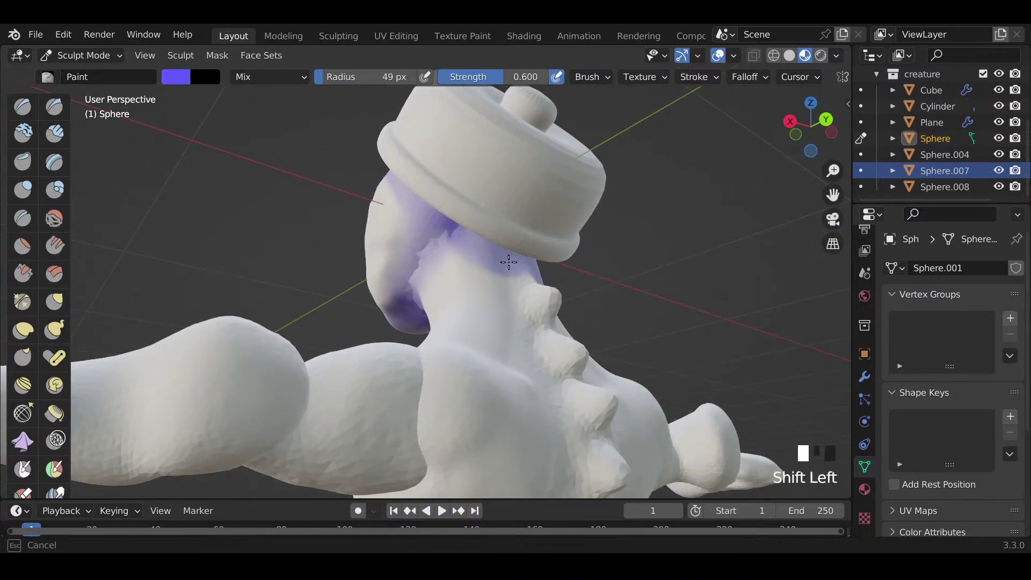
# Step: Set the brush radius to 61 px and paint blue-violet from the breastbone along the chest's lower edge to the side of the ribs
pyautogui.moveTo(478, 293); pyautogui.dragTo(651, 365, button='middle')
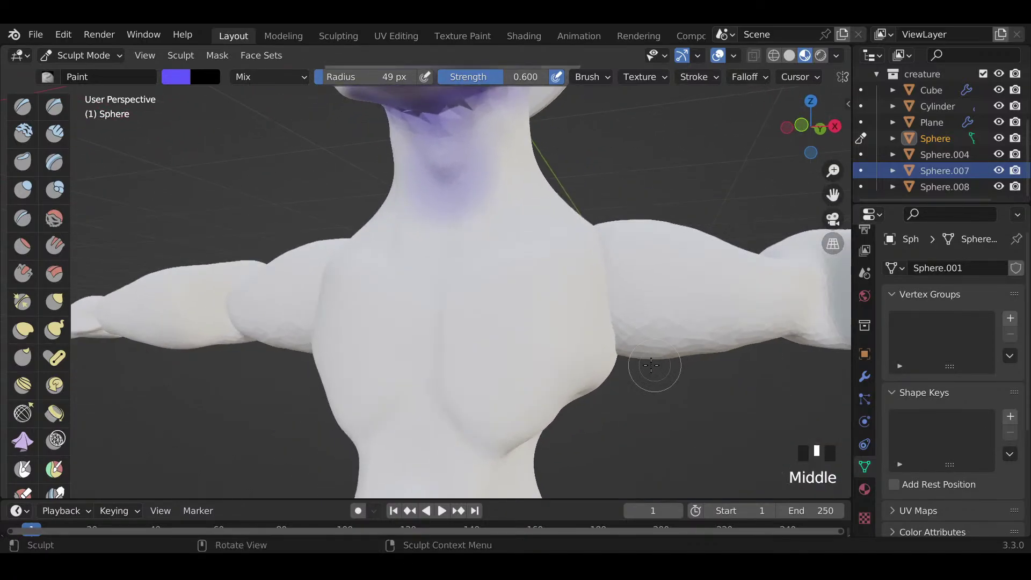
pyautogui.press('f')
pyautogui.click(439, 307)
pyautogui.moveTo(439, 307)
pyautogui.mouseDown()
pyautogui.moveTo(483, 442)
pyautogui.moveTo(510, 443)
pyautogui.mouseUp()
pyautogui.keyDown('ctrl'); pyautogui.moveTo(506, 440); pyautogui.dragTo(528, 376, button='middle'); pyautogui.keyUp('ctrl')
pyautogui.moveTo(555, 367)
pyautogui.mouseDown()
pyautogui.moveTo(530, 388)
pyautogui.moveTo(469, 391)
pyautogui.moveTo(564, 396)
pyautogui.mouseUp()
# Step: Paint a blue-violet band around the joint where the upper arm meets the torso and smooth it
pyautogui.moveTo(564, 396)
pyautogui.mouseDown(button='middle')
pyautogui.moveTo(461, 389)
pyautogui.moveTo(524, 276)
pyautogui.mouseUp(button='middle')
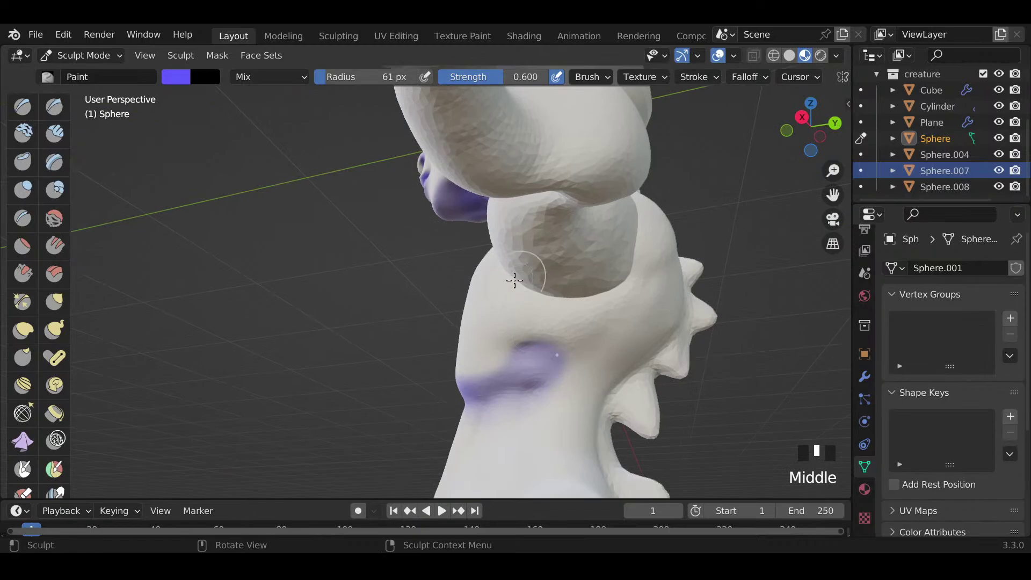
pyautogui.moveTo(524, 276)
pyautogui.mouseDown()
pyautogui.moveTo(603, 290)
pyautogui.moveTo(495, 292)
pyautogui.mouseUp()
pyautogui.moveTo(495, 292)
pyautogui.mouseDown(button='middle')
pyautogui.moveTo(600, 354)
pyautogui.moveTo(541, 241)
pyautogui.mouseUp(button='middle')
pyautogui.moveTo(520, 233); pyautogui.dragTo(520, 233)
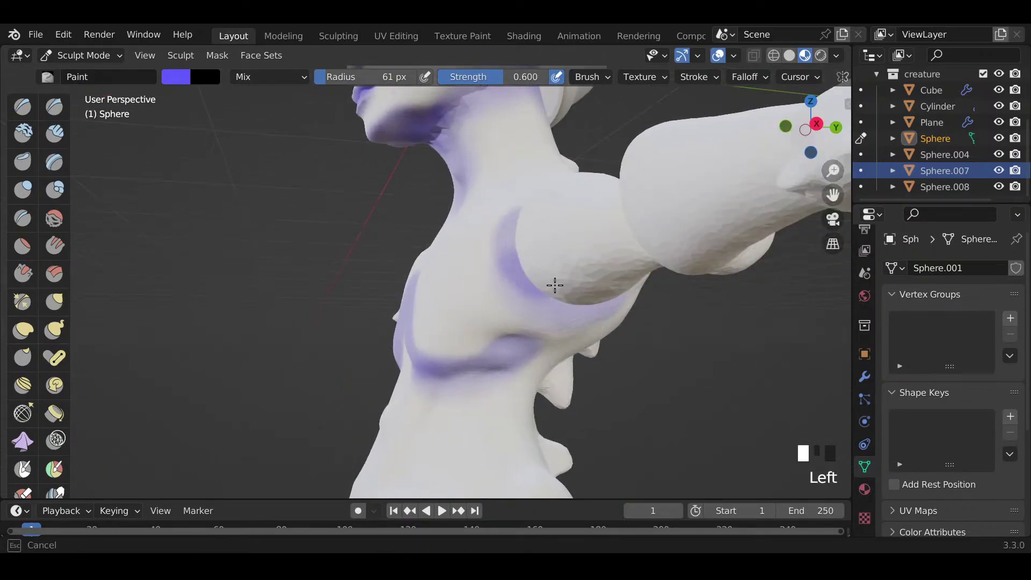
pyautogui.moveTo(594, 238)
pyautogui.mouseDown(button='middle')
pyautogui.moveTo(557, 260)
pyautogui.moveTo(405, 274)
pyautogui.moveTo(592, 230)
pyautogui.mouseUp(button='middle')
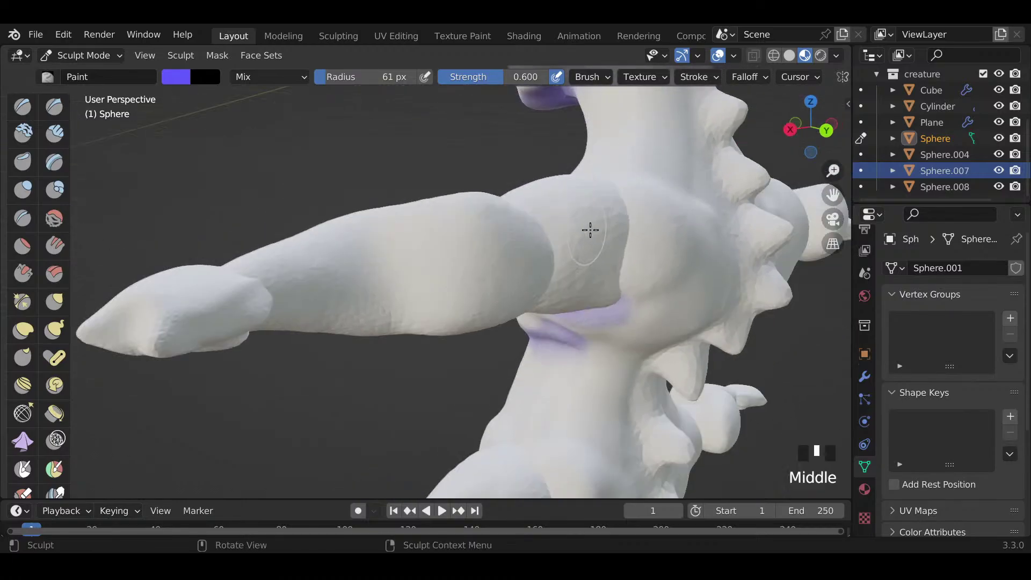
pyautogui.moveTo(592, 230)
pyautogui.mouseDown()
pyautogui.moveTo(621, 247)
pyautogui.moveTo(622, 302)
pyautogui.moveTo(584, 229)
pyautogui.mouseUp()
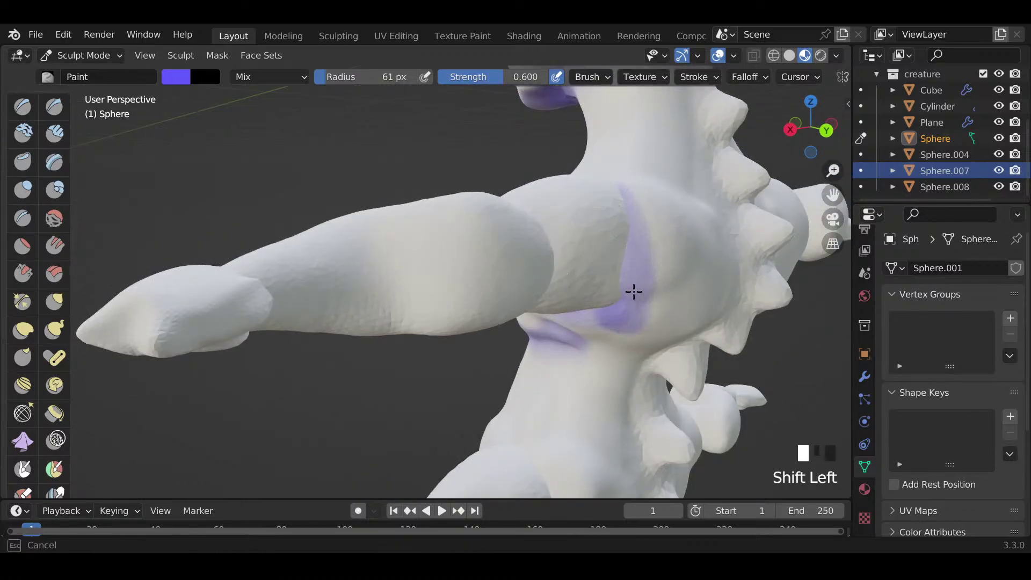
pyautogui.keyDown('shift'); pyautogui.moveTo(634, 292); pyautogui.dragTo(631, 291); pyautogui.keyUp('shift')
pyautogui.moveTo(632, 290); pyautogui.dragTo(596, 274, button='middle')
pyautogui.keyDown('shift'); pyautogui.moveTo(633, 306); pyautogui.dragTo(674, 312); pyautogui.keyUp('shift')
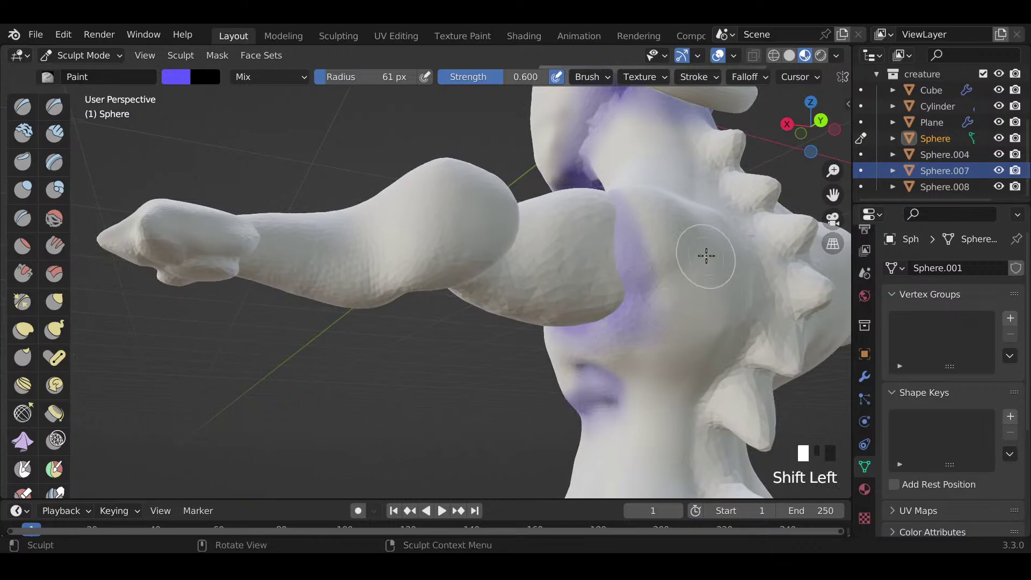
# Step: Paint blue-violet on the shoulder blade behind the upper arm and beneath the armpit, smoothing the edges
pyautogui.moveTo(706, 256)
pyautogui.mouseDown()
pyautogui.moveTo(617, 310)
pyautogui.moveTo(645, 332)
pyautogui.mouseUp()
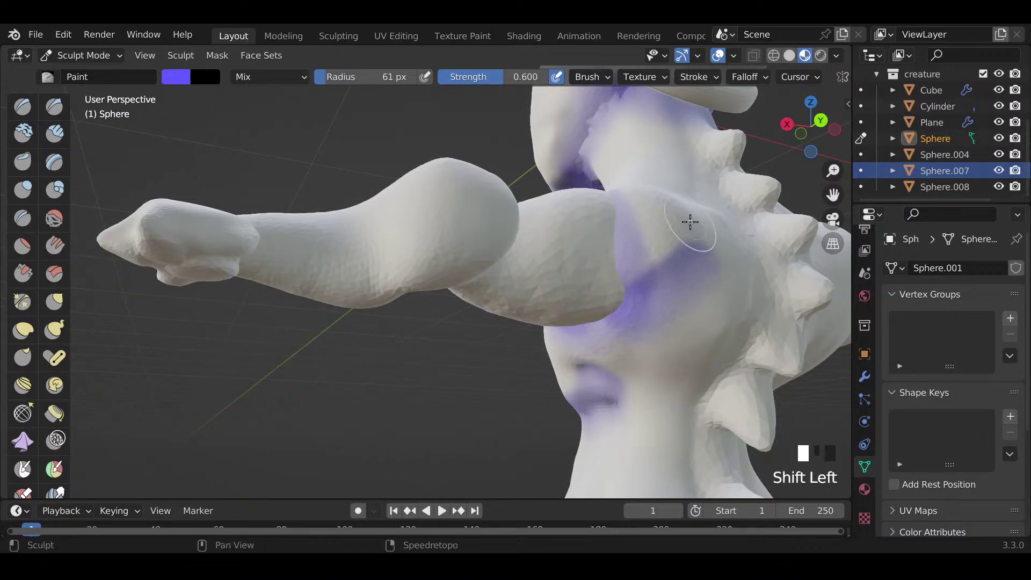
pyautogui.moveTo(690, 222)
pyautogui.keyDown('shift'); pyautogui.mouseDown()
pyautogui.moveTo(666, 269)
pyautogui.moveTo(691, 315)
pyautogui.mouseUp(); pyautogui.keyUp('shift')
pyautogui.moveTo(691, 315)
pyautogui.mouseDown(button='middle')
pyautogui.moveTo(686, 299)
pyautogui.moveTo(637, 304)
pyautogui.mouseUp(button='middle')
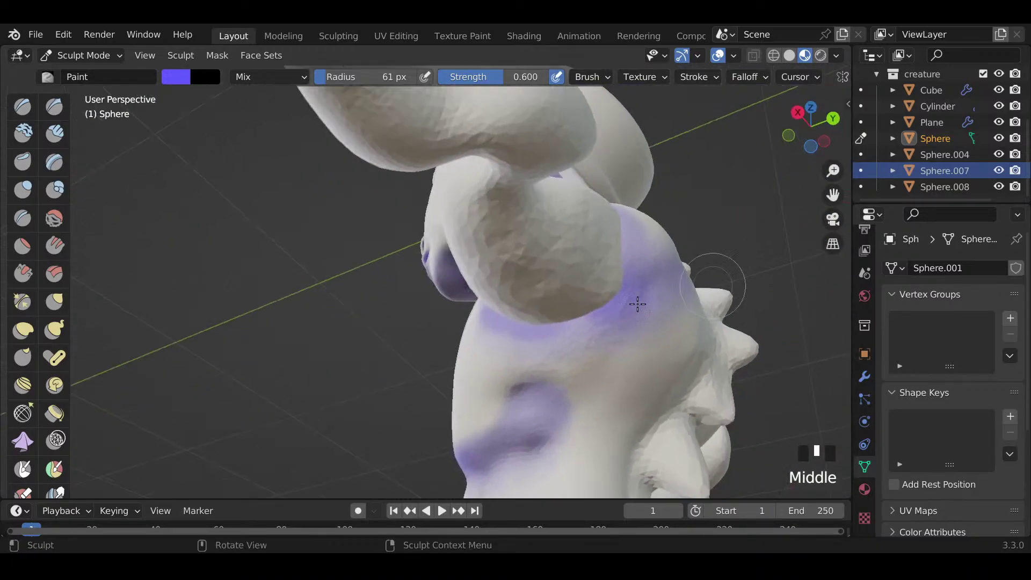
pyautogui.moveTo(511, 312)
pyautogui.mouseDown()
pyautogui.moveTo(588, 323)
pyautogui.moveTo(506, 299)
pyautogui.moveTo(627, 285)
pyautogui.mouseUp()
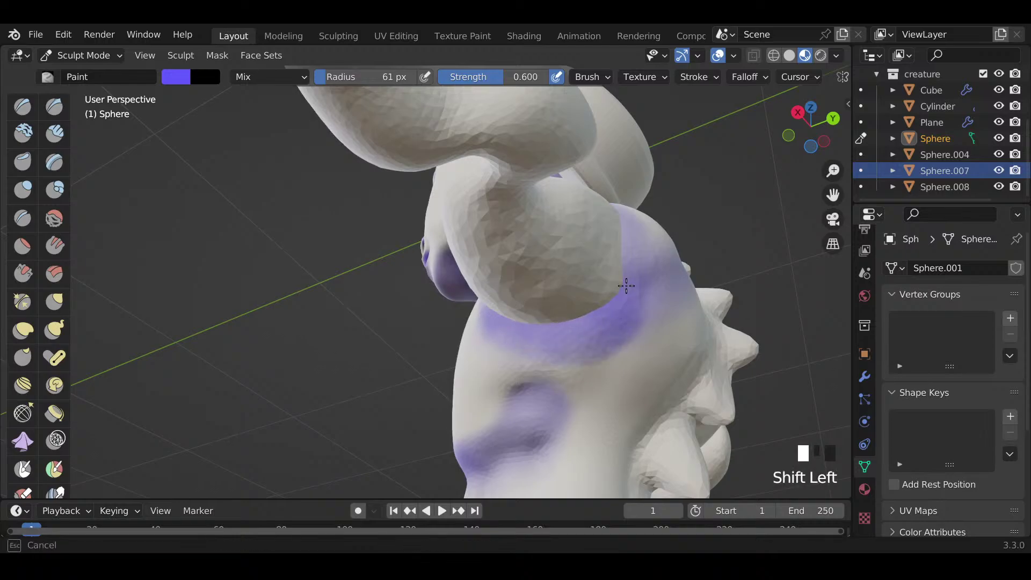
pyautogui.keyDown('shift'); pyautogui.moveTo(583, 328); pyautogui.dragTo(598, 376); pyautogui.keyUp('shift')
# Step: Smooth the breastbone shading, then set the brush radius to 37 px and add blue-violet along the chest's inner lower edge
pyautogui.scroll(-4, 598, 375)
pyautogui.moveTo(598, 375); pyautogui.dragTo(573, 378, button='middle')
pyautogui.scroll(5, 574, 378)
pyautogui.keyDown('ctrl'); pyautogui.moveTo(537, 347); pyautogui.dragTo(456, 260, button='middle'); pyautogui.keyUp('ctrl')
pyautogui.keyDown('shift'); pyautogui.moveTo(456, 260); pyautogui.dragTo(444, 281); pyautogui.keyUp('shift')
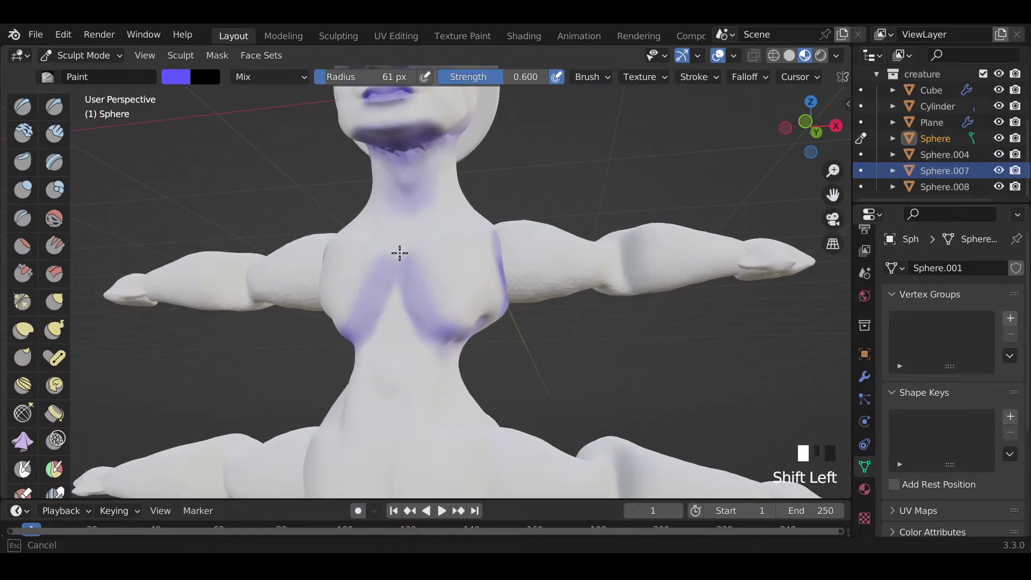
pyautogui.press('f')
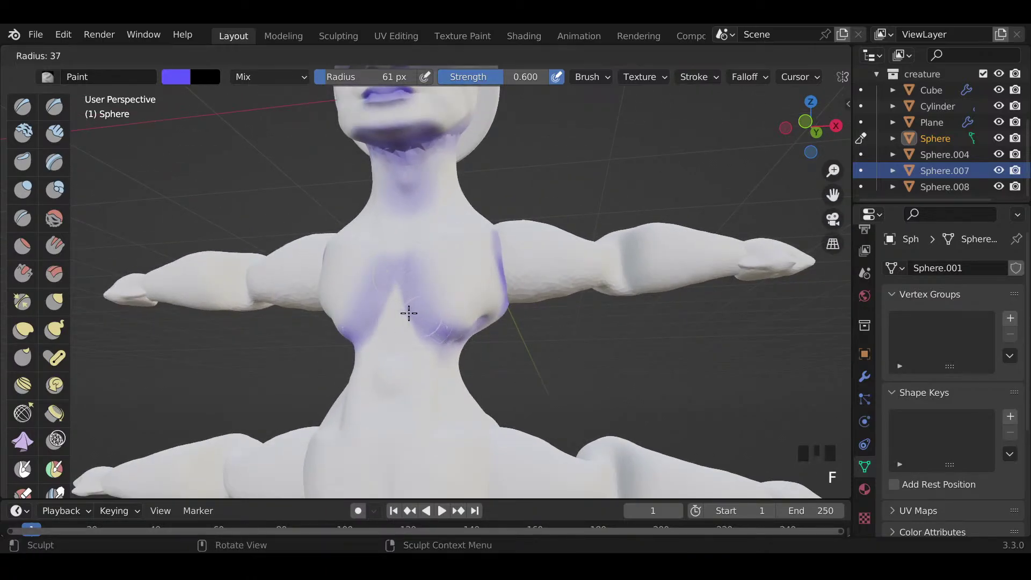
pyautogui.click(408, 307)
pyautogui.moveTo(408, 306)
pyautogui.mouseDown()
pyautogui.moveTo(405, 292)
pyautogui.moveTo(425, 317)
pyautogui.mouseUp()
pyautogui.moveTo(424, 317)
pyautogui.keyDown('shift'); pyautogui.mouseDown()
pyautogui.moveTo(417, 288)
pyautogui.moveTo(440, 322)
pyautogui.mouseUp(); pyautogui.keyUp('shift')
# Step: Paint blue-violet stripes down the front and sides of the waist below the chest and soften them
pyautogui.moveTo(482, 463)
pyautogui.keyDown('shift'); pyautogui.mouseDown(button='middle')
pyautogui.moveTo(502, 401)
pyautogui.moveTo(412, 381)
pyautogui.moveTo(463, 290)
pyautogui.mouseUp(button='middle'); pyautogui.keyUp('shift')
pyautogui.moveTo(463, 291)
pyautogui.mouseDown()
pyautogui.moveTo(446, 330)
pyautogui.moveTo(458, 313)
pyautogui.mouseUp()
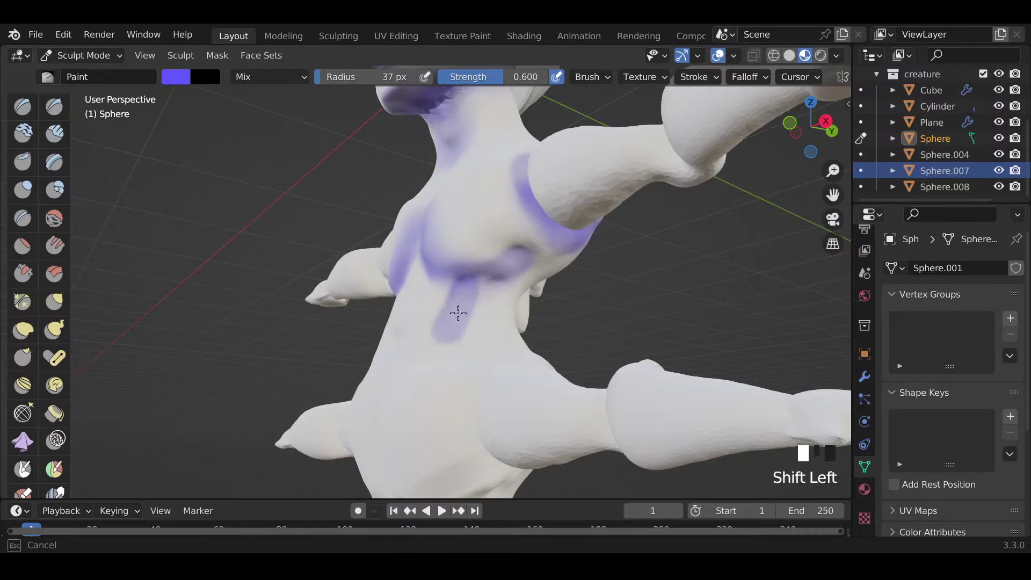
pyautogui.moveTo(434, 327); pyautogui.dragTo(541, 361, button='middle')
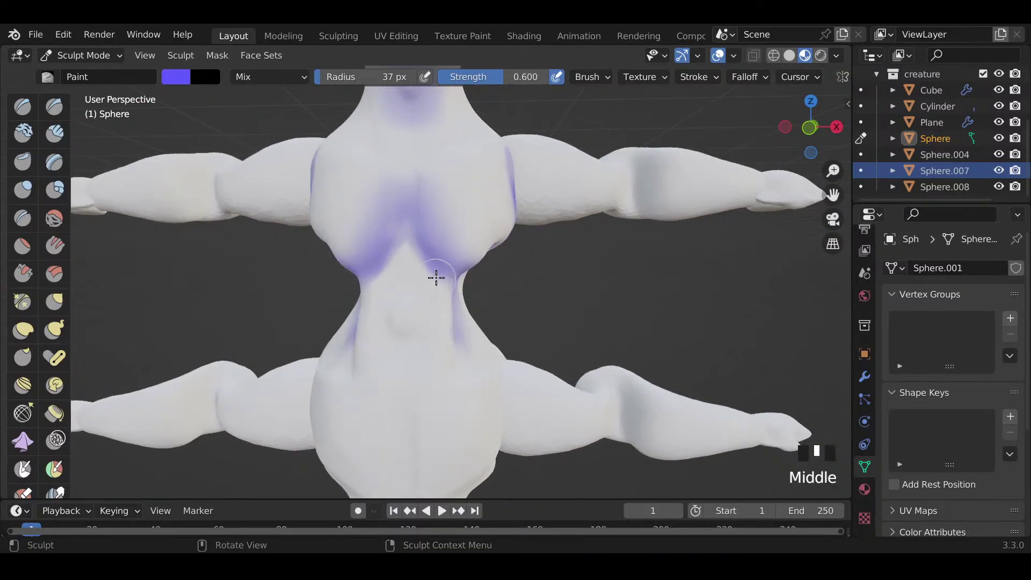
pyautogui.moveTo(436, 278); pyautogui.dragTo(430, 381)
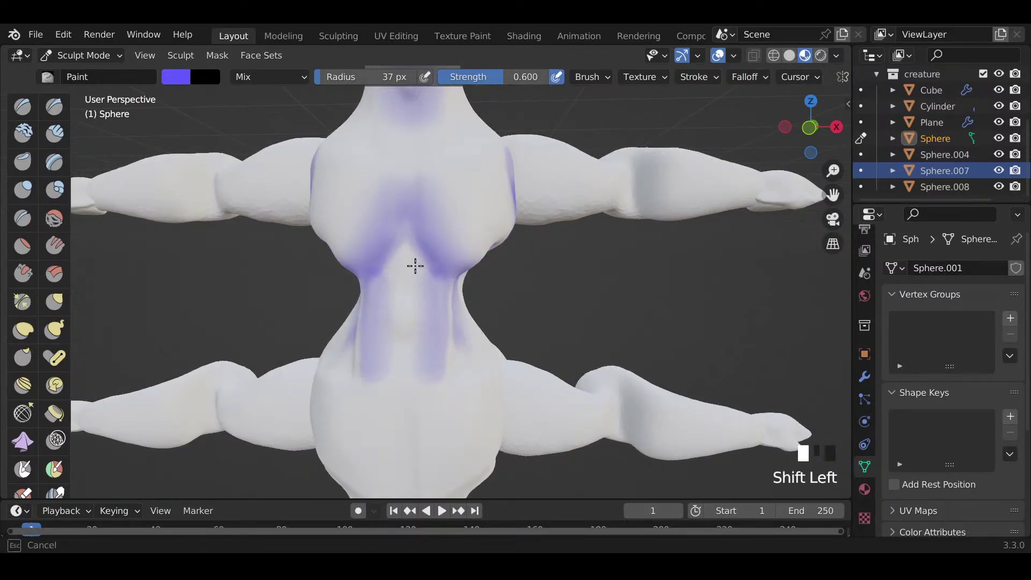
pyautogui.moveTo(494, 359); pyautogui.dragTo(357, 357, button='middle')
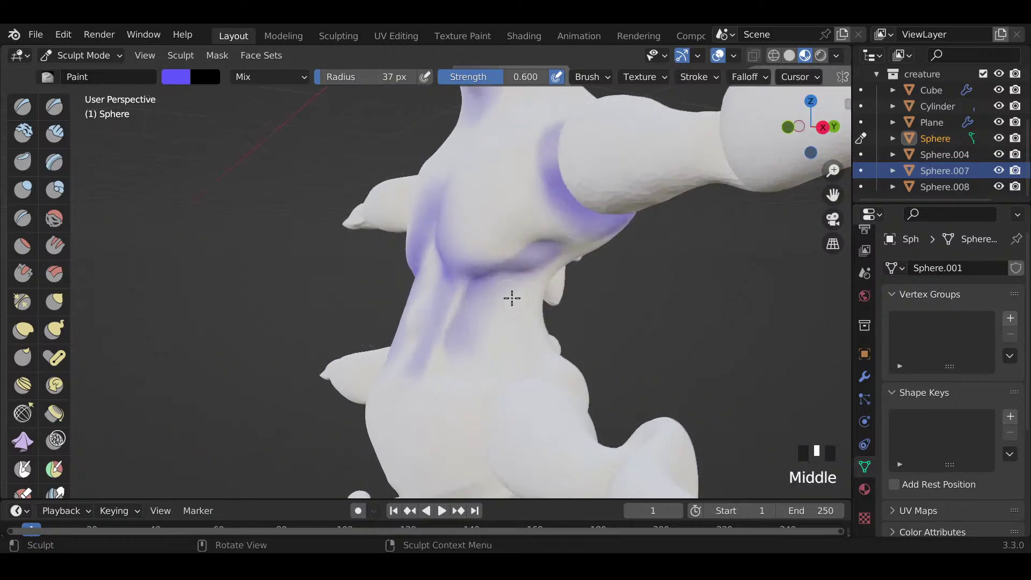
pyautogui.moveTo(510, 295); pyautogui.dragTo(432, 312, button='middle')
pyautogui.moveTo(513, 307)
pyautogui.mouseDown()
pyautogui.moveTo(505, 311)
pyautogui.moveTo(517, 310)
pyautogui.mouseUp()
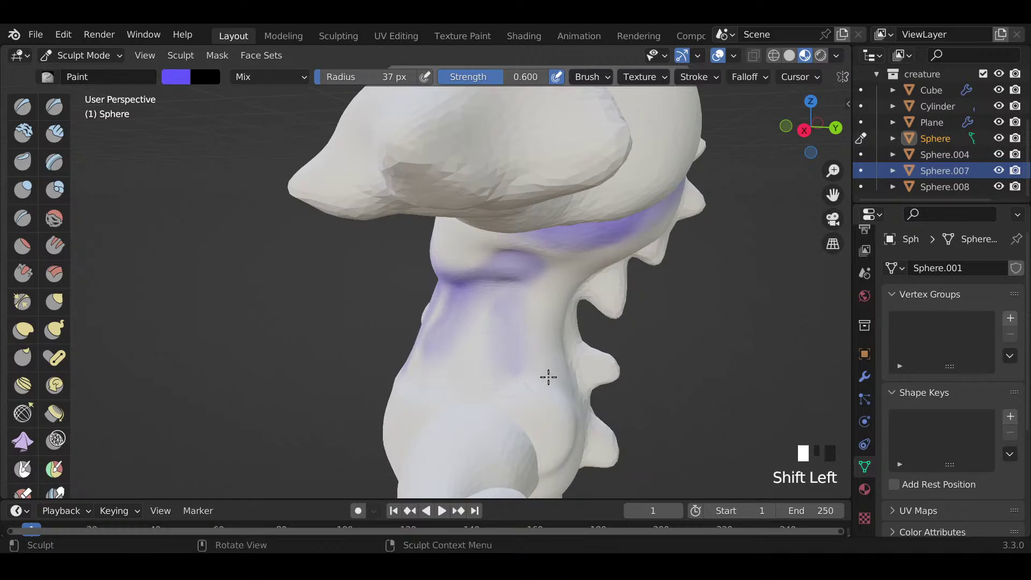
# Step: Set the brush radius to 64 px and paint smoothed blue-violet patches on the back behind the middle pair of arms
pyautogui.moveTo(548, 377)
pyautogui.mouseDown(button='middle')
pyautogui.moveTo(585, 345)
pyautogui.moveTo(553, 353)
pyautogui.mouseUp(button='middle')
pyautogui.press('f')
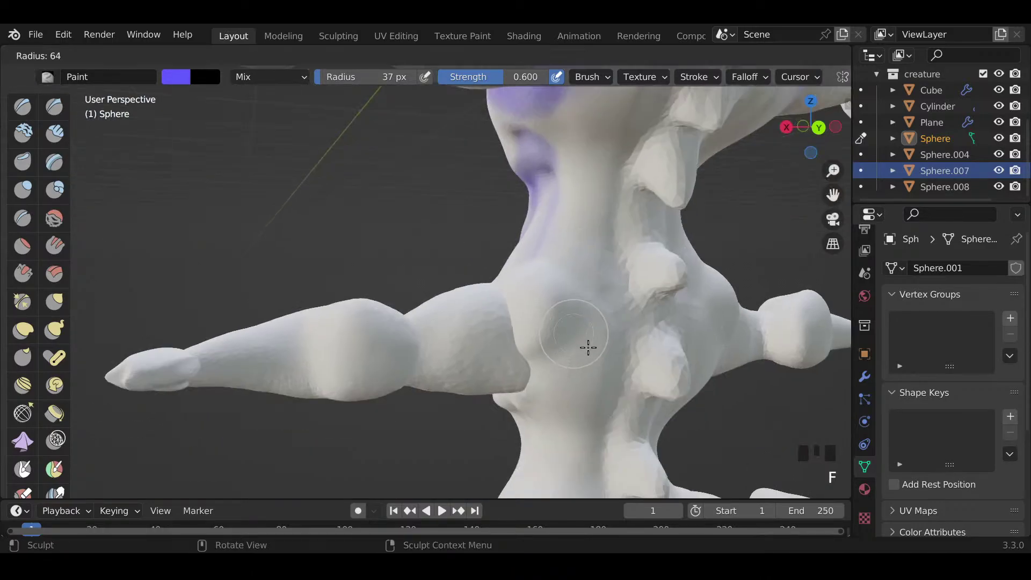
pyautogui.click(587, 347)
pyautogui.moveTo(569, 349)
pyautogui.mouseDown()
pyautogui.moveTo(538, 377)
pyautogui.moveTo(568, 387)
pyautogui.mouseUp()
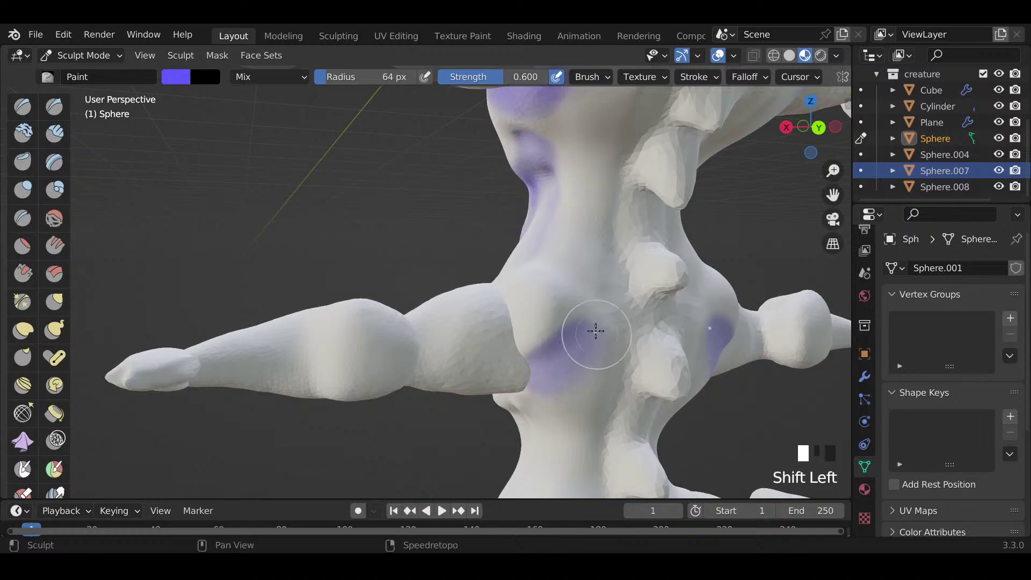
pyautogui.keyDown('shift'); pyautogui.moveTo(587, 334); pyautogui.dragTo(561, 340); pyautogui.keyUp('shift')
pyautogui.moveTo(577, 315)
pyautogui.mouseDown(button='middle')
pyautogui.moveTo(564, 334)
pyautogui.moveTo(596, 343)
pyautogui.mouseUp(button='middle')
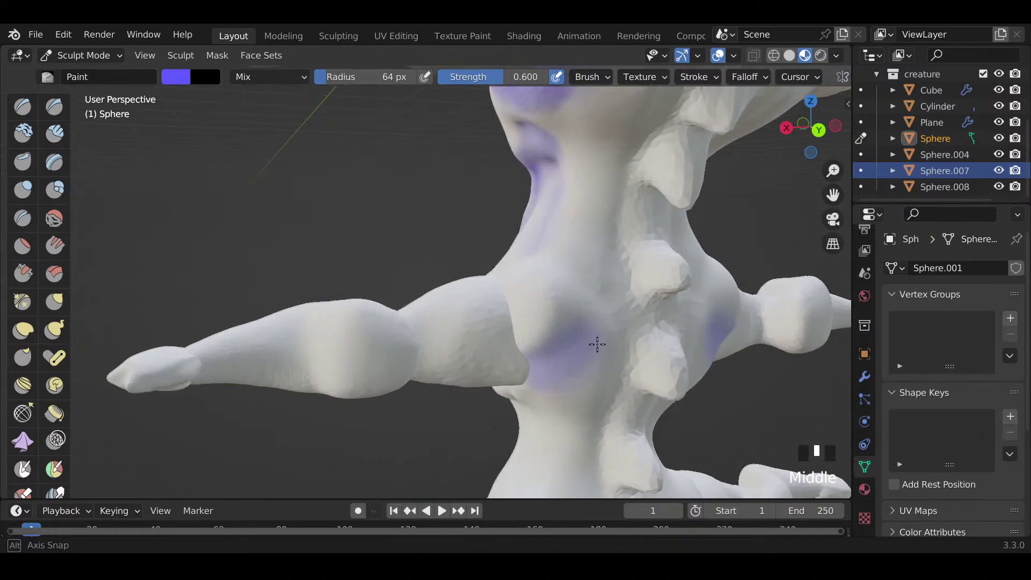
pyautogui.moveTo(564, 272)
pyautogui.mouseDown()
pyautogui.moveTo(579, 336)
pyautogui.moveTo(618, 320)
pyautogui.mouseUp()
# Step: Paint blue-violet along the upper back's lower edge and beside the spine at the shoulder tops, smoothing both areas
pyautogui.moveTo(617, 320)
pyautogui.keyDown('shift'); pyautogui.mouseDown(button='middle')
pyautogui.moveTo(603, 322)
pyautogui.moveTo(567, 284)
pyautogui.moveTo(529, 301)
pyautogui.mouseUp(button='middle'); pyautogui.keyUp('shift')
pyautogui.moveTo(473, 295); pyautogui.dragTo(542, 327)
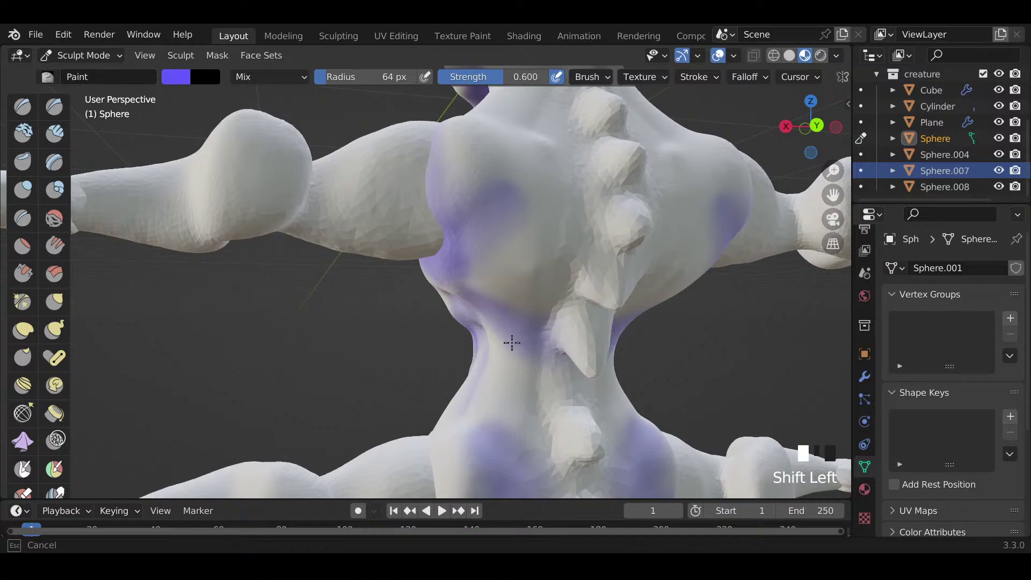
pyautogui.keyDown('shift'); pyautogui.moveTo(517, 349); pyautogui.dragTo(510, 347); pyautogui.keyUp('shift')
pyautogui.keyDown('shift'); pyautogui.moveTo(510, 346); pyautogui.dragTo(407, 336, button='middle'); pyautogui.keyUp('shift')
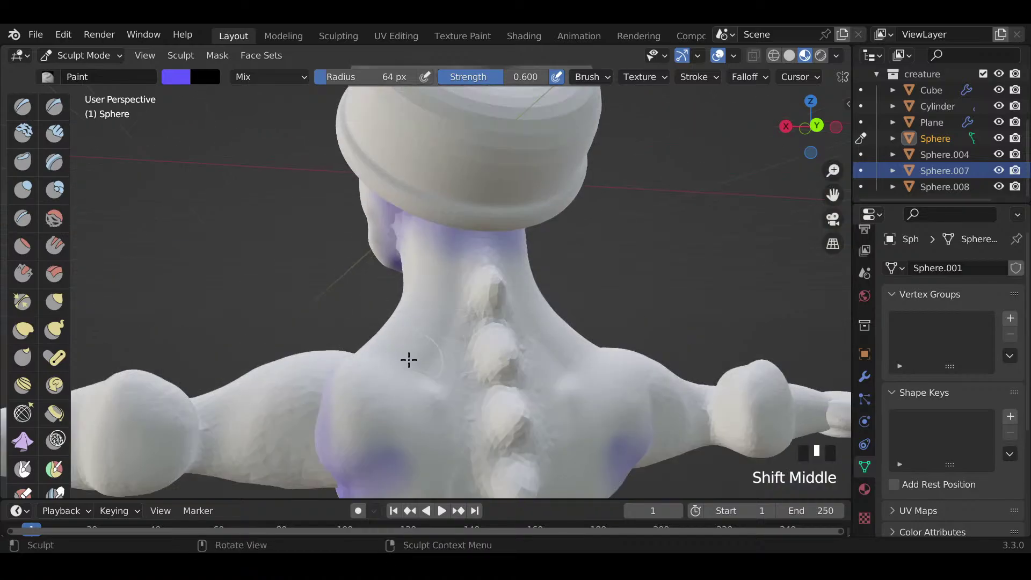
pyautogui.moveTo(408, 360)
pyautogui.mouseDown()
pyautogui.moveTo(393, 343)
pyautogui.moveTo(451, 400)
pyautogui.mouseUp()
pyautogui.keyDown('shift'); pyautogui.moveTo(451, 400); pyautogui.dragTo(421, 377); pyautogui.keyUp('shift')
# Step: Set the brush radius to 90 px and paint smoothed blue-violet across the lower part of the upper back, below the shoulder blades
pyautogui.keyDown('shift'); pyautogui.moveTo(422, 378); pyautogui.dragTo(469, 414, button='middle'); pyautogui.keyUp('shift')
pyautogui.press('f')
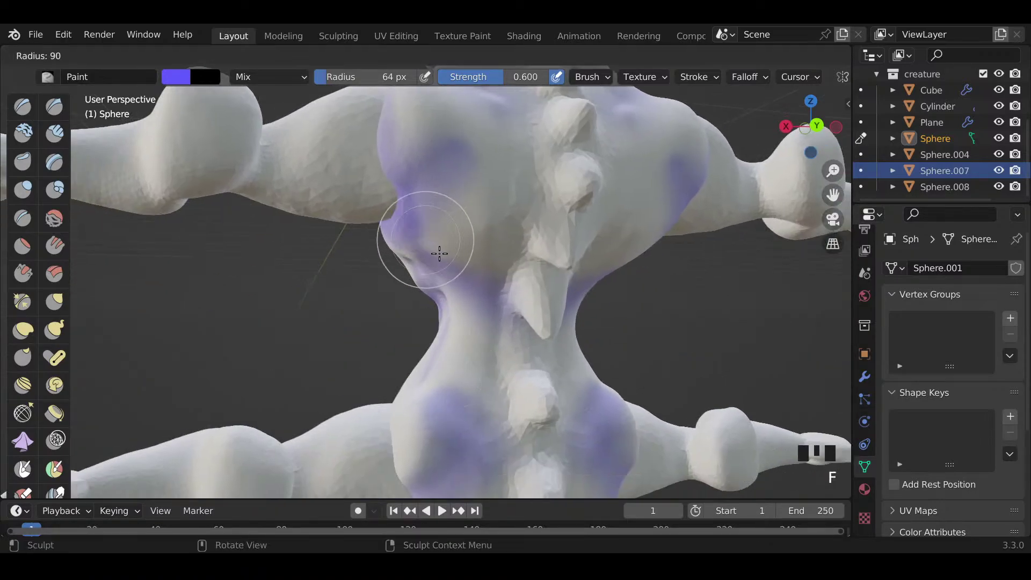
pyautogui.click(440, 249)
pyautogui.moveTo(430, 240)
pyautogui.mouseDown()
pyautogui.moveTo(476, 280)
pyautogui.moveTo(429, 220)
pyautogui.mouseUp()
pyautogui.keyDown('shift'); pyautogui.moveTo(422, 215); pyautogui.dragTo(490, 292); pyautogui.keyUp('shift')
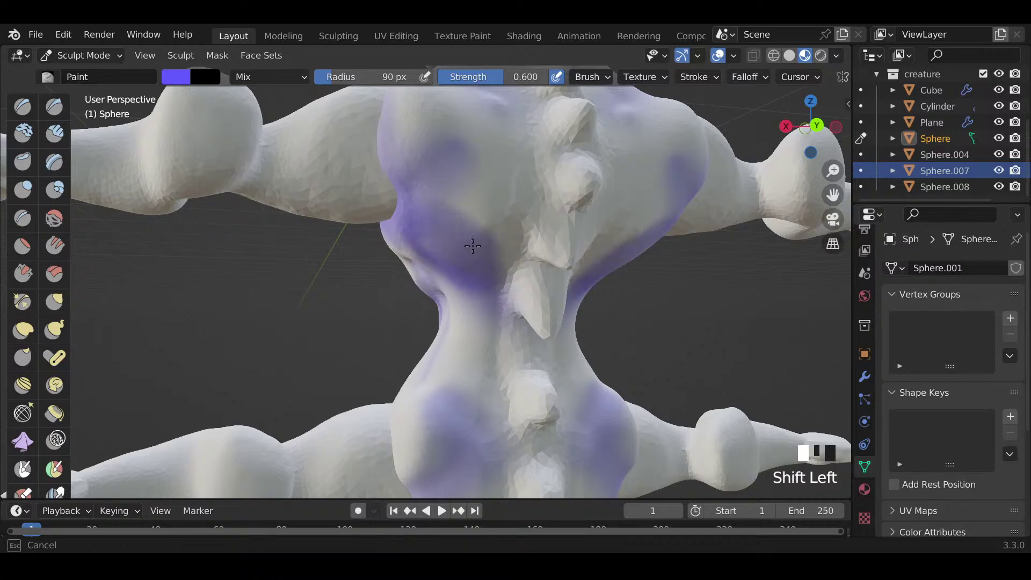
pyautogui.keyDown('shift'); pyautogui.moveTo(430, 238); pyautogui.dragTo(430, 238); pyautogui.keyUp('shift')
# Step: Paint blue-violet on the back and sides of the middle torso section below the middle arms, smoothing it toward the spine
pyautogui.moveTo(429, 238)
pyautogui.keyDown('shift'); pyautogui.mouseDown(button='middle')
pyautogui.moveTo(475, 311)
pyautogui.moveTo(437, 311)
pyautogui.mouseUp(button='middle'); pyautogui.keyUp('shift')
pyautogui.moveTo(437, 311)
pyautogui.mouseDown()
pyautogui.moveTo(433, 350)
pyautogui.moveTo(450, 352)
pyautogui.moveTo(453, 322)
pyautogui.mouseUp()
pyautogui.keyDown('shift'); pyautogui.moveTo(427, 260); pyautogui.dragTo(481, 312); pyautogui.keyUp('shift')
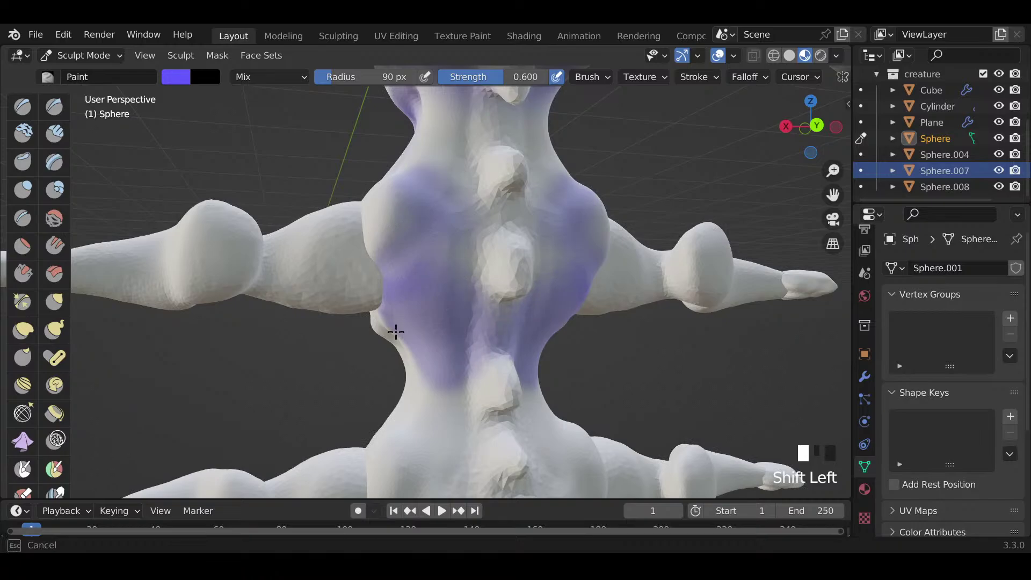
pyautogui.keyDown('shift'); pyautogui.moveTo(437, 378); pyautogui.dragTo(422, 371); pyautogui.keyUp('shift')
pyautogui.moveTo(422, 370)
pyautogui.mouseDown(button='middle')
pyautogui.moveTo(472, 356)
pyautogui.moveTo(403, 384)
pyautogui.mouseUp(button='middle')
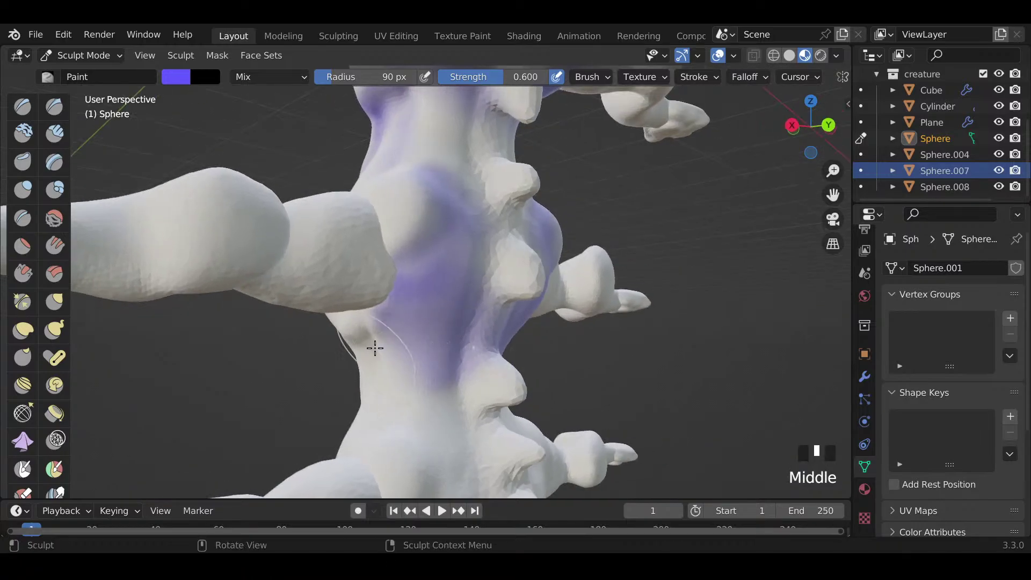
pyautogui.moveTo(375, 348); pyautogui.dragTo(440, 397)
# Step: Paint blue-violet under the lowest pair of arms and down the sides of the lower waist to the waistband
pyautogui.moveTo(440, 398)
pyautogui.keyDown('shift'); pyautogui.mouseDown(button='middle')
pyautogui.moveTo(454, 370)
pyautogui.moveTo(456, 380)
pyautogui.moveTo(477, 359)
pyautogui.moveTo(620, 360)
pyautogui.moveTo(564, 347)
pyautogui.moveTo(479, 378)
pyautogui.moveTo(514, 380)
pyautogui.moveTo(457, 342)
pyautogui.moveTo(389, 331)
pyautogui.moveTo(433, 320)
pyautogui.mouseUp(button='middle'); pyautogui.keyUp('shift')
pyautogui.moveTo(426, 272); pyautogui.dragTo(435, 252)
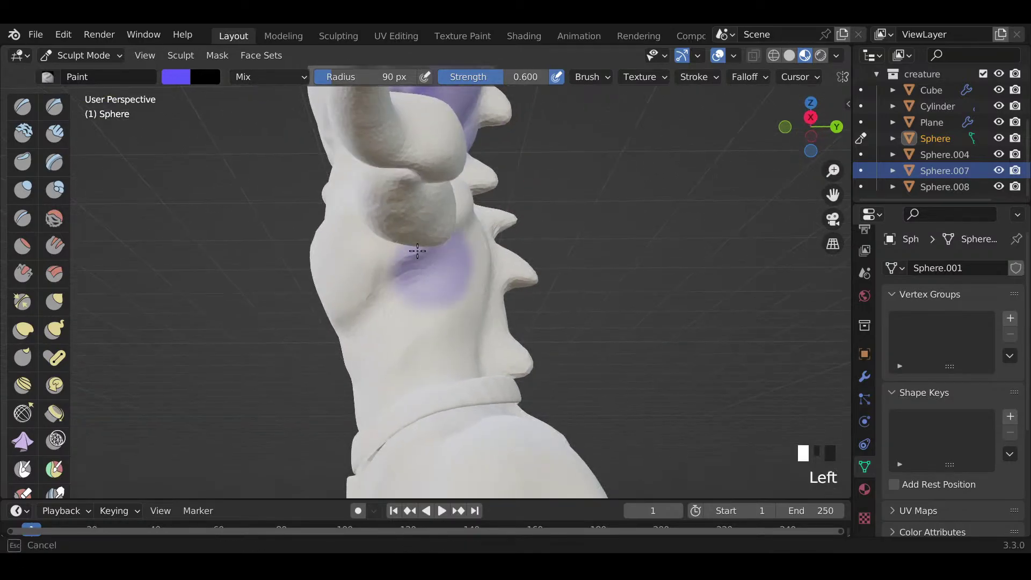
pyautogui.moveTo(435, 252); pyautogui.dragTo(415, 240, button='middle')
pyautogui.moveTo(415, 239); pyautogui.dragTo(421, 337)
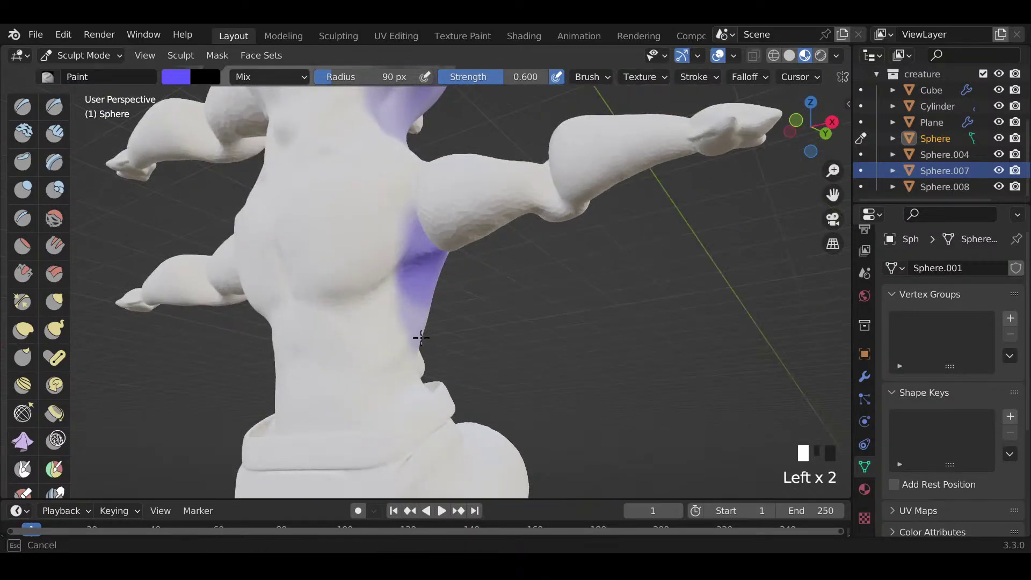
pyautogui.moveTo(414, 373)
pyautogui.mouseDown()
pyautogui.moveTo(405, 392)
pyautogui.moveTo(410, 272)
pyautogui.mouseUp()
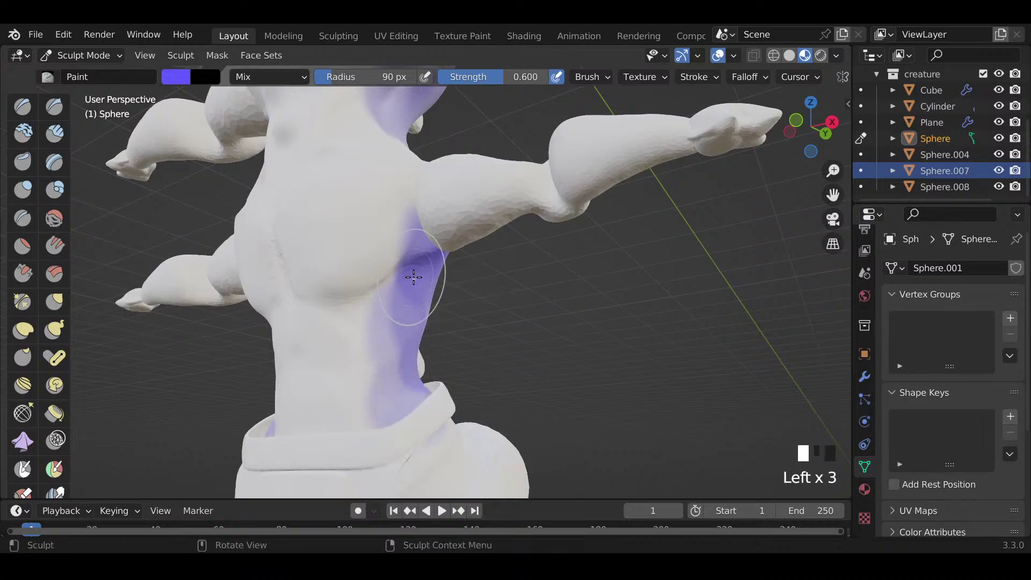
# Step: Set the brush radius to 56 px and paint smoothed blue-violet down the lowest chest's centre groove and along its underside
pyautogui.moveTo(410, 272); pyautogui.dragTo(478, 277, button='middle')
pyautogui.press('f')
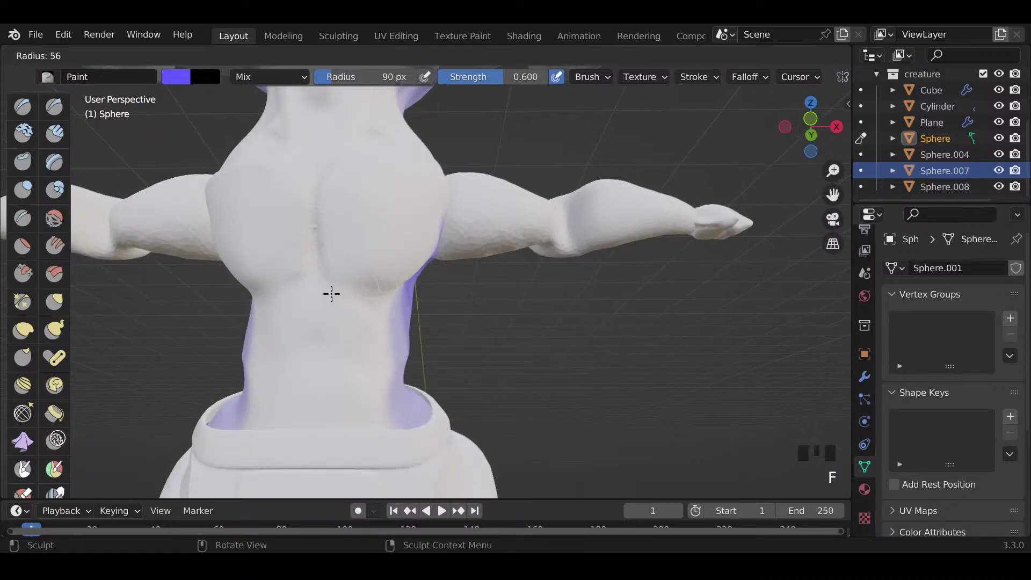
pyautogui.press('f')
pyautogui.moveTo(311, 221); pyautogui.dragTo(322, 278)
pyautogui.moveTo(322, 278)
pyautogui.mouseDown(button='middle')
pyautogui.moveTo(357, 297)
pyautogui.moveTo(329, 267)
pyautogui.mouseUp(button='middle')
pyautogui.moveTo(400, 284)
pyautogui.keyDown('shift'); pyautogui.mouseDown()
pyautogui.moveTo(444, 260)
pyautogui.moveTo(465, 277)
pyautogui.mouseUp(); pyautogui.keyUp('shift')
pyautogui.moveTo(418, 336)
pyautogui.mouseDown(button='middle')
pyautogui.moveTo(373, 269)
pyautogui.moveTo(336, 172)
pyautogui.mouseUp(button='middle')
pyautogui.keyDown('shift'); pyautogui.moveTo(336, 172); pyautogui.dragTo(340, 197); pyautogui.keyUp('shift')
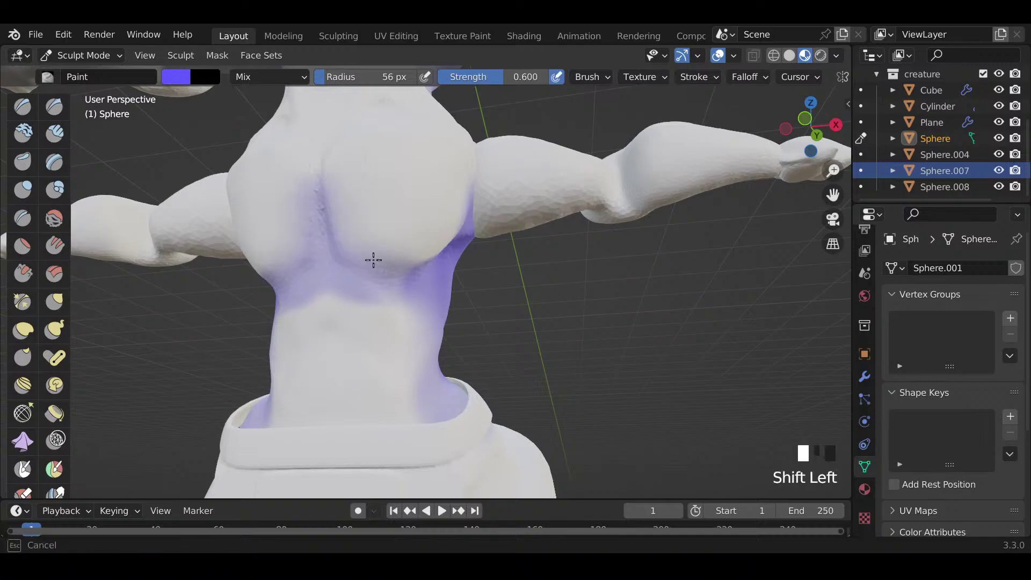
pyautogui.keyDown('shift'); pyautogui.moveTo(373, 260); pyautogui.dragTo(374, 316); pyautogui.keyUp('shift')
# Step: Paint blue-violet down the centre of the middle chest and along its lower edge, softening the strokes
pyautogui.moveTo(405, 309)
pyautogui.keyDown('shift'); pyautogui.mouseDown(button='middle')
pyautogui.moveTo(376, 318)
pyautogui.moveTo(399, 333)
pyautogui.moveTo(414, 306)
pyautogui.mouseUp(button='middle'); pyautogui.keyUp('shift')
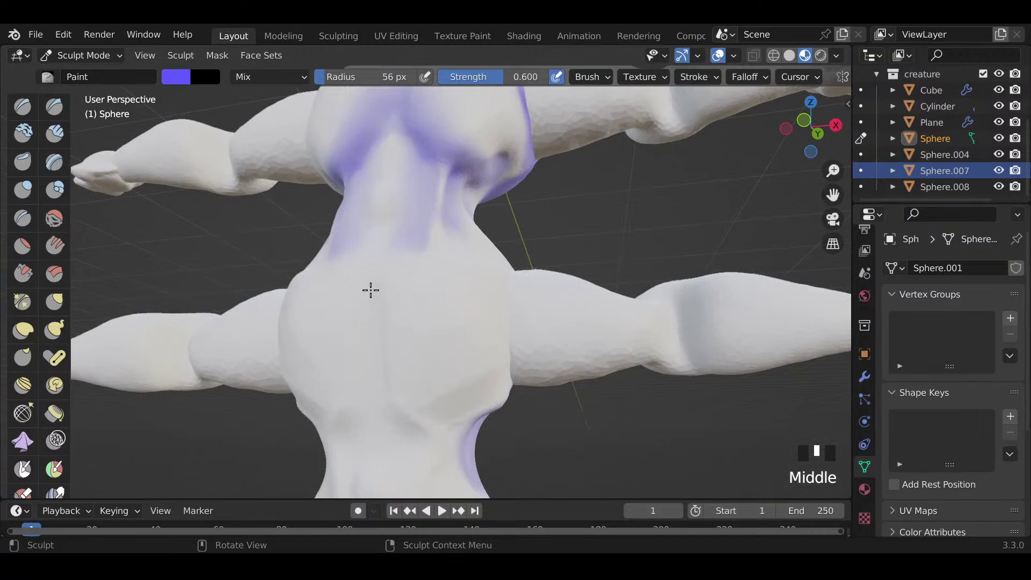
pyautogui.moveTo(371, 290); pyautogui.dragTo(387, 417)
pyautogui.moveTo(386, 417)
pyautogui.mouseDown(button='middle')
pyautogui.moveTo(369, 401)
pyautogui.moveTo(382, 414)
pyautogui.mouseUp(button='middle')
pyautogui.moveTo(382, 414)
pyautogui.mouseDown()
pyautogui.moveTo(447, 443)
pyautogui.moveTo(467, 421)
pyautogui.moveTo(484, 424)
pyautogui.moveTo(451, 453)
pyautogui.moveTo(523, 385)
pyautogui.mouseUp()
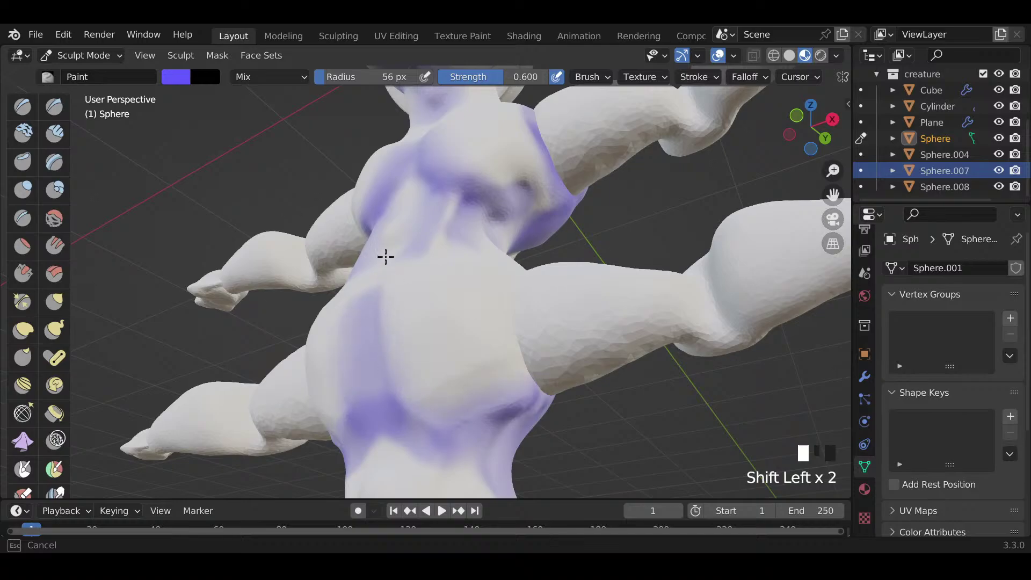
# Step: Paint a blue-violet patch across the front of the waist between the upper and middle chests and smooth it
pyautogui.moveTo(387, 332)
pyautogui.mouseDown(button='middle')
pyautogui.moveTo(463, 373)
pyautogui.moveTo(426, 320)
pyautogui.moveTo(430, 334)
pyautogui.moveTo(468, 341)
pyautogui.moveTo(389, 356)
pyautogui.moveTo(453, 362)
pyautogui.moveTo(438, 341)
pyautogui.mouseUp(button='middle')
pyautogui.moveTo(372, 361); pyautogui.dragTo(446, 359)
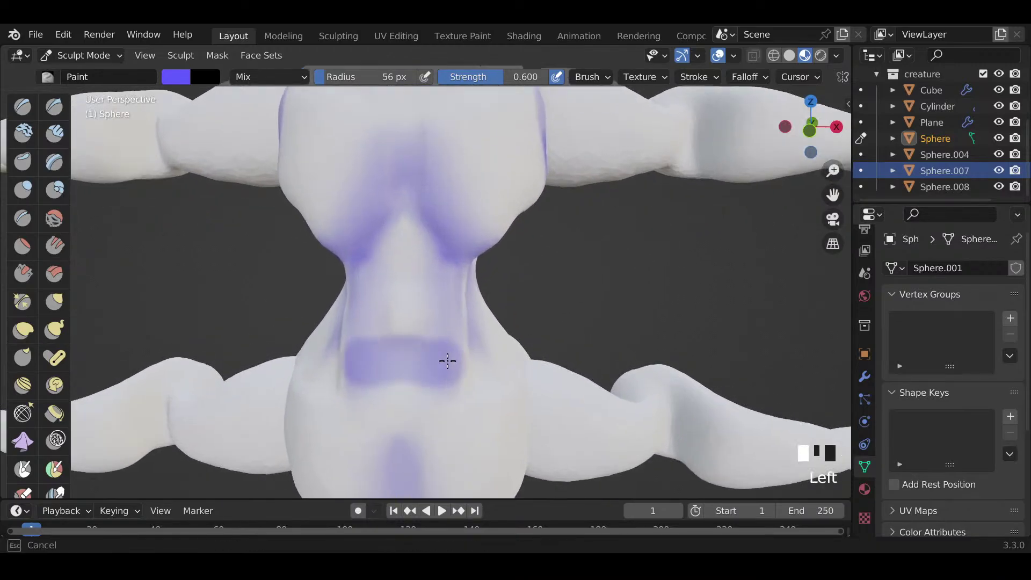
pyautogui.moveTo(396, 290); pyautogui.dragTo(434, 355)
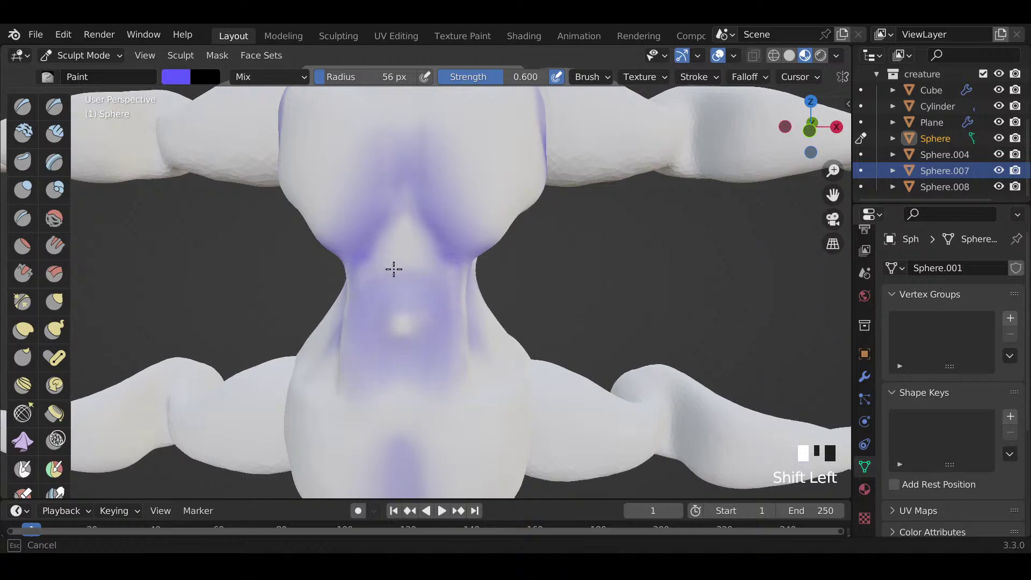
pyautogui.keyDown('shift'); pyautogui.moveTo(393, 269); pyautogui.dragTo(446, 306); pyautogui.keyUp('shift')
# Step: Paint blue-violet along the middle arm's shoulder joint and the side of the torso beneath that arm
pyautogui.moveTo(482, 327)
pyautogui.keyDown('ctrl'); pyautogui.mouseDown(button='middle')
pyautogui.moveTo(523, 371)
pyautogui.moveTo(537, 357)
pyautogui.moveTo(267, 339)
pyautogui.moveTo(426, 350)
pyautogui.moveTo(447, 311)
pyautogui.mouseUp(button='middle'); pyautogui.keyUp('ctrl')
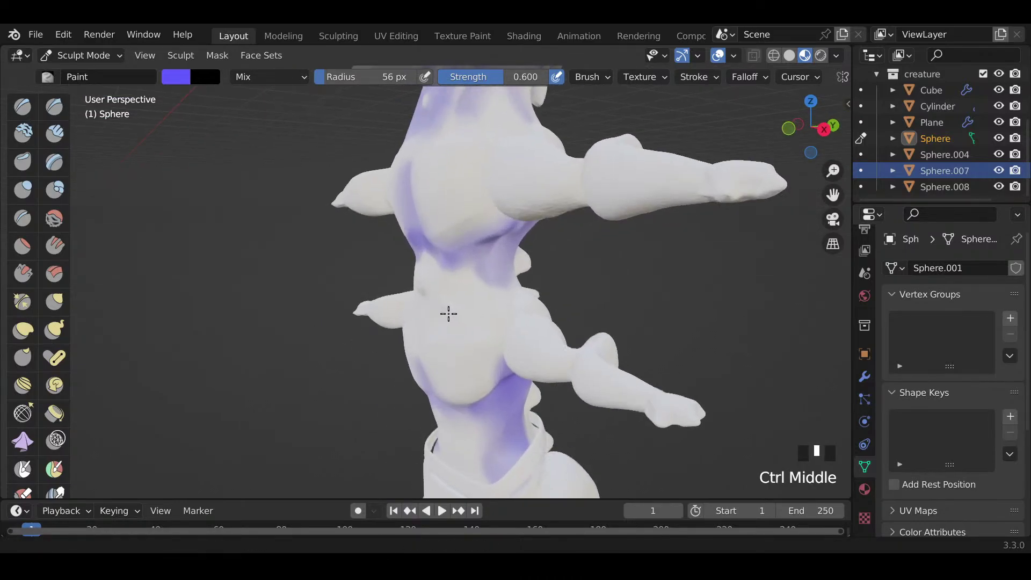
pyautogui.keyDown('shift'); pyautogui.moveTo(535, 265); pyautogui.dragTo(530, 312, button='middle'); pyautogui.keyUp('shift')
pyautogui.moveTo(529, 311)
pyautogui.mouseDown()
pyautogui.moveTo(489, 356)
pyautogui.moveTo(500, 373)
pyautogui.mouseUp()
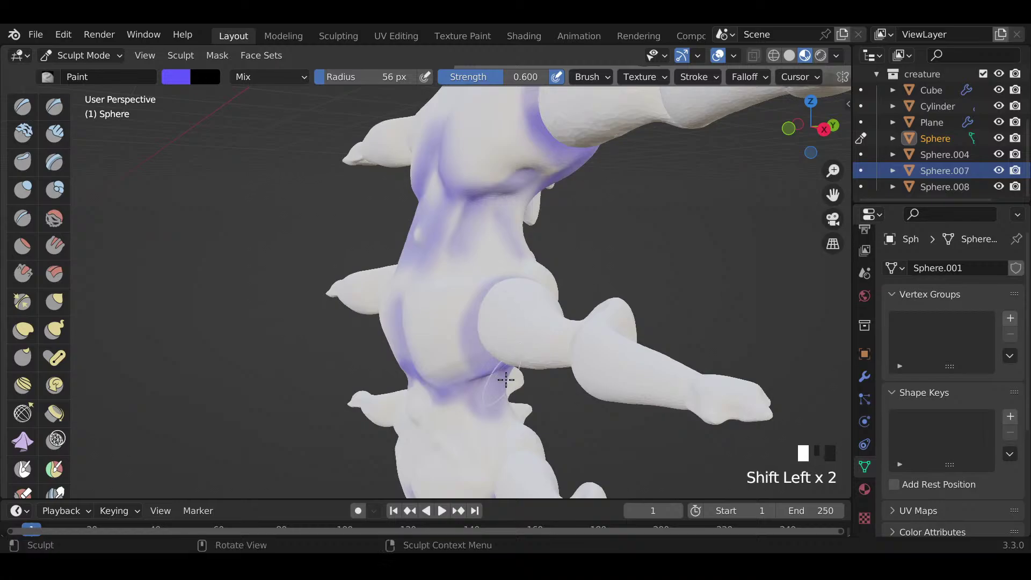
pyautogui.moveTo(500, 374); pyautogui.dragTo(472, 357, button='middle')
pyautogui.moveTo(472, 356)
pyautogui.mouseDown()
pyautogui.moveTo(489, 387)
pyautogui.moveTo(559, 370)
pyautogui.mouseUp()
# Step: Set the brush radius to 41 px and paint smoothed blue-violet on the undersides of the spine bumps along the upper back
pyautogui.moveTo(559, 371)
pyautogui.mouseDown(button='middle')
pyautogui.moveTo(490, 369)
pyautogui.moveTo(466, 339)
pyautogui.moveTo(426, 321)
pyautogui.mouseUp(button='middle')
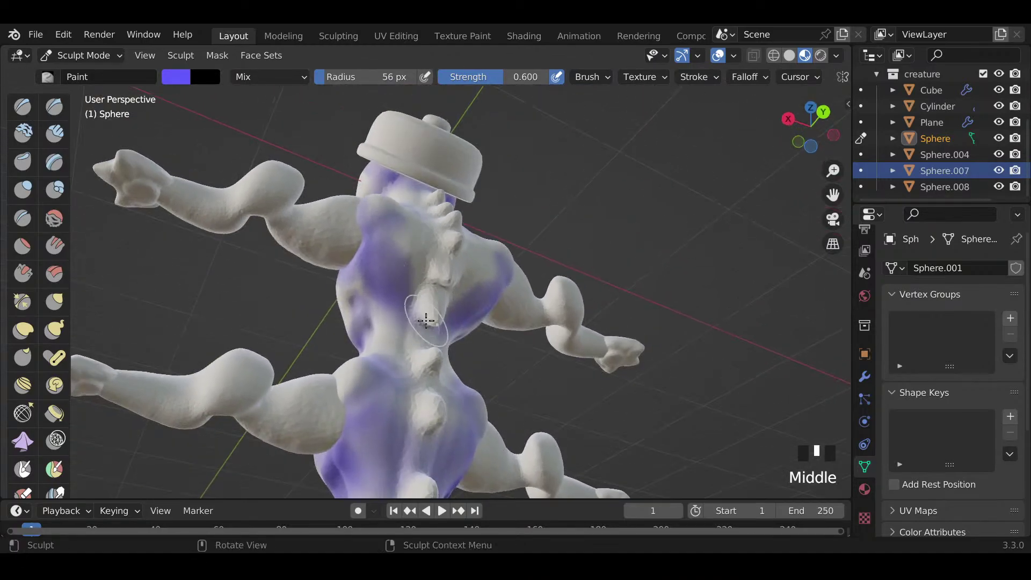
pyautogui.press('f')
pyautogui.press('f')
pyautogui.moveTo(424, 326); pyautogui.dragTo(422, 336)
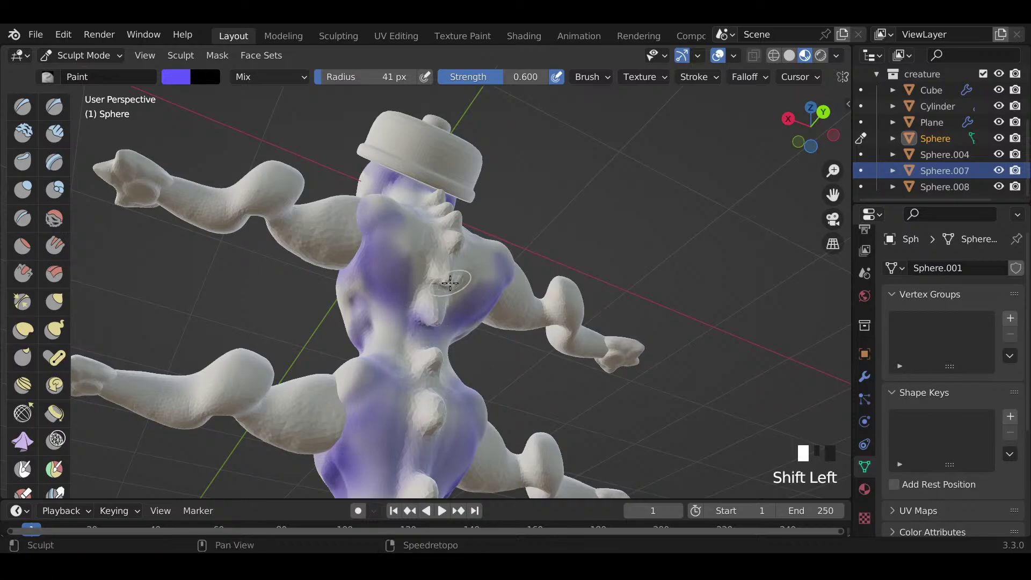
pyautogui.moveTo(450, 284)
pyautogui.mouseDown()
pyautogui.moveTo(443, 293)
pyautogui.moveTo(435, 281)
pyautogui.mouseUp()
pyautogui.keyDown('shift'); pyautogui.moveTo(434, 280); pyautogui.dragTo(447, 271); pyautogui.keyUp('shift')
pyautogui.moveTo(442, 272); pyautogui.dragTo(434, 315, button='middle')
pyautogui.moveTo(449, 251); pyautogui.dragTo(449, 253)
pyautogui.keyDown('shift'); pyautogui.moveTo(438, 242); pyautogui.dragTo(449, 223); pyautogui.keyUp('shift')
pyautogui.moveTo(448, 217); pyautogui.dragTo(444, 205, button='middle')
pyautogui.moveTo(444, 205)
pyautogui.mouseDown()
pyautogui.moveTo(436, 150)
pyautogui.moveTo(438, 175)
pyautogui.mouseUp()
# Step: Paint blue-violet on the undersides of the spine bumps between the middle arms and smooth them
pyautogui.moveTo(438, 176)
pyautogui.keyDown('shift'); pyautogui.mouseDown(button='middle')
pyautogui.moveTo(483, 301)
pyautogui.moveTo(454, 222)
pyautogui.mouseUp(button='middle'); pyautogui.keyUp('shift')
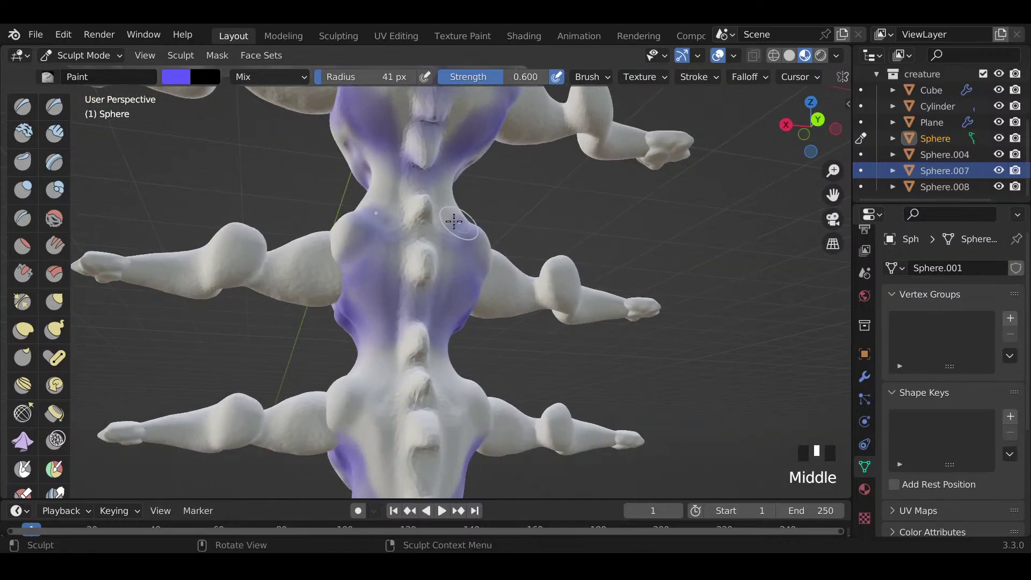
pyautogui.moveTo(427, 230); pyautogui.dragTo(409, 229)
pyautogui.moveTo(409, 229)
pyautogui.keyDown('shift'); pyautogui.mouseDown()
pyautogui.moveTo(414, 281)
pyautogui.moveTo(424, 285)
pyautogui.mouseUp(); pyautogui.keyUp('shift')
pyautogui.keyDown('shift'); pyautogui.moveTo(424, 285); pyautogui.dragTo(425, 286); pyautogui.keyUp('shift')
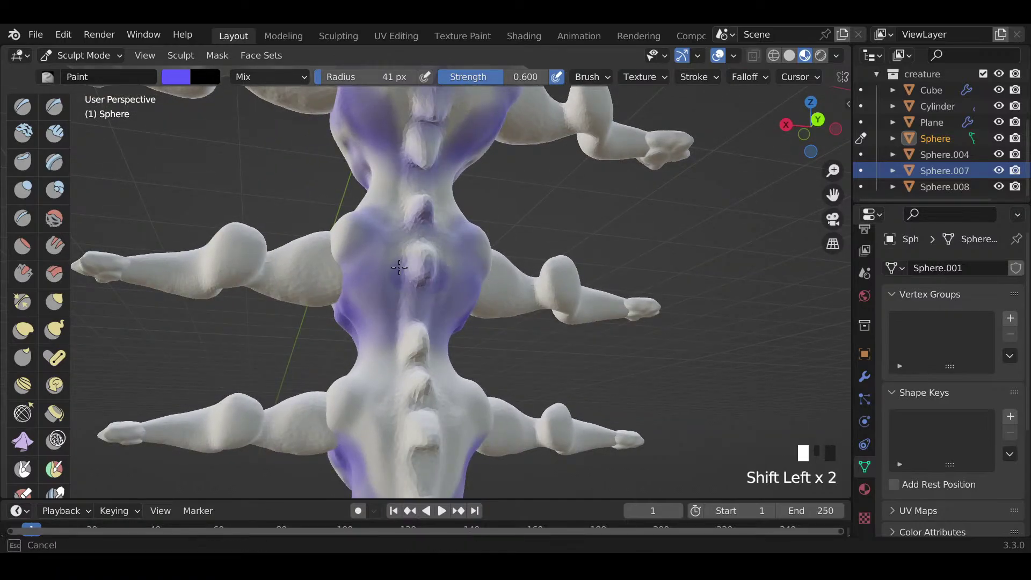
# Step: Shade the undersides of the remaining spine bumps blue-violet, from the lower back to below the waistband, smoothing the strokes
pyautogui.keyDown('shift'); pyautogui.moveTo(424, 310); pyautogui.dragTo(435, 221, button='middle'); pyautogui.keyUp('shift')
pyautogui.moveTo(435, 222); pyautogui.dragTo(431, 193)
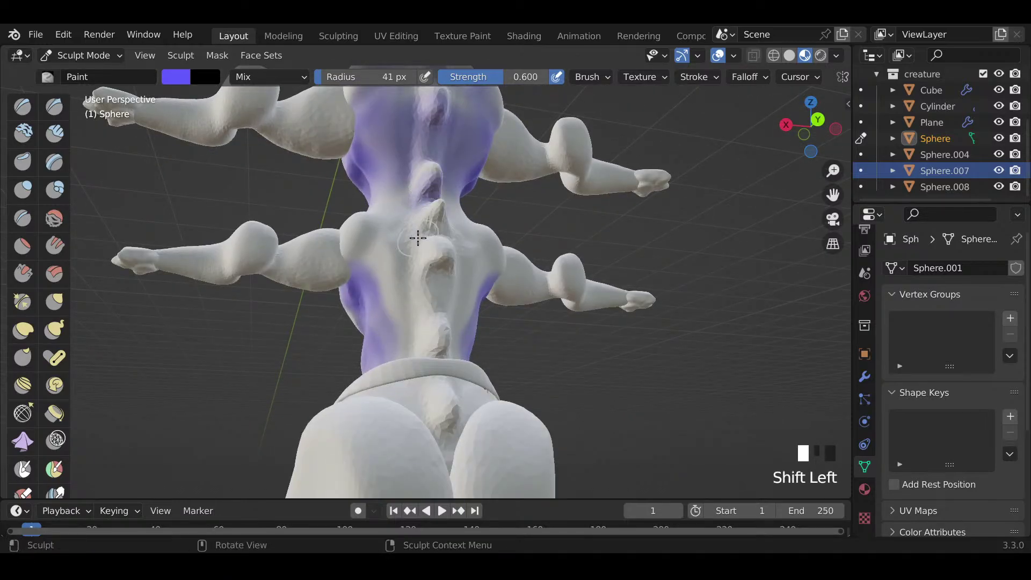
pyautogui.moveTo(417, 237)
pyautogui.keyDown('shift'); pyautogui.mouseDown()
pyautogui.moveTo(422, 228)
pyautogui.moveTo(414, 244)
pyautogui.mouseUp(); pyautogui.keyUp('shift')
pyautogui.moveTo(414, 244)
pyautogui.mouseDown()
pyautogui.moveTo(433, 273)
pyautogui.moveTo(419, 295)
pyautogui.mouseUp()
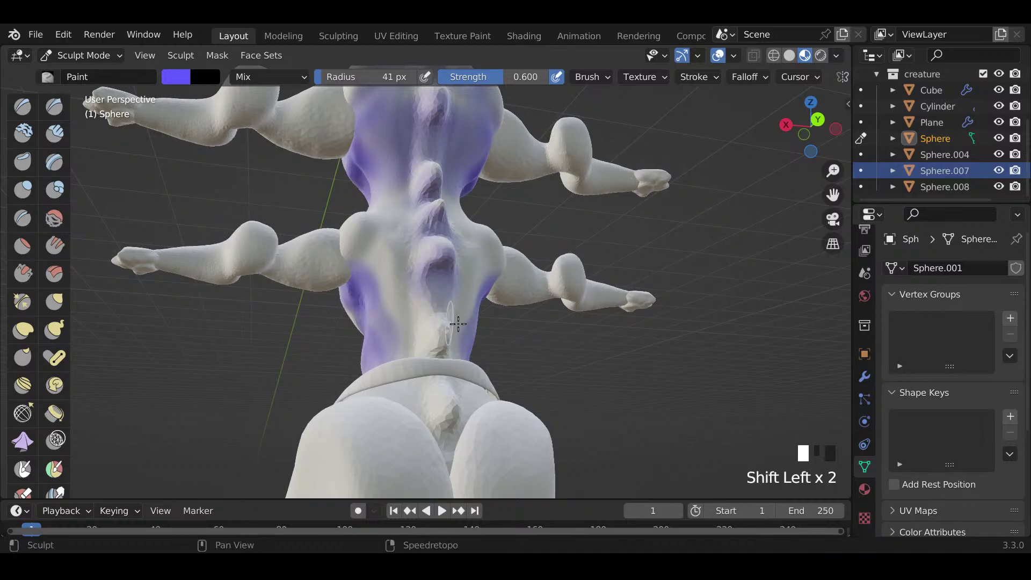
pyautogui.moveTo(458, 323); pyautogui.dragTo(432, 357, button='middle')
pyautogui.moveTo(433, 354); pyautogui.dragTo(435, 353)
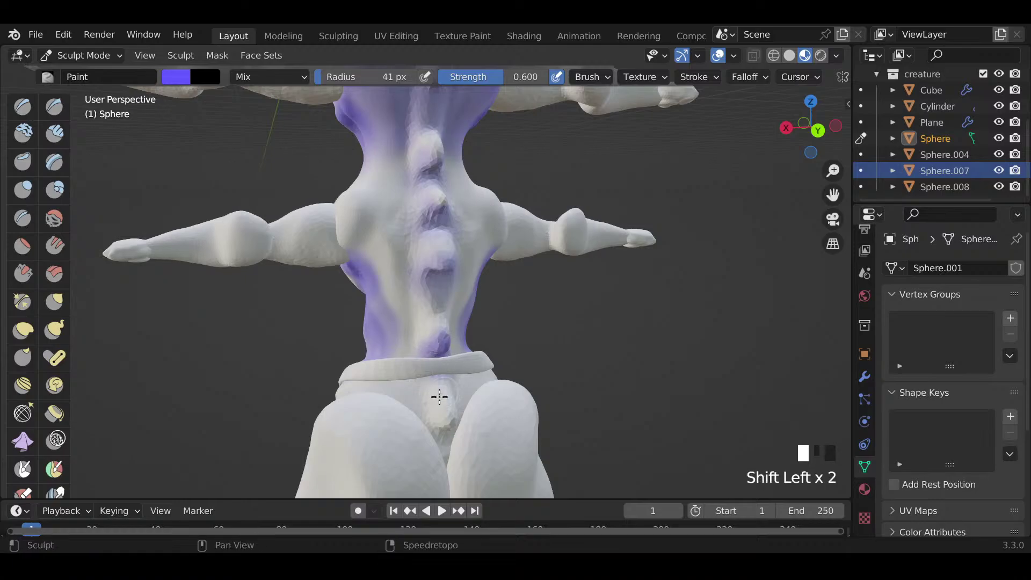
pyautogui.moveTo(439, 398); pyautogui.dragTo(435, 412)
# Step: Set the brush radius to 74 px and paint blue-violet on the neck below the jaw
pyautogui.scroll(-5, 433, 429)
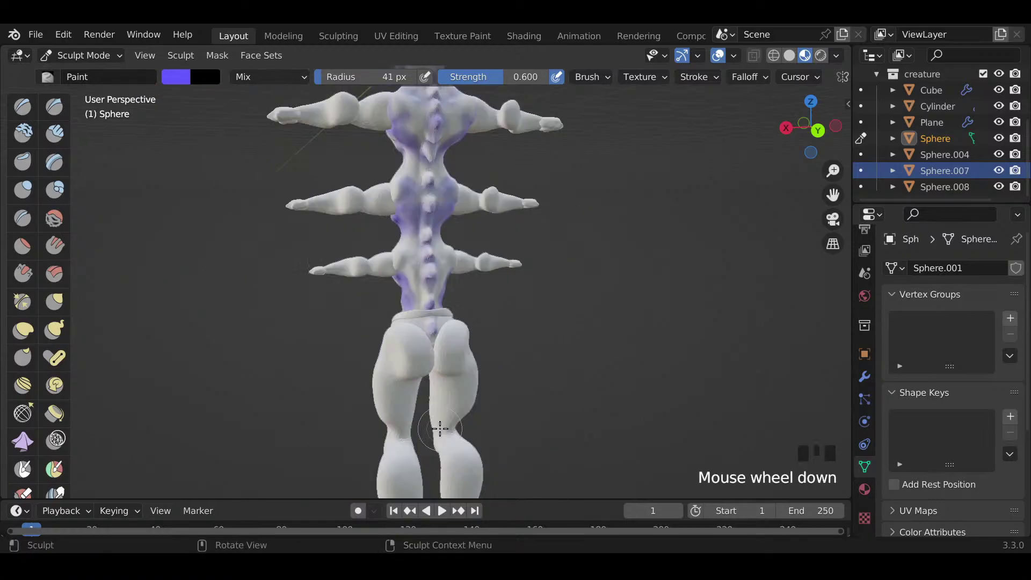
pyautogui.moveTo(437, 426); pyautogui.dragTo(678, 397, button='middle')
pyautogui.scroll(2, 639, 359)
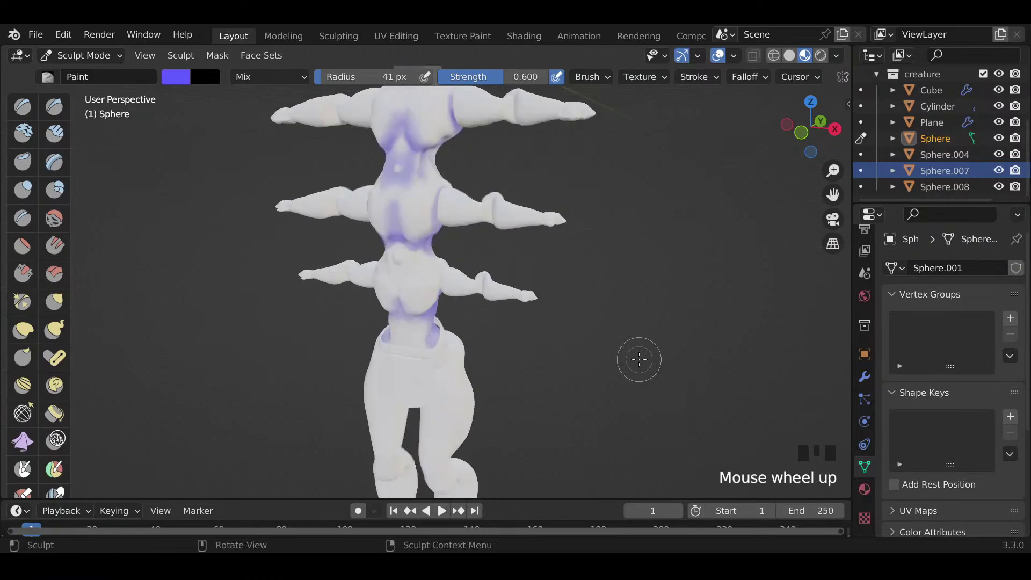
pyautogui.moveTo(599, 314)
pyautogui.keyDown('shift'); pyautogui.mouseDown(button='middle')
pyautogui.moveTo(559, 353)
pyautogui.moveTo(529, 352)
pyautogui.moveTo(559, 343)
pyautogui.moveTo(532, 329)
pyautogui.moveTo(454, 325)
pyautogui.mouseUp(button='middle'); pyautogui.keyUp('shift')
pyautogui.press('f')
pyautogui.click(442, 285)
pyautogui.moveTo(430, 237)
pyautogui.mouseDown()
pyautogui.moveTo(415, 214)
pyautogui.moveTo(427, 222)
pyautogui.moveTo(403, 231)
pyautogui.mouseUp()
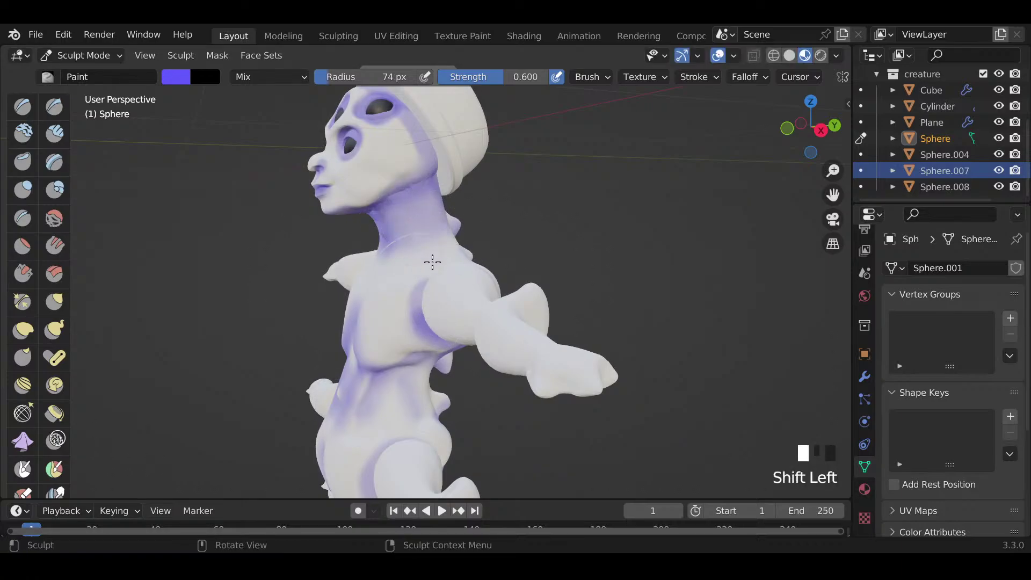
# Step: Paint purple shading on the sides of the torso above the lowest pair of arms and soften it
pyautogui.moveTo(433, 262); pyautogui.dragTo(418, 433, button='middle')
pyautogui.moveTo(433, 364)
pyautogui.mouseDown()
pyautogui.moveTo(449, 357)
pyautogui.moveTo(368, 414)
pyautogui.mouseUp()
pyautogui.moveTo(368, 415)
pyautogui.keyDown('shift'); pyautogui.mouseDown(button='middle')
pyautogui.moveTo(430, 407)
pyautogui.moveTo(441, 378)
pyautogui.mouseUp(button='middle'); pyautogui.keyUp('shift')
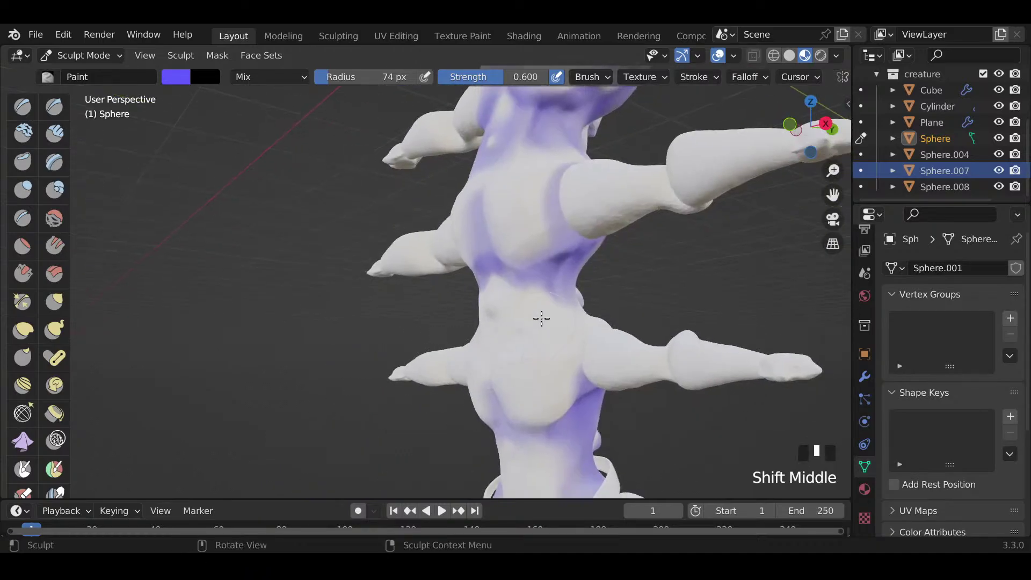
pyautogui.moveTo(565, 318)
pyautogui.mouseDown(button='middle')
pyautogui.moveTo(836, 209)
pyautogui.moveTo(576, 331)
pyautogui.moveTo(580, 317)
pyautogui.mouseUp(button='middle')
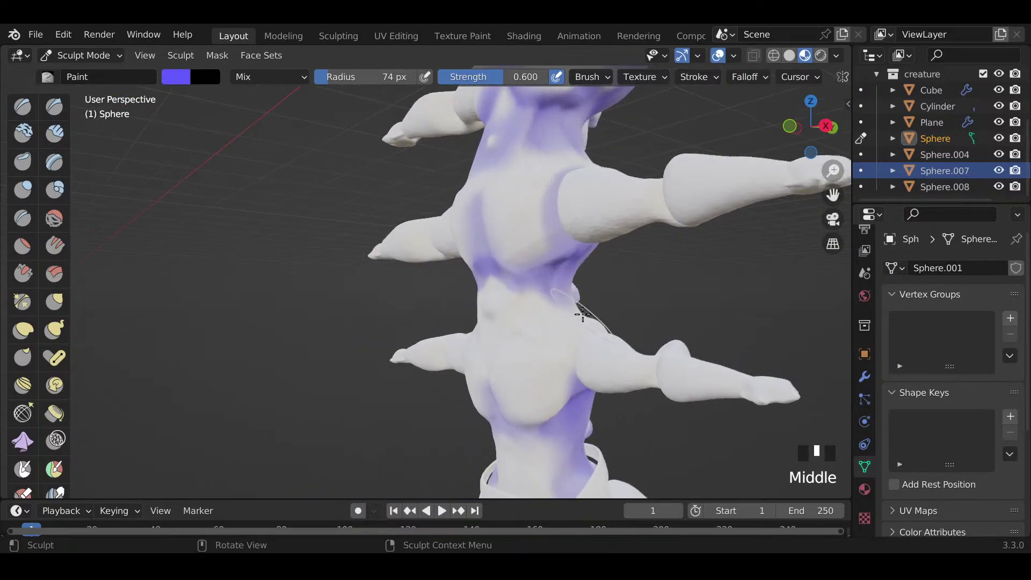
pyautogui.moveTo(556, 322)
pyautogui.mouseDown()
pyautogui.moveTo(543, 349)
pyautogui.moveTo(547, 332)
pyautogui.mouseUp()
pyautogui.moveTo(548, 332); pyautogui.dragTo(456, 328, button='middle')
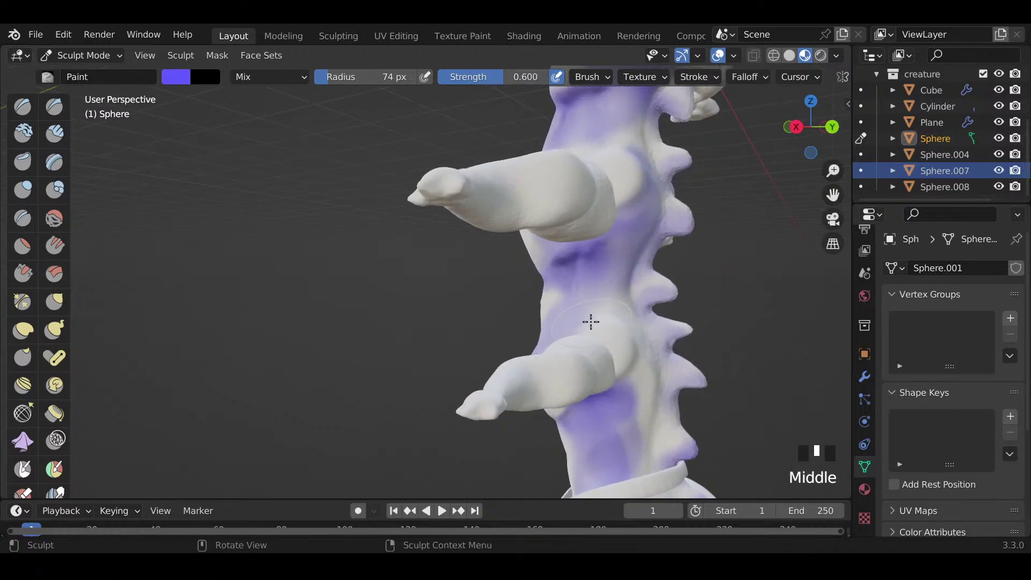
pyautogui.moveTo(590, 321); pyautogui.dragTo(579, 322)
pyautogui.moveTo(641, 311)
pyautogui.keyDown('shift'); pyautogui.mouseDown()
pyautogui.moveTo(610, 307)
pyautogui.moveTo(584, 323)
pyautogui.mouseUp(); pyautogui.keyUp('shift')
pyautogui.moveTo(584, 322); pyautogui.dragTo(553, 321, button='middle')
# Step: Shade the waist between the upper and middle arms purple and blend the paint into the surrounding skin
pyautogui.keyDown('shift'); pyautogui.moveTo(612, 369); pyautogui.dragTo(570, 406, button='middle'); pyautogui.keyUp('shift')
pyautogui.moveTo(570, 406)
pyautogui.mouseDown()
pyautogui.moveTo(571, 422)
pyautogui.moveTo(593, 425)
pyautogui.mouseUp()
pyautogui.moveTo(592, 425)
pyautogui.mouseDown(button='middle')
pyautogui.moveTo(573, 410)
pyautogui.moveTo(617, 437)
pyautogui.moveTo(615, 415)
pyautogui.moveTo(541, 346)
pyautogui.mouseUp(button='middle')
pyautogui.moveTo(484, 327); pyautogui.dragTo(499, 374)
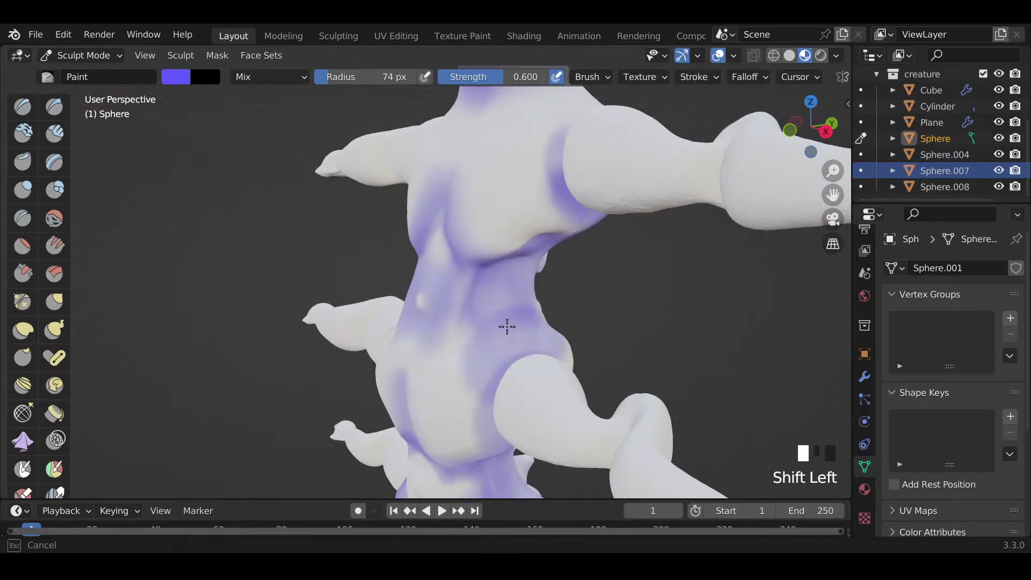
pyautogui.keyDown('shift'); pyautogui.moveTo(574, 330); pyautogui.dragTo(574, 329); pyautogui.keyUp('shift')
pyautogui.moveTo(575, 329)
pyautogui.mouseDown(button='middle')
pyautogui.moveTo(426, 302)
pyautogui.moveTo(499, 342)
pyautogui.moveTo(594, 330)
pyautogui.moveTo(537, 338)
pyautogui.mouseUp(button='middle')
pyautogui.keyDown('shift'); pyautogui.moveTo(537, 339); pyautogui.dragTo(520, 345, button='middle'); pyautogui.keyUp('shift')
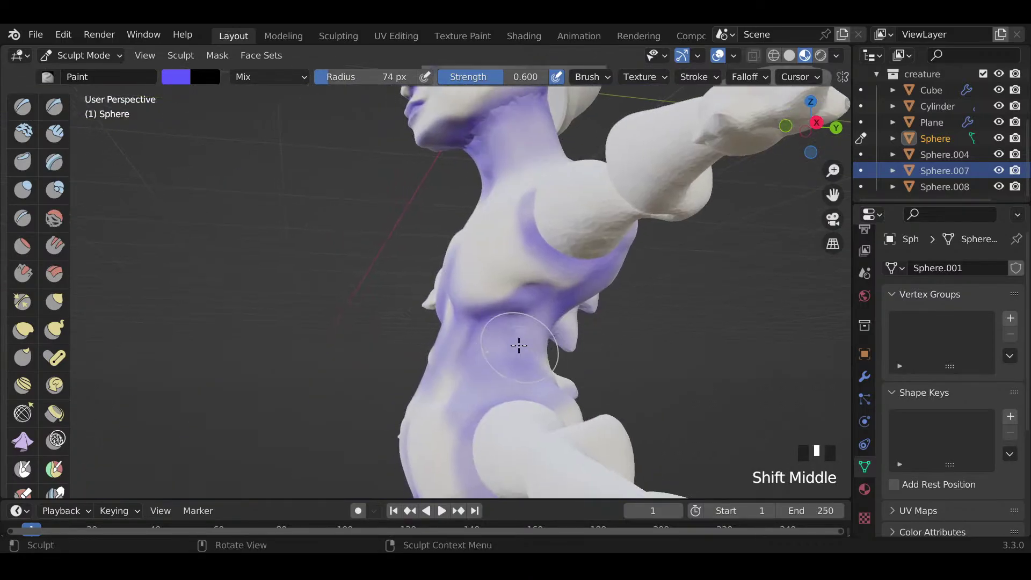
pyautogui.moveTo(501, 350); pyautogui.dragTo(502, 348)
pyautogui.keyDown('shift'); pyautogui.moveTo(502, 348); pyautogui.dragTo(505, 341); pyautogui.keyUp('shift')
# Step: Paint purple down the side of the face along the edge of the head covering
pyautogui.moveTo(504, 340)
pyautogui.mouseDown(button='middle')
pyautogui.moveTo(508, 359)
pyautogui.moveTo(631, 336)
pyautogui.moveTo(622, 367)
pyautogui.mouseUp(button='middle')
pyautogui.keyDown('ctrl'); pyautogui.moveTo(523, 330); pyautogui.dragTo(415, 327, button='middle'); pyautogui.keyUp('ctrl')
pyautogui.keyDown('ctrl'); pyautogui.moveTo(421, 293); pyautogui.dragTo(424, 286, button='middle'); pyautogui.keyUp('ctrl')
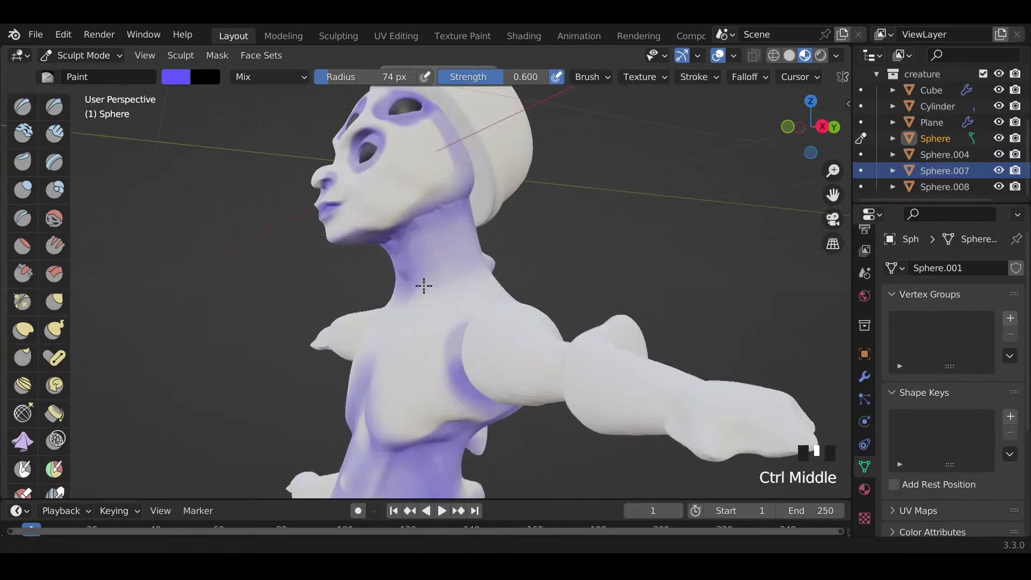
pyautogui.moveTo(449, 145)
pyautogui.mouseDown()
pyautogui.moveTo(444, 199)
pyautogui.moveTo(448, 190)
pyautogui.moveTo(469, 204)
pyautogui.mouseUp()
pyautogui.moveTo(470, 204)
pyautogui.mouseDown(button='middle')
pyautogui.moveTo(472, 260)
pyautogui.moveTo(369, 241)
pyautogui.mouseUp(button='middle')
pyautogui.scroll(-3, 391, 285)
pyautogui.moveTo(391, 285); pyautogui.dragTo(540, 295, button='middle')
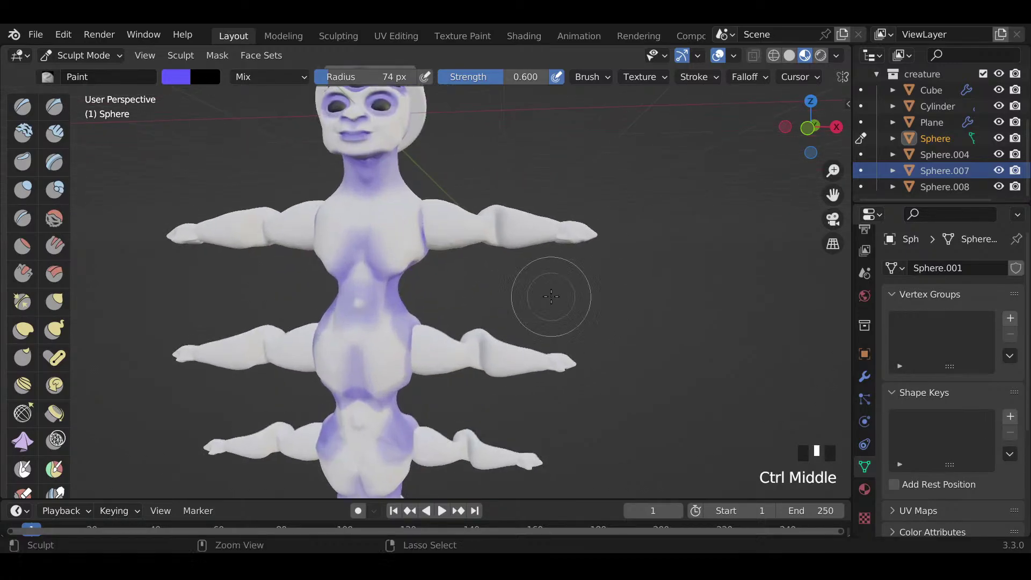
# Step: Switch sculpting to the arms object and paint purple along the underside of the upper arm to the wrist
pyautogui.hotkey('alt', 'q')
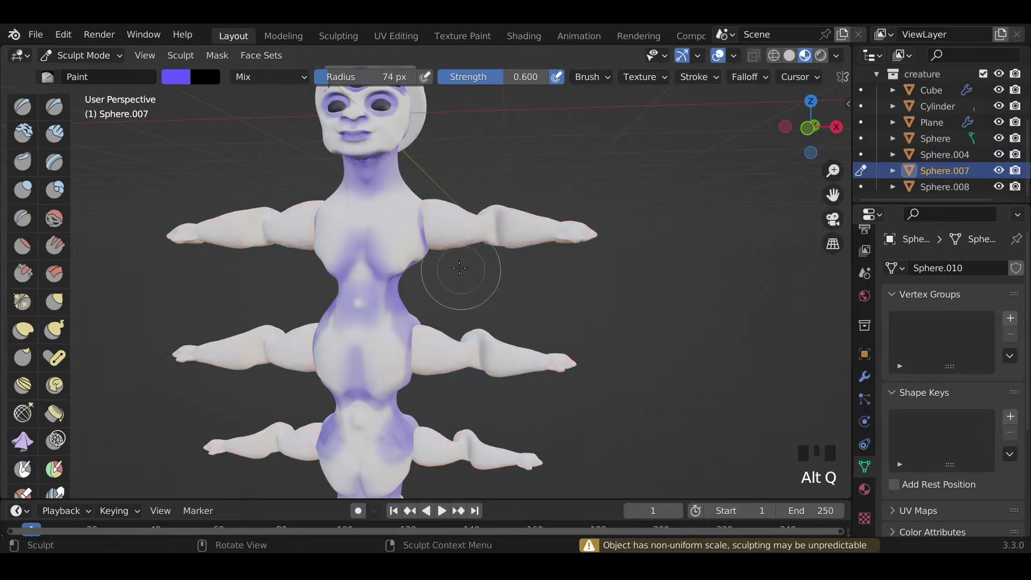
pyautogui.moveTo(435, 253); pyautogui.dragTo(425, 256, button='middle')
pyautogui.moveTo(425, 256)
pyautogui.mouseDown()
pyautogui.moveTo(562, 250)
pyautogui.moveTo(530, 262)
pyautogui.moveTo(604, 247)
pyautogui.moveTo(566, 240)
pyautogui.mouseUp()
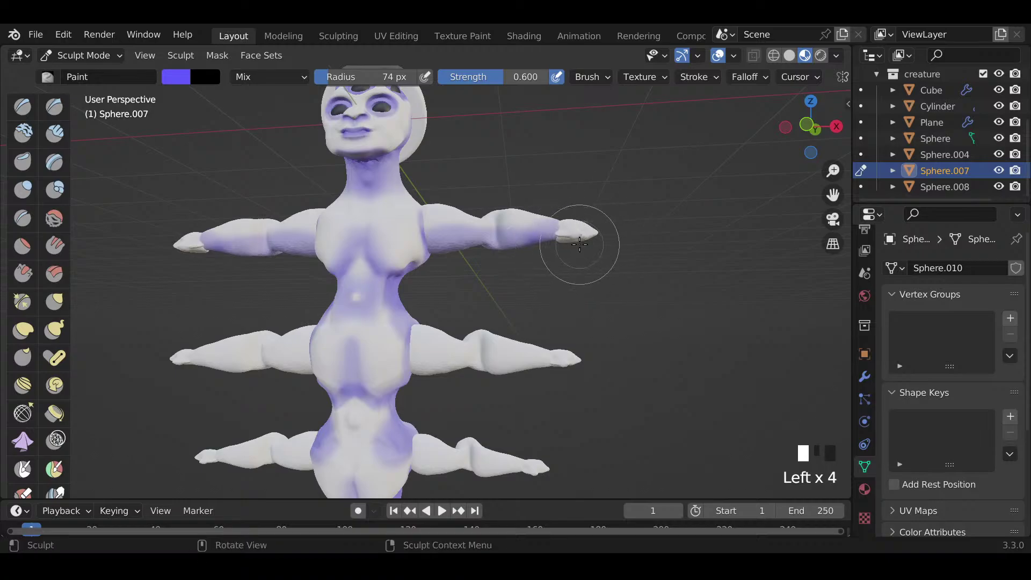
pyautogui.moveTo(579, 244)
pyautogui.mouseDown(button='middle')
pyautogui.moveTo(581, 234)
pyautogui.moveTo(597, 252)
pyautogui.moveTo(662, 242)
pyautogui.mouseUp(button='middle')
# Step: Create a face set from the visible arm mesh and try to paint the upper arm's hand
pyautogui.hotkey('alt', 'q')
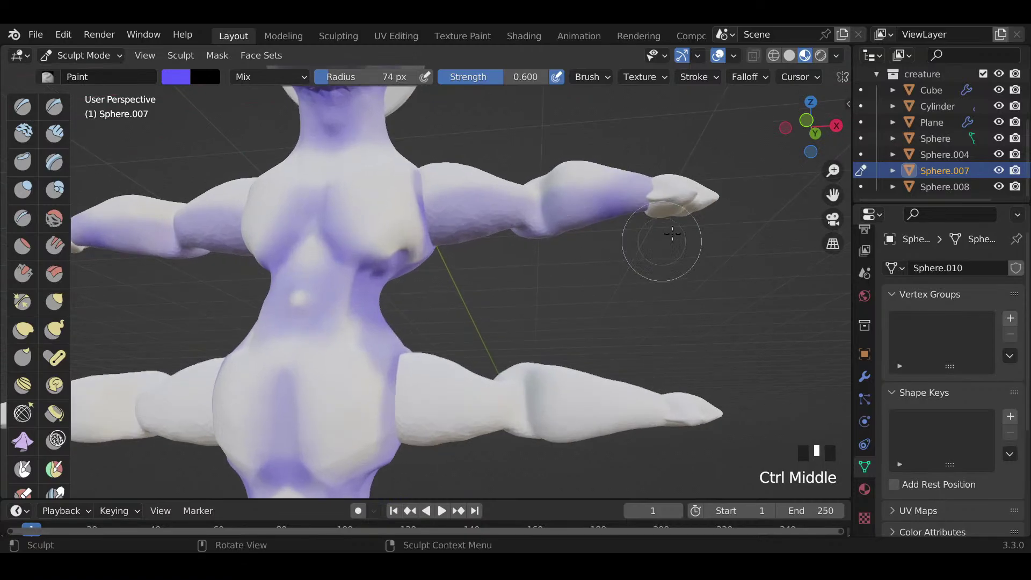
pyautogui.moveTo(663, 242)
pyautogui.mouseDown()
pyautogui.moveTo(660, 209)
pyautogui.moveTo(679, 218)
pyautogui.mouseUp()
pyautogui.keyDown('shift'); pyautogui.moveTo(679, 219); pyautogui.dragTo(454, 262, button='middle'); pyautogui.keyUp('shift')
pyautogui.click(261, 56)
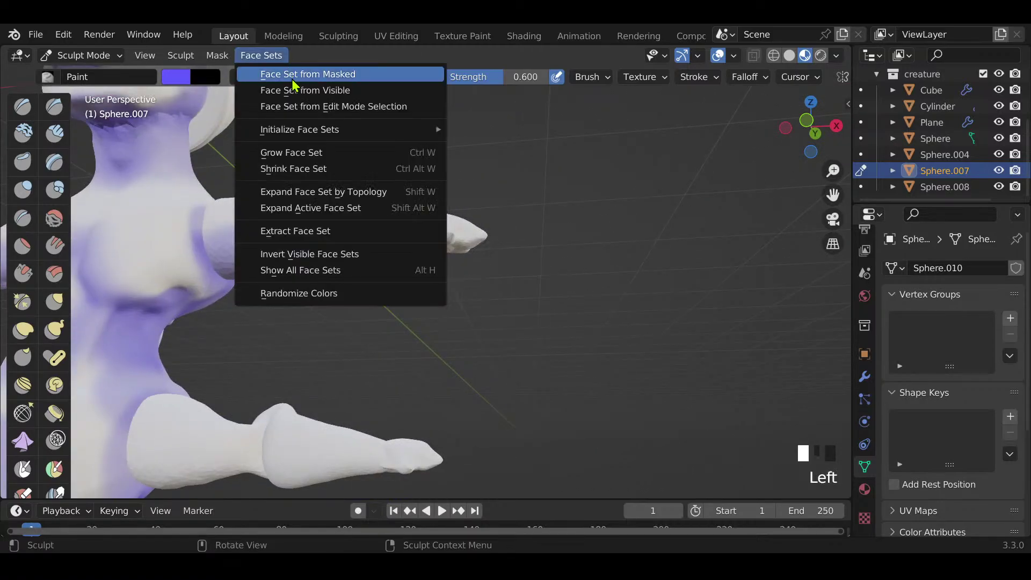
pyautogui.click(299, 92)
pyautogui.click(459, 256)
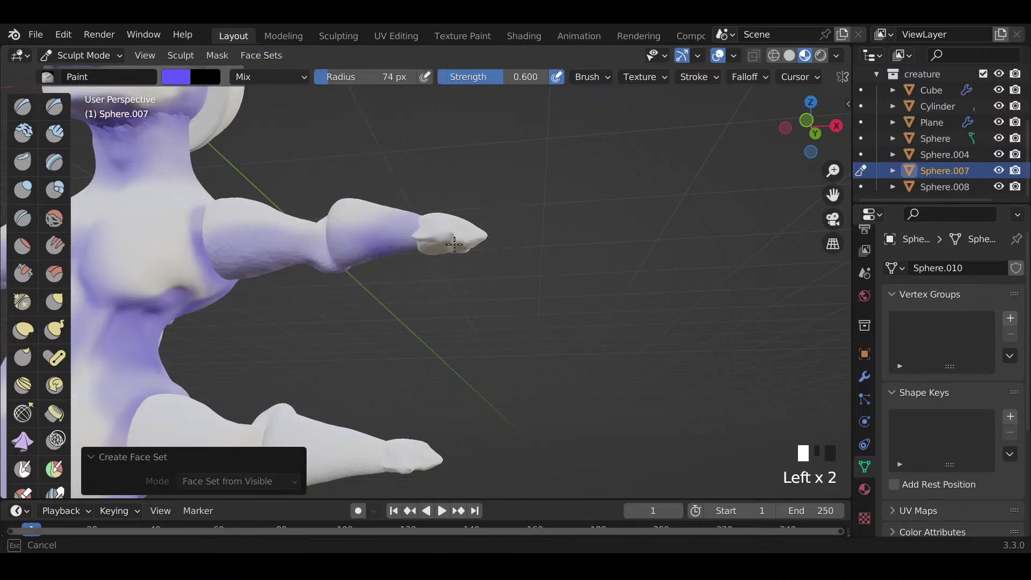
pyautogui.click(462, 253)
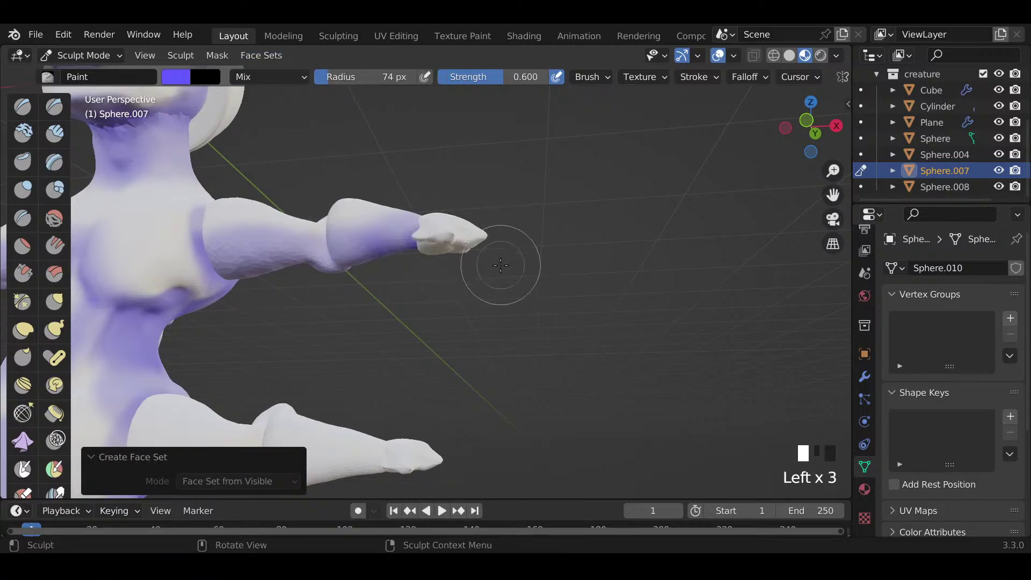
# Step: Examine the arms' mesh around the hands in Edit Mode and return to Object Mode
pyautogui.hotkey('ctrl', 'Tab')
pyautogui.click(471, 243)
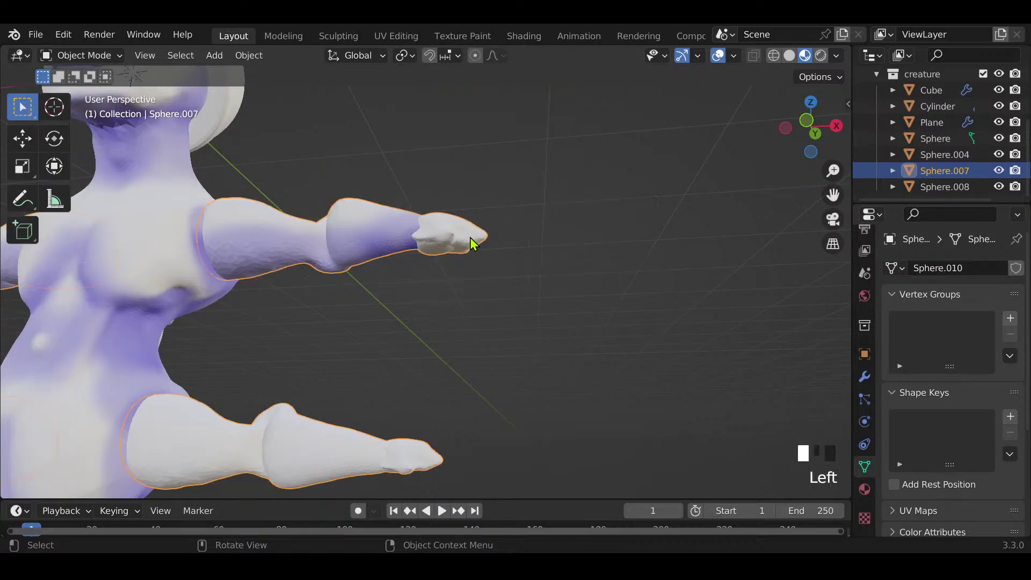
pyautogui.hotkey('ctrl', 'Tab')
pyautogui.click(475, 315)
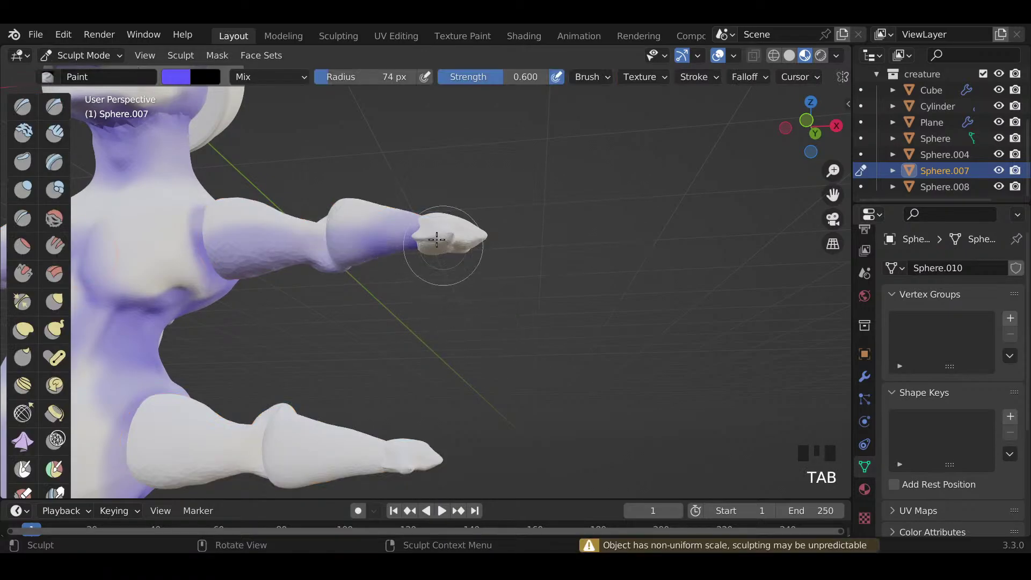
pyautogui.moveTo(444, 248); pyautogui.dragTo(485, 277, button='middle')
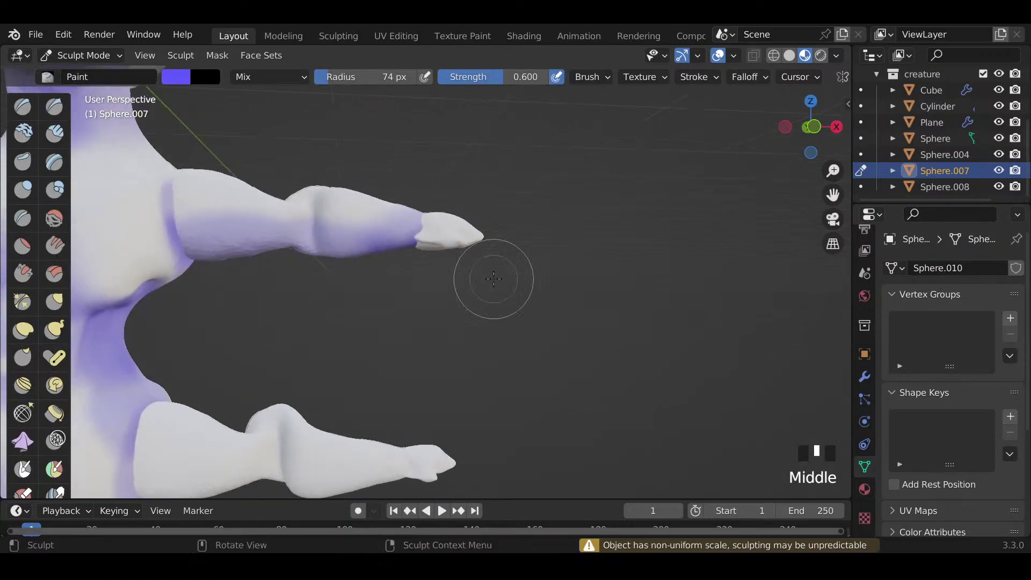
pyautogui.hotkey('ctrl', 'Tab')
pyautogui.click(612, 293)
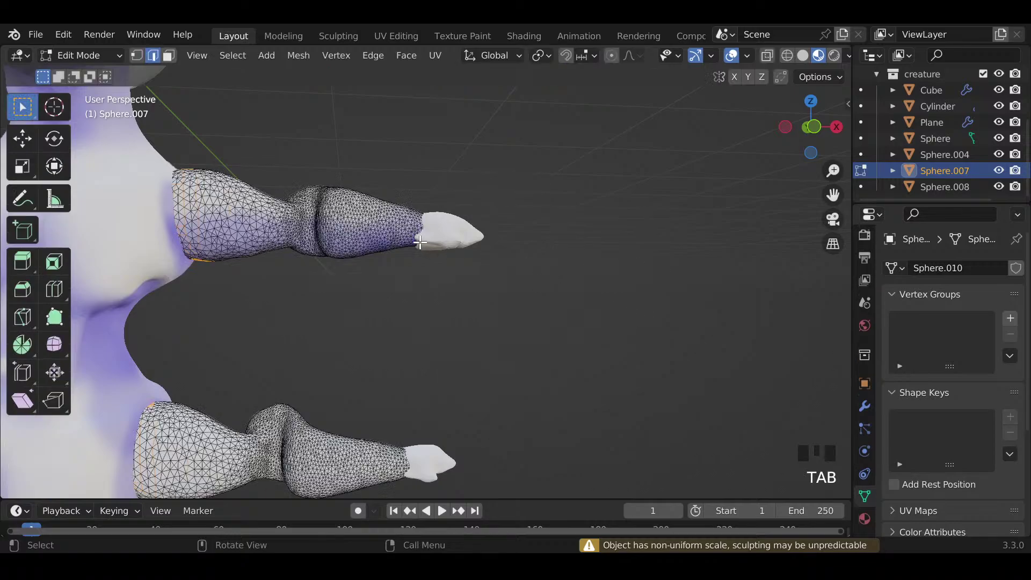
pyautogui.click(462, 242)
pyautogui.moveTo(472, 242); pyautogui.dragTo(419, 243, button='middle')
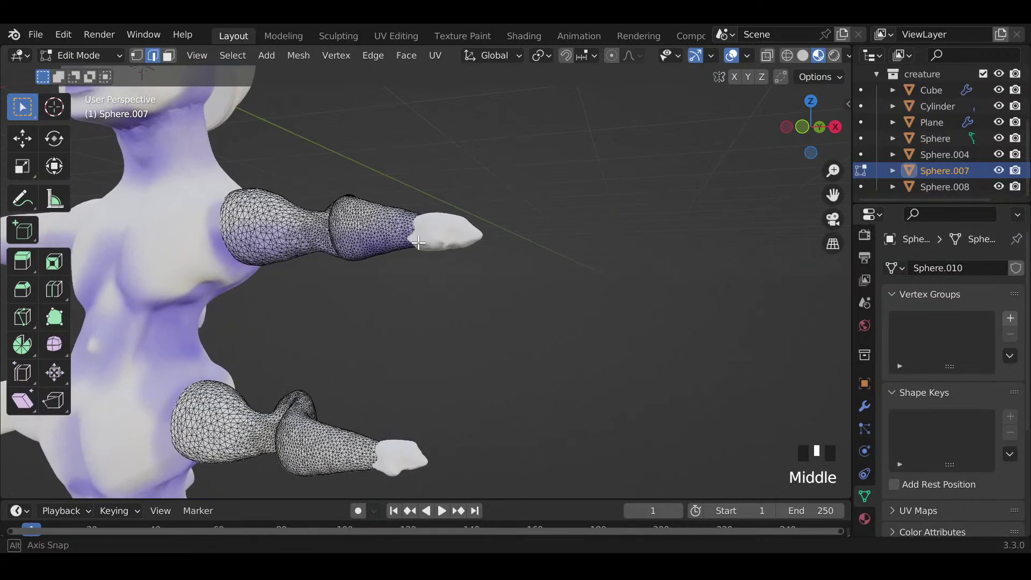
pyautogui.press('Tab')
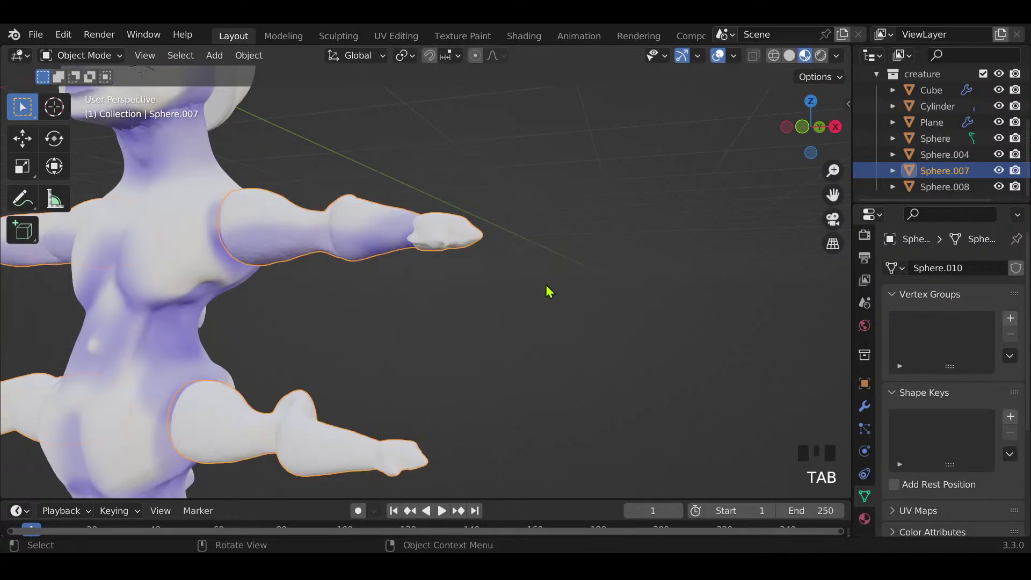
# Step: Apply the arms' Mirror modifier and return to Sculpt Mode
pyautogui.click(865, 406)
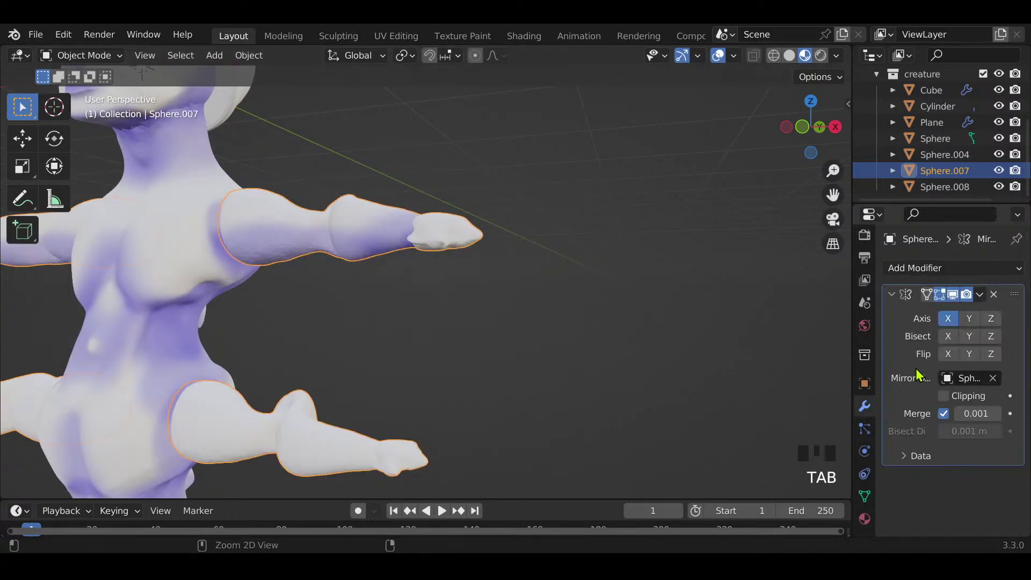
pyautogui.hotkey('ctrl', 'a')
pyautogui.press('Tab')
pyautogui.click(411, 322)
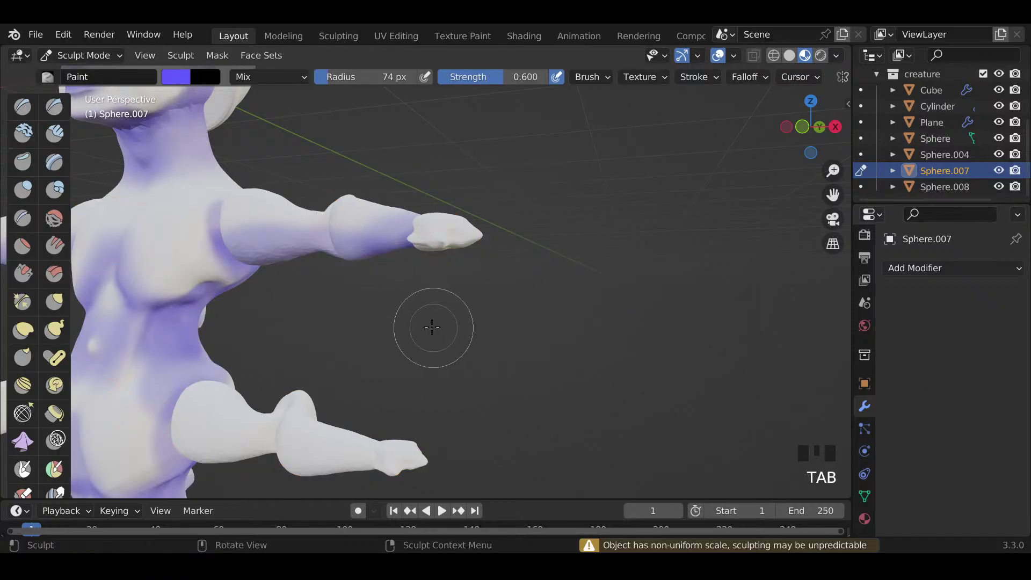
# Step: Set the Paint brush radius to 85 px and enable X-axis symmetry for the arms
pyautogui.moveTo(426, 329); pyautogui.dragTo(438, 271, button='middle')
pyautogui.press('f')
pyautogui.click(445, 275)
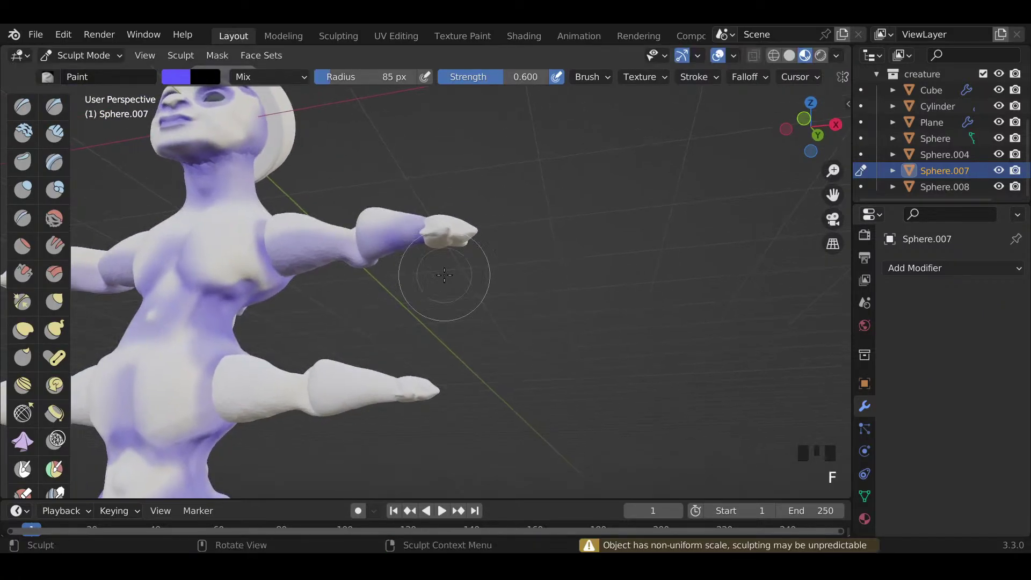
pyautogui.scroll(-3, 784, 78)
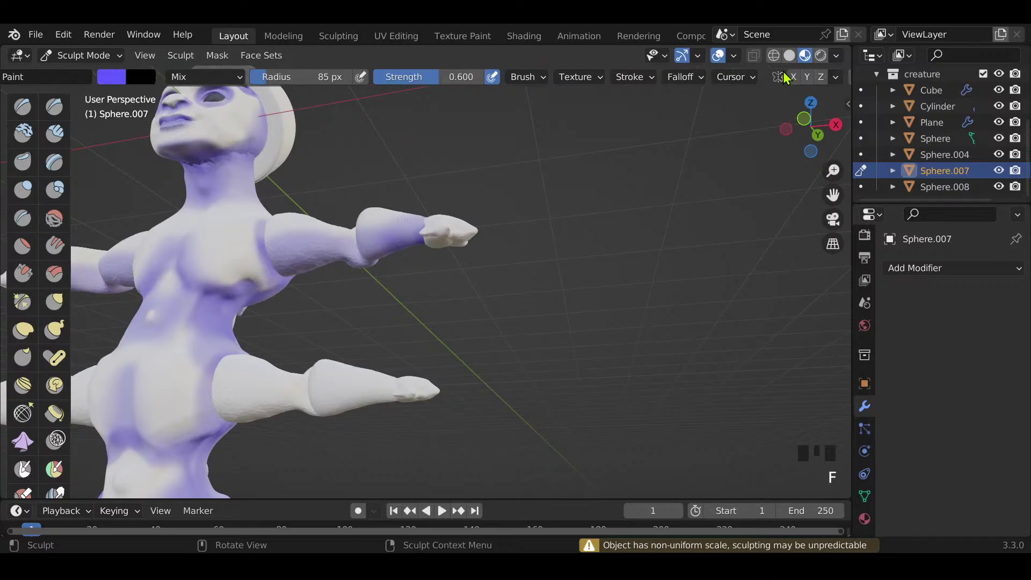
pyautogui.click(795, 79)
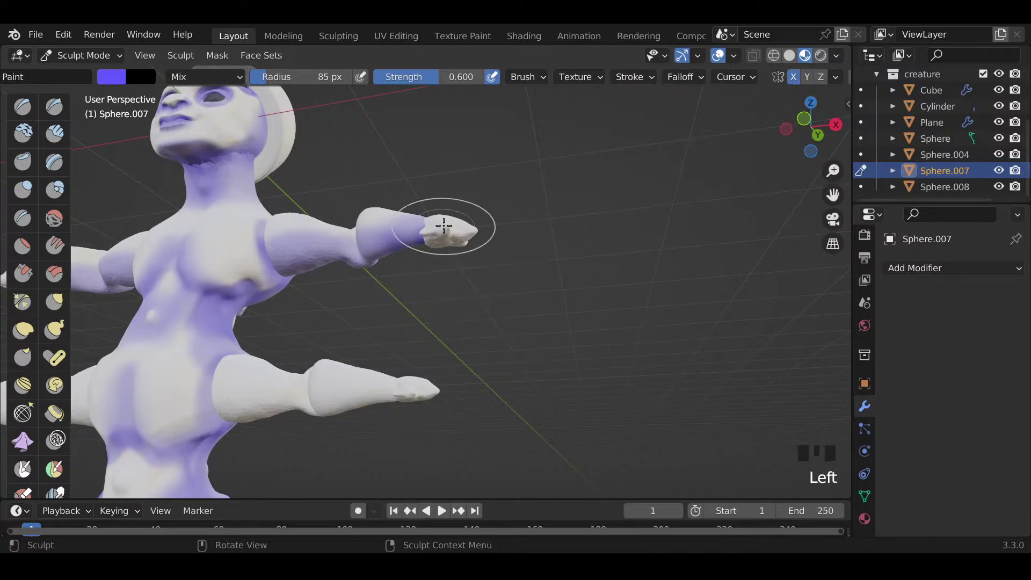
# Step: Apply the arms' location, rotation and scale, and return to Sculpt Mode
pyautogui.hotkey('ctrl', 'Tab')
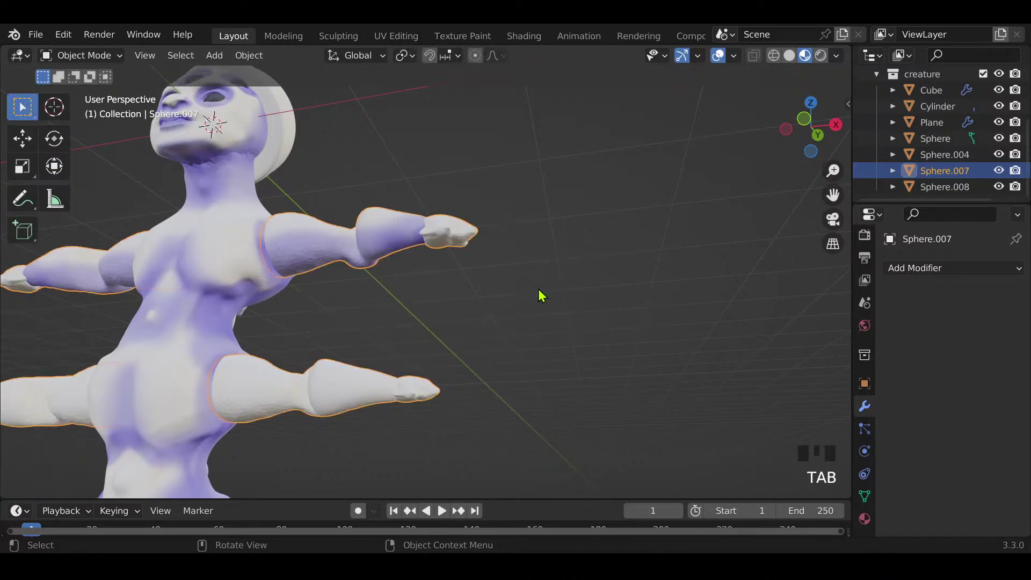
pyautogui.hotkey('ctrl', 'a')
pyautogui.click(538, 289)
pyautogui.hotkey('ctrl', 'Tab')
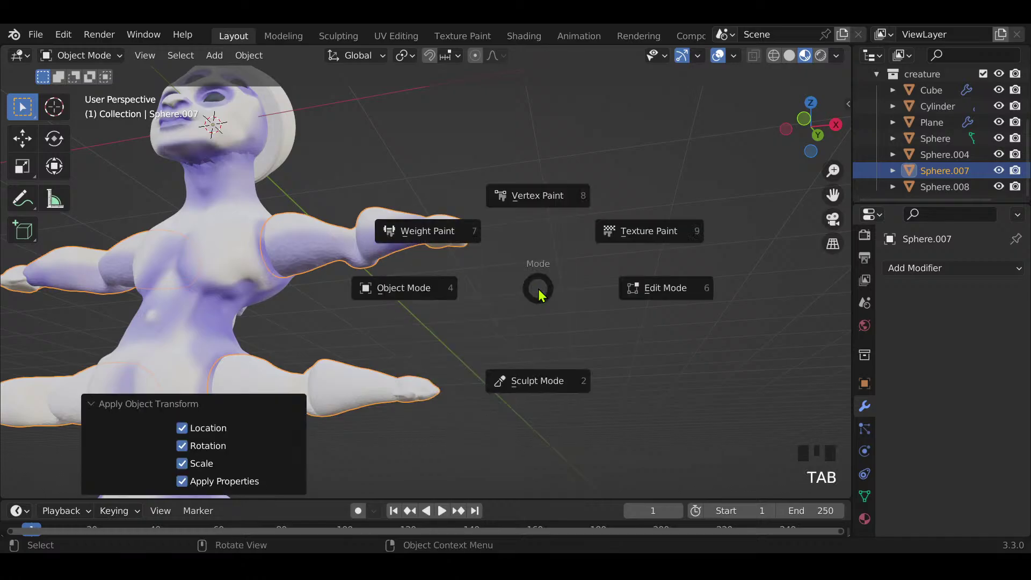
pyautogui.click(535, 382)
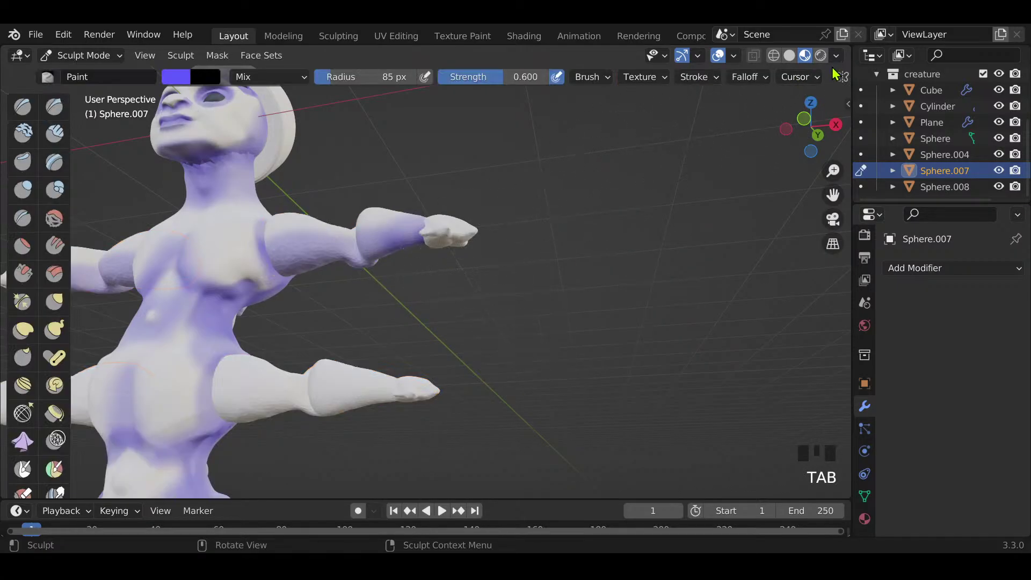
# Step: Paint the hands of the upper arms purple with X symmetry on
pyautogui.scroll(-3, 825, 81)
pyautogui.scroll(1, 449, 273)
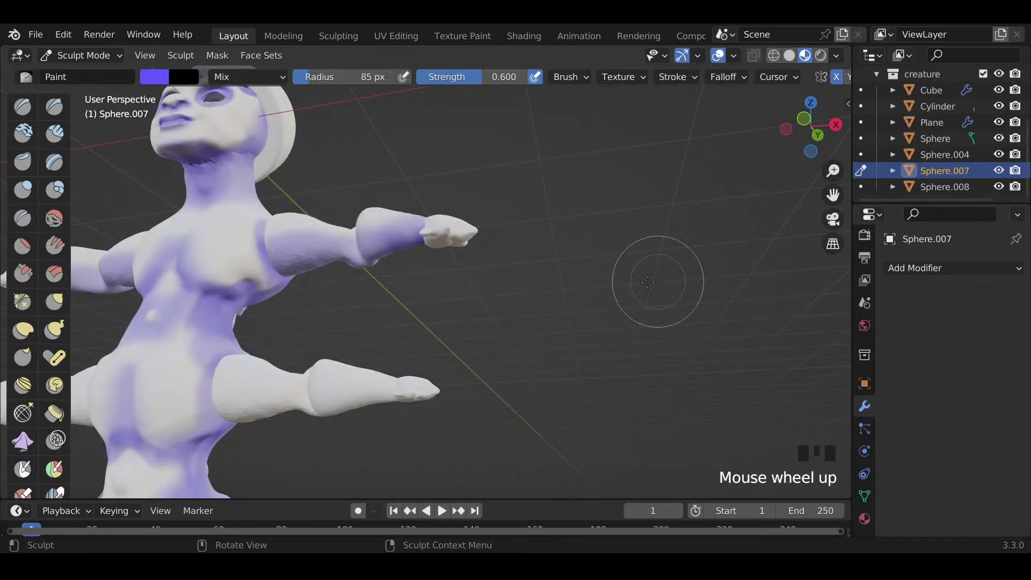
pyautogui.moveTo(455, 250)
pyautogui.mouseDown()
pyautogui.moveTo(431, 246)
pyautogui.moveTo(462, 253)
pyautogui.mouseUp()
# Step: Reduce the brush radius to 58 px and shade the upper arms purple near the shoulders and behind the elbows
pyautogui.moveTo(449, 292)
pyautogui.keyDown('shift'); pyautogui.mouseDown(button='middle')
pyautogui.moveTo(558, 268)
pyautogui.moveTo(483, 293)
pyautogui.mouseUp(button='middle'); pyautogui.keyUp('shift')
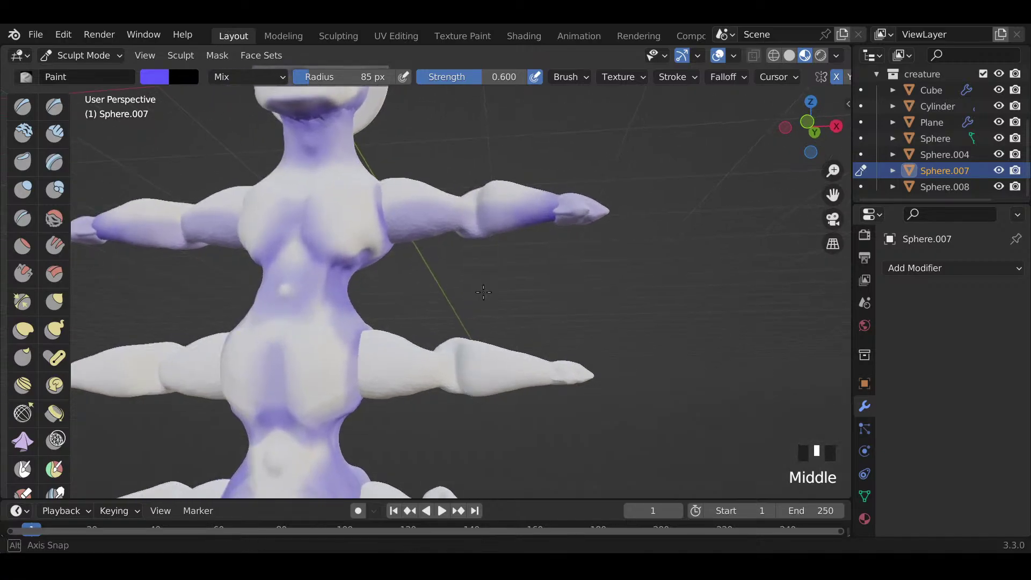
pyautogui.press('f')
pyautogui.click(462, 240)
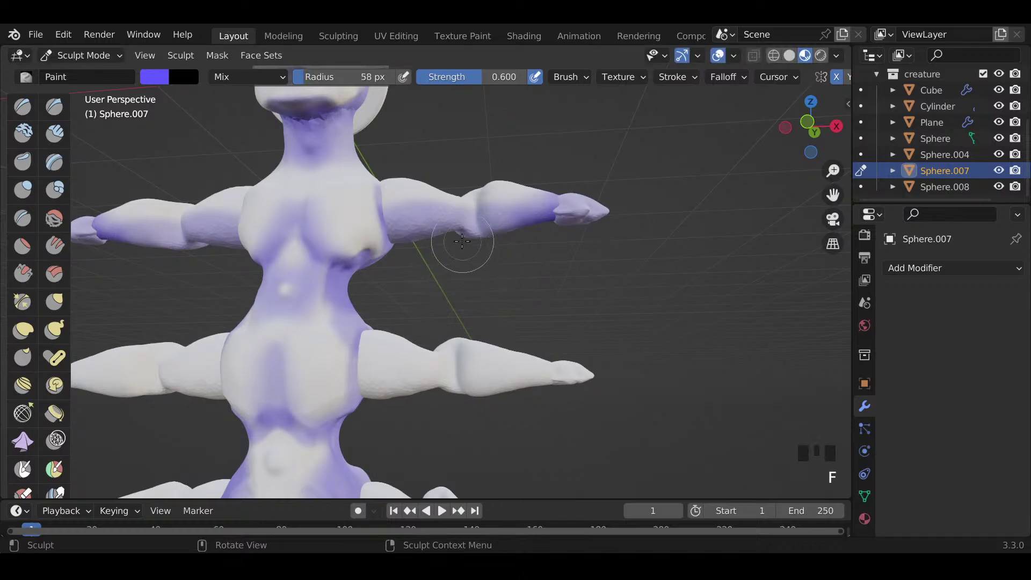
pyautogui.moveTo(468, 242); pyautogui.dragTo(492, 278, button='middle')
pyautogui.click(185, 199)
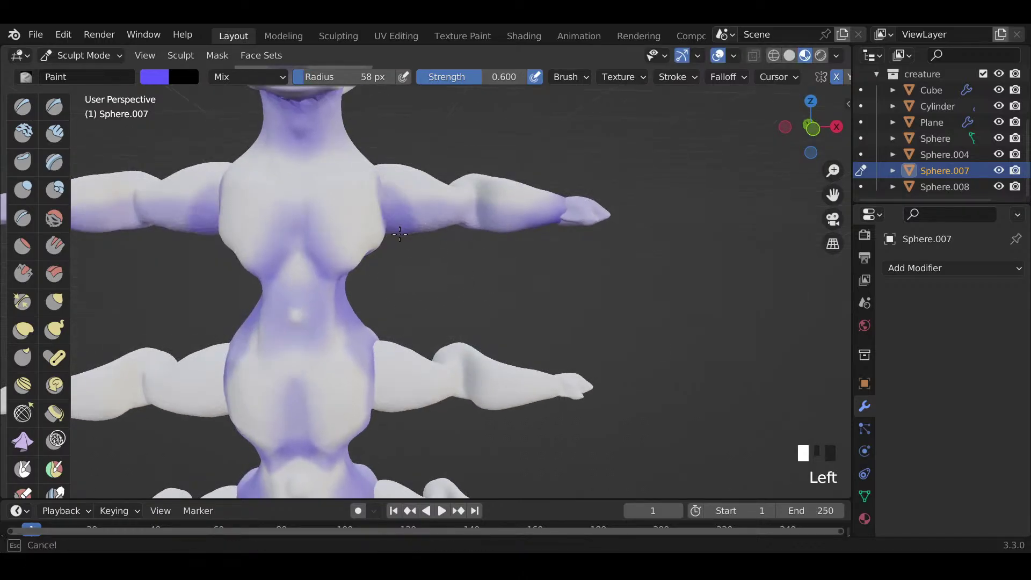
pyautogui.moveTo(186, 199); pyautogui.dragTo(328, 207, button='middle')
pyautogui.moveTo(333, 207)
pyautogui.mouseDown()
pyautogui.moveTo(319, 219)
pyautogui.moveTo(333, 237)
pyautogui.mouseUp()
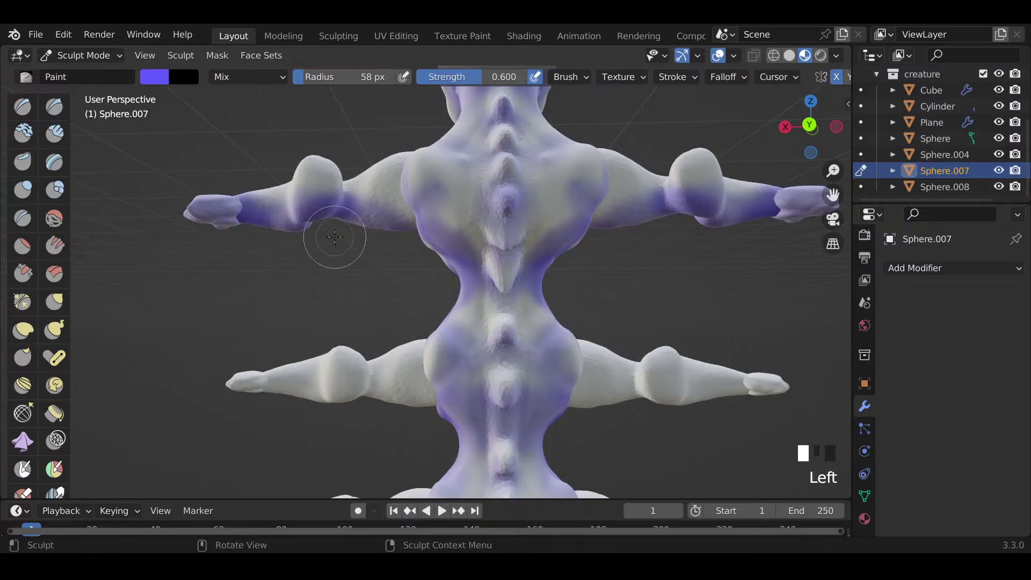
# Step: Paint purple on the back of the upper arms near the shoulders and blend its edge
pyautogui.moveTo(333, 237)
pyautogui.keyDown('shift'); pyautogui.mouseDown(button='middle')
pyautogui.moveTo(472, 289)
pyautogui.moveTo(419, 261)
pyautogui.mouseUp(button='middle'); pyautogui.keyUp('shift')
pyautogui.click(398, 235)
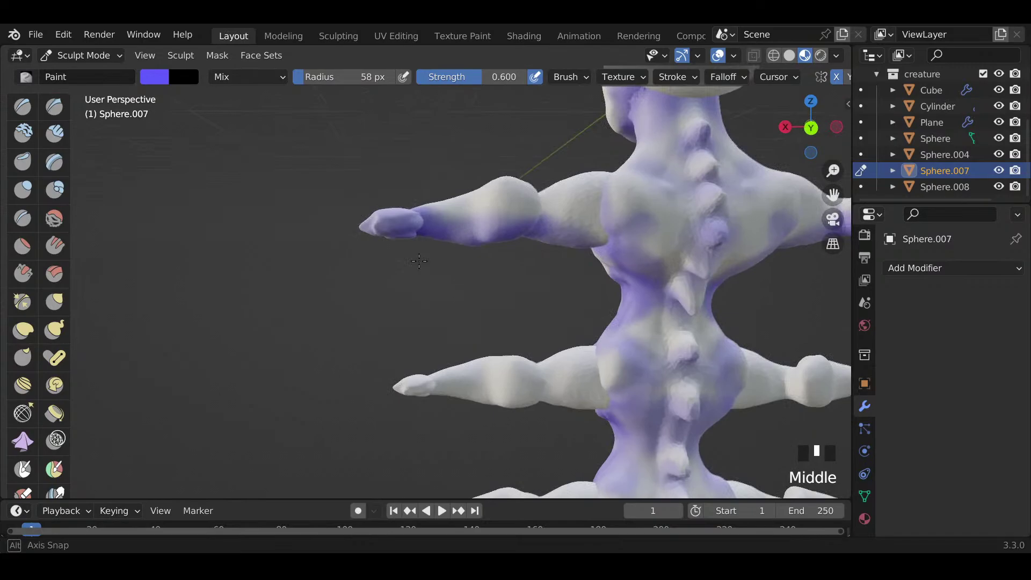
pyautogui.click(617, 220)
pyautogui.click(610, 224)
pyautogui.keyDown('shift'); pyautogui.click(564, 251); pyautogui.keyUp('shift')
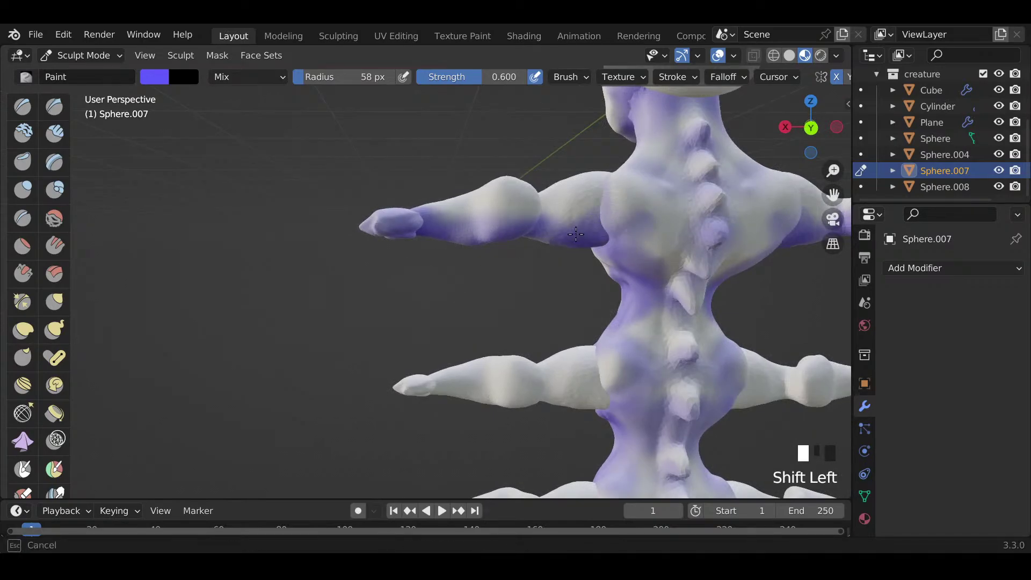
pyautogui.moveTo(552, 239)
pyautogui.mouseDown(button='middle')
pyautogui.moveTo(29, 235)
pyautogui.moveTo(806, 242)
pyautogui.mouseUp(button='middle')
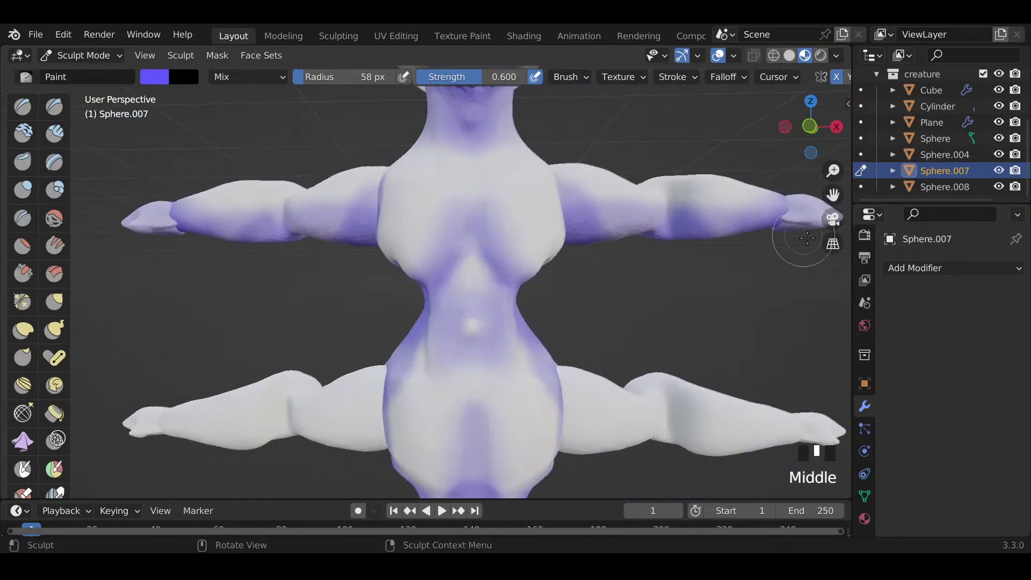
# Step: Increase the brush radius to 83 px and paint purple along the front undersides of the middle arms from the shoulders to the hands
pyautogui.keyDown('shift'); pyautogui.moveTo(683, 300); pyautogui.dragTo(668, 263, button='middle'); pyautogui.keyUp('shift')
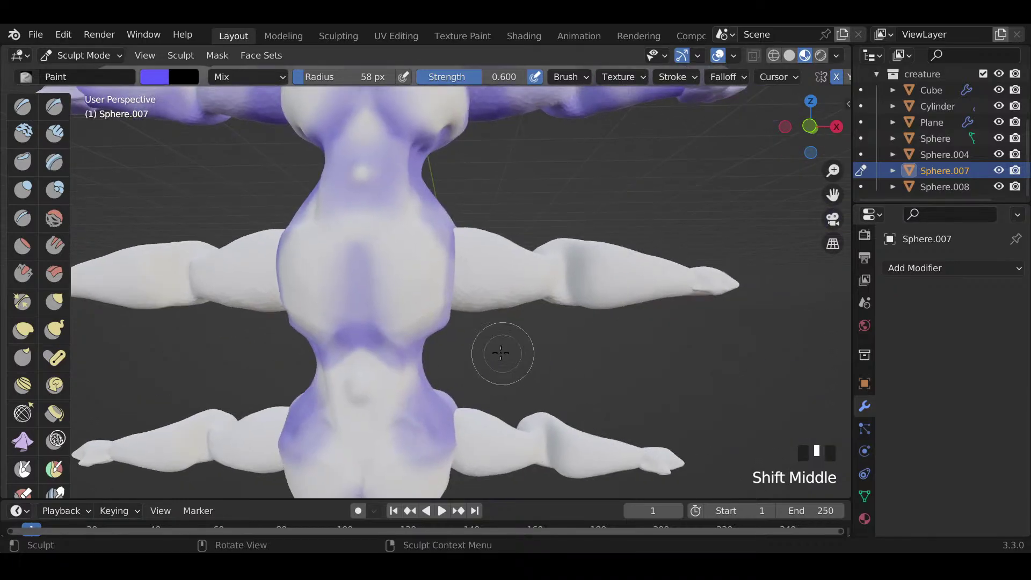
pyautogui.press('f')
pyautogui.click(466, 305)
pyautogui.moveTo(466, 305)
pyautogui.mouseDown()
pyautogui.moveTo(559, 302)
pyautogui.moveTo(567, 317)
pyautogui.mouseUp()
pyautogui.keyDown('shift'); pyautogui.moveTo(624, 350); pyautogui.dragTo(458, 274, button='middle'); pyautogui.keyUp('shift')
pyautogui.moveTo(458, 274); pyautogui.dragTo(447, 251)
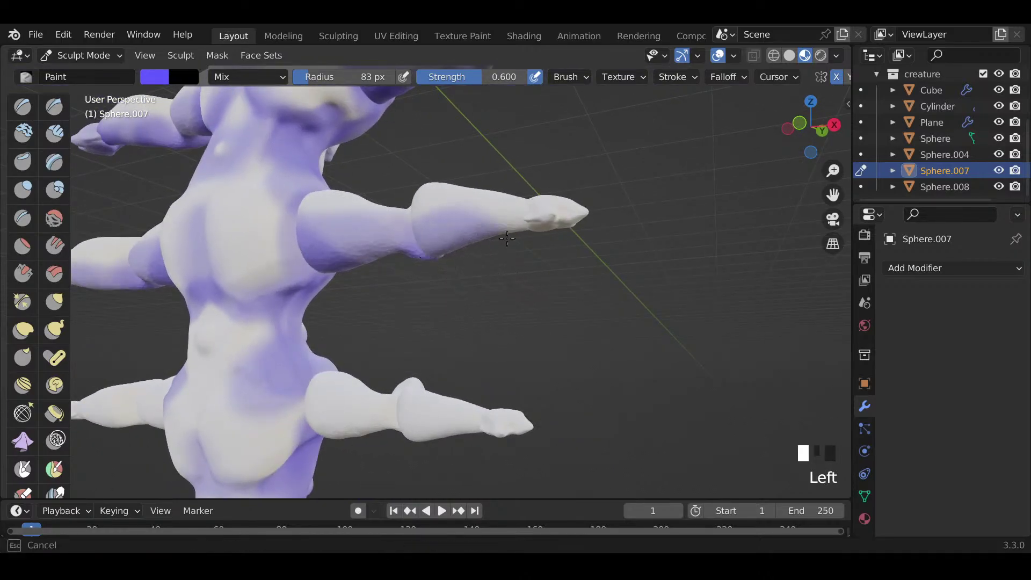
pyautogui.moveTo(507, 238)
pyautogui.mouseDown()
pyautogui.moveTo(551, 234)
pyautogui.moveTo(481, 230)
pyautogui.moveTo(508, 237)
pyautogui.mouseUp()
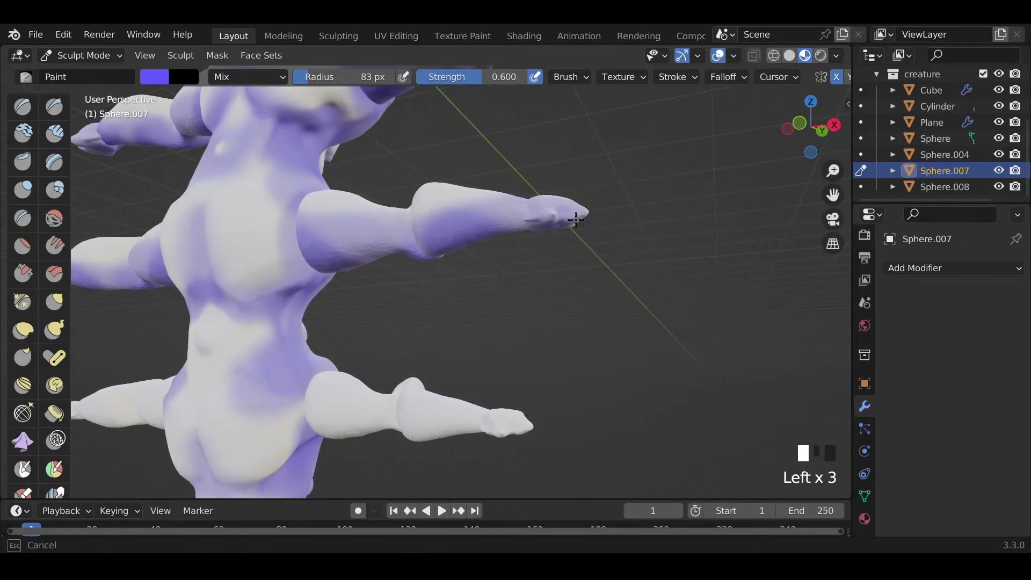
pyautogui.moveTo(575, 220); pyautogui.dragTo(579, 218)
# Step: Paint purple over the hands and the backs of the middle arms, including the upper arms near the shoulders
pyautogui.moveTo(620, 238); pyautogui.dragTo(369, 223, button='middle')
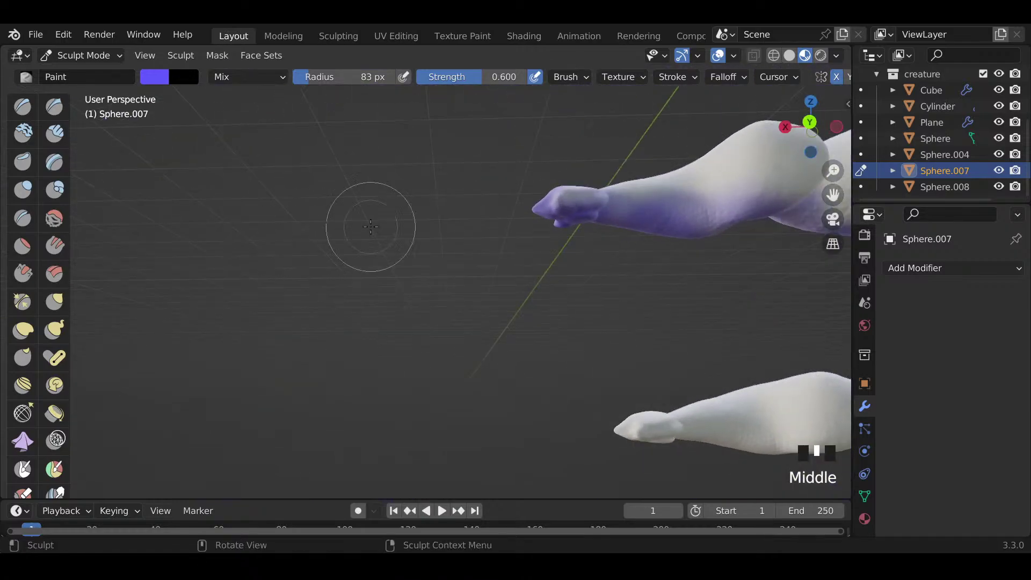
pyautogui.moveTo(588, 214); pyautogui.dragTo(557, 217)
pyautogui.keyDown('shift'); pyautogui.moveTo(594, 258); pyautogui.dragTo(360, 268, button='middle'); pyautogui.keyUp('shift')
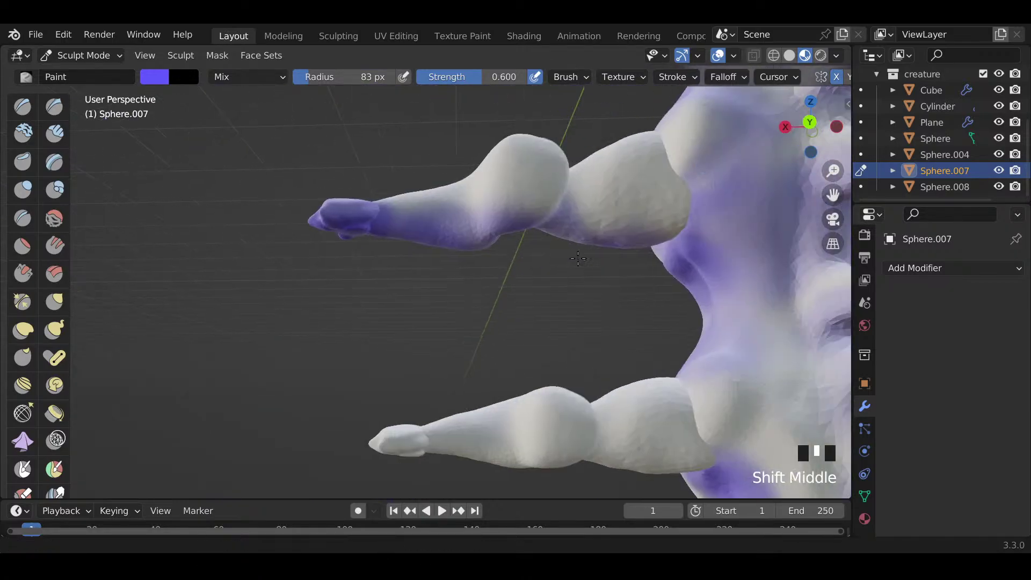
pyautogui.moveTo(688, 188)
pyautogui.mouseDown()
pyautogui.moveTo(626, 224)
pyautogui.moveTo(684, 178)
pyautogui.moveTo(656, 233)
pyautogui.moveTo(654, 176)
pyautogui.moveTo(668, 200)
pyautogui.moveTo(653, 163)
pyautogui.mouseUp()
# Step: Paint purple along the back undersides of the lowest pair of arms, from the shoulders past the elbows
pyautogui.keyDown('shift'); pyautogui.moveTo(540, 438); pyautogui.dragTo(488, 340, button='middle'); pyautogui.keyUp('shift')
pyautogui.moveTo(653, 354); pyautogui.dragTo(584, 367)
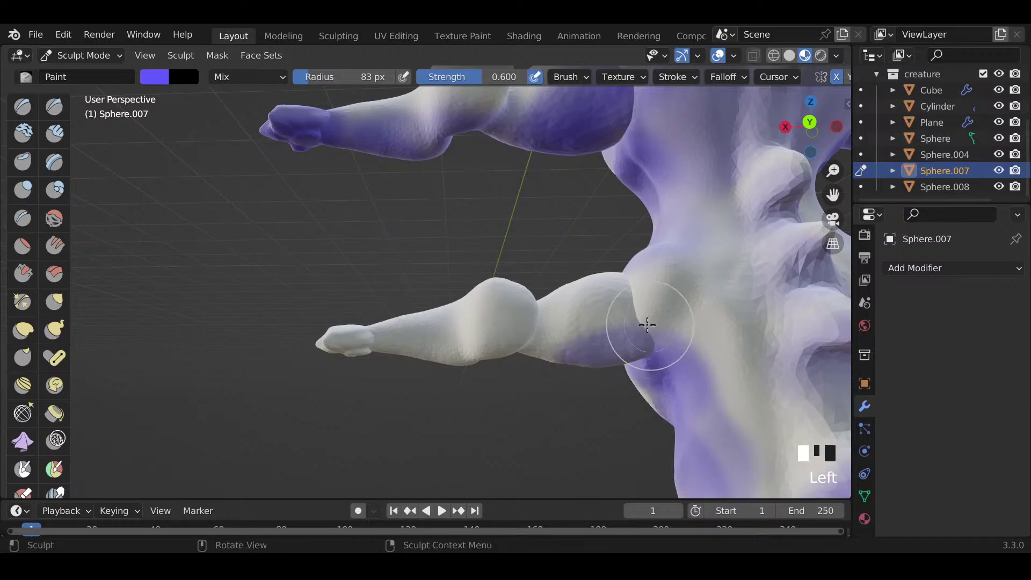
pyautogui.moveTo(643, 327)
pyautogui.mouseDown()
pyautogui.moveTo(560, 365)
pyautogui.moveTo(487, 349)
pyautogui.mouseUp()
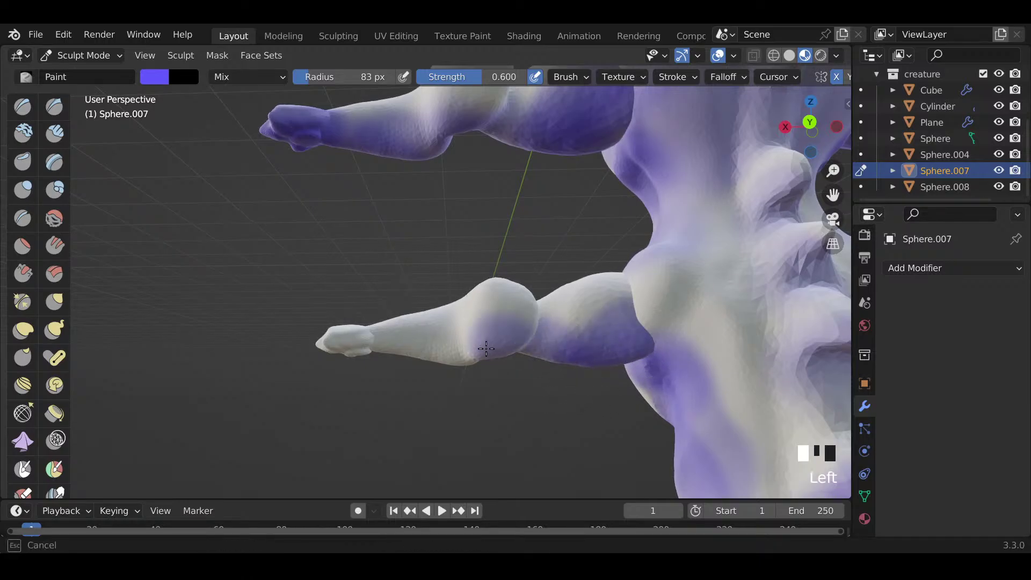
pyautogui.moveTo(547, 355)
pyautogui.mouseDown()
pyautogui.moveTo(499, 336)
pyautogui.moveTo(489, 349)
pyautogui.mouseUp()
pyautogui.moveTo(486, 352); pyautogui.dragTo(444, 357)
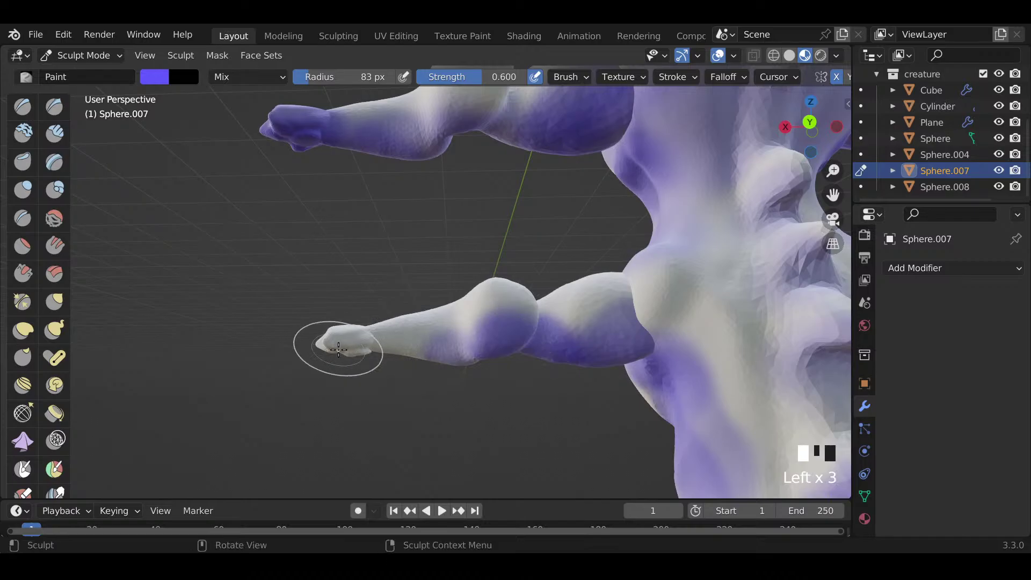
# Step: Shade the forearms and hands of the lowest arms purple on the back side
pyautogui.moveTo(338, 350)
pyautogui.mouseDown()
pyautogui.moveTo(418, 358)
pyautogui.moveTo(330, 352)
pyautogui.mouseUp()
pyautogui.moveTo(408, 357); pyautogui.dragTo(449, 355)
pyautogui.moveTo(382, 336); pyautogui.dragTo(457, 323)
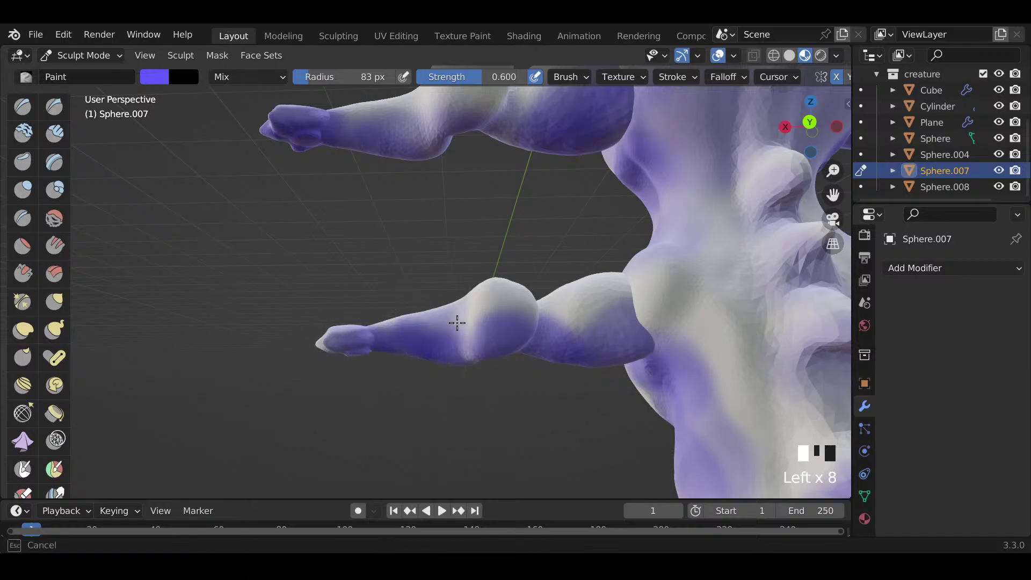
pyautogui.moveTo(380, 336)
pyautogui.mouseDown()
pyautogui.moveTo(470, 319)
pyautogui.moveTo(397, 325)
pyautogui.moveTo(424, 325)
pyautogui.mouseUp()
# Step: Paint purple on the front of the lowest arms near the shoulders and blend its edge
pyautogui.moveTo(425, 325); pyautogui.dragTo(561, 321, button='middle')
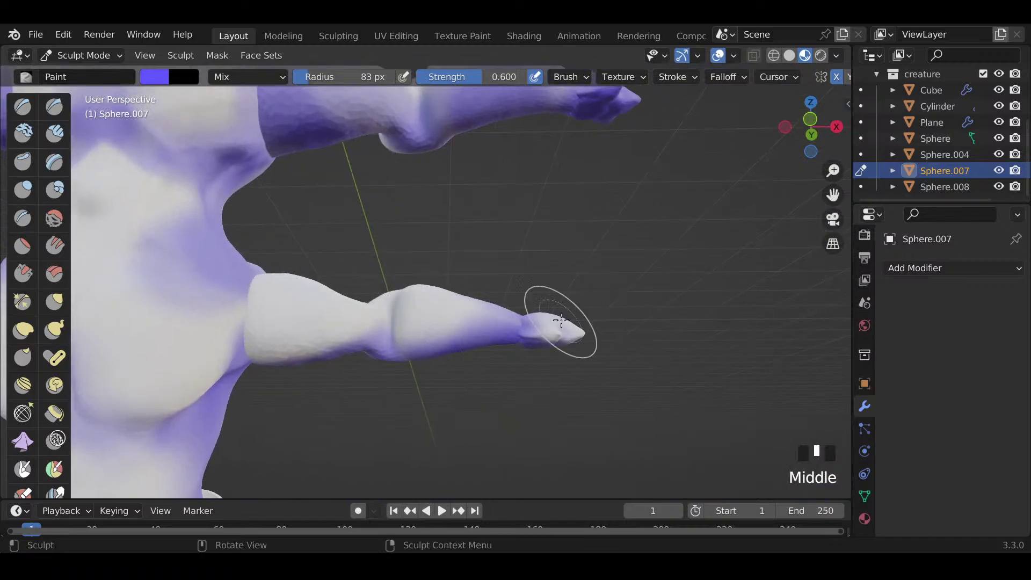
pyautogui.moveTo(255, 339); pyautogui.dragTo(311, 368)
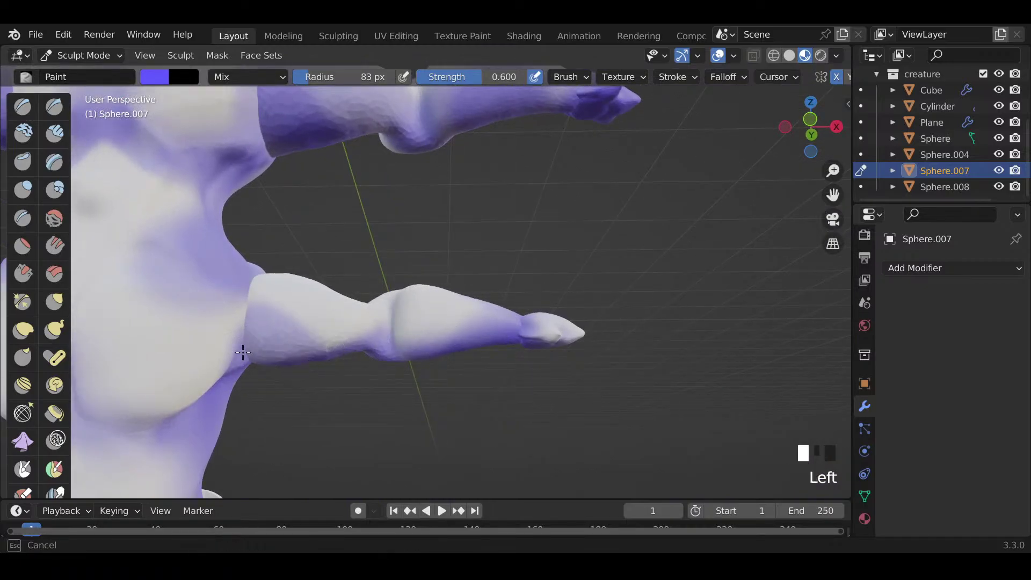
pyautogui.moveTo(243, 352)
pyautogui.mouseDown()
pyautogui.moveTo(243, 310)
pyautogui.moveTo(264, 349)
pyautogui.moveTo(272, 277)
pyautogui.moveTo(280, 340)
pyautogui.moveTo(295, 292)
pyautogui.moveTo(309, 286)
pyautogui.mouseUp()
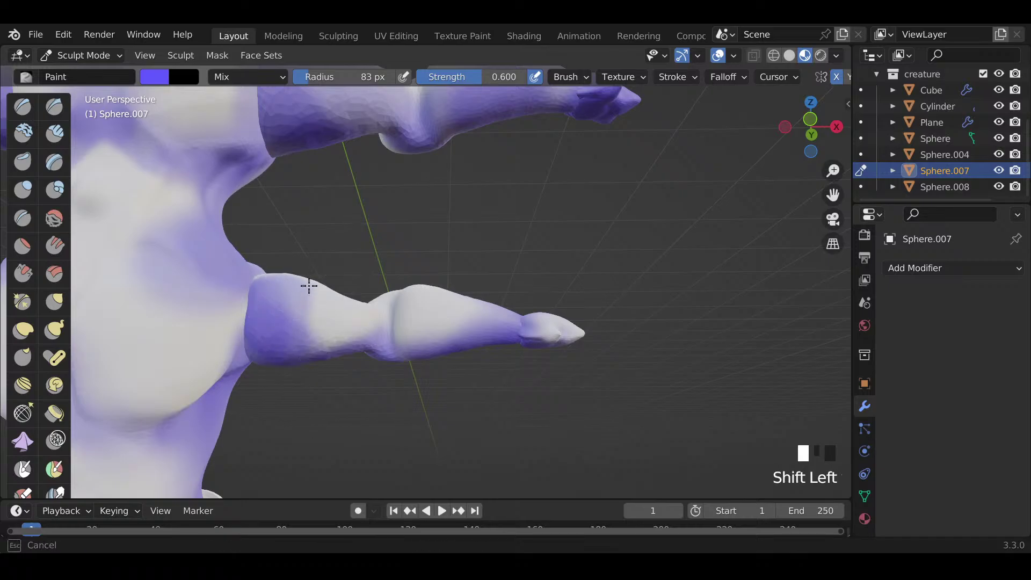
pyautogui.keyDown('shift'); pyautogui.moveTo(275, 330); pyautogui.dragTo(292, 343); pyautogui.keyUp('shift')
# Step: Switch sculpting to the legs object and paint purple along the inner and lower edges of the buttocks
pyautogui.scroll(-3, 306, 387)
pyautogui.moveTo(306, 387)
pyautogui.keyDown('shift'); pyautogui.mouseDown(button='middle')
pyautogui.moveTo(326, 368)
pyautogui.moveTo(402, 396)
pyautogui.mouseUp(button='middle'); pyautogui.keyUp('shift')
pyautogui.moveTo(362, 424)
pyautogui.mouseDown(button='middle')
pyautogui.moveTo(382, 360)
pyautogui.moveTo(376, 408)
pyautogui.moveTo(325, 348)
pyautogui.moveTo(284, 349)
pyautogui.moveTo(405, 349)
pyautogui.moveTo(514, 248)
pyautogui.mouseUp(button='middle')
pyautogui.hotkey('alt', 'q')
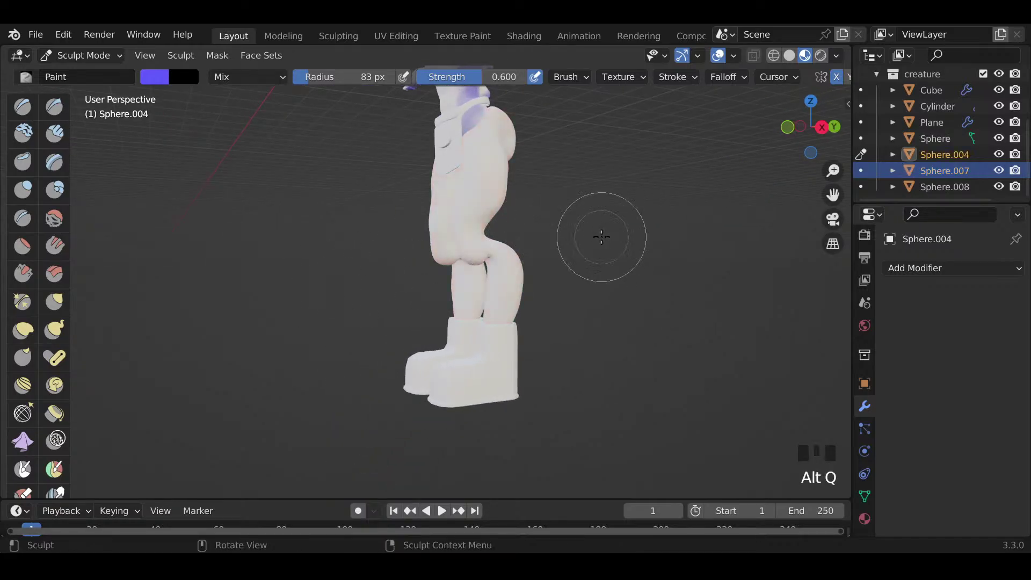
pyautogui.keyDown('shift'); pyautogui.moveTo(602, 237); pyautogui.dragTo(387, 290, button='middle'); pyautogui.keyUp('shift')
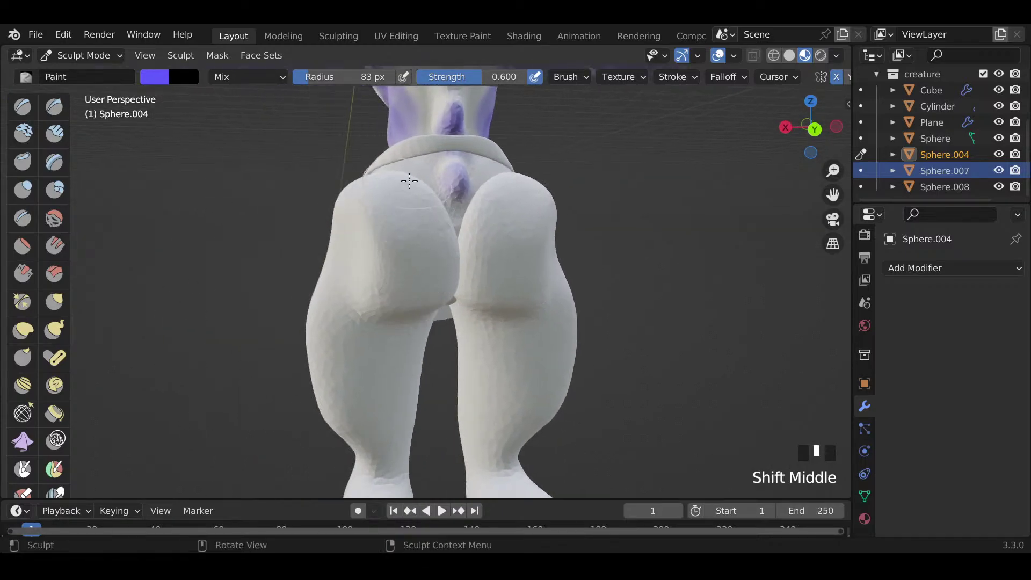
pyautogui.moveTo(409, 181); pyautogui.dragTo(467, 241)
pyautogui.moveTo(442, 309)
pyautogui.mouseDown(button='middle')
pyautogui.moveTo(438, 249)
pyautogui.moveTo(456, 301)
pyautogui.mouseUp(button='middle')
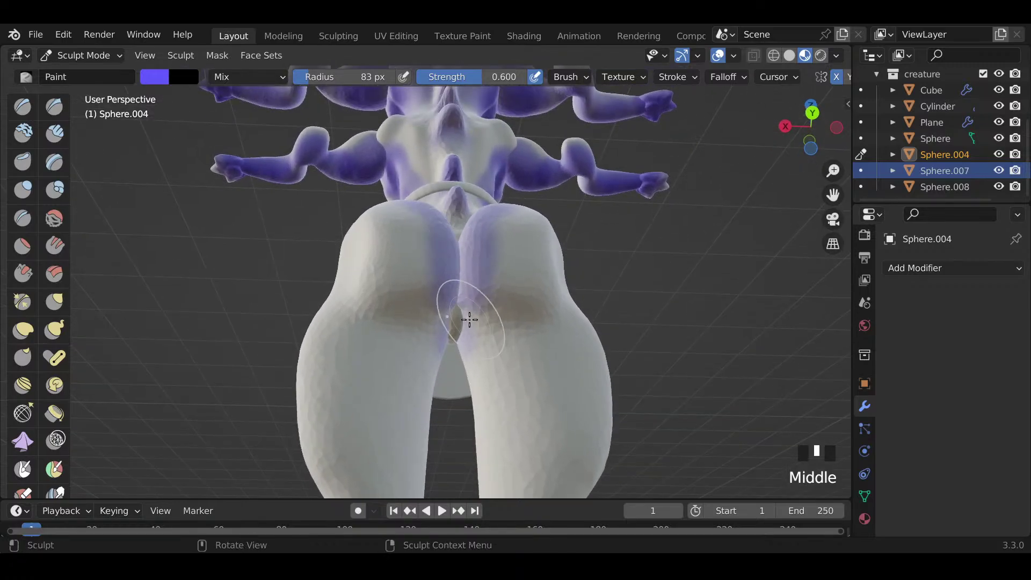
pyautogui.moveTo(456, 306)
pyautogui.mouseDown()
pyautogui.moveTo(356, 310)
pyautogui.moveTo(377, 282)
pyautogui.moveTo(357, 295)
pyautogui.moveTo(414, 269)
pyautogui.moveTo(384, 319)
pyautogui.moveTo(441, 298)
pyautogui.moveTo(376, 339)
pyautogui.moveTo(341, 334)
pyautogui.mouseUp()
# Step: Blend the purple shading beneath the buttocks into the white of the upper thighs
pyautogui.moveTo(340, 334)
pyautogui.mouseDown(button='middle')
pyautogui.moveTo(439, 404)
pyautogui.moveTo(376, 429)
pyautogui.moveTo(403, 440)
pyautogui.mouseUp(button='middle')
pyautogui.scroll(-4, 439, 404)
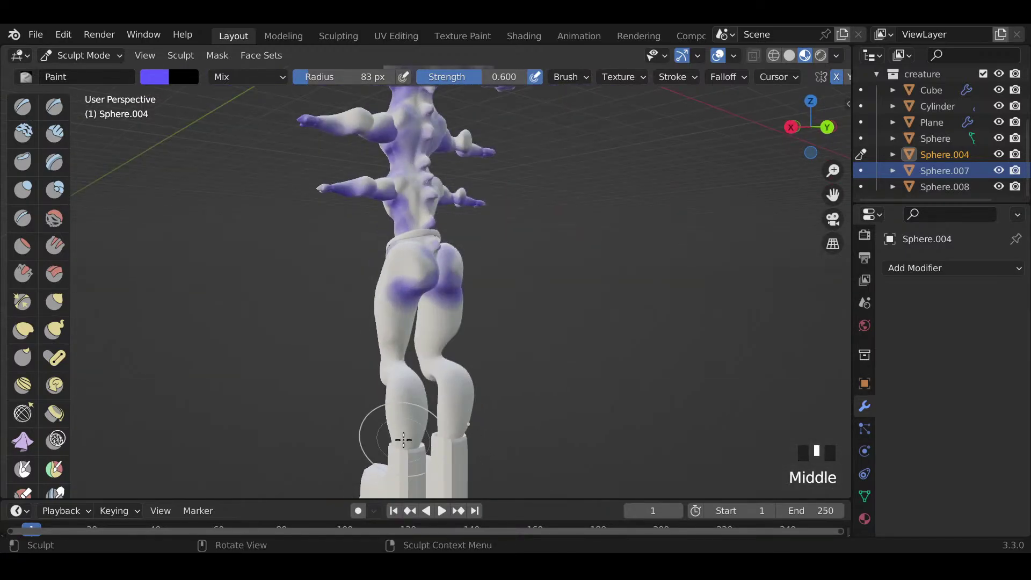
pyautogui.scroll(4, 396, 433)
pyautogui.keyDown('shift'); pyautogui.moveTo(336, 273); pyautogui.dragTo(349, 285); pyautogui.keyUp('shift')
# Step: Hide the Plane object that covers the front of the hips
pyautogui.moveTo(349, 285)
pyautogui.mouseDown(button='middle')
pyautogui.moveTo(518, 323)
pyautogui.moveTo(500, 348)
pyautogui.moveTo(436, 381)
pyautogui.mouseUp(button='middle')
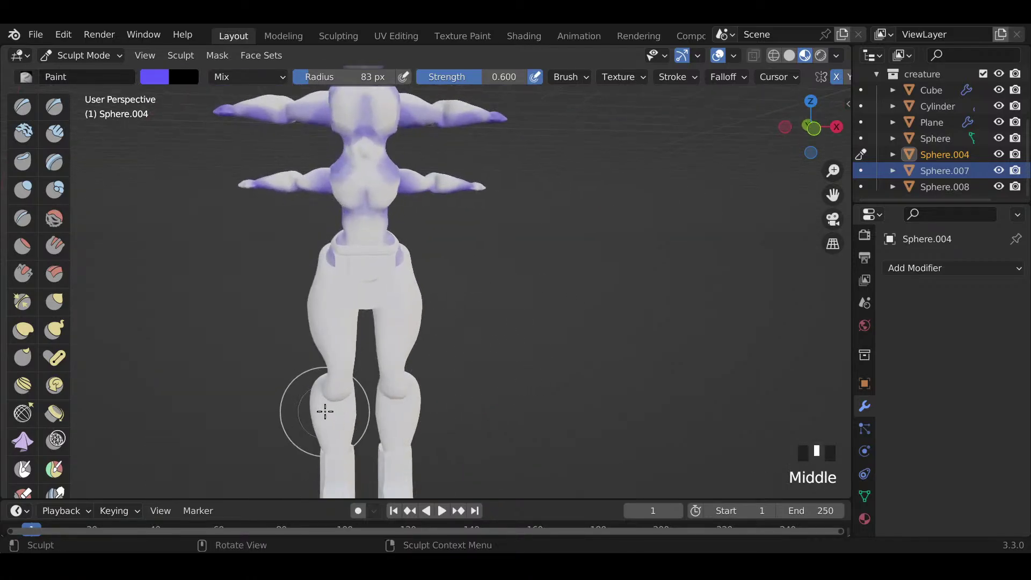
pyautogui.moveTo(325, 412)
pyautogui.keyDown('ctrl'); pyautogui.mouseDown(button='middle')
pyautogui.moveTo(337, 384)
pyautogui.moveTo(318, 350)
pyautogui.mouseUp(button='middle'); pyautogui.keyUp('ctrl')
pyautogui.click(1000, 186)
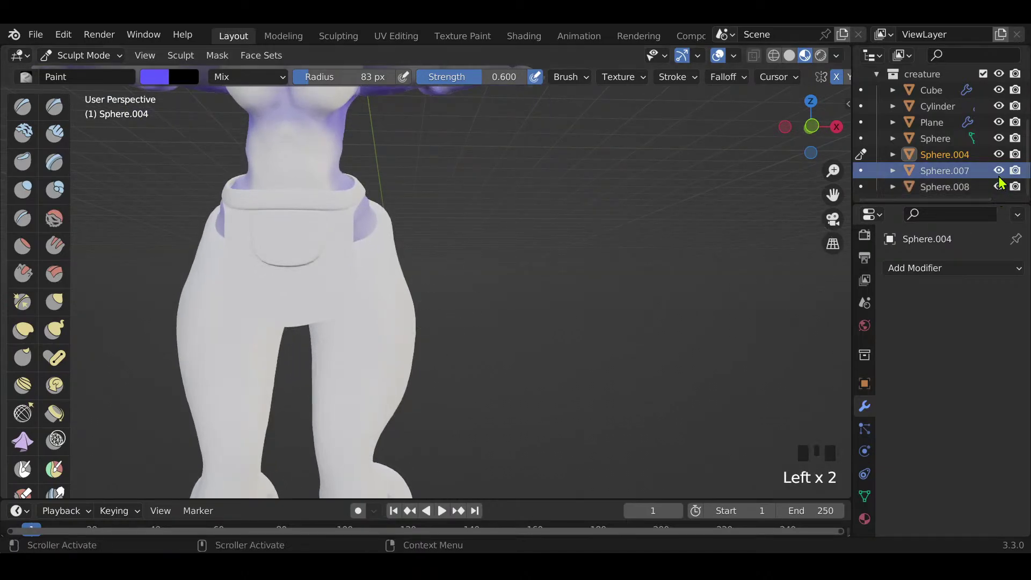
pyautogui.scroll(-2, 992, 169)
pyautogui.click(1000, 122)
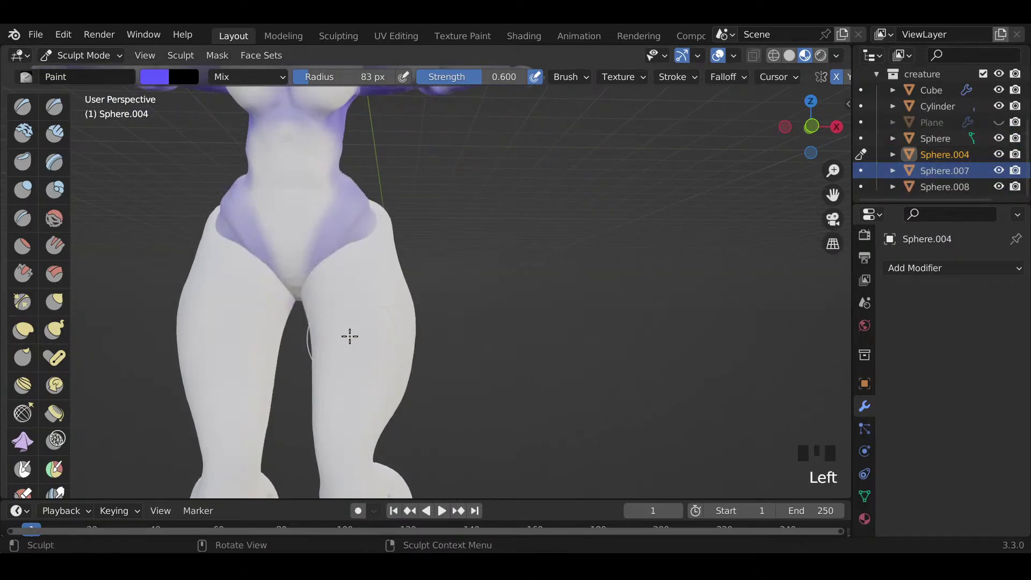
# Step: Reduce the brush radius to 66 px and paint purple on the upper thighs along the hip creases
pyautogui.press('f')
pyautogui.click(306, 304)
pyautogui.moveTo(309, 304); pyautogui.dragTo(370, 253)
pyautogui.moveTo(300, 332)
pyautogui.mouseDown(button='middle')
pyautogui.moveTo(310, 287)
pyautogui.moveTo(362, 249)
pyautogui.mouseUp(button='middle')
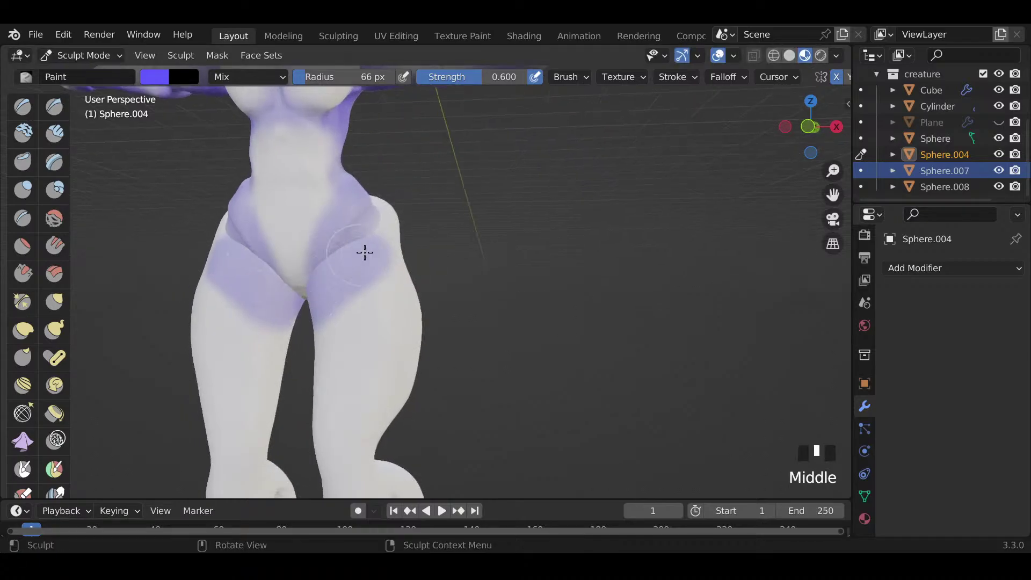
pyautogui.moveTo(361, 248); pyautogui.dragTo(417, 240)
# Step: Extend the purple around the outer hips and blend its edge into the thighs
pyautogui.moveTo(416, 239); pyautogui.dragTo(336, 248, button='middle')
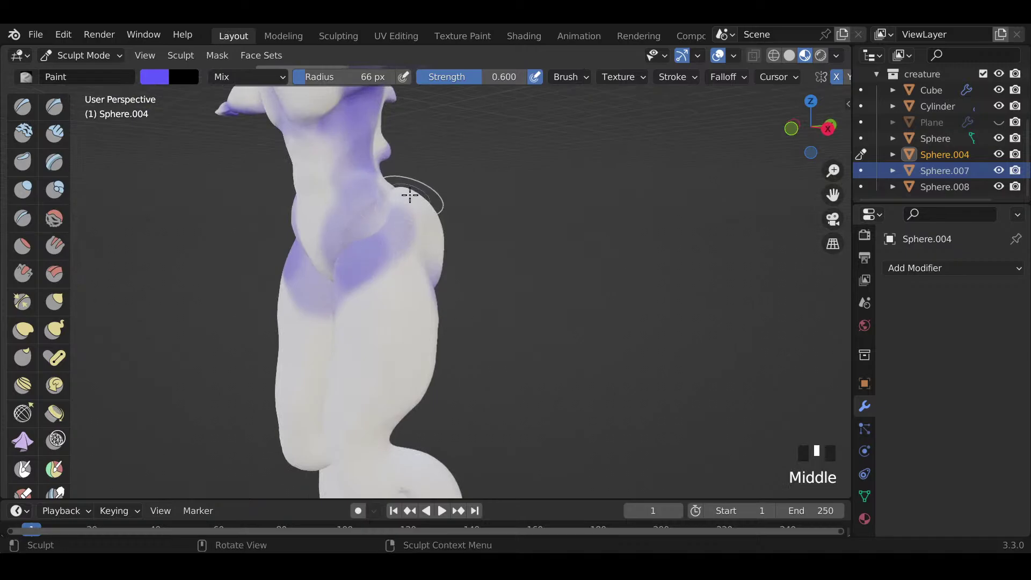
pyautogui.moveTo(405, 188); pyautogui.dragTo(313, 276)
pyautogui.moveTo(313, 276)
pyautogui.mouseDown(button='middle')
pyautogui.moveTo(423, 235)
pyautogui.moveTo(341, 267)
pyautogui.mouseUp(button='middle')
pyautogui.keyDown('shift'); pyautogui.moveTo(341, 267); pyautogui.dragTo(393, 264); pyautogui.keyUp('shift')
# Step: Paint the knees and the creases below them purple, and blend the edges into the shins
pyautogui.keyDown('shift'); pyautogui.moveTo(346, 298); pyautogui.dragTo(422, 307, button='middle'); pyautogui.keyUp('shift')
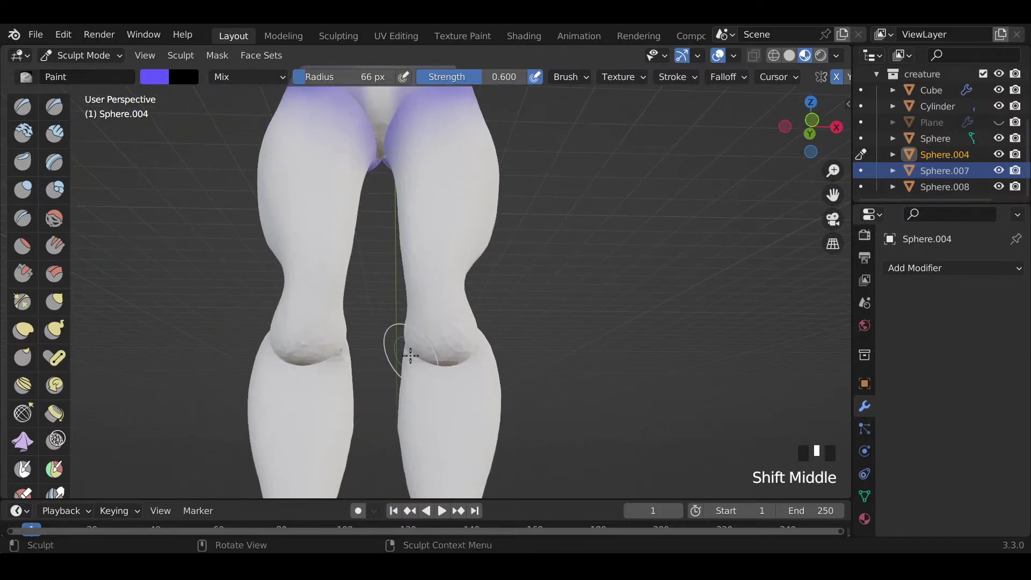
pyautogui.moveTo(411, 356)
pyautogui.mouseDown()
pyautogui.moveTo(441, 333)
pyautogui.moveTo(470, 366)
pyautogui.mouseUp()
pyautogui.moveTo(449, 366); pyautogui.dragTo(440, 283, button='middle')
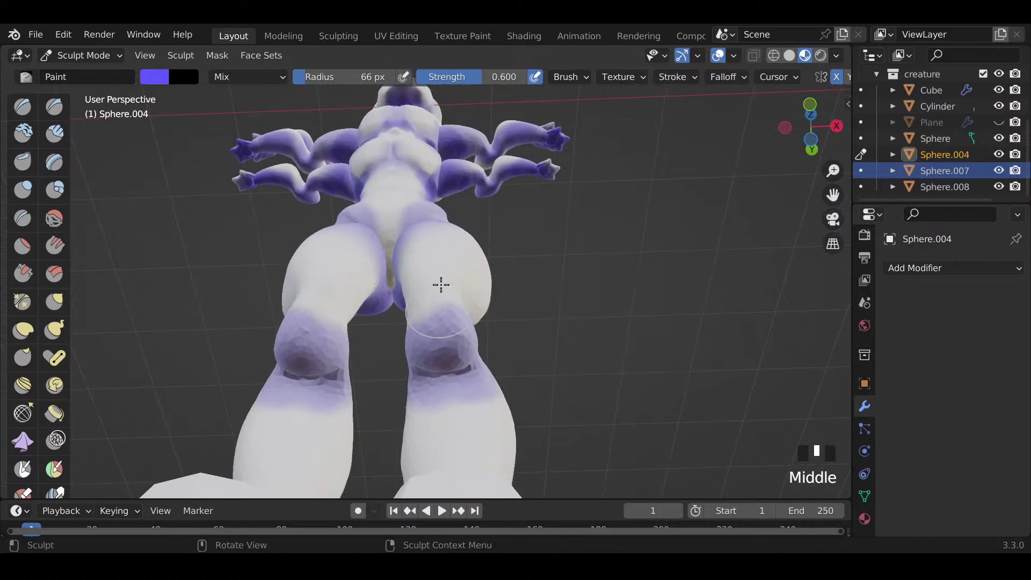
pyautogui.moveTo(425, 387)
pyautogui.keyDown('shift'); pyautogui.mouseDown()
pyautogui.moveTo(420, 397)
pyautogui.moveTo(423, 371)
pyautogui.moveTo(485, 358)
pyautogui.mouseUp(); pyautogui.keyUp('shift')
pyautogui.moveTo(487, 355); pyautogui.dragTo(320, 378, button='middle')
pyautogui.moveTo(421, 358)
pyautogui.mouseDown()
pyautogui.moveTo(390, 367)
pyautogui.moveTo(457, 370)
pyautogui.mouseUp()
pyautogui.moveTo(457, 371)
pyautogui.mouseDown(button='middle')
pyautogui.moveTo(493, 405)
pyautogui.moveTo(518, 380)
pyautogui.mouseUp(button='middle')
pyautogui.keyDown('shift'); pyautogui.moveTo(429, 400); pyautogui.dragTo(428, 403); pyautogui.keyUp('shift')
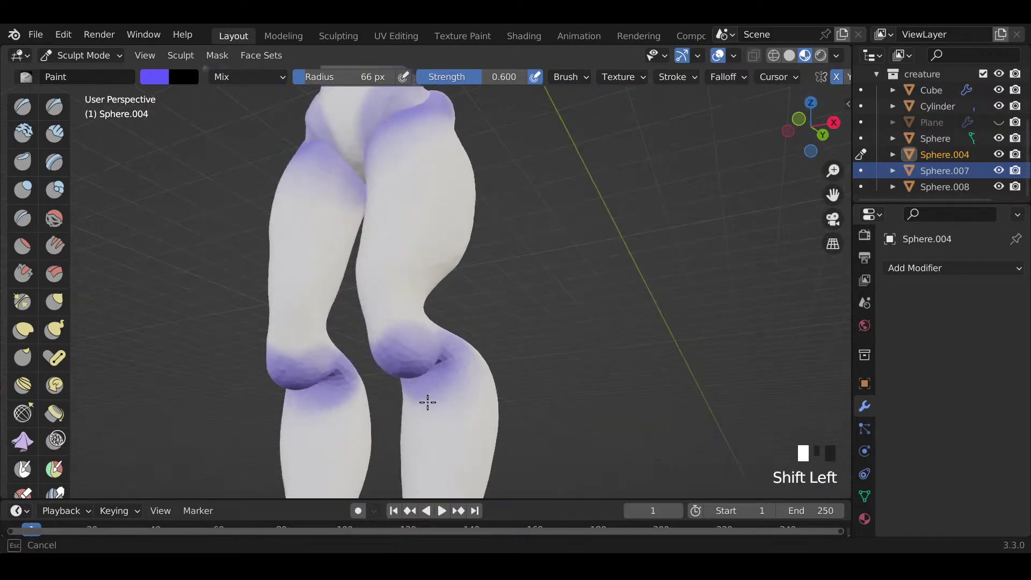
# Step: Extend the purple above the knees and along their inner sides, smoothing the transition into the thighs
pyautogui.moveTo(399, 323); pyautogui.dragTo(386, 321)
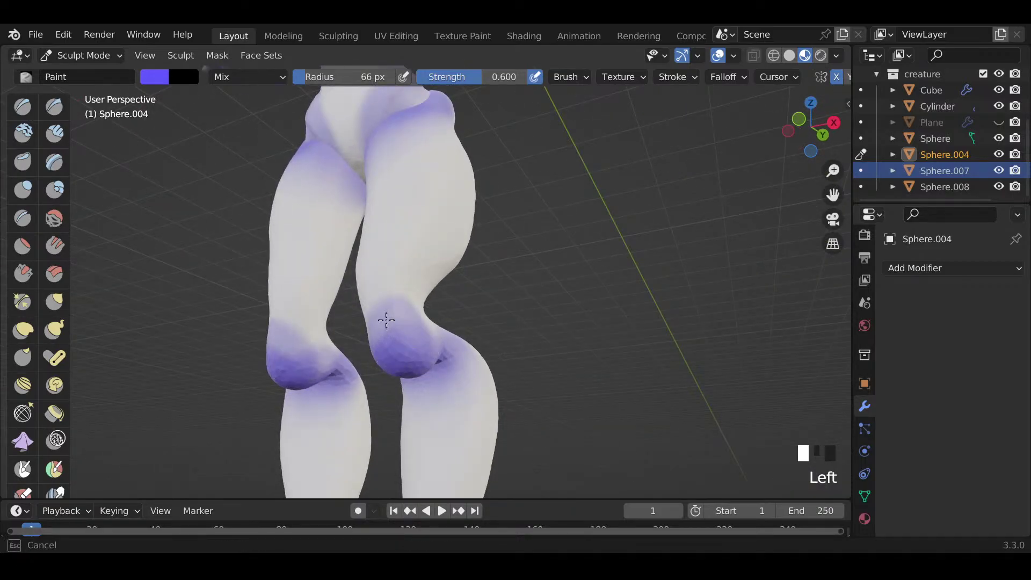
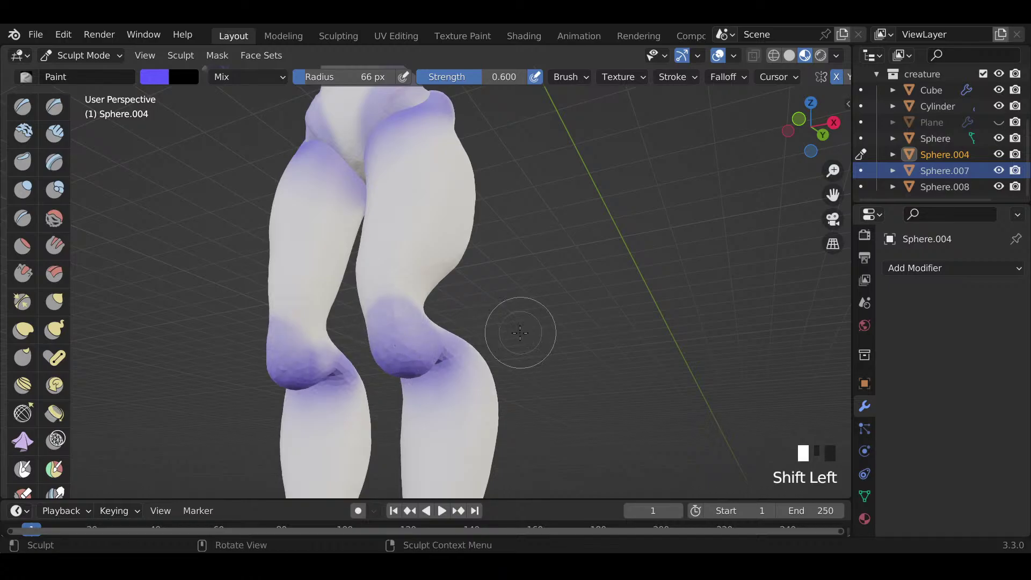
pyautogui.moveTo(520, 332); pyautogui.dragTo(448, 314, button='middle')
pyautogui.moveTo(350, 324)
pyautogui.mouseDown()
pyautogui.moveTo(360, 319)
pyautogui.moveTo(343, 344)
pyautogui.mouseUp()
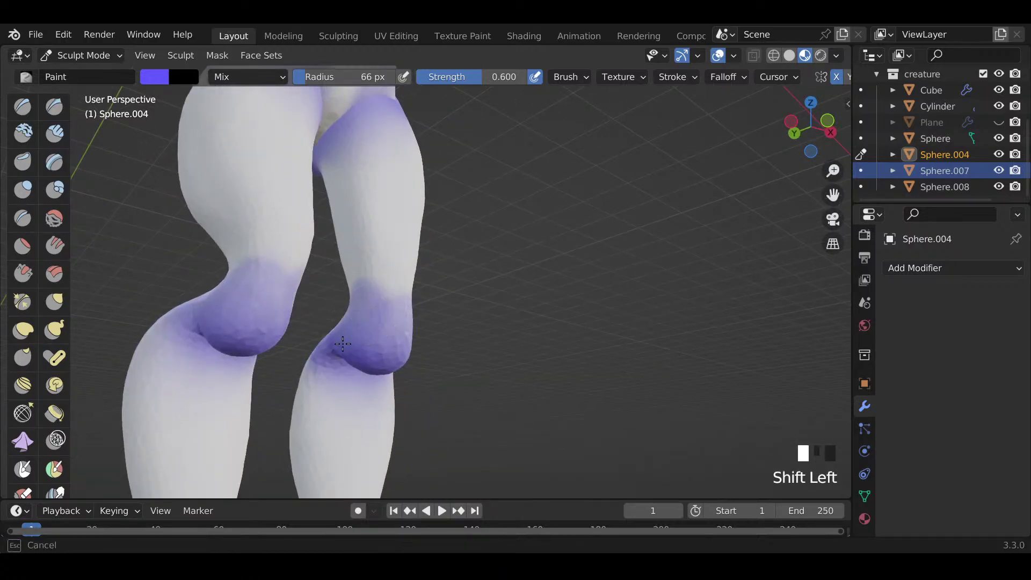
pyautogui.keyDown('shift'); pyautogui.moveTo(404, 287); pyautogui.dragTo(406, 291); pyautogui.keyUp('shift')
# Step: Paint purple down the outer backs of the thighs to the knees and blend the strokes
pyautogui.moveTo(405, 290); pyautogui.dragTo(414, 304, button='middle')
pyautogui.scroll(-3, 461, 438)
pyautogui.moveTo(460, 437)
pyautogui.keyDown('shift'); pyautogui.mouseDown(button='middle')
pyautogui.moveTo(475, 362)
pyautogui.moveTo(276, 391)
pyautogui.mouseUp(button='middle'); pyautogui.keyUp('shift')
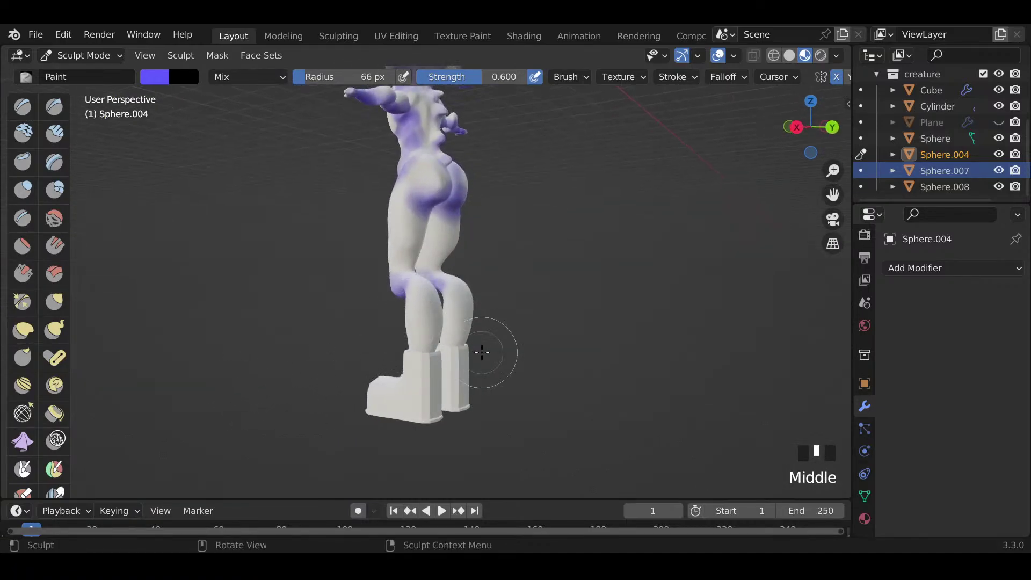
pyautogui.keyDown('ctrl'); pyautogui.moveTo(482, 352); pyautogui.dragTo(417, 301, button='middle'); pyautogui.keyUp('ctrl')
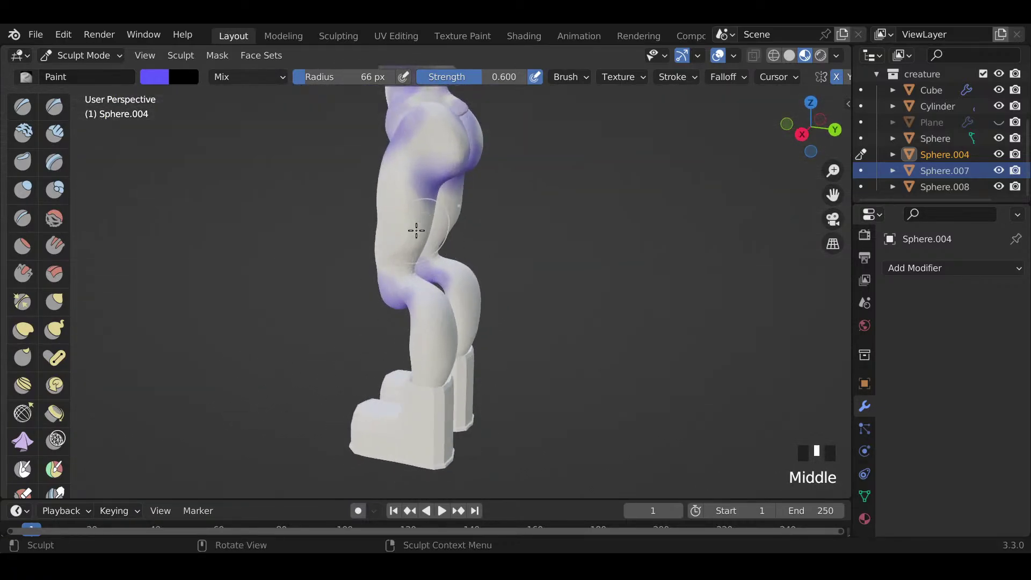
pyautogui.moveTo(423, 209); pyautogui.dragTo(428, 205)
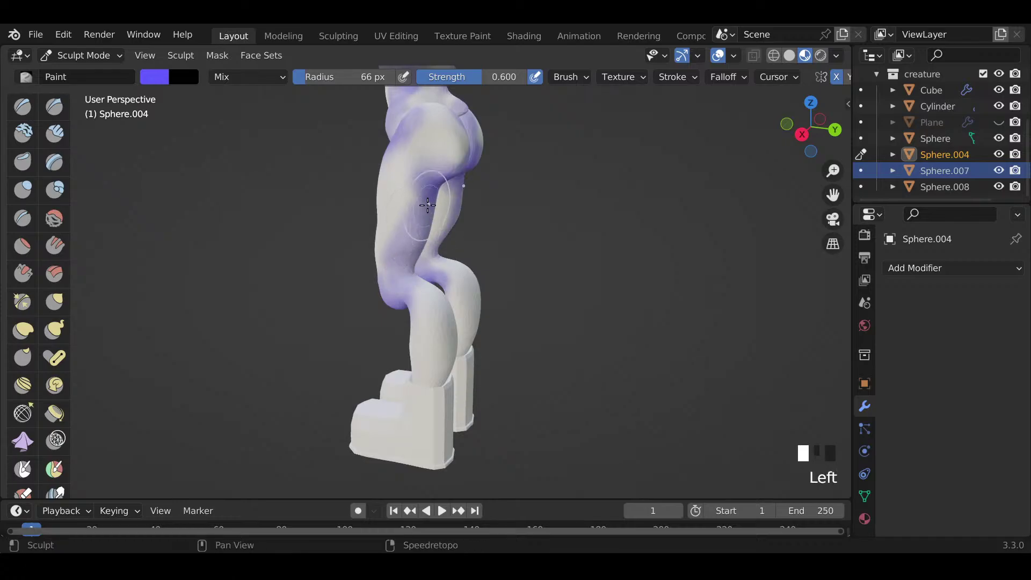
pyautogui.keyDown('shift'); pyautogui.moveTo(406, 247); pyautogui.dragTo(404, 251); pyautogui.keyUp('shift')
pyautogui.keyDown('shift'); pyautogui.moveTo(395, 252); pyautogui.dragTo(389, 269); pyautogui.keyUp('shift')
# Step: Shade the inner backs of the thighs purple down to the knees and blend the color
pyautogui.moveTo(496, 259)
pyautogui.mouseDown(button='middle')
pyautogui.moveTo(444, 243)
pyautogui.moveTo(291, 247)
pyautogui.mouseUp(button='middle')
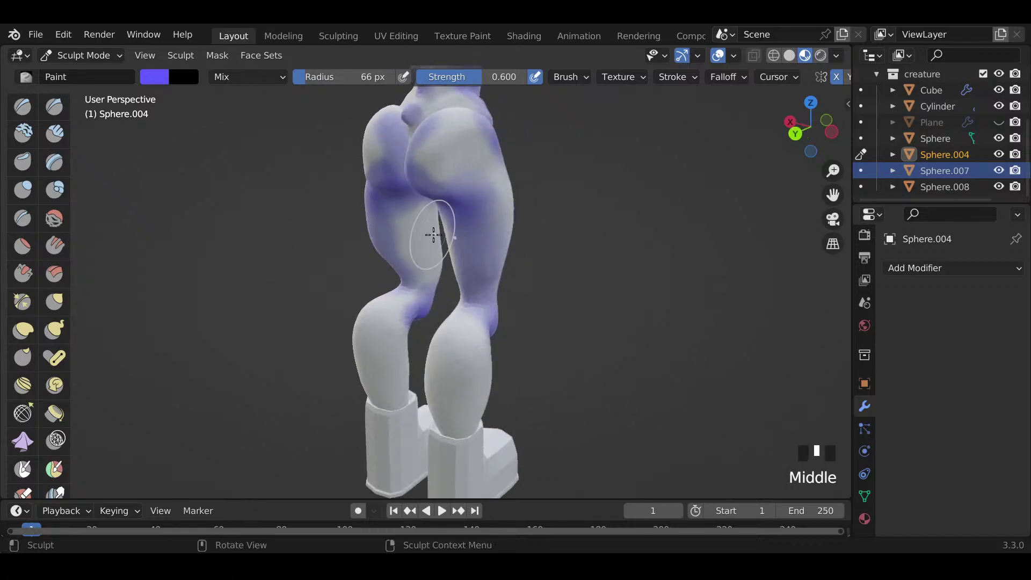
pyautogui.moveTo(413, 232)
pyautogui.keyDown('shift'); pyautogui.mouseDown()
pyautogui.moveTo(402, 237)
pyautogui.moveTo(419, 229)
pyautogui.moveTo(417, 261)
pyautogui.mouseUp(); pyautogui.keyUp('shift')
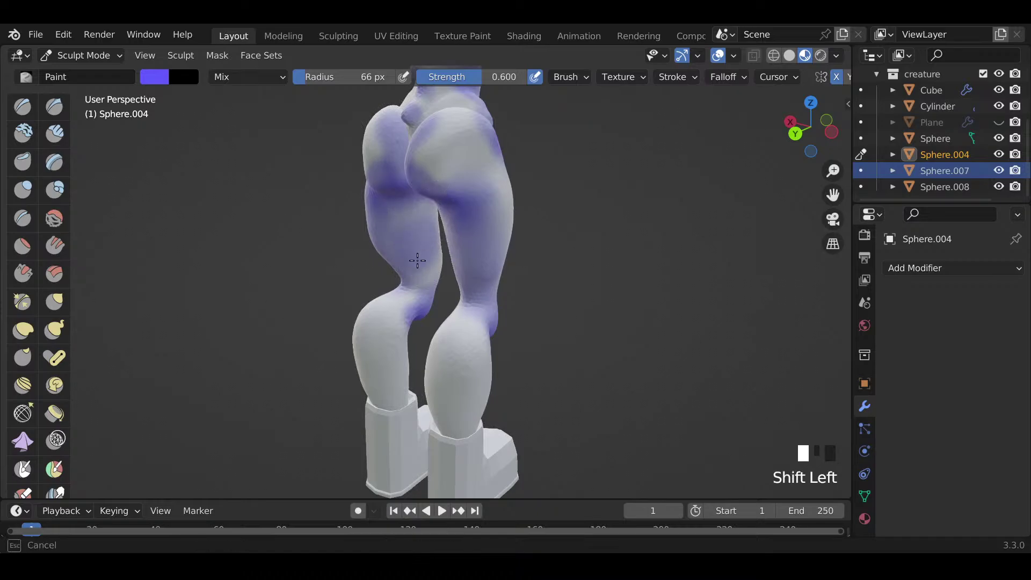
pyautogui.moveTo(432, 211); pyautogui.dragTo(421, 291)
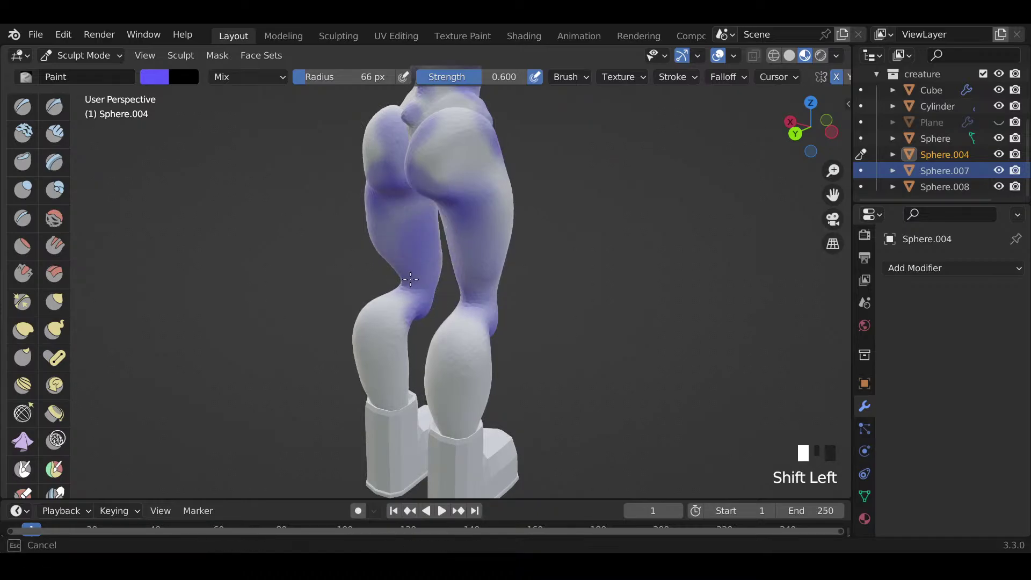
# Step: Paint purple around the lower calves just above the boots, on both the back and front
pyautogui.moveTo(418, 260); pyautogui.dragTo(441, 357, button='middle')
pyautogui.moveTo(431, 414)
pyautogui.mouseDown()
pyautogui.moveTo(408, 410)
pyautogui.moveTo(426, 415)
pyautogui.mouseUp()
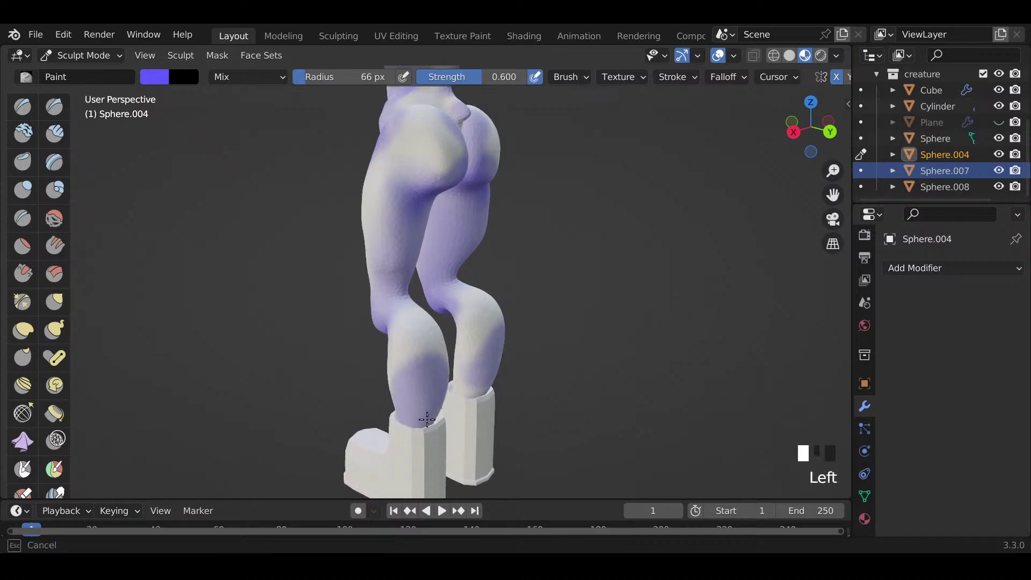
pyautogui.moveTo(426, 414)
pyautogui.mouseDown(button='middle')
pyautogui.moveTo(458, 415)
pyautogui.moveTo(260, 423)
pyautogui.moveTo(380, 403)
pyautogui.moveTo(560, 426)
pyautogui.mouseUp(button='middle')
pyautogui.moveTo(328, 414); pyautogui.dragTo(376, 435)
pyautogui.moveTo(397, 456); pyautogui.dragTo(564, 450, button='middle')
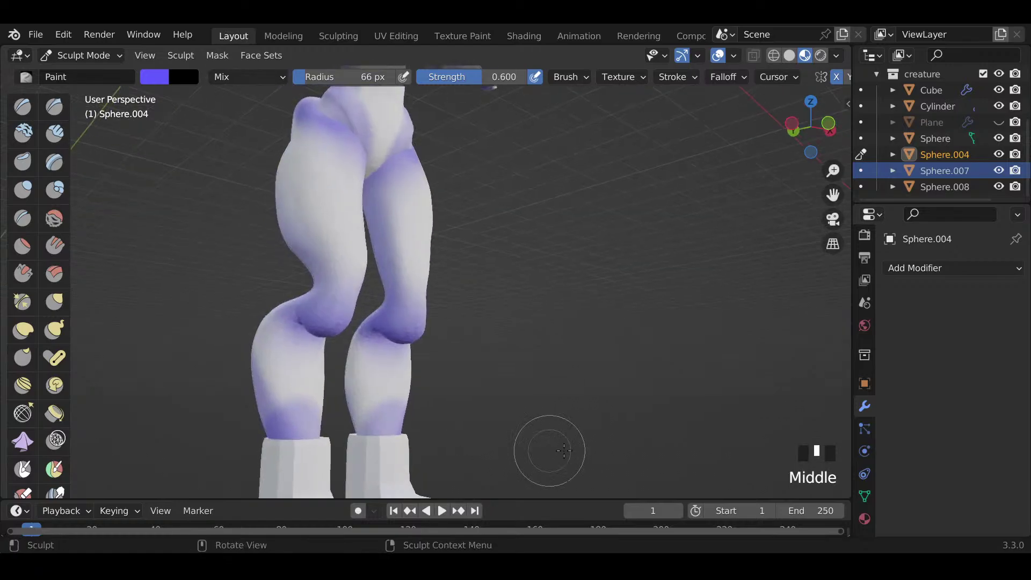
# Step: Extend and blend the purple on the lower calves above the boots, on the front and back
pyautogui.moveTo(350, 377); pyautogui.dragTo(401, 423)
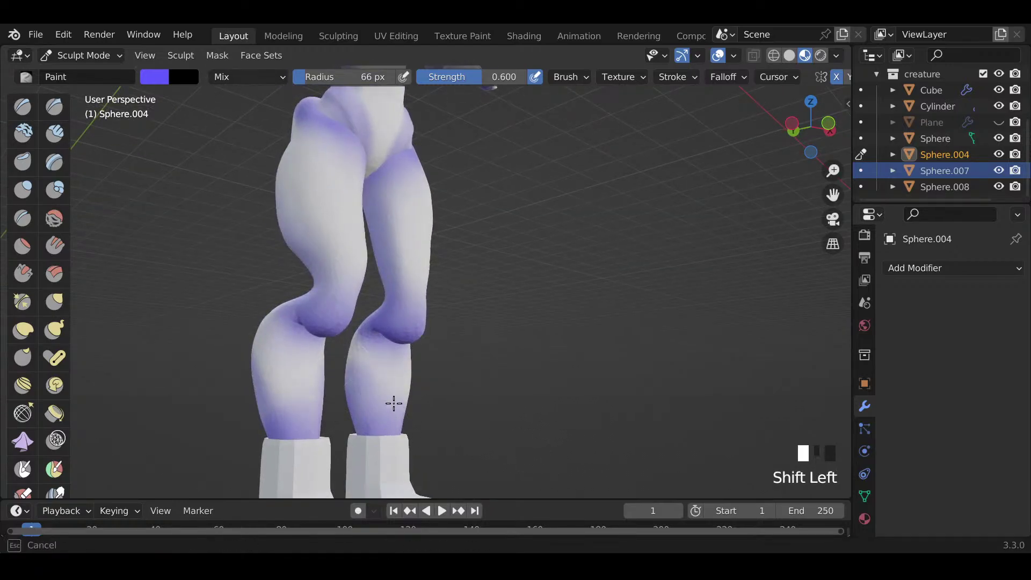
pyautogui.moveTo(393, 403)
pyautogui.mouseDown(button='middle')
pyautogui.moveTo(376, 402)
pyautogui.moveTo(412, 386)
pyautogui.mouseUp(button='middle')
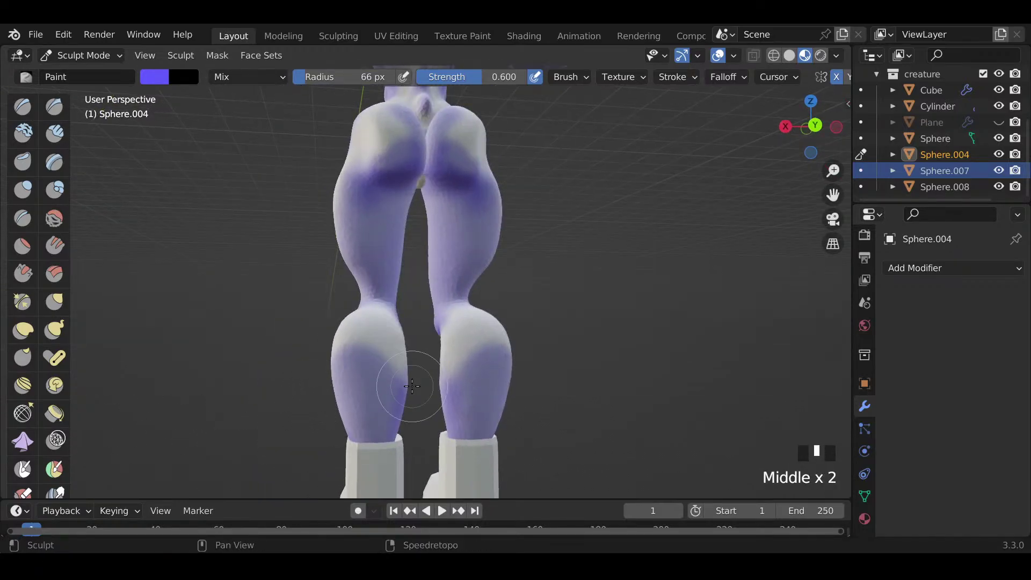
pyautogui.keyDown('shift'); pyautogui.moveTo(412, 387); pyautogui.dragTo(329, 359); pyautogui.keyUp('shift')
pyautogui.keyDown('shift'); pyautogui.moveTo(398, 420); pyautogui.dragTo(401, 419); pyautogui.keyUp('shift')
pyautogui.moveTo(400, 419)
pyautogui.mouseDown(button='middle')
pyautogui.moveTo(525, 396)
pyautogui.moveTo(525, 426)
pyautogui.moveTo(282, 424)
pyautogui.mouseUp(button='middle')
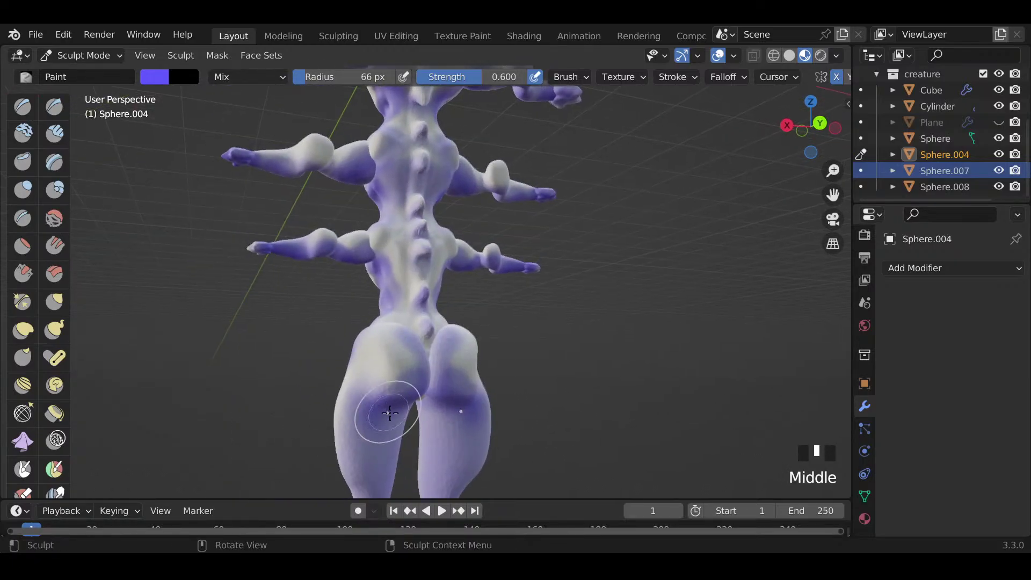
# Step: Darken the creases under the buttocks with a 43 px brush, and blend the purple over the buttocks at 69 px
pyautogui.press('f')
pyautogui.click(428, 449)
pyautogui.moveTo(428, 449); pyautogui.dragTo(414, 426, button='middle')
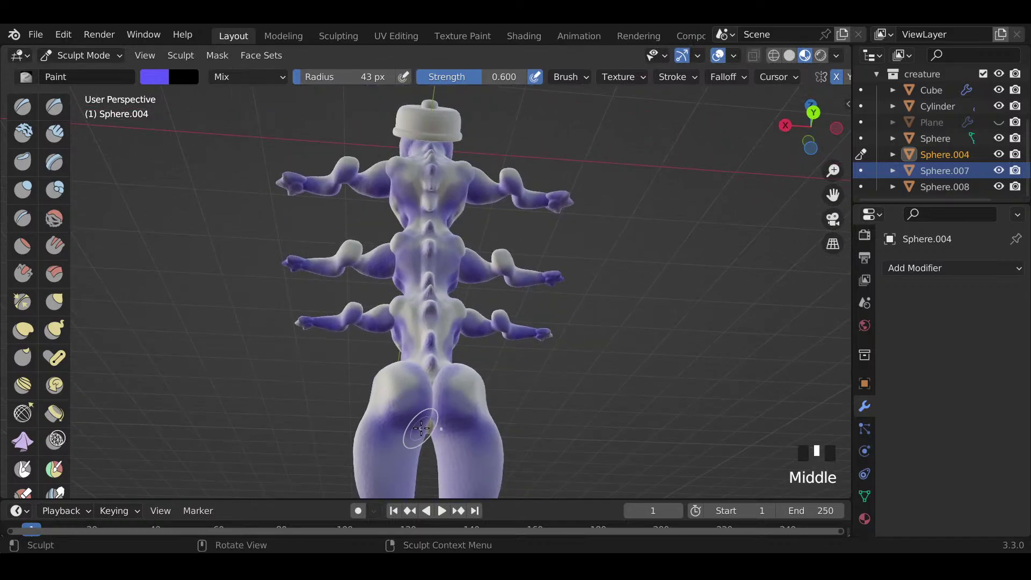
pyautogui.moveTo(414, 426); pyautogui.dragTo(420, 428)
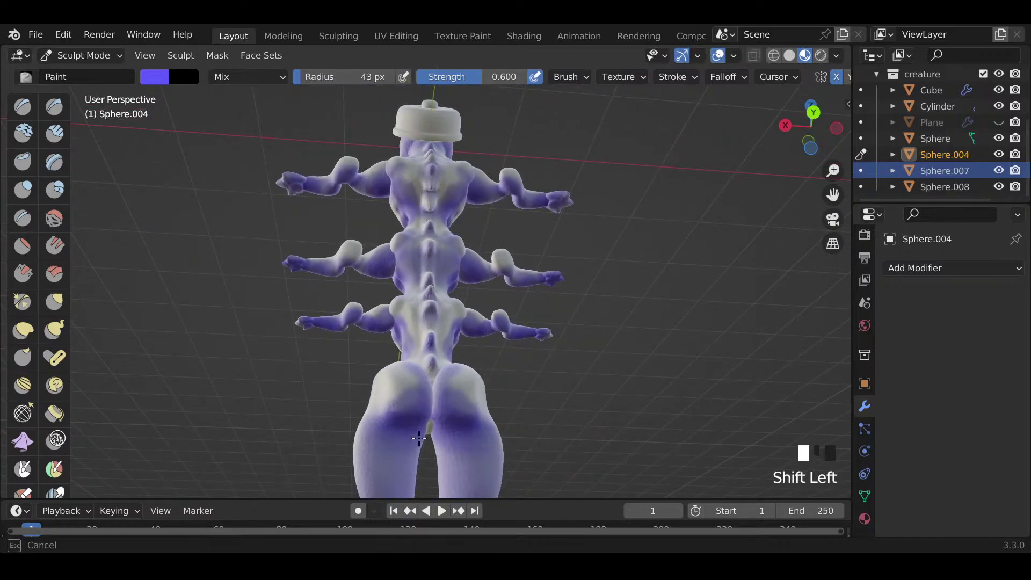
pyautogui.moveTo(403, 418)
pyautogui.mouseDown()
pyautogui.moveTo(390, 438)
pyautogui.moveTo(415, 432)
pyautogui.mouseUp()
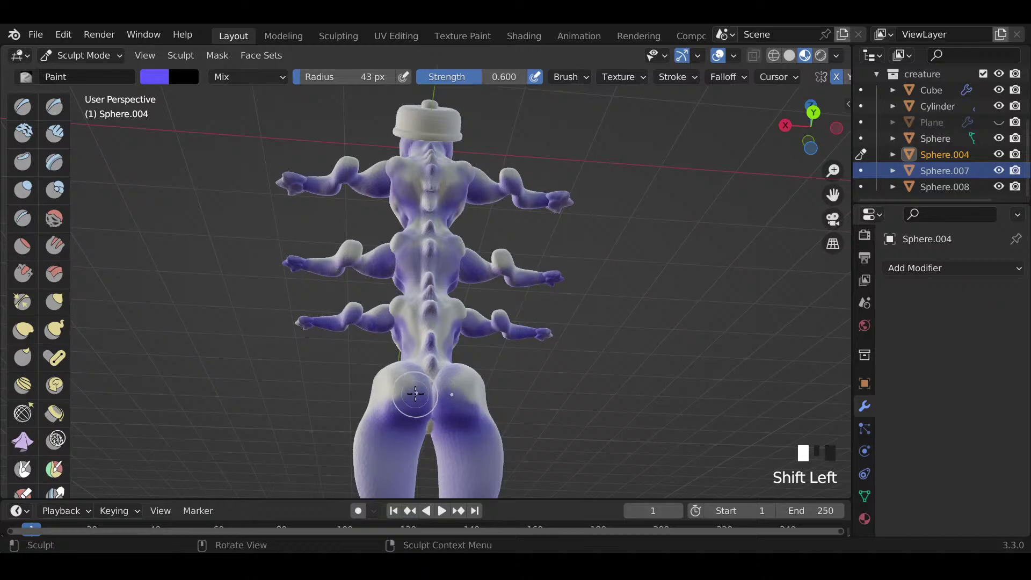
pyautogui.press('f')
pyautogui.click(452, 395)
pyautogui.moveTo(416, 394)
pyautogui.keyDown('shift'); pyautogui.mouseDown()
pyautogui.moveTo(404, 392)
pyautogui.moveTo(376, 440)
pyautogui.mouseUp(); pyautogui.keyUp('shift')
# Step: Switch sculpting to the torso object and touch up its purple shading around the pelvis, at the front and back
pyautogui.moveTo(350, 445); pyautogui.dragTo(586, 423, button='middle')
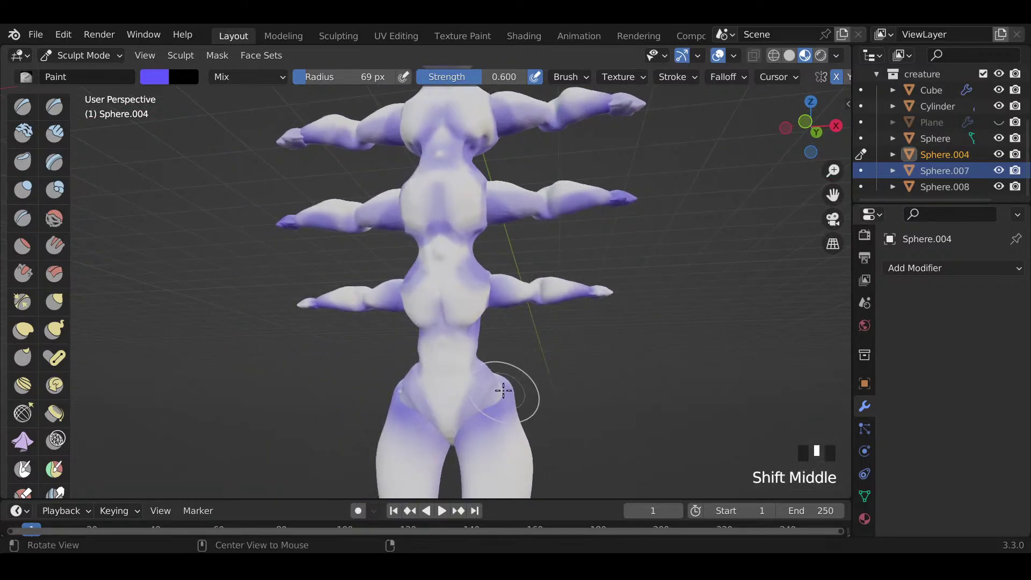
pyautogui.hotkey('alt', 'q')
pyautogui.moveTo(500, 391); pyautogui.dragTo(486, 409)
pyautogui.moveTo(518, 392); pyautogui.dragTo(151, 396, button='middle')
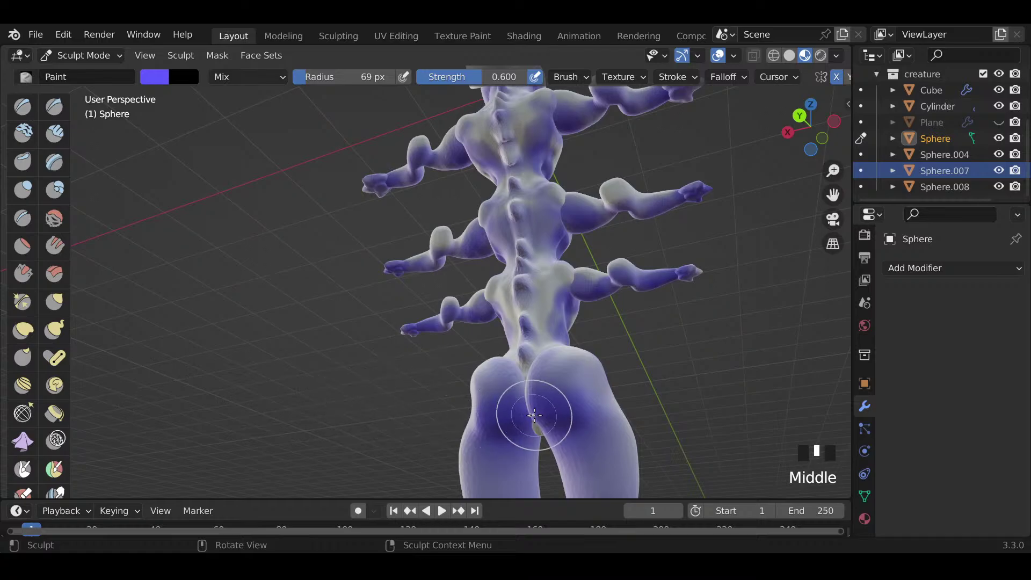
pyautogui.moveTo(535, 415); pyautogui.dragTo(527, 430)
pyautogui.moveTo(528, 430); pyautogui.dragTo(803, 394, button='middle')
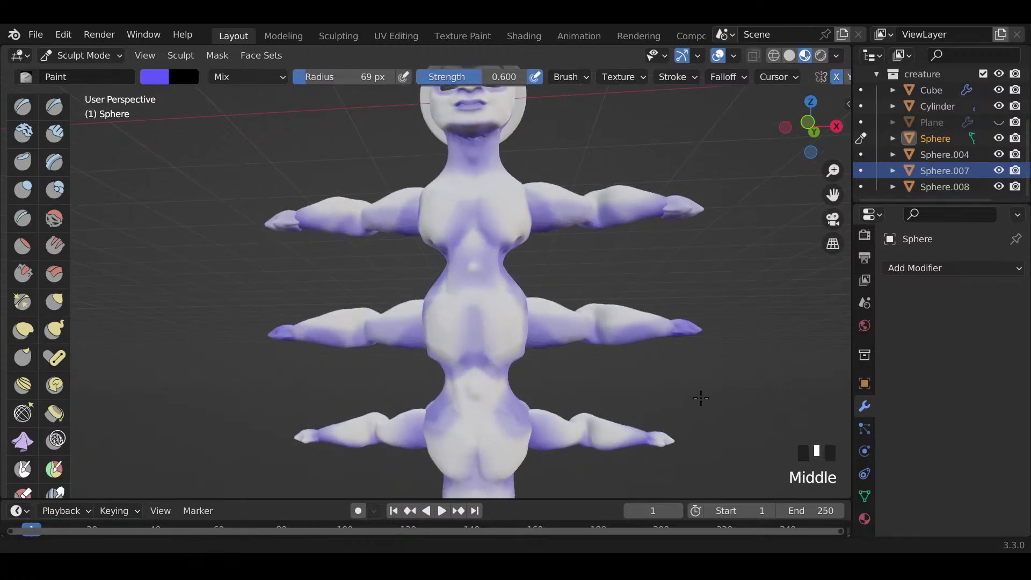
# Step: Switch sculpting to the boots and cover them in solid purple from all sides with a 122 px brush
pyautogui.moveTo(701, 398)
pyautogui.keyDown('ctrl'); pyautogui.mouseDown(button='middle')
pyautogui.moveTo(691, 430)
pyautogui.moveTo(657, 396)
pyautogui.mouseUp(button='middle'); pyautogui.keyUp('ctrl')
pyautogui.hotkey('alt', 'q')
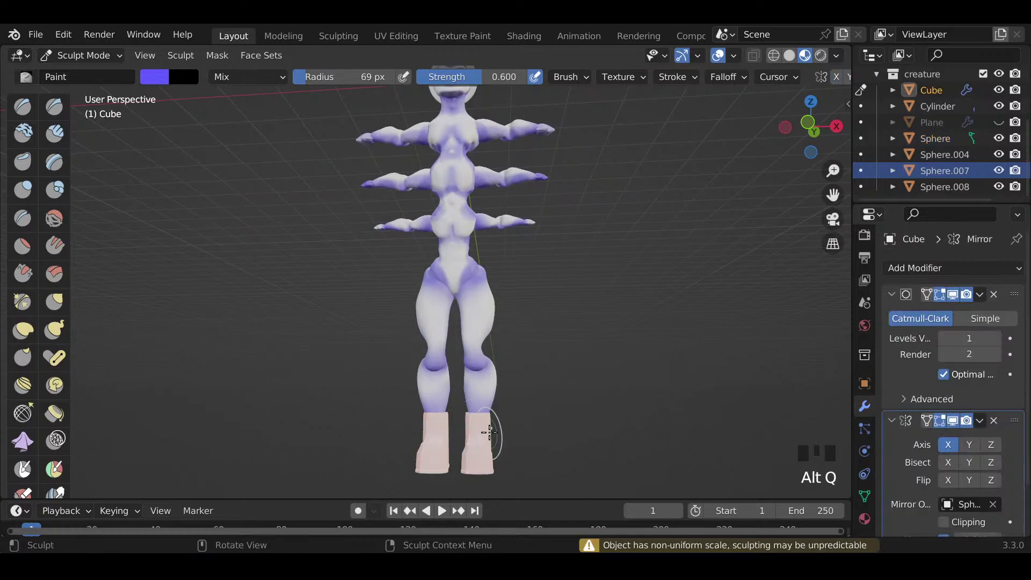
pyautogui.press('f')
pyautogui.click(567, 439)
pyautogui.moveTo(518, 439); pyautogui.dragTo(460, 439)
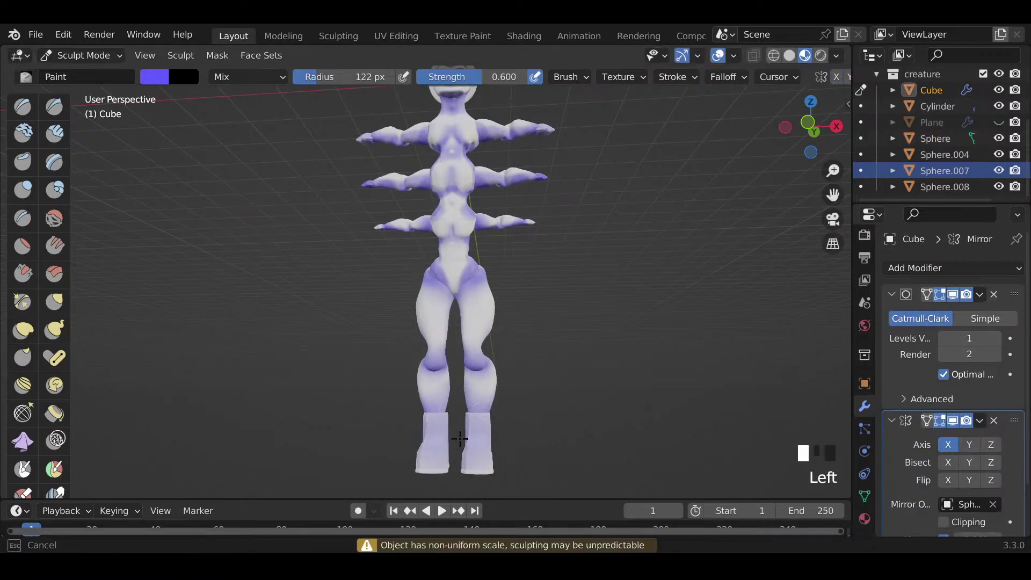
pyautogui.moveTo(499, 441); pyautogui.dragTo(483, 437, button='middle')
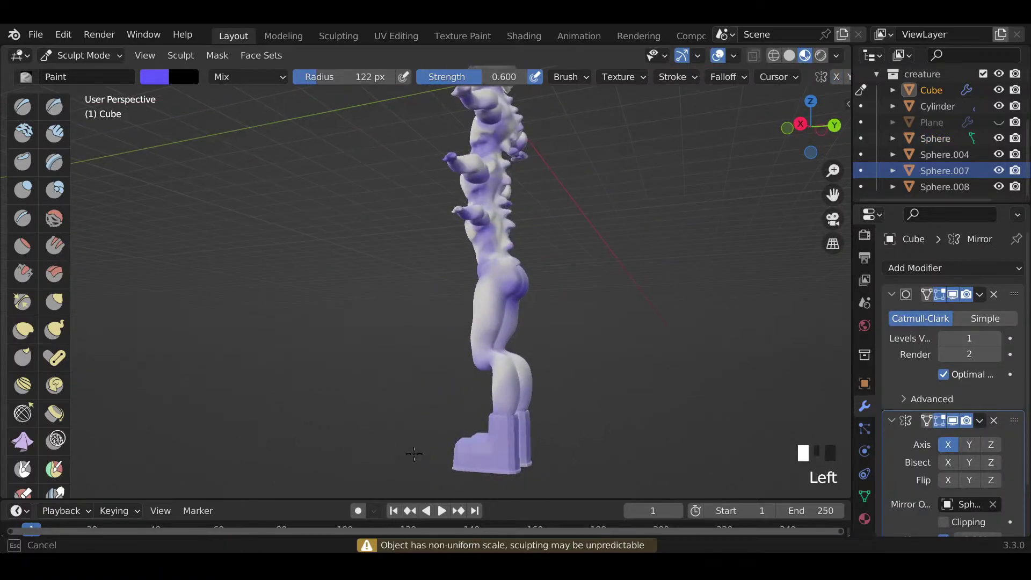
pyautogui.moveTo(463, 451); pyautogui.dragTo(513, 451)
pyautogui.moveTo(516, 452)
pyautogui.mouseDown(button='middle')
pyautogui.moveTo(485, 453)
pyautogui.moveTo(641, 462)
pyautogui.mouseUp(button='middle')
pyautogui.moveTo(441, 443); pyautogui.dragTo(523, 439)
pyautogui.click(445, 464)
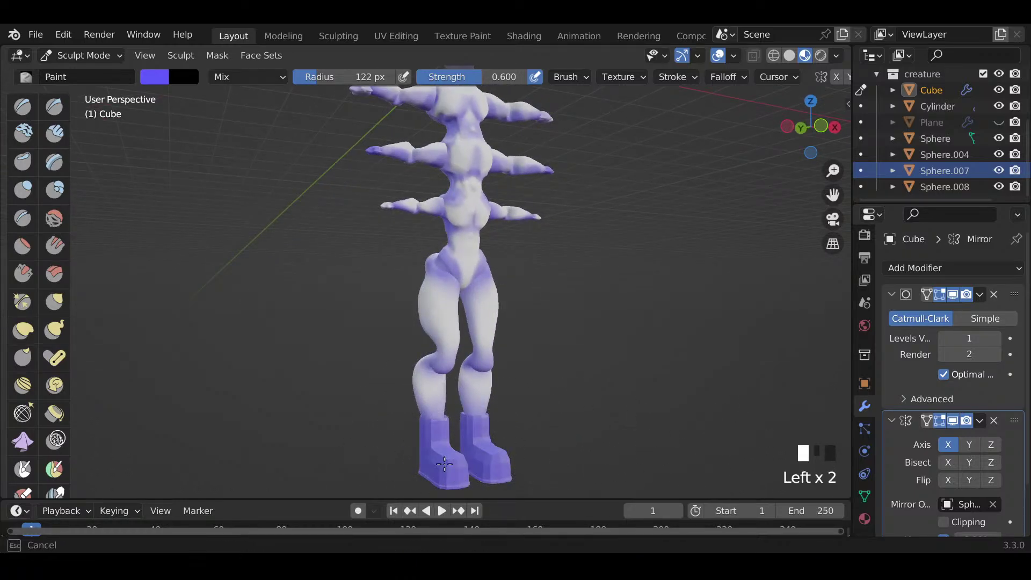
pyautogui.moveTo(472, 460); pyautogui.dragTo(556, 435, button='middle')
pyautogui.click(560, 434)
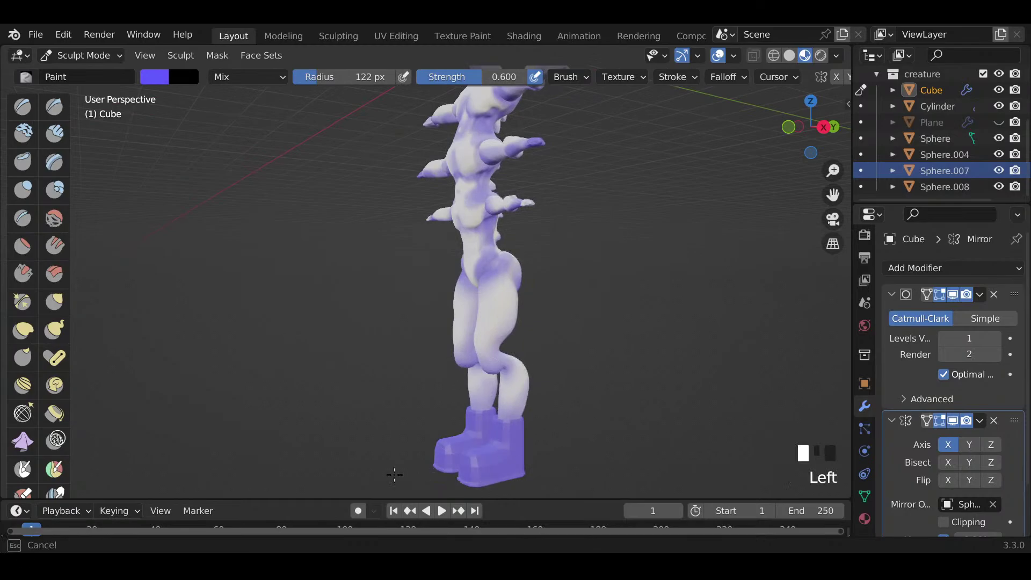
# Step: Unhide the Plane loincloth, switch sculpting to it, and paint its front flap and waistband solid purple
pyautogui.click(999, 123)
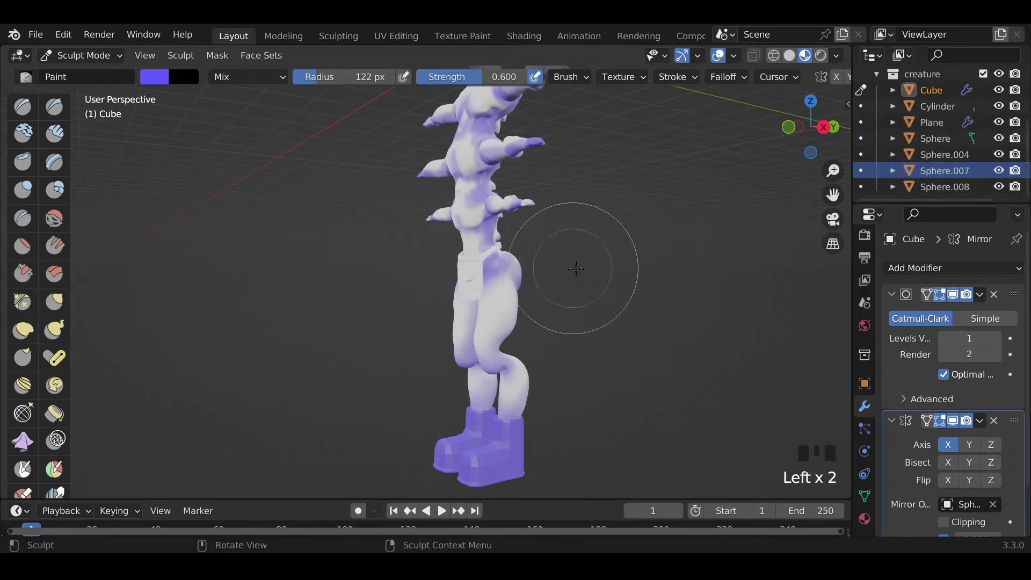
pyautogui.moveTo(576, 269); pyautogui.dragTo(562, 263, button='middle')
pyautogui.click(444, 271)
pyautogui.click(481, 269)
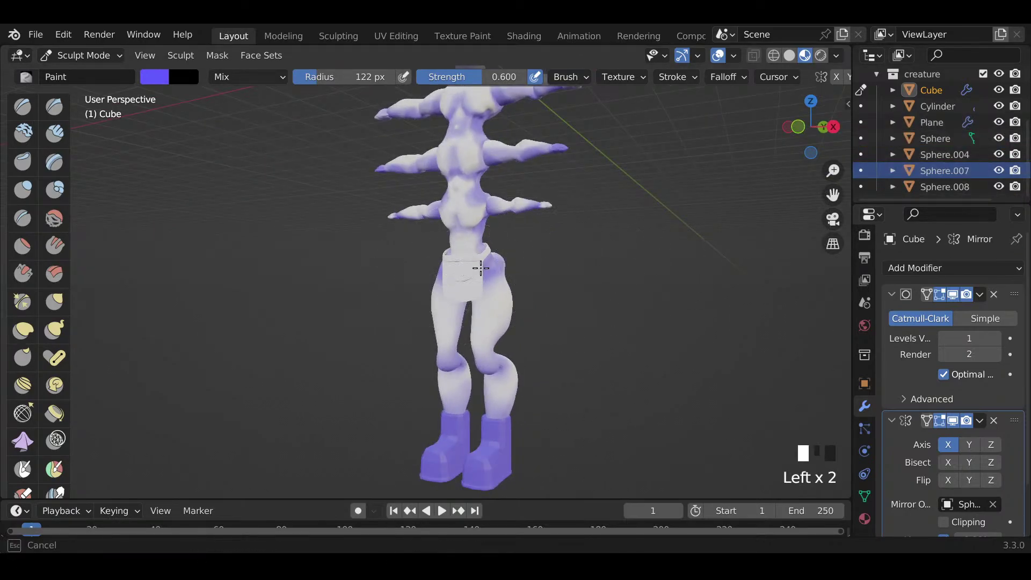
pyautogui.click(482, 269)
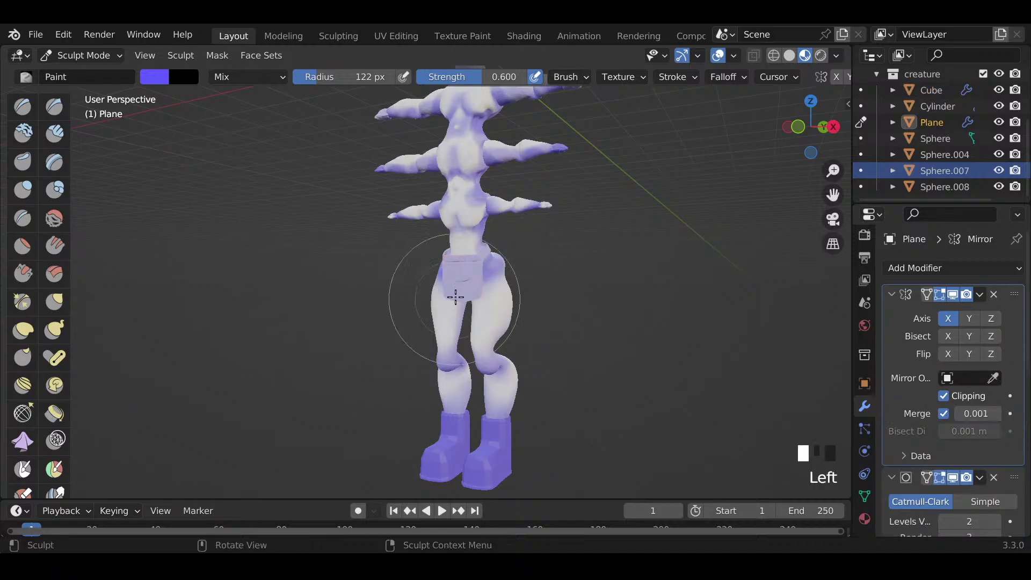
pyautogui.click(476, 264)
pyautogui.moveTo(476, 263)
pyautogui.mouseDown(button='middle')
pyautogui.moveTo(474, 252)
pyautogui.moveTo(345, 265)
pyautogui.mouseUp(button='middle')
pyautogui.click(494, 240)
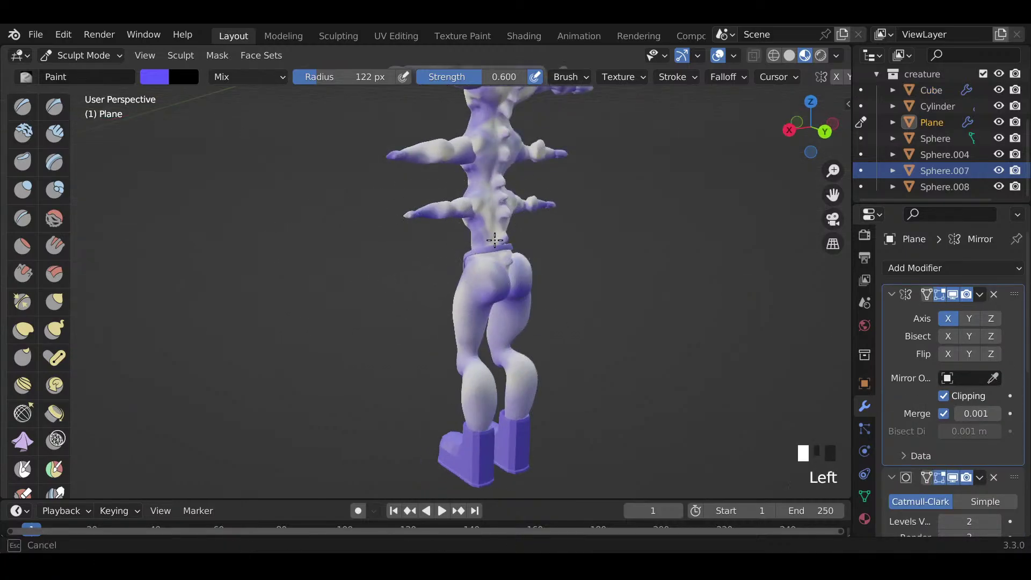
pyautogui.moveTo(493, 256); pyautogui.dragTo(708, 257, button='middle')
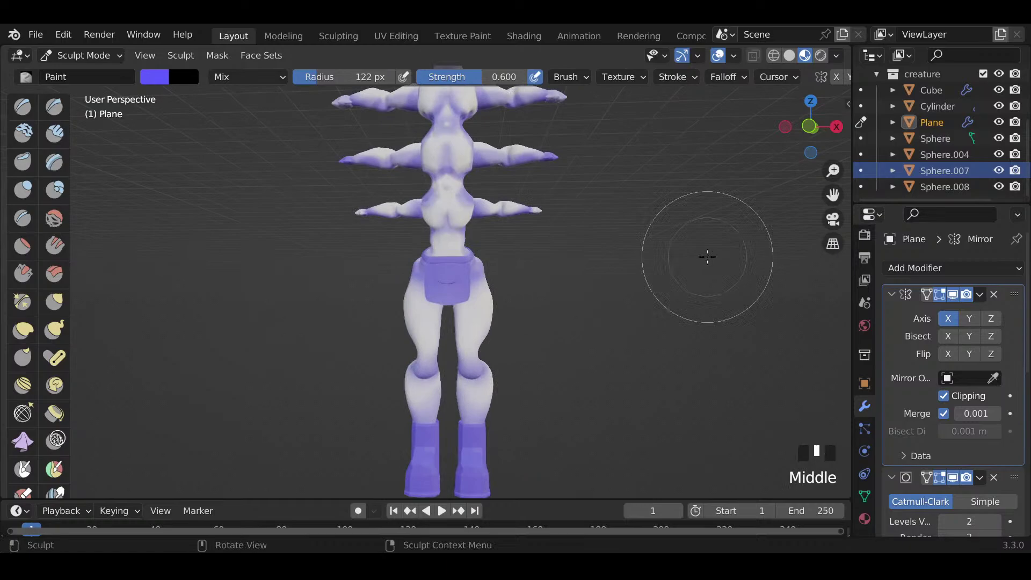
pyautogui.click(452, 277)
# Step: Switch to the hat, apply its Subdivision modifier in Object Mode and return to Sculpt Mode
pyautogui.keyDown('shift'); pyautogui.moveTo(460, 271); pyautogui.dragTo(497, 346, button='middle'); pyautogui.keyUp('shift')
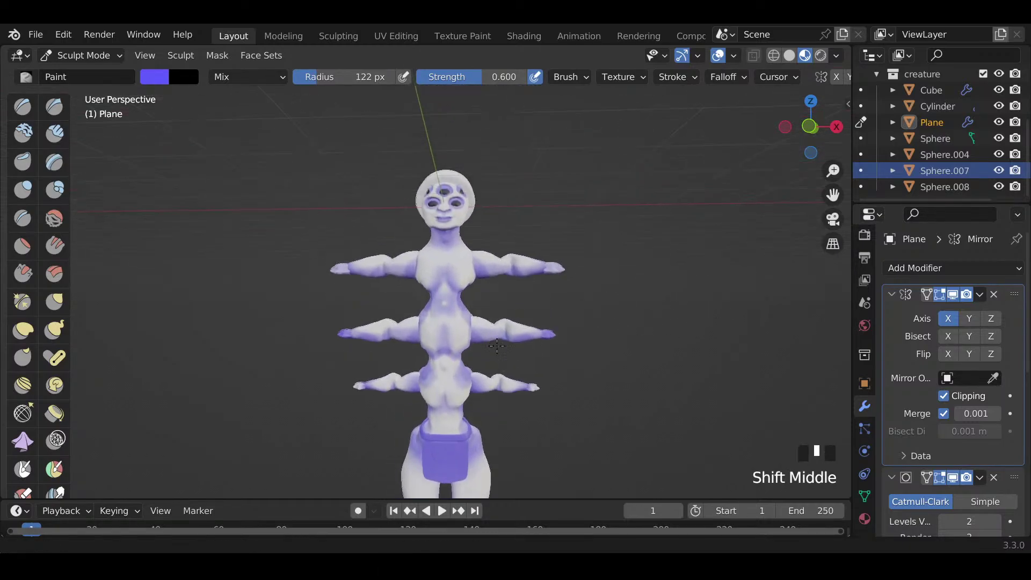
pyautogui.moveTo(494, 188); pyautogui.dragTo(523, 216, button='middle')
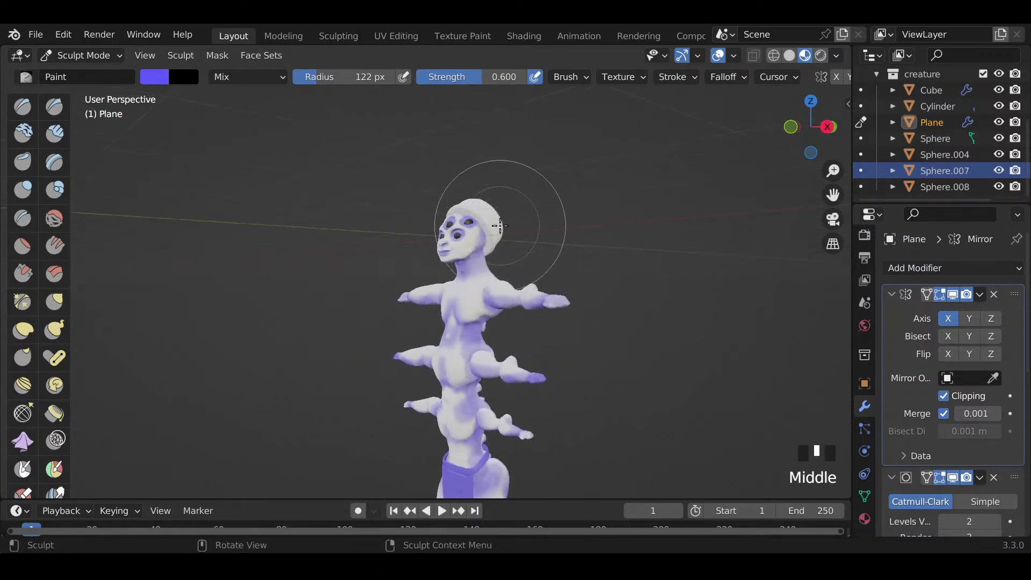
pyautogui.hotkey('alt', 'q')
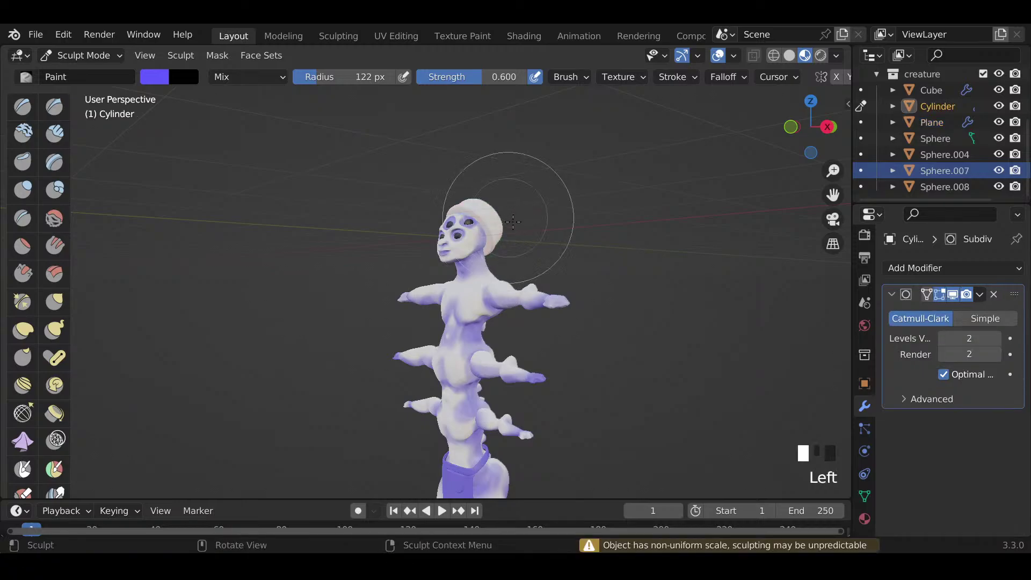
pyautogui.moveTo(513, 221); pyautogui.dragTo(499, 217, button='middle')
pyautogui.click(503, 220)
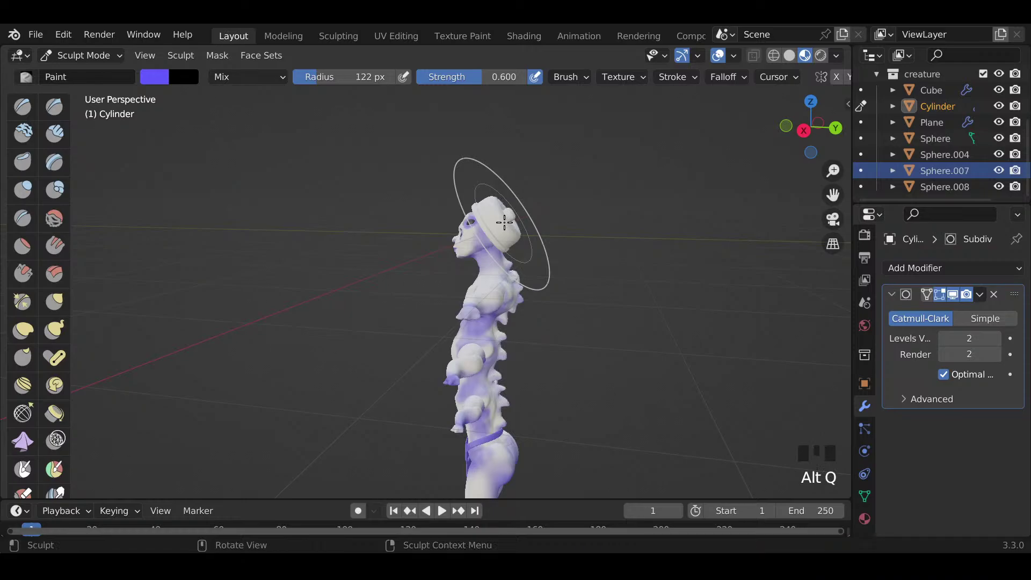
pyautogui.press('Tab')
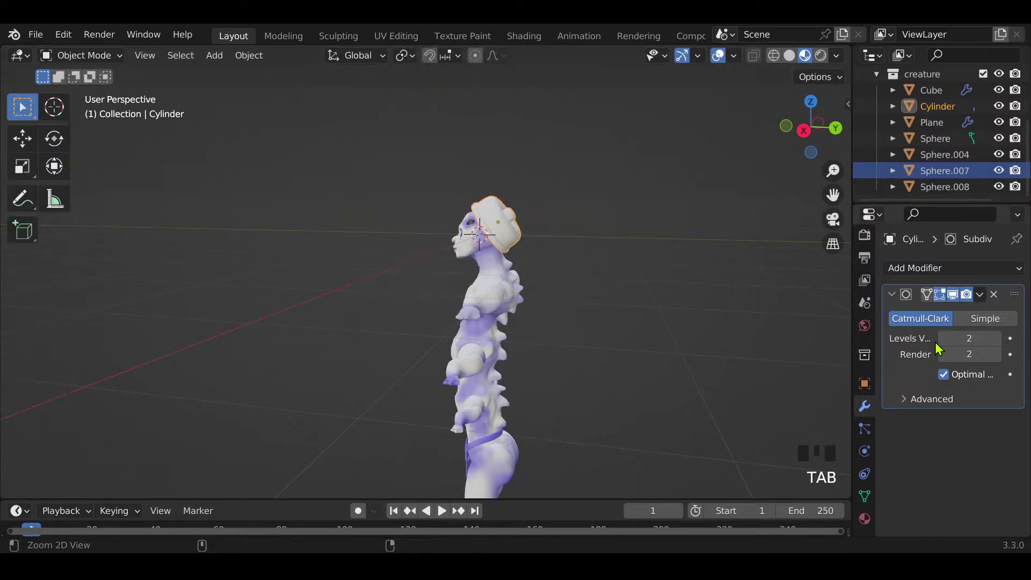
pyautogui.hotkey('ctrl', 'a')
pyautogui.press('Tab')
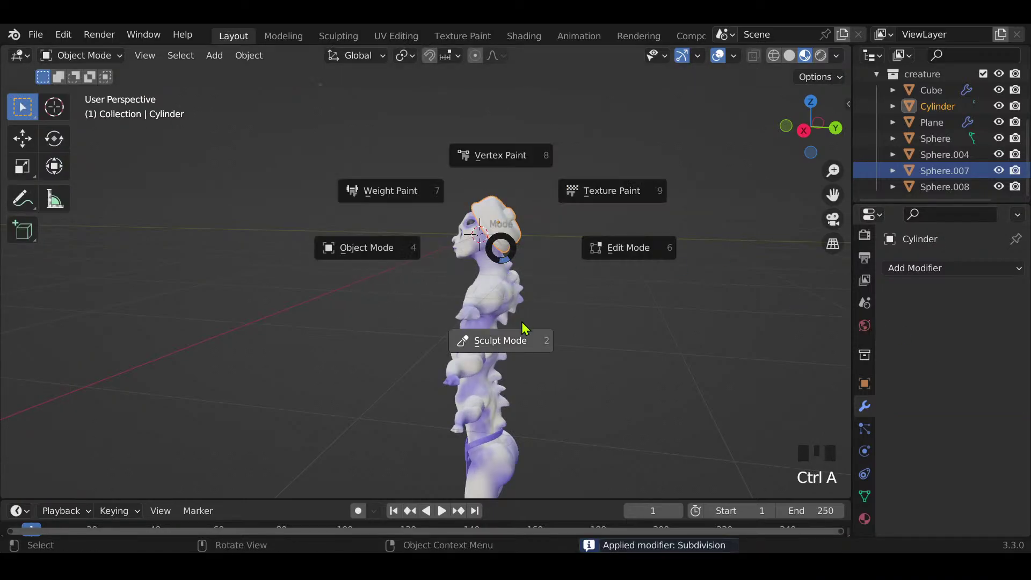
# Step: Paint the whole hat solid purple with repeated dabs of the 122 px brush
pyautogui.click(509, 228)
pyautogui.click(509, 228)
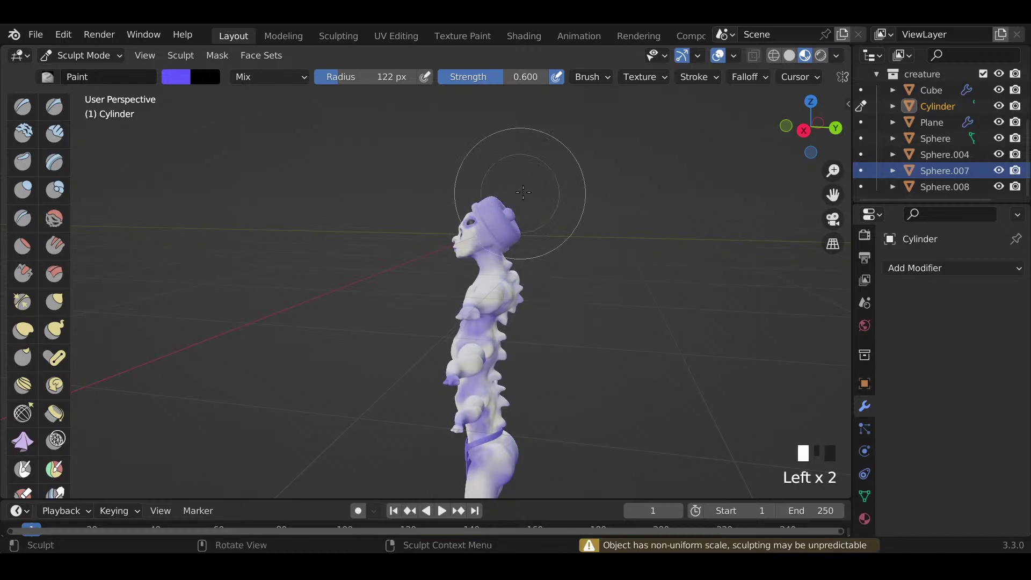
pyautogui.click(488, 210)
pyautogui.click(497, 211)
pyautogui.click(497, 210)
pyautogui.click(497, 210)
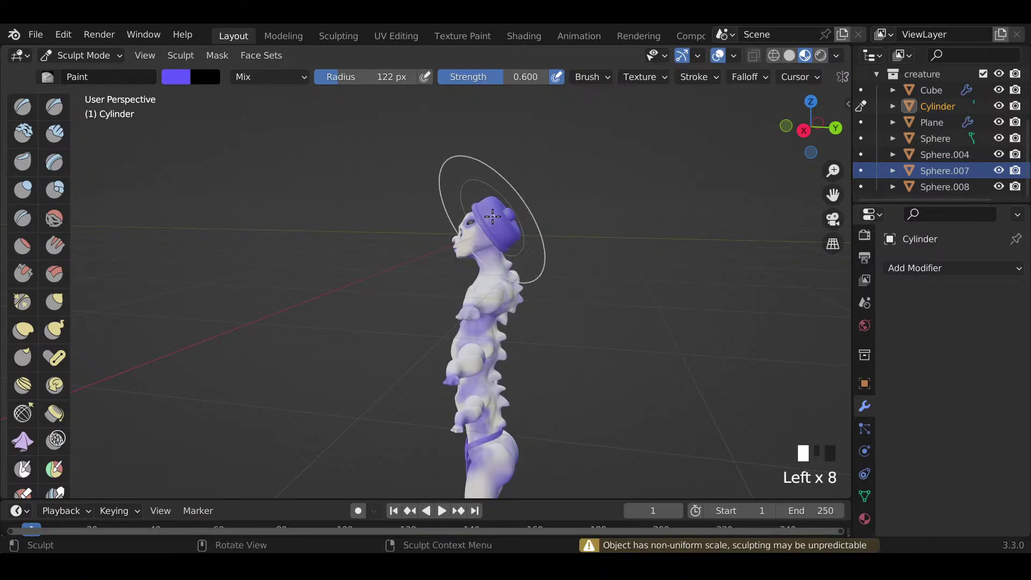
pyautogui.click(460, 230)
pyautogui.click(460, 230)
pyautogui.moveTo(461, 230)
pyautogui.mouseDown(button='middle')
pyautogui.moveTo(579, 204)
pyautogui.moveTo(636, 231)
pyautogui.moveTo(587, 341)
pyautogui.moveTo(604, 340)
pyautogui.moveTo(591, 331)
pyautogui.mouseUp(button='middle')
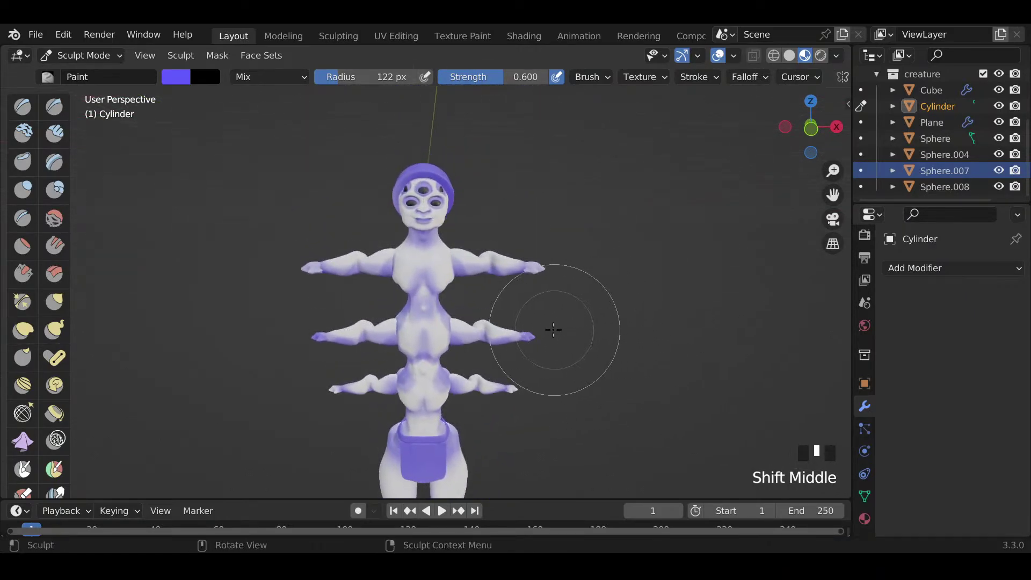
# Step: Switch sculpting back to the torso and head object, and change the paint color to bright magenta-pink
pyautogui.hotkey('alt', 'q')
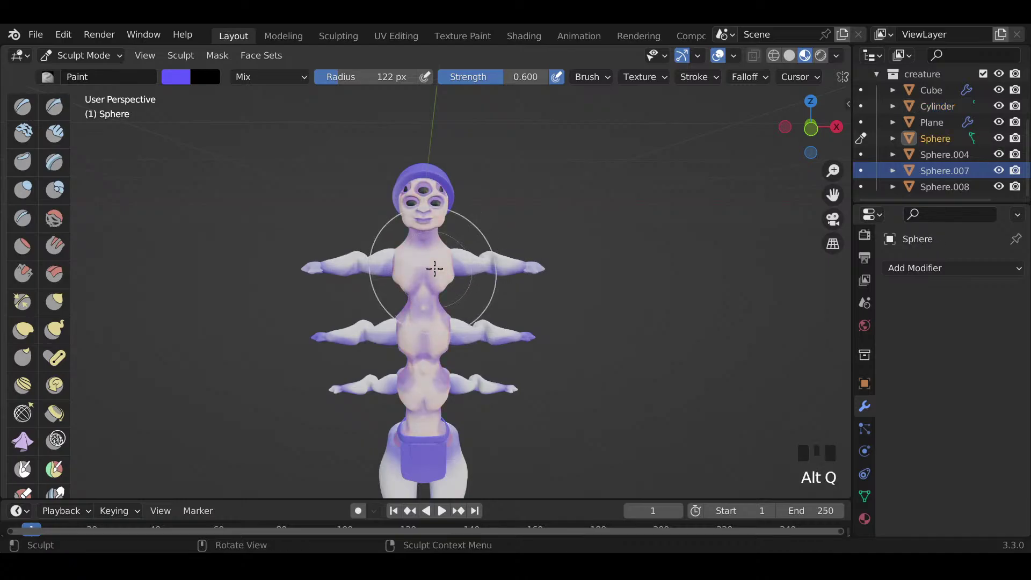
pyautogui.keyDown('ctrl'); pyautogui.moveTo(464, 300); pyautogui.dragTo(230, 143, button='middle'); pyautogui.keyUp('ctrl')
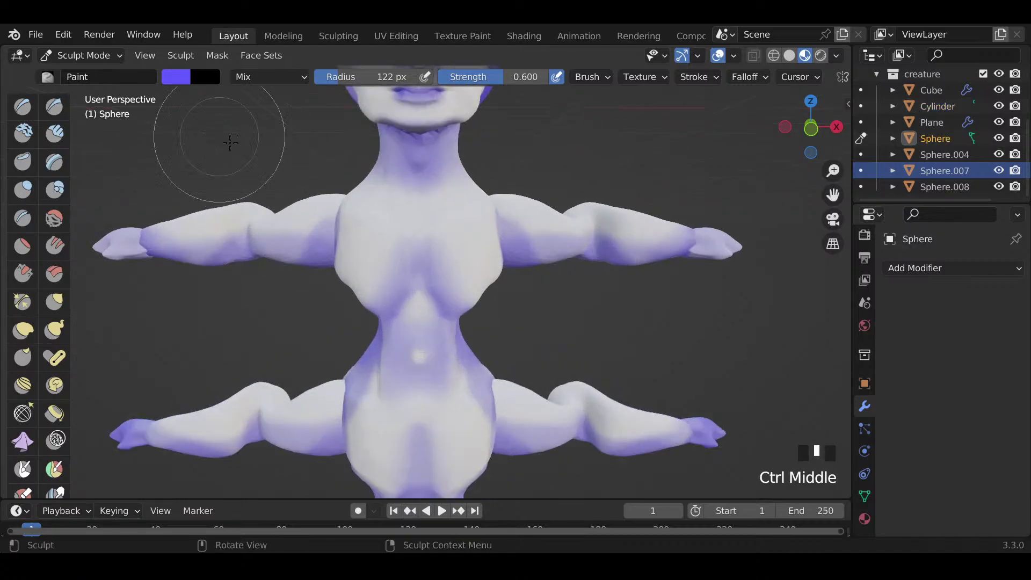
pyautogui.click(188, 82)
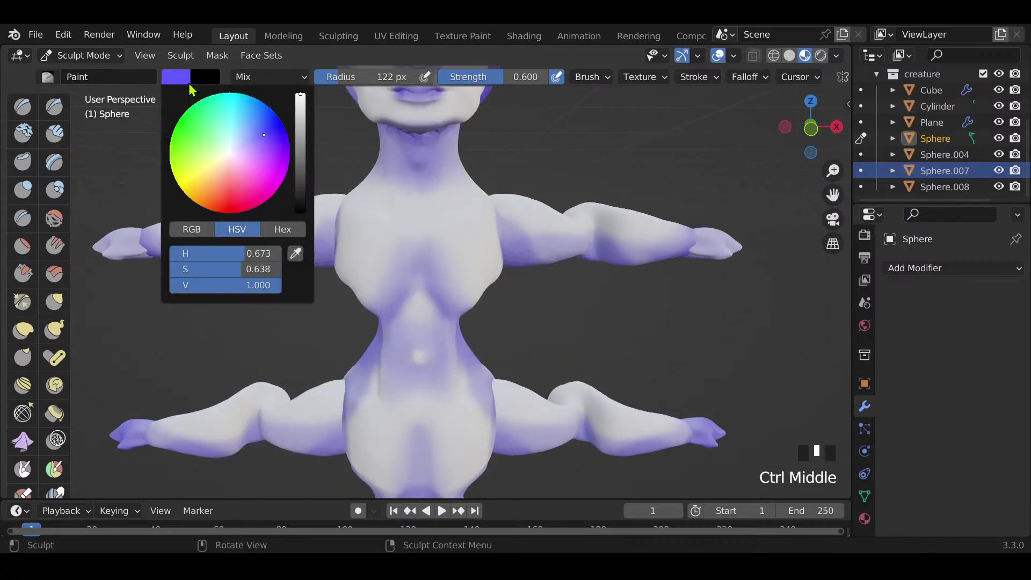
pyautogui.click(261, 156)
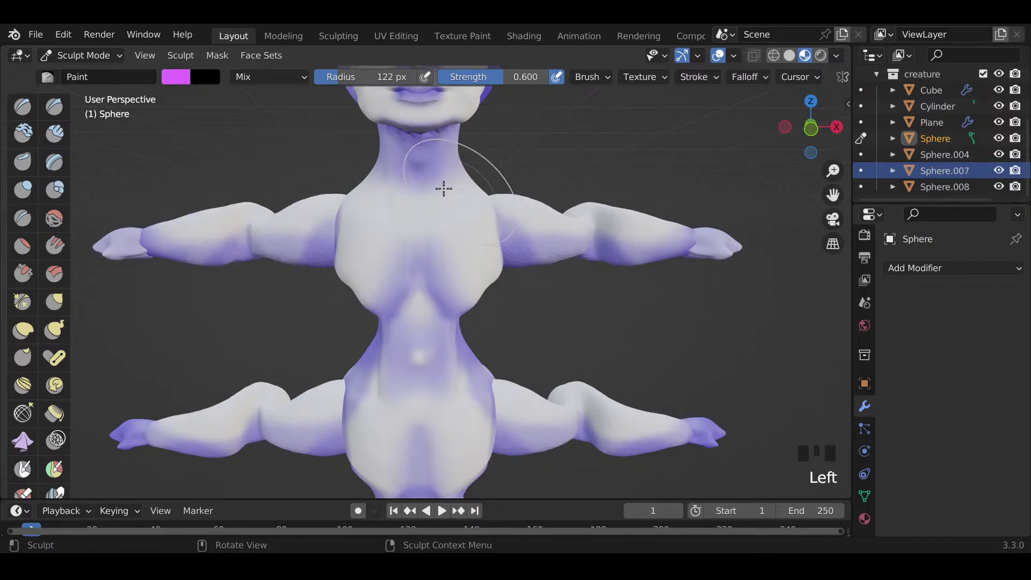
# Step: Set the brush radius to 55 px and paint pink blush on the cheeks below the lower eyes
pyautogui.keyDown('shift'); pyautogui.moveTo(529, 198); pyautogui.dragTo(520, 388, button='middle'); pyautogui.keyUp('shift')
pyautogui.moveTo(530, 218); pyautogui.dragTo(436, 216, button='middle')
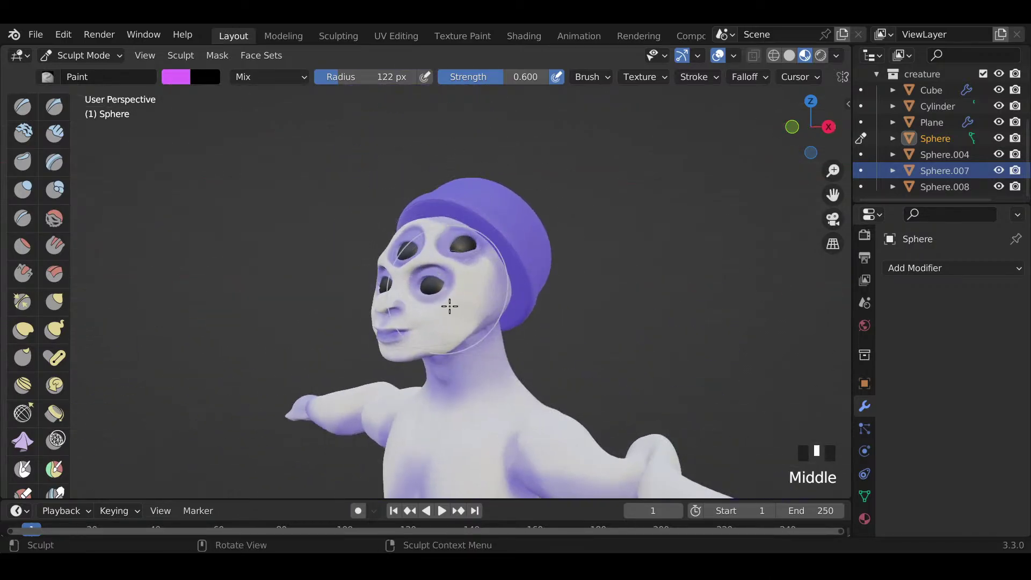
pyautogui.press('f')
pyautogui.press('f')
pyautogui.press('f')
pyautogui.click(425, 305)
pyautogui.keyDown('ctrl'); pyautogui.moveTo(466, 329); pyautogui.dragTo(490, 313, button='middle'); pyautogui.keyUp('ctrl')
pyautogui.moveTo(490, 313); pyautogui.dragTo(457, 318)
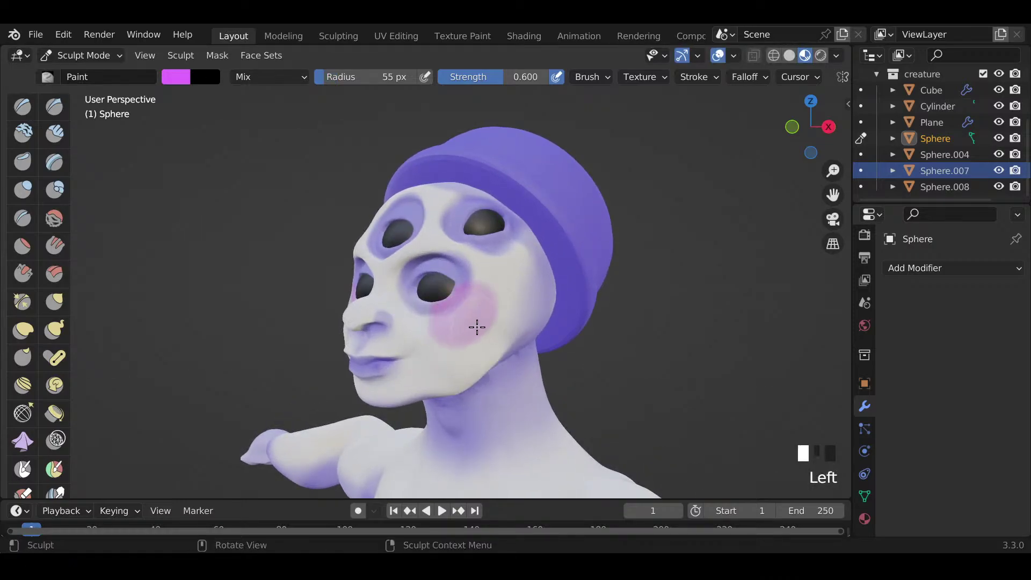
pyautogui.moveTo(477, 327); pyautogui.dragTo(640, 306, button='middle')
pyautogui.moveTo(483, 370); pyautogui.dragTo(358, 335, button='middle')
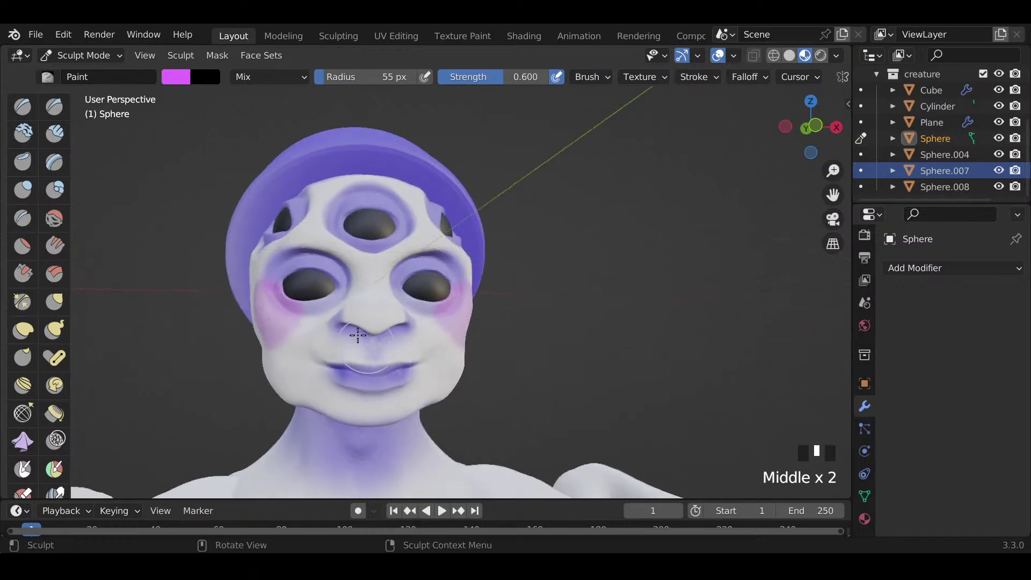
# Step: Set the brush radius to 35 px and paint a pink blush on the tip of the nose
pyautogui.press('f')
pyautogui.click(369, 309)
pyautogui.moveTo(368, 309); pyautogui.dragTo(369, 306)
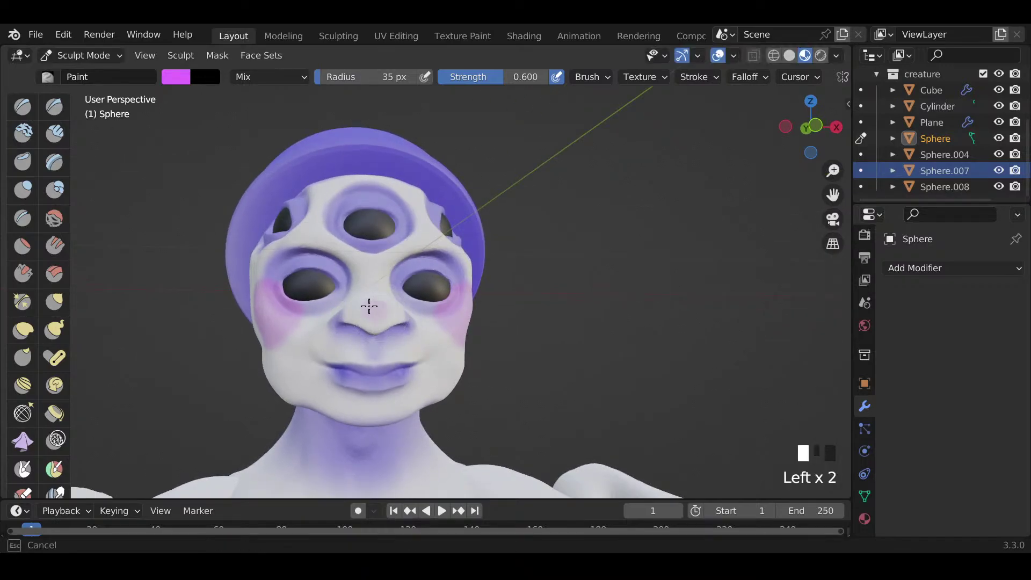
# Step: Set the brush radius to 62 px, switch sculpting to the arms object and paint the elbows of the upper arms pink
pyautogui.moveTo(373, 308); pyautogui.dragTo(443, 354, button='middle')
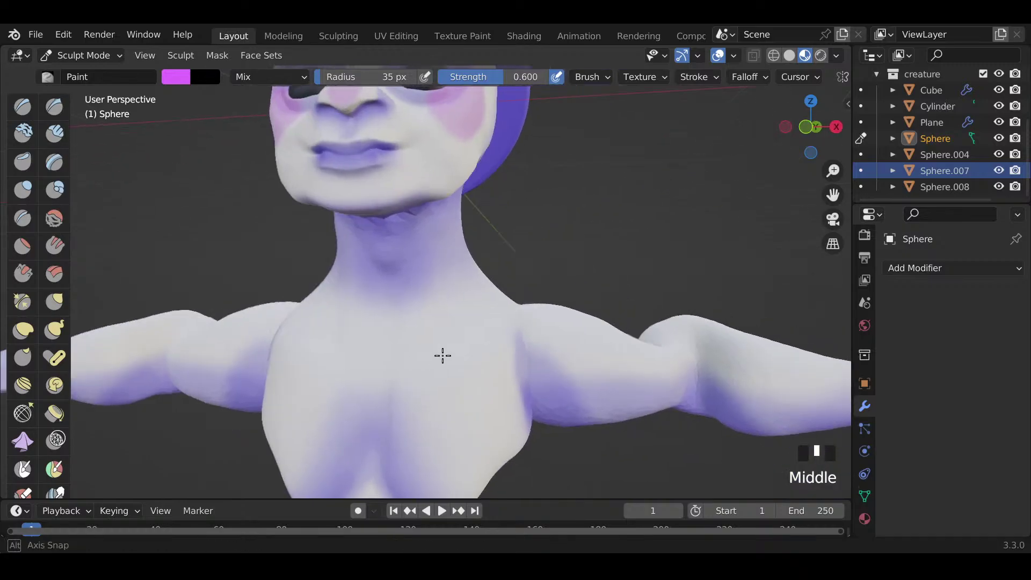
pyautogui.press('f')
pyautogui.press('f')
pyautogui.moveTo(514, 387); pyautogui.dragTo(403, 369, button='middle')
pyautogui.scroll(-5, 388, 400)
pyautogui.press('f')
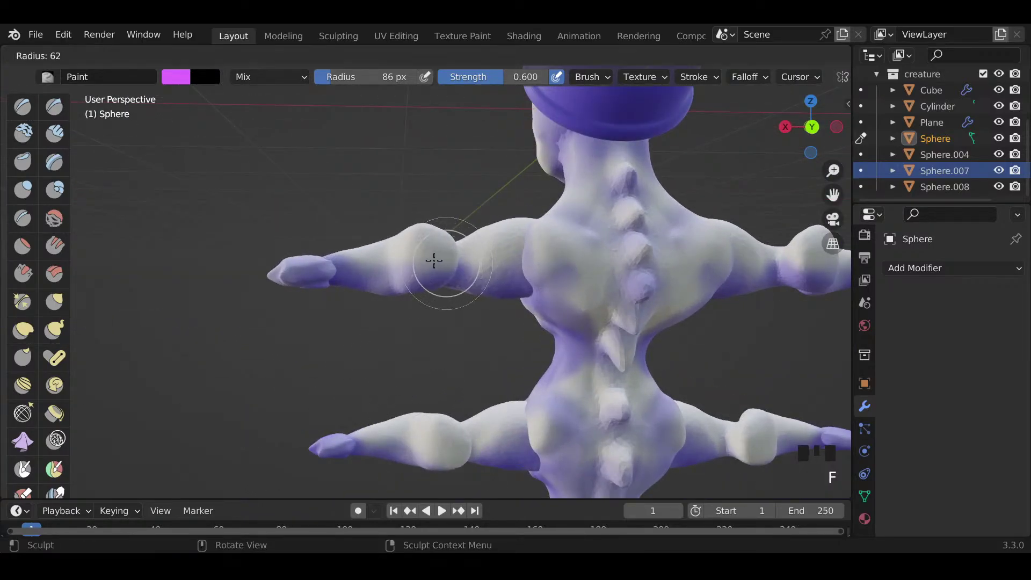
pyautogui.press('f')
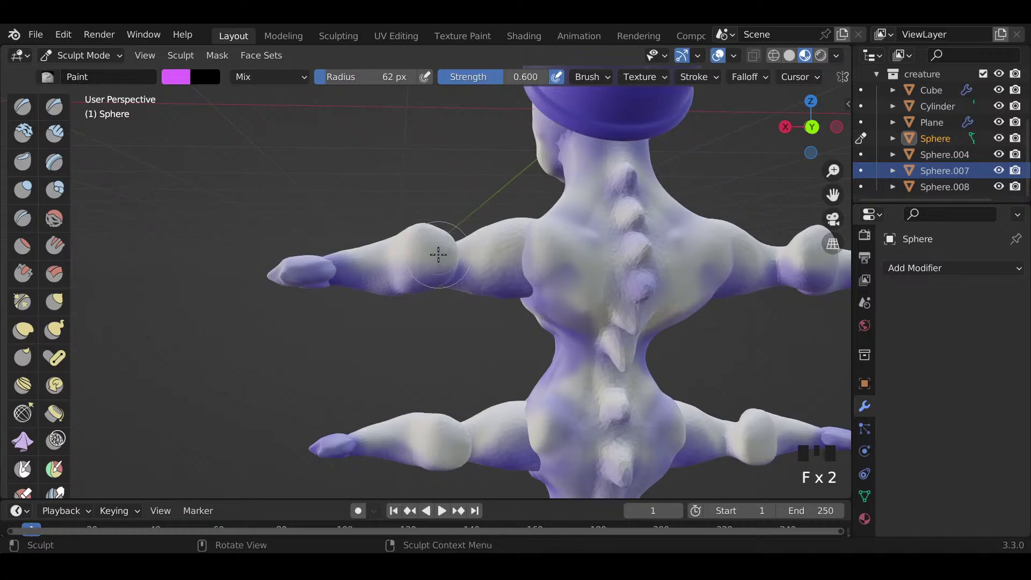
pyautogui.hotkey('alt', 'q')
pyautogui.moveTo(438, 254); pyautogui.dragTo(437, 265)
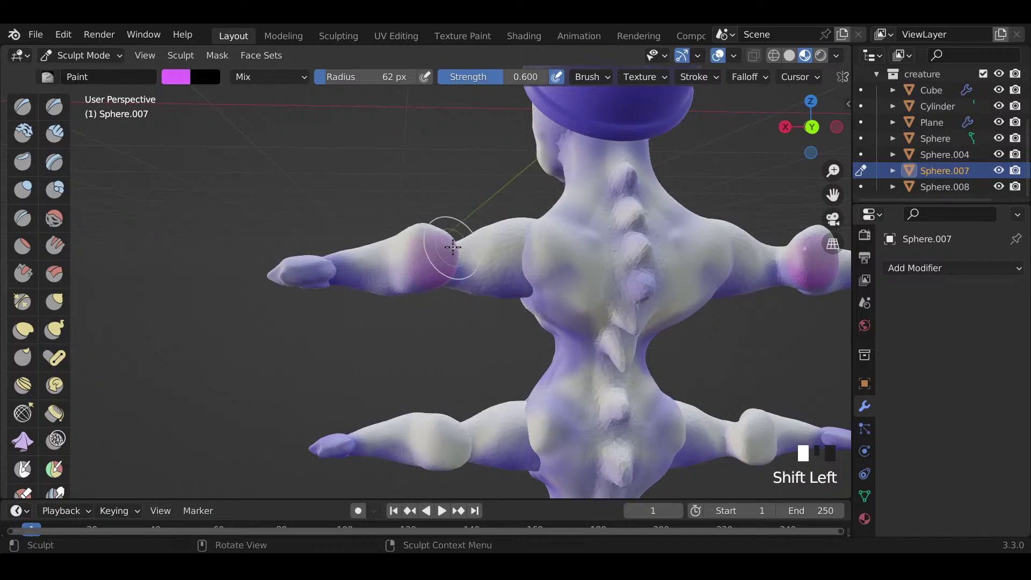
pyautogui.moveTo(453, 247)
pyautogui.mouseDown()
pyautogui.moveTo(433, 260)
pyautogui.moveTo(441, 270)
pyautogui.mouseUp()
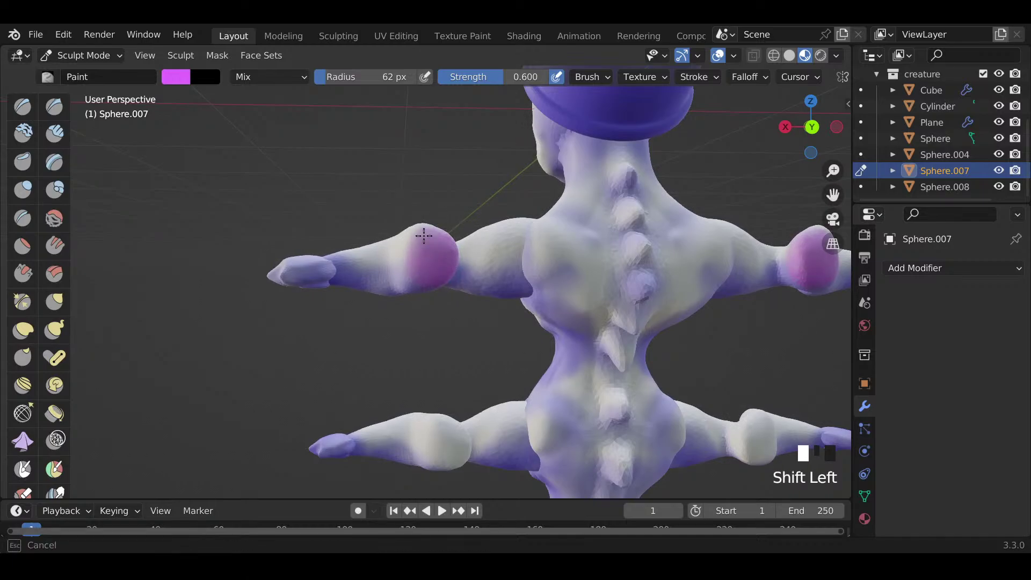
# Step: Paint the elbows of the middle and lower arm pairs pink from behind
pyautogui.keyDown('shift'); pyautogui.moveTo(466, 435); pyautogui.dragTo(464, 413, button='middle'); pyautogui.keyUp('shift')
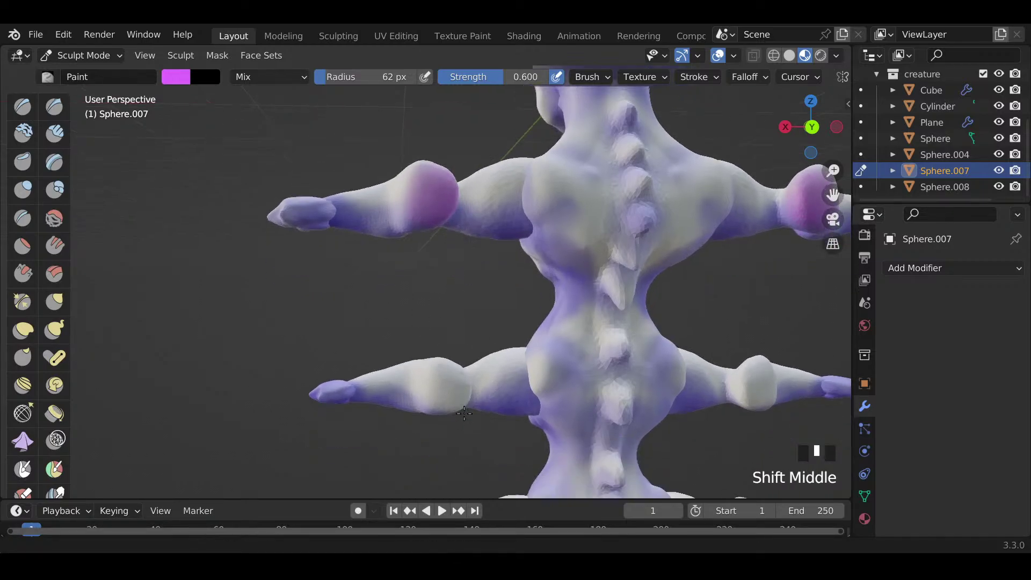
pyautogui.moveTo(465, 396)
pyautogui.mouseDown()
pyautogui.moveTo(441, 390)
pyautogui.moveTo(460, 391)
pyautogui.mouseUp()
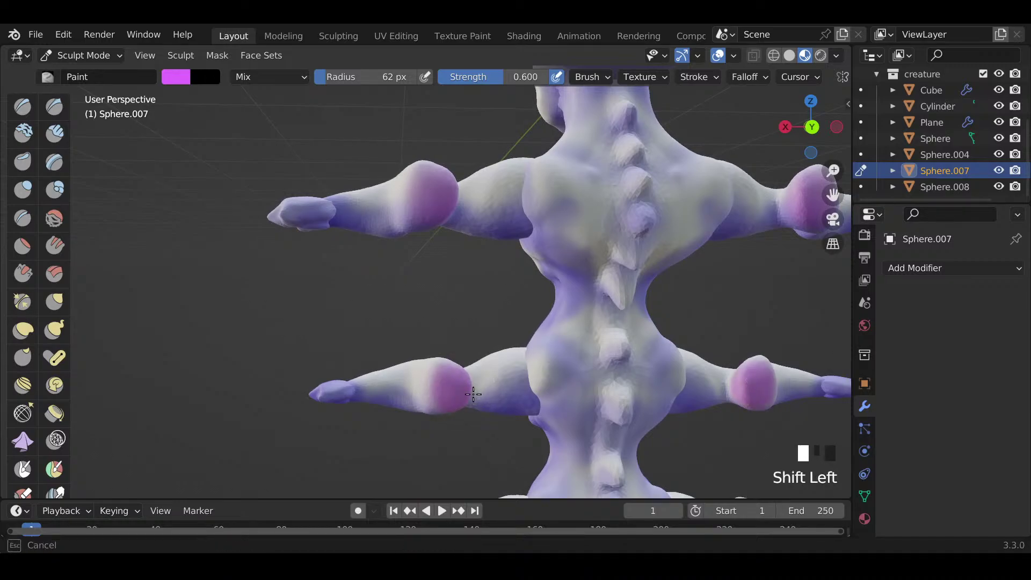
pyautogui.moveTo(474, 394)
pyautogui.keyDown('shift'); pyautogui.mouseDown(button='middle')
pyautogui.moveTo(468, 331)
pyautogui.moveTo(461, 379)
pyautogui.mouseUp(button='middle'); pyautogui.keyUp('shift')
pyautogui.moveTo(461, 379)
pyautogui.mouseDown()
pyautogui.moveTo(447, 364)
pyautogui.moveTo(456, 344)
pyautogui.mouseUp()
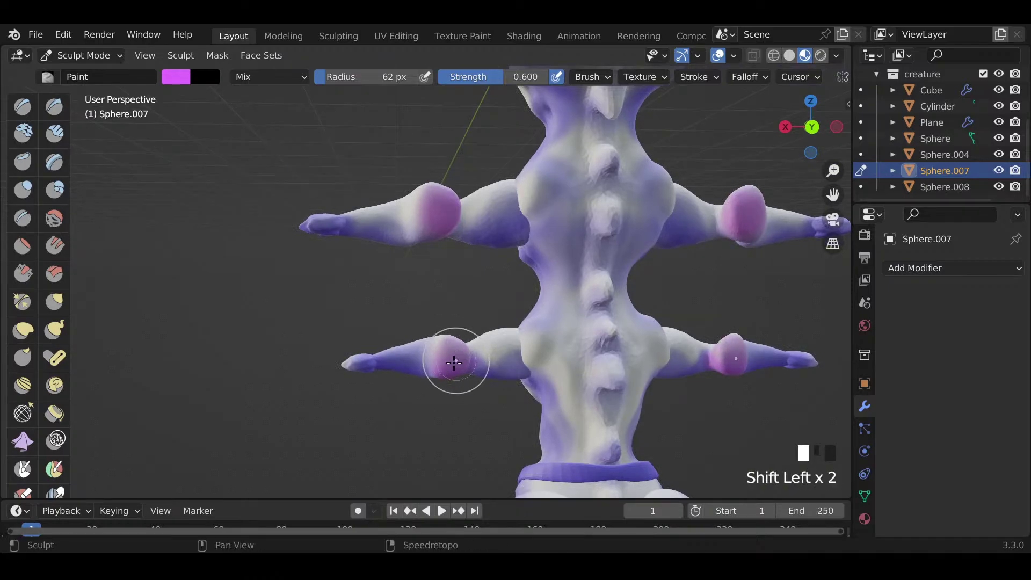
# Step: Switch sculpting back to the torso and paint pink on the sides of the ribs beneath each arm, from the lowest to the highest
pyautogui.moveTo(455, 363)
pyautogui.mouseDown(button='middle')
pyautogui.moveTo(570, 359)
pyautogui.moveTo(530, 315)
pyautogui.moveTo(522, 323)
pyautogui.mouseUp(button='middle')
pyautogui.hotkey('alt', 'q')
pyautogui.moveTo(522, 323); pyautogui.dragTo(517, 335)
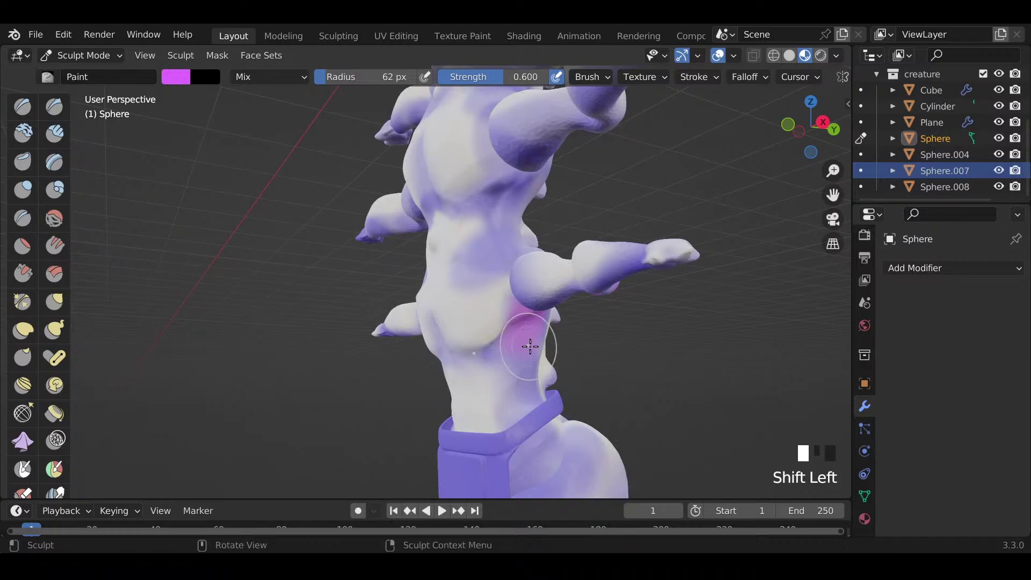
pyautogui.moveTo(498, 350); pyautogui.dragTo(474, 319, button='middle')
pyautogui.moveTo(506, 312)
pyautogui.mouseDown()
pyautogui.moveTo(505, 301)
pyautogui.moveTo(485, 333)
pyautogui.mouseUp()
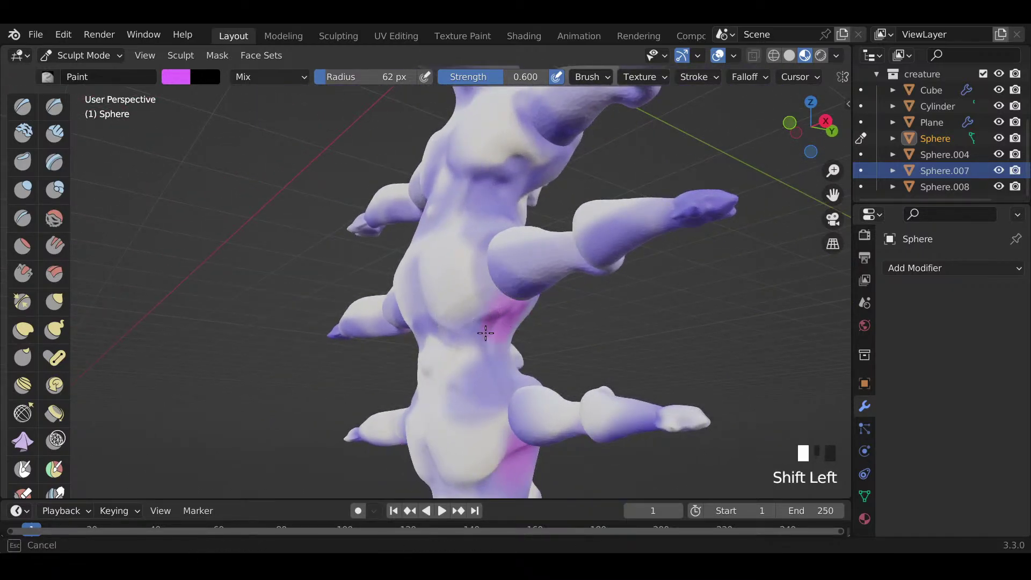
pyautogui.moveTo(446, 335); pyautogui.dragTo(468, 336, button='middle')
pyautogui.moveTo(468, 336); pyautogui.dragTo(458, 346)
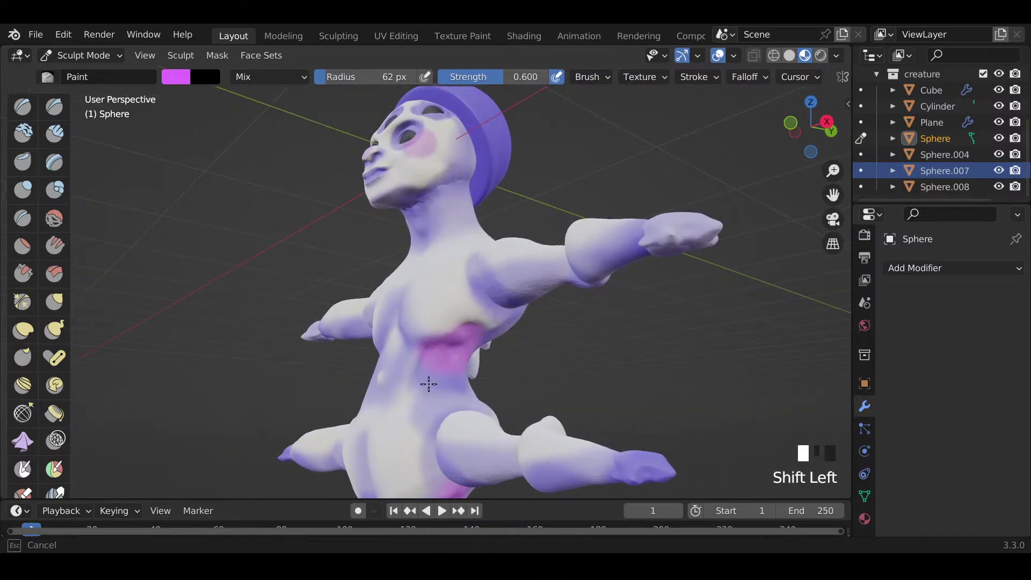
pyautogui.moveTo(497, 306)
pyautogui.mouseDown()
pyautogui.moveTo(487, 312)
pyautogui.moveTo(504, 313)
pyautogui.mouseUp()
pyautogui.moveTo(504, 312); pyautogui.dragTo(463, 376, button='middle')
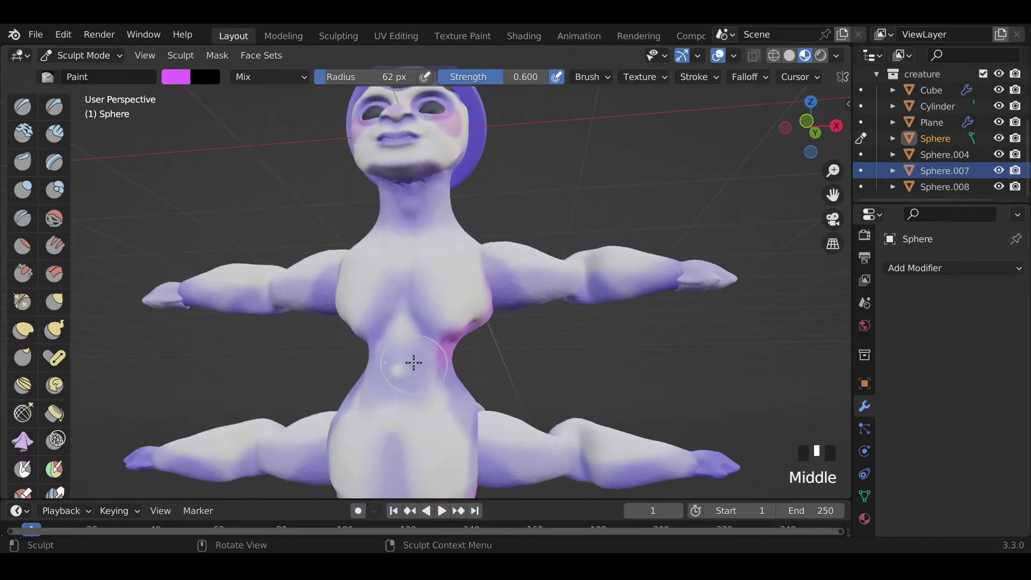
# Step: Set the brush radius to 46 px and paint pink down the center and underside of the upper chest
pyautogui.press('f')
pyautogui.click(409, 327)
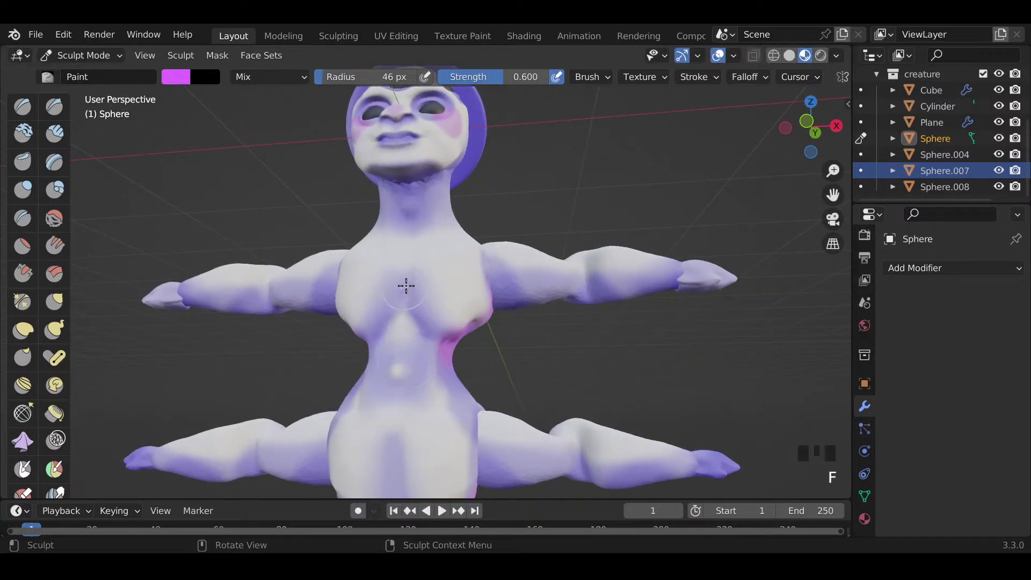
pyautogui.moveTo(406, 286); pyautogui.dragTo(414, 293)
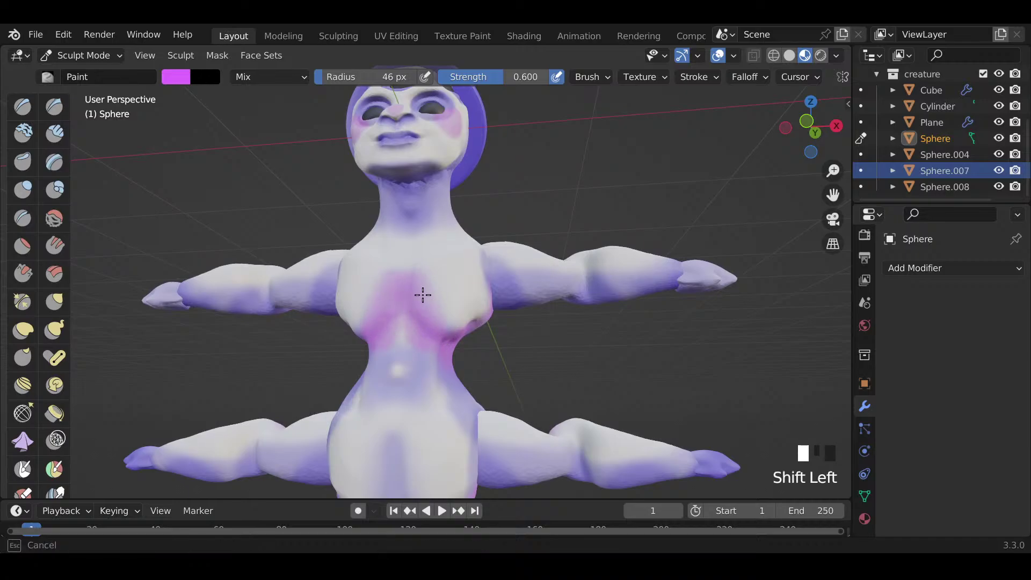
# Step: Paint and blend pink down the center and along the undersides of the middle and lower chests
pyautogui.keyDown('shift'); pyautogui.moveTo(433, 352); pyautogui.dragTo(436, 323, button='middle'); pyautogui.keyUp('shift')
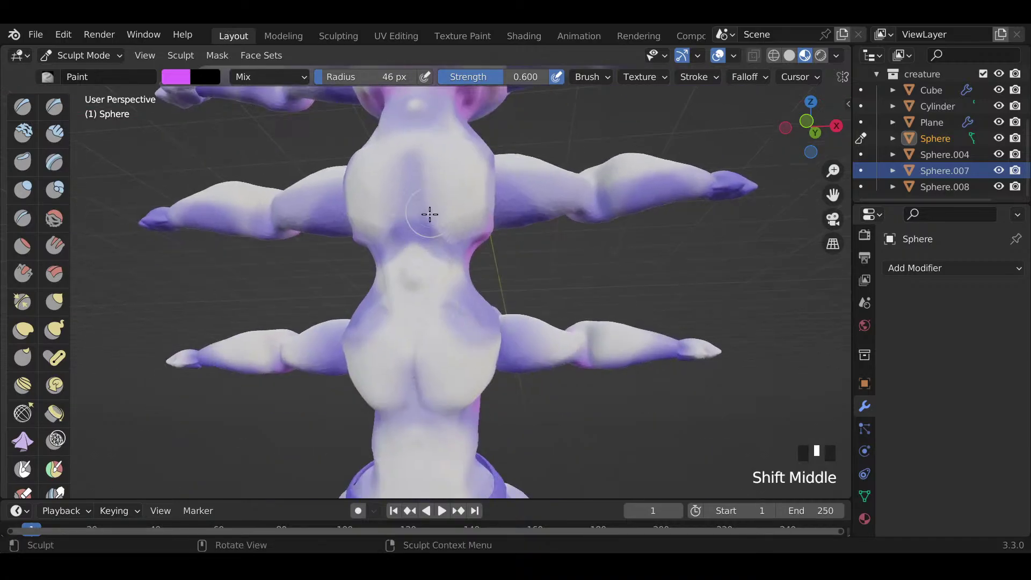
pyautogui.keyDown('shift'); pyautogui.moveTo(429, 185); pyautogui.dragTo(440, 224); pyautogui.keyUp('shift')
pyautogui.moveTo(428, 182)
pyautogui.mouseDown()
pyautogui.moveTo(450, 231)
pyautogui.moveTo(431, 216)
pyautogui.mouseUp()
pyautogui.moveTo(426, 185)
pyautogui.keyDown('shift'); pyautogui.mouseDown()
pyautogui.moveTo(423, 177)
pyautogui.moveTo(452, 211)
pyautogui.mouseUp(); pyautogui.keyUp('shift')
pyautogui.keyDown('shift'); pyautogui.moveTo(468, 274); pyautogui.dragTo(378, 158, button='middle'); pyautogui.keyUp('shift')
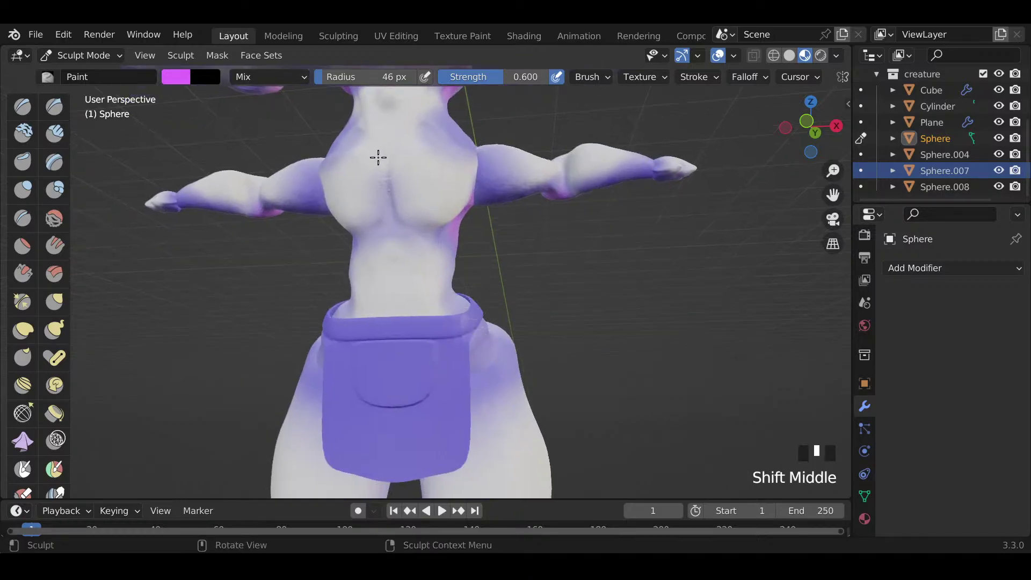
pyautogui.moveTo(390, 176)
pyautogui.mouseDown()
pyautogui.moveTo(424, 225)
pyautogui.moveTo(415, 196)
pyautogui.mouseUp()
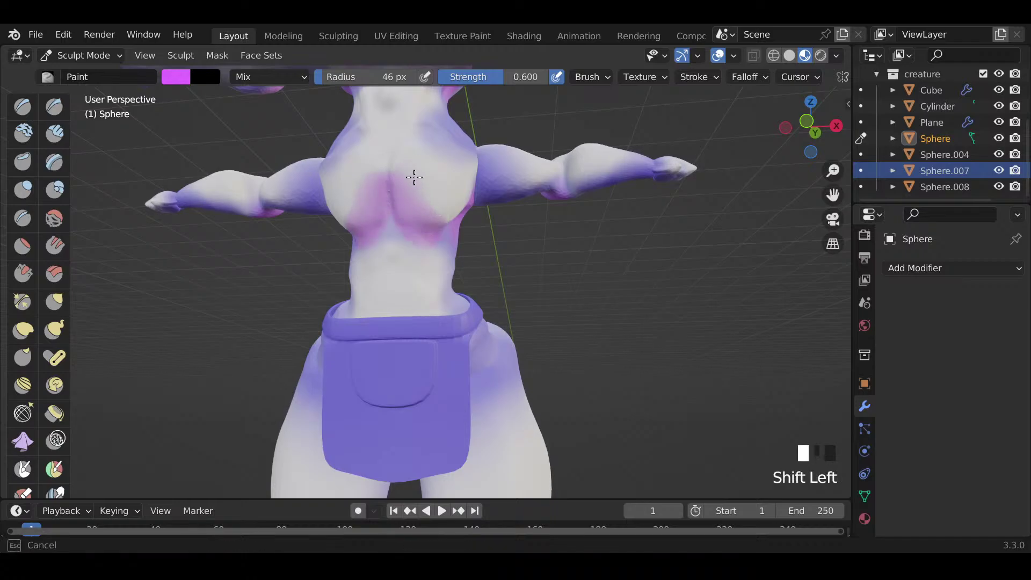
pyautogui.moveTo(420, 235)
pyautogui.keyDown('shift'); pyautogui.mouseDown()
pyautogui.moveTo(438, 254)
pyautogui.moveTo(403, 202)
pyautogui.moveTo(414, 180)
pyautogui.mouseUp(); pyautogui.keyUp('shift')
# Step: Paint pink on the torso around the middle arm's shoulder joint and blend its edge
pyautogui.scroll(-3, 430, 226)
pyautogui.moveTo(460, 242)
pyautogui.mouseDown(button='middle')
pyautogui.moveTo(597, 321)
pyautogui.moveTo(475, 312)
pyautogui.moveTo(475, 354)
pyautogui.mouseUp(button='middle')
pyautogui.scroll(4, 476, 311)
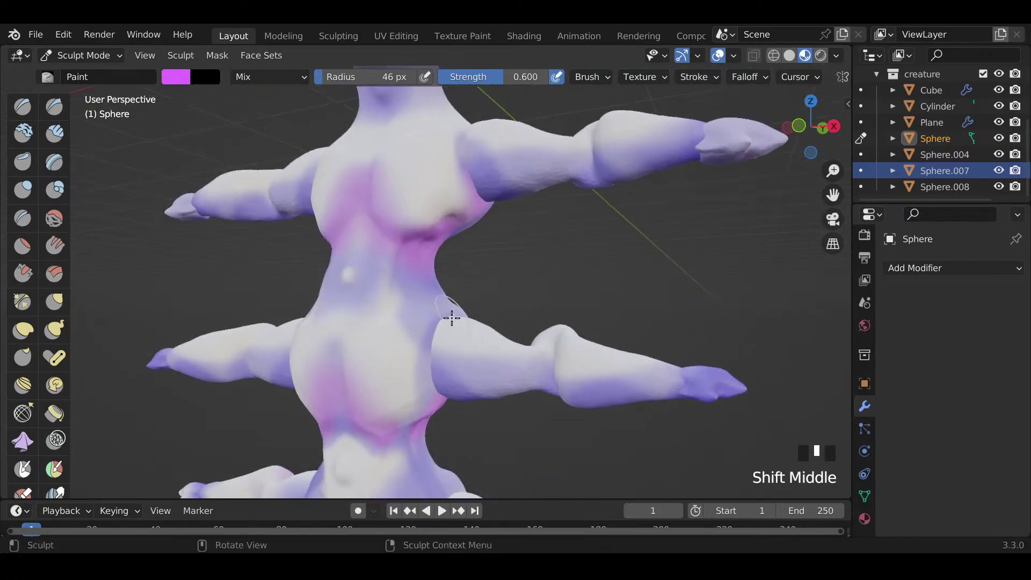
pyautogui.moveTo(454, 319)
pyautogui.mouseDown()
pyautogui.moveTo(436, 349)
pyautogui.moveTo(479, 312)
pyautogui.mouseUp()
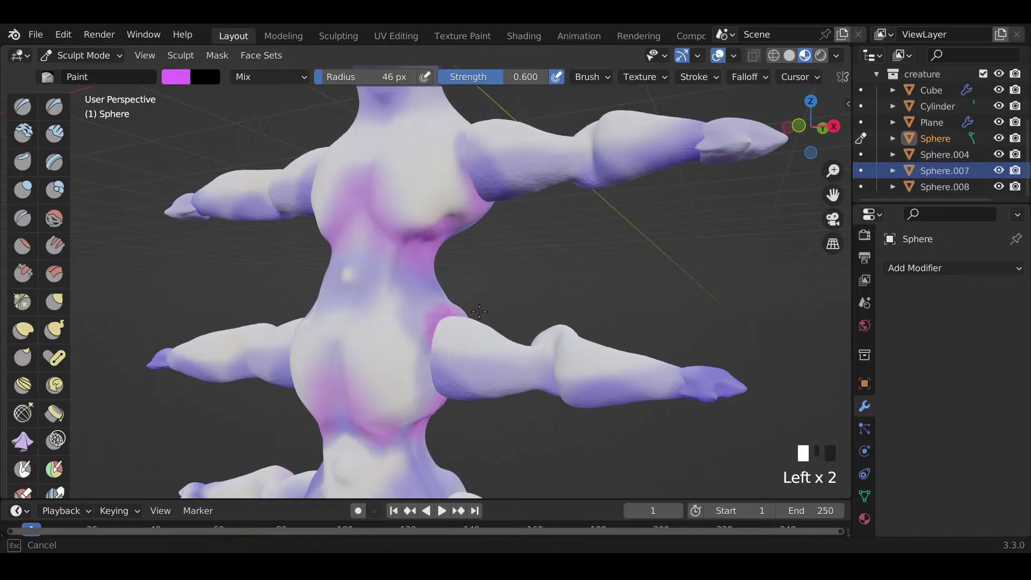
pyautogui.keyDown('shift'); pyautogui.moveTo(444, 360); pyautogui.dragTo(433, 329); pyautogui.keyUp('shift')
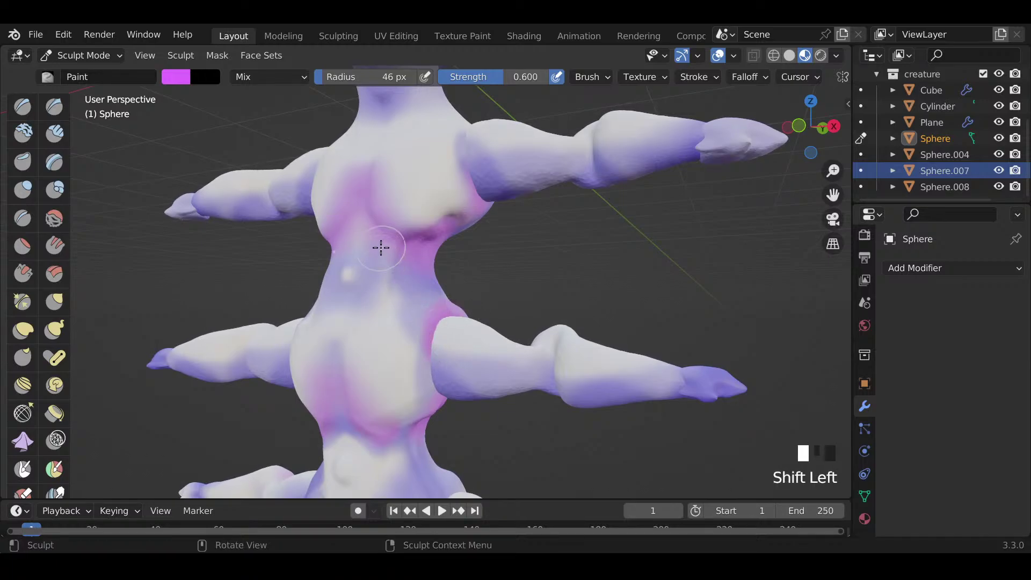
# Step: Paint pink streaks over the upper and middle abdomens, between the stacked chests, and blend them
pyautogui.moveTo(381, 247)
pyautogui.keyDown('shift'); pyautogui.mouseDown()
pyautogui.moveTo(365, 314)
pyautogui.moveTo(368, 290)
pyautogui.mouseUp(); pyautogui.keyUp('shift')
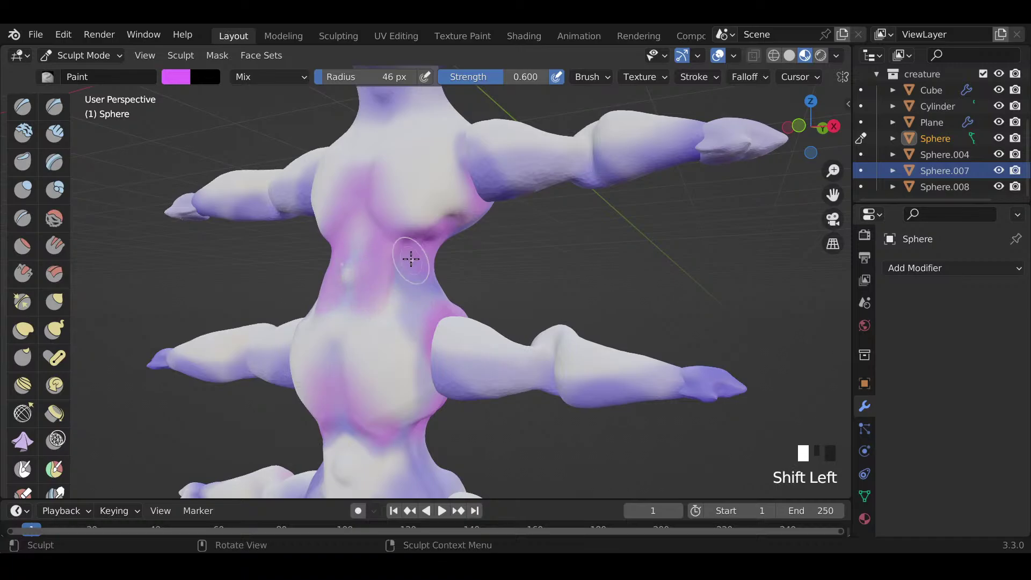
pyautogui.moveTo(410, 256); pyautogui.dragTo(395, 321)
pyautogui.keyDown('shift'); pyautogui.moveTo(409, 256); pyautogui.dragTo(399, 326); pyautogui.keyUp('shift')
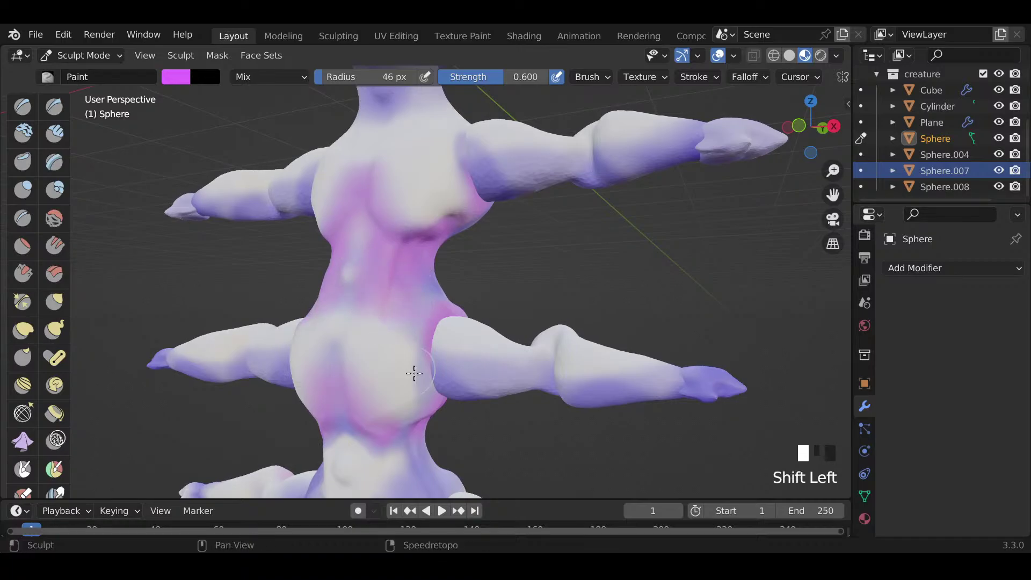
pyautogui.keyDown('shift'); pyautogui.moveTo(414, 373); pyautogui.dragTo(417, 350, button='middle'); pyautogui.keyUp('shift')
pyautogui.moveTo(405, 272); pyautogui.dragTo(426, 347)
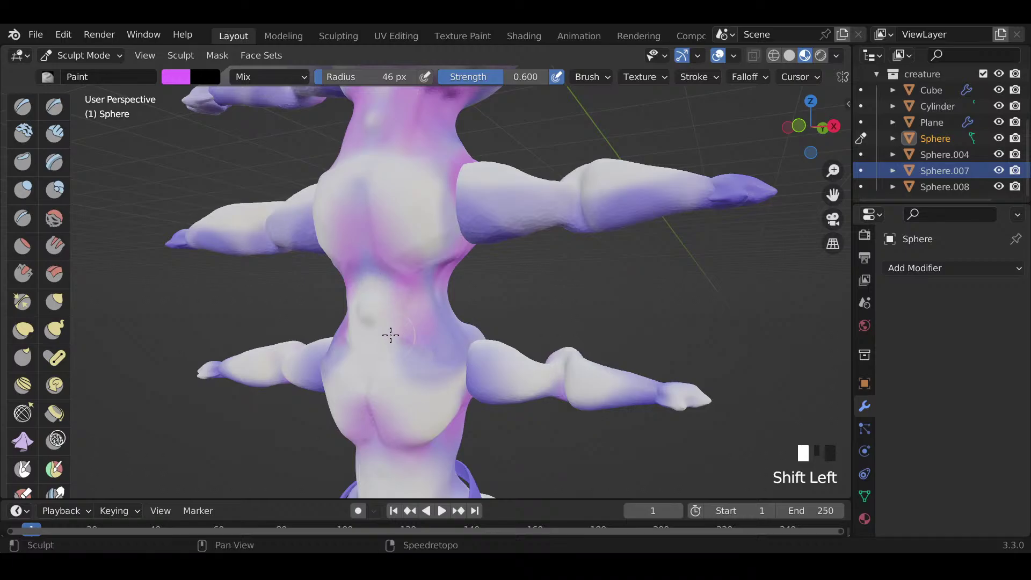
pyautogui.moveTo(390, 335)
pyautogui.mouseDown(button='middle')
pyautogui.moveTo(416, 361)
pyautogui.moveTo(492, 346)
pyautogui.mouseUp(button='middle')
pyautogui.moveTo(364, 286)
pyautogui.mouseDown()
pyautogui.moveTo(376, 326)
pyautogui.moveTo(366, 311)
pyautogui.moveTo(360, 339)
pyautogui.moveTo(367, 332)
pyautogui.mouseUp()
# Step: Paint pink along the spine spikes of the upper back, from the neck down to the first waist
pyautogui.moveTo(414, 313)
pyautogui.mouseDown(button='middle')
pyautogui.moveTo(437, 308)
pyautogui.moveTo(314, 346)
pyautogui.moveTo(467, 360)
pyautogui.moveTo(638, 334)
pyautogui.mouseUp(button='middle')
pyautogui.scroll(-6, 442, 314)
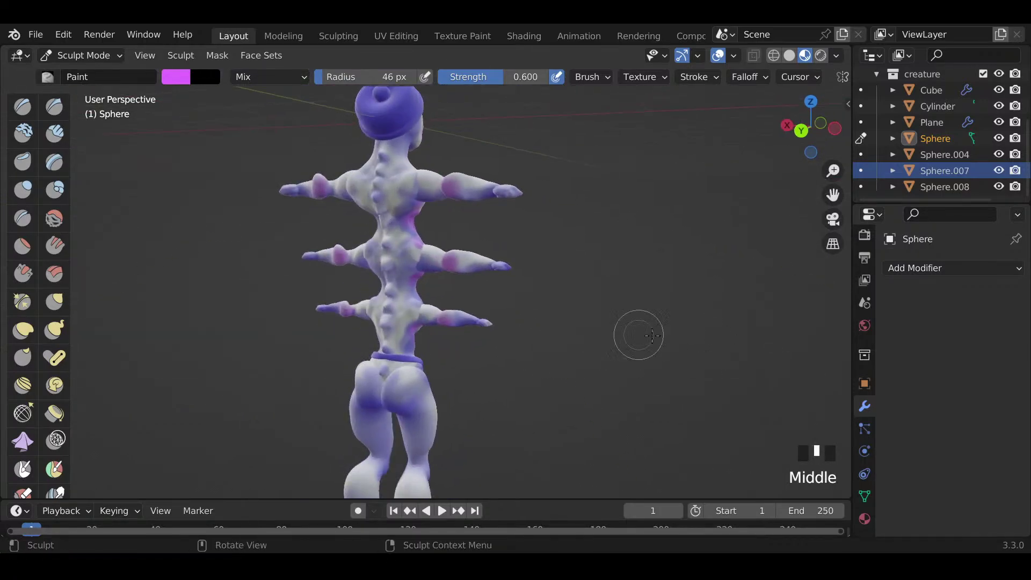
pyautogui.scroll(5, 513, 329)
pyautogui.keyDown('shift'); pyautogui.moveTo(472, 330); pyautogui.dragTo(484, 357, button='middle'); pyautogui.keyUp('shift')
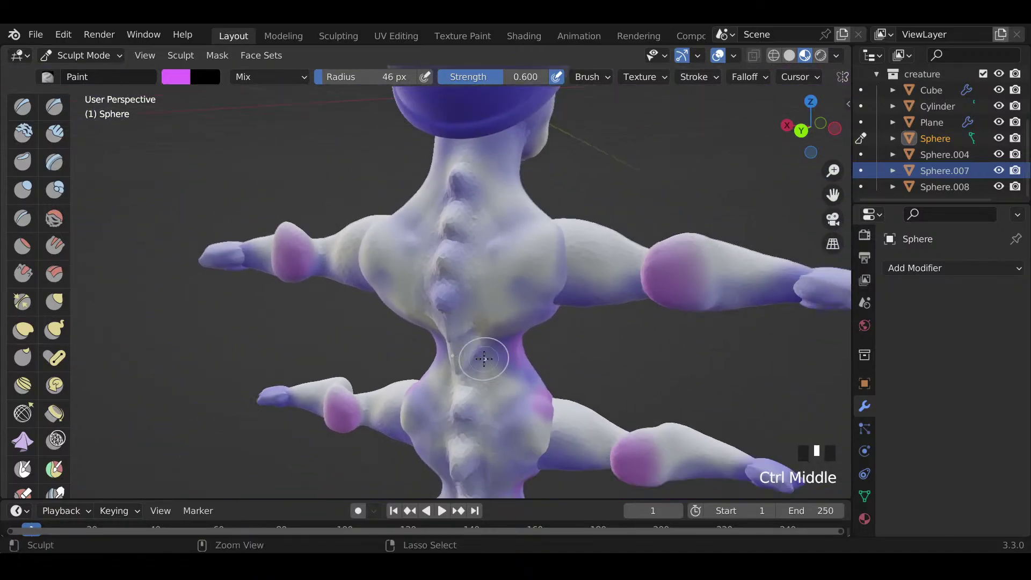
pyautogui.moveTo(457, 210)
pyautogui.mouseDown()
pyautogui.moveTo(468, 207)
pyautogui.moveTo(452, 241)
pyautogui.moveTo(454, 325)
pyautogui.mouseUp()
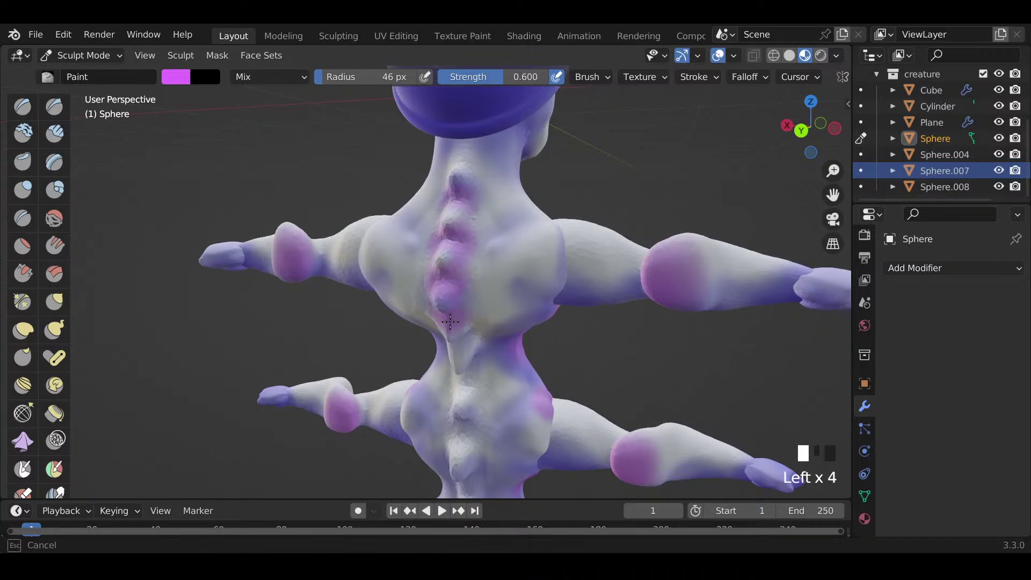
pyautogui.keyDown('shift'); pyautogui.moveTo(454, 325); pyautogui.dragTo(473, 324, button='middle'); pyautogui.keyUp('shift')
pyautogui.moveTo(472, 324); pyautogui.dragTo(486, 349)
pyautogui.keyDown('shift'); pyautogui.moveTo(487, 349); pyautogui.dragTo(484, 285, button='middle'); pyautogui.keyUp('shift')
pyautogui.moveTo(484, 284)
pyautogui.mouseDown()
pyautogui.moveTo(485, 314)
pyautogui.moveTo(500, 324)
pyautogui.mouseUp()
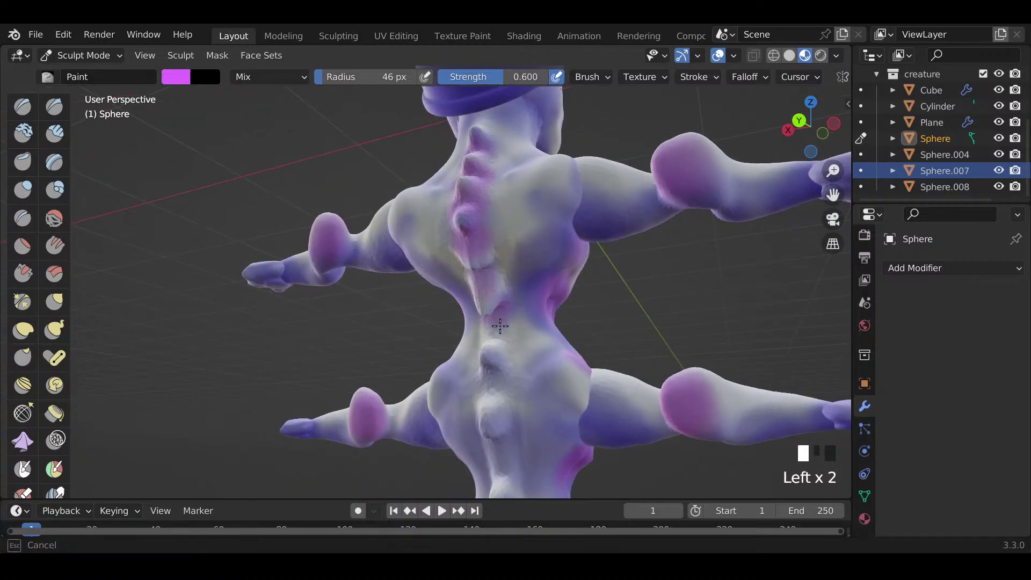
# Step: Continue the pink along the remaining spine spikes, down the middle and lower back to the tailbone
pyautogui.moveTo(501, 323)
pyautogui.keyDown('shift'); pyautogui.mouseDown(button='middle')
pyautogui.moveTo(508, 349)
pyautogui.moveTo(488, 295)
pyautogui.mouseUp(button='middle'); pyautogui.keyUp('shift')
pyautogui.moveTo(488, 295)
pyautogui.mouseDown()
pyautogui.moveTo(492, 271)
pyautogui.moveTo(502, 323)
pyautogui.mouseUp()
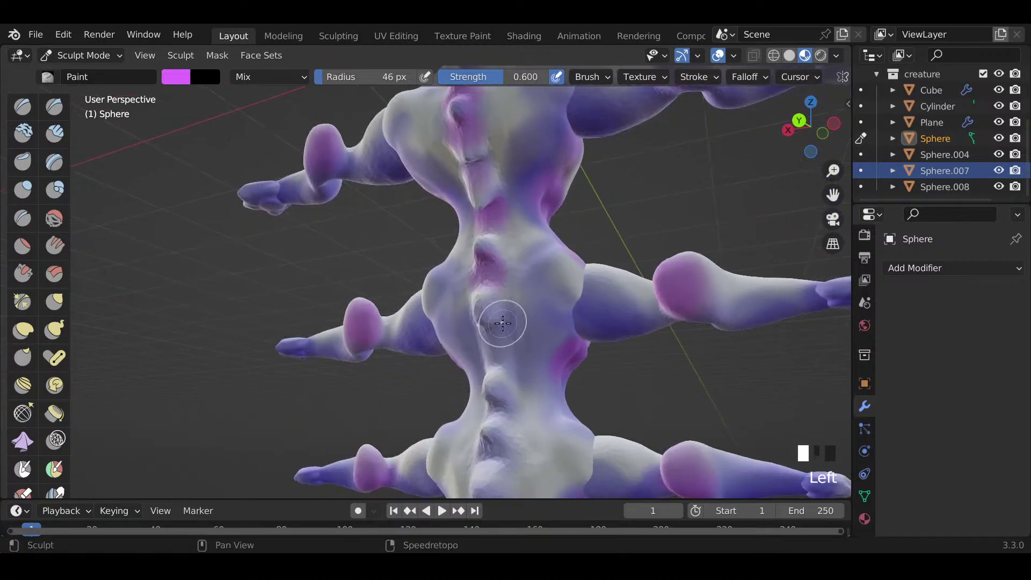
pyautogui.keyDown('shift'); pyautogui.moveTo(501, 323); pyautogui.dragTo(494, 300, button='middle'); pyautogui.keyUp('shift')
pyautogui.moveTo(491, 249); pyautogui.dragTo(491, 368)
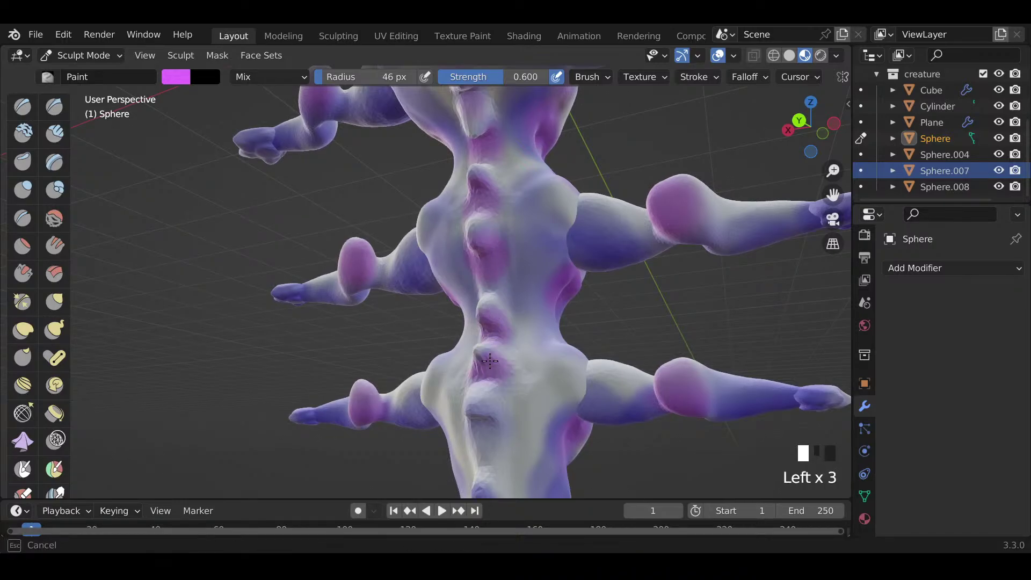
pyautogui.moveTo(486, 413); pyautogui.dragTo(485, 426)
pyautogui.keyDown('shift'); pyautogui.moveTo(485, 426); pyautogui.dragTo(487, 381, button='middle'); pyautogui.keyUp('shift')
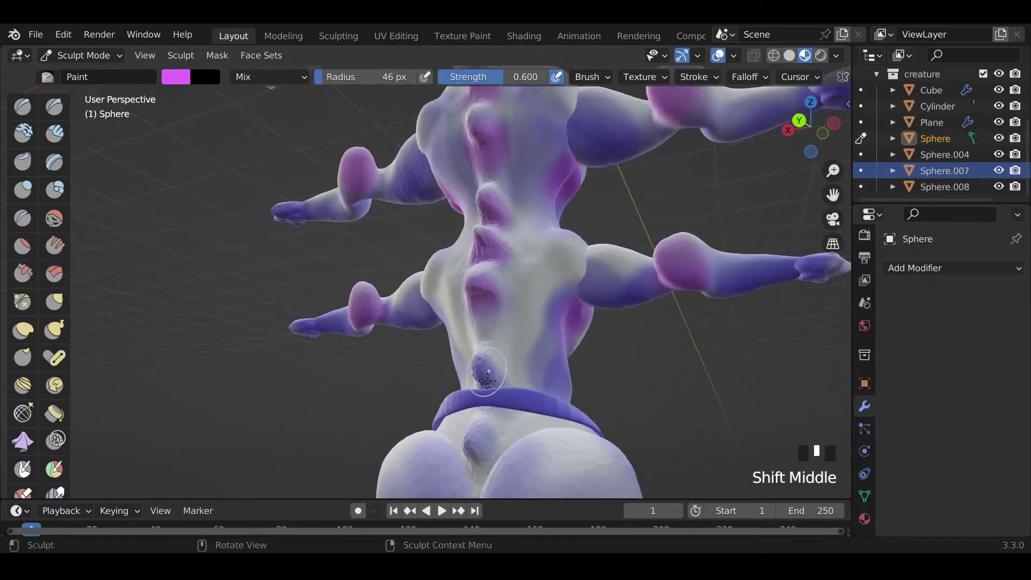
pyautogui.moveTo(491, 375); pyautogui.dragTo(485, 389)
pyautogui.moveTo(483, 437); pyautogui.dragTo(478, 458)
# Step: Paint pink on the neck beneath the jaw and up the side of the head beside the hat, blending it into the neck
pyautogui.moveTo(478, 458); pyautogui.dragTo(3, 456, button='middle')
pyautogui.scroll(1, 3, 455)
pyautogui.scroll(1, 179, 391)
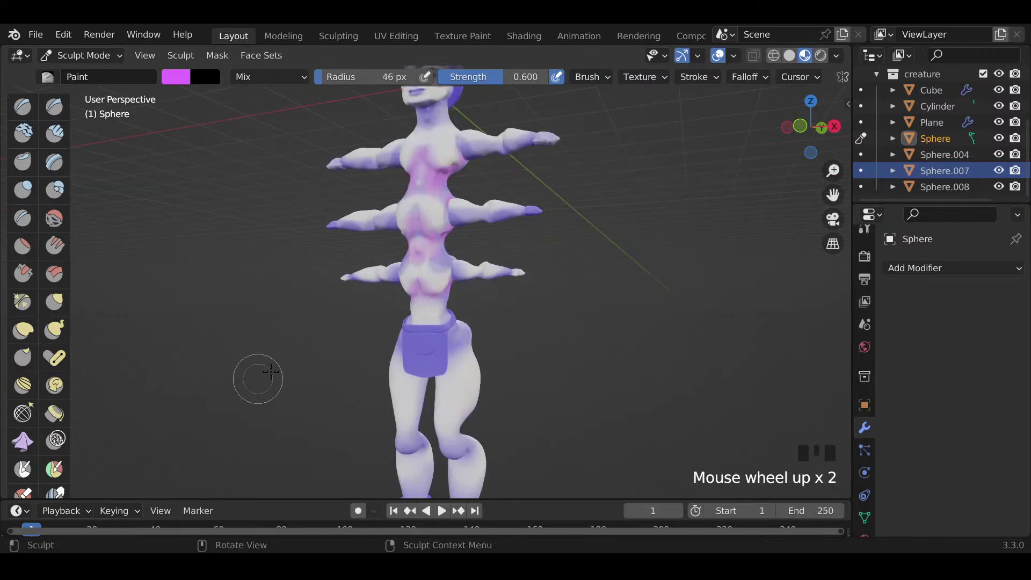
pyautogui.keyDown('shift'); pyautogui.moveTo(258, 375); pyautogui.dragTo(414, 322, button='middle'); pyautogui.keyUp('shift')
pyautogui.scroll(2, 425, 272)
pyautogui.moveTo(425, 271)
pyautogui.keyDown('shift'); pyautogui.mouseDown(button='middle')
pyautogui.moveTo(421, 293)
pyautogui.moveTo(398, 267)
pyautogui.moveTo(400, 277)
pyautogui.mouseUp(button='middle'); pyautogui.keyUp('shift')
pyautogui.moveTo(428, 284); pyautogui.dragTo(396, 311)
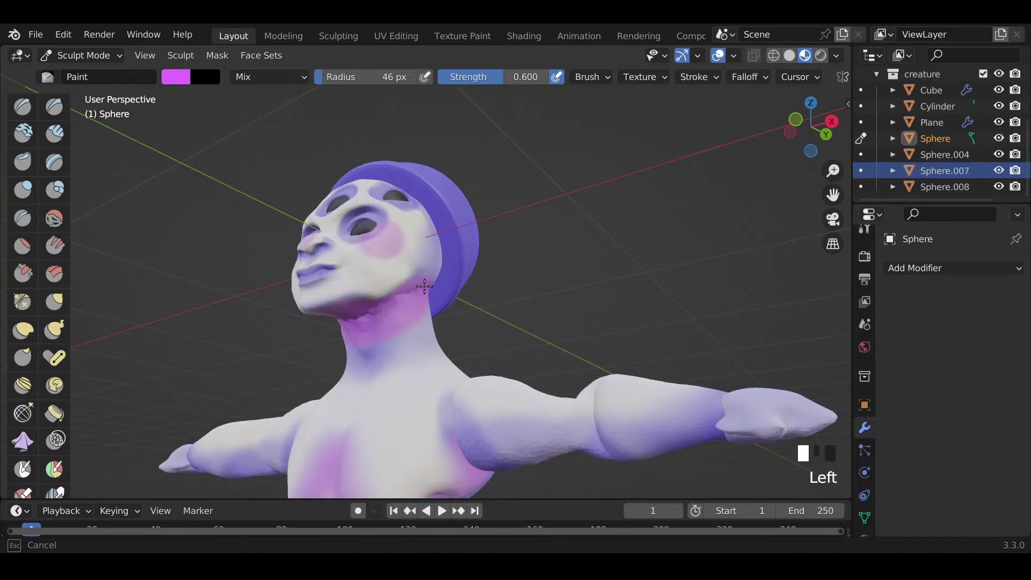
pyautogui.keyDown('shift'); pyautogui.moveTo(427, 276); pyautogui.dragTo(402, 323); pyautogui.keyUp('shift')
pyautogui.moveTo(431, 271); pyautogui.dragTo(434, 242)
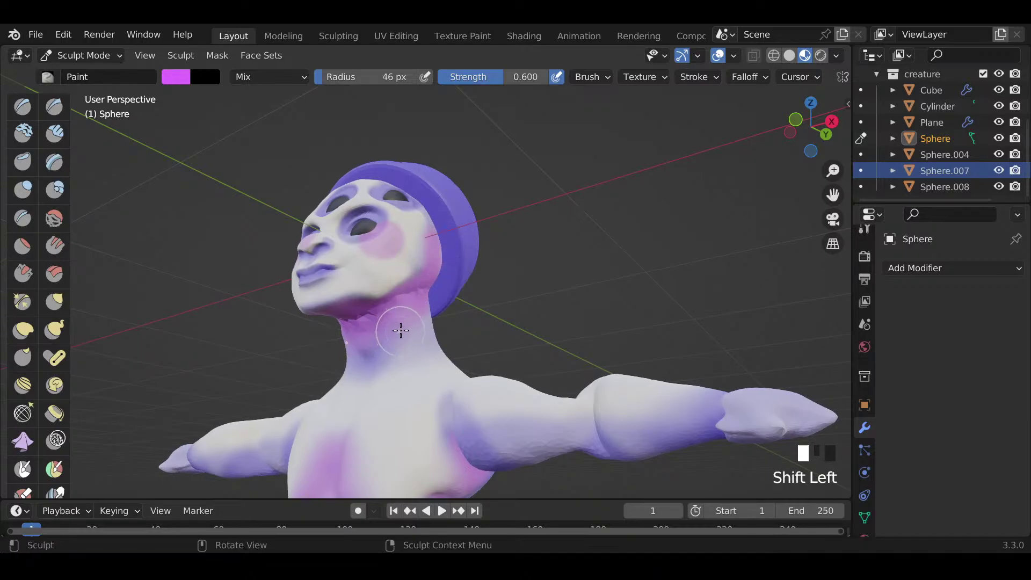
# Step: Smooth the pink paint on the neck, cheek and nose so it blends into the face
pyautogui.moveTo(401, 330); pyautogui.dragTo(400, 276, button='middle')
pyautogui.keyDown('shift'); pyautogui.moveTo(401, 276); pyautogui.dragTo(391, 253); pyautogui.keyUp('shift')
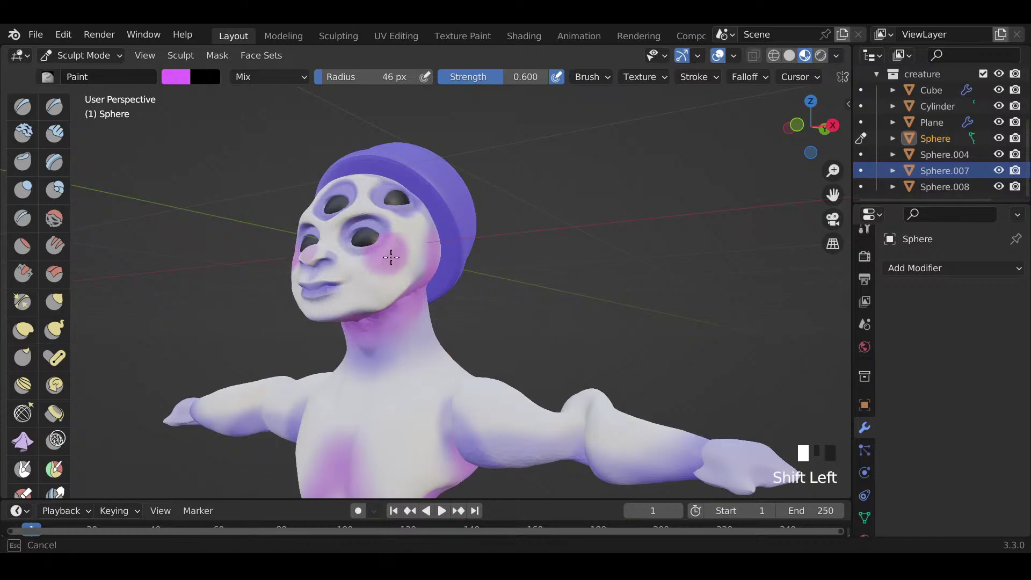
pyautogui.moveTo(388, 266); pyautogui.dragTo(466, 284, button='middle')
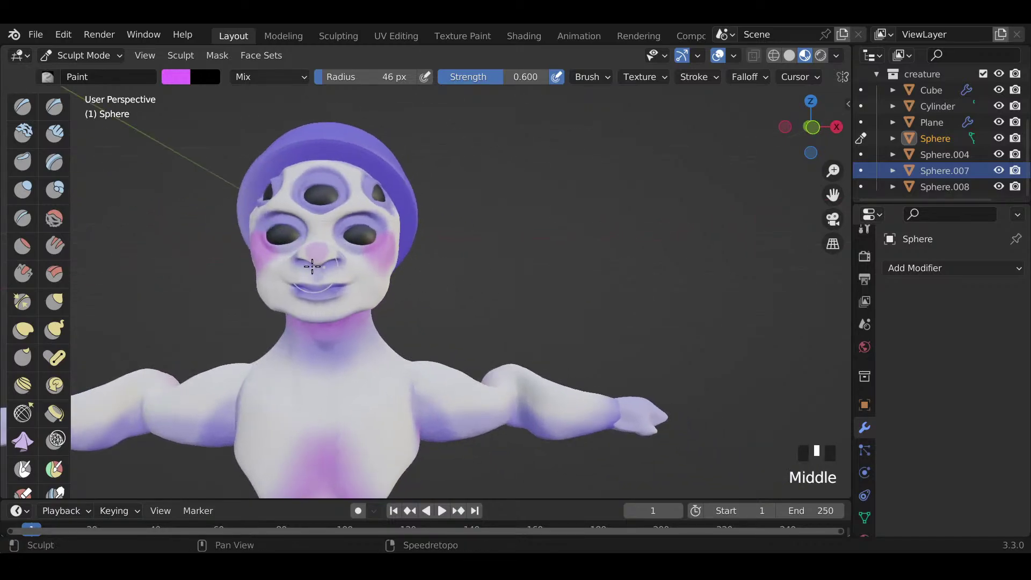
pyautogui.moveTo(316, 264)
pyautogui.keyDown('shift'); pyautogui.mouseDown()
pyautogui.moveTo(324, 253)
pyautogui.moveTo(316, 249)
pyautogui.moveTo(328, 247)
pyautogui.mouseUp(); pyautogui.keyUp('shift')
pyautogui.moveTo(355, 250); pyautogui.dragTo(473, 253, button='middle')
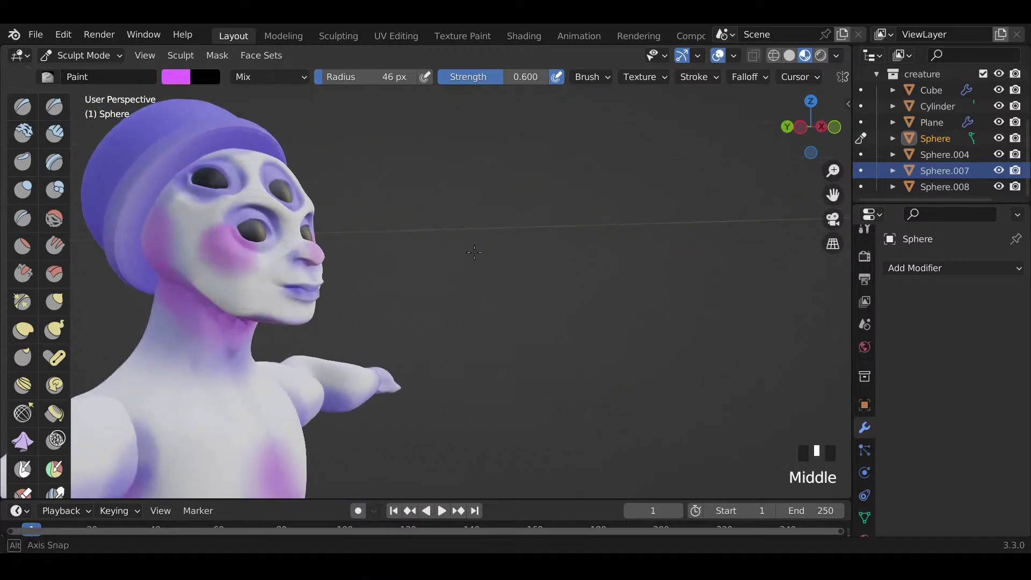
# Step: Paint pink bands on the forearms just past the elbows of all three arm pairs, and blend the band on the top pair
pyautogui.scroll(-4, 452, 279)
pyautogui.moveTo(462, 333)
pyautogui.mouseDown(button='middle')
pyautogui.moveTo(353, 384)
pyautogui.moveTo(363, 258)
pyautogui.moveTo(333, 154)
pyautogui.moveTo(287, 96)
pyautogui.moveTo(222, 331)
pyautogui.moveTo(341, 332)
pyautogui.moveTo(330, 333)
pyautogui.moveTo(469, 302)
pyautogui.mouseUp(button='middle')
pyautogui.scroll(3, 353, 327)
pyautogui.hotkey('alt', 'q')
pyautogui.moveTo(374, 294)
pyautogui.mouseDown()
pyautogui.moveTo(372, 317)
pyautogui.moveTo(387, 293)
pyautogui.mouseUp()
pyautogui.keyDown('shift'); pyautogui.moveTo(387, 301); pyautogui.dragTo(382, 262, button='middle'); pyautogui.keyUp('shift')
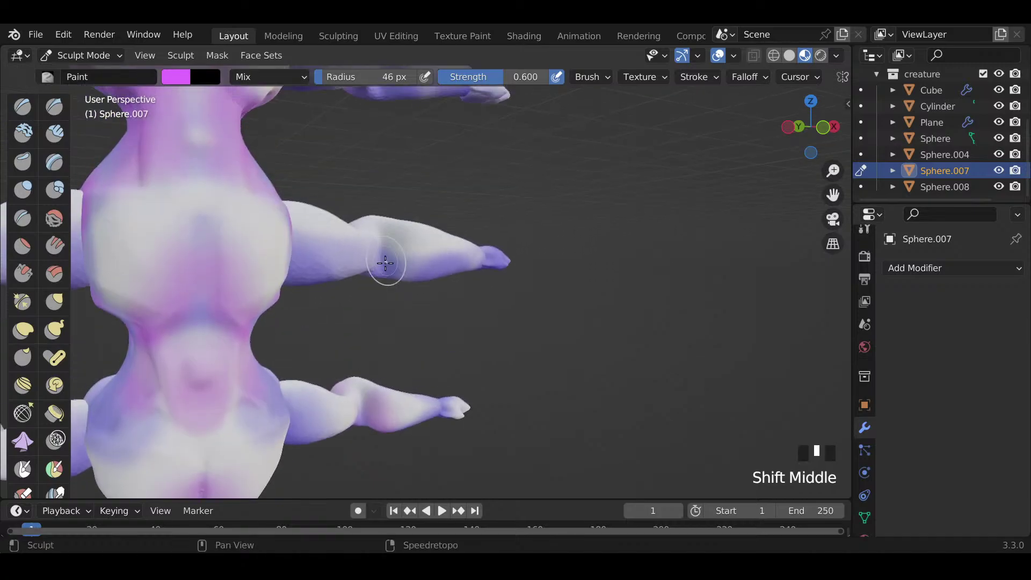
pyautogui.moveTo(391, 243)
pyautogui.mouseDown()
pyautogui.moveTo(398, 231)
pyautogui.moveTo(401, 285)
pyautogui.moveTo(399, 266)
pyautogui.mouseUp()
pyautogui.moveTo(399, 266)
pyautogui.keyDown('shift'); pyautogui.mouseDown(button='middle')
pyautogui.moveTo(405, 344)
pyautogui.moveTo(410, 267)
pyautogui.mouseUp(button='middle'); pyautogui.keyUp('shift')
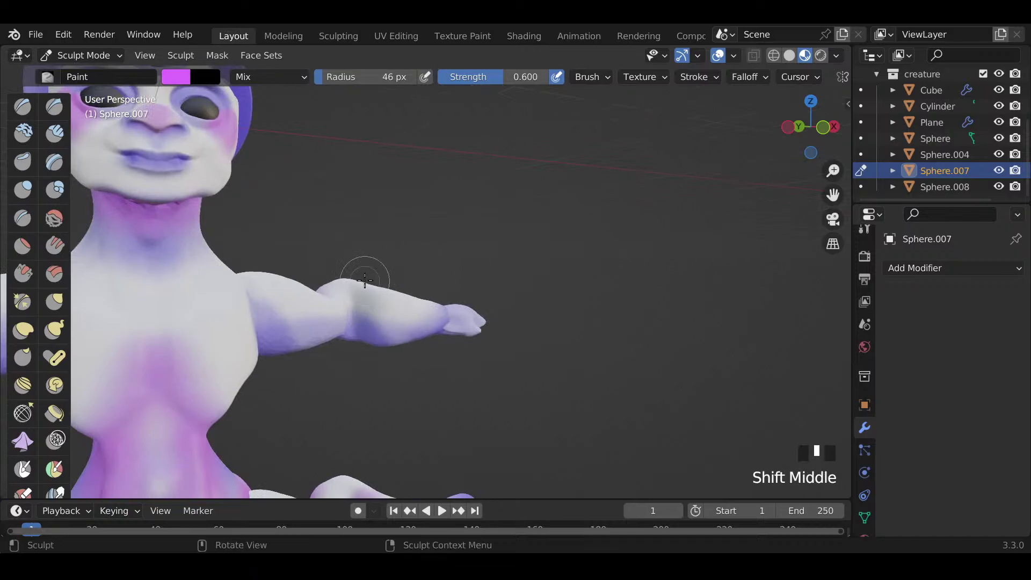
pyautogui.moveTo(365, 280); pyautogui.dragTo(374, 349)
pyautogui.keyDown('shift'); pyautogui.moveTo(364, 283); pyautogui.dragTo(365, 321); pyautogui.keyUp('shift')
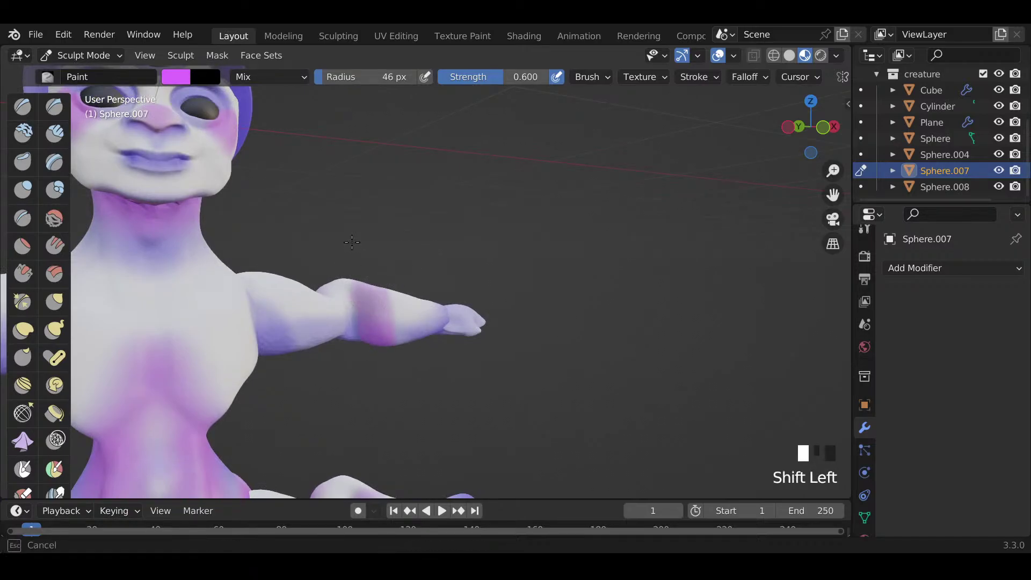
pyautogui.keyDown('shift'); pyautogui.moveTo(405, 250); pyautogui.dragTo(398, 374); pyautogui.keyUp('shift')
# Step: Paint pink on the palms of all three pairs of hands and blend it into the purple
pyautogui.moveTo(465, 365)
pyautogui.mouseDown(button='middle')
pyautogui.moveTo(388, 289)
pyautogui.moveTo(394, 311)
pyautogui.moveTo(395, 253)
pyautogui.moveTo(368, 344)
pyautogui.moveTo(379, 425)
pyautogui.mouseUp(button='middle')
pyautogui.click(396, 276)
pyautogui.click(396, 276)
pyautogui.click(358, 274)
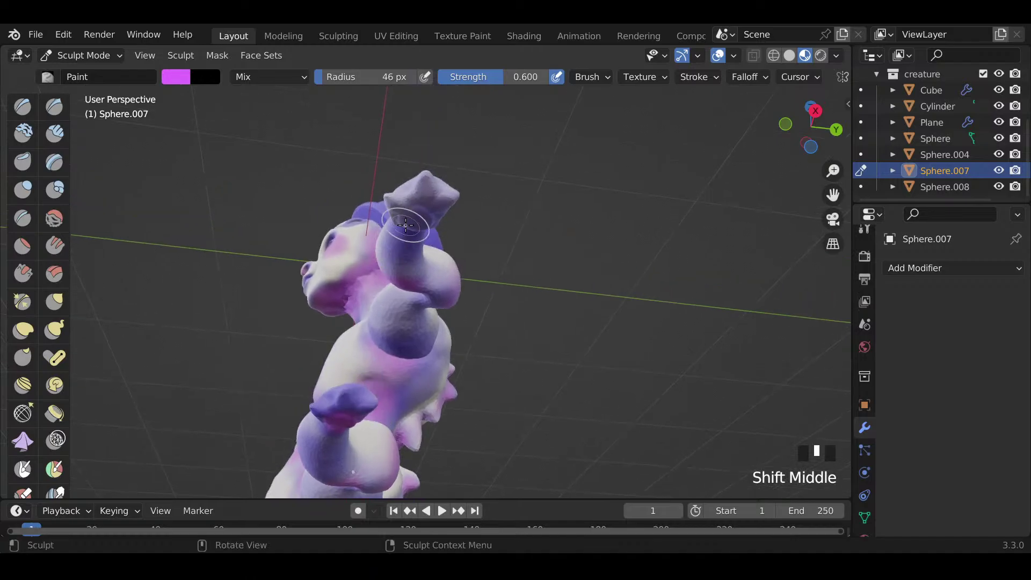
pyautogui.moveTo(412, 219); pyautogui.dragTo(421, 219)
pyautogui.keyDown('shift'); pyautogui.moveTo(408, 317); pyautogui.dragTo(408, 268, button='middle'); pyautogui.keyUp('shift')
pyautogui.moveTo(386, 177); pyautogui.dragTo(375, 177)
pyautogui.keyDown('shift'); pyautogui.moveTo(376, 186); pyautogui.dragTo(369, 317, button='middle'); pyautogui.keyUp('shift')
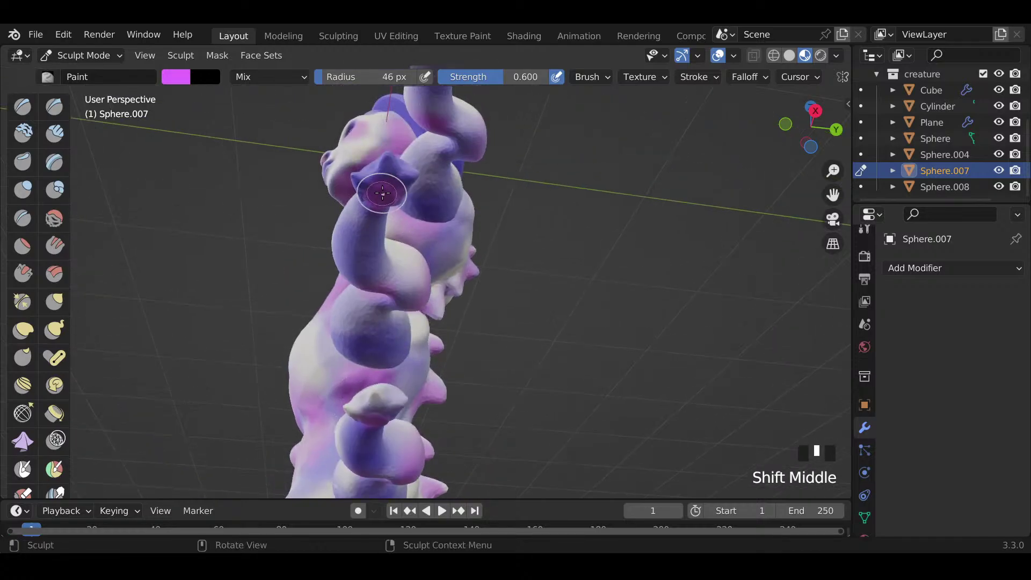
pyautogui.moveTo(383, 194); pyautogui.dragTo(403, 207)
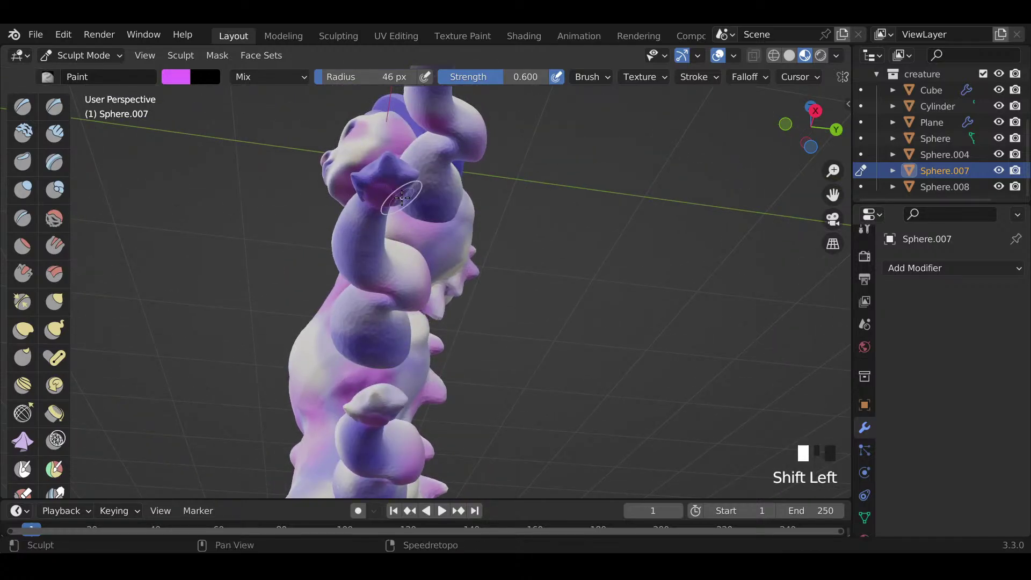
pyautogui.keyDown('shift'); pyautogui.moveTo(403, 207); pyautogui.dragTo(455, 257, button='middle'); pyautogui.keyUp('shift')
pyautogui.moveTo(455, 257)
pyautogui.keyDown('shift'); pyautogui.mouseDown()
pyautogui.moveTo(439, 250)
pyautogui.moveTo(398, 396)
pyautogui.mouseUp(); pyautogui.keyUp('shift')
pyautogui.moveTo(398, 396)
pyautogui.keyDown('shift'); pyautogui.mouseDown(button='middle')
pyautogui.moveTo(424, 392)
pyautogui.moveTo(417, 380)
pyautogui.moveTo(538, 441)
pyautogui.moveTo(489, 420)
pyautogui.mouseUp(button='middle'); pyautogui.keyUp('shift')
# Step: On the legs, set the brush radius to 74 px and paint pink across the backs of the knees
pyautogui.scroll(2, 524, 430)
pyautogui.hotkey('alt', 'q')
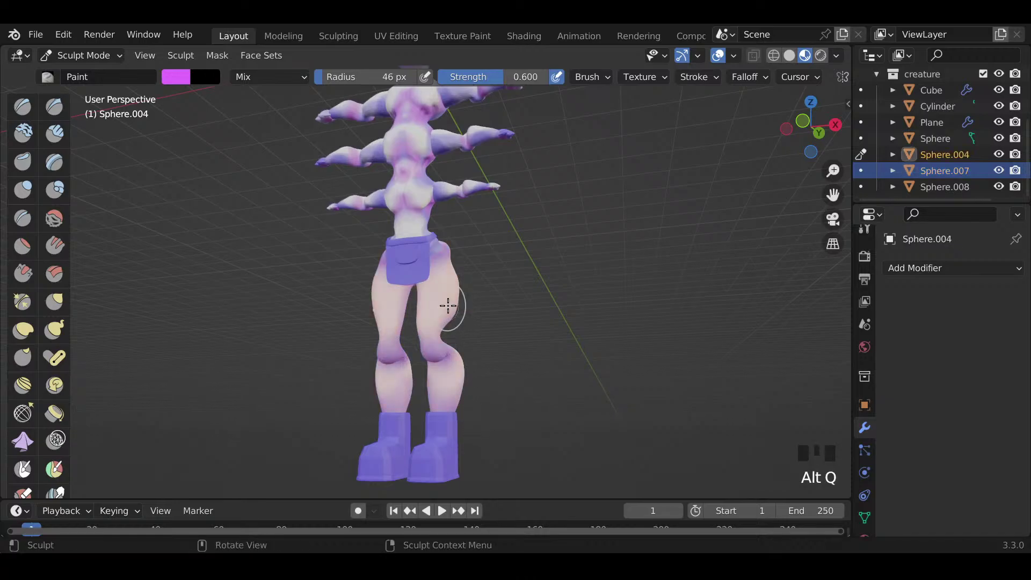
pyautogui.moveTo(451, 300)
pyautogui.mouseDown(button='middle')
pyautogui.moveTo(427, 344)
pyautogui.moveTo(438, 328)
pyautogui.moveTo(498, 375)
pyautogui.moveTo(497, 355)
pyautogui.moveTo(548, 354)
pyautogui.mouseUp(button='middle')
pyautogui.press('f')
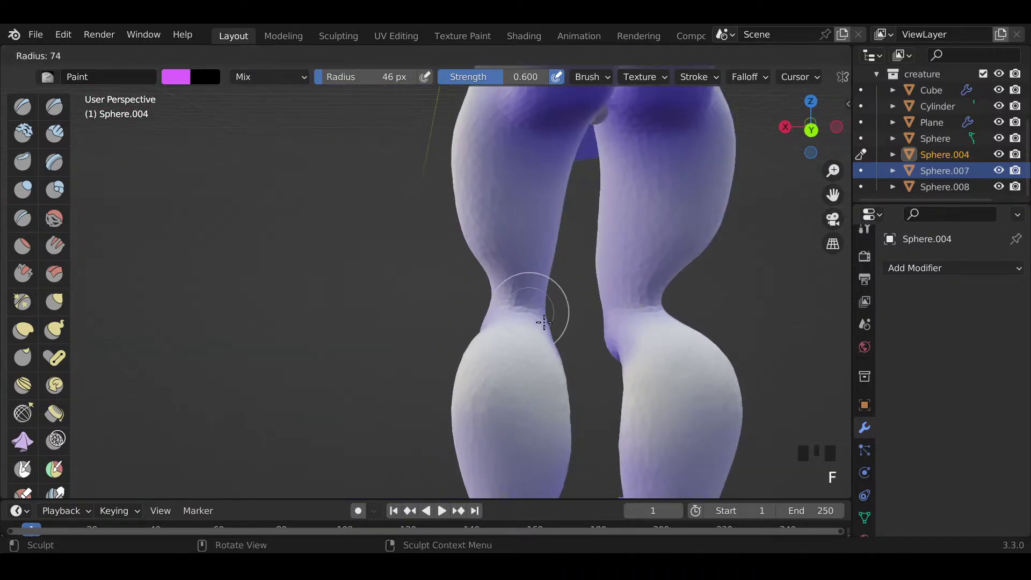
pyautogui.click(567, 310)
pyautogui.moveTo(477, 313)
pyautogui.mouseDown()
pyautogui.moveTo(553, 316)
pyautogui.moveTo(523, 284)
pyautogui.mouseUp()
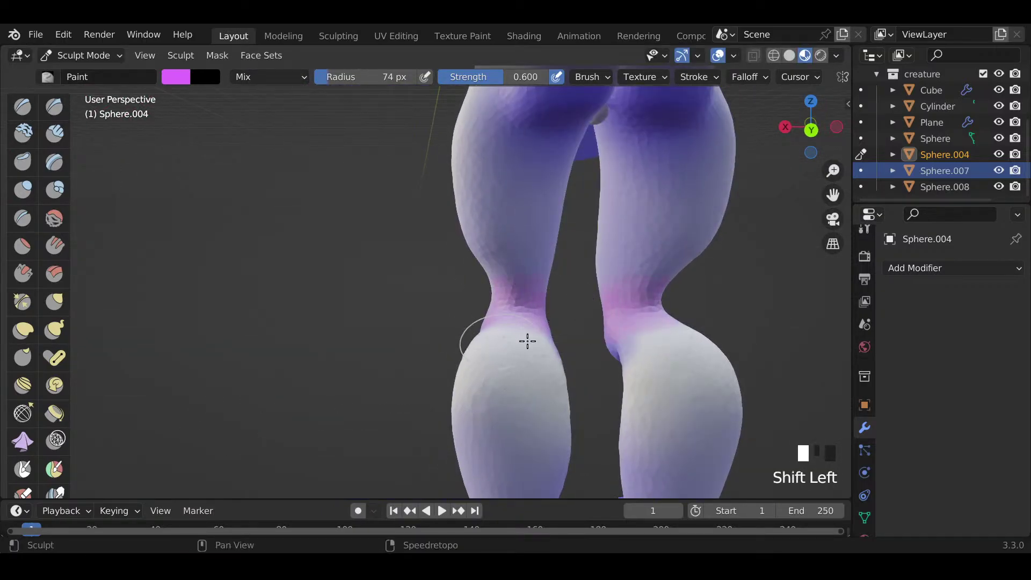
# Step: Paint pink over the kneecaps and just below them, and blend it into the shins
pyautogui.moveTo(528, 341); pyautogui.dragTo(712, 238, button='middle')
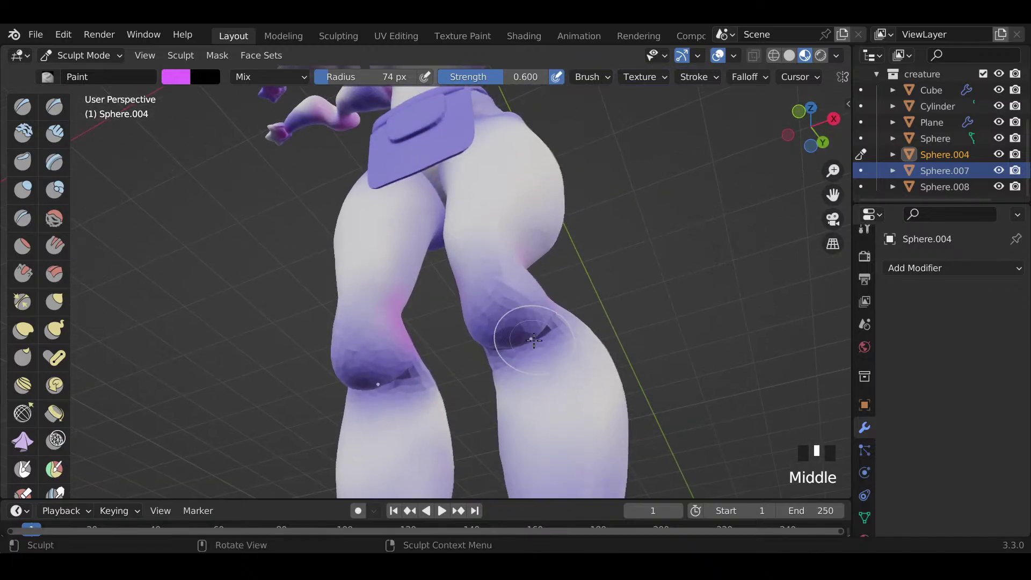
pyautogui.moveTo(534, 340)
pyautogui.mouseDown()
pyautogui.moveTo(541, 322)
pyautogui.moveTo(519, 289)
pyautogui.mouseUp()
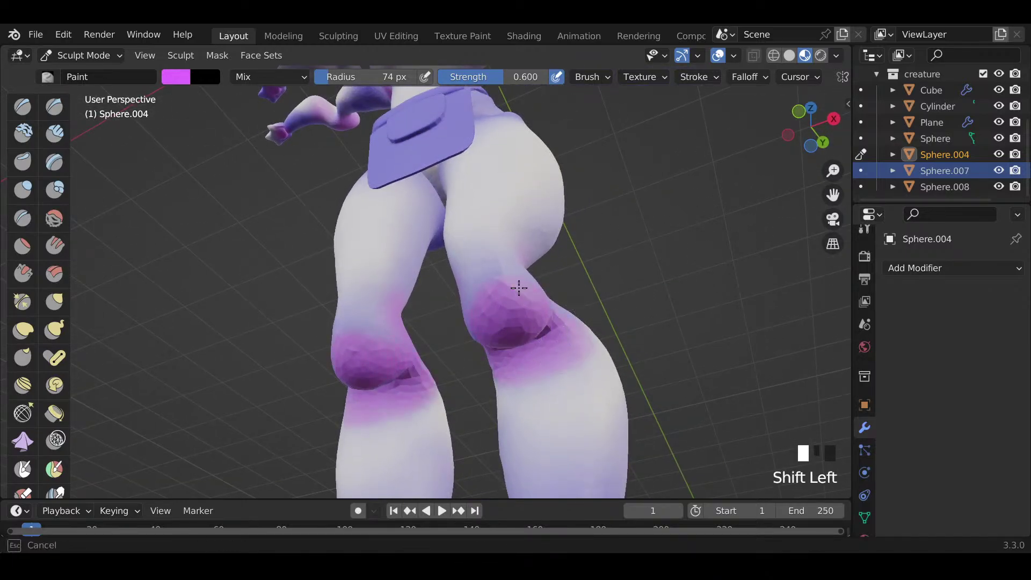
pyautogui.keyDown('shift'); pyautogui.moveTo(477, 376); pyautogui.dragTo(589, 341); pyautogui.keyUp('shift')
pyautogui.moveTo(589, 340)
pyautogui.mouseDown(button='middle')
pyautogui.moveTo(562, 396)
pyautogui.moveTo(489, 444)
pyautogui.moveTo(386, 452)
pyautogui.mouseUp(button='middle')
# Step: Paint pink along the crease beneath the buttocks and blend it into the purple shading
pyautogui.scroll(-4, 576, 421)
pyautogui.moveTo(616, 352)
pyautogui.keyDown('ctrl'); pyautogui.mouseDown(button='middle')
pyautogui.moveTo(646, 316)
pyautogui.moveTo(591, 322)
pyautogui.moveTo(628, 343)
pyautogui.moveTo(408, 316)
pyautogui.moveTo(476, 327)
pyautogui.mouseUp(button='middle'); pyautogui.keyUp('ctrl')
pyautogui.moveTo(476, 327)
pyautogui.mouseDown()
pyautogui.moveTo(470, 361)
pyautogui.moveTo(490, 329)
pyautogui.moveTo(430, 365)
pyautogui.moveTo(514, 330)
pyautogui.moveTo(491, 322)
pyautogui.mouseUp()
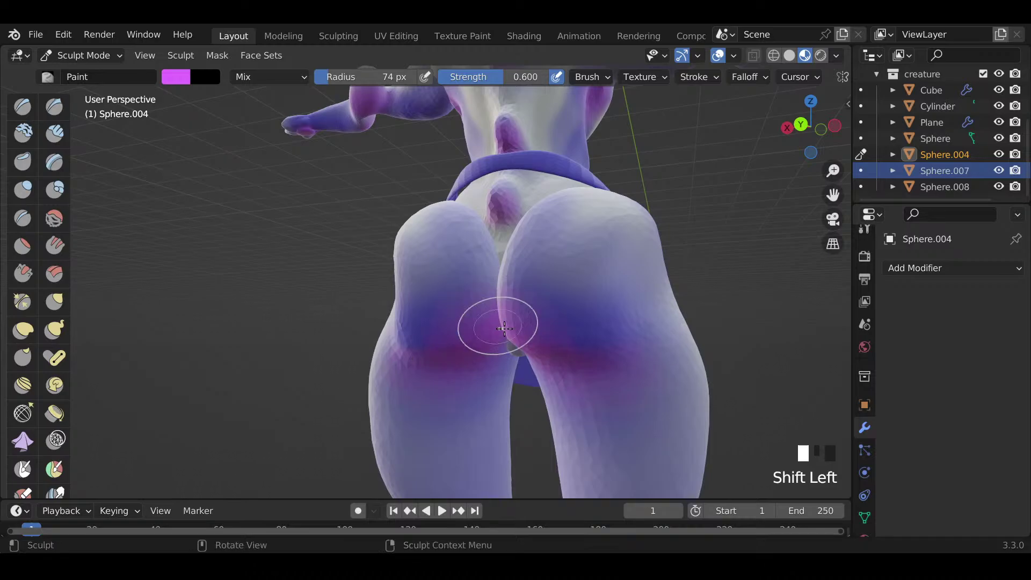
pyautogui.moveTo(490, 322)
pyautogui.mouseDown(button='middle')
pyautogui.moveTo(550, 249)
pyautogui.moveTo(500, 299)
pyautogui.mouseUp(button='middle')
pyautogui.moveTo(500, 299)
pyautogui.keyDown('shift'); pyautogui.mouseDown()
pyautogui.moveTo(445, 347)
pyautogui.moveTo(493, 385)
pyautogui.mouseUp(); pyautogui.keyUp('shift')
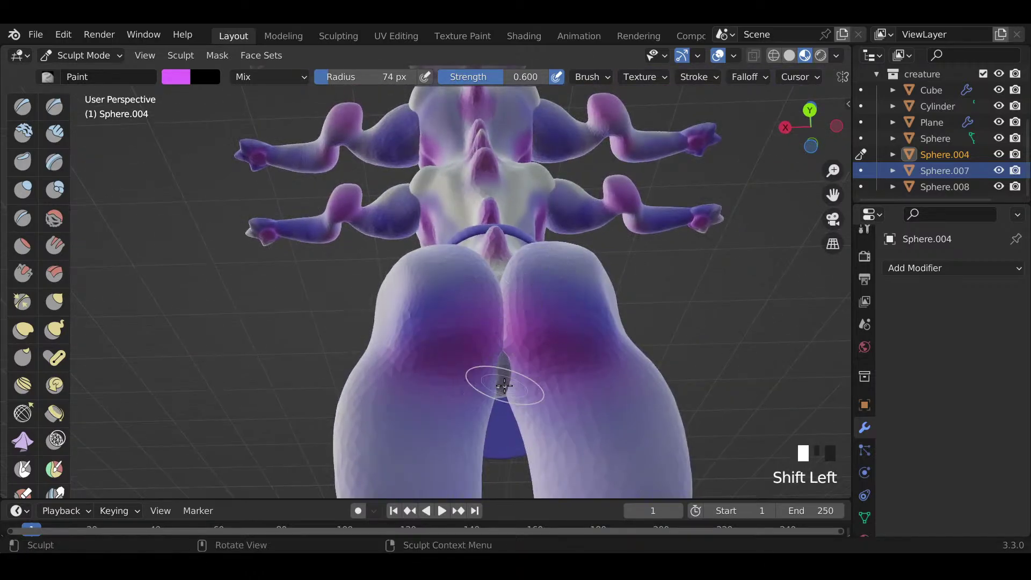
# Step: On the body mesh, set the brush radius to 96 px and paint the crotch area between the thighs pink
pyautogui.hotkey('alt', 'q')
pyautogui.press('f')
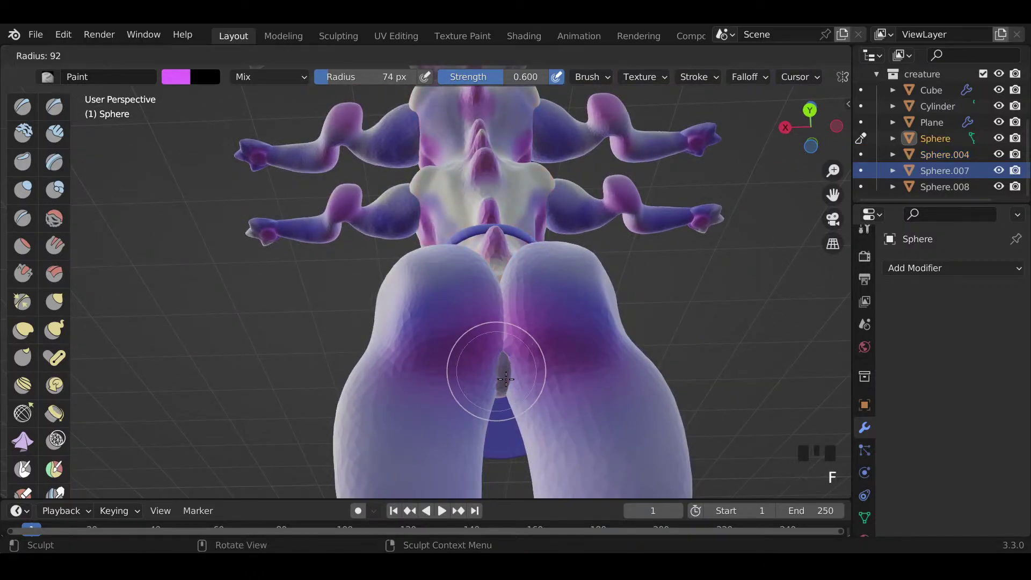
pyautogui.click(488, 383)
pyautogui.moveTo(520, 371)
pyautogui.mouseDown()
pyautogui.moveTo(483, 393)
pyautogui.moveTo(503, 372)
pyautogui.mouseUp()
pyautogui.moveTo(502, 372); pyautogui.dragTo(488, 390)
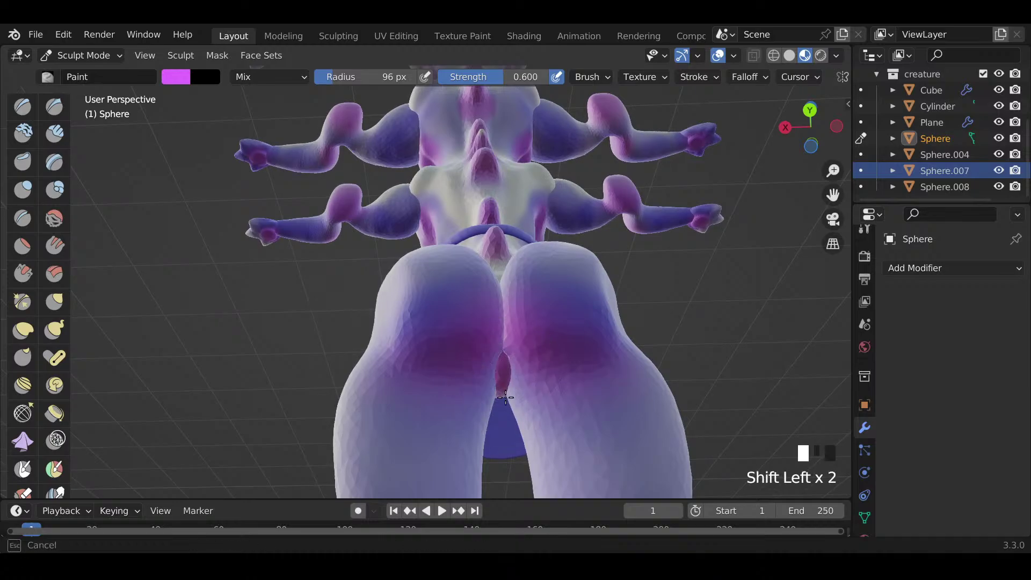
# Step: Reshape the crotch of the body mesh with the Grab brush, pulling it up between the thighs
pyautogui.moveTo(505, 397); pyautogui.dragTo(532, 440, button='middle')
pyautogui.moveTo(525, 434); pyautogui.dragTo(521, 398, button='middle')
pyautogui.keyDown('ctrl'); pyautogui.moveTo(529, 361); pyautogui.dragTo(500, 359, button='middle'); pyautogui.keyUp('ctrl')
pyautogui.press('g')
pyautogui.moveTo(484, 354); pyautogui.dragTo(482, 346)
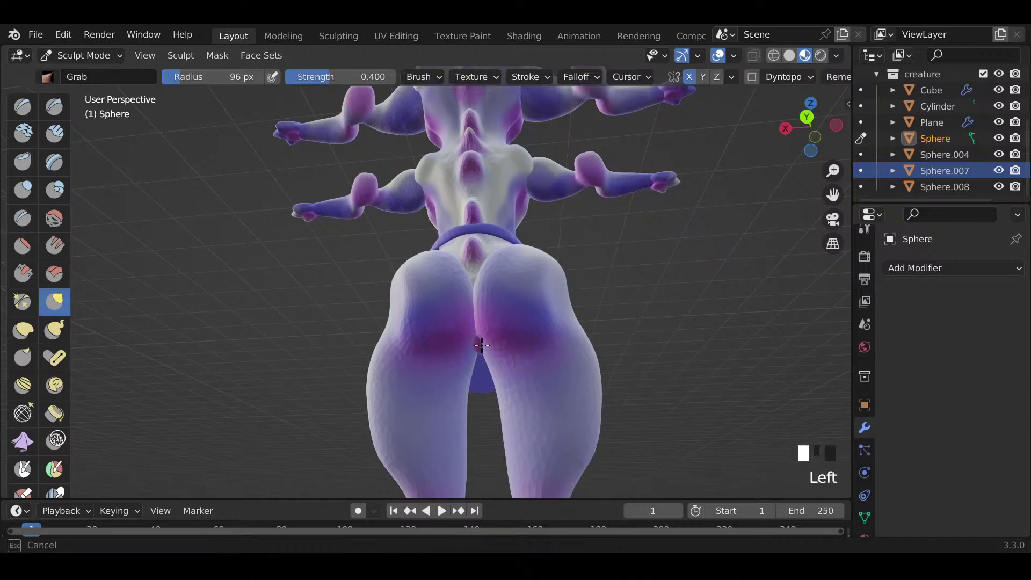
pyautogui.moveTo(472, 294); pyautogui.dragTo(475, 398)
# Step: Choose the Paint brush and change its color to a reddish pink
pyautogui.moveTo(475, 397)
pyautogui.mouseDown(button='middle')
pyautogui.moveTo(502, 417)
pyautogui.moveTo(604, 437)
pyautogui.moveTo(732, 390)
pyautogui.mouseUp(button='middle')
pyautogui.keyDown('shift'); pyautogui.moveTo(611, 307); pyautogui.dragTo(601, 342, button='middle'); pyautogui.keyUp('shift')
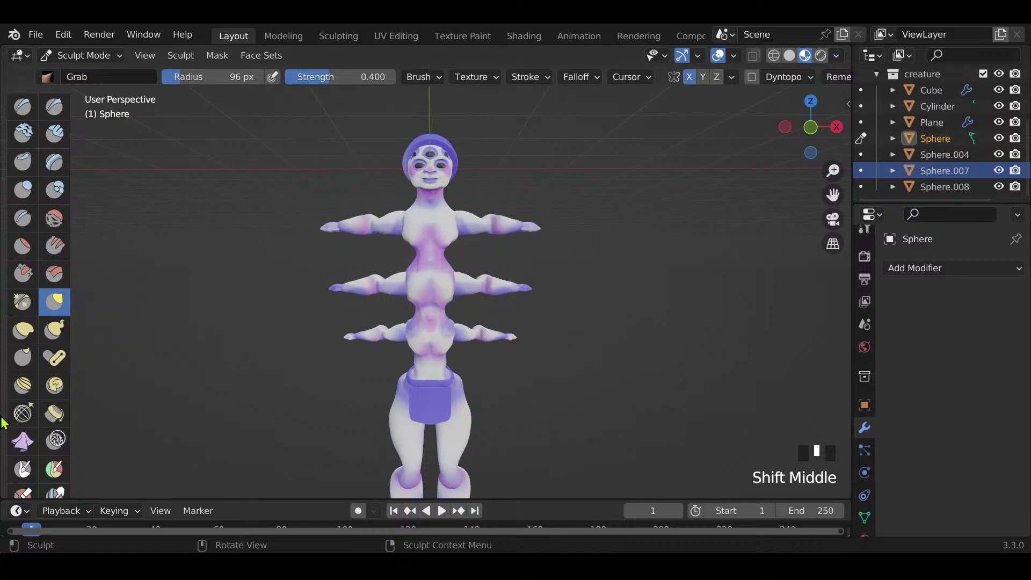
pyautogui.scroll(-8, 48, 446)
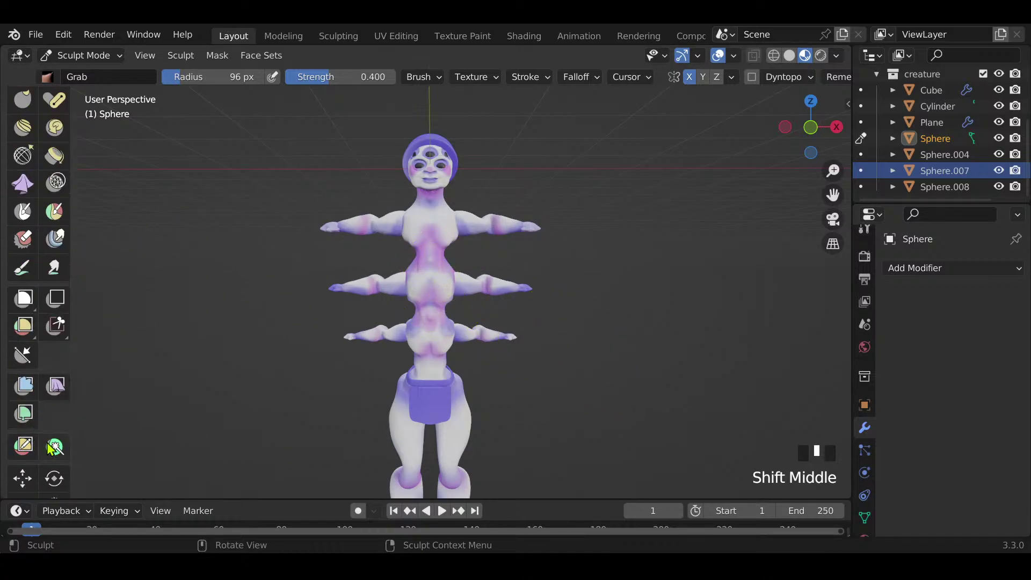
pyautogui.scroll(-2, 49, 448)
pyautogui.scroll(2, 47, 336)
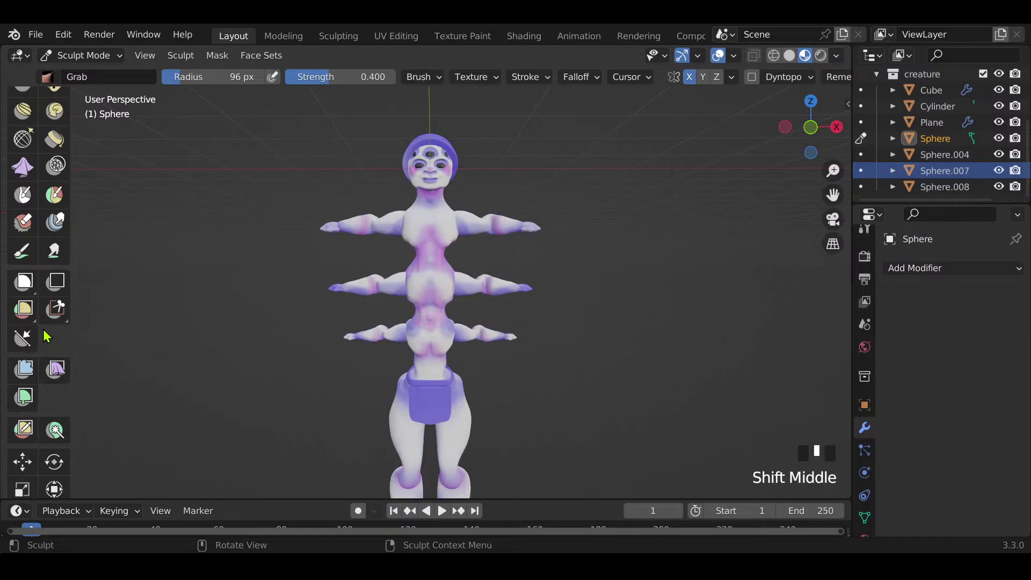
pyautogui.click(22, 250)
pyautogui.moveTo(618, 275)
pyautogui.mouseDown(button='middle')
pyautogui.moveTo(411, 295)
pyautogui.moveTo(587, 297)
pyautogui.mouseUp(button='middle')
pyautogui.click(183, 78)
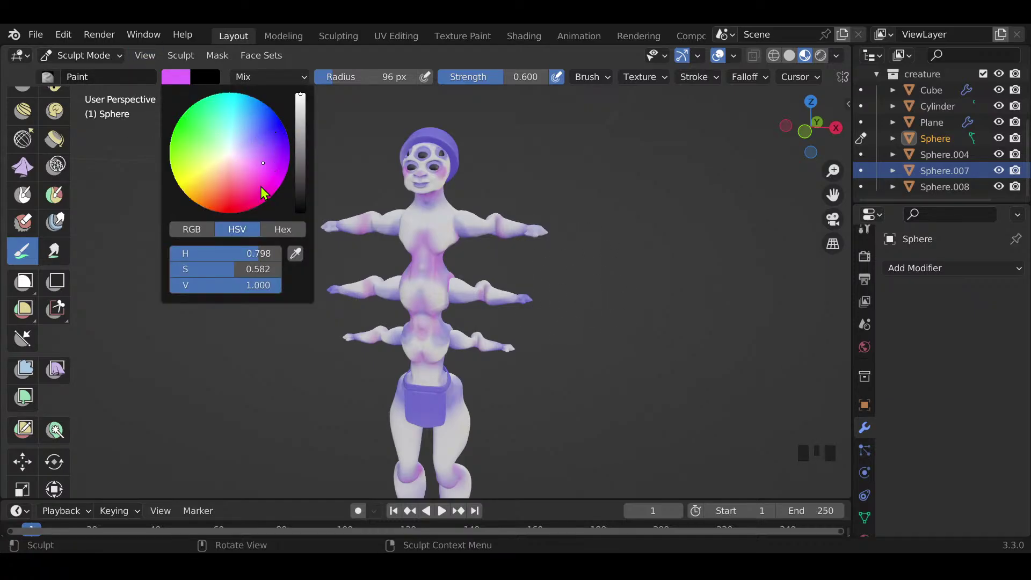
pyautogui.click(240, 183)
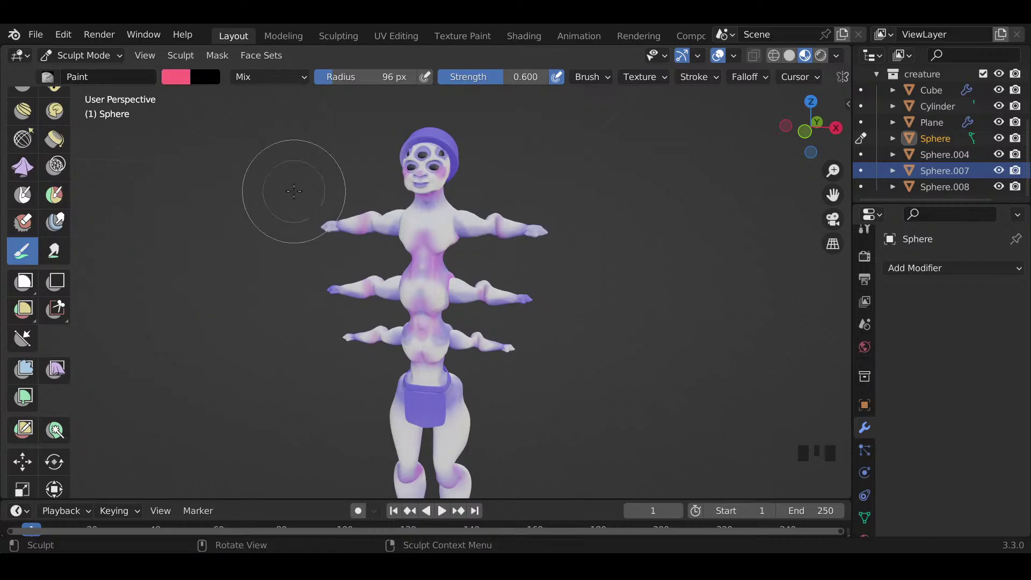
# Step: Set the brush radius to 191 px and tint the face, neck and entire torso reddish pink
pyautogui.press('f')
pyautogui.click(397, 194)
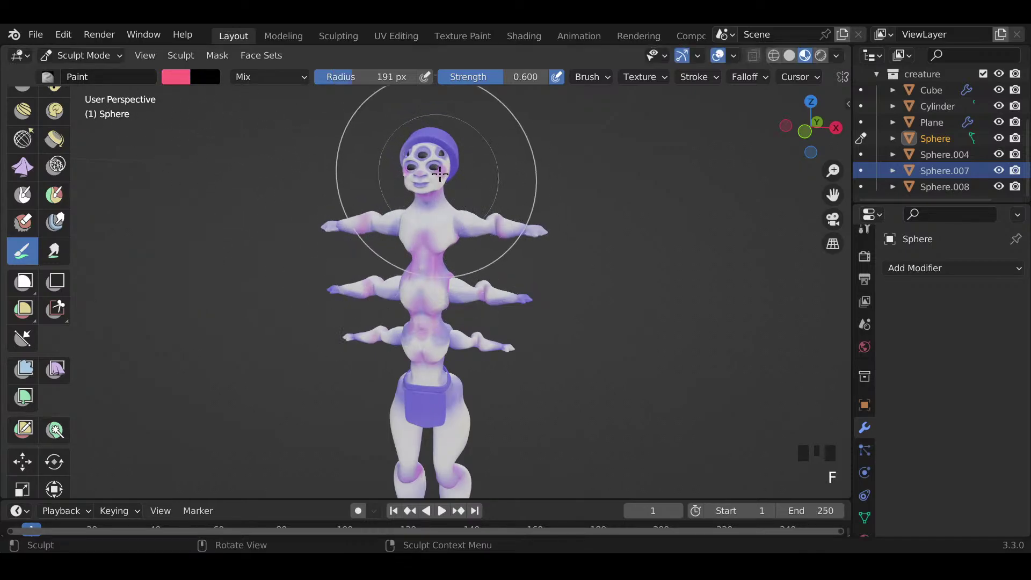
pyautogui.moveTo(439, 174)
pyautogui.mouseDown()
pyautogui.moveTo(430, 237)
pyautogui.moveTo(496, 233)
pyautogui.mouseUp()
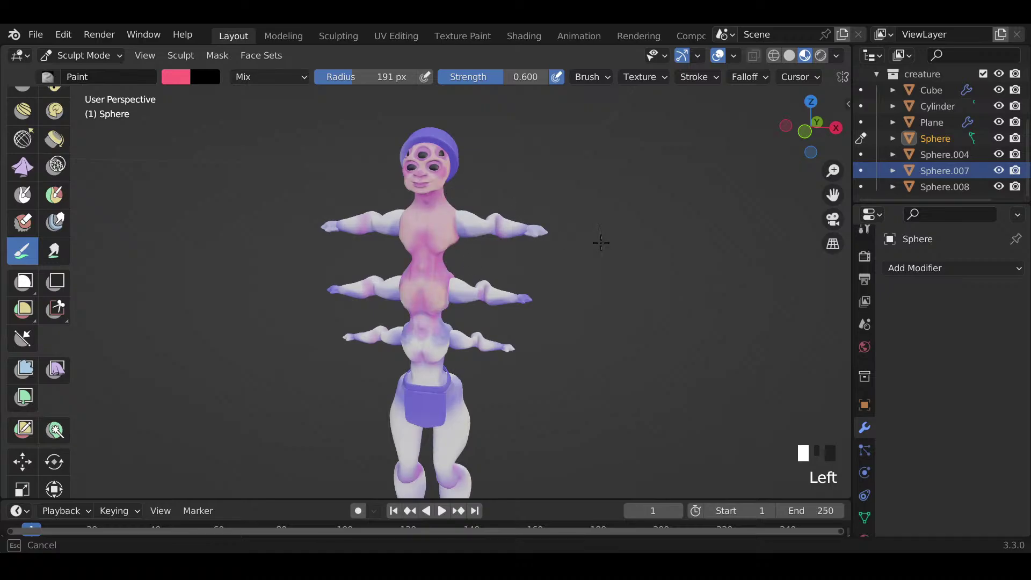
pyautogui.moveTo(435, 403); pyautogui.dragTo(456, 397)
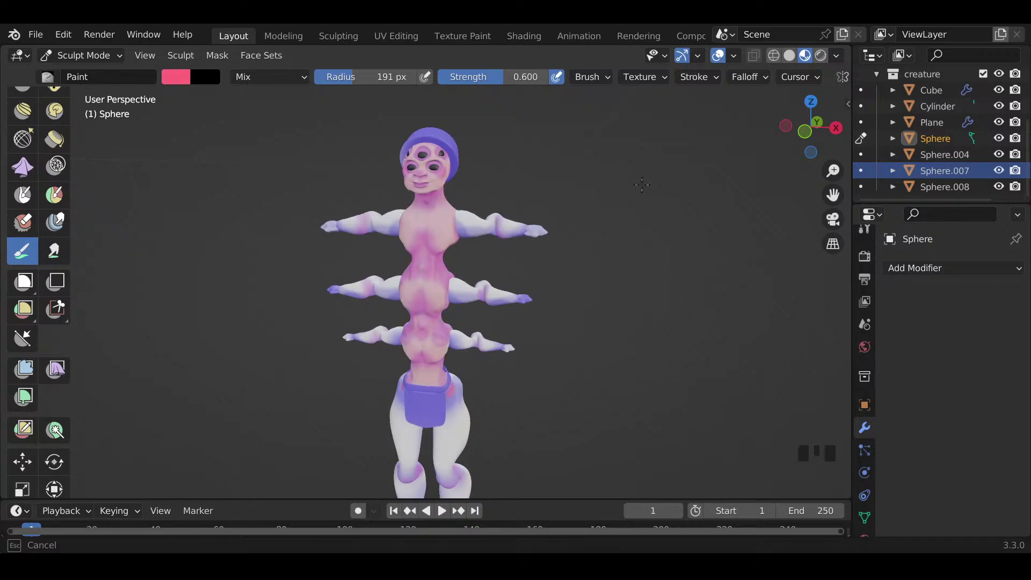
# Step: Tint all three pairs of arms with the same reddish pink
pyautogui.moveTo(693, 204)
pyautogui.mouseDown(button='middle')
pyautogui.moveTo(685, 193)
pyautogui.moveTo(671, 204)
pyautogui.mouseUp(button='middle')
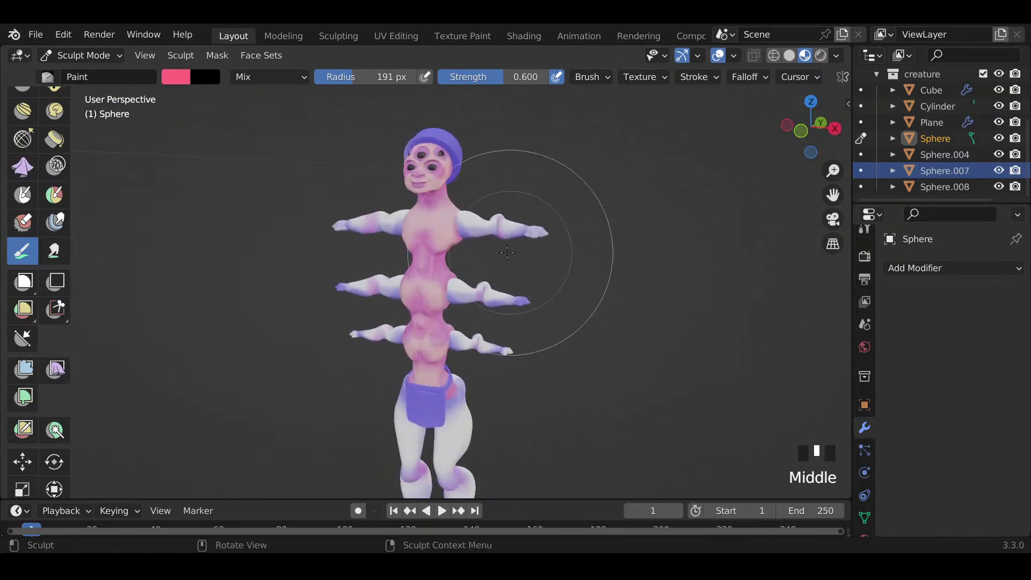
pyautogui.hotkey('alt', 'q')
pyautogui.moveTo(510, 230); pyautogui.dragTo(464, 230)
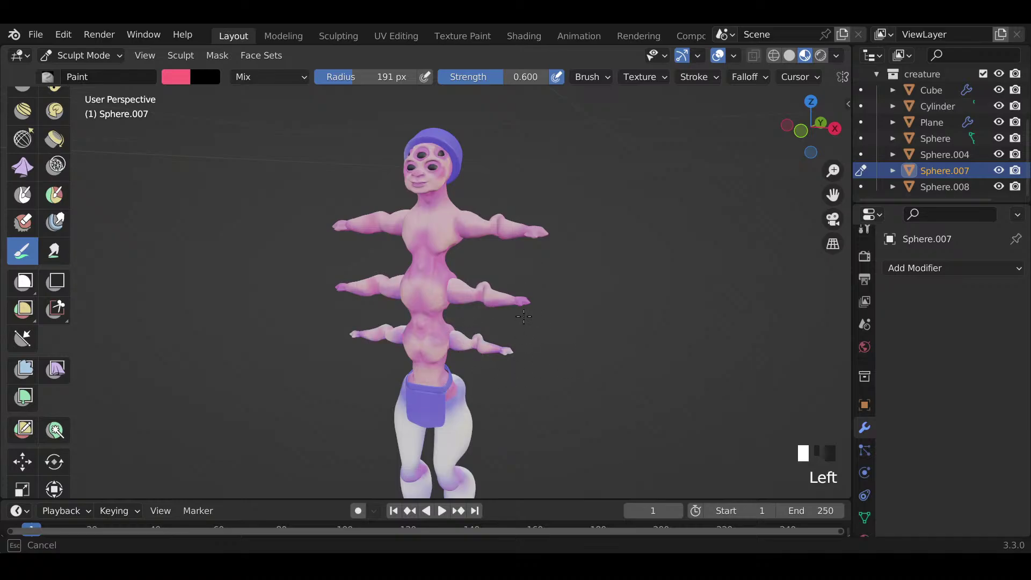
# Step: Tint the thighs, knees and shins reddish pink to match the torso
pyautogui.moveTo(658, 382); pyautogui.dragTo(610, 410, button='middle')
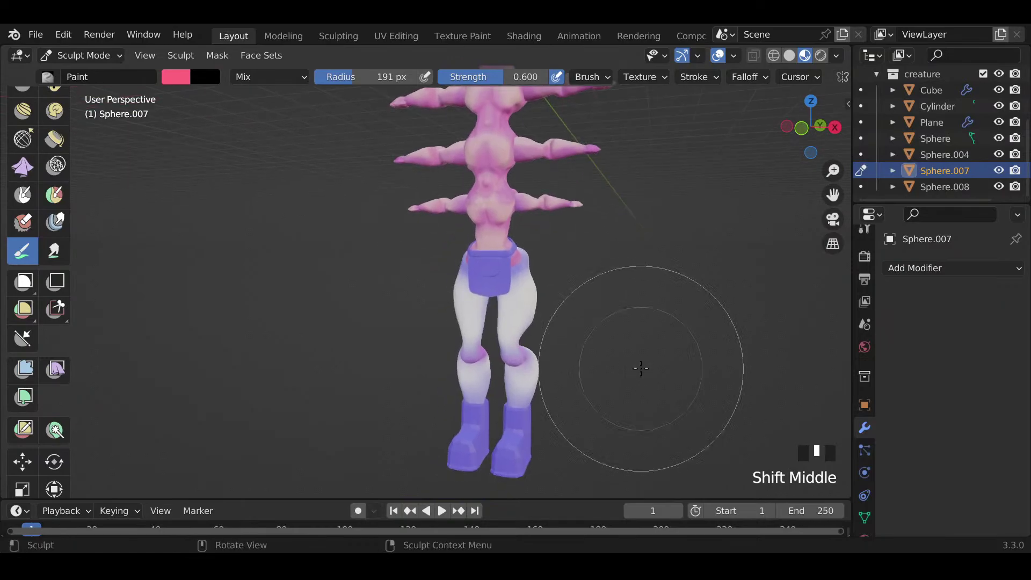
pyautogui.hotkey('alt', 'q')
pyautogui.moveTo(525, 292)
pyautogui.mouseDown()
pyautogui.moveTo(504, 307)
pyautogui.moveTo(515, 354)
pyautogui.mouseUp()
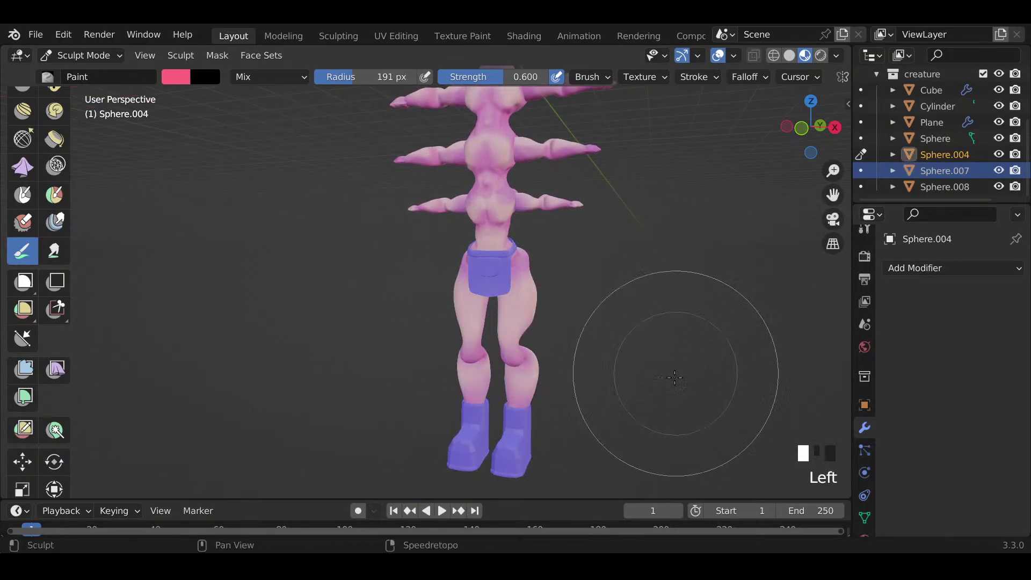
# Step: Switch sculpting to the cloth pouch at the waist and tint it with the current reddish pink
pyautogui.moveTo(673, 374)
pyautogui.keyDown('shift'); pyautogui.mouseDown(button='middle')
pyautogui.moveTo(672, 456)
pyautogui.moveTo(349, 390)
pyautogui.moveTo(677, 376)
pyautogui.moveTo(673, 365)
pyautogui.moveTo(598, 369)
pyautogui.moveTo(670, 358)
pyautogui.mouseUp(button='middle'); pyautogui.keyUp('shift')
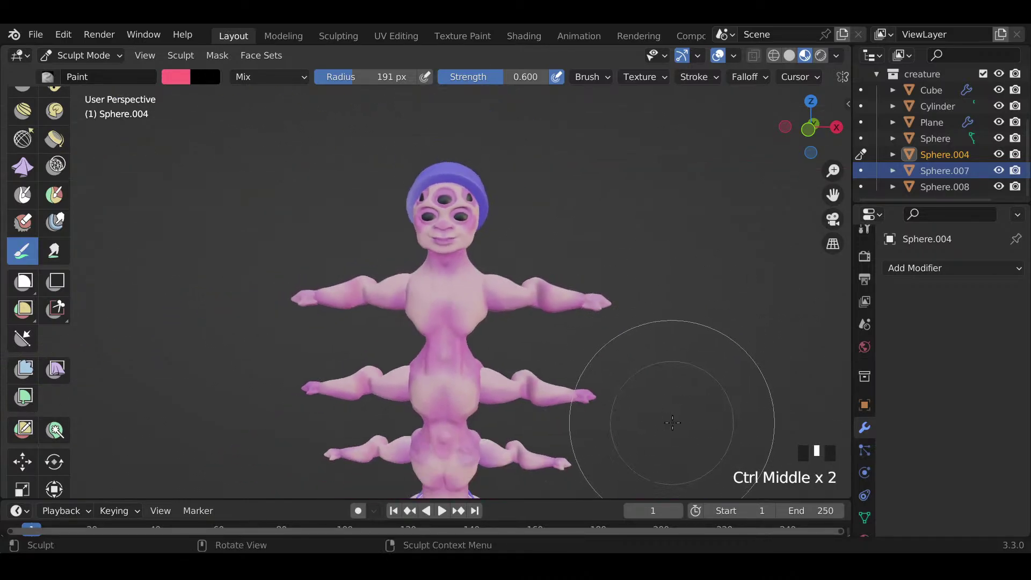
pyautogui.moveTo(665, 426)
pyautogui.keyDown('shift'); pyautogui.mouseDown(button='middle')
pyautogui.moveTo(666, 376)
pyautogui.moveTo(665, 410)
pyautogui.mouseUp(button='middle'); pyautogui.keyUp('shift')
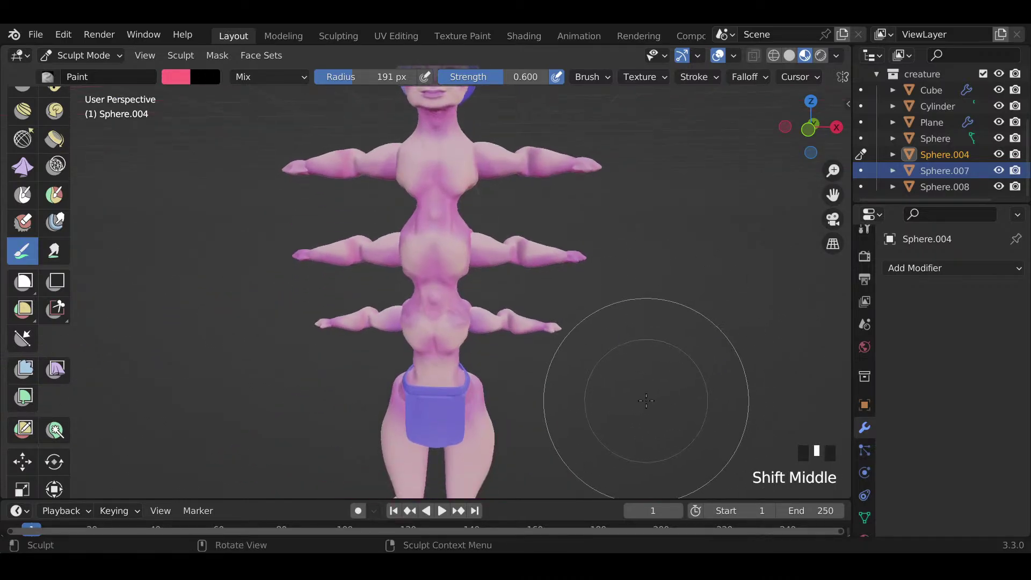
pyautogui.hotkey('alt', 'q')
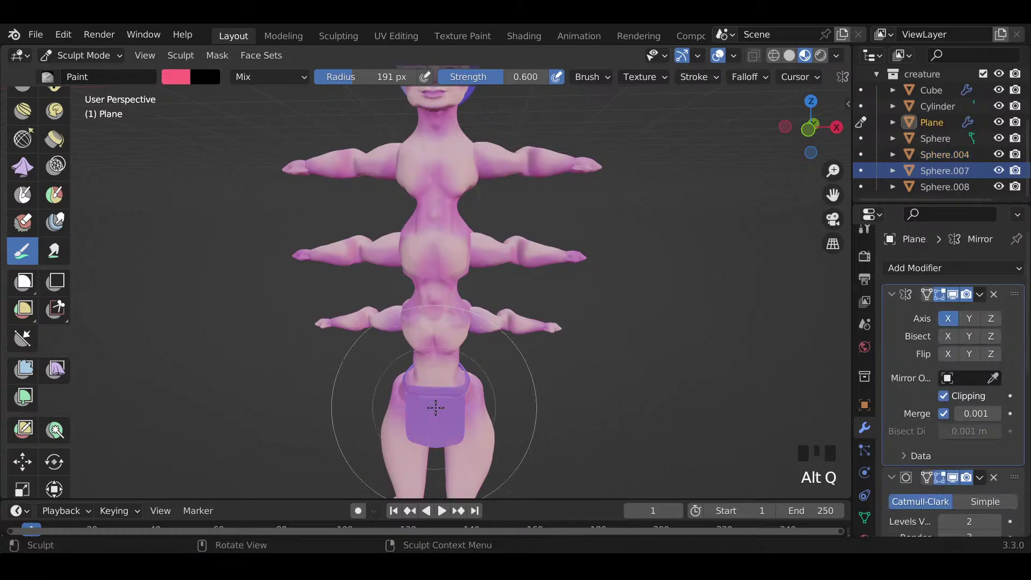
pyautogui.moveTo(435, 405); pyautogui.dragTo(459, 400)
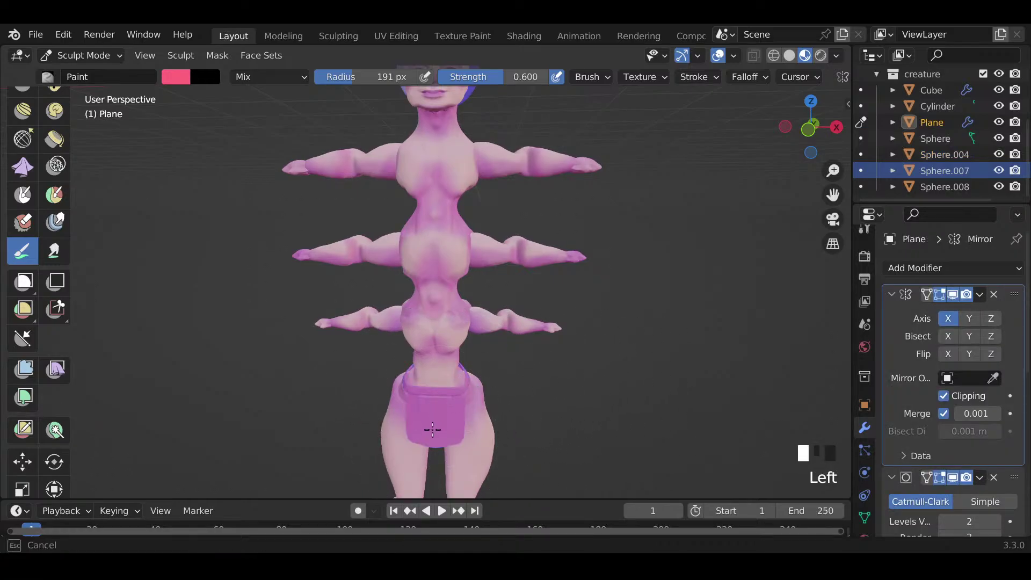
# Step: Change the brush color to a more saturated crimson red and paint over the waist pouch
pyautogui.click(169, 76)
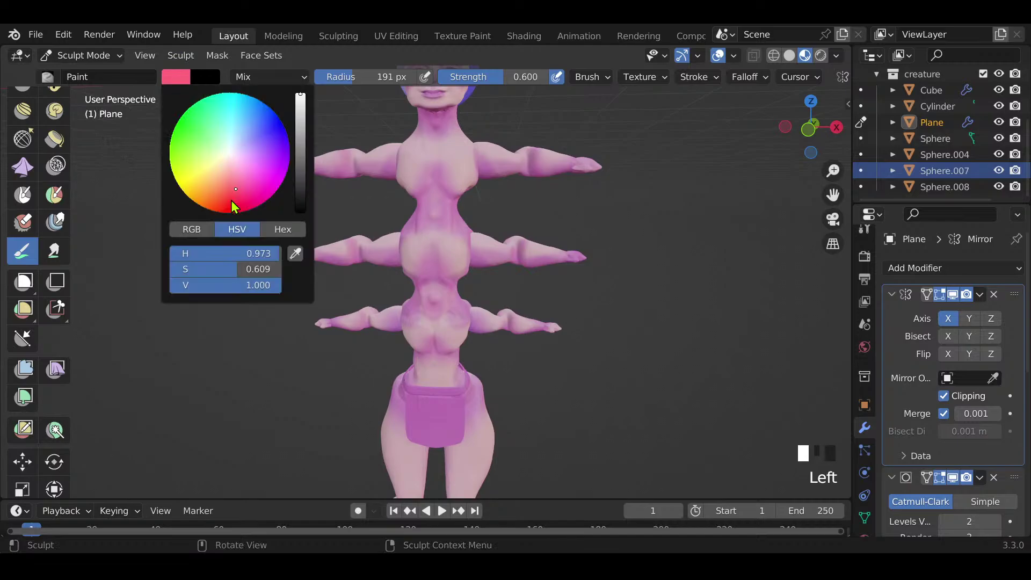
pyautogui.moveTo(234, 198); pyautogui.dragTo(231, 201)
pyautogui.moveTo(471, 401)
pyautogui.mouseDown()
pyautogui.moveTo(447, 410)
pyautogui.moveTo(450, 432)
pyautogui.mouseUp()
# Step: Switch sculpting to the creature's hat and paint it with the same crimson red
pyautogui.moveTo(489, 388)
pyautogui.keyDown('shift'); pyautogui.mouseDown(button='middle')
pyautogui.moveTo(472, 230)
pyautogui.moveTo(432, 237)
pyautogui.mouseUp(button='middle'); pyautogui.keyUp('shift')
pyautogui.hotkey('alt', 'q')
pyautogui.click(453, 215)
pyautogui.moveTo(432, 236)
pyautogui.mouseDown()
pyautogui.moveTo(472, 184)
pyautogui.moveTo(515, 211)
pyautogui.mouseUp()
# Step: Switch sculpting to the boots and paint them crimson red from the back and the front
pyautogui.keyDown('shift'); pyautogui.moveTo(433, 245); pyautogui.dragTo(436, 140, button='middle'); pyautogui.keyUp('shift')
pyautogui.keyDown('shift'); pyautogui.moveTo(445, 349); pyautogui.dragTo(442, 237, button='middle'); pyautogui.keyUp('shift')
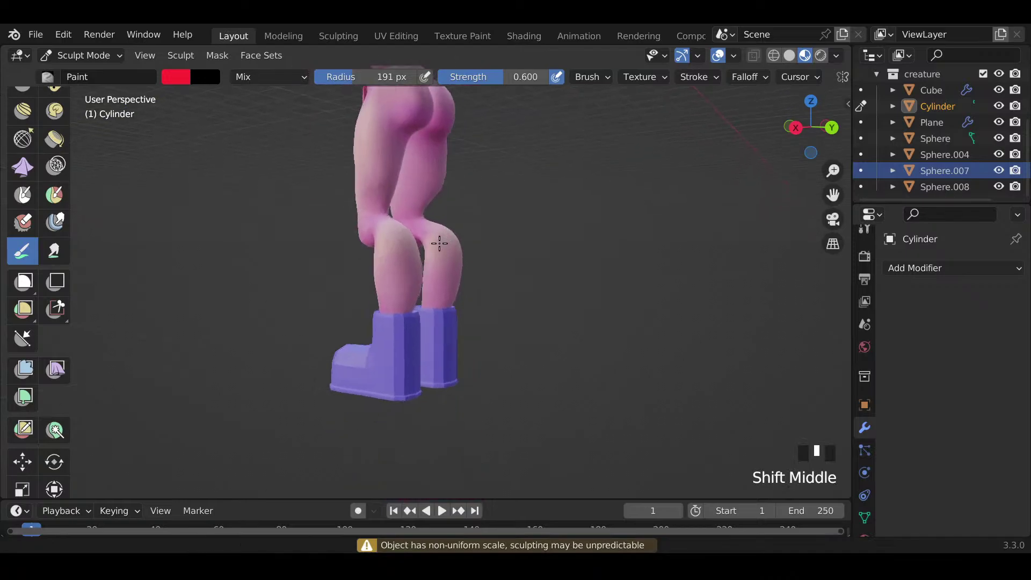
pyautogui.hotkey('alt', 'q')
pyautogui.moveTo(405, 353); pyautogui.dragTo(406, 367)
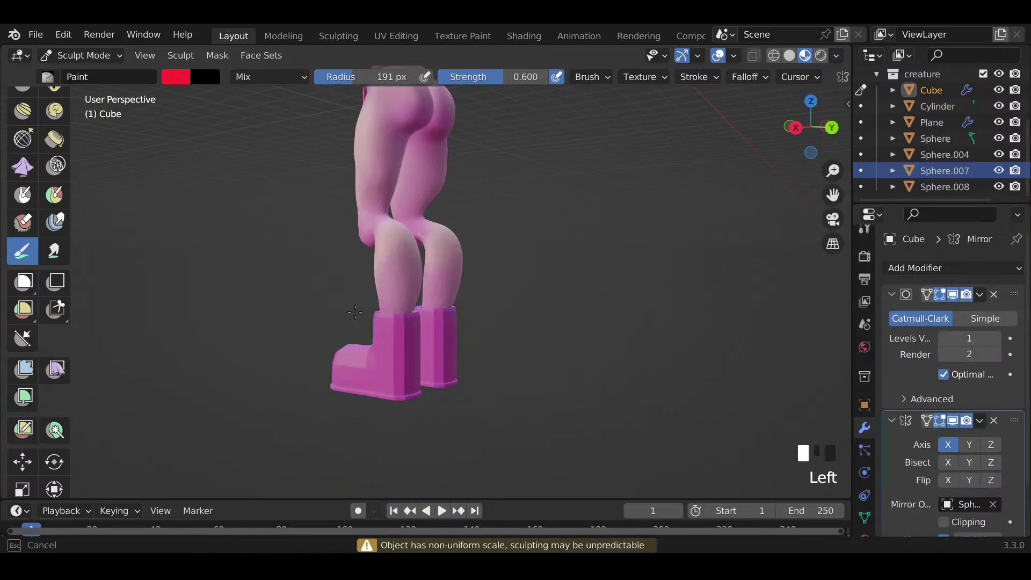
pyautogui.moveTo(355, 312); pyautogui.dragTo(333, 369, button='middle')
pyautogui.moveTo(334, 368); pyautogui.dragTo(338, 376)
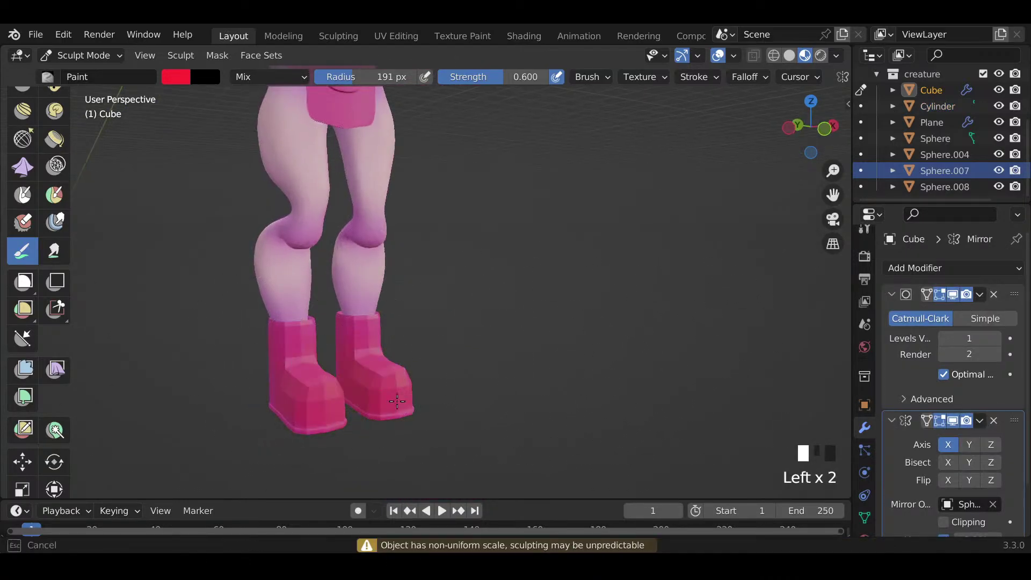
# Step: Check the whole recolored creature from the front and save the file
pyautogui.moveTo(448, 412); pyautogui.dragTo(409, 387, button='middle')
pyautogui.moveTo(344, 215)
pyautogui.keyDown('shift'); pyautogui.mouseDown(button='middle')
pyautogui.moveTo(316, 424)
pyautogui.moveTo(354, 397)
pyautogui.mouseUp(button='middle'); pyautogui.keyUp('shift')
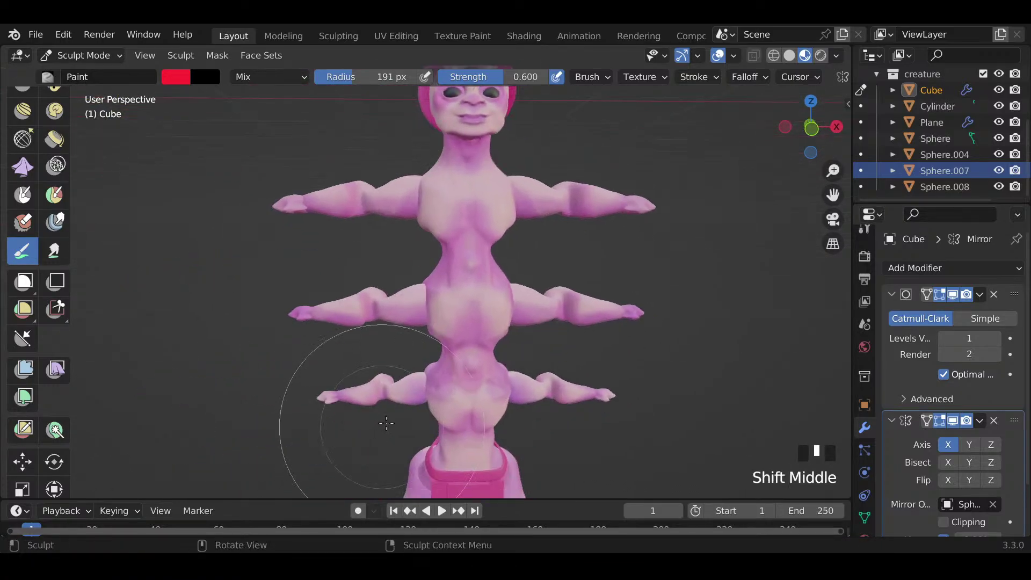
pyautogui.keyDown('ctrl'); pyautogui.moveTo(407, 377); pyautogui.dragTo(456, 366, button='middle'); pyautogui.keyUp('ctrl')
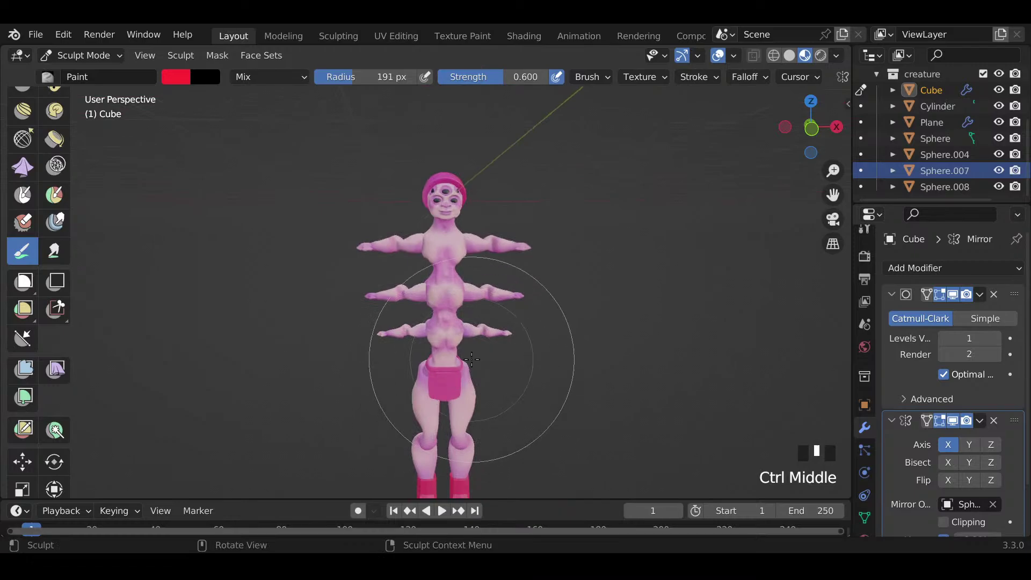
pyautogui.hotkey('ctrl', 's')
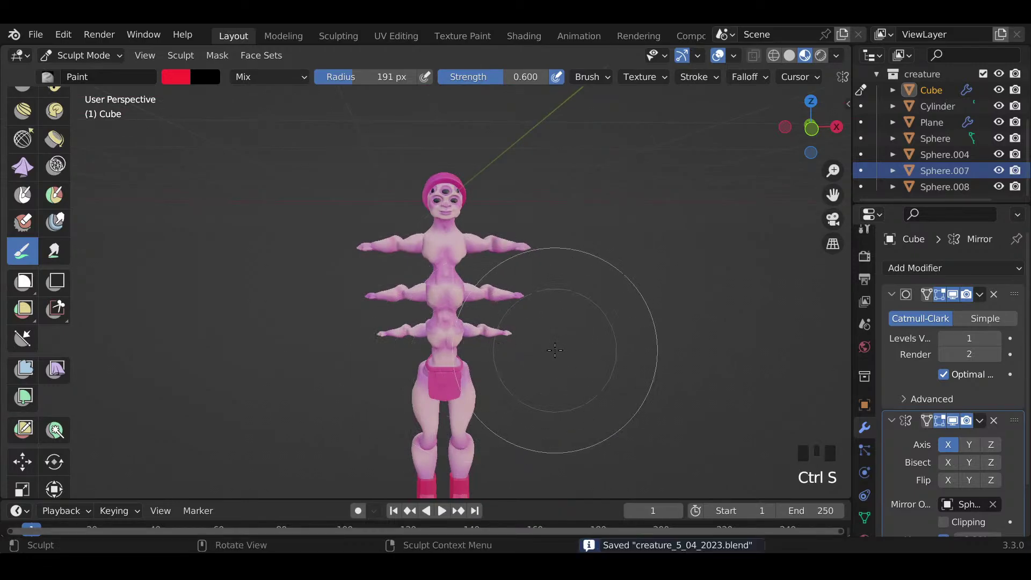
# Step: Switch sculpting to the body and try a blue-violet tint (H 0.683, S 0.746, V 1.000) on the head and torso
pyautogui.moveTo(523, 346); pyautogui.dragTo(537, 371, button='middle')
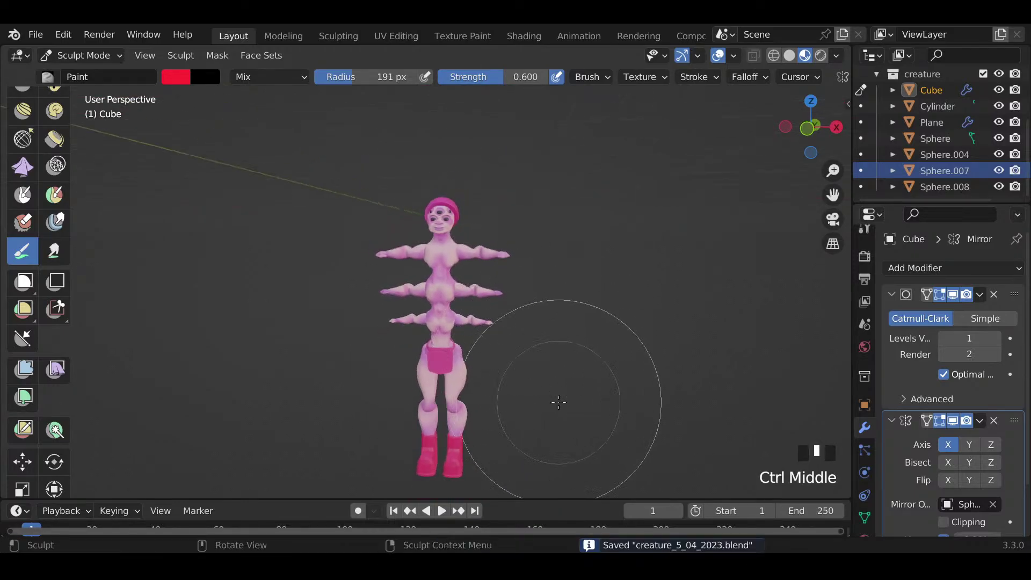
pyautogui.keyDown('shift'); pyautogui.moveTo(548, 425); pyautogui.dragTo(552, 392, button='middle'); pyautogui.keyUp('shift')
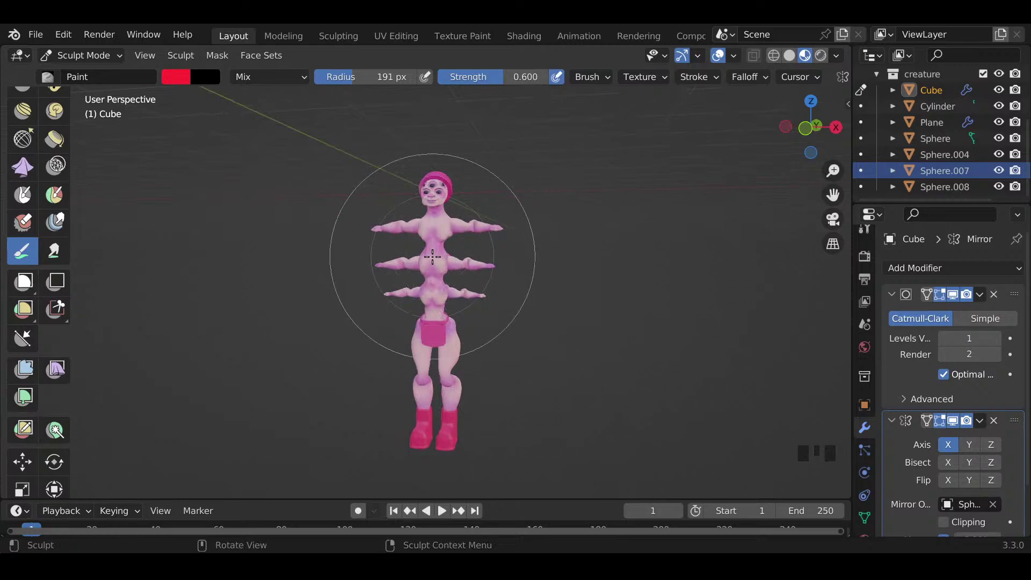
pyautogui.hotkey('alt', 'q')
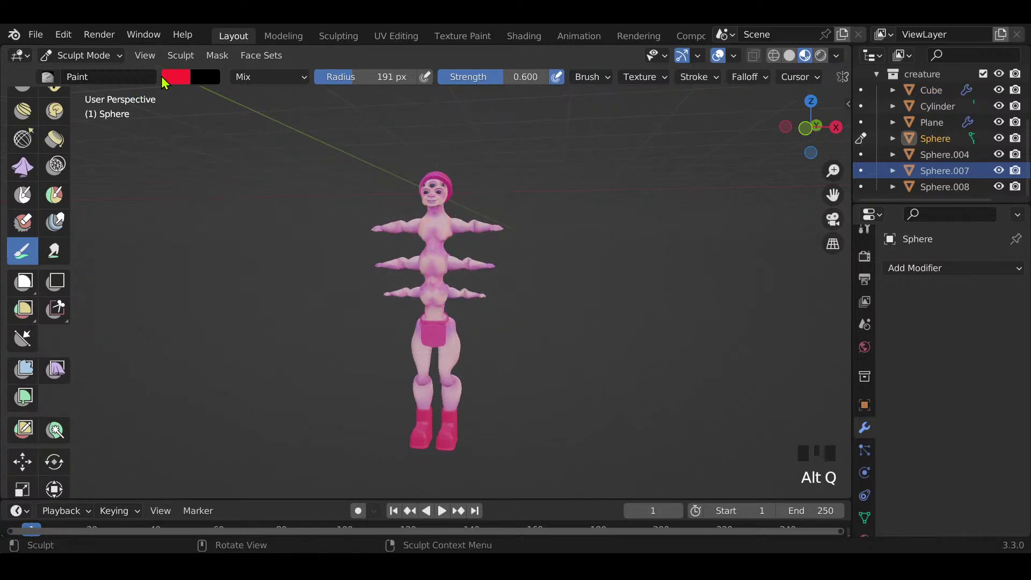
pyautogui.click(183, 77)
pyautogui.click(271, 134)
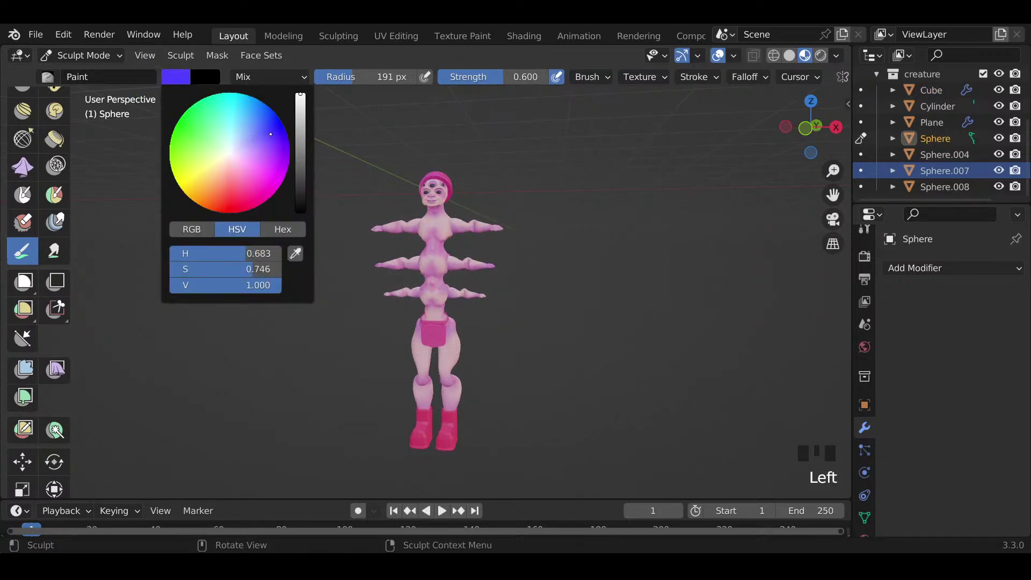
pyautogui.moveTo(442, 171); pyautogui.dragTo(501, 234)
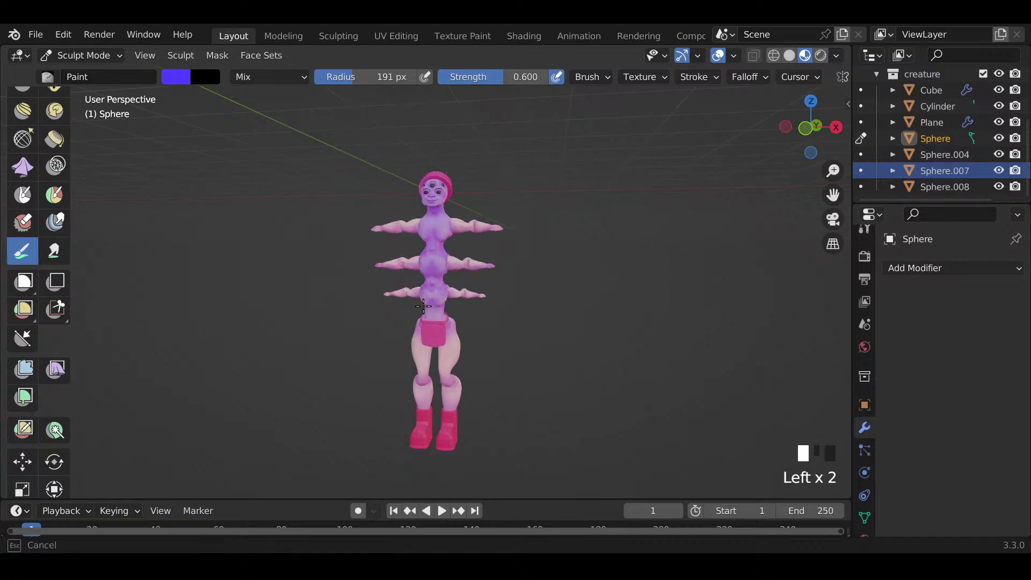
pyautogui.moveTo(567, 298); pyautogui.dragTo(567, 297)
pyautogui.hotkey('ctrl', 'z')
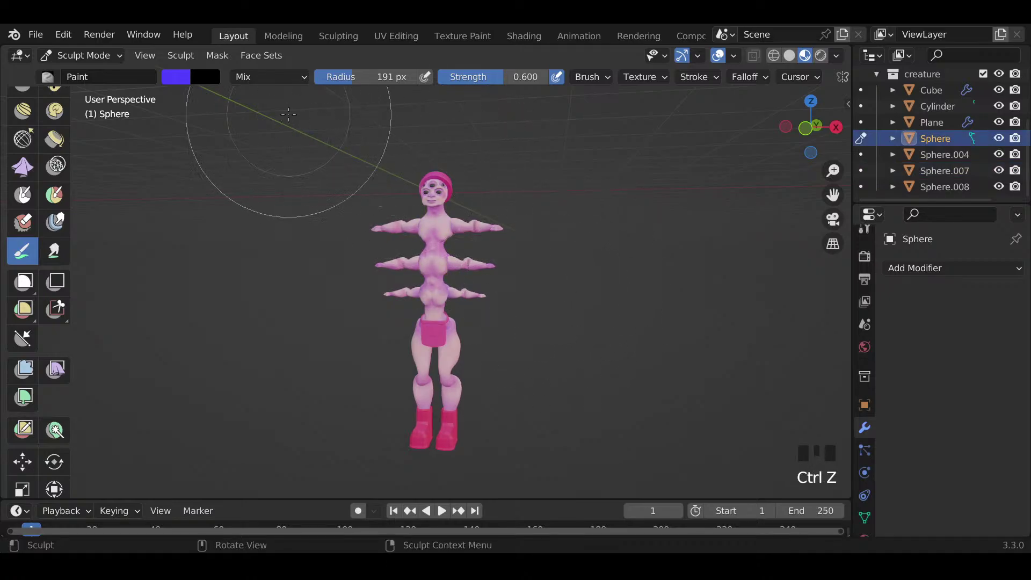
# Step: Try a light yellow tint on the head and torso, and undo it
pyautogui.click(184, 78)
pyautogui.click(207, 182)
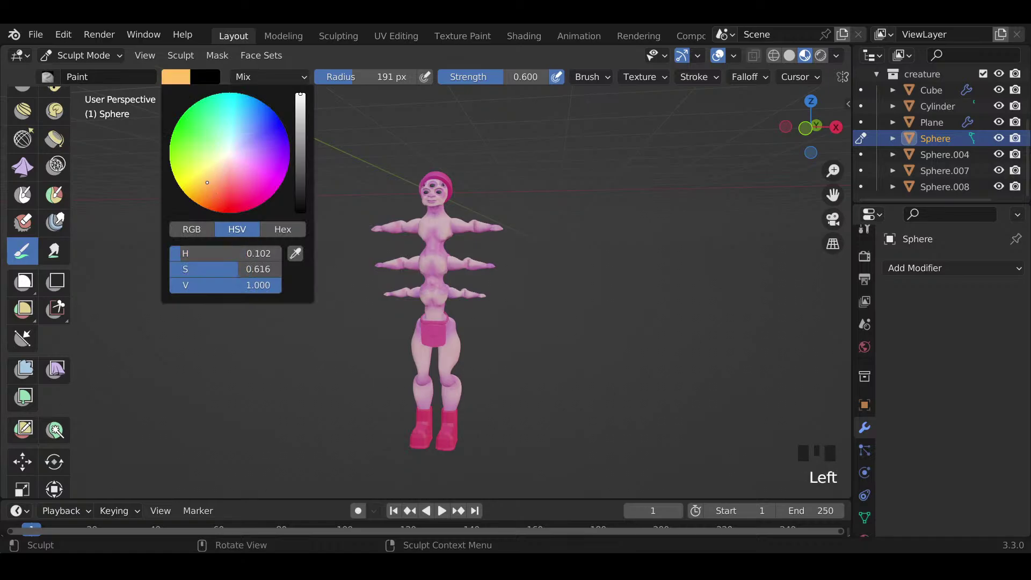
pyautogui.moveTo(449, 242); pyautogui.dragTo(454, 242)
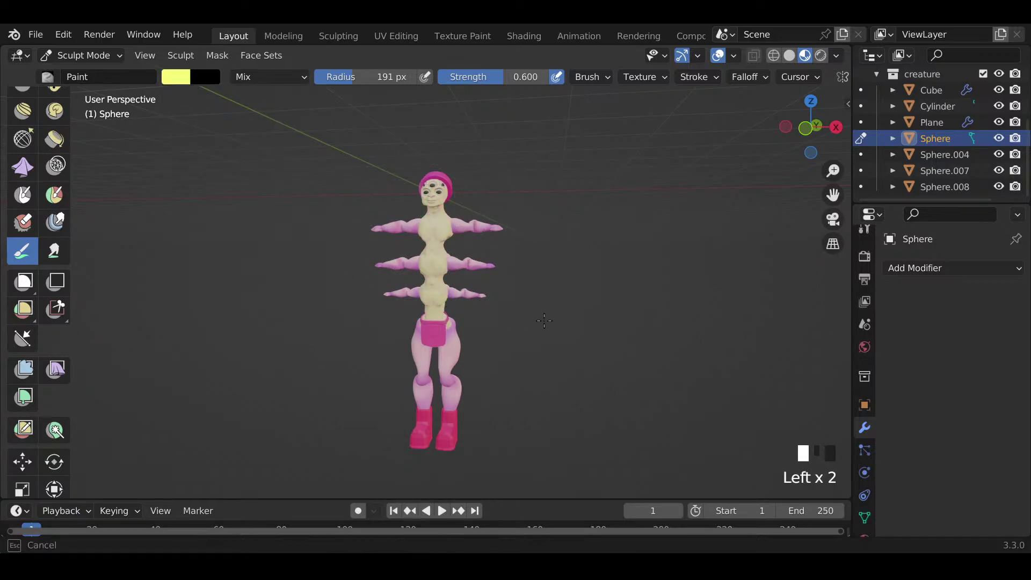
pyautogui.moveTo(545, 321)
pyautogui.mouseDown(button='middle')
pyautogui.moveTo(269, 341)
pyautogui.moveTo(233, 103)
pyautogui.mouseUp(button='middle')
pyautogui.hotkey('ctrl', 'z')
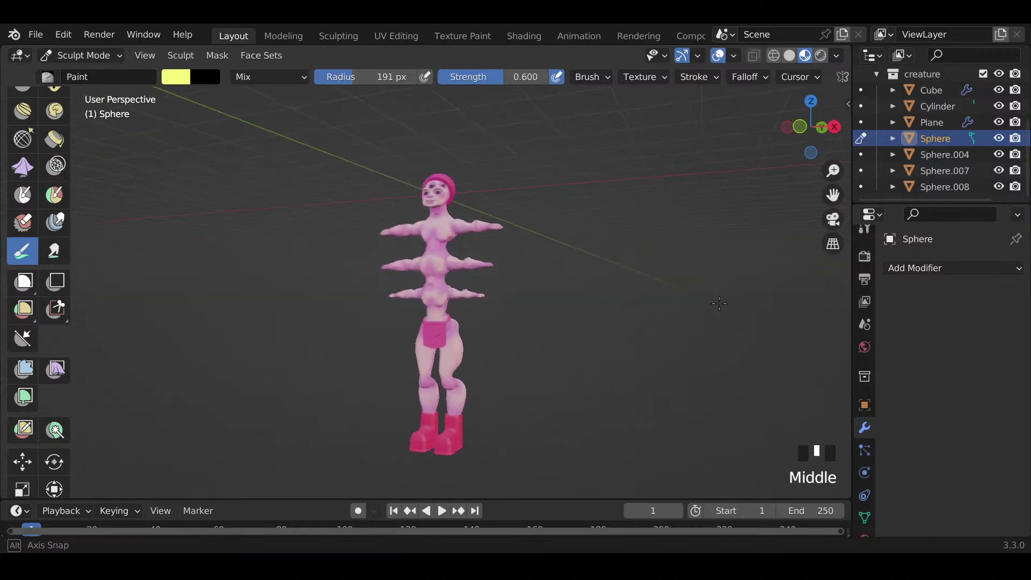
# Step: Try a light green tint (H 0.375, S 0.610, V 1.000) on the head and torso, and undo it
pyautogui.click(176, 88)
pyautogui.click(203, 143)
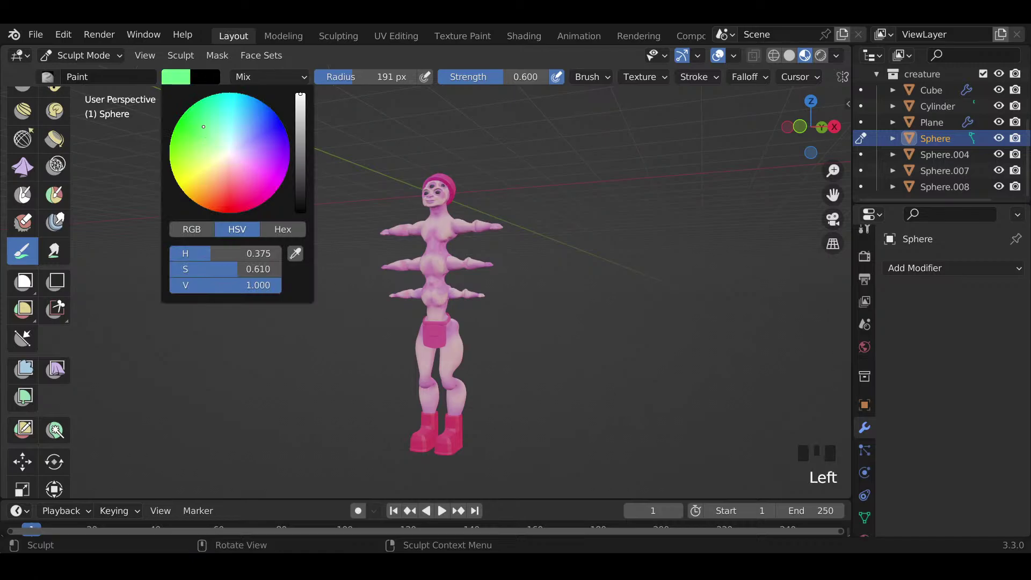
pyautogui.moveTo(438, 240)
pyautogui.mouseDown()
pyautogui.moveTo(417, 244)
pyautogui.moveTo(441, 181)
pyautogui.mouseUp()
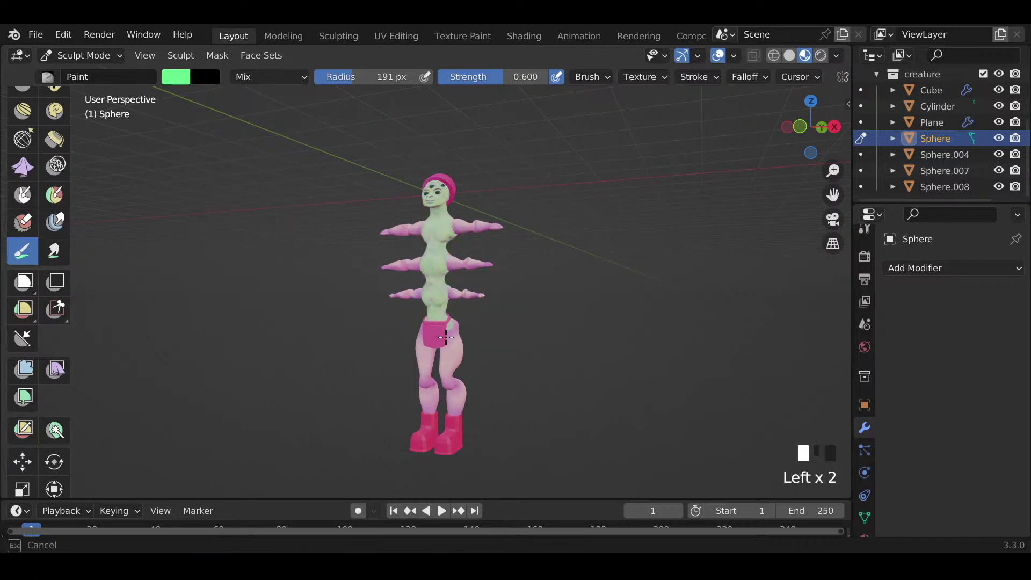
pyautogui.scroll(4, 543, 322)
pyautogui.moveTo(544, 322); pyautogui.dragTo(574, 339, button='middle')
pyautogui.hotkey('ctrl', 'z')
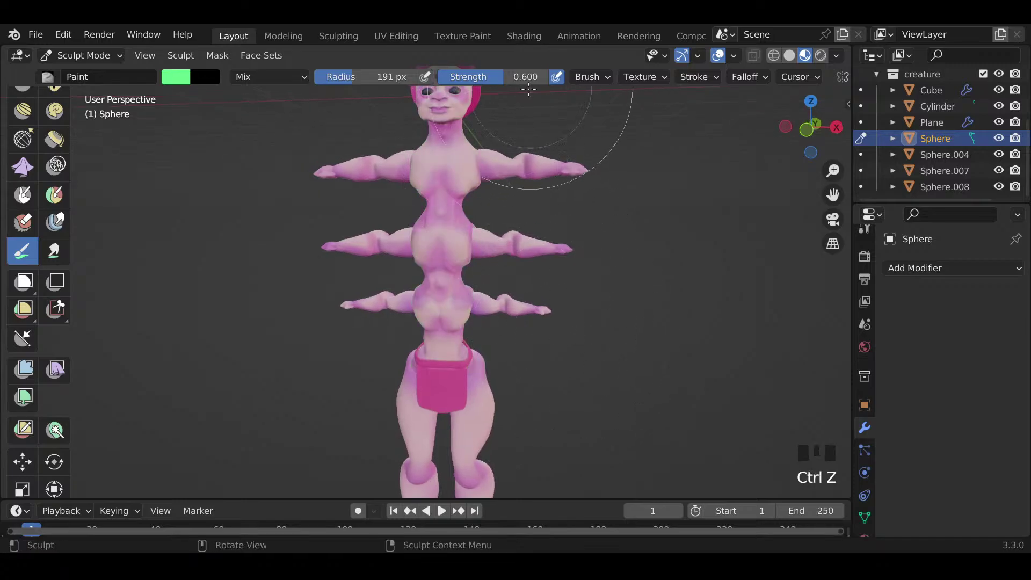
# Step: Try a fainter green tint on the head and torso with brush strength 0.254, undo it and raise the strength to 0.590
pyautogui.moveTo(508, 76); pyautogui.dragTo(467, 77)
pyautogui.moveTo(536, 129); pyautogui.dragTo(538, 227)
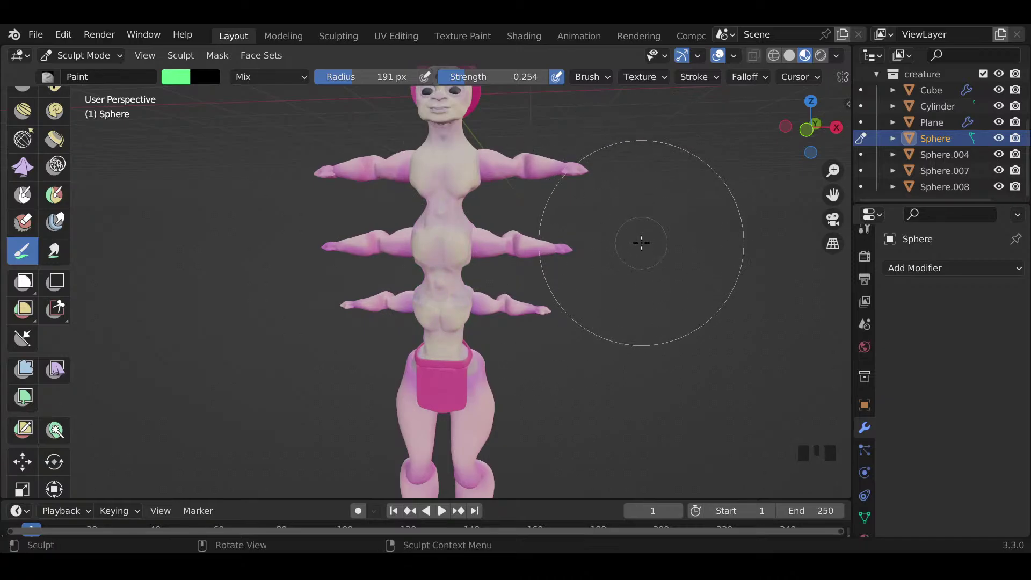
pyautogui.moveTo(668, 241)
pyautogui.keyDown('shift'); pyautogui.mouseDown(button='middle')
pyautogui.moveTo(668, 288)
pyautogui.moveTo(490, 243)
pyautogui.moveTo(677, 259)
pyautogui.moveTo(633, 258)
pyautogui.mouseUp(button='middle'); pyautogui.keyUp('shift')
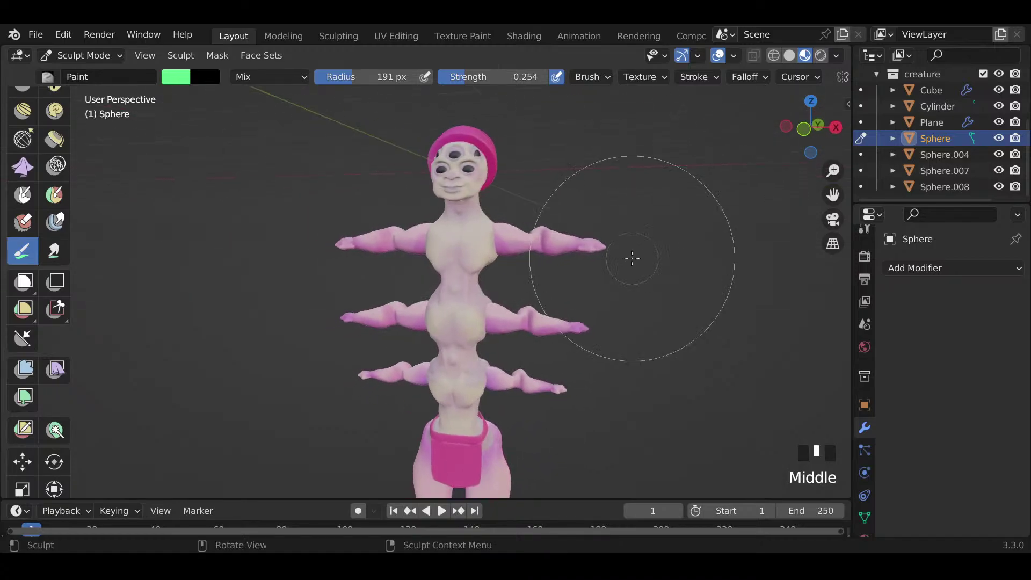
pyautogui.hotkey('ctrl', 'z')
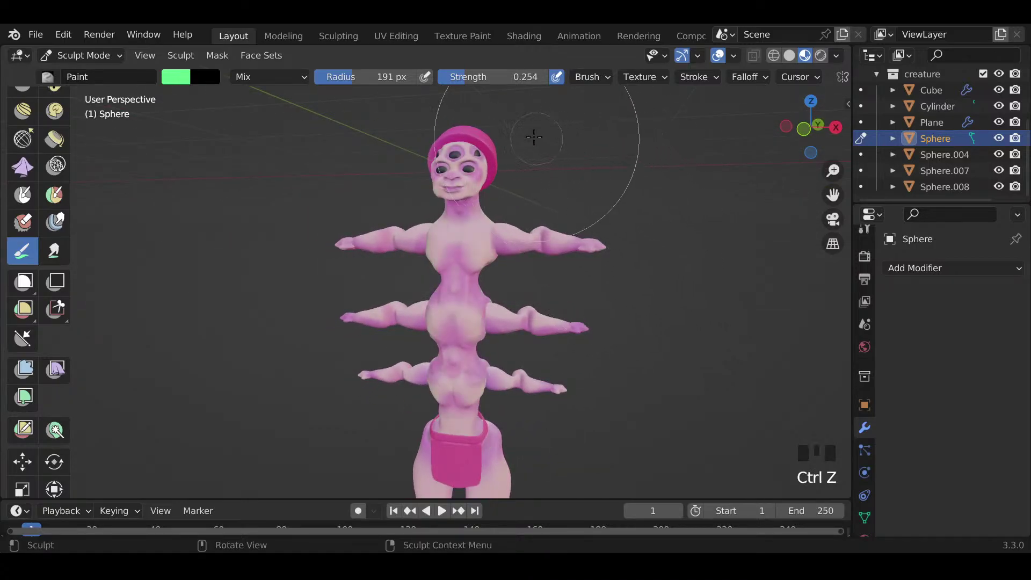
pyautogui.moveTo(491, 76); pyautogui.dragTo(537, 77)
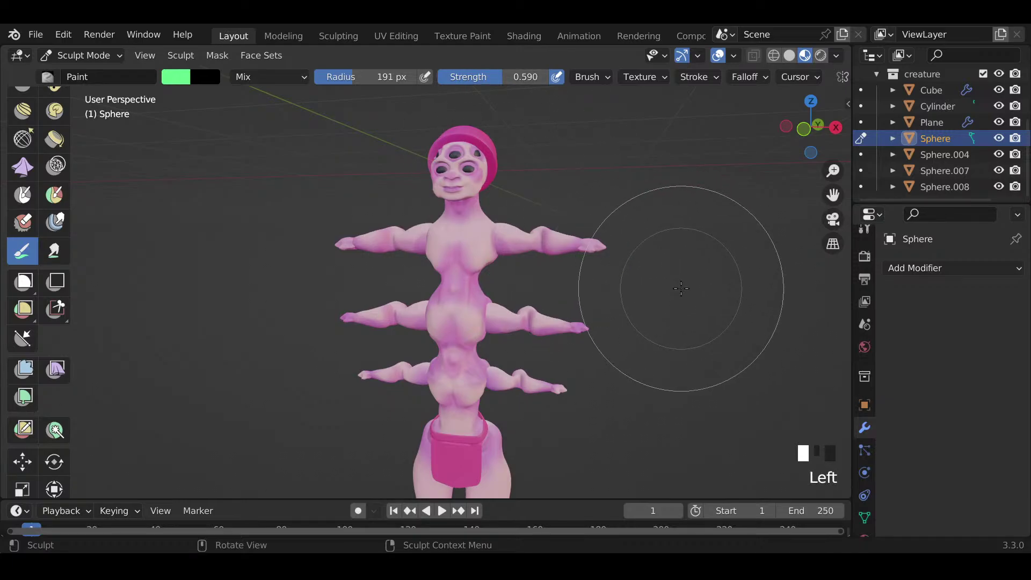
# Step: Return to Object Mode, deselect the body and unhide the Camera, Plane.001 and Spot objects
pyautogui.press('Tab')
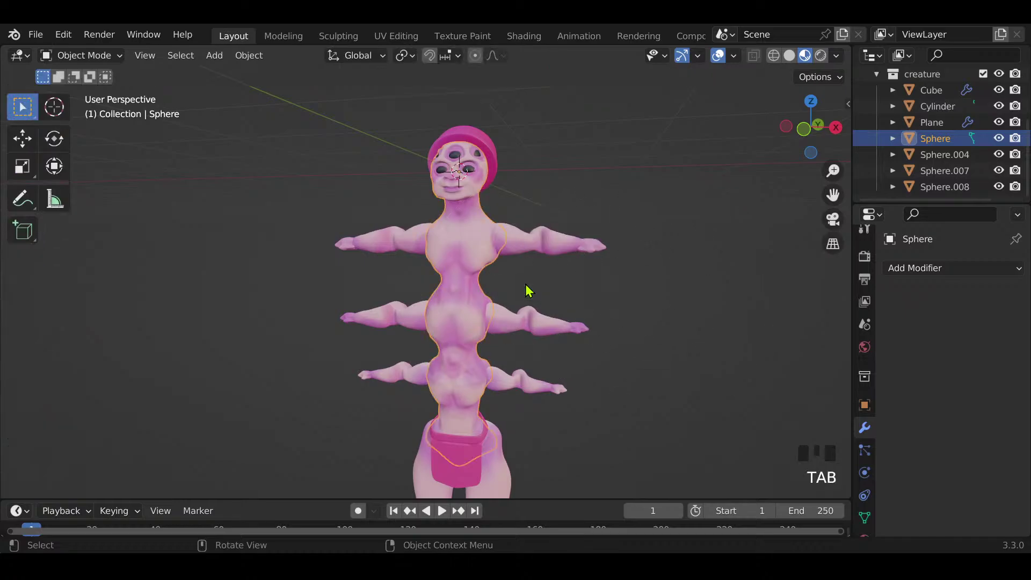
pyautogui.click(615, 386)
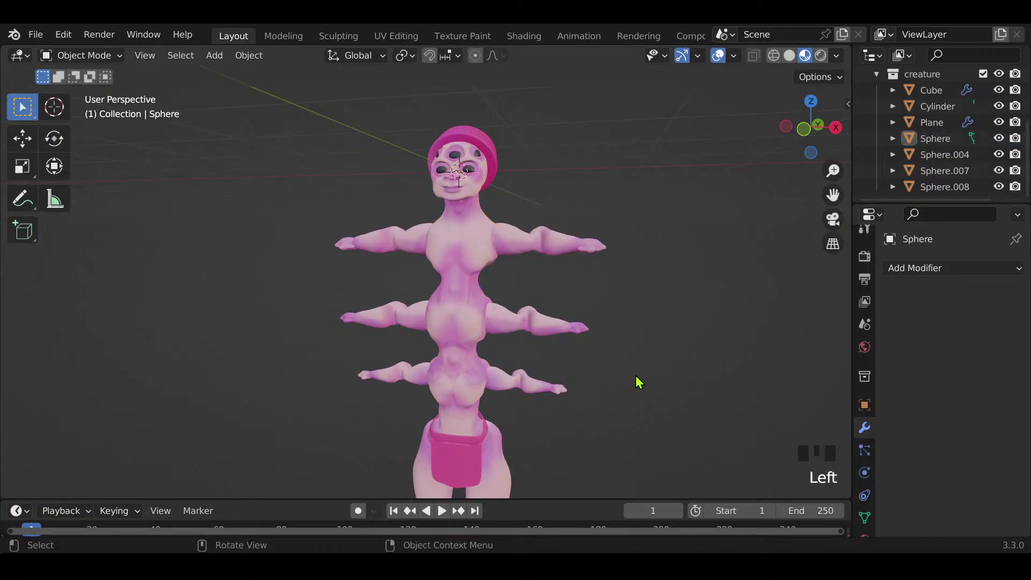
pyautogui.click(876, 74)
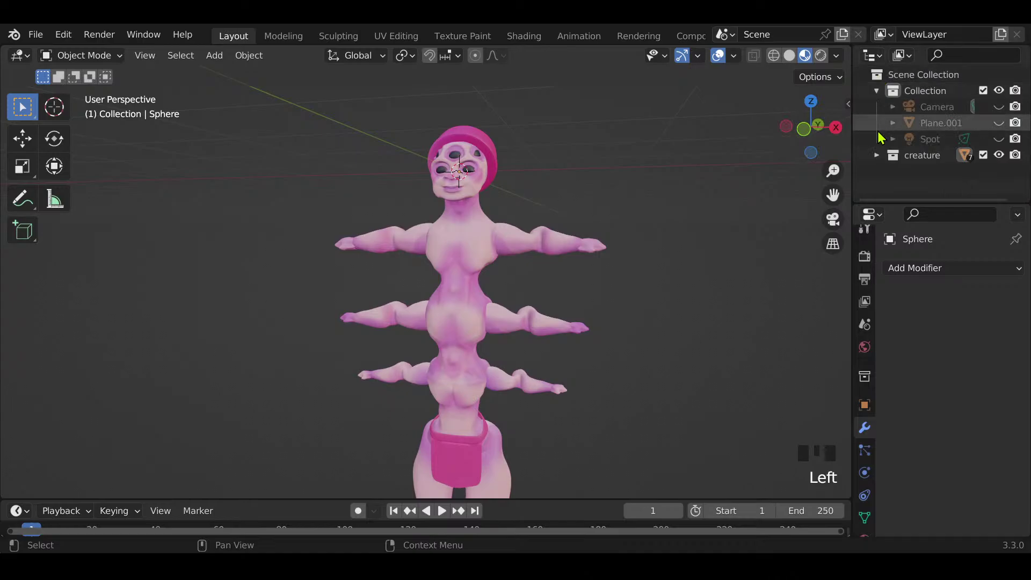
pyautogui.click(999, 106)
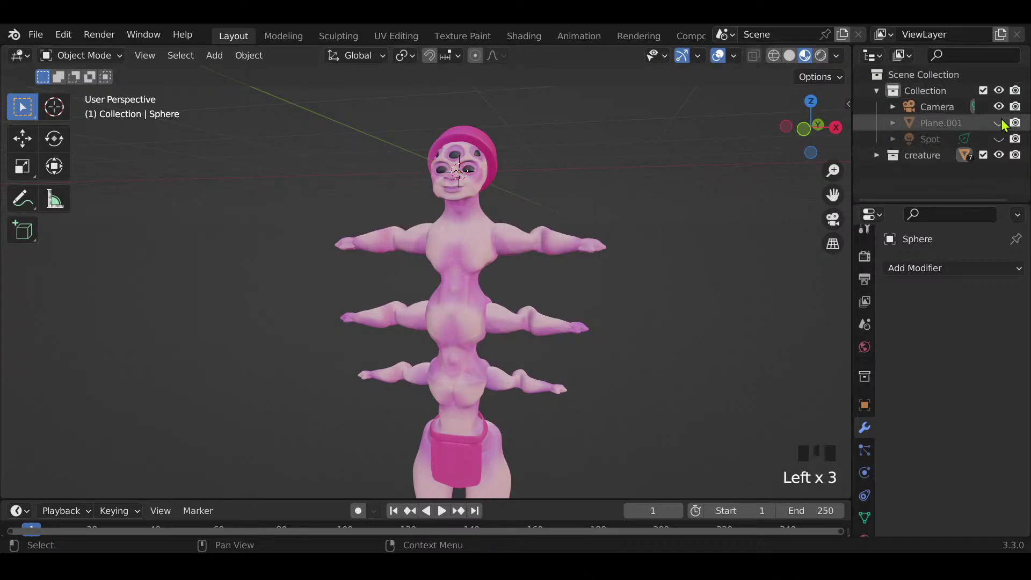
pyautogui.click(1000, 123)
pyautogui.click(999, 138)
pyautogui.scroll(-2, 596, 293)
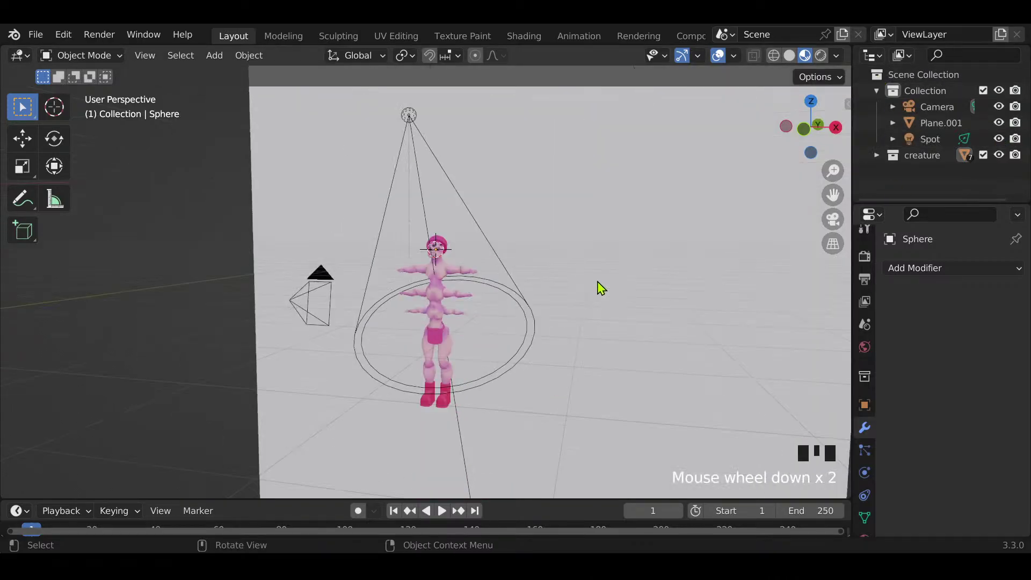
# Step: Switch the viewport to Rendered shading and look at the creature through the camera
pyautogui.click(819, 56)
pyautogui.moveTo(687, 199)
pyautogui.mouseDown(button='middle')
pyautogui.moveTo(673, 215)
pyautogui.moveTo(599, 224)
pyautogui.moveTo(583, 239)
pyautogui.mouseUp(button='middle')
pyautogui.scroll(1, 579, 243)
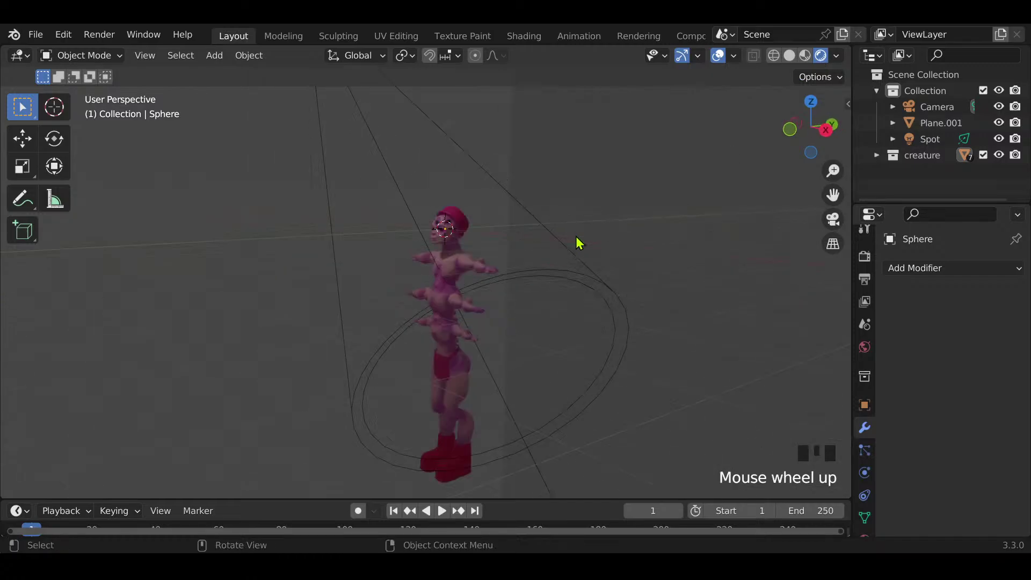
pyautogui.scroll(1, 579, 244)
pyautogui.scroll(-2, 571, 212)
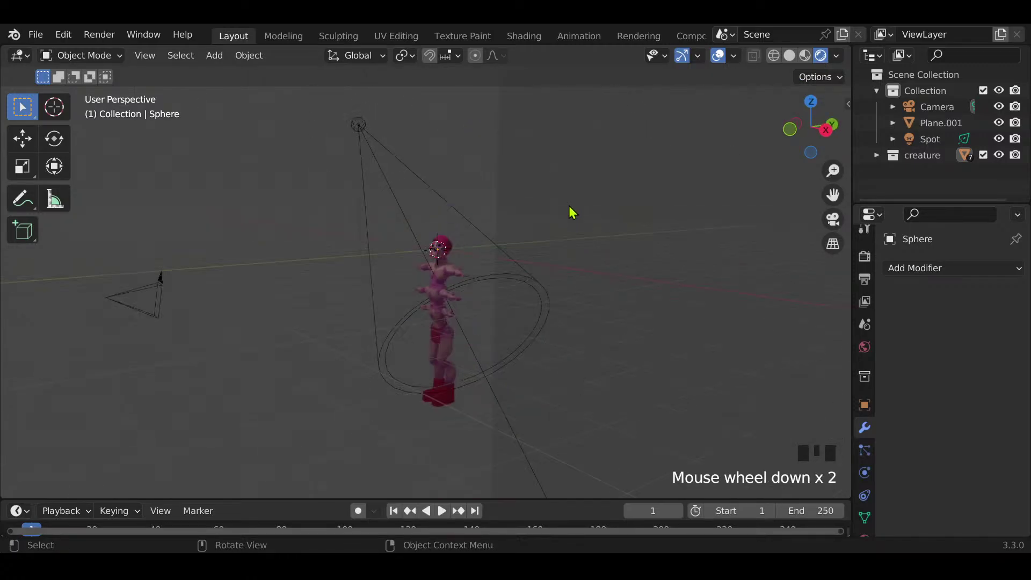
pyautogui.press('KP_0')
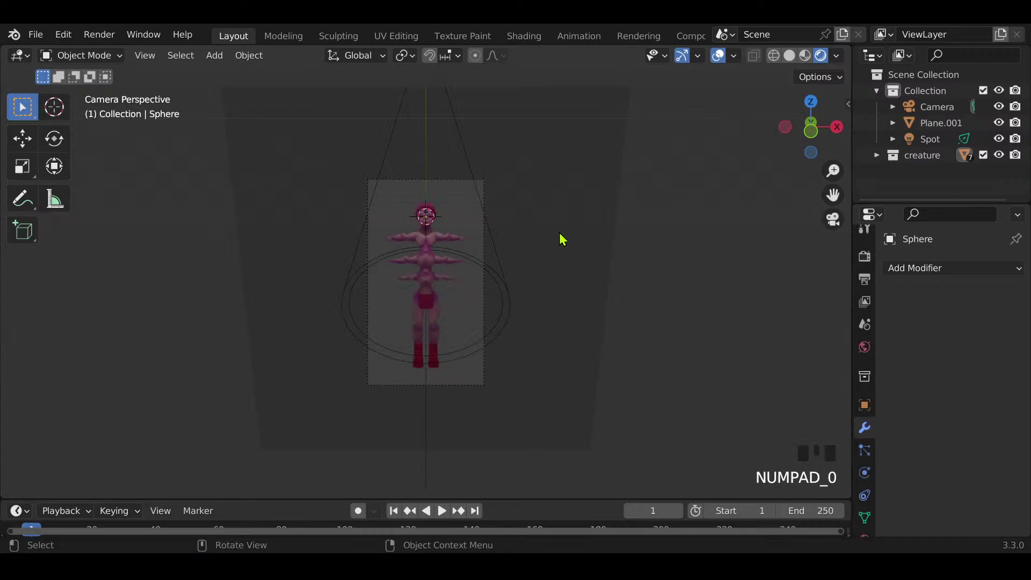
# Step: Add a point light at the origin and move it about 5.86 m along negative Y in front of the creature
pyautogui.scroll(5, 562, 239)
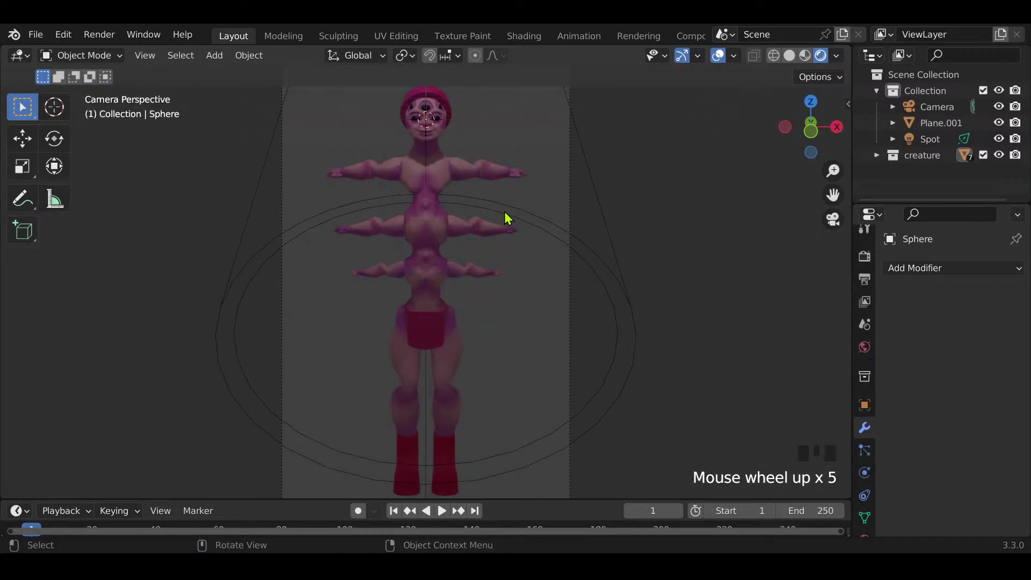
pyautogui.hotkey('shift', 'a')
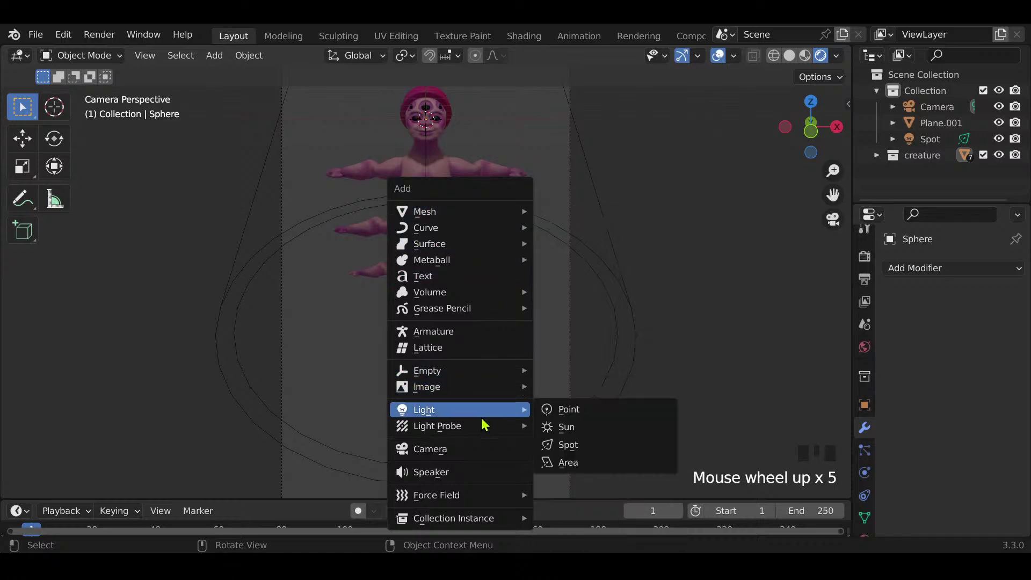
pyautogui.click(617, 409)
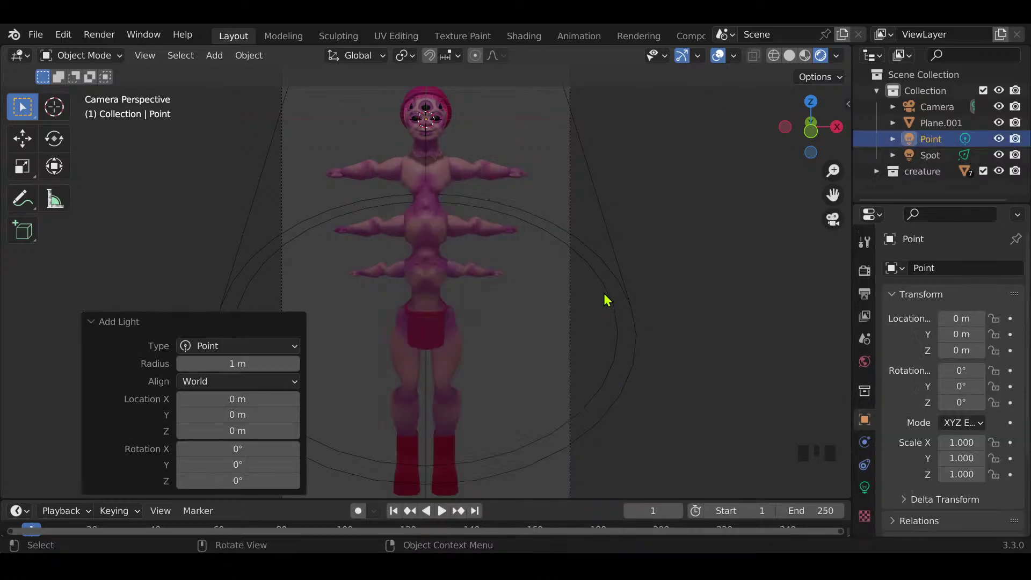
pyautogui.press('g')
pyautogui.press('y')
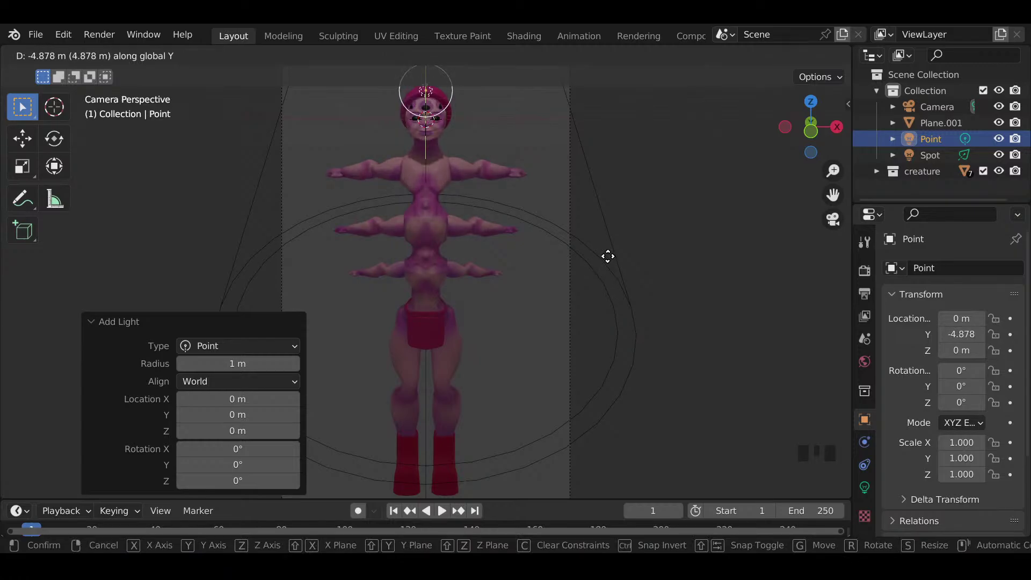
pyautogui.click(612, 257)
# Step: Set the point light's power to 100 W and lower the light about 0.59 m along Z
pyautogui.click(865, 487)
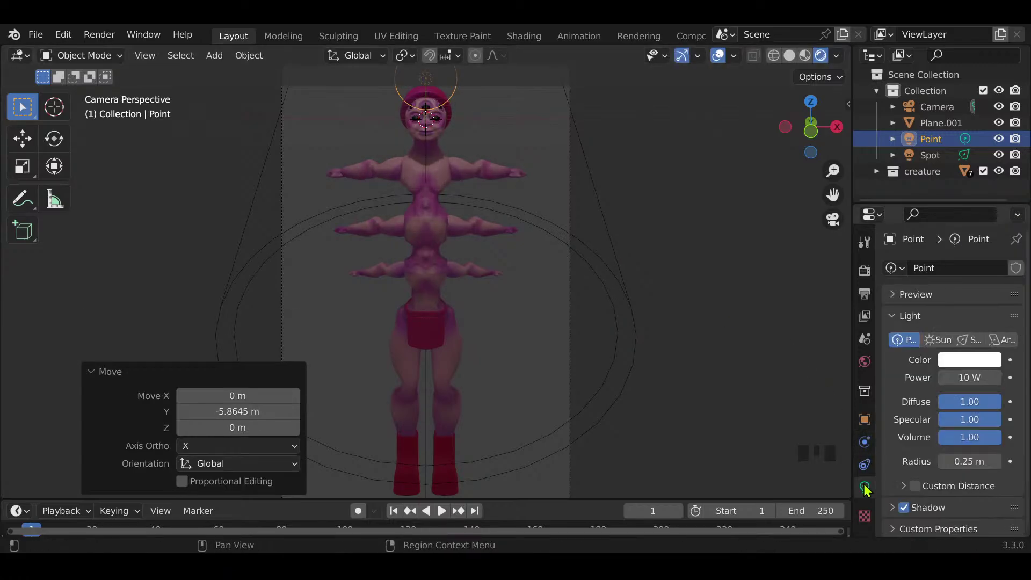
pyautogui.click(971, 378)
pyautogui.write('100')
pyautogui.press('Return')
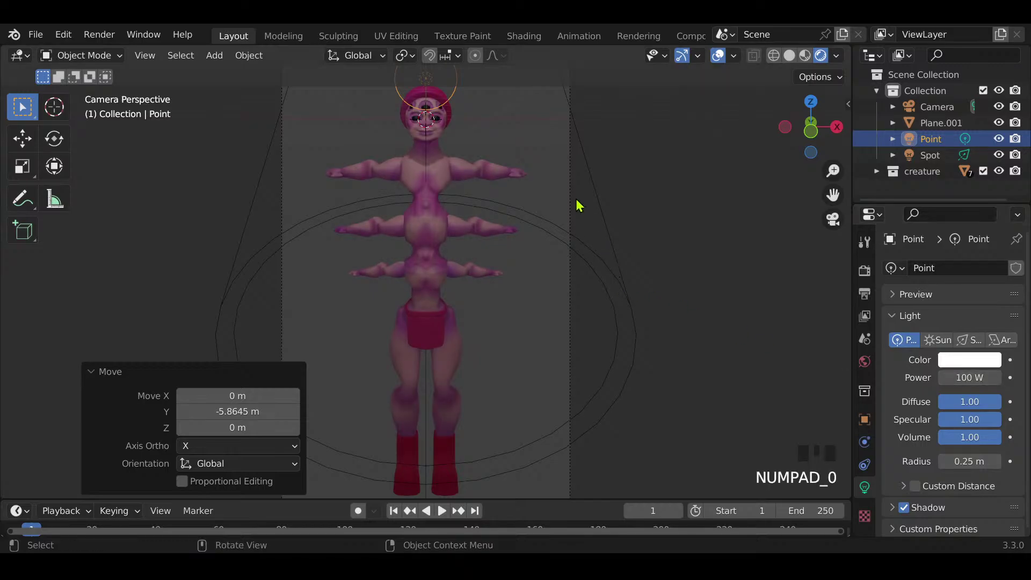
pyautogui.press('g')
pyautogui.press('z')
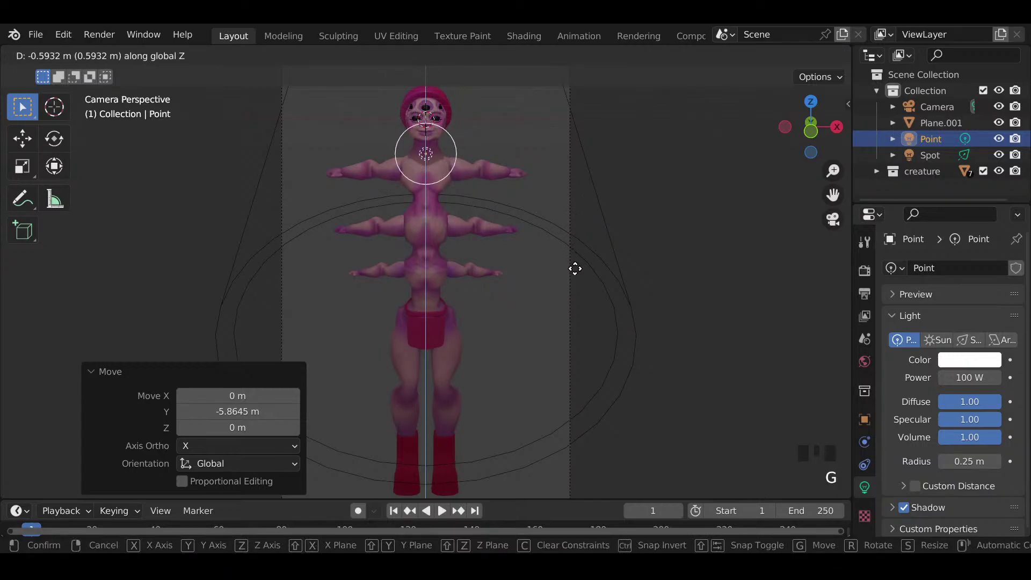
pyautogui.click(575, 270)
# Step: Change the backdrop plane's base color to purple (H 0.737, S 0.714) and darken it slightly
pyautogui.scroll(-2, 577, 271)
pyautogui.scroll(-1, 579, 277)
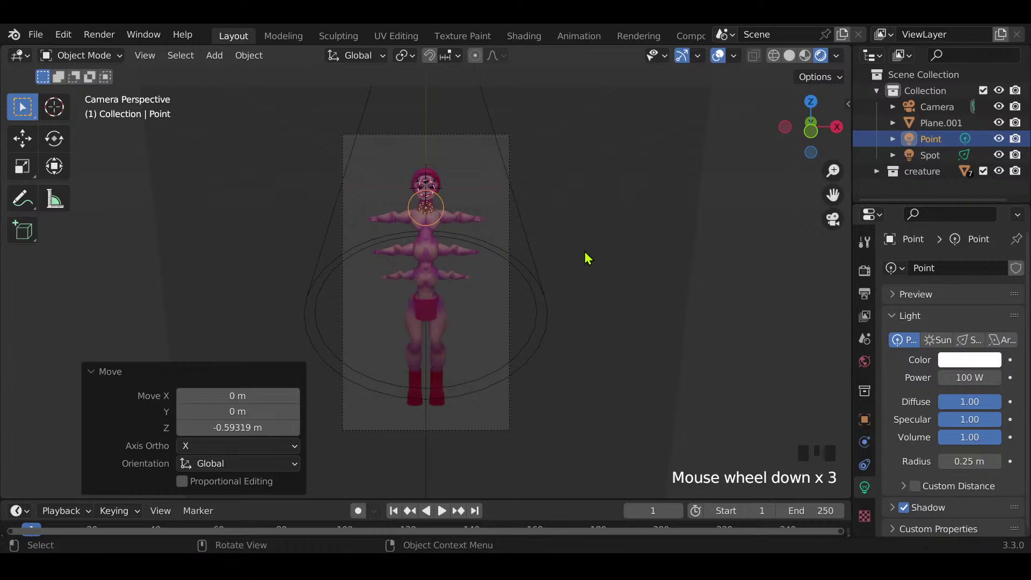
pyautogui.click(585, 247)
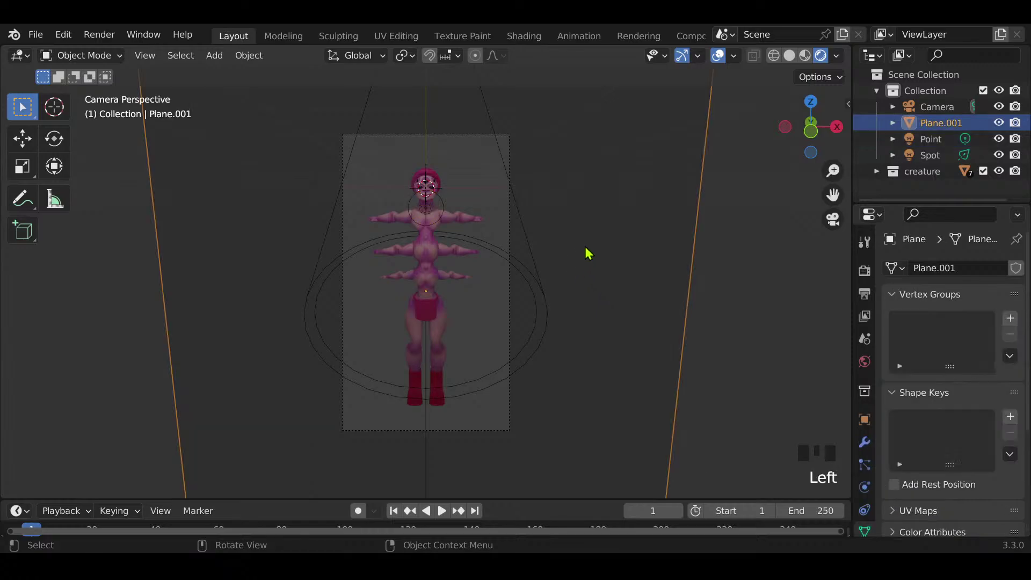
pyautogui.scroll(-3, 872, 498)
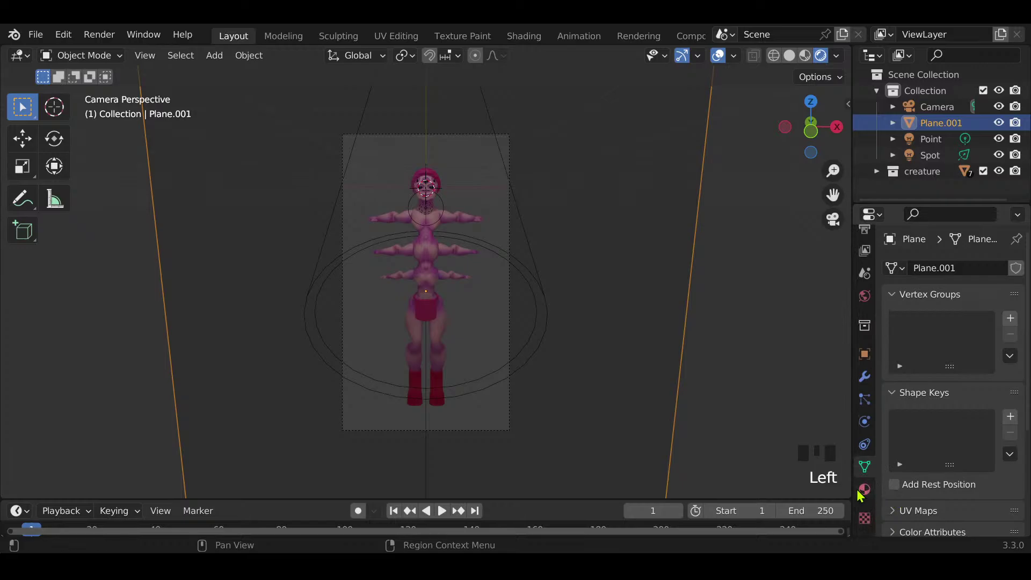
pyautogui.click(867, 489)
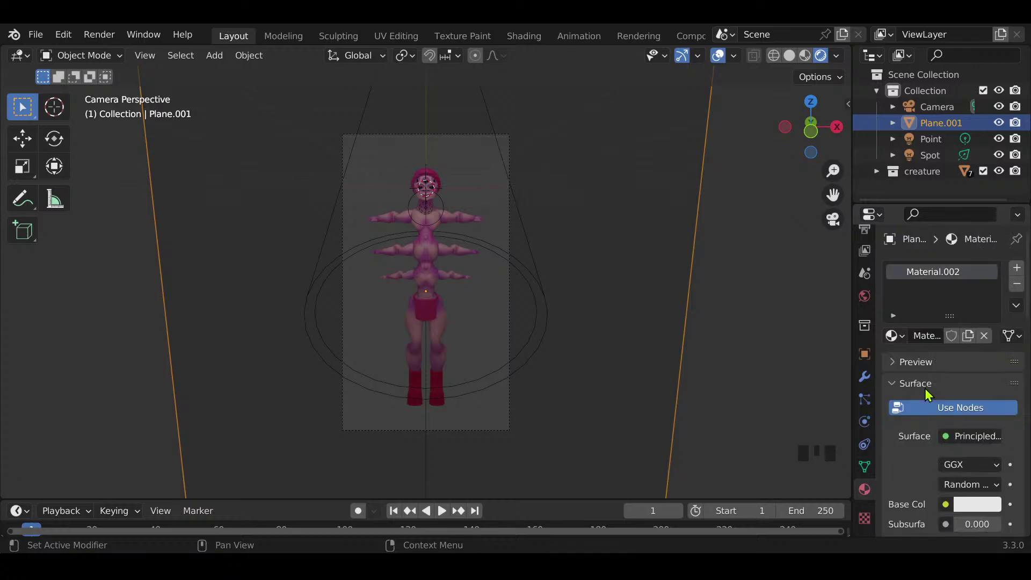
pyautogui.click(977, 506)
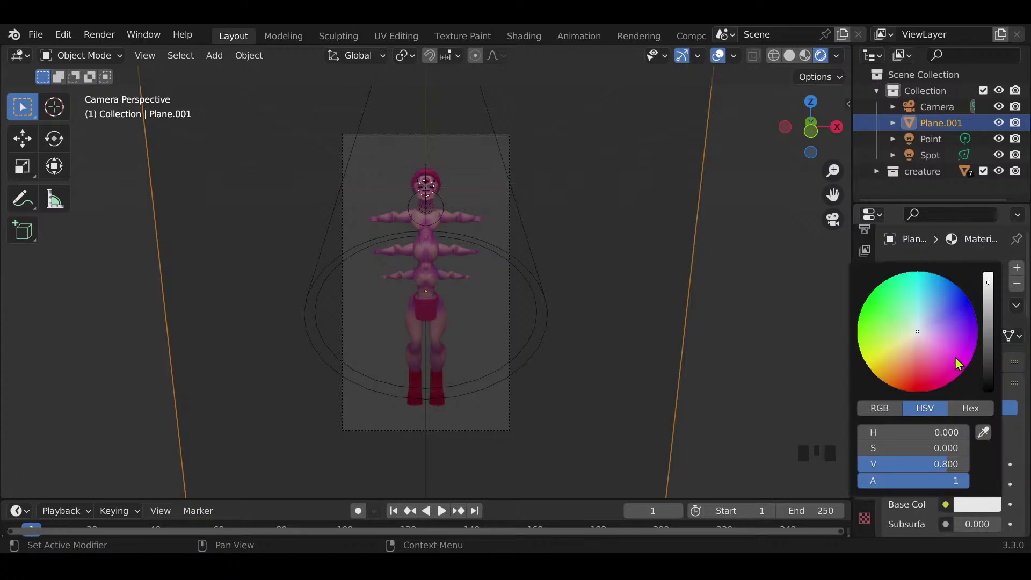
pyautogui.click(950, 330)
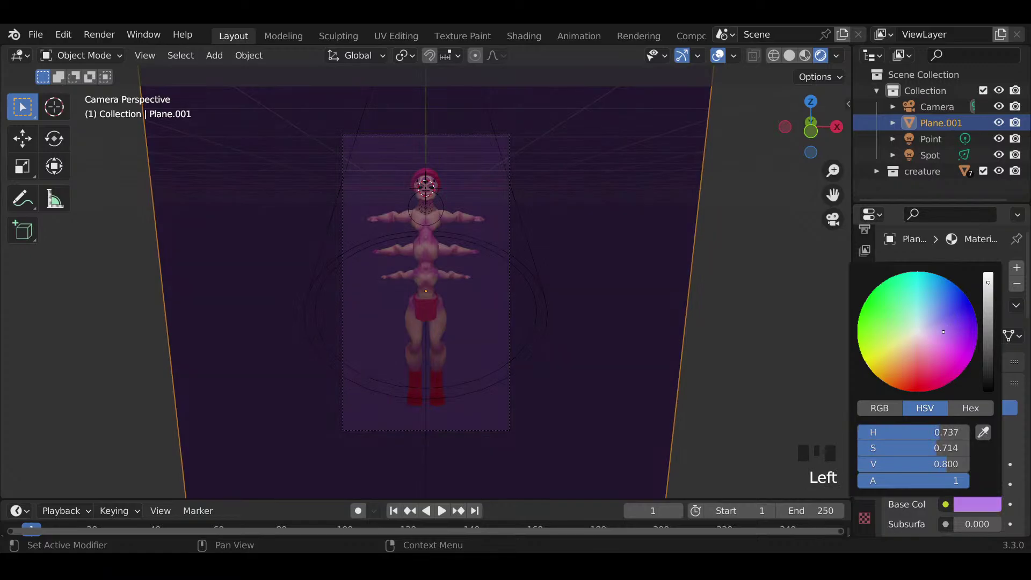
pyautogui.click(972, 503)
pyautogui.moveTo(989, 290); pyautogui.dragTo(989, 305)
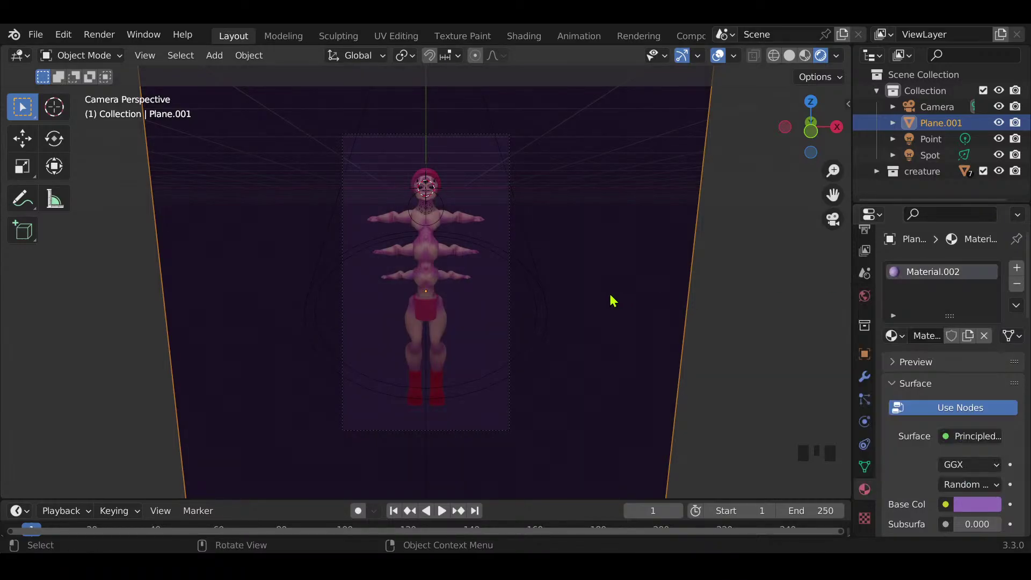
# Step: Add a plane and lower it about 6.68 m along Z to just beneath the creature's feet
pyautogui.hotkey('shift', 'a')
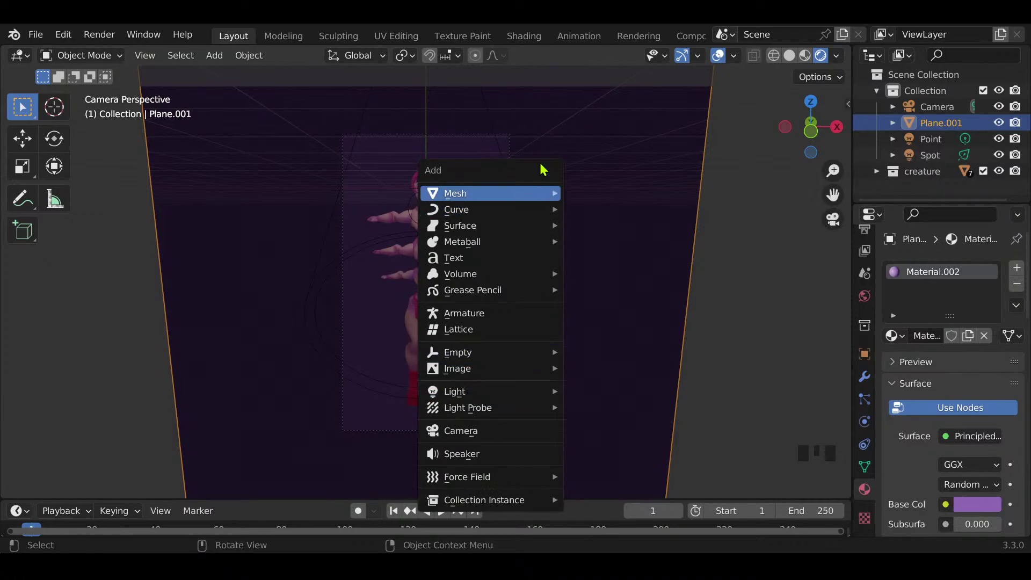
pyautogui.moveTo(532, 195)
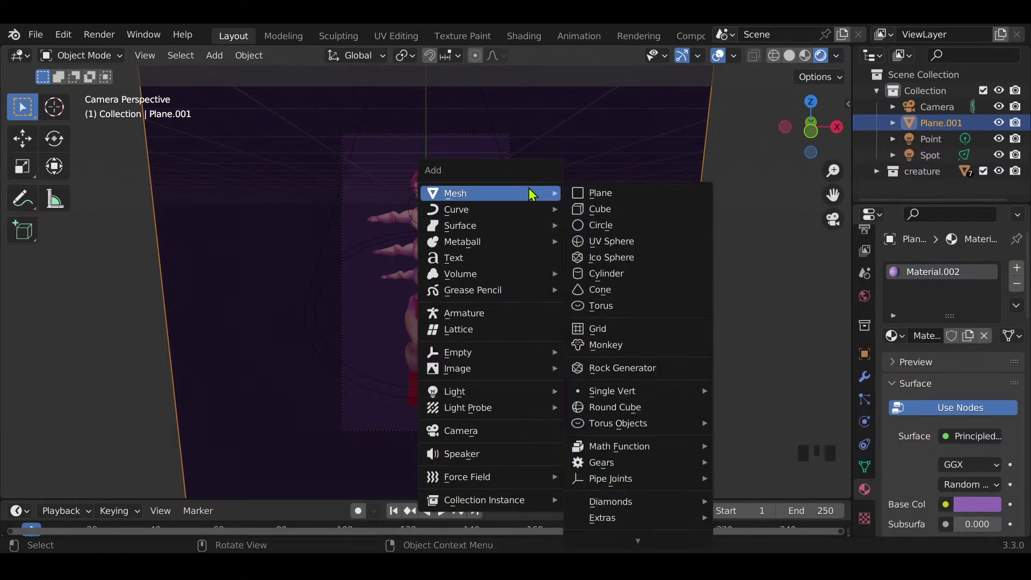
pyautogui.click(619, 198)
pyautogui.press('g')
pyautogui.press('z')
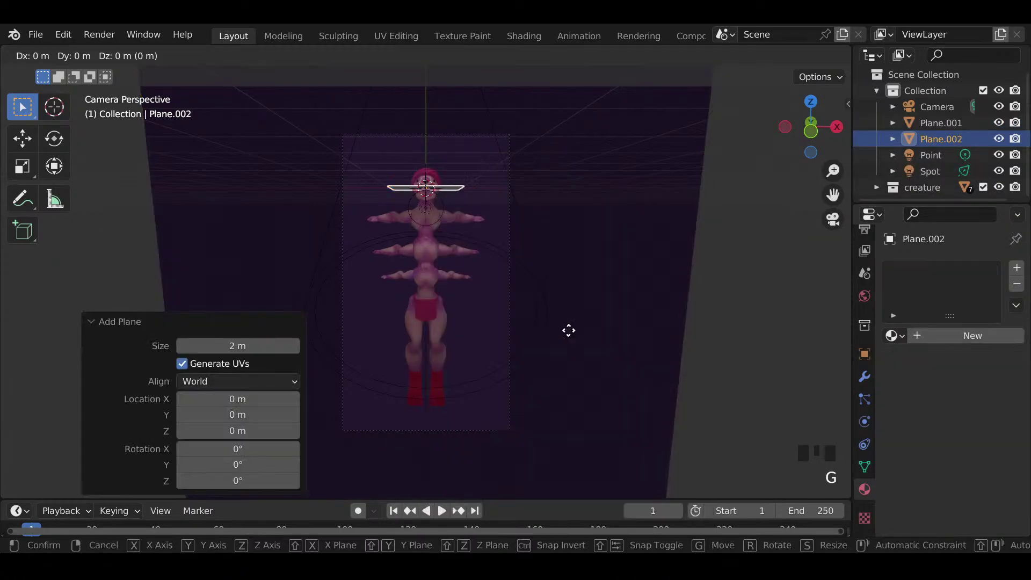
pyautogui.click(570, 123)
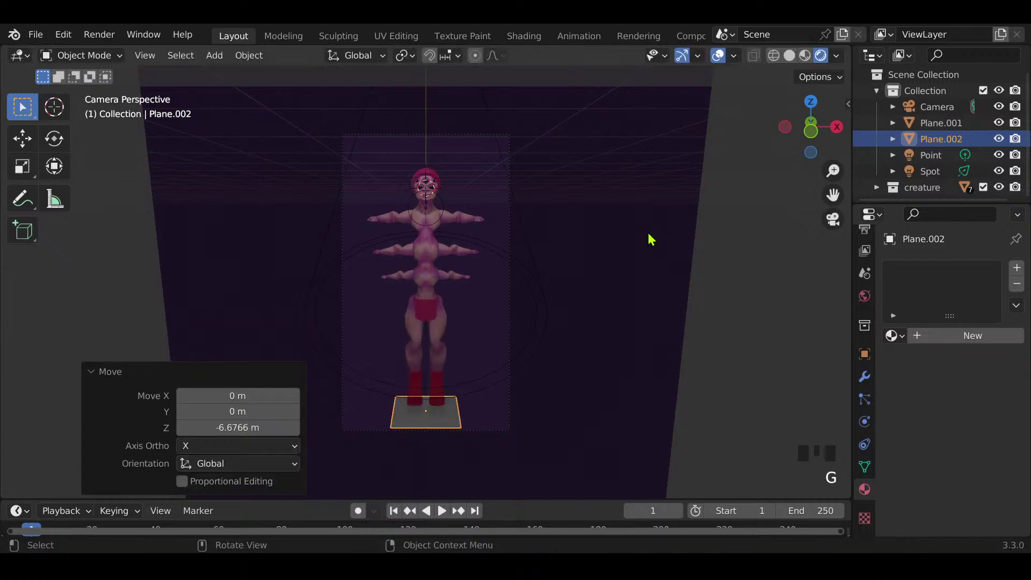
# Step: Stretch the floor plane to about 4.54 times its width along X and check it through the camera
pyautogui.press('s')
pyautogui.press('x')
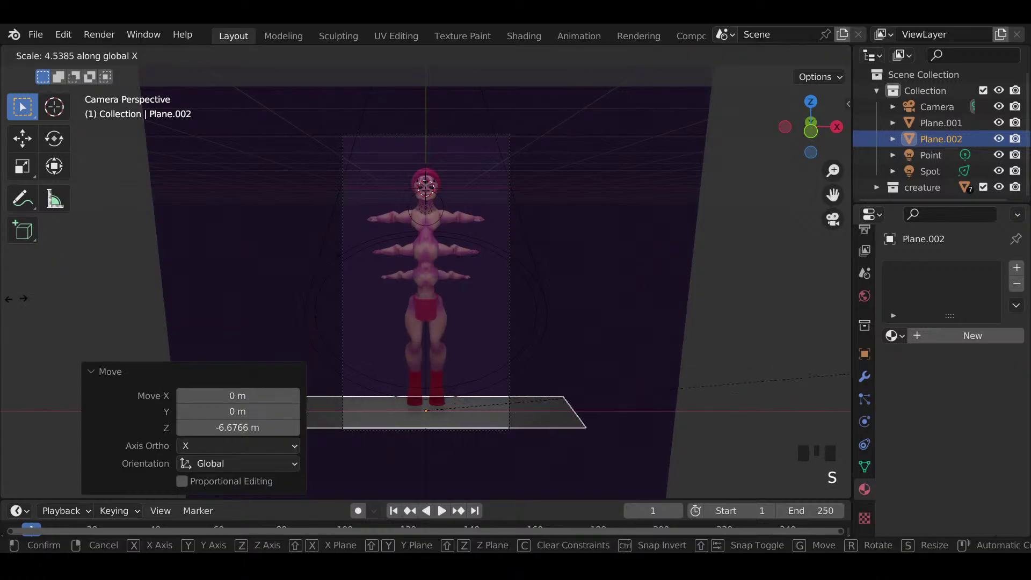
pyautogui.click(540, 454)
pyautogui.moveTo(540, 454); pyautogui.dragTo(651, 445, button='middle')
pyautogui.scroll(-2, 651, 445)
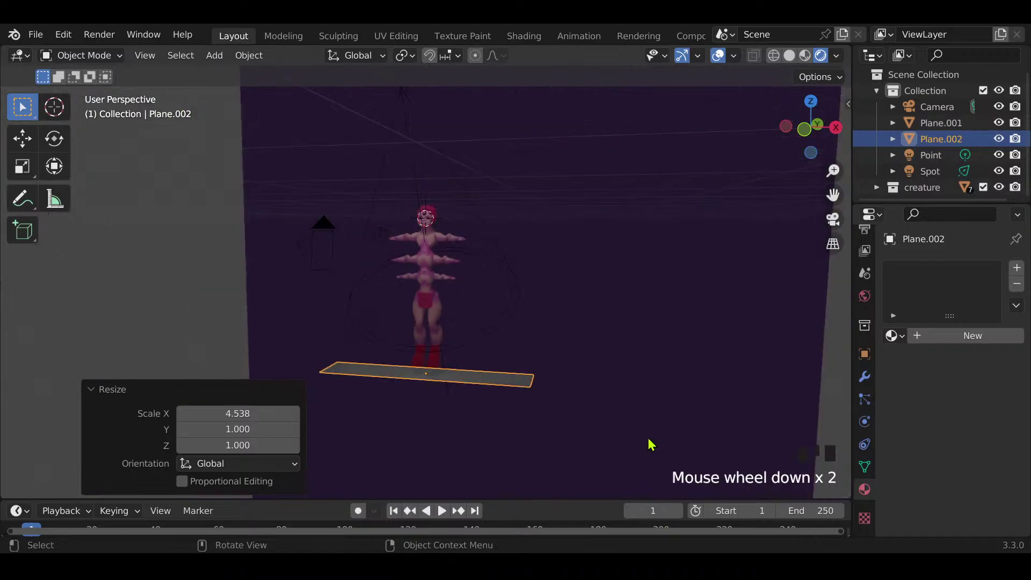
pyautogui.press('KP_0')
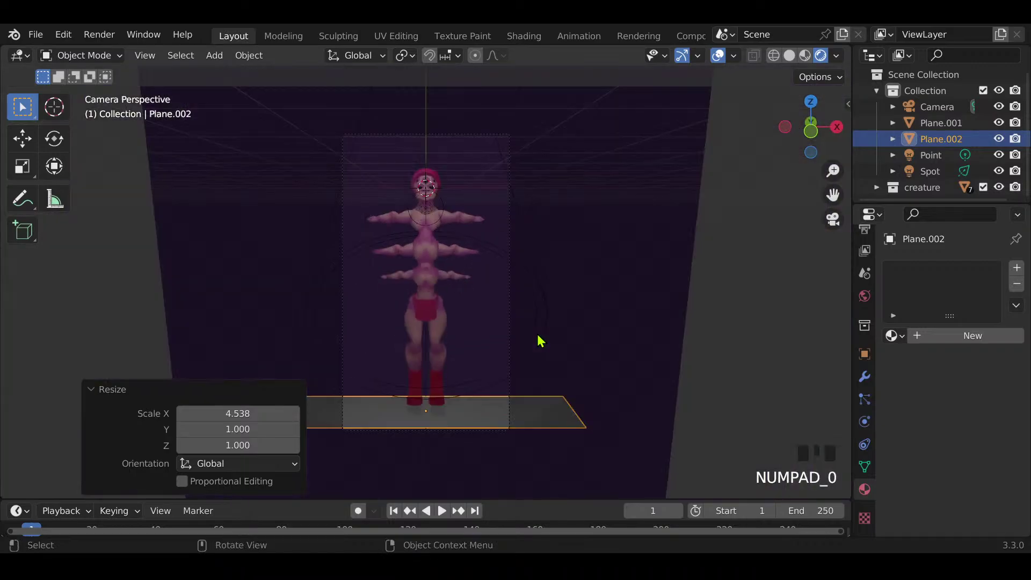
# Step: Add an Array modifier to the floor plane with a relative offset of 0 in X and 1 in Y
pyautogui.click(865, 467)
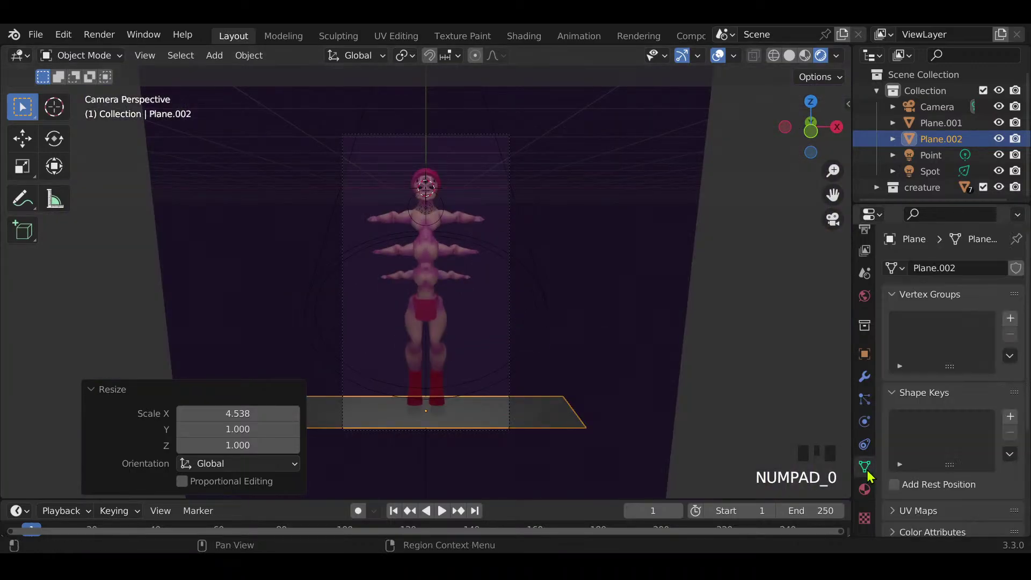
pyautogui.click(865, 376)
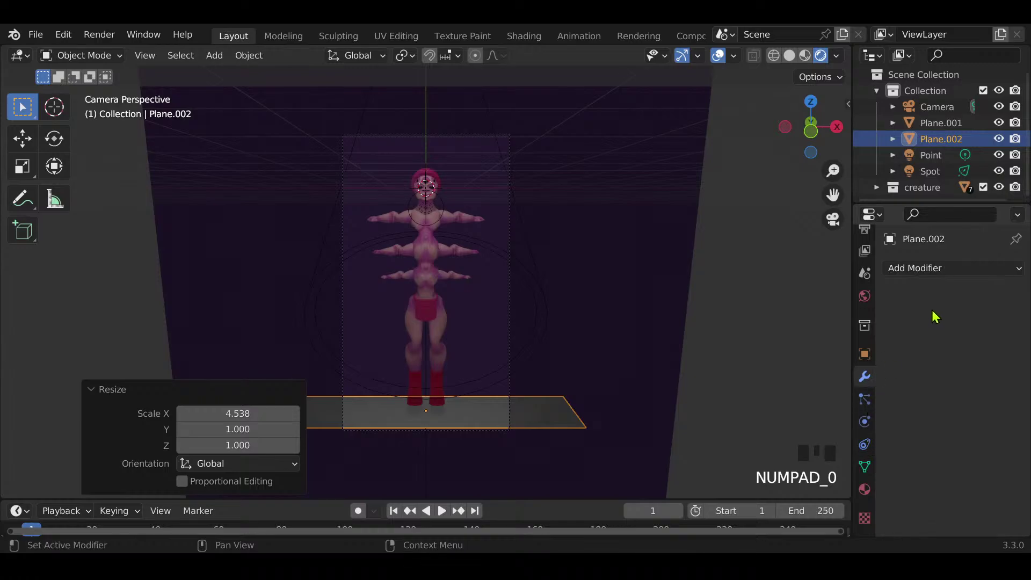
pyautogui.click(943, 268)
pyautogui.click(687, 313)
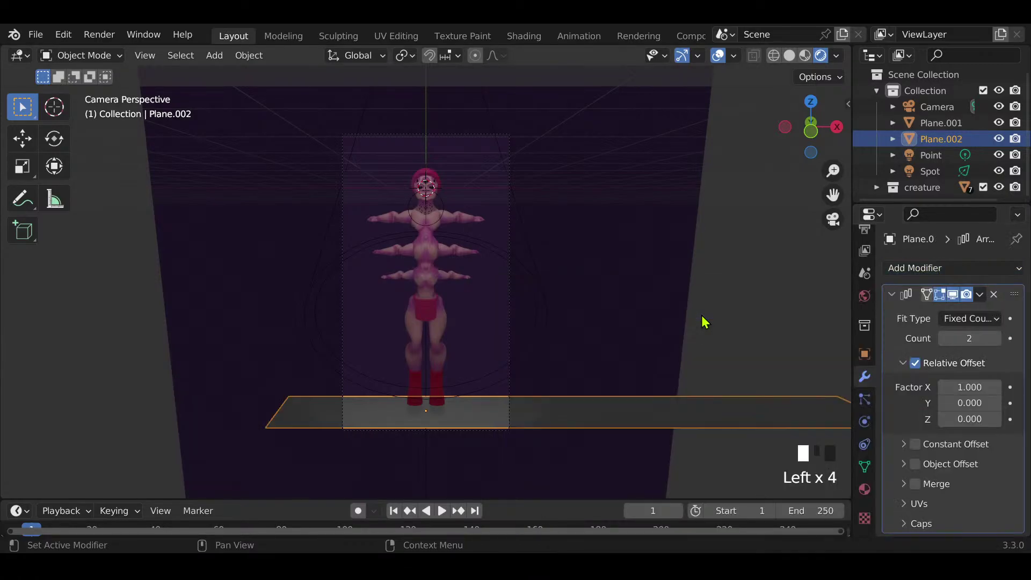
pyautogui.click(980, 387)
pyautogui.write('0')
pyautogui.click(977, 419)
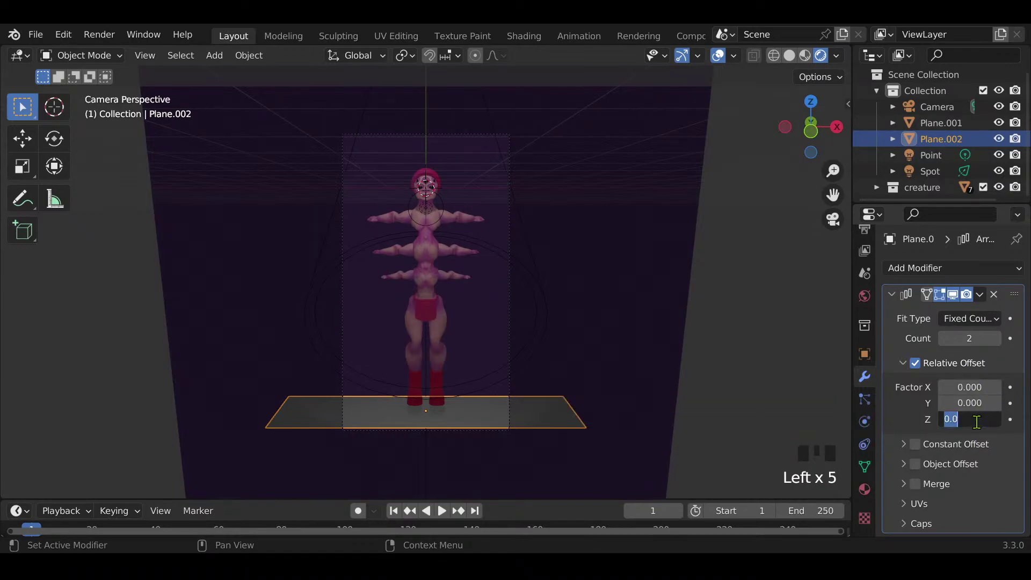
pyautogui.click(977, 404)
pyautogui.click(977, 404)
pyautogui.write('1')
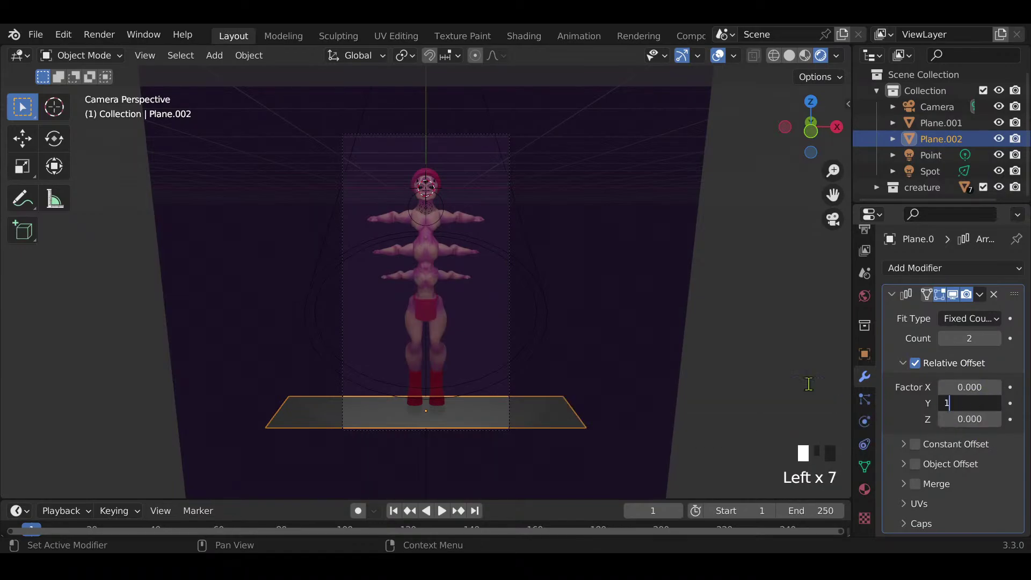
pyautogui.press('Return')
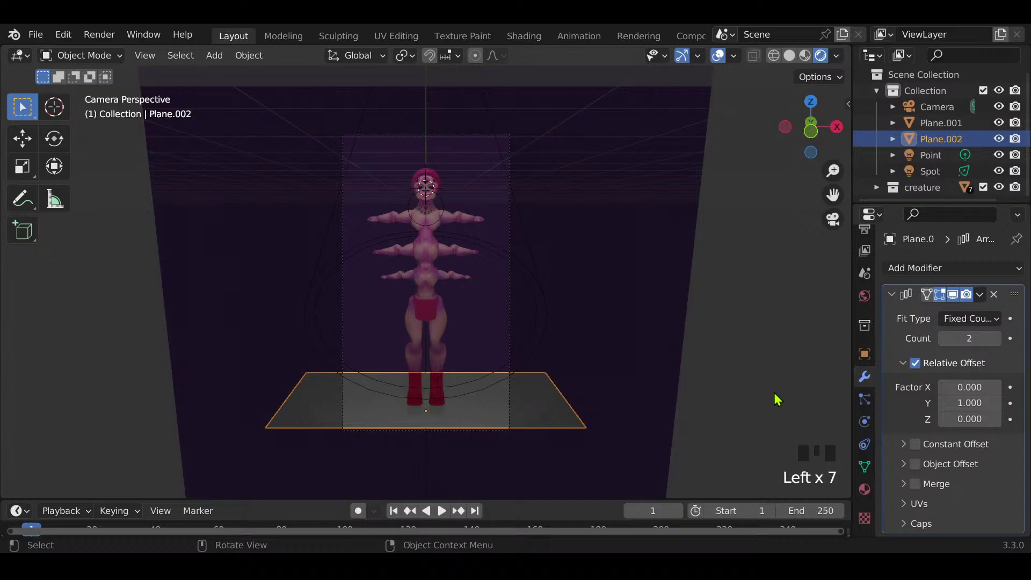
# Step: Enable the array's constant offset with a distance of 0 m in X and 1 m in Y
pyautogui.click(920, 445)
pyautogui.click(904, 445)
pyautogui.click(980, 469)
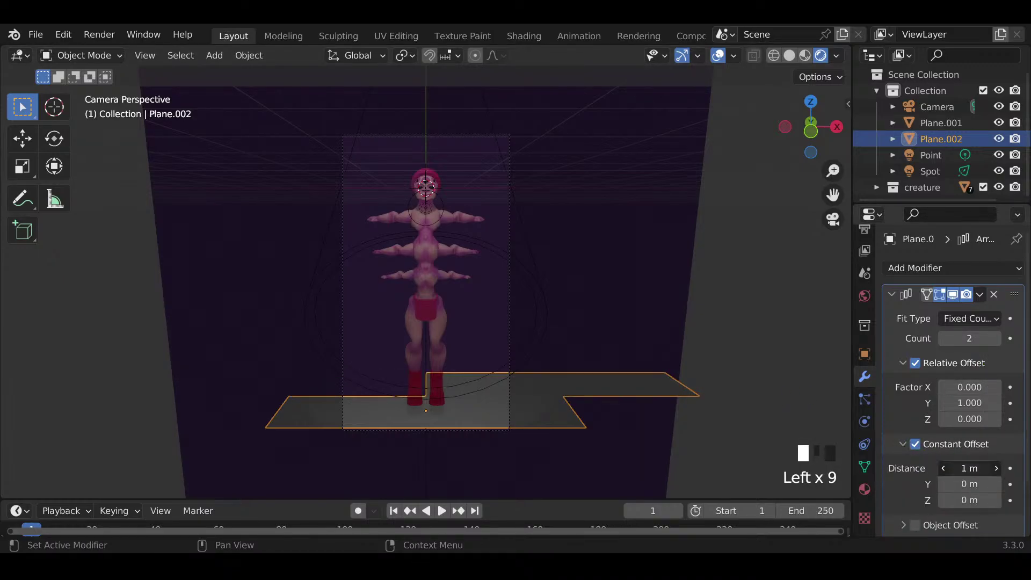
pyautogui.write('0')
pyautogui.click(975, 485)
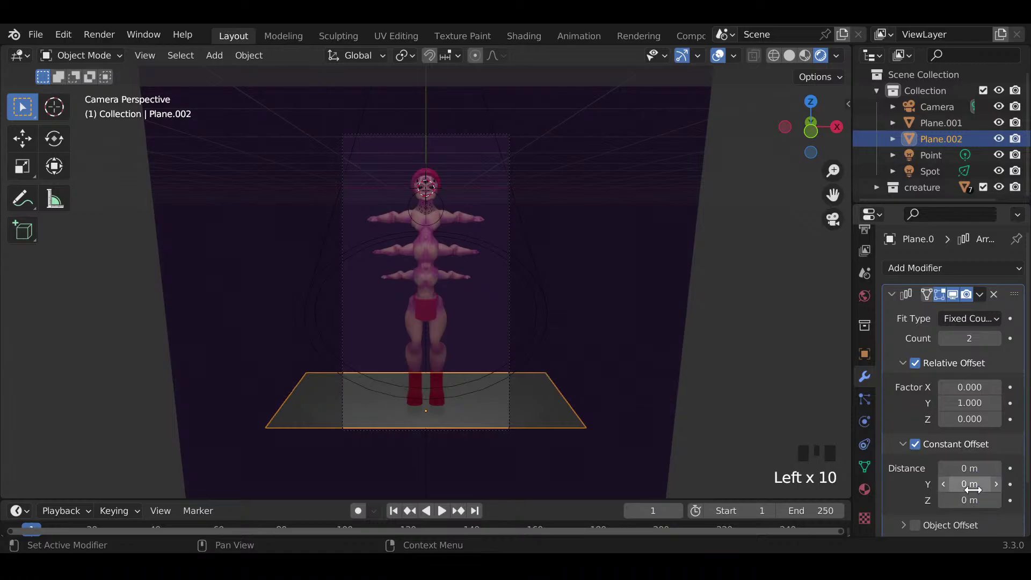
pyautogui.write('1')
pyautogui.click(706, 371)
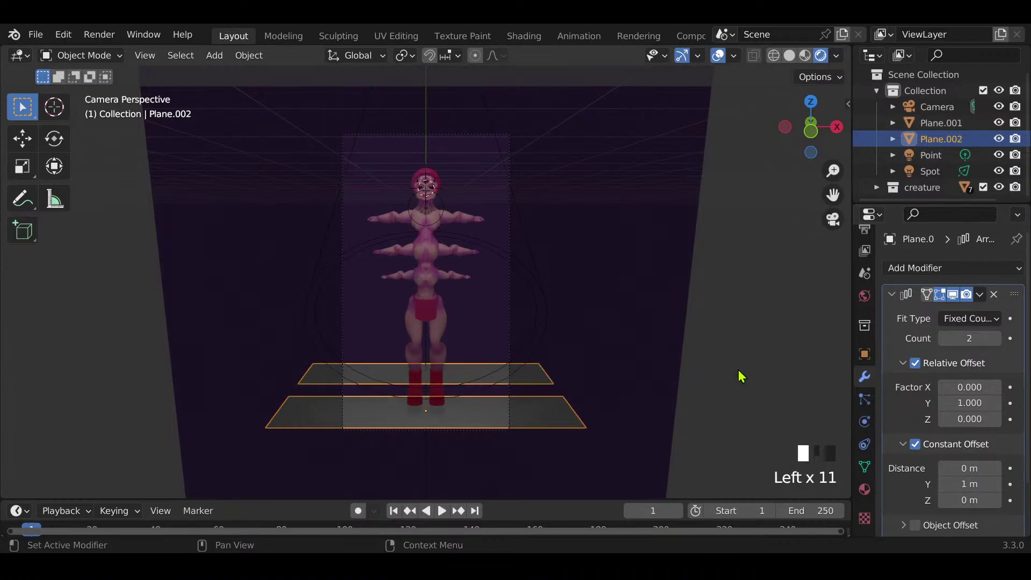
# Step: Set the array's count to 16 so the floor strips recede behind the creature
pyautogui.click(997, 339)
pyautogui.click(997, 339)
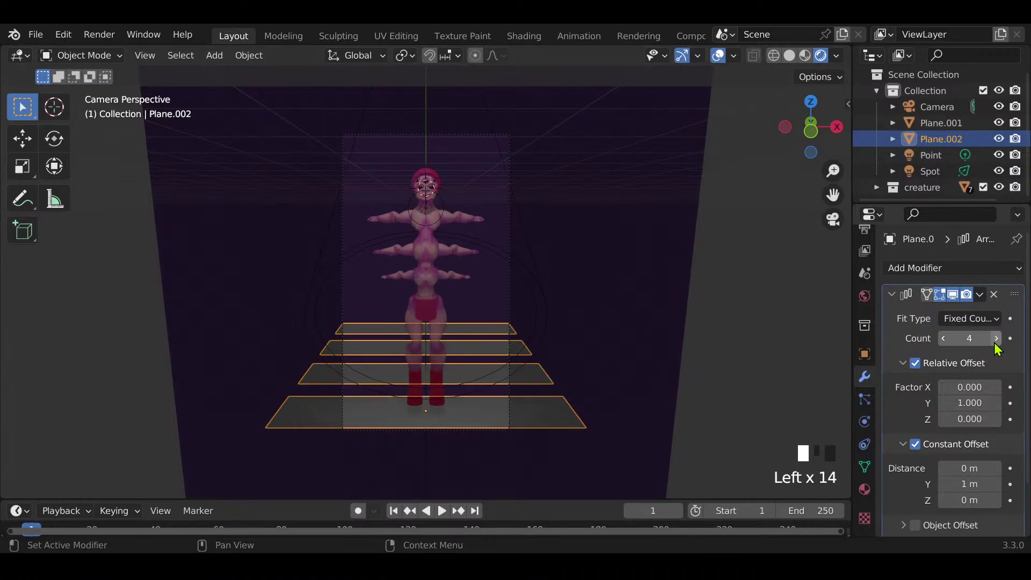
pyautogui.click(996, 338)
pyautogui.click(996, 338)
pyautogui.click(997, 338)
pyautogui.click(997, 339)
pyautogui.click(996, 338)
pyautogui.click(997, 339)
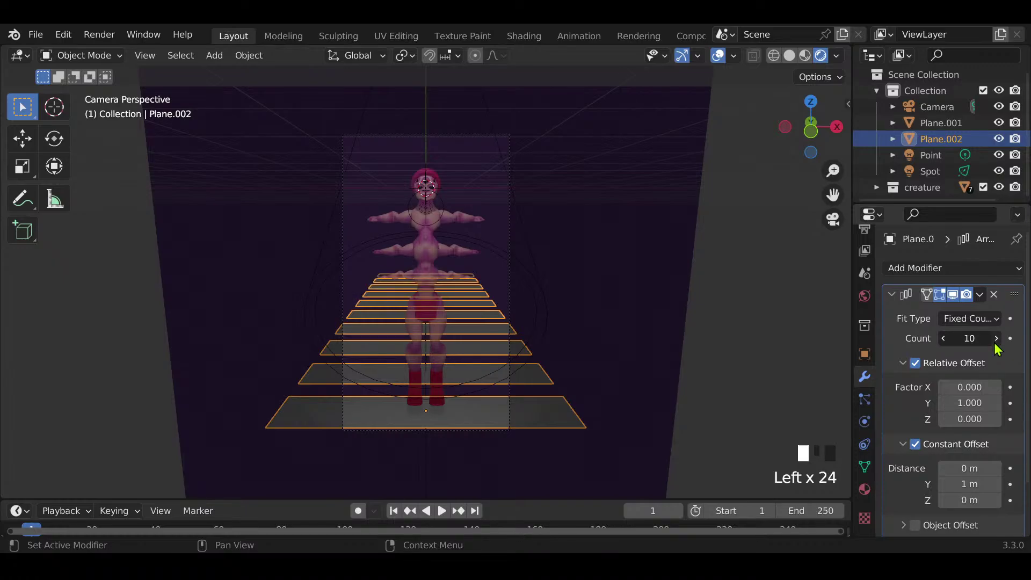
pyautogui.click(996, 338)
pyautogui.click(996, 339)
pyautogui.click(997, 339)
pyautogui.click(996, 338)
pyautogui.doubleClick(996, 339)
pyautogui.click(996, 339)
pyautogui.doubleClick(996, 339)
pyautogui.click(996, 338)
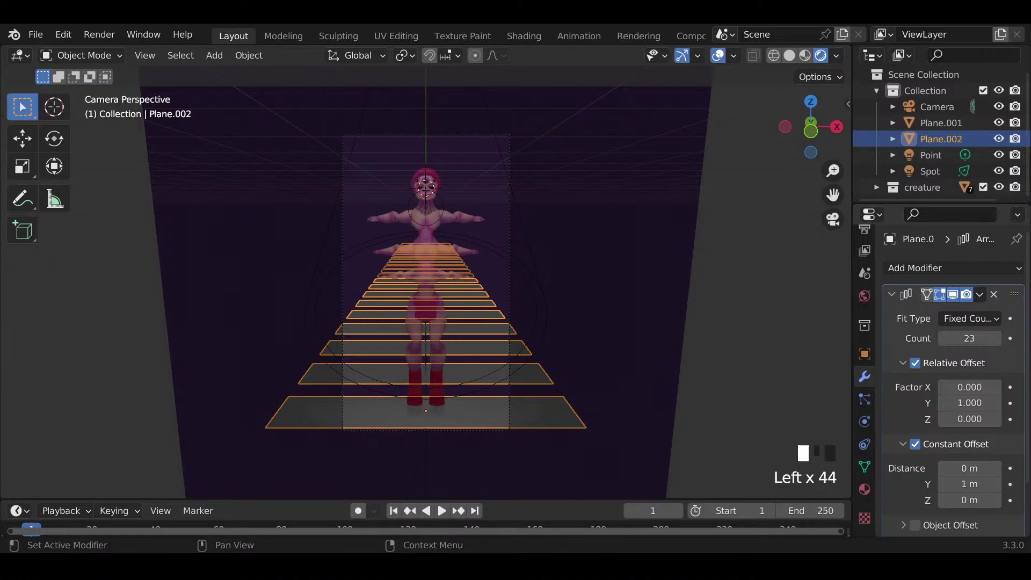
pyautogui.doubleClick(996, 339)
pyautogui.click(996, 338)
pyautogui.doubleClick(997, 339)
pyautogui.click(997, 339)
pyautogui.tripleClick(943, 339)
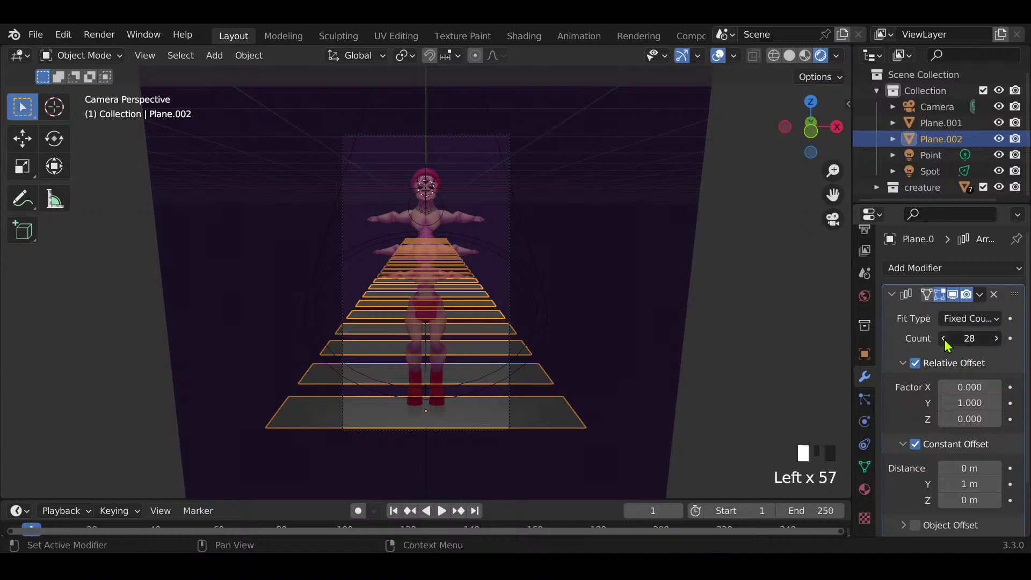
pyautogui.tripleClick(944, 339)
pyautogui.doubleClick(944, 339)
pyautogui.tripleClick(944, 338)
pyautogui.doubleClick(944, 339)
pyautogui.doubleClick(944, 339)
pyautogui.tripleClick(944, 338)
pyautogui.tripleClick(944, 339)
pyautogui.doubleClick(944, 338)
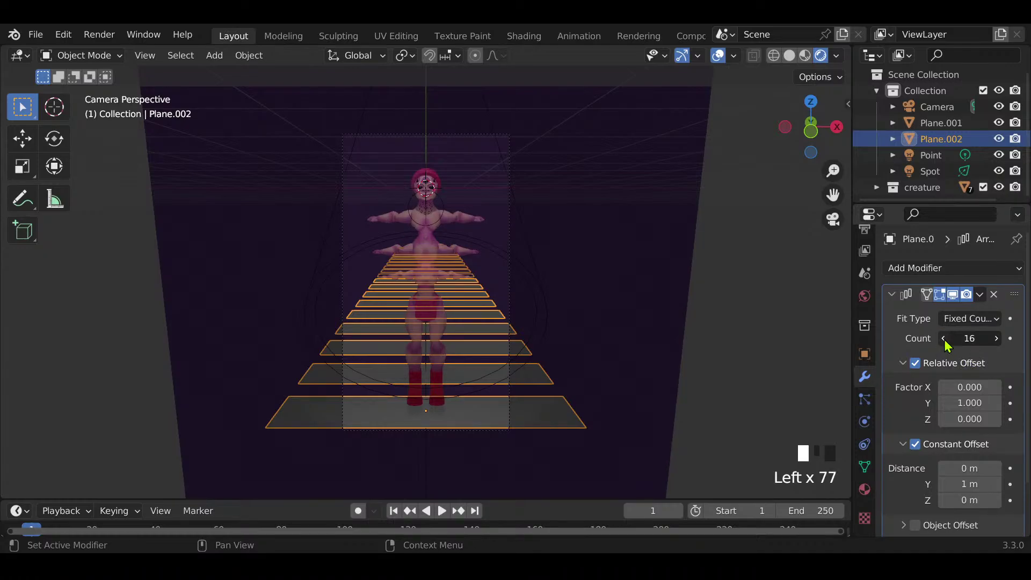
# Step: Reduce the floor array's count to 4
pyautogui.tripleClick(944, 339)
pyautogui.doubleClick(944, 338)
pyautogui.tripleClick(943, 339)
pyautogui.doubleClick(944, 339)
pyautogui.tripleClick(943, 339)
pyautogui.doubleClick(944, 338)
pyautogui.click(944, 339)
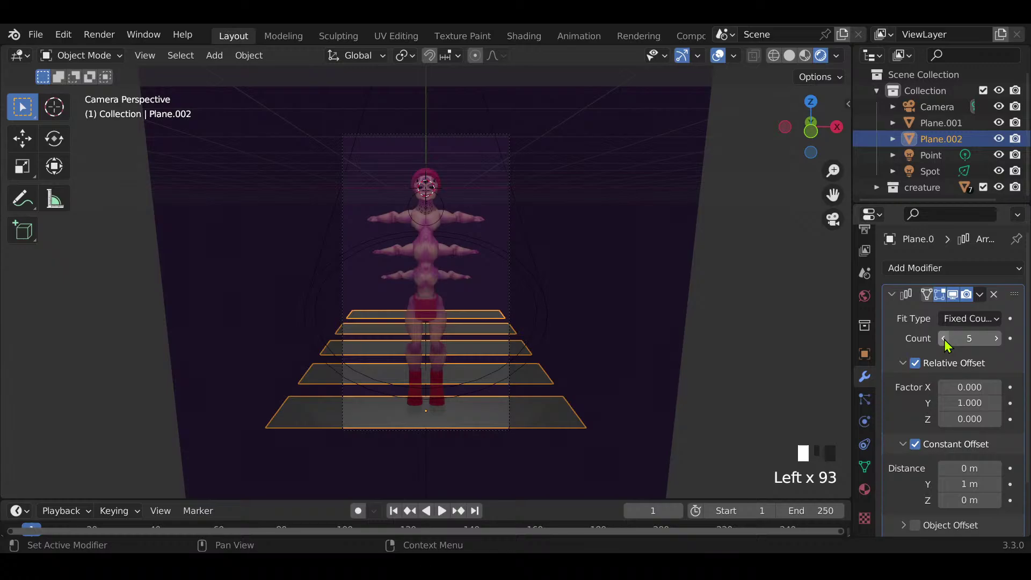
pyautogui.click(944, 338)
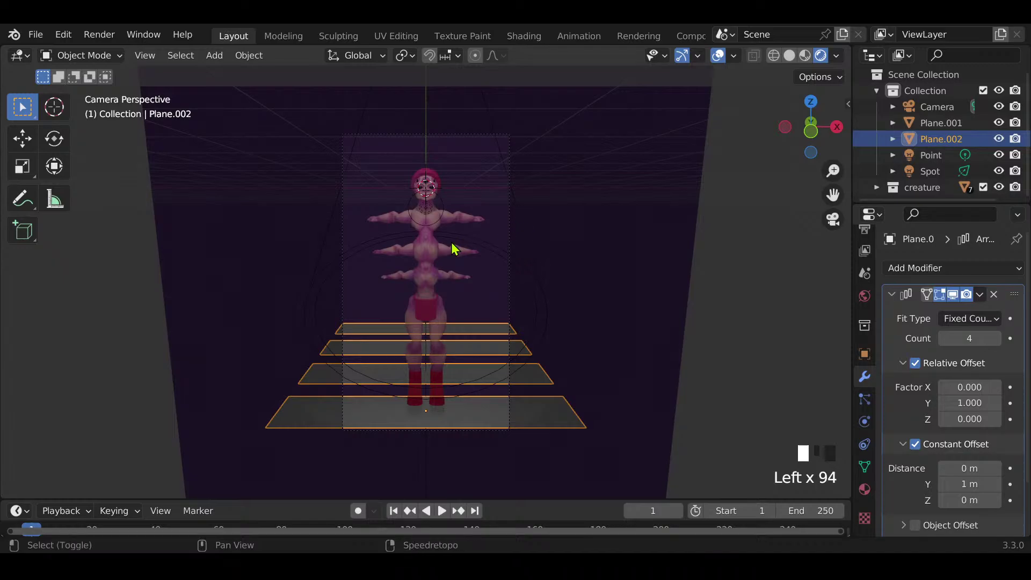
# Step: Add a new plane mesh and rotate it 90° about X so it stands upright
pyautogui.hotkey('shift', 'a')
pyautogui.moveTo(447, 229)
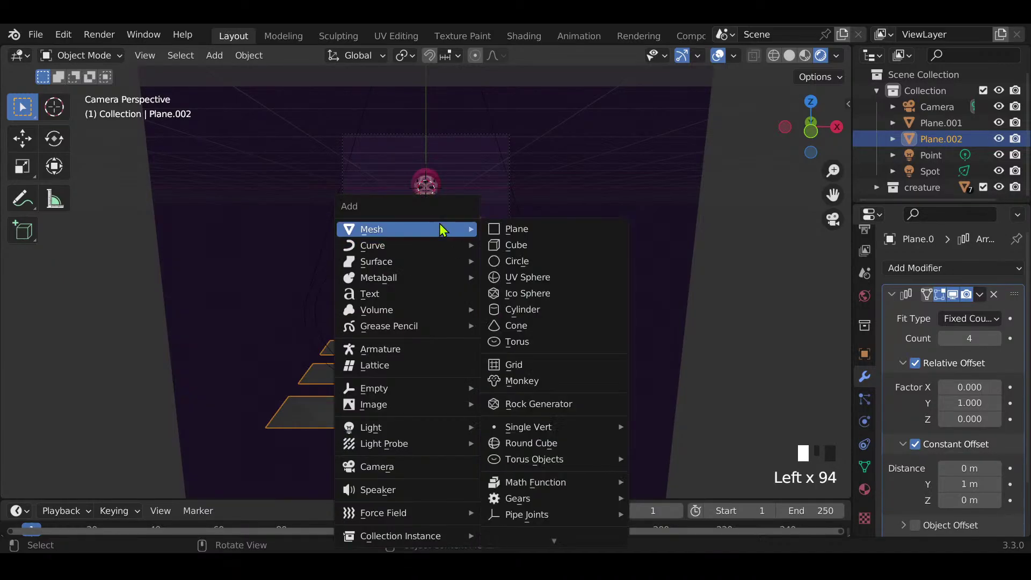
pyautogui.click(569, 232)
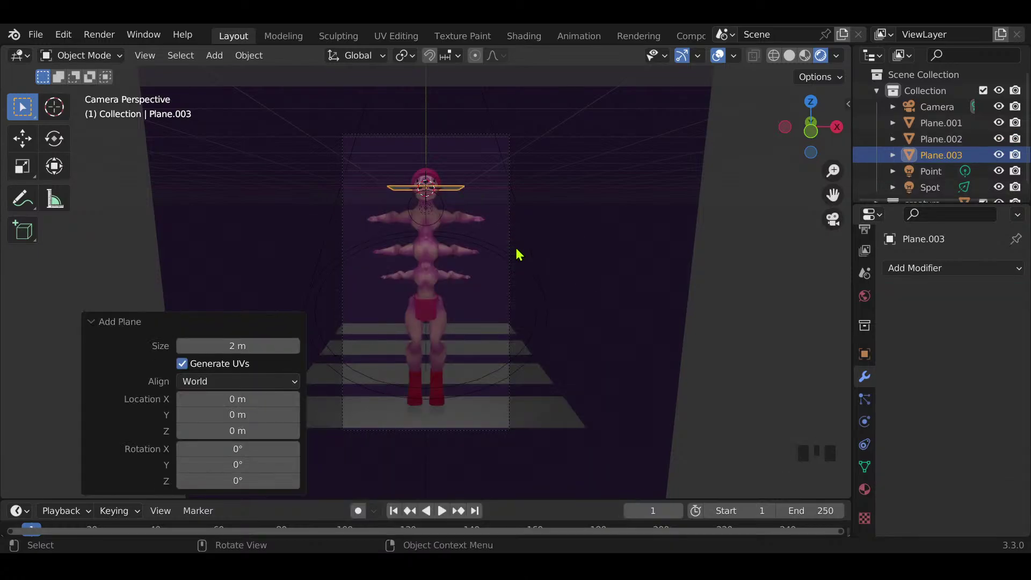
pyautogui.write('rx')
pyautogui.write('90')
pyautogui.press('Return')
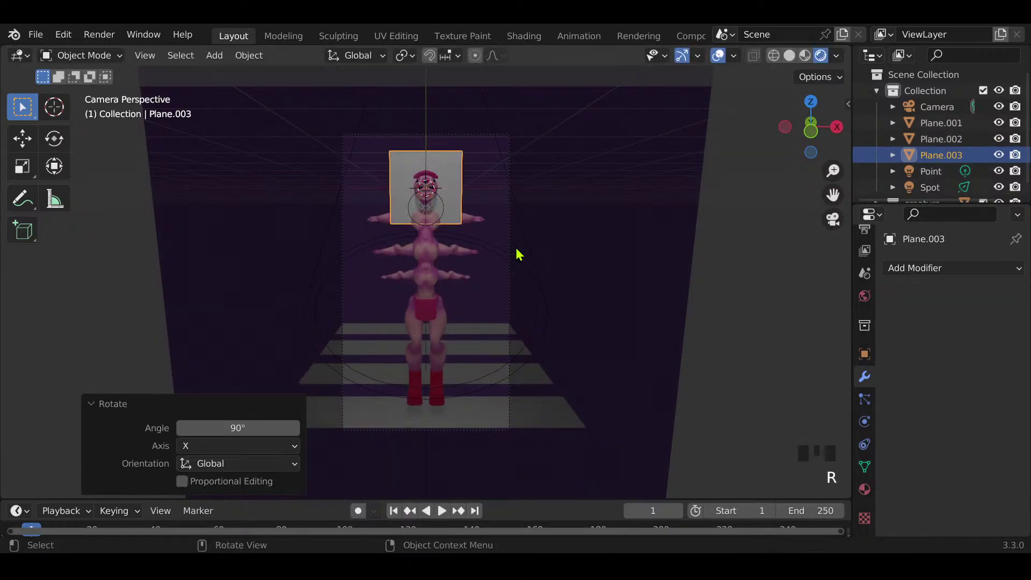
# Step: Stretch the upright plane about 2.98 times along Z and lower it about 3.92 m
pyautogui.press('s')
pyautogui.press('z')
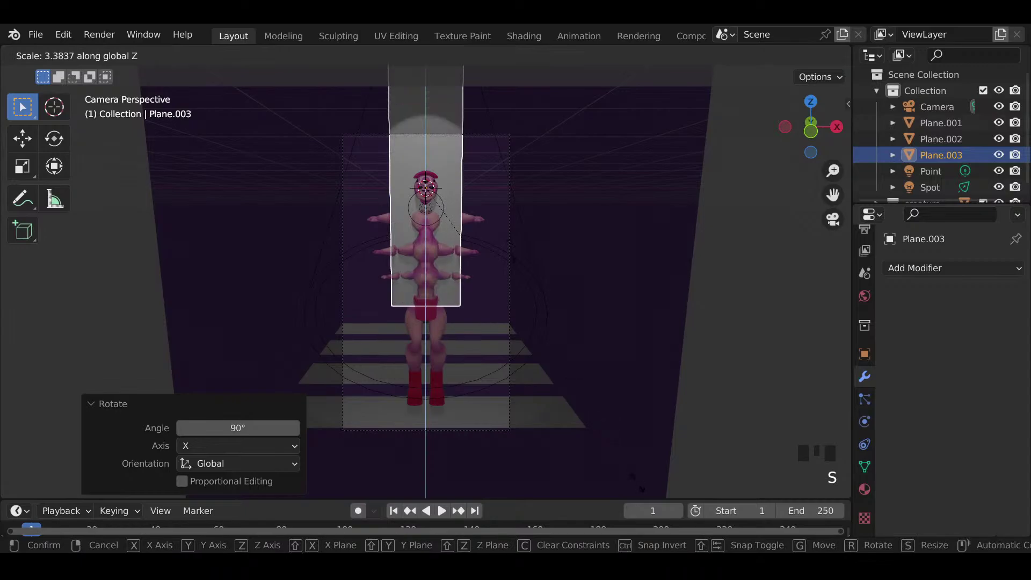
pyautogui.click(626, 444)
pyautogui.press('g')
pyautogui.press('z')
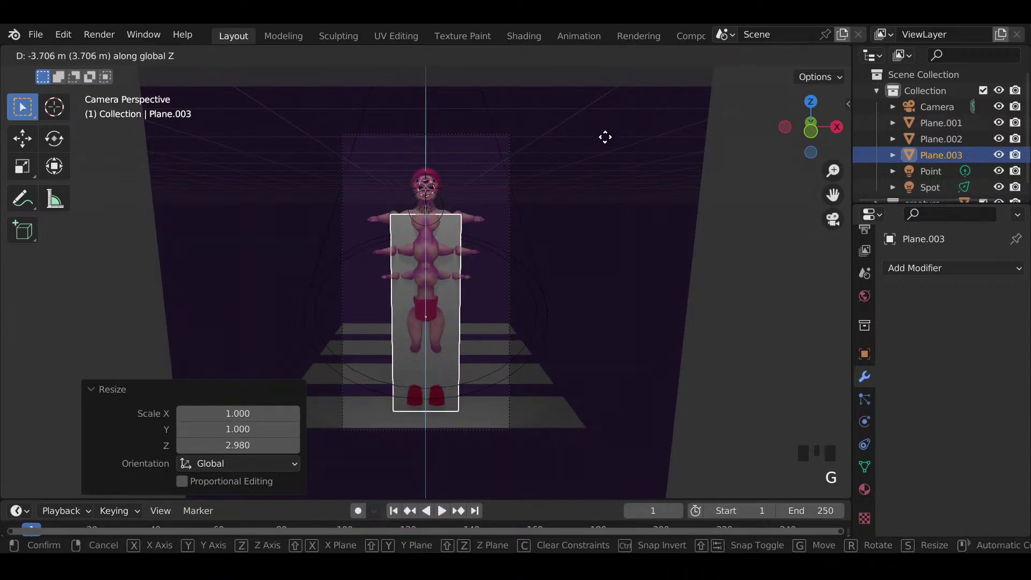
pyautogui.click(608, 152)
pyautogui.press('g')
pyautogui.press('y')
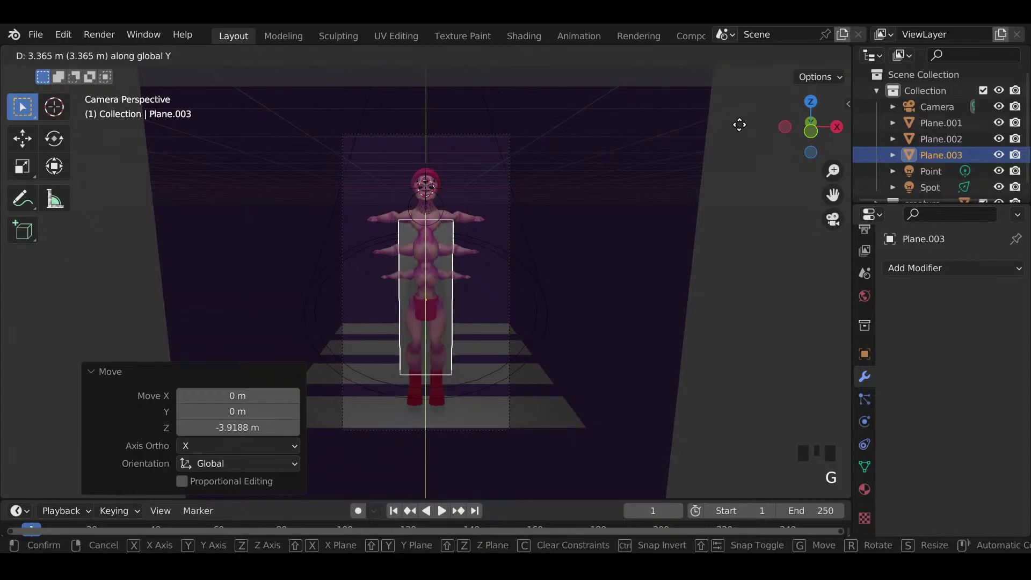
pyautogui.press('Escape')
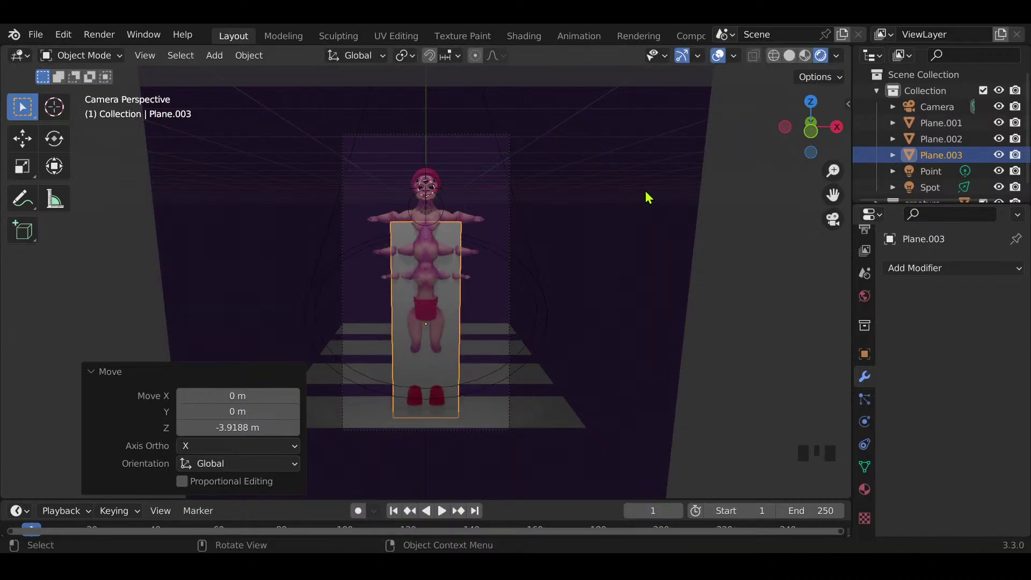
# Step: Move the upright plane back along Y behind the creature and scale it up uniformly by about 1.875
pyautogui.press('g')
pyautogui.press('y')
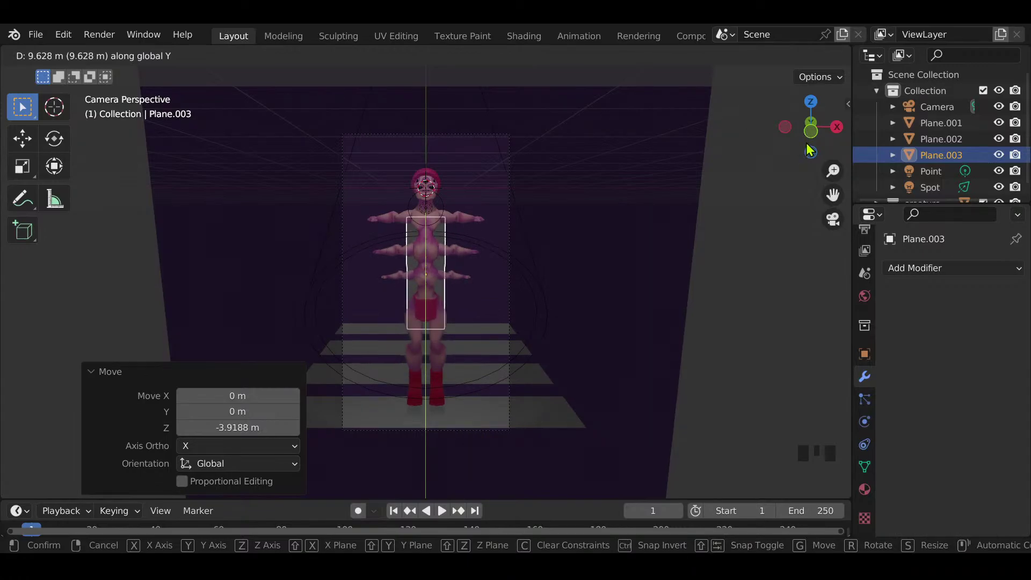
pyautogui.click(768, 194)
pyautogui.press('s')
pyautogui.click(232, 275)
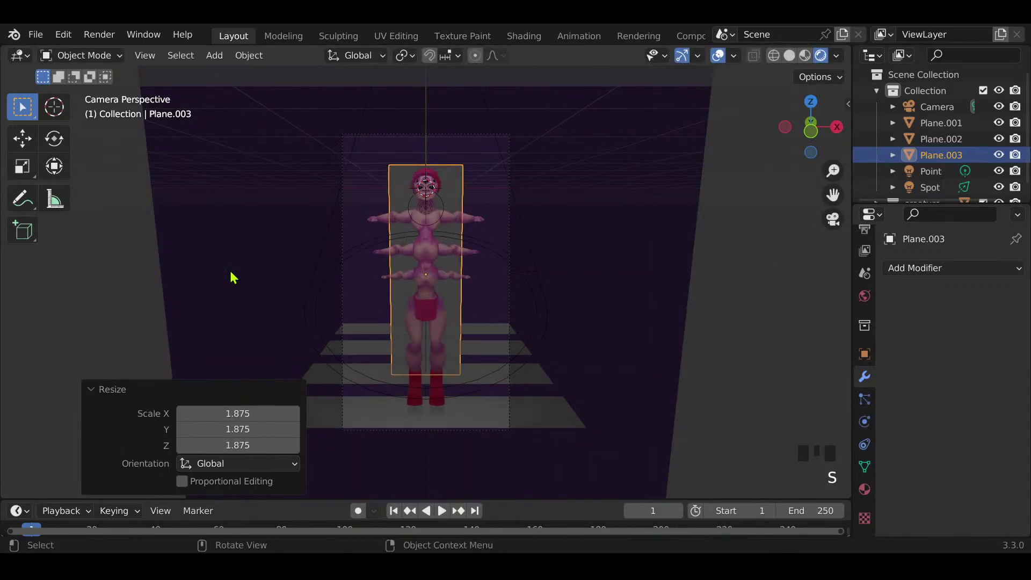
# Step: Raise the upright plane about 2.27 m and shorten it along Z to about 0.78 of its height
pyautogui.press('g')
pyautogui.press('z')
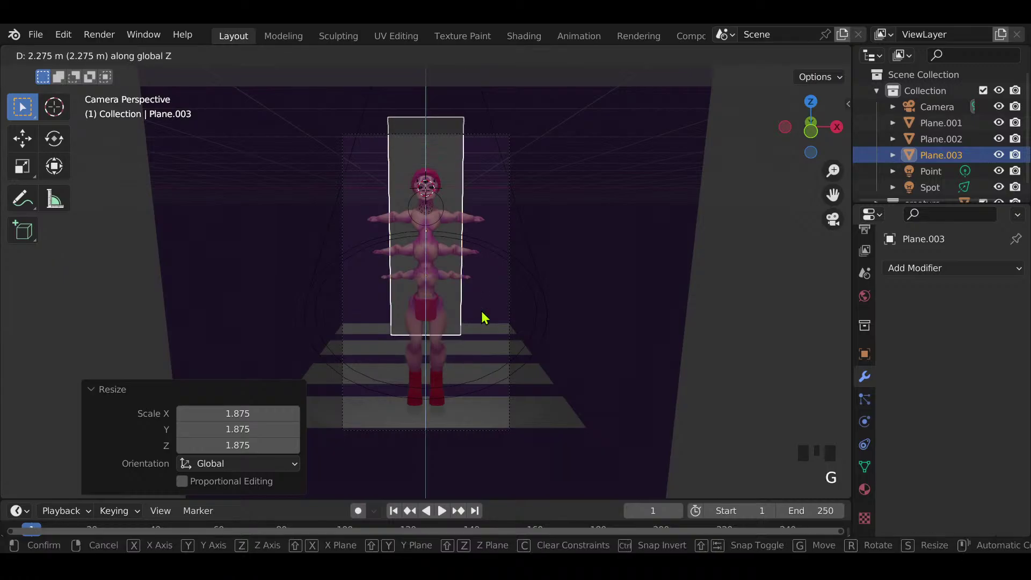
pyautogui.click(483, 320)
pyautogui.press('s')
pyautogui.press('z')
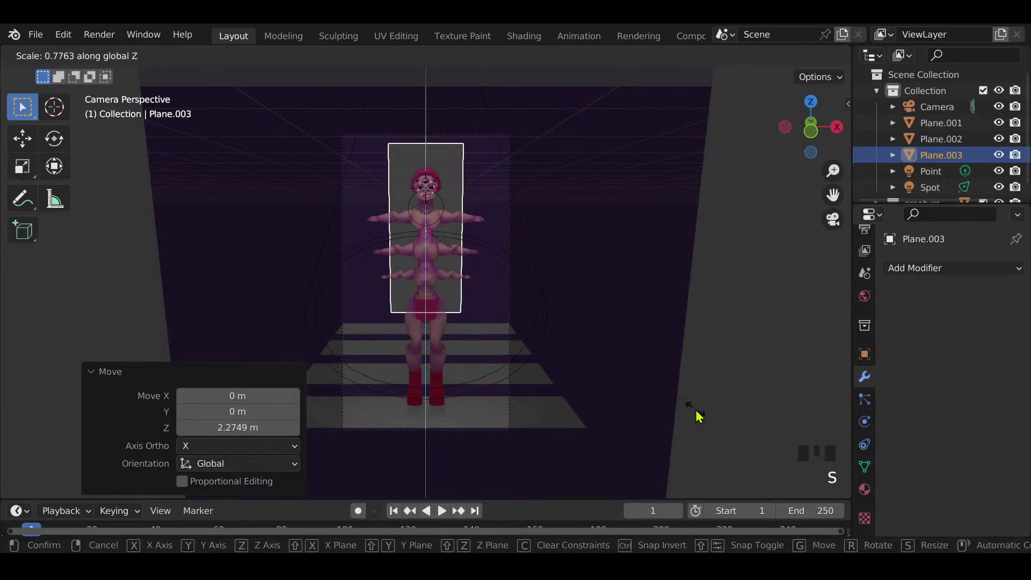
pyautogui.click(694, 409)
# Step: Place the upright plane at the far floor strip by lowering it about 1.14 m, pushing it back about 0.58 m in Y, and raising it about 0.1 m
pyautogui.press('g')
pyautogui.press('z')
pyautogui.click(697, 428)
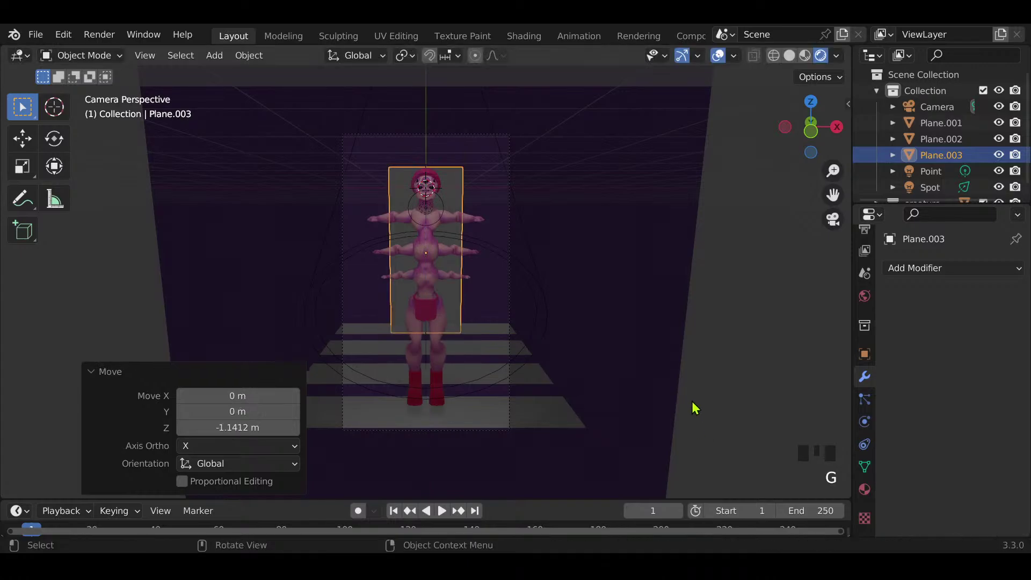
pyautogui.moveTo(691, 408); pyautogui.dragTo(580, 411, button='middle')
pyautogui.press('g')
pyautogui.press('y')
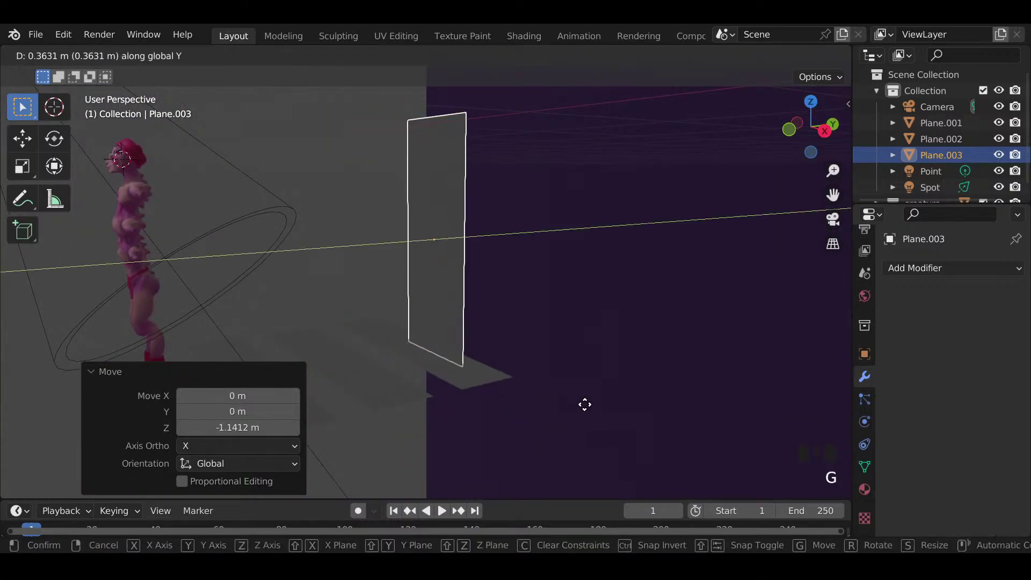
pyautogui.click(591, 411)
pyautogui.press('g')
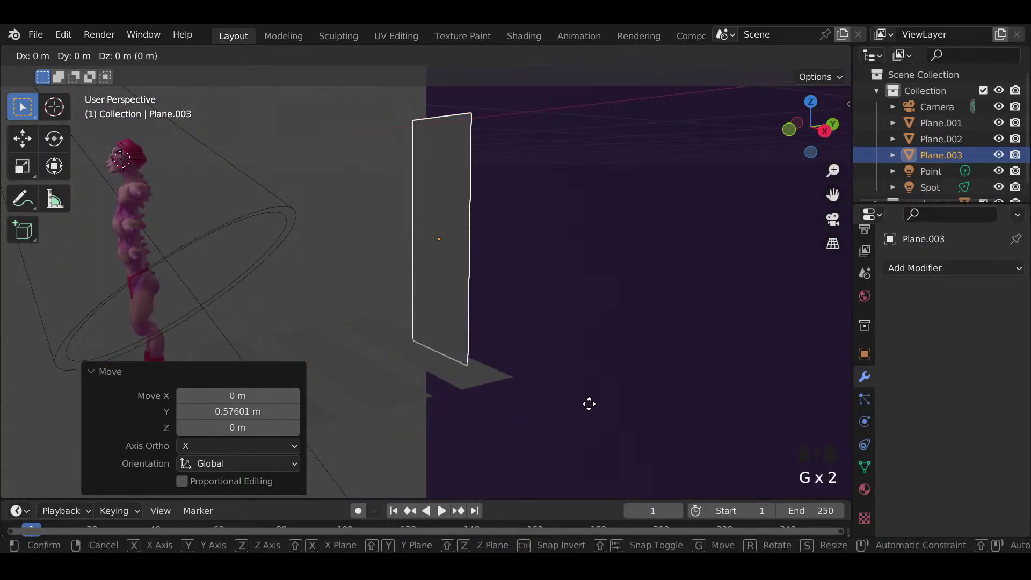
pyautogui.press('z')
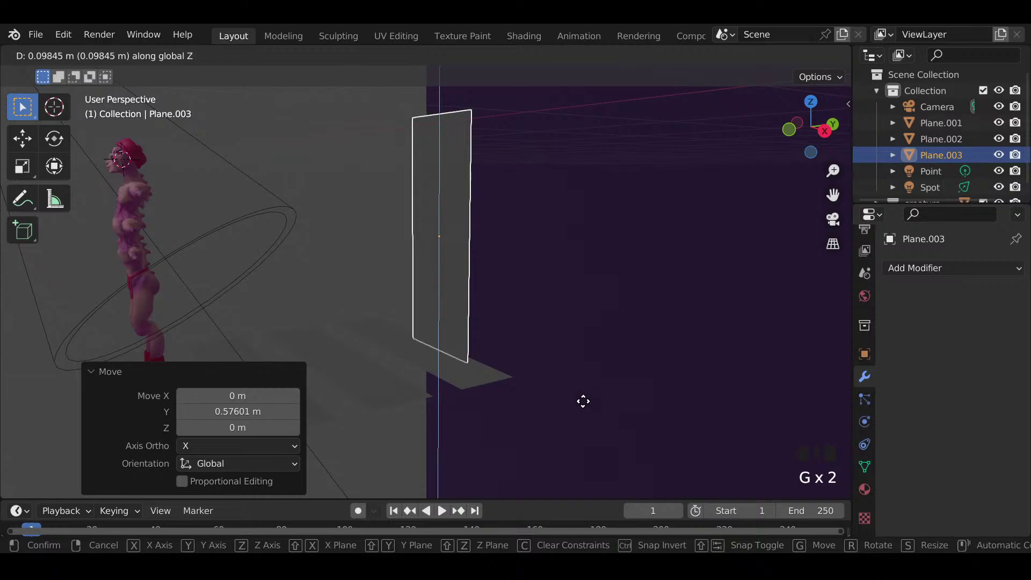
pyautogui.click(583, 402)
pyautogui.press('KP_0')
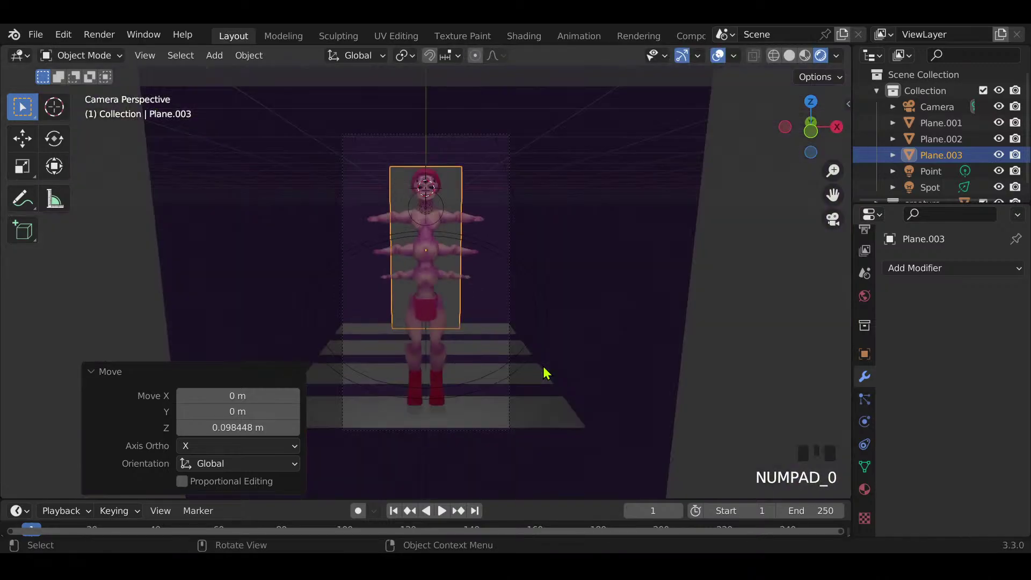
pyautogui.click(783, 352)
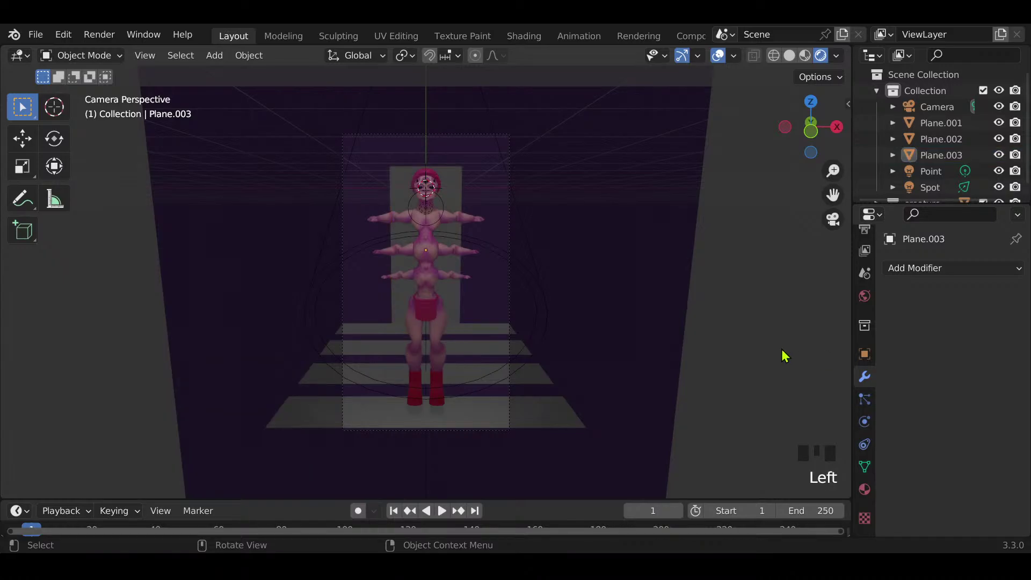
# Step: Select the upright plane and floor strips, with the strips active, and assign the strips a separate copy of the purple Material.002
pyautogui.click(458, 302)
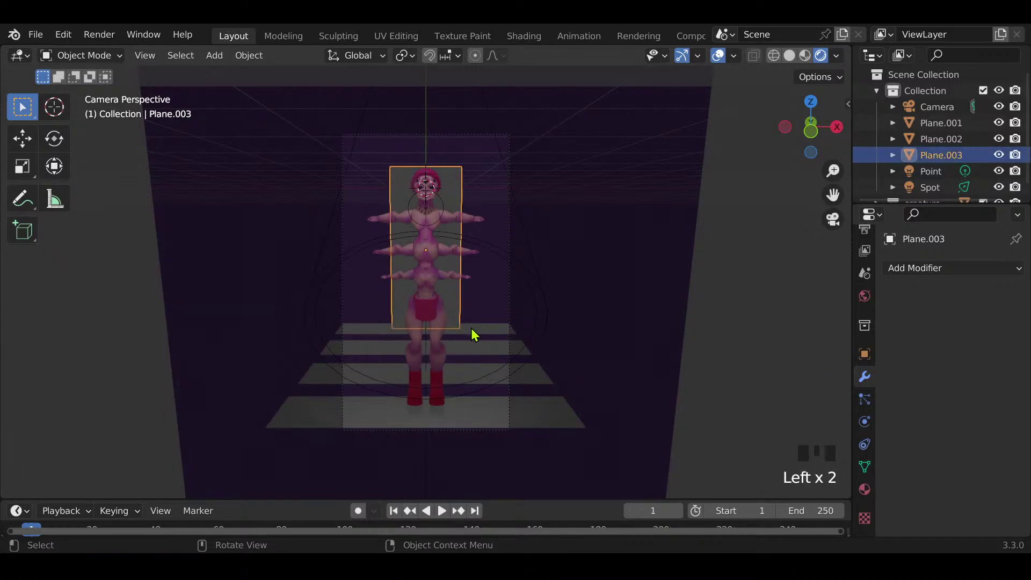
pyautogui.keyDown('shift'); pyautogui.click(468, 352); pyautogui.keyUp('shift')
pyautogui.keyDown('shift'); pyautogui.click(467, 349); pyautogui.keyUp('shift')
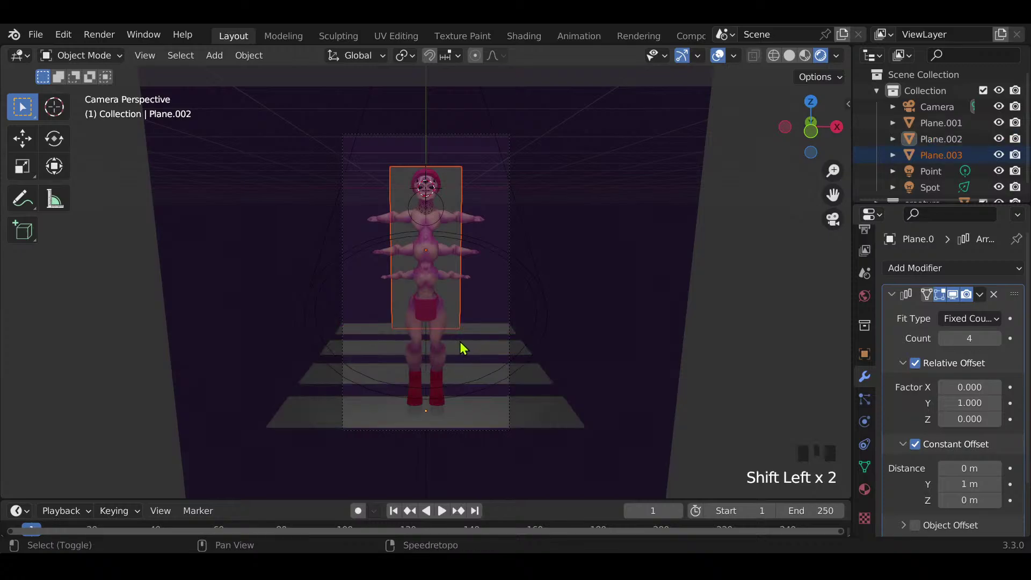
pyautogui.keyDown('shift'); pyautogui.click(463, 349); pyautogui.keyUp('shift')
pyautogui.click(865, 489)
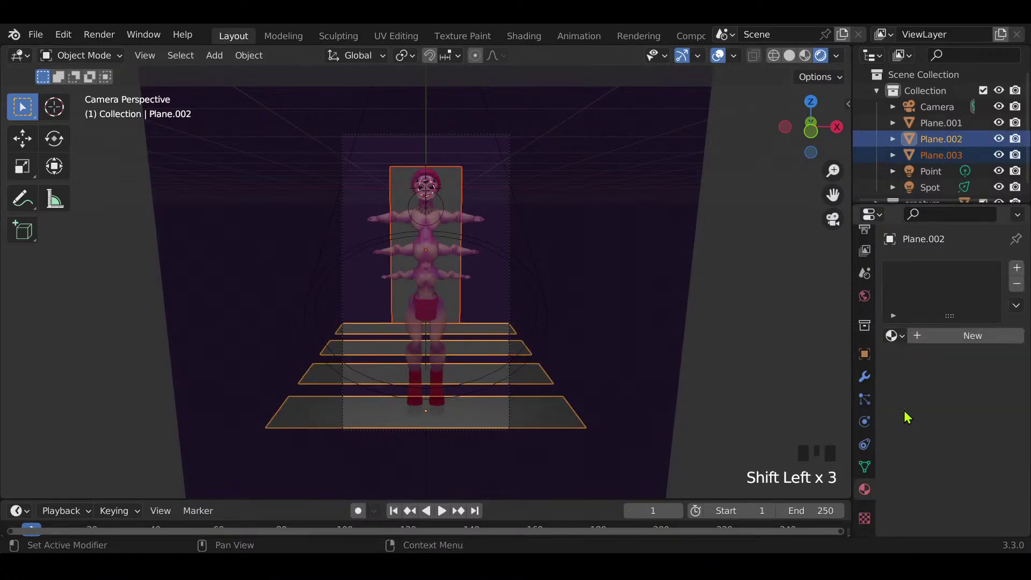
pyautogui.click(897, 339)
pyautogui.click(860, 393)
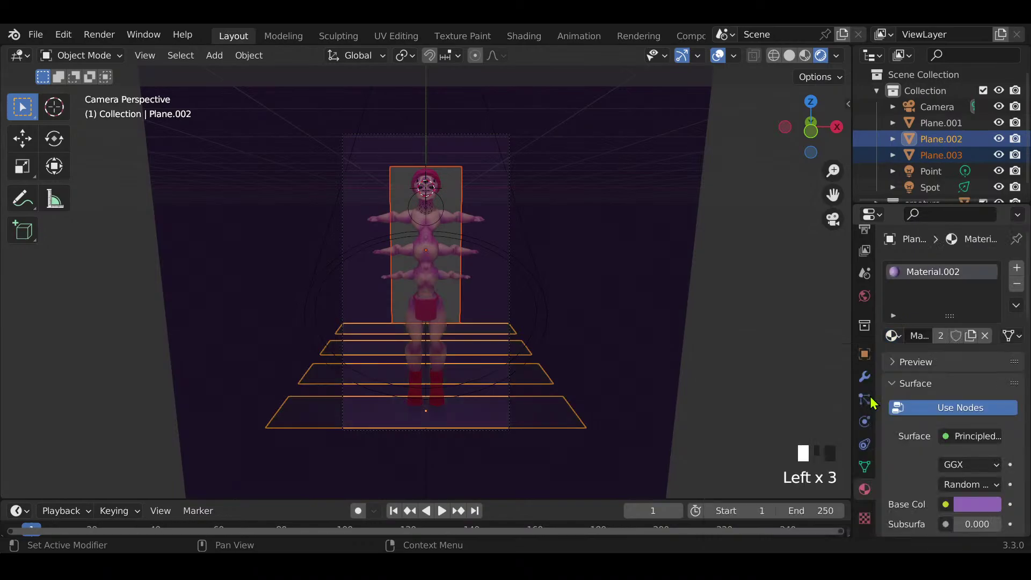
pyautogui.click(970, 338)
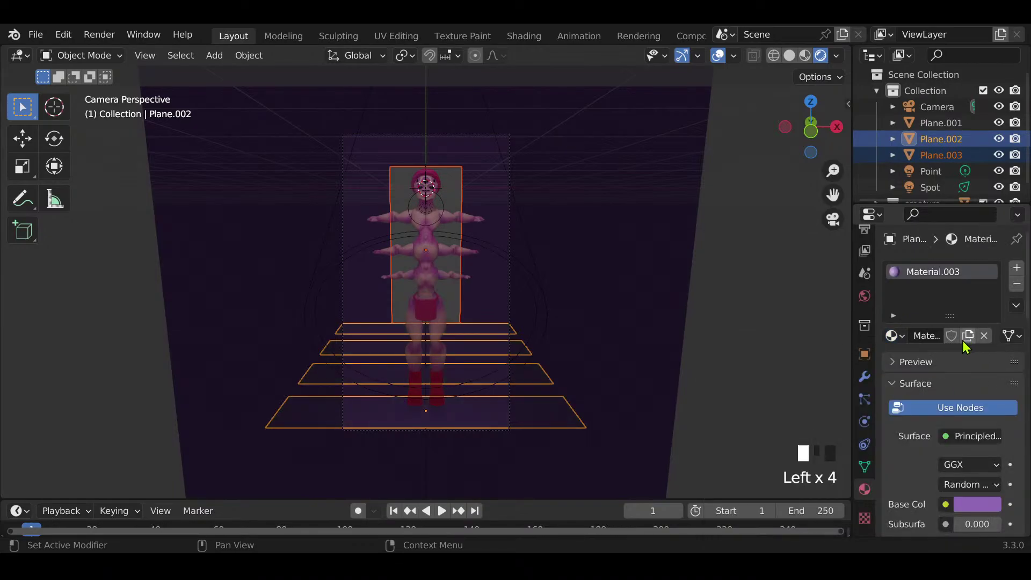
# Step: Darken the floor strips' base color to a deep purple and link their material to the upright plane
pyautogui.click(977, 505)
pyautogui.click(989, 335)
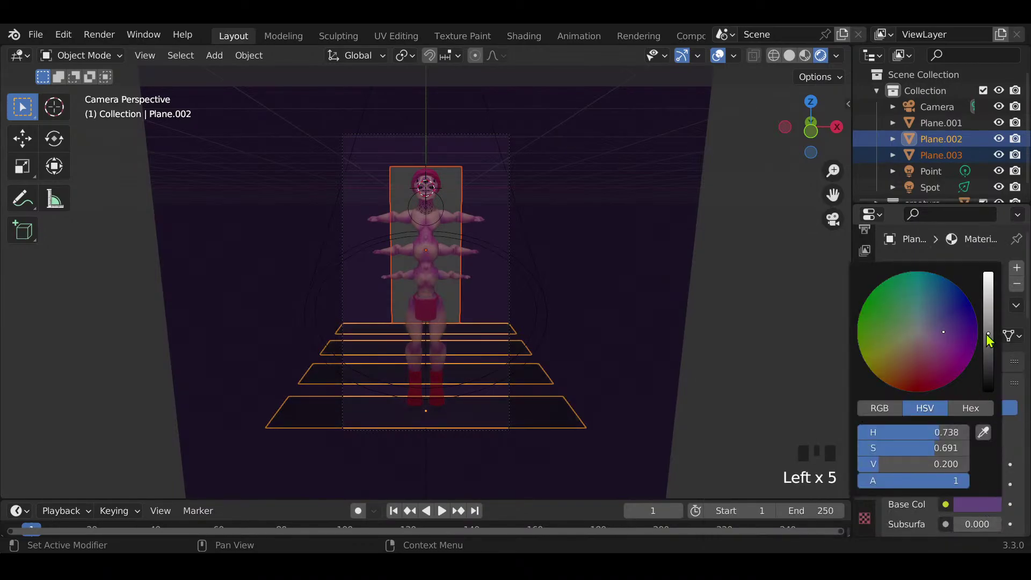
pyautogui.click(993, 347)
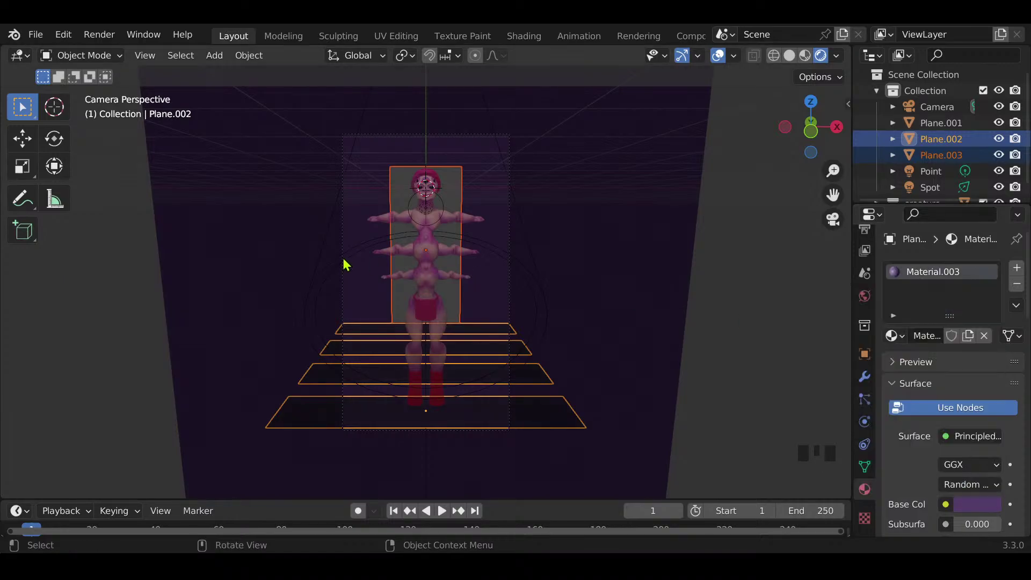
pyautogui.hotkey('ctrl', 'l')
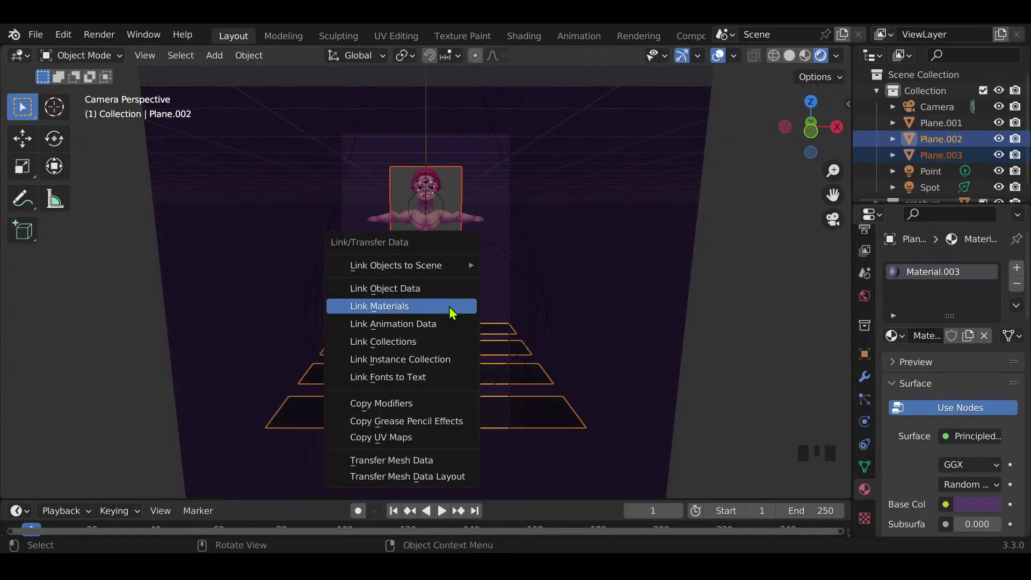
pyautogui.click(452, 314)
pyautogui.click(797, 409)
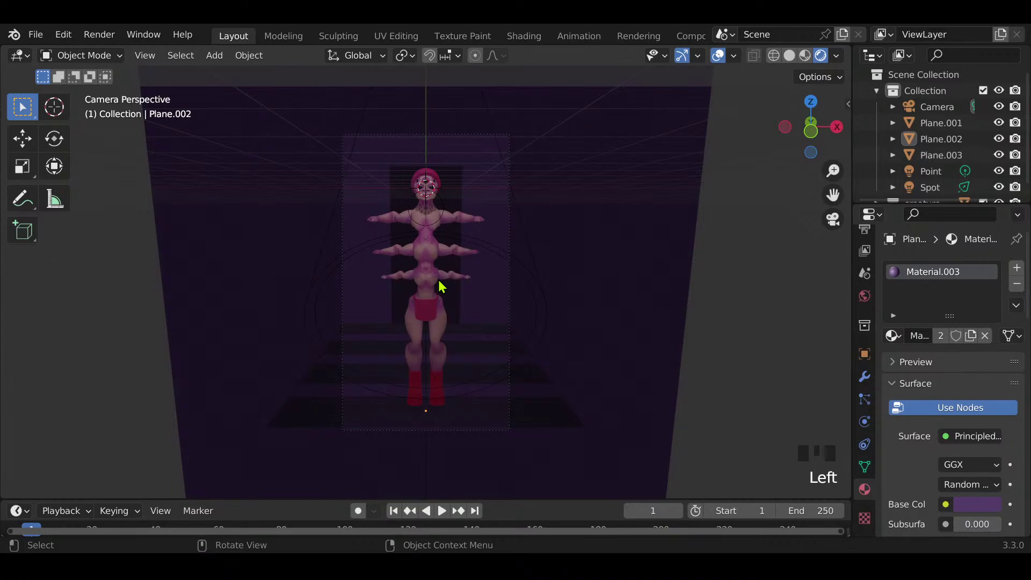
# Step: Add a 32-vertex circle mesh with a 1 m radius and rotate it 90° about X
pyautogui.hotkey('shift', 'a')
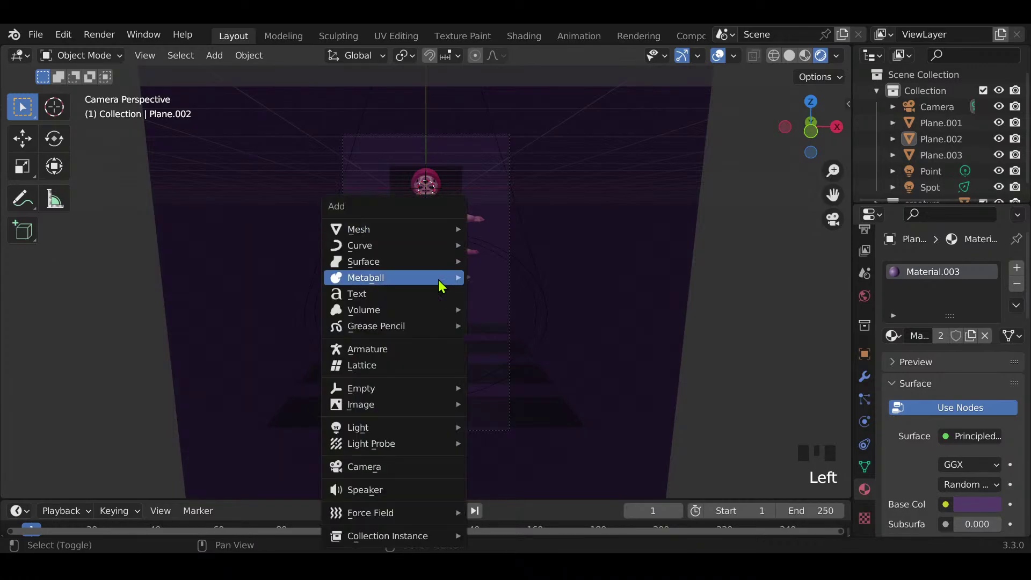
pyautogui.moveTo(425, 242)
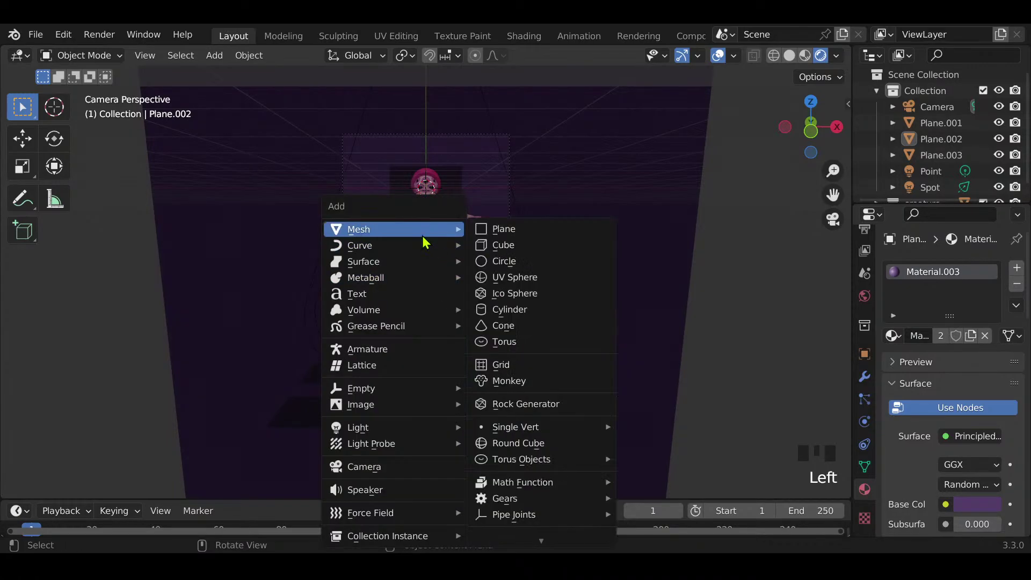
pyautogui.click(520, 264)
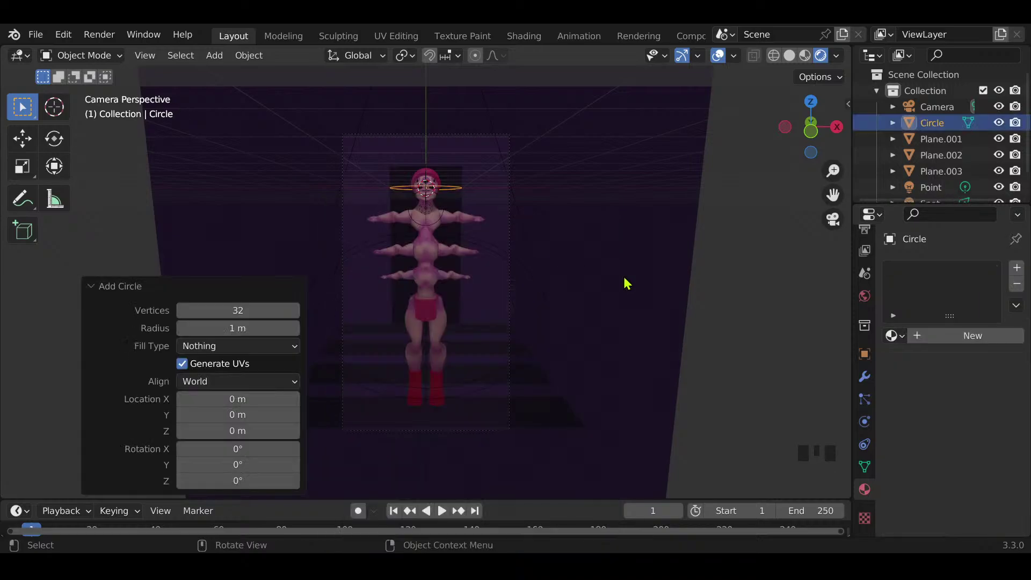
pyautogui.write('rx')
pyautogui.write('90')
pyautogui.press('Return')
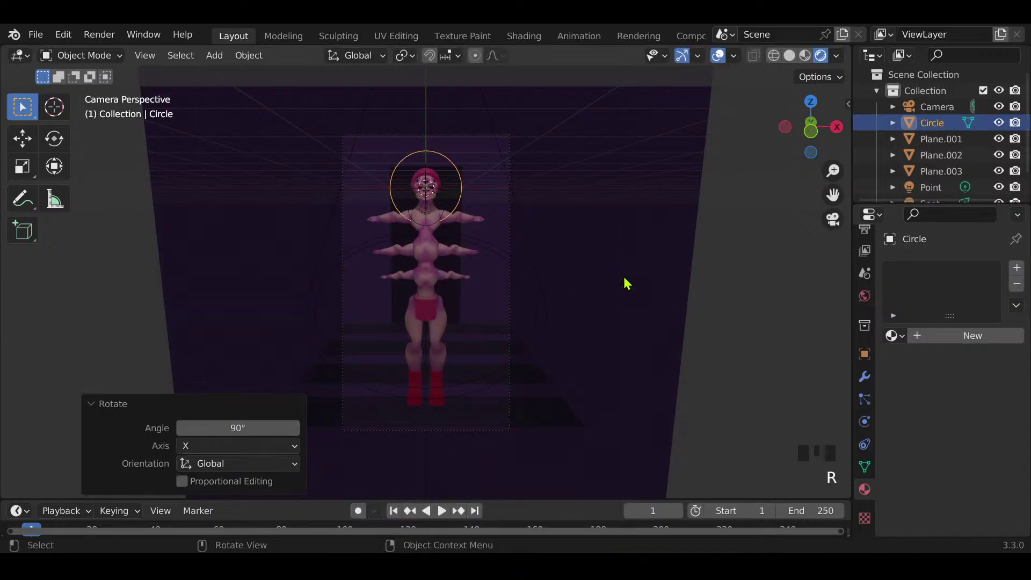
# Step: Fill the circle in Edit Mode by extruding its vertices in place and merging them at the center
pyautogui.hotkey('ctrl', 'Tab')
pyautogui.press('Tab')
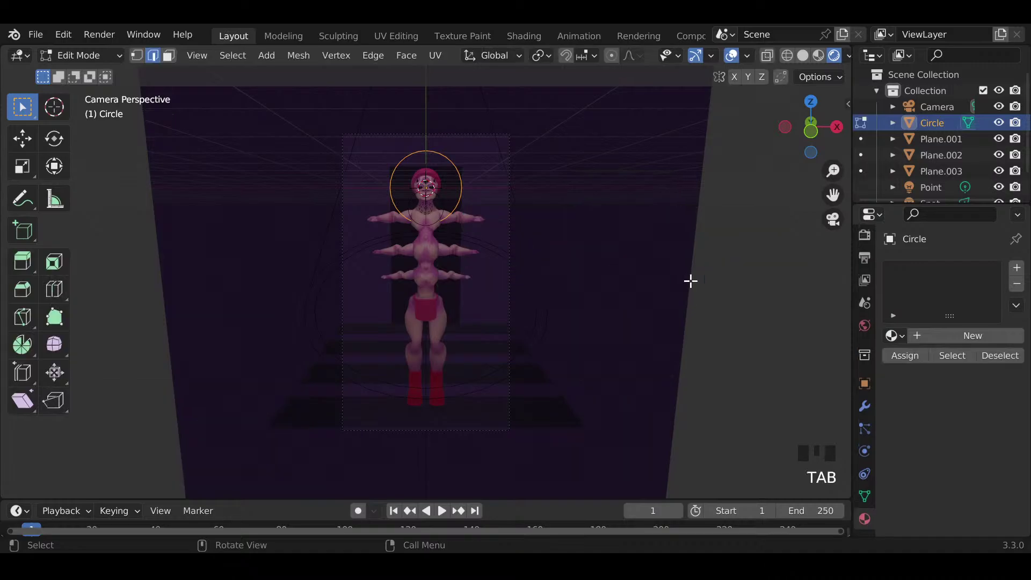
pyautogui.click(137, 55)
pyautogui.press('e')
pyautogui.click(431, 285)
pyautogui.press('m')
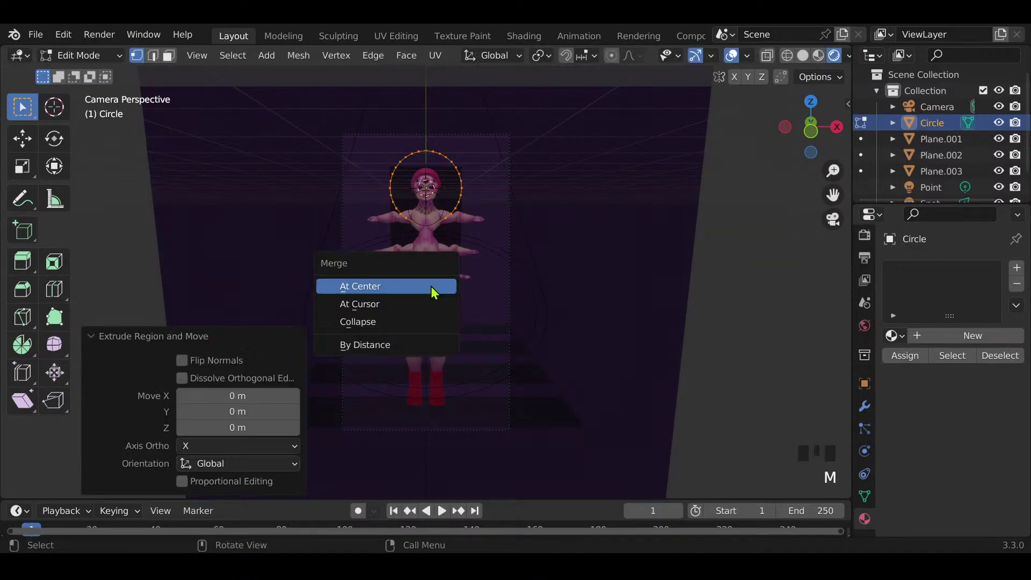
pyautogui.click(432, 289)
# Step: Move all of the disc's vertices back along Y by about 5.7 m and another 4.24 m, placing it behind the creature near the doorway panel
pyautogui.press('a')
pyautogui.moveTo(517, 304); pyautogui.dragTo(479, 327, button='middle')
pyautogui.press('g')
pyautogui.press('y')
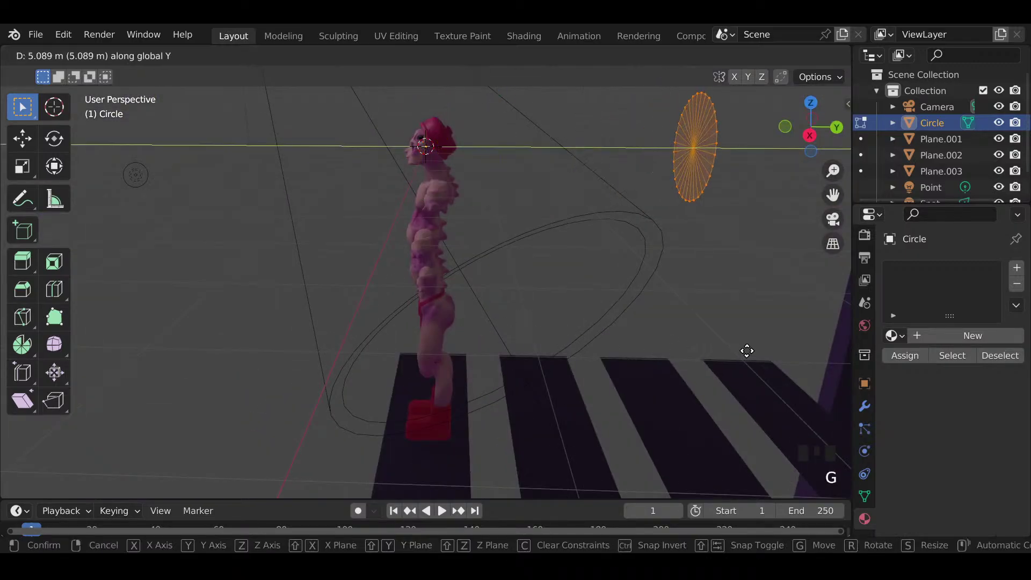
pyautogui.click(776, 352)
pyautogui.scroll(-3, 685, 352)
pyautogui.press('g')
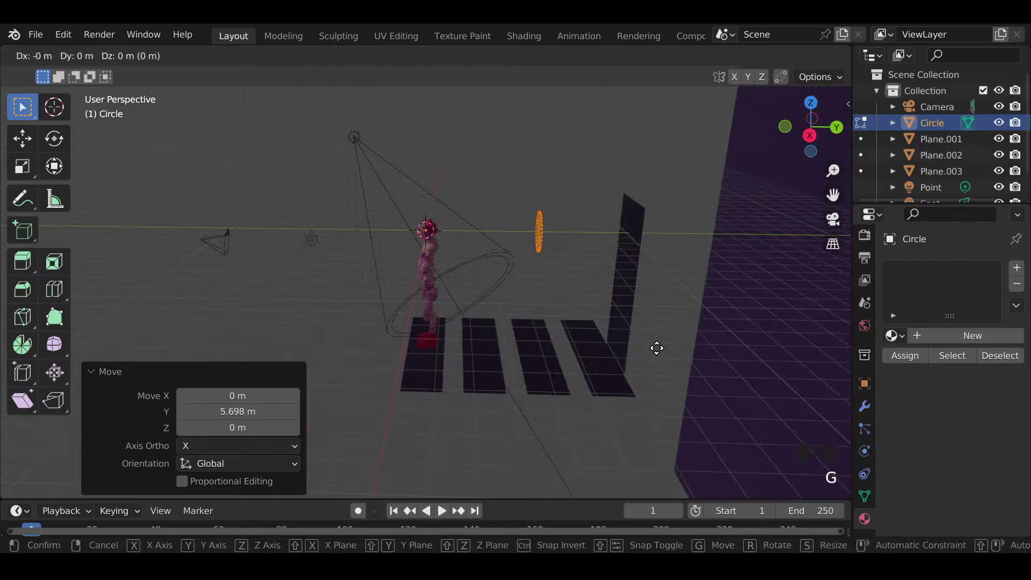
pyautogui.press('y')
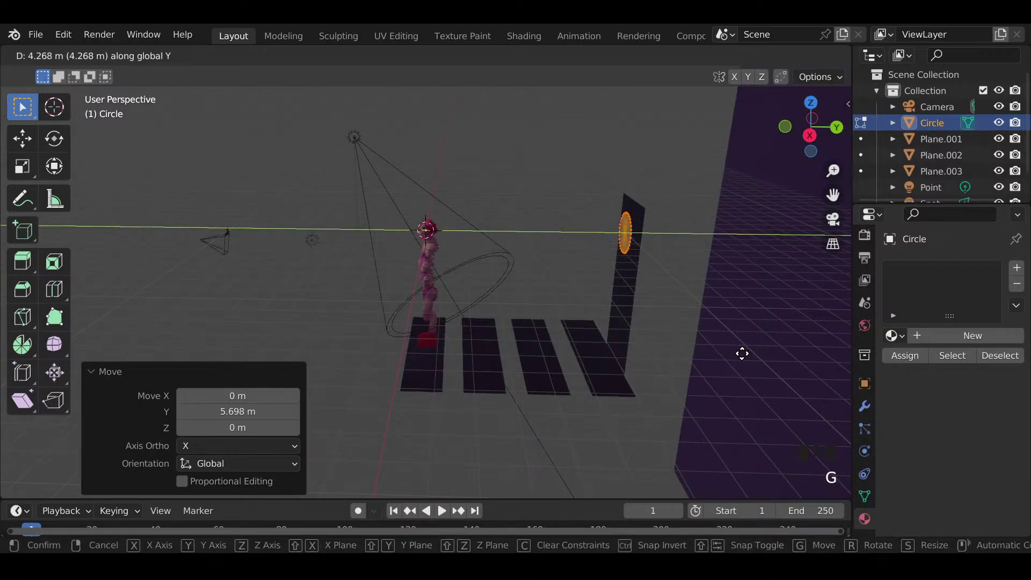
pyautogui.click(721, 354)
# Step: In camera view, scale the disc's mesh by 1.7 and raise it about 0.33 m along Z, finishing in Object Mode
pyautogui.press('KP_0')
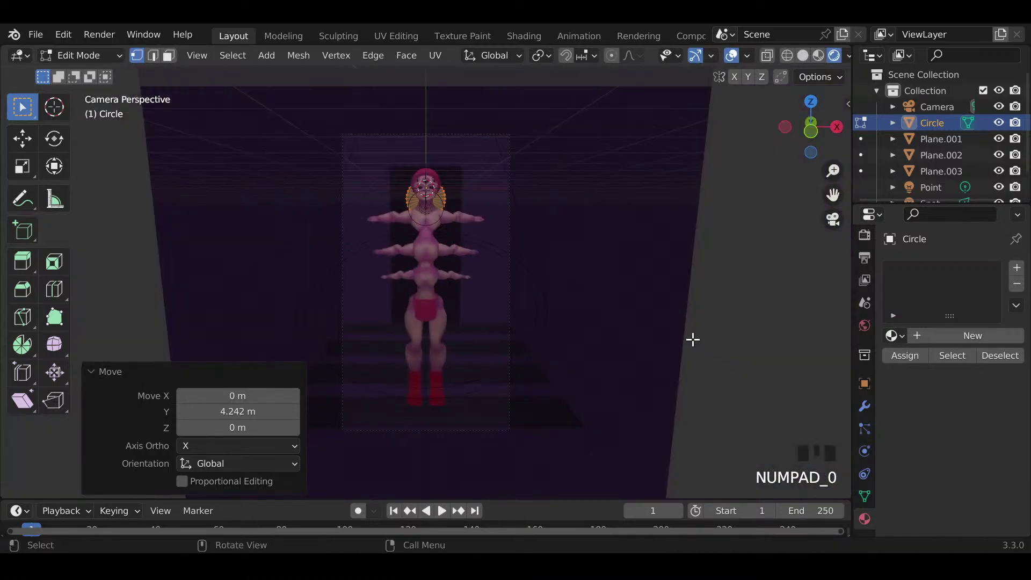
pyautogui.press('s')
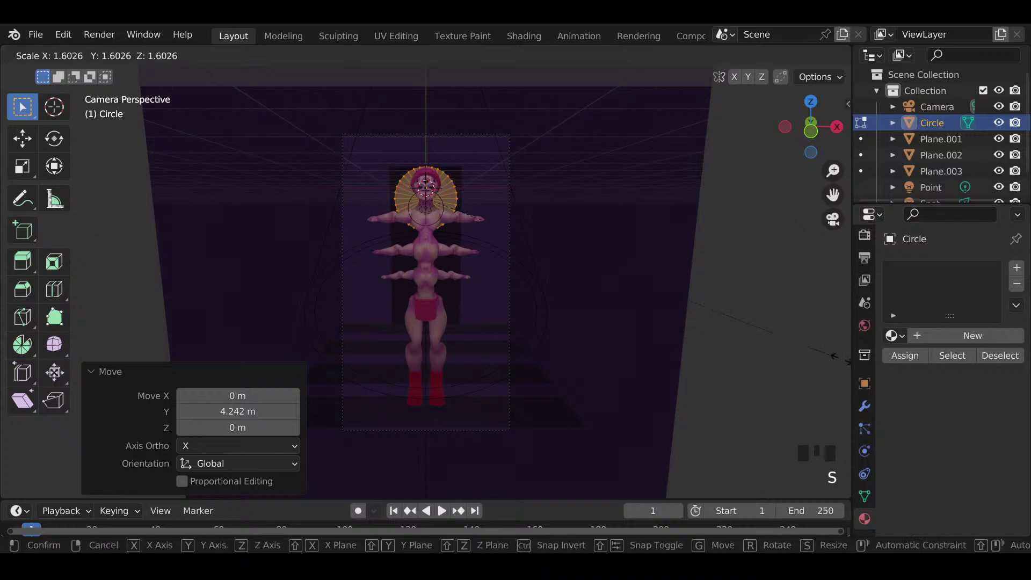
pyautogui.click(14, 364)
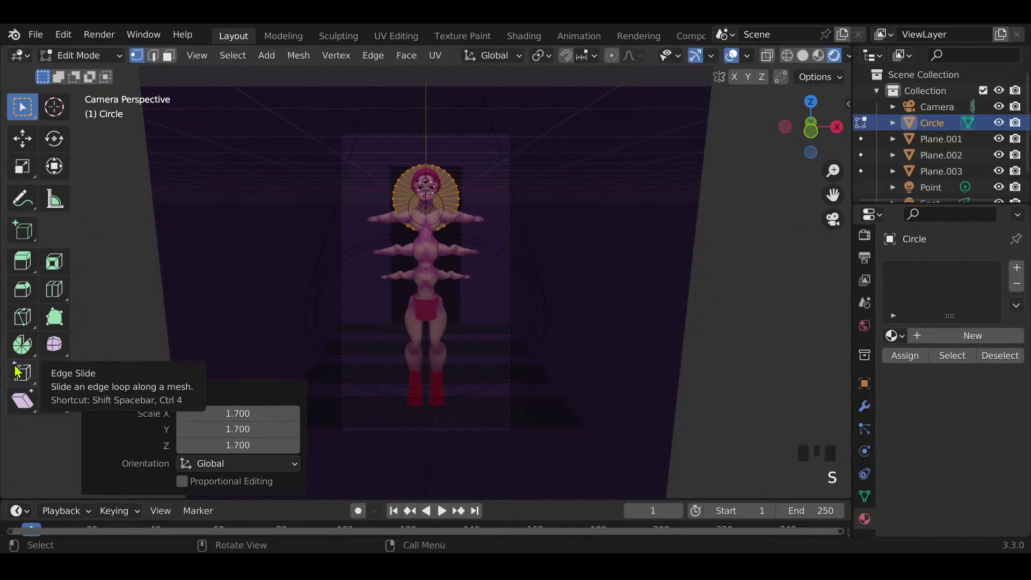
pyautogui.rightClick(15, 350)
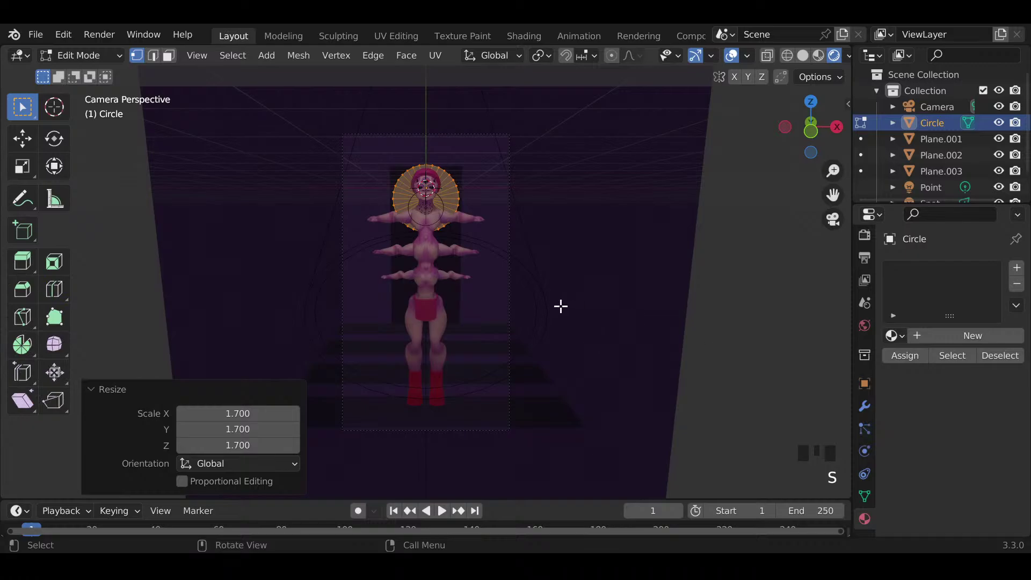
pyautogui.press('g')
pyautogui.press('z')
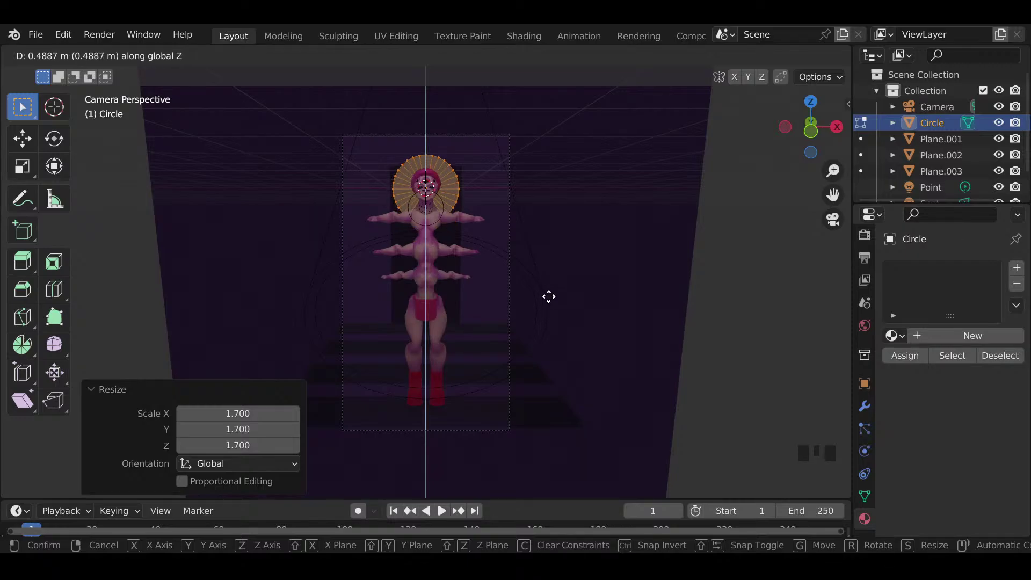
pyautogui.click(549, 300)
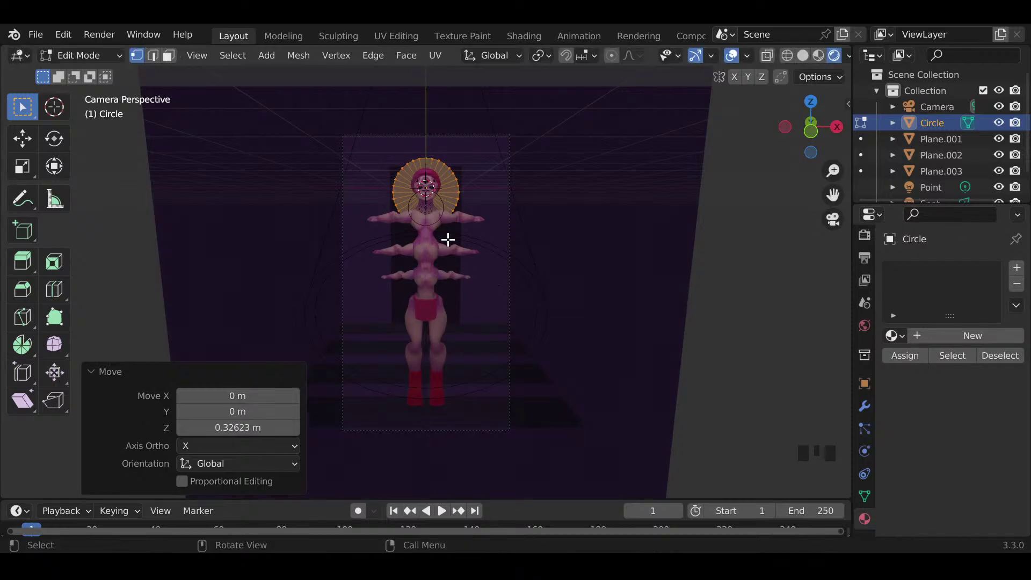
pyautogui.press('Tab')
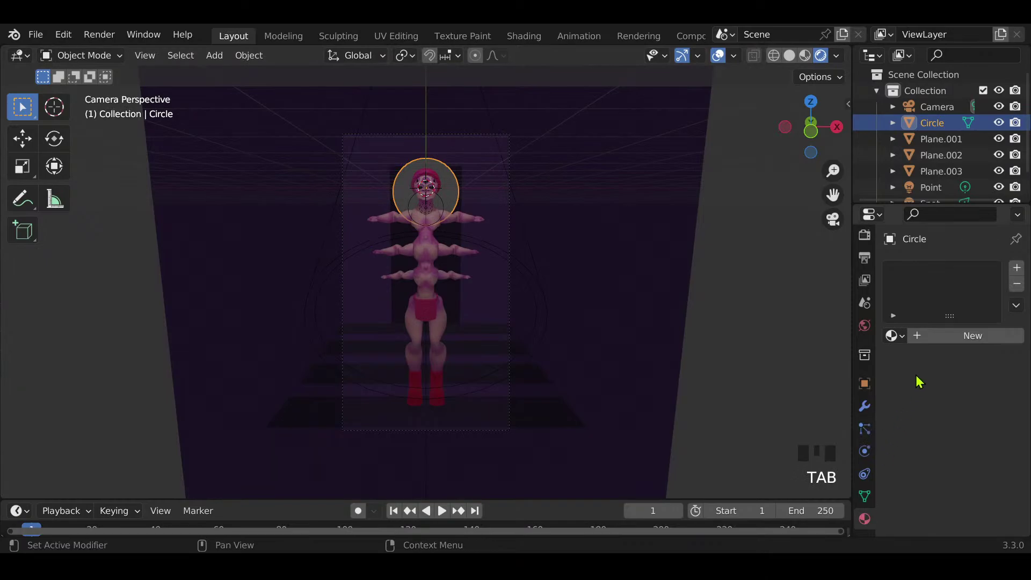
# Step: Give the disc a new material with a dark green emission color
pyautogui.click(961, 338)
pyautogui.scroll(-15, 978, 489)
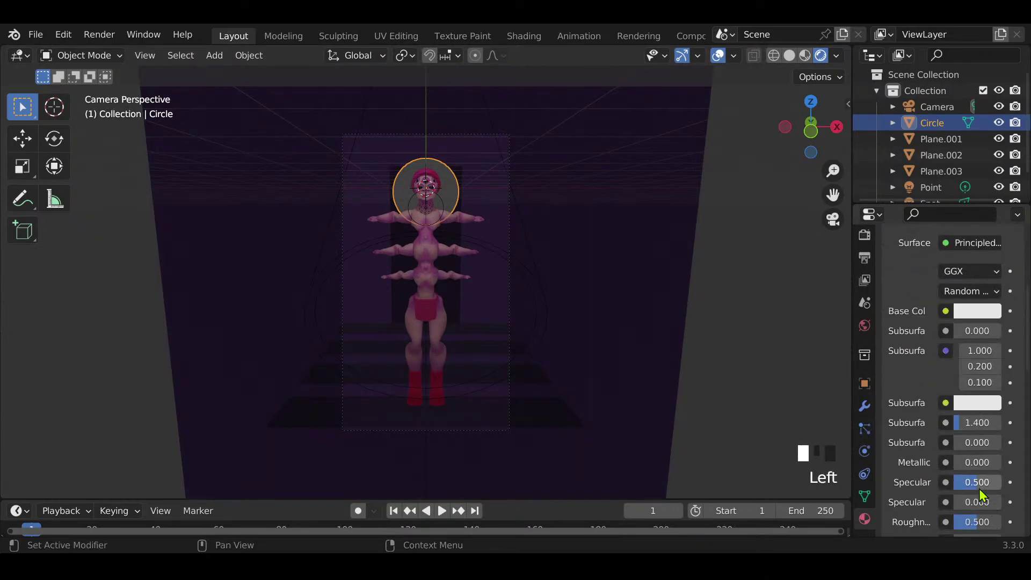
pyautogui.scroll(-9, 978, 489)
pyautogui.click(983, 355)
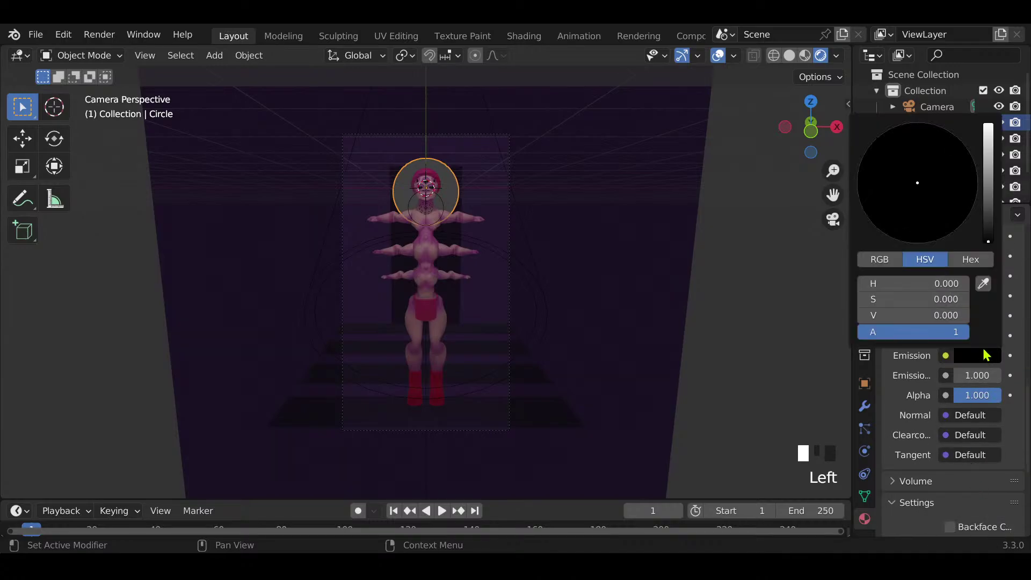
pyautogui.moveTo(994, 222); pyautogui.dragTo(900, 201)
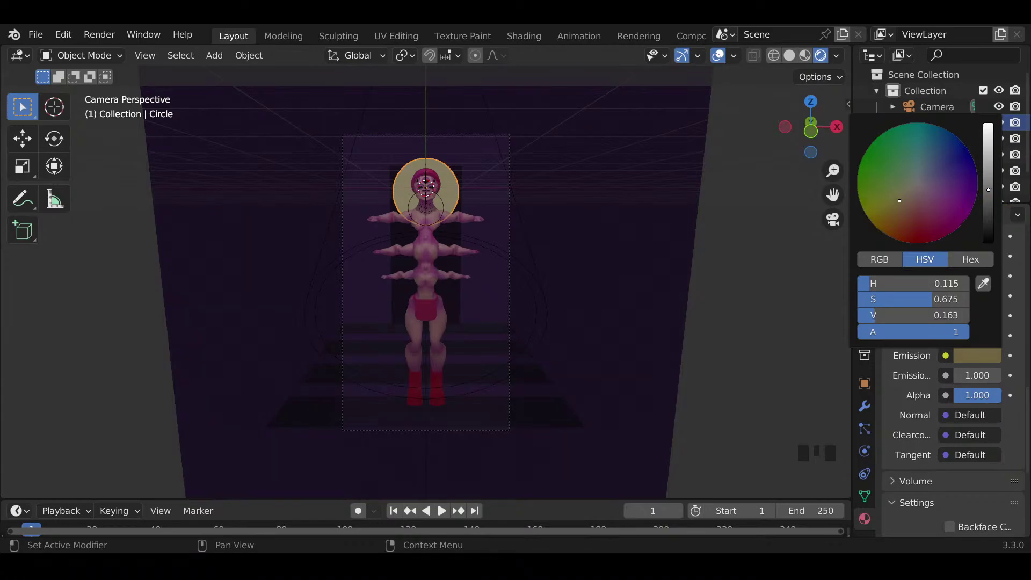
pyautogui.moveTo(988, 189); pyautogui.dragTo(988, 171)
pyautogui.moveTo(900, 184)
pyautogui.mouseDown()
pyautogui.moveTo(910, 182)
pyautogui.moveTo(891, 168)
pyautogui.mouseUp()
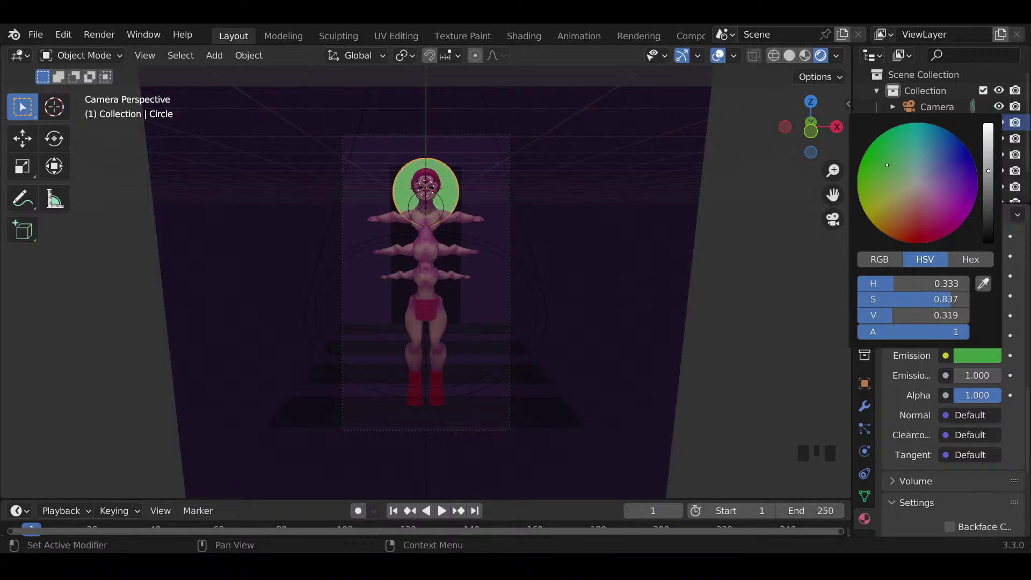
pyautogui.moveTo(978, 169); pyautogui.dragTo(989, 201)
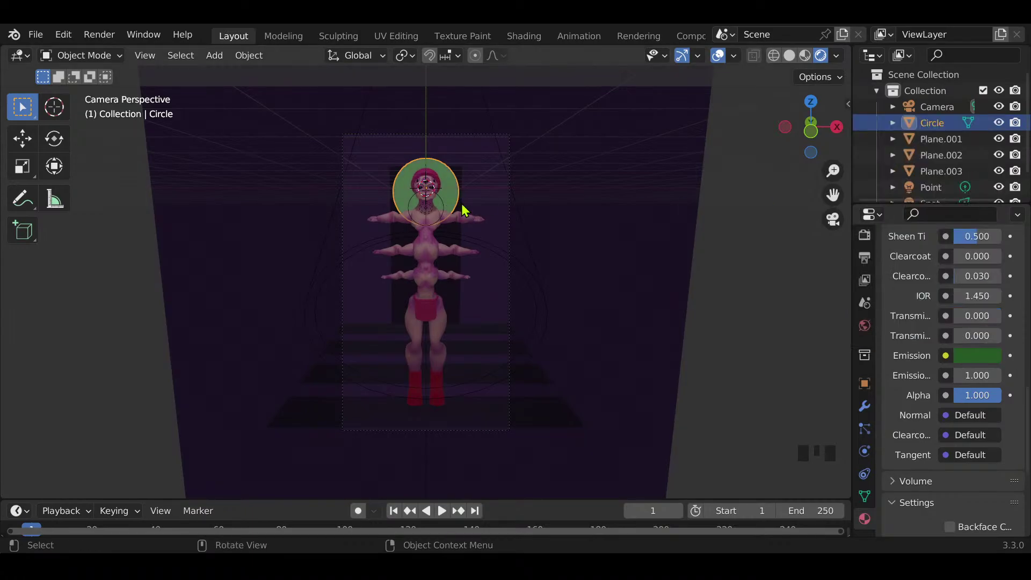
# Step: Raise the doorway panel behind the creature about 0.49 m along Z
pyautogui.click(461, 167)
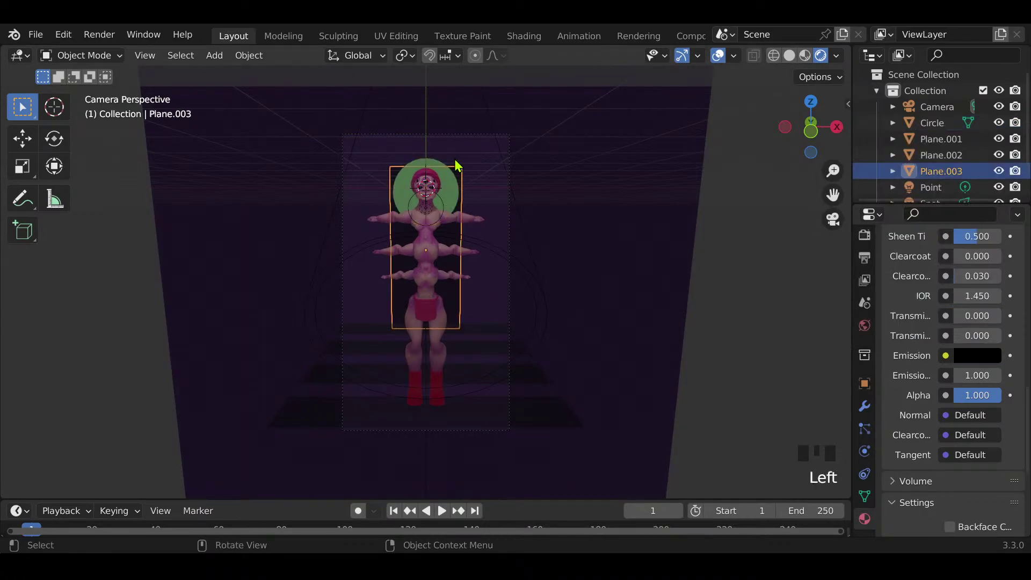
pyautogui.press('g')
pyautogui.press('z')
pyautogui.click(460, 143)
# Step: Scale the doorway panel by about 1.1 along Z and make it slightly wider along X
pyautogui.press('s')
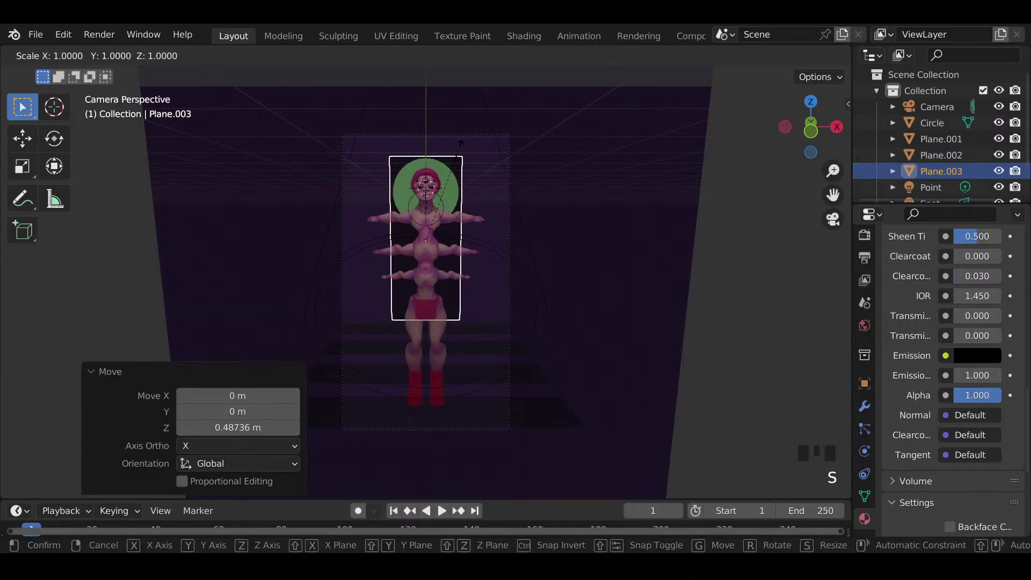
pyautogui.press('z')
pyautogui.click(463, 149)
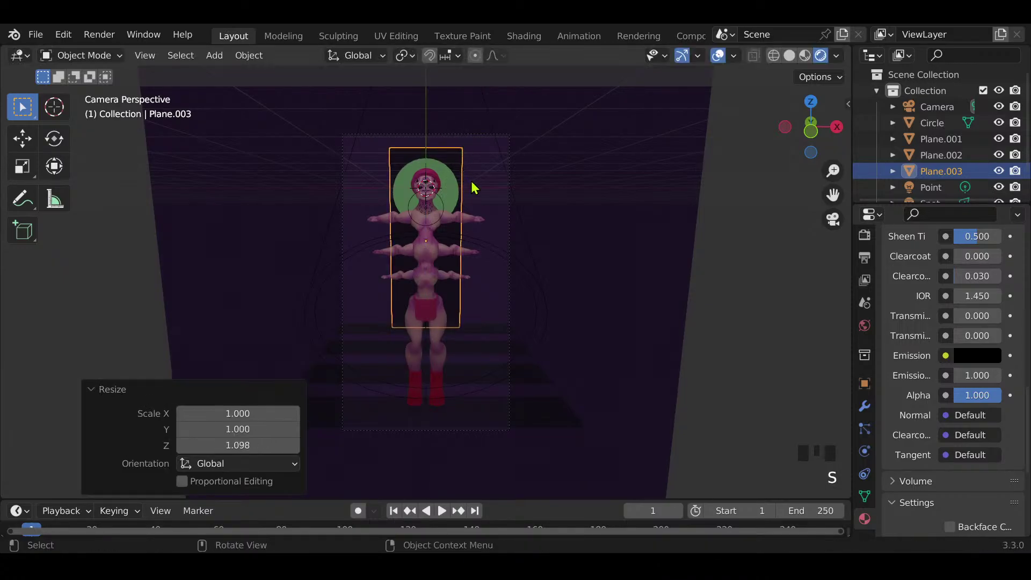
pyautogui.press('s')
pyautogui.press('x')
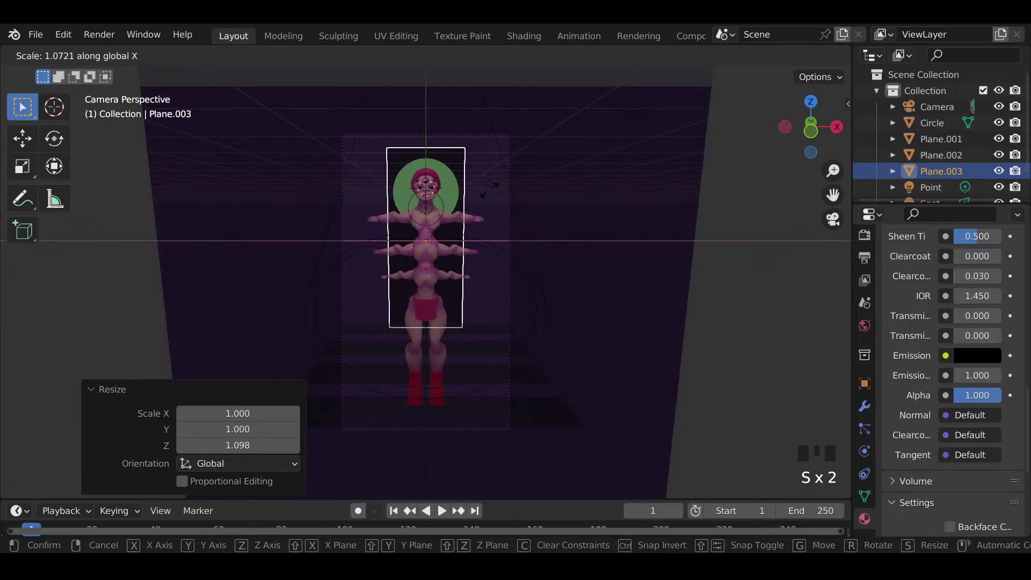
pyautogui.click(463, 203)
# Step: Deselect all objects and render the image to check the disc and doorway panel
pyautogui.click(454, 198)
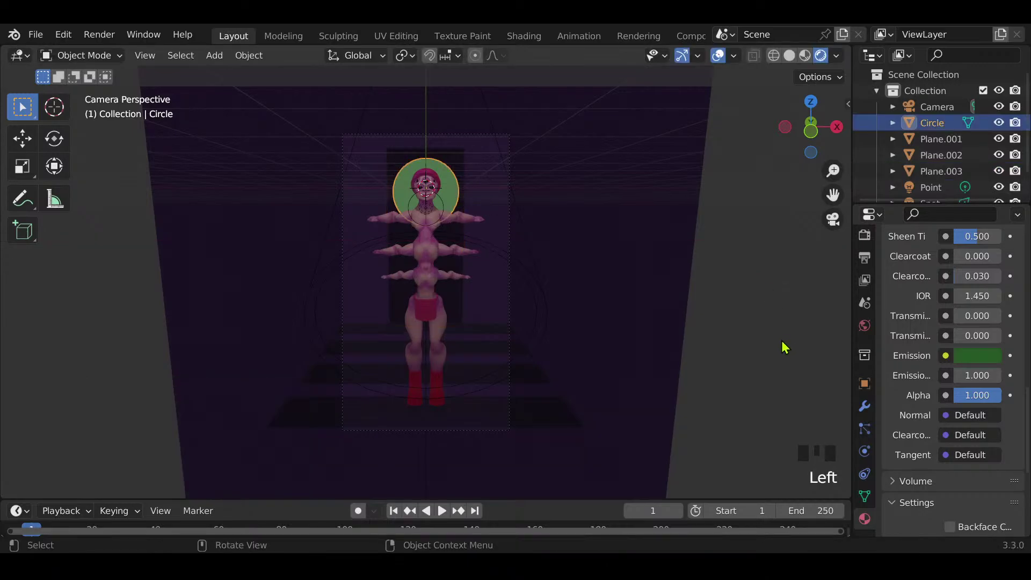
pyautogui.click(728, 330)
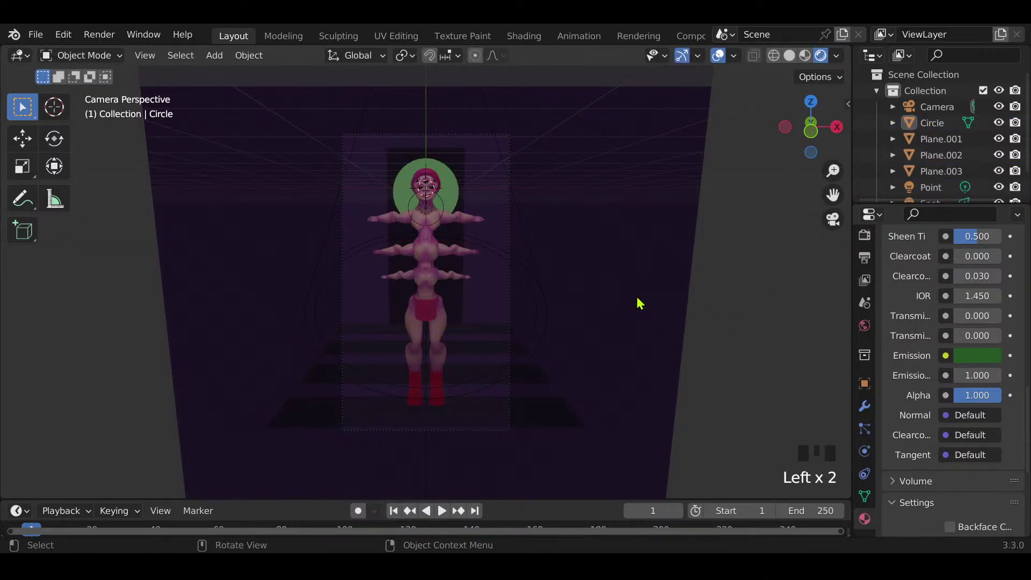
pyautogui.press('F12')
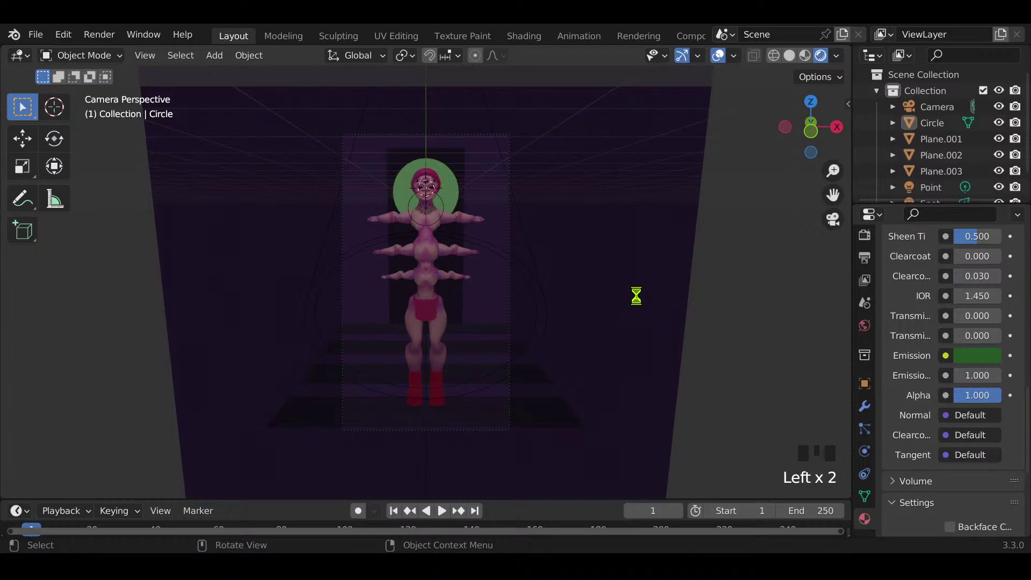
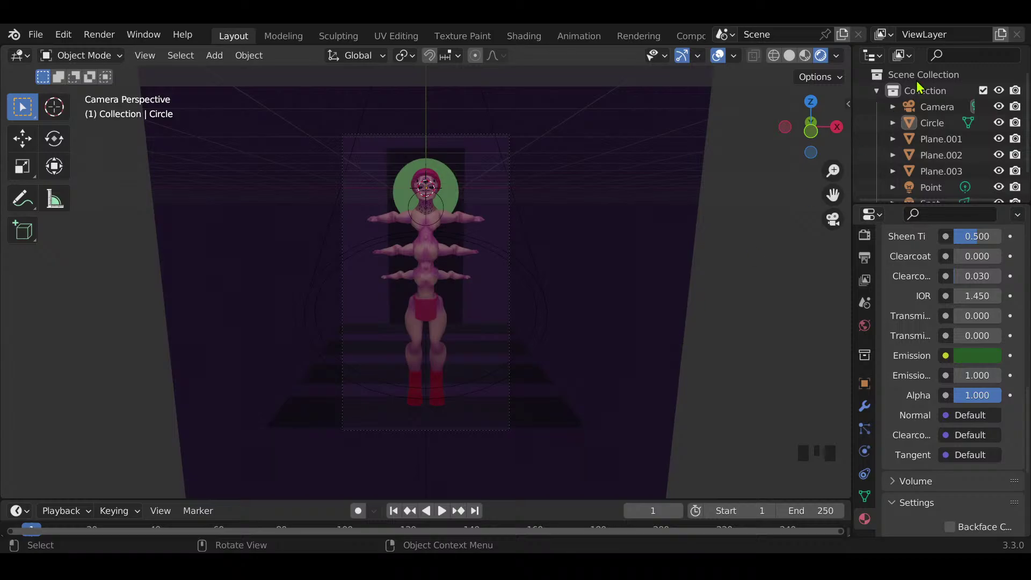
# Step: Narrow the floor strips to about 0.545 of their width along X and render the image
pyautogui.click(486, 363)
pyautogui.press('s')
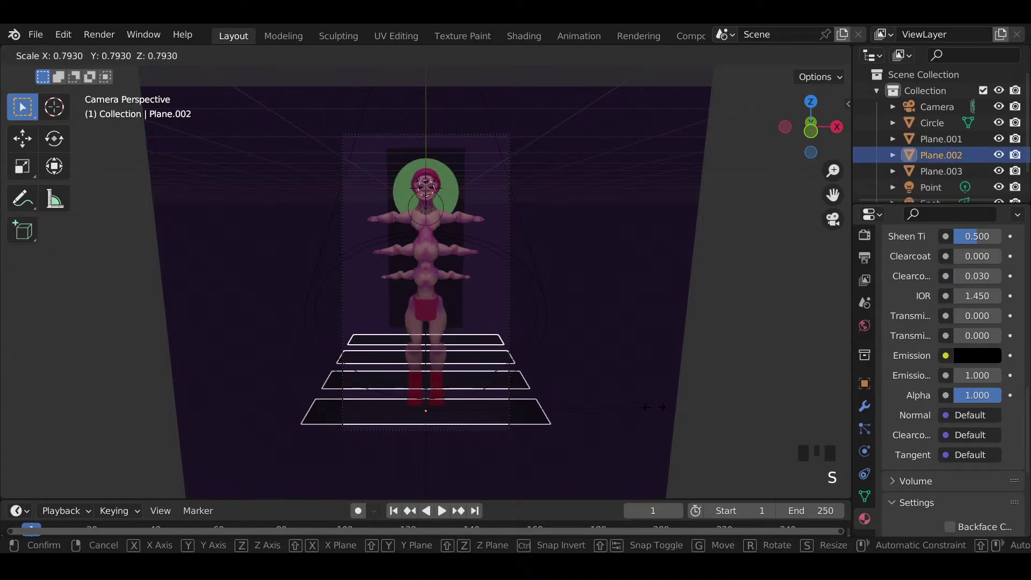
pyautogui.press('x')
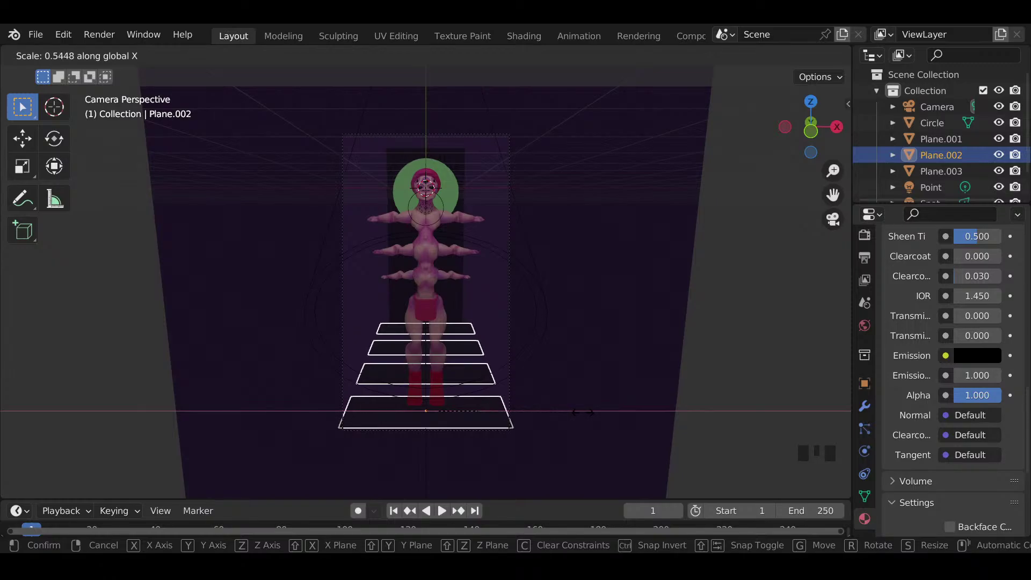
pyautogui.click(586, 421)
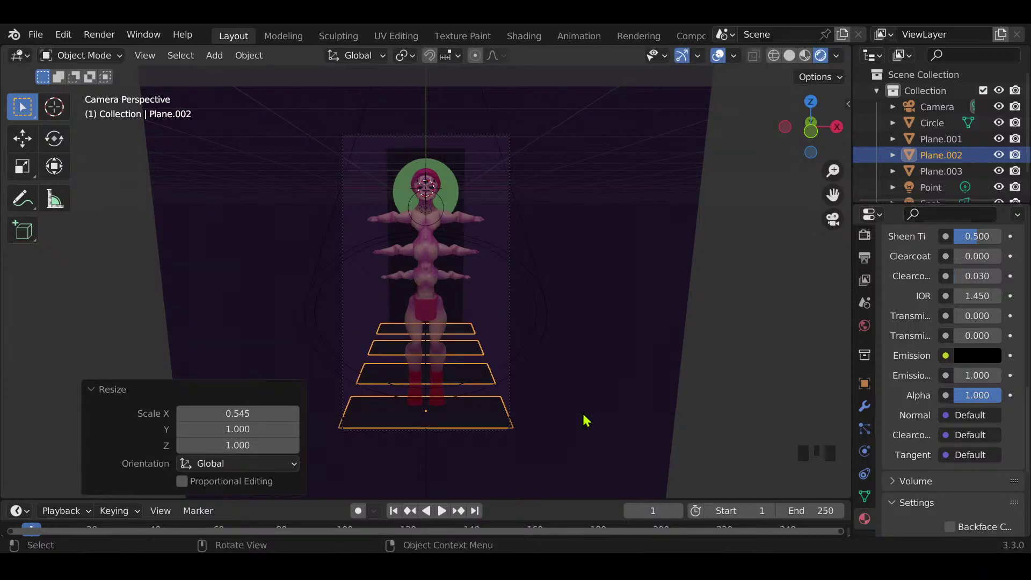
pyautogui.press('F12')
# Step: Raise the floor strips about 0.33 m along Z, deselect them and render the image again
pyautogui.press('g')
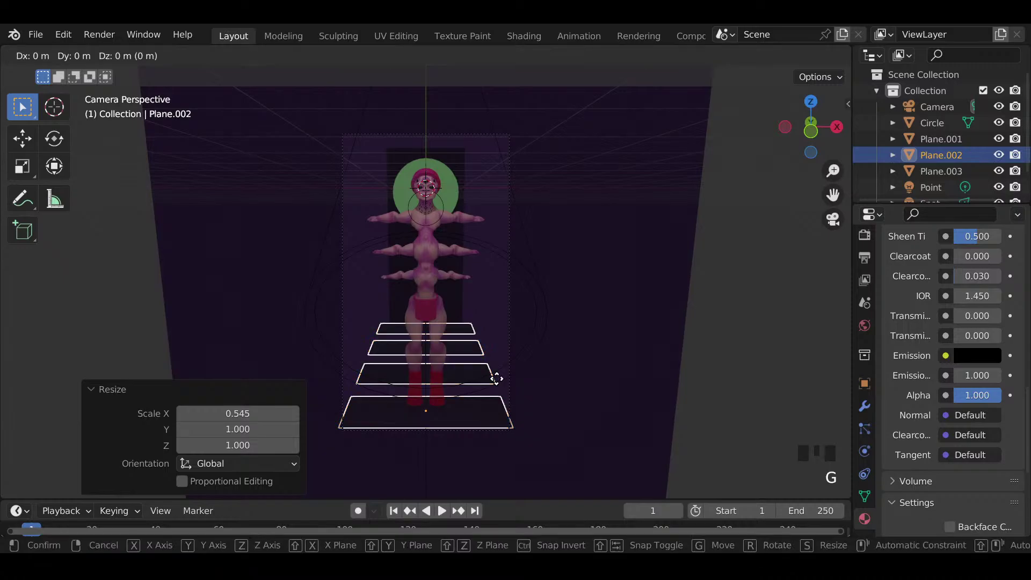
pyautogui.press('z')
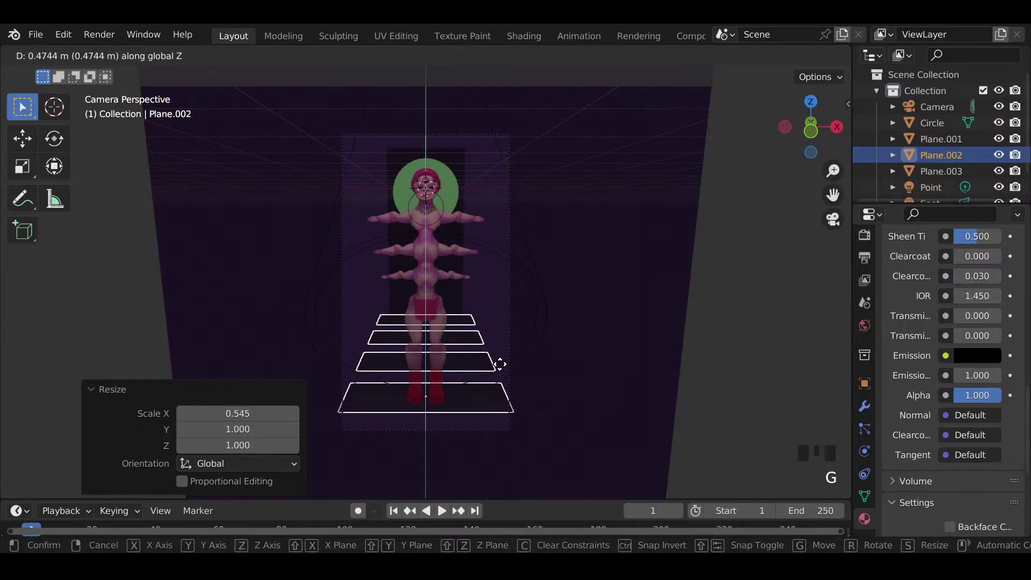
pyautogui.click(505, 368)
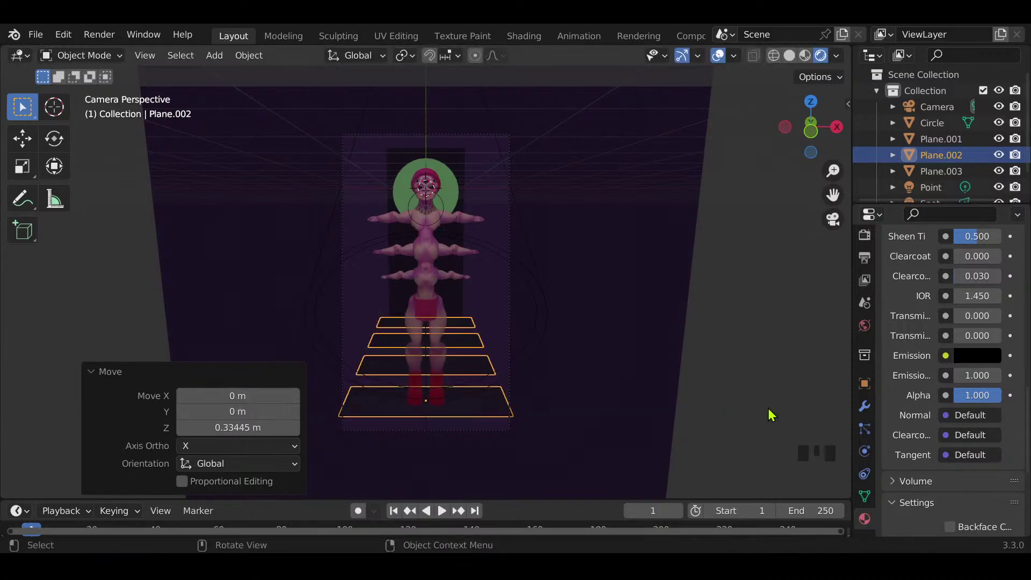
pyautogui.click(794, 396)
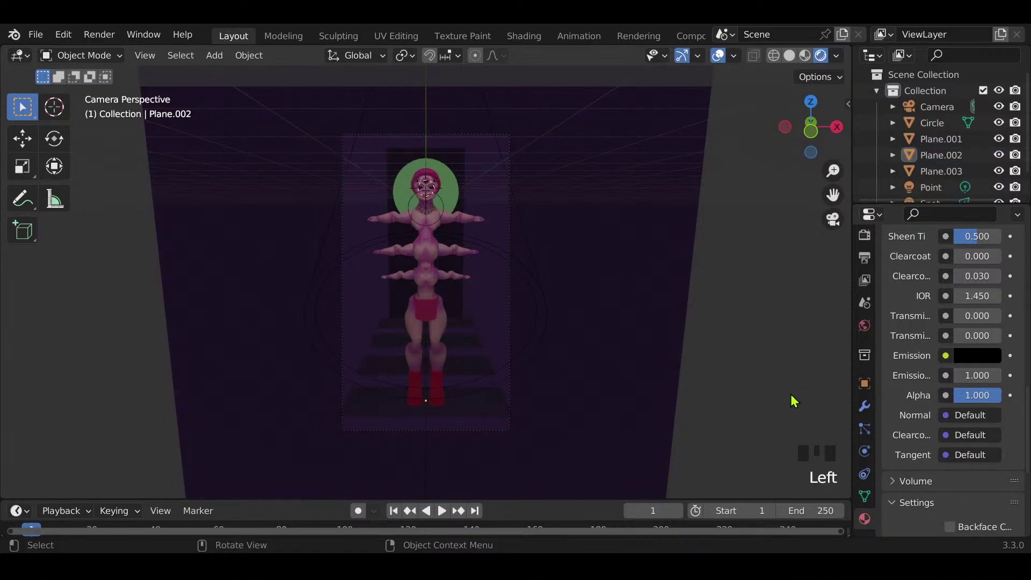
pyautogui.press('F12')
# Step: Change the disc's emission color to dark yellow, about H 0.130, S 0.866, V 0.098, leaving the disc selected
pyautogui.click(456, 192)
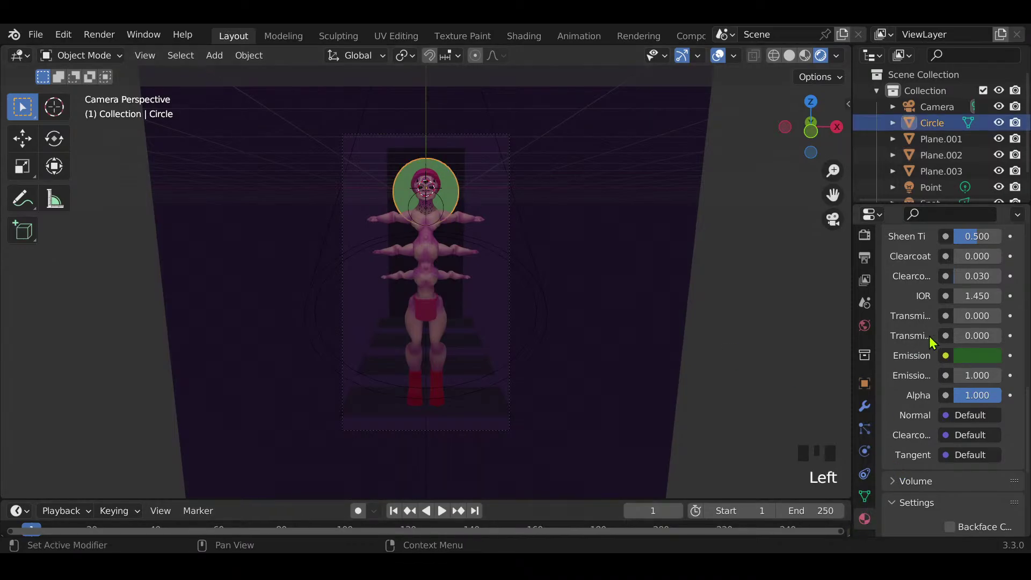
pyautogui.click(974, 356)
pyautogui.click(937, 206)
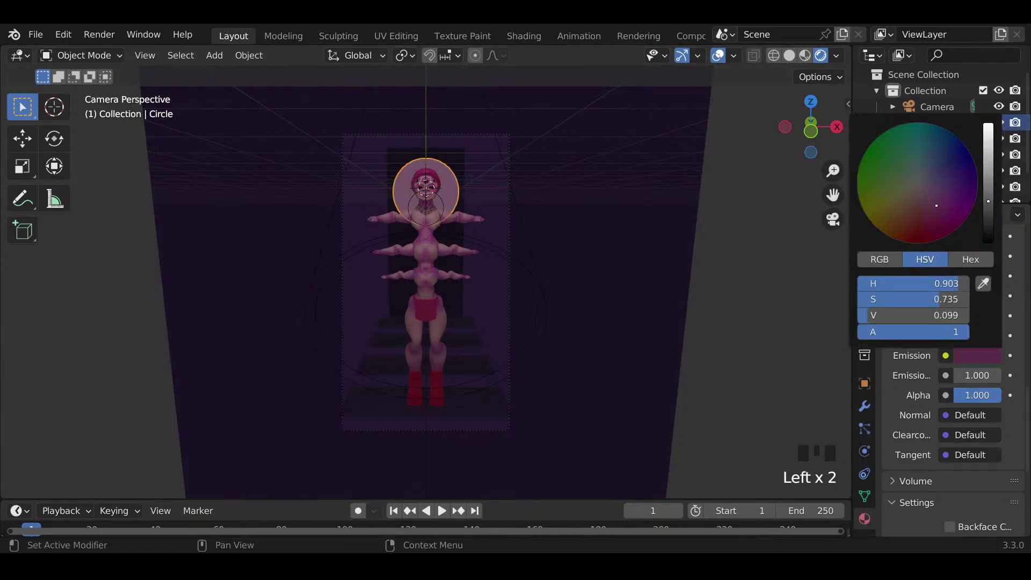
pyautogui.moveTo(937, 206)
pyautogui.mouseDown()
pyautogui.moveTo(977, 173)
pyautogui.moveTo(946, 196)
pyautogui.moveTo(879, 198)
pyautogui.moveTo(885, 206)
pyautogui.mouseUp()
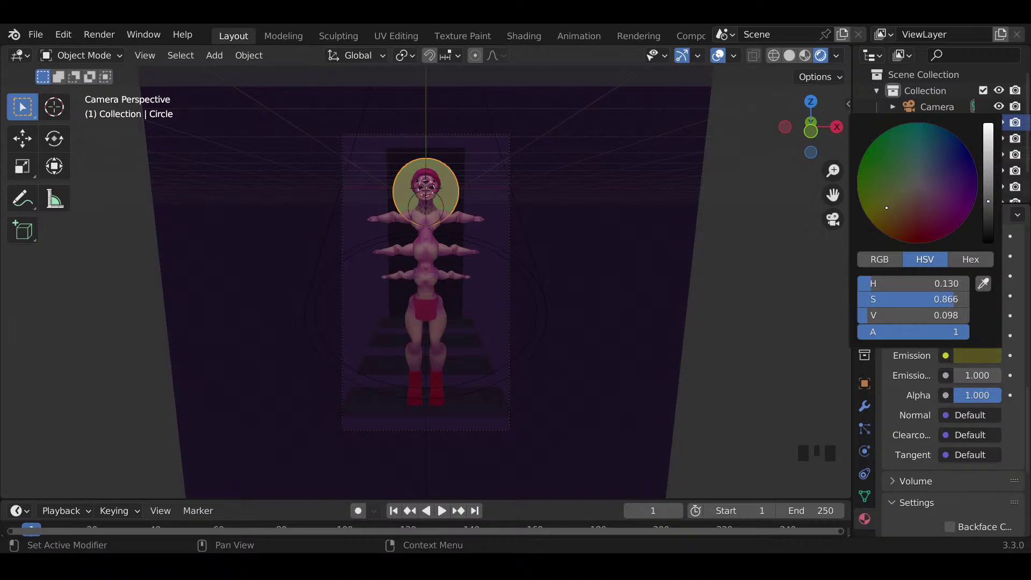
pyautogui.click(782, 308)
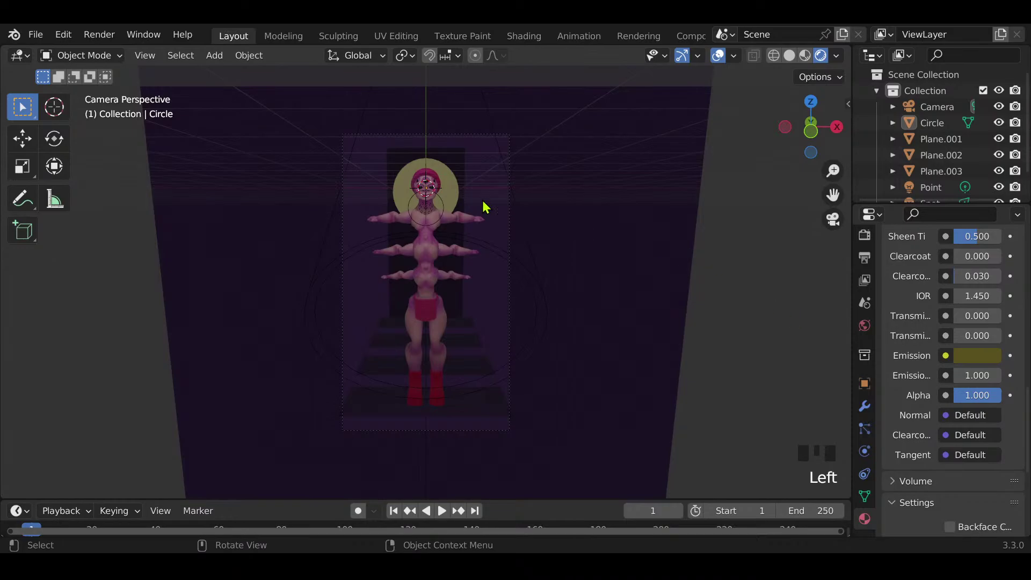
pyautogui.click(449, 191)
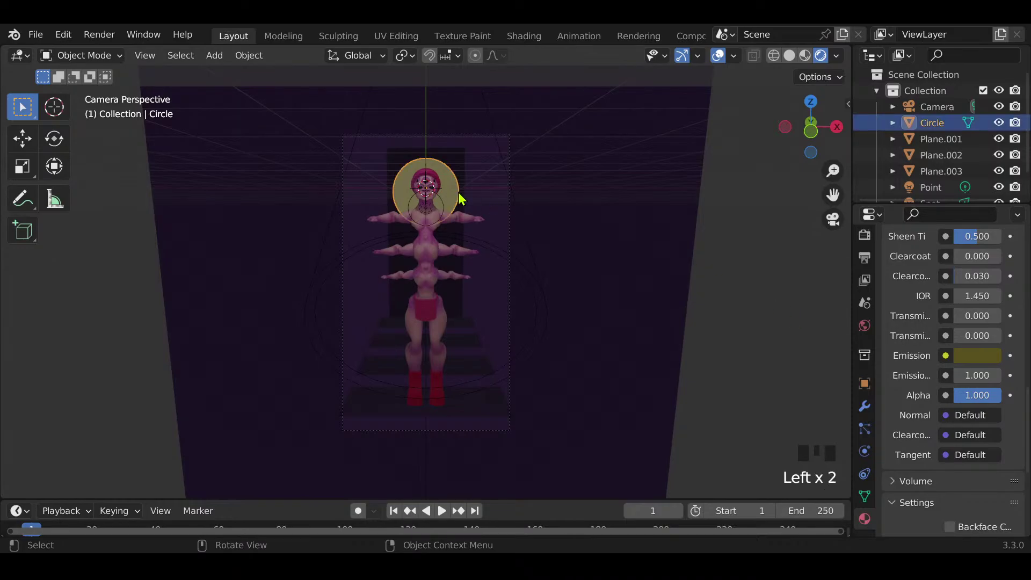
# Step: Delete the glowing yellow disc behind the creature's head and render the image
pyautogui.press('Delete')
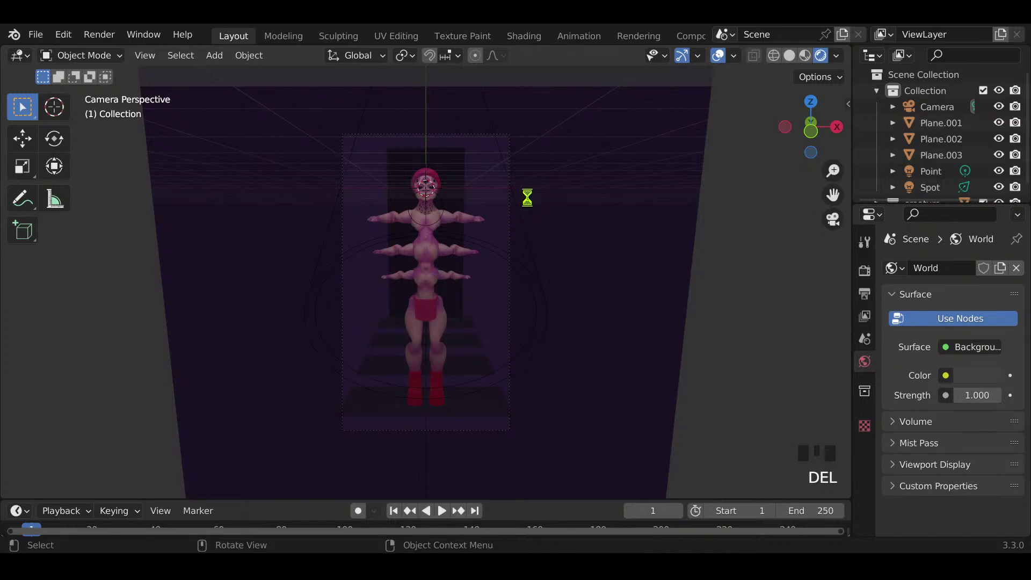
pyautogui.press('F12')
# Step: Add a mesh plane and rotate it 90° about the X axis so it stands upright
pyautogui.hotkey('shift', 'a')
pyautogui.moveTo(454, 229)
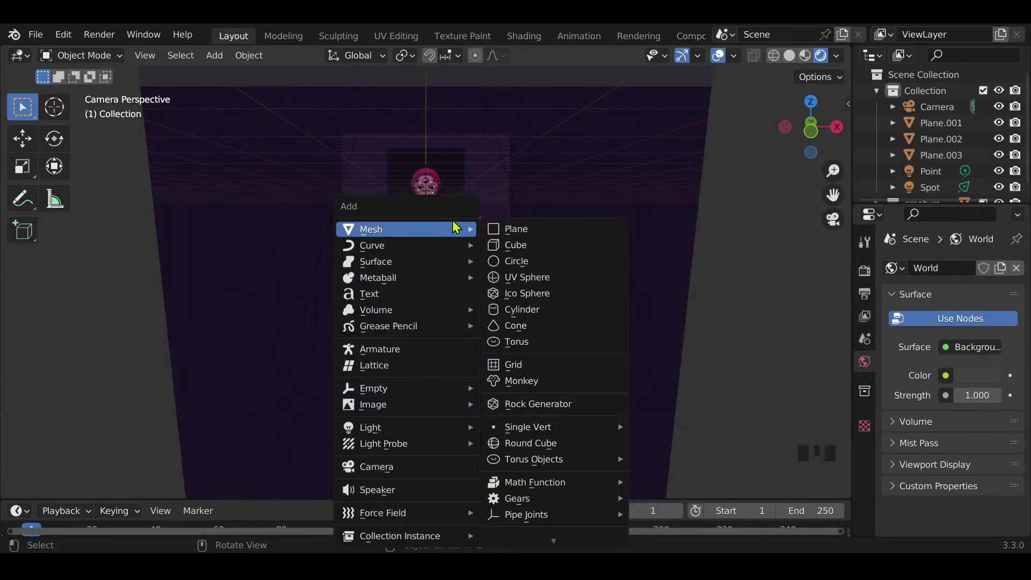
pyautogui.click(519, 230)
pyautogui.press('r')
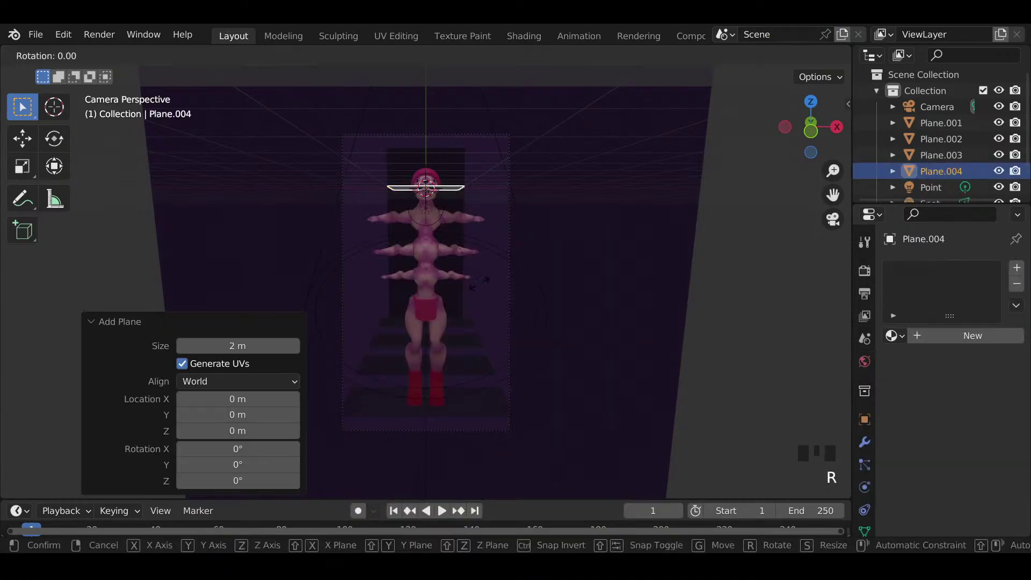
pyautogui.press('x')
pyautogui.press('9')
pyautogui.press('0')
pyautogui.press('Return')
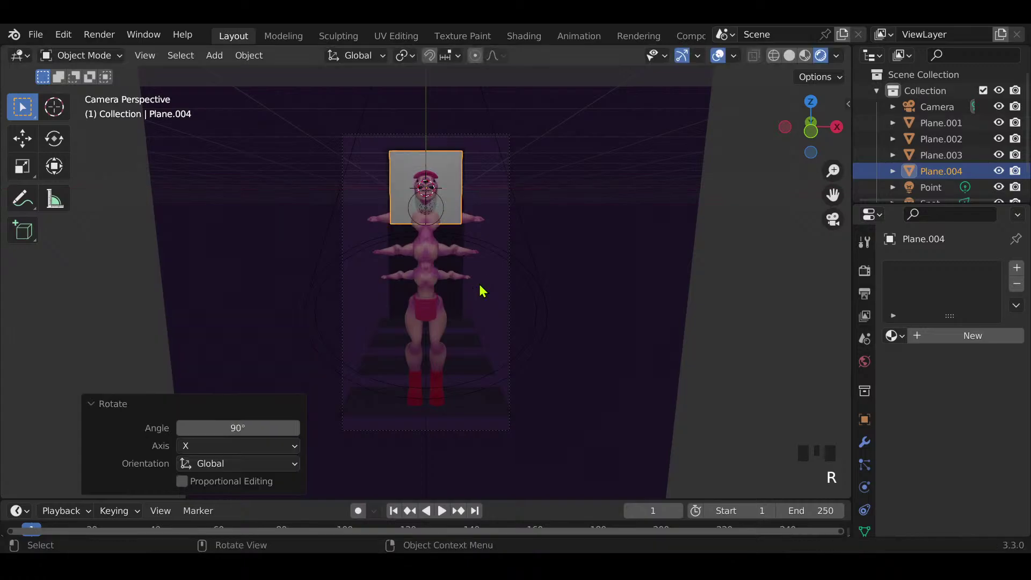
# Step: Move the new plane about -5.87 m along Z, -2.50 m along X and 5.96 m along Y, beside the creature's legs
pyautogui.press('g')
pyautogui.press('z')
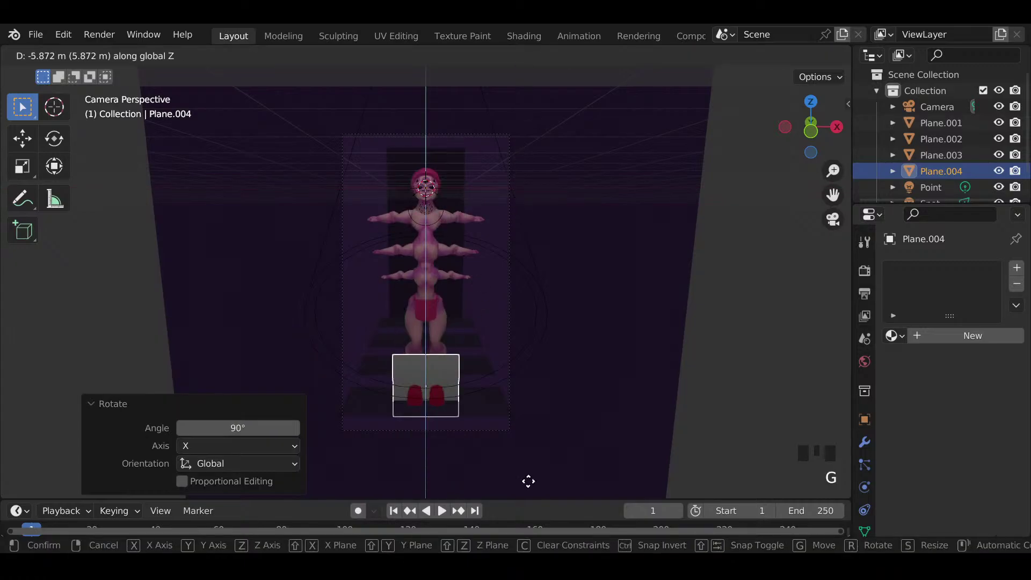
pyautogui.click(529, 481)
pyautogui.press('g')
pyautogui.press('x')
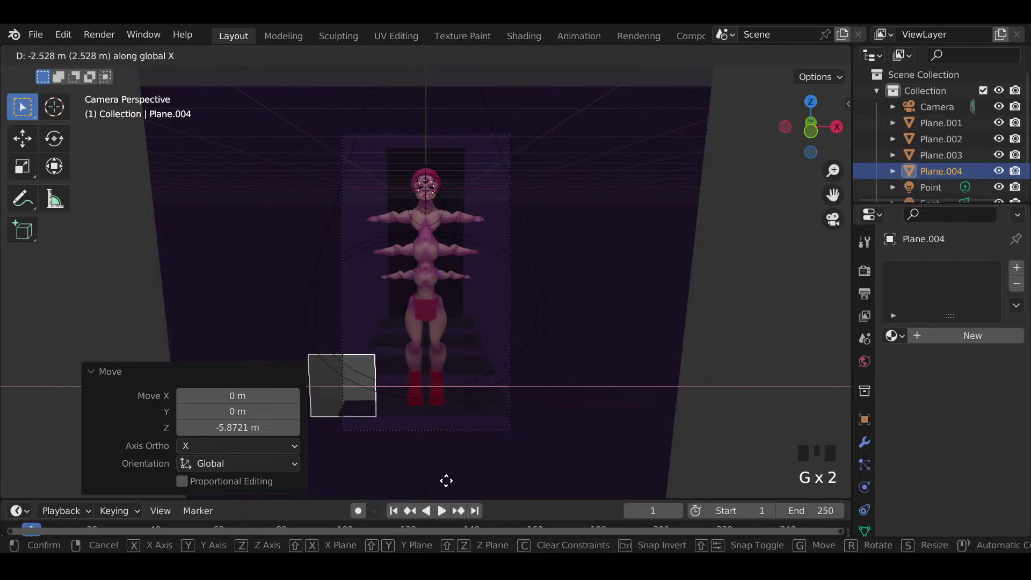
pyautogui.click(446, 481)
pyautogui.press('g')
pyautogui.press('y')
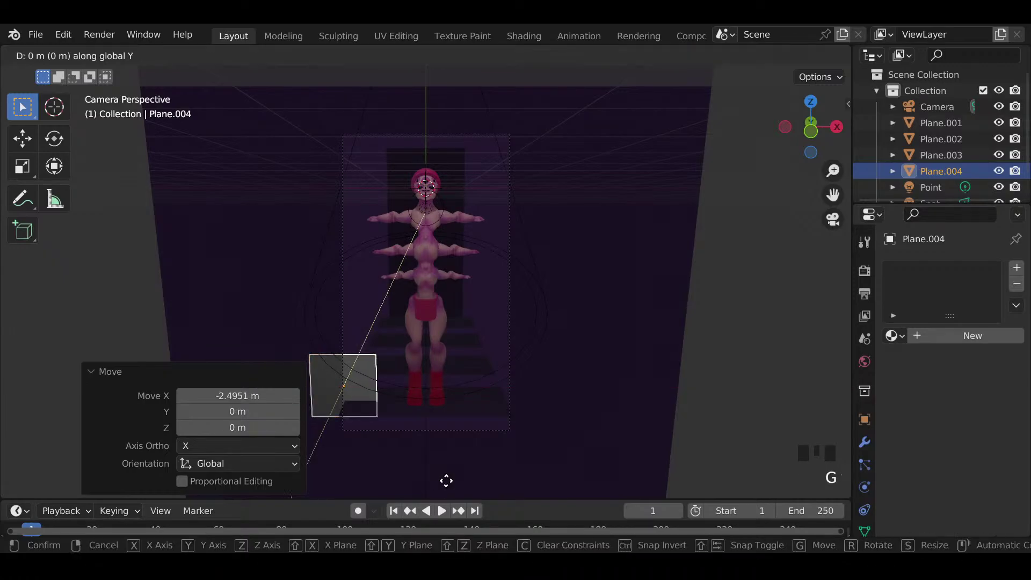
pyautogui.click(495, 439)
# Step: Scale the upright plane by 2.5 along Z and by about 1.33 along X to form a tall panel
pyautogui.press('s')
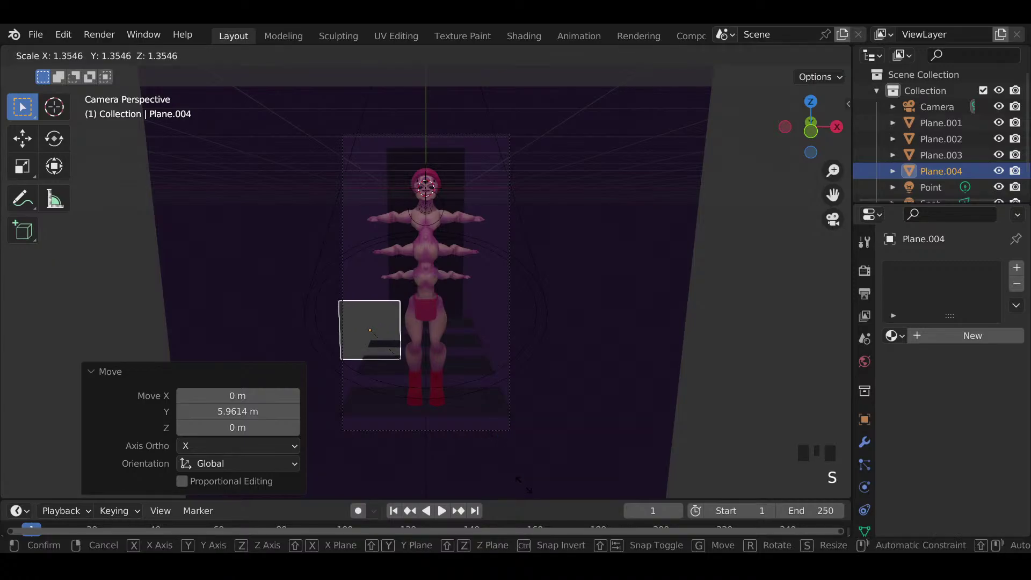
pyautogui.write('z')
pyautogui.write('2.5')
pyautogui.press('Return')
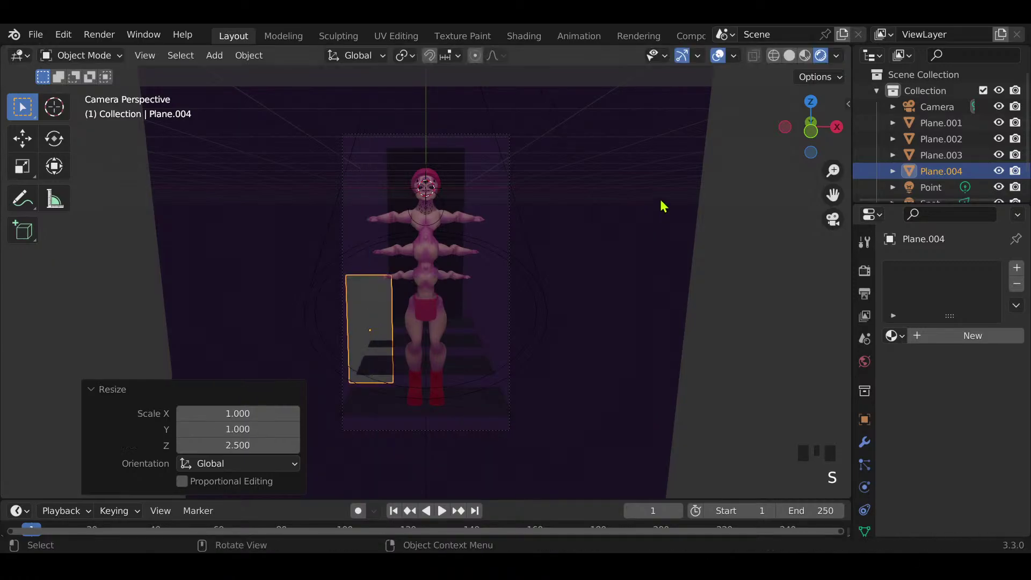
pyautogui.press('s')
pyautogui.press('x')
pyautogui.click(779, 207)
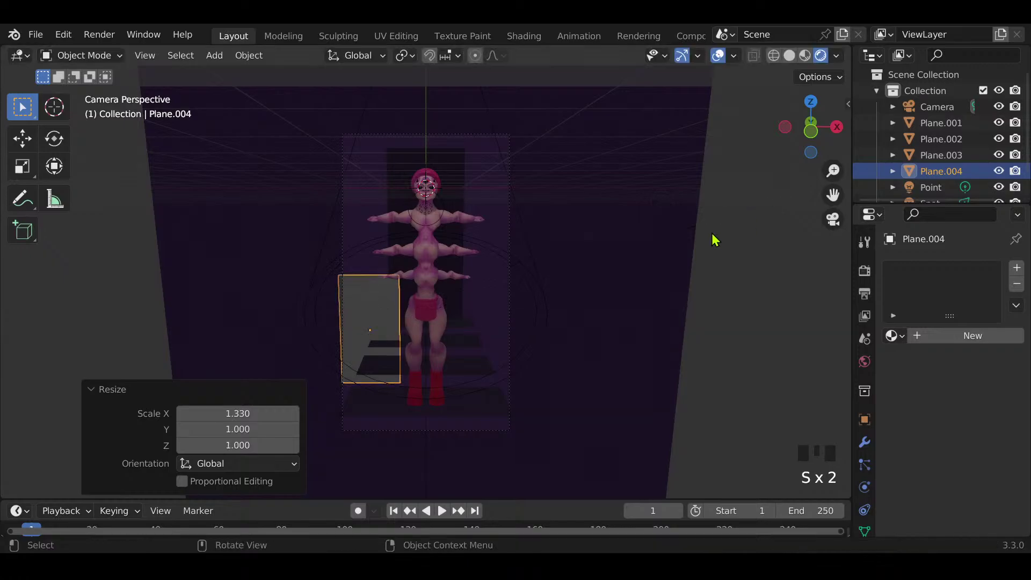
# Step: Duplicate the panel about 4.45 m along Y and shift the copy about 5.88 m along X to the creature's other side
pyautogui.hotkey('shift', 'd')
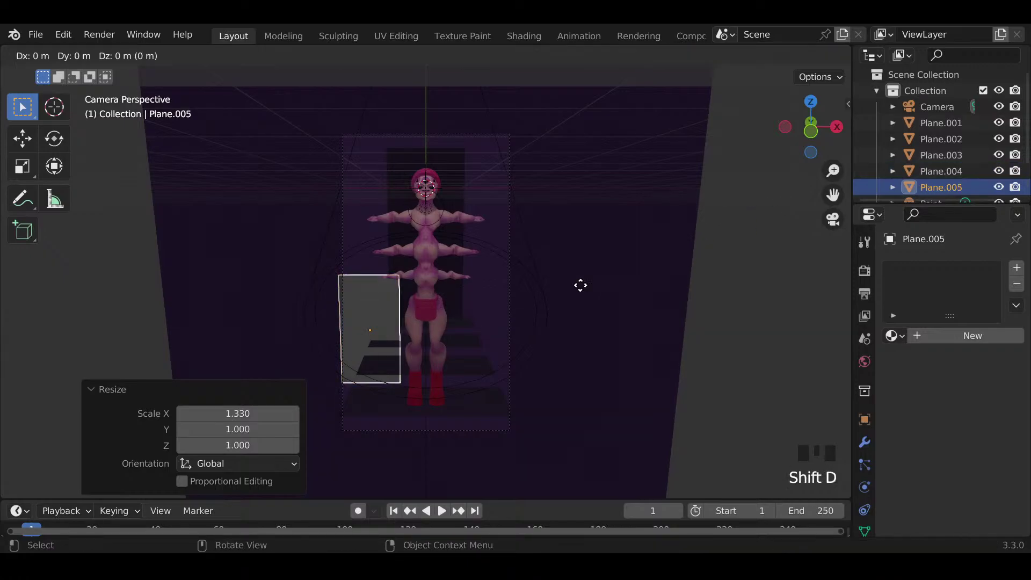
pyautogui.press('y')
pyautogui.click(582, 265)
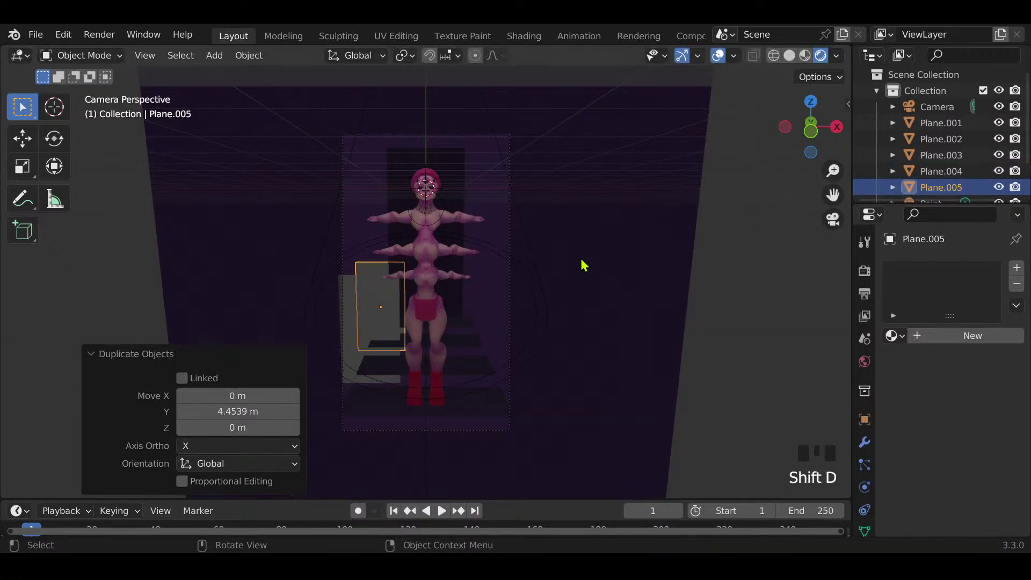
pyautogui.press('g')
pyautogui.press('x')
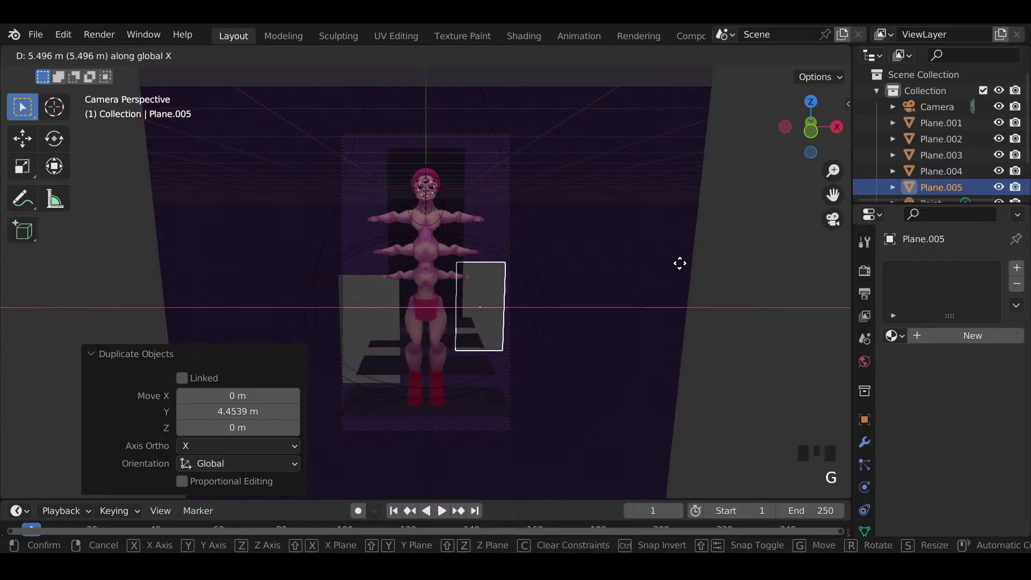
pyautogui.click(689, 274)
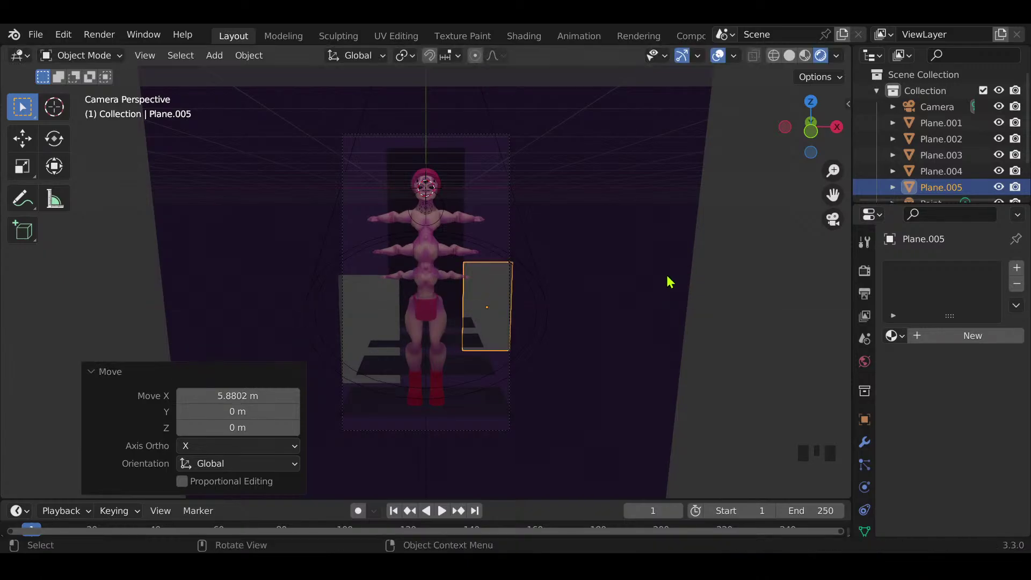
# Step: Move the duplicated panel about -1.11 m along Y and scale it uniformly by about 1.087
pyautogui.press('g')
pyautogui.press('y')
pyautogui.click(667, 281)
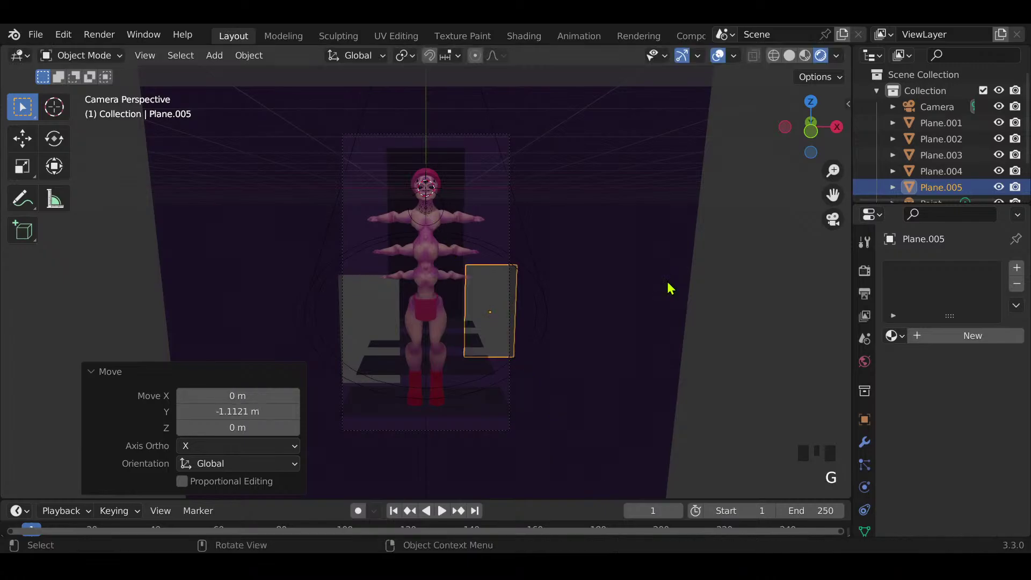
pyautogui.press('s')
pyautogui.click(679, 301)
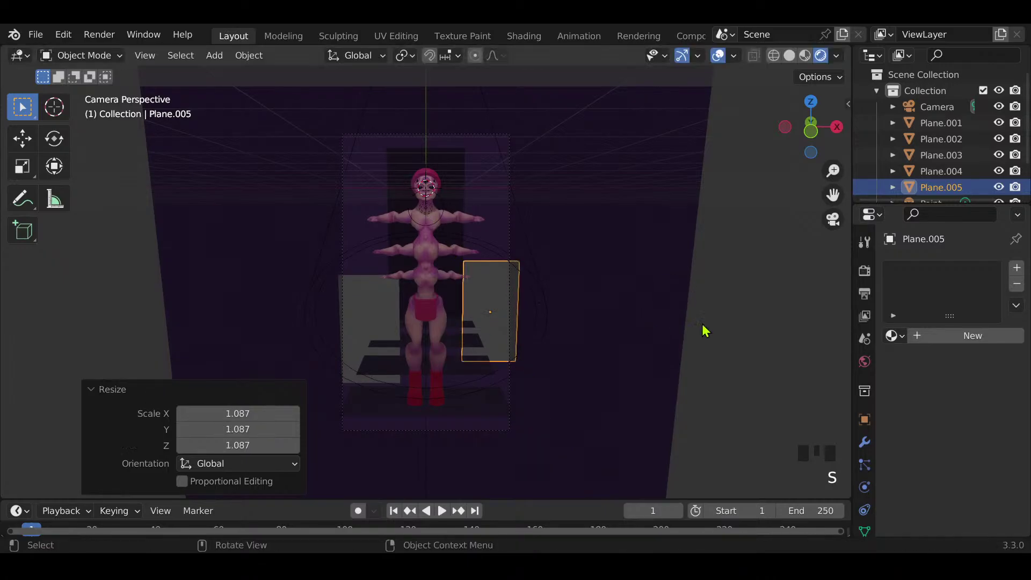
# Step: Assign the existing Material.003 to both side panels
pyautogui.click(896, 336)
pyautogui.click(776, 409)
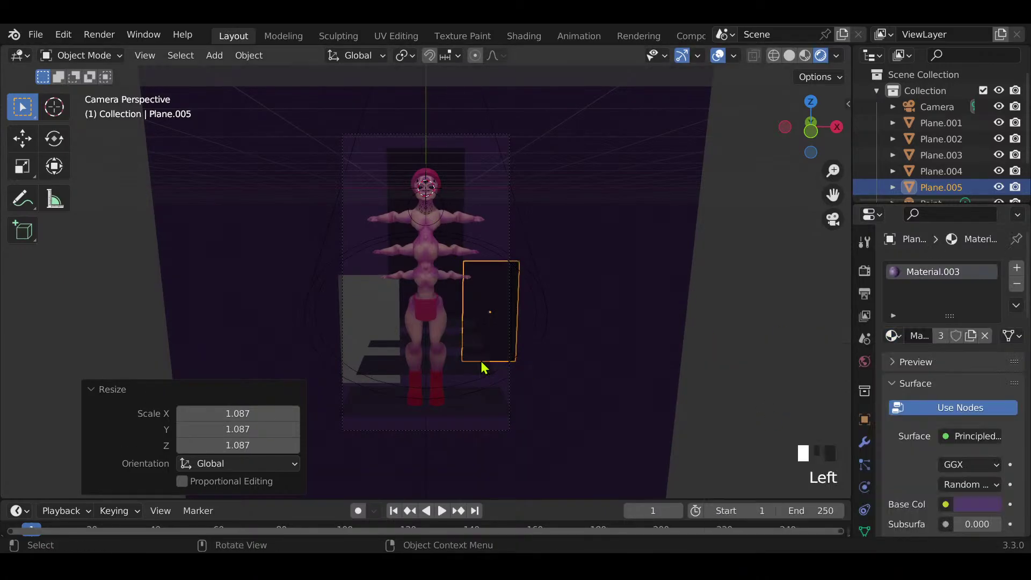
pyautogui.click(370, 322)
pyautogui.click(895, 336)
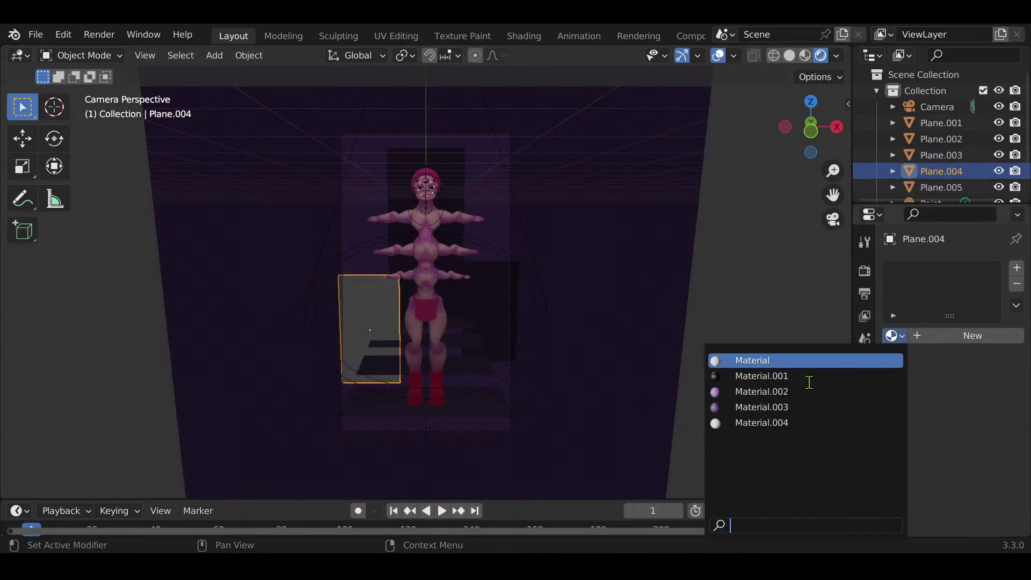
pyautogui.click(778, 408)
# Step: Lower the first side panel about 0.85 m along Z
pyautogui.press('g')
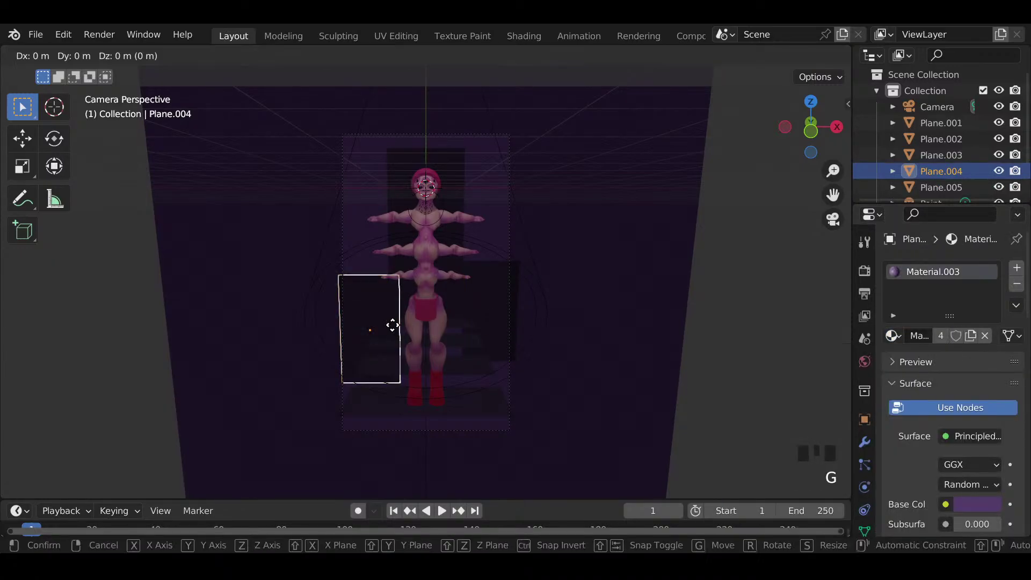
pyautogui.press('z')
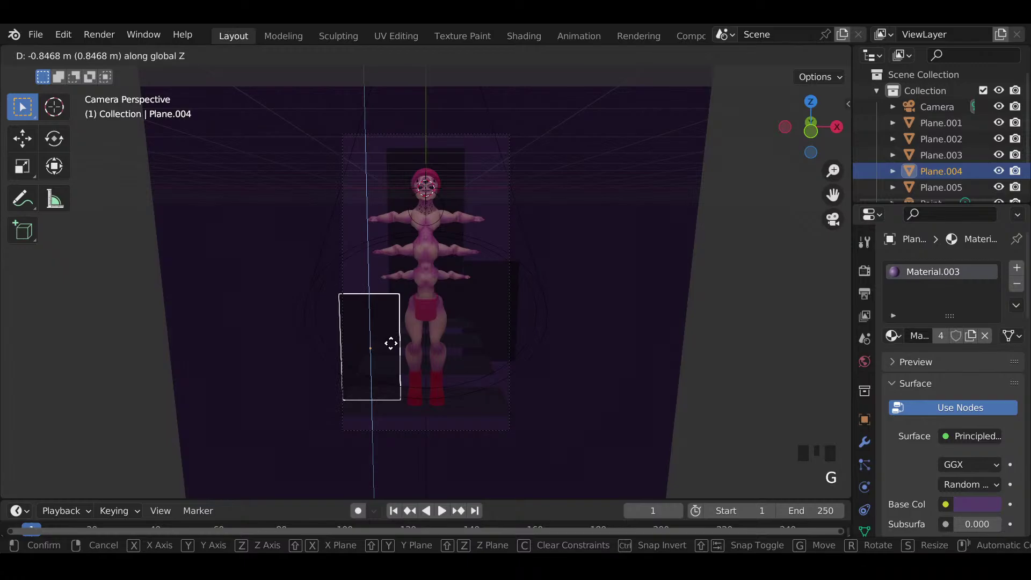
pyautogui.click(391, 344)
pyautogui.click(490, 320)
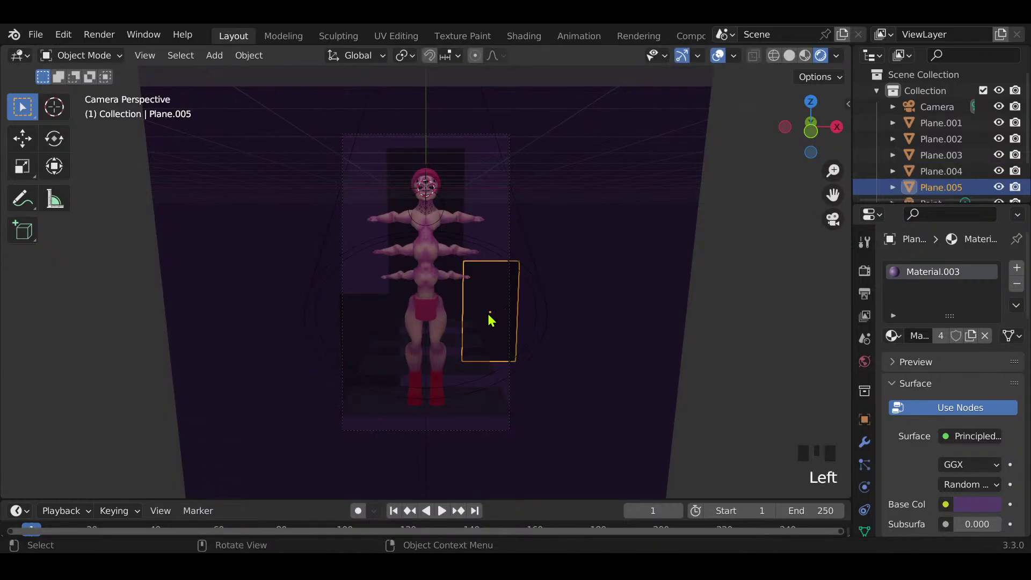
pyautogui.click(763, 320)
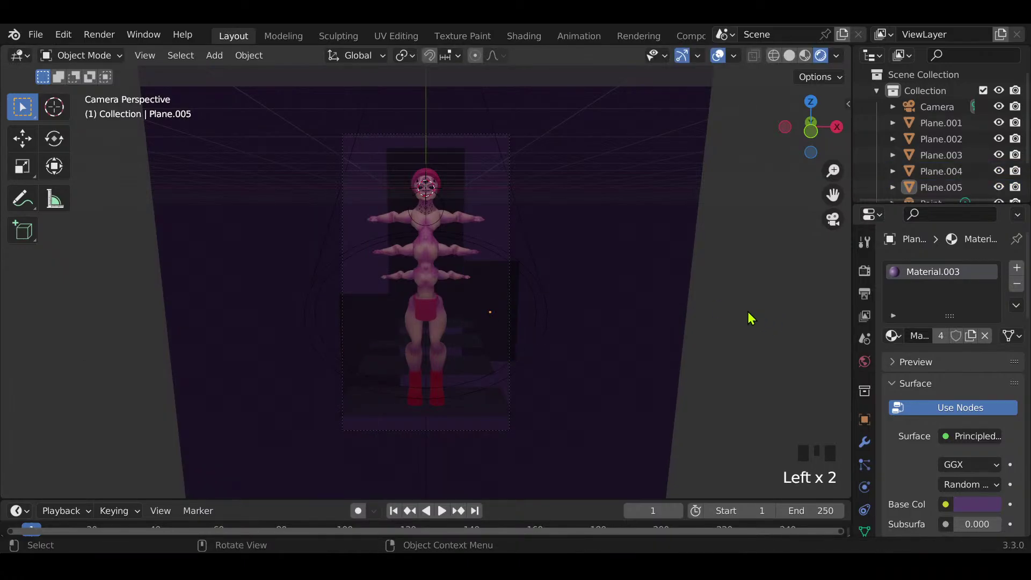
# Step: Raise the duplicated side panel about 1.41 m along Z and deselect it
pyautogui.click(491, 296)
pyautogui.press('g')
pyautogui.press('z')
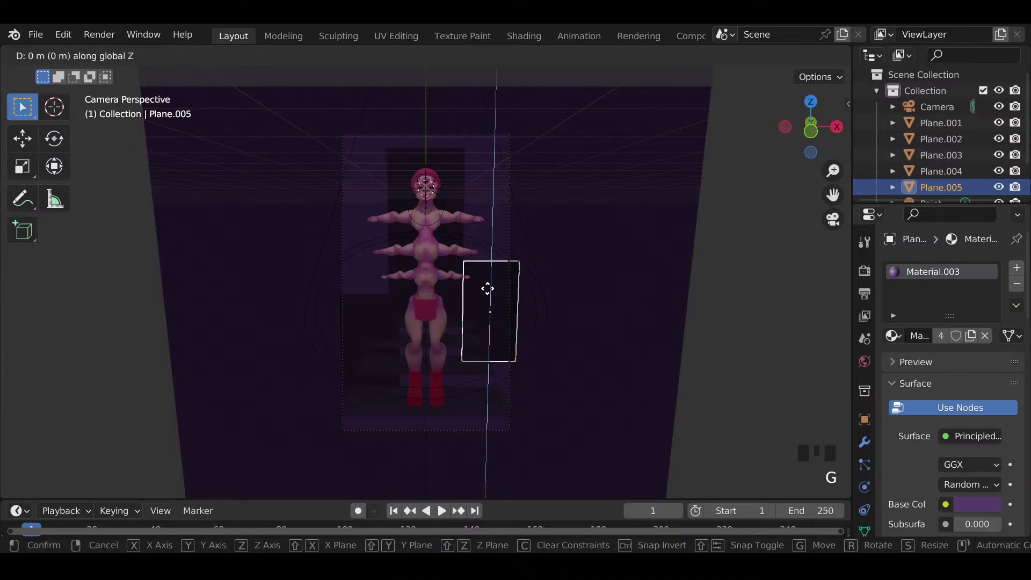
pyautogui.click(491, 262)
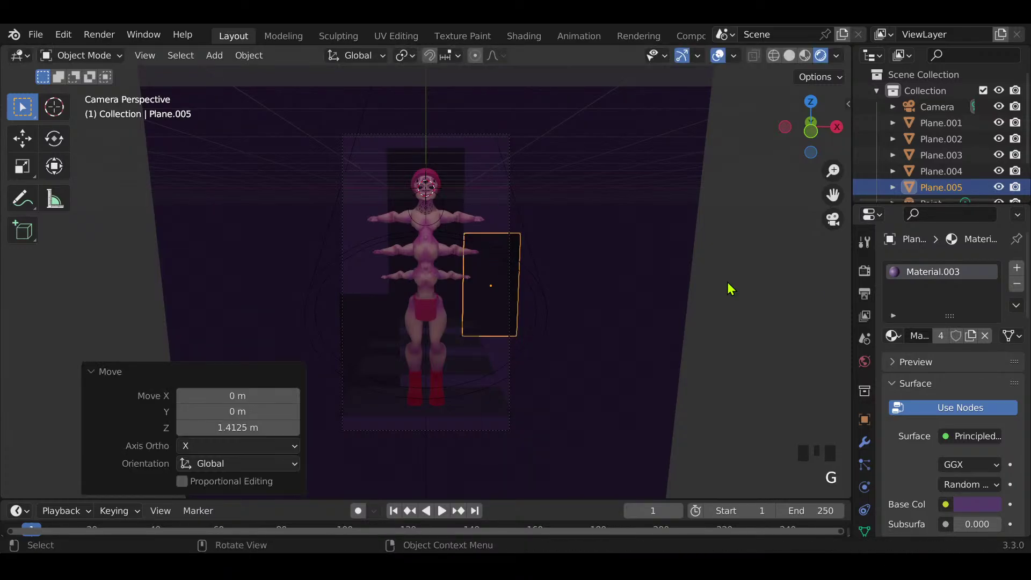
pyautogui.click(800, 304)
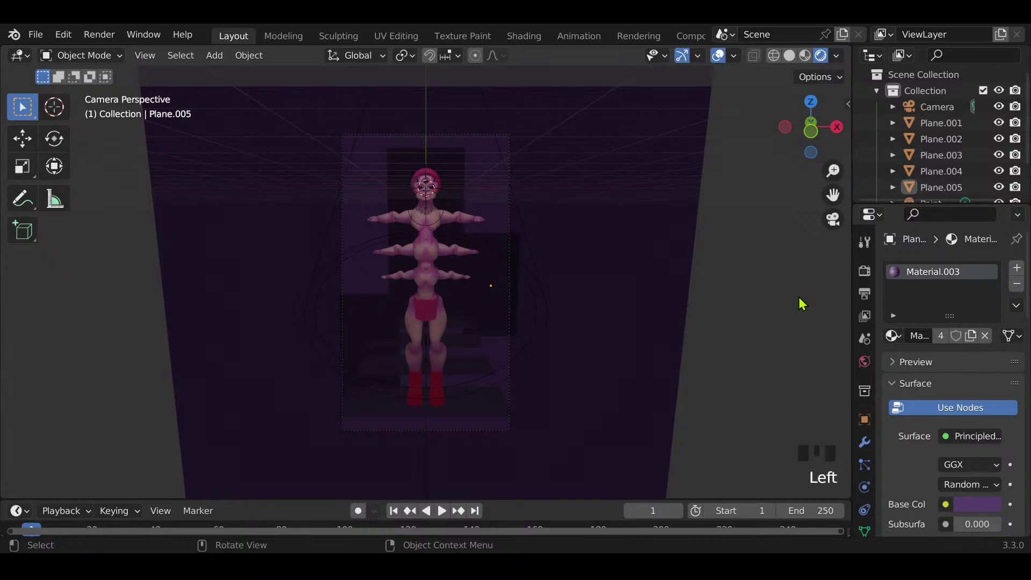
# Step: Give the floor strips their own copy of Material.003 with a darker purple base color and render the image
pyautogui.click(461, 349)
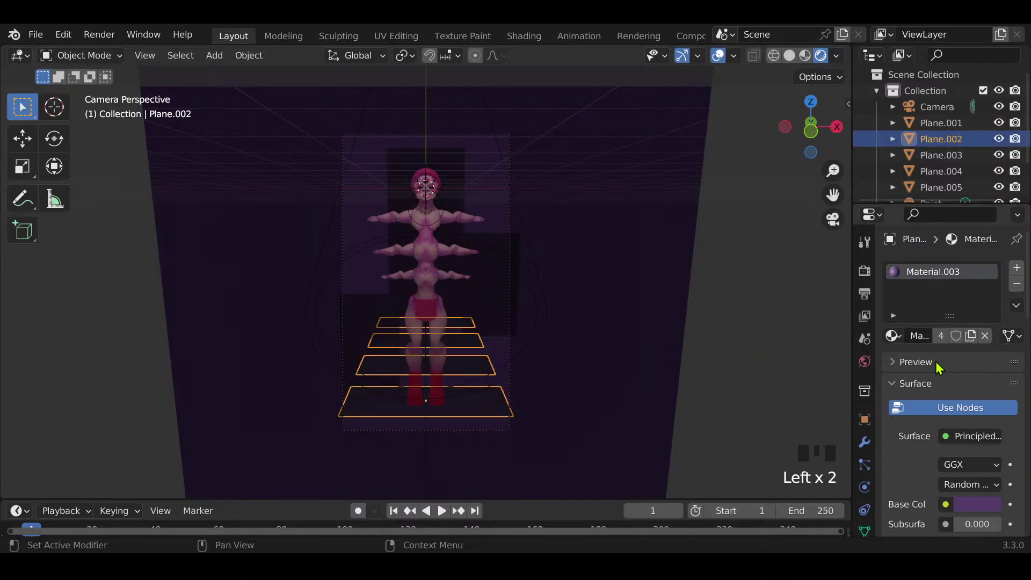
pyautogui.click(971, 335)
pyautogui.click(986, 504)
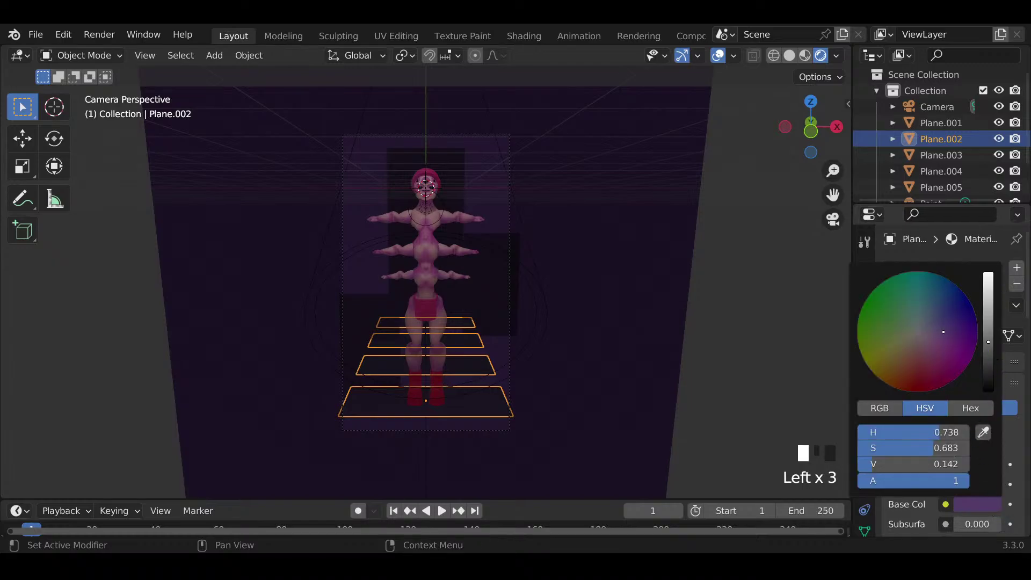
pyautogui.click(743, 375)
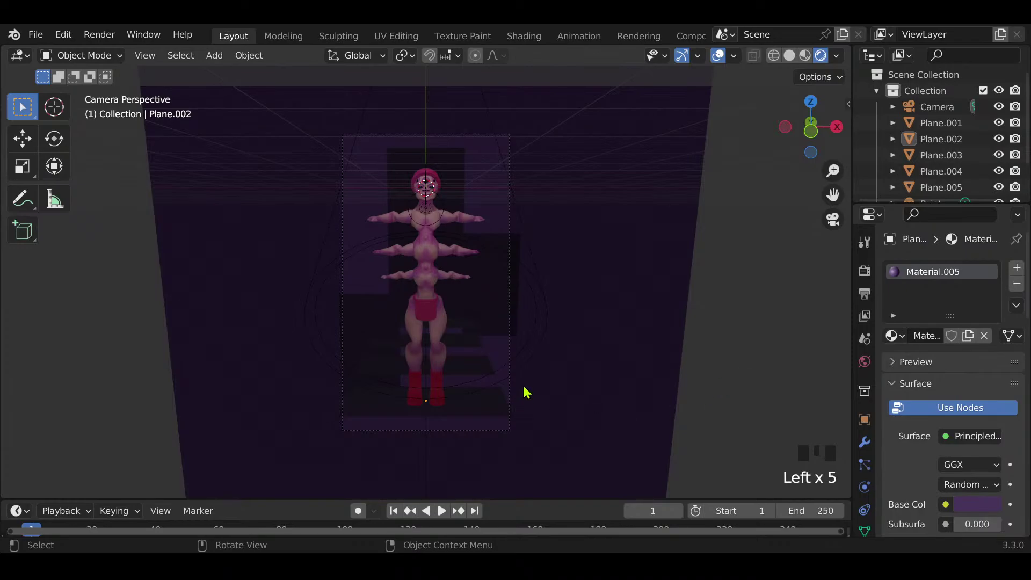
pyautogui.click(482, 321)
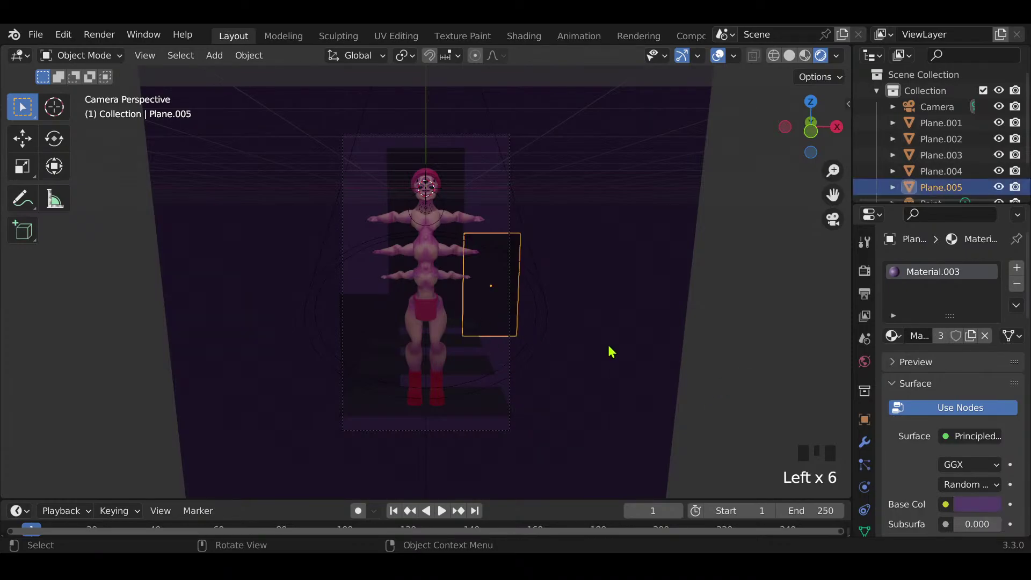
pyautogui.press('F12')
# Step: Duplicate the raised side panel about -11.2 m along Y, towards the camera, then hide the copy and undo the hiding
pyautogui.hotkey('shift', 'd')
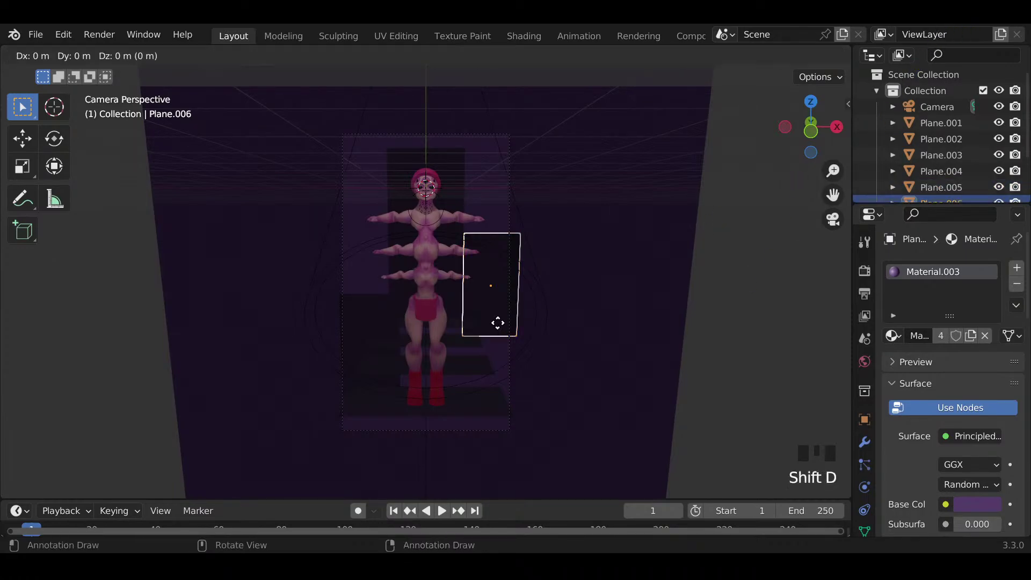
pyautogui.press('y')
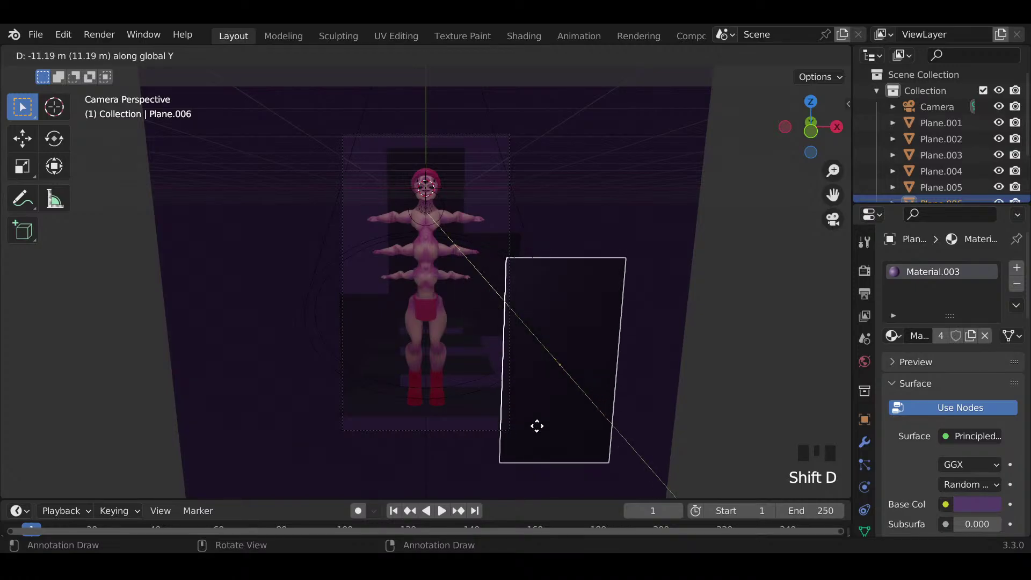
pyautogui.click(537, 430)
pyautogui.press('h')
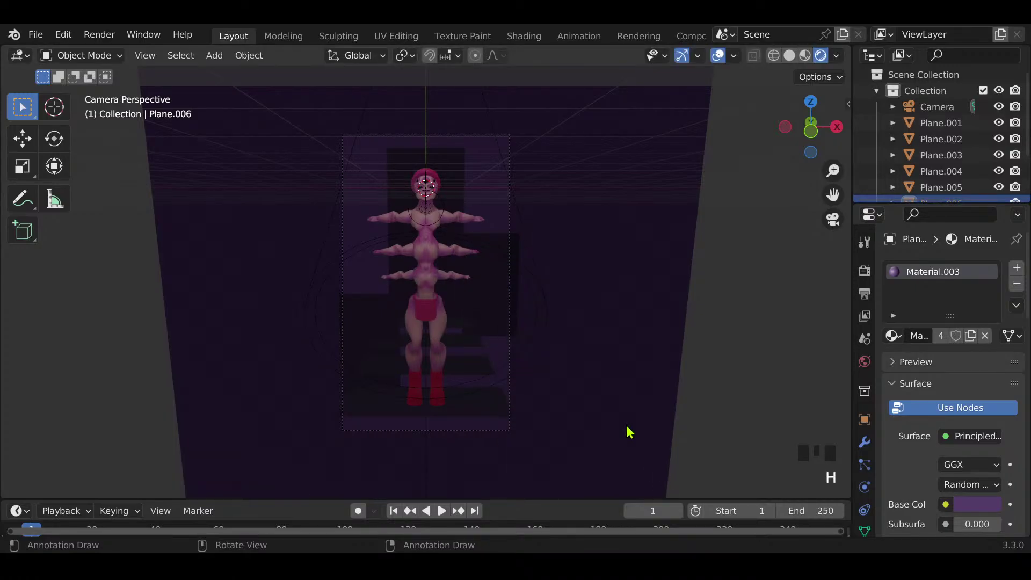
pyautogui.hotkey('ctrl', 'z')
# Step: Move the foreground panel copy about -0.95 m along X and lower it about 3.79 m along Z
pyautogui.press('g')
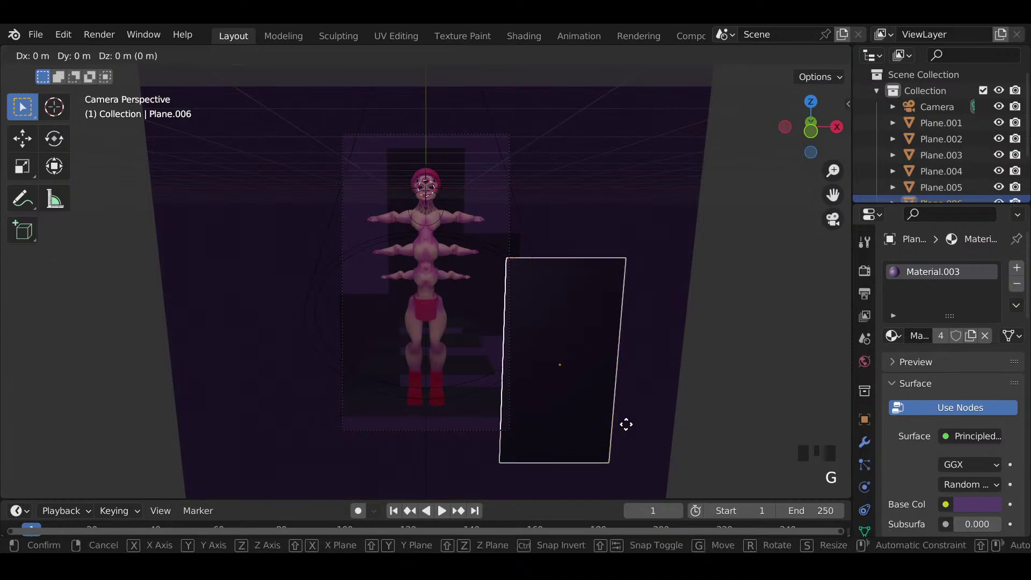
pyautogui.press('x')
pyautogui.click(590, 431)
pyautogui.press('g')
pyautogui.press('z')
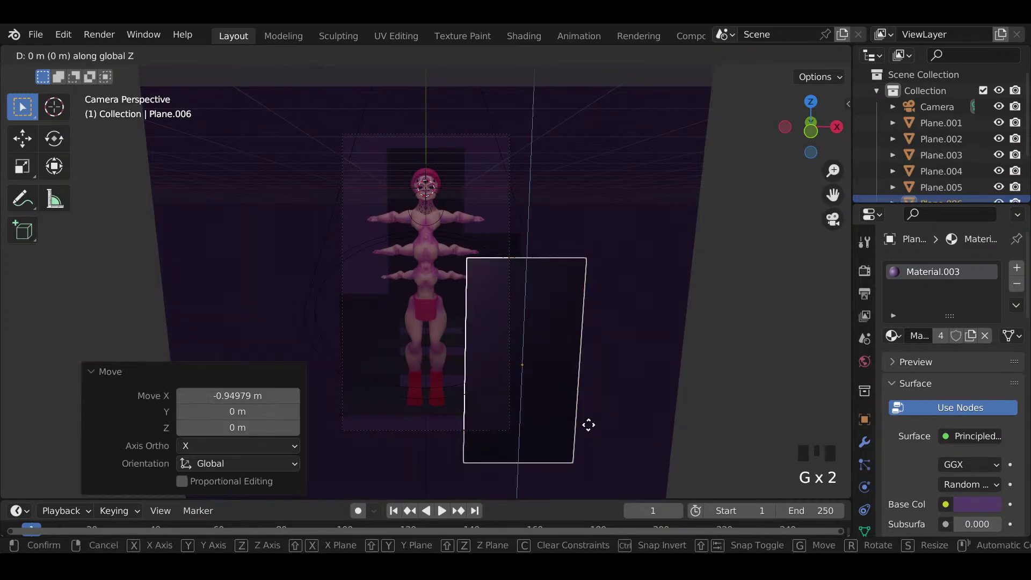
pyautogui.click(578, 131)
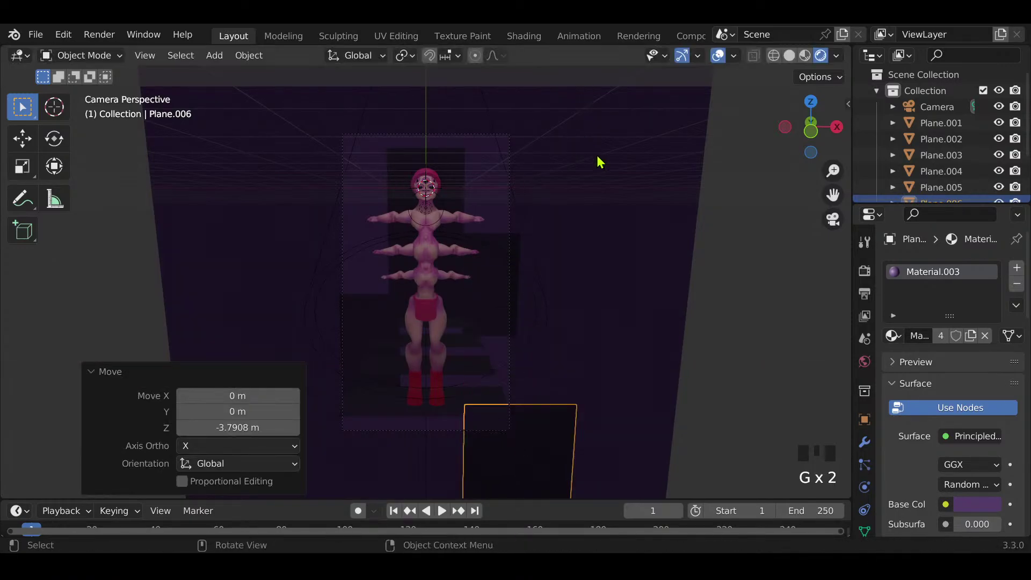
# Step: Move the foreground panel about -0.65 m along X, lower it about 0.26 m along Z and deselect it
pyautogui.press('g')
pyautogui.press('x')
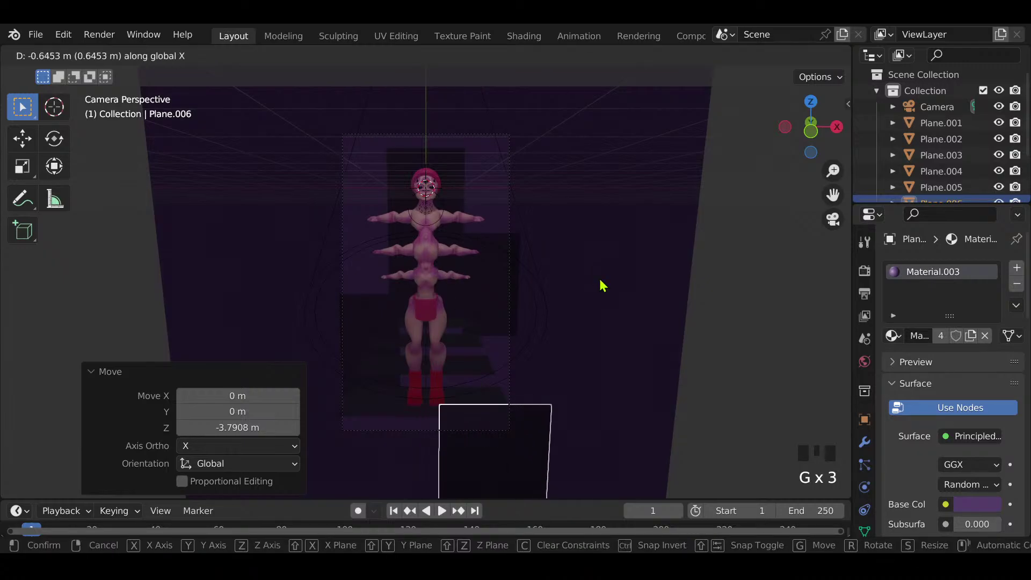
pyautogui.click(602, 286)
pyautogui.click(774, 357)
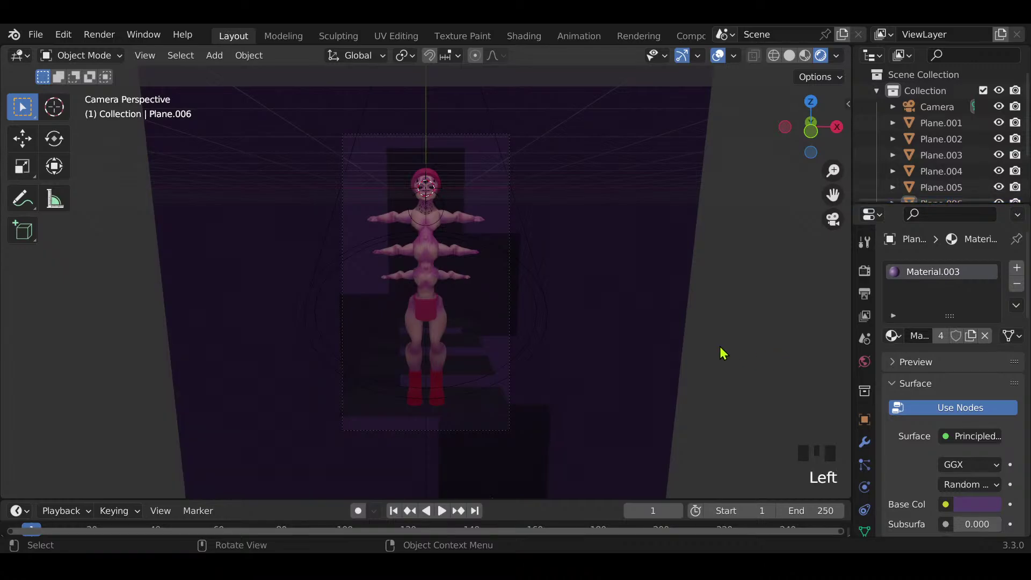
pyautogui.click(493, 421)
pyautogui.press('g')
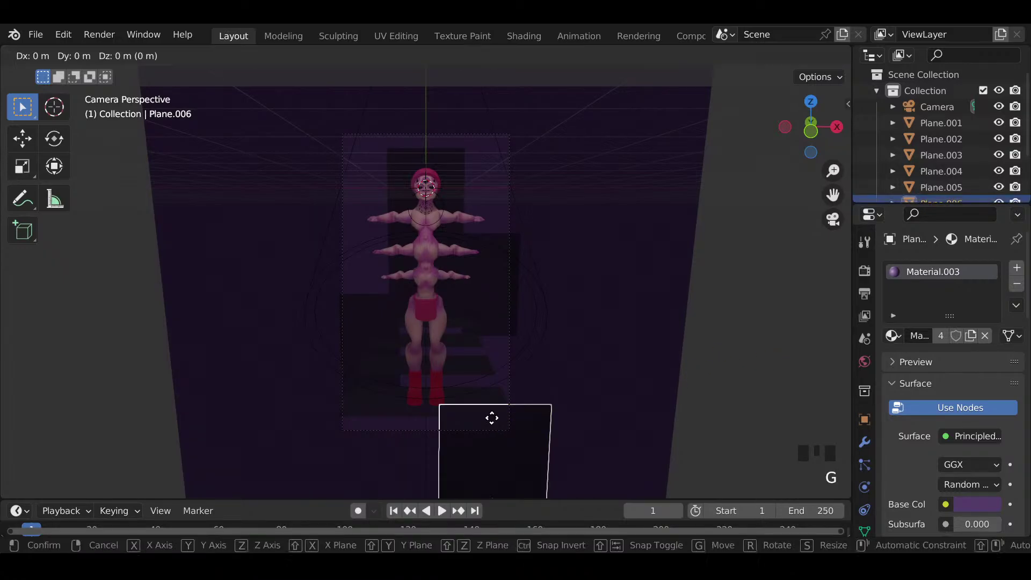
pyautogui.press('z')
pyautogui.click(497, 428)
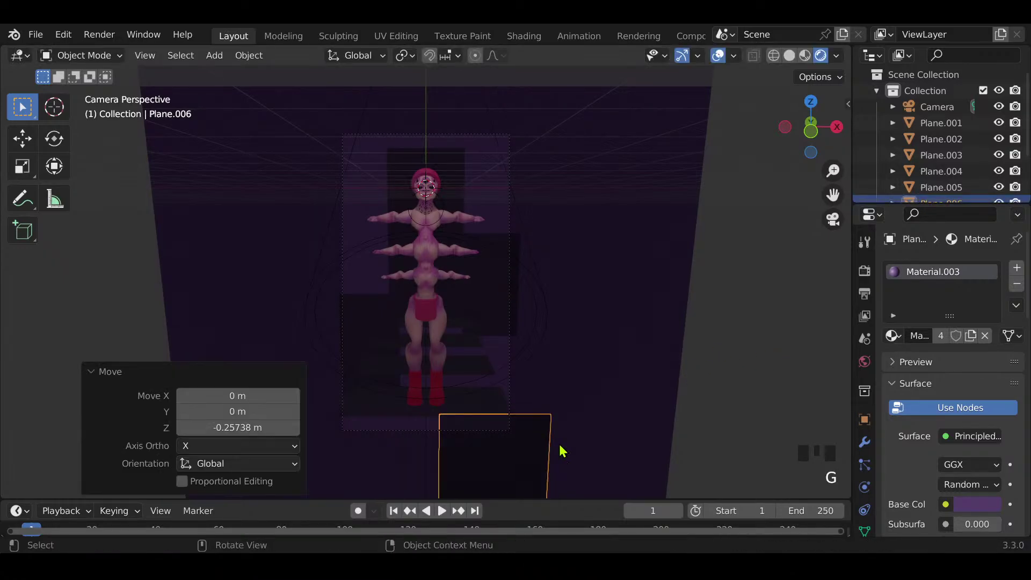
pyautogui.click(756, 449)
# Step: Add a Plain Axes empty at the world origin and set the animation's end frame to 180
pyautogui.hotkey('shift', 'a')
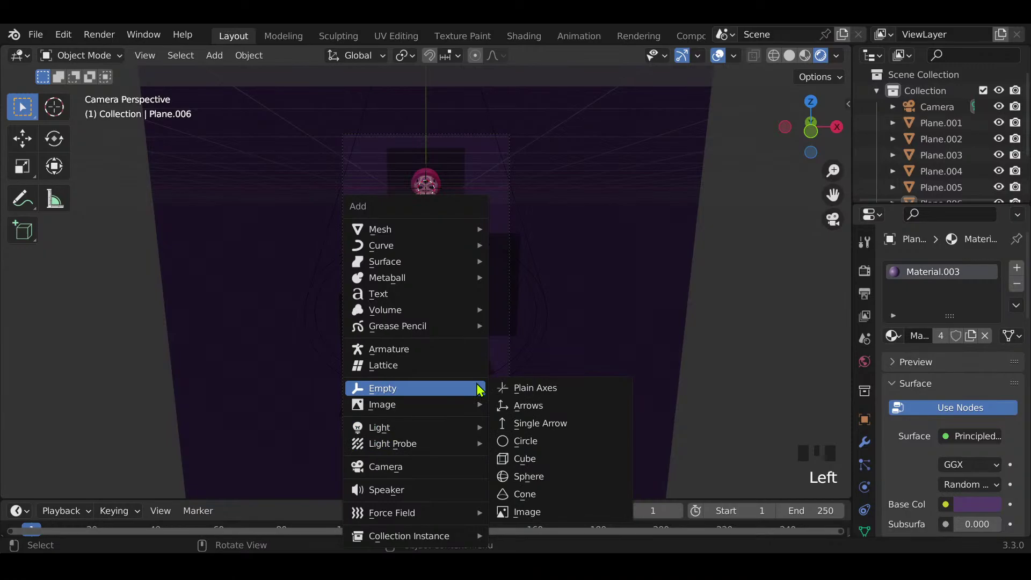
pyautogui.click(542, 391)
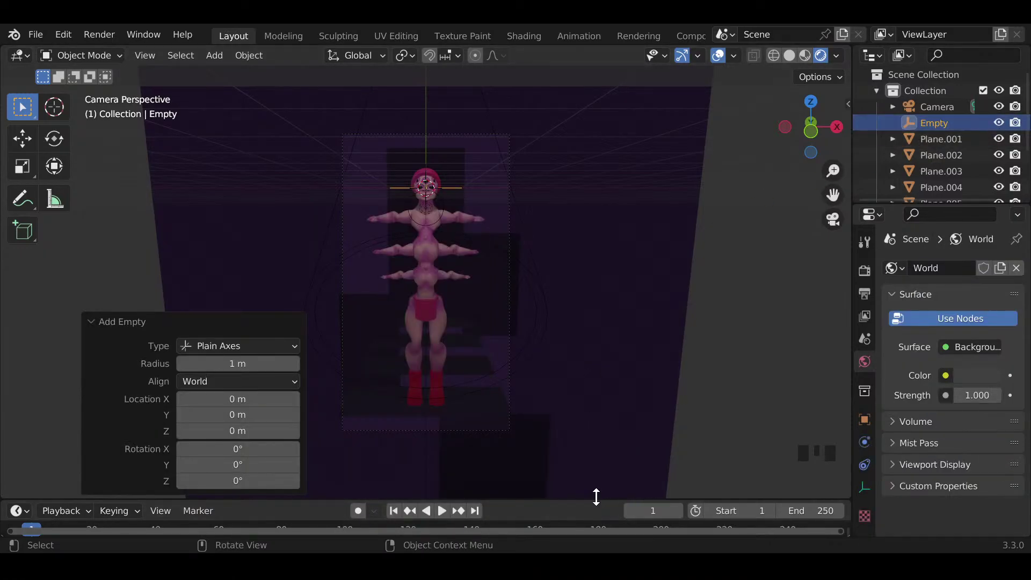
pyautogui.moveTo(597, 497); pyautogui.dragTo(623, 285)
pyautogui.click(819, 294)
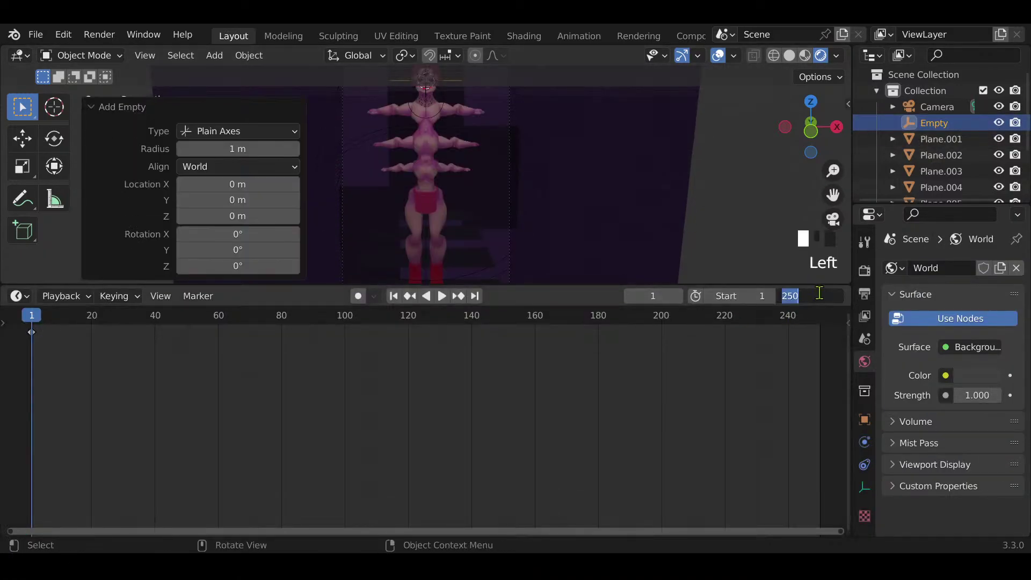
pyautogui.write('180')
pyautogui.press('Return')
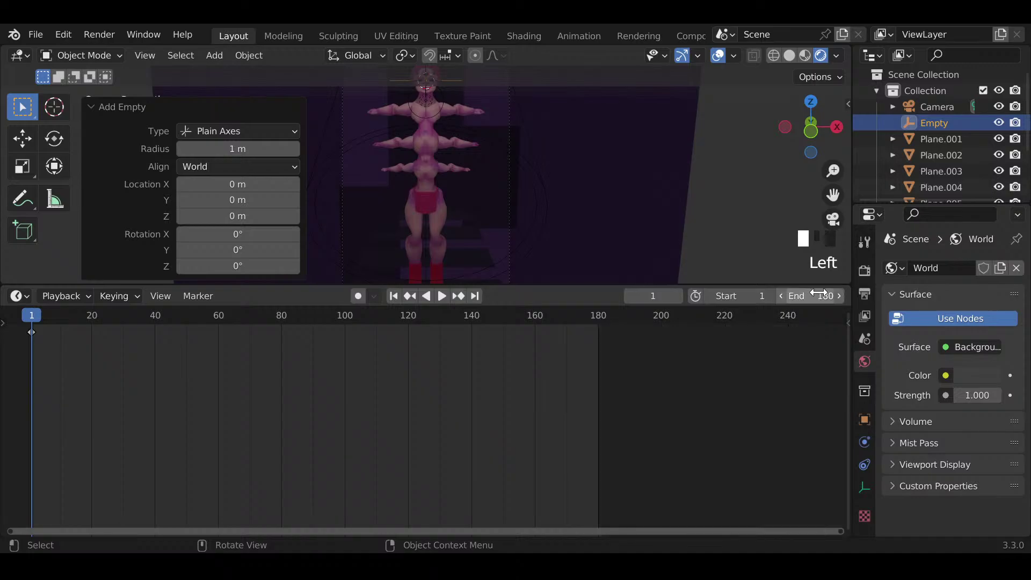
# Step: Insert a Location & Rotation keyframe for the empty at frame 1
pyautogui.press('i')
pyautogui.press('i')
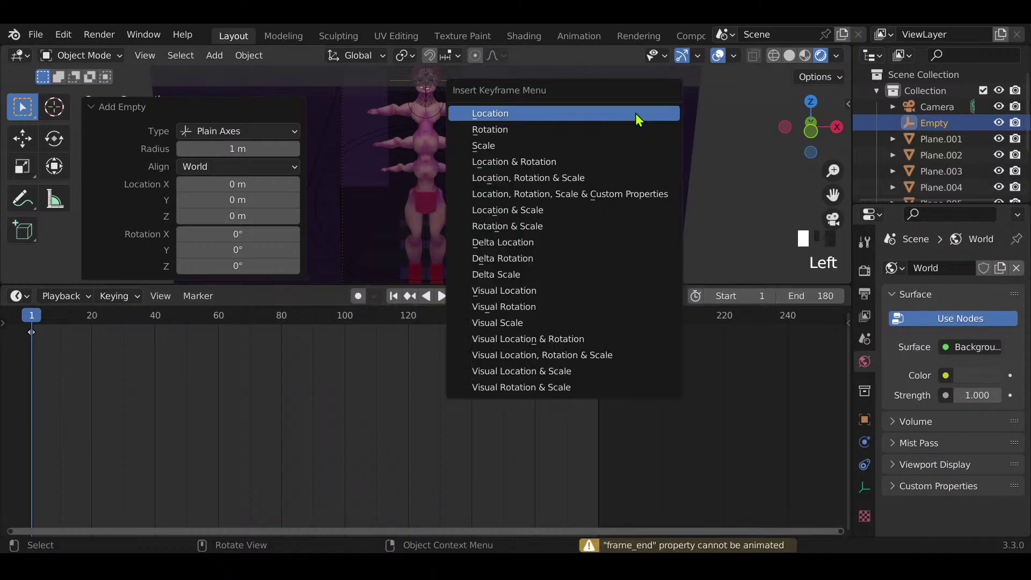
pyautogui.click(597, 161)
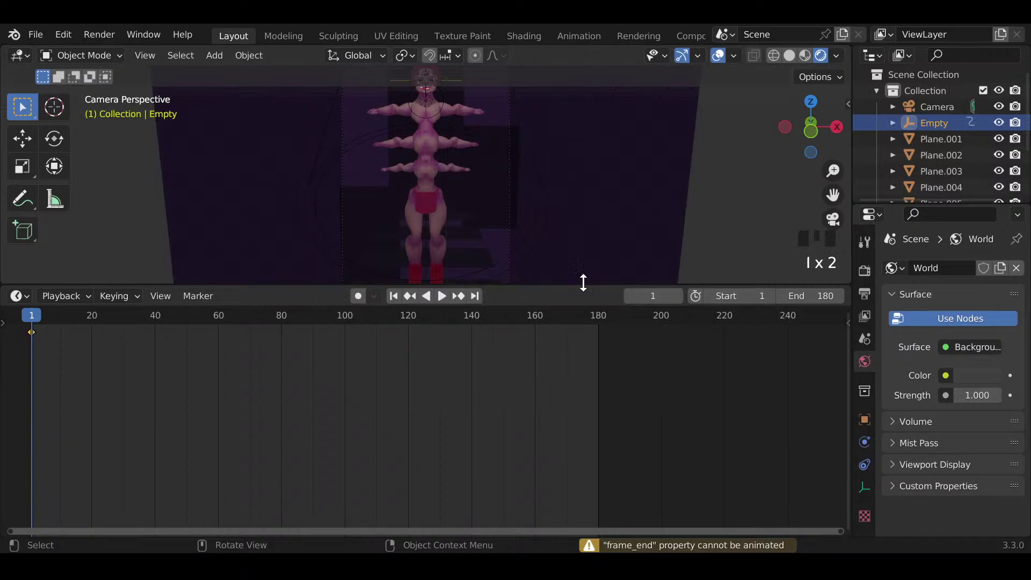
# Step: At frame 180, rotate the empty 360° about the global Z axis and keyframe it
pyautogui.click(603, 321)
pyautogui.write('r')
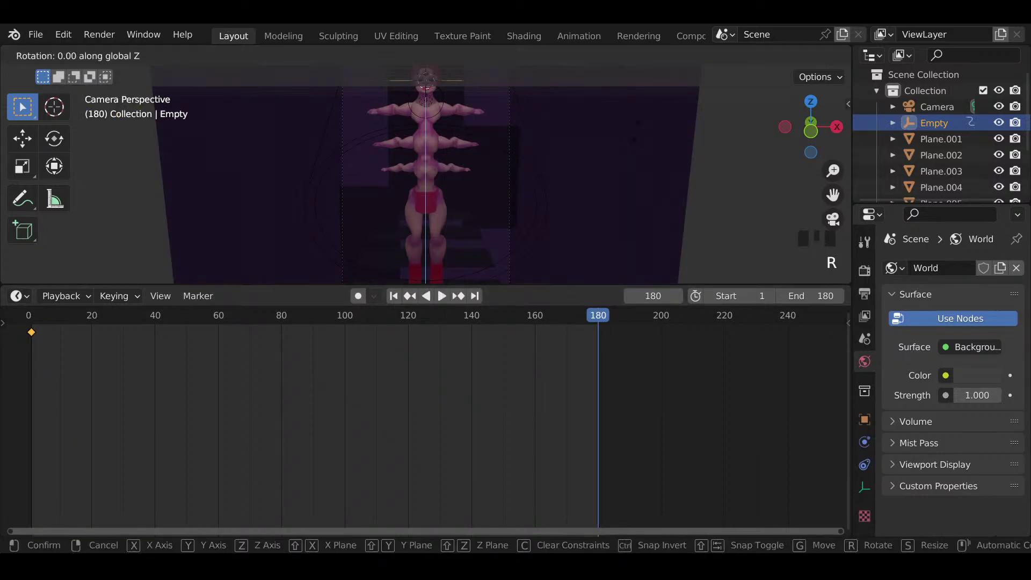
pyautogui.write('360')
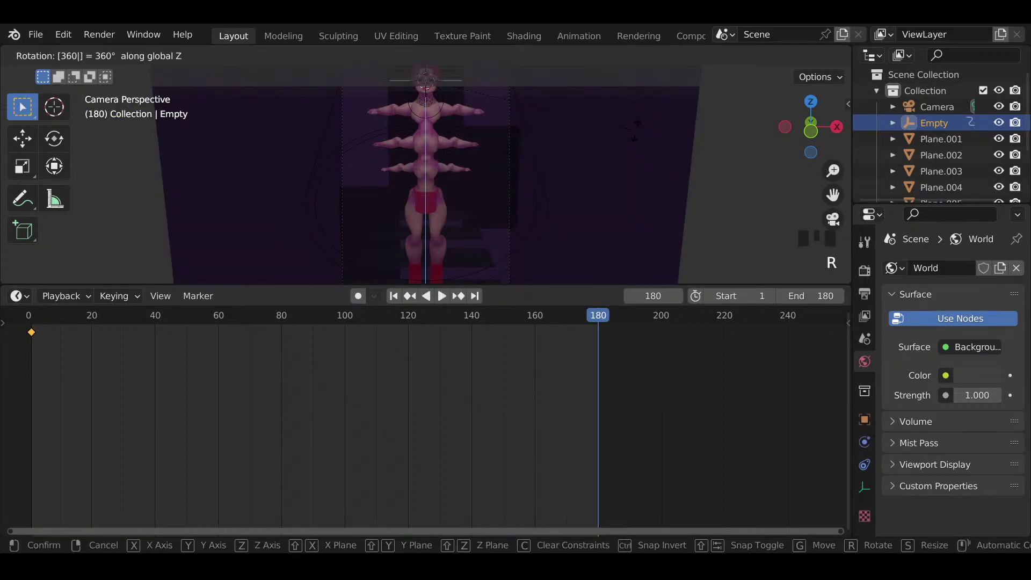
pyautogui.press('Return')
pyautogui.press('i')
pyautogui.click(636, 131)
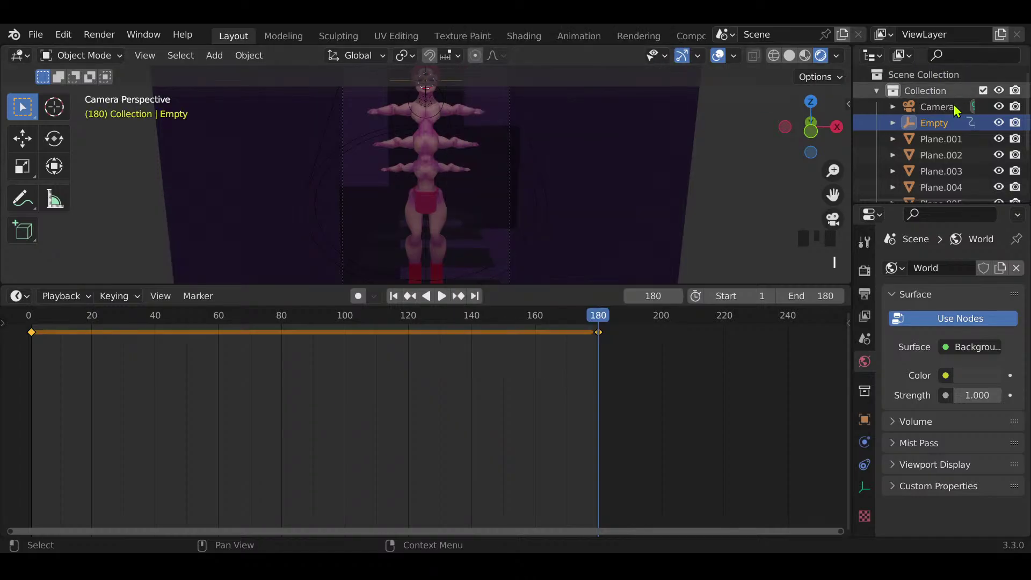
# Step: Parent all objects of the creature collection to the empty, using Object (Keep Transform)
pyautogui.scroll(-6, 940, 137)
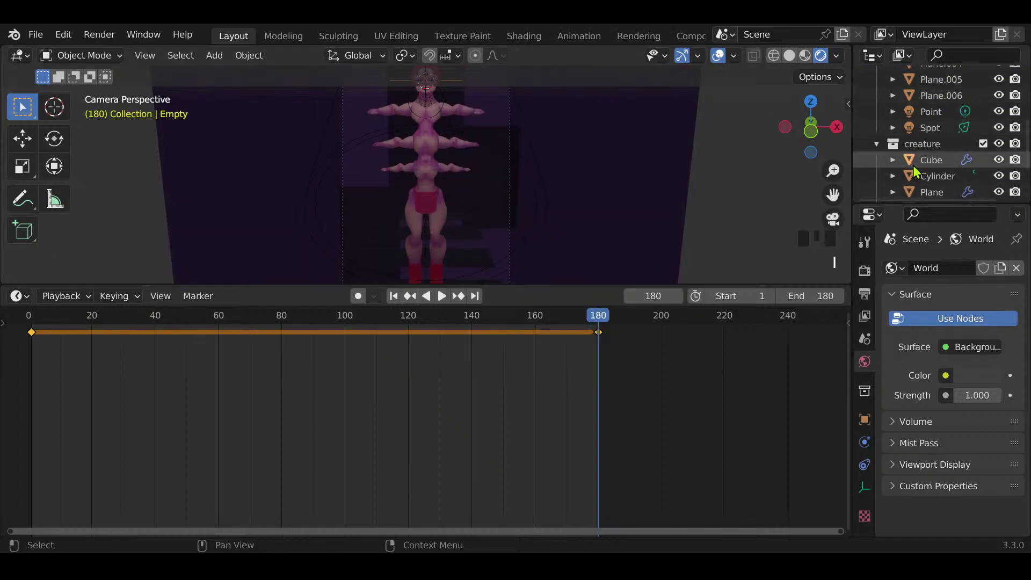
pyautogui.click(922, 144)
pyautogui.click(931, 160)
pyautogui.scroll(-9, 934, 188)
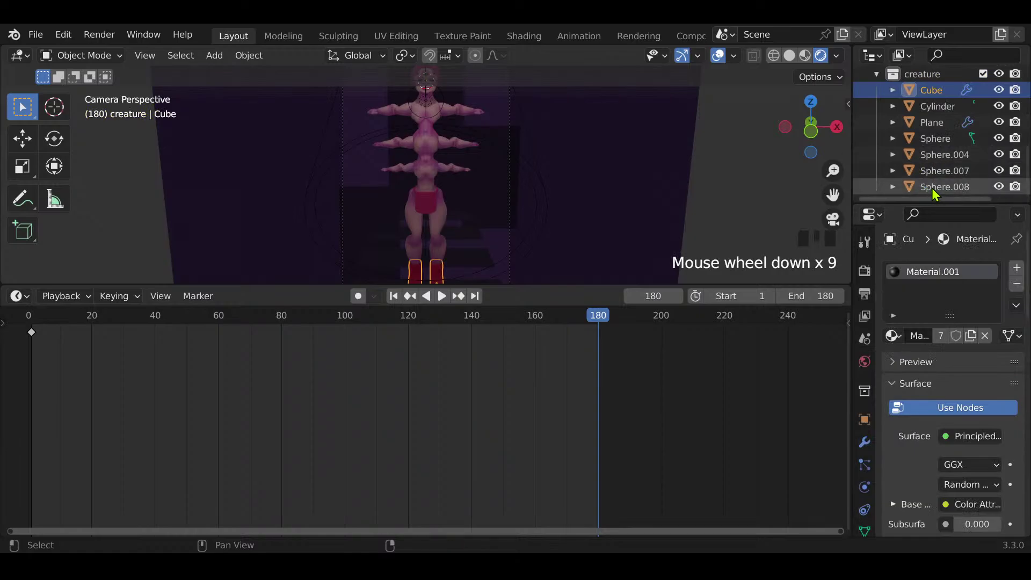
pyautogui.keyDown('shift'); pyautogui.click(932, 175); pyautogui.keyUp('shift')
pyautogui.scroll(7, 933, 149)
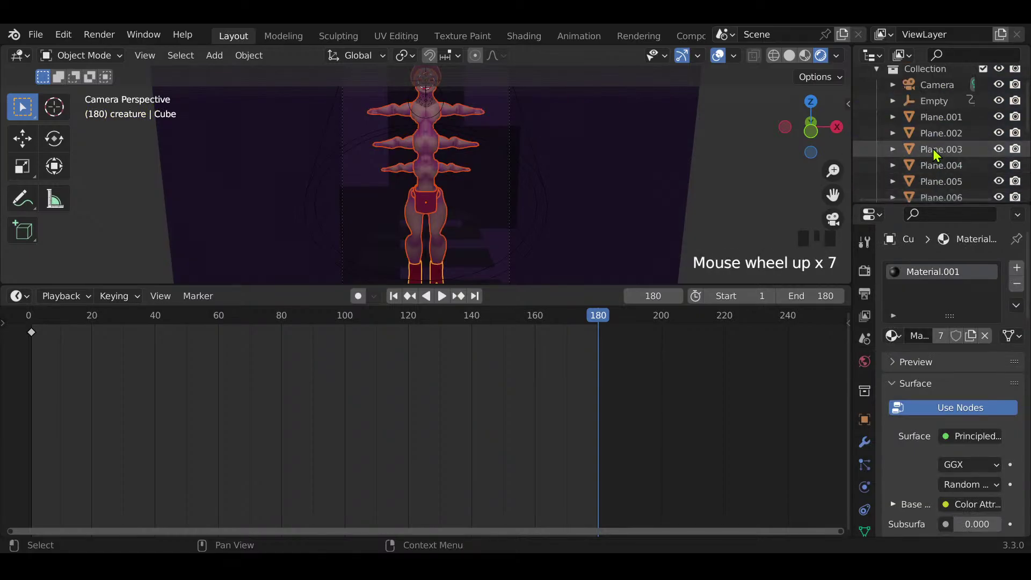
pyautogui.keyDown('ctrl'); pyautogui.click(935, 101); pyautogui.keyUp('ctrl')
pyautogui.hotkey('ctrl', 'p')
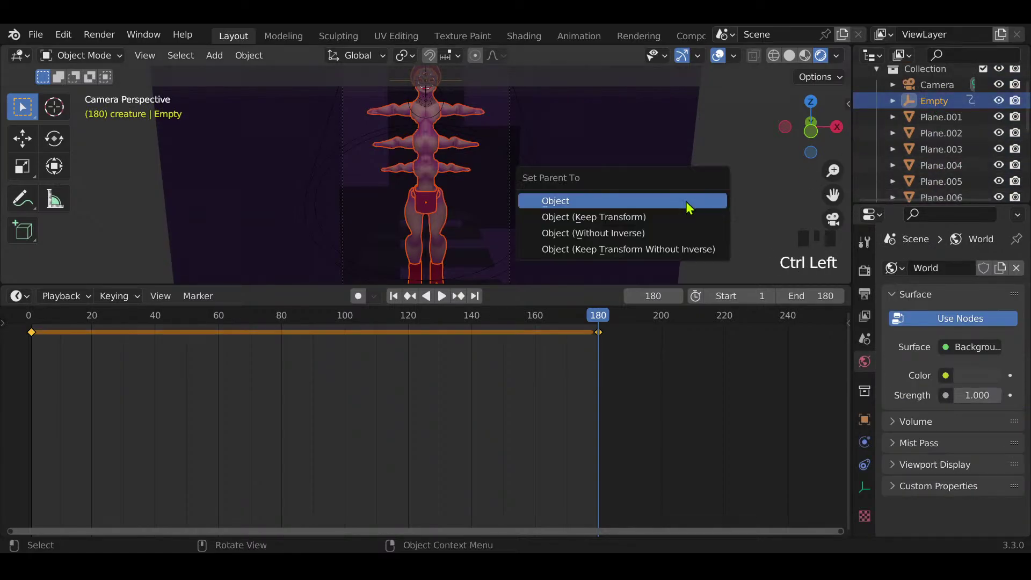
pyautogui.click(675, 217)
# Step: Play back the creature's turntable animation with the 3D viewport enlarged, and start a render of the scene
pyautogui.click(442, 296)
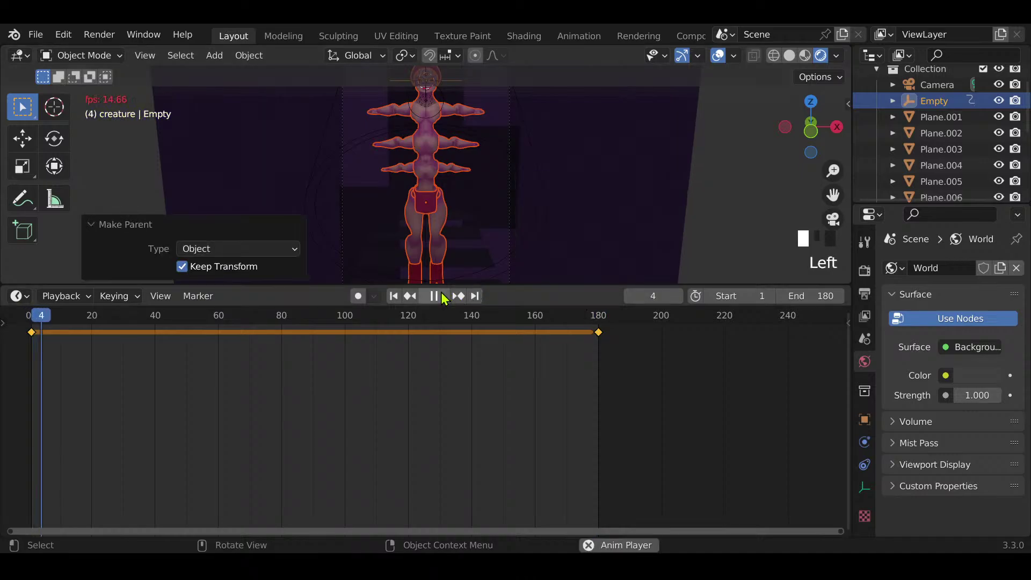
pyautogui.click(743, 206)
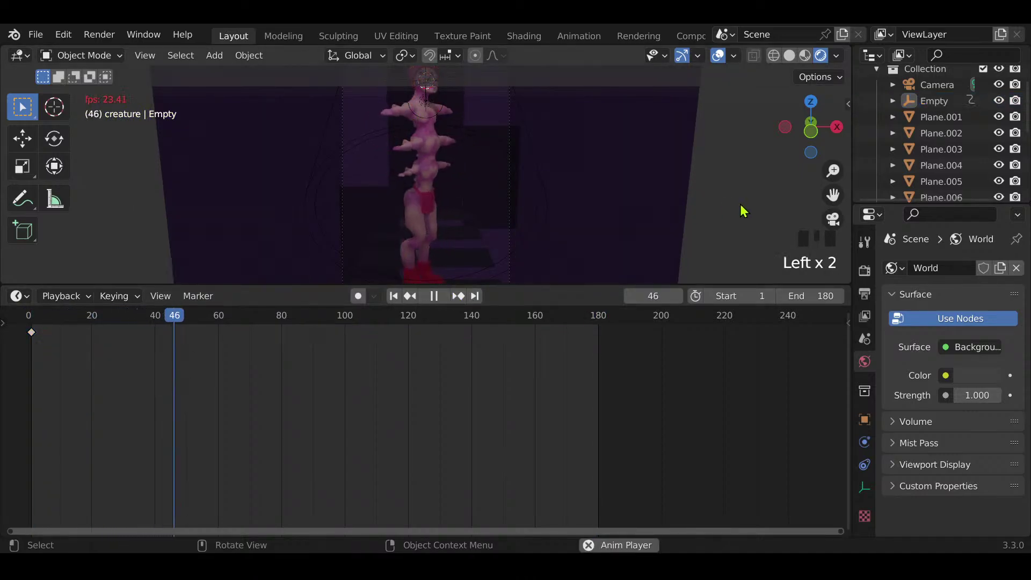
pyautogui.scroll(-4, 742, 213)
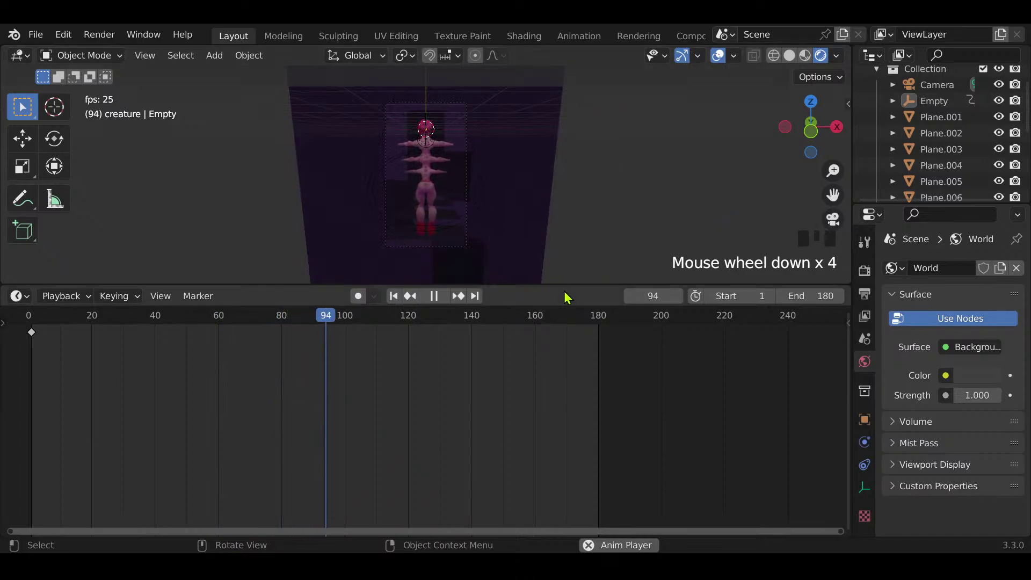
pyautogui.moveTo(573, 285); pyautogui.dragTo(567, 417)
pyautogui.scroll(2, 660, 244)
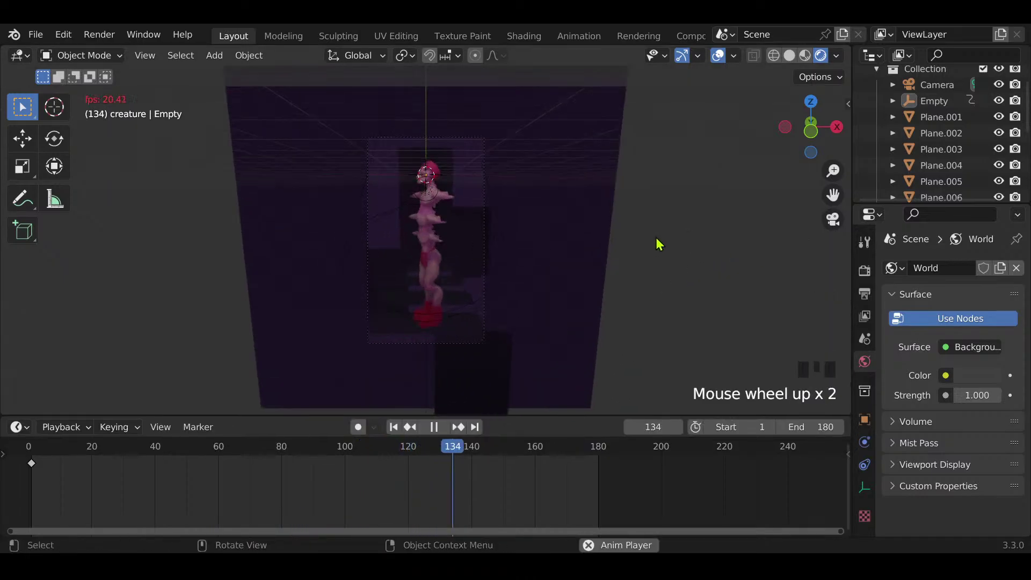
pyautogui.scroll(2, 659, 244)
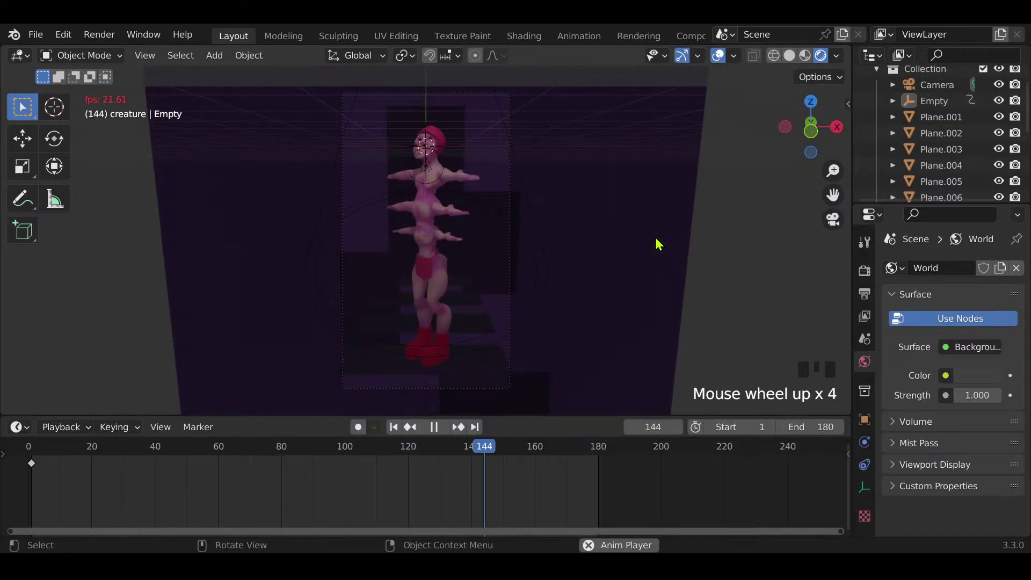
pyautogui.click(91, 35)
pyautogui.click(130, 70)
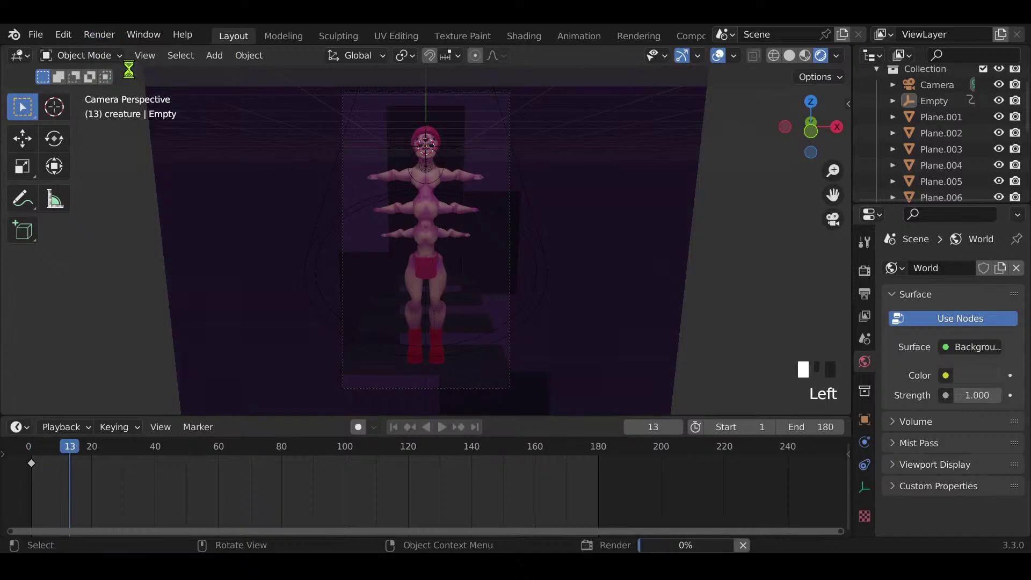